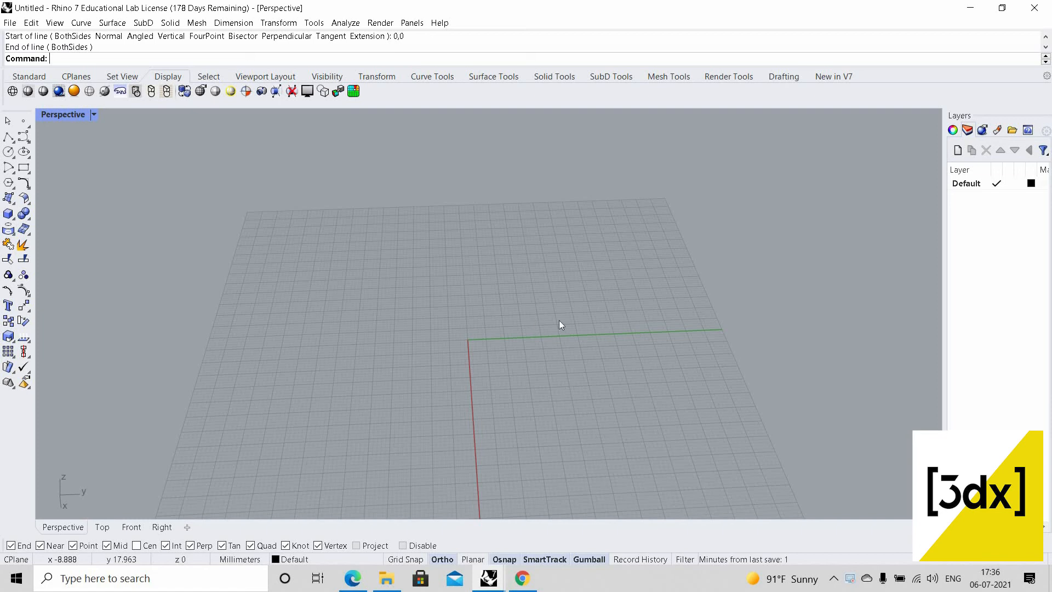
pyautogui.scroll(2, 540, 333)
pyautogui.moveTo(539, 330); pyautogui.dragTo(669, 328, button='right')
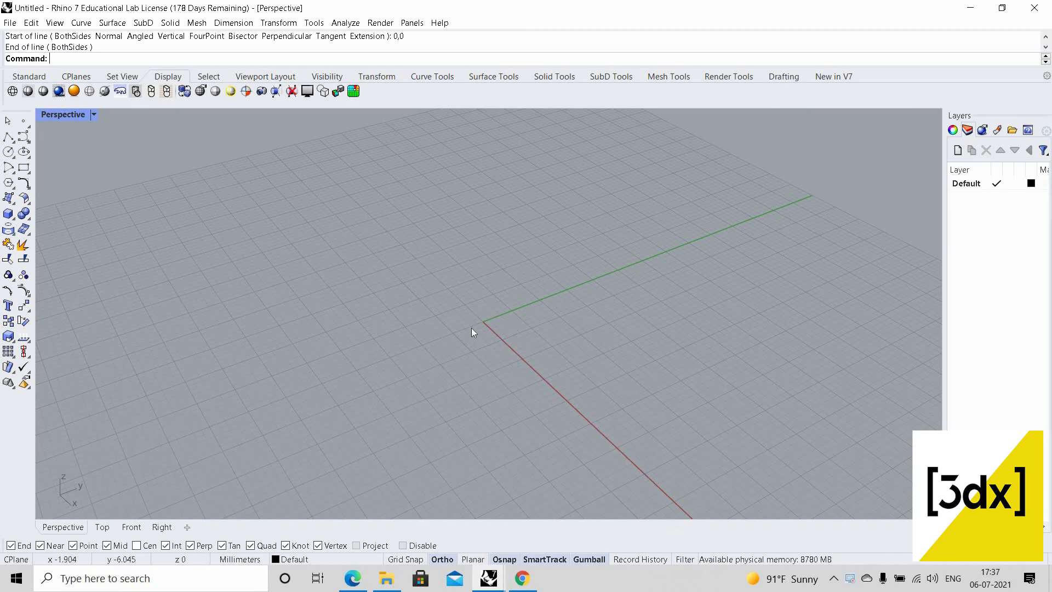
pyautogui.scroll(-2, 472, 328)
pyautogui.scroll(2, 466, 317)
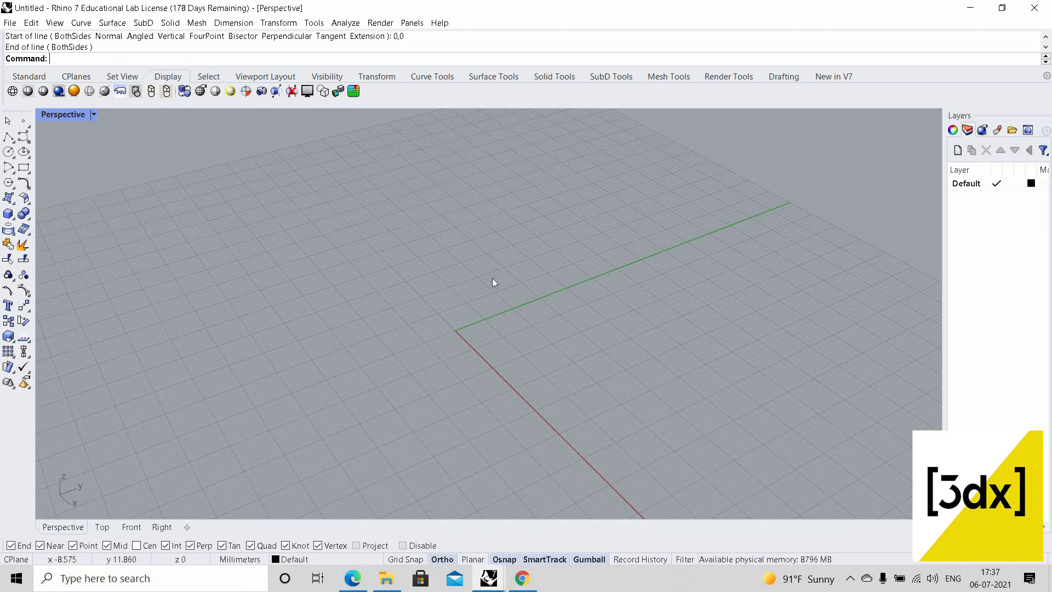
pyautogui.moveTo(492, 278); pyautogui.dragTo(521, 329, button='right')
# Start an inscribed polygon with the number of sides set to 25
pyautogui.write('Polyline')
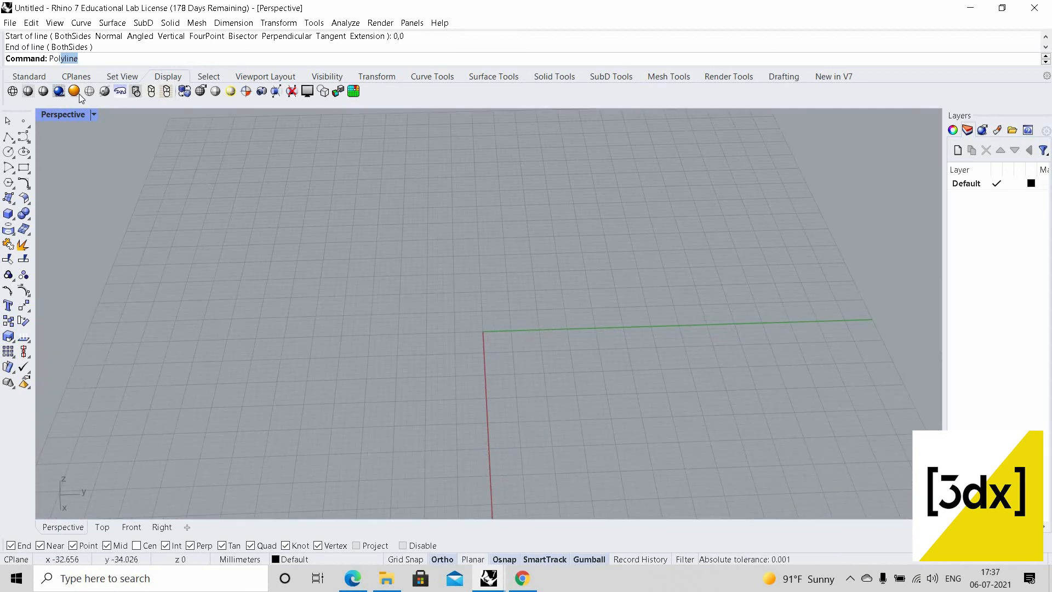
pyautogui.click(80, 71)
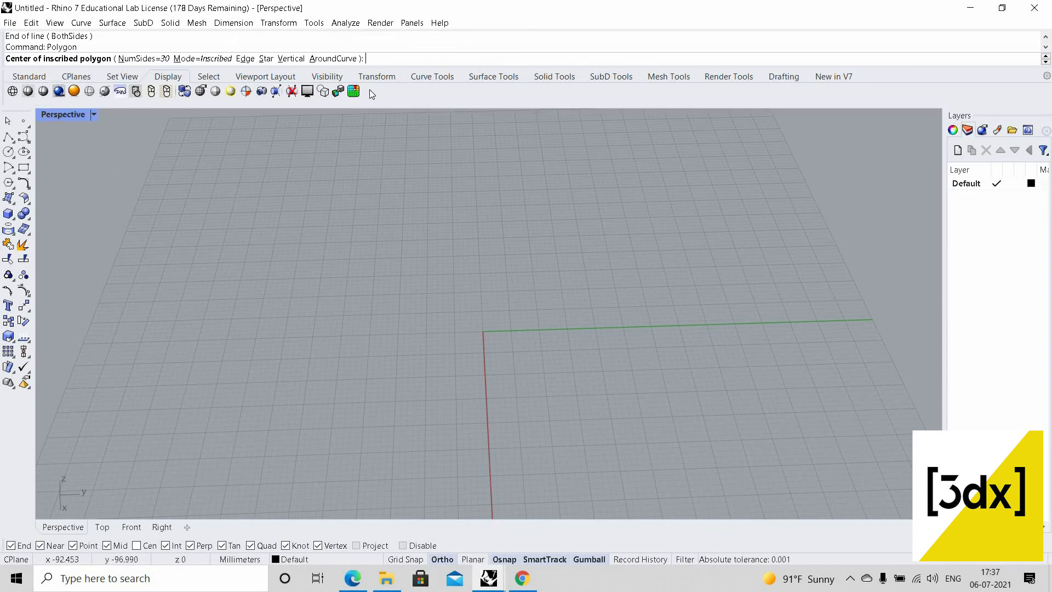
pyautogui.click(142, 59)
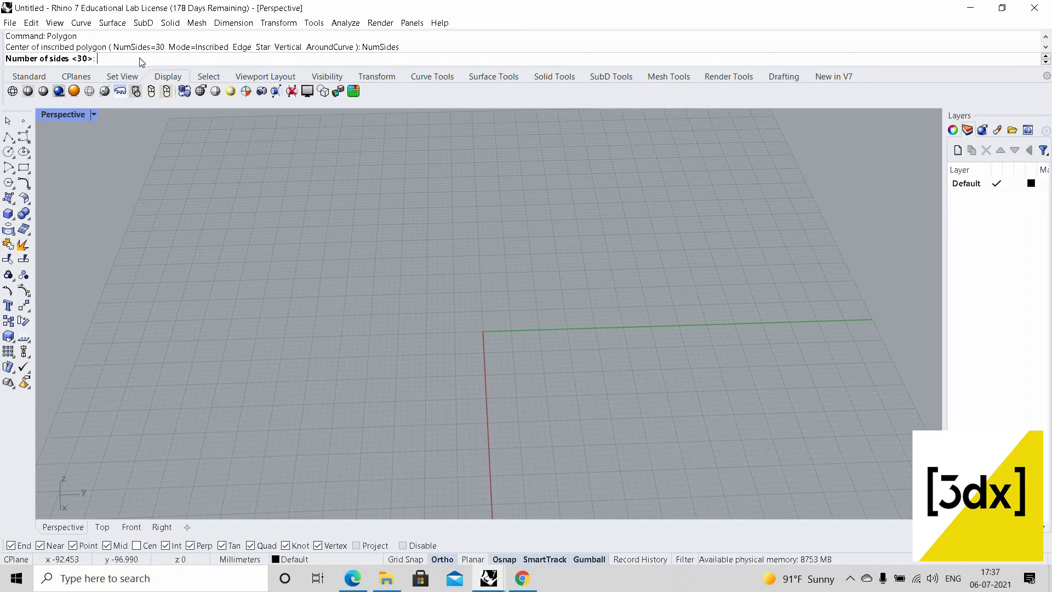
pyautogui.write('25')
pyautogui.press('Return')
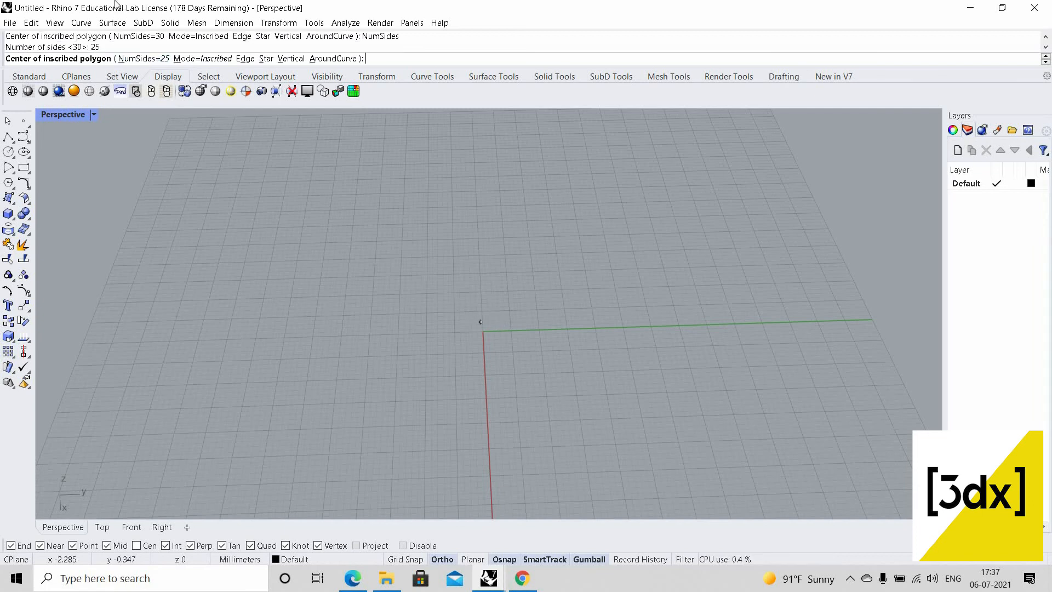
# Set the polygon's number of sides to 30 and place its center at the origin, 0,0
pyautogui.click(140, 59)
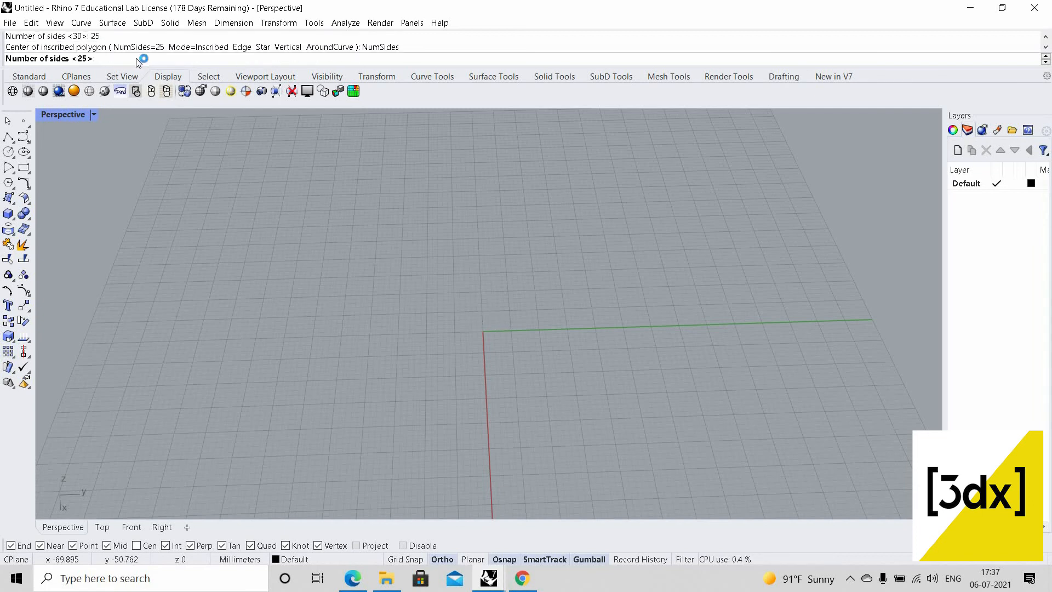
pyautogui.write('30')
pyautogui.press('Return')
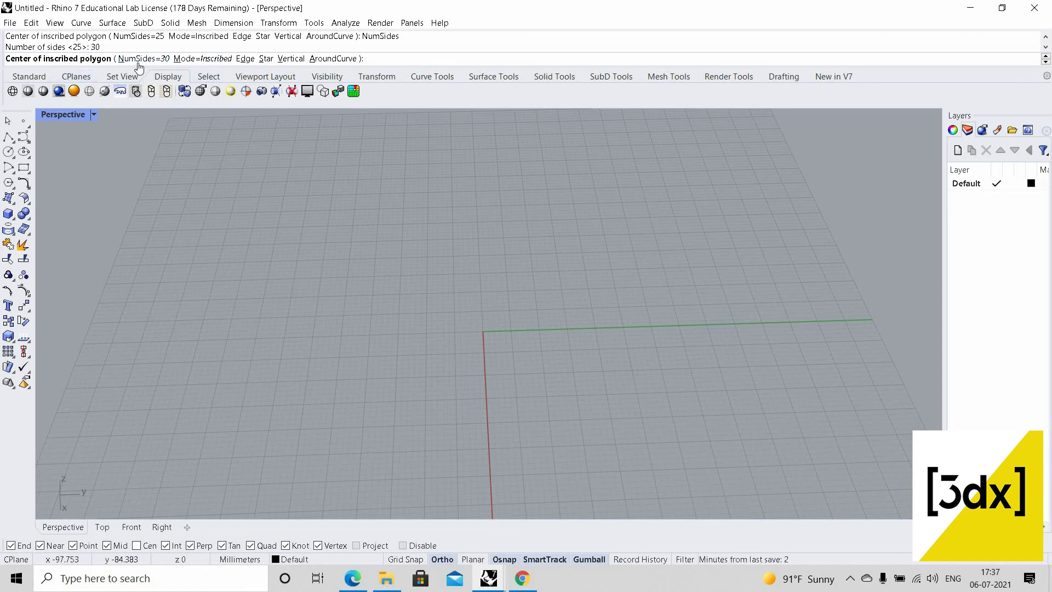
pyautogui.write('0,0')
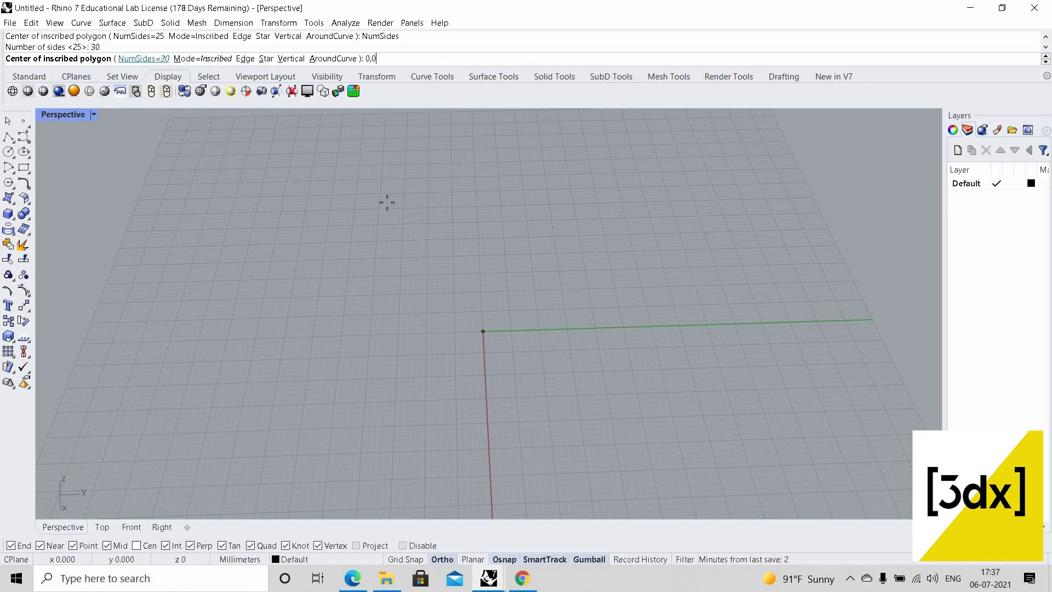
pyautogui.press('Return')
# Finish the inscribed polygon with a radius of 8.45 mm and a corner on the Y axis
pyautogui.moveTo(456, 331); pyautogui.dragTo(556, 315, button='right')
pyautogui.scroll(4, 504, 318)
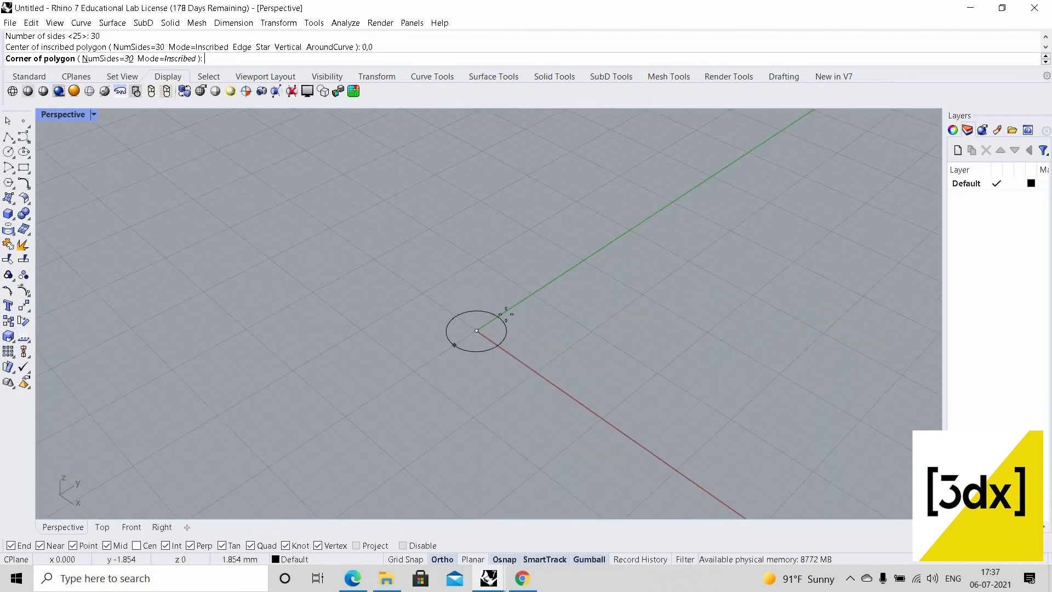
pyautogui.moveTo(495, 357); pyautogui.dragTo(482, 328, button='right')
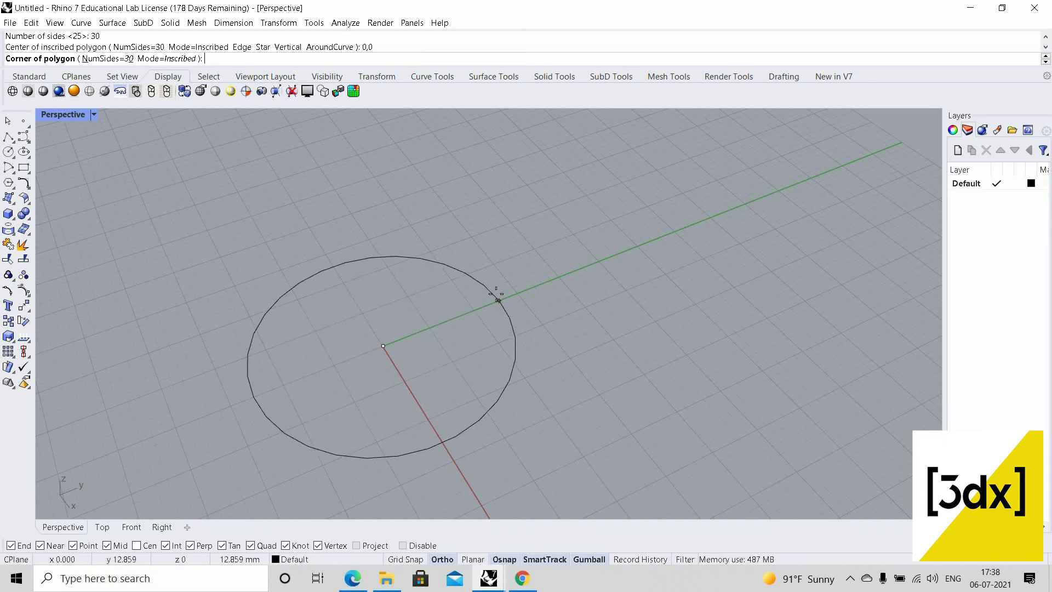
pyautogui.write('8.')
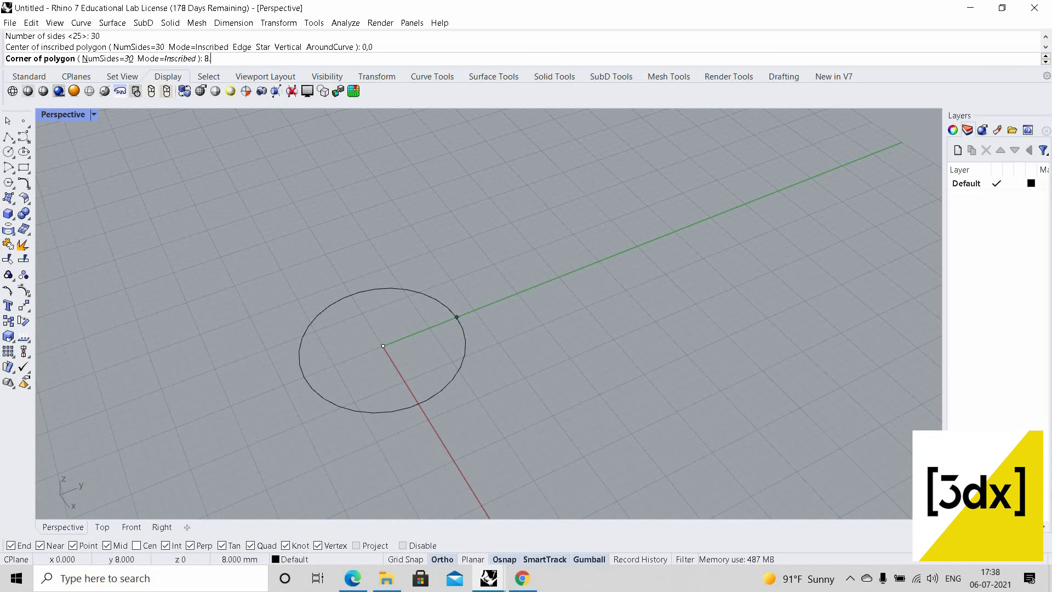
pyautogui.write('45')
pyautogui.press('Return')
pyautogui.click(488, 353)
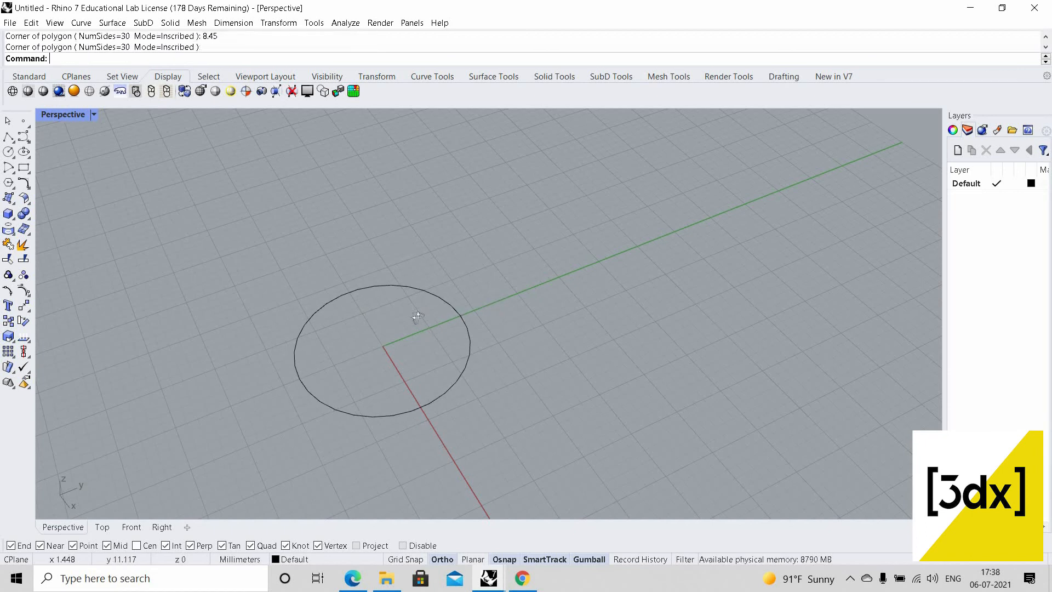
# Draw a line from the origin, 0,0, to the polygon corner just on the positive Y side of the X axis
pyautogui.moveTo(416, 322); pyautogui.dragTo(438, 299, button='right')
pyautogui.scroll(5, 446, 348)
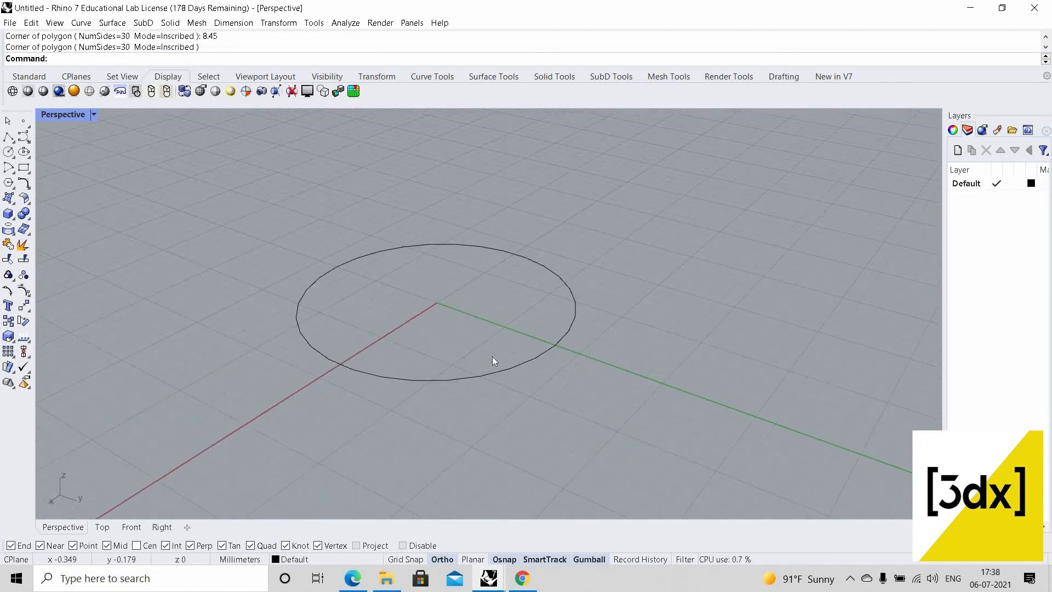
pyautogui.moveTo(492, 357); pyautogui.dragTo(491, 321, button='right')
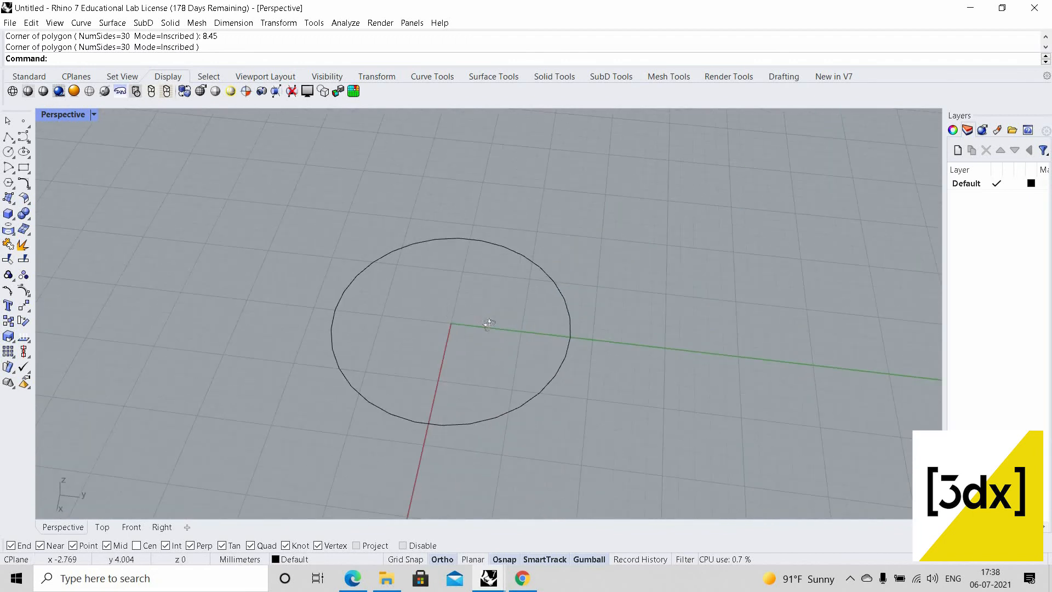
pyautogui.scroll(-5, 520, 337)
pyautogui.moveTo(573, 348); pyautogui.dragTo(501, 351, button='right')
pyautogui.scroll(5, 501, 352)
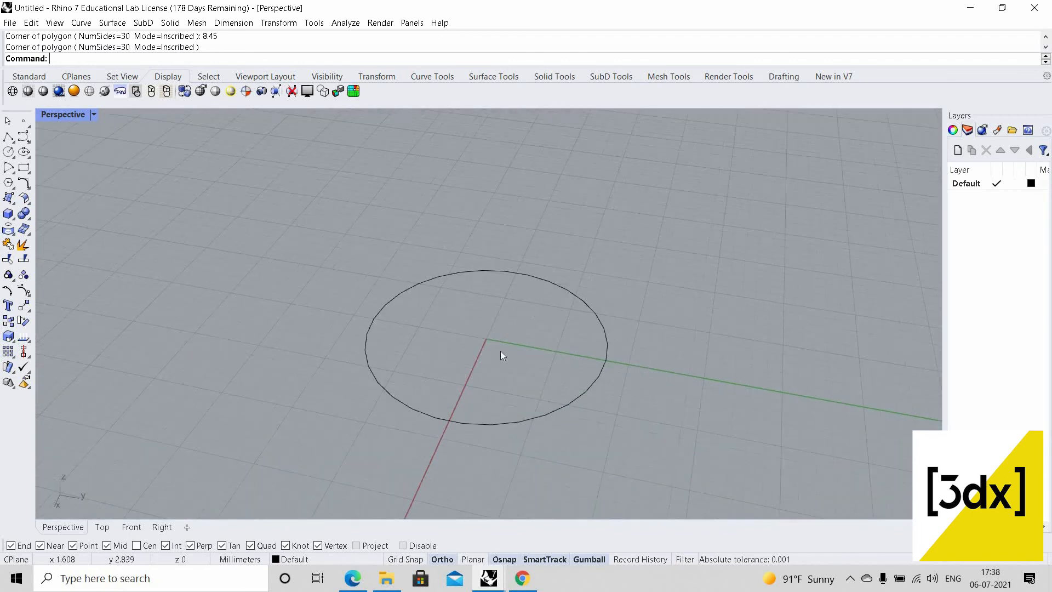
pyautogui.write('l')
pyautogui.press('Return')
pyautogui.scroll(2, 513, 343)
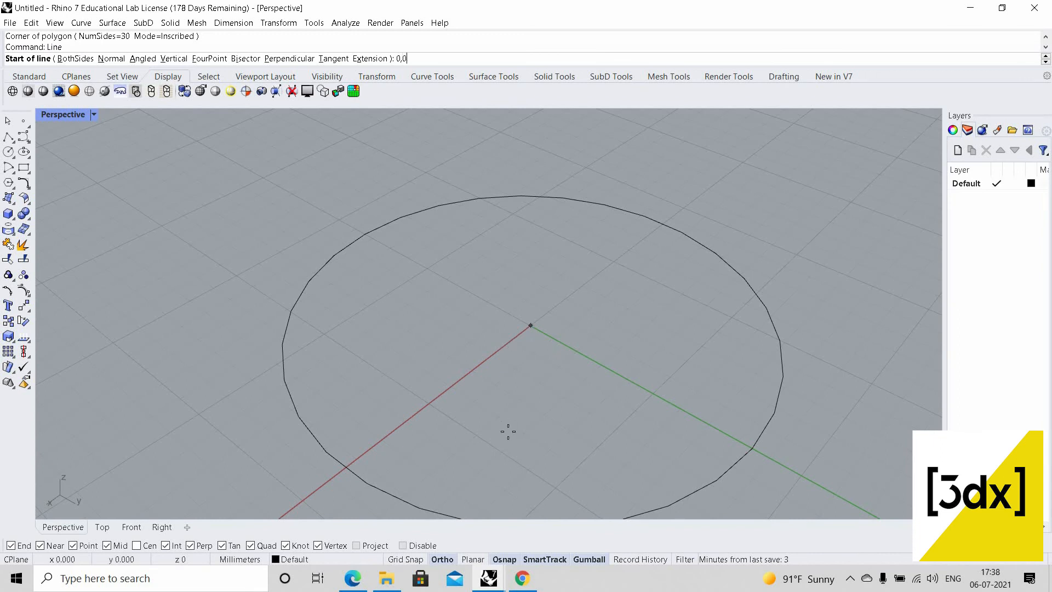
pyautogui.write('0,0')
pyautogui.press('Return')
pyautogui.scroll(-2, 419, 442)
pyautogui.scroll(3, 419, 441)
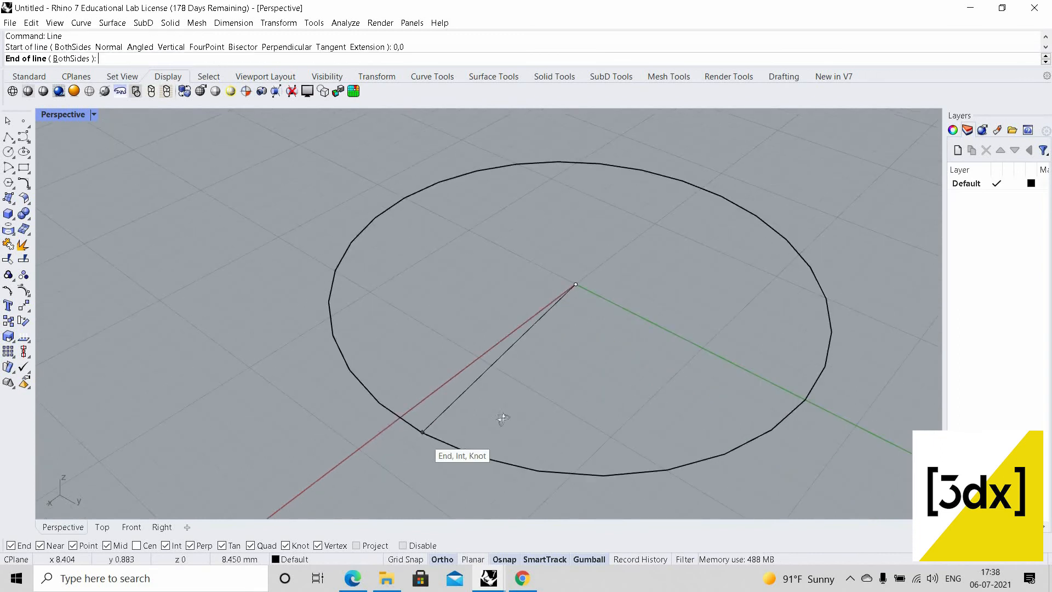
pyautogui.click(423, 433)
# Draw a second line from the origin to the adjacent polygon corner, forming a narrow wedge
pyautogui.moveTo(488, 295); pyautogui.dragTo(487, 285, button='right')
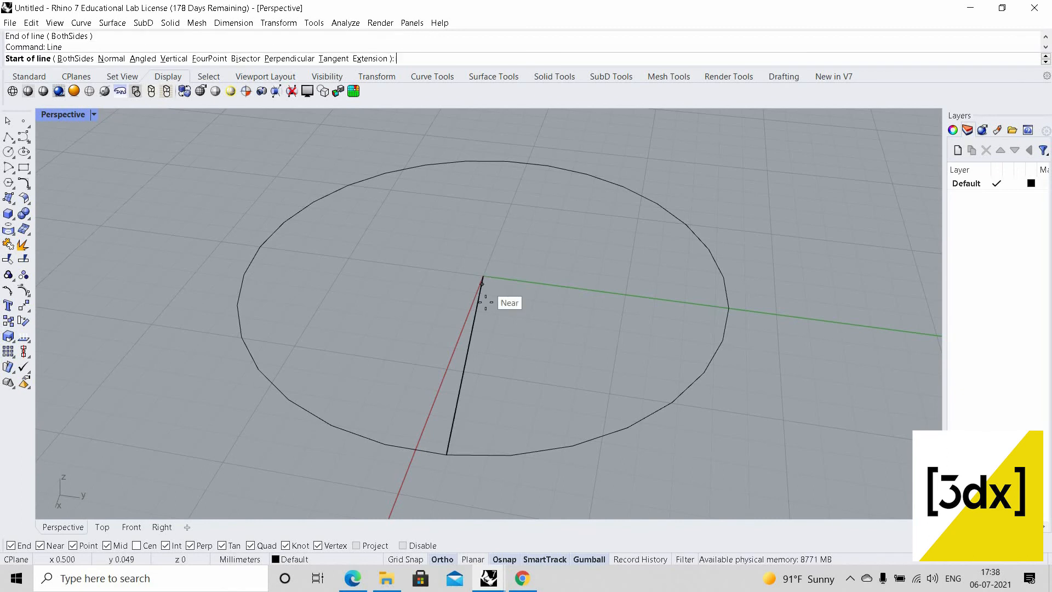
pyautogui.rightClick(484, 278)
pyautogui.click(483, 277)
pyautogui.click(509, 454)
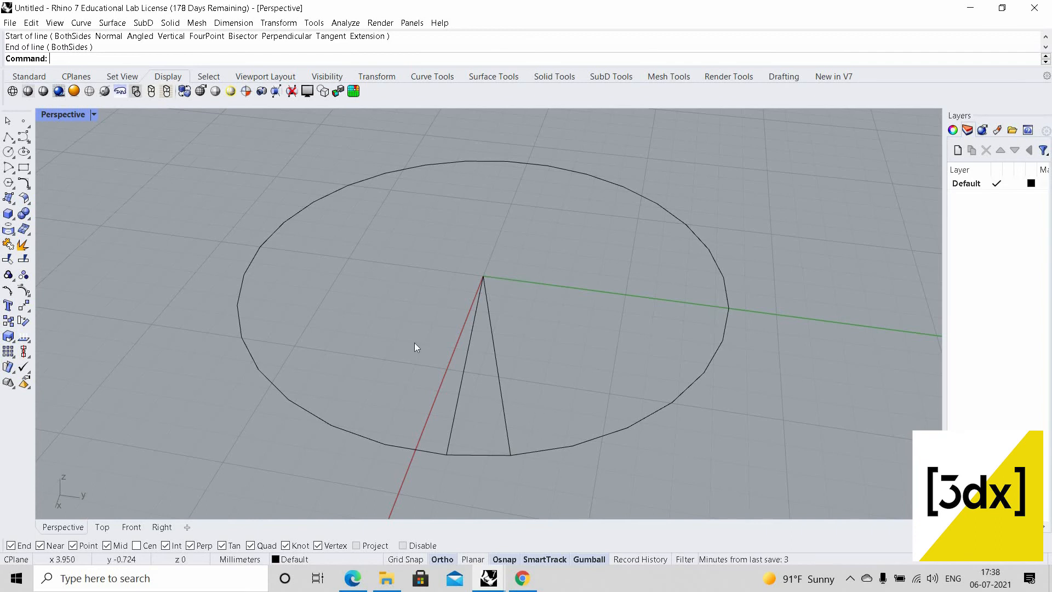
pyautogui.moveTo(450, 411); pyautogui.dragTo(510, 431, button='right')
pyautogui.scroll(-3, 511, 430)
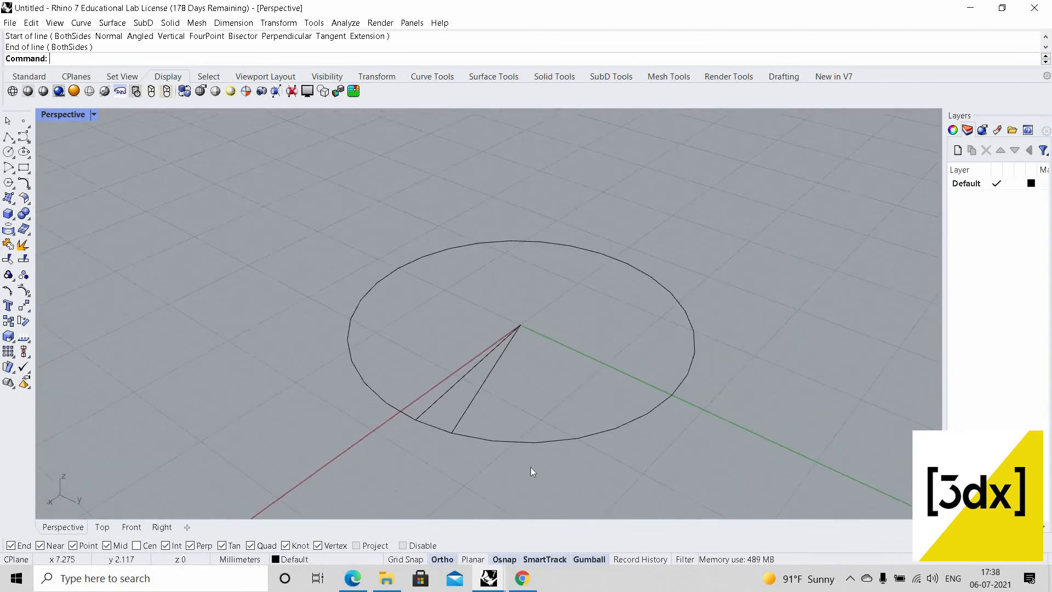
pyautogui.moveTo(531, 467); pyautogui.dragTo(619, 488, button='right')
pyautogui.hotkey('ctrl', 'a')
pyautogui.write('tr')
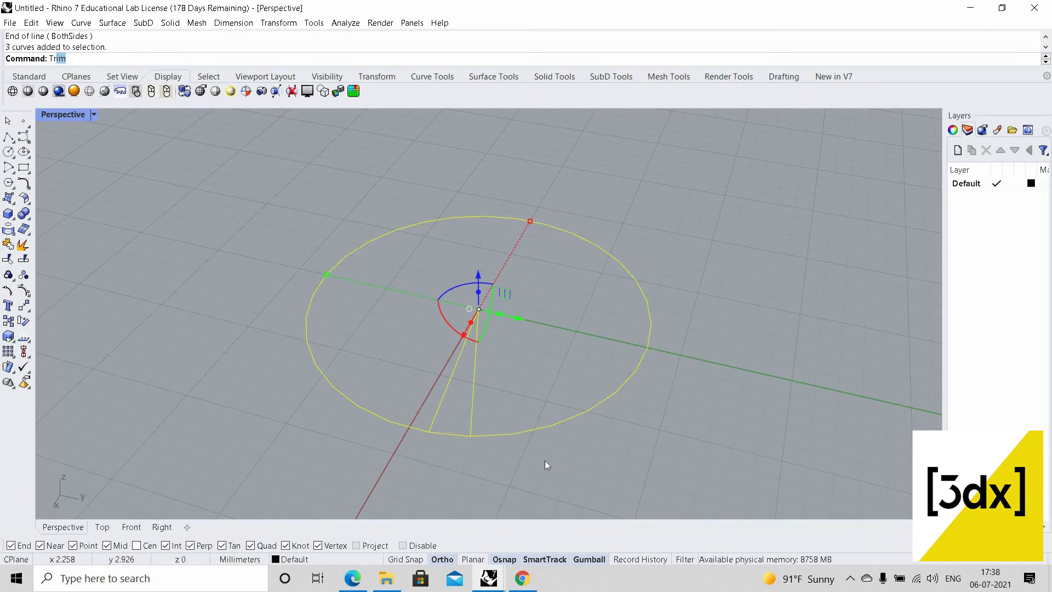
pyautogui.click(545, 461)
pyautogui.moveTo(592, 483); pyautogui.dragTo(449, 356)
pyautogui.write('T')
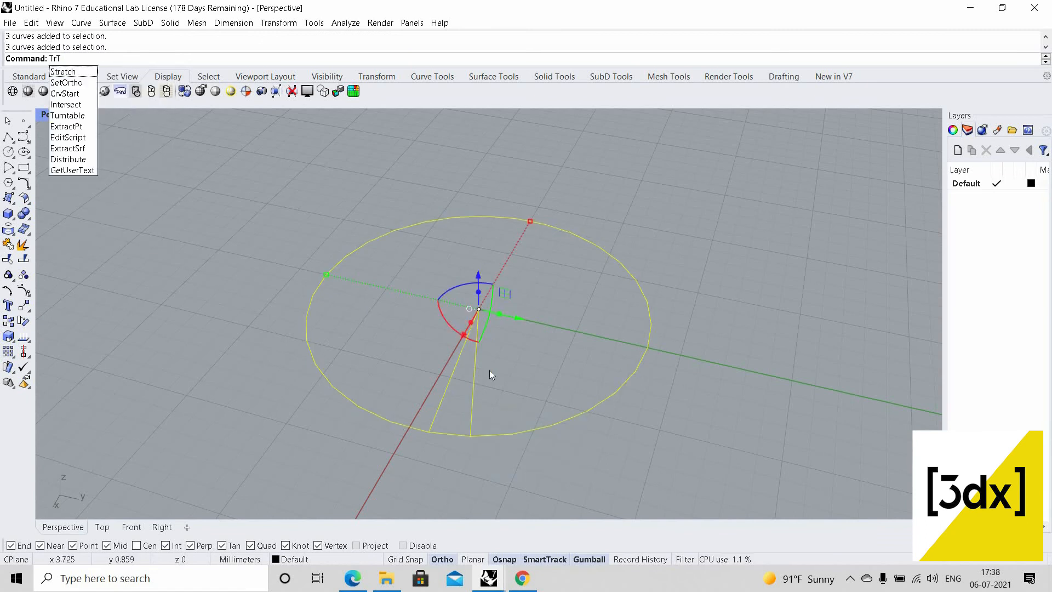
pyautogui.press('BackSpace')
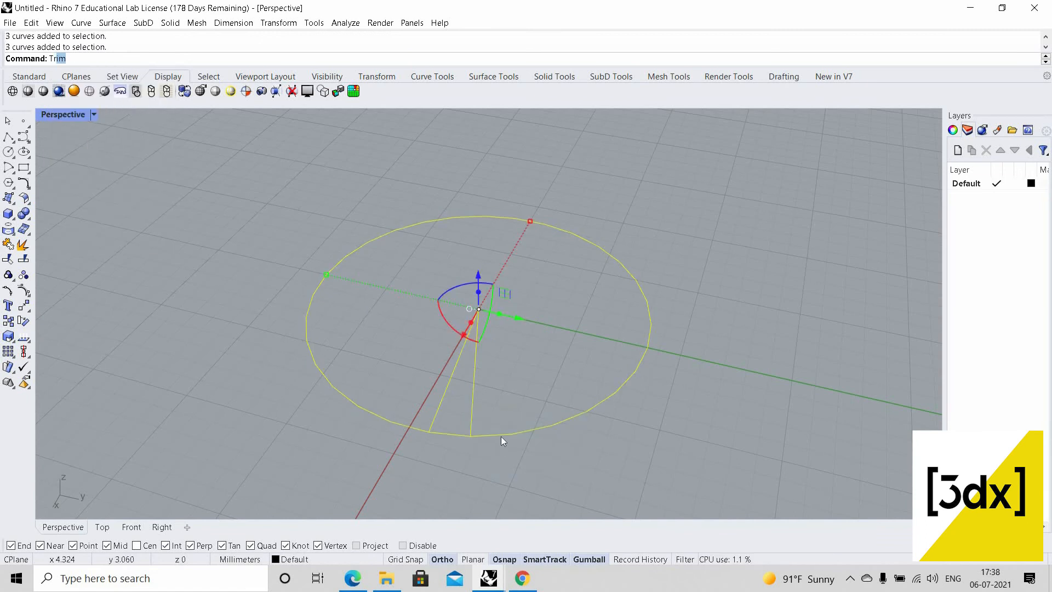
pyautogui.click(501, 436)
pyautogui.press('Escape')
pyautogui.press('Escape')
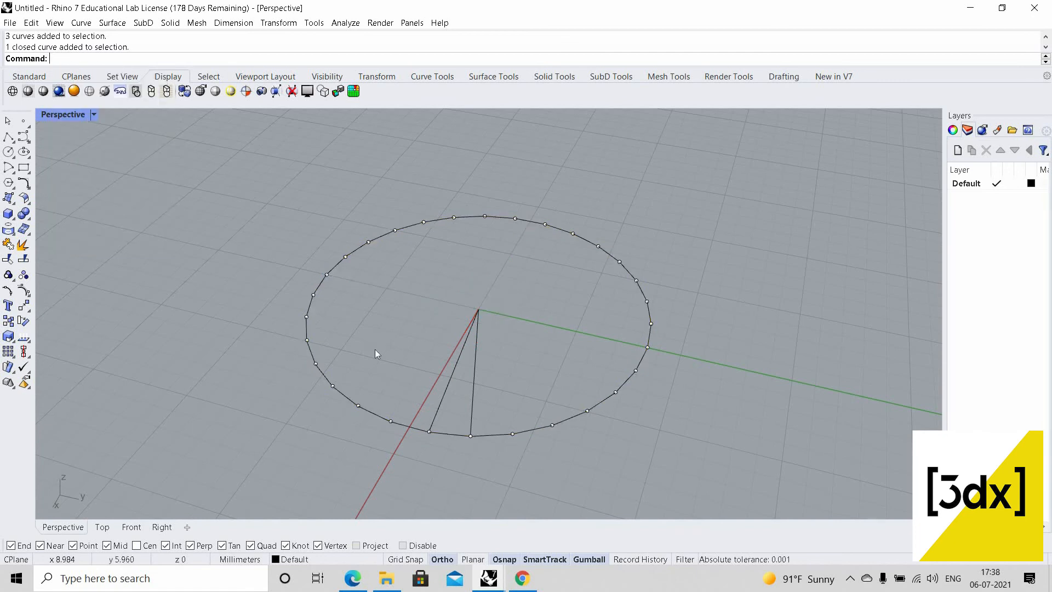
pyautogui.press('Escape')
# Try to trim the polygon against the two radial lines, undo the trim and clear the selection
pyautogui.moveTo(544, 475); pyautogui.dragTo(449, 384)
pyautogui.write('Trim')
pyautogui.press('Return')
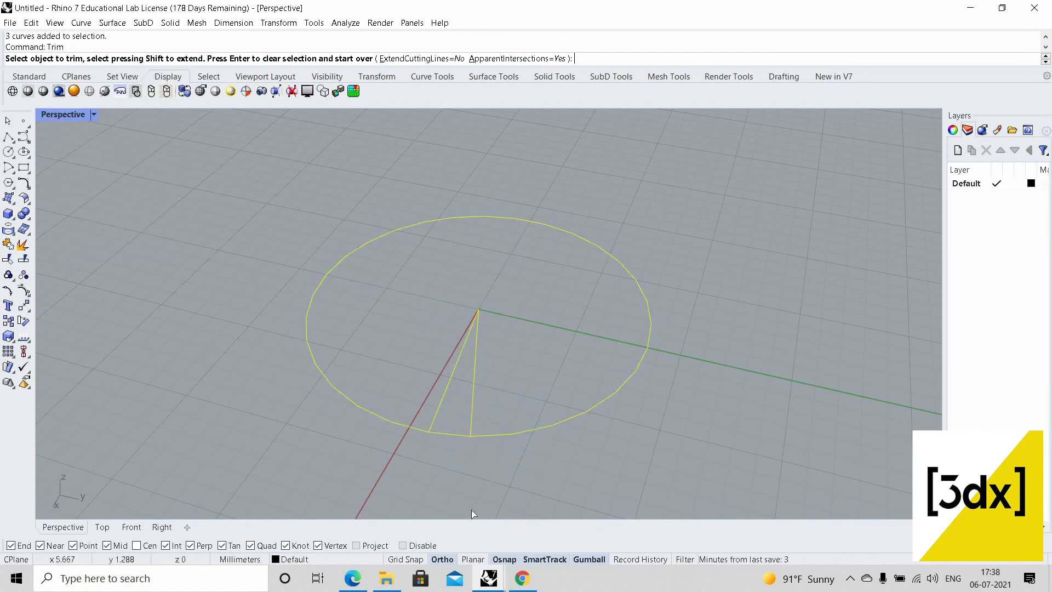
pyautogui.click(472, 422)
pyautogui.press('Return')
pyautogui.hotkey('ctrl', 'z')
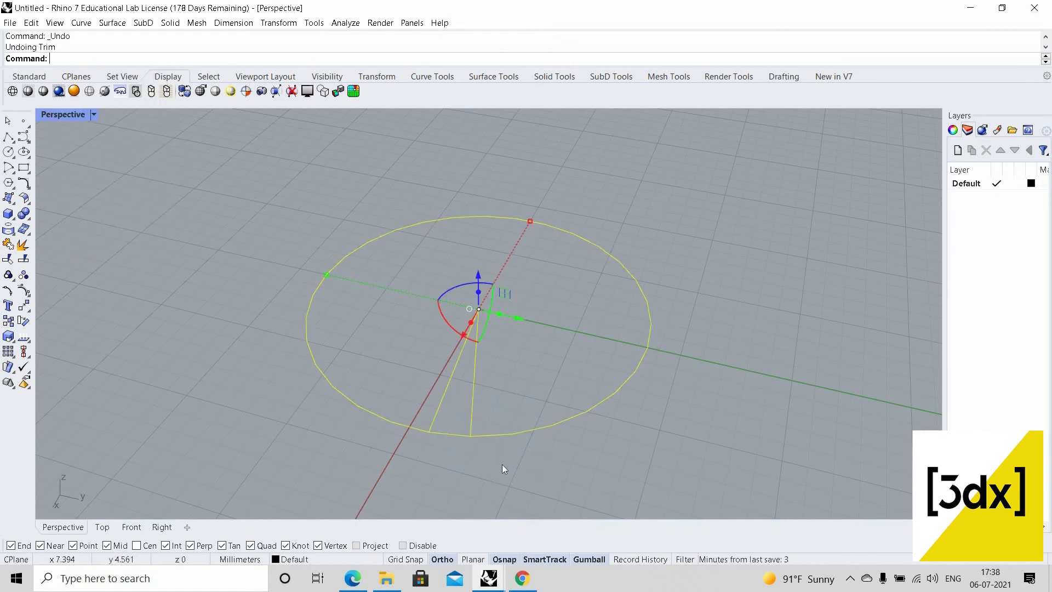
pyautogui.click(525, 431)
pyautogui.press('Escape')
pyautogui.click(516, 434)
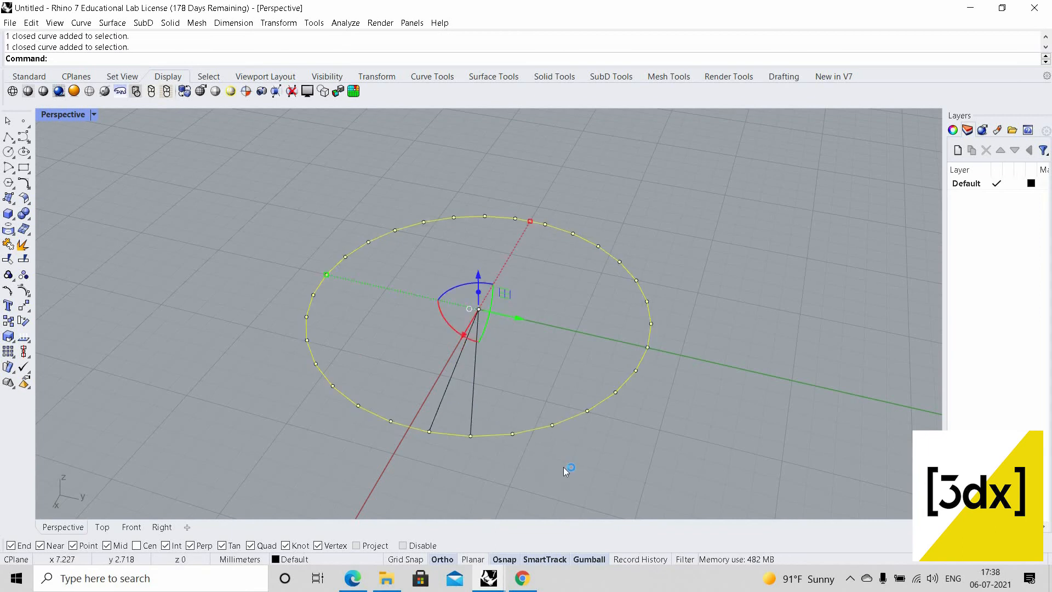
pyautogui.press('Escape')
# Trim away the polygon outside the two radial lines, using all three curves as cutting objects, to leave only the wedge
pyautogui.write('Trim')
pyautogui.press('Return')
pyautogui.moveTo(583, 477); pyautogui.dragTo(404, 362)
pyautogui.press('Return')
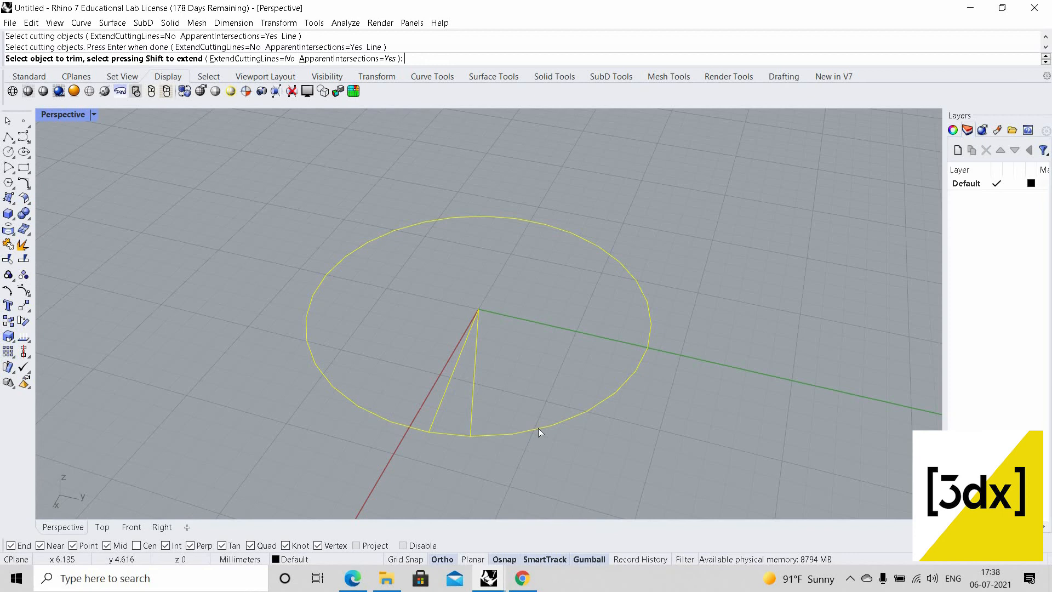
pyautogui.click(335, 400)
pyautogui.scroll(-3, 357, 405)
pyautogui.moveTo(475, 478); pyautogui.dragTo(515, 400, button='right')
pyautogui.scroll(6, 471, 393)
pyautogui.press('Return')
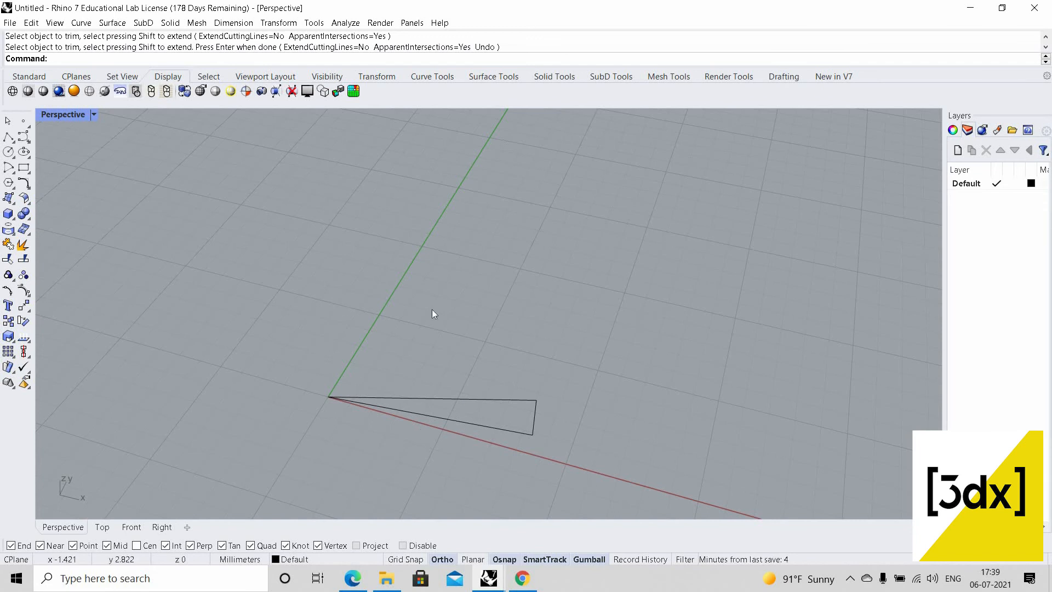
pyautogui.moveTo(386, 366); pyautogui.dragTo(430, 292, button='right')
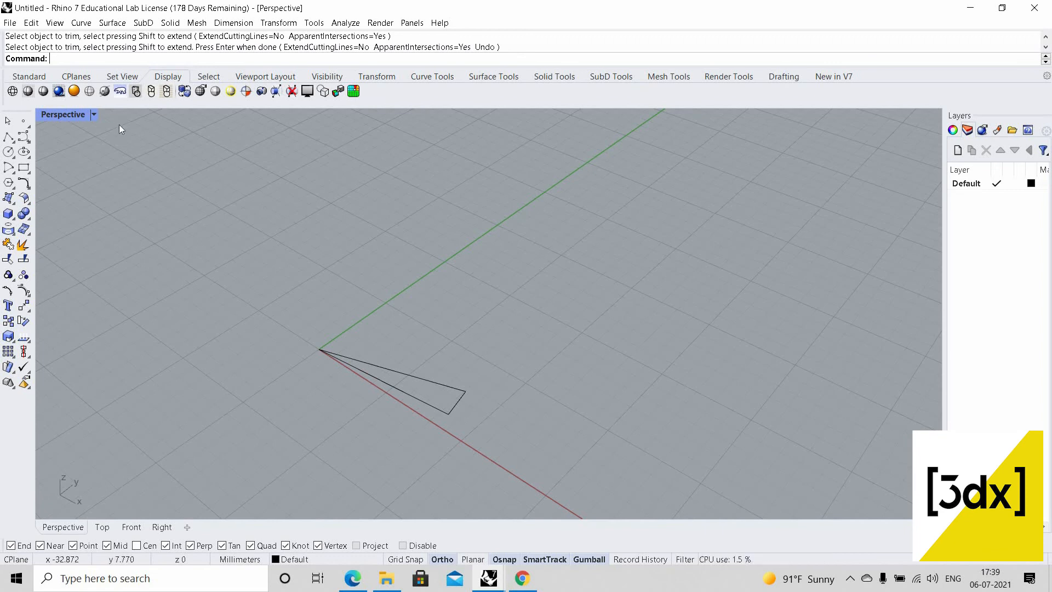
pyautogui.write('Circle')
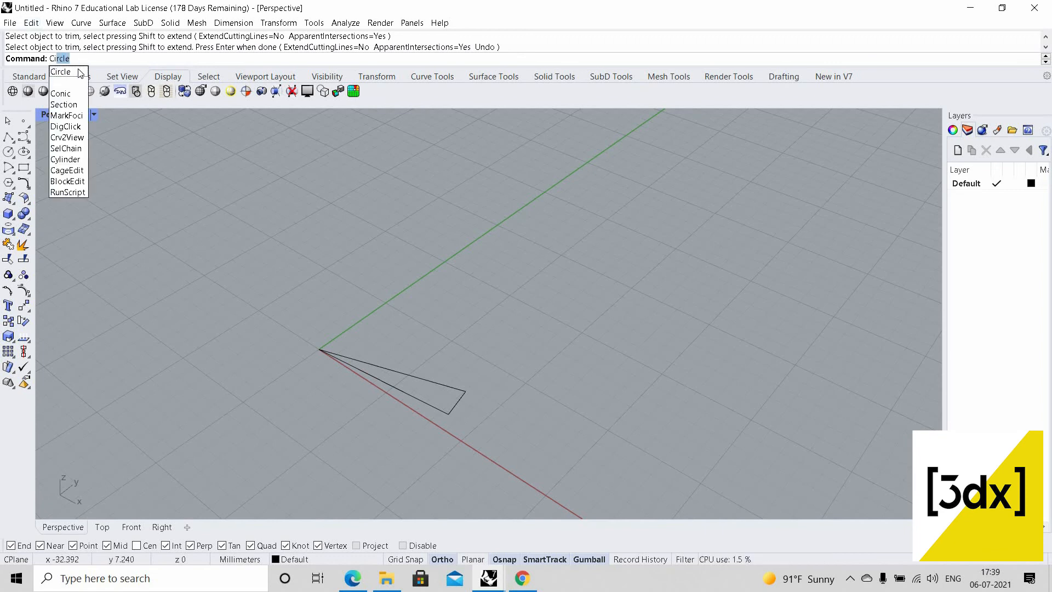
pyautogui.press('Return')
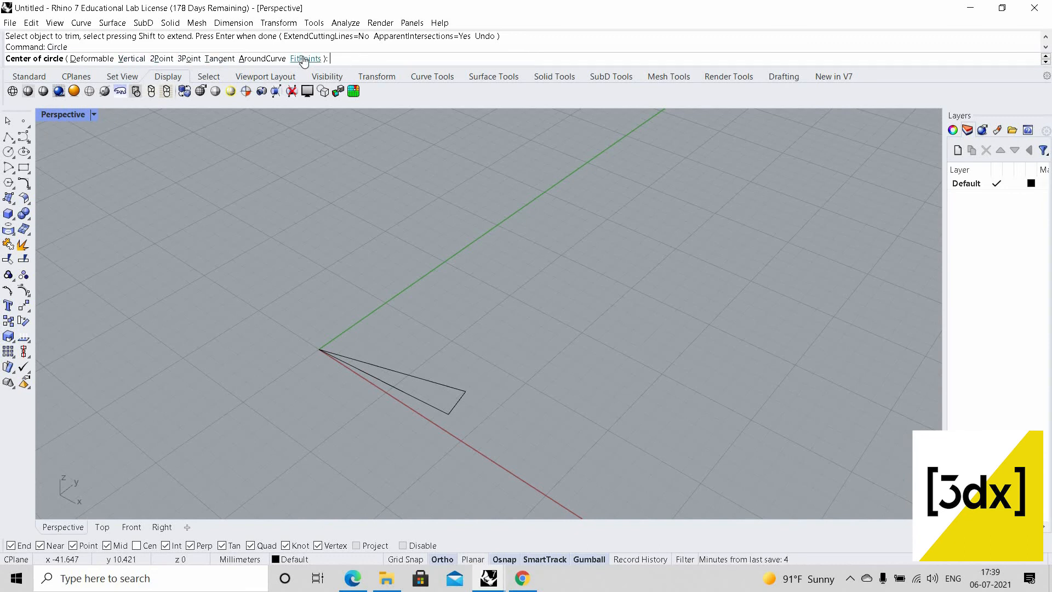
pyautogui.press('Escape')
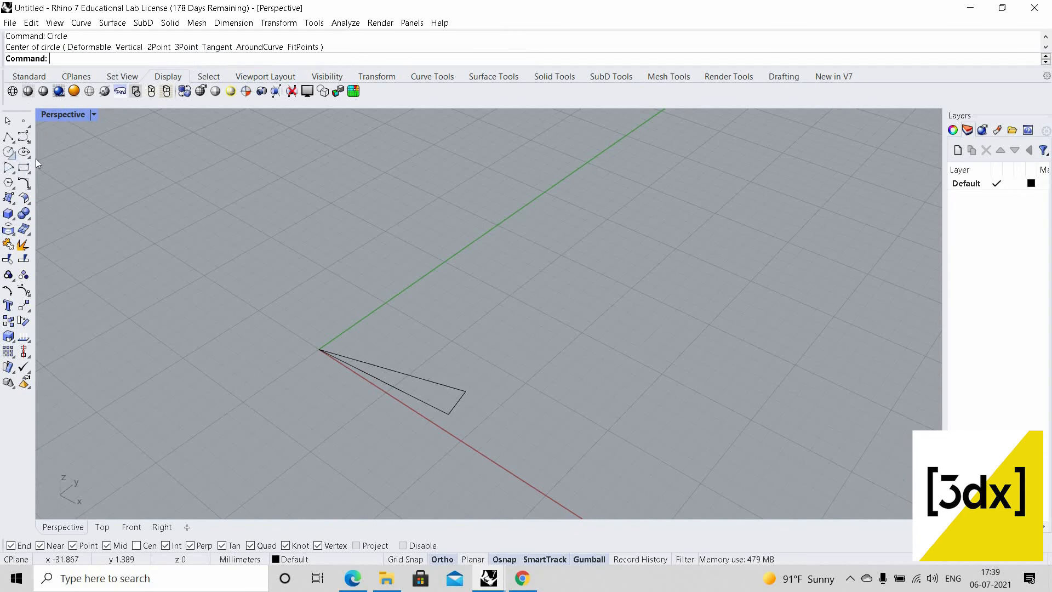
# Draw a circle by diameter, 7.66 mm across, beside the wedge, starting at the Y axis
pyautogui.click(13, 157)
pyautogui.click(40, 157)
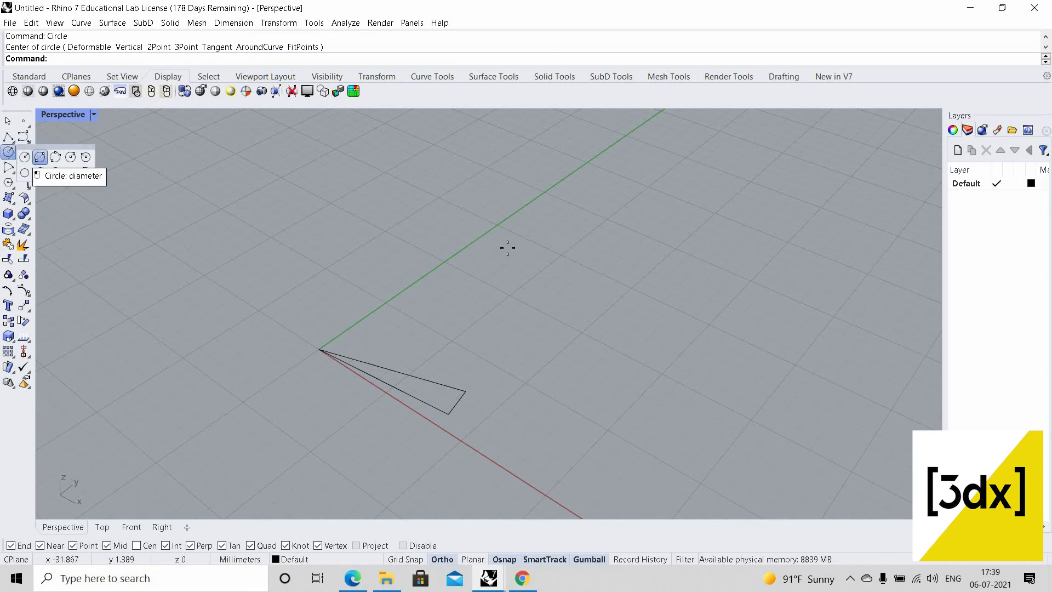
pyautogui.click(467, 243)
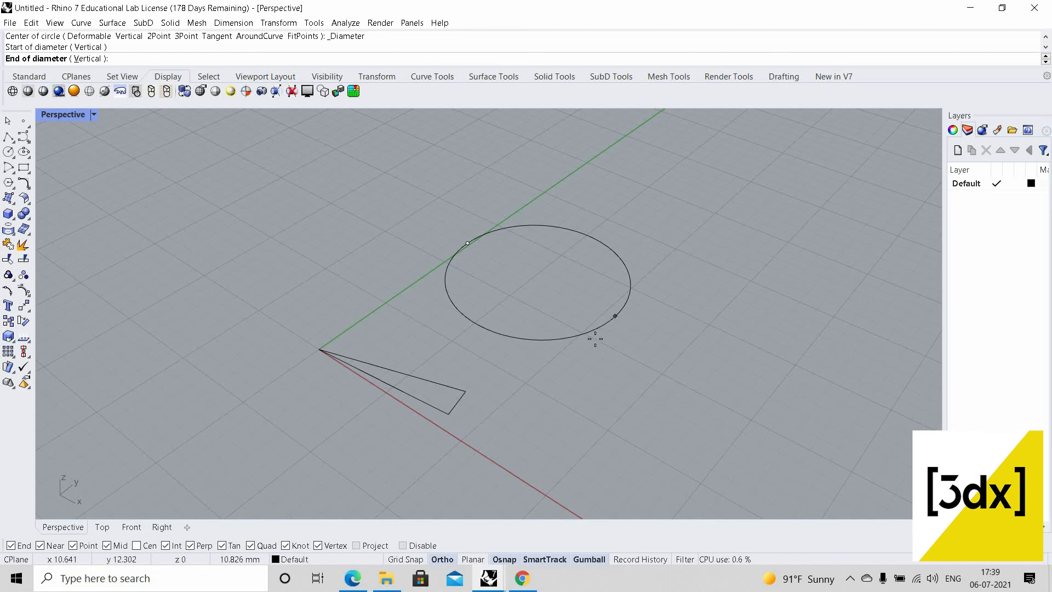
pyautogui.write('7.6')
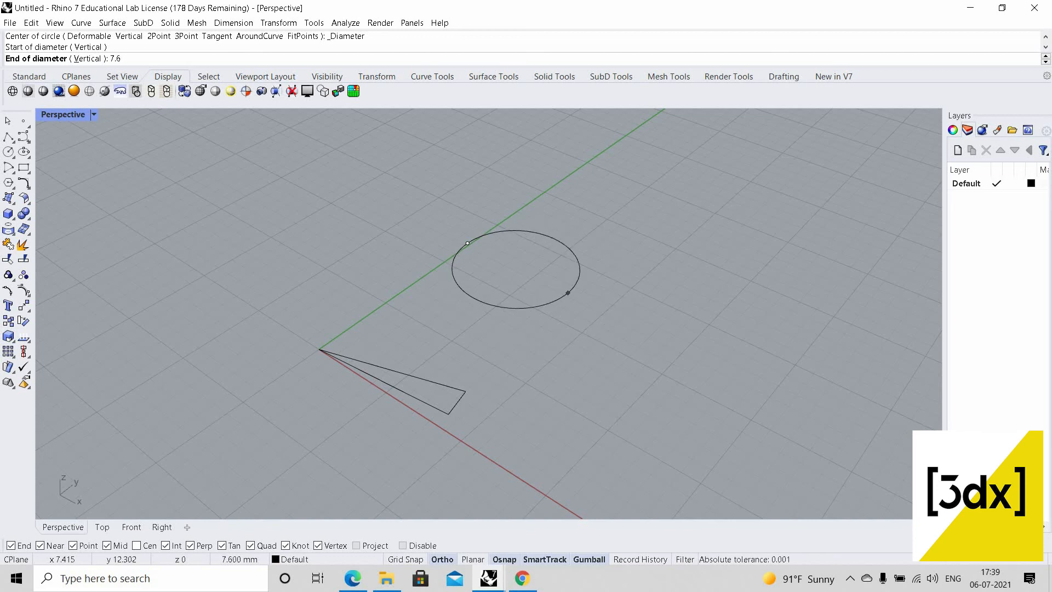
pyautogui.write('6')
pyautogui.press('Return')
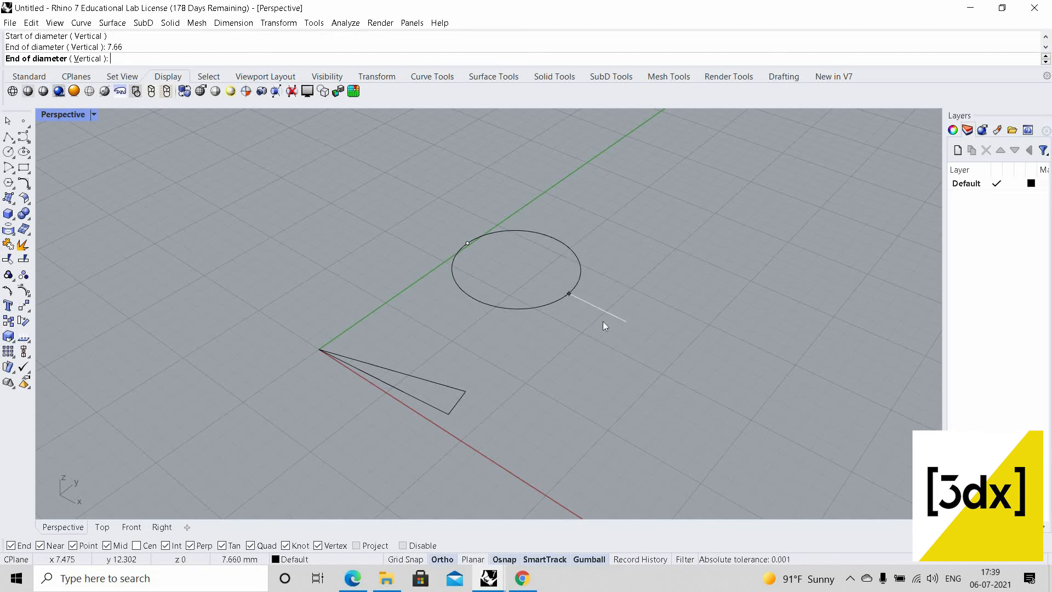
pyautogui.click(565, 288)
# Offset the circle outward by 2.61 mm to make a larger concentric circle
pyautogui.scroll(2, 565, 293)
pyautogui.click(566, 297)
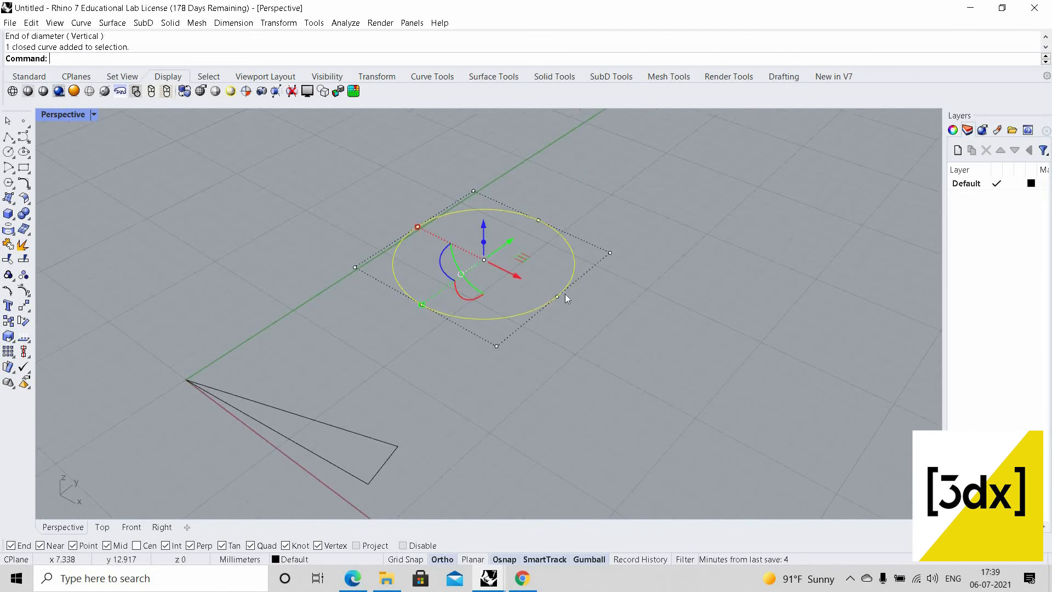
pyautogui.write('Offset')
pyautogui.press('Return')
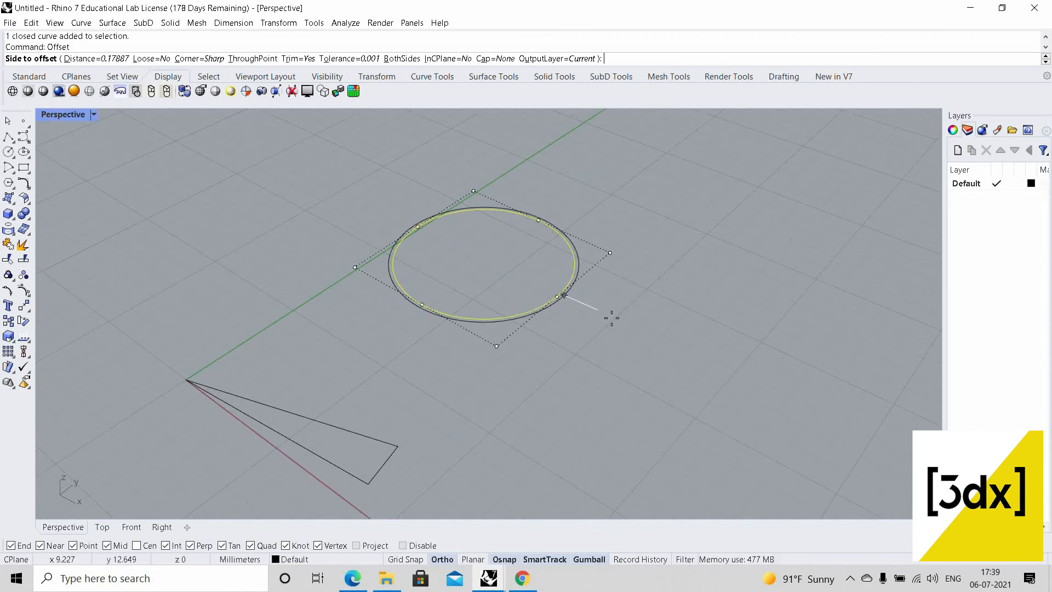
pyautogui.click(87, 59)
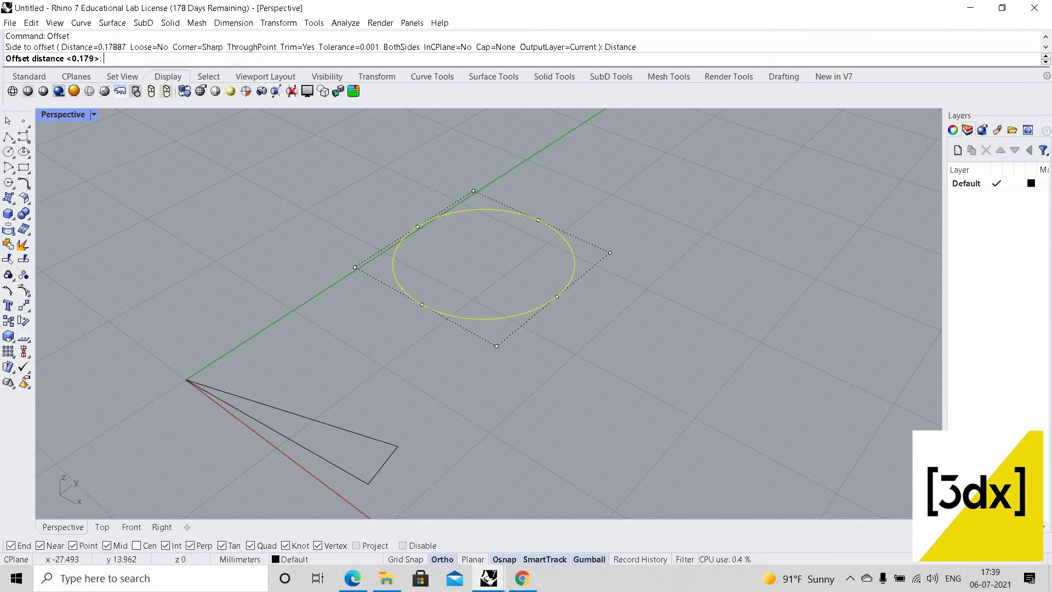
pyautogui.write('2.61')
pyautogui.press('Return')
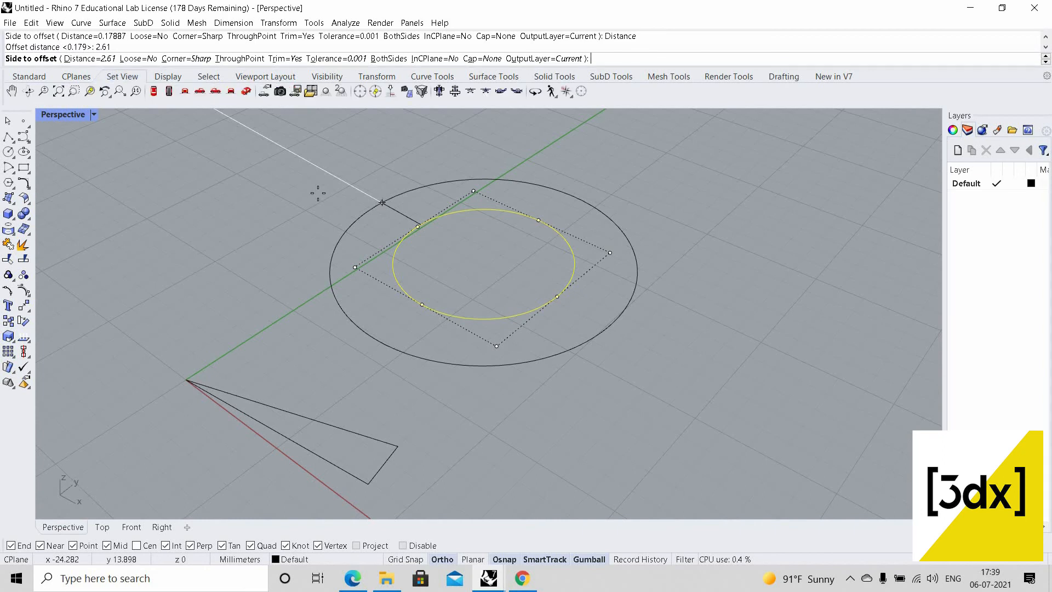
pyautogui.click(463, 209)
pyautogui.scroll(-2, 548, 323)
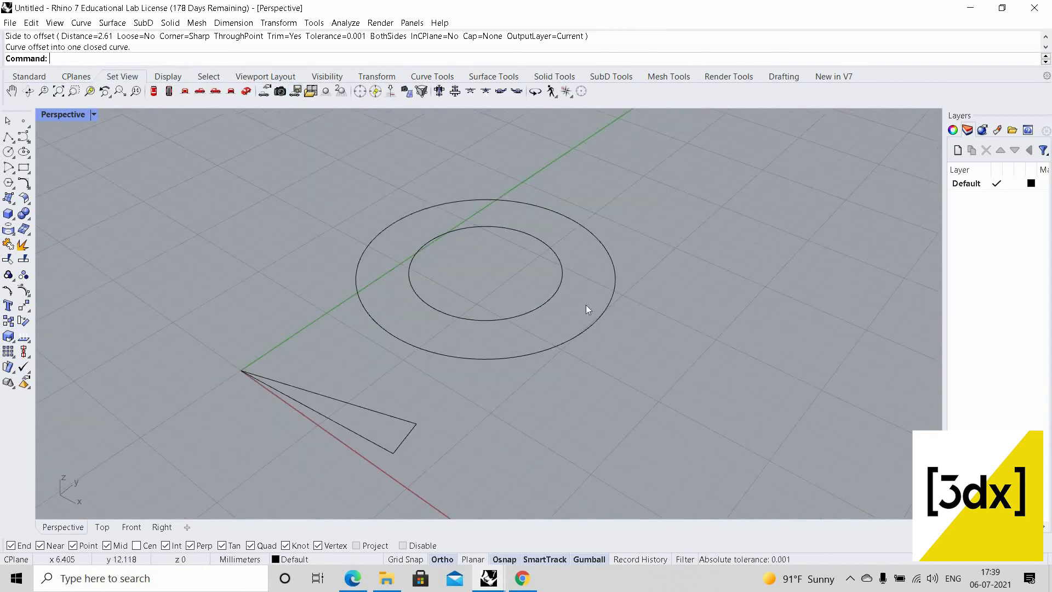
pyautogui.moveTo(658, 357); pyautogui.dragTo(351, 247)
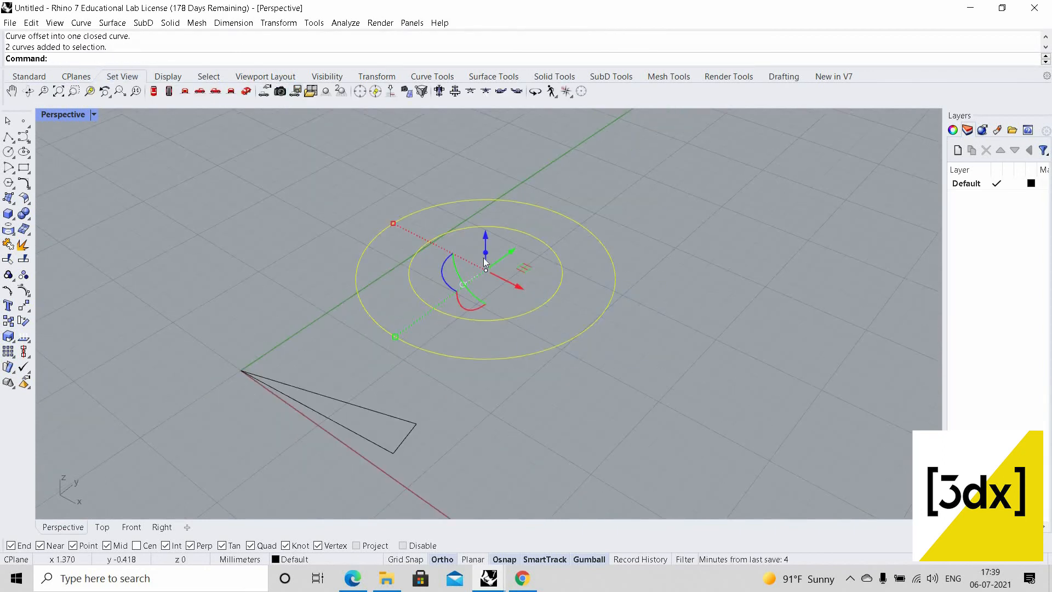
pyautogui.scroll(3, 461, 254)
pyautogui.press('Escape')
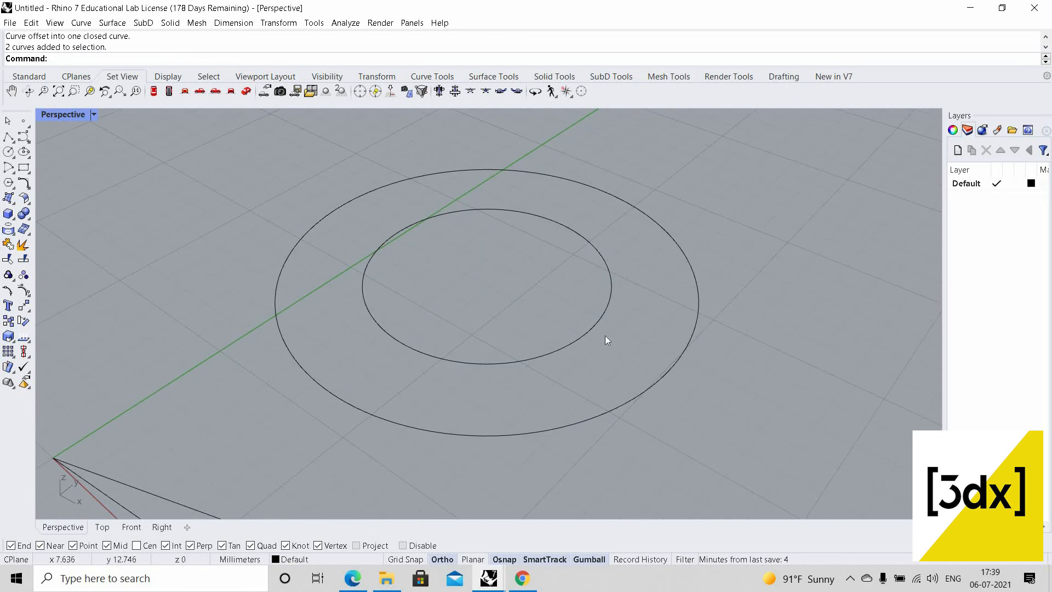
# Draw a line across the full diameter of the inner circle between its opposite quadrant points
pyautogui.write('line')
pyautogui.press('Return')
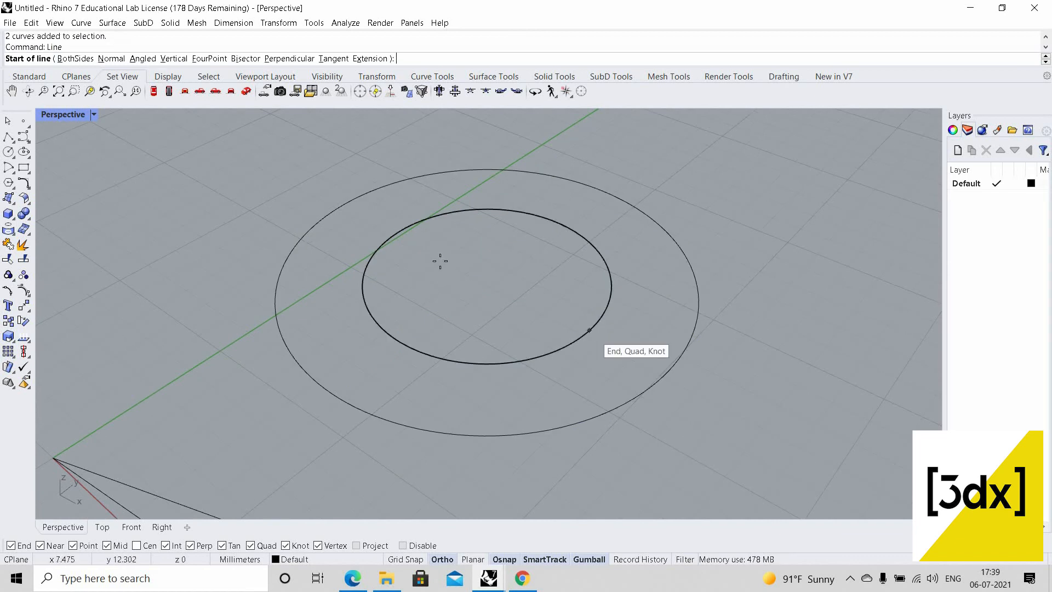
pyautogui.click(590, 330)
pyautogui.click(400, 234)
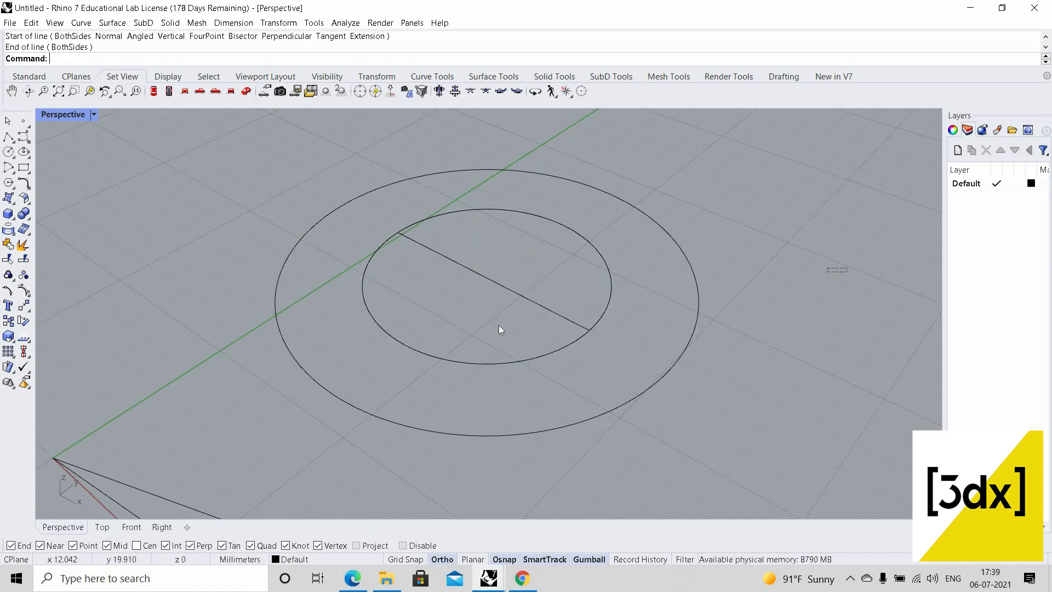
# Move both circles and the diameter line from the line's midpoint to the wedge's apex at the origin
pyautogui.hotkey('ctrl', 'a')
pyautogui.write('move')
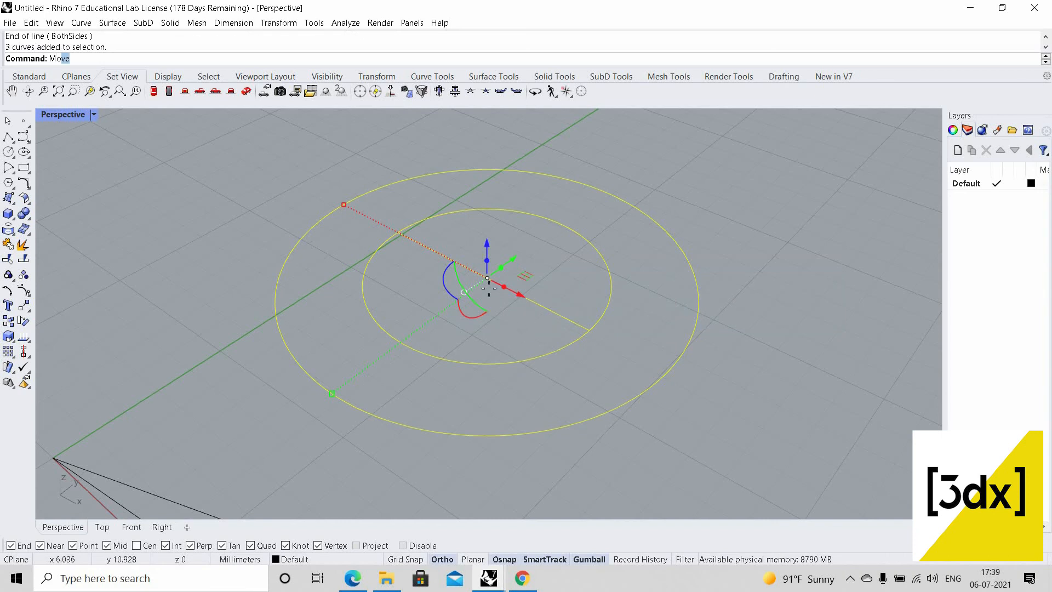
pyautogui.press('Return')
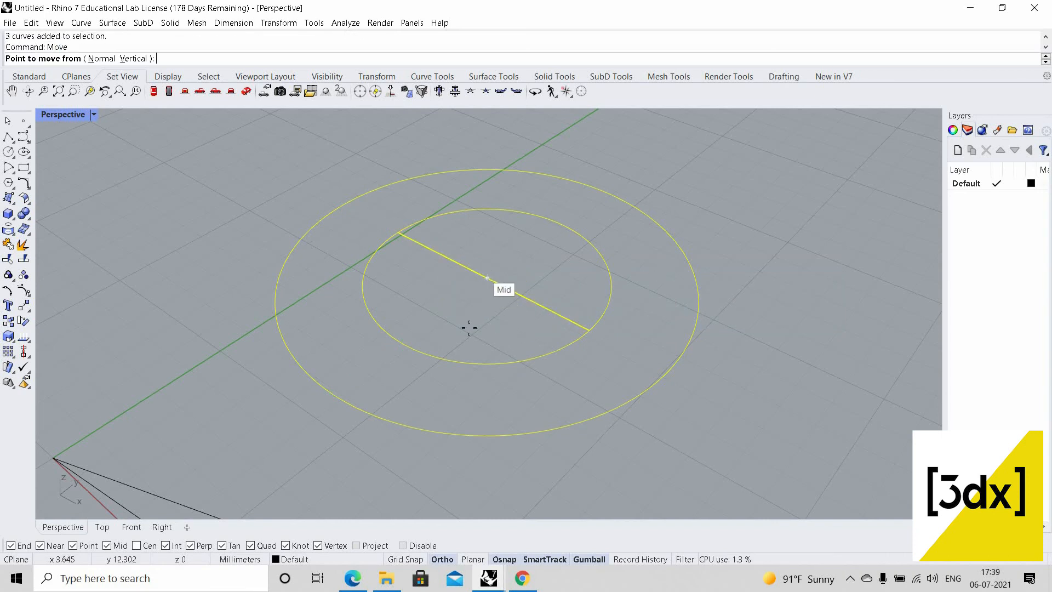
pyautogui.click(487, 279)
pyautogui.scroll(-8, 642, 282)
pyautogui.scroll(3, 458, 356)
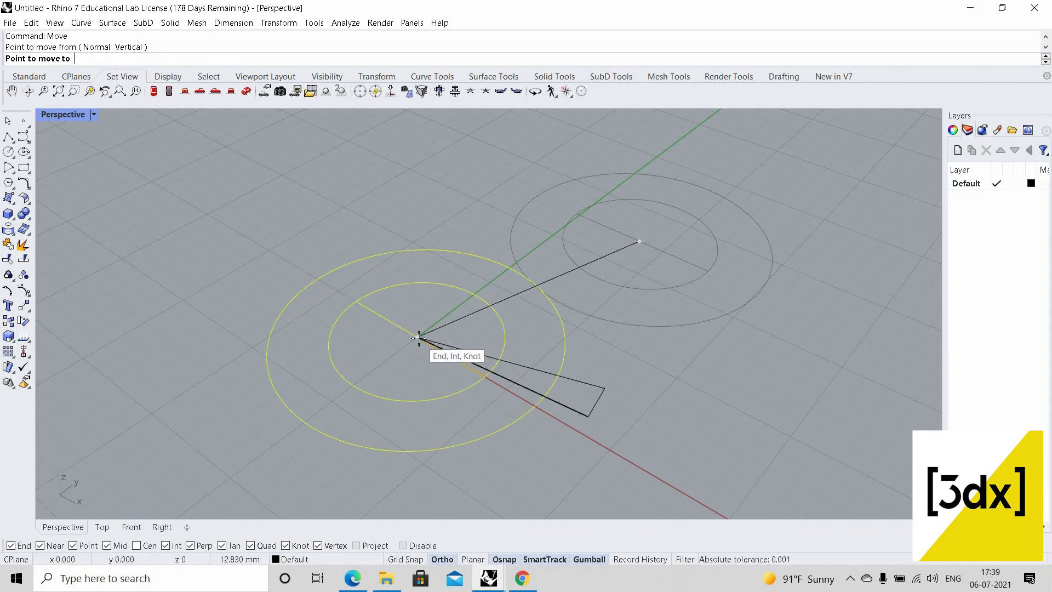
pyautogui.scroll(3, 421, 337)
pyautogui.click(423, 336)
pyautogui.press('Escape')
pyautogui.scroll(2, 515, 370)
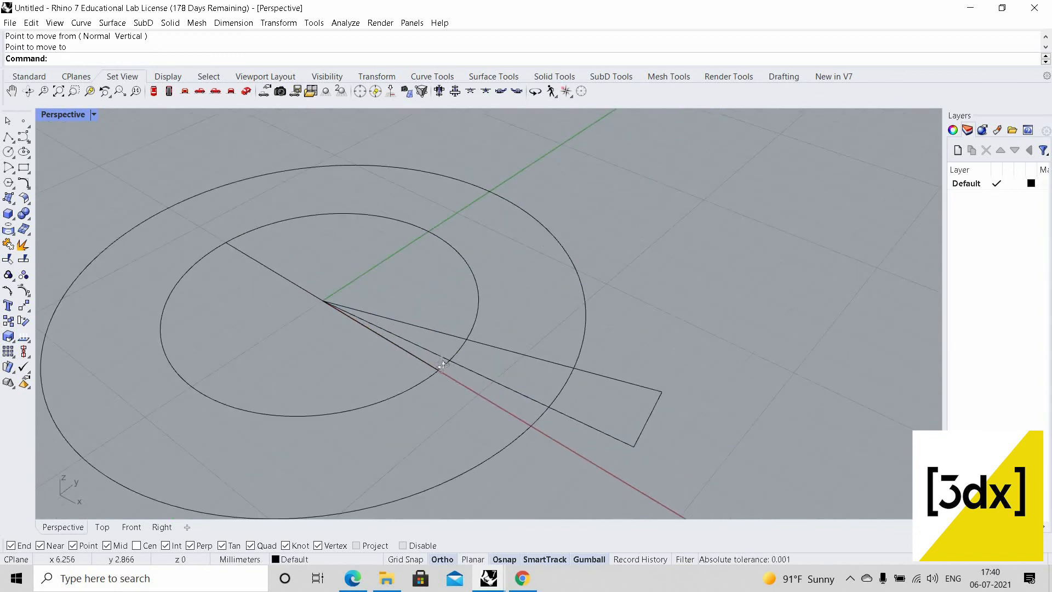
pyautogui.moveTo(547, 371); pyautogui.dragTo(600, 393, button='right')
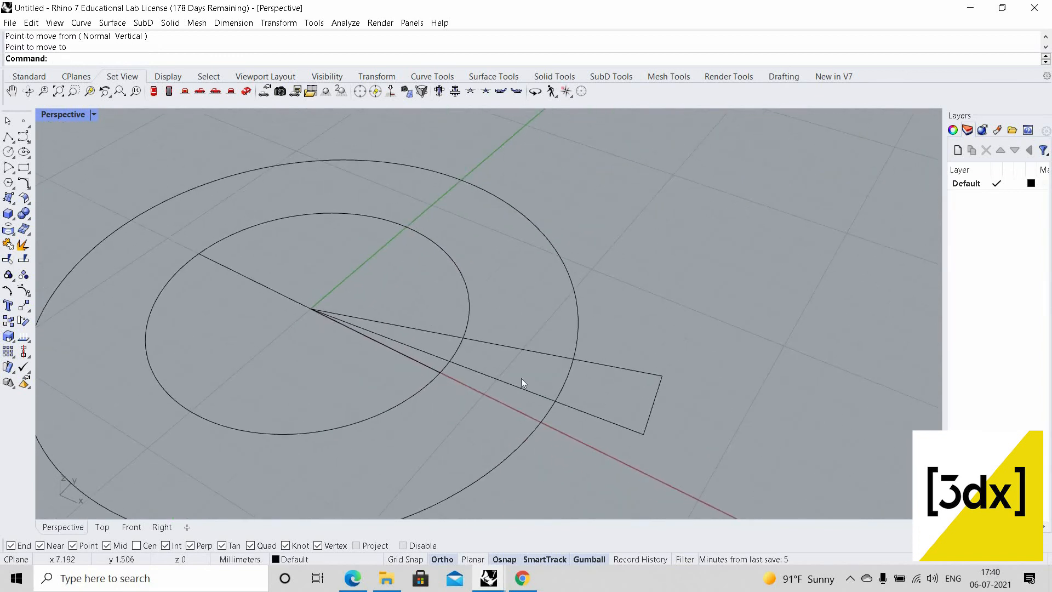
pyautogui.scroll(3, 509, 351)
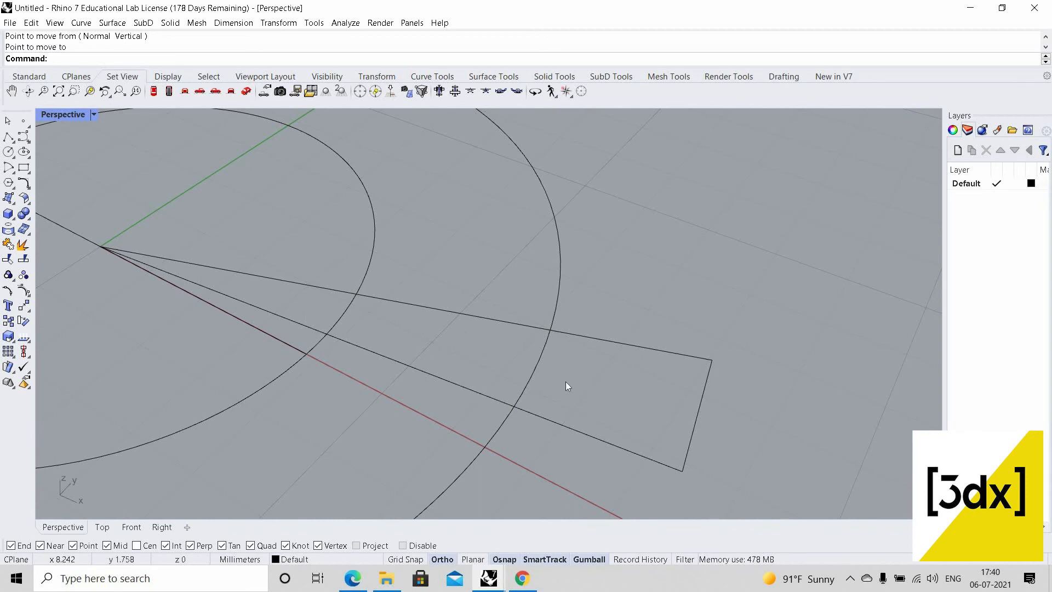
pyautogui.click(547, 341)
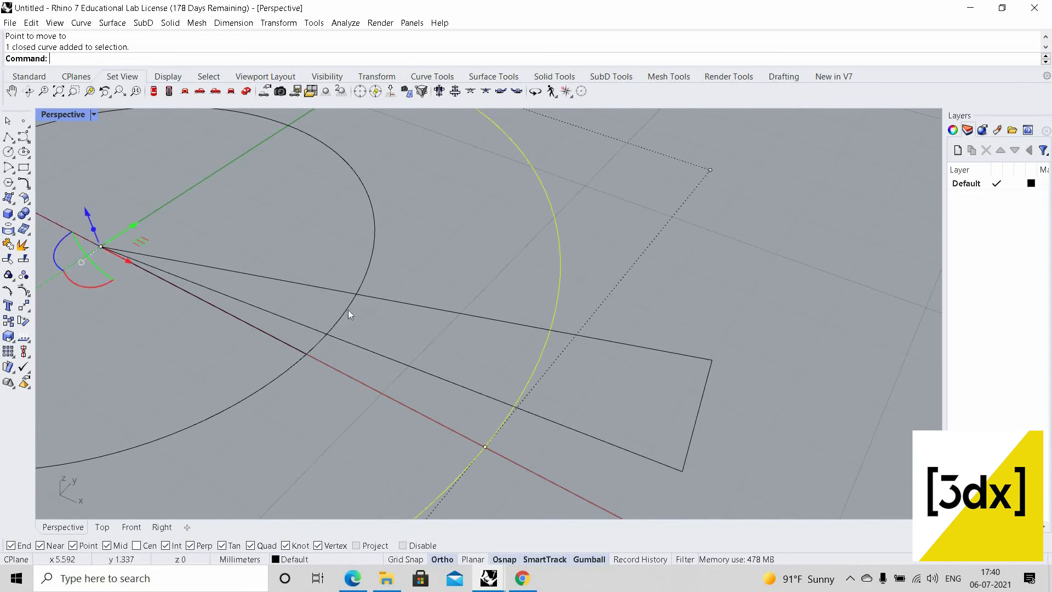
pyautogui.moveTo(411, 329); pyautogui.dragTo(474, 345)
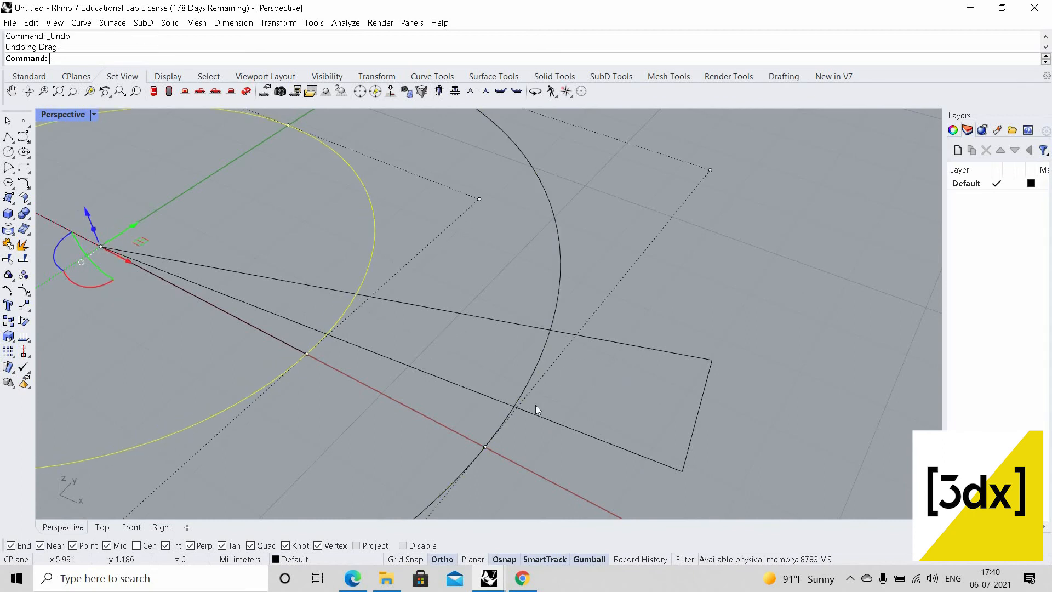
pyautogui.hotkey('ctrl', 'z')
pyautogui.write('line')
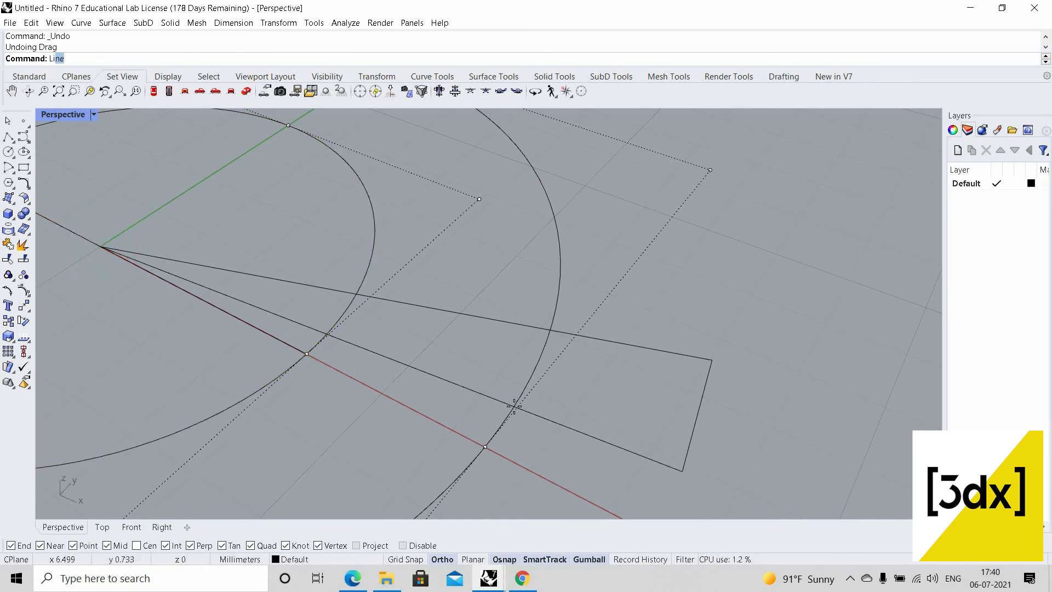
pyautogui.press('Return')
pyautogui.click(515, 407)
pyautogui.press('Escape')
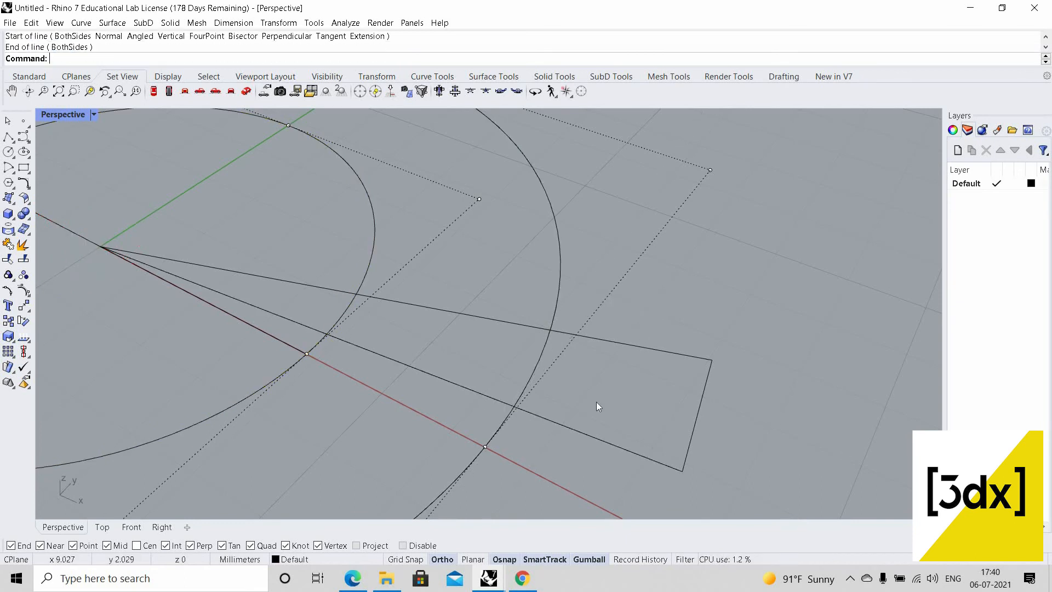
# Copy the wedge's outer edge from its corner nearest the X axis to where each circle crosses that radial line
pyautogui.click(704, 426)
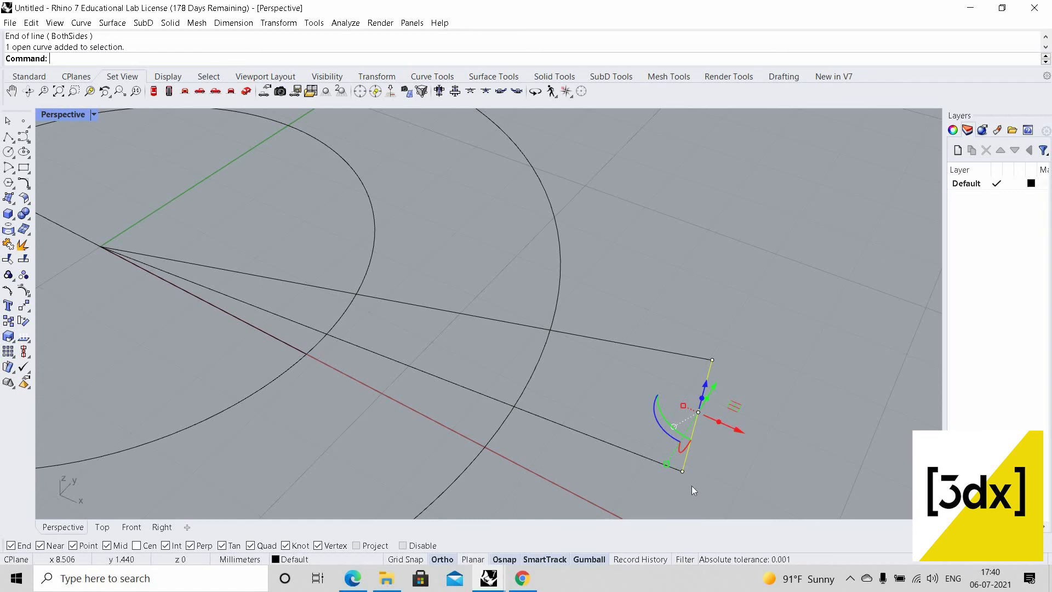
pyautogui.write('C')
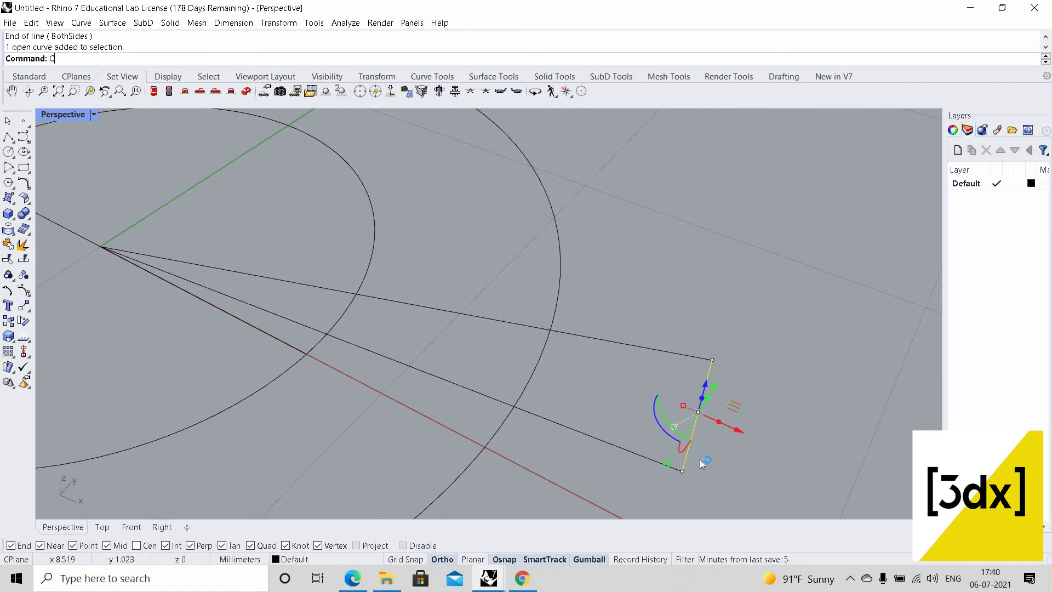
pyautogui.write('opy')
pyautogui.press('Return')
pyautogui.click(682, 470)
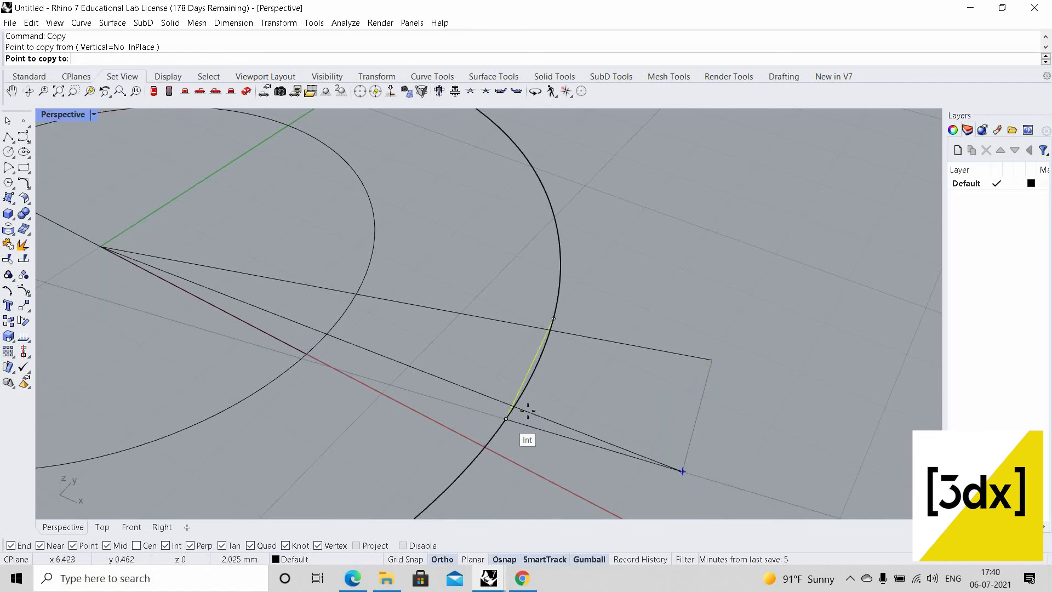
pyautogui.scroll(3, 529, 422)
pyautogui.click(534, 407)
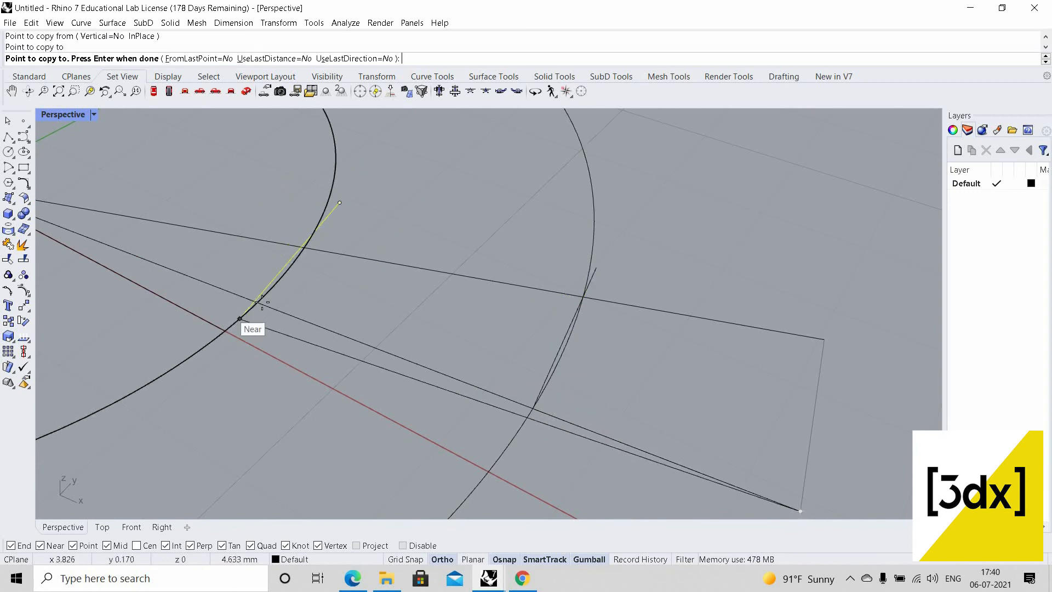
pyautogui.click(258, 303)
pyautogui.press('Return')
# Delete the two construction circles and the diameter line, leaving the wedge and its copied cross lines
pyautogui.moveTo(799, 211); pyautogui.dragTo(656, 220)
pyautogui.scroll(-4, 257, 160)
pyautogui.moveTo(258, 160); pyautogui.dragTo(272, 174)
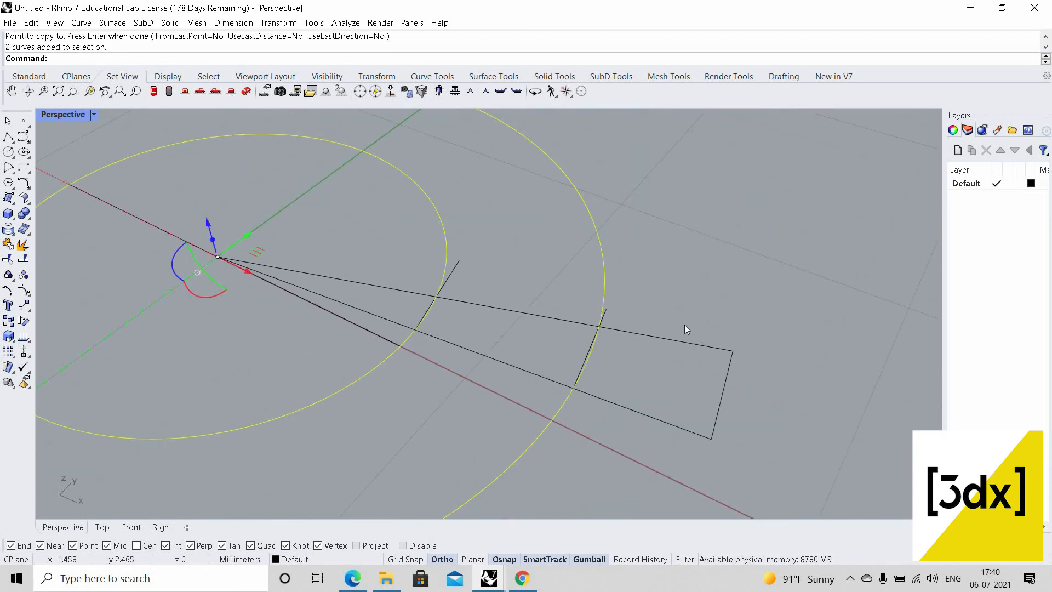
pyautogui.press('Delete')
pyautogui.moveTo(521, 301); pyautogui.dragTo(401, 235)
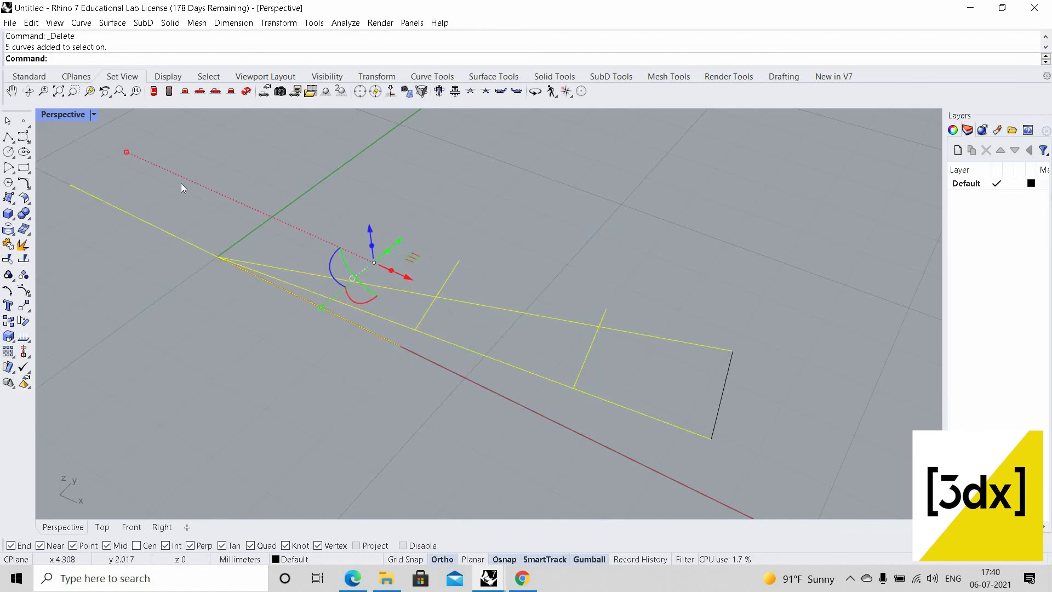
pyautogui.click(103, 245)
pyautogui.click(198, 241)
pyautogui.press('Delete')
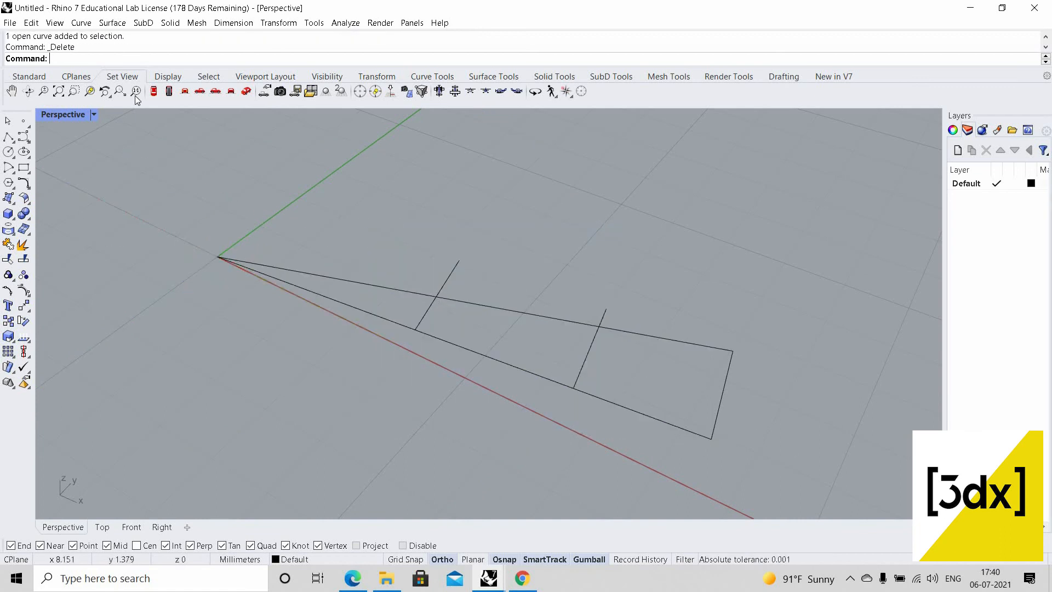
# Trim off the ends of the two copied cross lines that extend beyond the wedge's far radial edge
pyautogui.moveTo(372, 206); pyautogui.dragTo(337, 196)
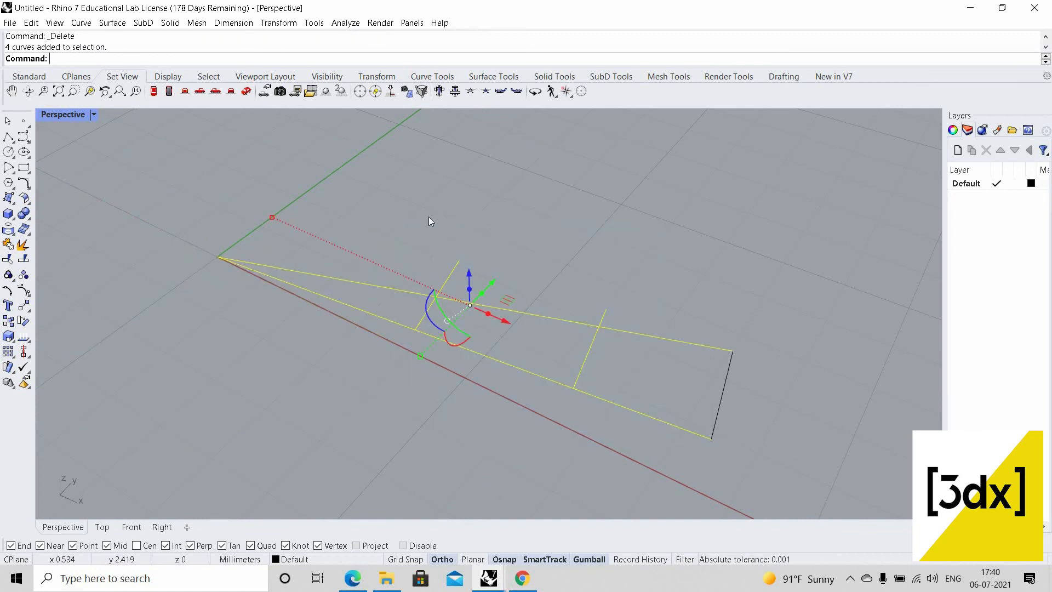
pyautogui.write('Trim')
pyautogui.press('Return')
pyautogui.click(602, 316)
pyautogui.moveTo(482, 268); pyautogui.dragTo(445, 282)
pyautogui.scroll(-10, 458, 260)
pyautogui.press('Return')
pyautogui.press('Escape')
pyautogui.scroll(5, 441, 310)
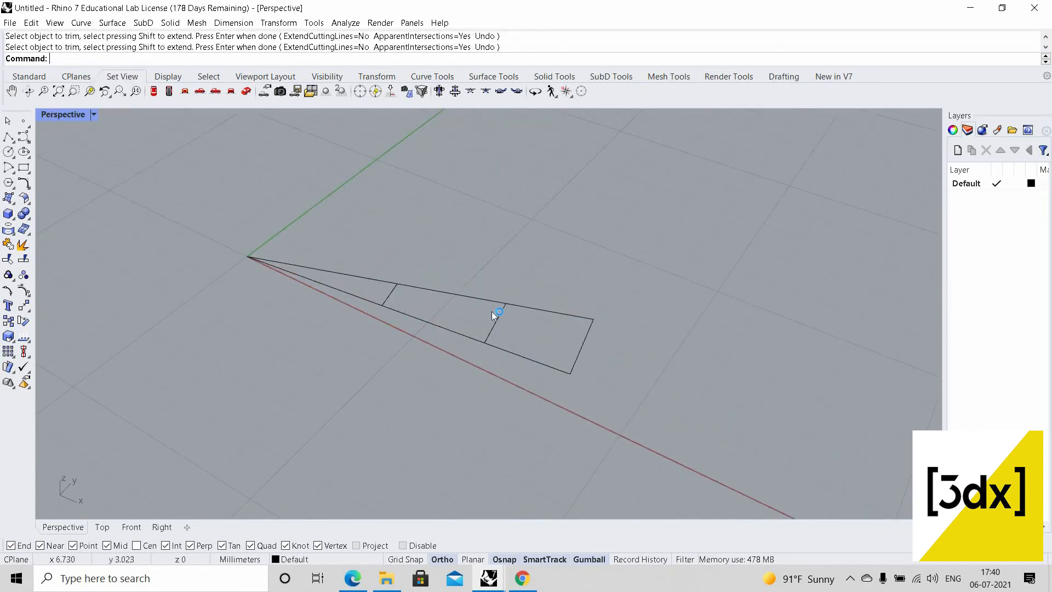
pyautogui.scroll(4, 472, 306)
pyautogui.scroll(-5, 484, 305)
pyautogui.moveTo(266, 233); pyautogui.dragTo(768, 421)
pyautogui.moveTo(581, 312); pyautogui.dragTo(518, 340, button='right')
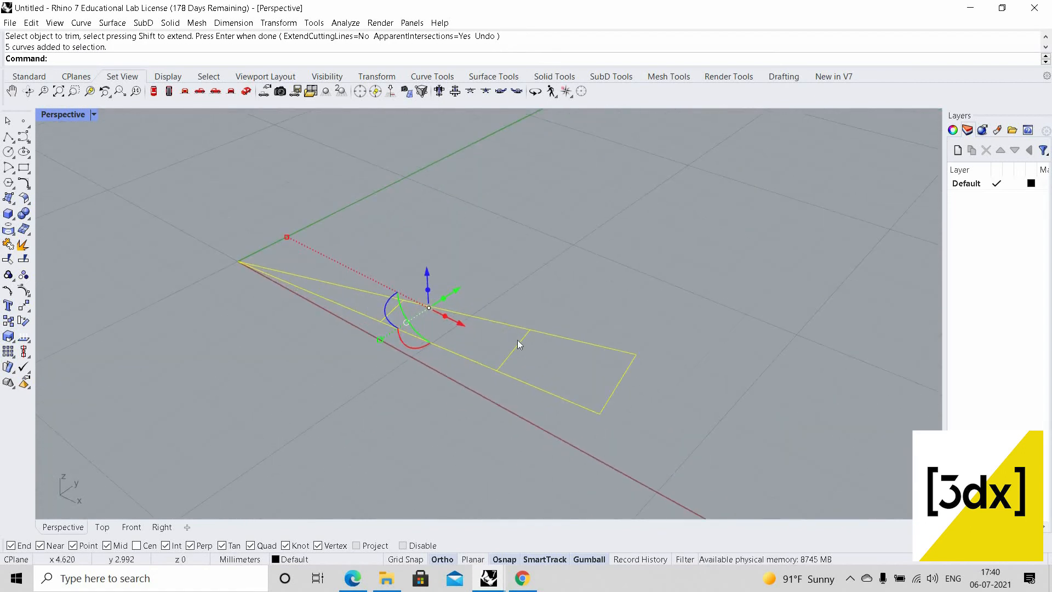
pyautogui.press('Escape')
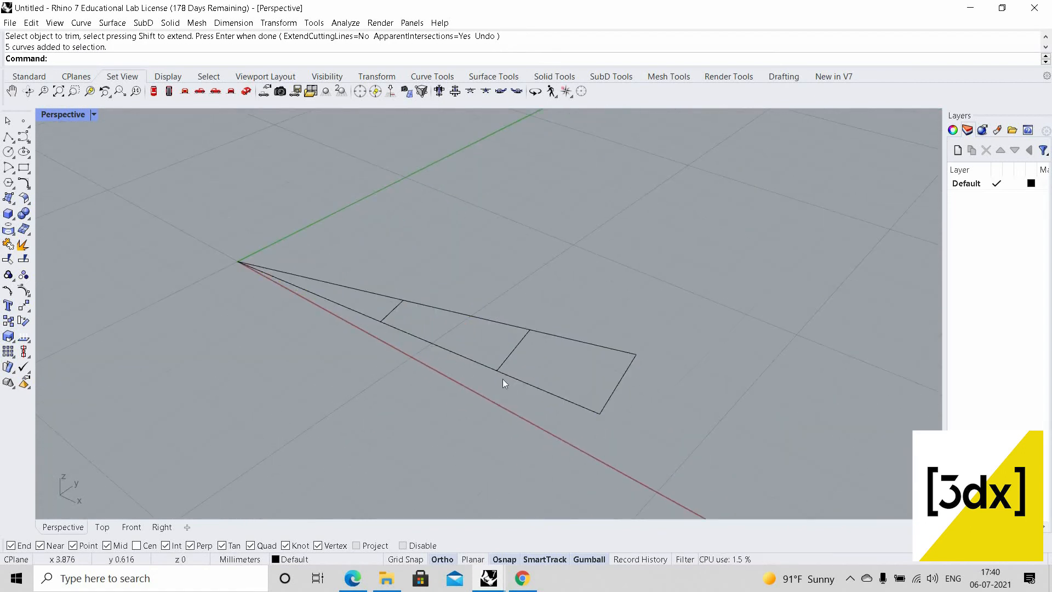
pyautogui.click(511, 353)
pyautogui.keyDown('shift'); pyautogui.click(393, 311); pyautogui.keyUp('shift')
pyautogui.press('Escape')
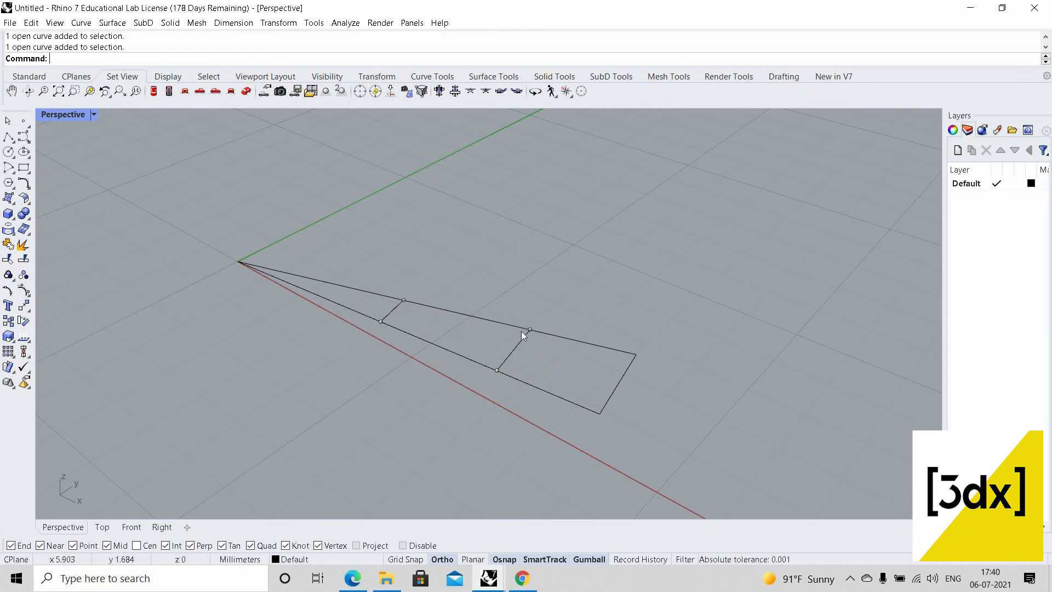
pyautogui.press('Return')
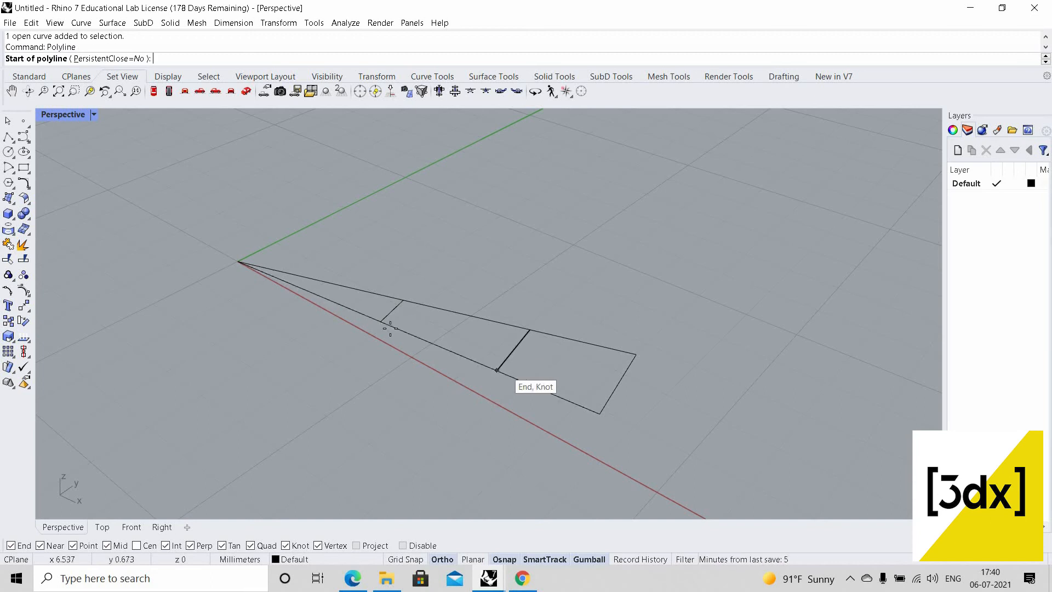
pyautogui.click(497, 371)
pyautogui.click(382, 322)
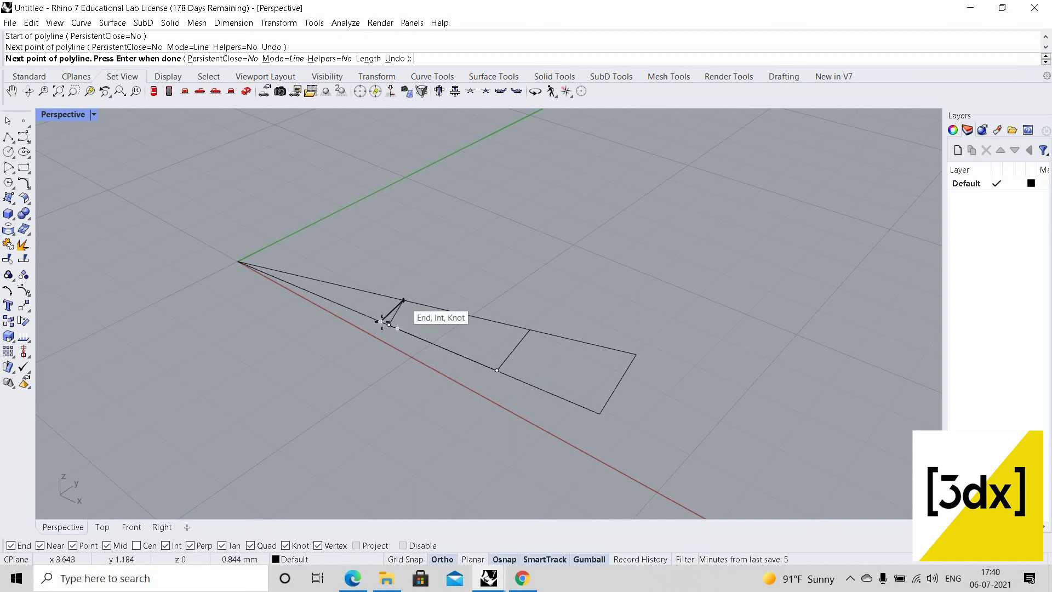
pyautogui.press('Escape')
# Draw a closed polyline around the wedge's middle section through the four endpoints of the two cross lines
pyautogui.scroll(4, 382, 322)
pyautogui.press('Return')
pyautogui.click(381, 322)
pyautogui.click(413, 291)
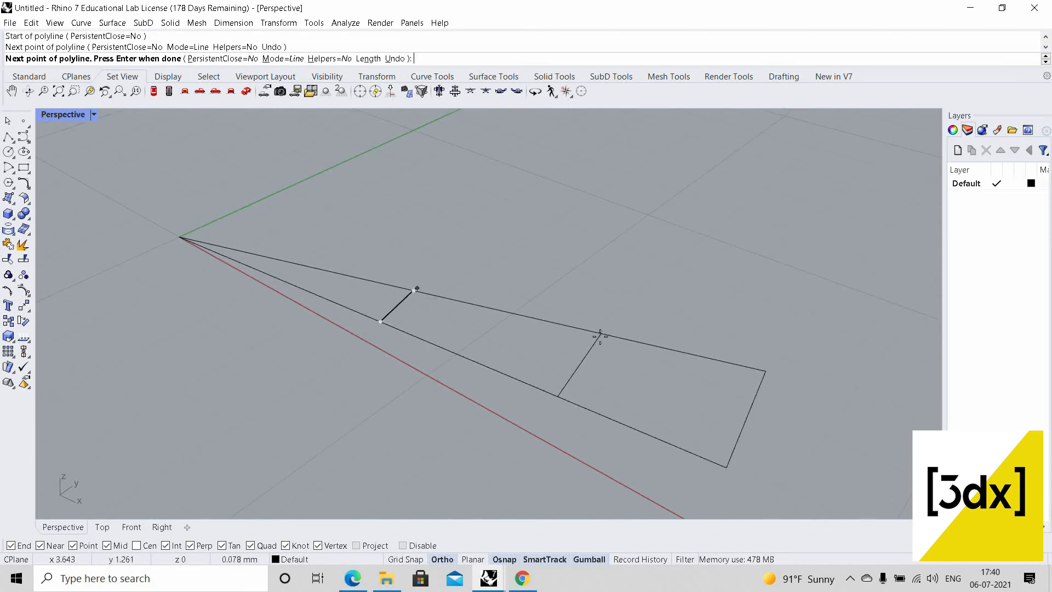
pyautogui.click(601, 334)
pyautogui.click(557, 396)
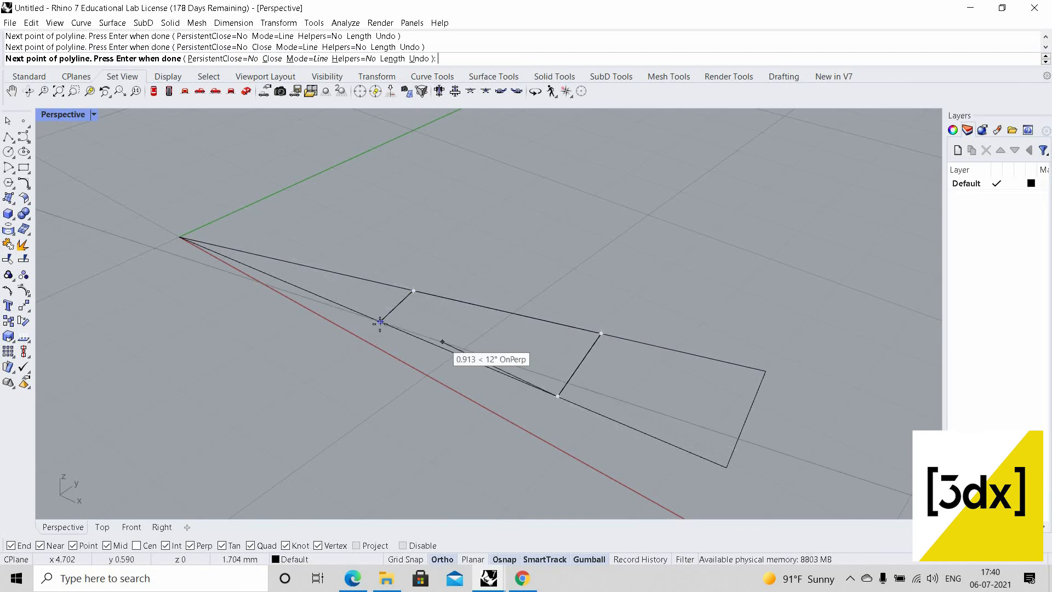
pyautogui.click(381, 322)
# Extrude the closed polyline of the middle section upward 5.85 mm as a solid
pyautogui.click(404, 304)
pyautogui.click(427, 347)
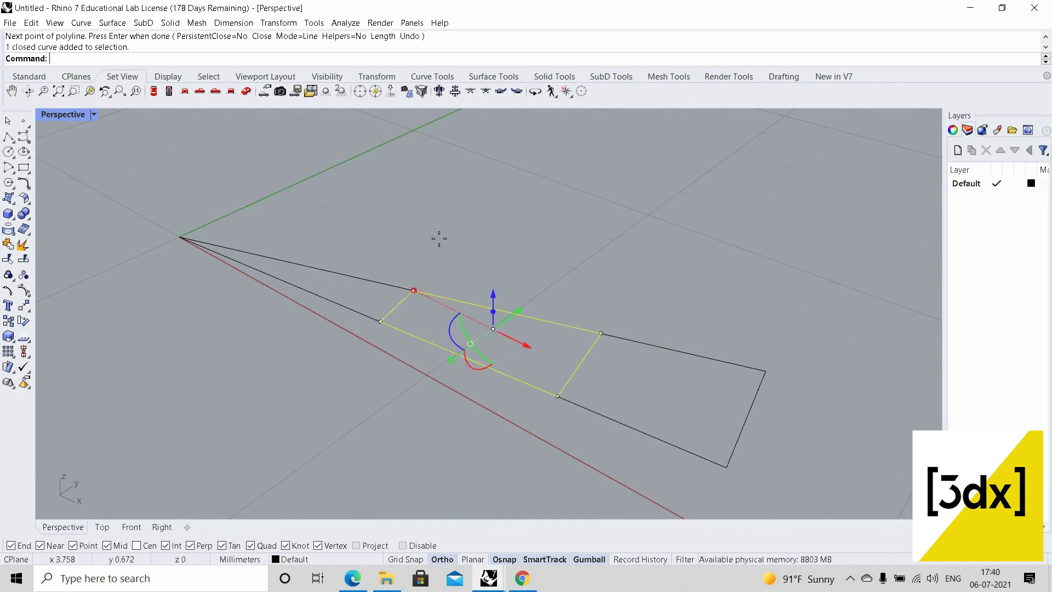
pyautogui.write('ExtrudeCrv')
pyautogui.scroll(-3, 466, 148)
pyautogui.press('Return')
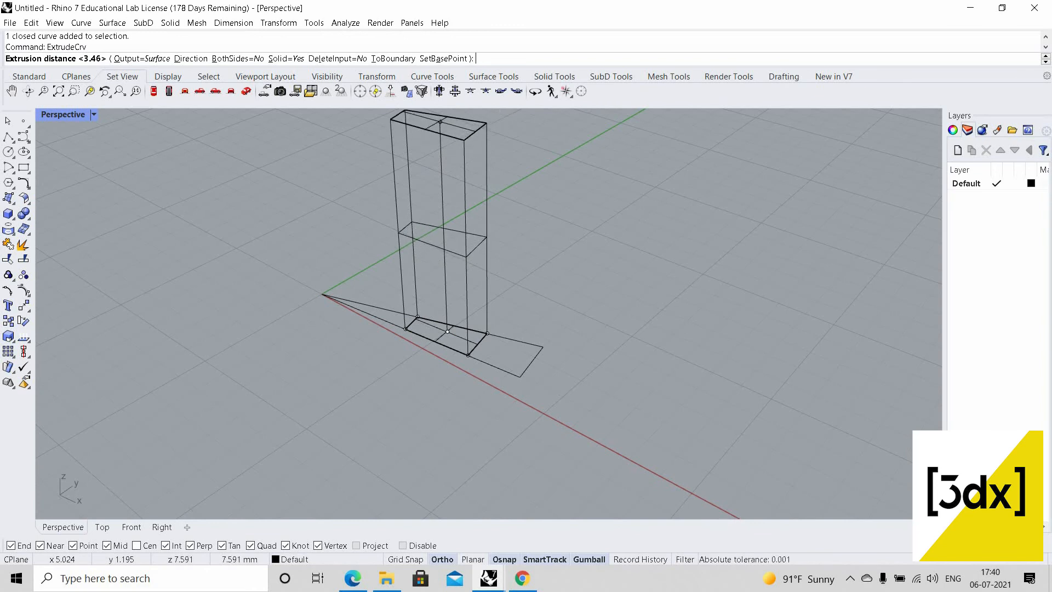
pyautogui.write('5')
pyautogui.press('Return')
pyautogui.write('5.85')
pyautogui.press('Return')
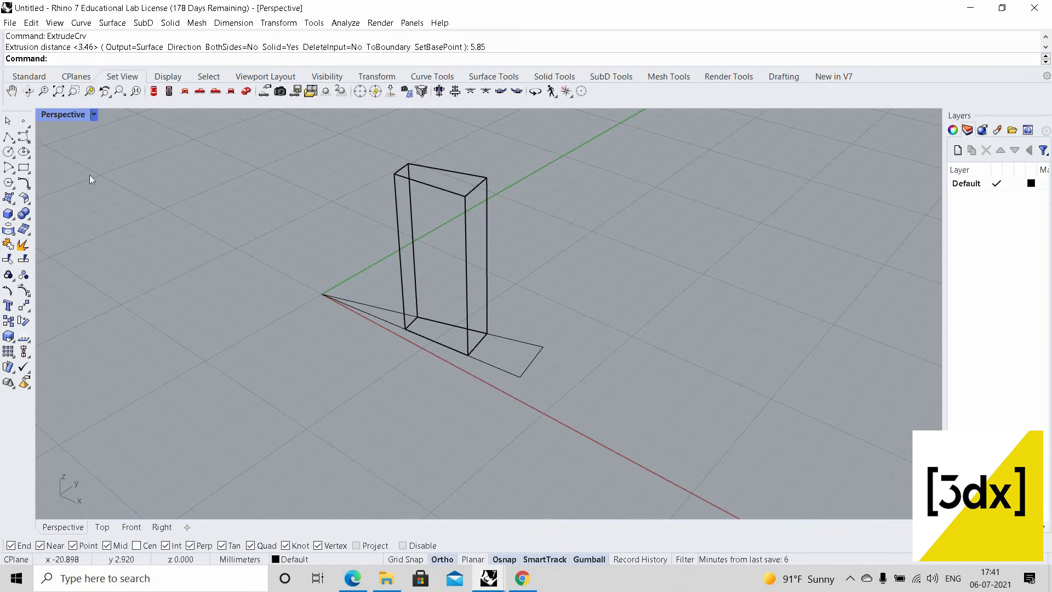
# Switch the perspective viewport to Shaded display mode
pyautogui.click(93, 115)
pyautogui.click(66, 171)
pyautogui.scroll(3, 409, 216)
# Delete the extruded middle block and the closed polyline at its base
pyautogui.click(561, 377)
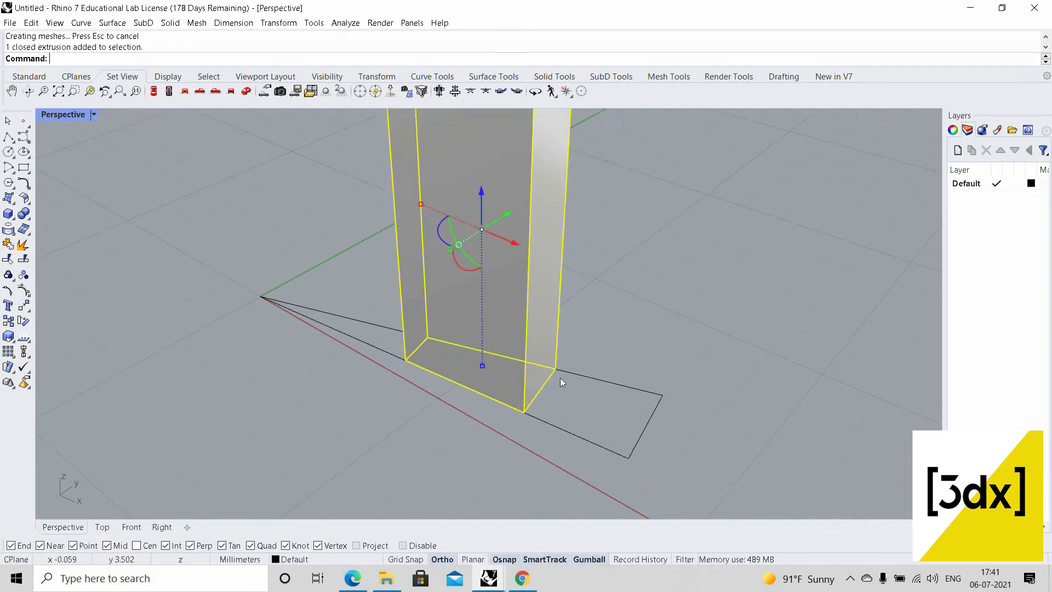
pyautogui.press('Delete')
pyautogui.click(546, 386)
pyautogui.click(599, 430)
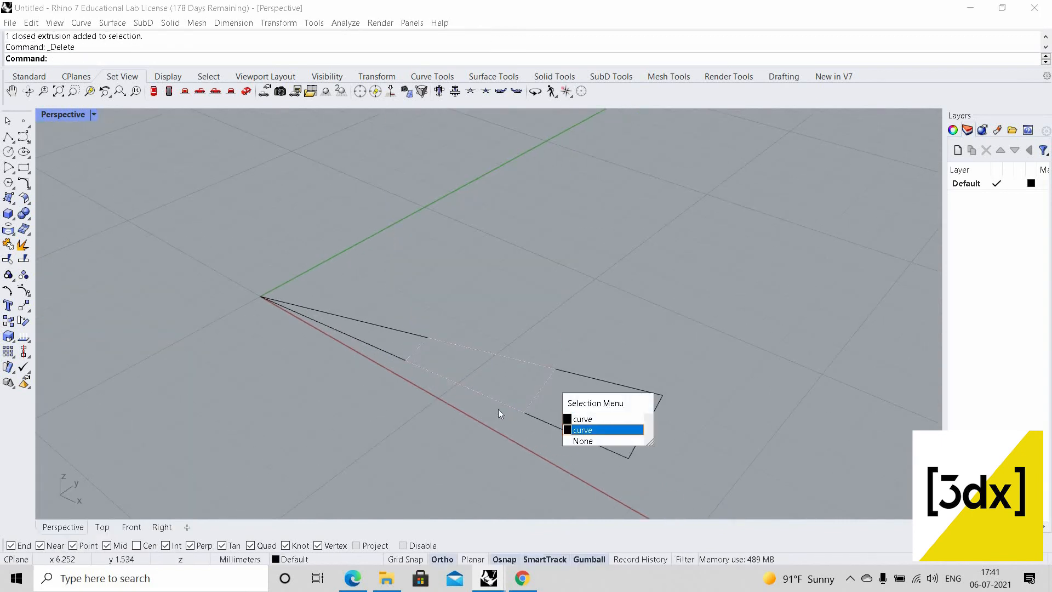
pyautogui.press('Delete')
# Create a closed outline of the wedge's middle section from all five wedge curves with CurveBoolean
pyautogui.scroll(-5, 486, 405)
pyautogui.moveTo(334, 291); pyautogui.dragTo(673, 454)
pyautogui.scroll(3, 641, 418)
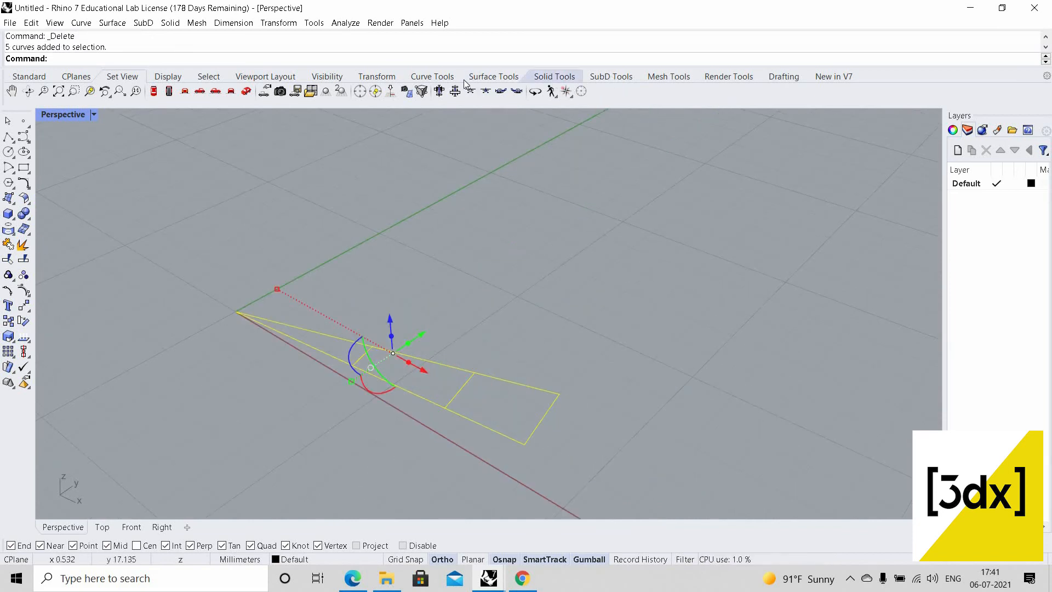
pyautogui.click(432, 76)
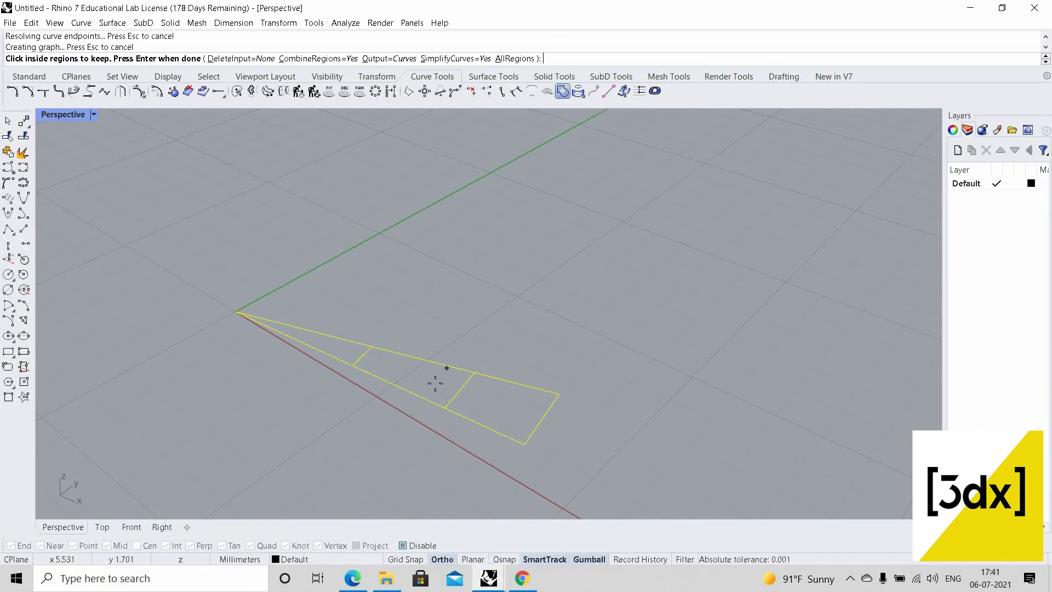
pyautogui.scroll(3, 435, 384)
pyautogui.click(435, 382)
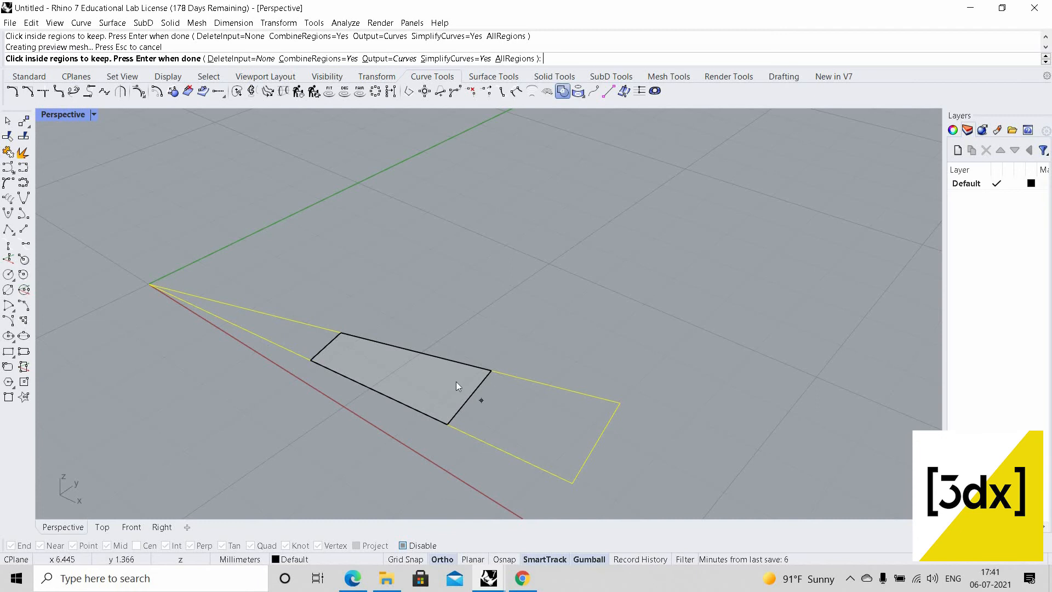
pyautogui.press('Return')
# Extrude the middle section's outline upward 5.85 mm as a solid block
pyautogui.moveTo(471, 349); pyautogui.dragTo(451, 359, button='right')
pyautogui.write('ExtrudeCrv')
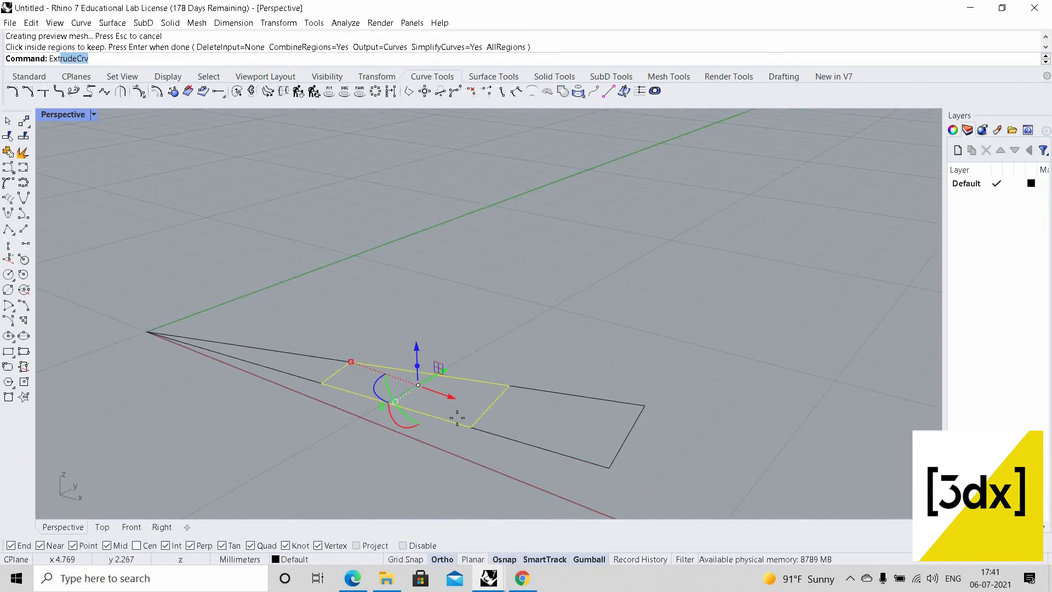
pyautogui.press('Return')
pyautogui.scroll(-6, 460, 193)
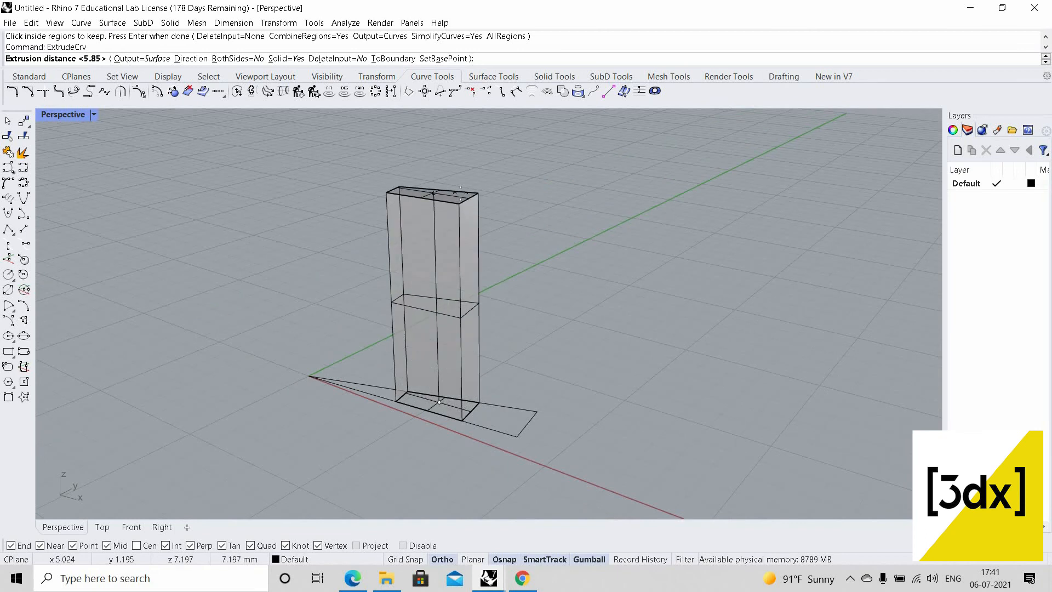
pyautogui.write('5')
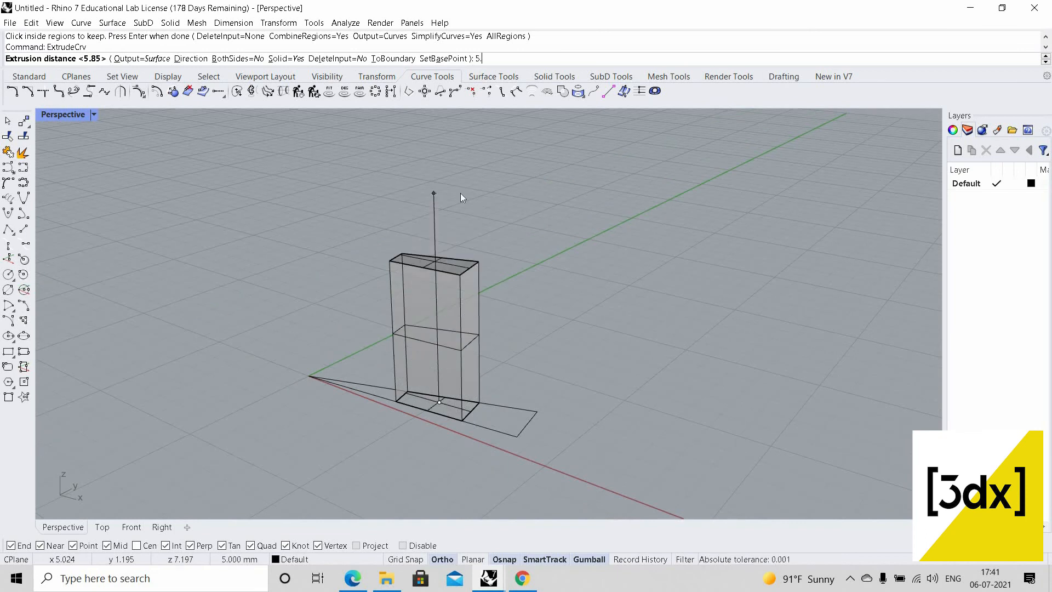
pyautogui.write('.85')
pyautogui.press('Return')
pyautogui.click(543, 367)
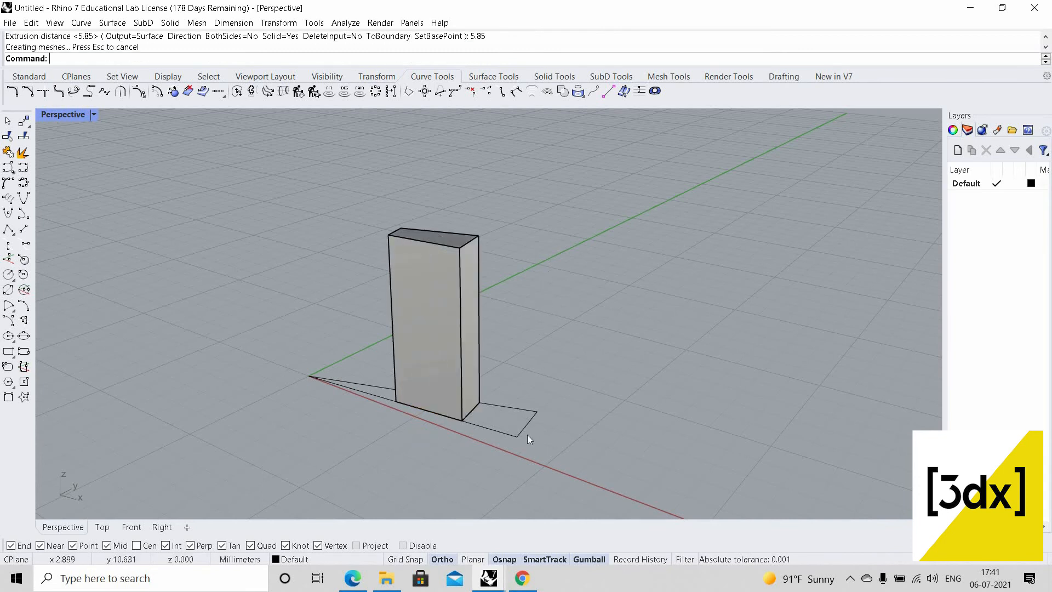
# Create a closed outline of the wedge's outer section from the base curves with CurveBoolean
pyautogui.click(527, 427)
pyautogui.scroll(3, 538, 412)
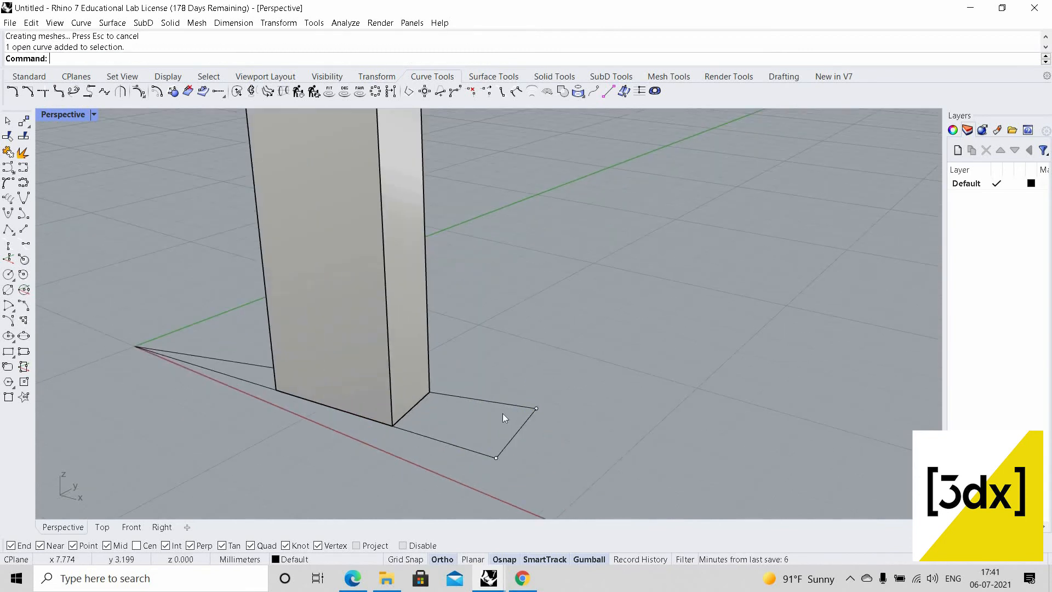
pyautogui.scroll(-3, 546, 410)
pyautogui.scroll(2, 510, 412)
pyautogui.moveTo(567, 468); pyautogui.dragTo(475, 388)
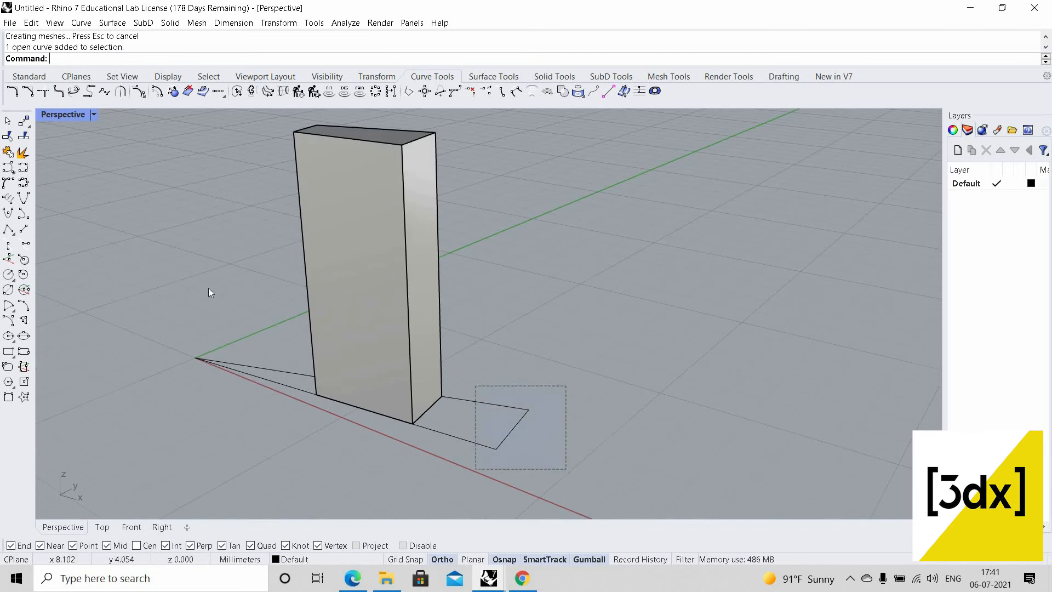
pyautogui.click(563, 93)
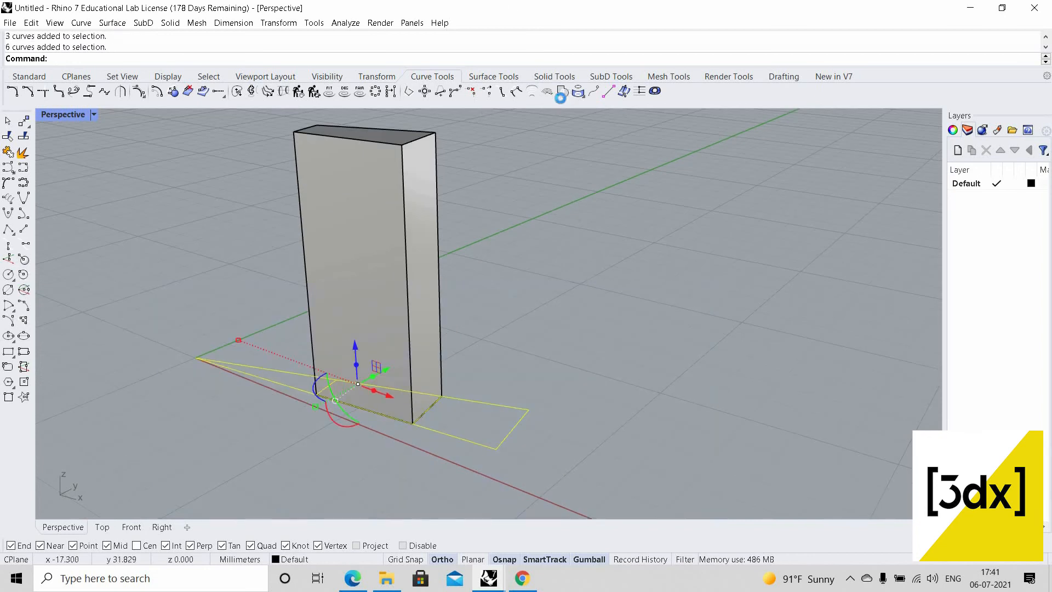
pyautogui.click(562, 92)
pyautogui.press('Escape')
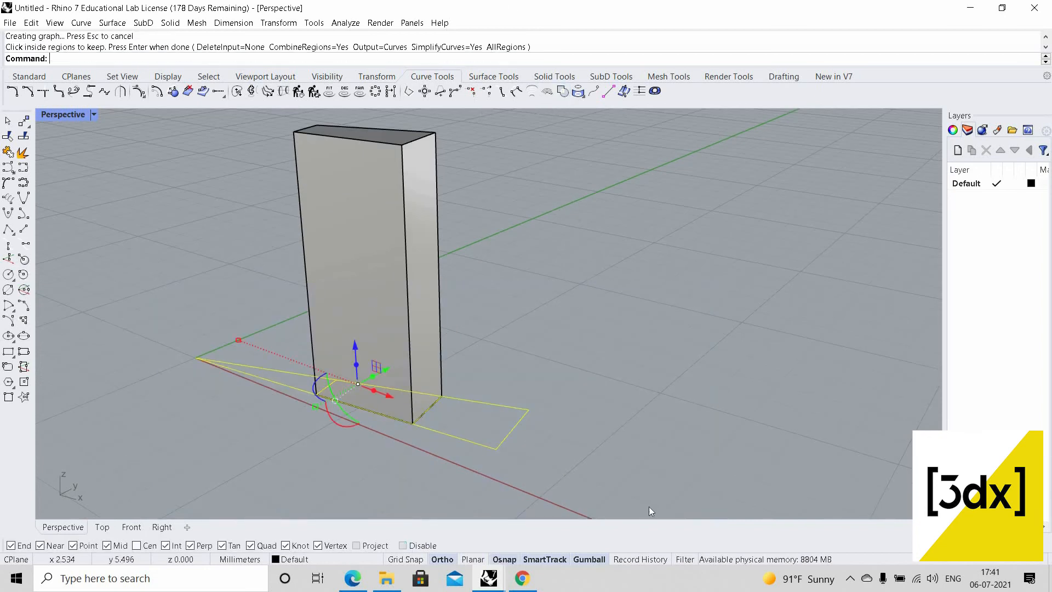
pyautogui.click(562, 92)
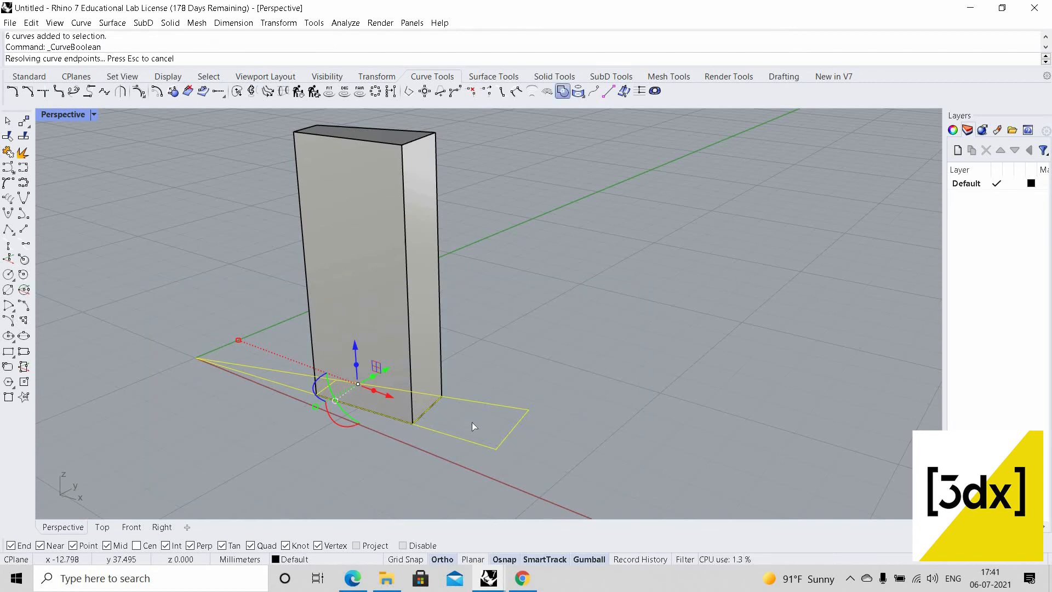
pyautogui.click(488, 416)
pyautogui.press('Return')
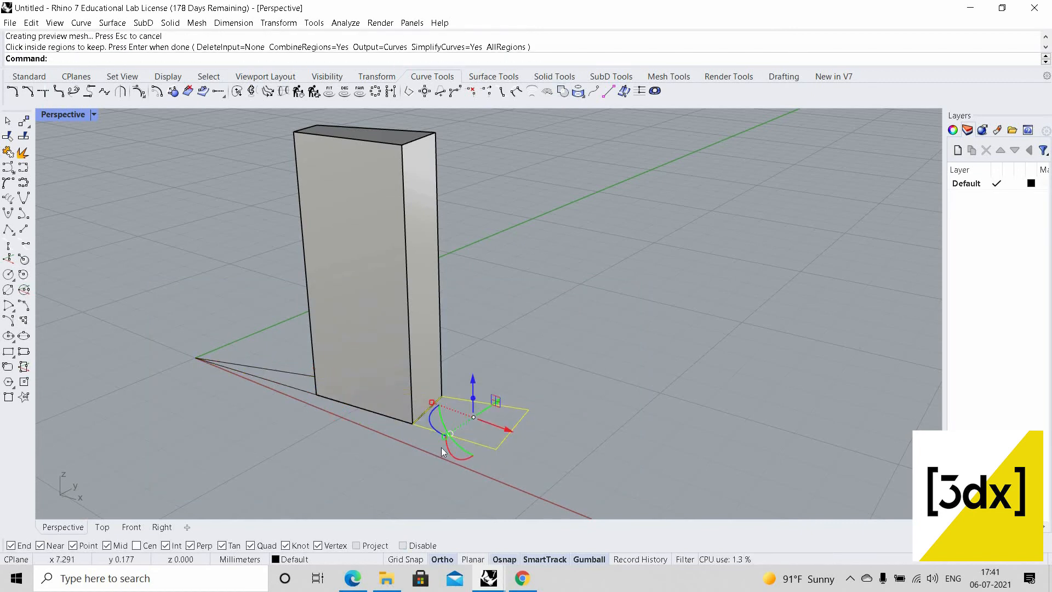
# Move the outer section's outline from the block's far bottom corner to the top corner directly above it
pyautogui.write('Move')
pyautogui.press('Return')
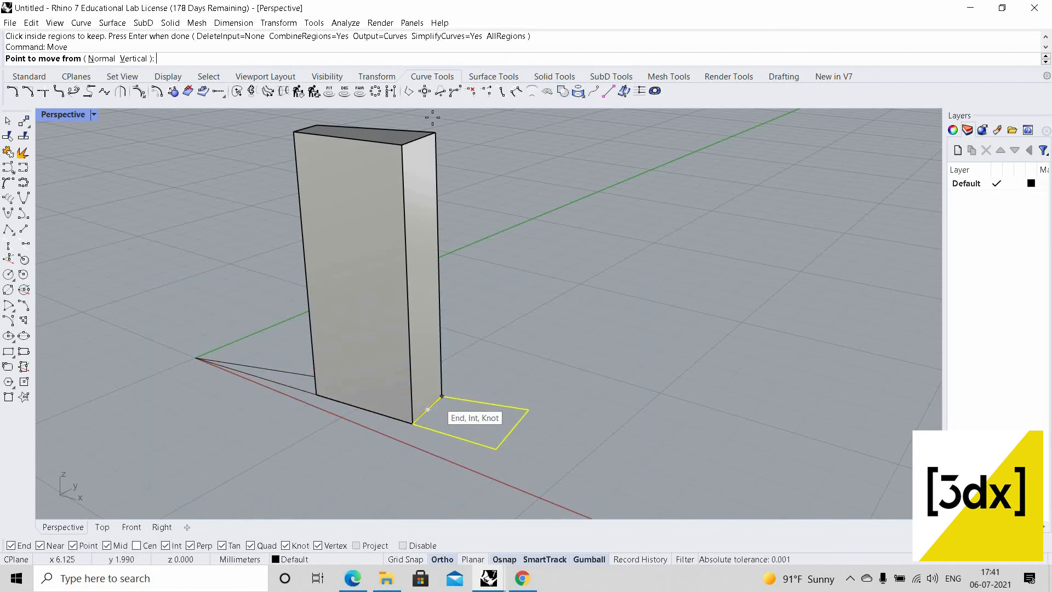
pyautogui.click(442, 396)
pyautogui.click(483, 158)
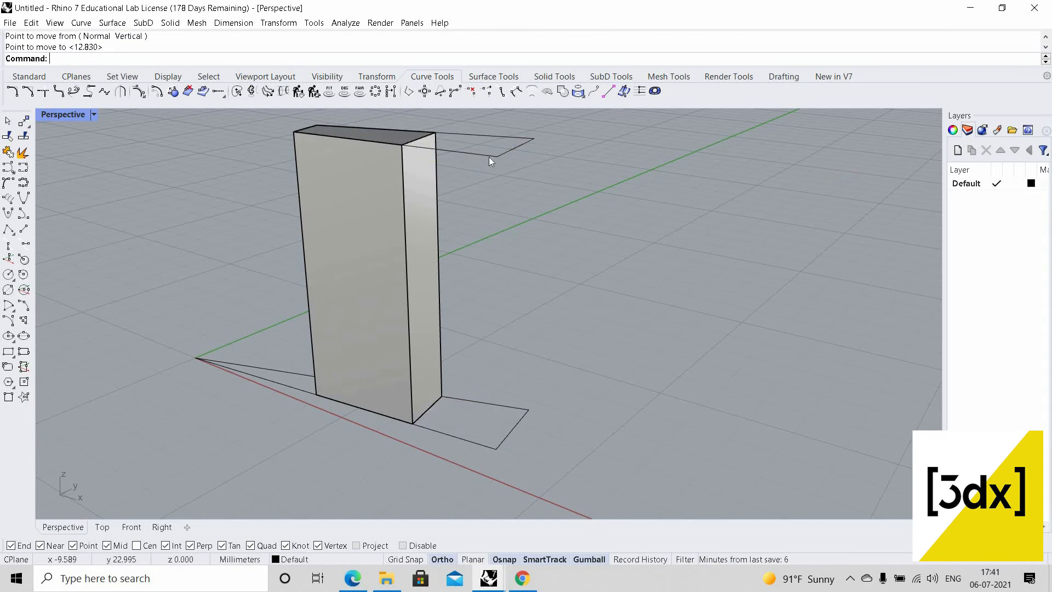
# Extrude the raised outer outline downward 1.2 mm as a solid beside the top of the block
pyautogui.click(489, 156)
pyautogui.write('ExtrudeCrv')
pyautogui.press('Return')
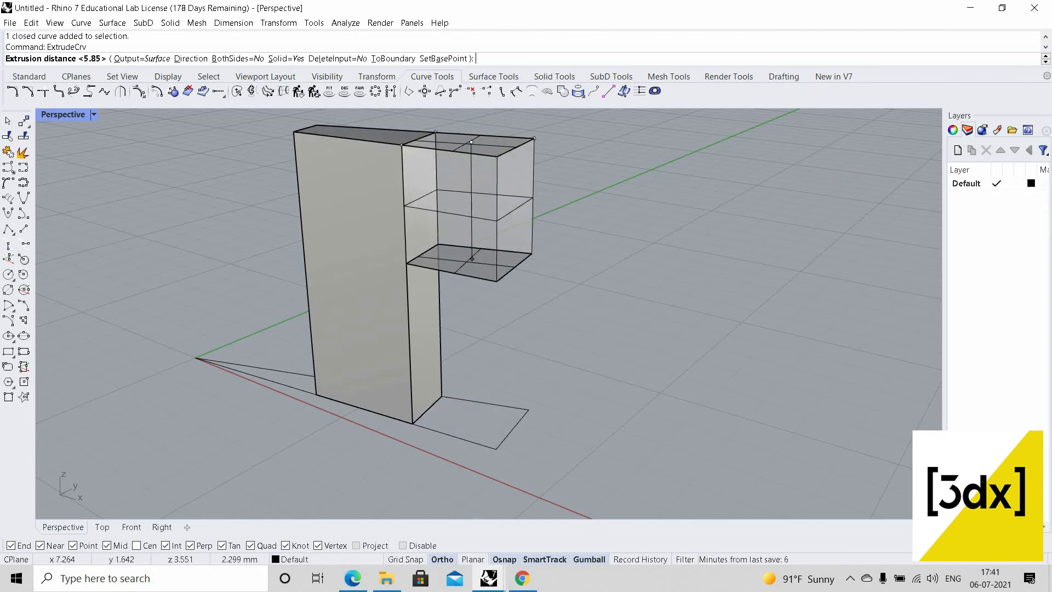
pyautogui.write('1.2')
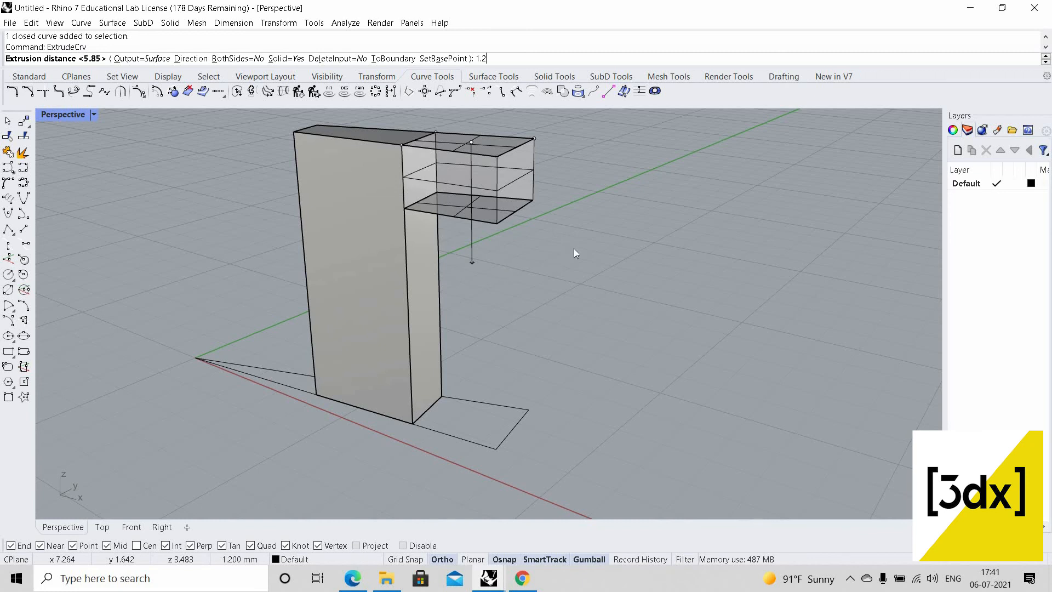
pyautogui.press('Return')
# Try to draw a line from the block's narrow-end top corner along its far upper edge with length 5.2, and undo it
pyautogui.moveTo(564, 211); pyautogui.dragTo(520, 186, button='right')
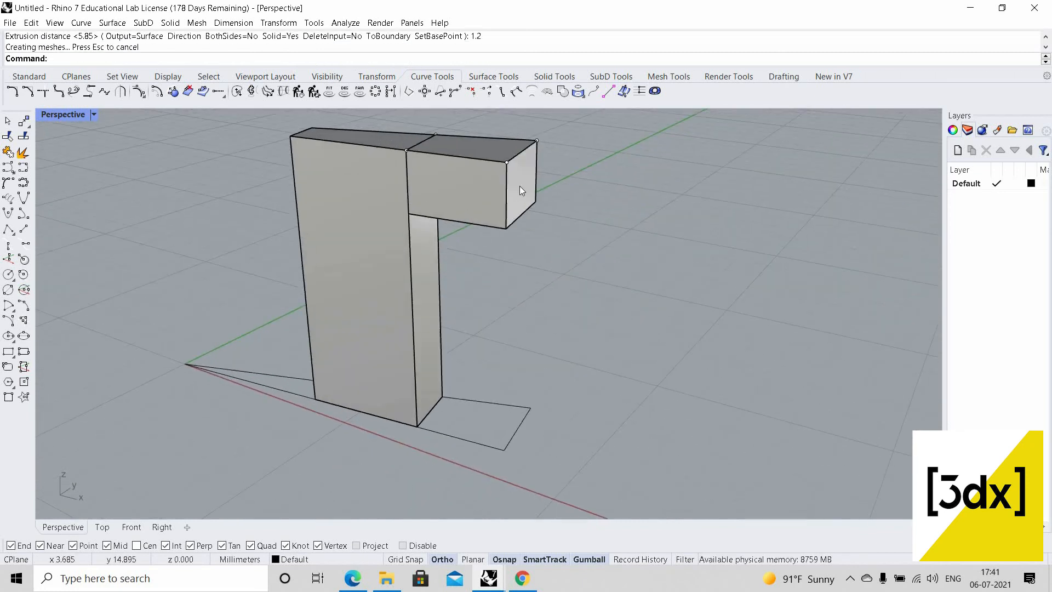
pyautogui.scroll(4, 513, 189)
pyautogui.scroll(-2, 489, 198)
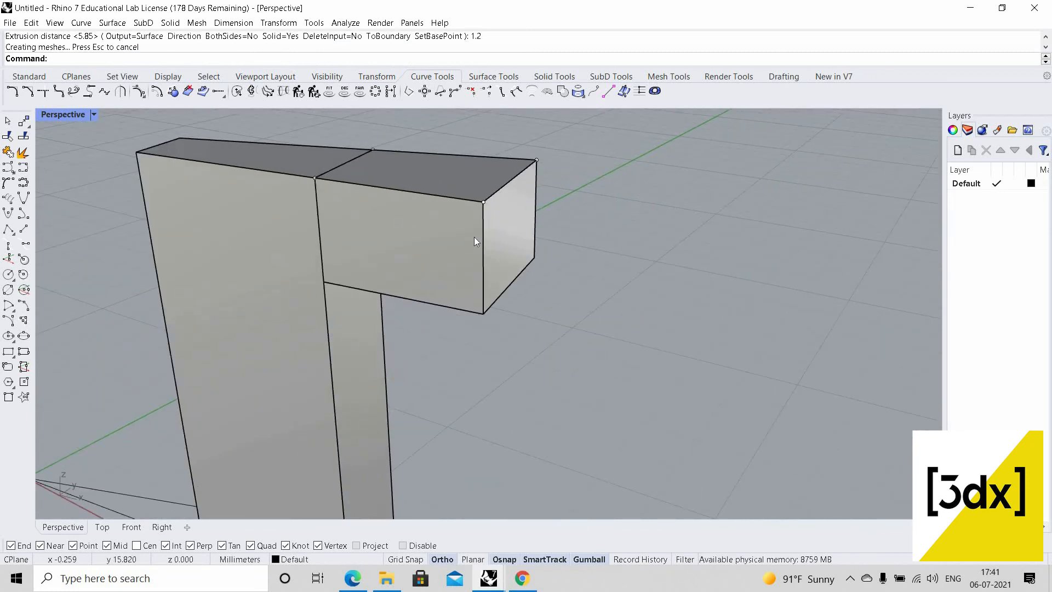
pyautogui.moveTo(475, 238); pyautogui.dragTo(395, 261, button='right')
pyautogui.press('Return')
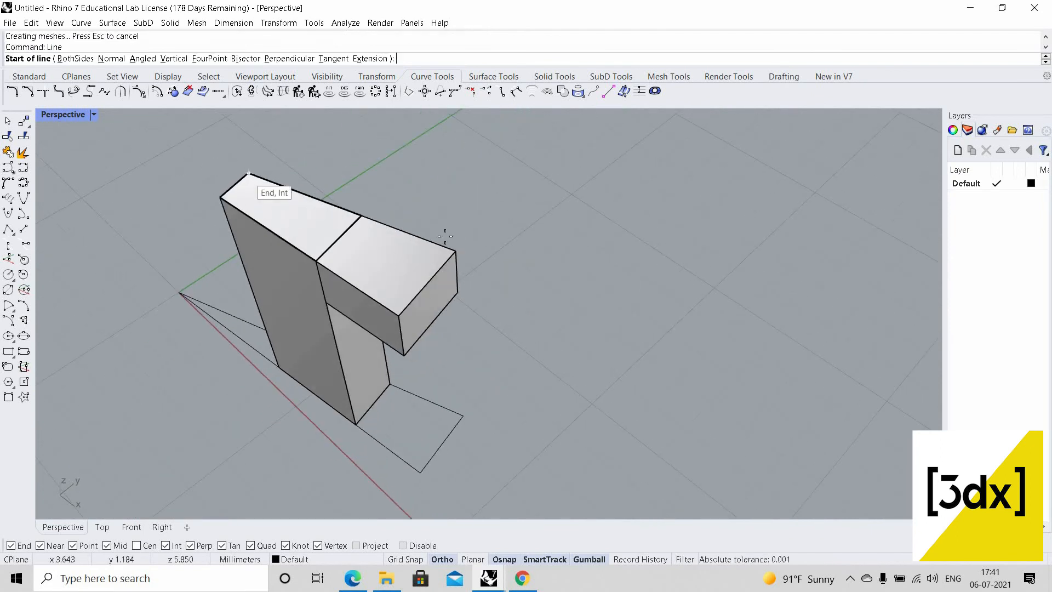
pyautogui.click(248, 174)
pyautogui.scroll(2, 445, 269)
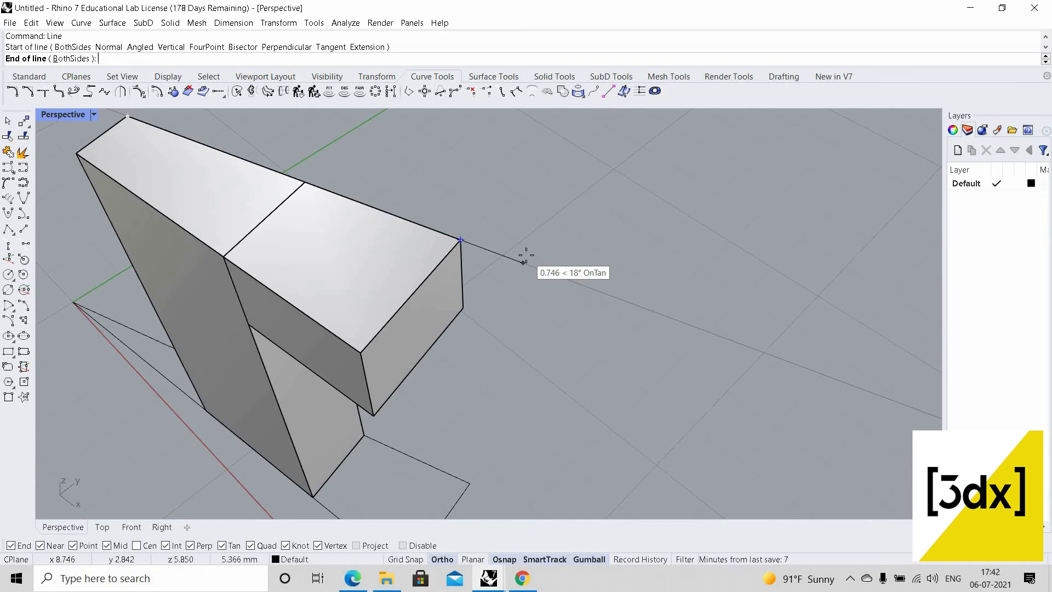
pyautogui.write('5.2')
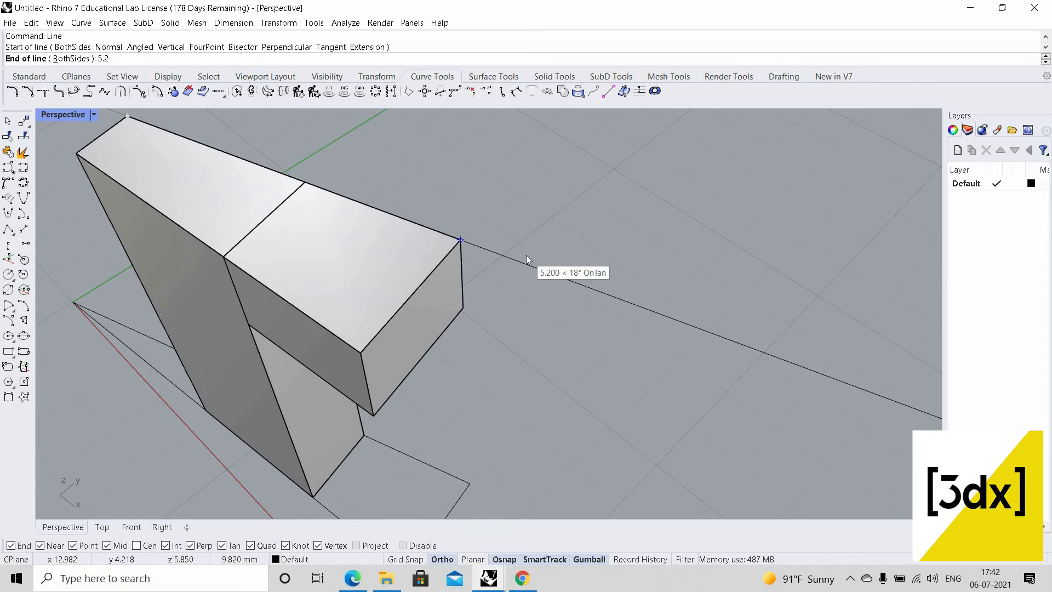
pyautogui.press('Return')
pyautogui.scroll(-3, 514, 268)
pyautogui.scroll(1, 340, 189)
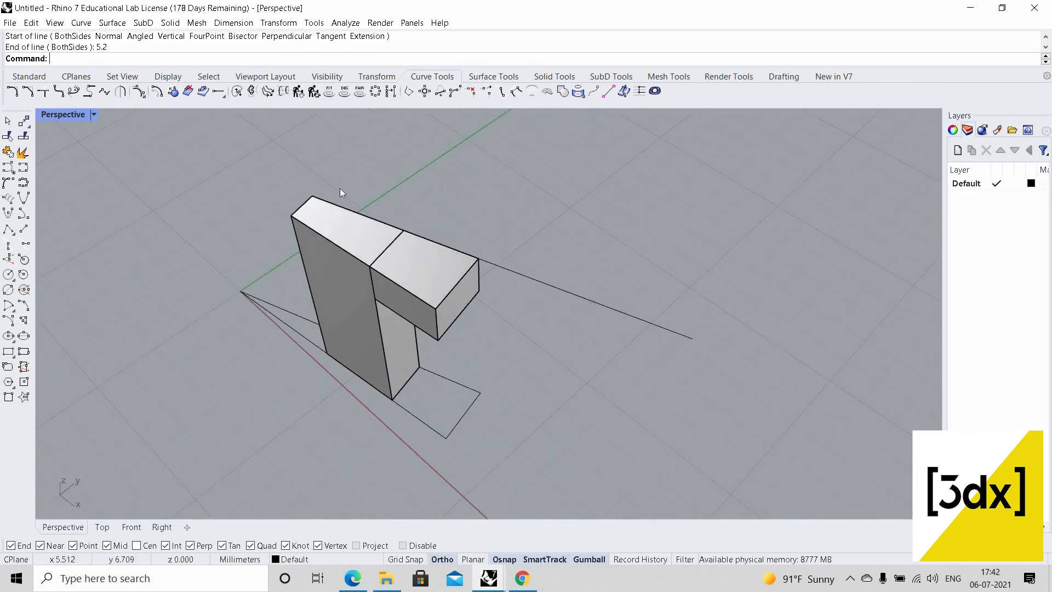
pyautogui.hotkey('ctrl', 'z')
# Draw a line 5.2 mm long from the block's narrow-end far top corner along the far upper edge, past the outer solid
pyautogui.scroll(4, 340, 189)
pyautogui.press('Return')
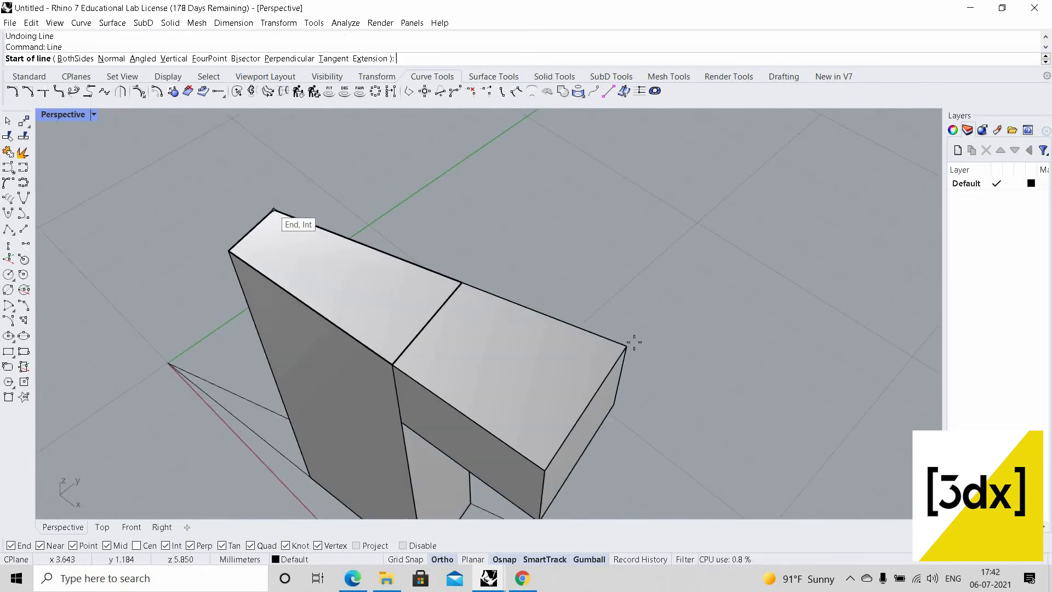
pyautogui.click(274, 210)
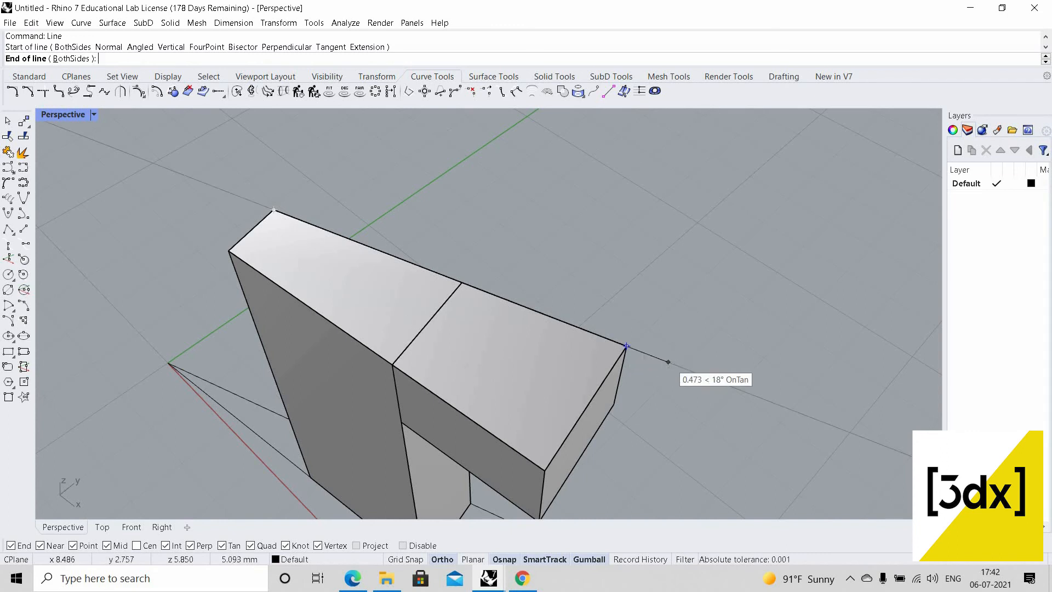
pyautogui.write('5.2')
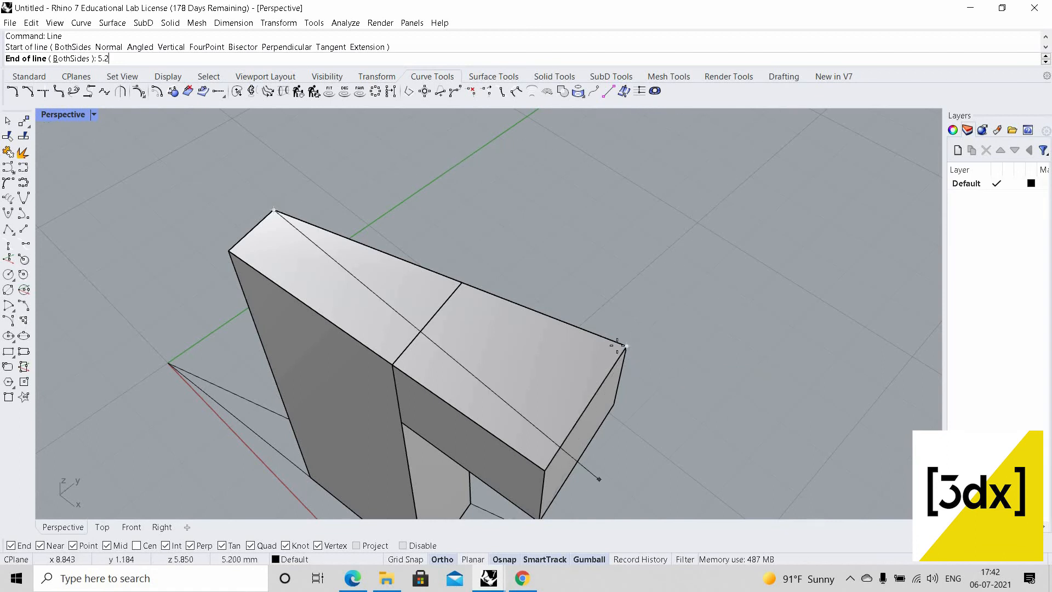
pyautogui.click(624, 347)
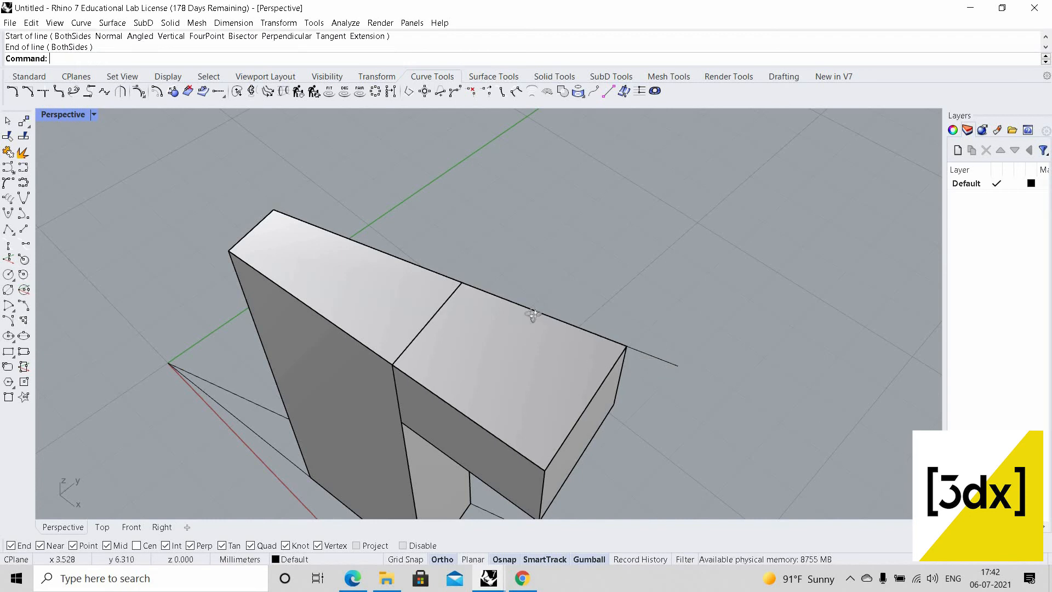
# Try to draw a 5.2 mm line from the narrow-end near top corner along the near upper edge, and undo it
pyautogui.moveTo(625, 347); pyautogui.dragTo(601, 305, button='right')
pyautogui.scroll(5, 268, 214)
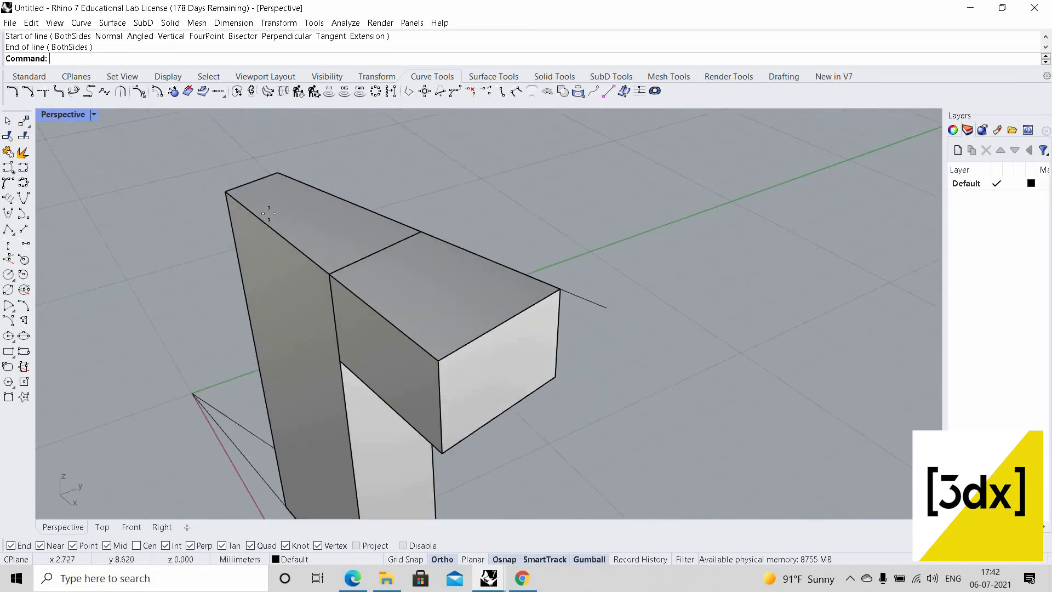
pyautogui.rightClick(214, 187)
pyautogui.click(225, 192)
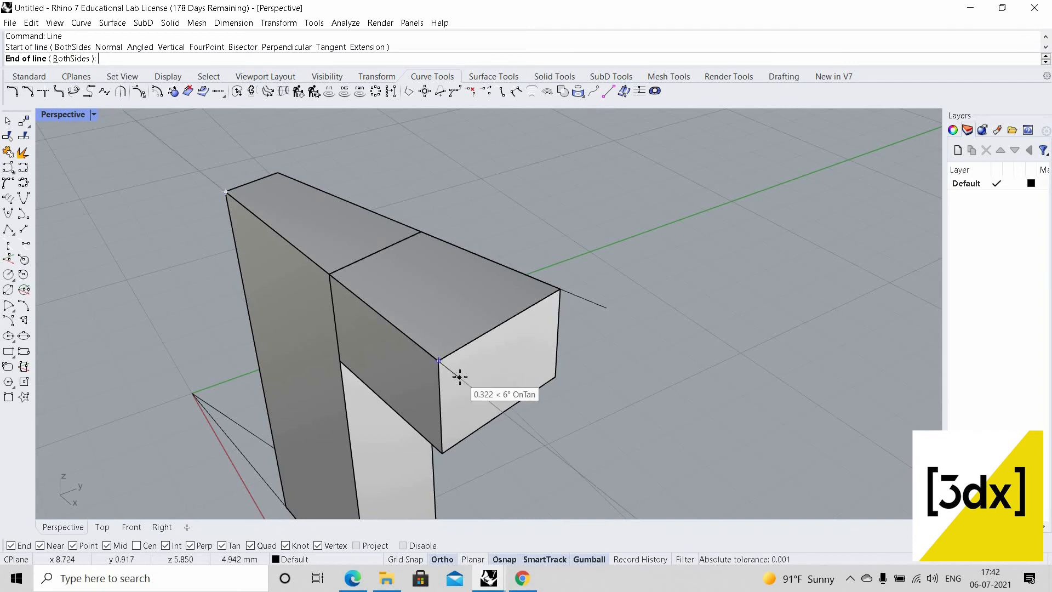
pyautogui.write('5.2')
pyautogui.press('Return')
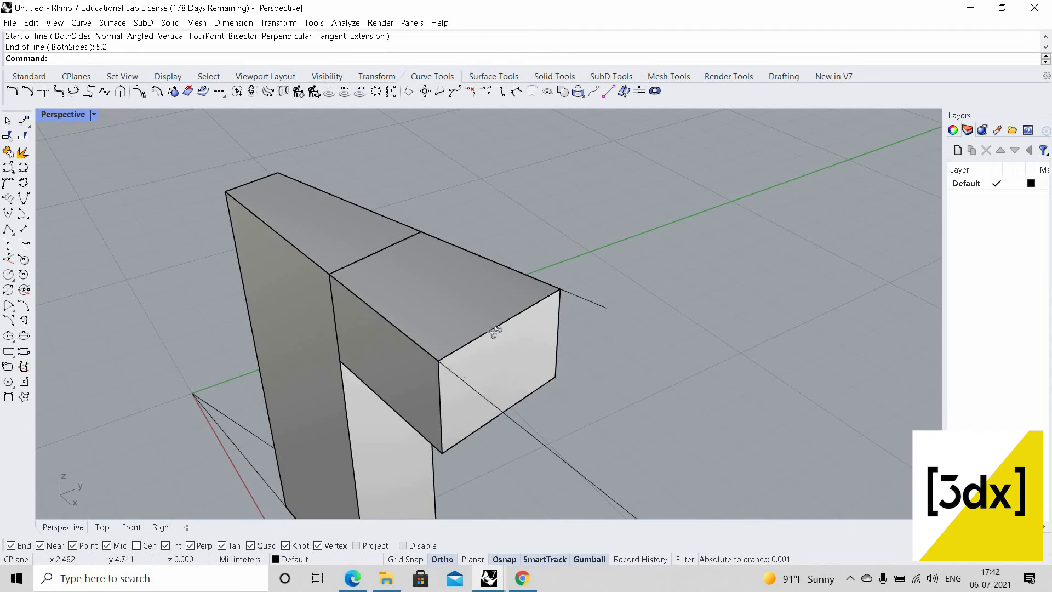
pyautogui.scroll(-4, 496, 334)
pyautogui.moveTo(506, 370); pyautogui.dragTo(518, 417, button='right')
pyautogui.hotkey('ctrl', 'z')
# Draw a 5.2 mm line from the narrow-end near top corner through the outer solid's near top corner
pyautogui.rightClick(483, 384)
pyautogui.scroll(4, 465, 375)
pyautogui.click(356, 326)
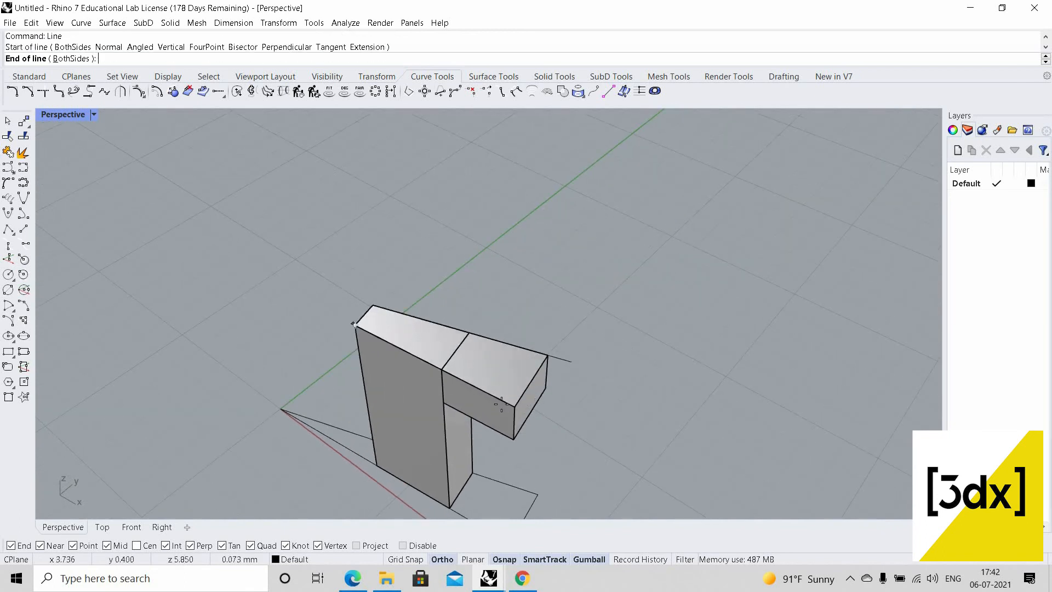
pyautogui.scroll(3, 502, 405)
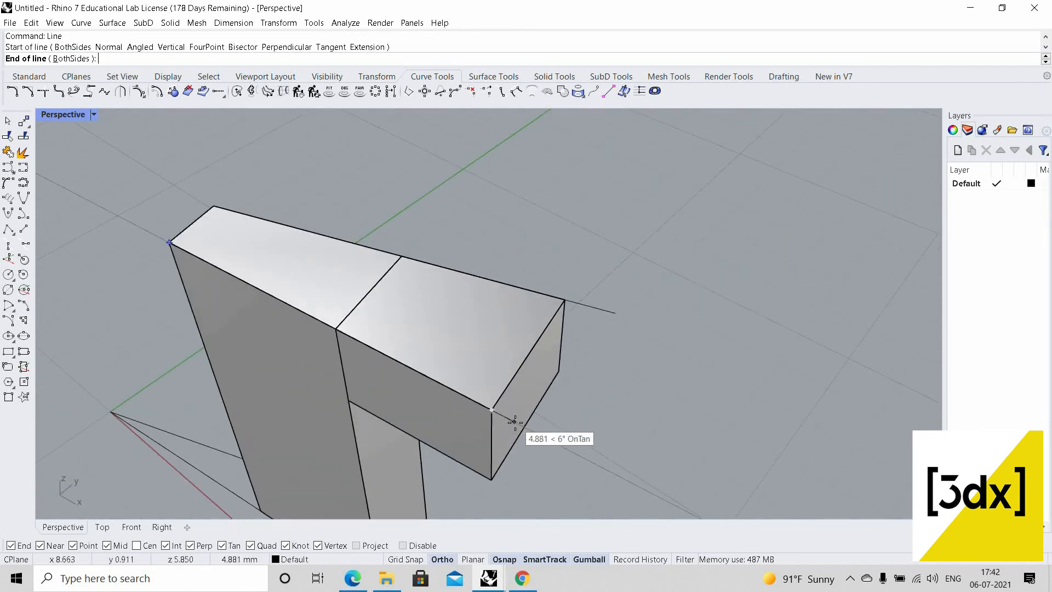
pyautogui.write('5.2')
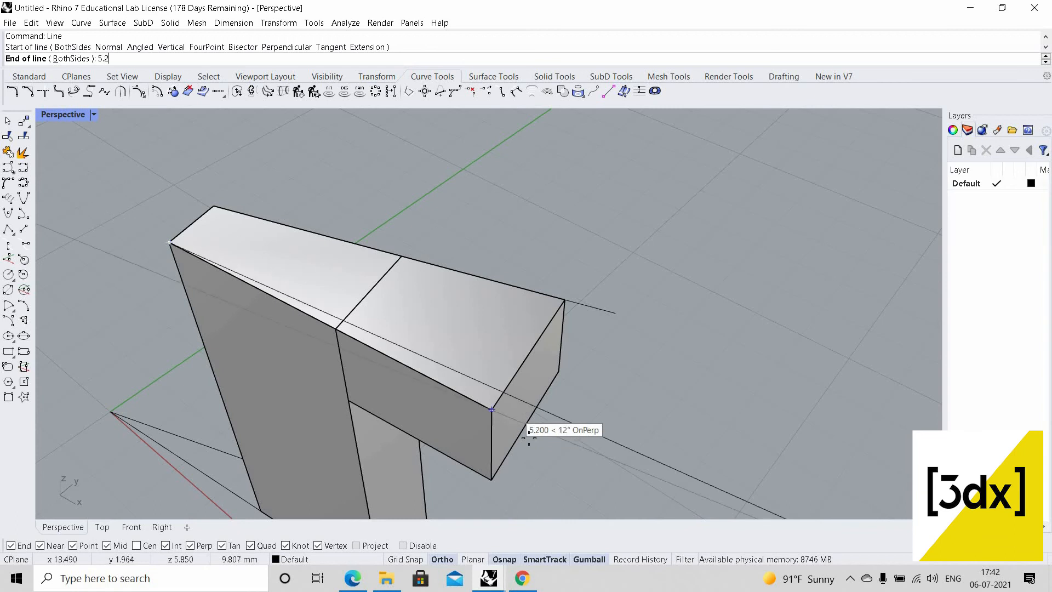
pyautogui.press('Return')
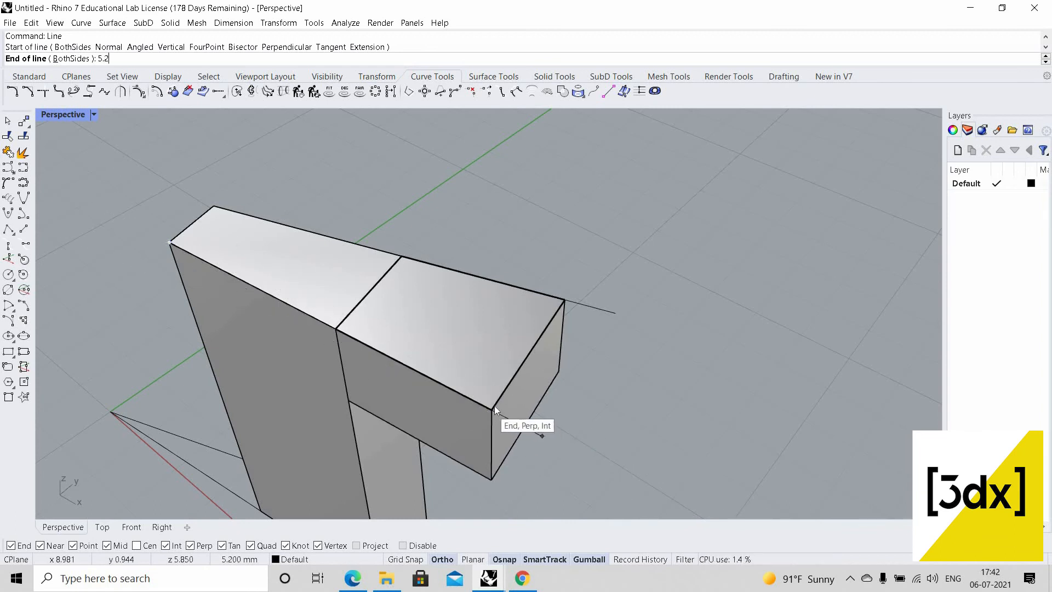
pyautogui.click(493, 408)
pyautogui.scroll(-5, 550, 383)
pyautogui.moveTo(548, 379); pyautogui.dragTo(508, 376, button='right')
pyautogui.scroll(4, 544, 329)
pyautogui.scroll(2, 508, 376)
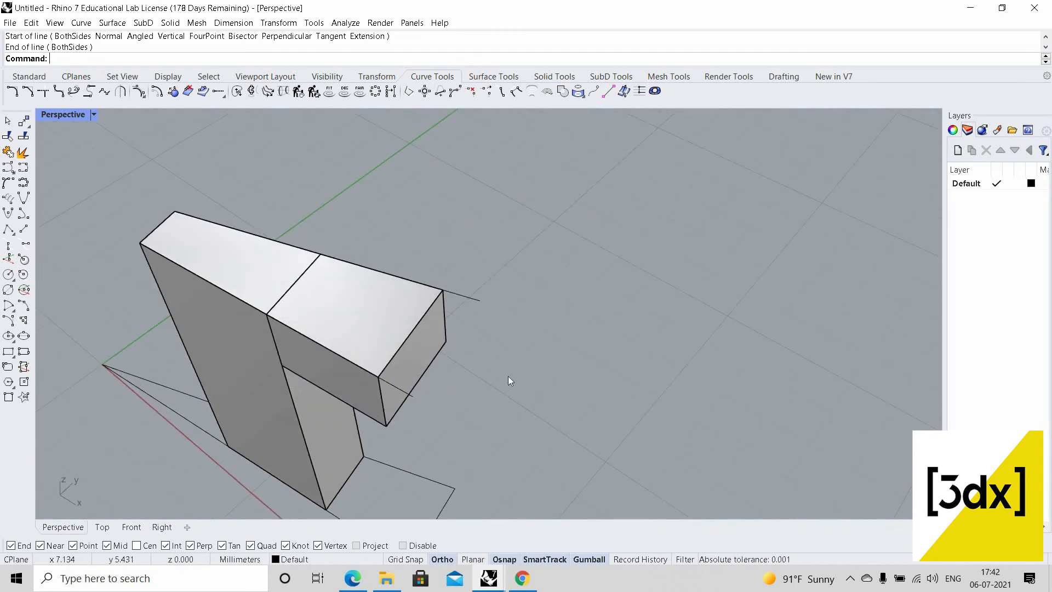
pyautogui.write('Line')
pyautogui.press('Return')
pyautogui.scroll(2, 424, 396)
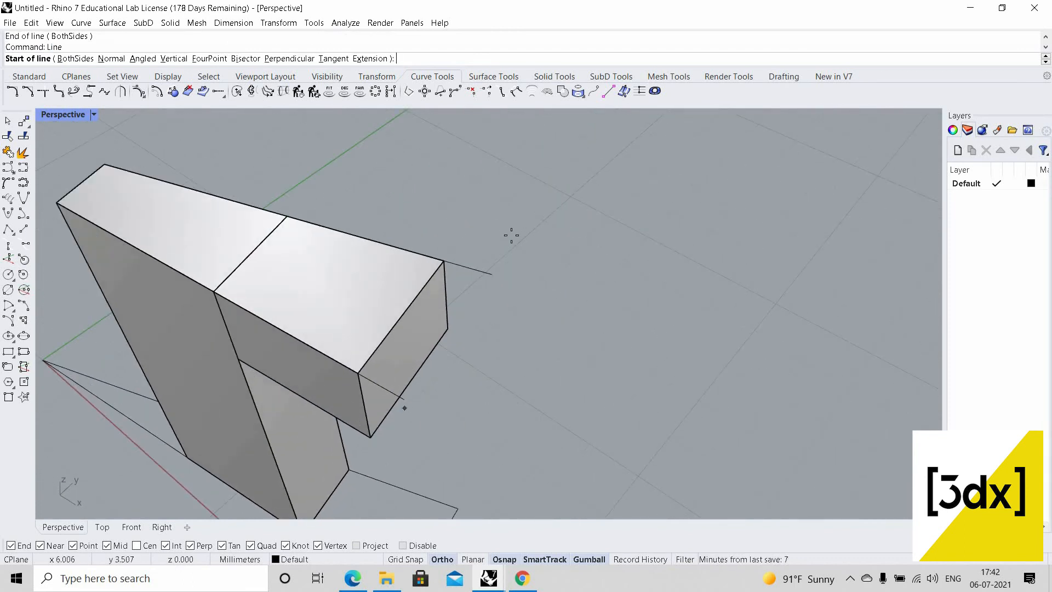
pyautogui.click(404, 400)
pyautogui.press('Escape')
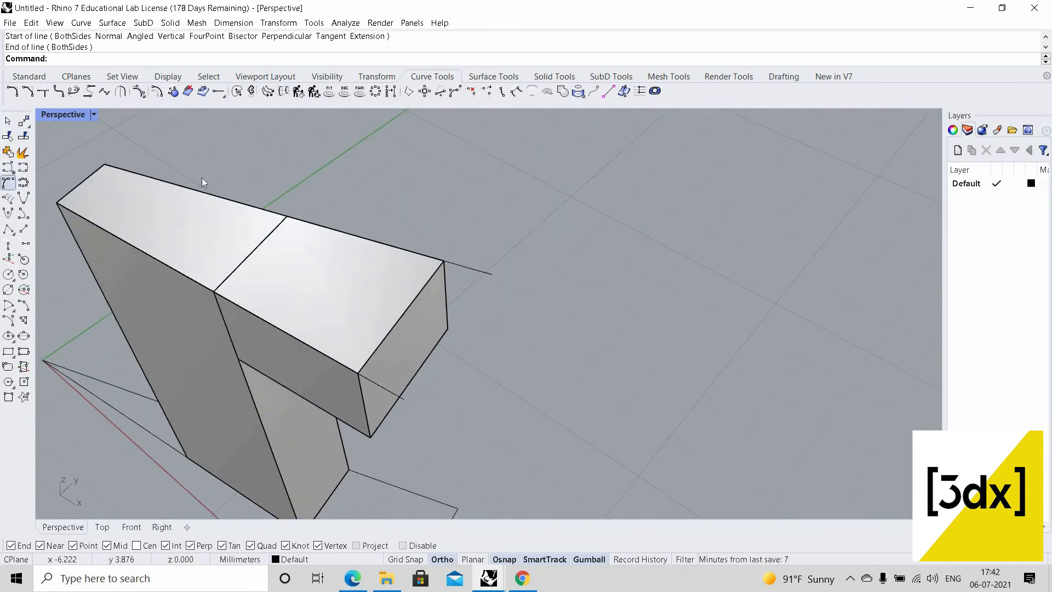
# Draw a closed four-sided polyline joining the free ends of the two lines and the outer solid's two outer top corners
pyautogui.write('Polyline')
pyautogui.press('Return')
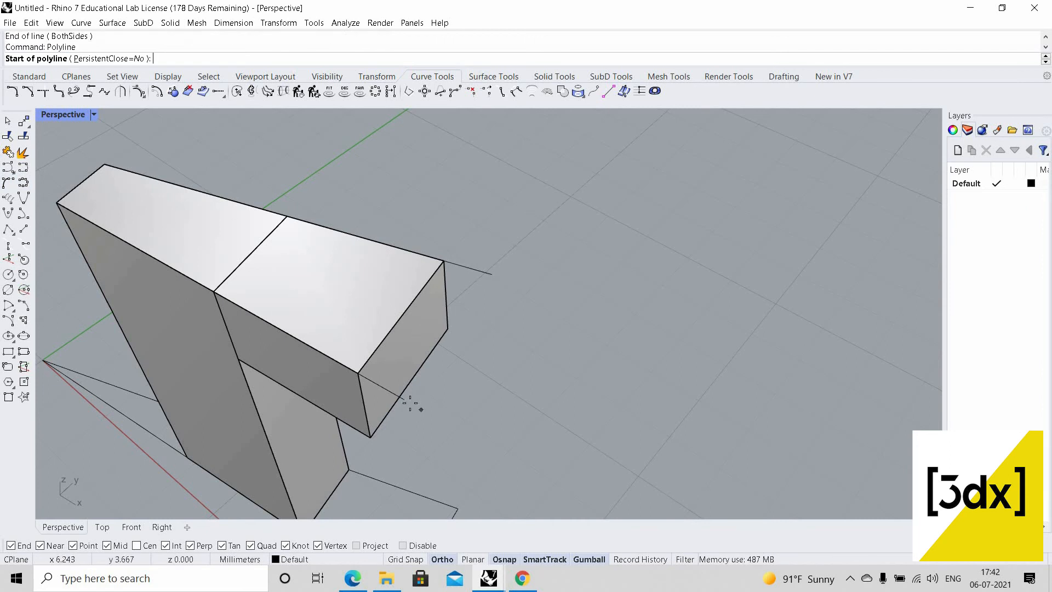
pyautogui.click(406, 400)
pyautogui.click(492, 274)
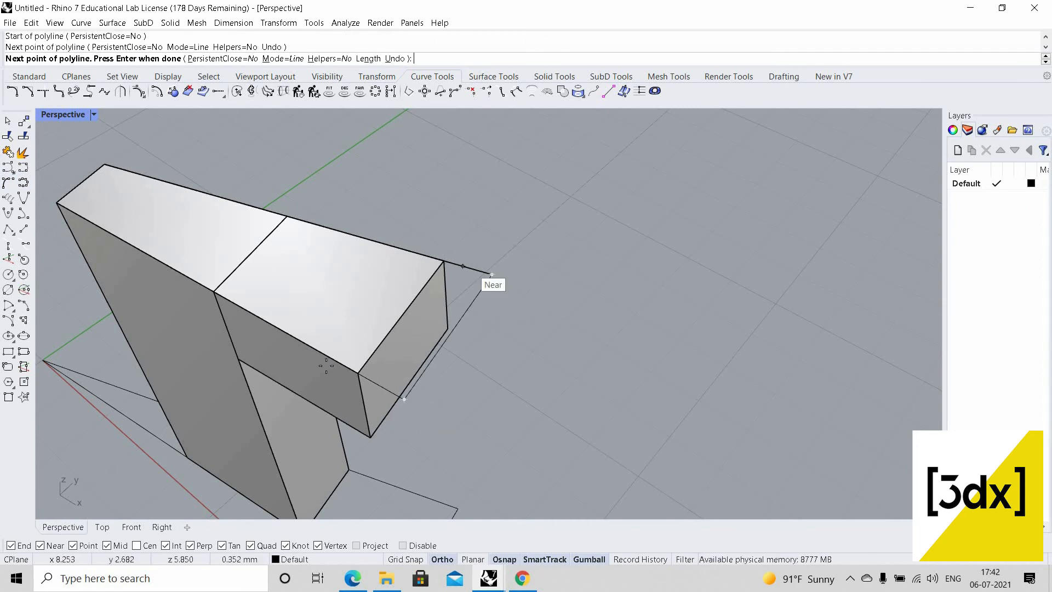
pyautogui.click(444, 262)
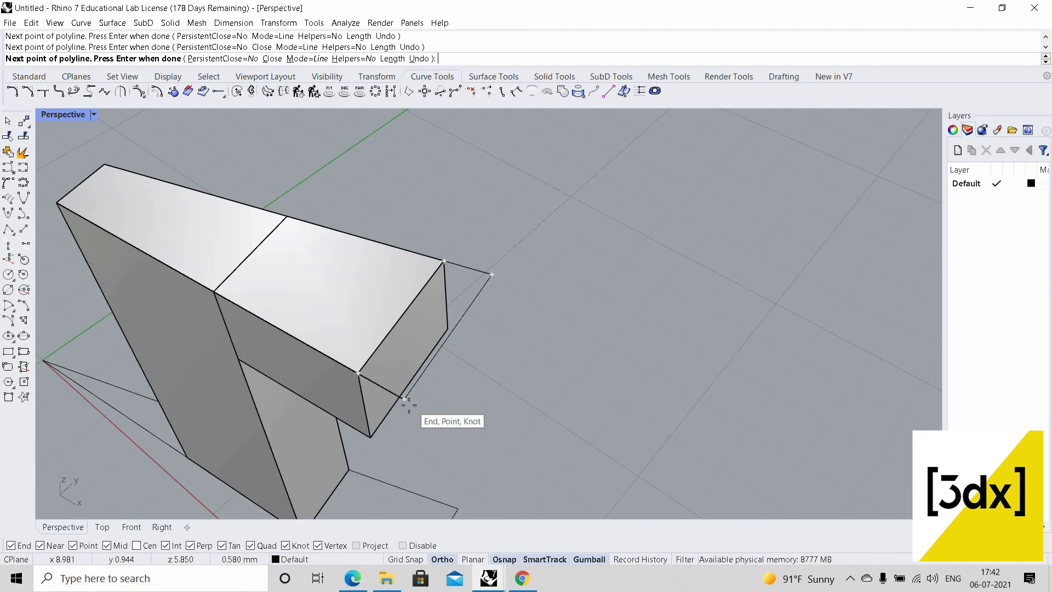
pyautogui.click(436, 393)
pyautogui.press('Return')
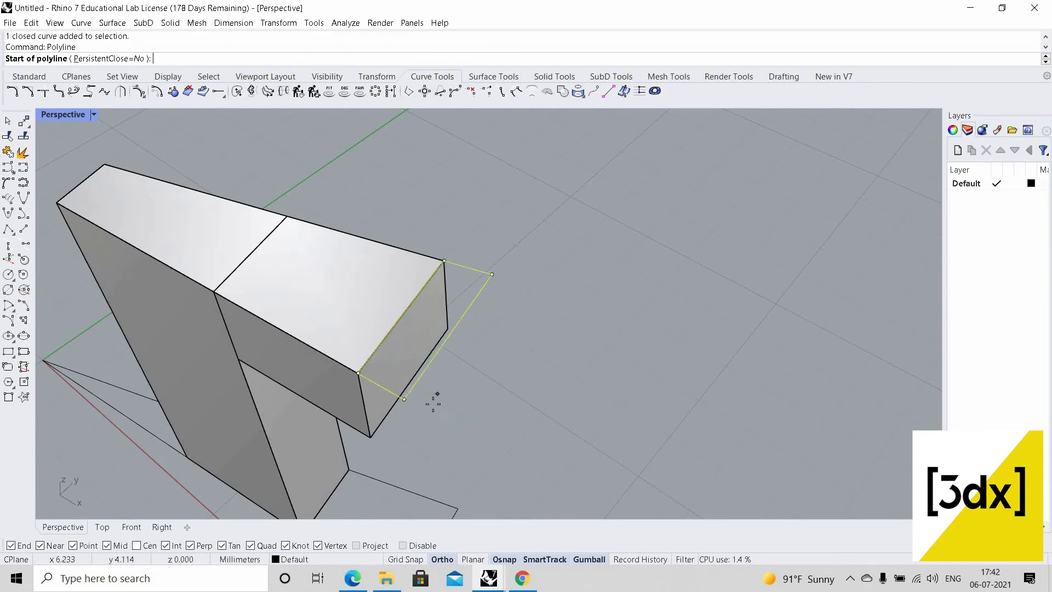
pyautogui.press('Escape')
# Extrude the four-sided outline a short distance downward as a thin solid slab at the segment's outer end
pyautogui.write('ExtrudeCrv')
pyautogui.press('Return')
pyautogui.moveTo(412, 419); pyautogui.dragTo(463, 253, button='right')
pyautogui.scroll(4, 463, 254)
pyautogui.scroll(-5, 430, 390)
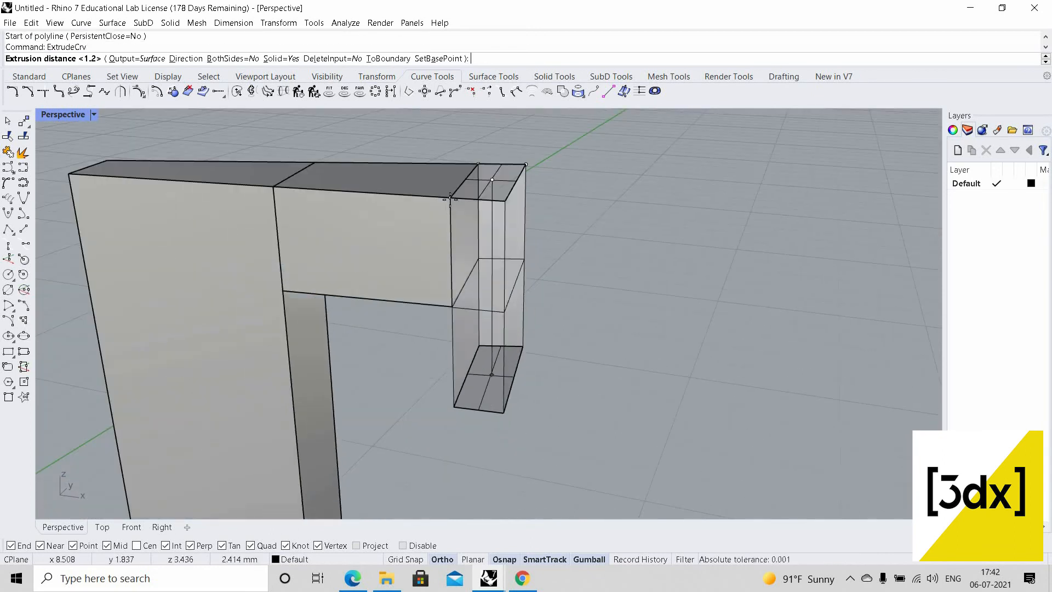
pyautogui.scroll(5, 463, 232)
pyautogui.click(495, 201)
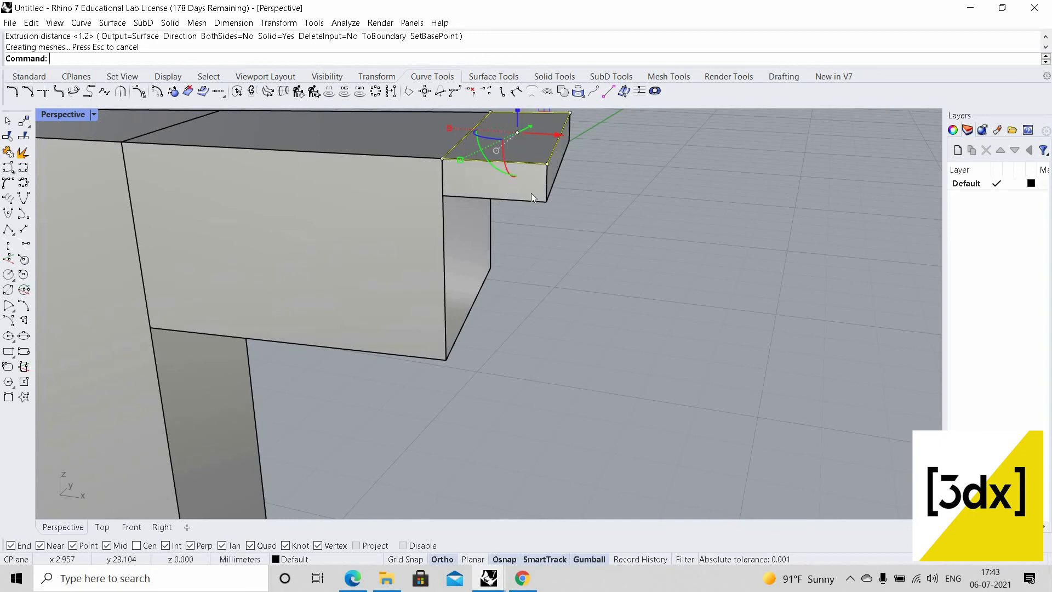
# Stretch the thin slab slightly downward with Scale1D, using its outer near top corner as the base point
pyautogui.write('Scale1D')
pyautogui.press('Return')
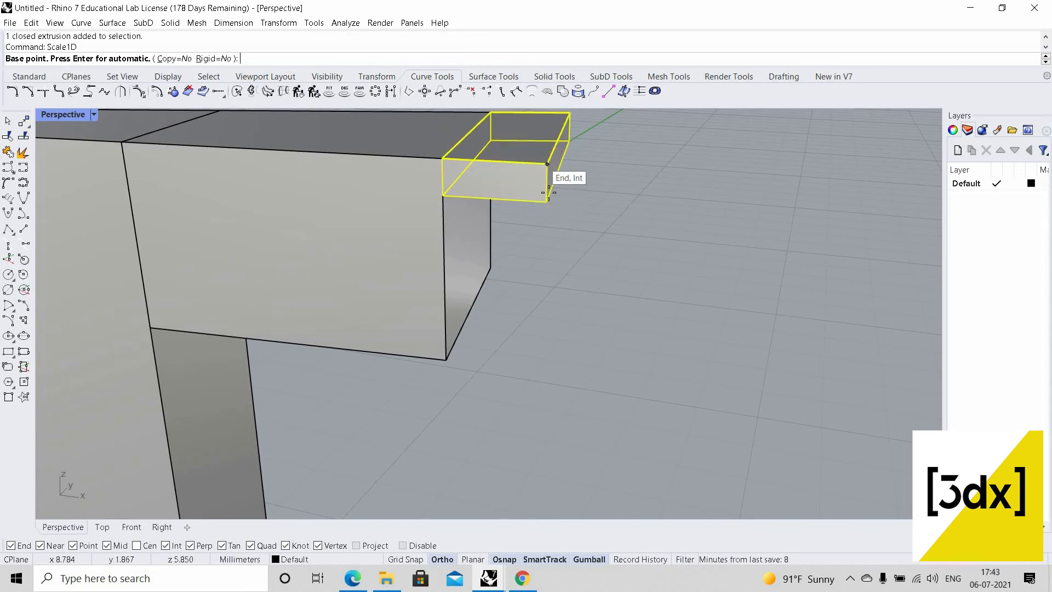
pyautogui.click(548, 164)
pyautogui.click(547, 202)
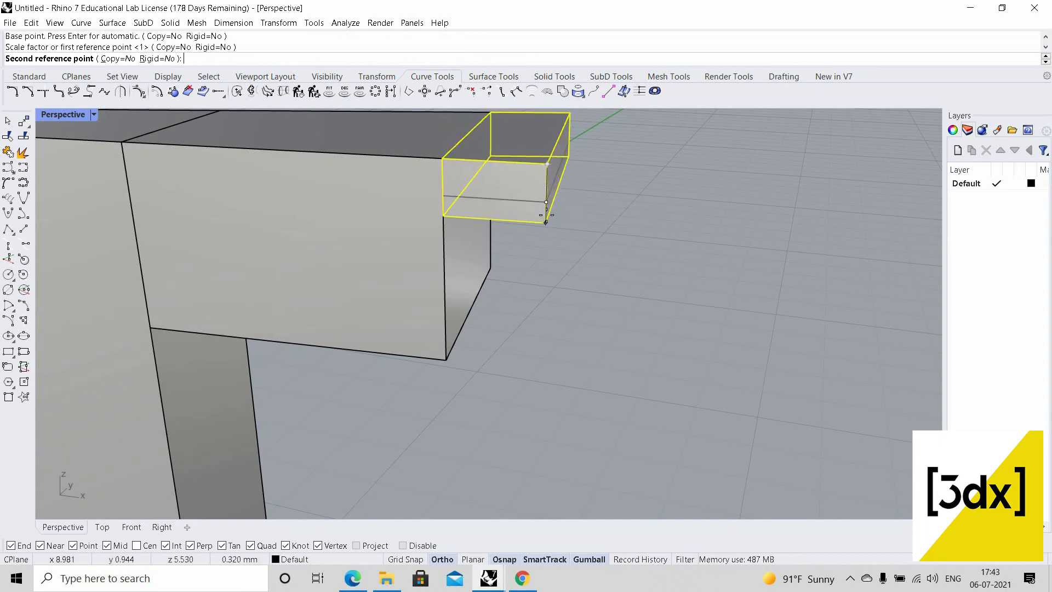
pyautogui.click(524, 227)
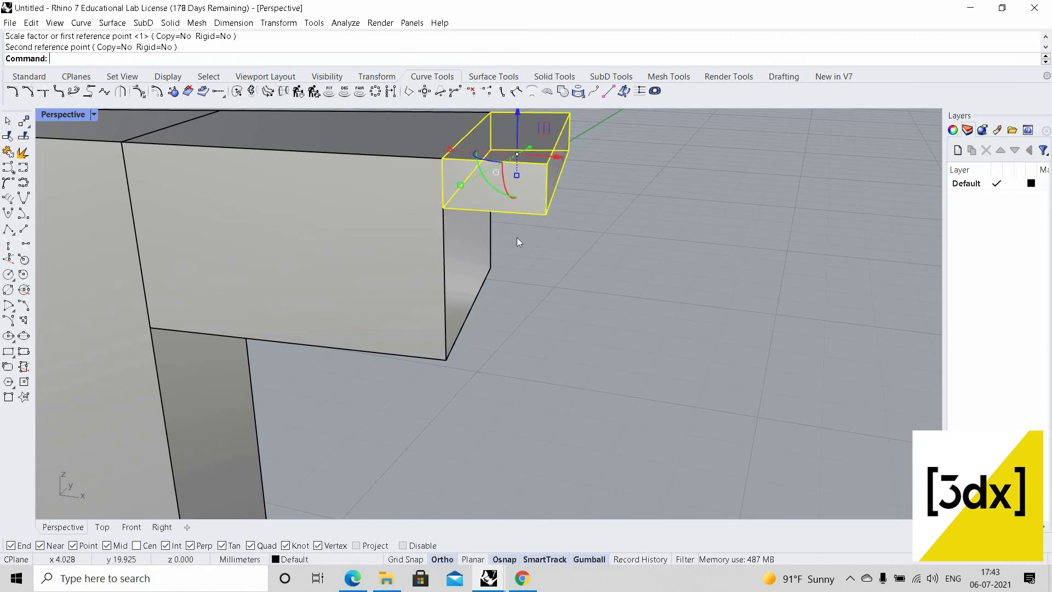
pyautogui.moveTo(518, 238); pyautogui.dragTo(402, 187, button='right')
pyautogui.press('Escape')
# Delete the closed outline curve around the top of the thin slab
pyautogui.scroll(2, 498, 172)
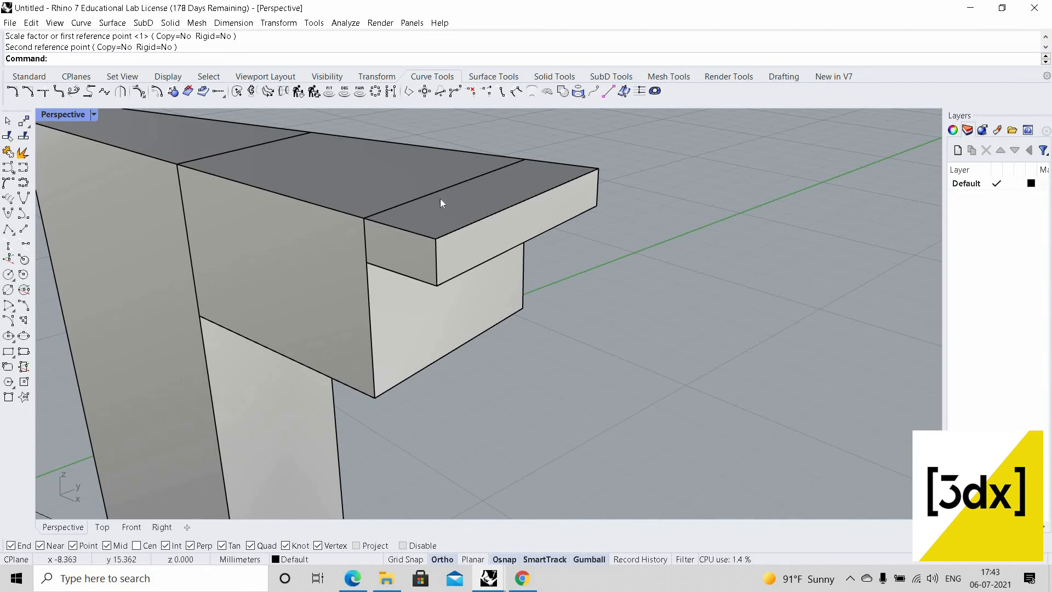
pyautogui.click(441, 199)
pyautogui.click(500, 236)
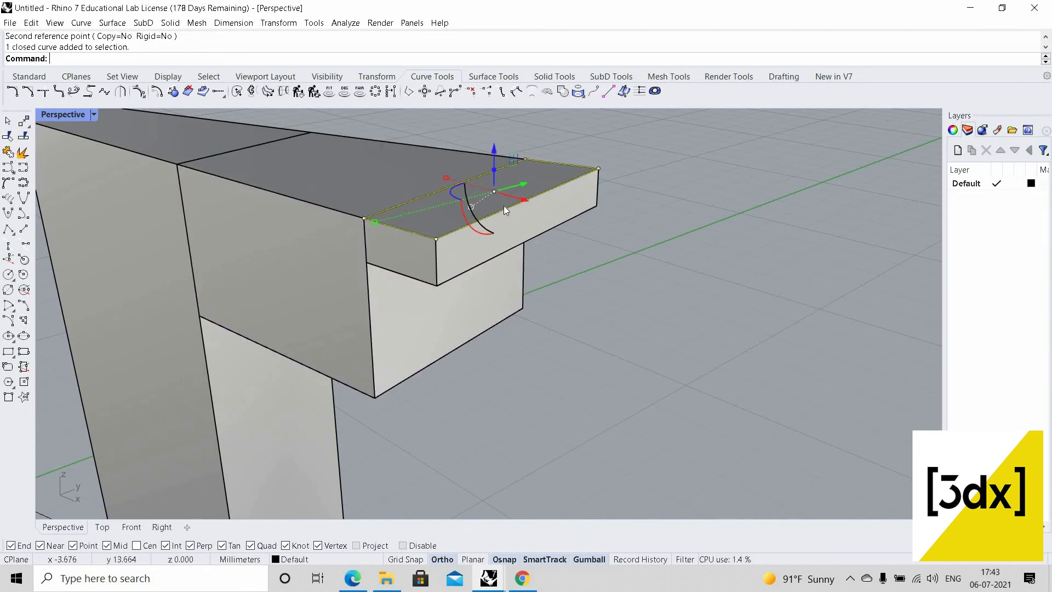
pyautogui.press('Delete')
# Lower the thin slab's top outer edge so that its upper face slopes down and outward
pyautogui.moveTo(614, 152); pyautogui.dragTo(611, 162, button='right')
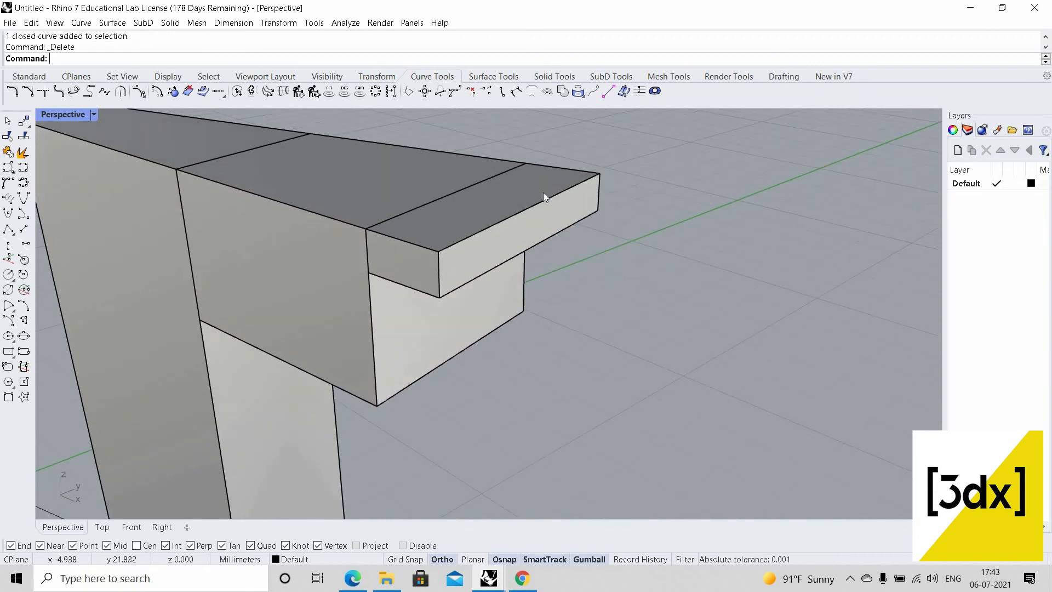
pyautogui.keyDown('ctrl'); pyautogui.keyDown('shift'); pyautogui.click(513, 215); pyautogui.keyUp('shift'); pyautogui.keyUp('ctrl')
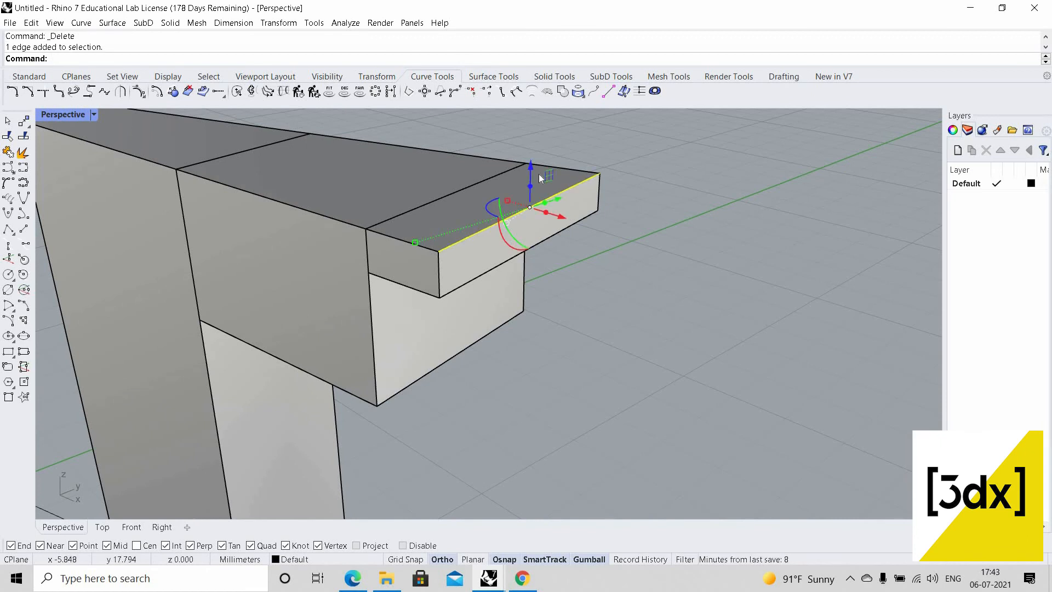
pyautogui.scroll(2, 539, 173)
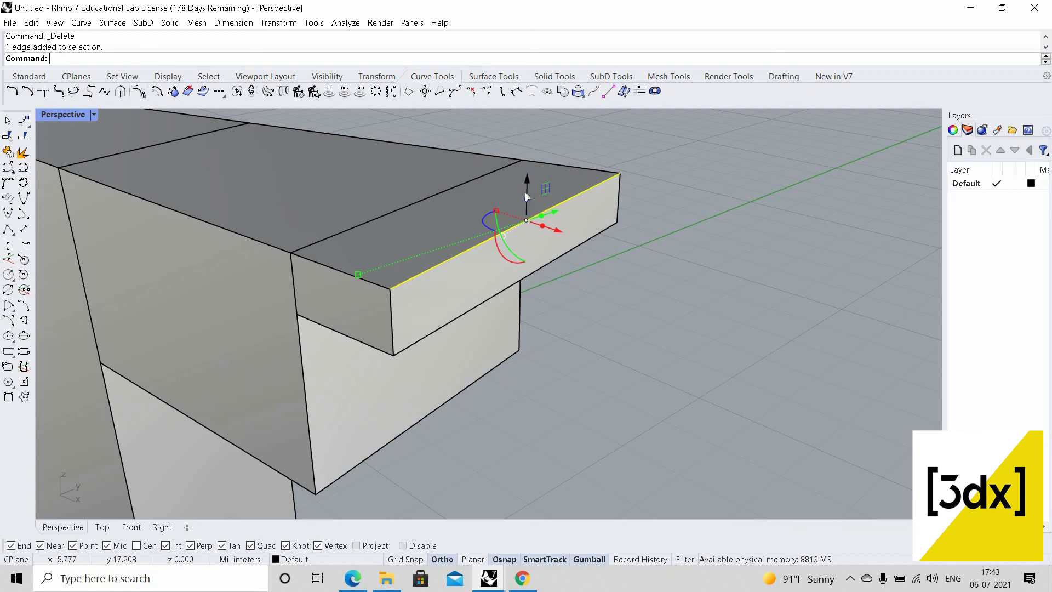
pyautogui.moveTo(525, 193); pyautogui.dragTo(528, 208)
pyautogui.moveTo(643, 326); pyautogui.dragTo(640, 322)
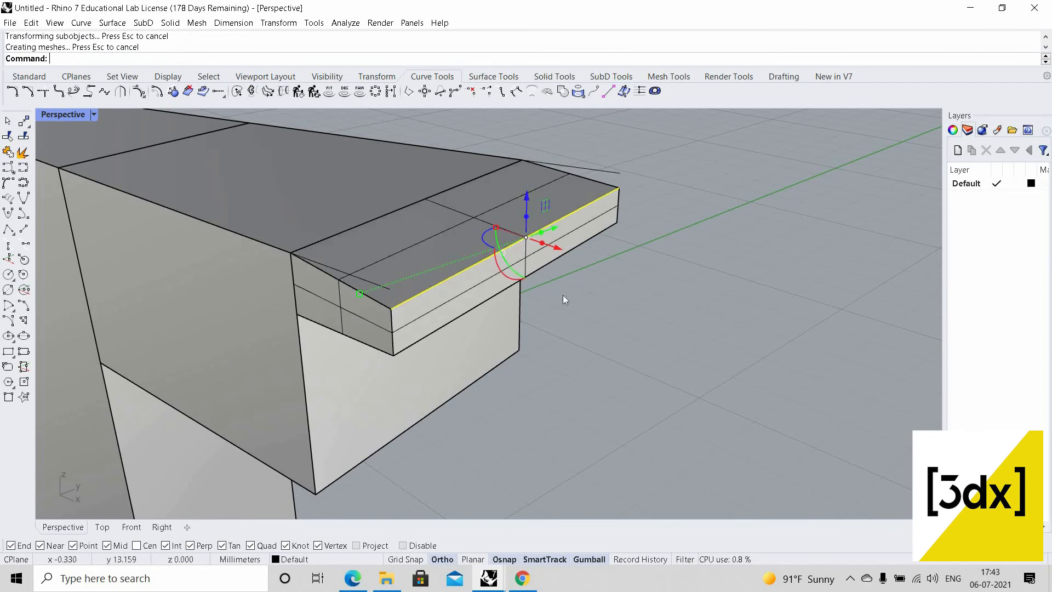
pyautogui.press('Escape')
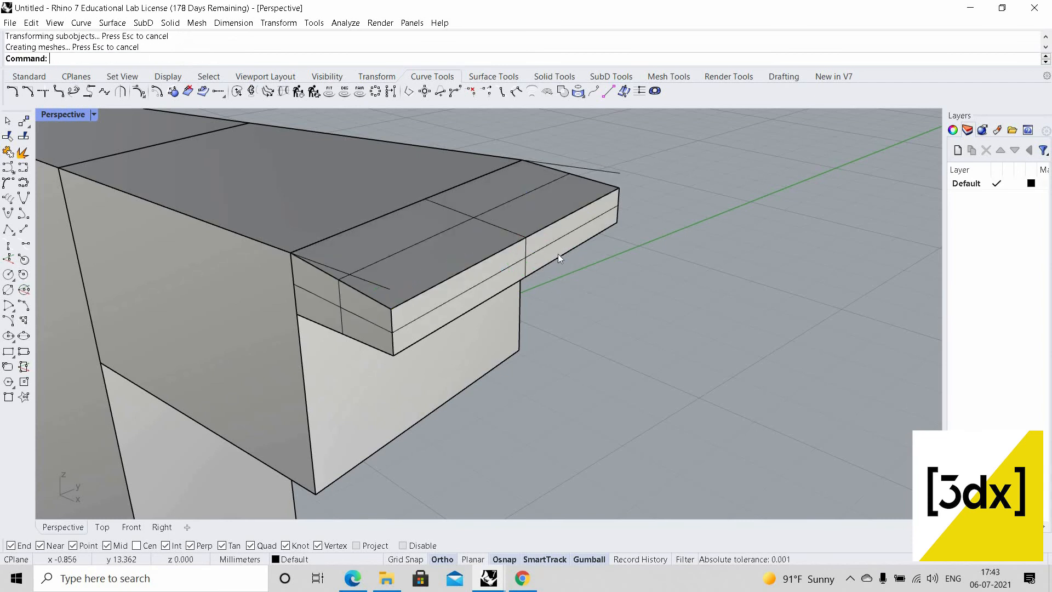
# Raise the thin slab's bottom outer edge to narrow its outer face
pyautogui.keyDown('ctrl'); pyautogui.keyDown('shift'); pyautogui.click(558, 254); pyautogui.keyUp('shift'); pyautogui.keyUp('ctrl')
pyautogui.moveTo(527, 219); pyautogui.dragTo(638, 268)
pyautogui.click(632, 270)
pyautogui.scroll(-5, 632, 270)
pyautogui.scroll(4, 543, 274)
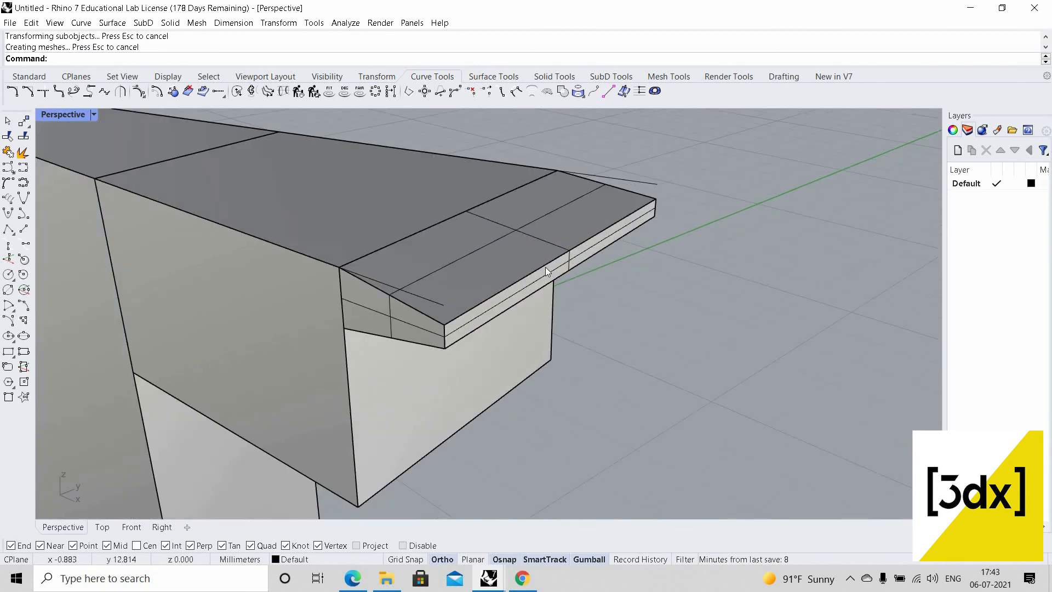
# Lower the slab's top outer edge a little further to steepen the slope of the upper face
pyautogui.click(590, 268)
pyautogui.press('Escape')
pyautogui.keyDown('ctrl'); pyautogui.keyDown('shift'); pyautogui.click(564, 256); pyautogui.keyUp('shift'); pyautogui.keyUp('ctrl')
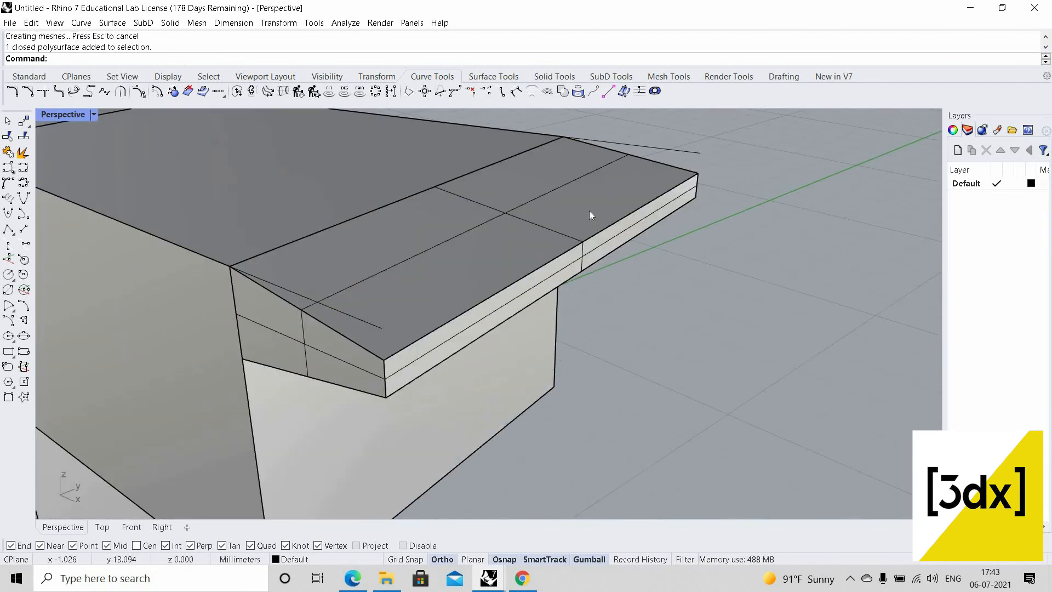
pyautogui.moveTo(586, 218); pyautogui.dragTo(547, 297)
pyautogui.press('Escape')
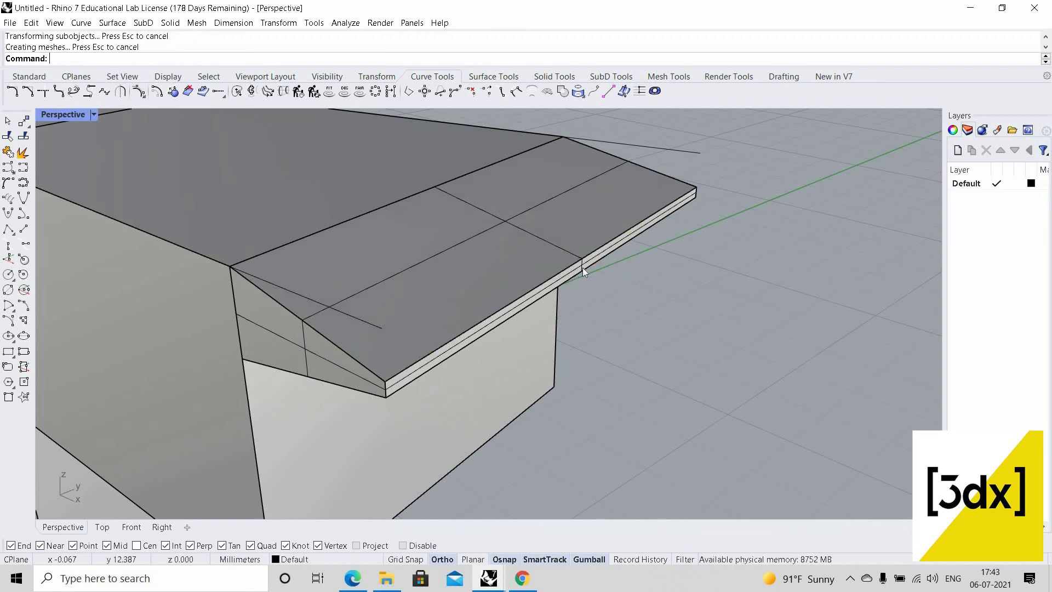
# Move the slab's bottom outer edge slightly down to adjust the thickness of its outer face
pyautogui.keyDown('ctrl'); pyautogui.keyDown('shift'); pyautogui.click(582, 269); pyautogui.keyUp('shift'); pyautogui.keyUp('ctrl')
pyautogui.click(582, 253)
pyautogui.moveTo(583, 268); pyautogui.dragTo(449, 347)
pyautogui.press('Escape')
pyautogui.scroll(-10, 455, 296)
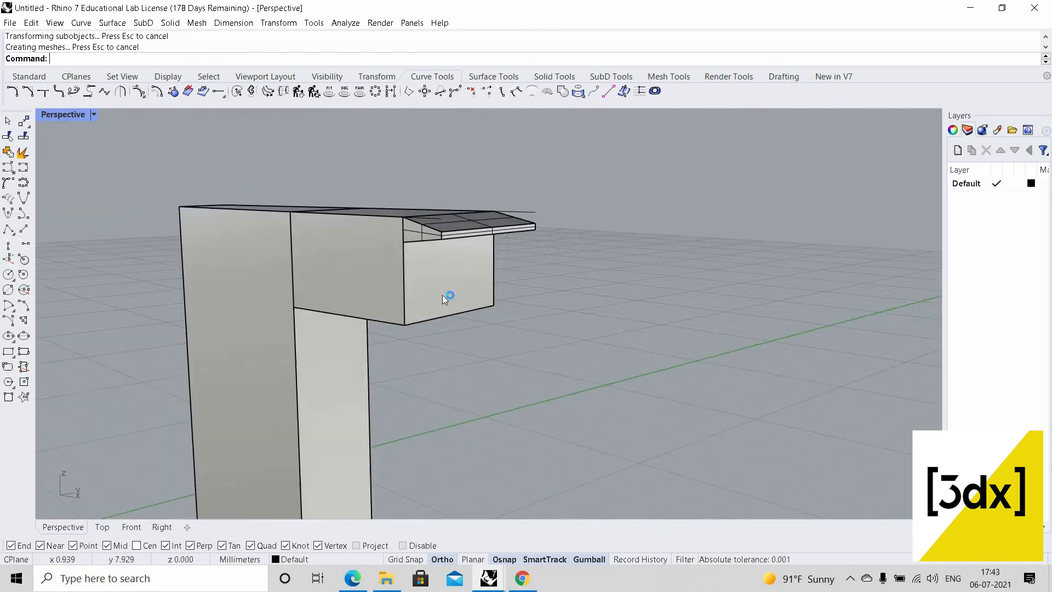
pyautogui.moveTo(346, 259); pyautogui.dragTo(467, 292, button='right')
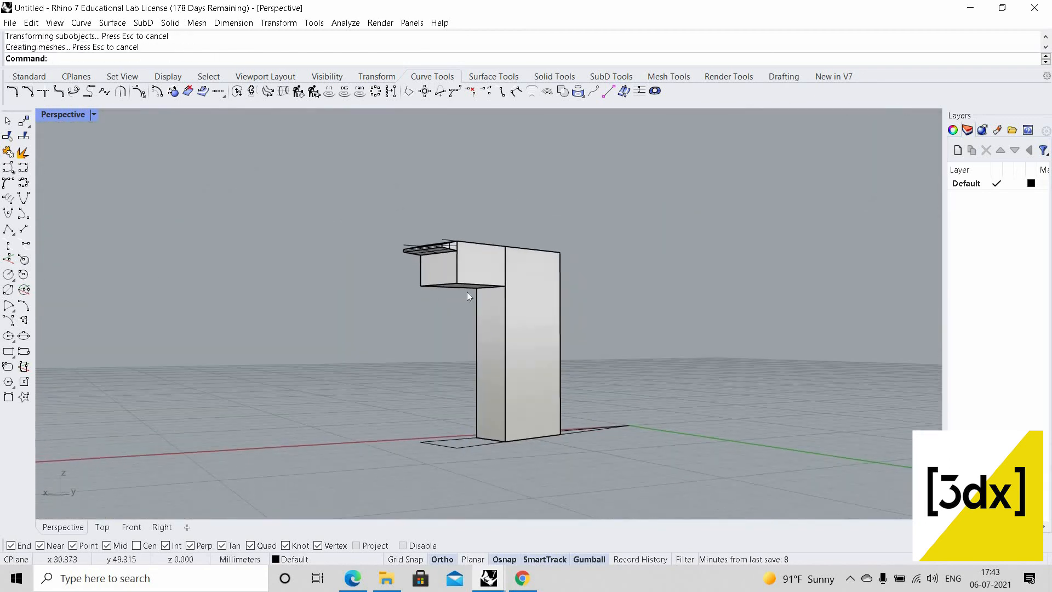
# Examine the thin slab and the raised outer block from below and from the outer side
pyautogui.scroll(4, 467, 291)
pyautogui.moveTo(464, 186)
pyautogui.mouseDown(button='right')
pyautogui.moveTo(459, 213)
pyautogui.moveTo(466, 176)
pyautogui.mouseUp(button='right')
pyautogui.scroll(4, 466, 241)
pyautogui.moveTo(514, 361); pyautogui.dragTo(526, 296, button='right')
pyautogui.keyDown('shift'); pyautogui.moveTo(558, 424); pyautogui.dragTo(501, 355, button='right'); pyautogui.keyUp('shift')
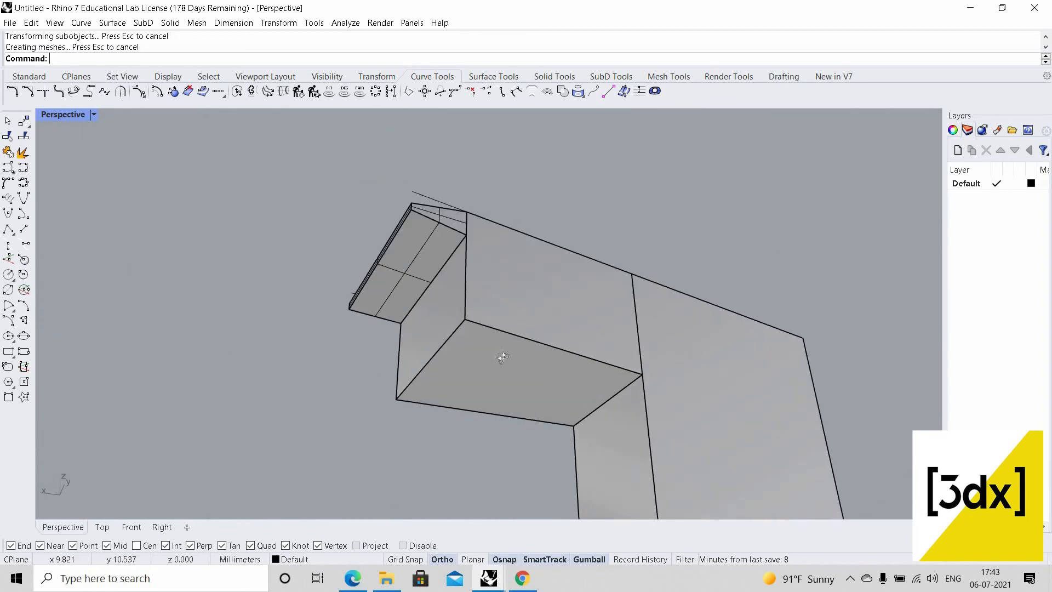
pyautogui.scroll(4, 501, 357)
pyautogui.moveTo(433, 323); pyautogui.dragTo(461, 346, button='right')
pyautogui.scroll(-4, 460, 347)
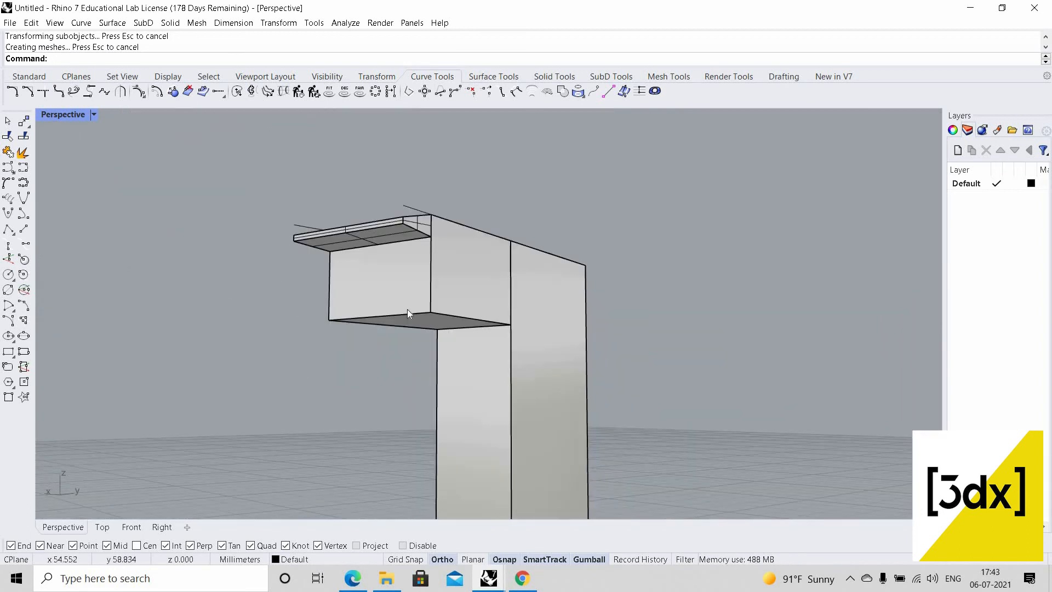
pyautogui.write('l')
pyautogui.scroll(4, 392, 242)
pyautogui.press('Return')
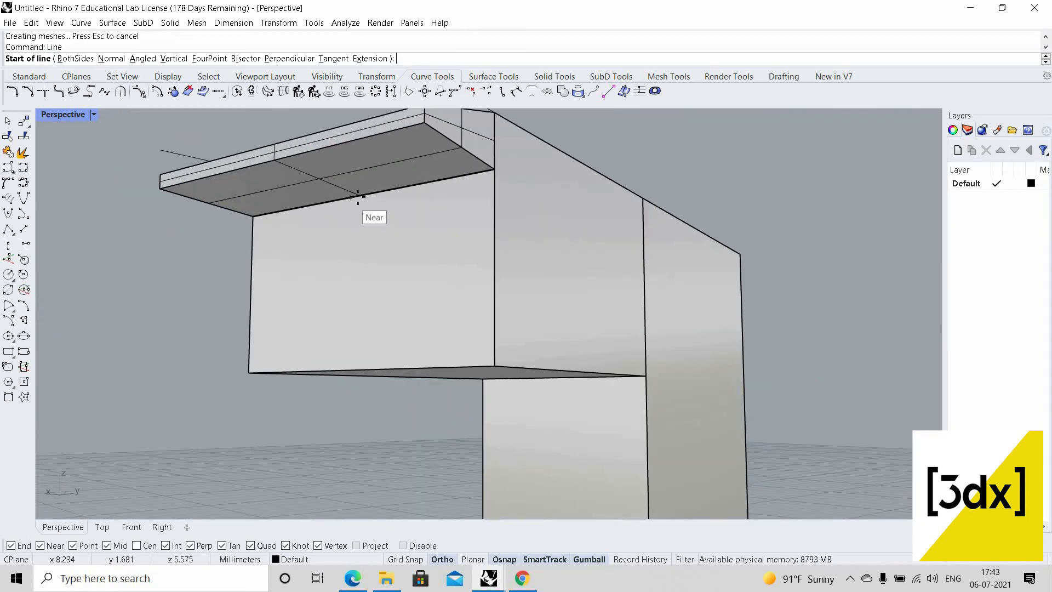
pyautogui.click(360, 196)
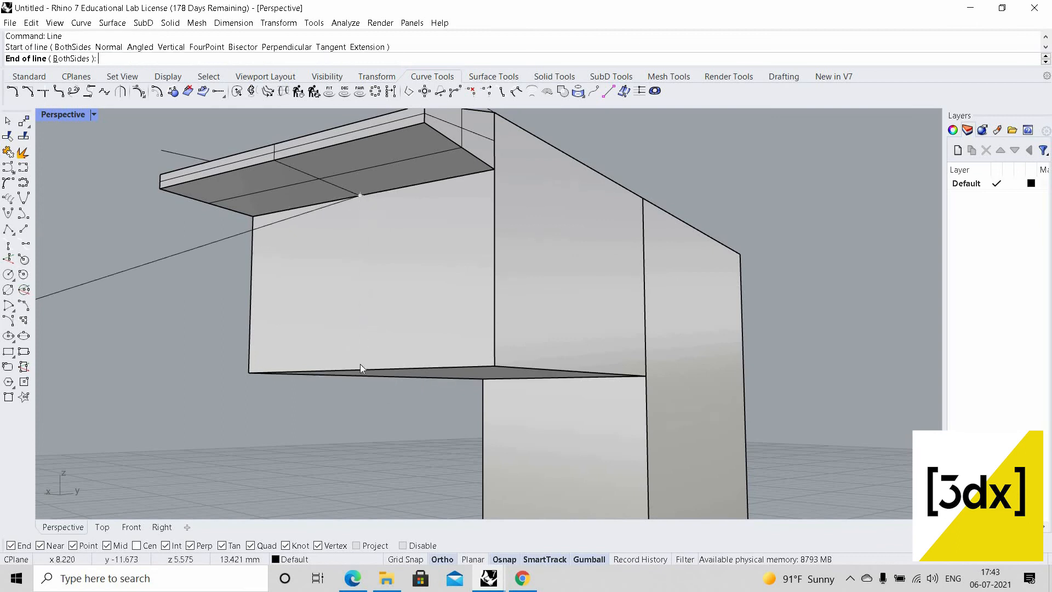
pyautogui.click(359, 369)
pyautogui.write('v')
pyautogui.press('Return')
pyautogui.press('Escape')
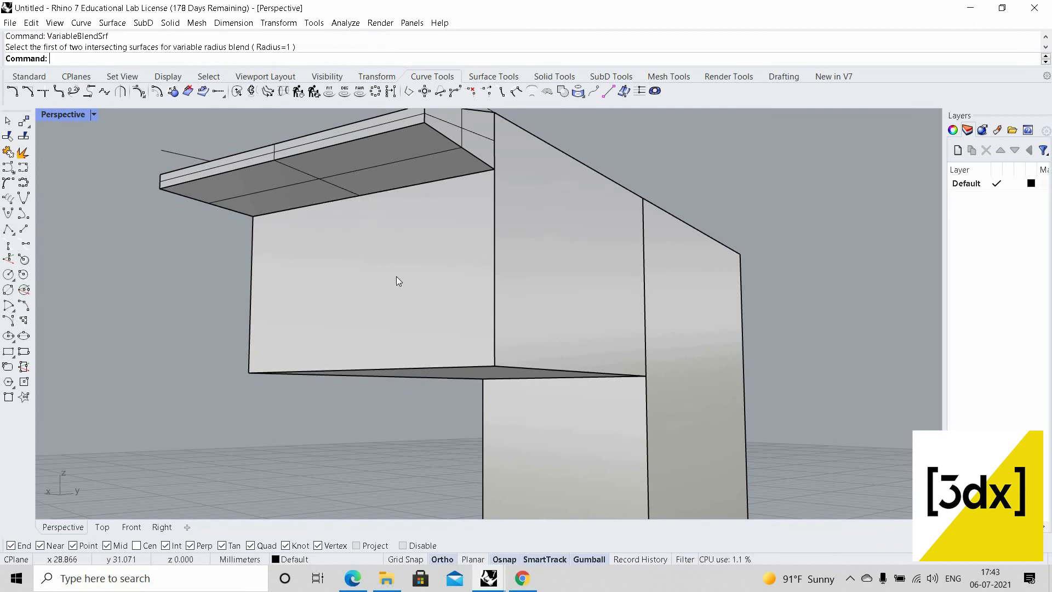
# Draw a vertical line down the outer block's outer face, from the middle of the slab's underside edge to the block's bottom edge
pyautogui.write('l')
pyautogui.press('Return')
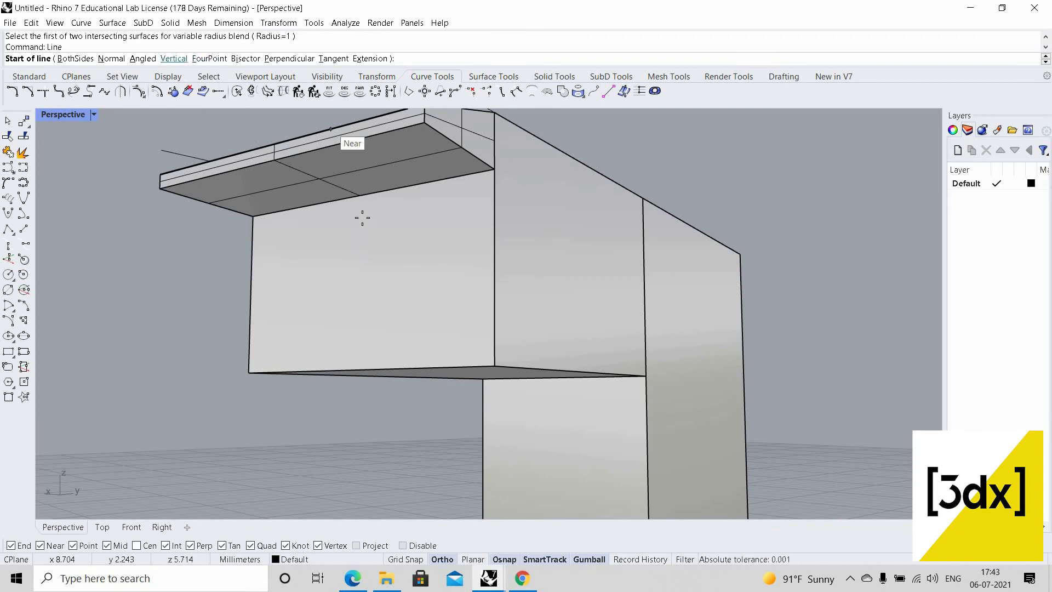
pyautogui.write('v')
pyautogui.press('Return')
pyautogui.click(358, 323)
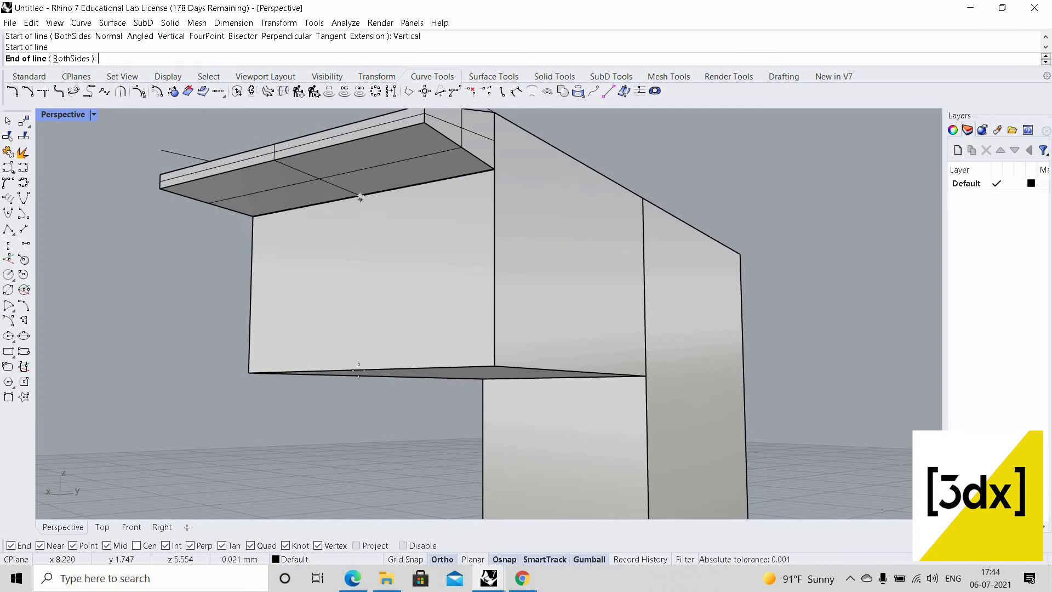
pyautogui.click(383, 363)
# Draw a line across the outer block's underside from the vertical line's lower end perpendicular to the inner edge
pyautogui.moveTo(387, 289); pyautogui.dragTo(360, 314, button='right')
pyautogui.scroll(-3, 387, 395)
pyautogui.rightClick(360, 318)
pyautogui.click(354, 366)
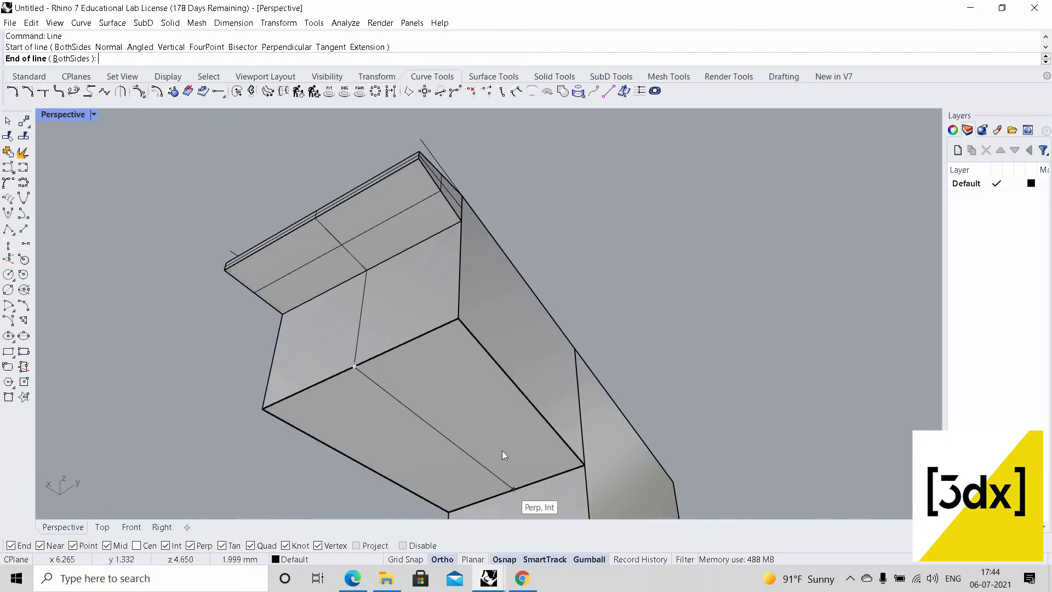
pyautogui.rightClick(422, 396)
# Draw a line along the outer edge of the outer block's underside, from corner to corner
pyautogui.scroll(-5, 460, 407)
pyautogui.moveTo(460, 406); pyautogui.dragTo(322, 355, button='right')
pyautogui.scroll(10, 460, 407)
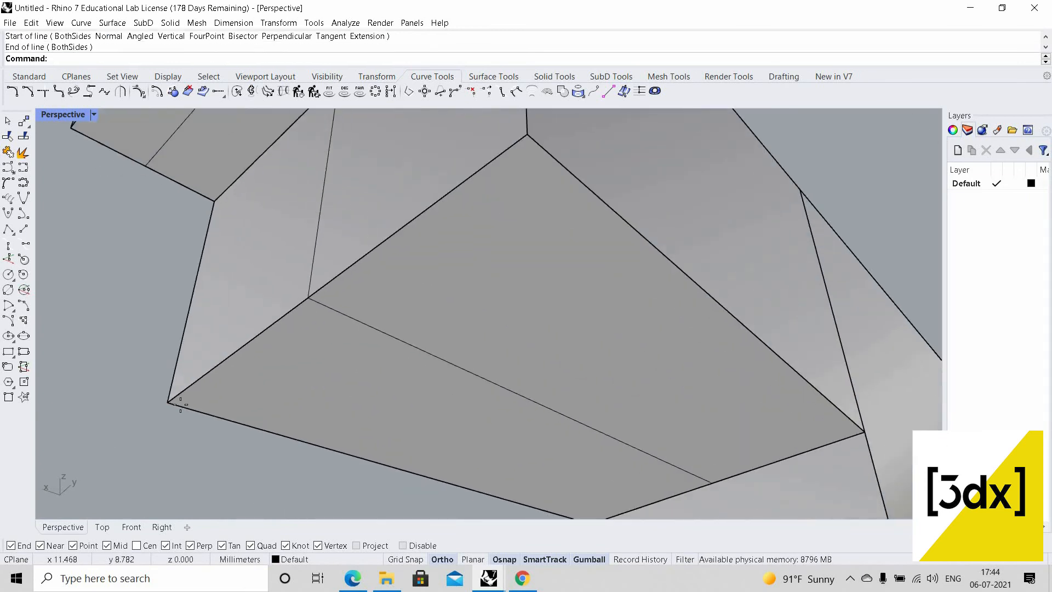
pyautogui.rightClick(172, 406)
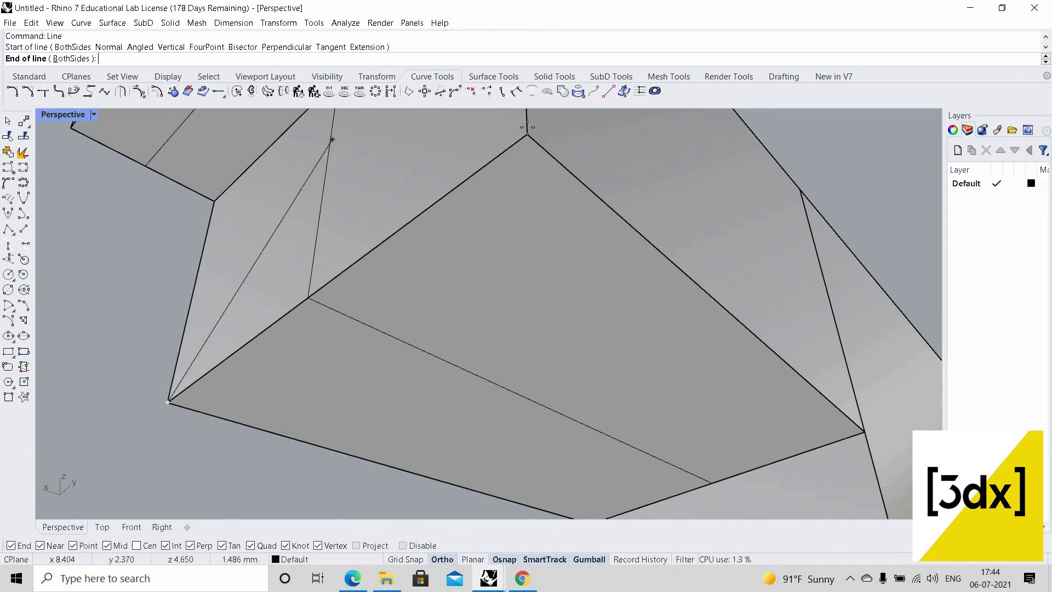
pyautogui.press('Escape')
pyautogui.click(367, 294)
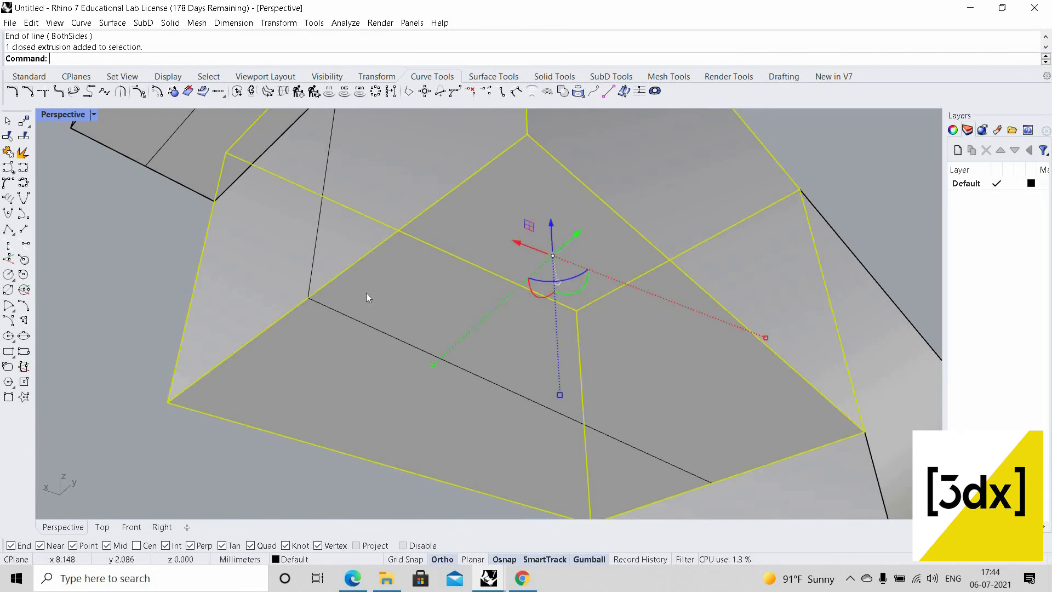
pyautogui.press('Escape')
# Draw a 0.6 mm line inward along the underside's centre line, starting at the middle of the outer edge
pyautogui.rightClick(312, 301)
pyautogui.click(311, 302)
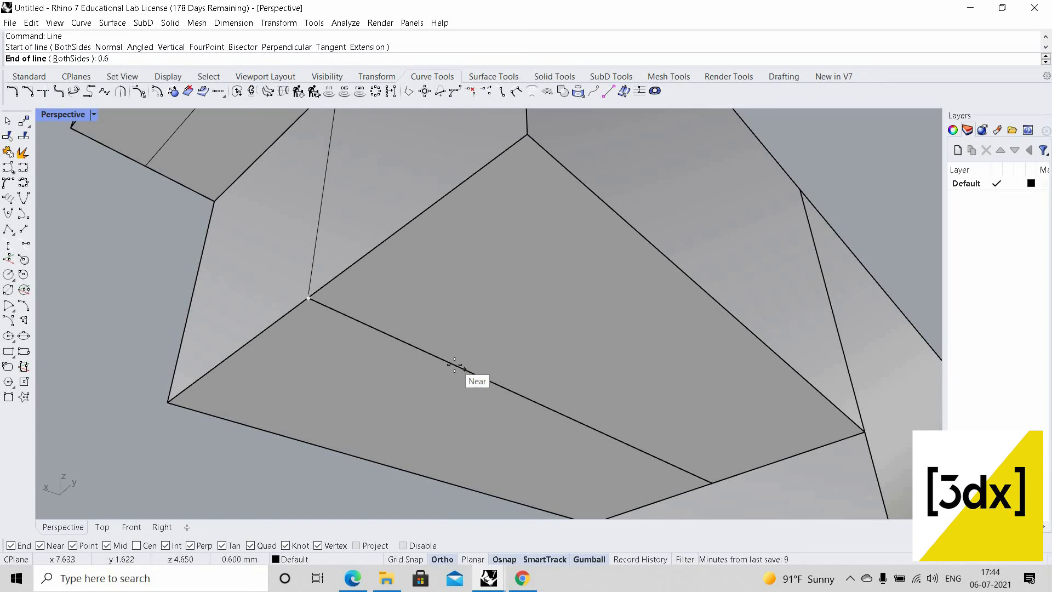
pyautogui.write('0.6')
pyautogui.press('Return')
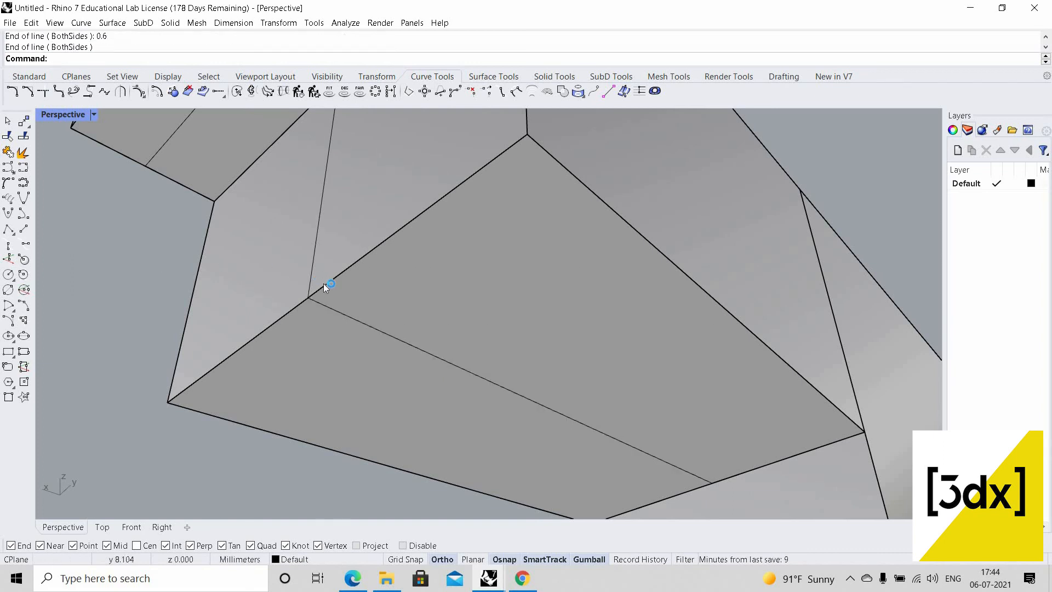
# Move the outer-edge line inward from its midpoint to the inner end of the 0.6 mm line
pyautogui.click(324, 284)
pyautogui.press('Return')
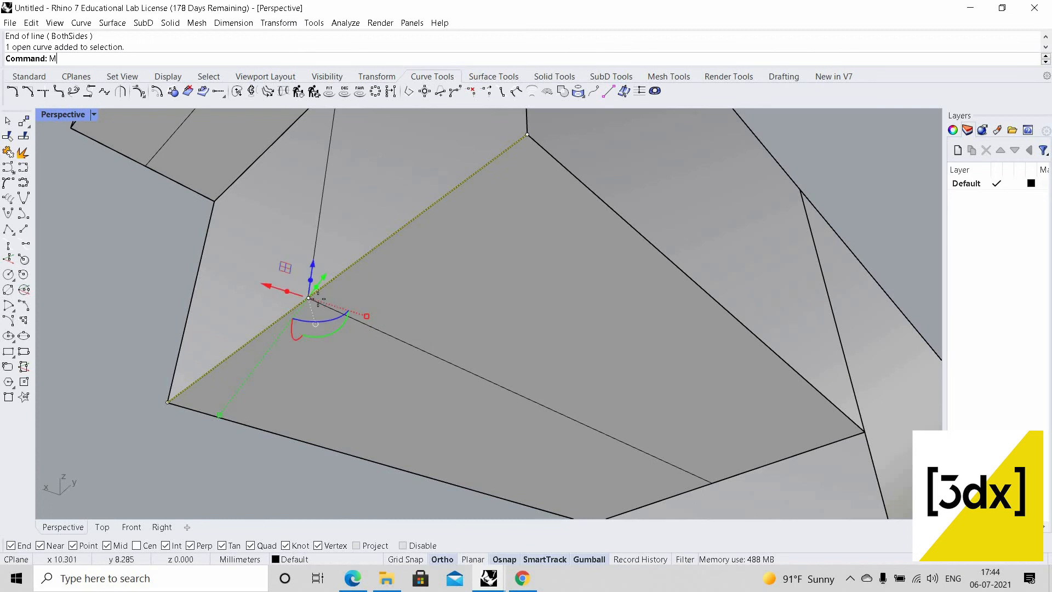
pyautogui.write('Move')
pyautogui.press('Return')
pyautogui.click(309, 298)
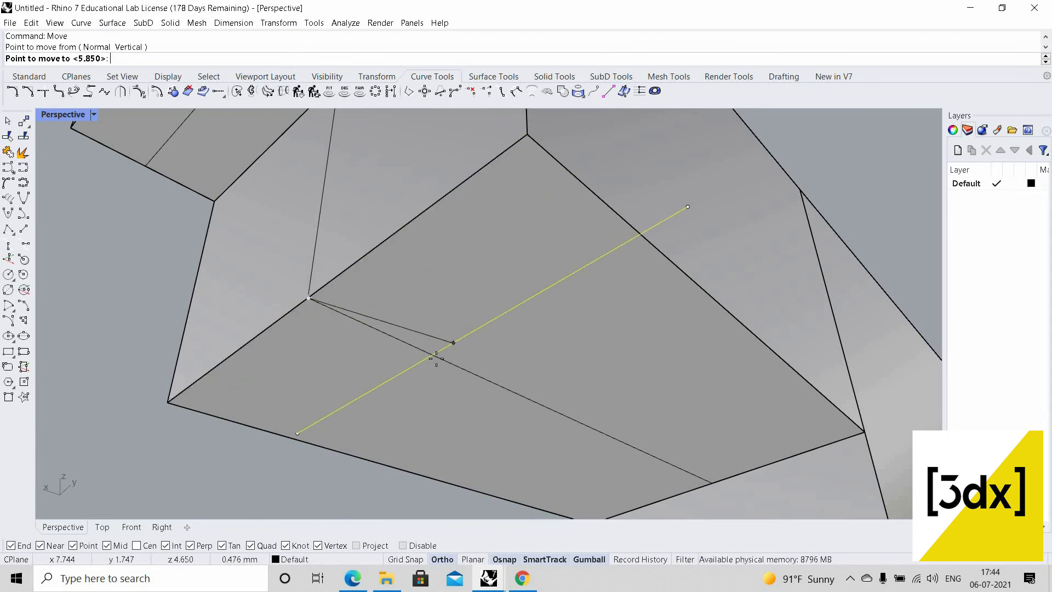
pyautogui.click(507, 390)
# Delete the full-length centre line on the outer block's underside
pyautogui.click(508, 387)
pyautogui.click(553, 421)
pyautogui.press('Delete')
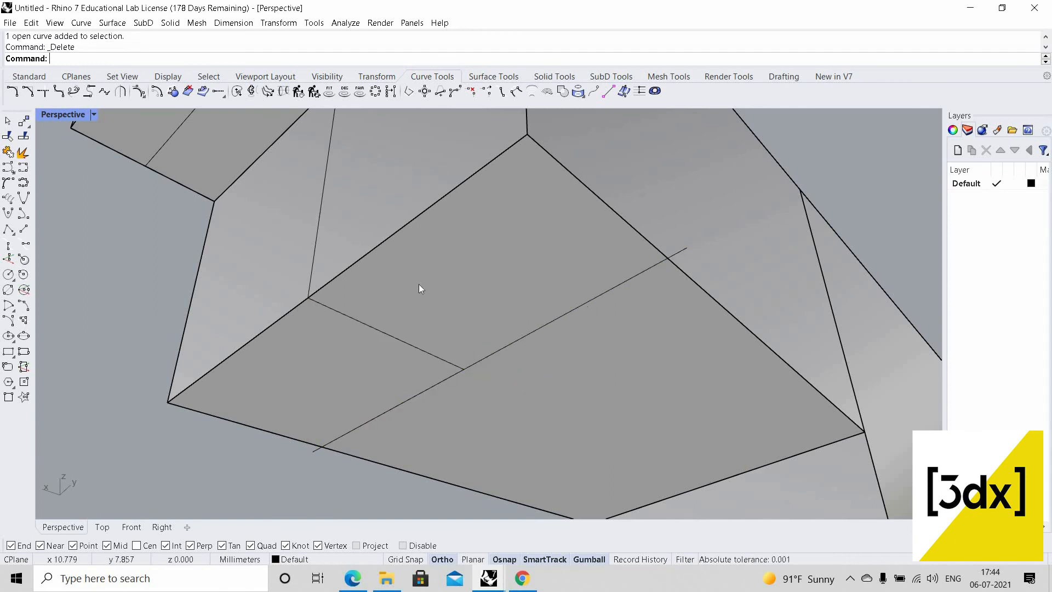
# Draw a closed polyline around the underside's outer strip, through its two outer corners and the moved line's intersections with the side edges
pyautogui.write('Polyline')
pyautogui.press('Return')
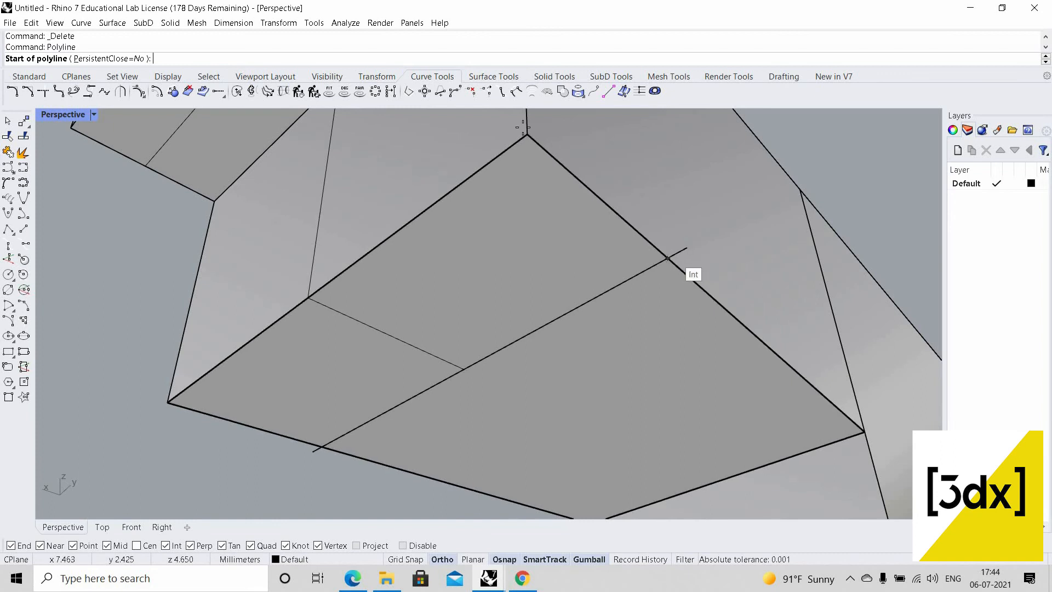
pyautogui.click(669, 257)
pyautogui.click(527, 136)
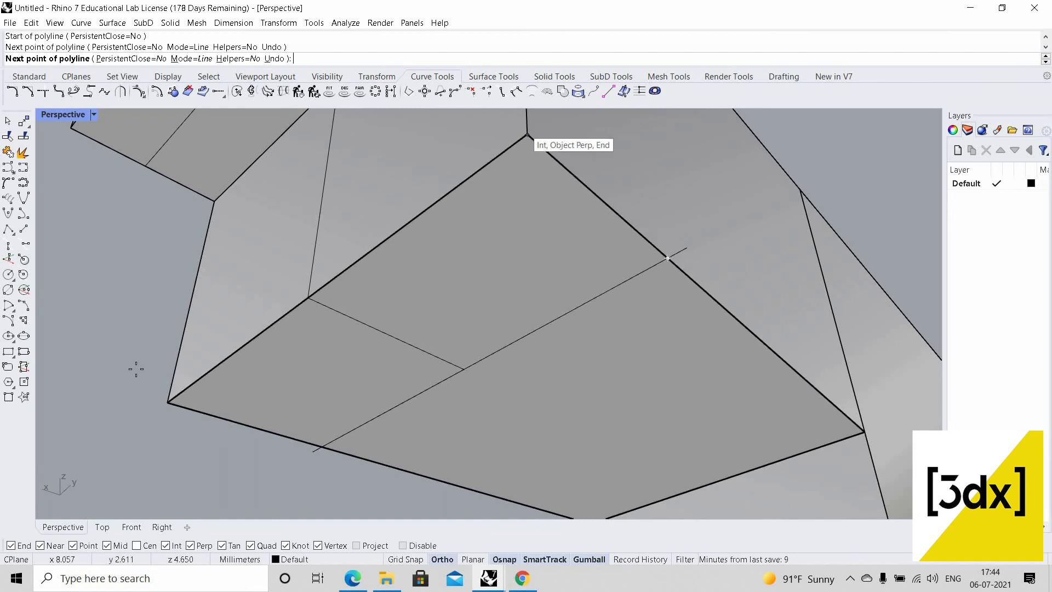
pyautogui.click(168, 403)
pyautogui.click(322, 445)
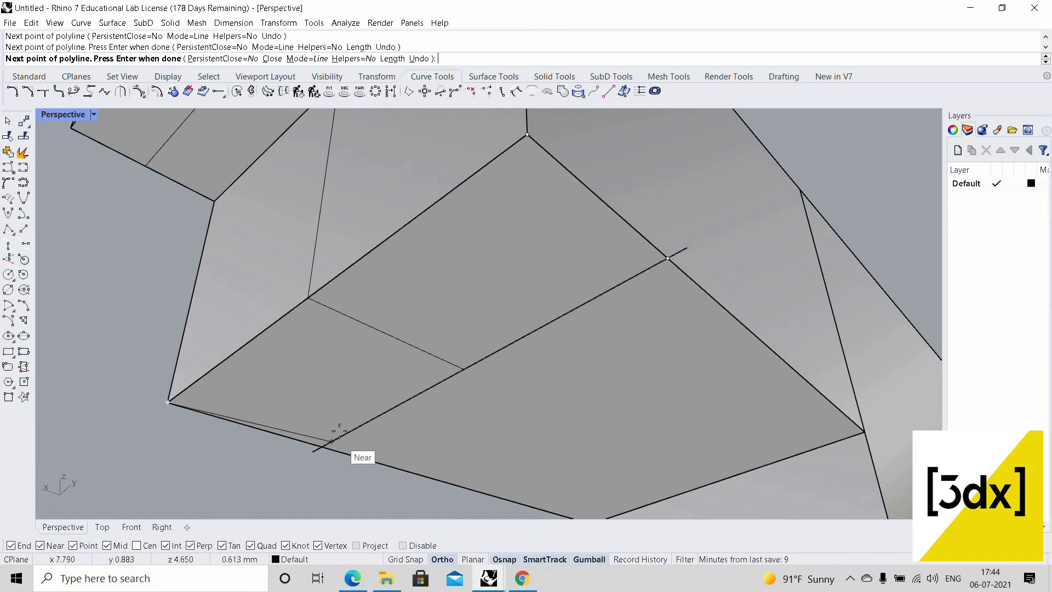
pyautogui.click(667, 257)
# Extrude the closed strip outline 1.5 mm downward as a solid
pyautogui.click(652, 245)
pyautogui.click(682, 278)
pyautogui.scroll(-5, 459, 283)
pyautogui.moveTo(459, 283); pyautogui.dragTo(446, 397, button='right')
pyautogui.write('ExtrudeCrv')
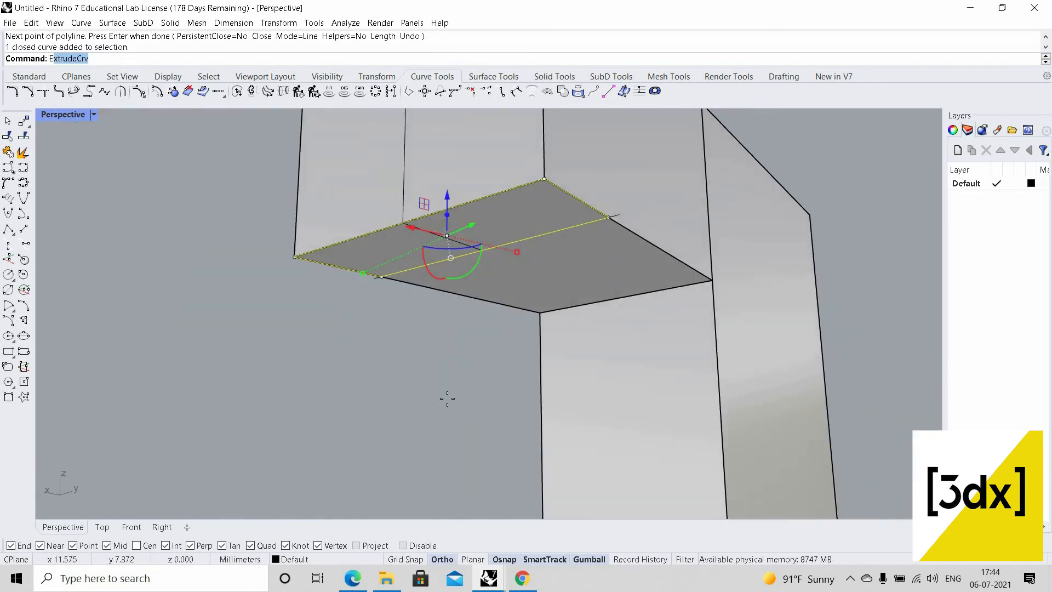
pyautogui.press('Return')
pyautogui.write('1.5')
pyautogui.press('Return')
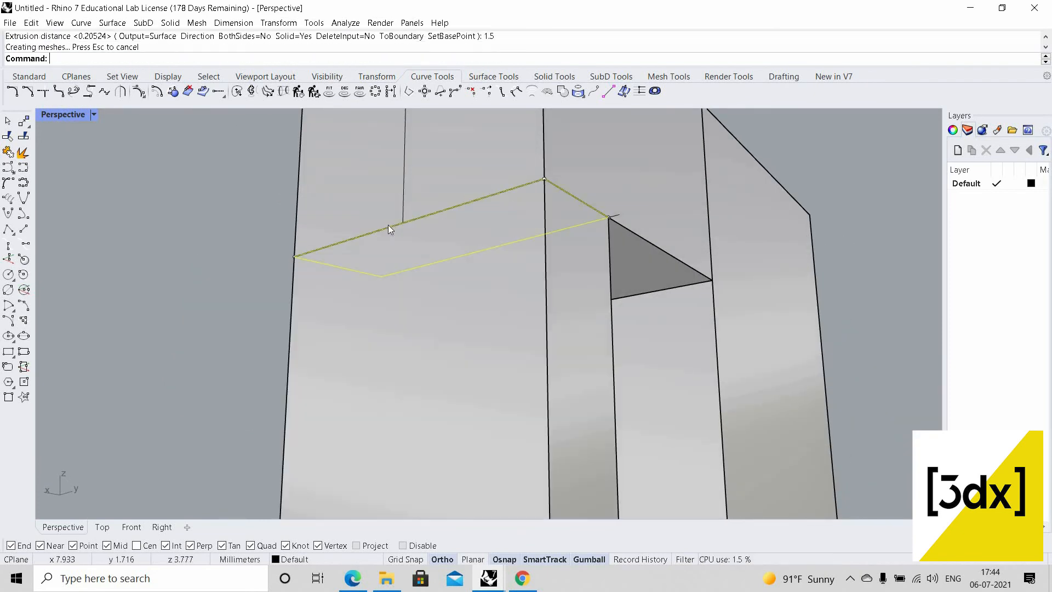
# Draw a line across the new block's bottom face from the middle of its outer edge to the middle of its inner edge
pyautogui.scroll(-5, 388, 225)
pyautogui.moveTo(439, 257); pyautogui.dragTo(393, 437, button='right')
pyautogui.scroll(3, 391, 208)
pyautogui.scroll(-3, 420, 235)
pyautogui.scroll(3, 392, 437)
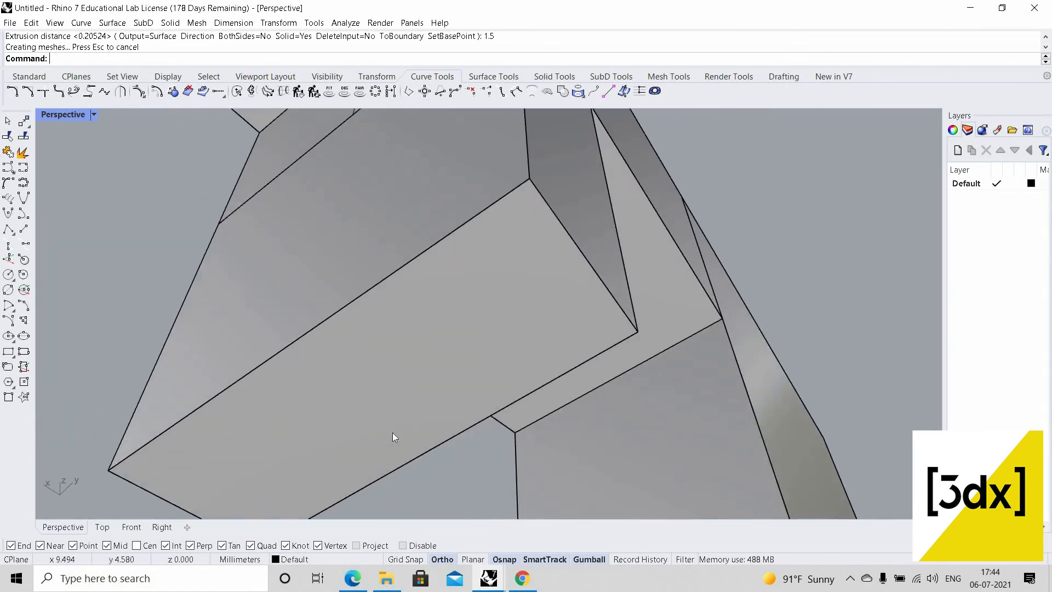
pyautogui.write('line')
pyautogui.press('Return')
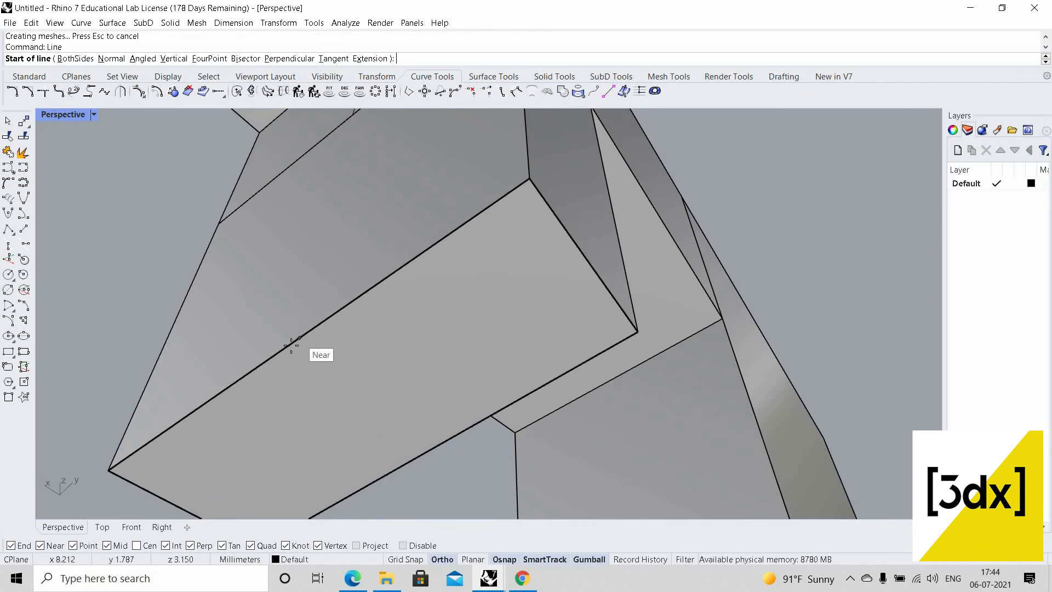
pyautogui.click(377, 461)
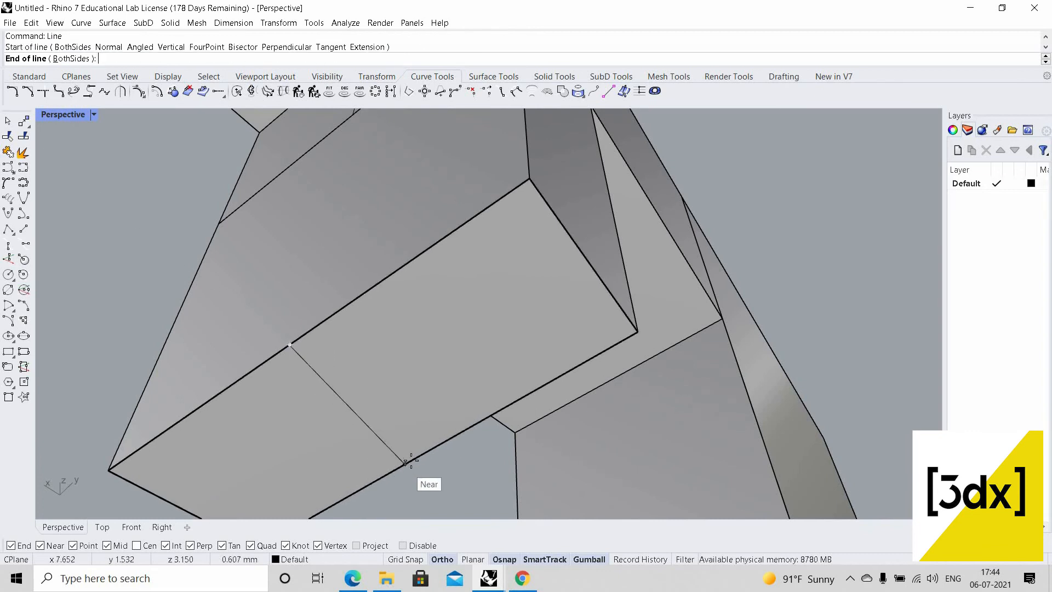
pyautogui.click(426, 453)
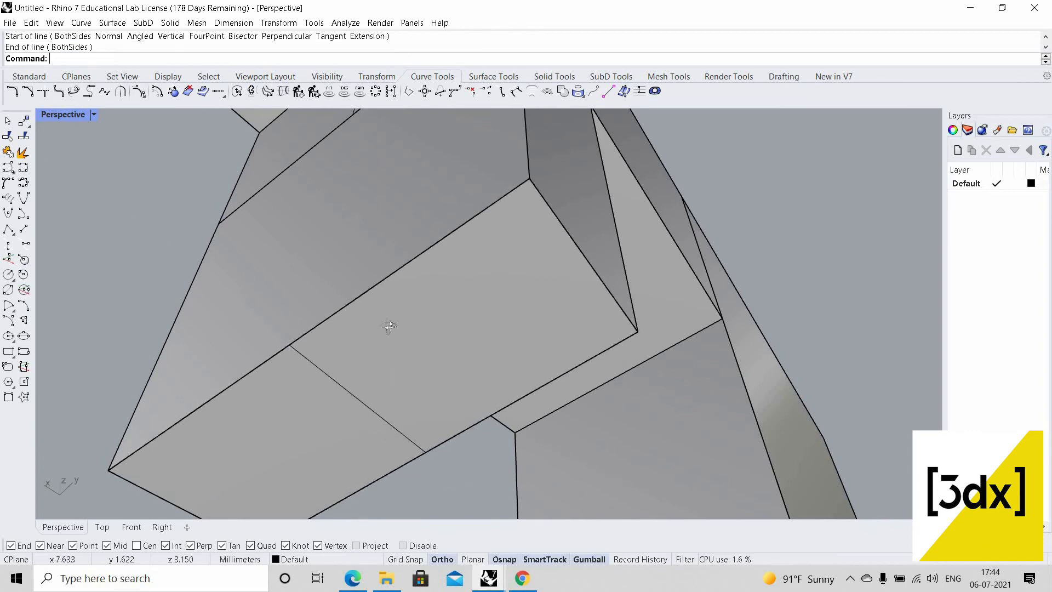
# Scale the bottom face's centre line in one direction about its midpoint, setting the second reference distance to 0.4 mm
pyautogui.scroll(-6, 354, 314)
pyautogui.moveTo(333, 330); pyautogui.dragTo(383, 376, button='right')
pyautogui.scroll(3, 386, 376)
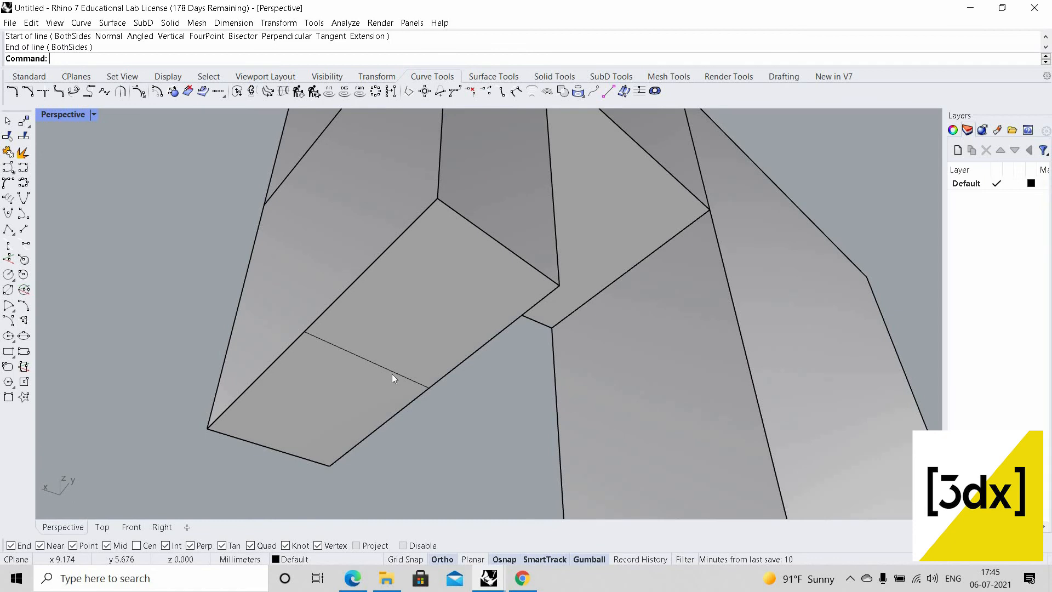
pyautogui.press('Return')
pyautogui.click(370, 359)
pyautogui.press('Return')
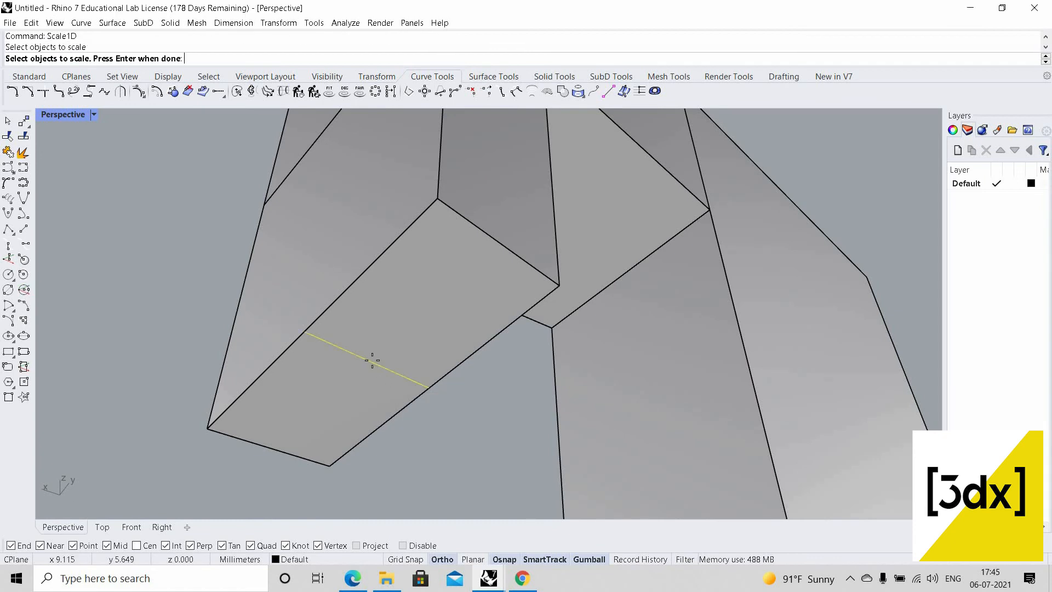
pyautogui.press('Return')
pyautogui.click(370, 361)
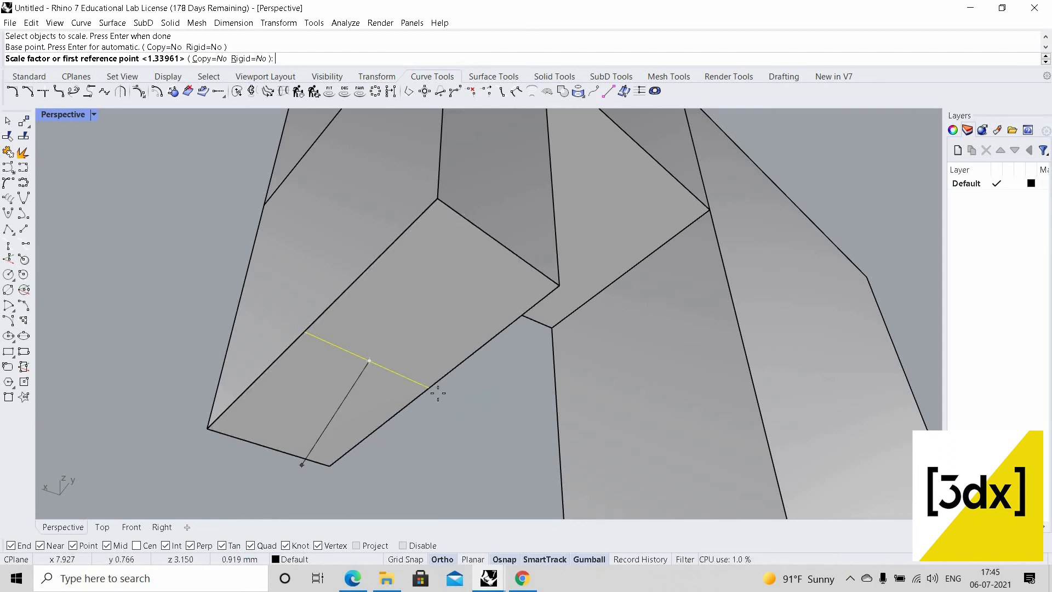
pyautogui.click(430, 388)
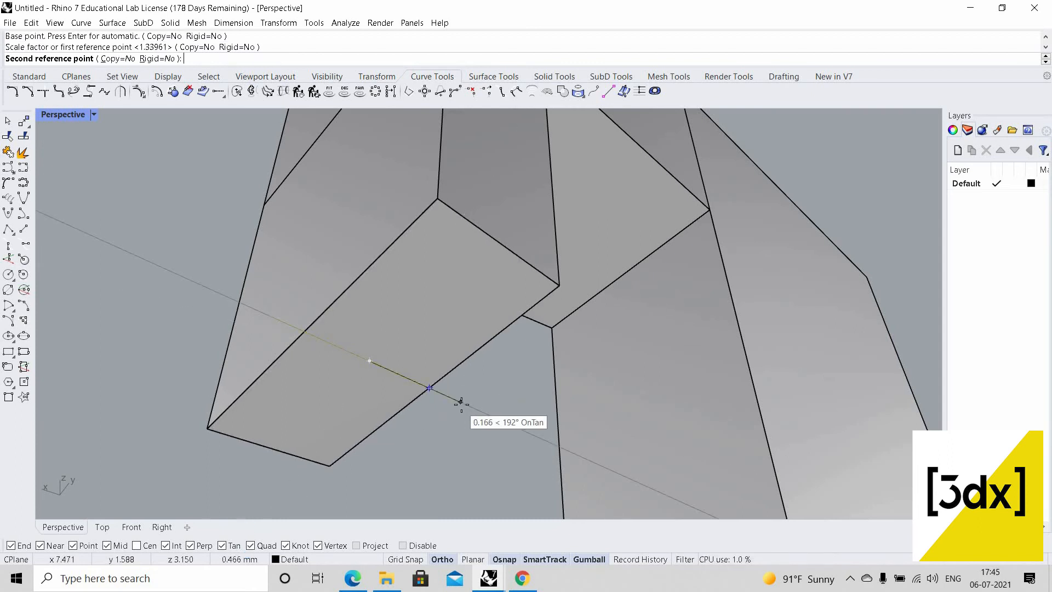
pyautogui.write('0.4')
pyautogui.press('Return')
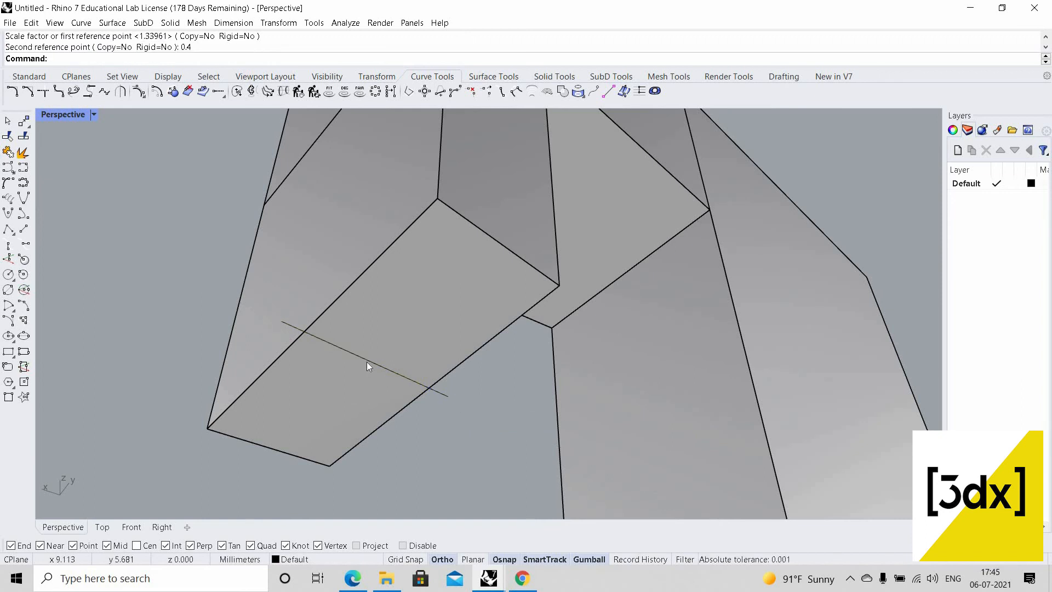
# Copy the scaled line from its midpoint onto the outer edge of the new block's bottom face
pyautogui.click(367, 362)
pyautogui.click(369, 362)
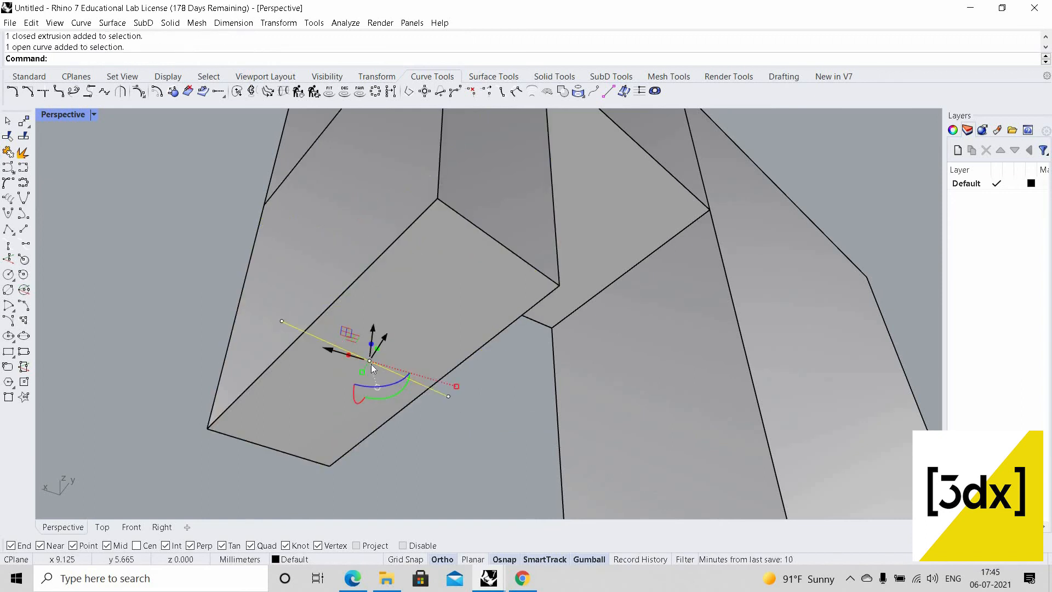
pyautogui.write('Copy')
pyautogui.press('Return')
pyautogui.click(369, 361)
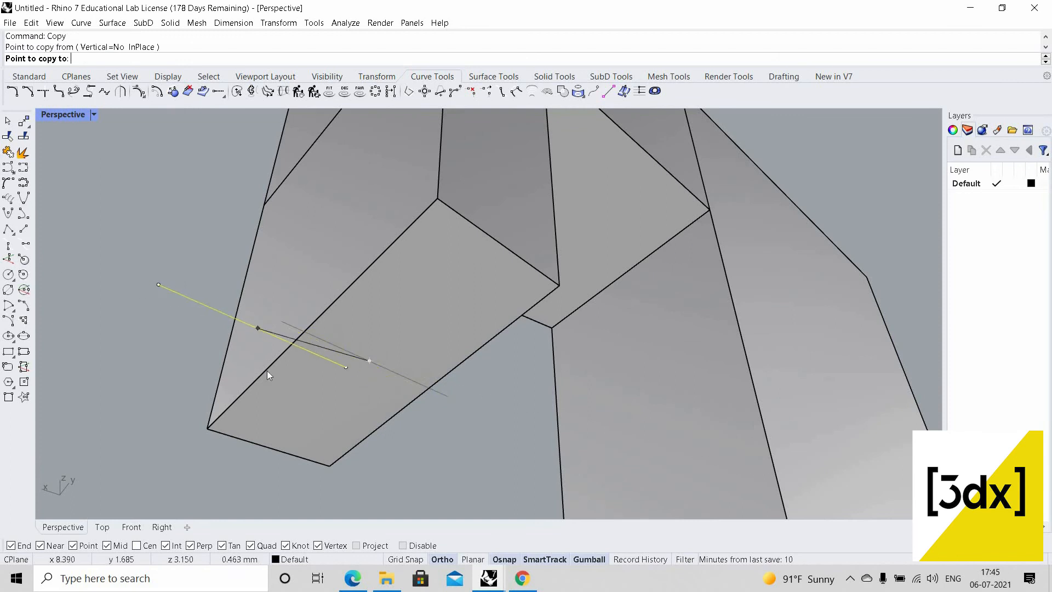
pyautogui.click(252, 363)
pyautogui.press('Return')
# Rotate the copied line about its midpoint so that it lies along the bottom face's outer edge
pyautogui.click(251, 363)
pyautogui.write('Rotate')
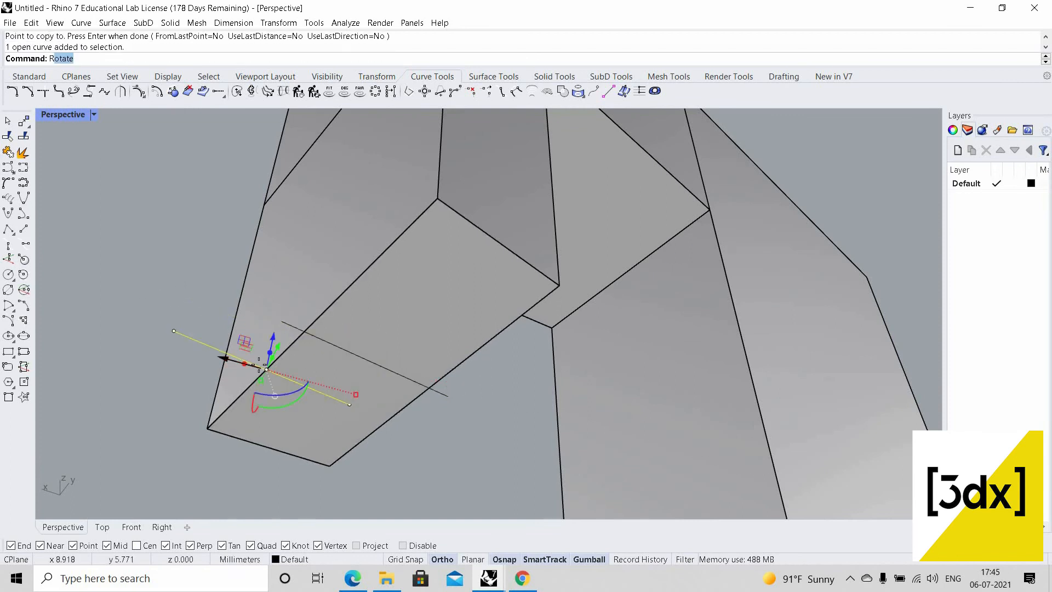
pyautogui.press('Return')
pyautogui.click(267, 370)
pyautogui.click(233, 356)
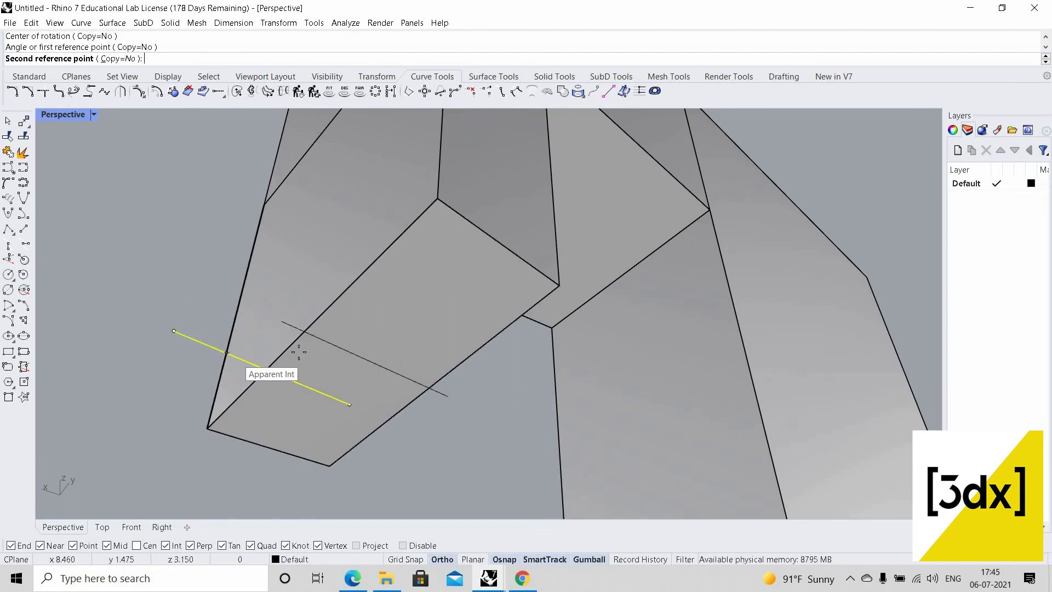
pyautogui.click(299, 352)
# Move the rotated line by its midpoint onto the midpoint of the bottom face's scaled centre line
pyautogui.write('Move')
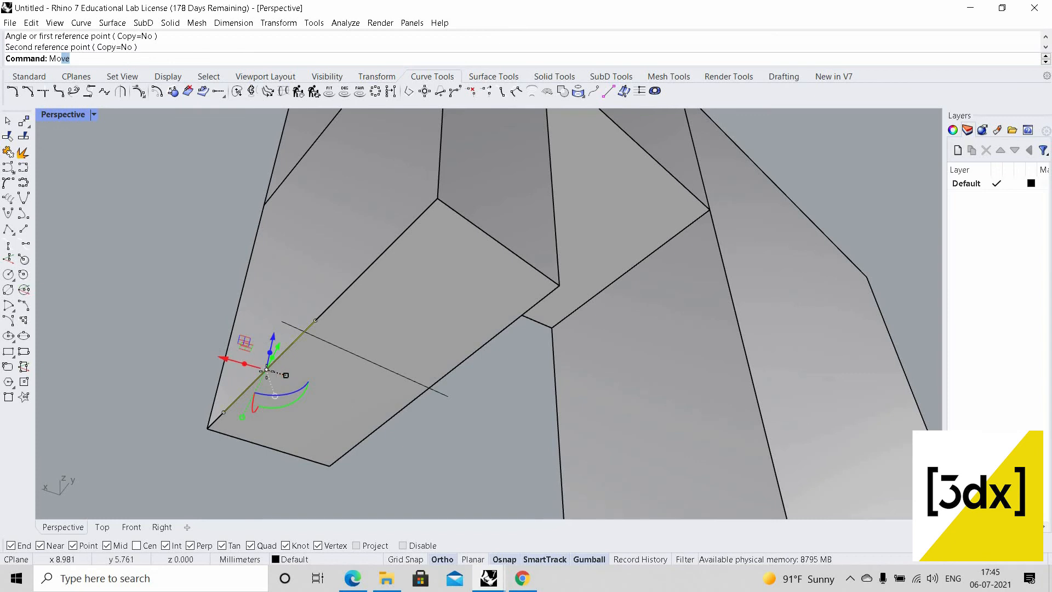
pyautogui.press('Return')
pyautogui.click(336, 363)
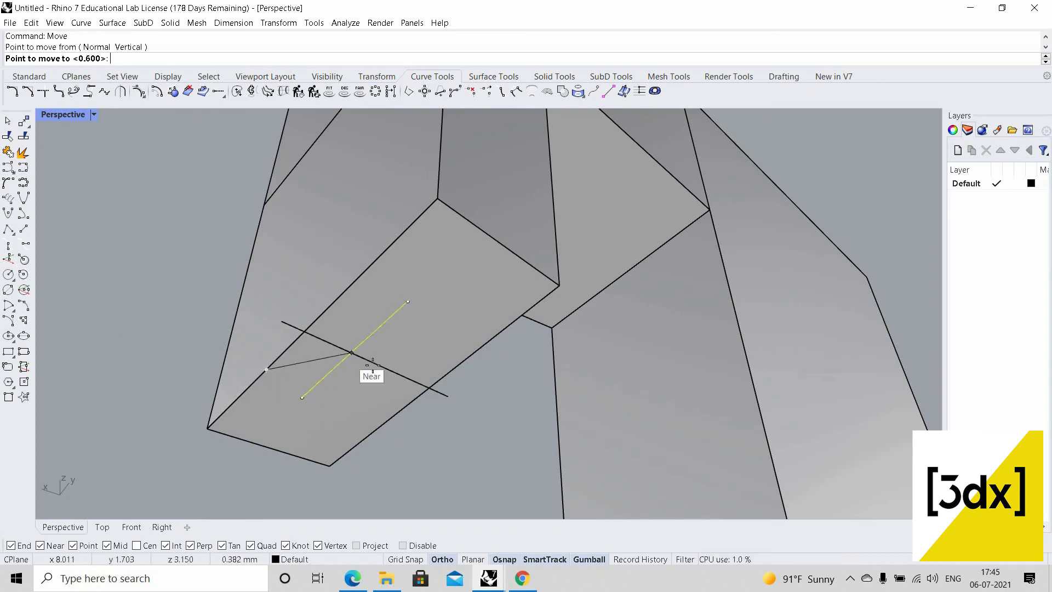
pyautogui.click(385, 362)
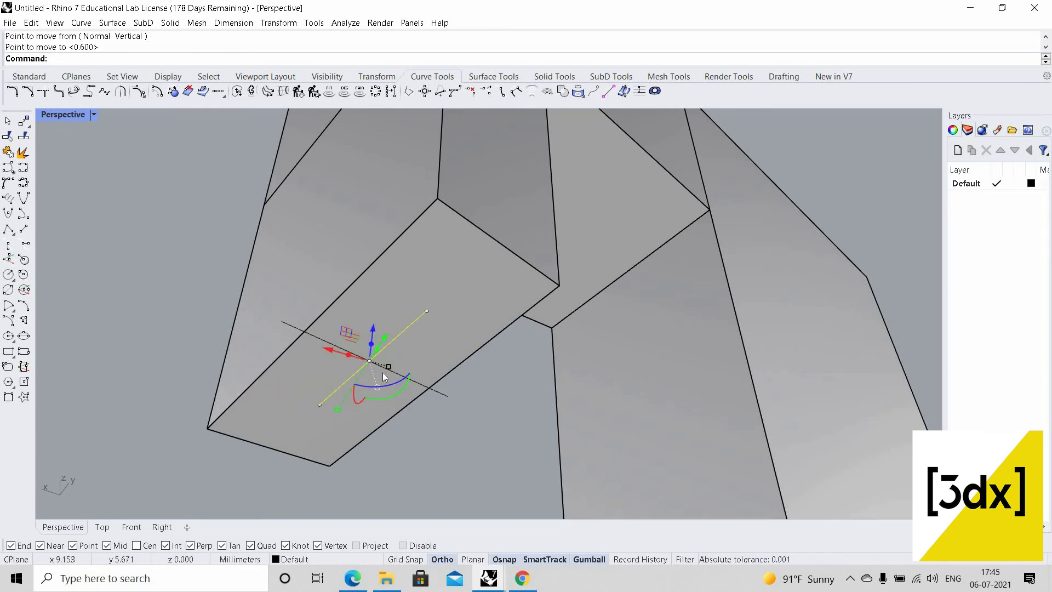
# Copy the moved line from its midpoint to both ends of the bottom face's scaled centre line
pyautogui.write('Copy')
pyautogui.press('Return')
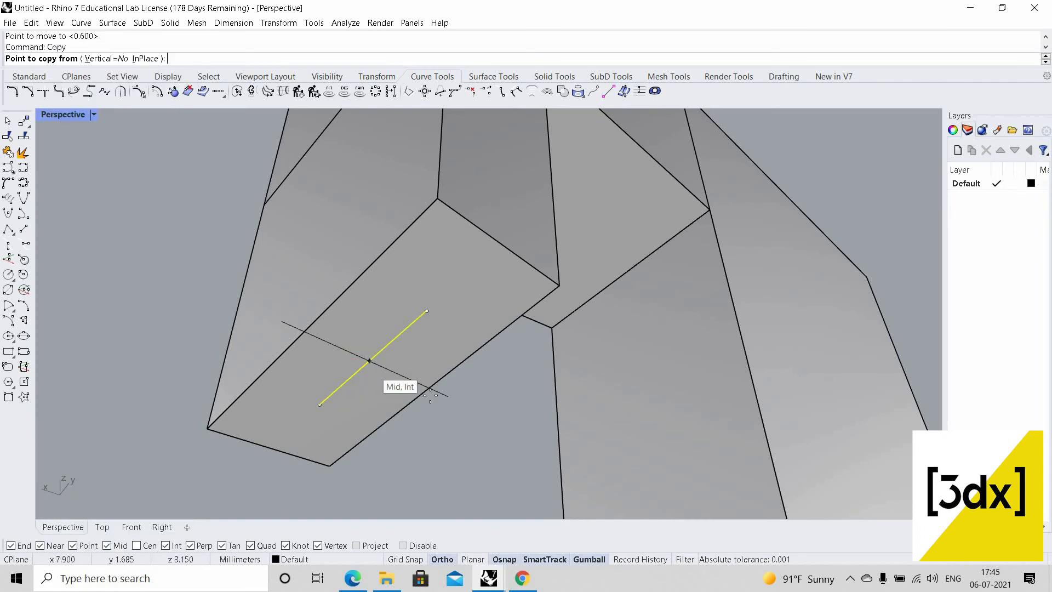
pyautogui.click(370, 361)
pyautogui.click(448, 396)
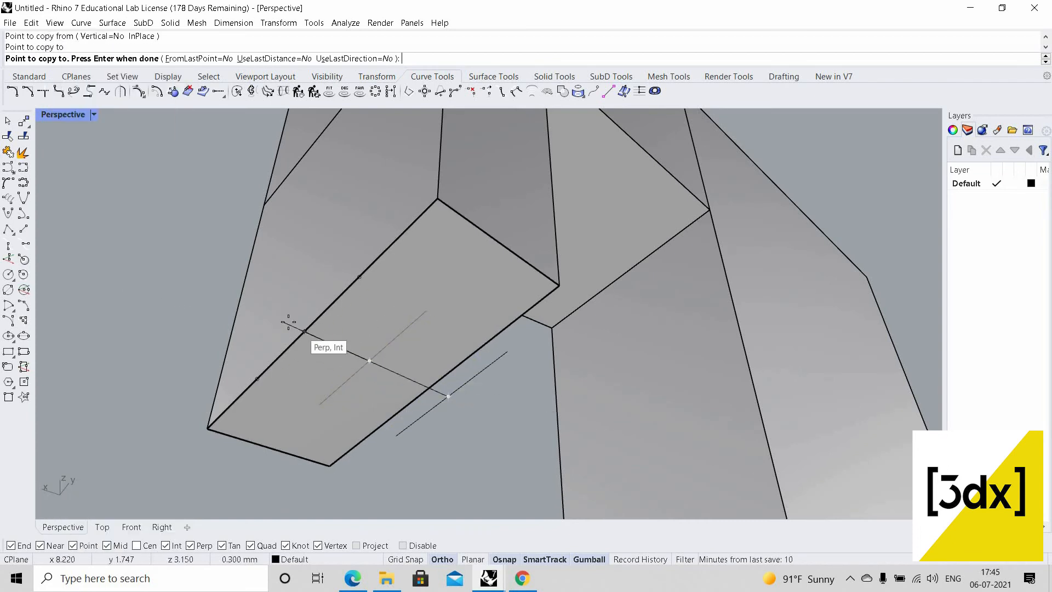
pyautogui.press('Return')
# Copy the scaled centre line from its midpoint to both ends of the line crossing it, closing a rectangular outline
pyautogui.click(295, 328)
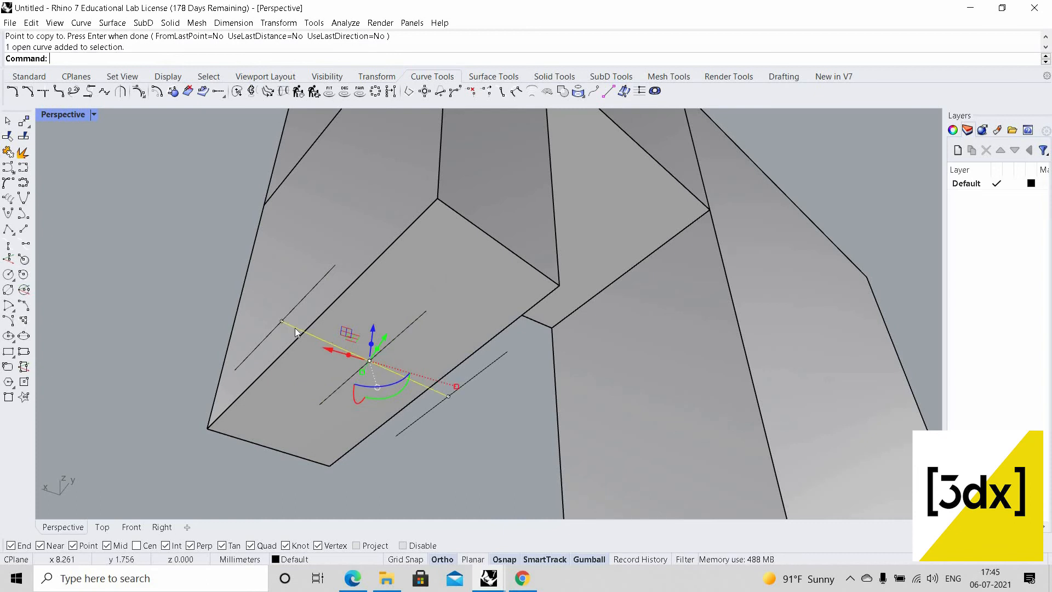
pyautogui.write('Copy')
pyautogui.press('Return')
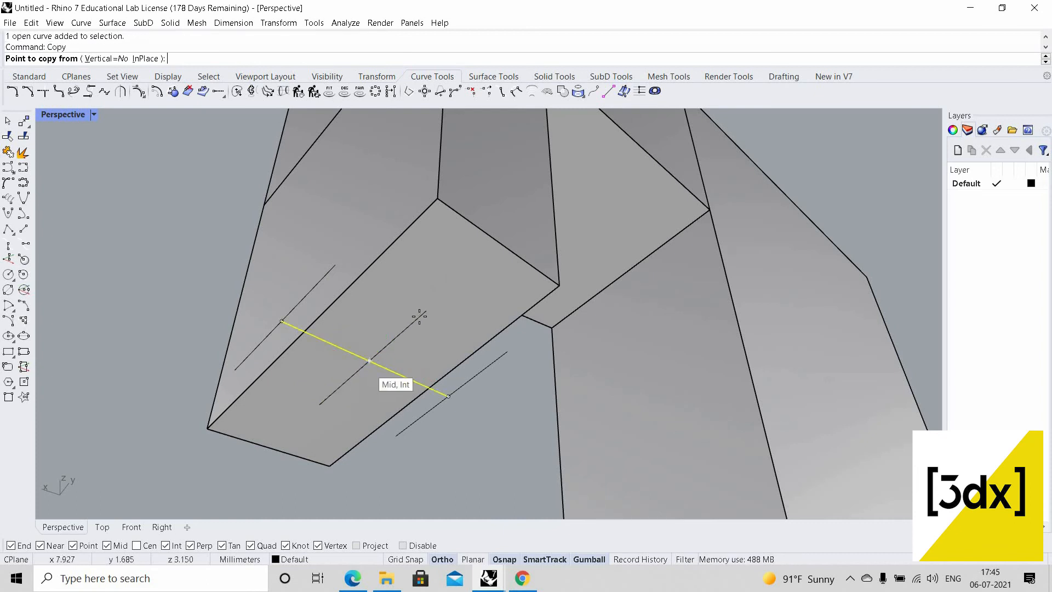
pyautogui.click(370, 361)
pyautogui.click(323, 407)
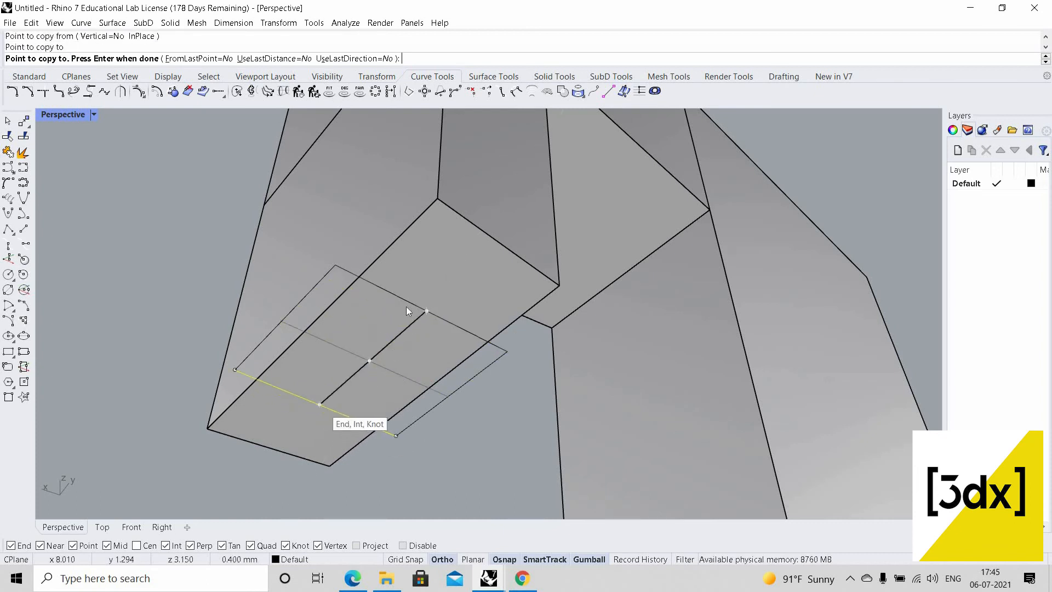
pyautogui.press('Return')
# Draw a vertical line up the lower block's outer face from the midpoint of its bottom edge to its upper edge
pyautogui.moveTo(408, 355); pyautogui.dragTo(361, 398, button='right')
pyautogui.scroll(5, 362, 400)
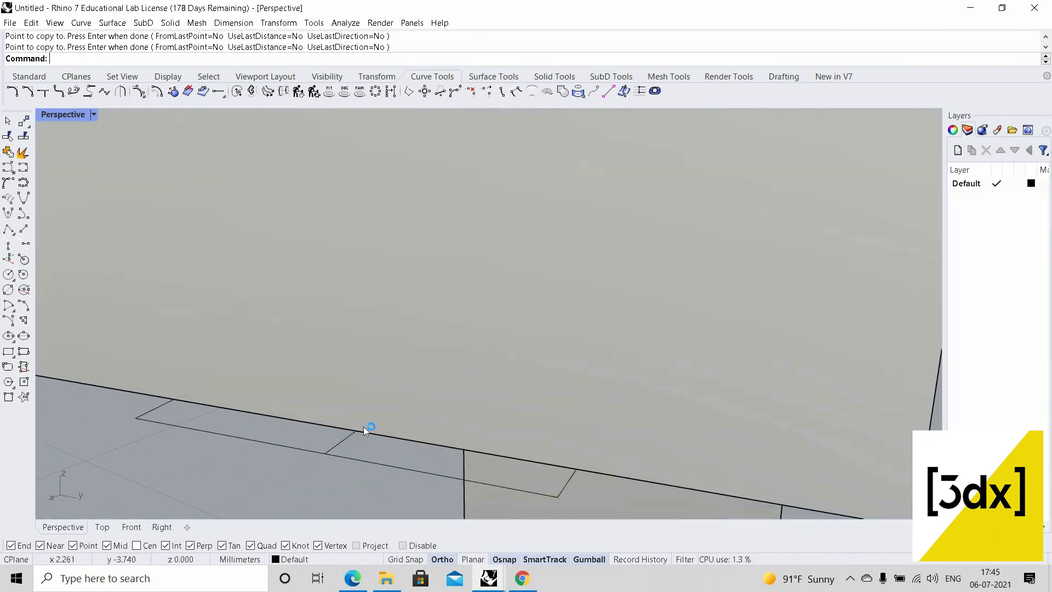
pyautogui.press('Return')
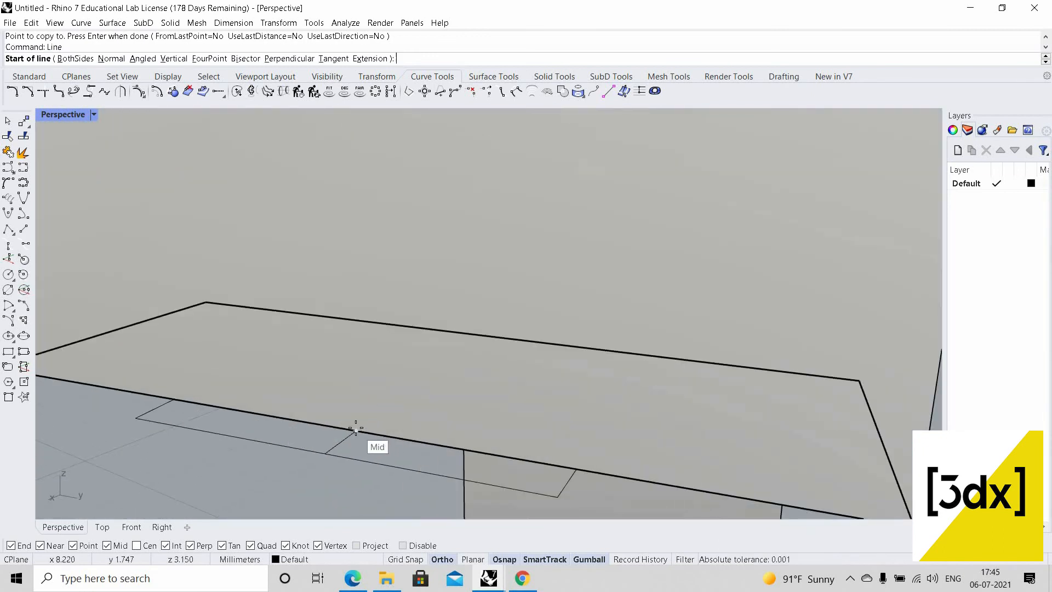
pyautogui.write('V')
pyautogui.press('Return')
pyautogui.click(356, 428)
pyautogui.scroll(-5, 366, 193)
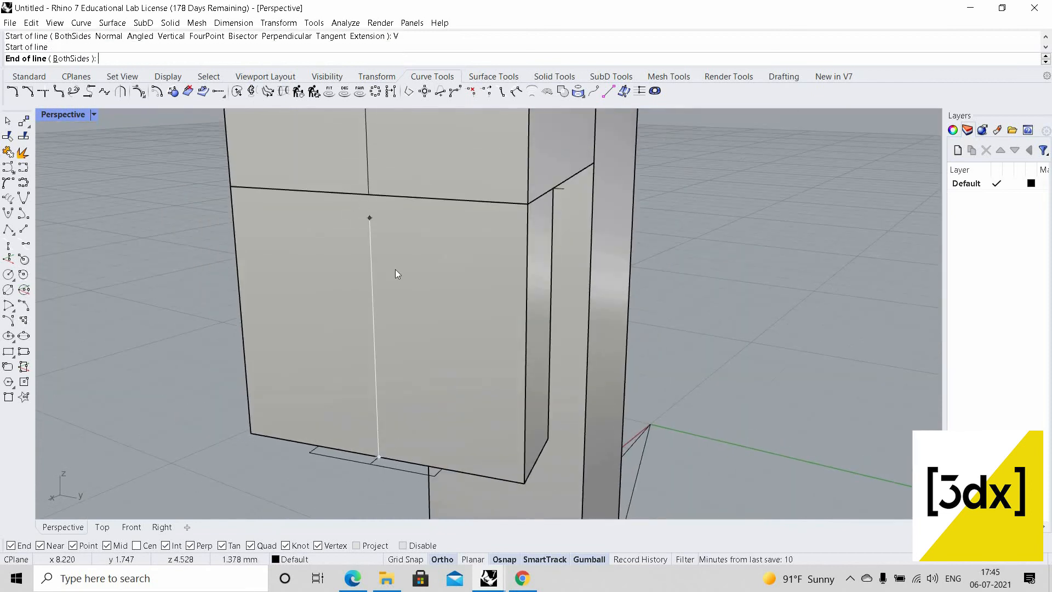
pyautogui.click(369, 195)
# Try to copy the outer face's vertical centre line from its lower end to two points close beside it
pyautogui.scroll(-8, 423, 317)
pyautogui.moveTo(429, 313); pyautogui.dragTo(399, 401, button='right')
pyautogui.scroll(2, 399, 400)
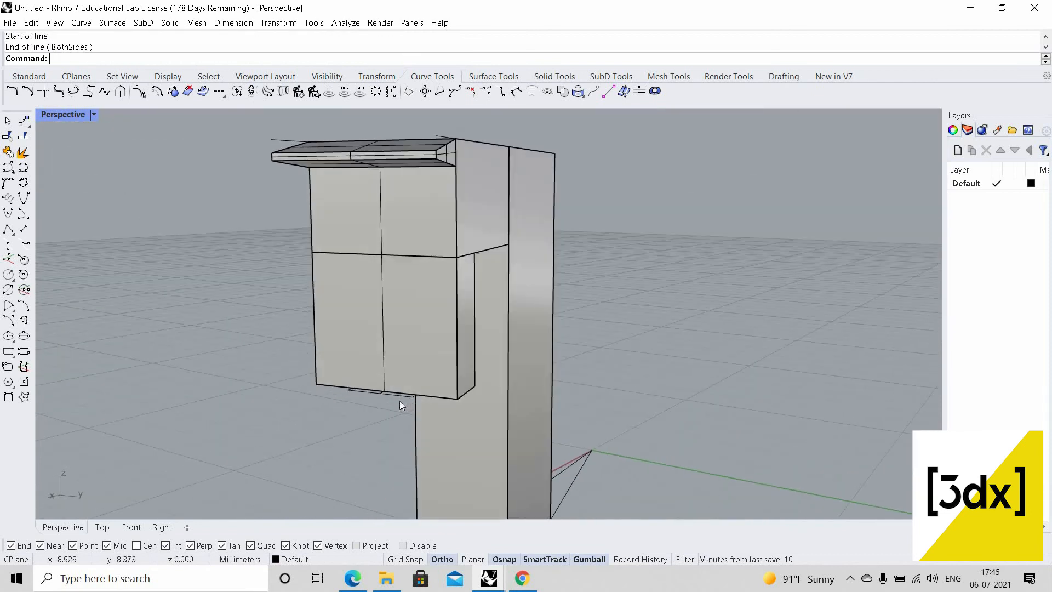
pyautogui.scroll(8, 419, 416)
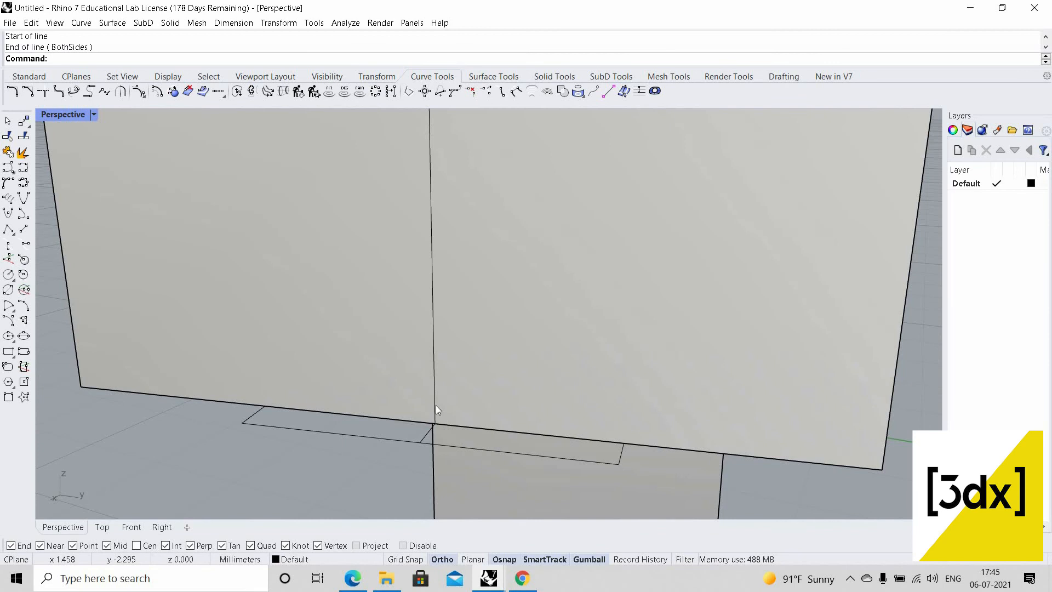
pyautogui.click(434, 406)
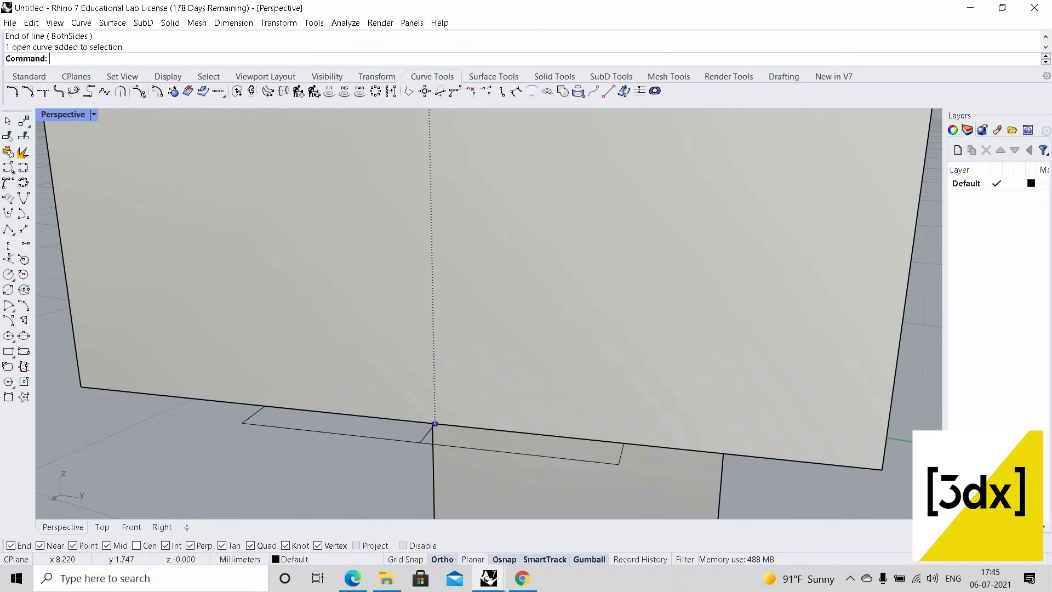
pyautogui.press('Return')
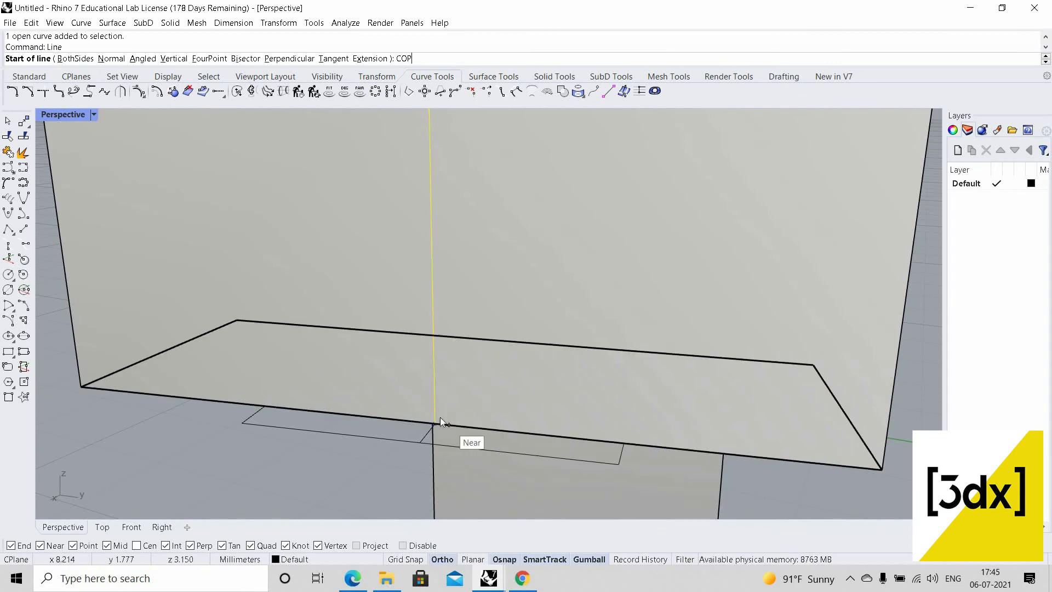
pyautogui.press('Escape')
pyautogui.write('Co')
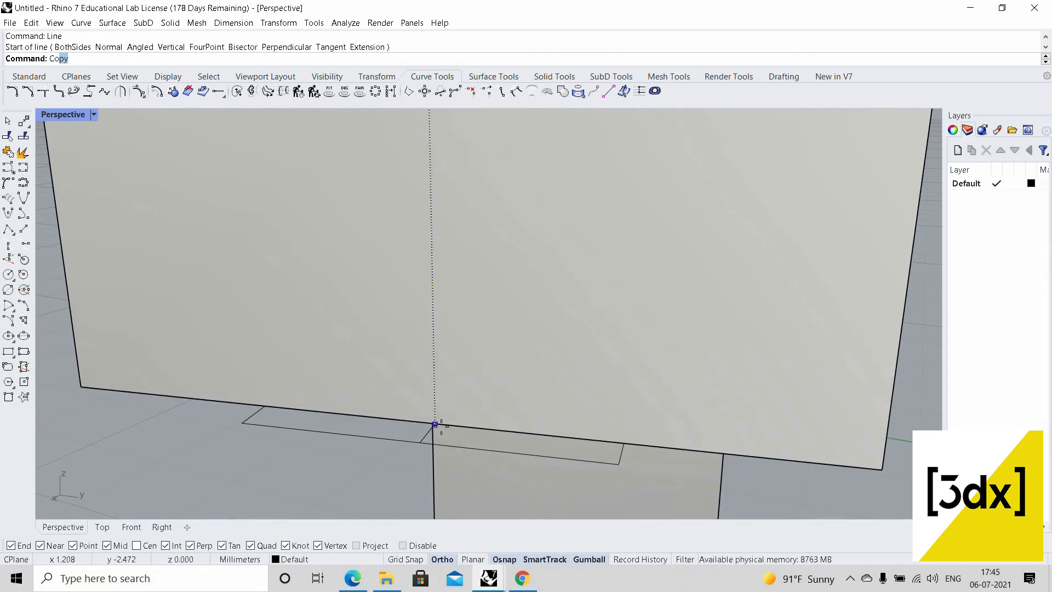
pyautogui.write('py')
pyautogui.press('Return')
pyautogui.scroll(4, 435, 427)
pyautogui.click(434, 427)
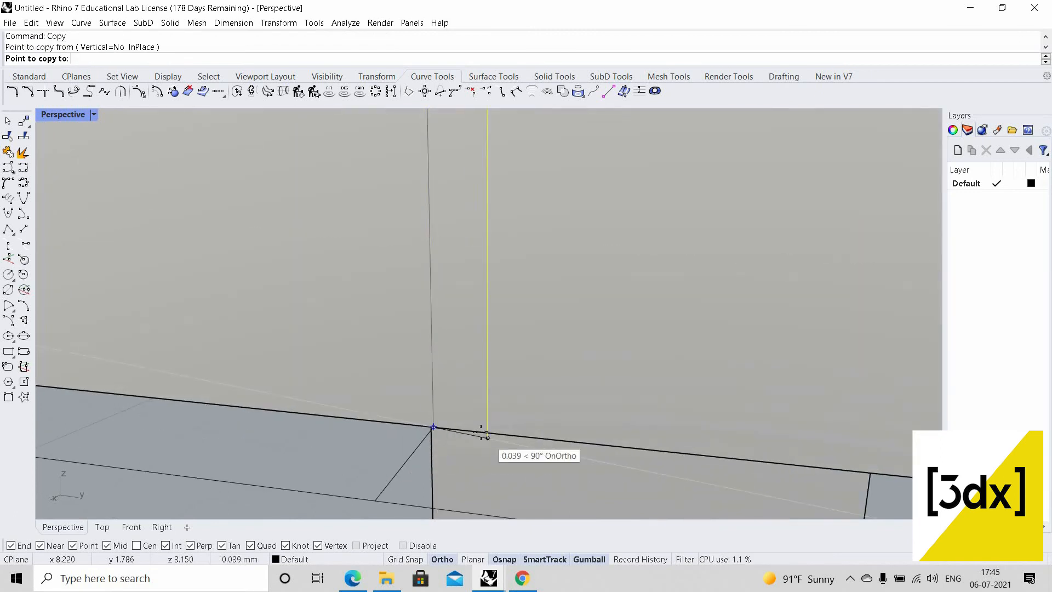
pyautogui.scroll(-2, 482, 419)
pyautogui.click(497, 413)
pyautogui.scroll(-4, 490, 425)
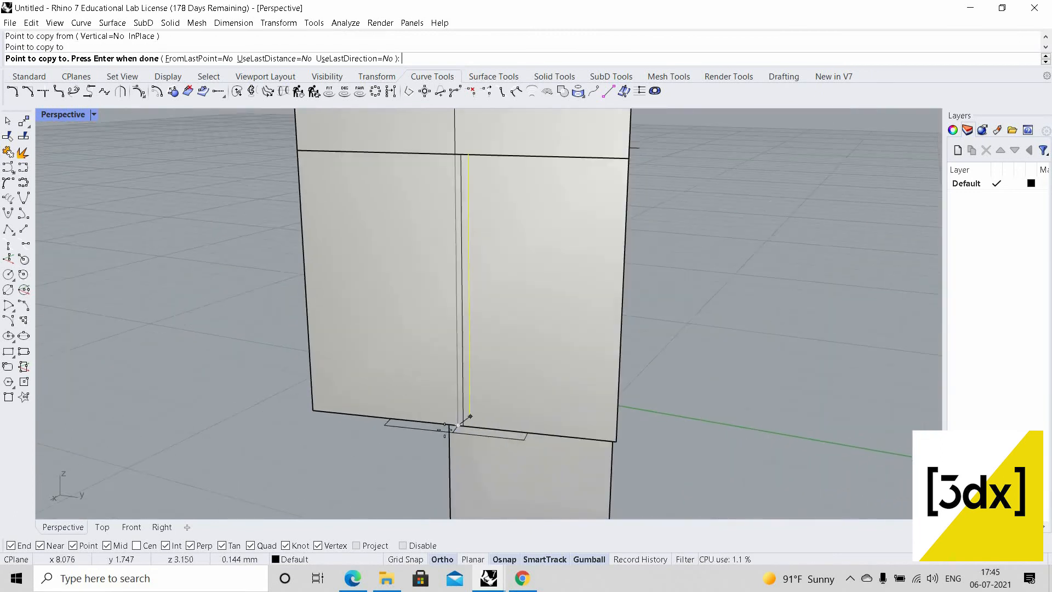
pyautogui.scroll(8, 444, 430)
pyautogui.click(401, 408)
pyautogui.press('Return')
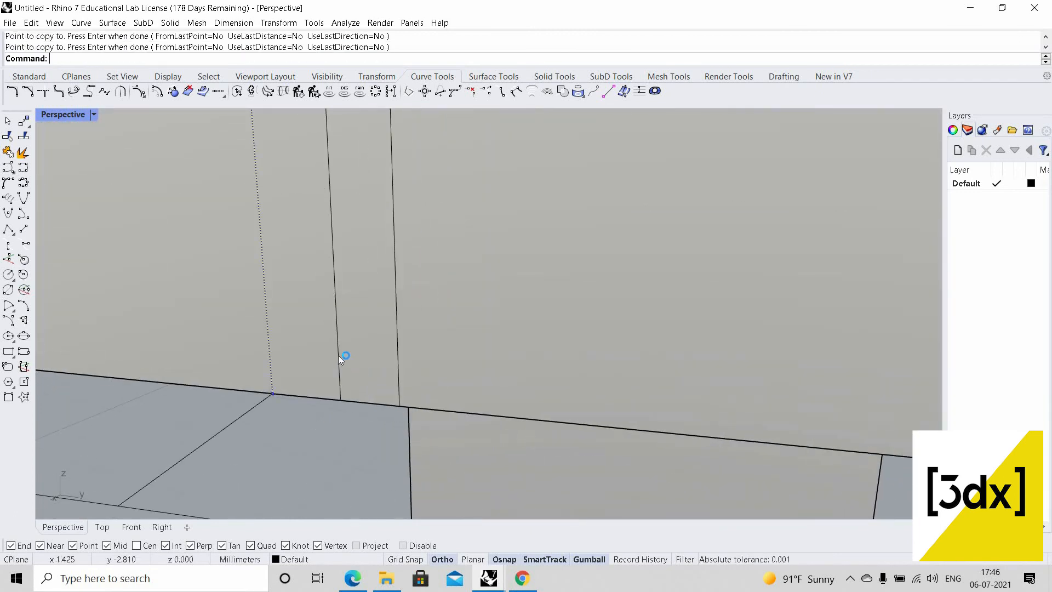
# Undo the copying of the vertical centre line
pyautogui.scroll(-3, 450, 438)
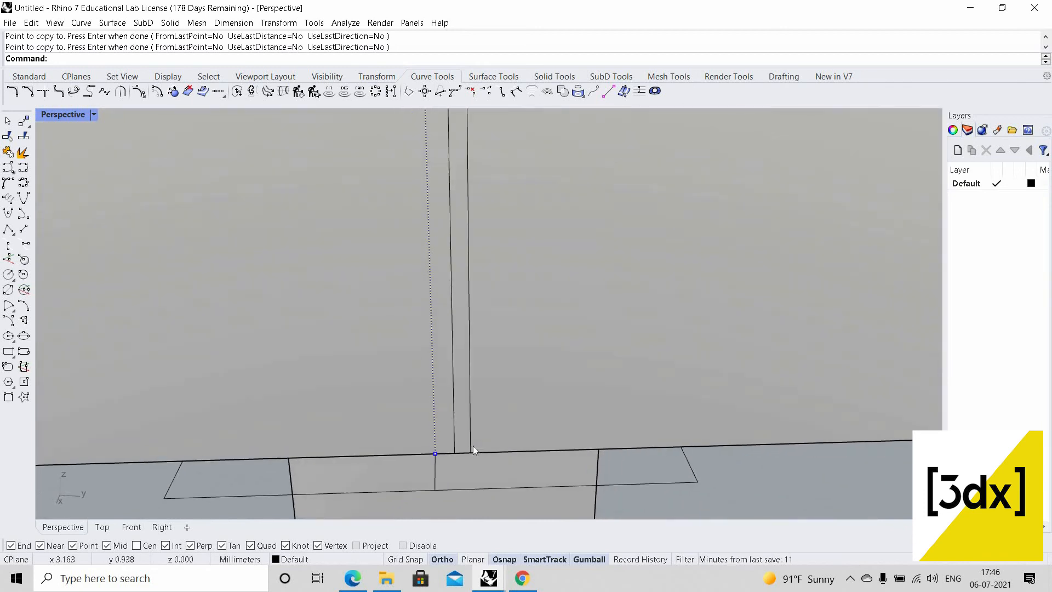
pyautogui.scroll(2, 455, 441)
pyautogui.hotkey('ctrl', 'z')
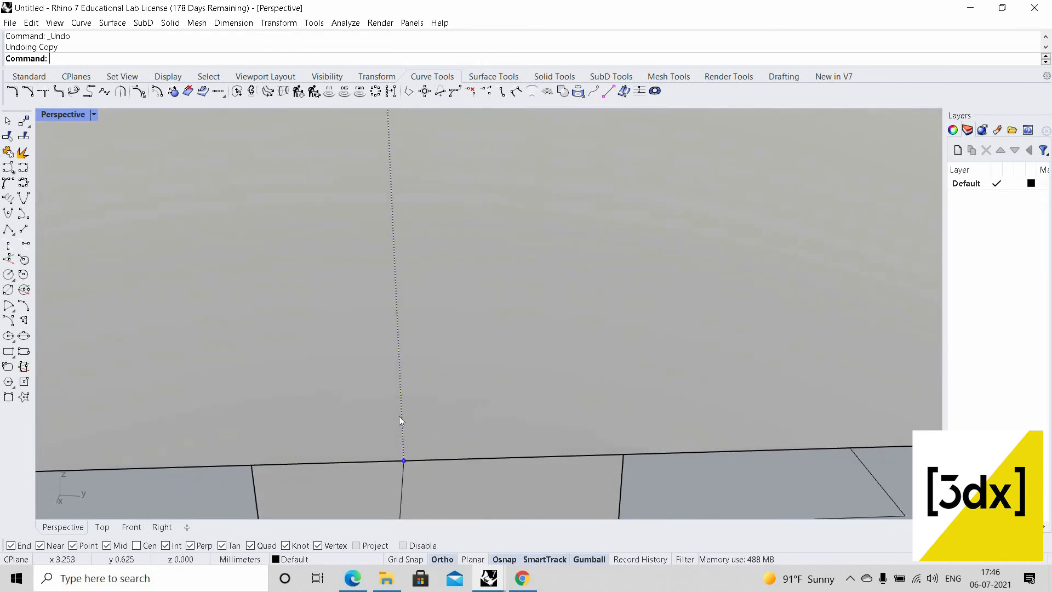
# Copy the vertical centre line from its lower end to a point about 0.043 mm away along the outer face's bottom edge
pyautogui.click(408, 432)
pyautogui.click(433, 446)
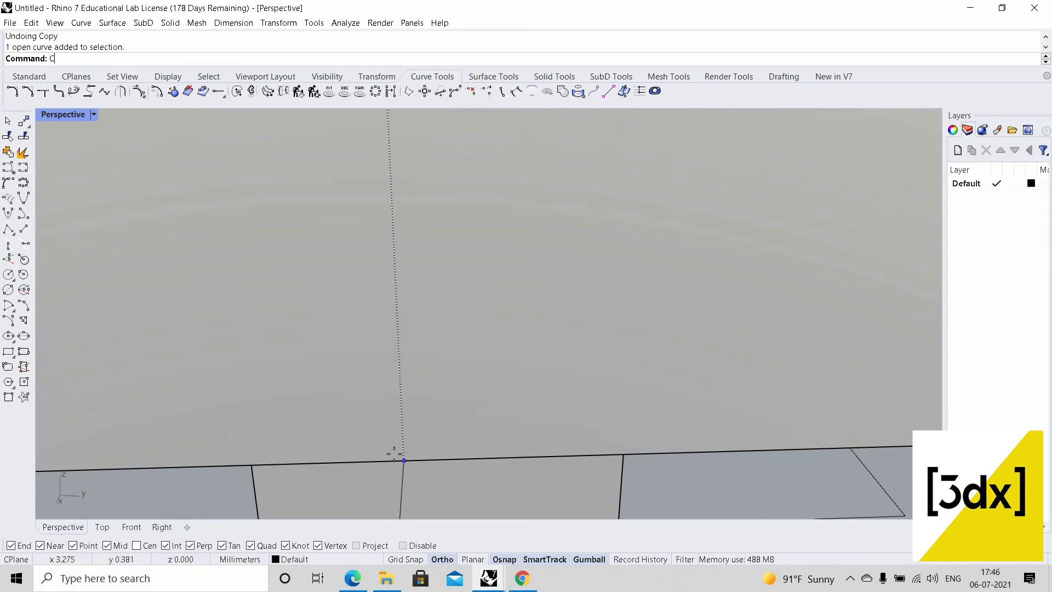
pyautogui.write('Copy')
pyautogui.press('Return')
pyautogui.click(404, 460)
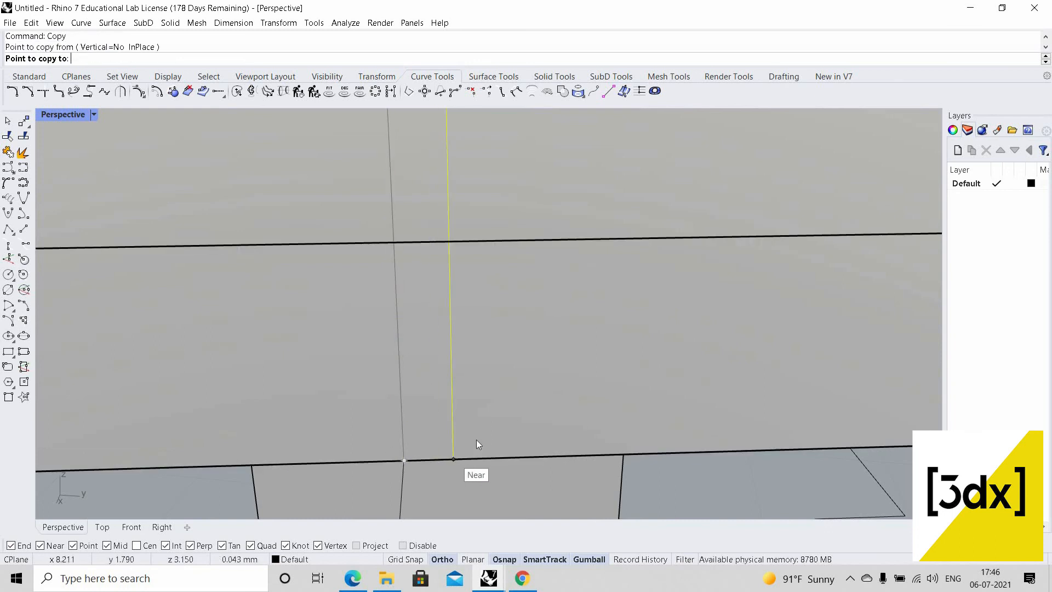
pyautogui.click(454, 459)
pyautogui.press('Return')
# Draw a 0.839 mm line down along the copied vertical line from its upper end, matching the distance to the outer face's nearer upper corner
pyautogui.scroll(-3, 416, 143)
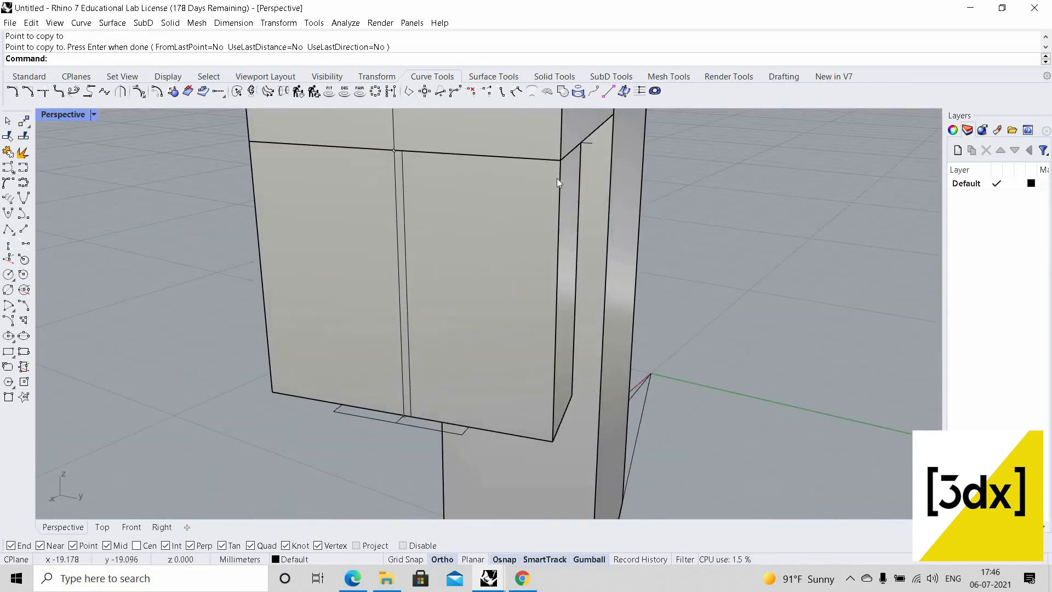
pyautogui.scroll(3, 557, 179)
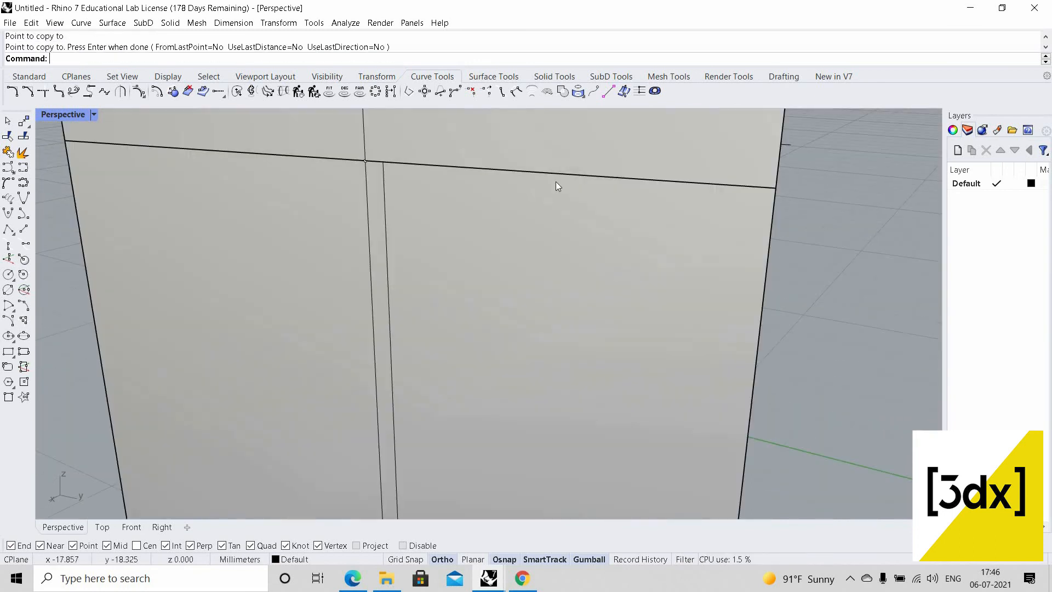
pyautogui.write('Li')
pyautogui.press('Return')
pyautogui.click(383, 161)
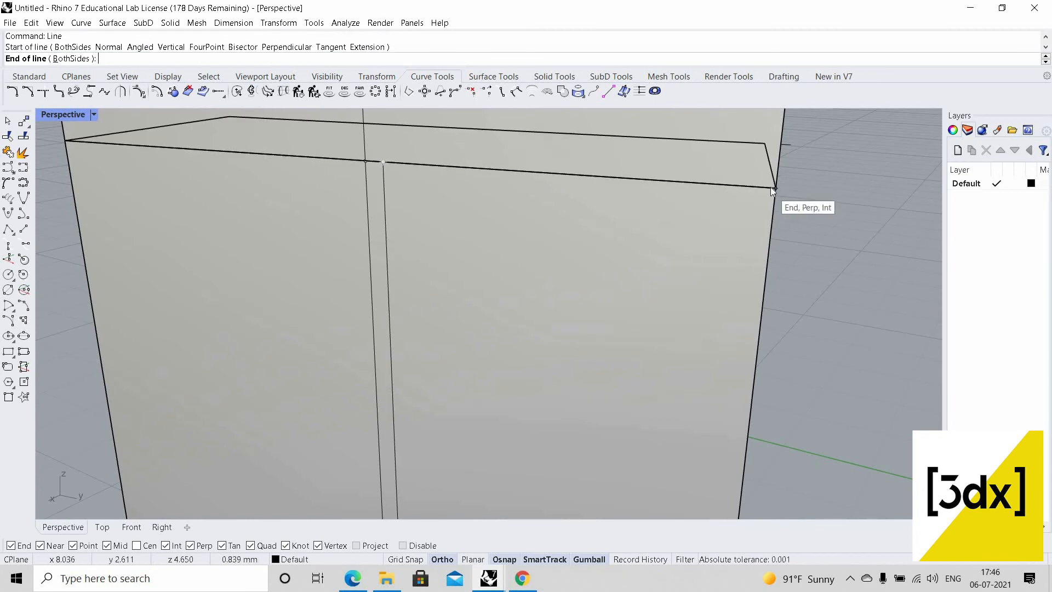
pyautogui.click(774, 189)
pyautogui.press('Return')
pyautogui.click(383, 161)
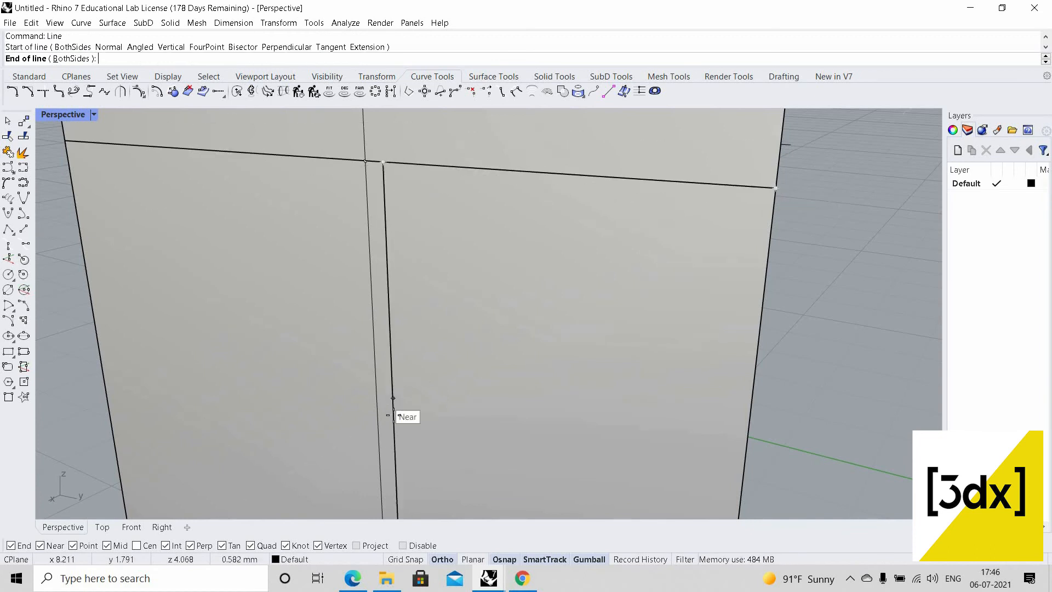
pyautogui.write('0.839')
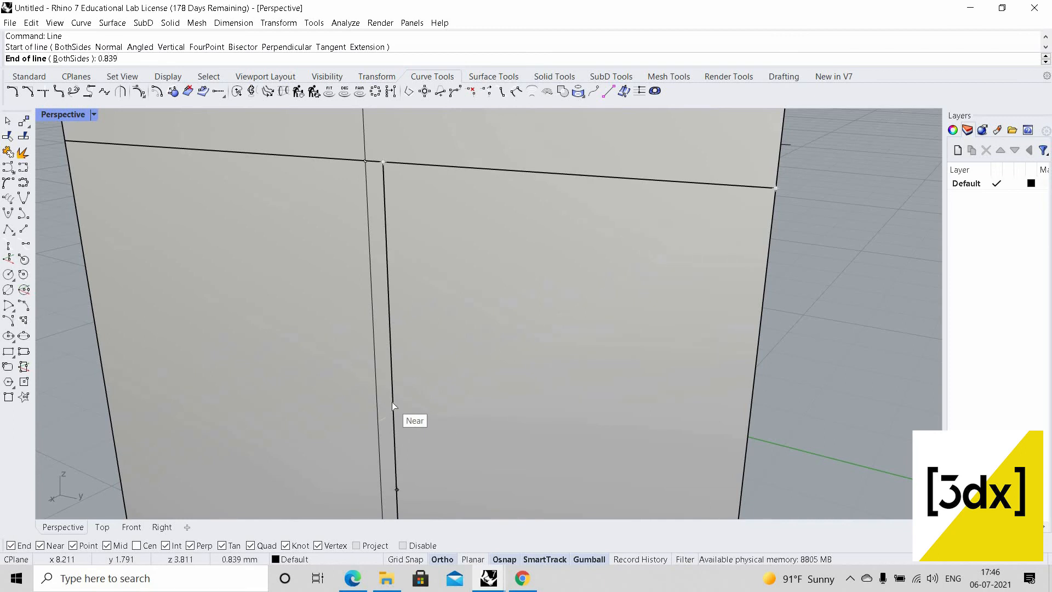
pyautogui.press('Return')
# Draw an arc from the 0.839 mm line's lower end to the outer face's upper corner, with its start direction towards the line's upper end
pyautogui.click(378, 352)
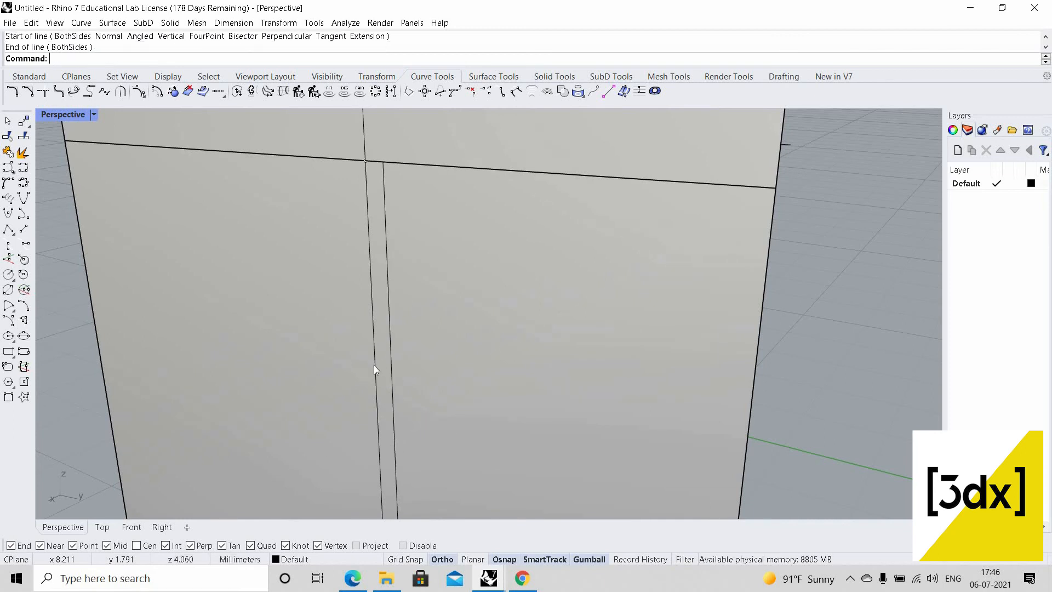
pyautogui.scroll(-6, 373, 364)
pyautogui.scroll(3, 372, 332)
pyautogui.click(371, 353)
pyautogui.click(415, 409)
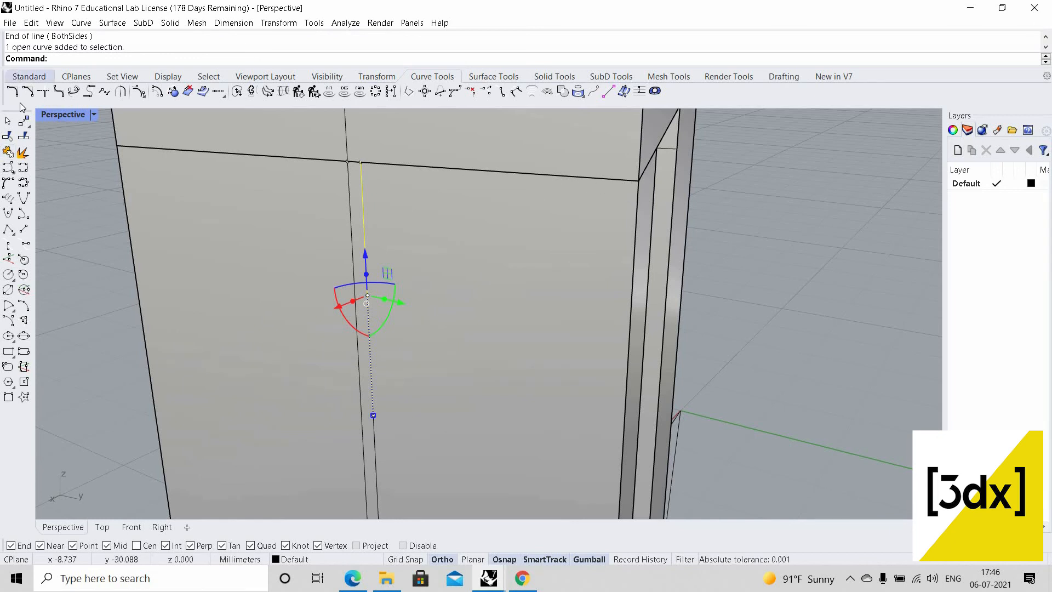
pyautogui.click(12, 170)
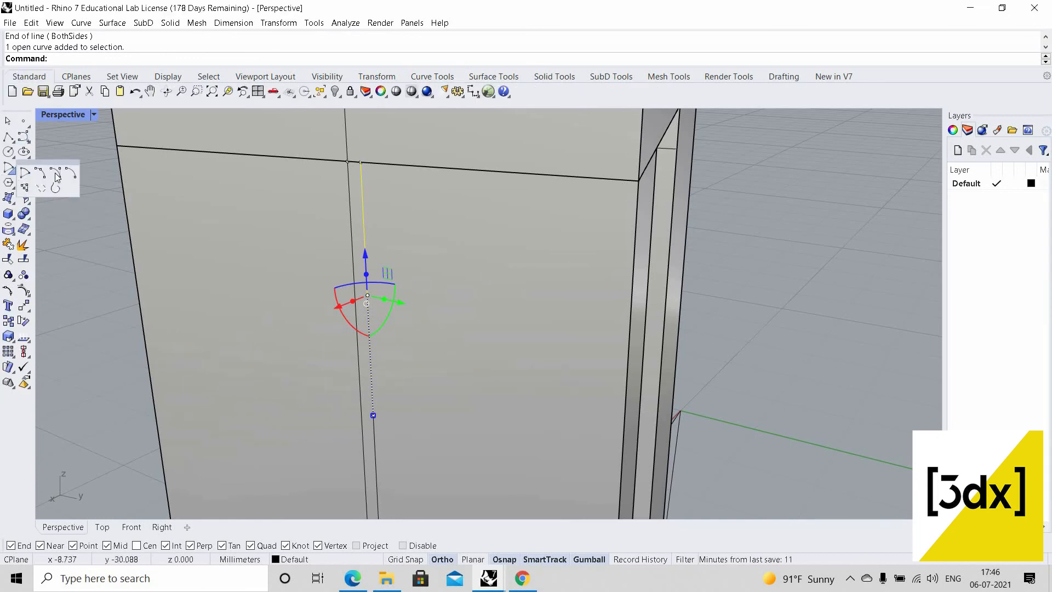
pyautogui.click(55, 173)
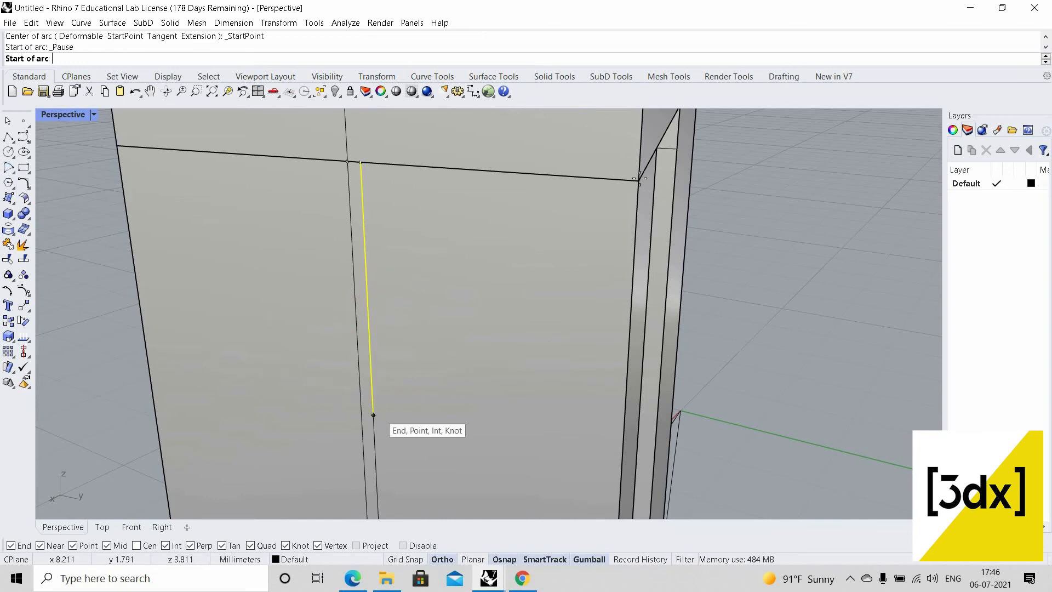
pyautogui.click(374, 415)
pyautogui.click(639, 181)
pyautogui.click(361, 163)
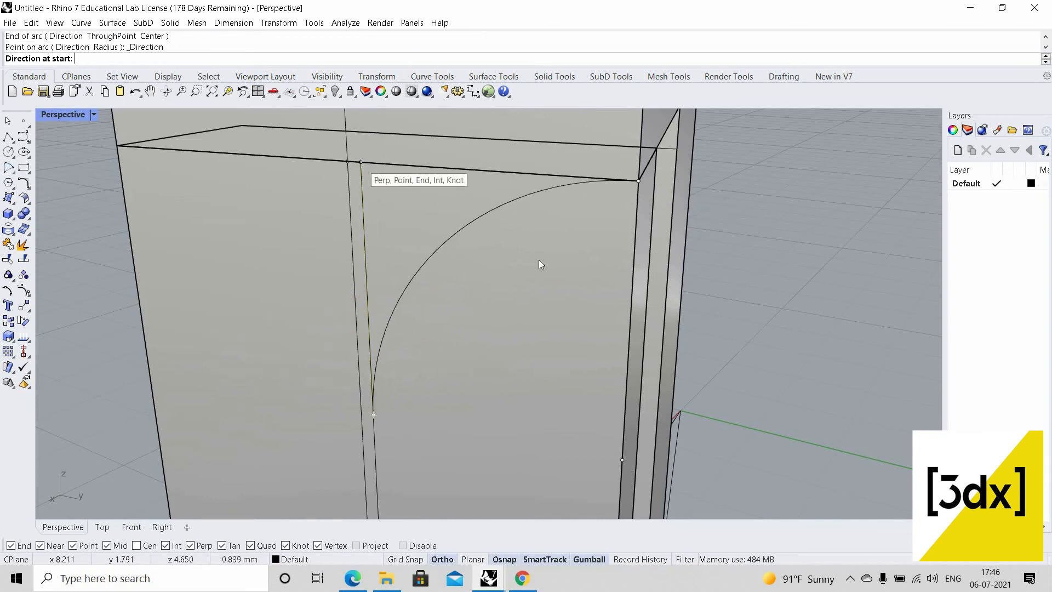
pyautogui.scroll(-8, 422, 207)
pyautogui.press('Escape')
pyautogui.moveTo(549, 249); pyautogui.dragTo(442, 270, button='right')
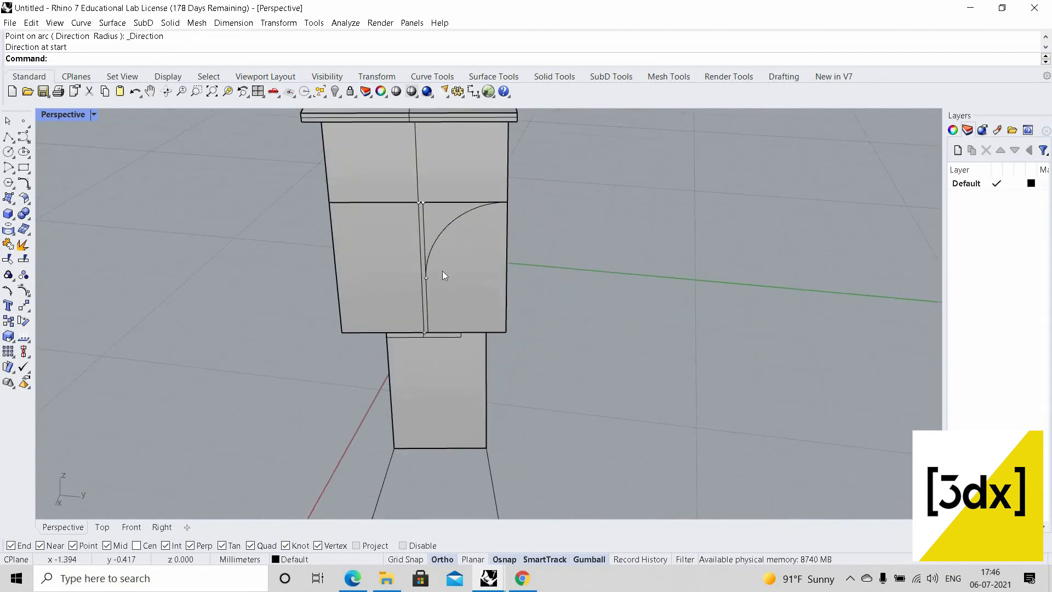
# Delete the full-length copied vertical line beside the centre line on the outer face
pyautogui.scroll(6, 442, 271)
pyautogui.click(400, 317)
pyautogui.press('Escape')
pyautogui.moveTo(400, 317); pyautogui.dragTo(347, 202, button='right')
pyautogui.scroll(2, 347, 202)
pyautogui.click(348, 202)
pyautogui.press('Return')
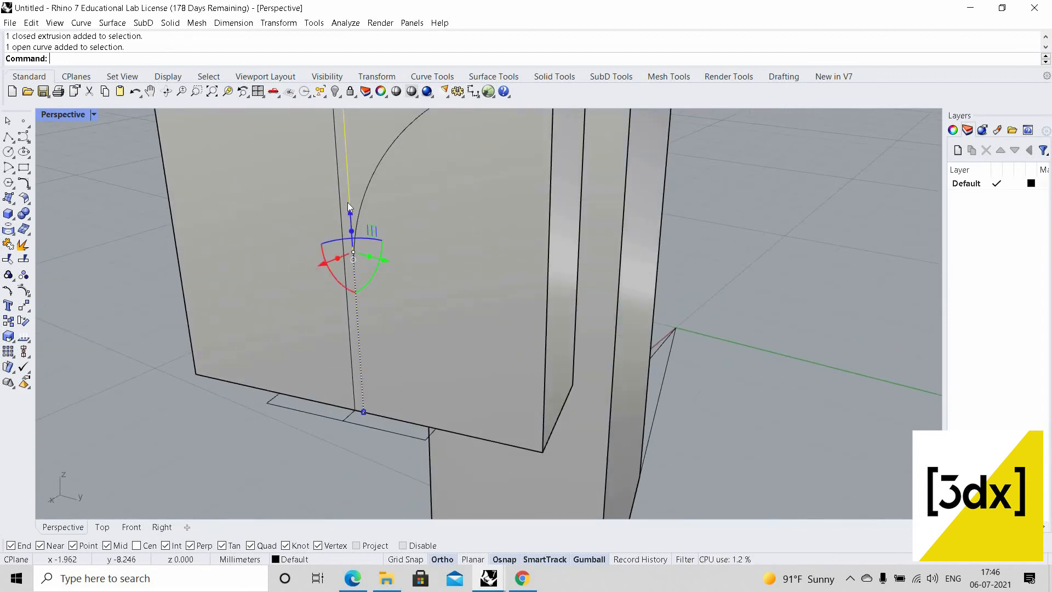
pyautogui.press('Delete')
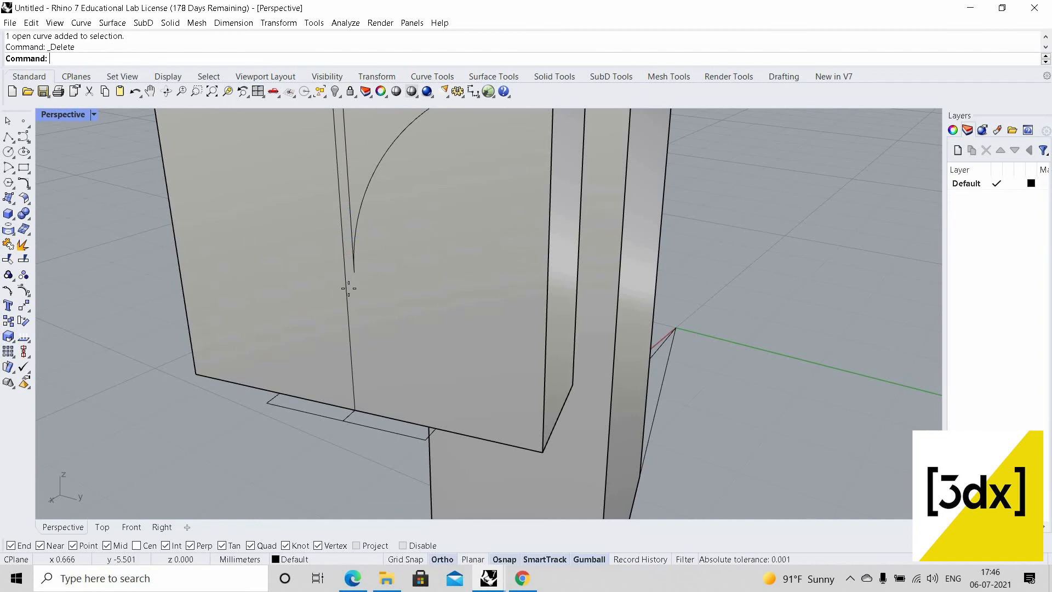
# Draw a line from the arc's lower end down to the outer face's bottom edge, where the deleted vertical line ended
pyautogui.press('Return')
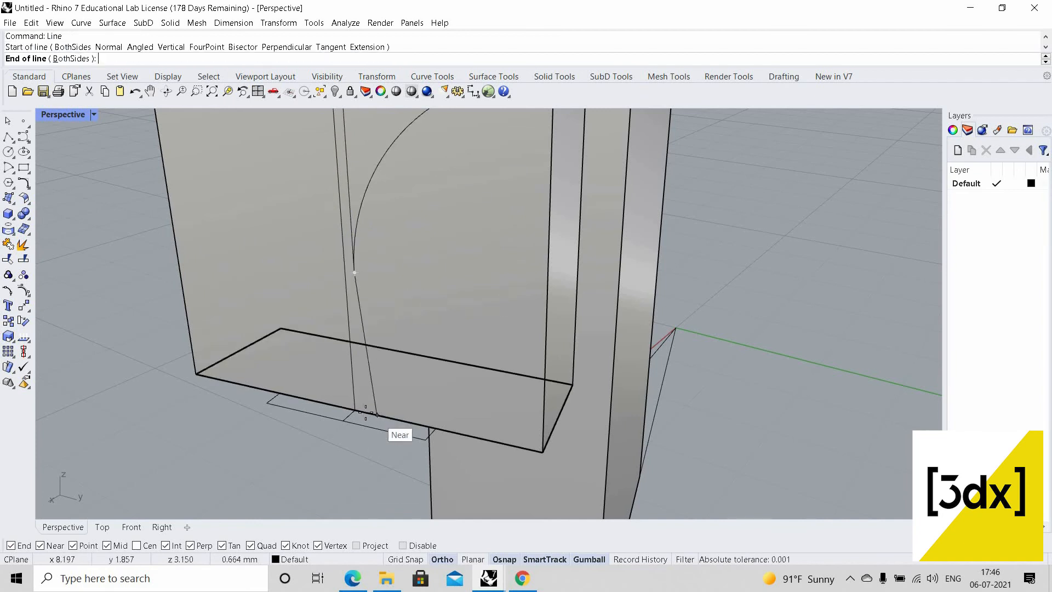
pyautogui.click(365, 412)
pyautogui.scroll(-4, 376, 212)
pyautogui.scroll(2, 371, 282)
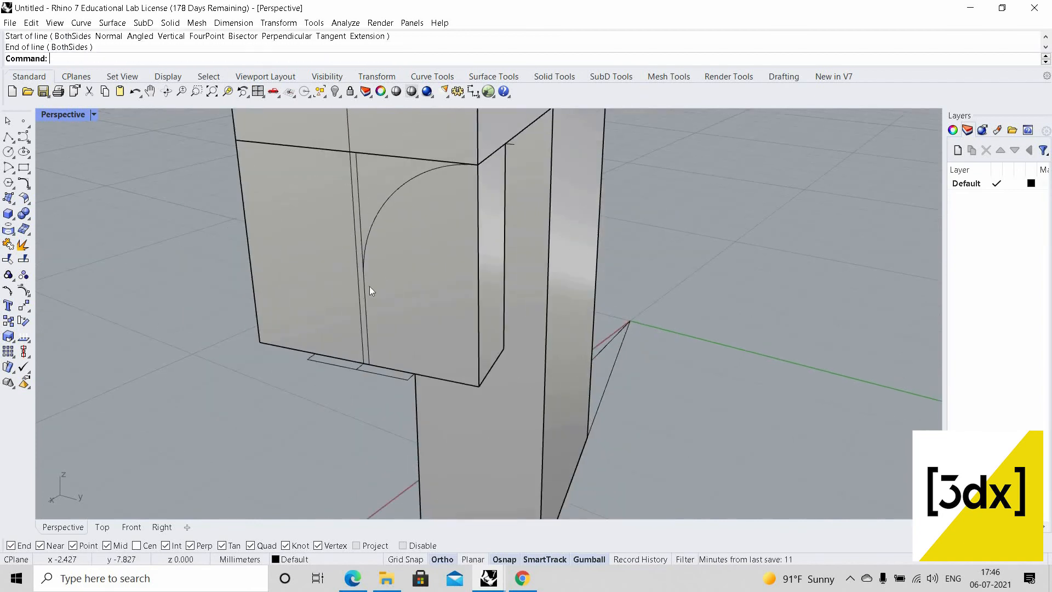
pyautogui.click(365, 255)
pyautogui.scroll(4, 361, 305)
pyautogui.keyDown('shift'); pyautogui.click(365, 339); pyautogui.keyUp('shift')
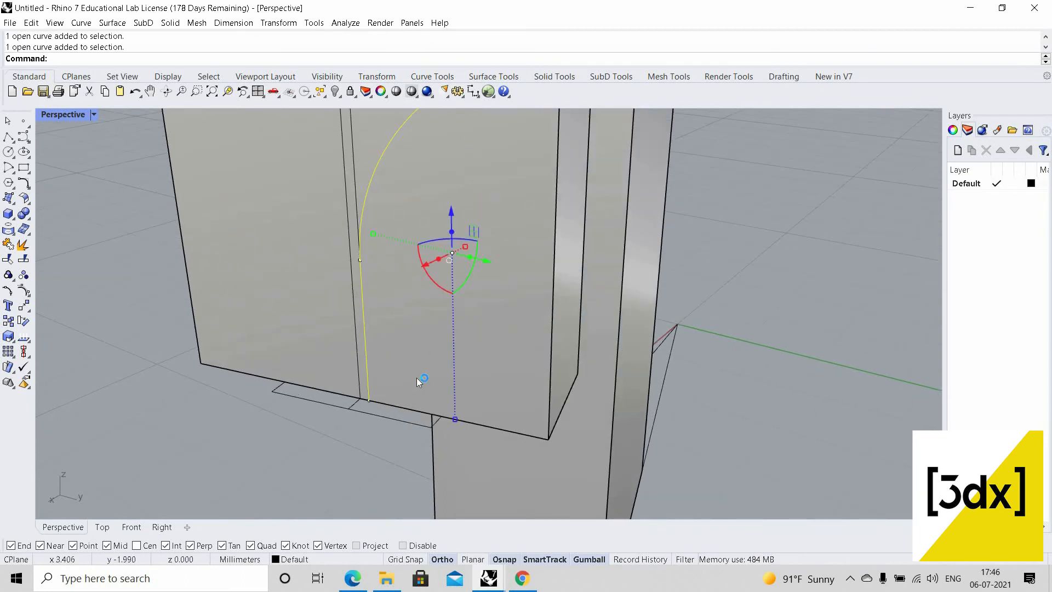
pyautogui.write('P')
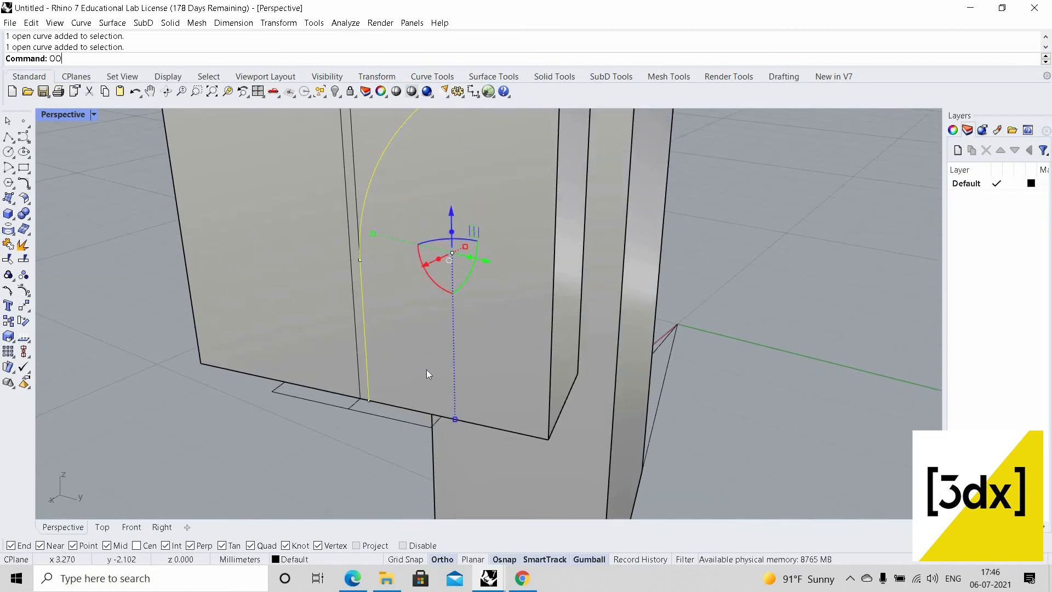
pyautogui.press('BackSpace')
pyautogui.write('ffset')
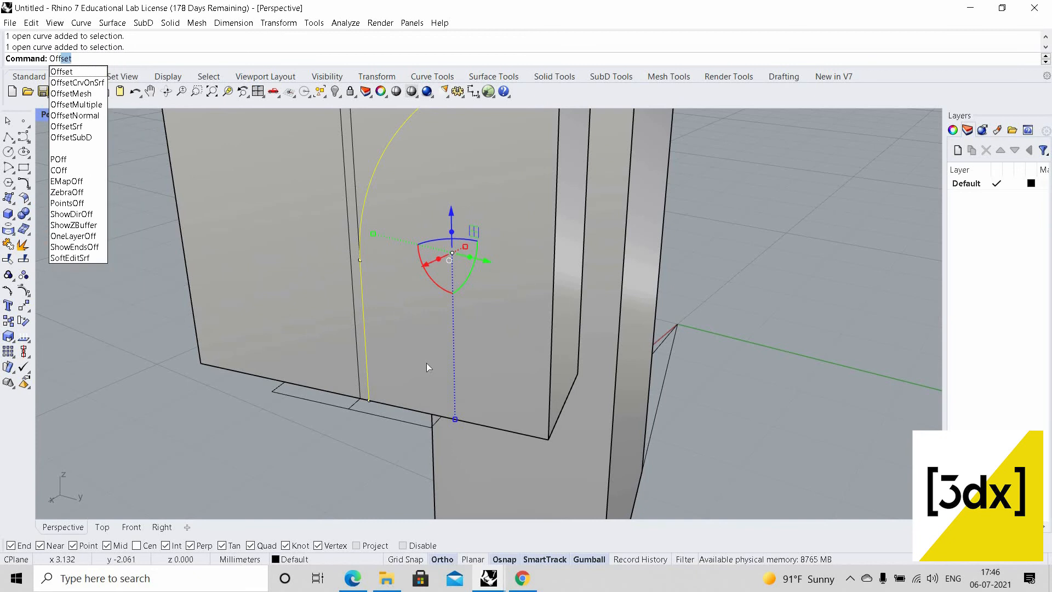
pyautogui.press('Return')
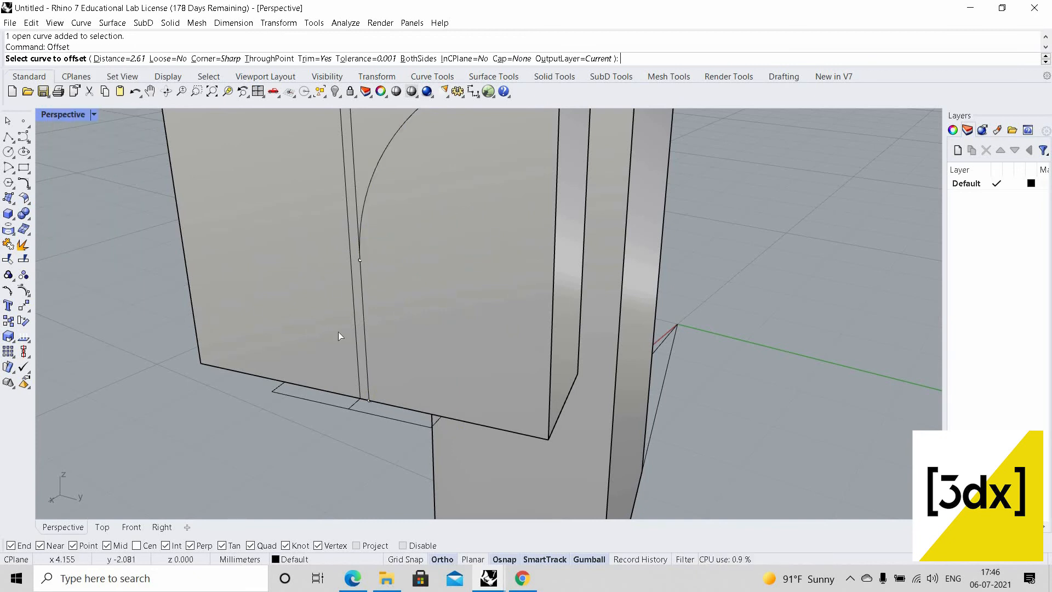
pyautogui.click(120, 58)
pyautogui.scroll(2, 405, 401)
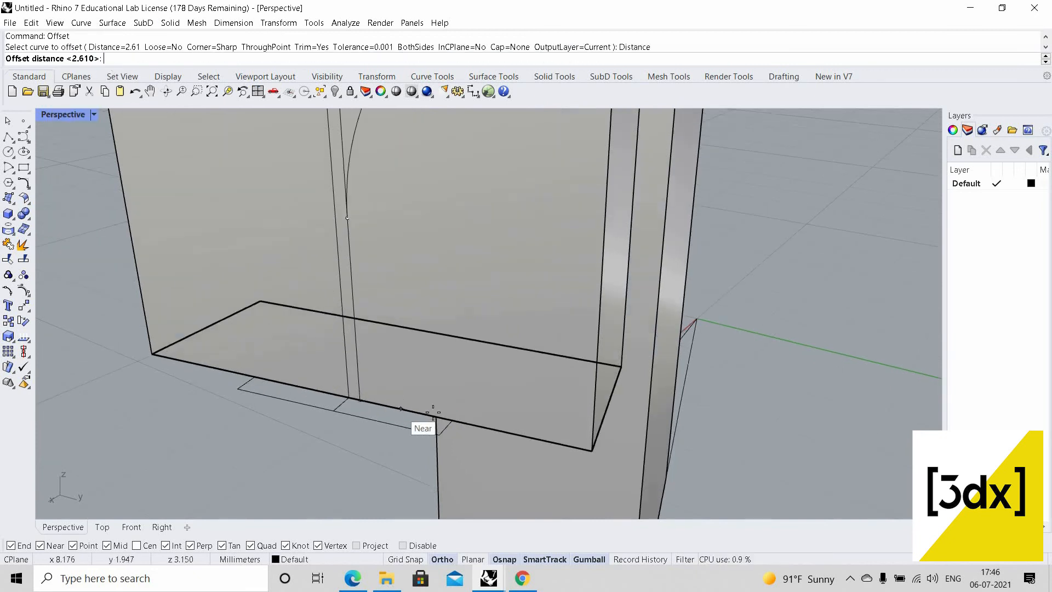
pyautogui.click(349, 397)
pyautogui.press('Return')
pyautogui.scroll(1, 357, 397)
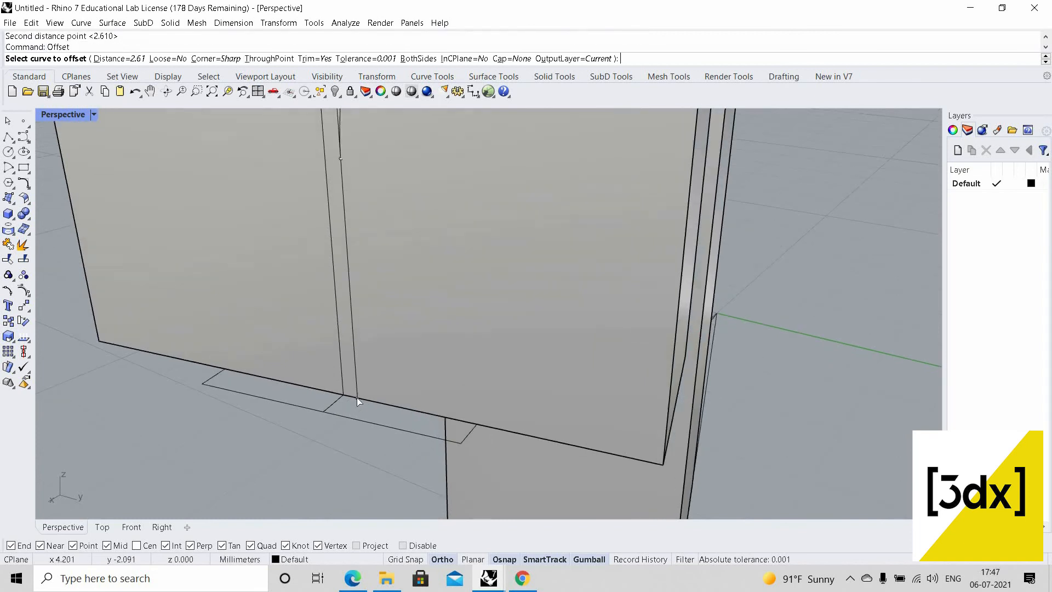
pyautogui.press('Escape')
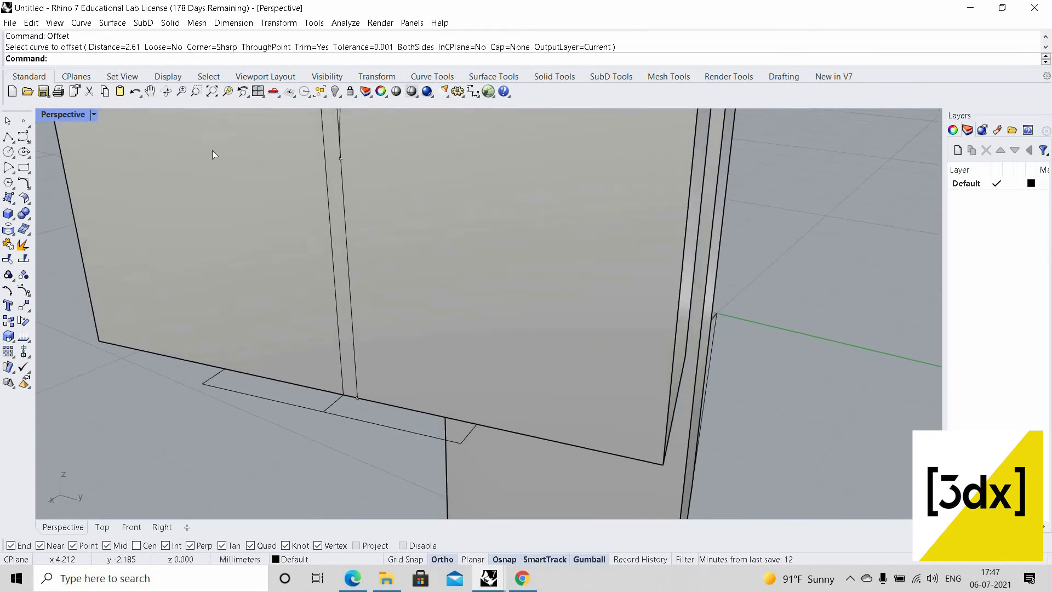
# Try to offset the straight line below the arc by 0.352766 mm, picking the distance along the face's bottom edge
pyautogui.press('Return')
pyautogui.click(119, 58)
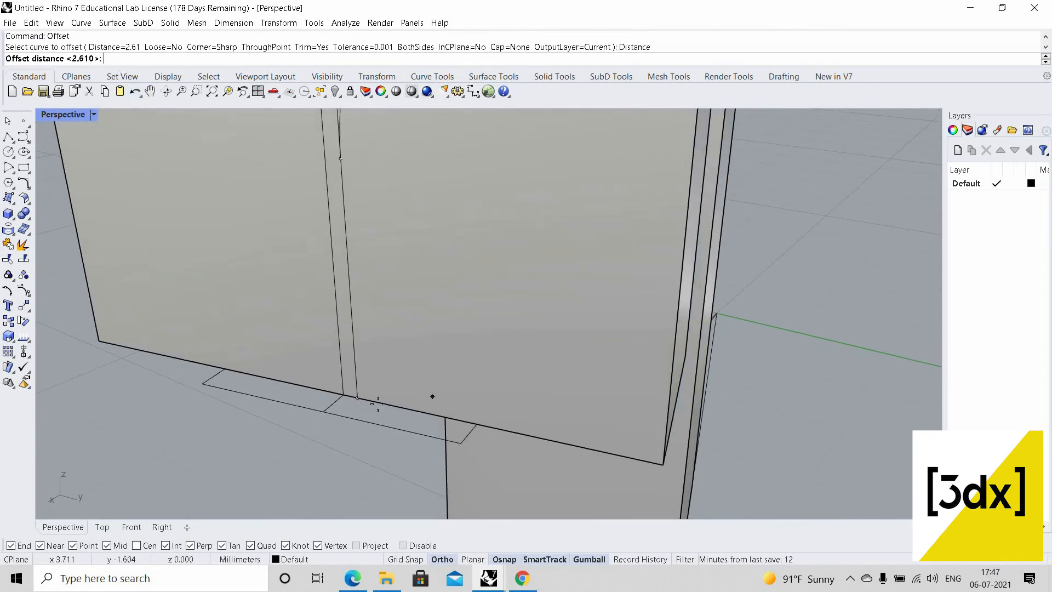
pyautogui.click(468, 419)
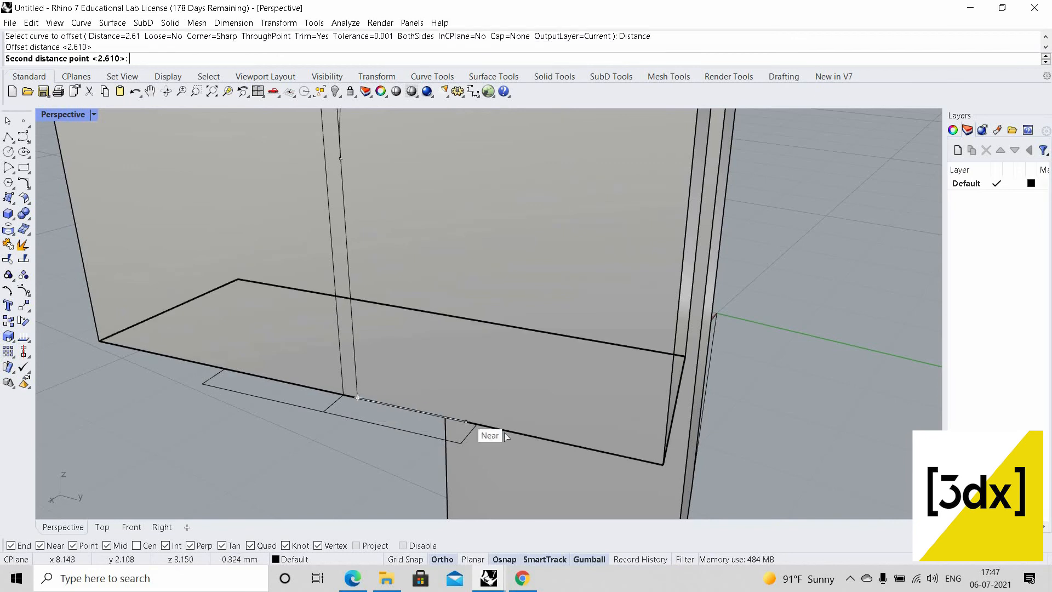
pyautogui.click(502, 423)
pyautogui.scroll(-3, 456, 400)
pyautogui.press('Return')
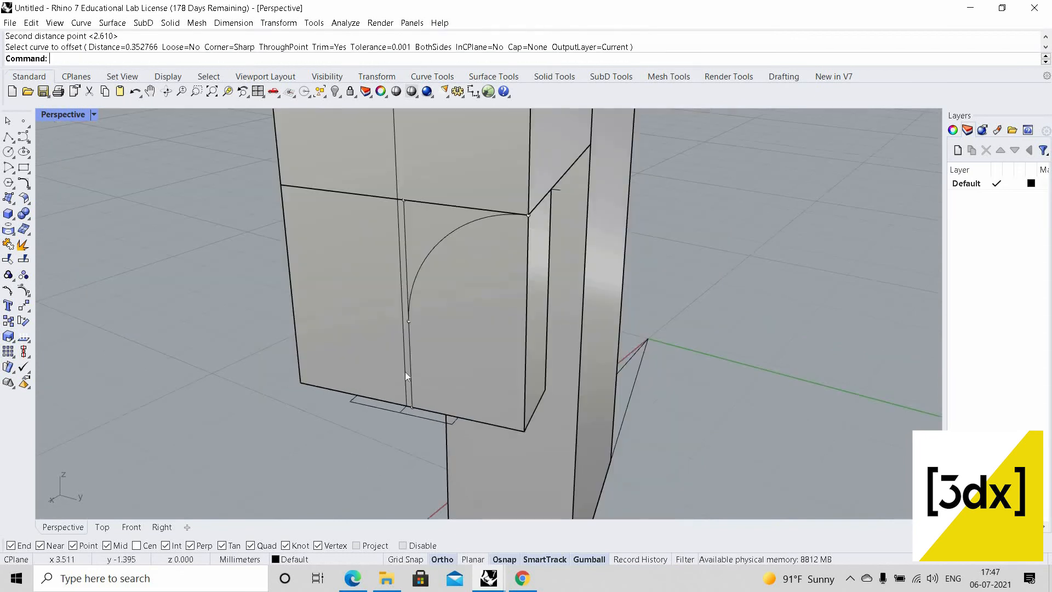
pyautogui.scroll(2, 379, 332)
pyautogui.press('Return')
pyautogui.click(382, 328)
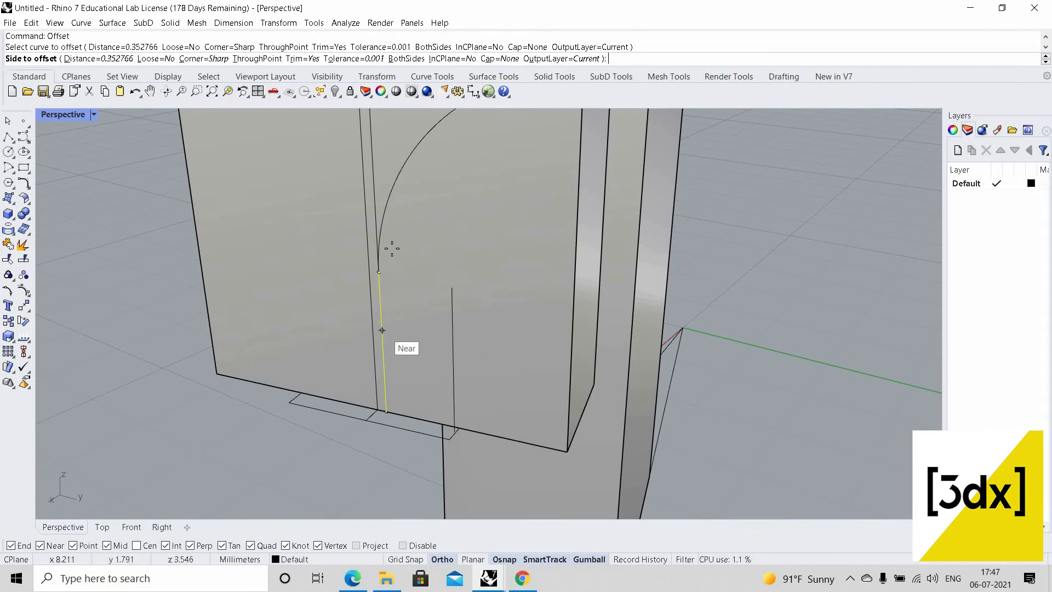
pyautogui.click(492, 442)
pyautogui.scroll(4, 350, 416)
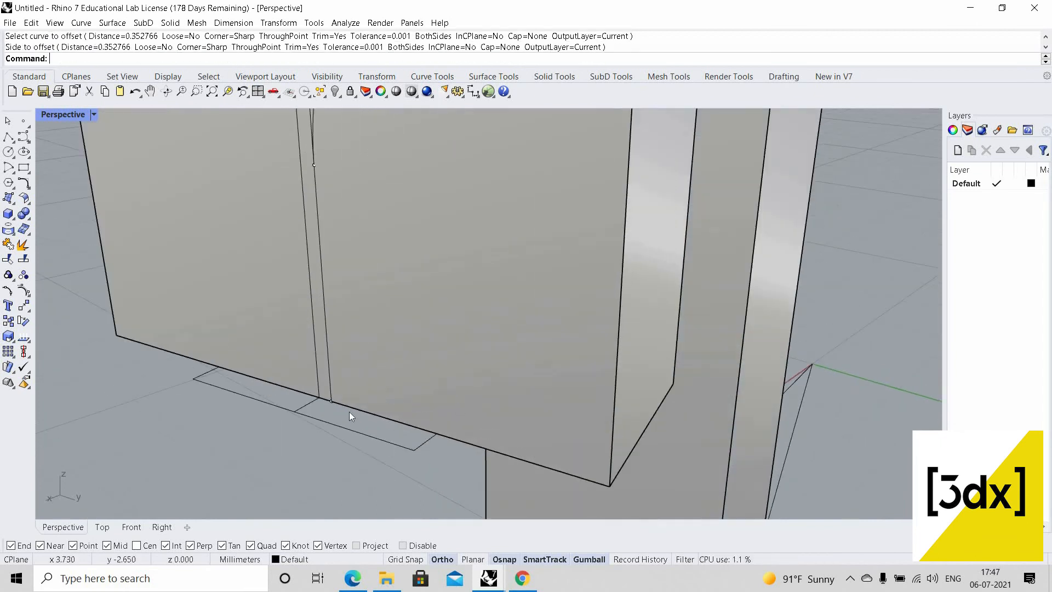
# Set the Offset distance to 0.355282 mm by picking from the straight line's lower end to the bottom outline's corner, then leave the command
pyautogui.press('Return')
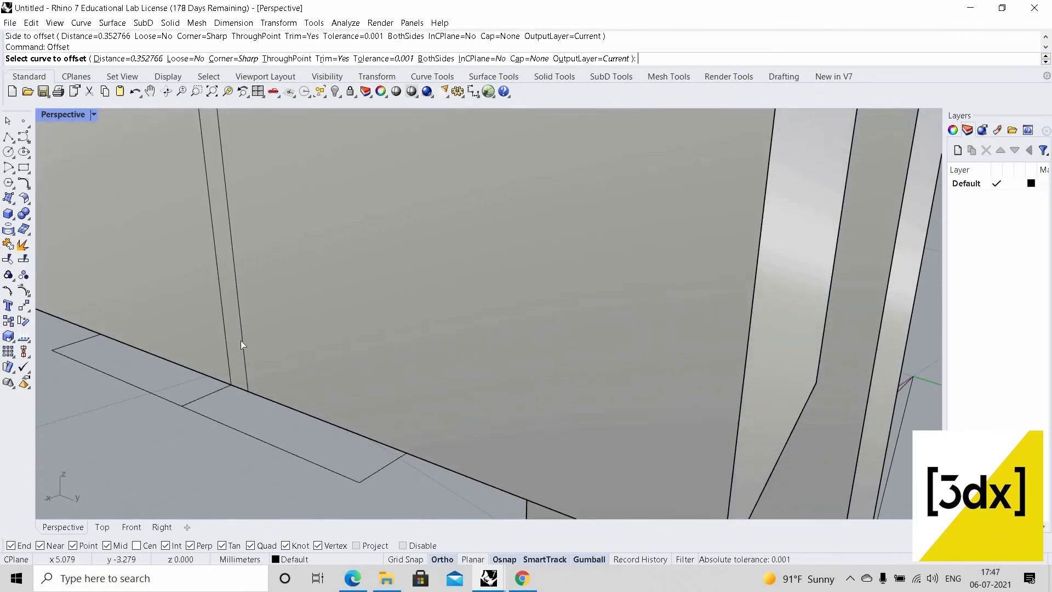
pyautogui.click(240, 341)
pyautogui.write('D')
pyautogui.press('Return')
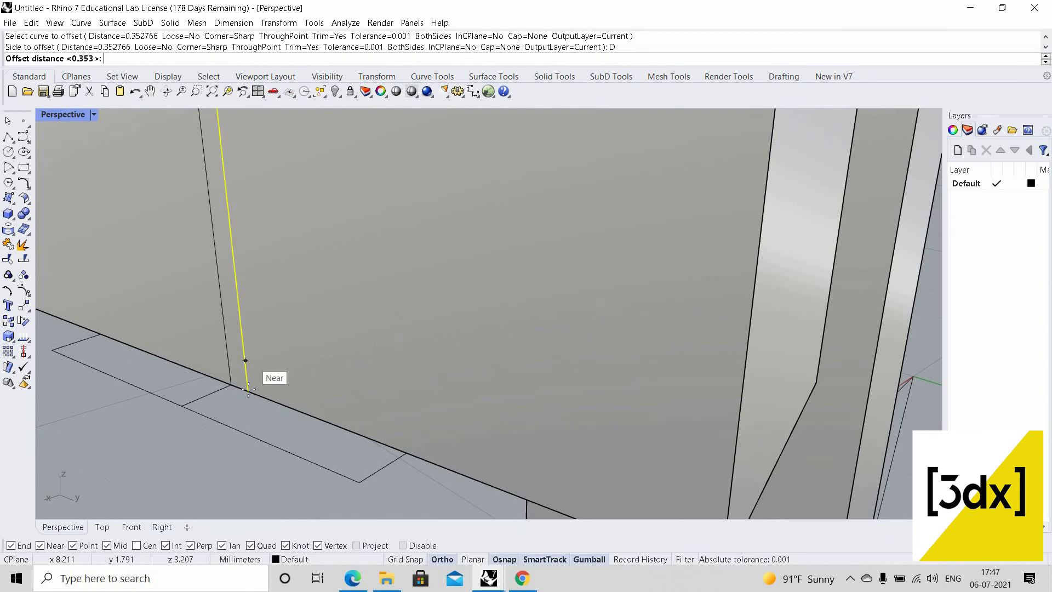
pyautogui.click(248, 392)
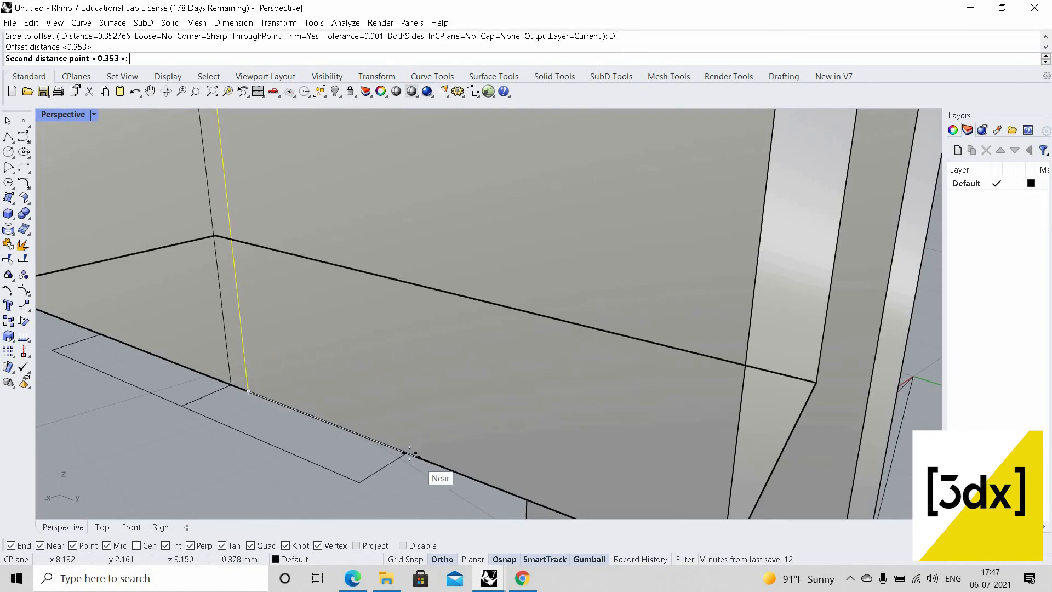
pyautogui.click(405, 452)
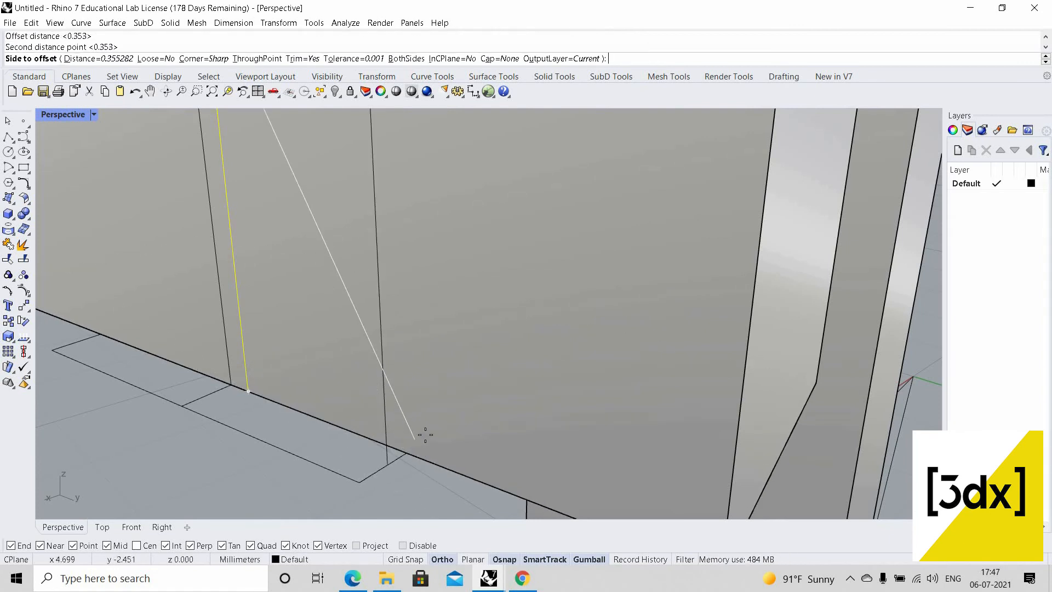
pyautogui.scroll(-5, 385, 431)
pyautogui.moveTo(364, 431); pyautogui.dragTo(461, 455, button='right')
pyautogui.press('Escape')
# Join the arc and the straight line below it into one open profile curve
pyautogui.scroll(-6, 466, 383)
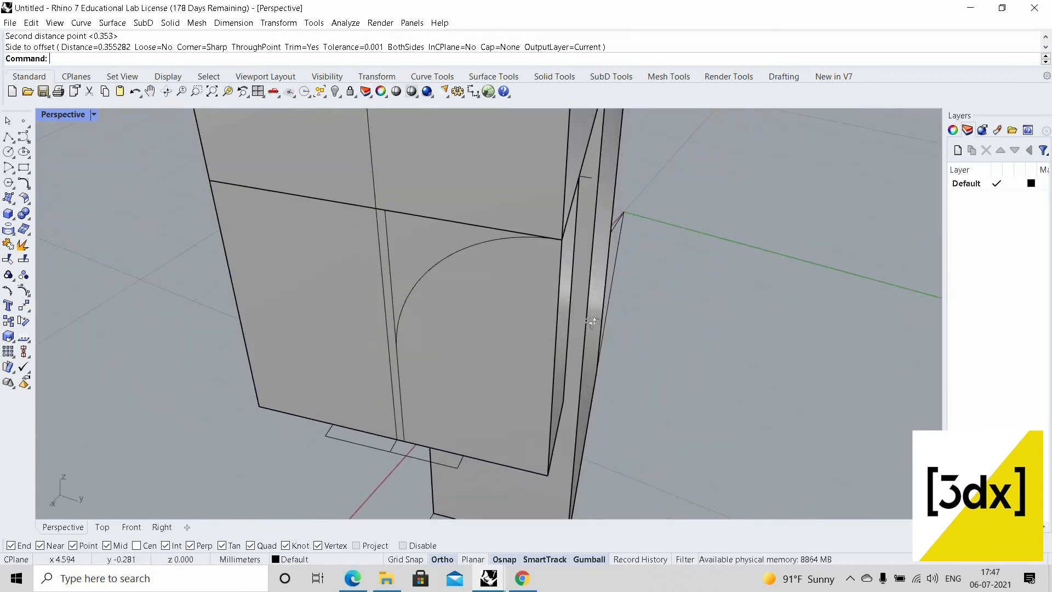
pyautogui.moveTo(493, 345); pyautogui.dragTo(434, 329, button='right')
pyautogui.scroll(-6, 442, 362)
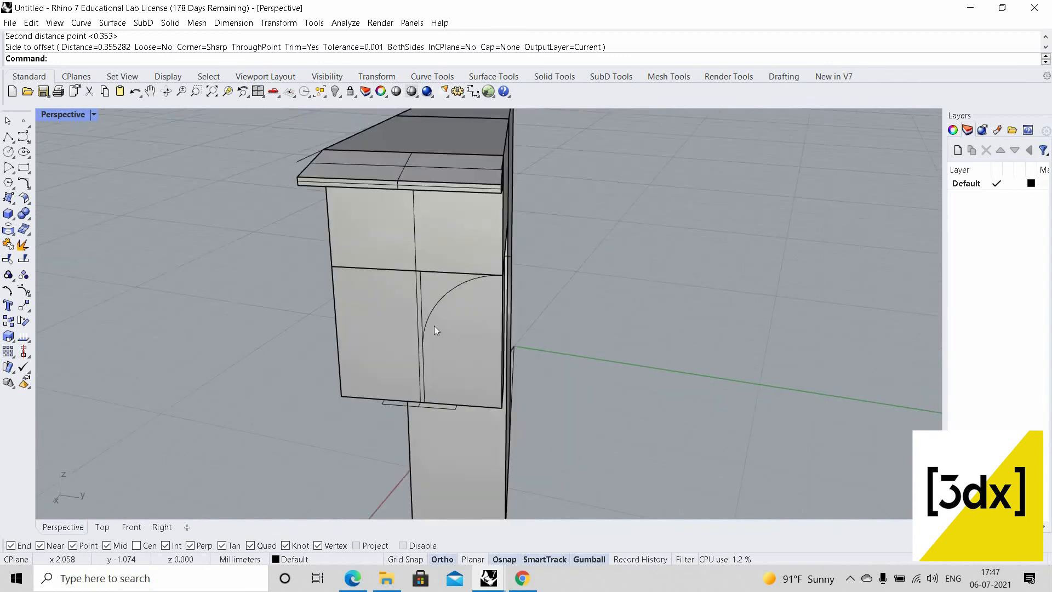
pyautogui.scroll(6, 396, 354)
pyautogui.scroll(5, 412, 411)
pyautogui.click(412, 407)
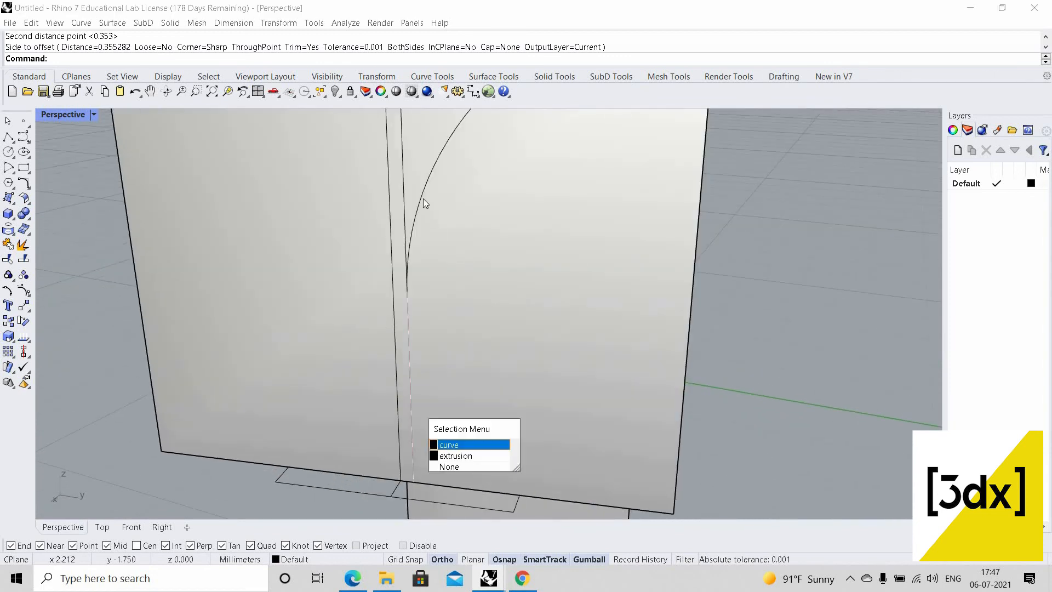
pyautogui.click(423, 202)
pyautogui.keyDown('shift'); pyautogui.click(418, 204); pyautogui.keyUp('shift')
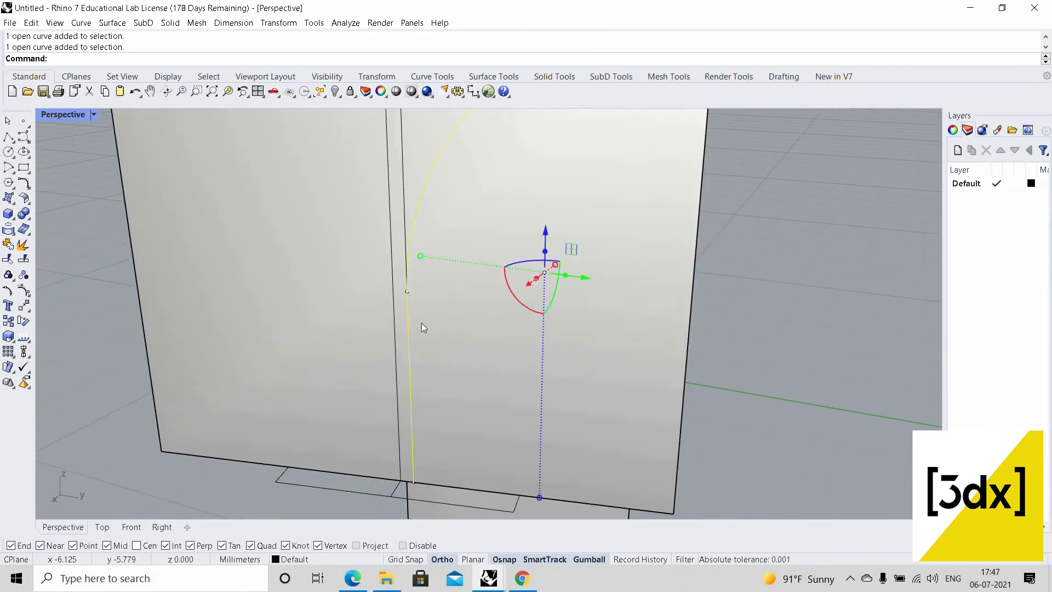
pyautogui.hotkey('ctrl', 'j')
pyautogui.scroll(-3, 445, 371)
pyautogui.press('Escape')
# Offset the joined arch profile 0.355282 mm inward on the outer face, away from the vertical centre line
pyautogui.scroll(3, 426, 406)
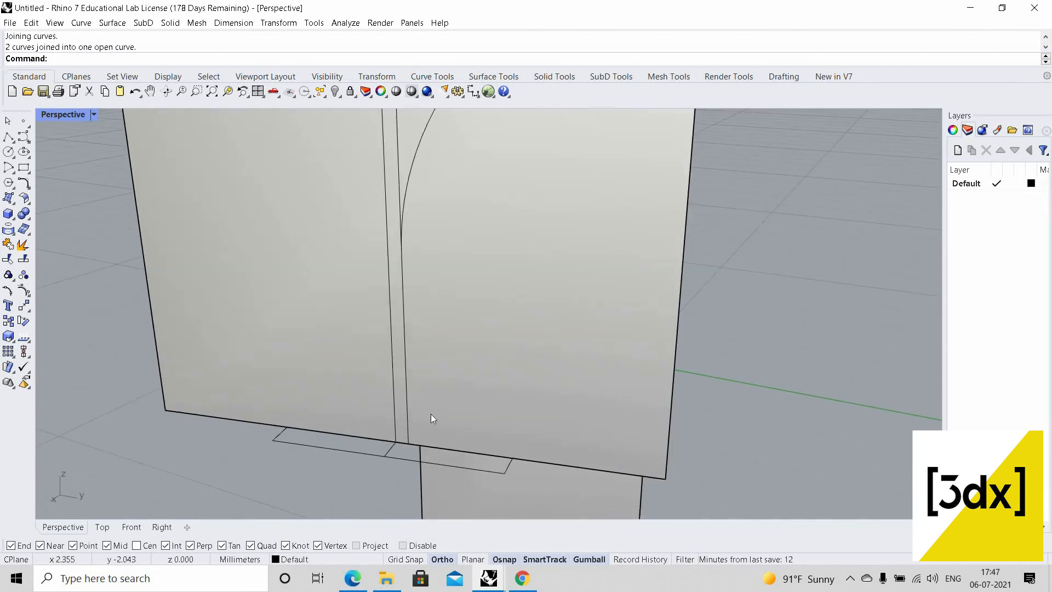
pyautogui.press('Return')
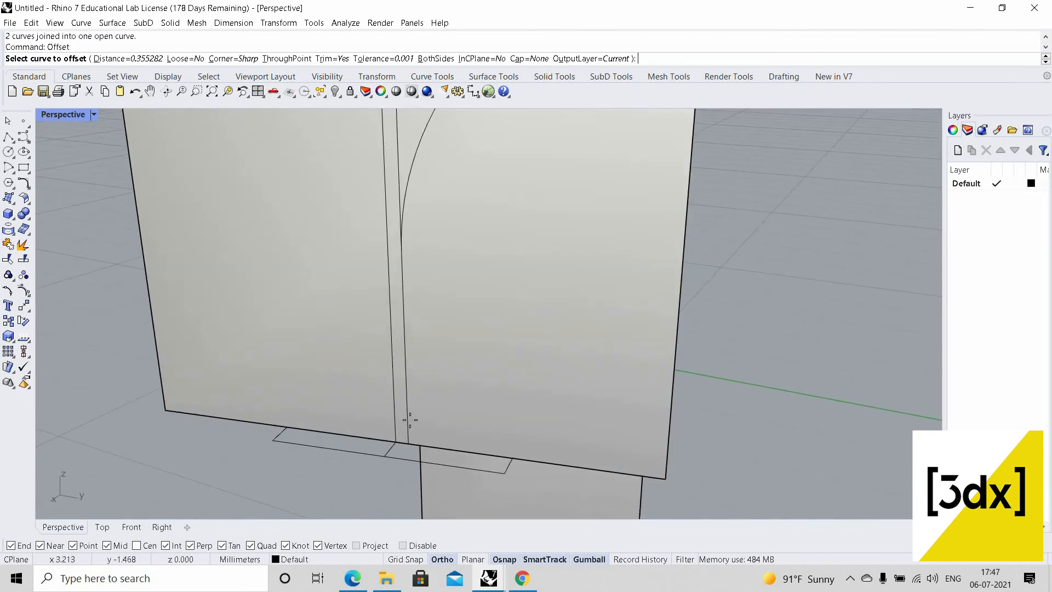
pyautogui.click(406, 419)
pyautogui.click(439, 388)
pyautogui.moveTo(439, 389); pyautogui.dragTo(443, 427, button='right')
pyautogui.scroll(-3, 443, 425)
# Draw a line along the bottom edge from the joined arch profile's lower end to the offset curve's lower end
pyautogui.scroll(5, 443, 425)
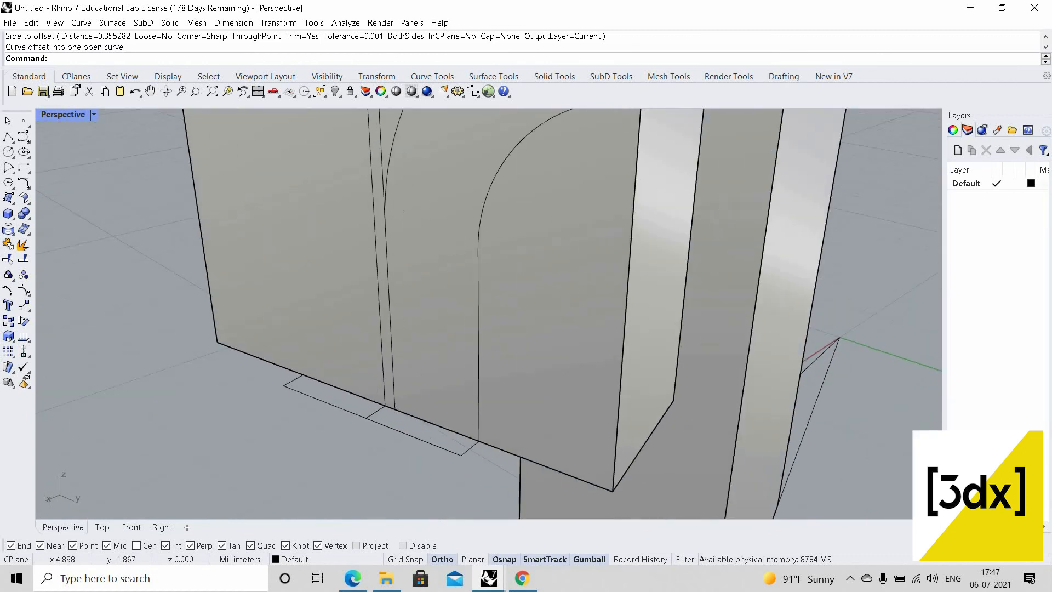
pyautogui.write('Line')
pyautogui.press('Return')
pyautogui.click(362, 396)
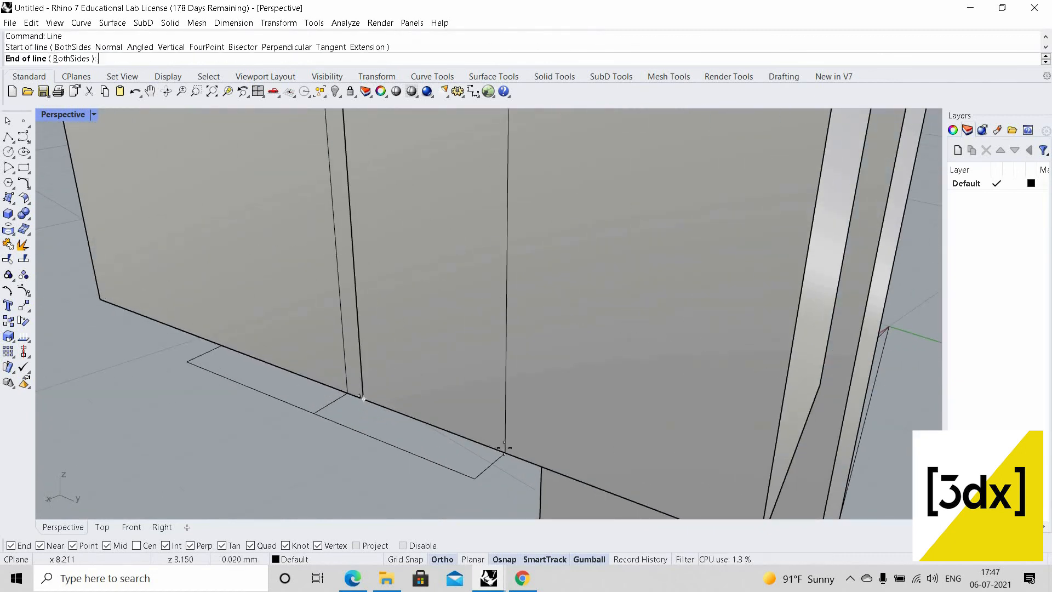
pyautogui.click(356, 321)
# Offset the joined arch profile 0.177641 mm inward, picking the distance from its lower end to the midpoint of the connecting bottom line
pyautogui.click(358, 322)
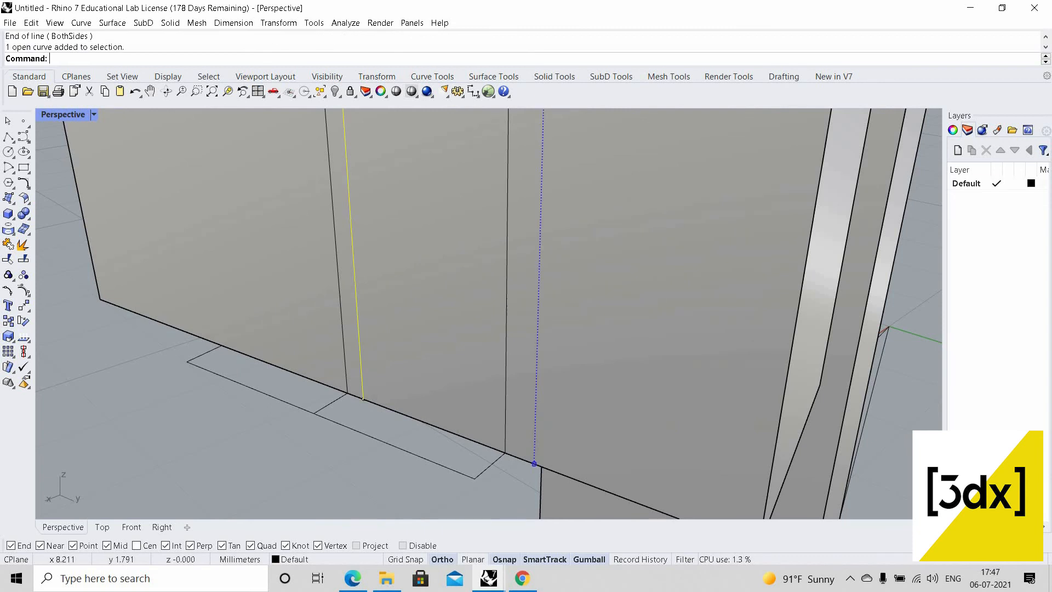
pyautogui.write('Offset')
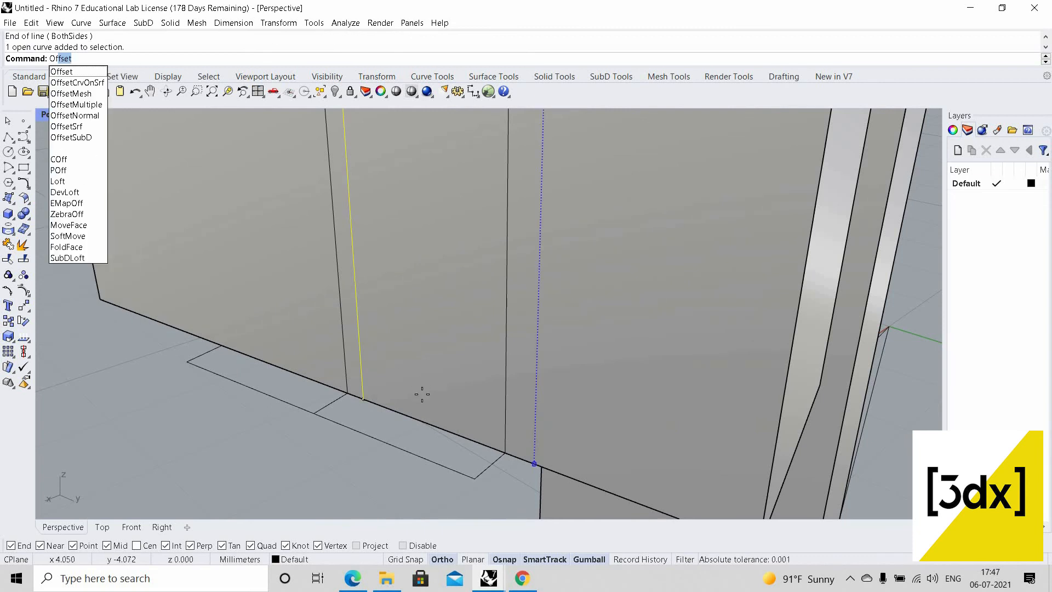
pyautogui.press('Return')
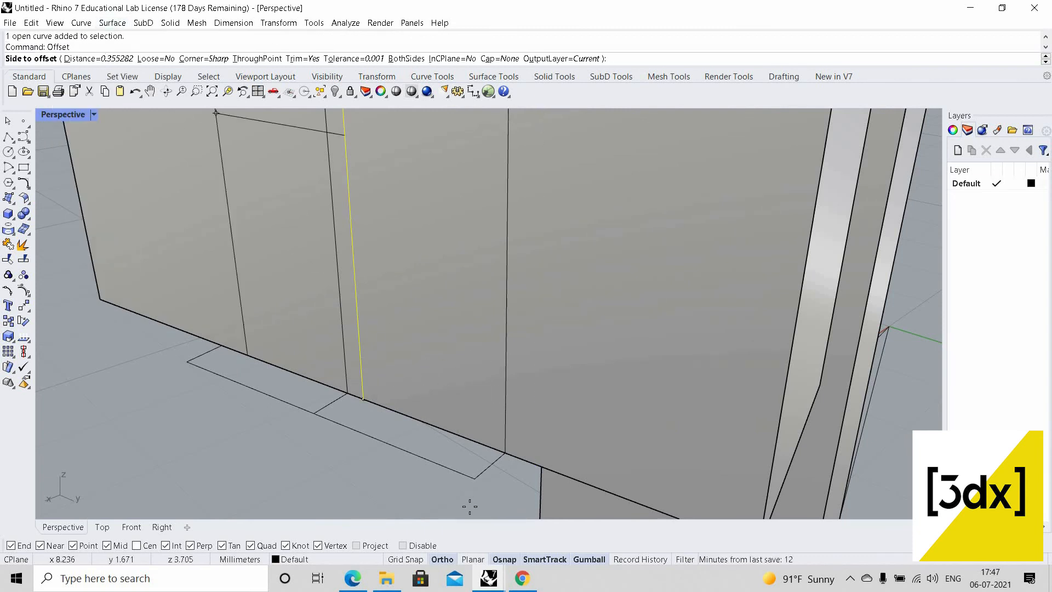
pyautogui.click(82, 59)
pyautogui.click(364, 399)
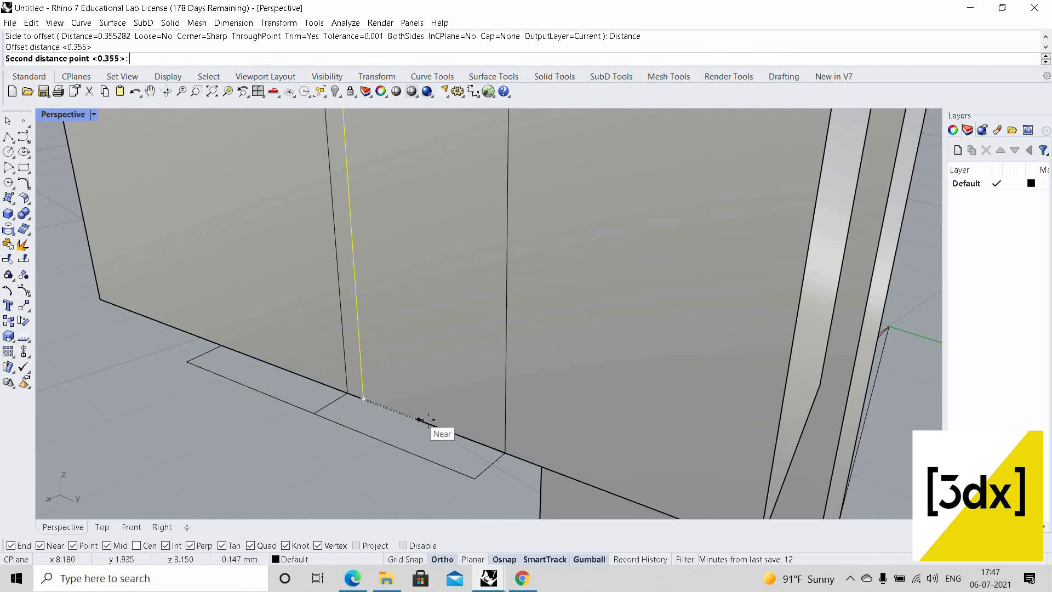
pyautogui.click(441, 427)
pyautogui.click(458, 428)
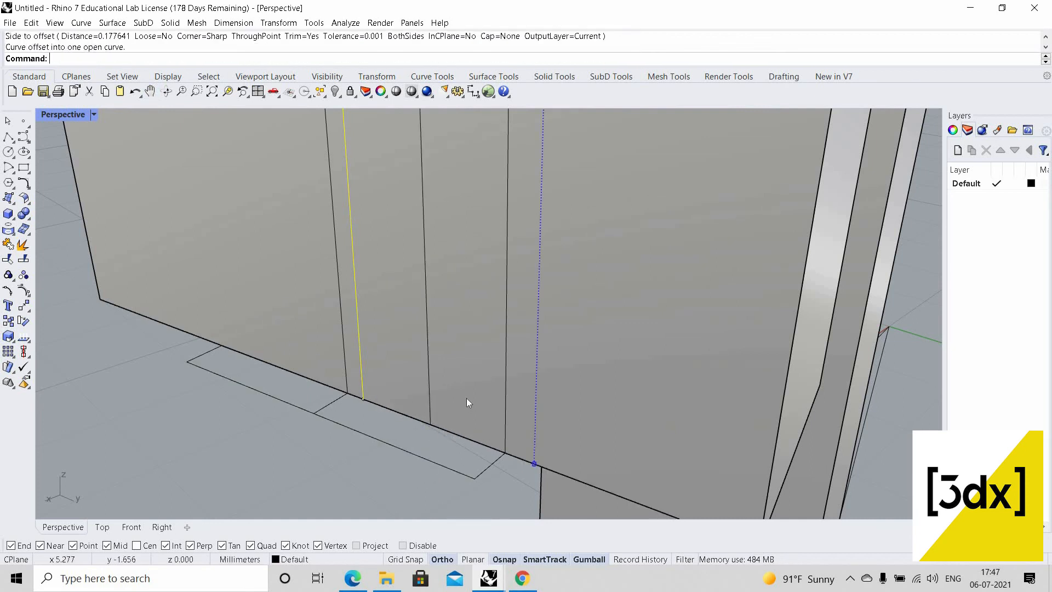
pyautogui.scroll(-10, 466, 399)
pyautogui.moveTo(403, 403); pyautogui.dragTo(470, 338, button='right')
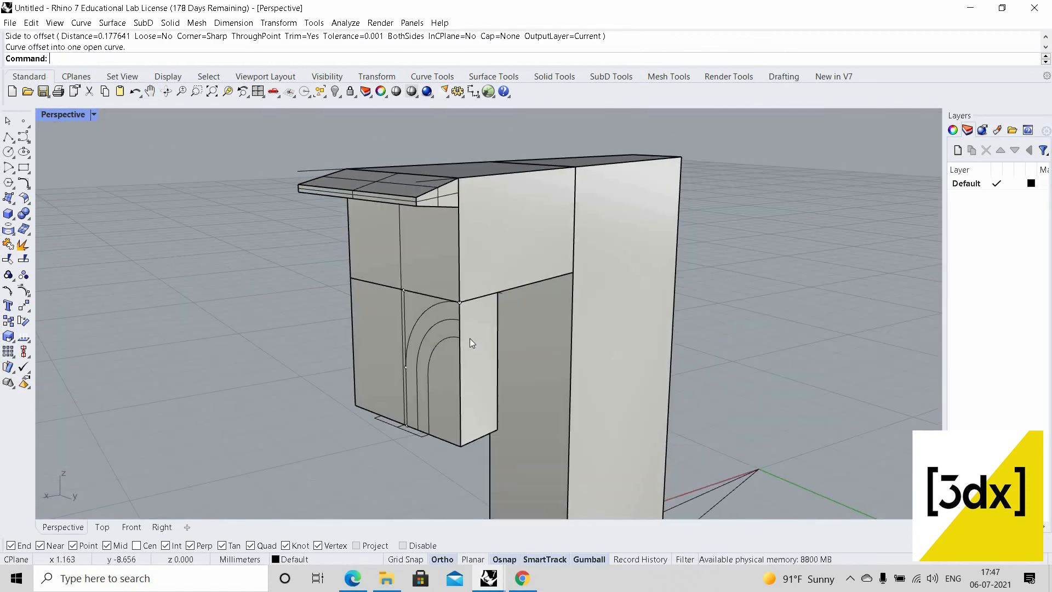
pyautogui.scroll(5, 469, 337)
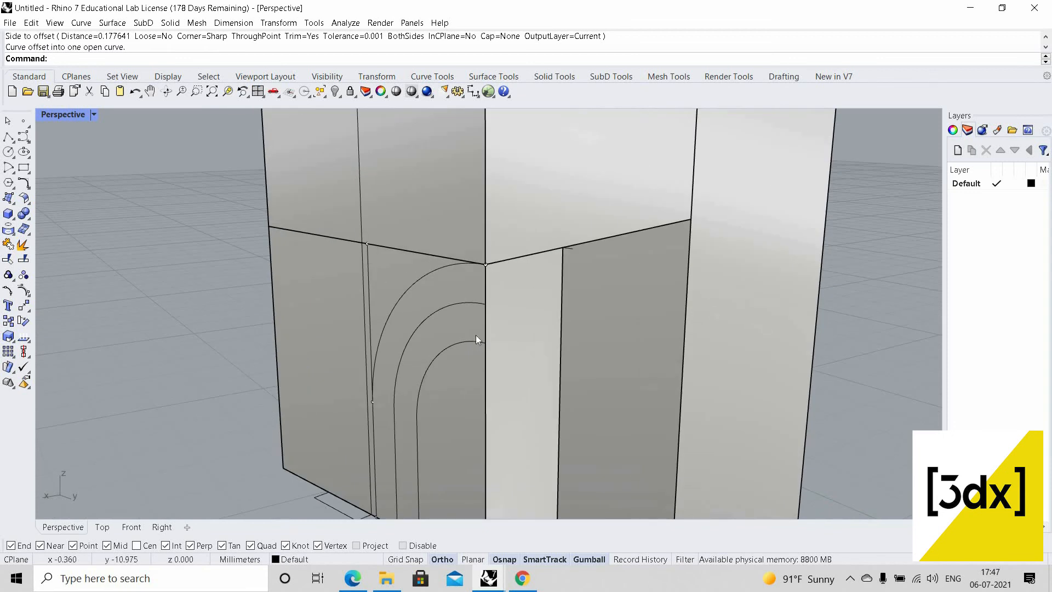
# Draw a vertical line from the innermost arch's upper end down the block's edge to its bottom corner
pyautogui.scroll(-5, 508, 385)
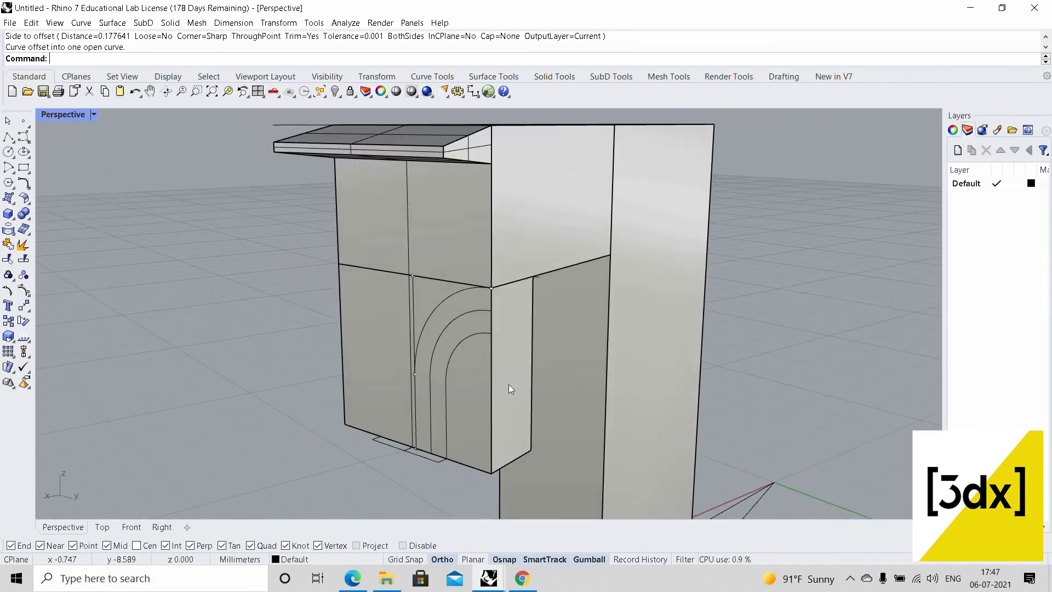
pyautogui.scroll(3, 474, 330)
pyautogui.press('Return')
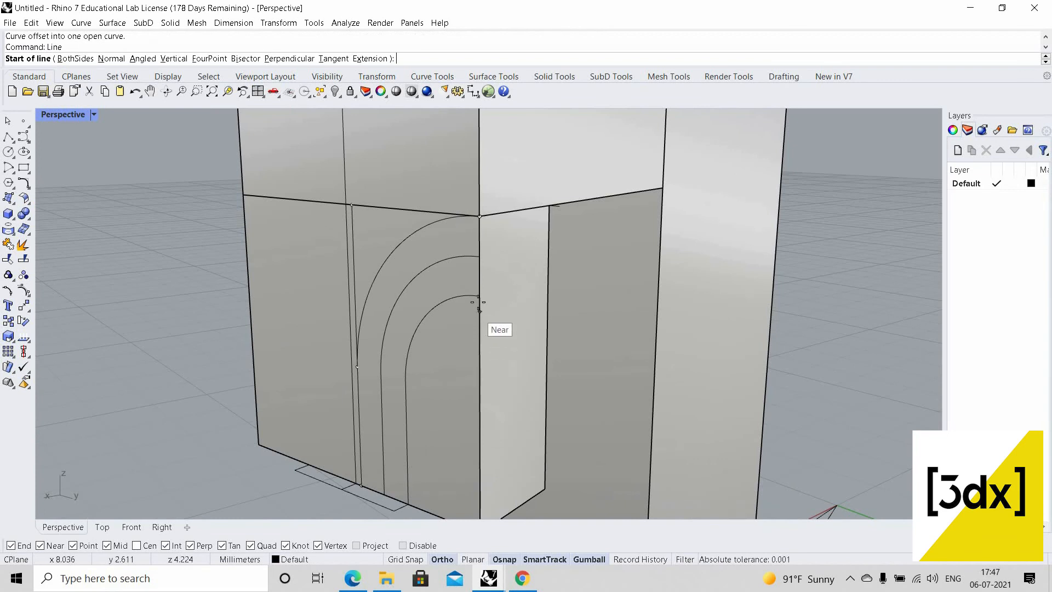
pyautogui.click(480, 297)
pyautogui.scroll(-3, 483, 476)
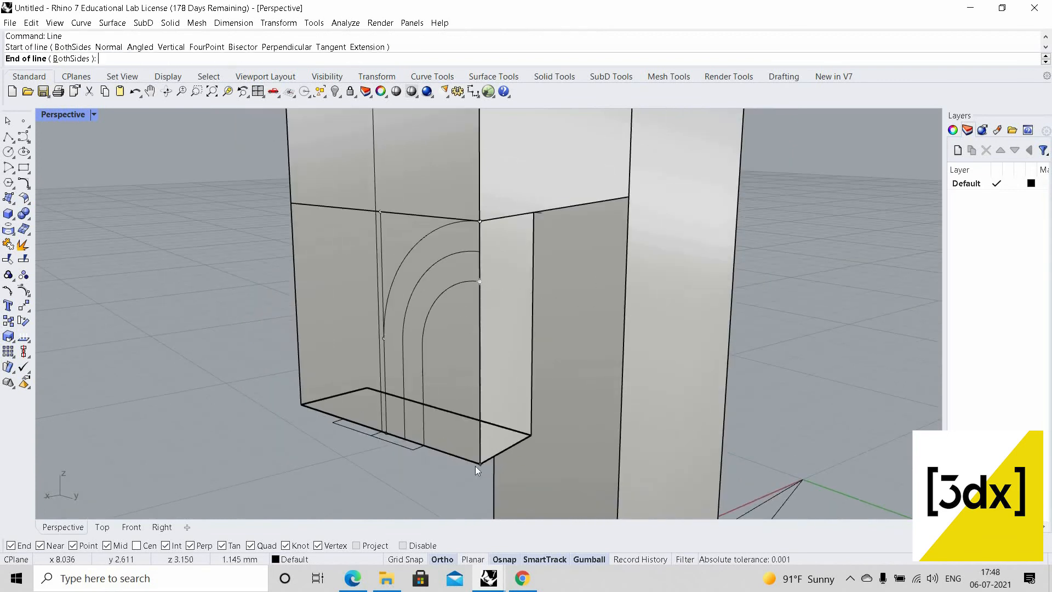
pyautogui.click(480, 466)
pyautogui.scroll(3, 481, 466)
pyautogui.press('Return')
pyautogui.click(410, 441)
pyautogui.press('Escape')
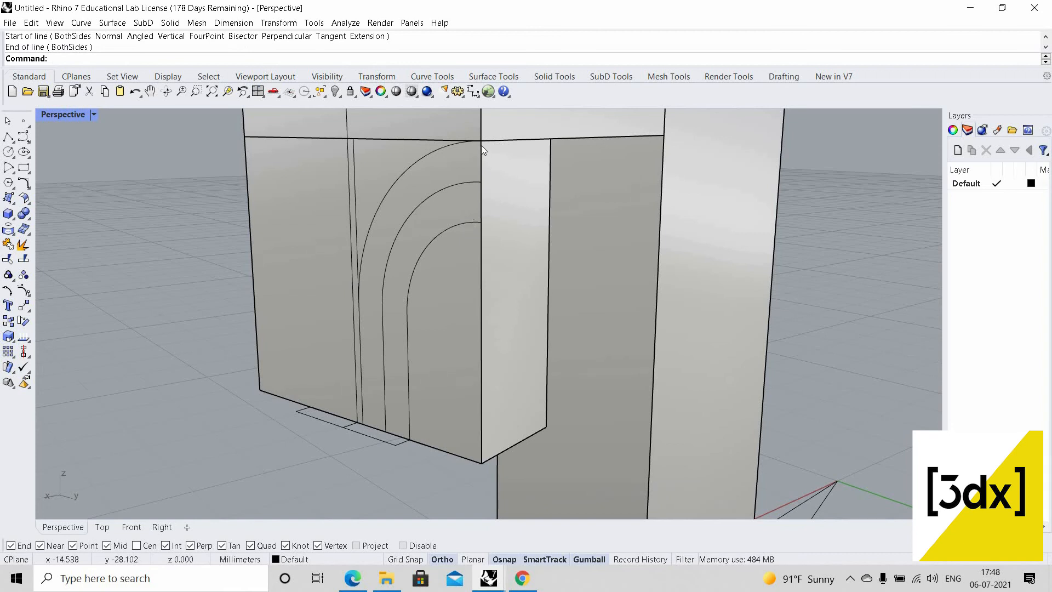
# Close the gap between the middle and innermost arches with short lines joining their upper ends and their lower ends
pyautogui.moveTo(519, 211); pyautogui.dragTo(453, 207, button='right')
pyautogui.click(452, 206)
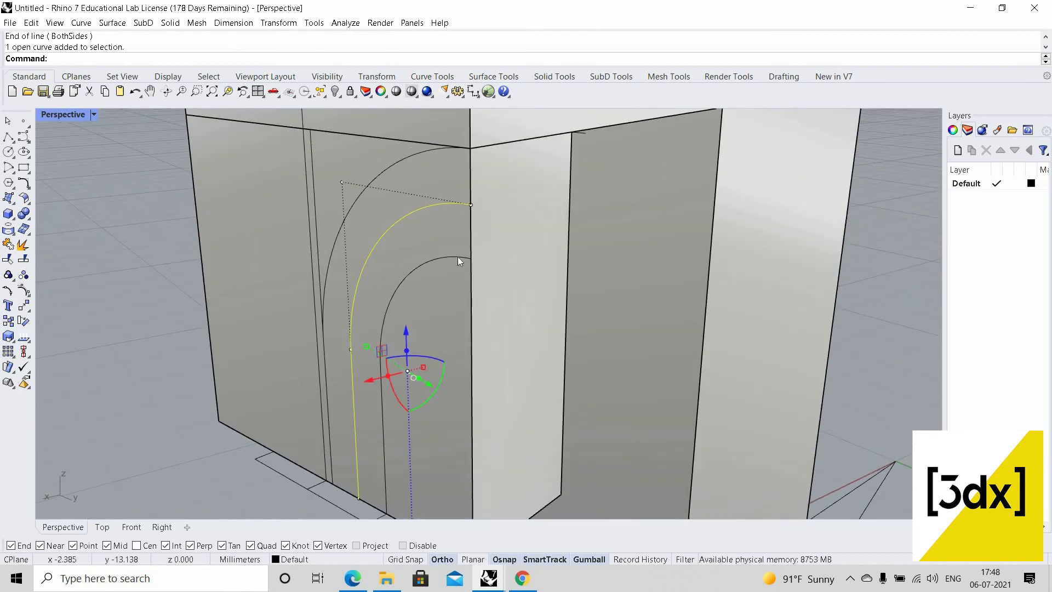
pyautogui.click(469, 266)
pyautogui.press('Return')
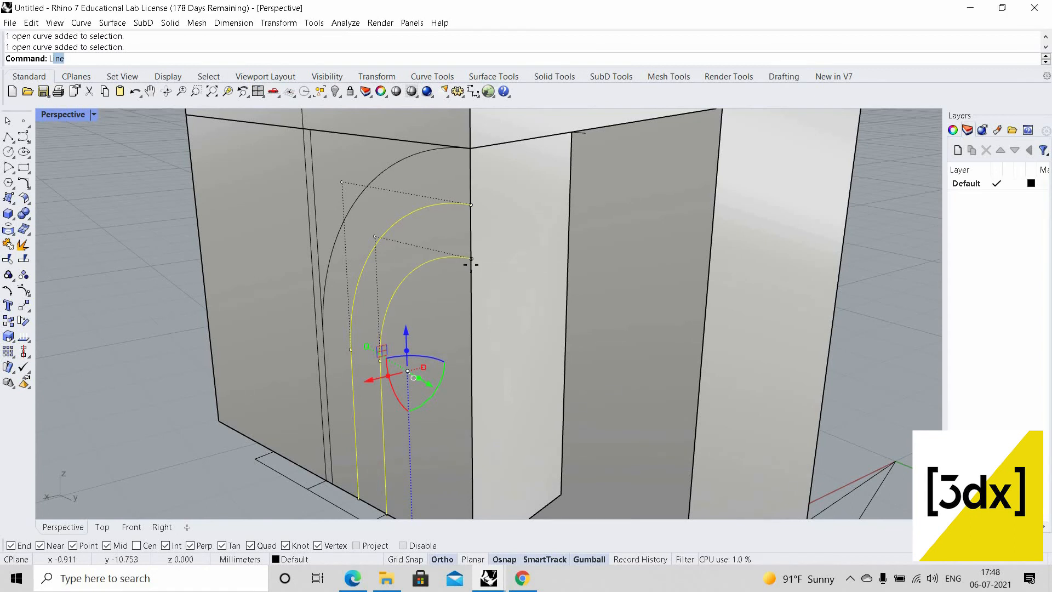
pyautogui.press('Return')
pyautogui.click(470, 258)
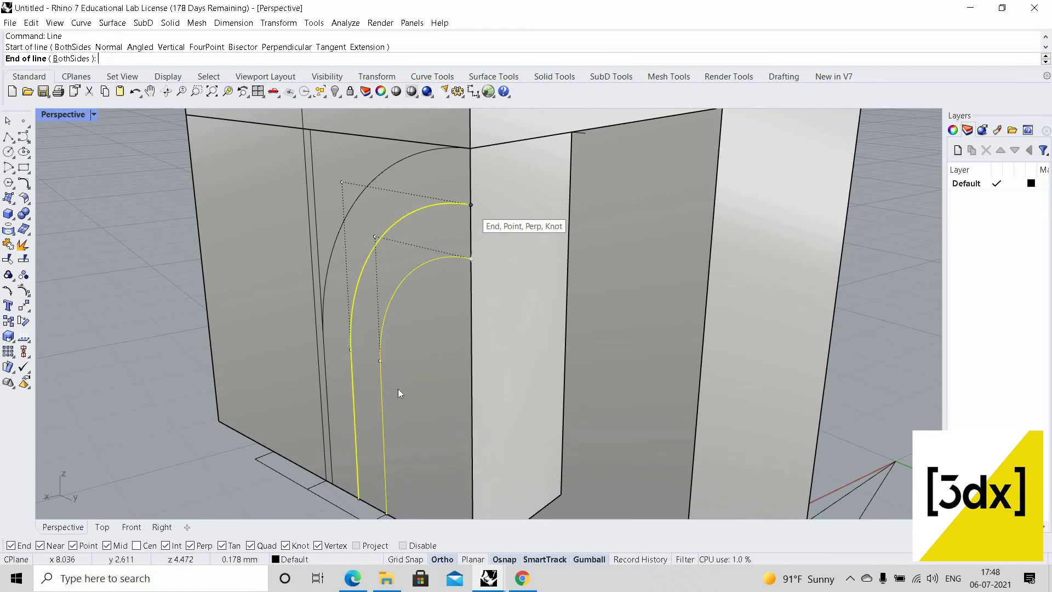
pyautogui.click(471, 204)
pyautogui.scroll(-4, 420, 432)
pyautogui.scroll(9, 421, 430)
pyautogui.press('Return')
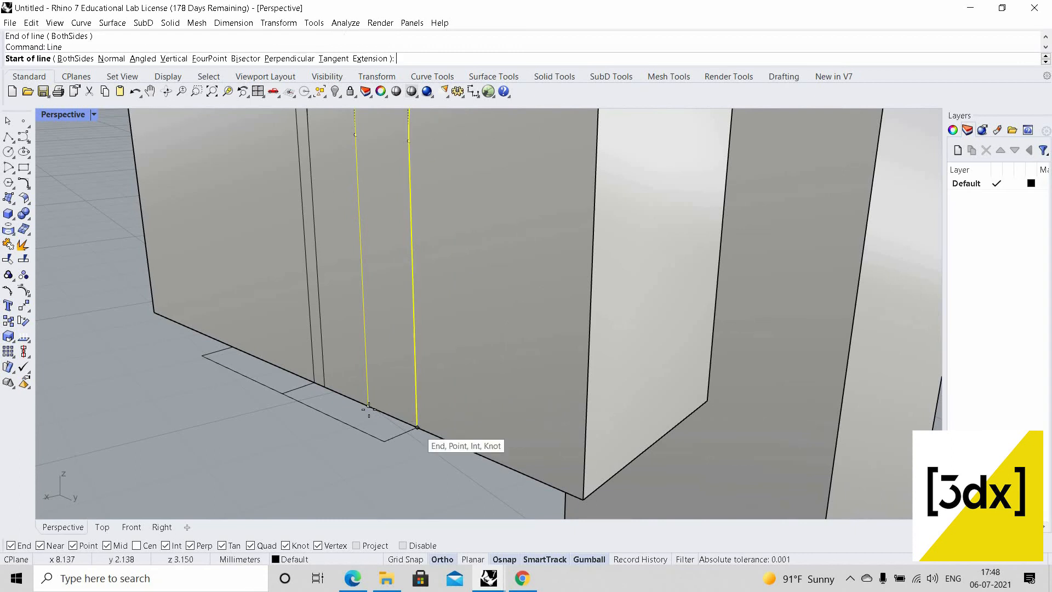
pyautogui.click(417, 427)
pyautogui.click(369, 409)
# Extrude the closed profile between the middle and innermost arches 0.6 mm into the block as a solid
pyautogui.keyDown('shift'); pyautogui.click(424, 446); pyautogui.keyUp('shift')
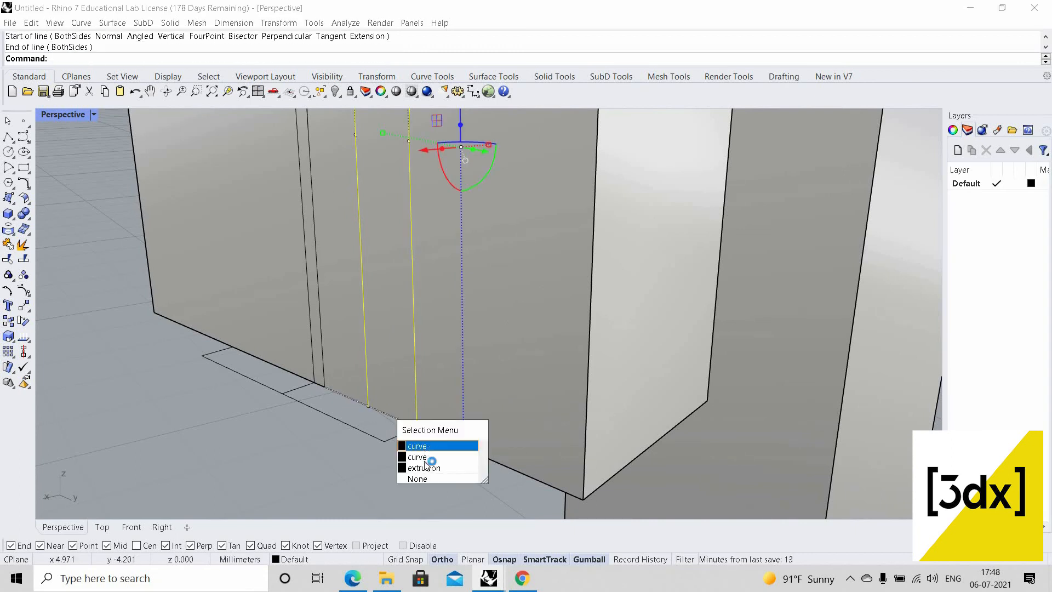
pyautogui.click(426, 458)
pyautogui.scroll(-9, 478, 304)
pyautogui.scroll(2, 475, 308)
pyautogui.keyDown('shift'); pyautogui.click(475, 314); pyautogui.keyUp('shift')
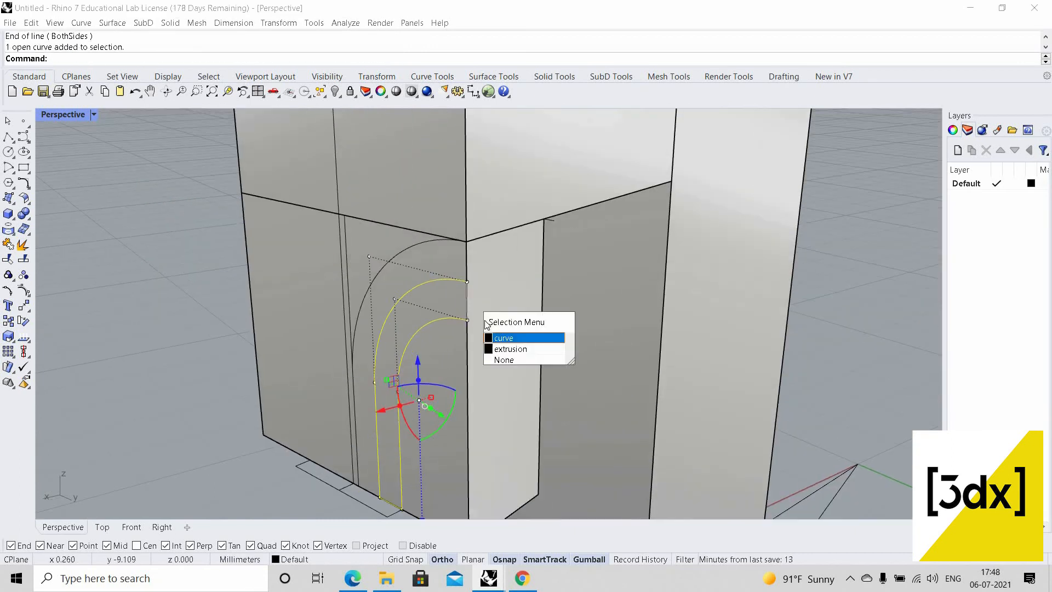
pyautogui.click(485, 327)
pyautogui.write('ExtrudeCrv')
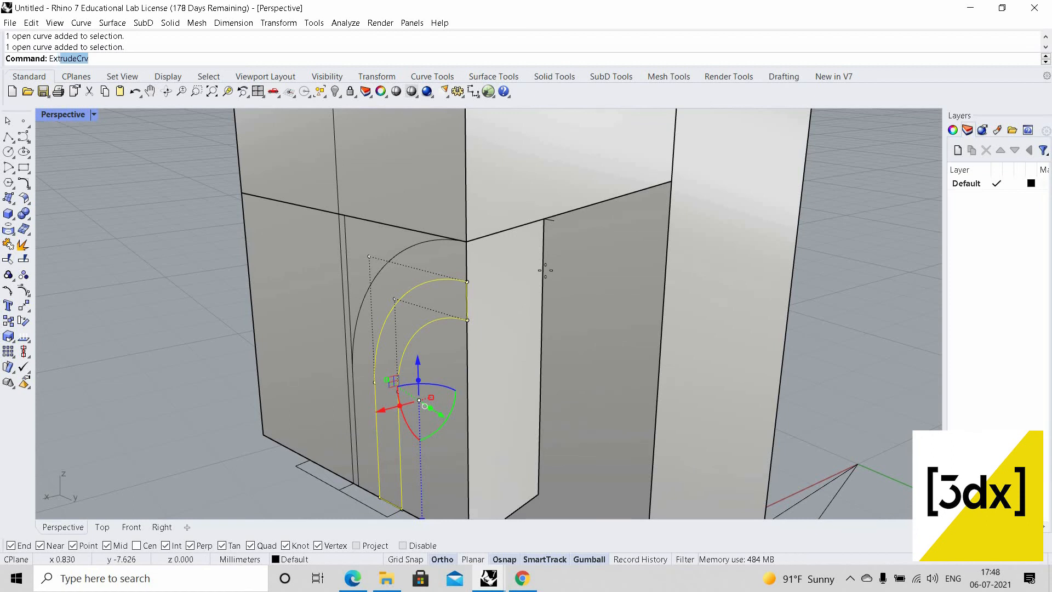
pyautogui.press('Return')
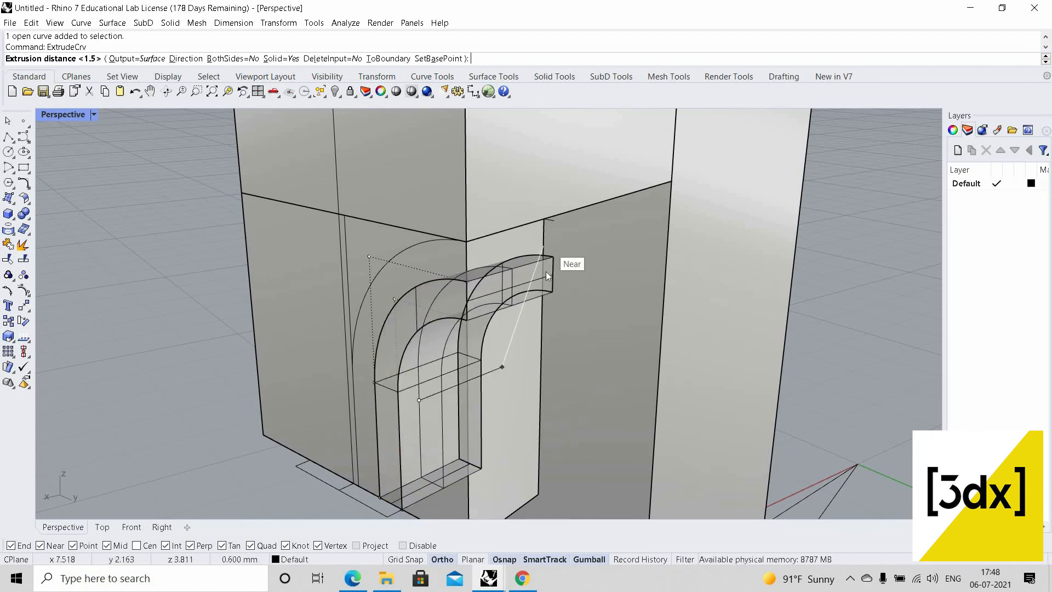
pyautogui.click(538, 285)
pyautogui.scroll(2, 538, 288)
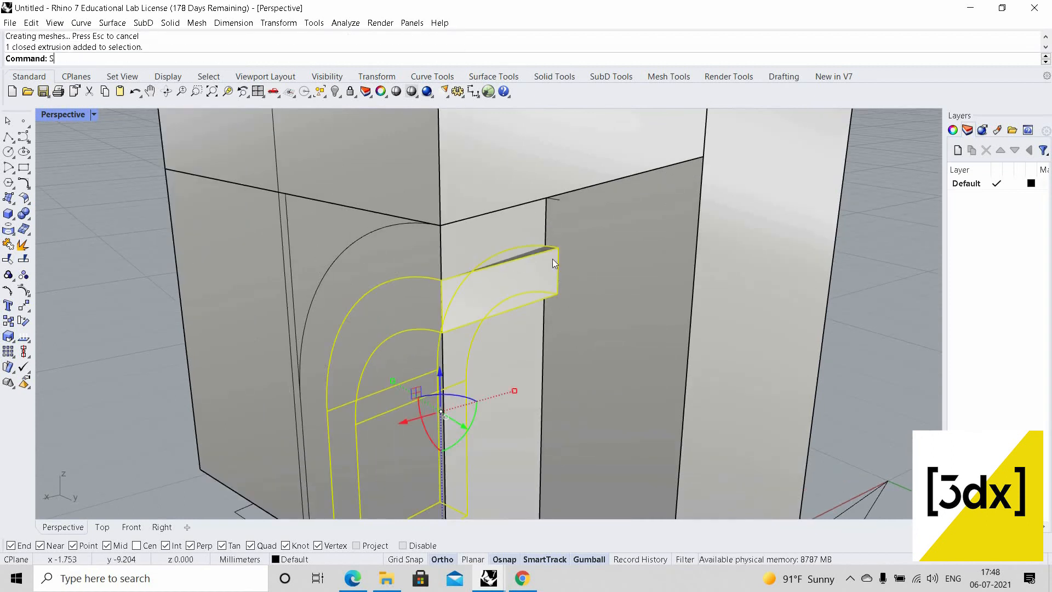
# Close the gap between the outermost and middle arches with short lines joining their upper ends and their lower ends
pyautogui.click(390, 227)
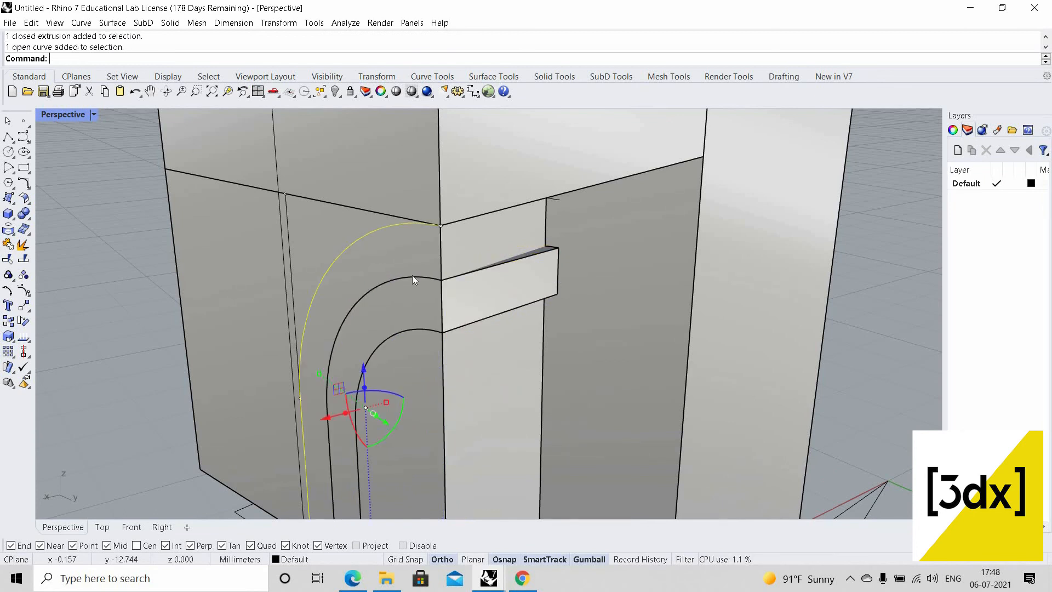
pyautogui.keyDown('shift'); pyautogui.click(413, 276); pyautogui.keyUp('shift')
pyautogui.click(445, 245)
pyautogui.scroll(2, 445, 246)
pyautogui.write('Line')
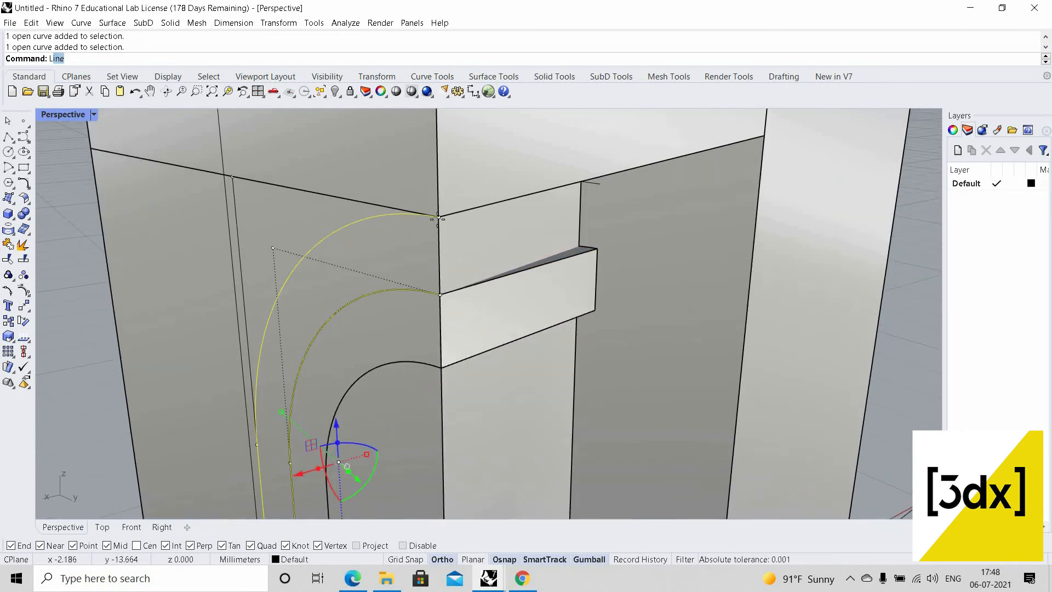
pyautogui.press('Return')
pyautogui.click(440, 294)
pyautogui.click(393, 403)
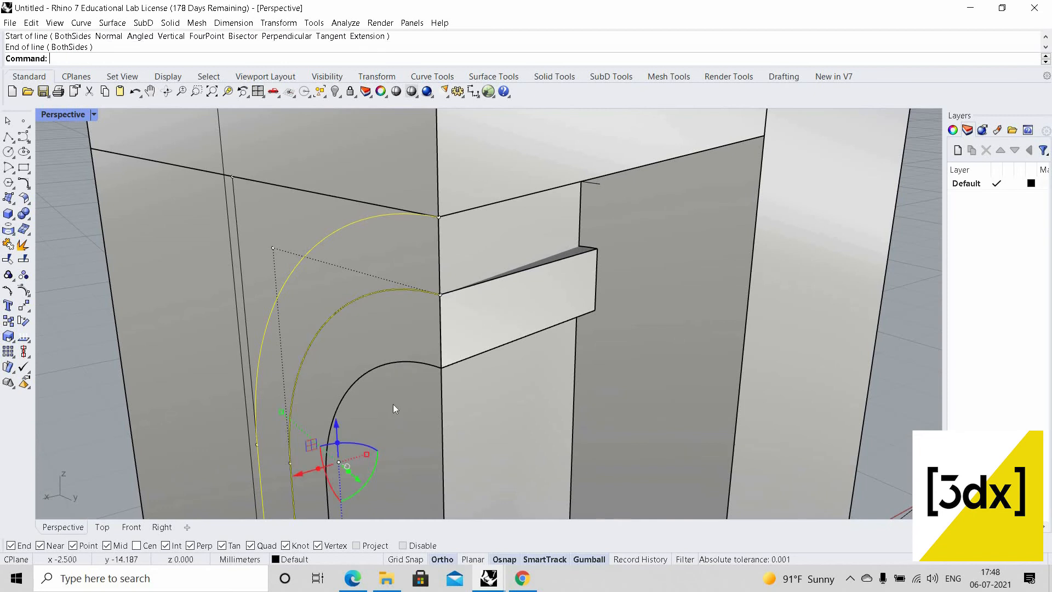
pyautogui.moveTo(393, 404); pyautogui.dragTo(390, 395, button='right')
pyautogui.scroll(4, 390, 395)
pyautogui.rightClick(389, 393)
pyautogui.click(389, 389)
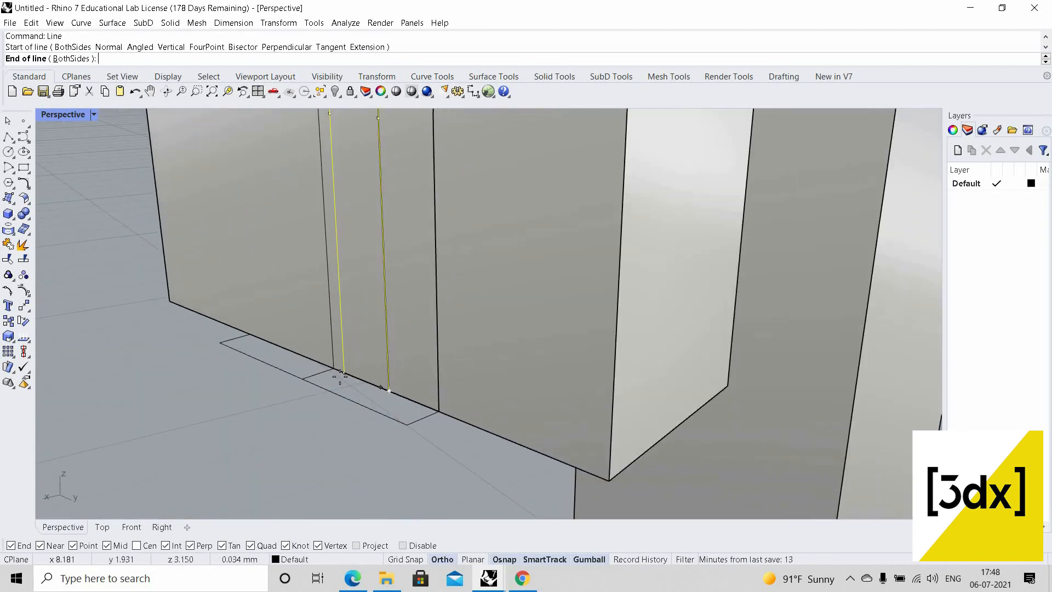
pyautogui.click(345, 374)
# Extrude the closed profile between the outermost and middle arches 0.6 mm into the block as a solid
pyautogui.scroll(-8, 427, 253)
pyautogui.scroll(5, 432, 245)
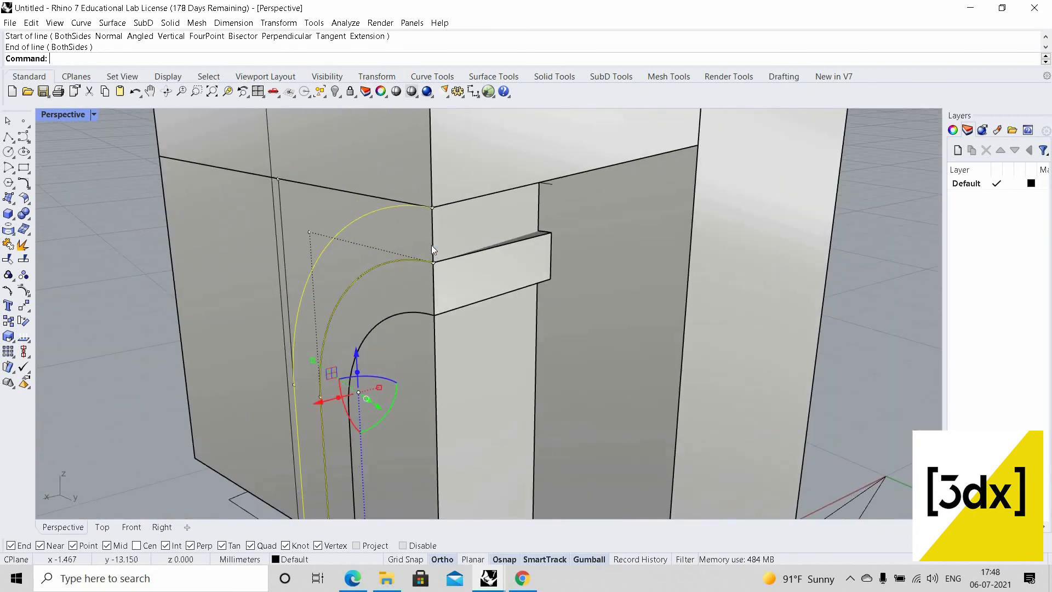
pyautogui.keyDown('shift'); pyautogui.click(432, 245); pyautogui.keyUp('shift')
pyautogui.rightClick(370, 371)
pyautogui.scroll(-8, 370, 370)
pyautogui.scroll(5, 367, 400)
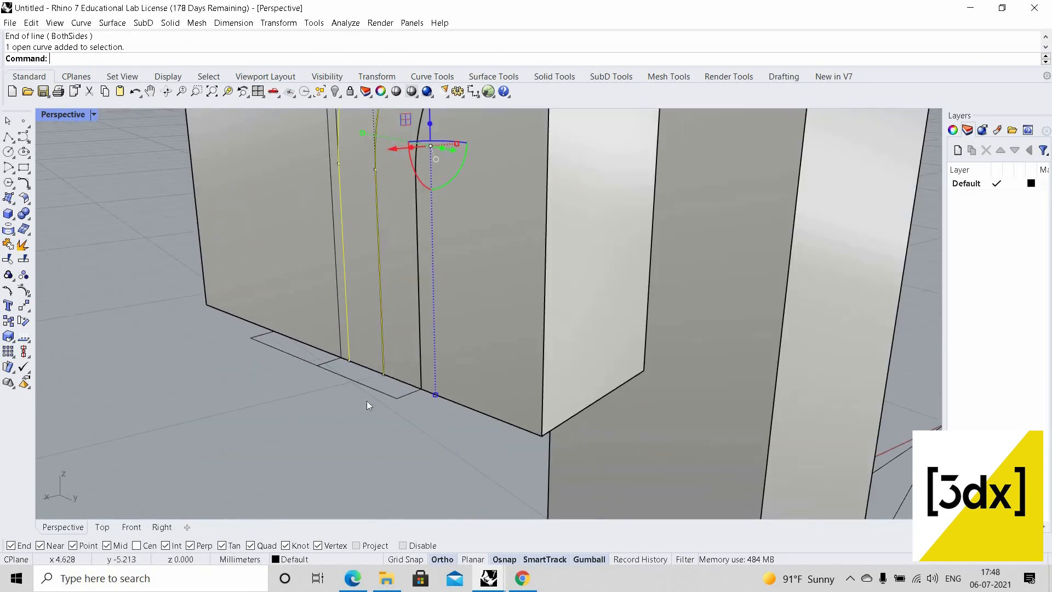
pyautogui.keyDown('shift'); pyautogui.click(370, 371); pyautogui.keyUp('shift')
pyautogui.click(370, 371)
pyautogui.scroll(-8, 370, 378)
pyautogui.write('ExtrudeCrv')
pyautogui.press('Return')
pyautogui.scroll(5, 460, 285)
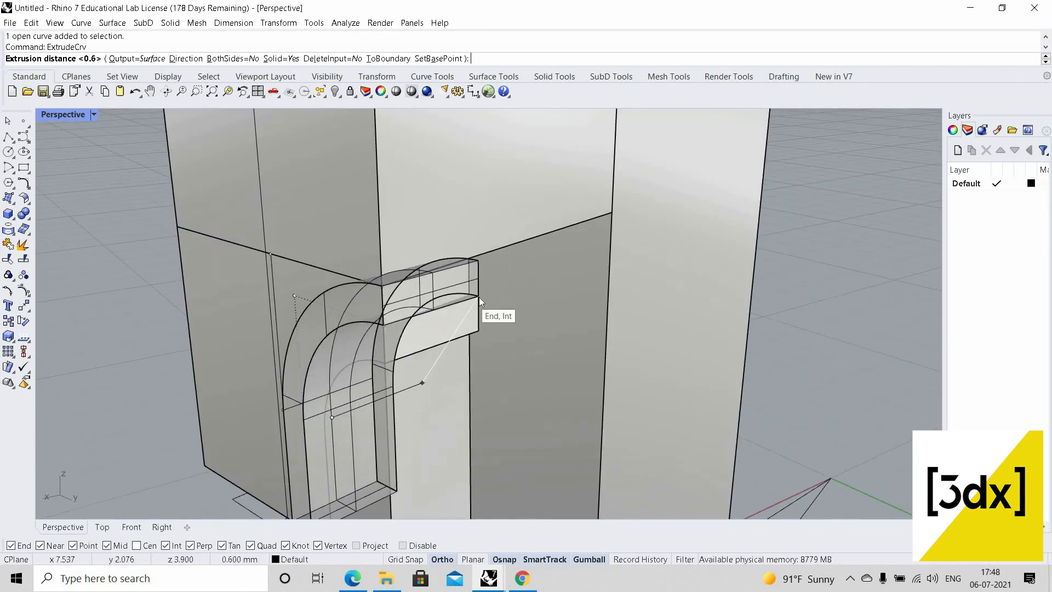
pyautogui.click(472, 288)
# Scale the outer arched solid in one direction to 0.45 mm deep, using its back end as the base point
pyautogui.scroll(2, 478, 287)
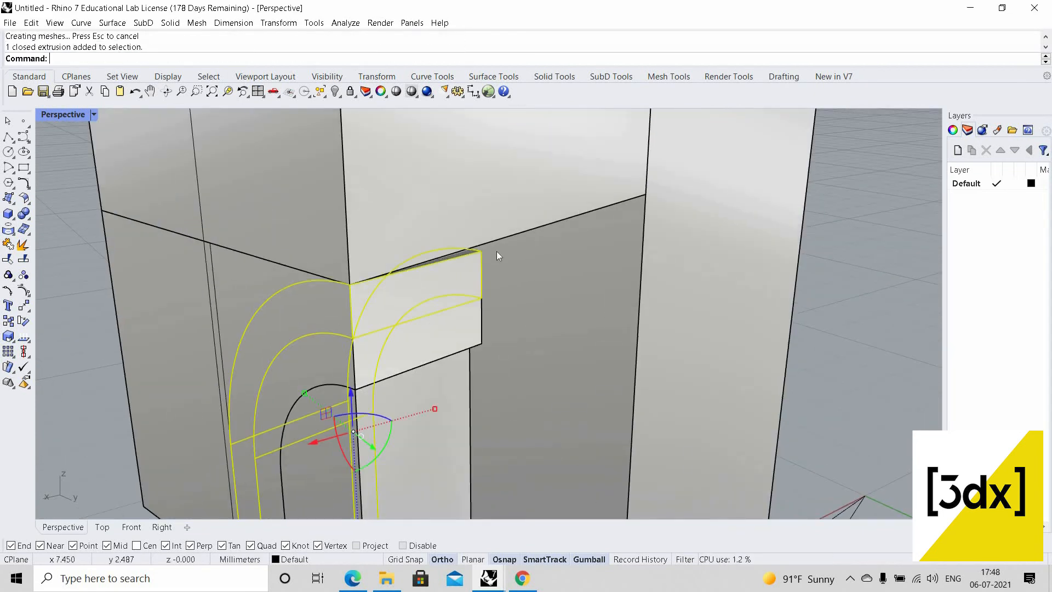
pyautogui.write('Scale1D')
pyautogui.press('Return')
pyautogui.click(352, 288)
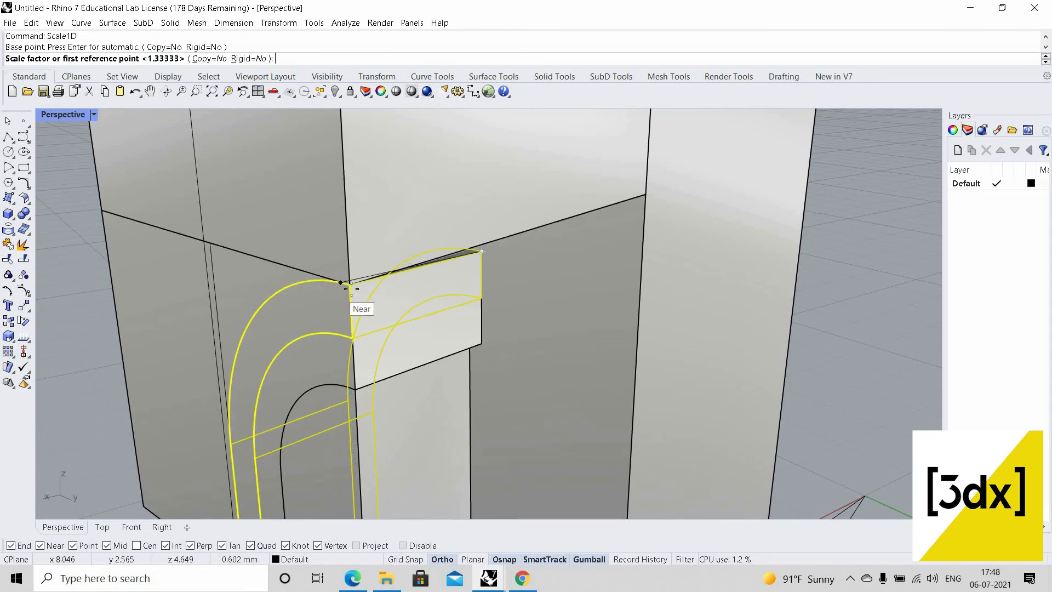
pyautogui.click(407, 278)
pyautogui.write('0.45')
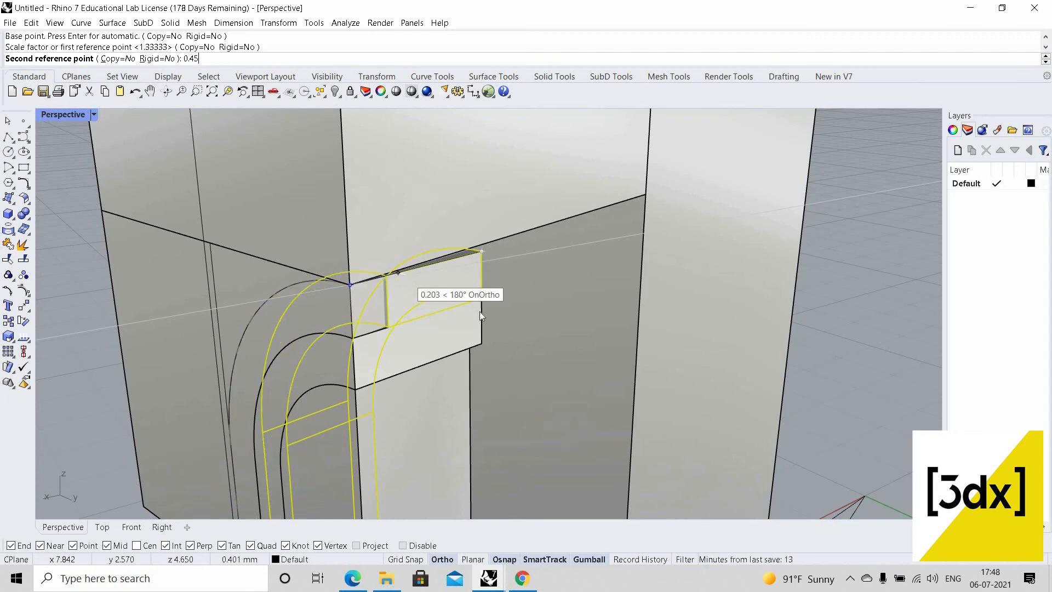
pyautogui.press('Return')
pyautogui.press('Escape')
# Scale the inner arched solid in one direction to 0.3 mm deep, using its back end as the base point
pyautogui.click(473, 340)
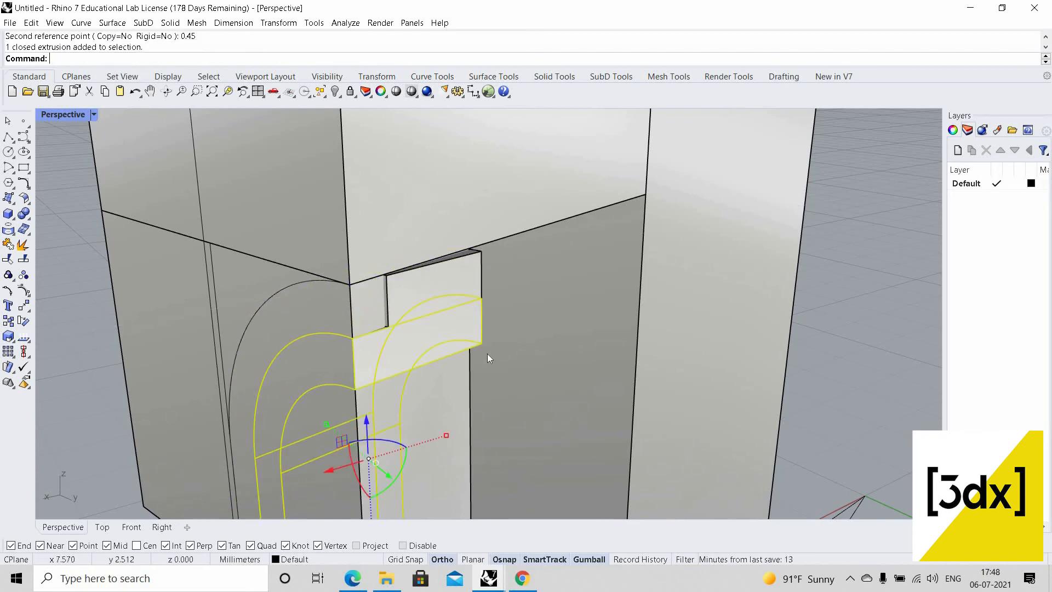
pyautogui.write('Scale1D')
pyautogui.press('Return')
pyautogui.click(352, 338)
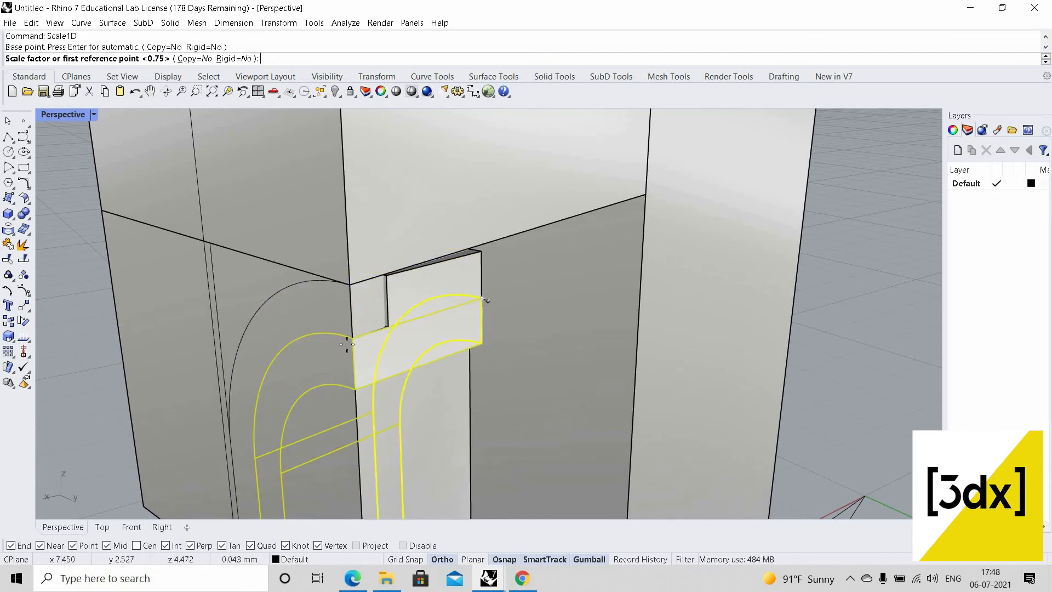
pyautogui.click(481, 299)
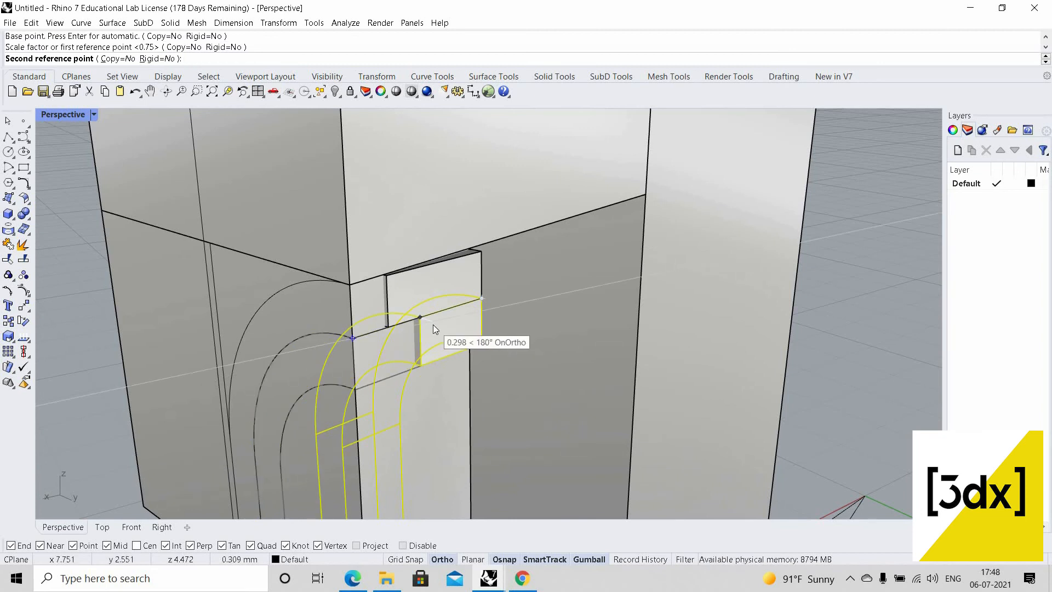
pyautogui.write('0.3')
pyautogui.press('Return')
pyautogui.press('Escape')
# Boolean-split the arched solids with the lower outer block and delete the excess protruding beyond the block's back
pyautogui.moveTo(420, 300); pyautogui.dragTo(386, 309, button='right')
pyautogui.scroll(-5, 397, 366)
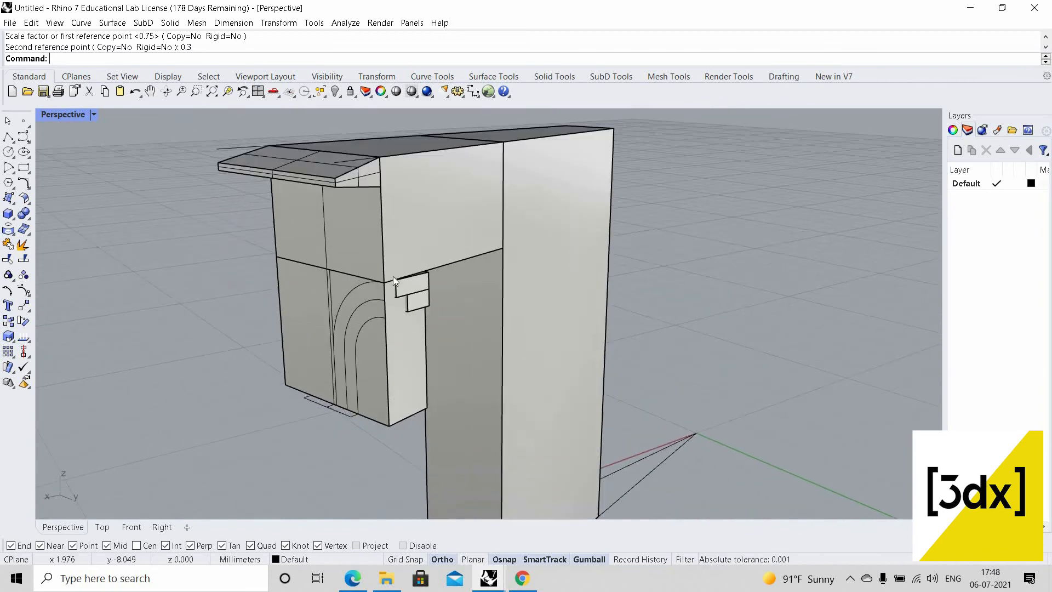
pyautogui.scroll(6, 403, 271)
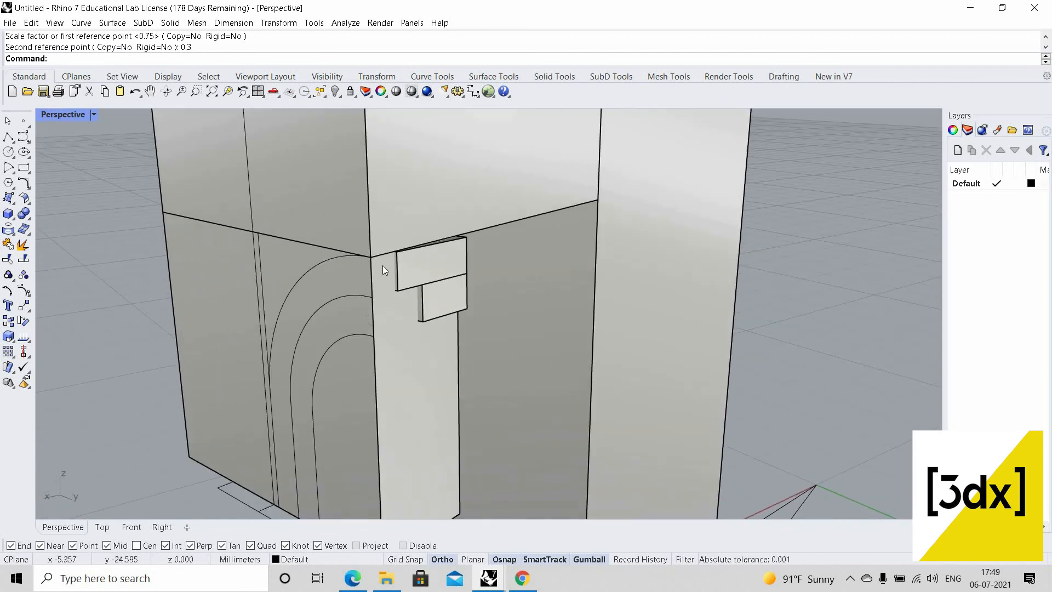
pyautogui.scroll(-2, 383, 265)
pyautogui.keyDown('shift'); pyautogui.moveTo(390, 265); pyautogui.dragTo(389, 247, button='right'); pyautogui.keyUp('shift')
pyautogui.scroll(2, 386, 254)
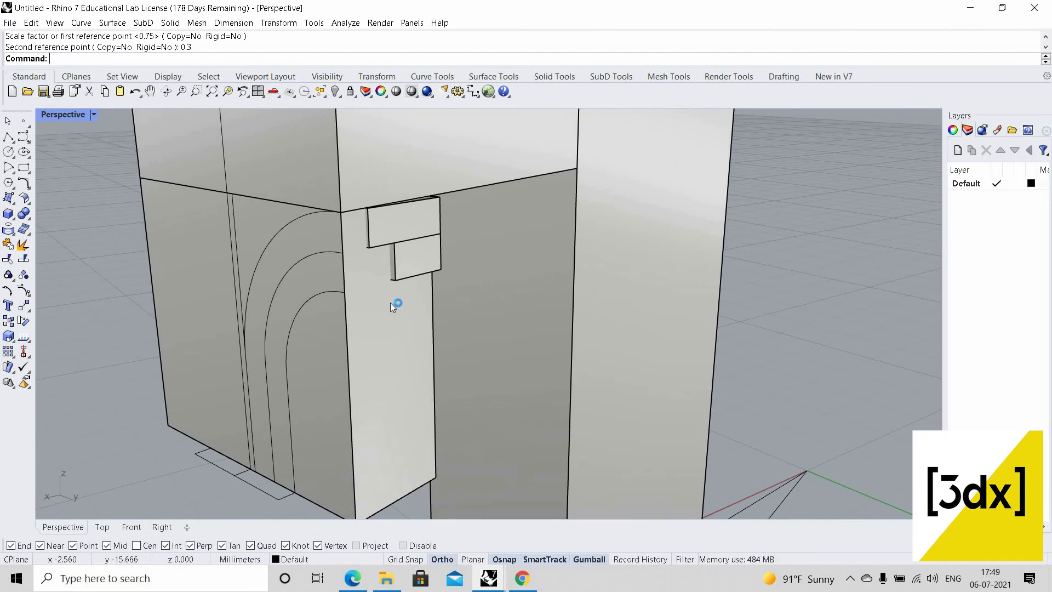
pyautogui.click(27, 217)
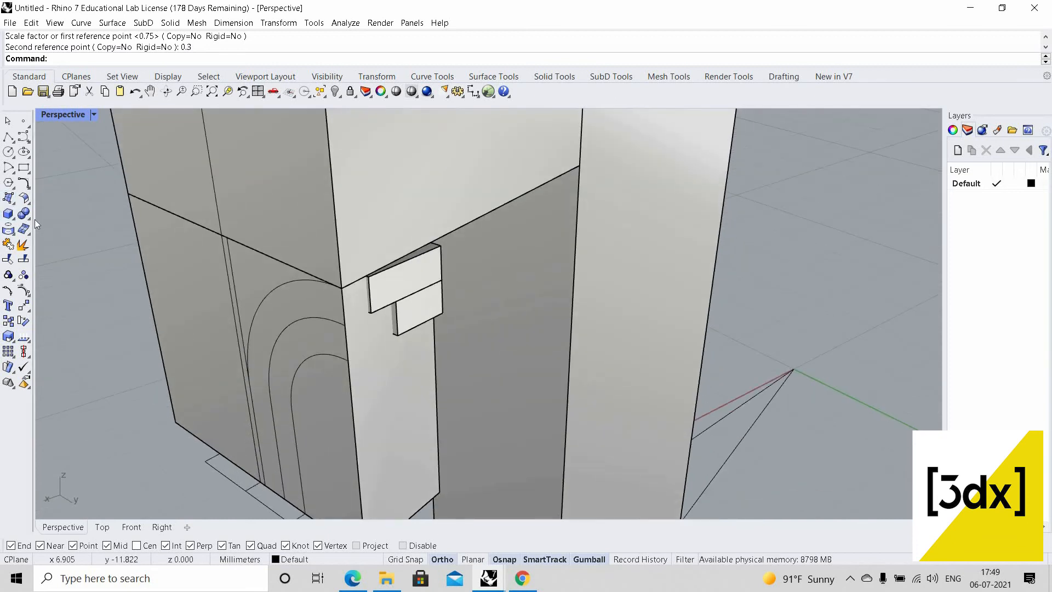
pyautogui.click(86, 219)
pyautogui.click(401, 284)
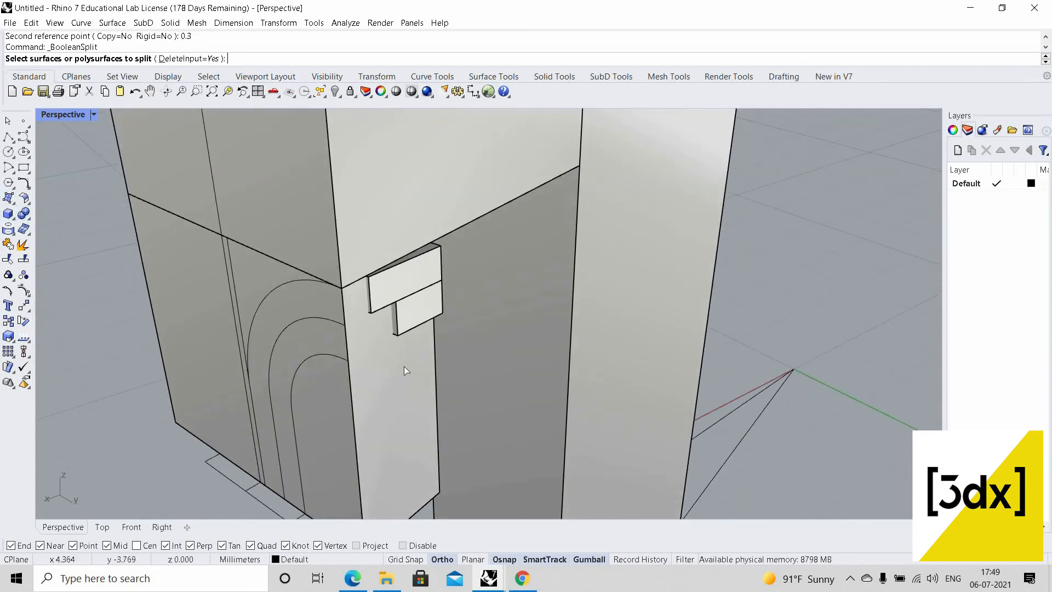
pyautogui.press('Return')
pyautogui.click(408, 341)
pyautogui.press('Return')
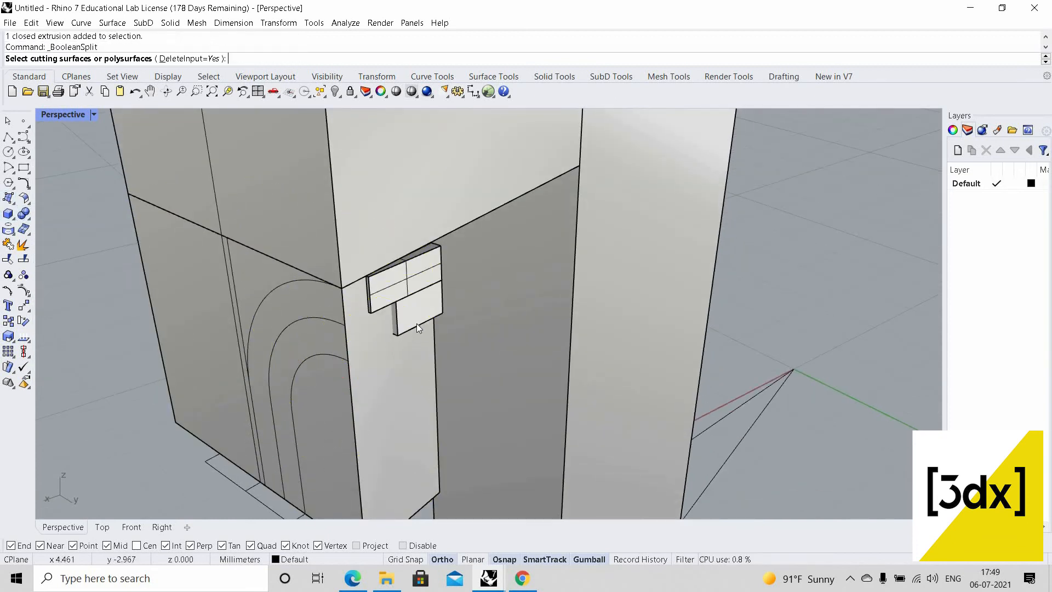
pyautogui.click(416, 317)
pyautogui.press('Delete')
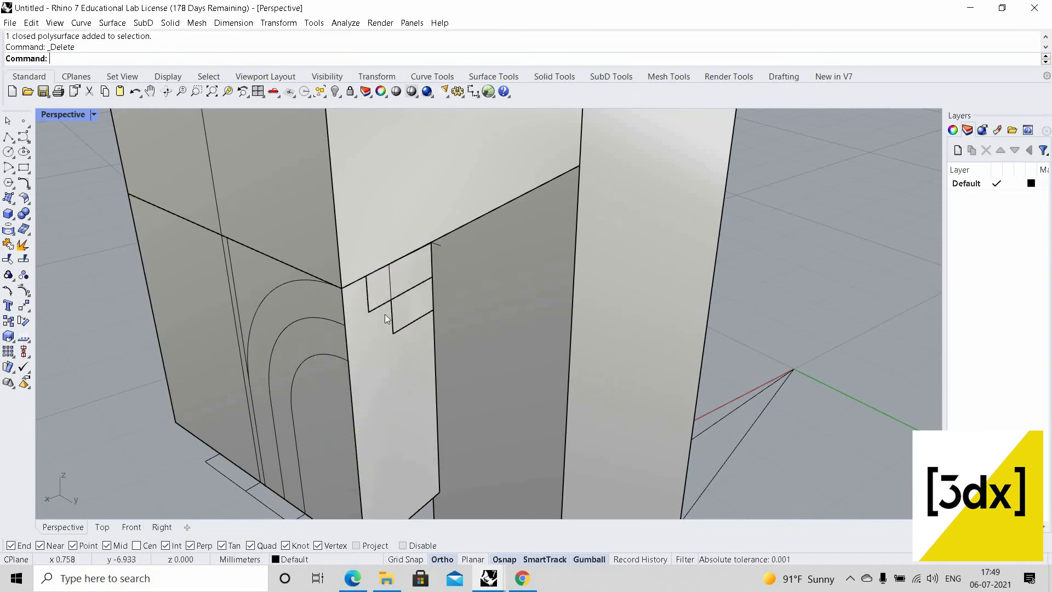
# Hide the lower outer block so that only the stepped arched solids and their construction curves remain in view
pyautogui.scroll(-2, 456, 268)
pyautogui.moveTo(469, 262); pyautogui.dragTo(558, 97, button='right')
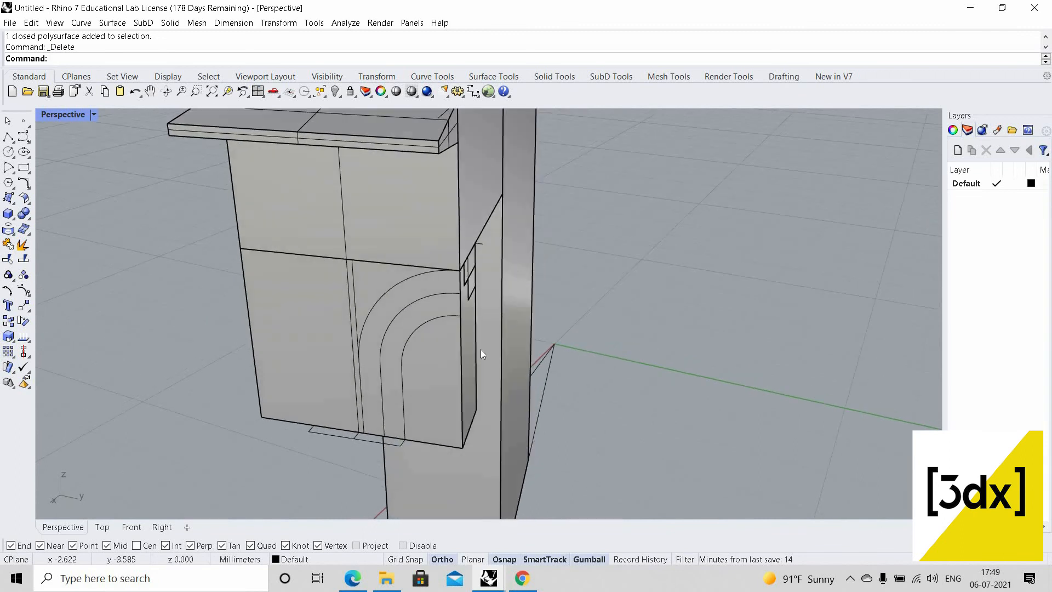
pyautogui.moveTo(470, 333); pyautogui.dragTo(423, 344, button='right')
pyautogui.scroll(-7, 423, 344)
pyautogui.scroll(10, 420, 373)
pyautogui.click(393, 365)
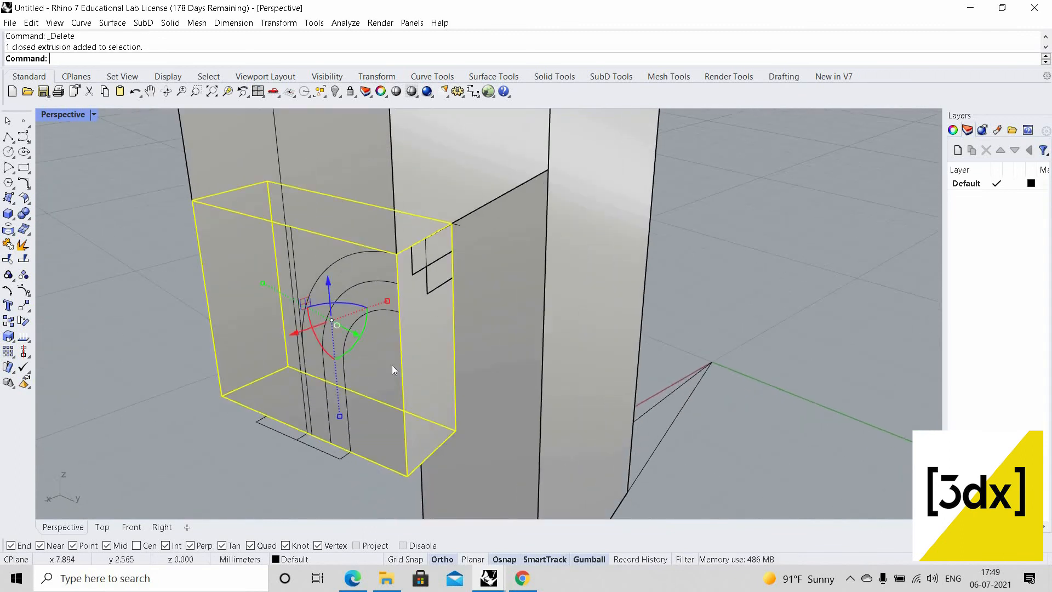
pyautogui.middleClick(421, 371)
pyautogui.click(390, 371)
pyautogui.scroll(5, 416, 242)
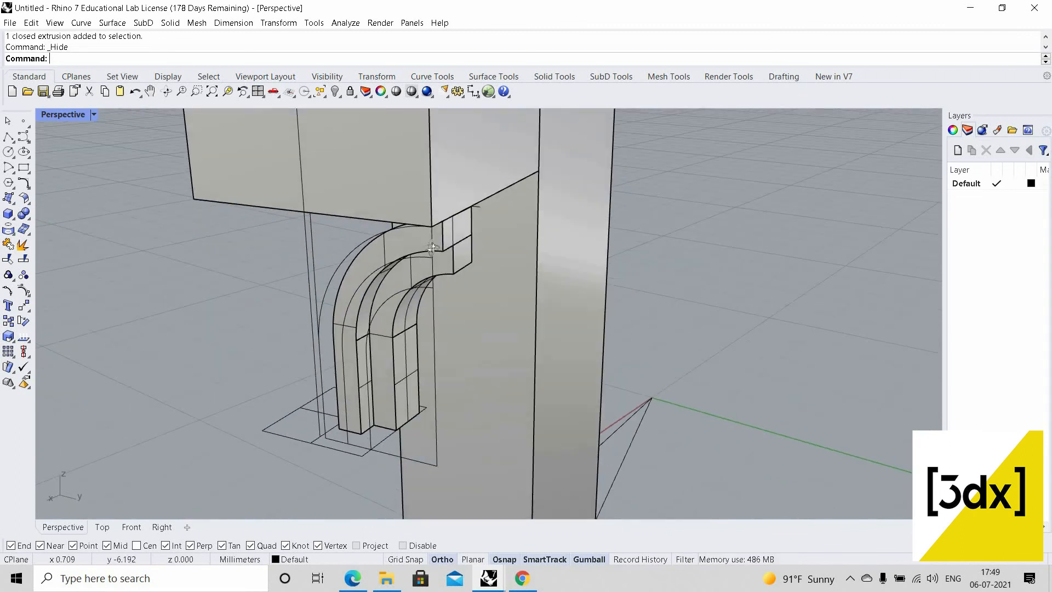
pyautogui.scroll(-3, 427, 233)
pyautogui.moveTo(409, 234); pyautogui.dragTo(327, 268, button='right')
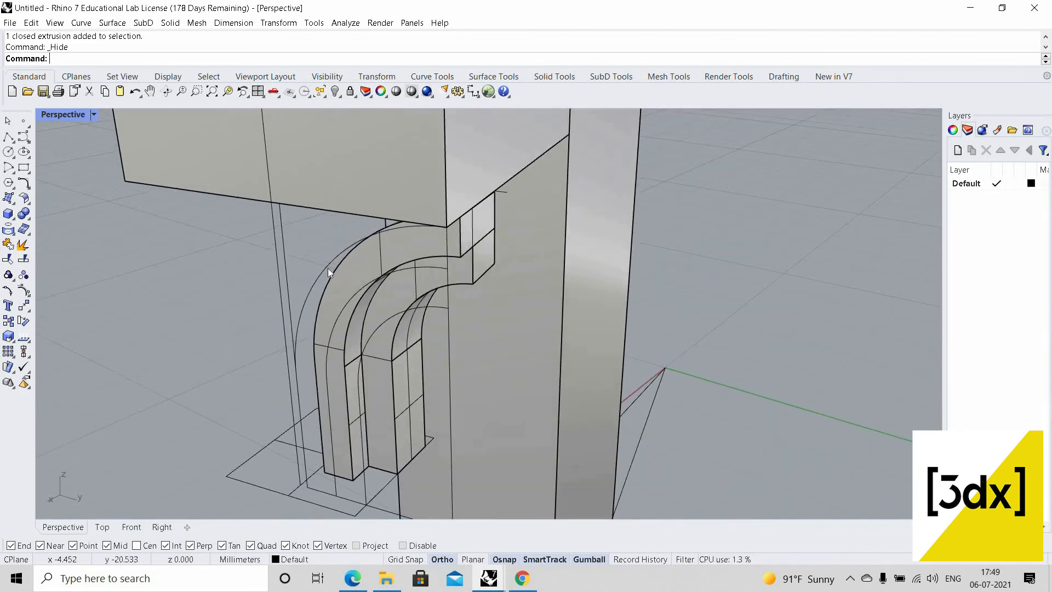
# Mirror a copy of the outermost arch curve across the block's vertical centre line
pyautogui.click(310, 304)
pyautogui.scroll(5, 319, 370)
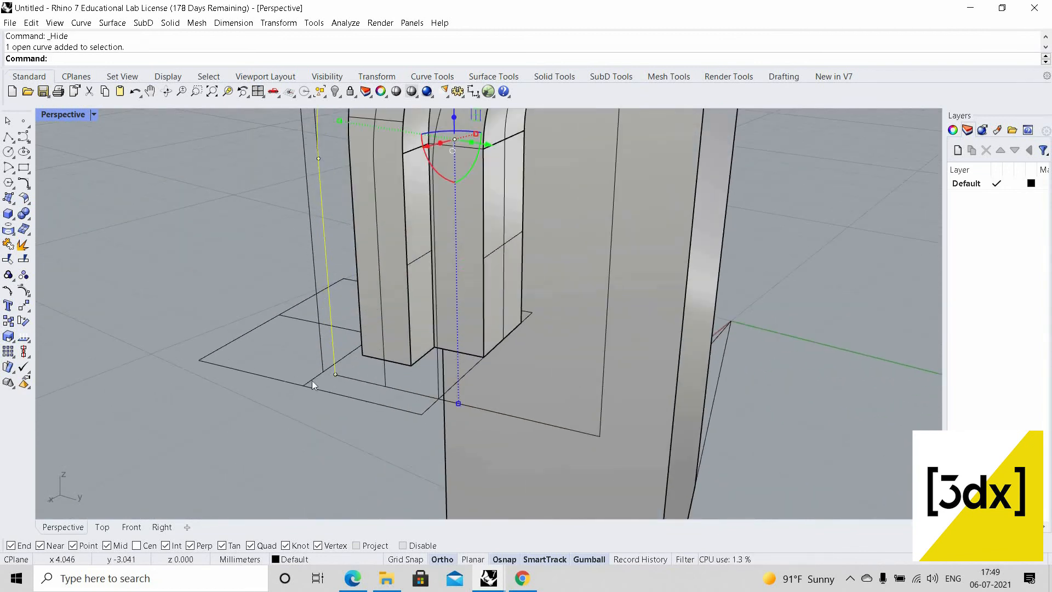
pyautogui.press('Return')
pyautogui.scroll(5, 312, 380)
pyautogui.click(305, 373)
pyautogui.click(357, 371)
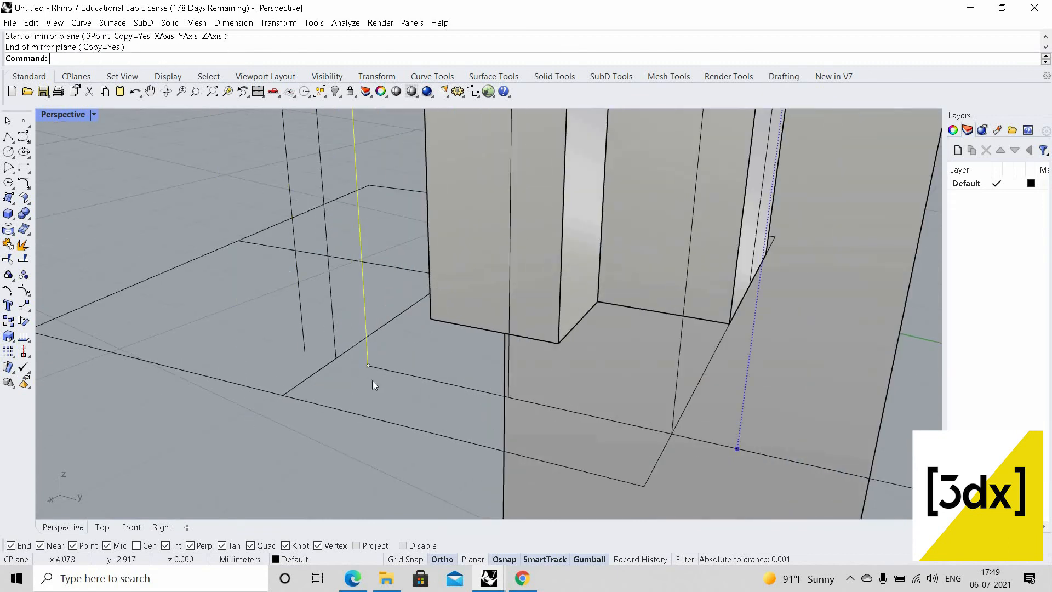
pyautogui.scroll(3, 378, 386)
pyautogui.click(398, 404)
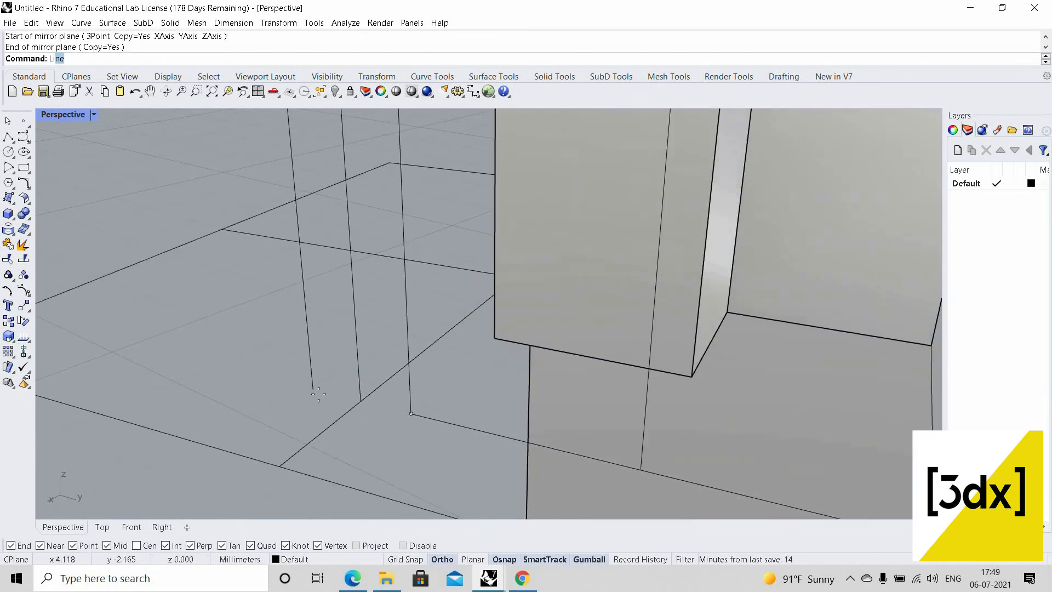
# Draw a line joining the lower ends of the original and mirrored outermost arch curves
pyautogui.write('L')
pyautogui.press('Return')
pyautogui.click(313, 390)
pyautogui.click(411, 413)
# Select both outermost arch curves and draw a line between their upper ends along the upper block's lower front edge
pyautogui.click(315, 334)
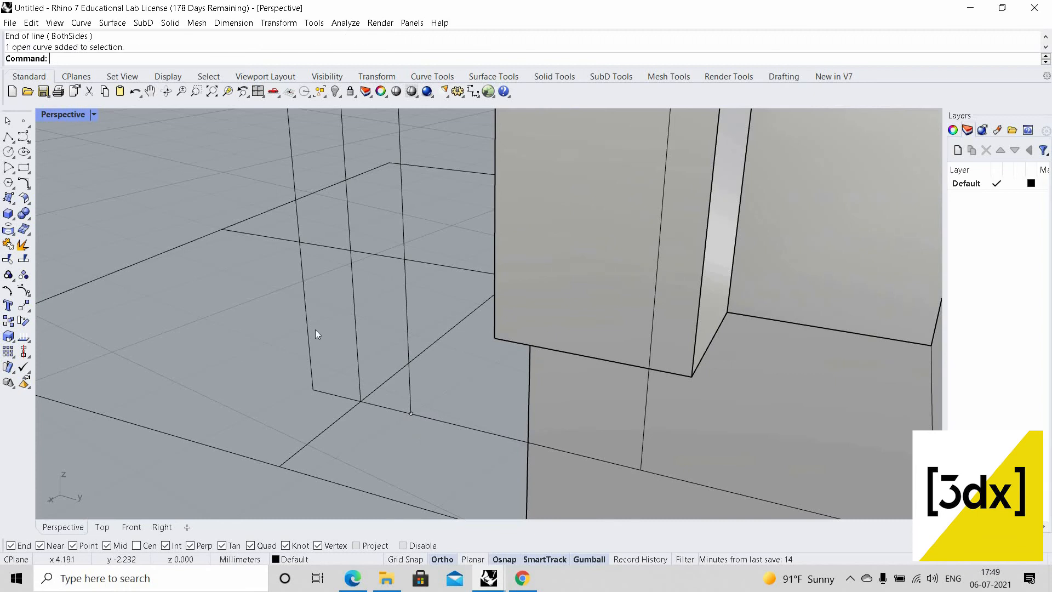
pyautogui.keyDown('shift'); pyautogui.click(307, 327); pyautogui.keyUp('shift')
pyautogui.scroll(-10, 236, 185)
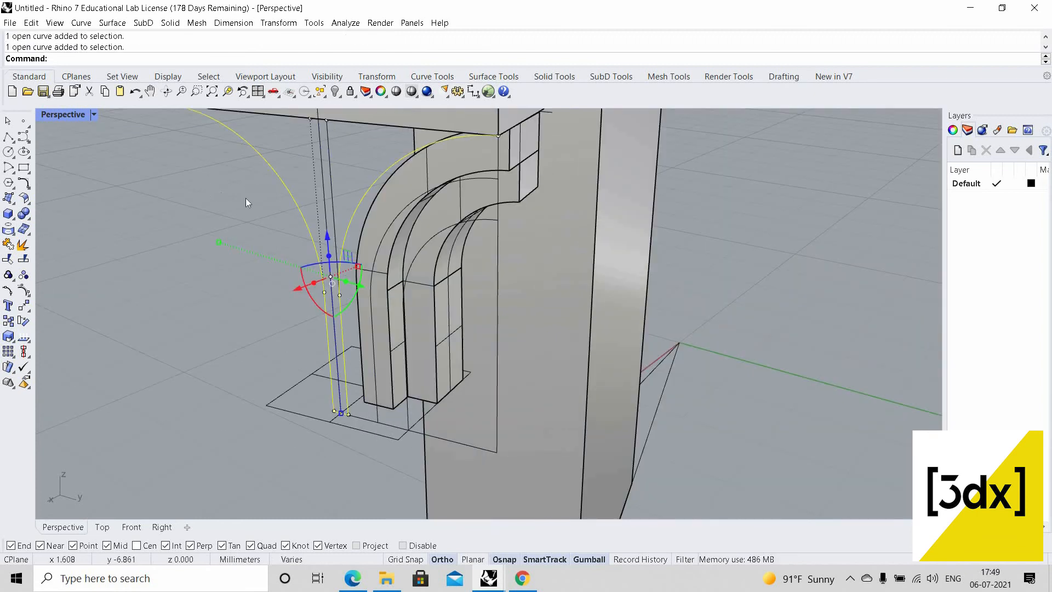
pyautogui.scroll(8, 248, 201)
pyautogui.scroll(3, 209, 194)
pyautogui.press('Return')
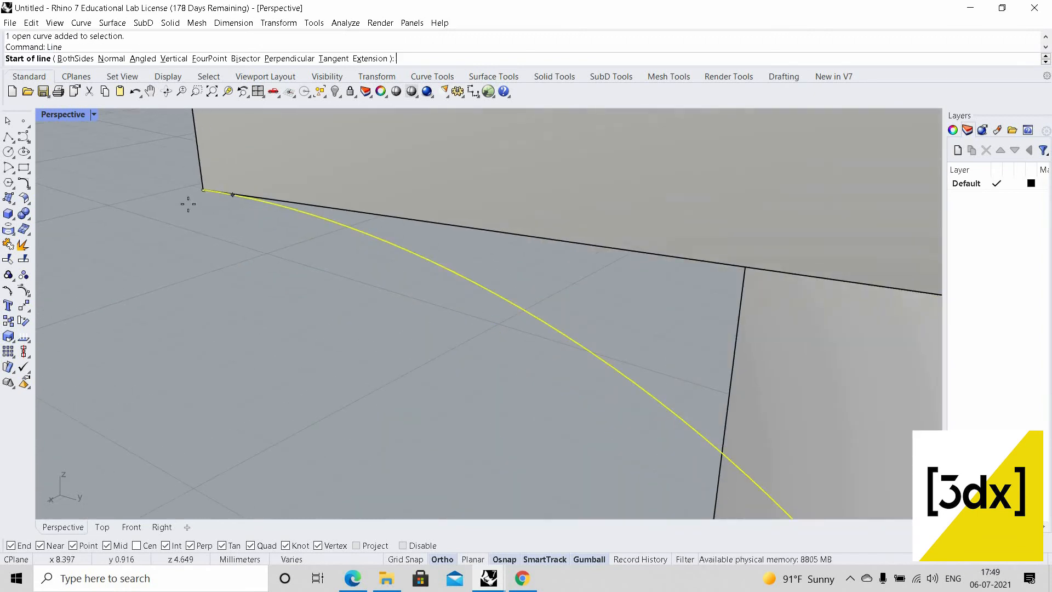
pyautogui.click(202, 191)
pyautogui.scroll(-6, 485, 309)
pyautogui.scroll(4, 482, 315)
pyautogui.scroll(4, 457, 328)
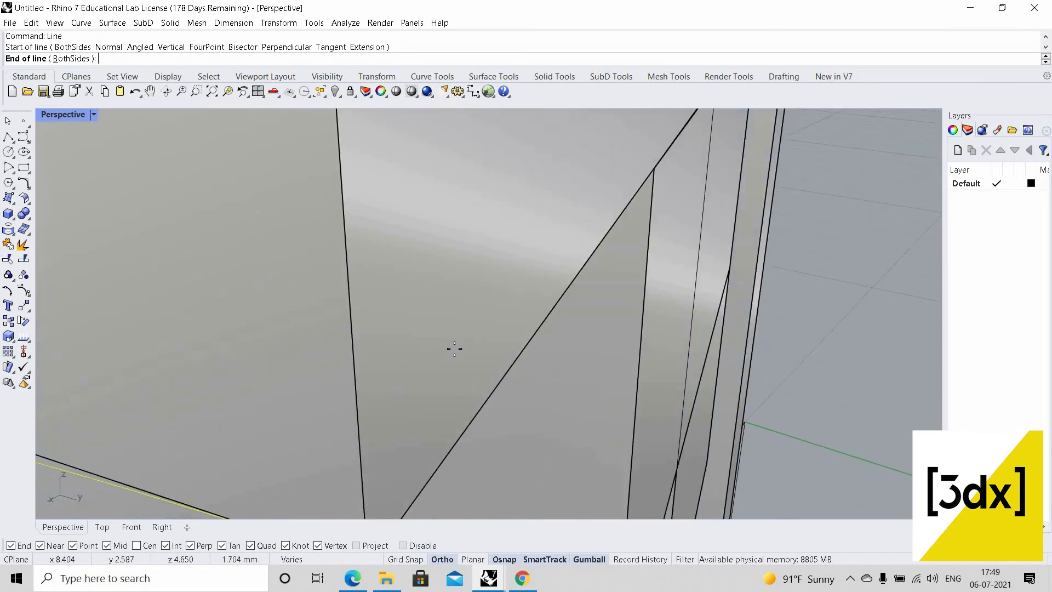
pyautogui.scroll(-4, 455, 351)
pyautogui.click(448, 357)
pyautogui.scroll(-5, 310, 319)
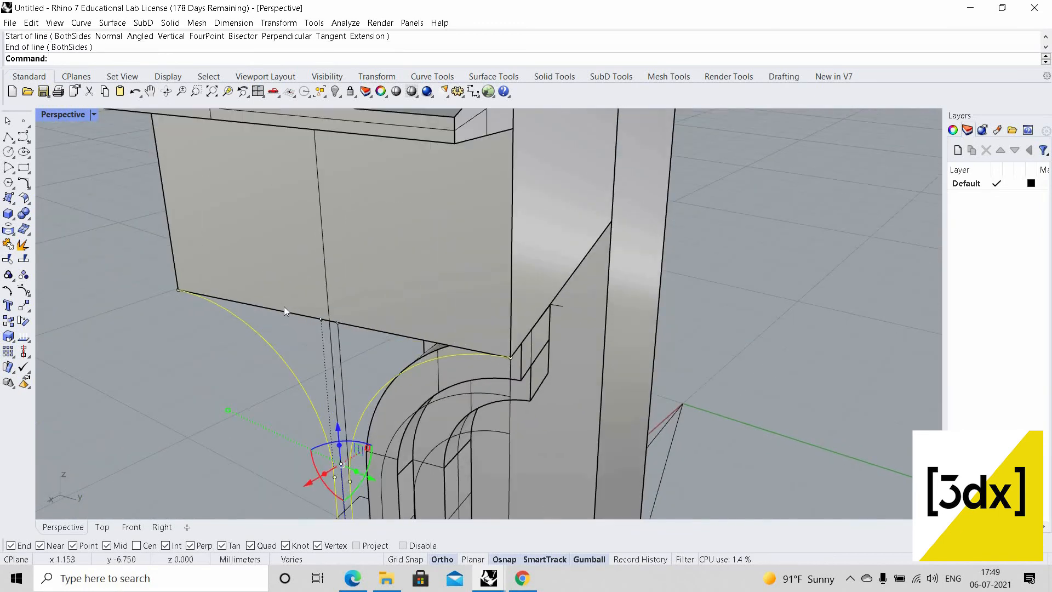
# Add the closing line along the upper block's lower edge to the selected arch curves, leaving the block itself out
pyautogui.click(286, 314)
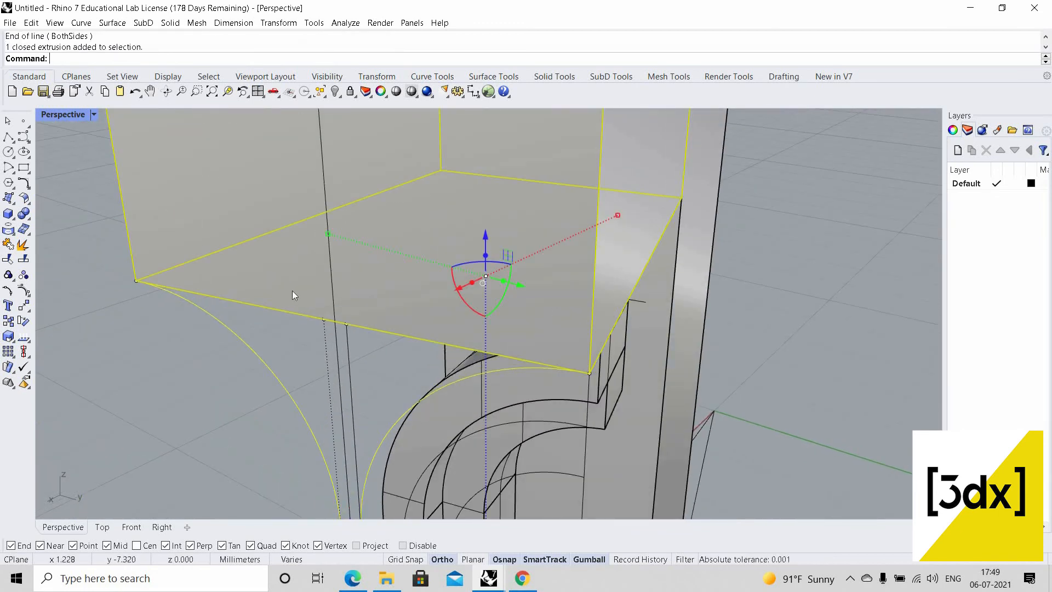
pyautogui.keyDown('ctrl'); pyautogui.click(292, 311); pyautogui.keyUp('ctrl')
pyautogui.keyDown('shift'); pyautogui.click(299, 316); pyautogui.keyUp('shift')
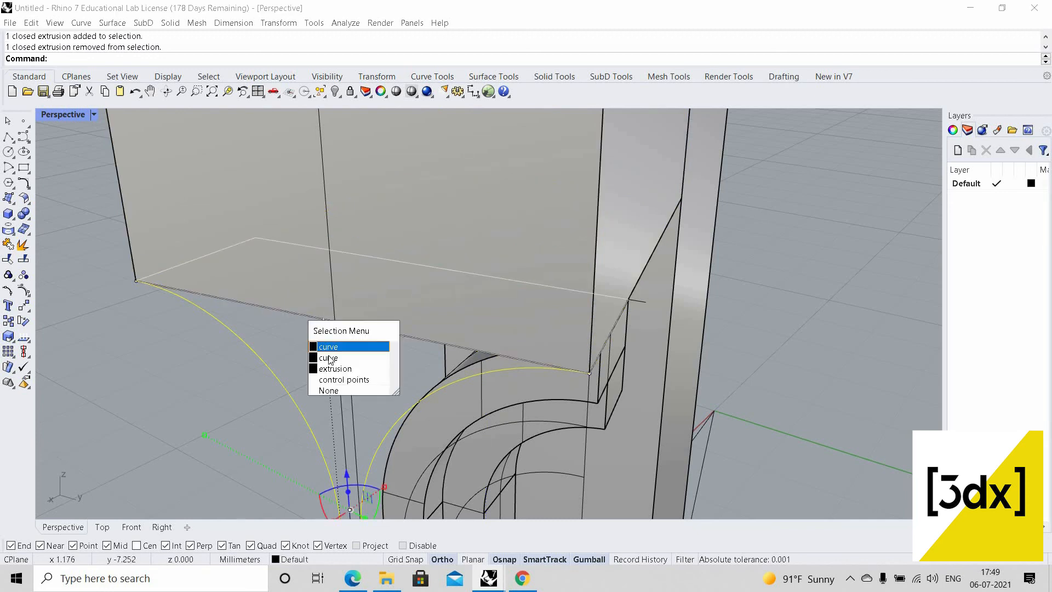
pyautogui.click(434, 313)
pyautogui.scroll(-2, 456, 330)
pyautogui.moveTo(456, 329); pyautogui.dragTo(500, 340, button='right')
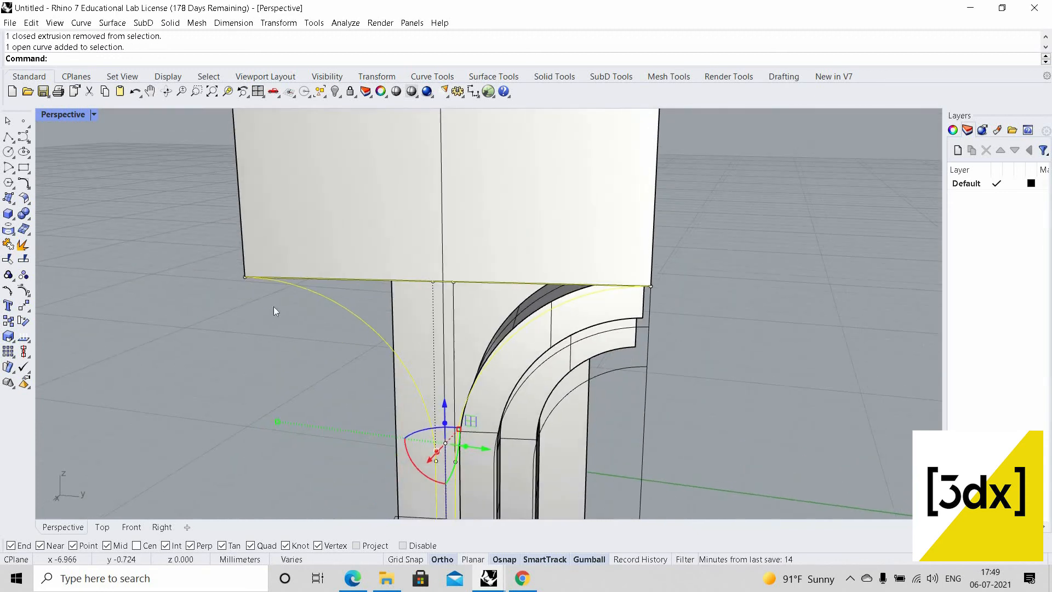
pyautogui.moveTo(433, 313); pyautogui.dragTo(349, 323, button='right')
pyautogui.scroll(2, 348, 322)
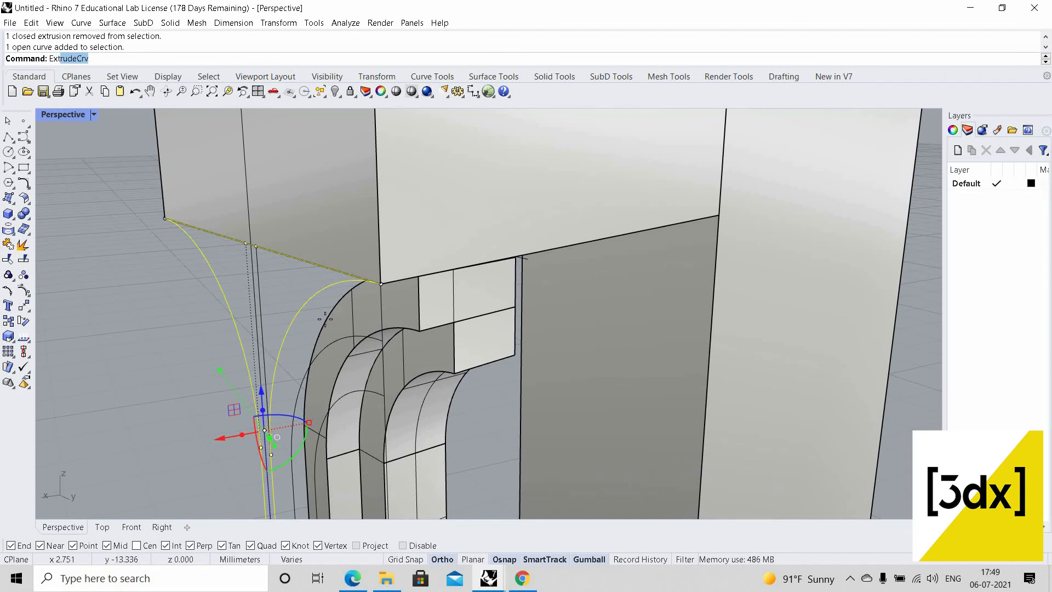
pyautogui.press('Return')
pyautogui.scroll(-4, 347, 336)
pyautogui.write('D')
pyautogui.press('Return')
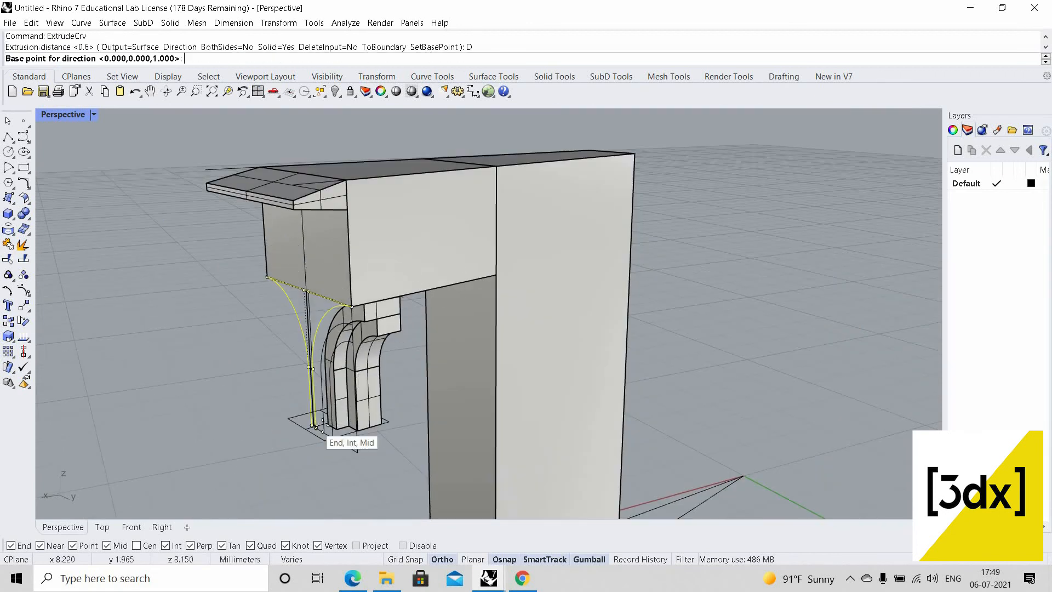
pyautogui.scroll(5, 316, 426)
pyautogui.click(317, 421)
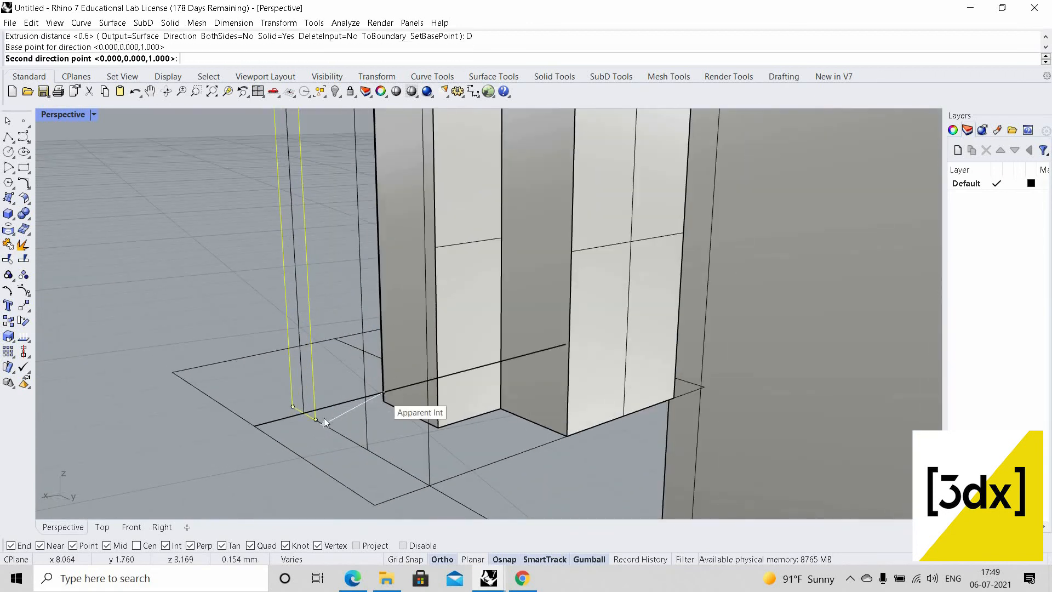
pyautogui.click(324, 418)
pyautogui.scroll(2, 307, 422)
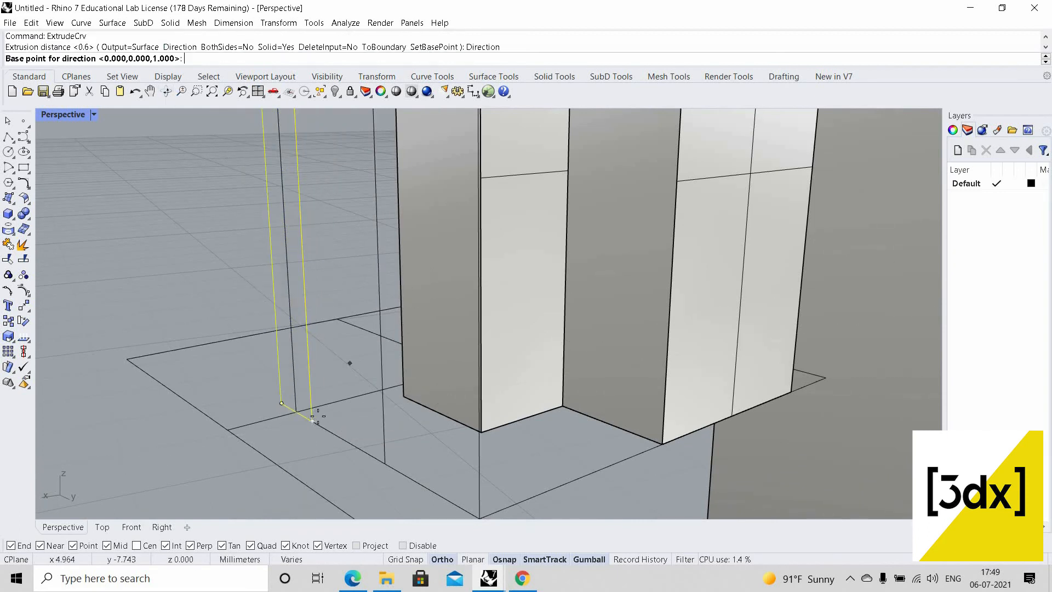
# Extrude the closed front profile between the two outermost arches as a solid, 0.15 mm back to the outer arched solid's front corner
pyautogui.scroll(3, 329, 428)
pyautogui.click(321, 418)
pyautogui.click(503, 367)
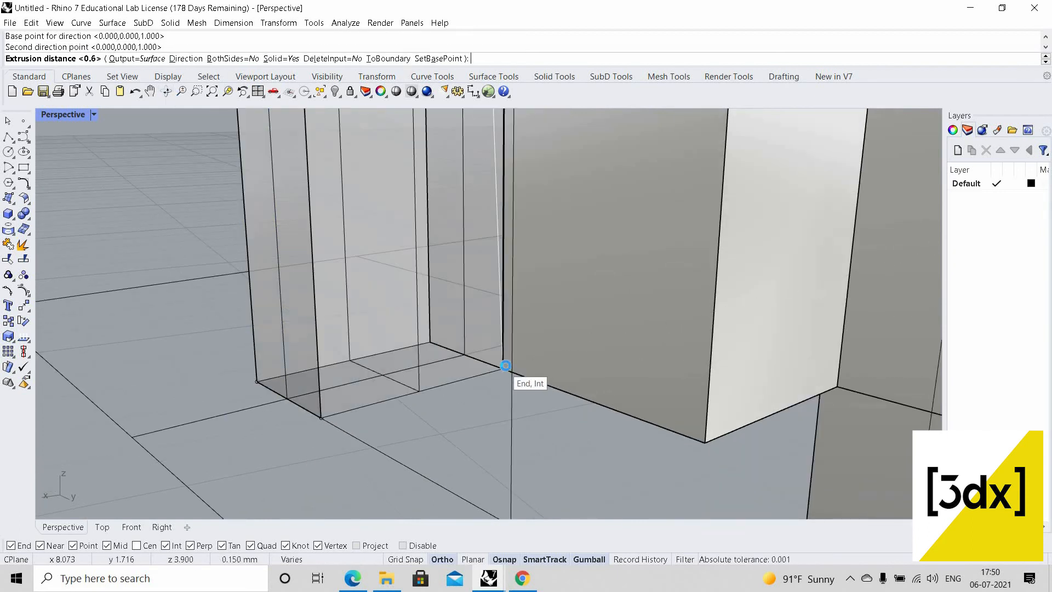
pyautogui.click(502, 387)
pyautogui.scroll(-3, 612, 307)
pyautogui.scroll(-2, 612, 307)
pyautogui.click(613, 307)
pyautogui.moveTo(613, 307); pyautogui.dragTo(561, 351, button='right')
pyautogui.moveTo(615, 355); pyautogui.dragTo(568, 349, button='right')
pyautogui.scroll(6, 524, 440)
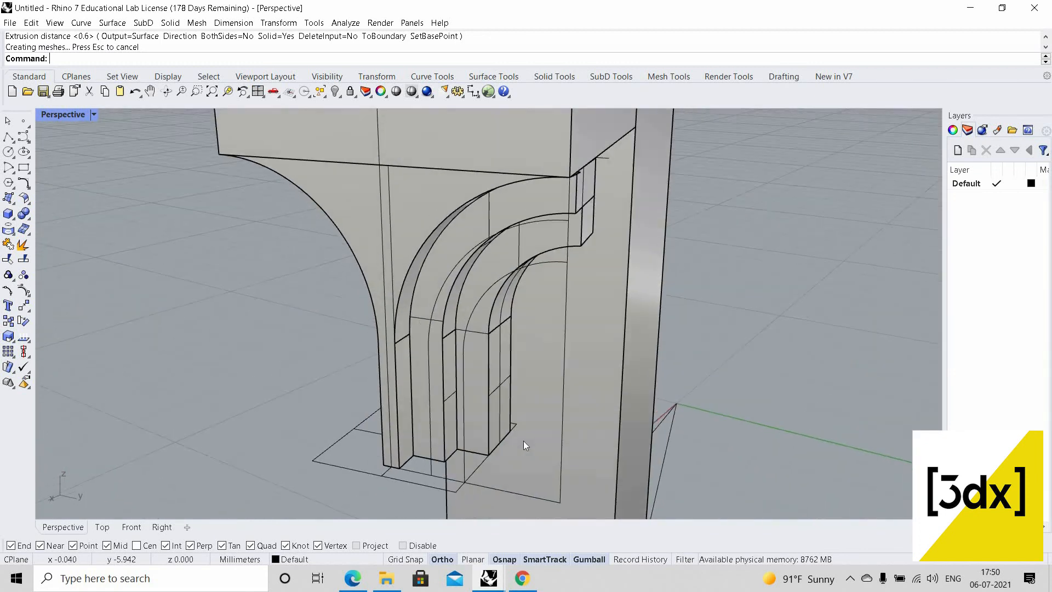
# Mirror copies of the inner and outer arched solids and the front profile solid about the segment's vertical centre line
pyautogui.click(463, 418)
pyautogui.scroll(-5, 454, 371)
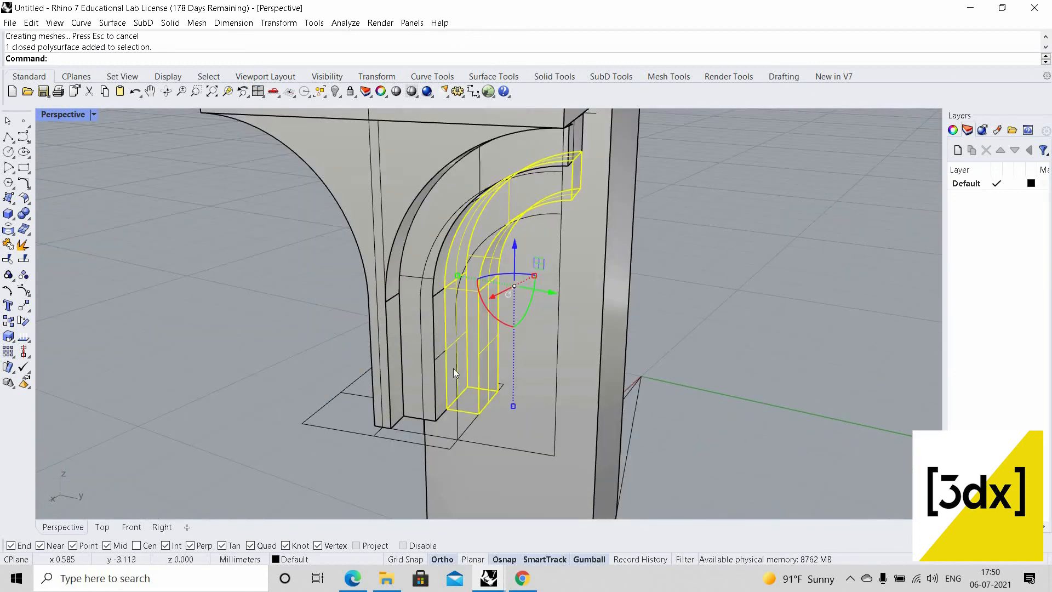
pyautogui.press('Escape')
pyautogui.scroll(3, 452, 343)
pyautogui.keyDown('shift'); pyautogui.moveTo(452, 369); pyautogui.dragTo(409, 344, button='right'); pyautogui.keyUp('shift')
pyautogui.click(416, 339)
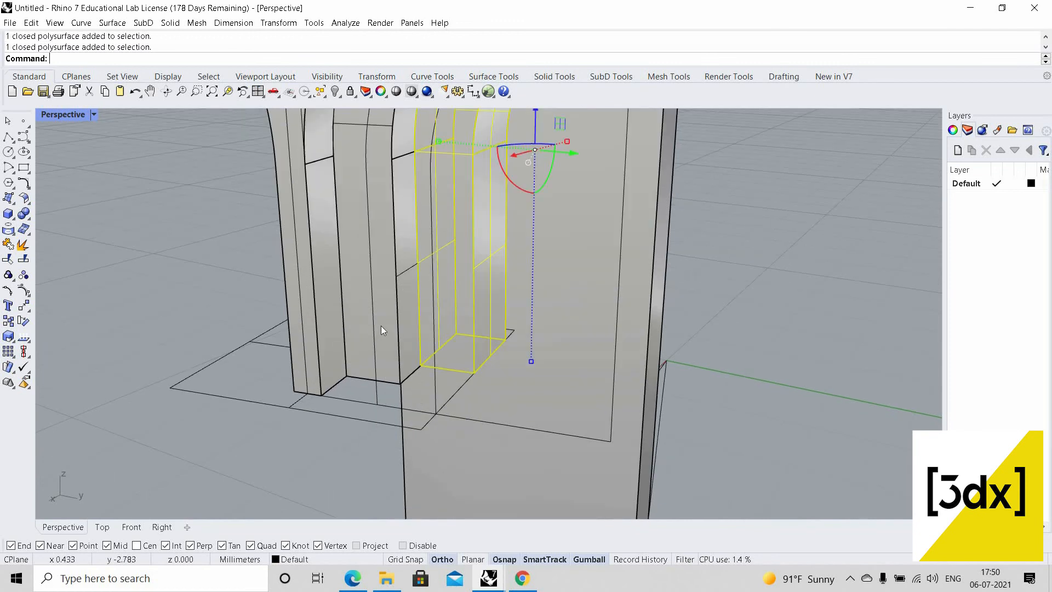
pyautogui.keyDown('shift'); pyautogui.click(333, 328); pyautogui.keyUp('shift')
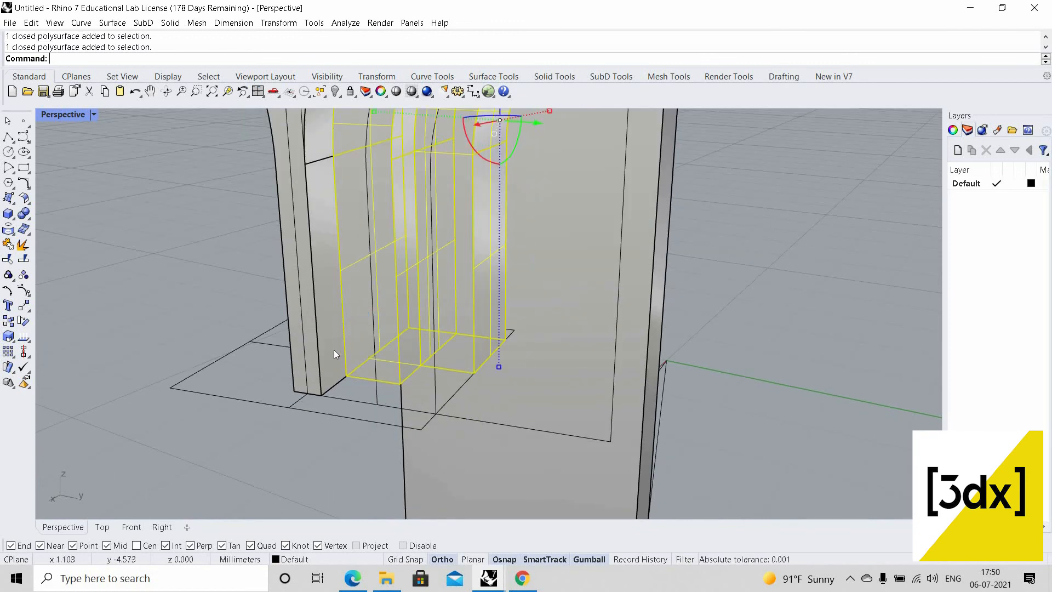
pyautogui.scroll(-5, 446, 362)
pyautogui.moveTo(446, 361); pyautogui.dragTo(410, 462, button='right')
pyautogui.scroll(4, 439, 394)
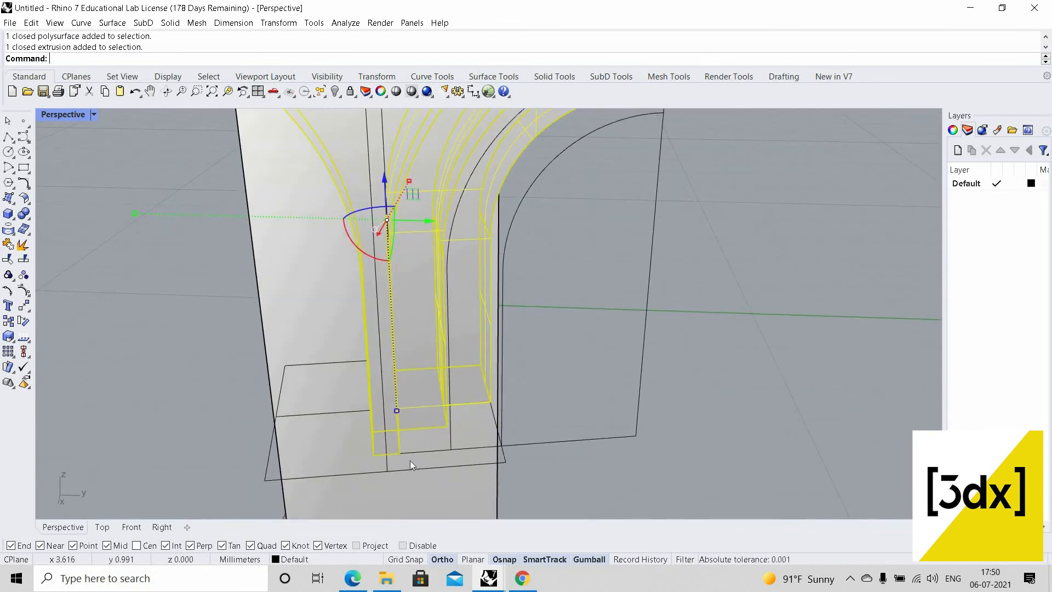
pyautogui.scroll(5, 410, 460)
pyautogui.write('Mirror')
pyautogui.press('Return')
pyautogui.scroll(3, 376, 480)
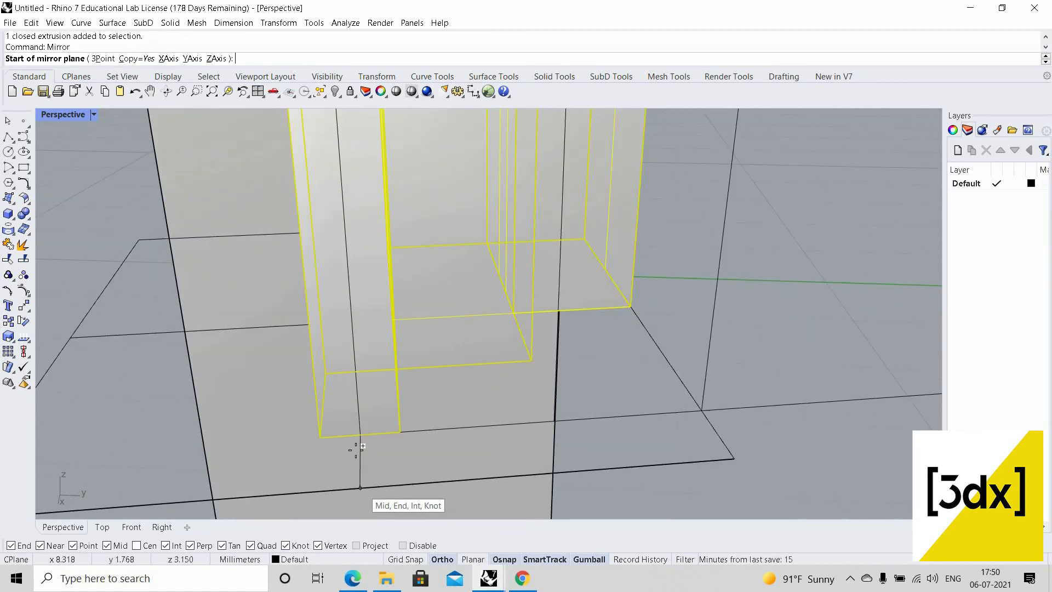
pyautogui.click(359, 449)
pyautogui.click(607, 427)
pyautogui.press('Escape')
# Join the four edge lines of the rectangle beneath the arched solids into one closed curve
pyautogui.scroll(-6, 499, 406)
pyautogui.moveTo(482, 399); pyautogui.dragTo(385, 308, button='right')
pyautogui.scroll(2, 385, 306)
pyautogui.click(386, 302)
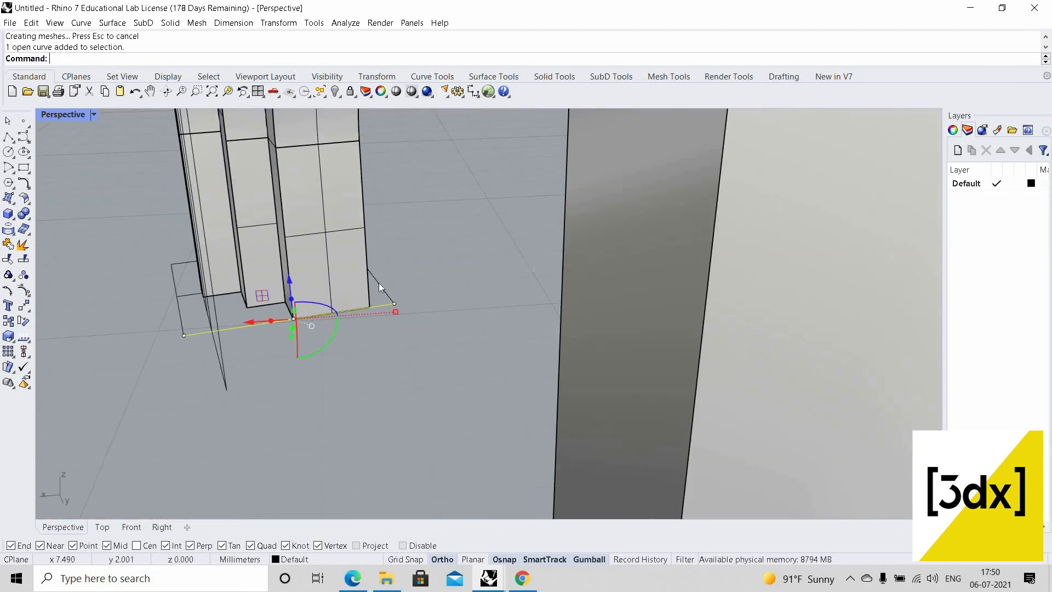
pyautogui.keyDown('shift'); pyautogui.click(382, 288); pyautogui.keyUp('shift')
pyautogui.scroll(-5, 268, 367)
pyautogui.moveTo(247, 348)
pyautogui.mouseDown(button='right')
pyautogui.moveTo(269, 367)
pyautogui.moveTo(261, 361)
pyautogui.mouseUp(button='right')
pyautogui.scroll(5, 262, 360)
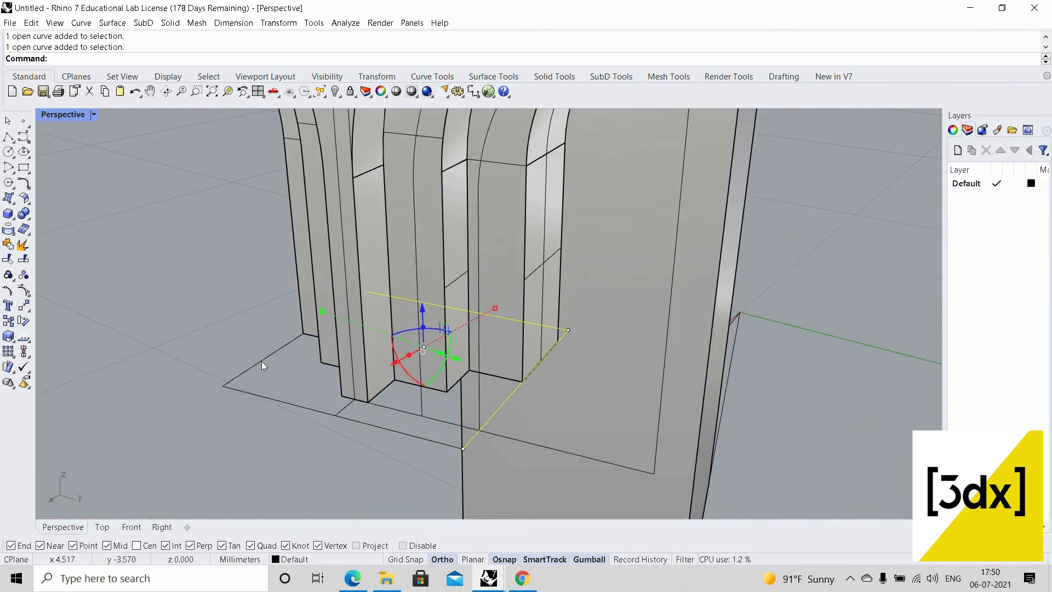
pyautogui.keyDown('shift'); pyautogui.click(305, 409); pyautogui.keyUp('shift')
pyautogui.keyDown('shift'); pyautogui.click(307, 409); pyautogui.keyUp('shift')
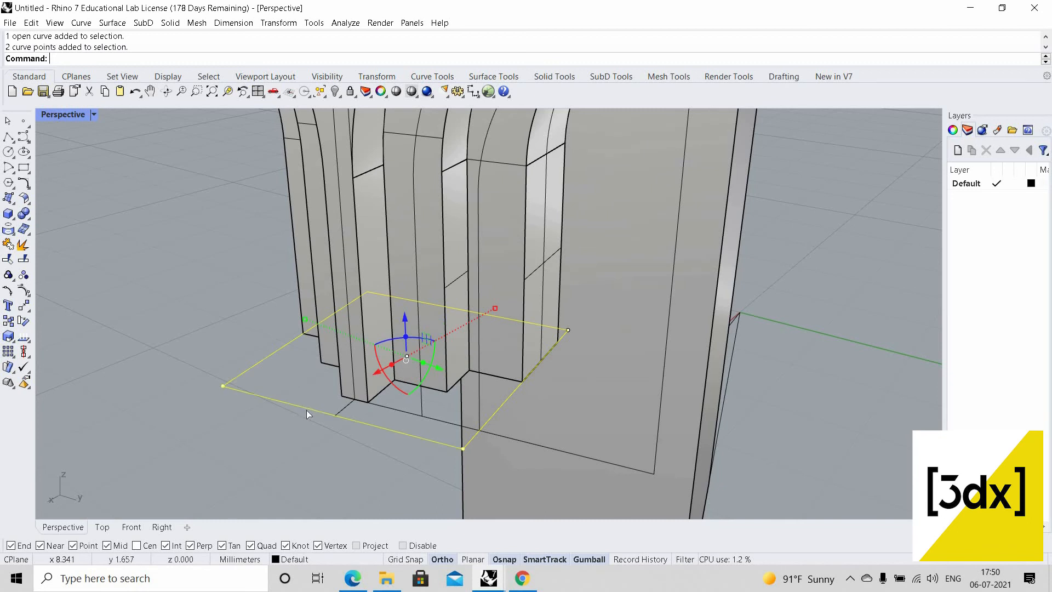
pyautogui.hotkey('ctrl', 'j')
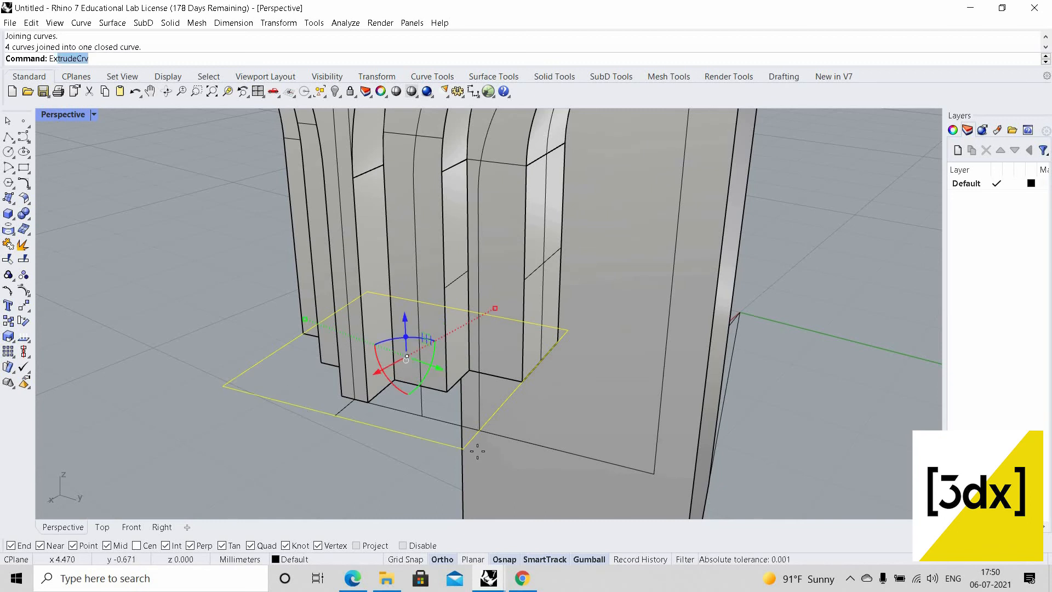
# Extrude the joined rectangle 0.1 mm downward as a solid base slab beneath the arched solids
pyautogui.press('Return')
pyautogui.scroll(-5, 504, 425)
pyautogui.moveTo(507, 439); pyautogui.dragTo(517, 408, button='right')
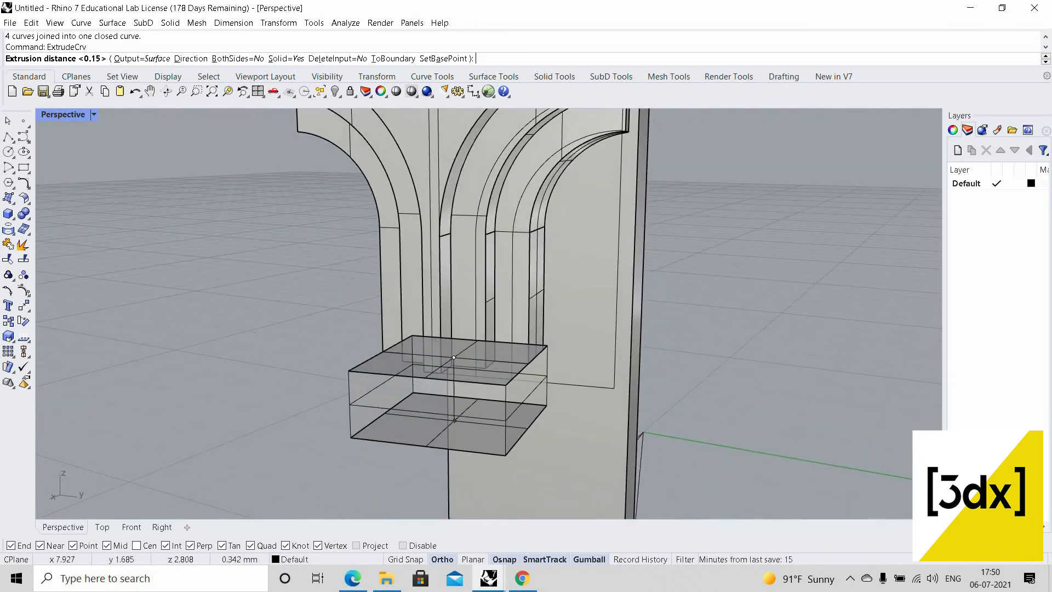
pyautogui.write('0.1')
pyautogui.press('Return')
pyautogui.scroll(5, 469, 390)
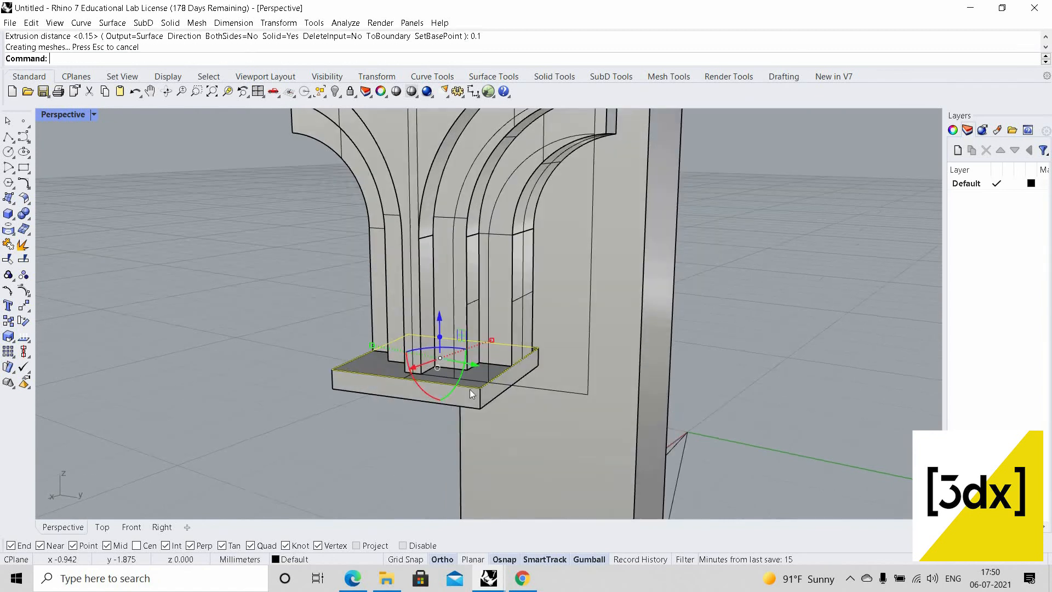
# Scale the base slab in one direction from its front lower corner, lengthening it backward into the tall rear block
pyautogui.scroll(2, 465, 387)
pyautogui.click(467, 387)
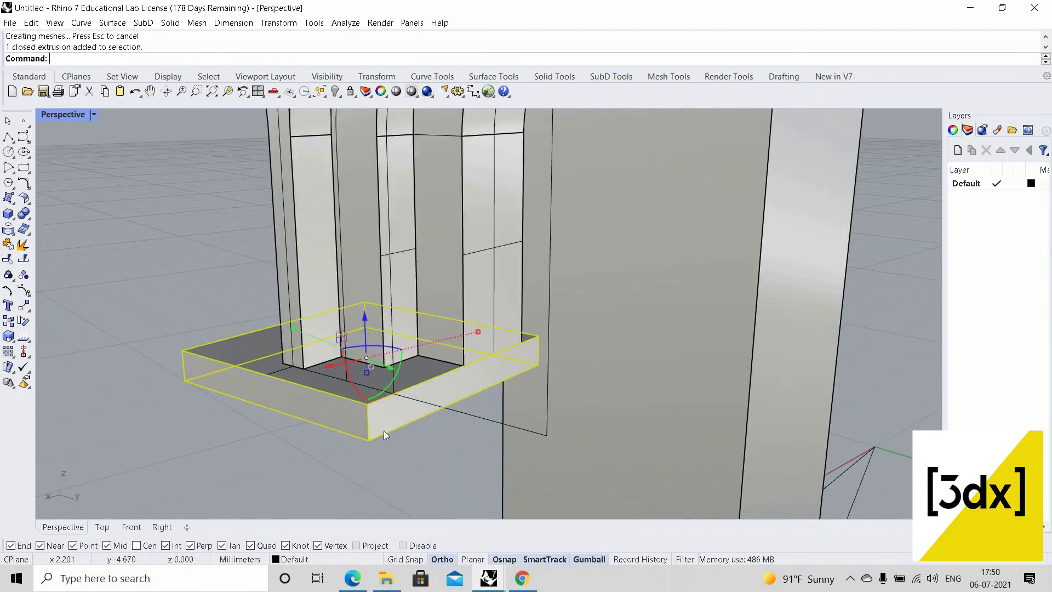
pyautogui.write('Scale1D')
pyautogui.press('Return')
pyautogui.click(369, 440)
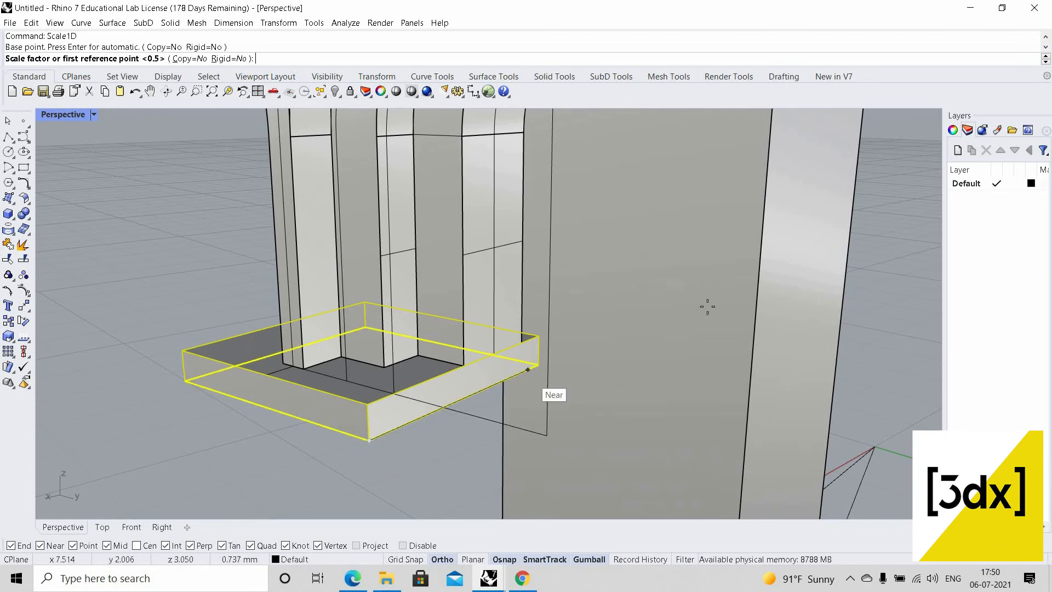
pyautogui.click(538, 364)
pyautogui.click(760, 283)
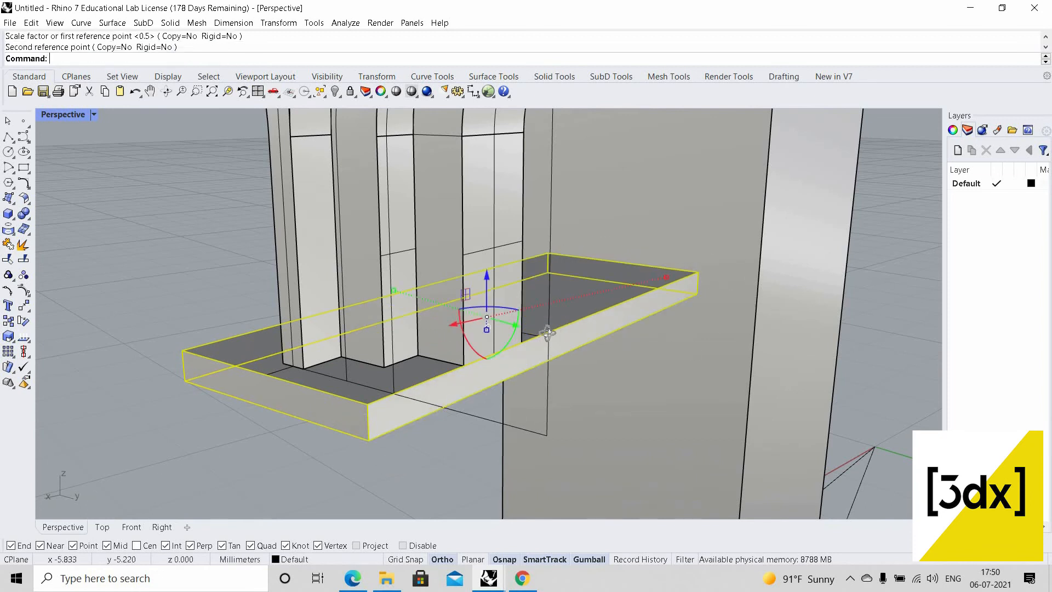
# Copy the inner arch curve from its foot on the base slab to the rear bottom corner of the inner arched solid
pyautogui.press('Escape')
pyautogui.scroll(-7, 581, 354)
pyautogui.moveTo(582, 355); pyautogui.dragTo(496, 255, button='right')
pyautogui.scroll(6, 485, 270)
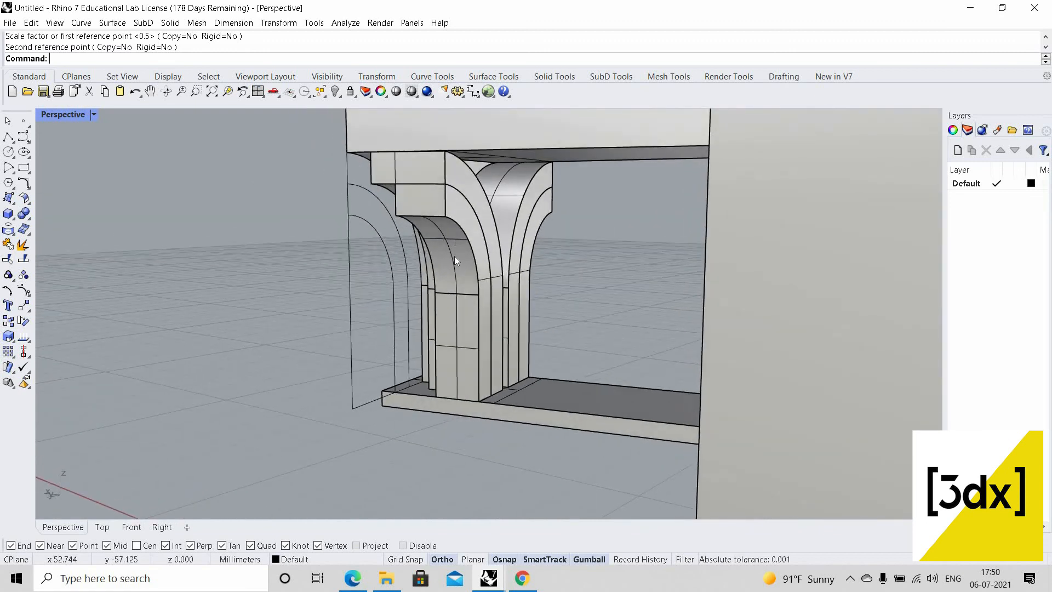
pyautogui.scroll(3, 455, 261)
pyautogui.click(464, 265)
pyautogui.press('Escape')
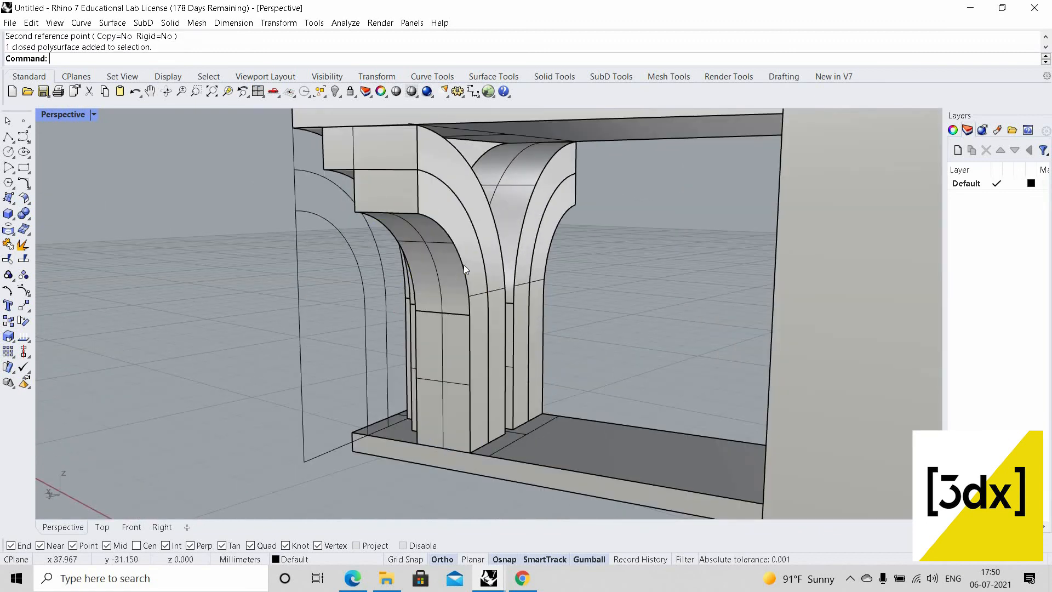
pyautogui.moveTo(394, 298); pyautogui.dragTo(397, 291, button='right')
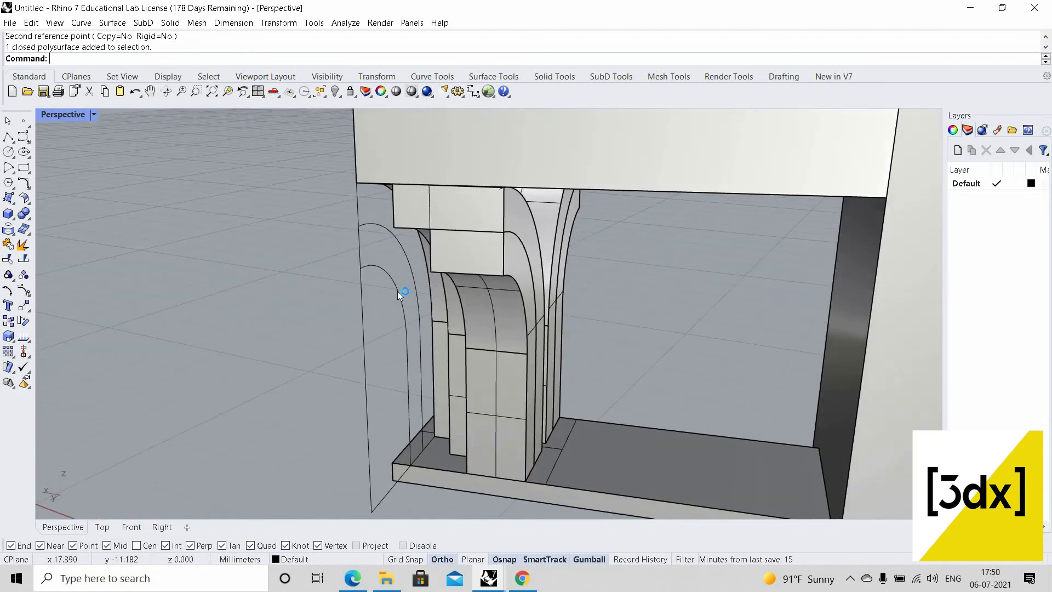
pyautogui.click(397, 291)
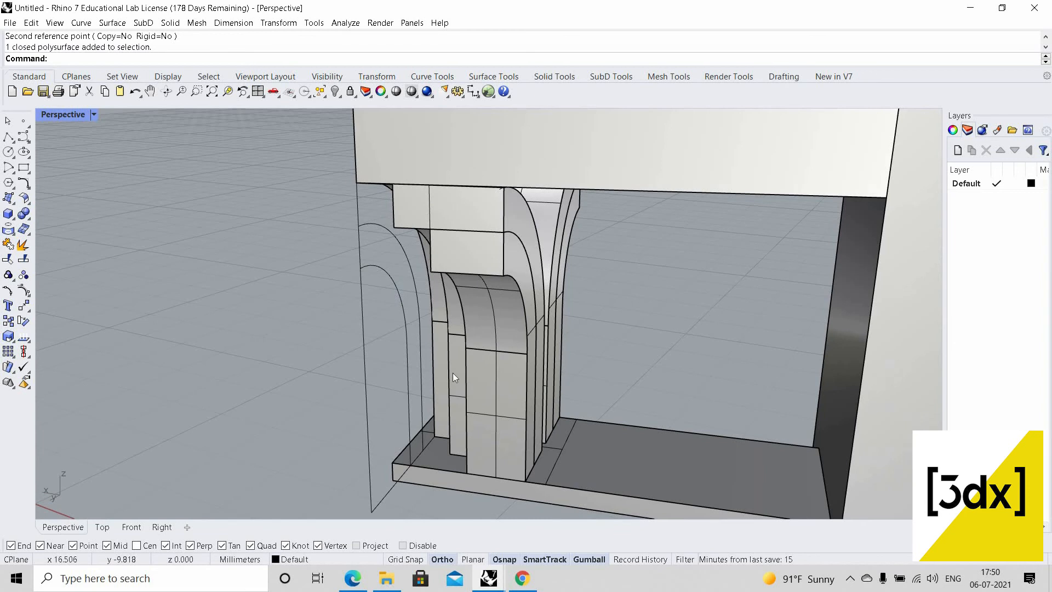
pyautogui.press('Return')
pyautogui.click(410, 465)
pyautogui.scroll(3, 521, 477)
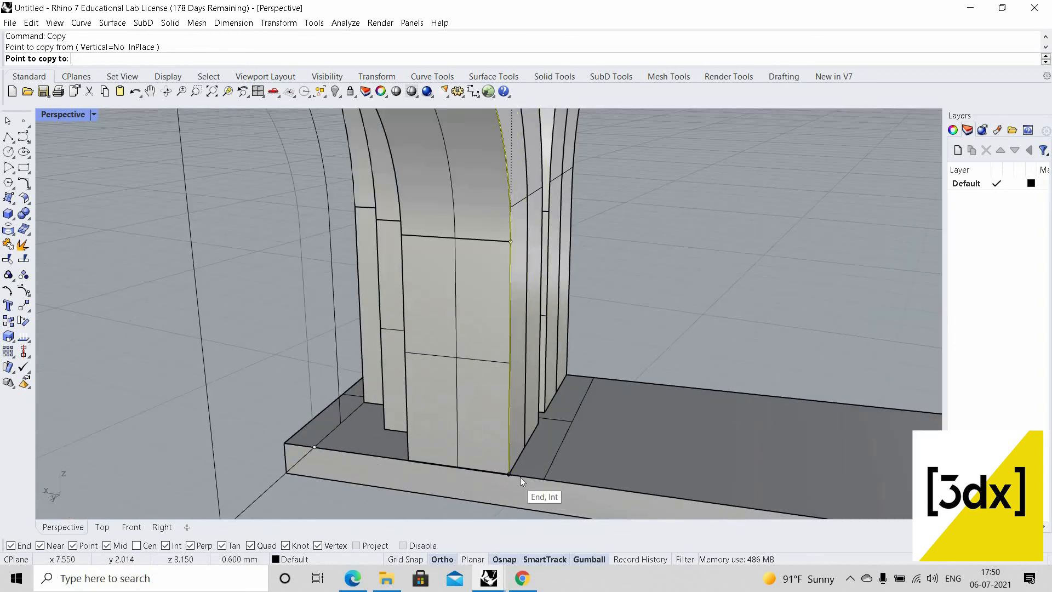
pyautogui.click(520, 477)
pyautogui.press('Return')
# Draw a vertical line from the rear lower corner of the stepped arch up to the underside of the outer block
pyautogui.scroll(-6, 484, 411)
pyautogui.moveTo(435, 323); pyautogui.dragTo(442, 348, button='right')
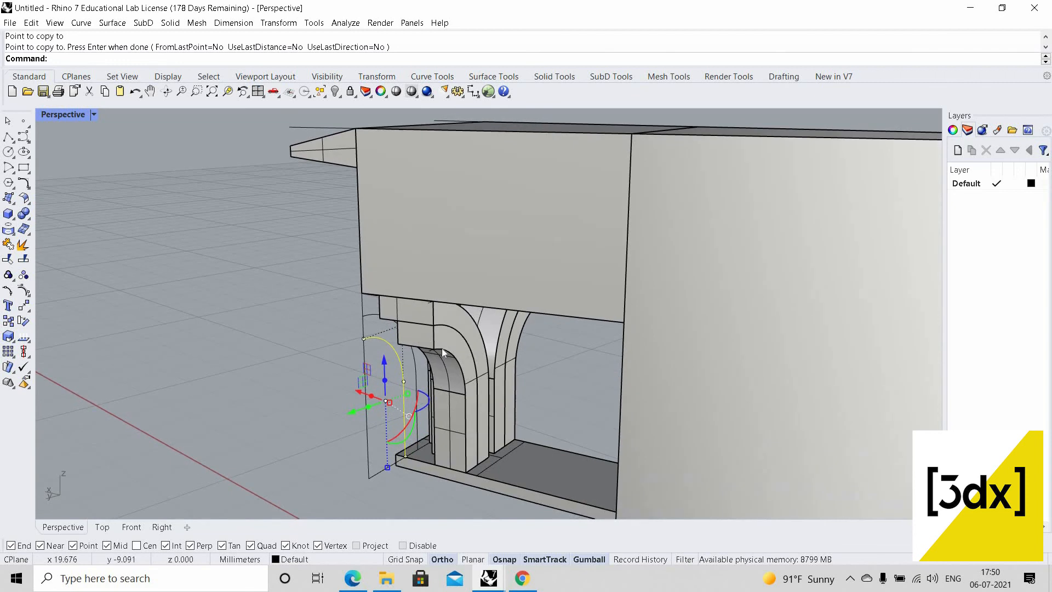
pyautogui.scroll(3, 440, 348)
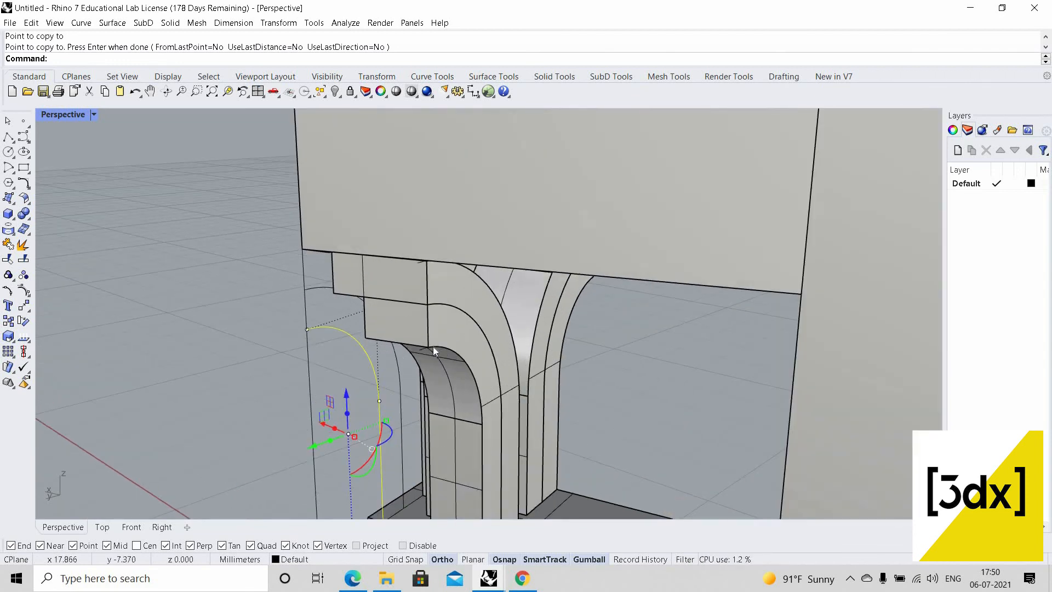
pyautogui.click(433, 347)
pyautogui.press('Return')
pyautogui.scroll(-5, 472, 326)
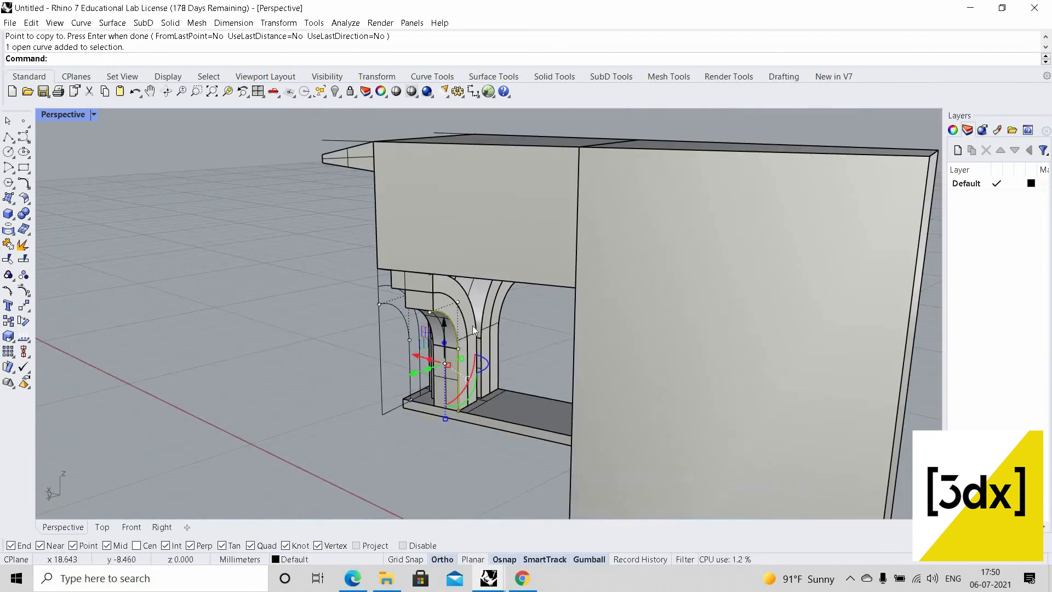
pyautogui.scroll(2, 473, 329)
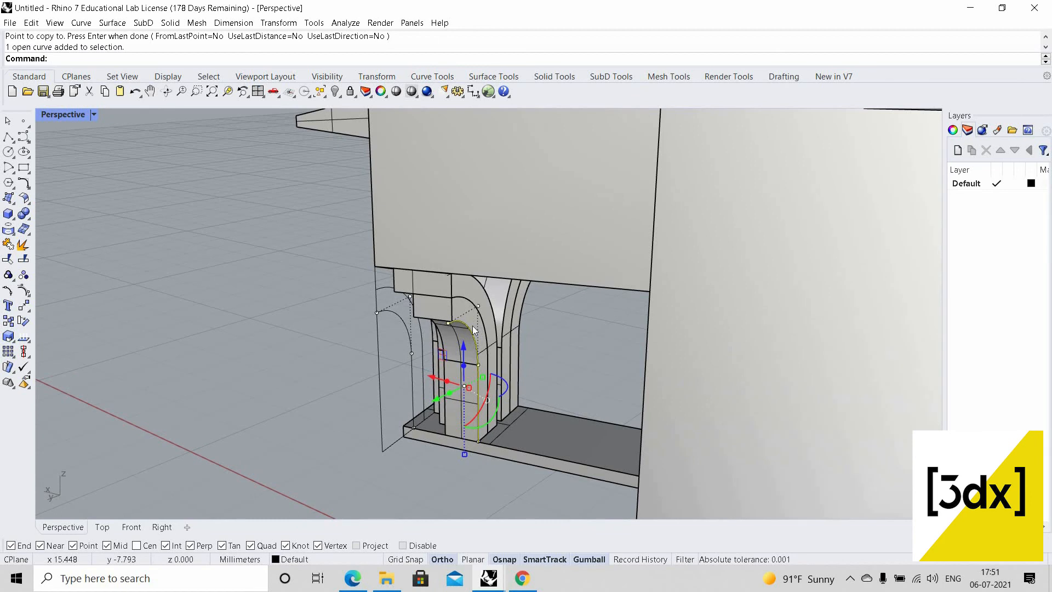
pyautogui.scroll(3, 460, 318)
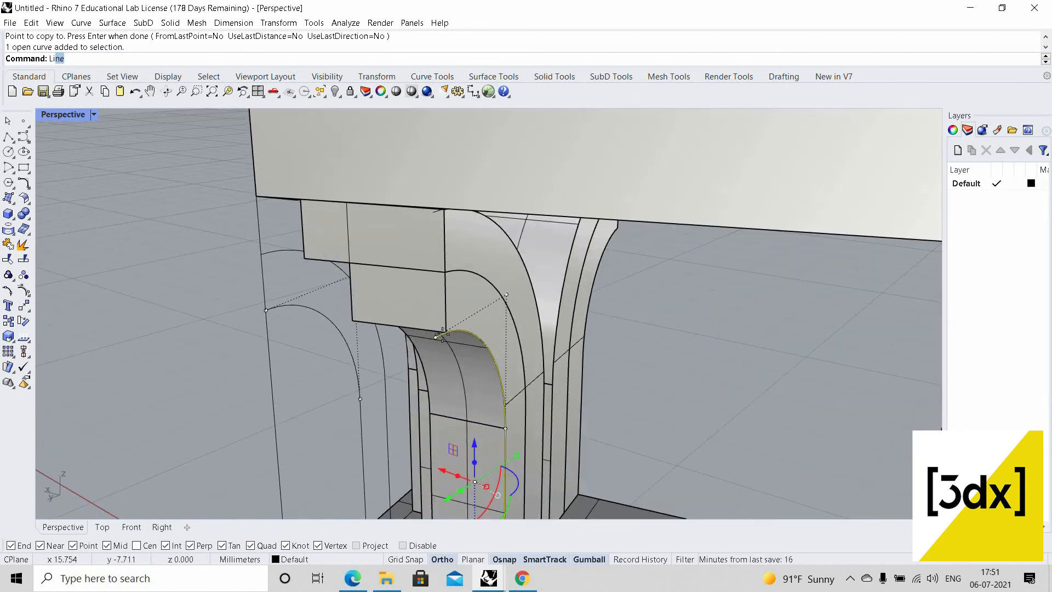
pyautogui.scroll(5, 442, 334)
pyautogui.press('Return')
pyautogui.click(440, 334)
pyautogui.scroll(-5, 441, 336)
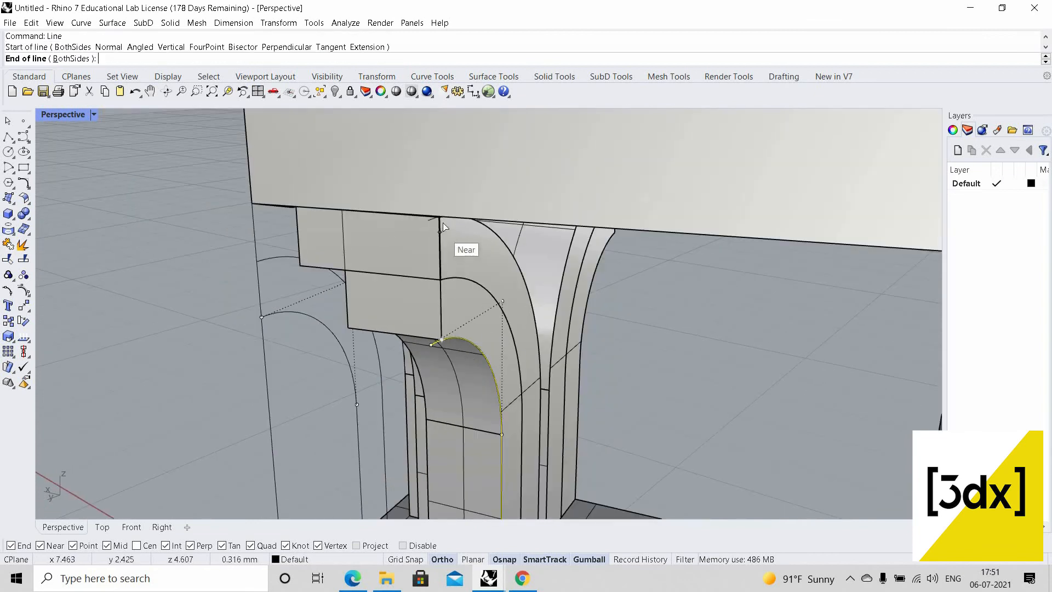
pyautogui.click(443, 222)
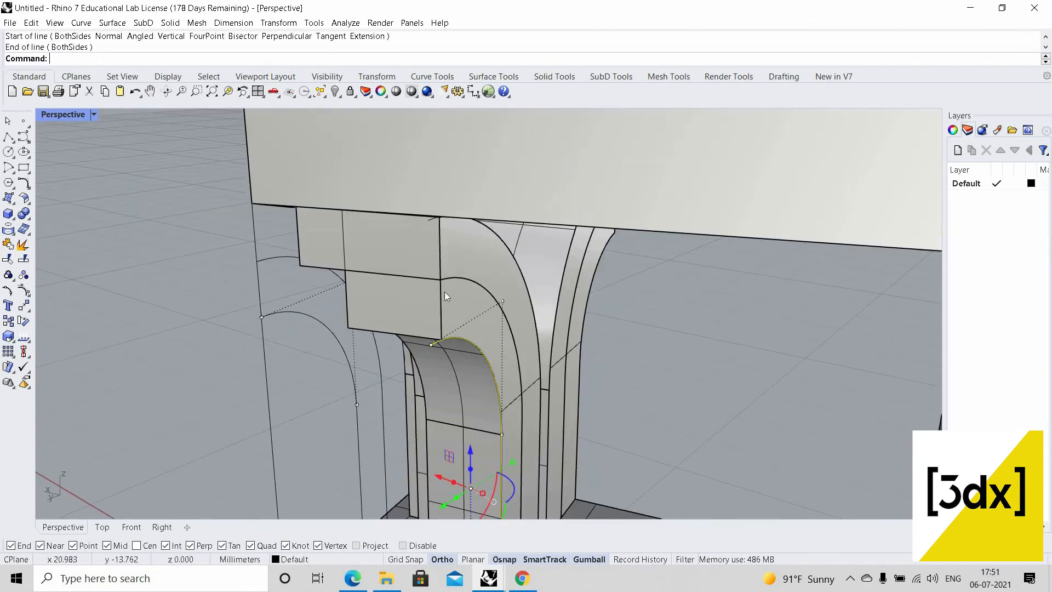
# Trim the short end of the copied arch curve that overshoots the vertical line
pyautogui.keyDown('shift'); pyautogui.click(445, 340); pyautogui.keyUp('shift')
pyautogui.keyDown('shift'); pyautogui.click(445, 339); pyautogui.keyUp('shift')
pyautogui.scroll(5, 445, 340)
pyautogui.write('trim')
pyautogui.press('Return')
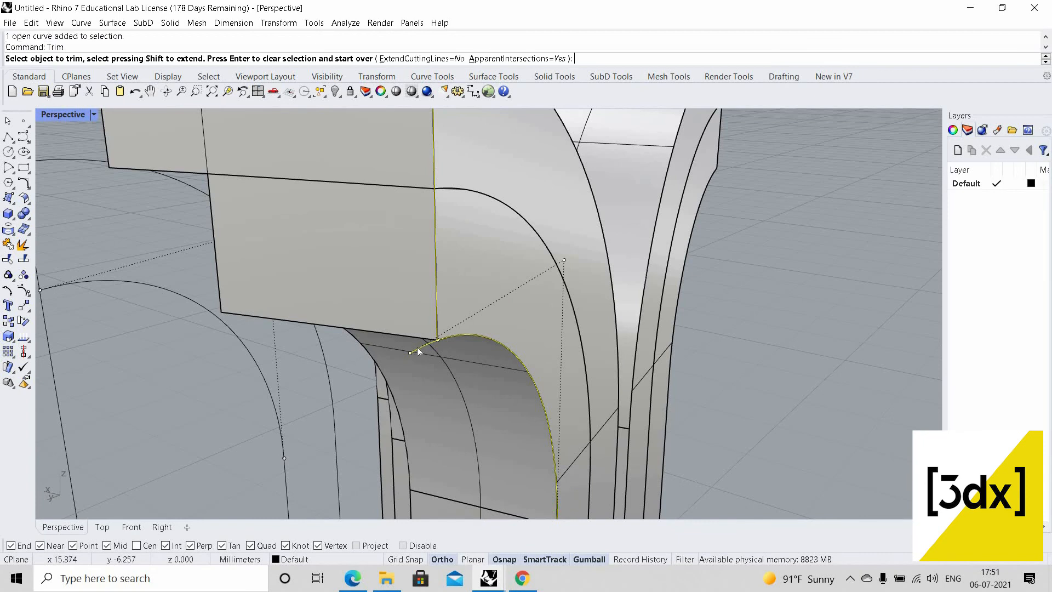
pyautogui.click(460, 340)
pyautogui.scroll(-5, 476, 341)
pyautogui.scroll(4, 477, 340)
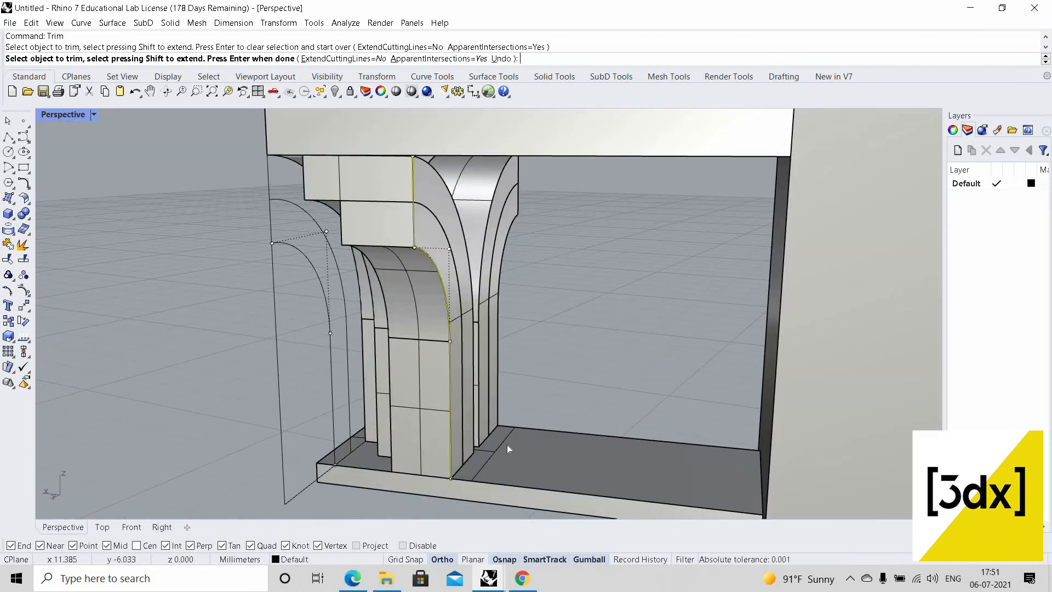
pyautogui.scroll(2, 508, 445)
pyautogui.write('MI')
pyautogui.scroll(2, 504, 446)
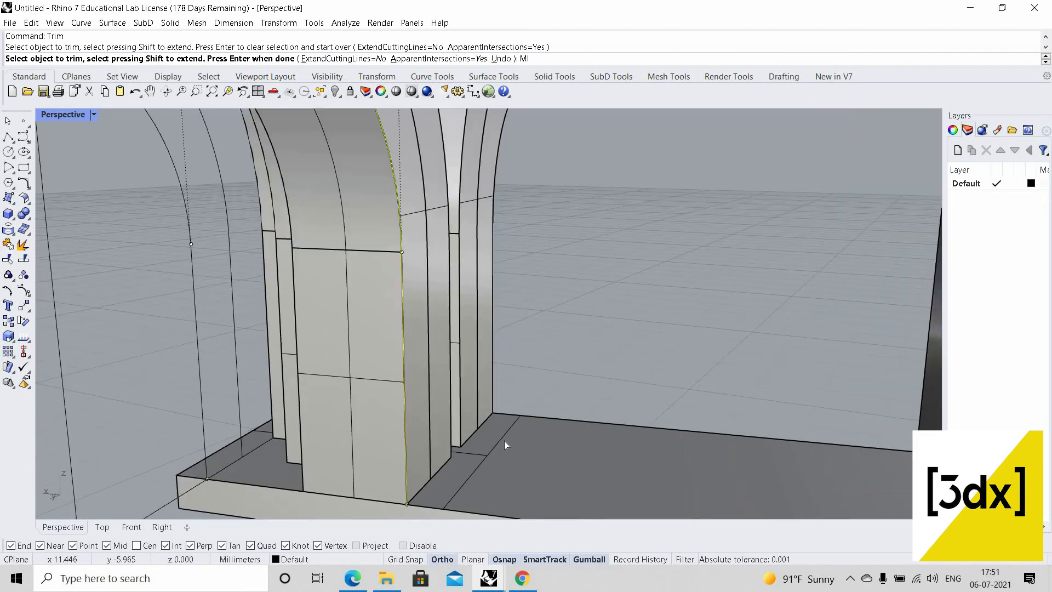
pyautogui.press('BackSpace')
pyautogui.press('BackSpace')
pyautogui.press('Return')
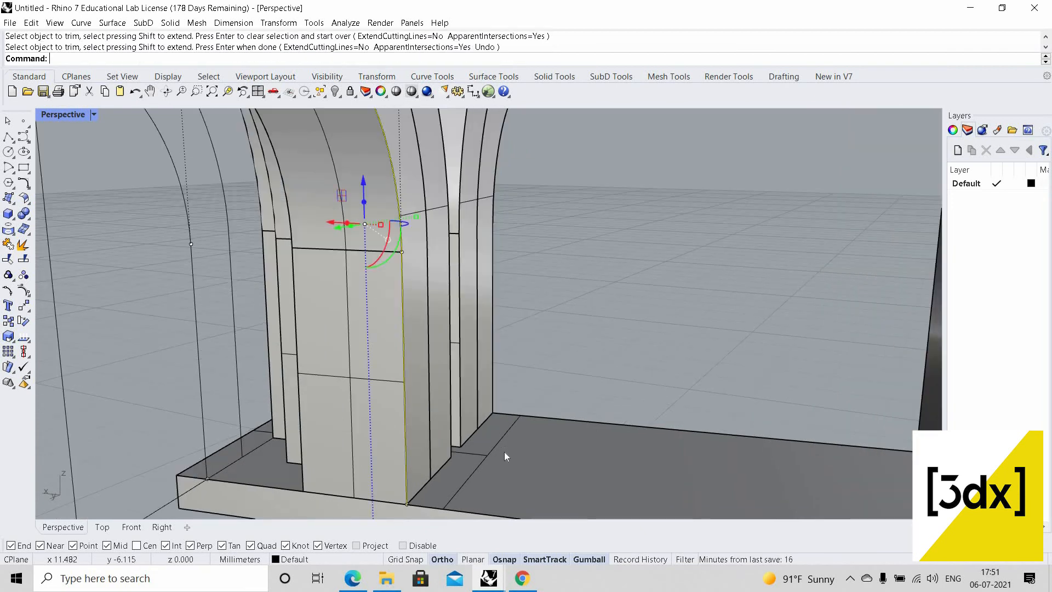
# Mirror a copy of the trimmed arch curve and vertical line about the segment's centre line
pyautogui.write('MI')
pyautogui.press('Return')
pyautogui.click(496, 453)
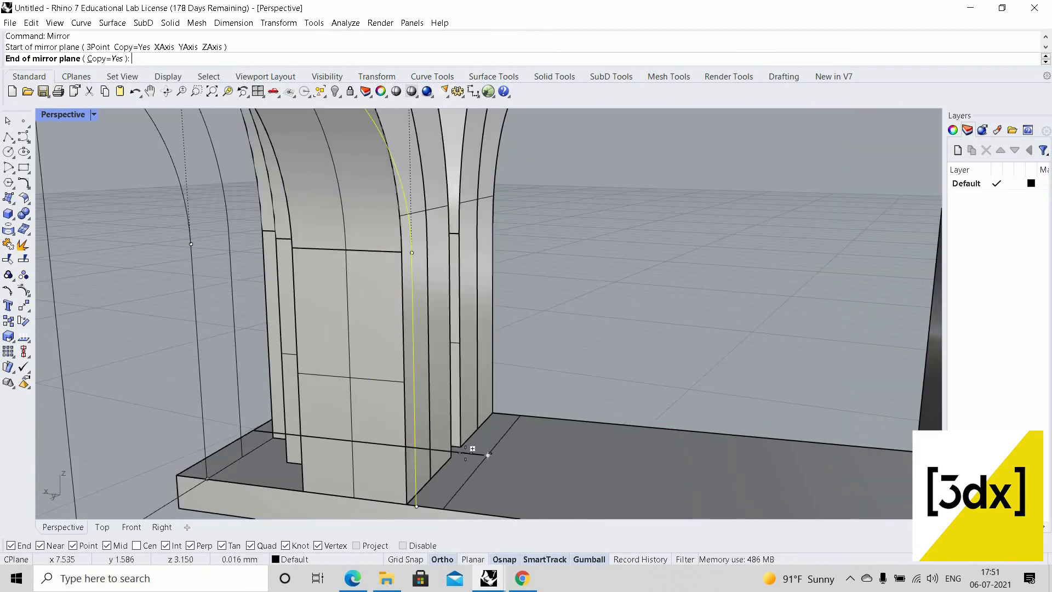
pyautogui.scroll(2, 471, 449)
pyautogui.click(483, 422)
pyautogui.scroll(-3, 492, 274)
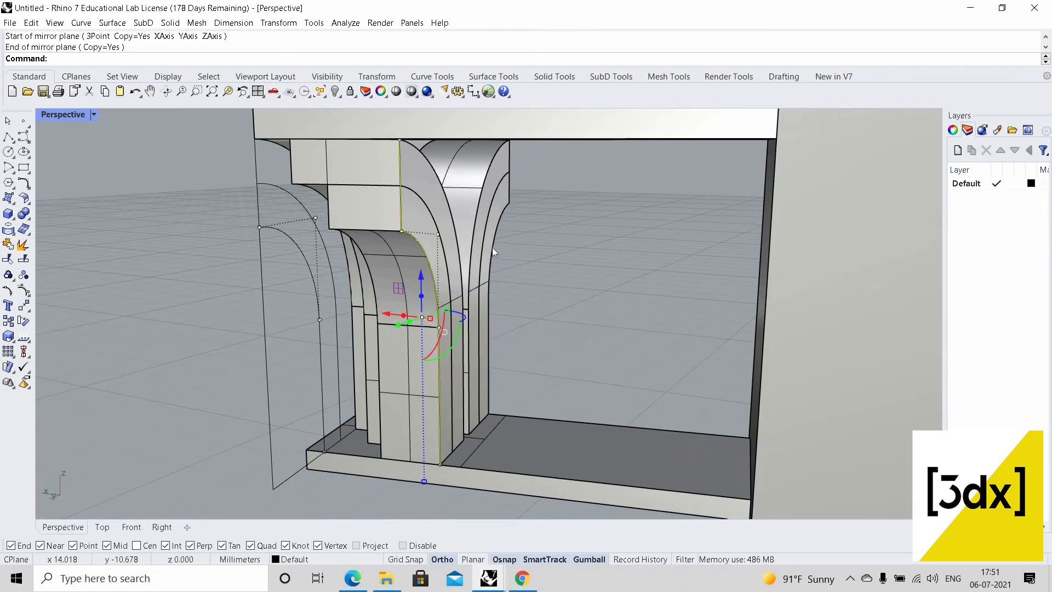
# Join the original and mirrored arch curves with their vertical lines into two open profile curves
pyautogui.scroll(4, 491, 235)
pyautogui.keyDown('shift'); pyautogui.click(488, 237); pyautogui.keyUp('shift')
pyautogui.click(523, 271)
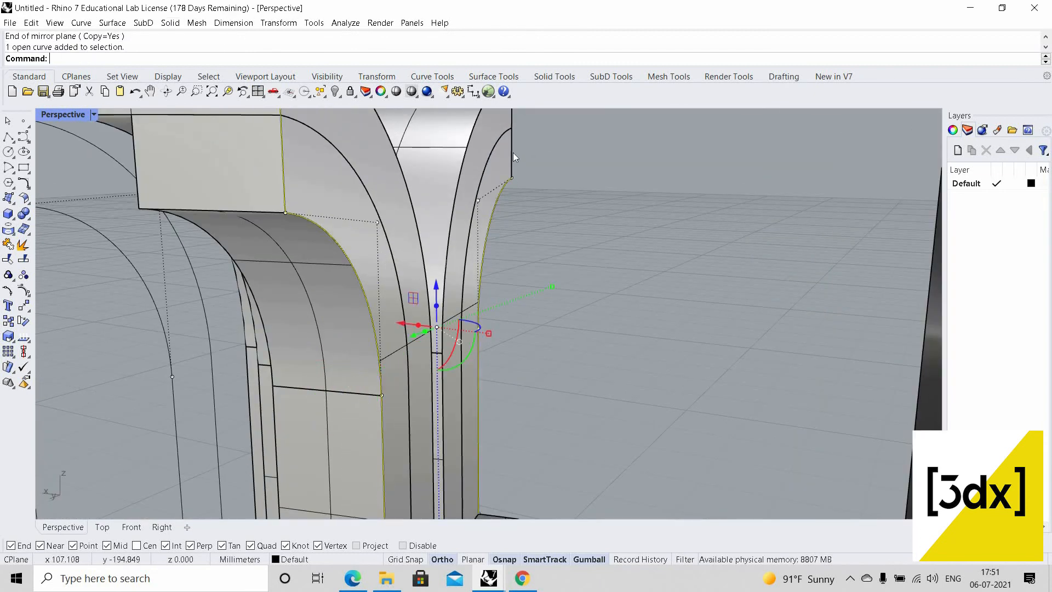
pyautogui.scroll(-3, 485, 211)
pyautogui.scroll(1, 485, 198)
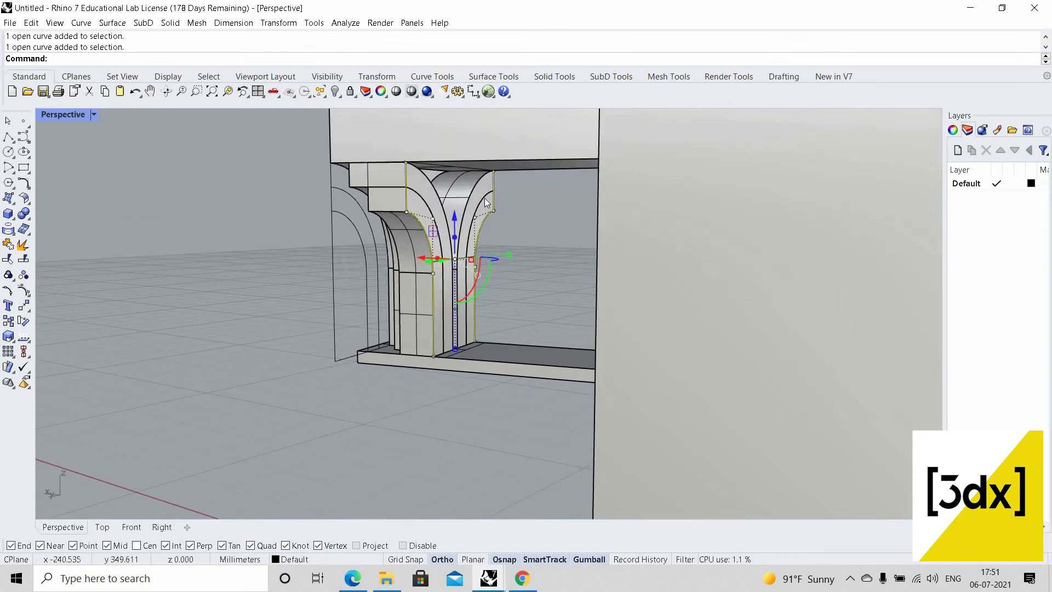
pyautogui.hotkey('ctrl', 'j')
# Draw straight lines across the segment connecting the top ends and the bottom ends of the two arch profile curves
pyautogui.click(446, 187)
pyautogui.scroll(3, 438, 165)
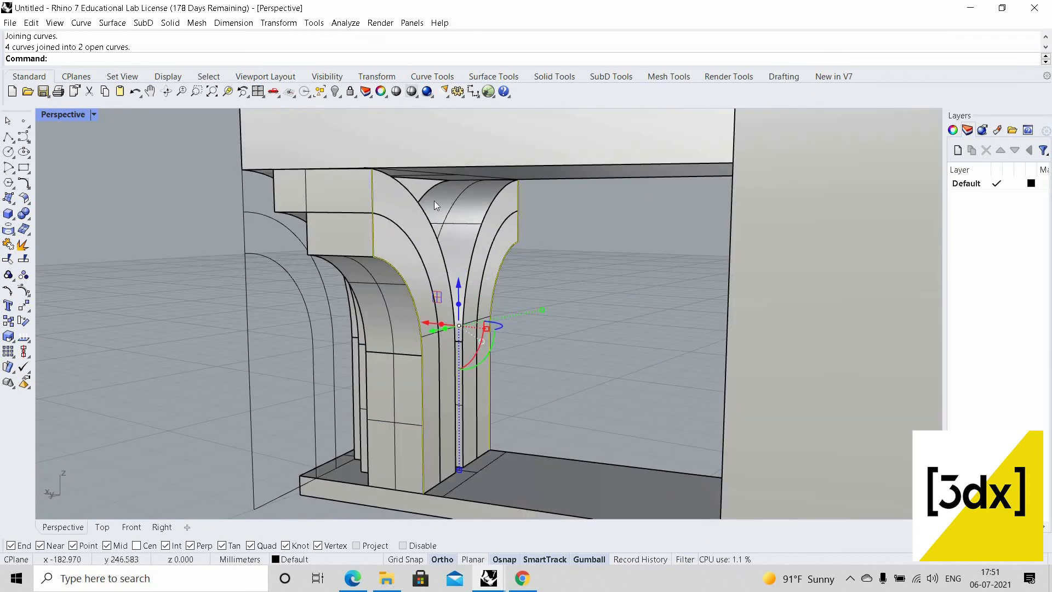
pyautogui.scroll(3, 351, 159)
pyautogui.write('line')
pyautogui.press('Return')
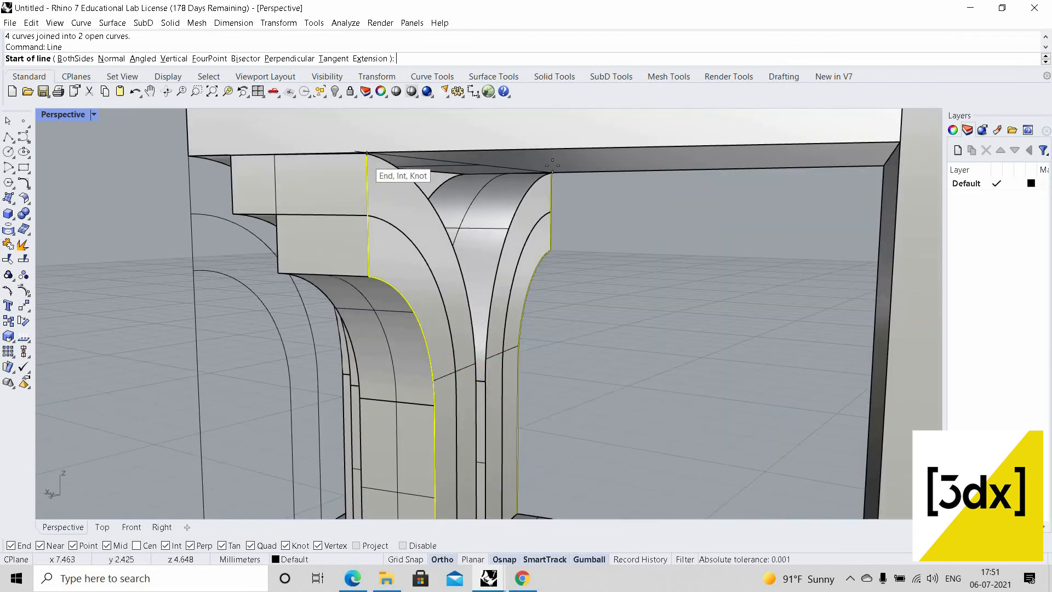
pyautogui.click(367, 153)
pyautogui.click(551, 173)
pyautogui.scroll(-6, 472, 330)
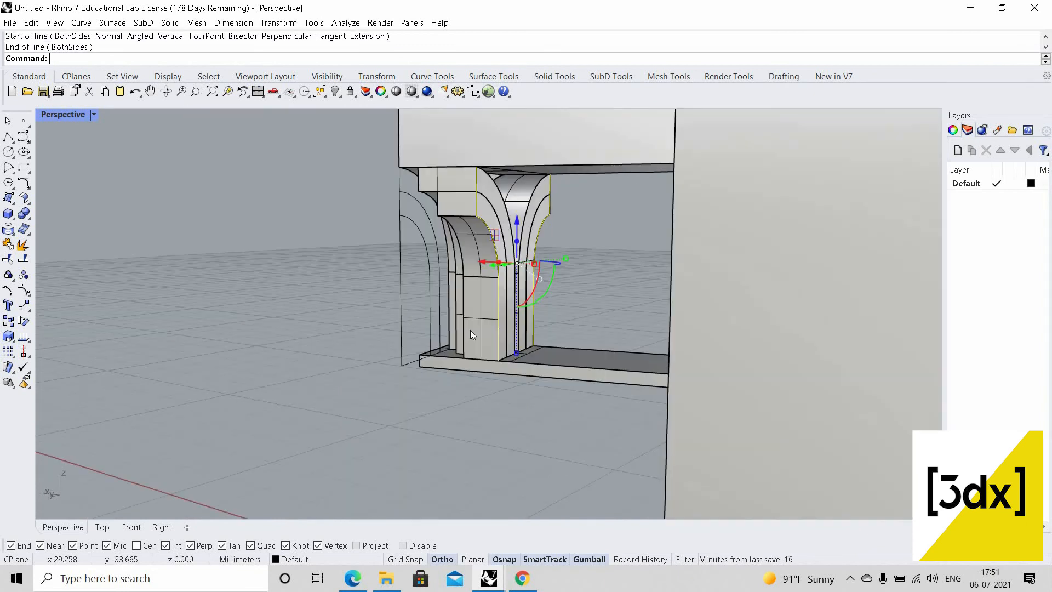
pyautogui.scroll(3, 471, 330)
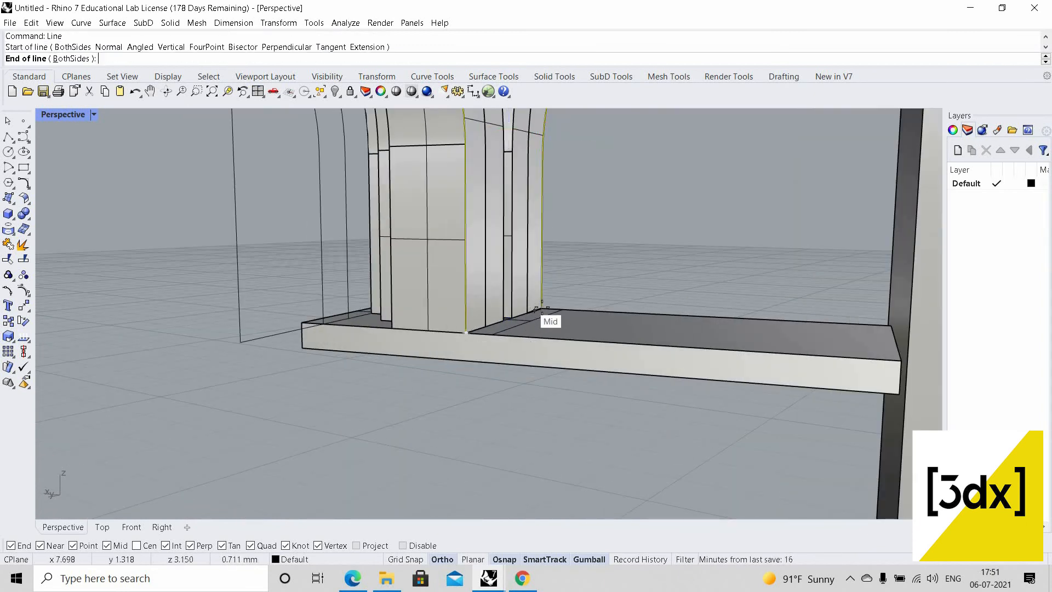
pyautogui.scroll(8, 509, 328)
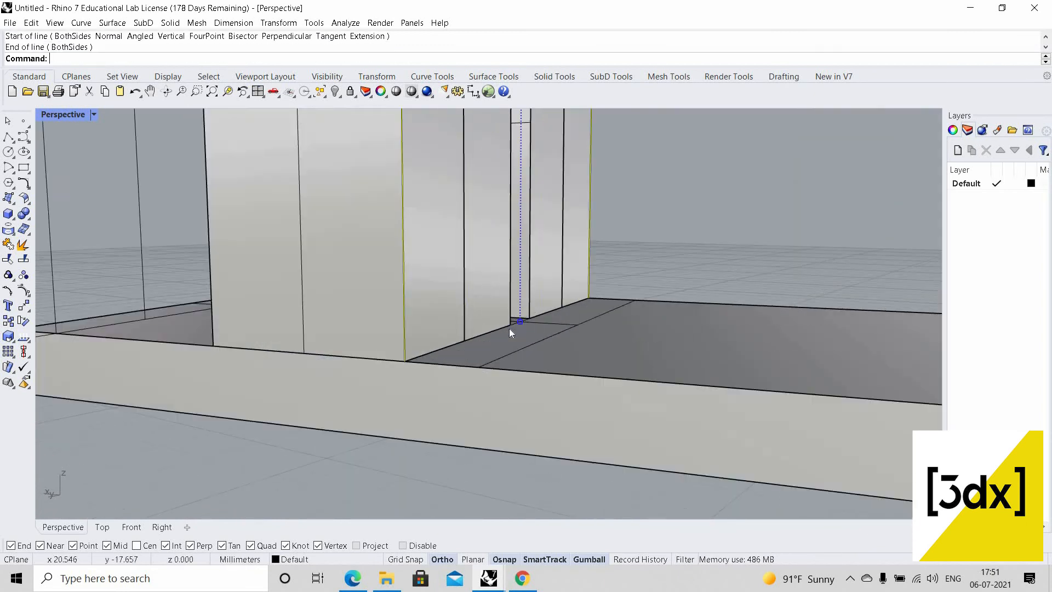
# Join the two arch profile curves and their top and bottom connecting lines into one closed curve
pyautogui.keyDown('shift'); pyautogui.click(514, 325); pyautogui.keyUp('shift')
pyautogui.click(501, 235)
pyautogui.scroll(-10, 491, 234)
pyautogui.scroll(6, 491, 232)
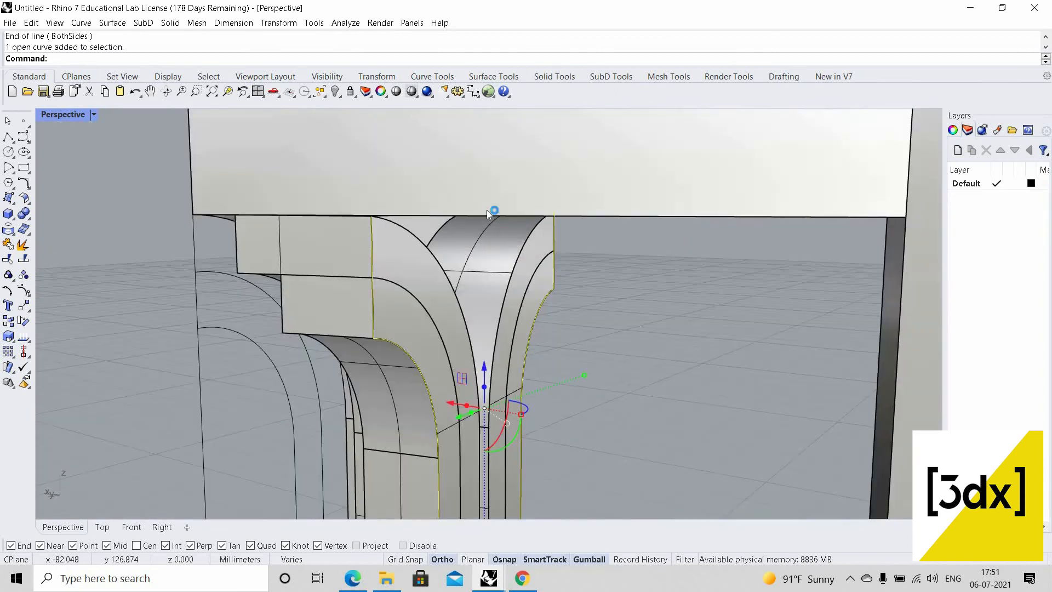
pyautogui.keyDown('shift'); pyautogui.click(468, 176); pyautogui.keyUp('shift')
pyautogui.scroll(-3, 529, 219)
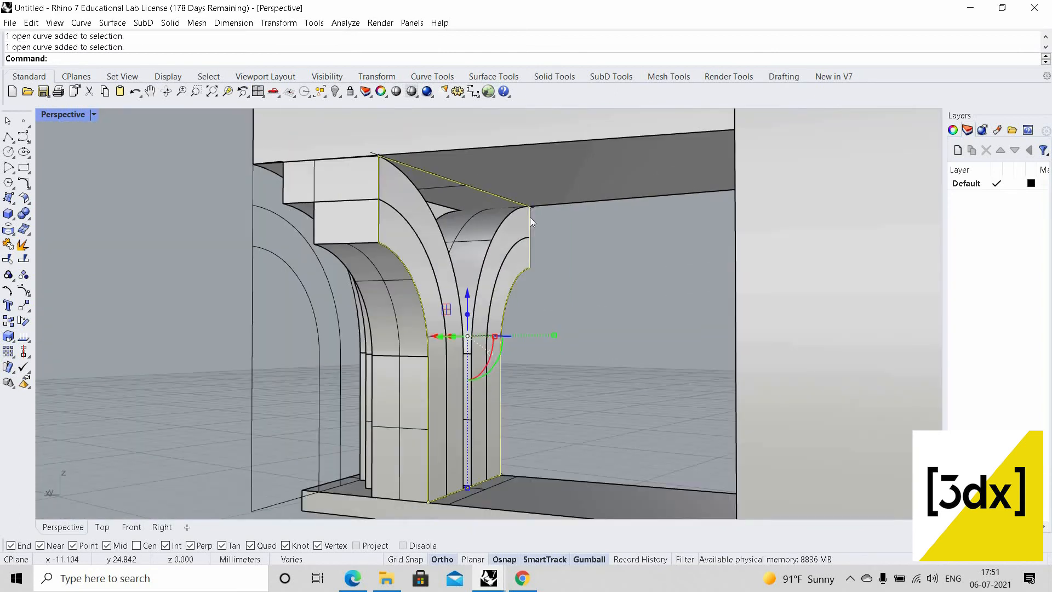
pyautogui.scroll(10, 539, 208)
pyautogui.scroll(-8, 497, 262)
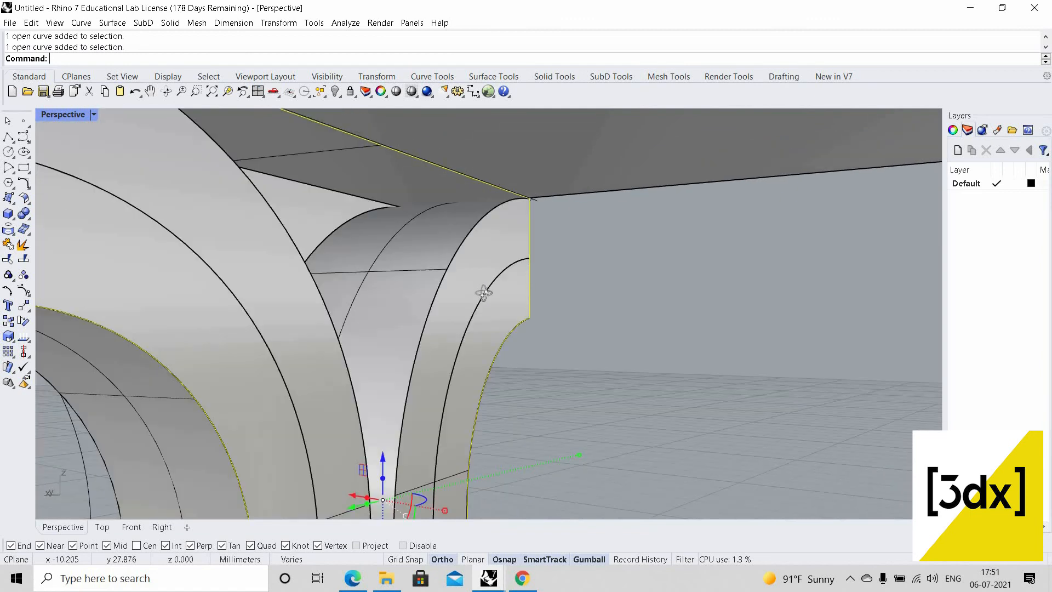
pyautogui.scroll(-2, 495, 281)
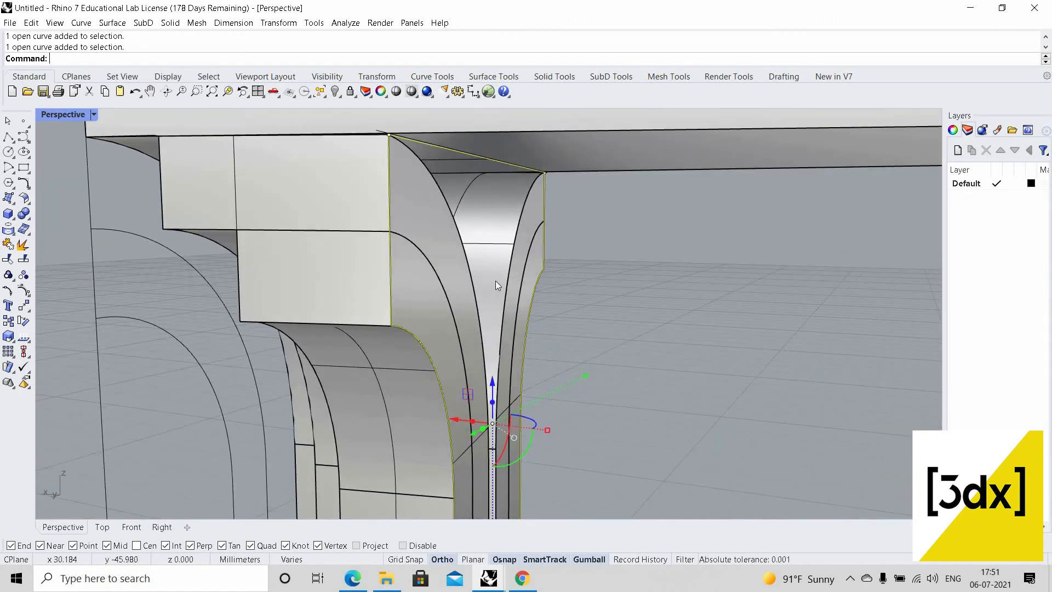
pyautogui.hotkey('ctrl', 'j')
# Extrude the closed arch profile as a solid from the rear of the arches back to the tall rear block
pyautogui.scroll(-5, 509, 397)
pyautogui.scroll(-3, 508, 397)
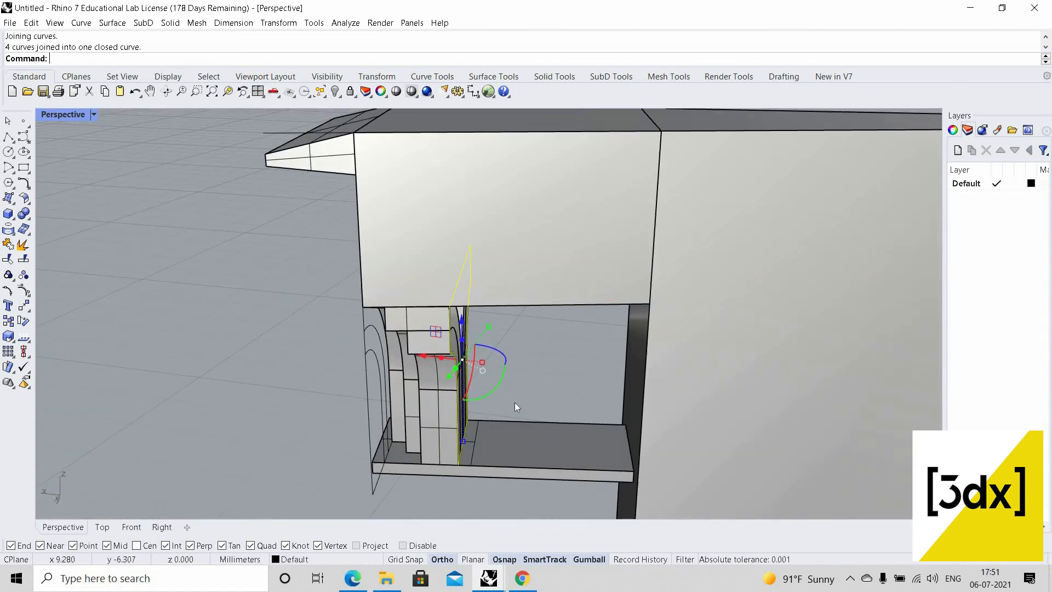
pyautogui.write('ExtrudeCrv')
pyautogui.press('Return')
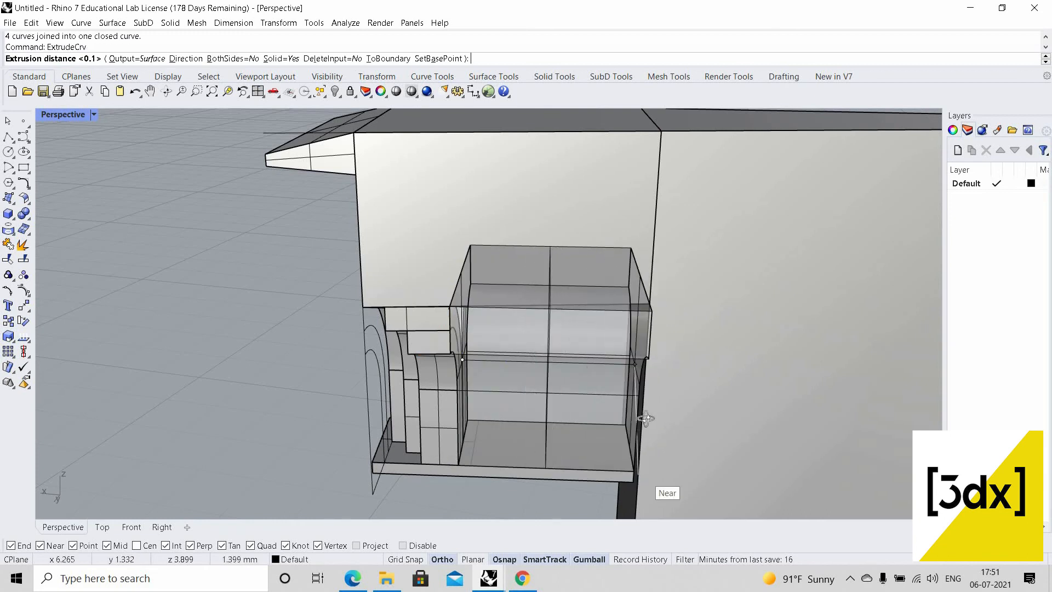
pyautogui.click(664, 488)
# Examine where the extruded arch solid protrudes past the side edge of the upper block
pyautogui.scroll(6, 667, 415)
pyautogui.scroll(2, 480, 282)
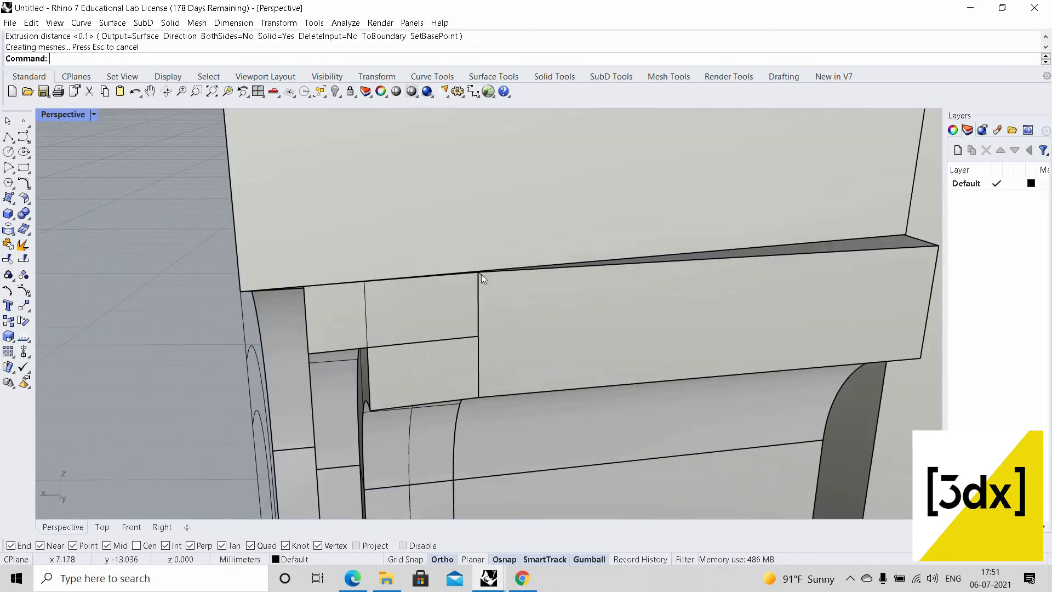
pyautogui.scroll(4, 481, 274)
pyautogui.scroll(-6, 467, 300)
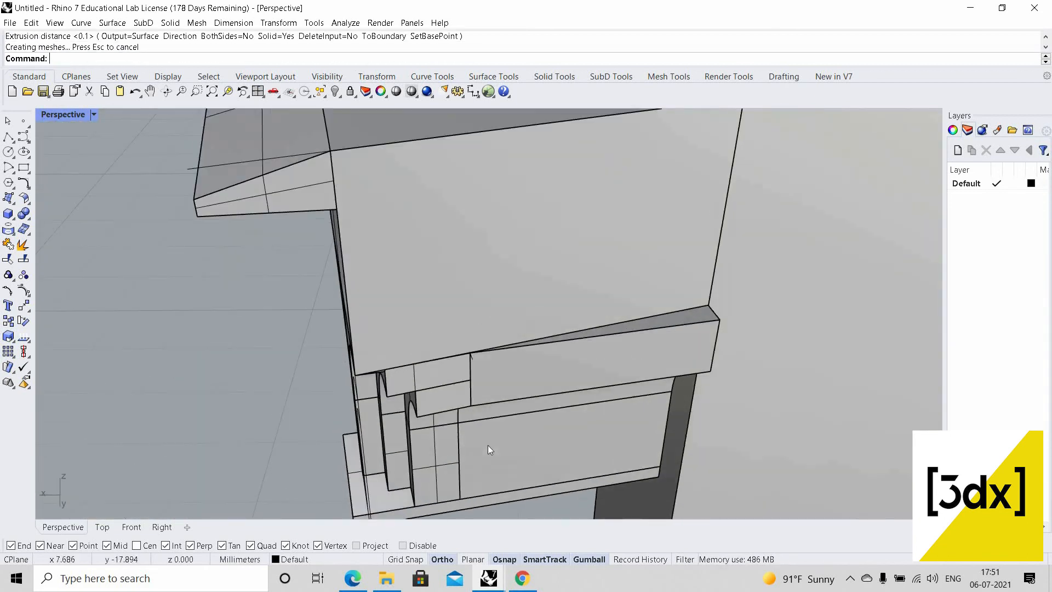
pyautogui.moveTo(488, 446); pyautogui.dragTo(469, 317, button='right')
pyautogui.scroll(3, 472, 317)
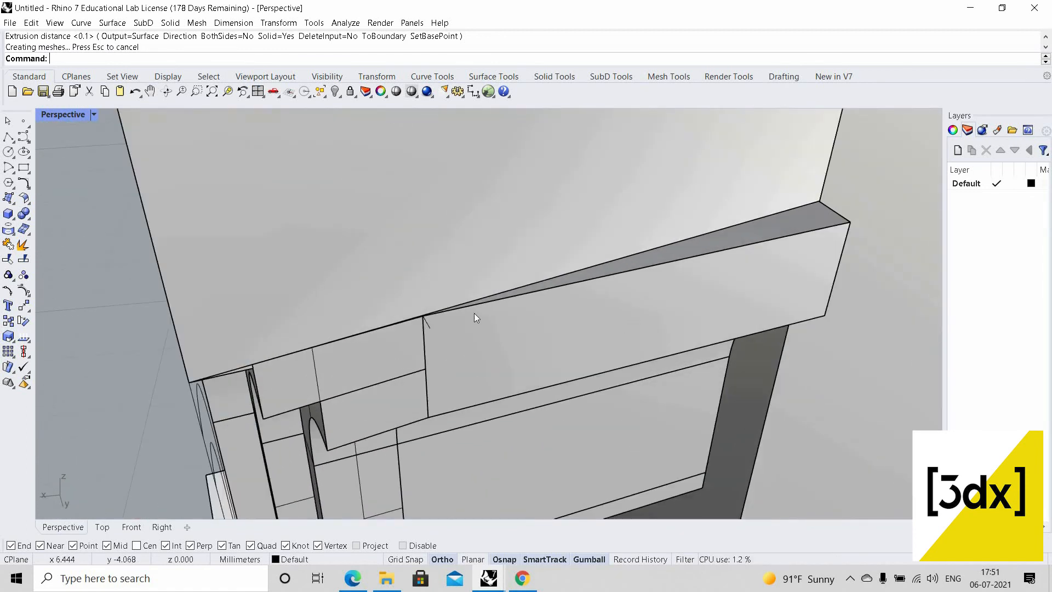
pyautogui.scroll(2, 376, 325)
pyautogui.press('Return')
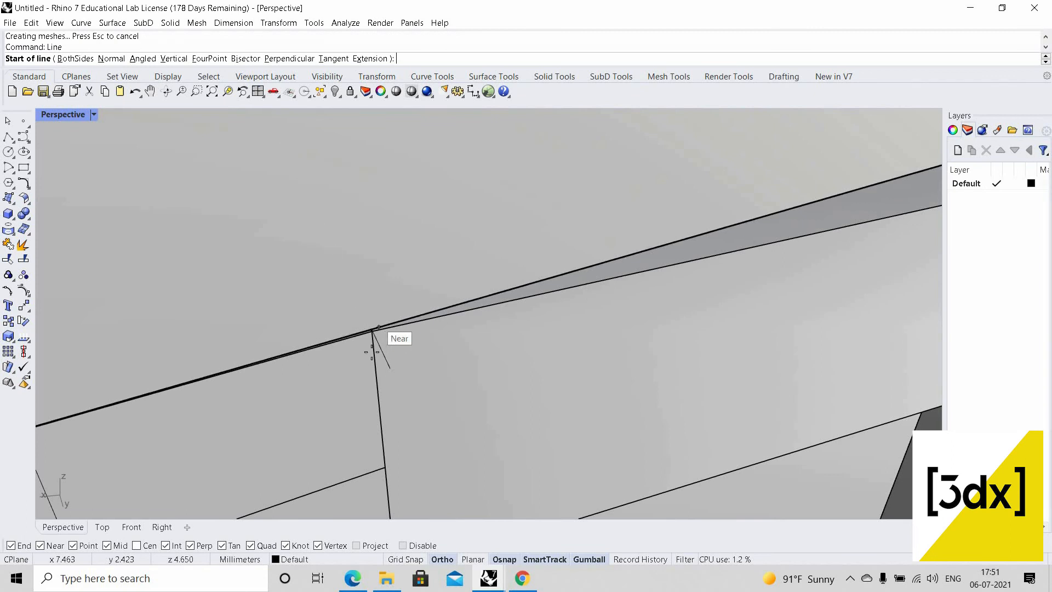
pyautogui.scroll(2, 384, 351)
pyautogui.scroll(-4, 467, 365)
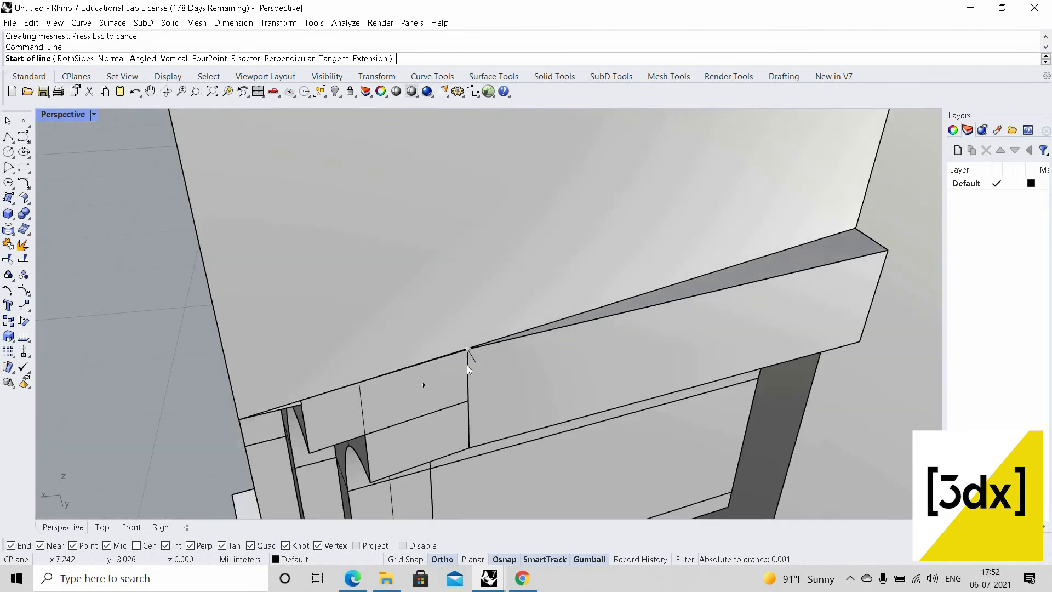
pyautogui.press('Escape')
# Draw a straight line along the upper block's lower side edge, from the tall rear block to the front corner by the arches
pyautogui.scroll(-2, 436, 403)
pyautogui.scroll(5, 466, 359)
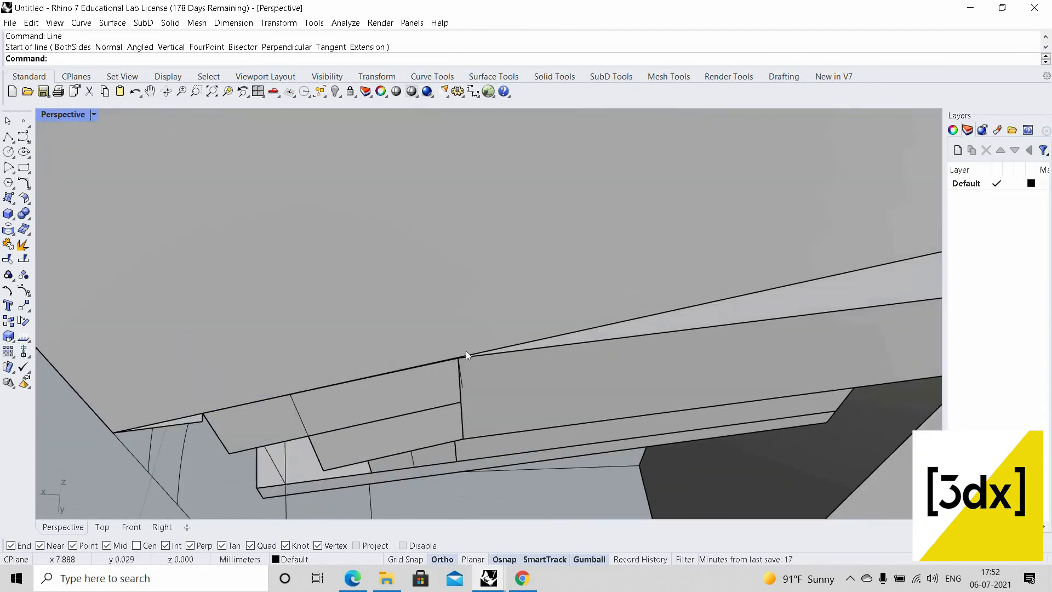
pyautogui.scroll(2, 498, 314)
pyautogui.scroll(-3, 494, 313)
pyautogui.scroll(4, 607, 288)
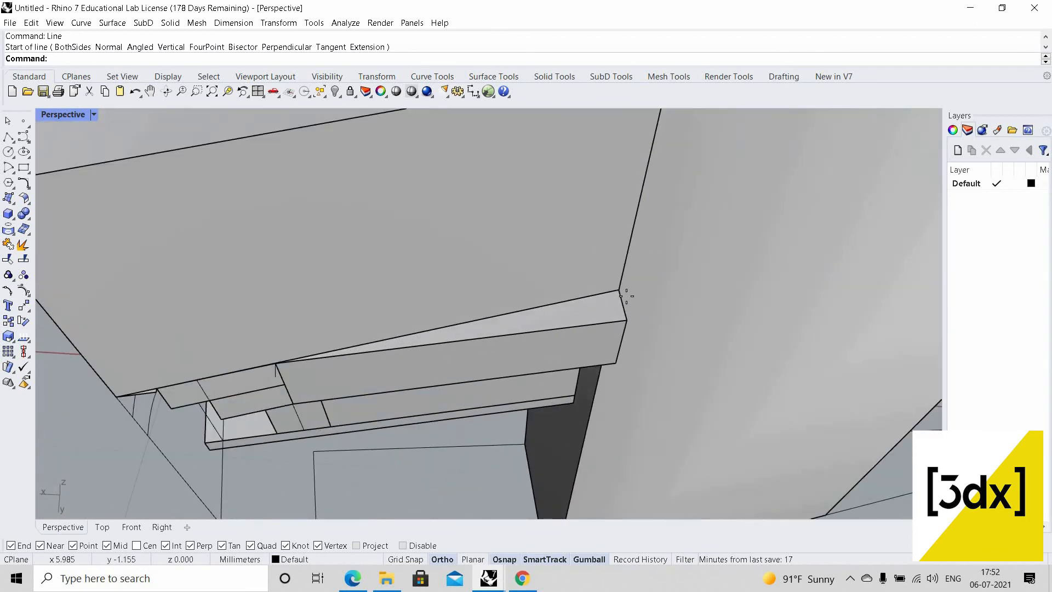
pyautogui.press('Return')
pyautogui.click(631, 292)
pyautogui.scroll(-3, 322, 371)
pyautogui.scroll(5, 301, 364)
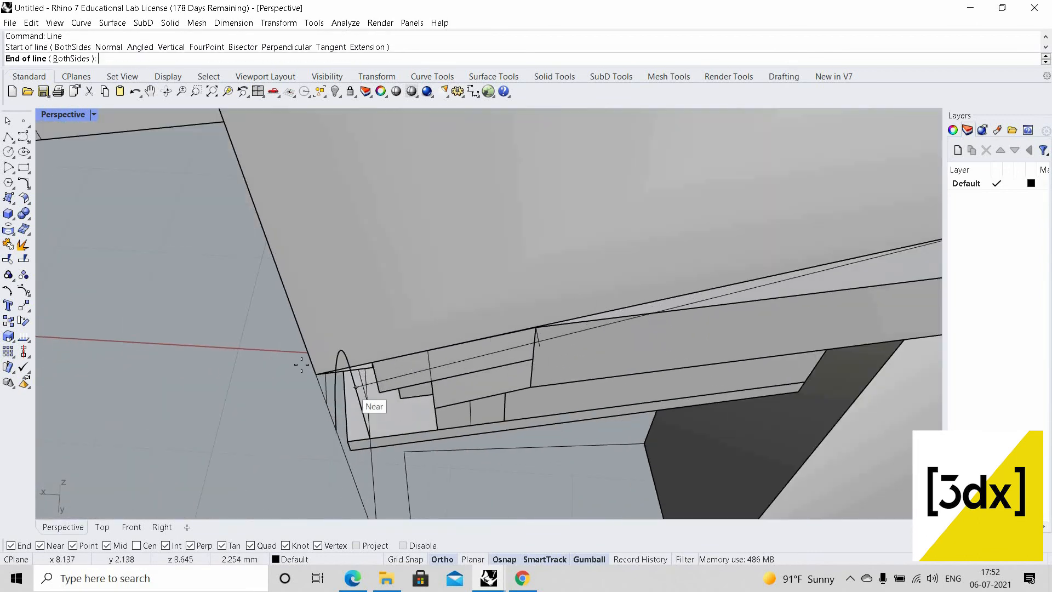
pyautogui.click(349, 357)
pyautogui.scroll(-3, 541, 318)
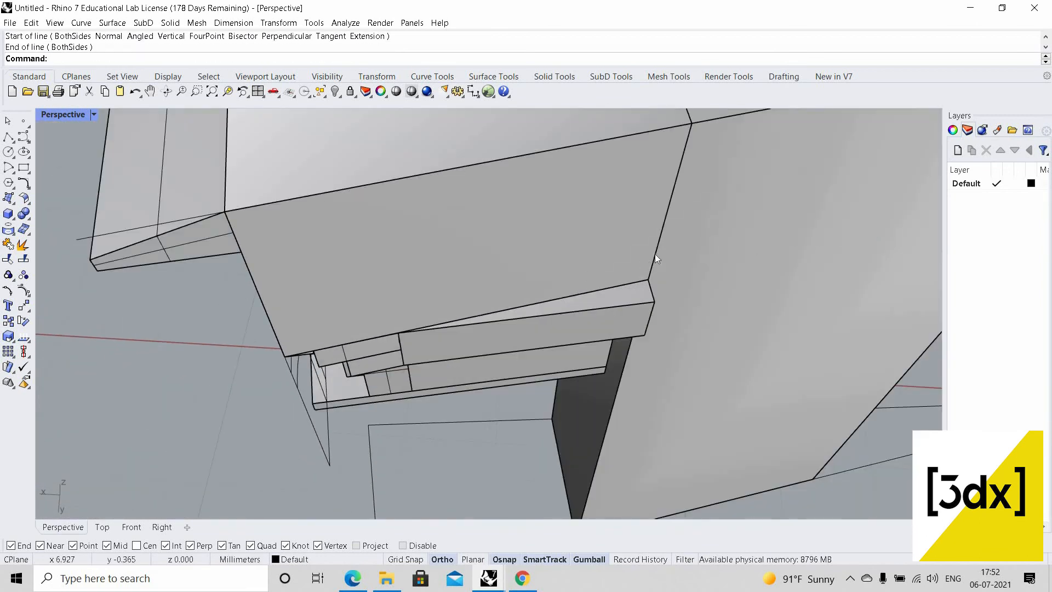
# In the Top view, trim off the part of the extruded arch solid lying outside the line along the segment's upper side
pyautogui.scroll(4, 656, 255)
pyautogui.click(665, 263)
pyautogui.click(707, 289)
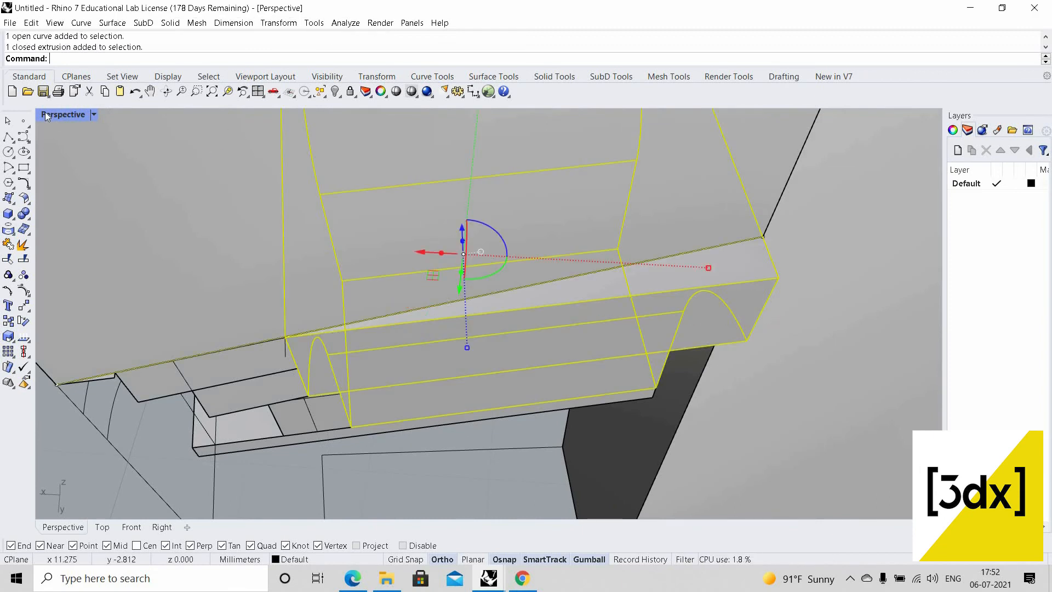
pyautogui.doubleClick(48, 114)
pyautogui.doubleClick(48, 114)
pyautogui.scroll(8, 512, 305)
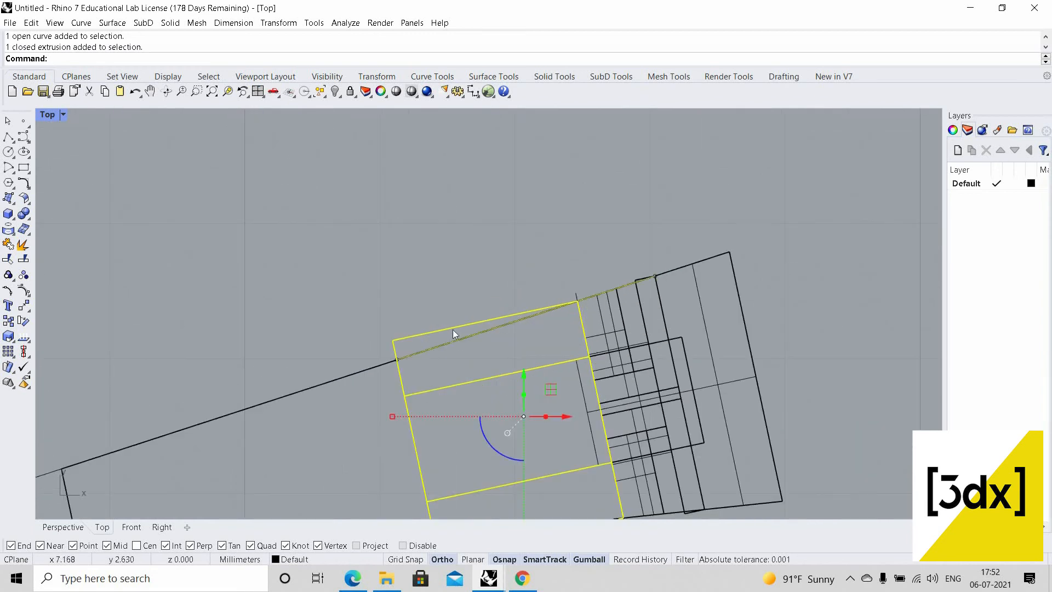
pyautogui.write('Trim')
pyautogui.press('Return')
pyautogui.click(181, 408)
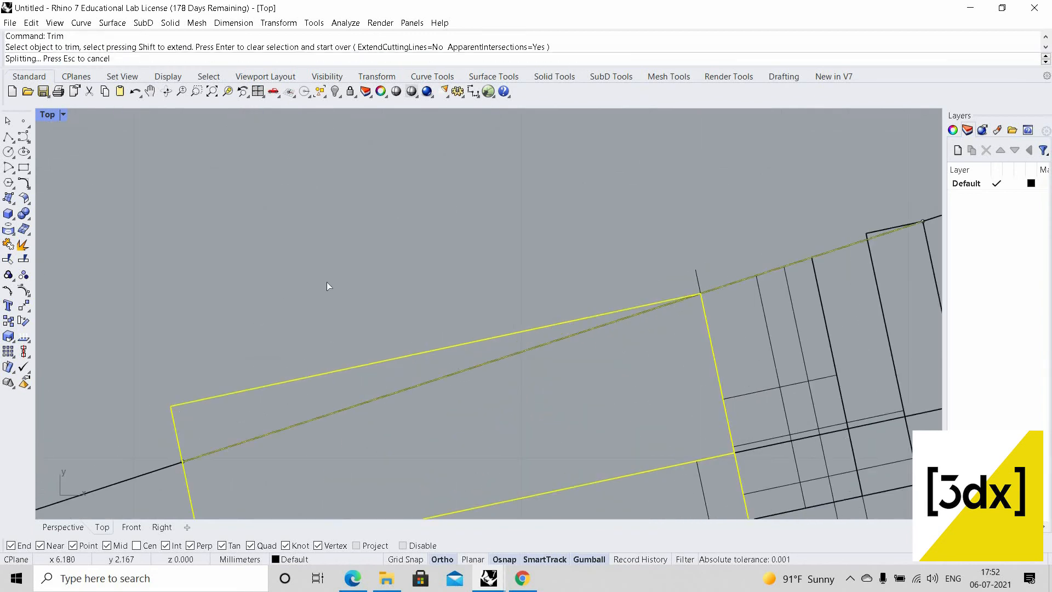
pyautogui.scroll(-9, 307, 284)
pyautogui.press('Return')
# Try to trim the protruding corner of the narrow front extrusion along the segment's side line
pyautogui.scroll(8, 453, 284)
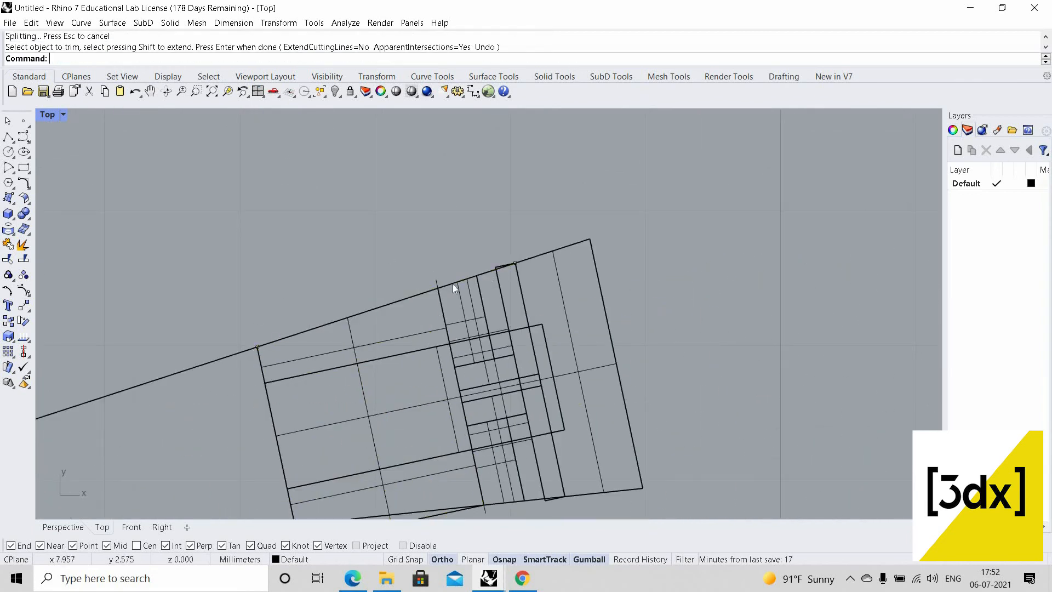
pyautogui.click(442, 284)
pyautogui.press('Return')
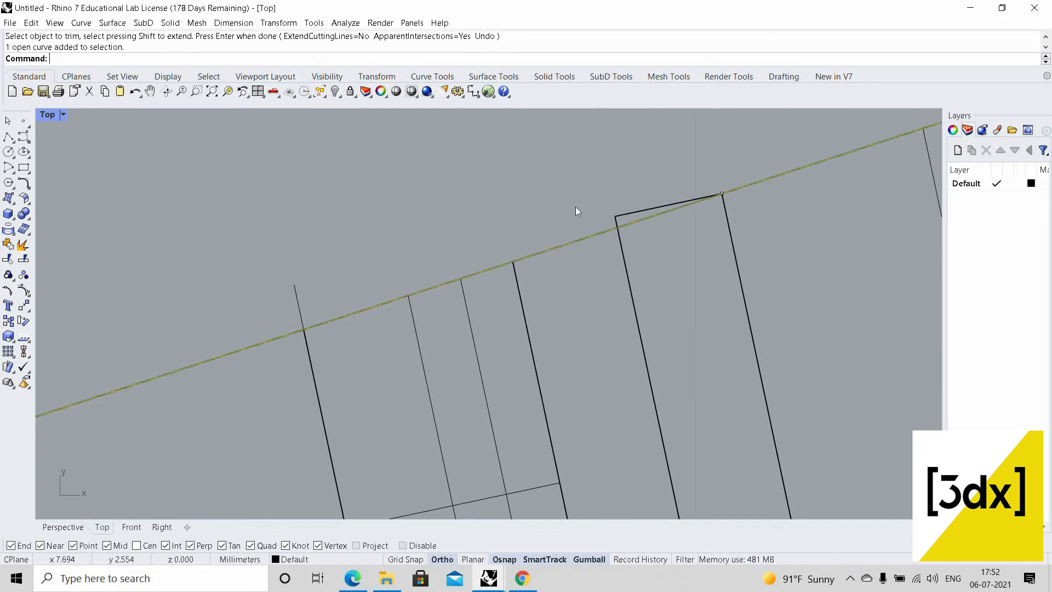
pyautogui.scroll(-10, 480, 209)
pyautogui.scroll(8, 571, 211)
pyautogui.scroll(2, 476, 208)
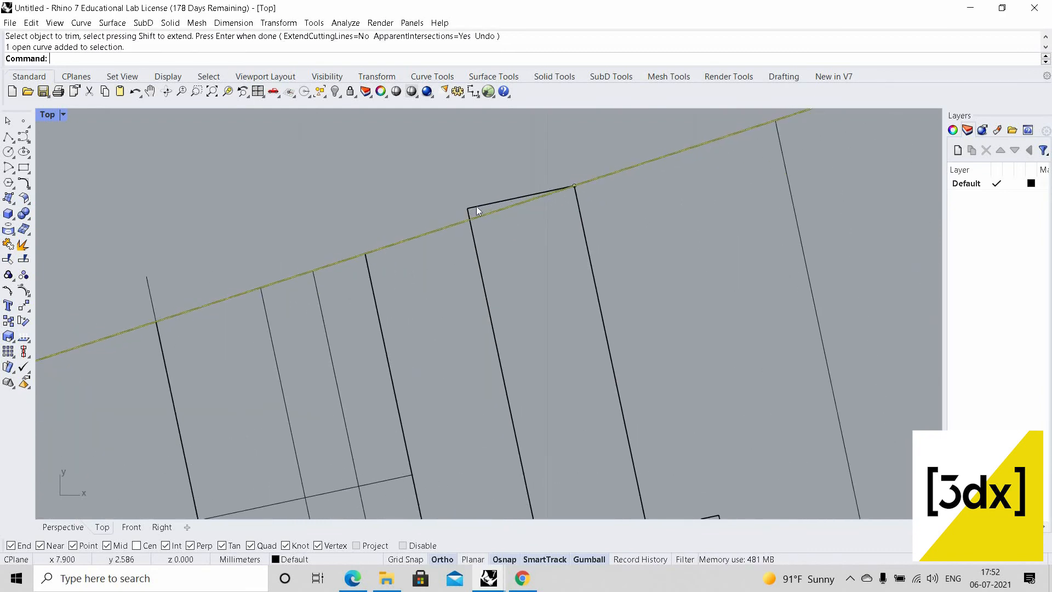
pyautogui.click(477, 211)
pyautogui.press('Return')
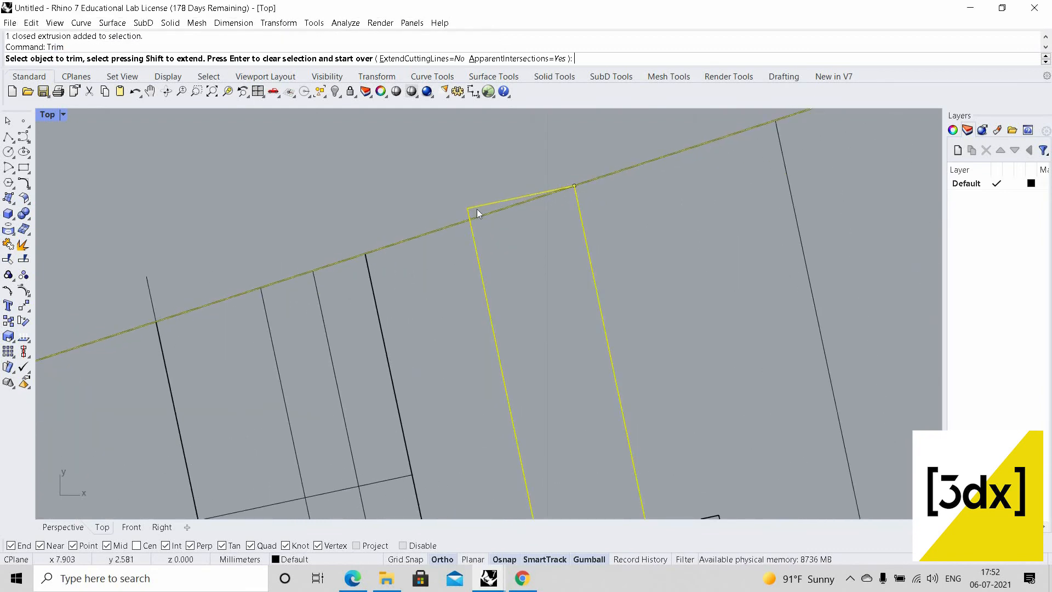
pyautogui.click(477, 213)
pyautogui.press('Return')
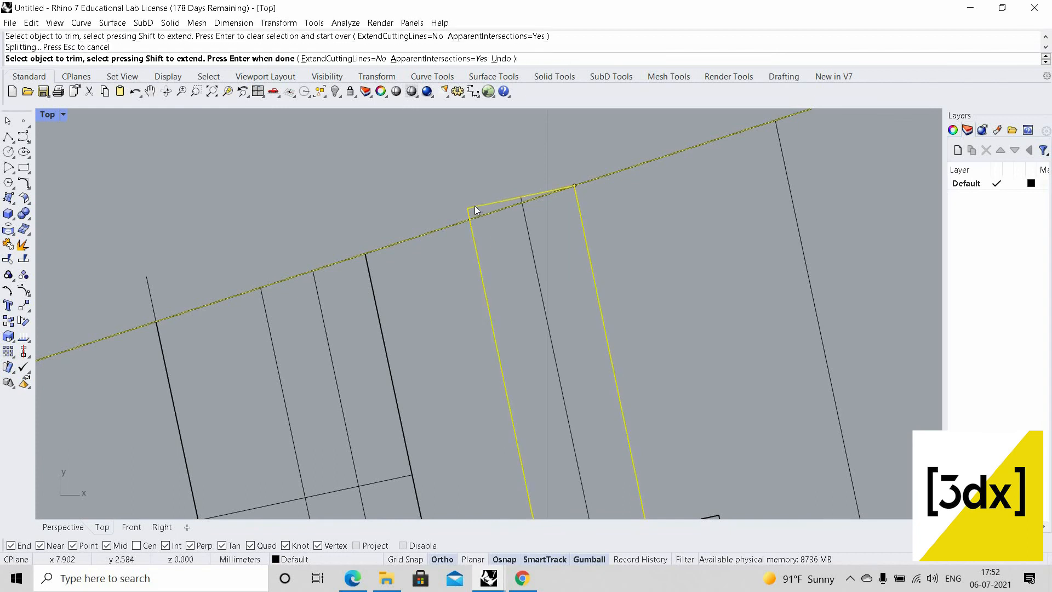
pyautogui.hotkey('ctrl', 'z')
pyautogui.click(520, 252)
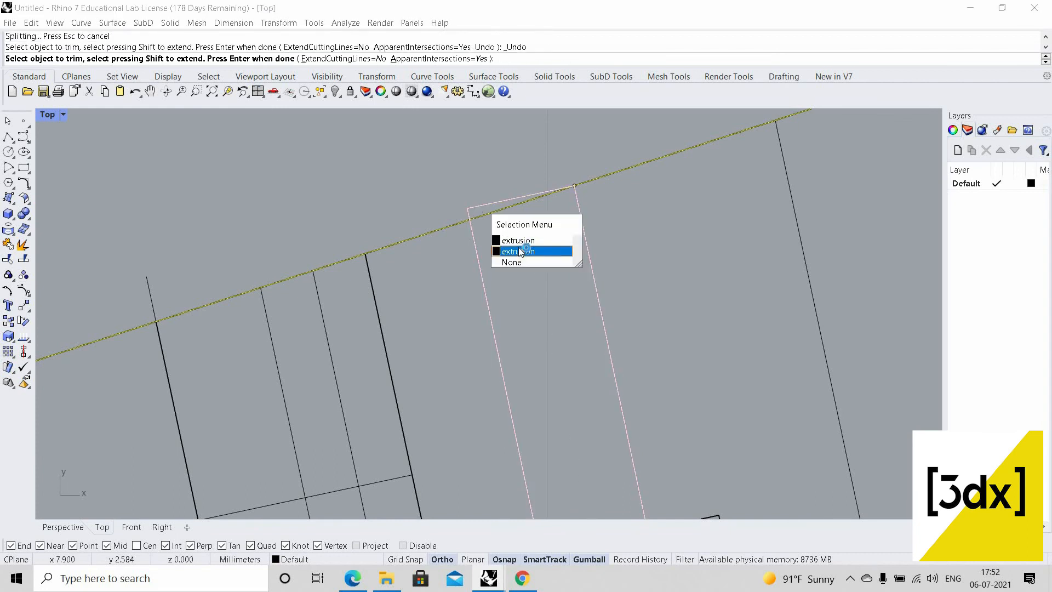
pyautogui.click(519, 252)
pyautogui.scroll(-5, 464, 172)
pyautogui.scroll(-8, 477, 202)
pyautogui.moveTo(498, 210); pyautogui.dragTo(455, 211, button='right')
pyautogui.press('Return')
# Mirror a copy of the side line across the segment's centre axis to its opposite side
pyautogui.scroll(-8, 486, 192)
pyautogui.scroll(6, 340, 201)
pyautogui.click(340, 201)
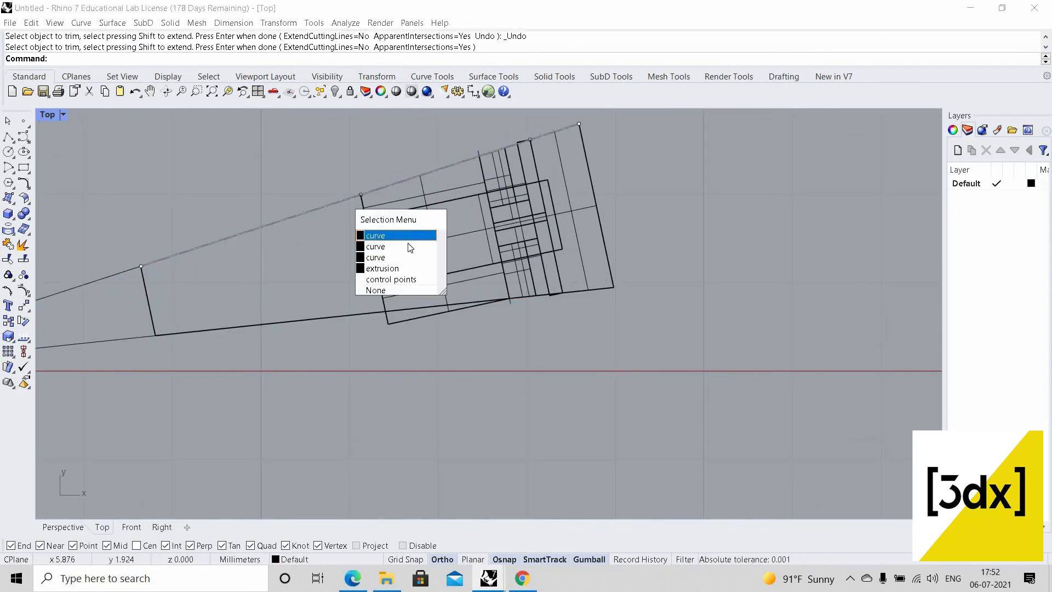
pyautogui.click(415, 254)
pyautogui.scroll(3, 415, 255)
pyautogui.write('Mirror')
pyautogui.press('Return')
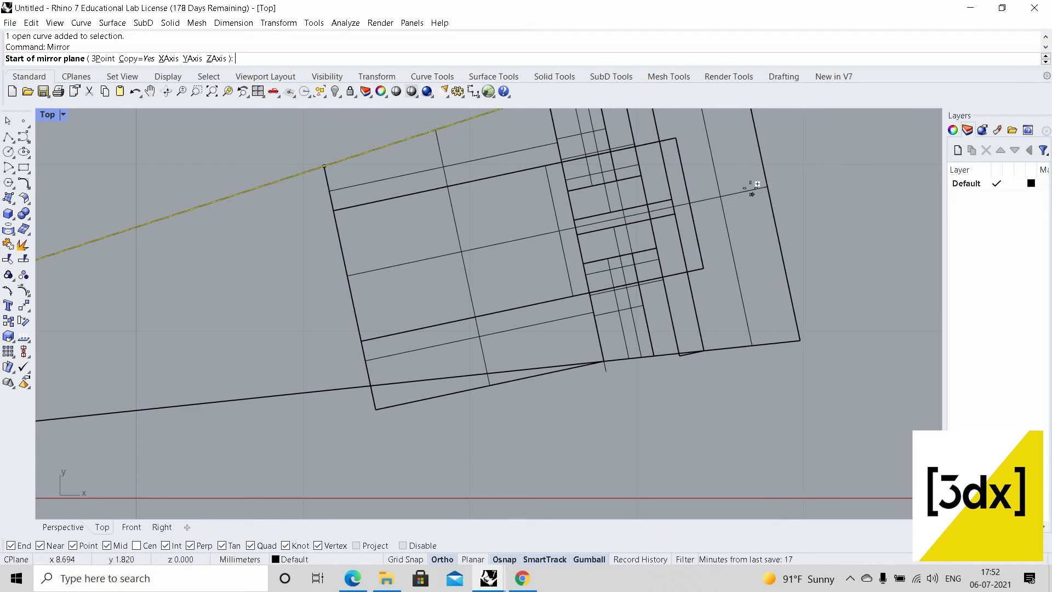
pyautogui.click(767, 188)
pyautogui.click(718, 198)
# Trim off the part of the extruded arch solid outside the opposite side line, and show all four viewports
pyautogui.click(455, 403)
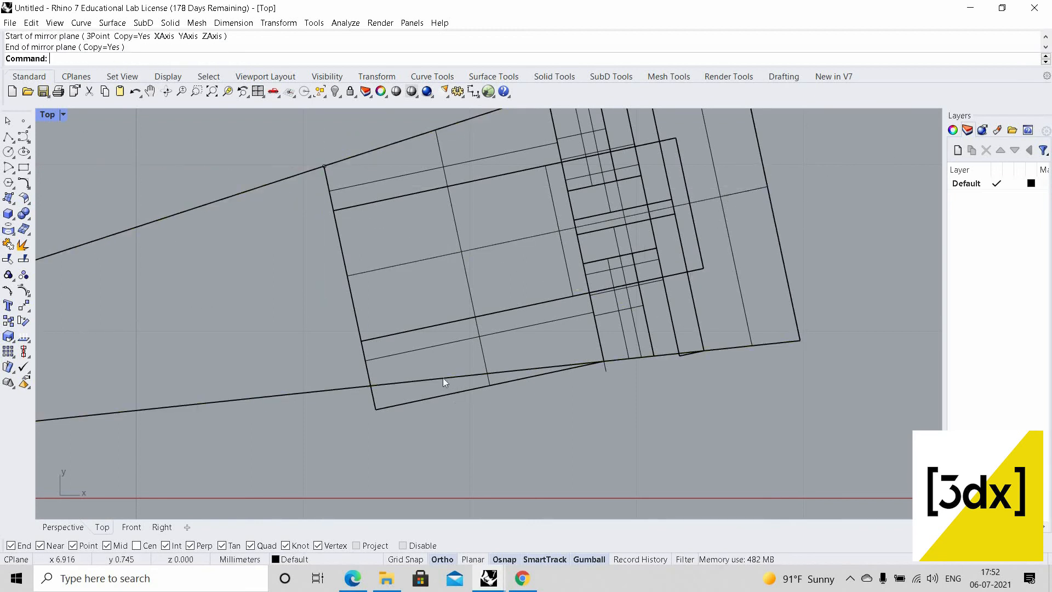
pyautogui.click(448, 380)
pyautogui.click(443, 396)
pyautogui.keyDown('shift'); pyautogui.click(443, 395); pyautogui.keyUp('shift')
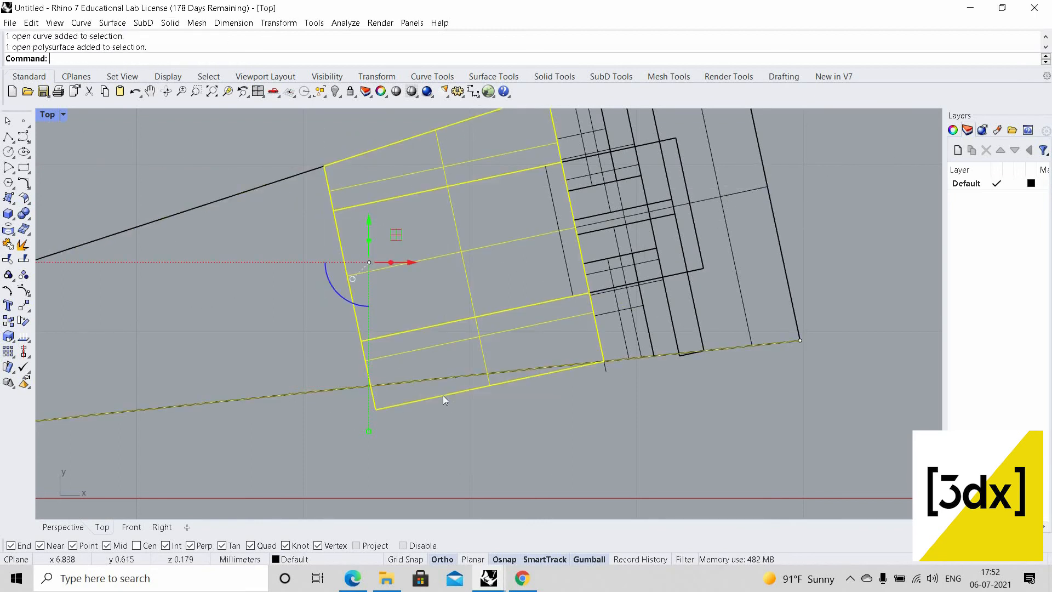
pyautogui.write('Trim')
pyautogui.moveTo(400, 408); pyautogui.dragTo(404, 409)
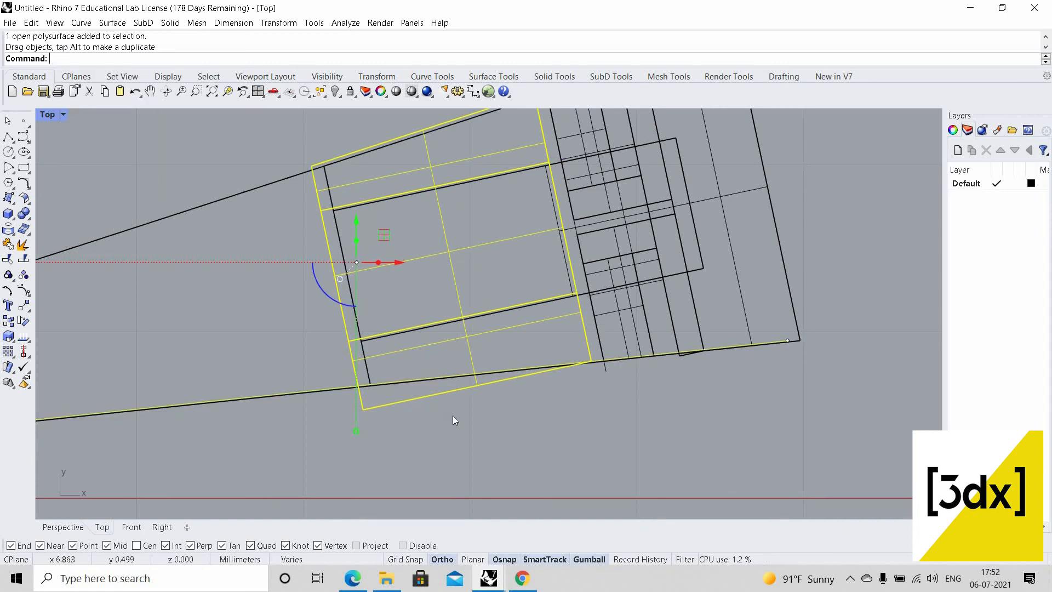
pyautogui.hotkey('ctrl', 'z')
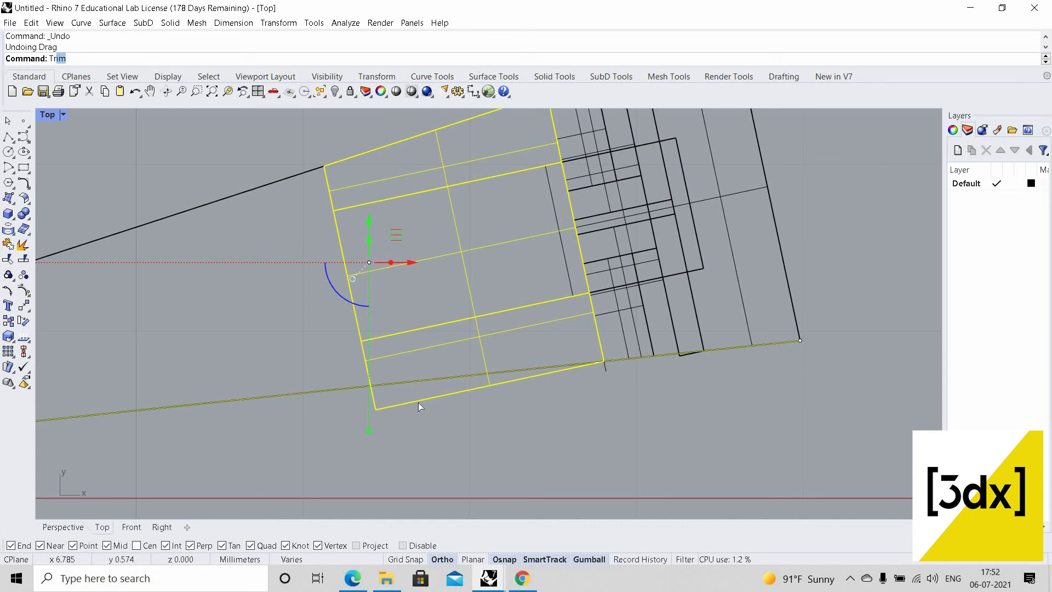
pyautogui.press('Return')
pyautogui.click(425, 402)
pyautogui.press('Return')
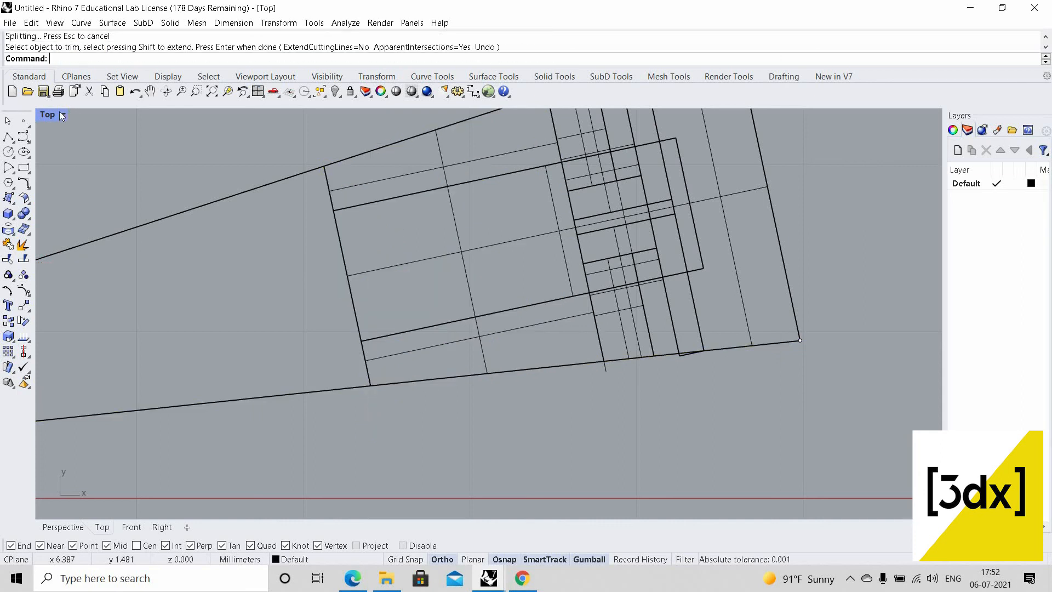
pyautogui.hotkey('ctrl', 'm')
pyautogui.scroll(-8, 685, 181)
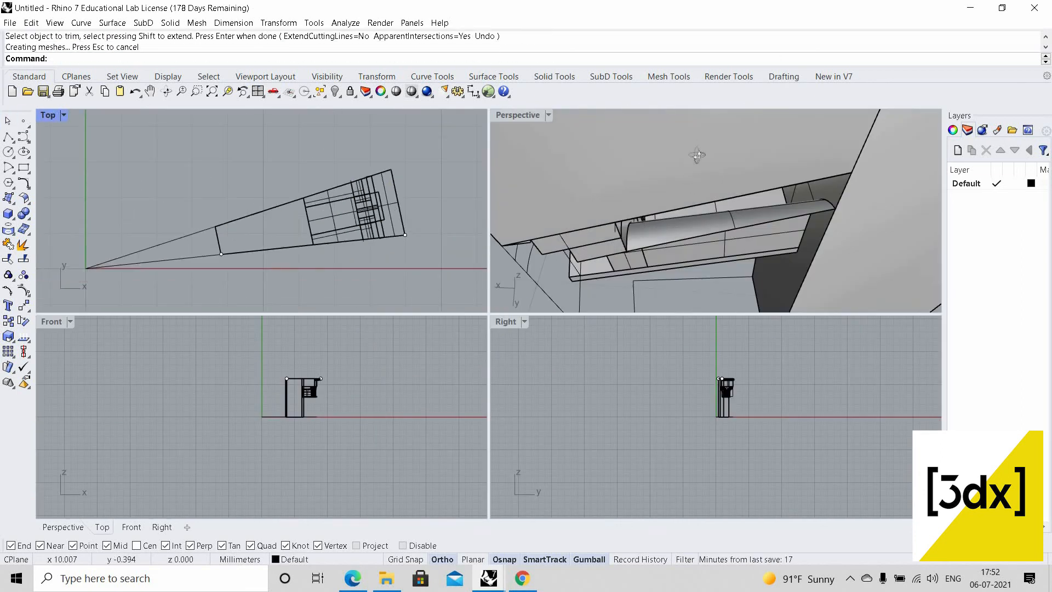
# Examine the arched mouldings beneath the upper block for geometry projecting past the wedge's side faces
pyautogui.moveTo(697, 153)
pyautogui.mouseDown(button='right')
pyautogui.moveTo(699, 177)
pyautogui.moveTo(692, 156)
pyautogui.mouseUp(button='right')
pyautogui.scroll(-5, 690, 153)
pyautogui.scroll(9, 679, 164)
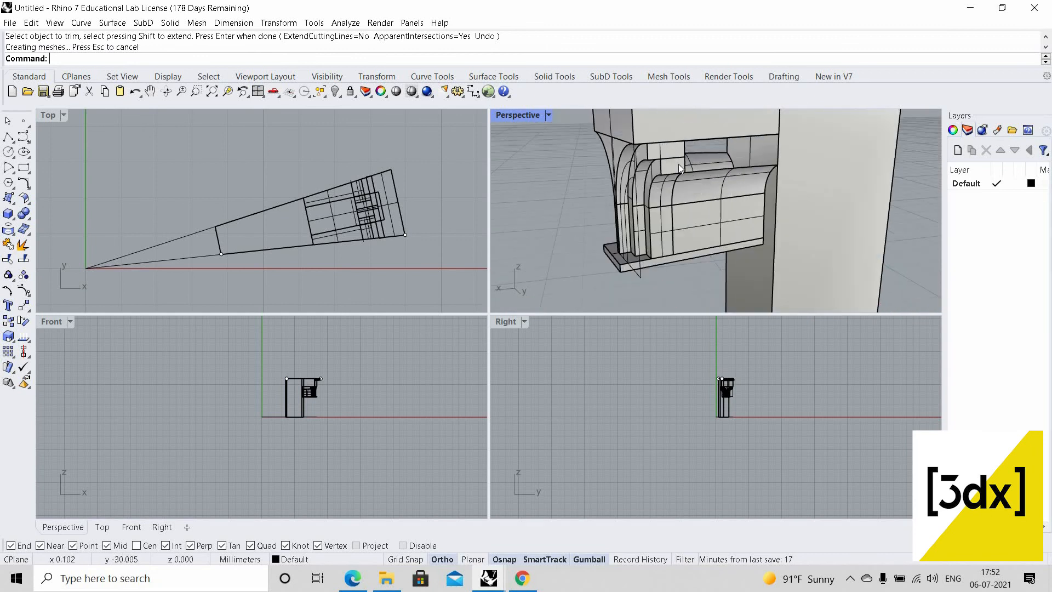
pyautogui.moveTo(671, 192)
pyautogui.mouseDown(button='right')
pyautogui.moveTo(695, 174)
pyautogui.moveTo(670, 159)
pyautogui.moveTo(680, 179)
pyautogui.mouseUp(button='right')
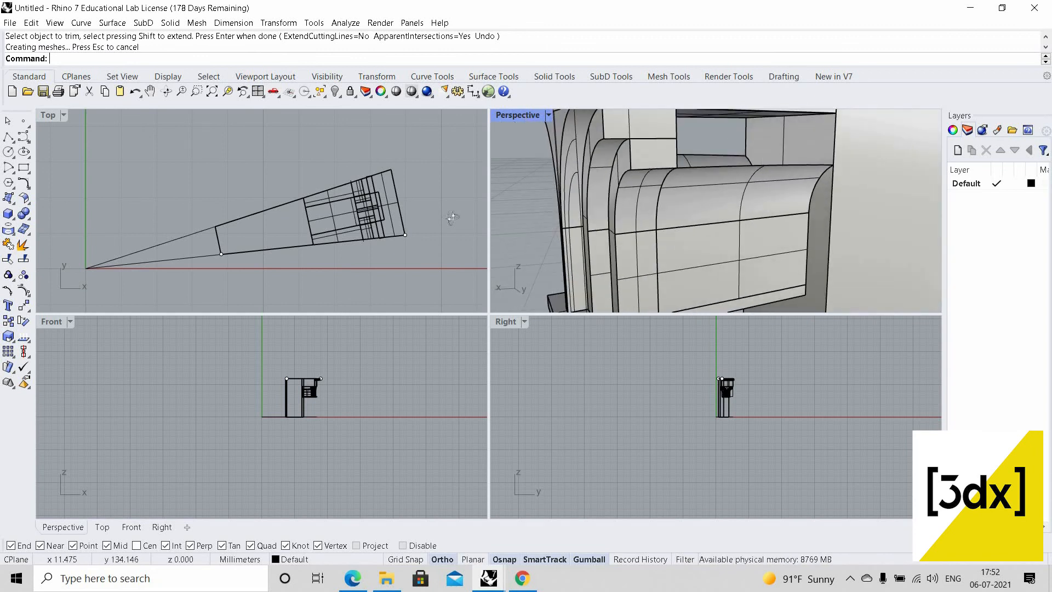
pyautogui.scroll(-4, 446, 192)
pyautogui.moveTo(452, 218); pyautogui.dragTo(446, 189, button='right')
pyautogui.scroll(5, 446, 189)
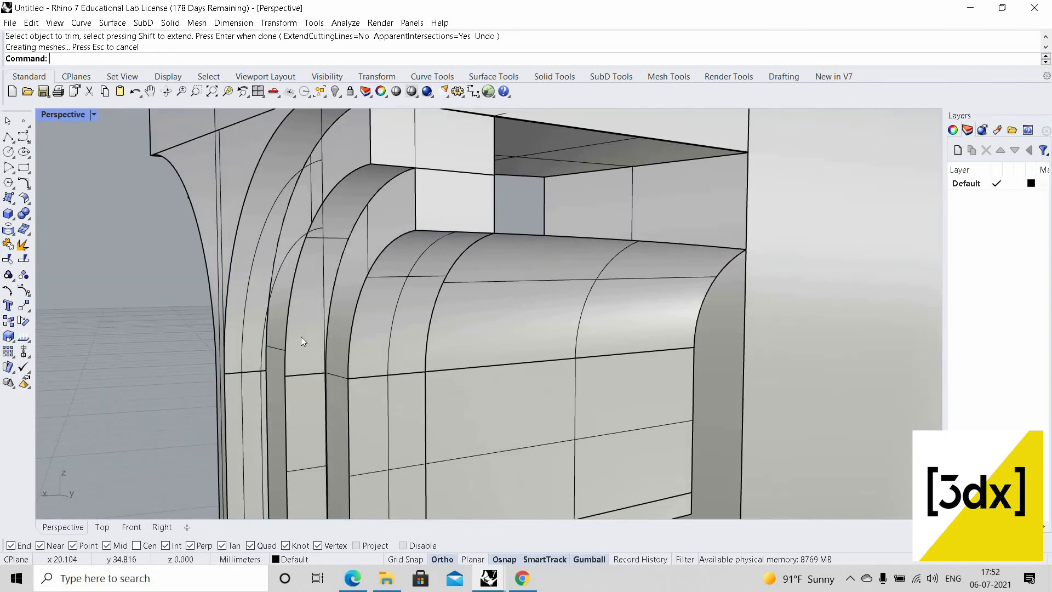
pyautogui.moveTo(301, 336); pyautogui.dragTo(396, 388, button='right')
pyautogui.scroll(5, 328, 298)
pyautogui.scroll(-3, 390, 383)
pyautogui.scroll(3, 396, 388)
pyautogui.scroll(5, 514, 366)
pyautogui.scroll(-5, 529, 340)
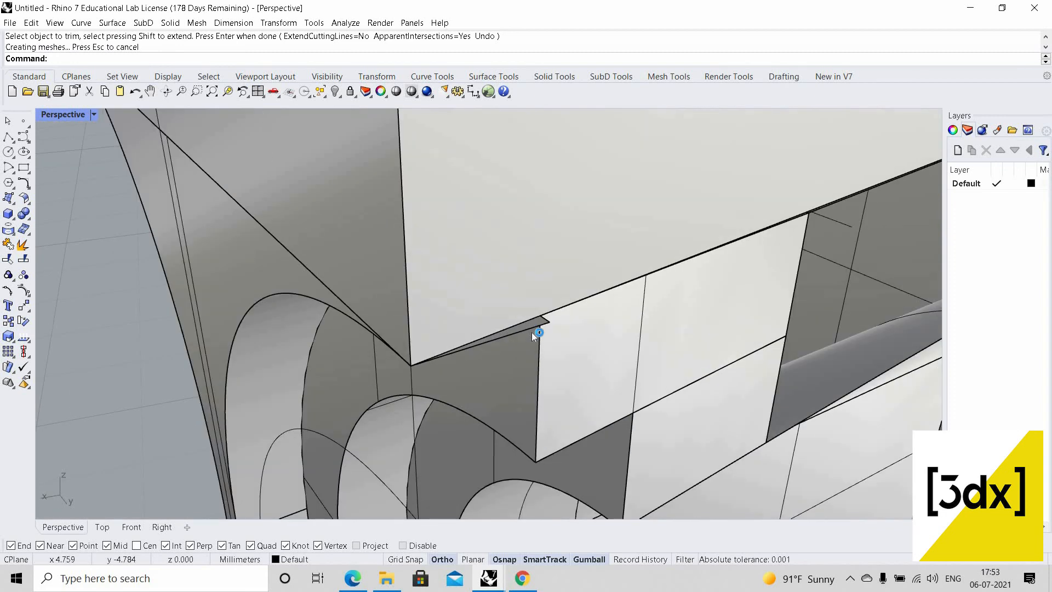
# Trim the outermost arch extrusion's overhang in the Top view, using the wedge's upper side line as the cutter
pyautogui.scroll(6, 532, 332)
pyautogui.click(526, 297)
pyautogui.press('Escape')
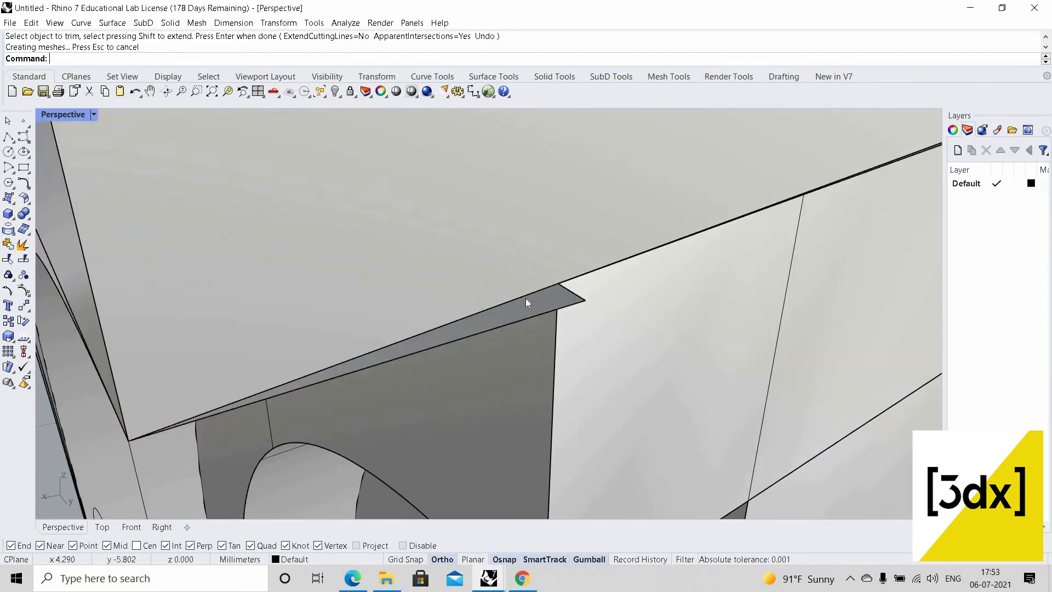
pyautogui.click(525, 298)
pyautogui.click(565, 301)
pyautogui.click(565, 301)
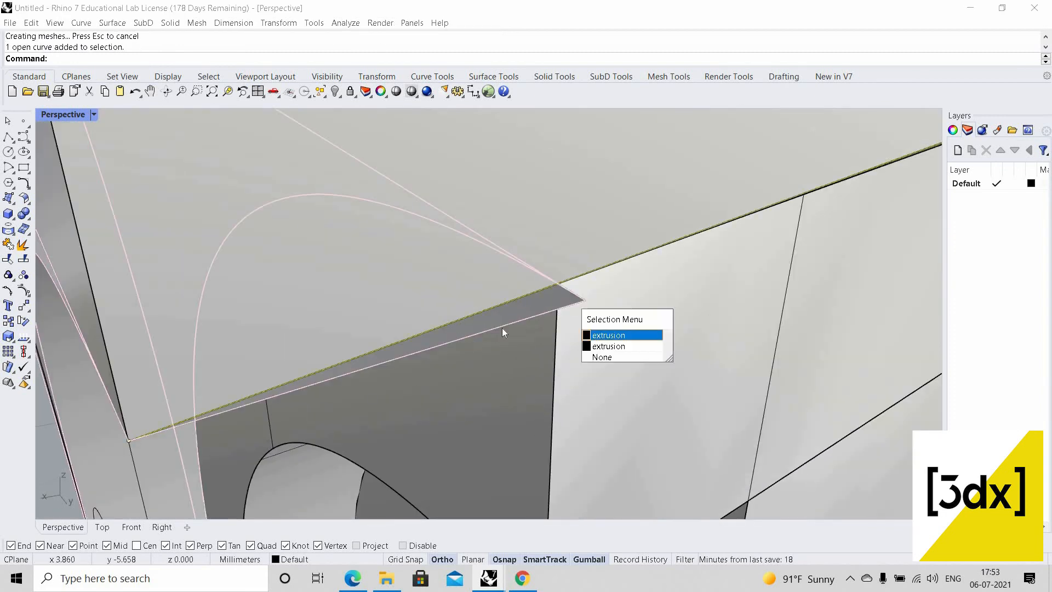
pyautogui.press('Return')
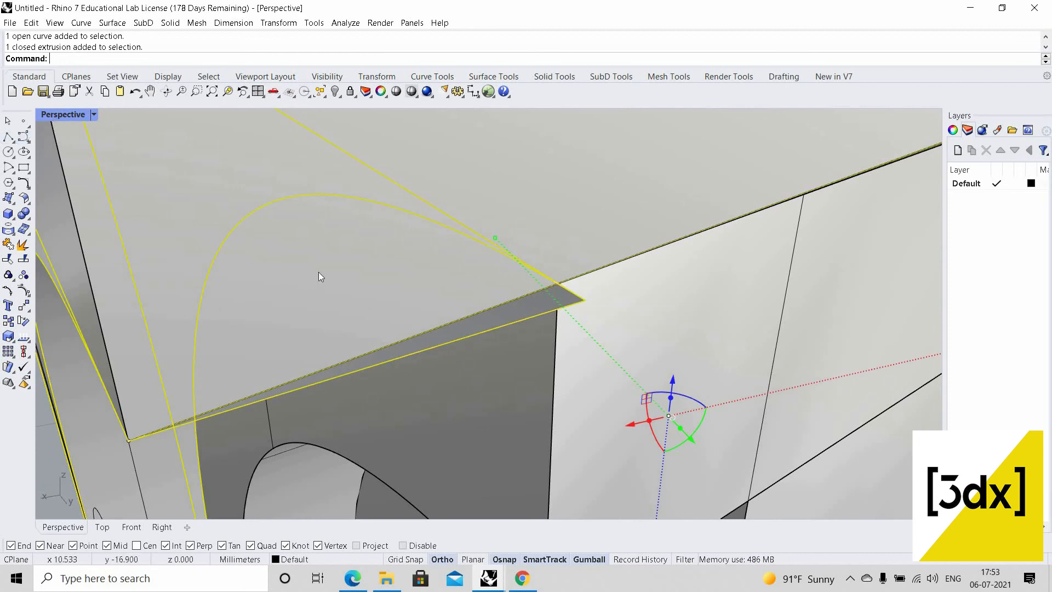
pyautogui.hotkey('ctrl', 'm')
pyautogui.scroll(6, 357, 182)
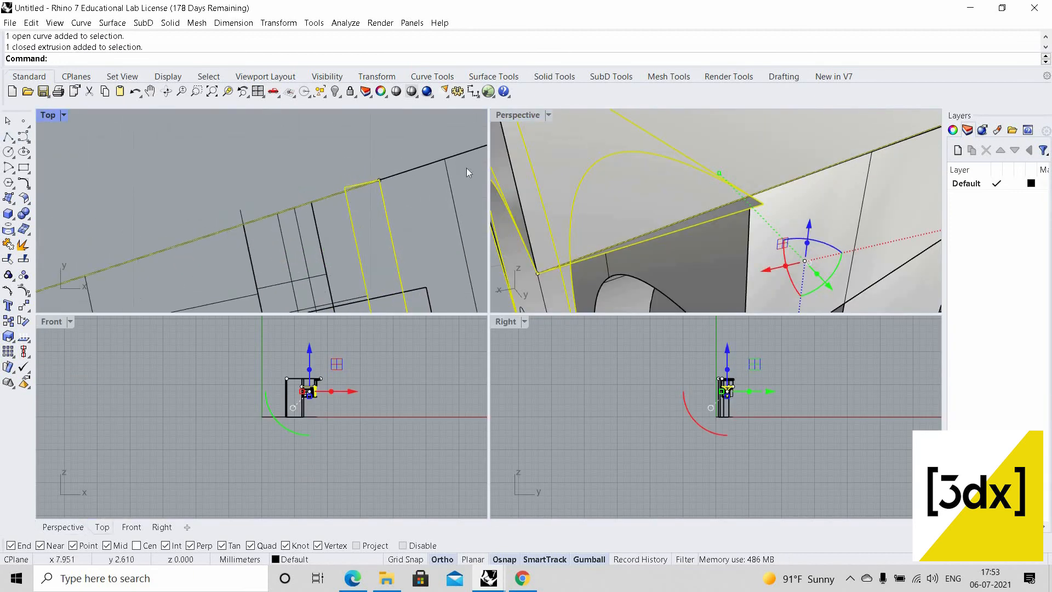
pyautogui.scroll(-3, 574, 215)
pyautogui.scroll(-2, 572, 210)
pyautogui.scroll(2, 339, 198)
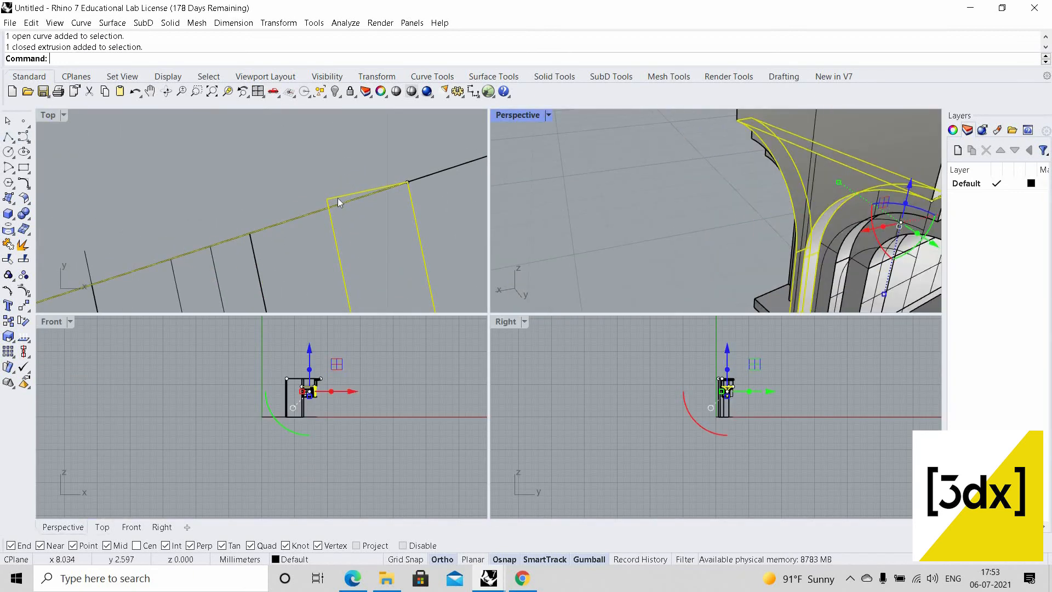
pyautogui.scroll(6, 338, 198)
pyautogui.press('Return')
pyautogui.click(329, 201)
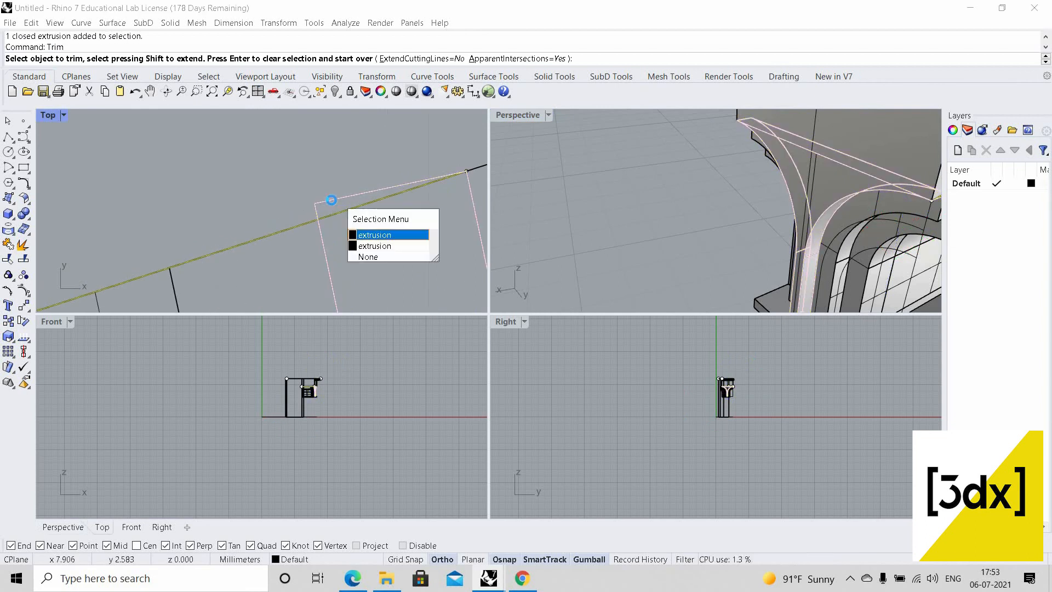
pyautogui.press('Return')
pyautogui.click(328, 200)
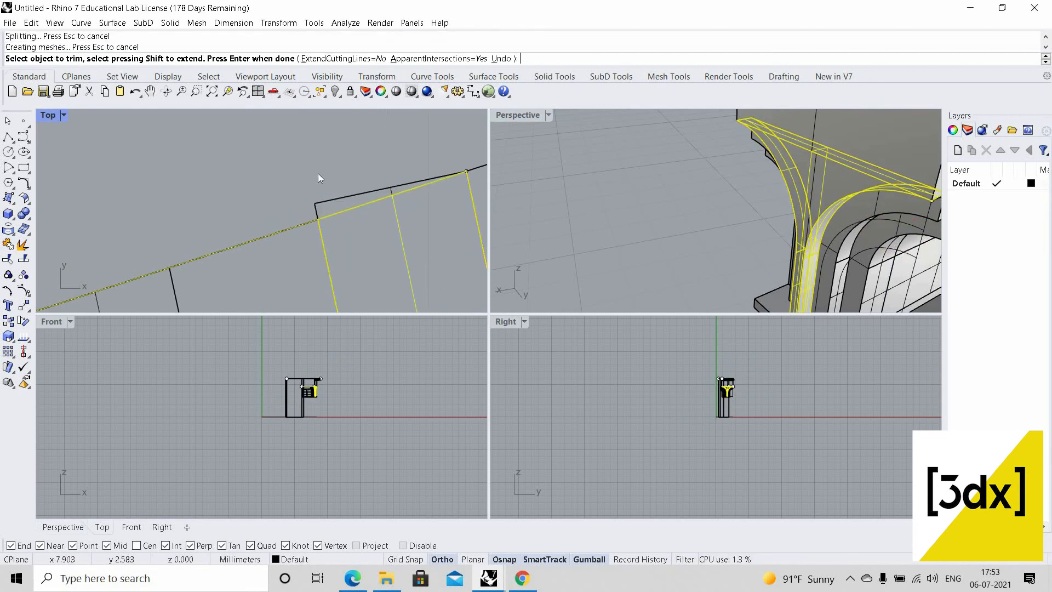
pyautogui.scroll(-5, 318, 174)
pyautogui.scroll(-8, 824, 179)
pyautogui.scroll(10, 796, 160)
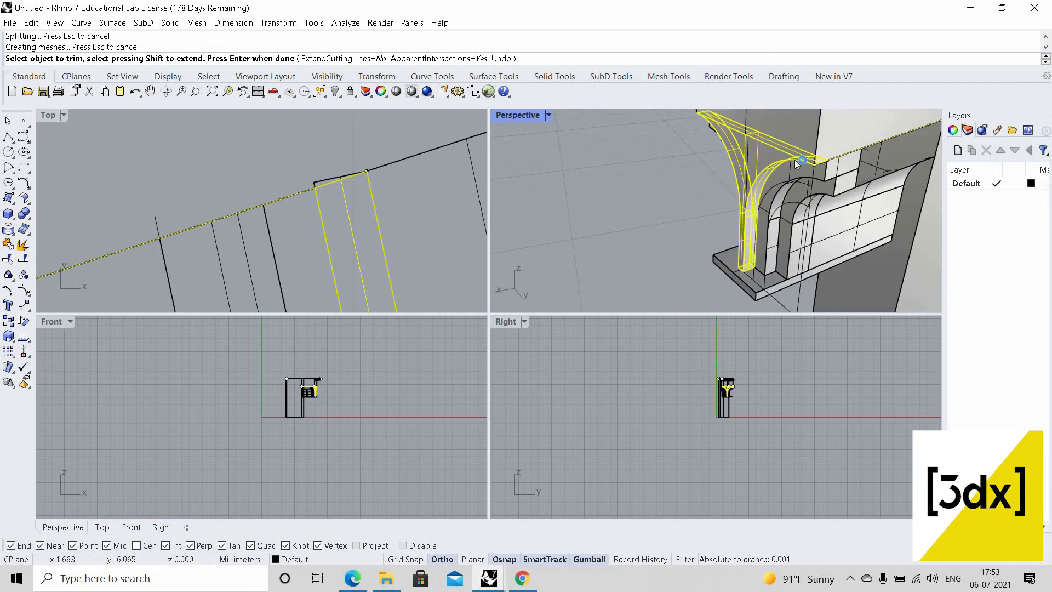
pyautogui.press('Return')
# Trim away the leftover sliver of the outermost arch polysurface beyond the wedge's upper side line
pyautogui.scroll(-3, 762, 223)
pyautogui.moveTo(765, 227); pyautogui.dragTo(765, 202, button='right')
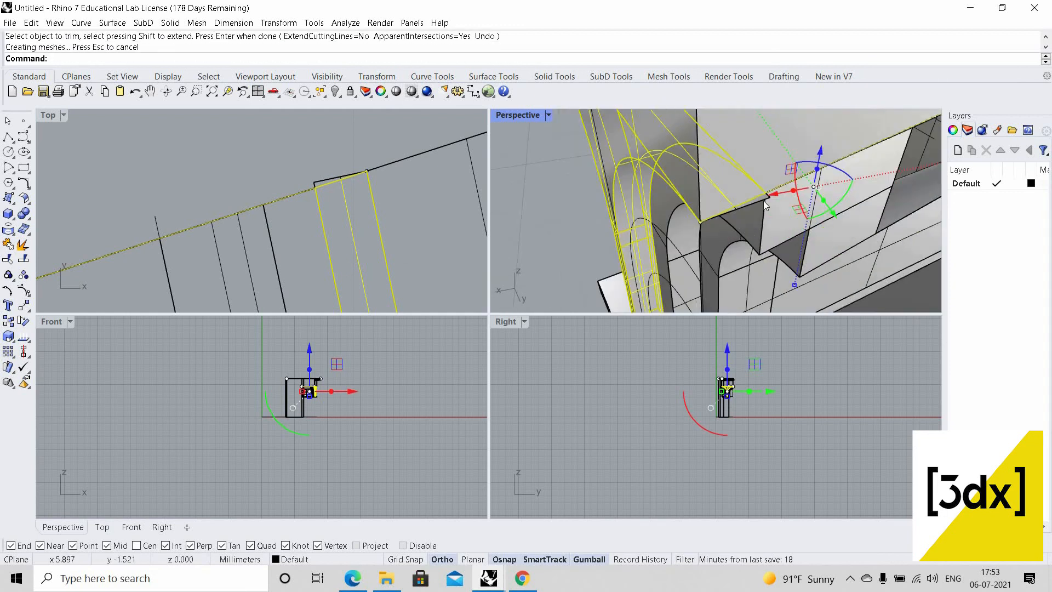
pyautogui.scroll(4, 764, 202)
pyautogui.scroll(-4, 713, 201)
pyautogui.scroll(1, 404, 188)
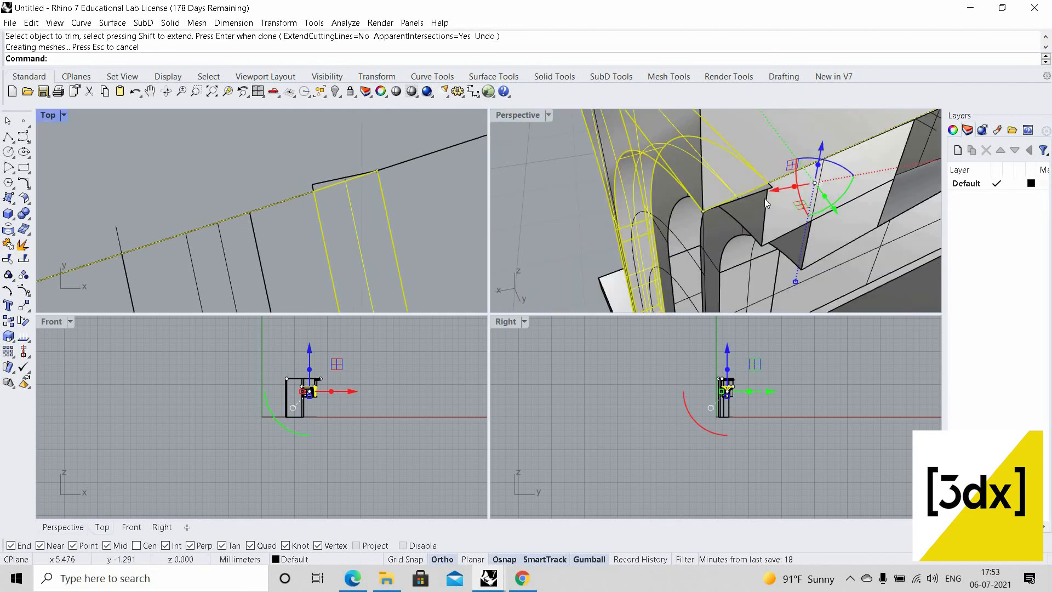
pyautogui.press('Escape')
pyautogui.scroll(3, 766, 184)
pyautogui.click(705, 201)
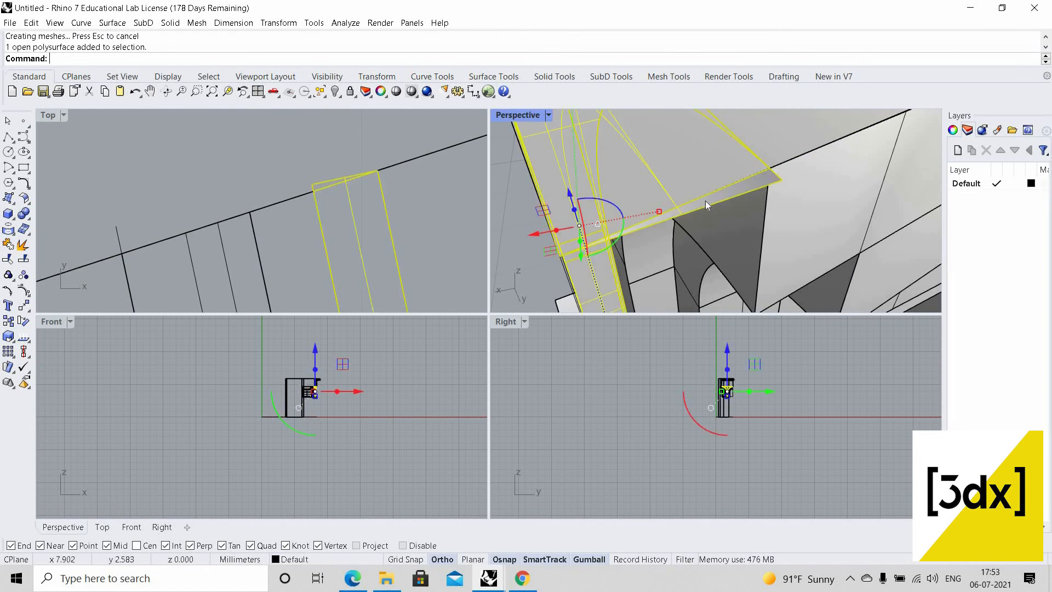
pyautogui.scroll(-6, 707, 201)
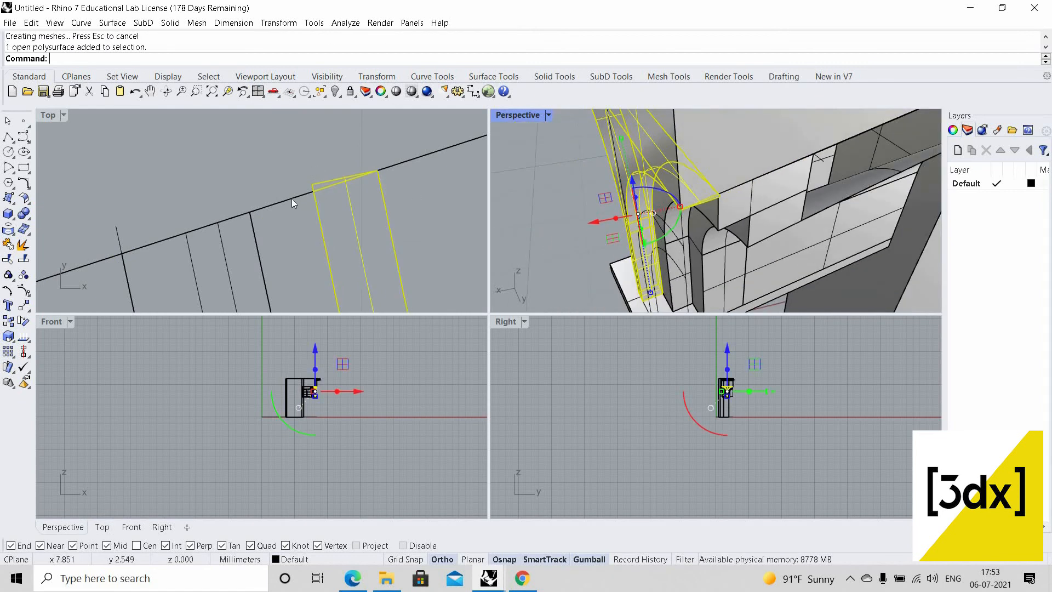
pyautogui.keyDown('shift'); pyautogui.click(297, 195); pyautogui.keyUp('shift')
pyautogui.click(328, 232)
pyautogui.scroll(4, 305, 182)
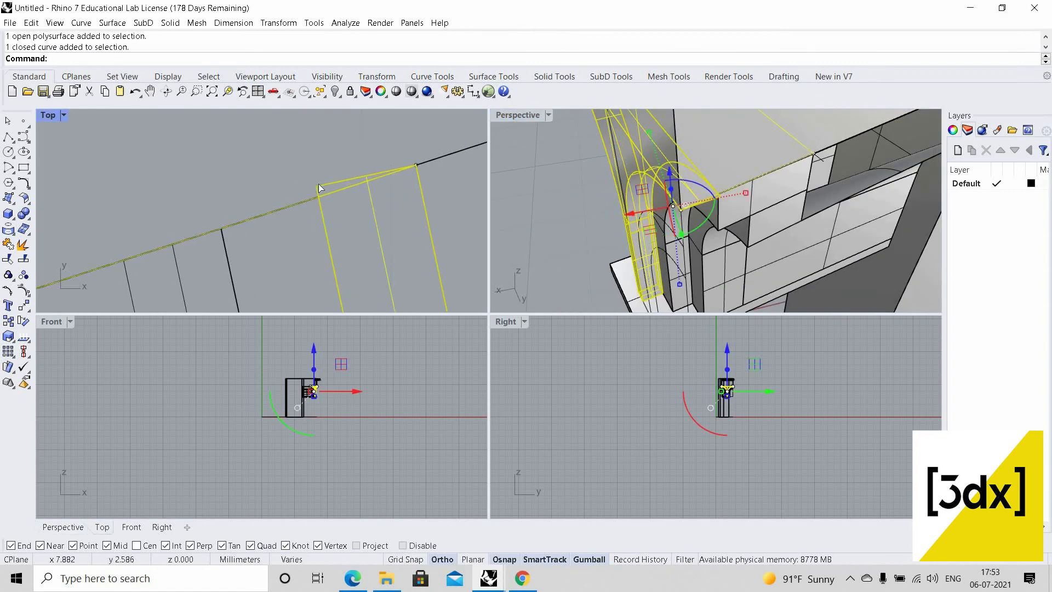
pyautogui.press('Return')
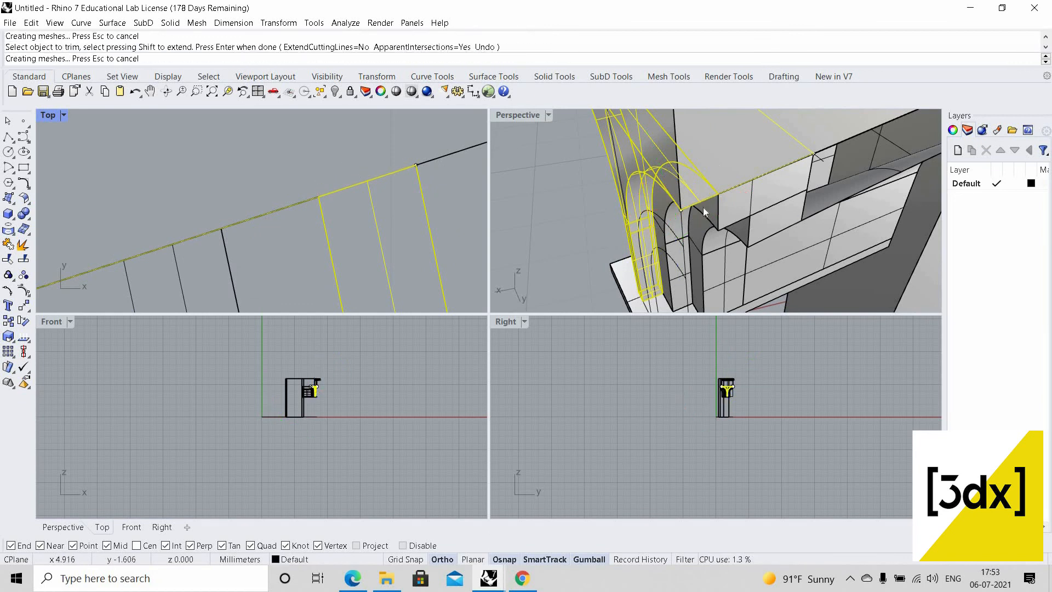
# Trim the arch polysurface where it overhangs the wedge's opposite, lower side line in the Top view
pyautogui.moveTo(703, 207); pyautogui.dragTo(357, 134, button='right')
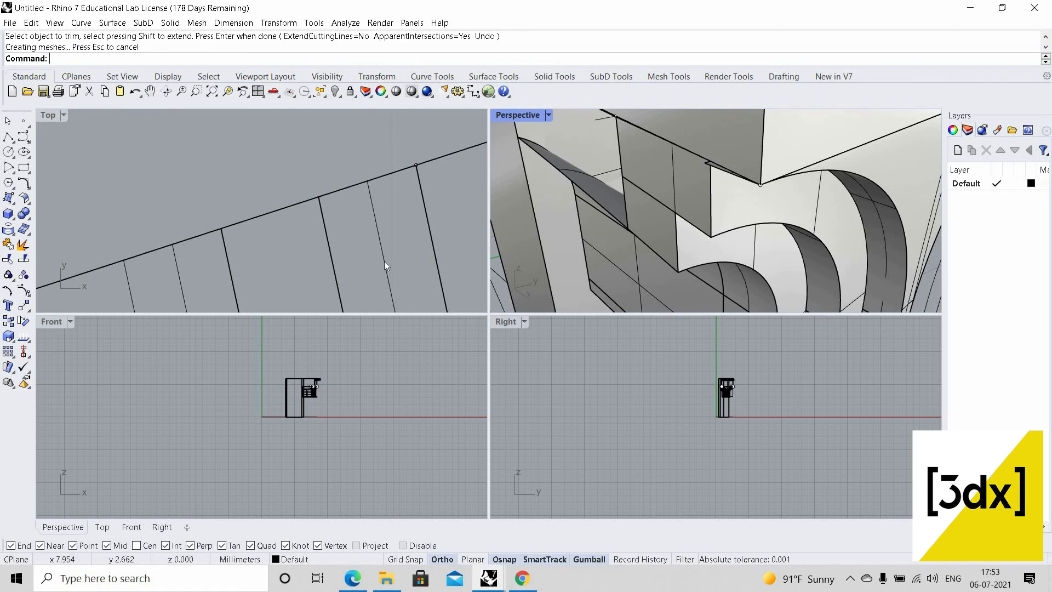
pyautogui.scroll(5, 383, 268)
pyautogui.scroll(8, 382, 287)
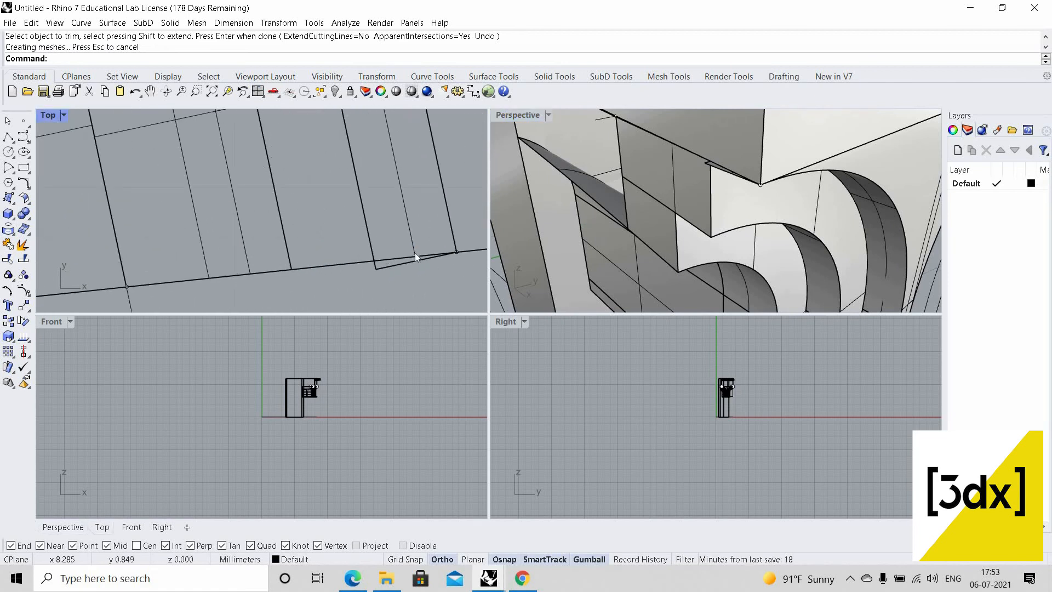
pyautogui.click(389, 258)
pyautogui.click(419, 278)
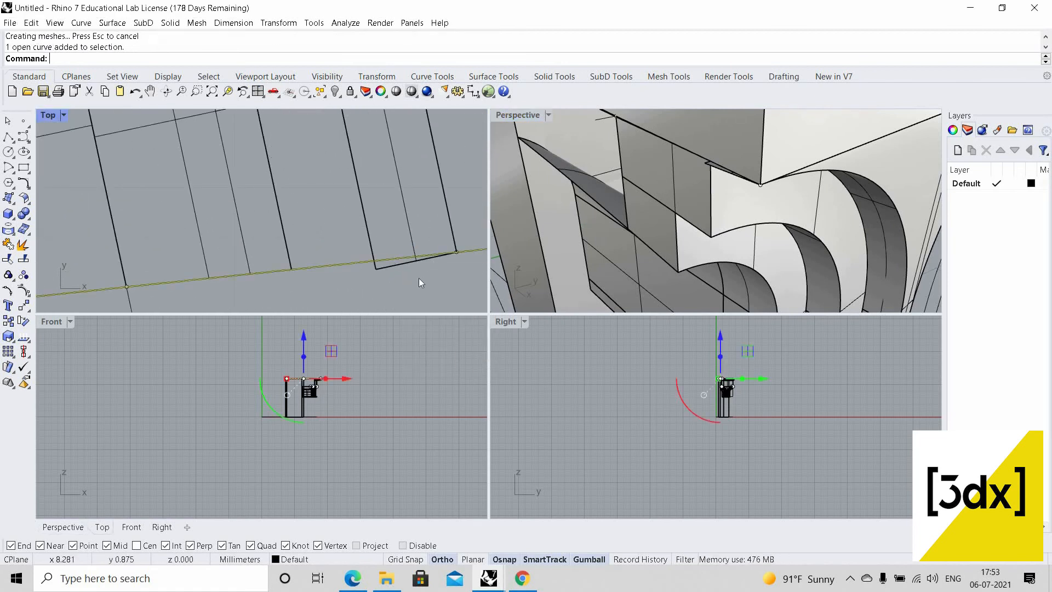
pyautogui.scroll(2, 383, 268)
pyautogui.keyDown('shift'); pyautogui.click(374, 269); pyautogui.keyUp('shift')
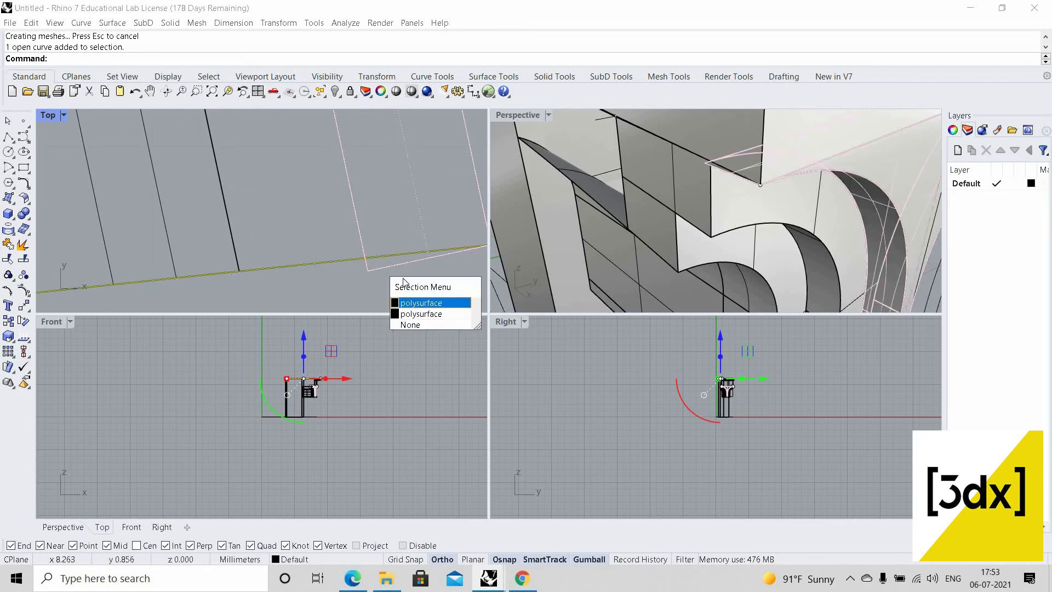
pyautogui.click(417, 301)
pyautogui.write('trim')
pyautogui.press('Return')
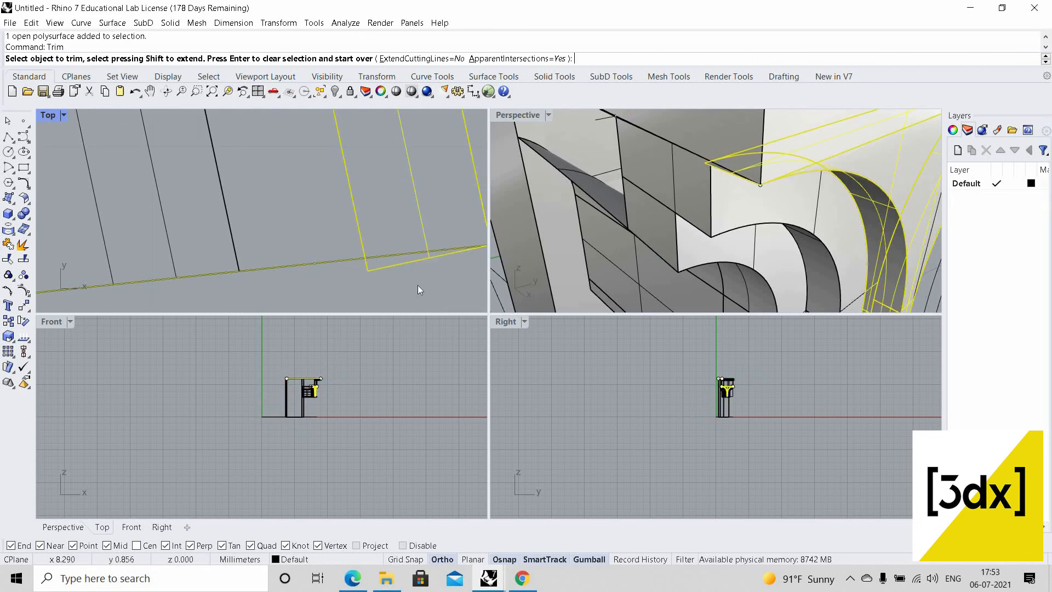
pyautogui.click(418, 285)
pyautogui.press('Return')
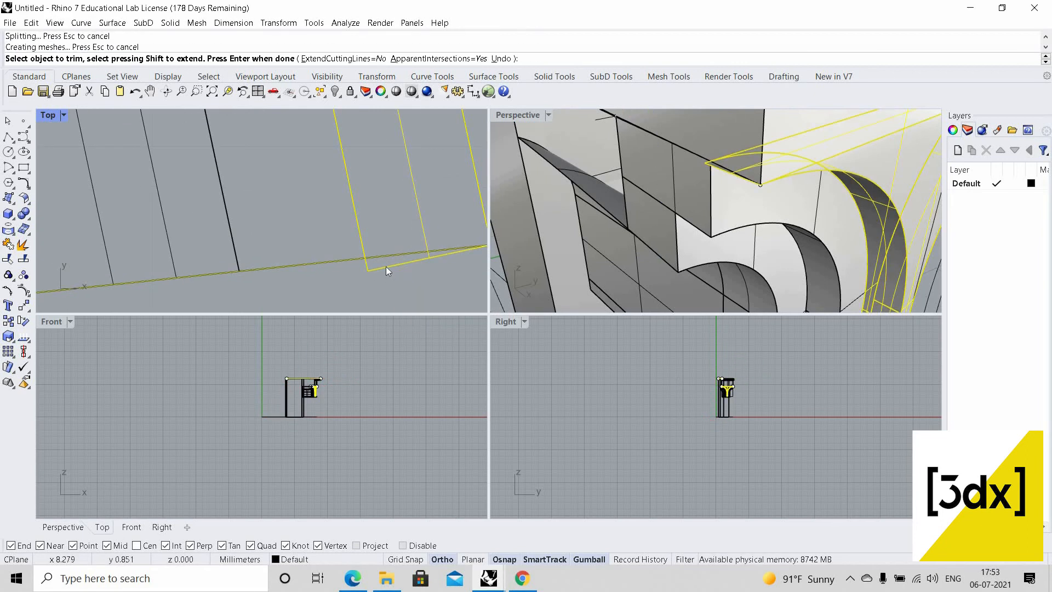
pyautogui.click(410, 294)
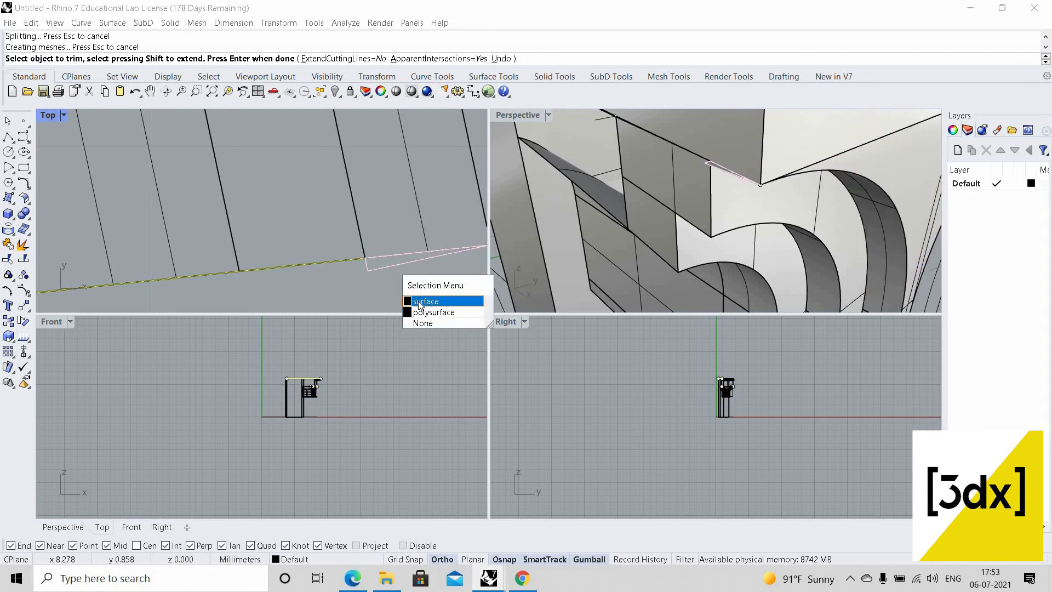
pyautogui.press('Escape')
pyautogui.press('Escape')
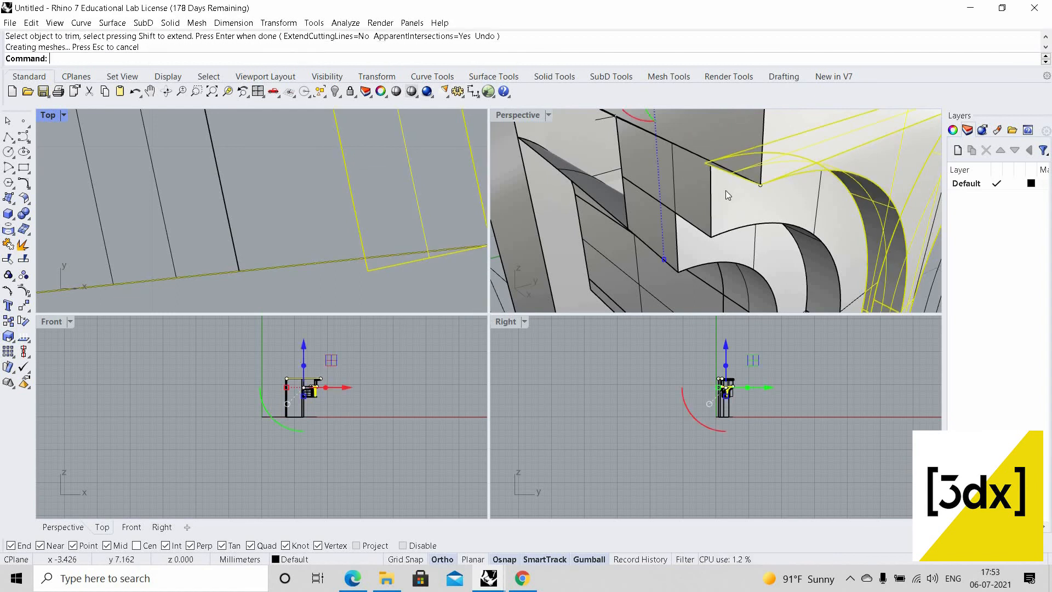
# Trim the arch's remaining overhang at the lower side line, using the upper block extrusion as the cutter
pyautogui.press('Escape')
pyautogui.scroll(6, 731, 191)
pyautogui.click(735, 190)
pyautogui.click(766, 236)
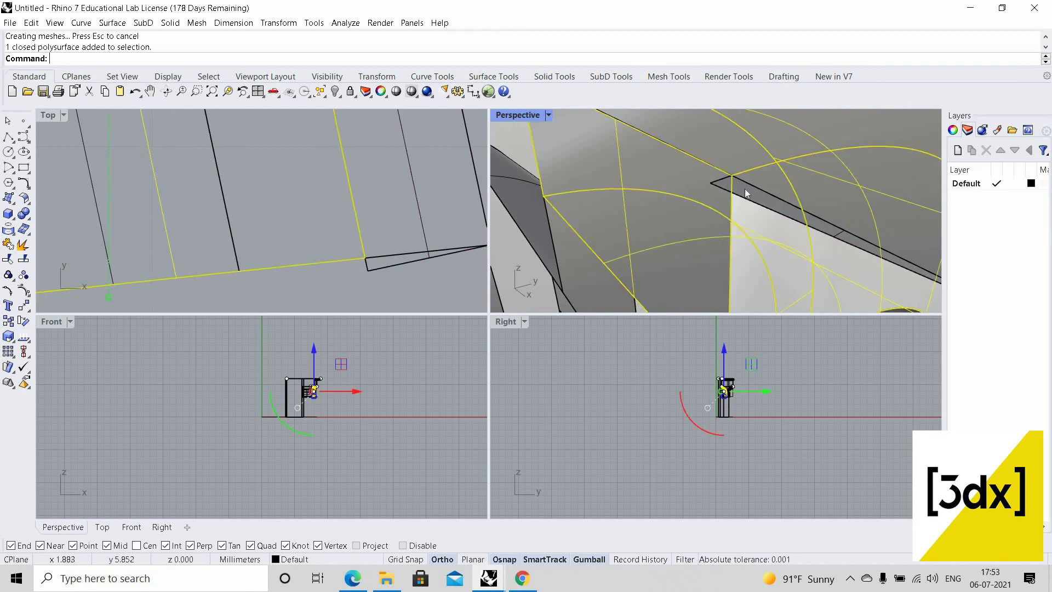
pyautogui.press('Escape')
pyautogui.click(745, 189)
pyautogui.scroll(-8, 745, 189)
pyautogui.scroll(5, 356, 245)
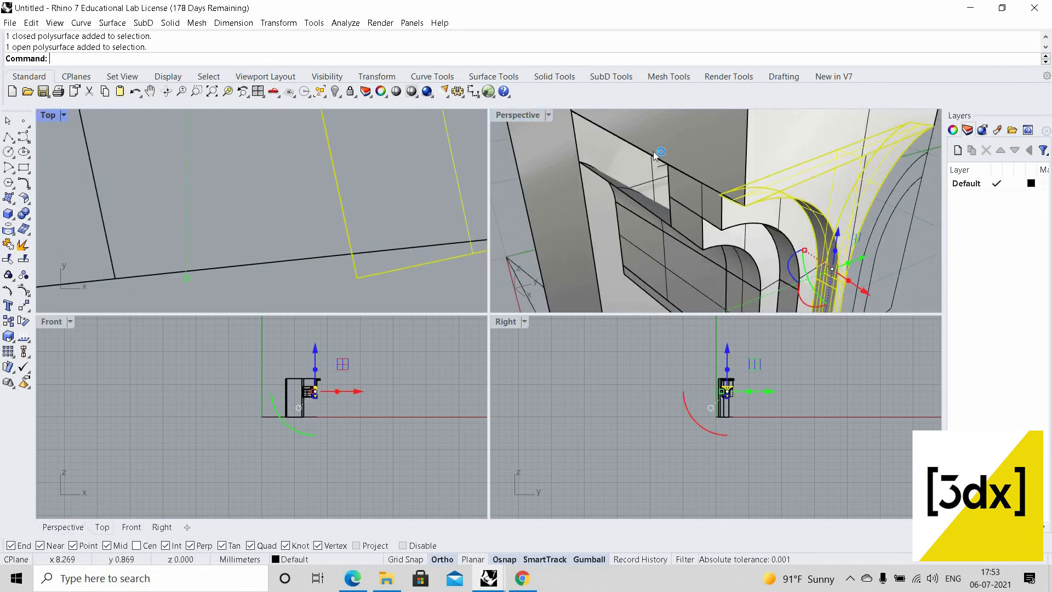
pyautogui.keyDown('shift'); pyautogui.click(663, 157); pyautogui.keyUp('shift')
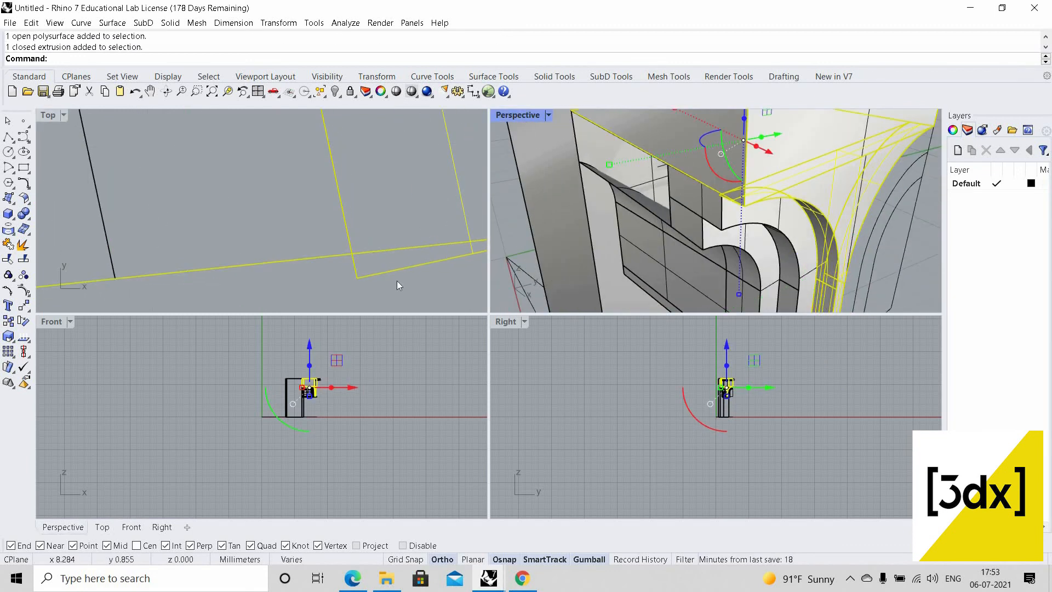
pyautogui.scroll(3, 397, 281)
pyautogui.write('Trim')
pyautogui.press('Return')
pyautogui.click(374, 272)
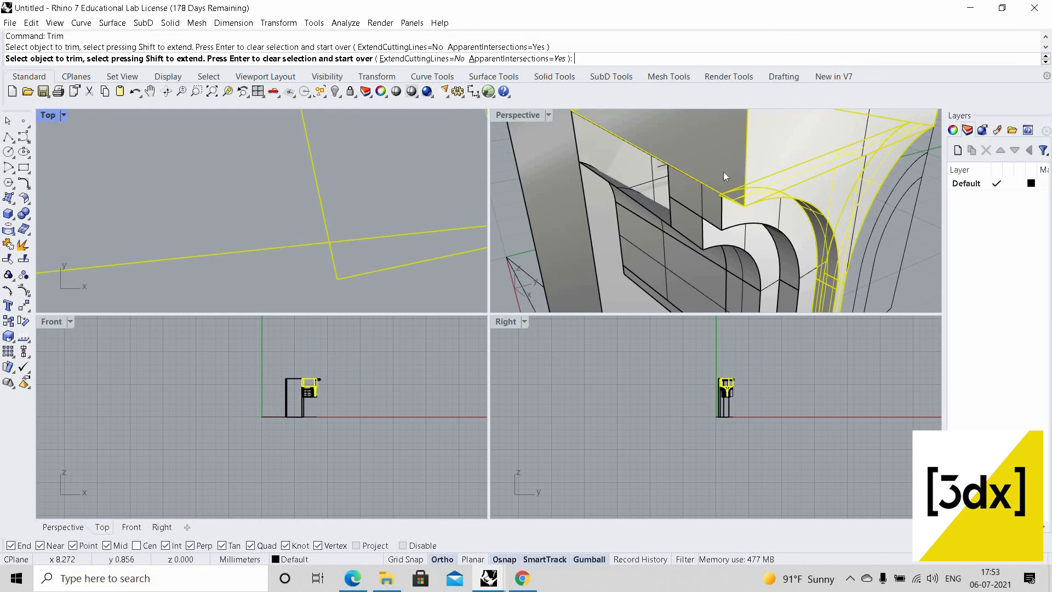
pyautogui.press('Return')
pyautogui.scroll(-3, 562, 120)
pyautogui.moveTo(614, 176); pyautogui.dragTo(513, 118, button='right')
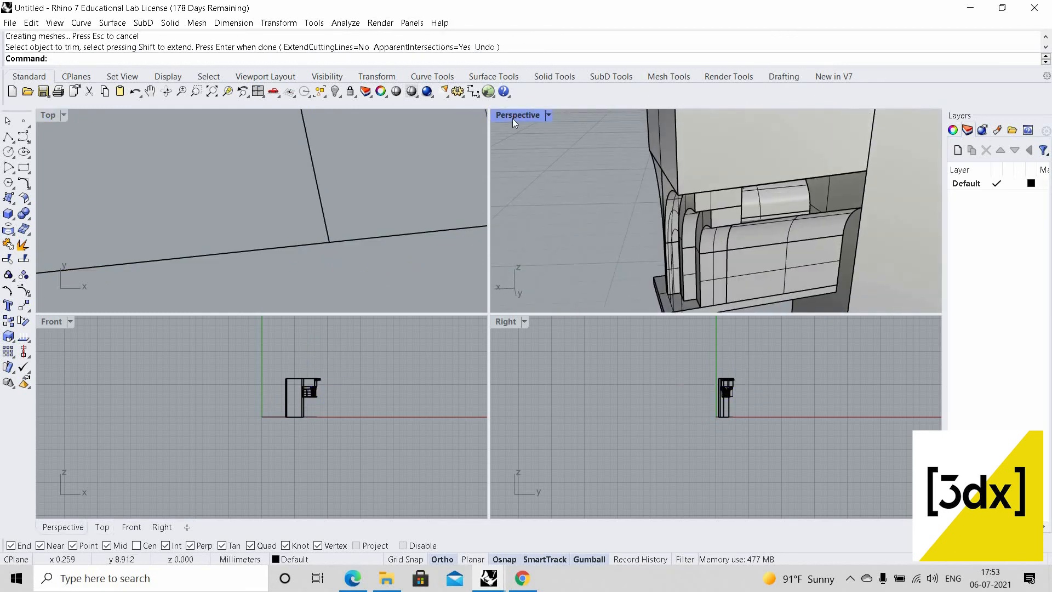
pyautogui.hotkey('ctrl', 'm')
pyautogui.scroll(-4, 511, 274)
pyautogui.scroll(5, 511, 274)
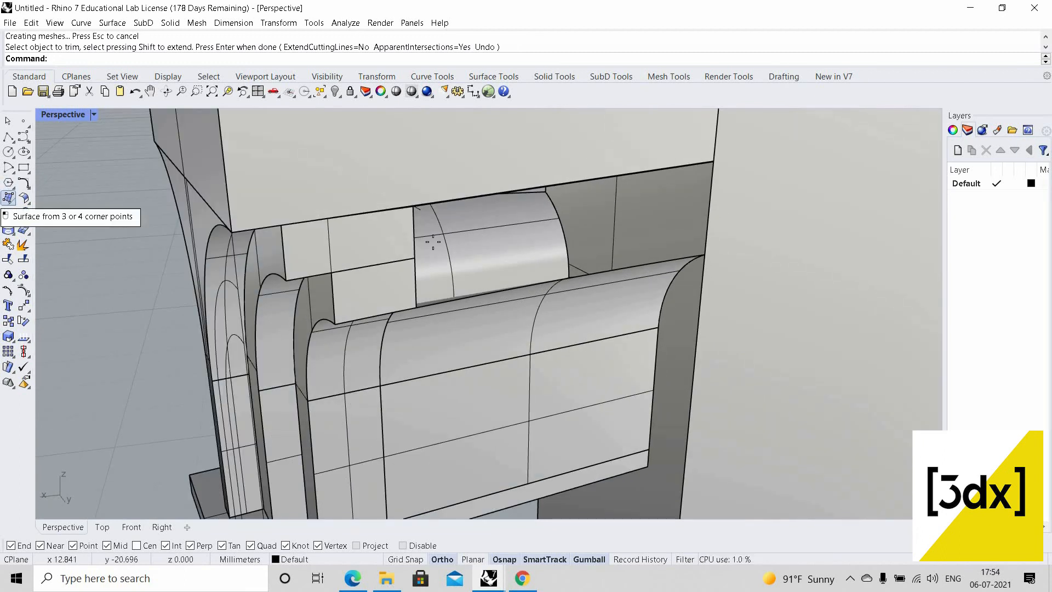
pyautogui.click(9, 198)
pyautogui.scroll(3, 383, 184)
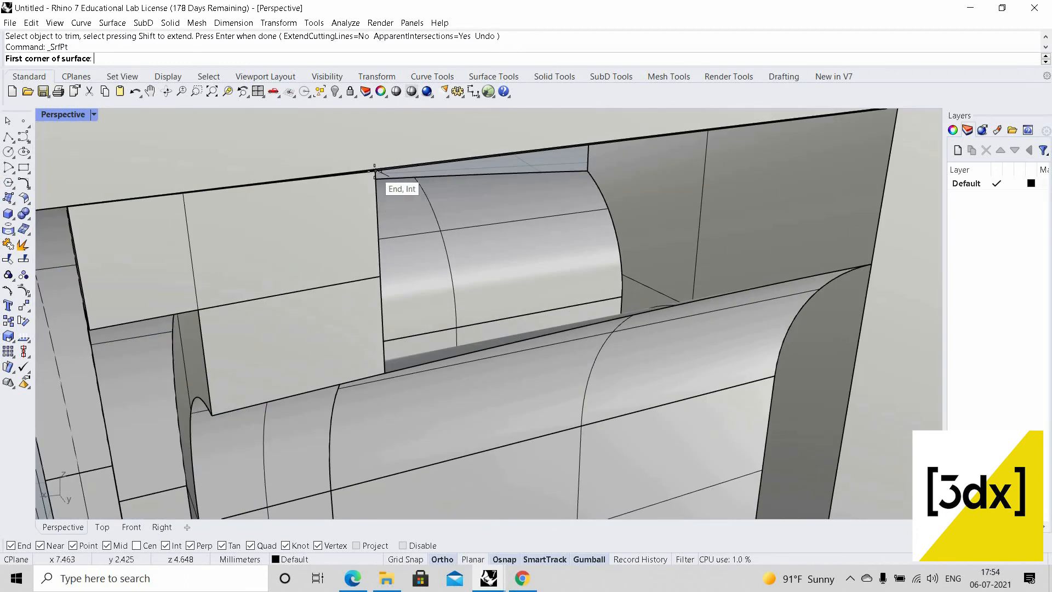
pyautogui.moveTo(656, 277); pyautogui.dragTo(472, 274, button='right')
pyautogui.press('Escape')
pyautogui.scroll(-8, 529, 329)
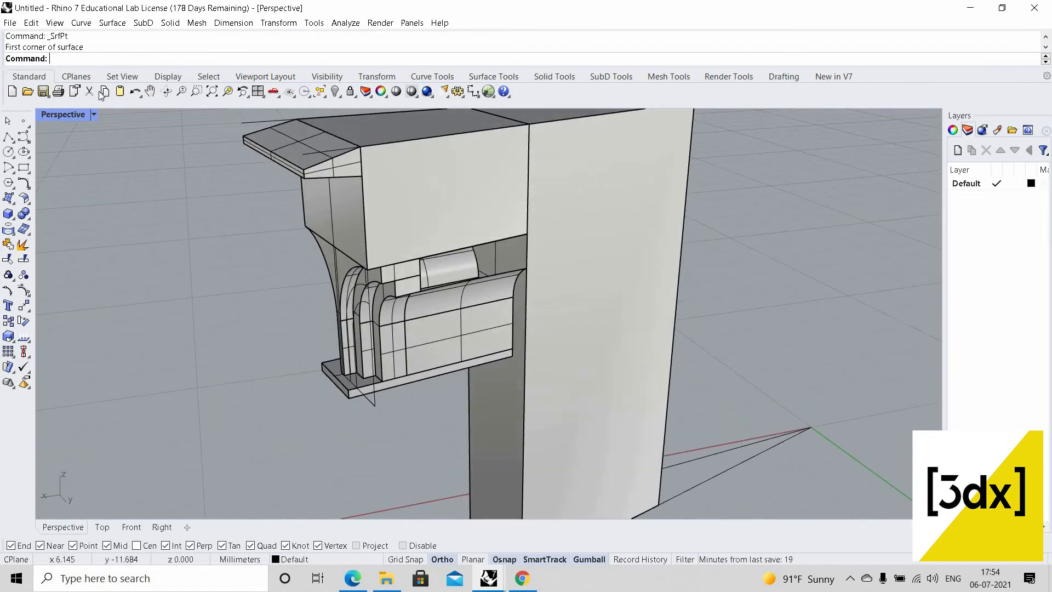
# Select all curves in the model and hide them
pyautogui.click(209, 76)
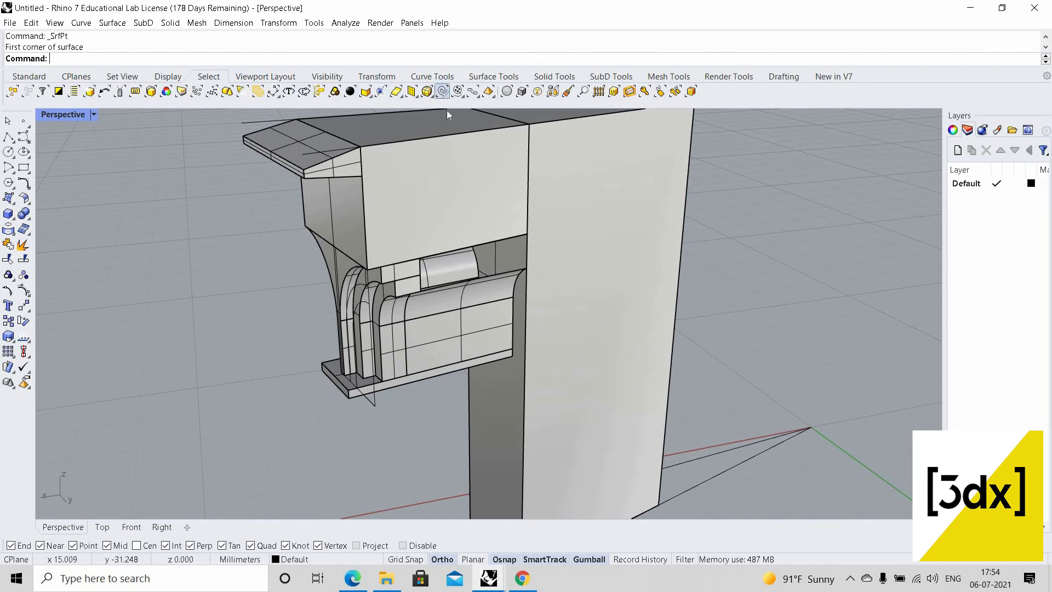
pyautogui.scroll(-5, 448, 264)
pyautogui.scroll(9, 447, 263)
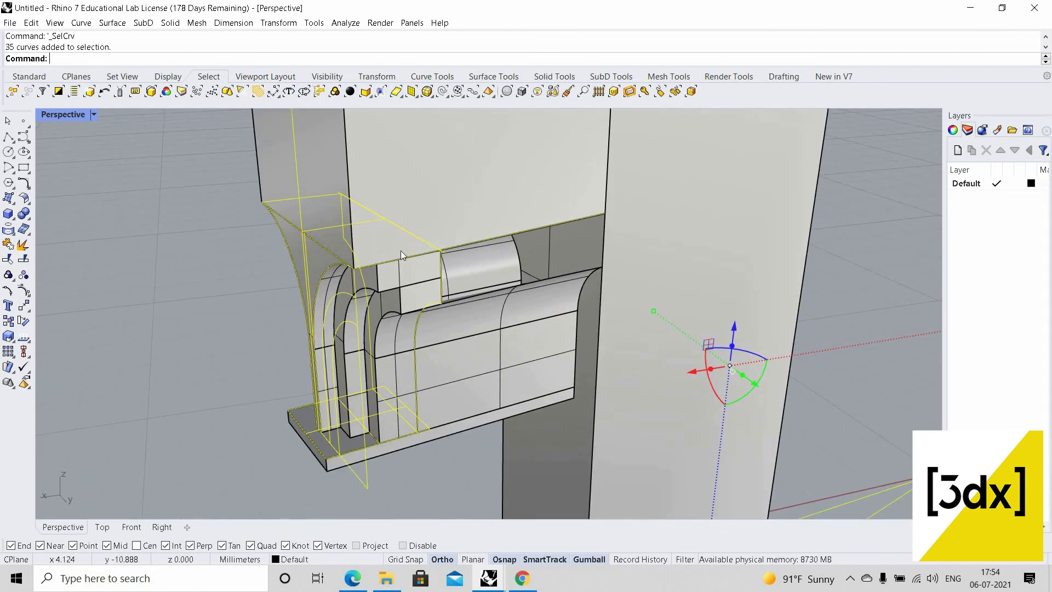
pyautogui.middleClick(427, 256)
pyautogui.click(396, 251)
# Build a four-corner surface closing the side gap between the upper block and the lower arched moulding, up to the tall wedge
pyautogui.scroll(8, 472, 246)
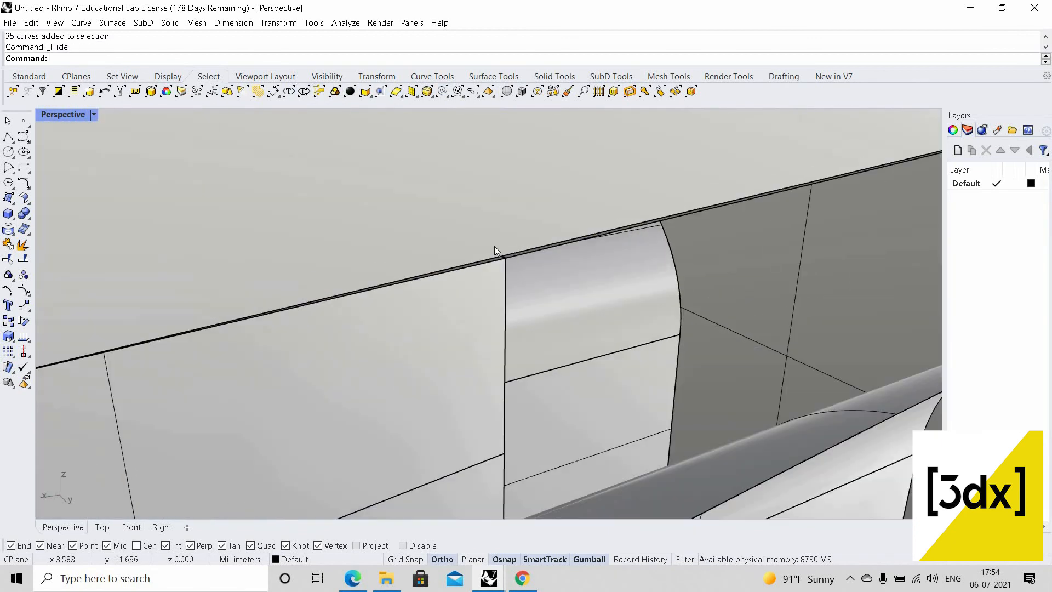
pyautogui.scroll(4, 493, 253)
pyautogui.scroll(-6, 488, 274)
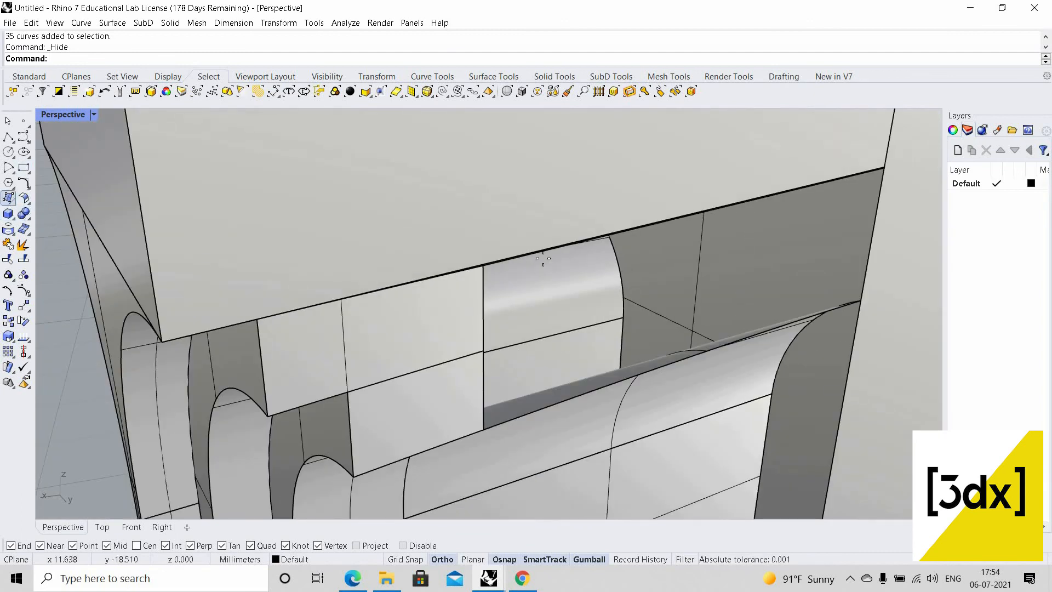
pyautogui.scroll(3, 269, 296)
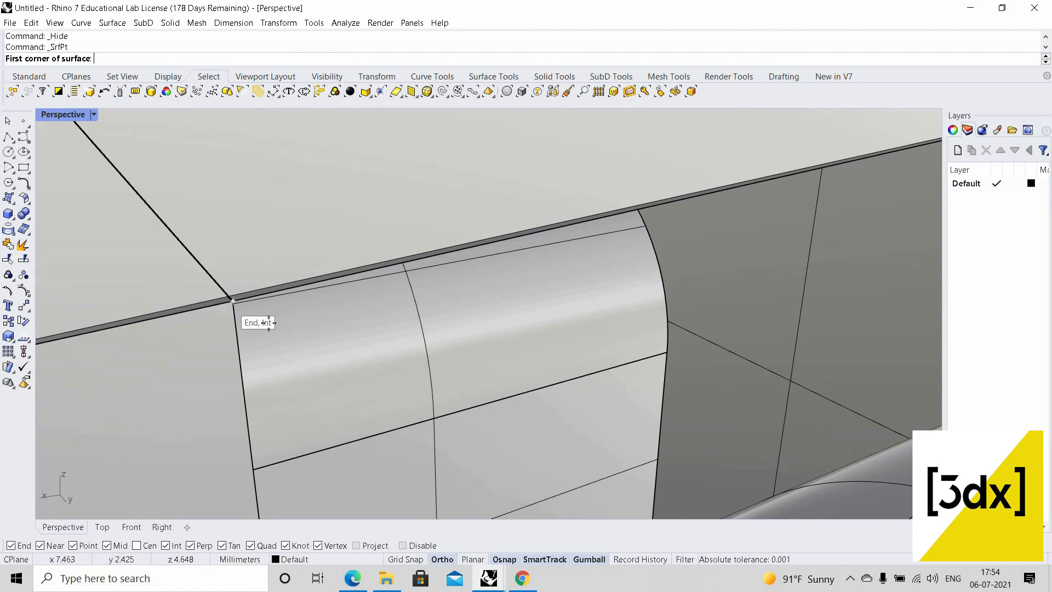
pyautogui.click(235, 300)
pyautogui.scroll(-2, 276, 340)
pyautogui.scroll(3, 280, 348)
pyautogui.click(309, 376)
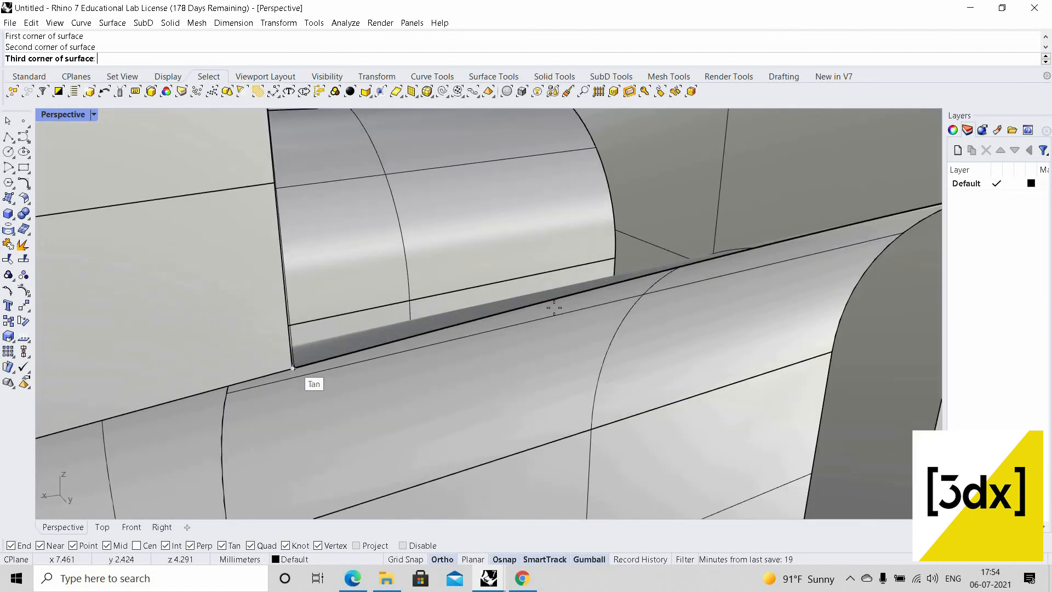
pyautogui.scroll(-2, 312, 376)
pyautogui.scroll(3, 665, 273)
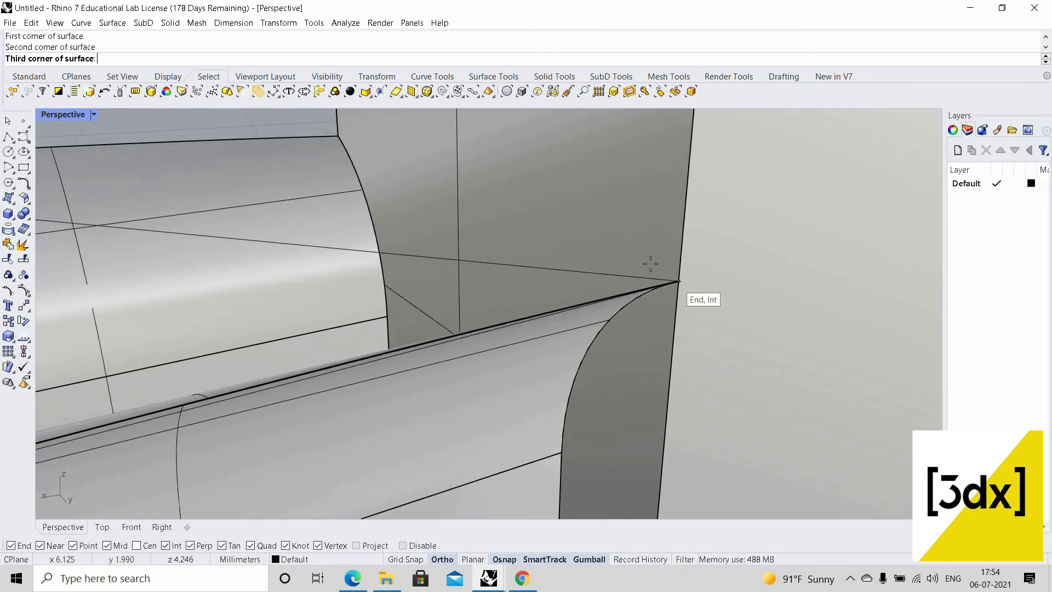
pyautogui.click(655, 286)
pyautogui.scroll(-1, 602, 249)
pyautogui.scroll(3, 582, 228)
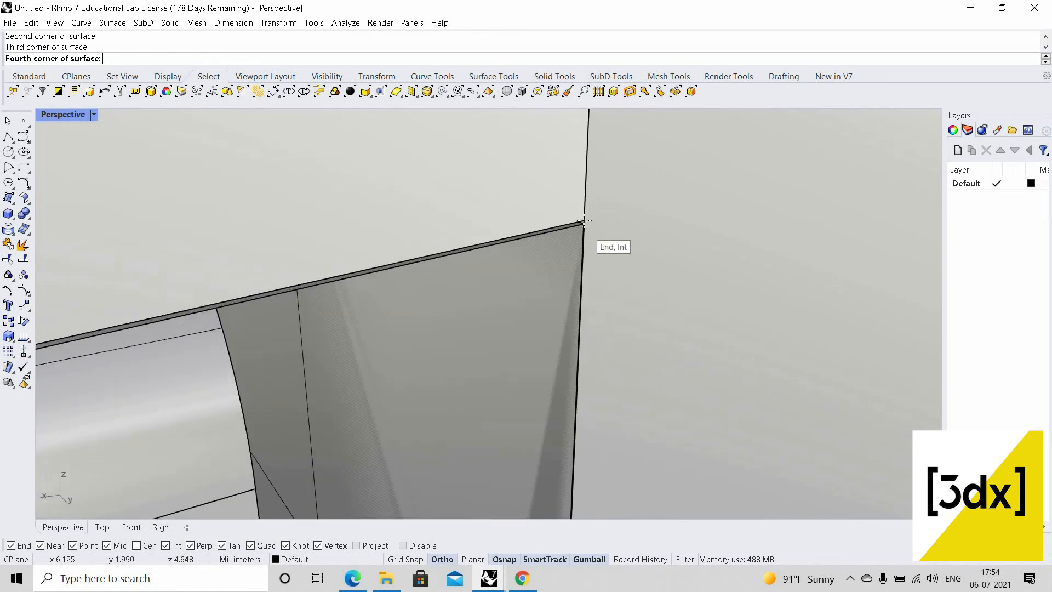
pyautogui.click(583, 223)
pyautogui.scroll(-5, 531, 247)
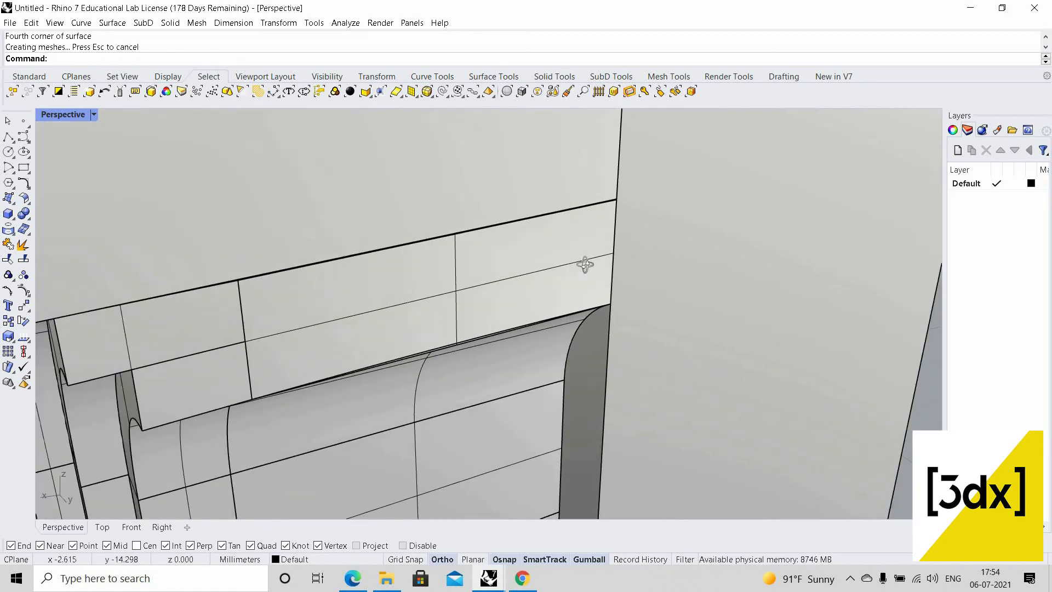
# Mirror the new gap-filling surface to the opposite side, using the segment's centre line as the mirror plane
pyautogui.moveTo(550, 214); pyautogui.dragTo(556, 217, button='right')
pyautogui.scroll(4, 557, 218)
pyautogui.click(573, 224)
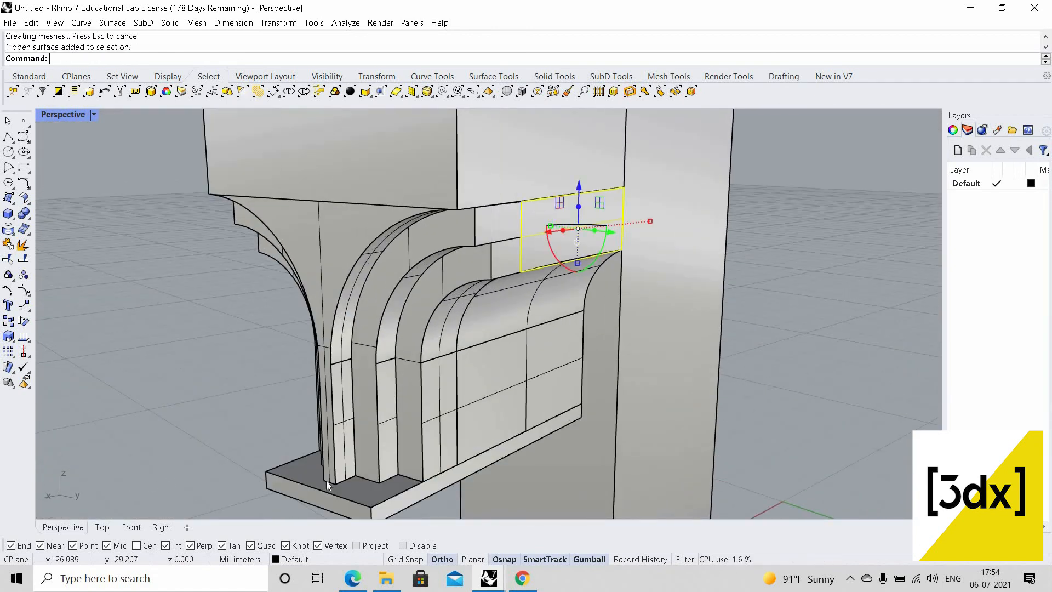
pyautogui.scroll(4, 347, 469)
pyautogui.scroll(4, 347, 468)
pyautogui.write('Mirror')
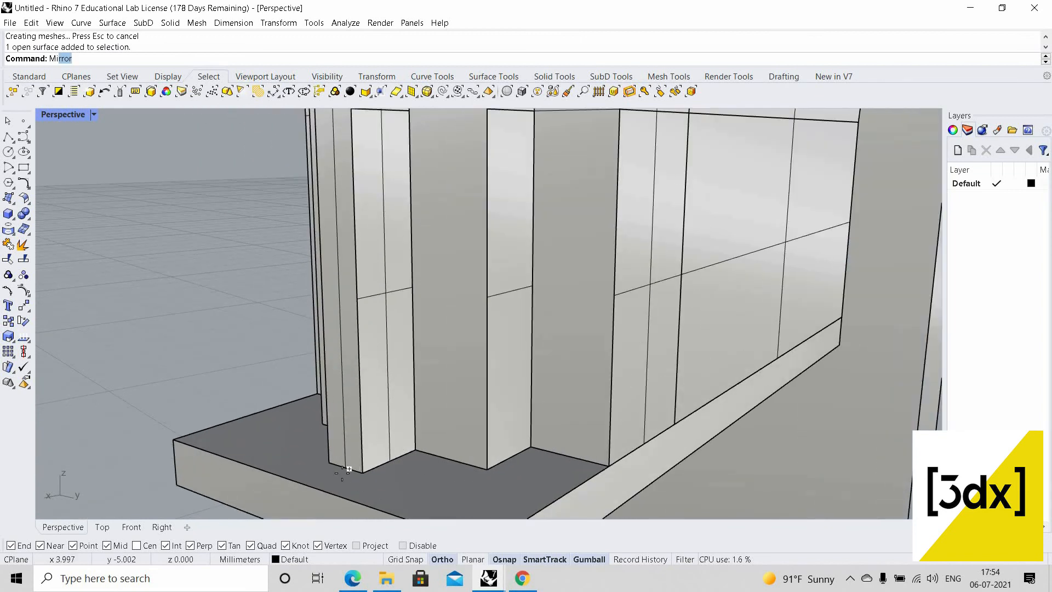
pyautogui.scroll(2, 329, 488)
pyautogui.press('Return')
pyautogui.click(306, 494)
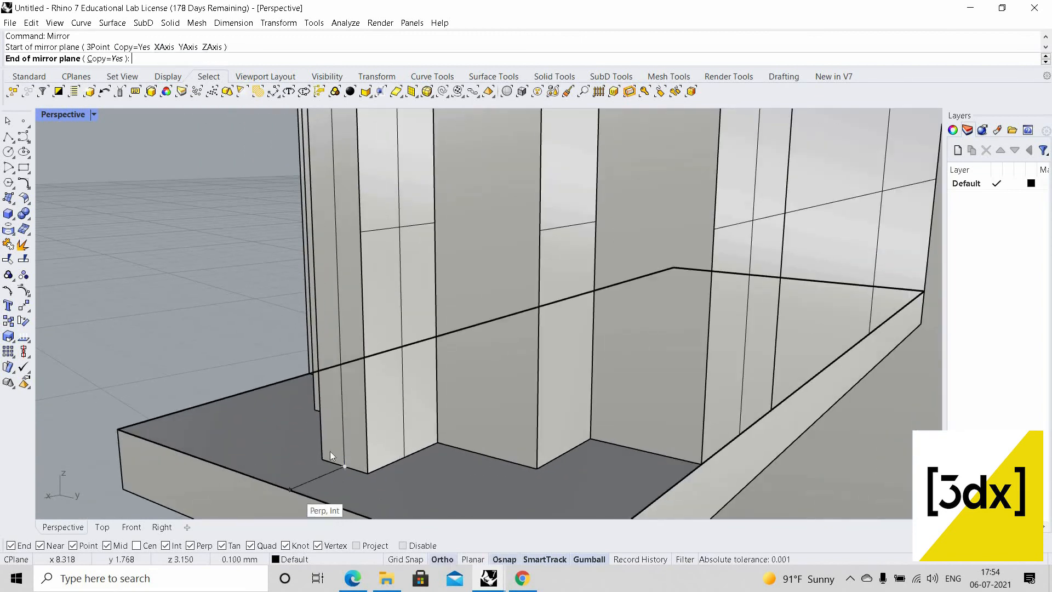
pyautogui.click(358, 375)
pyautogui.scroll(-8, 361, 375)
pyautogui.moveTo(505, 375); pyautogui.dragTo(634, 284, button='right')
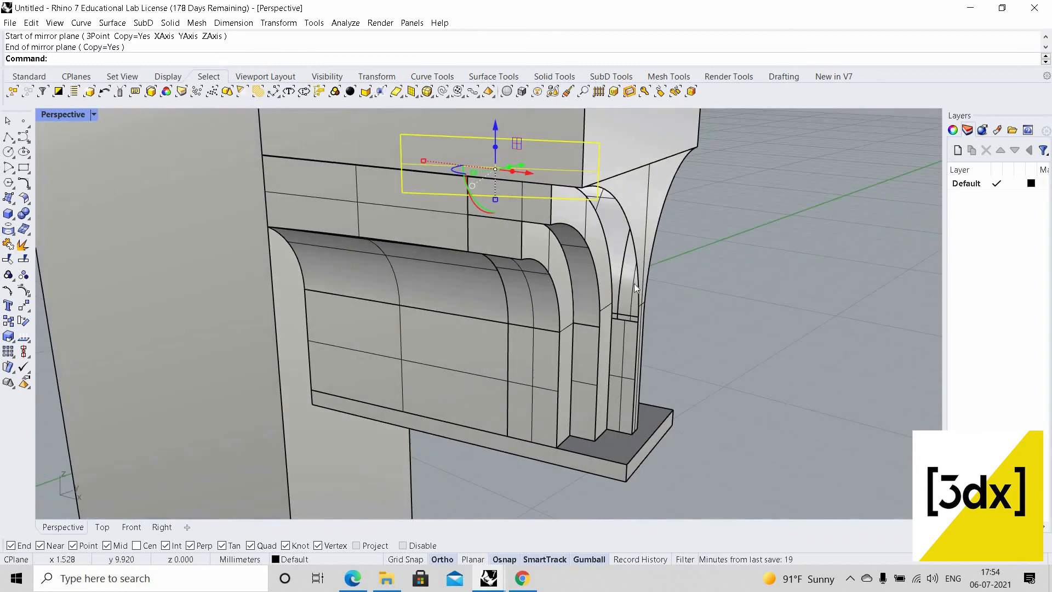
pyautogui.press('Escape')
# Draw a line along the front short edge of the bottom plate's underside, from corner to corner
pyautogui.scroll(-8, 521, 272)
pyautogui.moveTo(470, 266); pyautogui.dragTo(394, 289, button='right')
pyautogui.scroll(-7, 485, 207)
pyautogui.scroll(8, 487, 213)
pyautogui.scroll(-7, 406, 238)
pyautogui.scroll(-7, 395, 289)
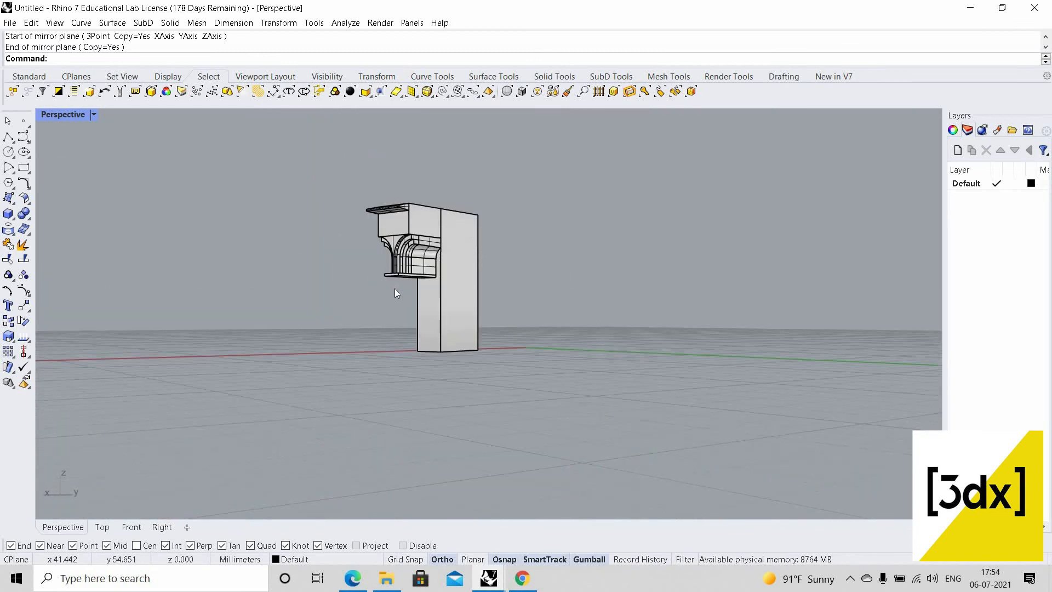
pyautogui.scroll(10, 396, 274)
pyautogui.moveTo(396, 199); pyautogui.dragTo(402, 186, button='right')
pyautogui.scroll(4, 403, 186)
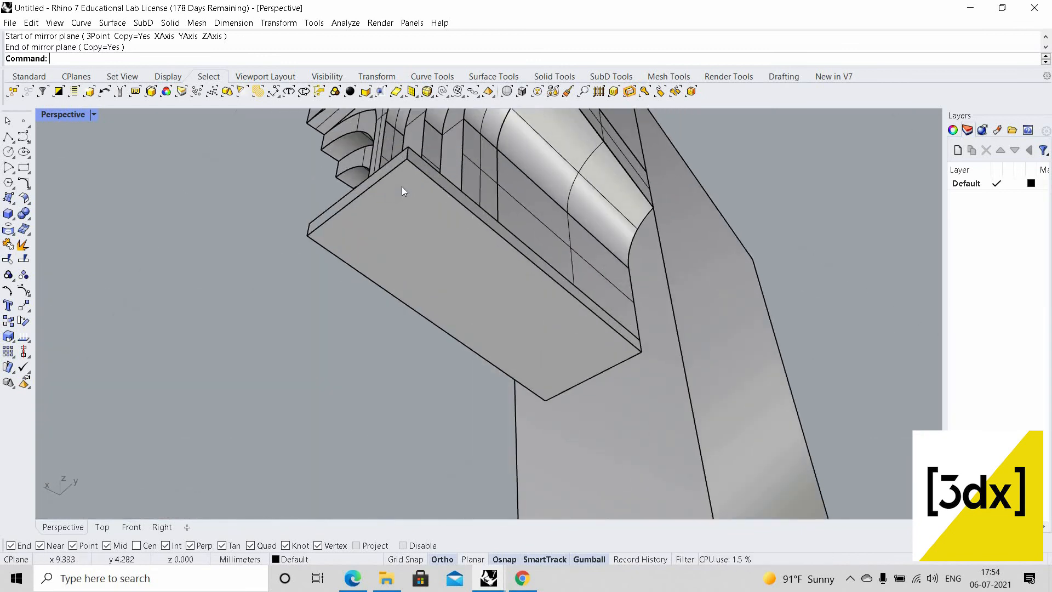
pyautogui.press('Return')
pyautogui.scroll(3, 306, 266)
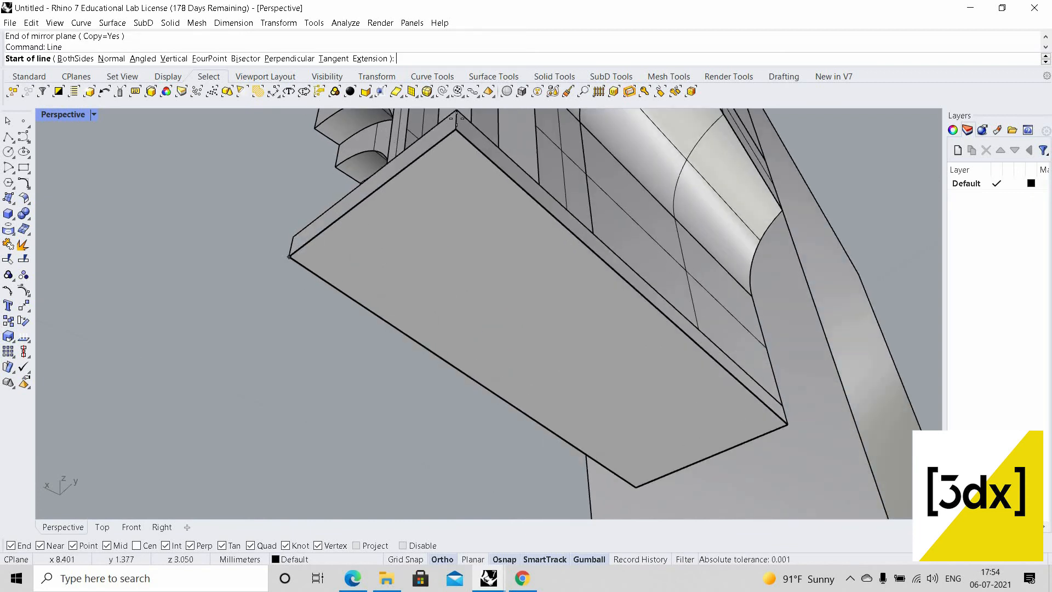
pyautogui.click(289, 256)
pyautogui.doubleClick(435, 148)
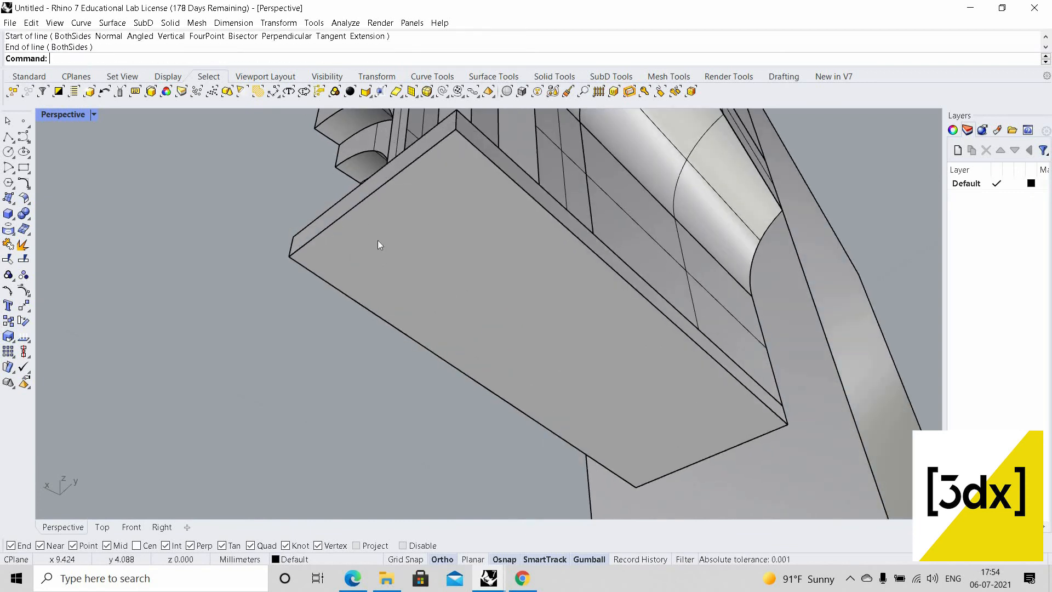
# Copy the front edge line a short distance inward along the underside of the bottom plate
pyautogui.click(416, 286)
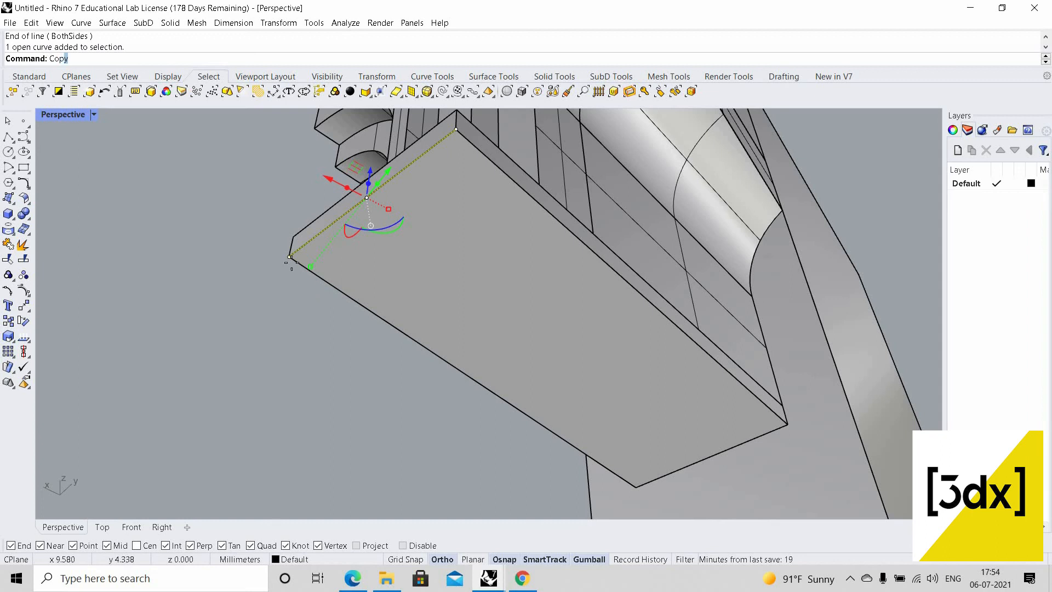
pyautogui.press('Return')
pyautogui.click(318, 236)
pyautogui.click(340, 255)
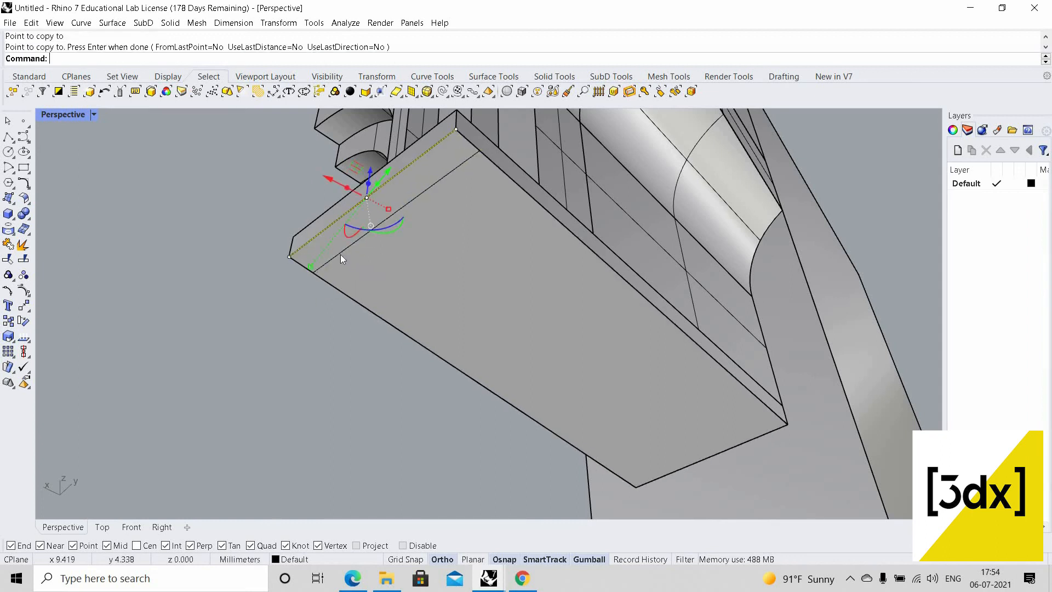
# Rotate the copied line 90° about its outer endpoint so it lies along the bottom plate's long edge
pyautogui.click(341, 254)
pyautogui.press('Return')
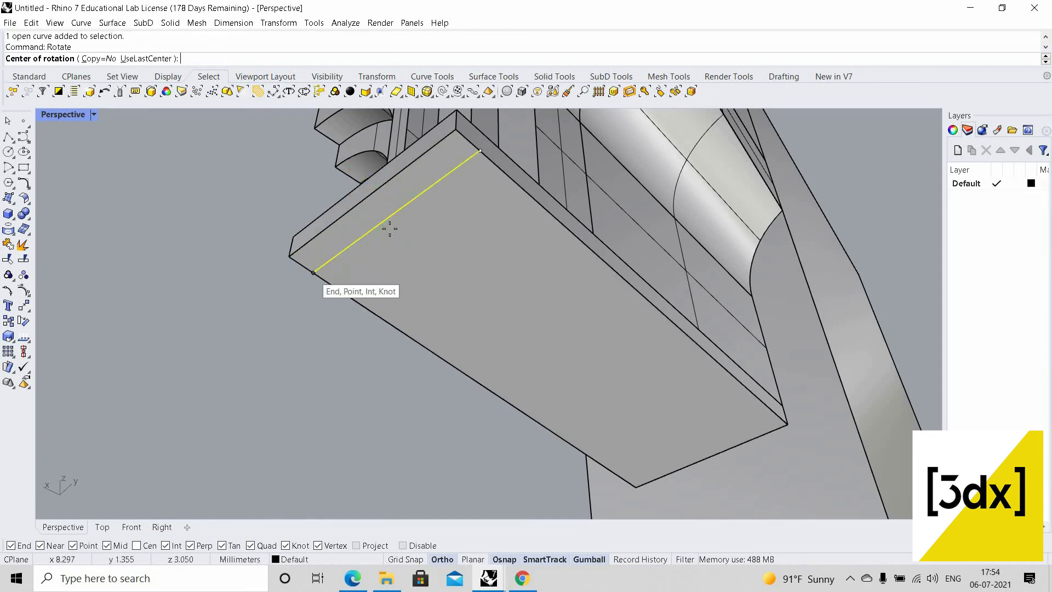
pyautogui.click(314, 272)
pyautogui.click(384, 221)
pyautogui.click(310, 278)
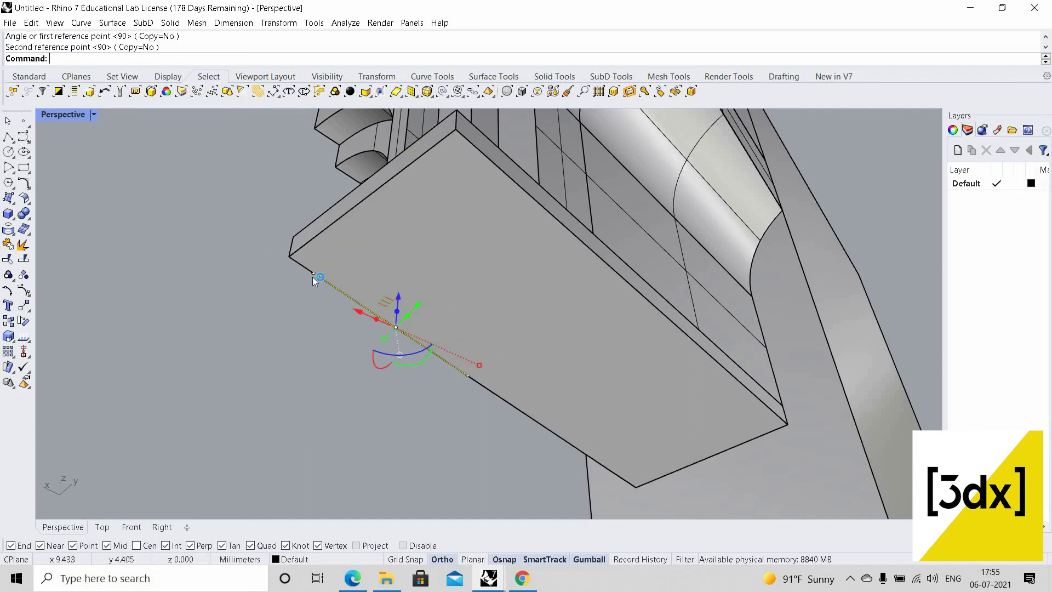
# Move the rotated line along the long edge so its endpoint meets the bottom plate's front corner
pyautogui.write('Move')
pyautogui.press('Return')
pyautogui.scroll(3, 306, 271)
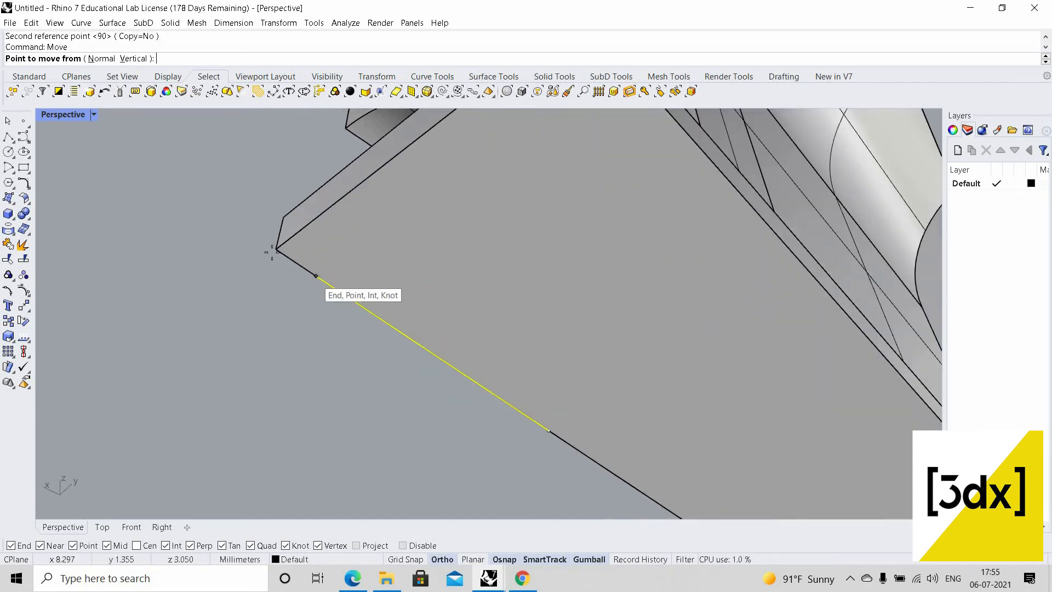
pyautogui.click(324, 278)
pyautogui.click(276, 249)
pyautogui.click(327, 213)
pyautogui.press('Return')
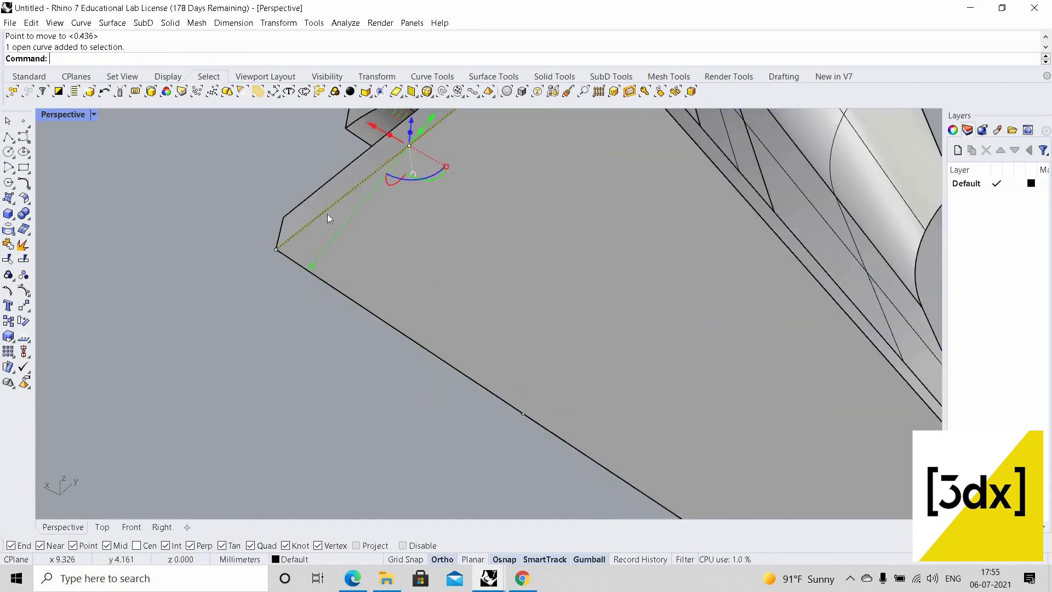
pyautogui.write('Copy')
pyautogui.press('Return')
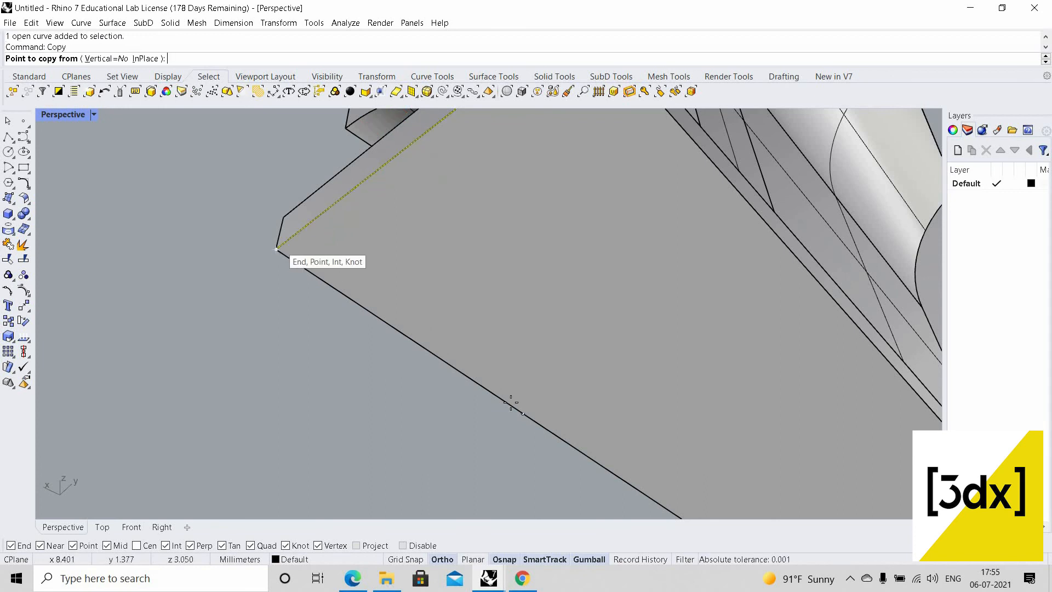
pyautogui.click(276, 249)
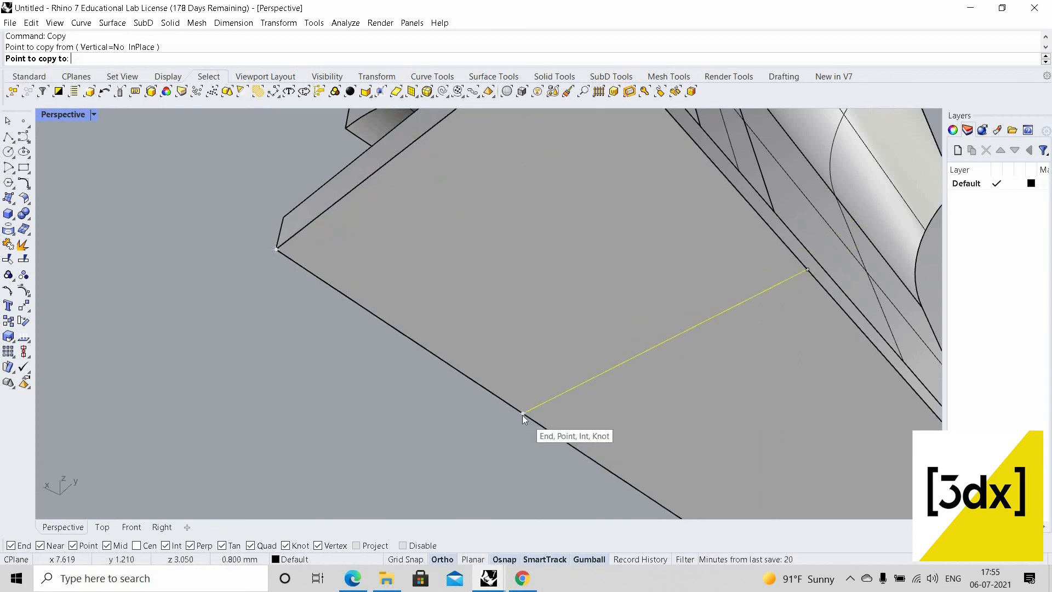
pyautogui.press('Escape')
# Mirror the front and long-edge lines about the diagonal through their free ends to complete a square on the plate's underside
pyautogui.click(503, 398)
pyautogui.press('Return')
pyautogui.scroll(-4, 460, 244)
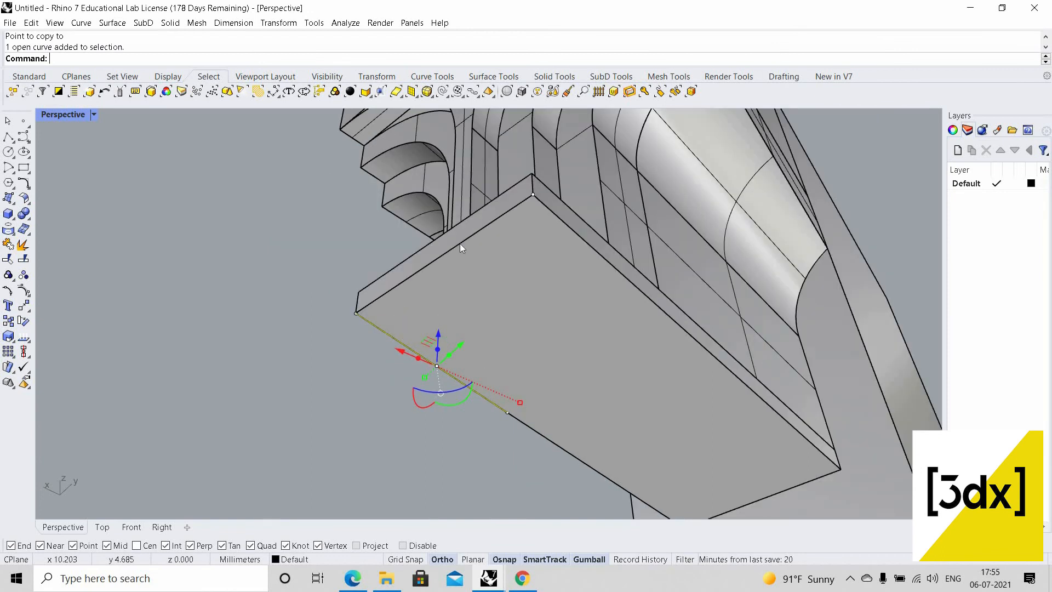
pyautogui.keyDown('shift'); pyautogui.click(459, 244); pyautogui.keyUp('shift')
pyautogui.press('Return')
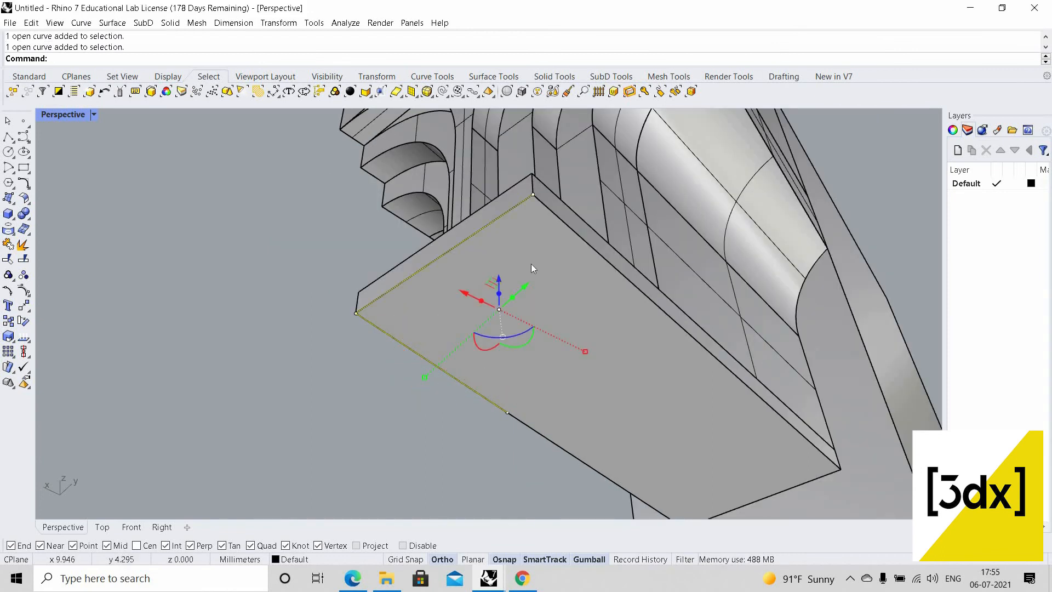
pyautogui.write('Mirror')
pyautogui.press('Return')
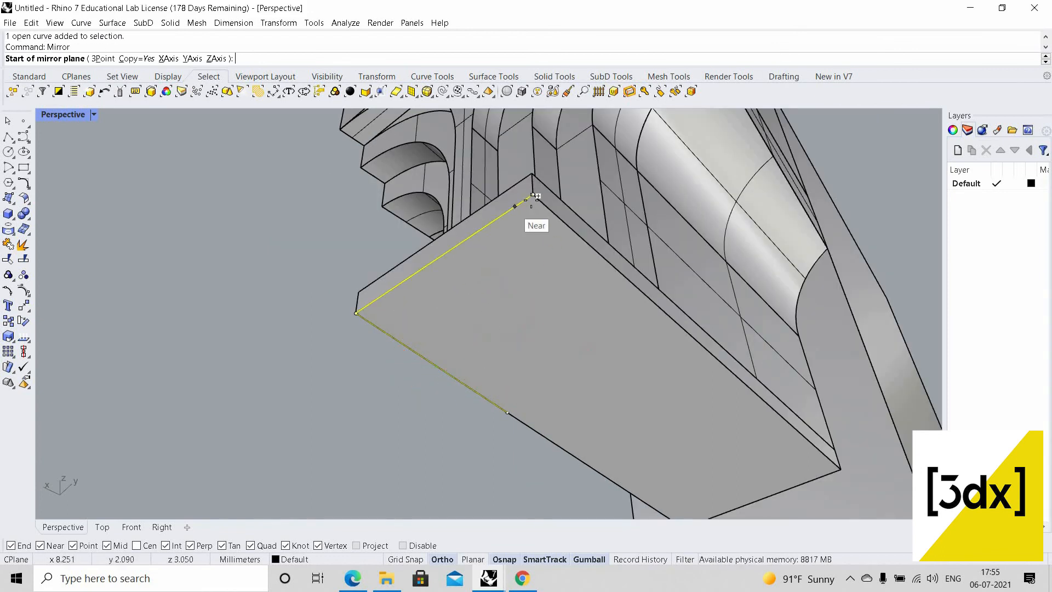
pyautogui.click(507, 405)
pyautogui.click(510, 379)
# Select the four lines of the square on the plate's underside and join them into one closed curve
pyautogui.scroll(-2, 543, 370)
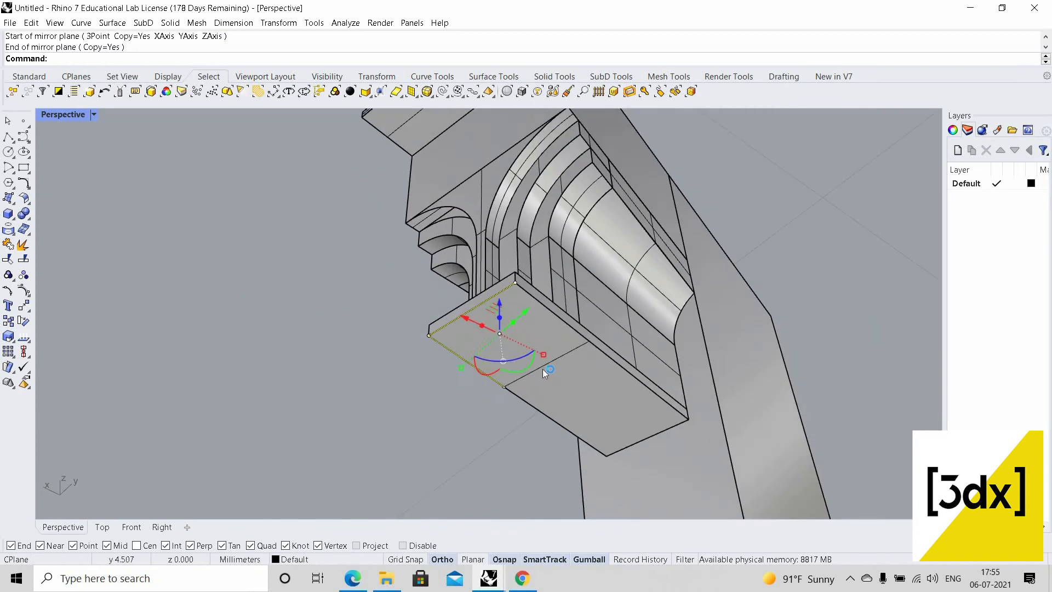
pyautogui.scroll(3, 543, 369)
pyautogui.click(587, 290)
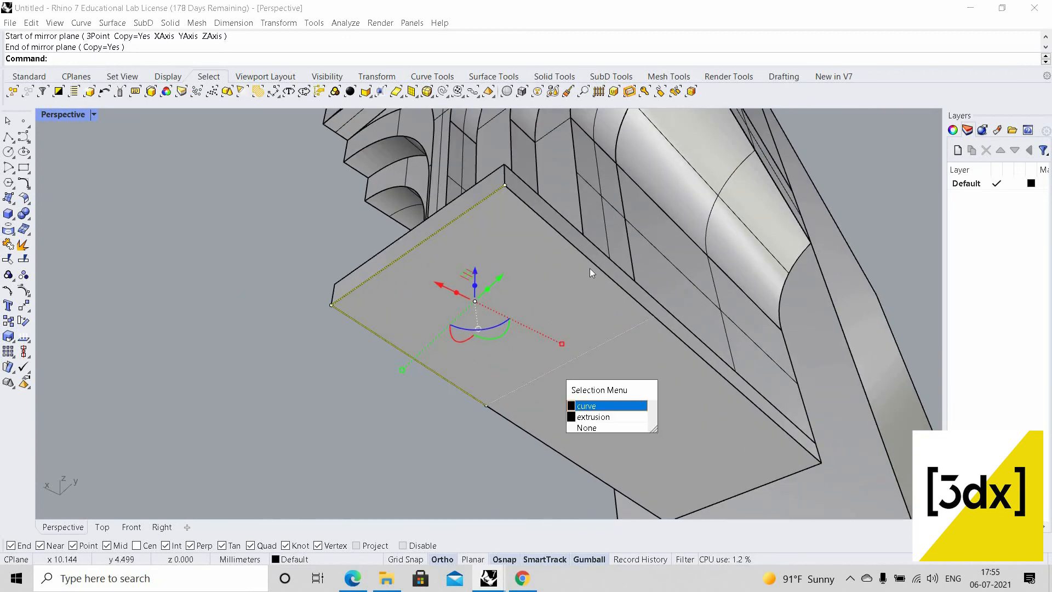
pyautogui.rightClick(591, 268)
pyautogui.keyDown('shift'); pyautogui.click(592, 259); pyautogui.keyUp('shift')
pyautogui.rightClick(520, 274)
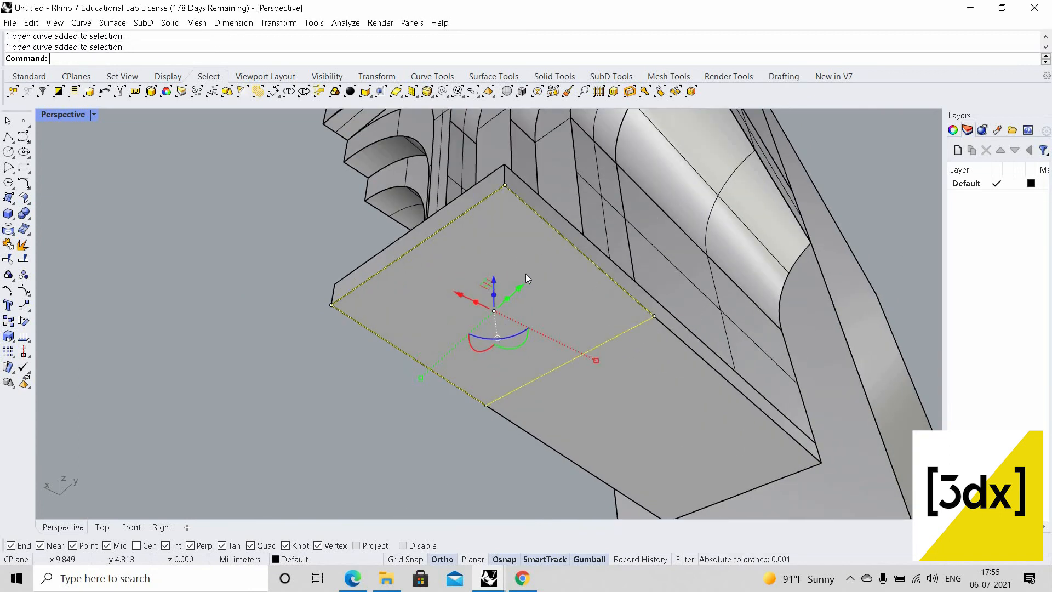
pyautogui.scroll(-1, 526, 276)
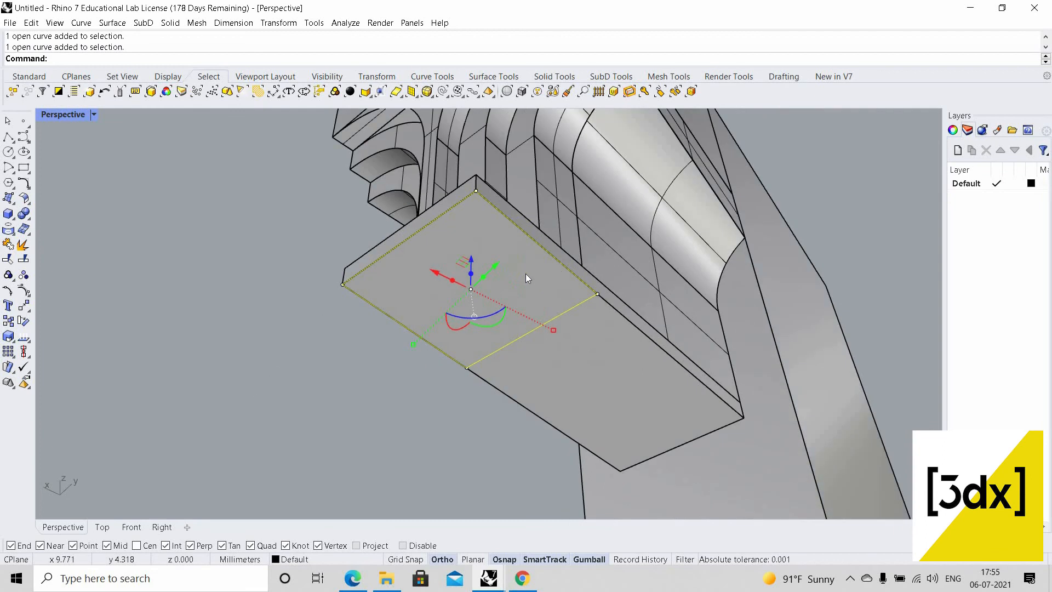
pyautogui.press('Escape')
# Offset the joined square inward by about 0.06 mm on the bottom plate's underside, picking two points for the distance
pyautogui.click(575, 311)
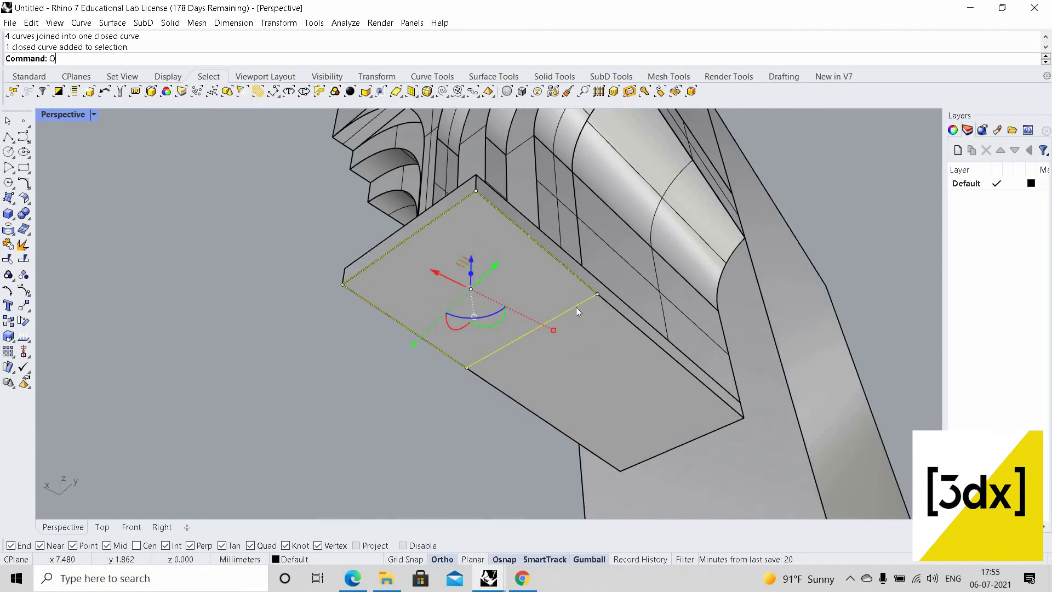
pyautogui.write('Offset')
pyautogui.press('Return')
pyautogui.scroll(3, 566, 298)
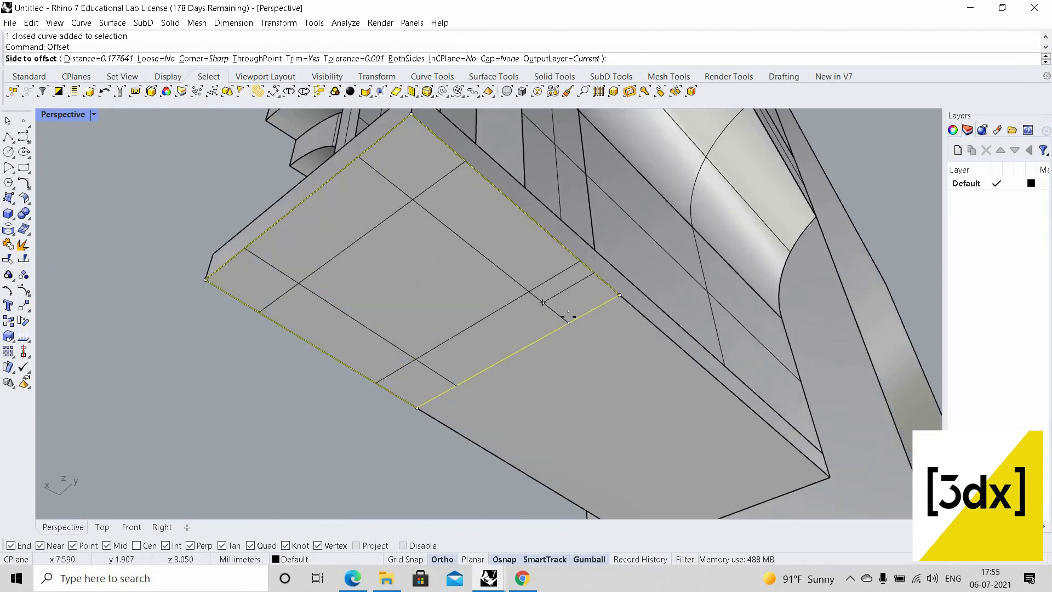
pyautogui.write('D')
pyautogui.press('Return')
pyautogui.click(560, 305)
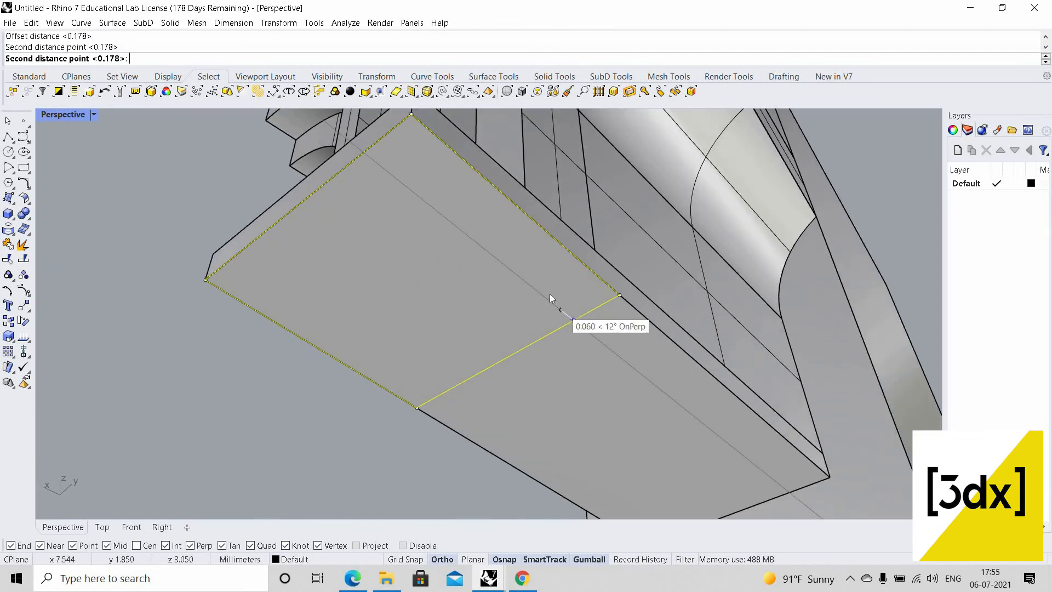
pyautogui.click(552, 295)
pyautogui.click(536, 310)
pyautogui.scroll(-6, 537, 305)
pyautogui.moveTo(538, 300); pyautogui.dragTo(539, 293, button='right')
pyautogui.press('Escape')
pyautogui.scroll(2, 539, 293)
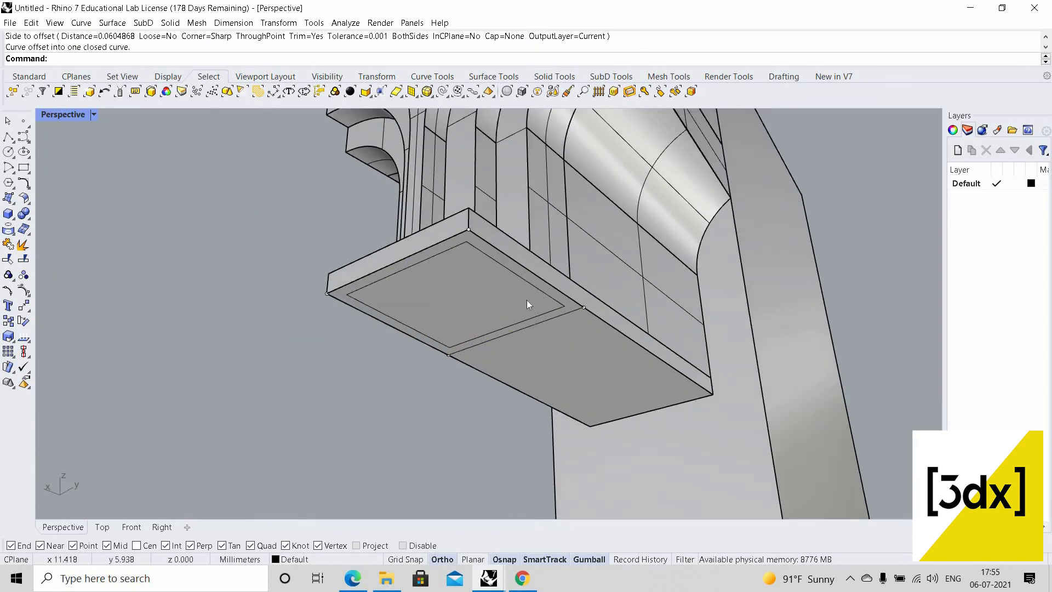
# Extrude the inner square 0.3 mm downward as a solid block beneath the bottom plate
pyautogui.click(517, 324)
pyautogui.write('ExtrudeCrv')
pyautogui.press('Return')
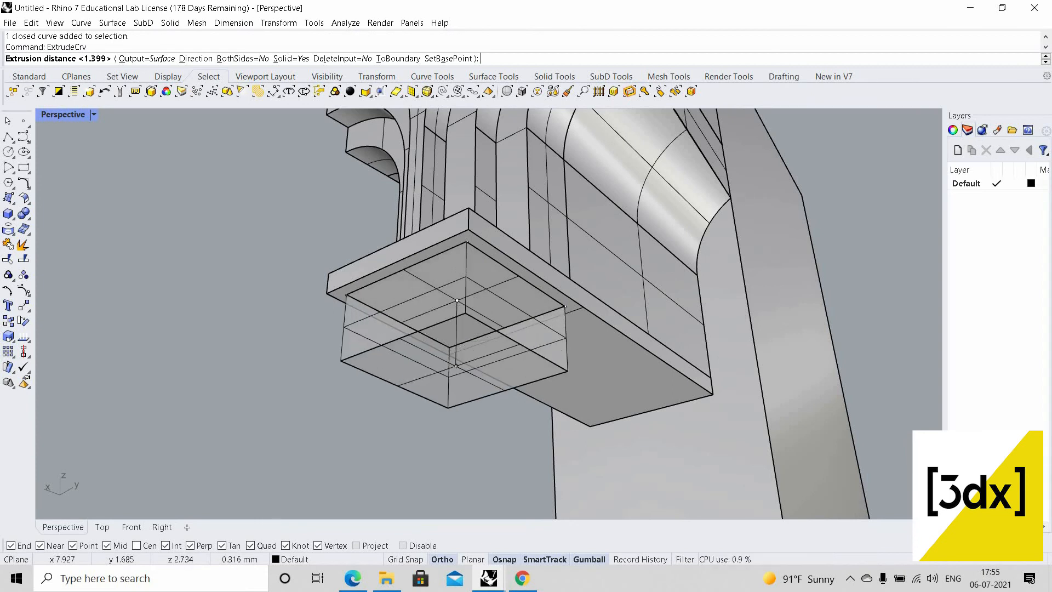
pyautogui.write('0.3')
pyautogui.press('Return')
pyautogui.scroll(-5, 477, 279)
pyautogui.moveTo(476, 279); pyautogui.dragTo(427, 329, button='right')
pyautogui.scroll(-5, 436, 277)
pyautogui.press('Escape')
pyautogui.scroll(10, 436, 275)
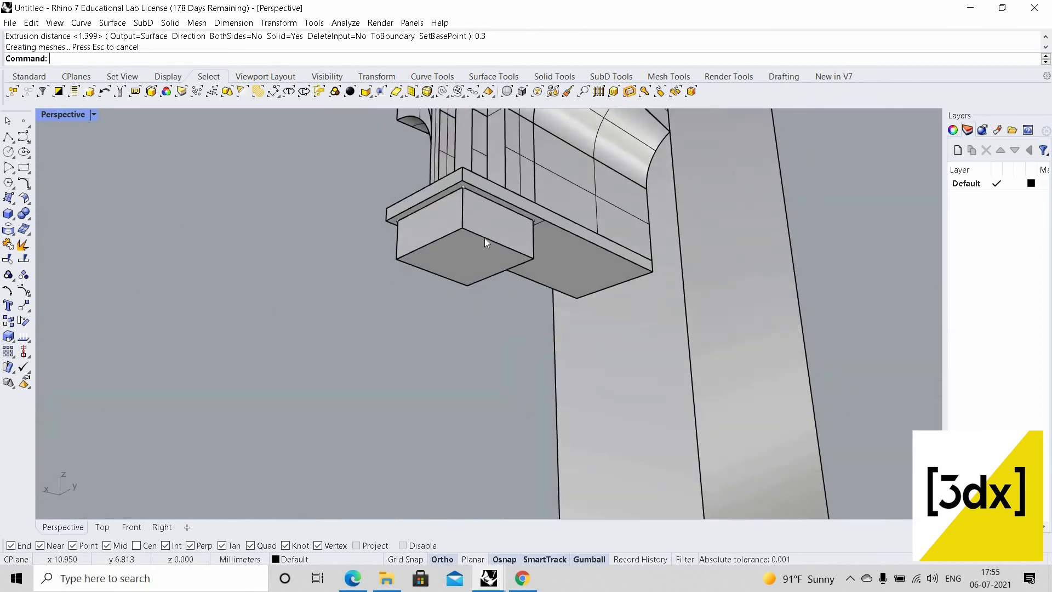
pyautogui.click(472, 235)
pyautogui.press('Escape')
pyautogui.scroll(3, 432, 241)
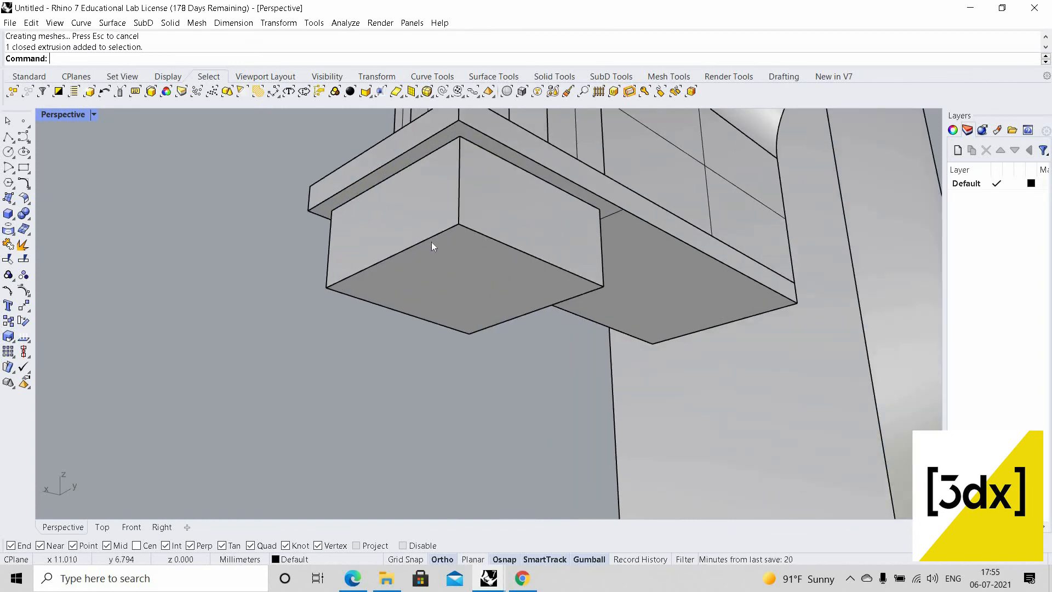
pyautogui.keyDown('ctrl'); pyautogui.keyDown('shift'); pyautogui.click(486, 235); pyautogui.keyUp('shift'); pyautogui.keyUp('ctrl')
pyautogui.click(468, 250)
pyautogui.keyDown('ctrl'); pyautogui.keyDown('shift'); pyautogui.click(487, 240); pyautogui.keyUp('shift'); pyautogui.keyUp('ctrl')
pyautogui.keyDown('ctrl'); pyautogui.keyDown('shift'); pyautogui.click(392, 257); pyautogui.keyUp('shift'); pyautogui.keyUp('ctrl')
pyautogui.keyDown('ctrl'); pyautogui.keyDown('shift'); pyautogui.click(389, 309); pyautogui.keyUp('shift'); pyautogui.keyUp('ctrl')
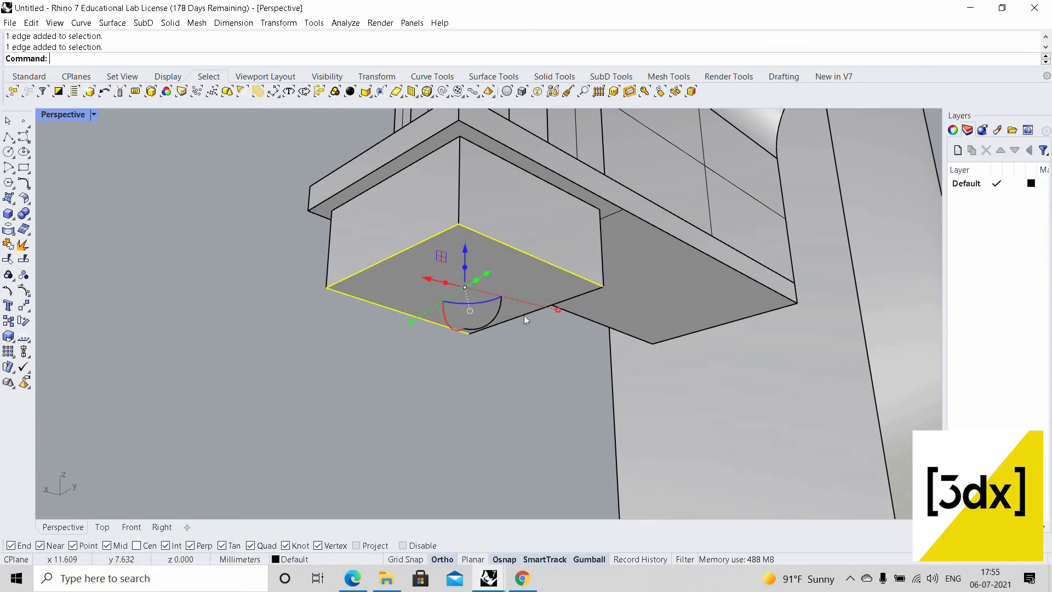
pyautogui.press('Escape')
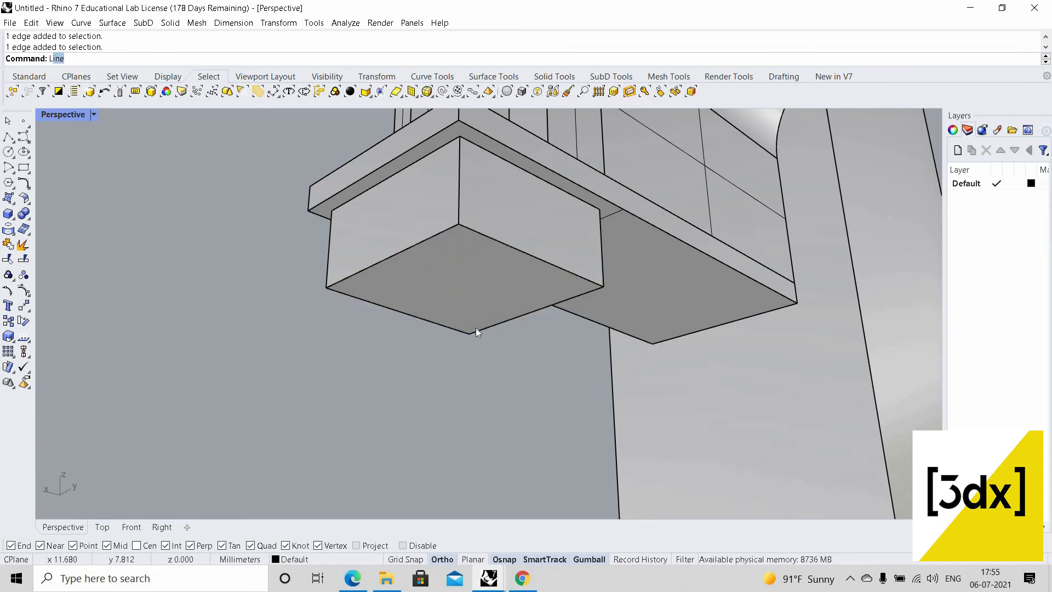
# Draw a diagonal line across the block's bottom face between opposite corners
pyautogui.press('Return')
pyautogui.scroll(2, 471, 252)
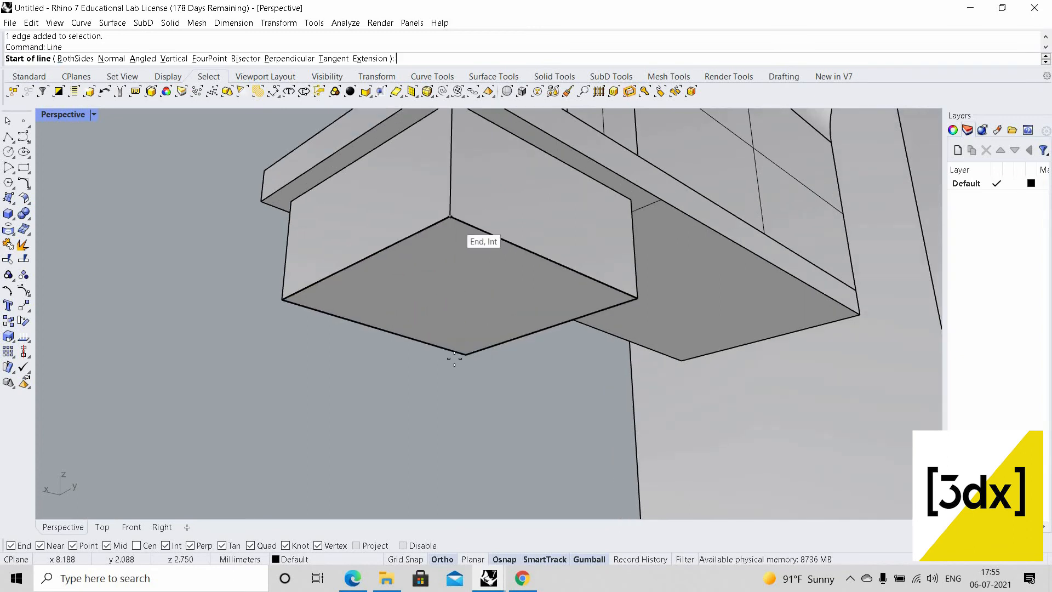
pyautogui.click(450, 218)
pyautogui.click(466, 355)
# Scale the block's four bottom edges inward in 2D about the diagonal's midpoint to taper the block into a capital
pyautogui.keyDown('ctrl'); pyautogui.keyDown('shift'); pyautogui.click(528, 334); pyautogui.keyUp('shift'); pyautogui.keyUp('ctrl')
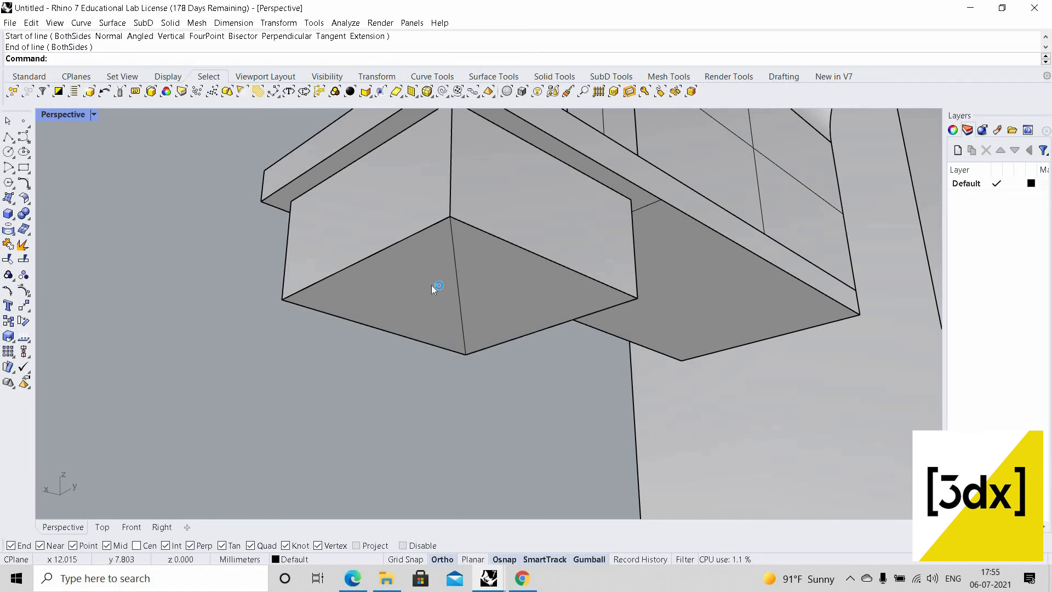
pyautogui.keyDown('ctrl'); pyautogui.keyDown('shift'); pyautogui.click(487, 234); pyautogui.keyUp('shift'); pyautogui.keyUp('ctrl')
pyautogui.keyDown('ctrl'); pyautogui.keyDown('shift'); pyautogui.click(402, 242); pyautogui.keyUp('shift'); pyautogui.keyUp('ctrl')
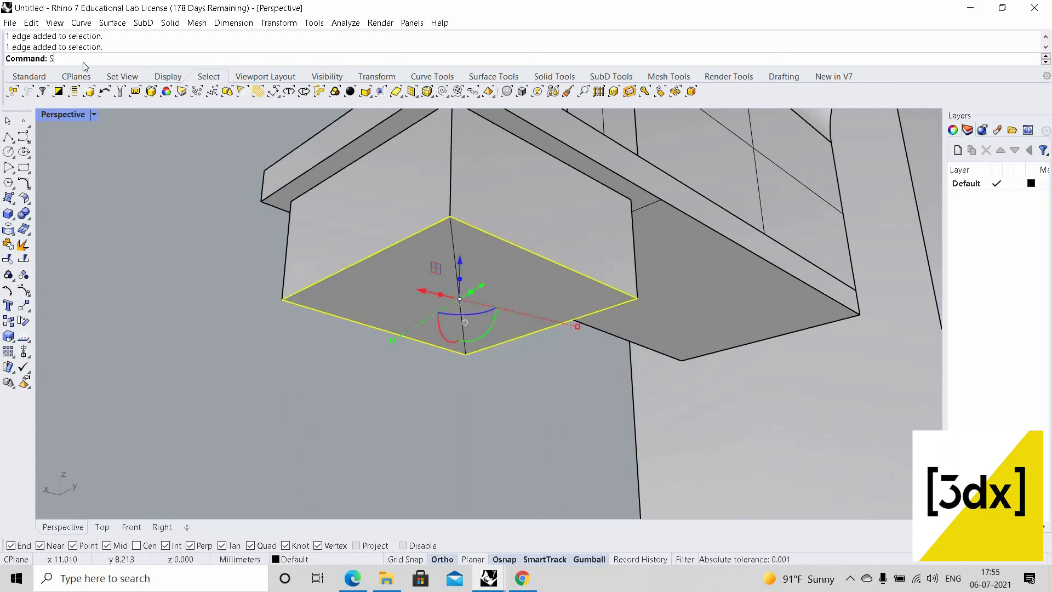
pyautogui.click(75, 93)
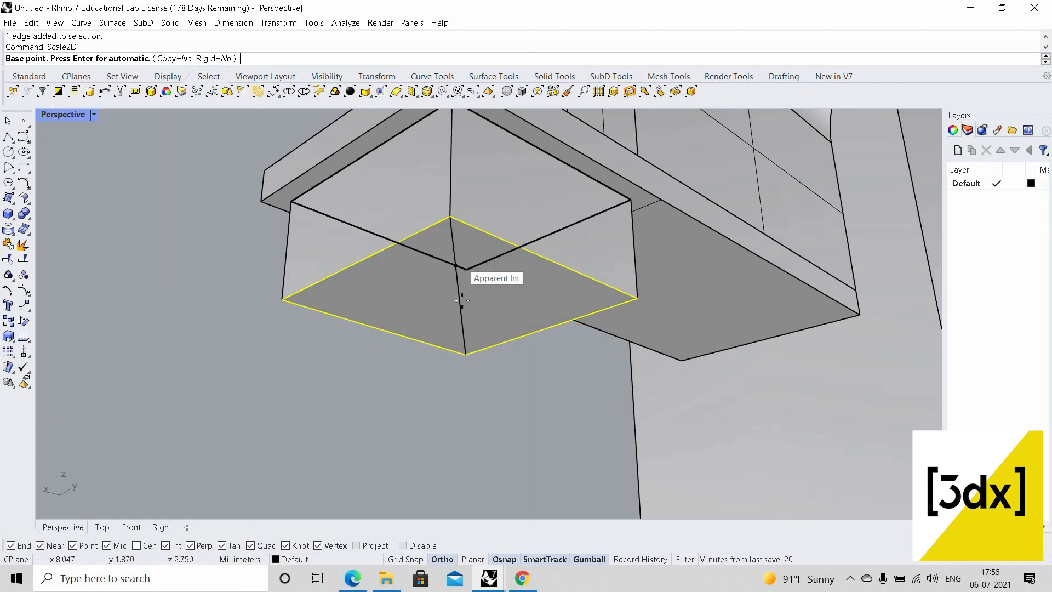
pyautogui.click(463, 357)
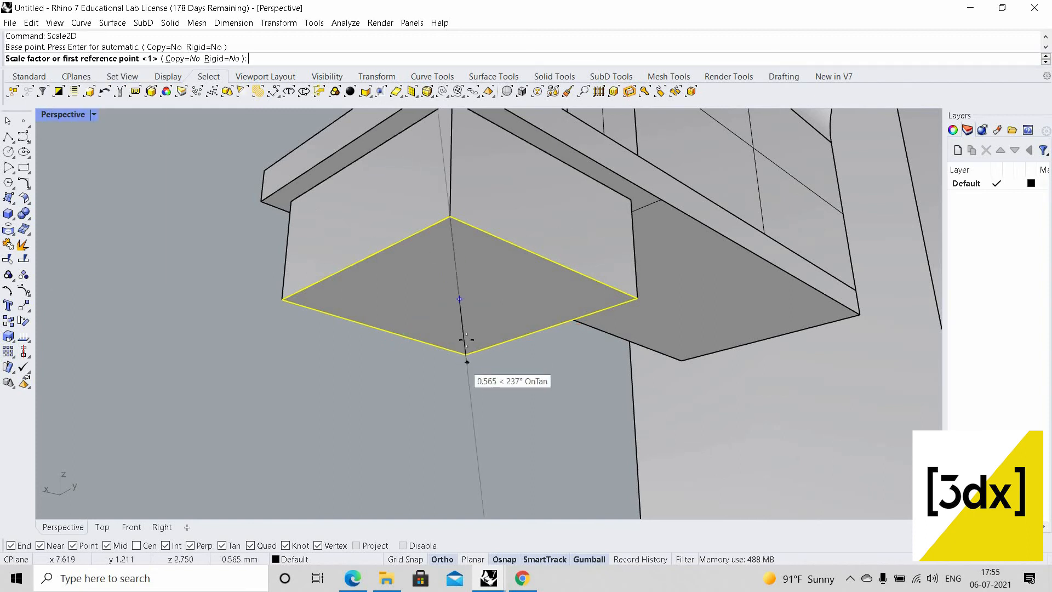
pyautogui.click(463, 343)
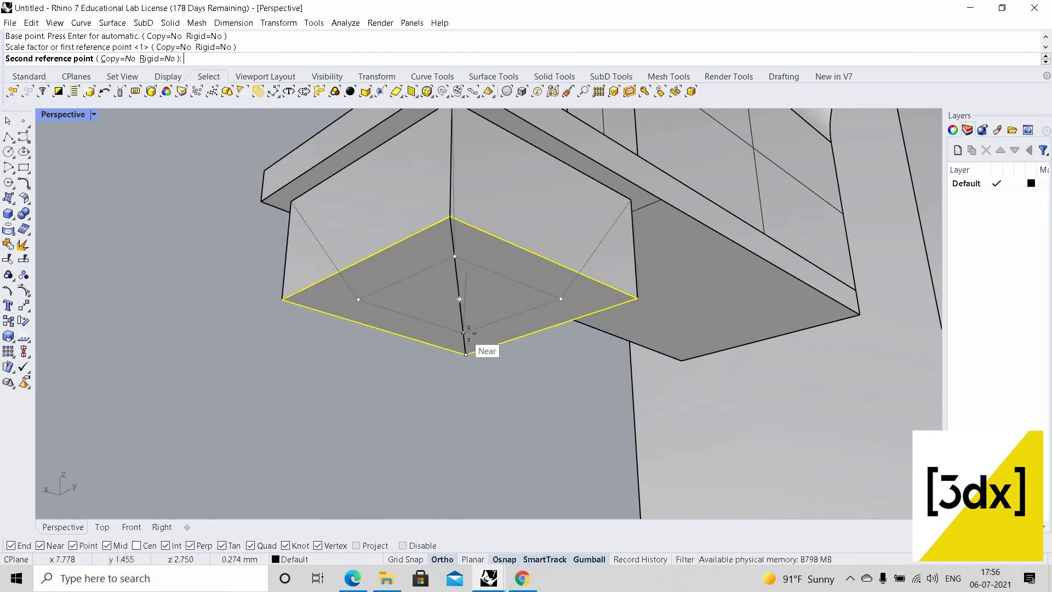
pyautogui.moveTo(435, 312); pyautogui.dragTo(450, 336, button='right')
pyautogui.scroll(2, 450, 335)
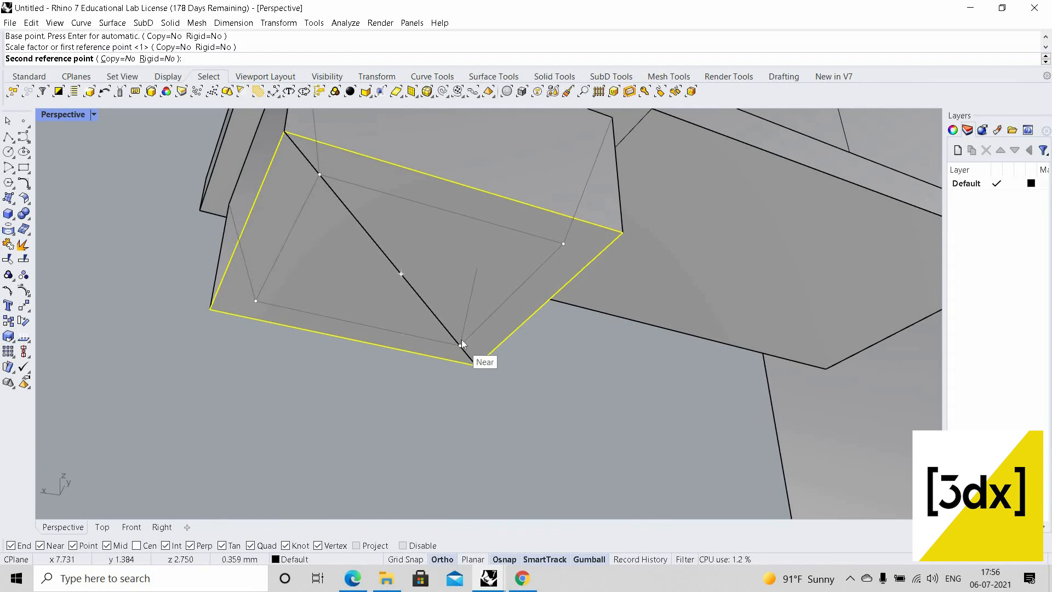
pyautogui.click(461, 341)
pyautogui.scroll(-5, 422, 304)
pyautogui.moveTo(422, 305); pyautogui.dragTo(425, 274, button='right')
pyautogui.press('Escape')
pyautogui.scroll(4, 425, 274)
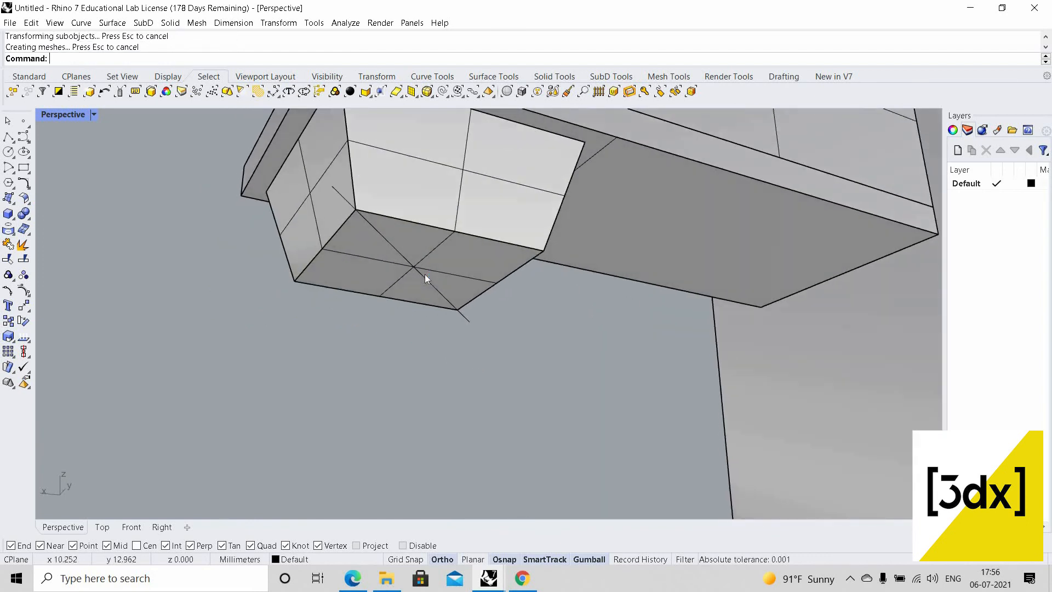
# Draw a circle centred on the tapered capital's bottom face, reaching out to its edges
pyautogui.scroll(2, 425, 274)
pyautogui.write('Circle')
pyautogui.press('Return')
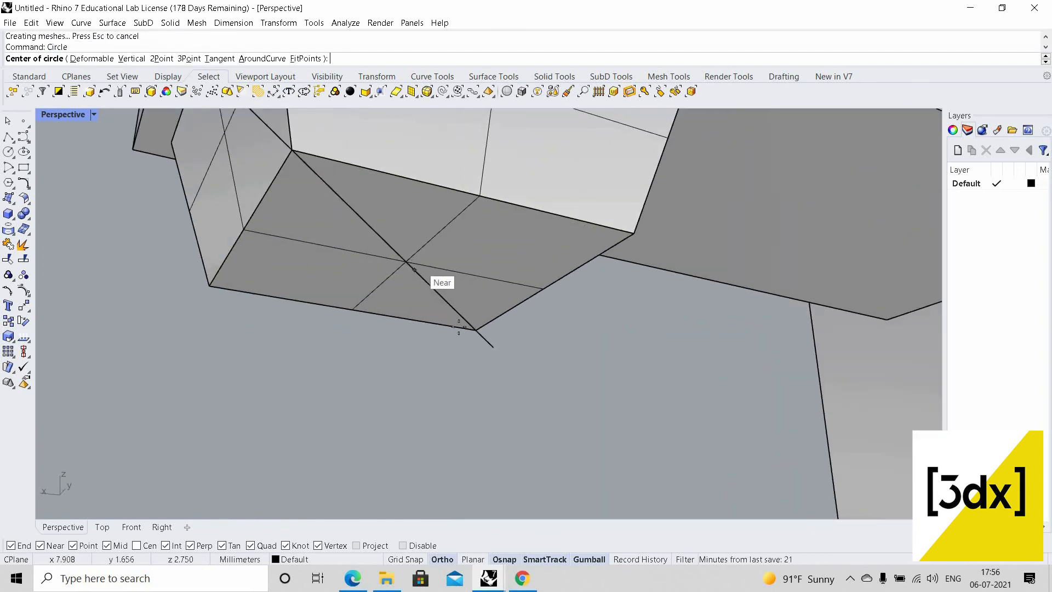
pyautogui.click(406, 262)
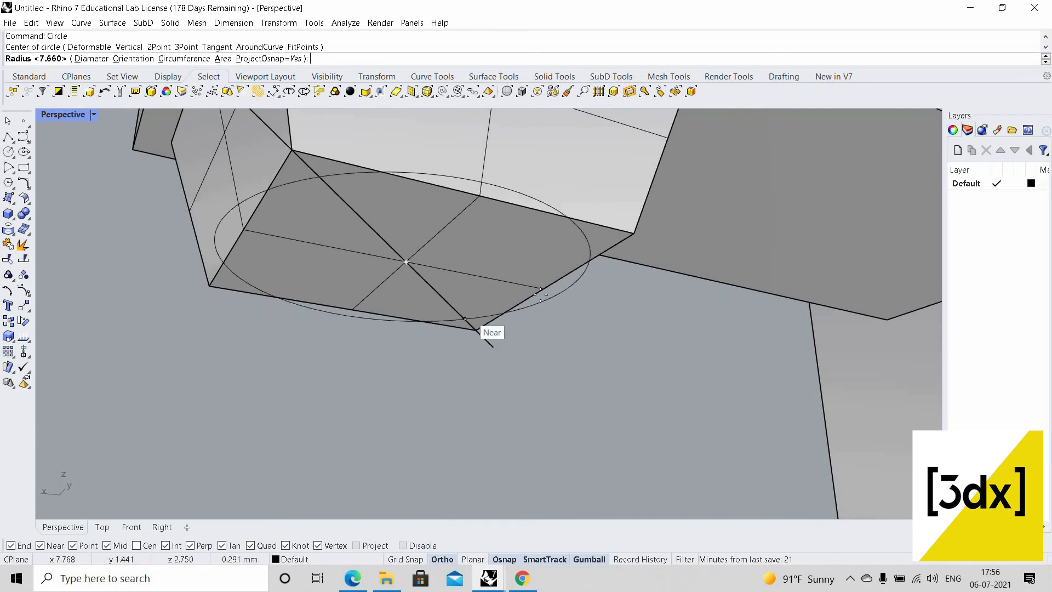
pyautogui.click(562, 240)
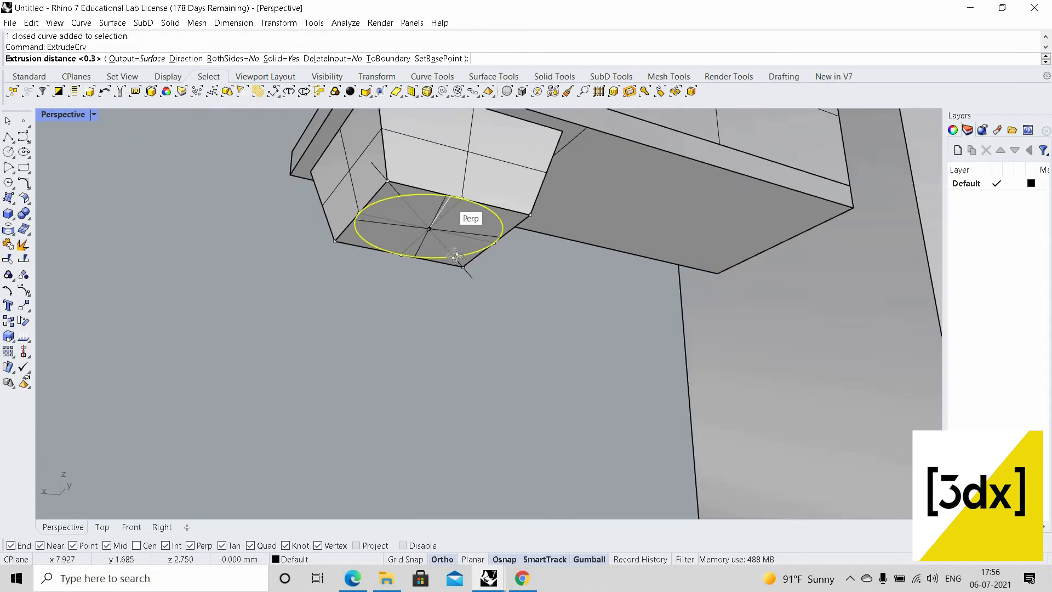
# Extrude the circle downward as a solid round column to the level of the large pillar's base
pyautogui.scroll(-10, 456, 256)
pyautogui.moveTo(455, 256); pyautogui.dragTo(573, 431, button='right')
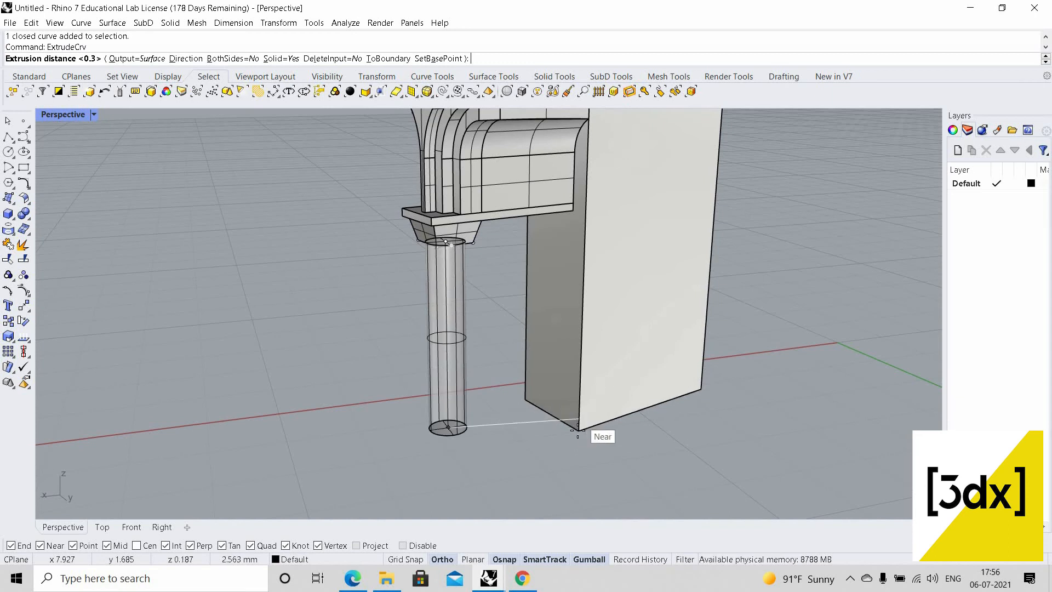
pyautogui.click(551, 432)
pyautogui.moveTo(494, 363); pyautogui.dragTo(448, 372, button='right')
pyautogui.scroll(-8, 448, 371)
pyautogui.scroll(6, 448, 321)
pyautogui.scroll(3, 416, 309)
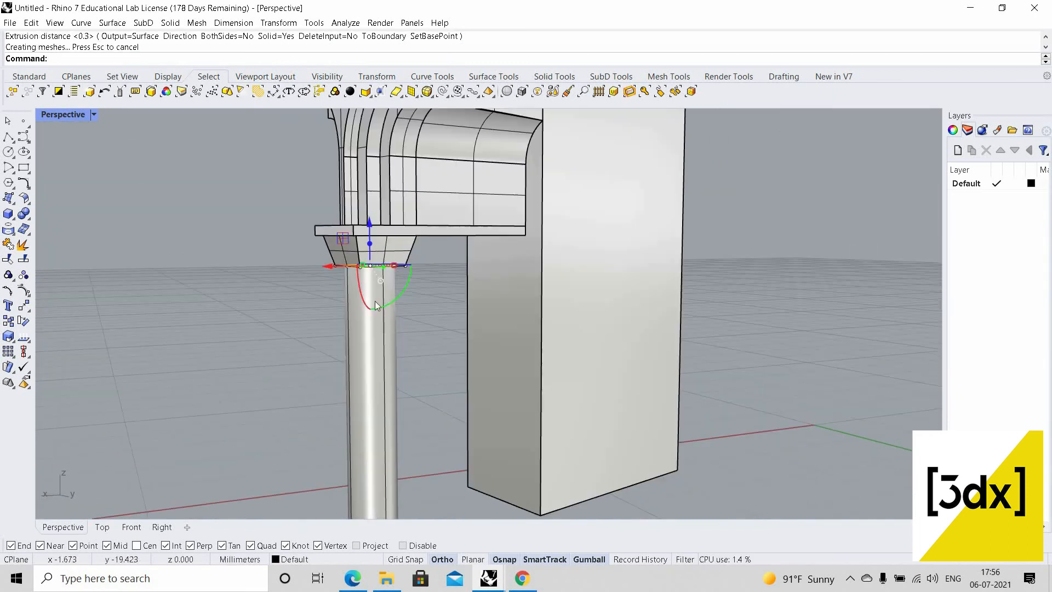
pyautogui.press('Escape')
# Examine the column and tapered capital from several angles, checking how they meet beneath the plate
pyautogui.scroll(-4, 418, 316)
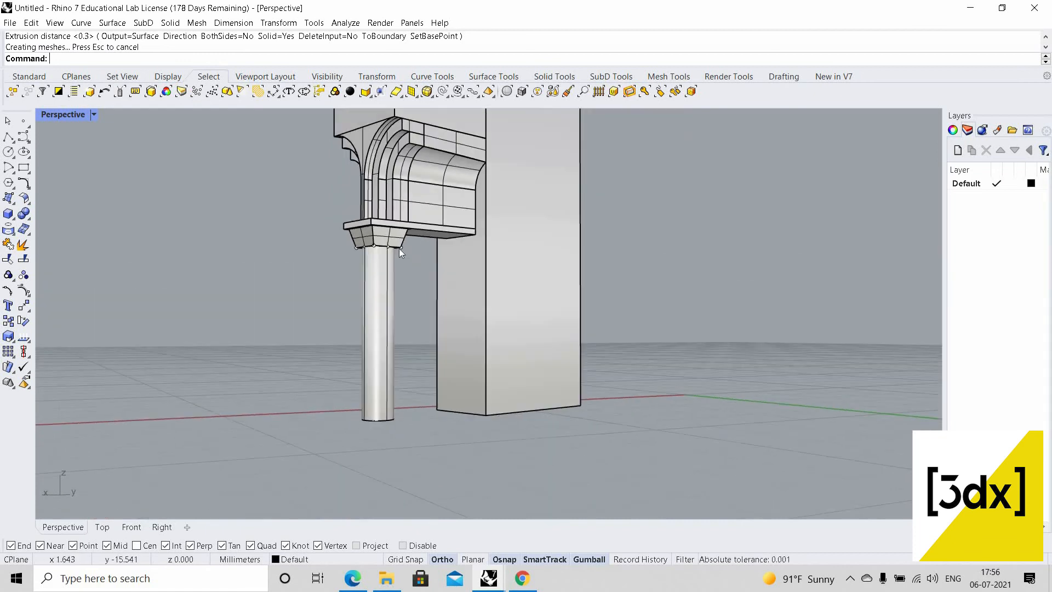
pyautogui.scroll(6, 399, 240)
pyautogui.scroll(-7, 390, 282)
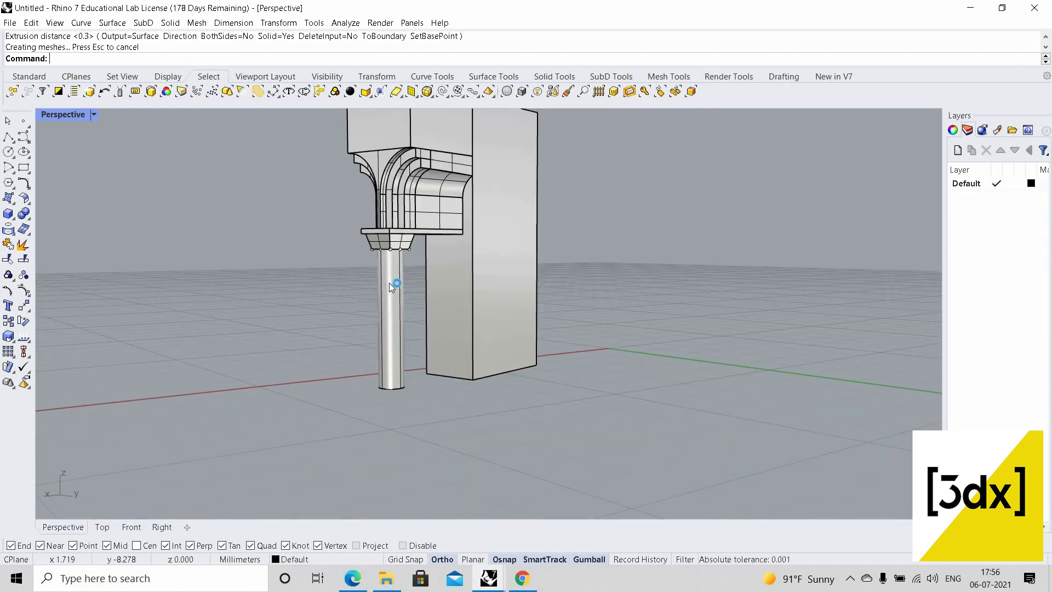
pyautogui.moveTo(390, 281); pyautogui.dragTo(392, 332, button='right')
pyautogui.scroll(4, 393, 274)
pyautogui.scroll(2, 393, 274)
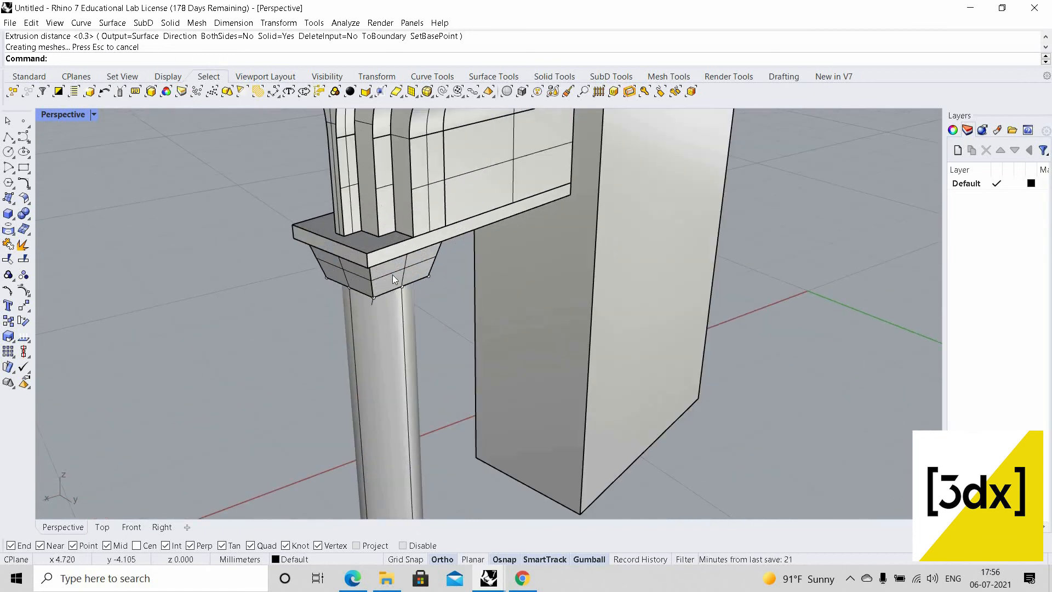
pyautogui.click(393, 277)
pyautogui.scroll(-5, 454, 330)
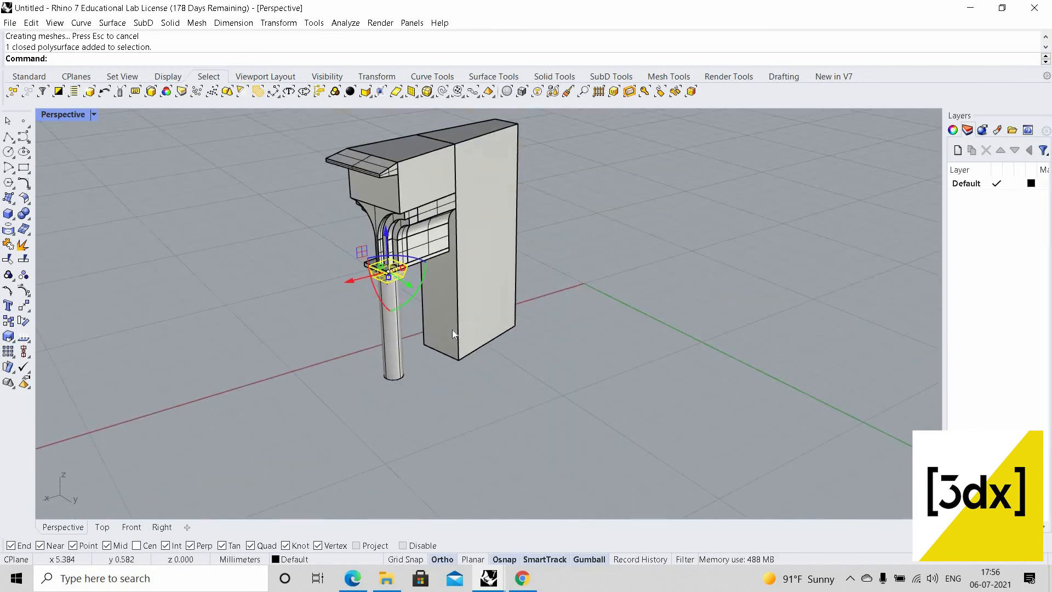
pyautogui.scroll(4, 453, 331)
pyautogui.moveTo(437, 332); pyautogui.dragTo(409, 296, button='right')
pyautogui.press('Escape')
pyautogui.scroll(5, 343, 233)
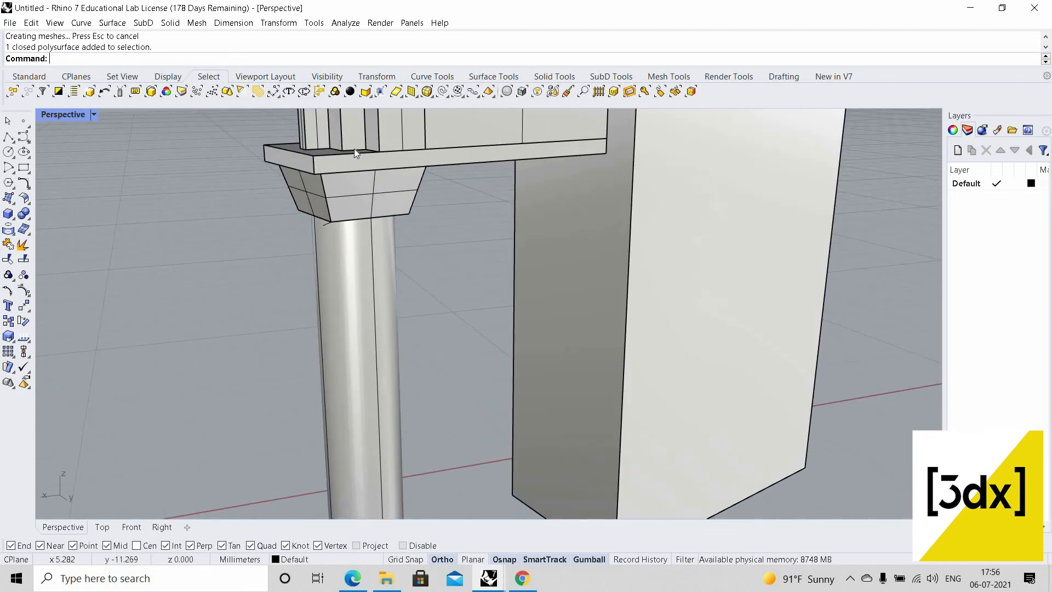
# Draw a line across the capital's underside from the middle of one edge to the middle of the opposite edge
pyautogui.moveTo(354, 149); pyautogui.dragTo(368, 148, button='right')
pyautogui.scroll(4, 369, 147)
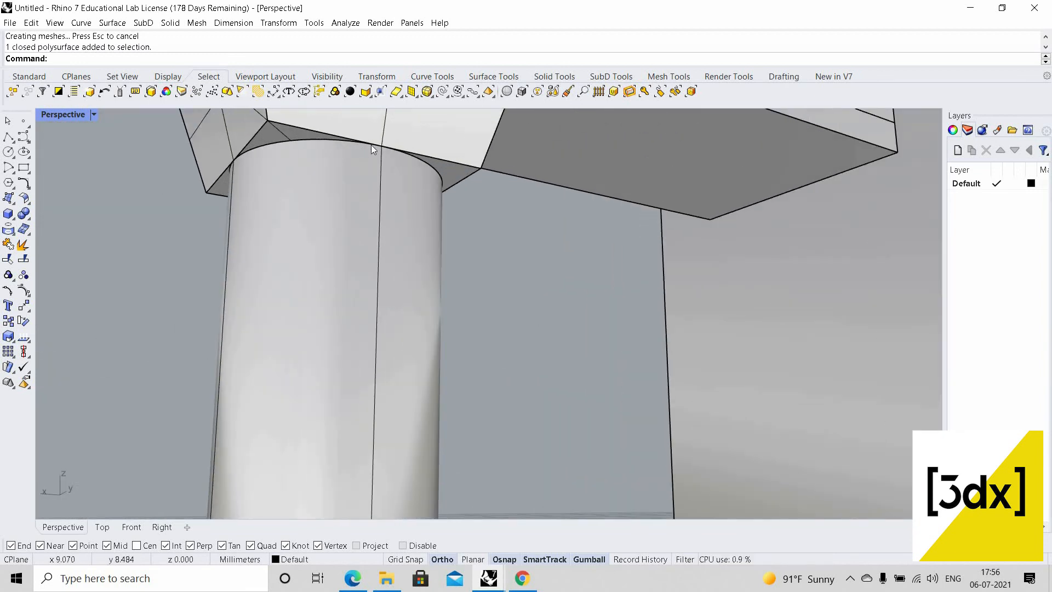
pyautogui.press('Return')
pyautogui.scroll(2, 383, 149)
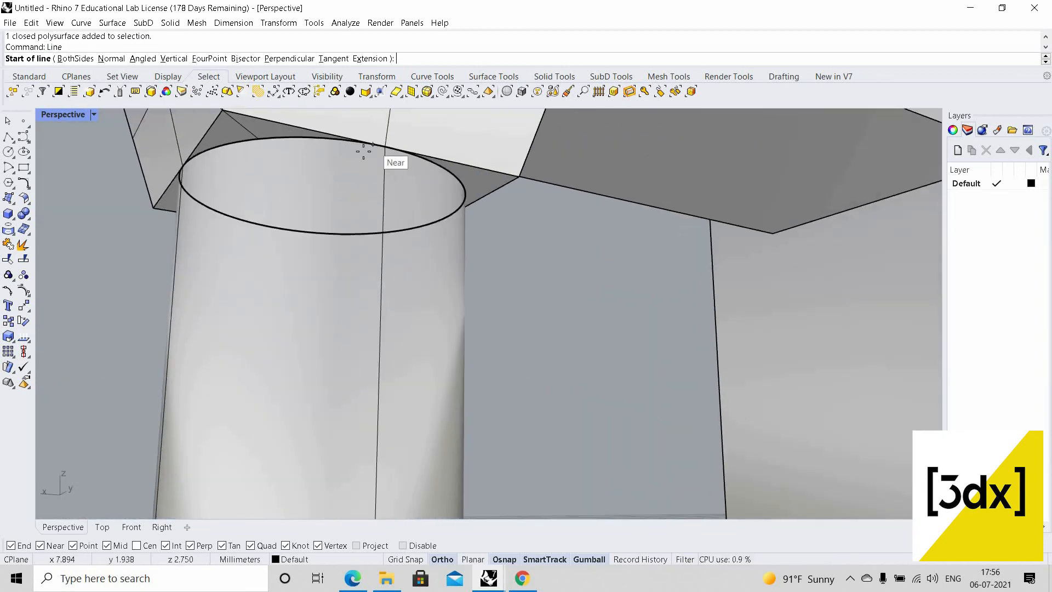
pyautogui.click(384, 147)
pyautogui.moveTo(526, 235); pyautogui.dragTo(635, 280, button='right')
pyautogui.scroll(5, 636, 280)
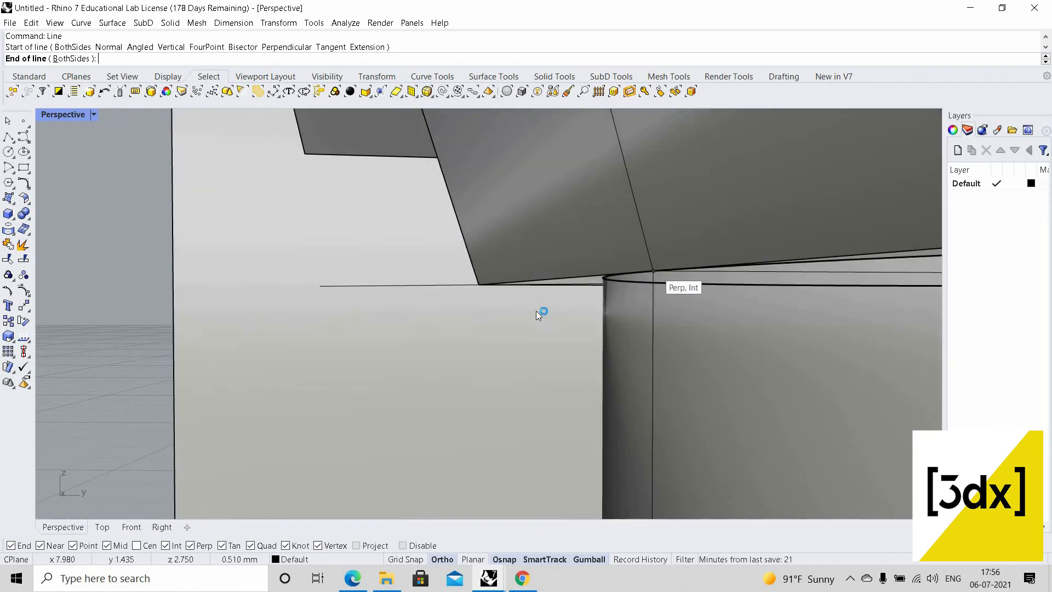
pyautogui.moveTo(411, 254); pyautogui.dragTo(306, 254, button='right')
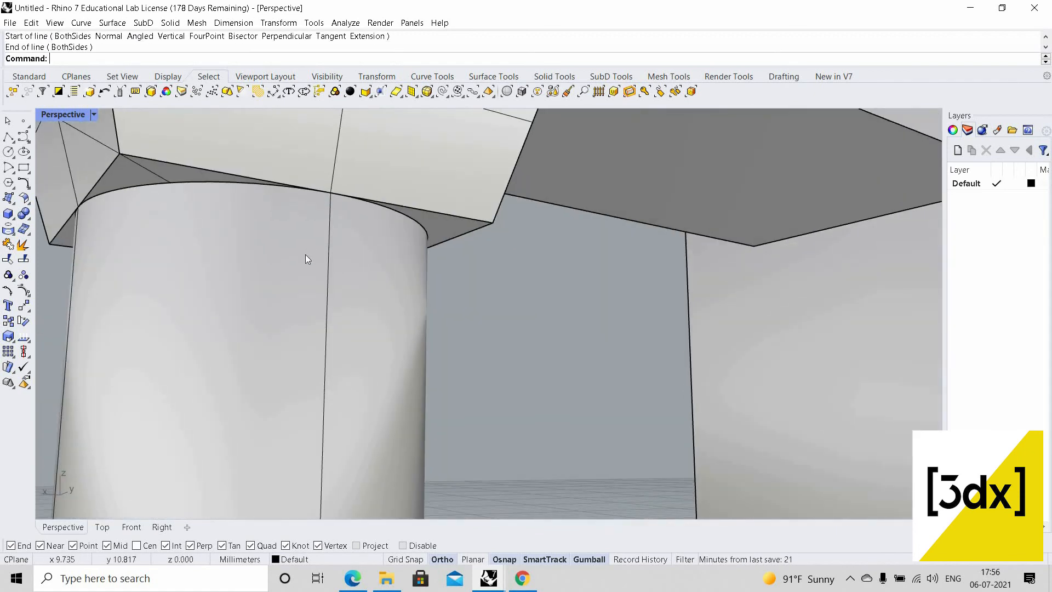
# Hide the column to select the line across the capital's underside, and undo the hiding
pyautogui.click(275, 248)
pyautogui.middleClick(275, 249)
pyautogui.click(275, 249)
pyautogui.click(315, 203)
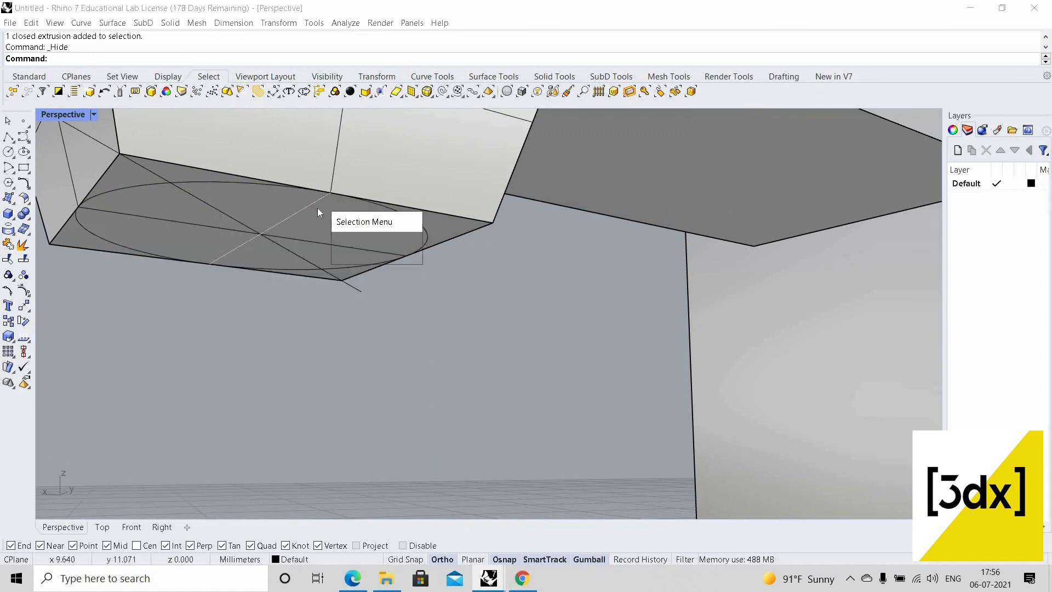
pyautogui.click(318, 209)
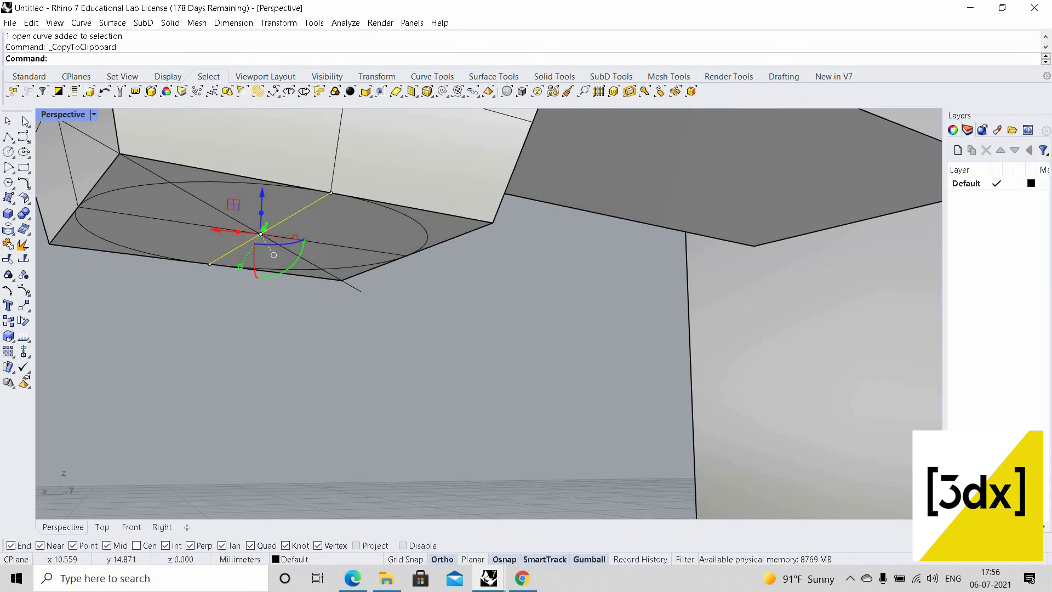
pyautogui.hotkey('ctrl', 'z')
# Copy the line across the capital's underside from its edge endpoint to the bottom edge of the column
pyautogui.write('copy')
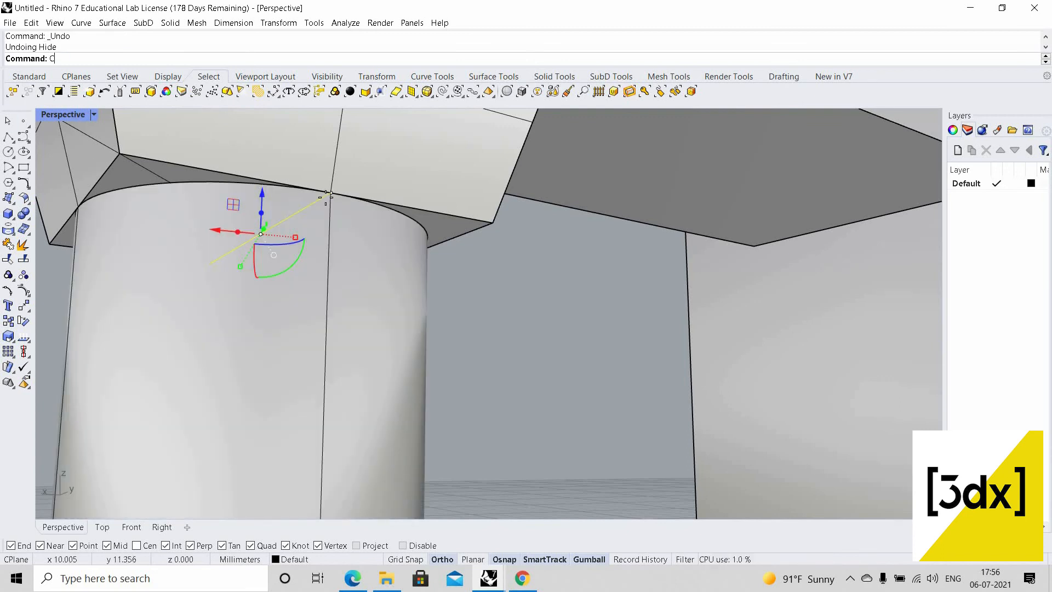
pyautogui.press('Return')
pyautogui.click(331, 193)
pyautogui.scroll(-8, 321, 318)
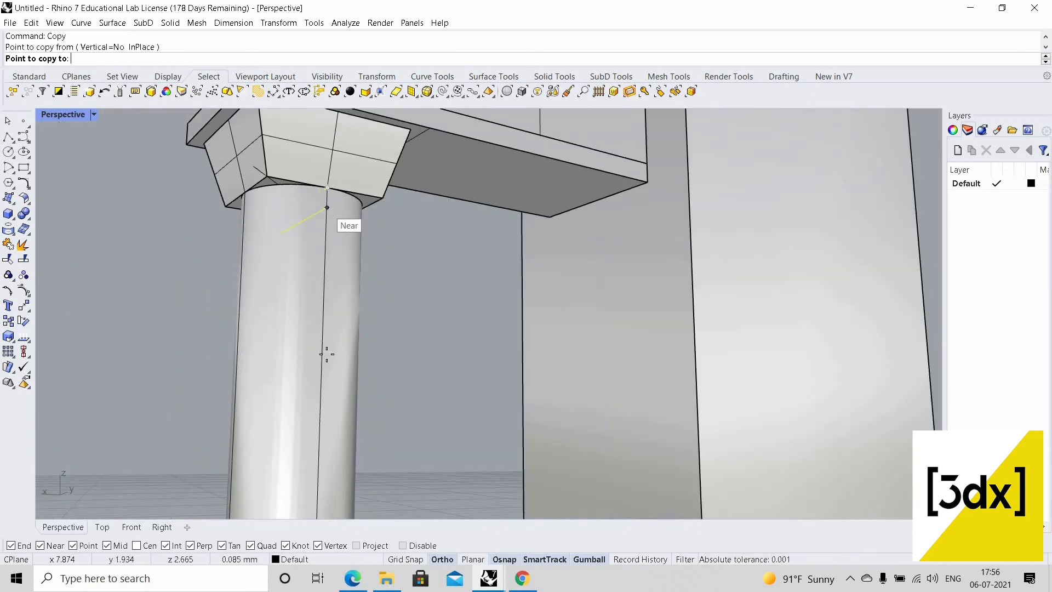
pyautogui.scroll(5, 346, 466)
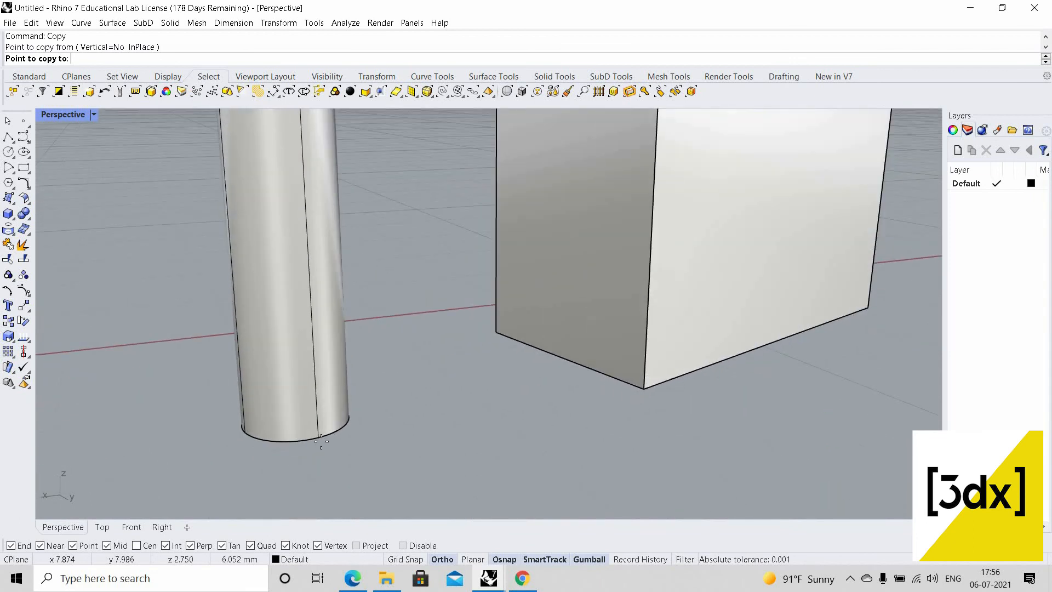
pyautogui.click(344, 413)
pyautogui.press('Return')
pyautogui.scroll(-6, 338, 311)
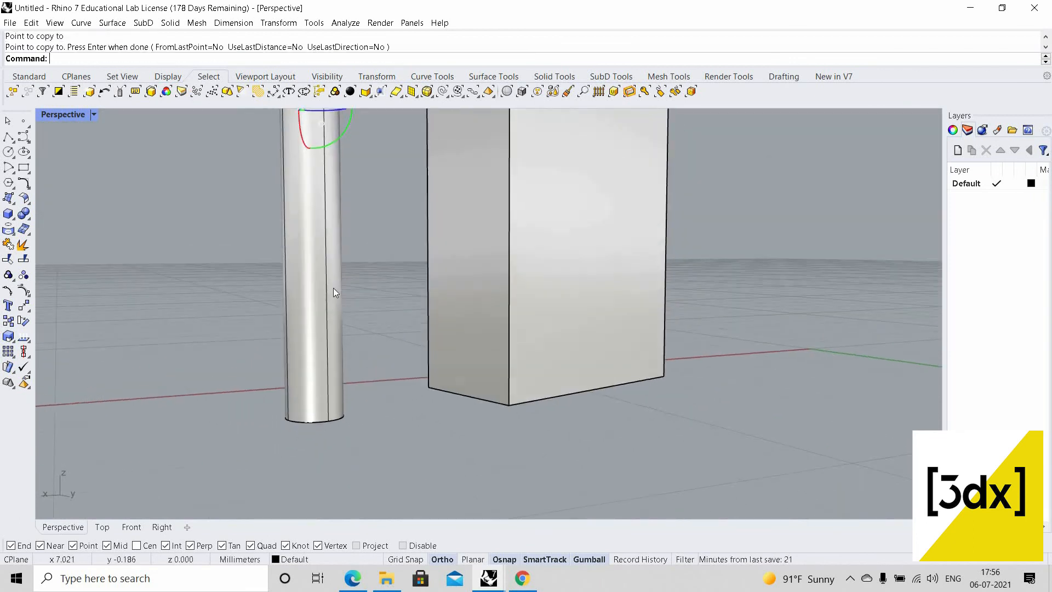
# Undo the line copy and the earlier edits back through the round column and the capital's two-dimensional taper scaling
pyautogui.scroll(6, 340, 265)
pyautogui.click(377, 255)
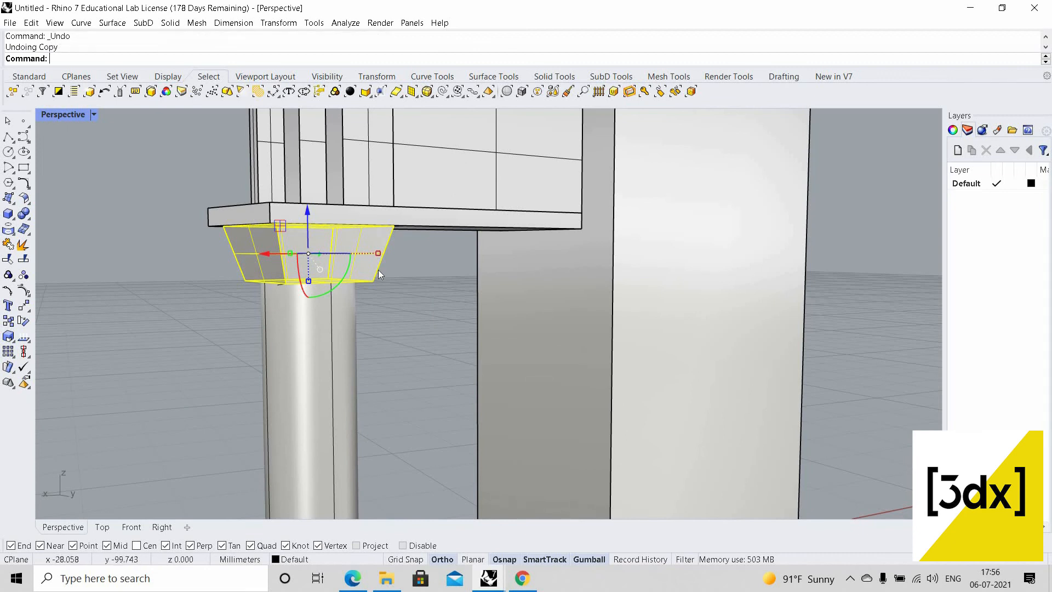
pyautogui.hotkey('ctrl', 'z')
pyautogui.hotkey('ctrl', 'z')
pyautogui.scroll(4, 367, 240)
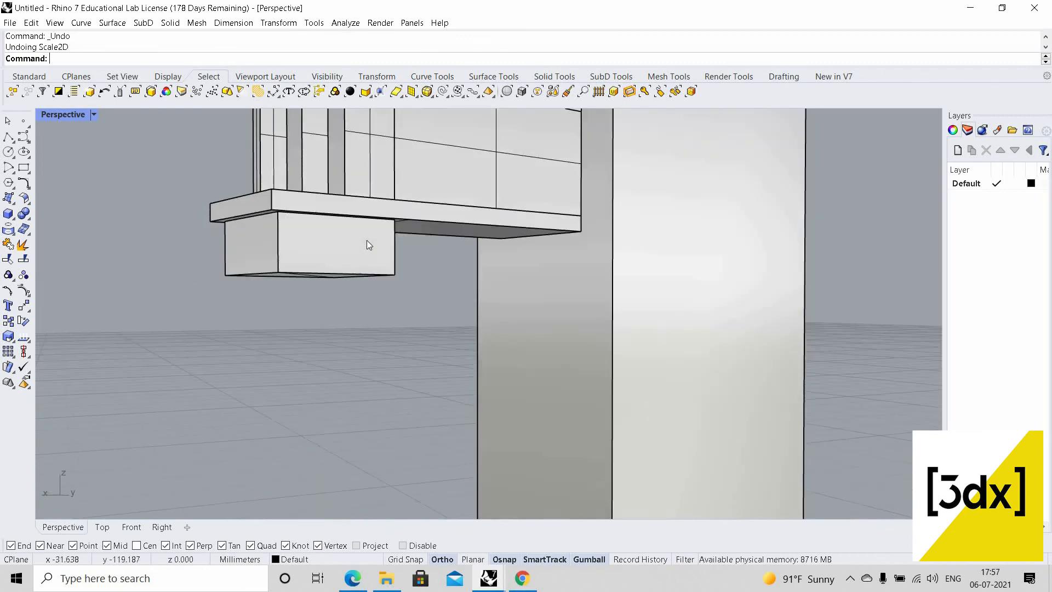
# Scale the straight block beneath the plate in one direction from its upper corner, making it slightly shorter
pyautogui.click(392, 235)
pyautogui.write('S')
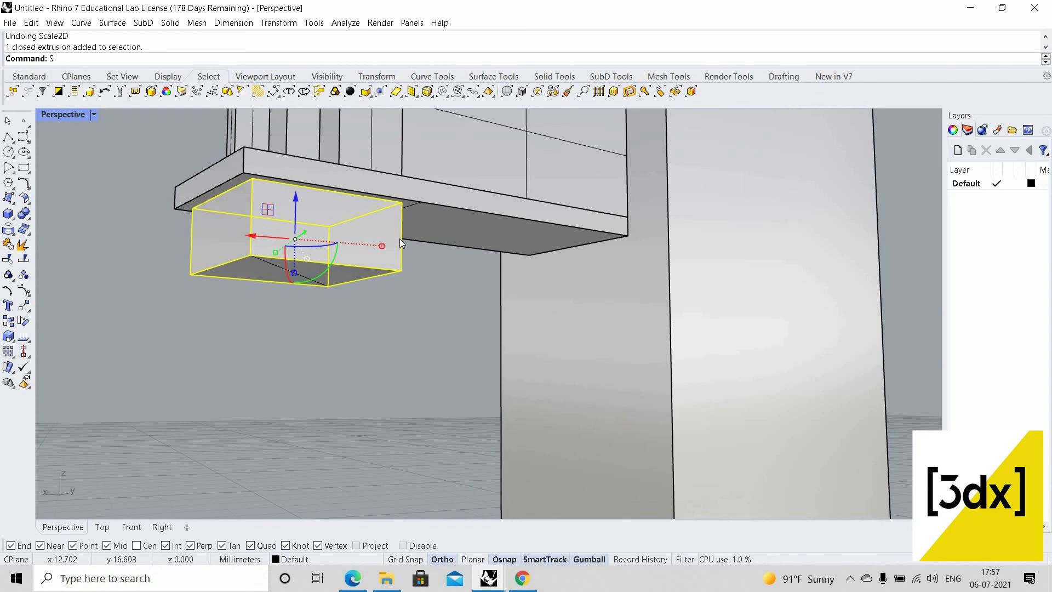
pyautogui.write('cale1D')
pyautogui.press('Return')
pyautogui.scroll(3, 403, 257)
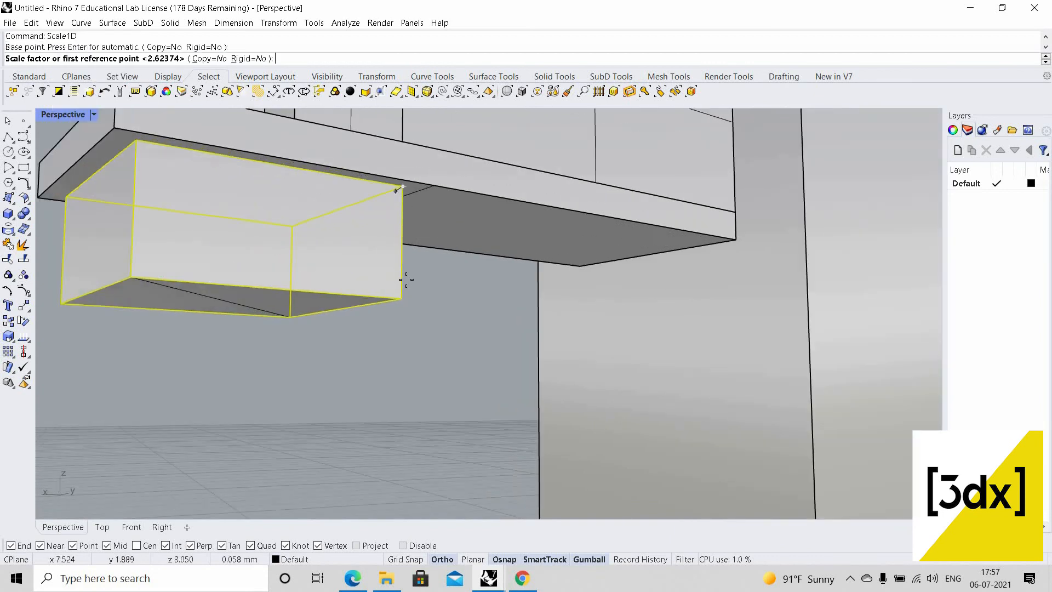
pyautogui.click(408, 279)
pyautogui.click(234, 307)
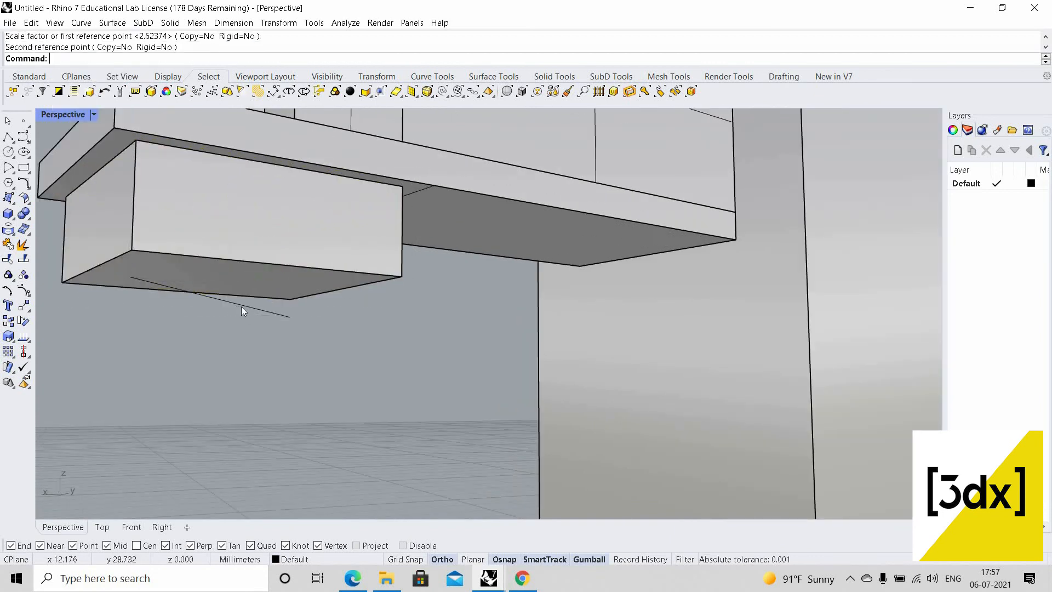
# Move the diagonal line up from its endpoint to the corner of the shortened block's underside
pyautogui.click(241, 311)
pyautogui.press('Return')
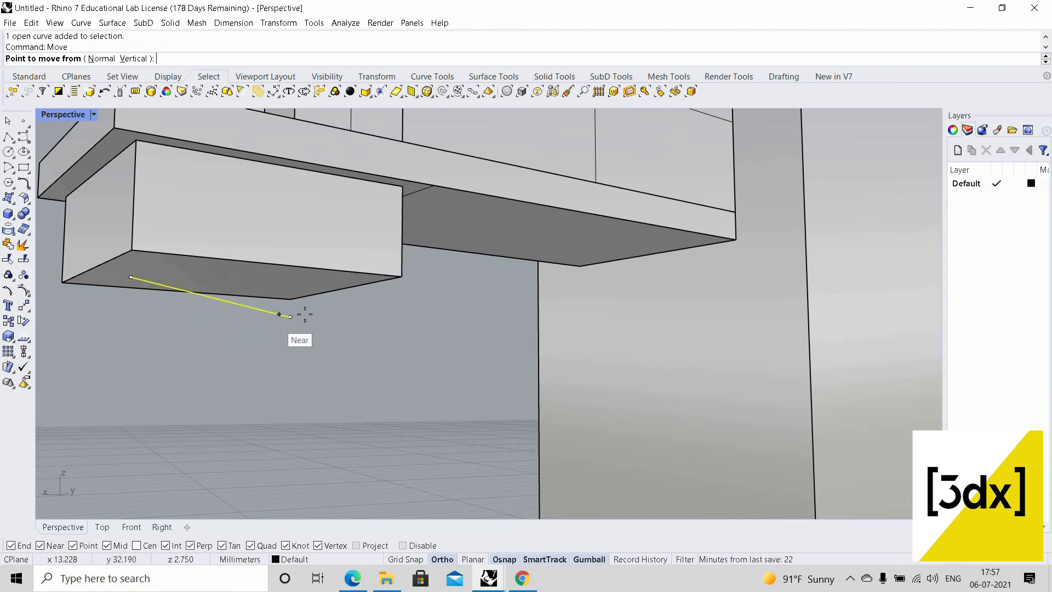
pyautogui.scroll(5, 299, 313)
pyautogui.click(308, 324)
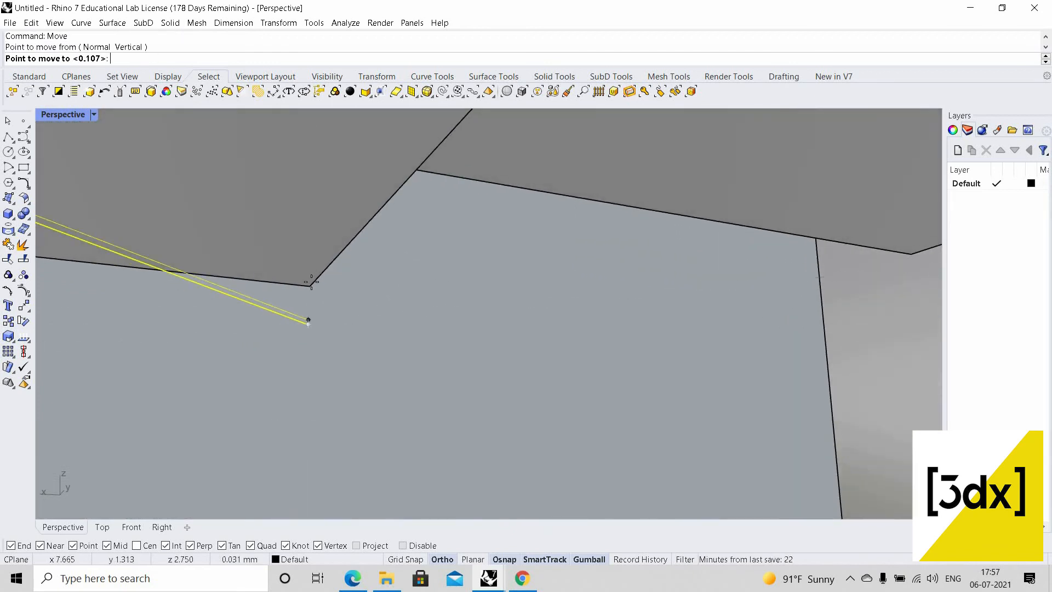
pyautogui.click(241, 283)
pyautogui.scroll(-5, 249, 278)
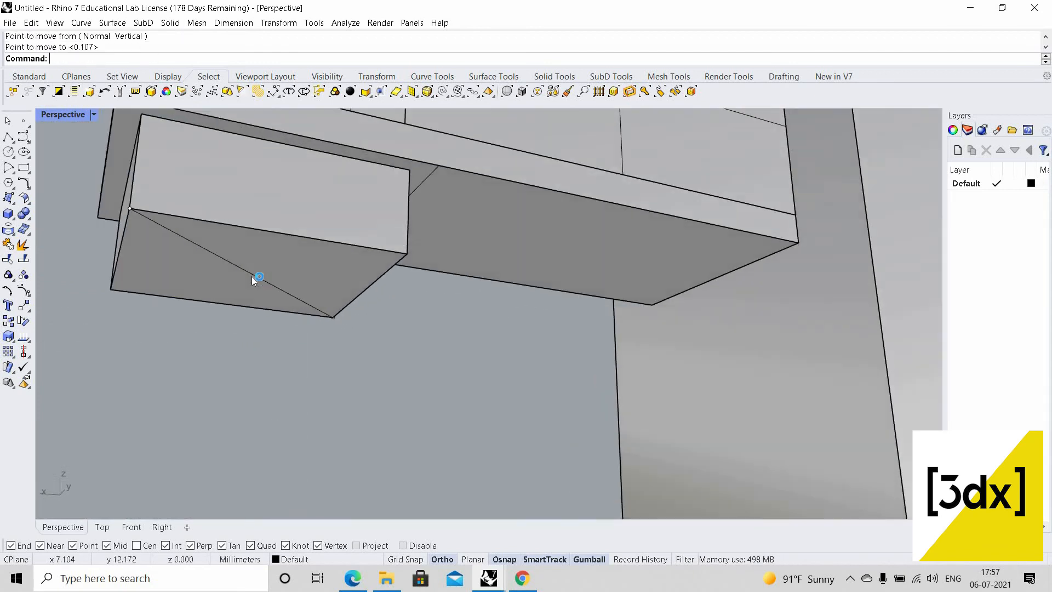
# Draw a circle on the block's underside, centred on the diagonal line's midpoint and fitting within the block's edges
pyautogui.write('Ci')
pyautogui.scroll(2, 236, 255)
pyautogui.press('Return')
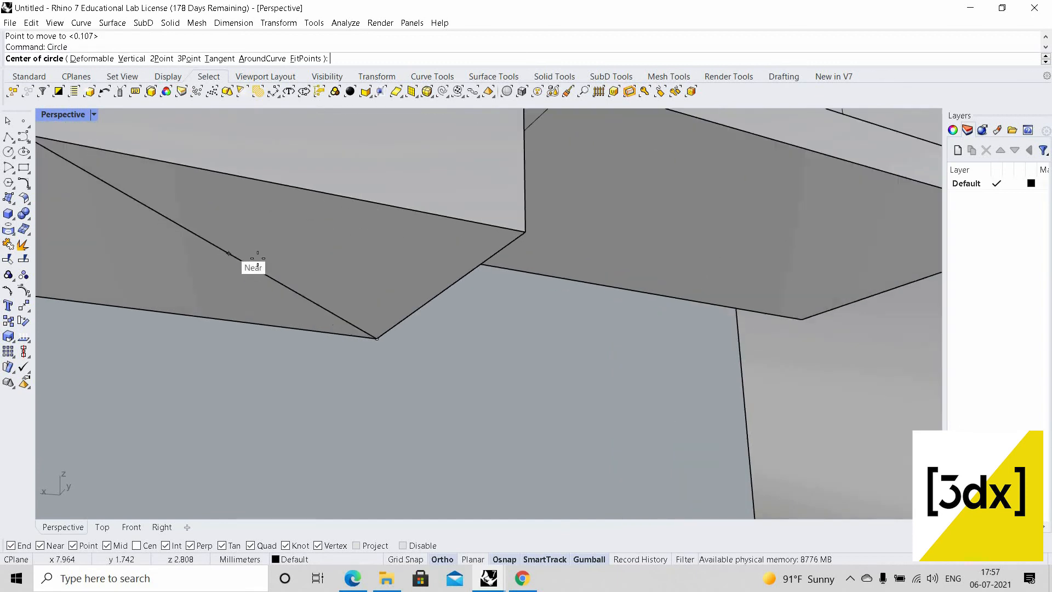
pyautogui.scroll(-3, 269, 258)
pyautogui.scroll(1, 266, 262)
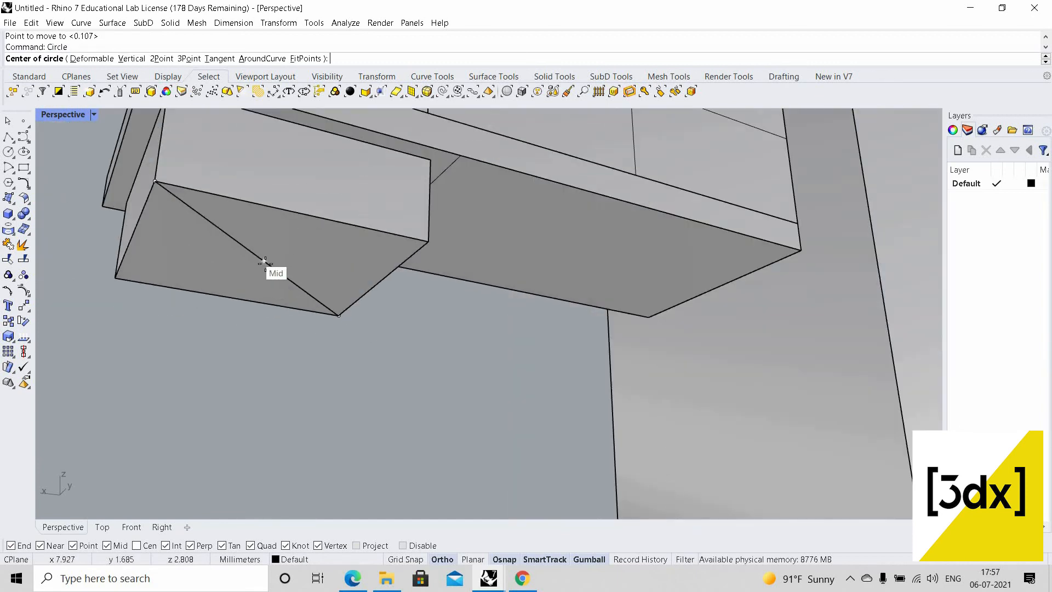
pyautogui.click(327, 282)
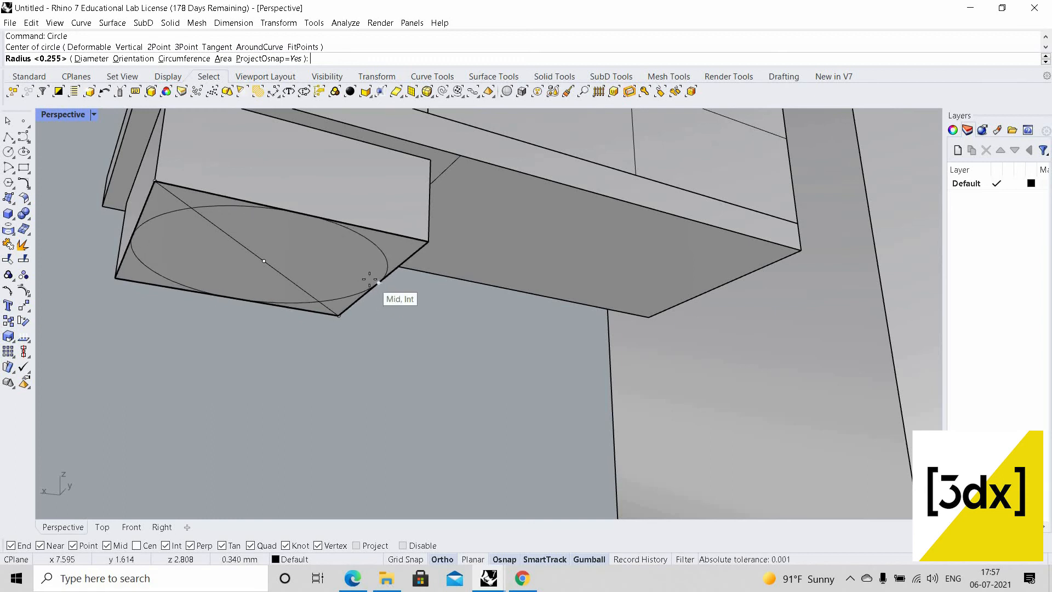
pyautogui.scroll(3, 370, 279)
pyautogui.click(381, 252)
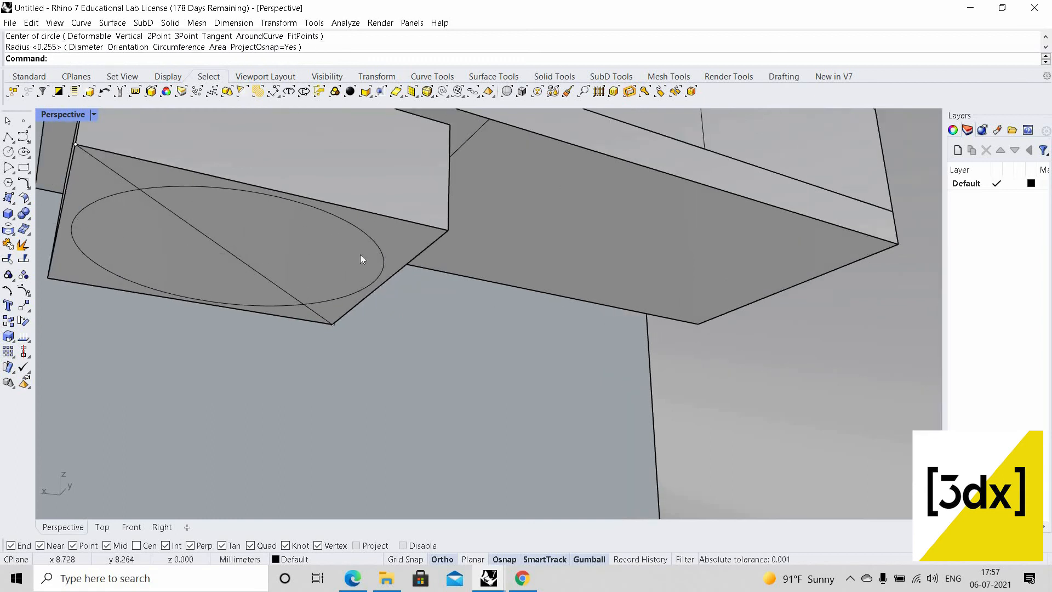
# Extrude the circle downward as a solid column to the level of the large pillar's base
pyautogui.click(369, 286)
pyautogui.scroll(-5, 362, 274)
pyautogui.moveTo(360, 278); pyautogui.dragTo(345, 301, button='right')
pyautogui.write('ExtrudeCrv')
pyautogui.press('Return')
pyautogui.scroll(-6, 354, 308)
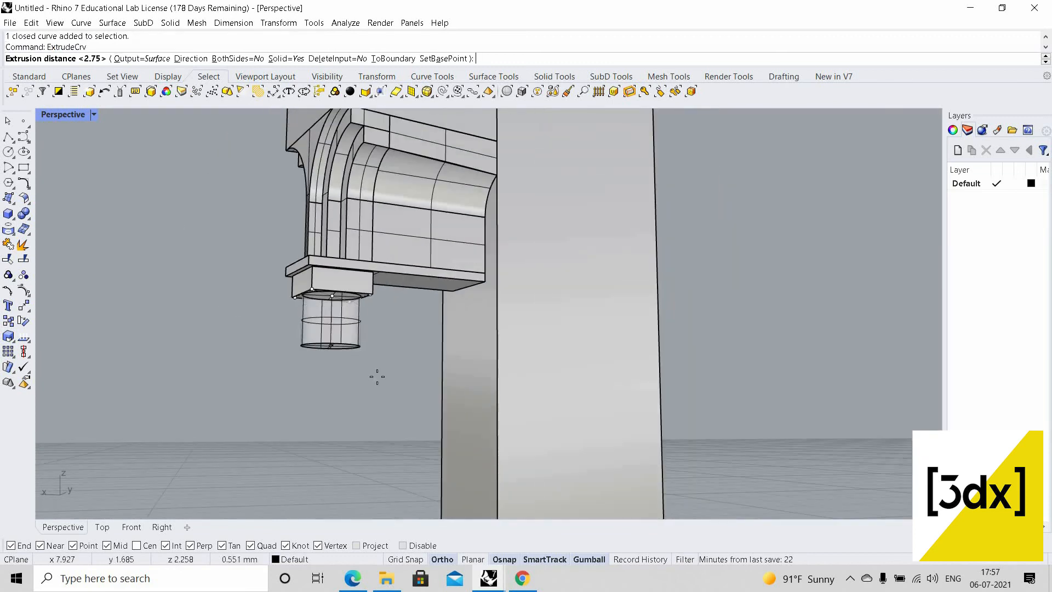
pyautogui.scroll(-5, 377, 377)
pyautogui.moveTo(447, 383); pyautogui.dragTo(462, 439, button='right')
pyautogui.scroll(5, 463, 439)
pyautogui.click(456, 435)
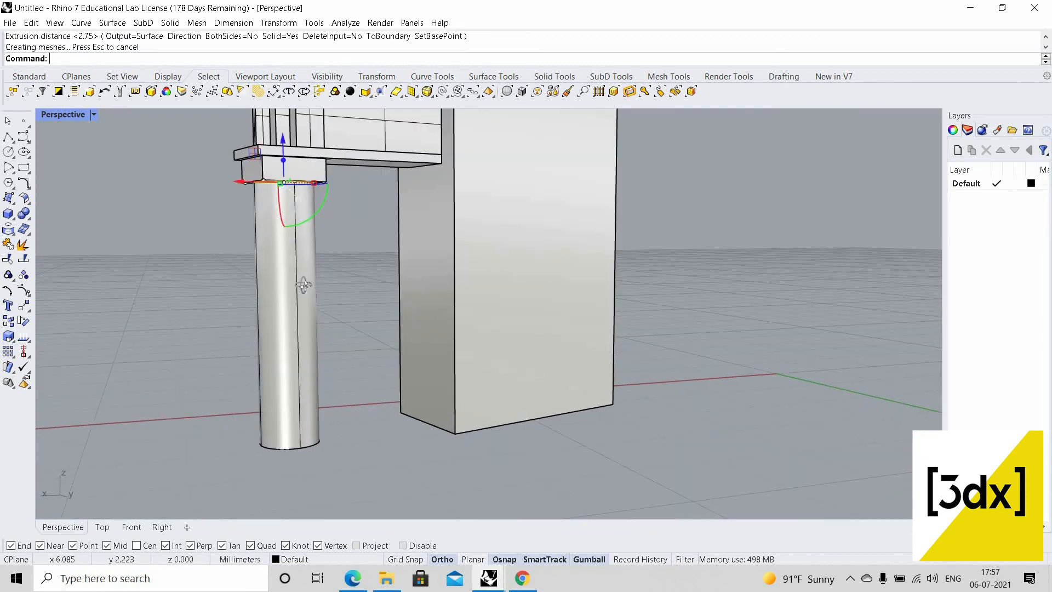
# Examine the column, the block above it and the arched mouldings from several angles
pyautogui.click(334, 300)
pyautogui.moveTo(334, 301); pyautogui.dragTo(287, 297, button='right')
pyautogui.scroll(-6, 289, 335)
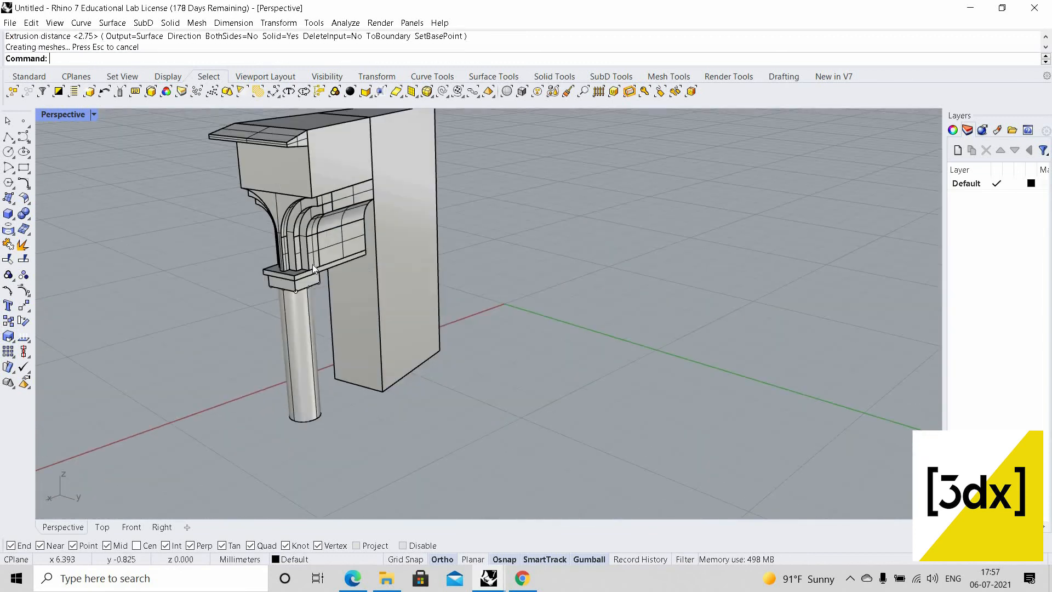
pyautogui.scroll(5, 315, 262)
pyautogui.scroll(-3, 330, 308)
pyautogui.click(323, 236)
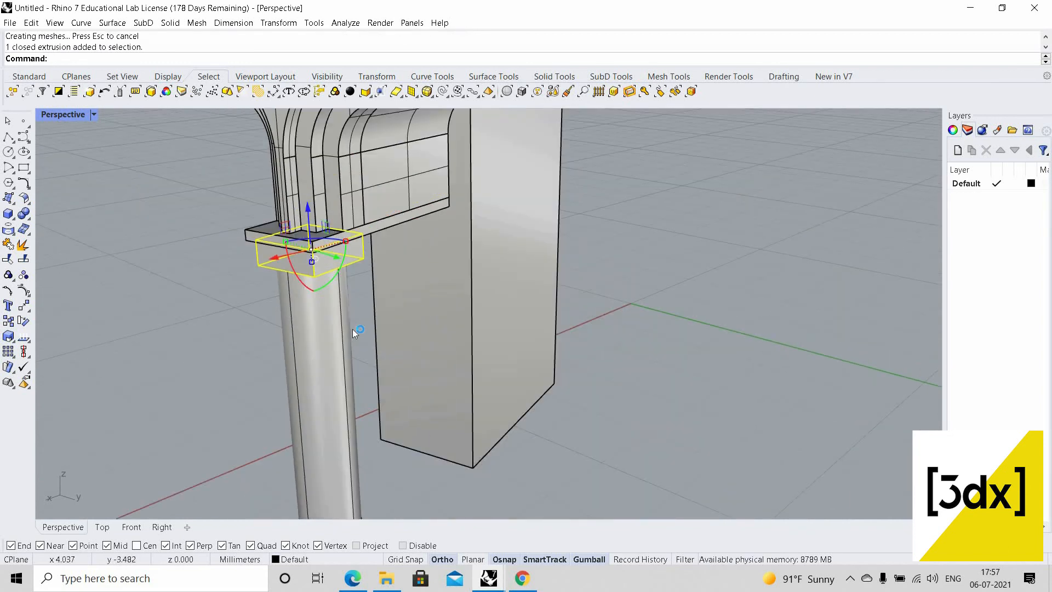
pyautogui.scroll(-4, 315, 241)
pyautogui.scroll(7, 294, 190)
pyautogui.moveTo(312, 241); pyautogui.dragTo(285, 118, button='right')
pyautogui.press('Escape')
pyautogui.scroll(-5, 321, 221)
pyautogui.scroll(5, 291, 219)
pyautogui.moveTo(251, 251); pyautogui.dragTo(219, 261, button='right')
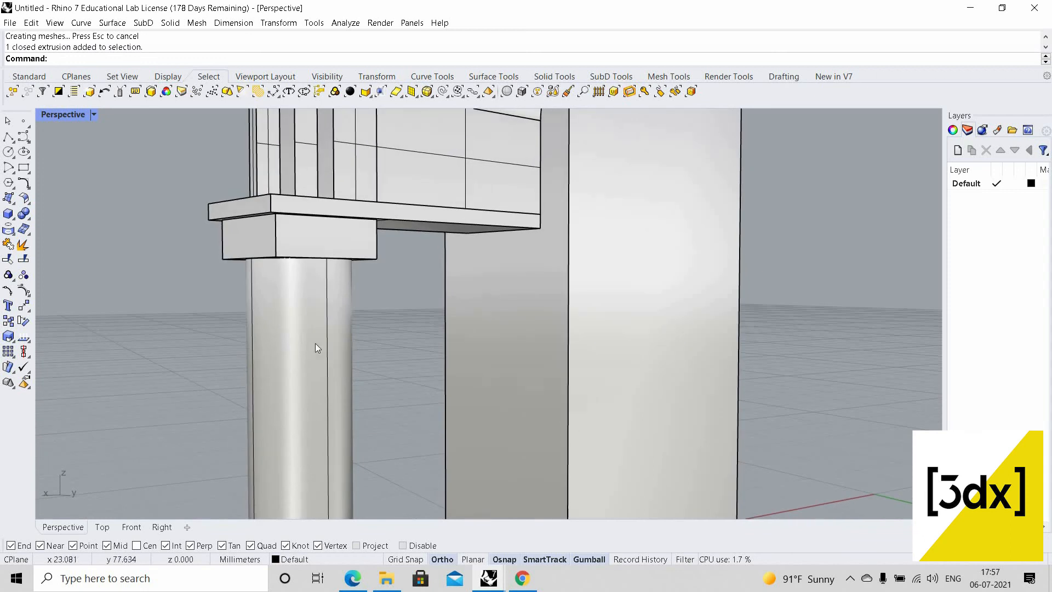
# Hide the round column beneath the block
pyautogui.click(268, 369)
pyautogui.middleClick(245, 366)
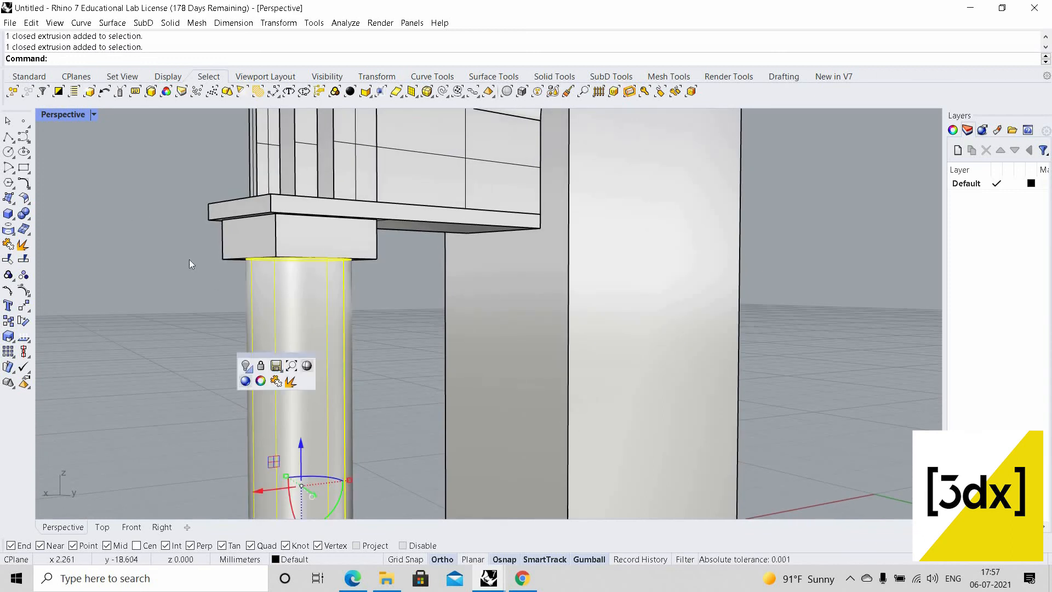
pyautogui.hotkey('ctrl', 'h')
# Taper the block by scaling its bottom face and edges inward with Scale2D about the circle's centre, leaving the circle and line unscaled
pyautogui.moveTo(204, 304); pyautogui.dragTo(402, 249)
pyautogui.scroll(5, 324, 236)
pyautogui.moveTo(324, 235); pyautogui.dragTo(366, 190, button='right')
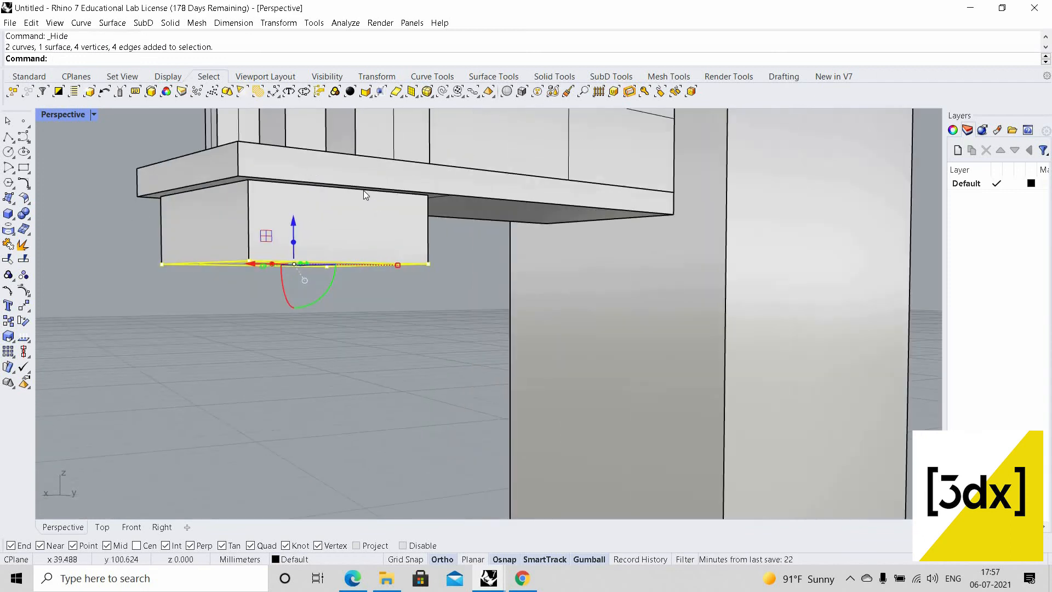
pyautogui.scroll(5, 359, 201)
pyautogui.keyDown('ctrl'); pyautogui.click(301, 207); pyautogui.keyUp('ctrl')
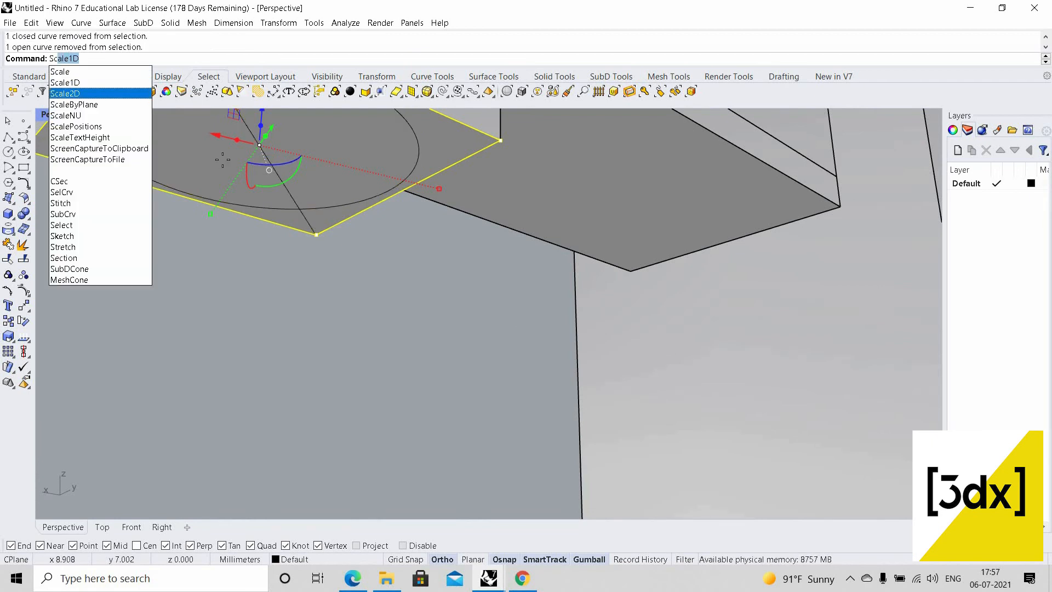
pyautogui.press('Return')
pyautogui.scroll(-2, 223, 160)
pyautogui.click(285, 229)
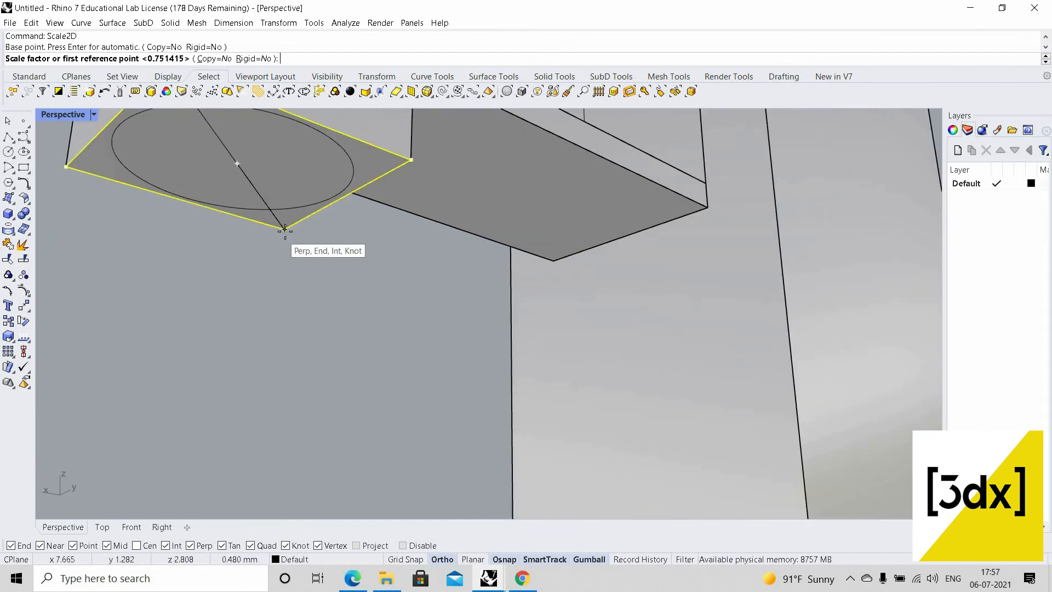
pyautogui.scroll(2, 286, 227)
pyautogui.click(286, 224)
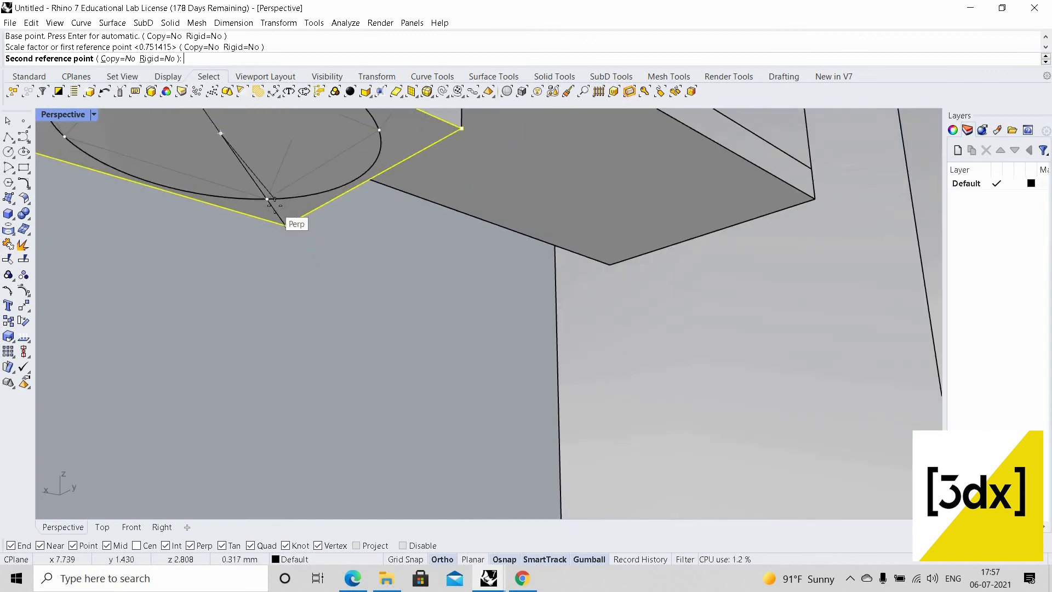
pyautogui.click(324, 217)
pyautogui.scroll(-4, 340, 264)
pyautogui.press('Escape')
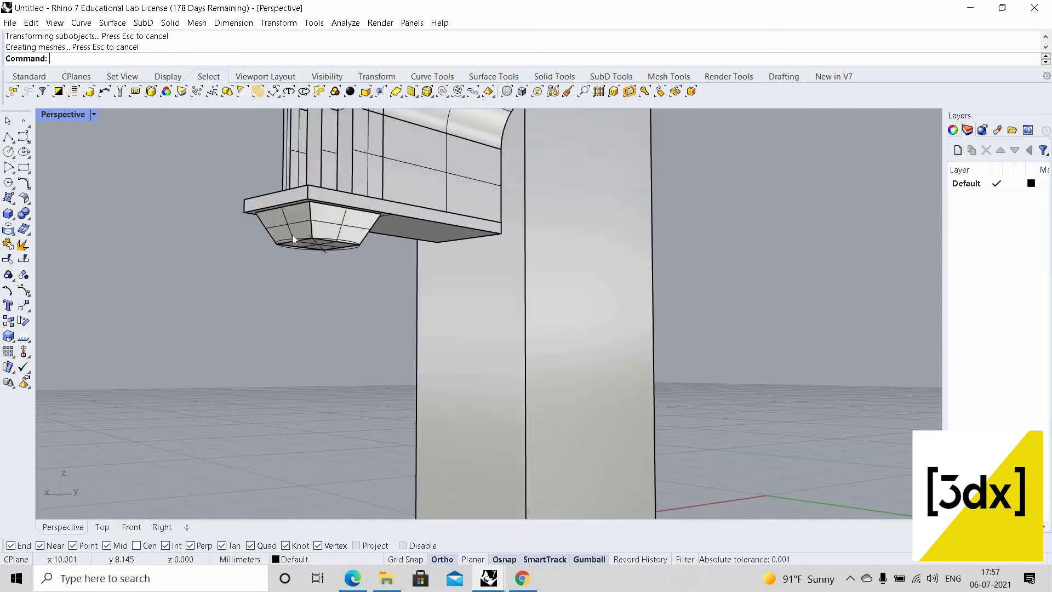
# Delete the construction circle and the diagonal line beneath the tapered capital
pyautogui.scroll(4, 307, 246)
pyautogui.moveTo(331, 275); pyautogui.dragTo(305, 180, button='right')
pyautogui.scroll(4, 318, 177)
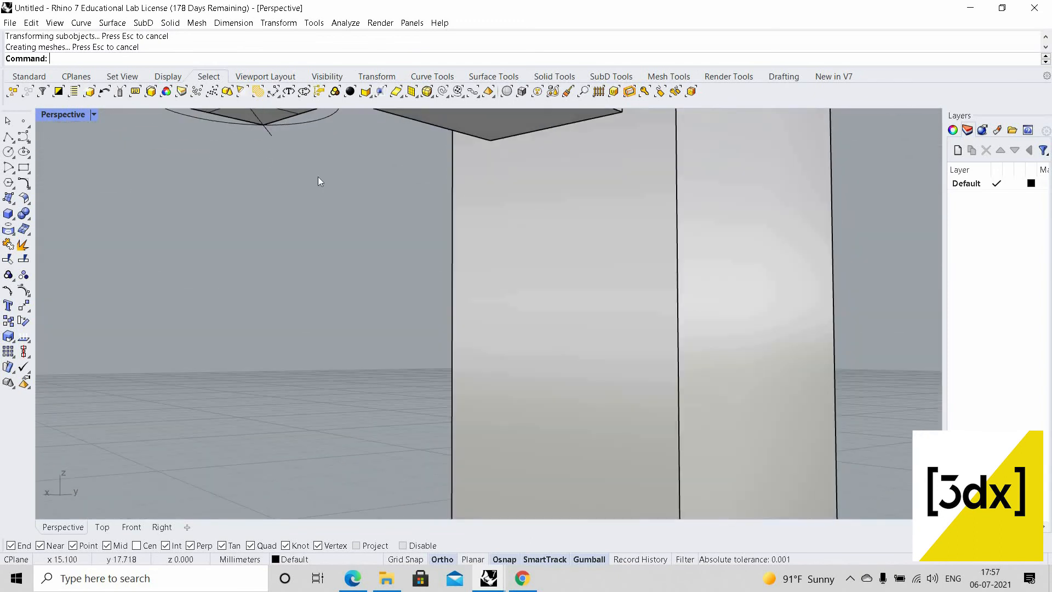
pyautogui.click(321, 178)
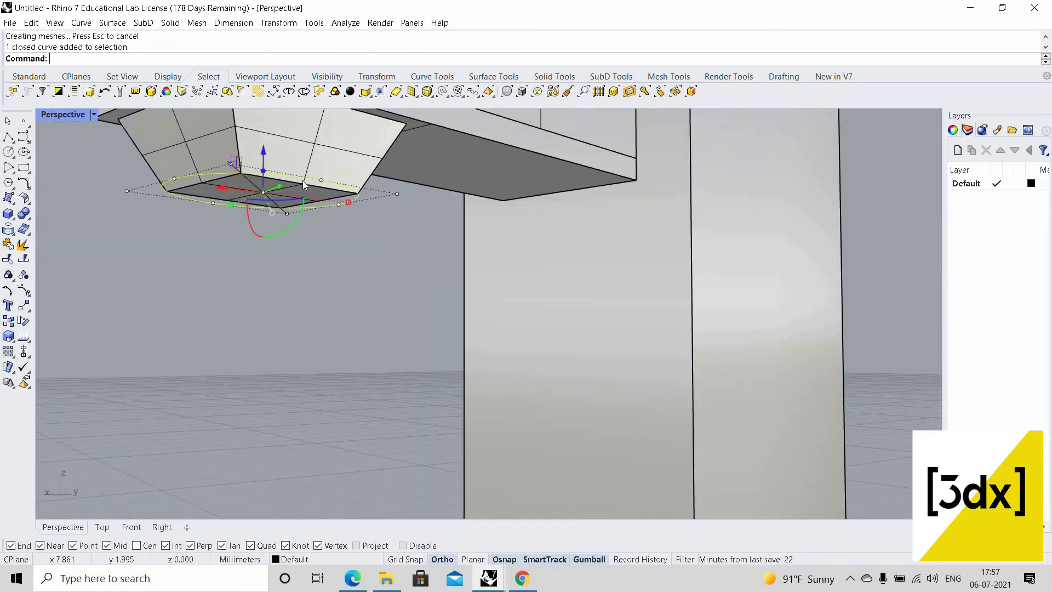
pyautogui.click(257, 186)
pyautogui.click(283, 218)
pyautogui.press('Delete')
# Undo the deletion of the diagonal line beneath the capital
pyautogui.scroll(-5, 278, 202)
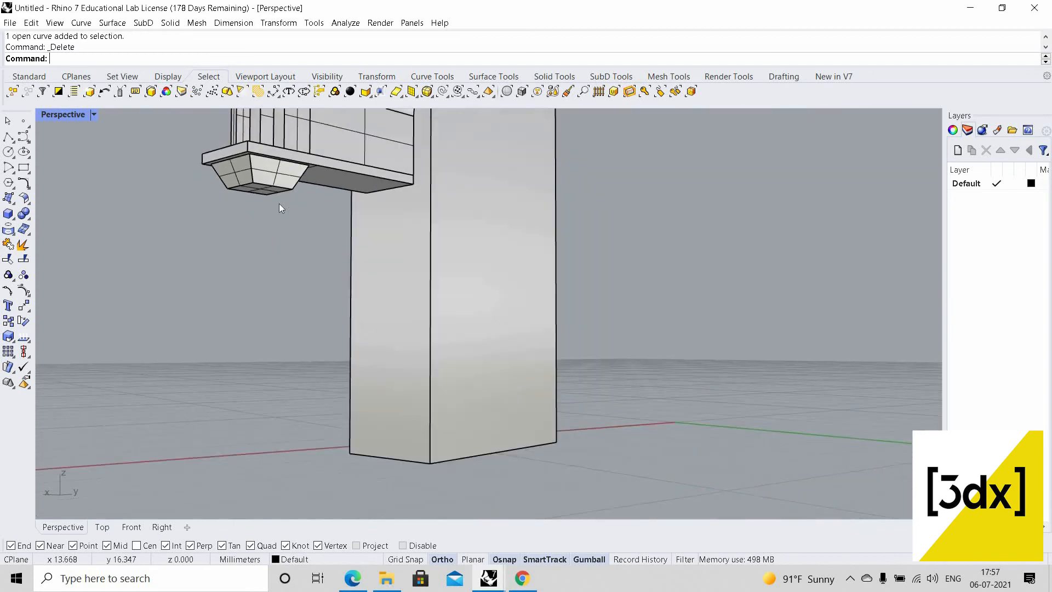
pyautogui.moveTo(278, 203); pyautogui.dragTo(255, 253, button='right')
pyautogui.scroll(5, 256, 254)
pyautogui.hotkey('ctrl', 'z')
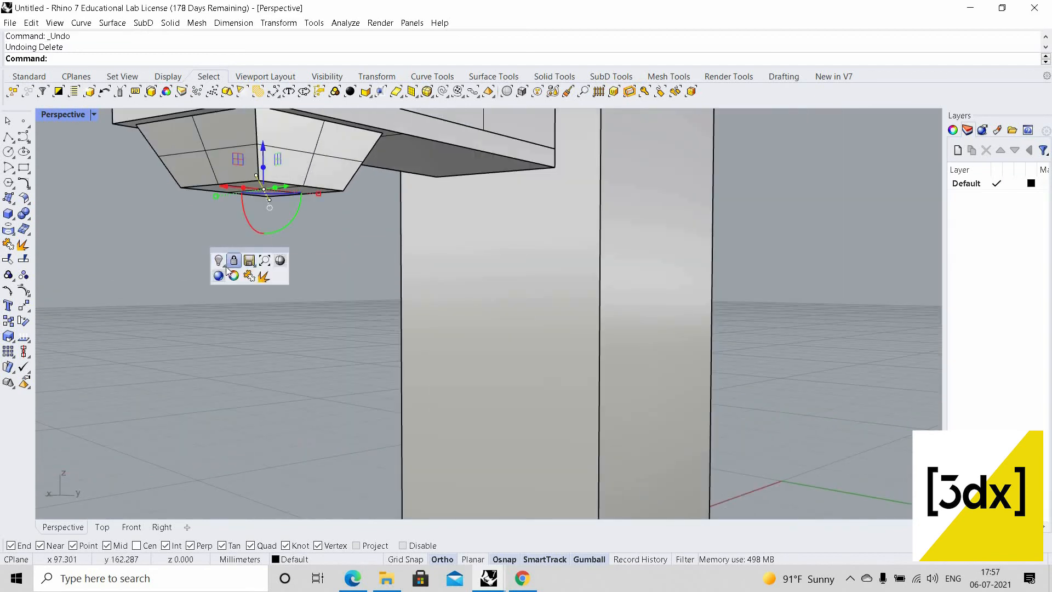
# Show all hidden objects and delete the round column beneath the tapered capital
pyautogui.click(233, 277)
pyautogui.scroll(-3, 275, 269)
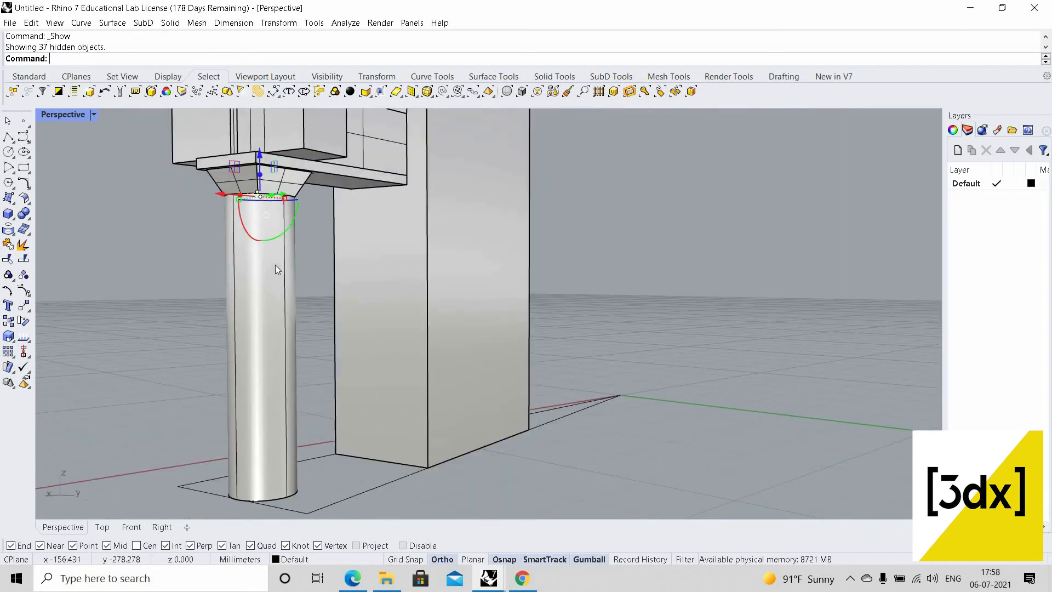
pyautogui.click(277, 234)
pyautogui.press('Delete')
pyautogui.scroll(-3, 271, 187)
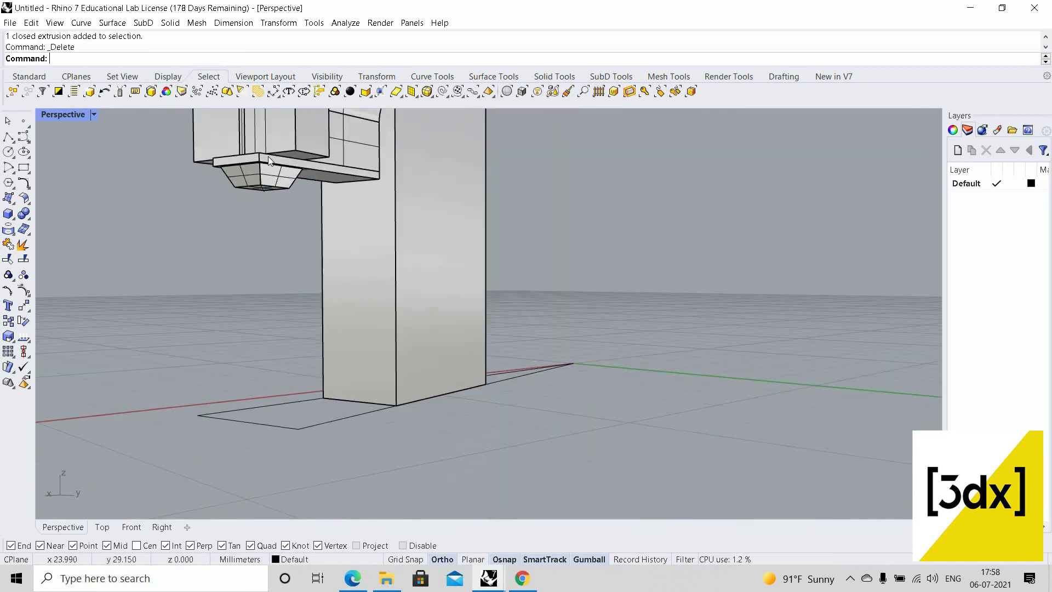
# Draw a circle centred on the midpoint of the diagonal line beneath the capital, fitting within its bottom face
pyautogui.scroll(5, 281, 163)
pyautogui.scroll(5, 277, 164)
pyautogui.scroll(3, 241, 241)
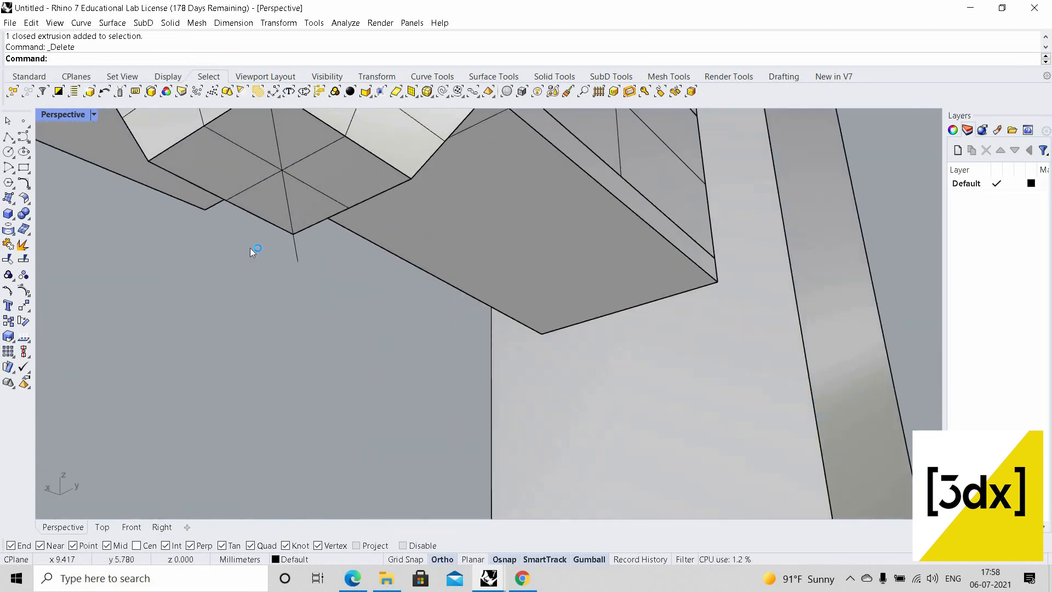
pyautogui.press('Return')
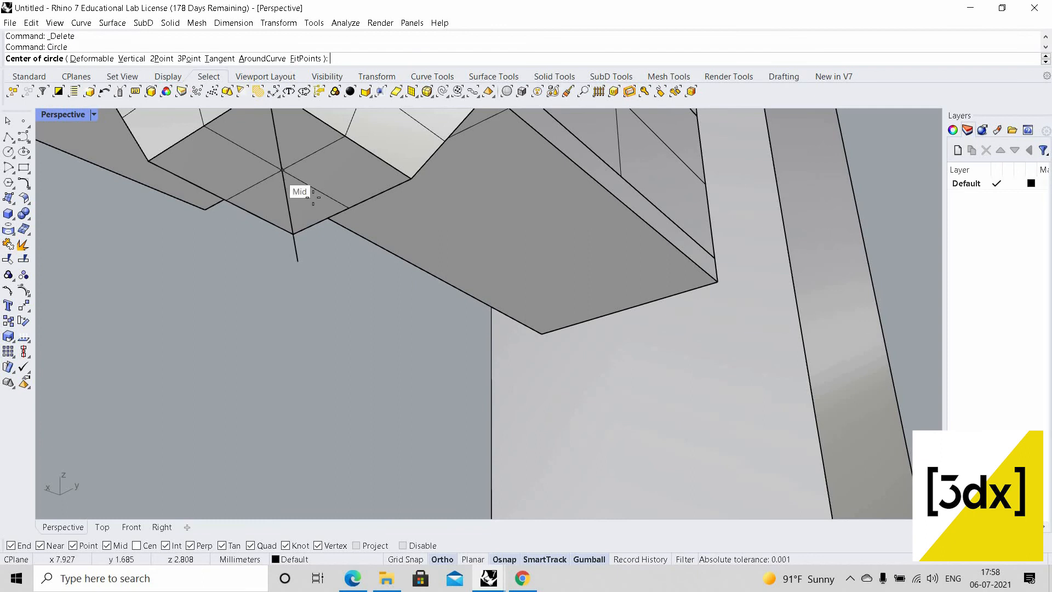
pyautogui.click(314, 196)
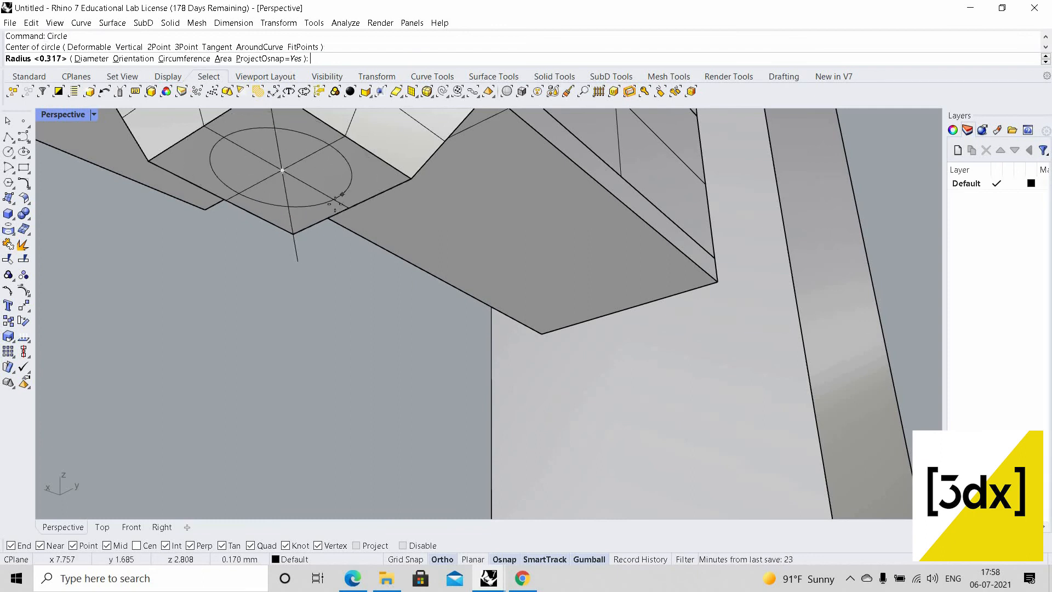
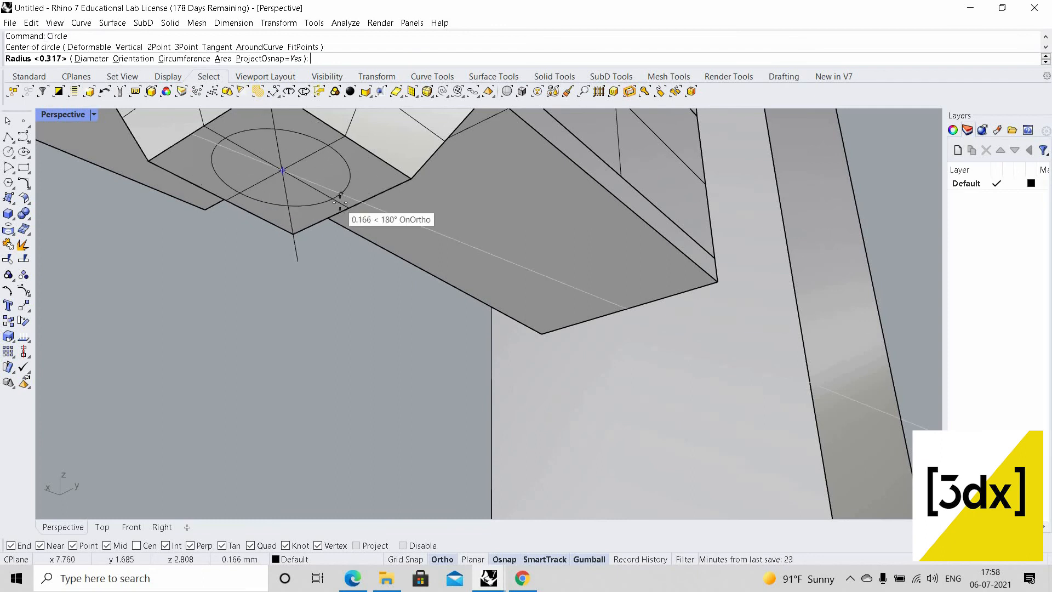
pyautogui.scroll(5, 378, 218)
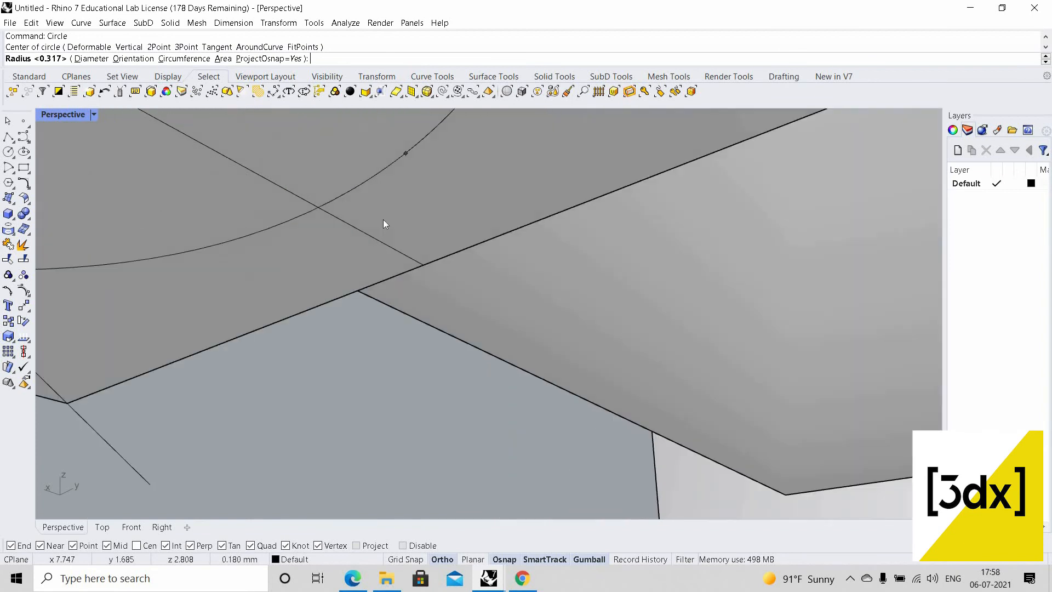
pyautogui.click(395, 260)
# Extrude the circle beneath the capital as a solid round column down to the ground plane
pyautogui.scroll(-6, 422, 228)
pyautogui.click(419, 229)
pyautogui.click(461, 263)
pyautogui.write('ExtrudeCrv')
pyautogui.press('Return')
pyautogui.scroll(-5, 379, 228)
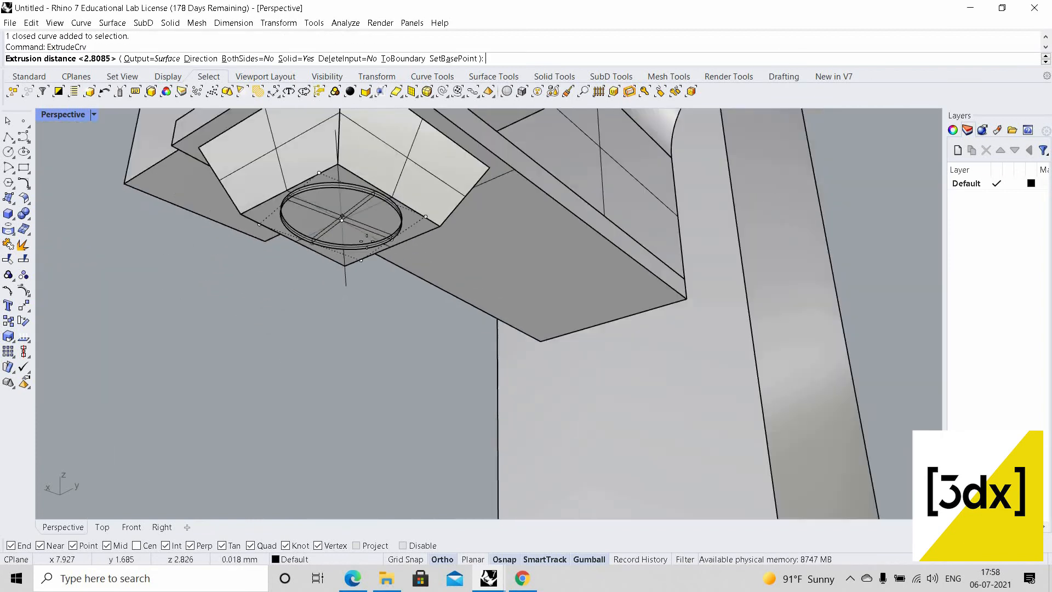
pyautogui.scroll(-3, 367, 241)
pyautogui.moveTo(367, 242); pyautogui.dragTo(369, 270, button='right')
pyautogui.scroll(-7, 371, 296)
pyautogui.scroll(7, 382, 400)
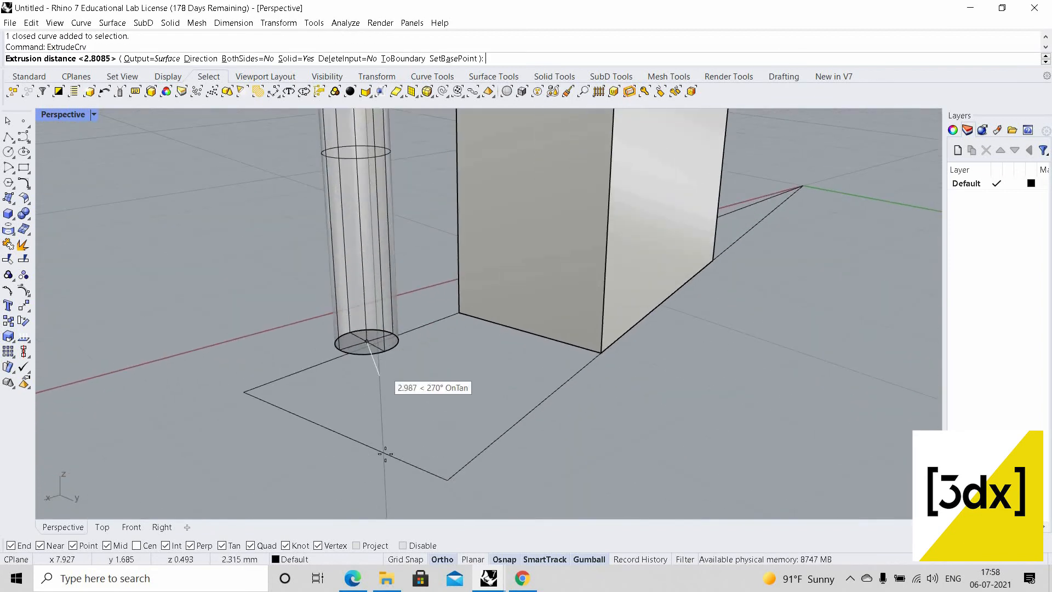
pyautogui.scroll(-5, 386, 449)
pyautogui.click(363, 215)
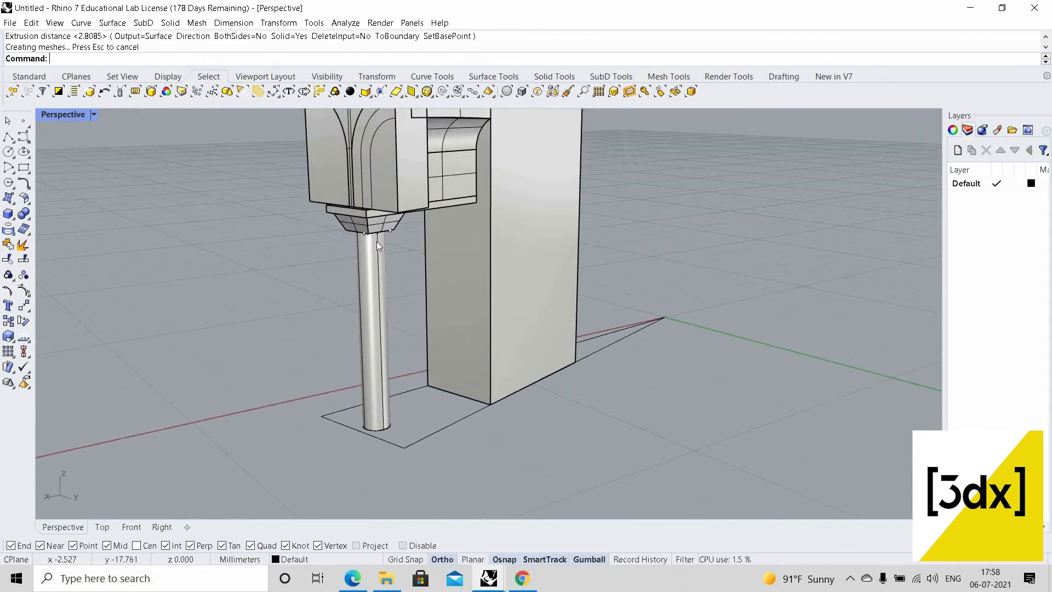
# Draw a vertical line between the end of the diagonal line beneath the capital and the capital's upper corner
pyautogui.scroll(6, 377, 241)
pyautogui.click(380, 242)
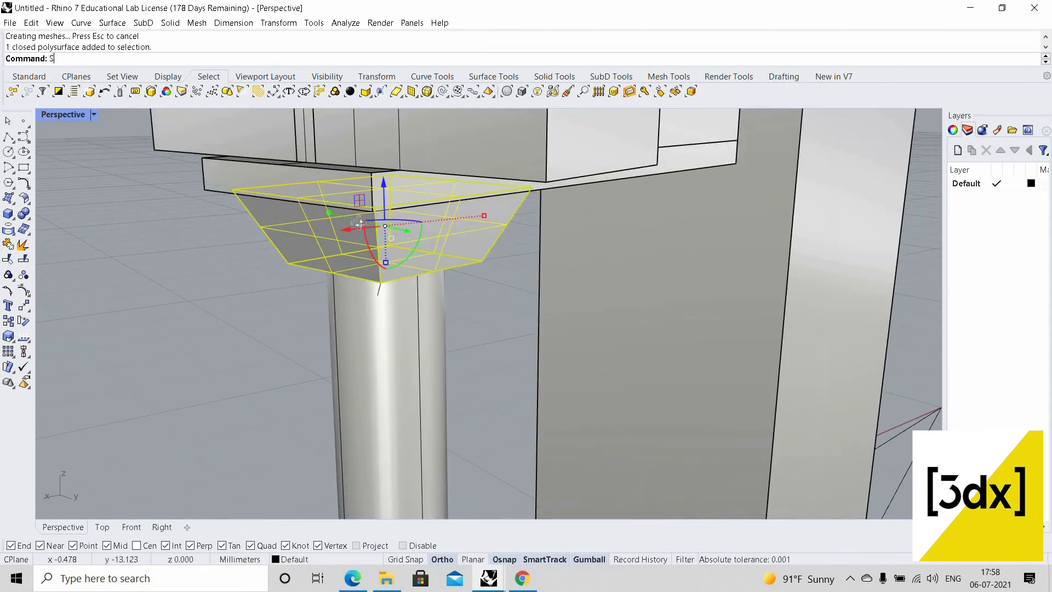
pyautogui.scroll(6, 285, 179)
pyautogui.press('Escape')
pyautogui.press('Escape')
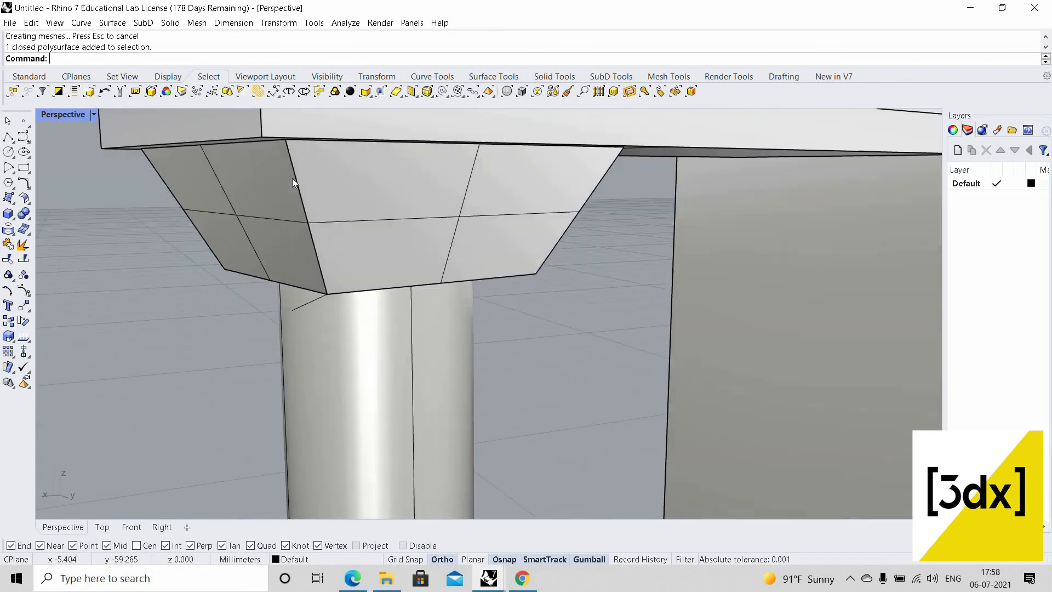
pyautogui.write('Line')
pyautogui.press('Return')
pyautogui.scroll(-5, 285, 158)
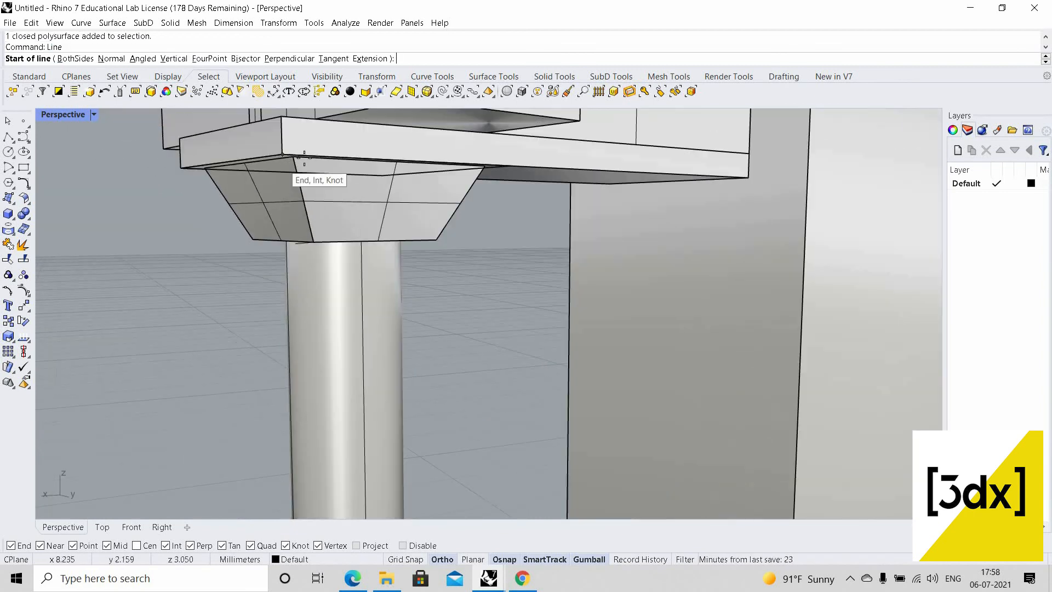
pyautogui.scroll(5, 285, 157)
pyautogui.click(305, 321)
pyautogui.click(326, 221)
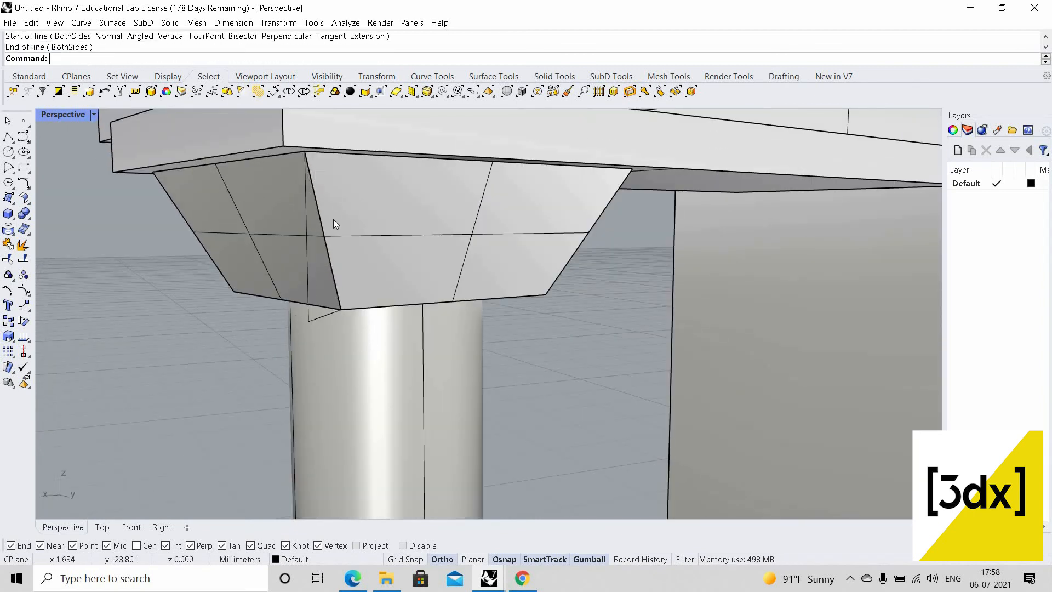
# Reduce the capital's height with Scale1D, using the vertical line as reference from its upper corner and 0.2 as the target distance
pyautogui.click(333, 220)
pyautogui.write('Scale1D')
pyautogui.press('Return')
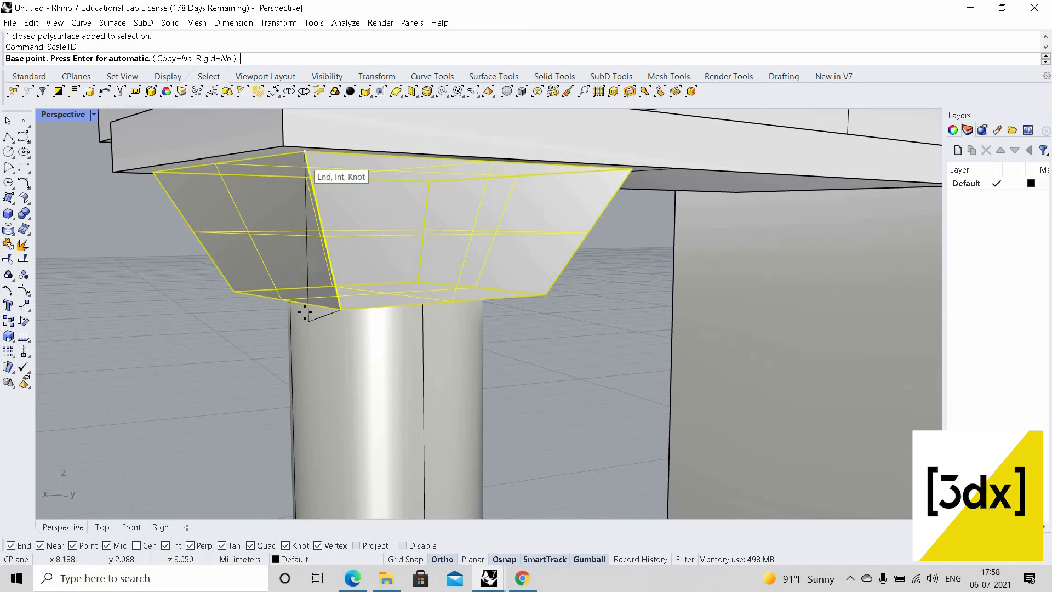
pyautogui.click(305, 152)
pyautogui.click(308, 321)
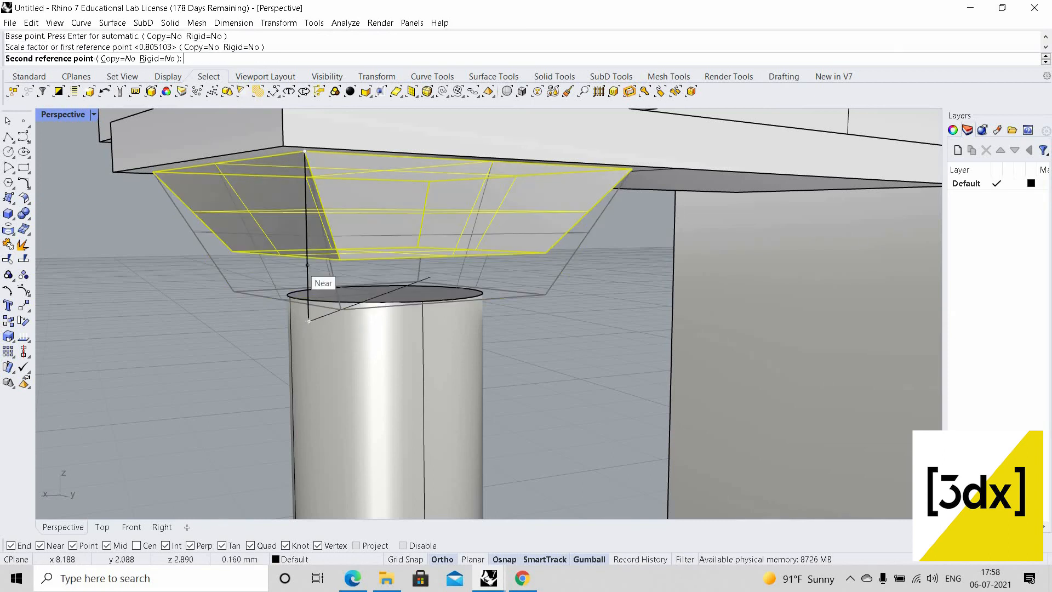
pyautogui.write('0.2')
pyautogui.press('Return')
pyautogui.scroll(-9, 356, 296)
pyautogui.press('Escape')
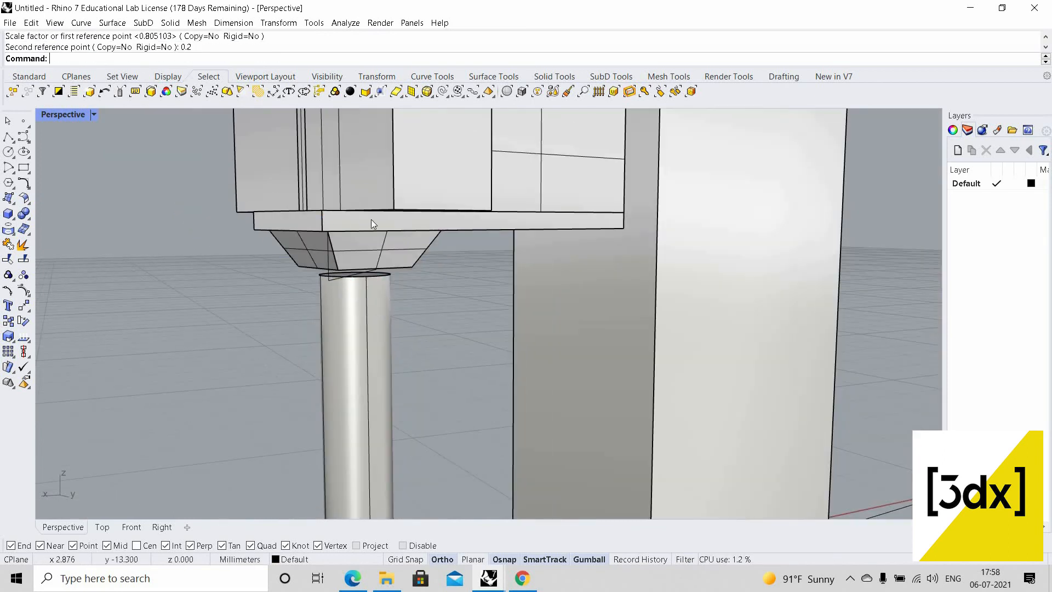
# Stretch the round column upward from its base with Scale1D until its top meets the capital's underside
pyautogui.scroll(4, 371, 230)
pyautogui.click(365, 236)
pyautogui.scroll(-8, 366, 241)
pyautogui.scroll(-3, 364, 397)
pyautogui.scroll(6, 357, 407)
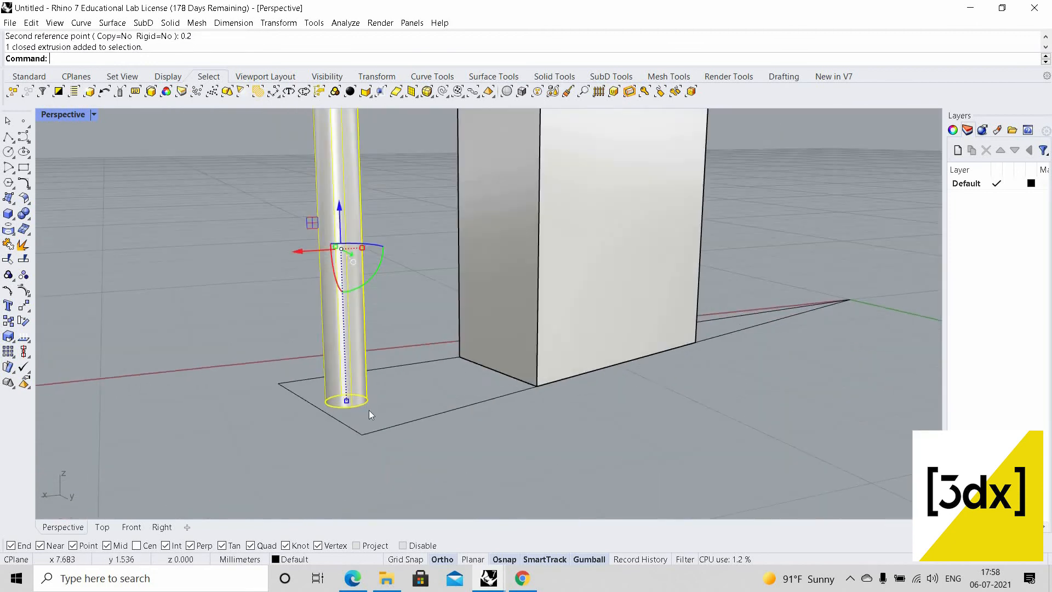
pyautogui.press('Return')
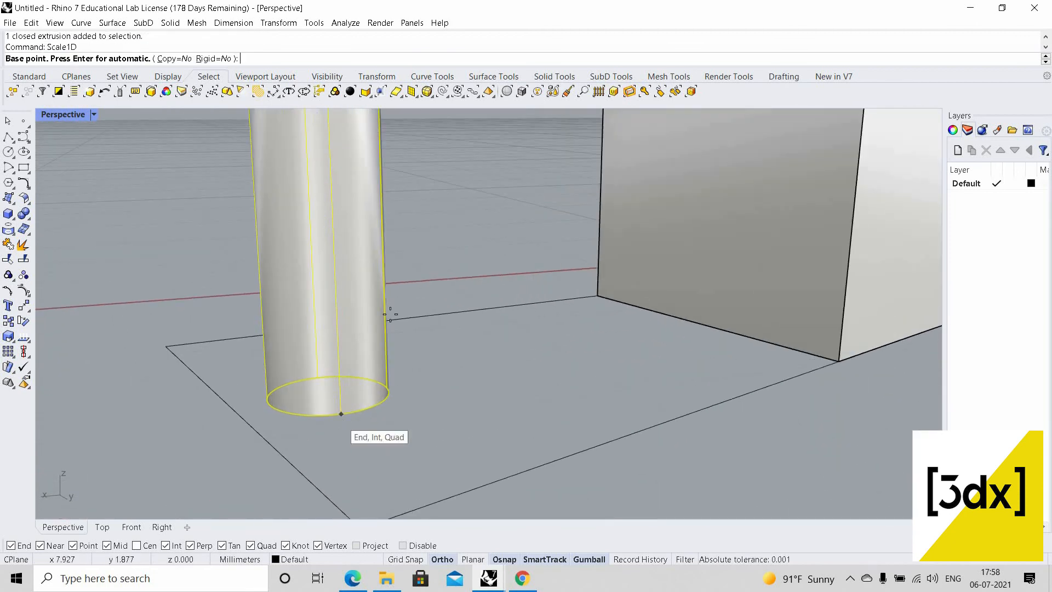
pyautogui.click(339, 418)
pyautogui.scroll(-5, 376, 203)
pyautogui.scroll(7, 396, 192)
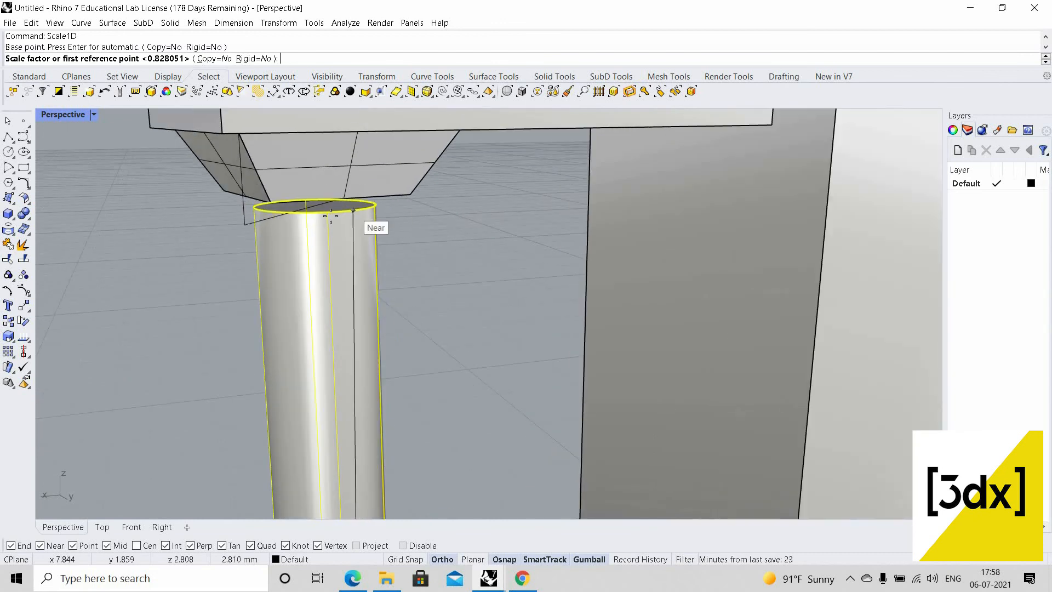
pyautogui.click(329, 213)
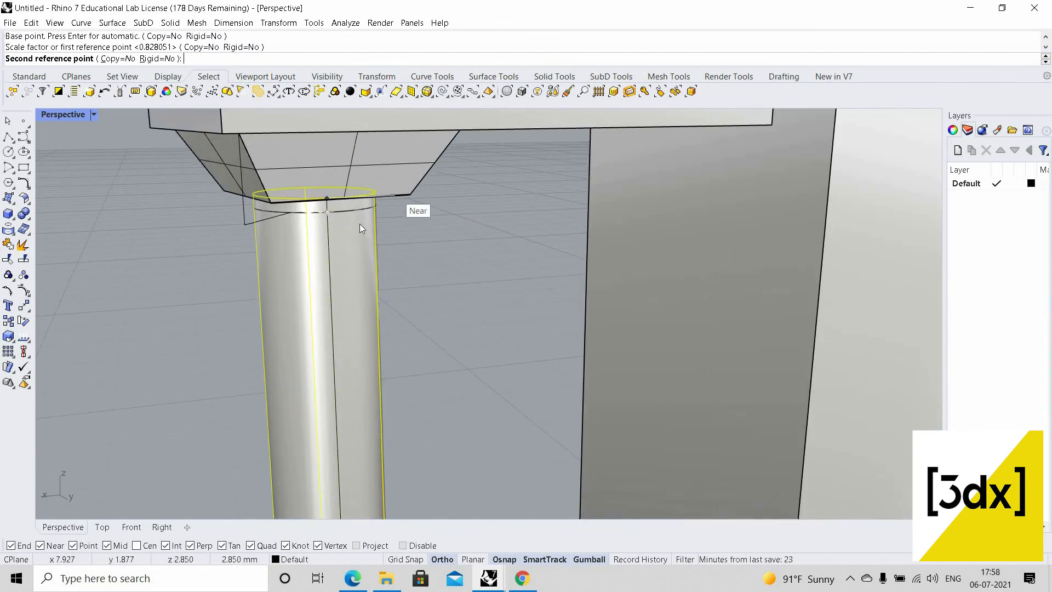
pyautogui.click(359, 223)
pyautogui.scroll(-6, 378, 241)
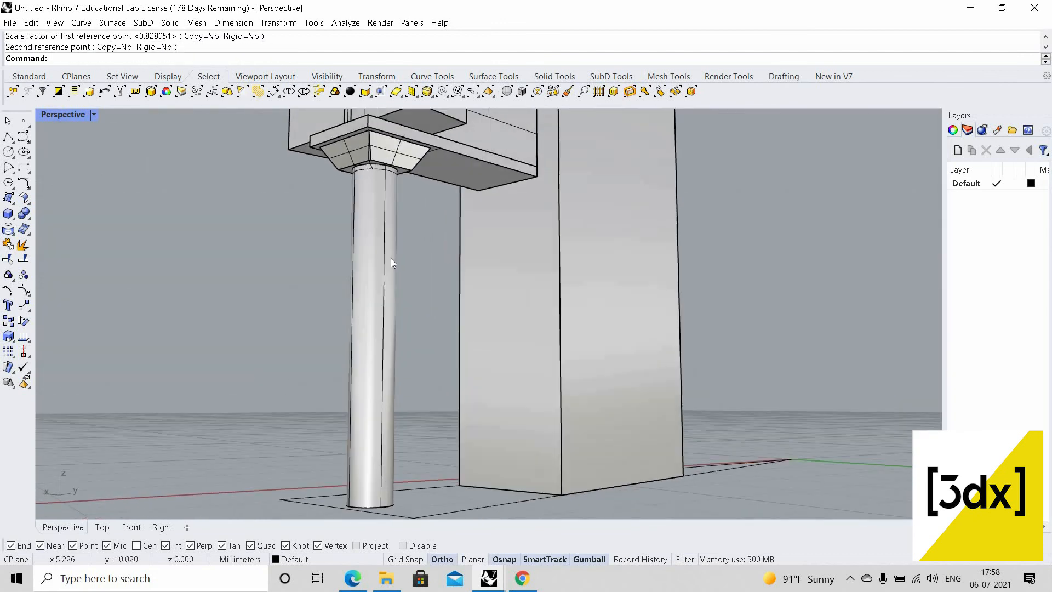
pyautogui.scroll(6, 378, 181)
pyautogui.click(386, 199)
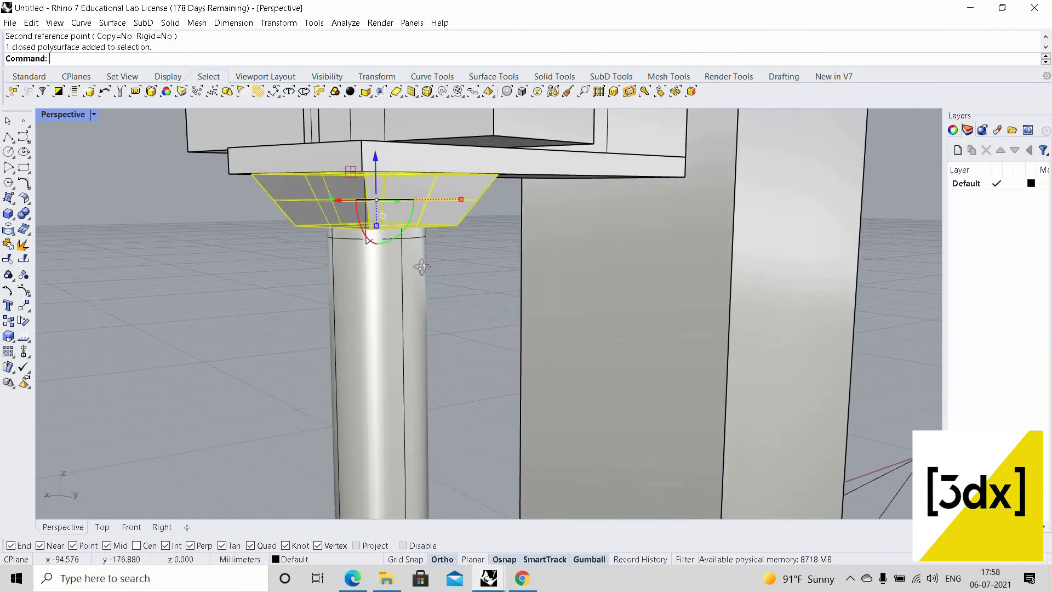
pyautogui.scroll(-7, 422, 267)
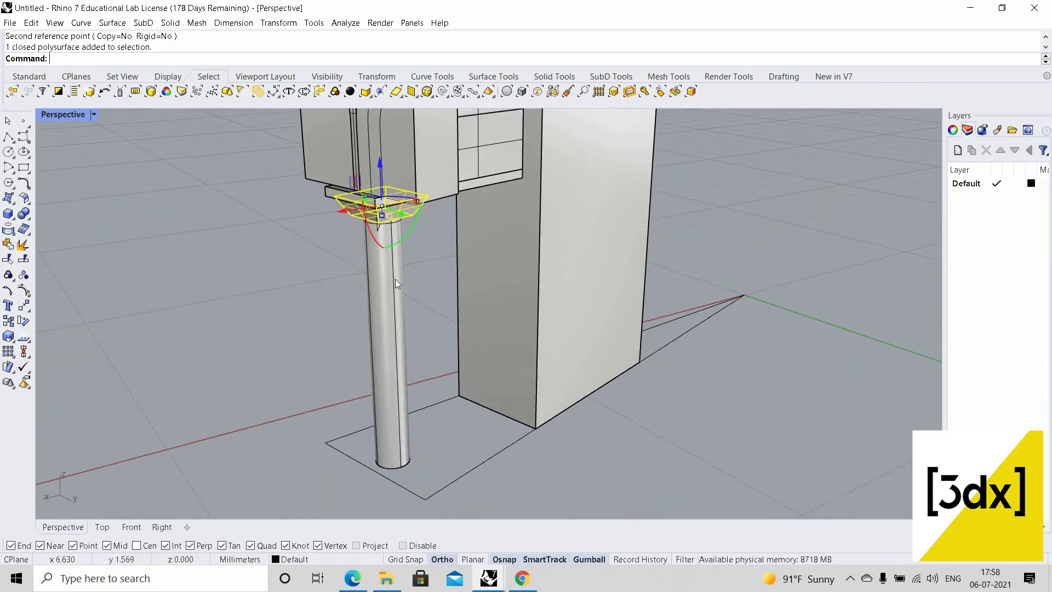
pyautogui.scroll(5, 387, 257)
pyautogui.scroll(5, 379, 231)
pyautogui.moveTo(371, 197); pyautogui.dragTo(334, 185, button='right')
pyautogui.scroll(-3, 329, 198)
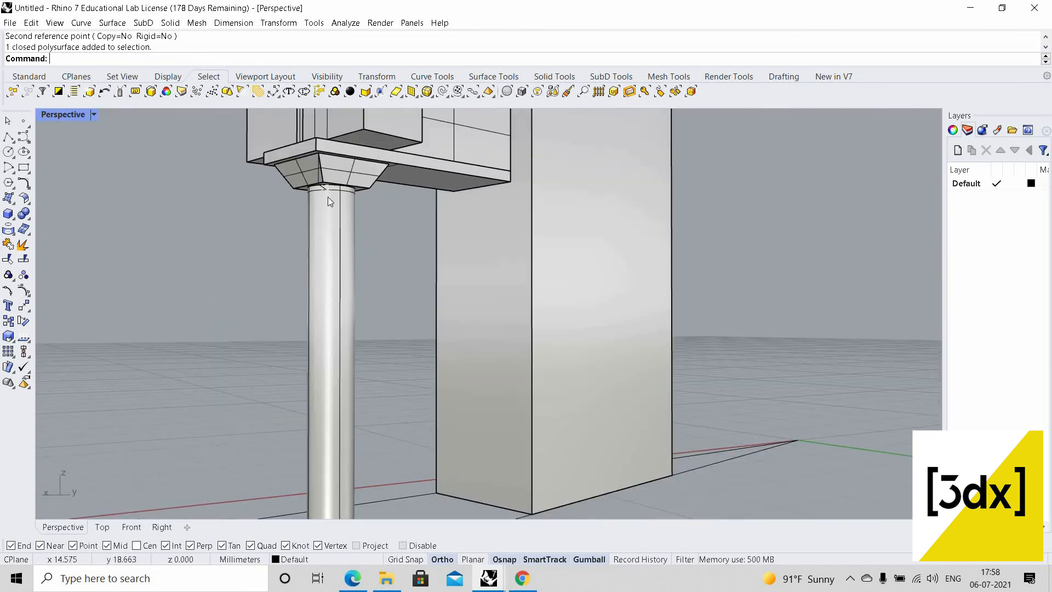
# Draw a vertical line from the capital's lower front corner down to the column's base level
pyautogui.scroll(3, 331, 199)
pyautogui.write('Line')
pyautogui.scroll(3, 325, 195)
pyautogui.press('Return')
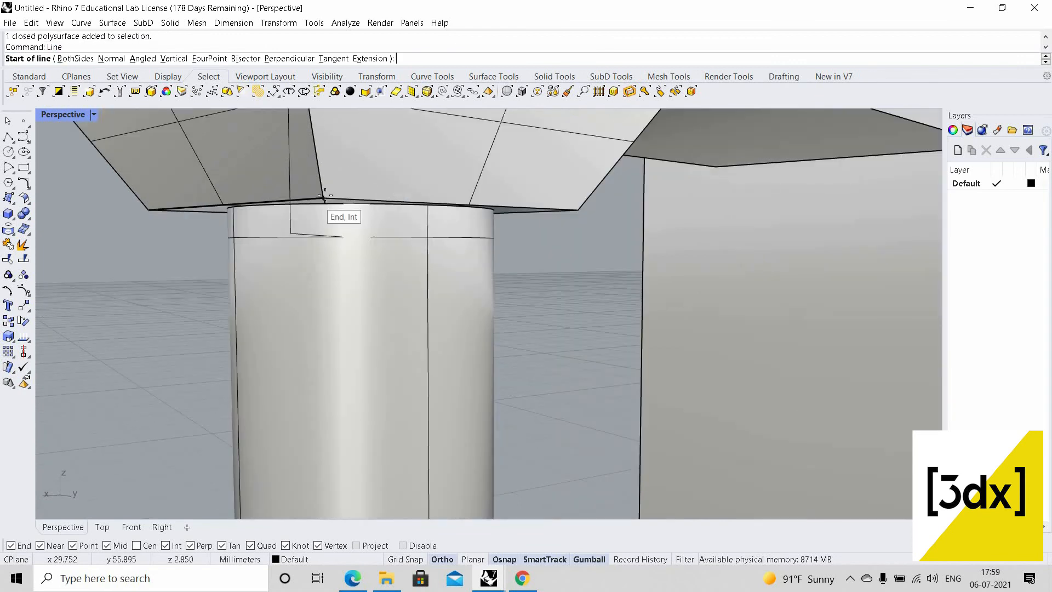
pyautogui.press('Return')
pyautogui.click(324, 196)
pyautogui.scroll(-10, 324, 274)
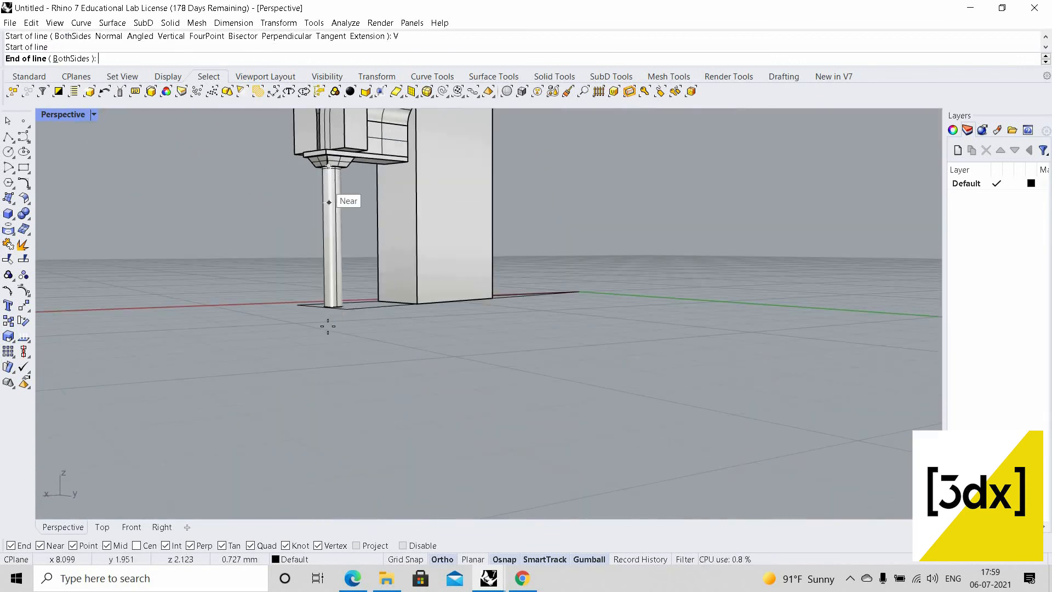
pyautogui.scroll(6, 342, 373)
pyautogui.scroll(-3, 344, 381)
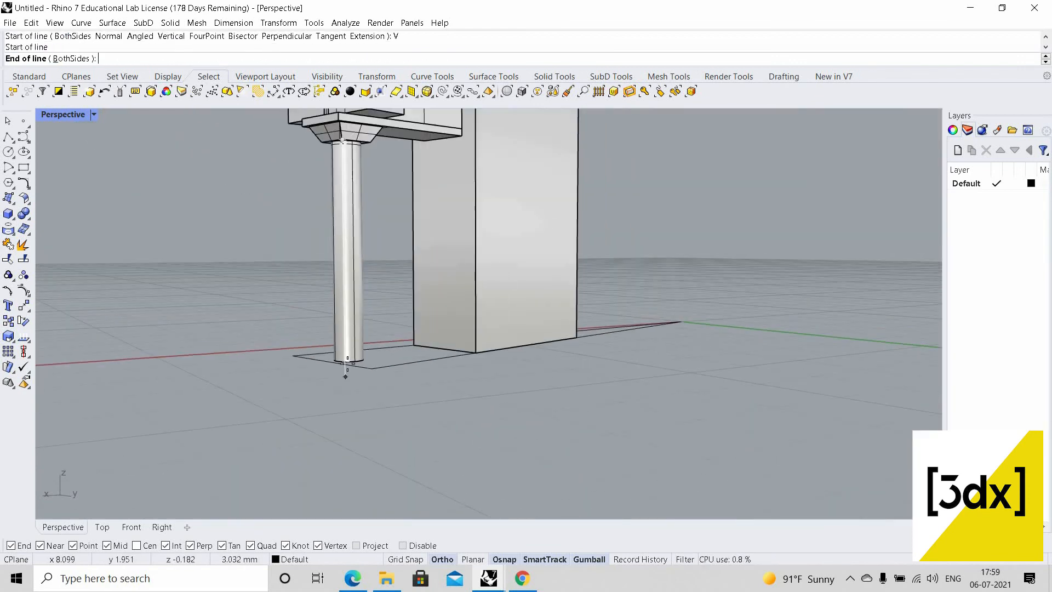
pyautogui.scroll(2, 346, 362)
pyautogui.click(346, 363)
pyautogui.scroll(-7, 354, 373)
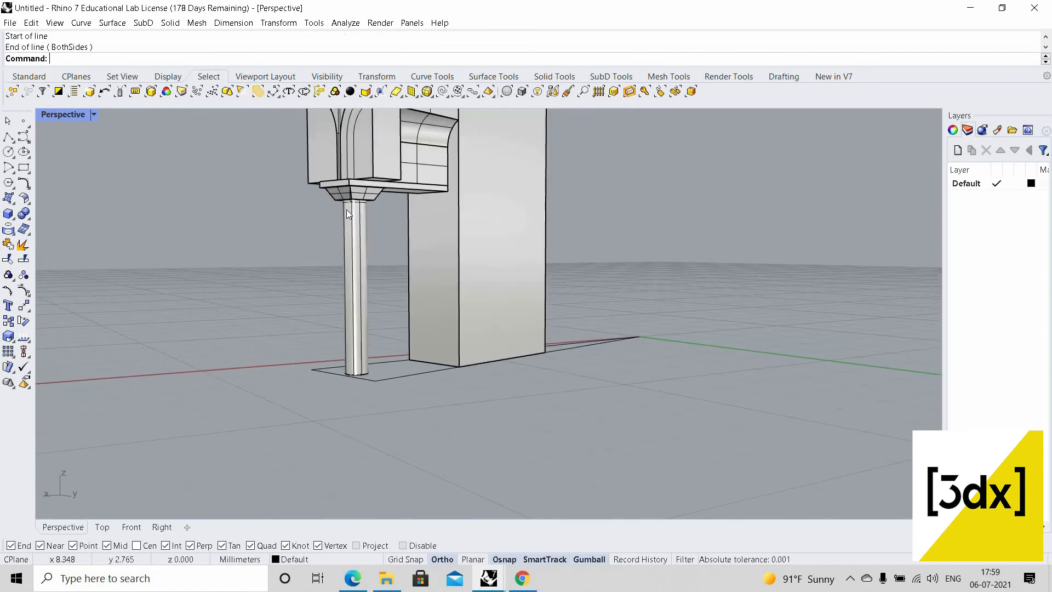
pyautogui.scroll(14, 346, 211)
pyautogui.press('Return')
pyautogui.click(269, 226)
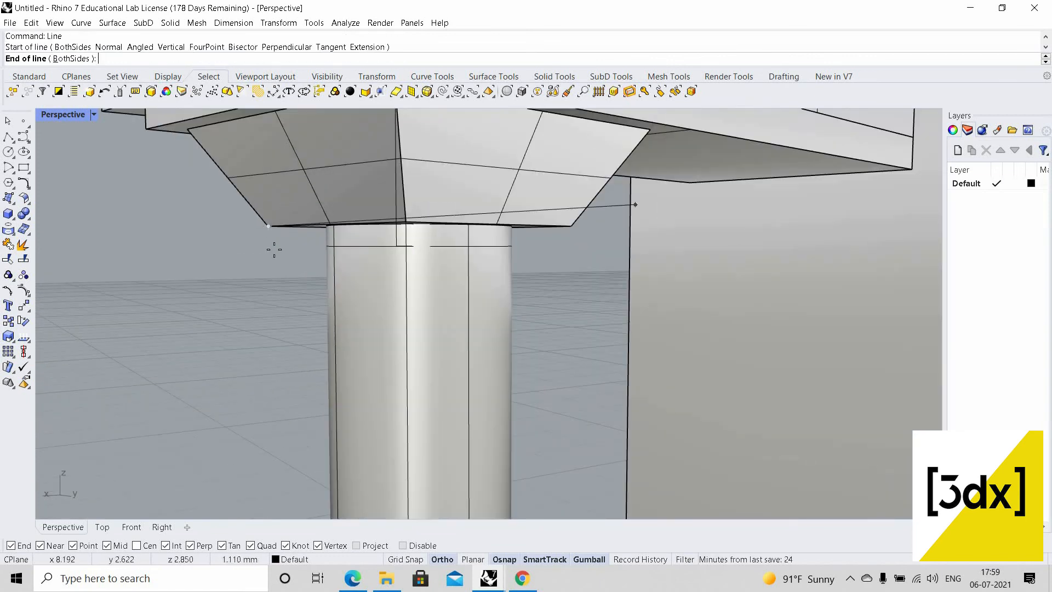
pyautogui.scroll(-5, 283, 271)
pyautogui.press('Escape')
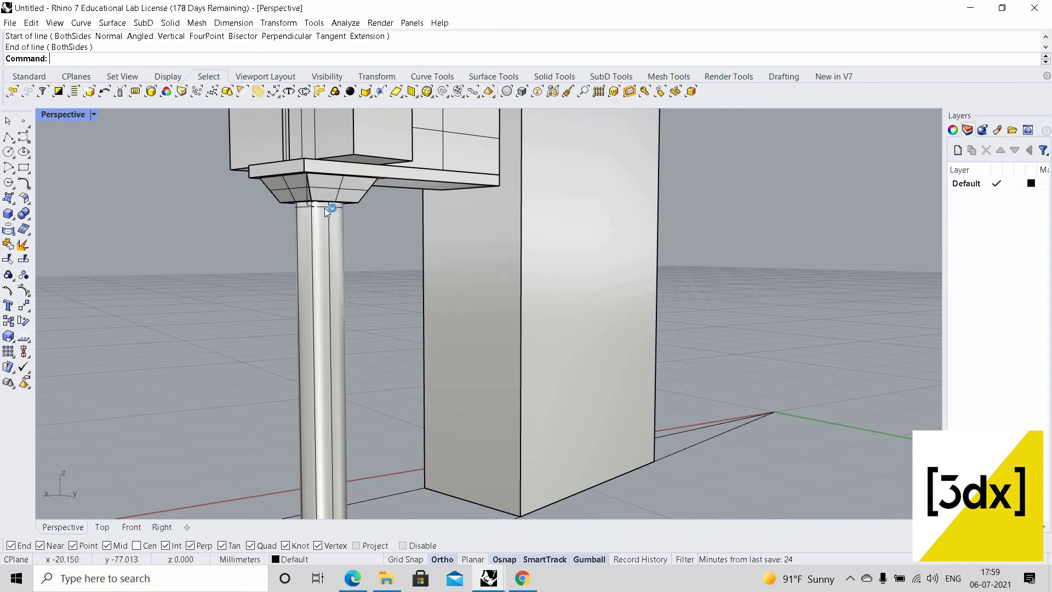
# Copy the vertical line from the capital's lower front corner to the adjacent lower corner
pyautogui.scroll(5, 242, 241)
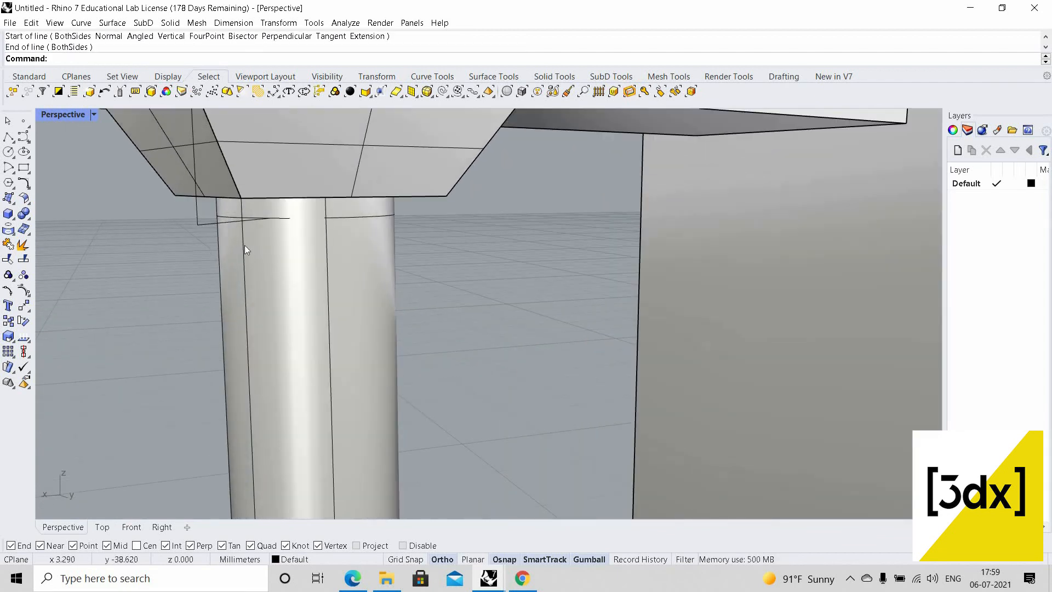
pyautogui.click(245, 245)
pyautogui.write('Co')
pyautogui.press('Return')
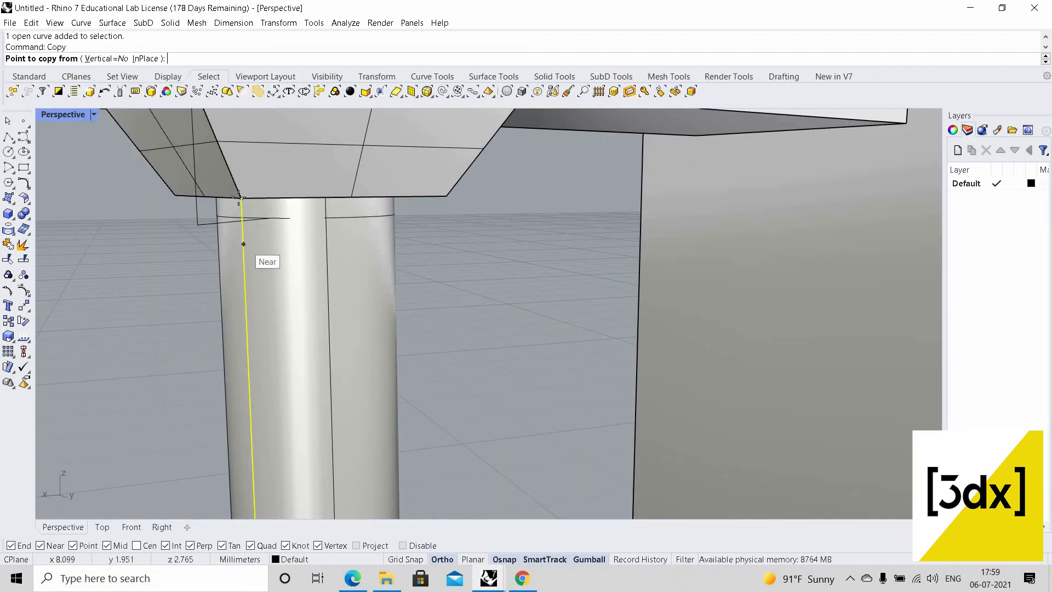
pyautogui.scroll(2, 236, 211)
pyautogui.click(245, 194)
pyautogui.scroll(-5, 290, 364)
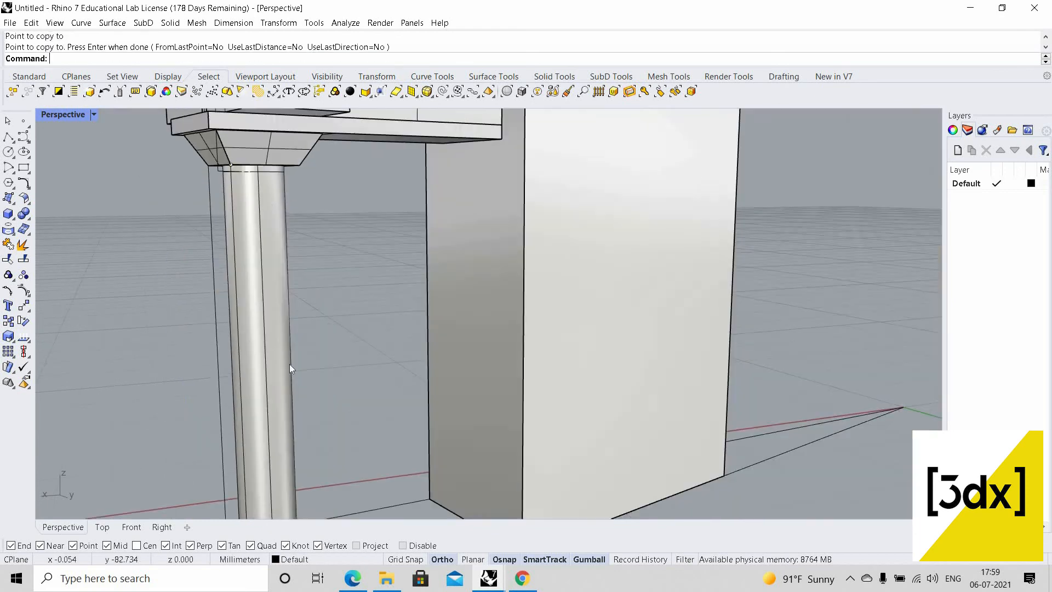
# Copy the vertical guide line from the capital's lower corner to the opposite lower corner of the same face
pyautogui.scroll(2, 493, 313)
pyautogui.moveTo(493, 313); pyautogui.dragTo(688, 326, button='right')
pyautogui.moveTo(774, 330); pyautogui.dragTo(731, 304, button='right')
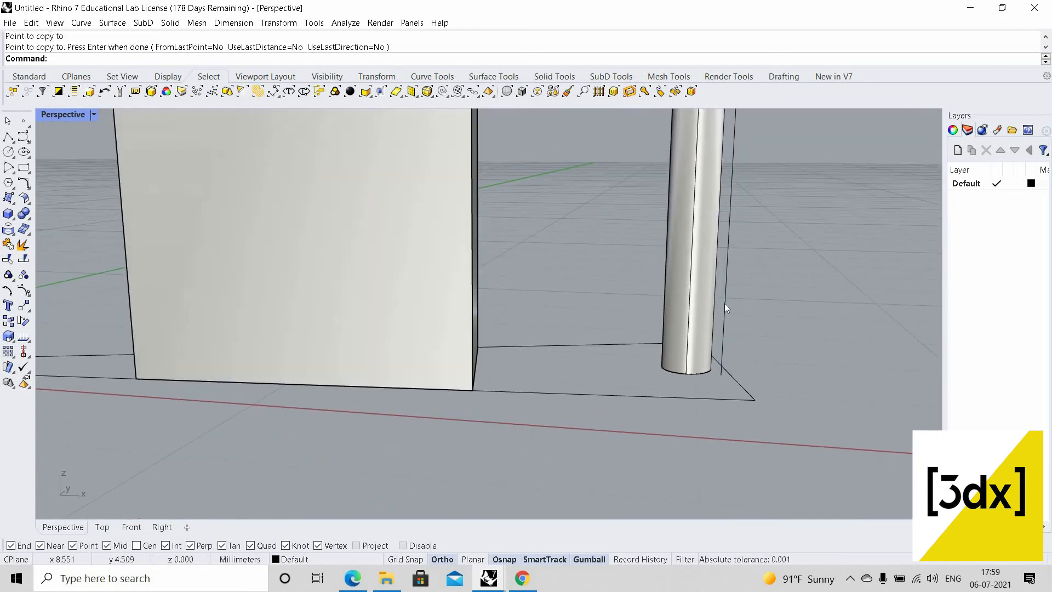
pyautogui.click(728, 219)
pyautogui.scroll(-6, 689, 237)
pyautogui.scroll(6, 690, 240)
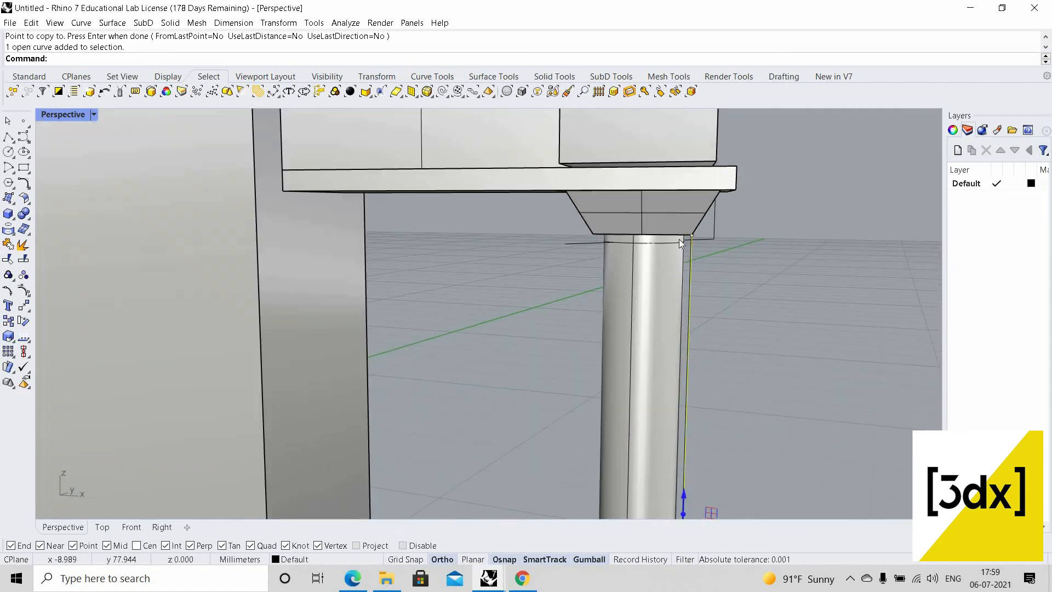
pyautogui.write('C')
pyautogui.scroll(5, 688, 236)
pyautogui.write('opy')
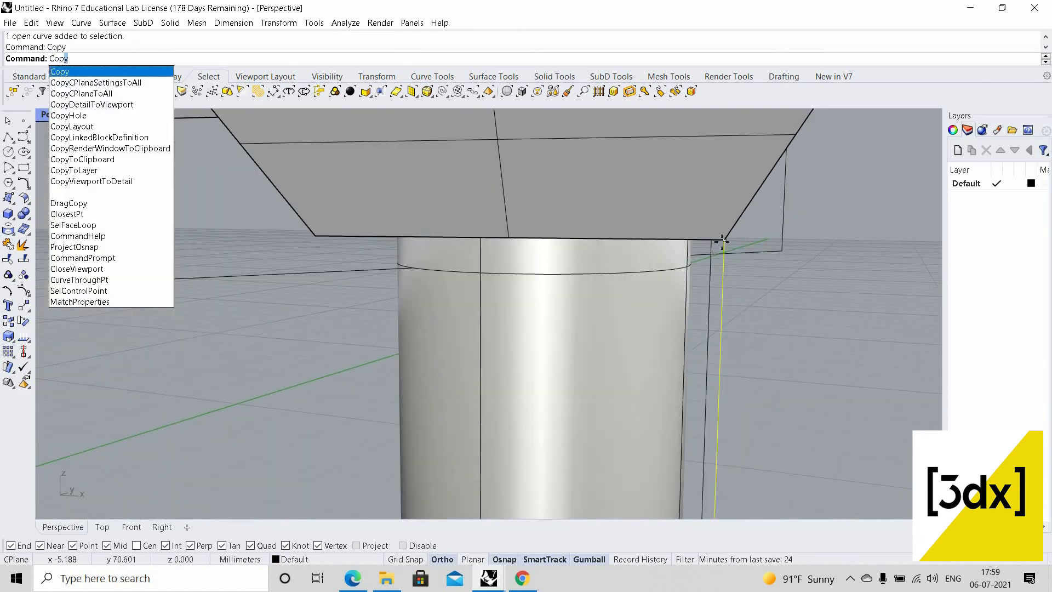
pyautogui.press('Return')
pyautogui.click(725, 240)
pyautogui.click(316, 236)
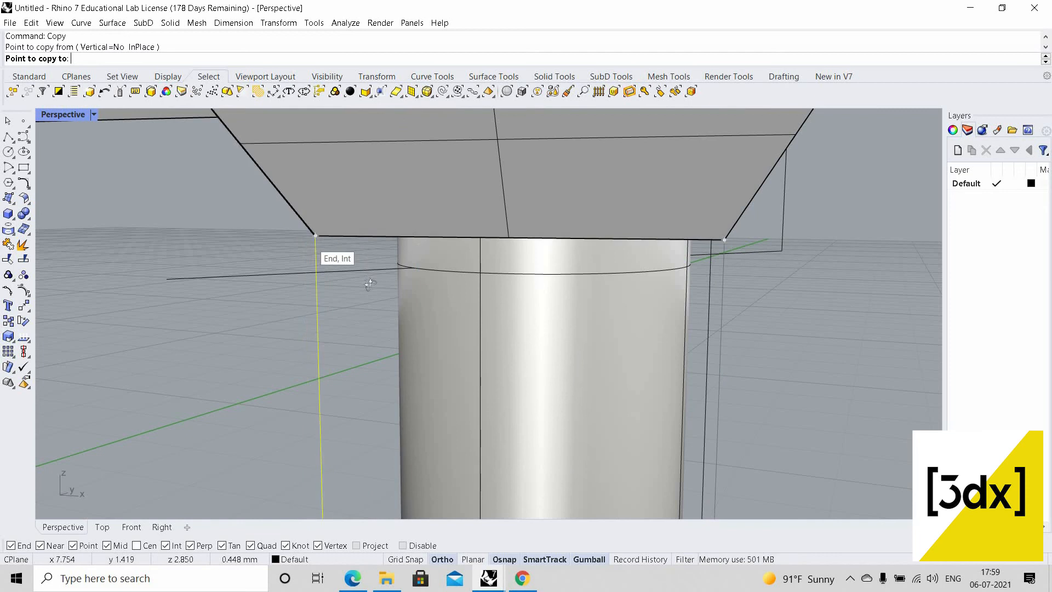
pyautogui.press('Return')
# Copy the vertical guide line from the capital's lower corner outward to its upper outer corner
pyautogui.scroll(-8, 364, 285)
pyautogui.moveTo(275, 343); pyautogui.dragTo(219, 348, button='right')
pyautogui.scroll(6, 329, 252)
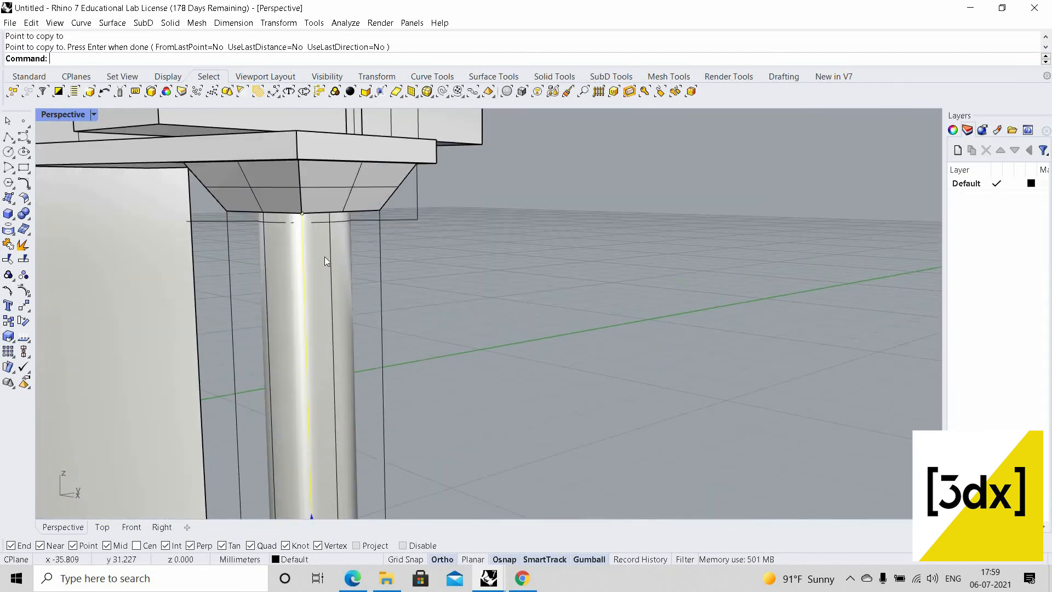
pyautogui.click(336, 266)
pyautogui.write('copy')
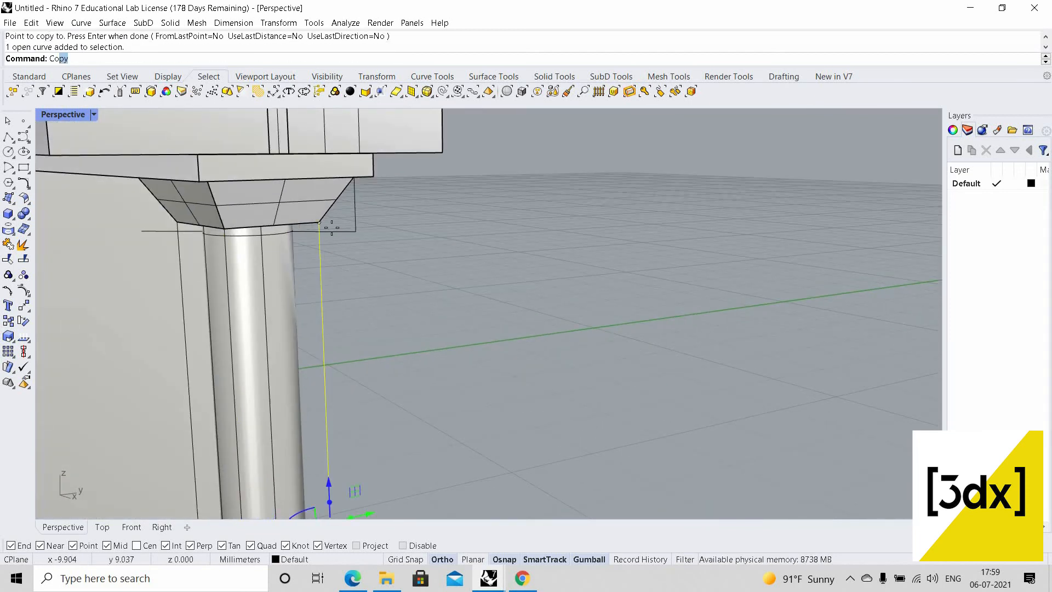
pyautogui.press('Return')
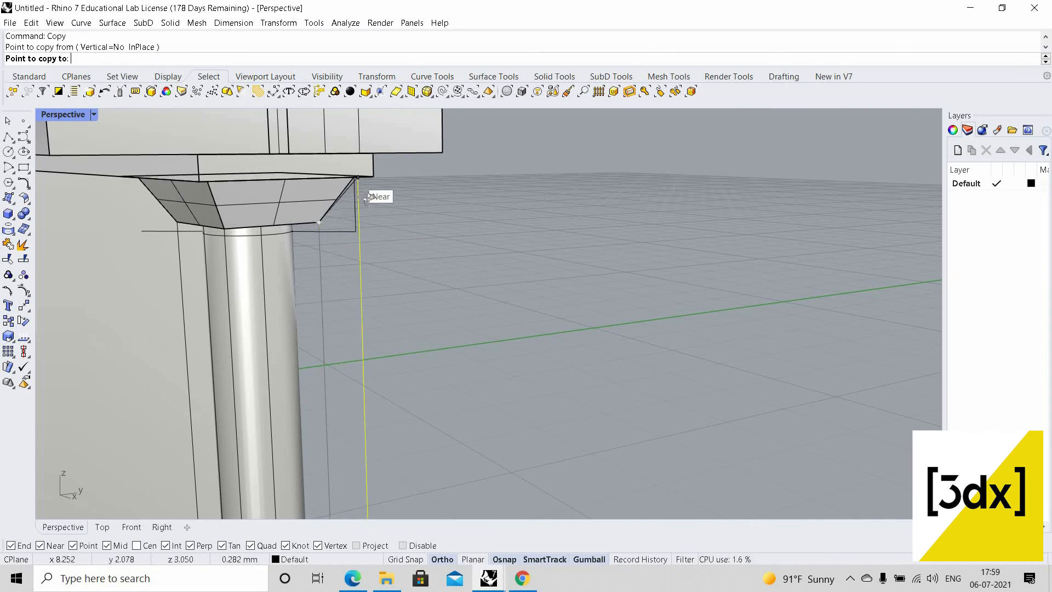
pyautogui.click(357, 186)
pyautogui.moveTo(357, 187); pyautogui.dragTo(403, 283, button='right')
pyautogui.press('Return')
# Move the outermost vertical line so its top end meets the capital's upper corner
pyautogui.scroll(5, 402, 283)
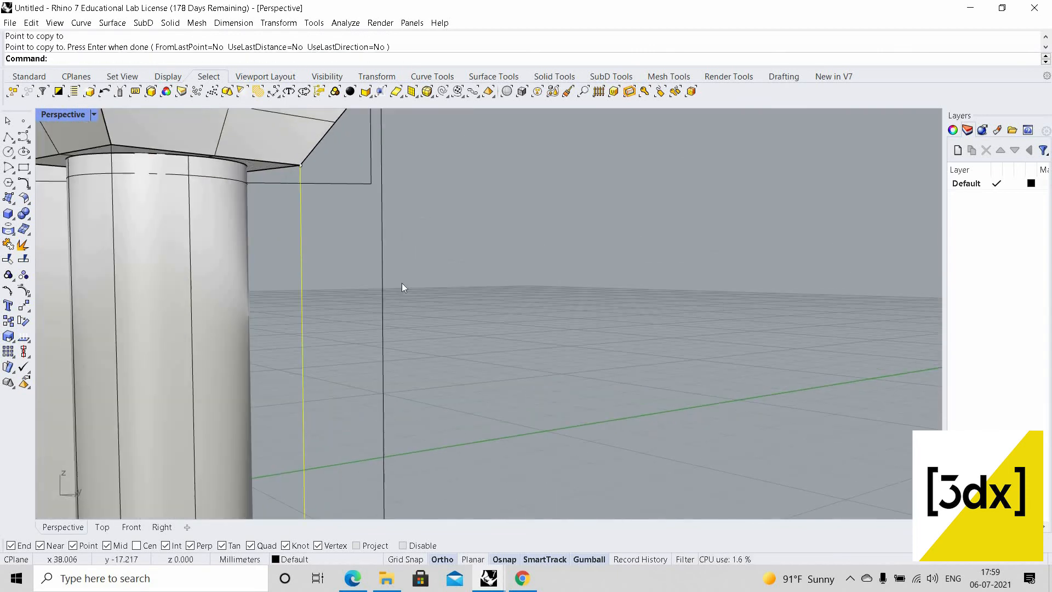
pyautogui.click(384, 283)
pyautogui.scroll(-6, 401, 283)
pyautogui.scroll(4, 404, 274)
pyautogui.write('Move')
pyautogui.scroll(5, 405, 213)
pyautogui.press('Return')
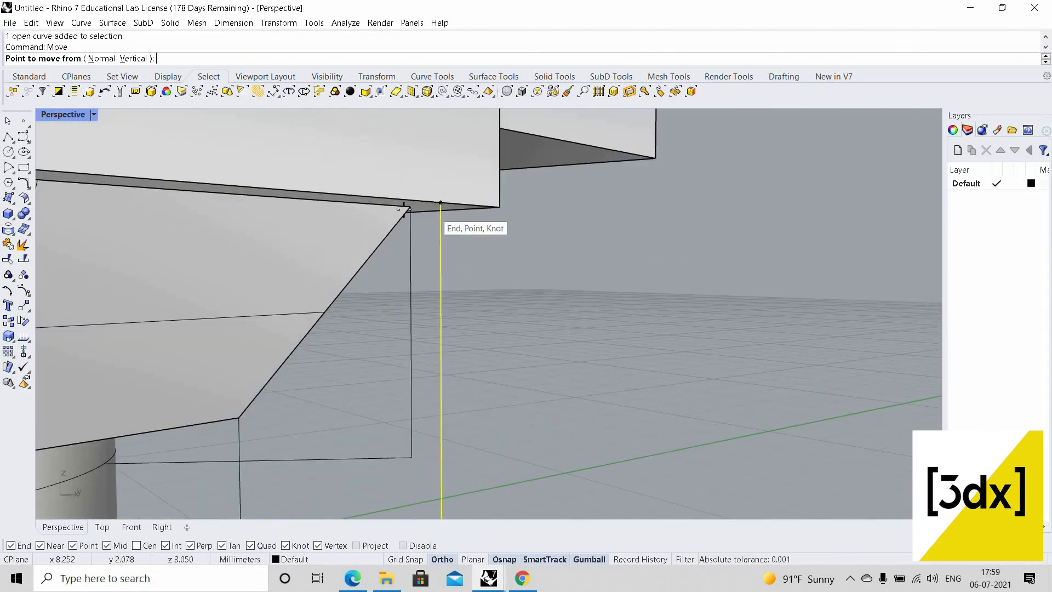
pyautogui.click(411, 207)
pyautogui.click(387, 281)
pyautogui.scroll(-4, 400, 338)
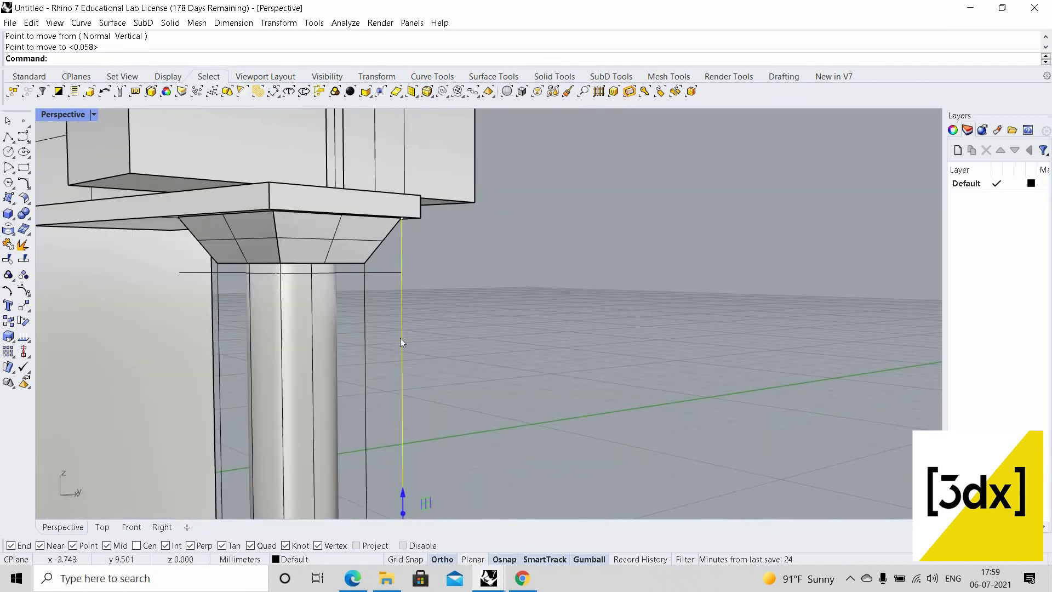
# Try to stretch the outermost vertical line down to the ground outline with Scale1D, using its top end as base point
pyautogui.write('Scale1D')
pyautogui.press('Return')
pyautogui.scroll(3, 396, 170)
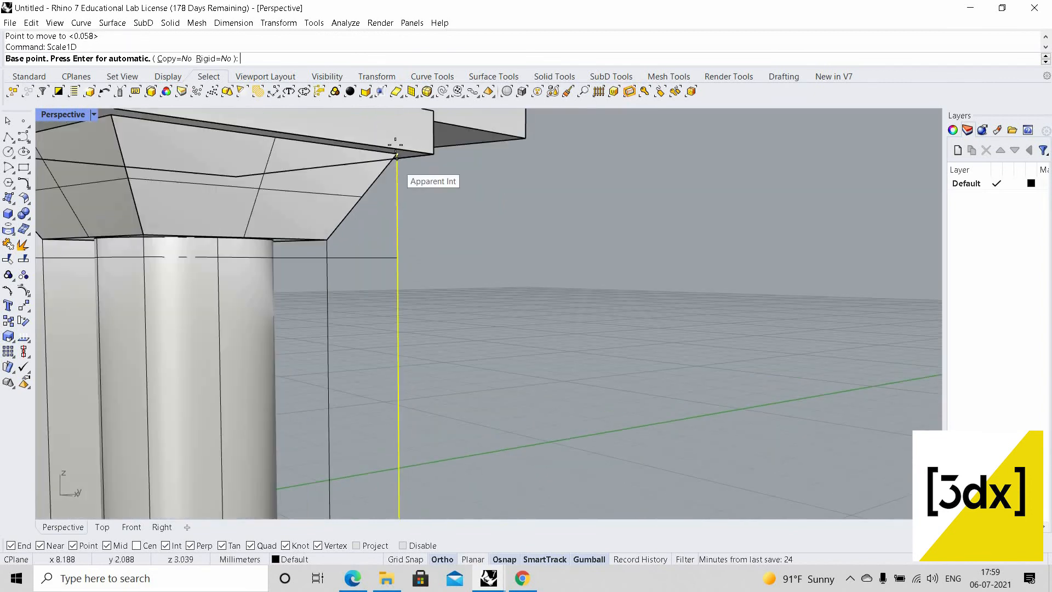
pyautogui.click(398, 156)
pyautogui.scroll(-5, 383, 369)
pyautogui.scroll(4, 395, 426)
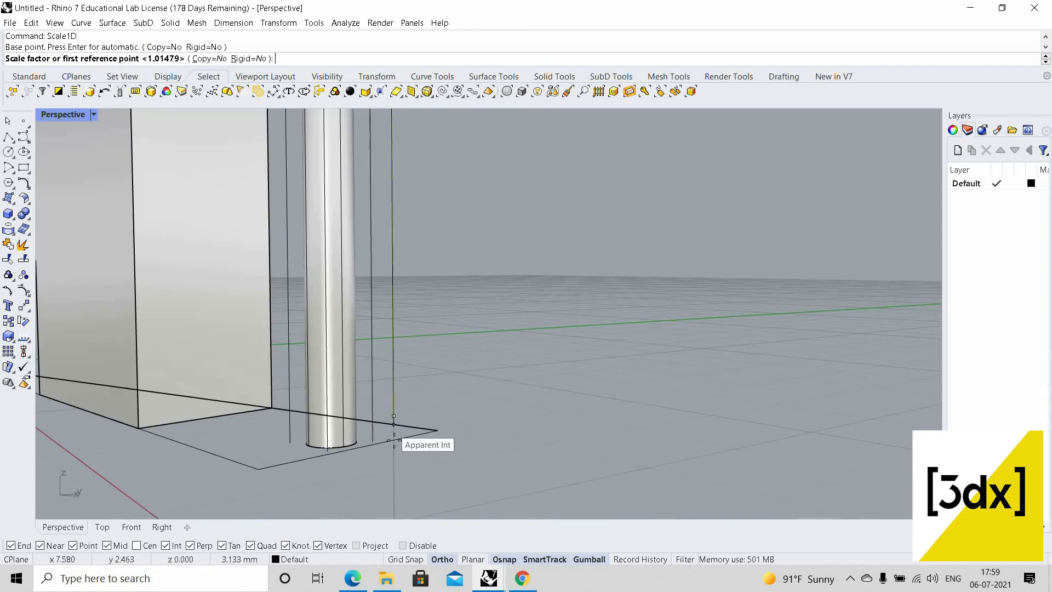
pyautogui.click(396, 441)
pyautogui.scroll(3, 411, 433)
pyautogui.click(404, 428)
pyautogui.scroll(-3, 409, 400)
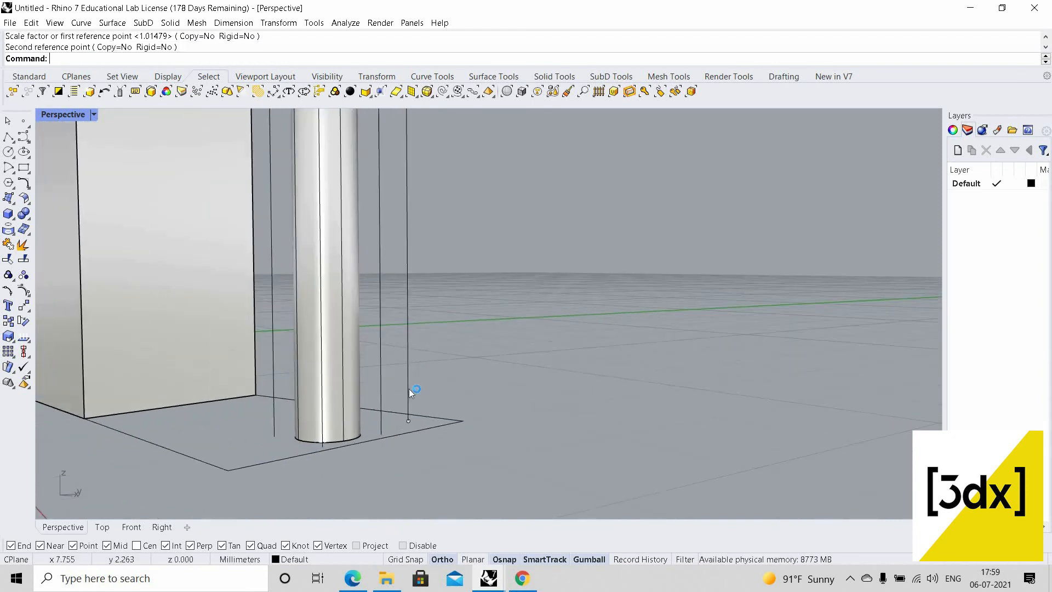
# Stretch the outermost vertical line with Scale1D from its top end until its lower end meets the wedge's ground outline
pyautogui.scroll(3, 415, 337)
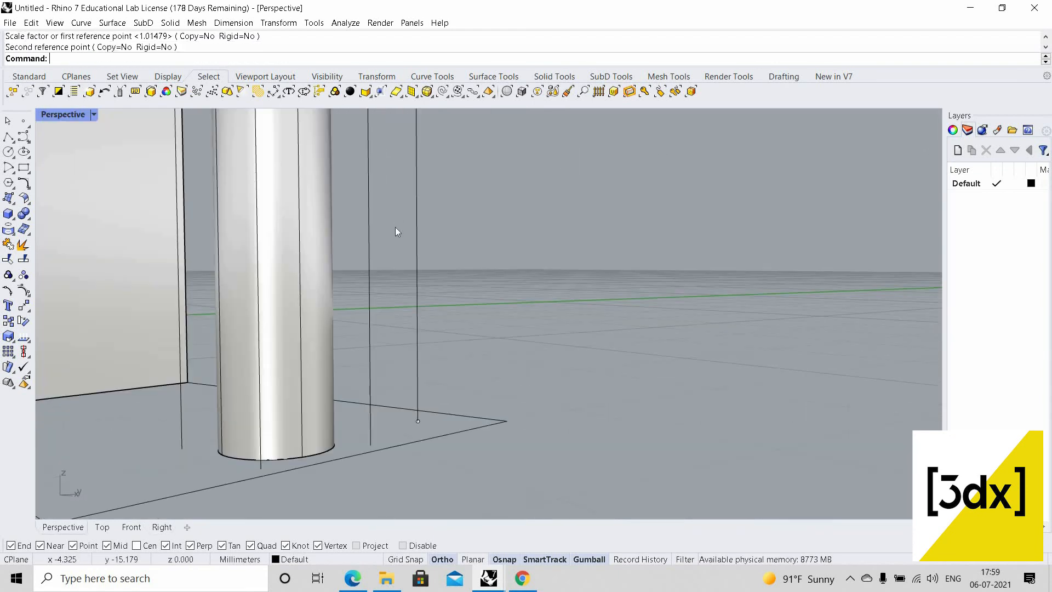
pyautogui.scroll(-3, 383, 203)
pyautogui.scroll(5, 352, 151)
pyautogui.rightClick(349, 149)
pyautogui.click(350, 128)
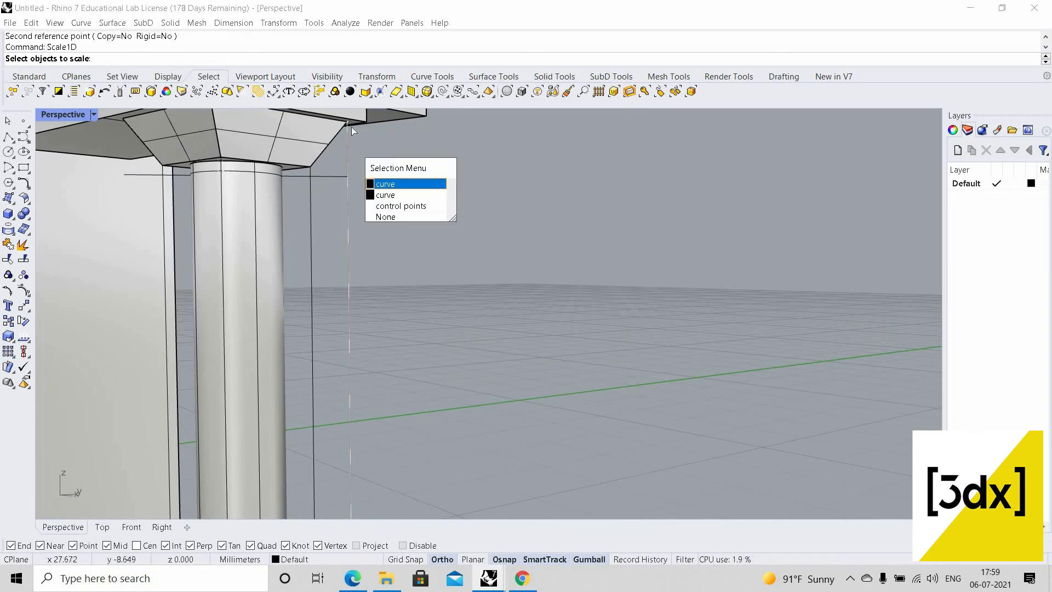
pyautogui.click(351, 128)
pyautogui.scroll(3, 352, 135)
pyautogui.press('Return')
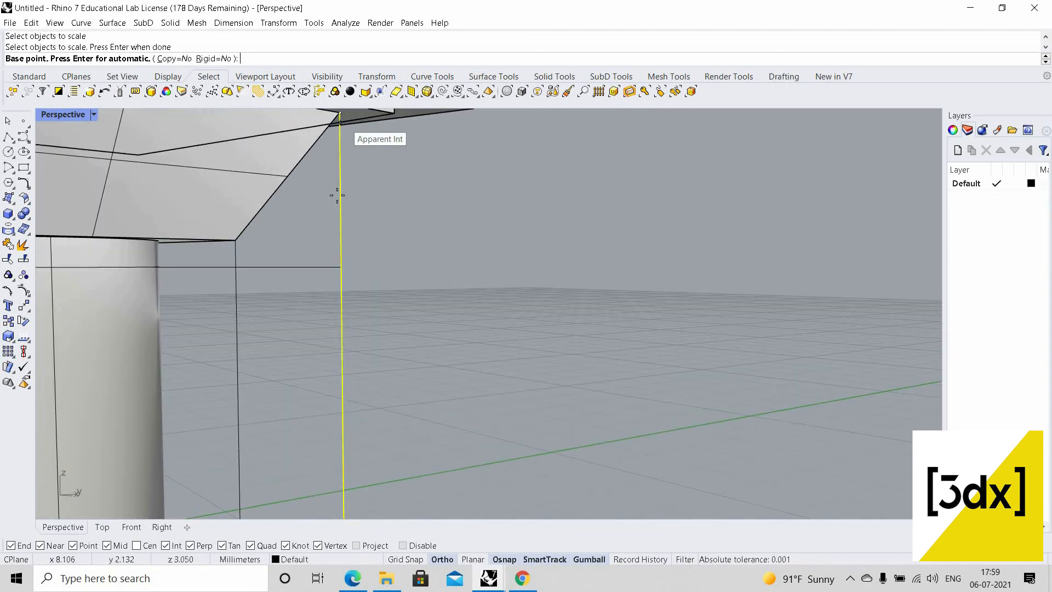
pyautogui.click(339, 135)
pyautogui.scroll(-5, 336, 399)
pyautogui.scroll(-3, 334, 412)
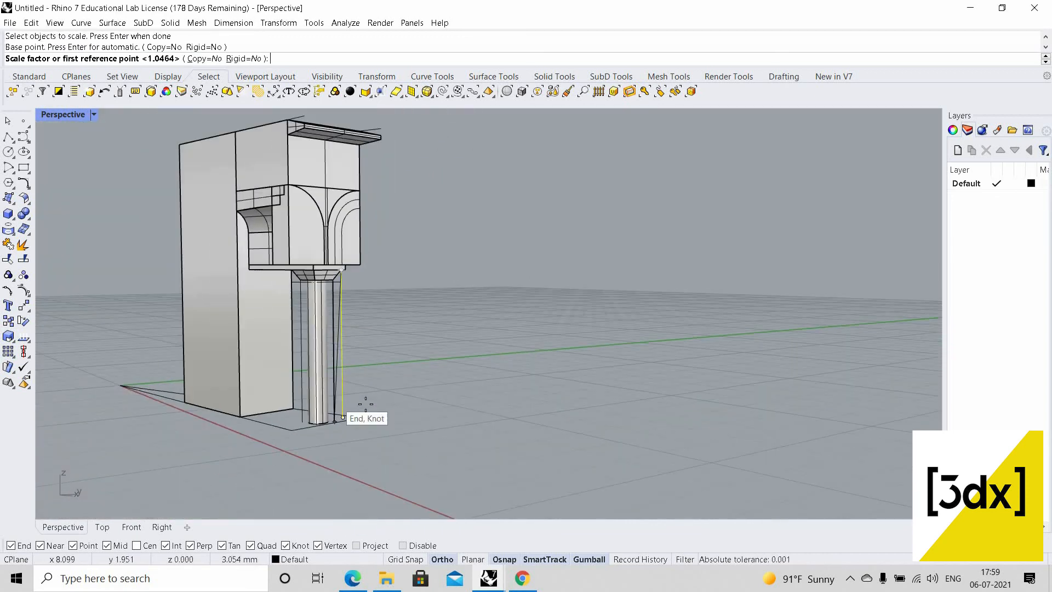
pyautogui.scroll(5, 365, 412)
pyautogui.click(374, 416)
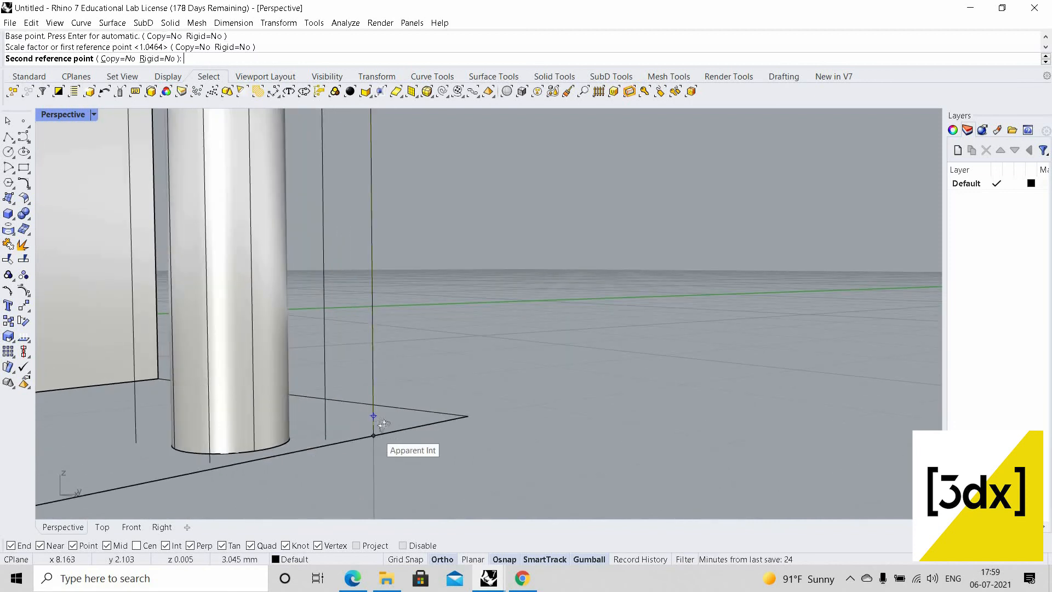
pyautogui.click(384, 424)
pyautogui.scroll(-3, 317, 182)
# Copy the tapered capital to the empty space beside the column
pyautogui.scroll(6, 335, 129)
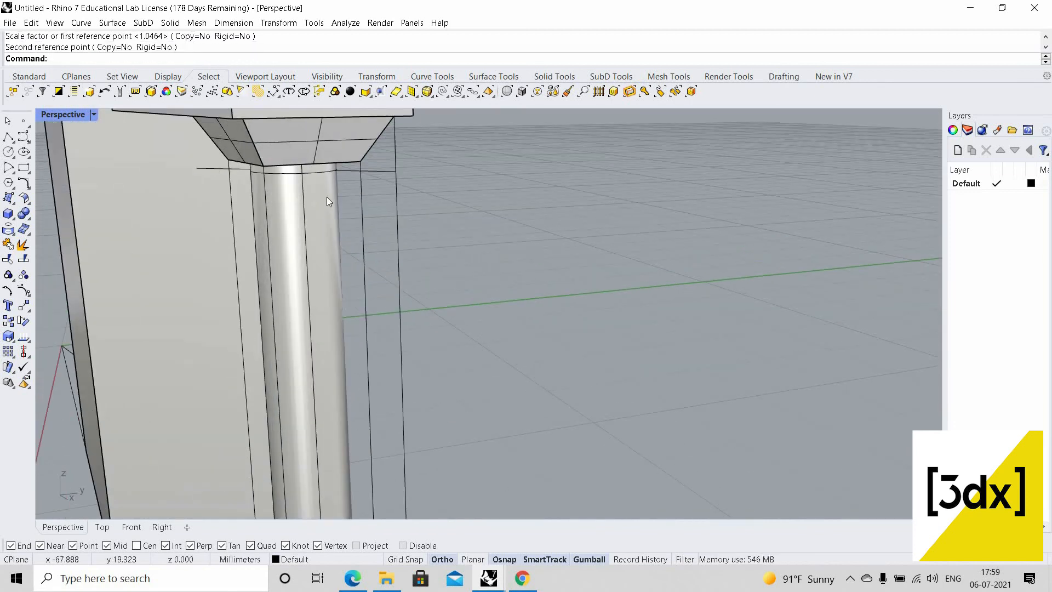
pyautogui.click(327, 197)
pyautogui.scroll(-3, 327, 197)
pyautogui.write('Copy')
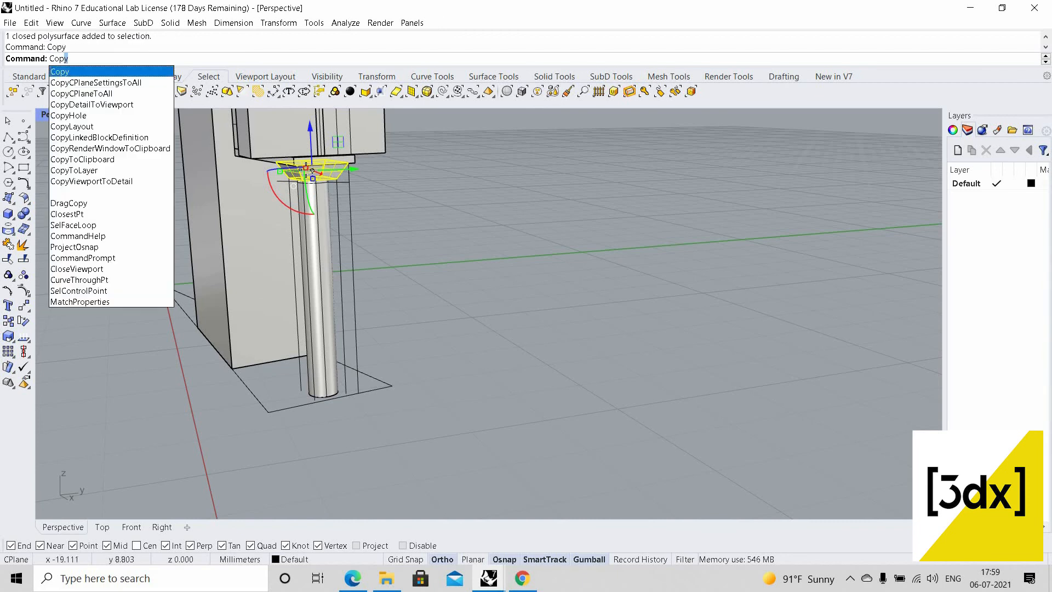
pyautogui.press('Return')
pyautogui.scroll(3, 343, 168)
pyautogui.click(341, 170)
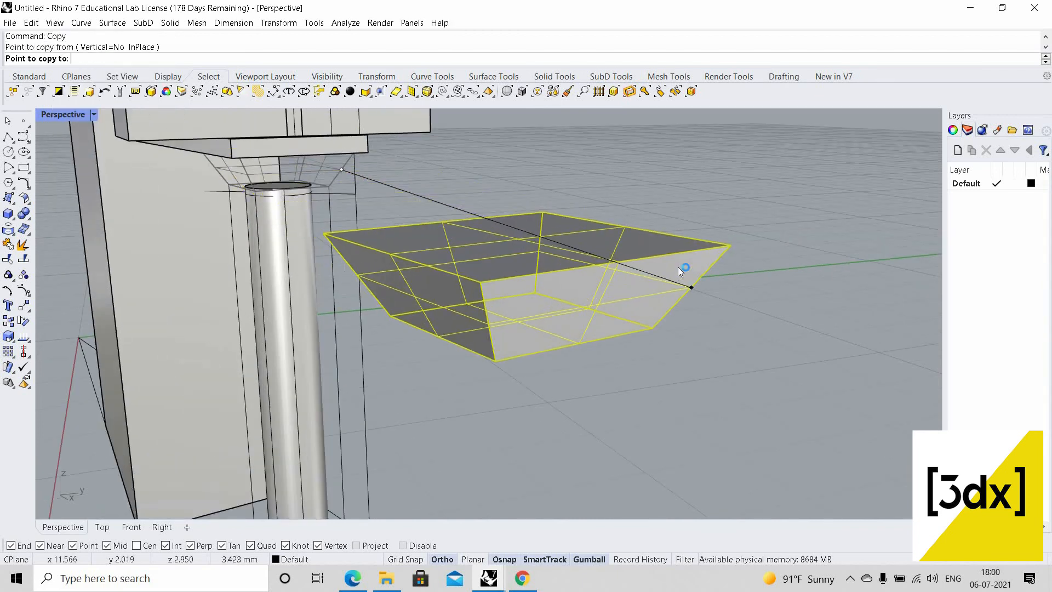
pyautogui.click(680, 268)
pyautogui.press('Return')
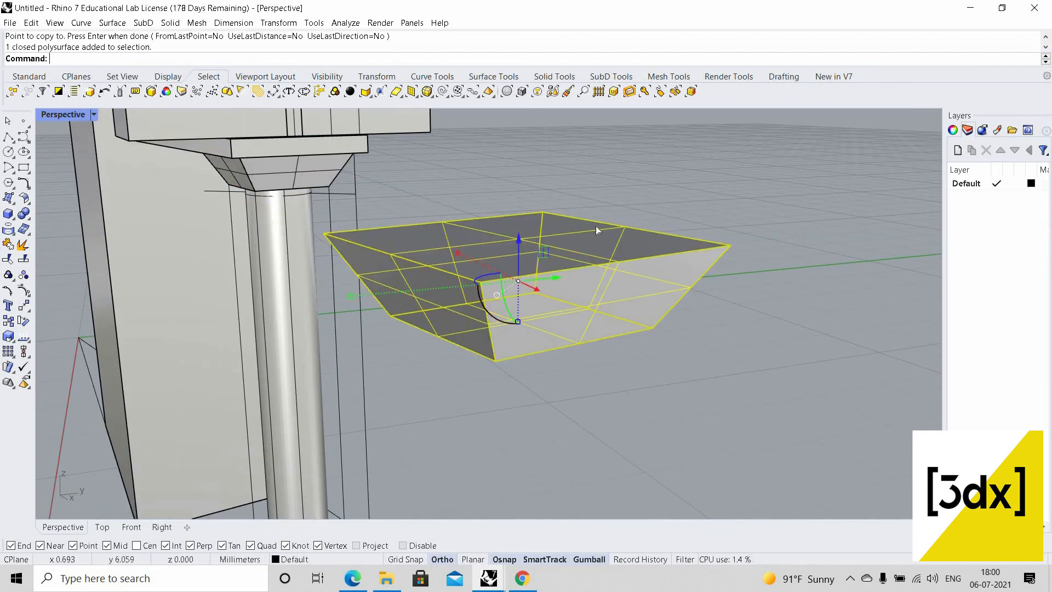
# Rotate the copied capital upside down so its wide face points to the ground
pyautogui.moveTo(480, 300); pyautogui.dragTo(663, 323)
pyautogui.click(526, 387)
pyautogui.scroll(-8, 499, 368)
pyautogui.moveTo(478, 360); pyautogui.dragTo(422, 416, button='right')
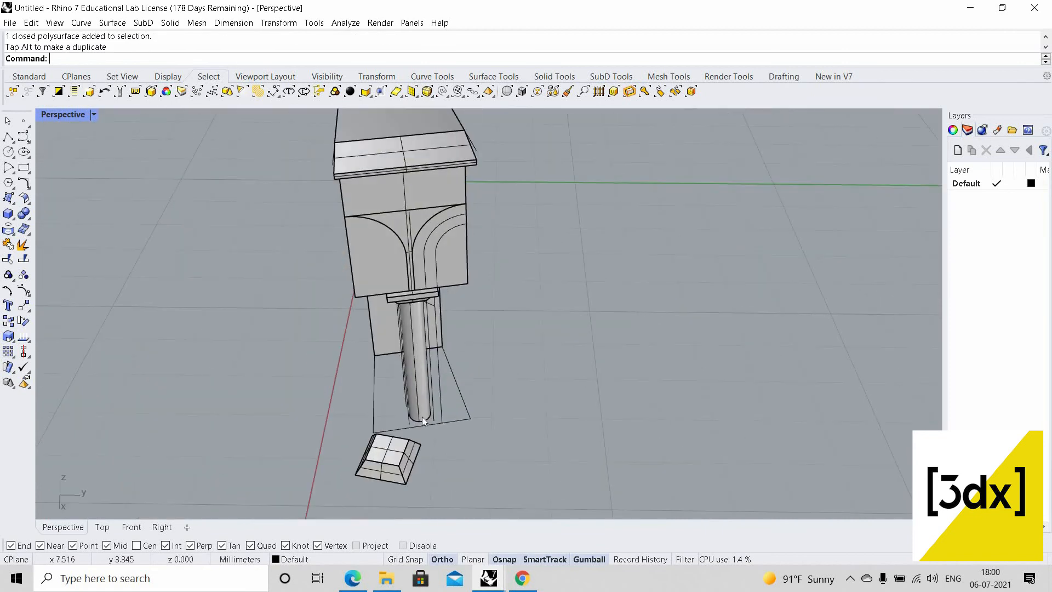
# Move the inverted capital to the column's foot, snapping its lower corner to the outermost vertical line's lower end
pyautogui.scroll(5, 456, 381)
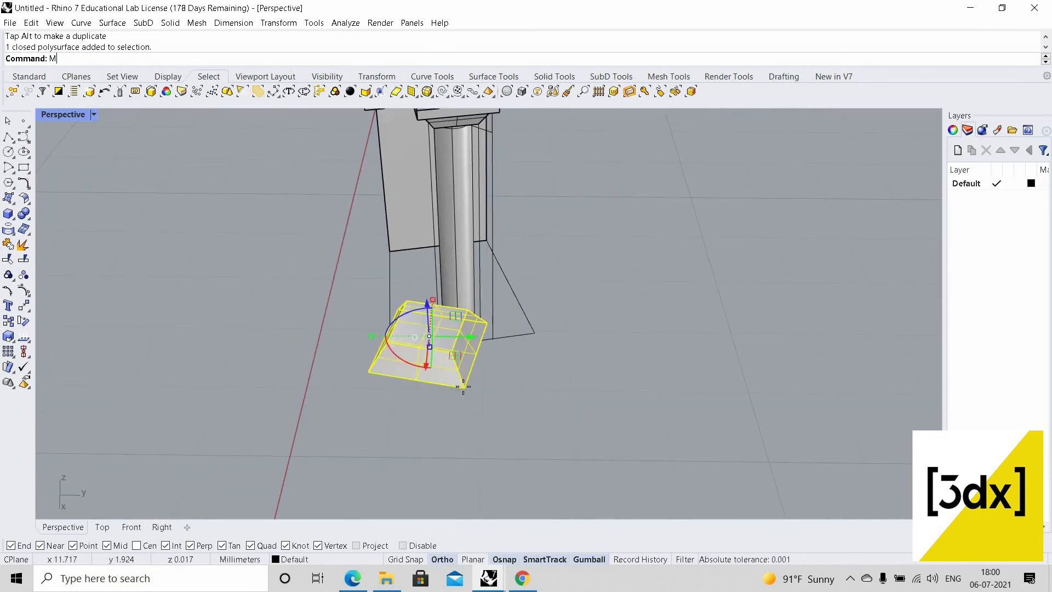
pyautogui.write('ove')
pyautogui.press('Return')
pyautogui.click(463, 386)
pyautogui.scroll(4, 482, 334)
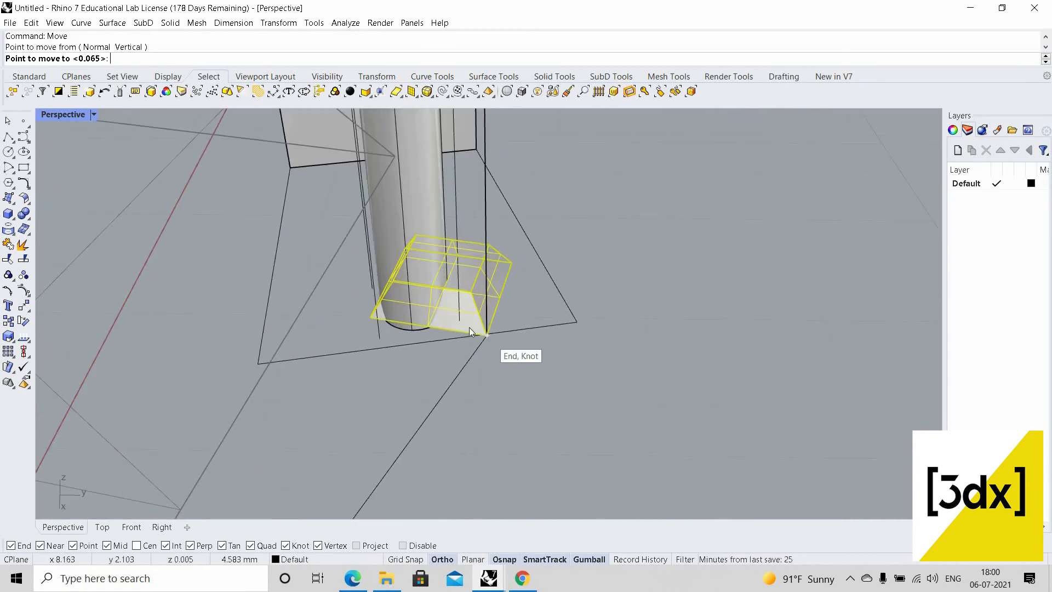
pyautogui.scroll(4, 494, 343)
pyautogui.click(551, 380)
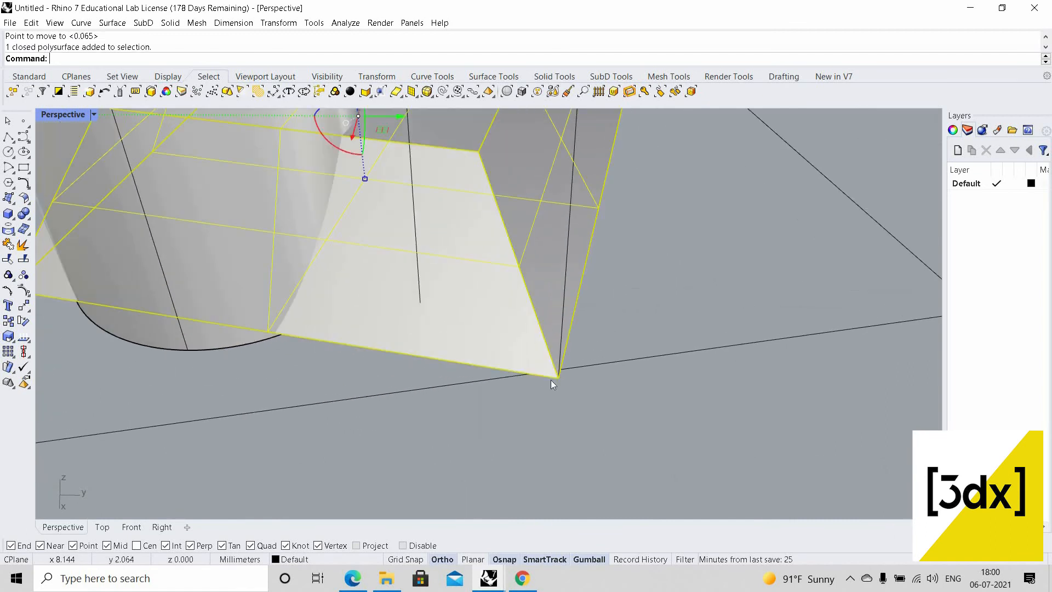
pyautogui.scroll(4, 568, 380)
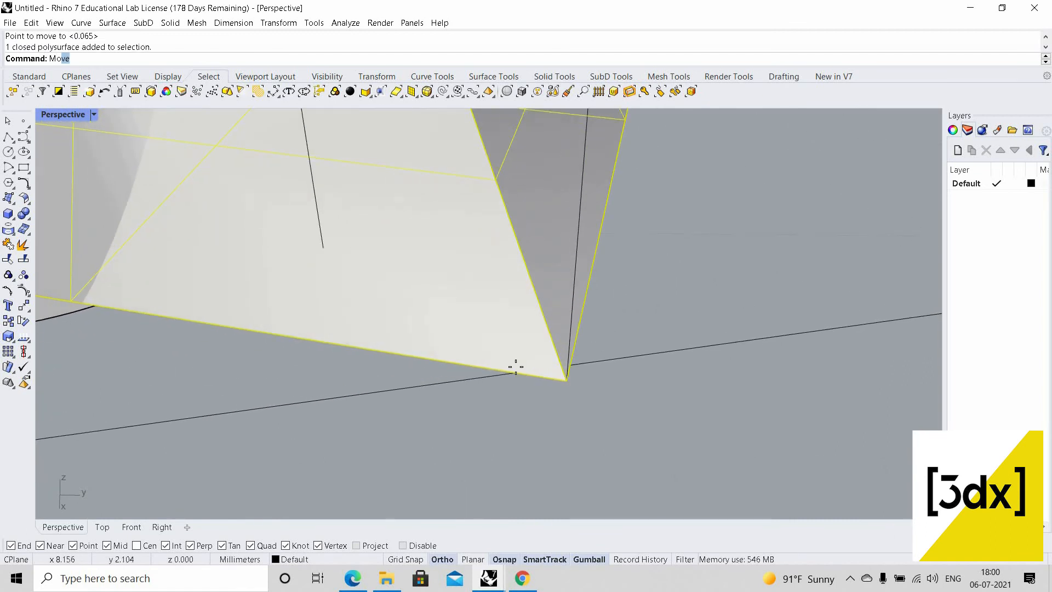
pyautogui.press('Return')
pyautogui.click(555, 369)
pyautogui.click(541, 356)
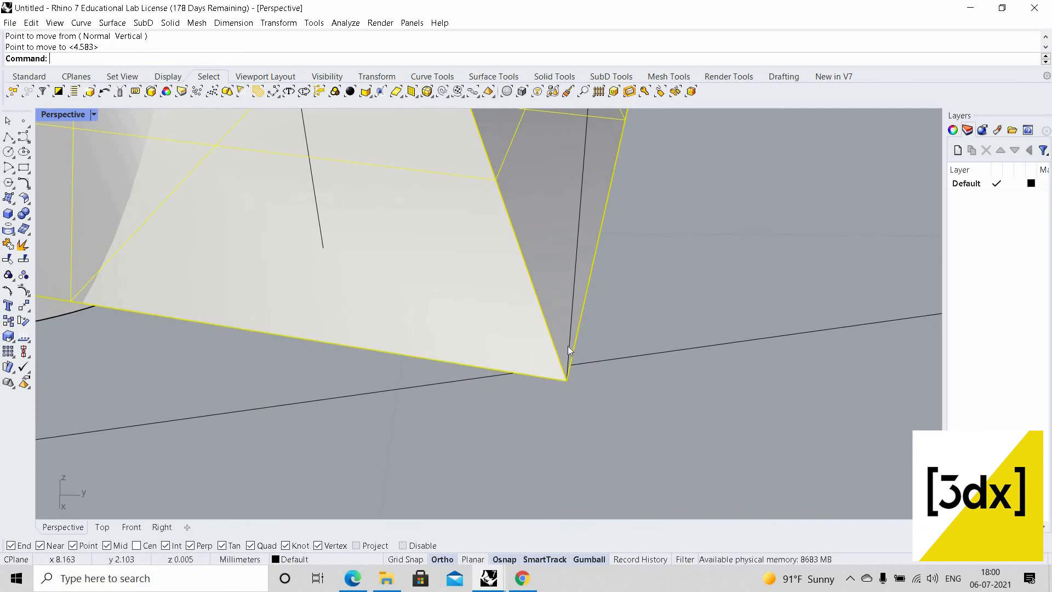
pyautogui.scroll(-2, 601, 359)
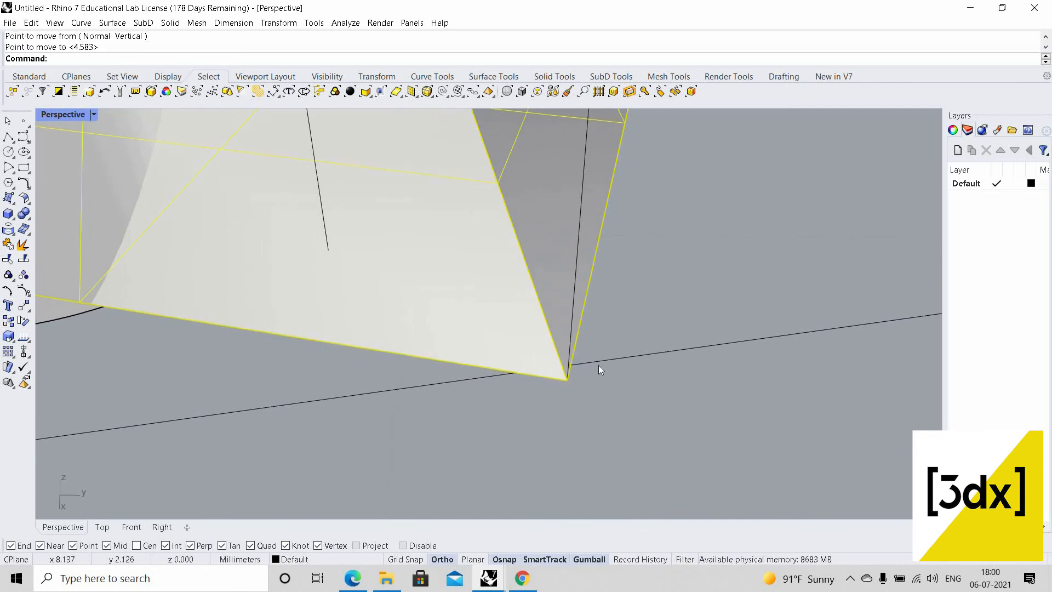
pyautogui.press('Return')
pyautogui.click(567, 379)
pyautogui.press('Escape')
pyautogui.scroll(-1, 570, 341)
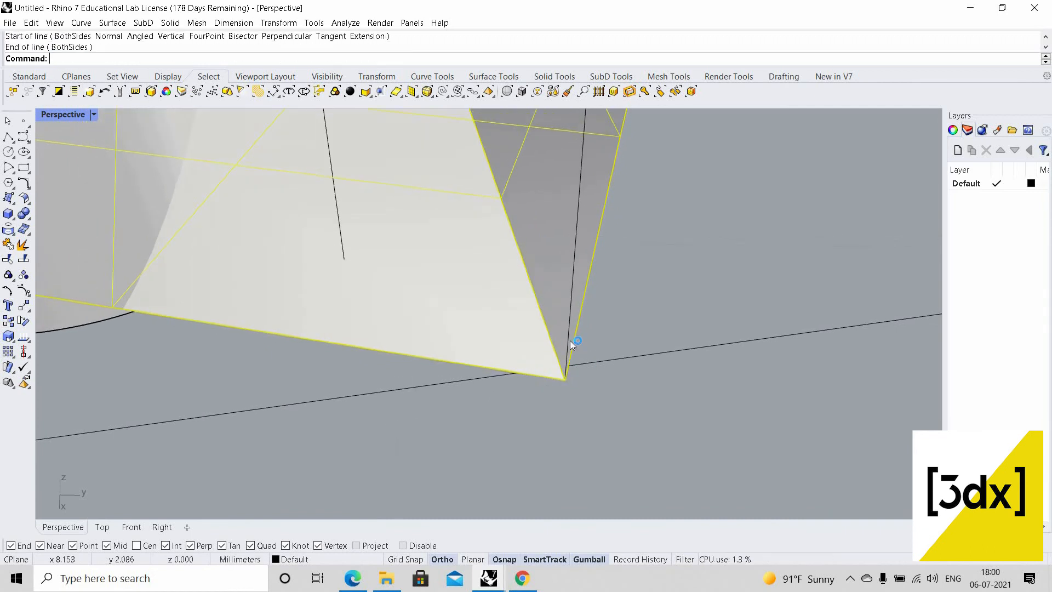
pyautogui.press('Escape')
pyautogui.scroll(-6, 462, 310)
pyautogui.scroll(2, 454, 304)
pyautogui.press('Return')
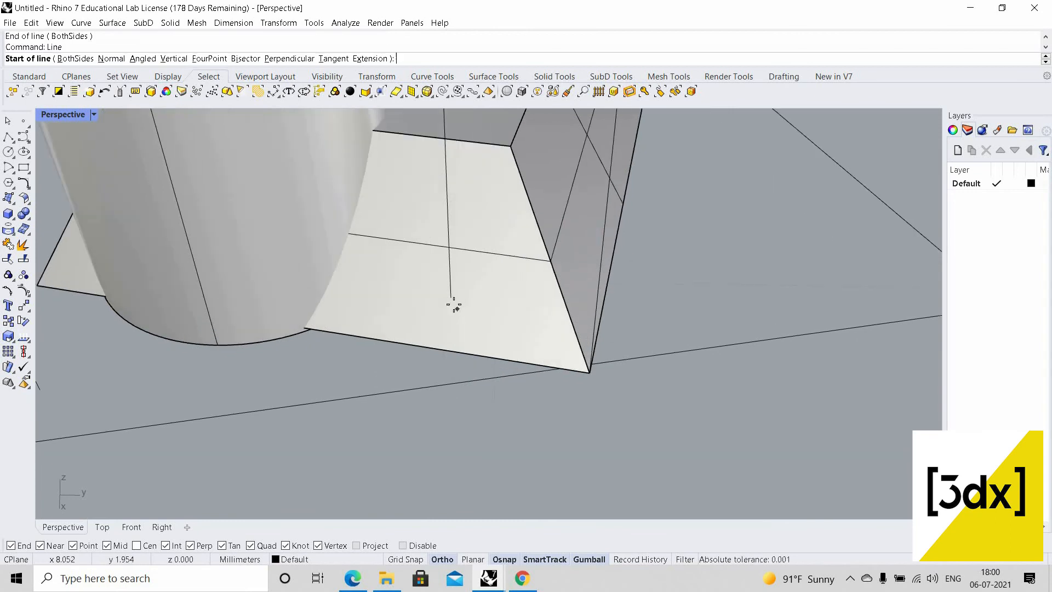
pyautogui.scroll(-3, 453, 300)
pyautogui.click(195, 358)
pyautogui.moveTo(331, 332); pyautogui.dragTo(61, 408, button='right')
pyautogui.press('Escape')
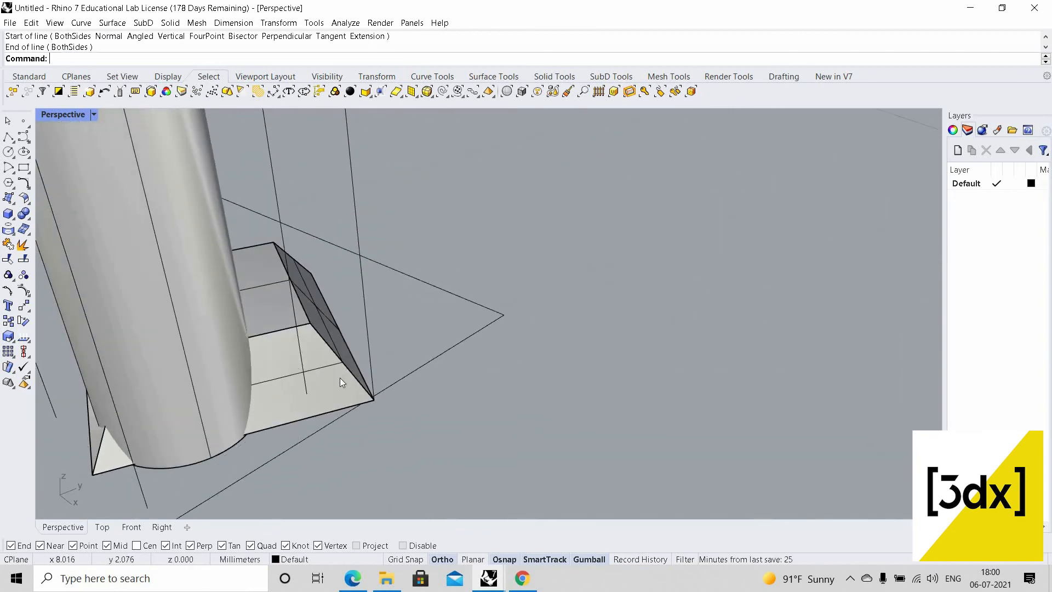
# Move the inverted capital away from the column's foot into the empty space beside it
pyautogui.click(340, 377)
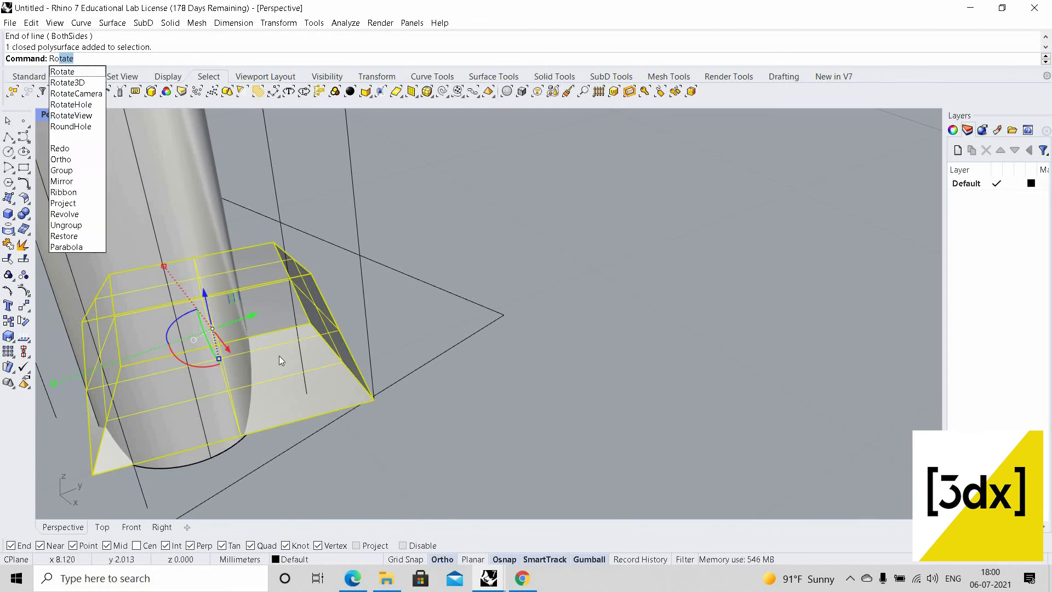
pyautogui.press('Escape')
pyautogui.moveTo(246, 319); pyautogui.dragTo(292, 419)
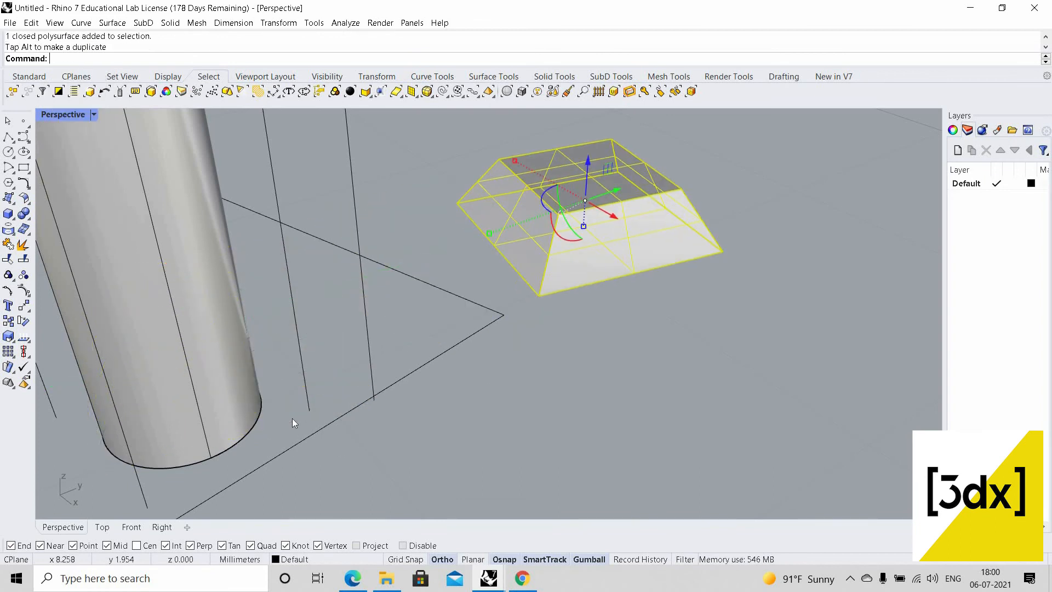
# Draw a line between the lower ends of the two vertical guide lines flanking the column's foot
pyautogui.press('Return')
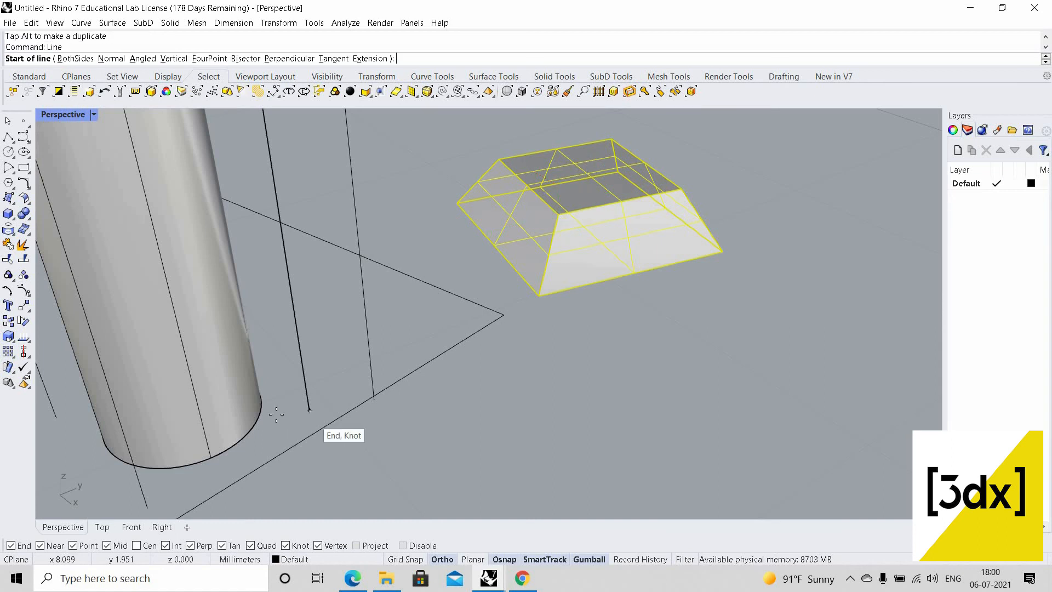
pyautogui.click(311, 410)
pyautogui.moveTo(311, 410); pyautogui.dragTo(312, 294, button='right')
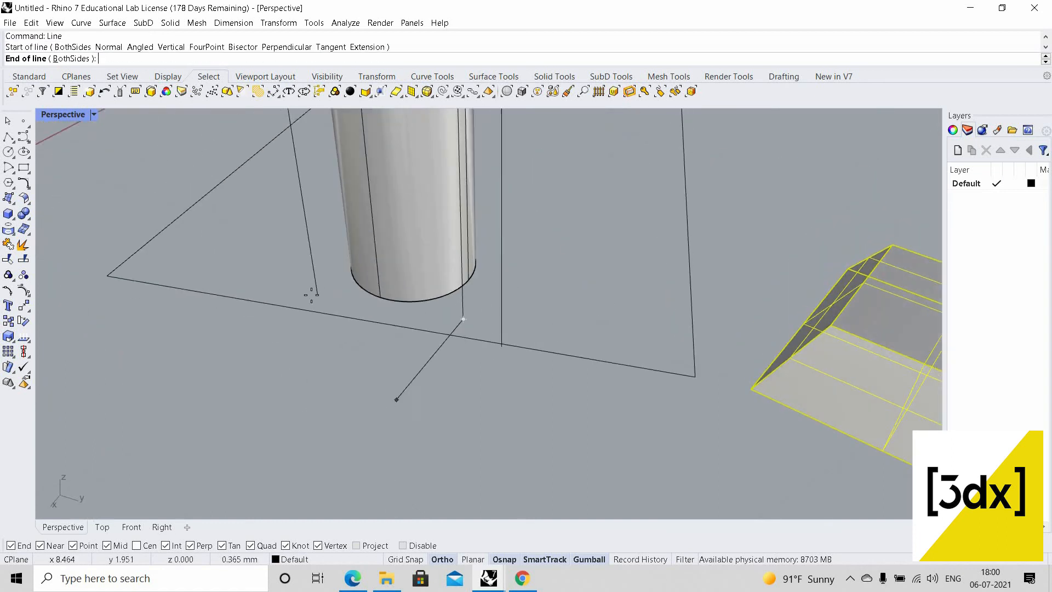
pyautogui.click(451, 318)
# Copy the new line so that its end sits at the outermost vertical line's lower end
pyautogui.click(455, 317)
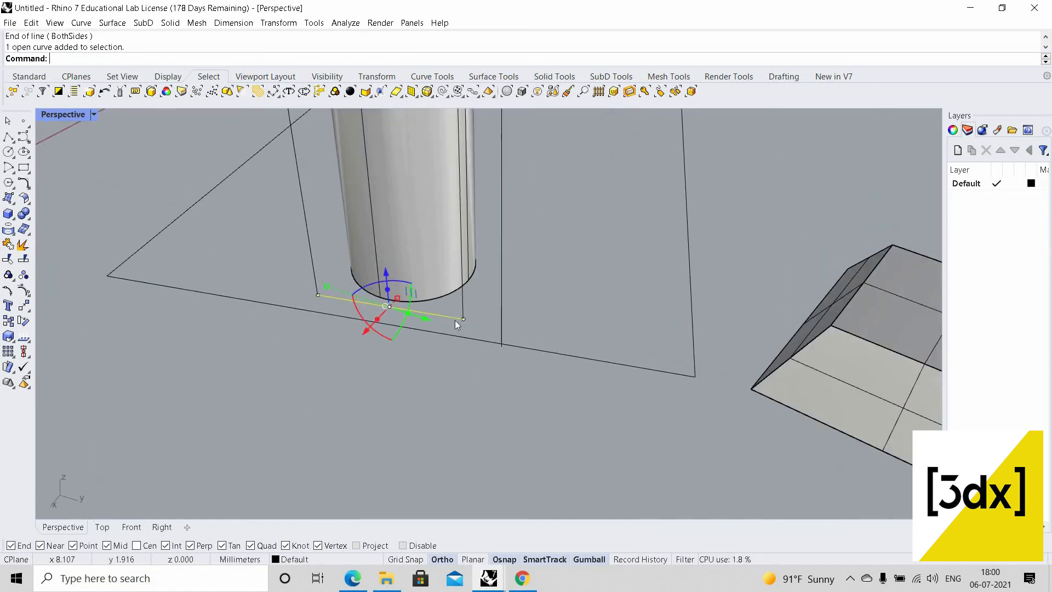
pyautogui.write('Copy')
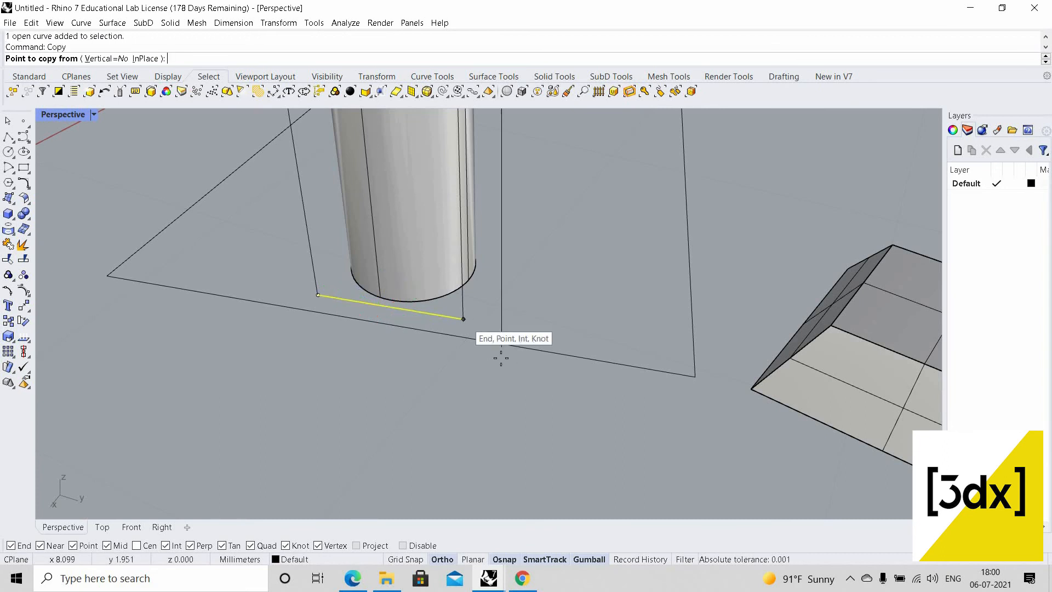
pyautogui.click(501, 358)
pyautogui.click(592, 365)
pyautogui.rightClick(574, 366)
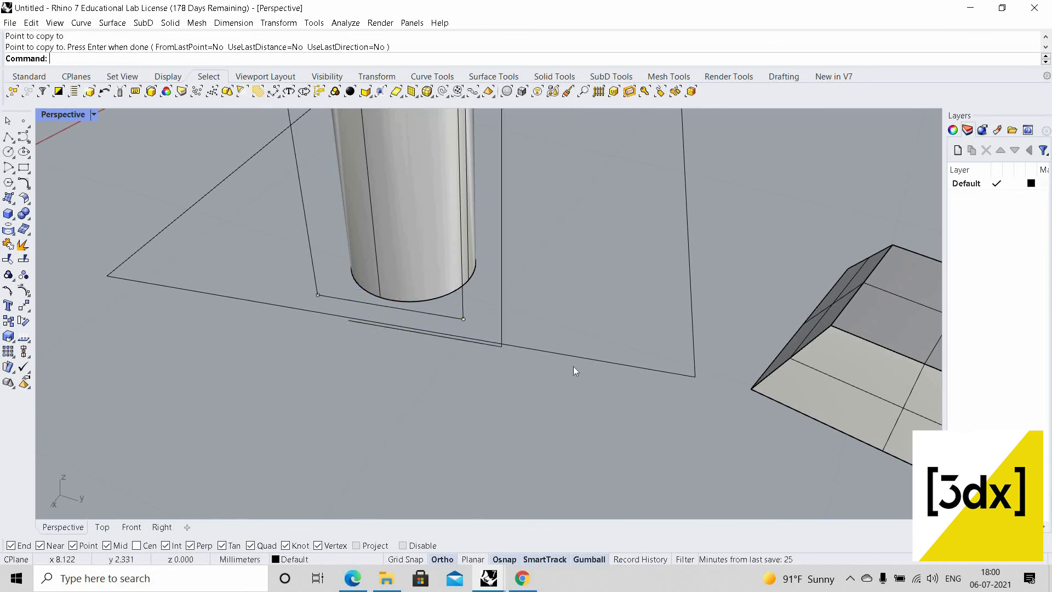
# Move the inverted capital back to the column's foot, snapping its lower corner to the end of the outermost vertical line
pyautogui.scroll(-6, 630, 378)
pyautogui.scroll(6, 647, 384)
pyautogui.click(648, 387)
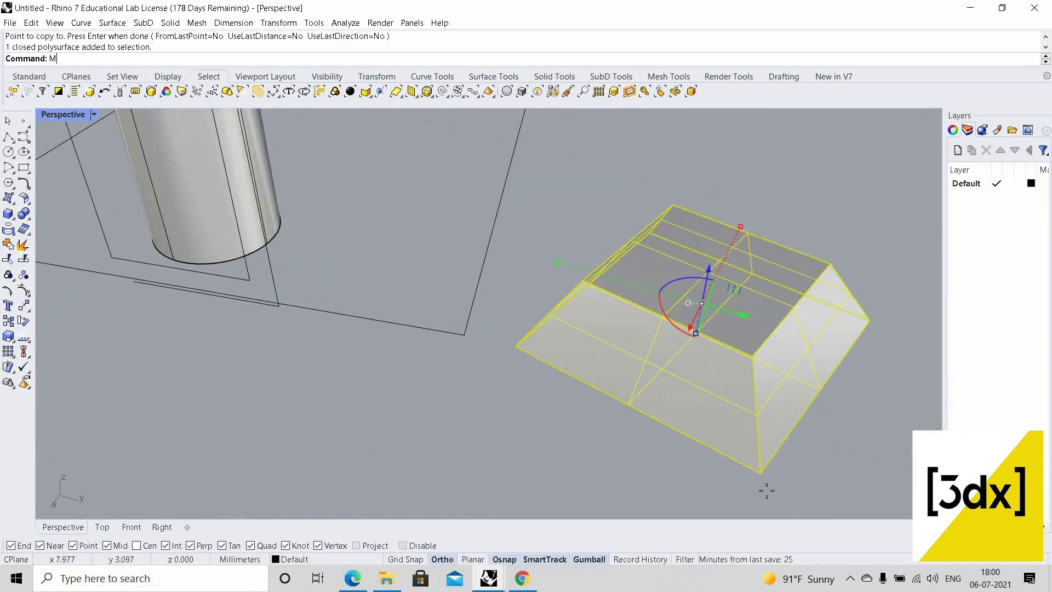
pyautogui.click(761, 473)
pyautogui.scroll(5, 340, 378)
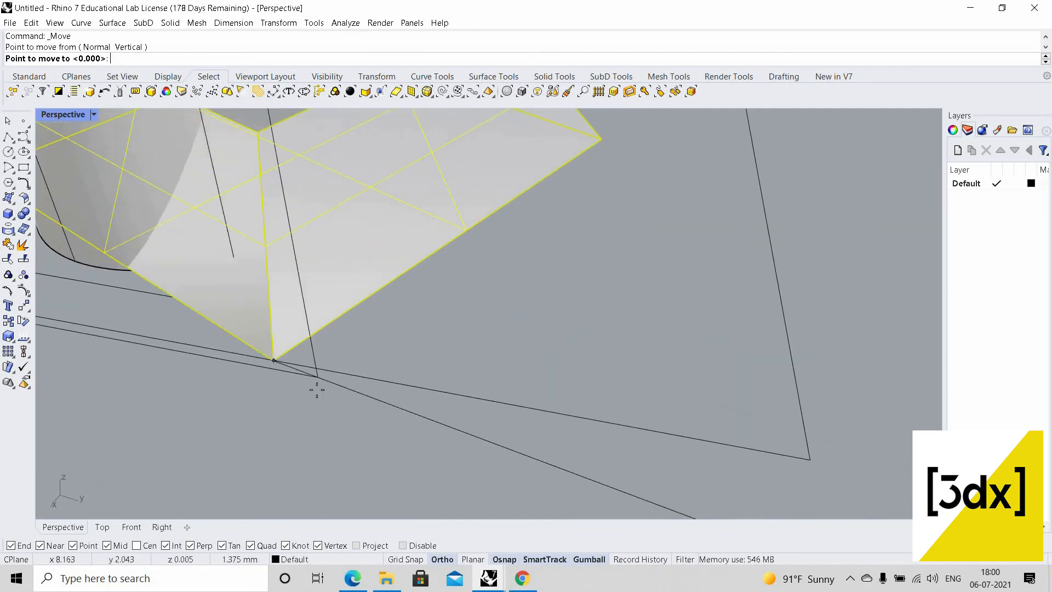
pyautogui.click(320, 390)
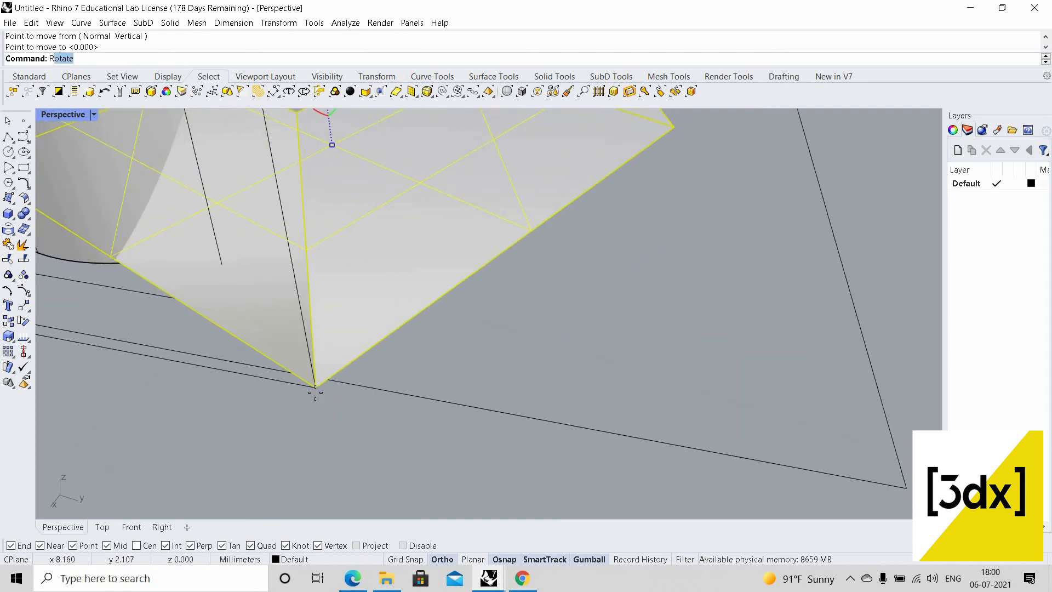
# Rotate the inverted capital about its snapped corner until its lower front edge aligns with the copied line
pyautogui.write('R')
pyautogui.press('Return')
pyautogui.click(315, 388)
pyautogui.click(209, 367)
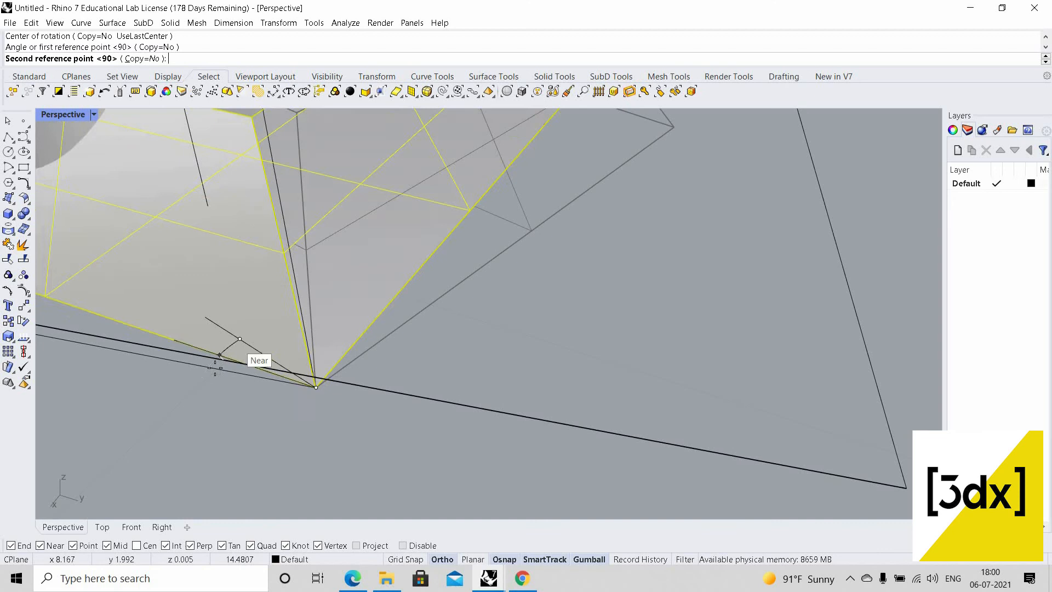
pyautogui.click(510, 361)
# Examine from several sides how the rotated base sits around the column's foot and against the wedge's ground outline
pyautogui.scroll(-5, 493, 324)
pyautogui.scroll(3, 526, 340)
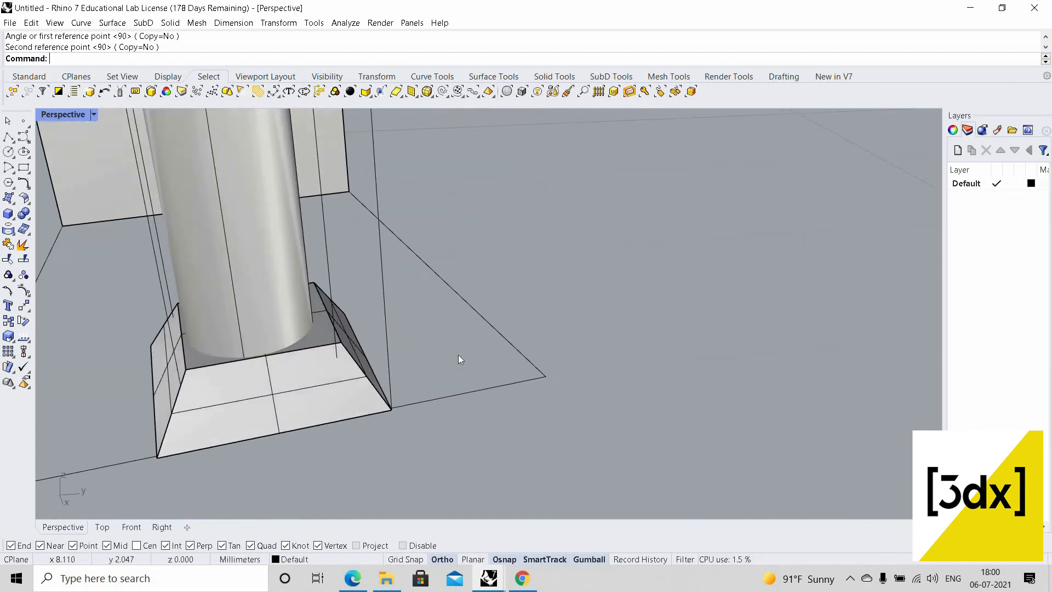
pyautogui.moveTo(458, 355); pyautogui.dragTo(447, 358, button='right')
pyautogui.scroll(-5, 421, 335)
pyautogui.moveTo(415, 307); pyautogui.dragTo(418, 301, button='right')
pyautogui.scroll(5, 417, 302)
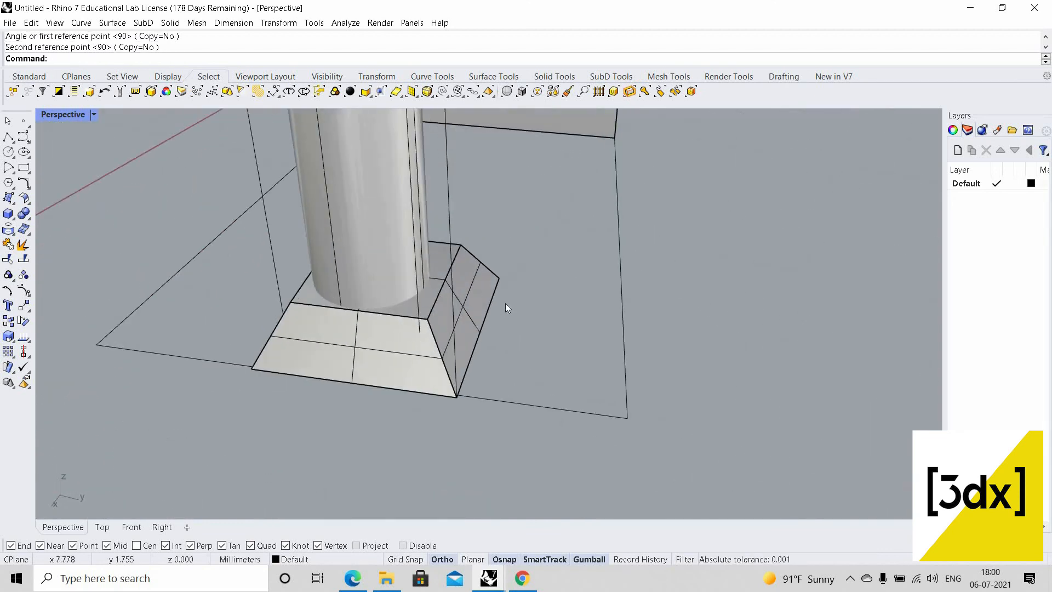
pyautogui.scroll(5, 416, 303)
pyautogui.scroll(-4, 417, 280)
pyautogui.scroll(5, 510, 247)
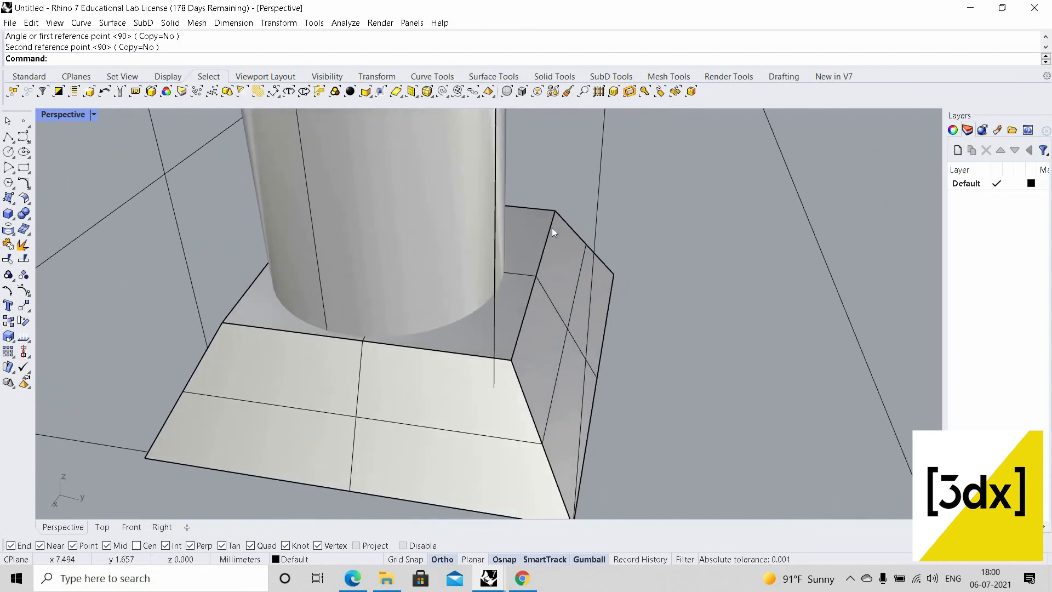
pyautogui.scroll(1, 545, 216)
pyautogui.click(537, 275)
pyautogui.press('Escape')
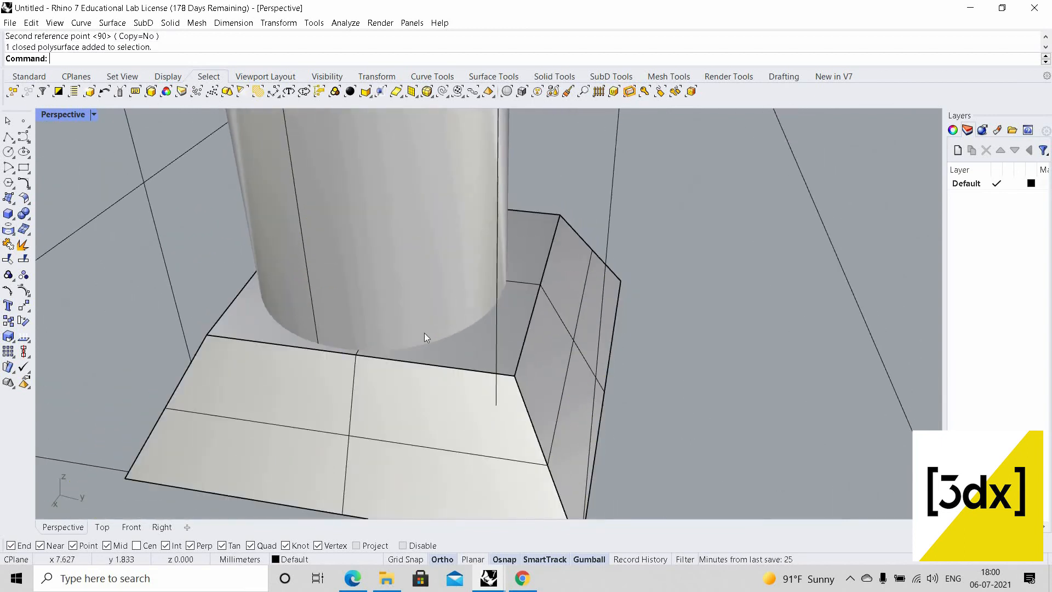
pyautogui.scroll(-4, 424, 333)
pyautogui.moveTo(422, 296); pyautogui.dragTo(423, 468, button='right')
pyautogui.scroll(-3, 423, 337)
pyautogui.scroll(-5, 414, 294)
pyautogui.scroll(5, 419, 417)
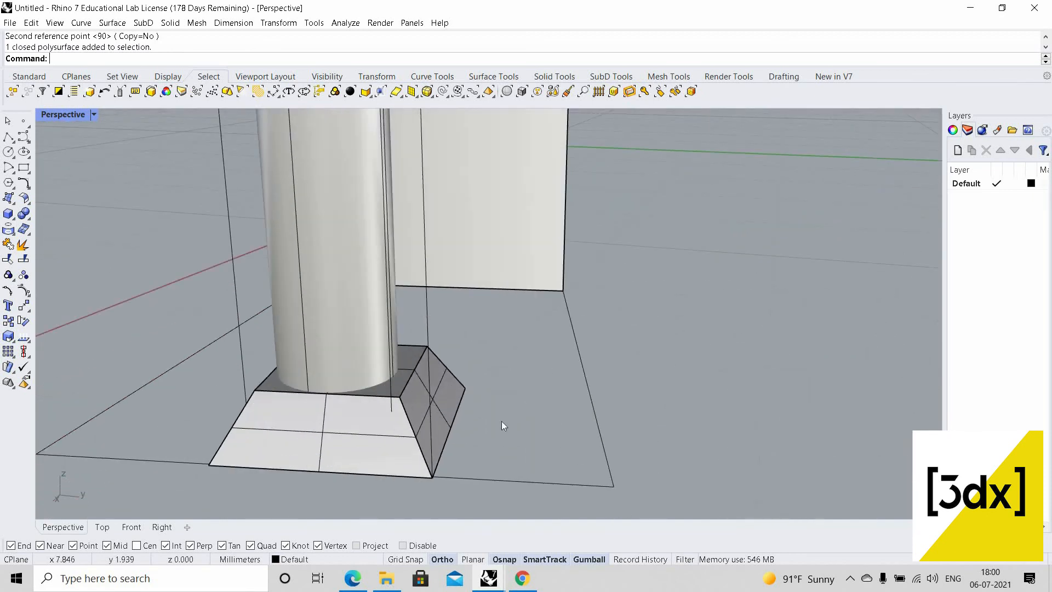
pyautogui.click(420, 416)
pyautogui.click(489, 402)
pyautogui.scroll(-4, 466, 428)
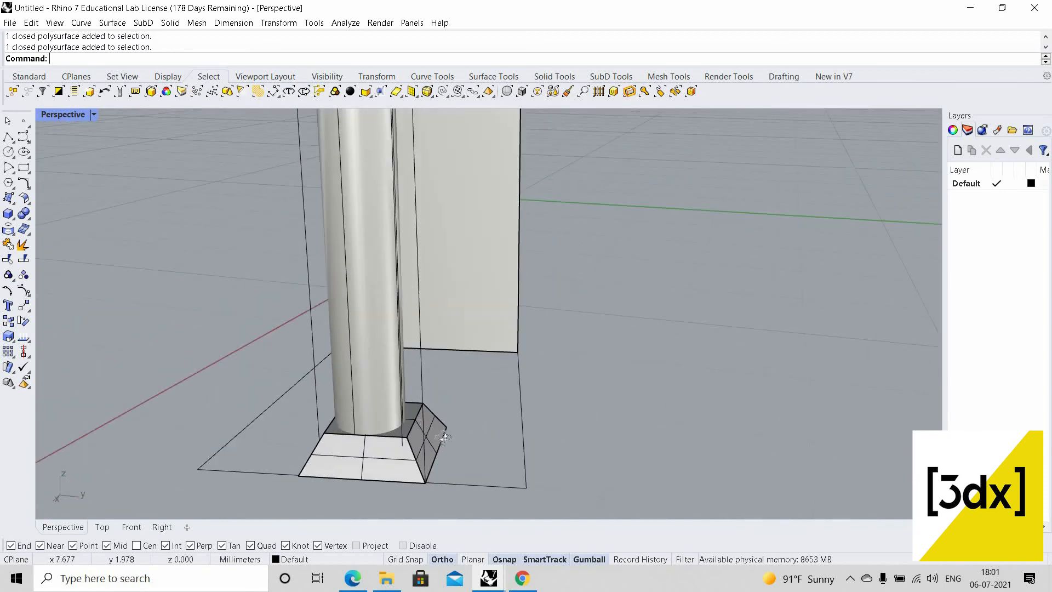
pyautogui.moveTo(498, 442); pyautogui.dragTo(388, 416, button='right')
pyautogui.scroll(3, 392, 475)
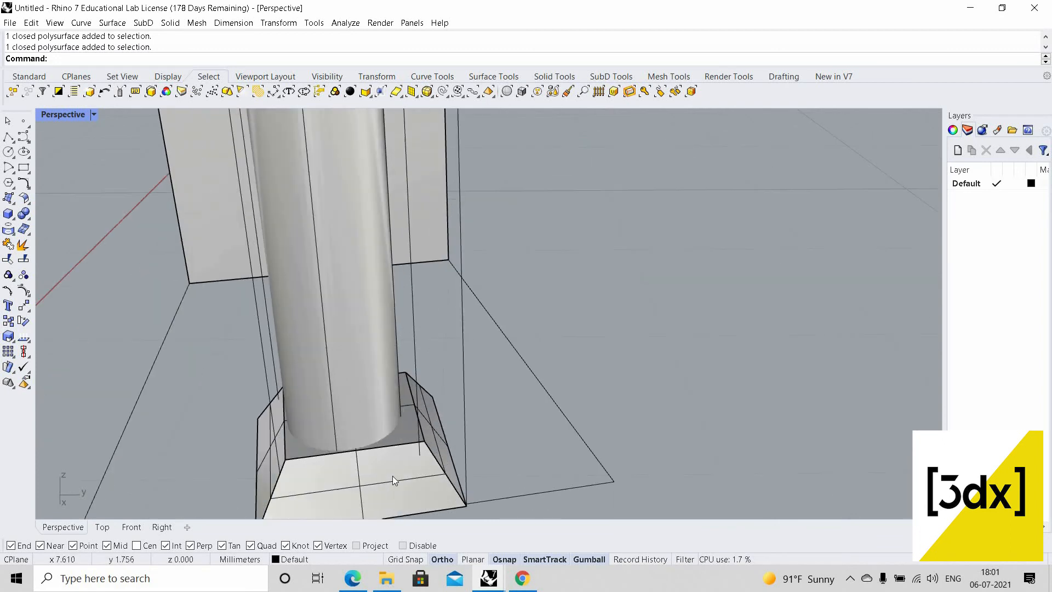
pyautogui.click(409, 438)
# Copy the outermost vertical line from its upper end to other corners of the capital's wide top face
pyautogui.moveTo(426, 381); pyautogui.dragTo(414, 219, button='right')
pyautogui.scroll(6, 414, 225)
pyautogui.scroll(-5, 412, 229)
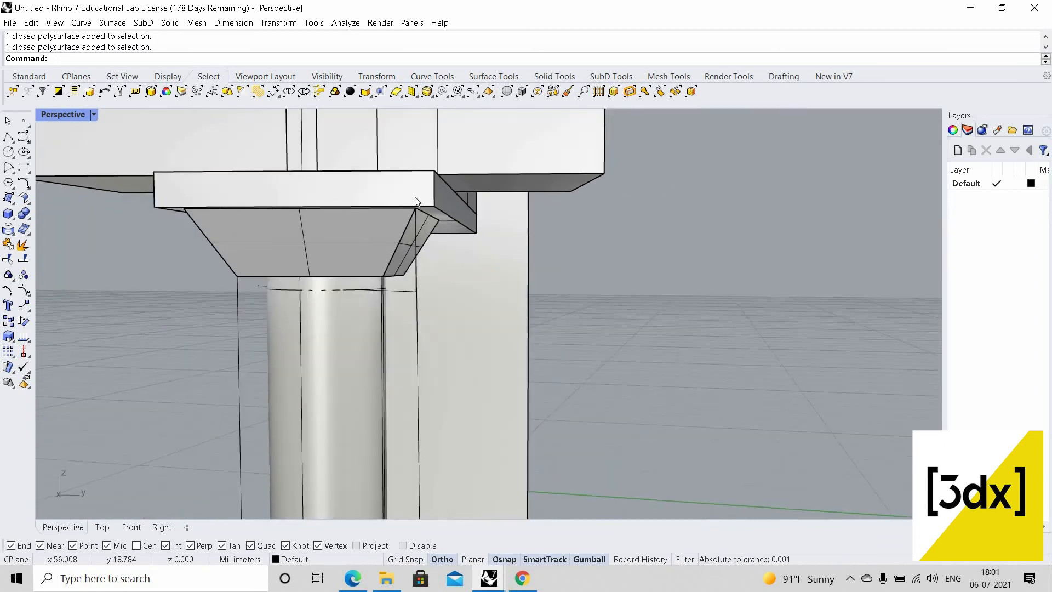
pyautogui.scroll(3, 337, 220)
pyautogui.scroll(-6, 338, 219)
pyautogui.scroll(5, 495, 231)
pyautogui.moveTo(406, 219); pyautogui.dragTo(524, 318, button='right')
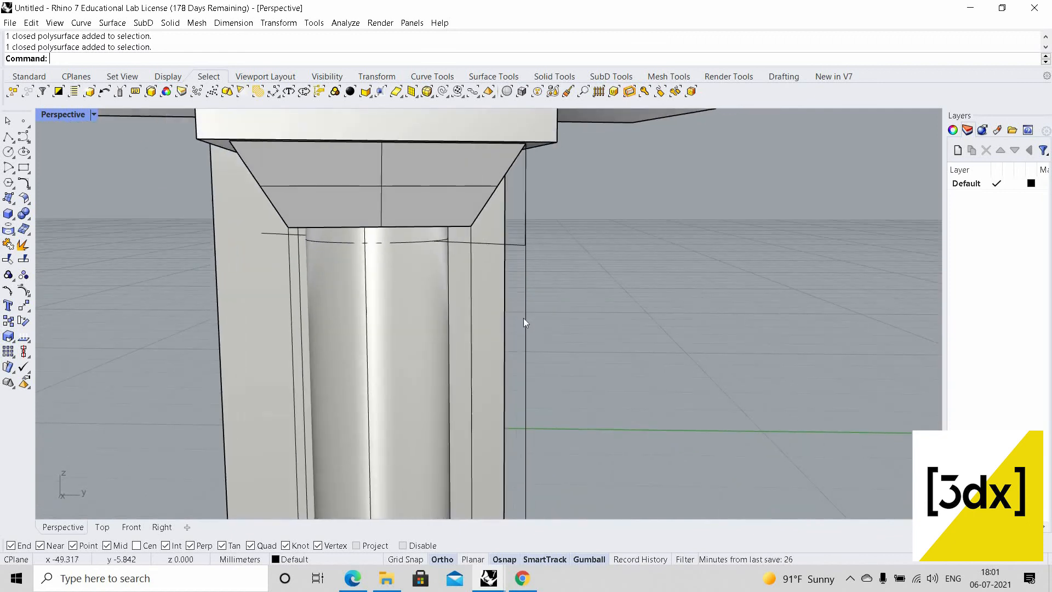
pyautogui.click(527, 322)
pyautogui.write('Copy')
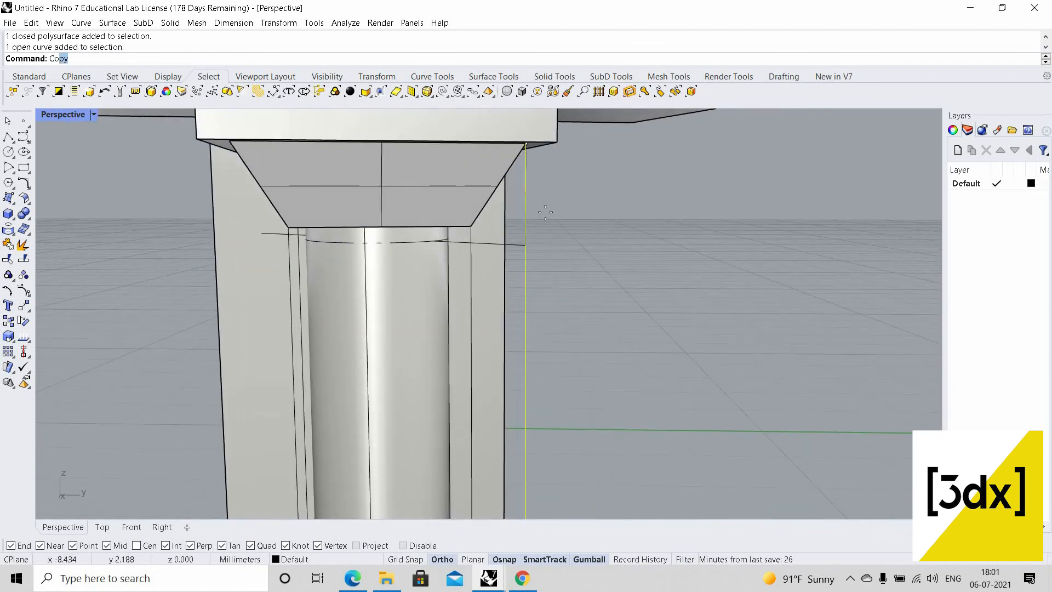
pyautogui.click(527, 144)
pyautogui.scroll(2, 380, 195)
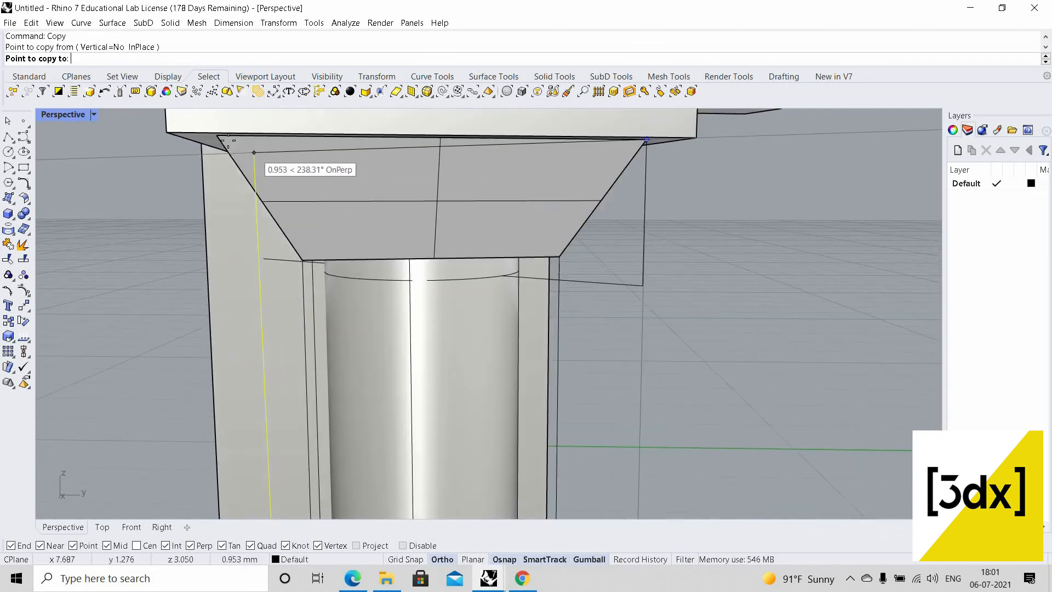
pyautogui.click(380, 196)
pyautogui.scroll(-4, 357, 175)
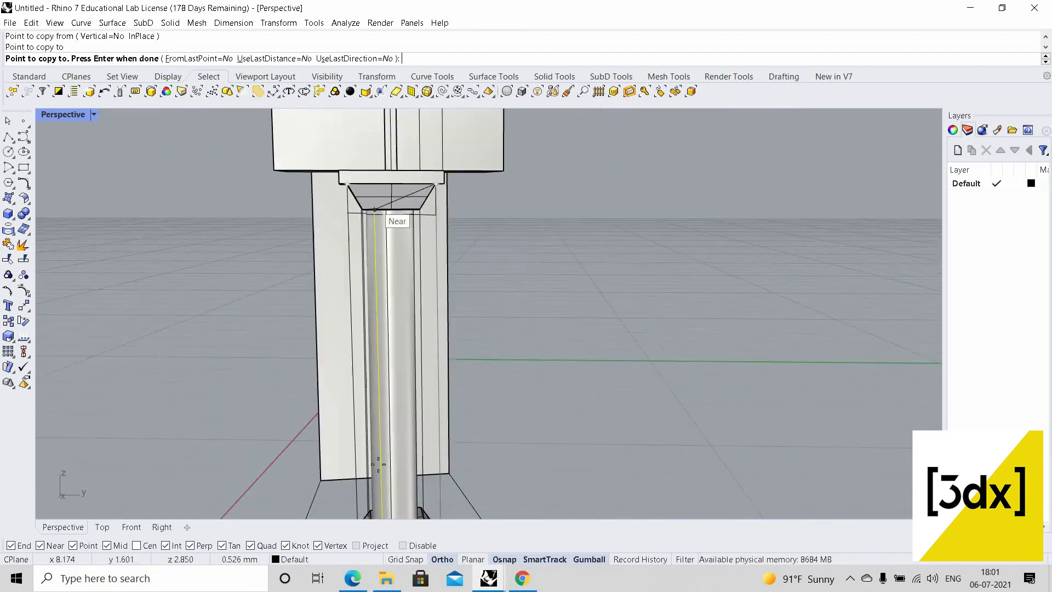
pyautogui.moveTo(364, 371); pyautogui.dragTo(570, 484, button='right')
pyautogui.scroll(-5, 472, 351)
pyautogui.moveTo(512, 307); pyautogui.dragTo(486, 192, button='right')
pyautogui.scroll(5, 485, 191)
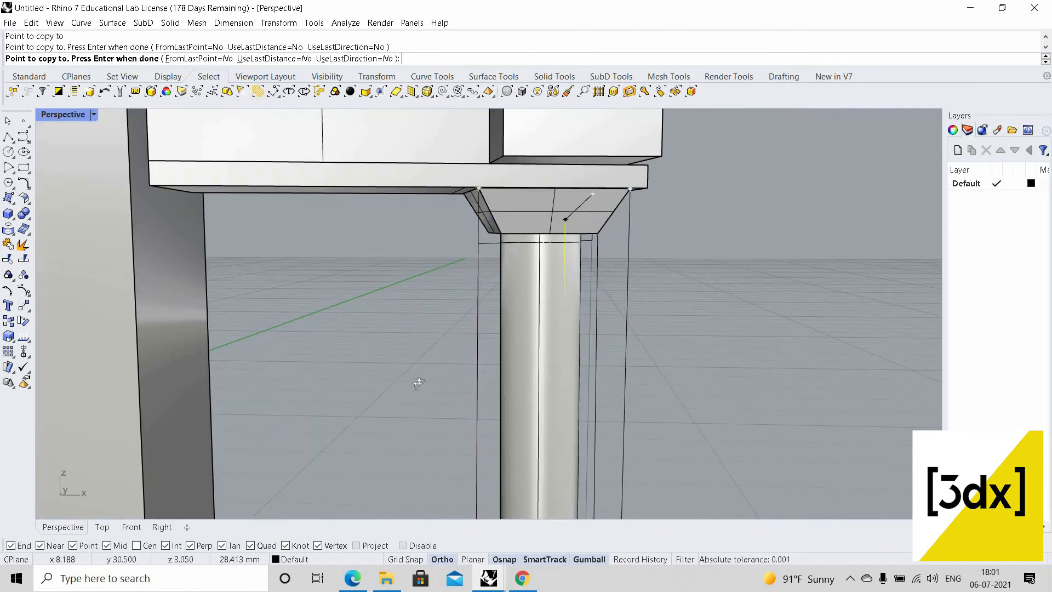
pyautogui.scroll(-4, 397, 442)
pyautogui.moveTo(419, 383); pyautogui.dragTo(340, 466, button='right')
pyautogui.rightClick(397, 442)
# Delete the round column between the capital and the base
pyautogui.scroll(-5, 400, 411)
pyautogui.scroll(8, 397, 441)
pyautogui.moveTo(397, 442); pyautogui.dragTo(374, 440, button='right')
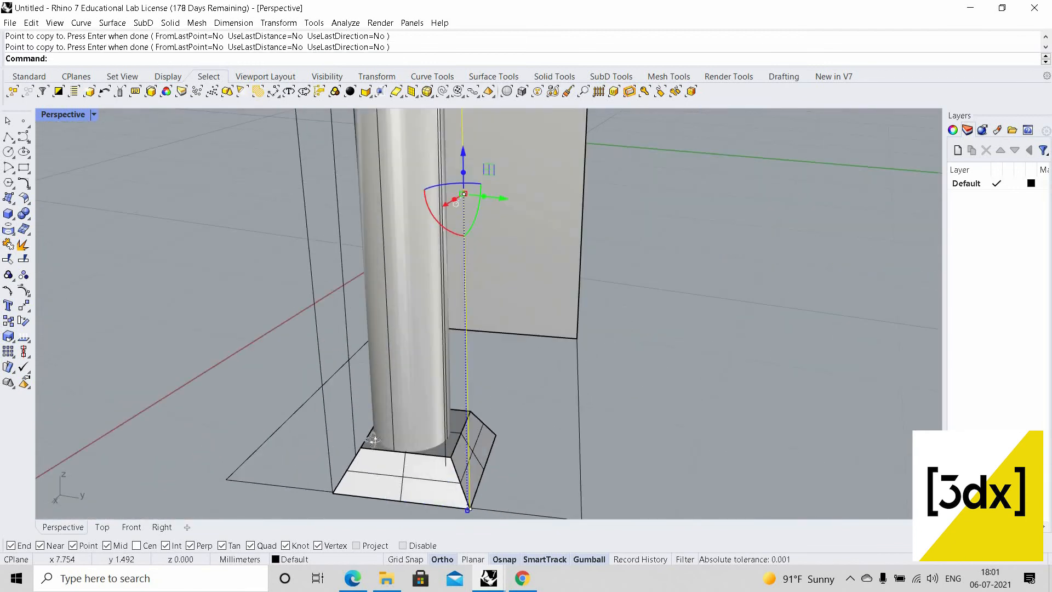
pyautogui.scroll(1, 396, 441)
pyautogui.moveTo(450, 449); pyautogui.dragTo(548, 466, button='right')
pyautogui.scroll(-5, 319, 374)
pyautogui.moveTo(390, 328); pyautogui.dragTo(433, 393, button='right')
pyautogui.scroll(3, 433, 393)
pyautogui.scroll(4, 432, 351)
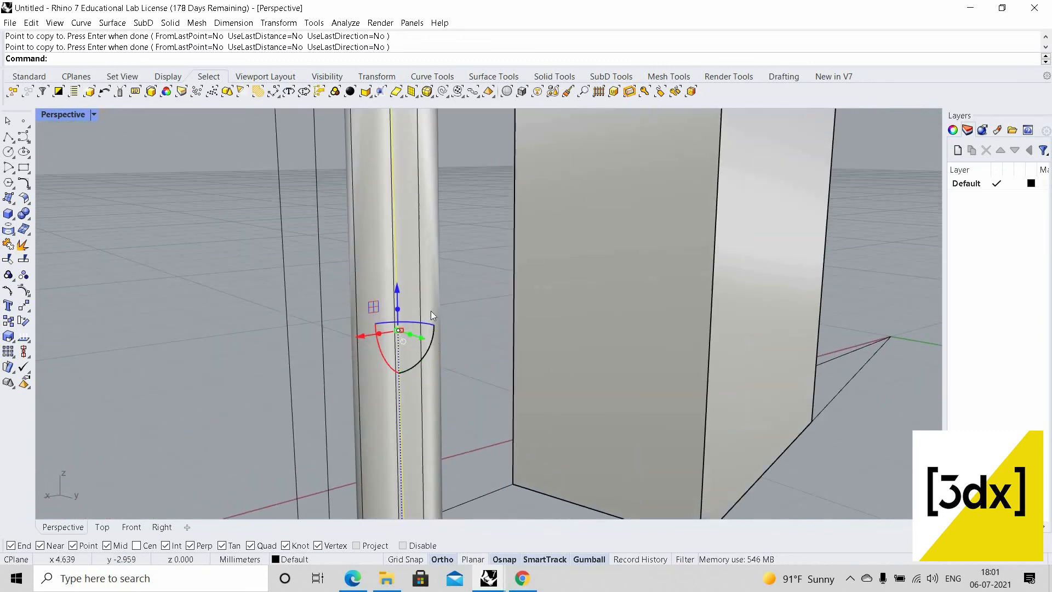
pyautogui.click(429, 311)
pyautogui.click(426, 313)
pyautogui.scroll(-6, 426, 313)
pyautogui.press('Delete')
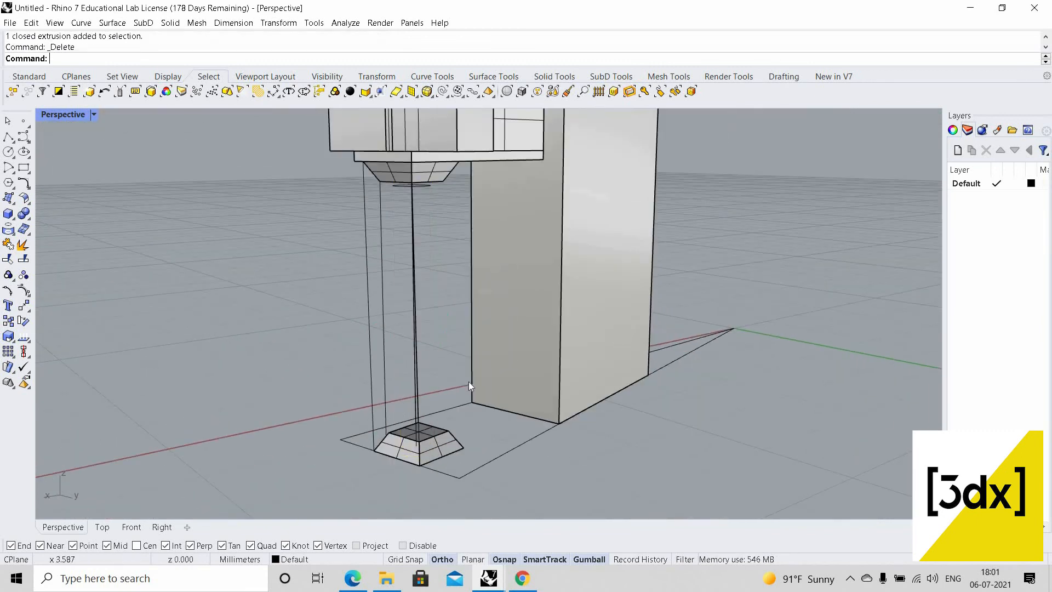
# Draw a diagonal line across the base's top face and a circle centred on its midpoint
pyautogui.moveTo(469, 382); pyautogui.dragTo(434, 403, button='right')
pyautogui.scroll(8, 434, 392)
pyautogui.moveTo(413, 357); pyautogui.dragTo(364, 214, button='right')
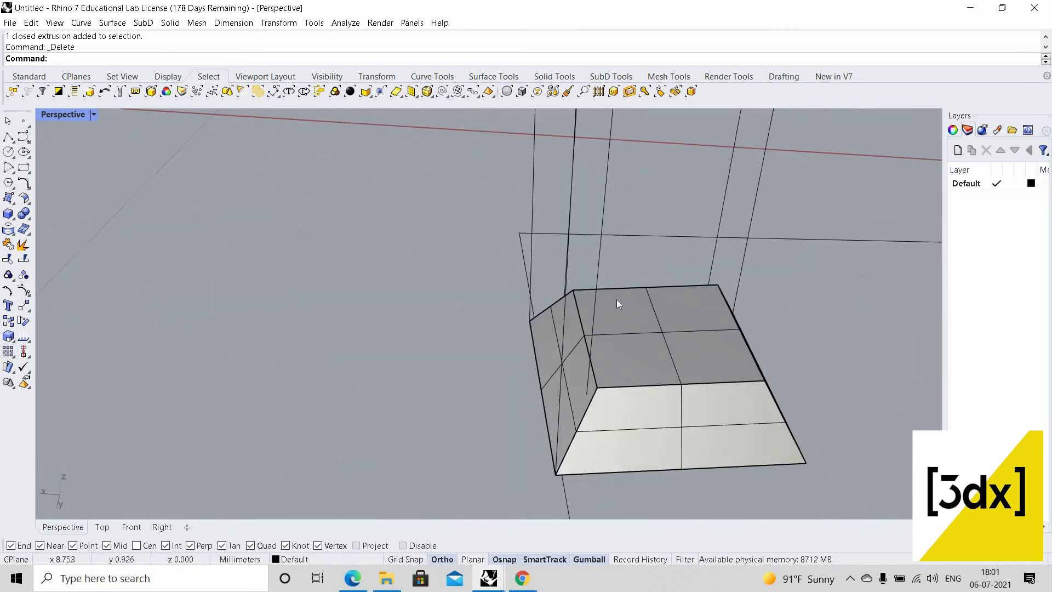
pyautogui.moveTo(617, 300); pyautogui.dragTo(597, 313, button='right')
pyautogui.write('line')
pyautogui.press('Return')
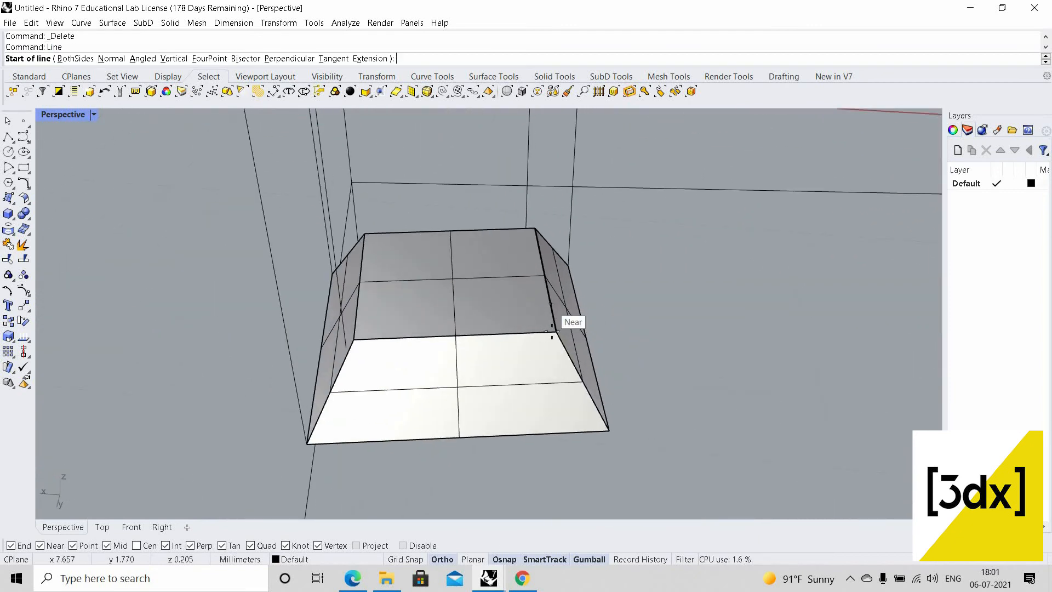
pyautogui.click(557, 332)
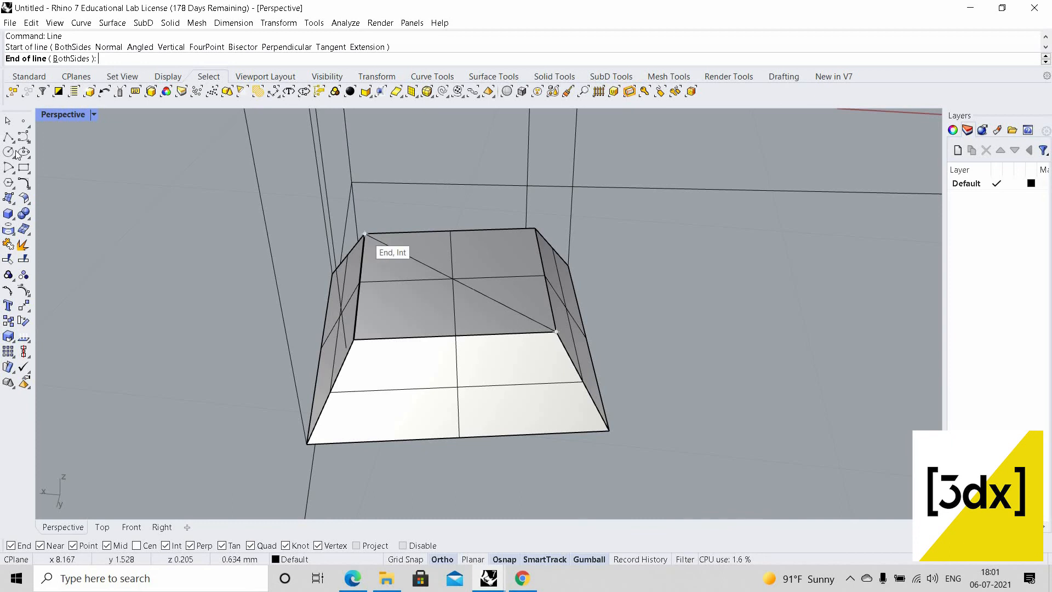
pyautogui.click(514, 299)
pyautogui.click(533, 297)
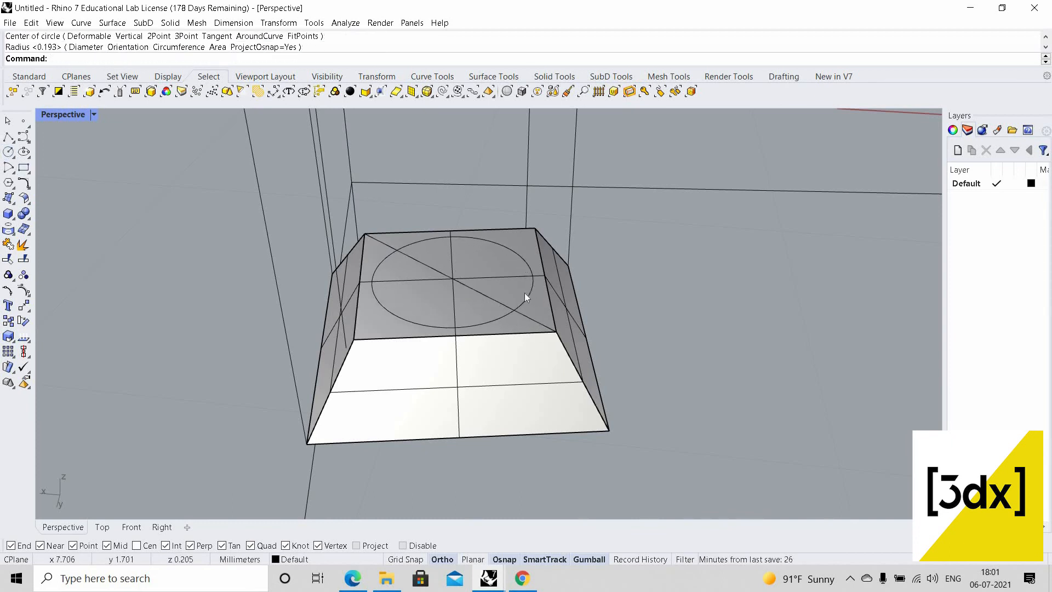
# Try to extrude the circle on the base upward into a solid column reaching the capital
pyautogui.press('Return')
pyautogui.scroll(-14, 519, 355)
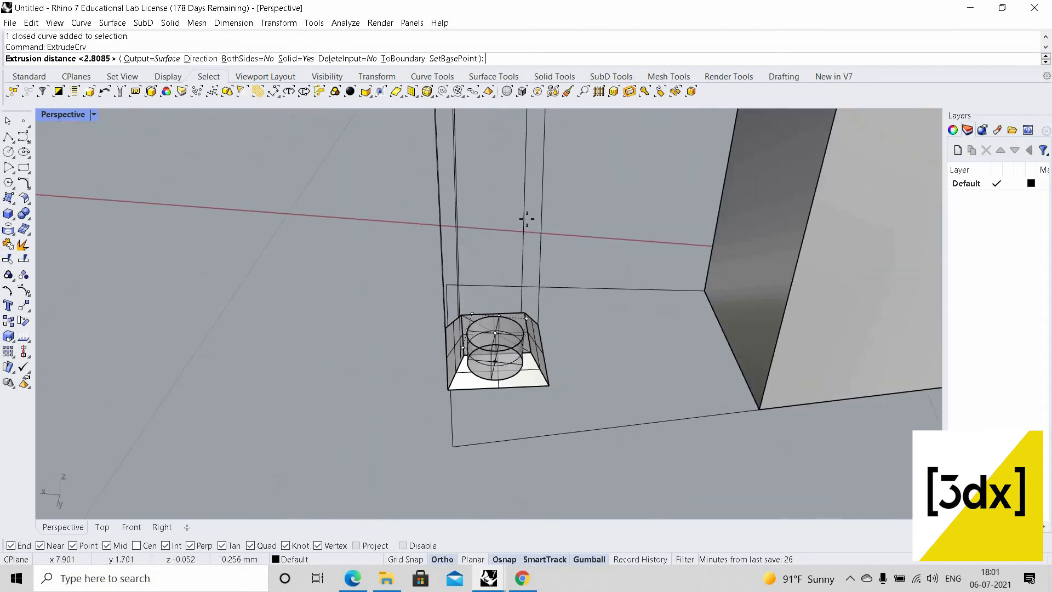
pyautogui.scroll(4, 512, 192)
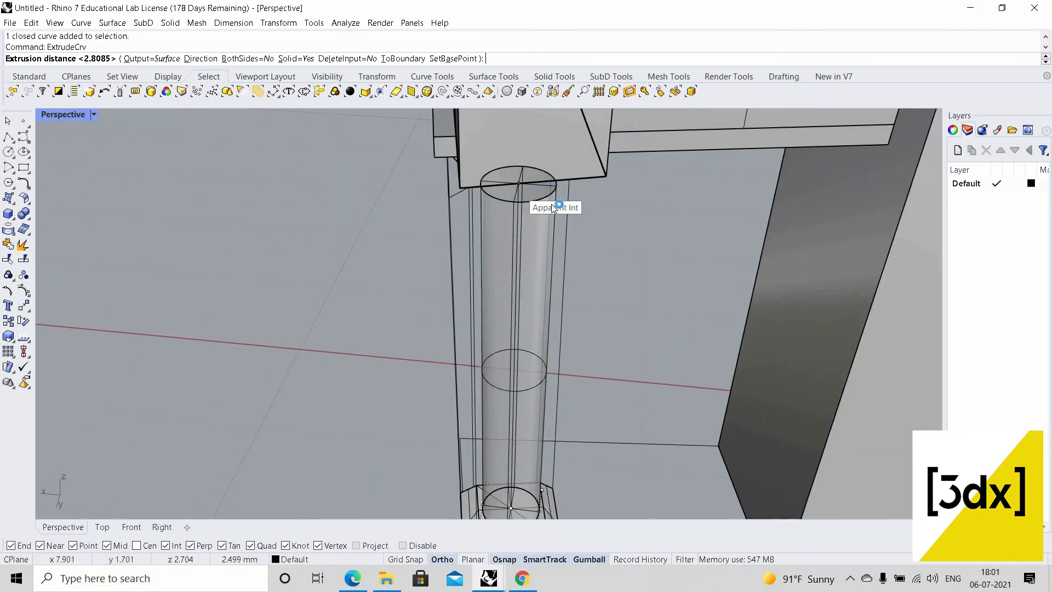
pyautogui.click(519, 183)
pyautogui.moveTo(523, 274); pyautogui.dragTo(486, 189, button='right')
pyautogui.scroll(3, 502, 227)
pyautogui.click(511, 378)
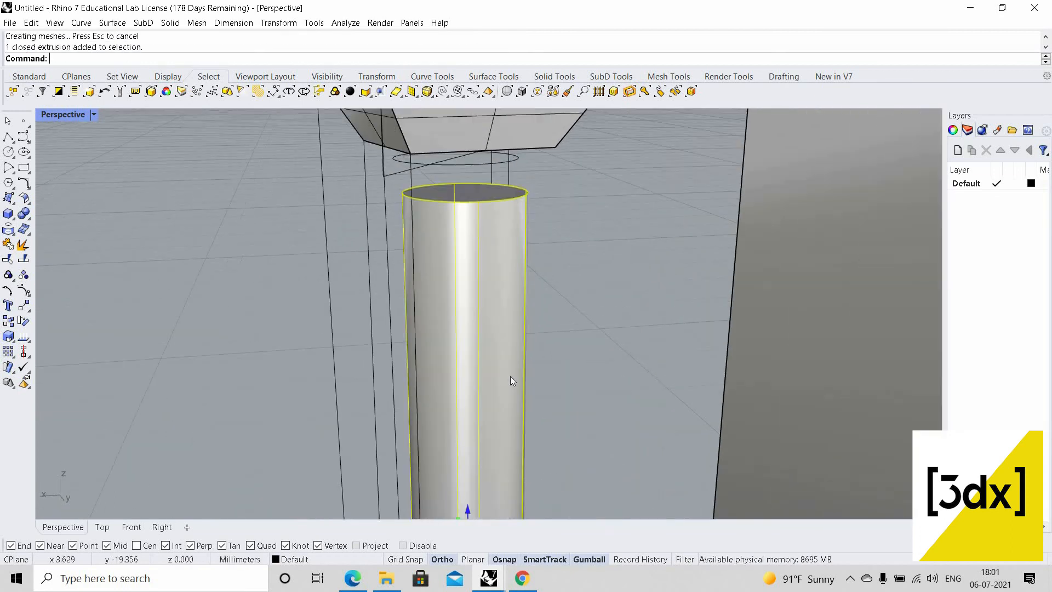
pyautogui.scroll(-5, 488, 479)
pyautogui.hotkey('ctrl', 'z')
# Extrude the circle on the base's top face upward into a solid column reaching the capital's underside
pyautogui.click(485, 473)
pyautogui.write('ExtrudeCrv')
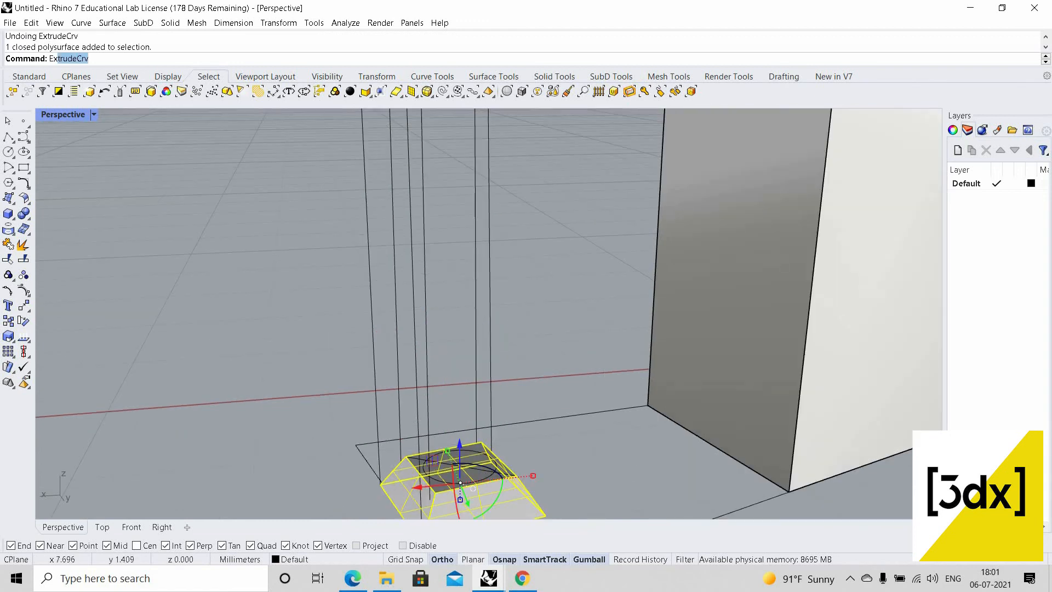
pyautogui.press('Escape')
pyautogui.click(486, 455)
pyautogui.write('ExtrudeCrv')
pyautogui.press('Return')
pyautogui.scroll(-3, 483, 383)
pyautogui.scroll(-5, 490, 244)
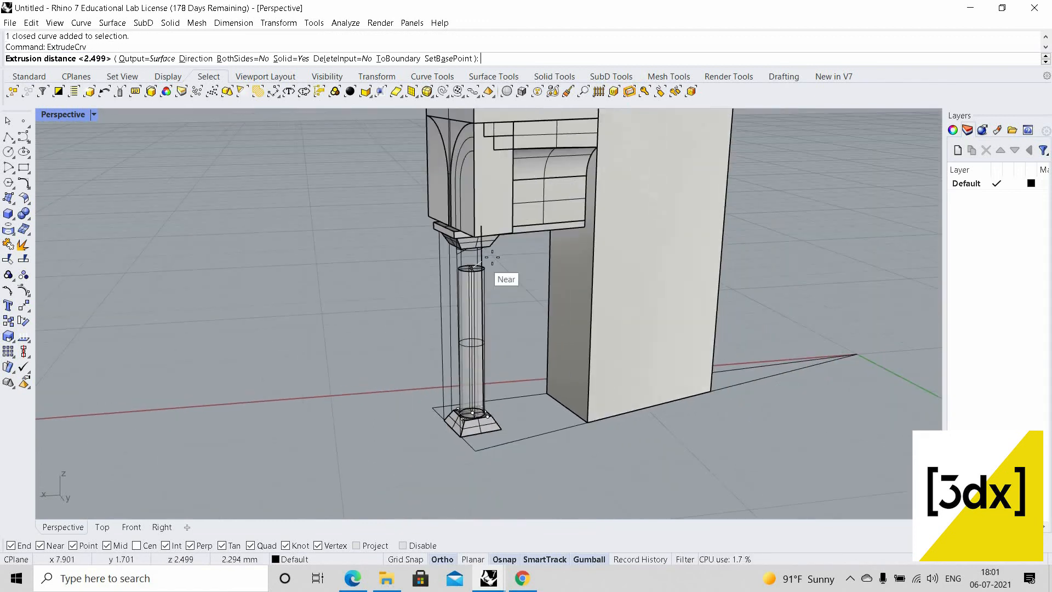
pyautogui.scroll(4, 492, 257)
pyautogui.click(494, 250)
pyautogui.scroll(-2, 444, 356)
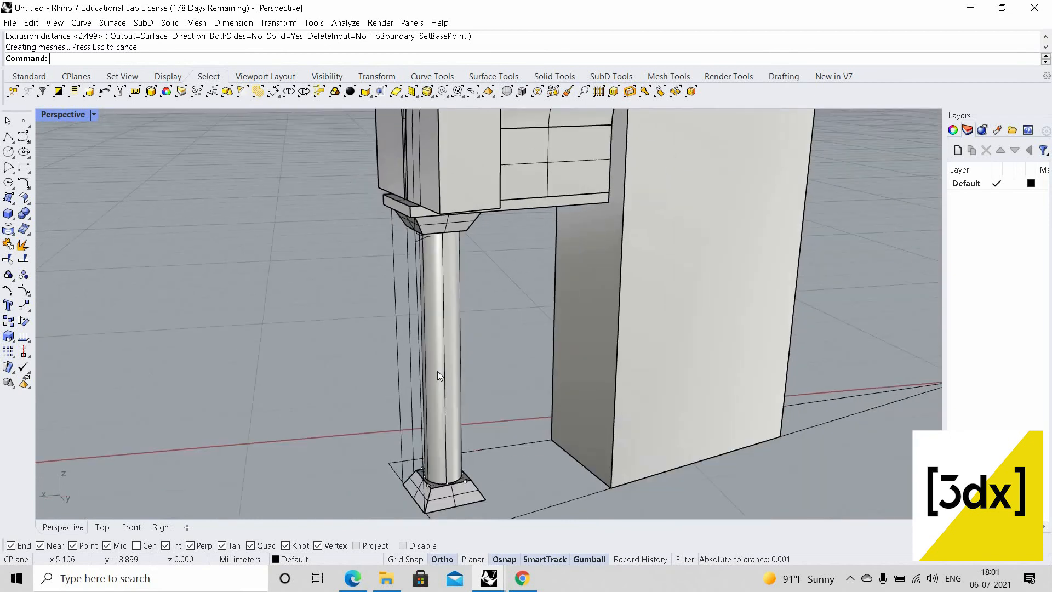
# Draw a closed polyline through the four corners of the base's wide bottom edge
pyautogui.scroll(-2, 438, 370)
pyautogui.moveTo(437, 370); pyautogui.dragTo(439, 360, button='right')
pyautogui.scroll(8, 450, 363)
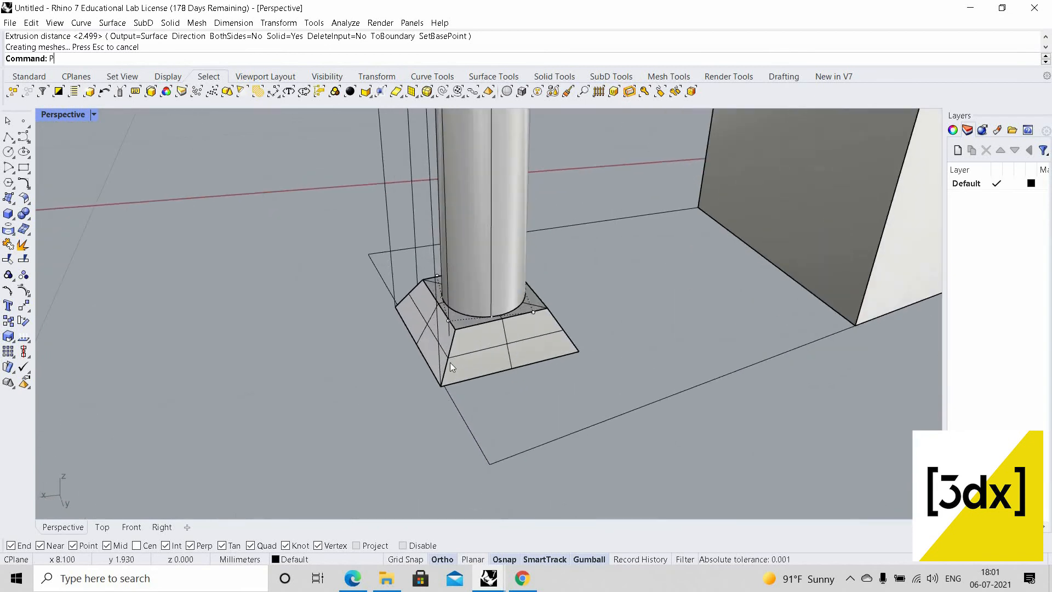
pyautogui.write('Polyline')
pyautogui.press('Return')
pyautogui.scroll(6, 443, 399)
pyautogui.click(443, 395)
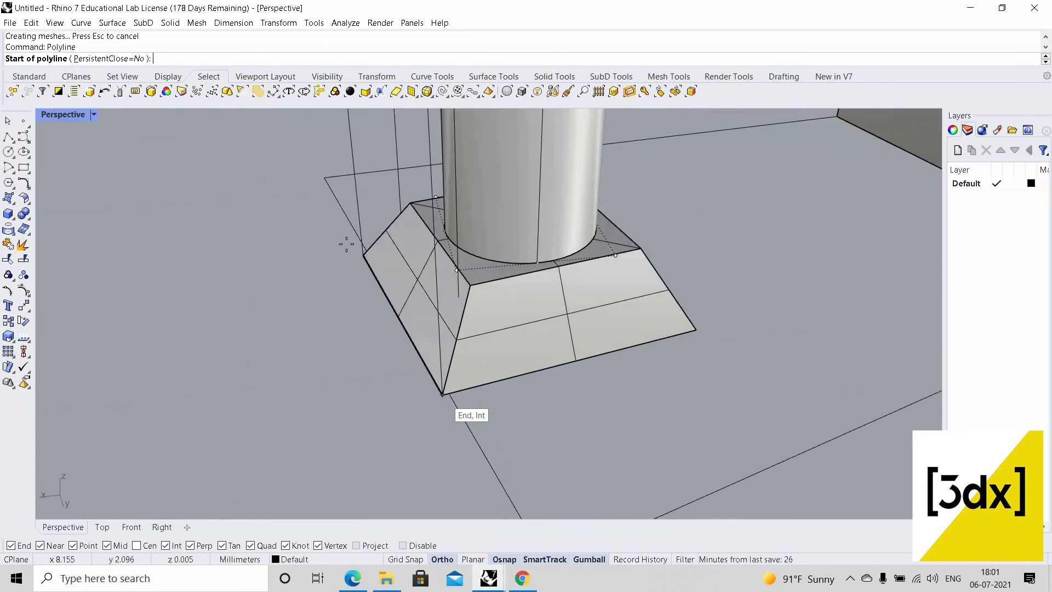
pyautogui.click(364, 255)
pyautogui.moveTo(833, 285); pyautogui.dragTo(803, 305, button='right')
pyautogui.scroll(-5, 803, 305)
pyautogui.scroll(5, 804, 300)
pyautogui.click(731, 439)
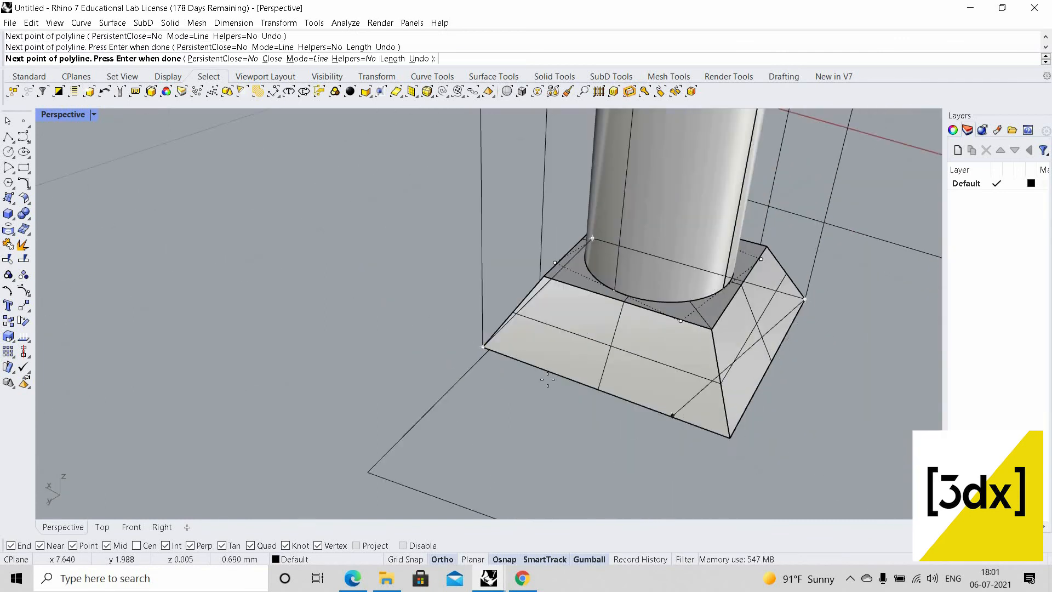
pyautogui.click(482, 347)
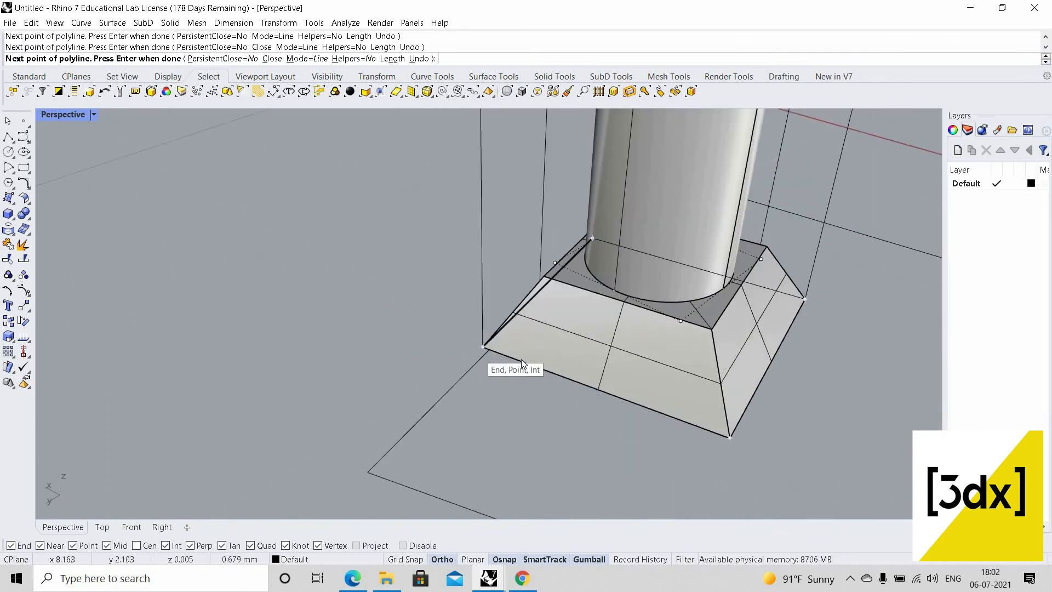
pyautogui.click(537, 367)
pyautogui.click(544, 392)
# Extrude the bottom outline of the base 0.1 mm downward into a solid plinth
pyautogui.scroll(-6, 531, 389)
pyautogui.moveTo(532, 389); pyautogui.dragTo(463, 379, button='right')
pyautogui.scroll(5, 463, 389)
pyautogui.write('ExtrudeCrv')
pyautogui.press('Return')
pyautogui.scroll(5, 463, 391)
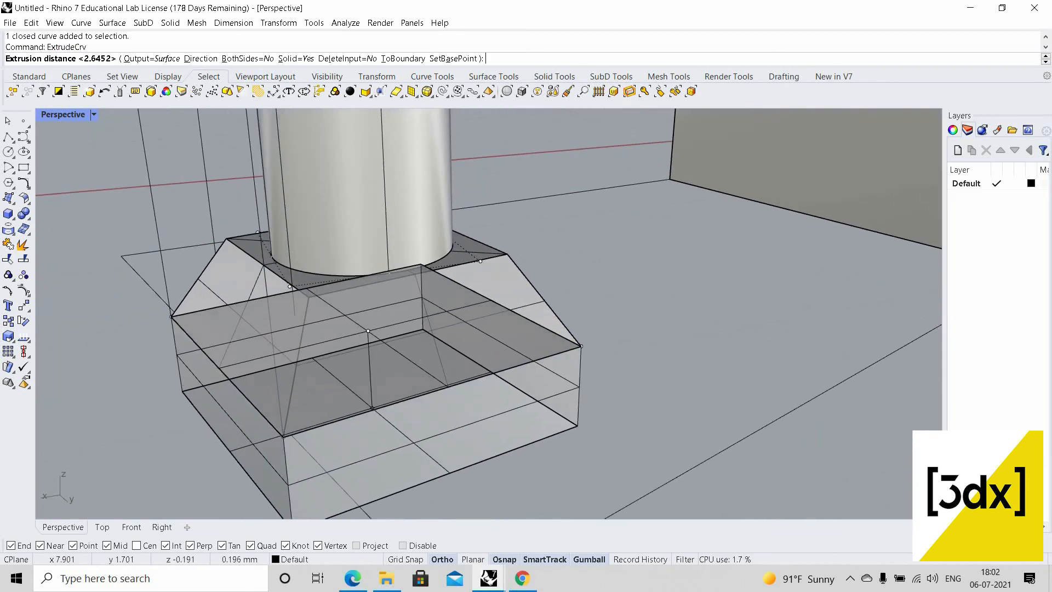
pyautogui.write('0.1')
pyautogui.press('Return')
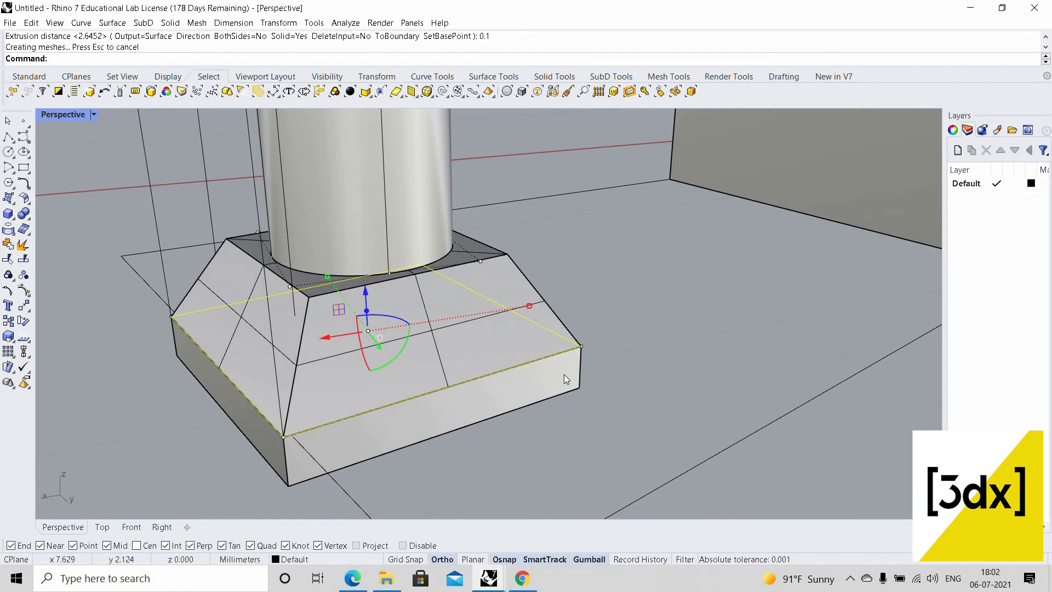
# Move the tapered base and plinth together upward by the plinth's thickness, from its lower corner to its upper corner
pyautogui.click(467, 317)
pyautogui.scroll(-3, 508, 327)
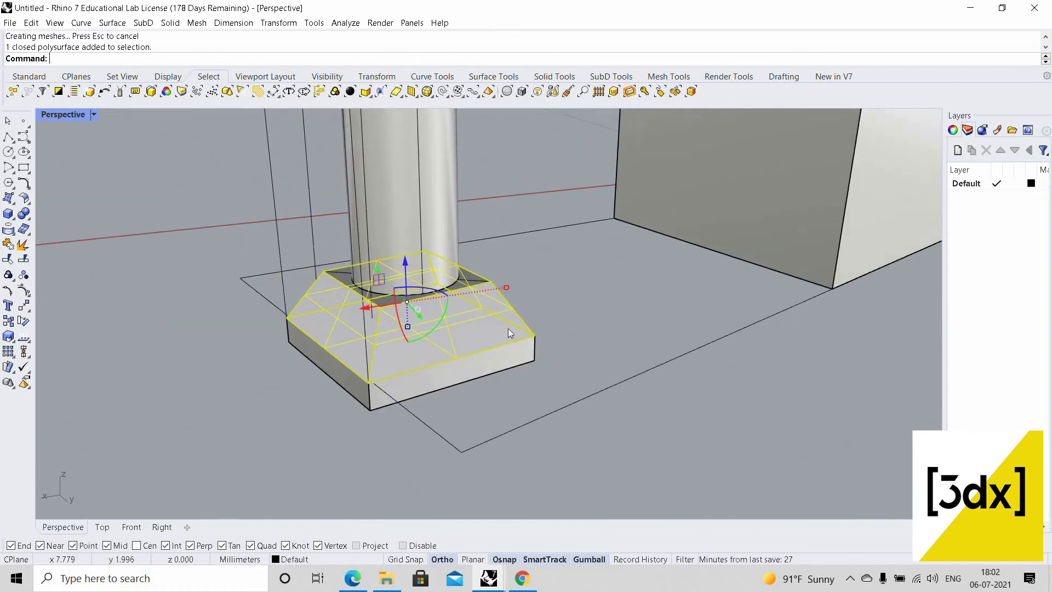
pyautogui.scroll(3, 551, 376)
pyautogui.keyDown('shift'); pyautogui.click(551, 377); pyautogui.keyUp('shift')
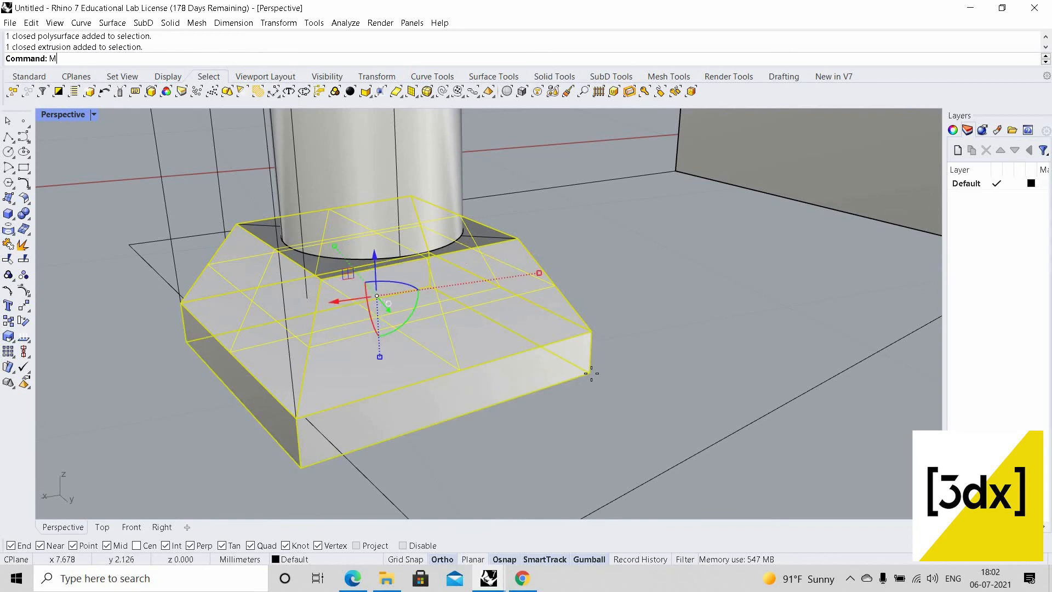
pyautogui.press('Return')
pyautogui.click(591, 374)
pyautogui.click(595, 334)
pyautogui.scroll(-5, 595, 340)
pyautogui.click(533, 431)
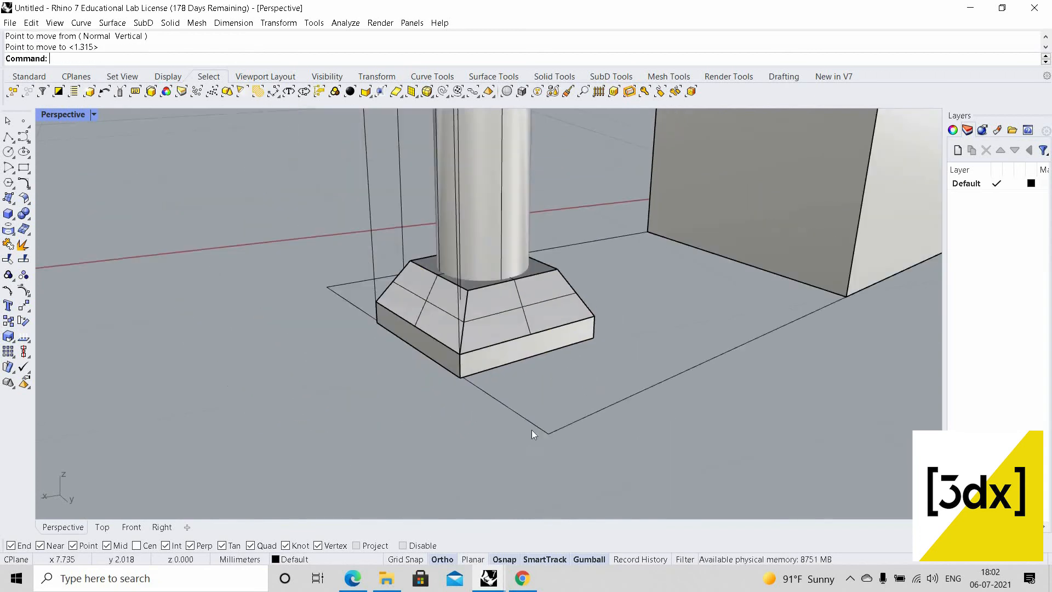
# Select all curves in the model and hide them to inspect the solid segment alone
pyautogui.scroll(-8, 500, 439)
pyautogui.scroll(5, 453, 189)
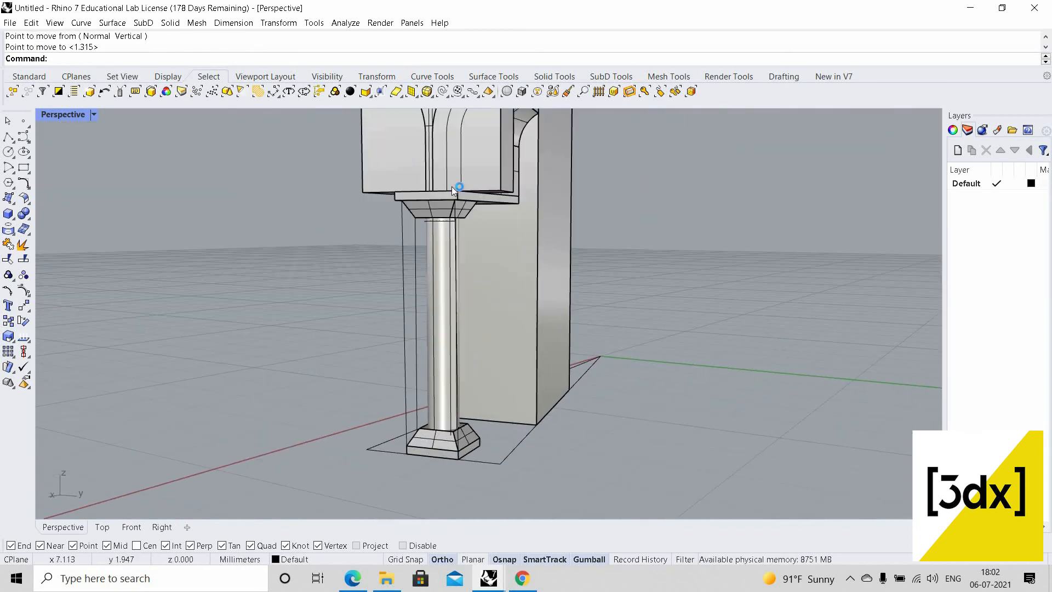
pyautogui.moveTo(444, 247); pyautogui.dragTo(392, 291, button='right')
pyautogui.scroll(5, 431, 174)
pyautogui.scroll(-4, 323, 100)
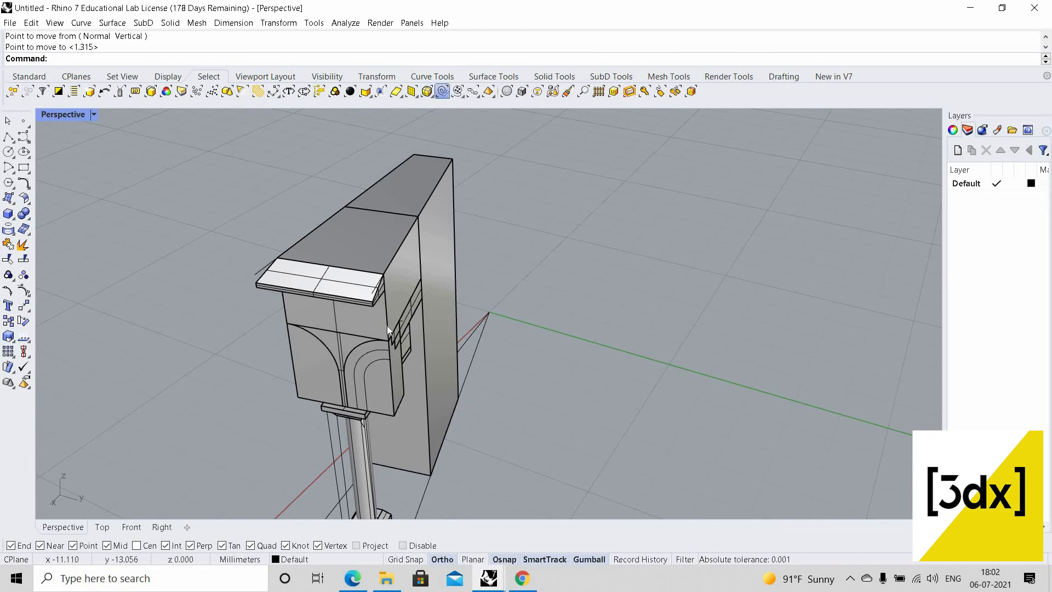
pyautogui.scroll(-6, 378, 322)
pyautogui.scroll(6, 354, 316)
pyautogui.middleClick(354, 315)
pyautogui.click(358, 315)
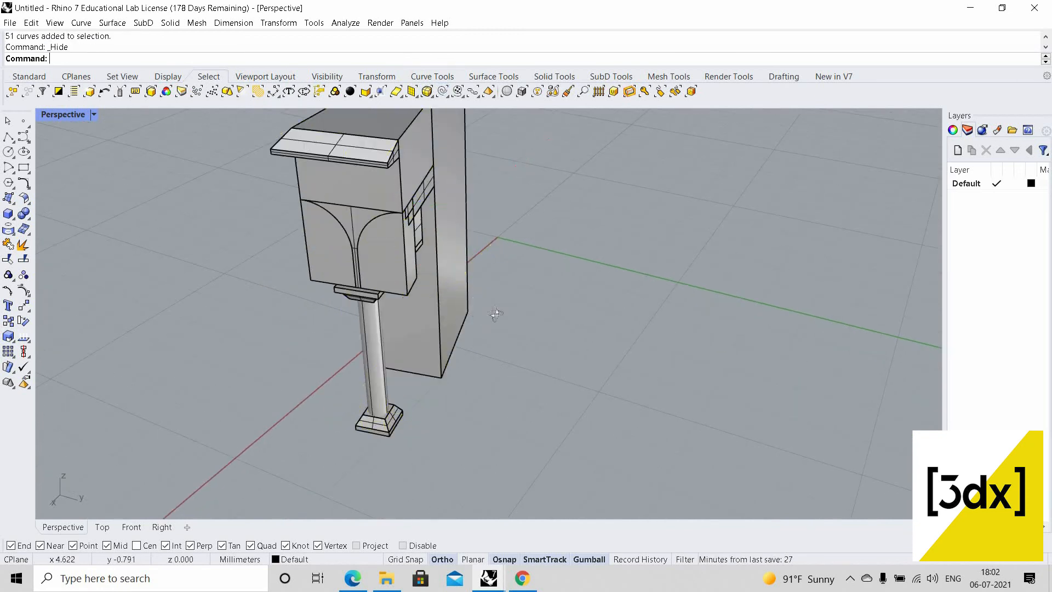
pyautogui.moveTo(496, 314); pyautogui.dragTo(597, 315, button='right')
pyautogui.scroll(-4, 663, 322)
pyautogui.moveTo(362, 346); pyautogui.dragTo(520, 261, button='right')
pyautogui.scroll(3, 385, 255)
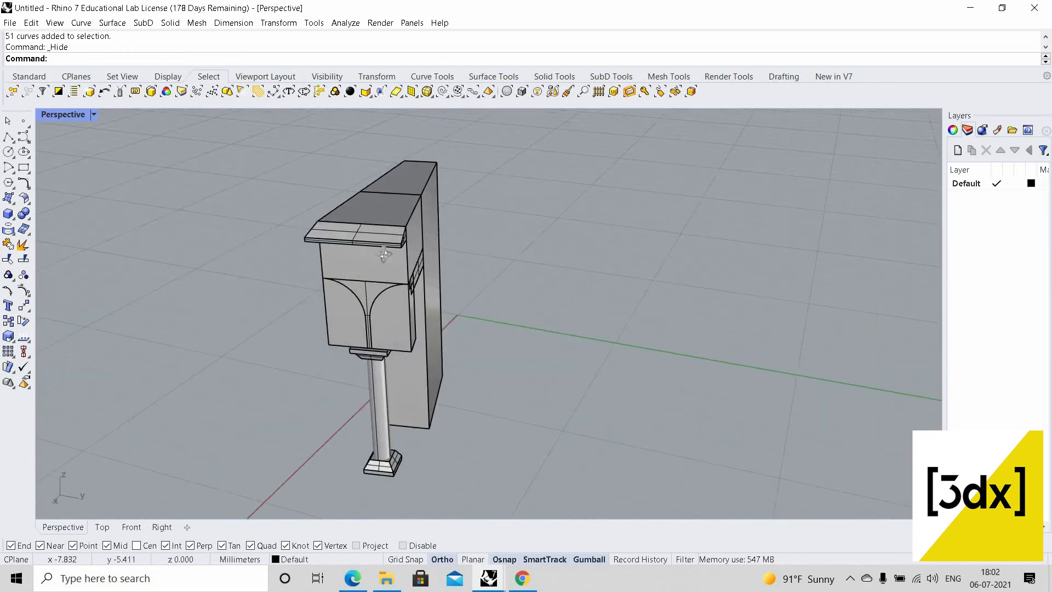
pyautogui.moveTo(384, 255); pyautogui.dragTo(473, 319, button='right')
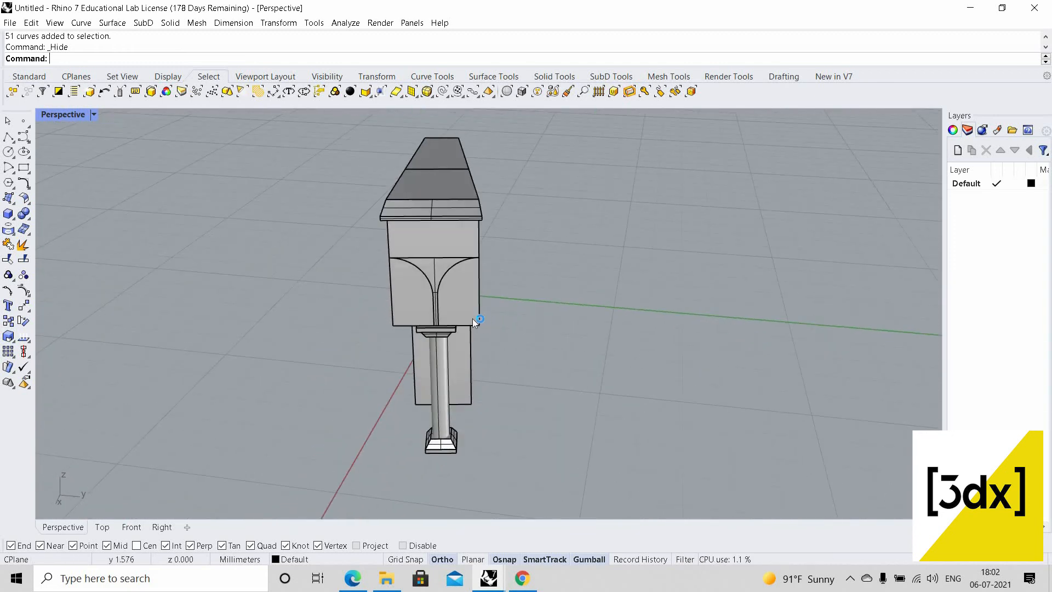
# Show the hidden curves again
pyautogui.middleClick(472, 317)
pyautogui.click(466, 312)
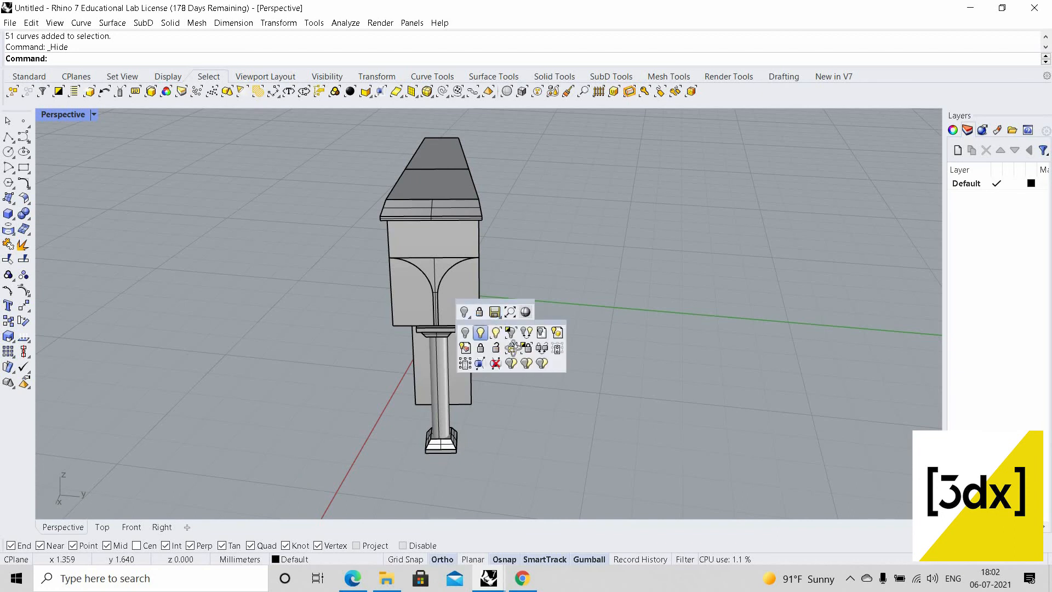
pyautogui.click(481, 332)
pyautogui.scroll(-7, 513, 348)
pyautogui.moveTo(514, 347); pyautogui.dragTo(496, 263, button='right')
pyautogui.moveTo(425, 222); pyautogui.dragTo(528, 365)
# Select all curves, exclude the wedge outline on the ground from the selection, and delete the rest
pyautogui.scroll(6, 532, 383)
pyautogui.scroll(7, 362, 318)
pyautogui.moveTo(542, 320); pyautogui.dragTo(661, 326, button='right')
pyautogui.scroll(-5, 599, 317)
pyautogui.click(657, 318)
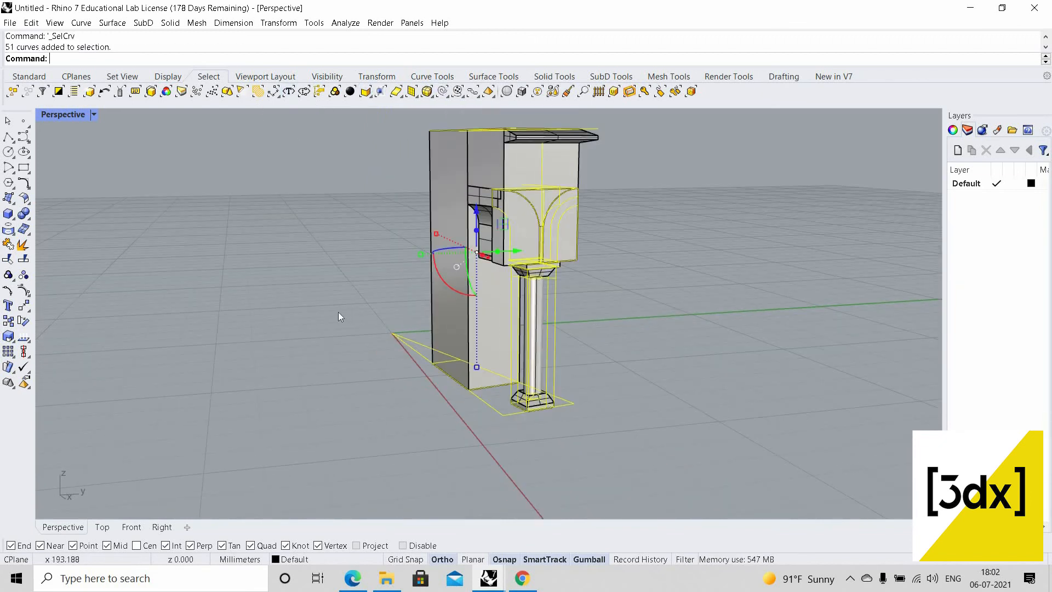
pyautogui.moveTo(338, 312); pyautogui.dragTo(593, 442)
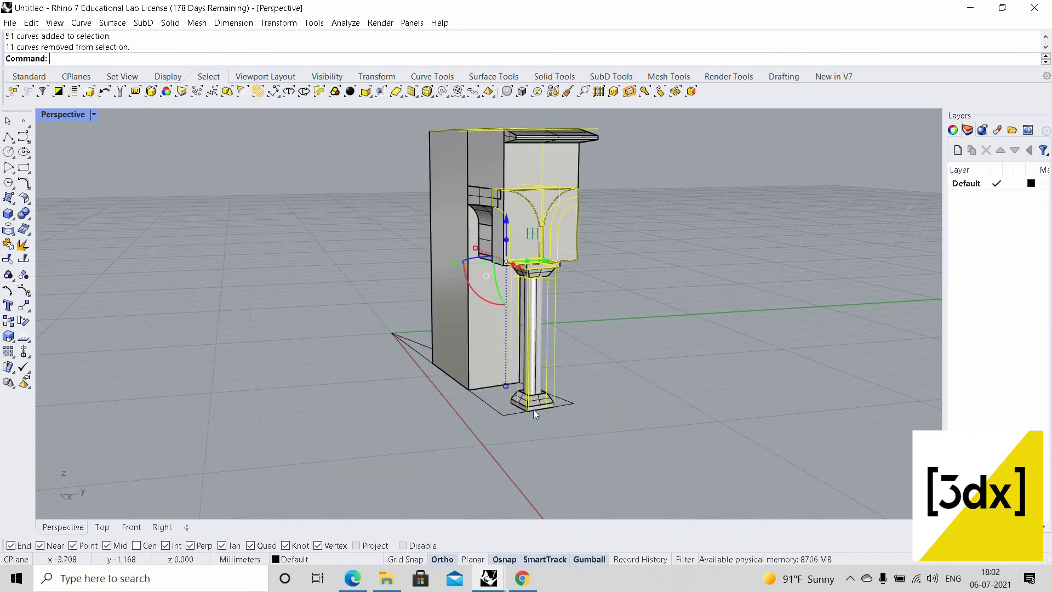
pyautogui.scroll(3, 538, 375)
pyautogui.scroll(-3, 502, 409)
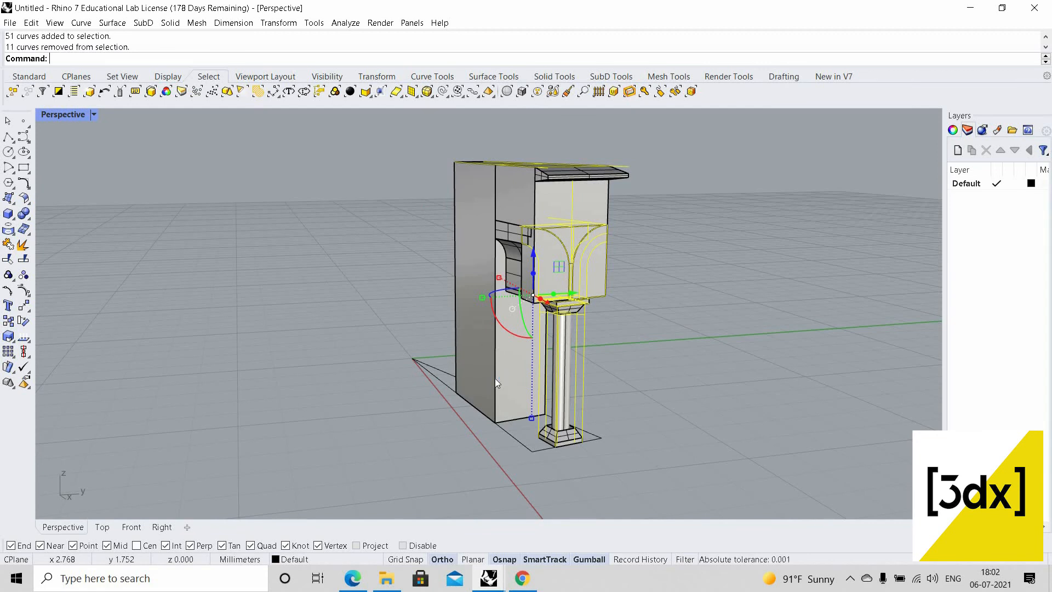
pyautogui.scroll(-3, 552, 291)
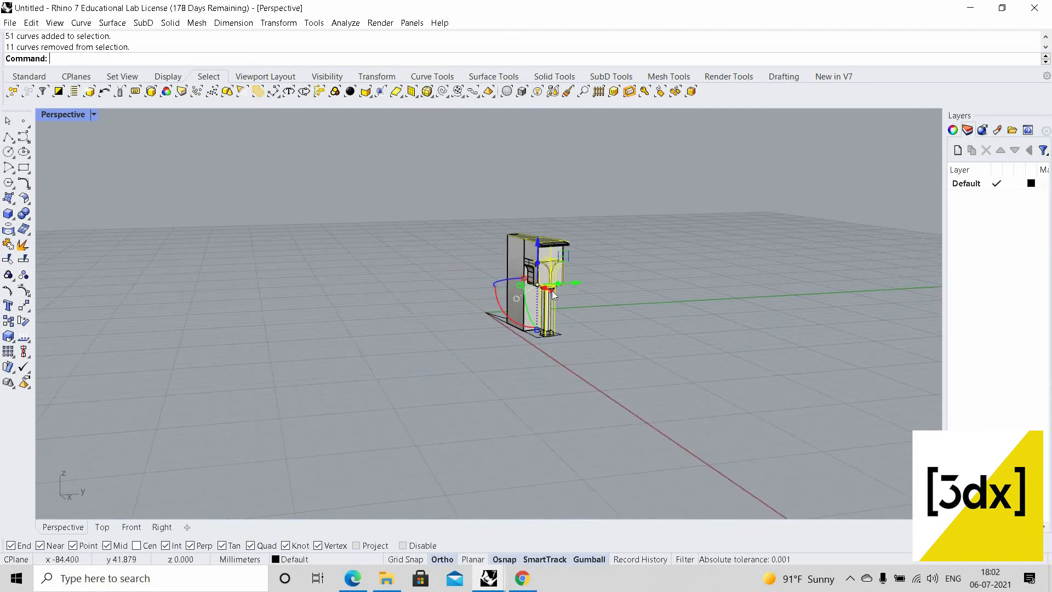
pyautogui.scroll(5, 528, 278)
pyautogui.scroll(-2, 532, 347)
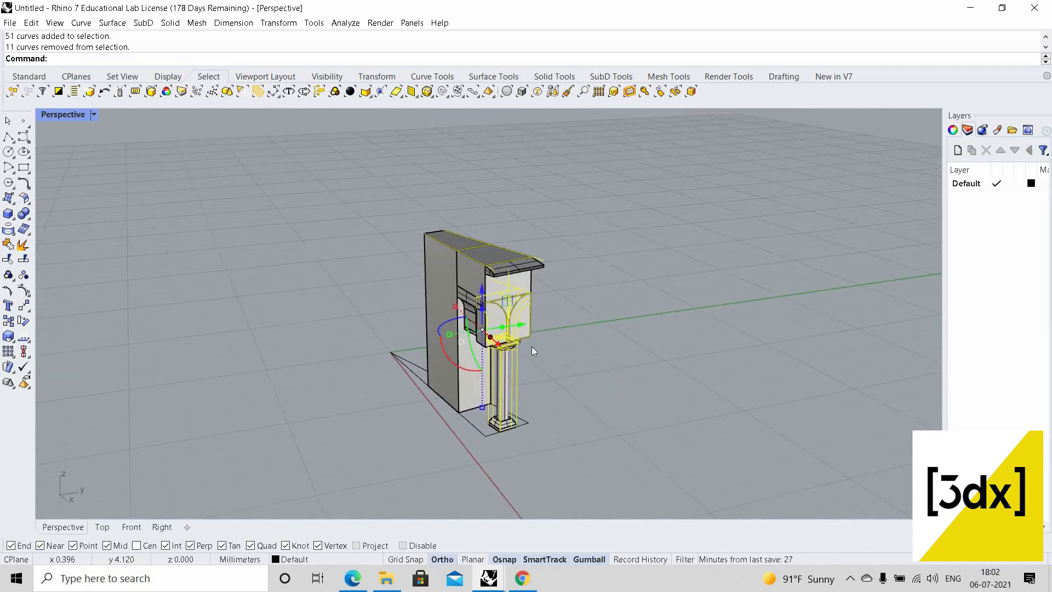
pyautogui.press('Delete')
pyautogui.scroll(-3, 514, 412)
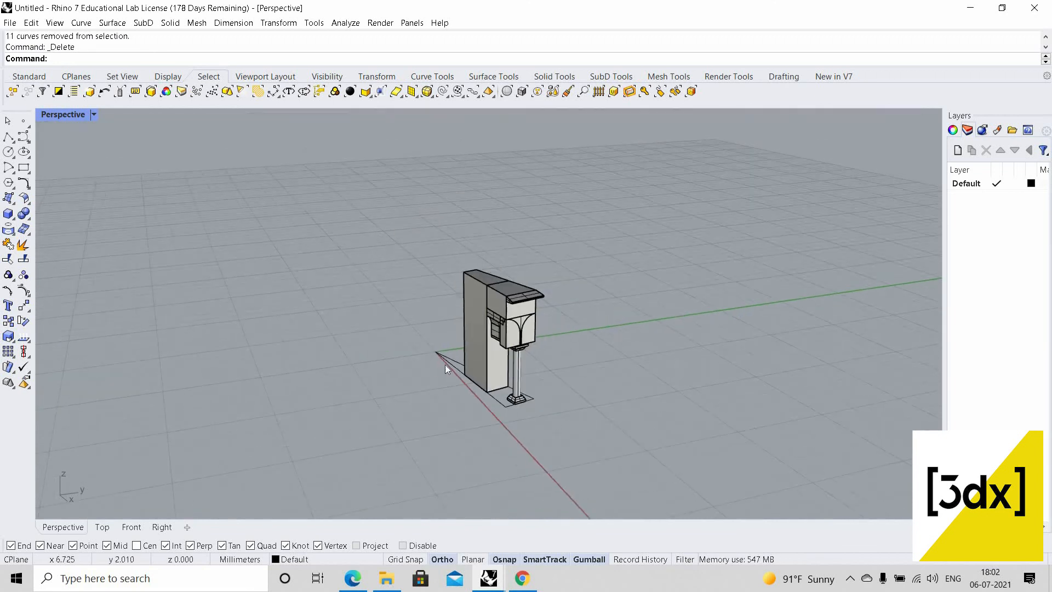
# Combine all objects of the segment into one block with its base point at the wedge outline's apex
pyautogui.scroll(5, 445, 363)
pyautogui.scroll(-3, 508, 431)
pyautogui.scroll(3, 460, 373)
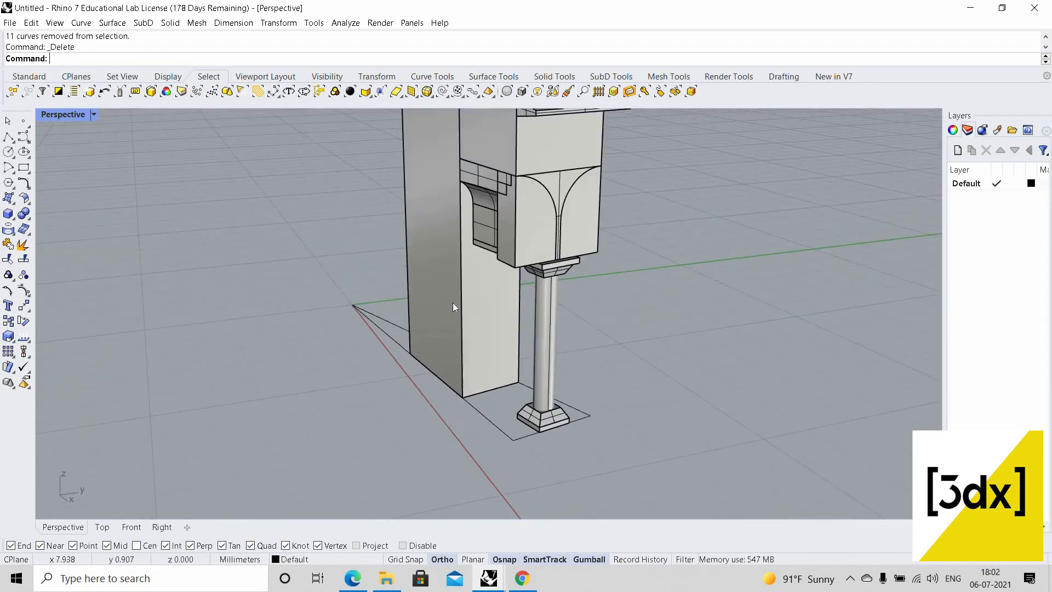
pyautogui.click(394, 338)
pyautogui.click(373, 196)
pyautogui.scroll(-6, 454, 315)
pyautogui.hotkey('ctrl', 'a')
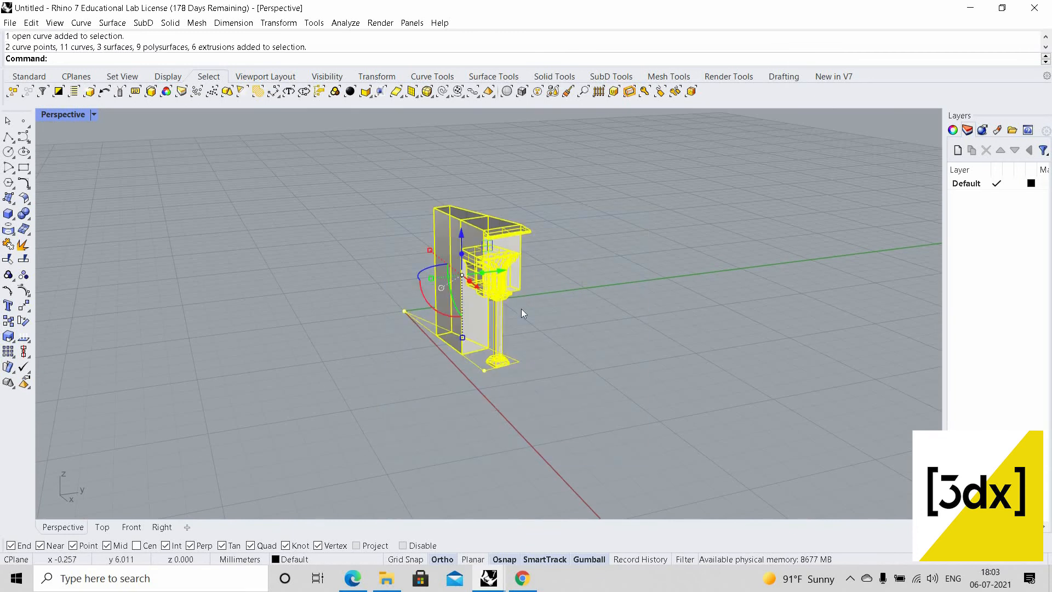
pyautogui.scroll(2, 522, 310)
pyautogui.press('Return')
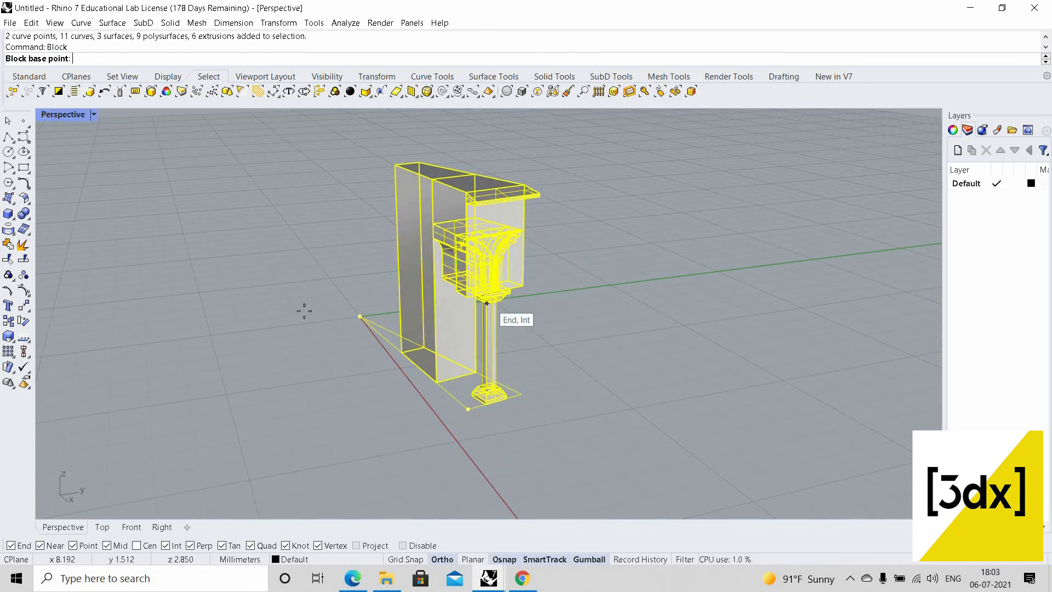
pyautogui.scroll(4, 350, 312)
pyautogui.click(393, 315)
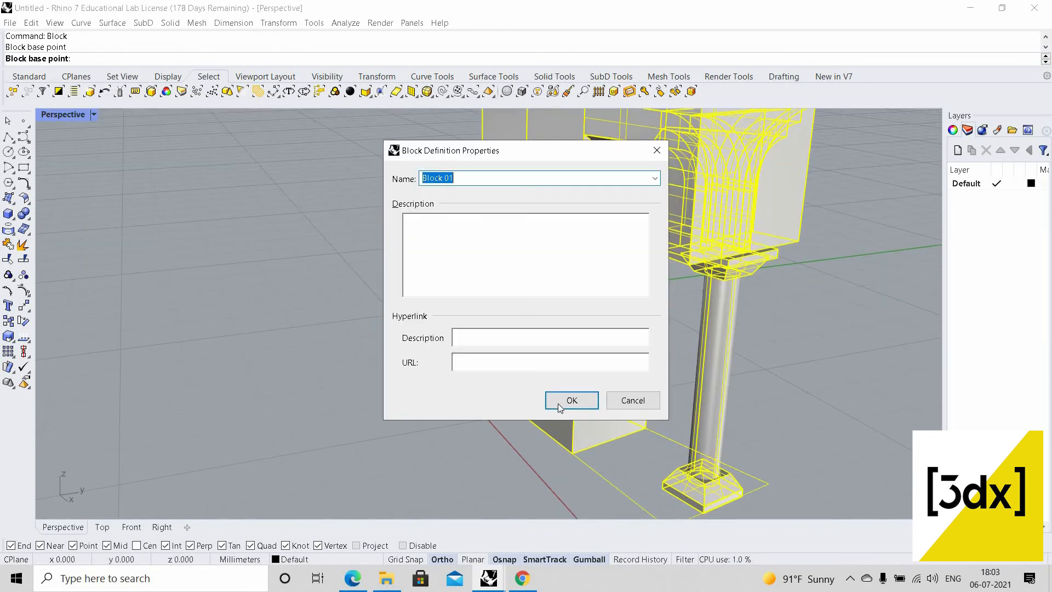
pyautogui.click(567, 400)
pyautogui.scroll(-5, 462, 318)
pyautogui.press('Escape')
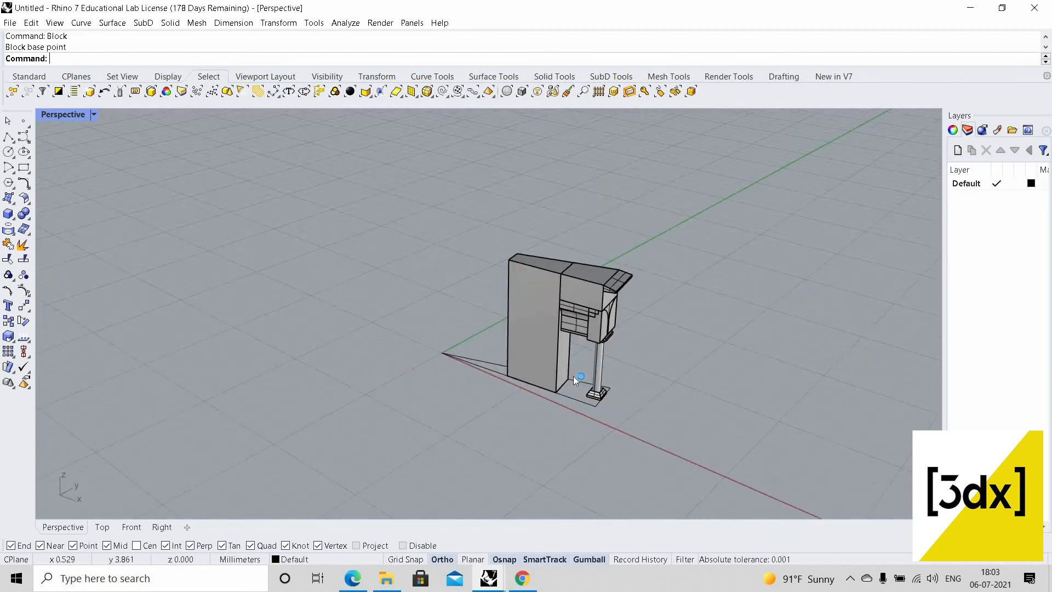
# Try a polar array of the block around the wedge's apex with 30 items over 360 degrees, and undo it
pyautogui.scroll(3, 574, 376)
pyautogui.click(577, 385)
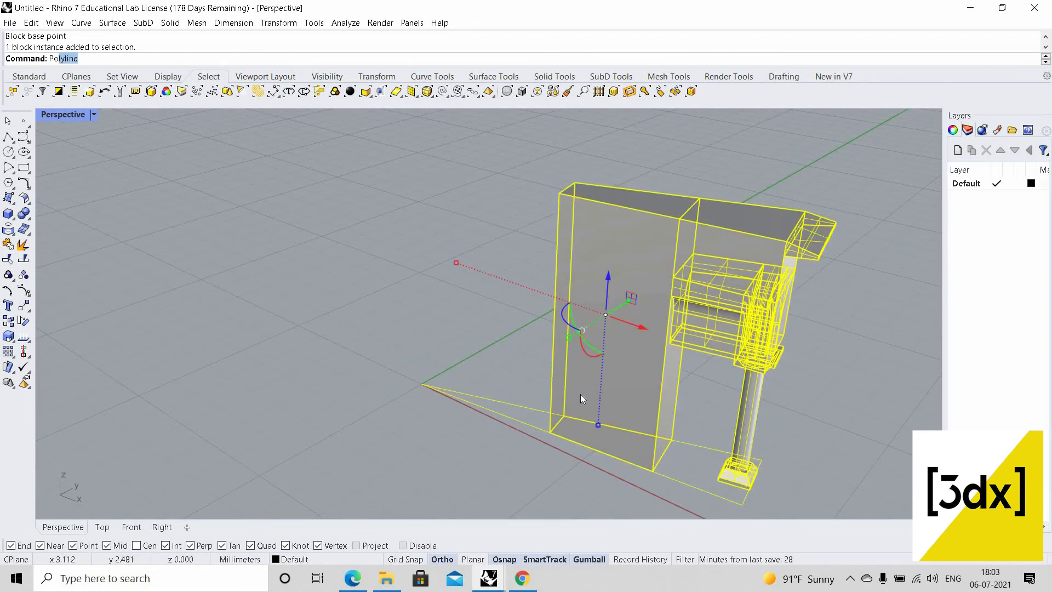
pyautogui.write('PolAR')
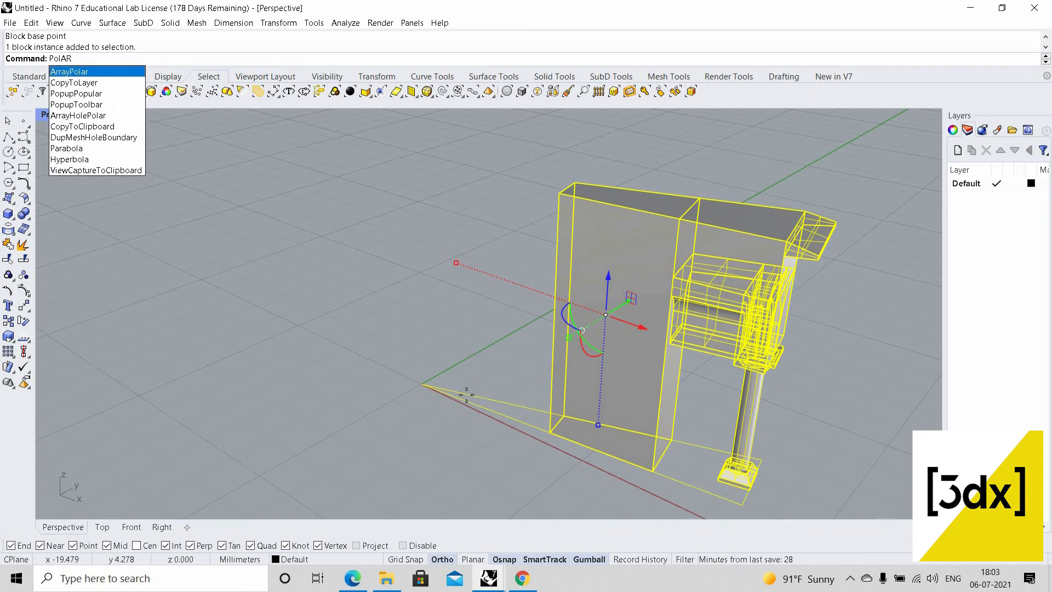
pyautogui.press('Return')
pyautogui.scroll(5, 397, 380)
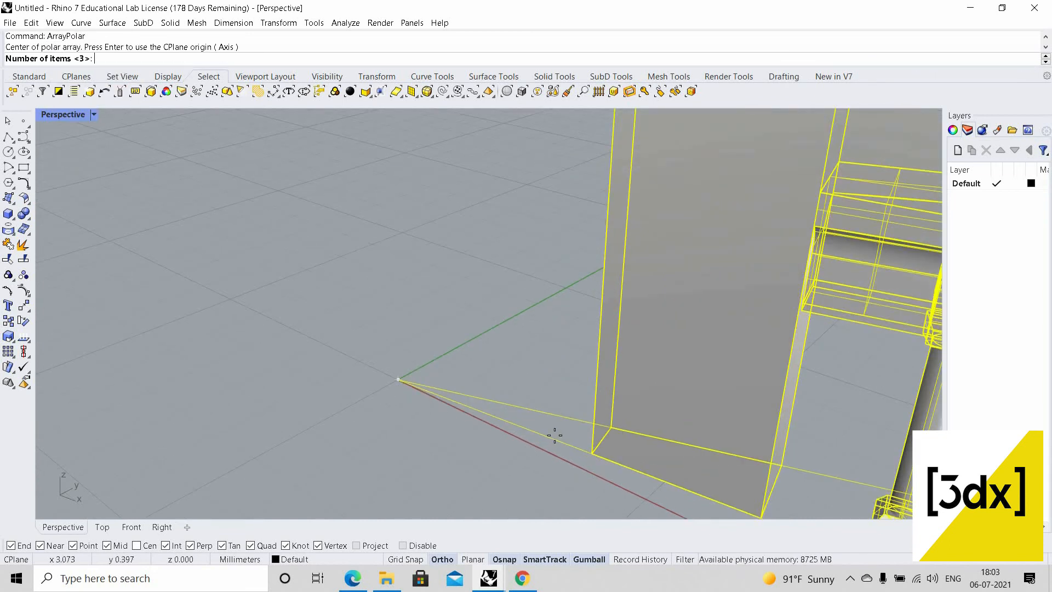
pyautogui.write('30')
pyautogui.press('Return')
pyautogui.press('Return')
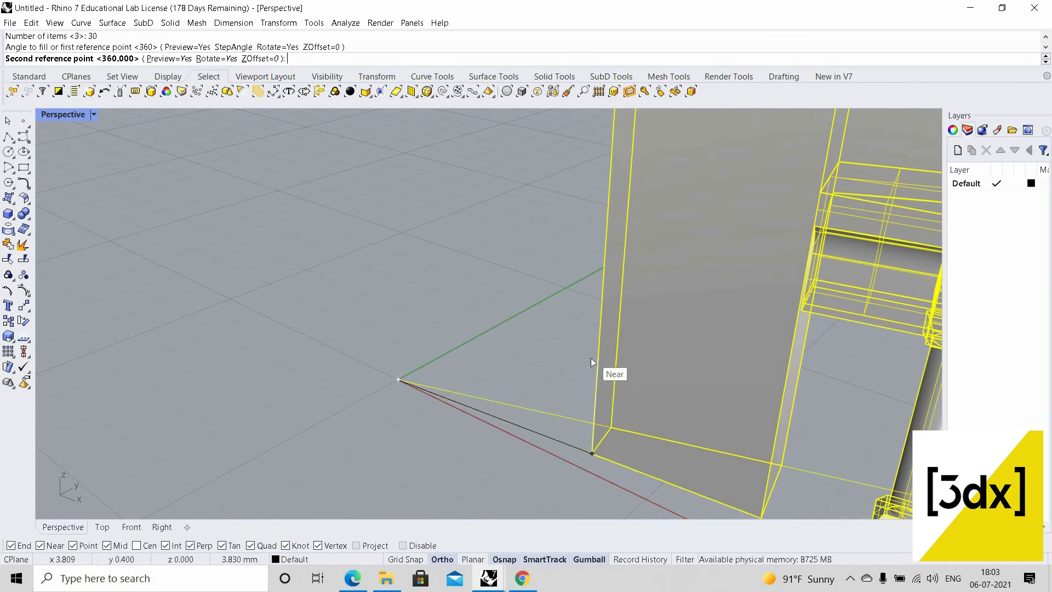
pyautogui.press('Return')
pyautogui.press('Return')
pyautogui.scroll(-6, 588, 337)
pyautogui.press('Escape')
pyautogui.moveTo(588, 337); pyautogui.dragTo(501, 343, button='right')
pyautogui.hotkey('ctrl', 'z')
# Edit the segment block to delete the plain box enclosing the arched mouldings, and finish block editing
pyautogui.scroll(4, 567, 332)
pyautogui.moveTo(567, 332); pyautogui.dragTo(571, 332, button='right')
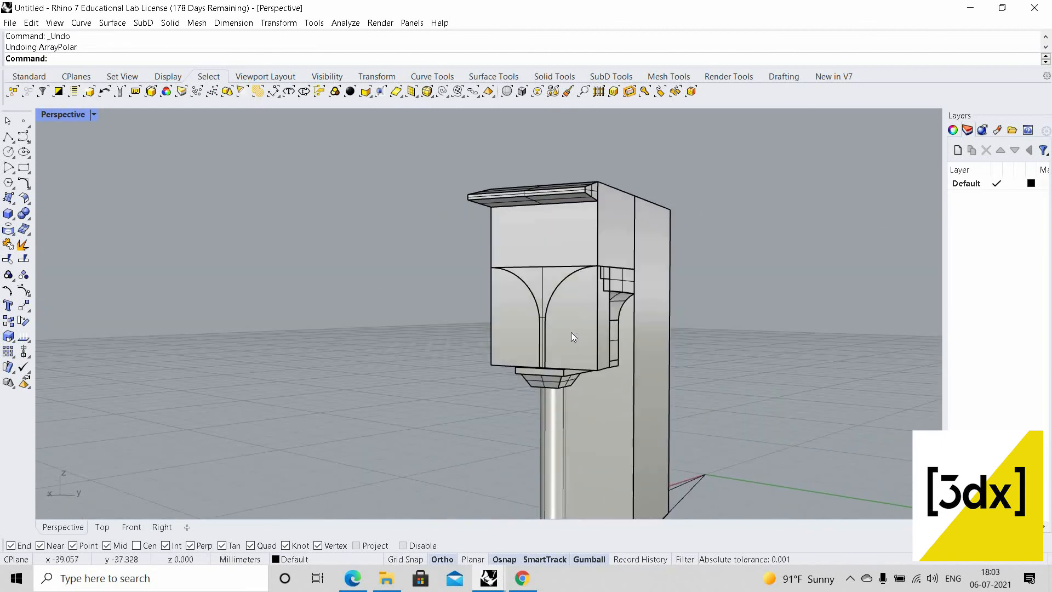
pyautogui.doubleClick(588, 334)
pyautogui.click(588, 334)
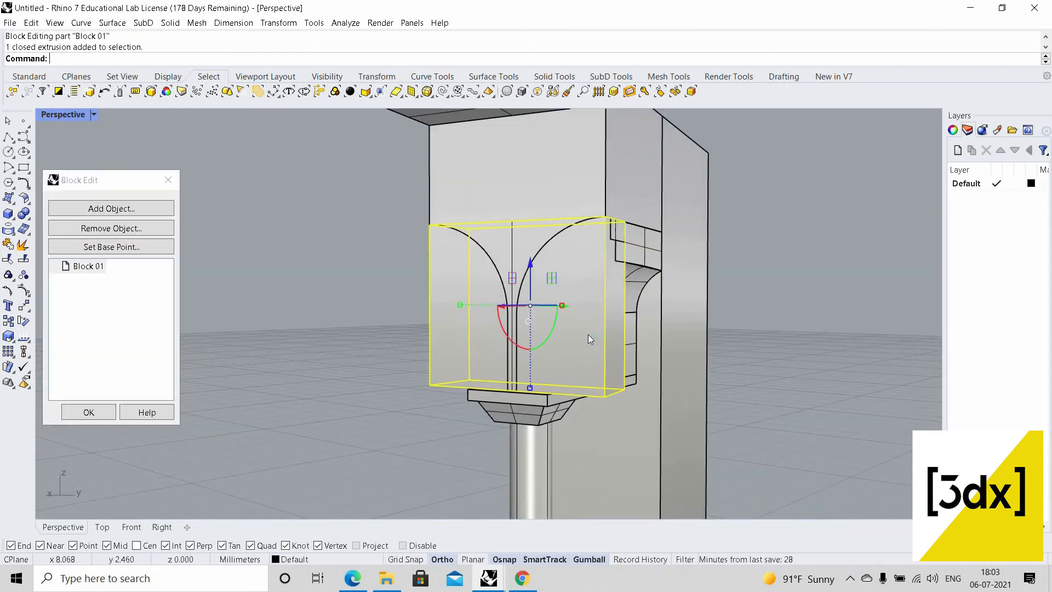
pyautogui.press('Delete')
pyautogui.scroll(2, 499, 307)
pyautogui.scroll(-8, 558, 346)
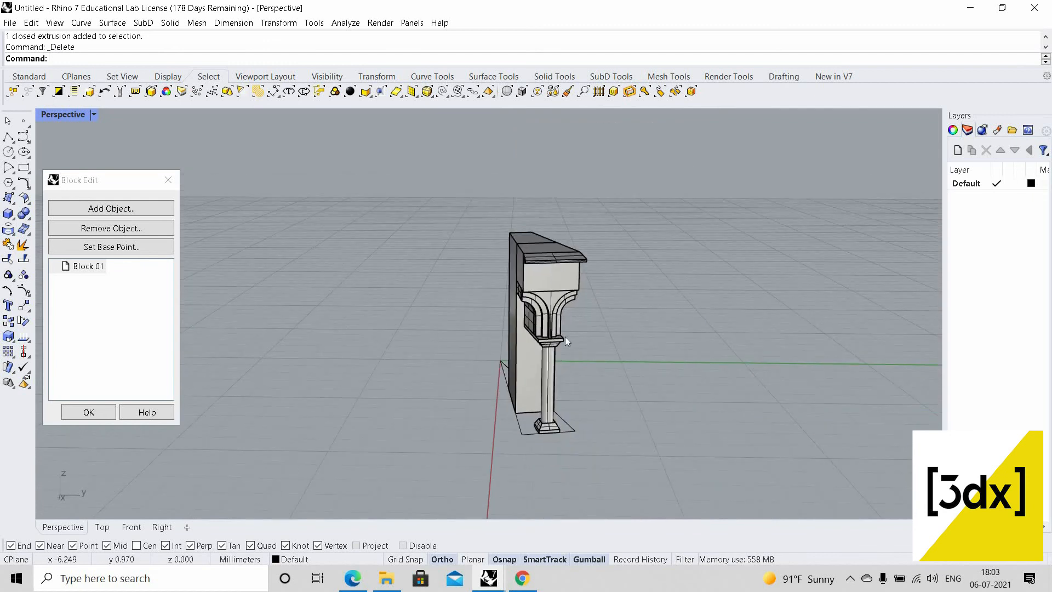
pyautogui.scroll(4, 565, 337)
pyautogui.moveTo(258, 412); pyautogui.dragTo(456, 409, button='right')
pyautogui.press('Return')
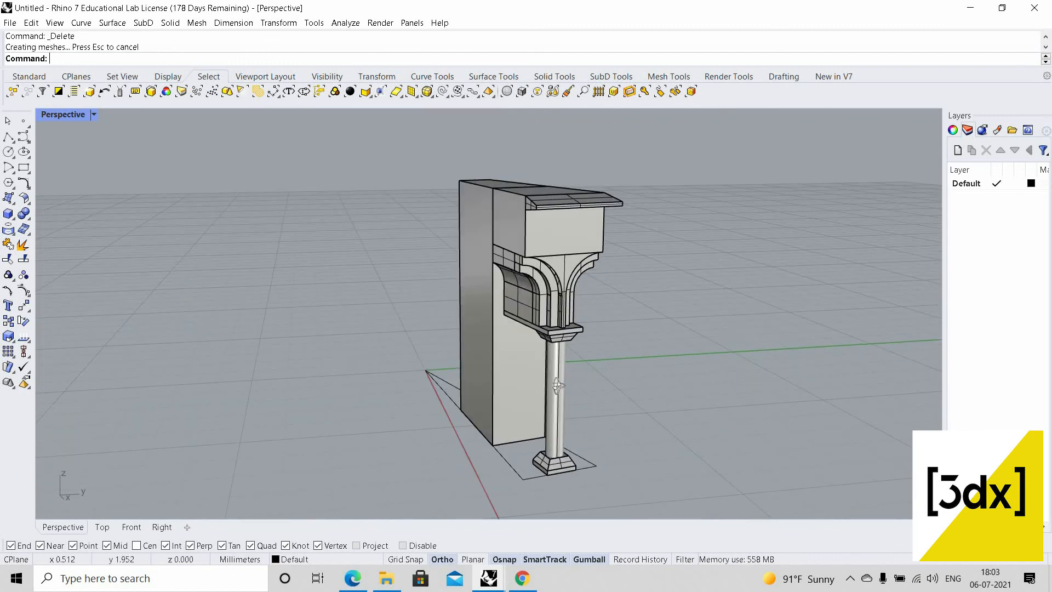
# Polar-array the segment block around the construction plane origin with 30 items over 360 degrees
pyautogui.moveTo(413, 317); pyautogui.dragTo(393, 414, button='right')
pyautogui.click(393, 413)
pyautogui.moveTo(324, 445); pyautogui.dragTo(325, 442, button='right')
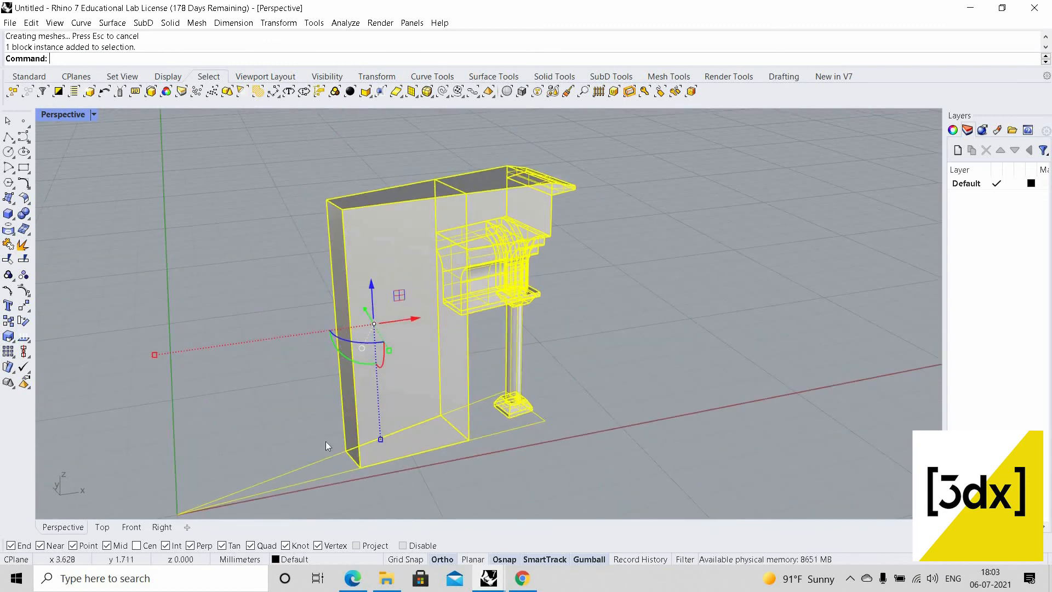
pyautogui.write('Polyline')
pyautogui.scroll(-5, 275, 422)
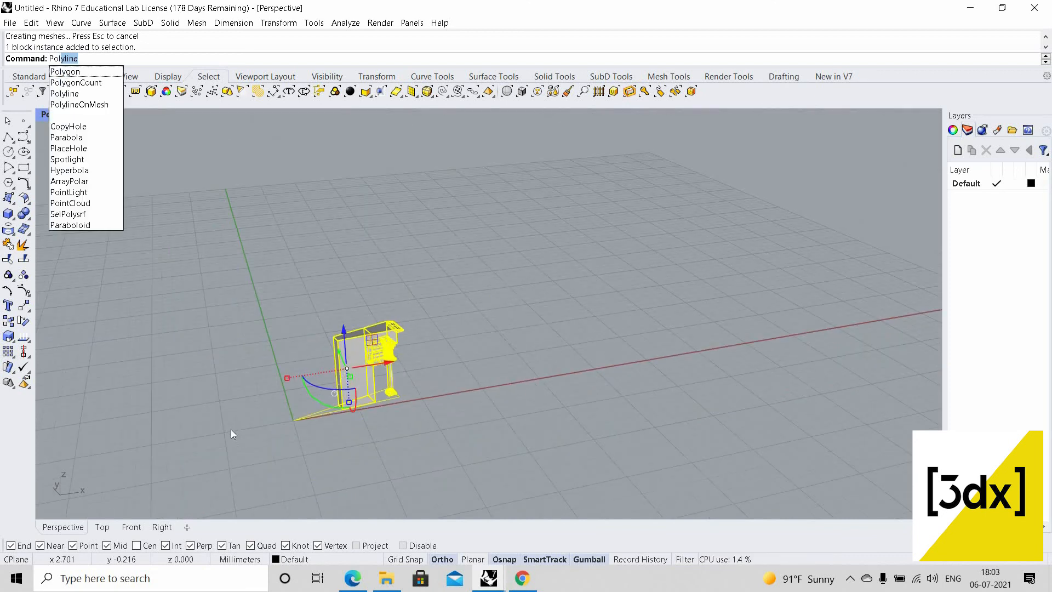
pyautogui.write('AR')
pyautogui.press('Return')
pyautogui.scroll(8, 258, 372)
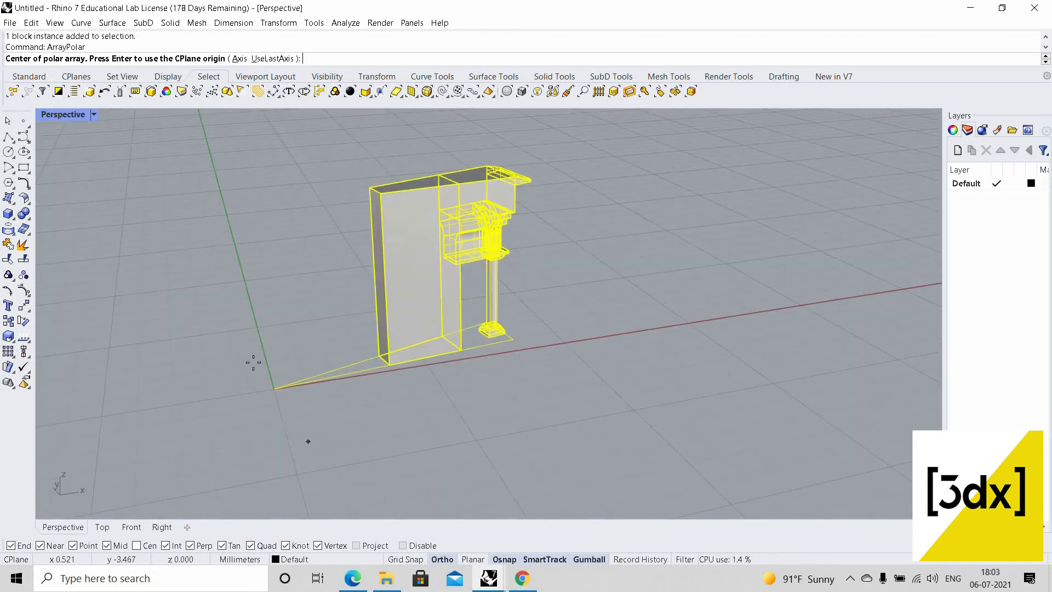
pyautogui.press('Return')
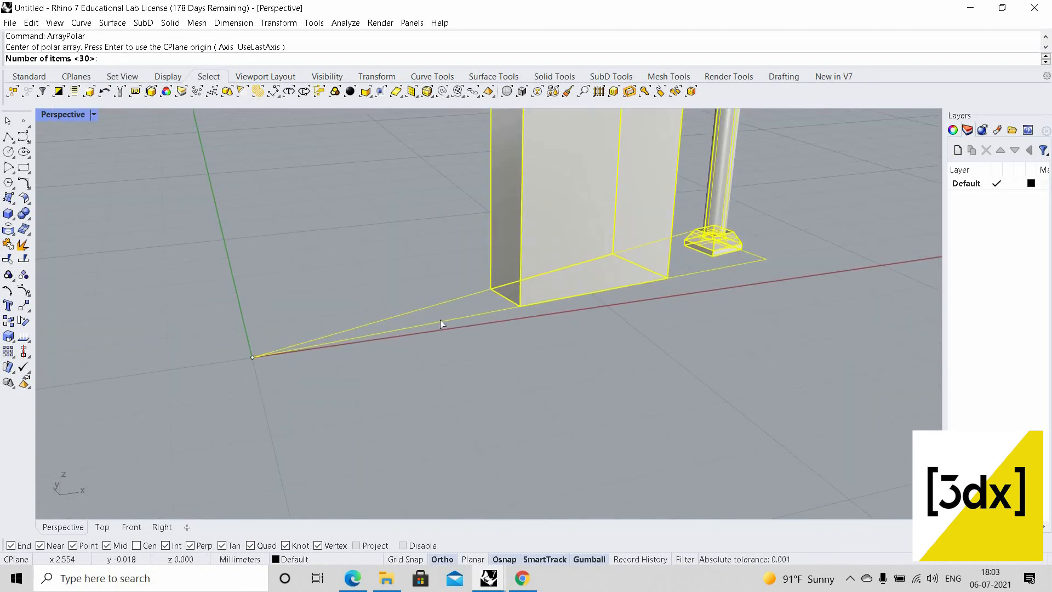
pyautogui.press('Return')
pyautogui.click(444, 324)
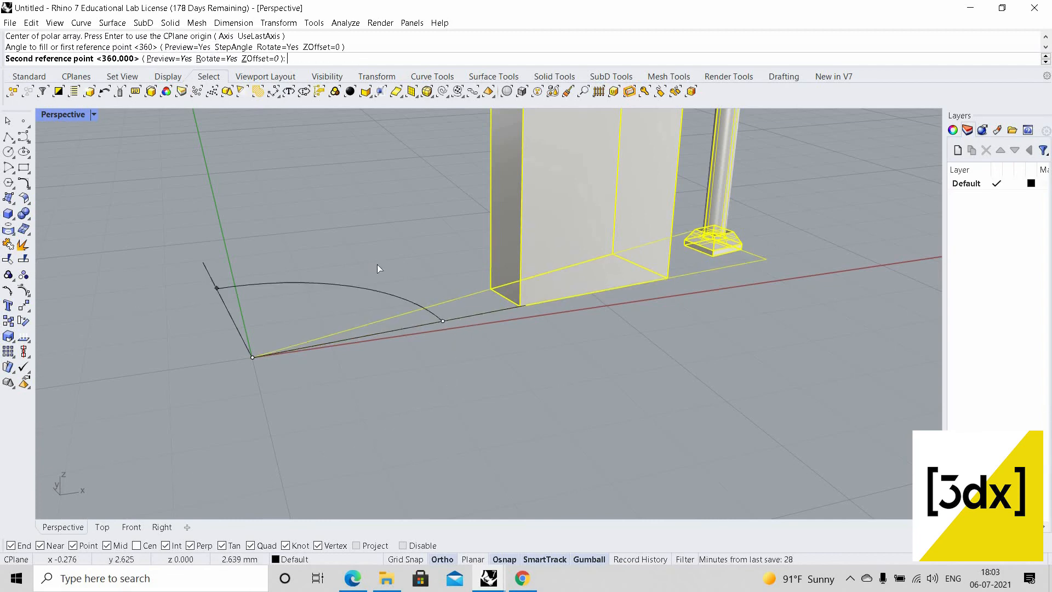
pyautogui.press('Return')
pyautogui.scroll(-5, 396, 268)
pyautogui.press('Return')
pyautogui.scroll(-3, 594, 198)
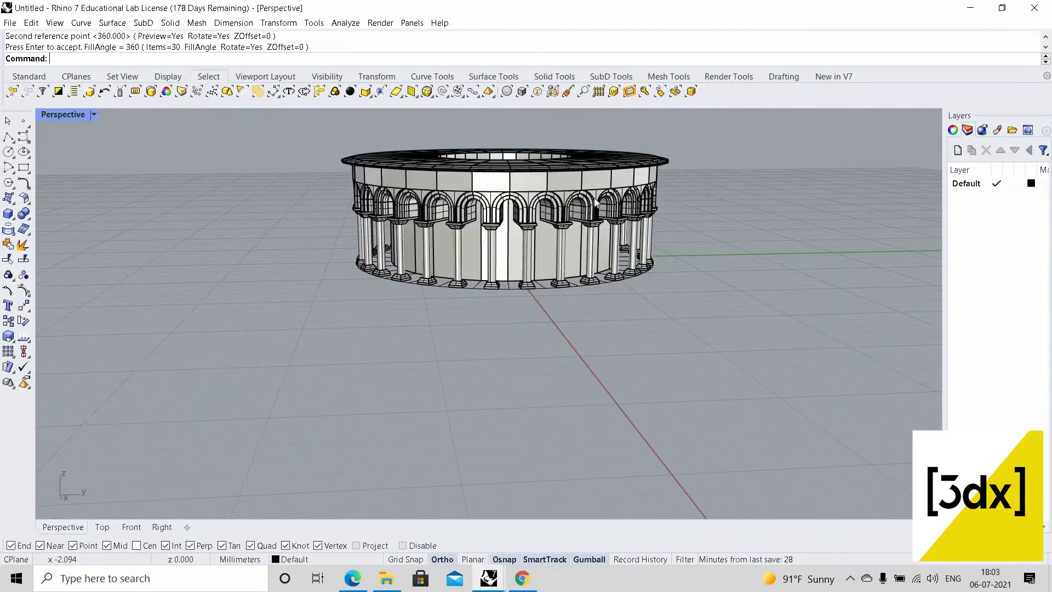
pyautogui.scroll(6, 558, 305)
pyautogui.scroll(-5, 643, 324)
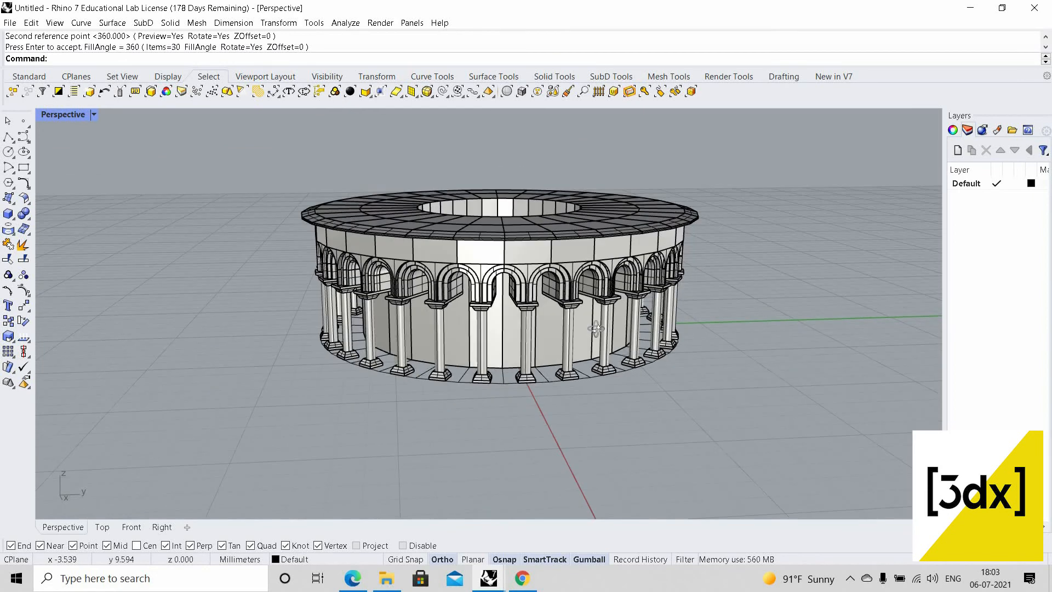
pyautogui.moveTo(680, 328); pyautogui.dragTo(791, 386, button='right')
# Group all 30 segment blocks into one ring and select the grouped ring
pyautogui.scroll(-3, 645, 348)
pyautogui.hotkey('ctrl', 'a')
pyautogui.scroll(4, 562, 347)
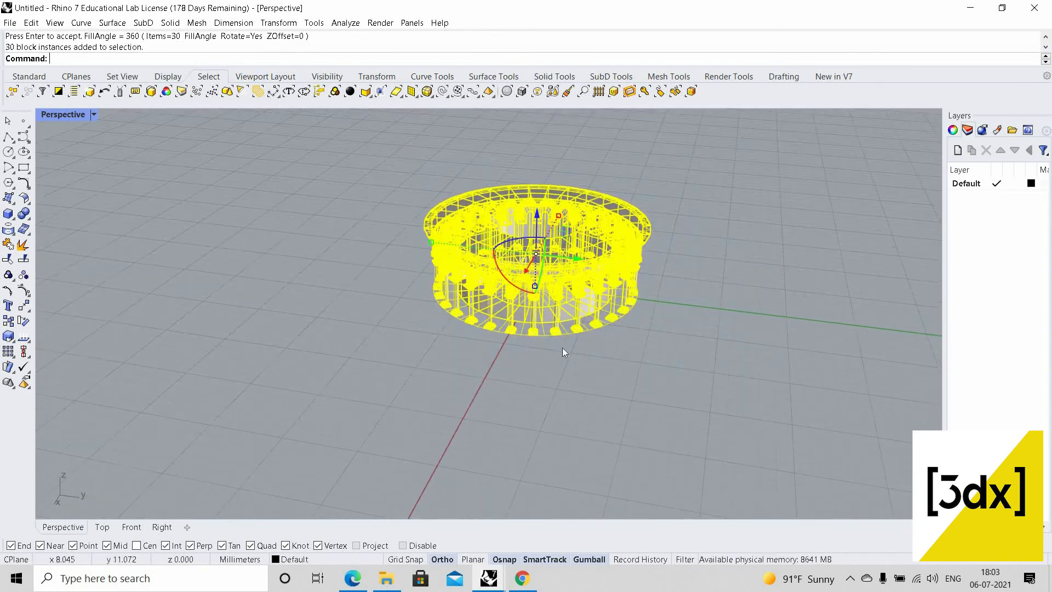
pyautogui.hotkey('ctrl', 'g')
pyautogui.click(504, 359)
pyautogui.scroll(6, 521, 365)
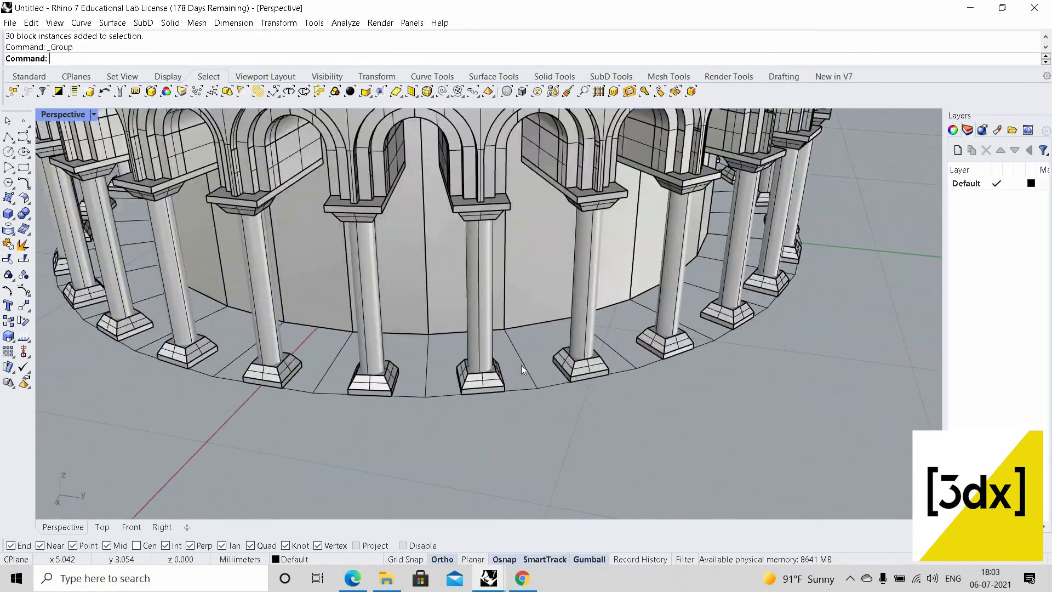
pyautogui.scroll(-7, 517, 347)
pyautogui.moveTo(514, 347); pyautogui.dragTo(532, 378, button='right')
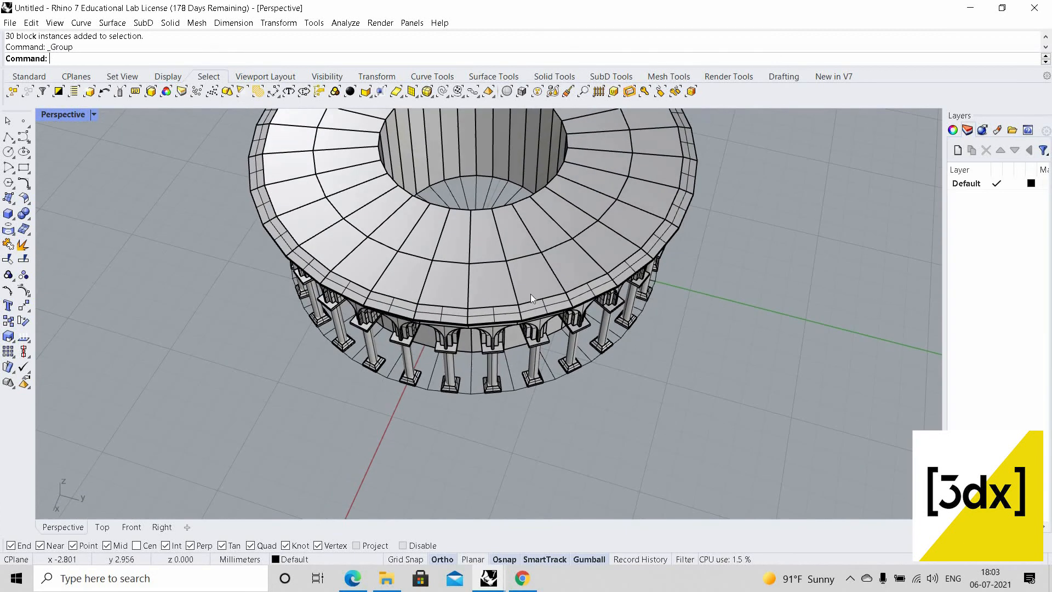
pyautogui.scroll(4, 534, 364)
pyautogui.click(571, 341)
pyautogui.moveTo(594, 341); pyautogui.dragTo(625, 342, button='right')
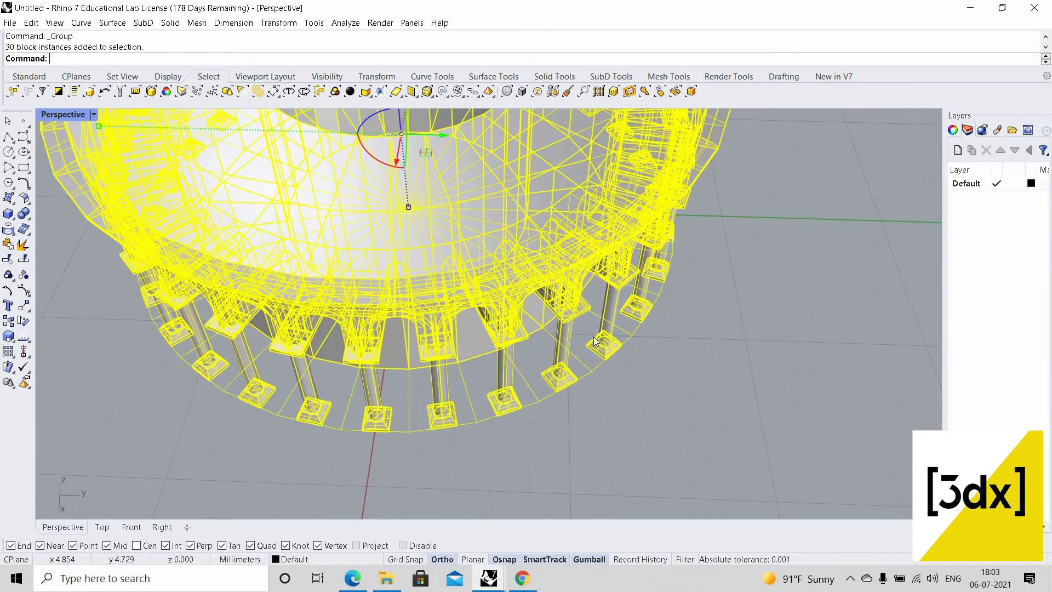
pyautogui.write('Copy')
pyautogui.press('Return')
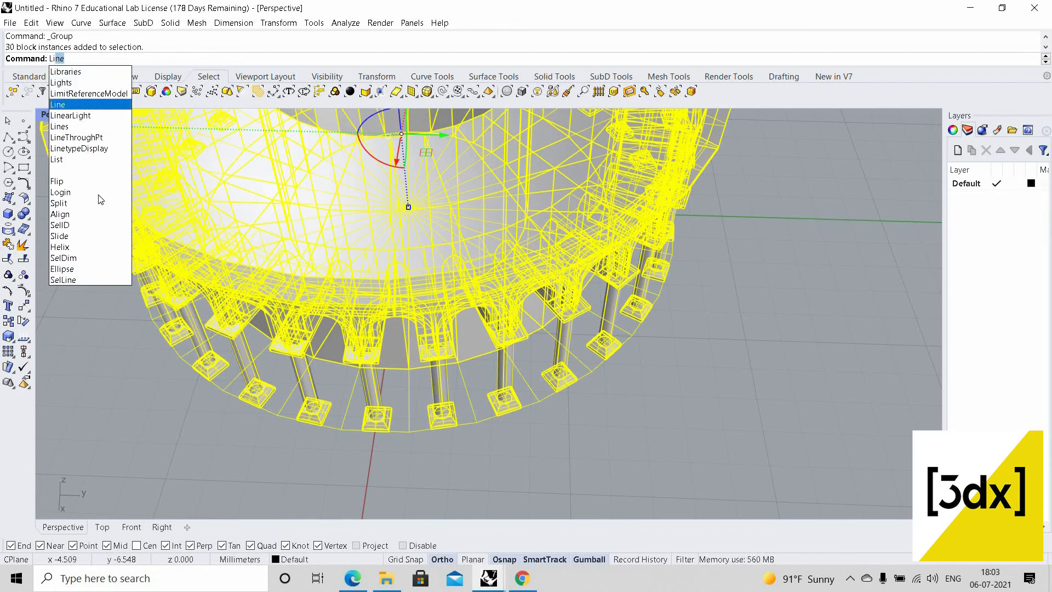
pyautogui.write('ne')
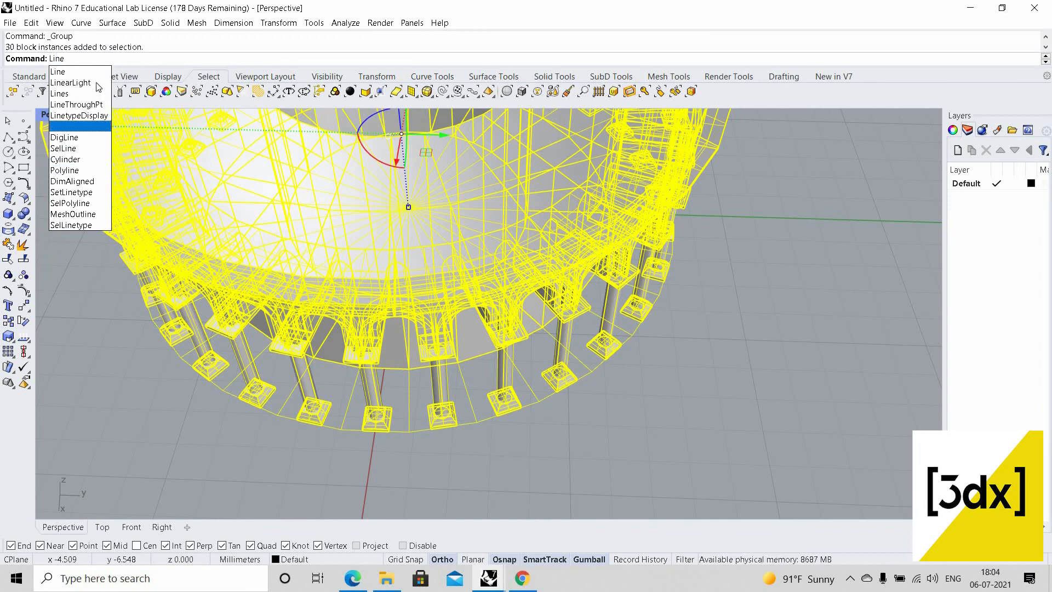
pyautogui.press('Escape')
pyautogui.write('ArrayPolar')
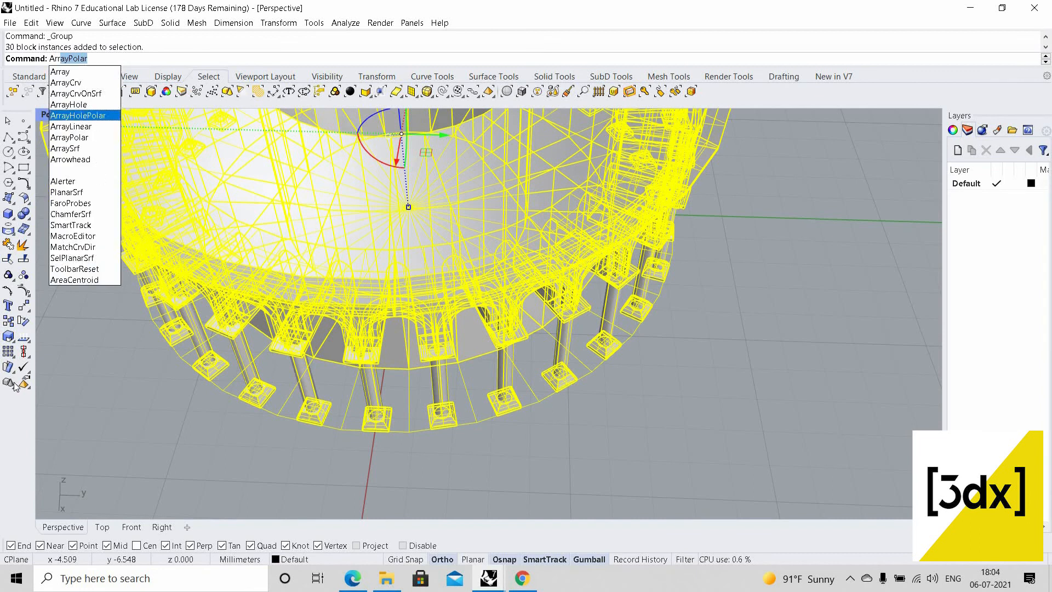
pyautogui.press('Escape')
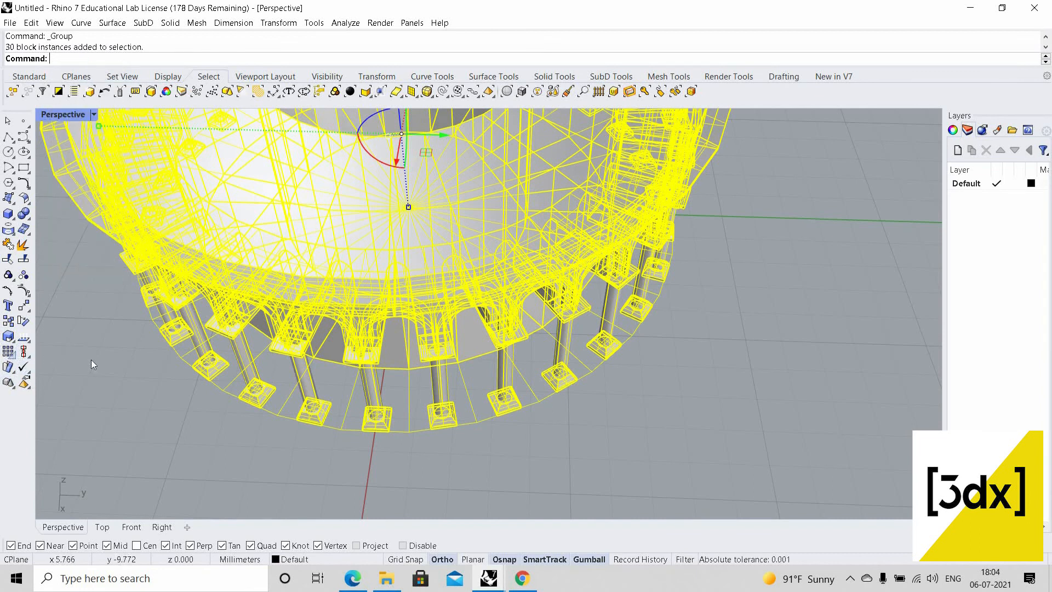
# Linear-array the ring vertically with 6 items, spaced from its ground outline to its top edge, to form a tower
pyautogui.click(12, 356)
pyautogui.scroll(-5, 392, 351)
pyautogui.moveTo(482, 433); pyautogui.dragTo(455, 381, button='right')
pyautogui.scroll(5, 466, 356)
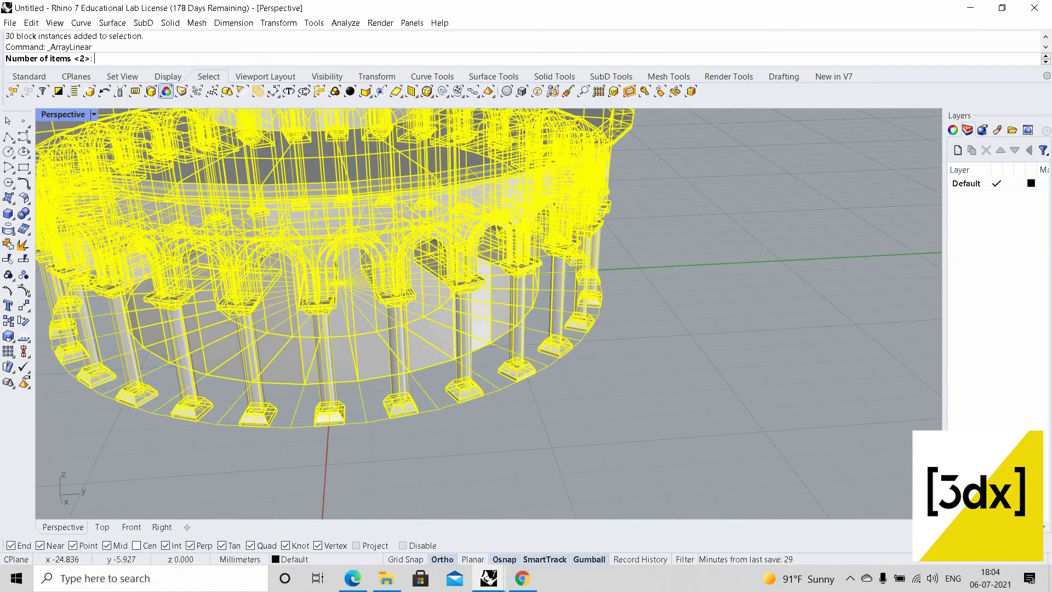
pyautogui.write('6')
pyautogui.press('Return')
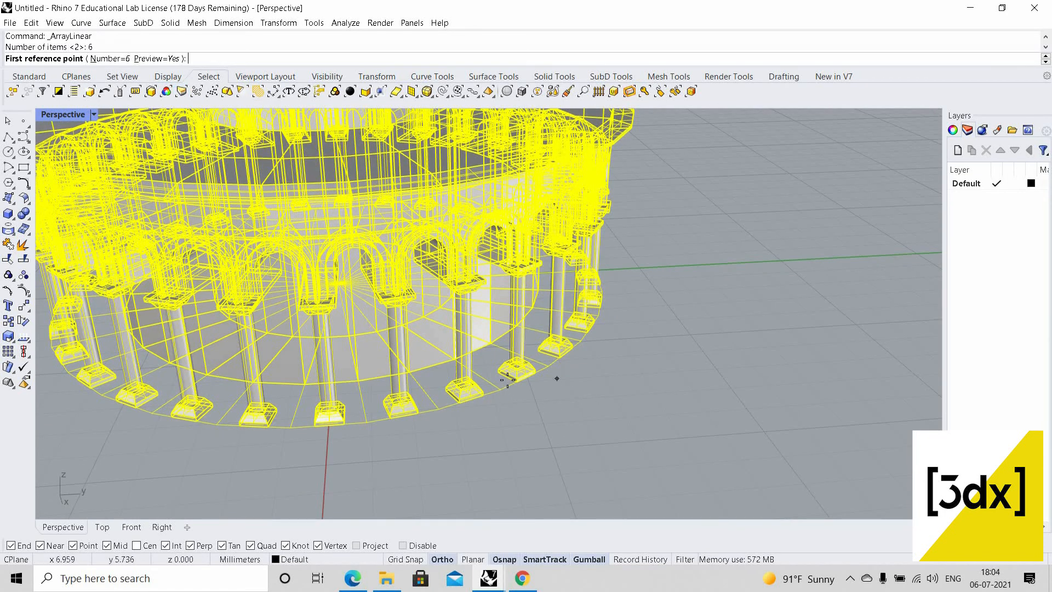
pyautogui.scroll(3, 501, 394)
pyautogui.click(504, 431)
pyautogui.scroll(-5, 505, 384)
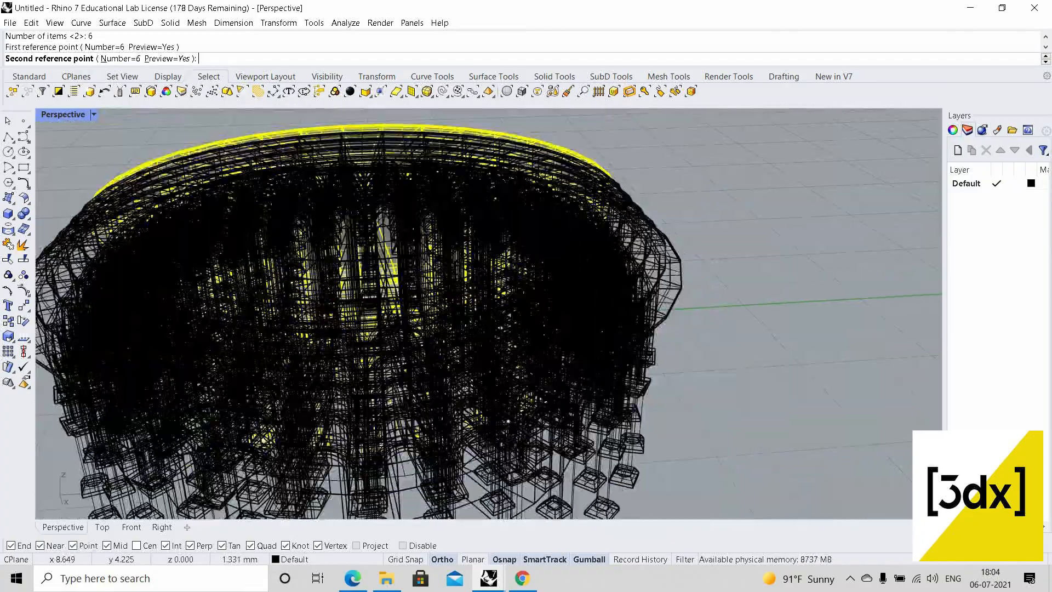
pyautogui.scroll(5, 506, 248)
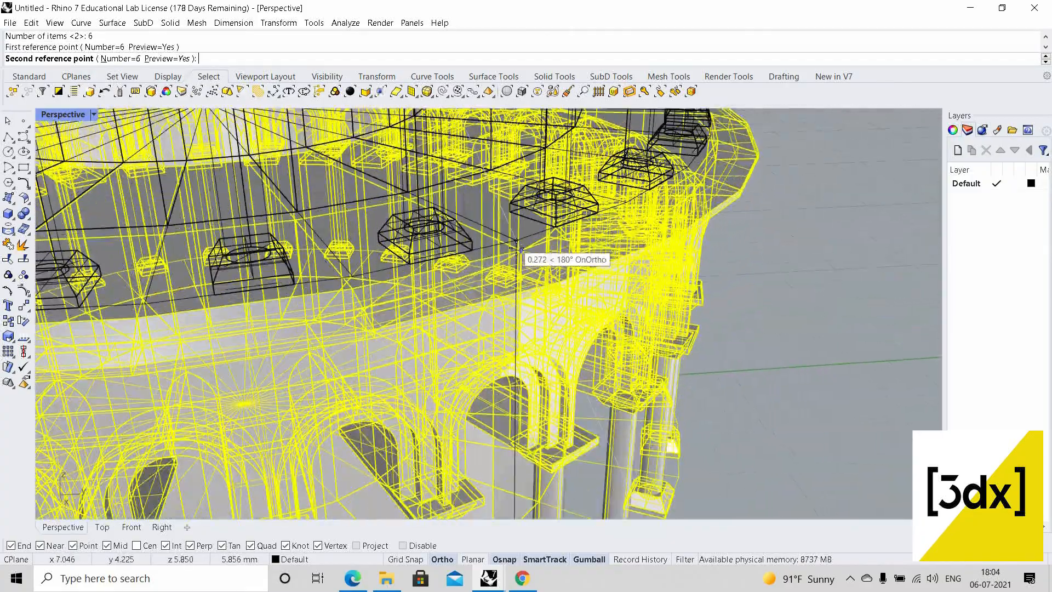
pyautogui.click(592, 260)
pyautogui.scroll(-10, 540, 261)
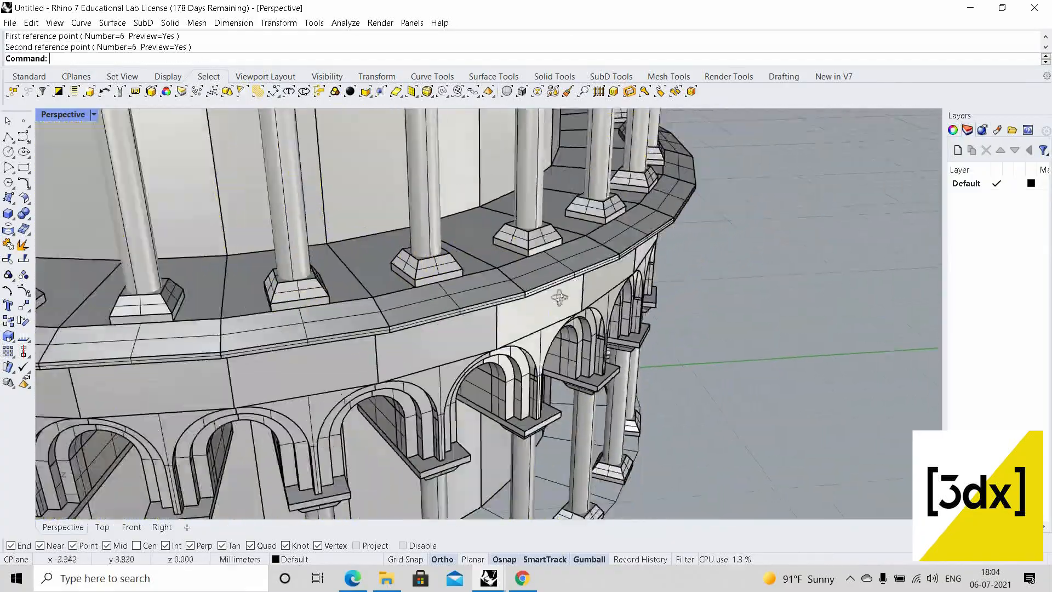
pyautogui.scroll(-5, 539, 261)
pyautogui.moveTo(539, 260); pyautogui.dragTo(433, 186, button='right')
pyautogui.scroll(5, 484, 186)
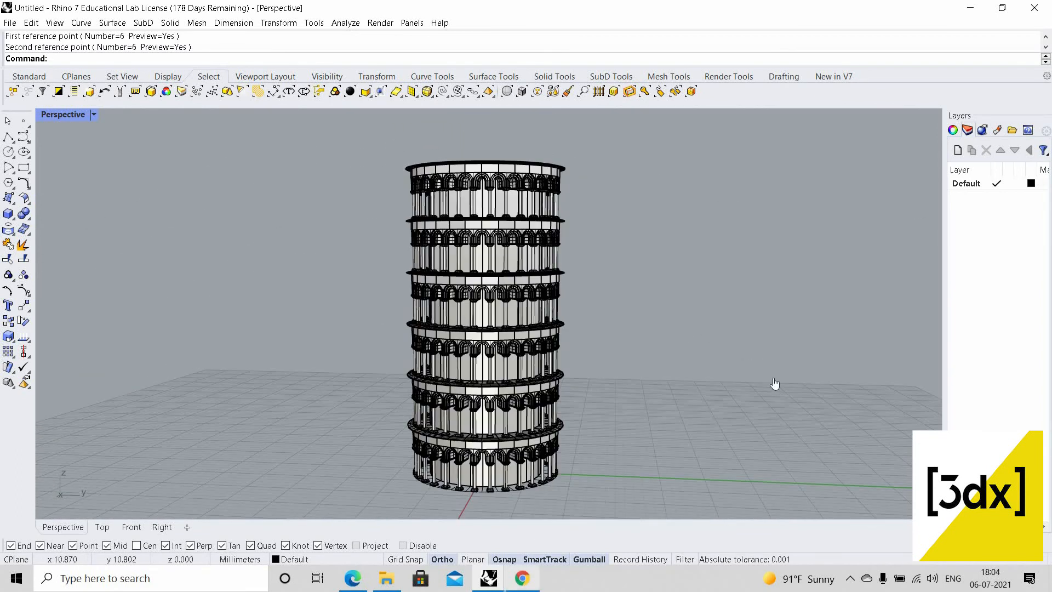
# Compare the stacked tower with the Leaning Tower of Pisa reference photo in the browser
pyautogui.hotkey('alt', 'Tab')
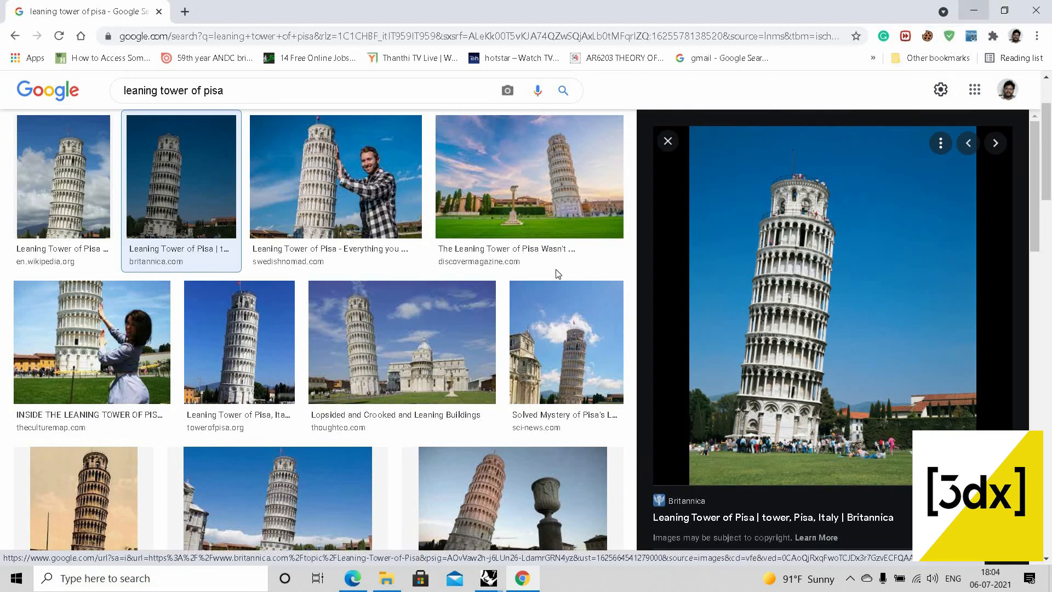
pyautogui.hotkey('alt', 'Tab')
pyautogui.moveTo(422, 134); pyautogui.dragTo(414, 134, button='right')
pyautogui.moveTo(413, 134); pyautogui.dragTo(725, 470)
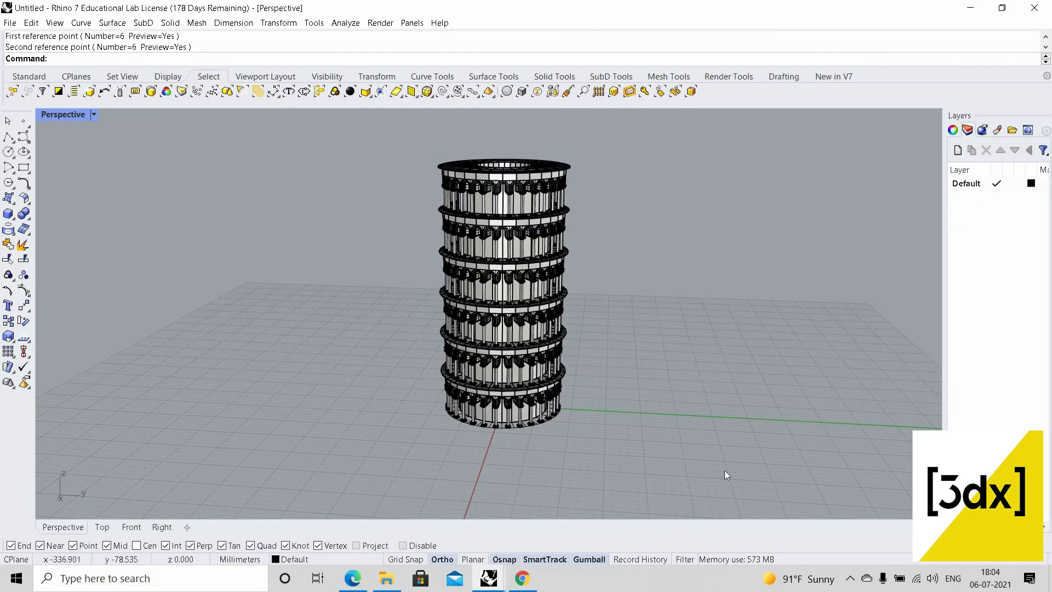
pyautogui.click(656, 407)
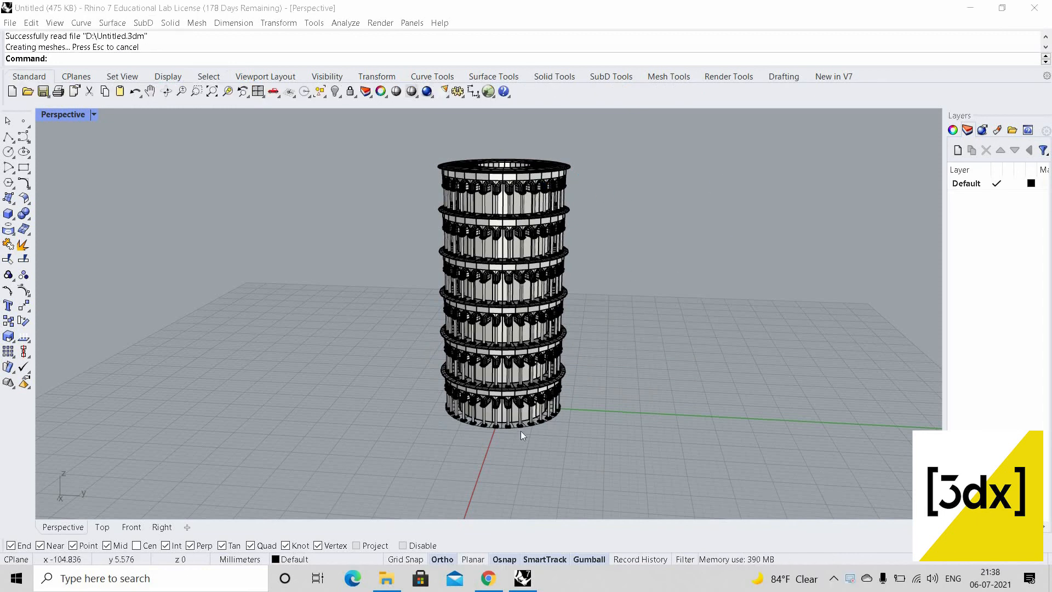
# Copy the tower's lowest ring about 52 mm along the X axis, clear of the tower
pyautogui.scroll(5, 533, 386)
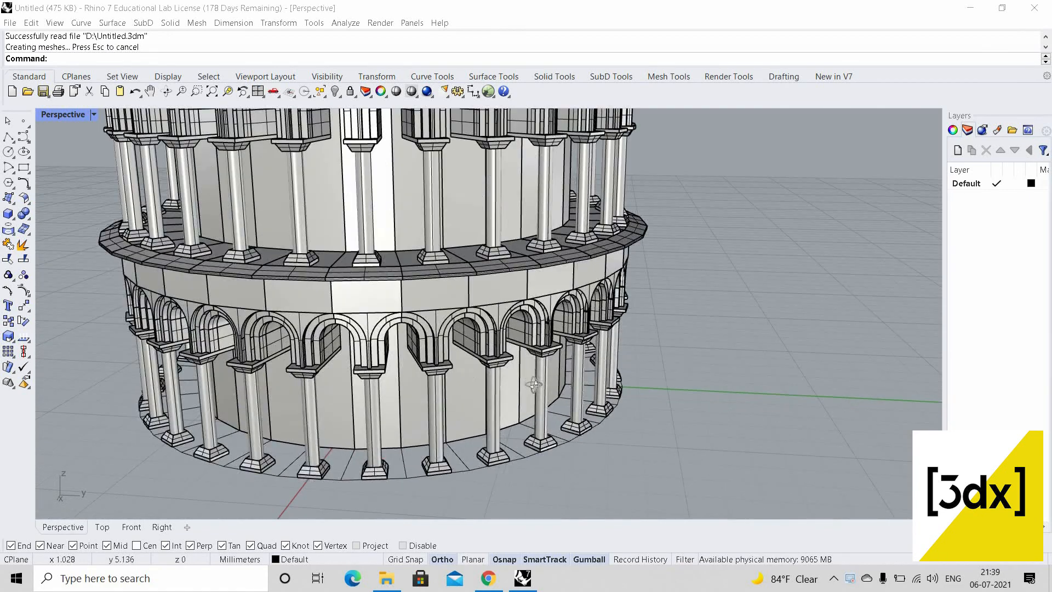
pyautogui.click(533, 386)
pyautogui.scroll(-6, 533, 385)
pyautogui.moveTo(497, 355); pyautogui.dragTo(456, 339, button='right')
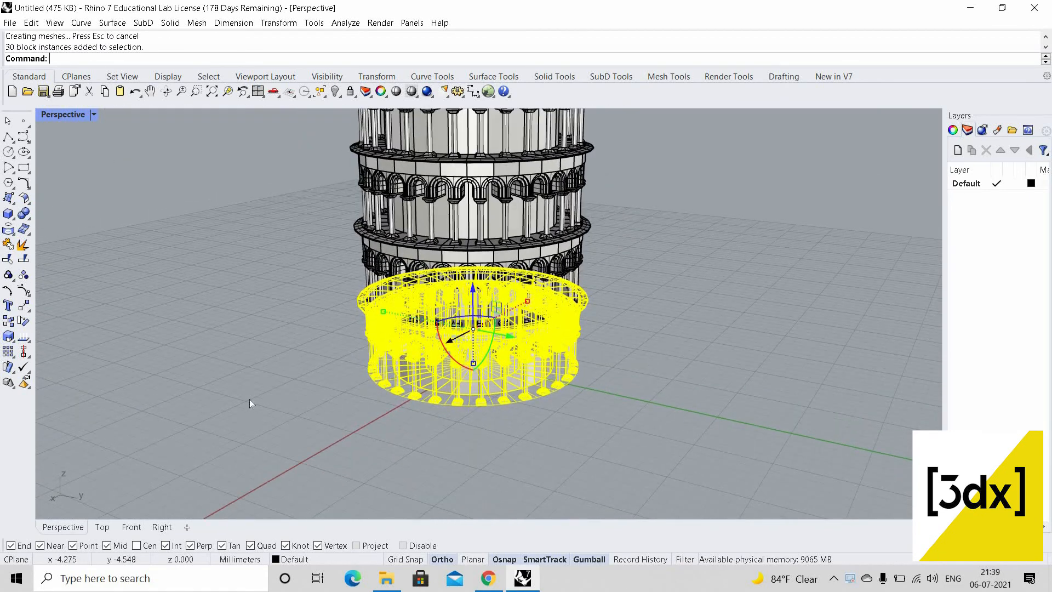
pyautogui.moveTo(450, 342); pyautogui.dragTo(298, 376)
pyautogui.scroll(-7, 270, 349)
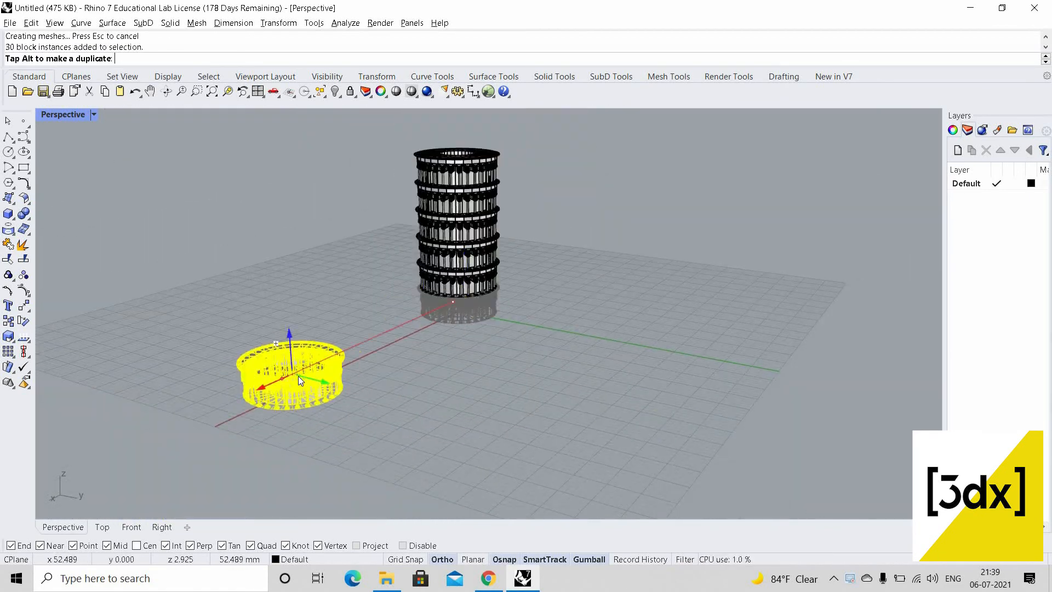
pyautogui.click(360, 376)
pyautogui.scroll(6, 461, 458)
pyautogui.moveTo(360, 376); pyautogui.dragTo(430, 466, button='right')
pyautogui.scroll(-3, 461, 458)
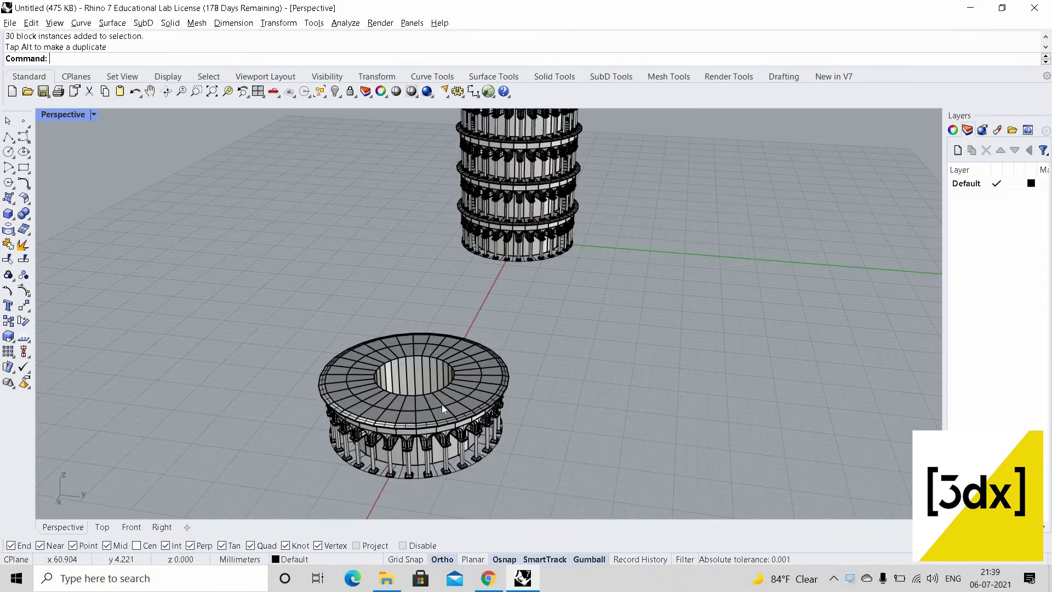
# Ungroup the copied ring beside the tower and select one of its front column segments
pyautogui.scroll(5, 467, 297)
pyautogui.scroll(-4, 467, 297)
pyautogui.click(467, 297)
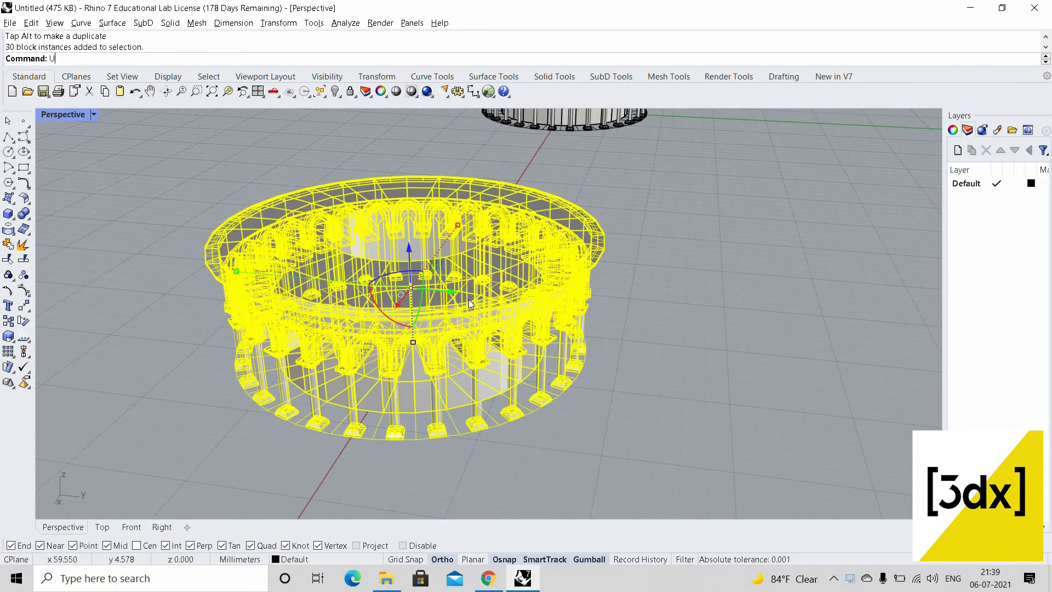
pyautogui.write('Ungroup')
pyautogui.press('Return')
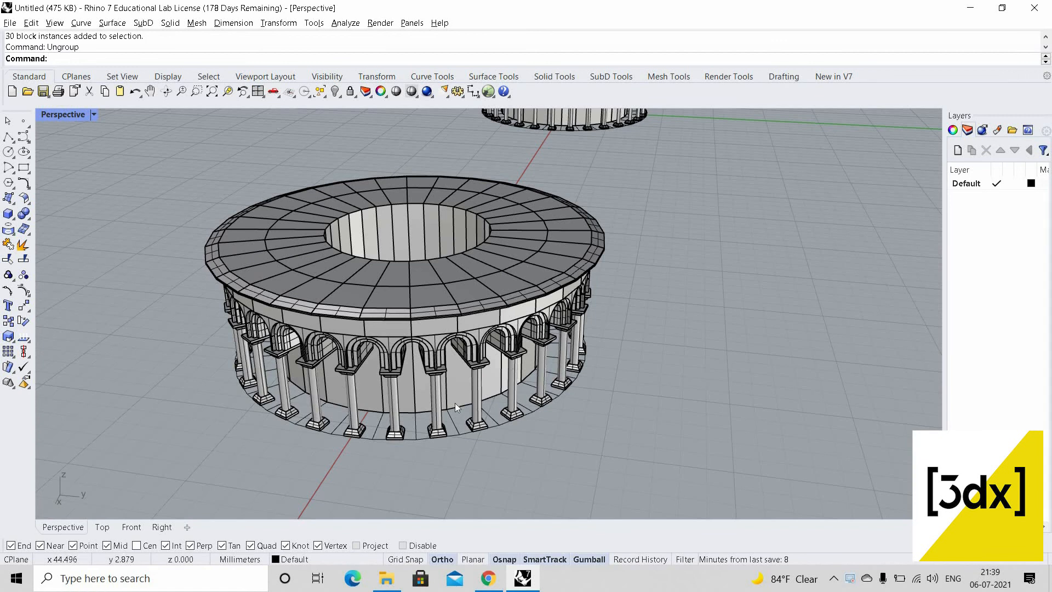
pyautogui.click(448, 426)
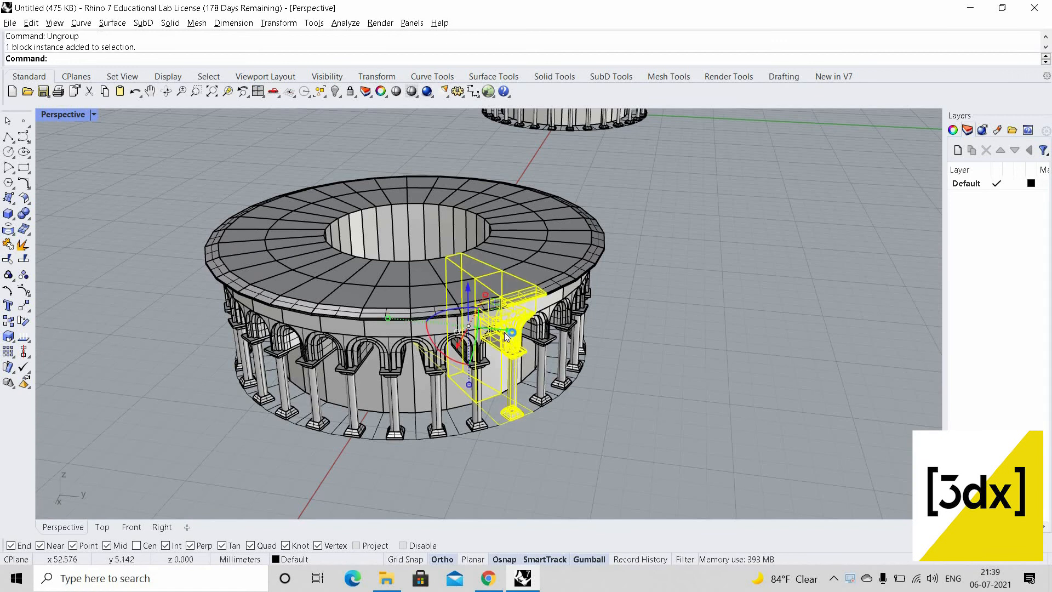
# Move the selected column segment out of the copied ring along Y and delete the ring's remaining segments
pyautogui.moveTo(501, 330); pyautogui.dragTo(847, 365)
pyautogui.click(360, 424)
pyautogui.scroll(-10, 383, 425)
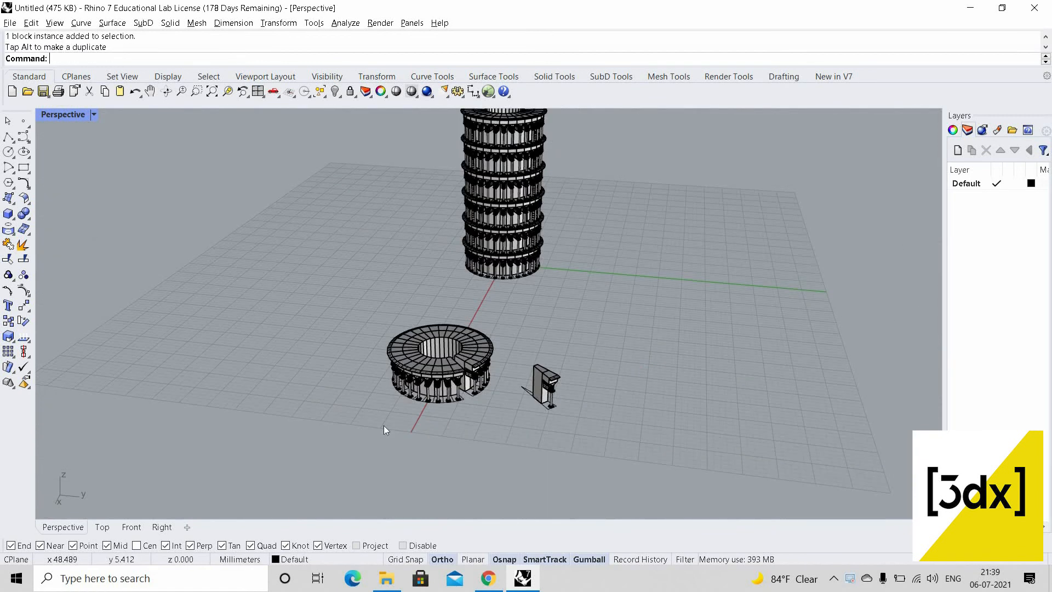
pyautogui.moveTo(371, 316); pyautogui.dragTo(510, 412)
pyautogui.press('Delete')
pyautogui.scroll(8, 620, 419)
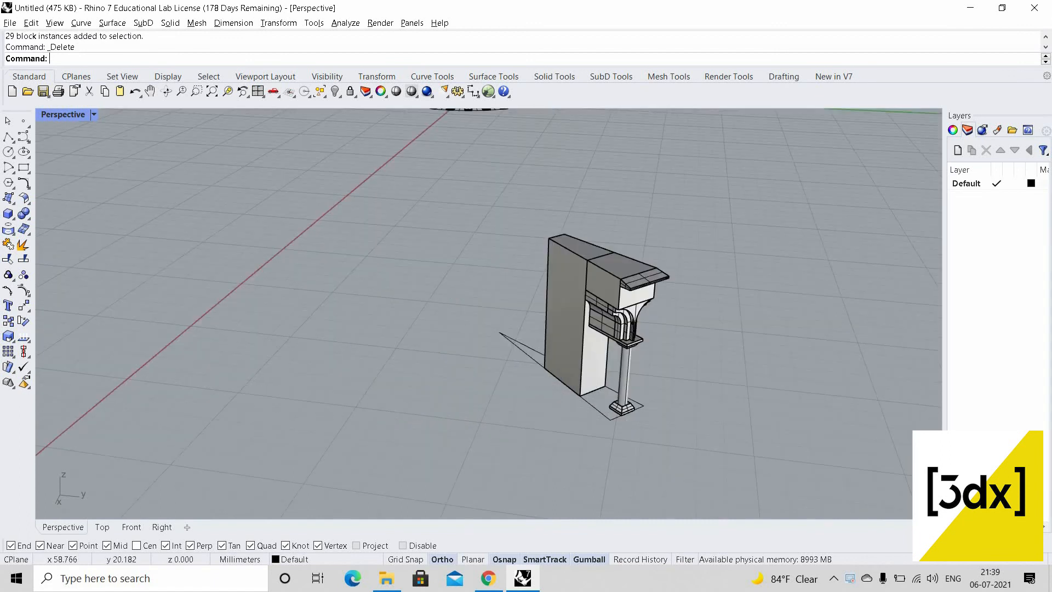
# Draw a closed triangular polyline tracing the ground outline of the isolated column segment
pyautogui.write('polyline')
pyautogui.press('Return')
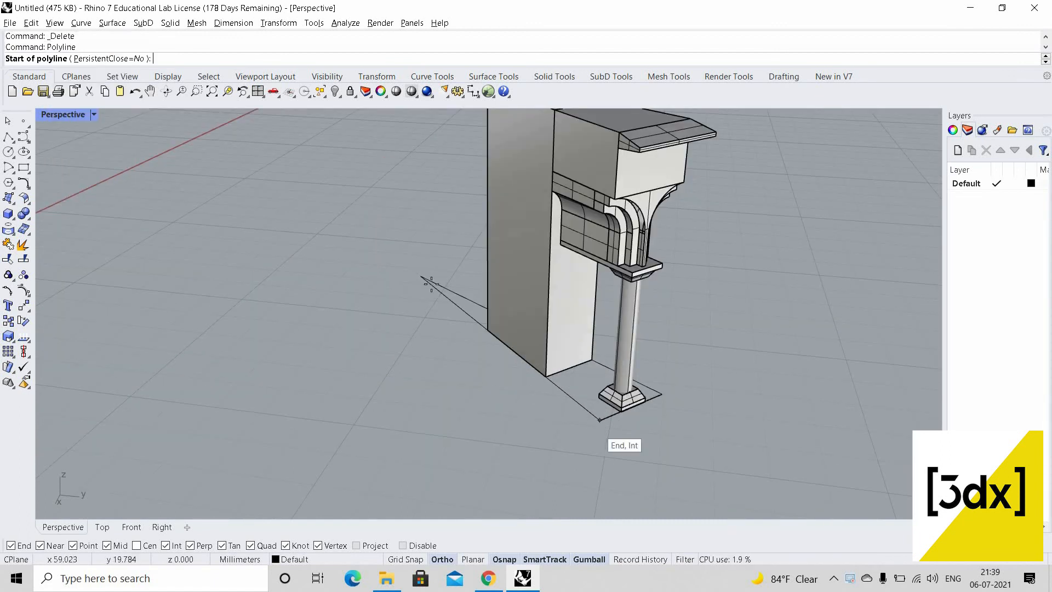
pyautogui.click(587, 418)
pyautogui.click(421, 276)
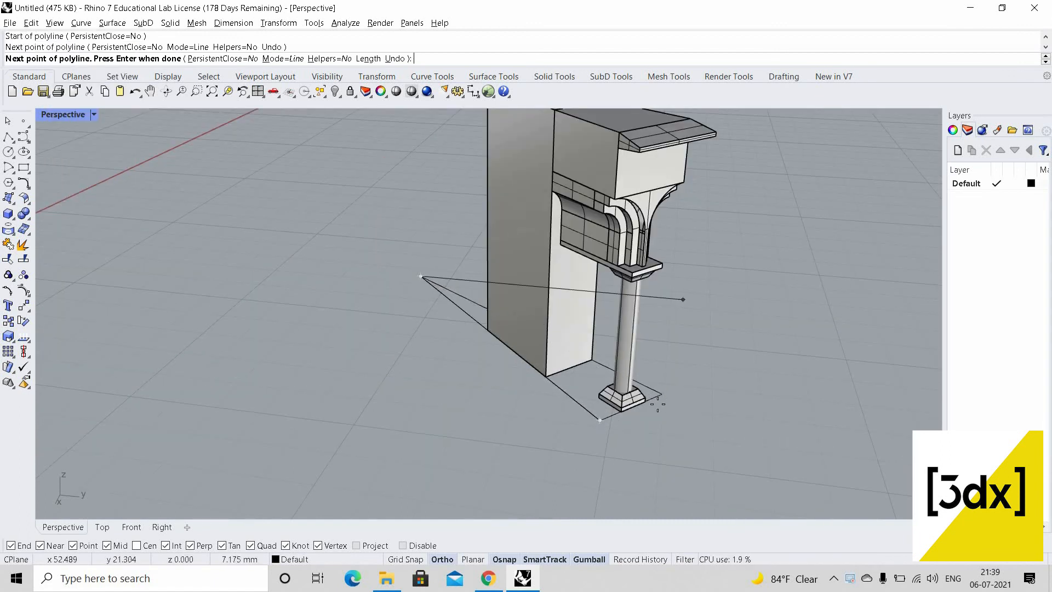
pyautogui.click(662, 393)
pyautogui.click(599, 421)
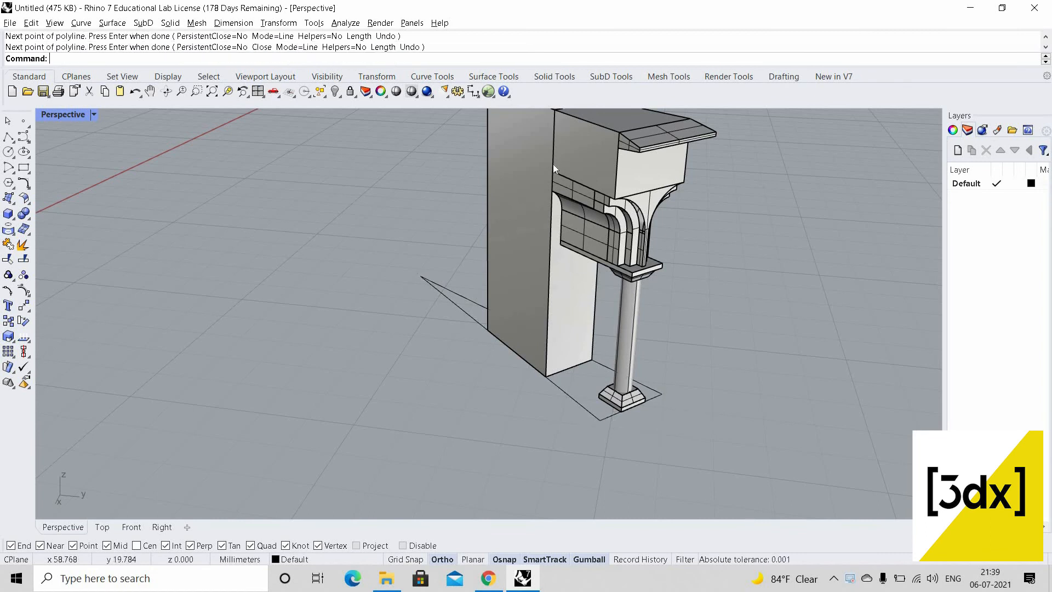
# Delete the column segment block standing on the triangular outline
pyautogui.click(550, 169)
pyautogui.press('Delete')
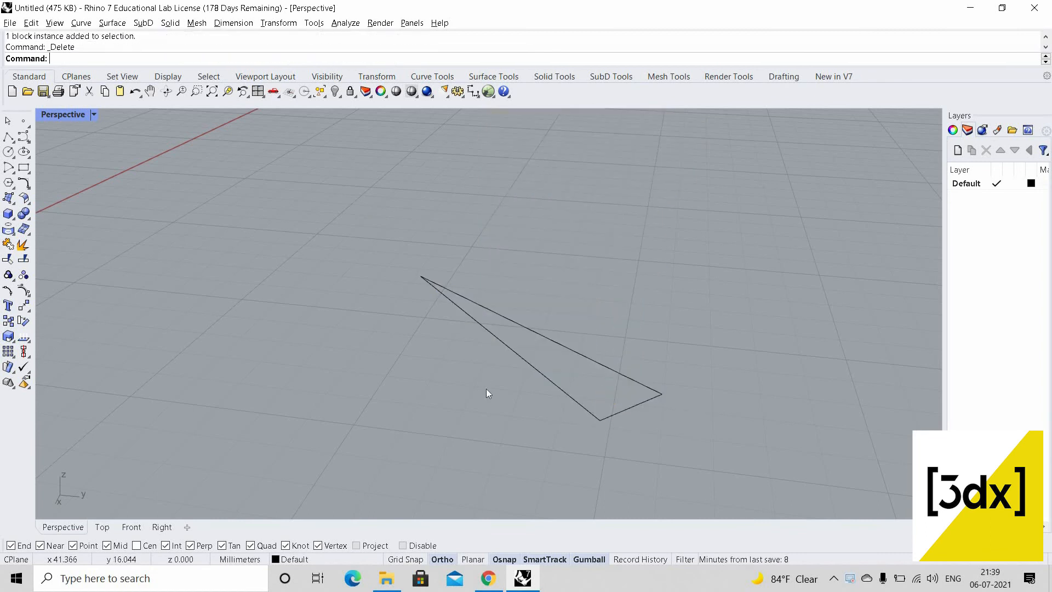
pyautogui.moveTo(614, 375); pyautogui.dragTo(692, 412, button='right')
pyautogui.scroll(-12, 694, 454)
pyautogui.scroll(13, 686, 448)
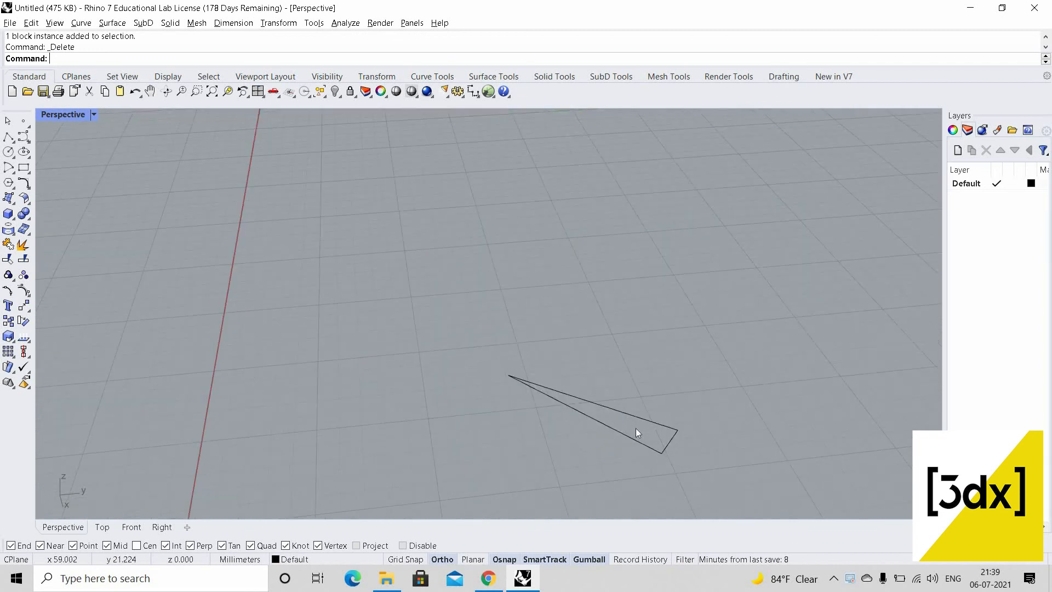
pyautogui.moveTo(581, 400); pyautogui.dragTo(738, 425, button='right')
pyautogui.scroll(-3, 587, 347)
# Rotate the triangle about its pointed vertex by 12 degrees, from one outer corner to the other
pyautogui.click(590, 353)
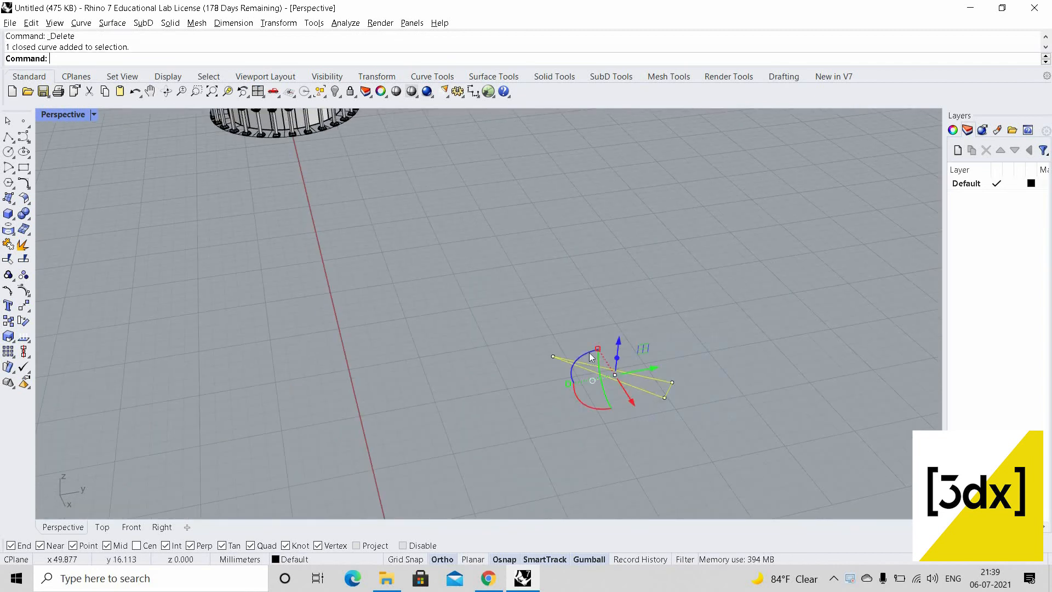
pyautogui.scroll(3, 591, 352)
pyautogui.press('Return')
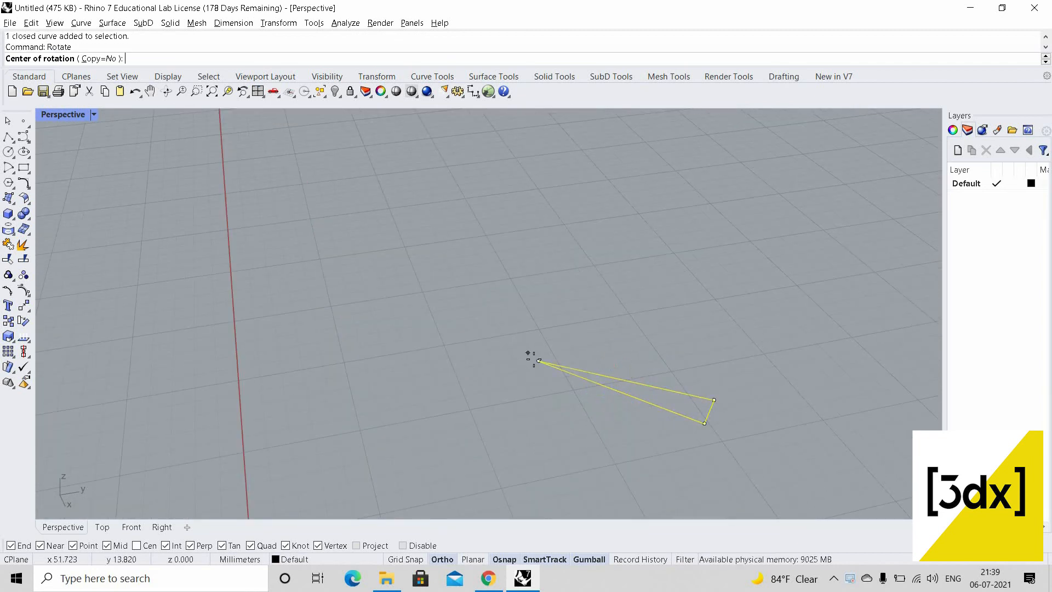
pyautogui.click(539, 361)
pyautogui.click(715, 399)
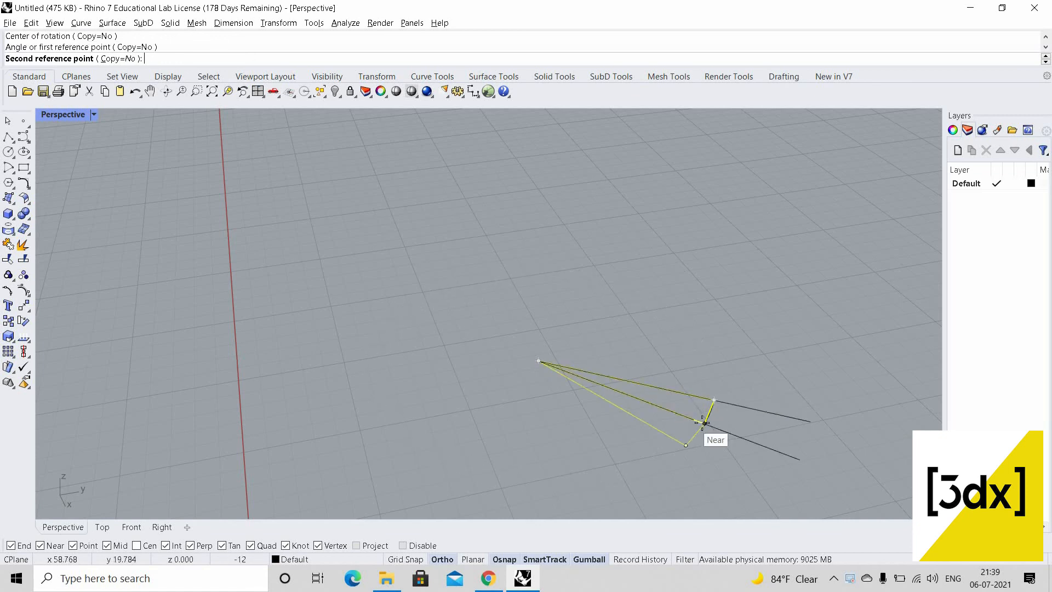
pyautogui.click(706, 421)
pyautogui.press('Escape')
pyautogui.scroll(-6, 705, 416)
pyautogui.scroll(6, 701, 403)
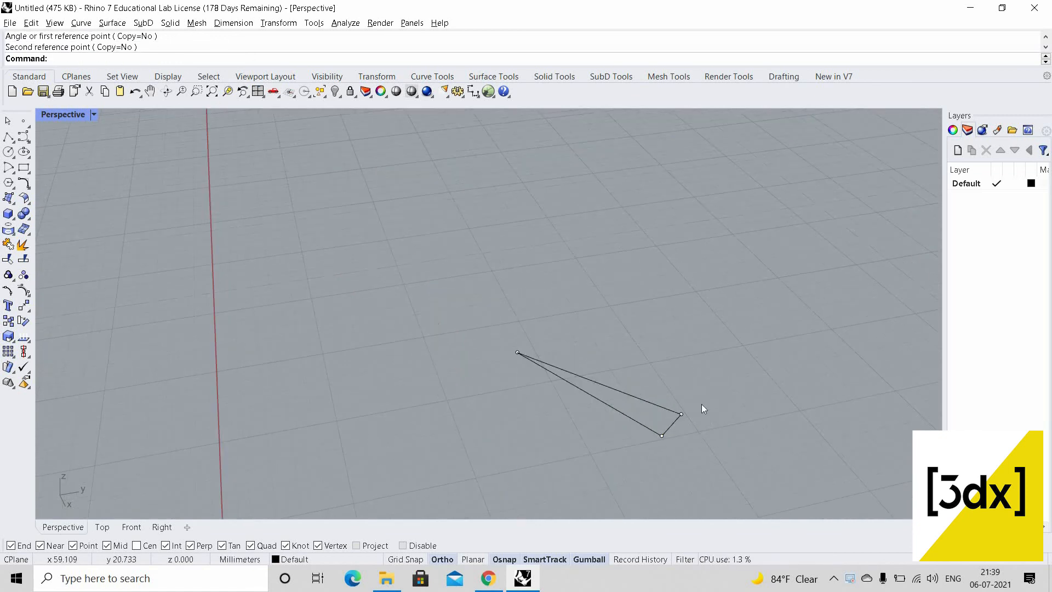
# Undo the triangle's rotation and the deletion of the column segment block
pyautogui.hotkey('ctrl', 'z')
pyautogui.hotkey('ctrl', 'z')
pyautogui.press('Escape')
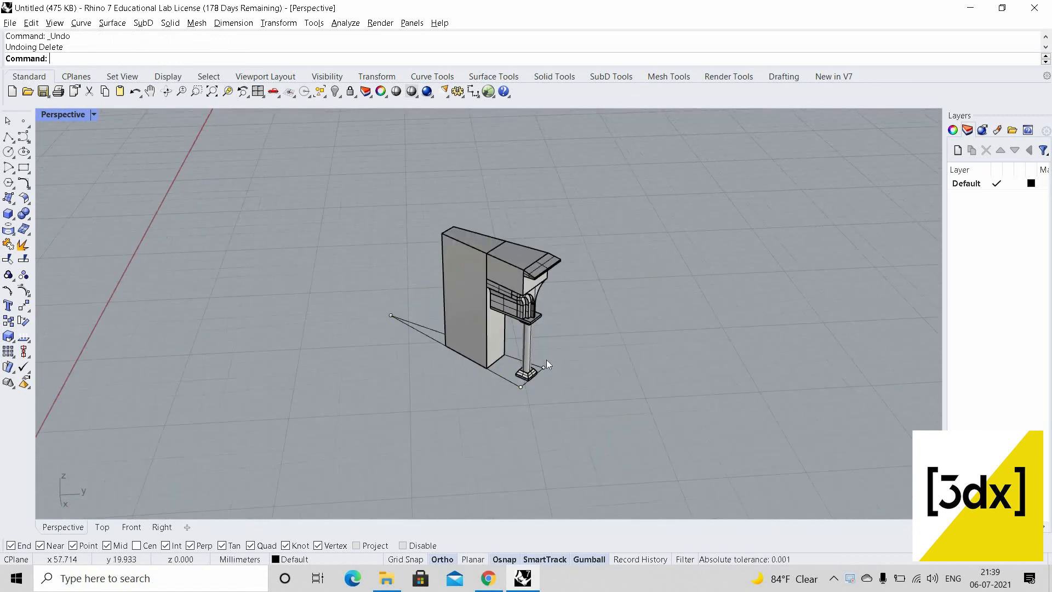
# Draw a line across the triangle along the base edge of the wall's outer face, facing the column
pyautogui.scroll(5, 580, 373)
pyautogui.write('l')
pyautogui.press('Return')
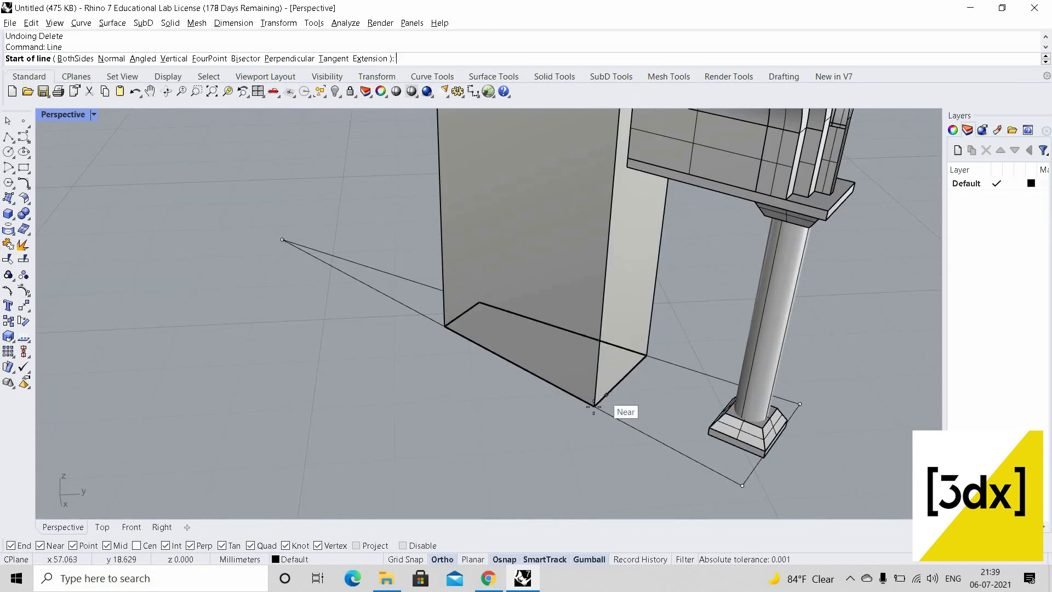
pyautogui.click(596, 406)
pyautogui.click(467, 339)
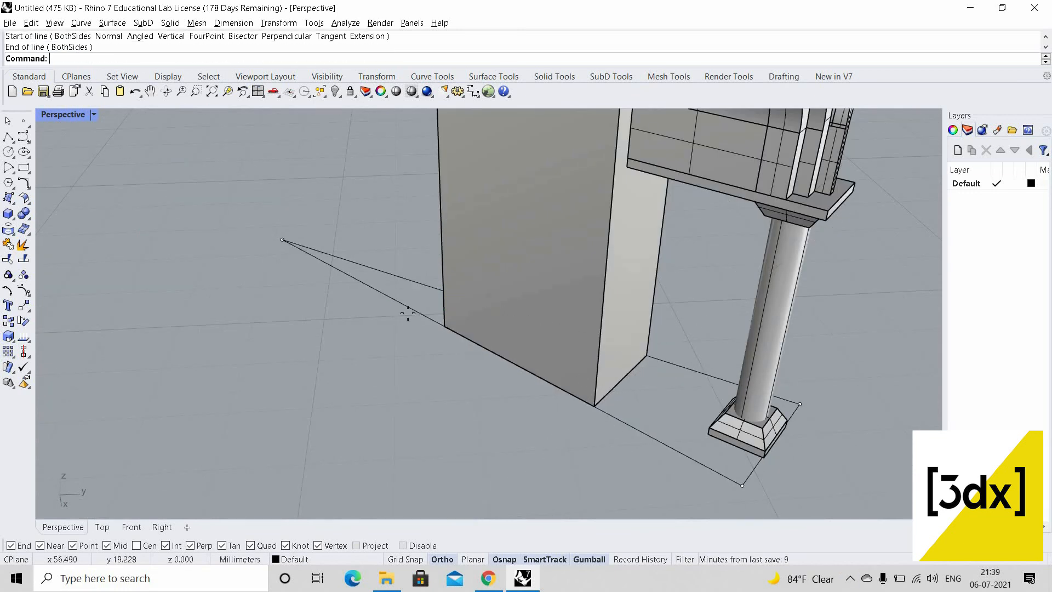
# Draw a line across the triangle along the base edge of the wall's inner face
pyautogui.rightClick(481, 328)
pyautogui.scroll(-8, 466, 325)
pyautogui.moveTo(796, 232); pyautogui.dragTo(795, 362, button='right')
pyautogui.scroll(6, 803, 241)
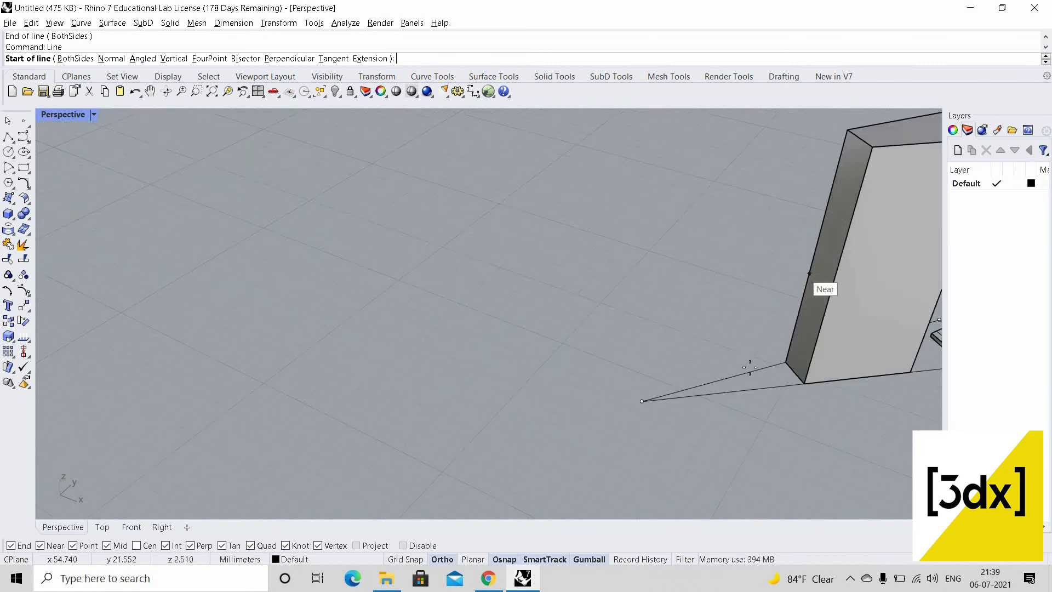
pyautogui.scroll(4, 787, 366)
pyautogui.scroll(3, 692, 343)
pyautogui.click(700, 369)
pyautogui.scroll(-4, 695, 334)
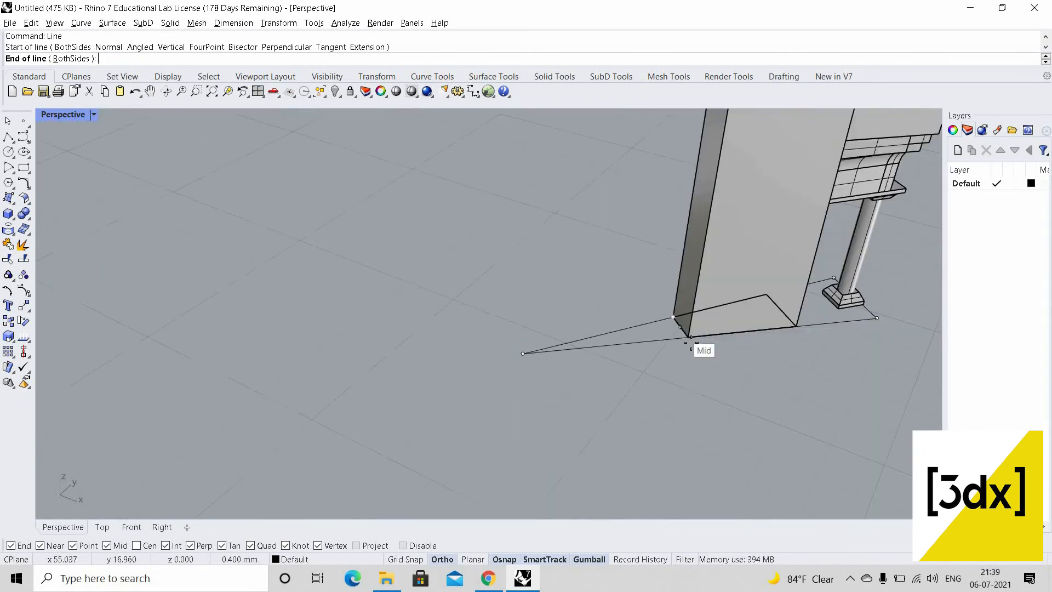
pyautogui.click(702, 347)
pyautogui.scroll(-5, 401, 307)
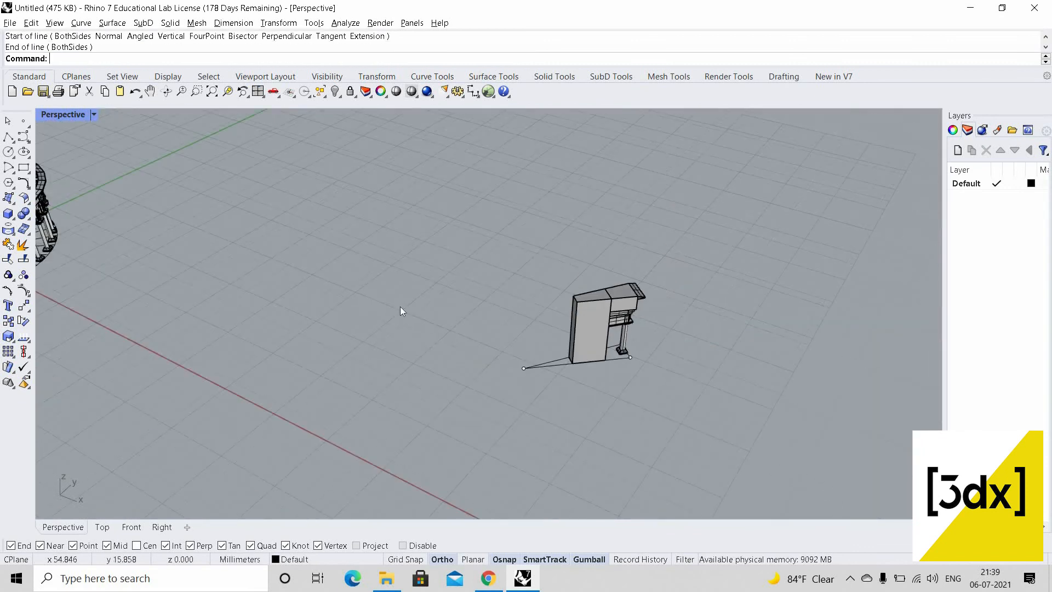
# Delete the column segment block, keeping the triangle and the two cross lines on the ground
pyautogui.scroll(-8, 379, 307)
pyautogui.scroll(10, 345, 164)
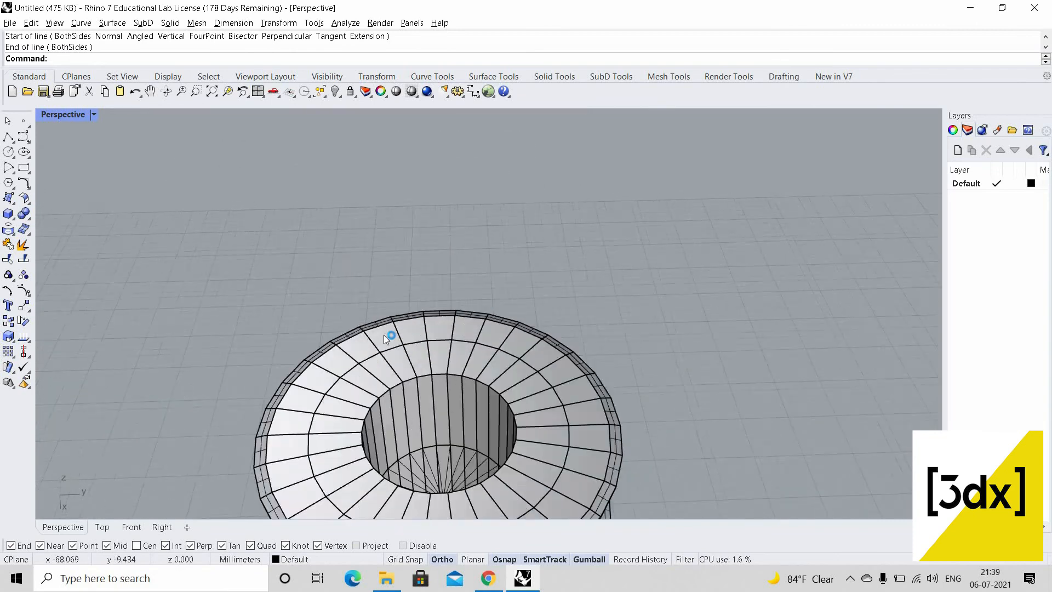
pyautogui.moveTo(385, 335); pyautogui.dragTo(470, 311, button='right')
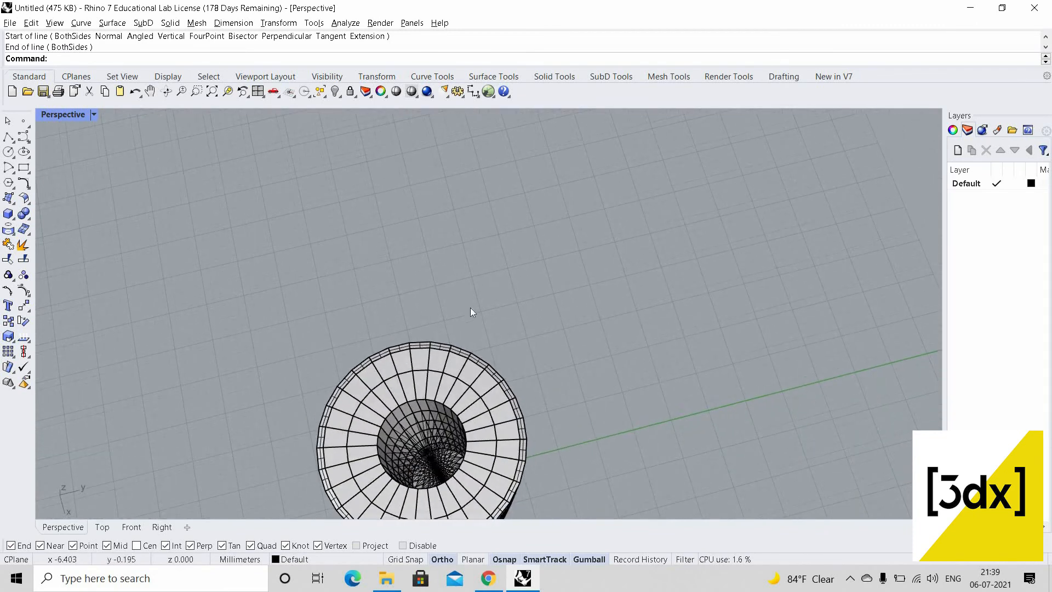
pyautogui.scroll(-6, 510, 356)
pyautogui.scroll(7, 523, 443)
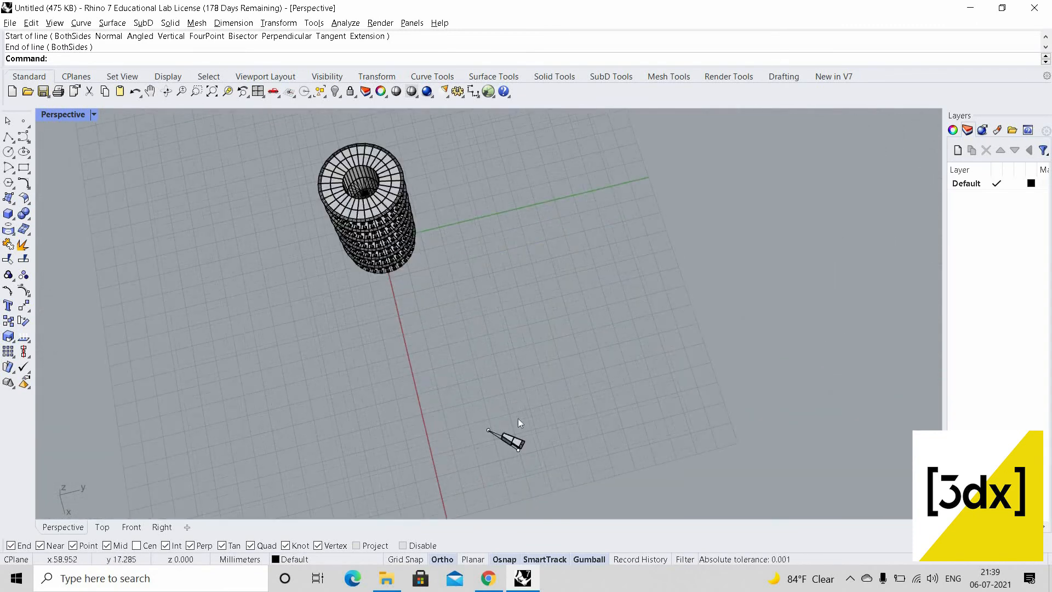
pyautogui.moveTo(518, 419); pyautogui.dragTo(546, 355, button='right')
pyautogui.keyDown('shift'); pyautogui.moveTo(532, 459); pyautogui.dragTo(553, 385, button='right'); pyautogui.keyUp('shift')
pyautogui.scroll(9, 553, 385)
pyautogui.scroll(3, 557, 387)
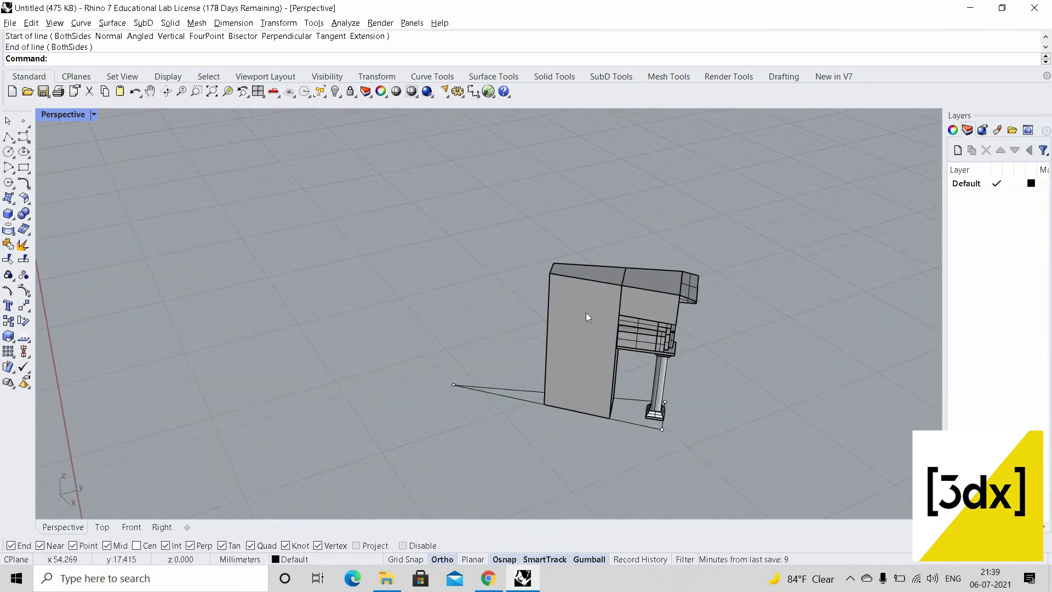
pyautogui.click(584, 314)
pyautogui.press('Delete')
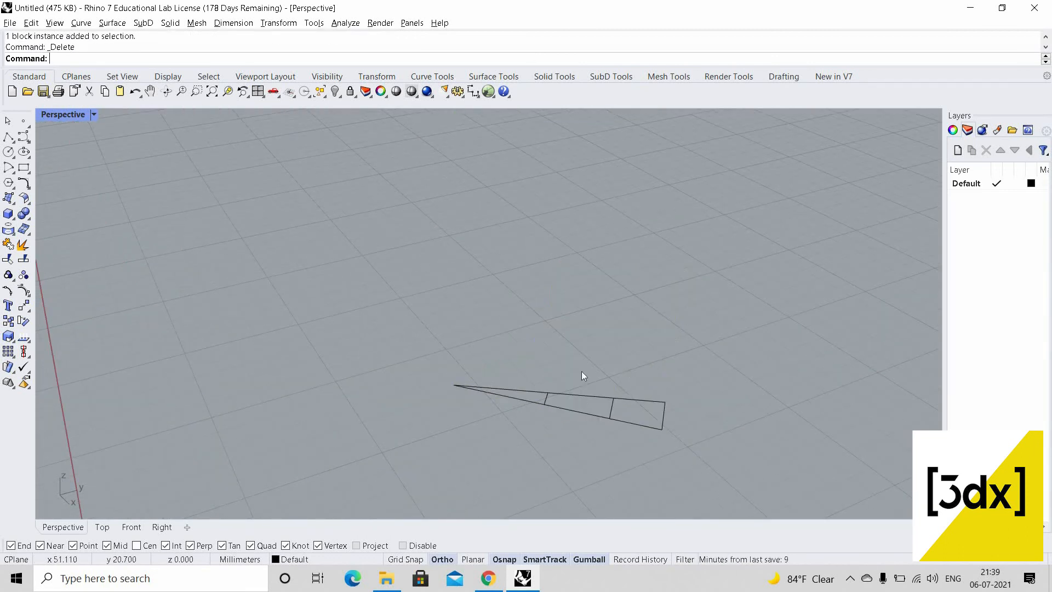
pyautogui.scroll(-2, 589, 373)
pyautogui.scroll(2, 591, 377)
pyautogui.moveTo(586, 373); pyautogui.dragTo(602, 422, button='right')
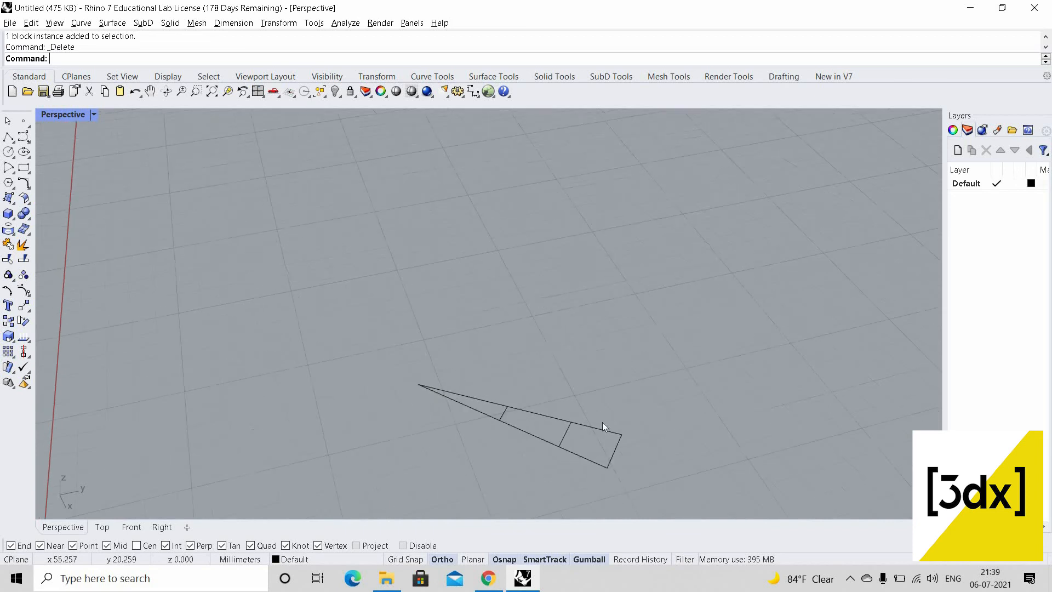
pyautogui.scroll(-4, 598, 378)
pyautogui.moveTo(589, 353); pyautogui.dragTo(608, 367, button='right')
pyautogui.scroll(4, 590, 383)
pyautogui.scroll(-4, 590, 378)
pyautogui.moveTo(443, 317); pyautogui.dragTo(390, 310, button='right')
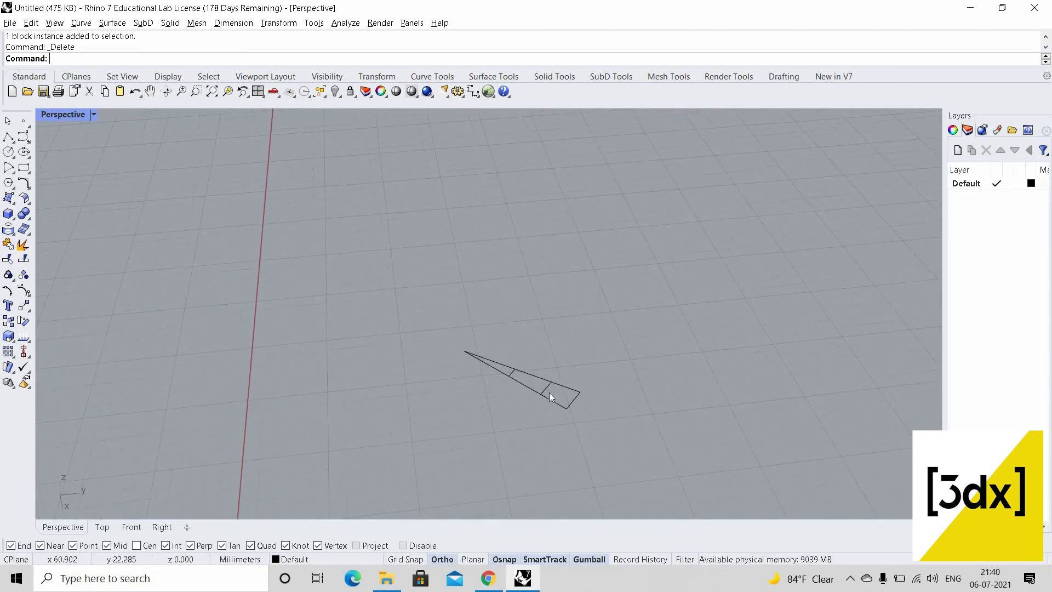
# Rotate a copy of the triangle and its two cross lines about the pointed vertex by 12 degrees, giving two adjoining wedges
pyautogui.click(549, 392)
pyautogui.scroll(4, 543, 385)
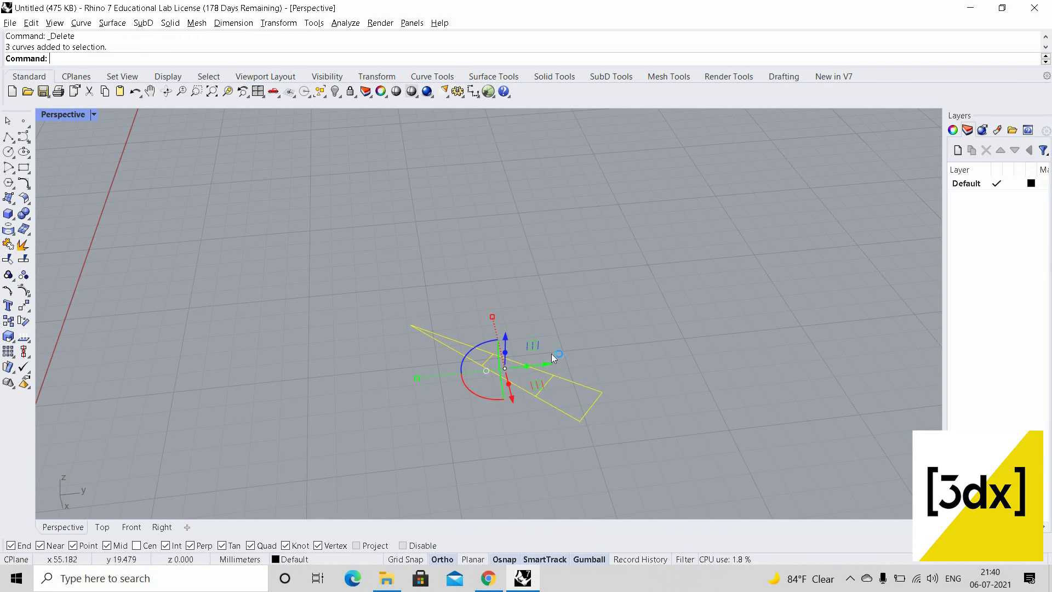
pyautogui.press('Return')
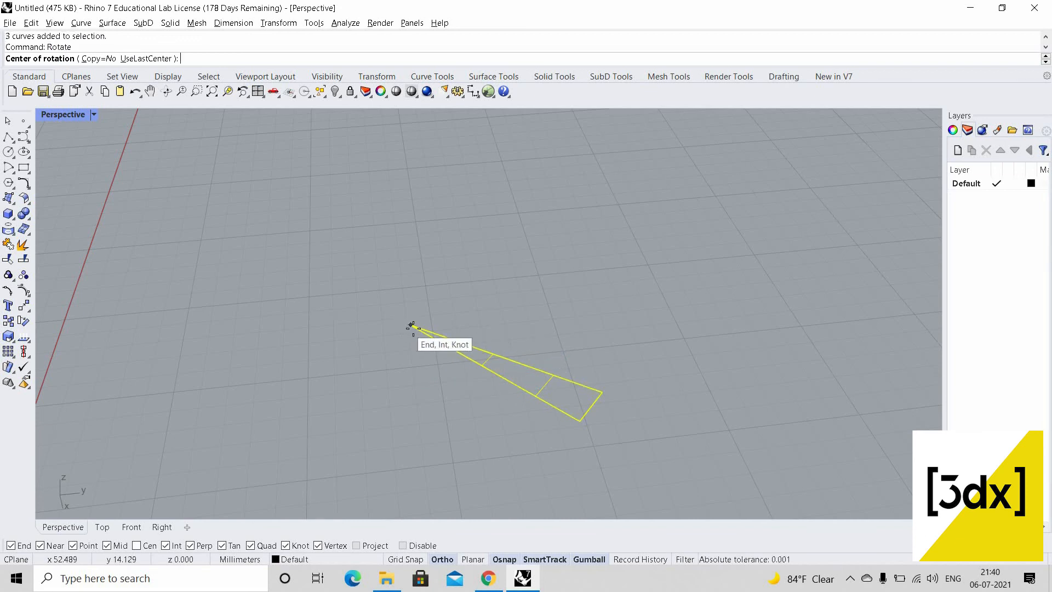
pyautogui.click(410, 325)
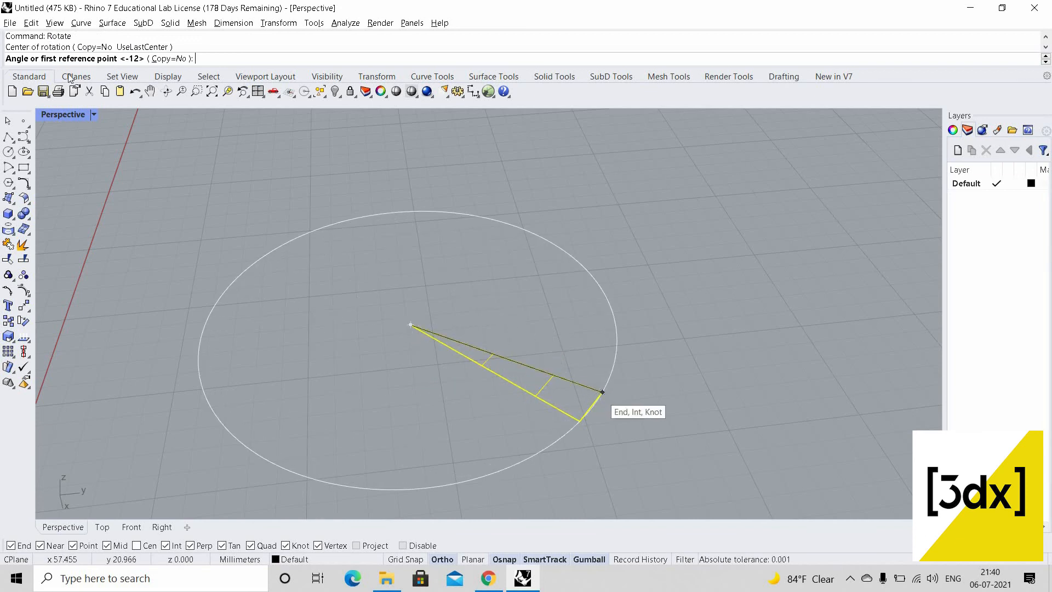
pyautogui.write('c')
pyautogui.press('Return')
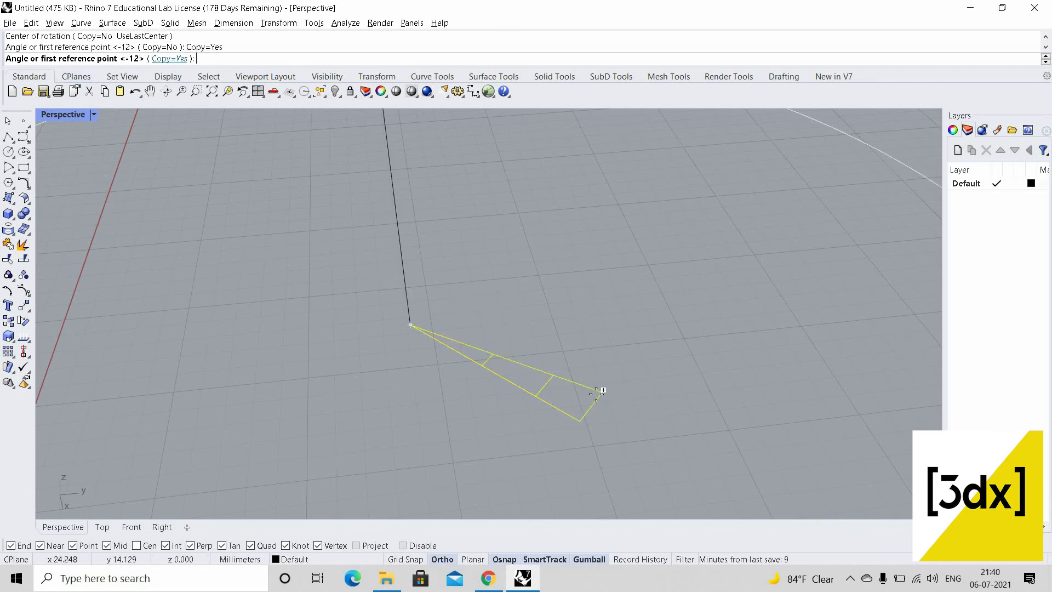
pyautogui.click(580, 420)
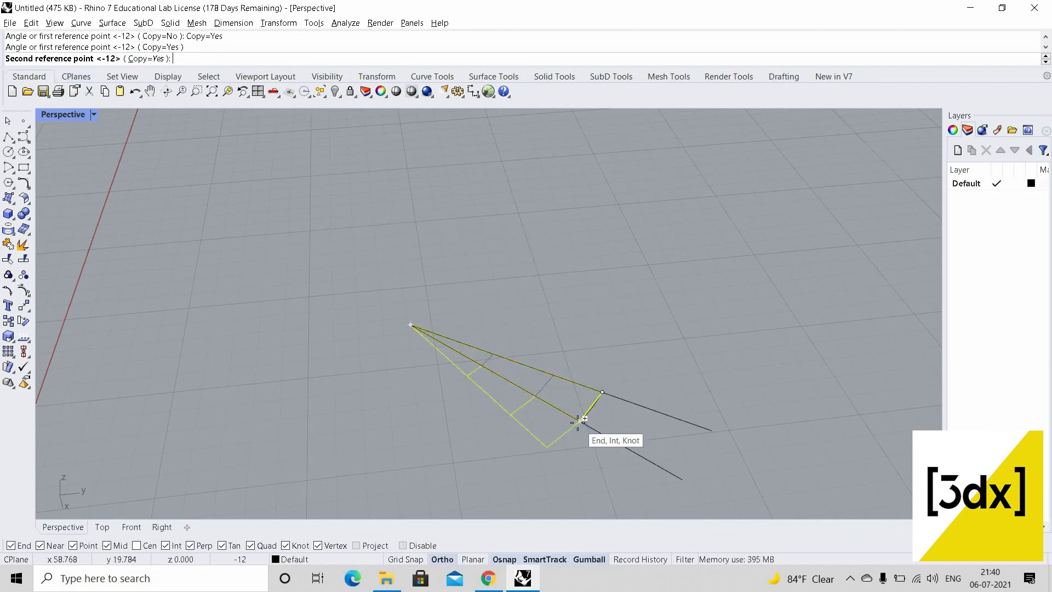
pyautogui.scroll(2, 581, 420)
pyautogui.click(588, 374)
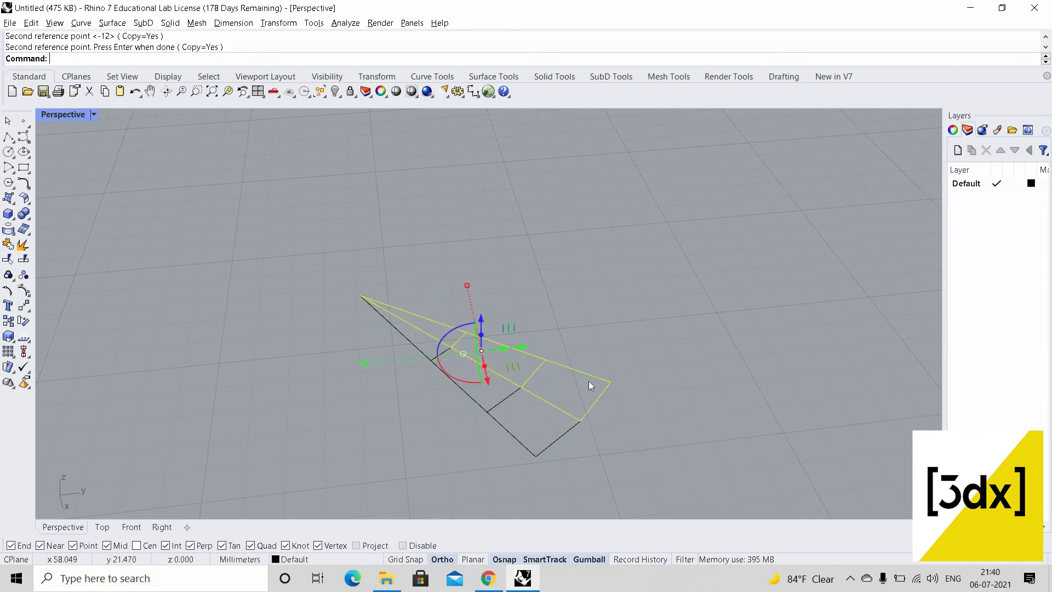
pyautogui.press('Return')
pyautogui.scroll(-4, 542, 372)
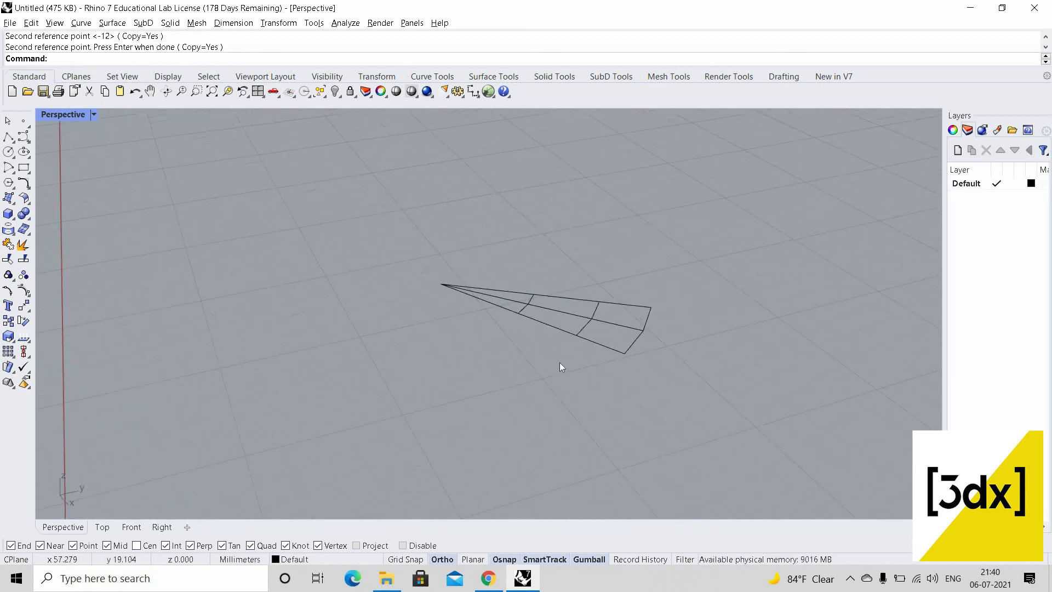
# Examine the two adjoining wedge outlines and their cross lines from several angles
pyautogui.scroll(-3, 560, 363)
pyautogui.scroll(4, 540, 335)
pyautogui.moveTo(731, 455); pyautogui.dragTo(618, 359)
pyautogui.scroll(5, 644, 371)
pyautogui.click(722, 417)
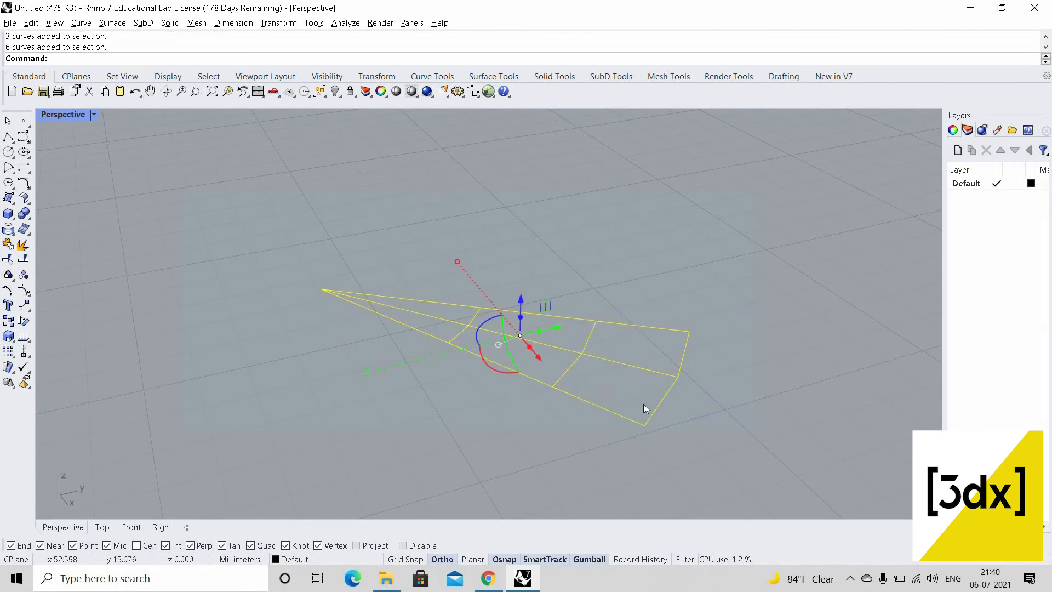
pyautogui.click(628, 430)
pyautogui.scroll(-2, 518, 371)
pyautogui.moveTo(510, 366); pyautogui.dragTo(468, 342, button='right')
pyautogui.scroll(2, 469, 340)
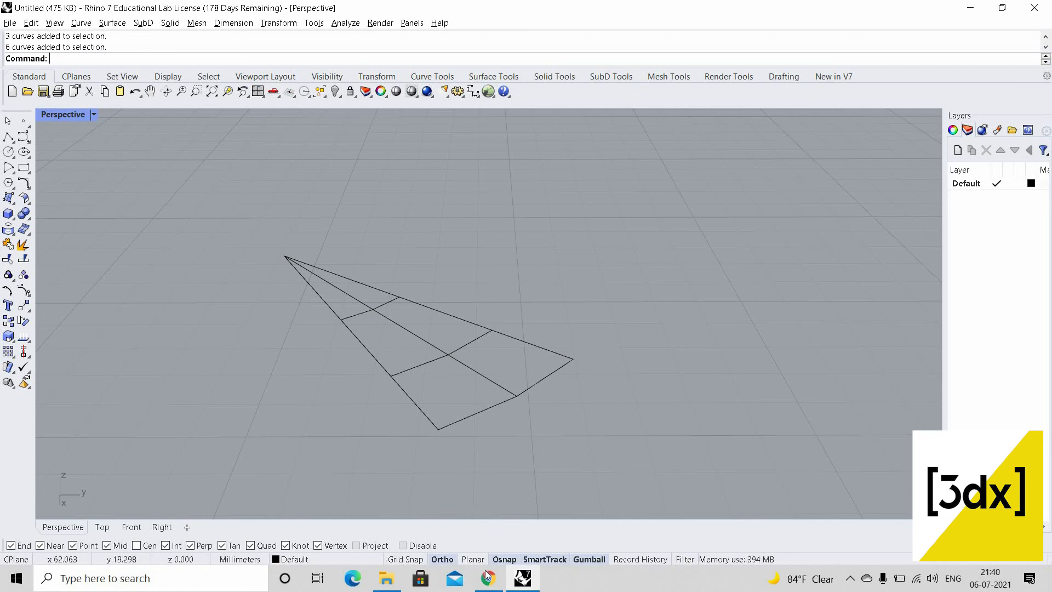
pyautogui.scroll(-5, 534, 342)
pyautogui.moveTo(532, 340); pyautogui.dragTo(553, 360, button='right')
pyautogui.scroll(9, 553, 359)
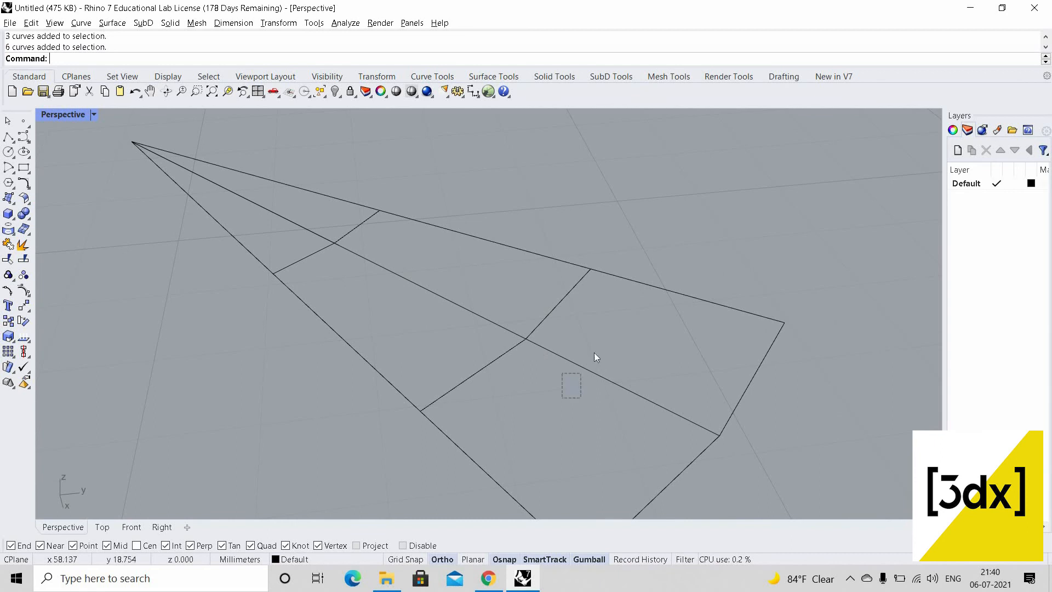
# Explode the two adjoining wedge outlines into separate line segments
pyautogui.moveTo(594, 353); pyautogui.dragTo(574, 363)
pyautogui.press('Escape')
pyautogui.click(549, 350)
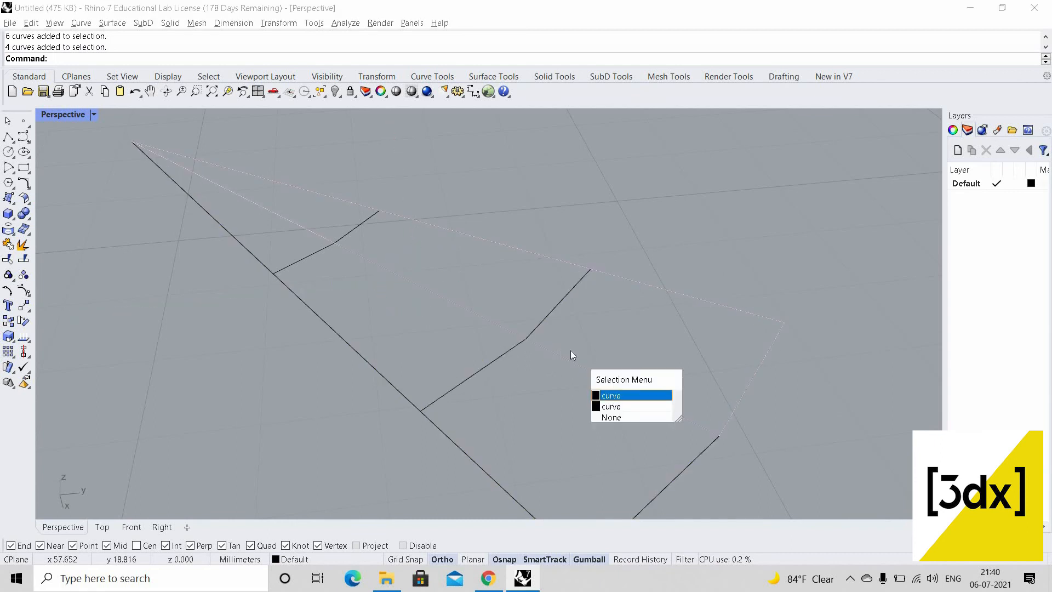
pyautogui.click(760, 355)
pyautogui.press('Escape')
pyautogui.scroll(-5, 713, 393)
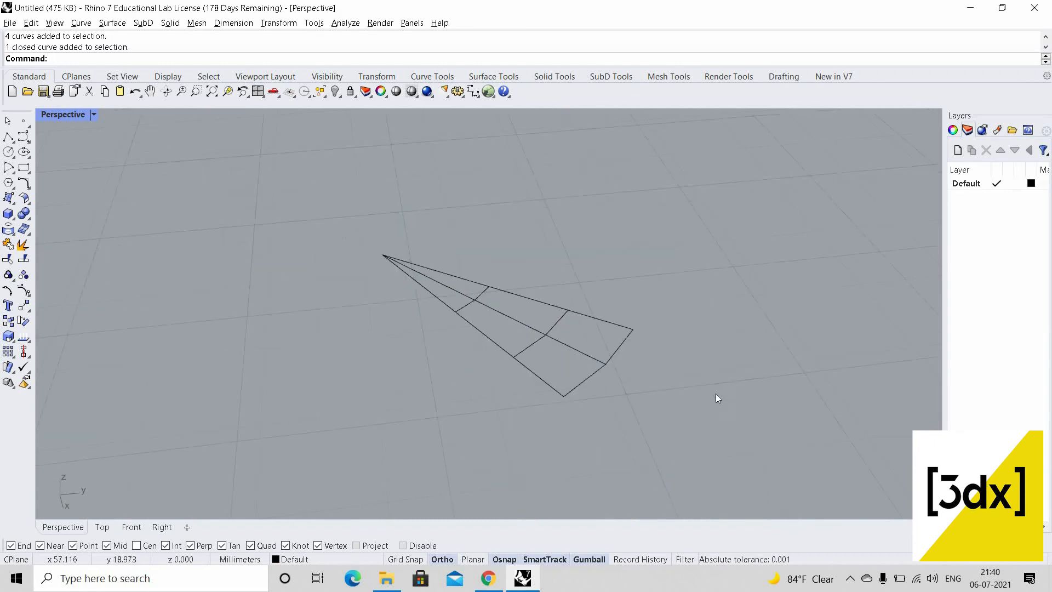
pyautogui.scroll(4, 681, 400)
pyautogui.moveTo(679, 397); pyautogui.dragTo(624, 381)
pyautogui.write('Ex')
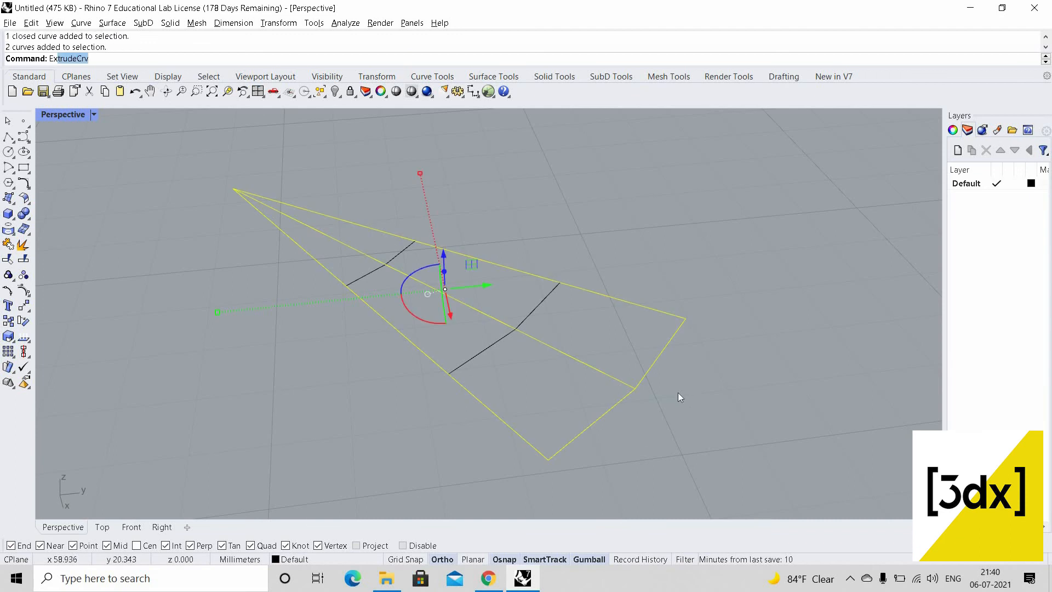
pyautogui.write('plode')
pyautogui.press('Return')
# Delete the two overlapping lines along the edge shared by the wedges
pyautogui.click(651, 366)
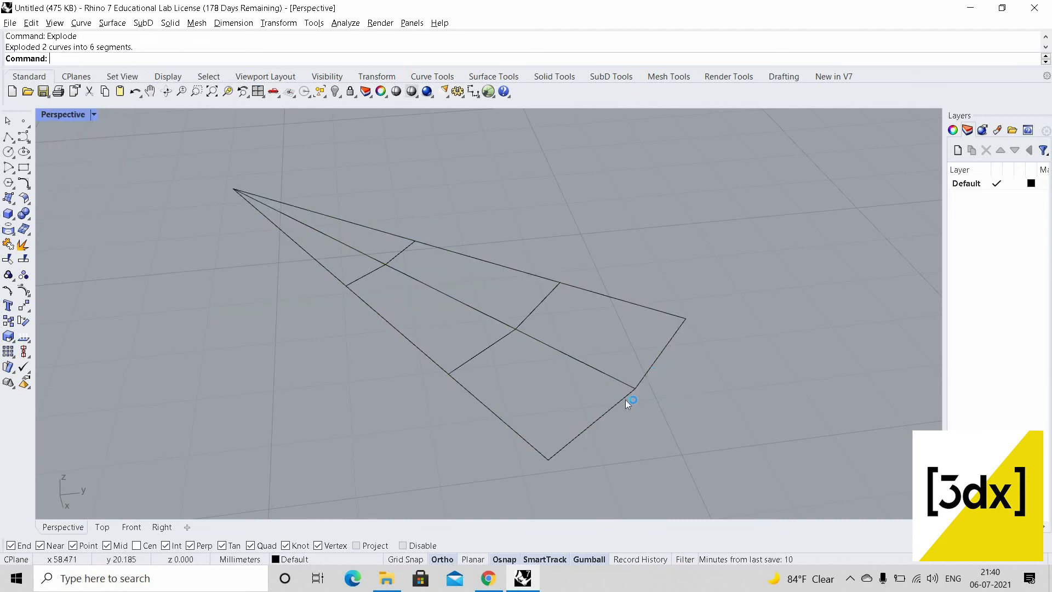
pyautogui.click(587, 364)
pyautogui.moveTo(600, 355); pyautogui.dragTo(561, 382)
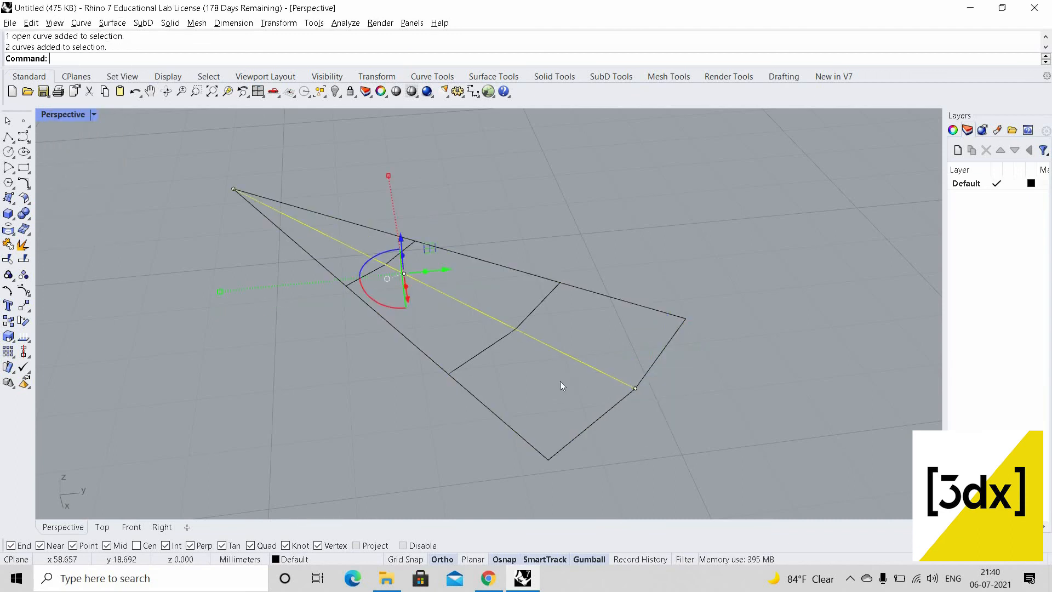
pyautogui.press('Delete')
# Join the two long outer sides and the two short end lines into one closed wedge outline
pyautogui.scroll(-3, 577, 402)
pyautogui.scroll(4, 591, 410)
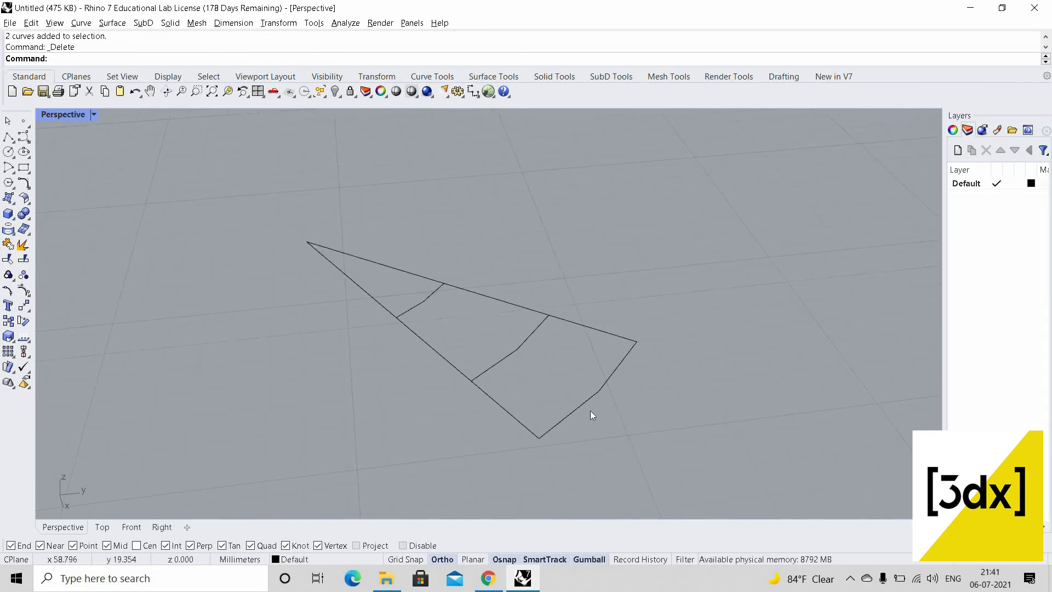
pyautogui.click(627, 366)
pyautogui.click(468, 408)
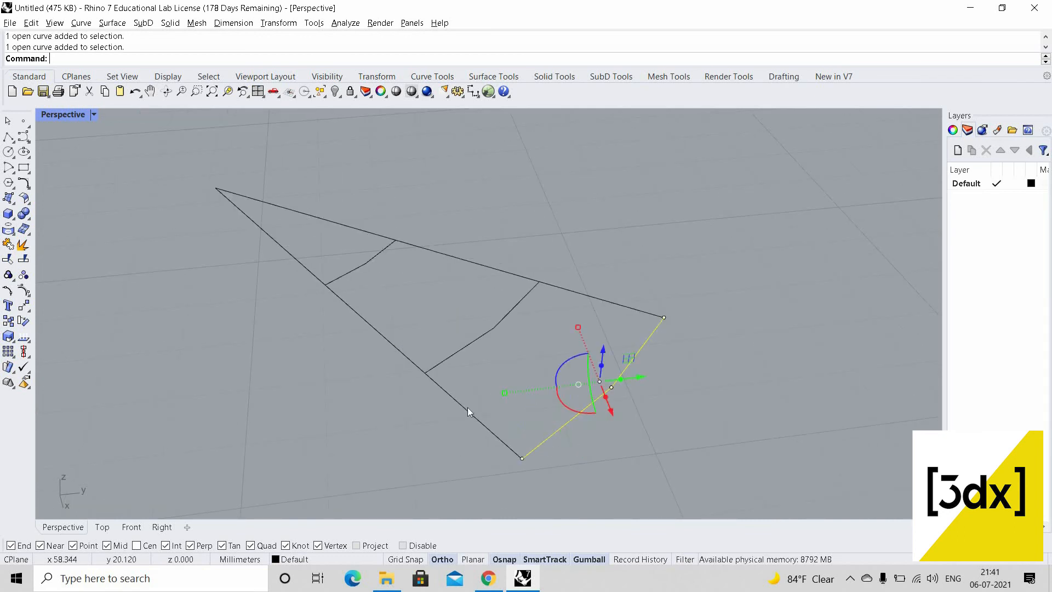
pyautogui.click(599, 298)
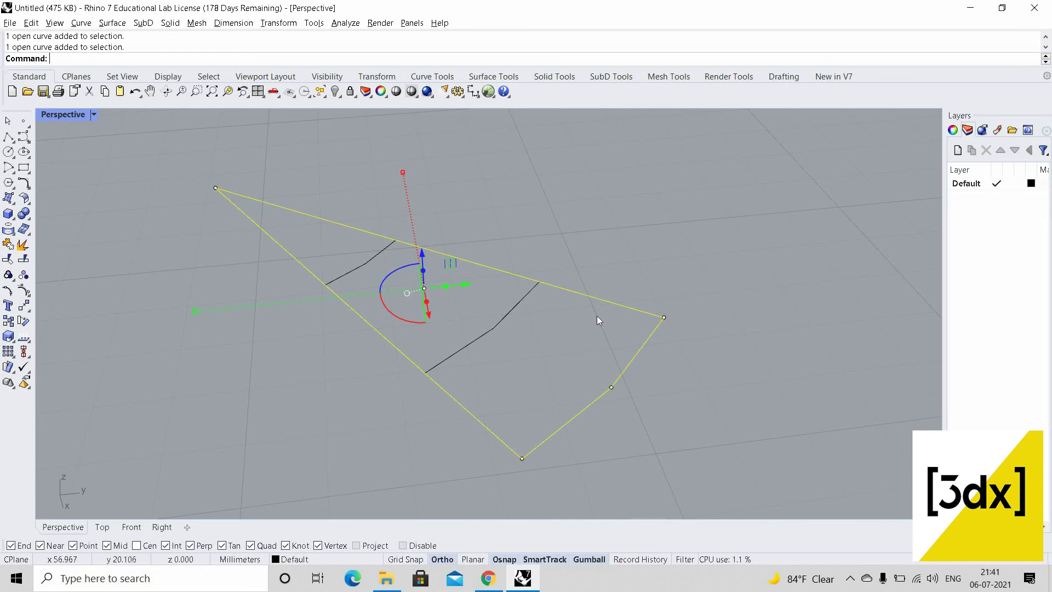
pyautogui.hotkey('ctrl', 'j')
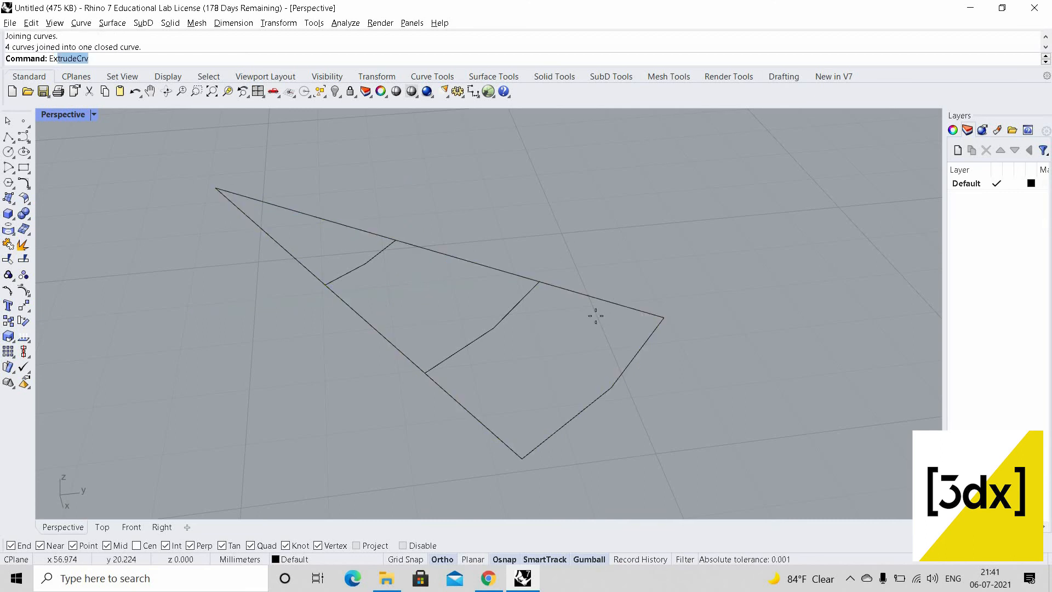
# Extrude the closed wedge outline upward 13 mm as a solid
pyautogui.click(592, 297)
pyautogui.press('Return')
pyautogui.scroll(-7, 563, 431)
pyautogui.scroll(-6, 626, 236)
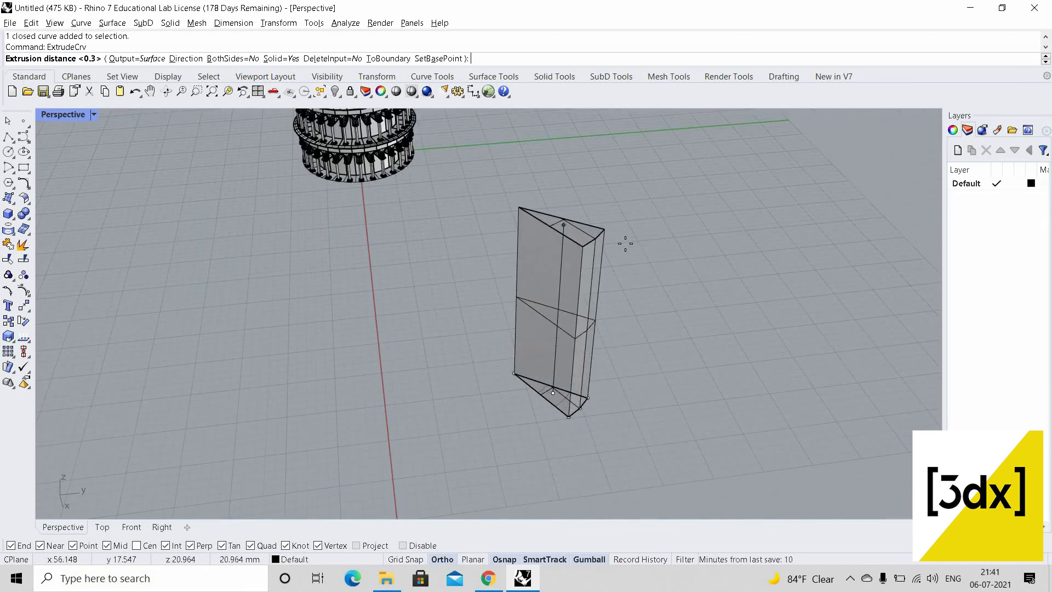
pyautogui.scroll(3, 626, 247)
pyautogui.write('13')
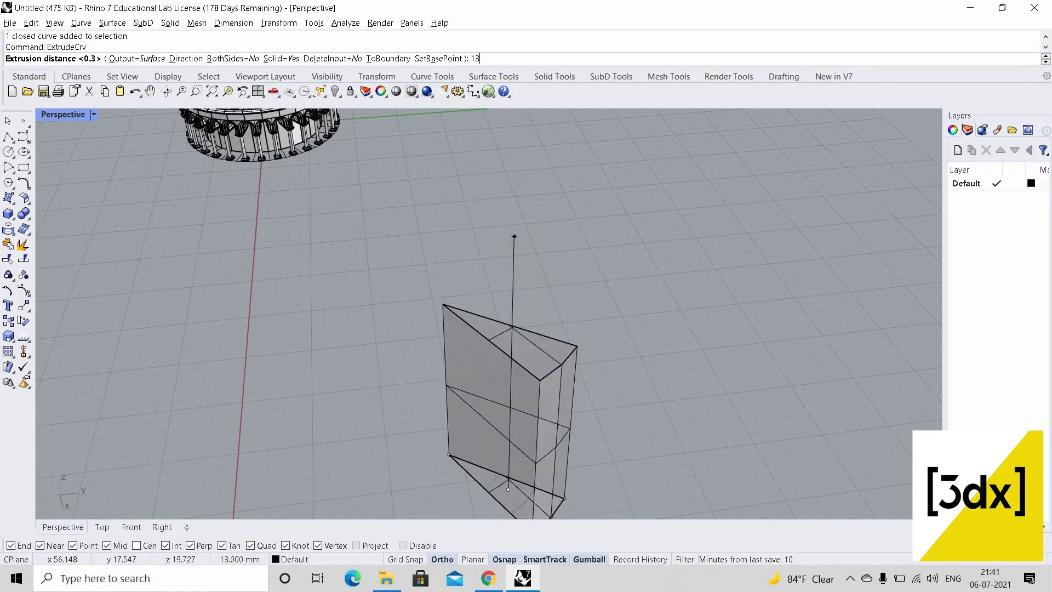
pyautogui.press('Return')
pyautogui.scroll(-6, 494, 307)
pyautogui.scroll(5, 486, 306)
pyautogui.moveTo(433, 293); pyautogui.dragTo(486, 306, button='right')
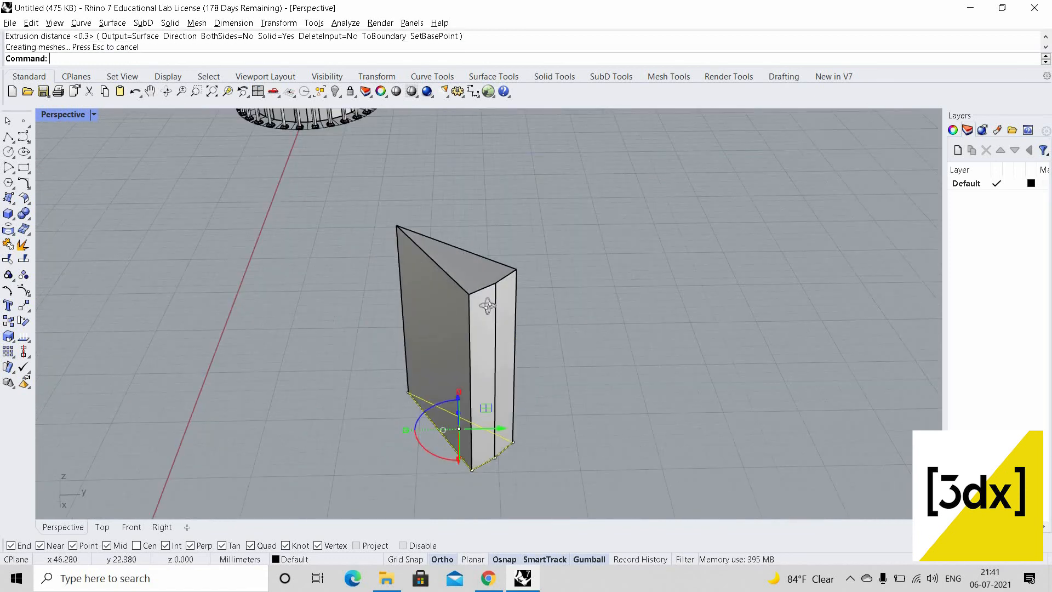
pyautogui.press('Escape')
# Examine the extruded wedge block's shape and height in relation to the tower's column rings
pyautogui.scroll(-5, 482, 300)
pyautogui.moveTo(428, 274); pyautogui.dragTo(335, 243, button='right')
pyautogui.moveTo(514, 283)
pyautogui.mouseDown(button='right')
pyautogui.moveTo(464, 263)
pyautogui.moveTo(526, 293)
pyautogui.mouseUp(button='right')
pyautogui.scroll(2, 492, 396)
pyautogui.scroll(3, 491, 390)
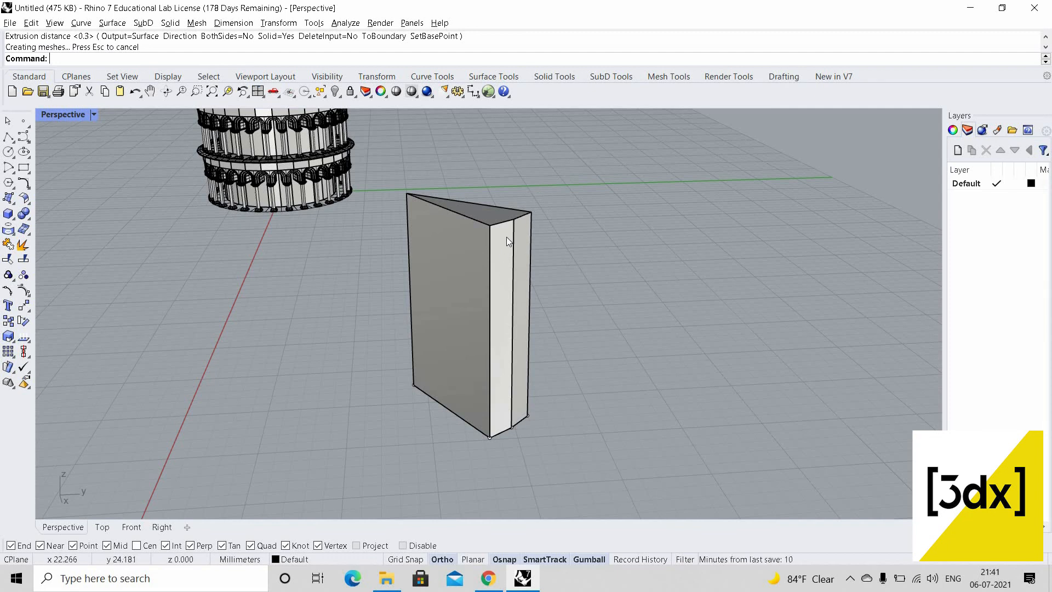
pyautogui.scroll(2, 505, 198)
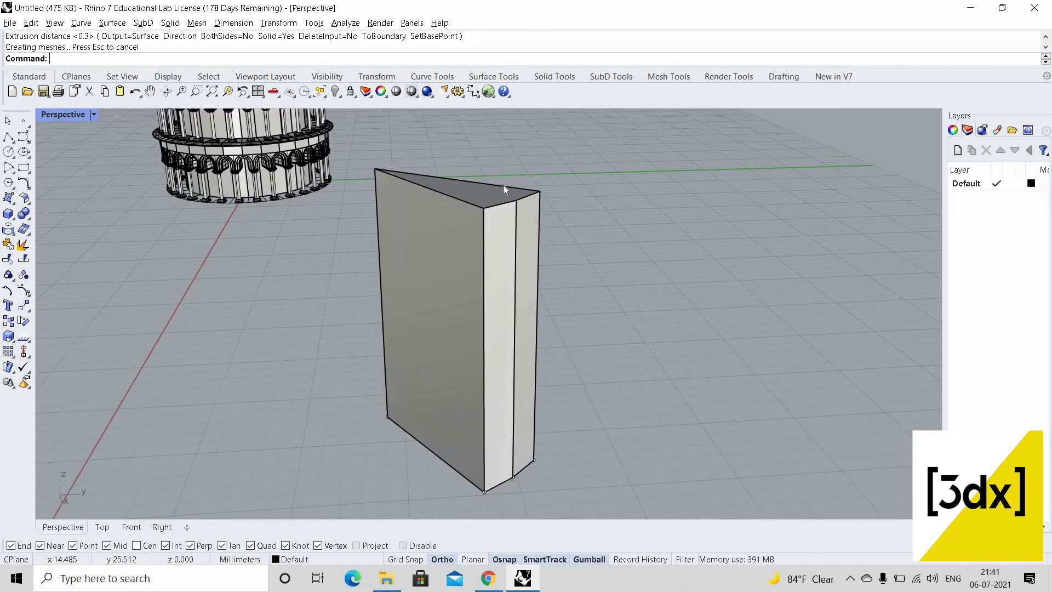
pyautogui.scroll(4, 508, 246)
pyautogui.scroll(3, 478, 285)
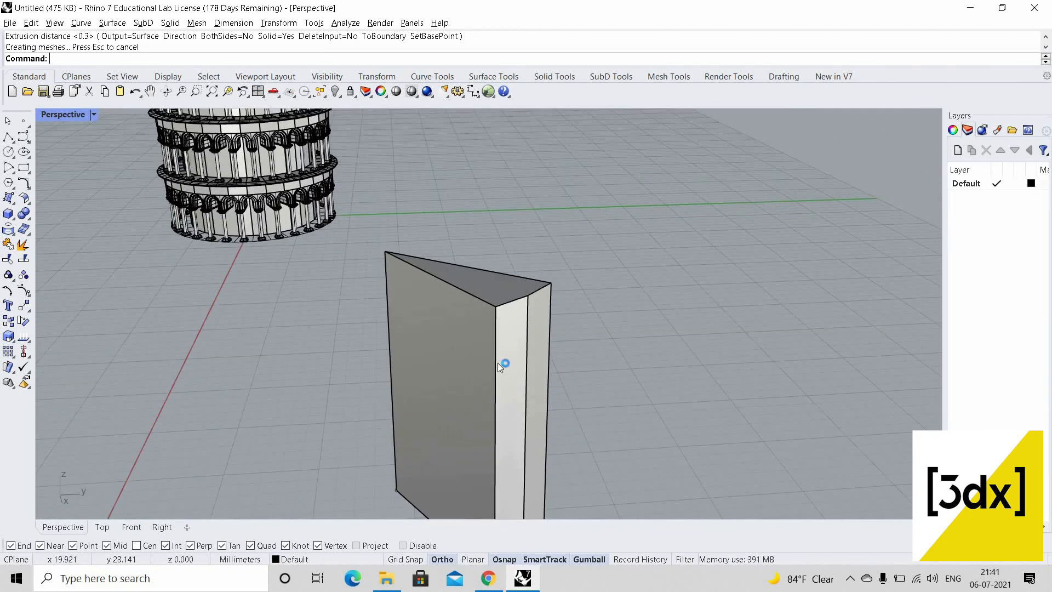
pyautogui.scroll(-3, 472, 274)
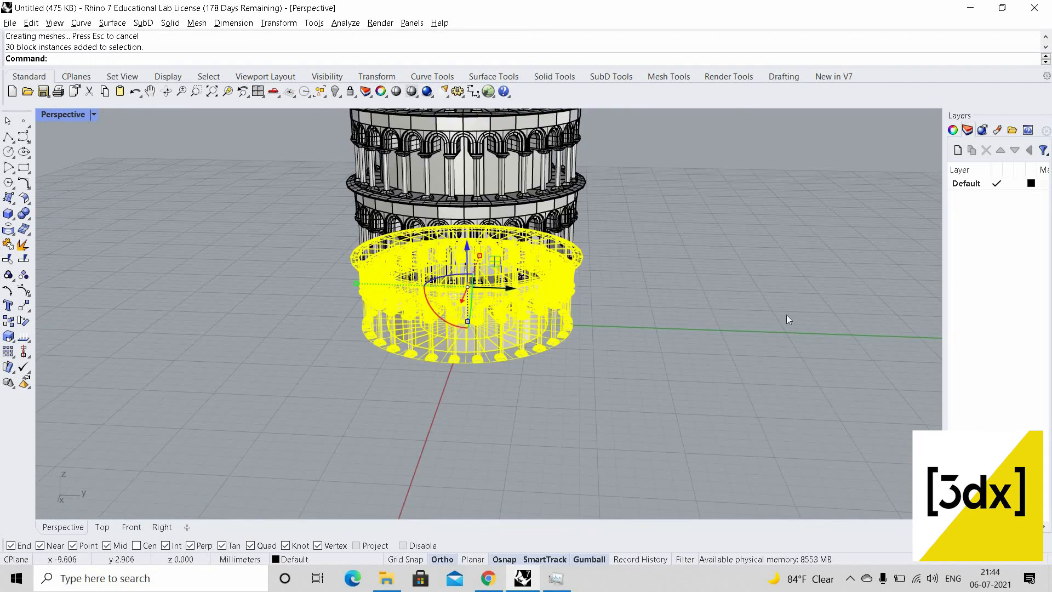
# Copy the tower's lowest column ring to beside the tower along the green axis and ungroup the copy
pyautogui.keyDown('alt'); pyautogui.moveTo(511, 288); pyautogui.dragTo(788, 317); pyautogui.keyUp('alt')
pyautogui.press('Escape')
pyautogui.keyDown('shift'); pyautogui.moveTo(794, 307); pyautogui.dragTo(697, 319, button='right'); pyautogui.keyUp('shift')
pyautogui.scroll(-1, 697, 319)
pyautogui.click(699, 320)
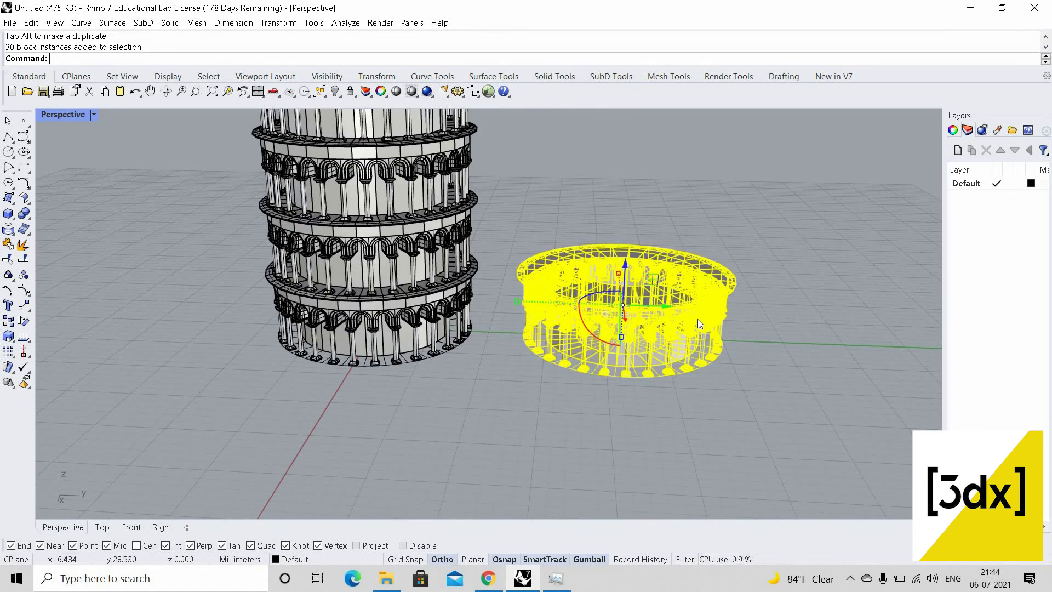
pyautogui.write('Ungroup')
pyautogui.press('Return')
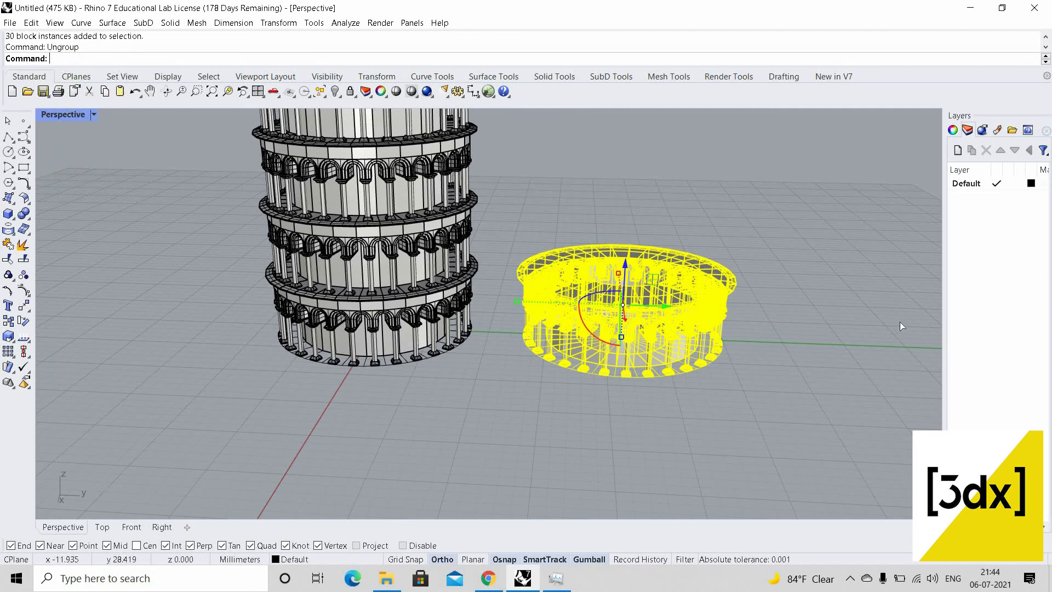
# Move the ungrouped ring copy farther from the tower along the green axis
pyautogui.moveTo(664, 306); pyautogui.dragTo(883, 313)
pyautogui.keyDown('shift'); pyautogui.moveTo(899, 324); pyautogui.dragTo(811, 334, button='right'); pyautogui.keyUp('shift')
pyautogui.scroll(-4, 812, 333)
pyautogui.press('Escape')
pyautogui.scroll(3, 811, 333)
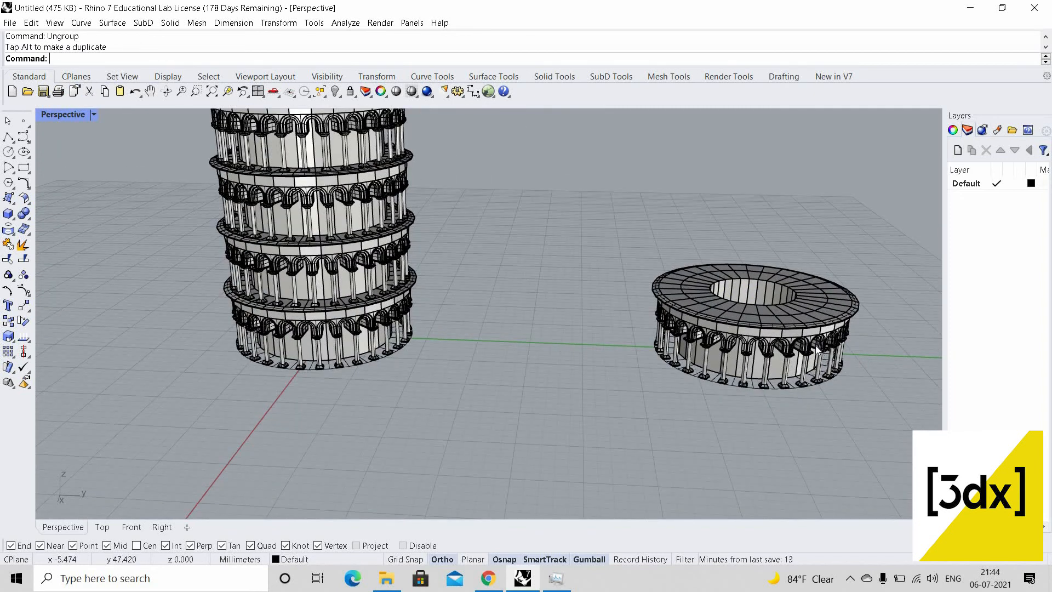
# Pull one column segment out of the ring copy and delete the remaining segments of that copy
pyautogui.click(816, 345)
pyautogui.click(855, 374)
pyautogui.moveTo(794, 355); pyautogui.dragTo(871, 475)
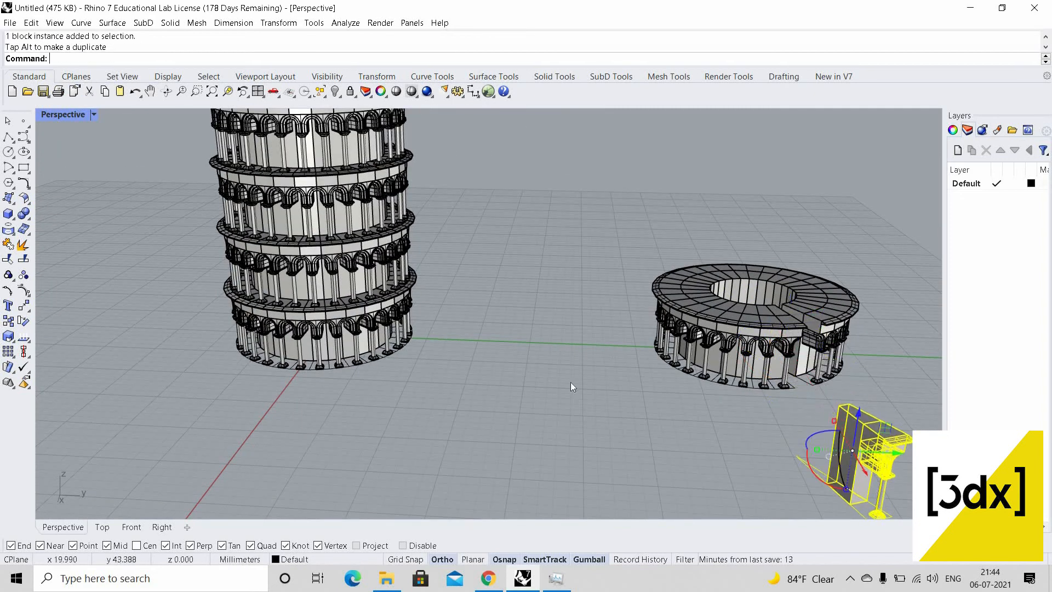
pyautogui.moveTo(890, 241); pyautogui.dragTo(578, 381)
pyautogui.press('Delete')
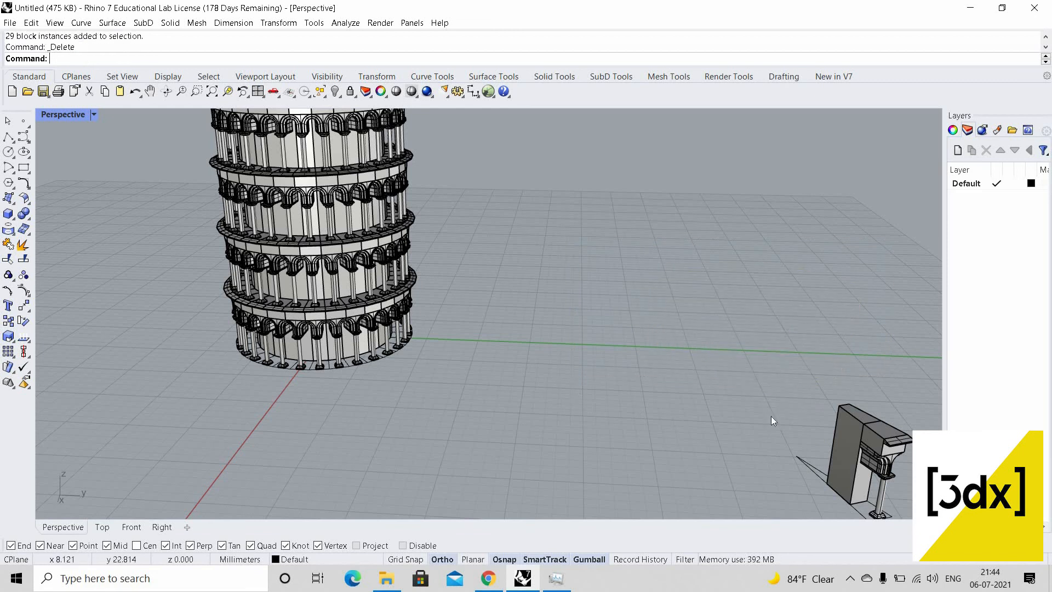
# Open the separated column segment's block for editing, select its top cornice slab, and close the block editor without changing anything
pyautogui.keyDown('shift'); pyautogui.moveTo(884, 442); pyautogui.dragTo(781, 417, button='right'); pyautogui.keyUp('shift')
pyautogui.doubleClick(783, 421)
pyautogui.scroll(4, 784, 421)
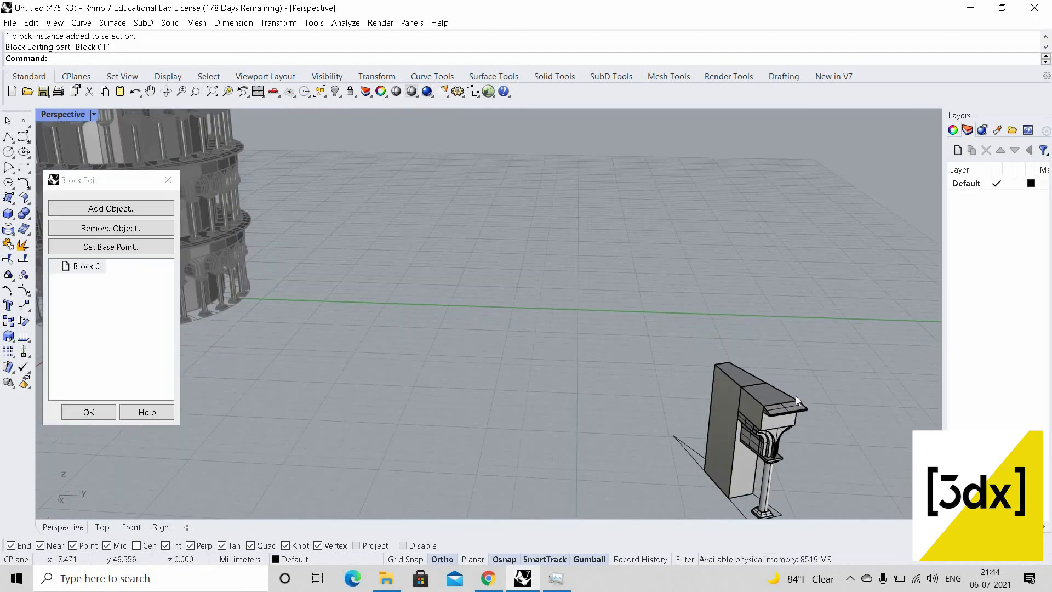
pyautogui.click(795, 396)
pyautogui.write('https://www.youtube.com/watch?v=lfQKjlmgxal&t=3542s')
pyautogui.press('Return')
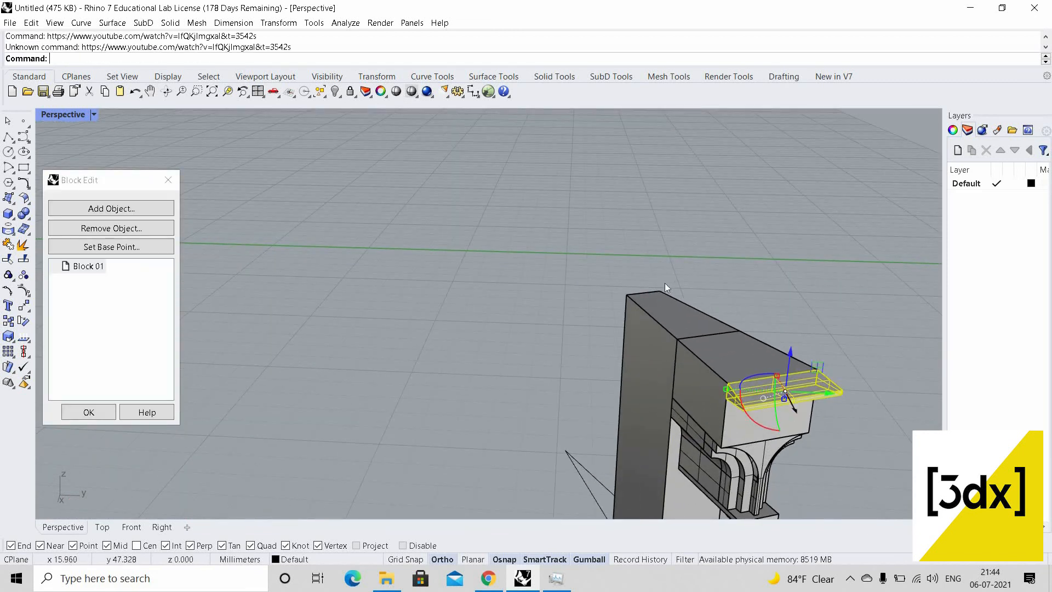
pyautogui.scroll(-4, 704, 332)
pyautogui.press('Escape')
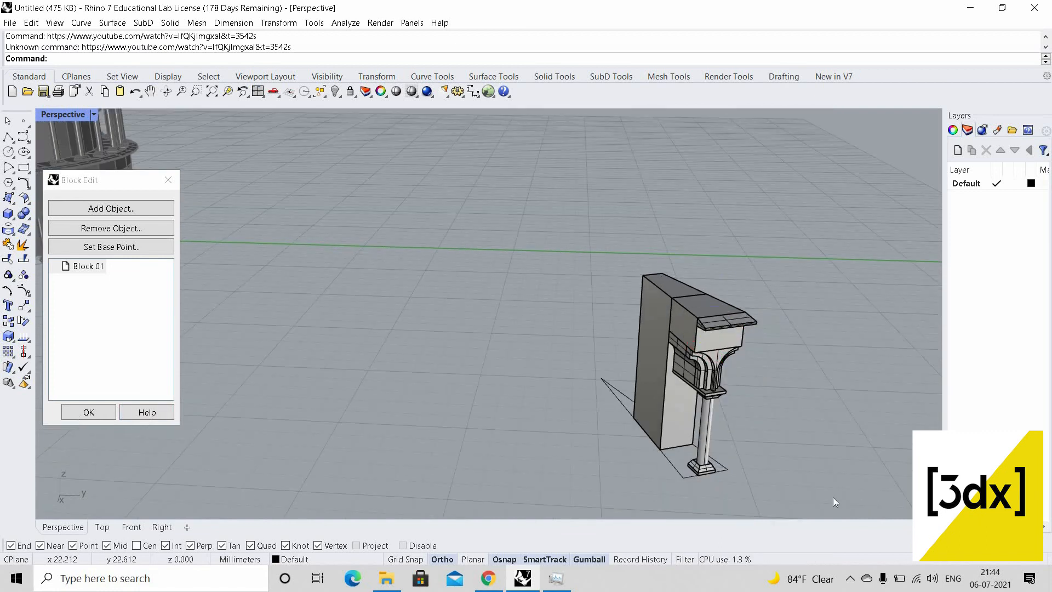
pyautogui.click(89, 412)
# Delete the separated column segment block beside the tower
pyautogui.click(652, 302)
pyautogui.scroll(-5, 587, 249)
pyautogui.press('Delete')
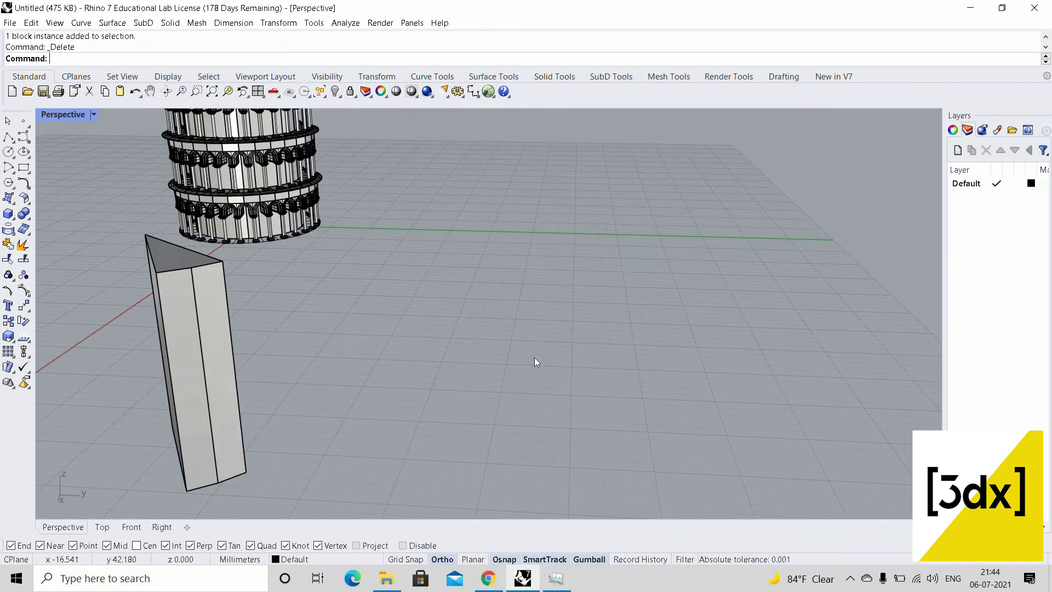
# Examine the extruded wedge block and its position relative to the base of the tower
pyautogui.scroll(-5, 534, 357)
pyautogui.moveTo(523, 291); pyautogui.dragTo(609, 307, button='right')
pyautogui.scroll(6, 523, 291)
pyautogui.moveTo(458, 229); pyautogui.dragTo(425, 229, button='right')
pyautogui.click(458, 229)
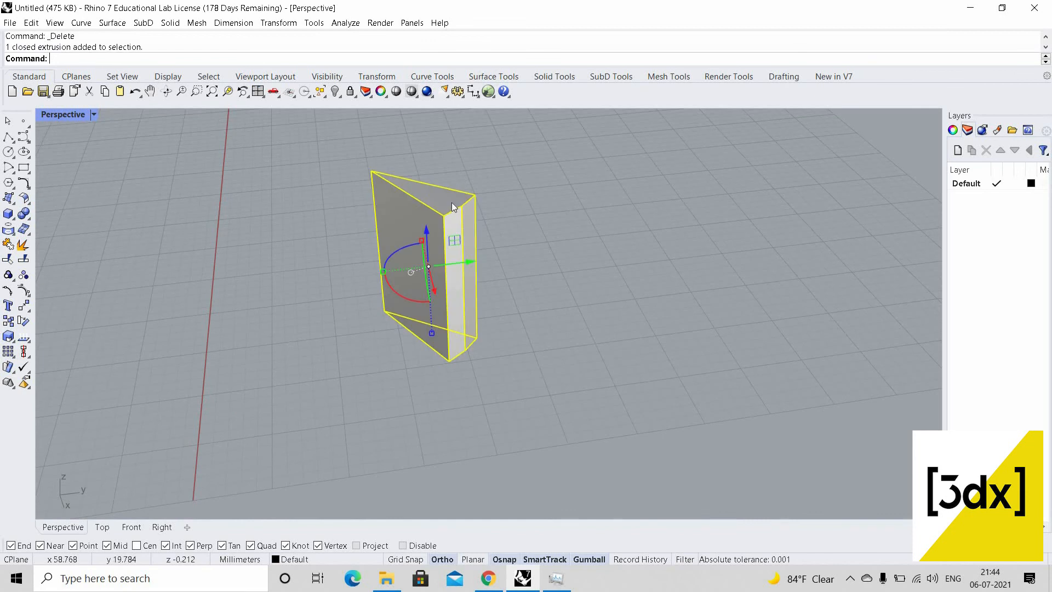
pyautogui.press('Escape')
pyautogui.scroll(5, 453, 200)
pyautogui.scroll(-5, 524, 292)
pyautogui.moveTo(524, 293); pyautogui.dragTo(627, 291, button='right')
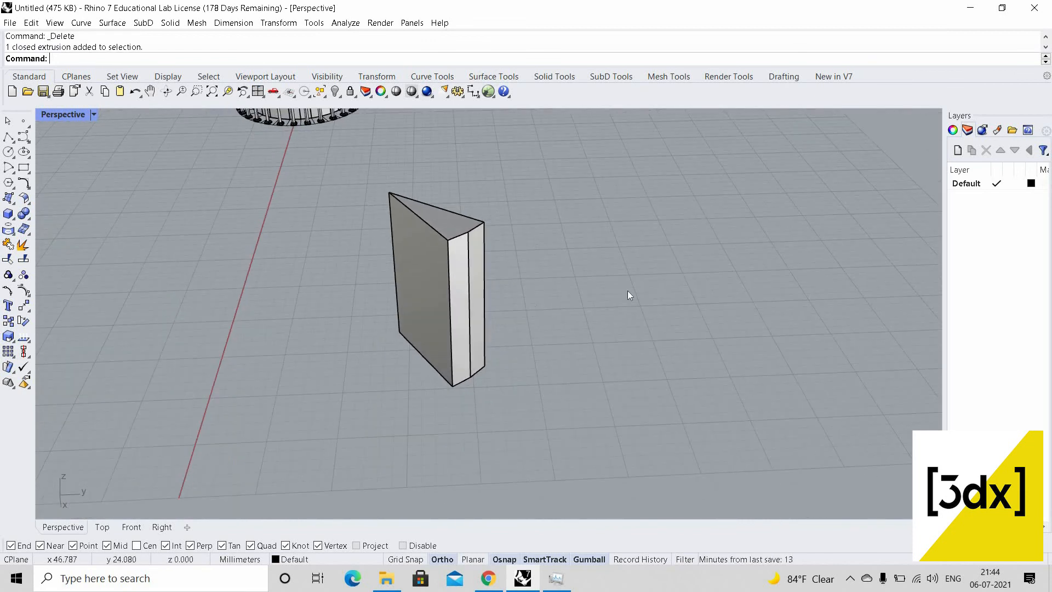
pyautogui.write('https://www.youtube.com/watch?v=IfQKjImgxaI&t=3542s')
pyautogui.scroll(-5, 630, 275)
pyautogui.scroll(2, 567, 234)
pyautogui.moveTo(567, 234); pyautogui.dragTo(482, 261, button='right')
pyautogui.scroll(-2, 485, 259)
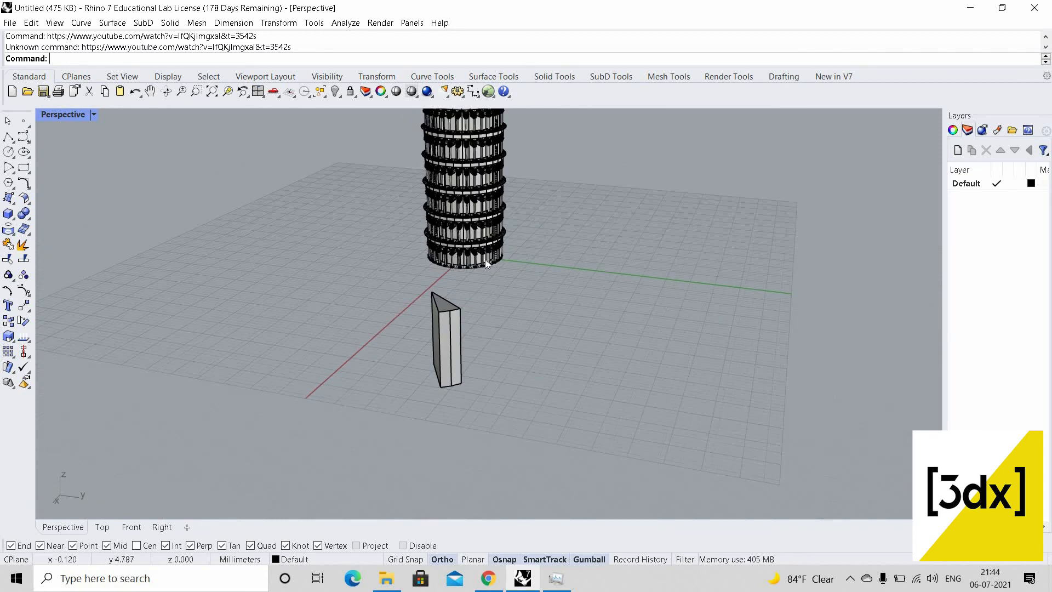
pyautogui.scroll(-3, 485, 259)
pyautogui.scroll(5, 488, 253)
# Ungroup the tower's lowest column ring and move it out from under the tower along the red axis
pyautogui.click(479, 242)
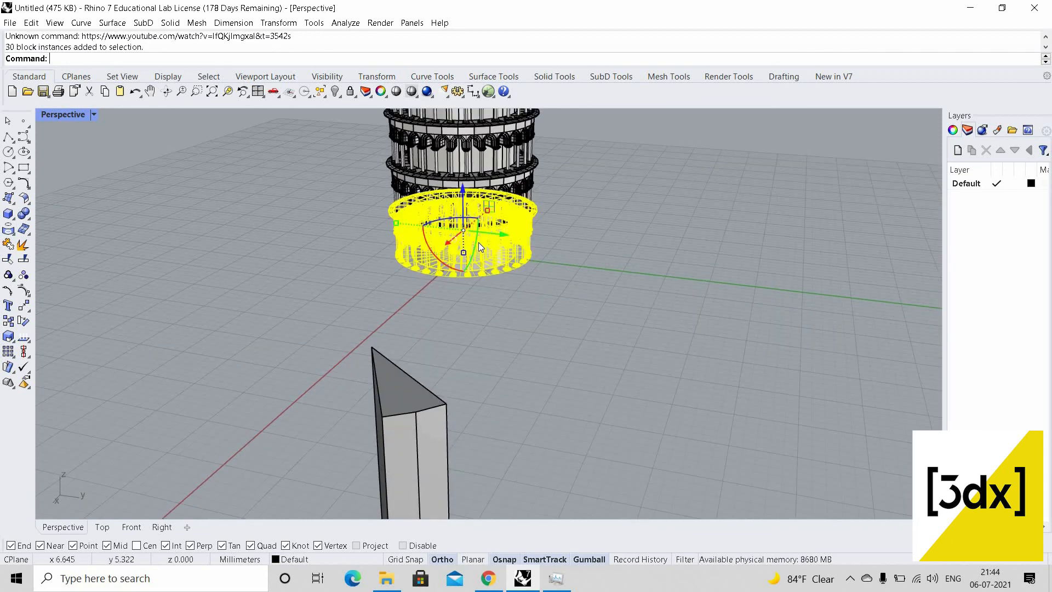
pyautogui.scroll(5, 471, 275)
pyautogui.click(472, 274)
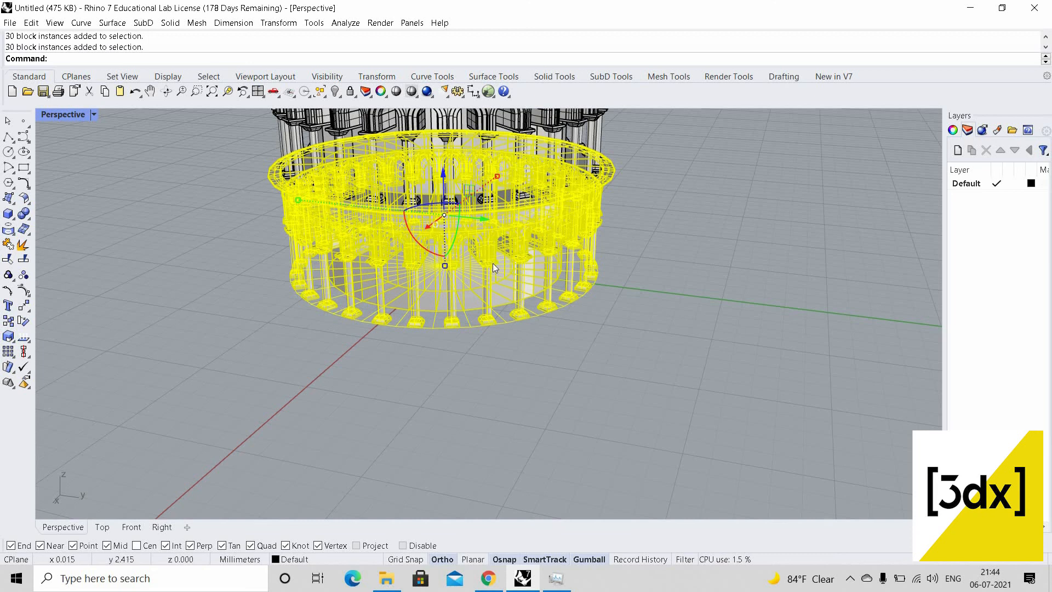
pyautogui.write('Ungroup')
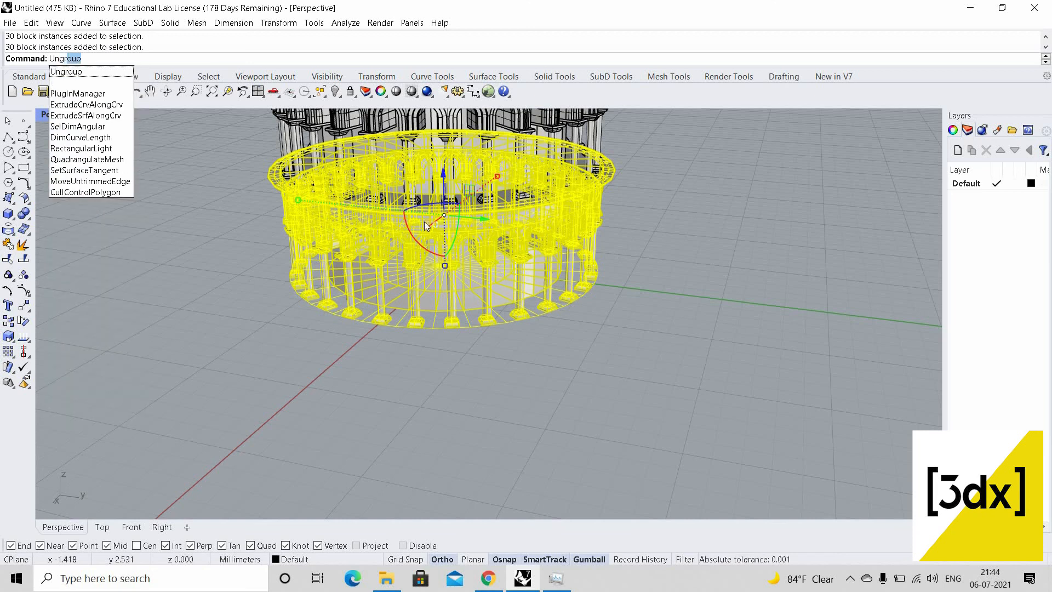
pyautogui.press('Return')
pyautogui.moveTo(427, 227); pyautogui.dragTo(449, 350)
# Pull one column segment out of the detached ring toward the wedge block and select the ring's remaining segments
pyautogui.scroll(-6, 436, 219)
pyautogui.scroll(-5, 346, 299)
pyautogui.scroll(6, 449, 350)
pyautogui.click(454, 357)
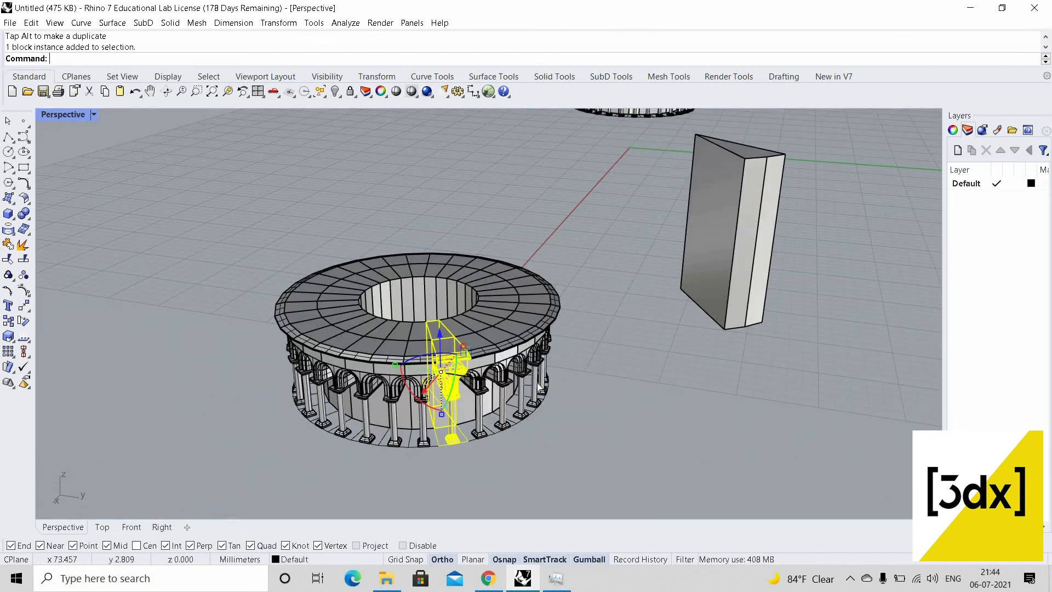
pyautogui.moveTo(641, 456); pyautogui.dragTo(329, 269)
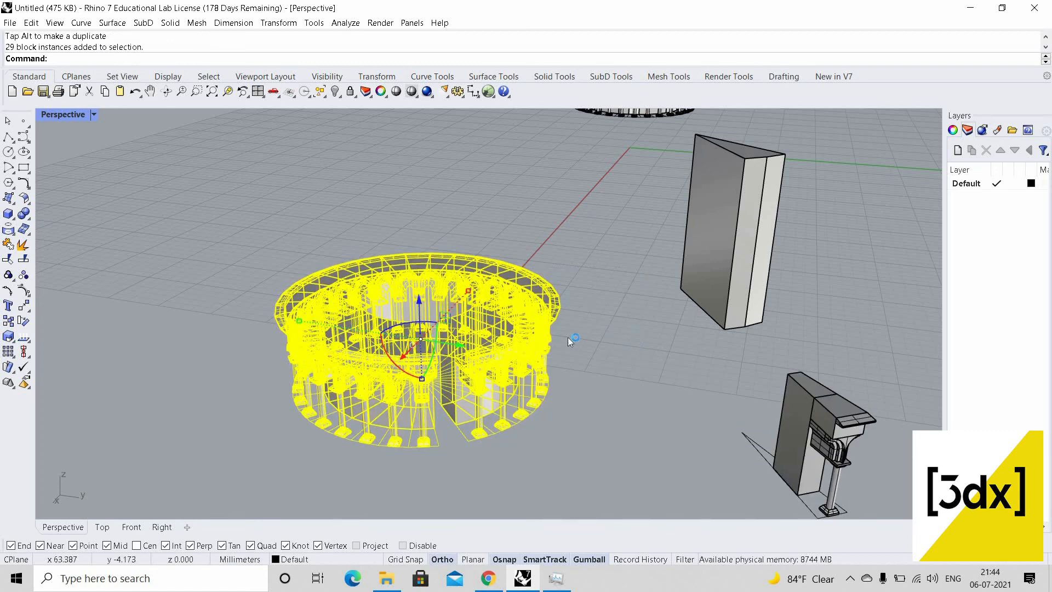
# Delete the ring of arrayed block copies and explode the remaining single block instance into separate objects
pyautogui.press('Delete')
pyautogui.scroll(-3, 639, 353)
pyautogui.scroll(4, 647, 359)
pyautogui.click(646, 360)
pyautogui.scroll(2, 649, 366)
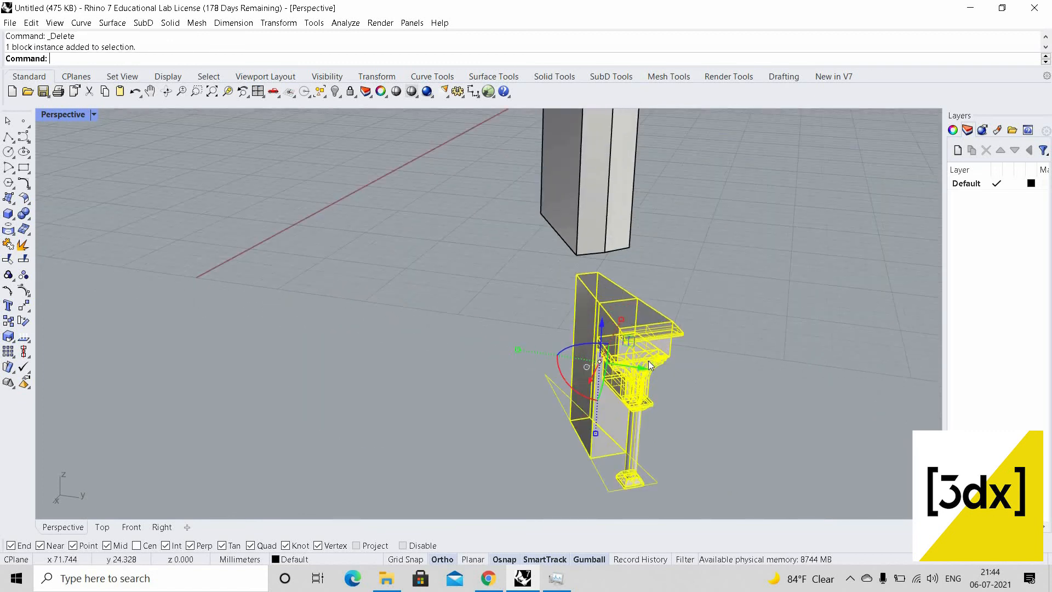
pyautogui.write('E')
pyautogui.write('xplode')
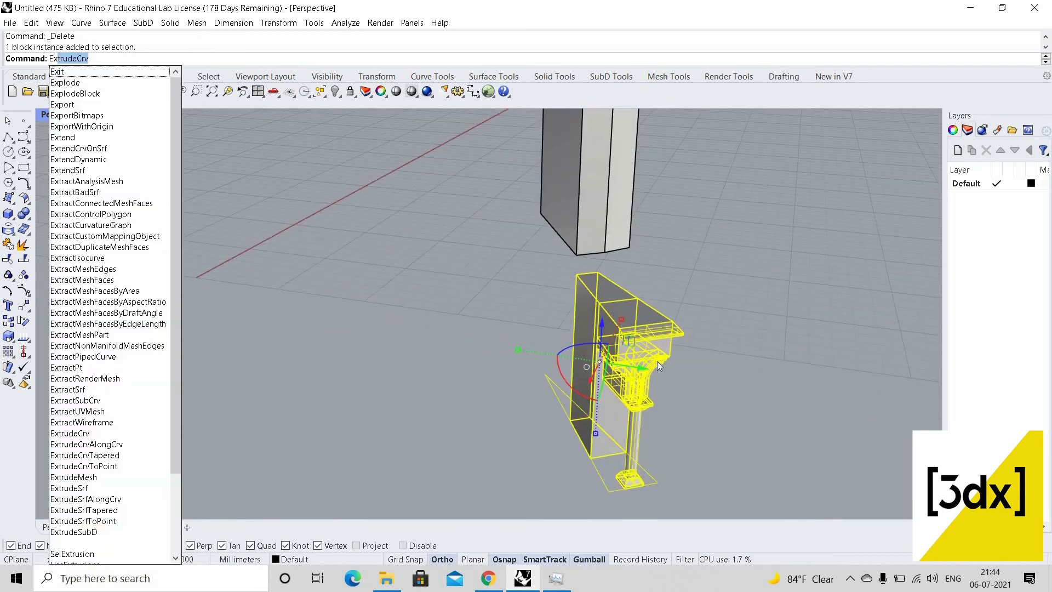
pyautogui.press('Return')
pyautogui.press('Escape')
# Move the sloped cornice piece off the exploded segment to an empty spot beside it
pyautogui.scroll(5, 641, 345)
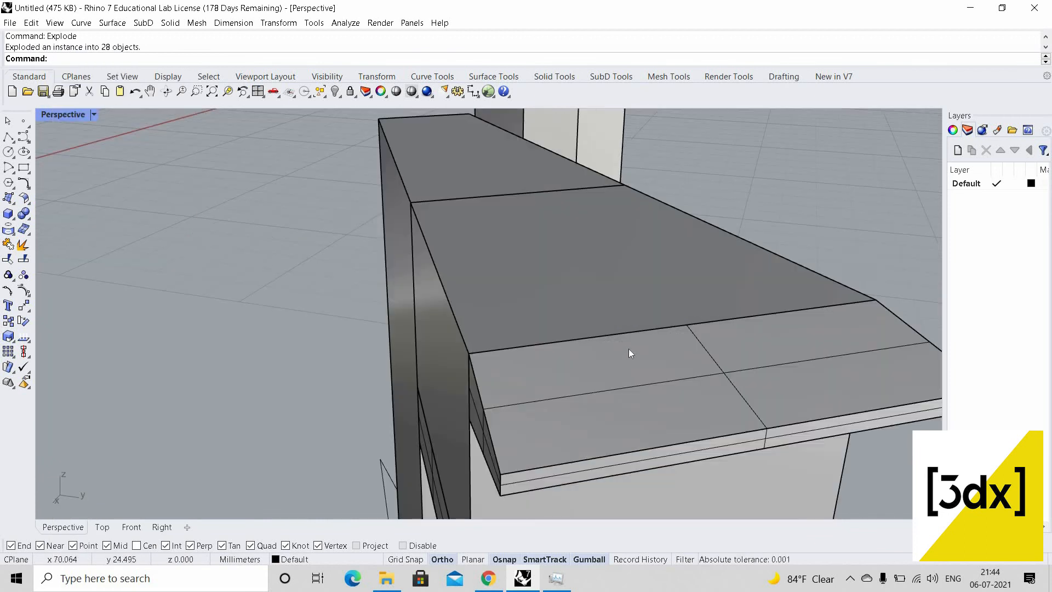
pyautogui.click(629, 348)
pyautogui.scroll(-5, 625, 349)
pyautogui.click(609, 355)
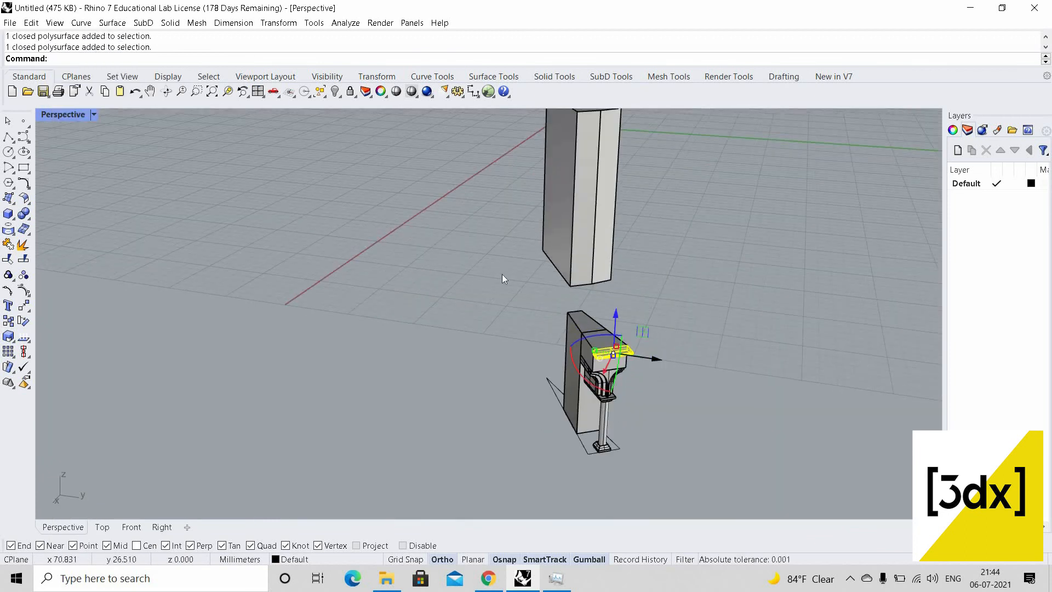
pyautogui.moveTo(612, 352); pyautogui.dragTo(653, 450)
# Delete all remaining parts of the exploded segment, keeping only the separated cornice piece
pyautogui.moveTo(493, 285); pyautogui.dragTo(649, 439)
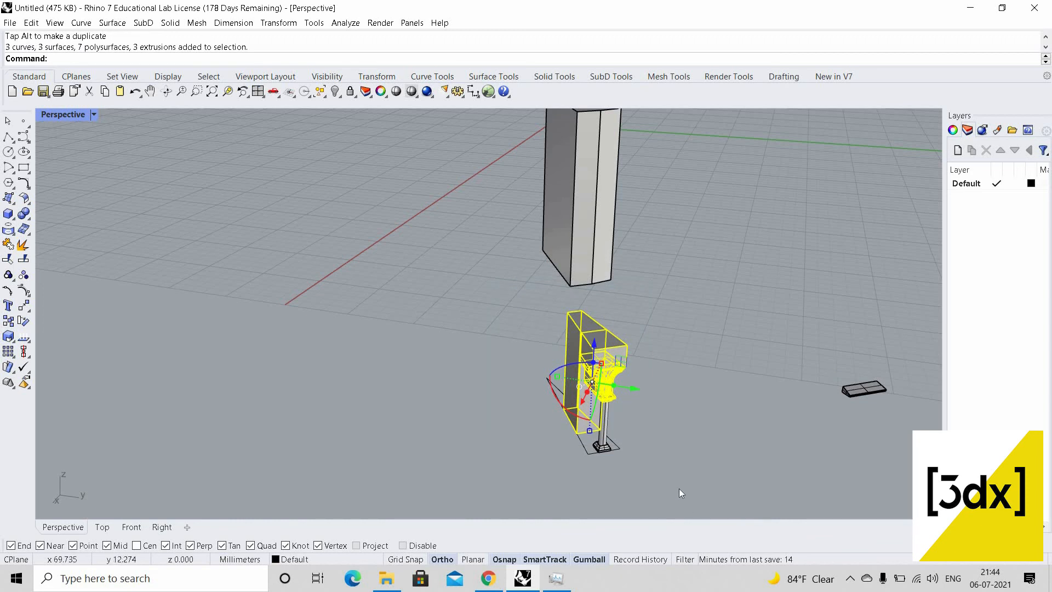
pyautogui.moveTo(447, 326); pyautogui.dragTo(678, 495)
pyautogui.moveTo(422, 292); pyautogui.dragTo(692, 502)
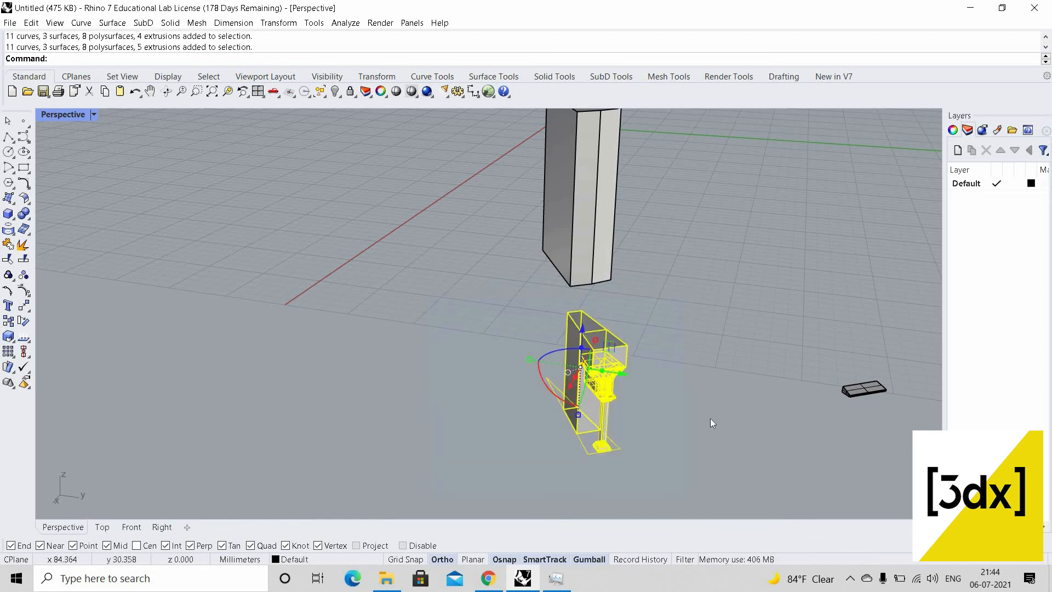
pyautogui.press('Delete')
# Move the cornice piece from its lower back corner to the front top corner of the tall wedge
pyautogui.scroll(-5, 692, 407)
pyautogui.scroll(3, 715, 383)
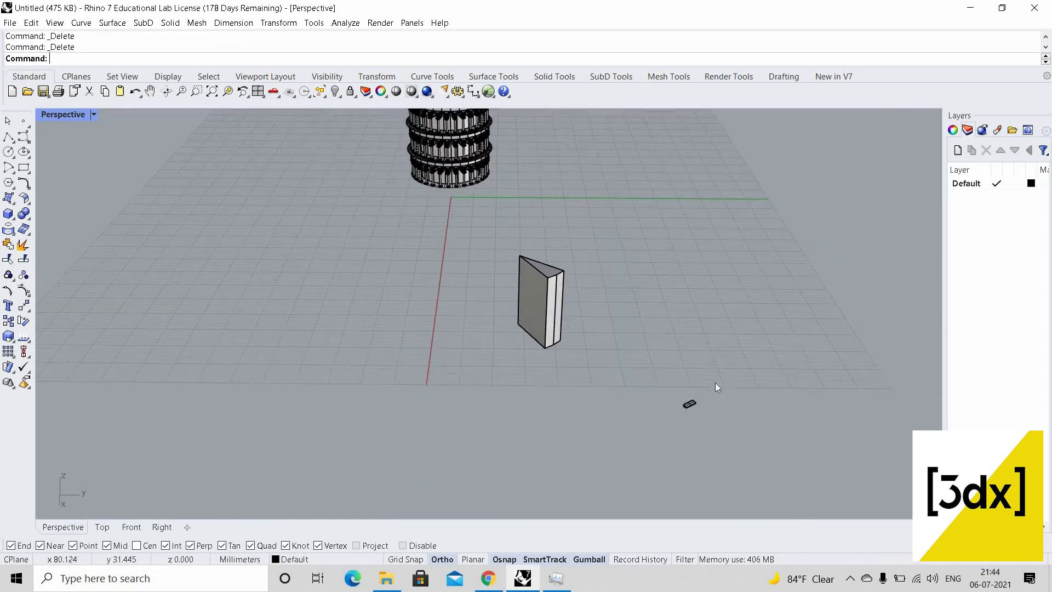
pyautogui.scroll(5, 715, 382)
pyautogui.click(603, 386)
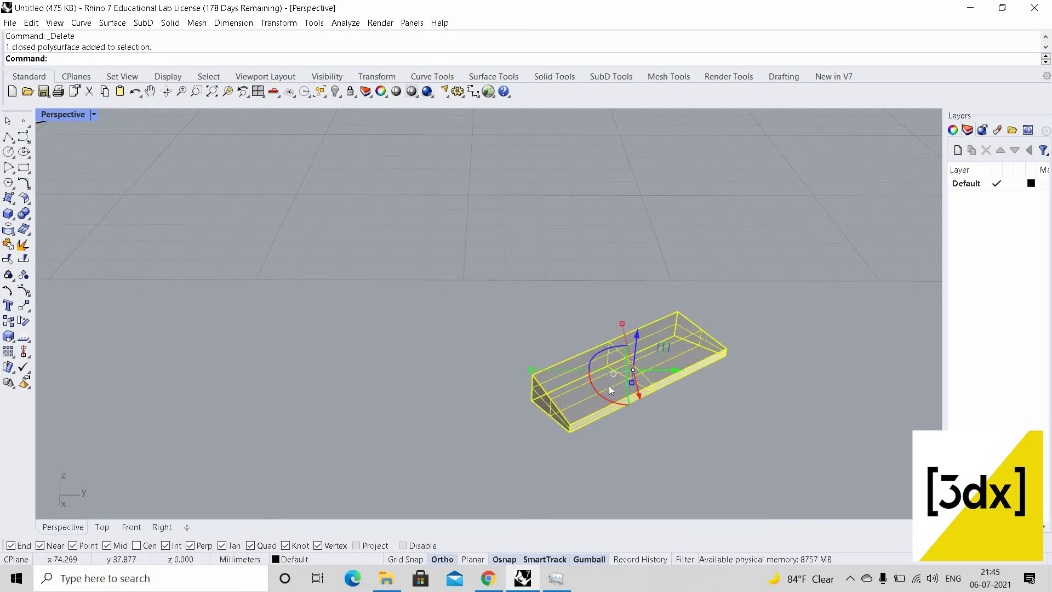
pyautogui.write('move')
pyautogui.press('Return')
pyautogui.click(532, 405)
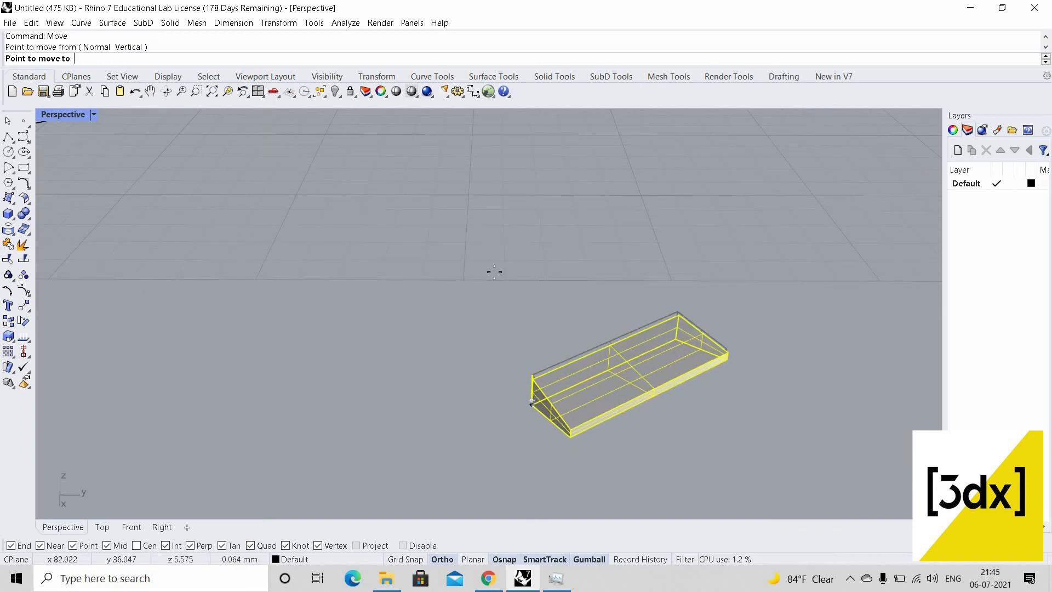
pyautogui.scroll(-3, 495, 272)
pyautogui.scroll(6, 520, 318)
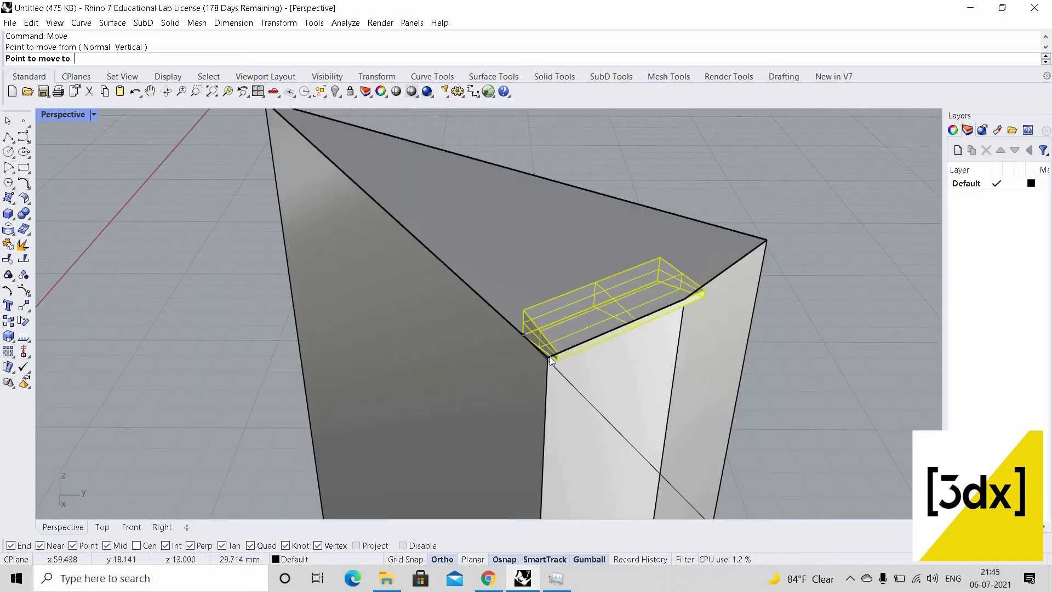
pyautogui.click(559, 346)
pyautogui.press('Escape')
# Lower the cornice piece so its upper back corner sits on the wedge's top corner
pyautogui.scroll(4, 563, 345)
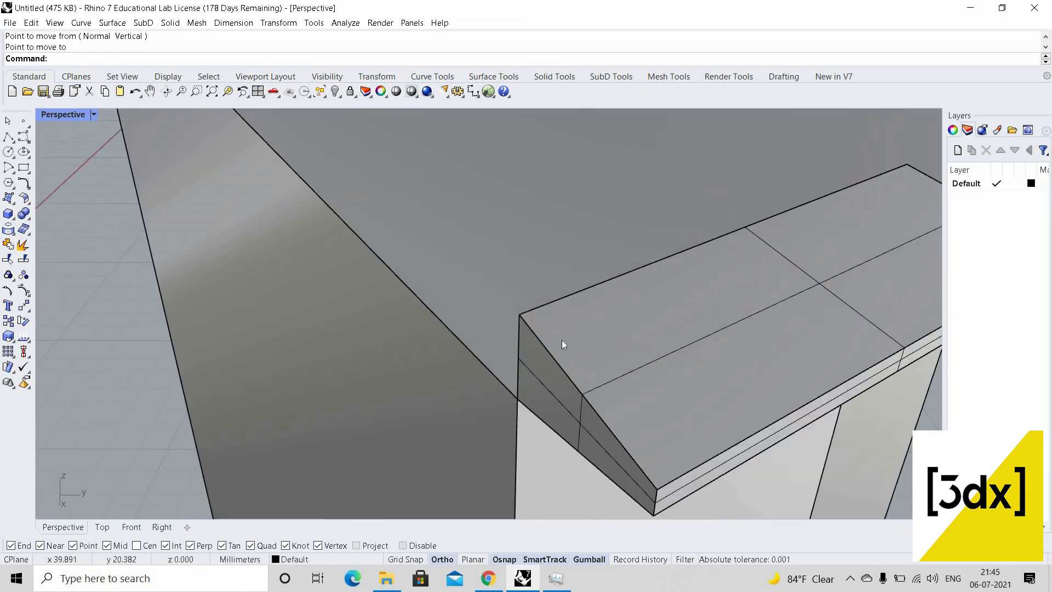
pyautogui.click(563, 344)
pyautogui.write('Move')
pyautogui.press('Return')
pyautogui.click(519, 314)
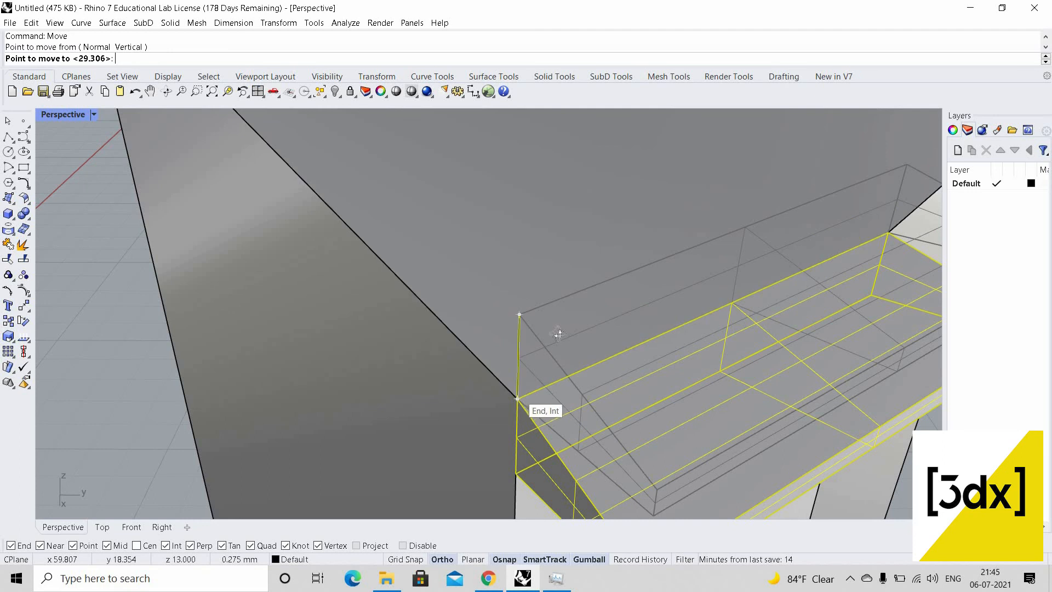
pyautogui.click(517, 393)
# Rotate a copy of the cornice piece about the wedge's apex onto the adjacent front facet
pyautogui.scroll(-6, 317, 260)
pyautogui.scroll(6, 314, 279)
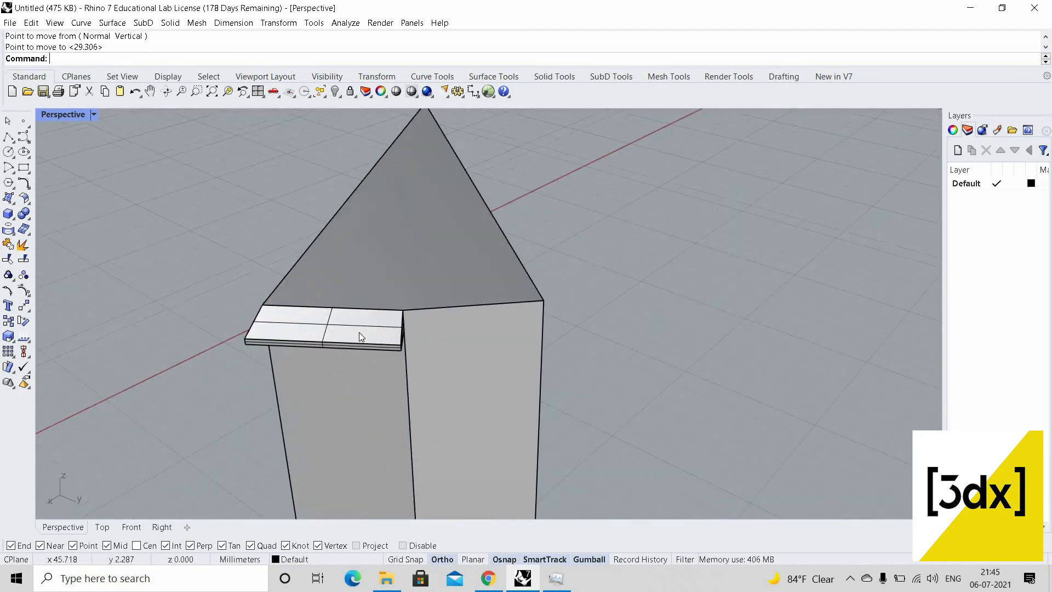
pyautogui.click(361, 337)
pyautogui.write('Rotate')
pyautogui.press('Return')
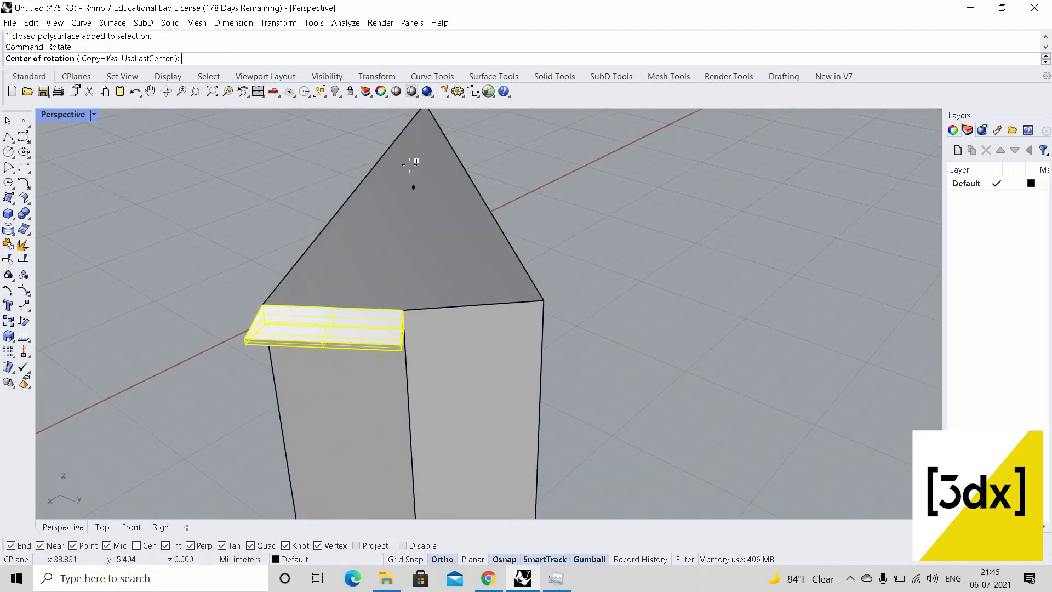
pyautogui.scroll(-3, 416, 164)
pyautogui.click(418, 172)
pyautogui.scroll(3, 384, 253)
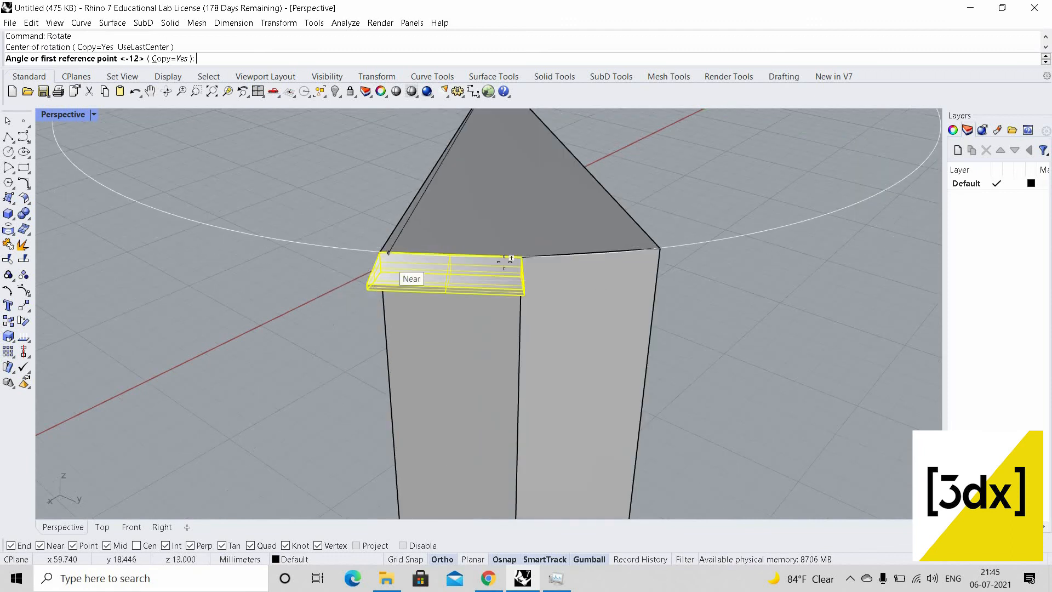
pyautogui.click(522, 257)
pyautogui.click(522, 257)
pyautogui.press('Return')
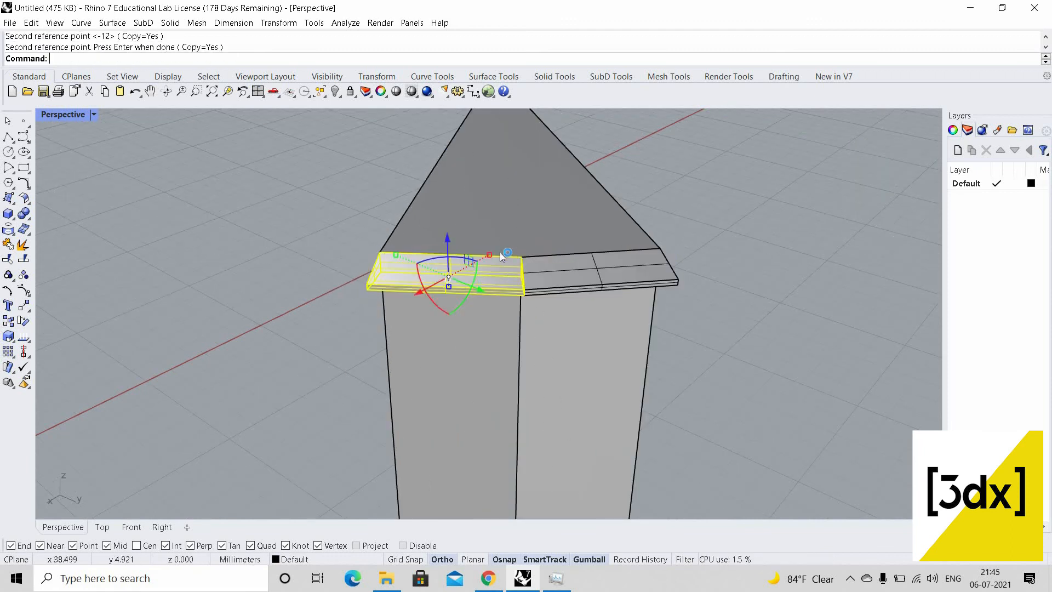
pyautogui.click(719, 253)
# Delete the two large side faces of the tall wedge
pyautogui.scroll(-6, 719, 253)
pyautogui.moveTo(586, 230); pyautogui.dragTo(630, 285, button='right')
pyautogui.scroll(3, 650, 211)
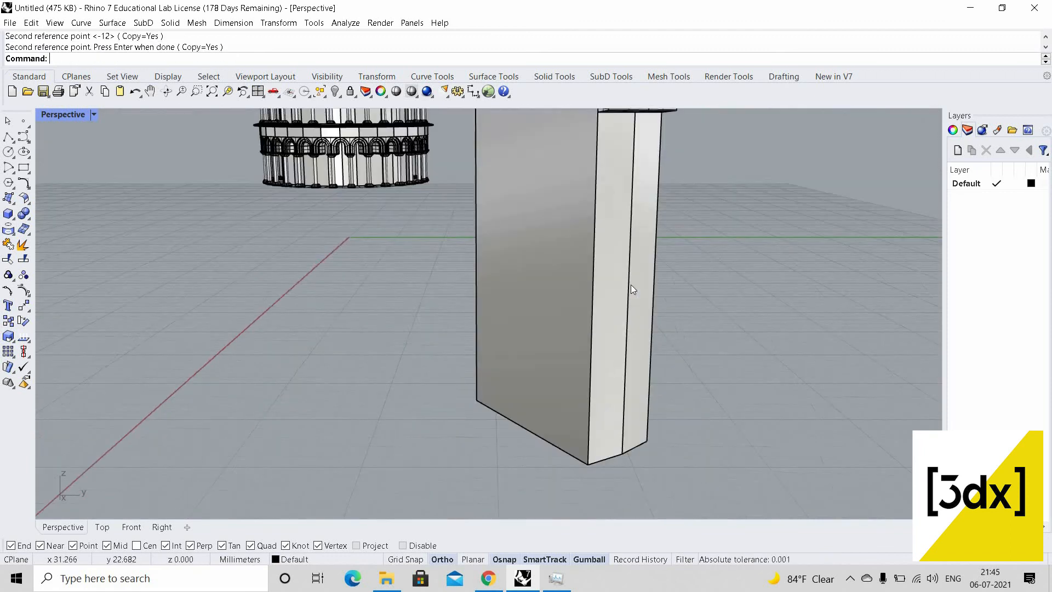
pyautogui.scroll(-3, 609, 413)
pyautogui.scroll(2, 617, 412)
pyautogui.scroll(2, 584, 395)
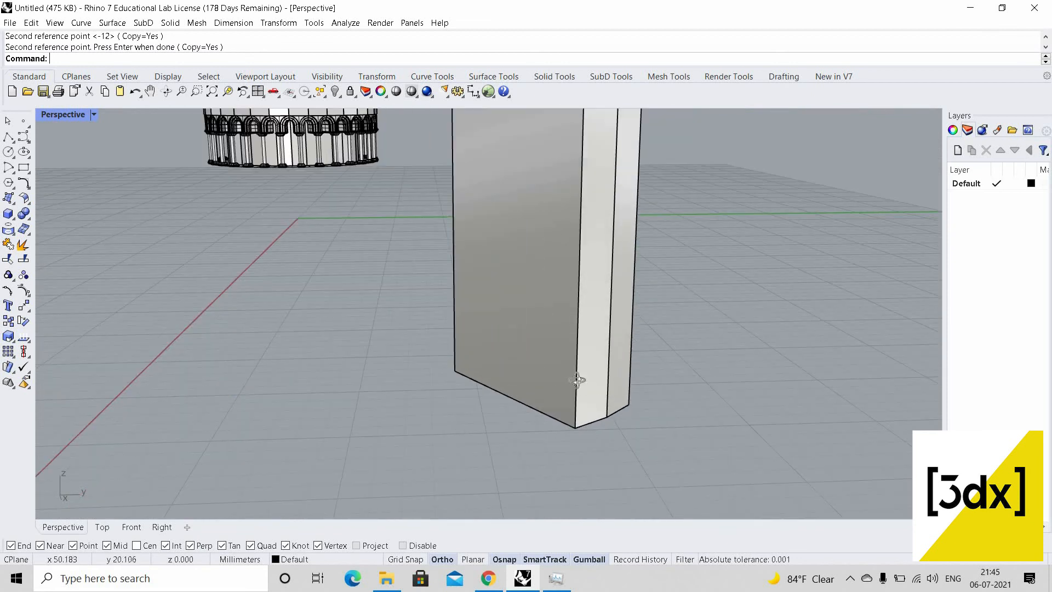
pyautogui.scroll(-4, 580, 380)
pyautogui.moveTo(581, 378); pyautogui.dragTo(630, 304, button='right')
pyautogui.scroll(4, 628, 318)
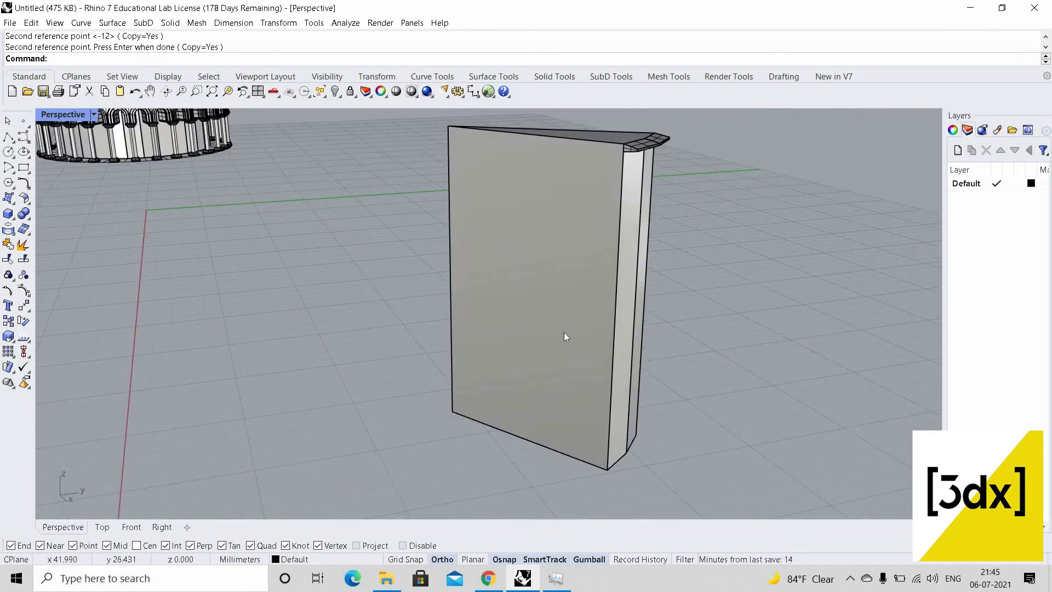
pyautogui.keyDown('ctrl'); pyautogui.keyDown('shift'); pyautogui.click(487, 301); pyautogui.keyUp('shift'); pyautogui.keyUp('ctrl')
pyautogui.moveTo(443, 310); pyautogui.dragTo(368, 192, button='right')
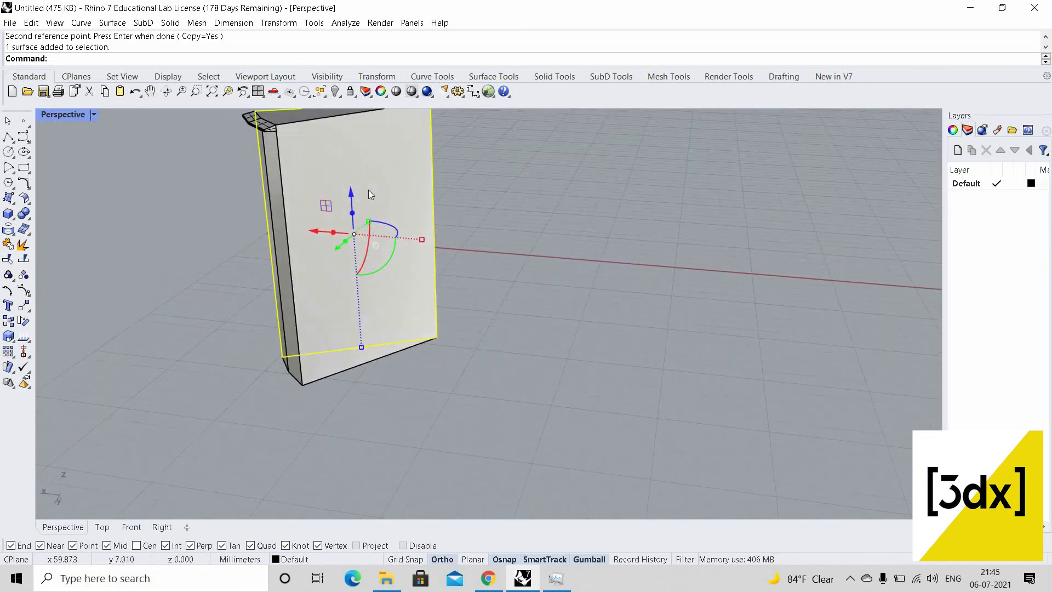
pyautogui.keyDown('ctrl'); pyautogui.keyDown('shift'); pyautogui.click(371, 191); pyautogui.keyUp('shift'); pyautogui.keyUp('ctrl')
pyautogui.press('Delete')
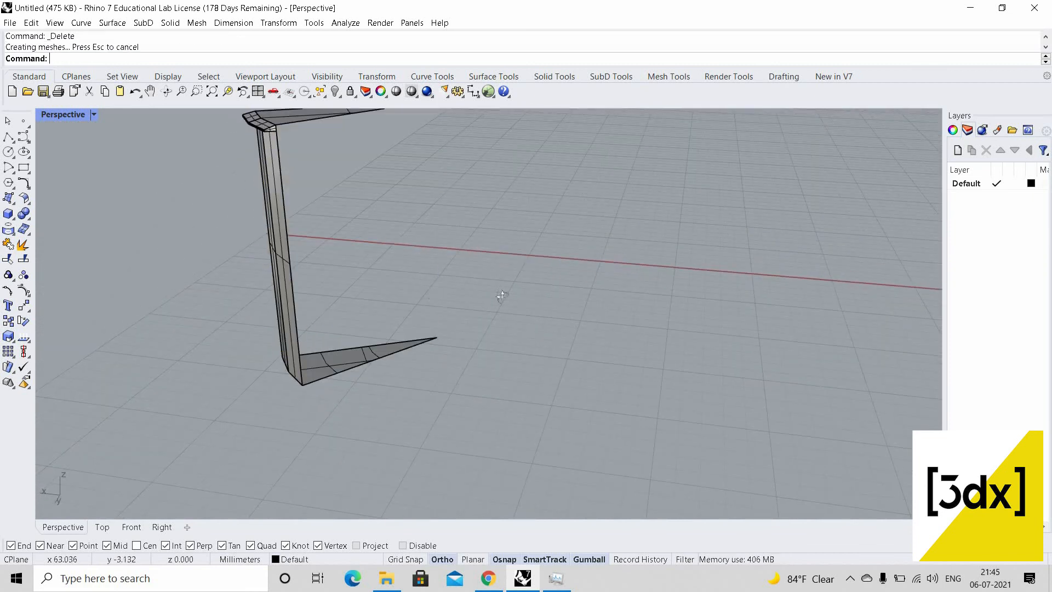
# Explode the opened wedge polysurface into separate surfaces
pyautogui.moveTo(502, 296); pyautogui.dragTo(548, 304, button='right')
pyautogui.click(550, 314)
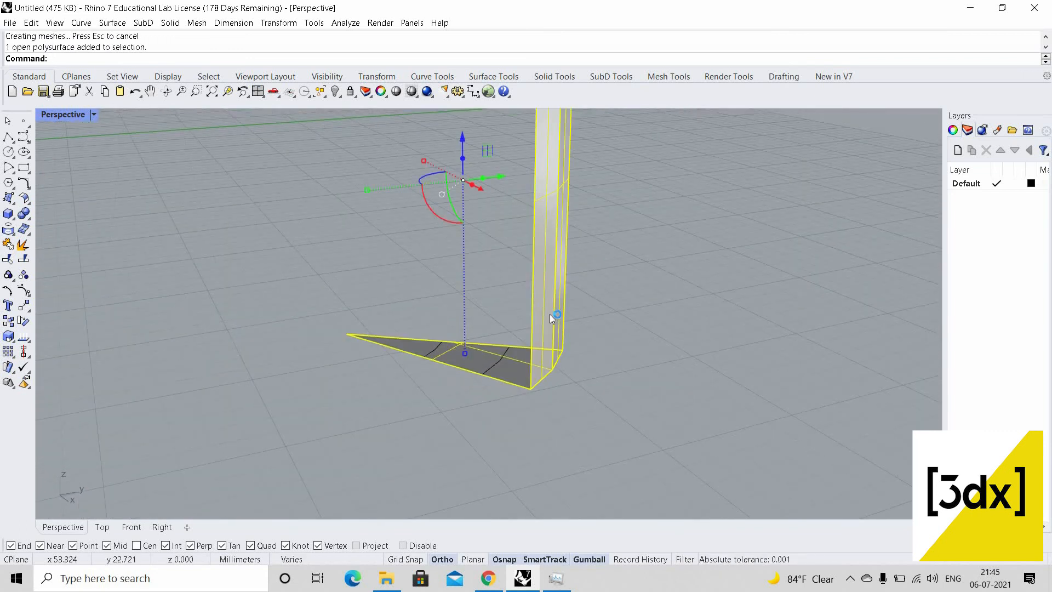
pyautogui.press('Return')
pyautogui.press('Escape')
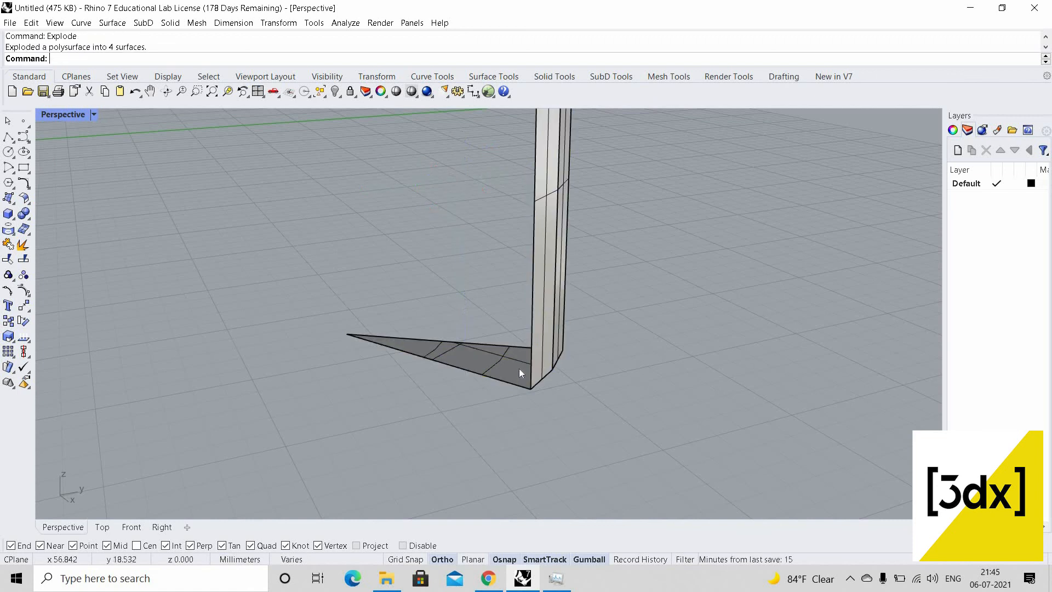
# Draw a vertical line 0.3 mm long downward from the pointed tip of the wedge's bottom surface
pyautogui.scroll(4, 518, 368)
pyautogui.click(520, 376)
pyautogui.moveTo(590, 380); pyautogui.dragTo(561, 366, button='right')
pyautogui.moveTo(280, 327); pyautogui.dragTo(274, 334, button='right')
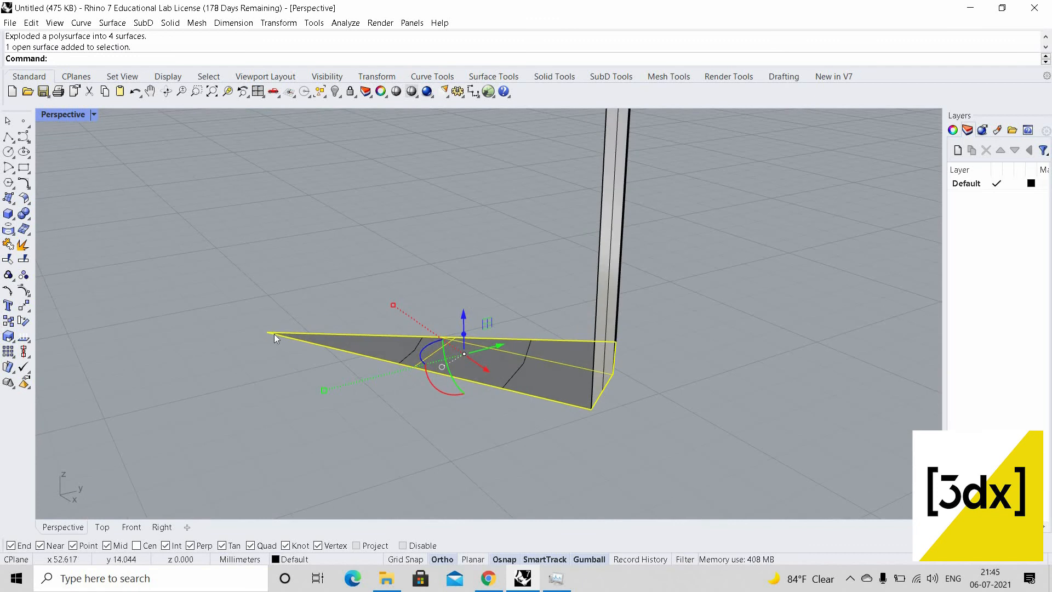
pyautogui.click(264, 329)
pyautogui.press('Return')
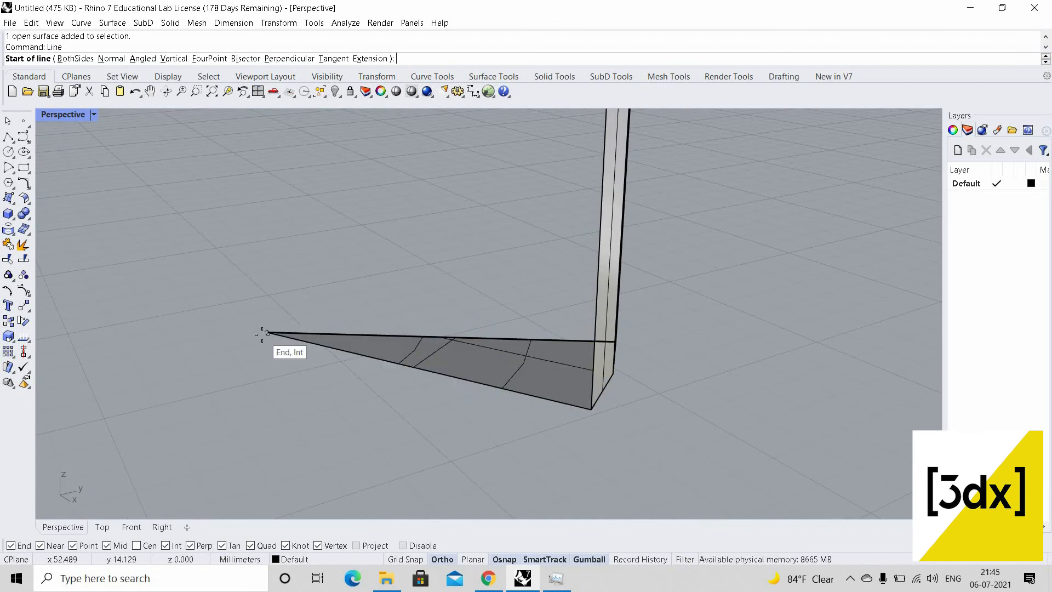
pyautogui.write('v')
pyautogui.press('Return')
pyautogui.click(267, 332)
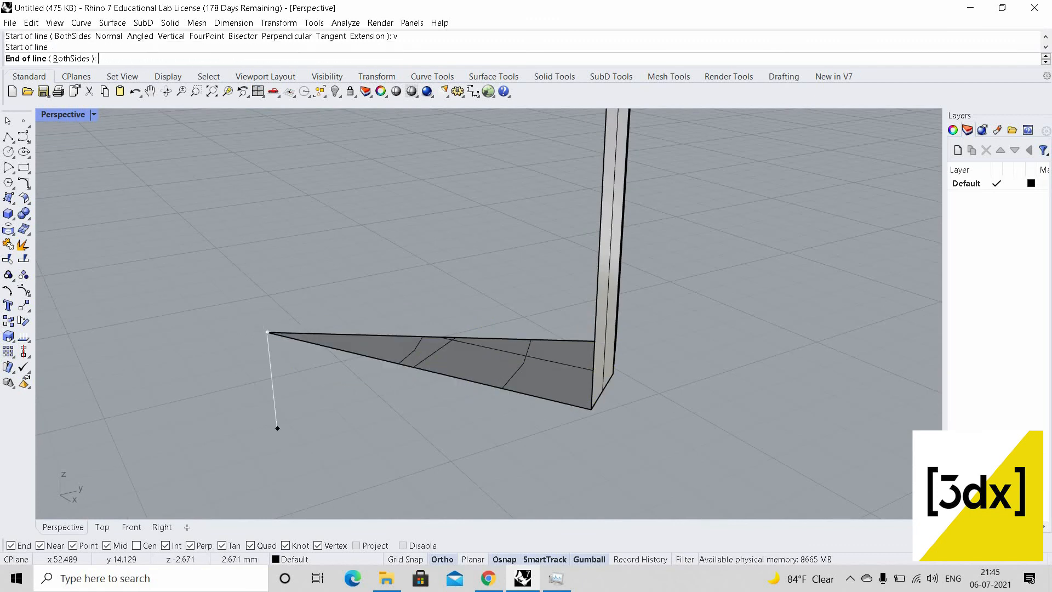
pyautogui.press('Return')
pyautogui.click(264, 429)
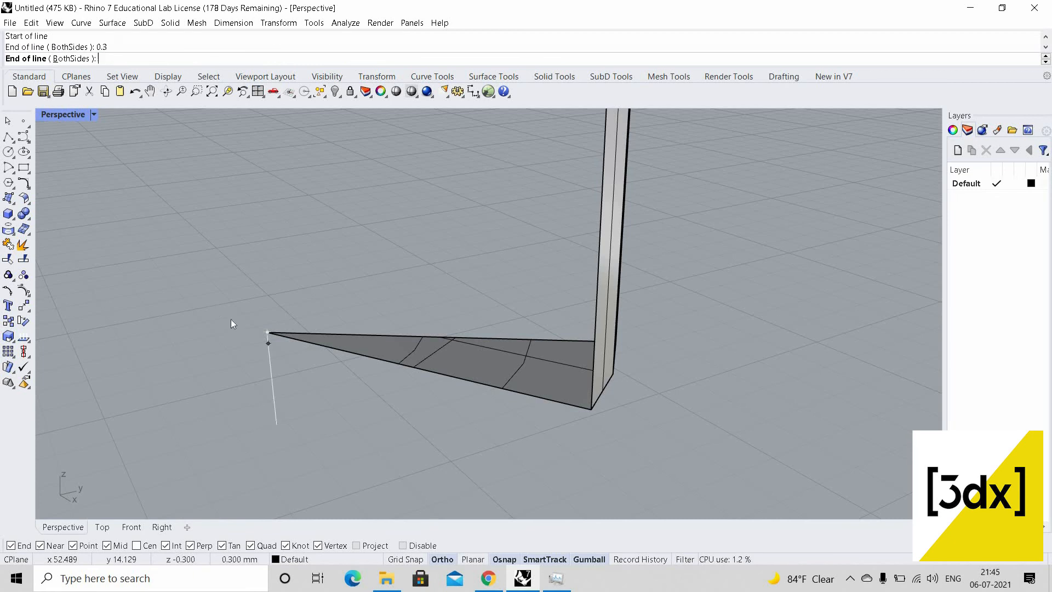
# Create a linear array of 5 copies of the bottom surface, spaced downward by the short vertical line's length
pyautogui.scroll(7, 226, 312)
pyautogui.click(358, 370)
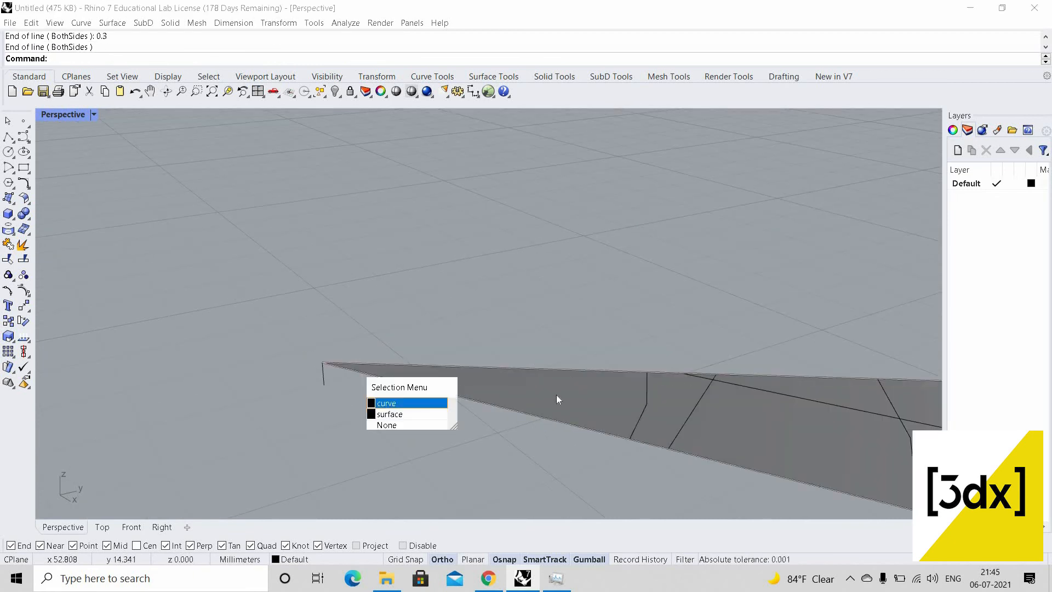
pyautogui.click(557, 395)
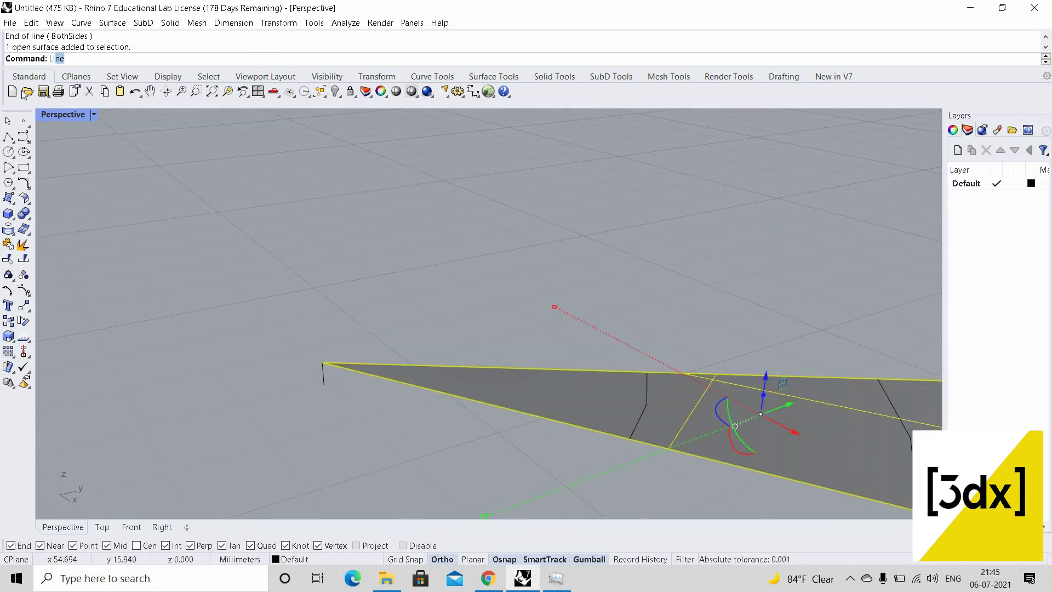
pyautogui.write('n')
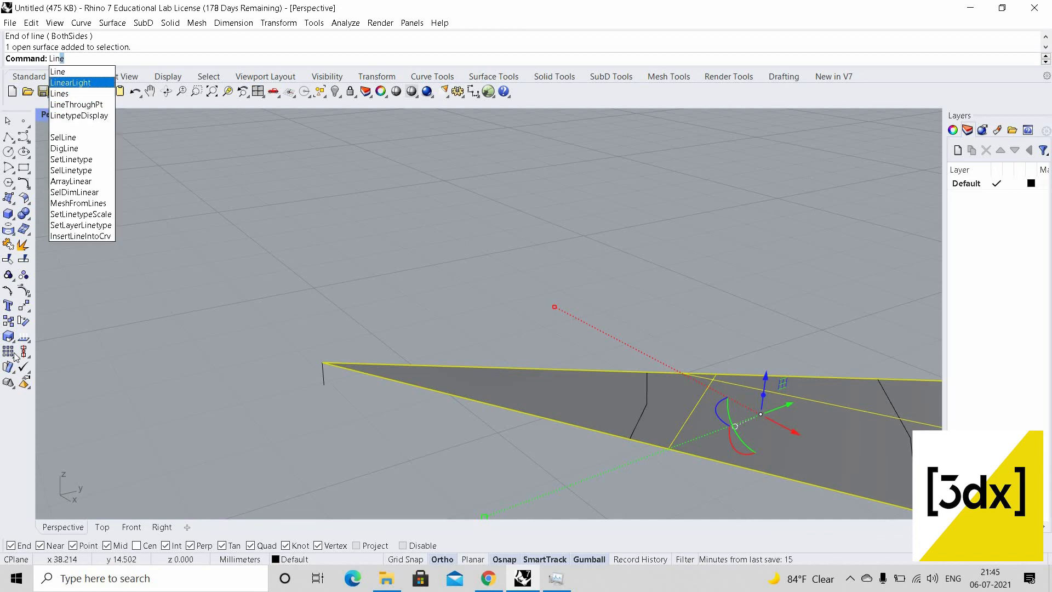
pyautogui.press('Escape')
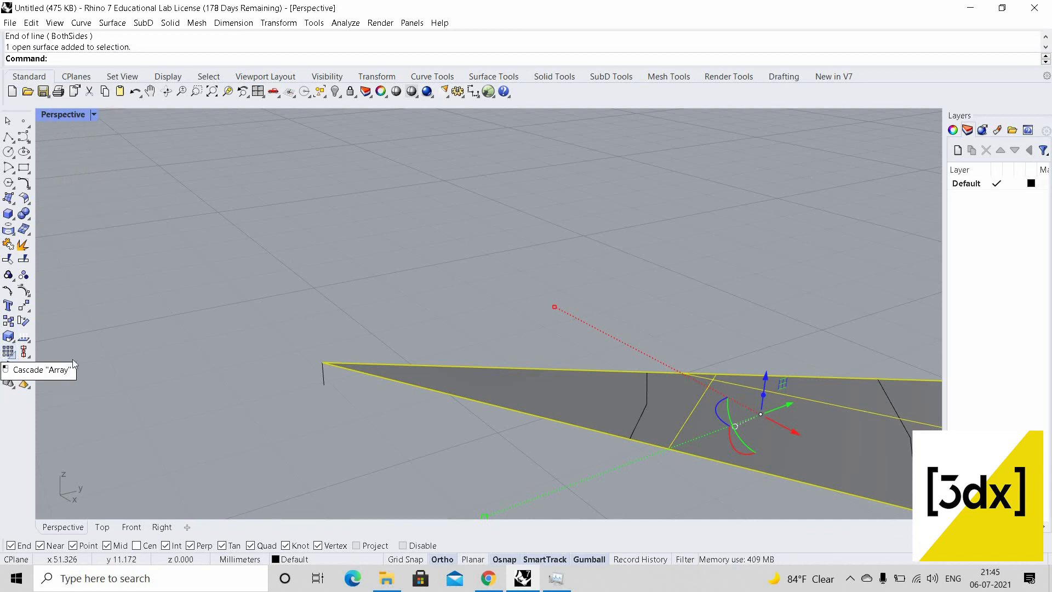
pyautogui.click(12, 356)
pyautogui.click(101, 358)
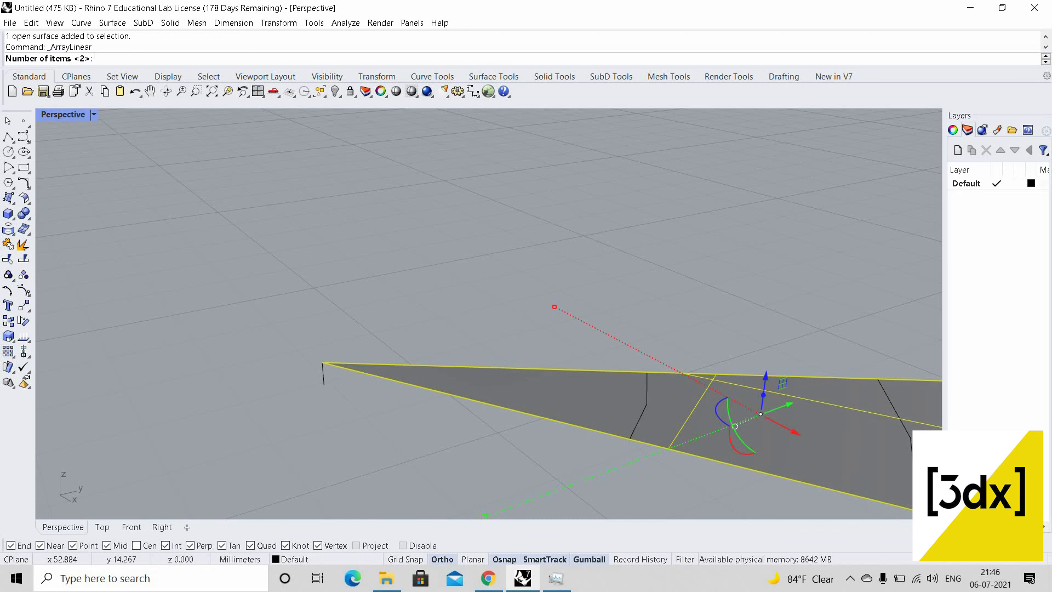
pyautogui.write('5')
pyautogui.press('Return')
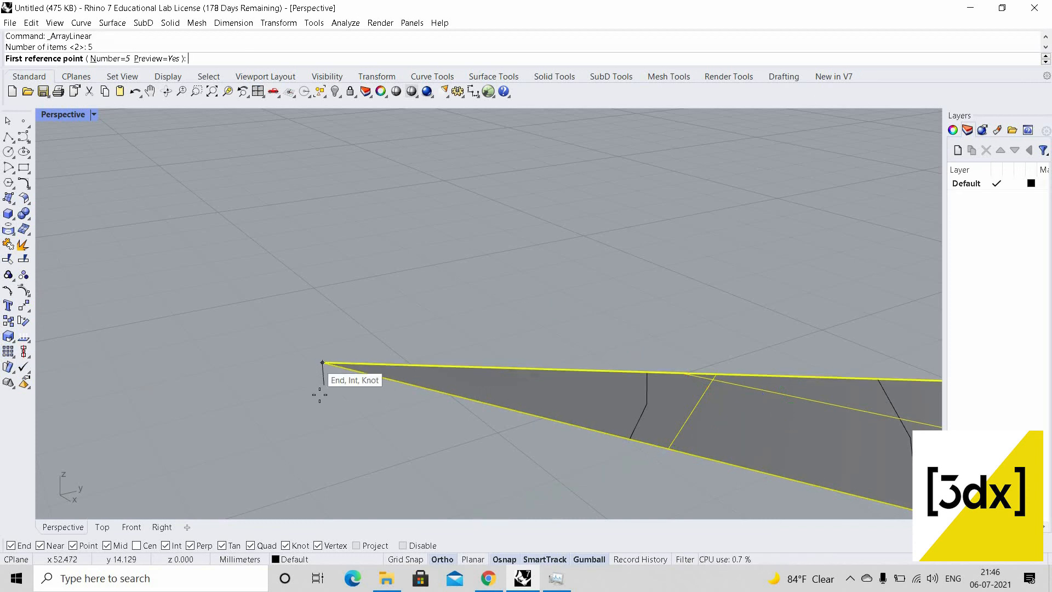
pyautogui.click(322, 363)
pyautogui.click(323, 385)
pyautogui.scroll(-6, 369, 383)
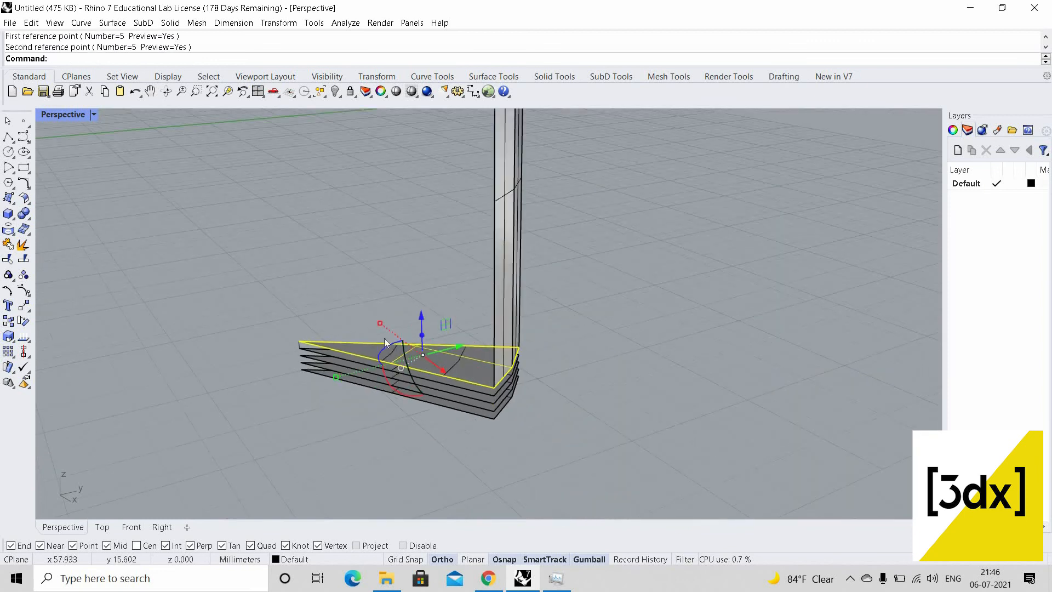
pyautogui.moveTo(384, 338); pyautogui.dragTo(235, 301, button='right')
pyautogui.click(436, 294)
pyautogui.scroll(8, 424, 350)
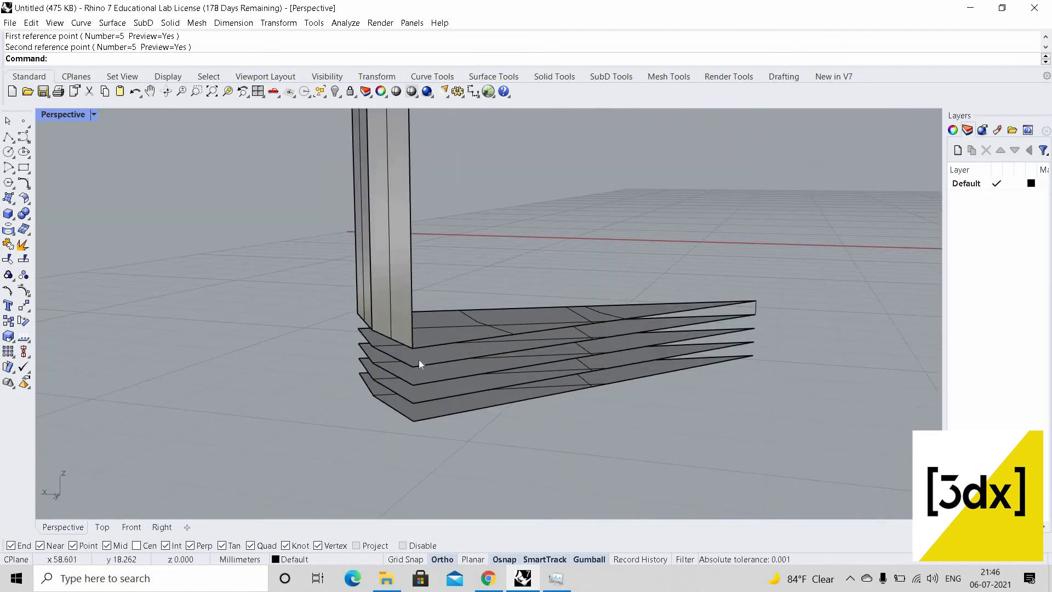
# Draw an 8 mm line from the first lowered layer's pointed tip along its side edge, extending past the outer corner
pyautogui.moveTo(431, 357); pyautogui.dragTo(482, 376, button='right')
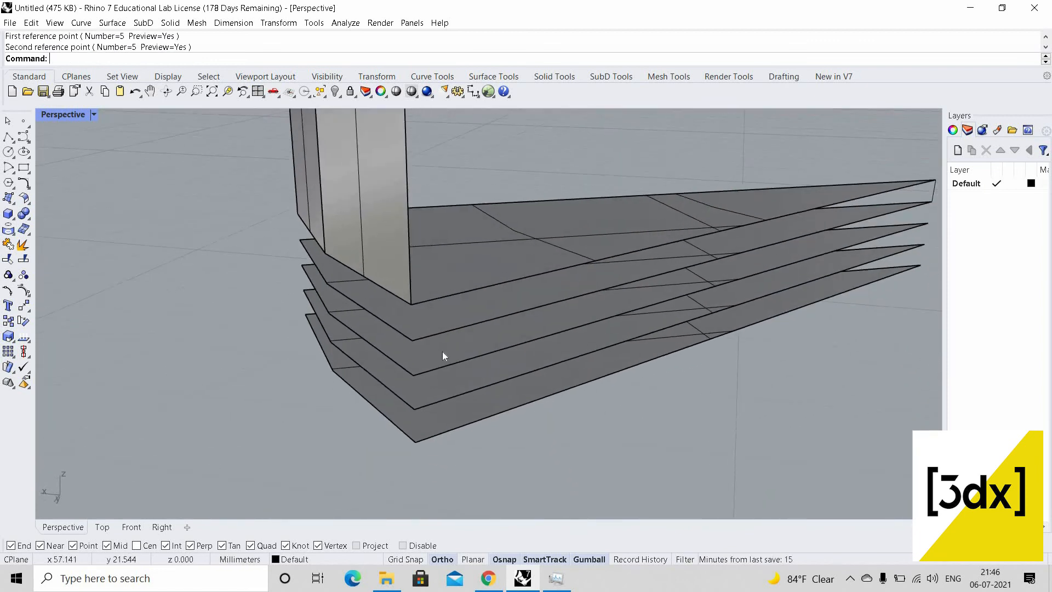
pyautogui.scroll(-7, 497, 390)
pyautogui.scroll(5, 515, 394)
pyautogui.scroll(2, 546, 398)
pyautogui.click(452, 420)
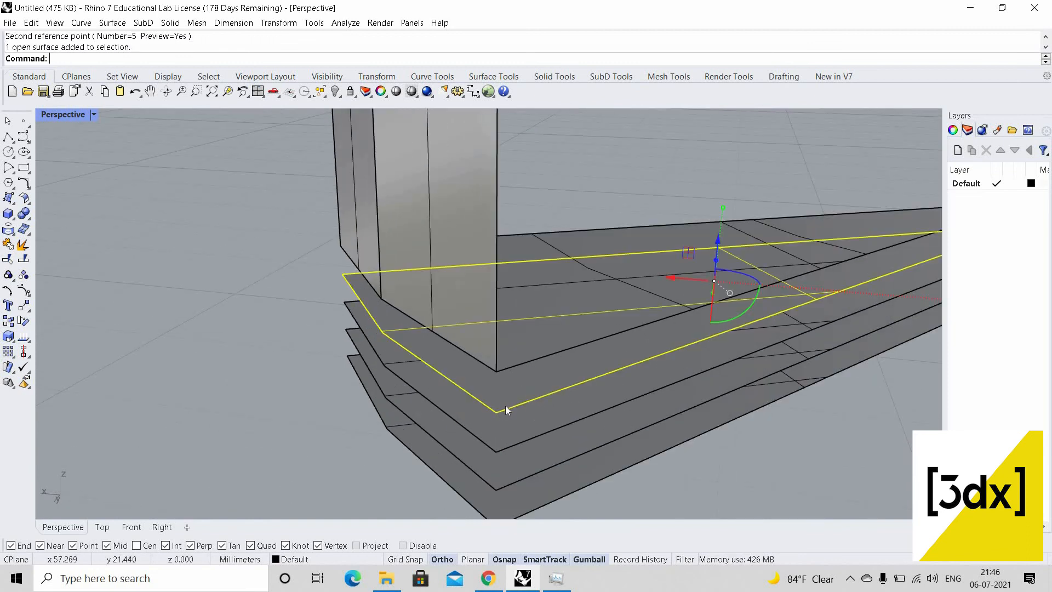
pyautogui.press('Return')
pyautogui.moveTo(519, 412); pyautogui.dragTo(705, 364, button='right')
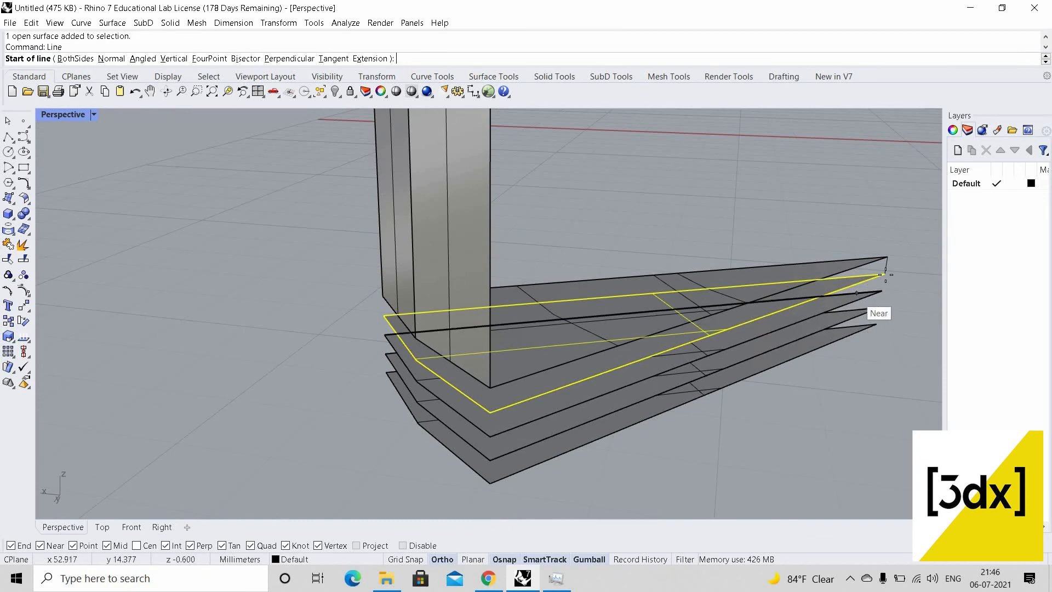
pyautogui.click(885, 274)
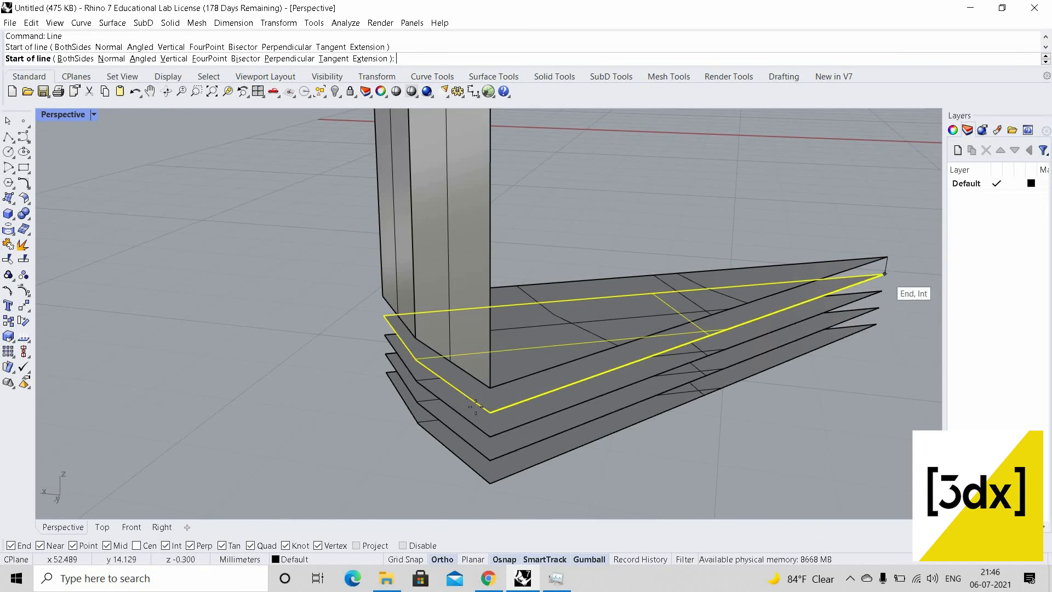
pyautogui.scroll(3, 457, 401)
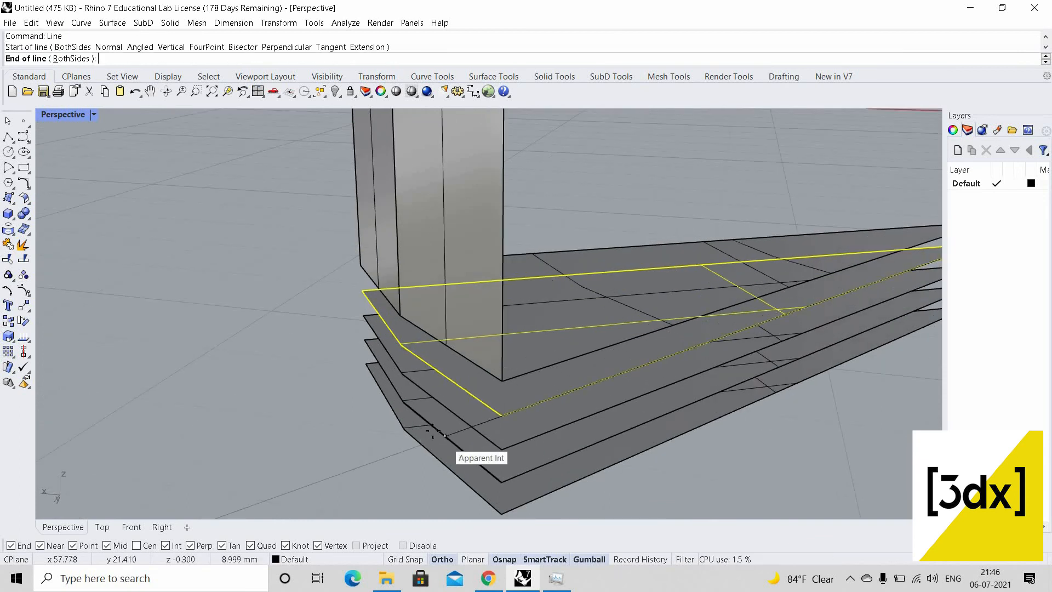
pyautogui.moveTo(423, 487); pyautogui.dragTo(429, 345, button='right')
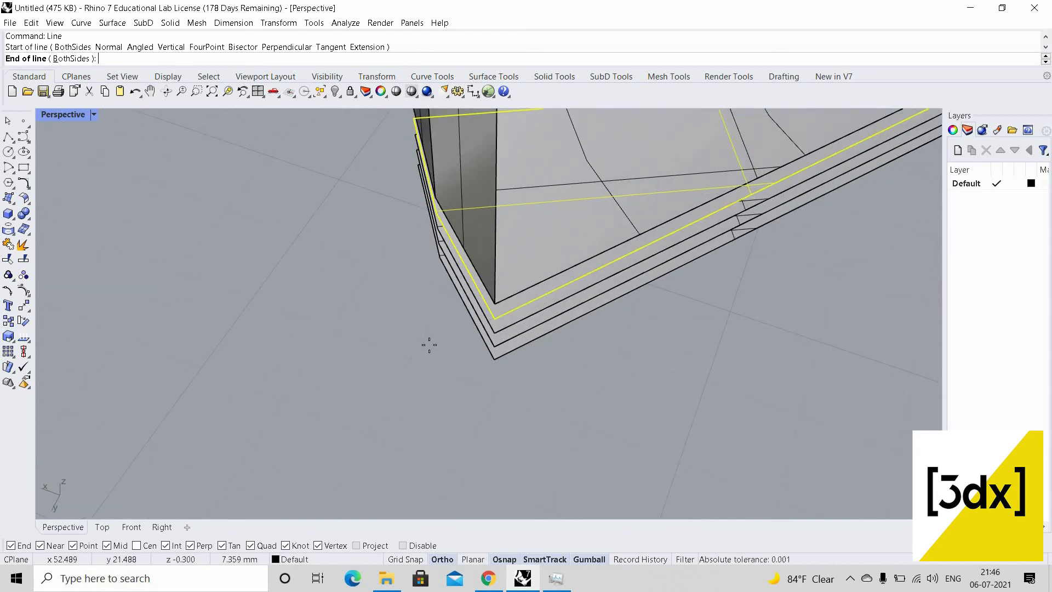
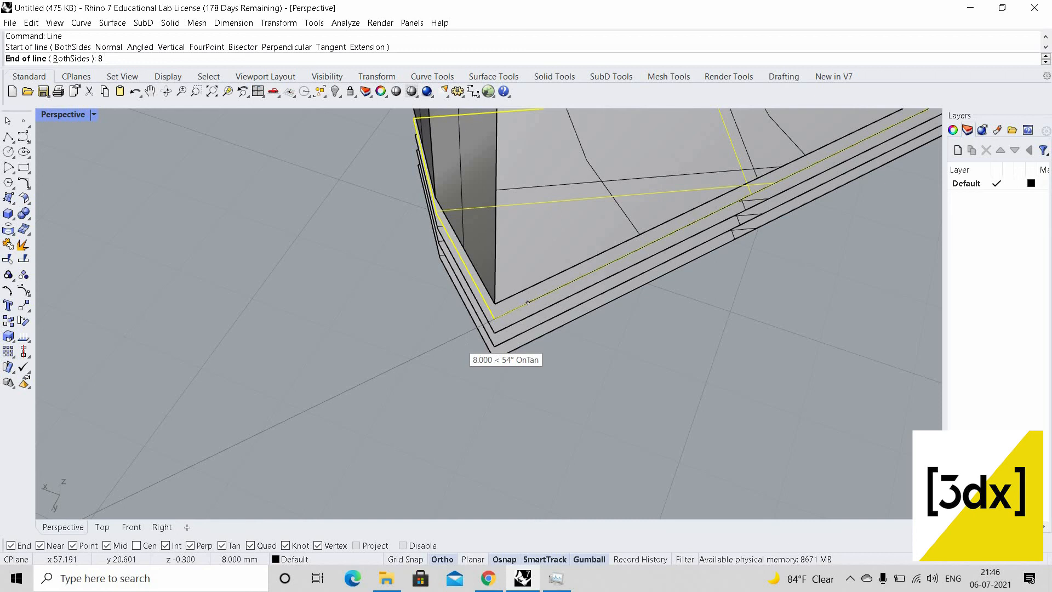
pyautogui.press('Return')
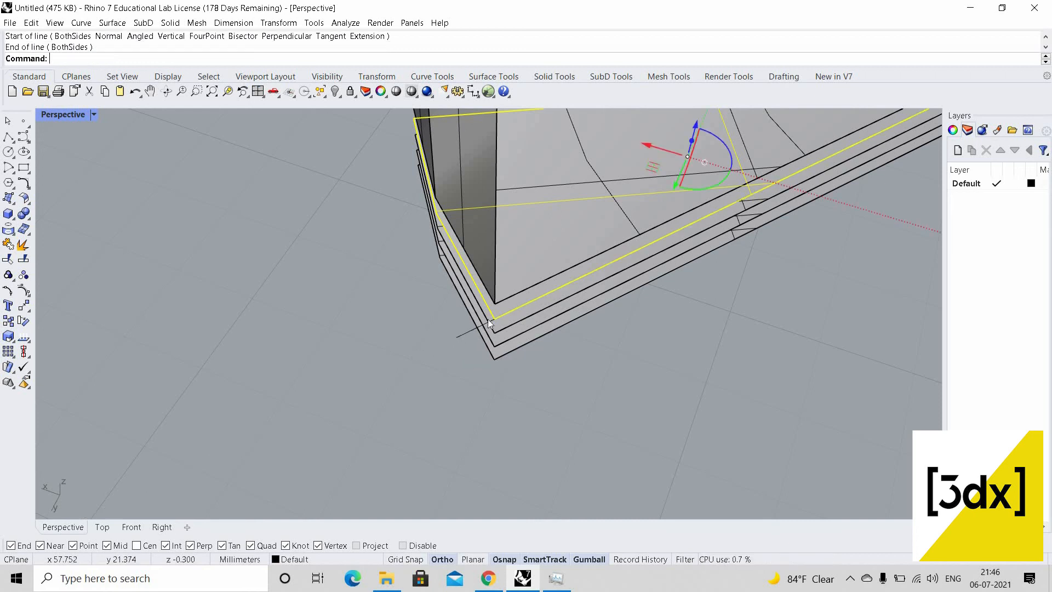
# Mirror the 8 mm line to the layer's opposite side about the wedge's centre line, starting at the middle outer vertex
pyautogui.scroll(-4, 482, 317)
pyautogui.moveTo(452, 373); pyautogui.dragTo(488, 329, button='right')
pyautogui.scroll(4, 455, 405)
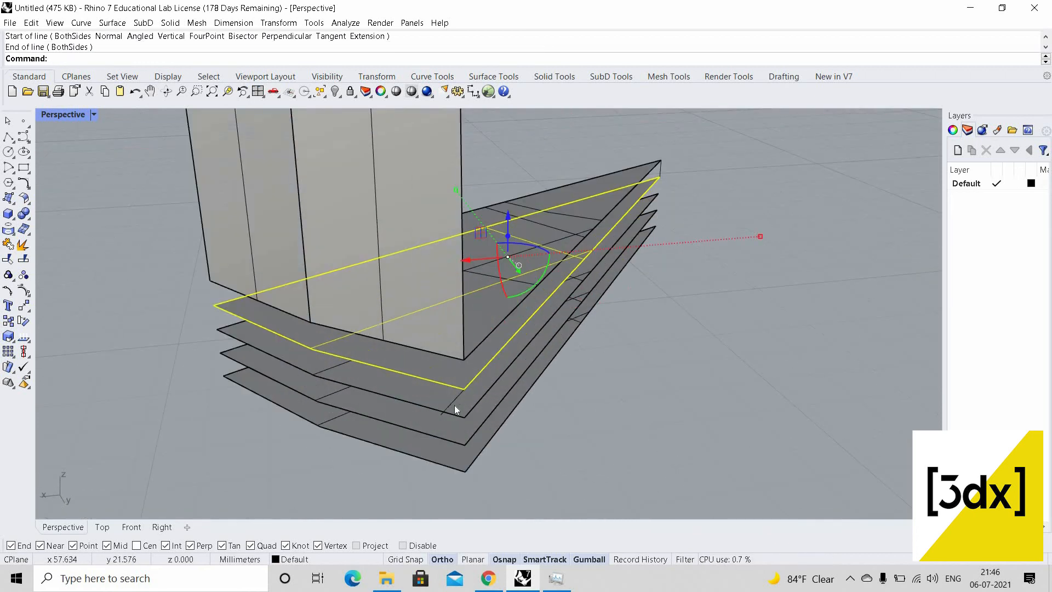
pyautogui.scroll(2, 444, 412)
pyautogui.click(450, 410)
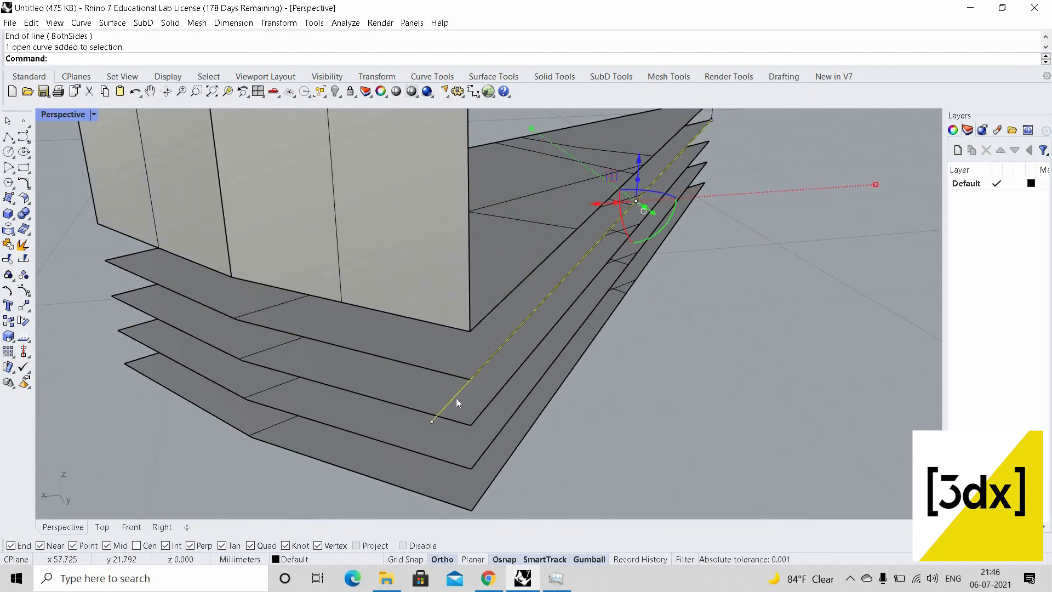
pyautogui.press('Return')
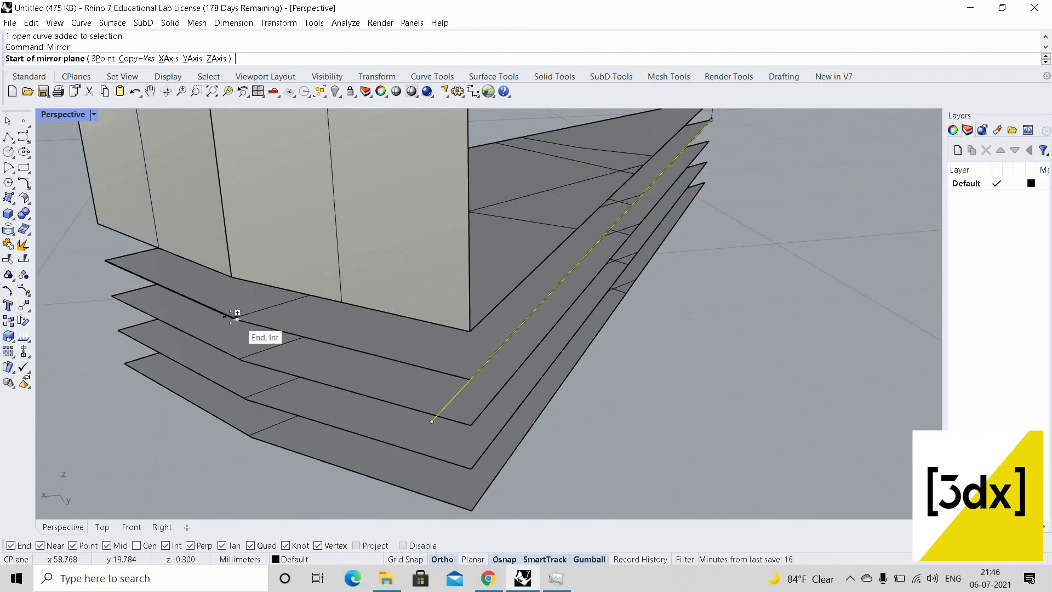
pyautogui.scroll(3, 244, 317)
pyautogui.scroll(1, 247, 325)
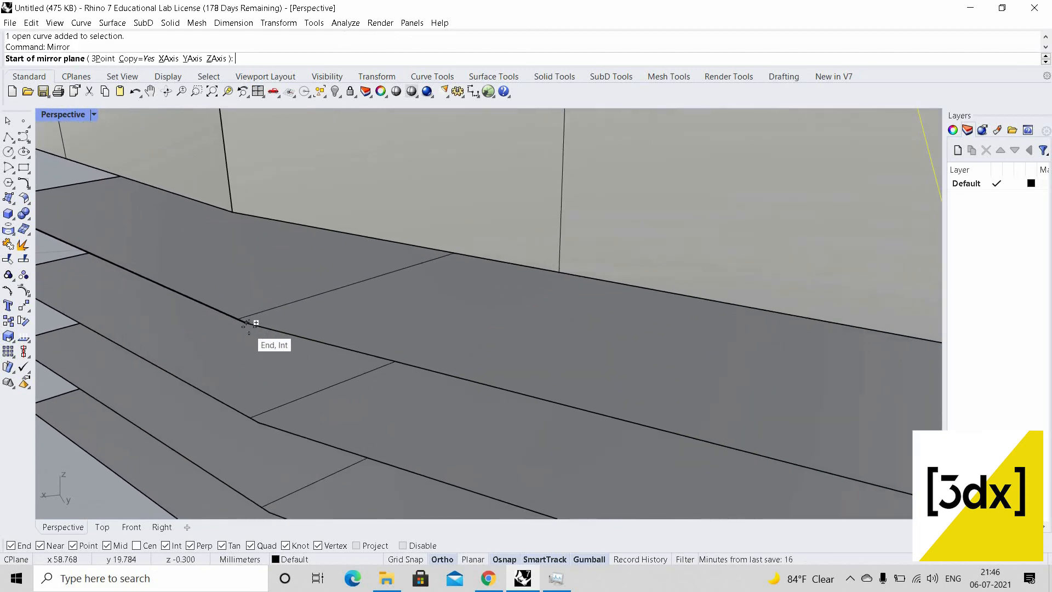
pyautogui.click(246, 323)
pyautogui.scroll(-5, 372, 371)
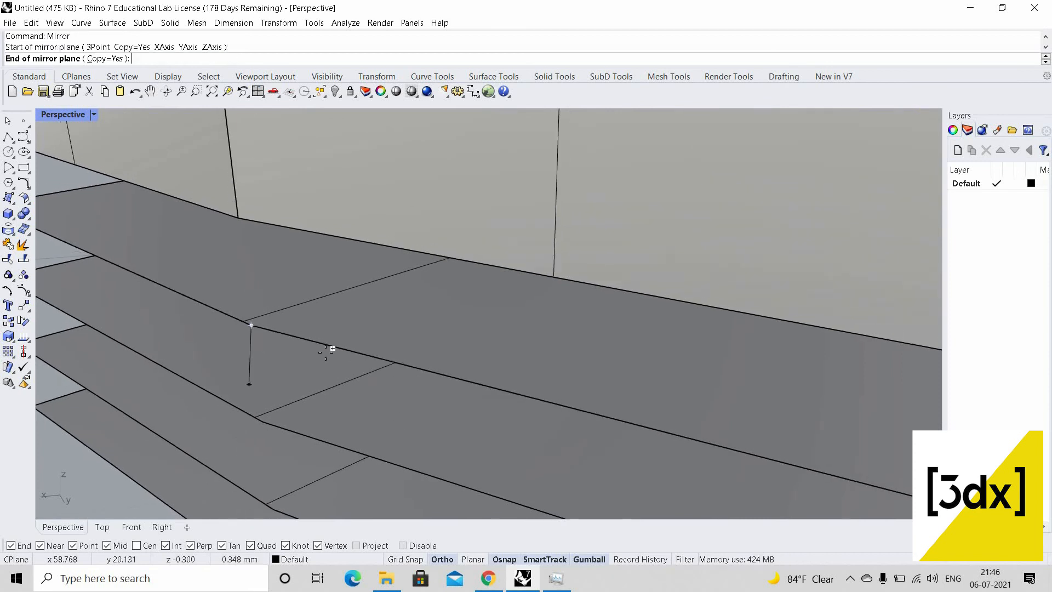
pyautogui.moveTo(362, 347); pyautogui.dragTo(274, 350, button='right')
pyautogui.scroll(-5, 357, 346)
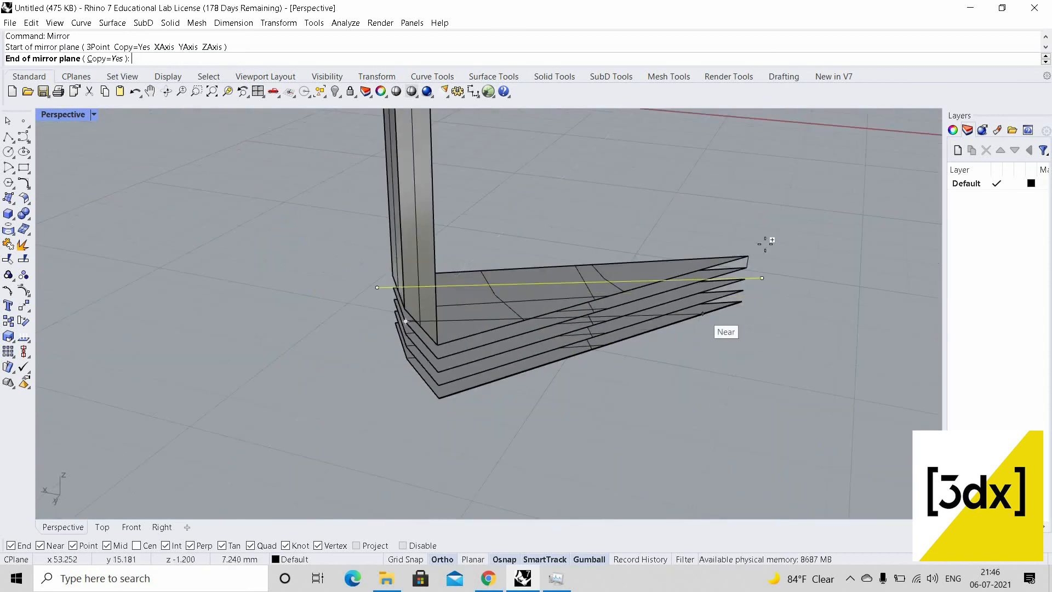
pyautogui.scroll(5, 714, 304)
pyautogui.click(779, 248)
pyautogui.scroll(-6, 399, 362)
pyautogui.moveTo(399, 361); pyautogui.dragTo(503, 349, button='right')
pyautogui.scroll(6, 510, 327)
pyautogui.scroll(4, 469, 378)
pyautogui.moveTo(469, 379); pyautogui.dragTo(566, 310, button='right')
pyautogui.scroll(-6, 483, 313)
pyautogui.scroll(5, 550, 292)
pyautogui.scroll(-3, 530, 306)
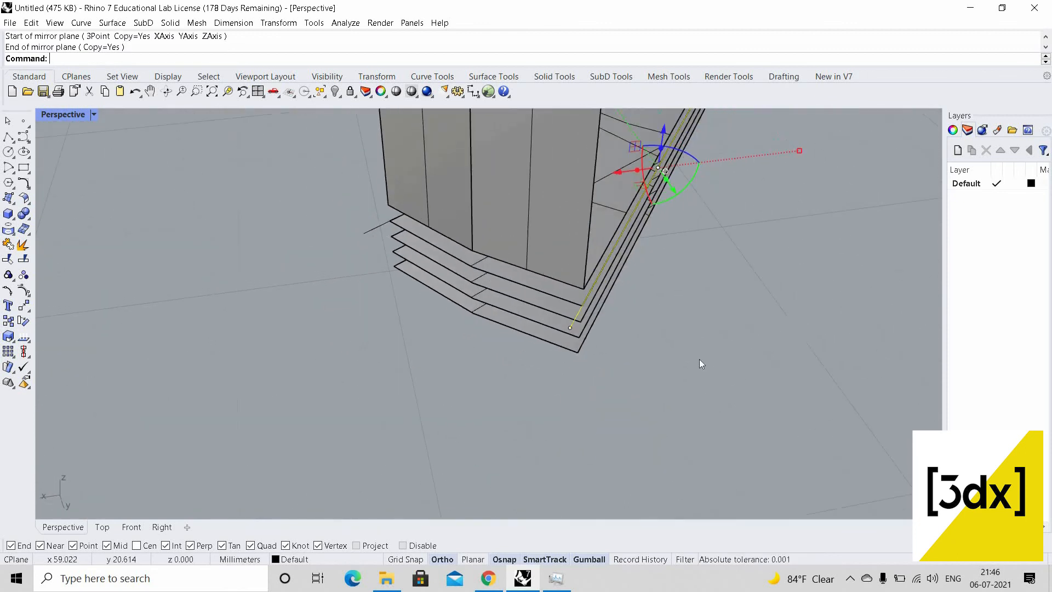
pyautogui.moveTo(699, 359); pyautogui.dragTo(606, 341, button='right')
pyautogui.press('Escape')
# Trace the first lowered layer's outer edge with two lines, from one corner to the middle vertex and on to the other corner
pyautogui.scroll(5, 599, 343)
pyautogui.scroll(3, 601, 348)
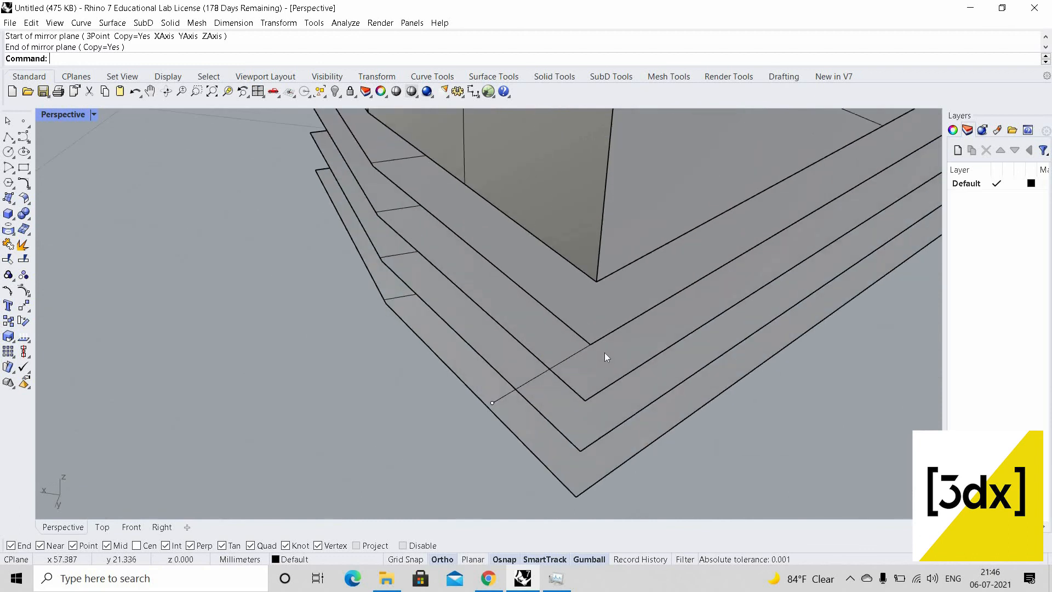
pyautogui.press('Return')
pyautogui.click(591, 343)
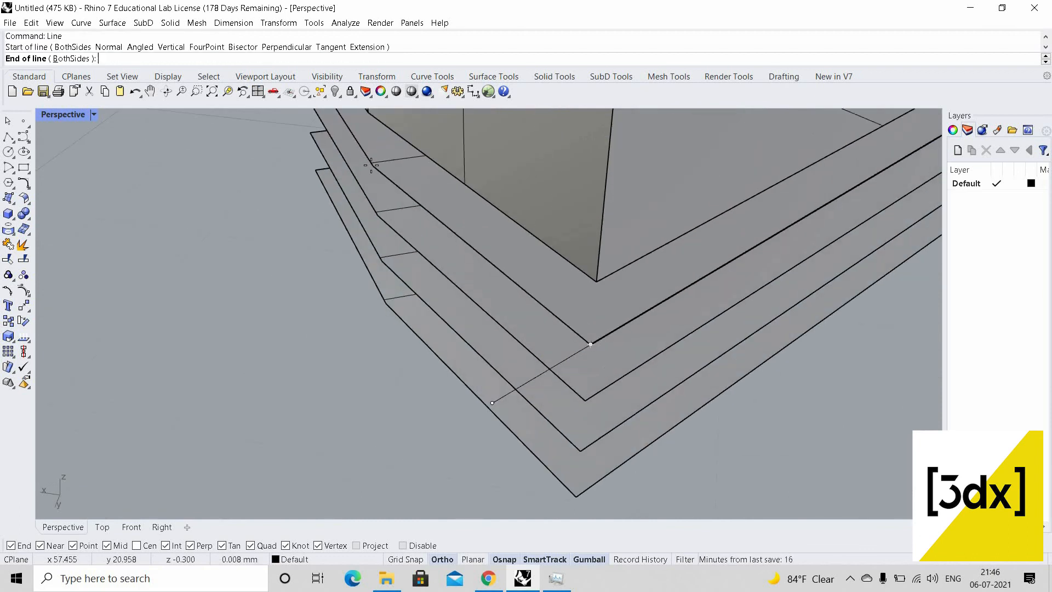
pyautogui.click(374, 168)
pyautogui.press('Return')
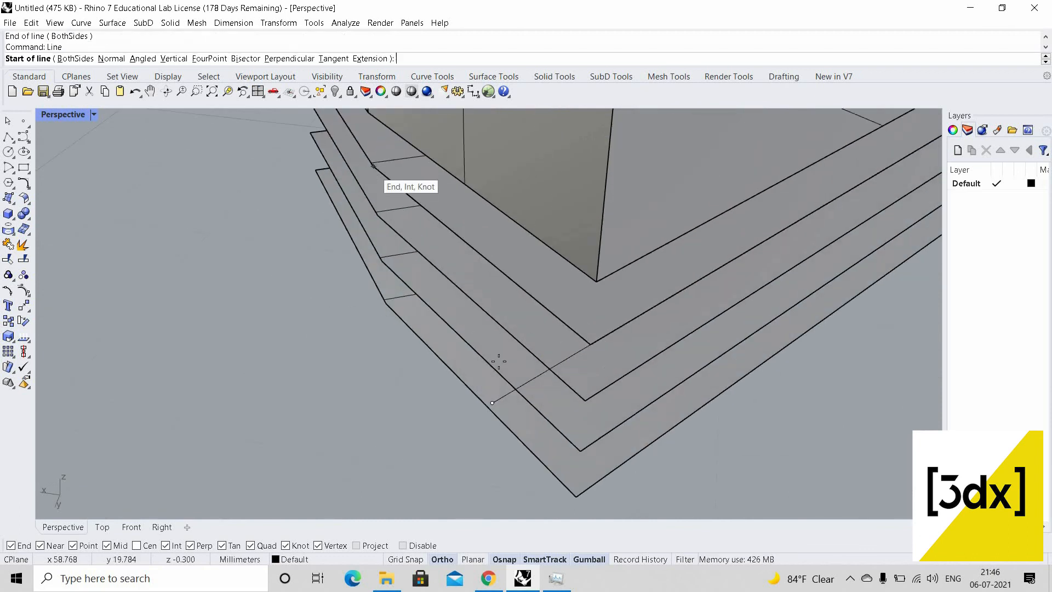
pyautogui.click(373, 167)
pyautogui.scroll(-3, 496, 378)
pyautogui.press('Escape')
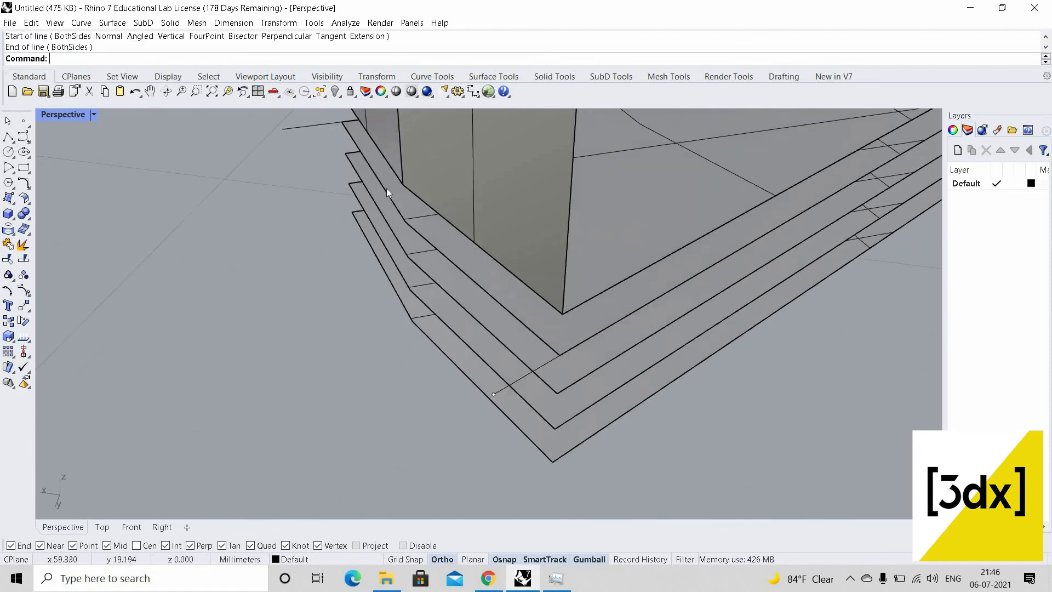
pyautogui.click(429, 241)
pyautogui.click(430, 241)
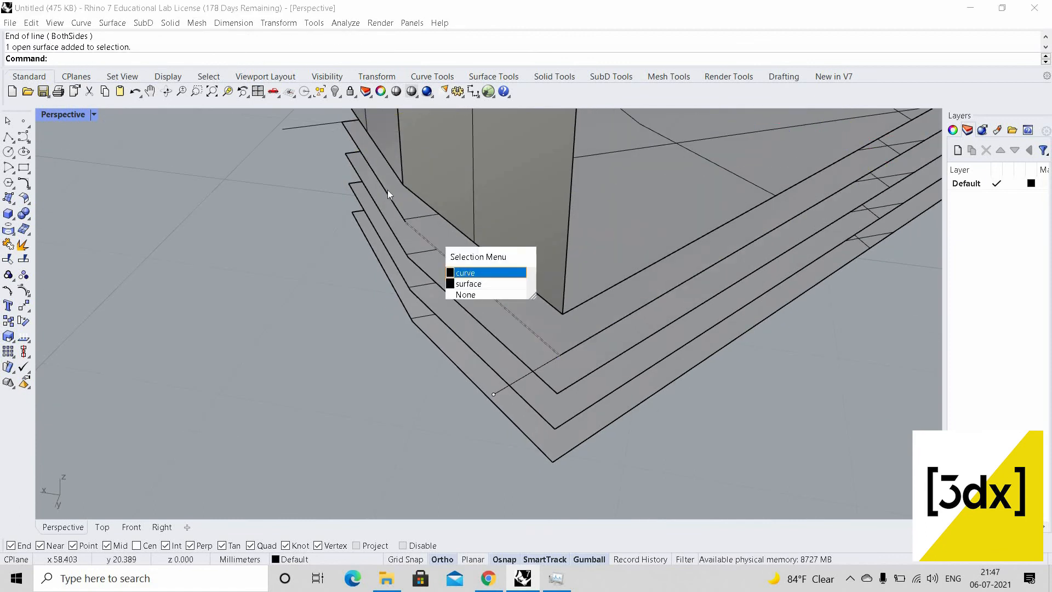
pyautogui.click(467, 273)
pyautogui.keyDown('shift'); pyautogui.click(388, 192); pyautogui.keyUp('shift')
pyautogui.rightClick(584, 371)
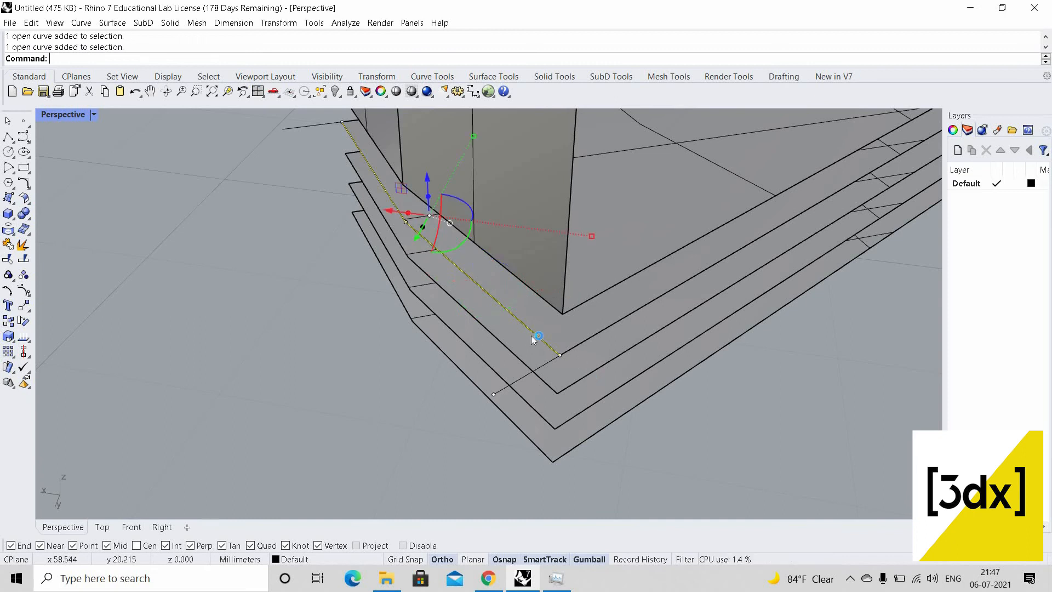
pyautogui.scroll(-5, 562, 347)
pyautogui.moveTo(562, 346); pyautogui.dragTo(557, 337, button='right')
pyautogui.scroll(5, 557, 338)
pyautogui.scroll(4, 564, 352)
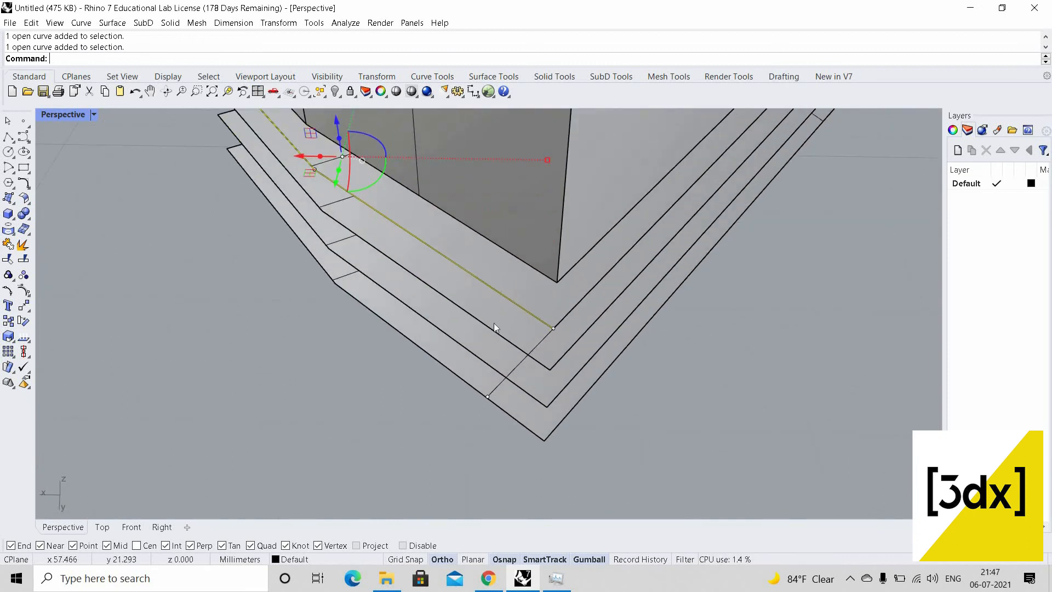
pyautogui.scroll(-4, 362, 165)
pyautogui.scroll(2, 535, 328)
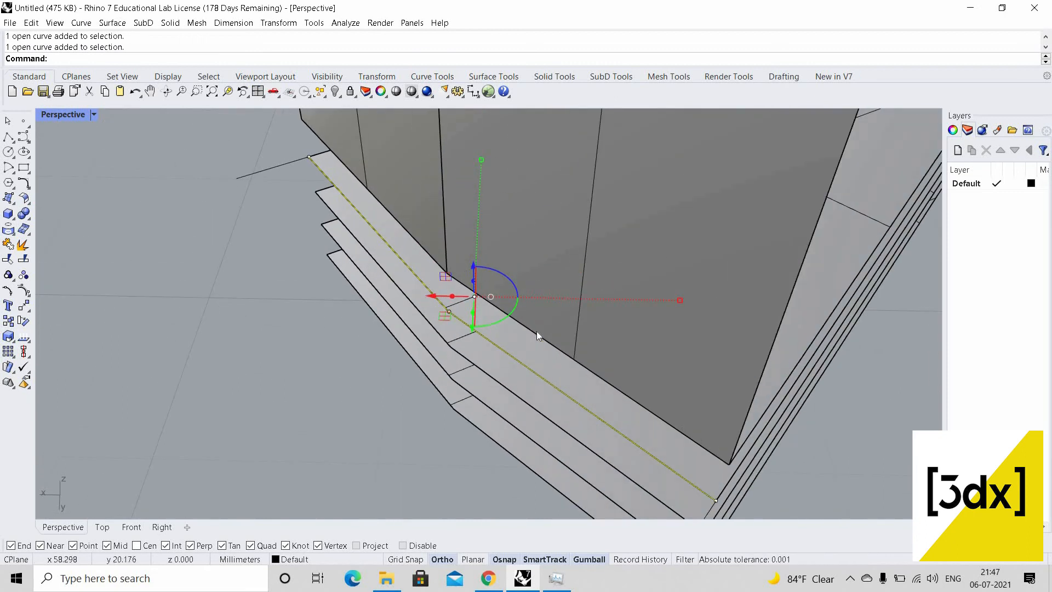
pyautogui.write('Offset')
pyautogui.press('Return')
pyautogui.scroll(-2, 494, 340)
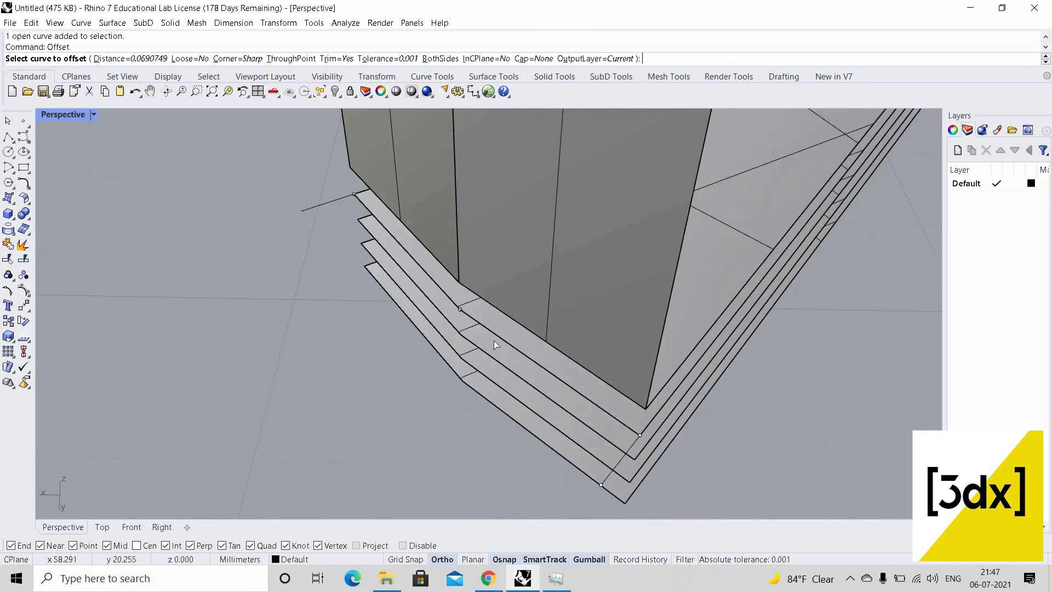
pyautogui.scroll(2, 495, 341)
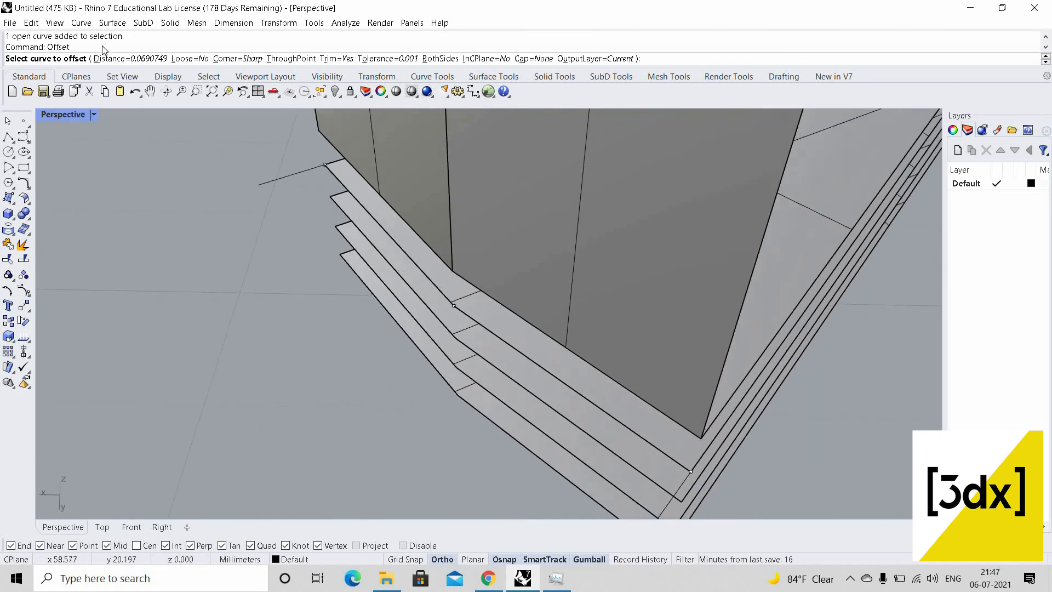
pyautogui.click(455, 304)
pyautogui.click(513, 348)
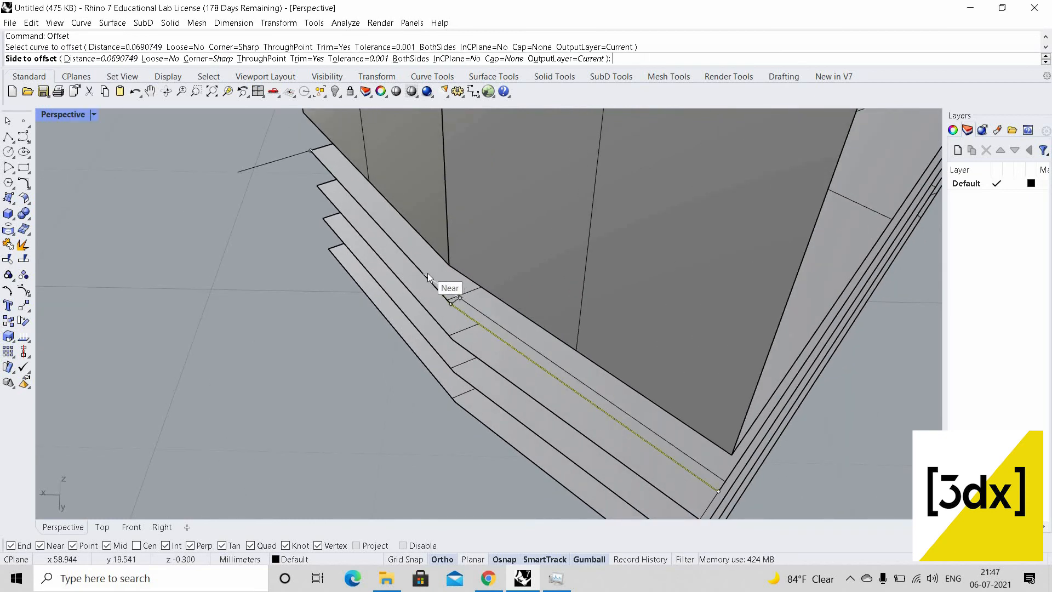
pyautogui.click(429, 273)
# Join the two lines on the first lowered layer's outer edge into one curve
pyautogui.click(432, 283)
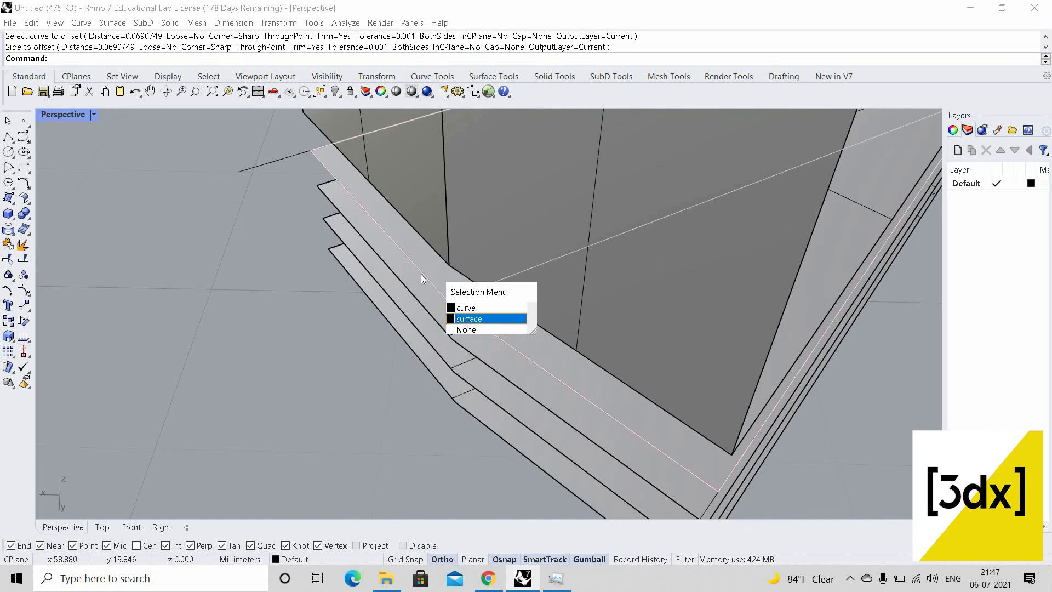
pyautogui.click(471, 307)
pyautogui.click(472, 325)
pyautogui.press('Return')
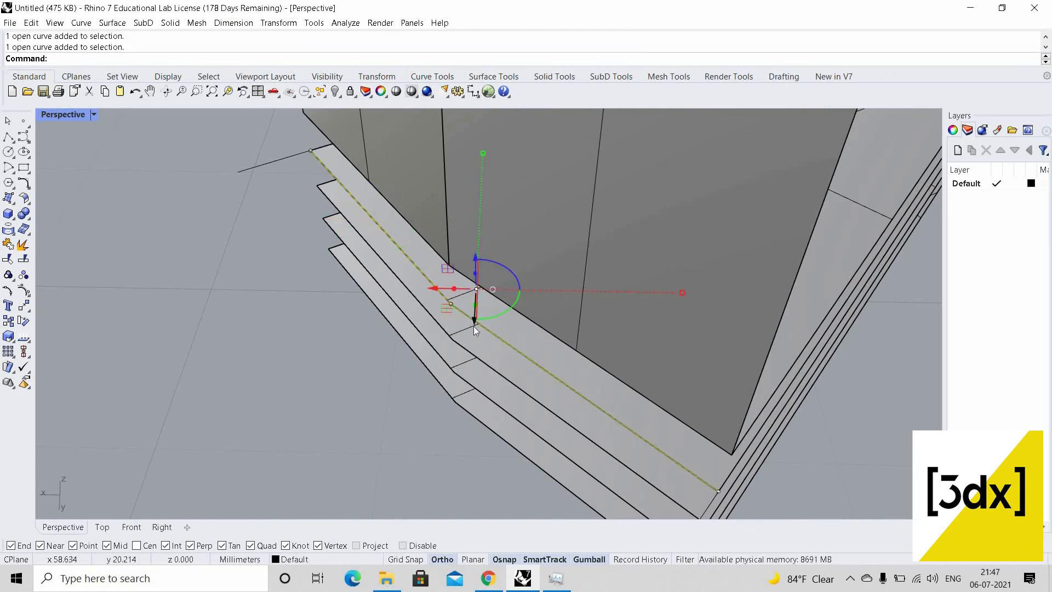
pyautogui.hotkey('ctrl', 'j')
pyautogui.scroll(-3, 485, 331)
pyautogui.press('Escape')
# Start offsetting the joined outer edge curve of the first lowered layer, trying distances of 0.9 mm and 0.09 mm
pyautogui.scroll(3, 485, 331)
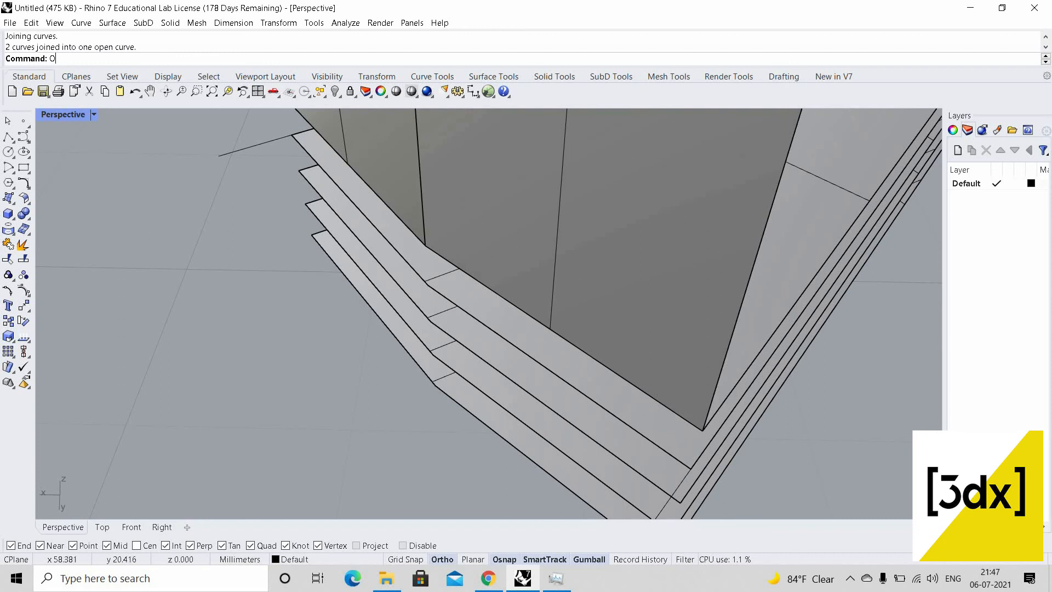
pyautogui.press('Return')
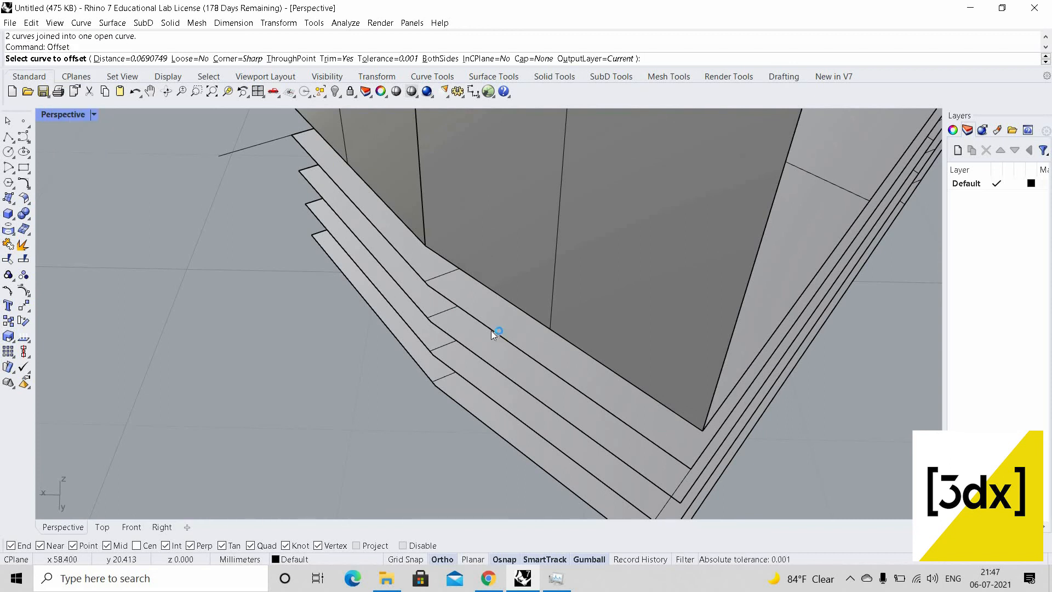
pyautogui.click(491, 331)
pyautogui.press('Return')
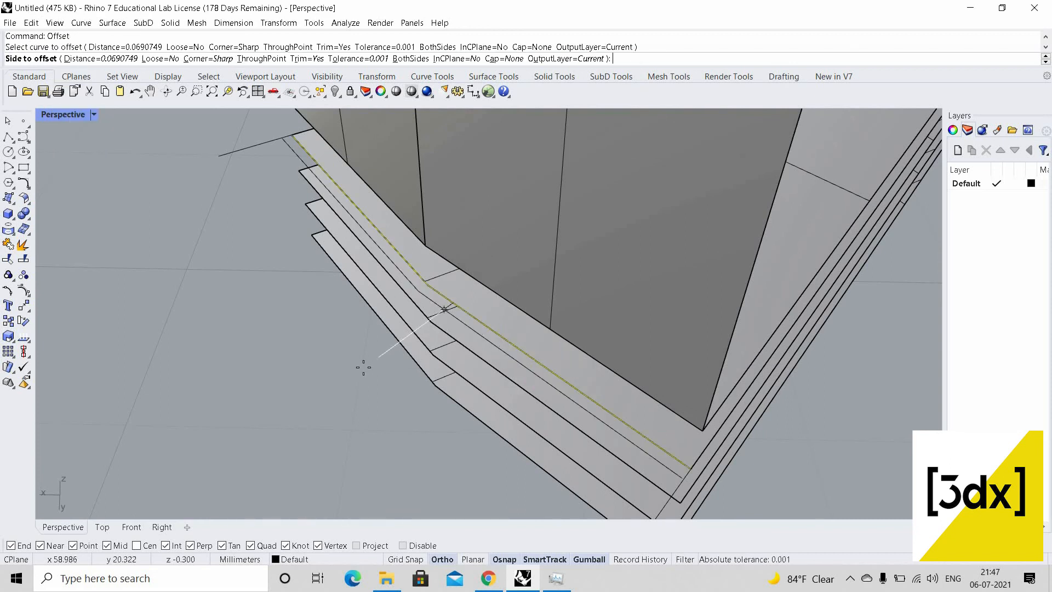
pyautogui.click(121, 58)
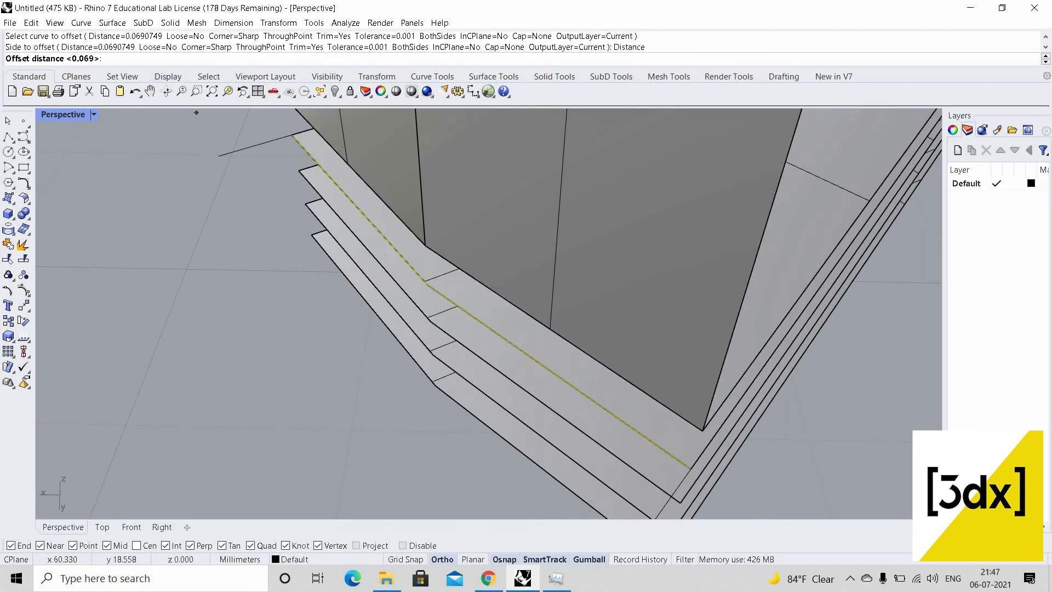
pyautogui.write('0.9')
pyautogui.press('Return')
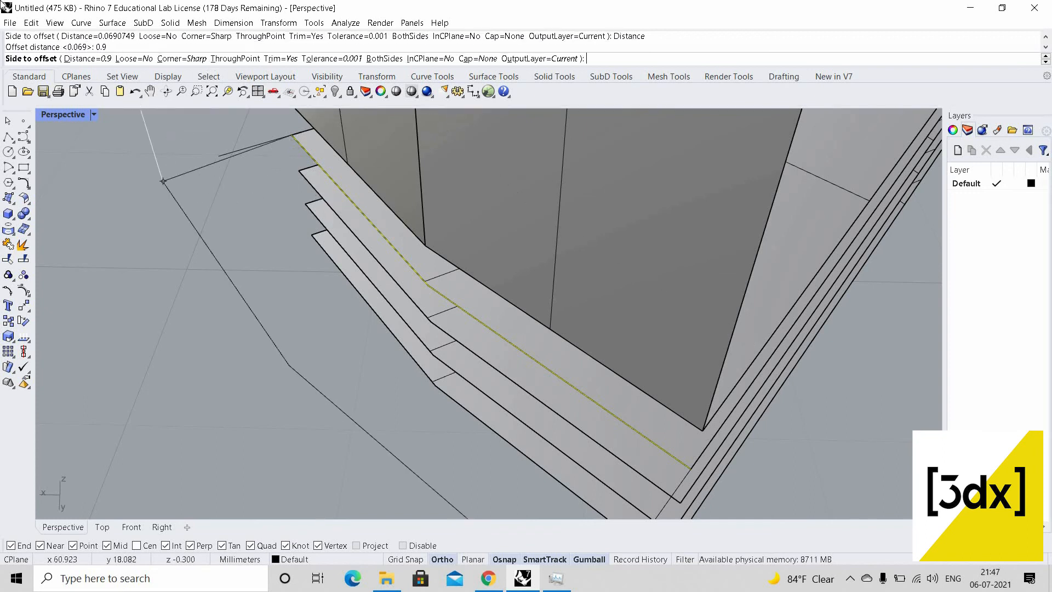
pyautogui.click(107, 59)
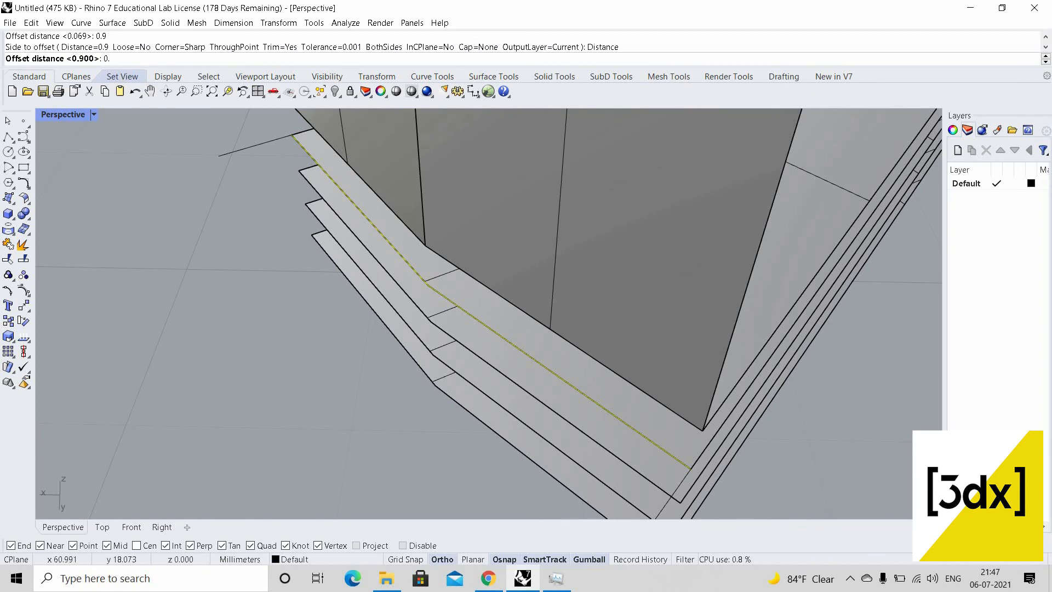
pyautogui.write('0.09')
pyautogui.press('Return')
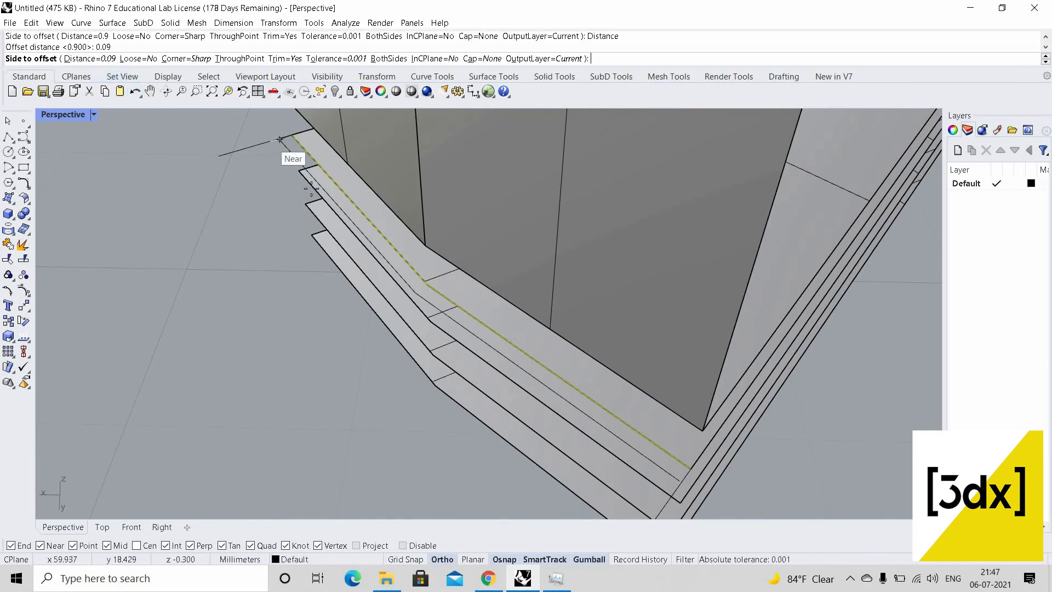
# Set the offset distance to 0.15 mm and place the offset curve outside the first lowered layer's edge
pyautogui.moveTo(281, 138); pyautogui.dragTo(217, 331, button='right')
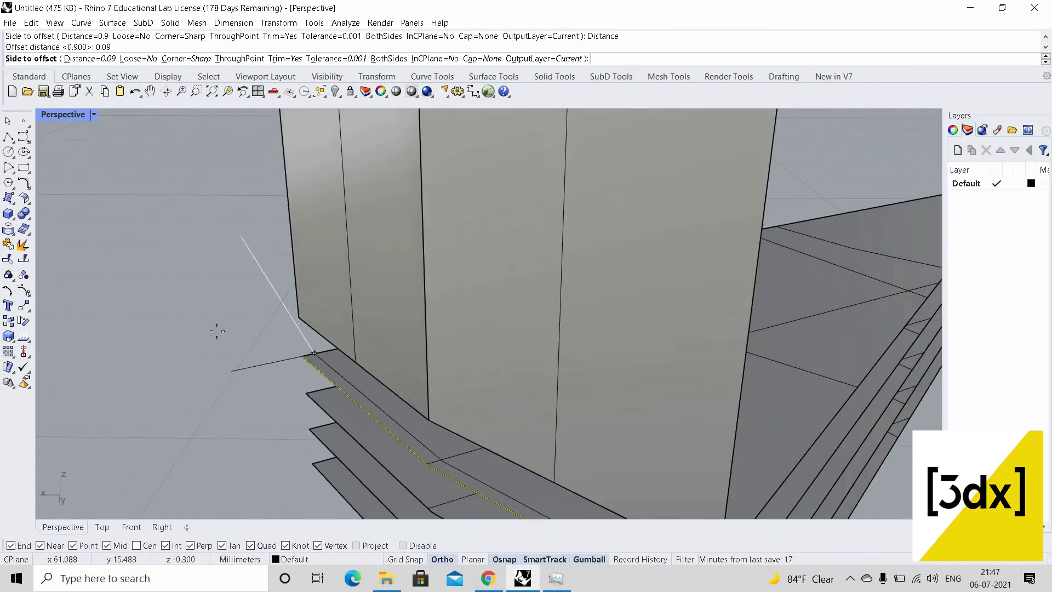
pyautogui.click(89, 59)
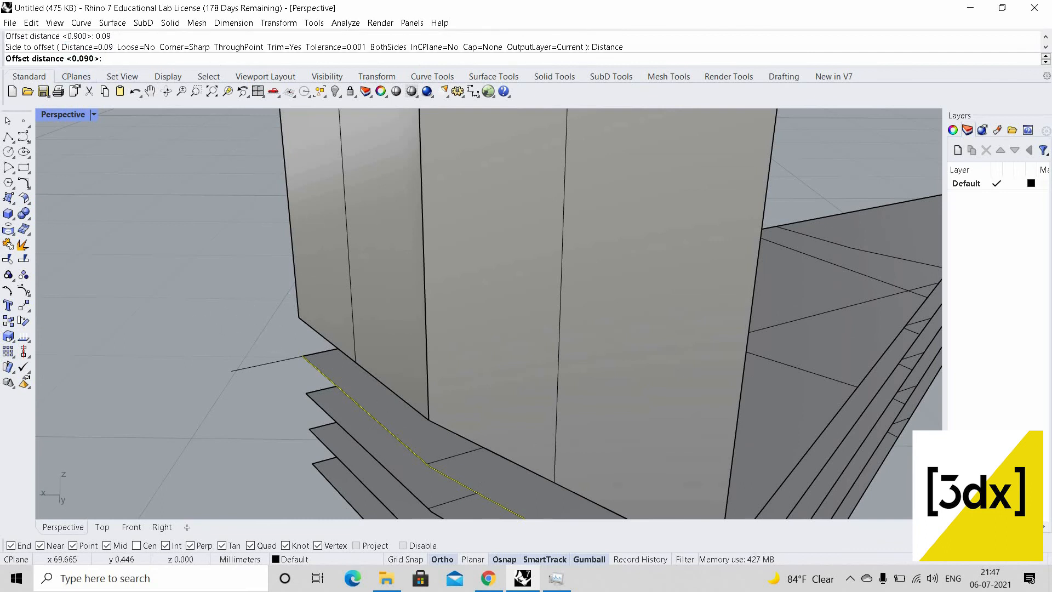
pyautogui.write('0.15')
pyautogui.press('Return')
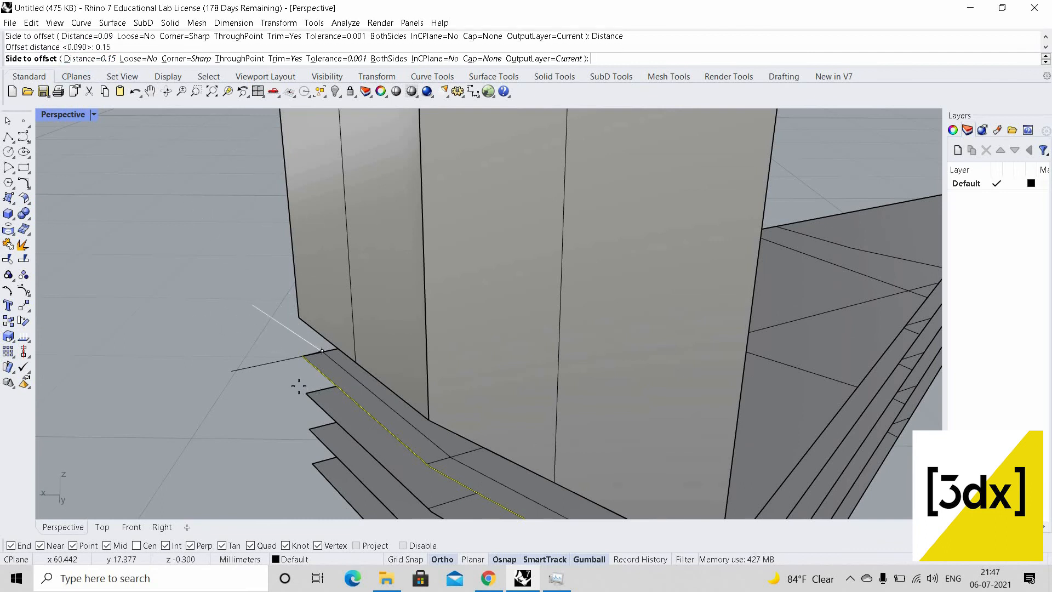
pyautogui.click(459, 412)
pyautogui.scroll(-6, 438, 406)
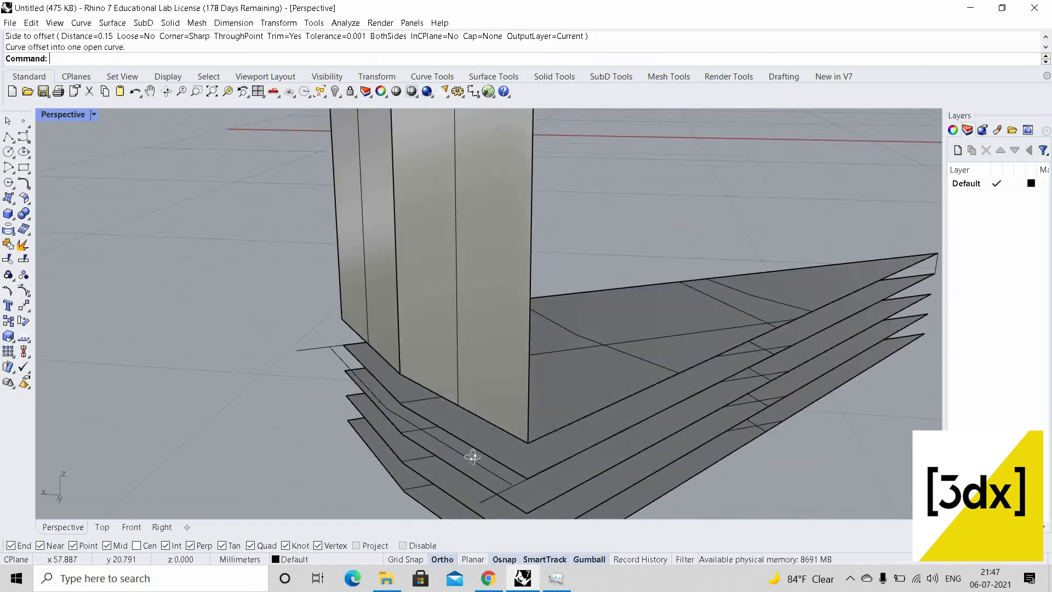
pyautogui.scroll(5, 417, 394)
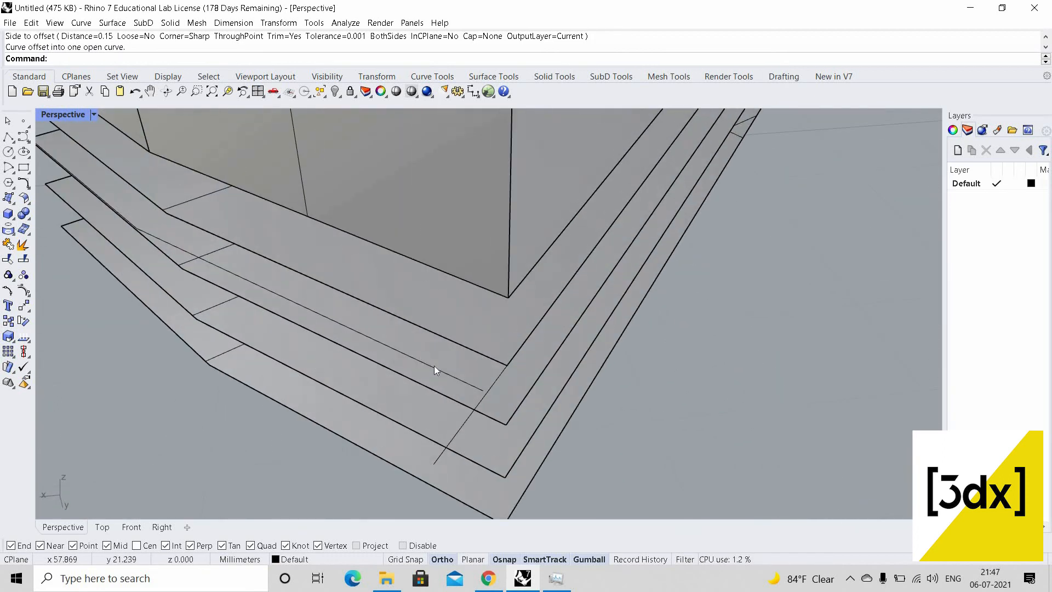
pyautogui.click(434, 366)
pyautogui.keyDown('shift'); pyautogui.click(459, 430); pyautogui.keyUp('shift')
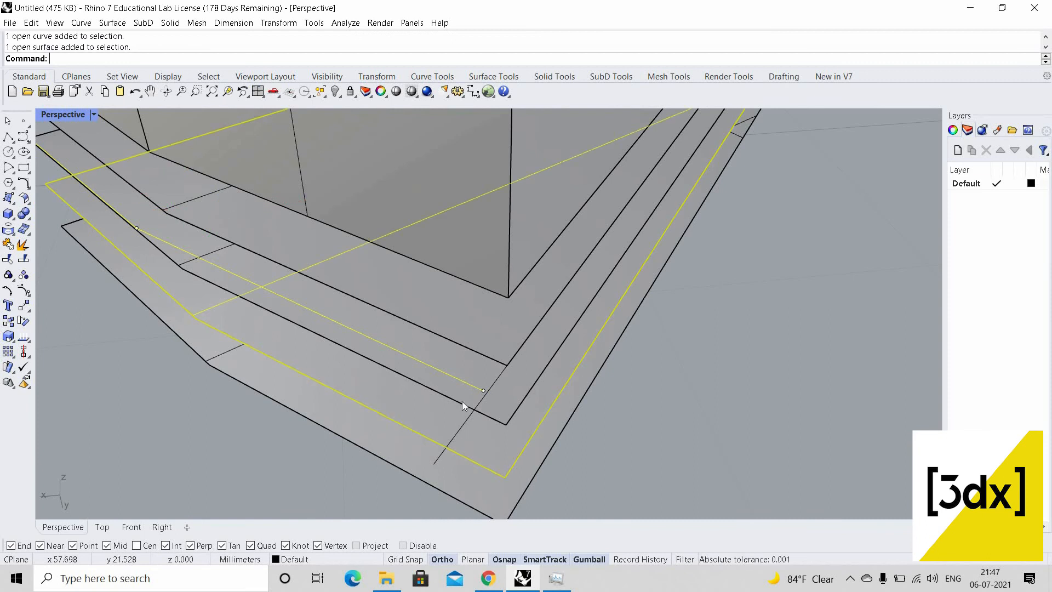
pyautogui.click(474, 408)
pyautogui.keyDown('shift'); pyautogui.click(461, 381); pyautogui.keyUp('shift')
pyautogui.press('Escape')
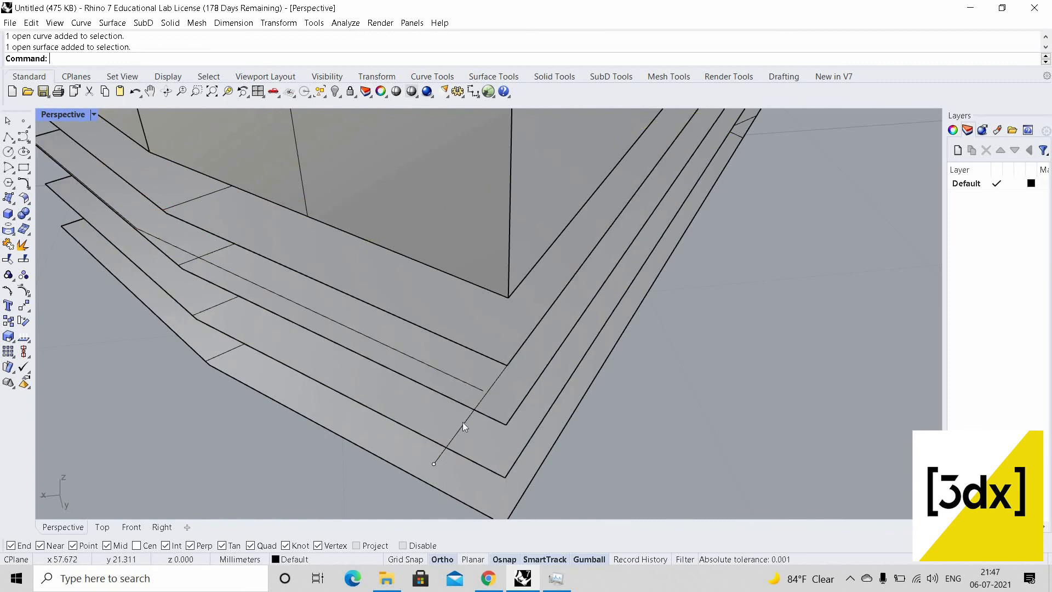
# Extend both ends of the offset curve to meet the two 8 mm side lines
pyautogui.click(471, 385)
pyautogui.keyDown('shift'); pyautogui.click(467, 419); pyautogui.keyUp('shift')
pyautogui.moveTo(125, 203); pyautogui.dragTo(133, 232, button='right')
pyautogui.write('Extend')
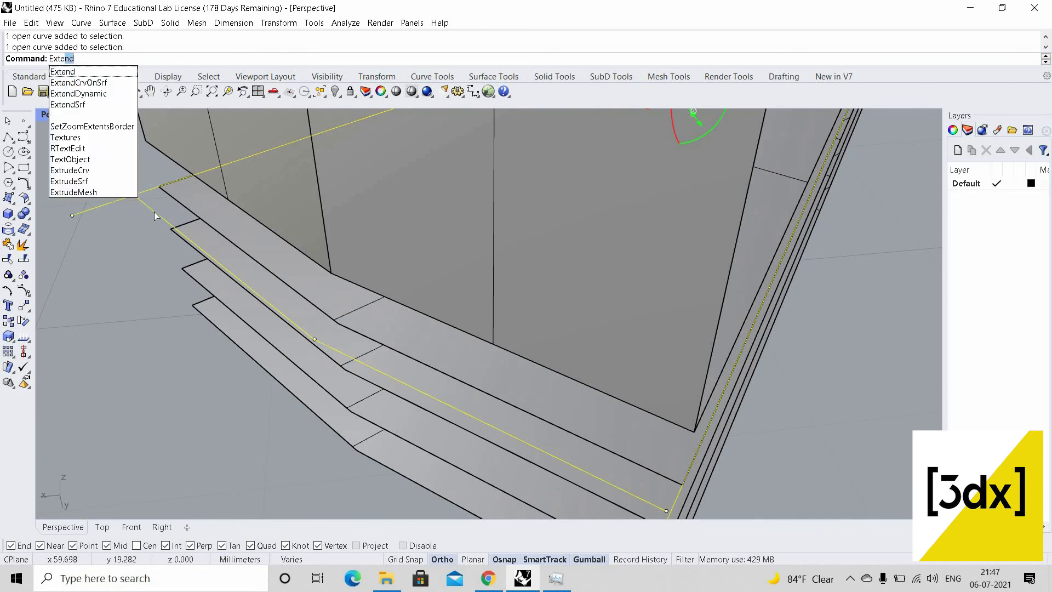
pyautogui.press('Return')
pyautogui.scroll(-3, 432, 376)
pyautogui.scroll(2, 439, 384)
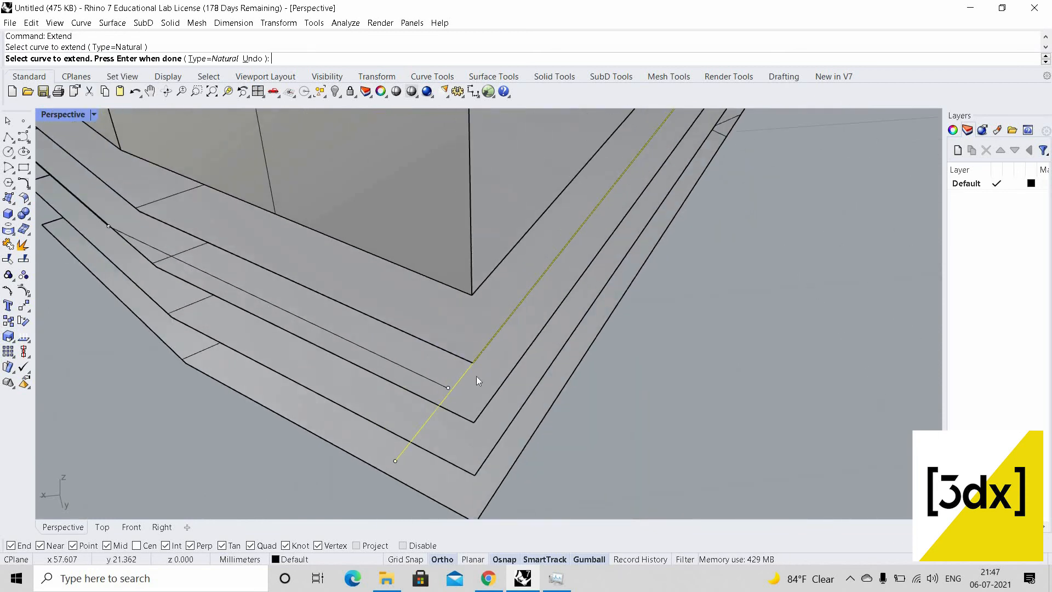
pyautogui.click(475, 376)
pyautogui.press('Return')
# Build a sloped four-corner surface between one outer wall face's bottom edge and the matching segment of the offset curve
pyautogui.scroll(-4, 487, 377)
pyautogui.moveTo(445, 342); pyautogui.dragTo(387, 318, button='right')
pyautogui.scroll(-4, 303, 197)
pyautogui.scroll(6, 382, 235)
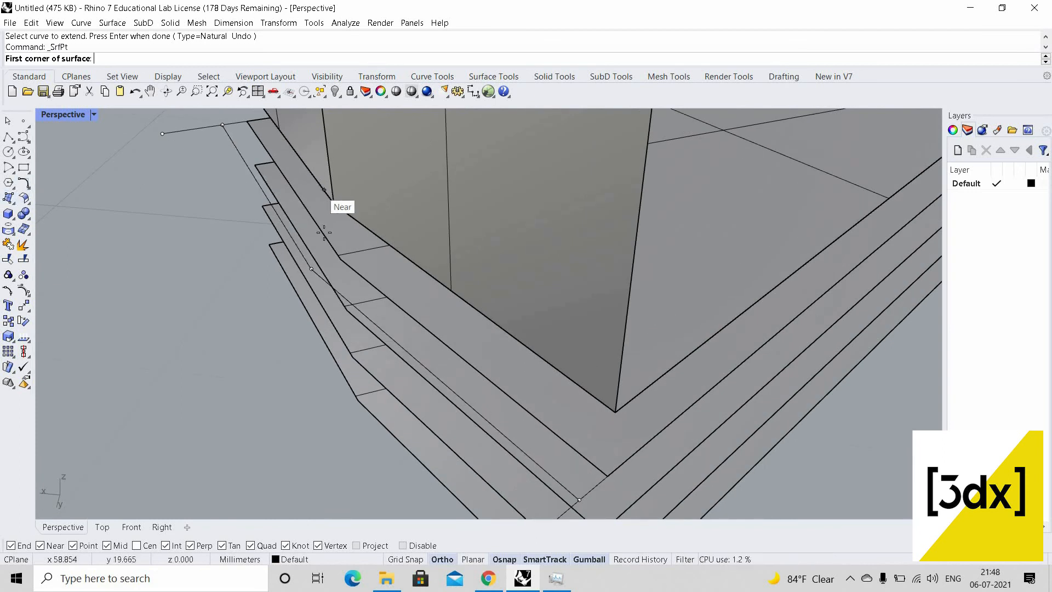
pyautogui.click(334, 204)
pyautogui.click(311, 268)
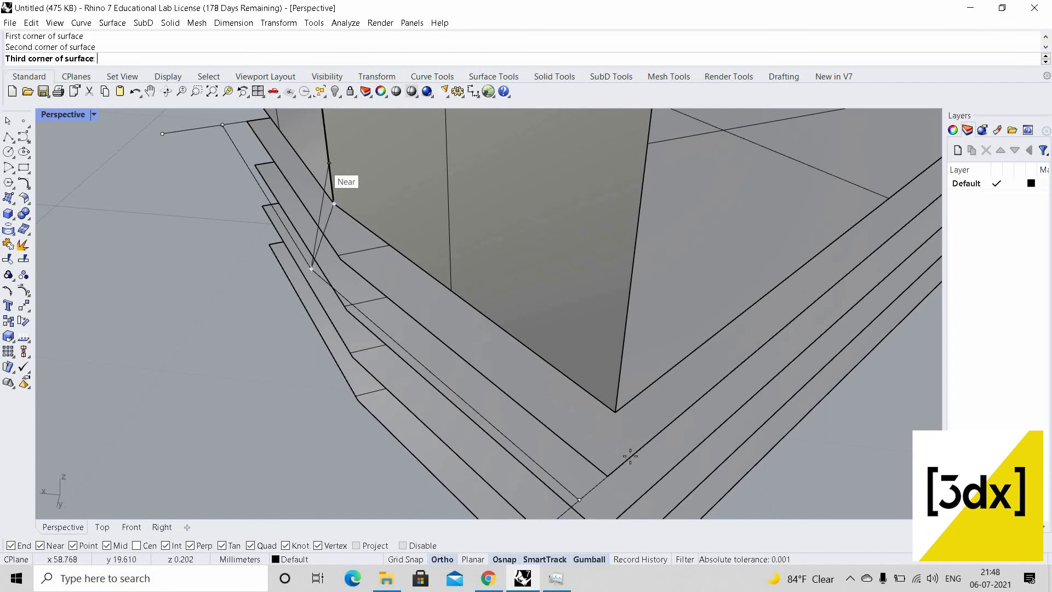
pyautogui.click(579, 500)
pyautogui.click(617, 409)
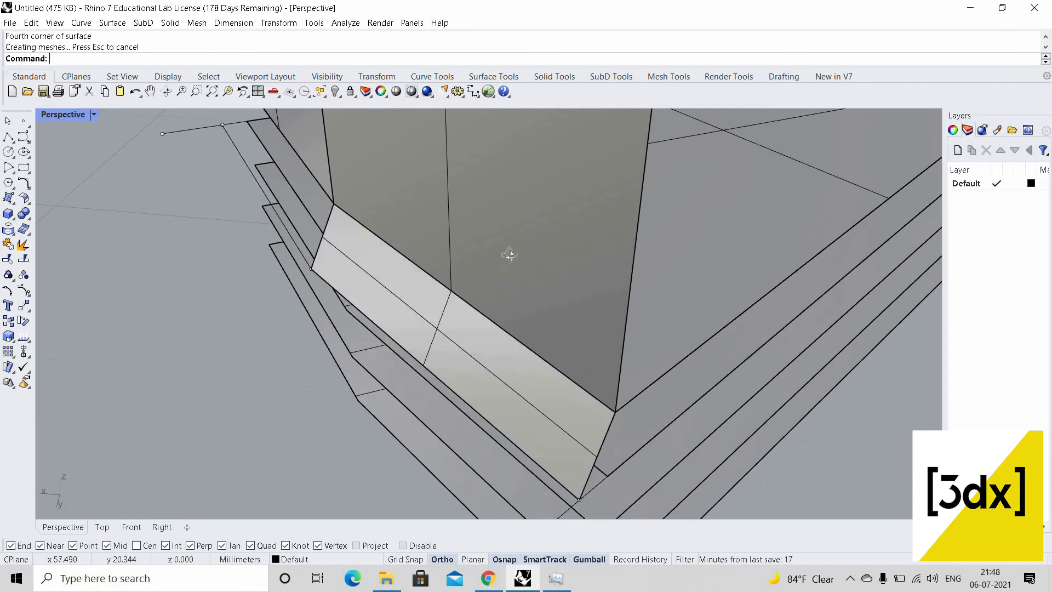
pyautogui.scroll(-7, 553, 283)
pyautogui.moveTo(553, 283); pyautogui.dragTo(329, 351, button='right')
pyautogui.scroll(7, 329, 351)
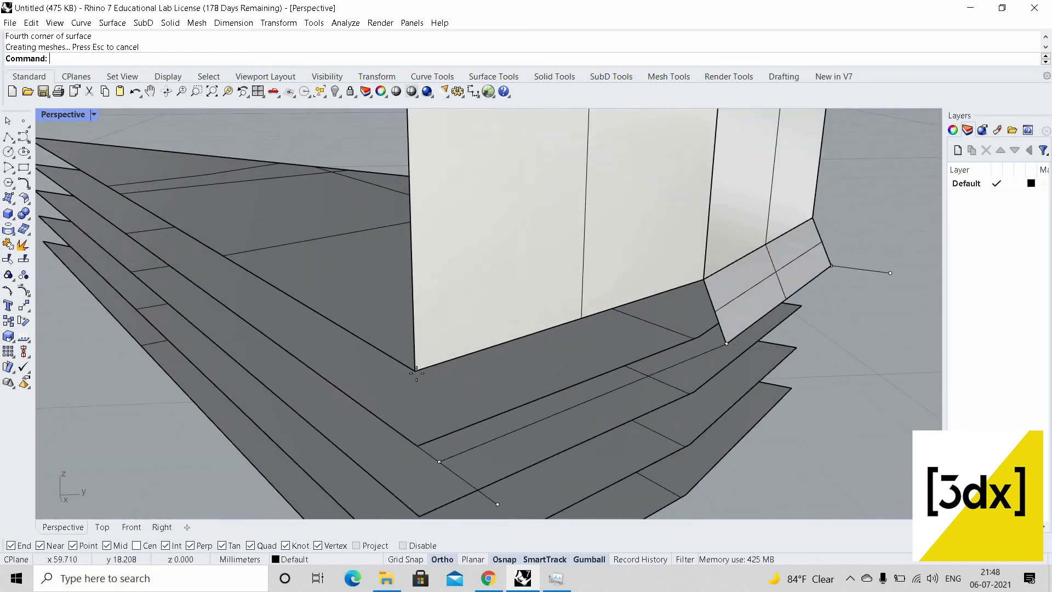
pyautogui.rightClick(426, 370)
pyautogui.click(416, 371)
pyautogui.press('Escape')
# Build a matching sloped four-corner surface between the adjoining outer wall face's bottom edge and the offset curve's other segment
pyautogui.scroll(3, 415, 376)
pyautogui.rightClick(416, 374)
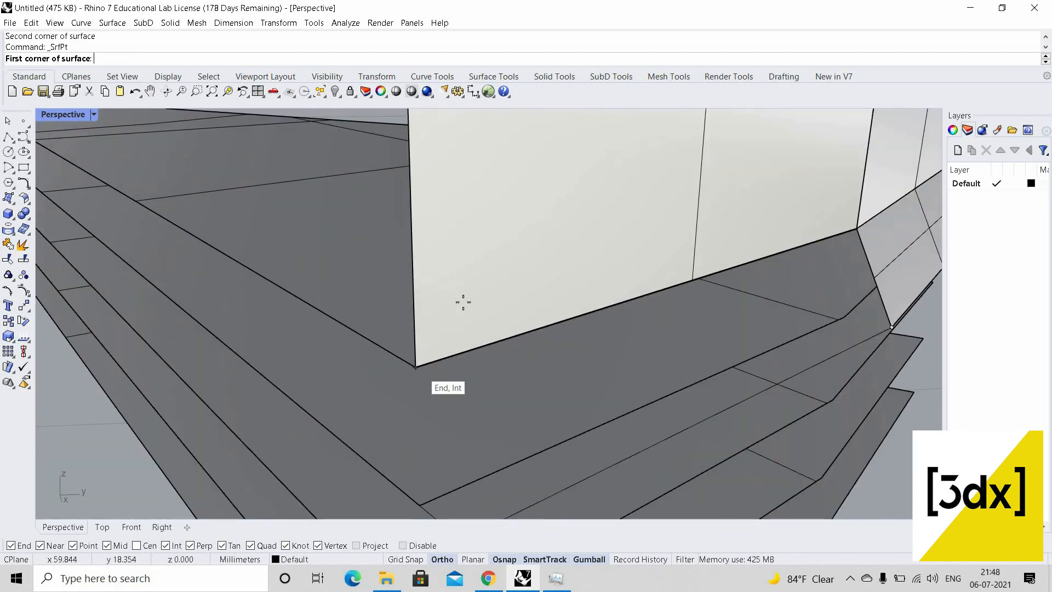
pyautogui.click(416, 367)
pyautogui.scroll(-4, 474, 372)
pyautogui.moveTo(469, 376); pyautogui.dragTo(489, 395, button='right')
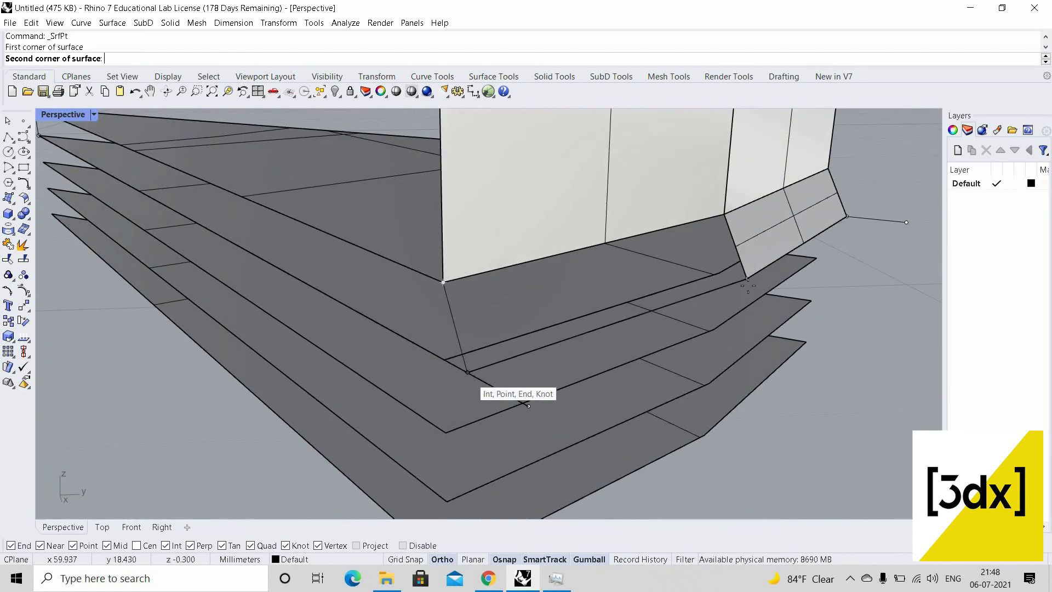
pyautogui.click(468, 373)
pyautogui.click(748, 279)
pyautogui.click(724, 214)
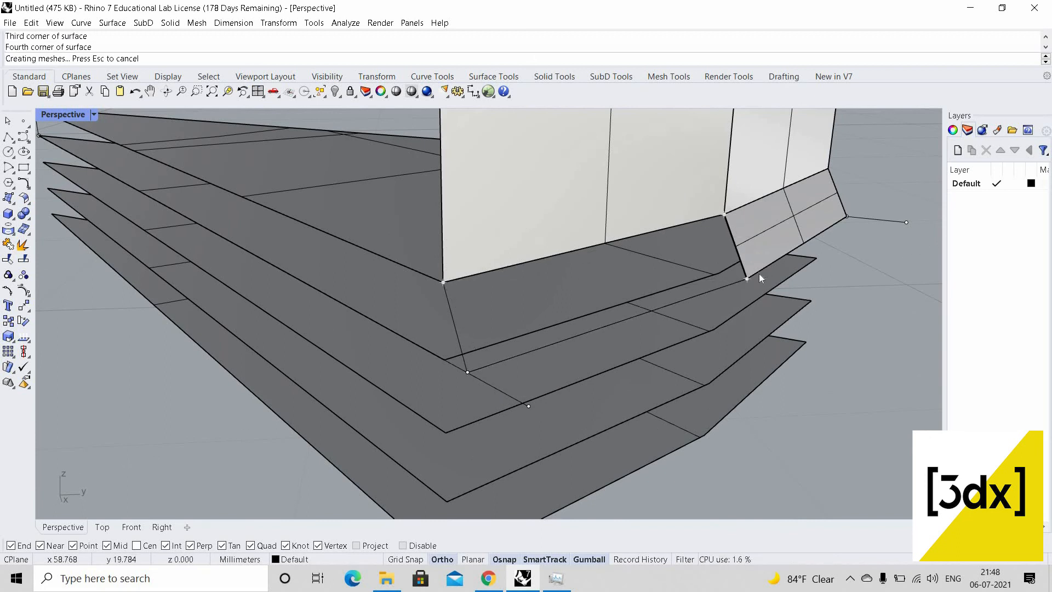
# Copy both 8 mm side lines from the first lowered layer's outer corner down to the second lowered layer's corner
pyautogui.scroll(-7, 647, 288)
pyautogui.moveTo(636, 285); pyautogui.dragTo(548, 421, button='right')
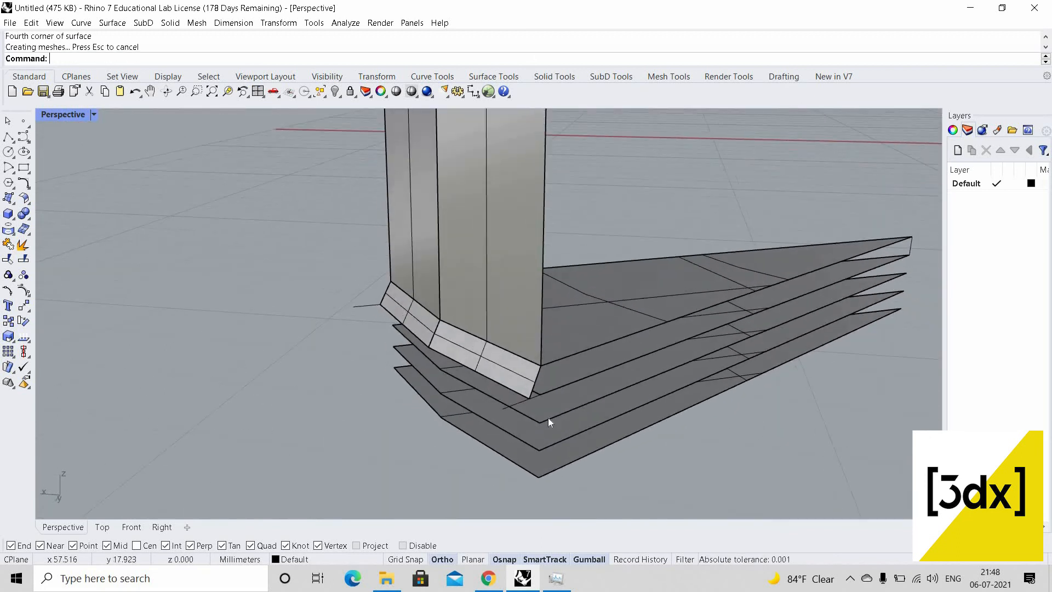
pyautogui.scroll(3, 491, 388)
pyautogui.click(464, 389)
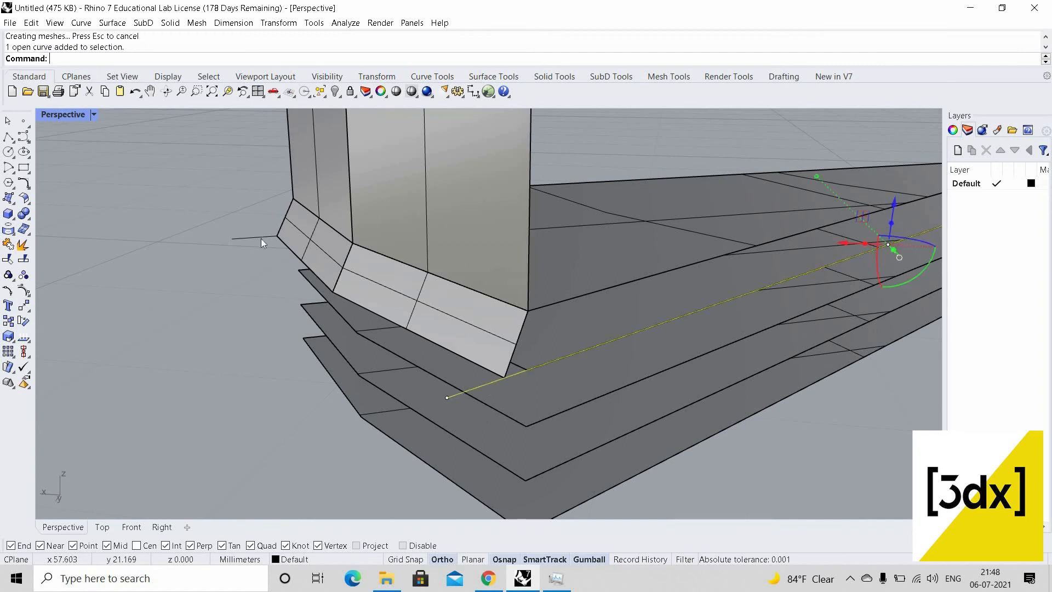
pyautogui.keyDown('shift'); pyautogui.click(262, 239); pyautogui.keyUp('shift')
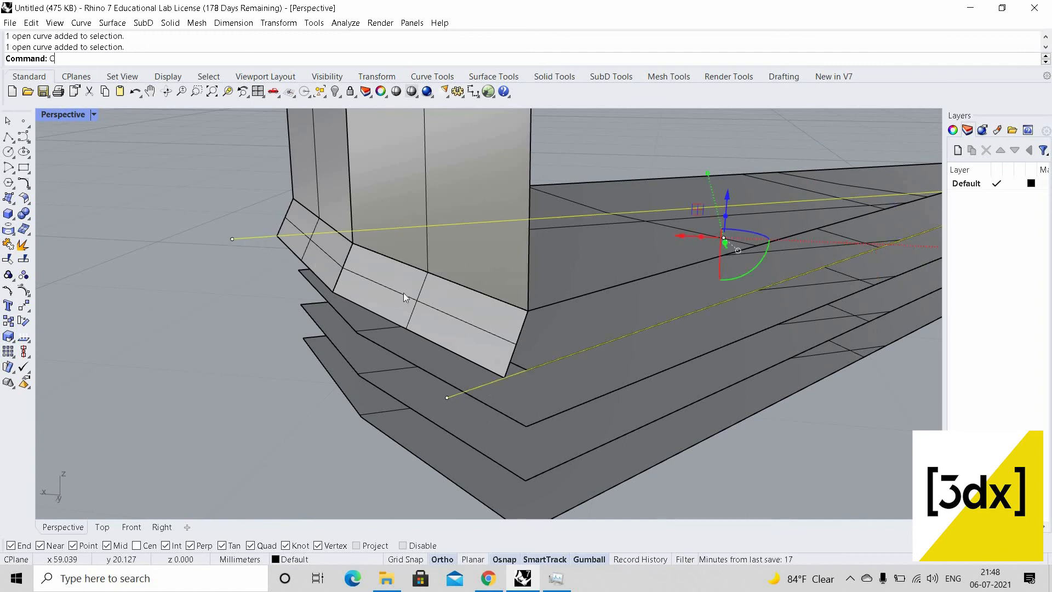
pyautogui.write('Copy')
pyautogui.press('Return')
pyautogui.click(528, 372)
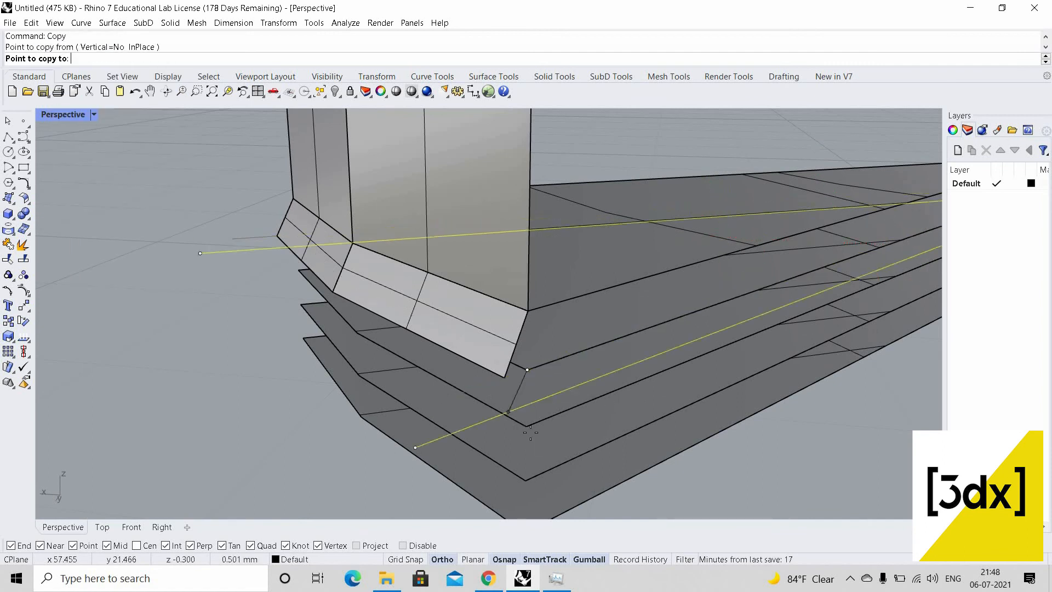
pyautogui.click(507, 377)
pyautogui.press('Return')
# Copy the curve along the sloped surfaces' lower edge from its middle vertex to the second lowered layer's middle outer vertex
pyautogui.moveTo(501, 374); pyautogui.dragTo(47, 258, button='right')
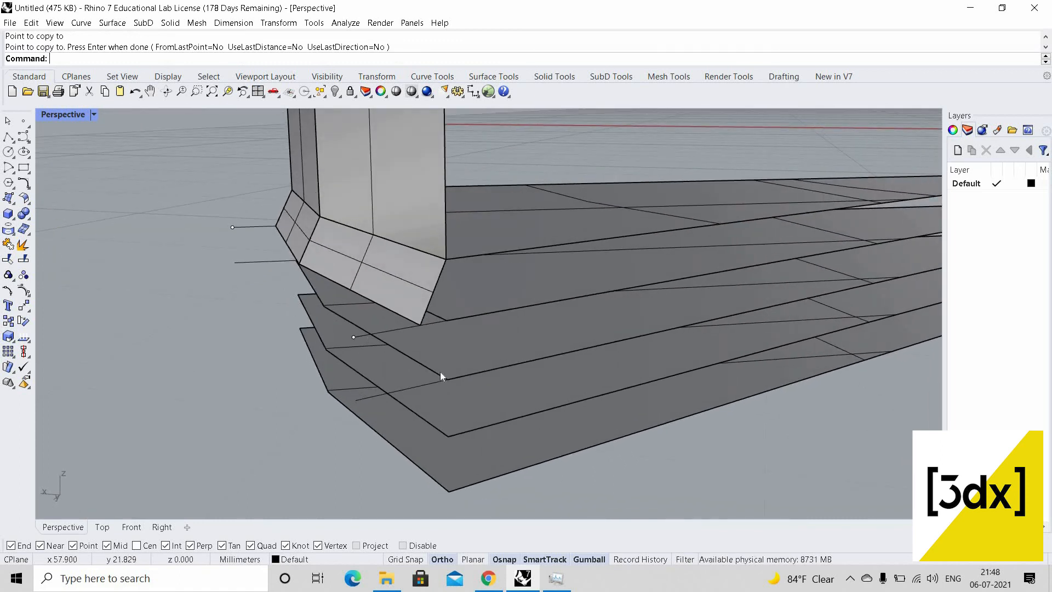
pyautogui.scroll(3, 442, 374)
pyautogui.click(430, 350)
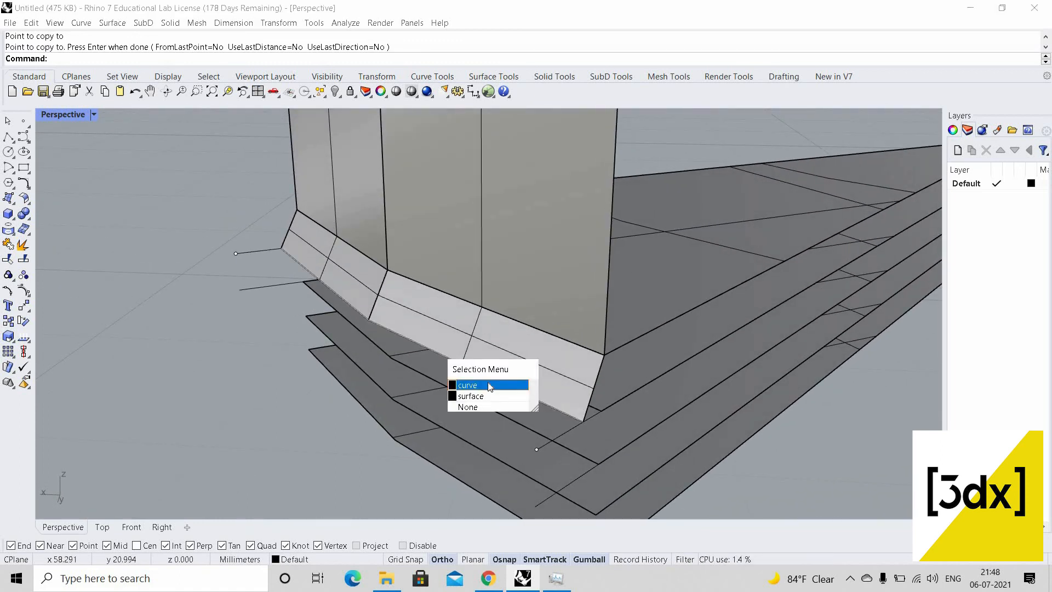
pyautogui.click(488, 383)
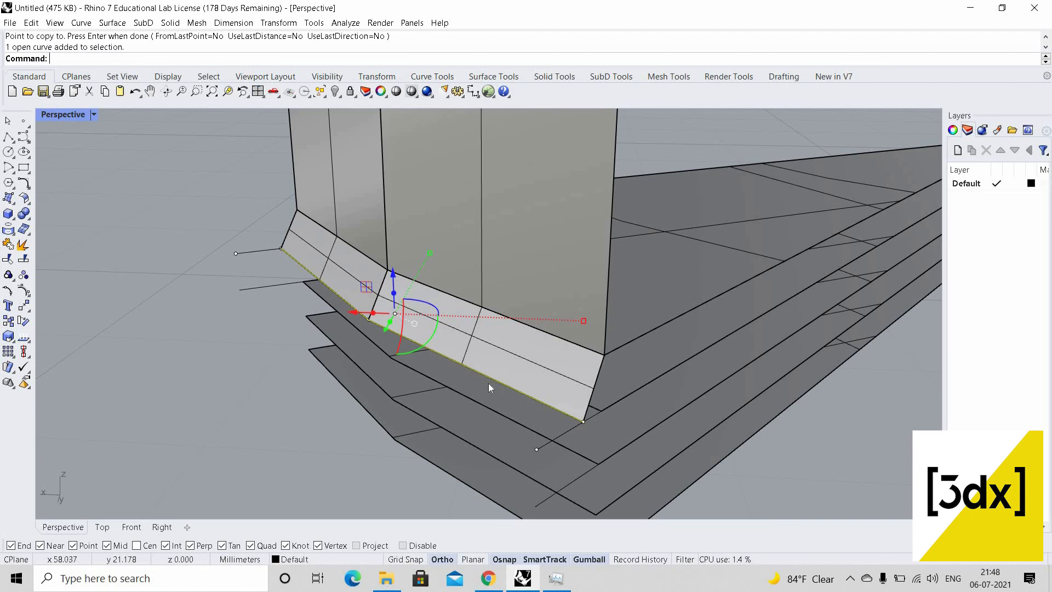
pyautogui.press('Return')
pyautogui.click(583, 422)
pyautogui.press('Return')
pyautogui.press('Return')
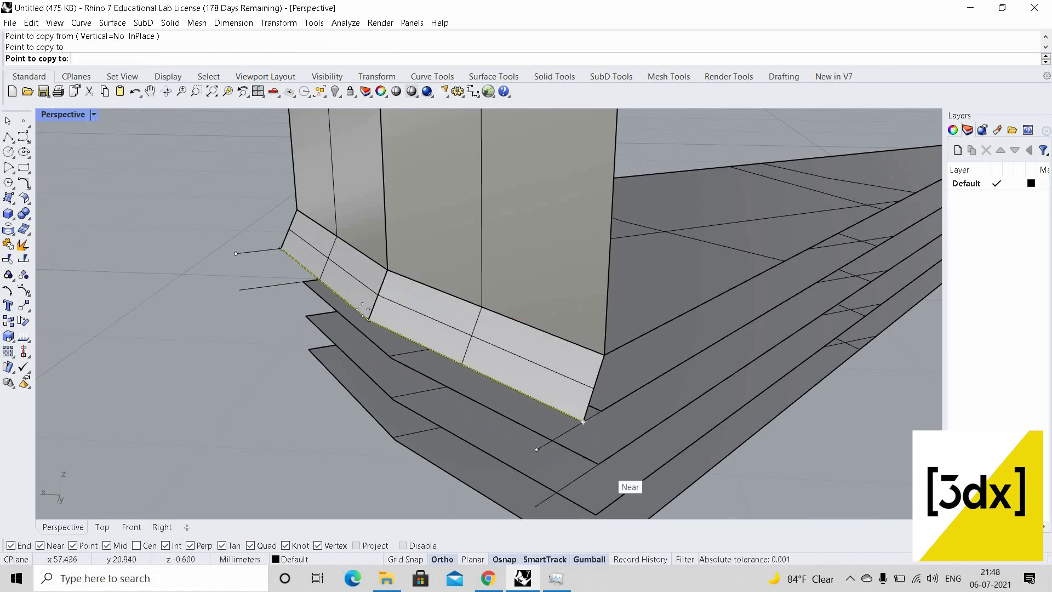
pyautogui.click(382, 353)
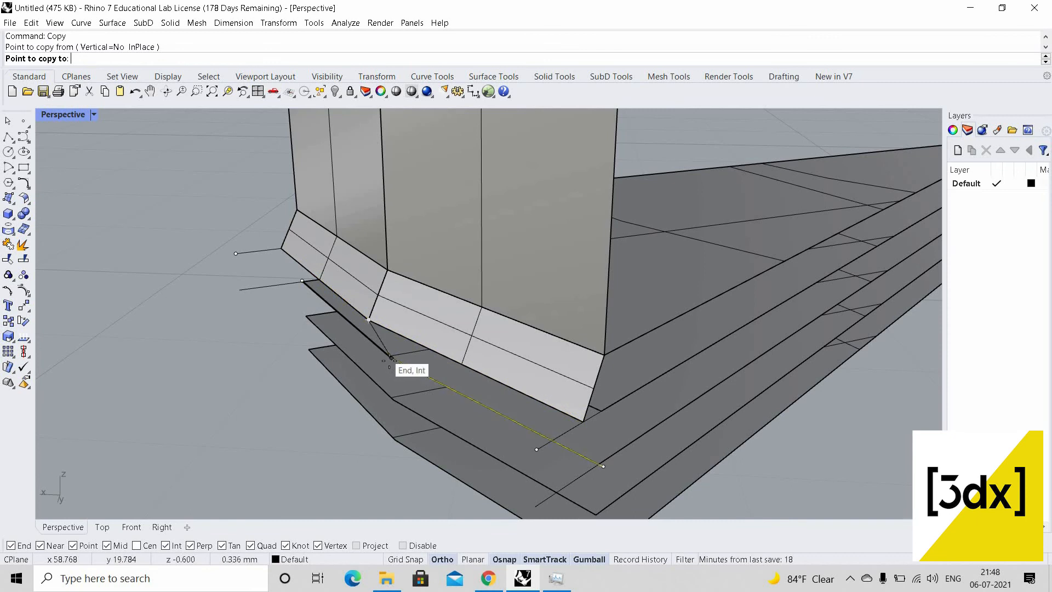
pyautogui.scroll(8, 384, 362)
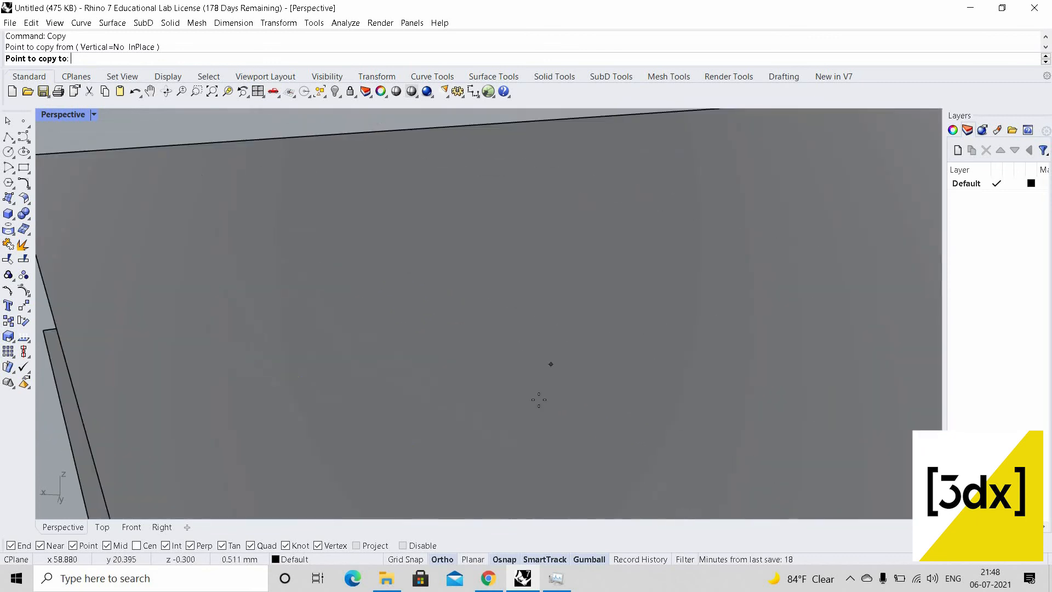
pyautogui.scroll(-4, 534, 397)
pyautogui.click(531, 392)
pyautogui.press('Return')
pyautogui.scroll(-6, 521, 346)
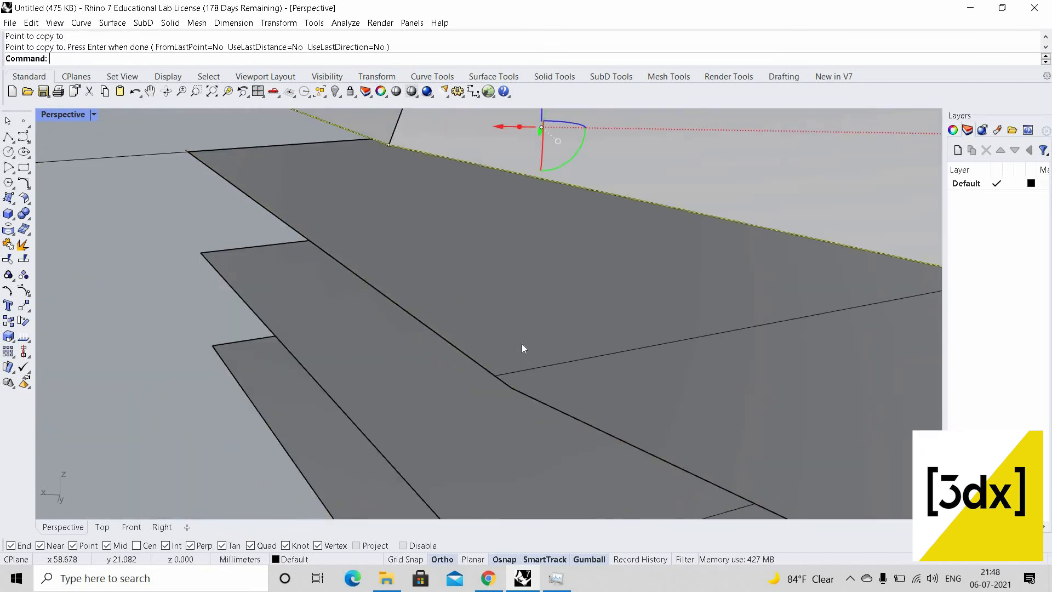
pyautogui.scroll(-5, 523, 379)
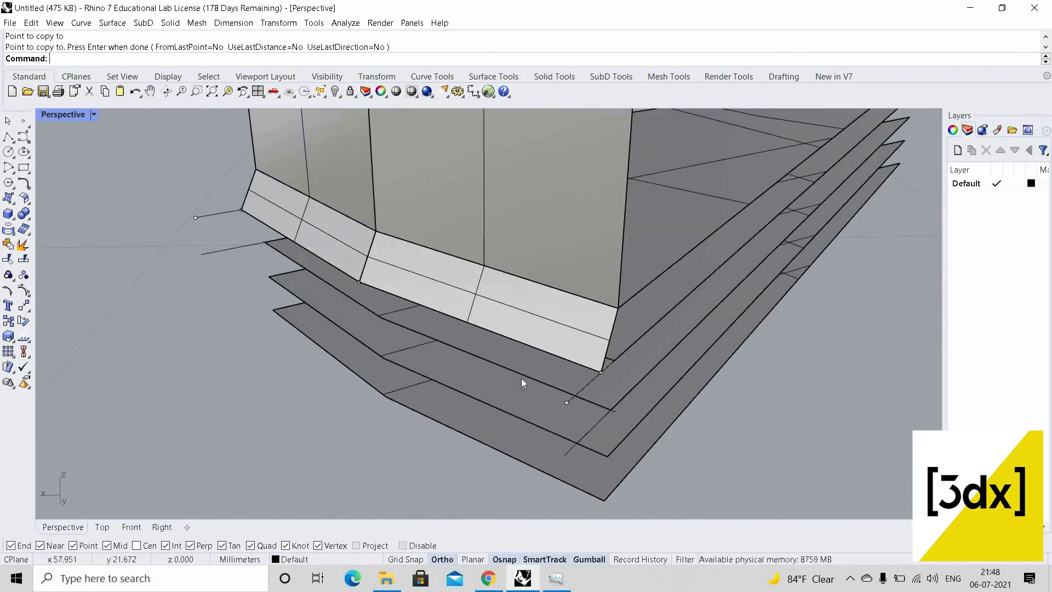
# Offset the copied curve at the second lowered layer outward by about 0.433 mm, picking the distance from its corner toward the side line
pyautogui.click(521, 380)
pyautogui.write('O')
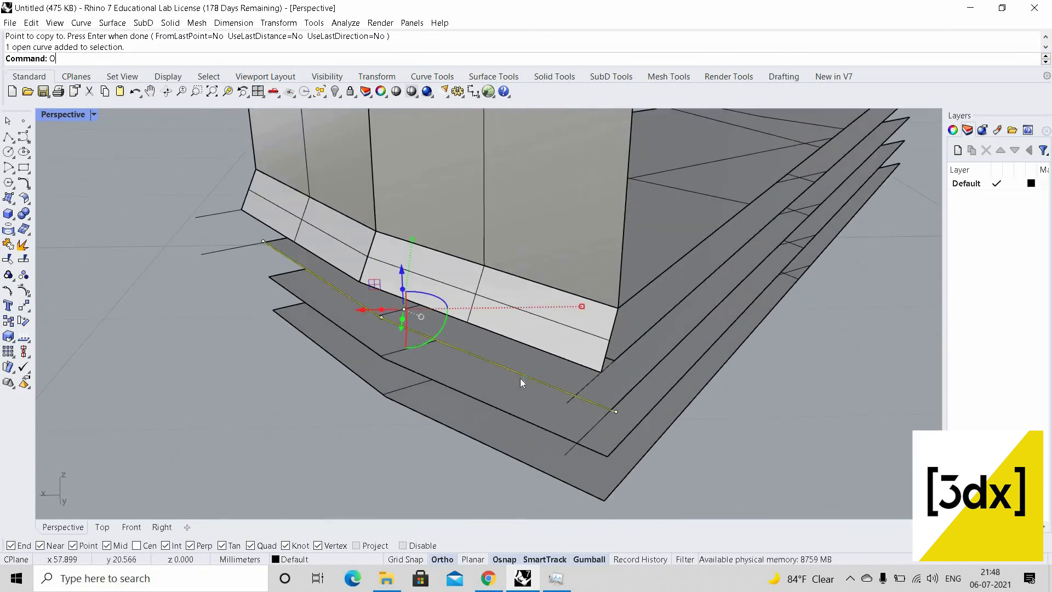
pyautogui.write('ff')
pyautogui.scroll(-3, 463, 378)
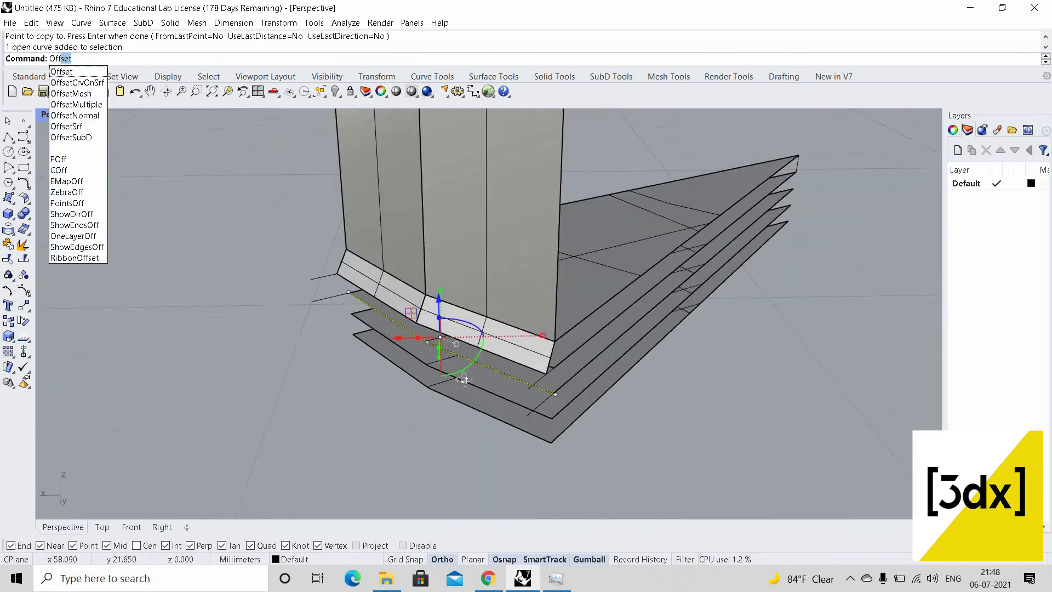
pyautogui.moveTo(463, 379); pyautogui.dragTo(474, 433, button='right')
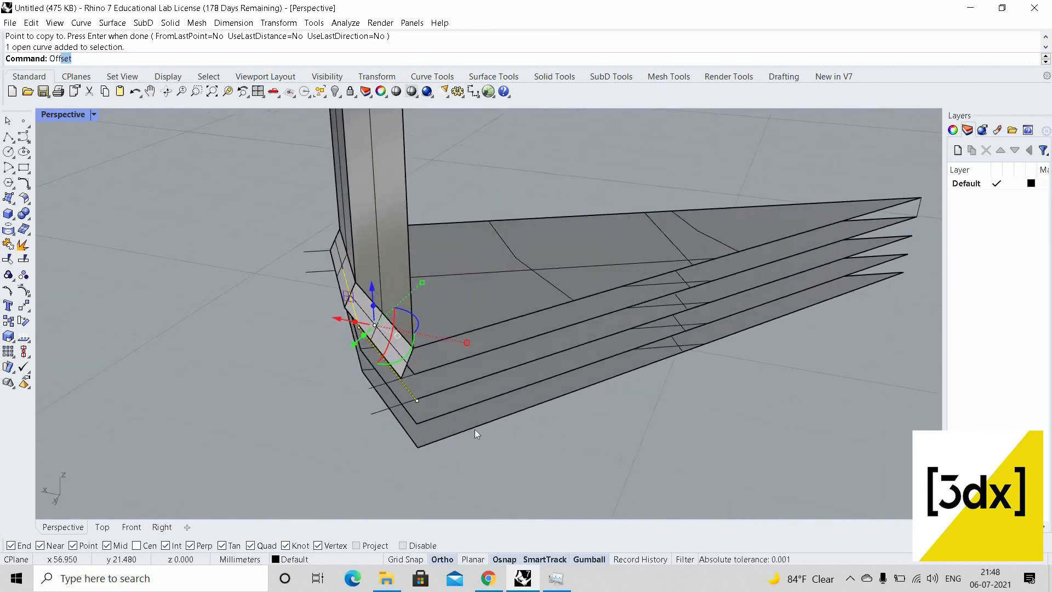
pyautogui.scroll(5, 475, 433)
pyautogui.press('Return')
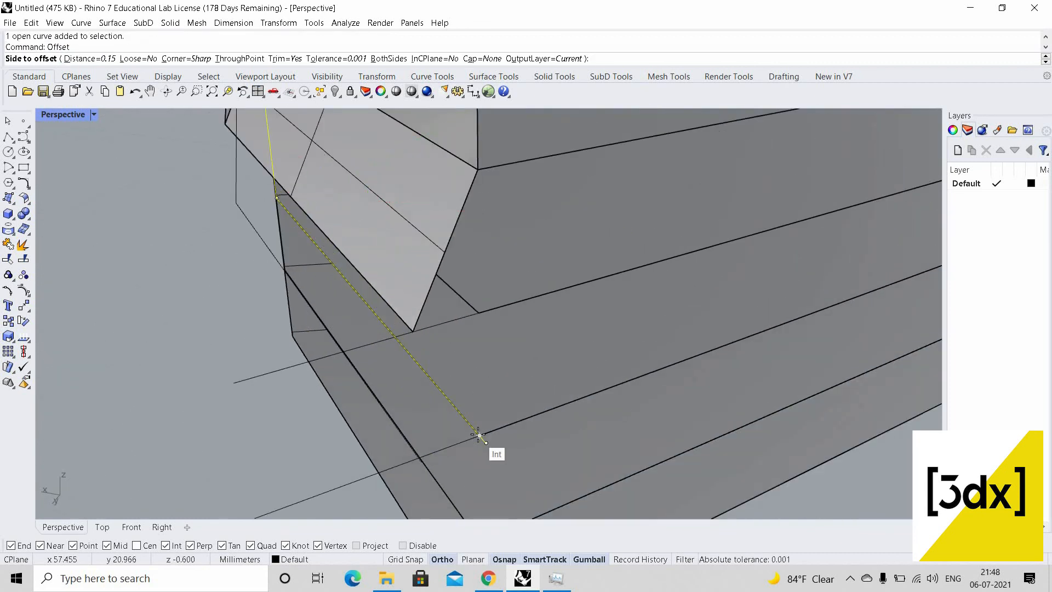
pyautogui.write('d')
pyautogui.press('Return')
pyautogui.click(479, 434)
pyautogui.scroll(-3, 318, 458)
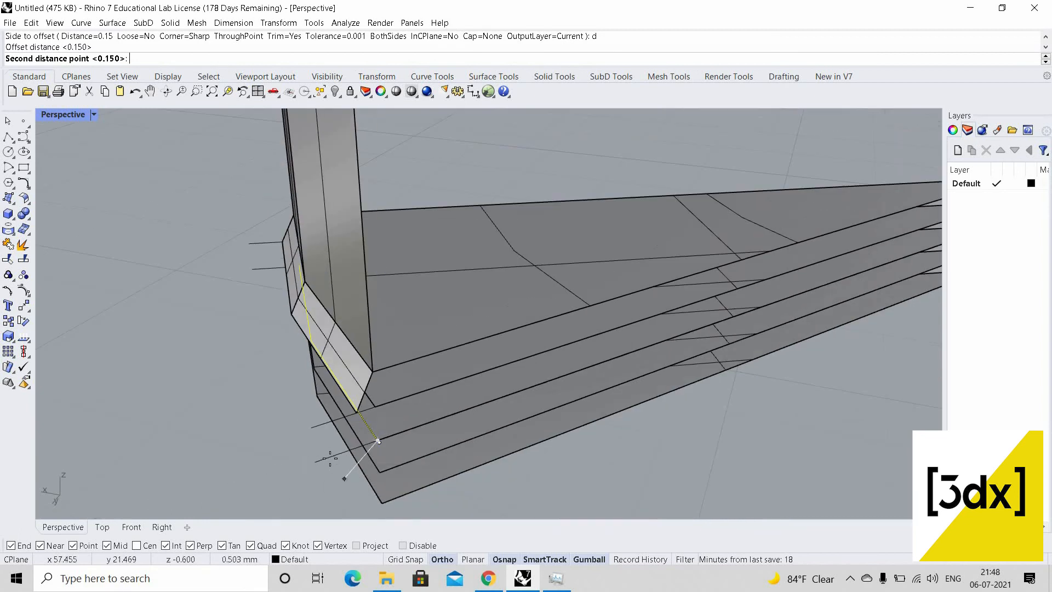
pyautogui.click(327, 455)
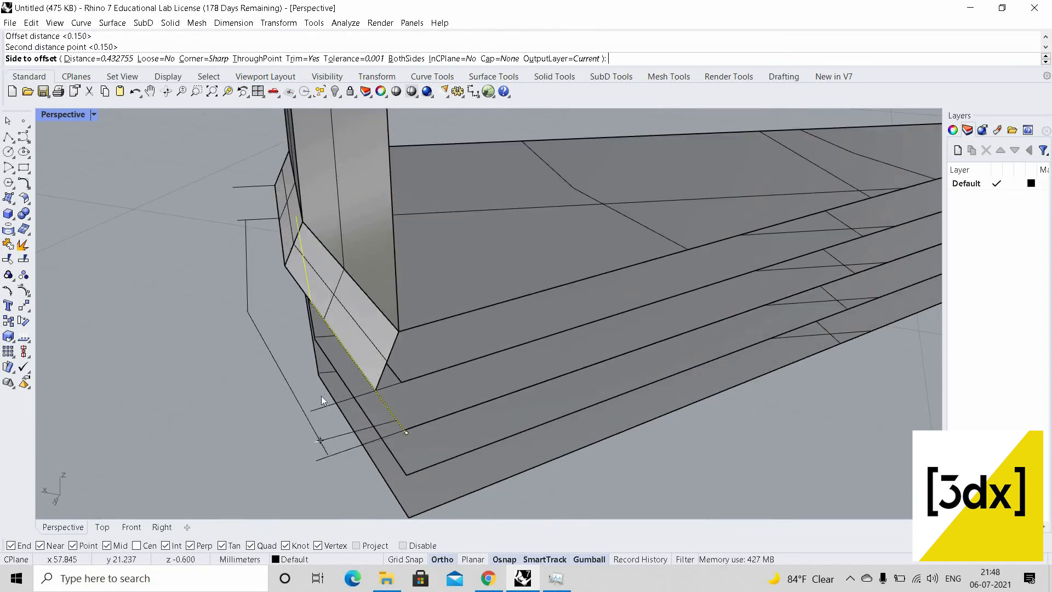
pyautogui.click(322, 400)
# Extend both ends of the offset curve to meet the two side lines at the second lowered layer
pyautogui.moveTo(291, 363); pyautogui.dragTo(301, 446, button='right')
pyautogui.click(294, 317)
pyautogui.moveTo(294, 317); pyautogui.dragTo(279, 282, button='right')
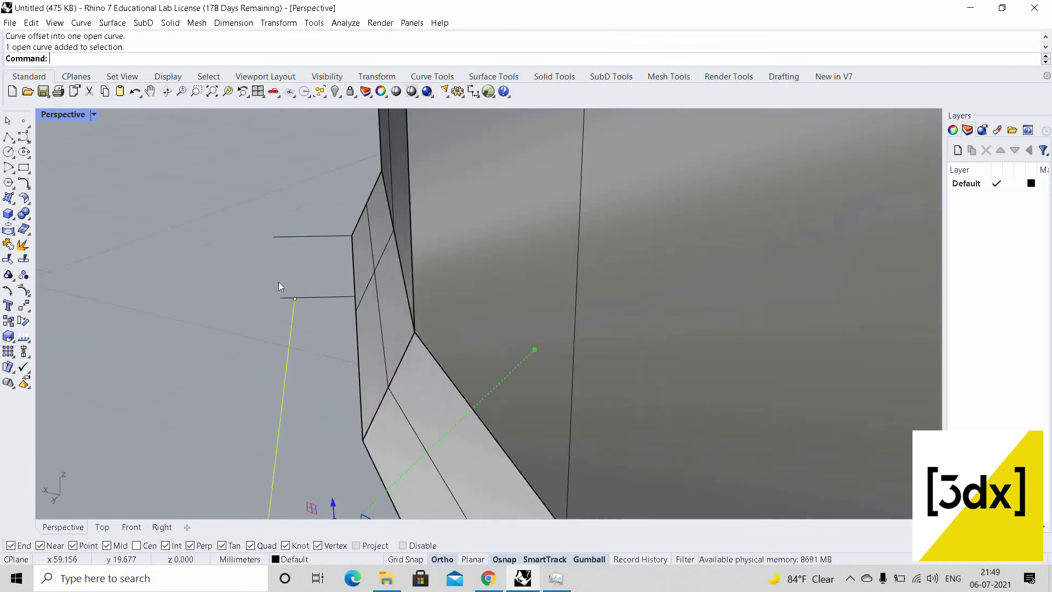
pyautogui.scroll(2, 310, 298)
pyautogui.moveTo(311, 313); pyautogui.dragTo(280, 284)
pyautogui.scroll(-6, 291, 288)
pyautogui.scroll(5, 321, 471)
pyautogui.keyDown('shift'); pyautogui.moveTo(335, 450); pyautogui.dragTo(308, 493); pyautogui.keyUp('shift')
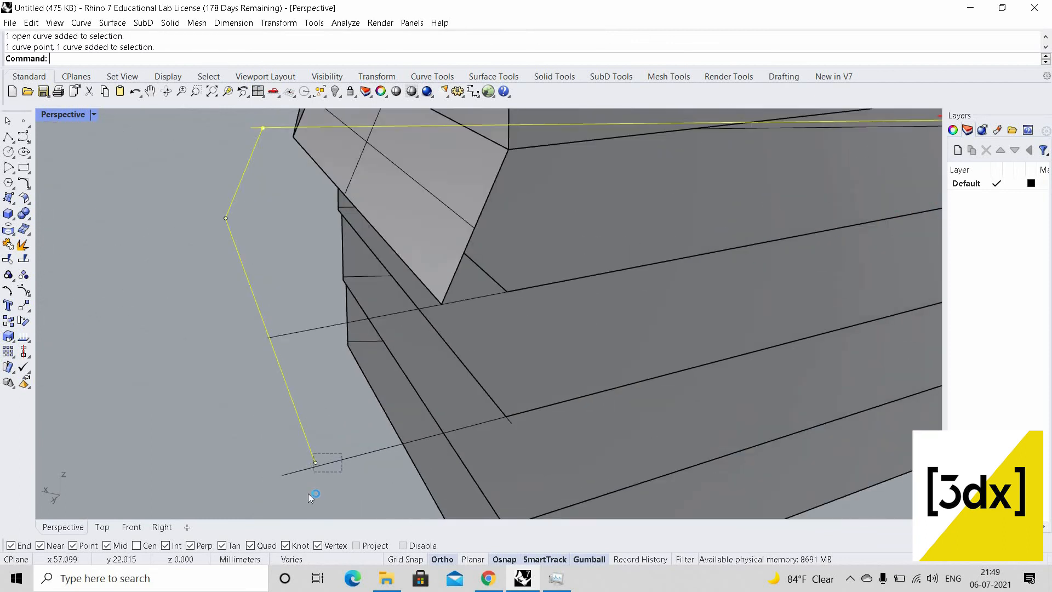
pyautogui.write('Extend')
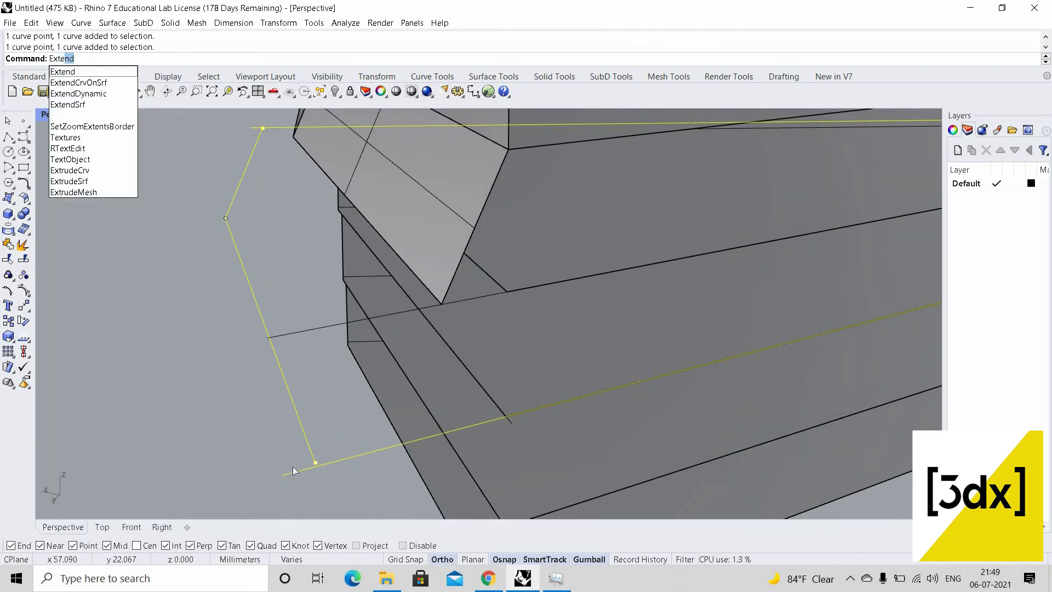
pyautogui.press('Return')
pyautogui.click(311, 455)
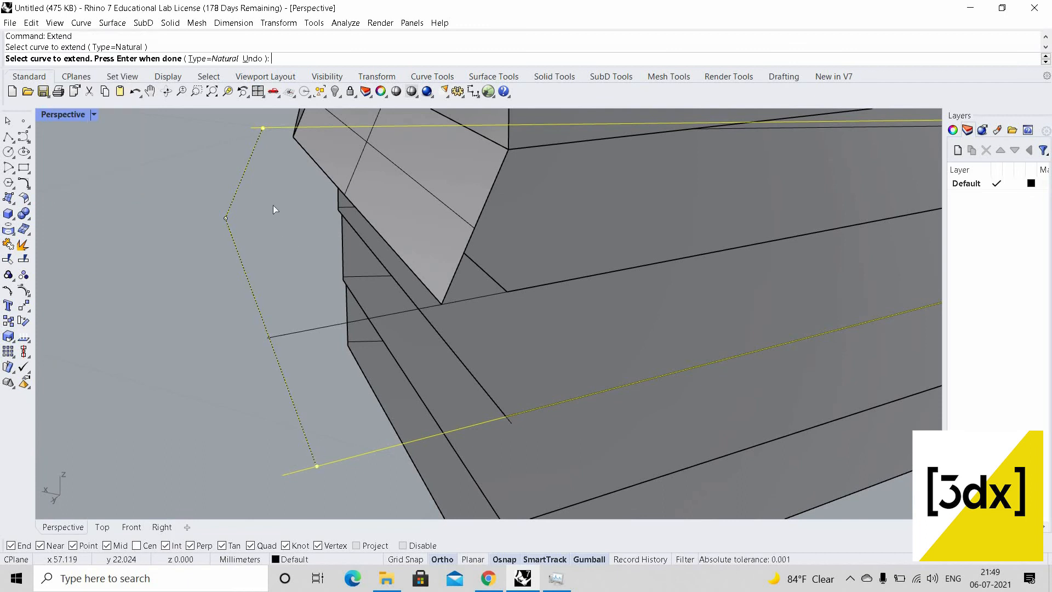
pyautogui.click(259, 142)
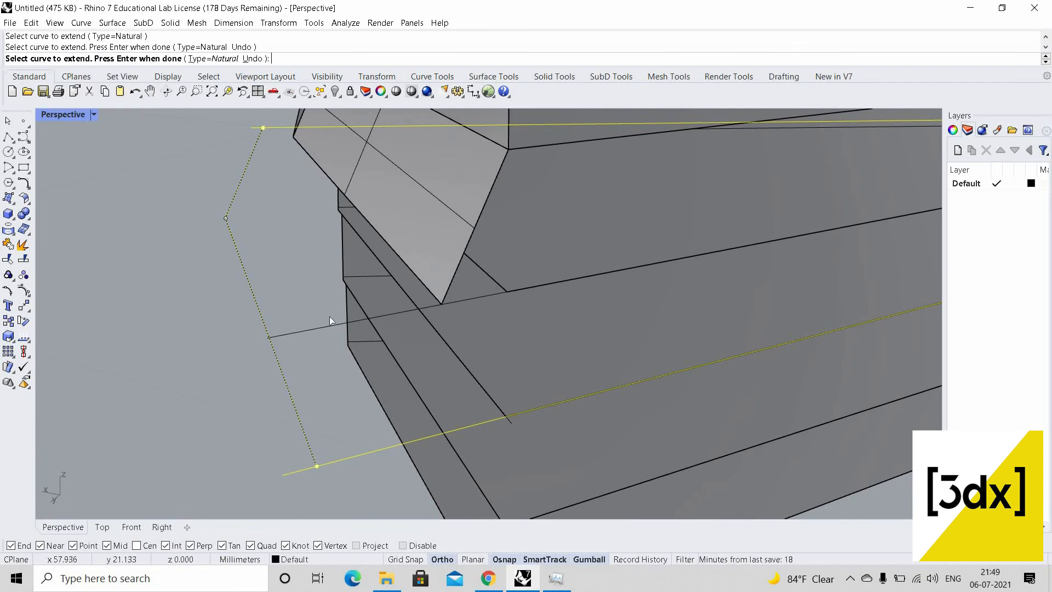
pyautogui.scroll(-8, 304, 252)
pyautogui.scroll(10, 298, 233)
pyautogui.scroll(-6, 289, 246)
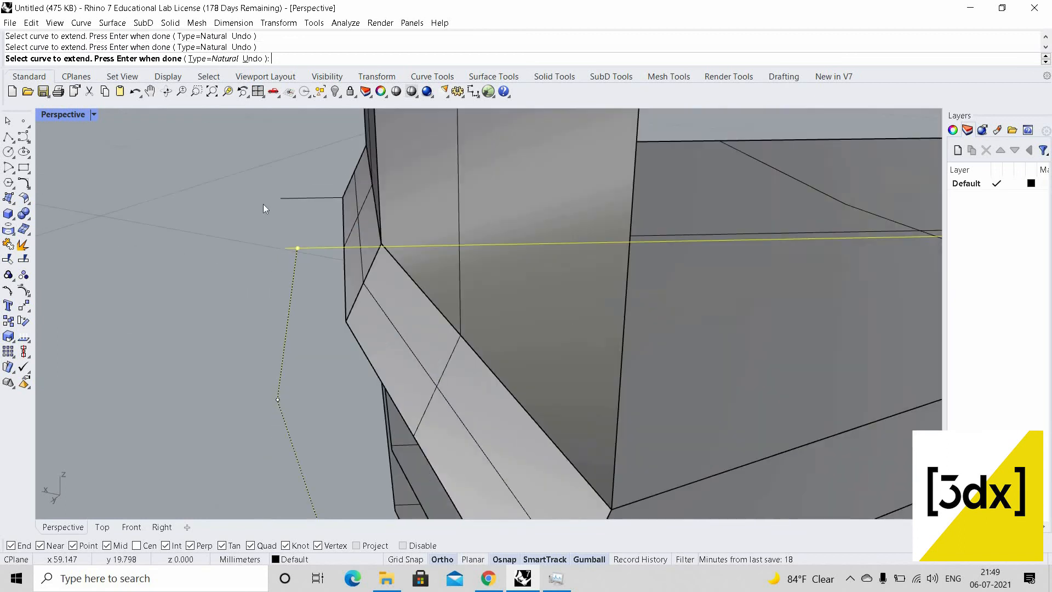
pyautogui.press('Return')
pyautogui.scroll(-9, 293, 241)
pyautogui.scroll(7, 296, 288)
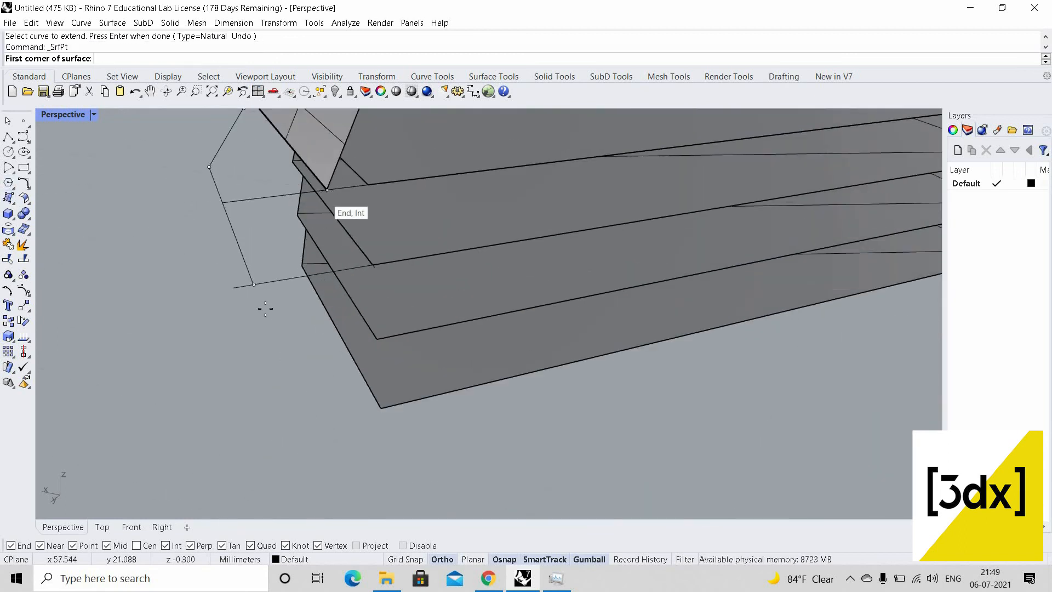
pyautogui.click(254, 284)
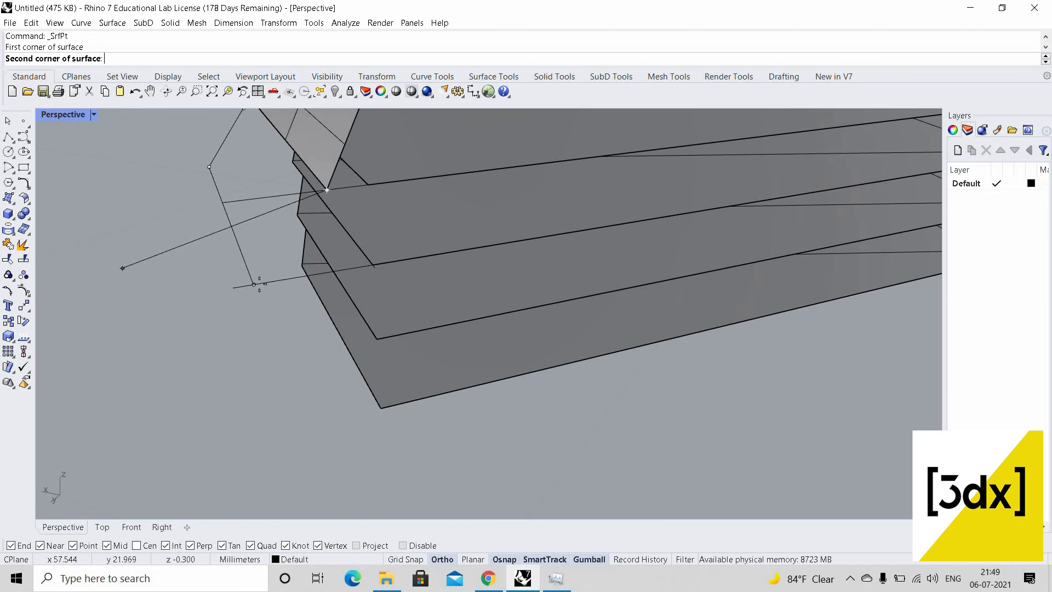
pyautogui.click(221, 201)
pyautogui.press('Escape')
# Offset the extended curve outward again by about 0.171 mm, picking the distance from the second lowered layer's corner
pyautogui.scroll(5, 329, 314)
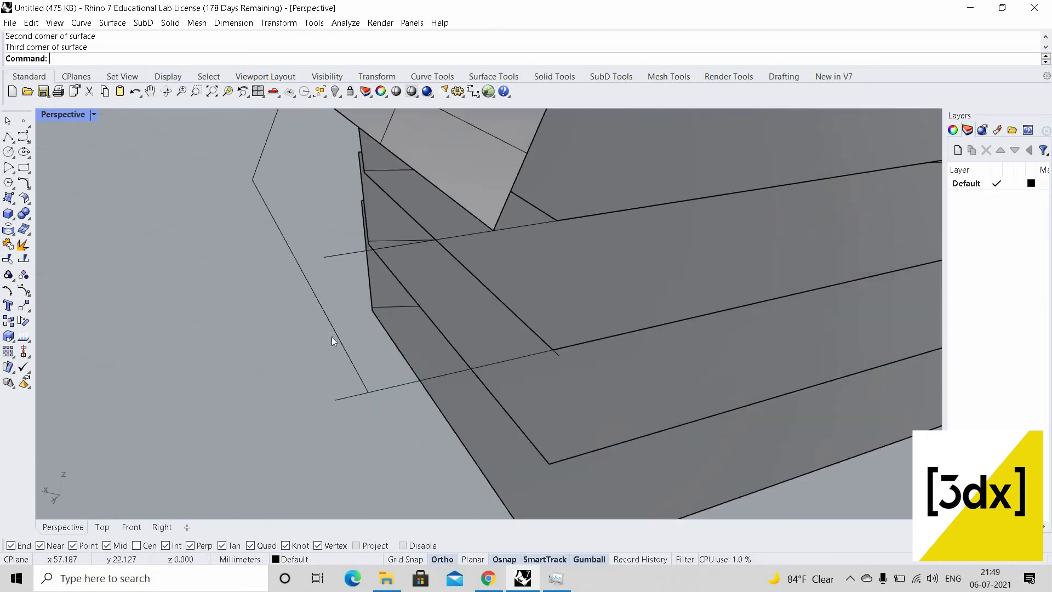
pyautogui.click(355, 364)
pyautogui.write('O')
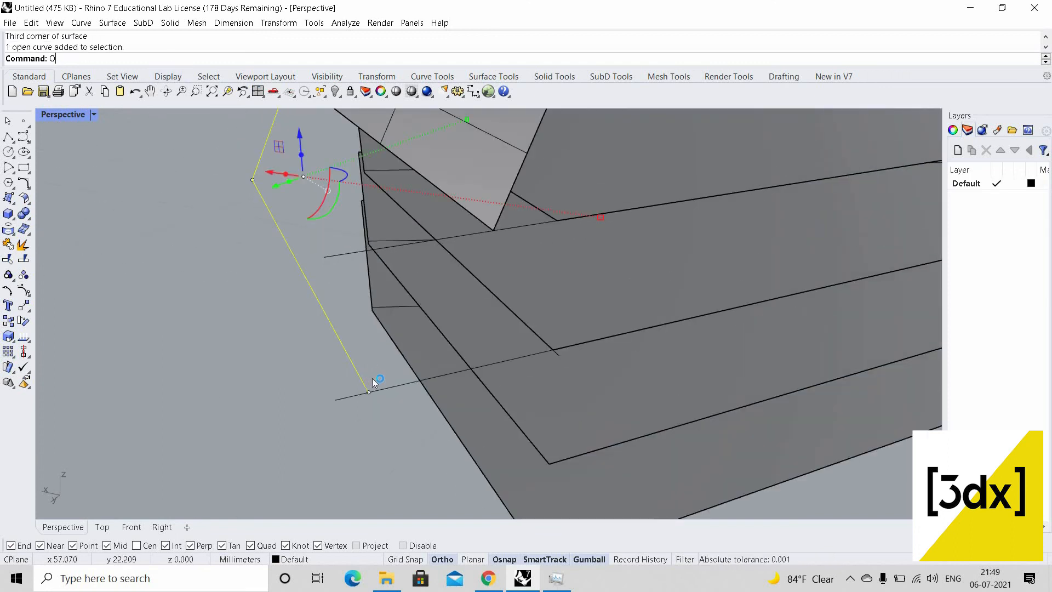
pyautogui.write('ffset')
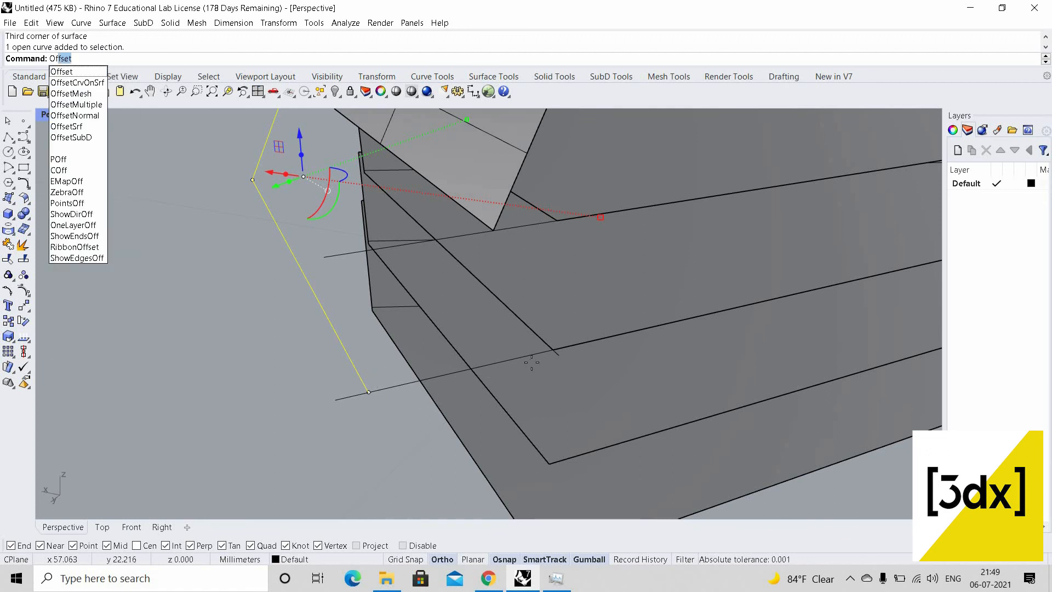
pyautogui.press('Return')
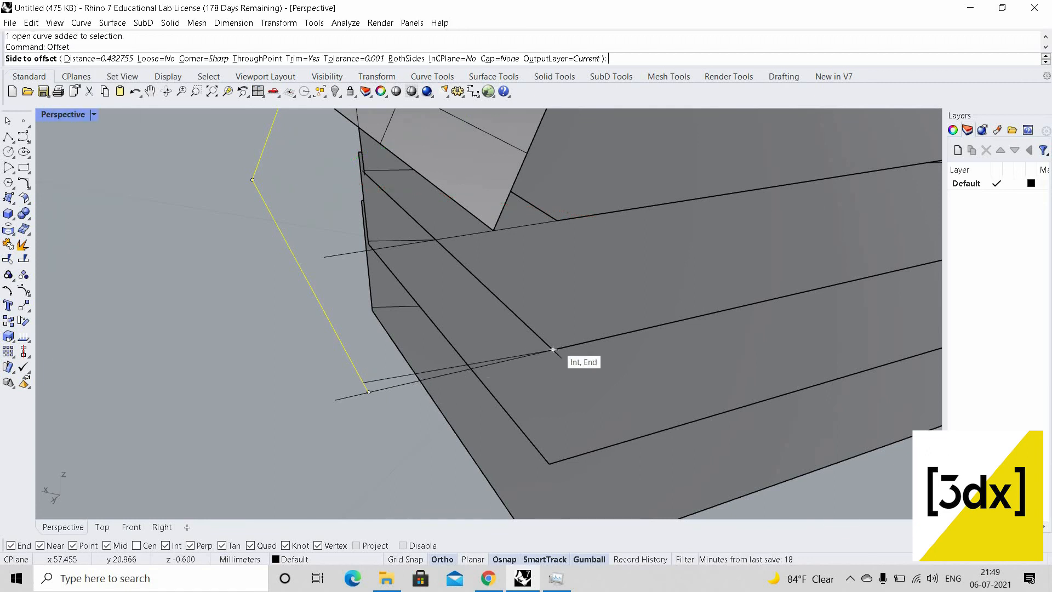
pyautogui.write('d')
pyautogui.press('Return')
pyautogui.click(553, 349)
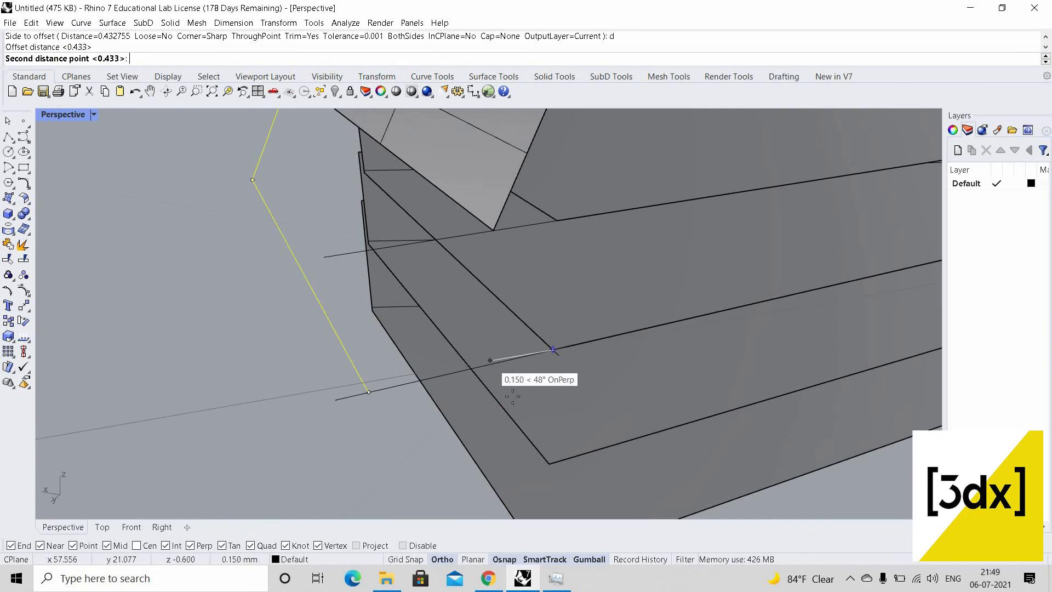
pyautogui.moveTo(512, 396); pyautogui.dragTo(157, 343, button='right')
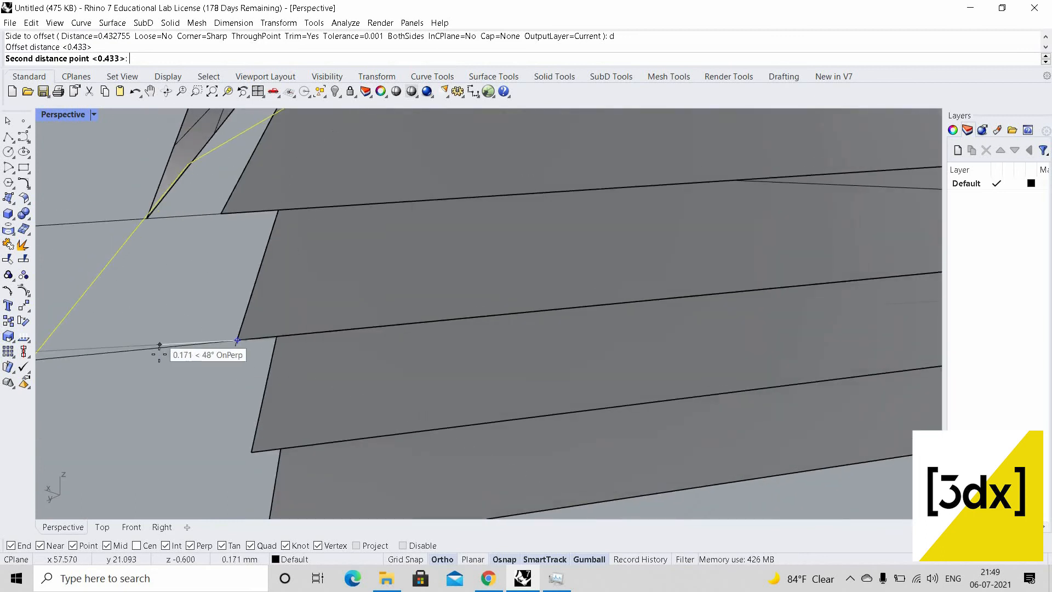
pyautogui.moveTo(444, 366); pyautogui.dragTo(507, 400, button='right')
pyautogui.click(481, 340)
pyautogui.scroll(-8, 481, 301)
pyautogui.press('Escape')
pyautogui.moveTo(482, 340)
pyautogui.mouseDown(button='right')
pyautogui.moveTo(480, 300)
pyautogui.moveTo(466, 329)
pyautogui.mouseUp(button='right')
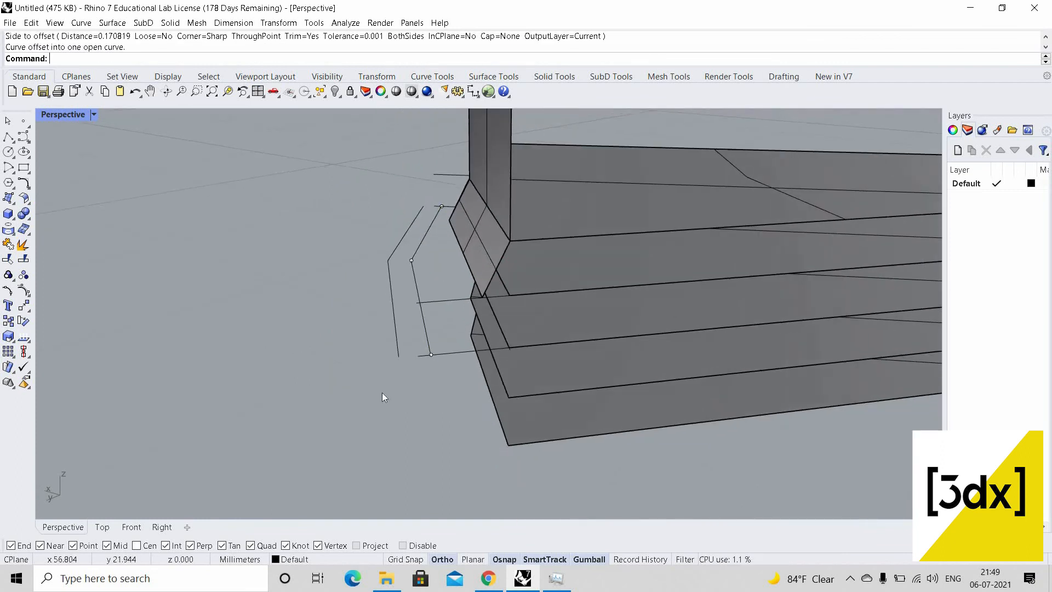
# Lengthen the second lowered layer's near side line with Scale1D by a factor of about 1.38, past the outermost offset curve
pyautogui.scroll(8, 384, 391)
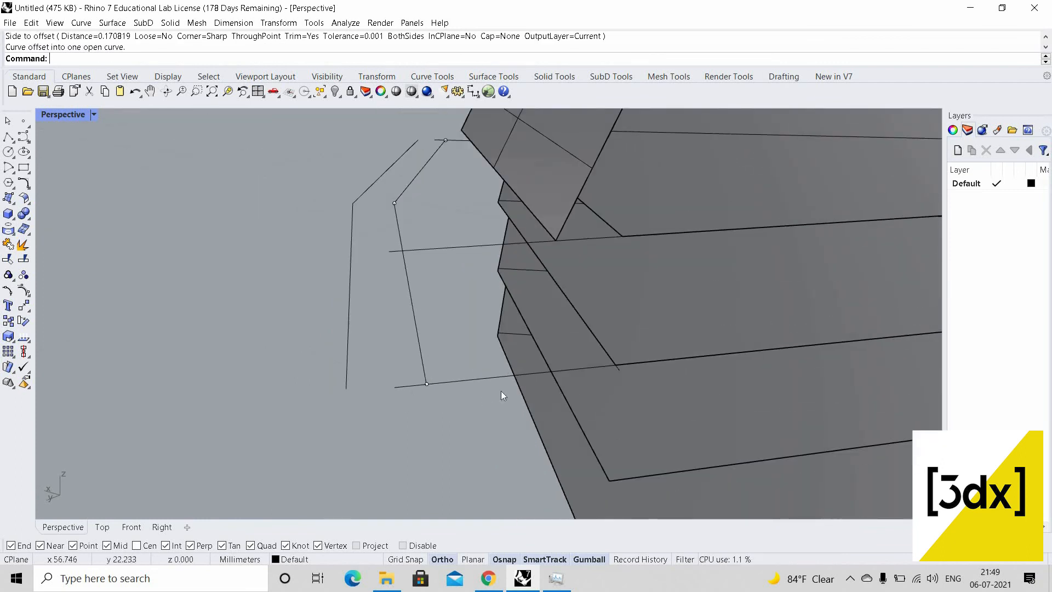
pyautogui.click(587, 367)
pyautogui.scroll(-10, 592, 366)
pyautogui.scroll(3, 616, 372)
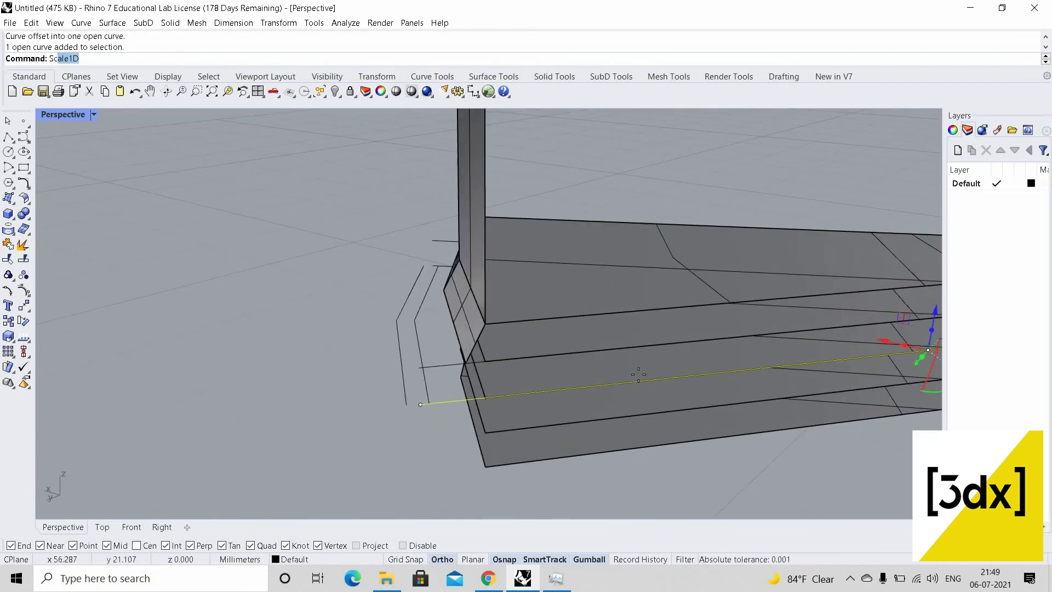
pyautogui.press('Return')
pyautogui.click(640, 380)
pyautogui.click(420, 404)
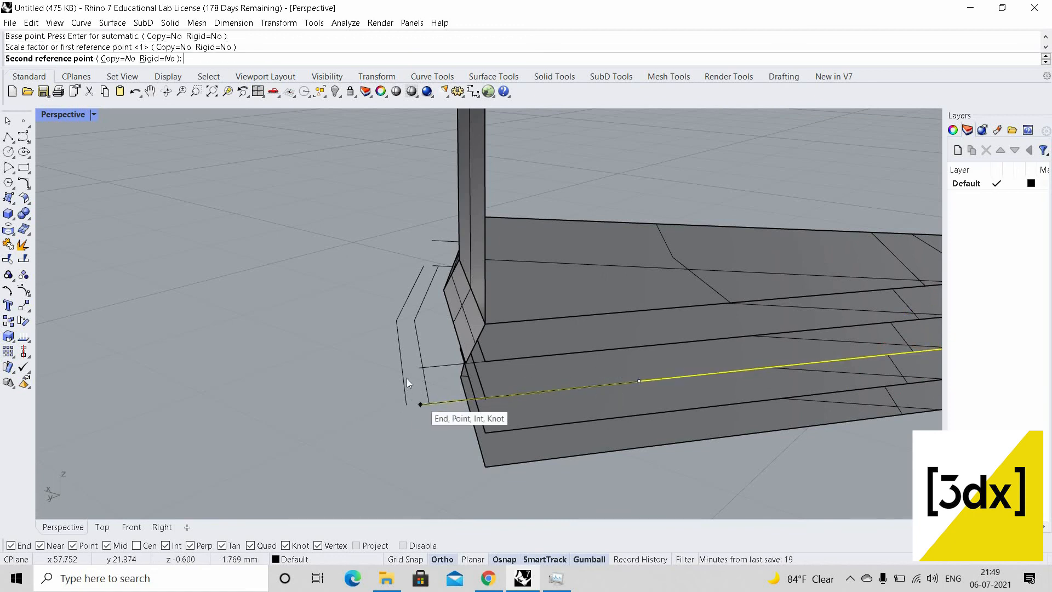
pyautogui.click(406, 383)
pyautogui.scroll(2, 422, 387)
pyautogui.scroll(-2, 482, 274)
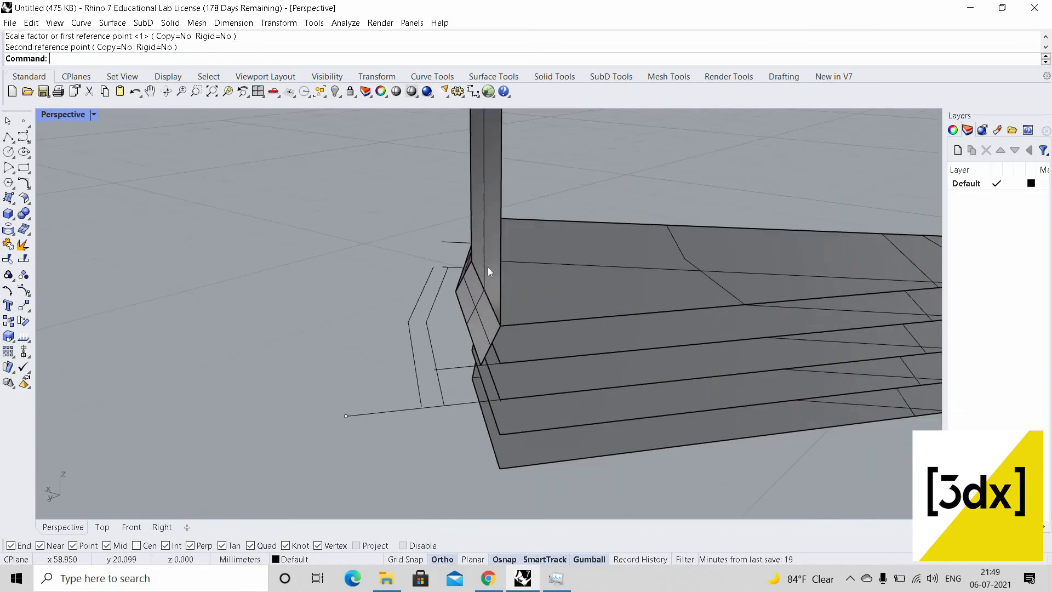
# Lengthen the second lowered layer's far side line with Scale1D so it reaches past the outermost offset curve
pyautogui.scroll(4, 496, 273)
pyautogui.click(507, 274)
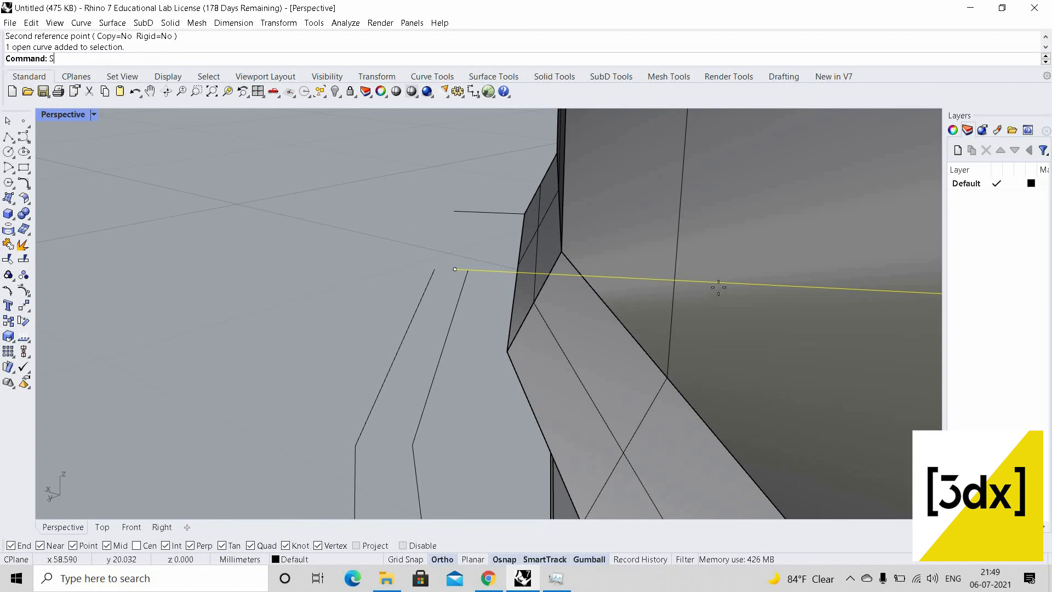
pyautogui.write('S')
pyautogui.press('Return')
pyautogui.click(719, 284)
pyautogui.click(494, 271)
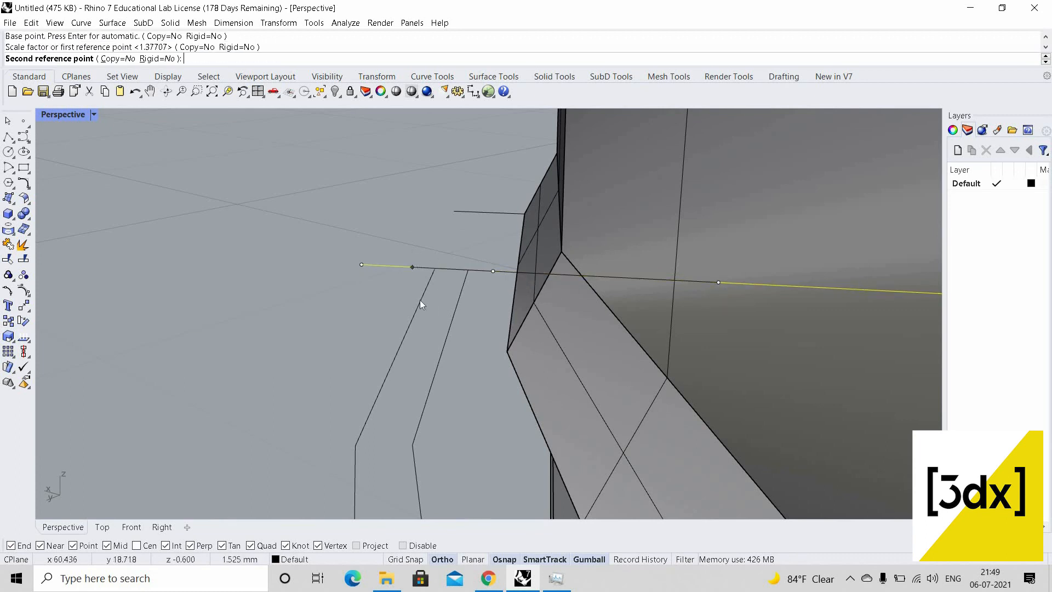
pyautogui.click(420, 299)
# Extend both ends of the outermost offset curve to the lengthened side lines
pyautogui.click(423, 296)
pyautogui.scroll(-5, 418, 267)
pyautogui.scroll(4, 433, 291)
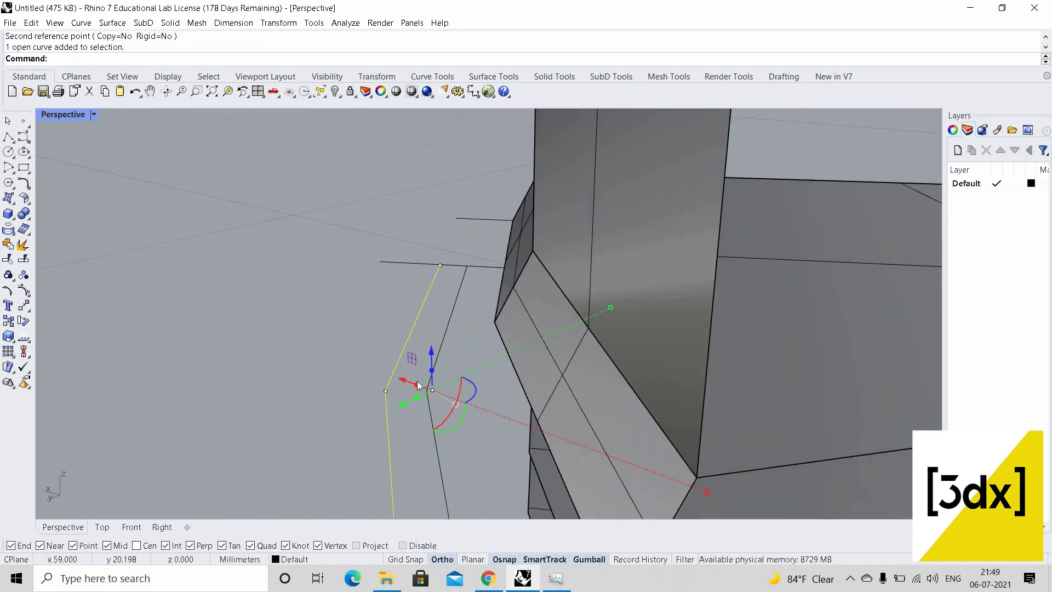
pyautogui.keyDown('shift'); pyautogui.click(427, 264); pyautogui.keyUp('shift')
pyautogui.scroll(-5, 427, 267)
pyautogui.scroll(3, 409, 437)
pyautogui.keyDown('shift'); pyautogui.click(412, 436); pyautogui.keyUp('shift')
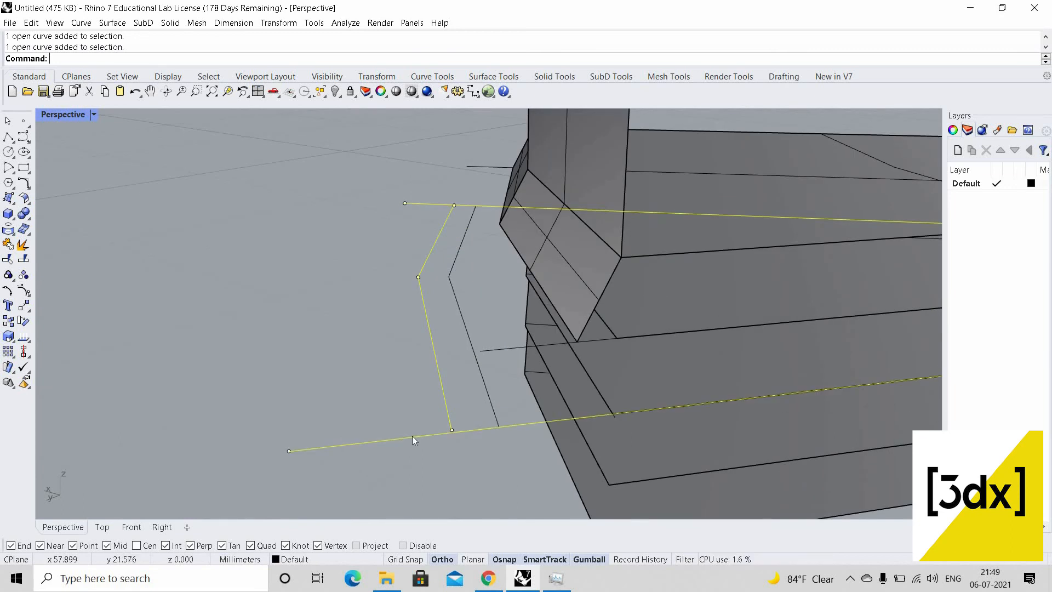
pyautogui.write('Extend')
pyautogui.press('Return')
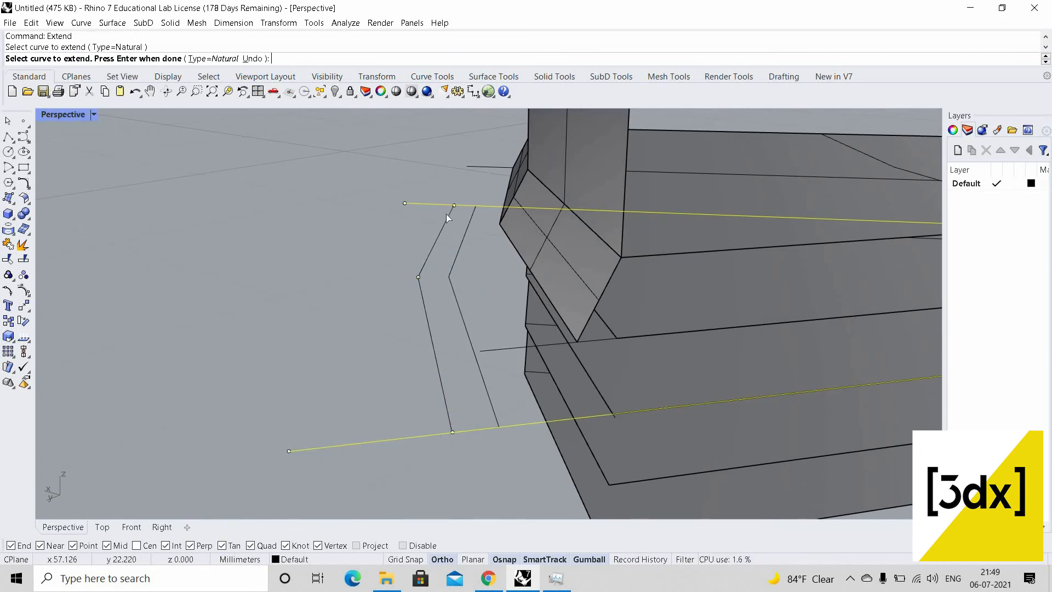
pyautogui.click(450, 211)
pyautogui.click(454, 206)
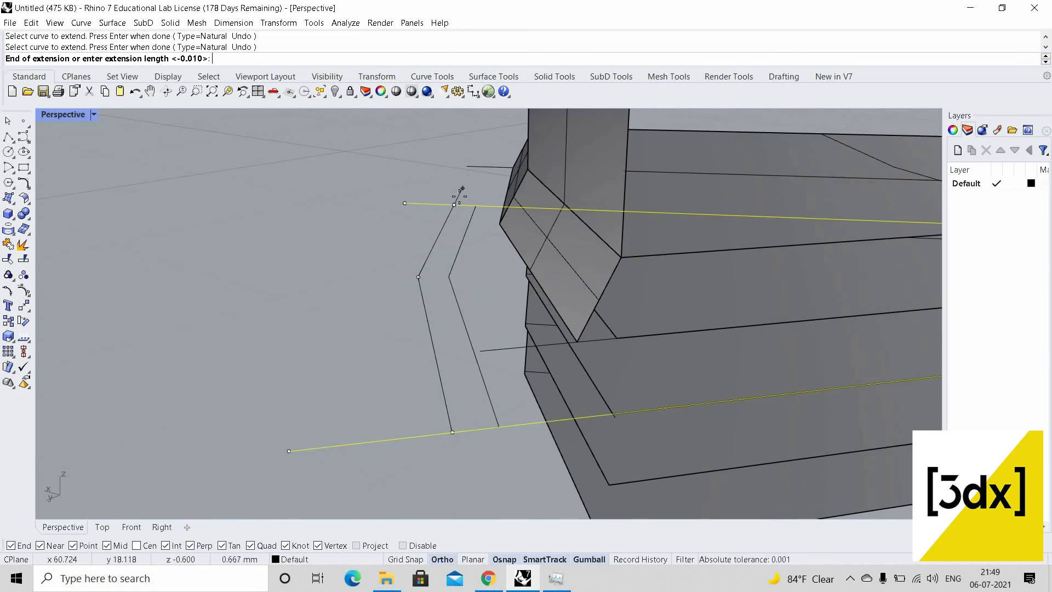
pyautogui.scroll(5, 460, 196)
pyautogui.click(460, 200)
pyautogui.press('Return')
pyautogui.scroll(-6, 465, 345)
pyautogui.scroll(2, 559, 260)
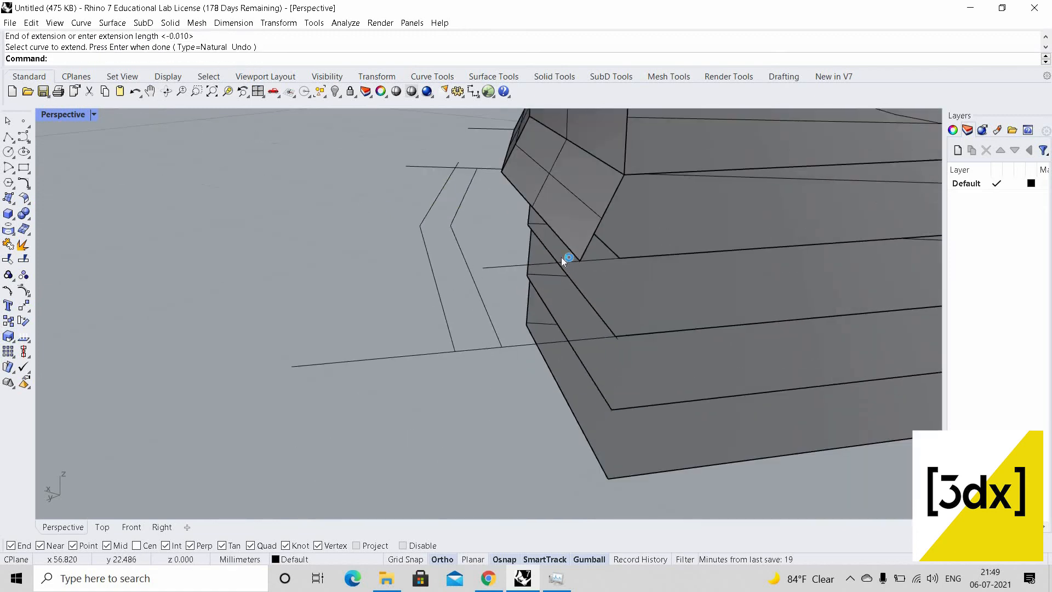
# Create a four-corner surface on the near-side facet, from the upper slope's lower edge to the outermost offset curve
pyautogui.scroll(-4, 577, 253)
pyautogui.moveTo(577, 254); pyautogui.dragTo(570, 230, button='right')
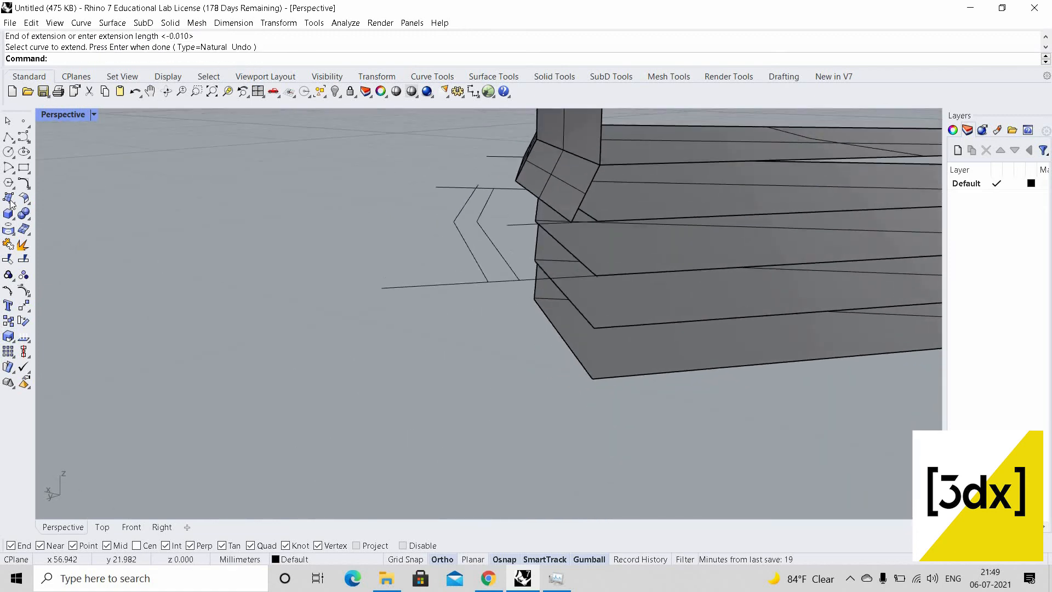
pyautogui.click(8, 197)
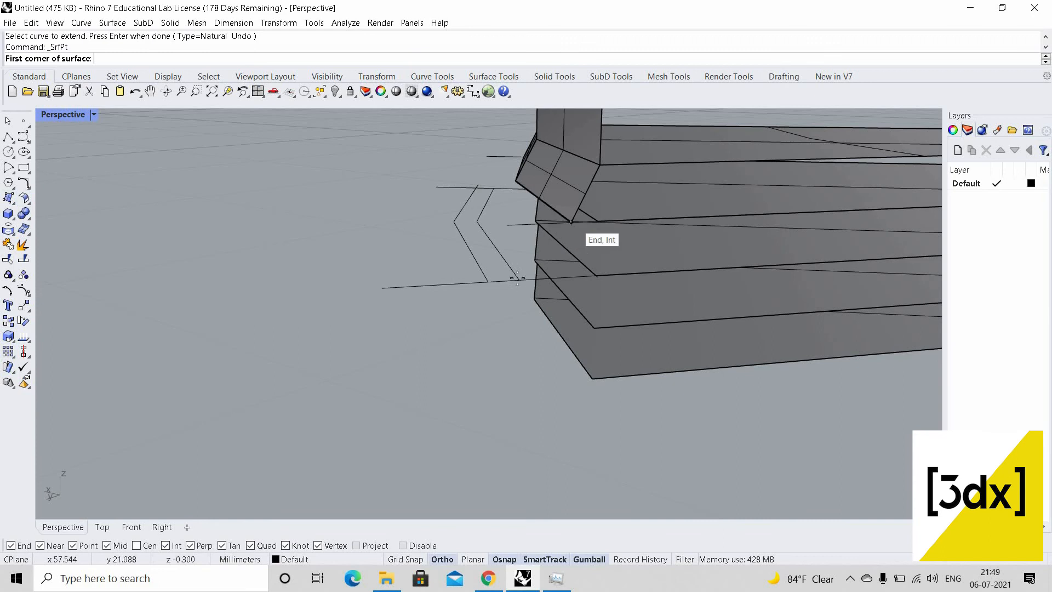
pyautogui.click(571, 222)
pyautogui.click(489, 281)
pyautogui.scroll(-4, 660, 336)
pyautogui.moveTo(625, 313); pyautogui.dragTo(759, 315, button='right')
pyautogui.scroll(4, 487, 219)
pyautogui.moveTo(488, 219); pyautogui.dragTo(446, 260, button='right')
pyautogui.scroll(3, 446, 260)
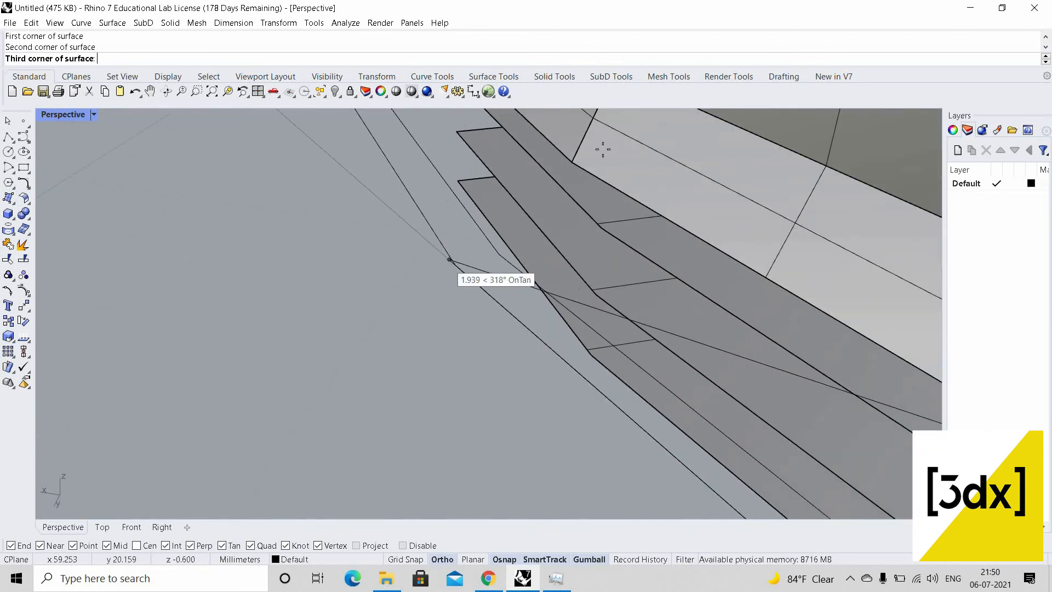
pyautogui.click(456, 266)
pyautogui.click(577, 161)
pyautogui.scroll(-4, 658, 283)
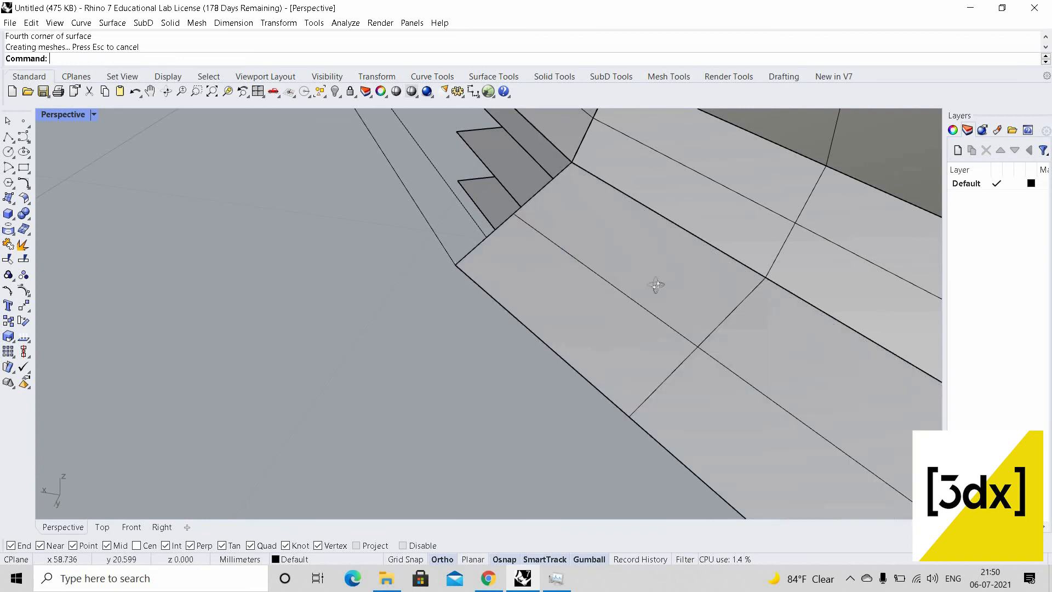
# Create the matching four-corner surface on the far-side facet, between the upper slope's lower edge and the outermost offset curve
pyautogui.moveTo(657, 284); pyautogui.dragTo(468, 267, button='right')
pyautogui.scroll(4, 468, 267)
pyautogui.press('Return')
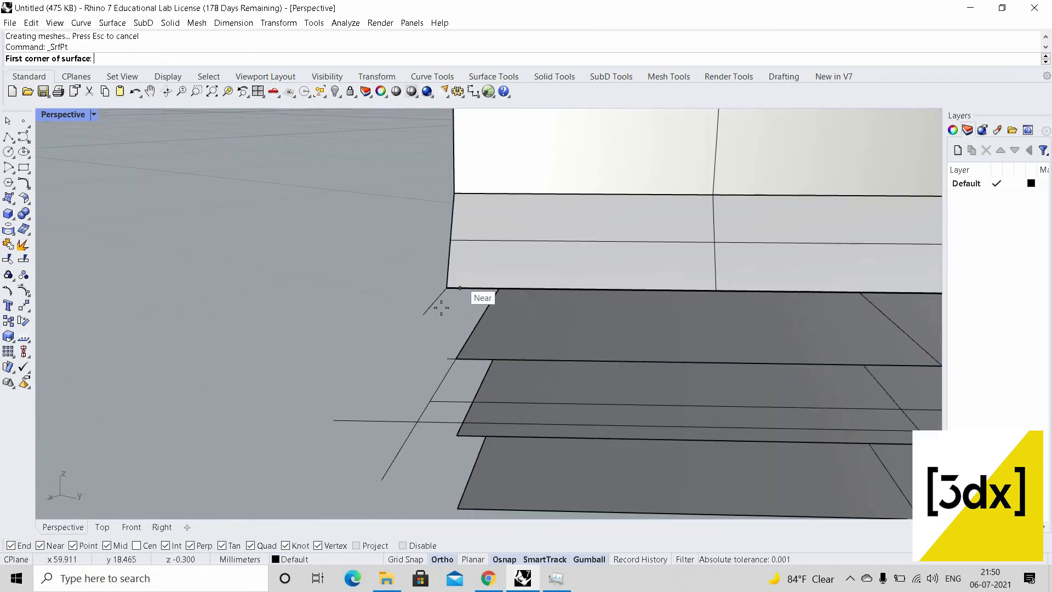
pyautogui.click(446, 287)
pyautogui.click(418, 421)
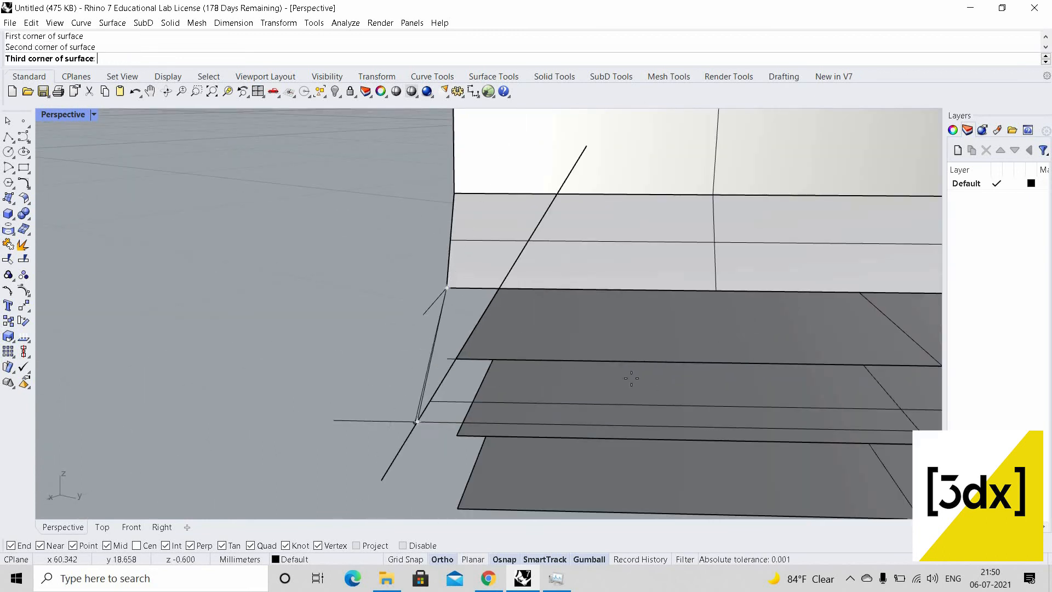
pyautogui.scroll(-3, 617, 389)
pyautogui.scroll(4, 616, 389)
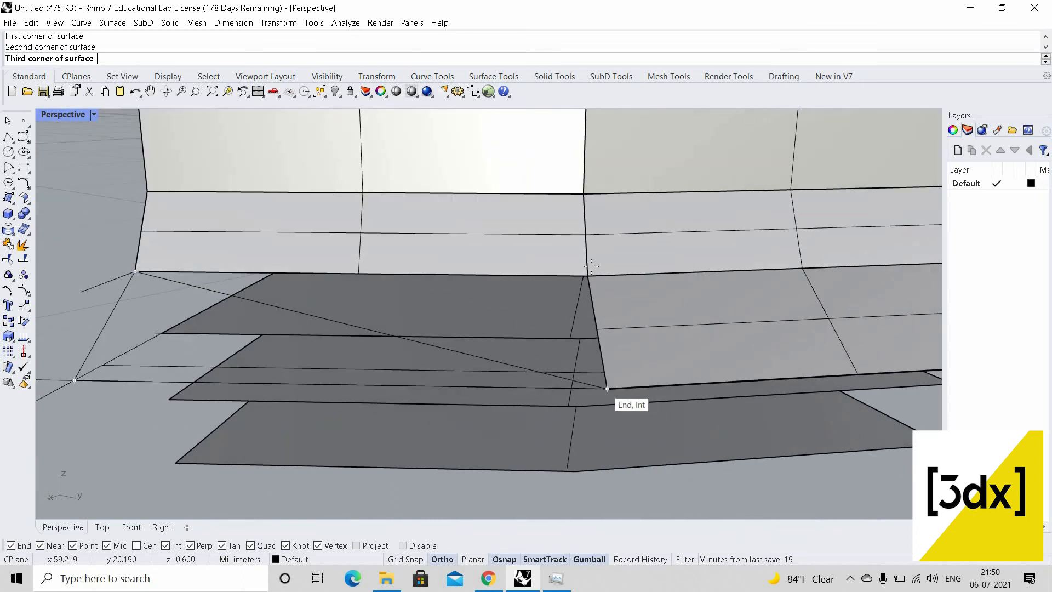
pyautogui.click(607, 388)
pyautogui.click(588, 276)
pyautogui.moveTo(547, 327); pyautogui.dragTo(497, 328, button='right')
pyautogui.scroll(4, 498, 328)
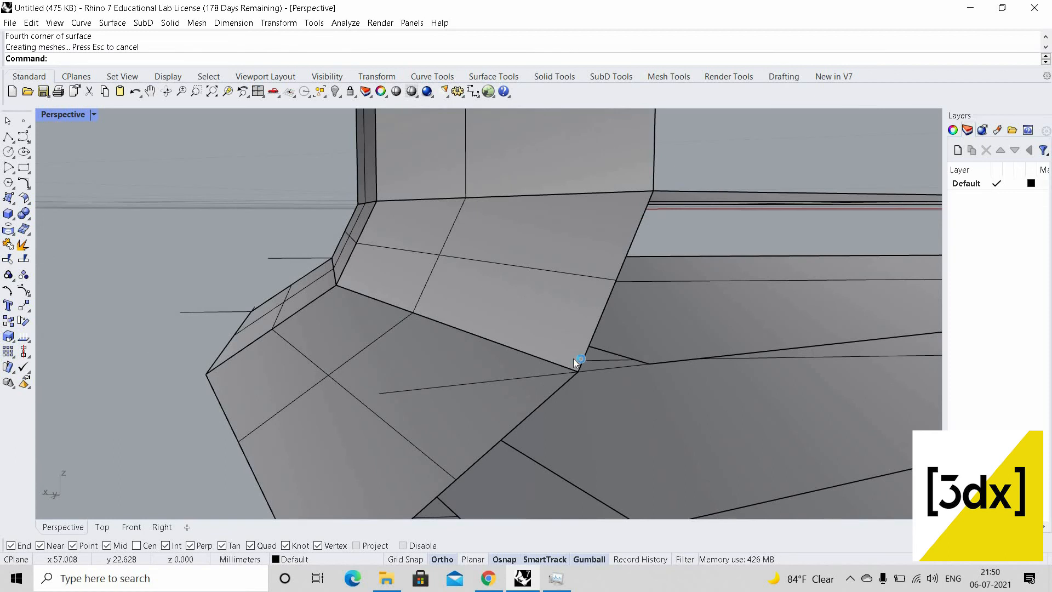
# Delete the two upper sloped surfaces directly below the vertical wall
pyautogui.click(551, 319)
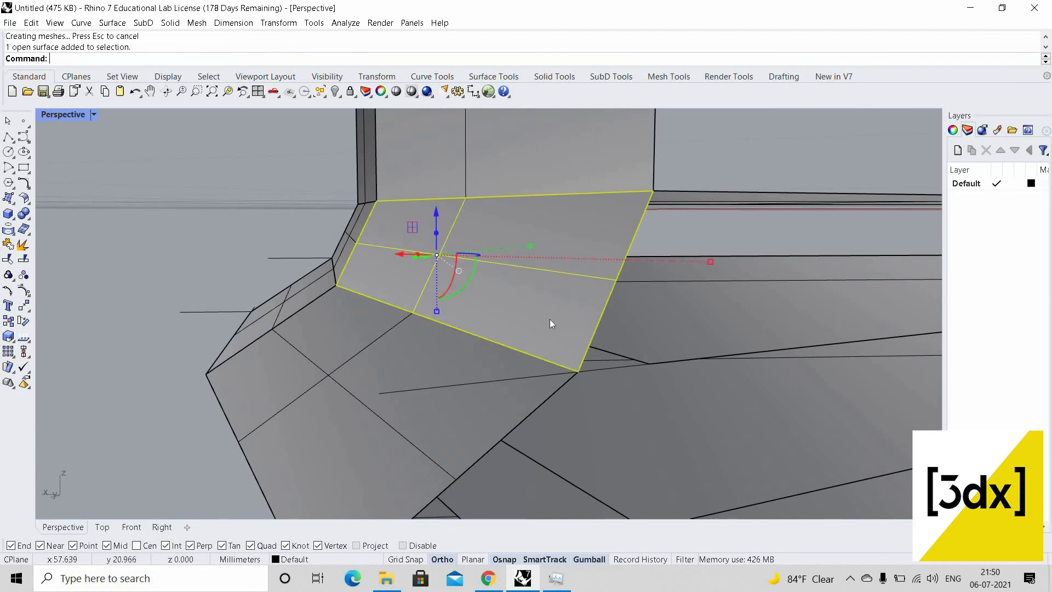
pyautogui.press('Delete')
pyautogui.scroll(-3, 408, 274)
pyautogui.scroll(2, 410, 278)
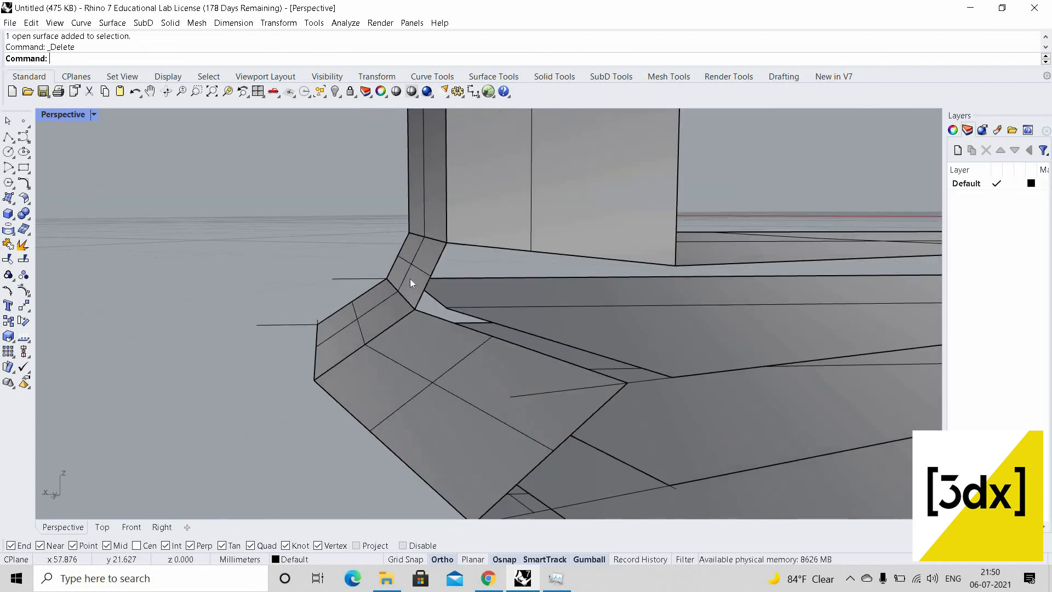
pyautogui.click(410, 279)
pyautogui.press('Delete')
pyautogui.moveTo(444, 352); pyautogui.dragTo(498, 364, button='right')
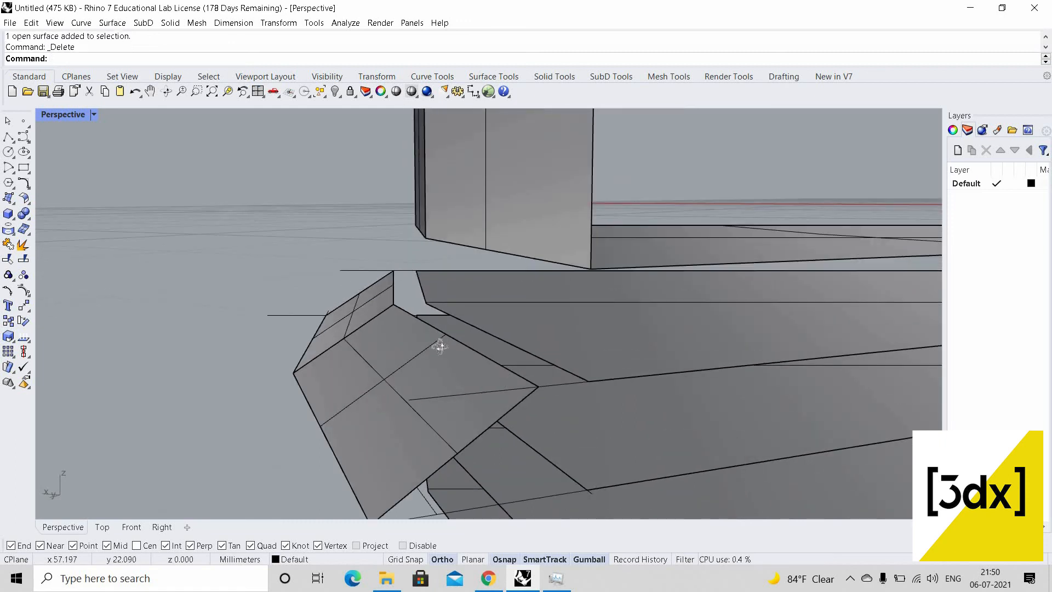
pyautogui.moveTo(440, 347)
pyautogui.mouseDown(button='right')
pyautogui.moveTo(452, 334)
pyautogui.moveTo(450, 354)
pyautogui.moveTo(447, 340)
pyautogui.mouseUp(button='right')
# Extrude the two upper edge segments of the lower slopes straight up about 0.08 mm as a thin vertical band
pyautogui.keyDown('ctrl'); pyautogui.keyDown('shift'); pyautogui.click(383, 289); pyautogui.keyUp('shift'); pyautogui.keyUp('ctrl')
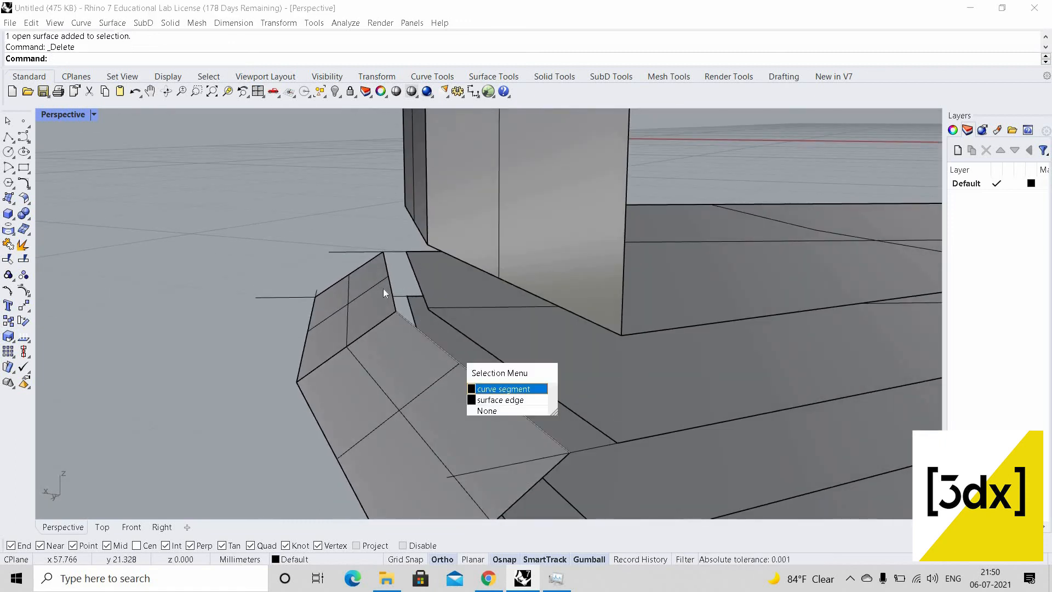
pyautogui.keyDown('ctrl'); pyautogui.keyDown('shift'); pyautogui.click(387, 281); pyautogui.keyUp('shift'); pyautogui.keyUp('ctrl')
pyautogui.keyDown('ctrl'); pyautogui.keyDown('shift'); pyautogui.click(394, 287); pyautogui.keyUp('shift'); pyautogui.keyUp('ctrl')
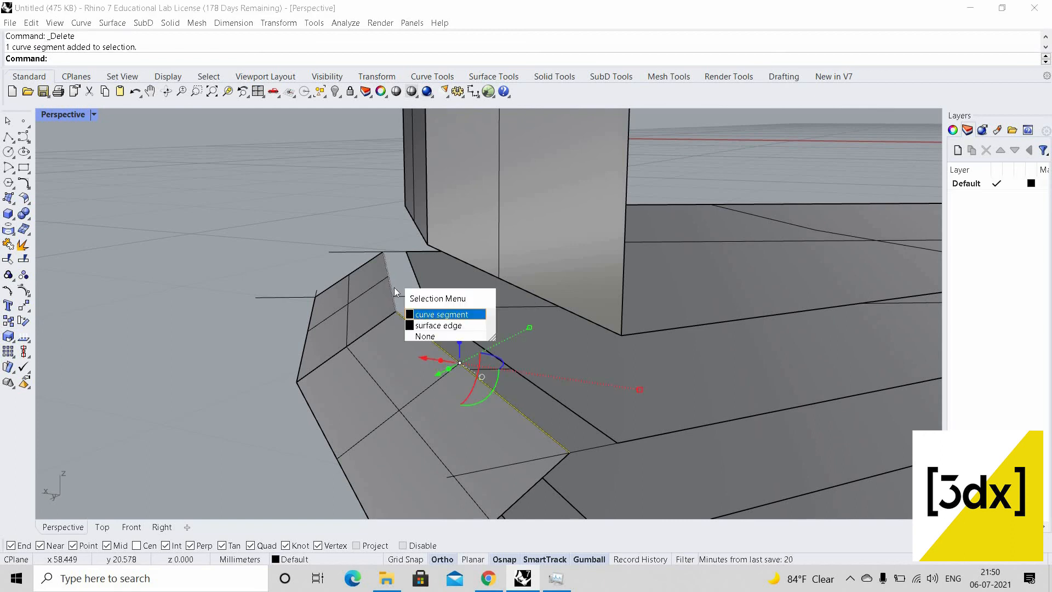
pyautogui.press('Return')
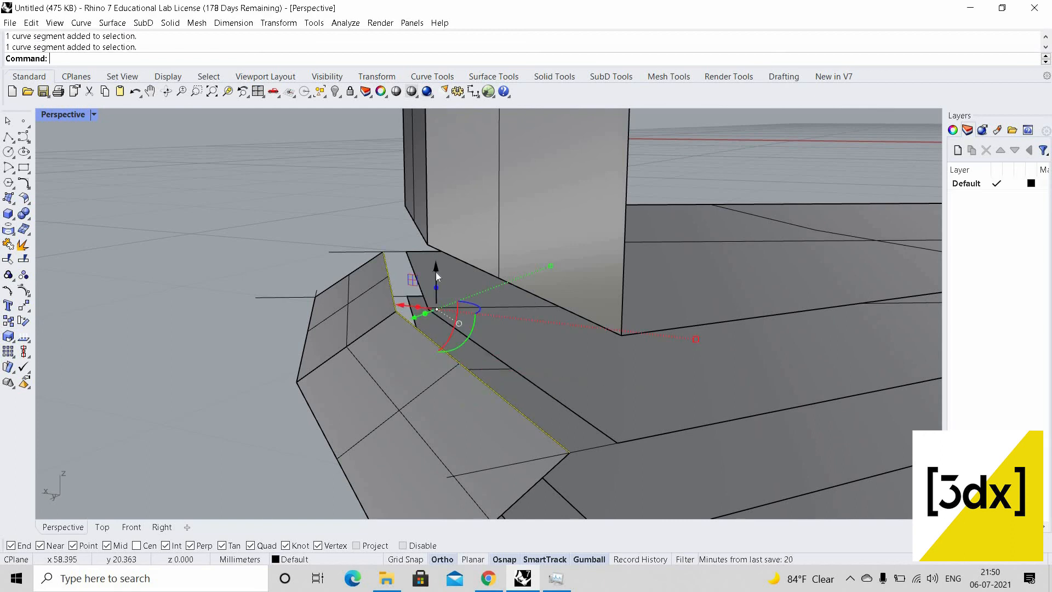
pyautogui.moveTo(435, 251); pyautogui.dragTo(461, 312)
pyautogui.moveTo(461, 312); pyautogui.dragTo(433, 290, button='right')
pyautogui.scroll(3, 434, 290)
pyautogui.moveTo(435, 269); pyautogui.dragTo(442, 265)
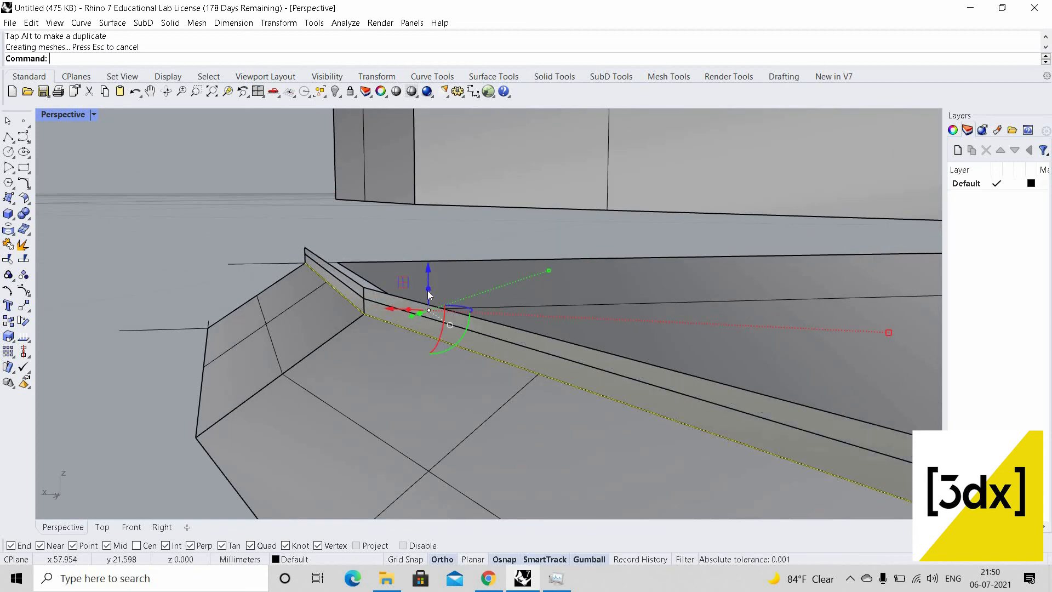
pyautogui.hotkey('ctrl', 'z')
pyautogui.moveTo(436, 258); pyautogui.dragTo(397, 320)
pyautogui.scroll(-5, 477, 334)
pyautogui.moveTo(476, 334); pyautogui.dragTo(488, 351, button='right')
pyautogui.scroll(4, 425, 310)
pyautogui.press('Escape')
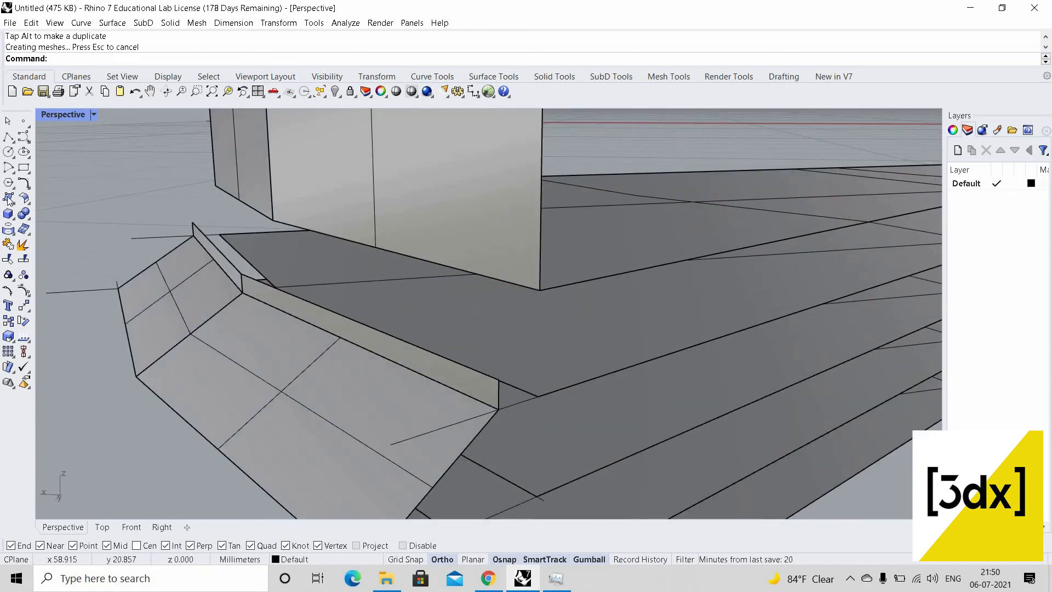
# Rebuild the near-side upper slope as a four-corner surface from the wall's bottom edge to the thin band's top edge
pyautogui.click(242, 275)
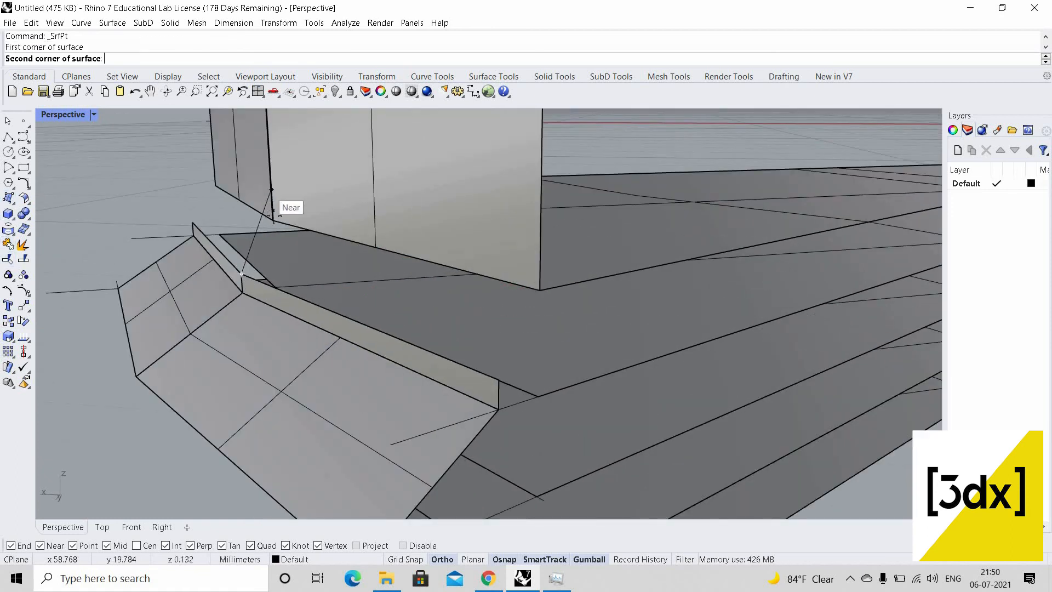
pyautogui.click(540, 290)
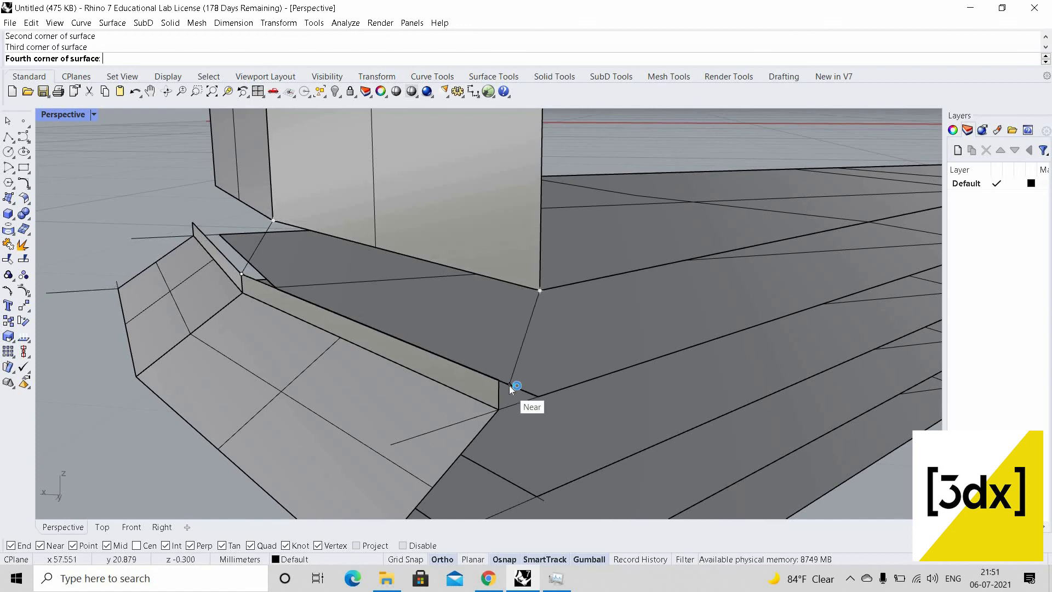
pyautogui.click(499, 380)
pyautogui.scroll(-3, 529, 367)
pyautogui.moveTo(534, 324); pyautogui.dragTo(526, 327, button='right')
pyautogui.scroll(2, 524, 328)
# Rebuild the far-side upper slope as a four-corner surface joining the wall's bottom edge to the thin band's top edge
pyautogui.rightClick(526, 332)
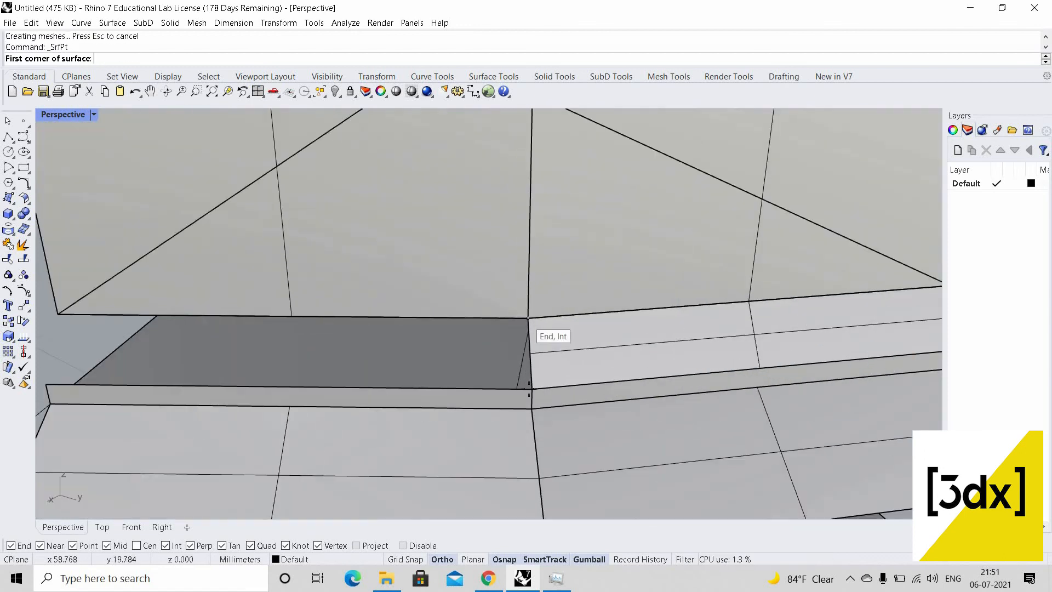
pyautogui.click(529, 318)
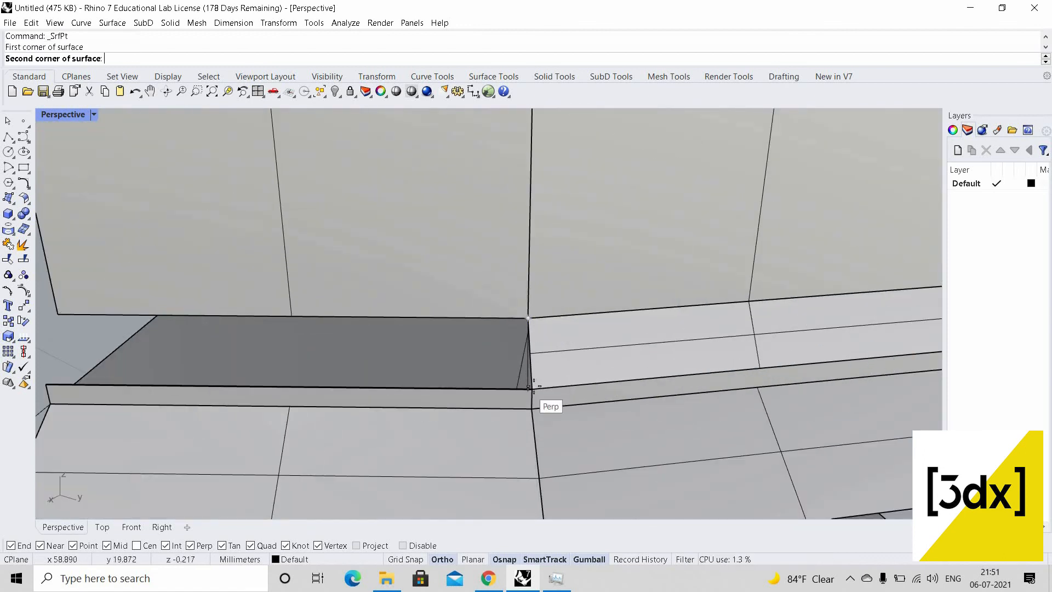
pyautogui.click(573, 383)
pyautogui.scroll(-3, 548, 394)
pyautogui.moveTo(548, 395); pyautogui.dragTo(515, 406, button='right')
pyautogui.scroll(3, 512, 417)
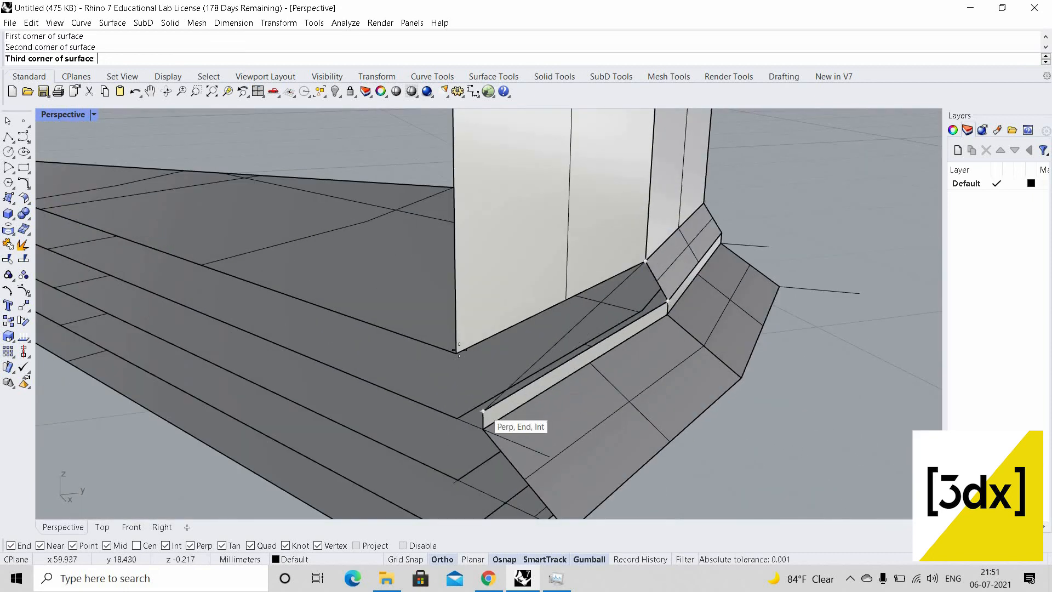
pyautogui.click(482, 411)
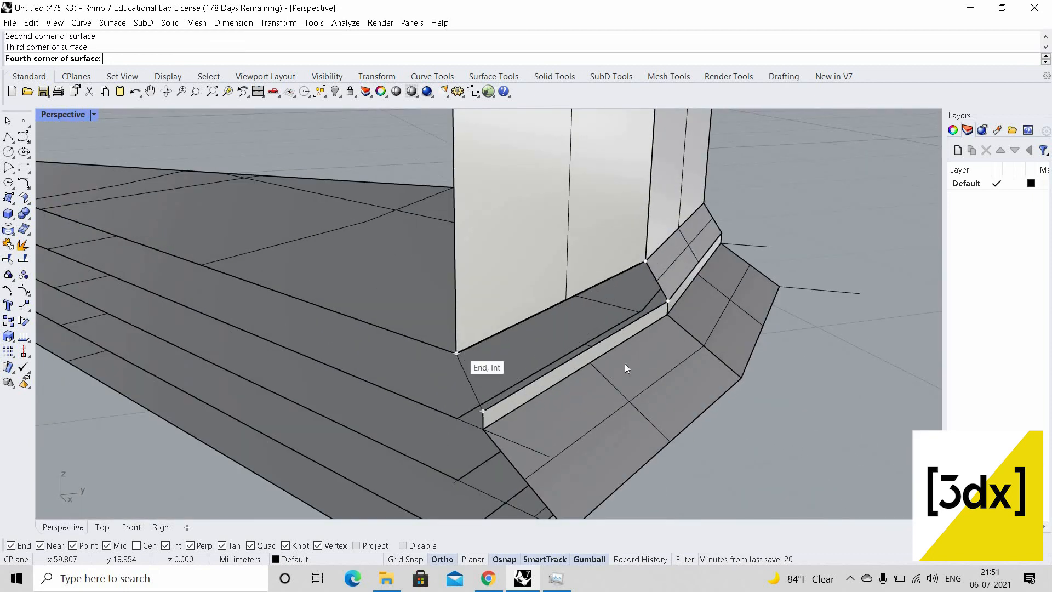
pyautogui.click(456, 353)
pyautogui.moveTo(442, 357); pyautogui.dragTo(490, 408, button='right')
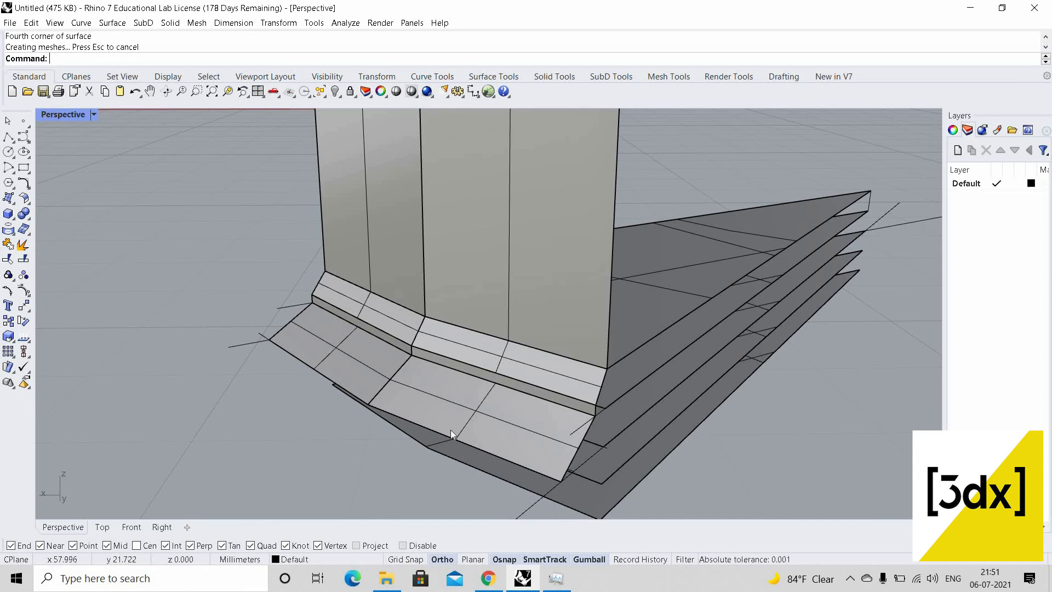
# Select the outermost curve along the cornice's lower edge and inspect both of its ends against the side lines
pyautogui.moveTo(394, 397); pyautogui.dragTo(412, 455, button='right')
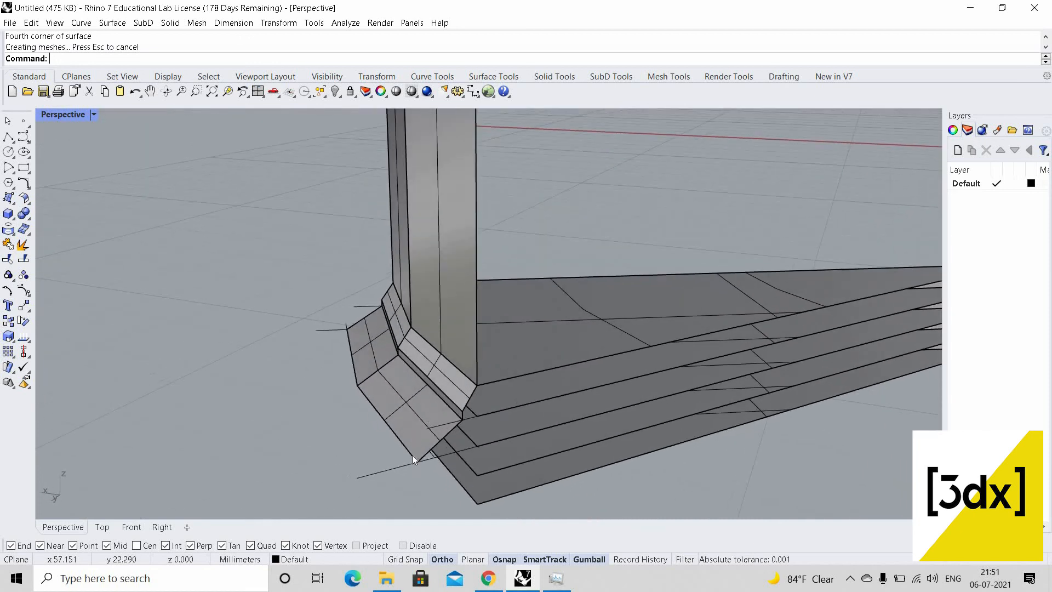
pyautogui.scroll(-2, 383, 356)
pyautogui.scroll(2, 369, 370)
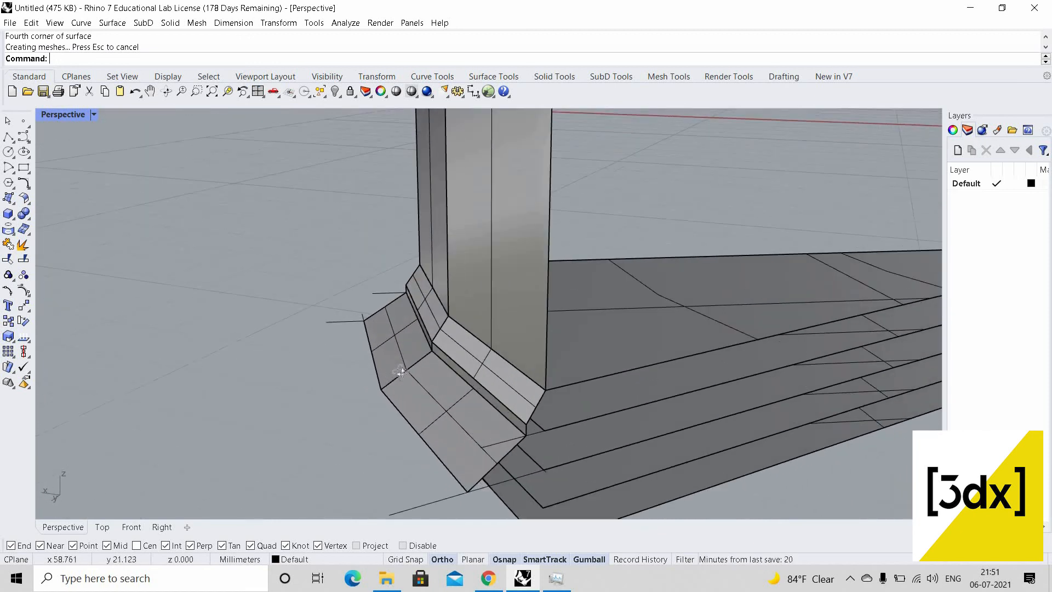
pyautogui.moveTo(545, 378); pyautogui.dragTo(526, 467, button='right')
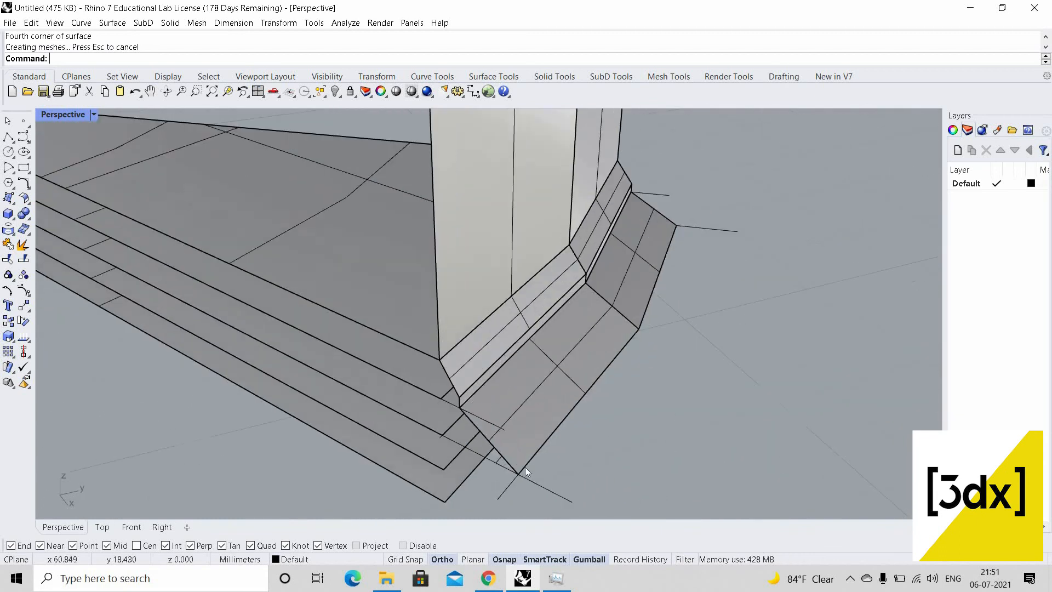
pyautogui.click(525, 467)
pyautogui.moveTo(454, 393); pyautogui.dragTo(439, 451, button='right')
pyautogui.scroll(3, 439, 450)
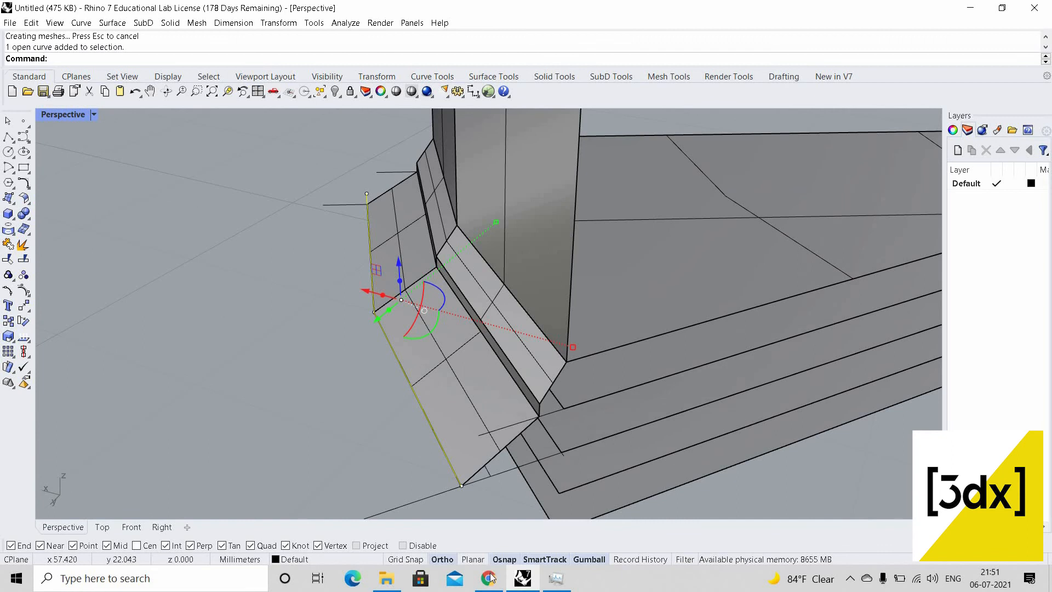
pyautogui.moveTo(501, 494); pyautogui.dragTo(538, 444, button='right')
pyautogui.scroll(4, 537, 444)
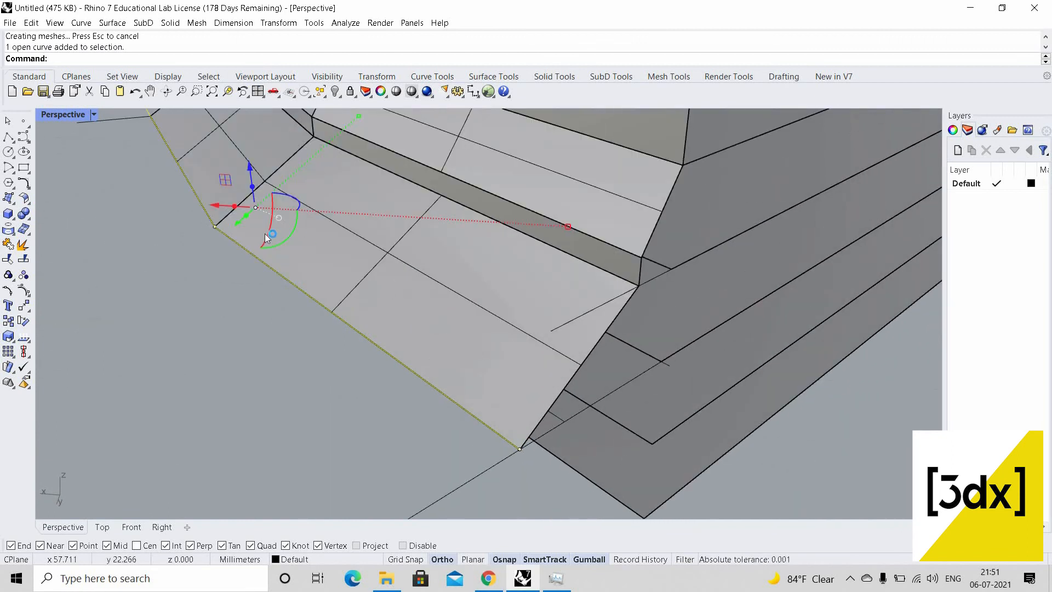
pyautogui.scroll(-6, 395, 313)
pyautogui.scroll(5, 304, 402)
pyautogui.moveTo(304, 402); pyautogui.dragTo(245, 360, button='right')
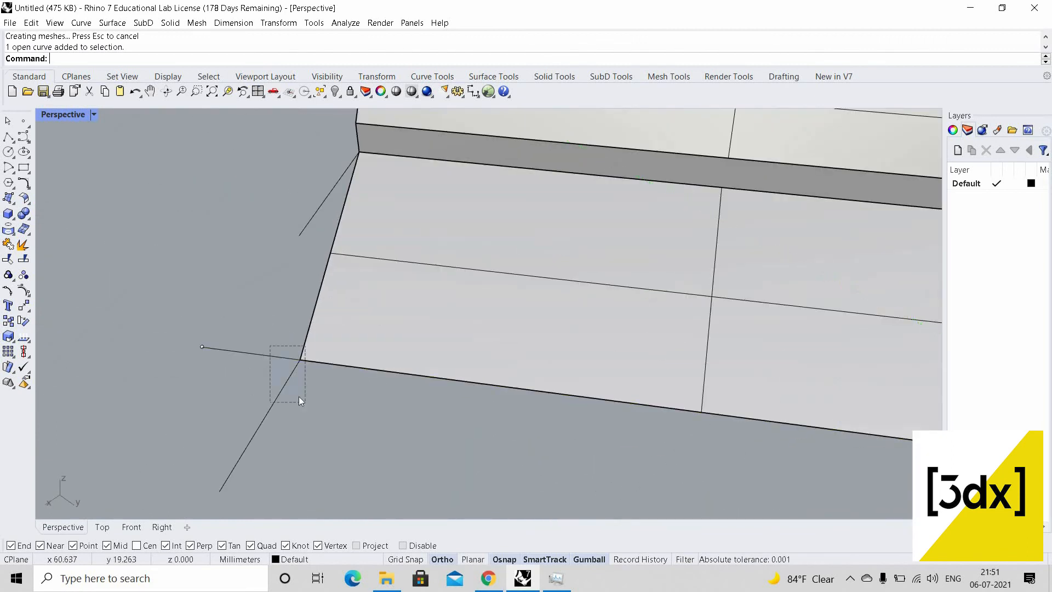
# Trim the overhanging end of the outermost curve at the far side line
pyautogui.moveTo(298, 396); pyautogui.dragTo(244, 346)
pyautogui.write('tr')
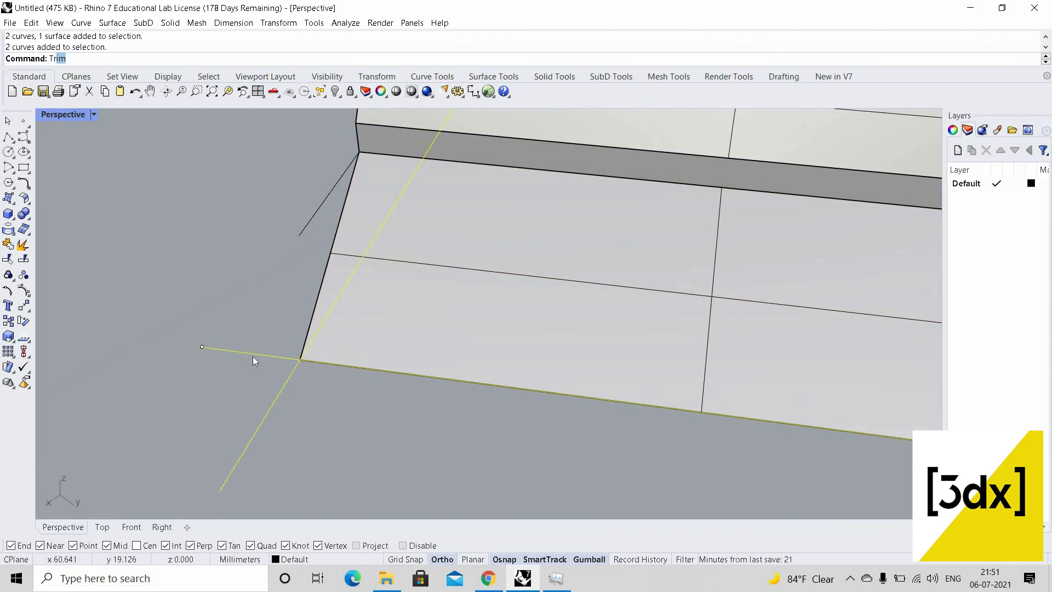
pyautogui.moveTo(289, 431); pyautogui.dragTo(245, 348)
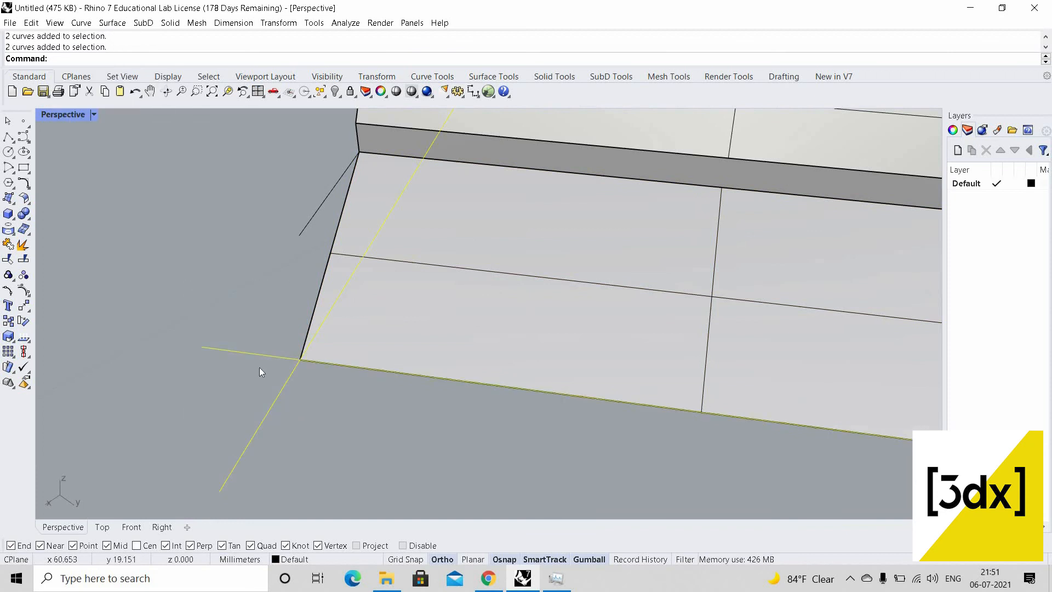
pyautogui.click(260, 353)
pyautogui.click(274, 358)
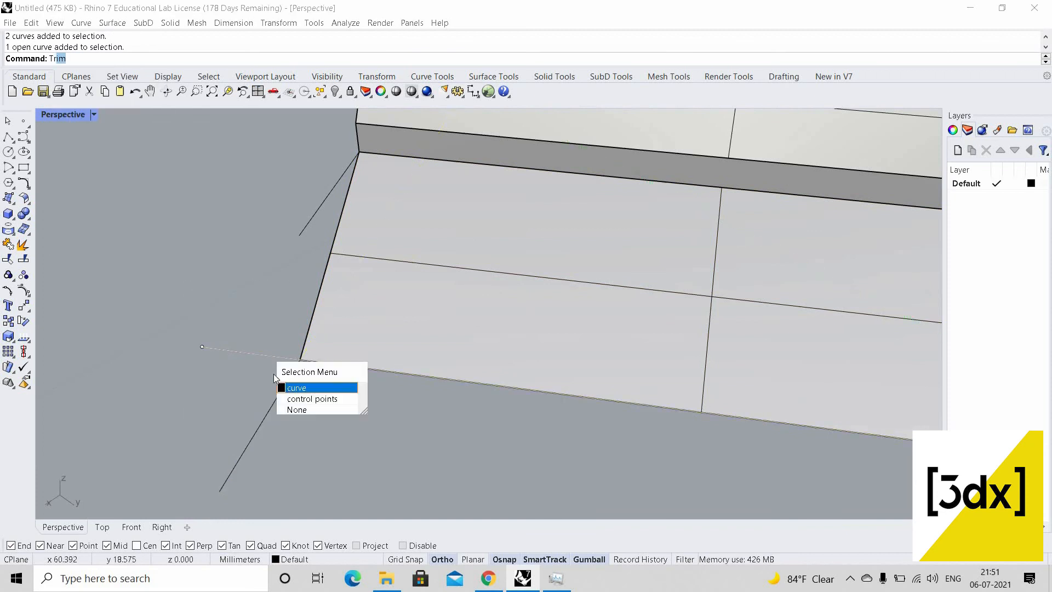
pyautogui.click(288, 389)
pyautogui.scroll(5, 276, 368)
pyautogui.moveTo(308, 426); pyautogui.dragTo(237, 328)
pyautogui.press('Return')
pyautogui.click(242, 344)
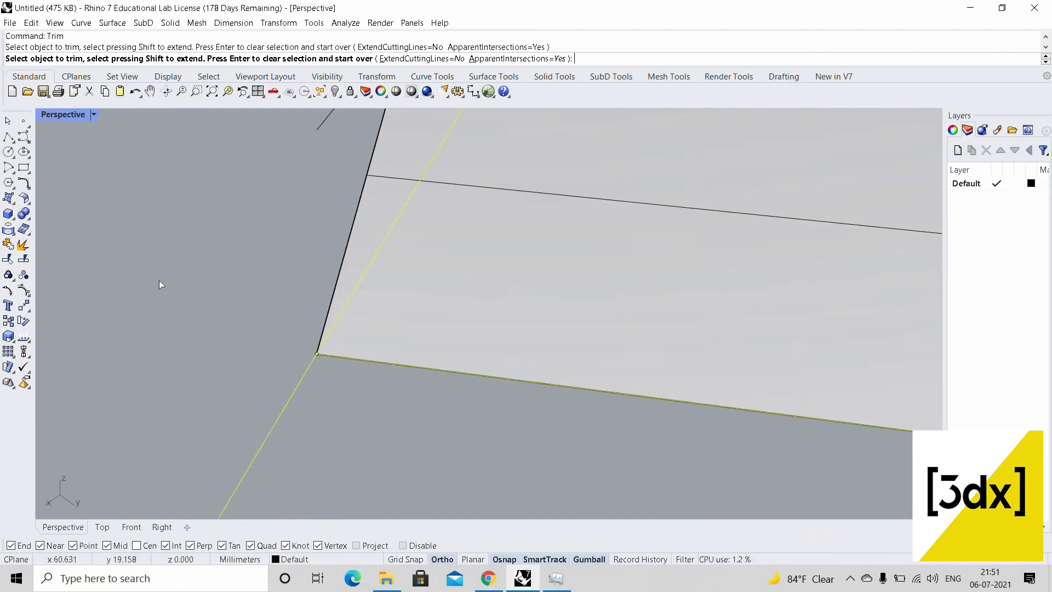
pyautogui.scroll(-5, 159, 284)
pyautogui.press('Return')
# Extrude the trimmed outermost cornice curve downward into a vertical band along the slope's lower edge
pyautogui.moveTo(437, 273); pyautogui.dragTo(561, 344, button='right')
pyautogui.scroll(4, 522, 320)
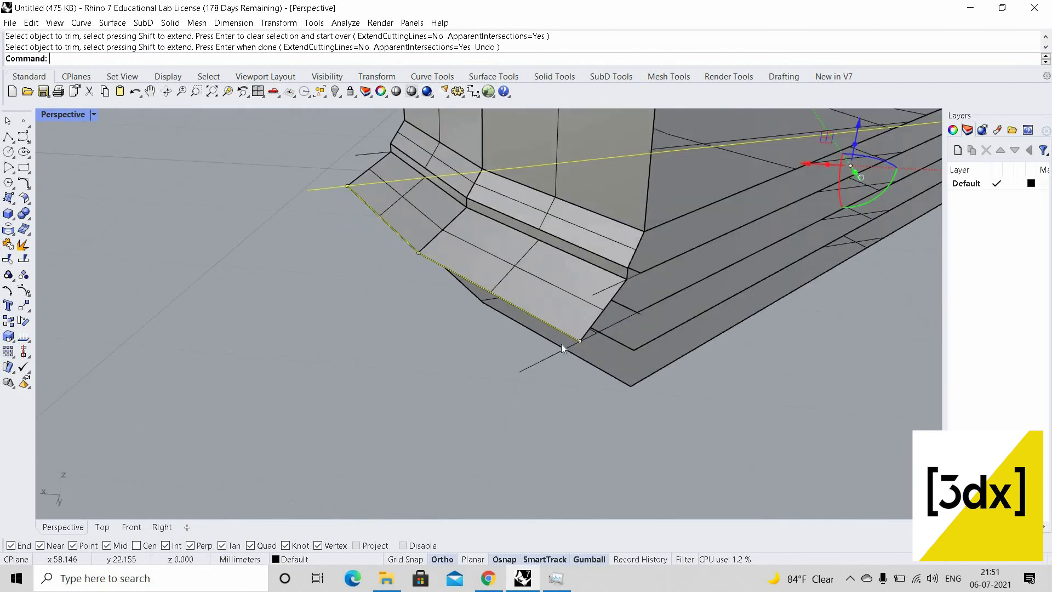
pyautogui.scroll(3, 562, 344)
pyautogui.press('Escape')
pyautogui.click(564, 344)
pyautogui.press('Return')
pyautogui.write('e')
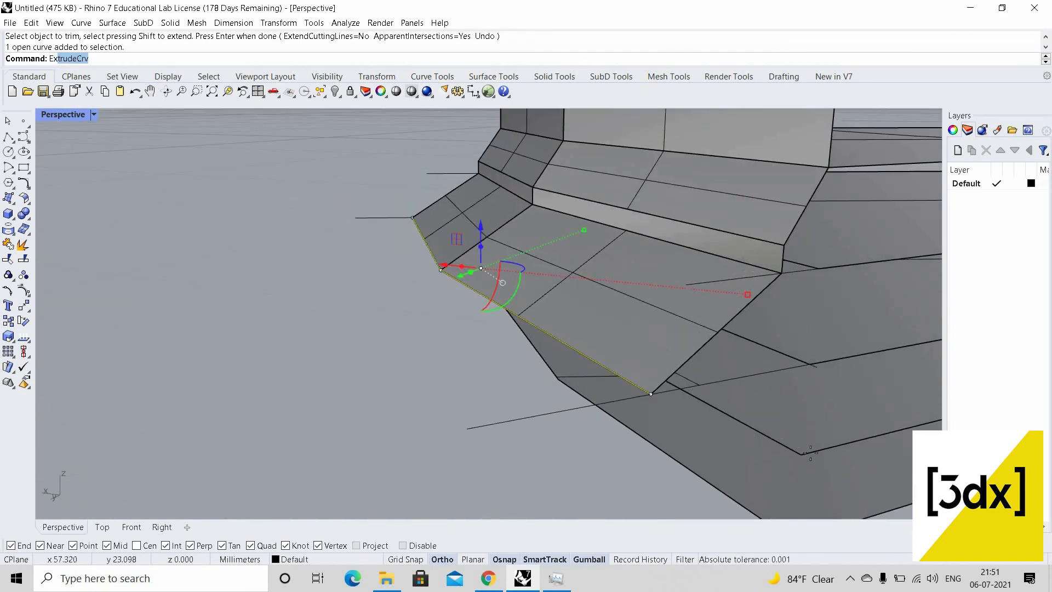
pyautogui.write('x')
pyautogui.press('Return')
pyautogui.click(609, 373)
pyautogui.scroll(-5, 613, 371)
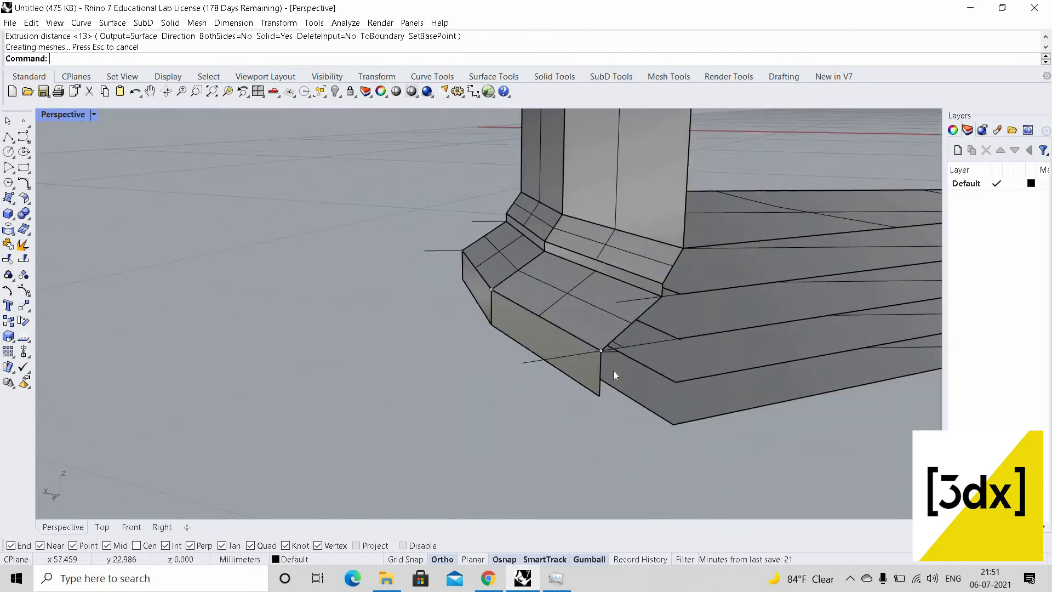
pyautogui.scroll(3, 613, 370)
pyautogui.moveTo(613, 371); pyautogui.dragTo(588, 385, button='right')
pyautogui.scroll(3, 588, 400)
pyautogui.scroll(2, 601, 412)
pyautogui.scroll(-4, 588, 384)
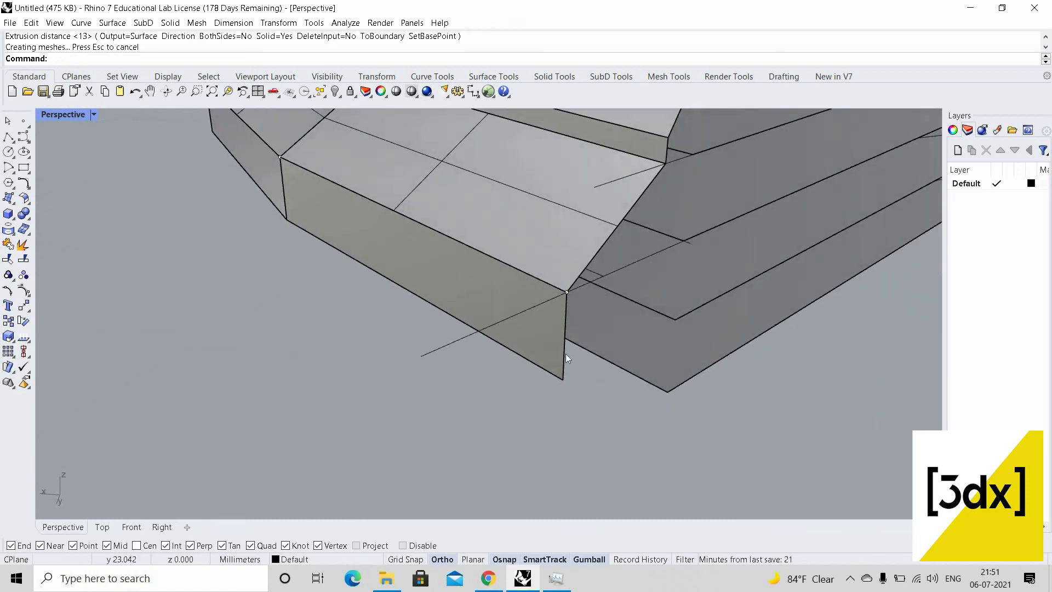
# Copy the curve at the band's top edge down to the band's bottom edge
pyautogui.click(548, 333)
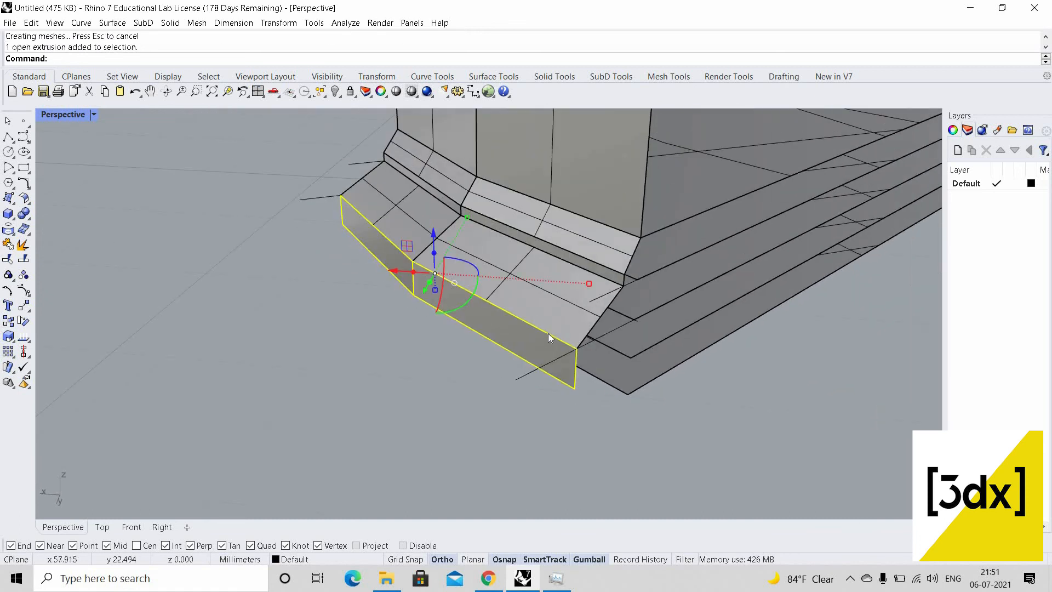
pyautogui.click(552, 334)
pyautogui.rightClick(551, 334)
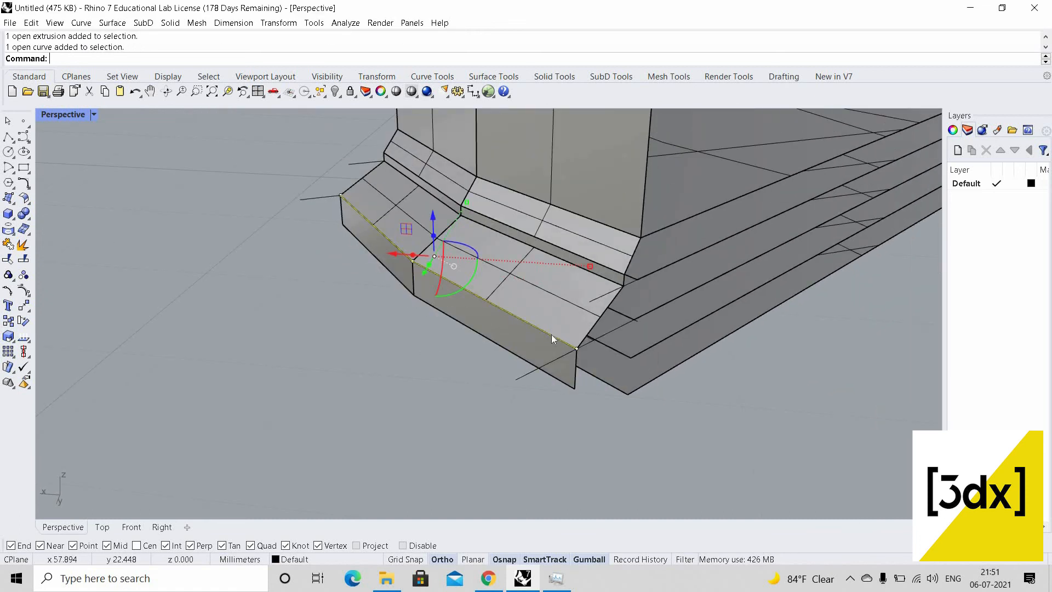
pyautogui.press('Return')
pyautogui.click(579, 356)
pyautogui.click(567, 392)
pyautogui.press('Return')
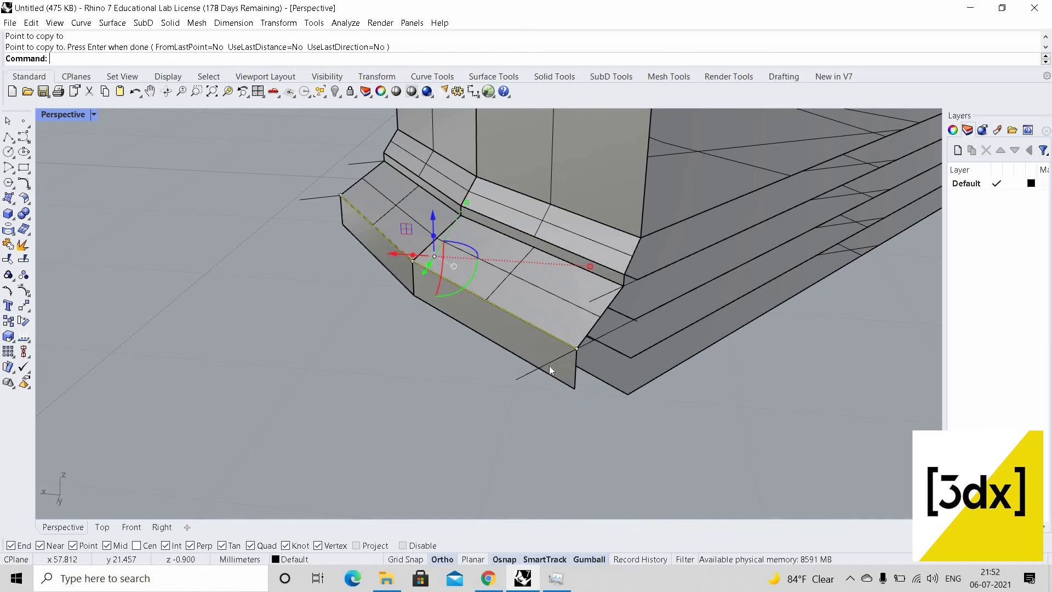
# Offset the curve at the band's bottom edge outward by 0.3 mm
pyautogui.scroll(3, 549, 366)
pyautogui.click(549, 373)
pyautogui.press('Return')
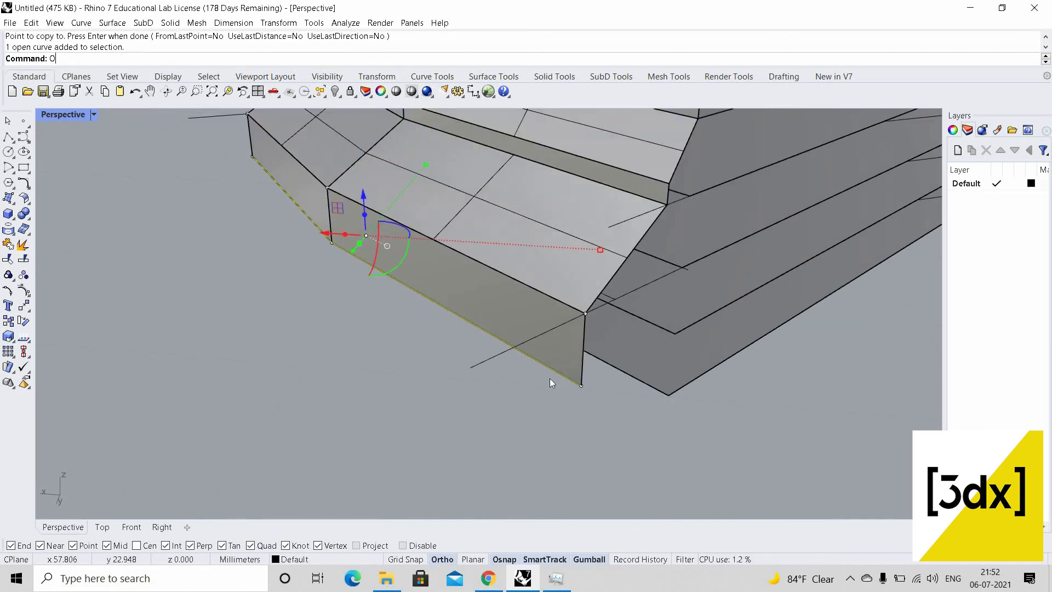
pyautogui.write('offset')
pyautogui.press('Return')
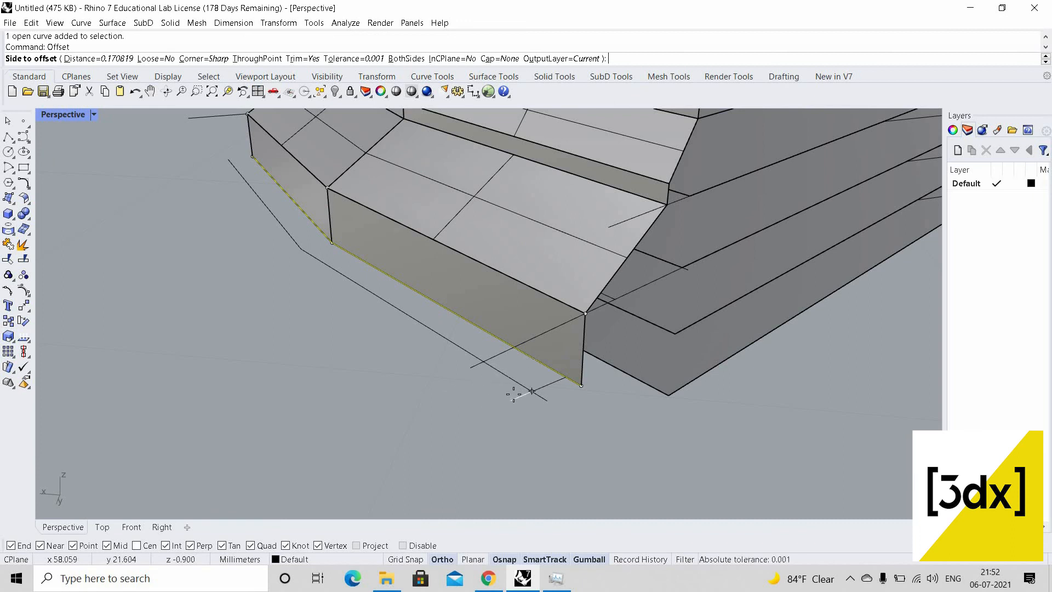
pyautogui.write('d')
pyautogui.press('Return')
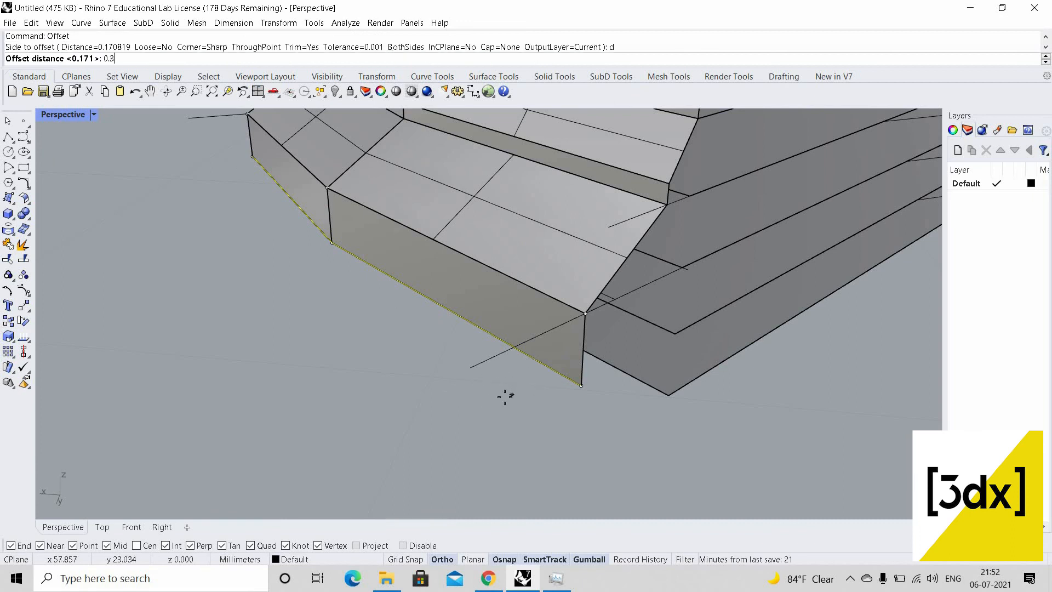
pyautogui.write('0.3')
pyautogui.press('Return')
pyautogui.click(531, 385)
pyautogui.click(532, 385)
# Copy the two side lines from the band's top level down to the corner of the next base layer
pyautogui.scroll(-2, 571, 366)
pyautogui.moveTo(572, 366); pyautogui.dragTo(586, 317, button='right')
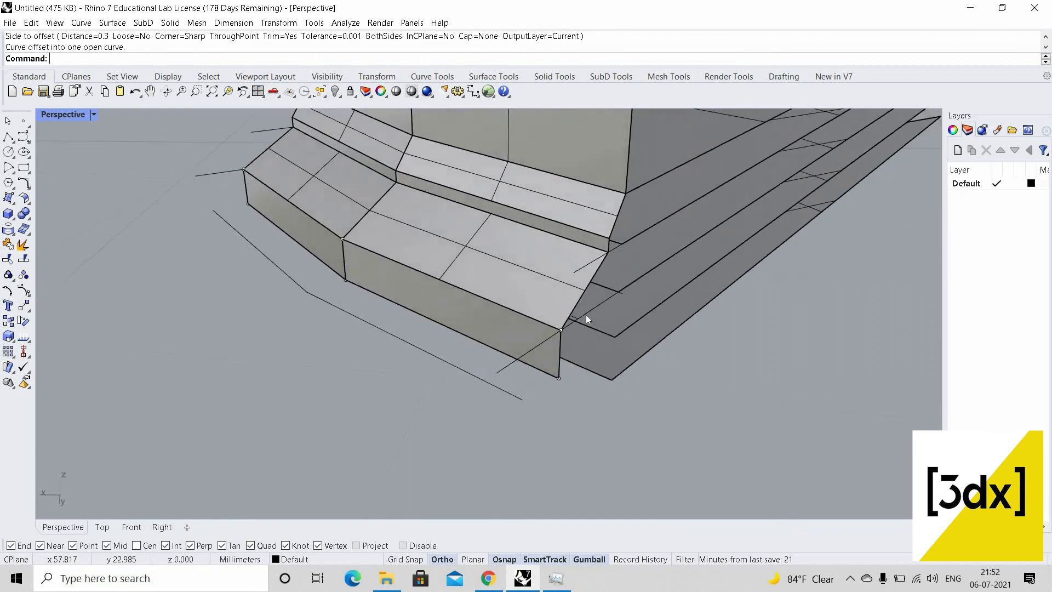
pyautogui.click(201, 176)
pyautogui.click(619, 289)
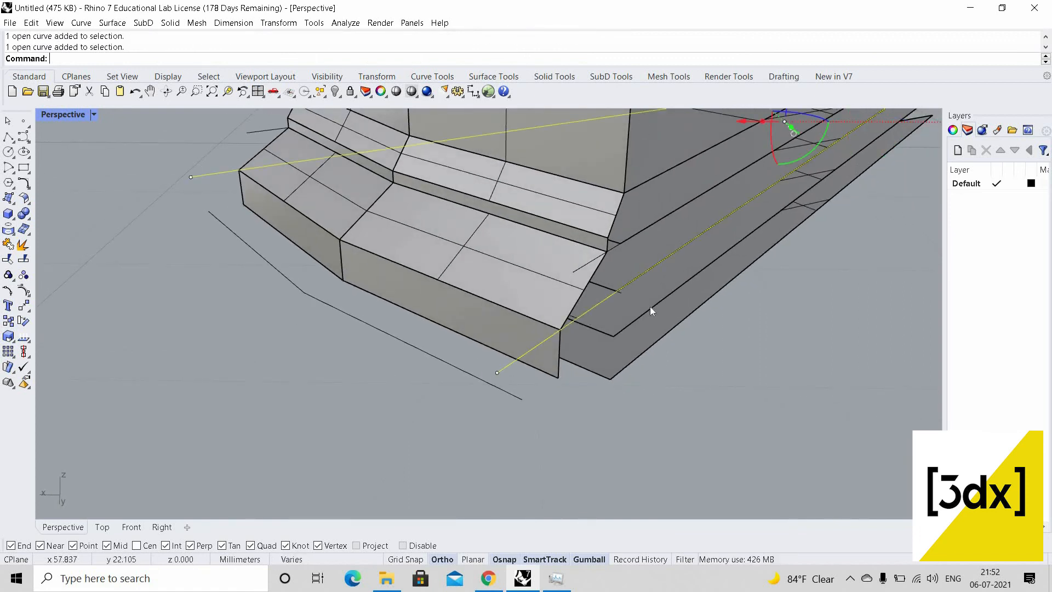
pyautogui.scroll(3, 651, 310)
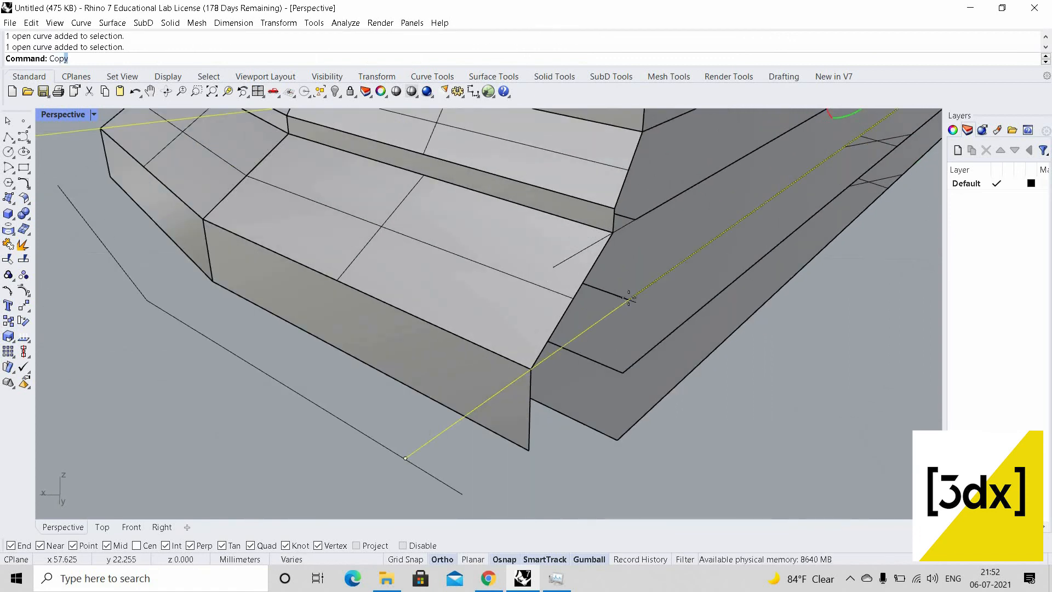
pyautogui.press('Return')
pyautogui.click(628, 300)
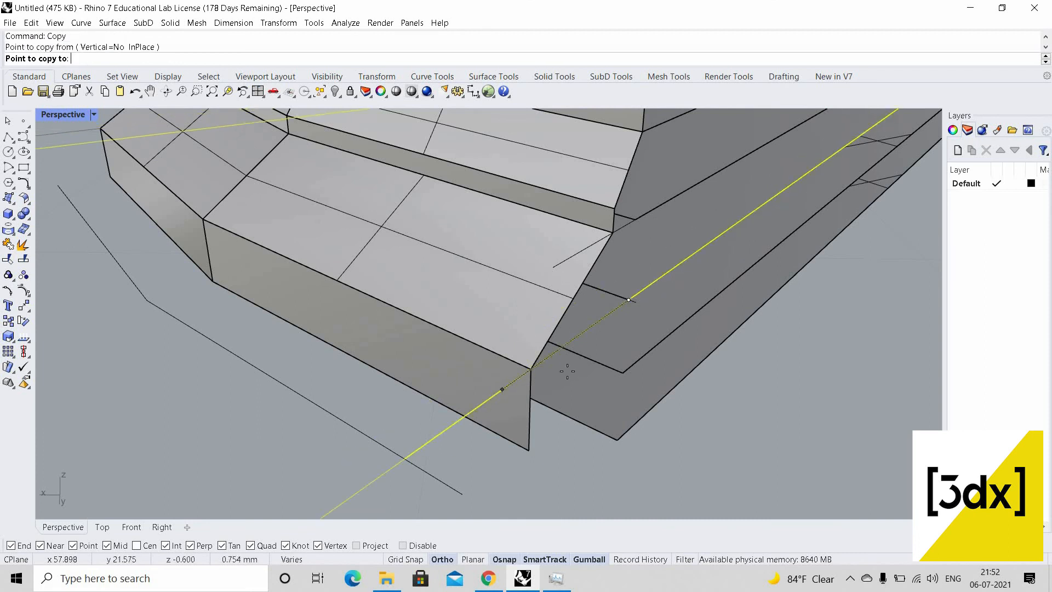
pyautogui.click(624, 373)
pyautogui.press('Return')
pyautogui.scroll(-4, 509, 433)
pyautogui.click(495, 473)
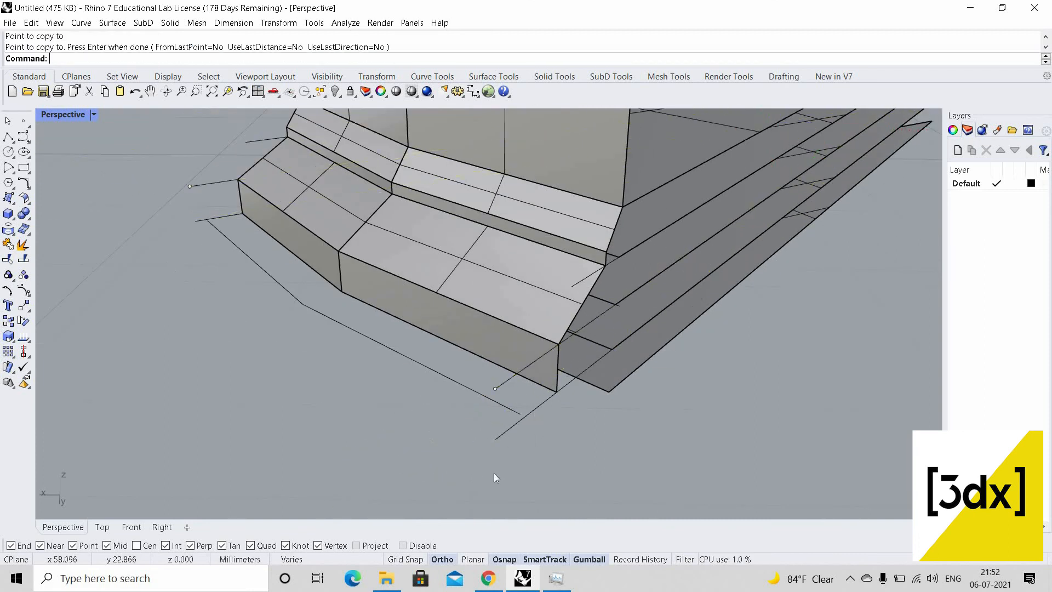
# Extend both ends of the offset curve to meet the copied side lines
pyautogui.scroll(4, 495, 421)
pyautogui.moveTo(518, 468); pyautogui.dragTo(481, 406)
pyautogui.scroll(-2, 197, 277)
pyautogui.scroll(4, 159, 209)
pyautogui.keyDown('shift'); pyautogui.moveTo(197, 296); pyautogui.dragTo(192, 245); pyautogui.keyUp('shift')
pyautogui.write('Extend')
pyautogui.press('Return')
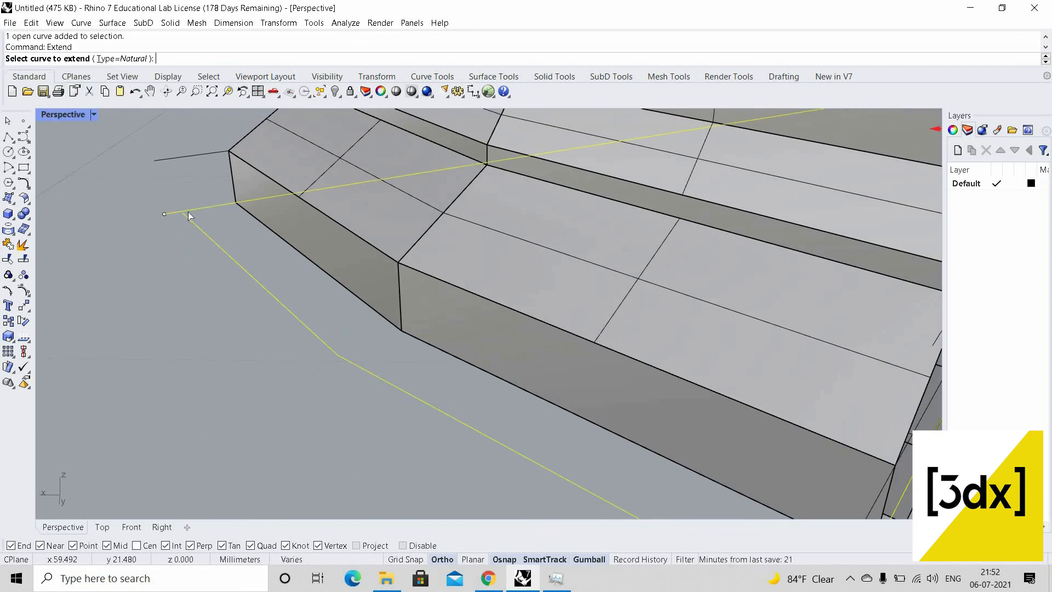
pyautogui.click(189, 217)
pyautogui.scroll(-5, 550, 435)
pyautogui.scroll(3, 530, 439)
pyautogui.click(535, 445)
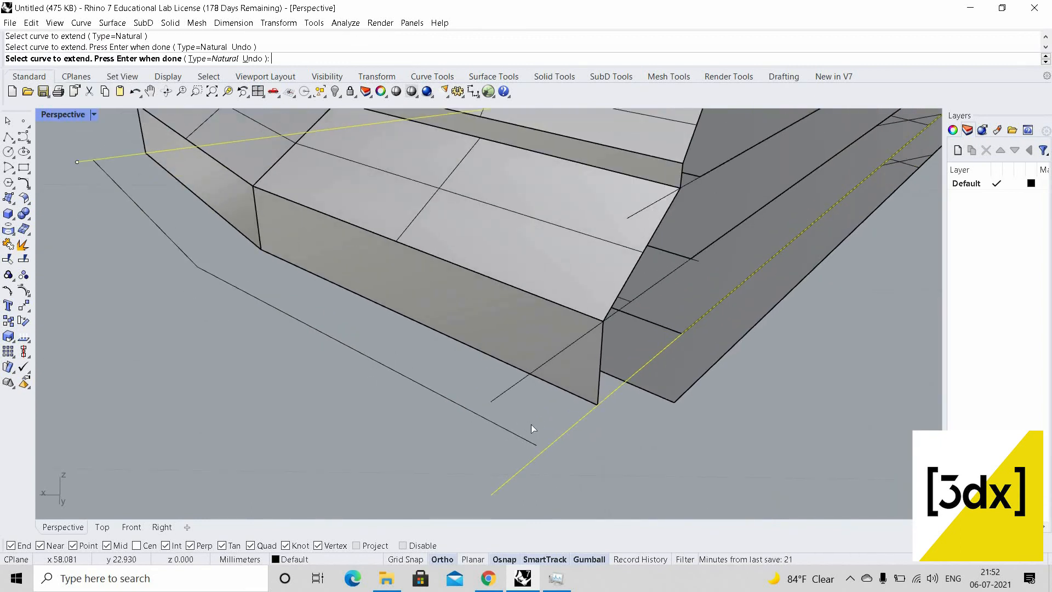
pyautogui.scroll(-3, 540, 430)
pyautogui.press('Return')
# Build a four-corner ledge surface on the near side between the band's bottom edge and the offset curve
pyautogui.scroll(3, 2, 188)
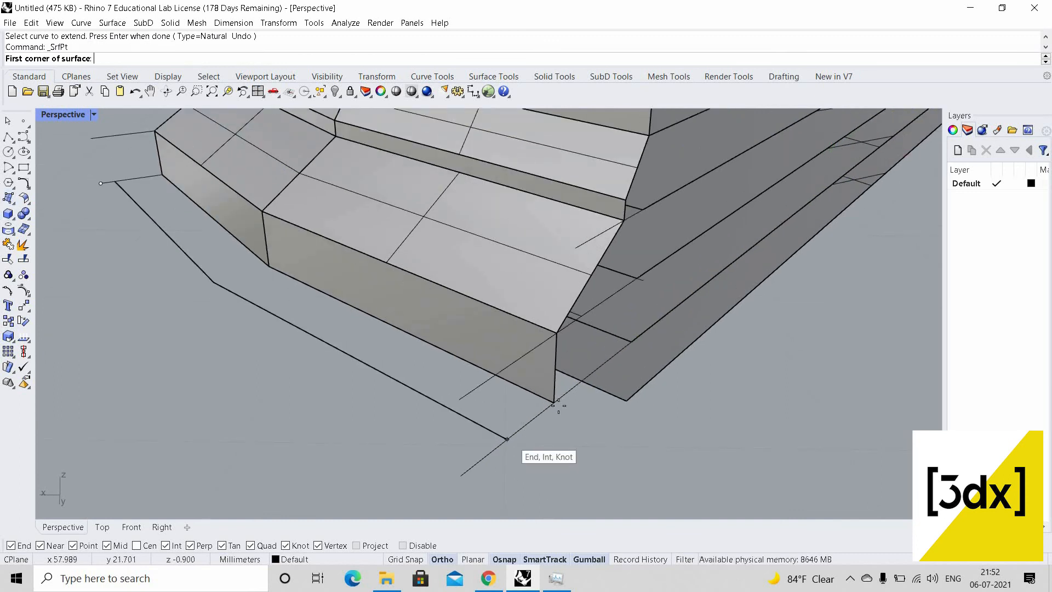
pyautogui.click(507, 439)
pyautogui.click(554, 403)
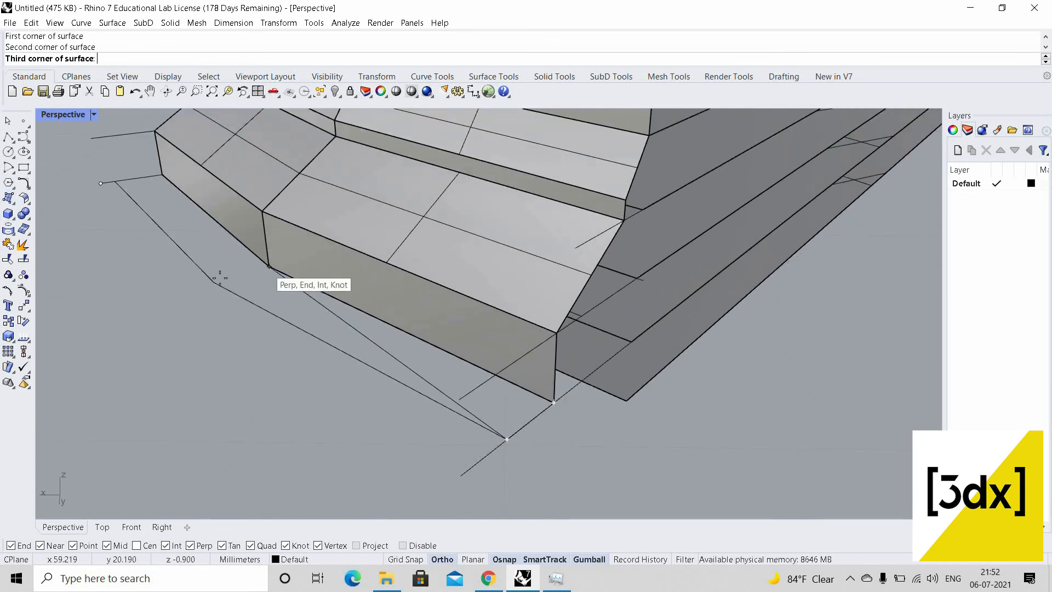
pyautogui.click(269, 267)
pyautogui.click(217, 284)
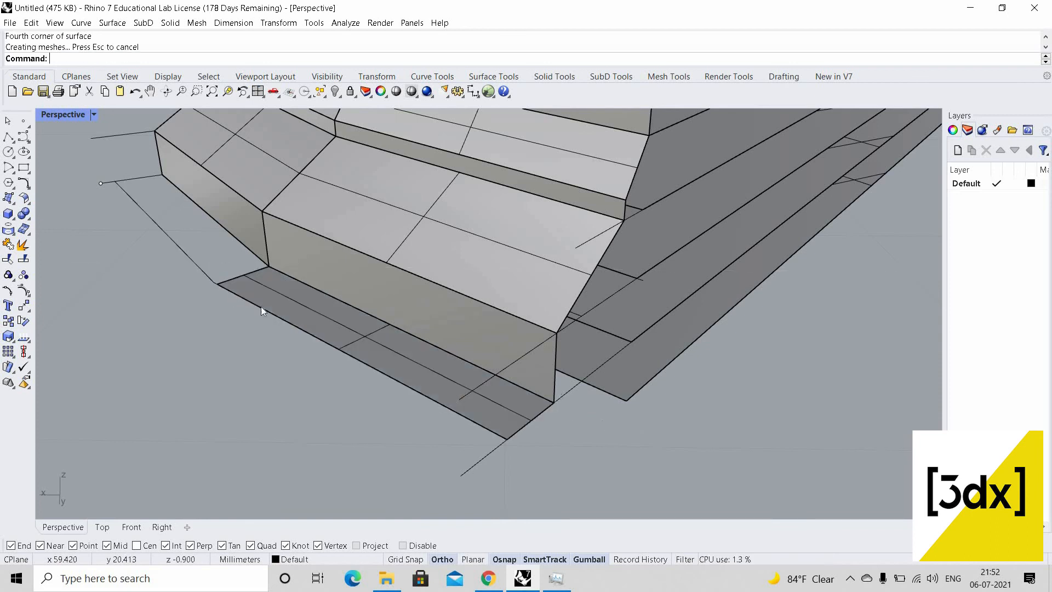
# Build a four-corner ledge surface on the far side between the band's bottom edge and the offset curve
pyautogui.scroll(-6, 369, 274)
pyautogui.scroll(10, 379, 296)
pyautogui.rightClick(380, 295)
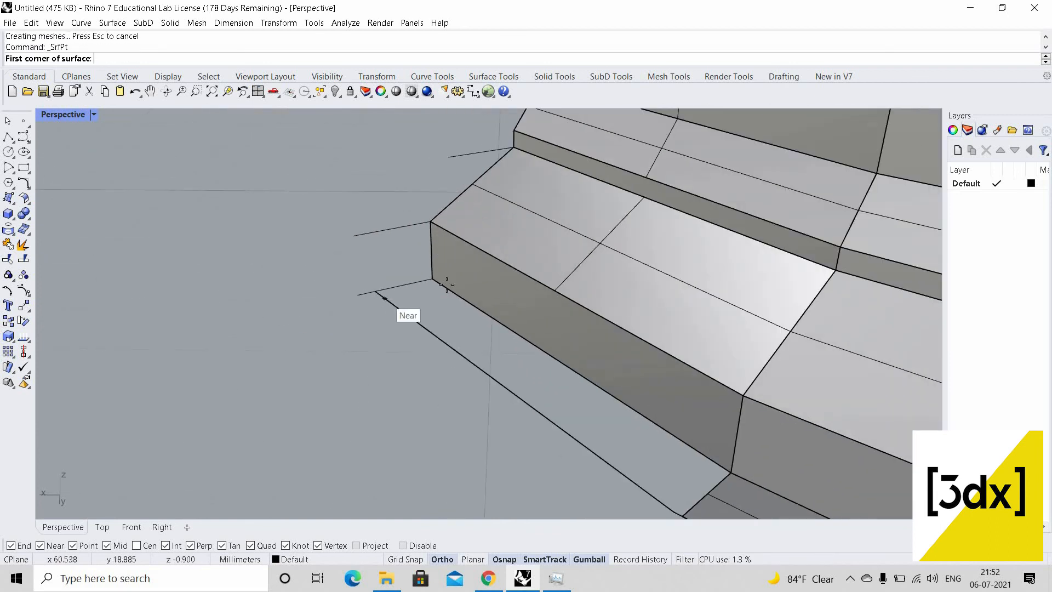
pyautogui.click(376, 292)
pyautogui.click(433, 279)
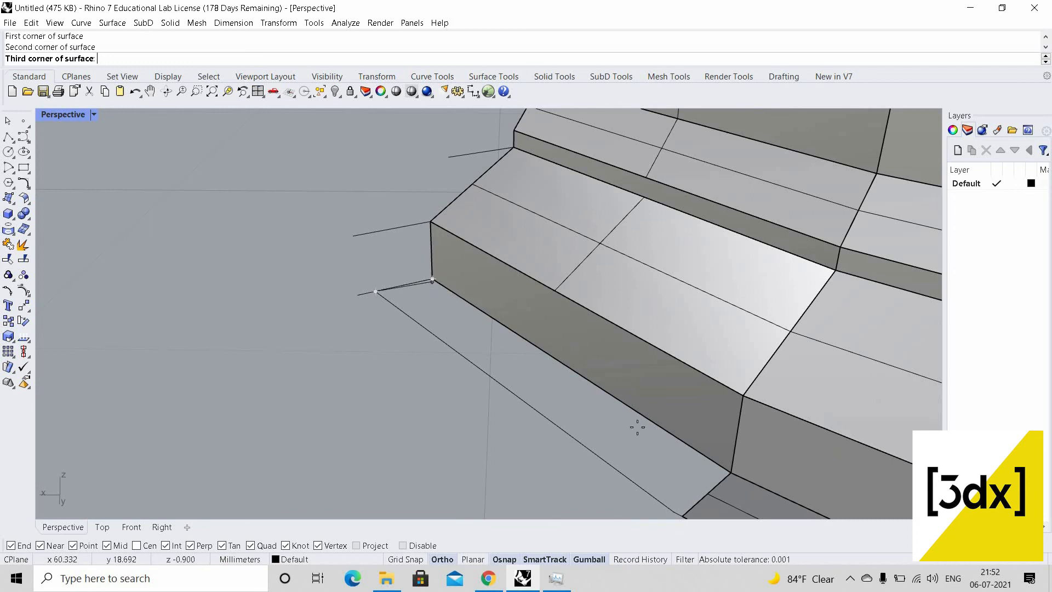
pyautogui.scroll(-2, 614, 430)
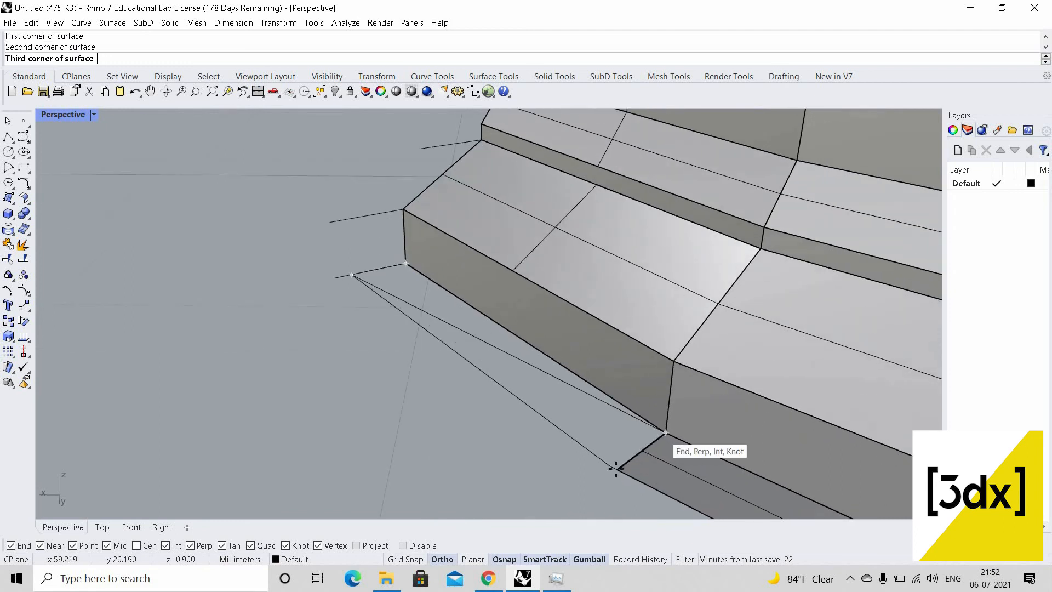
pyautogui.click(645, 456)
pyautogui.scroll(3, 615, 472)
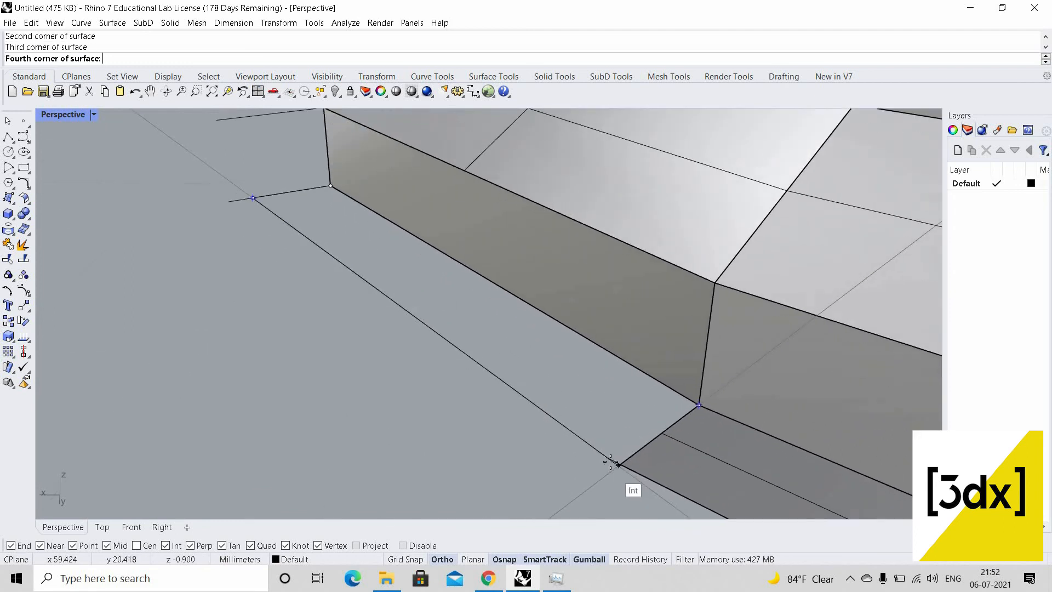
pyautogui.click(663, 458)
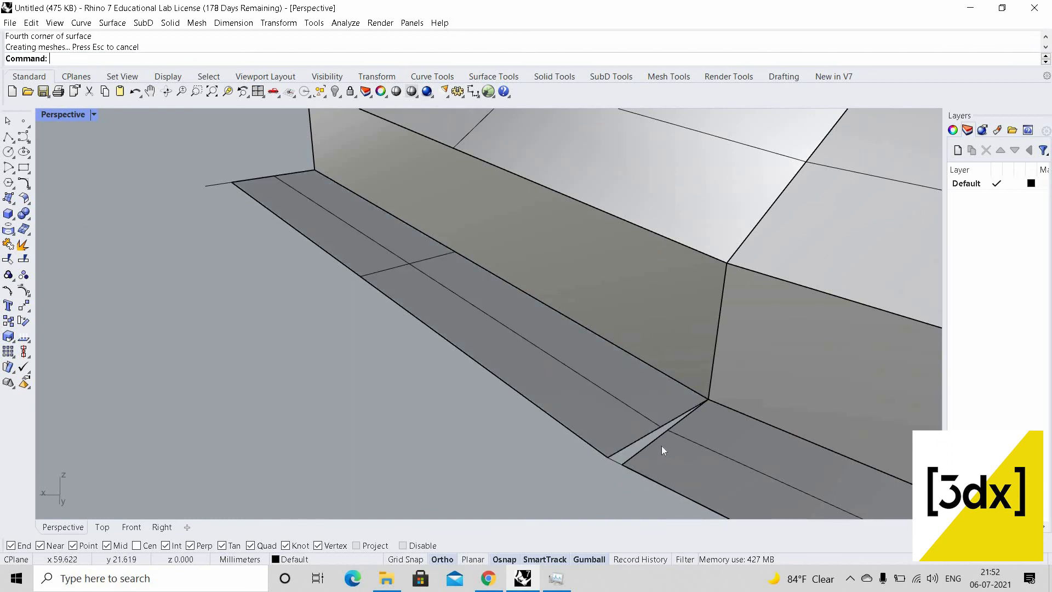
# Delete the near-side ledge surface and rebuild it from four corners, starting at the far-side ledge's outer corner
pyautogui.click(657, 443)
pyautogui.press('Delete')
pyautogui.rightClick(608, 455)
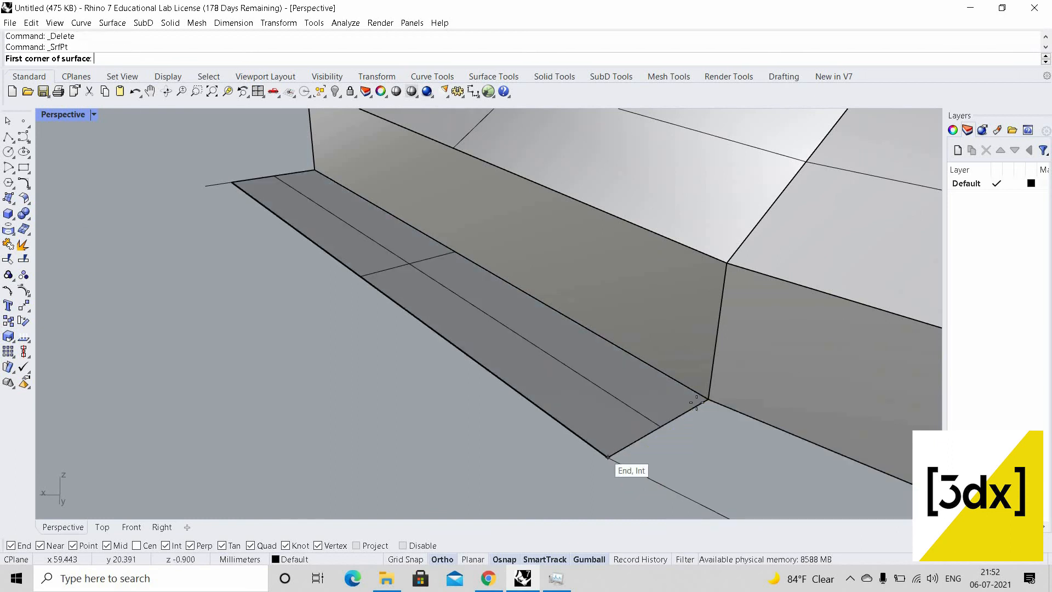
pyautogui.click(608, 456)
pyautogui.click(708, 399)
pyautogui.scroll(-6, 413, 338)
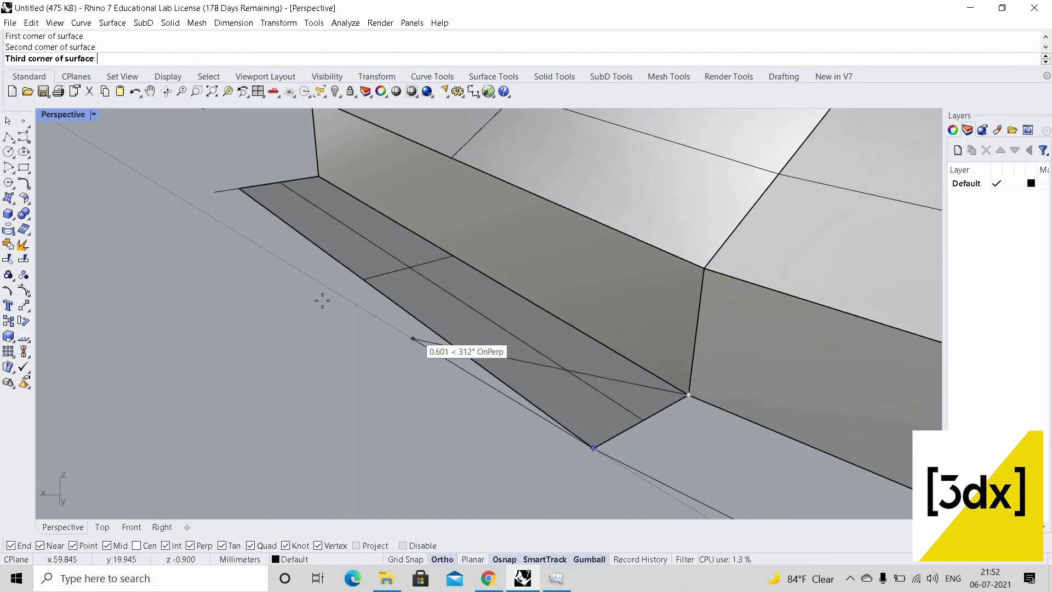
pyautogui.scroll(8, 636, 416)
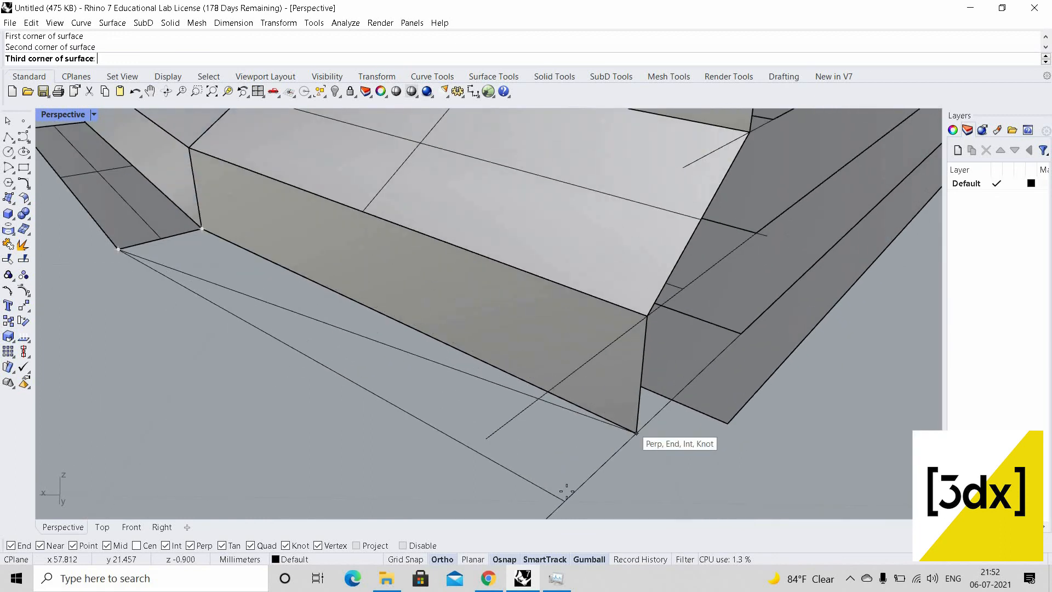
pyautogui.click(567, 500)
# Extrude the outer edge segments of both ledge surfaces downward into a second vertical band
pyautogui.scroll(-6, 387, 293)
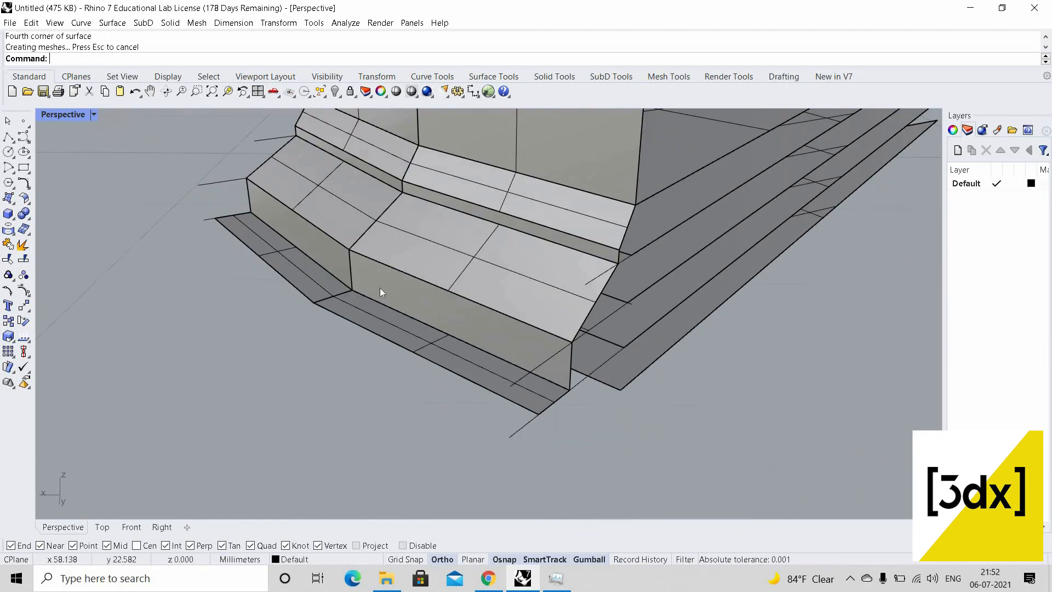
pyautogui.scroll(4, 383, 291)
pyautogui.moveTo(466, 301); pyautogui.dragTo(542, 354, button='right')
pyautogui.scroll(-3, 542, 360)
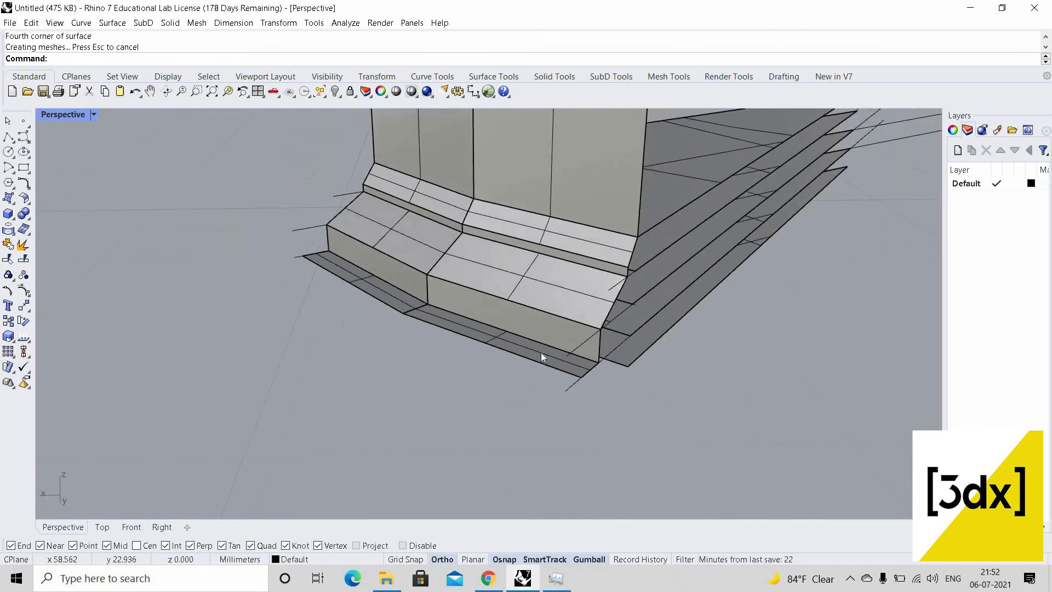
pyautogui.scroll(2, 550, 371)
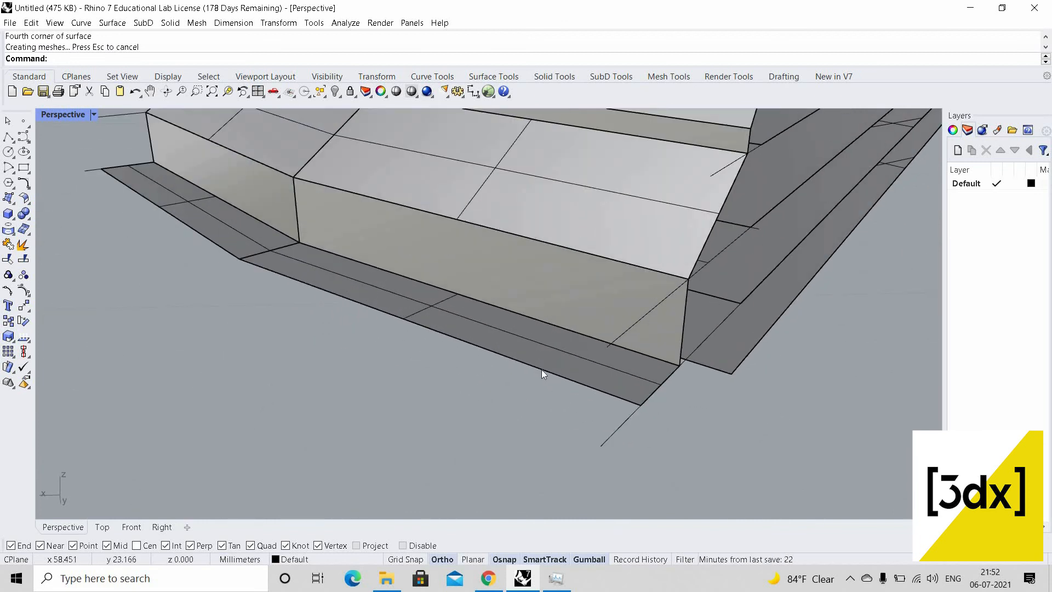
pyautogui.click(541, 370)
pyautogui.keyDown('ctrl'); pyautogui.keyDown('shift'); pyautogui.click(225, 246); pyautogui.keyUp('shift'); pyautogui.keyUp('ctrl')
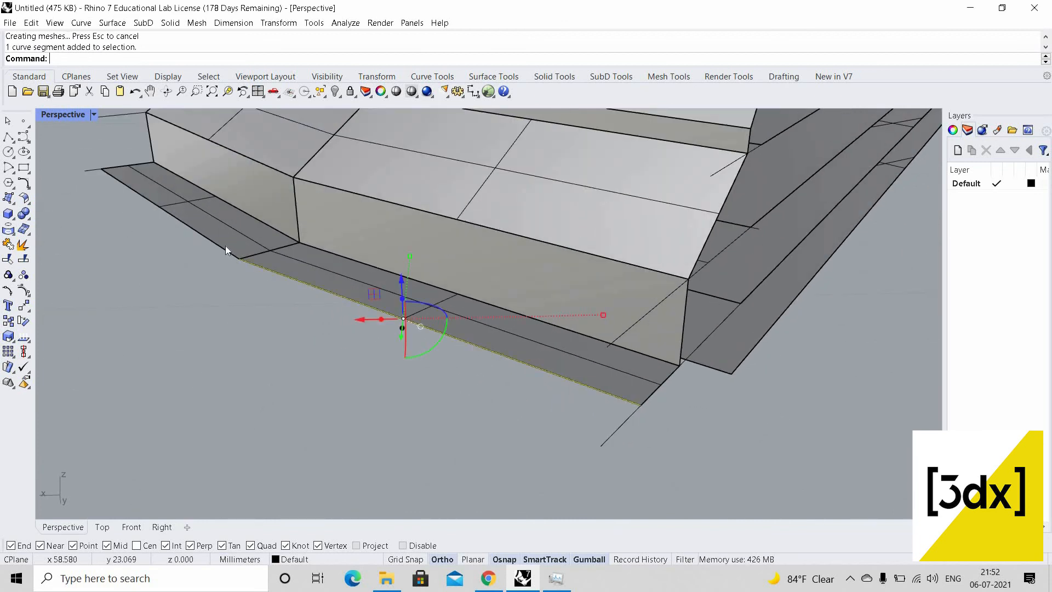
pyautogui.keyDown('ctrl'); pyautogui.keyDown('shift'); pyautogui.click(225, 245); pyautogui.keyUp('shift'); pyautogui.keyUp('ctrl')
pyautogui.click(279, 280)
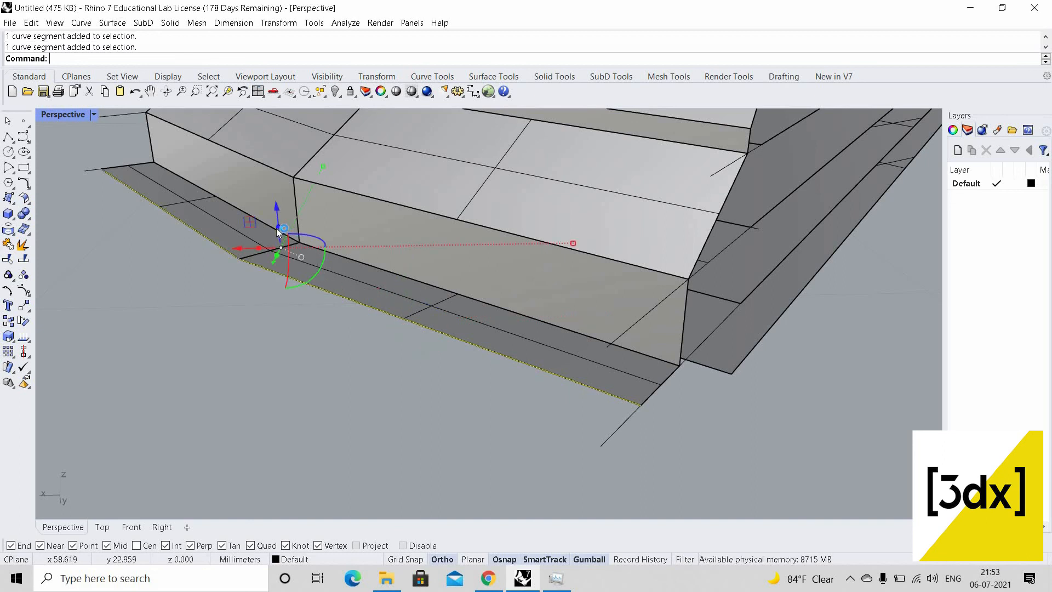
pyautogui.moveTo(721, 389); pyautogui.dragTo(760, 343)
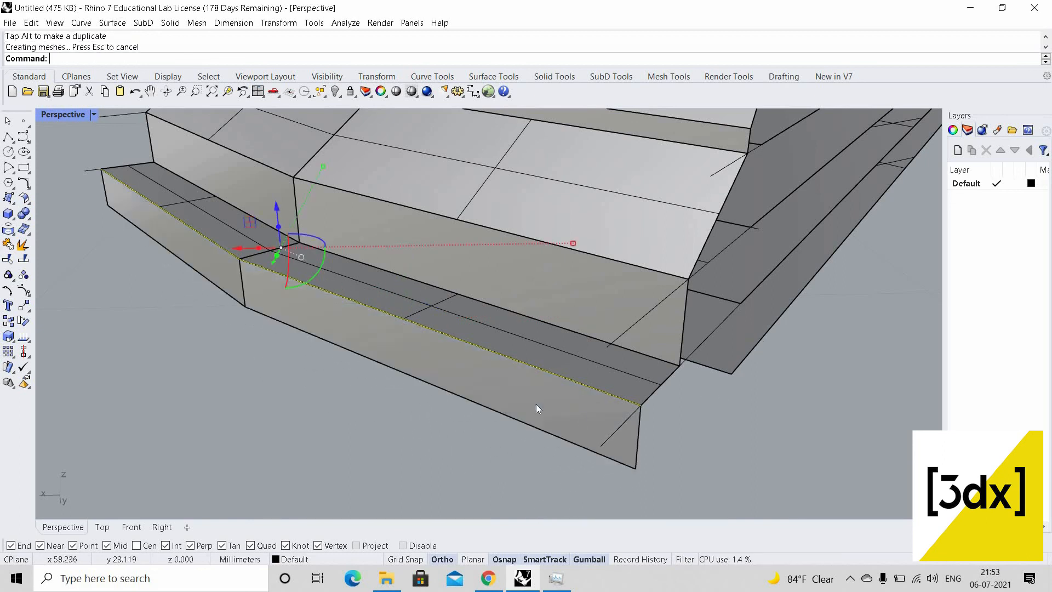
# Stretch both second-band surfaces downward with Scale1D, from the top corner to the level of the lowest base layer
pyautogui.click(254, 288)
pyautogui.keyDown('shift'); pyautogui.click(232, 275); pyautogui.keyUp('shift')
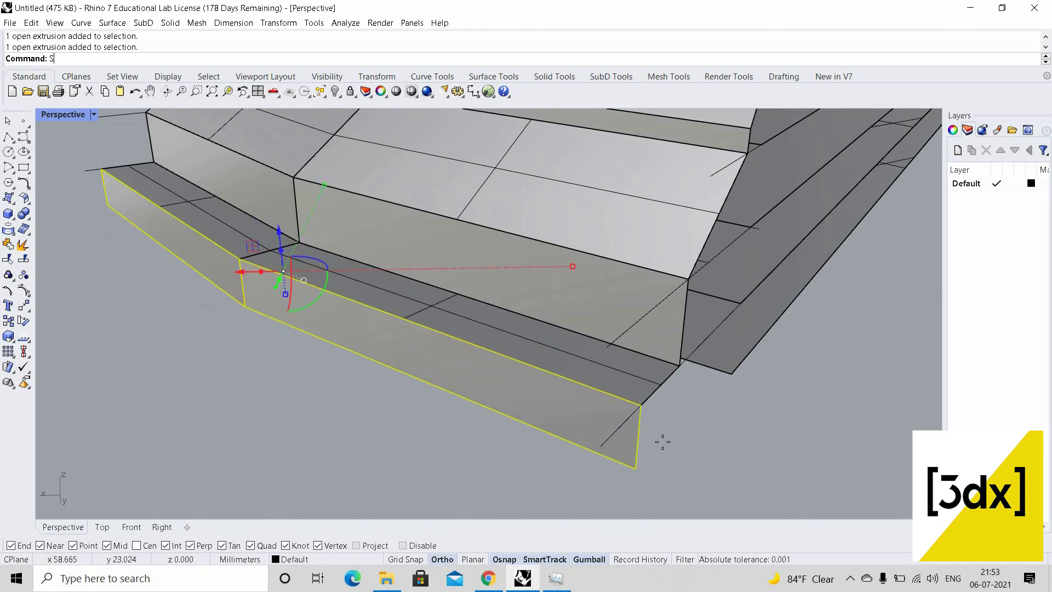
pyautogui.press('Return')
pyautogui.click(640, 405)
pyautogui.click(635, 470)
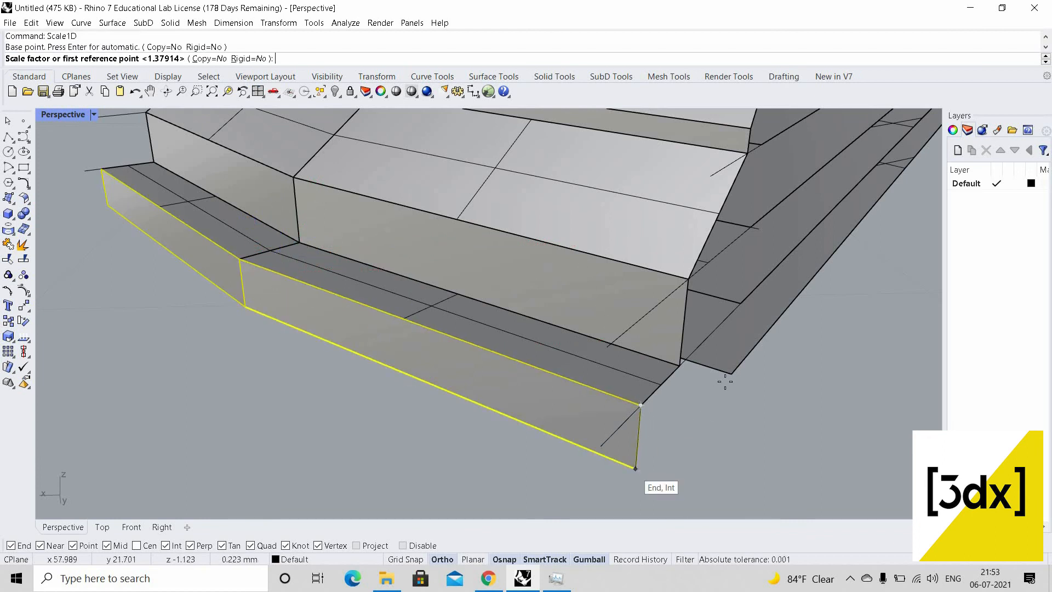
pyautogui.click(724, 378)
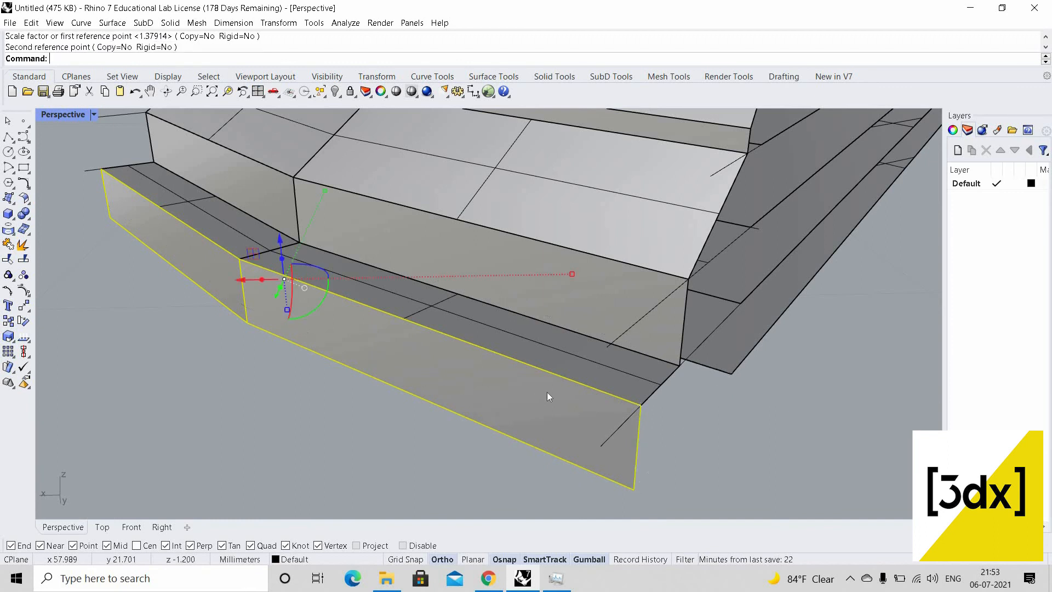
pyautogui.press('Escape')
# Examine the stepped cornice bands and base layers of the wedge segment from several sides
pyautogui.scroll(-12, 513, 373)
pyautogui.moveTo(507, 349); pyautogui.dragTo(594, 356, button='right')
pyautogui.scroll(5, 521, 362)
pyautogui.scroll(5, 548, 396)
pyautogui.scroll(-5, 535, 410)
pyautogui.scroll(9, 536, 411)
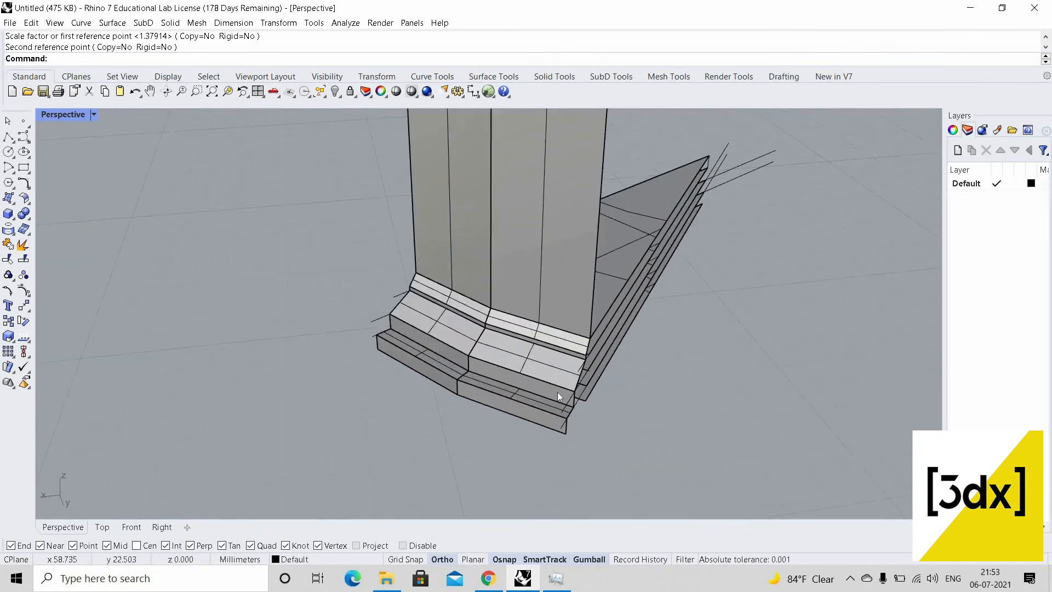
pyautogui.scroll(-4, 538, 412)
pyautogui.moveTo(539, 414); pyautogui.dragTo(484, 441, button='right')
pyautogui.scroll(-5, 563, 422)
pyautogui.scroll(6, 515, 447)
pyautogui.scroll(3, 484, 441)
pyautogui.scroll(-8, 432, 418)
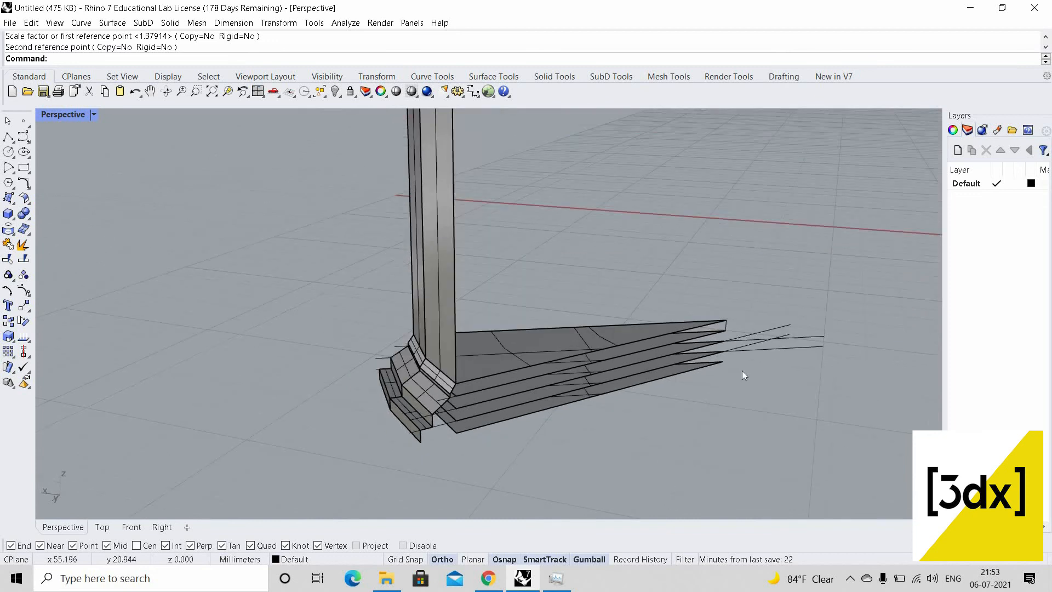
# Draw a vertical reference line upward from the inner tip of the lowest base layer
pyautogui.scroll(7, 743, 373)
pyautogui.press('Return')
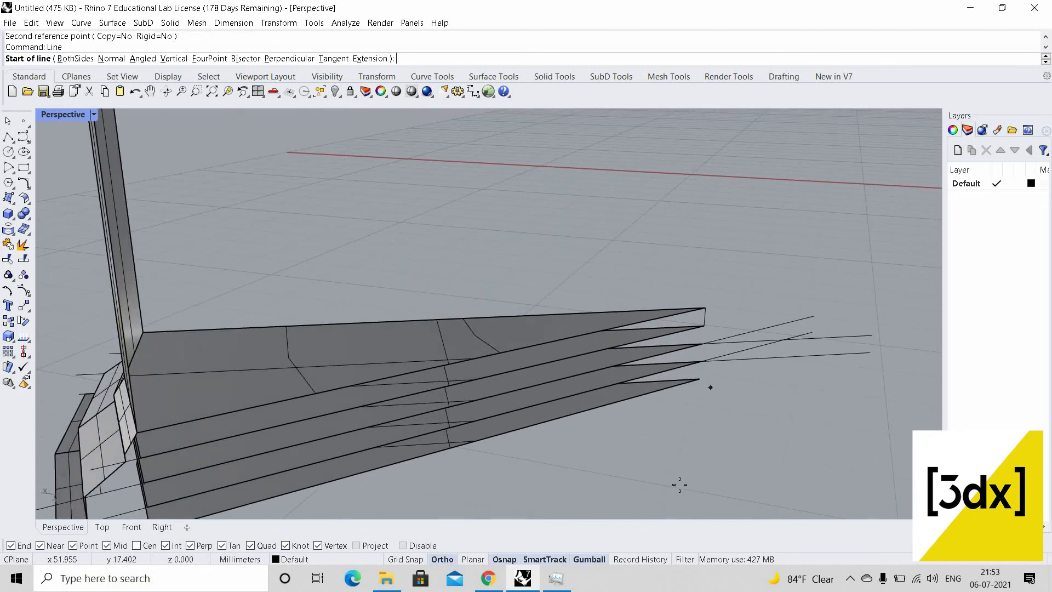
pyautogui.click(700, 379)
pyautogui.scroll(-8, 707, 425)
pyautogui.click(706, 266)
# Delete the lowest wedge-shaped base layer surface
pyautogui.moveTo(581, 351); pyautogui.dragTo(474, 422, button='right')
pyautogui.scroll(-4, 475, 421)
pyautogui.scroll(8, 462, 464)
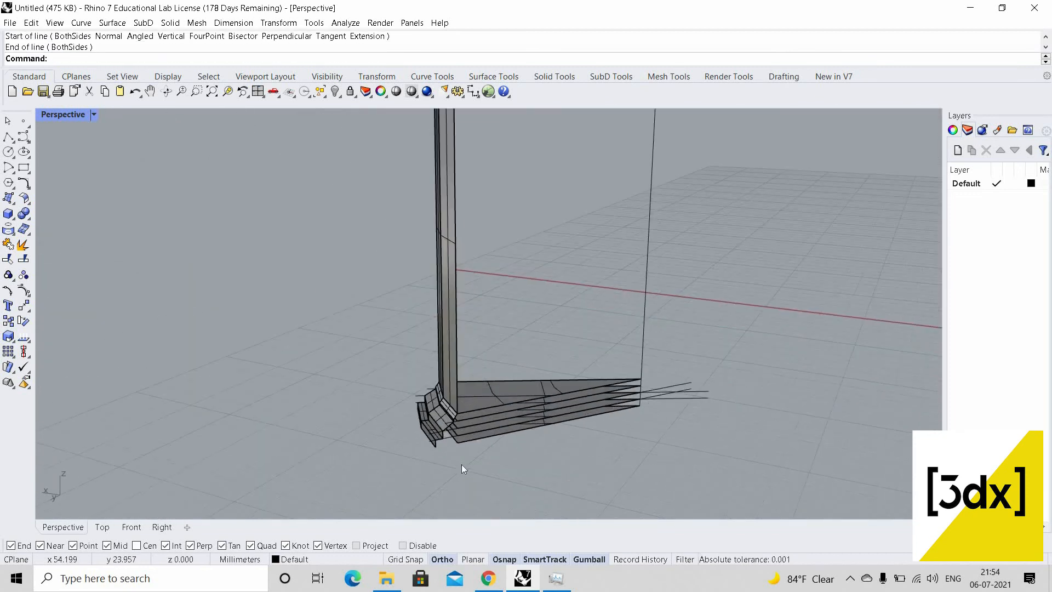
pyautogui.click(448, 448)
pyautogui.scroll(-2, 448, 446)
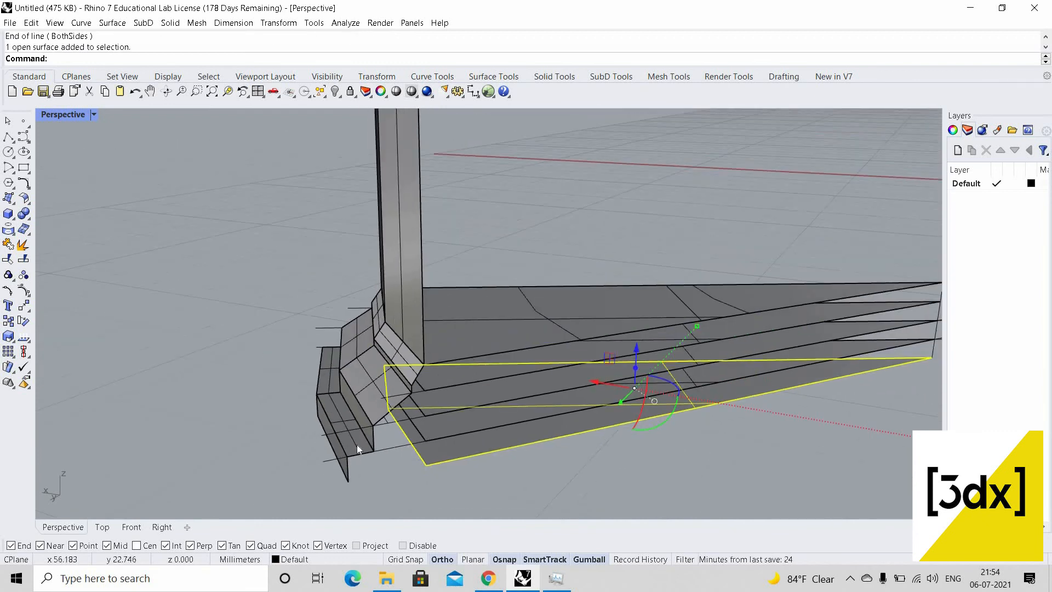
pyautogui.press('Delete')
# Build a four-corner bottom surface from the second band's lower corners to the lower end of the vertical reference line
pyautogui.moveTo(357, 445); pyautogui.dragTo(373, 428, button='right')
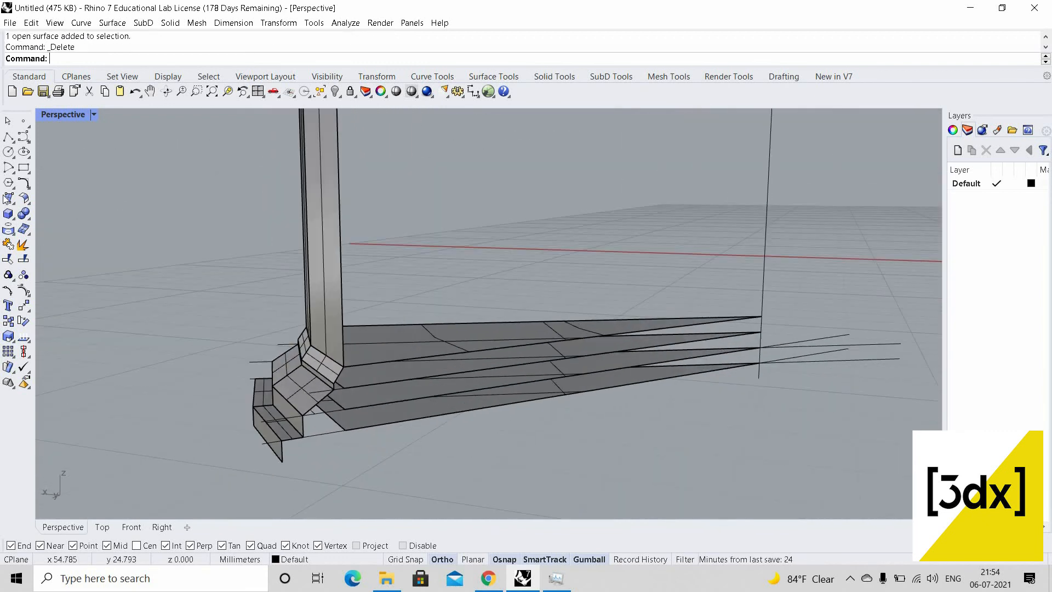
pyautogui.click(282, 463)
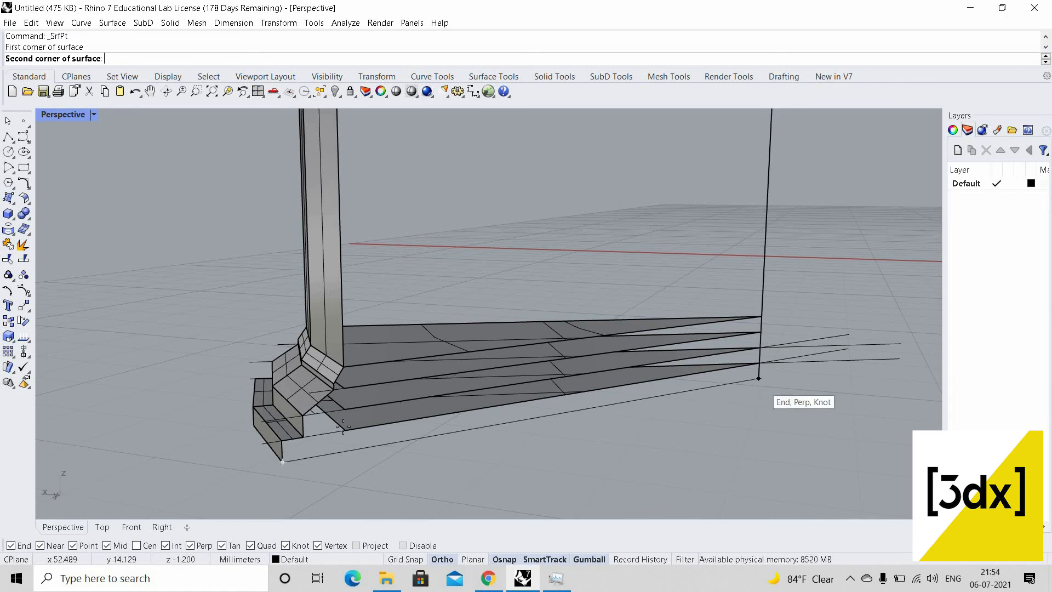
pyautogui.click(758, 378)
pyautogui.scroll(4, 254, 387)
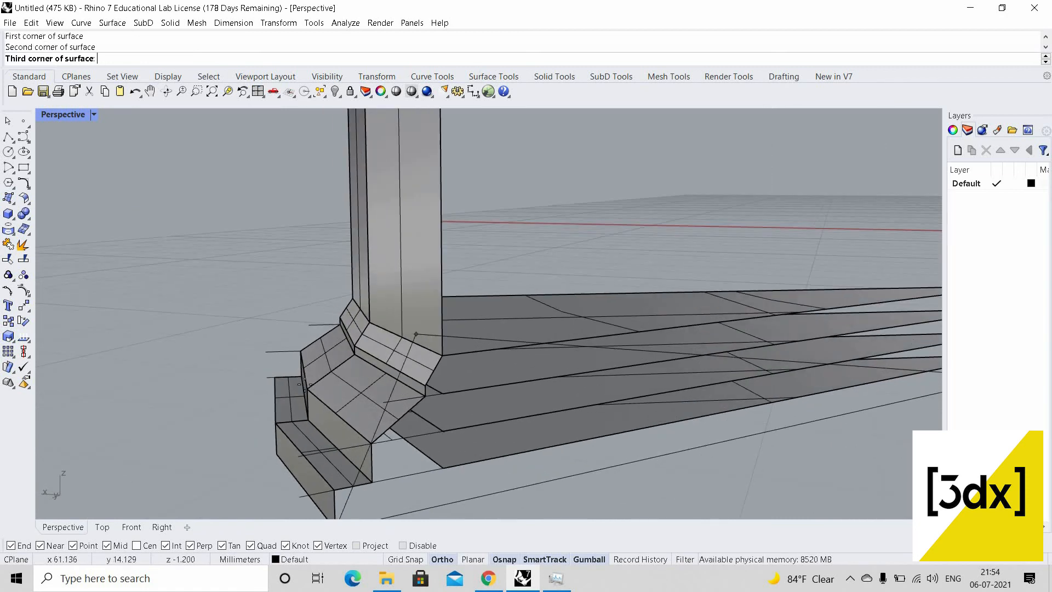
pyautogui.scroll(5, 257, 390)
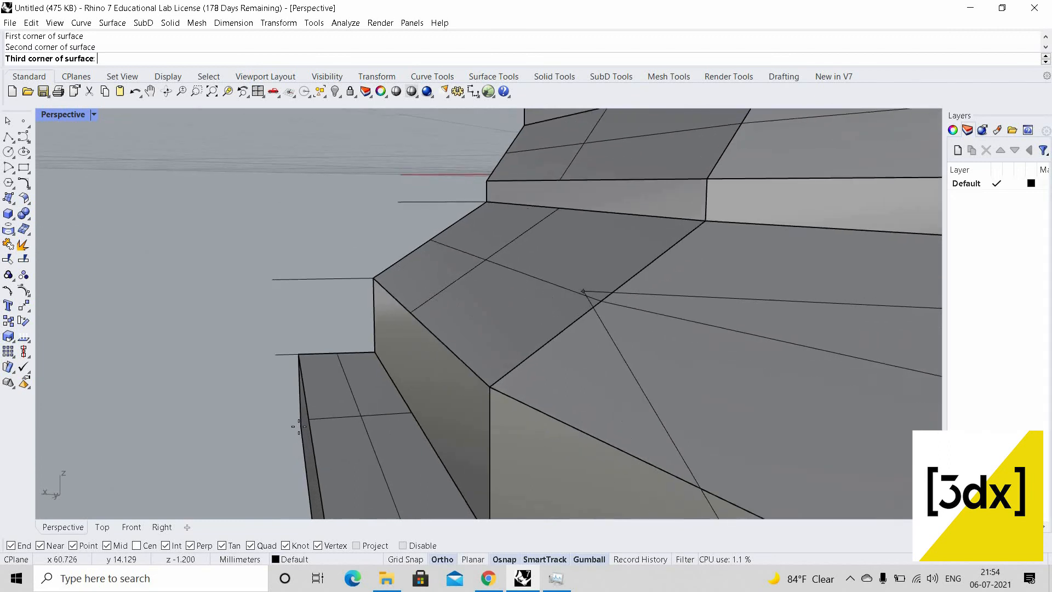
pyautogui.click(301, 426)
pyautogui.scroll(-2, 366, 462)
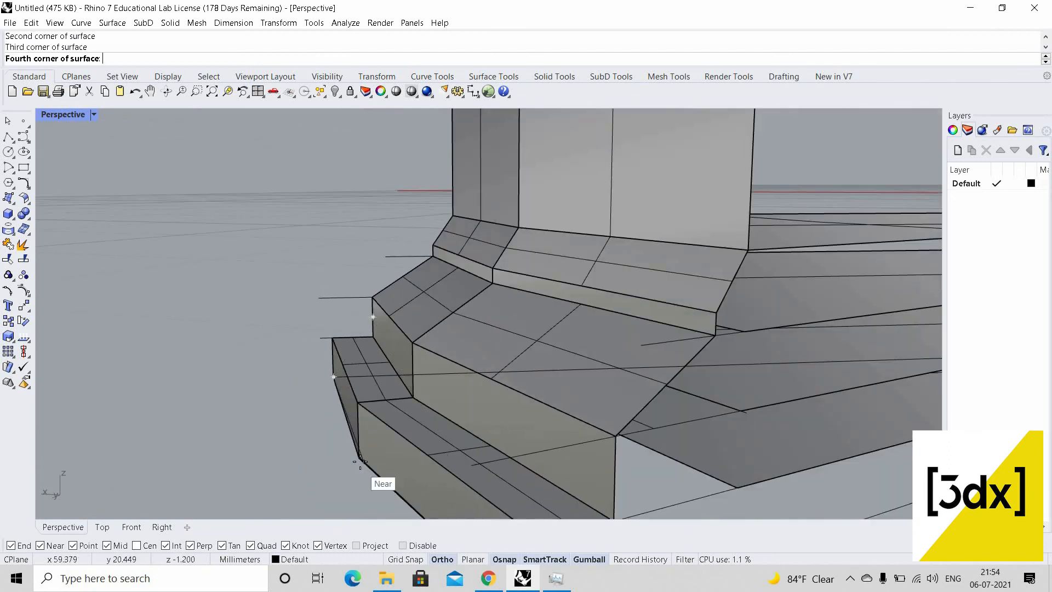
pyautogui.click(348, 417)
# Duplicate the wedge surface at the top of the wall and lower the copy to a height of about 11.4 mm
pyautogui.scroll(-5, 472, 439)
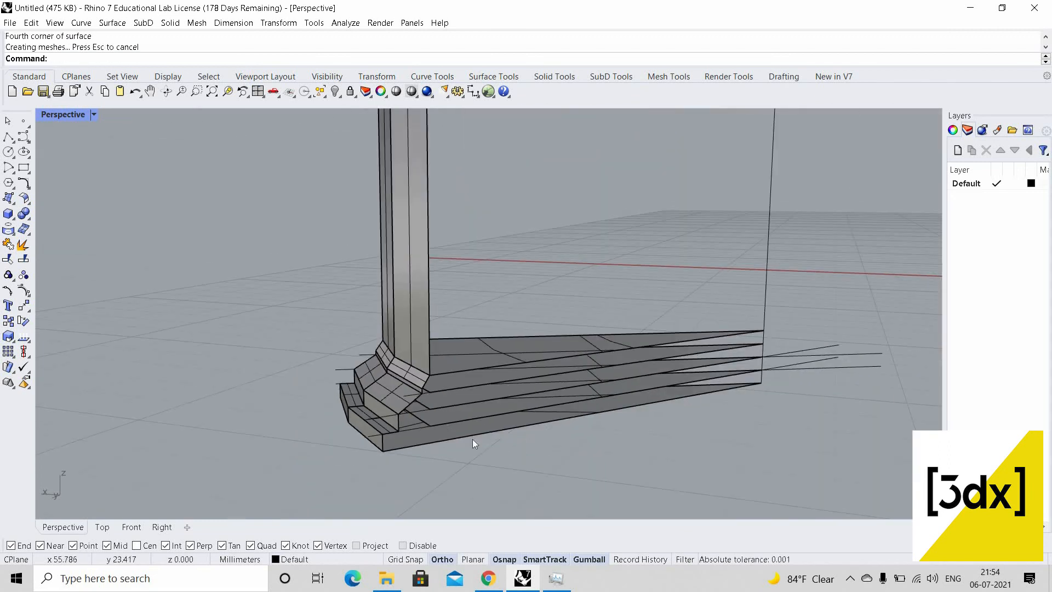
pyautogui.scroll(7, 466, 419)
pyautogui.scroll(-10, 493, 403)
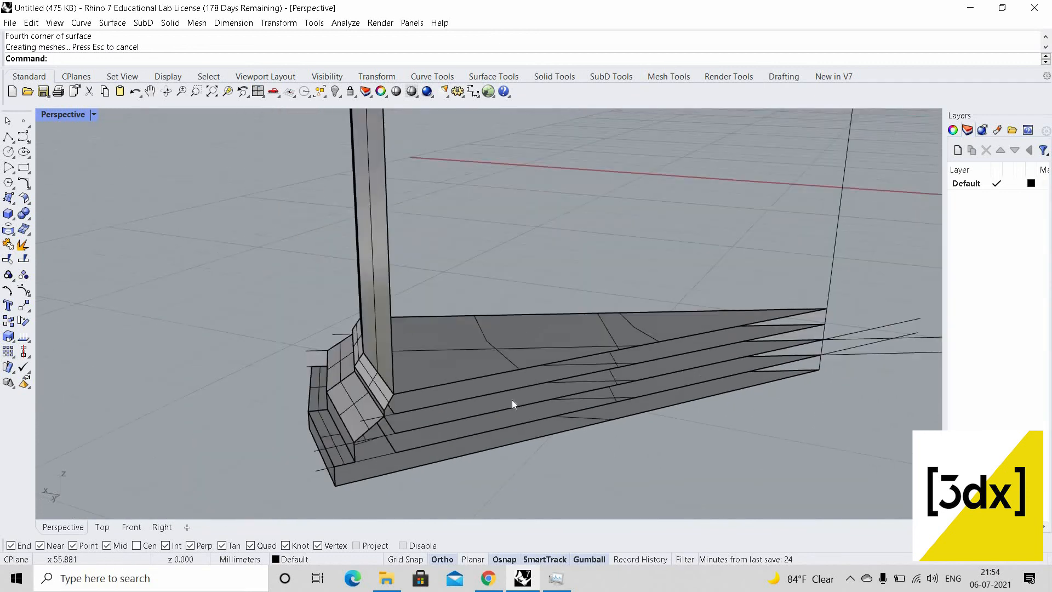
pyautogui.moveTo(537, 388); pyautogui.dragTo(412, 383, button='right')
pyautogui.scroll(-4, 475, 424)
pyautogui.scroll(4, 466, 318)
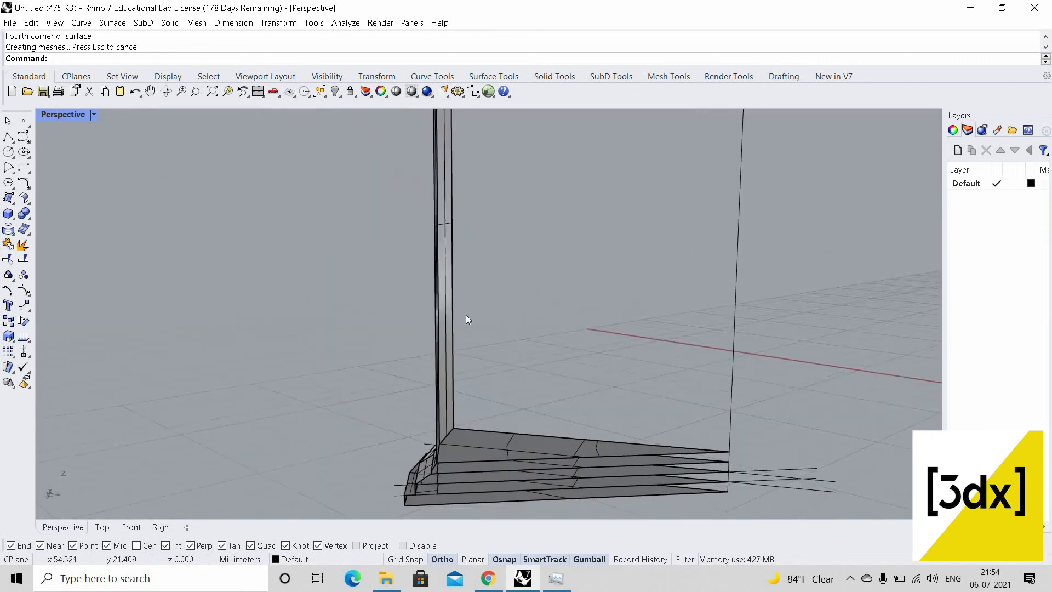
pyautogui.scroll(-9, 485, 357)
pyautogui.scroll(6, 503, 290)
pyautogui.scroll(4, 508, 276)
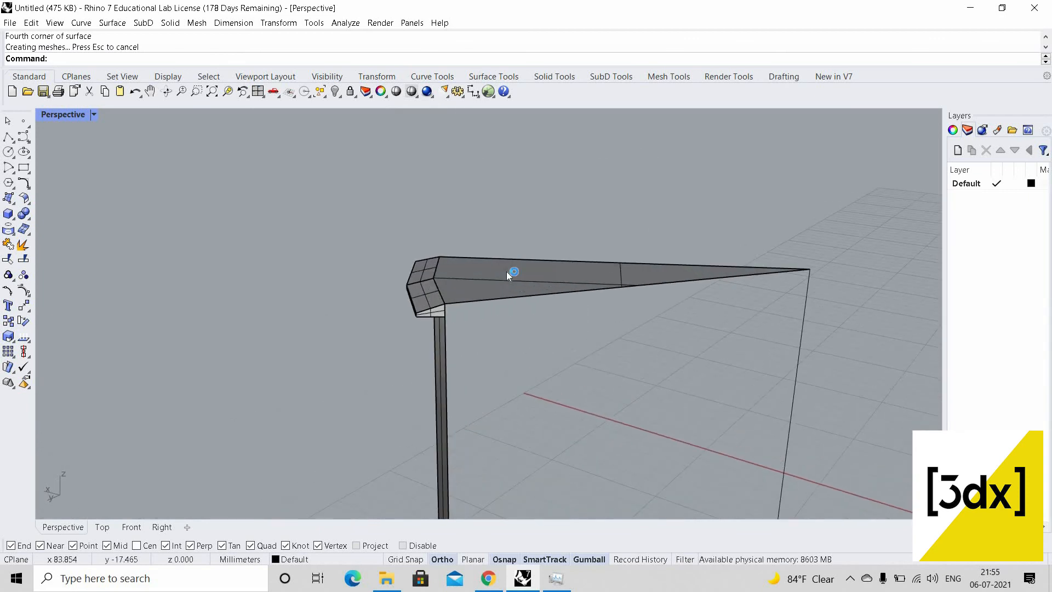
pyautogui.click(506, 271)
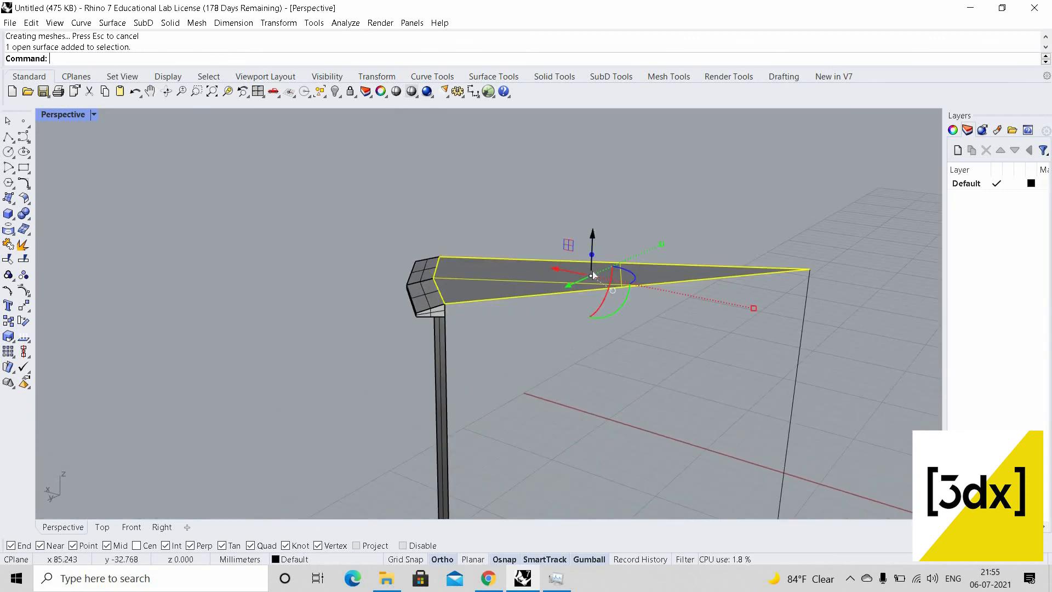
pyautogui.moveTo(594, 232); pyautogui.dragTo(593, 286)
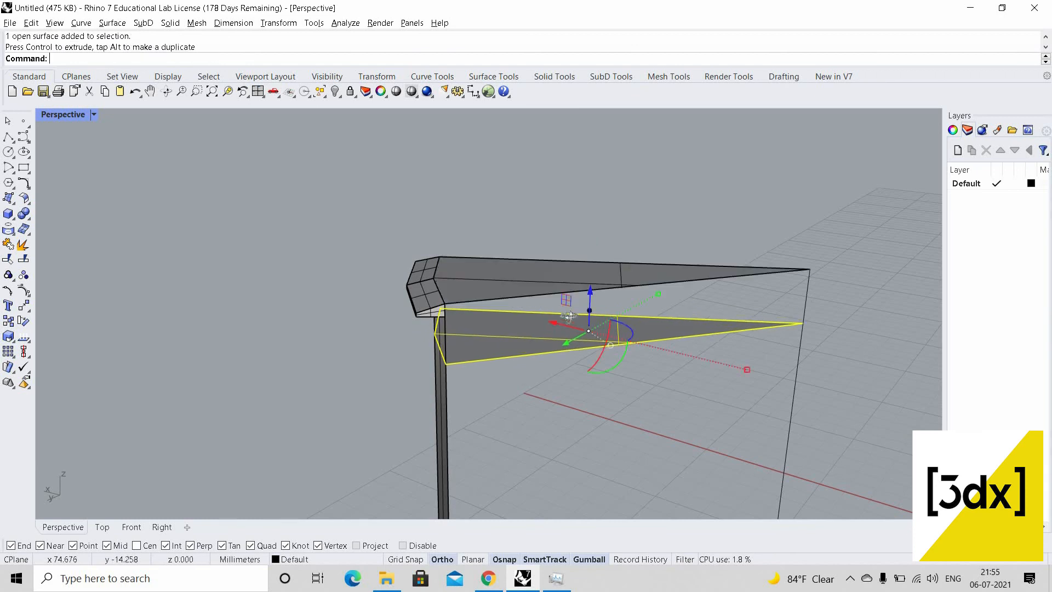
pyautogui.moveTo(593, 295)
pyautogui.mouseDown(button='right')
pyautogui.moveTo(591, 286)
pyautogui.moveTo(588, 301)
pyautogui.mouseUp(button='right')
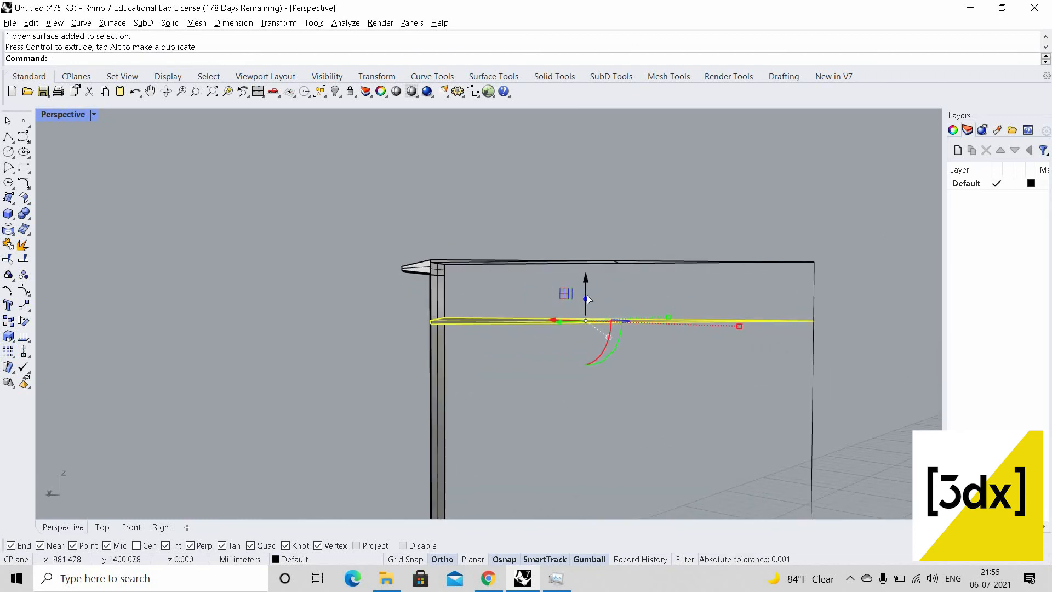
pyautogui.moveTo(587, 297); pyautogui.dragTo(463, 350)
pyautogui.click(492, 363)
pyautogui.moveTo(492, 363); pyautogui.dragTo(456, 384, button='right')
pyautogui.moveTo(435, 438); pyautogui.dragTo(441, 465, button='right')
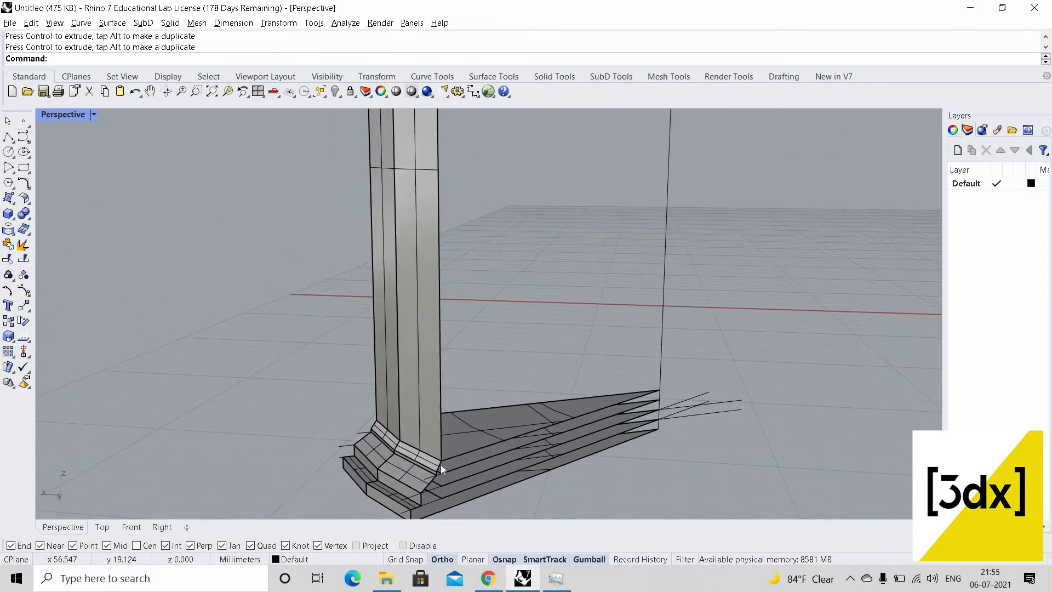
pyautogui.scroll(4, 441, 465)
pyautogui.scroll(-3, 448, 435)
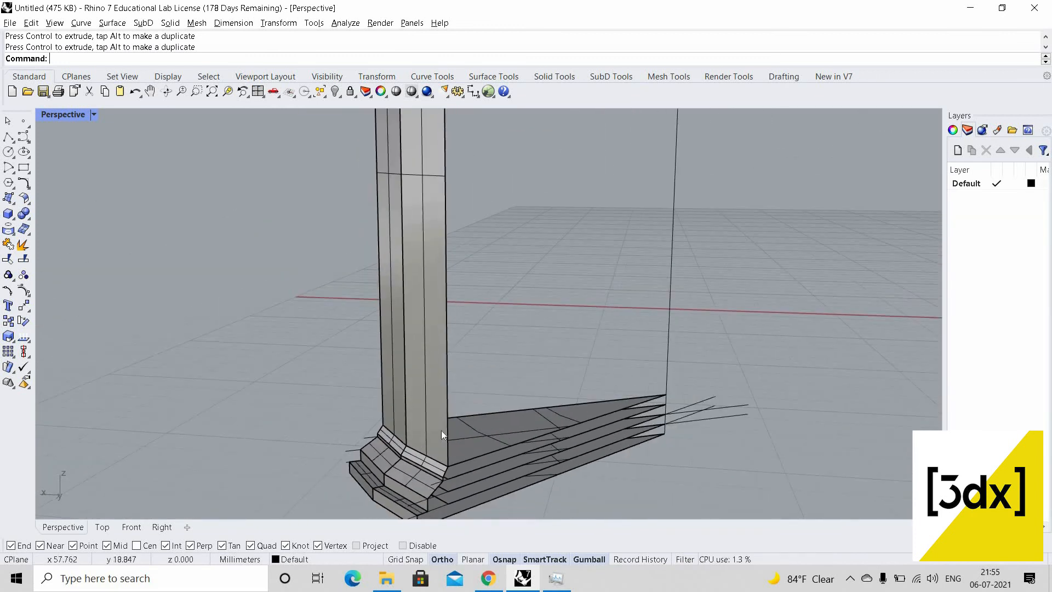
pyautogui.scroll(-5, 427, 445)
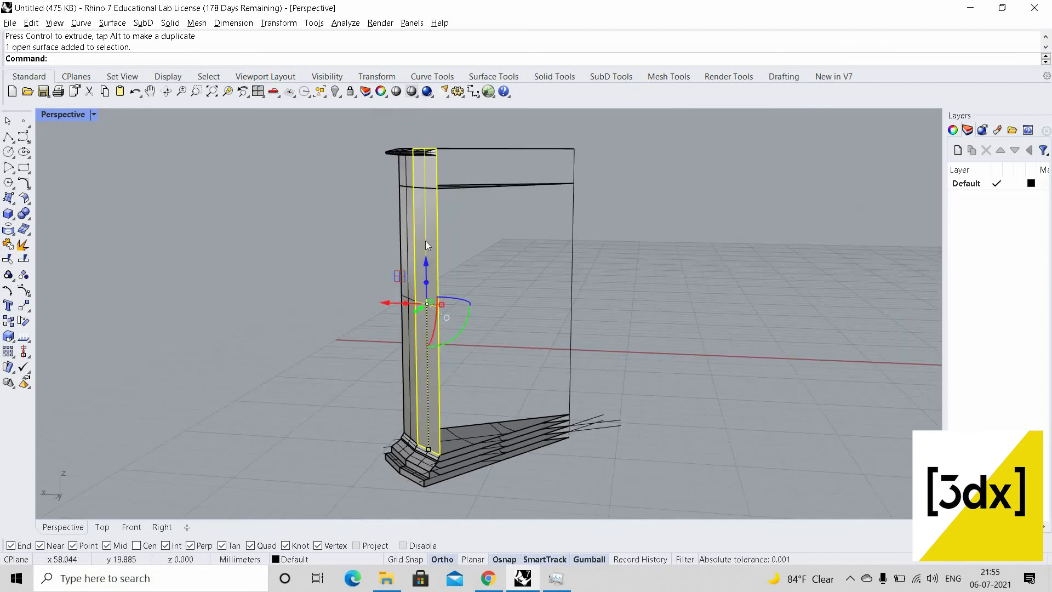
pyautogui.scroll(6, 411, 168)
pyautogui.keyDown('shift'); pyautogui.click(396, 261); pyautogui.keyUp('shift')
pyautogui.moveTo(431, 269); pyautogui.dragTo(478, 250, button='right')
pyautogui.click(542, 240)
# Draw two lines across the wall faces along the outer edges of the lowered wedge copy, meeting at the middle corner
pyautogui.scroll(-4, 489, 253)
pyautogui.scroll(6, 492, 258)
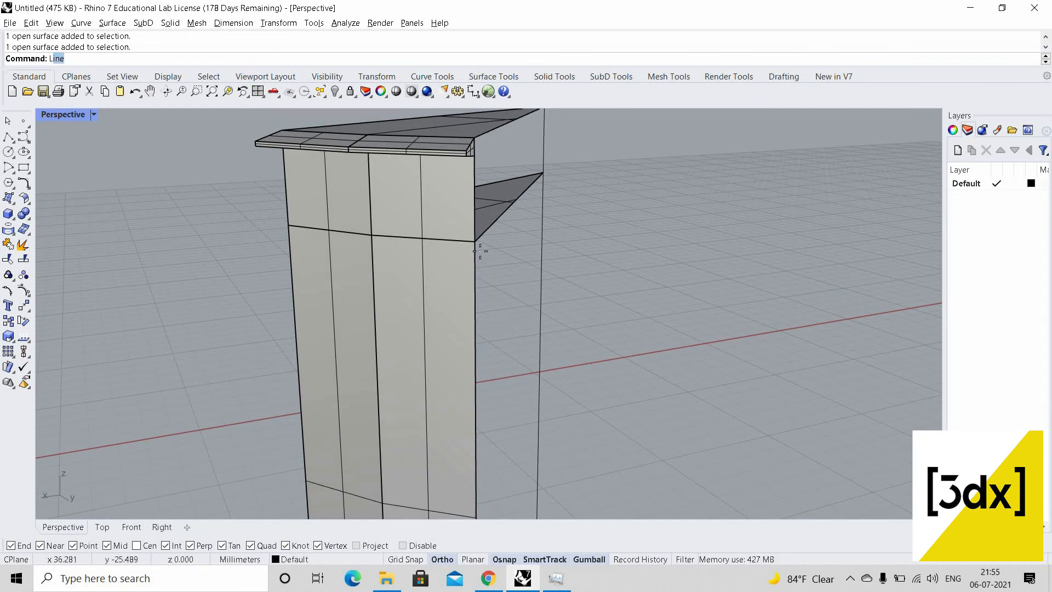
pyautogui.scroll(3, 480, 251)
pyautogui.press('Return')
pyautogui.click(504, 251)
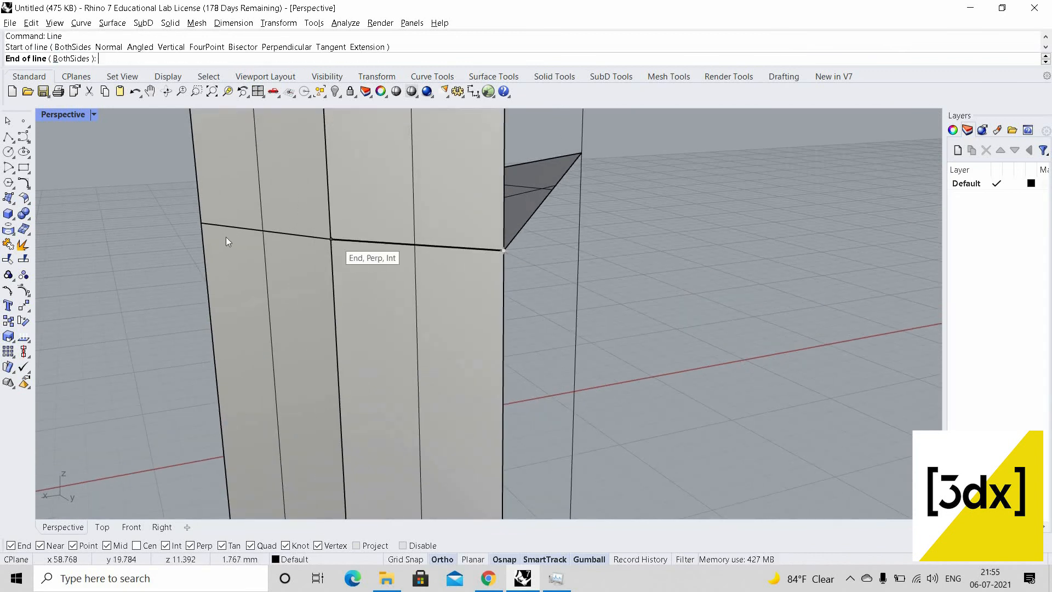
pyautogui.click(212, 226)
pyautogui.press('Return')
pyautogui.click(204, 225)
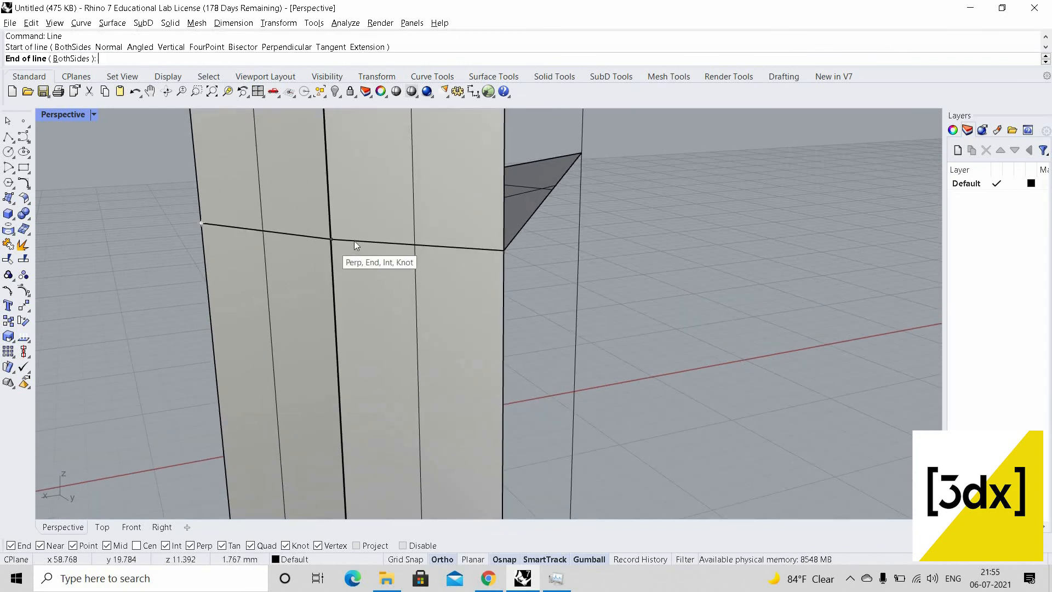
pyautogui.click(346, 240)
# Join the two lines across the wall faces into one curve
pyautogui.click(354, 242)
pyautogui.click(392, 275)
pyautogui.keyDown('shift'); pyautogui.click(317, 239); pyautogui.keyUp('shift')
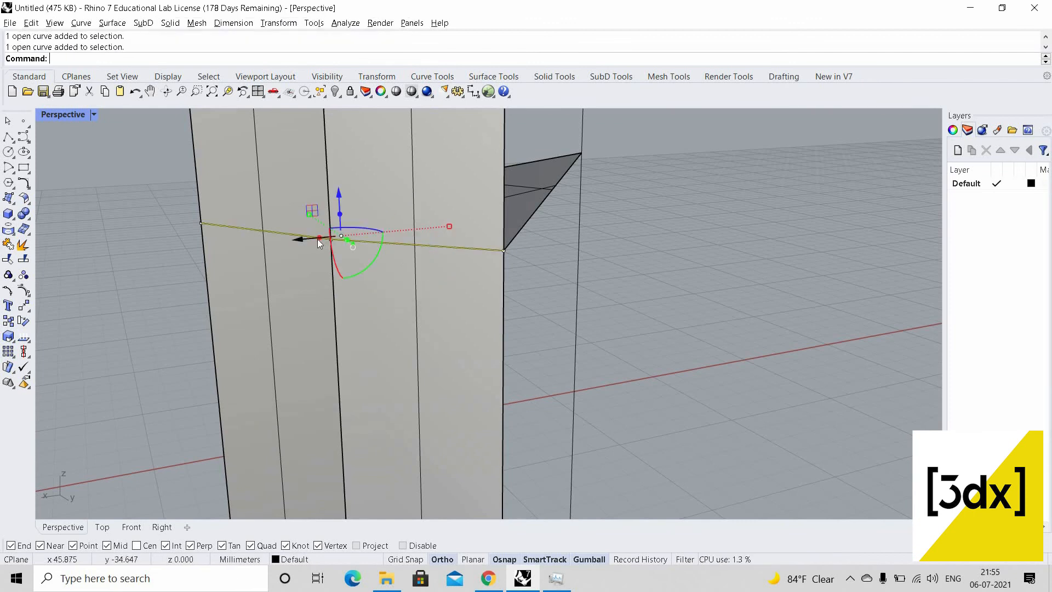
pyautogui.hotkey('ctrl', 'j')
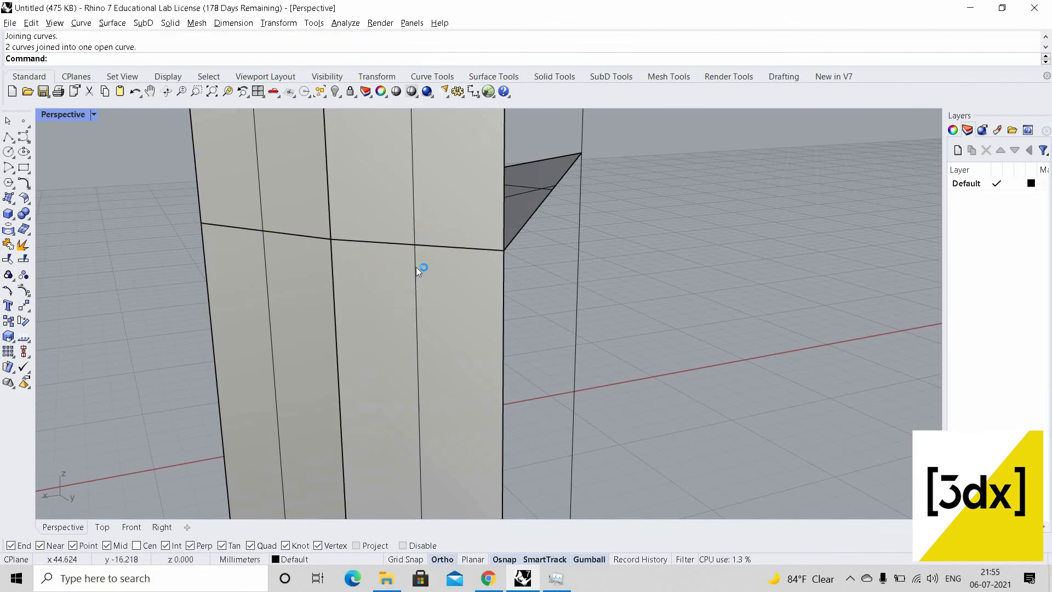
# Trim away the parts of both tall wall surfaces below the joined curve
pyautogui.click(412, 244)
pyautogui.press('Return')
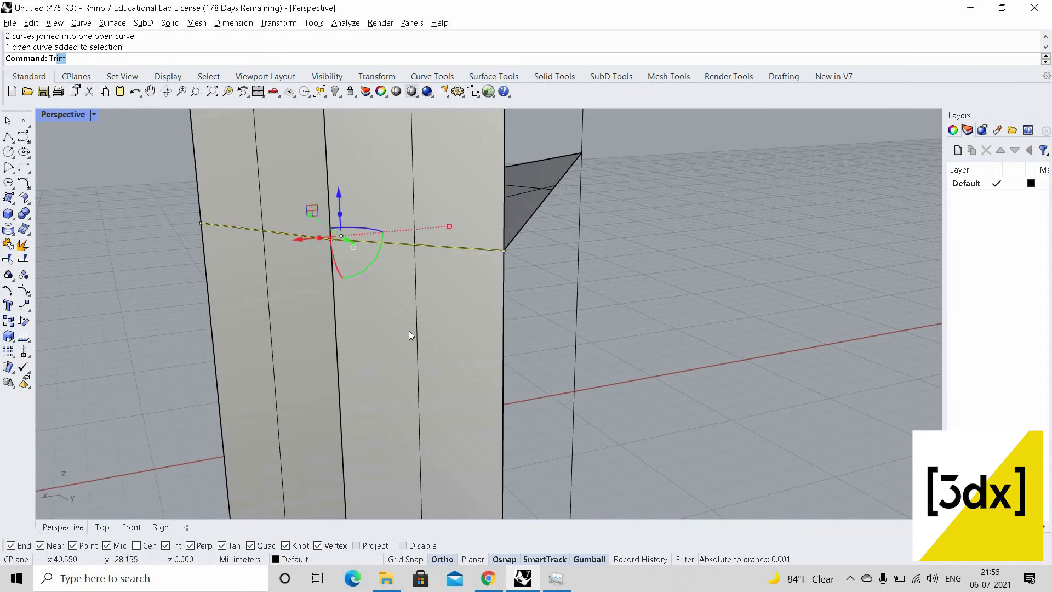
pyautogui.press('Return')
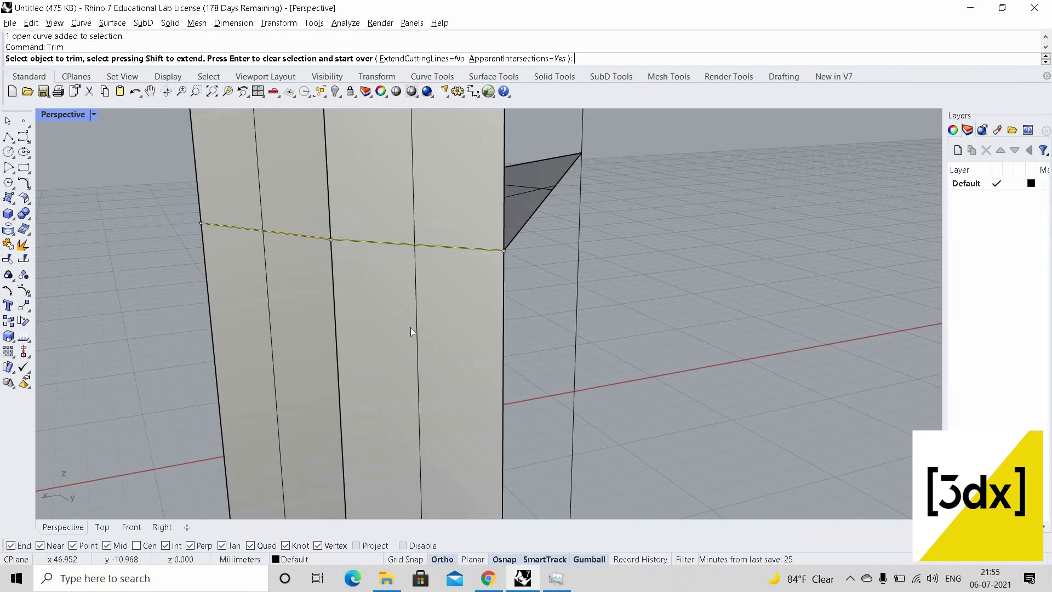
pyautogui.click(315, 326)
pyautogui.scroll(-6, 393, 233)
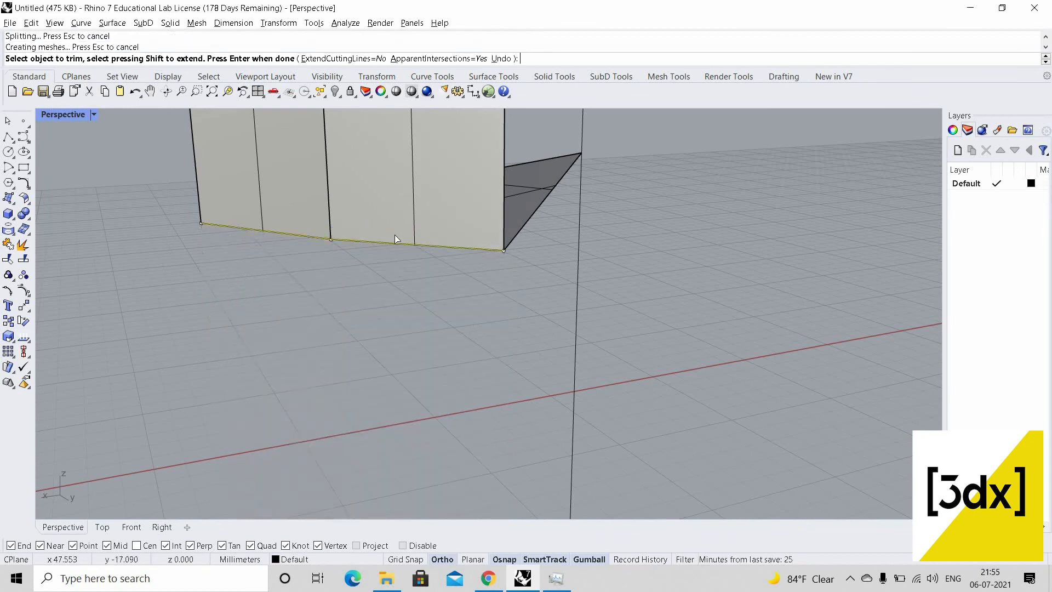
pyautogui.moveTo(426, 292); pyautogui.dragTo(340, 277, button='right')
pyautogui.press('Return')
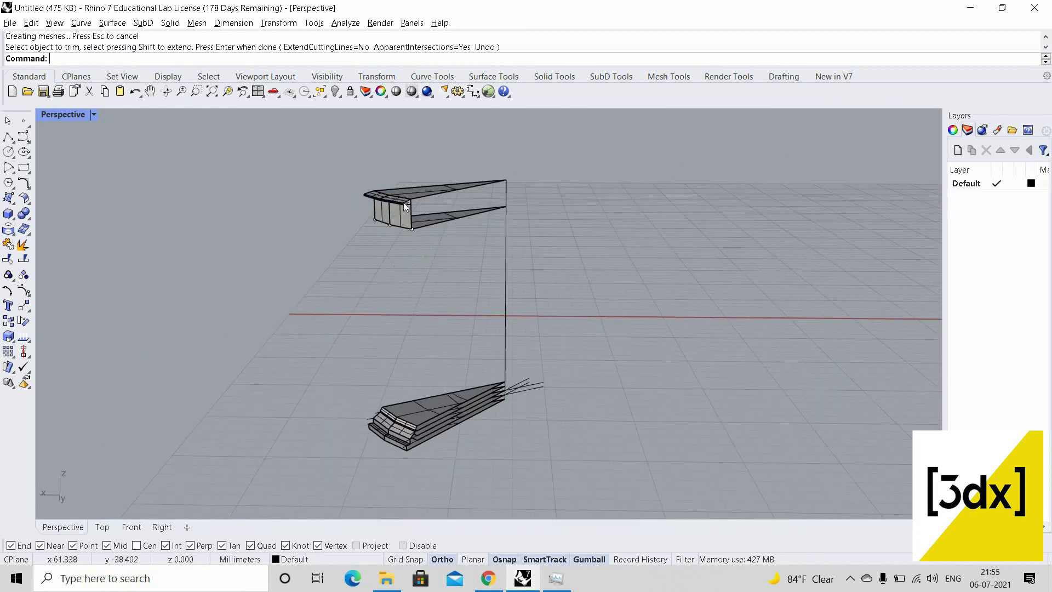
# Offset the joined wall curve inward by about 0.21 mm across the lowered wedge surface
pyautogui.scroll(5, 413, 228)
pyautogui.scroll(-3, 412, 235)
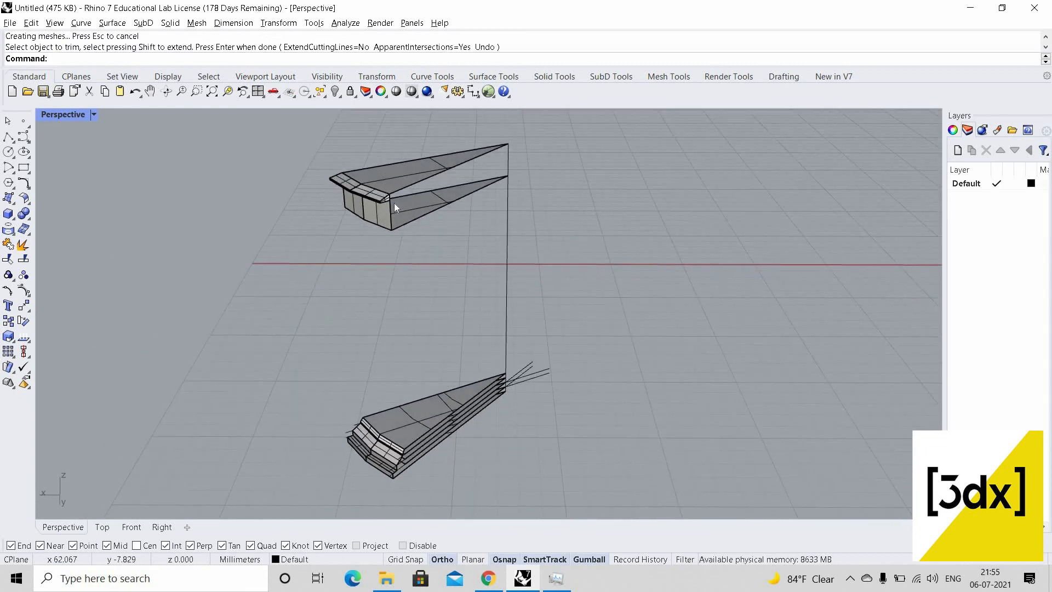
pyautogui.scroll(4, 394, 205)
pyautogui.scroll(3, 377, 220)
pyautogui.moveTo(351, 218); pyautogui.dragTo(402, 174, button='right')
pyautogui.scroll(3, 402, 174)
pyautogui.click(403, 174)
pyautogui.rightClick(402, 173)
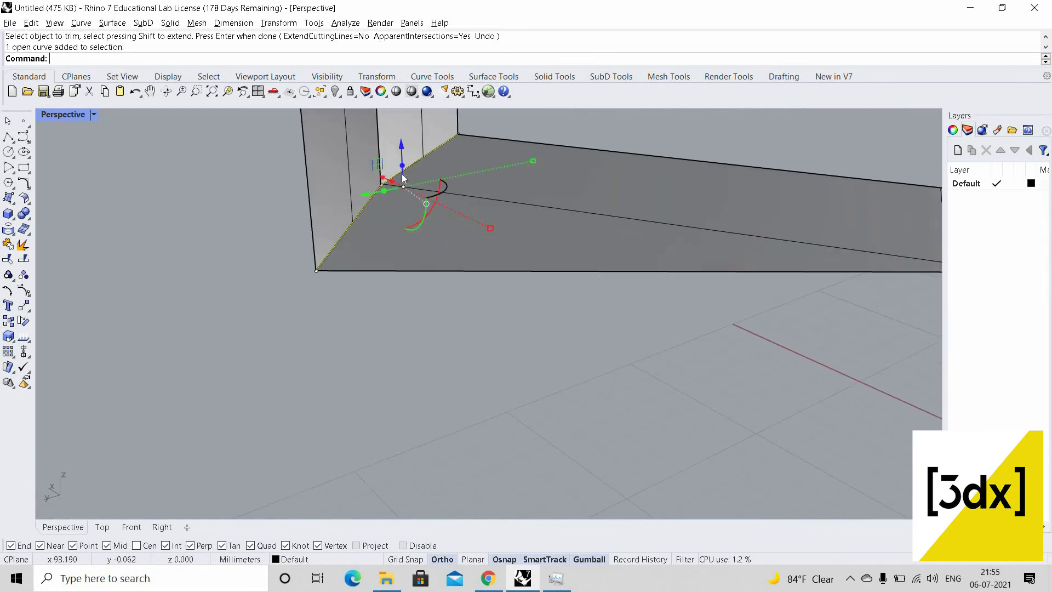
pyautogui.write('Off')
pyautogui.press('Return')
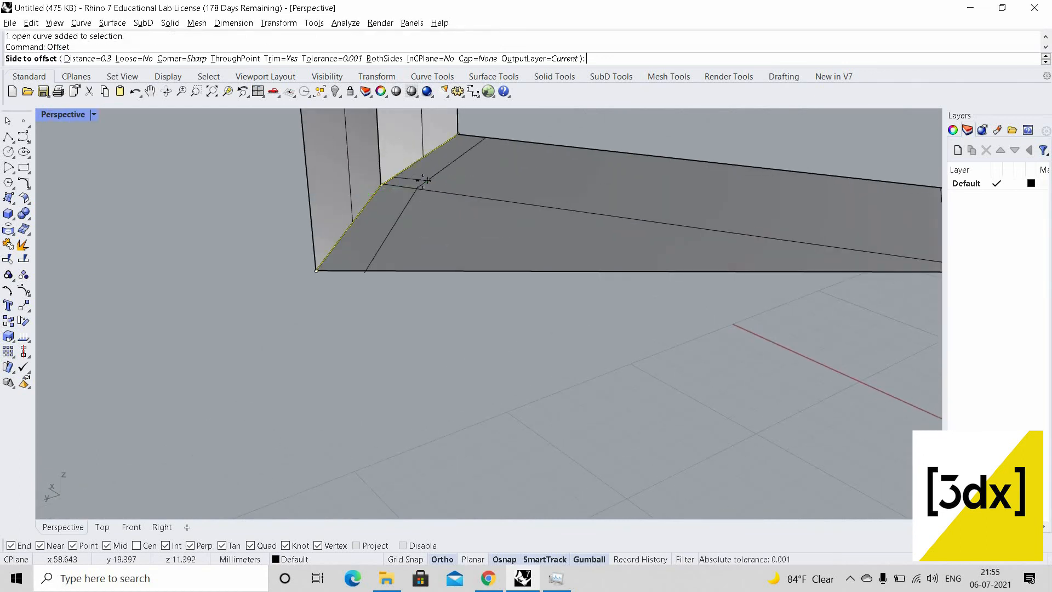
pyautogui.write('d')
pyautogui.press('Return')
pyautogui.scroll(3, 388, 188)
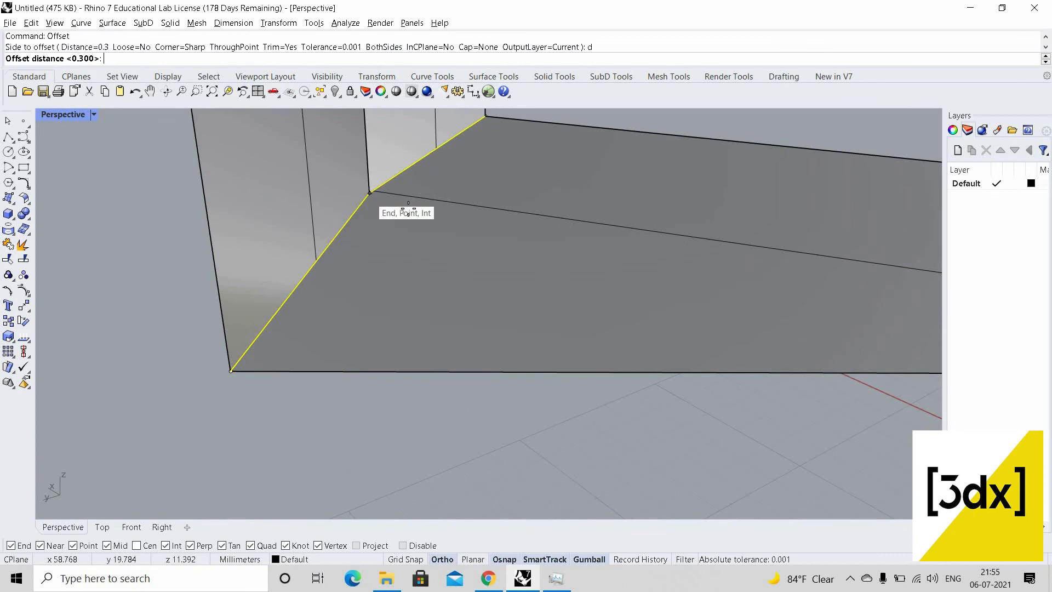
pyautogui.click(371, 193)
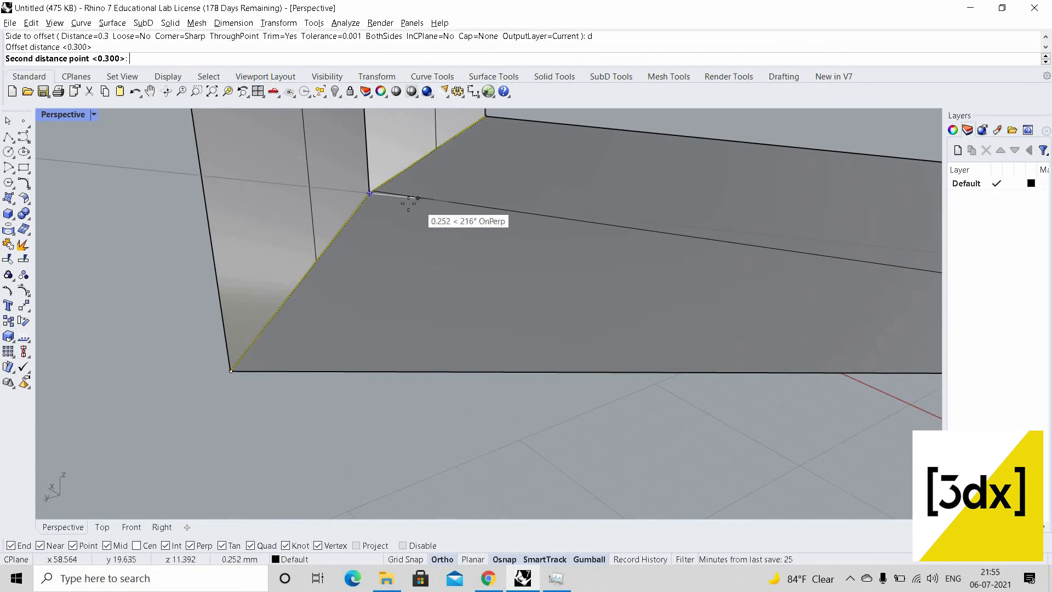
pyautogui.click(407, 209)
pyautogui.click(405, 209)
pyautogui.click(436, 182)
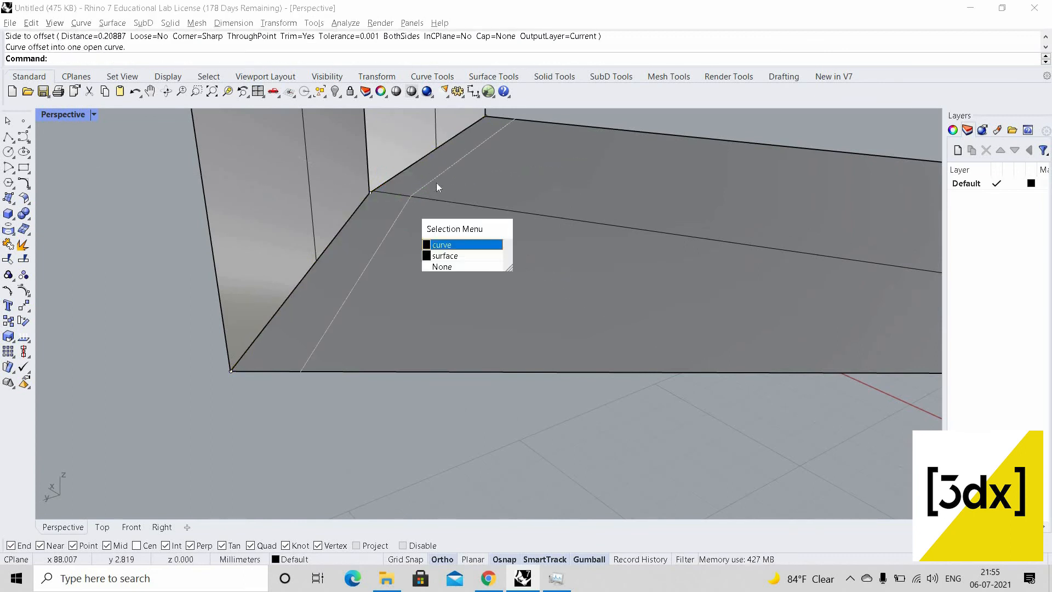
pyautogui.click(441, 240)
pyautogui.scroll(-3, 388, 299)
pyautogui.scroll(5, 360, 305)
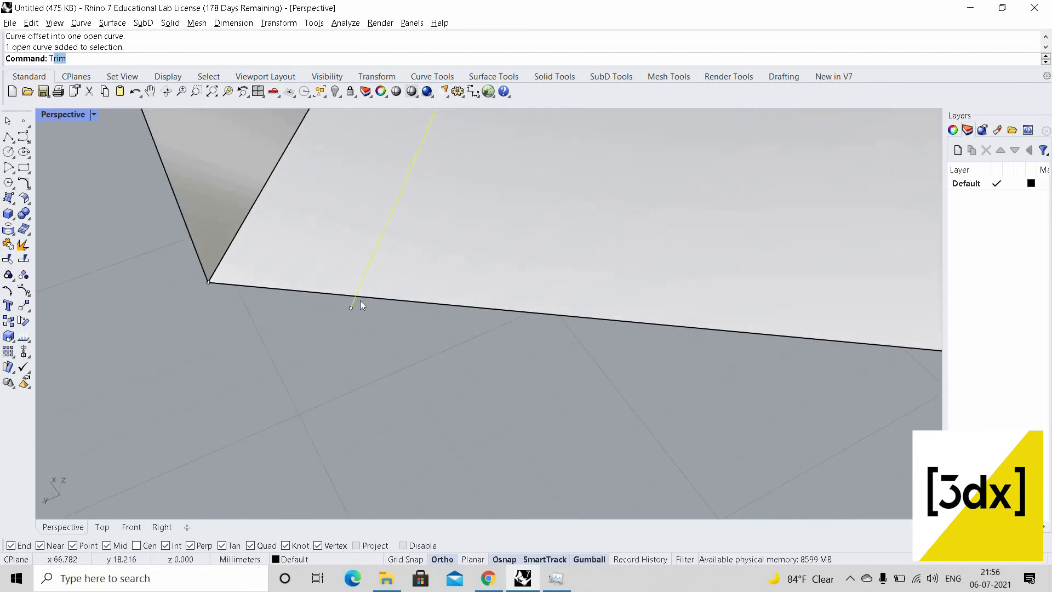
# Undo the last curve offset
pyautogui.press('Escape')
pyautogui.press('Escape')
pyautogui.click(367, 276)
pyautogui.press('Escape')
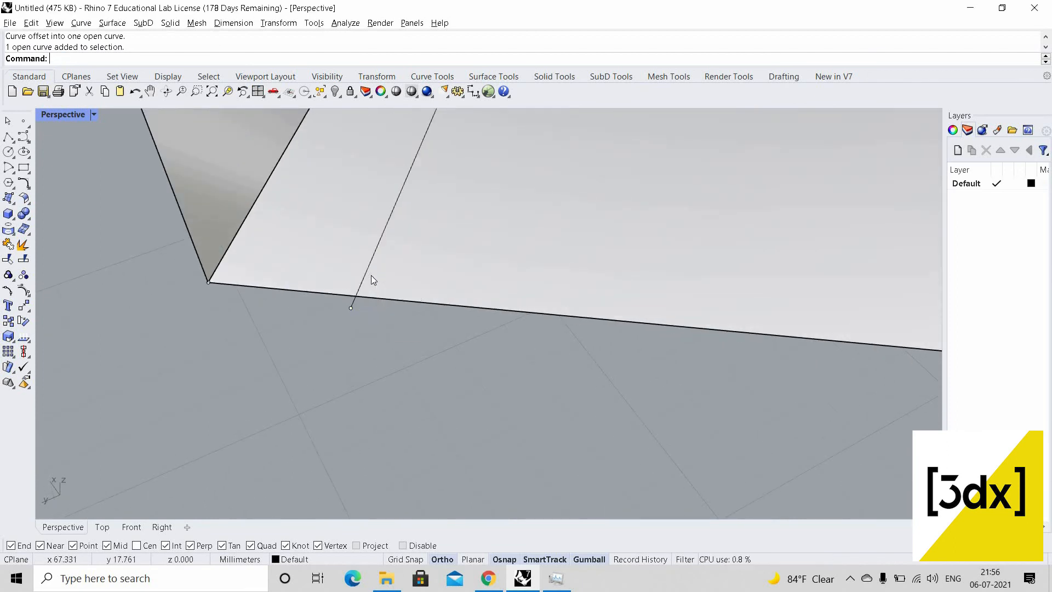
pyautogui.hotkey('ctrl', 'z')
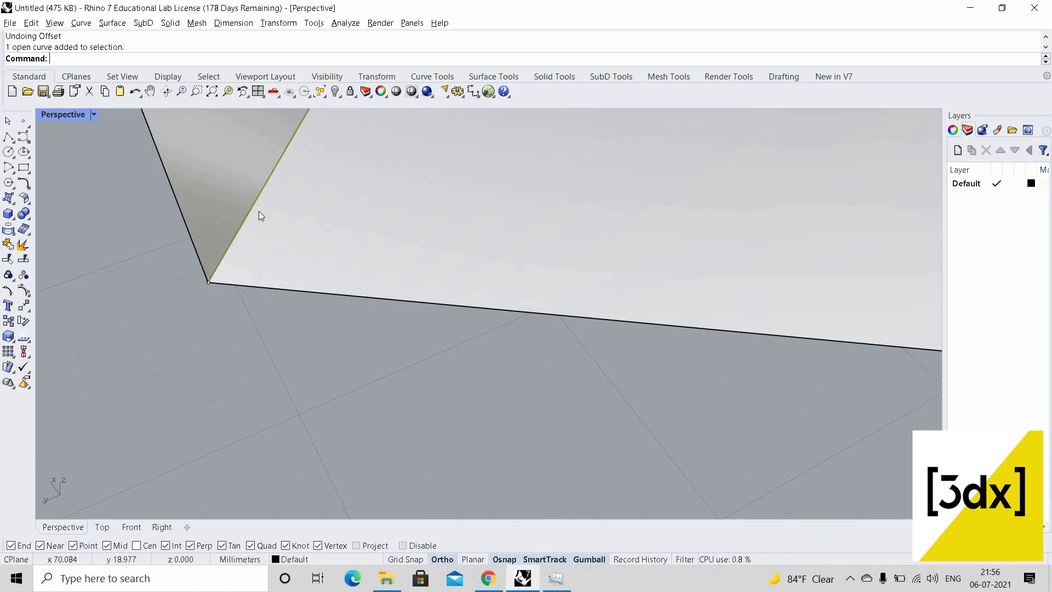
# Offset the joined wall curve inward by about 0.16 mm across the lowered wedge surface
pyautogui.press('Return')
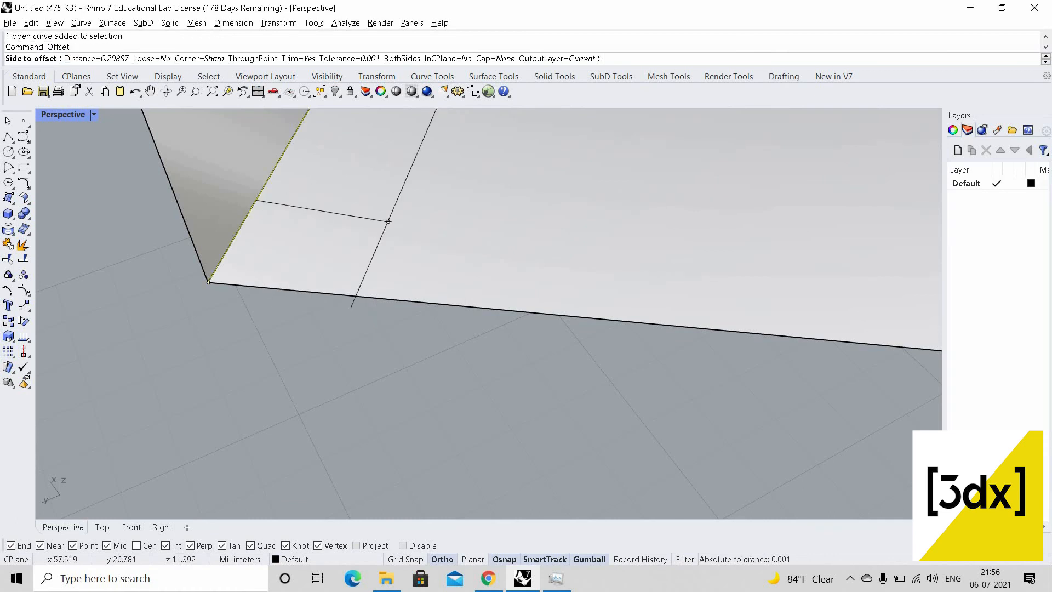
pyautogui.press('Return')
pyautogui.click(261, 196)
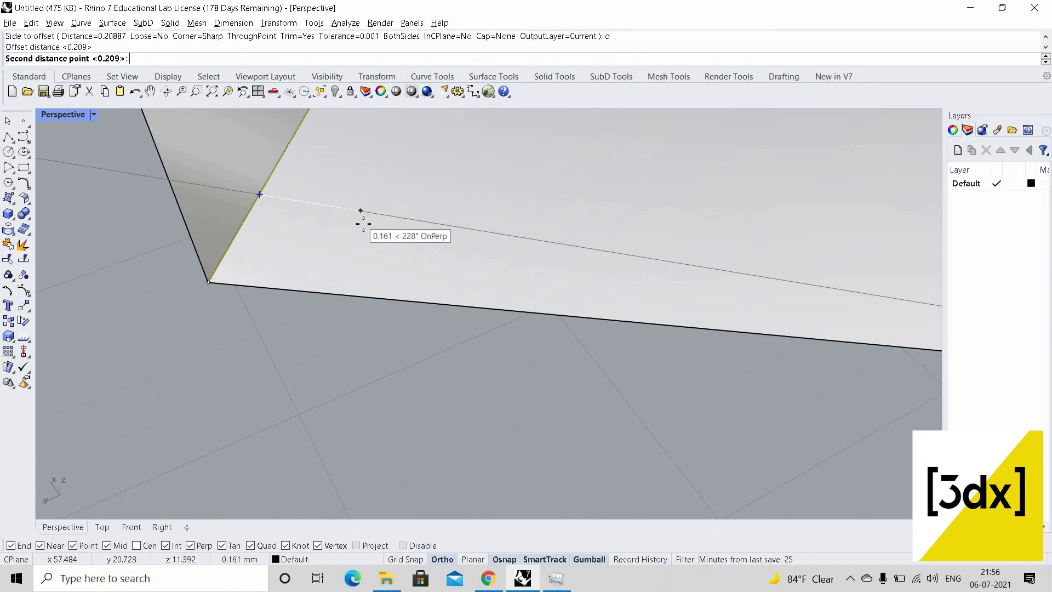
pyautogui.click(361, 218)
pyautogui.scroll(-6, 370, 214)
pyautogui.click(369, 212)
pyautogui.moveTo(400, 223); pyautogui.dragTo(381, 168, button='right')
pyautogui.press('Escape')
pyautogui.scroll(1, 382, 175)
# Draw a short line along the lowered wedge's side edge, starting where the offset curve crosses it
pyautogui.click(355, 267)
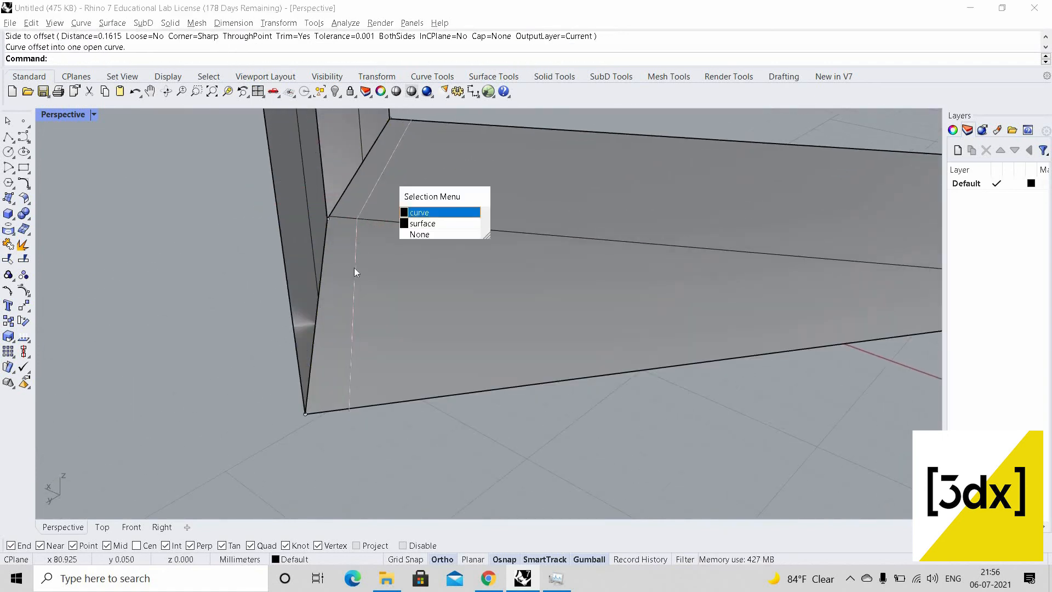
pyautogui.click(369, 353)
pyautogui.scroll(5, 358, 407)
pyautogui.write('L')
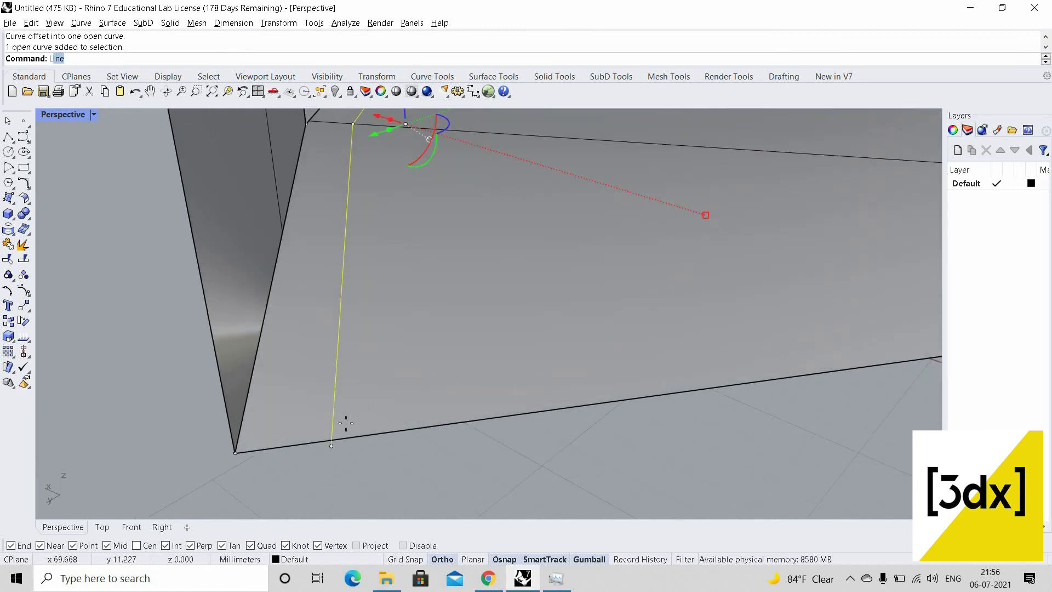
pyautogui.write('i')
pyautogui.press('Return')
pyautogui.click(332, 444)
pyautogui.press('Escape')
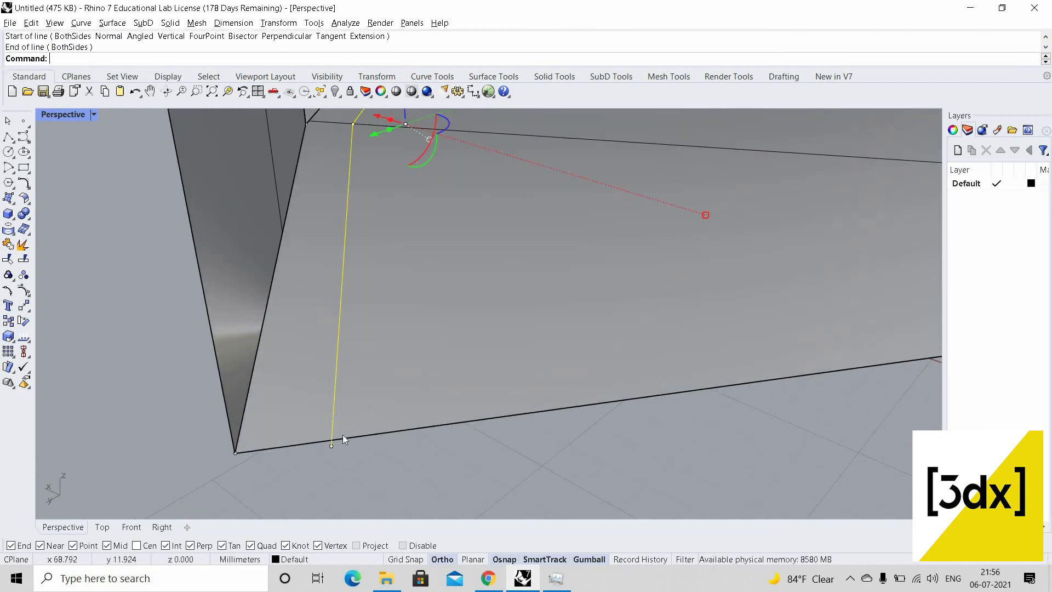
# Trim off the offset curve's end that overhangs the wedge edge, cutting with the short line
pyautogui.scroll(2, 343, 435)
pyautogui.keyDown('shift'); pyautogui.click(334, 446); pyautogui.keyUp('shift')
pyautogui.press('Return')
pyautogui.write('Trim')
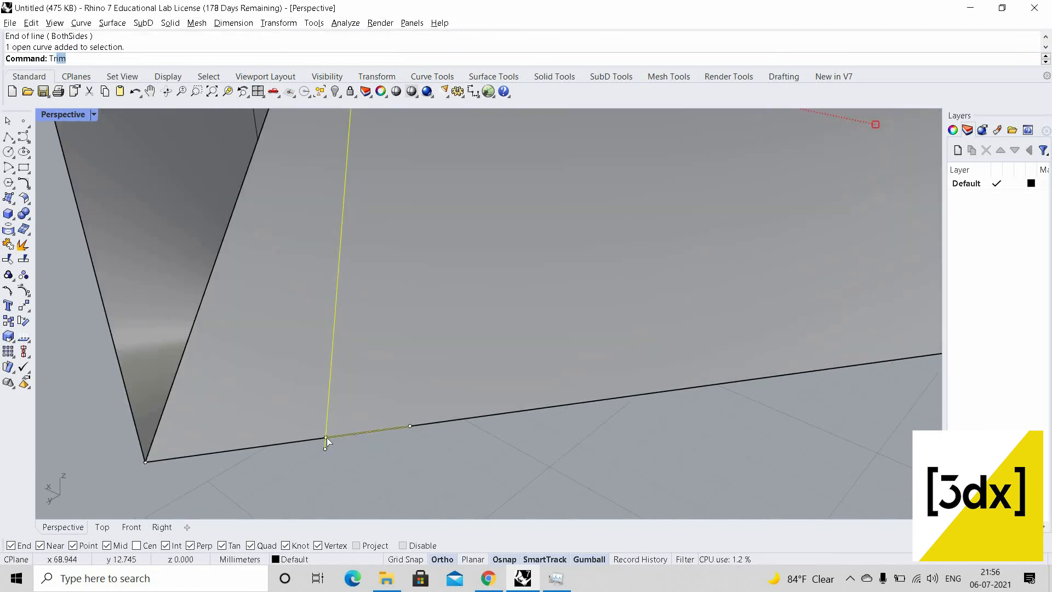
pyautogui.press('Return')
pyautogui.scroll(1, 340, 434)
pyautogui.click(329, 437)
pyautogui.scroll(-5, 406, 445)
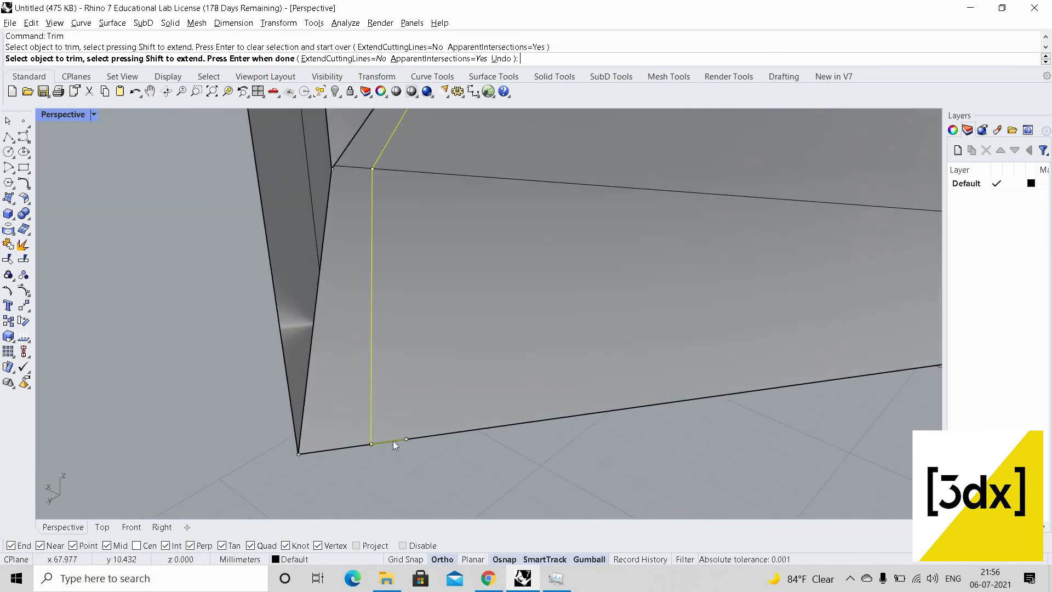
pyautogui.press('Escape')
pyautogui.press('Escape')
pyautogui.click(399, 439)
pyautogui.press('Return')
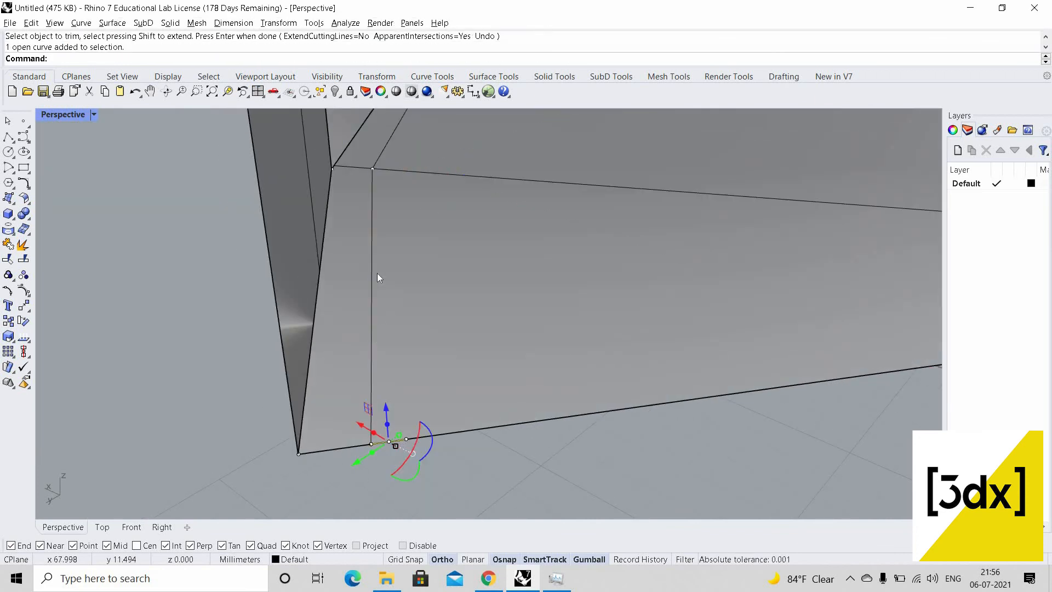
pyautogui.write('Mirror')
pyautogui.press('Return')
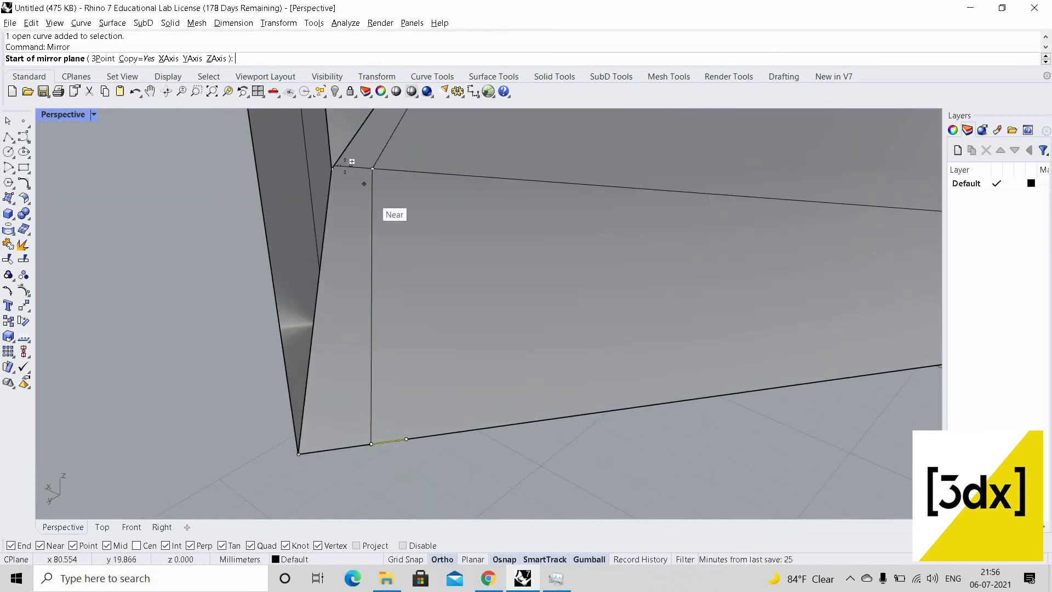
pyautogui.scroll(3, 394, 172)
pyautogui.click(391, 171)
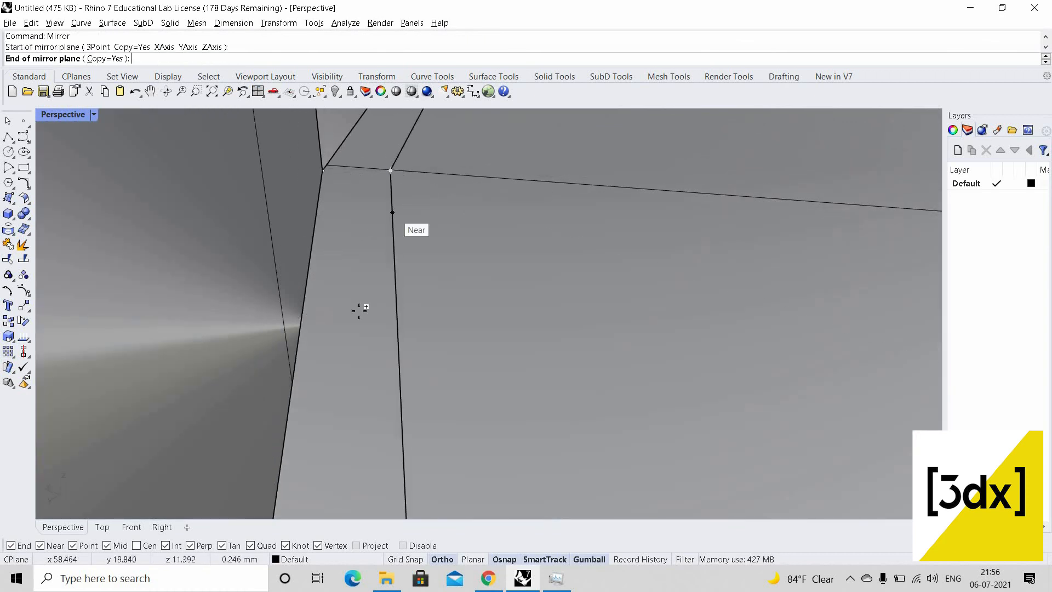
pyautogui.scroll(-5, 360, 311)
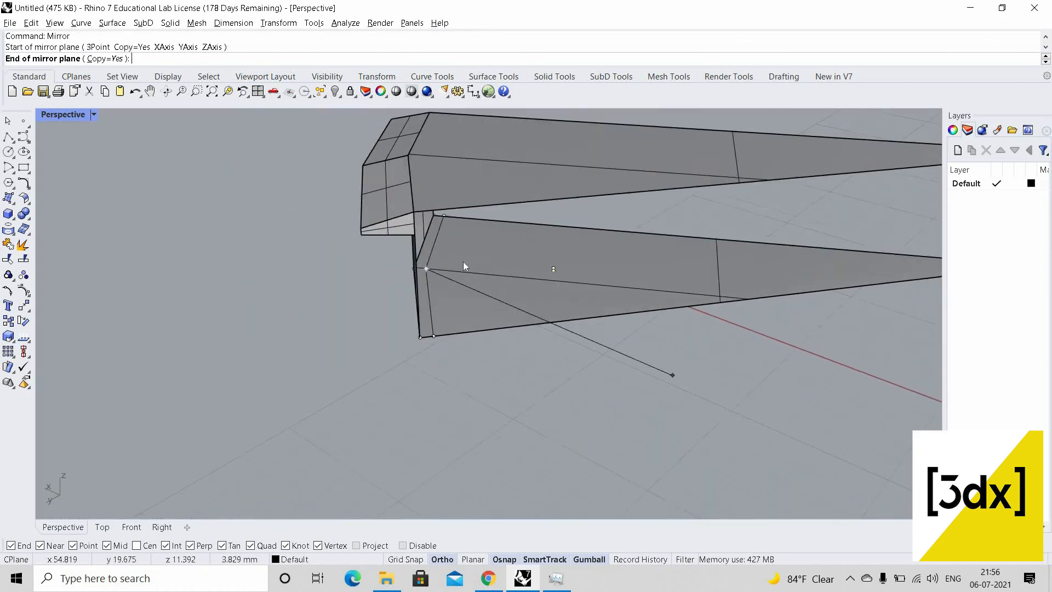
pyautogui.moveTo(463, 262); pyautogui.dragTo(439, 262, button='right')
pyautogui.press('Escape')
# Try to mirror the short edge line across an axis from the offset curve's corner to the wedge's apex
pyautogui.scroll(9, 439, 262)
pyautogui.press('Return')
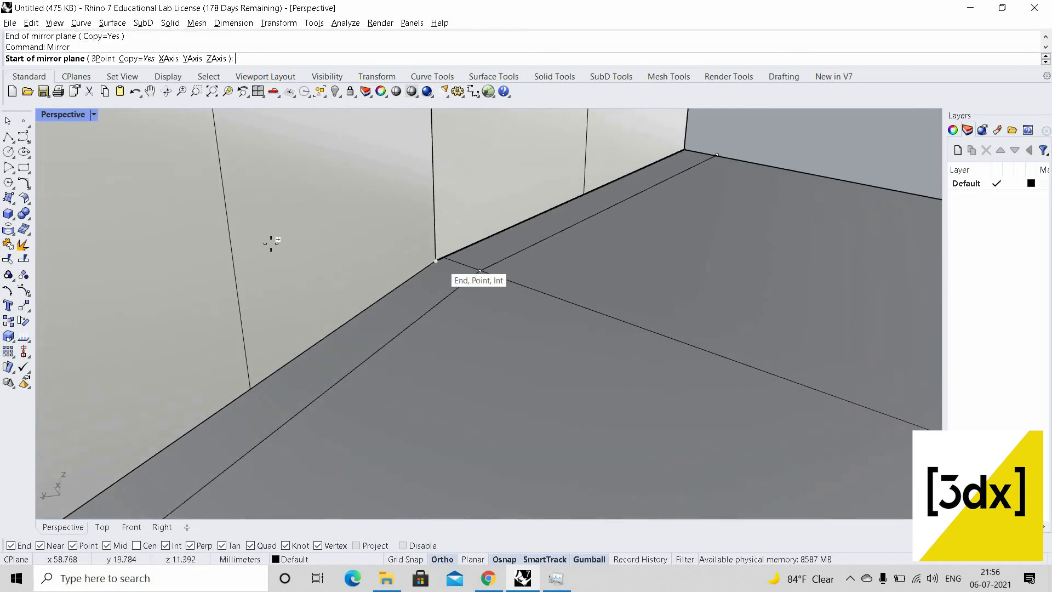
pyautogui.click(480, 270)
pyautogui.scroll(-10, 271, 243)
pyautogui.scroll(-4, 552, 319)
pyautogui.scroll(7, 794, 388)
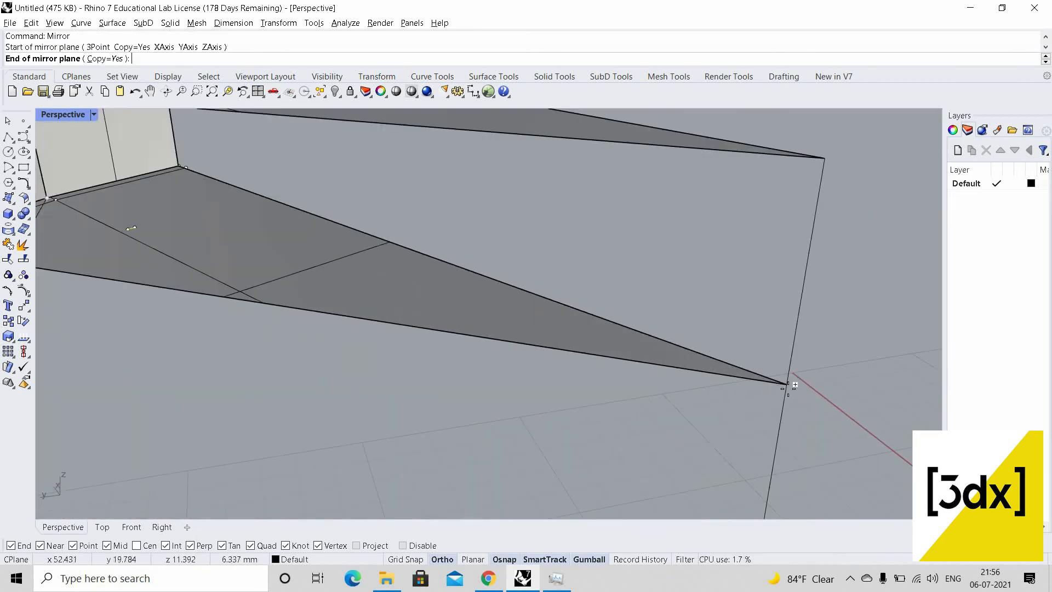
pyautogui.click(790, 386)
pyautogui.scroll(-6, 531, 316)
pyautogui.scroll(5, 488, 310)
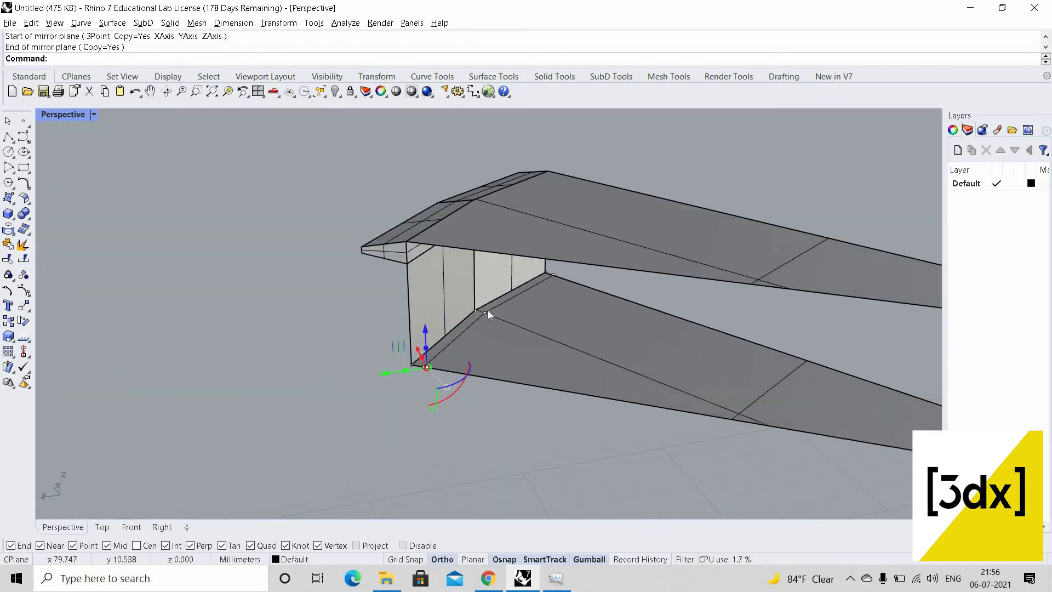
pyautogui.scroll(-5, 675, 386)
pyautogui.scroll(6, 408, 315)
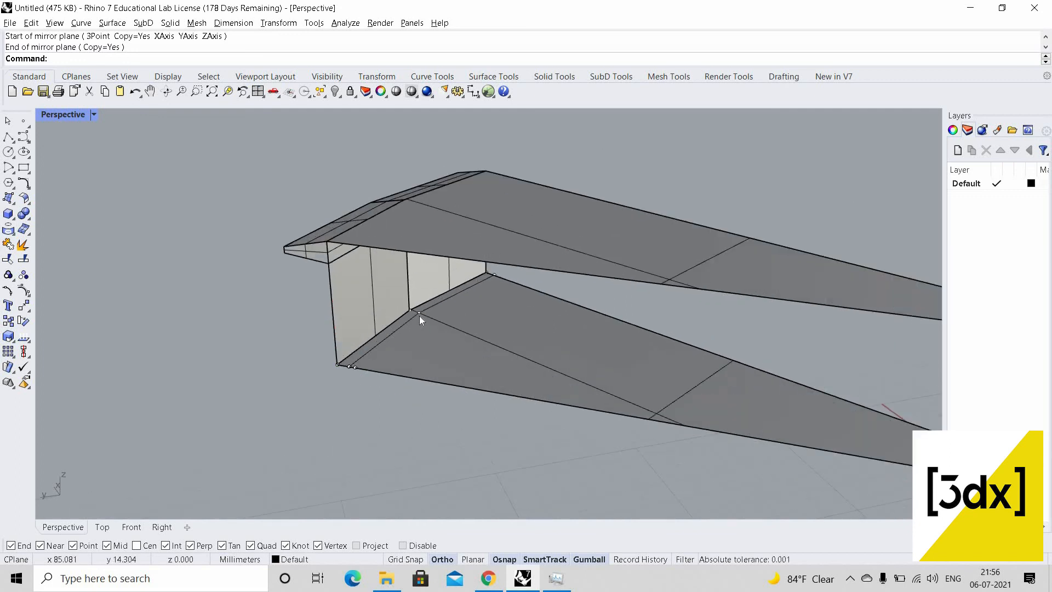
pyautogui.press('Return')
pyautogui.press('Escape')
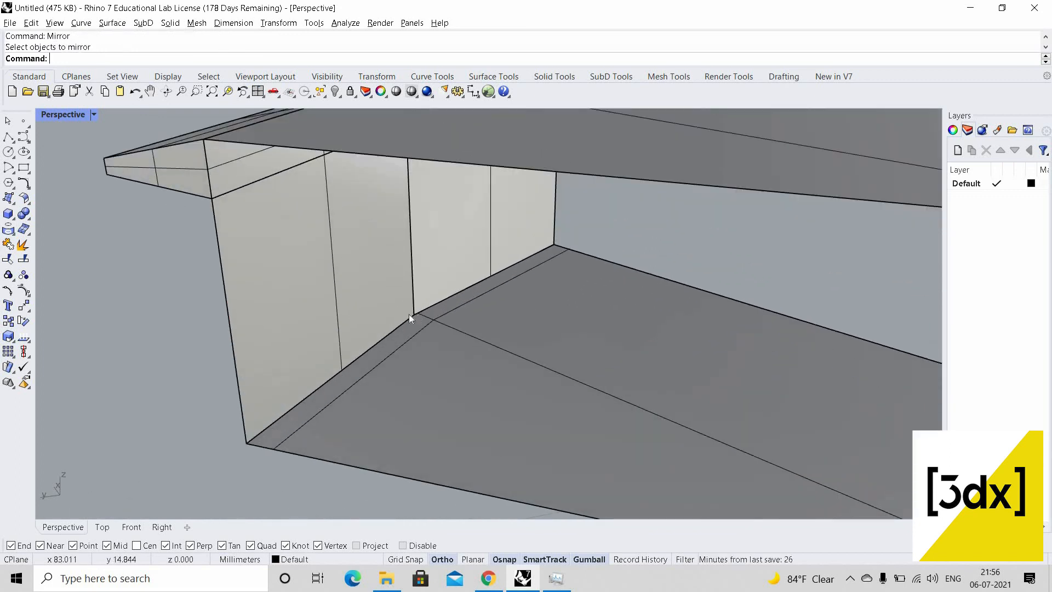
# Draw a line on the lowered wedge from the wall's lower middle corner to the wedge's apex
pyautogui.write('Line')
pyautogui.press('Return')
pyautogui.scroll(2, 415, 316)
pyautogui.click(415, 316)
pyautogui.scroll(-8, 287, 263)
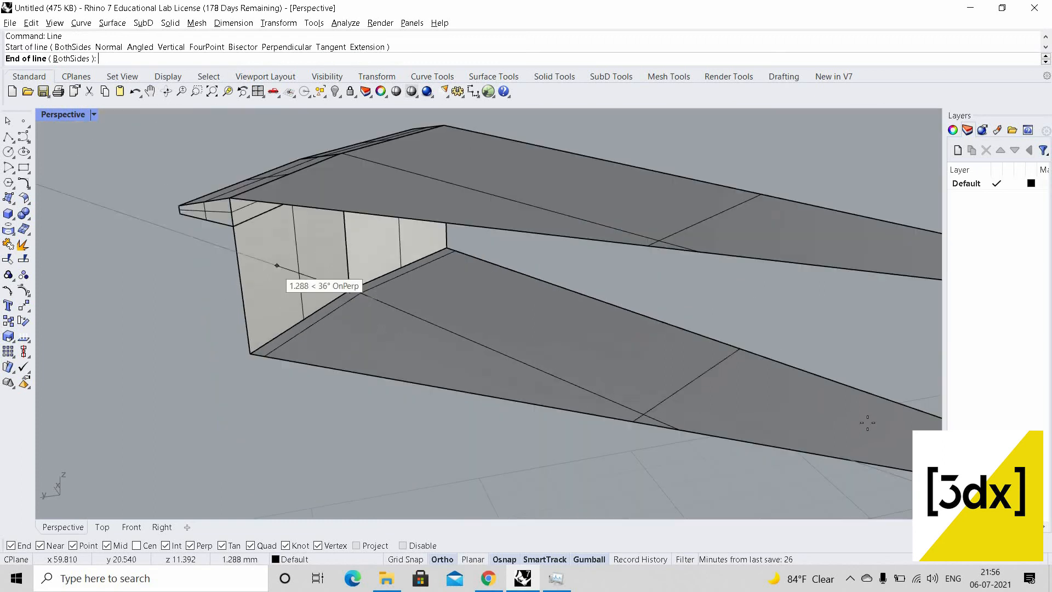
pyautogui.click(861, 431)
pyautogui.scroll(2, 862, 430)
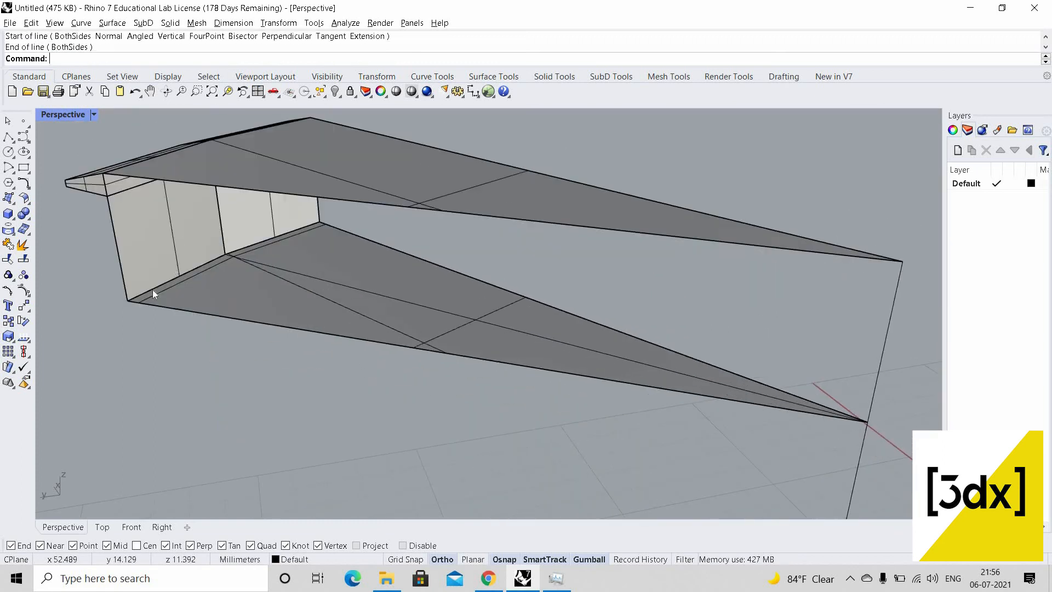
pyautogui.scroll(4, 131, 323)
pyautogui.click(106, 327)
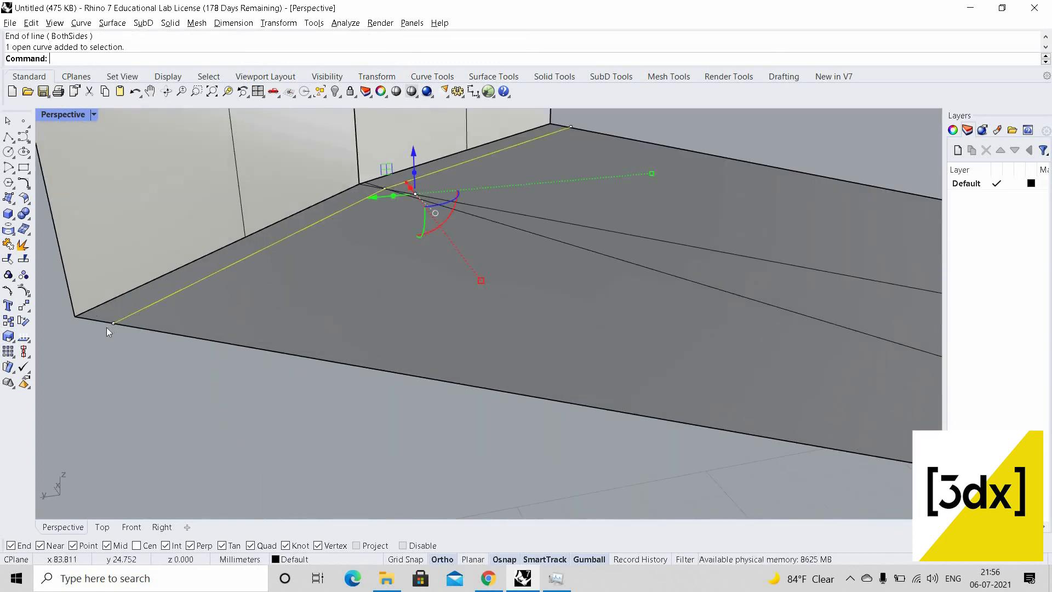
pyautogui.click(116, 322)
pyautogui.press('Escape')
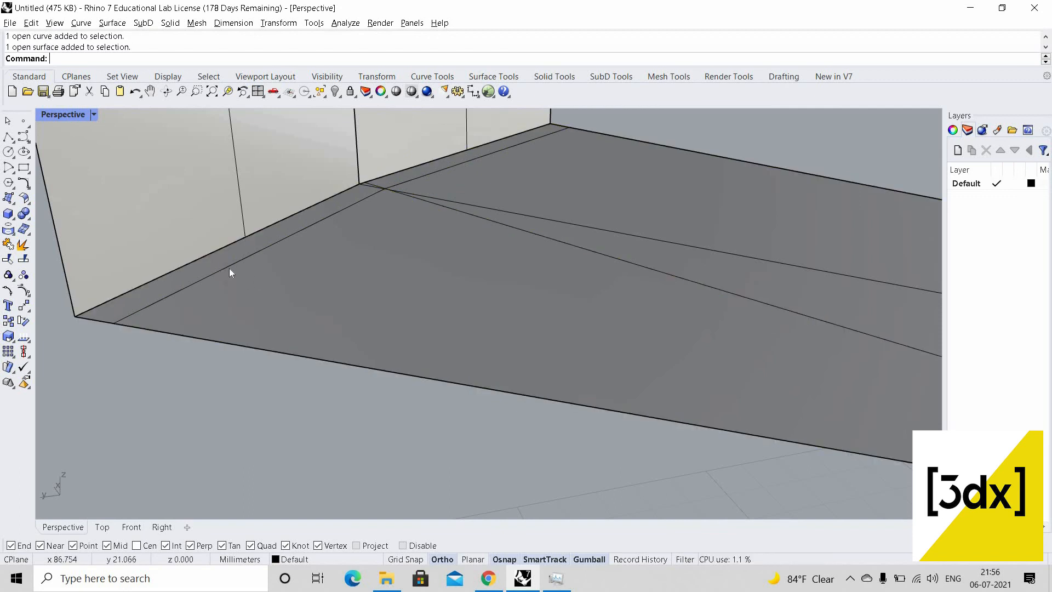
pyautogui.click(135, 327)
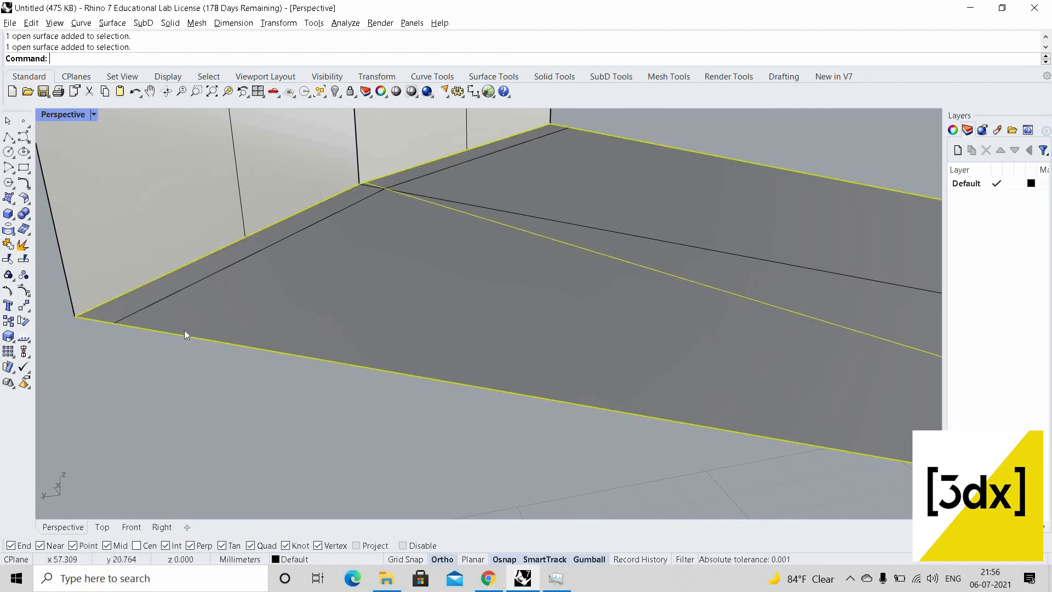
pyautogui.press('Escape')
# Trim off the offset curve's remaining end that overhangs the opposite side edge of the lowered wedge surface
pyautogui.moveTo(320, 304); pyautogui.dragTo(631, 344, button='right')
pyautogui.click(494, 341)
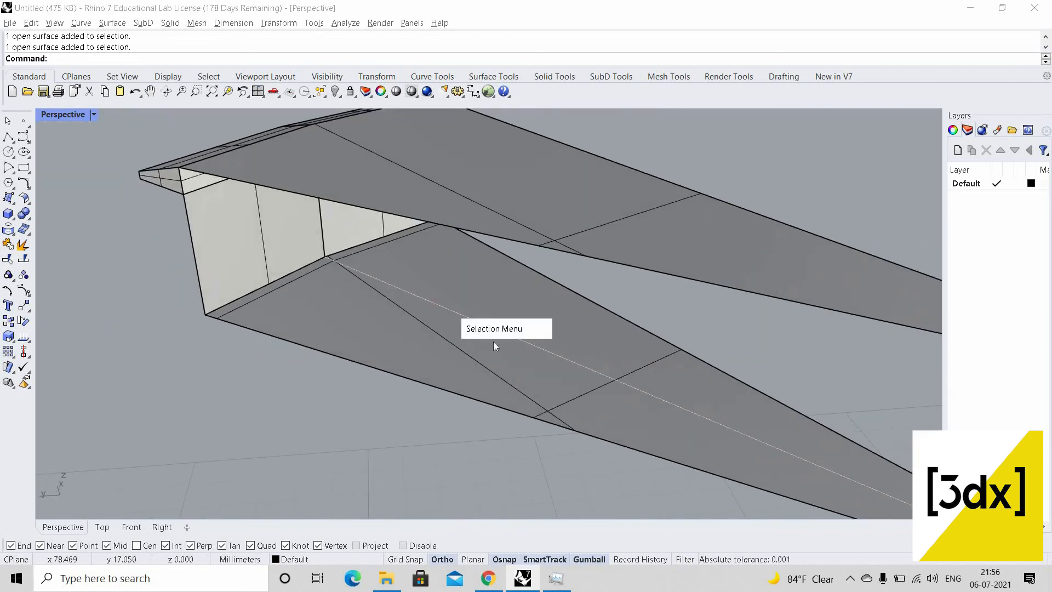
pyautogui.moveTo(430, 301); pyautogui.dragTo(617, 395, button='right')
pyautogui.hotkey('ctrl', 'a')
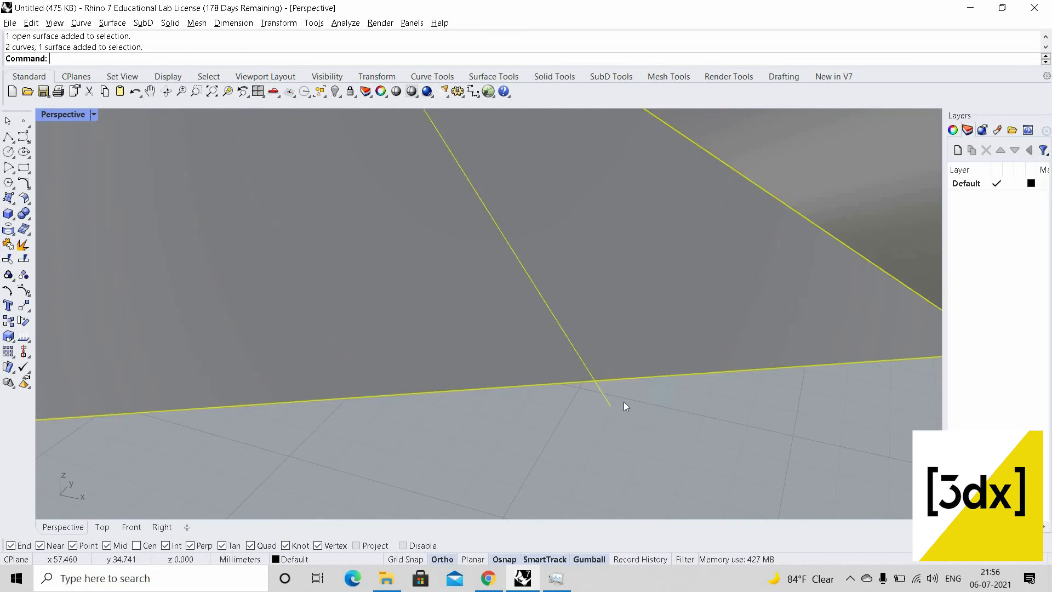
pyautogui.write('trim')
pyautogui.press('Return')
pyautogui.click(605, 395)
pyautogui.press('Return')
pyautogui.scroll(-10, 699, 361)
pyautogui.keyDown('shift'); pyautogui.moveTo(530, 296); pyautogui.dragTo(556, 335, button='right'); pyautogui.keyUp('shift')
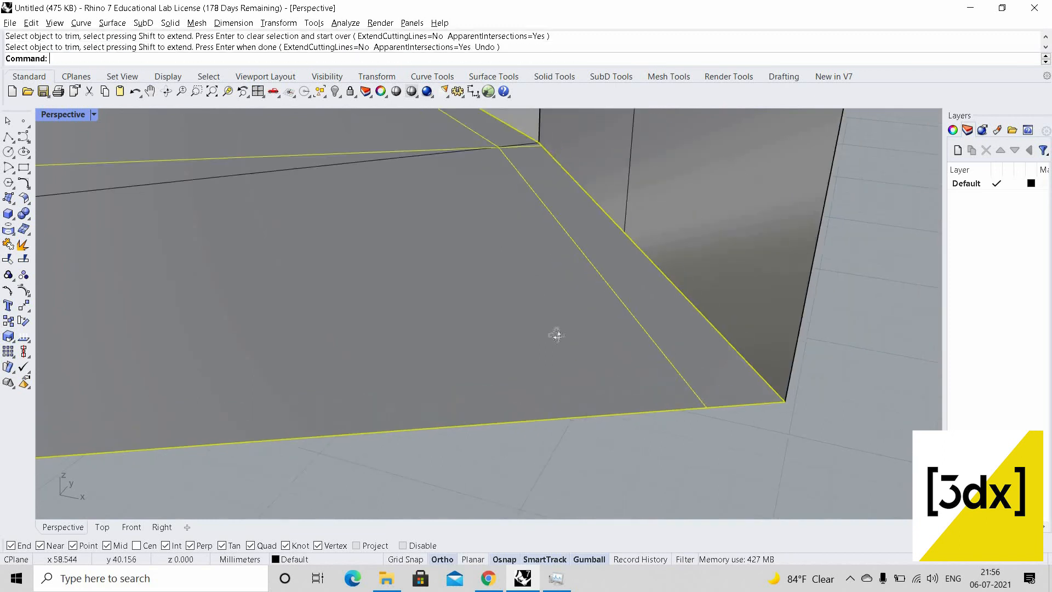
pyautogui.press('Escape')
# Extrude the trimmed offset curve under the upper wall down to the top surface of the stepped base, and save the file
pyautogui.scroll(-6, 633, 319)
pyautogui.moveTo(633, 318); pyautogui.dragTo(434, 313, button='right')
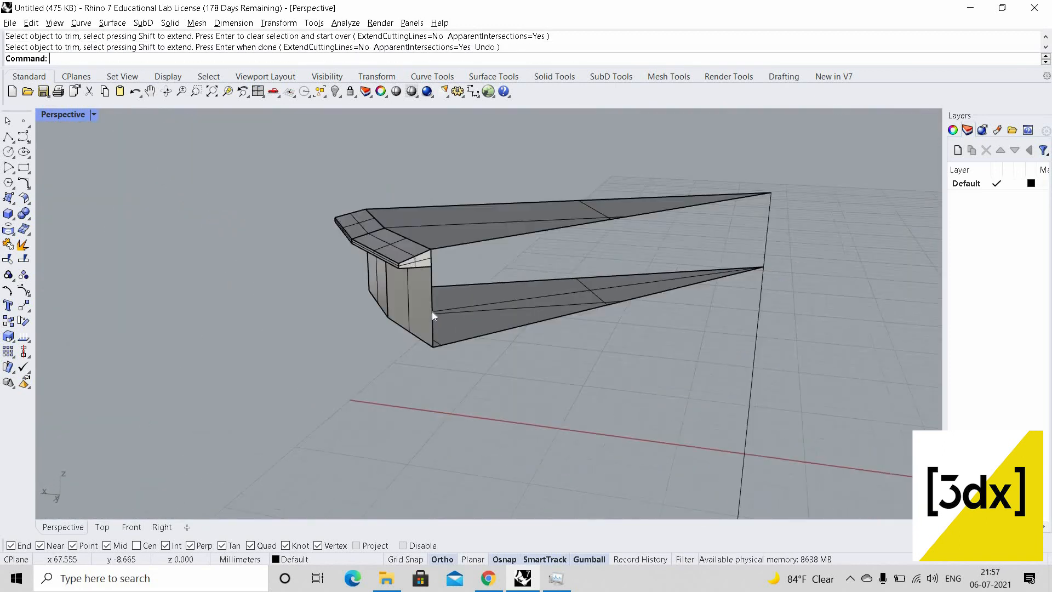
pyautogui.scroll(3, 415, 322)
pyautogui.scroll(3, 416, 319)
pyautogui.click(419, 325)
pyautogui.press('Return')
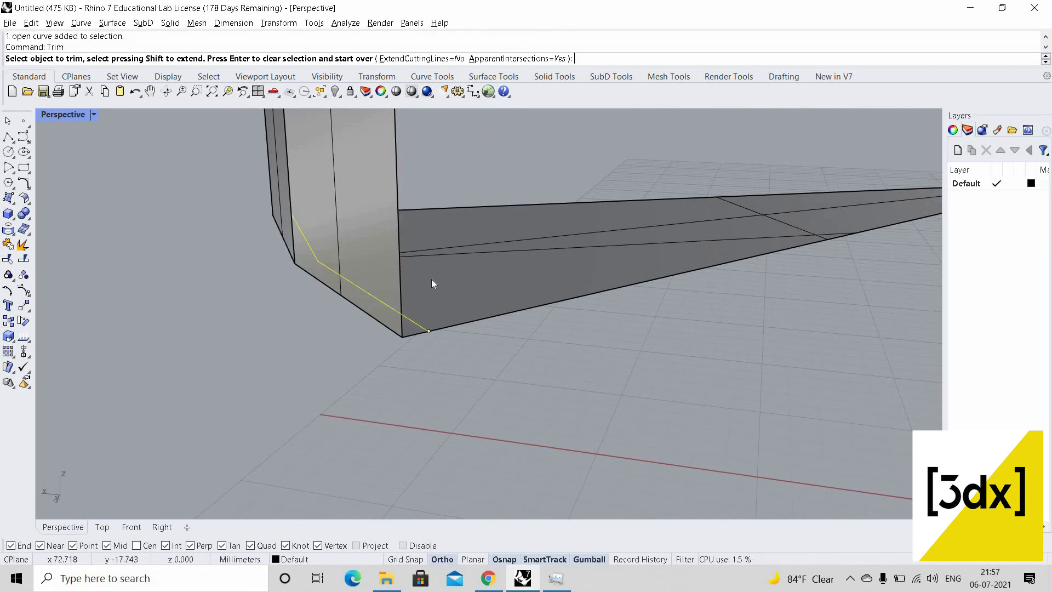
pyautogui.press('Escape')
pyautogui.write('ExtrudeCrv')
pyautogui.scroll(-13, 431, 256)
pyautogui.press('Return')
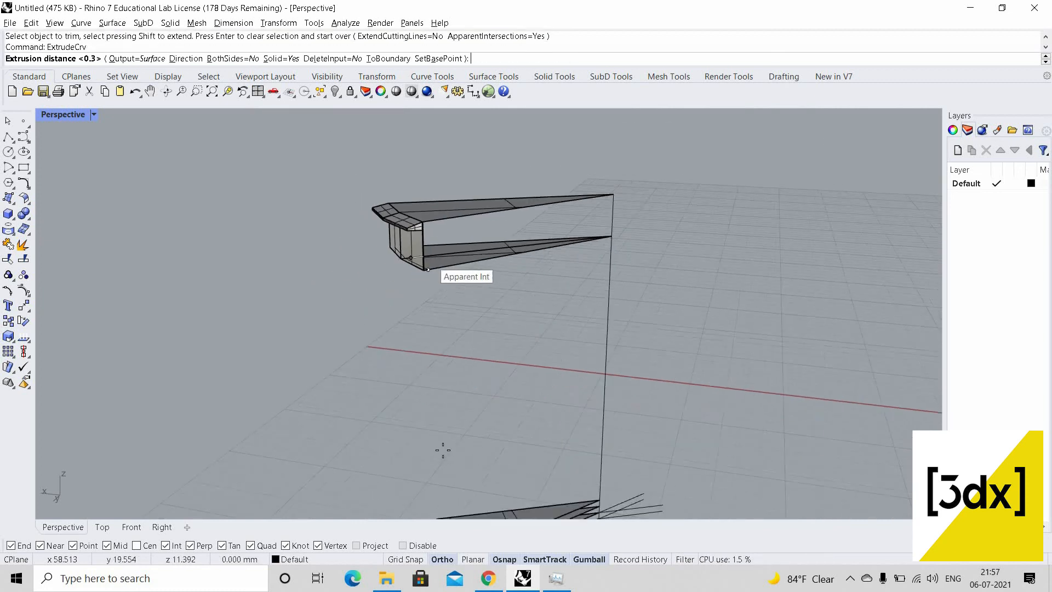
pyautogui.scroll(5, 425, 438)
pyautogui.scroll(2, 421, 496)
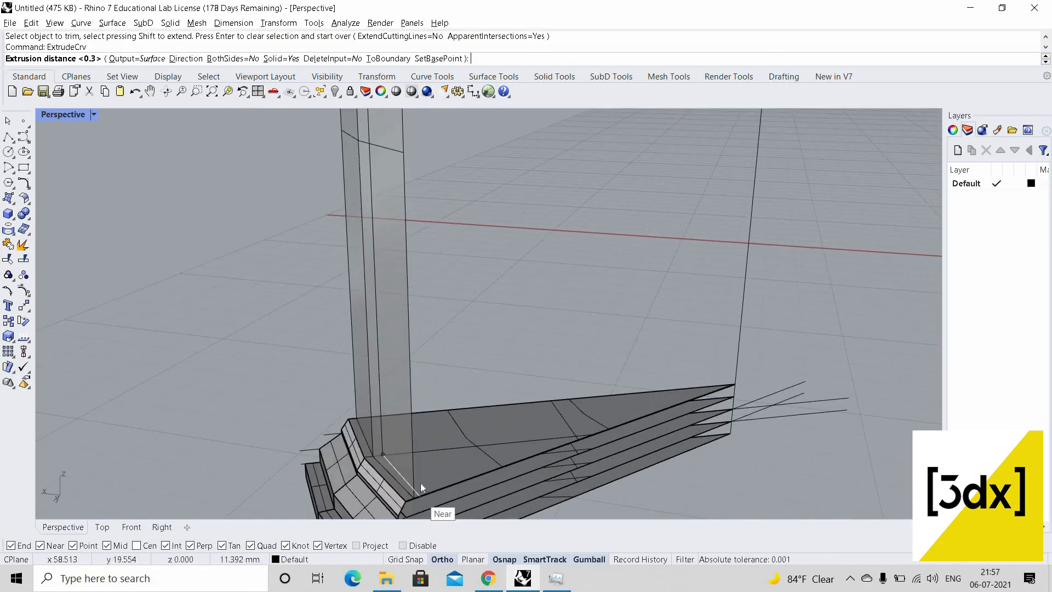
pyautogui.click(421, 486)
pyautogui.scroll(-6, 483, 406)
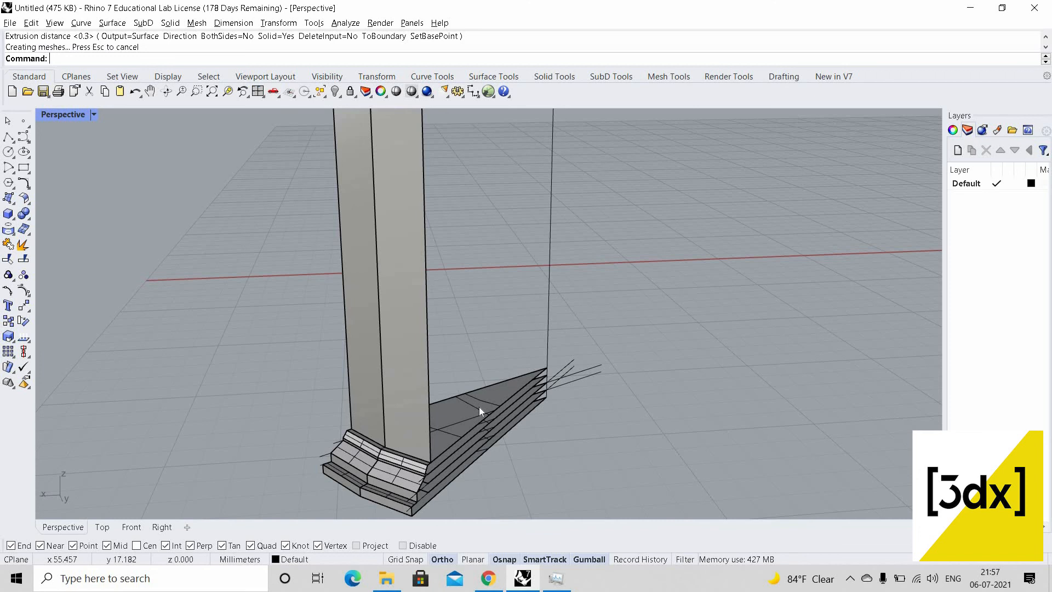
pyautogui.hotkey('ctrl', 's')
# Delete the intermediate wedge surfaces lying between the top and bottom surfaces of the stepped base
pyautogui.moveTo(494, 459); pyautogui.dragTo(545, 427, button='right')
pyautogui.scroll(5, 526, 412)
pyautogui.scroll(5, 542, 447)
pyautogui.click(509, 436)
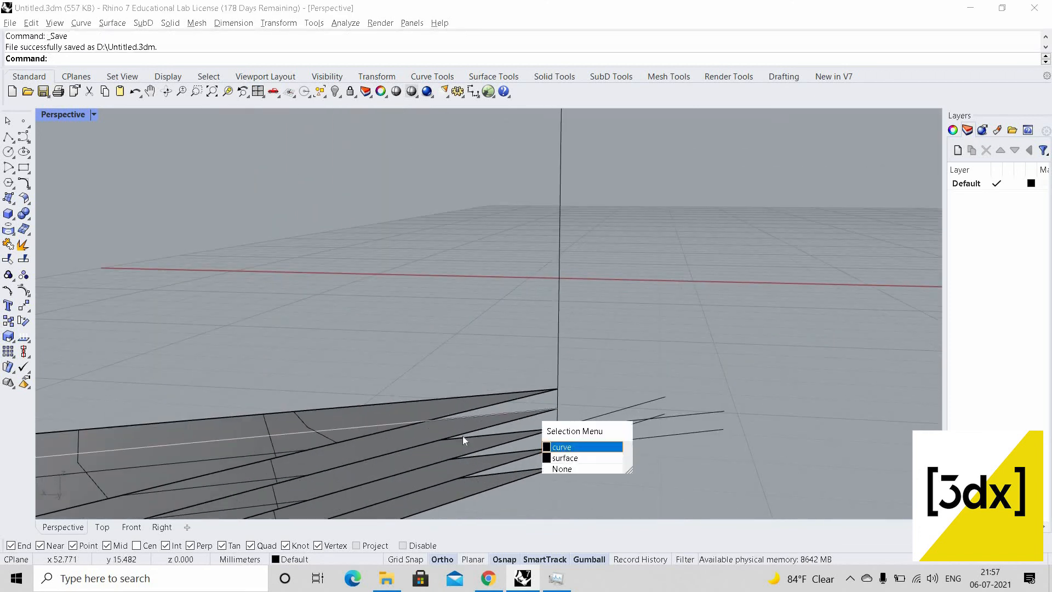
pyautogui.click(440, 426)
pyautogui.scroll(4, 449, 450)
pyautogui.click(449, 457)
pyautogui.keyDown('shift'); pyautogui.click(488, 460); pyautogui.keyUp('shift')
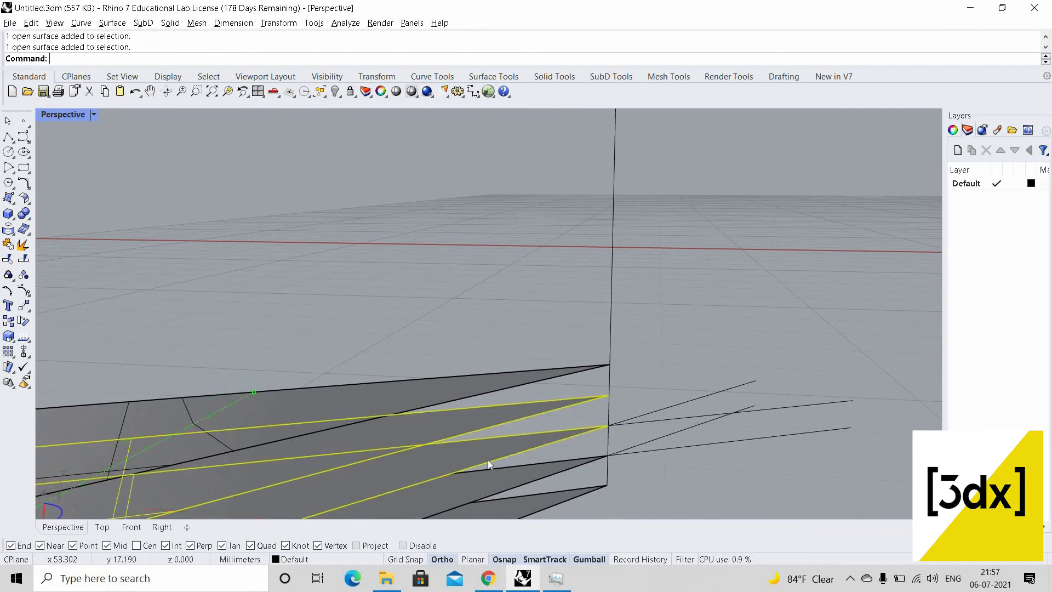
pyautogui.press('Delete')
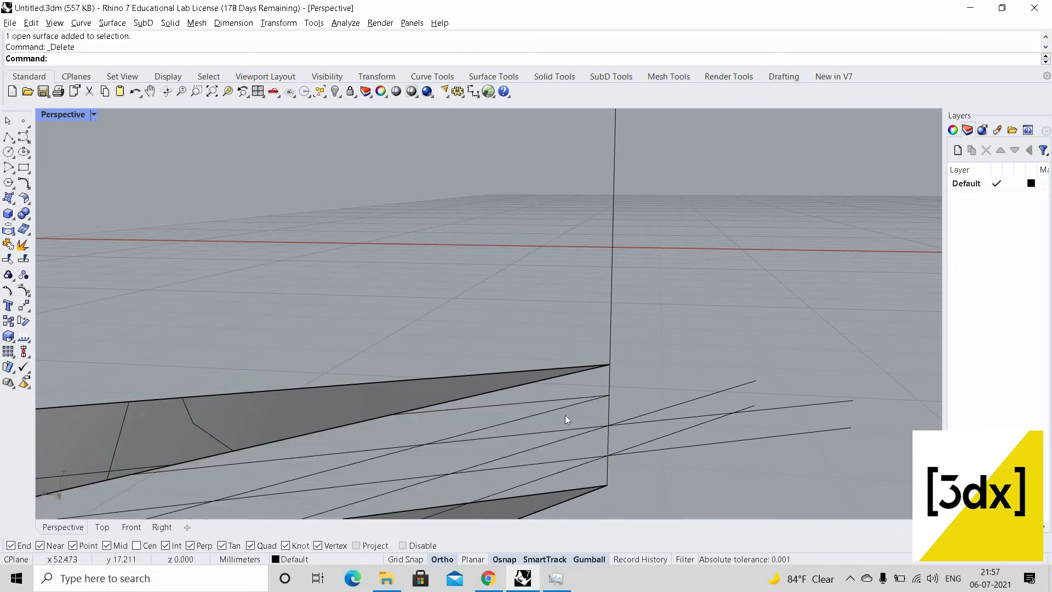
# Delete the leftover construction curves between the top and bottom wedge surfaces of the stepped base
pyautogui.moveTo(585, 474); pyautogui.dragTo(567, 422)
pyautogui.keyDown('shift'); pyautogui.click(551, 445); pyautogui.keyUp('shift')
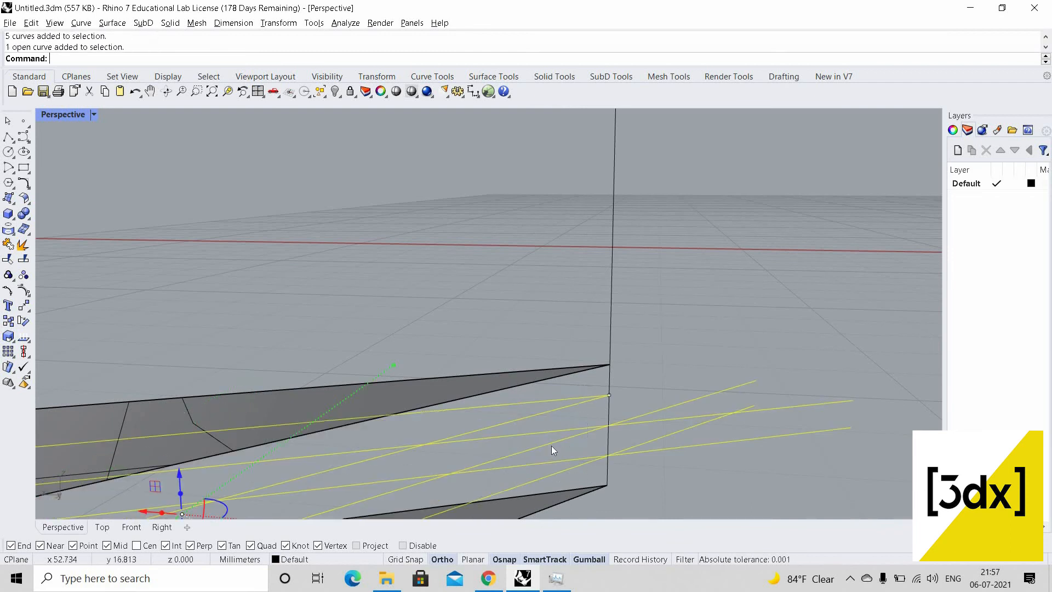
pyautogui.press('Delete')
pyautogui.scroll(-5, 647, 384)
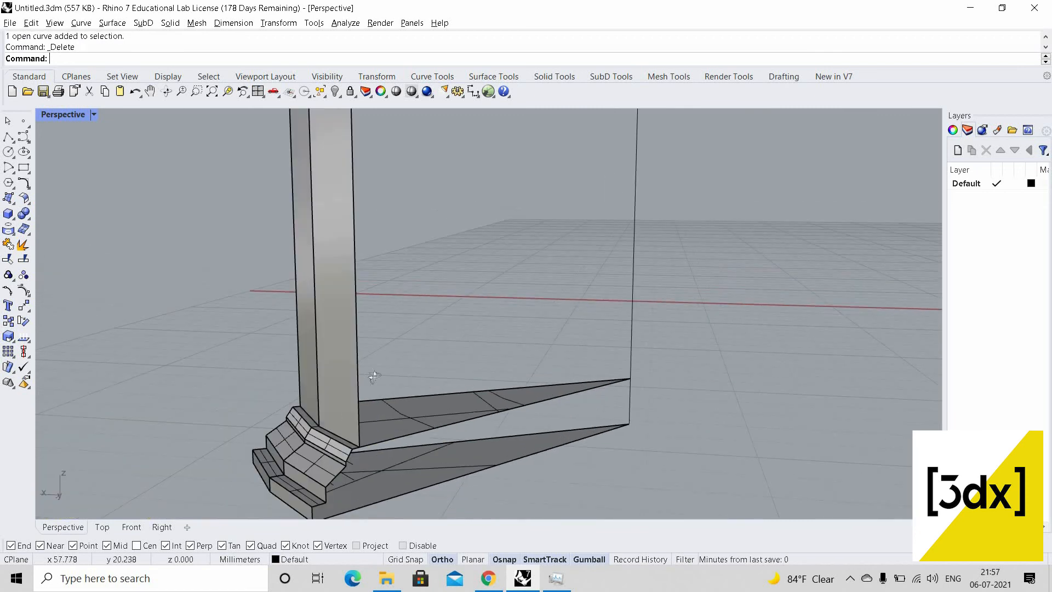
# Examine the whole wedge segment, from the upper cornice to the joint between the pier and the stepped base
pyautogui.moveTo(446, 441); pyautogui.dragTo(518, 231, button='right')
pyautogui.scroll(-8, 393, 297)
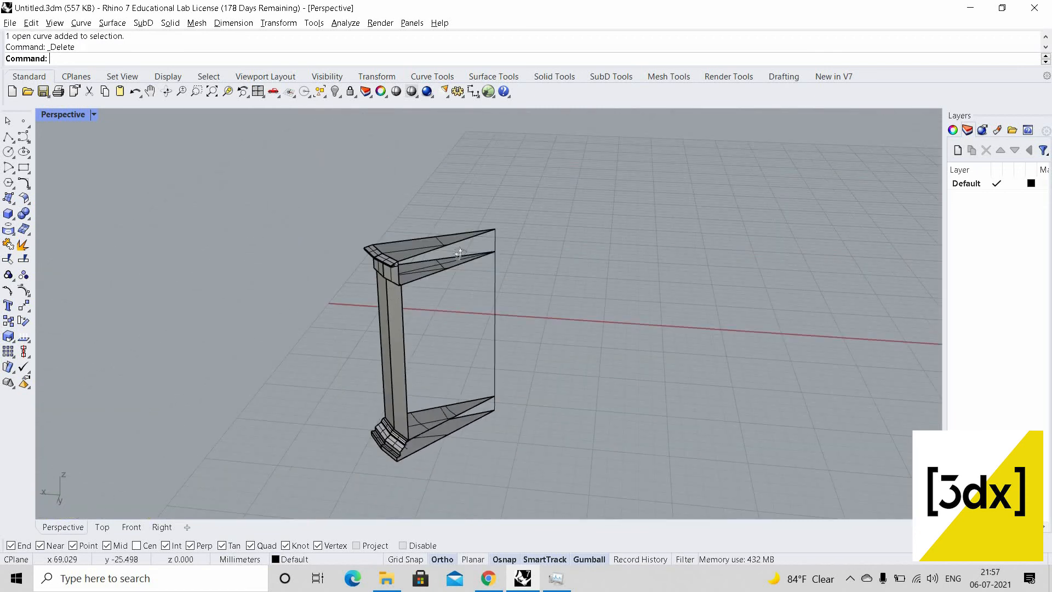
pyautogui.scroll(7, 391, 295)
pyautogui.moveTo(459, 253); pyautogui.dragTo(487, 212, button='right')
pyautogui.scroll(-7, 488, 210)
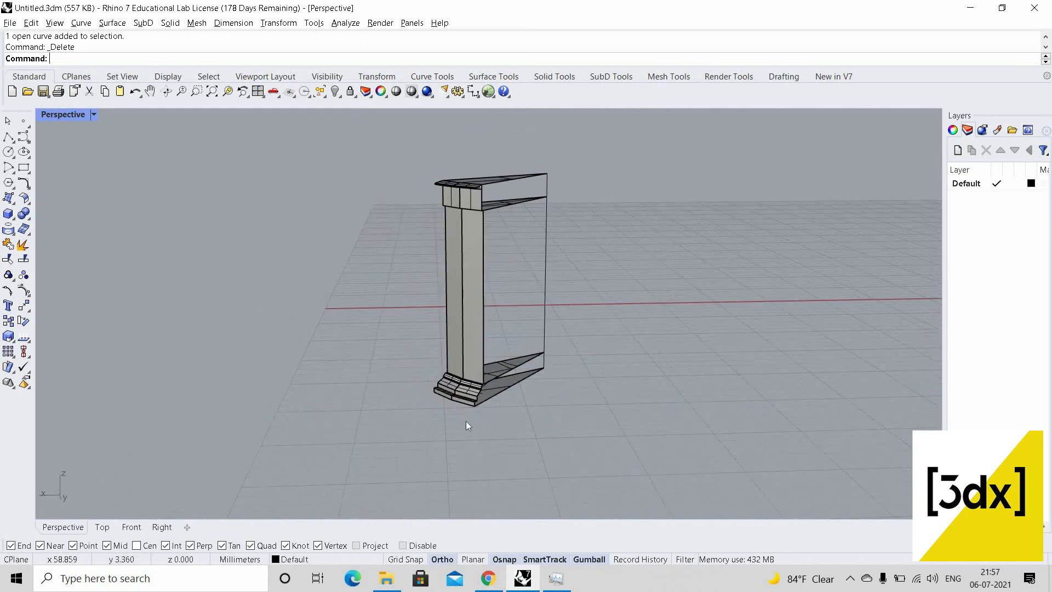
pyautogui.scroll(5, 468, 384)
pyautogui.scroll(-2, 477, 373)
pyautogui.scroll(4, 473, 351)
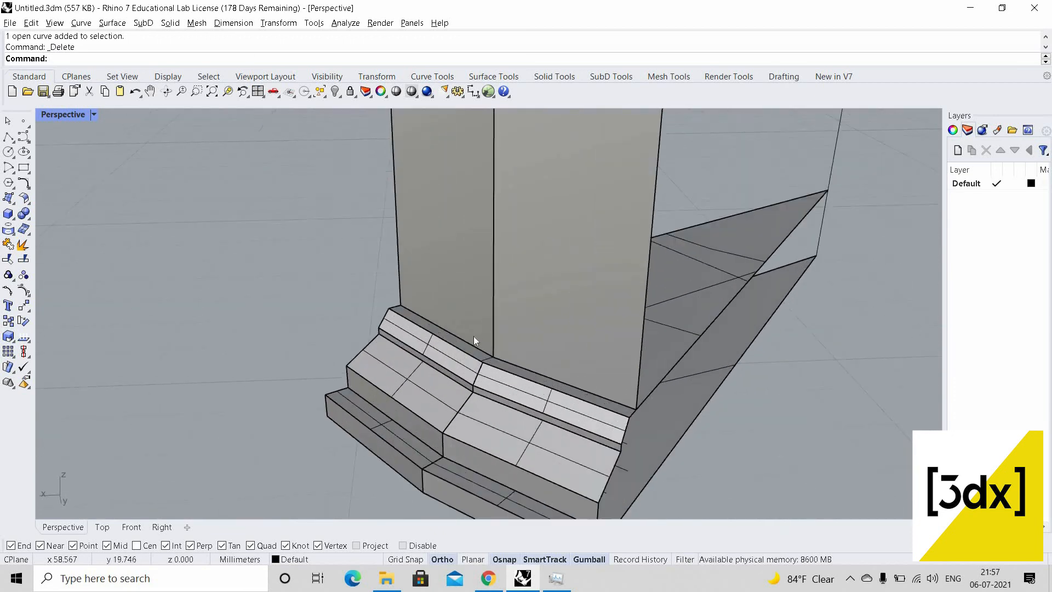
pyautogui.scroll(7, 475, 339)
pyautogui.click(479, 342)
pyautogui.press('Escape')
pyautogui.scroll(-4, 518, 329)
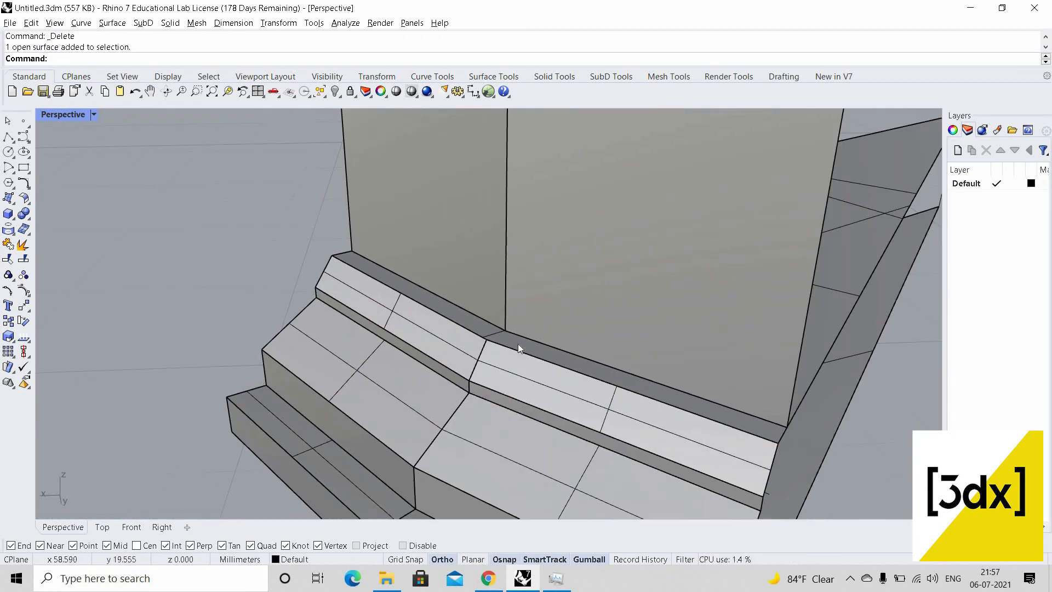
pyautogui.scroll(-6, 520, 348)
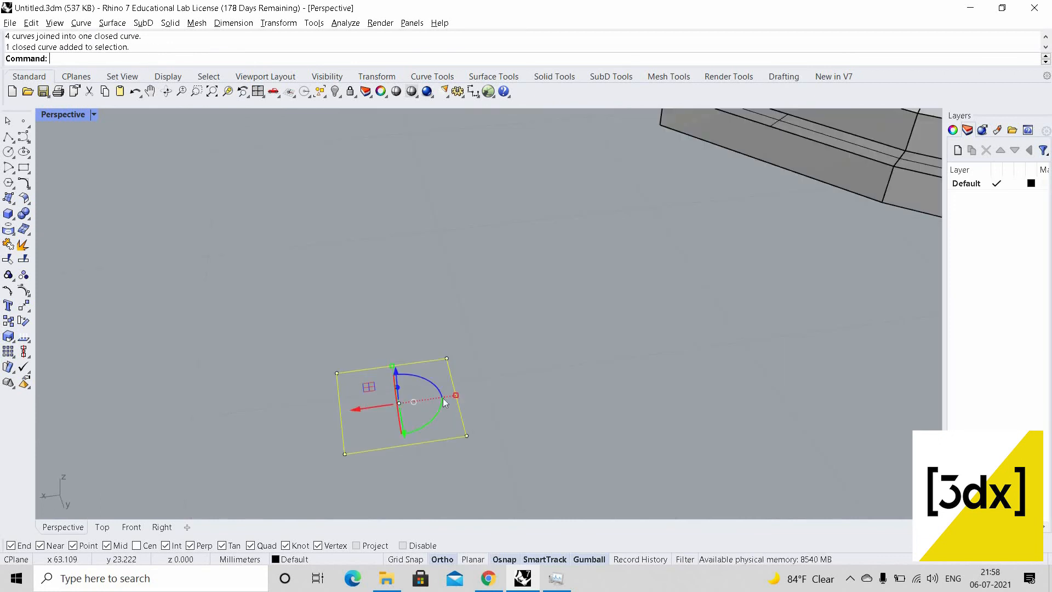
# Extrude the closed square curve in front of the stepped base upward by 0.15 mm as a solid block
pyautogui.press('Return')
pyautogui.write('0')
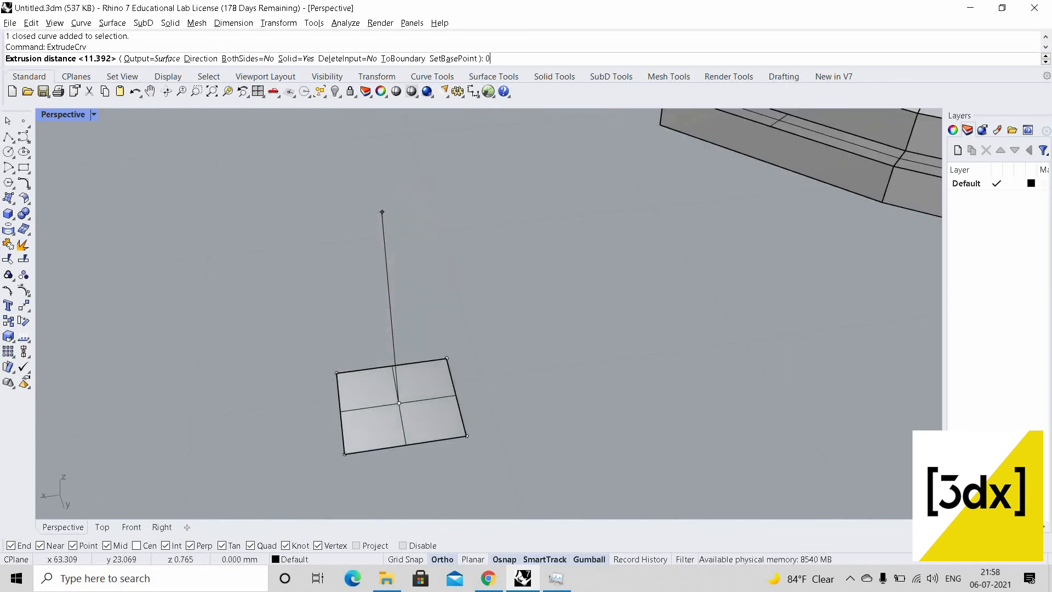
pyautogui.write('.15')
pyautogui.press('Return')
pyautogui.moveTo(466, 390); pyautogui.dragTo(633, 339, button='right')
pyautogui.click(634, 341)
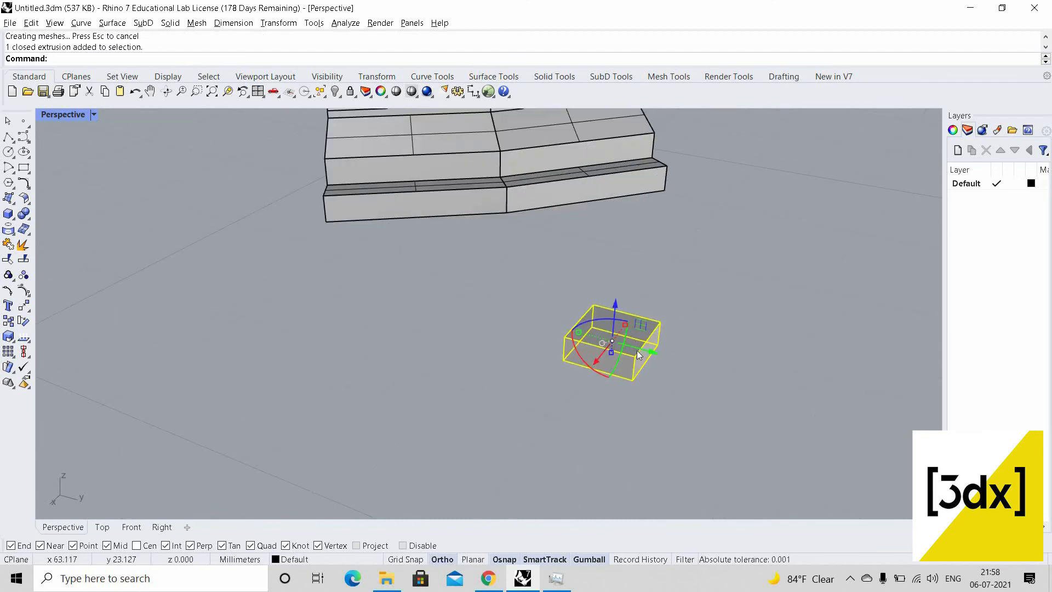
pyautogui.press('Escape')
# Copy the square block vertically from its bottom corner to its top corner, stacking the copy on the original
pyautogui.scroll(2, 627, 348)
pyautogui.click(630, 356)
pyautogui.write('C')
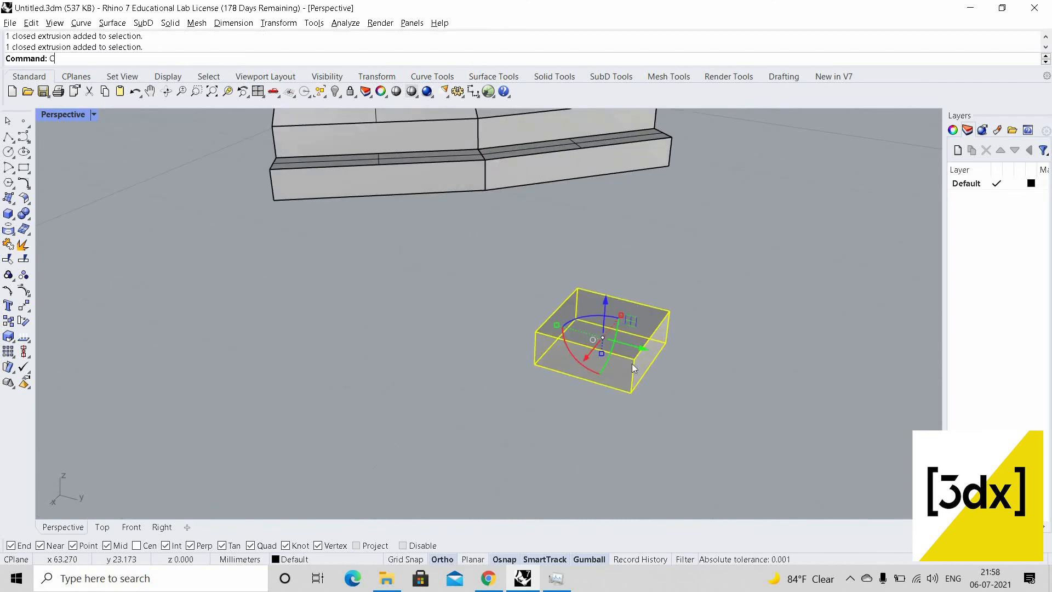
pyautogui.write('opy')
pyautogui.press('Return')
pyautogui.click(632, 391)
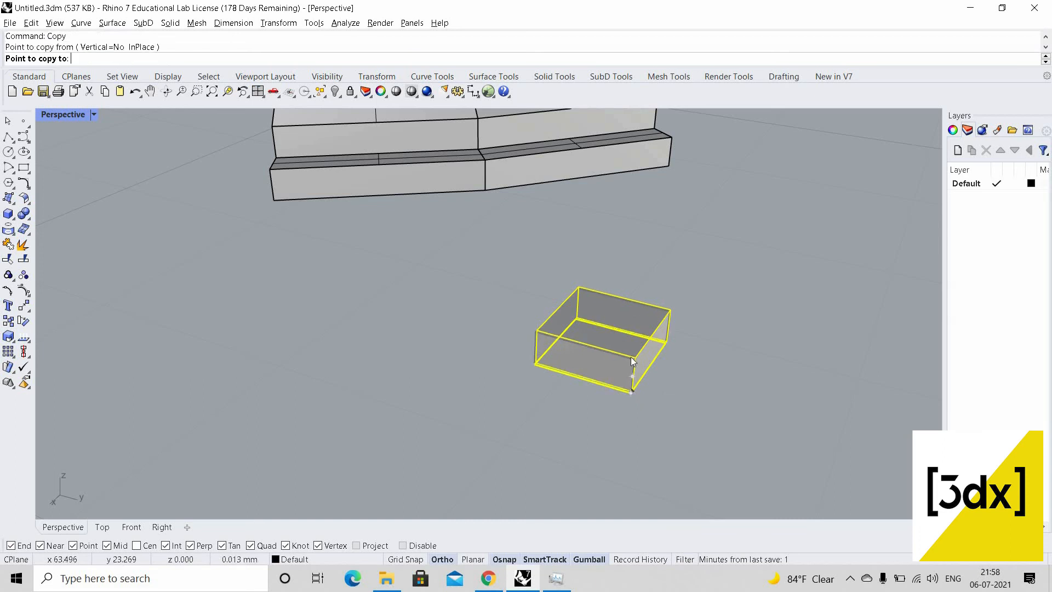
pyautogui.click(632, 357)
pyautogui.press('Return')
# Scale the upper block vertically from its bottom corner to a height of 0.3 mm
pyautogui.click(627, 344)
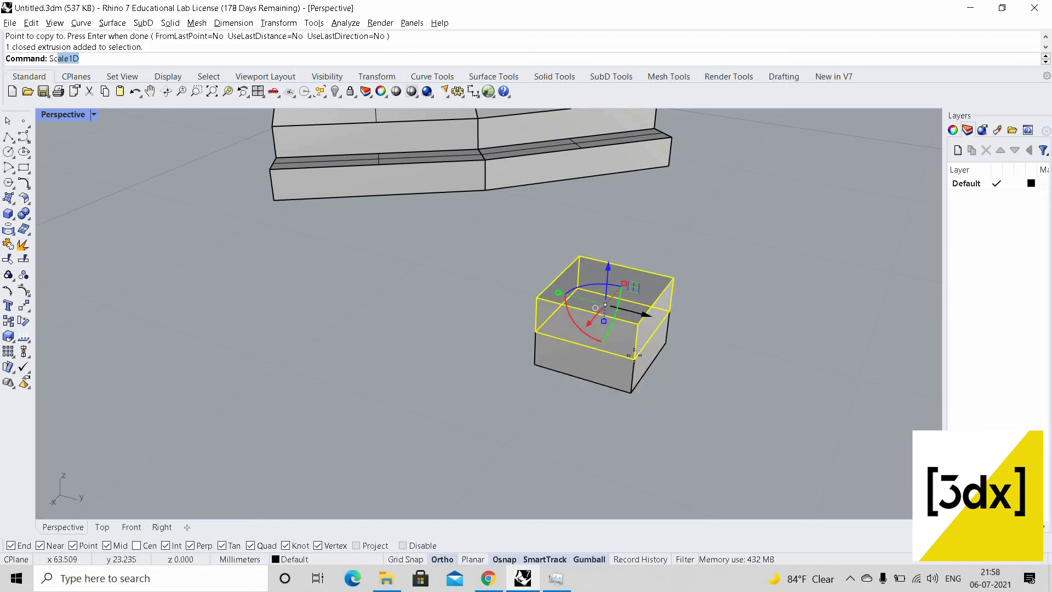
pyautogui.write('Sc')
pyautogui.press('Return')
pyautogui.click(634, 359)
pyautogui.click(637, 324)
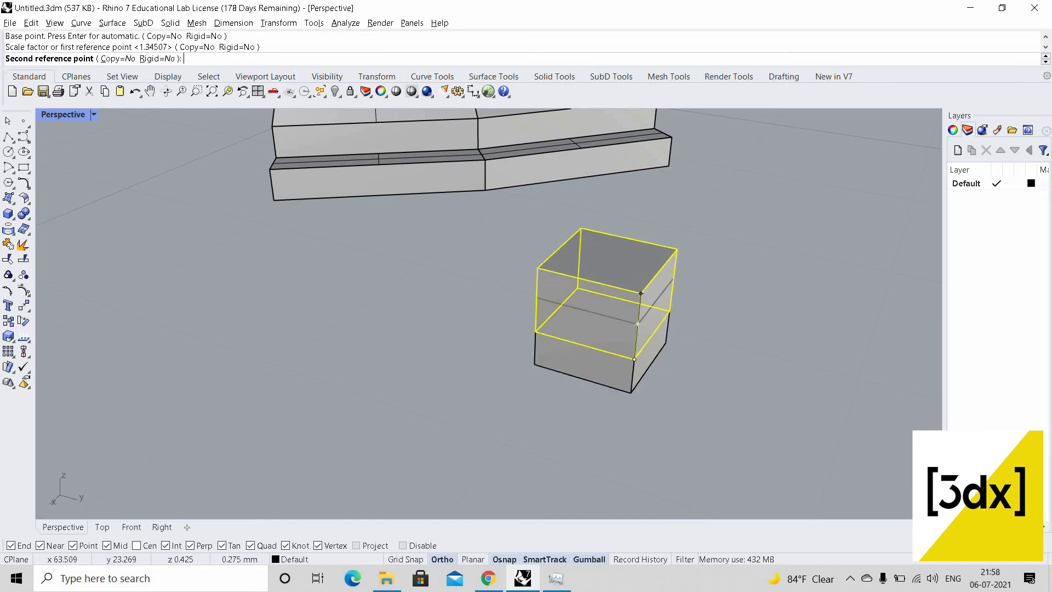
pyautogui.write('0.3')
pyautogui.press('Return')
pyautogui.moveTo(694, 333); pyautogui.dragTo(710, 281, button='right')
pyautogui.scroll(-6, 711, 274)
pyautogui.click(712, 257)
# Scale the lower block vertically from its bottom corner to half its height
pyautogui.moveTo(579, 491); pyautogui.dragTo(576, 453, button='right')
pyautogui.scroll(6, 713, 258)
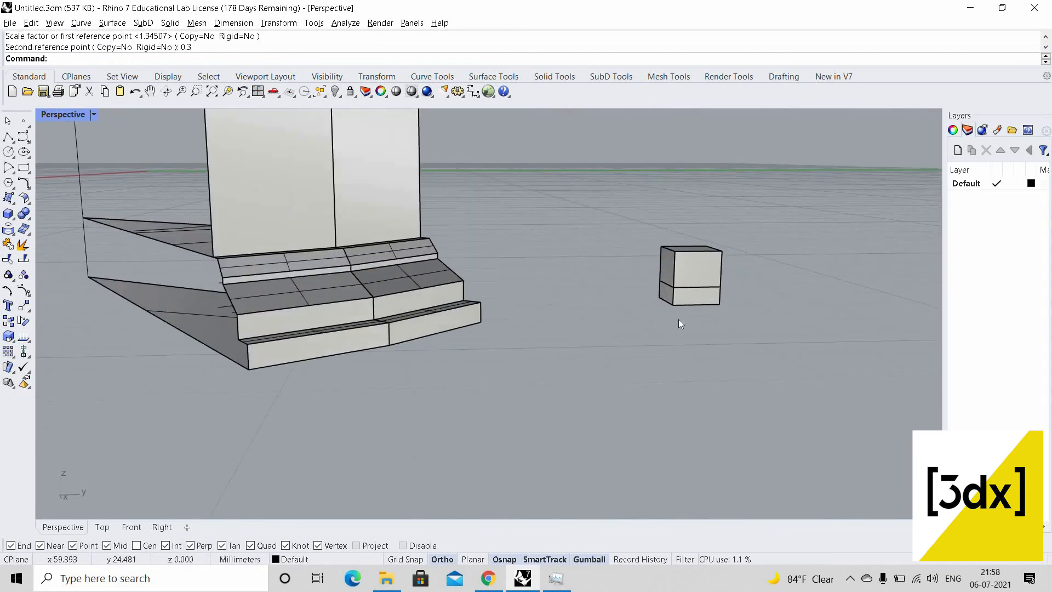
pyautogui.scroll(2, 689, 286)
pyautogui.click(689, 287)
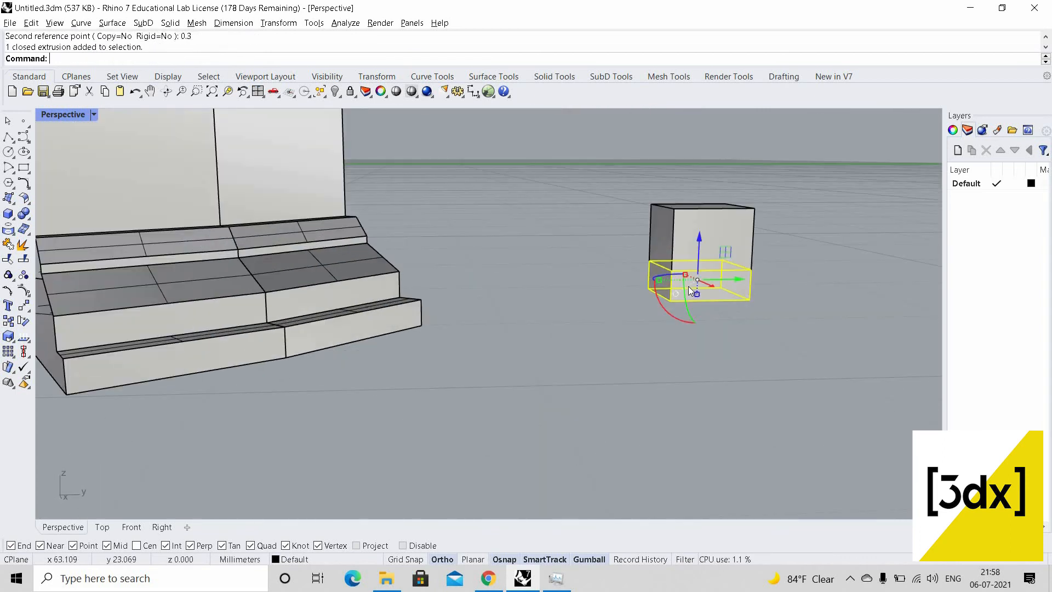
pyautogui.scroll(2, 689, 286)
pyautogui.write('Scale1D')
pyautogui.press('Return')
pyautogui.scroll(3, 666, 300)
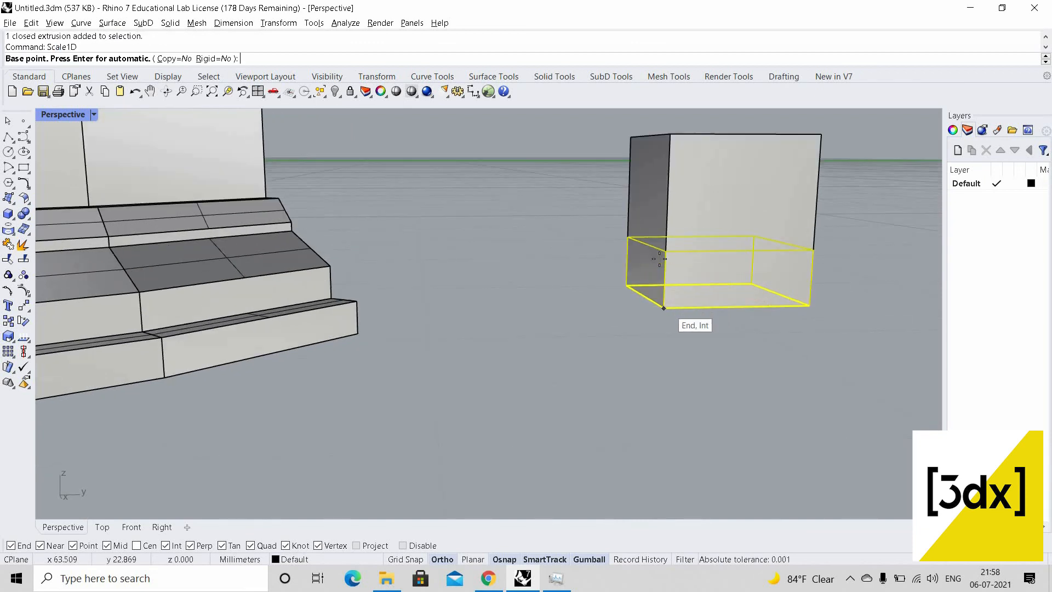
pyautogui.click(664, 306)
pyautogui.click(665, 252)
pyautogui.click(663, 281)
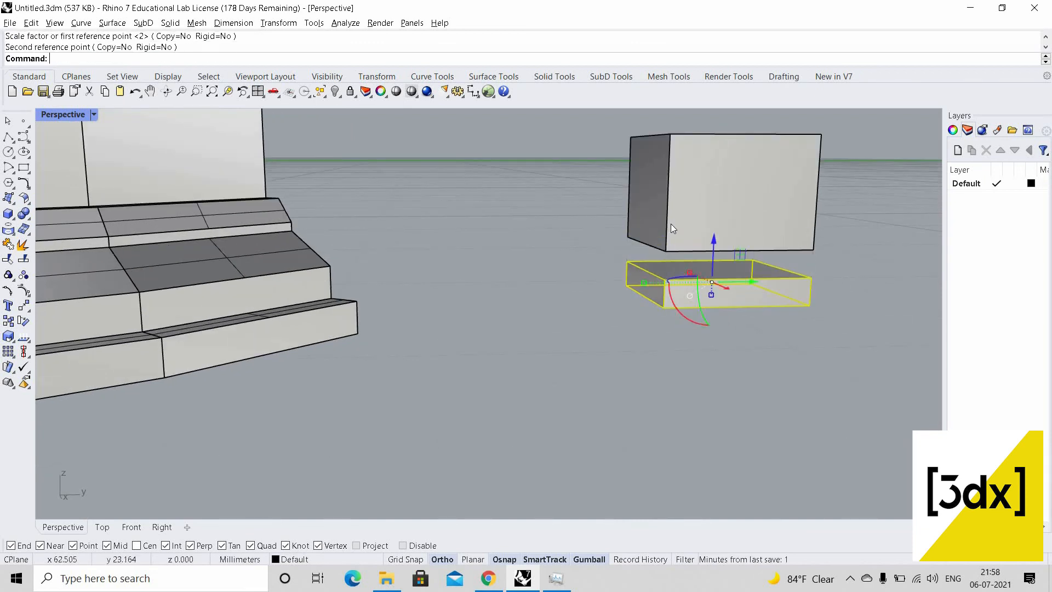
# Scale the upper block vertically from its bottom corner to half its height
pyautogui.click(672, 225)
pyautogui.press('Return')
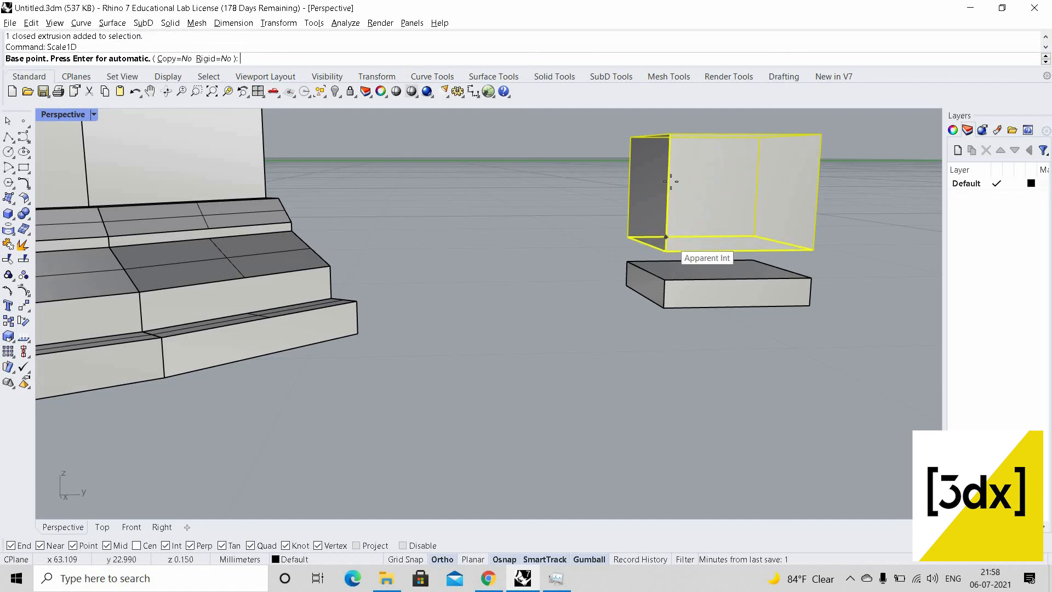
pyautogui.click(665, 251)
pyautogui.click(670, 134)
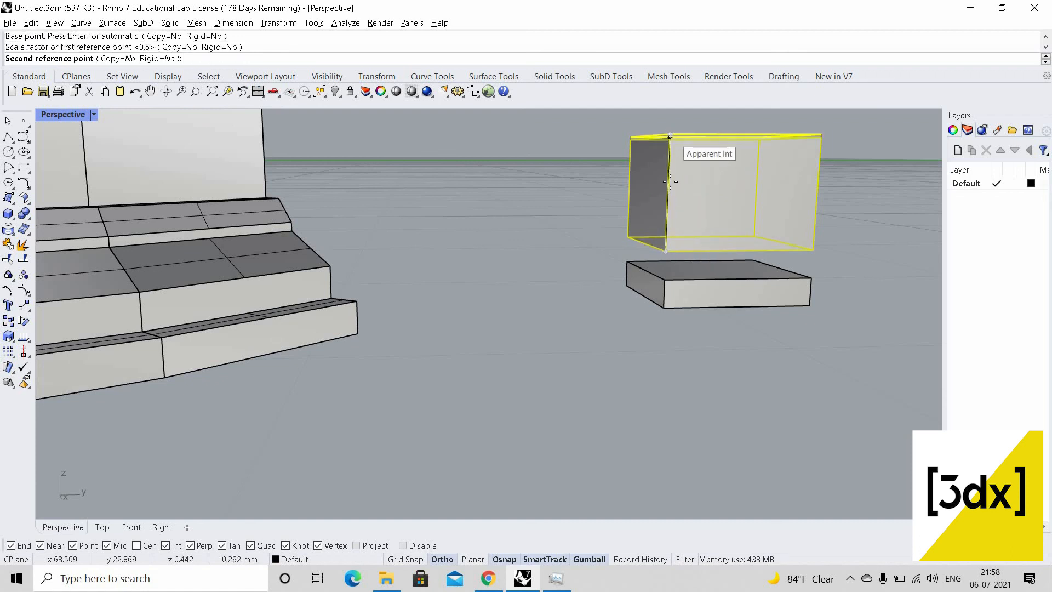
pyautogui.click(689, 233)
# Move the upper block down from its bottom corner onto the matching top corner of the lower block
pyautogui.click(689, 233)
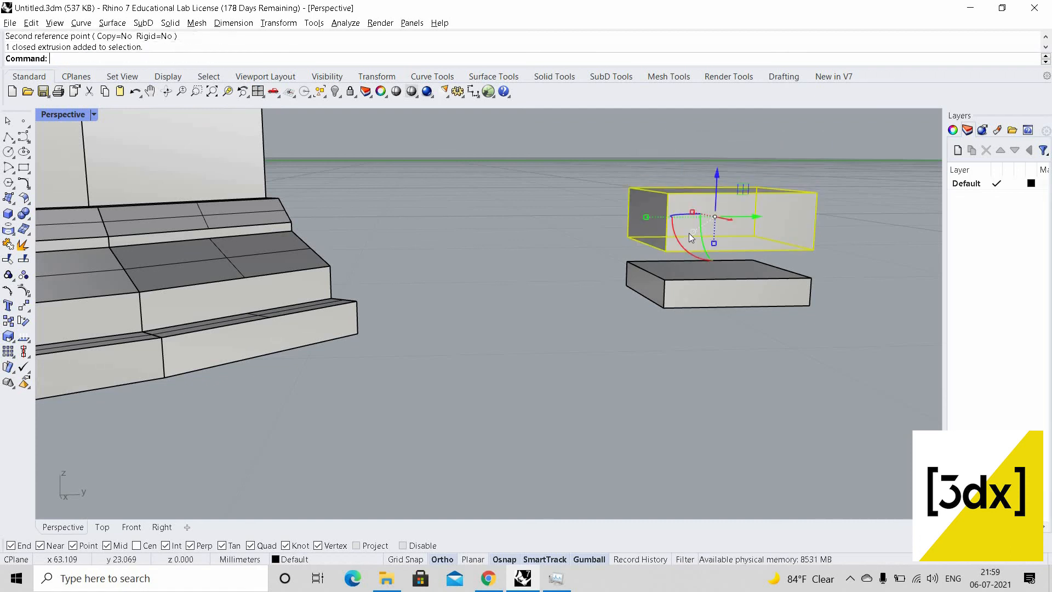
pyautogui.press('BackSpace')
pyautogui.press('BackSpace')
pyautogui.press('Return')
pyautogui.click(665, 252)
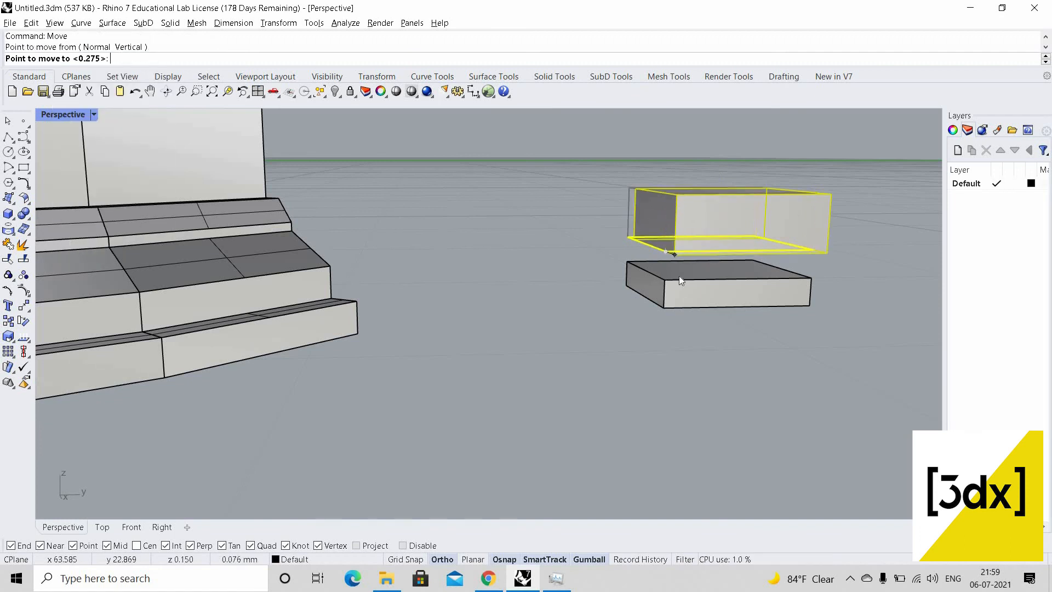
pyautogui.click(665, 280)
pyautogui.press('Escape')
# Draw a line across the upper block's top face, joining the midpoints of two opposite edges
pyautogui.scroll(-3, 749, 290)
pyautogui.moveTo(571, 432)
pyautogui.mouseDown(button='right')
pyautogui.moveTo(540, 464)
pyautogui.moveTo(561, 452)
pyautogui.moveTo(555, 444)
pyautogui.mouseUp(button='right')
pyautogui.write('Line')
pyautogui.scroll(2, 558, 449)
pyautogui.press('Return')
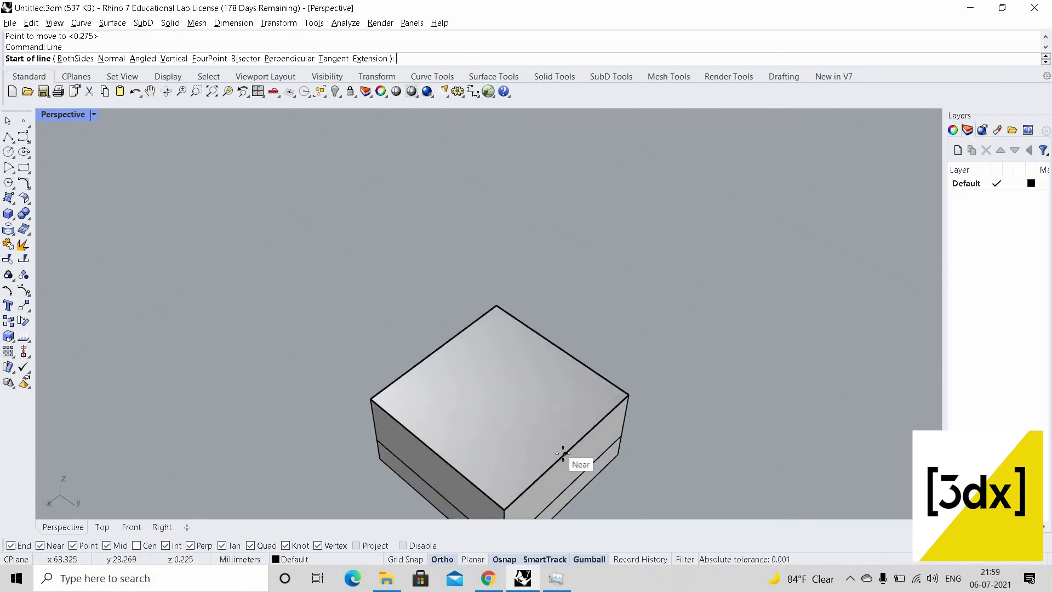
pyautogui.click(438, 353)
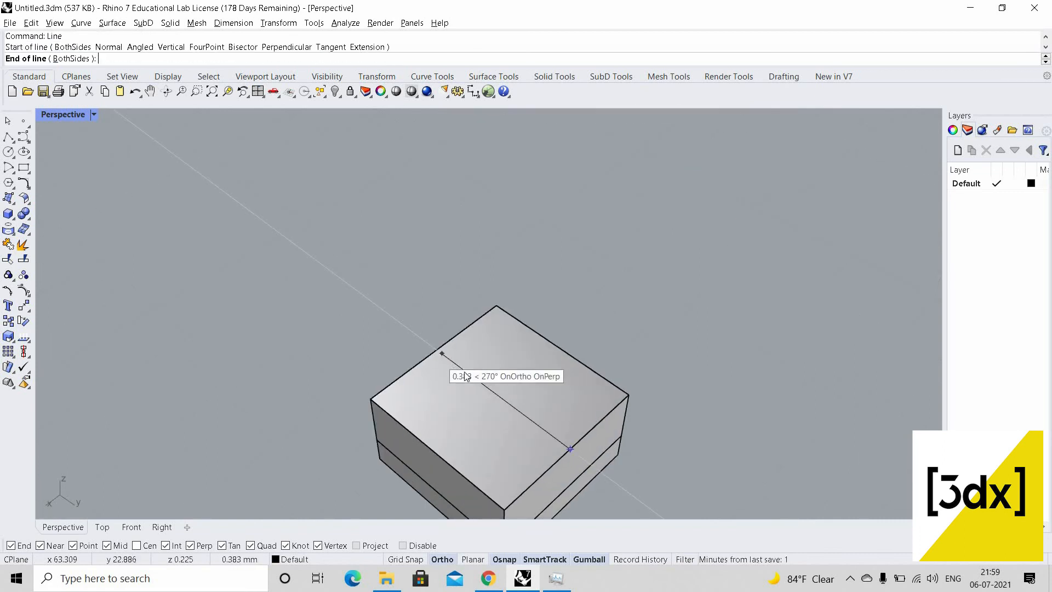
pyautogui.click(485, 385)
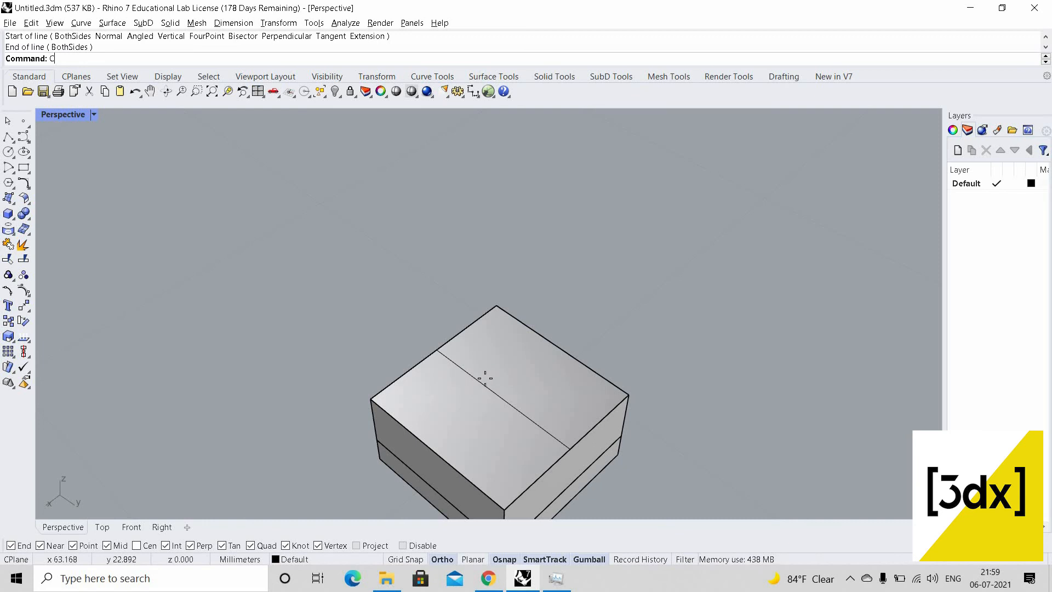
# Draw a circle on the block's top face, centred on the line's midpoint and reaching just inside the face's edges
pyautogui.press('Return')
pyautogui.click(500, 397)
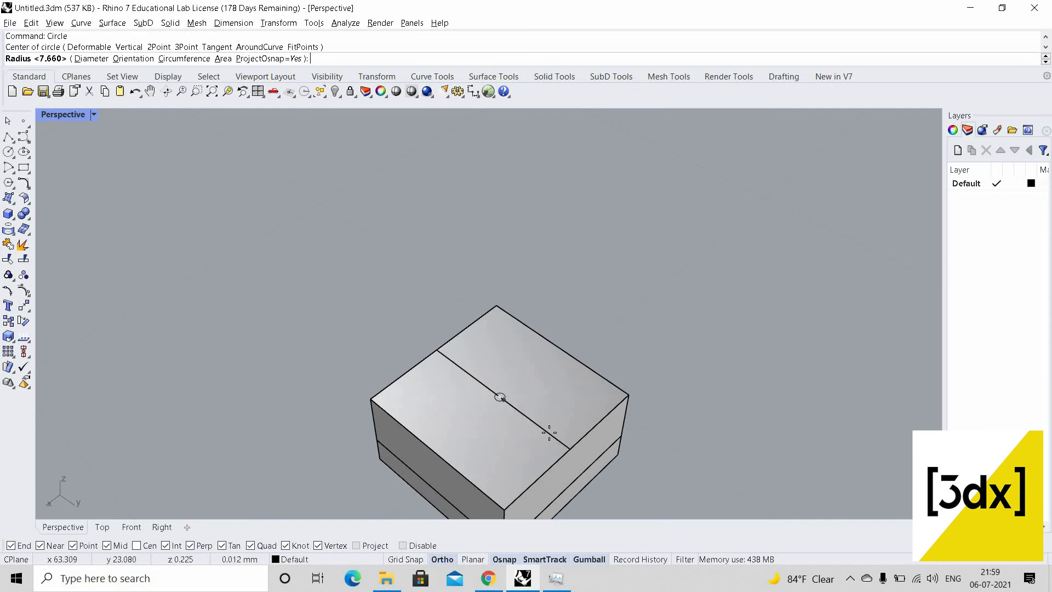
pyautogui.click(580, 407)
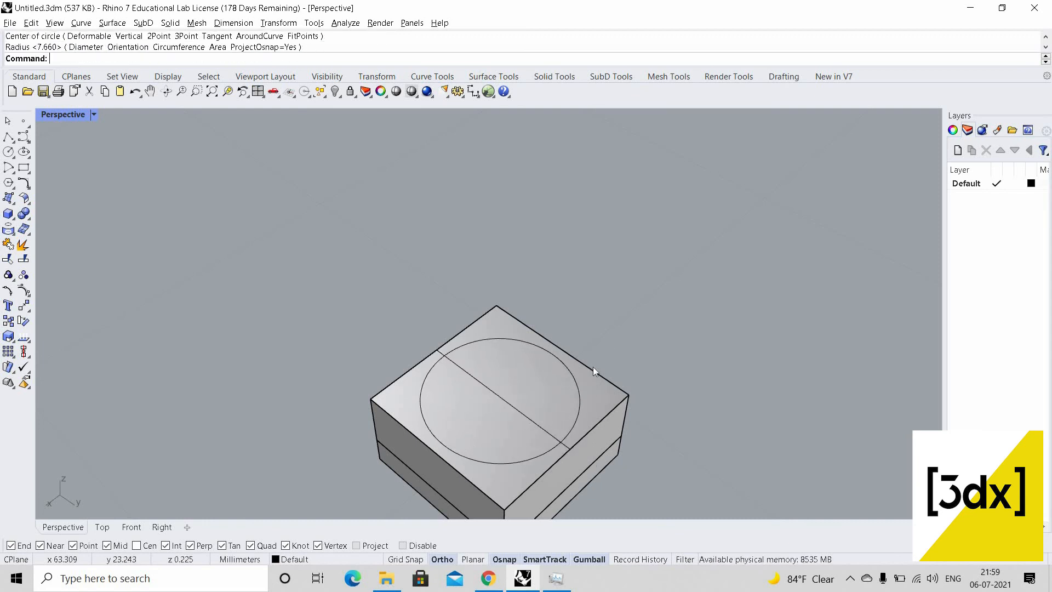
pyautogui.scroll(-2, 616, 390)
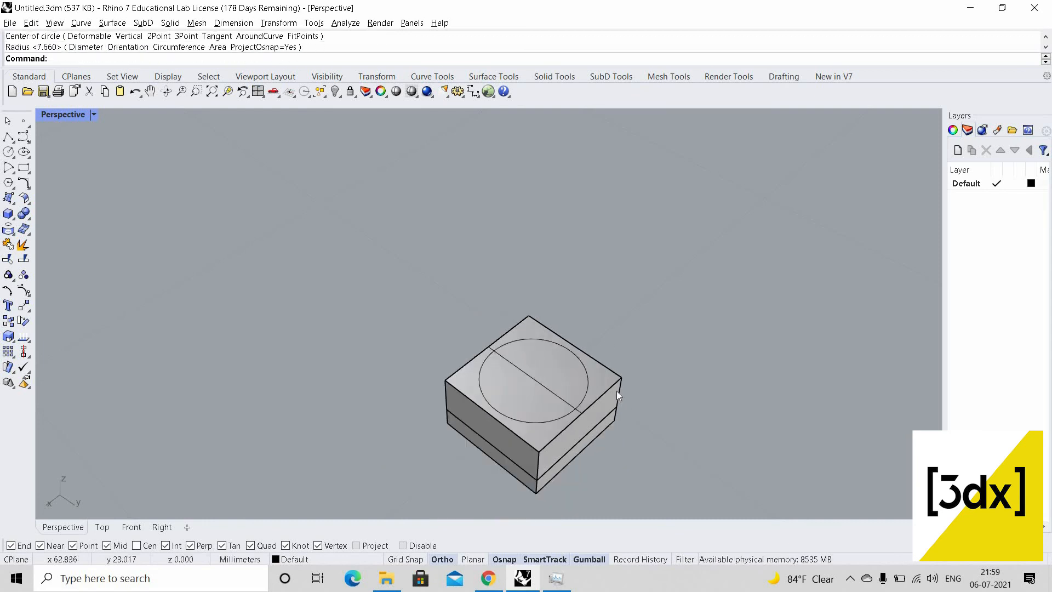
# Delete the construction line crossing the upper block's top face, keeping the circle
pyautogui.click(561, 386)
pyautogui.press('Return')
pyautogui.press('Escape')
pyautogui.click(562, 386)
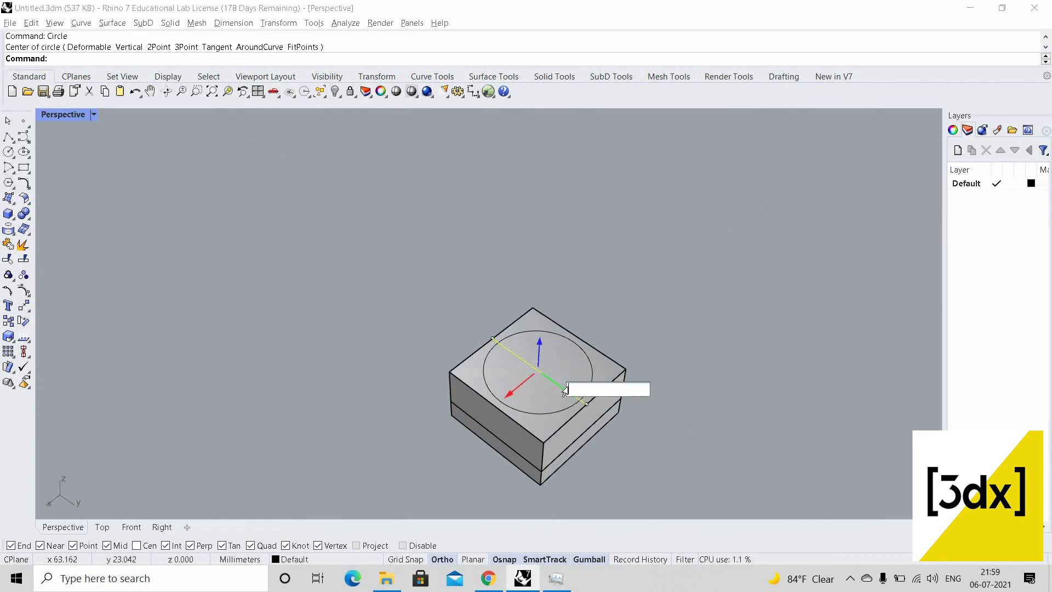
pyautogui.press('Escape')
pyautogui.click(568, 391)
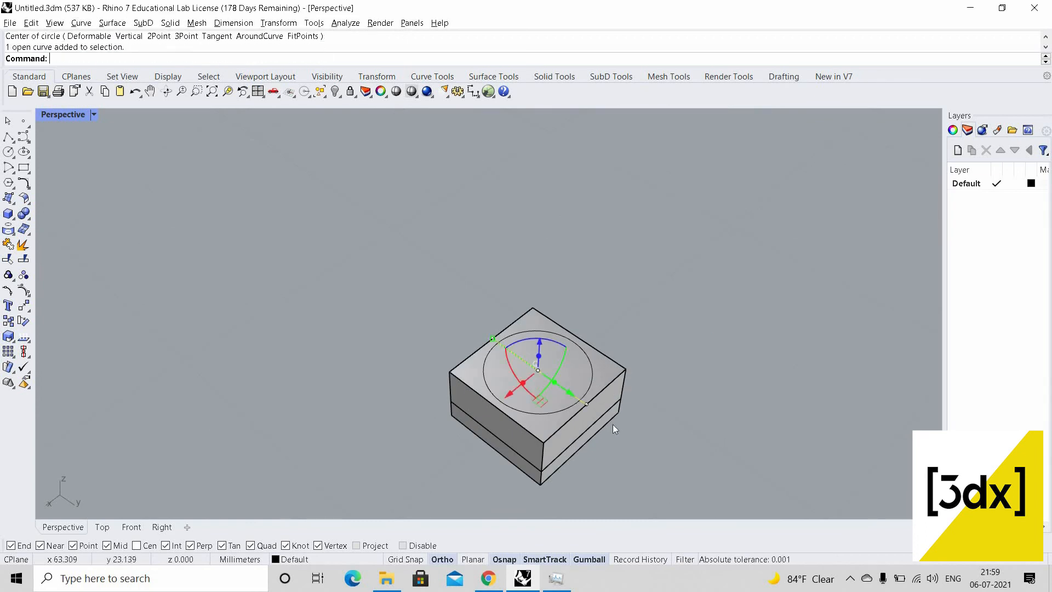
pyautogui.press('Delete')
# Combine the two stacked blocks and the circle into a single block definition, leaving its name and description empty
pyautogui.scroll(-5, 610, 364)
pyautogui.moveTo(614, 366); pyautogui.dragTo(553, 377)
pyautogui.scroll(-3, 579, 351)
pyautogui.moveTo(579, 351); pyautogui.dragTo(614, 341, button='right')
pyautogui.scroll(3, 614, 341)
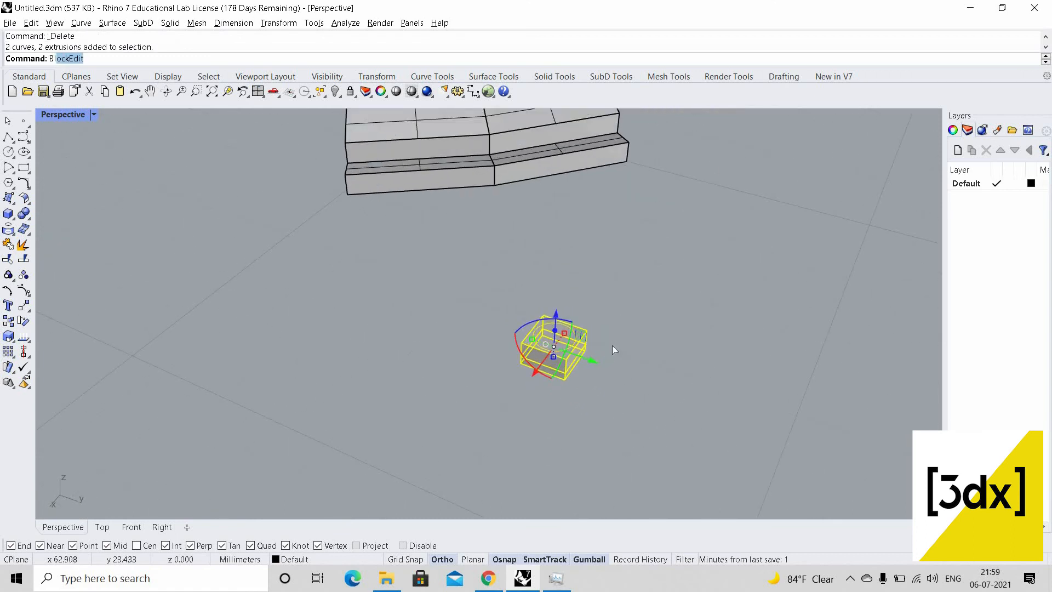
pyautogui.press('Return')
pyautogui.press('Escape')
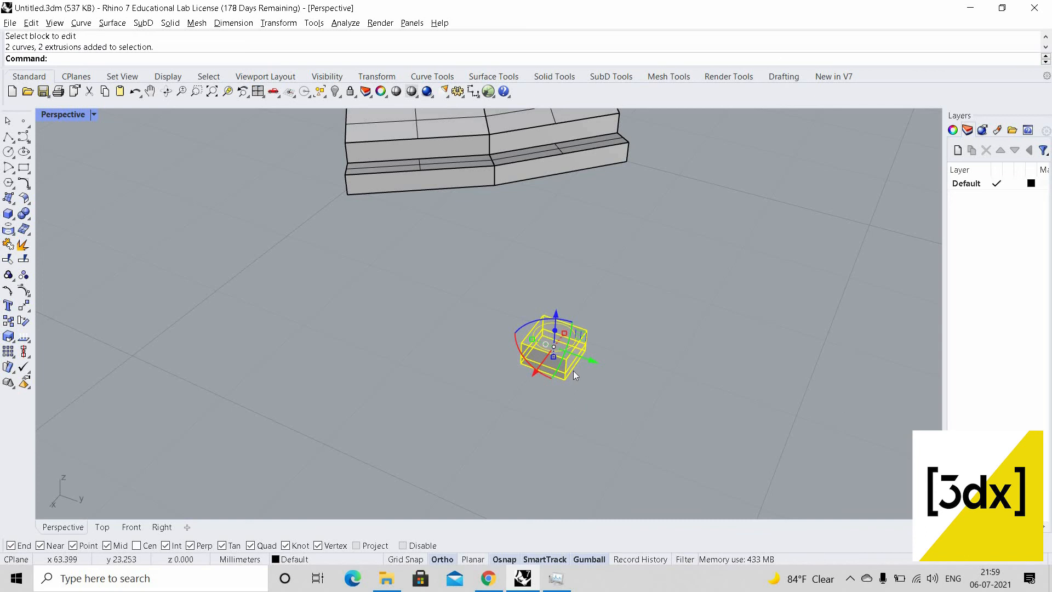
pyautogui.write('Block')
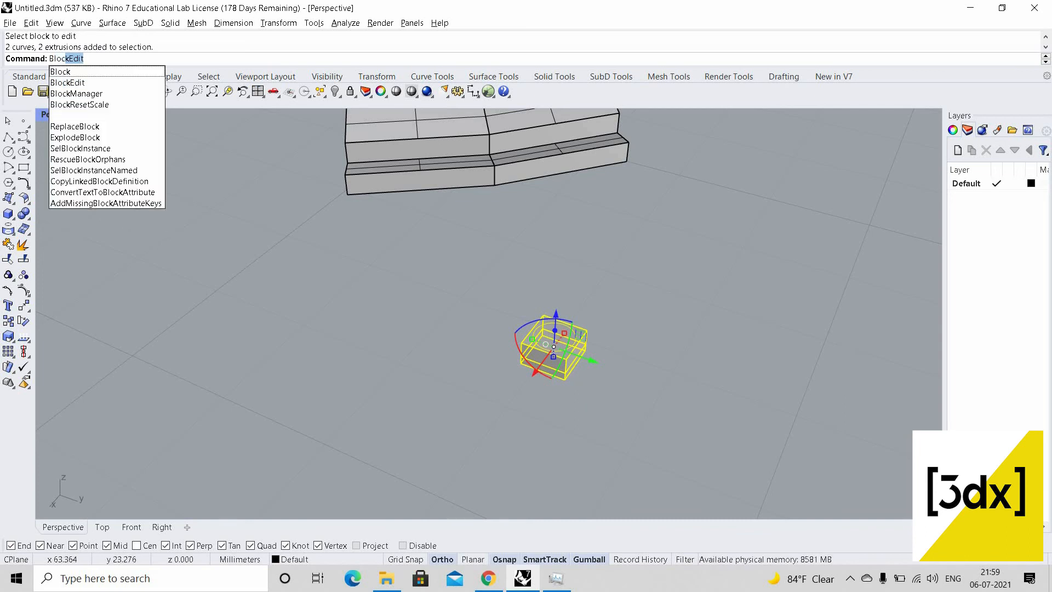
pyautogui.write("'")
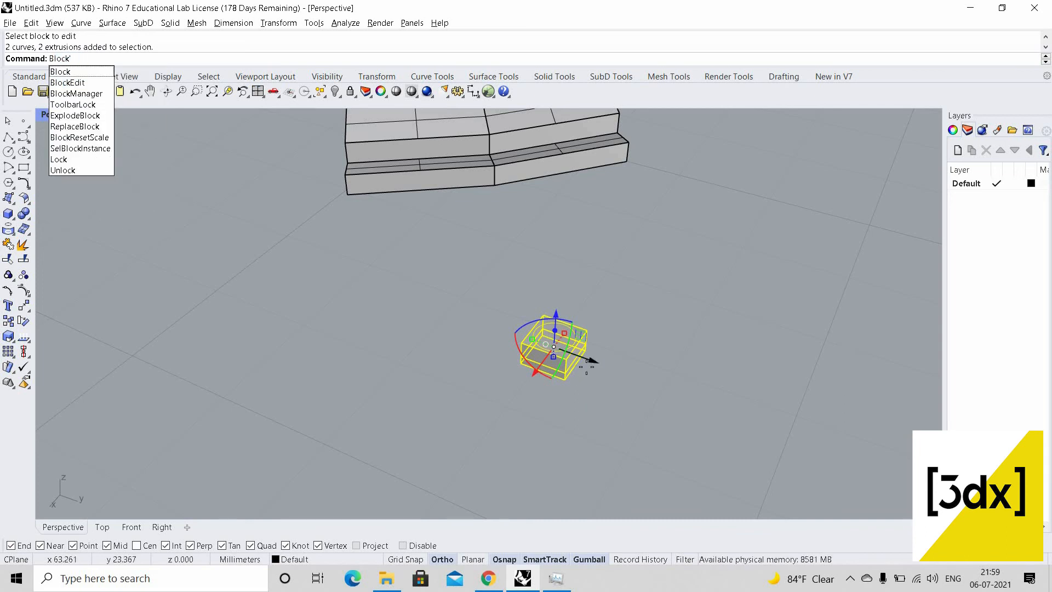
pyautogui.press('BackSpace')
pyautogui.press('Return')
pyautogui.press('Escape')
pyautogui.scroll(2, 561, 357)
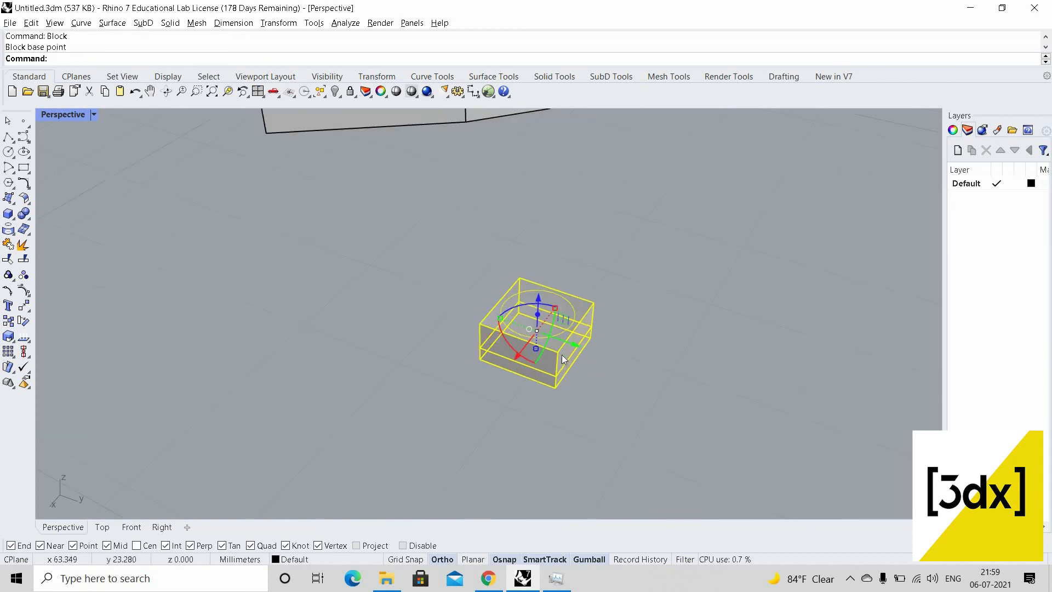
pyautogui.press('Return')
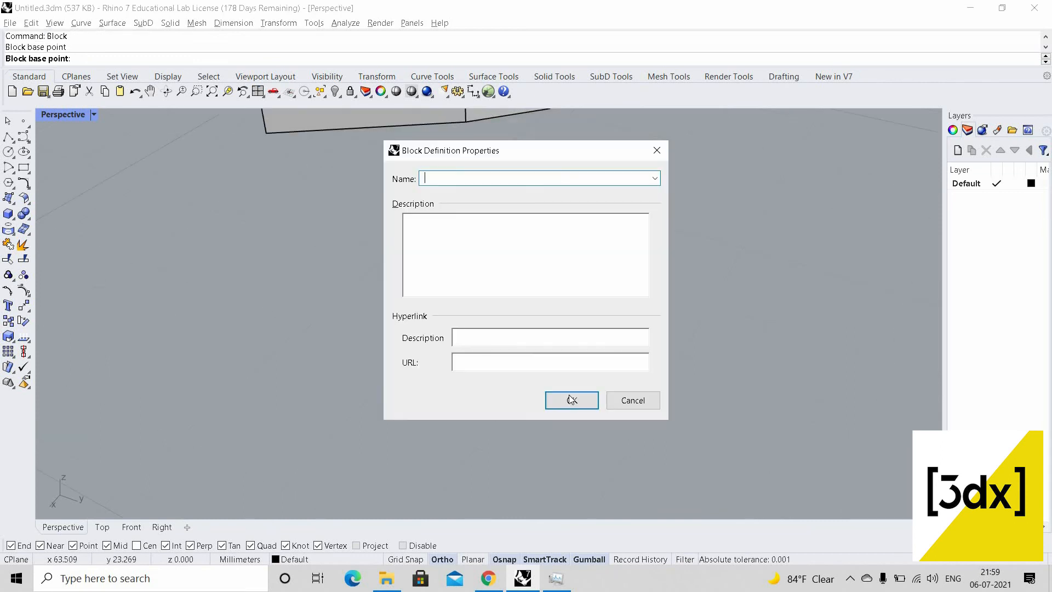
pyautogui.click(565, 405)
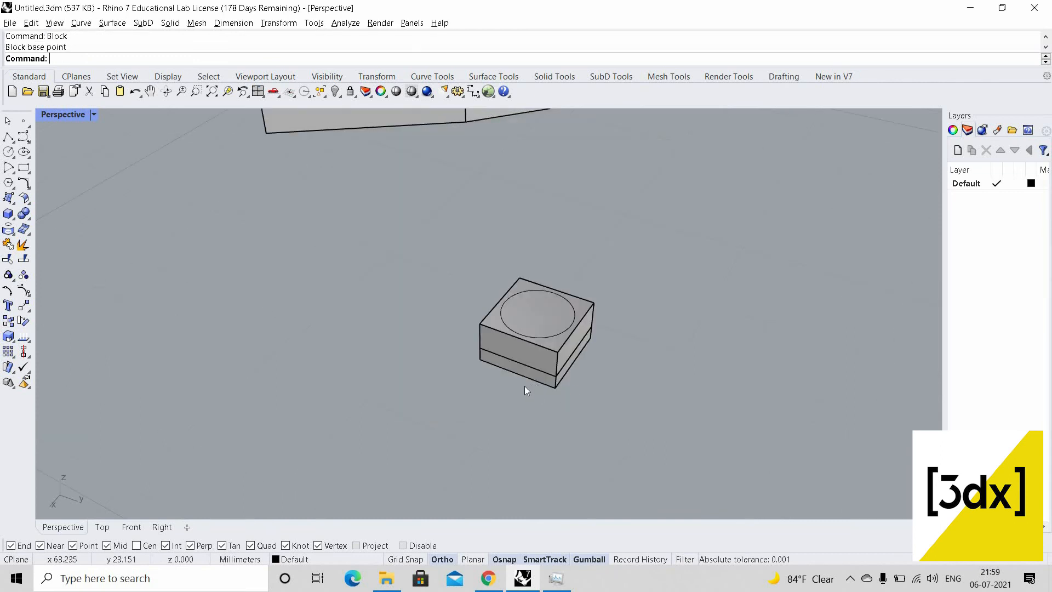
# Move the block instance from its bottom edge midpoint about 3.15 mm towards the front of the pier's stepped base
pyautogui.scroll(-5, 524, 386)
pyautogui.moveTo(513, 390); pyautogui.dragTo(531, 386, button='right')
pyautogui.scroll(5, 532, 386)
pyautogui.click(535, 387)
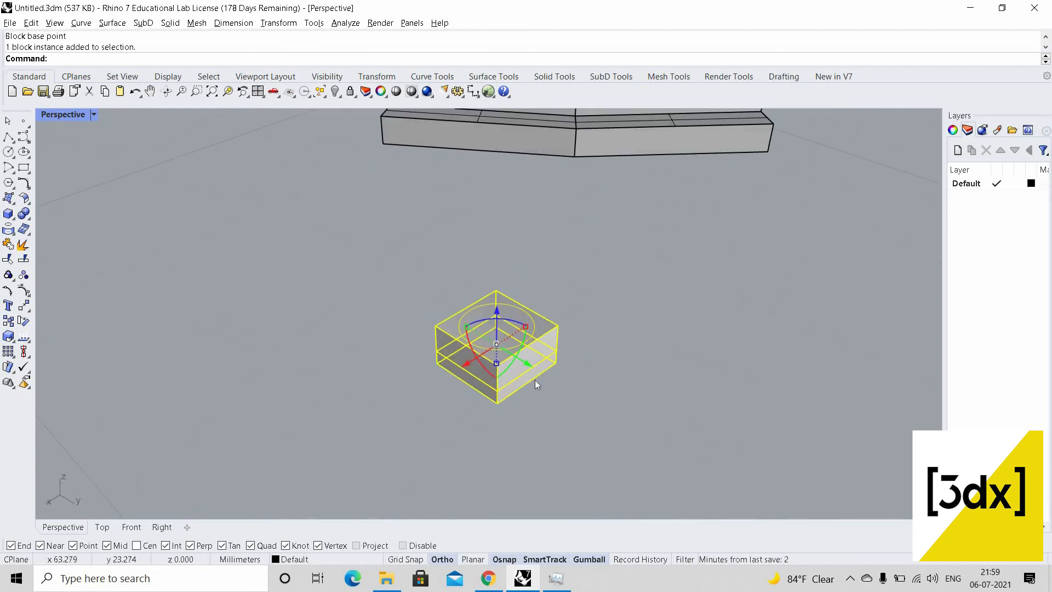
pyautogui.write('Move')
pyautogui.press('Return')
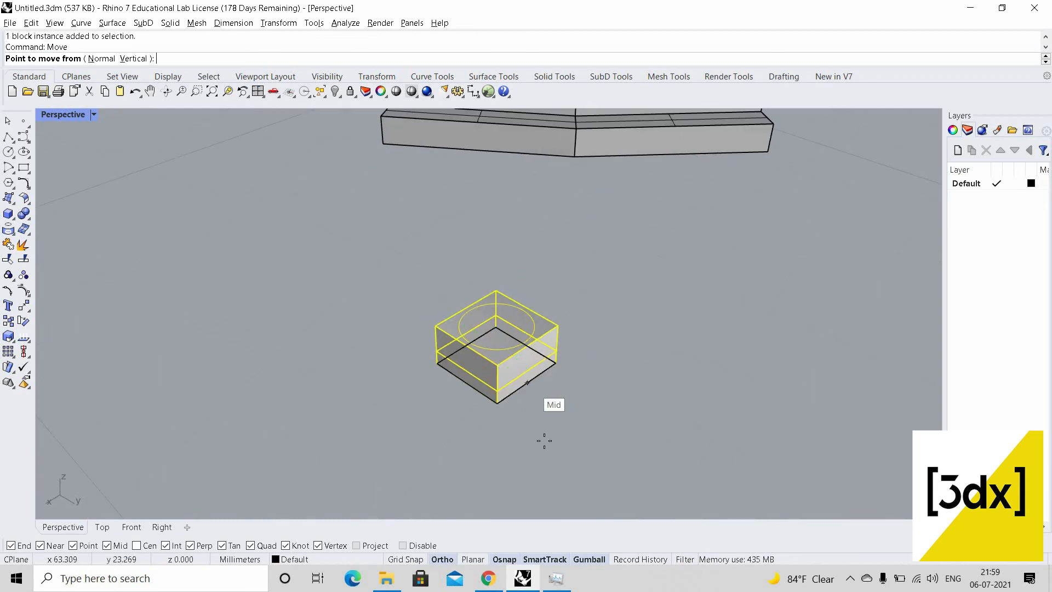
pyautogui.click(528, 384)
pyautogui.scroll(-5, 570, 247)
pyautogui.scroll(8, 564, 271)
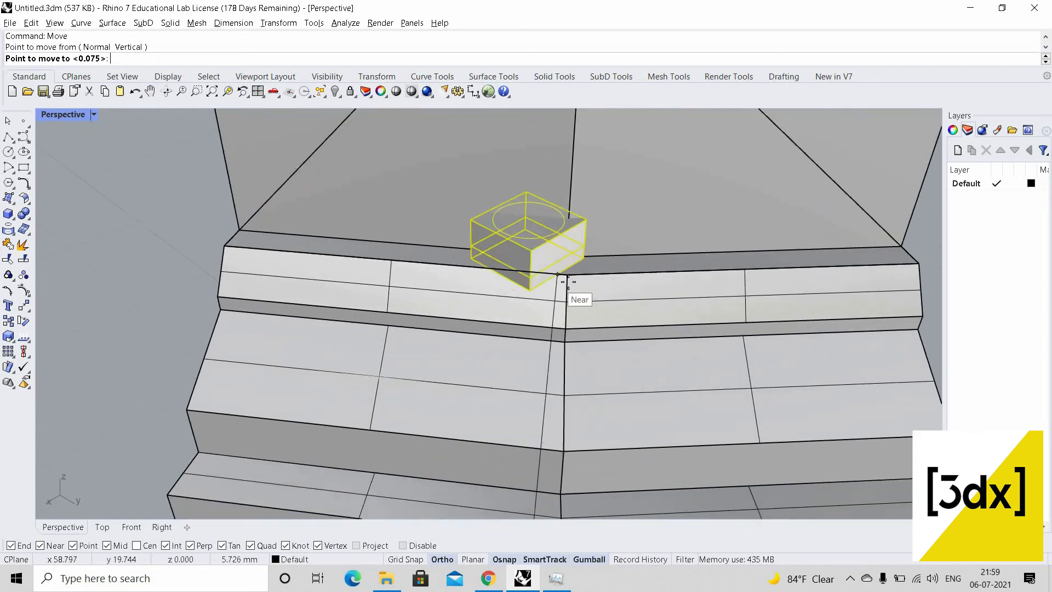
pyautogui.scroll(3, 570, 283)
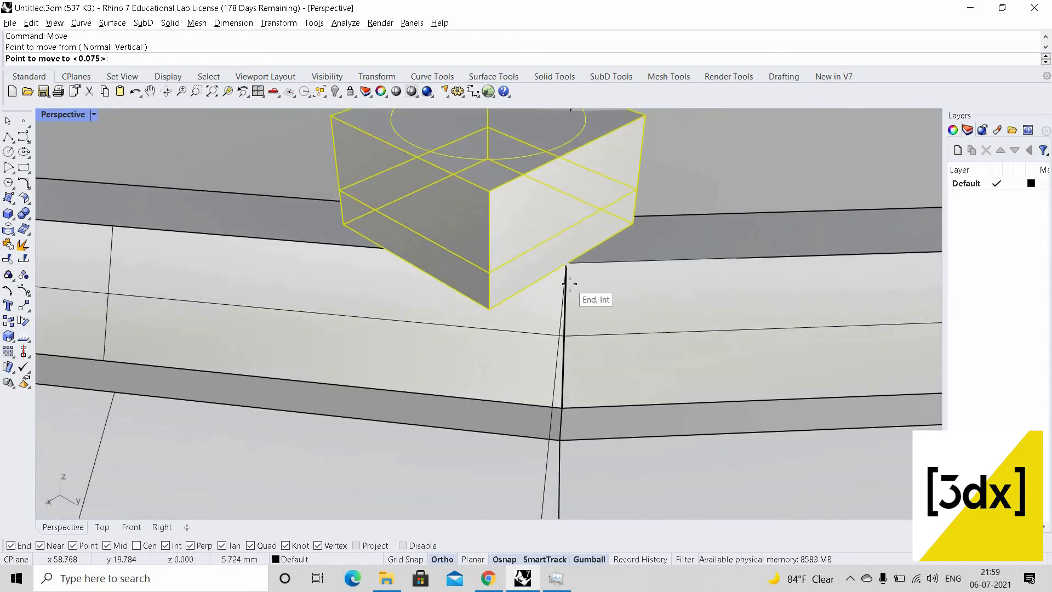
pyautogui.scroll(-4, 587, 291)
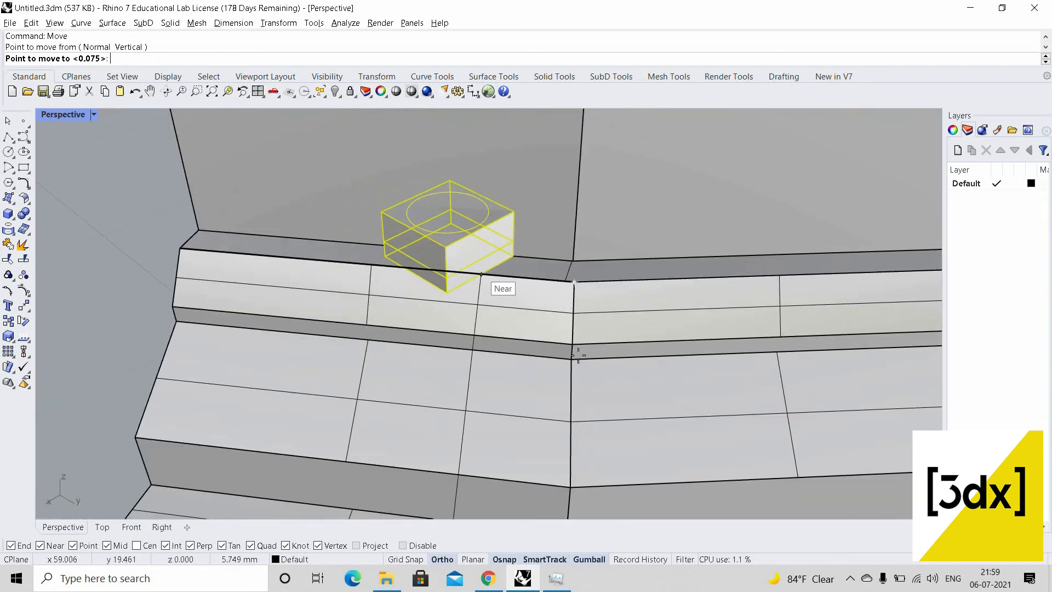
pyautogui.scroll(-5, 578, 383)
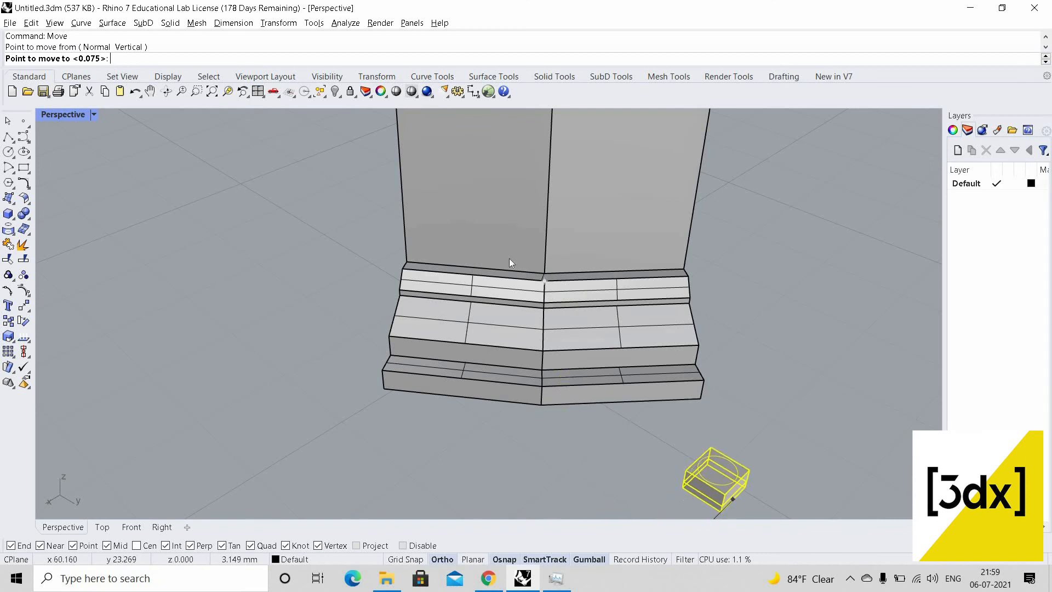
pyautogui.click(508, 258)
# Draw a guide line joining the two outer corners of the ledge at the top of the pier's stepped base
pyautogui.scroll(5, 568, 304)
pyautogui.scroll(2, 566, 307)
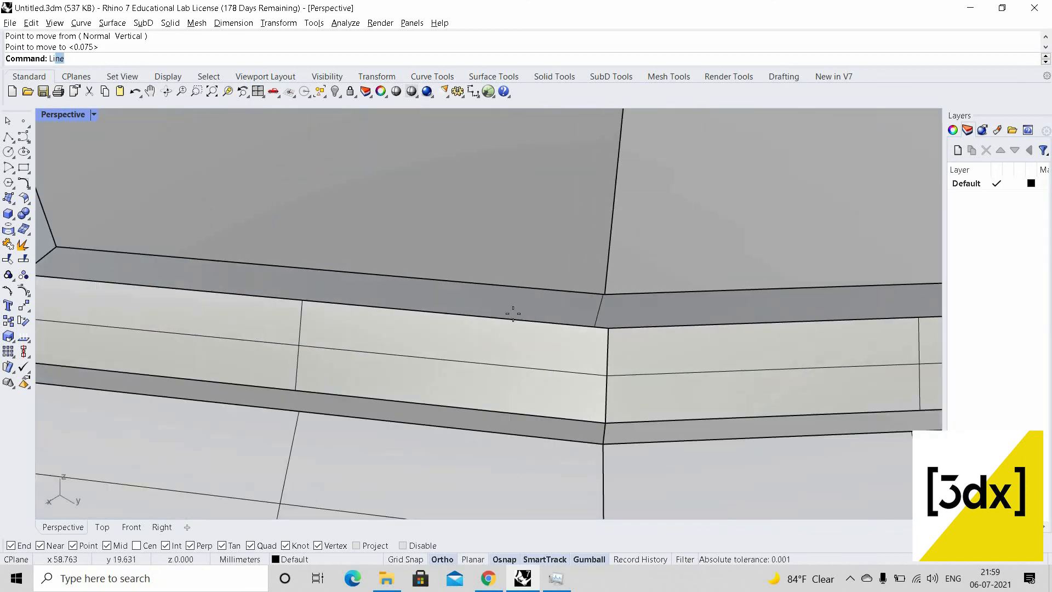
pyautogui.press('Return')
pyautogui.click(489, 316)
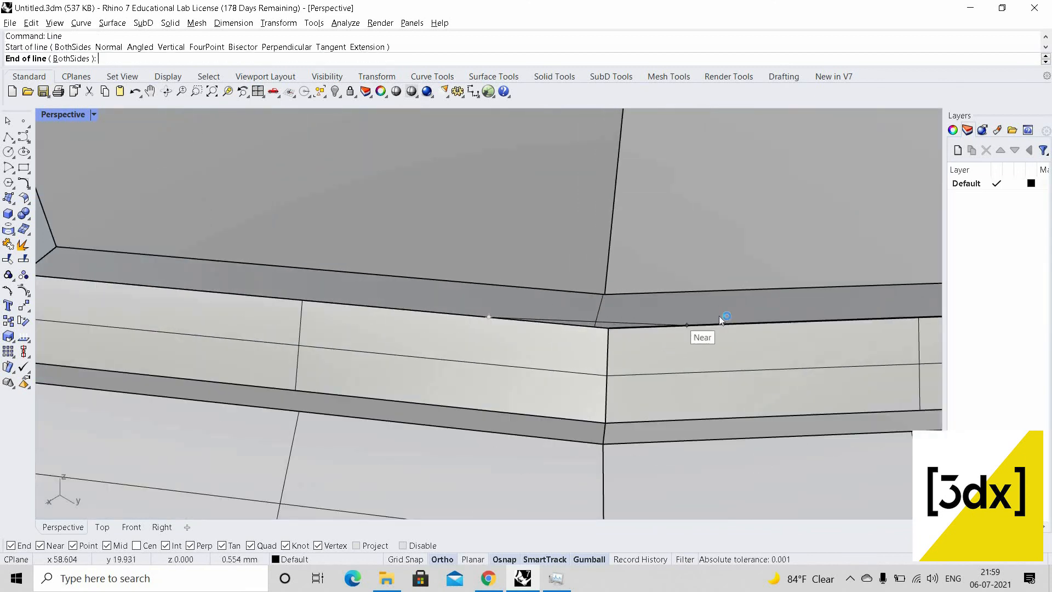
pyautogui.scroll(-3, 351, 316)
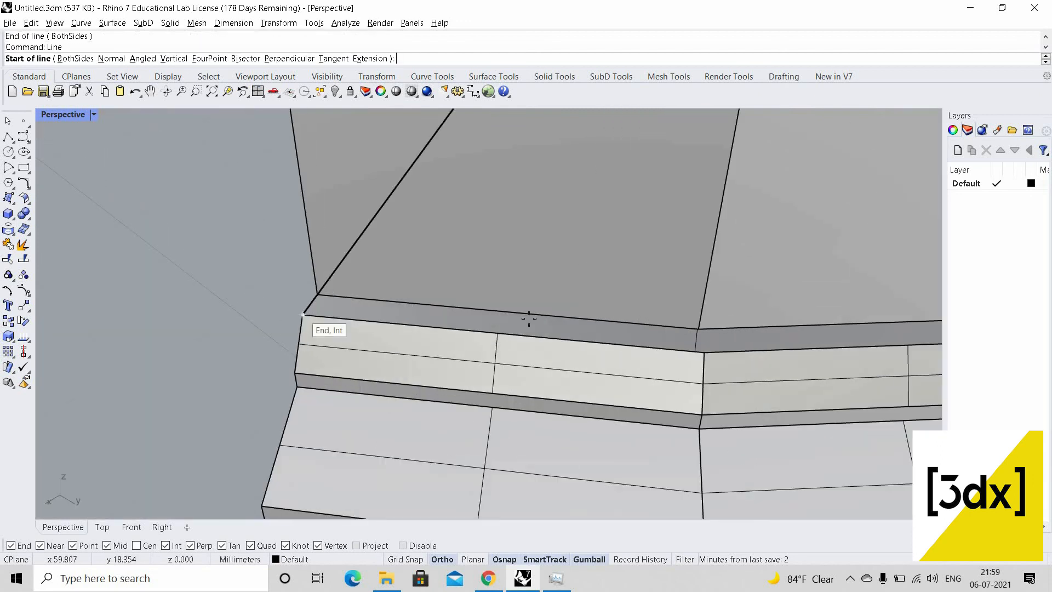
pyautogui.scroll(-3, 531, 334)
pyautogui.scroll(4, 583, 336)
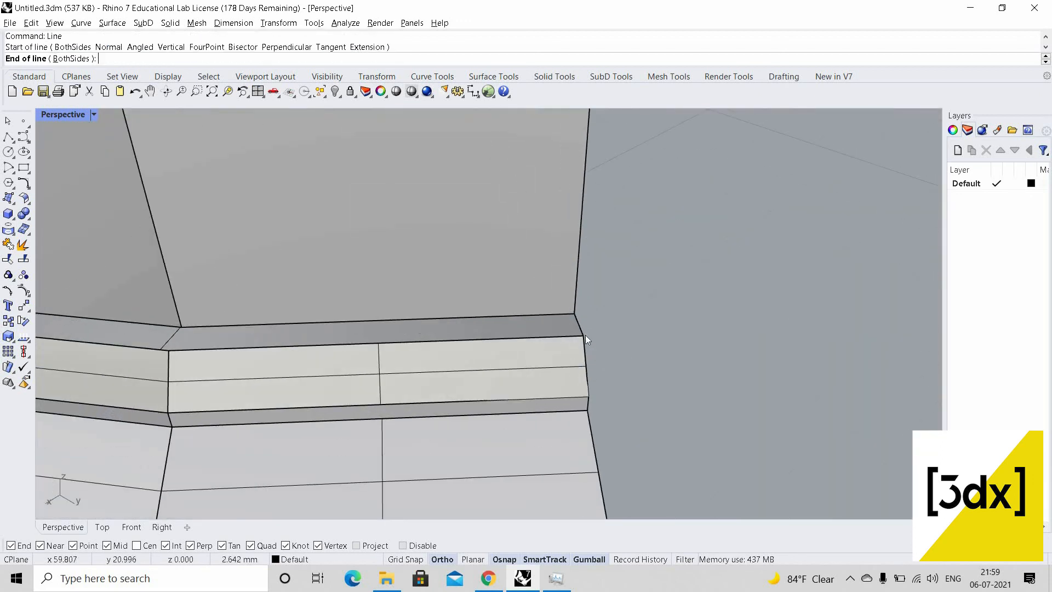
pyautogui.click(582, 336)
pyautogui.scroll(-6, 408, 324)
pyautogui.scroll(4, 425, 318)
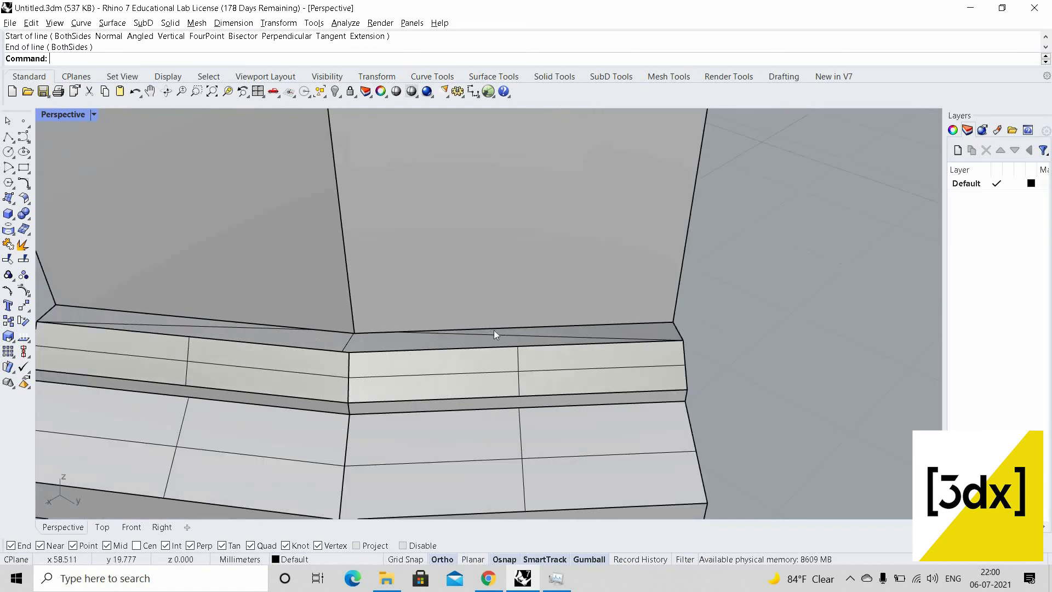
# Move the block instance from its front bottom corner onto the guide line on the pier base's ledge
pyautogui.scroll(-4, 513, 324)
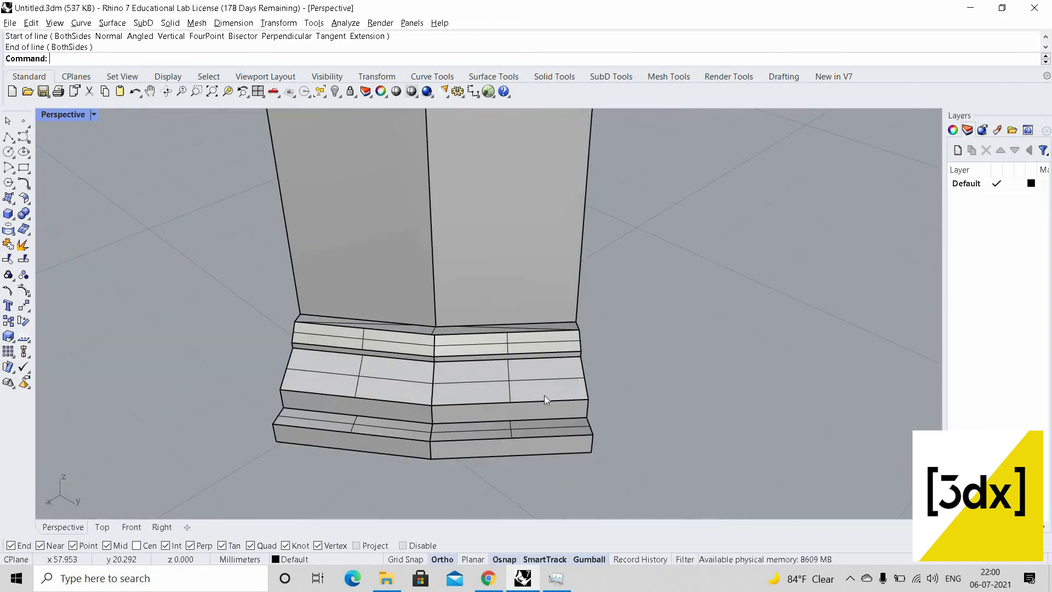
pyautogui.scroll(-3, 526, 394)
pyautogui.scroll(6, 508, 393)
pyautogui.click(518, 395)
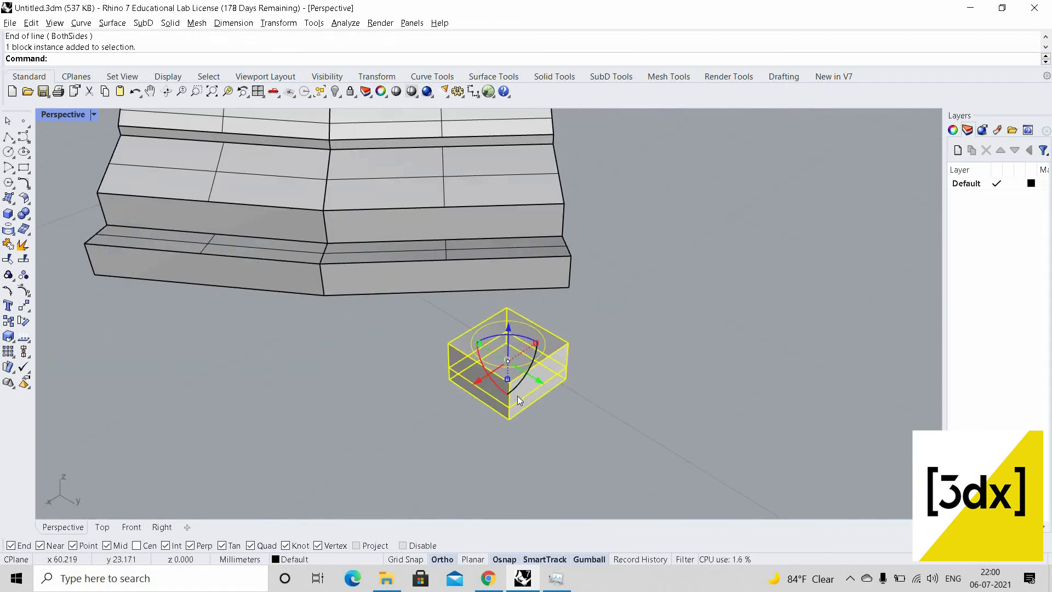
pyautogui.press('Return')
pyautogui.click(509, 423)
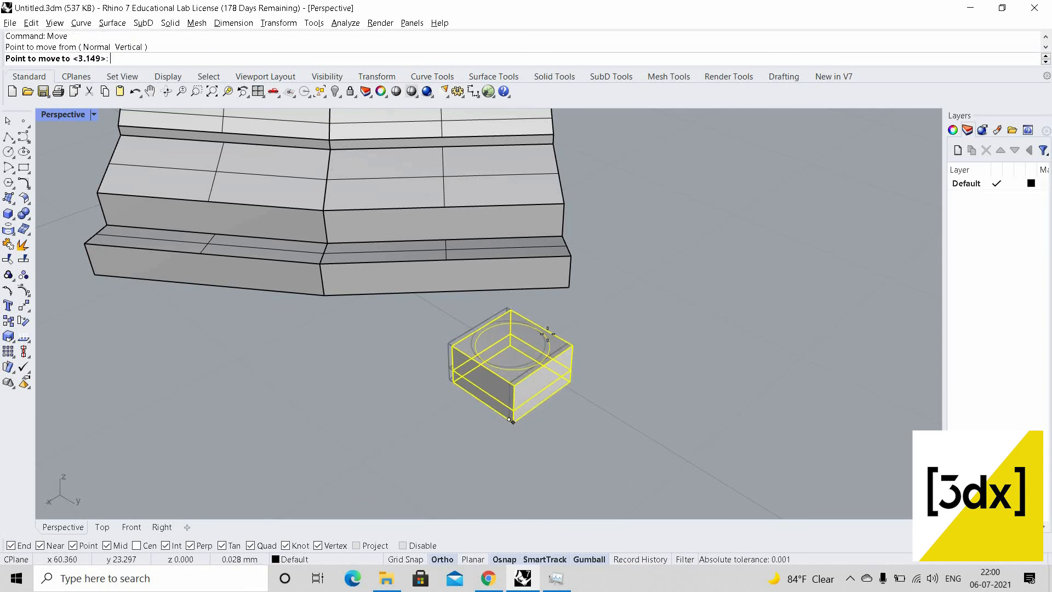
pyautogui.scroll(-3, 686, 353)
pyautogui.scroll(4, 559, 317)
pyautogui.scroll(4, 559, 316)
pyautogui.click(554, 277)
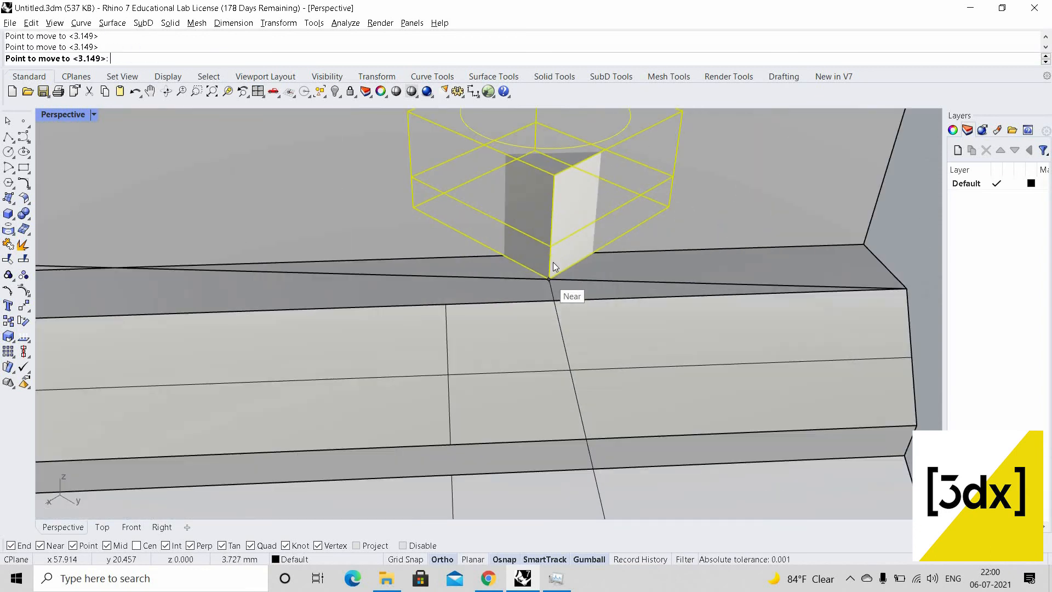
# Rotate a copy of the block about its front bottom corner until its edge follows the guide line, and delete the unrotated original
pyautogui.write('Rotate')
pyautogui.press('Return')
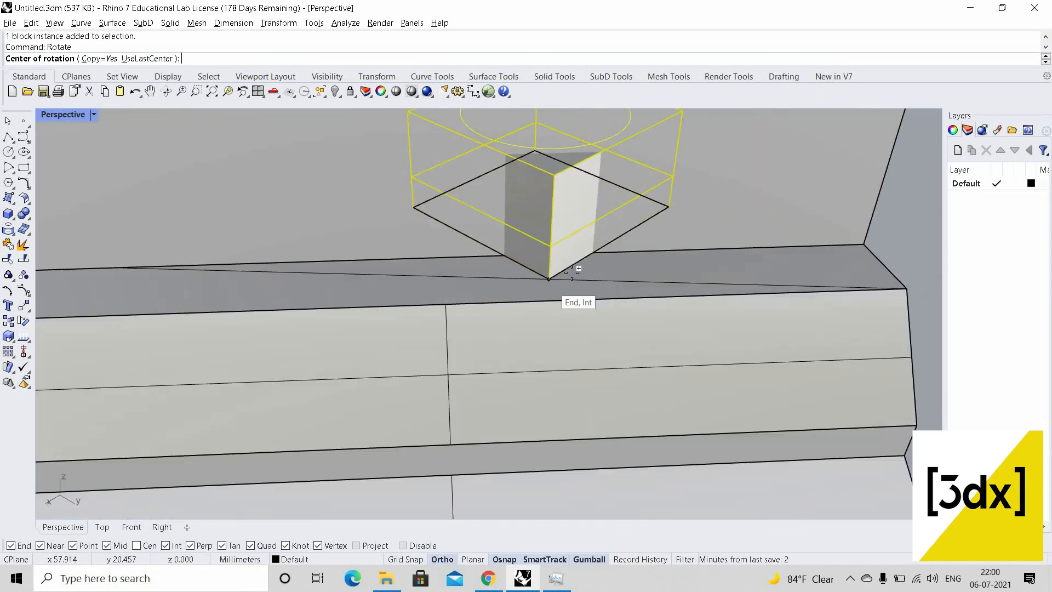
pyautogui.click(549, 279)
pyautogui.click(570, 268)
pyautogui.click(580, 281)
pyautogui.press('Return')
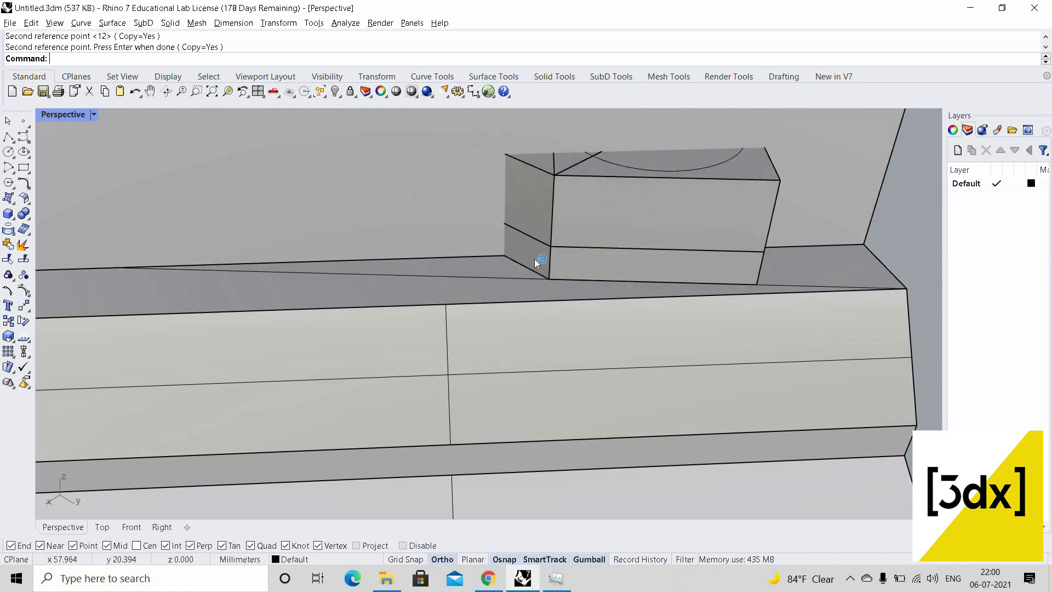
pyautogui.click(531, 259)
pyautogui.press('Delete')
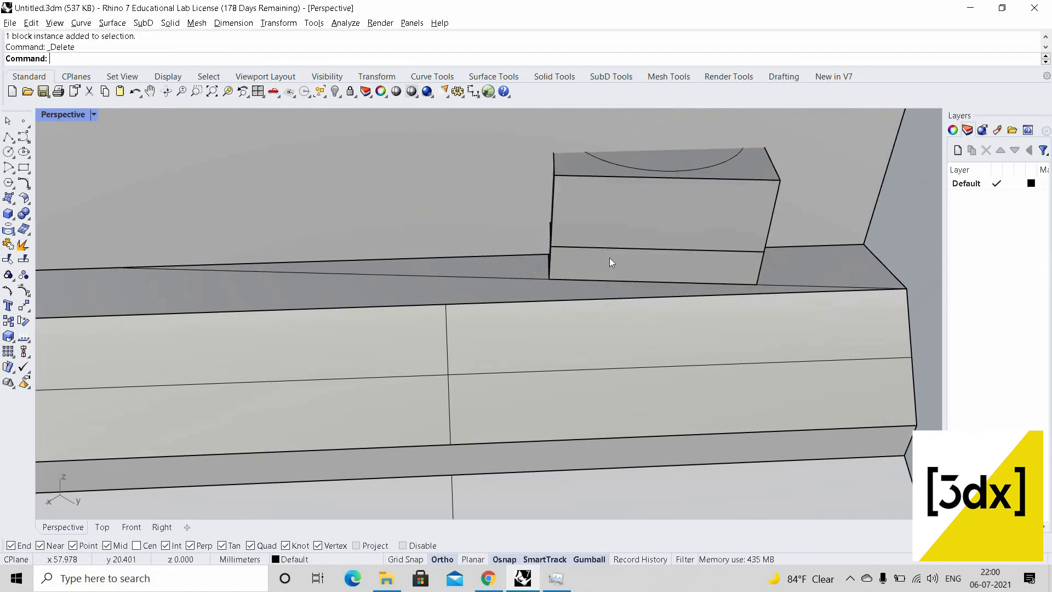
# Delete the guide line and move the rotated block from its bottom edge midpoint onto the front corner below the pier base's top moulding
pyautogui.click(610, 258)
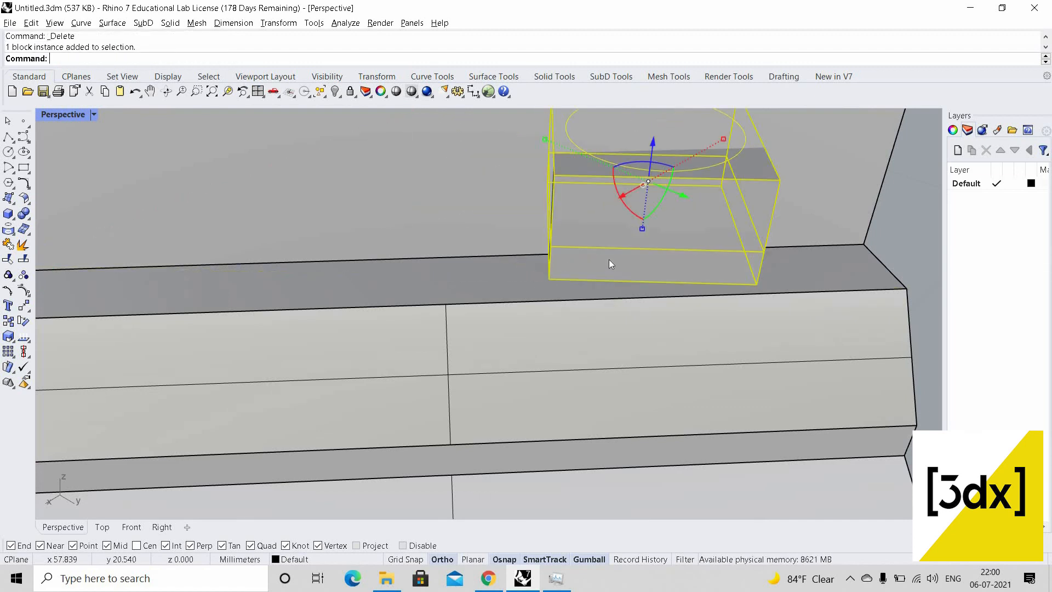
pyautogui.write('Mo')
pyautogui.press('Return')
pyautogui.click(655, 283)
pyautogui.scroll(-5, 482, 386)
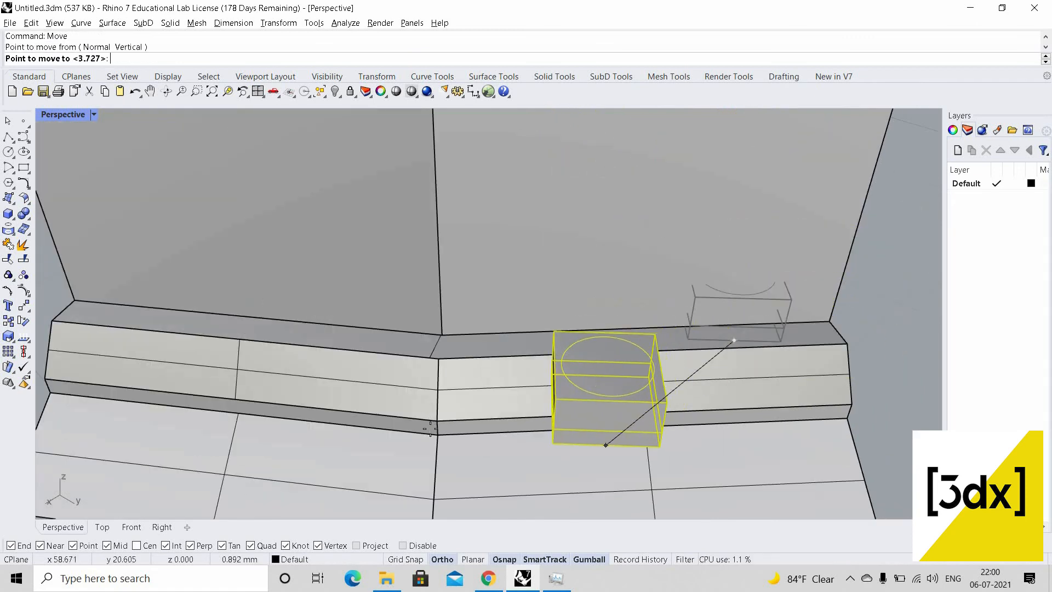
pyautogui.click(449, 415)
# Set the moved block down with its bottom front edge's midpoint on the pier base's front corner, just below the top moulding
pyautogui.moveTo(548, 388); pyautogui.dragTo(511, 421, button='right')
pyautogui.scroll(4, 507, 408)
pyautogui.click(505, 413)
pyautogui.scroll(-4, 509, 435)
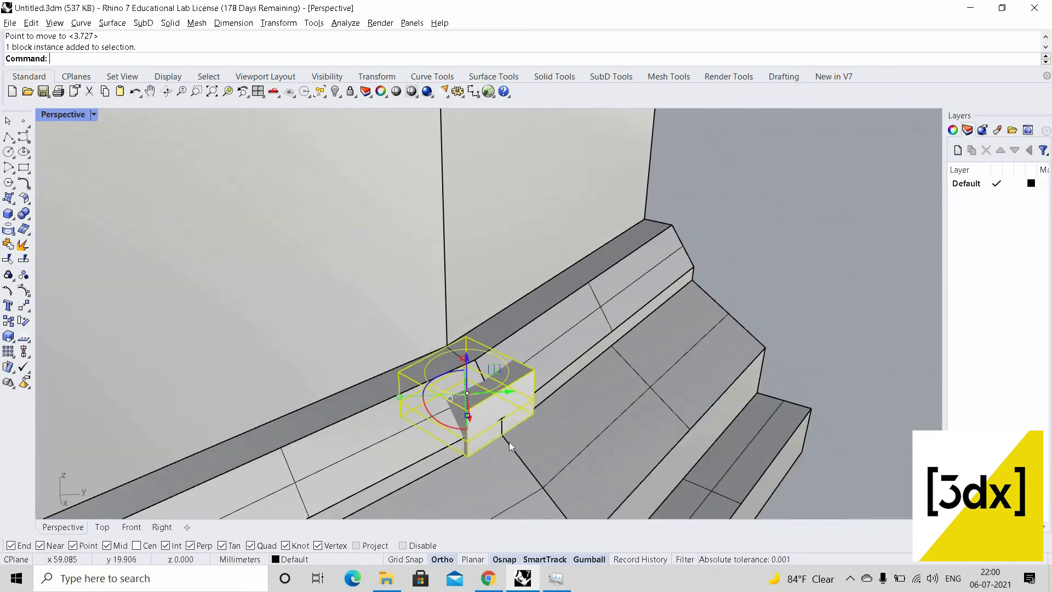
pyautogui.scroll(7, 502, 425)
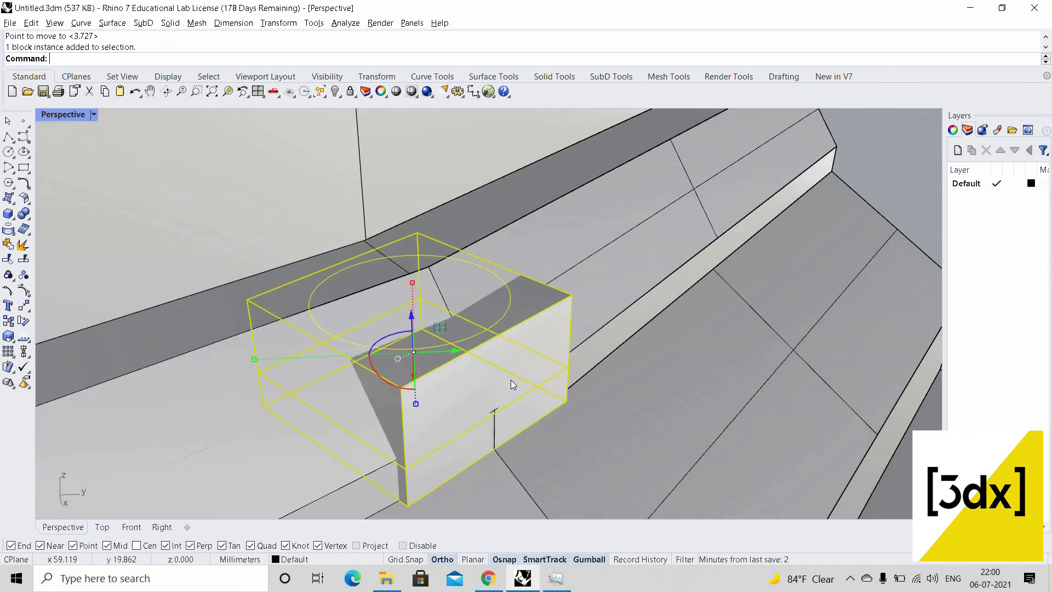
# Try to widen the block symmetrically with Scale1D from its bottom front edge's midpoint, setting the reference distance to 0.3 mm
pyautogui.press('Escape')
pyautogui.scroll(-6, 511, 379)
pyautogui.moveTo(507, 381); pyautogui.dragTo(329, 395, button='right')
pyautogui.scroll(5, 491, 384)
pyautogui.click(491, 384)
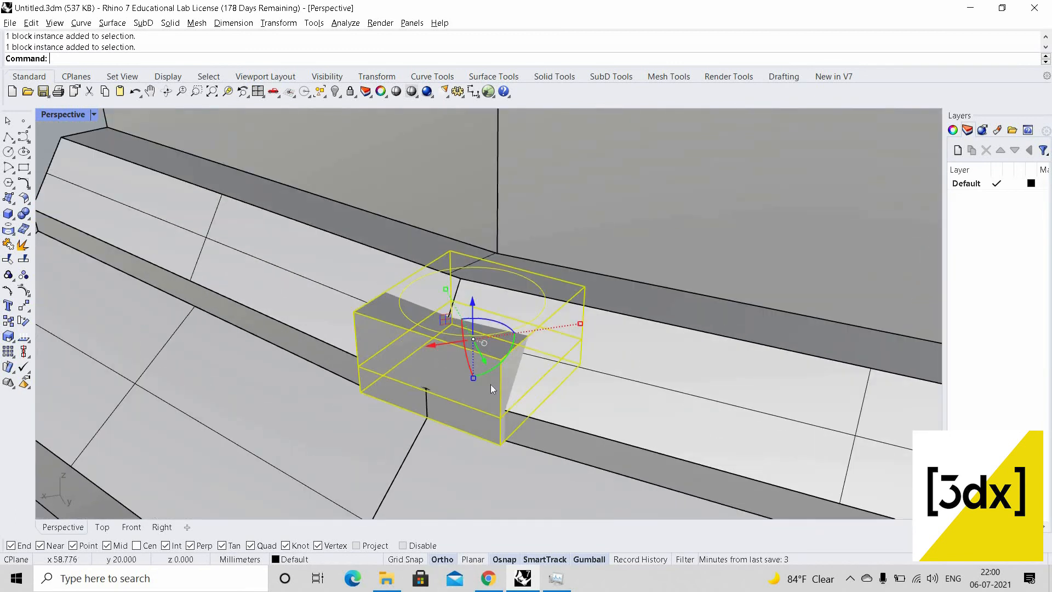
pyautogui.write('Scale1D')
pyautogui.press('Return')
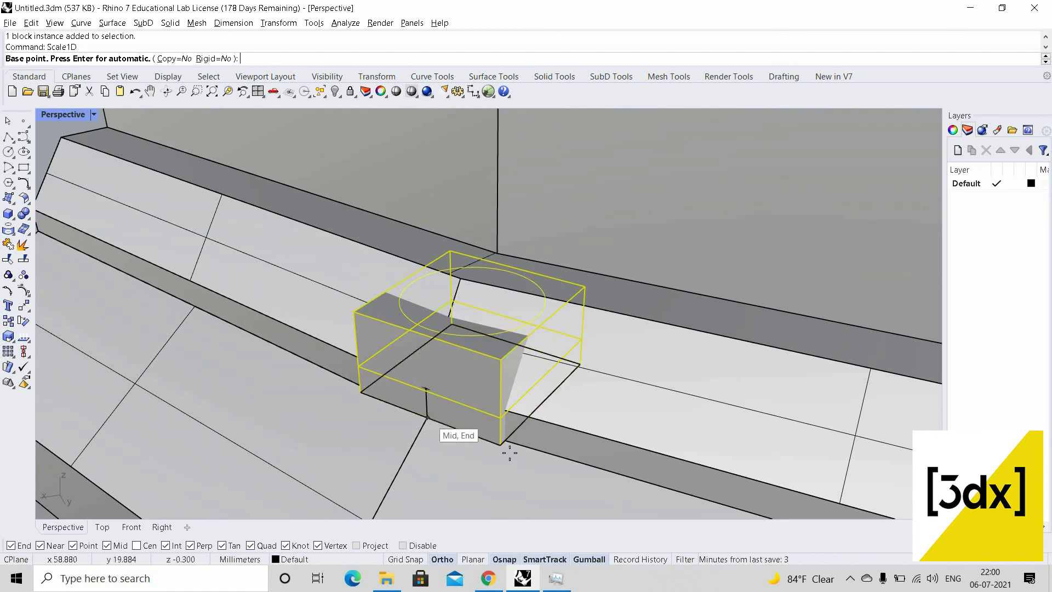
pyautogui.click(427, 418)
pyautogui.click(500, 445)
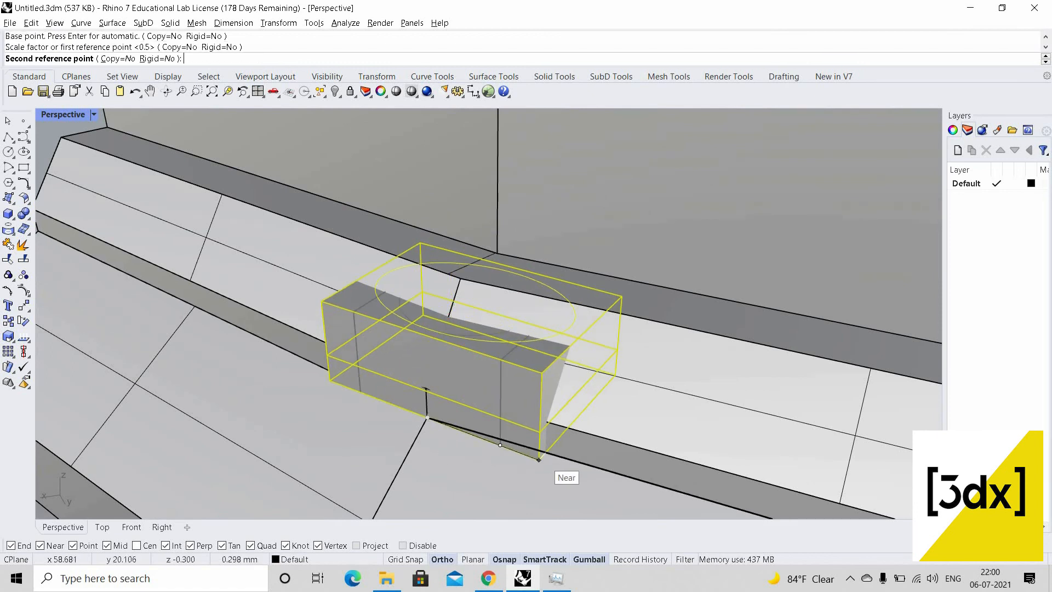
pyautogui.write('0.1')
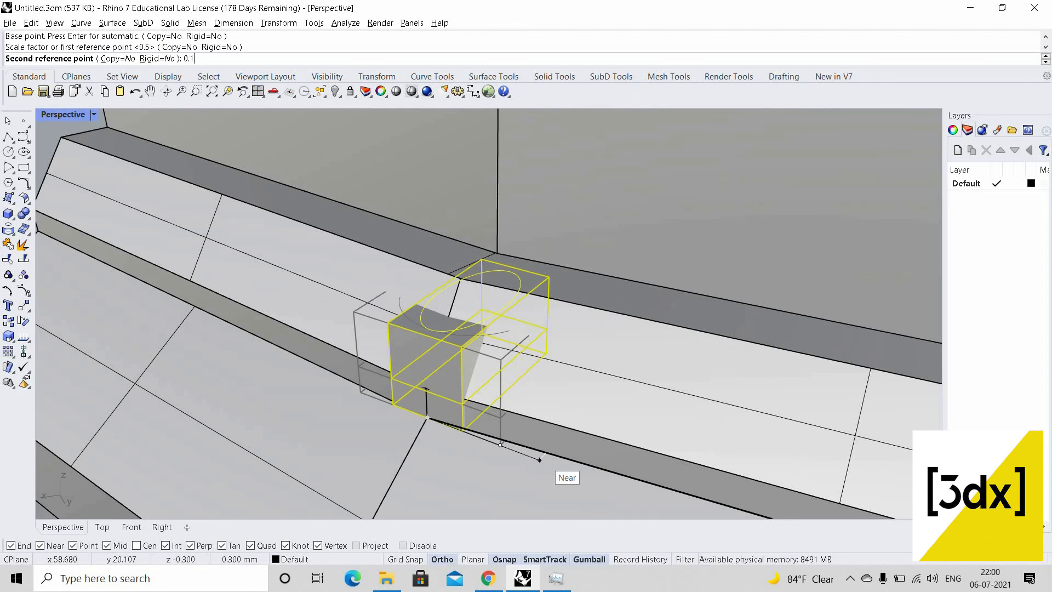
pyautogui.press('BackSpace')
pyautogui.write('5')
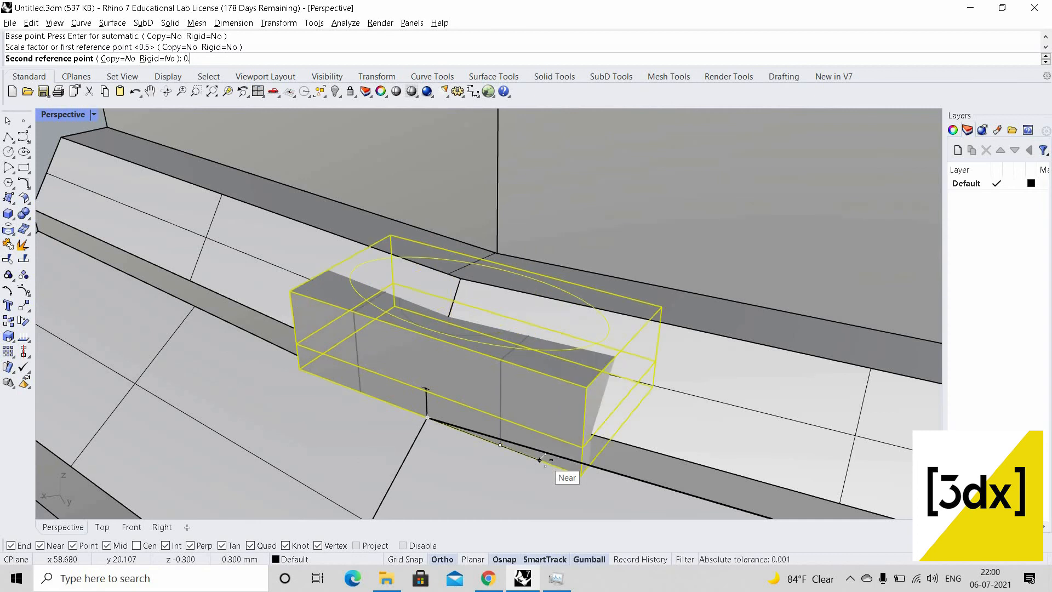
pyautogui.press('BackSpace')
pyautogui.write('3')
pyautogui.press('Return')
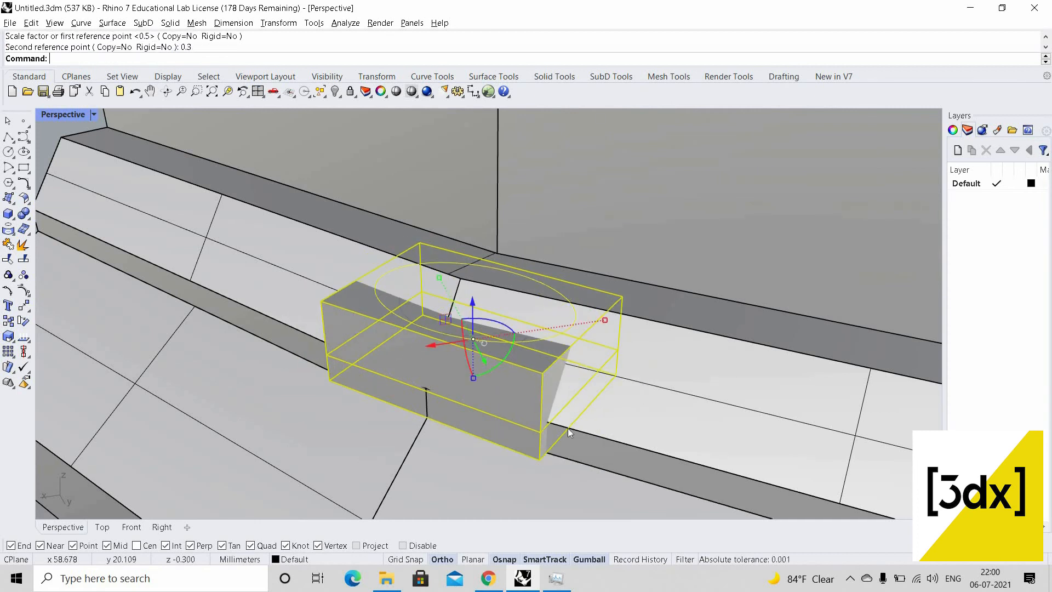
# Slide the block outward from the pier and try a Scale1D of its depth from the side edge's midpoint to 0.3 mm
pyautogui.press('Return')
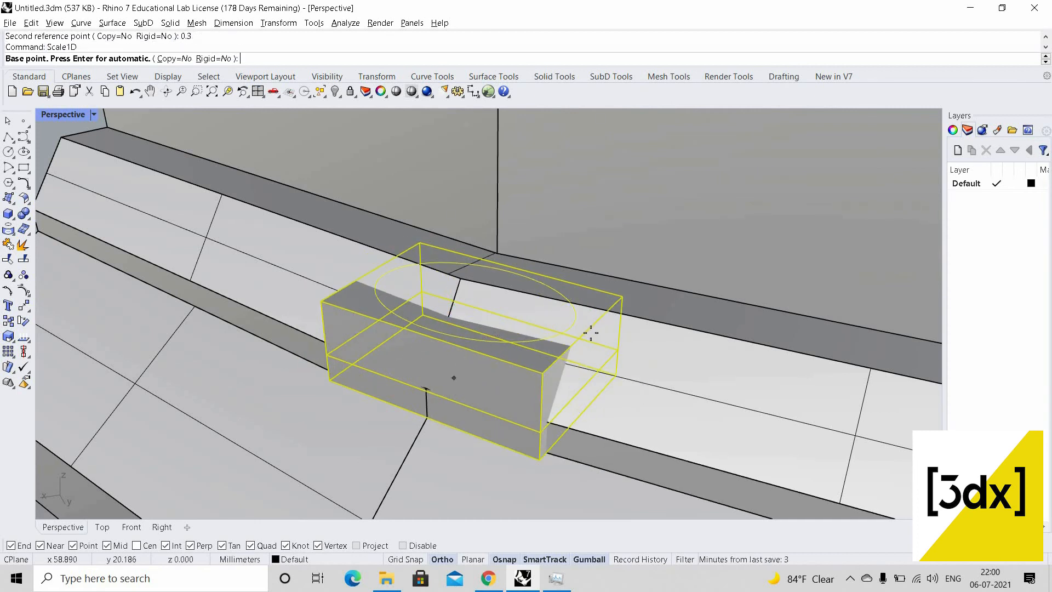
pyautogui.press('Escape')
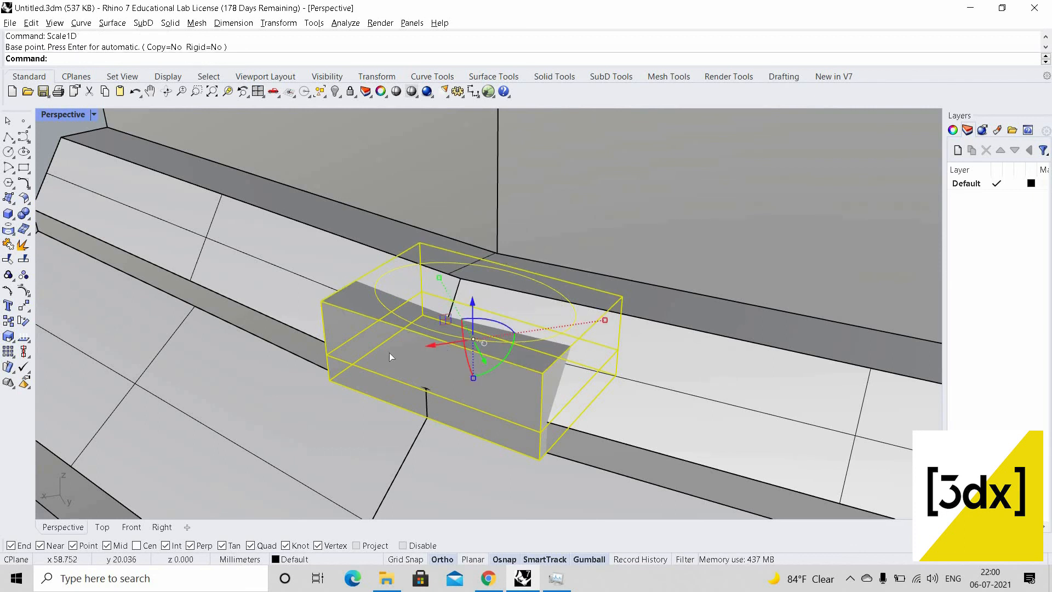
pyautogui.moveTo(337, 374); pyautogui.dragTo(421, 368)
pyautogui.press('Return')
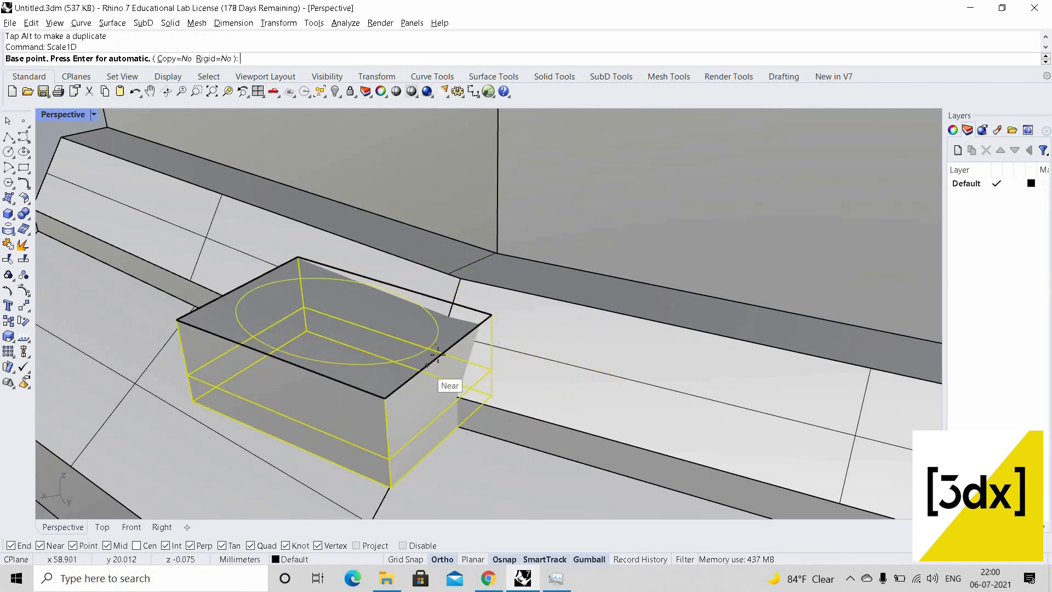
pyautogui.click(440, 353)
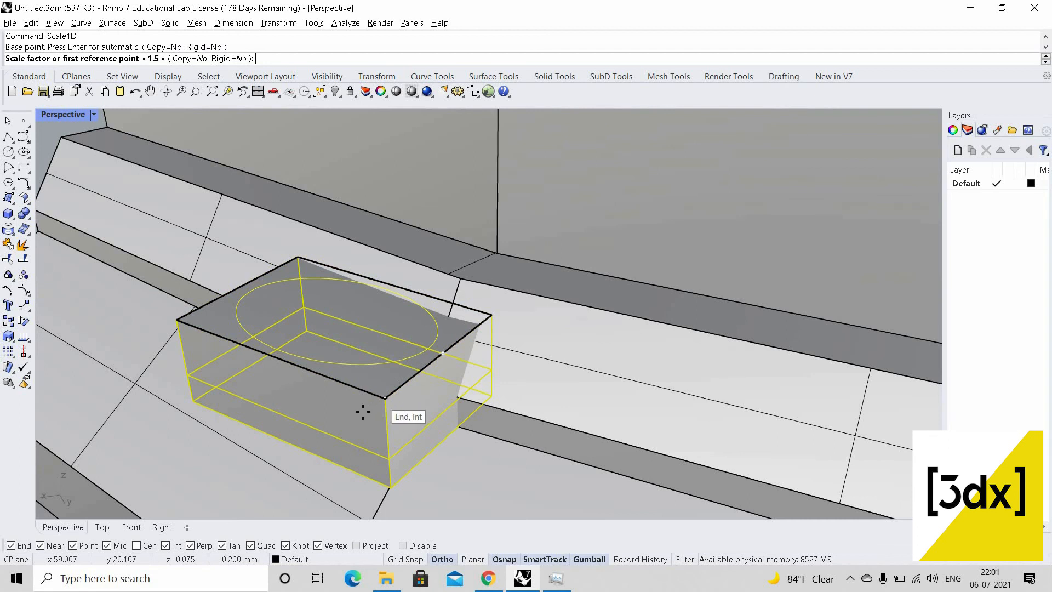
pyautogui.click(378, 403)
pyautogui.write('0.3')
pyautogui.press('Return')
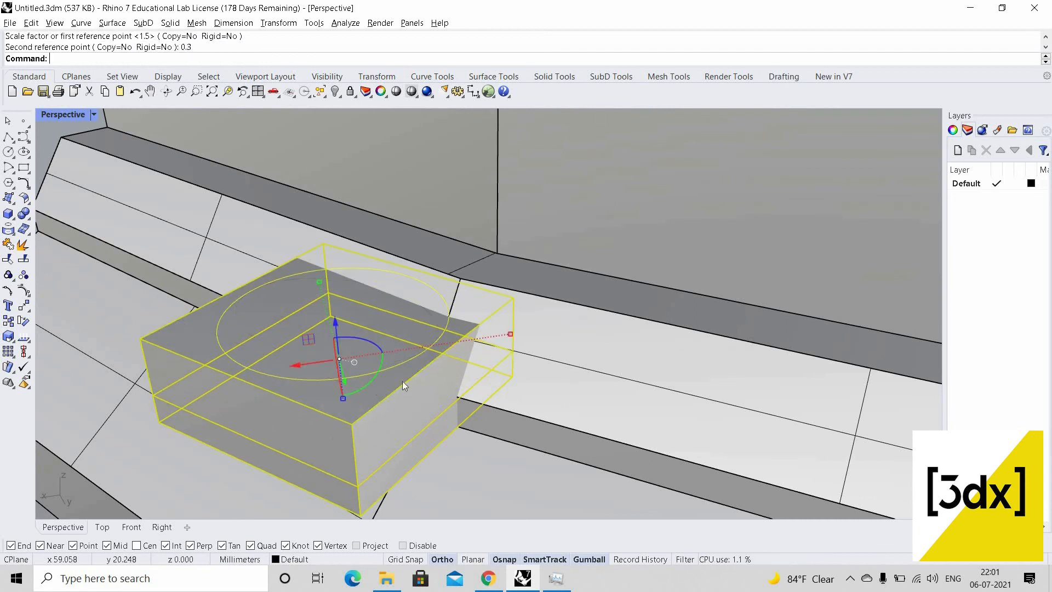
# Move the enlarged block from its bottom front edge's midpoint back onto the front corner below the pier base's top moulding
pyautogui.press('Escape')
pyautogui.scroll(-5, 372, 390)
pyautogui.moveTo(462, 382); pyautogui.dragTo(428, 404, button='right')
pyautogui.scroll(-4, 429, 403)
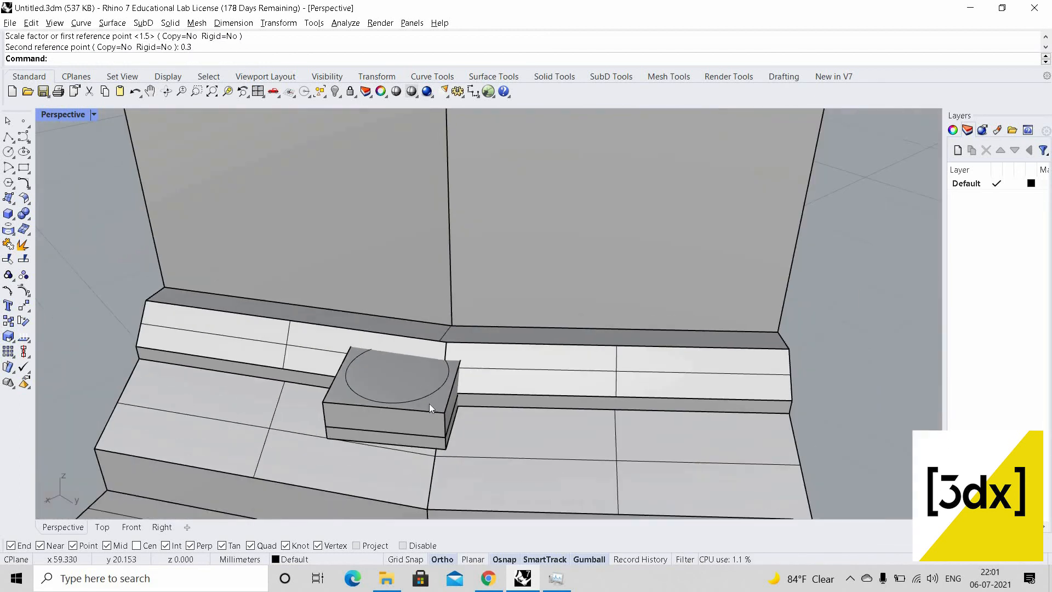
pyautogui.scroll(4, 396, 429)
pyautogui.click(392, 436)
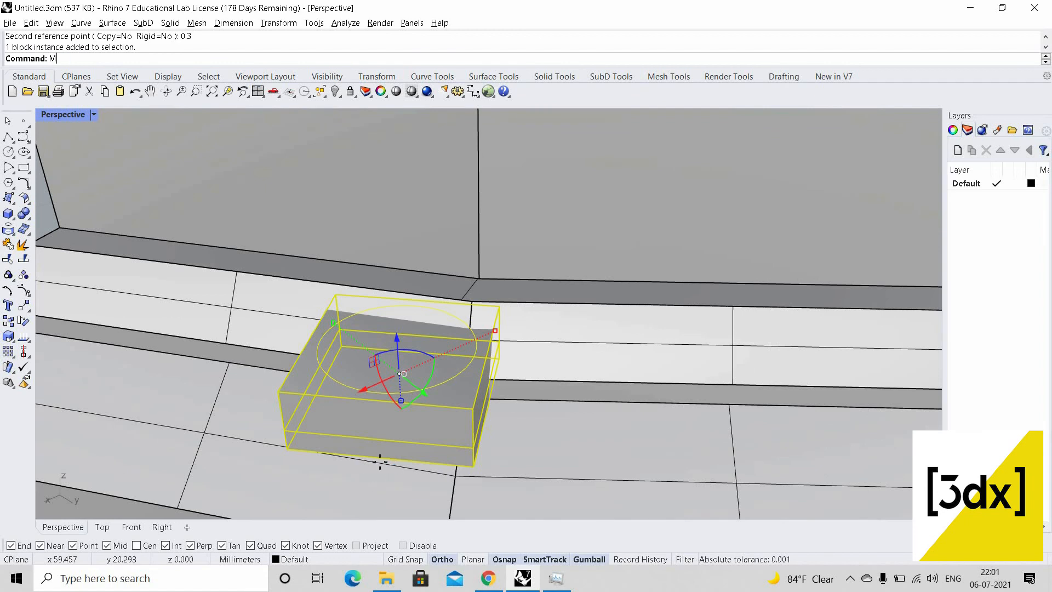
pyautogui.write('Move')
pyautogui.press('Return')
pyautogui.click(379, 458)
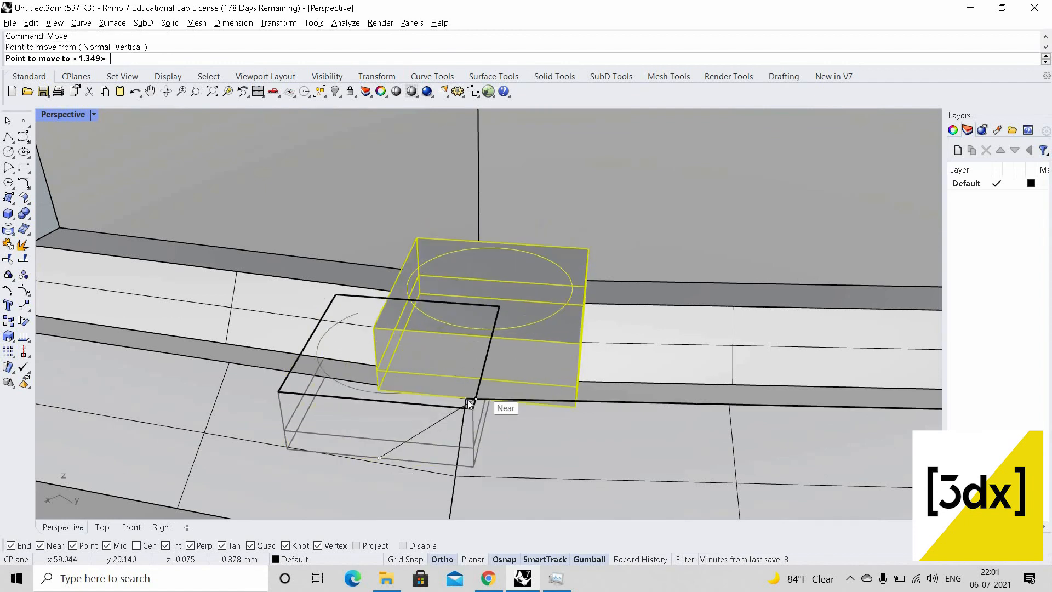
pyautogui.click(462, 405)
# Try to open the enlarged block instance for block editing
pyautogui.scroll(-3, 461, 338)
pyautogui.moveTo(462, 338); pyautogui.dragTo(456, 370, button='right')
pyautogui.scroll(5, 453, 374)
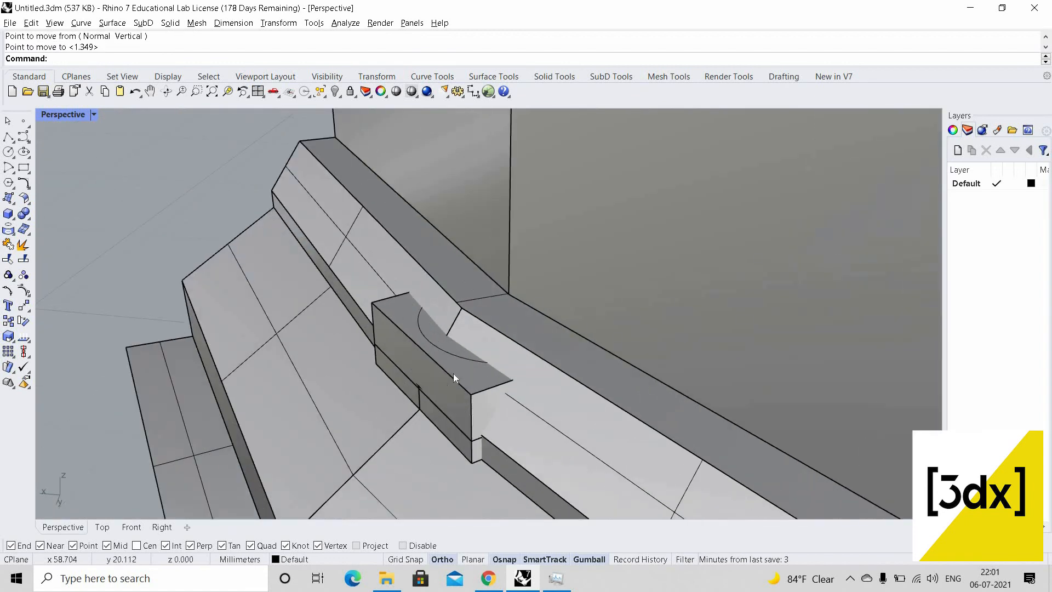
pyautogui.doubleClick(452, 373)
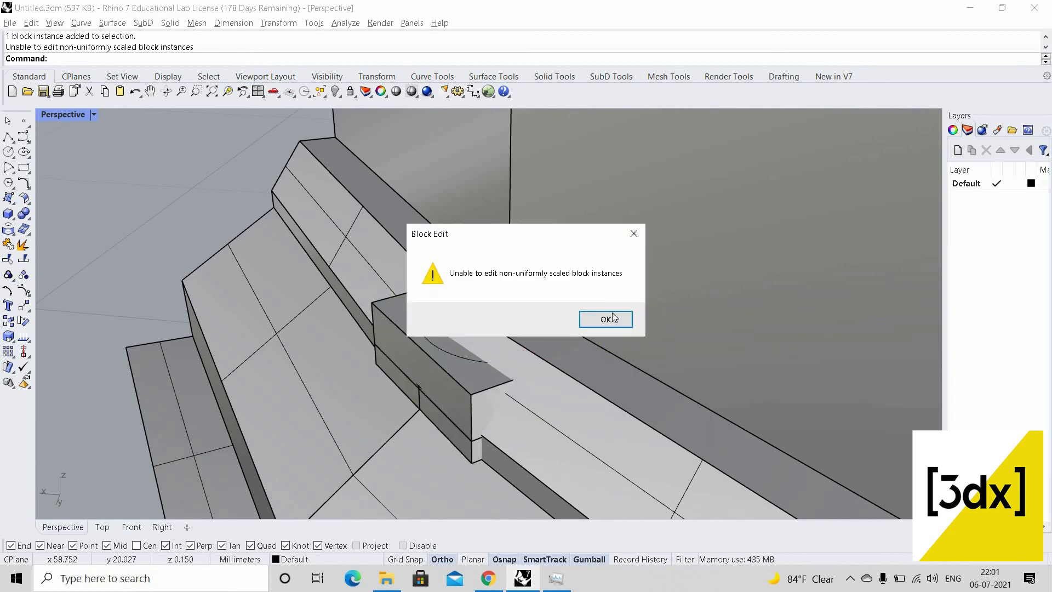
pyautogui.press('Return')
# Undo the block's last move, its depth scaling, its outward slide and its width scaling
pyautogui.hotkey('ctrl', 'z')
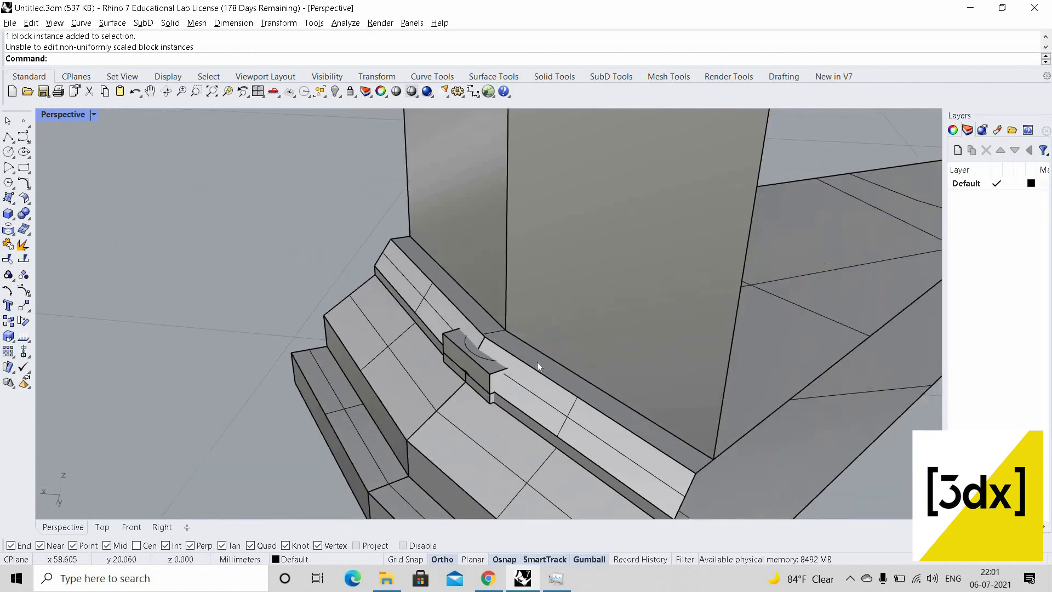
pyautogui.click(623, 319)
pyautogui.hotkey('ctrl', 'z')
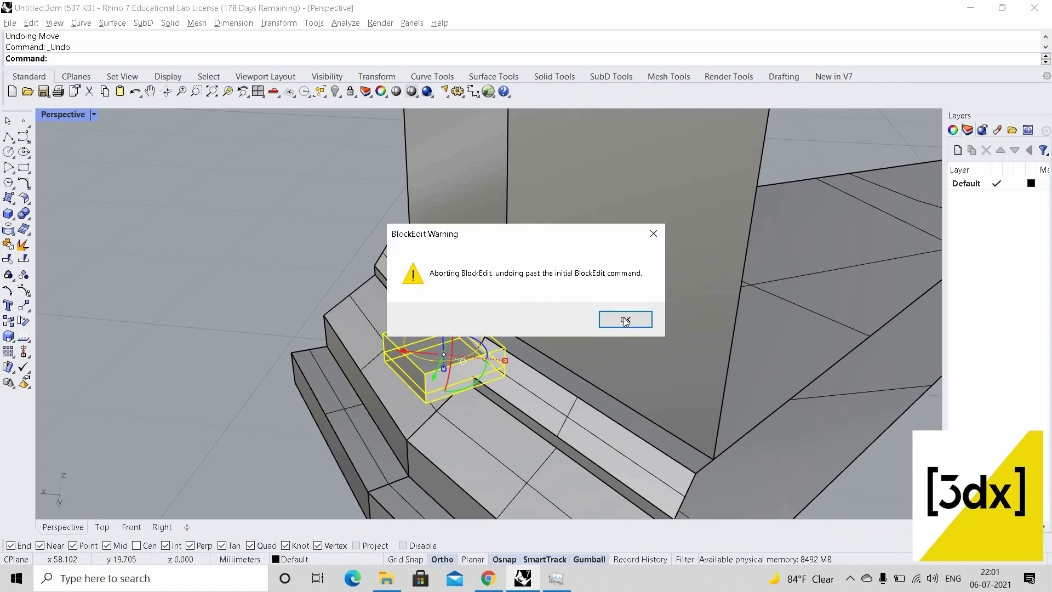
pyautogui.click(624, 321)
pyautogui.hotkey('ctrl', 'z')
pyautogui.click(625, 319)
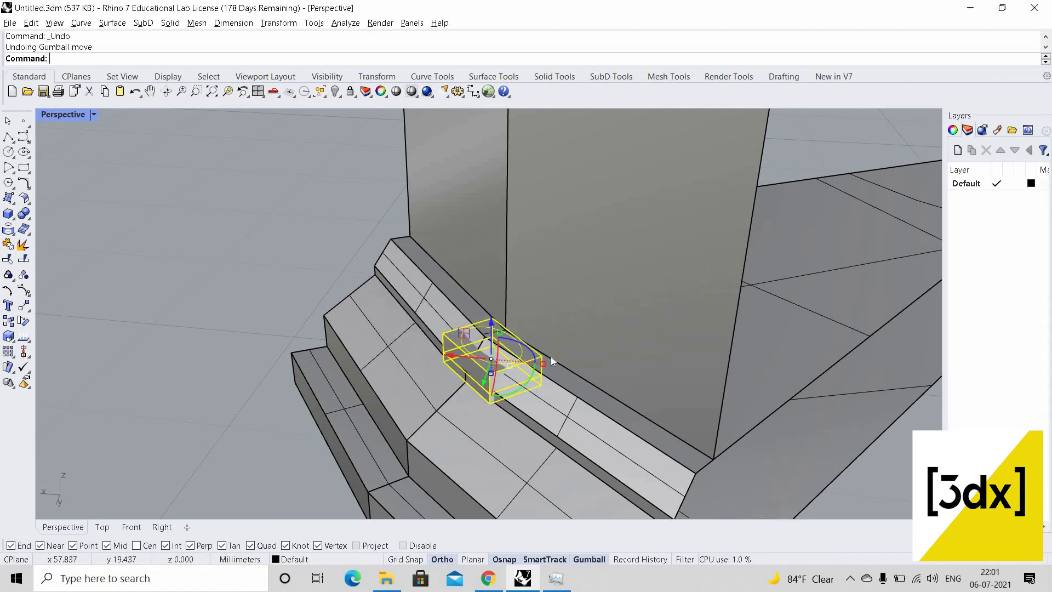
pyautogui.hotkey('ctrl', 'z')
pyautogui.press('Return')
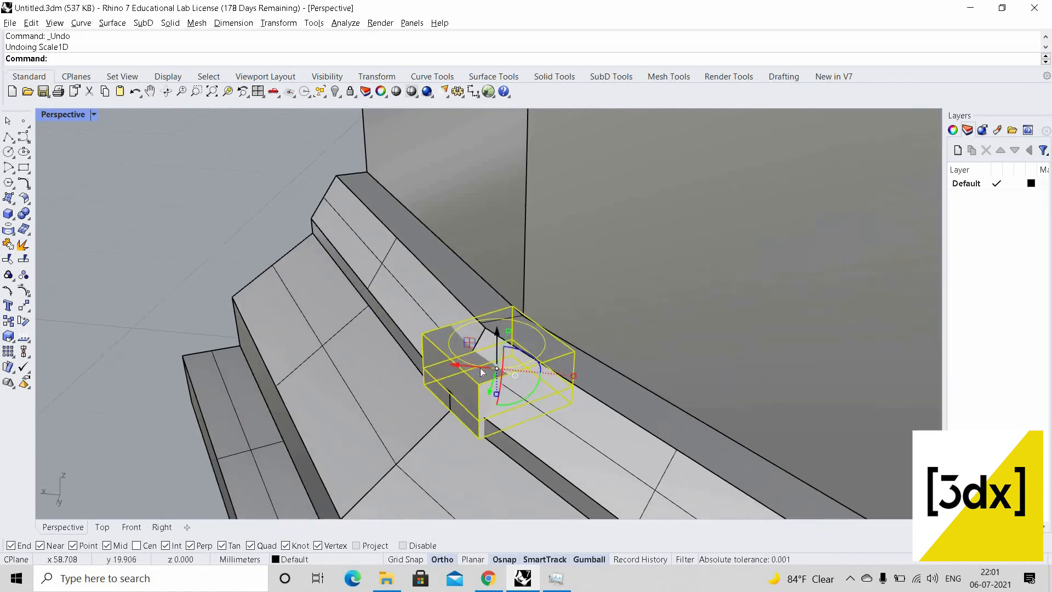
# Open block df for editing and widen its two slabs and circle with Scale1D from the front edge's midpoint, using a 0.3 mm half-width
pyautogui.doubleClick(480, 368)
pyautogui.scroll(3, 481, 380)
pyautogui.click(464, 359)
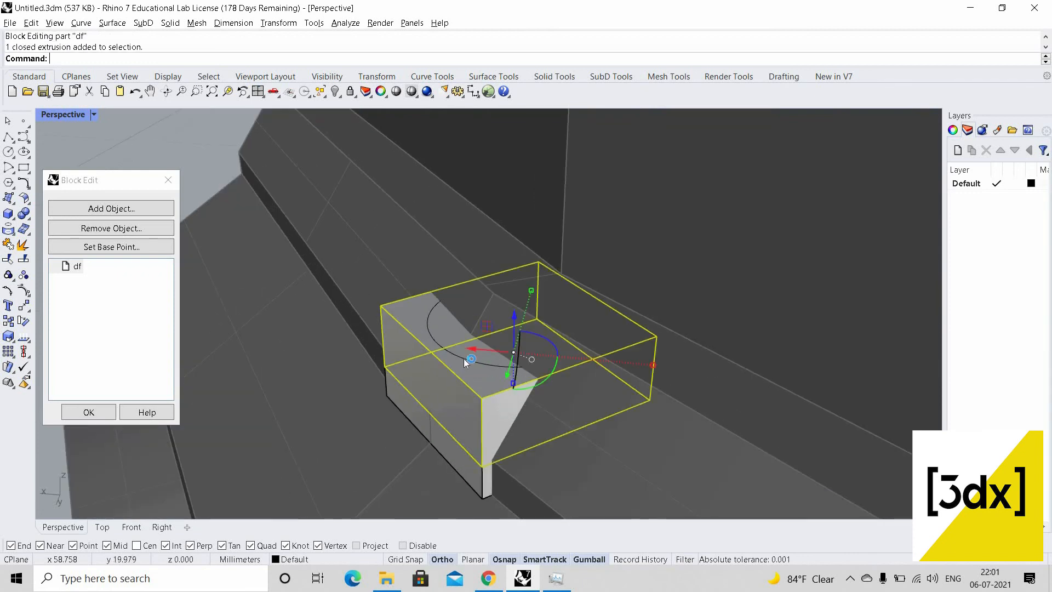
pyautogui.keyDown('shift'); pyautogui.click(443, 336); pyautogui.keyUp('shift')
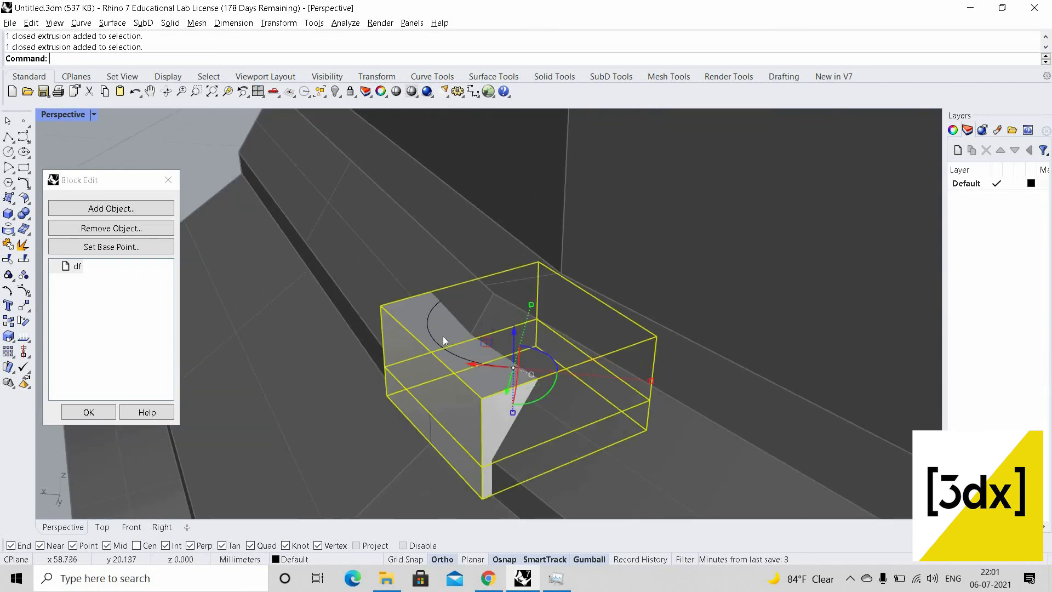
pyautogui.keyDown('shift'); pyautogui.click(444, 348); pyautogui.keyUp('shift')
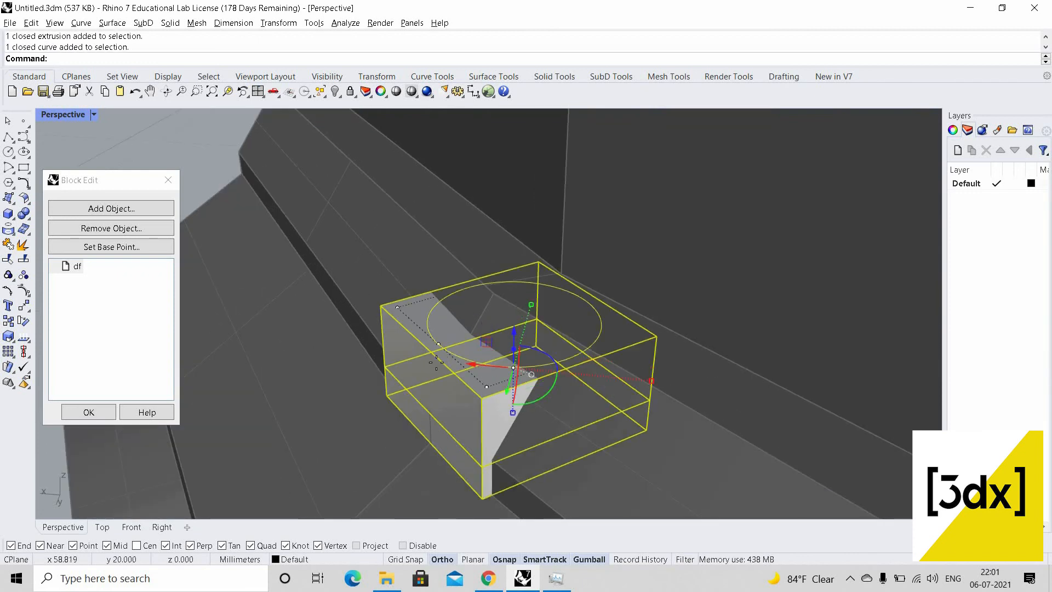
pyautogui.press('Return')
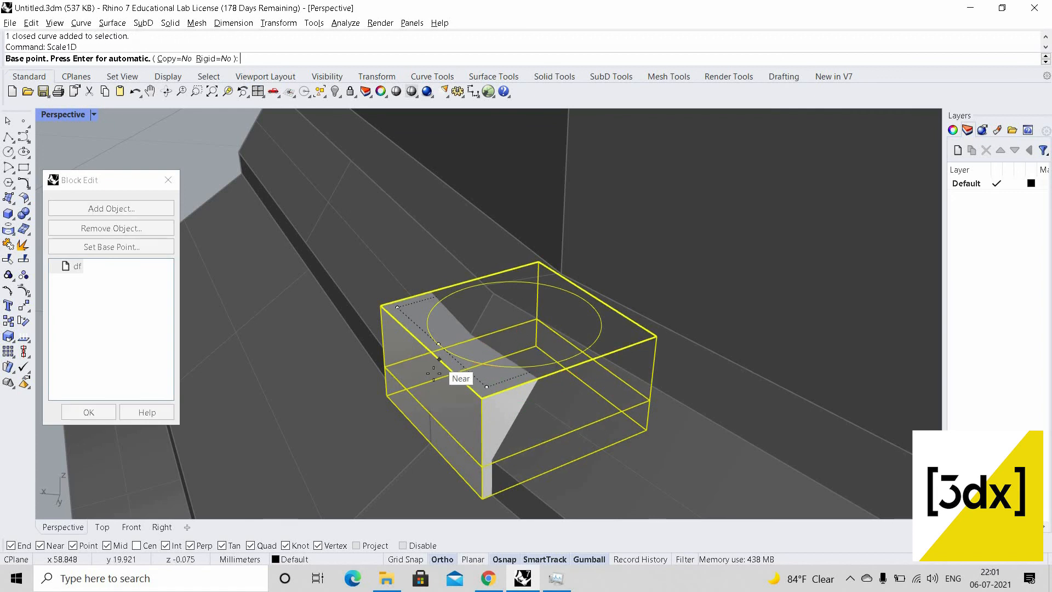
pyautogui.moveTo(429, 359); pyautogui.dragTo(432, 368, button='right')
pyautogui.click(426, 359)
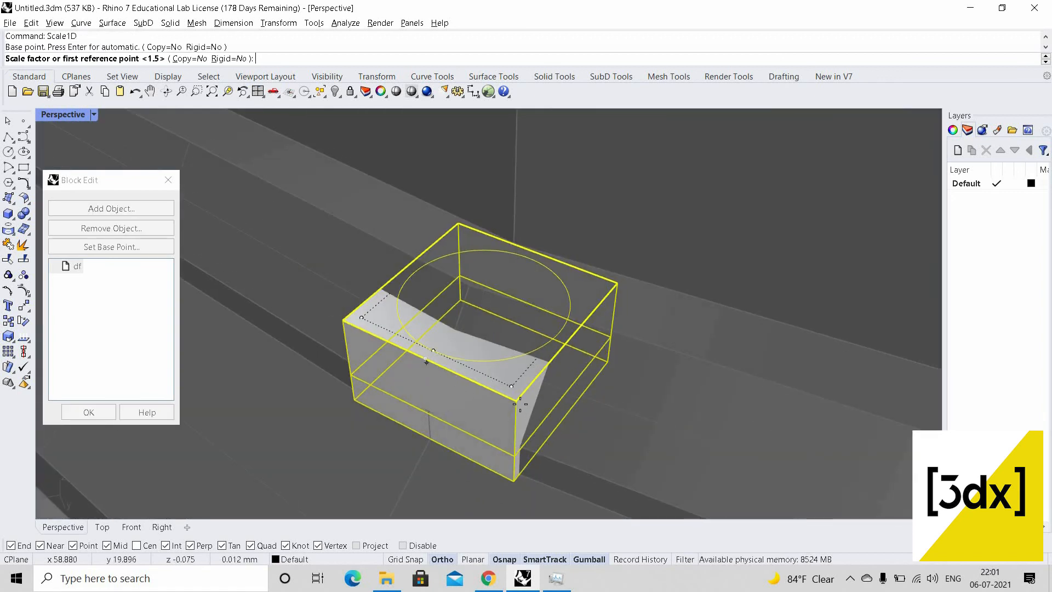
pyautogui.click(560, 410)
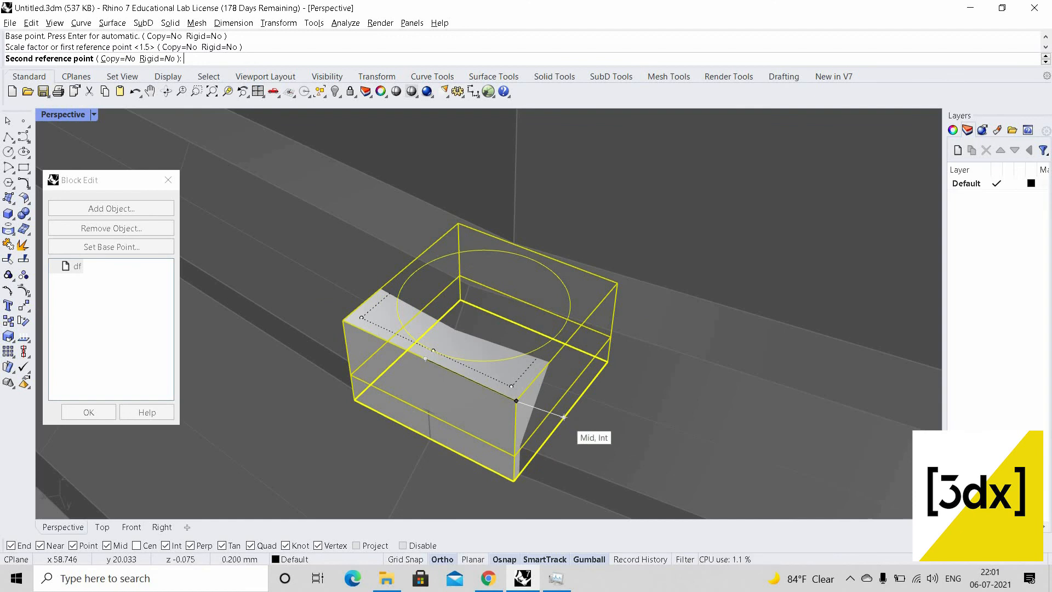
pyautogui.write('0.3')
pyautogui.press('Return')
# Scale the two slabs and the circle in depth with Scale1D from the side edge's midpoint to a 0.3 mm half-depth
pyautogui.press('Return')
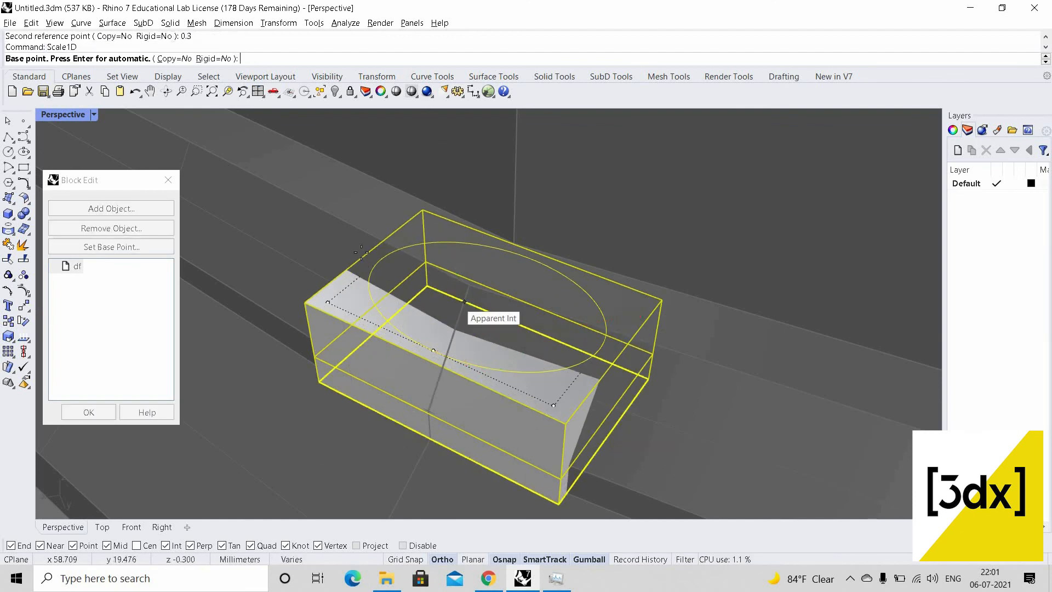
pyautogui.click(366, 253)
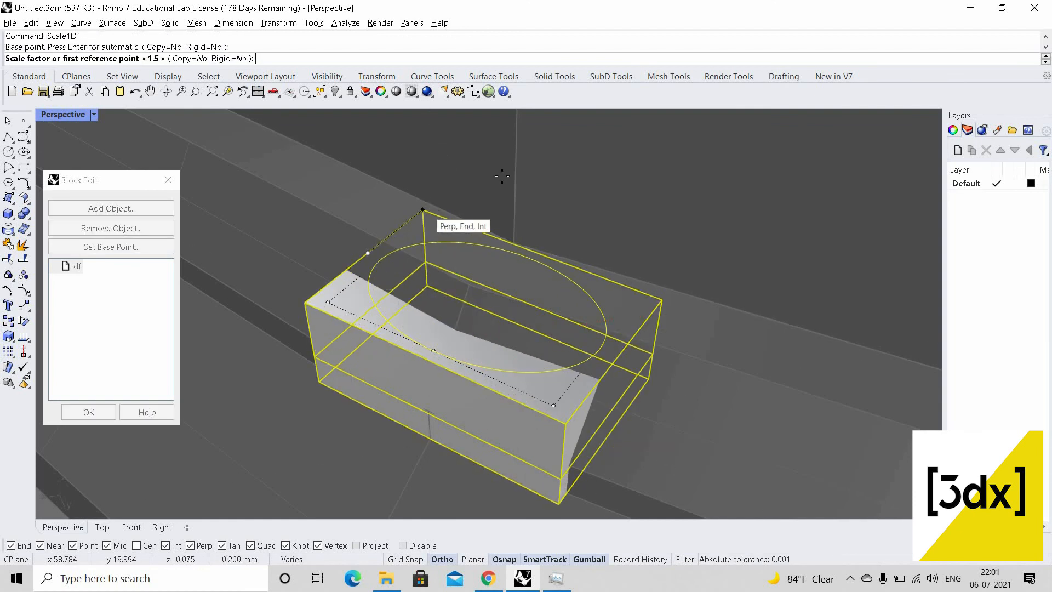
pyautogui.click(424, 209)
pyautogui.write('0')
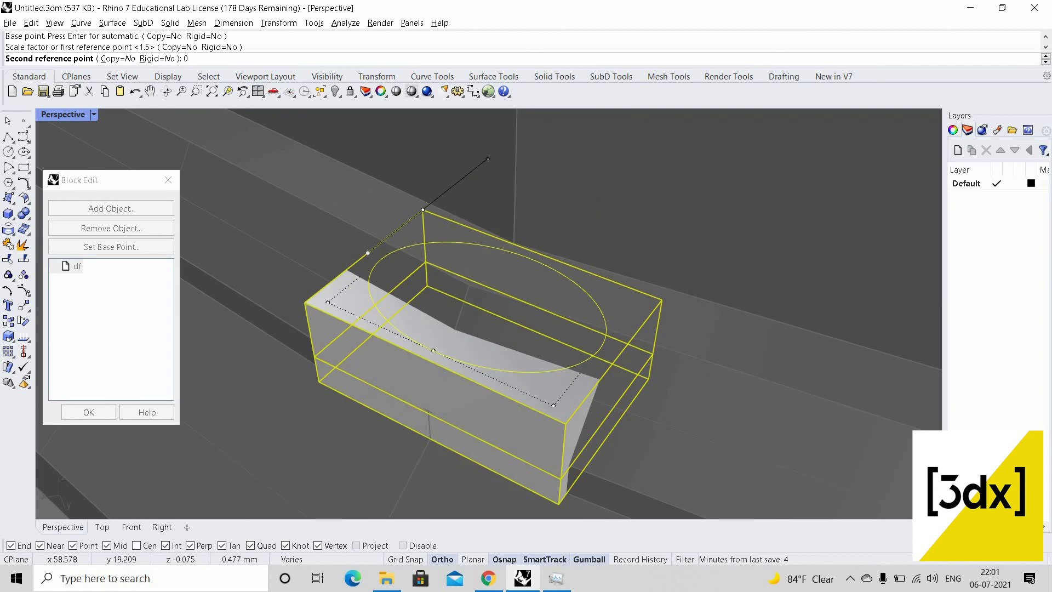
pyautogui.write('.3')
pyautogui.press('Return')
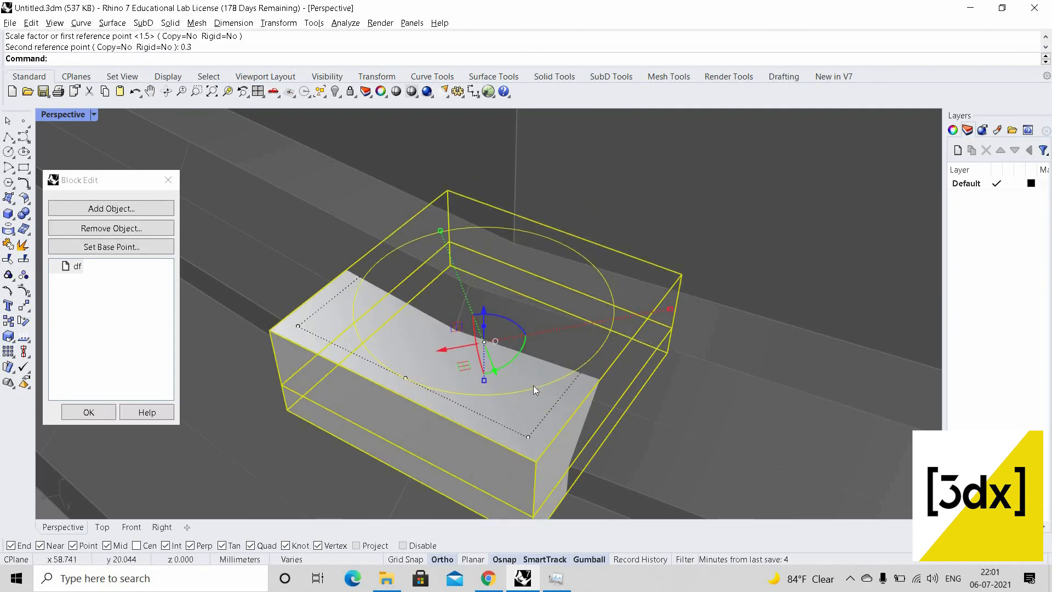
# Extrude the circle on the square base as a solid column shaft up to the pier's top below the cornice
pyautogui.click(534, 388)
pyautogui.press('Return')
pyautogui.scroll(-15, 512, 404)
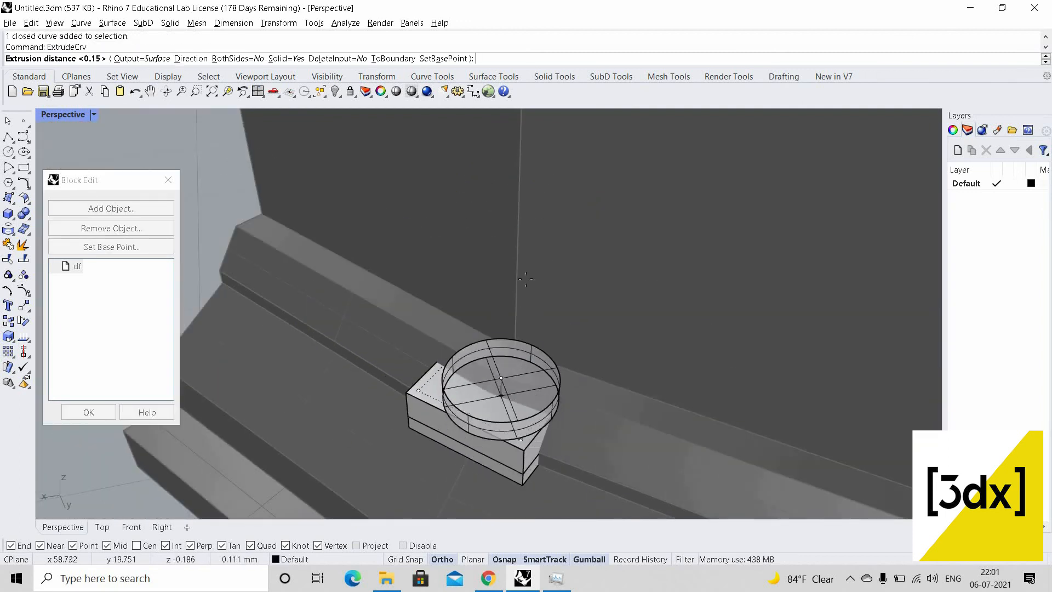
pyautogui.scroll(-3, 509, 329)
pyautogui.keyDown('shift'); pyautogui.moveTo(502, 168); pyautogui.dragTo(497, 243, button='right'); pyautogui.keyUp('shift')
pyautogui.scroll(11, 514, 251)
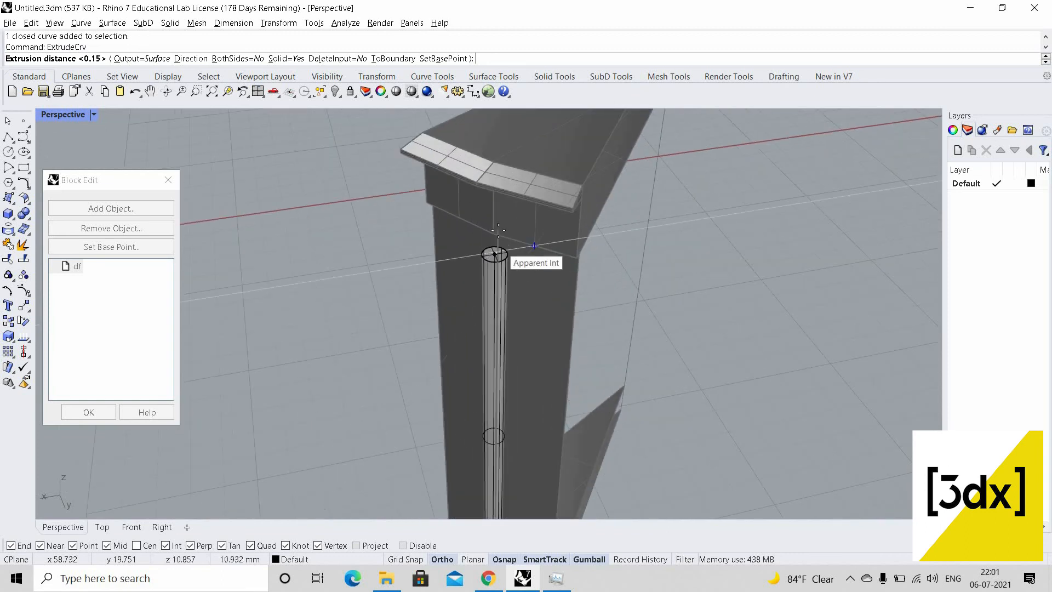
pyautogui.click(515, 223)
pyautogui.scroll(-6, 505, 420)
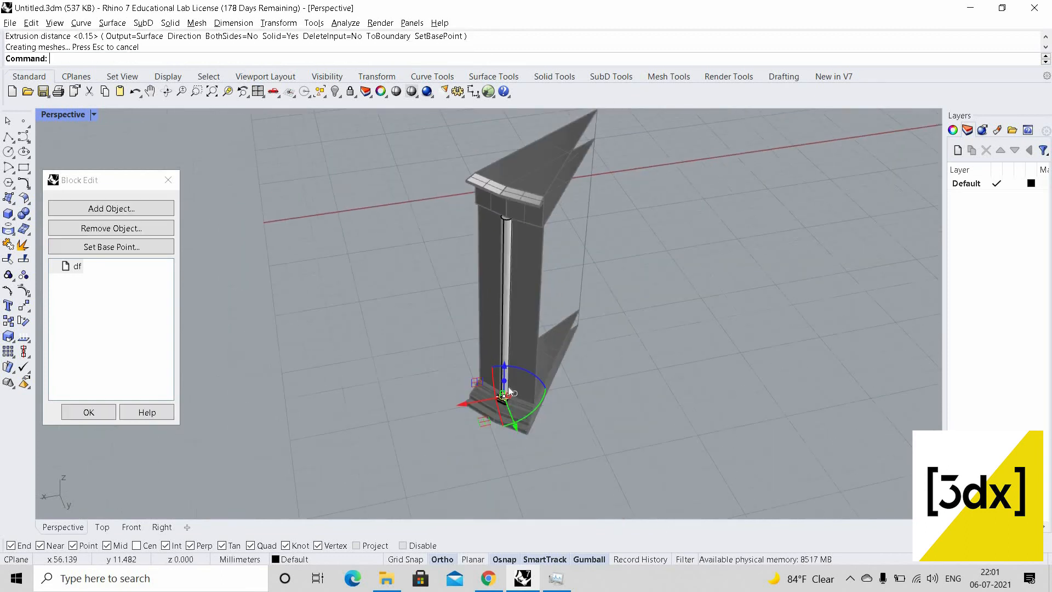
# Select the two stacked slabs of the column's square base inside the block
pyautogui.scroll(8, 508, 387)
pyautogui.scroll(5, 515, 406)
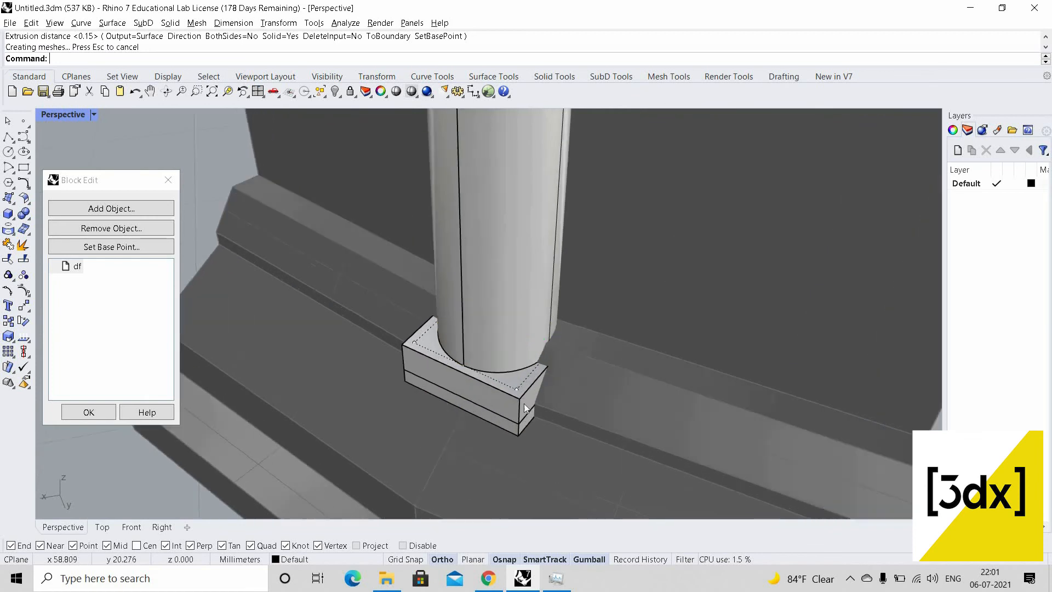
pyautogui.click(524, 435)
pyautogui.click(524, 435)
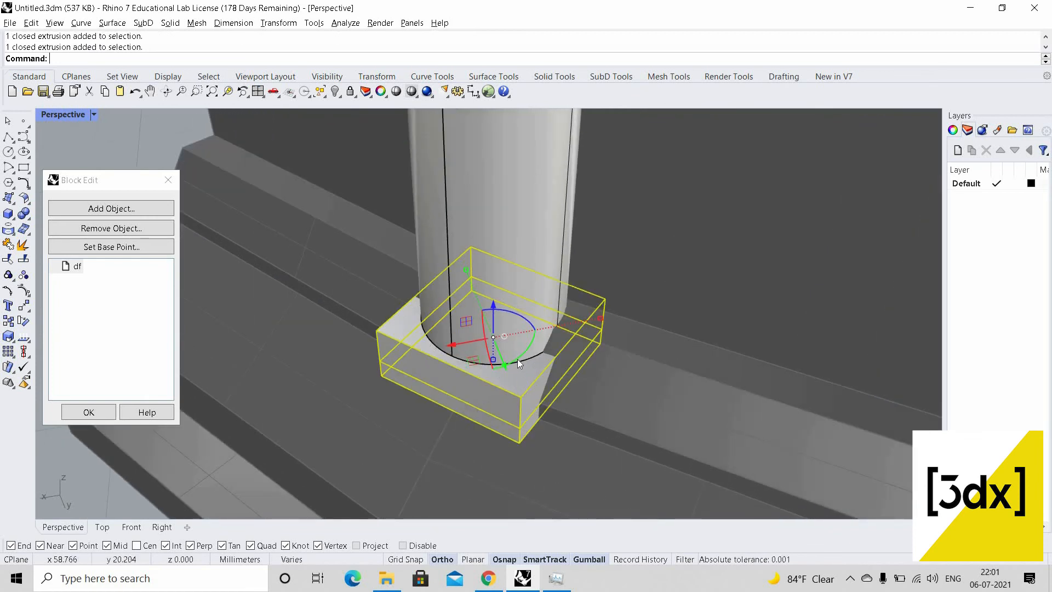
pyautogui.scroll(3, 521, 378)
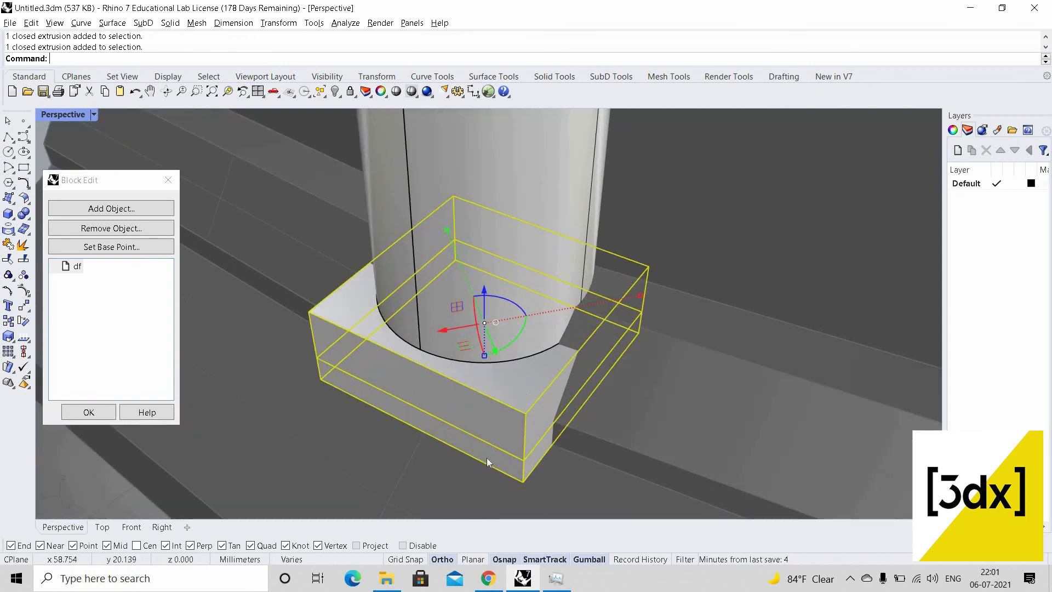
# Flip a duplicate of the two base slabs upside down and place it higher on the column shaft
pyautogui.scroll(-6, 504, 393)
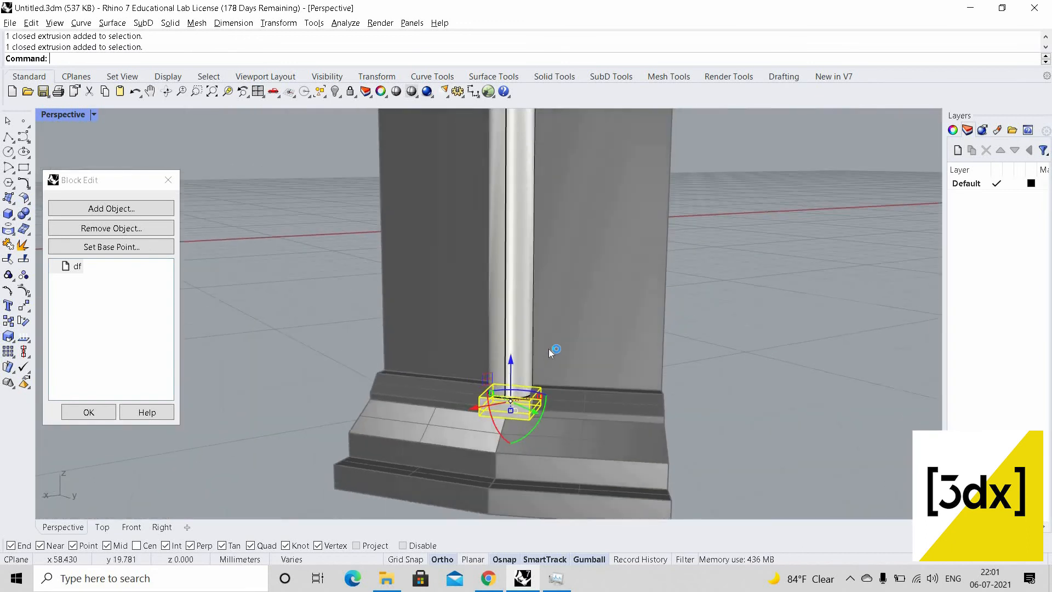
pyautogui.scroll(-5, 568, 236)
pyautogui.moveTo(500, 216); pyautogui.dragTo(560, 382, button='right')
pyautogui.scroll(5, 561, 387)
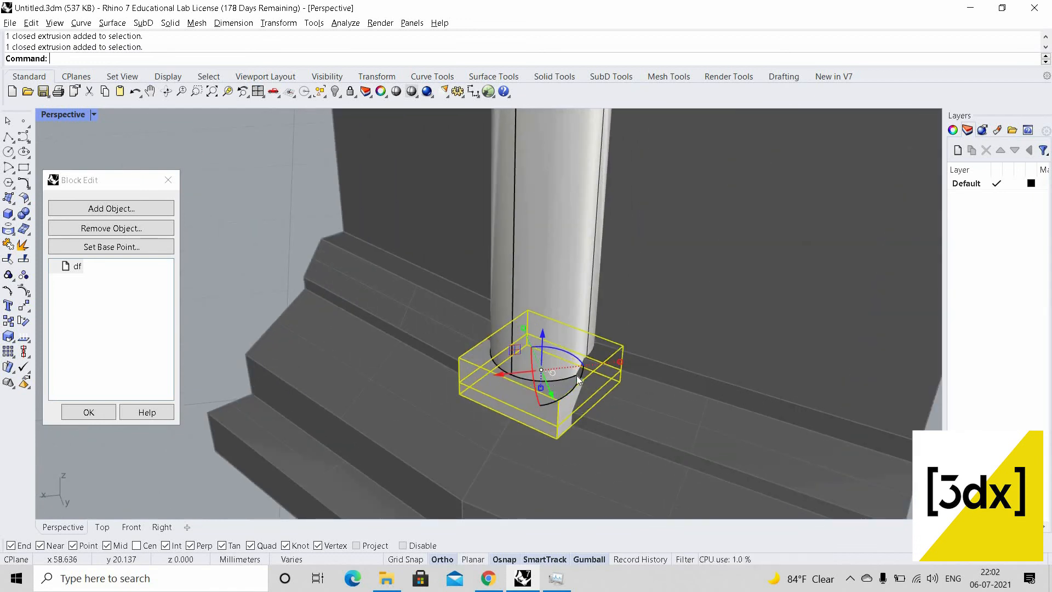
pyautogui.moveTo(578, 377); pyautogui.dragTo(566, 396)
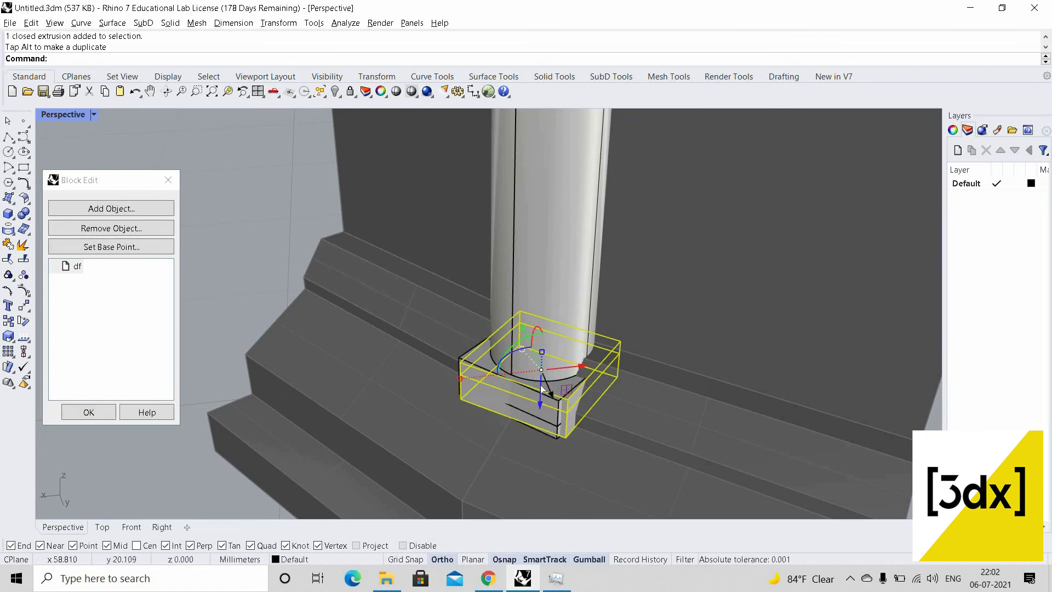
pyautogui.moveTo(574, 210); pyautogui.dragTo(596, 197)
pyautogui.click(624, 318)
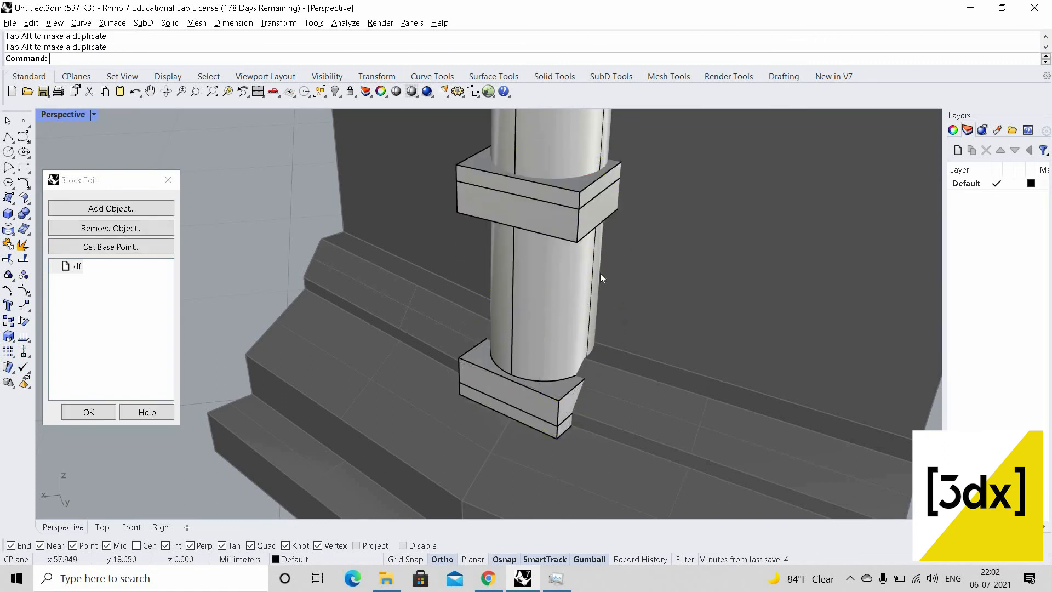
# Move the two flipped slabs from their lower front corner down onto the matching corner of the original base slabs
pyautogui.scroll(-3, 600, 273)
pyautogui.scroll(6, 593, 296)
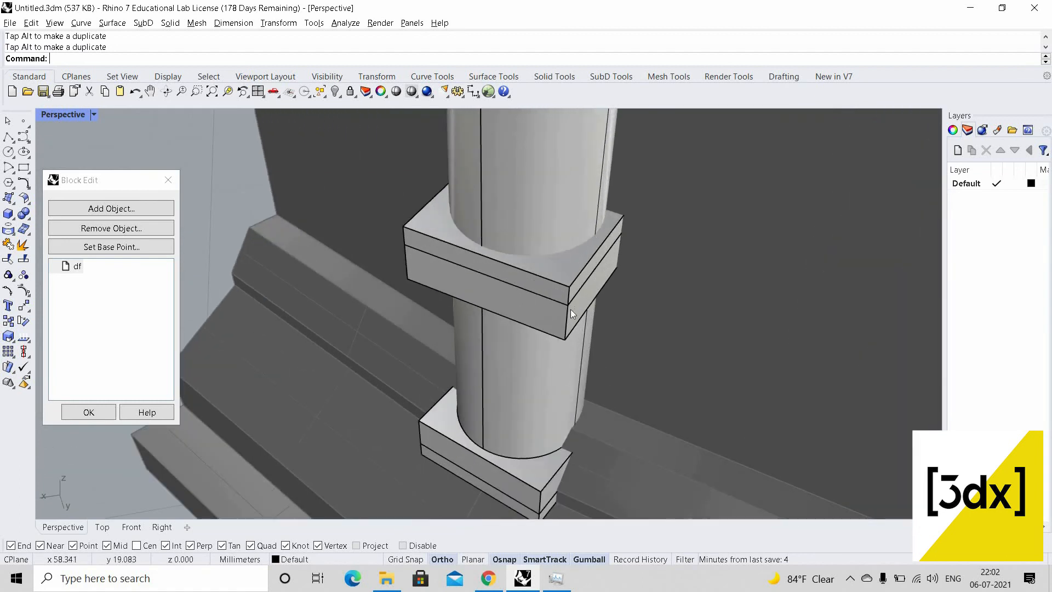
pyautogui.click(570, 309)
pyautogui.keyDown('shift'); pyautogui.click(573, 329); pyautogui.keyUp('shift')
pyautogui.scroll(2, 572, 329)
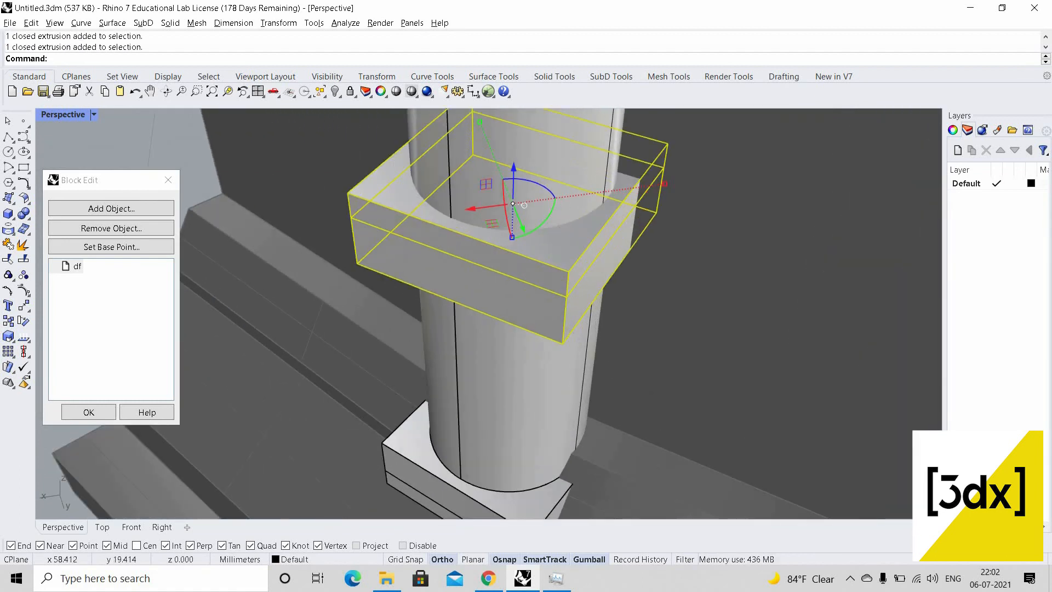
pyautogui.write('Mo')
pyautogui.press('Return')
pyautogui.click(563, 342)
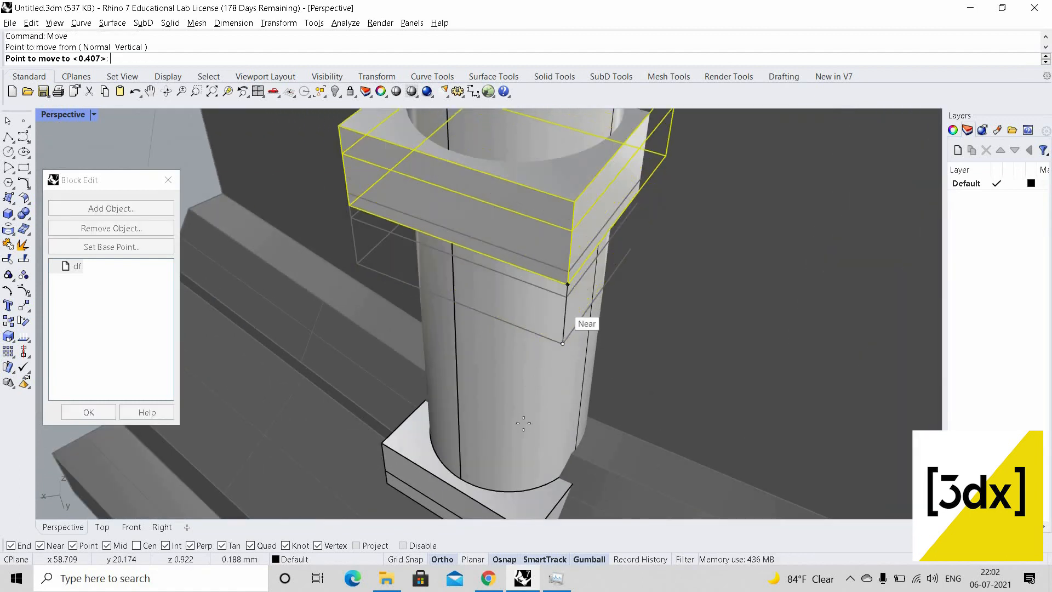
pyautogui.scroll(-4, 524, 426)
pyautogui.scroll(2, 526, 427)
pyautogui.click(546, 468)
pyautogui.scroll(3, 548, 466)
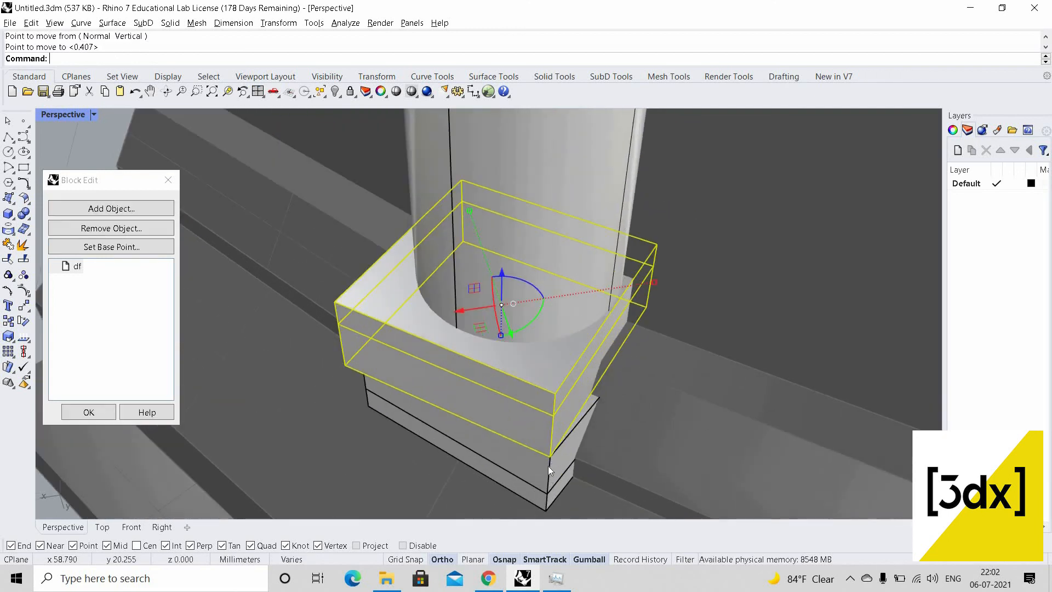
# Rotate a copy of the flipped slabs about their lower front corner to align with the base, and delete the unrotated pair
pyautogui.write('Rotate')
pyautogui.press('Return')
pyautogui.click(551, 457)
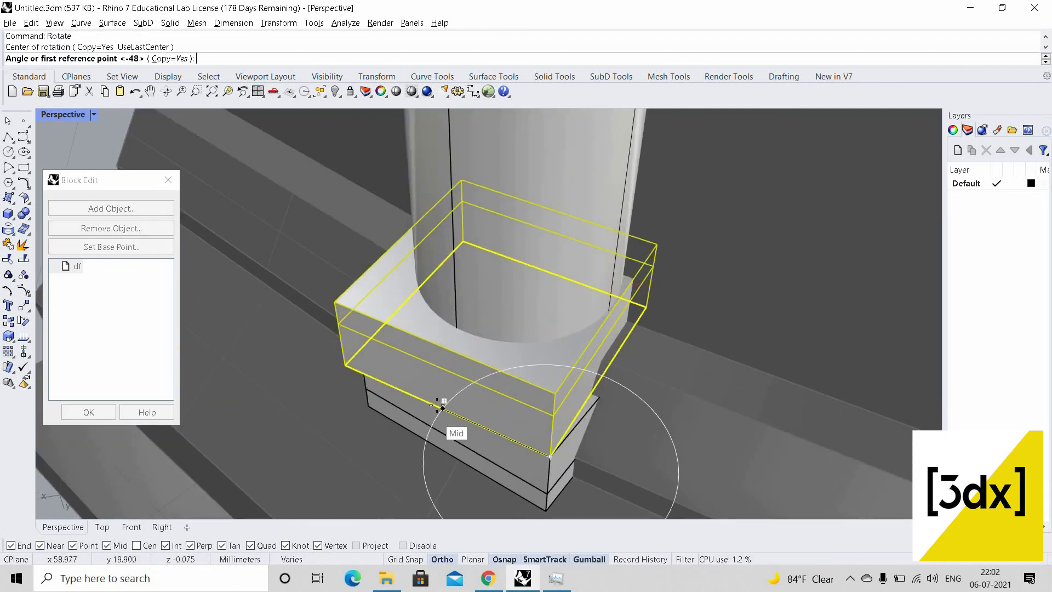
pyautogui.click(442, 393)
pyautogui.click(443, 408)
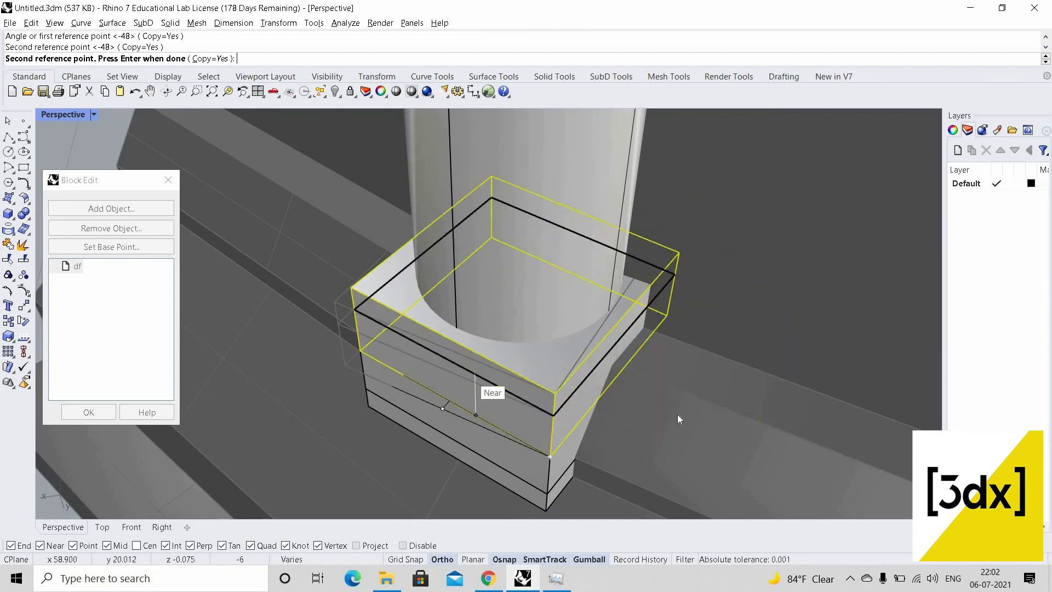
pyautogui.press('Return')
pyautogui.press('Delete')
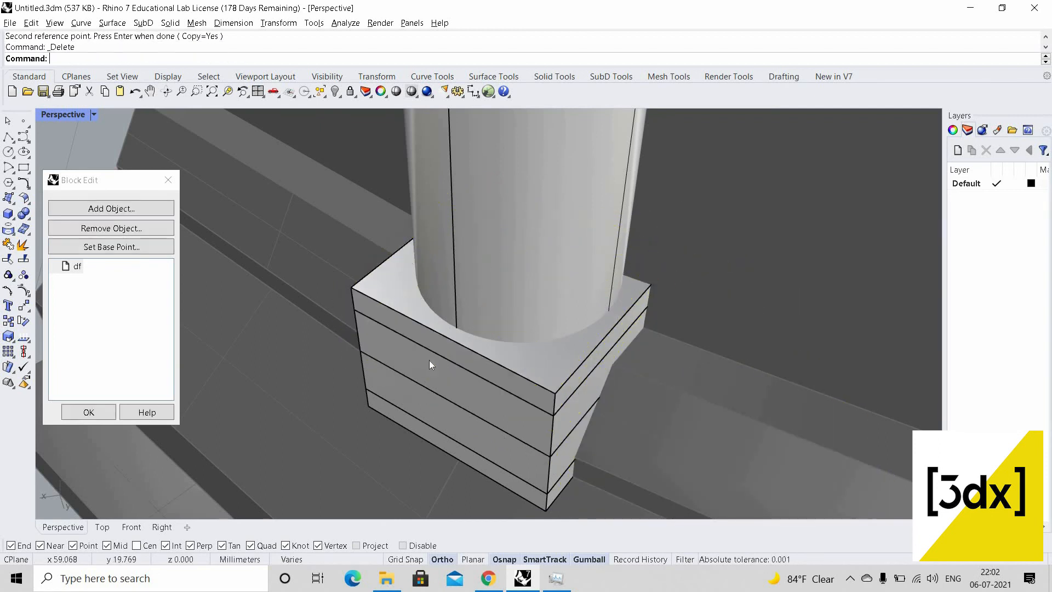
# Move the two aligned slabs straight up the shaft to the column's upper end as a capital
pyautogui.click(437, 336)
pyautogui.keyDown('shift'); pyautogui.click(527, 369); pyautogui.keyUp('shift')
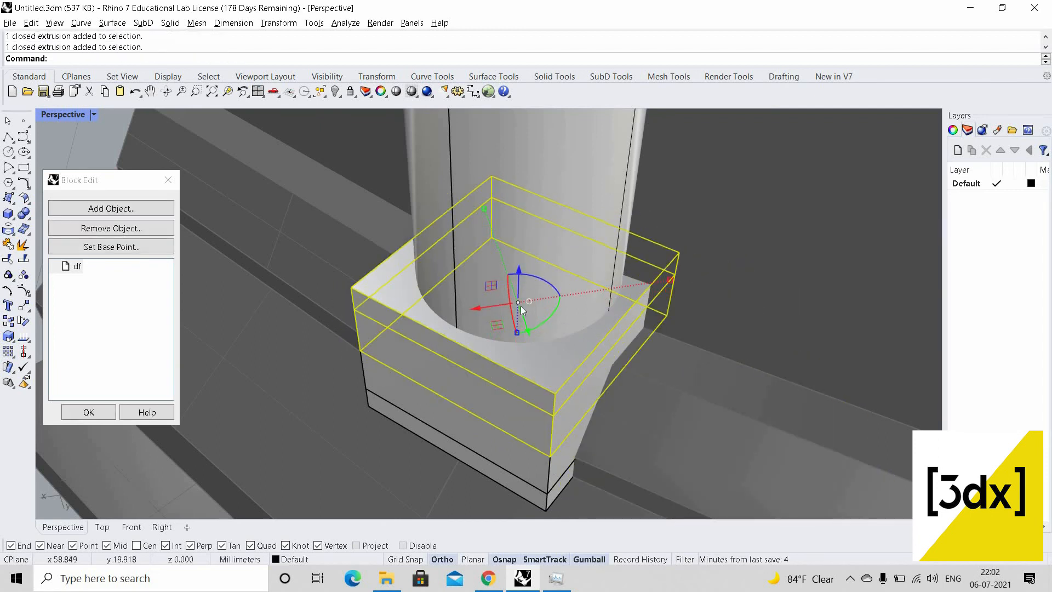
pyautogui.scroll(-4, 514, 387)
pyautogui.moveTo(522, 305); pyautogui.dragTo(481, 274)
pyautogui.scroll(-15, 573, 364)
pyautogui.scroll(18, 548, 244)
pyautogui.scroll(6, 507, 329)
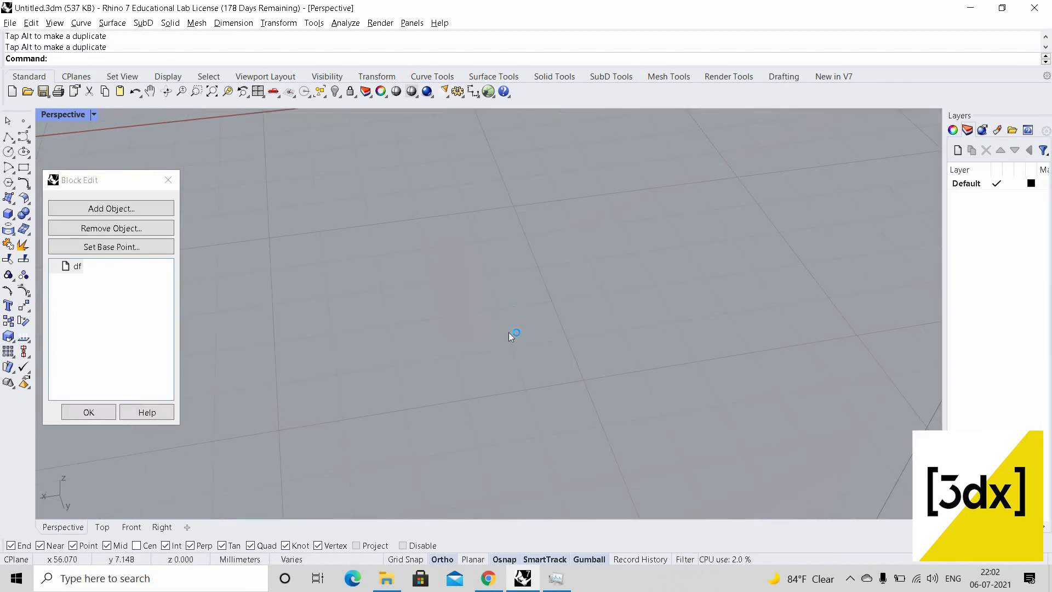
pyautogui.scroll(-6, 515, 323)
pyautogui.press('Escape')
# Draw a diagonal line across the upper face of the top capital slab, from its rear corner to its front corner
pyautogui.click(517, 318)
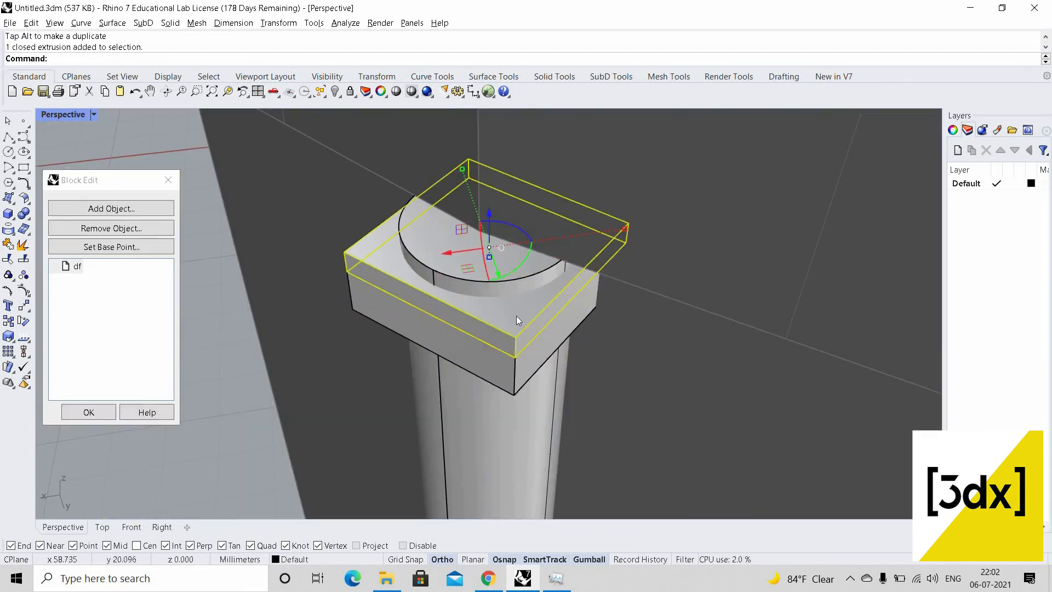
pyautogui.write('Line')
pyautogui.press('Return')
pyautogui.click(470, 159)
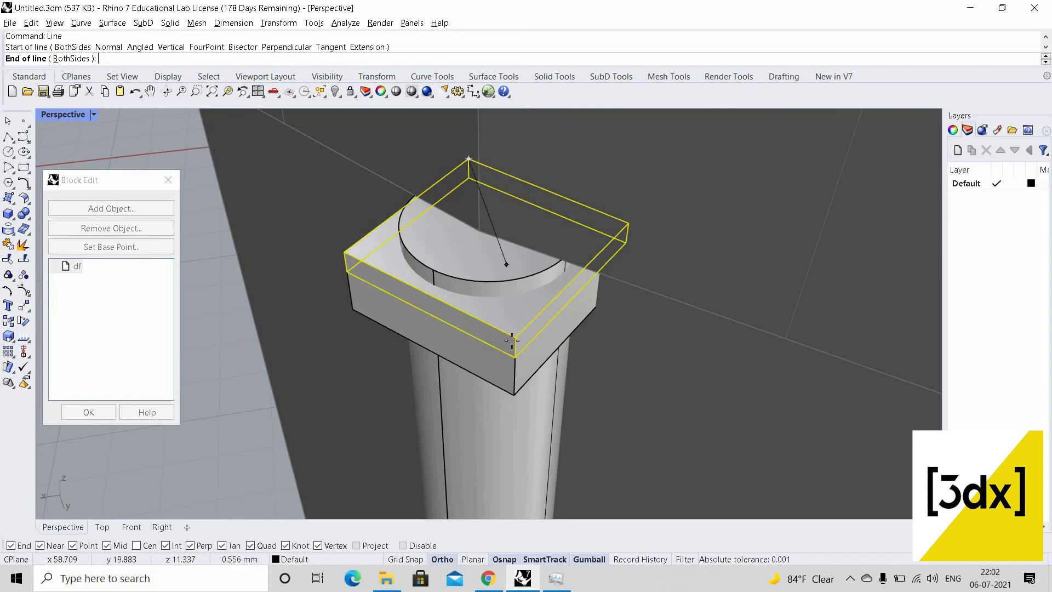
pyautogui.click(516, 335)
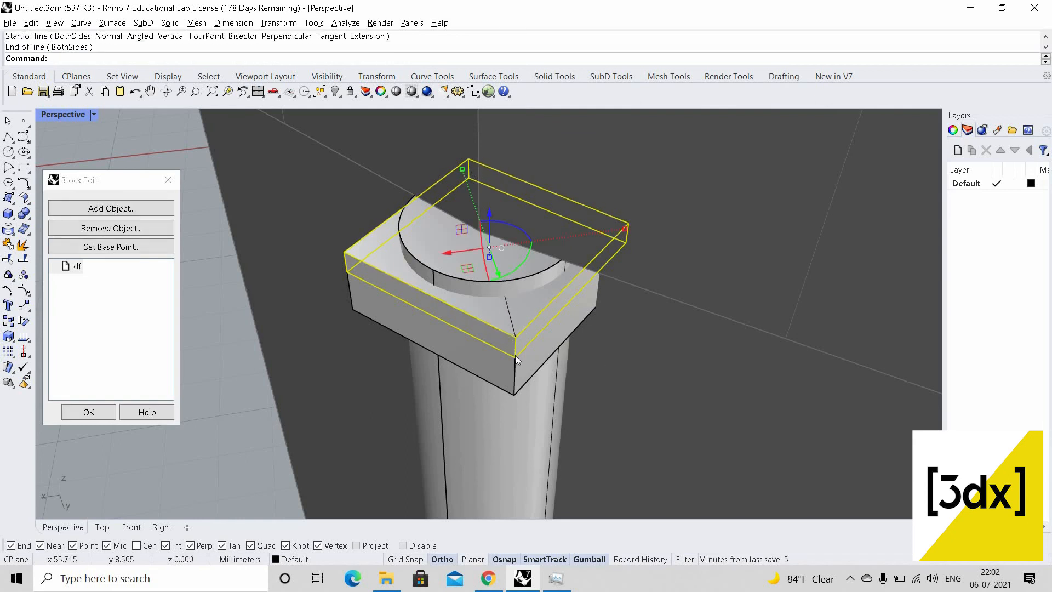
# Move the capital slabs together with the diagonal line, using a point on the line at the shaft's edge as reference
pyautogui.click(508, 303)
pyautogui.keyDown('shift'); pyautogui.click(508, 300); pyautogui.keyUp('shift')
pyautogui.scroll(5, 515, 298)
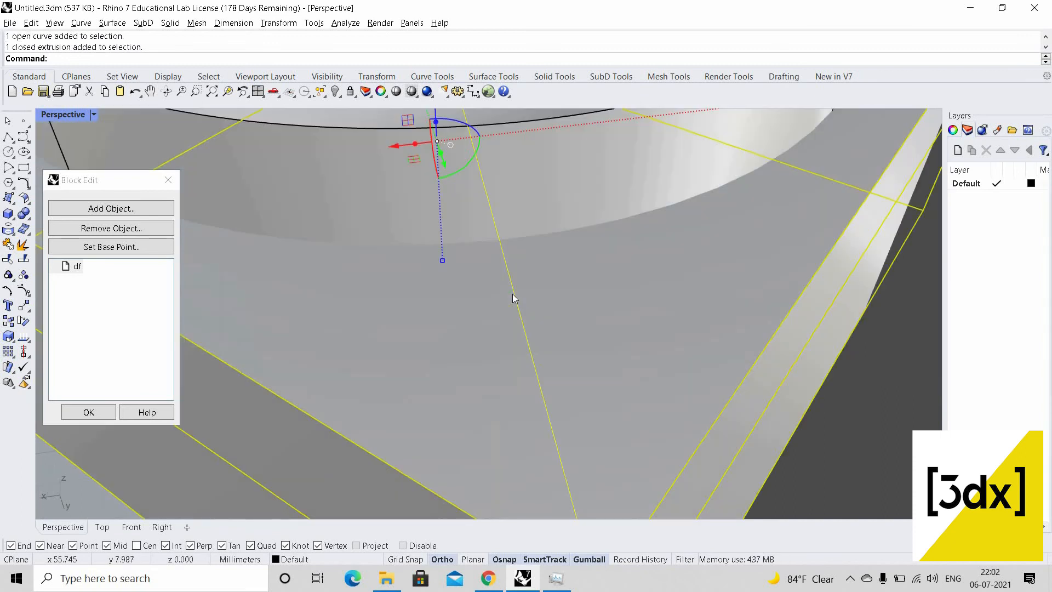
pyautogui.press('Return')
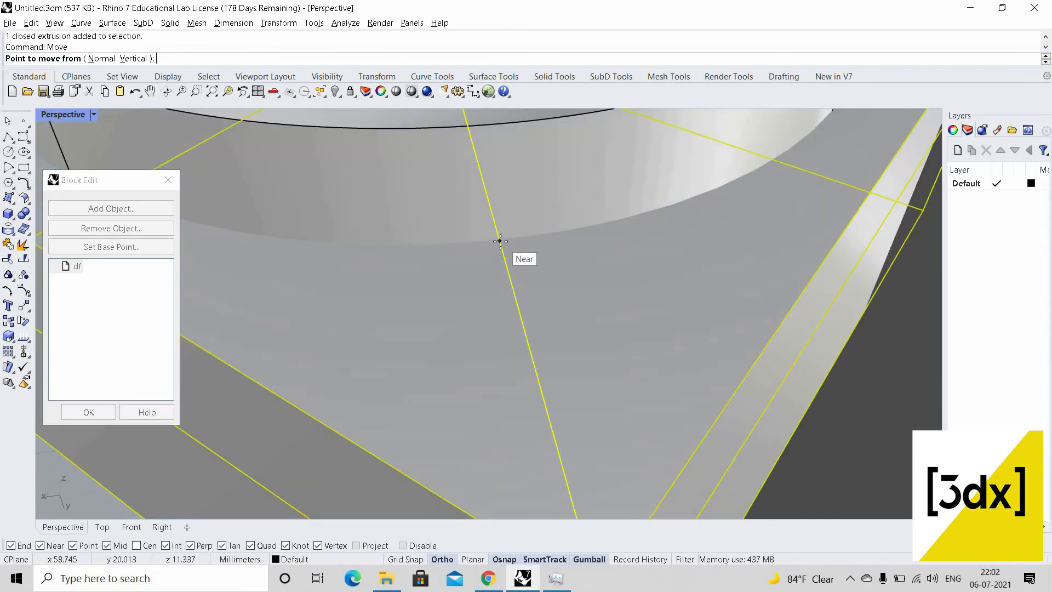
pyautogui.click(500, 242)
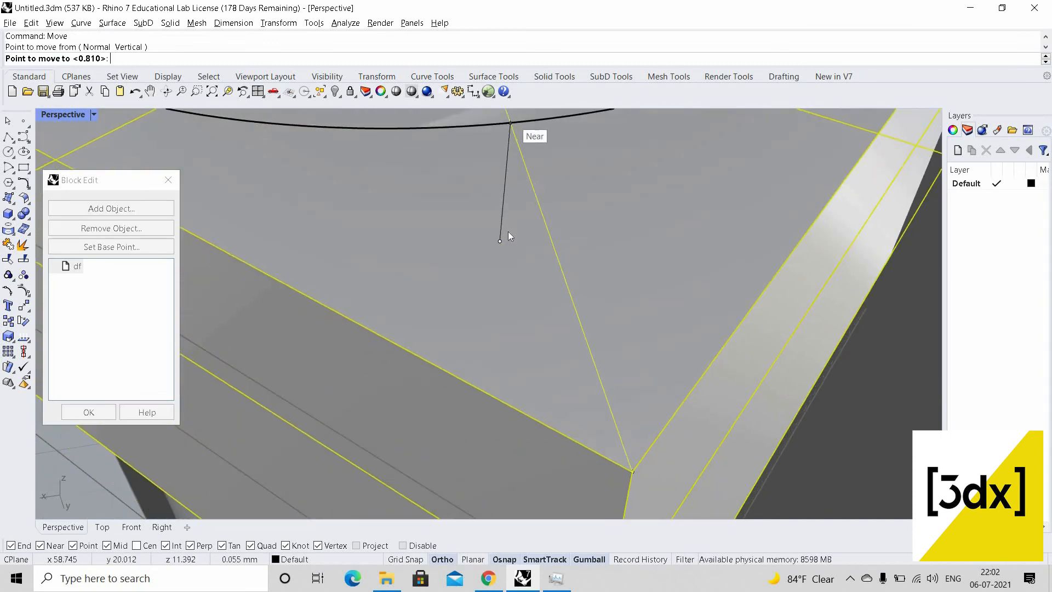
pyautogui.click(508, 232)
# Examine the capital's fit between the column shaft and the block above it from below and above
pyautogui.scroll(-6, 508, 233)
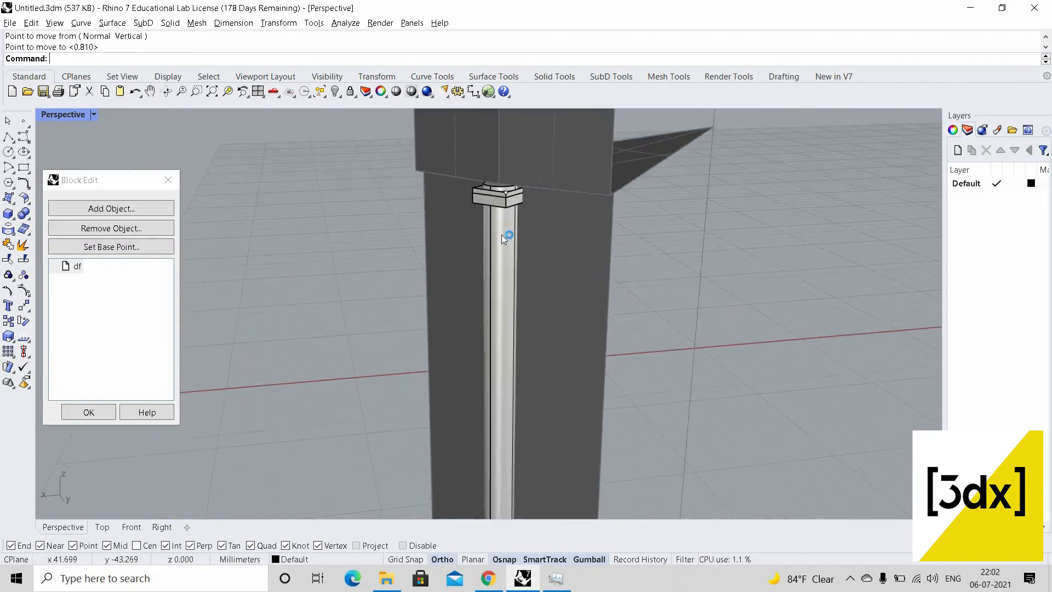
pyautogui.moveTo(501, 234); pyautogui.dragTo(498, 156, button='right')
pyautogui.scroll(-7, 502, 154)
pyautogui.scroll(9, 507, 144)
pyautogui.scroll(-5, 514, 161)
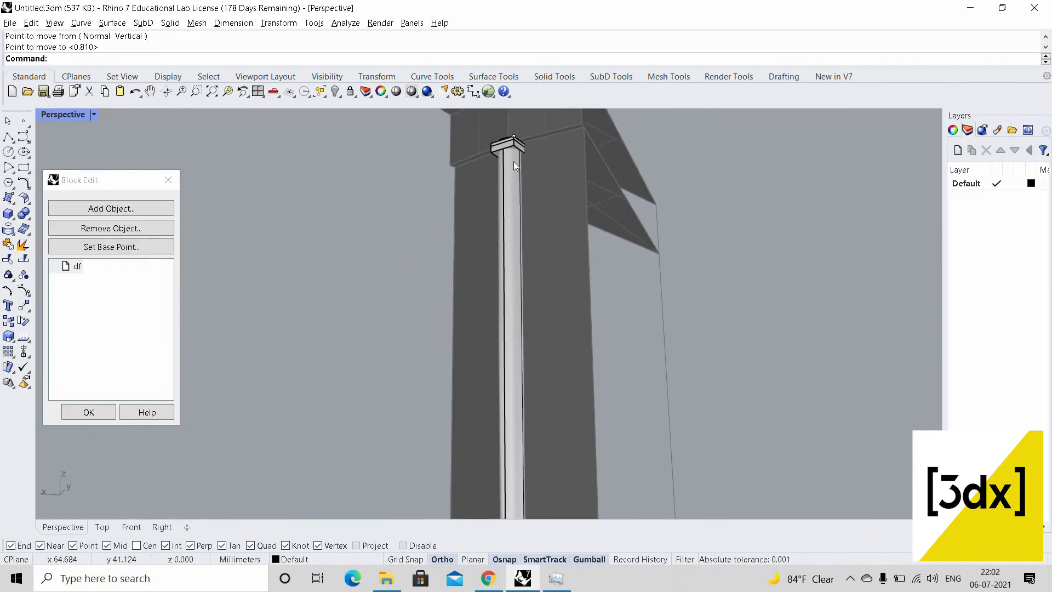
pyautogui.scroll(9, 510, 202)
pyautogui.moveTo(509, 203); pyautogui.dragTo(514, 399, button='right')
pyautogui.scroll(-8, 509, 319)
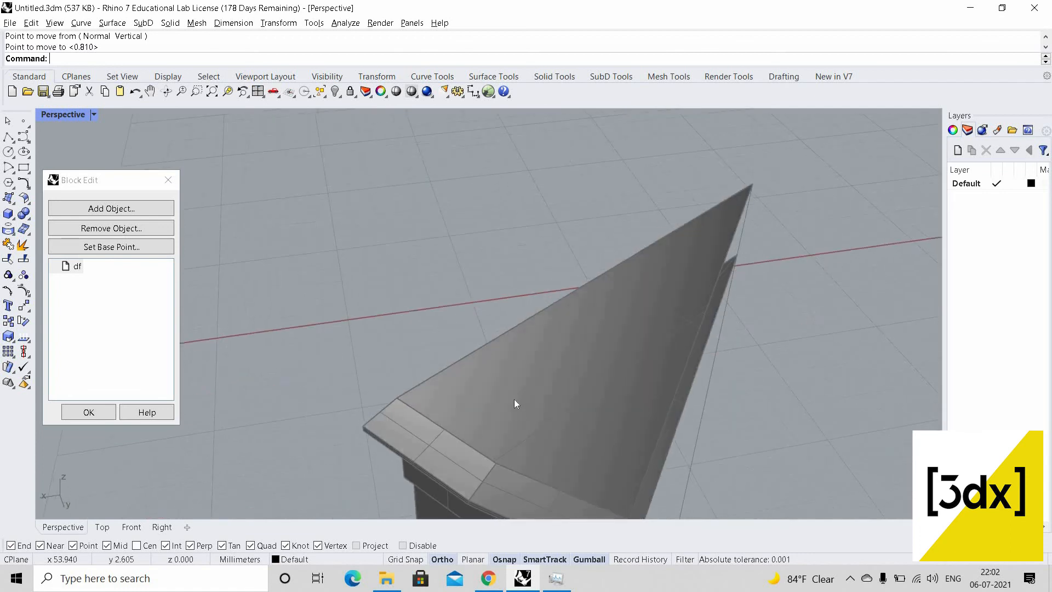
pyautogui.scroll(10, 518, 384)
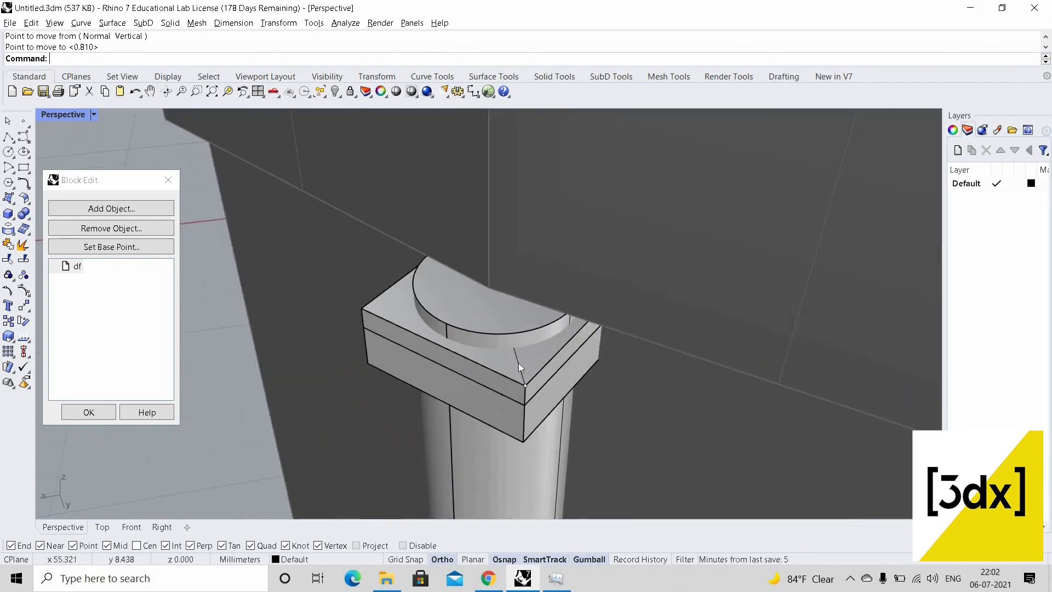
pyautogui.click(514, 373)
pyautogui.press('Return')
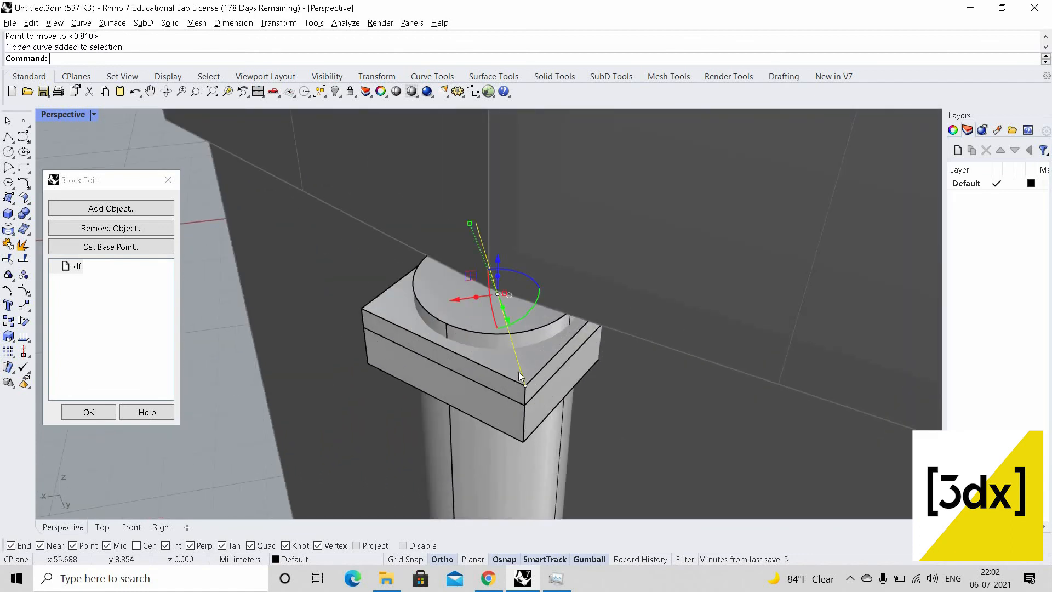
pyautogui.press('Delete')
pyautogui.scroll(-5, 570, 271)
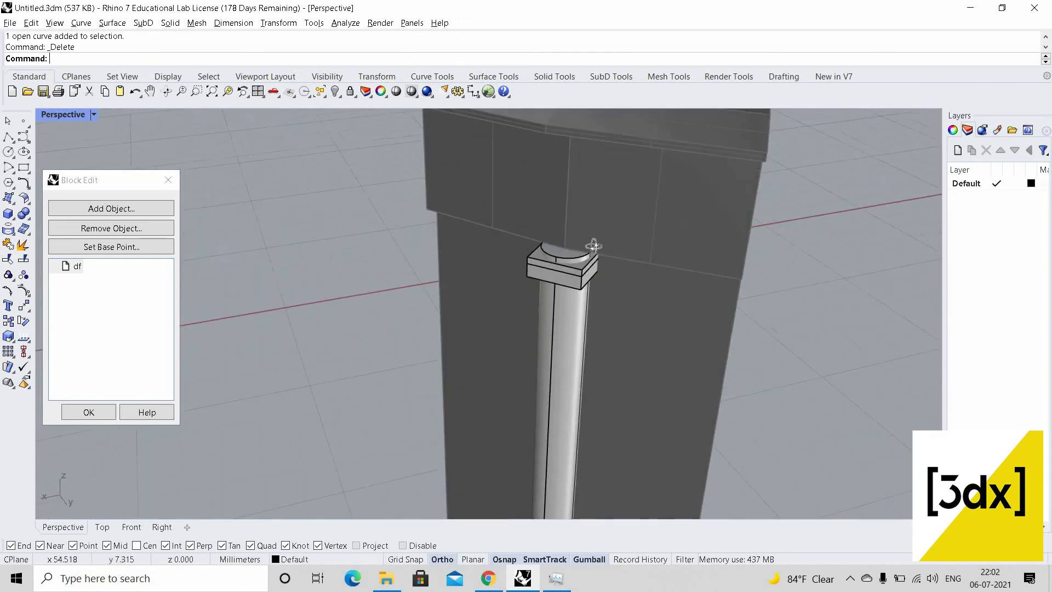
pyautogui.scroll(2, 595, 242)
pyautogui.moveTo(587, 264); pyautogui.dragTo(615, 211, button='right')
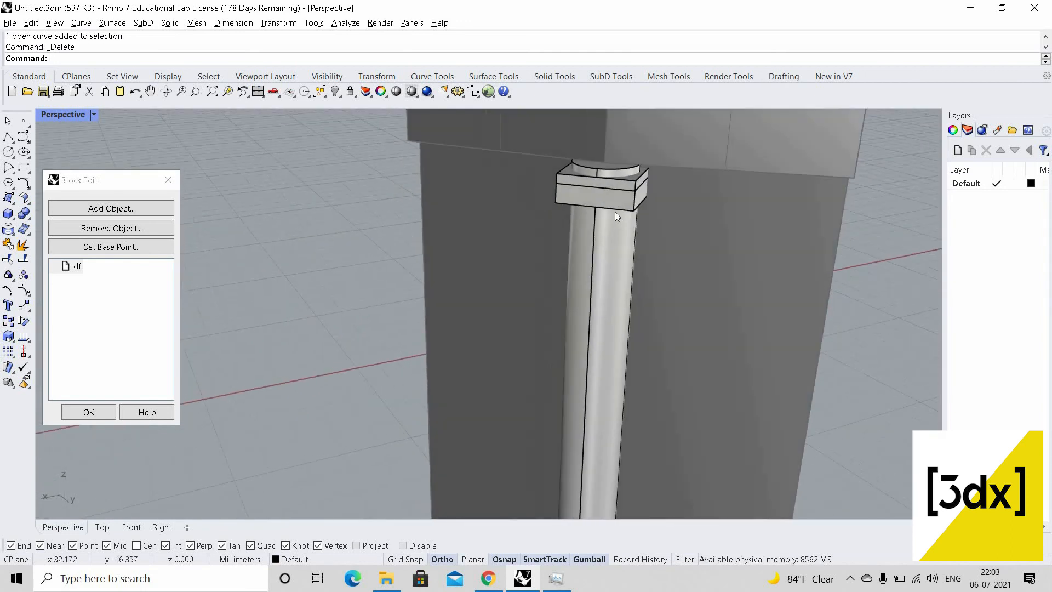
pyautogui.scroll(6, 626, 213)
pyautogui.hotkey('ctrl', 'z')
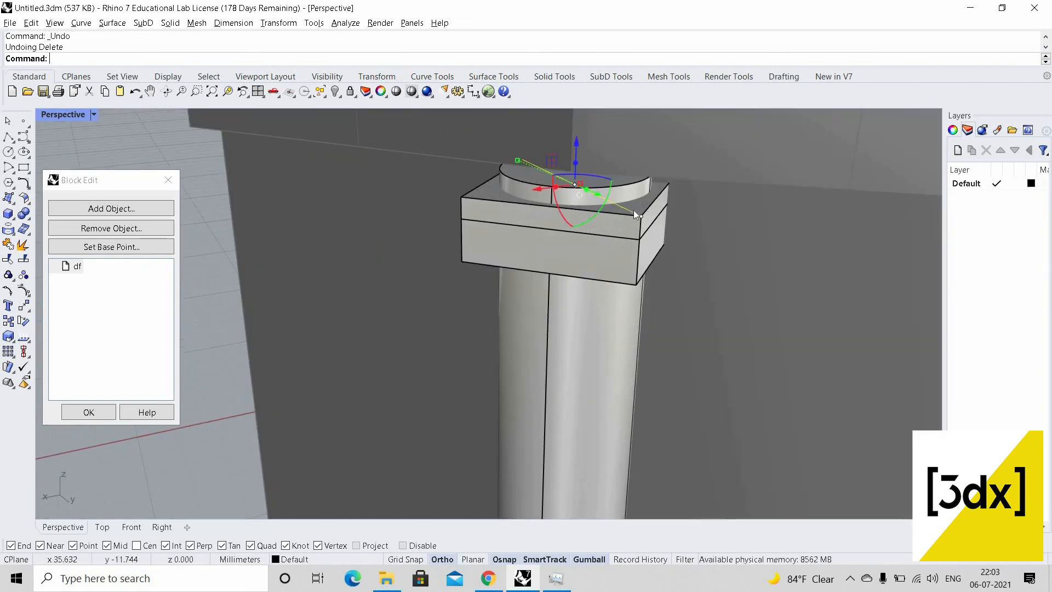
# Raise both capital slabs and the diagonal line to the underside of the upper block
pyautogui.click(625, 208)
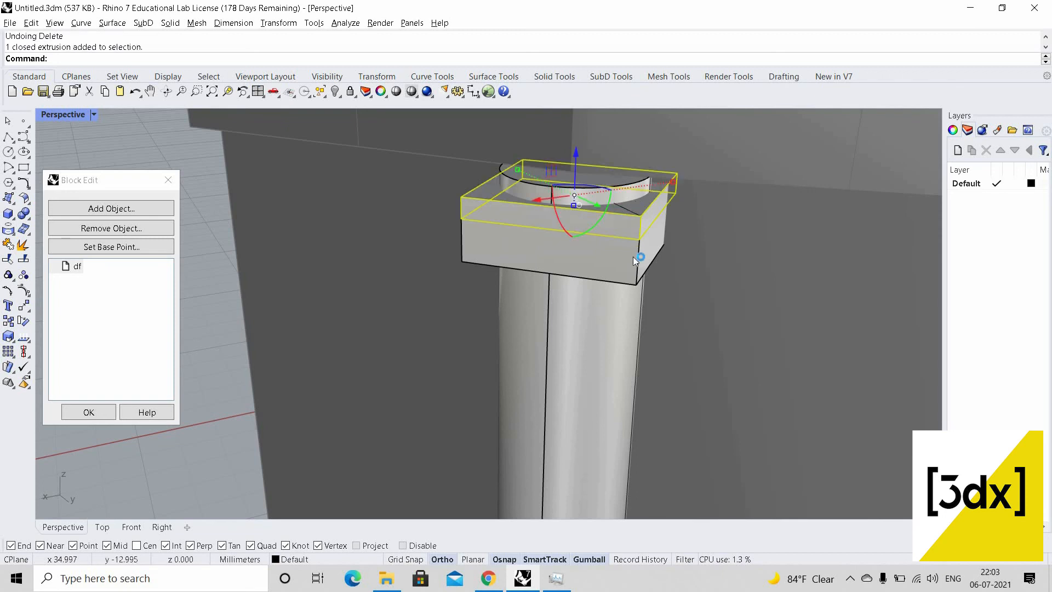
pyautogui.keyDown('shift'); pyautogui.click(624, 229); pyautogui.keyUp('shift')
pyautogui.keyDown('shift'); pyautogui.click(579, 168); pyautogui.keyUp('shift')
pyautogui.moveTo(576, 172); pyautogui.dragTo(612, 131)
pyautogui.moveTo(612, 131); pyautogui.dragTo(627, 124, button='right')
pyautogui.scroll(4, 603, 132)
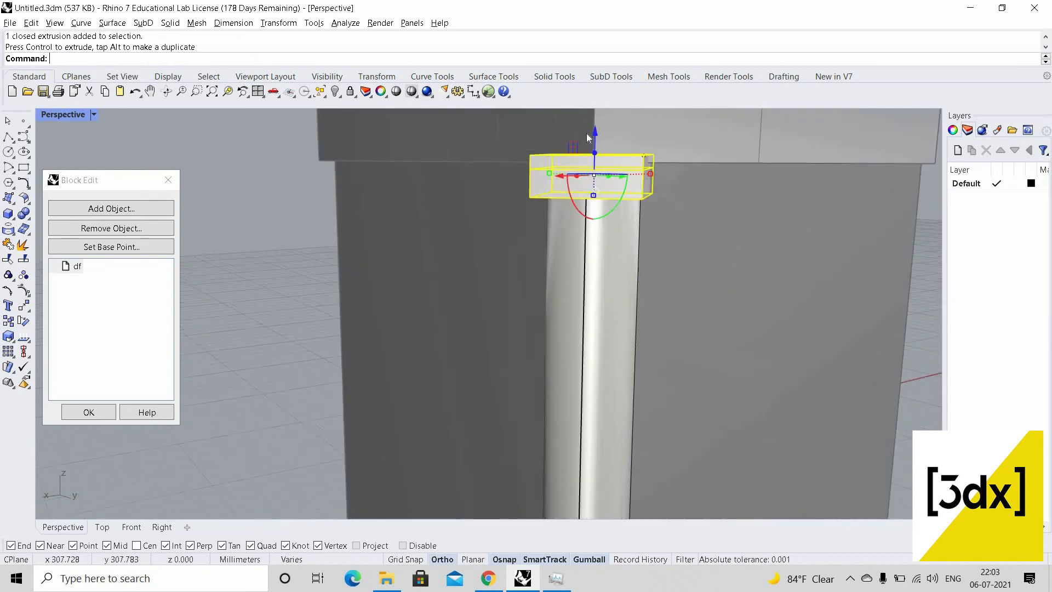
pyautogui.click(593, 159)
pyautogui.moveTo(596, 160); pyautogui.dragTo(596, 165)
pyautogui.press('Escape')
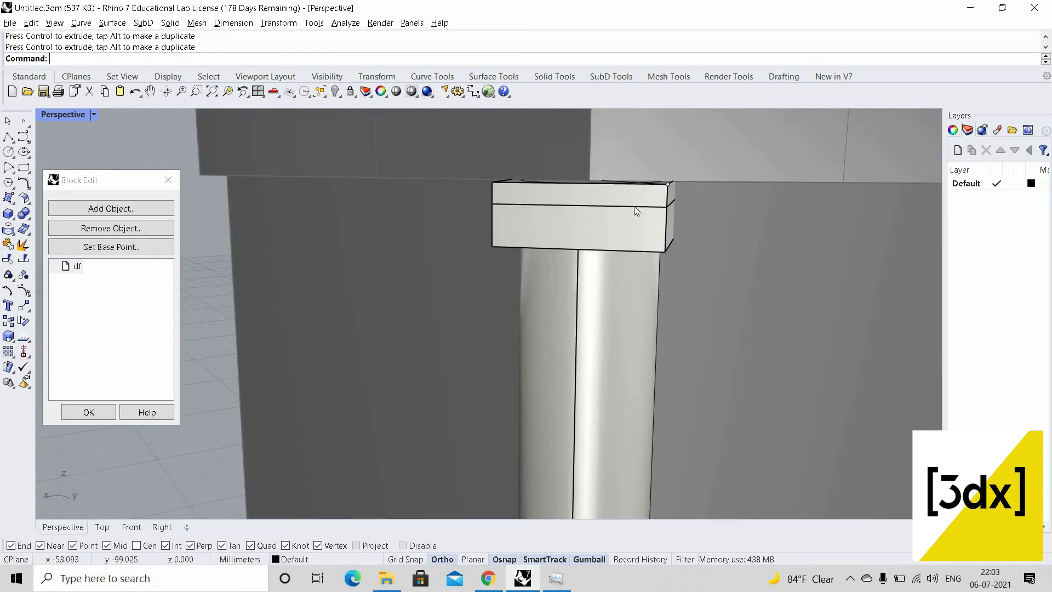
# Nudge the capital slabs slightly further up against the upper block and finish the block edit
pyautogui.click(598, 214)
pyautogui.moveTo(592, 160); pyautogui.dragTo(610, 213)
pyautogui.press('Escape')
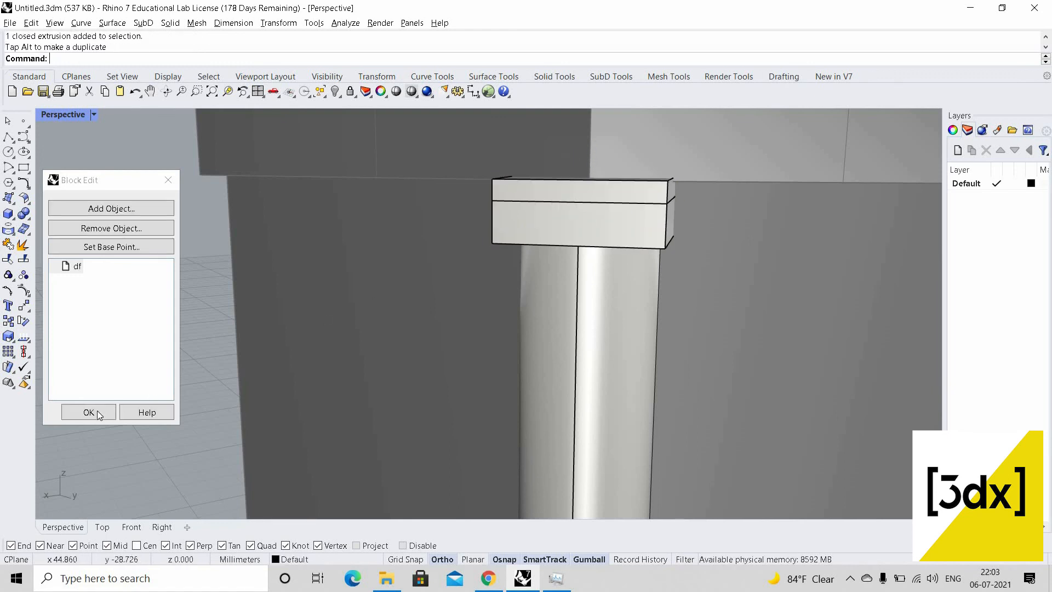
pyautogui.press('Return')
pyautogui.scroll(-8, 526, 229)
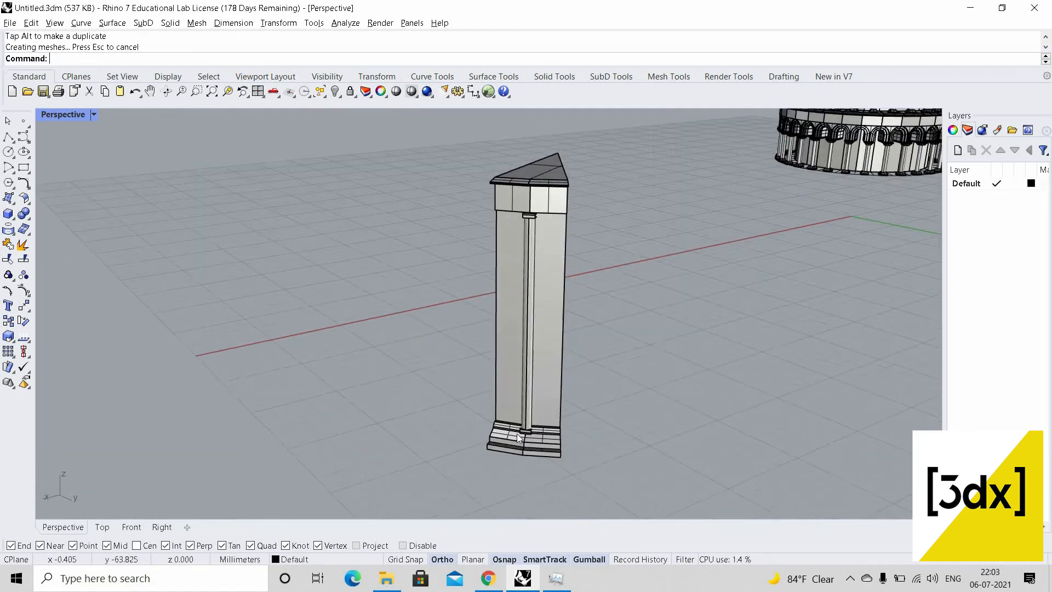
# Reopen the df block for editing from the column near its base
pyautogui.scroll(8, 531, 436)
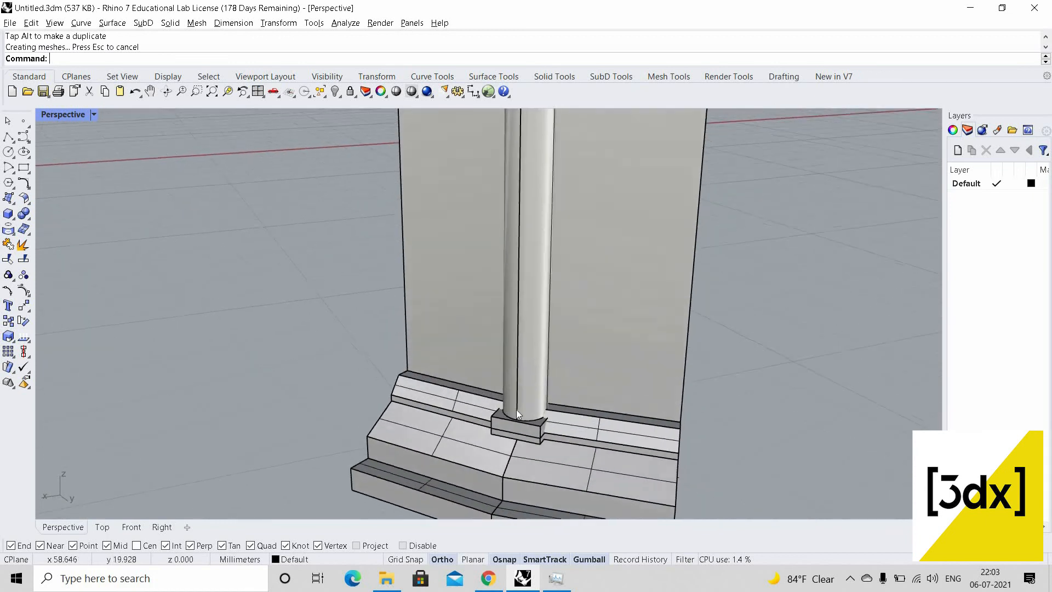
pyautogui.moveTo(529, 400); pyautogui.dragTo(530, 401, button='right')
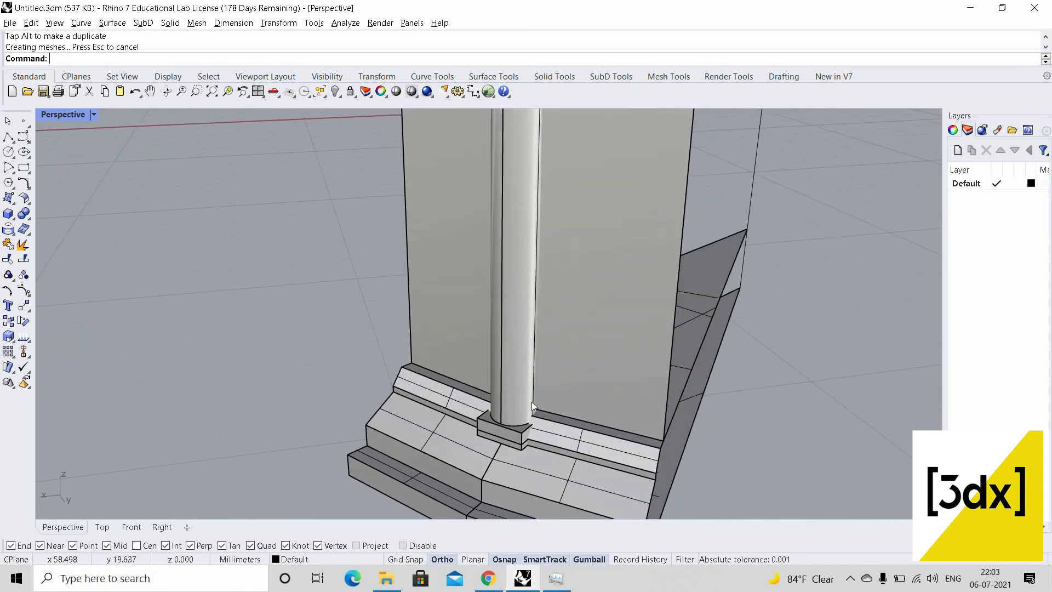
pyautogui.doubleClick(532, 403)
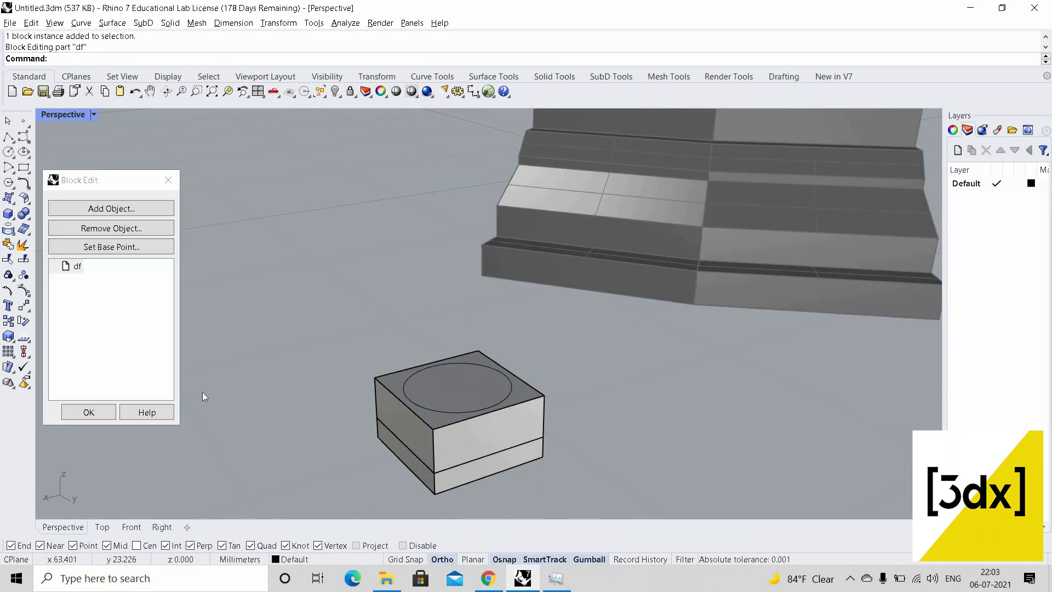
# Finish the block edit and explode the small slab block into its separate objects
pyautogui.press('Return')
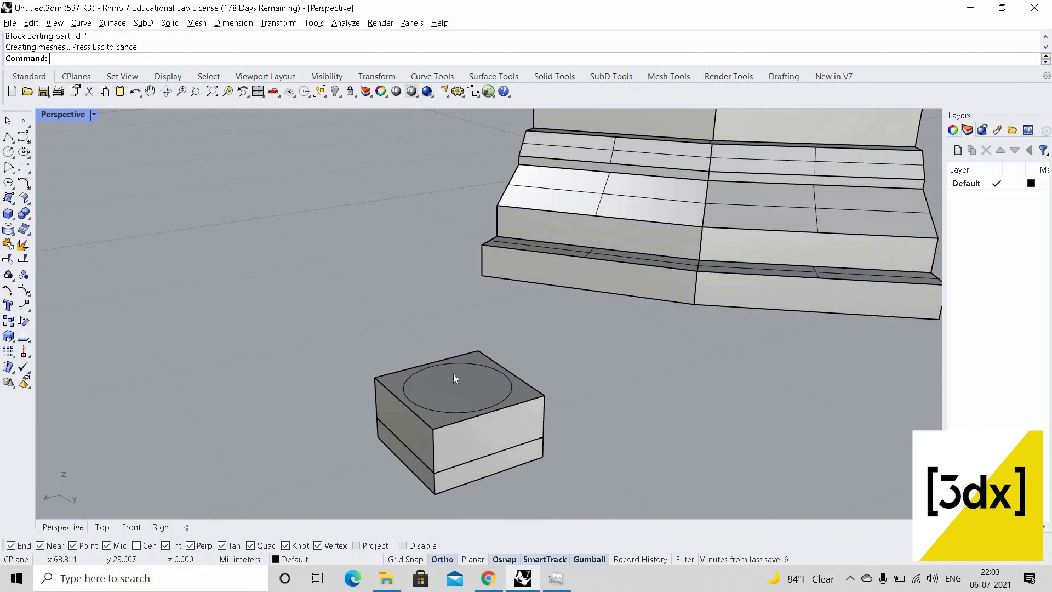
pyautogui.click(477, 391)
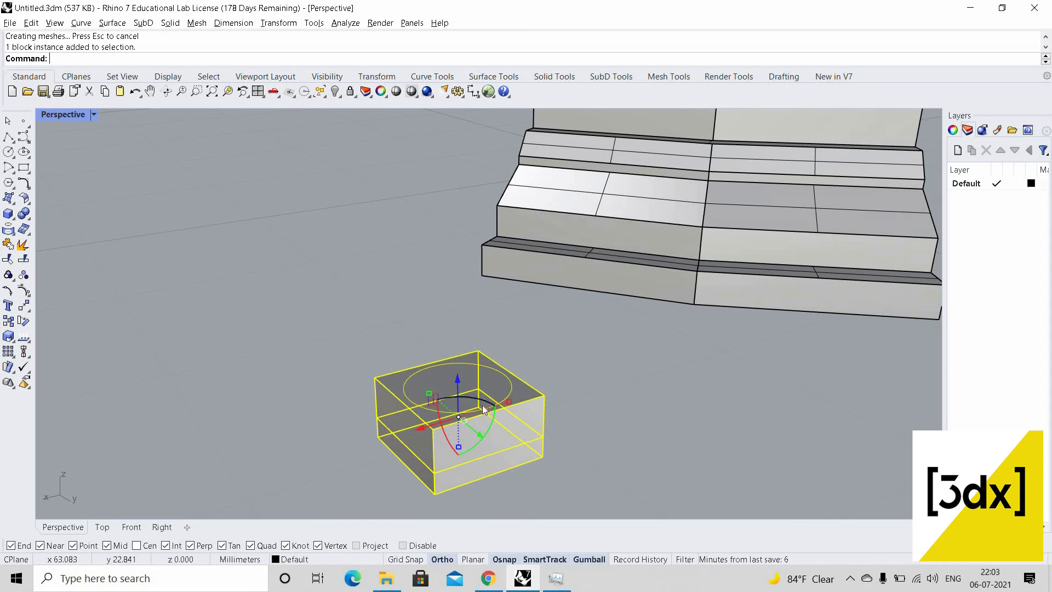
pyautogui.write('Explode')
pyautogui.press('Return')
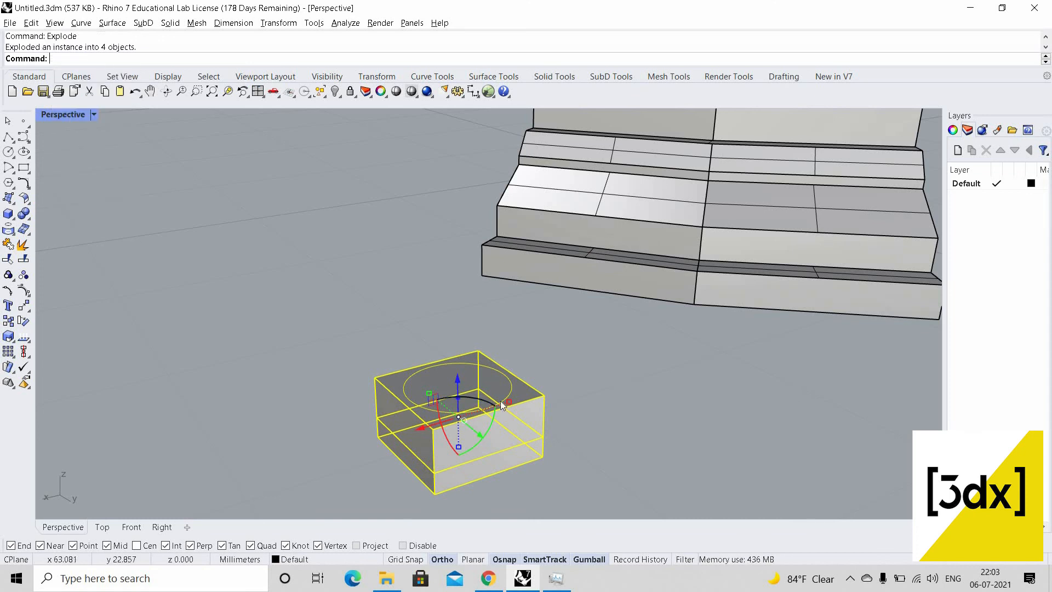
# Delete the circle on top of the exploded slabs
pyautogui.press('Escape')
pyautogui.click(484, 390)
pyautogui.press('Delete')
# Stretch the upper slab vertically down to the bottom of the lower slab and delete the lower slab
pyautogui.scroll(-8, 483, 417)
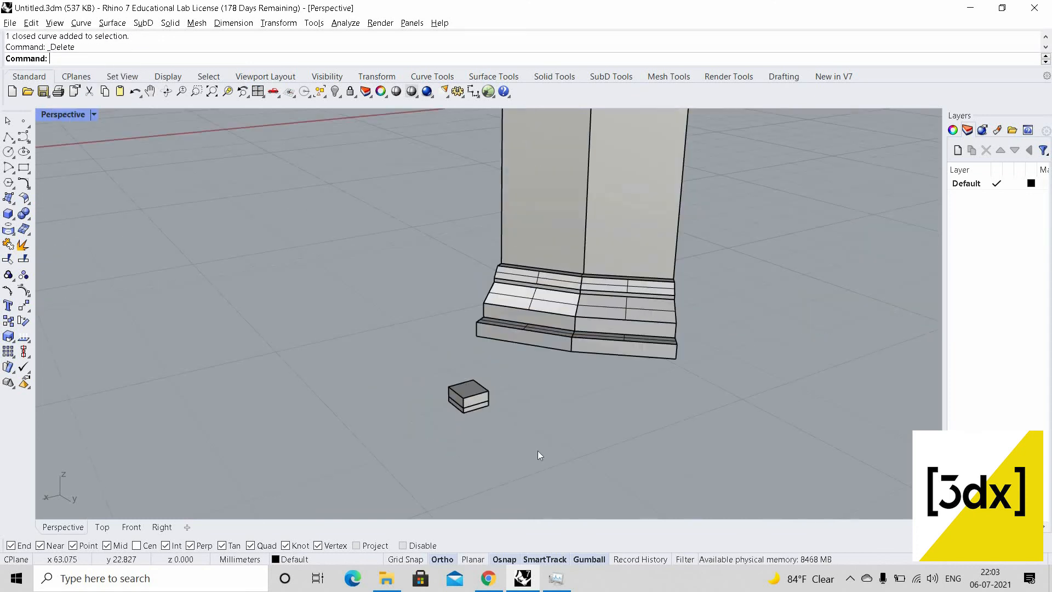
pyautogui.moveTo(537, 450); pyautogui.dragTo(489, 413, button='right')
pyautogui.scroll(4, 476, 406)
pyautogui.scroll(2, 477, 406)
pyautogui.click(477, 406)
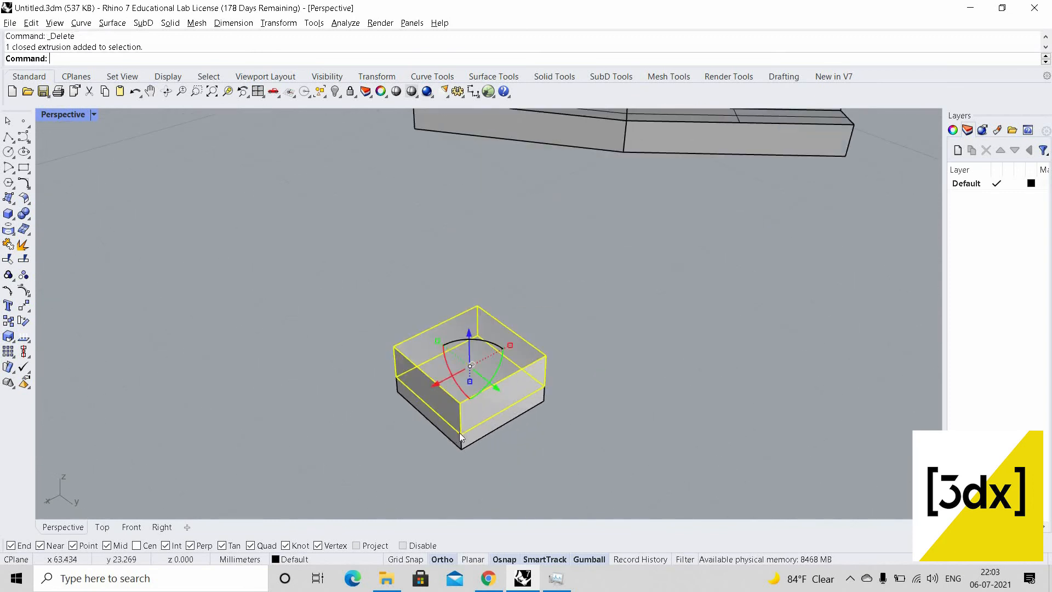
pyautogui.write('scale')
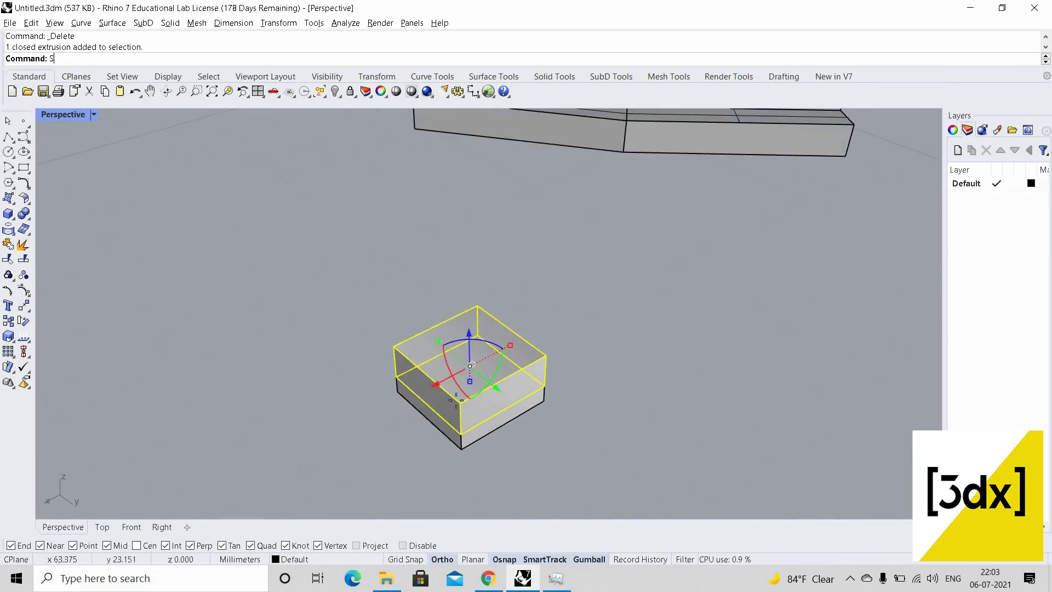
pyautogui.press('Return')
pyautogui.click(469, 413)
pyautogui.click(469, 438)
pyautogui.click(485, 449)
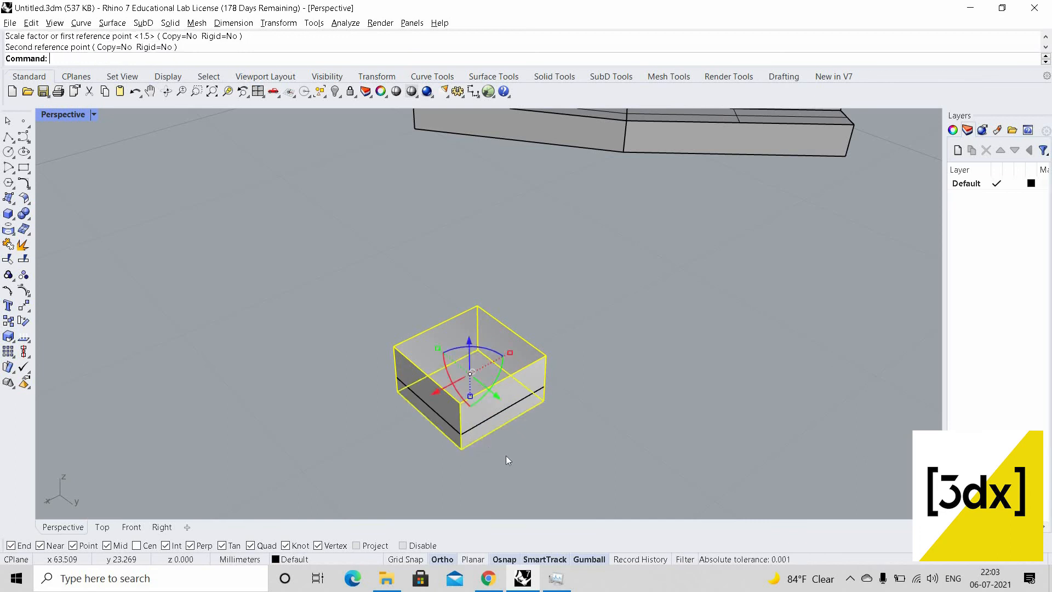
pyautogui.press('Delete')
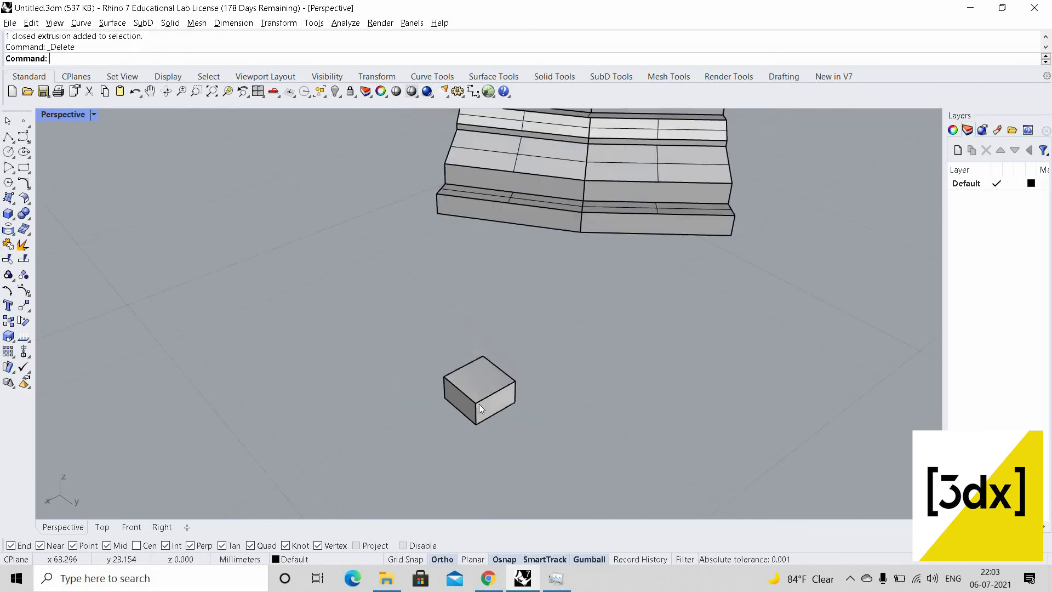
# Copy the remaining box vertically from its bottom corner to its top corner, stacking a second box on it
pyautogui.click(465, 414)
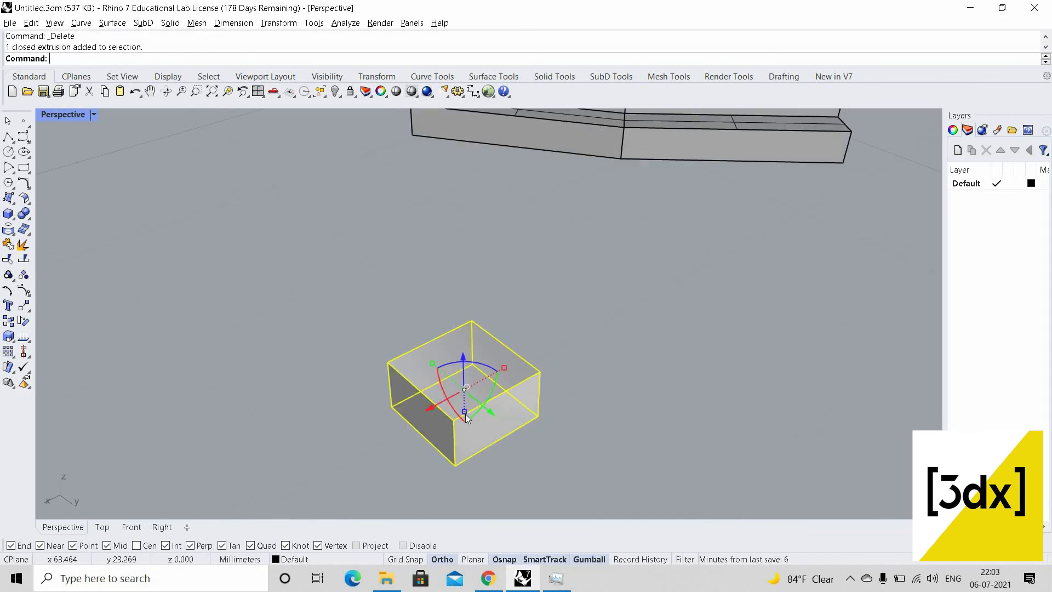
pyautogui.write('Copy')
pyautogui.press('Return')
pyautogui.click(456, 466)
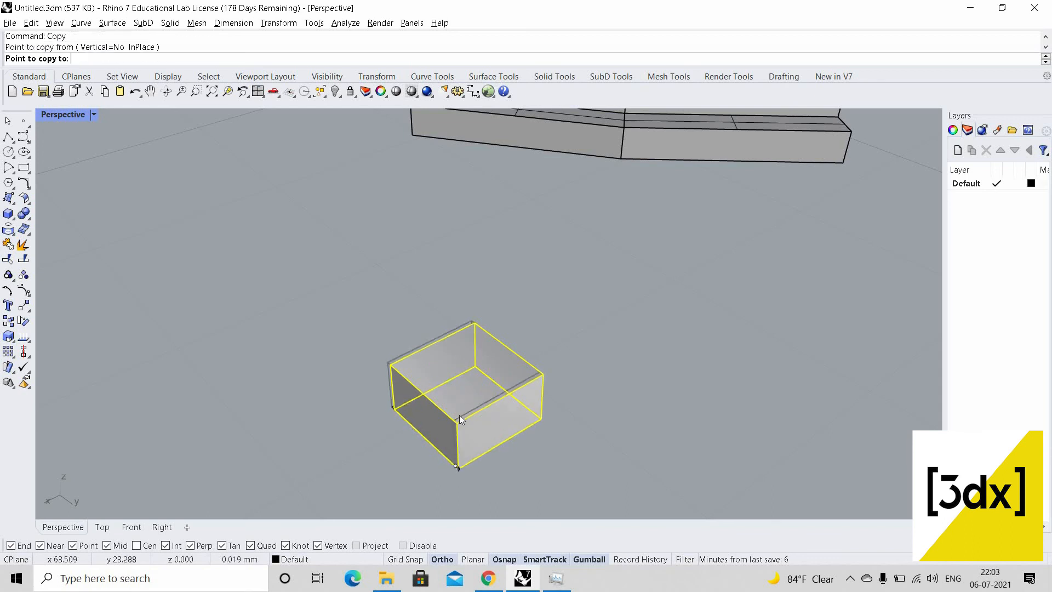
pyautogui.click(454, 421)
pyautogui.press('Return')
pyautogui.scroll(-5, 462, 414)
pyautogui.press('Escape')
pyautogui.scroll(5, 528, 356)
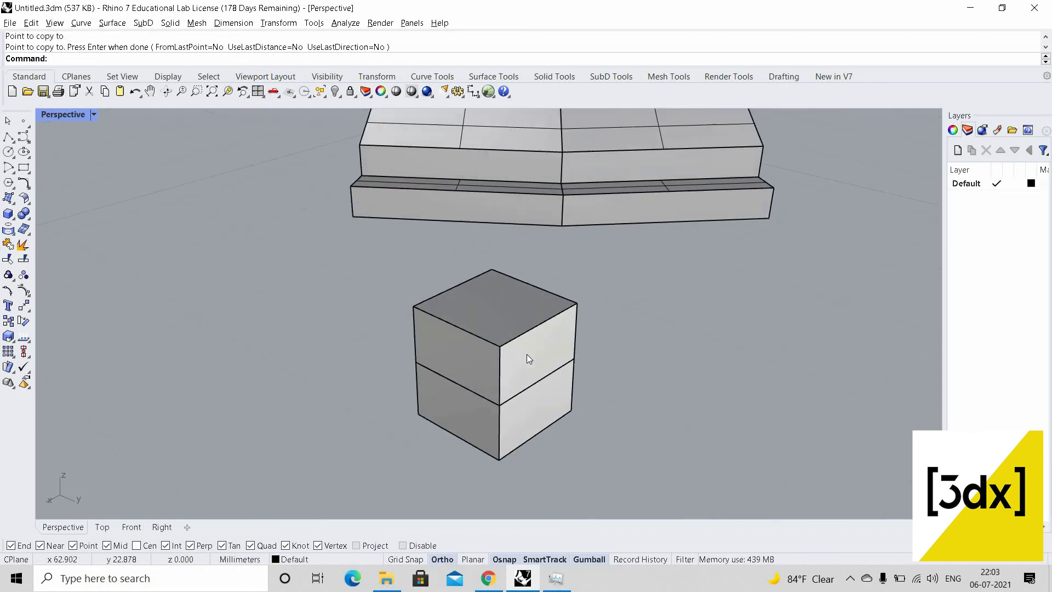
# Scale the stacked upper box vertically from its bottom edge to about half its height with Scale1D
pyautogui.click(527, 354)
pyautogui.write('Scale1D')
pyautogui.press('Return')
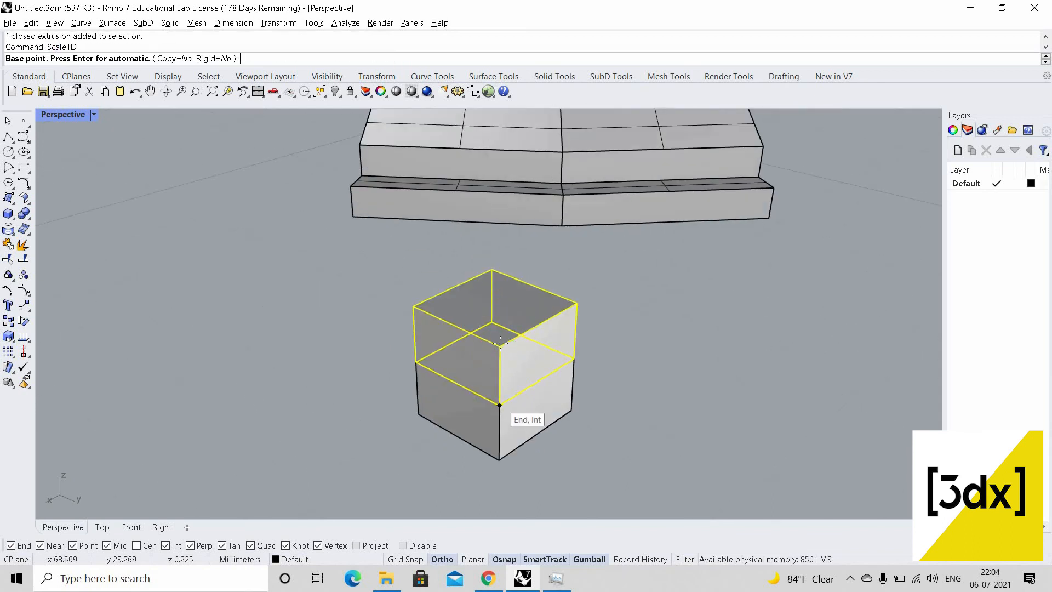
pyautogui.click(499, 406)
pyautogui.click(499, 347)
pyautogui.click(510, 375)
pyautogui.press('Escape')
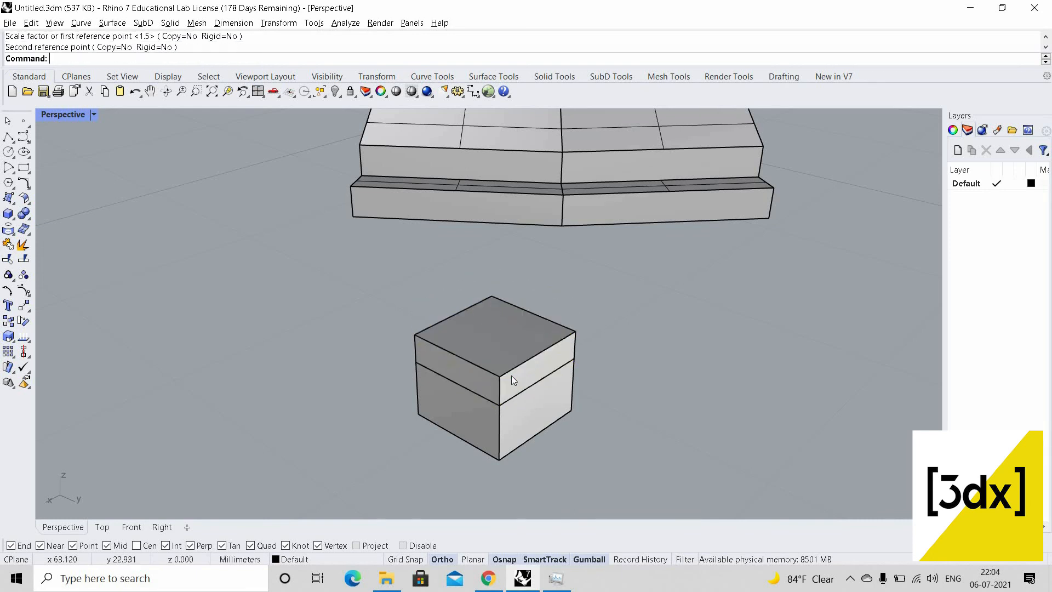
pyautogui.scroll(-7, 514, 363)
pyautogui.scroll(5, 513, 351)
pyautogui.moveTo(518, 308); pyautogui.dragTo(827, 171, button='right')
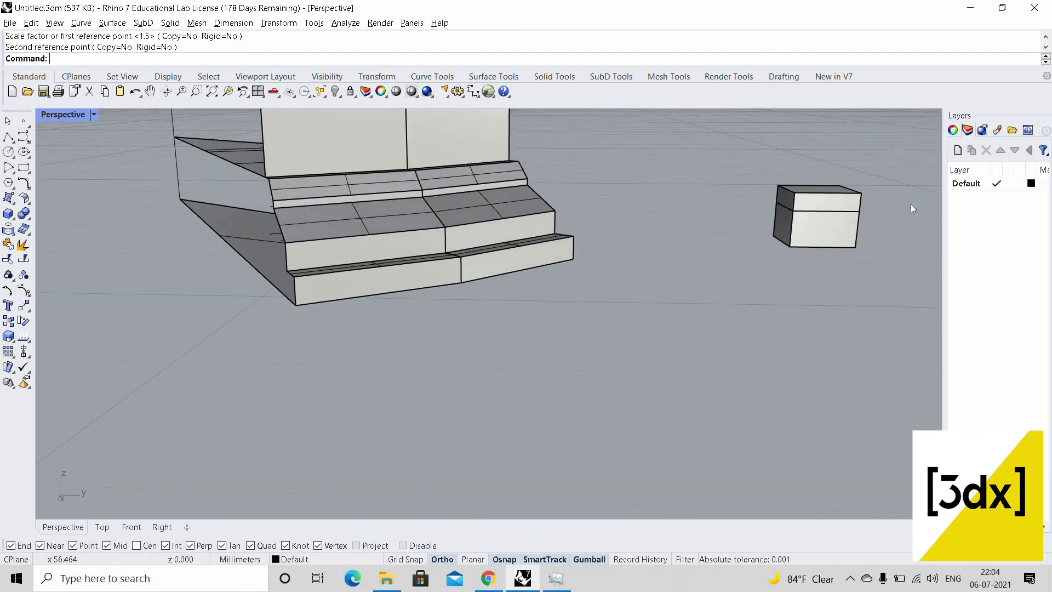
pyautogui.keyDown('ctrl'); pyautogui.keyDown('shift'); pyautogui.moveTo(911, 203); pyautogui.dragTo(766, 155); pyautogui.keyUp('shift'); pyautogui.keyUp('ctrl')
pyautogui.moveTo(911, 200); pyautogui.dragTo(801, 174, button='right')
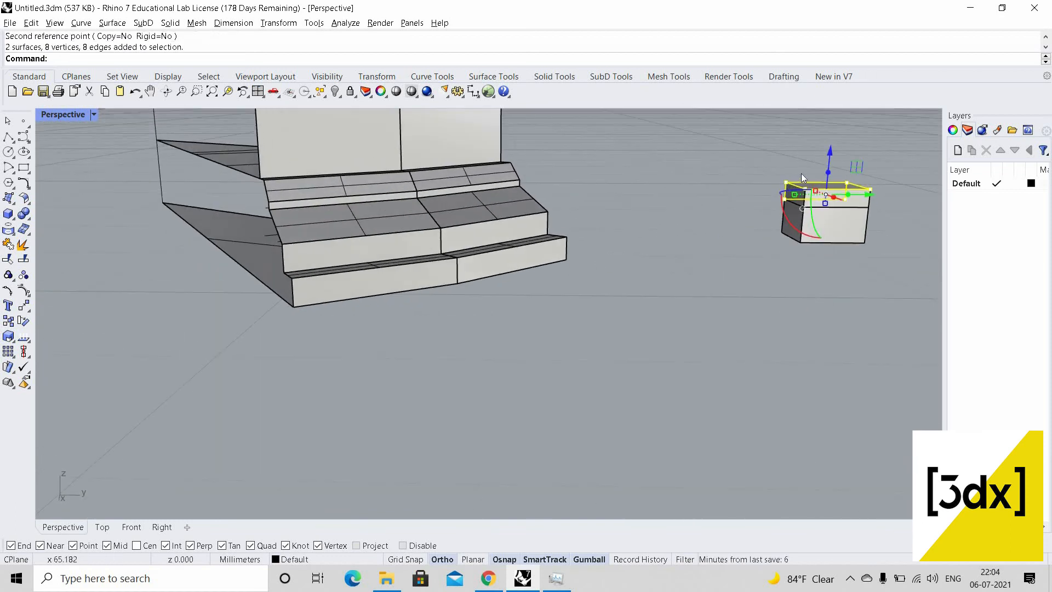
pyautogui.press('Escape')
# Select only the top face of the shortened upper box as a sub-object
pyautogui.moveTo(695, 198); pyautogui.dragTo(683, 160, button='right')
pyautogui.scroll(4, 761, 179)
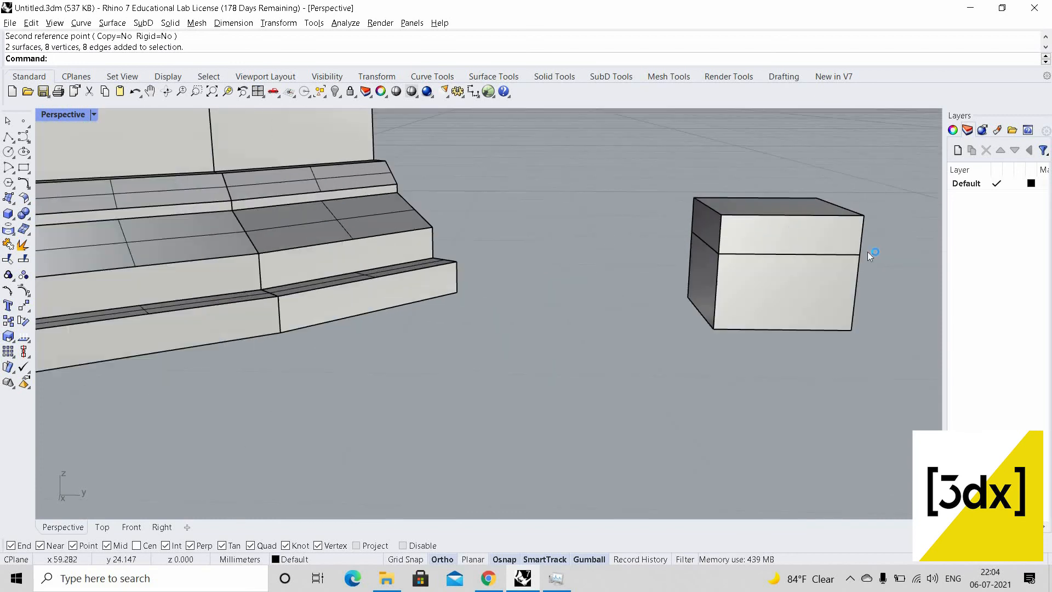
pyautogui.keyDown('ctrl'); pyautogui.keyDown('shift'); pyautogui.moveTo(656, 154); pyautogui.dragTo(890, 222); pyautogui.keyUp('shift'); pyautogui.keyUp('ctrl')
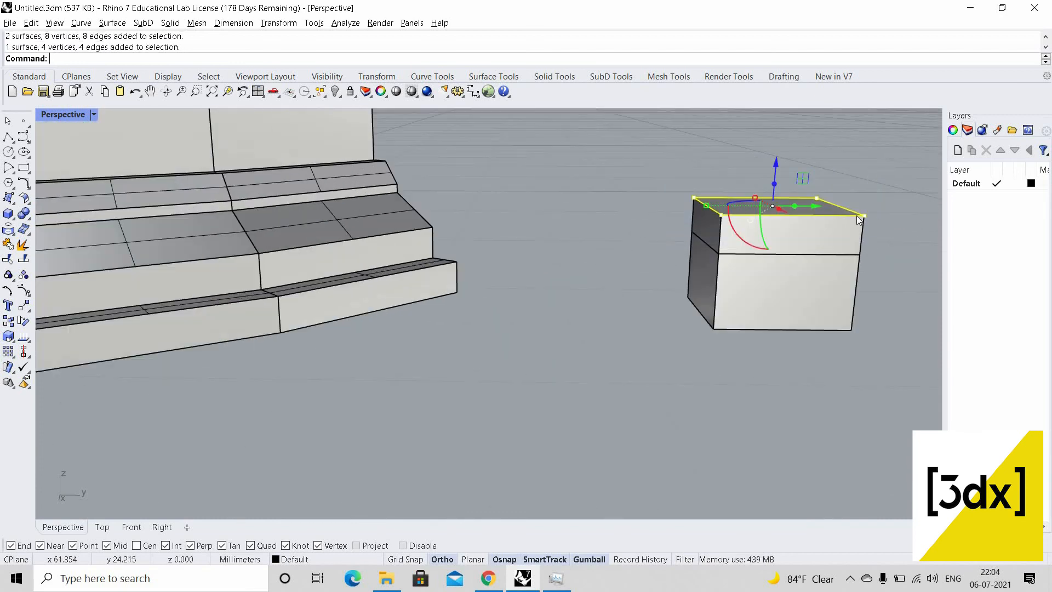
pyautogui.moveTo(831, 287); pyautogui.dragTo(831, 287, button='right')
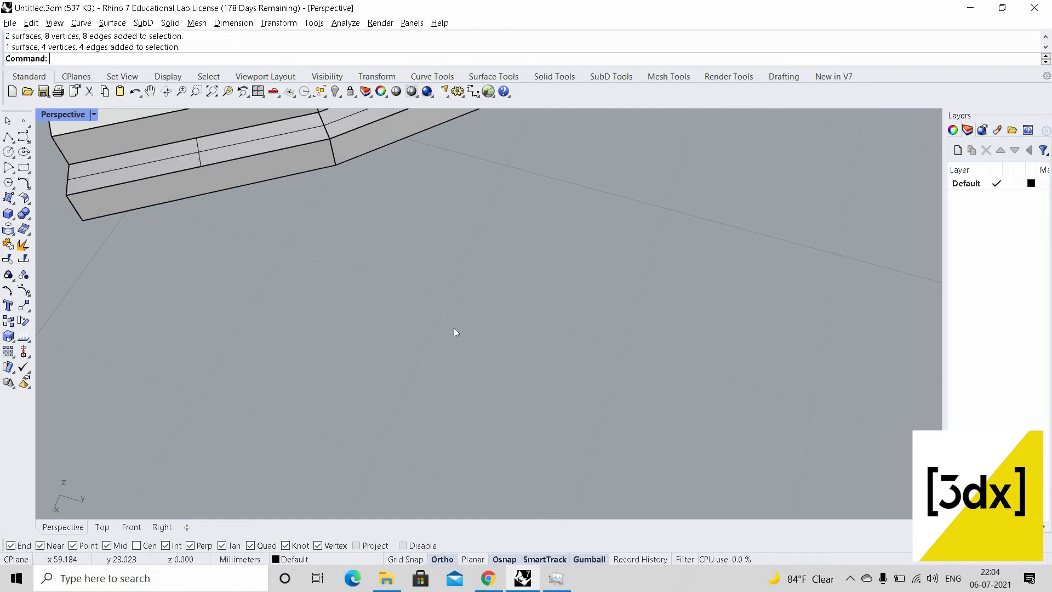
pyautogui.scroll(-3, 500, 315)
pyautogui.moveTo(500, 316); pyautogui.dragTo(430, 282, button='right')
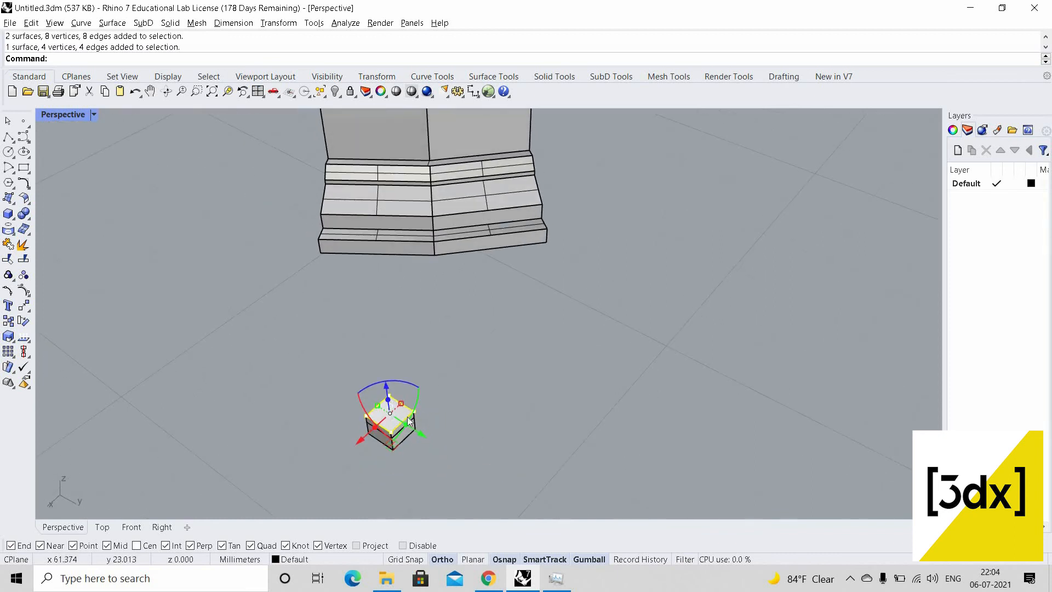
pyautogui.scroll(2, 393, 426)
pyautogui.moveTo(465, 388); pyautogui.dragTo(496, 351, button='right')
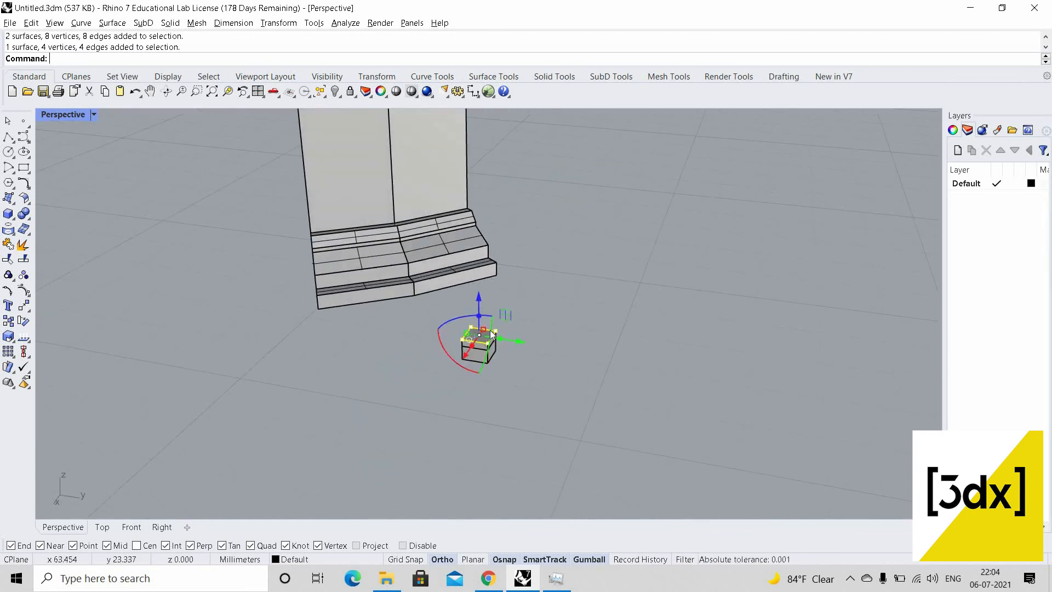
pyautogui.scroll(3, 502, 364)
# Draw a diagonal line between opposite corners of the upper box's top face
pyautogui.write('line')
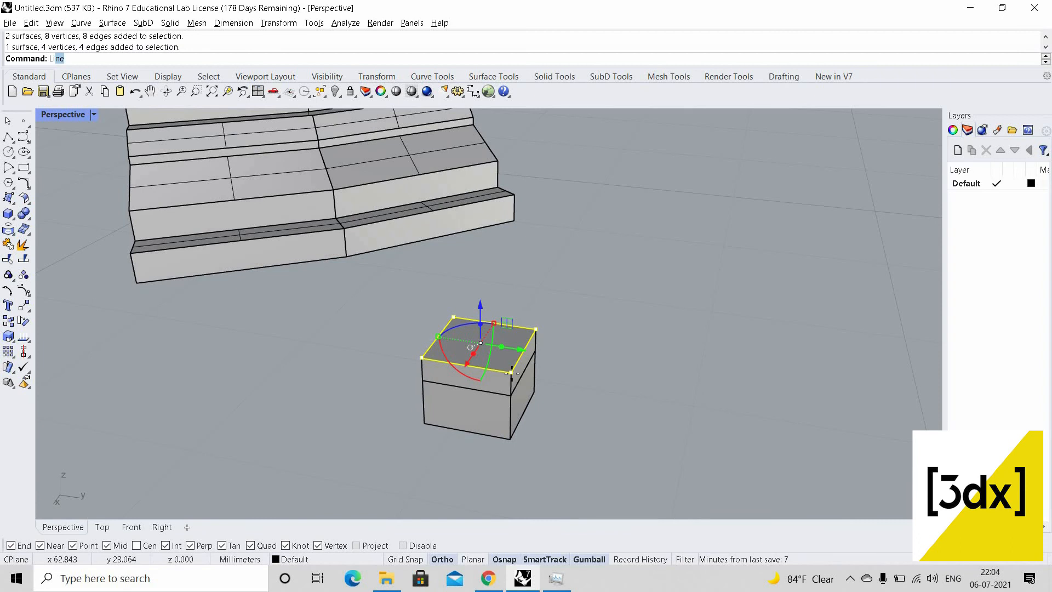
pyautogui.press('Return')
pyautogui.scroll(2, 513, 375)
pyautogui.click(513, 375)
pyautogui.click(427, 292)
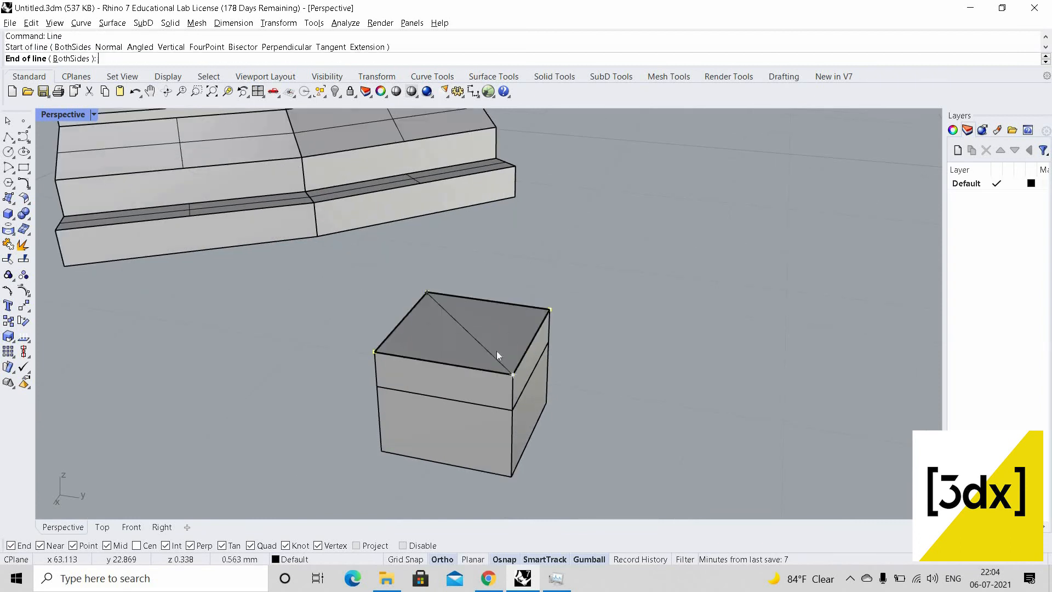
pyautogui.click(492, 353)
# Taper the upper box by scaling its top face inward with Scale2D from the diagonal's midpoint
pyautogui.write('Scale1D')
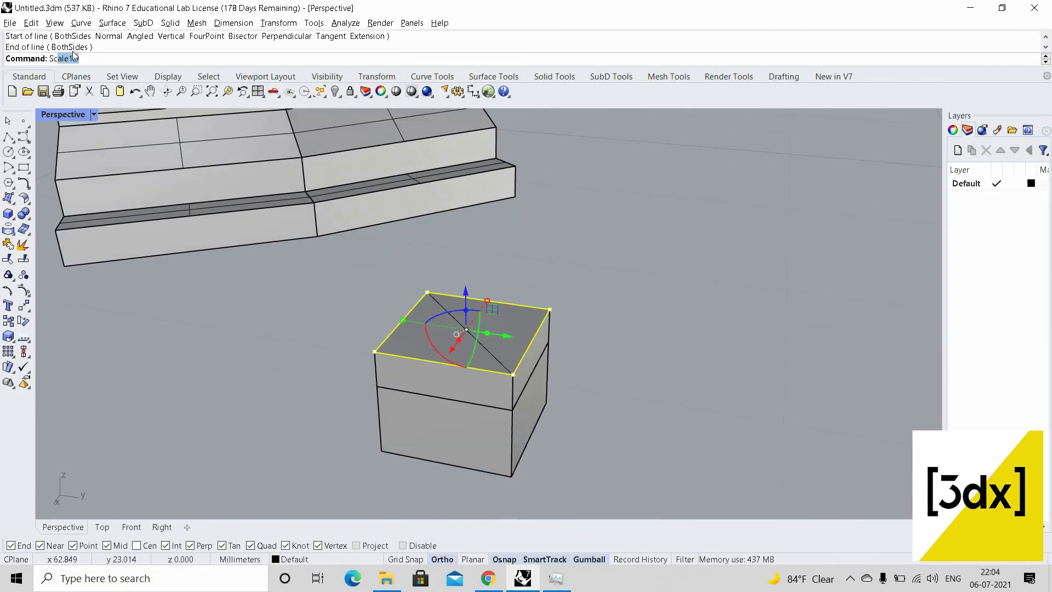
pyautogui.press('Return')
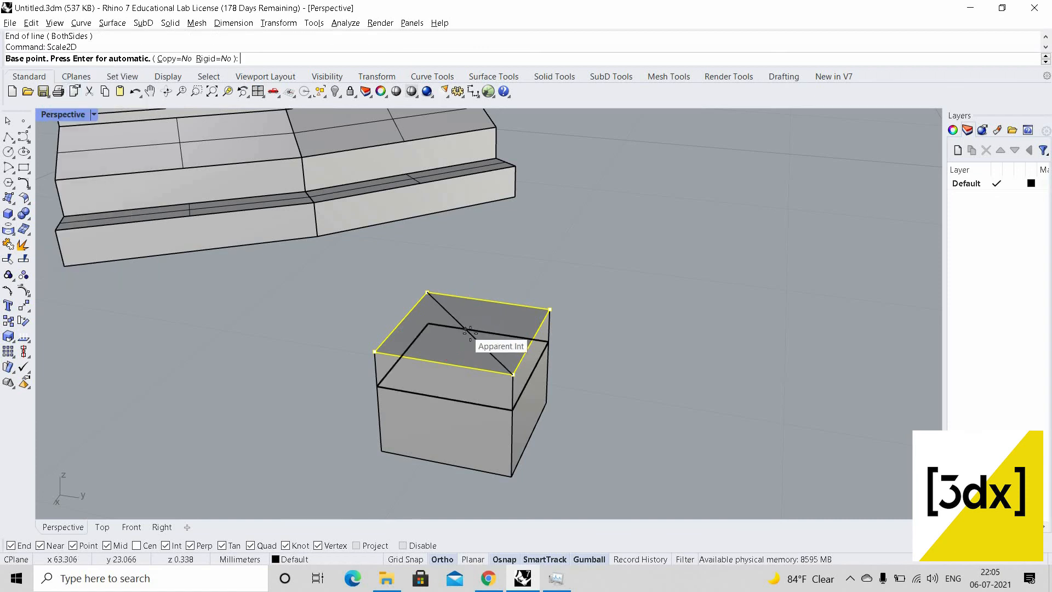
pyautogui.scroll(-2, 509, 334)
pyautogui.scroll(6, 508, 334)
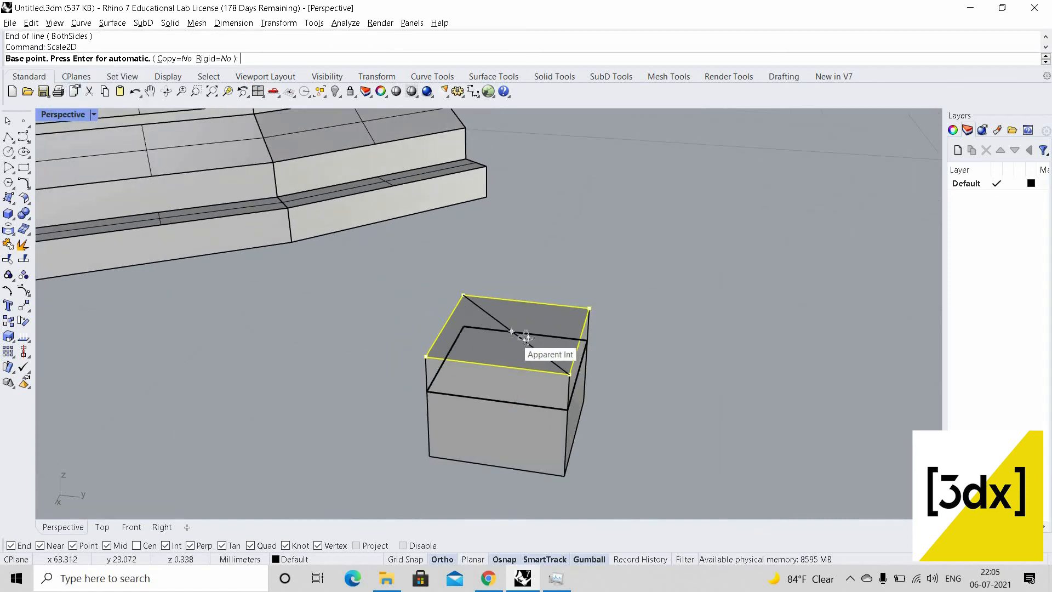
pyautogui.scroll(-5, 596, 332)
pyautogui.scroll(3, 576, 346)
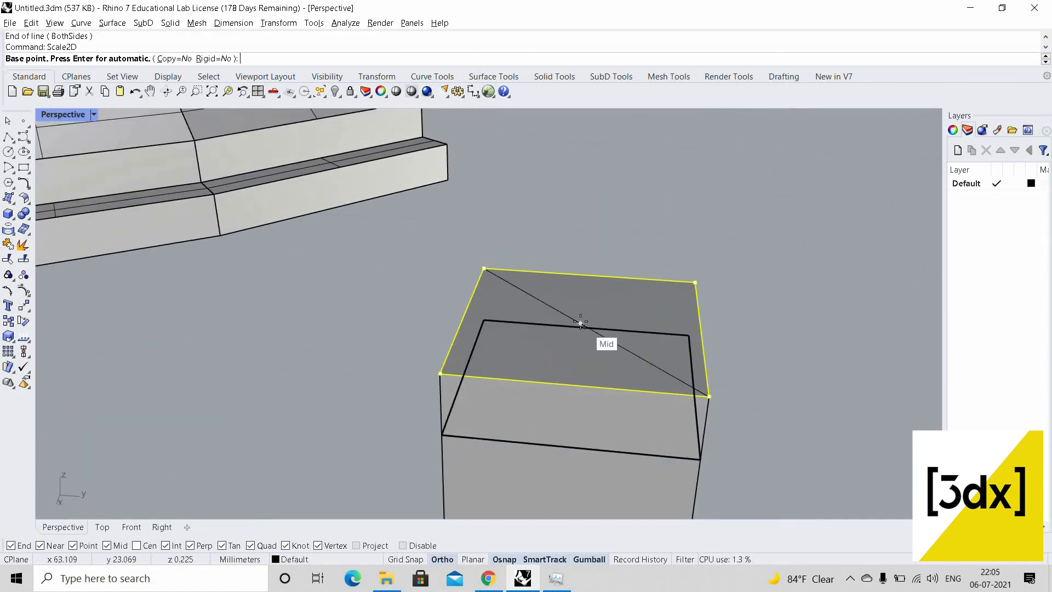
pyautogui.click(681, 384)
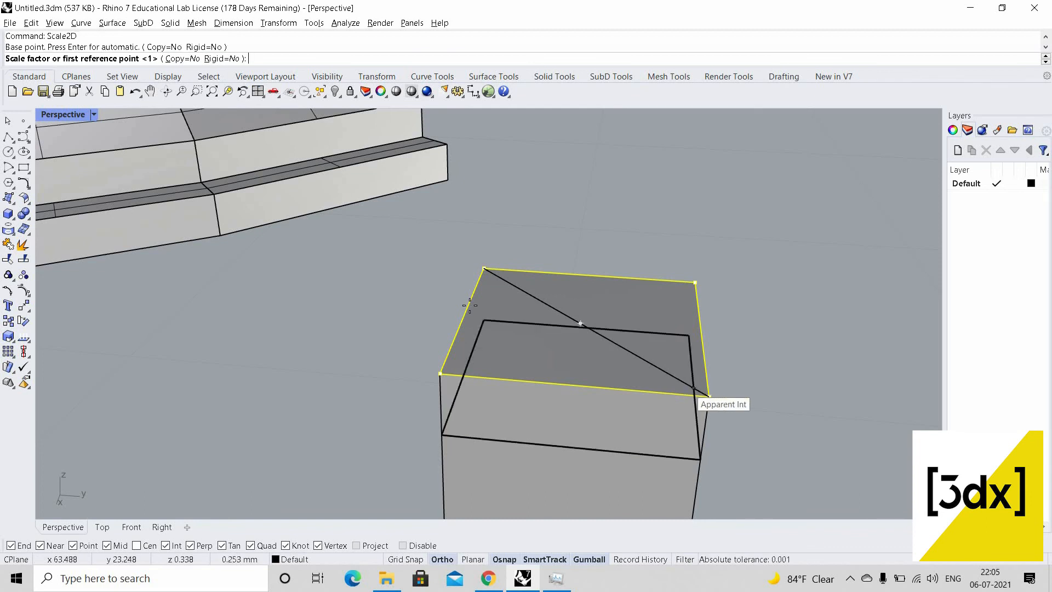
pyautogui.scroll(-3, 587, 342)
pyautogui.scroll(4, 655, 419)
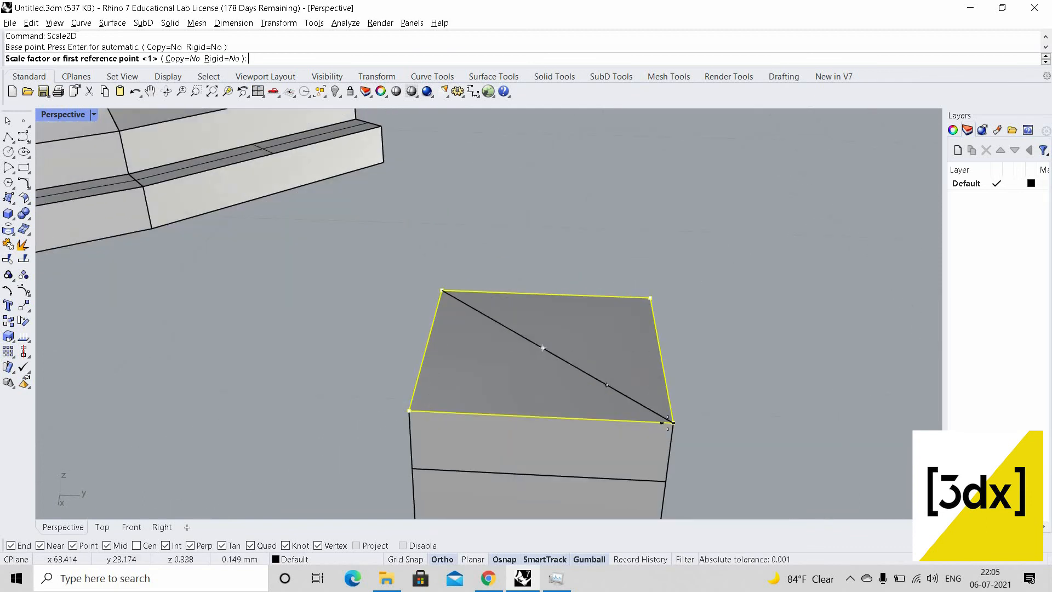
pyautogui.click(669, 419)
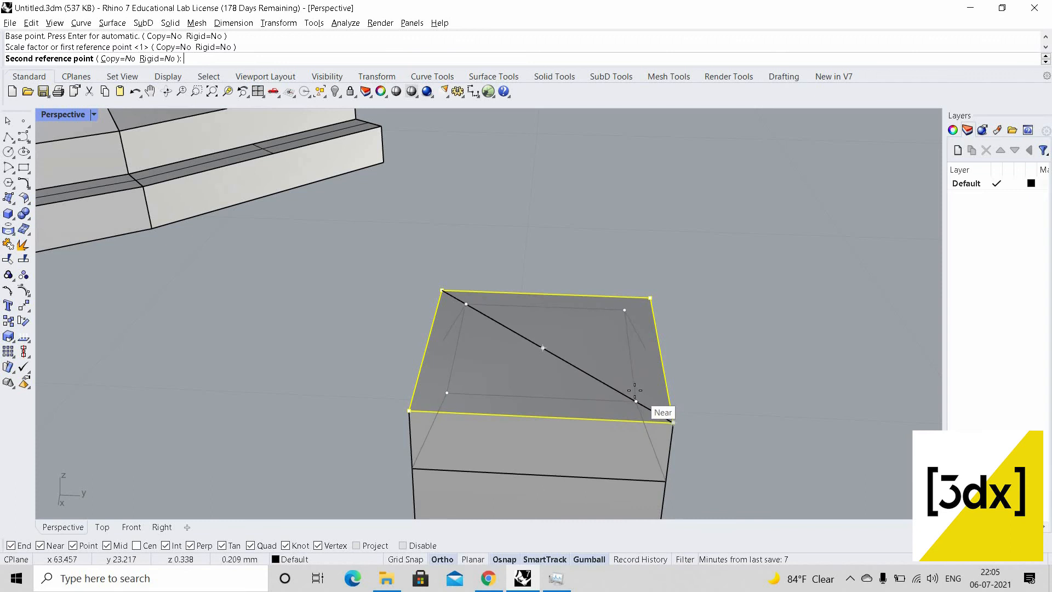
pyautogui.click(630, 398)
pyautogui.scroll(-4, 531, 333)
pyautogui.scroll(3, 509, 355)
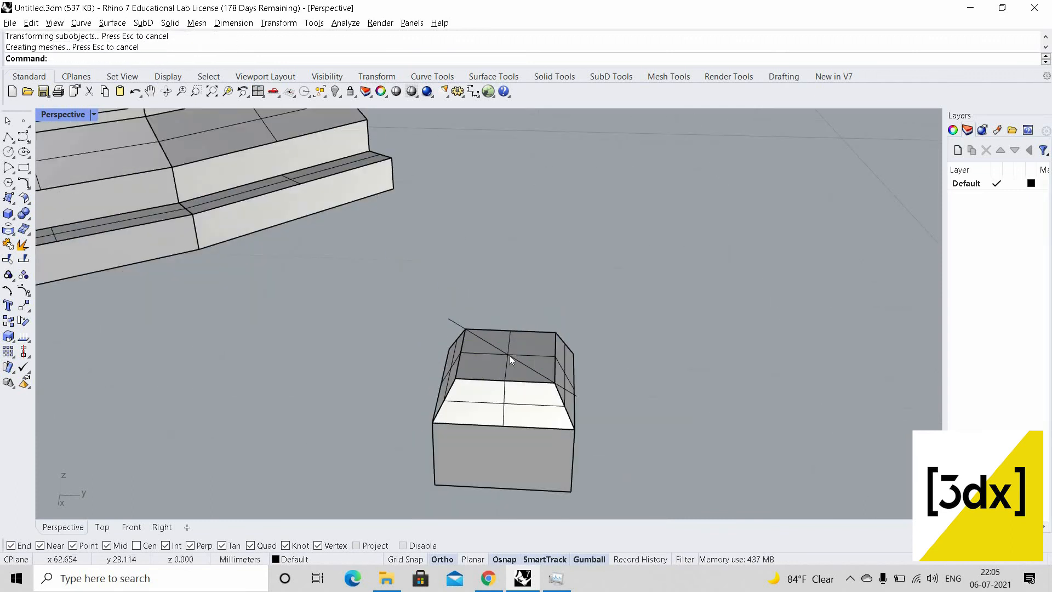
# Delete the diagonal guide line above the tapered box
pyautogui.click(516, 357)
pyautogui.press('Return')
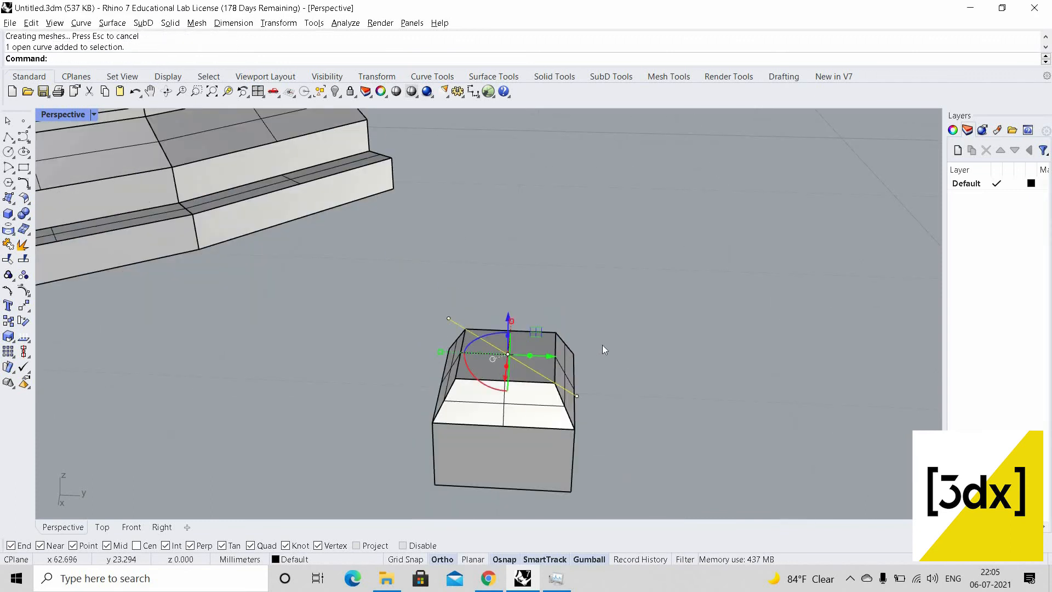
pyautogui.press('Delete')
# Try to join the tapered upper piece with the box below it
pyautogui.moveTo(599, 357); pyautogui.dragTo(499, 281, button='right')
pyautogui.scroll(3, 497, 278)
pyautogui.moveTo(496, 278); pyautogui.dragTo(682, 440)
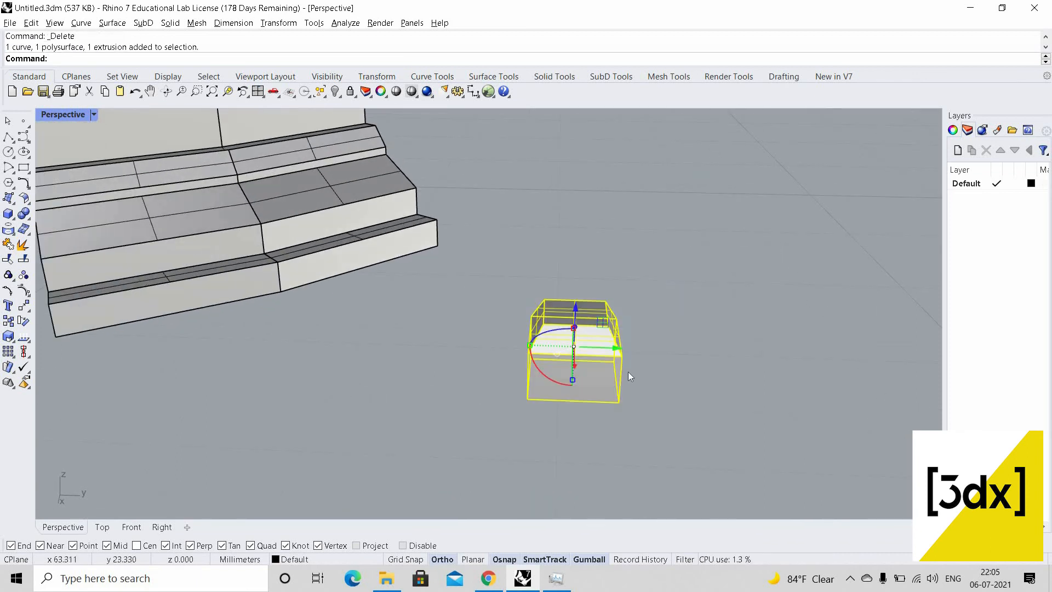
pyautogui.scroll(4, 629, 372)
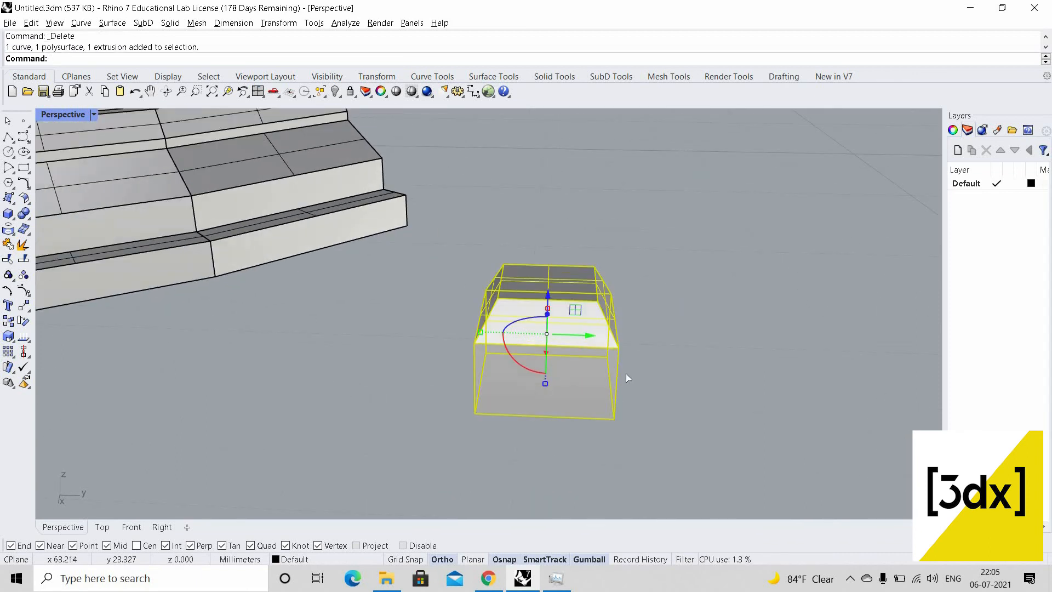
pyautogui.hotkey('ctrl', 'j')
pyautogui.click(589, 316)
pyautogui.press('Return')
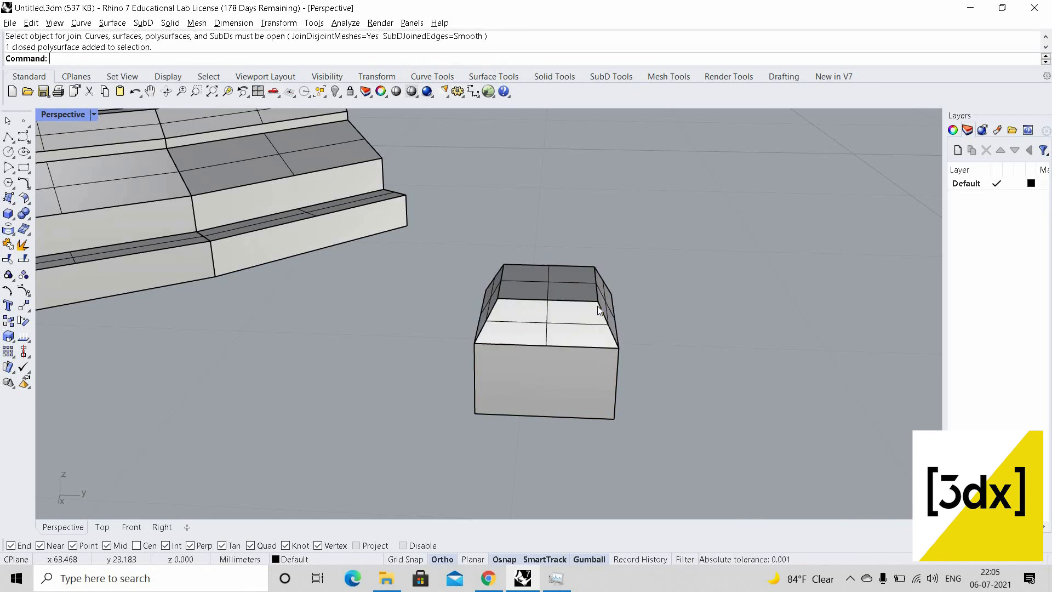
pyautogui.scroll(-4, 597, 306)
pyautogui.scroll(3, 619, 315)
pyautogui.scroll(1, 622, 317)
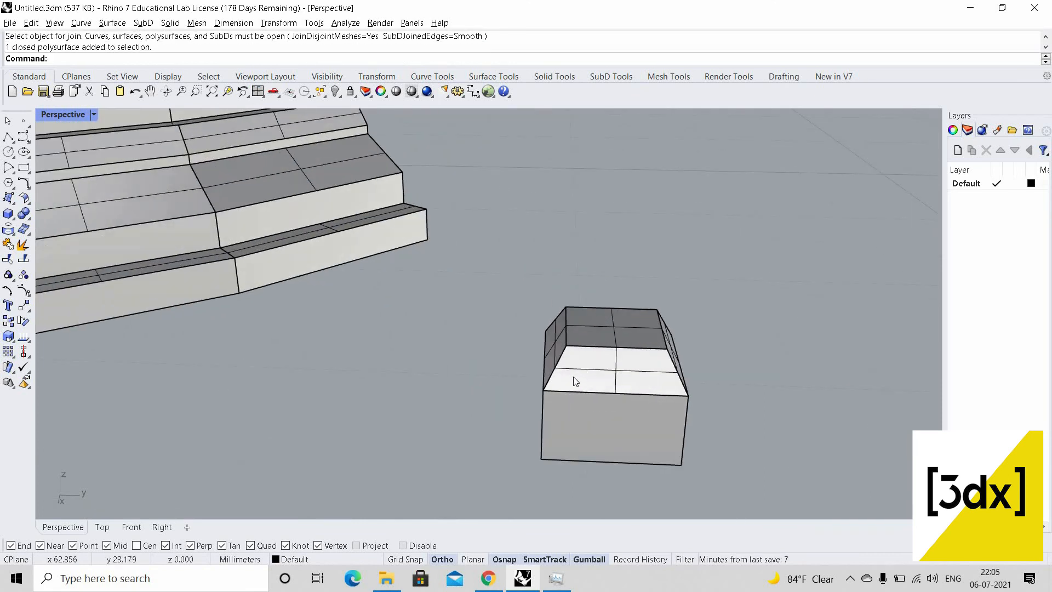
pyautogui.scroll(-4, 603, 340)
pyautogui.scroll(2, 591, 364)
pyautogui.scroll(3, 591, 363)
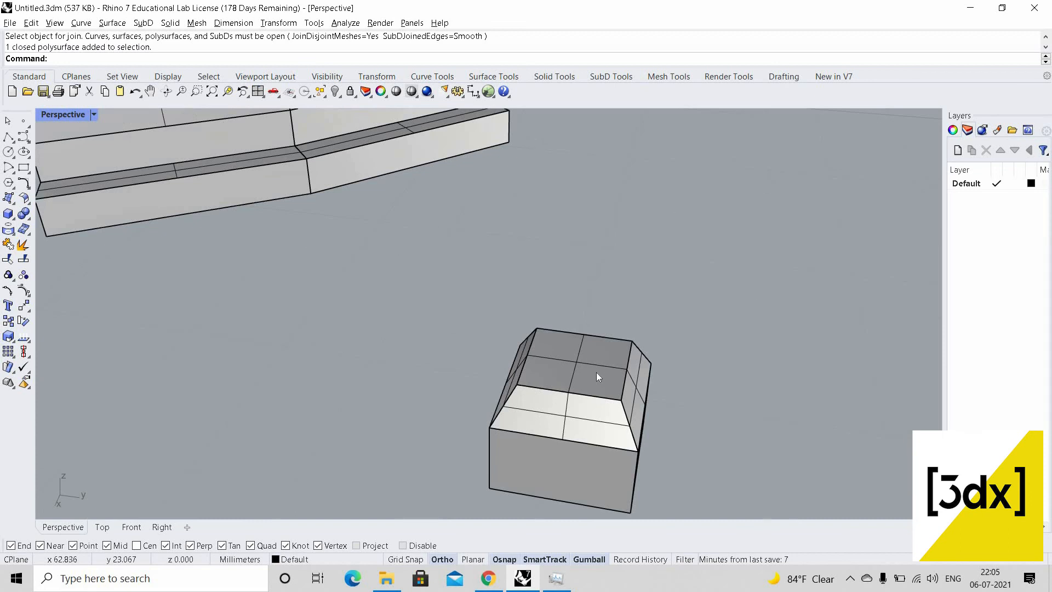
pyautogui.scroll(-3, 597, 375)
pyautogui.scroll(3, 599, 368)
pyautogui.write('C')
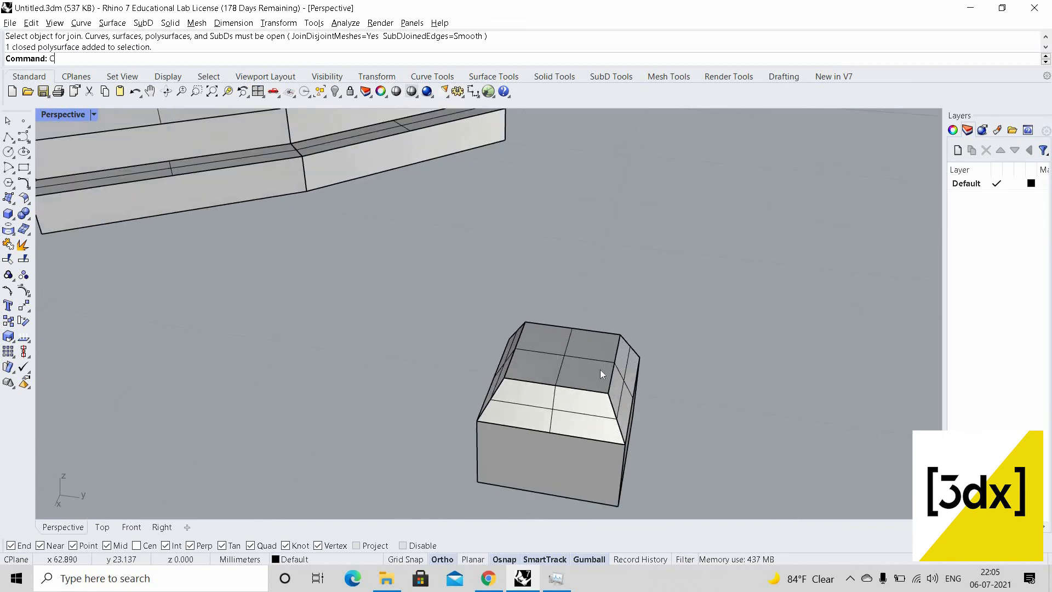
pyautogui.write('ircle')
pyautogui.press('Return')
pyautogui.press('Escape')
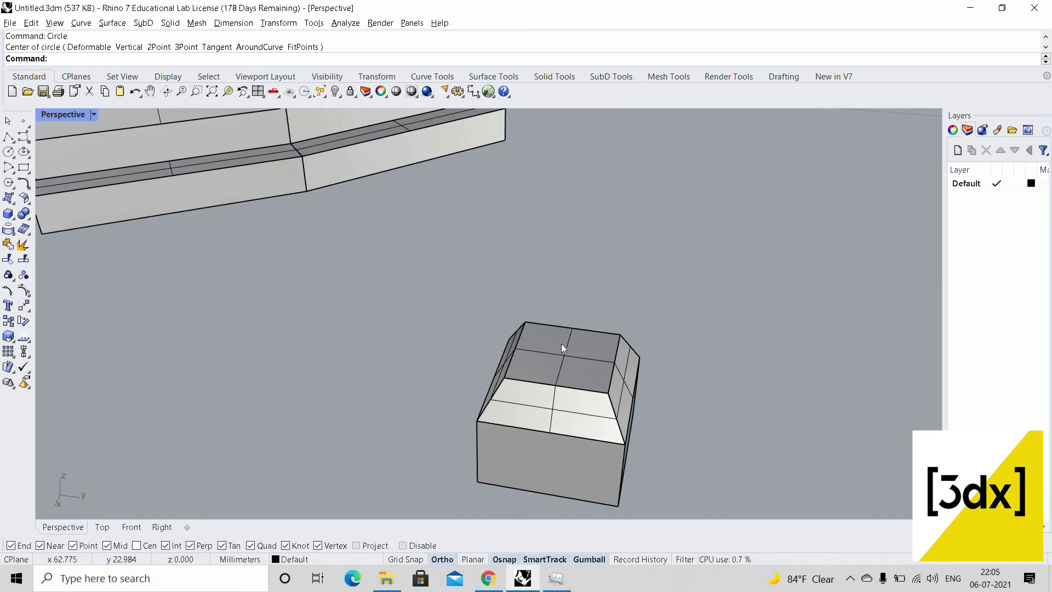
# Draw a diagonal guide line between opposite corners of the tapered block's top face
pyautogui.scroll(-3, 605, 402)
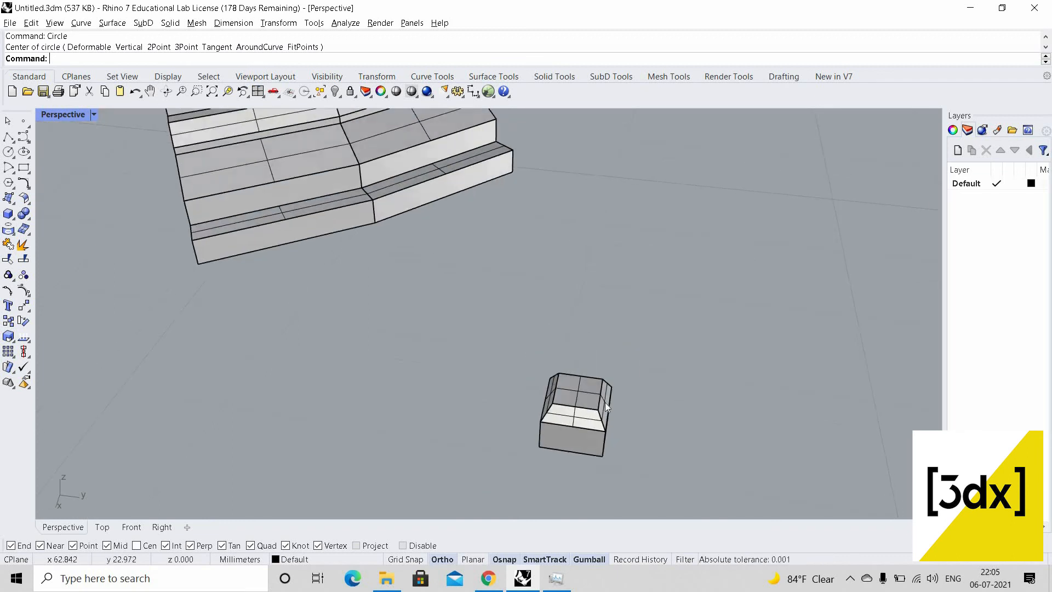
pyautogui.scroll(2, 605, 402)
pyautogui.write('line')
pyautogui.scroll(2, 606, 402)
pyautogui.press('Return')
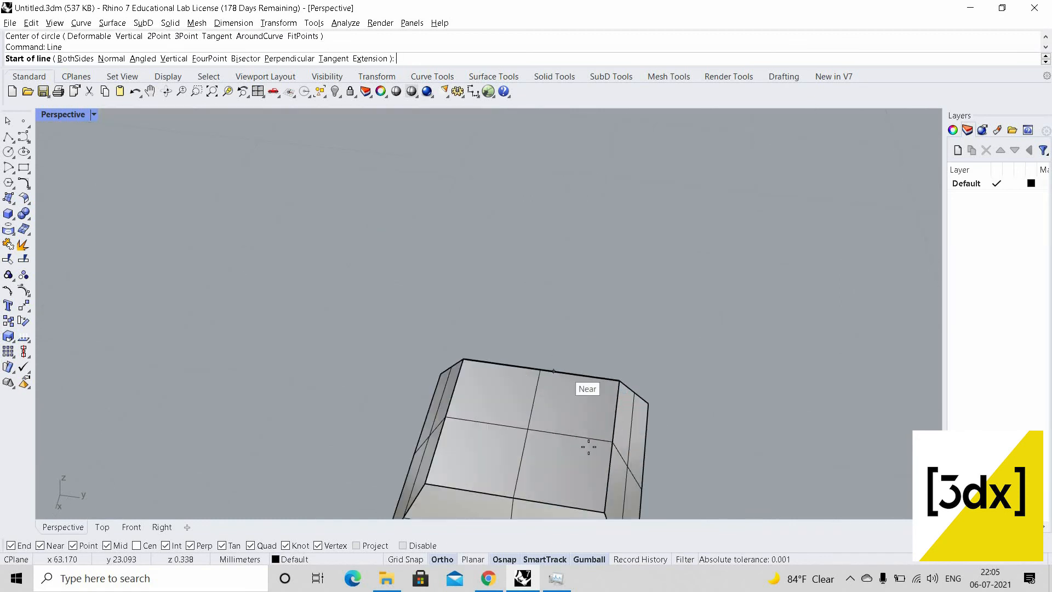
pyautogui.scroll(2, 503, 354)
pyautogui.click(593, 452)
pyautogui.click(454, 308)
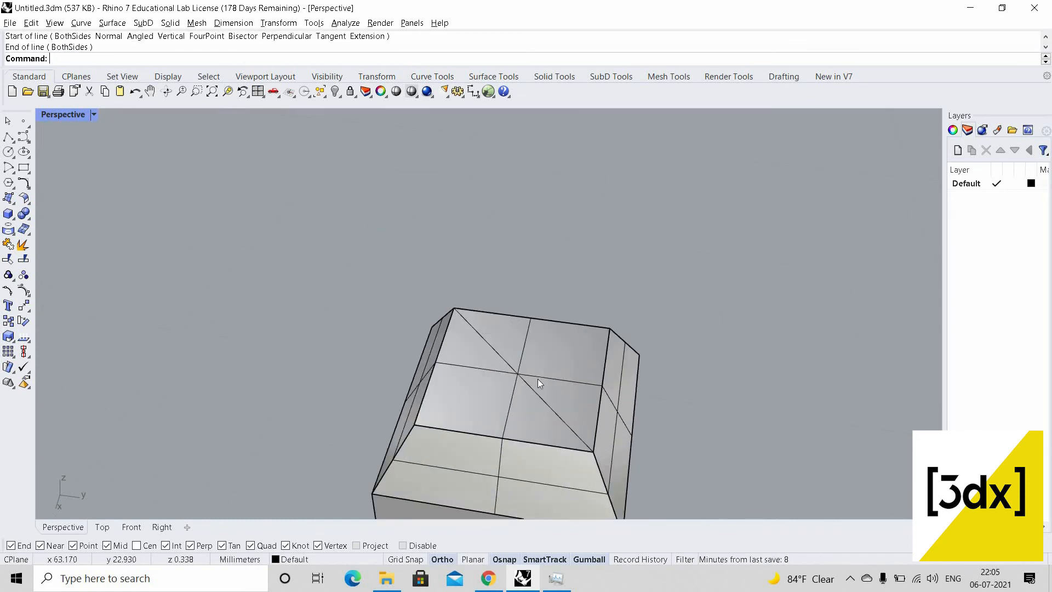
# Draw a circle centred on the diagonal's midpoint, nearly filling the top face, and delete the diagonal guide line
pyautogui.write('circle')
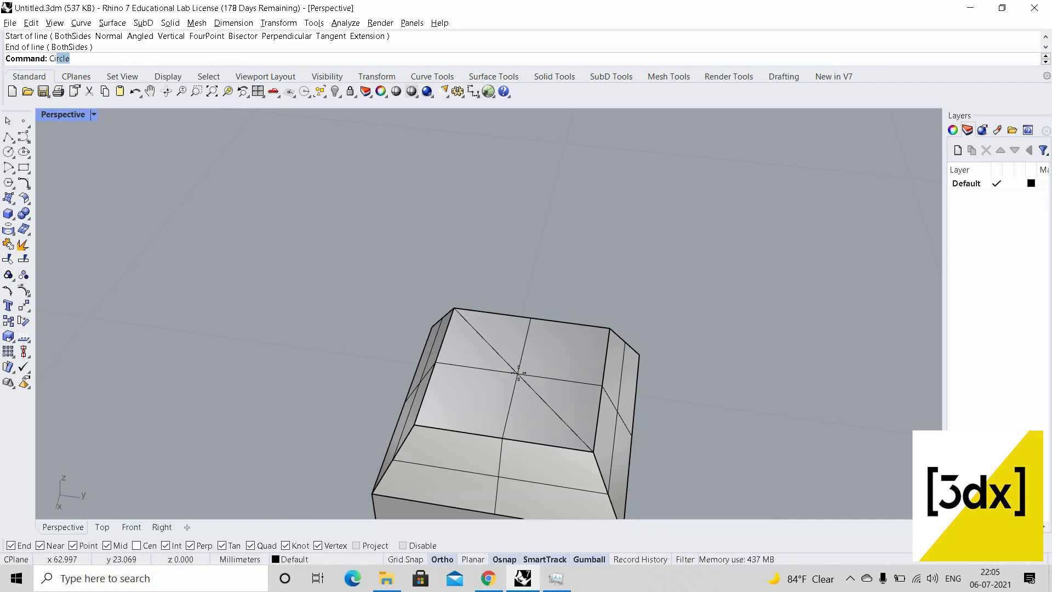
pyautogui.press('Return')
pyautogui.click(573, 420)
pyautogui.click(574, 406)
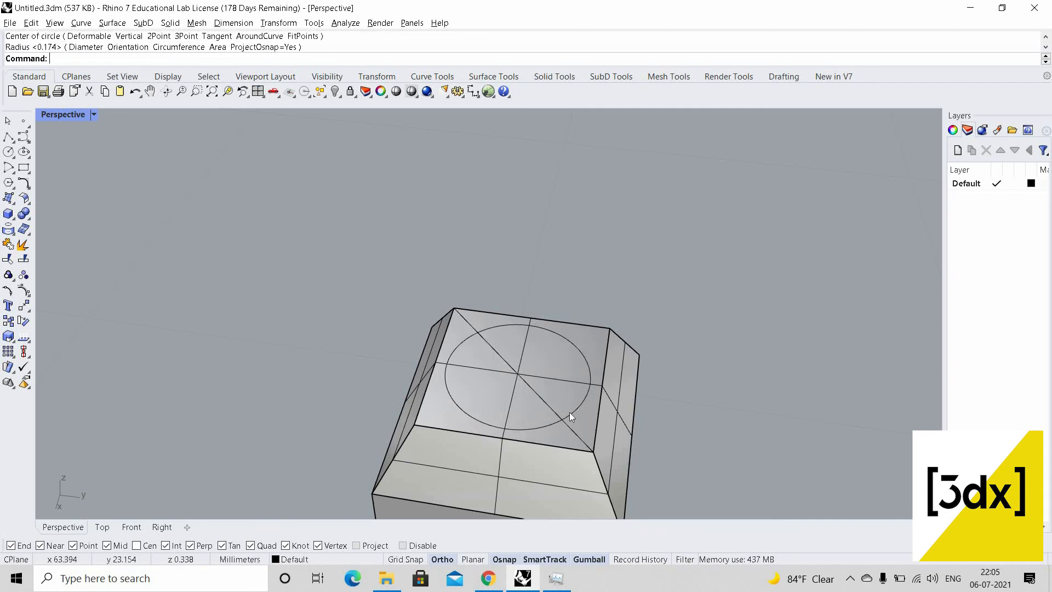
pyautogui.click(570, 416)
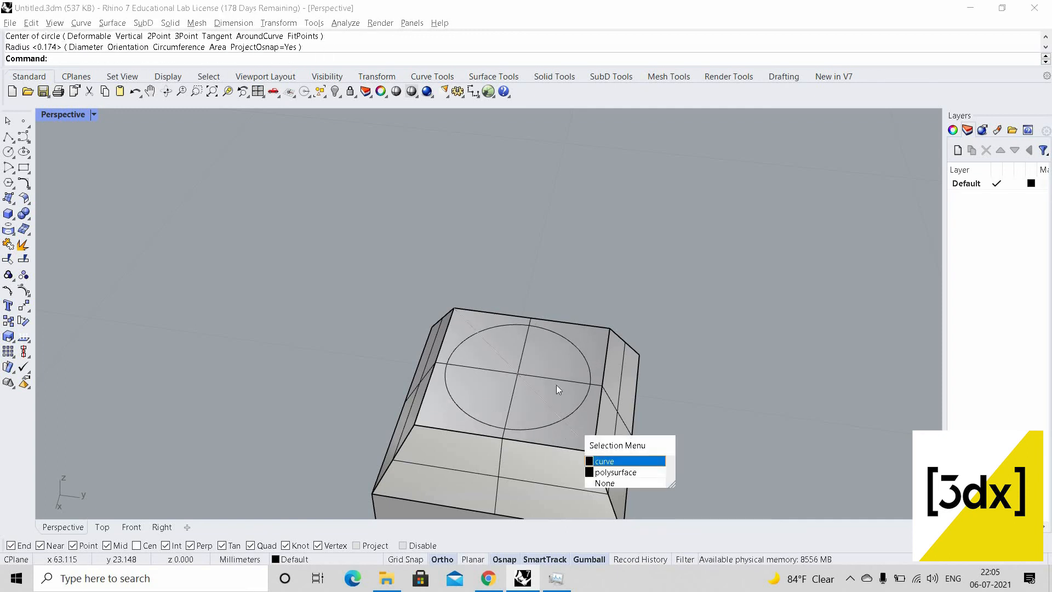
pyautogui.press('Delete')
# Extrude the circle upward into a solid round shaft about 11.05 mm tall, level with the underside of the wall column's capital
pyautogui.scroll(-10, 543, 395)
pyautogui.scroll(3, 552, 394)
pyautogui.click(557, 393)
pyautogui.write('ex')
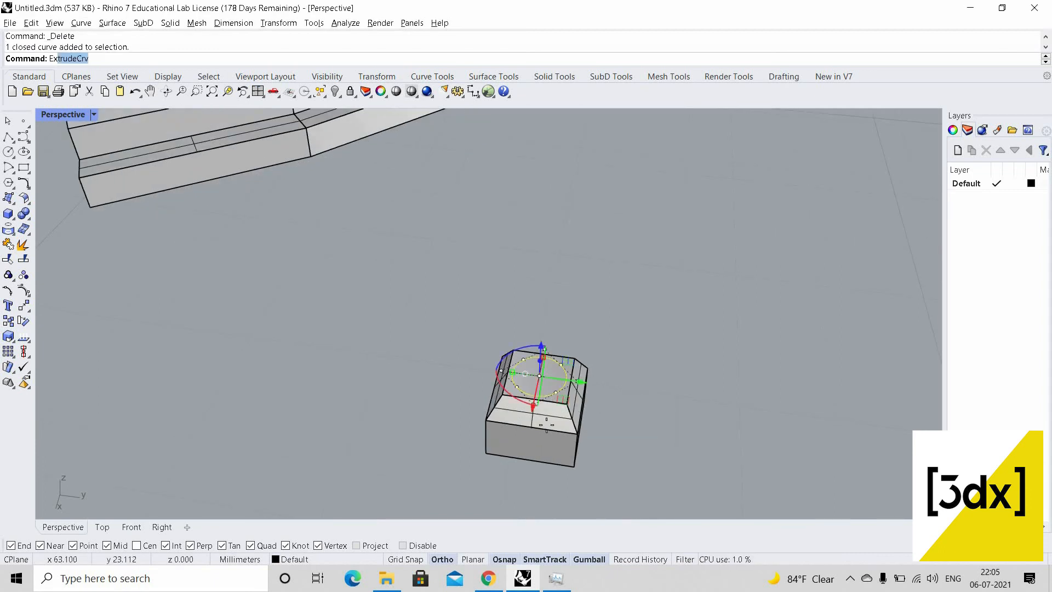
pyautogui.press('Return')
pyautogui.moveTo(363, 198); pyautogui.dragTo(430, 275, button='right')
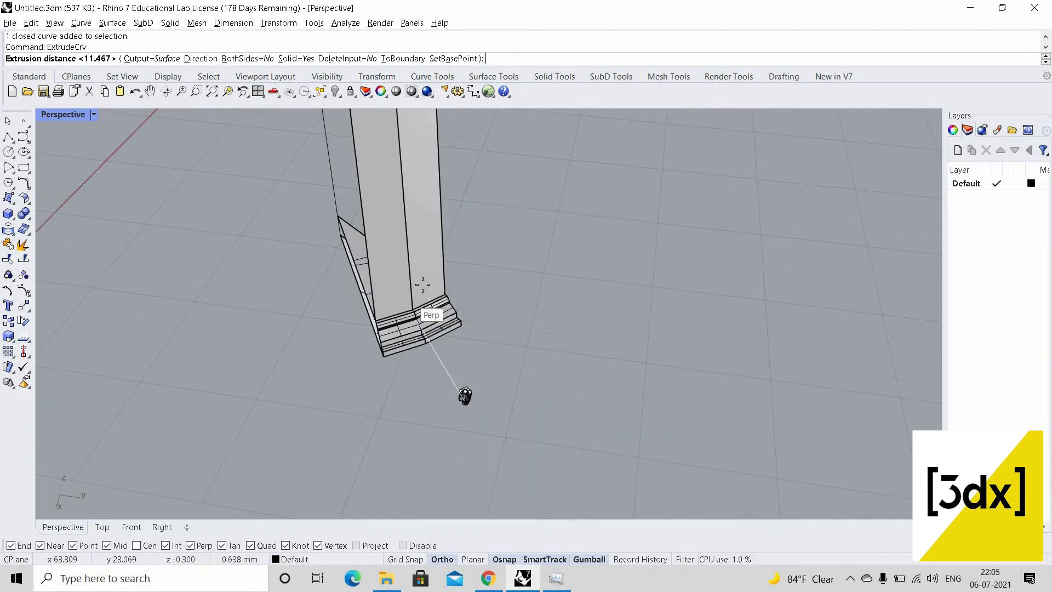
pyautogui.scroll(-7, 423, 285)
pyautogui.scroll(10, 404, 273)
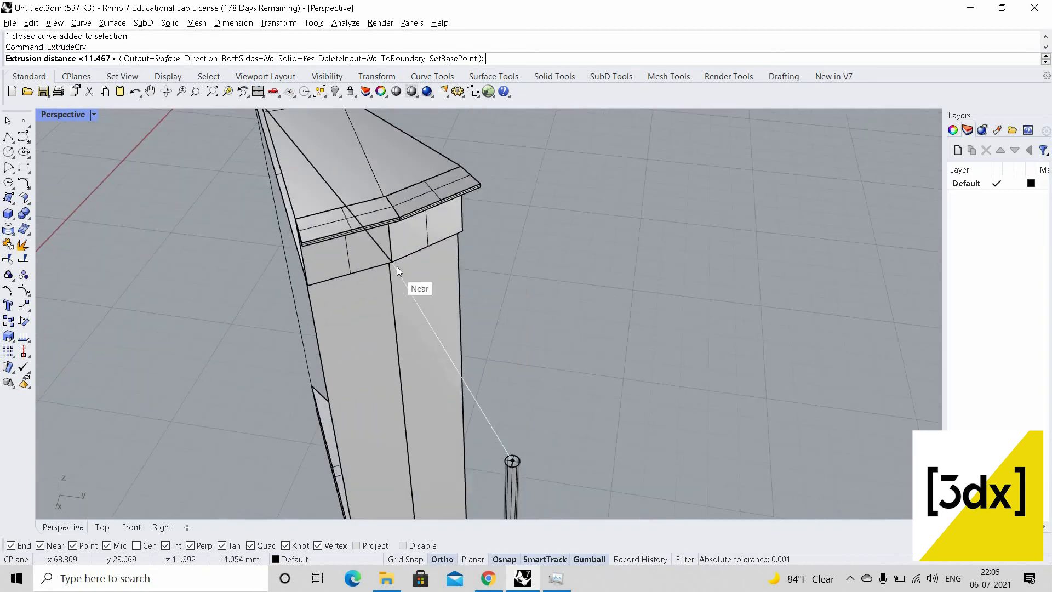
pyautogui.click(480, 406)
pyautogui.scroll(-5, 445, 468)
pyautogui.scroll(10, 456, 429)
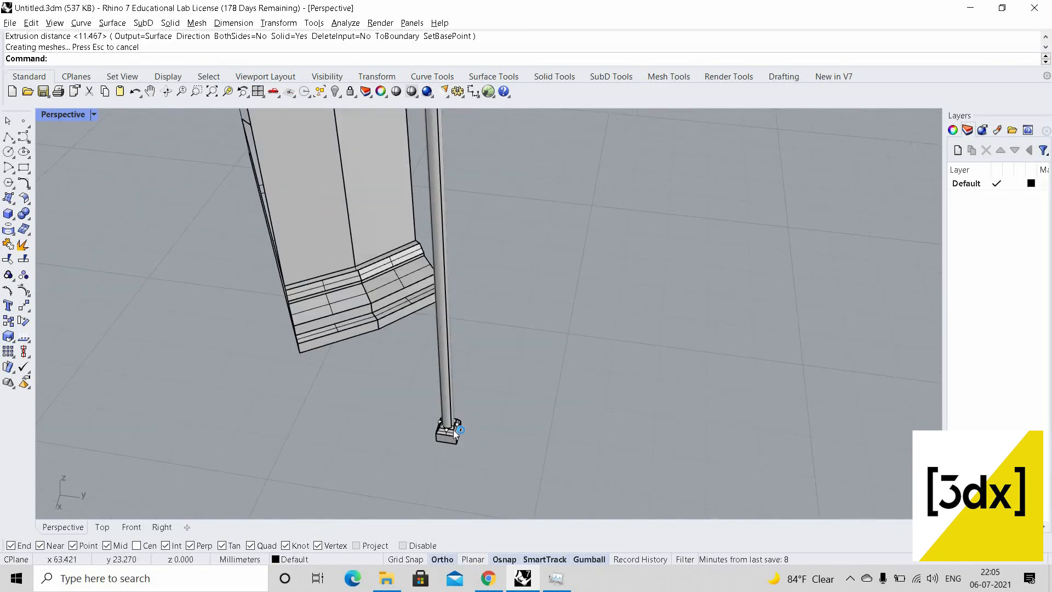
pyautogui.scroll(10, 455, 431)
pyautogui.click(474, 438)
pyautogui.press('Escape')
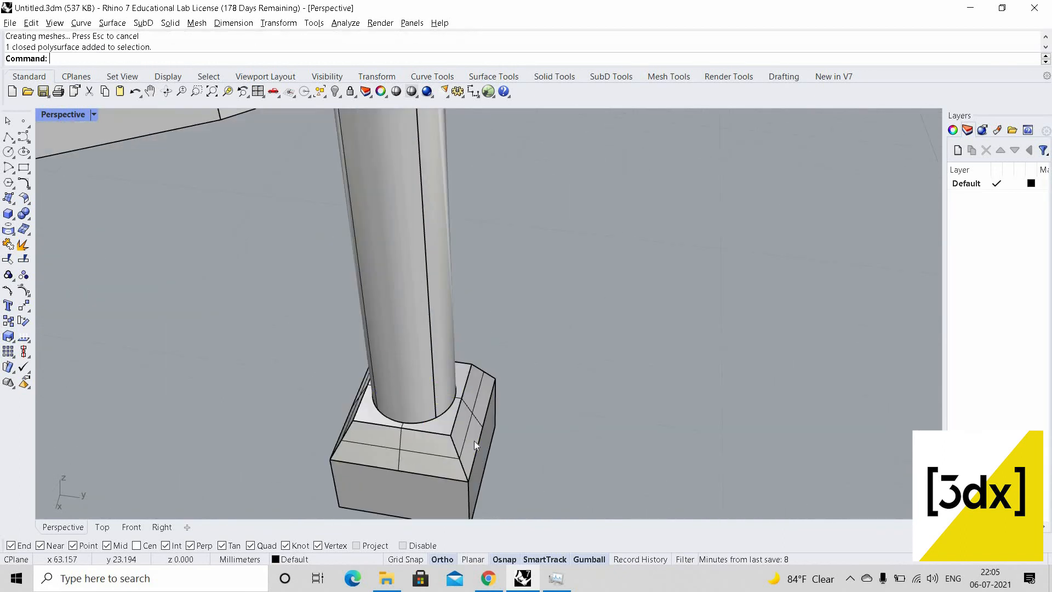
# Draw a vertical line from a corner of the tapered block's top face up to the height of the shaft's top
pyautogui.write('L')
pyautogui.write('ne')
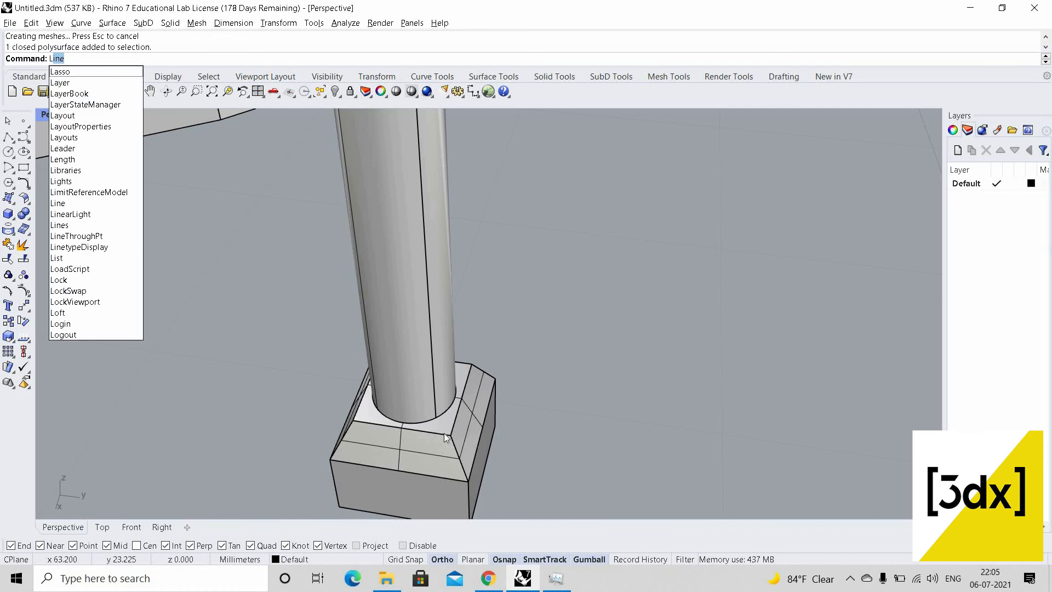
pyautogui.press('Return')
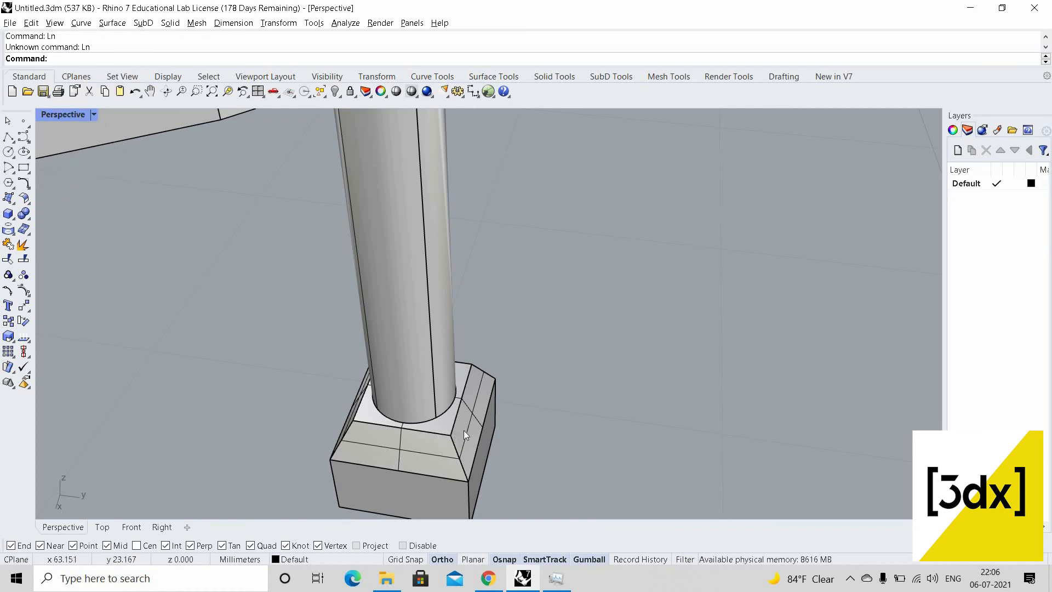
pyautogui.write('Line')
pyautogui.press('Return')
pyautogui.write('v')
pyautogui.press('Return')
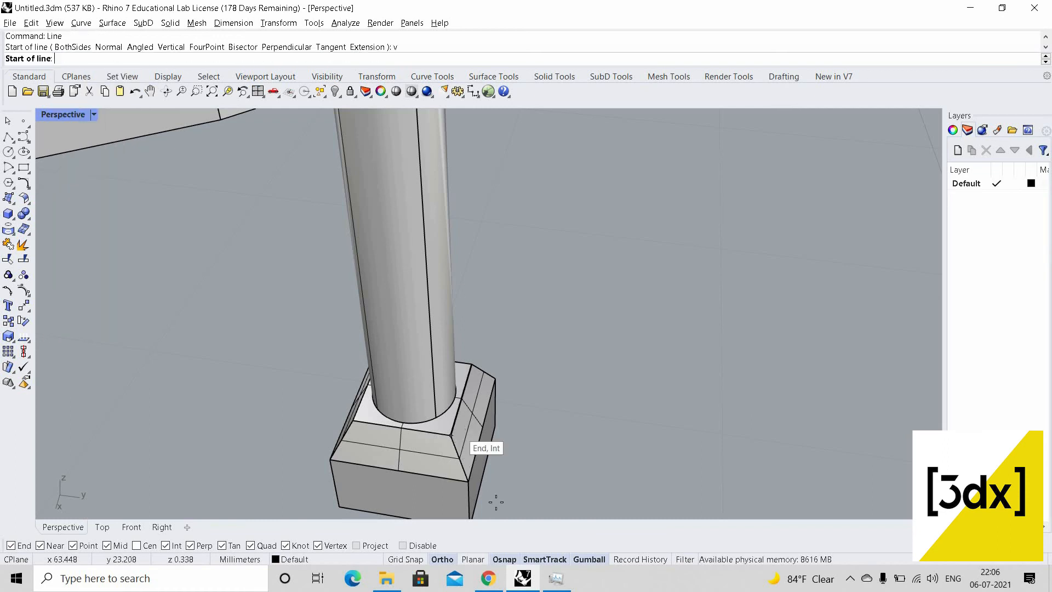
pyautogui.click(496, 502)
pyautogui.scroll(-5, 528, 364)
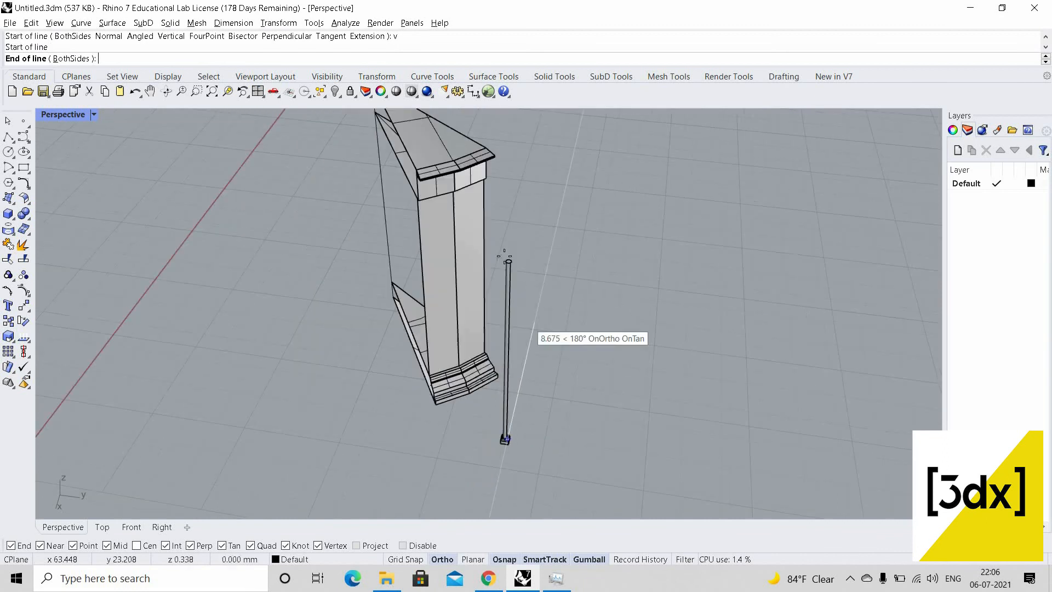
pyautogui.scroll(5, 505, 256)
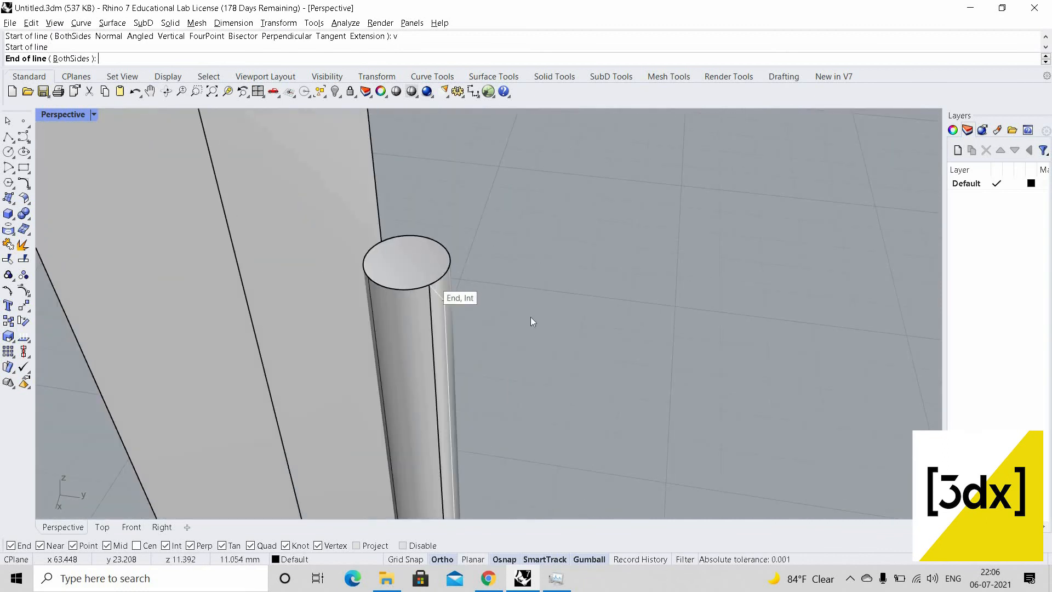
pyautogui.click(531, 318)
# Copy the vertical guide line to the other three corners of the tapered block's top face
pyautogui.scroll(-5, 525, 500)
pyautogui.scroll(5, 519, 453)
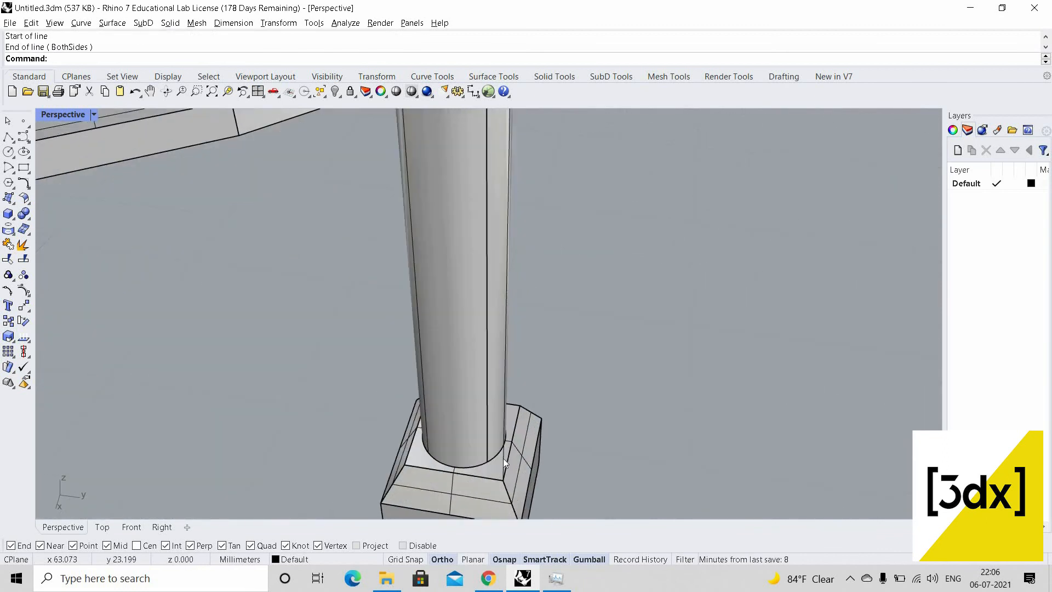
pyautogui.click(508, 473)
pyautogui.write('Copy')
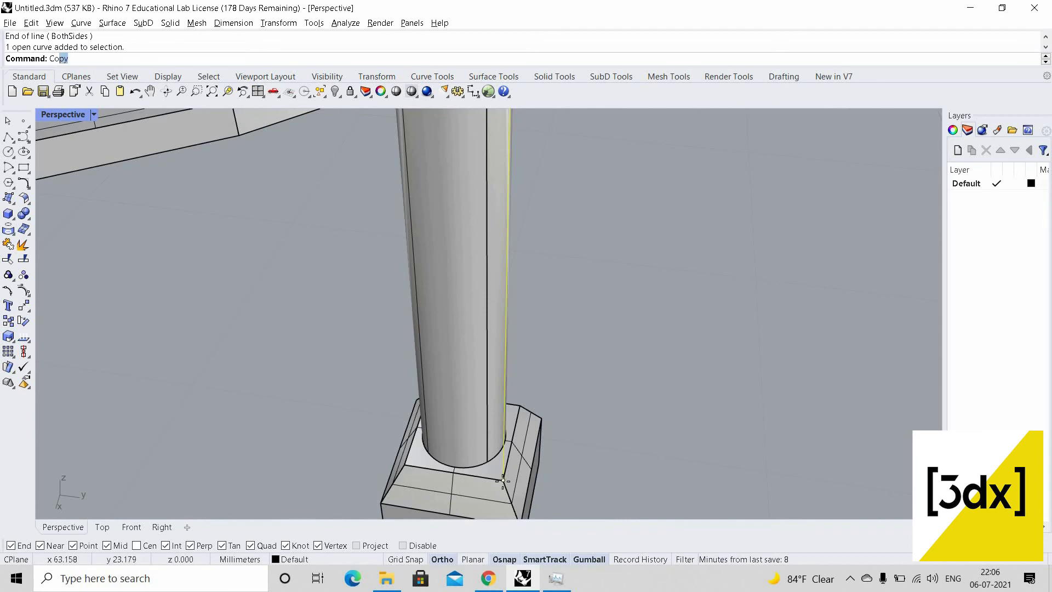
pyautogui.press('Return')
pyautogui.click(521, 418)
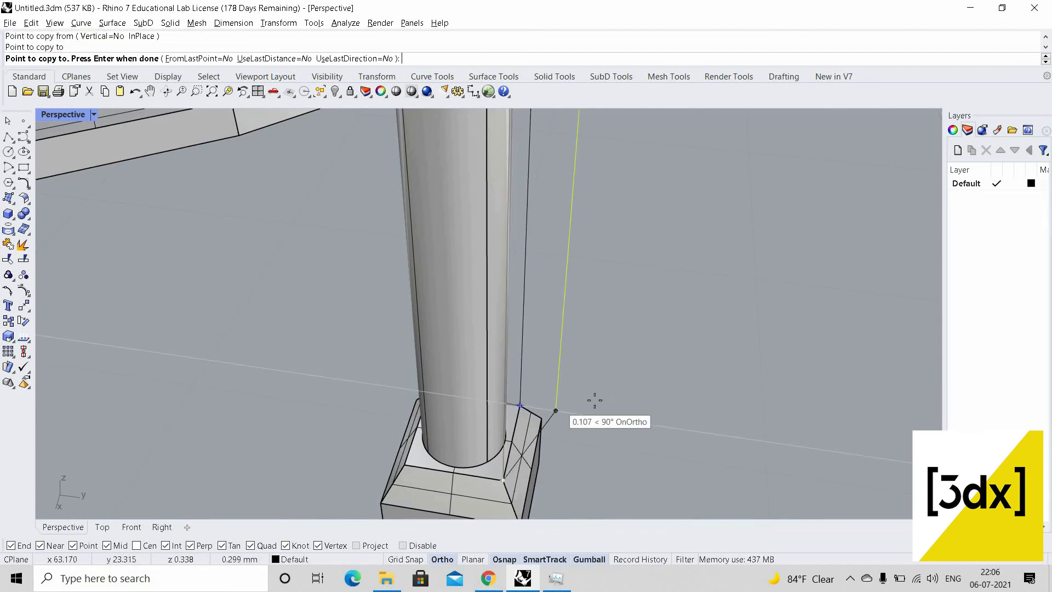
pyautogui.moveTo(594, 404); pyautogui.dragTo(682, 373, button='right')
pyautogui.scroll(5, 586, 404)
pyautogui.click(695, 352)
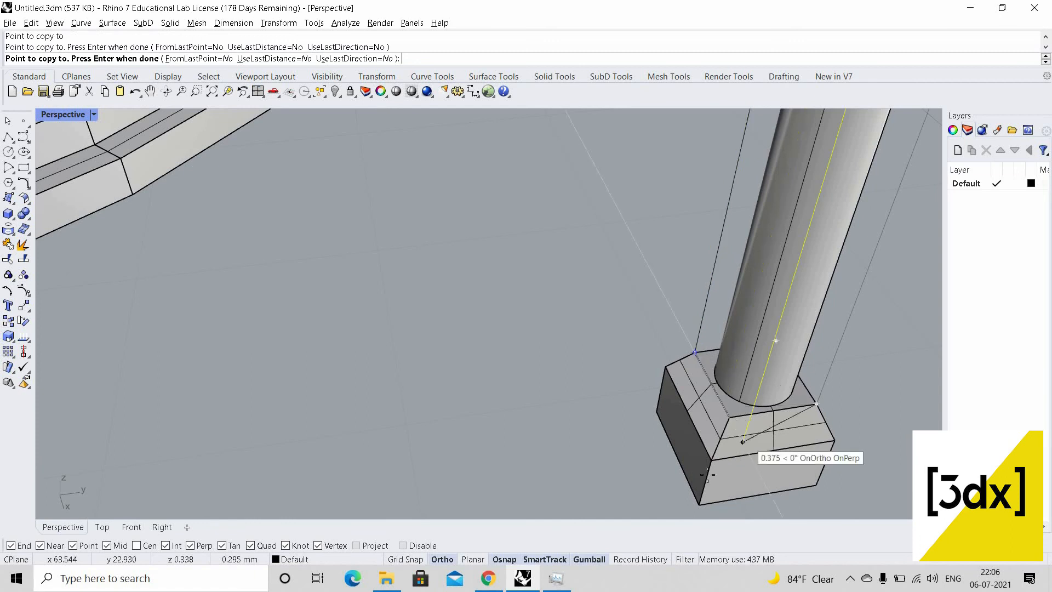
pyautogui.press('Return')
# Duplicate the base box and its tapered piece to a position above the top of the shaft
pyautogui.scroll(-10, 680, 483)
pyautogui.scroll(10, 698, 452)
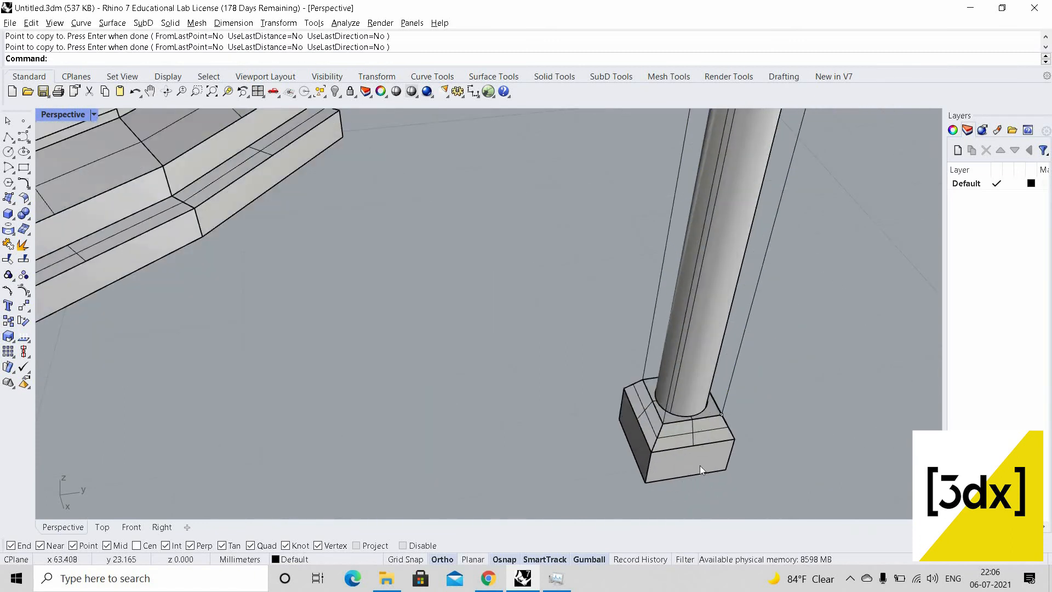
pyautogui.click(699, 465)
pyautogui.keyDown('shift'); pyautogui.click(699, 458); pyautogui.keyUp('shift')
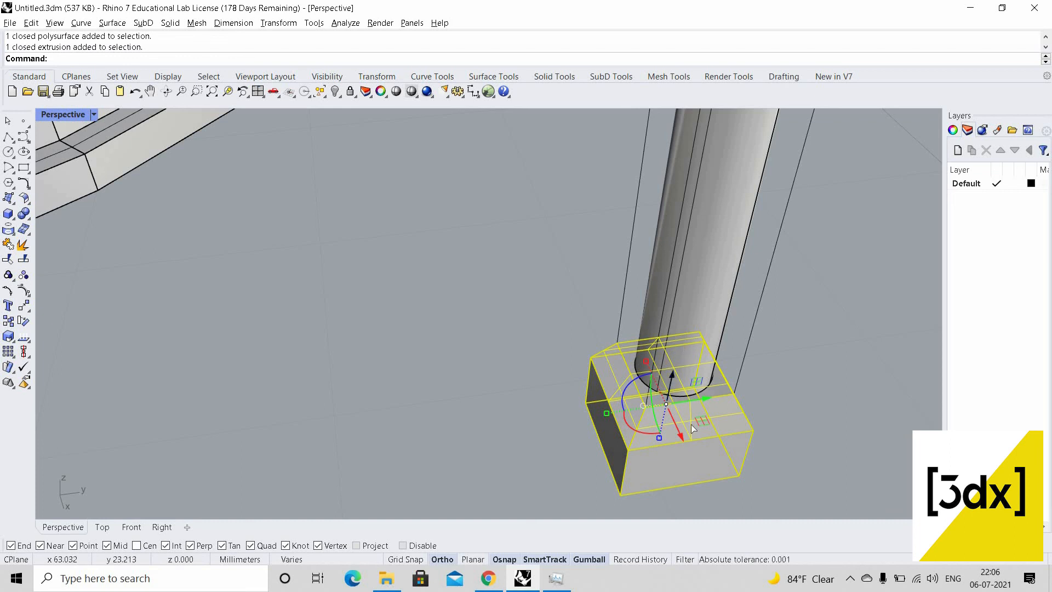
pyautogui.moveTo(672, 375); pyautogui.dragTo(785, 222)
pyautogui.scroll(-12, 713, 150)
pyautogui.scroll(8, 762, 193)
pyautogui.press('Escape')
# Rotate the duplicated box and tapered piece together until the block is upside down with its taper facing the shaft
pyautogui.scroll(9, 822, 216)
pyautogui.click(783, 229)
pyautogui.click(782, 270)
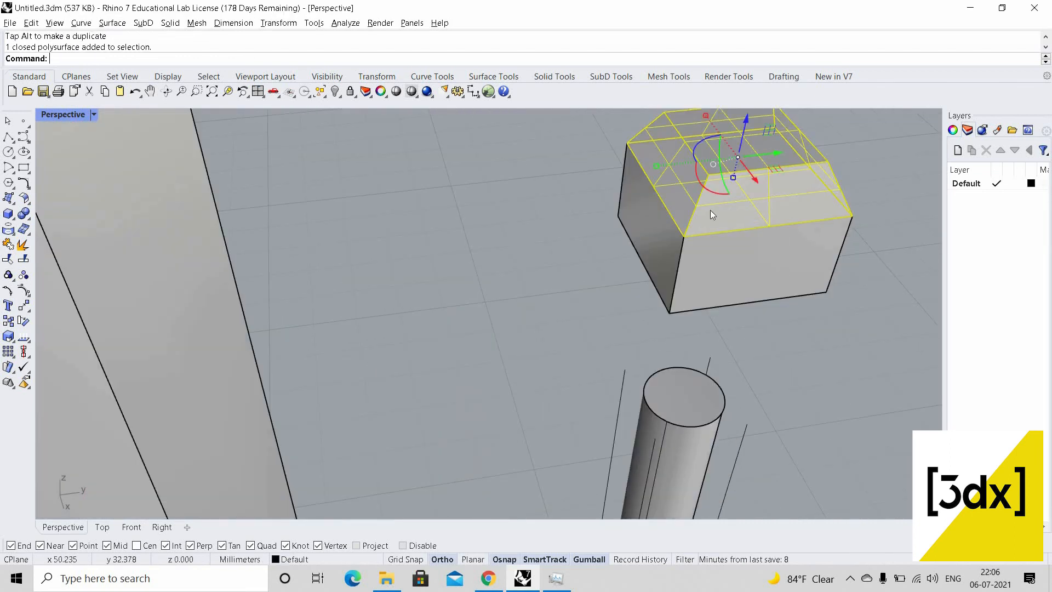
pyautogui.keyDown('shift'); pyautogui.click(710, 209); pyautogui.keyUp('shift')
pyautogui.moveTo(712, 193); pyautogui.dragTo(721, 164)
pyautogui.click(711, 166)
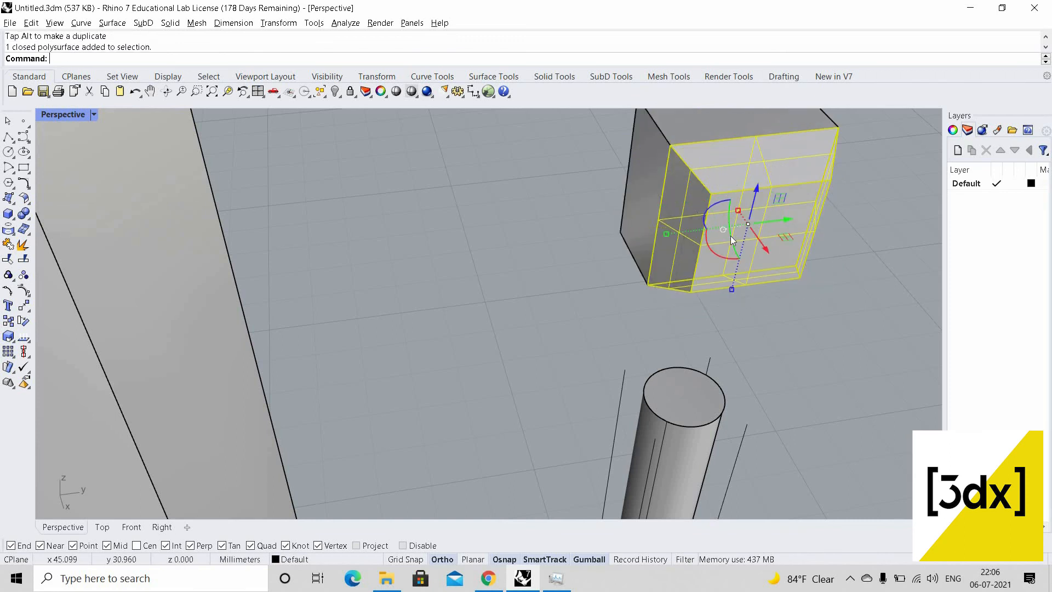
pyautogui.keyDown('shift'); pyautogui.click(713, 199); pyautogui.keyUp('shift')
pyautogui.moveTo(714, 209); pyautogui.dragTo(720, 303)
pyautogui.click(721, 302)
pyautogui.scroll(4, 669, 199)
pyautogui.scroll(-4, 627, 197)
pyautogui.scroll(3, 652, 228)
# Move the inverted block onto the shaft, matching a corner of its tapered face to the upper end of the guide line
pyautogui.moveTo(682, 266); pyautogui.dragTo(477, 164)
pyautogui.write('move')
pyautogui.press('Return')
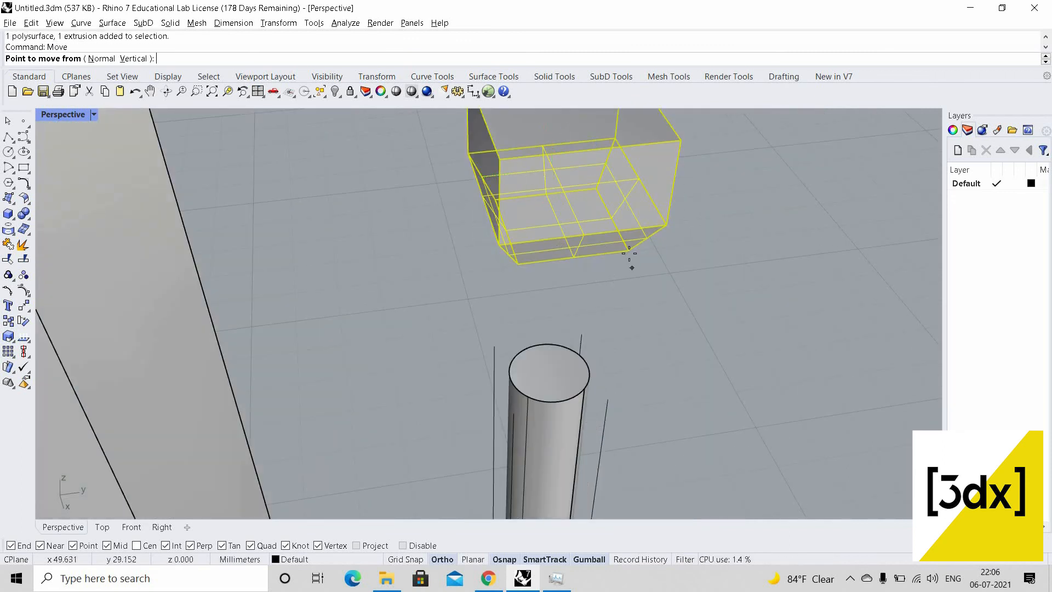
pyautogui.click(628, 259)
pyautogui.click(609, 403)
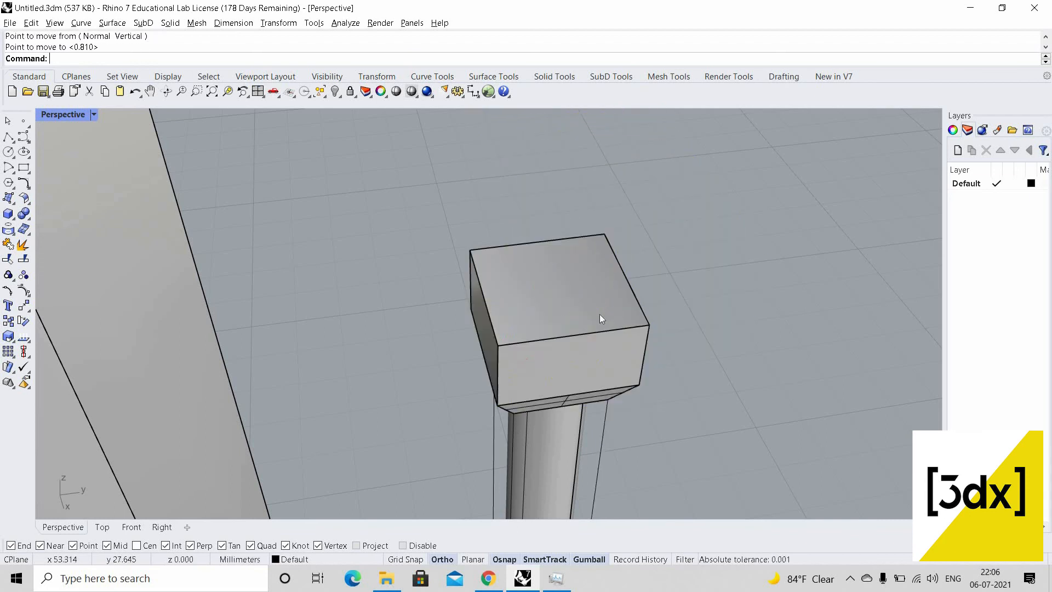
pyautogui.scroll(-3, 596, 317)
pyautogui.scroll(-2, 595, 312)
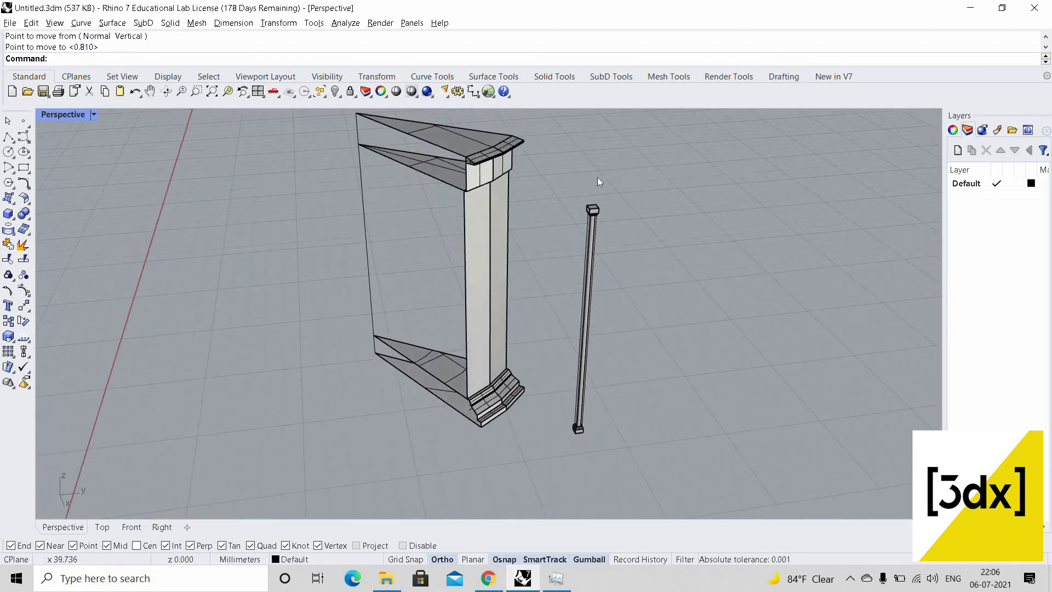
# Group the shaft with the box and tapered piece at each end into one post
pyautogui.scroll(5, 597, 177)
pyautogui.click(587, 219)
pyautogui.keyDown('shift'); pyautogui.click(550, 363); pyautogui.keyUp('shift')
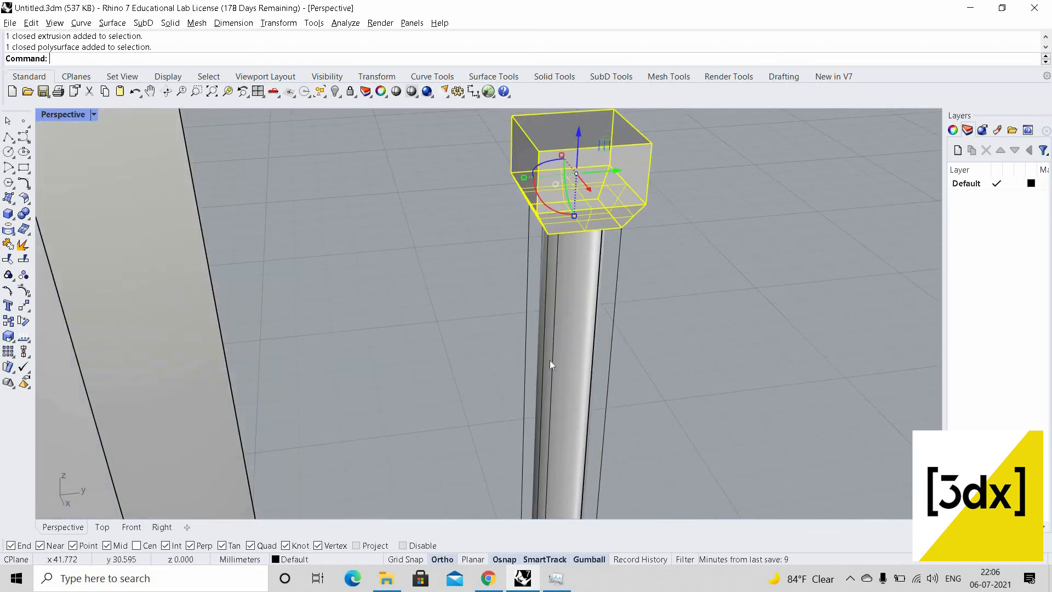
pyautogui.scroll(-5, 576, 491)
pyautogui.scroll(6, 531, 345)
pyautogui.keyDown('shift'); pyautogui.click(556, 428); pyautogui.keyUp('shift')
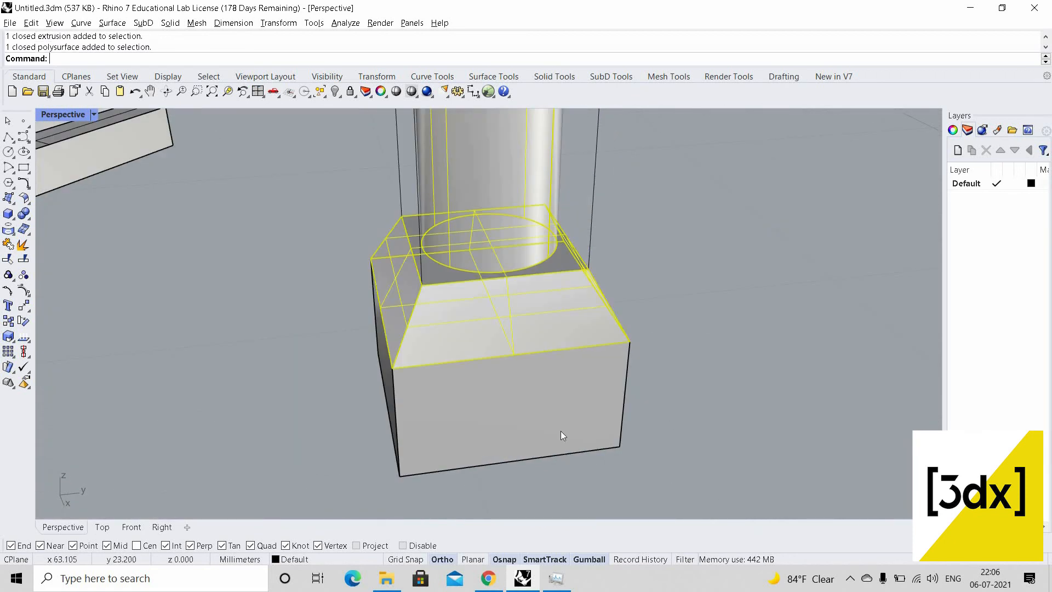
pyautogui.scroll(-5, 561, 431)
pyautogui.hotkey('ctrl', 'g')
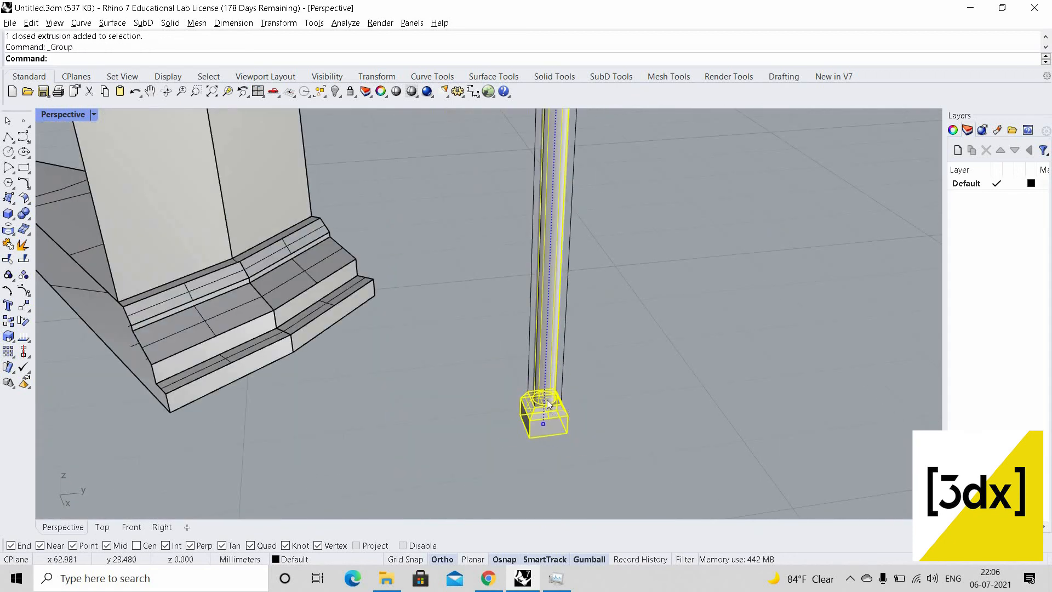
pyautogui.press('Escape')
pyautogui.scroll(3, 546, 378)
pyautogui.click(546, 366)
pyautogui.press('Escape')
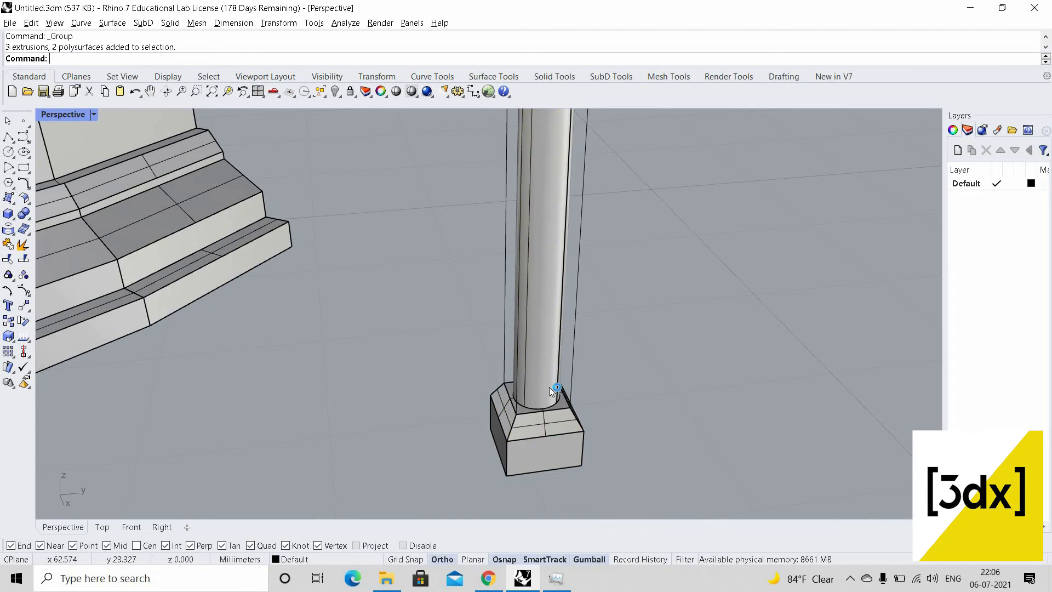
# Move the grouped post from a lower corner of its base onto the column base's upper step at the angled corner
pyautogui.scroll(-3, 554, 383)
pyautogui.scroll(3, 557, 404)
pyautogui.click(557, 410)
pyautogui.write('move')
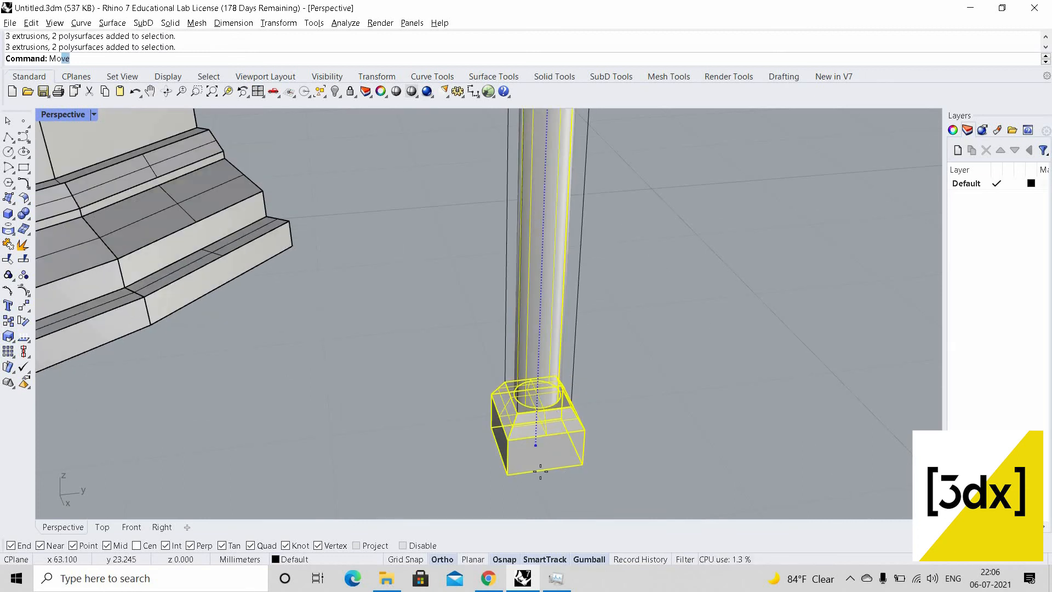
pyautogui.press('Return')
pyautogui.scroll(3, 518, 471)
pyautogui.click(512, 472)
pyautogui.scroll(-10, 639, 452)
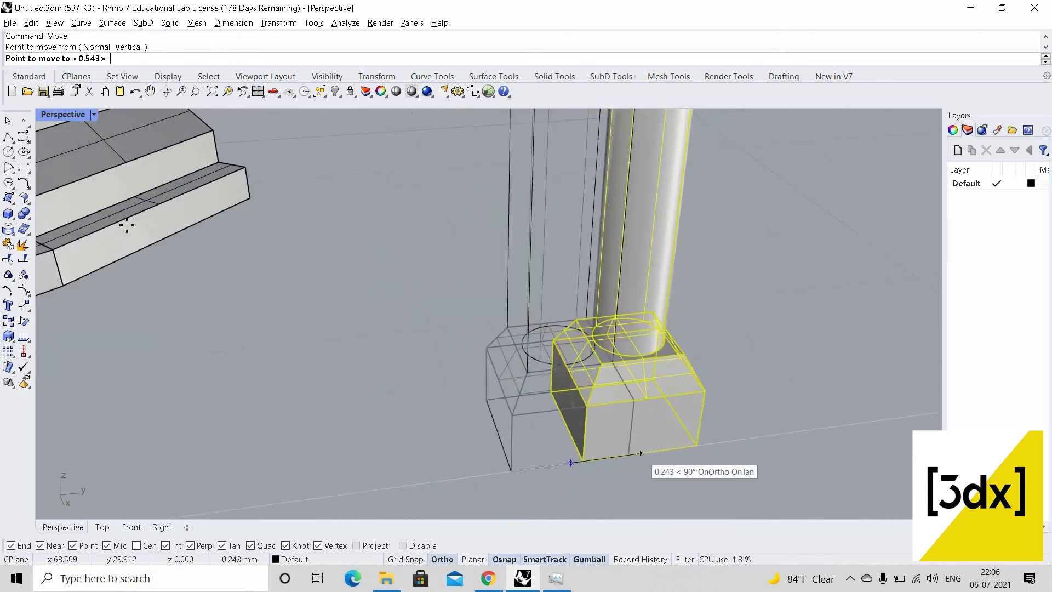
pyautogui.scroll(6, 227, 249)
pyautogui.click(320, 248)
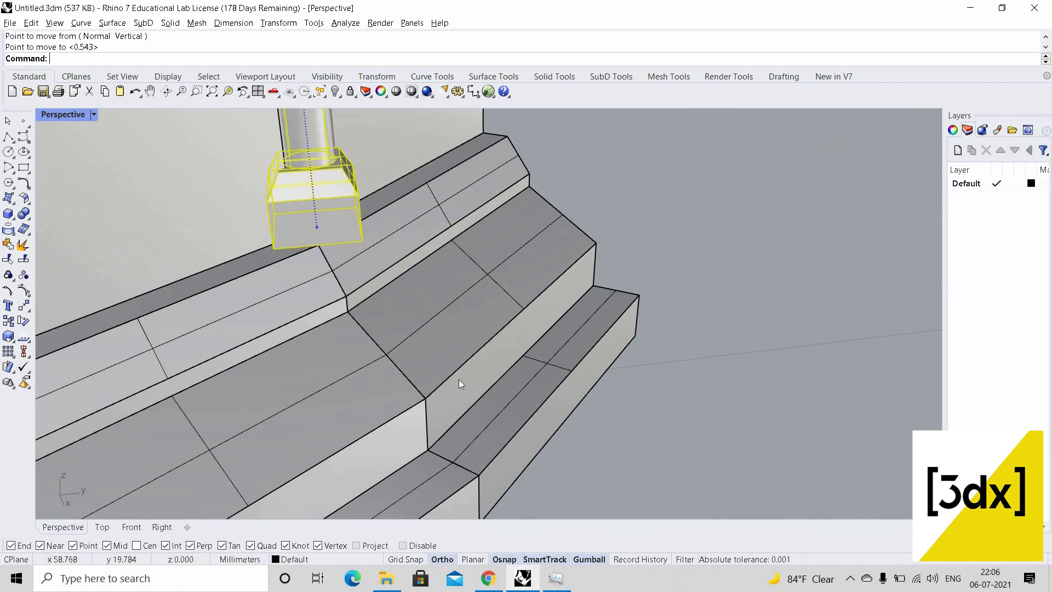
pyautogui.scroll(-3, 356, 280)
pyautogui.scroll(5, 446, 281)
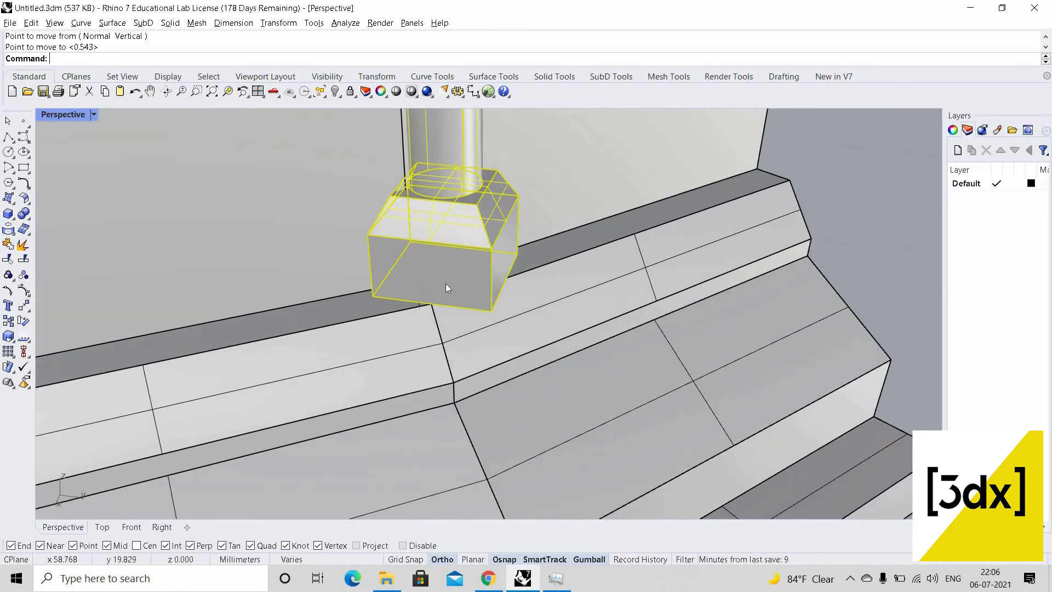
# Draw a straight guide line across the column base's upper step between its two outer end corners
pyautogui.click(446, 284)
pyautogui.scroll(2, 433, 293)
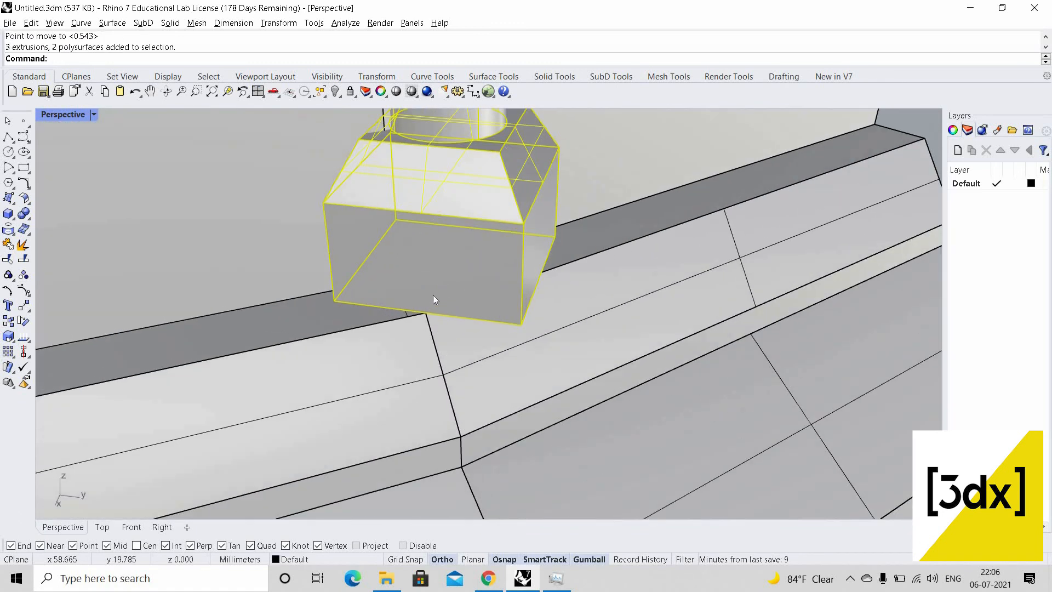
pyautogui.scroll(2, 526, 321)
pyautogui.scroll(-4, 432, 364)
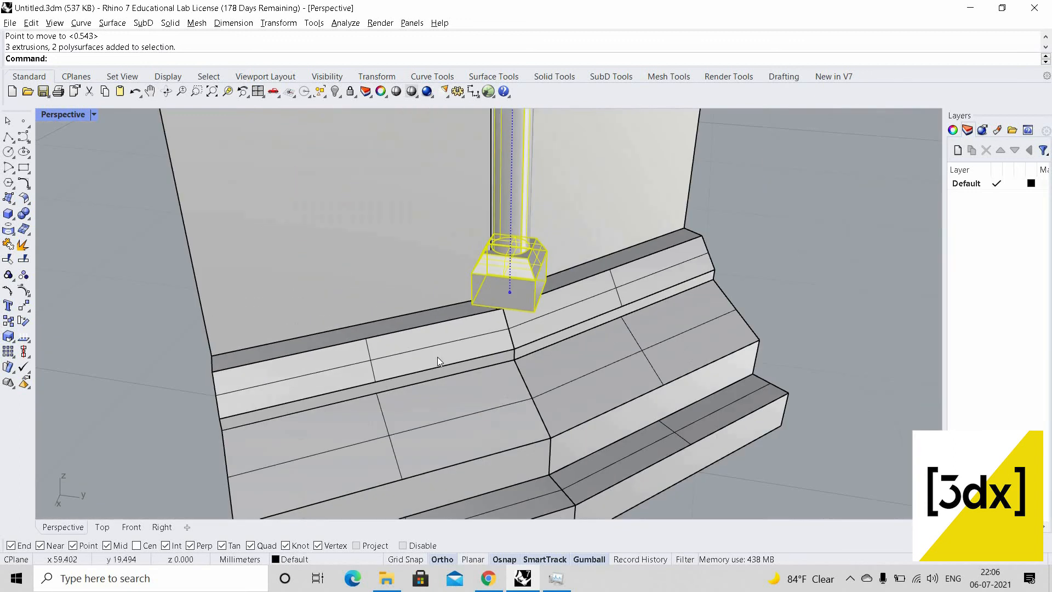
pyautogui.scroll(1, 437, 357)
pyautogui.press('Return')
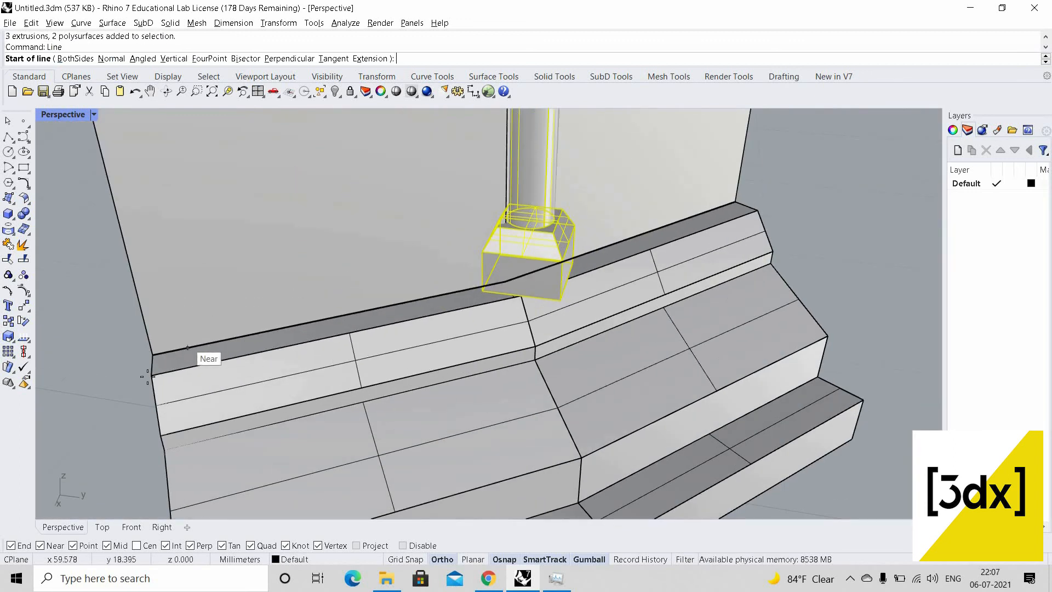
pyautogui.click(152, 375)
pyautogui.click(763, 206)
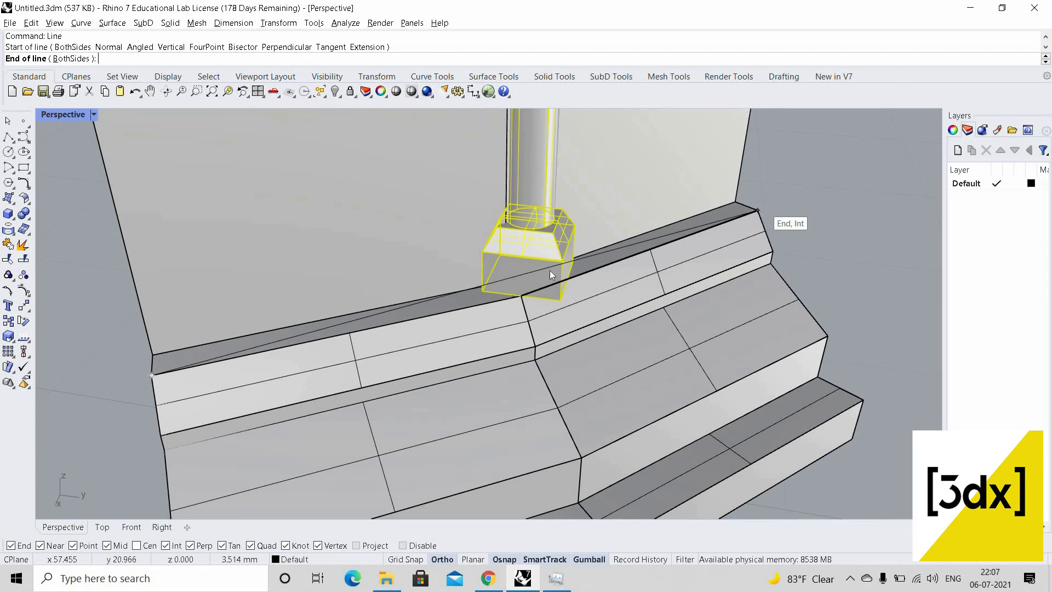
# Move the post so the lower front corner of its base sits on the guide line
pyautogui.scroll(2, 590, 274)
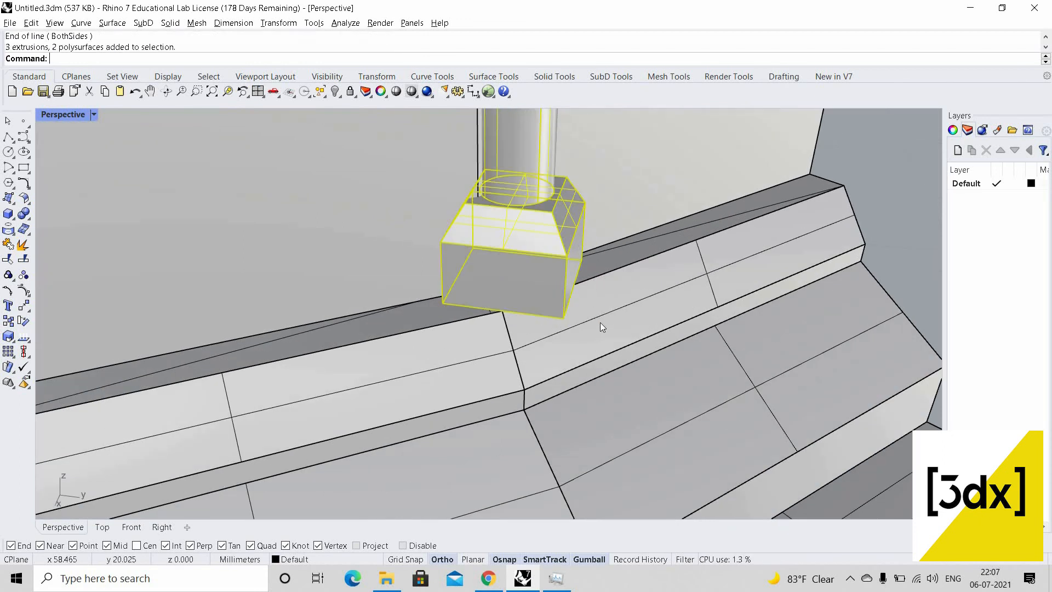
pyautogui.scroll(-3, 603, 305)
pyautogui.scroll(2, 604, 305)
pyautogui.write('M')
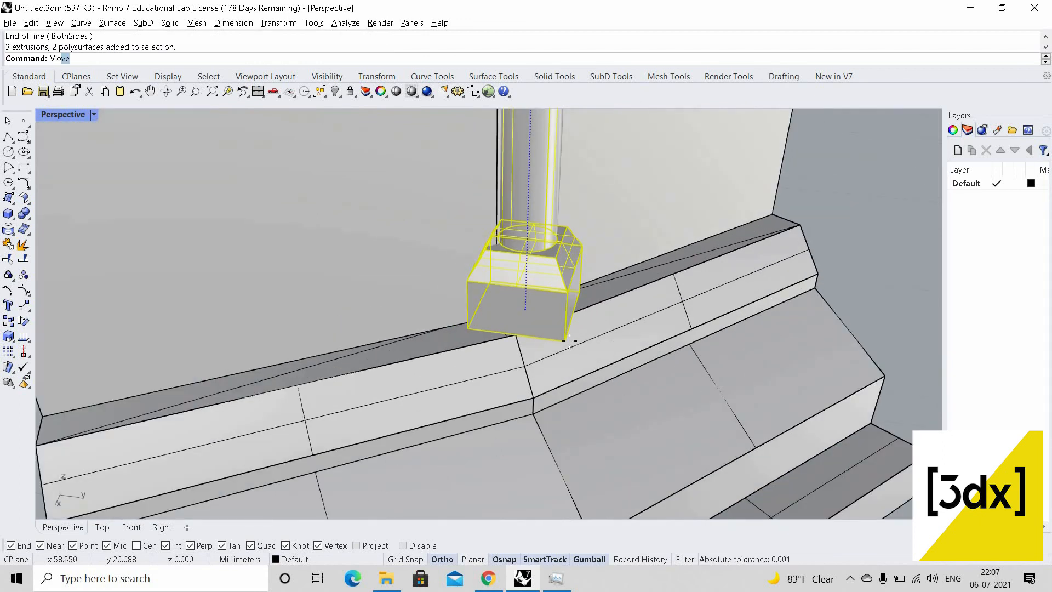
pyautogui.write('o')
pyautogui.press('Return')
pyautogui.click(565, 340)
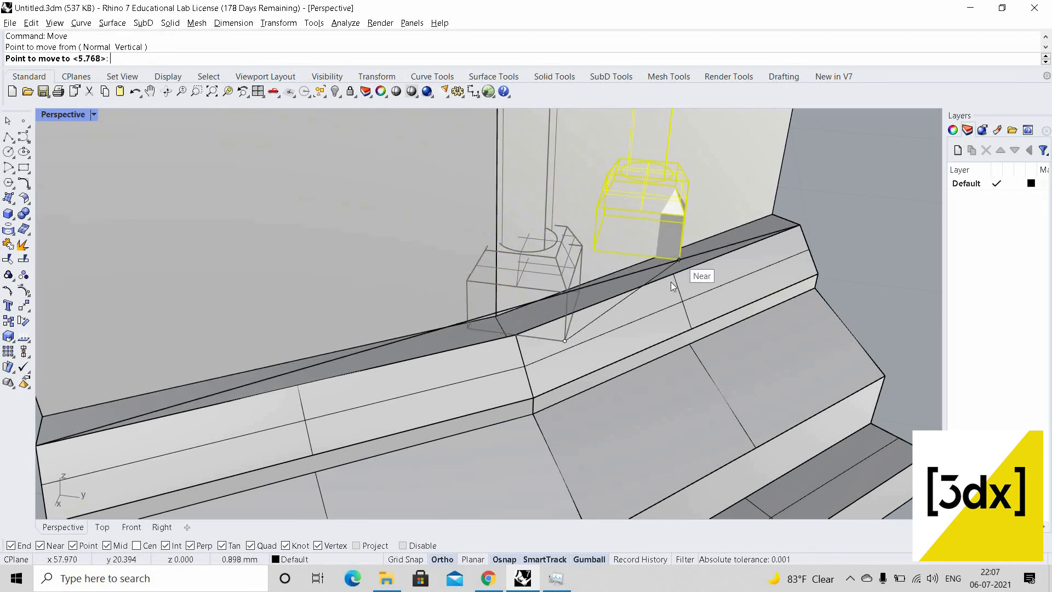
pyautogui.click(673, 286)
pyautogui.scroll(-6, 636, 368)
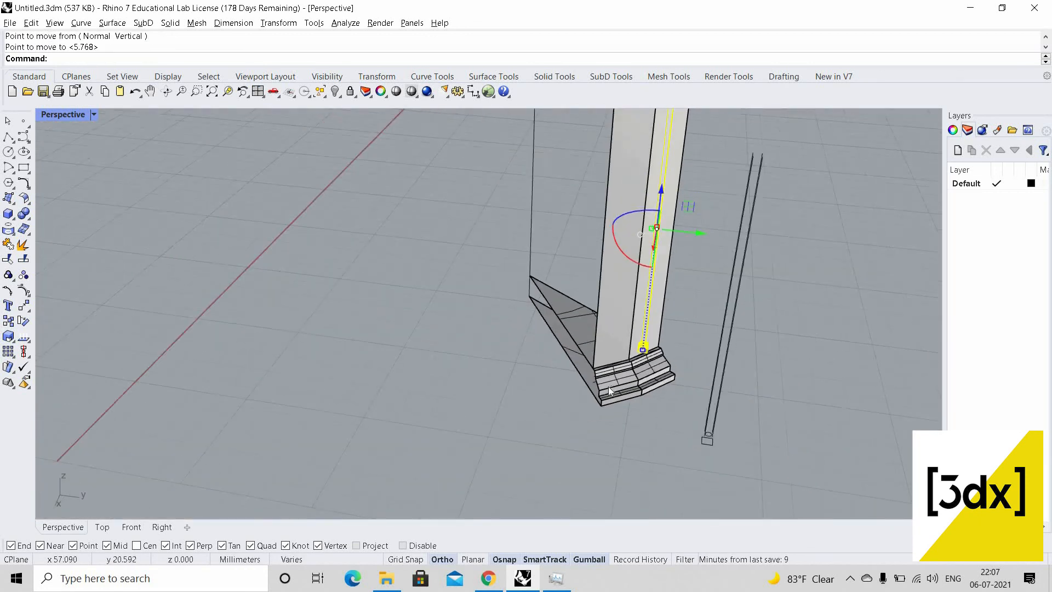
# Rotate a copy of the post about its lower front corner, aligning its base edge with the guide line
pyautogui.scroll(8, 610, 390)
pyautogui.write('Rotate')
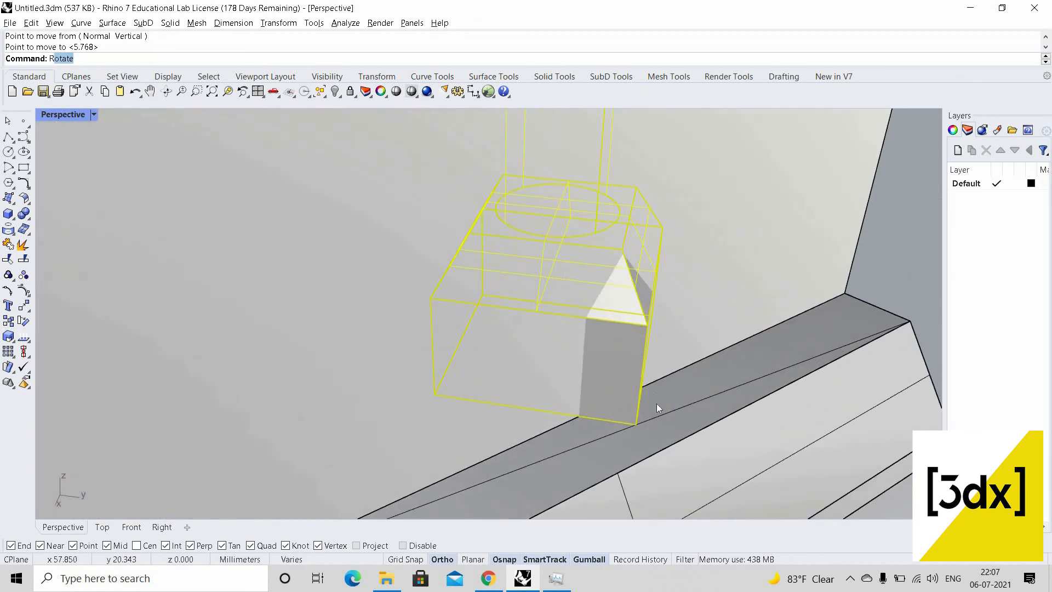
pyautogui.press('Return')
pyautogui.click(637, 424)
pyautogui.click(584, 441)
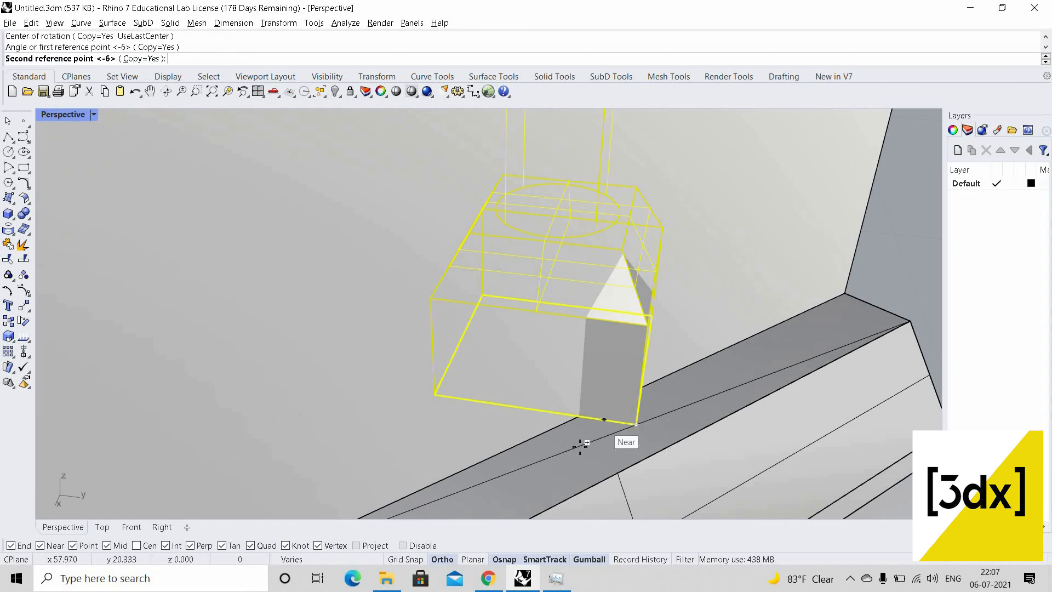
pyautogui.click(576, 423)
pyautogui.press('Return')
pyautogui.scroll(-3, 625, 395)
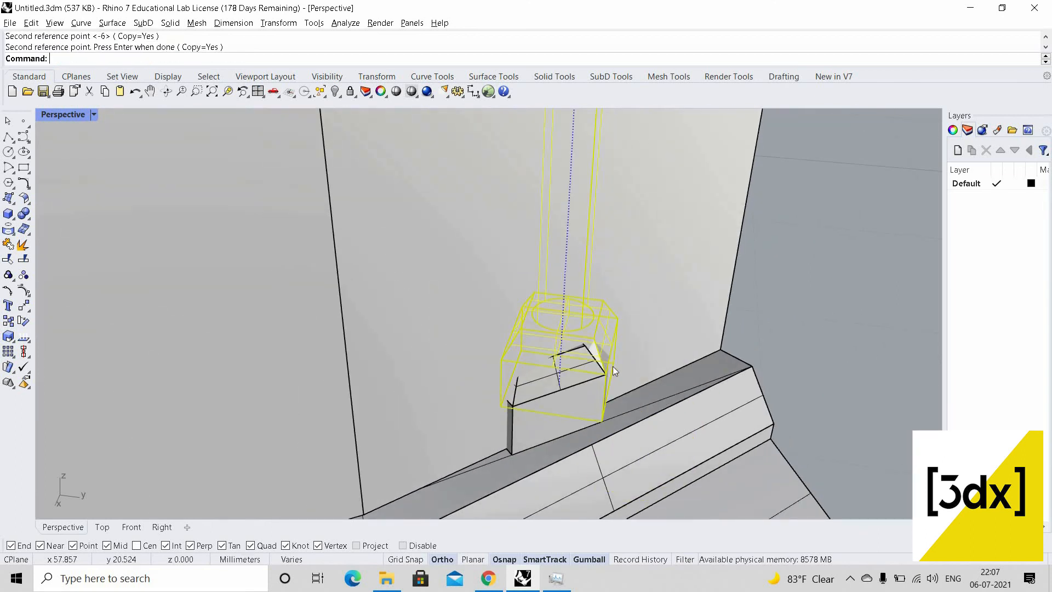
# Delete the original unrotated post, keeping the rotated copy
pyautogui.press('Escape')
pyautogui.click(606, 366)
pyautogui.press('Escape')
pyautogui.scroll(3, 606, 362)
pyautogui.click(606, 379)
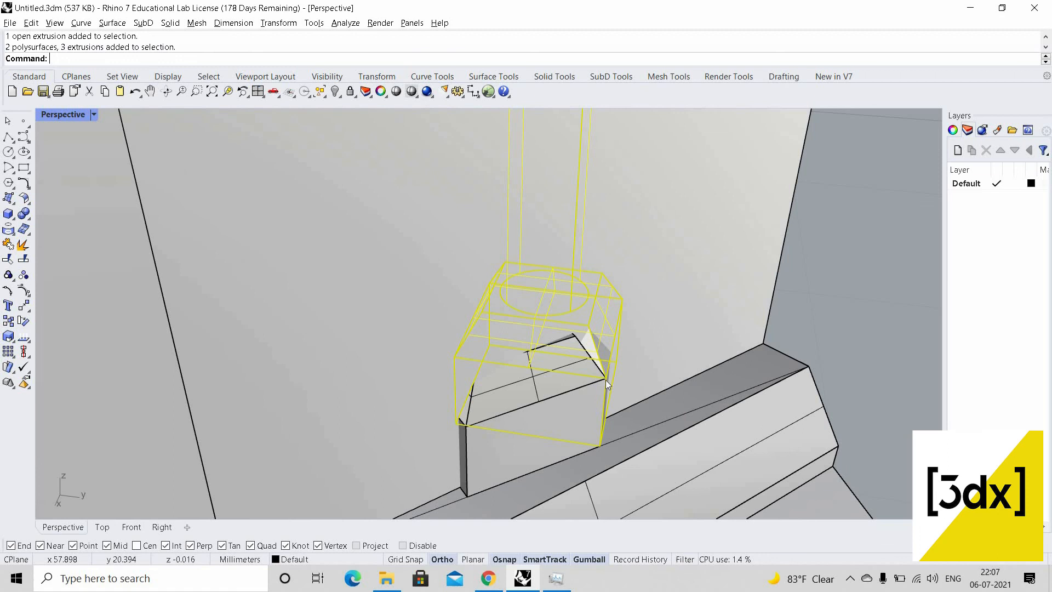
pyautogui.press('Delete')
# Move the rotated post by the midpoint of its lower front edge onto the corner ridge at the foot of the upper moulding
pyautogui.click(591, 411)
pyautogui.scroll(-5, 591, 412)
pyautogui.scroll(1, 587, 416)
pyautogui.write('Mo')
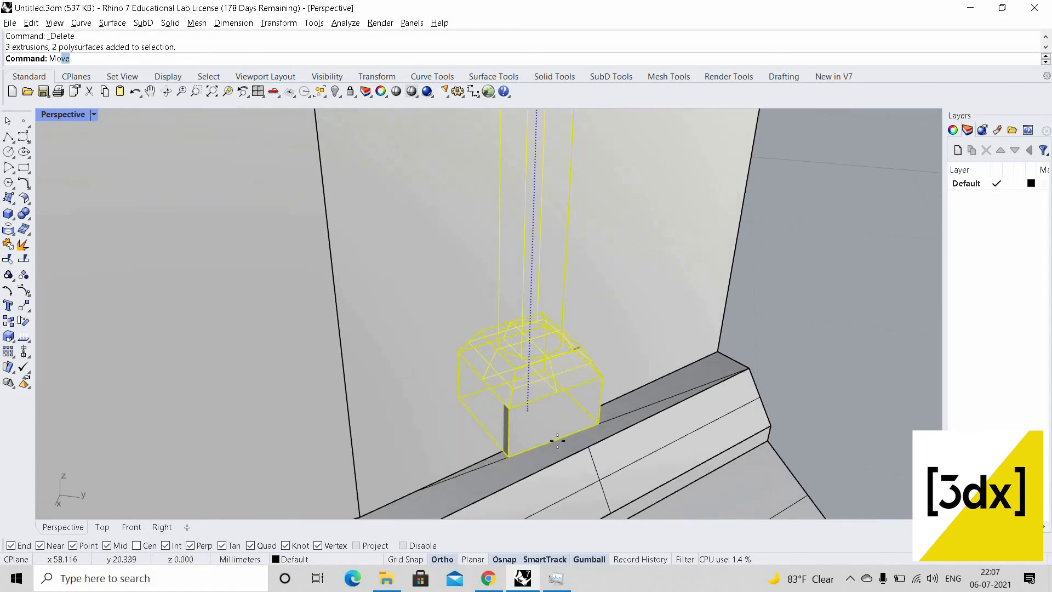
pyautogui.press('Return')
pyautogui.click(553, 419)
pyautogui.scroll(-3, 548, 422)
pyautogui.scroll(2, 520, 422)
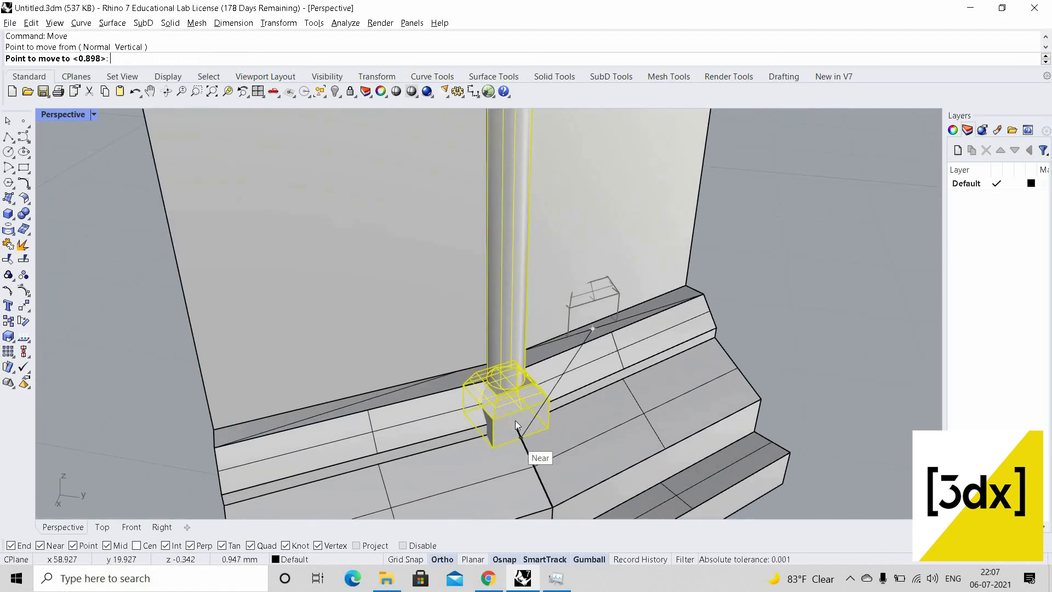
pyautogui.click(554, 379)
# Scale the post in one direction from the base edge's midpoint so its top meets the underside of the capital
pyautogui.moveTo(562, 374); pyautogui.dragTo(580, 267, button='right')
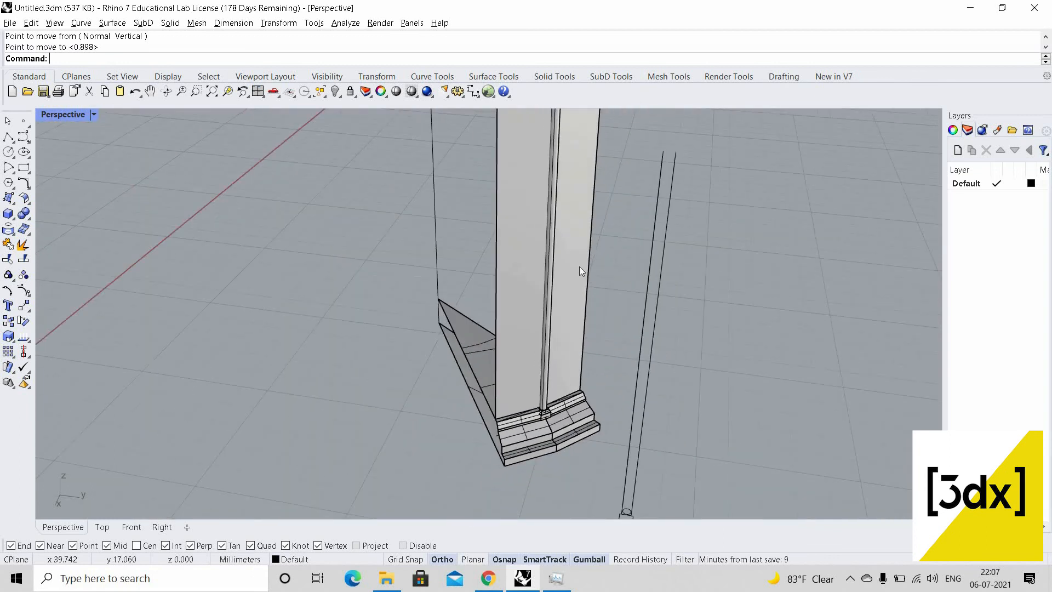
pyautogui.scroll(-4, 548, 277)
pyautogui.scroll(8, 545, 279)
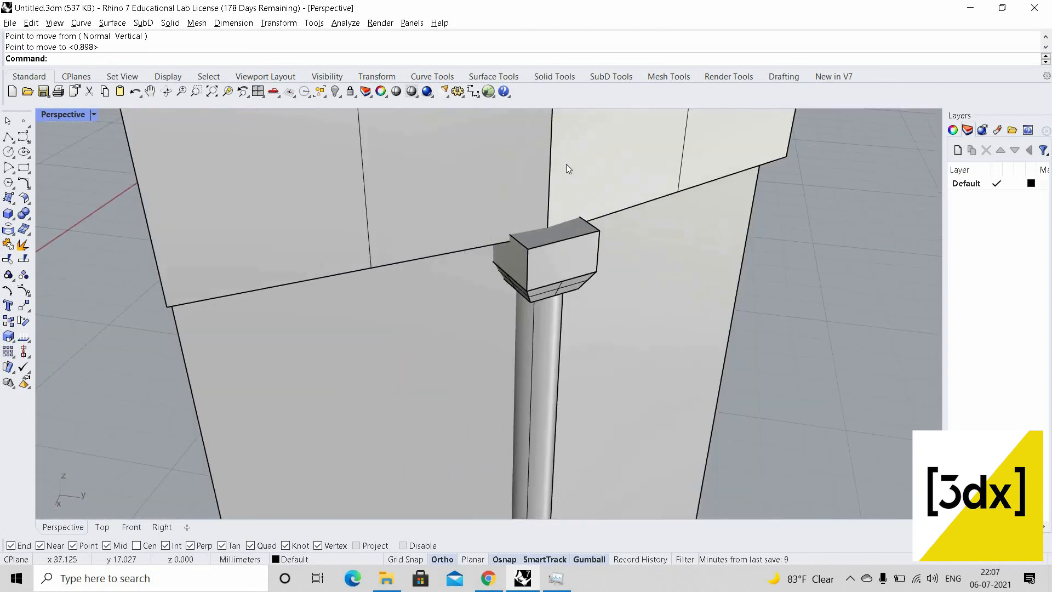
pyautogui.scroll(-3, 567, 169)
pyautogui.scroll(3, 574, 212)
pyautogui.click(594, 214)
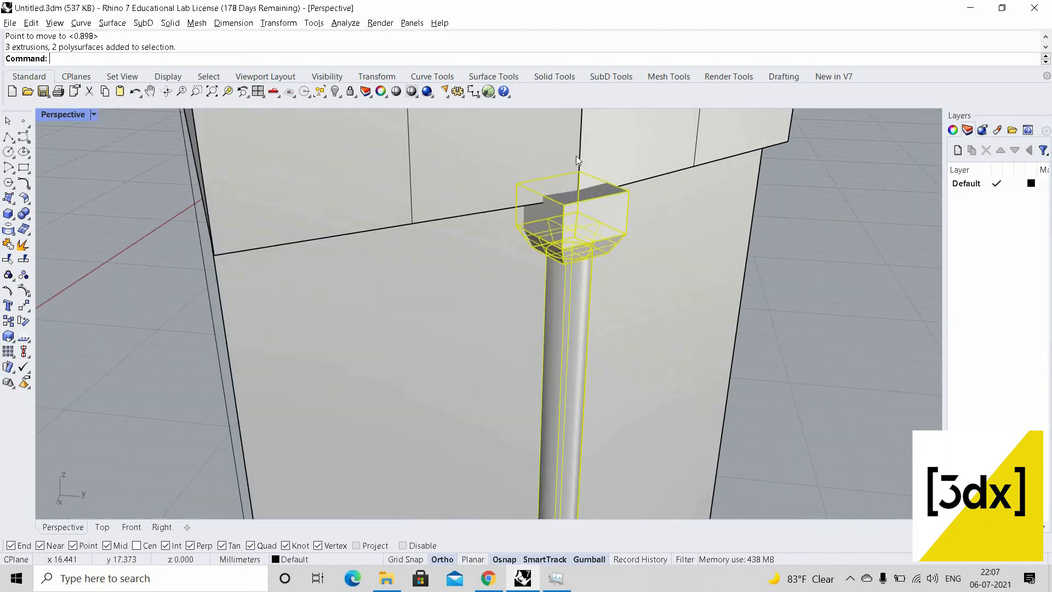
pyautogui.scroll(-8, 576, 158)
pyautogui.write('Scale1D')
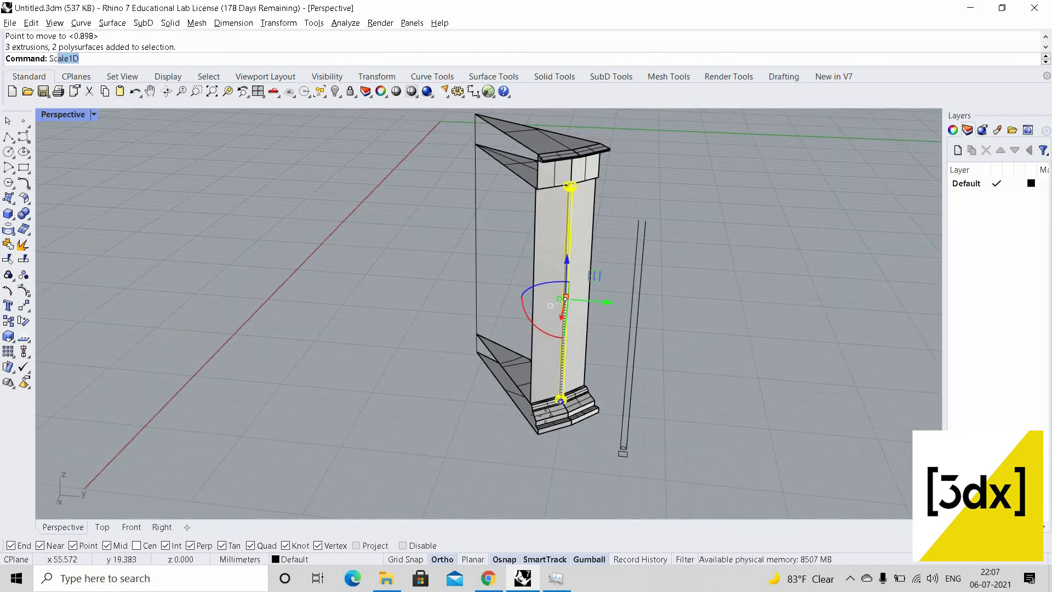
pyautogui.press('Return')
pyautogui.scroll(8, 560, 403)
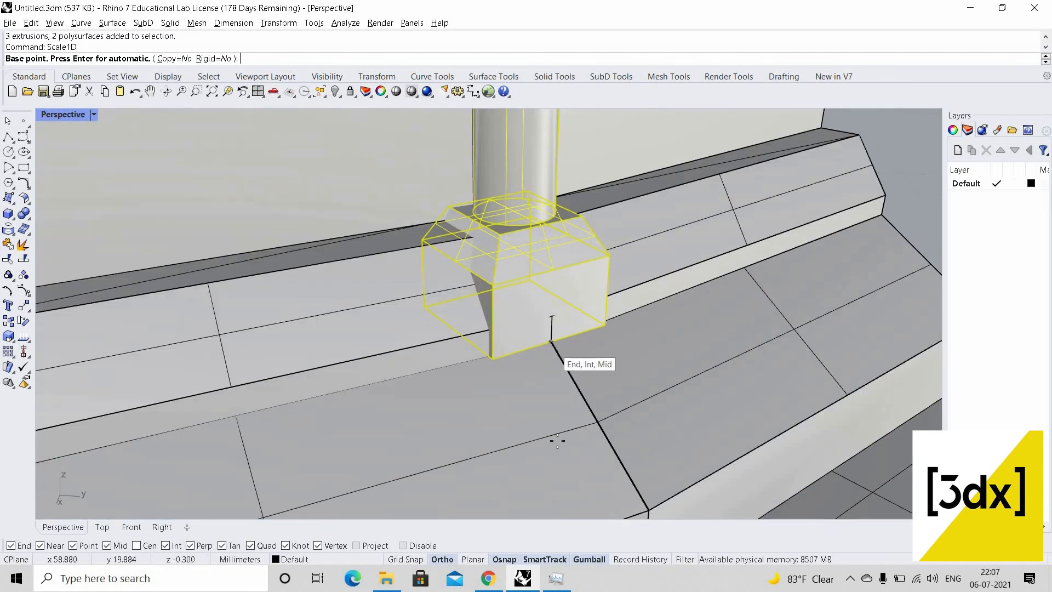
pyautogui.click(552, 342)
pyautogui.scroll(-8, 563, 427)
pyautogui.scroll(8, 581, 189)
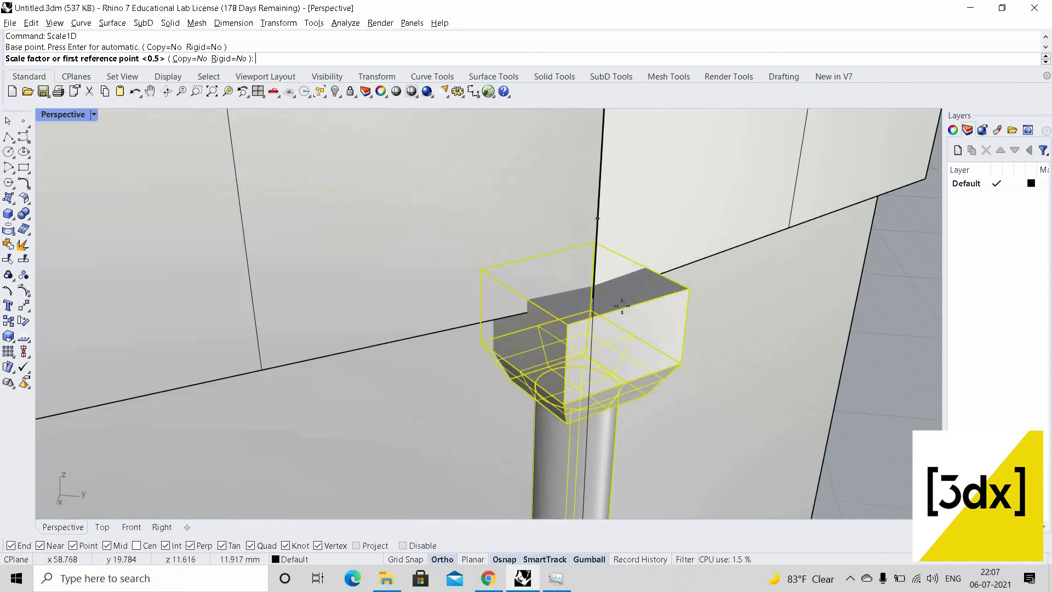
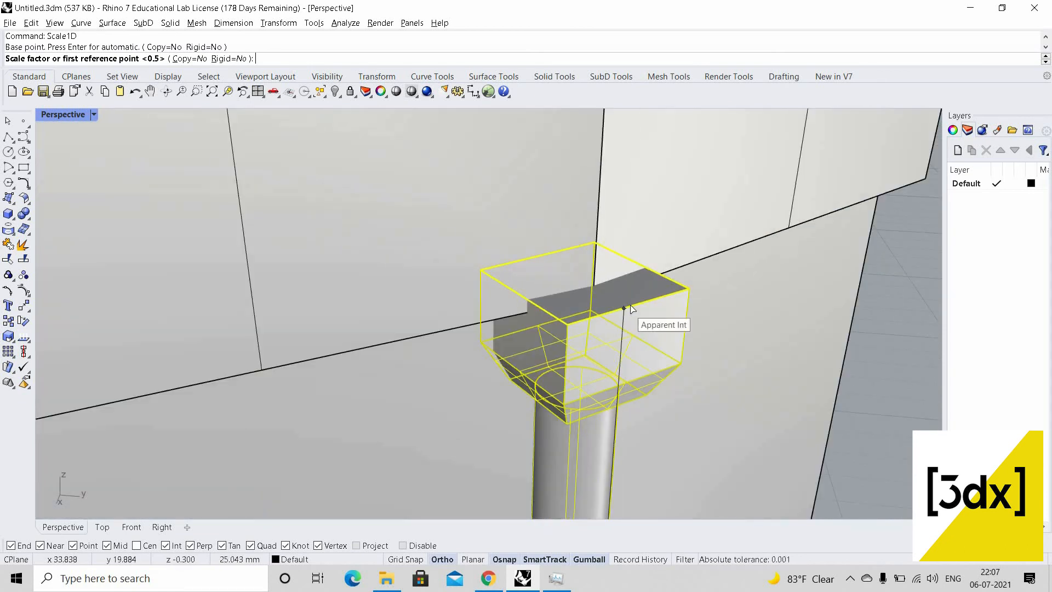
pyautogui.click(630, 306)
pyautogui.click(583, 255)
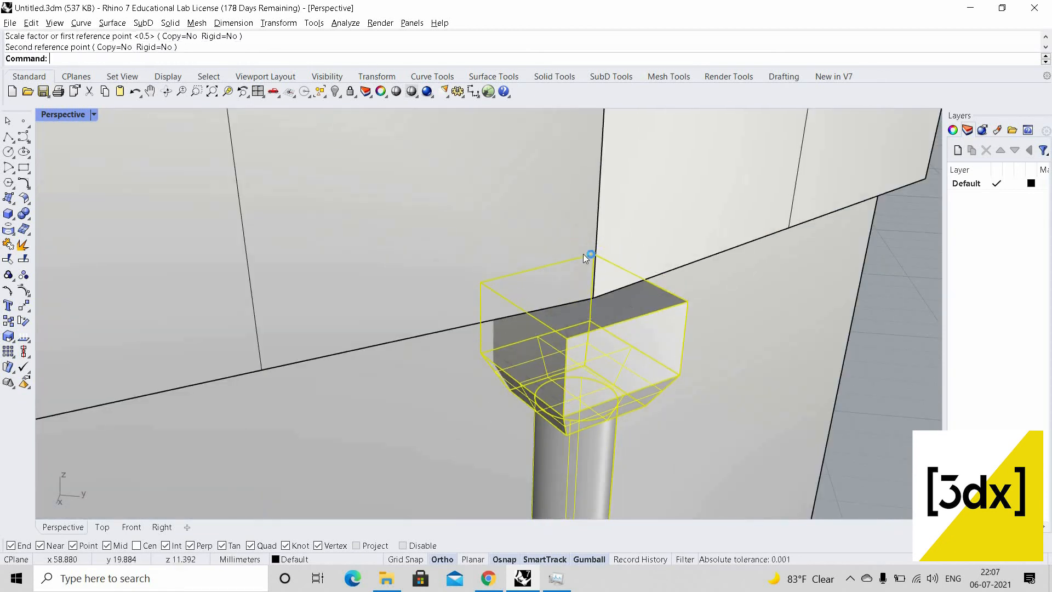
pyautogui.scroll(-5, 573, 248)
pyautogui.scroll(6, 563, 211)
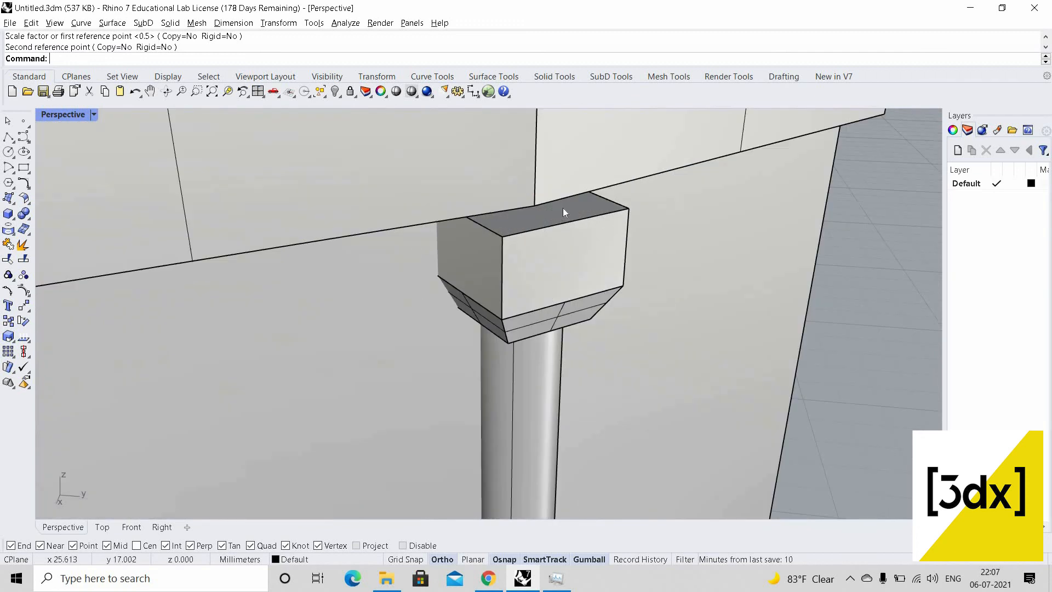
# Ungroup the post so that its base pieces can be edited separately
pyautogui.scroll(-8, 568, 319)
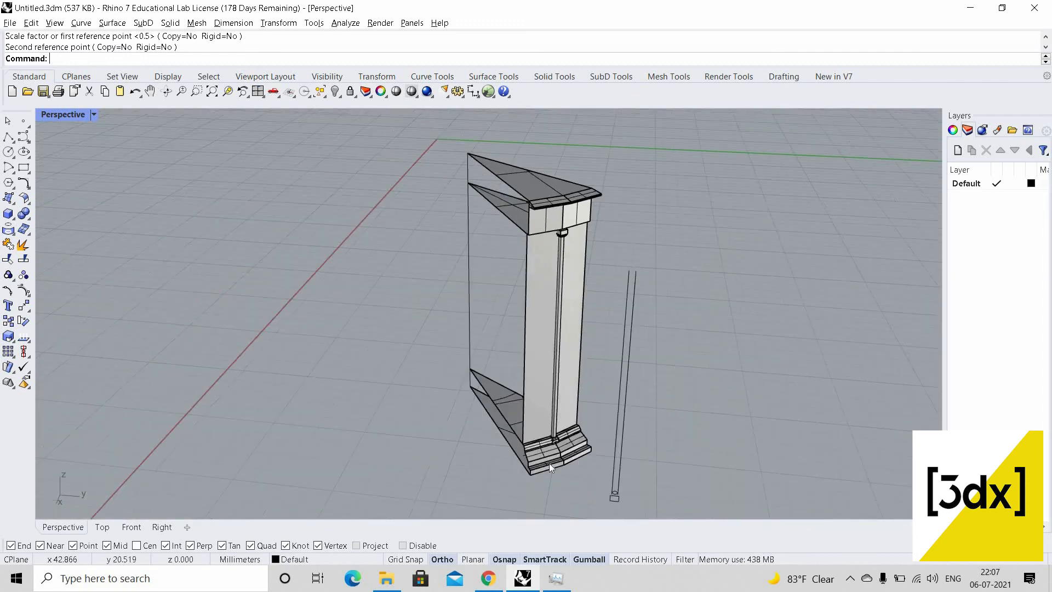
pyautogui.scroll(10, 549, 462)
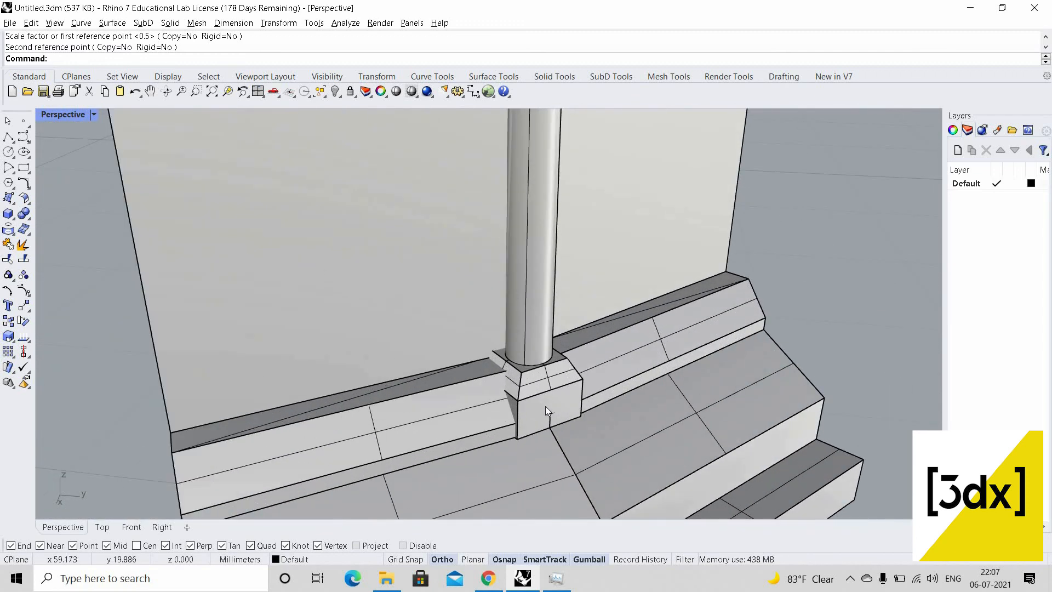
pyautogui.click(546, 410)
pyautogui.click(546, 368)
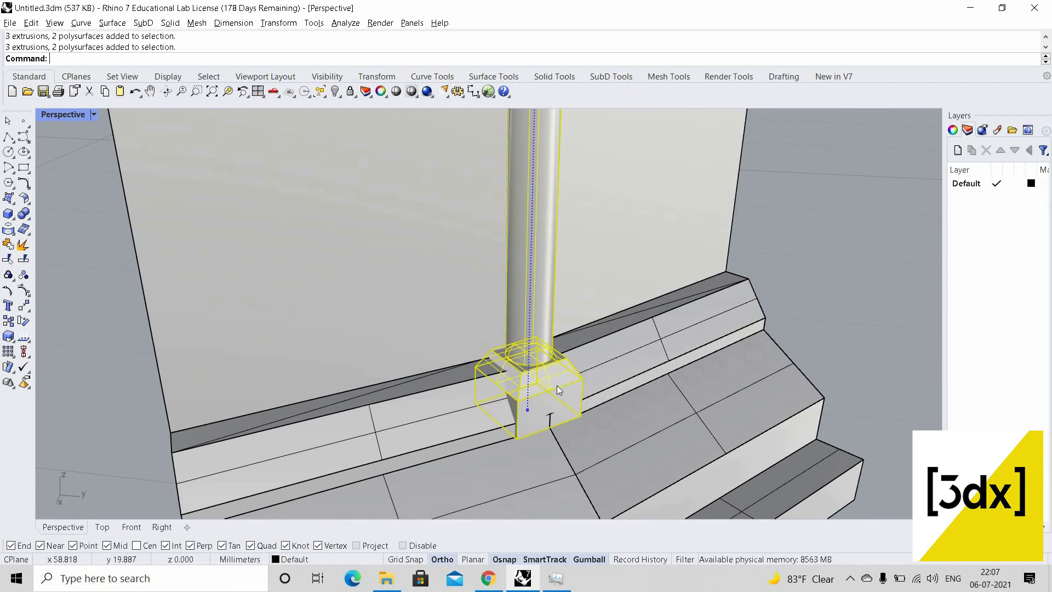
pyautogui.press('Escape')
pyautogui.click(541, 344)
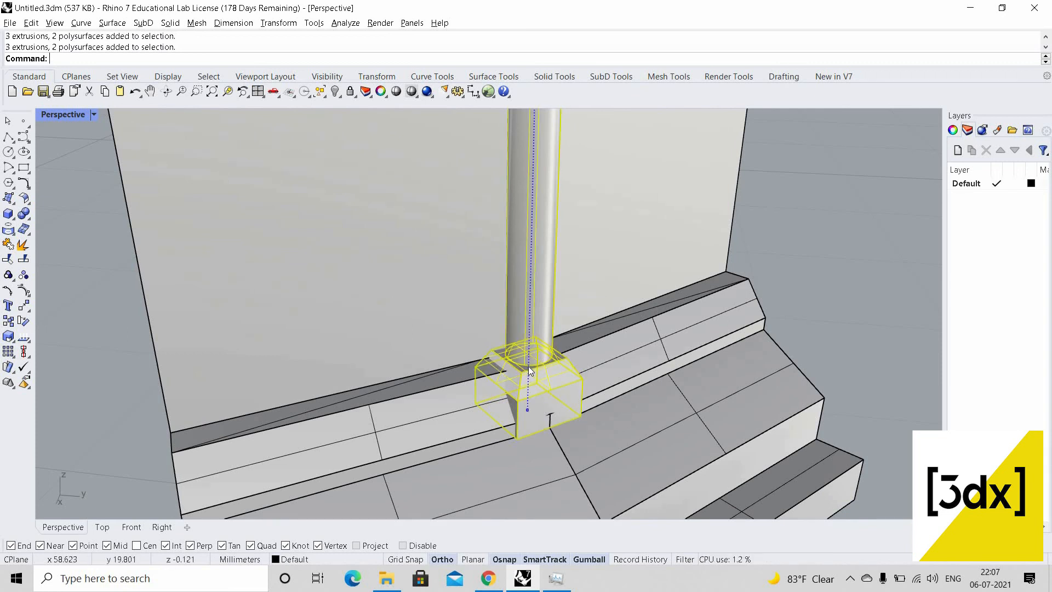
pyautogui.press('Escape')
pyautogui.scroll(-3, 547, 387)
pyautogui.scroll(5, 544, 364)
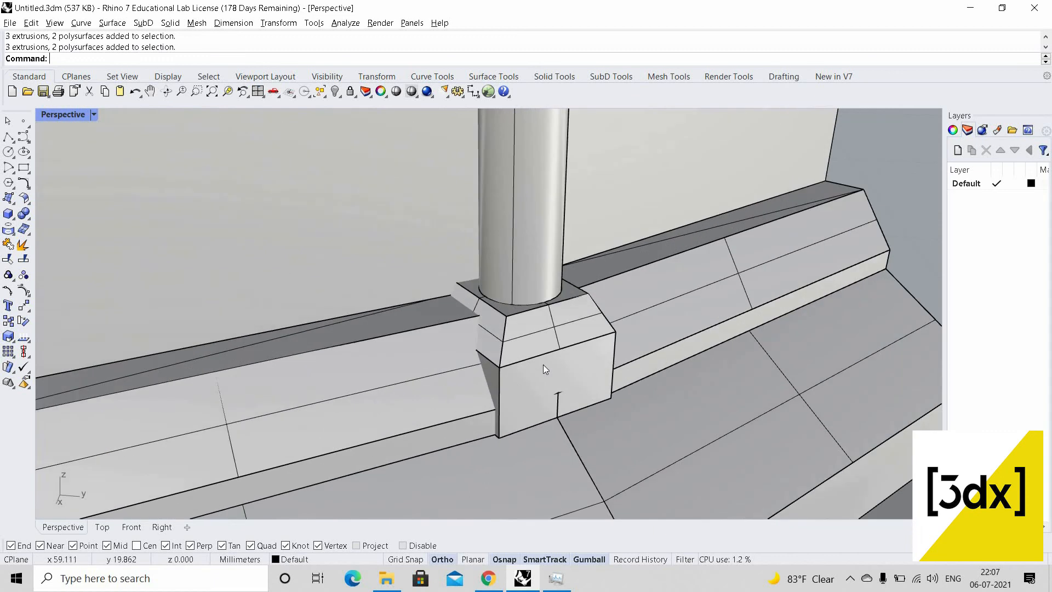
pyautogui.click(544, 364)
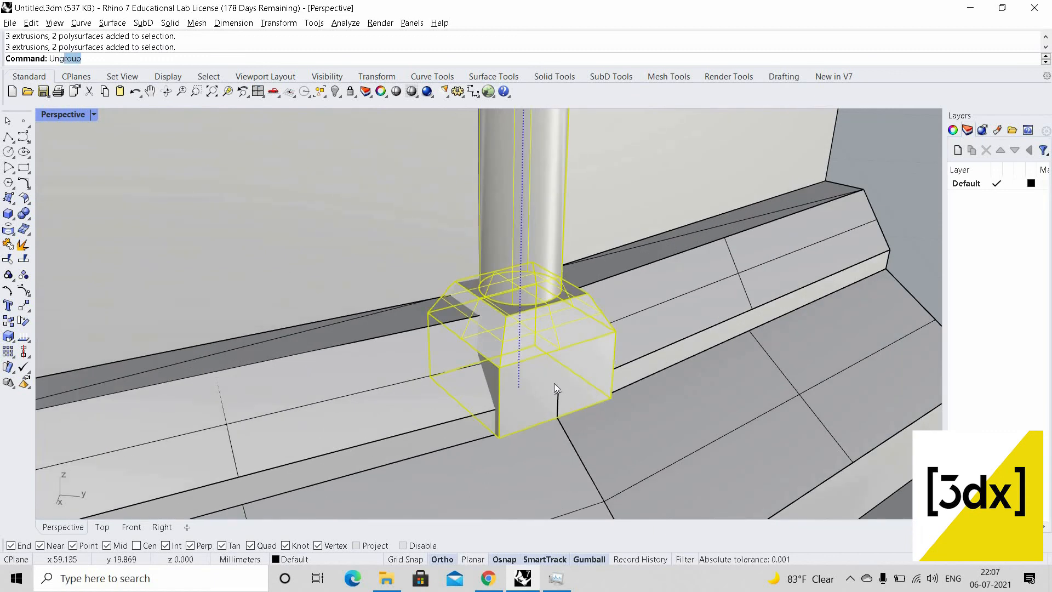
pyautogui.press('Return')
pyautogui.press('Escape')
# Undo the ungrouping of the post so its shaft, base and cap form one group again
pyautogui.click(592, 313)
pyautogui.keyDown('shift'); pyautogui.click(593, 315); pyautogui.keyUp('shift')
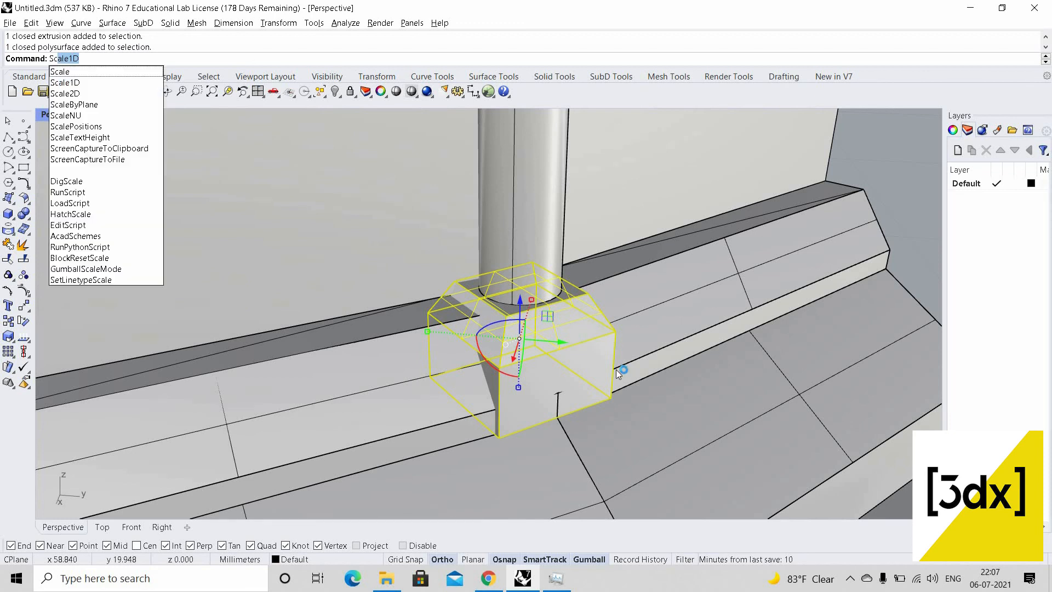
pyautogui.scroll(-4, 588, 410)
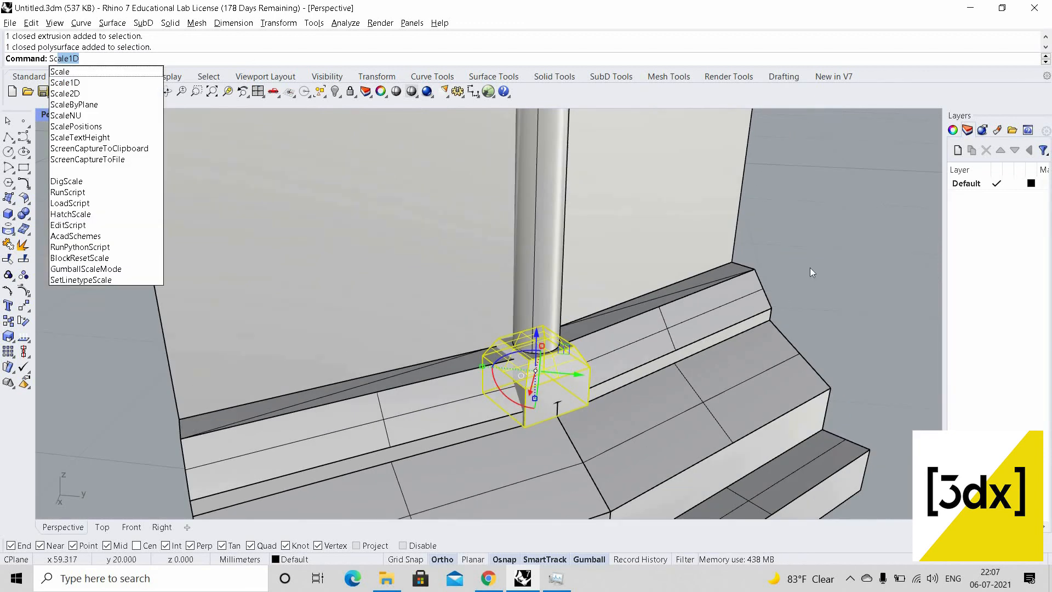
pyautogui.press('Escape')
pyautogui.hotkey('ctrl', 'z')
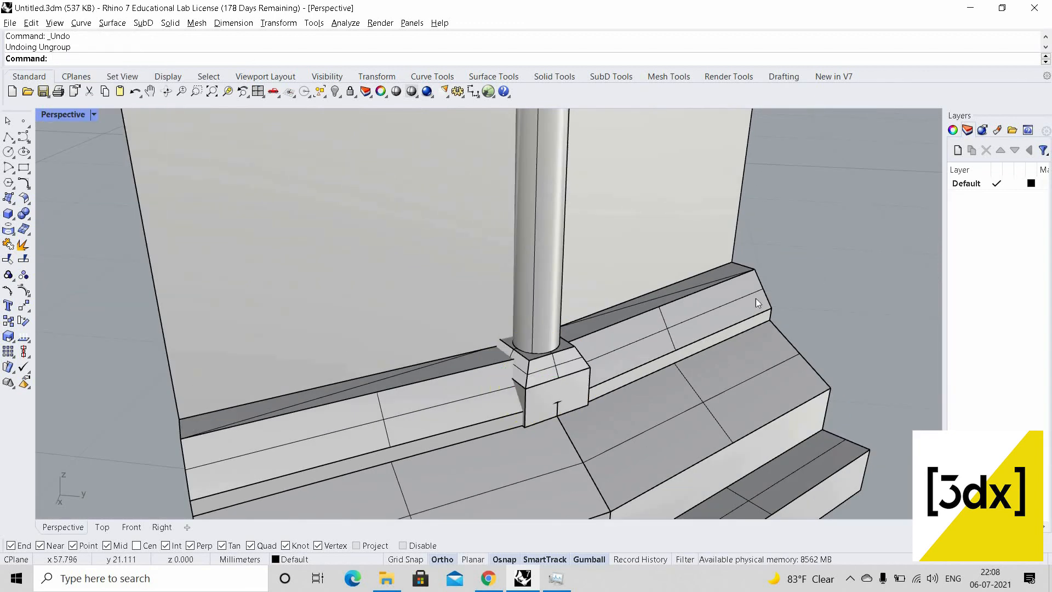
pyautogui.click(558, 398)
pyautogui.click(558, 389)
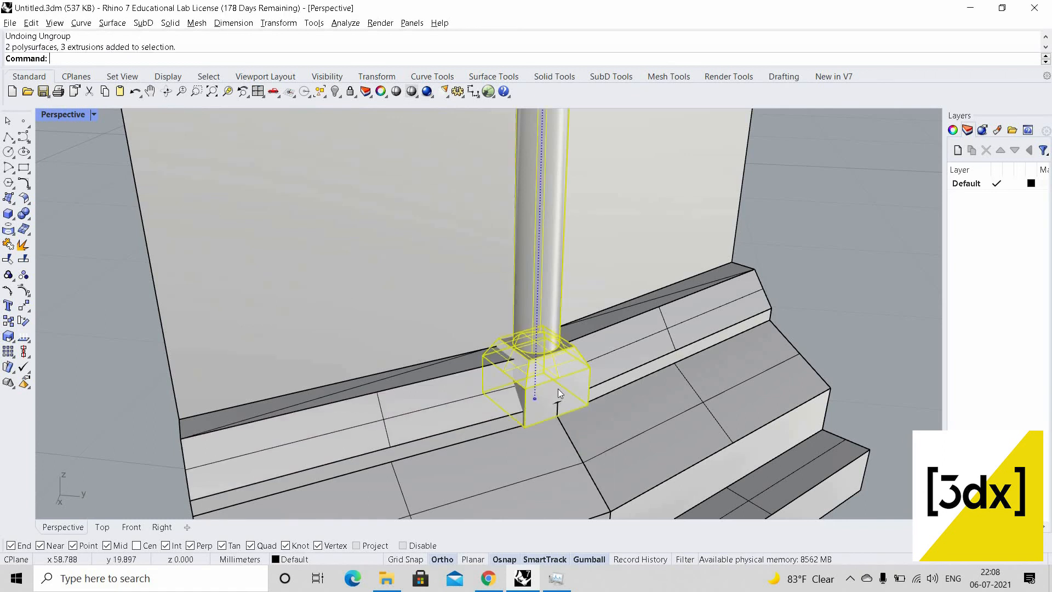
pyautogui.scroll(-4, 562, 384)
pyautogui.scroll(5, 563, 387)
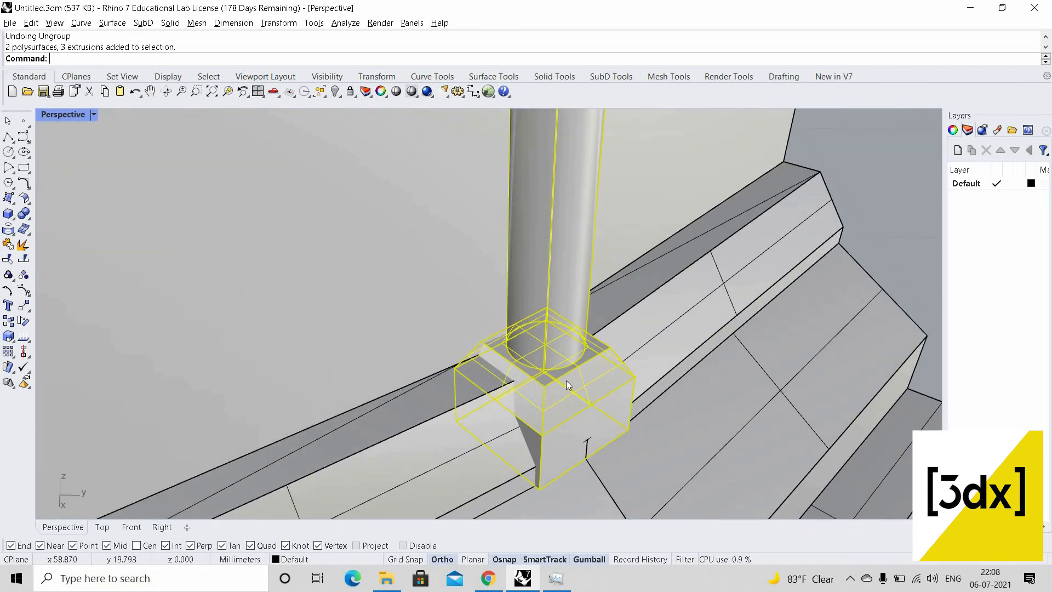
pyautogui.write('Scale1D')
pyautogui.press('Return')
pyautogui.click(579, 367)
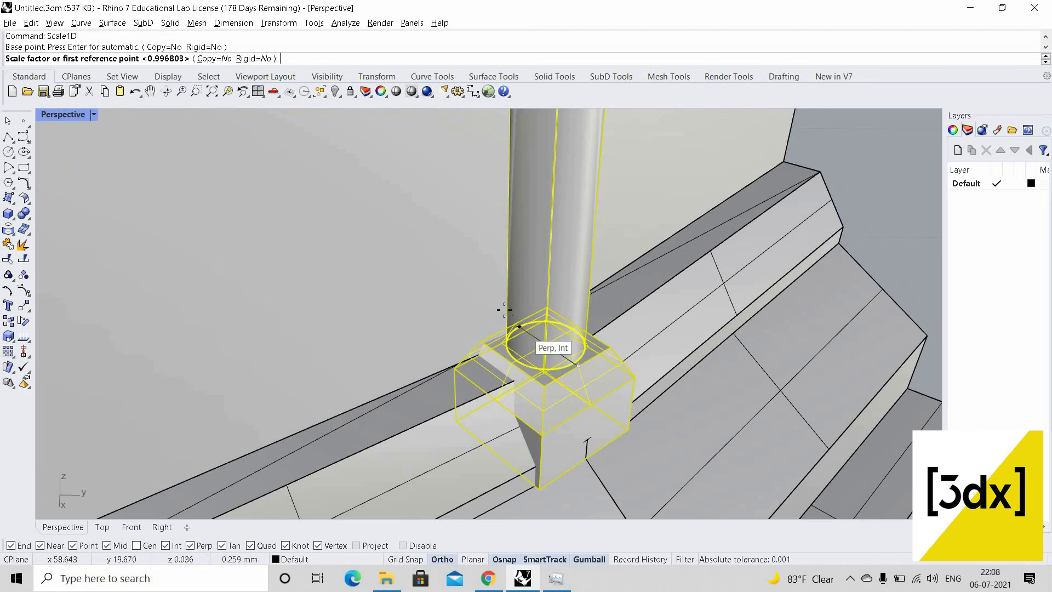
pyautogui.click(504, 310)
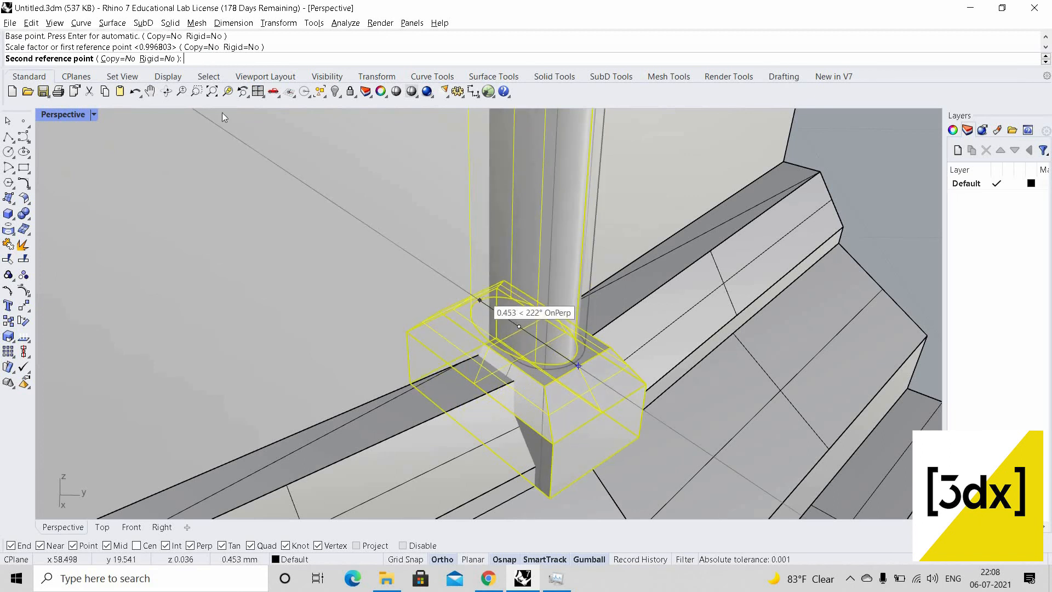
pyautogui.click(222, 113)
# Enlarge the post with Scale2D from the front edge of the shaft's foot, to a second reference distance of about 0.322 mm
pyautogui.write('Scale1D')
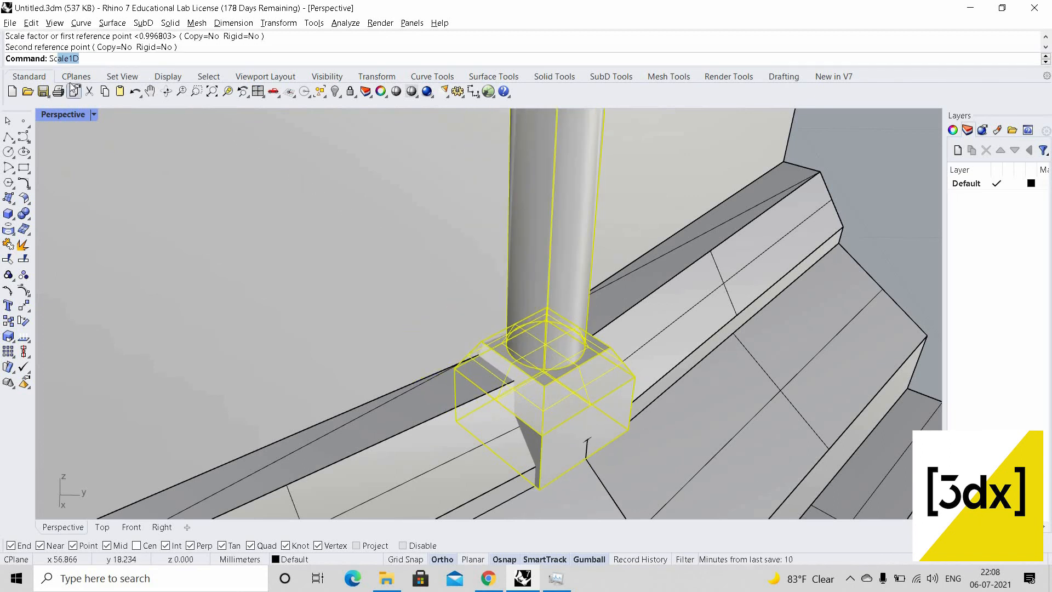
pyautogui.click(73, 94)
pyautogui.scroll(3, 571, 361)
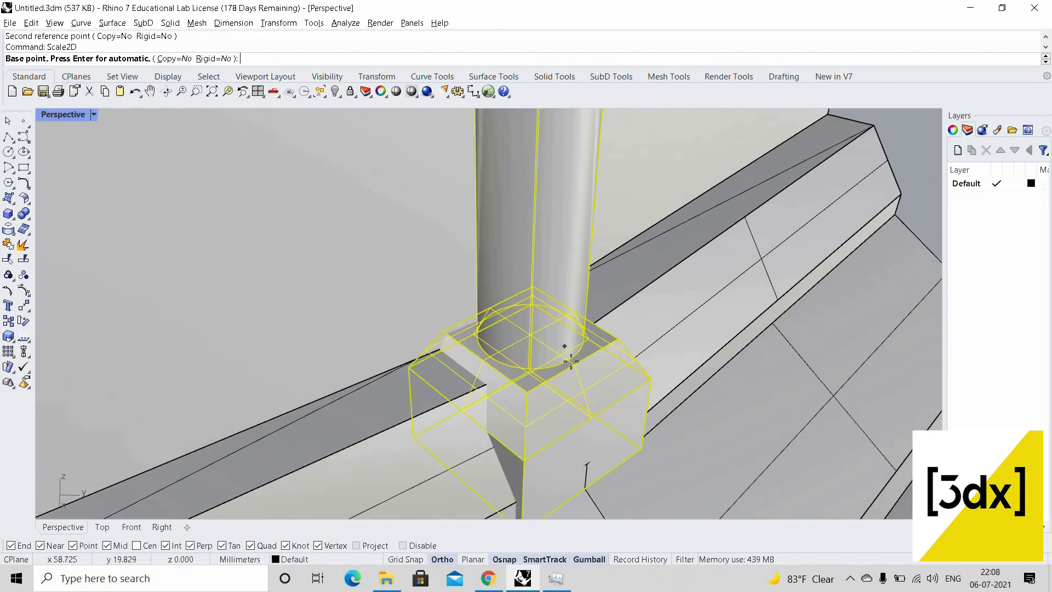
pyautogui.click(572, 363)
pyautogui.click(508, 321)
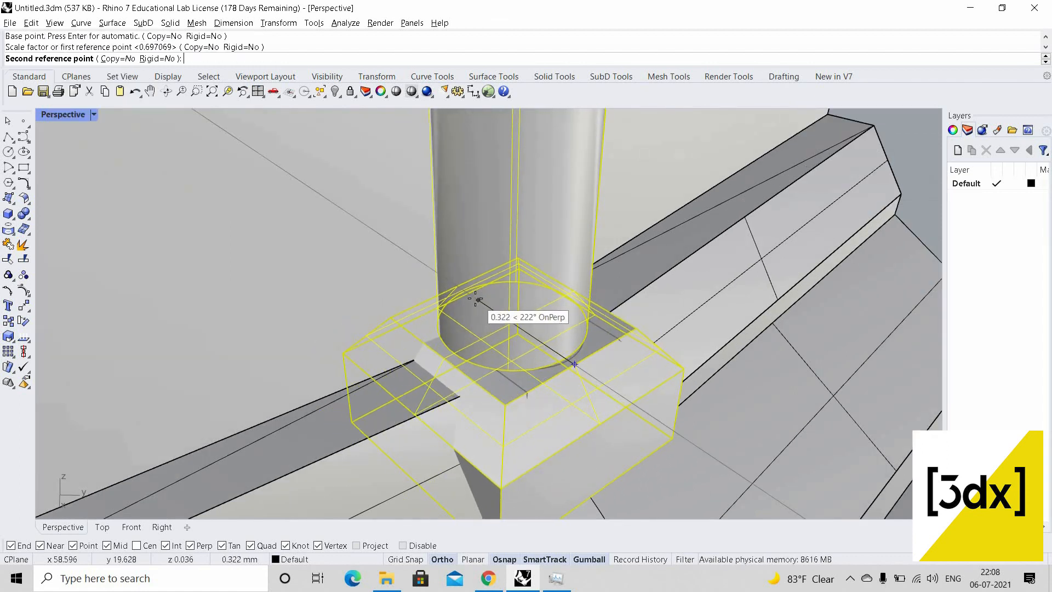
pyautogui.click(476, 300)
pyautogui.press('Escape')
pyautogui.scroll(-15, 568, 436)
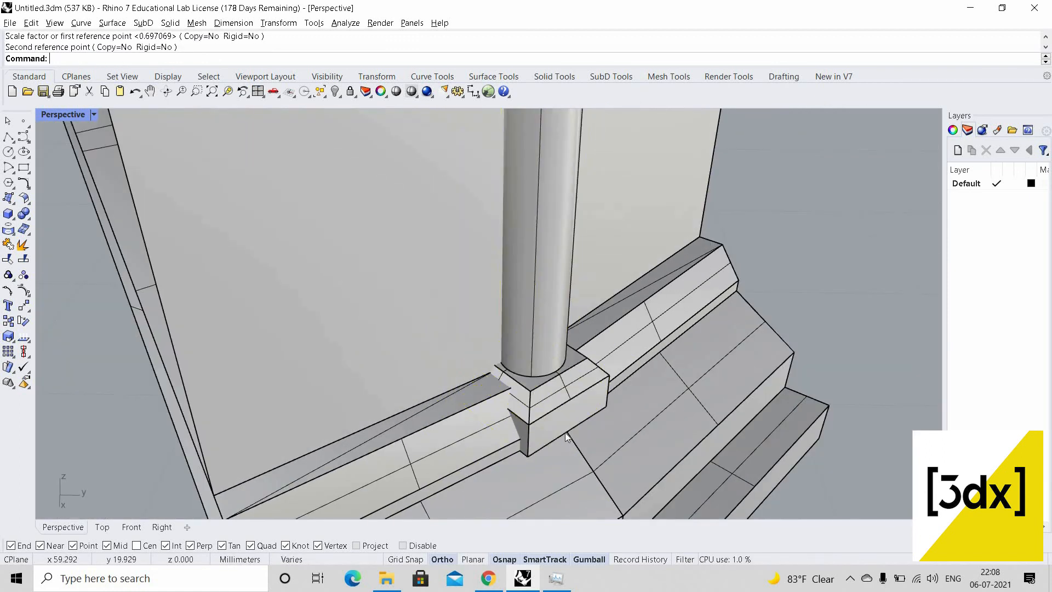
# Move the post by the midpoint of its lower front edge onto the corner ridge of the wall column's base
pyautogui.scroll(8, 570, 433)
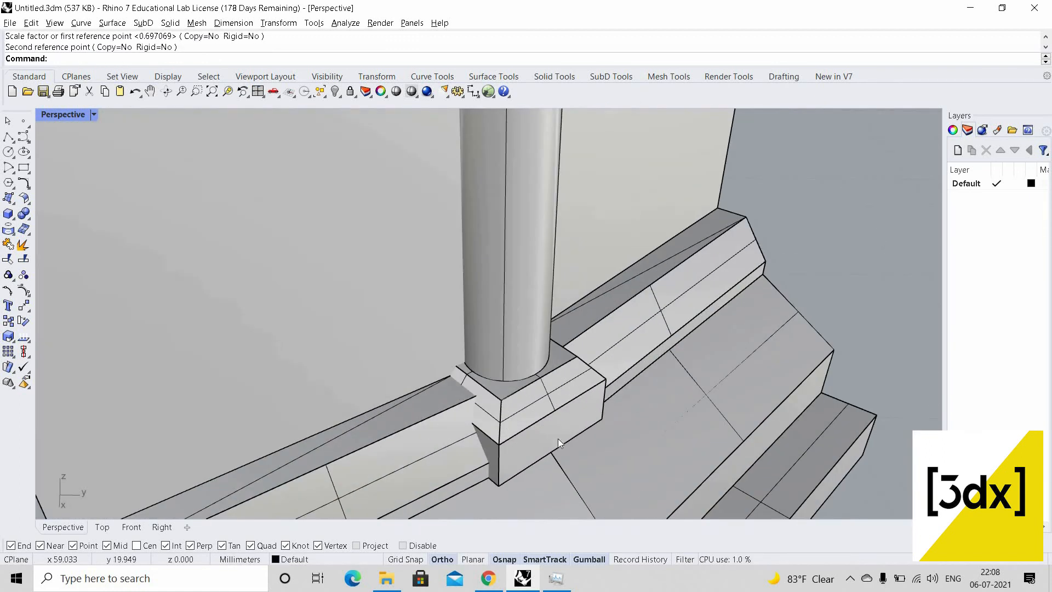
pyautogui.click(557, 448)
pyautogui.scroll(2, 563, 449)
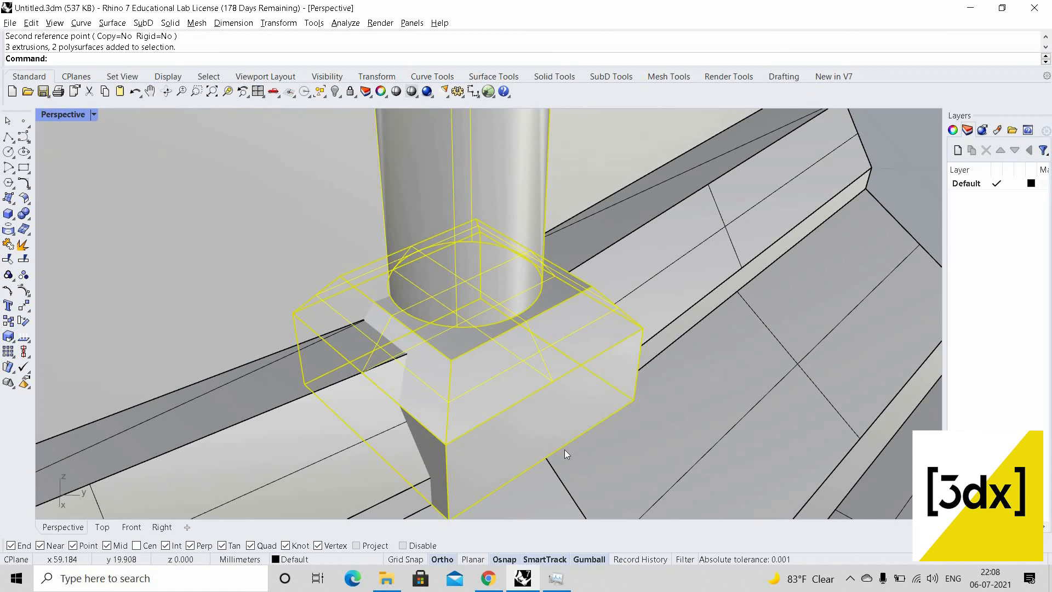
pyautogui.press('Return')
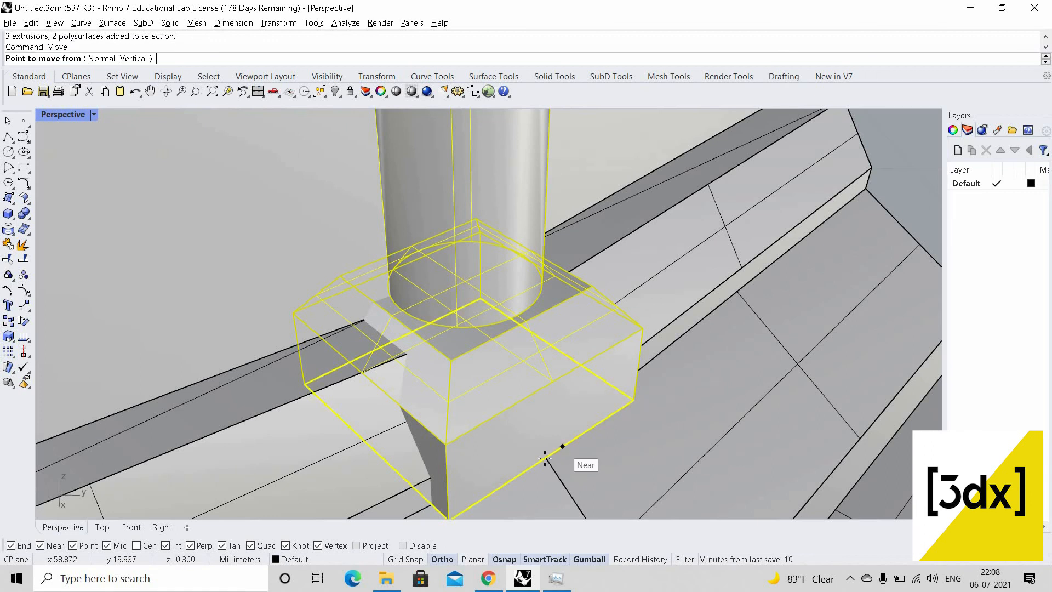
pyautogui.click(545, 458)
pyautogui.click(553, 430)
pyautogui.press('Escape')
# Try to shift the post slightly downward along the vertical axis
pyautogui.scroll(-10, 521, 403)
pyautogui.moveTo(529, 373); pyautogui.dragTo(535, 295, button='right')
pyautogui.scroll(5, 525, 422)
pyautogui.scroll(5, 535, 296)
pyautogui.click(510, 338)
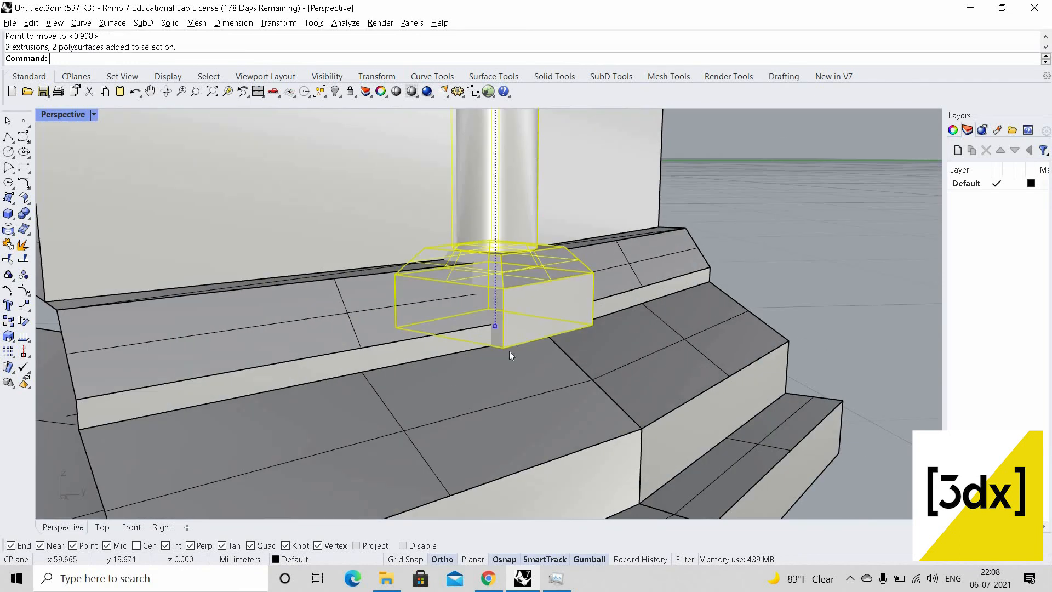
pyautogui.scroll(-10, 511, 230)
pyautogui.scroll(2, 508, 227)
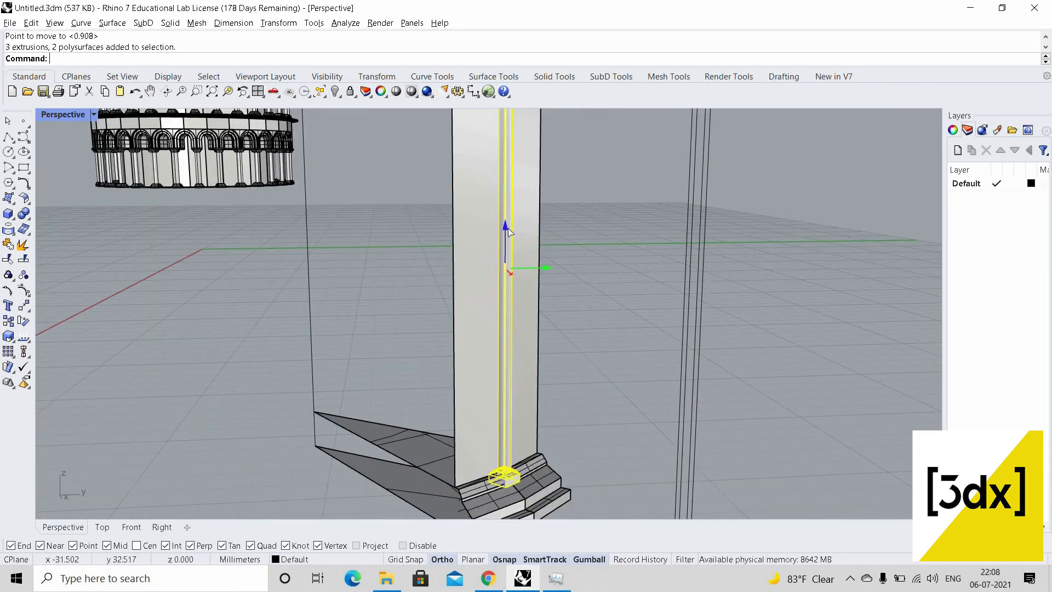
pyautogui.moveTo(507, 229); pyautogui.dragTo(507, 234)
pyautogui.press('Escape')
pyautogui.scroll(10, 499, 465)
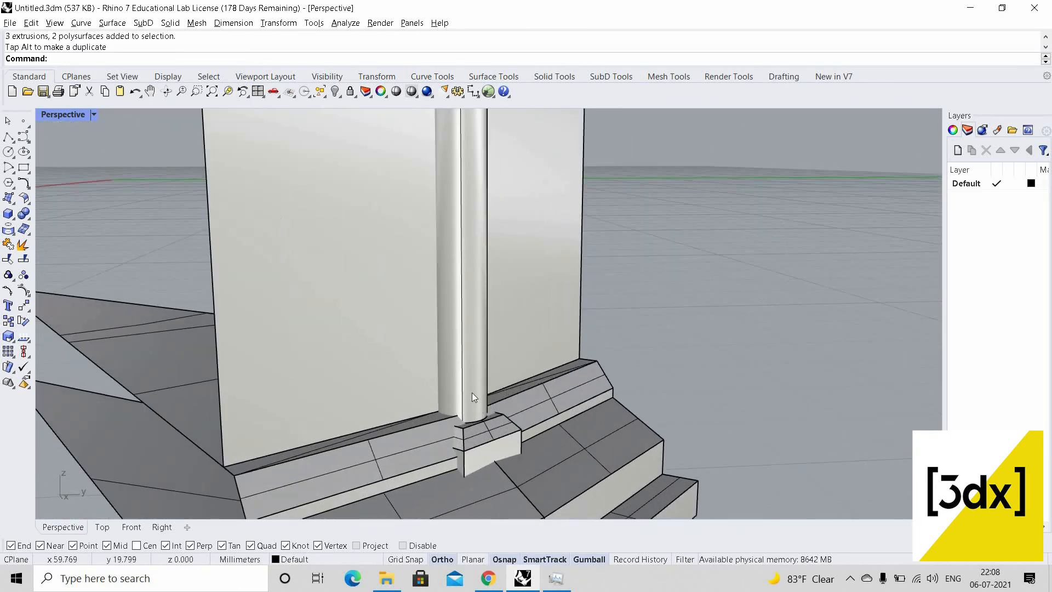
# Try to shift the post slightly upward along the vertical axis
pyautogui.click(475, 274)
pyautogui.scroll(-5, 463, 181)
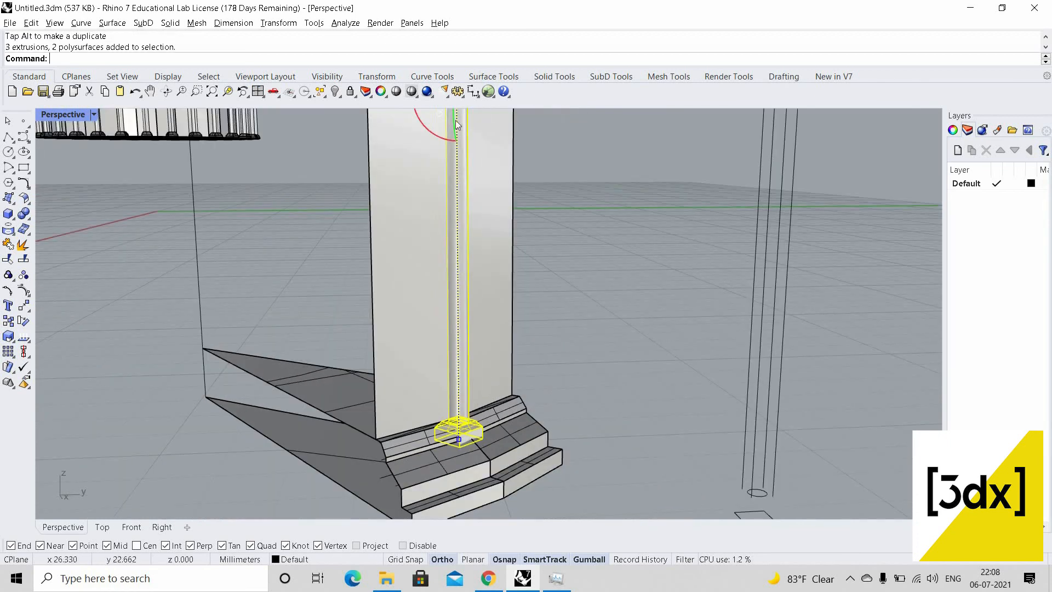
pyautogui.scroll(-2, 451, 291)
pyautogui.scroll(-5, 453, 189)
pyautogui.scroll(5, 452, 189)
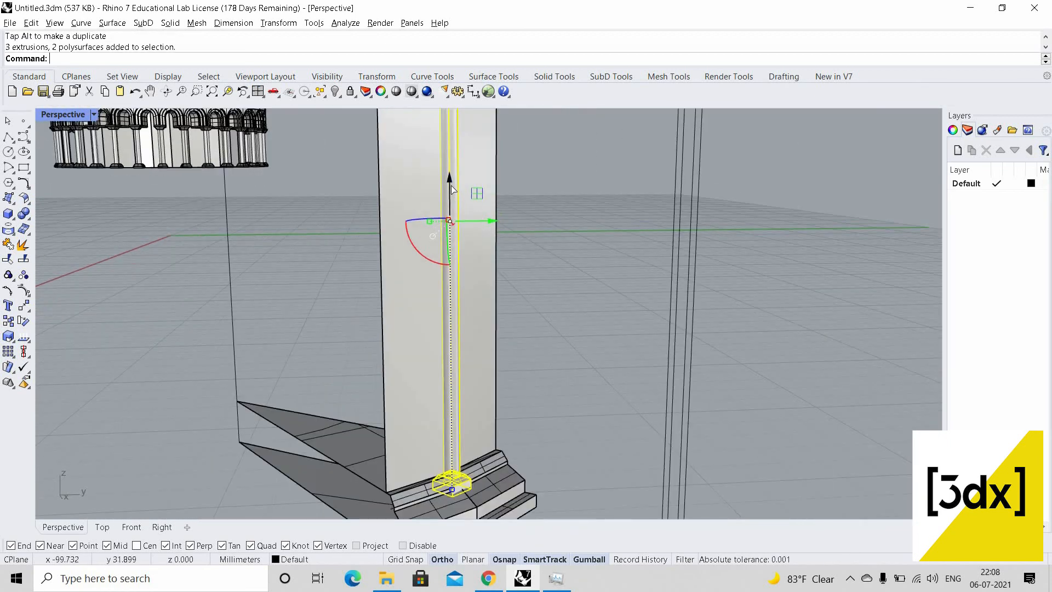
pyautogui.moveTo(450, 186); pyautogui.dragTo(450, 182)
pyautogui.scroll(2, 460, 387)
pyautogui.press('Escape')
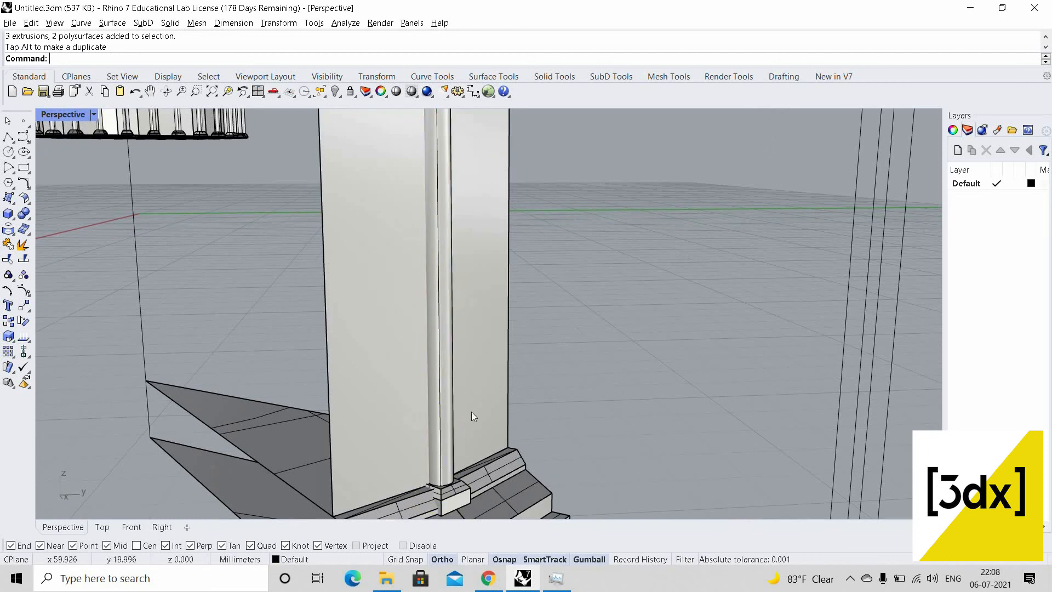
# Remove the base block and its tapered upper piece from the post's group
pyautogui.scroll(-3, 452, 397)
pyautogui.scroll(8, 451, 390)
pyautogui.scroll(2, 451, 386)
pyautogui.click(451, 386)
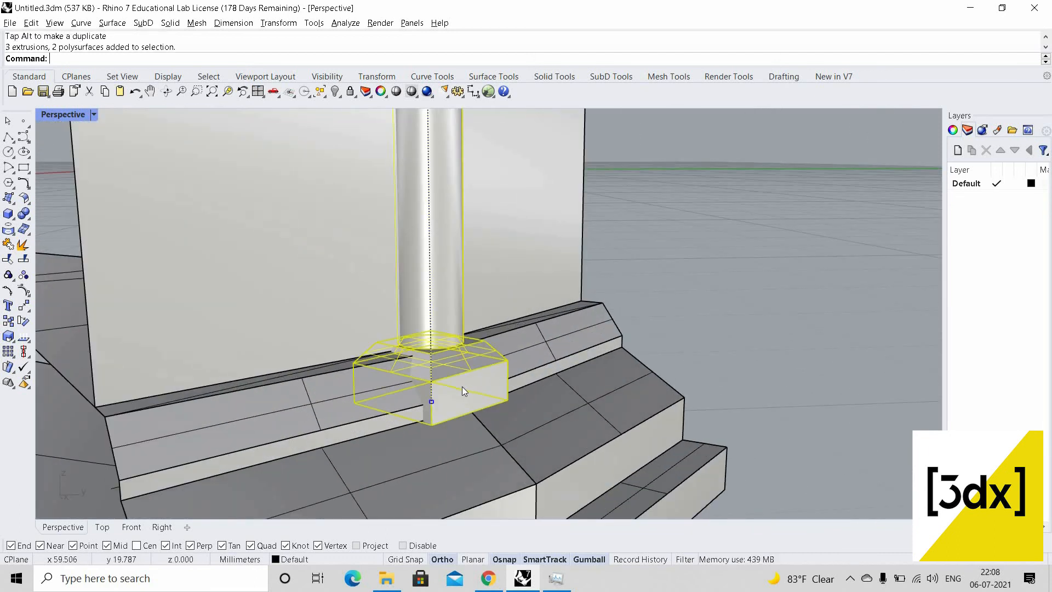
pyautogui.write('Removefromgroup')
pyautogui.press('Return')
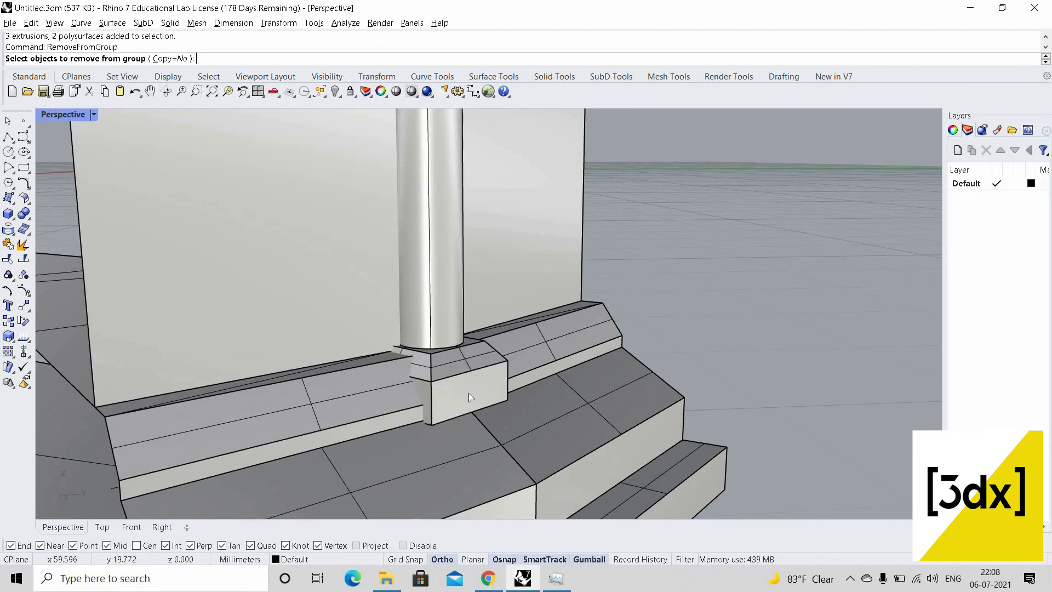
pyautogui.click(470, 396)
pyautogui.scroll(1, 470, 395)
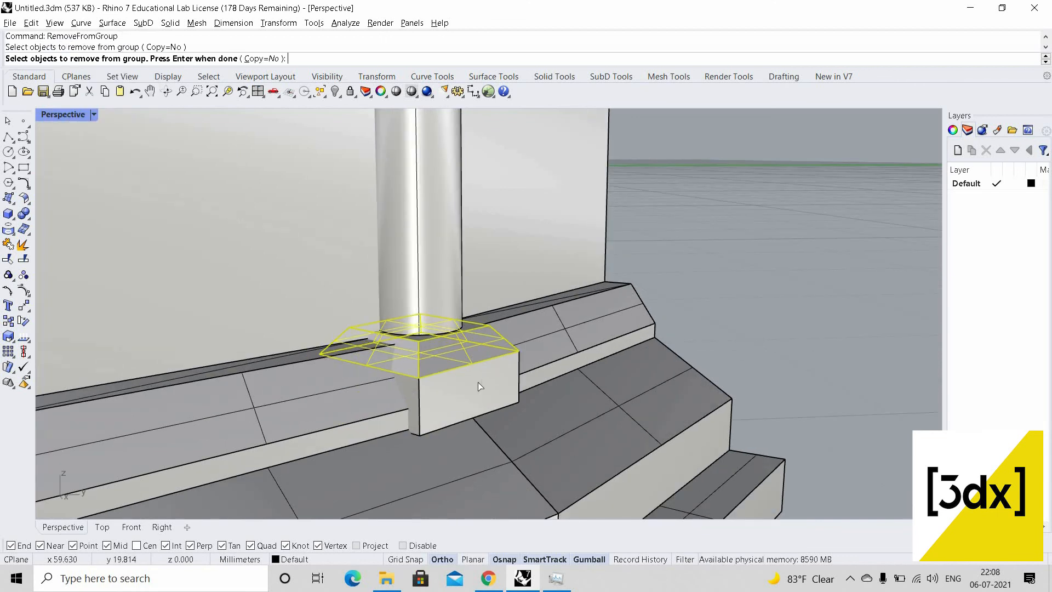
pyautogui.click(479, 386)
pyautogui.press('Return')
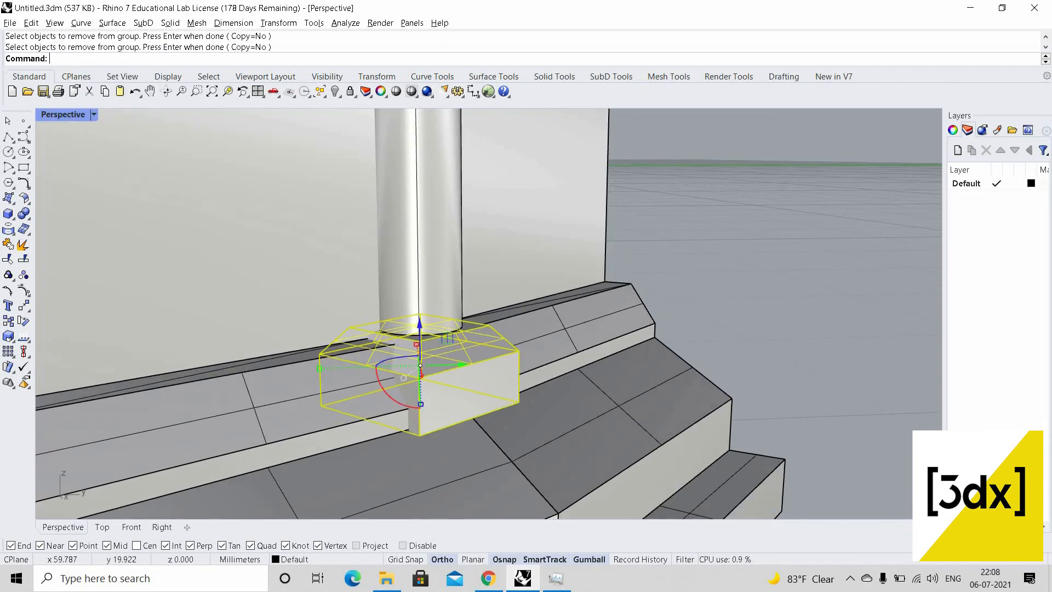
# Scale the two base pieces vertically from the block's upper corner, extending the block down to about 0.31 mm high into the sloping moulding
pyautogui.write('Scale1D')
pyautogui.press('Return')
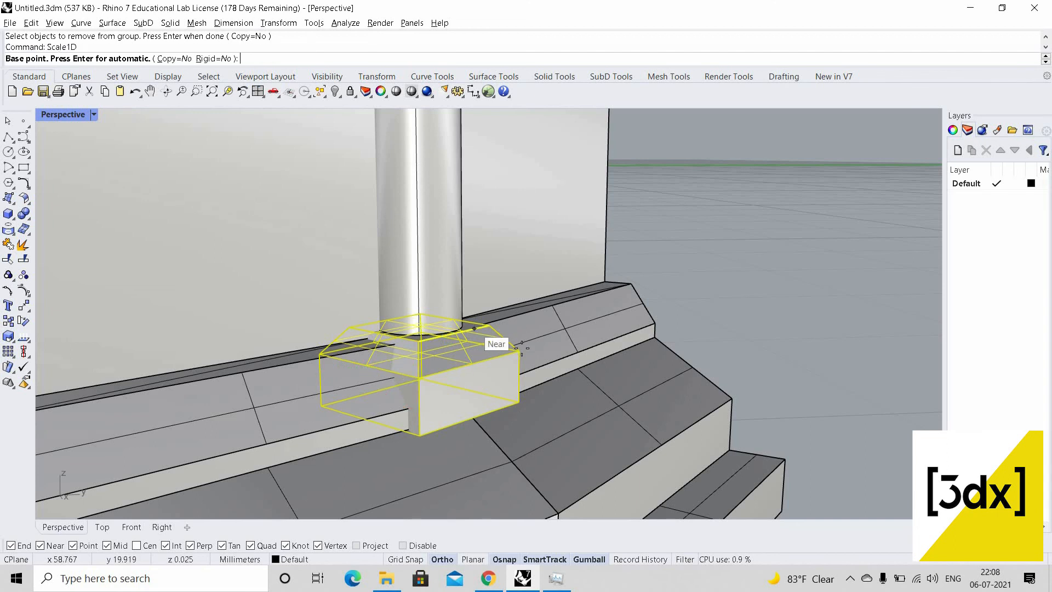
pyautogui.click(526, 384)
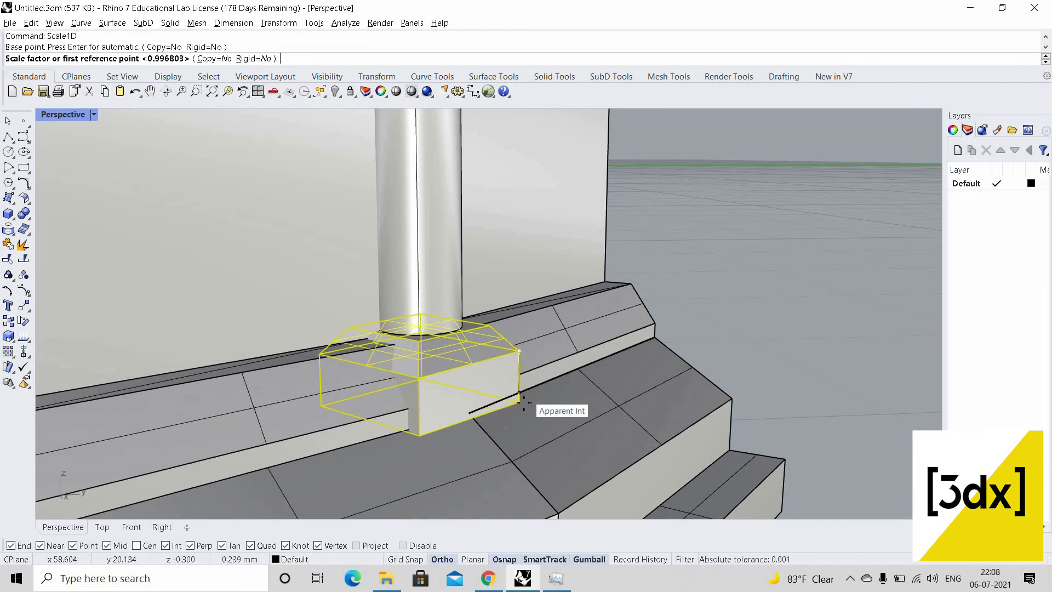
pyautogui.click(523, 407)
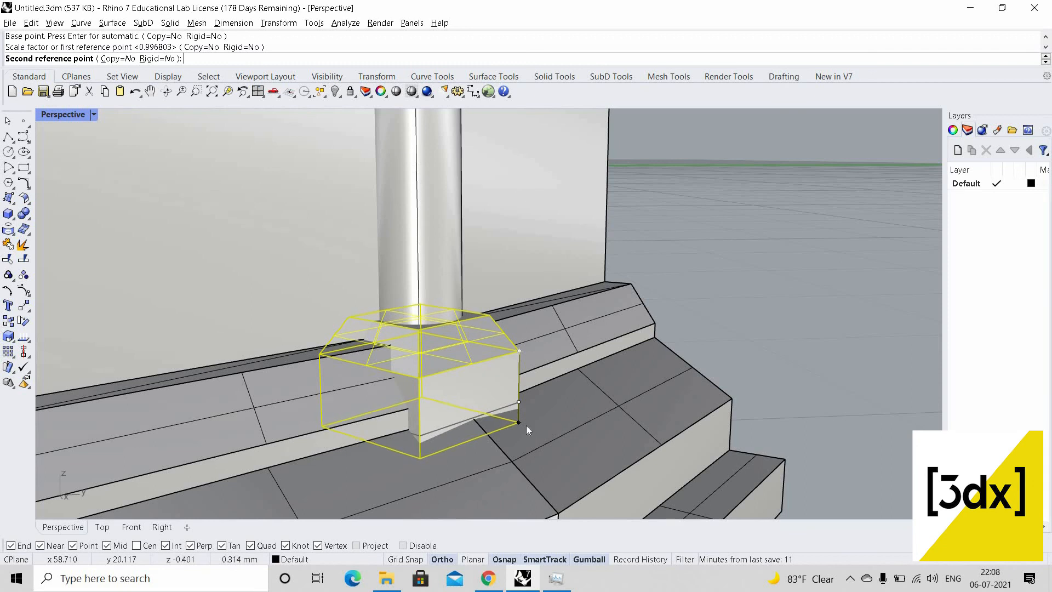
pyautogui.click(534, 422)
pyautogui.press('Escape')
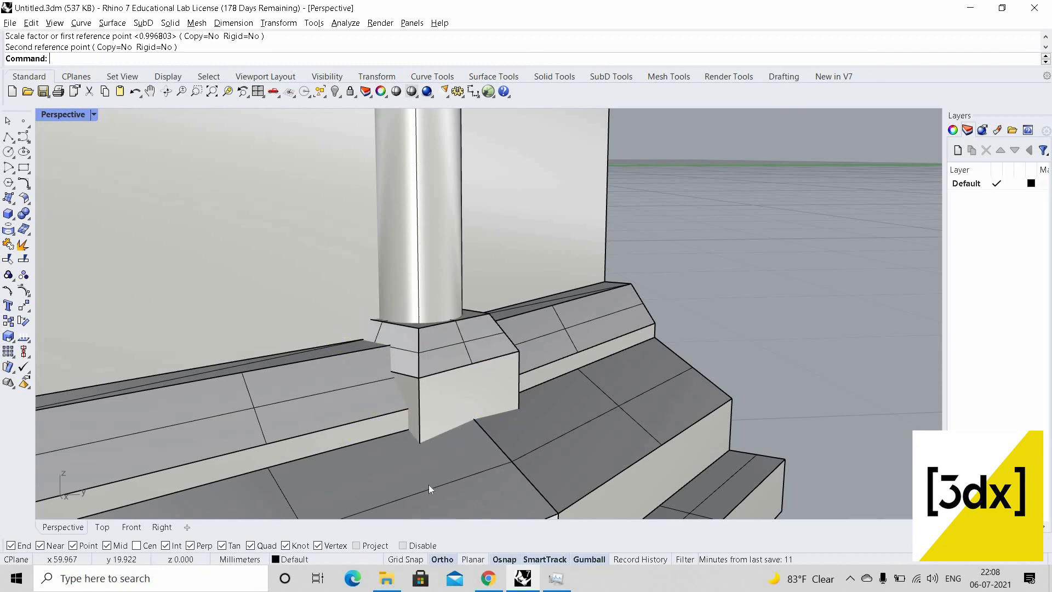
# Remove the cap block and its tapered lower piece from the post's group
pyautogui.moveTo(429, 485); pyautogui.dragTo(428, 351, button='right')
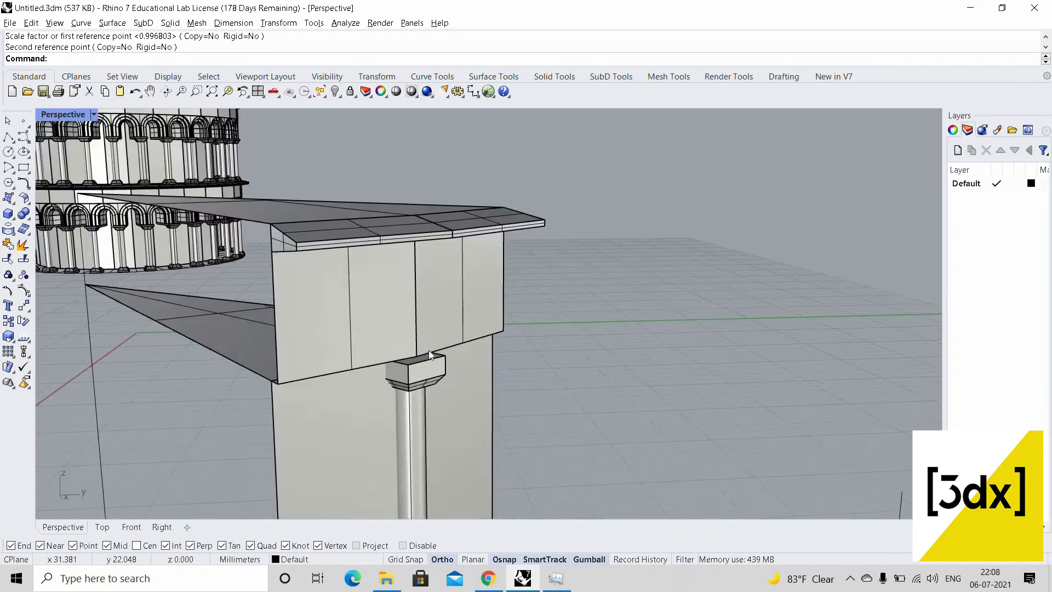
pyautogui.scroll(4, 438, 345)
pyautogui.click(459, 315)
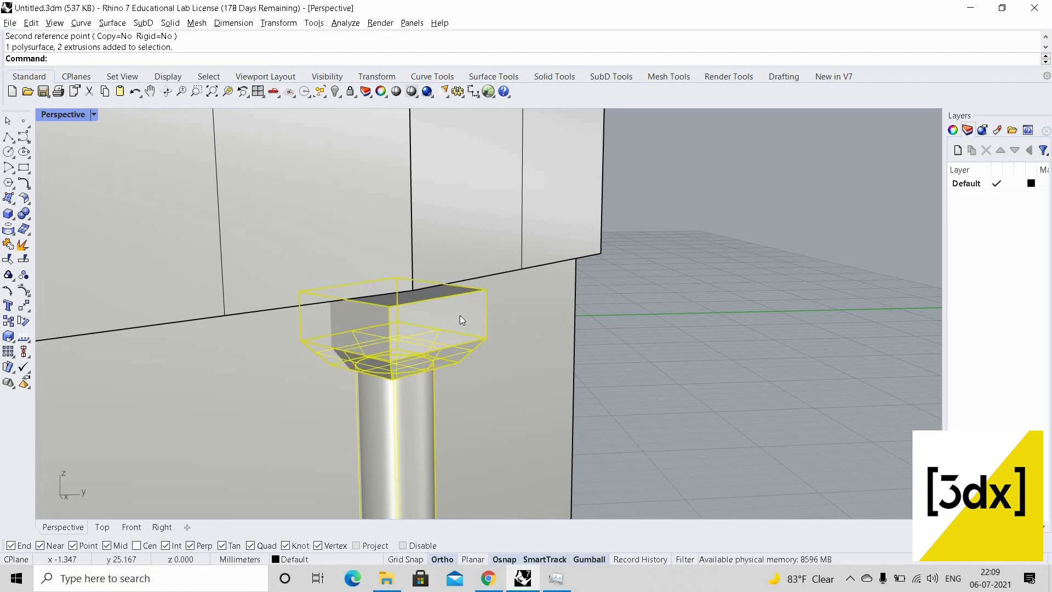
pyautogui.click(459, 315)
pyautogui.write('RemoveFromGroup')
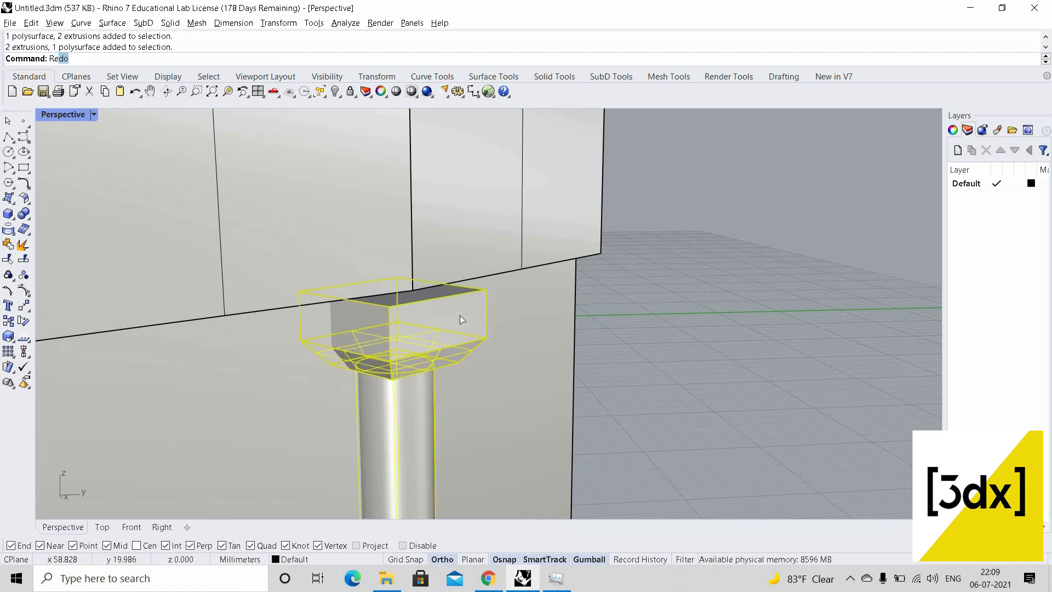
pyautogui.press('Return')
pyautogui.click(463, 332)
pyautogui.click(467, 355)
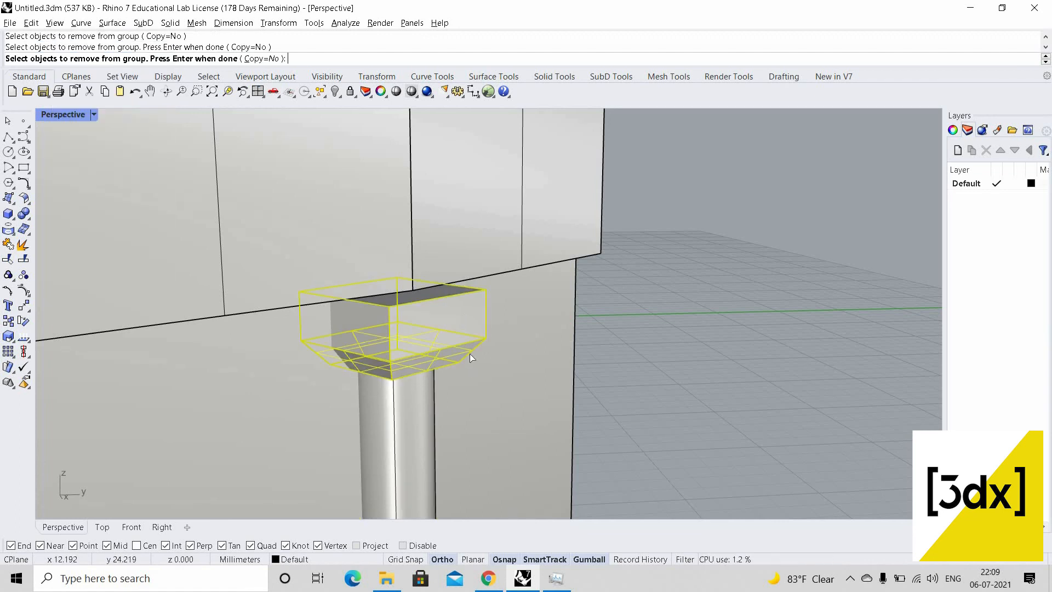
pyautogui.scroll(3, 499, 338)
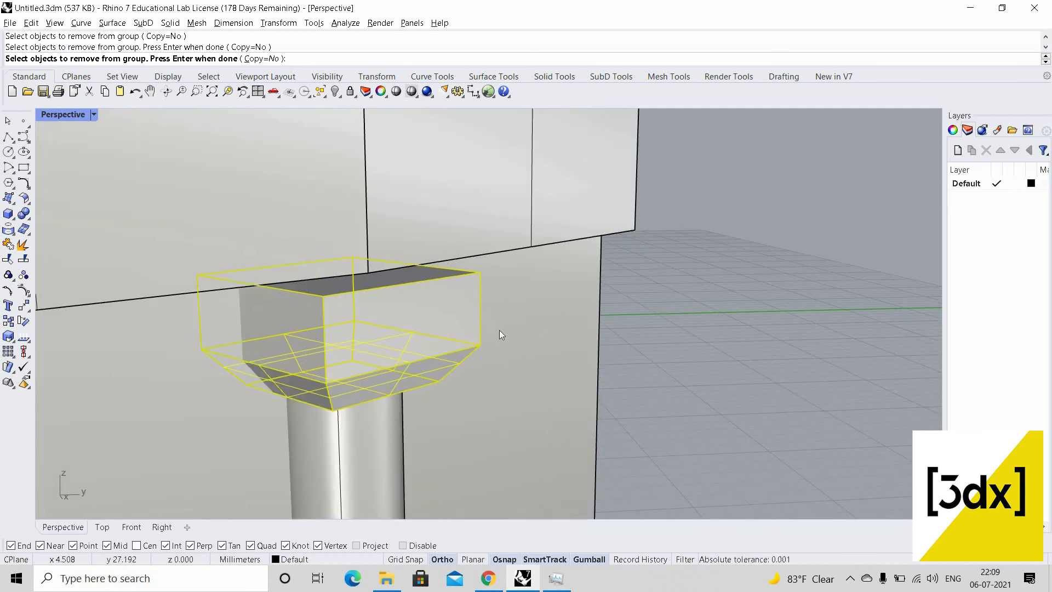
pyautogui.press('Return')
# Scale the cap block and its tapered piece vertically from the block's lower corner, raising the block's top to about 0.28 mm high
pyautogui.press('Return')
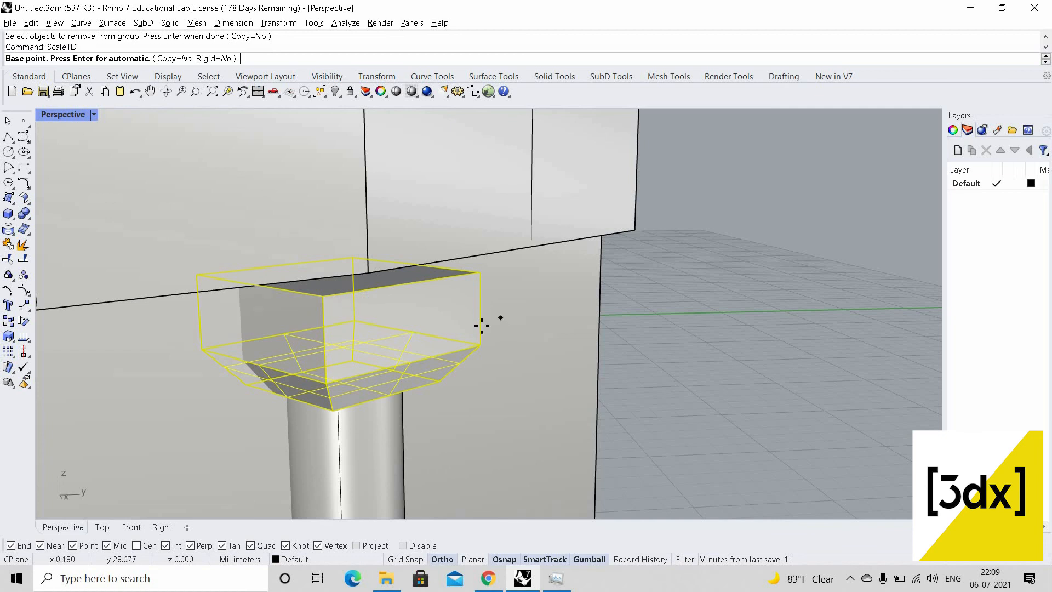
pyautogui.click(482, 344)
pyautogui.click(482, 273)
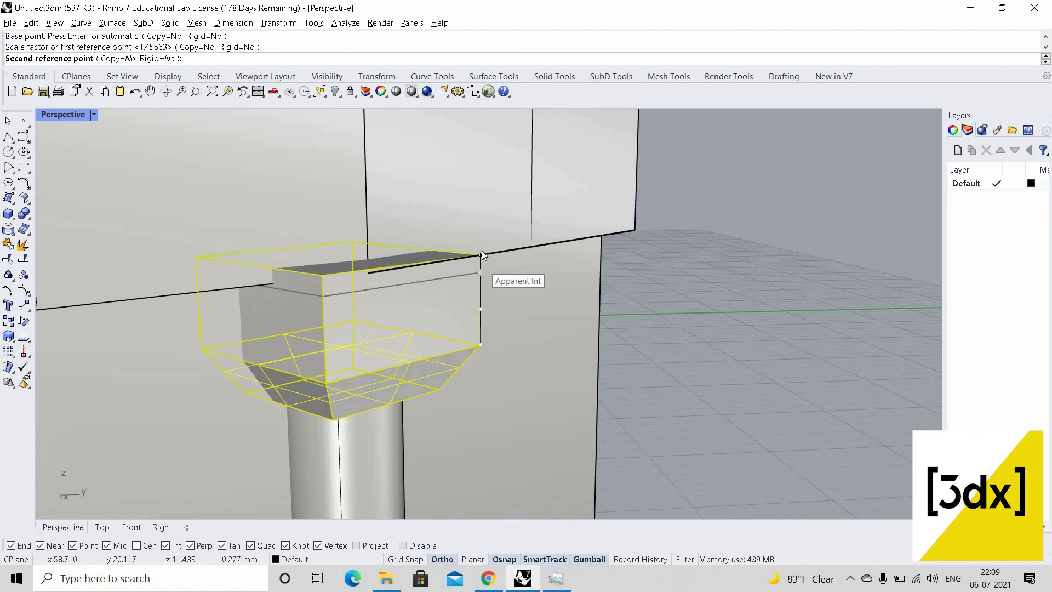
pyautogui.click(485, 257)
pyautogui.press('Escape')
pyautogui.scroll(-10, 488, 277)
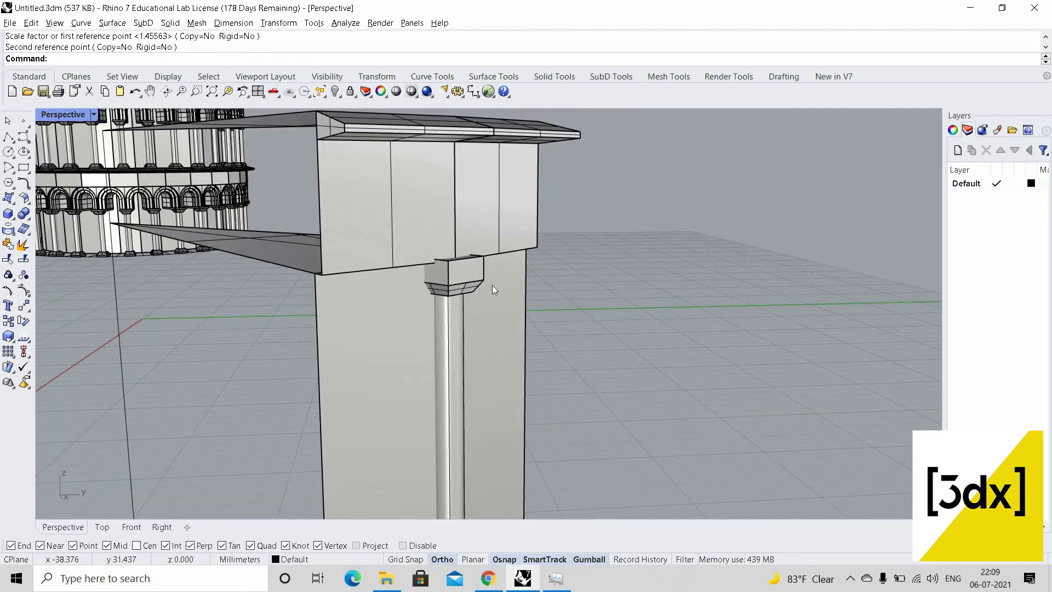
# Scale only the cap block vertically from its lower corner to about 0.24 mm high, level with the capital's underside edge
pyautogui.scroll(10, 490, 283)
pyautogui.click(490, 283)
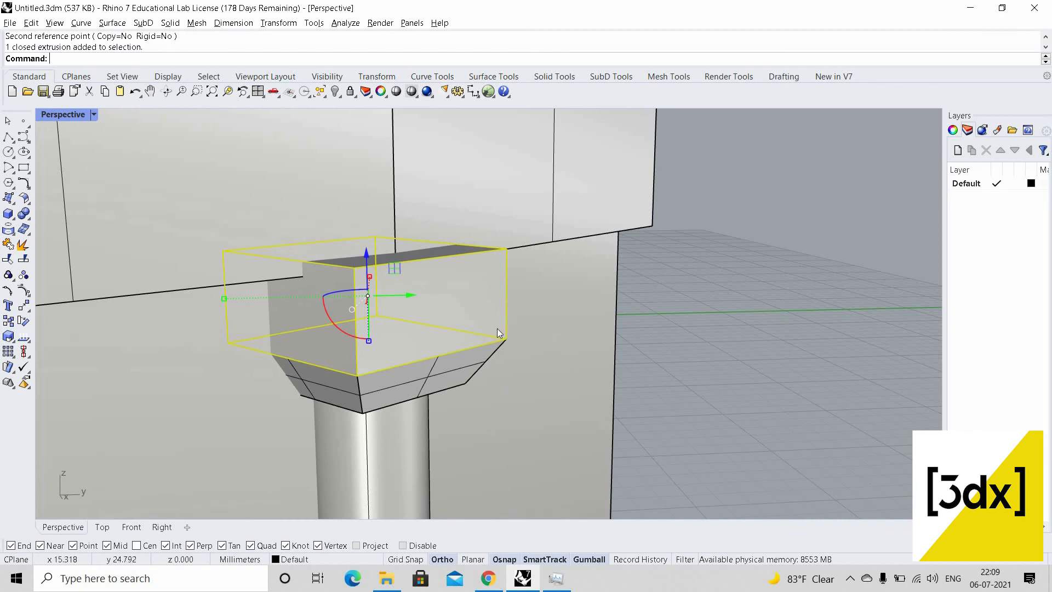
pyautogui.keyDown('shift'); pyautogui.click(487, 350); pyautogui.keyUp('shift')
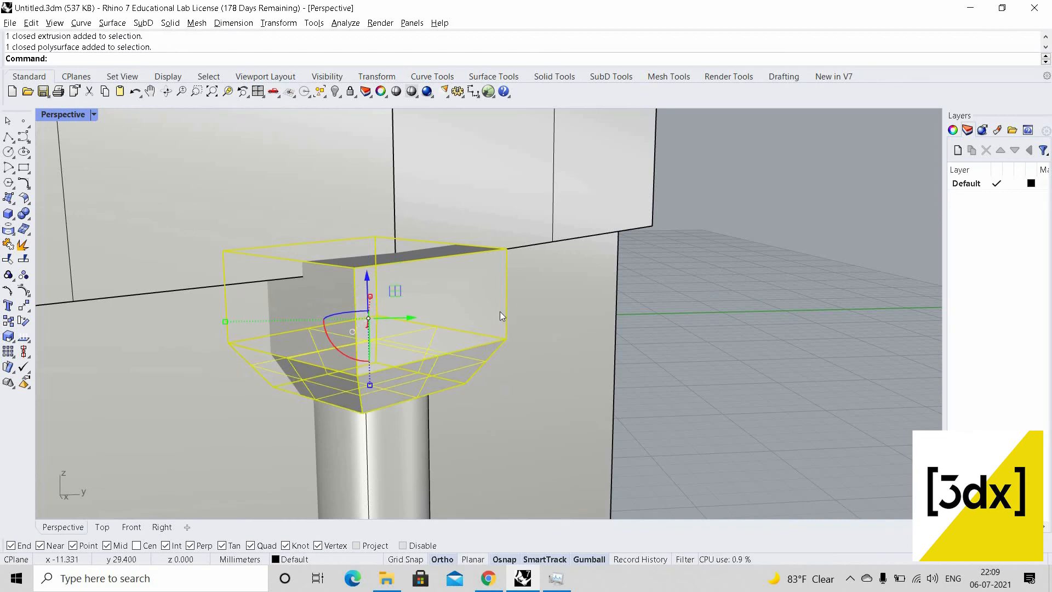
pyautogui.click(501, 315)
pyautogui.write('Scale1D')
pyautogui.press('Return')
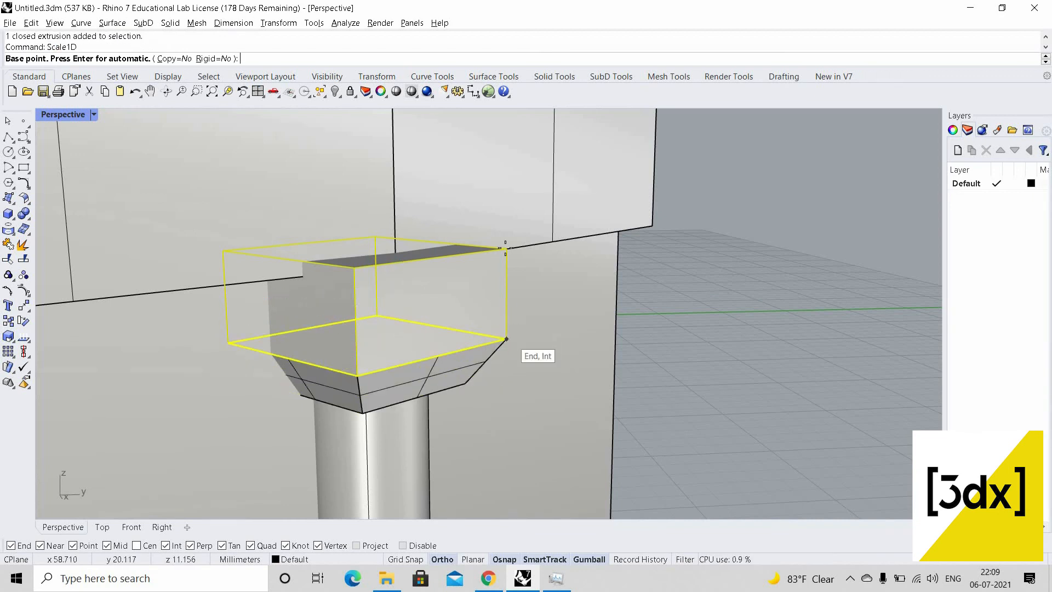
pyautogui.click(506, 339)
pyautogui.click(507, 248)
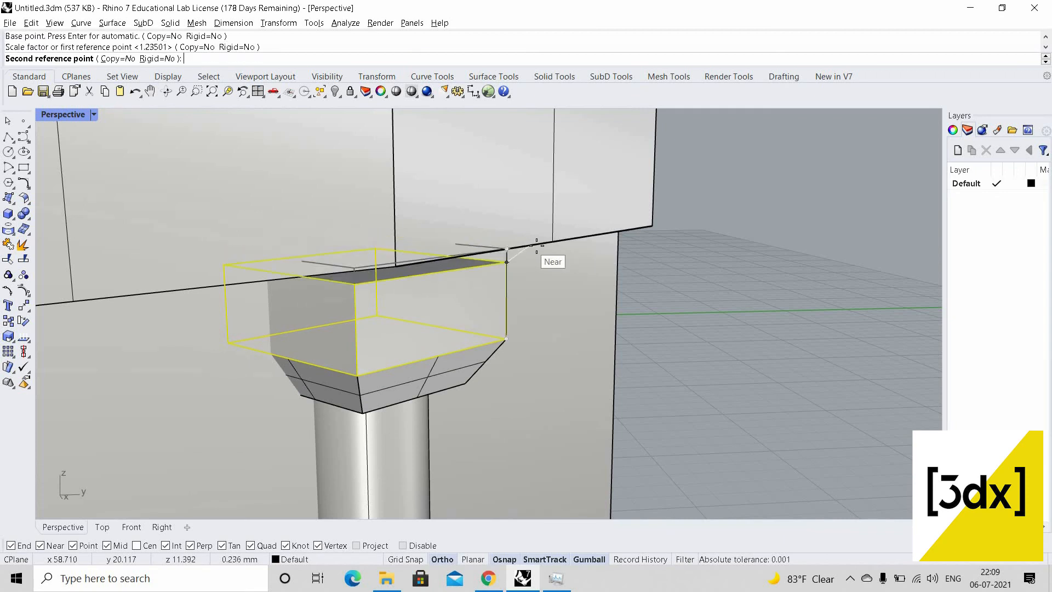
pyautogui.click(274, 278)
pyautogui.press('Escape')
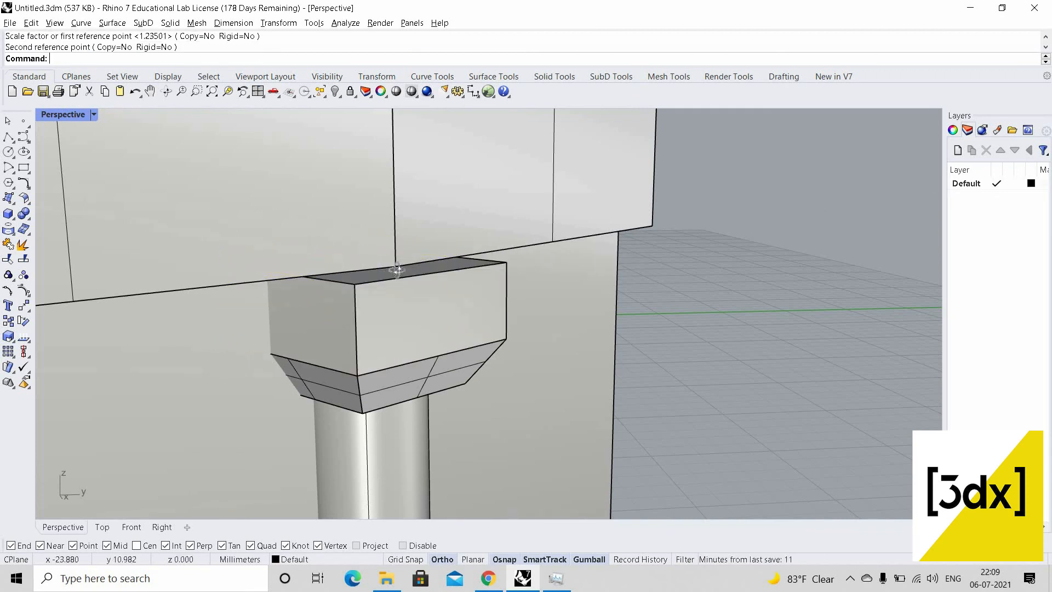
# Trace a three-point polyline over the bent line crossing the pointed end of the floor slab, from edge to edge
pyautogui.scroll(-6, 403, 241)
pyautogui.moveTo(402, 230); pyautogui.dragTo(456, 429, button='right')
pyautogui.scroll(-5, 432, 276)
pyautogui.scroll(8, 425, 406)
pyautogui.scroll(4, 403, 392)
pyautogui.moveTo(410, 391); pyautogui.dragTo(415, 417, button='right')
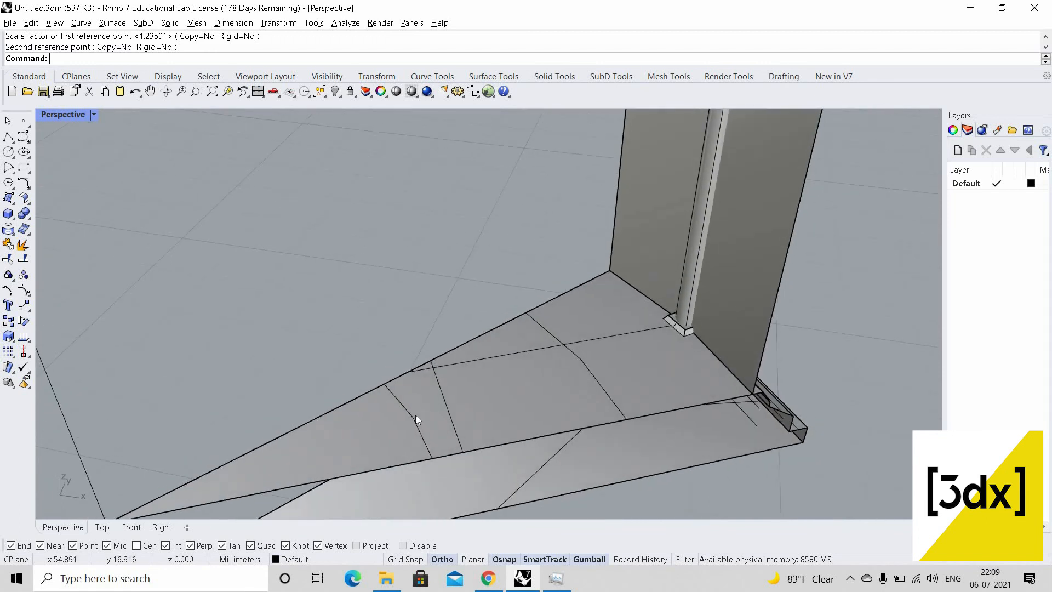
pyautogui.press('Return')
pyautogui.scroll(3, 431, 459)
pyautogui.click(435, 458)
pyautogui.click(403, 390)
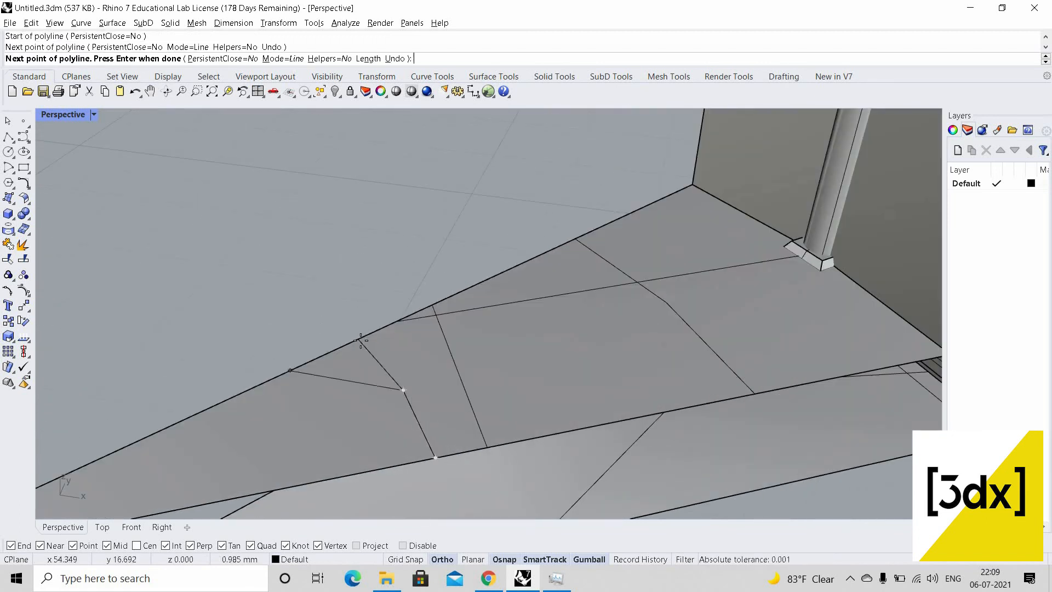
pyautogui.click(359, 341)
pyautogui.rightClick(384, 369)
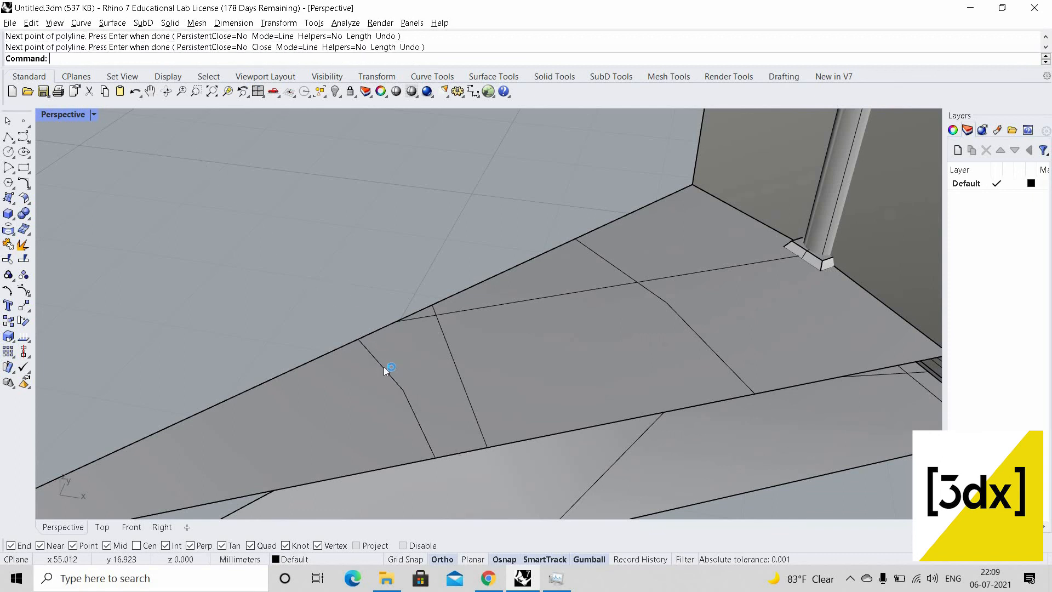
# Extrude the two segments of the bent line upward 13 mm to the top slab to form the inner wall
pyautogui.click(384, 369)
pyautogui.click(404, 415)
pyautogui.scroll(-6, 408, 419)
pyautogui.scroll(4, 413, 414)
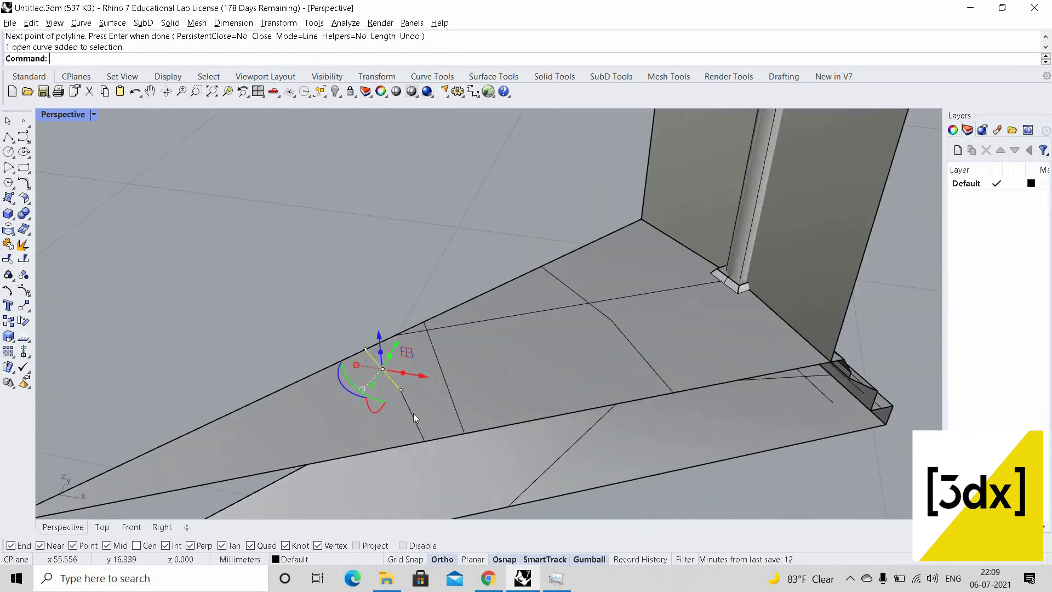
pyautogui.click(414, 413)
pyautogui.press('Return')
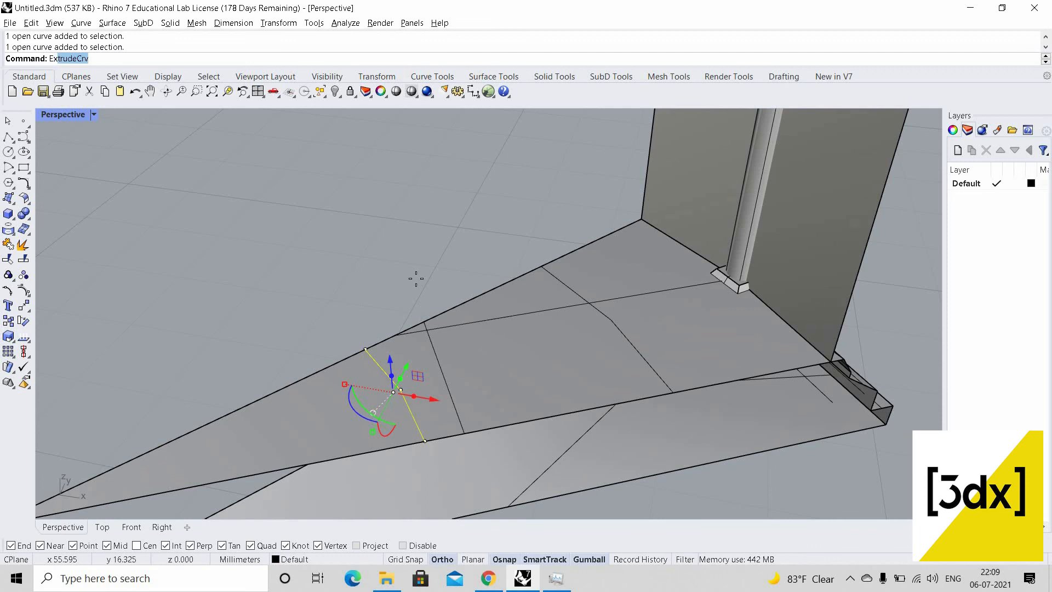
pyautogui.write('Ex')
pyautogui.press('Return')
pyautogui.scroll(-6, 416, 279)
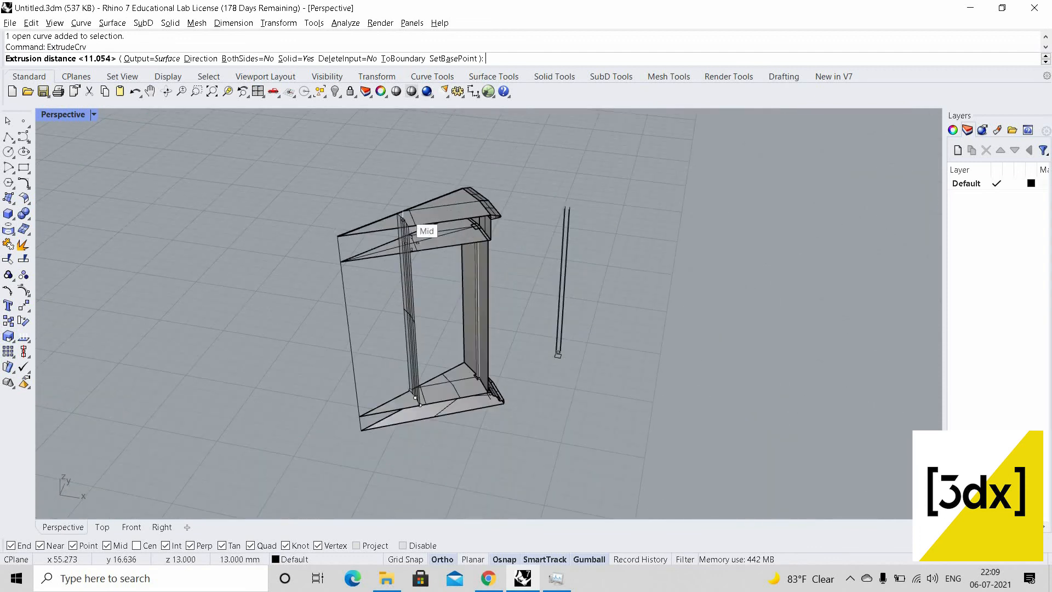
pyautogui.click(413, 240)
# Try deleting one panel of the extruded inner wall, and undo the deletion
pyautogui.scroll(4, 425, 211)
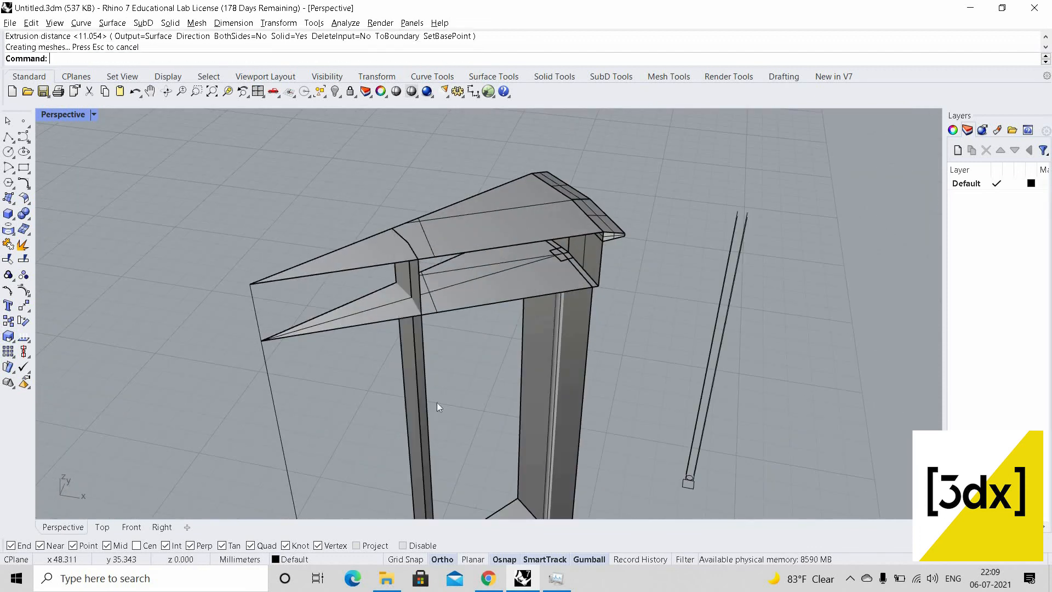
pyautogui.scroll(-4, 409, 199)
pyautogui.scroll(8, 416, 195)
pyautogui.click(417, 195)
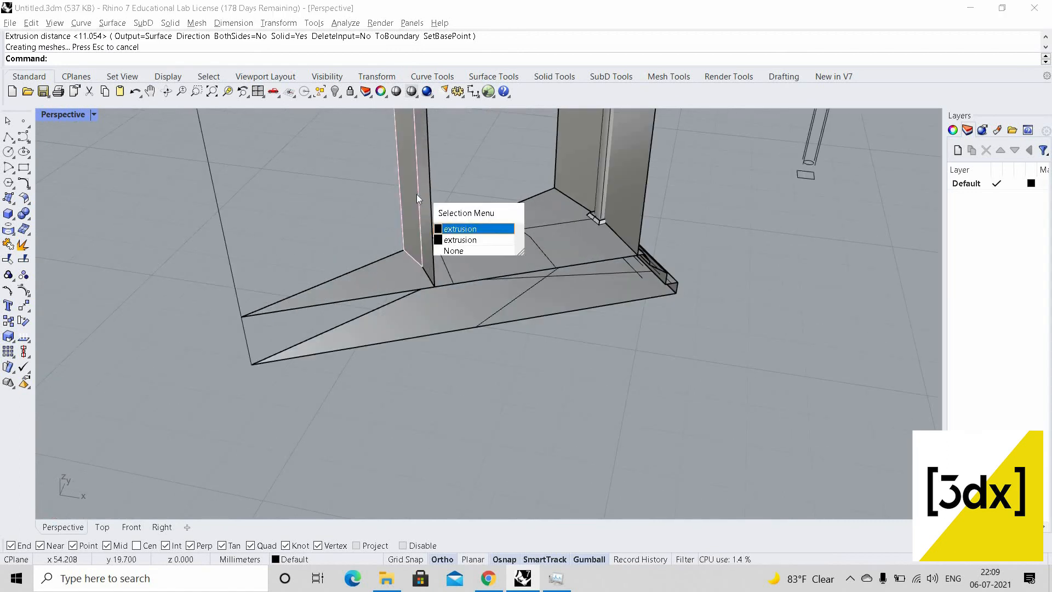
pyautogui.press('Return')
pyautogui.press('Delete')
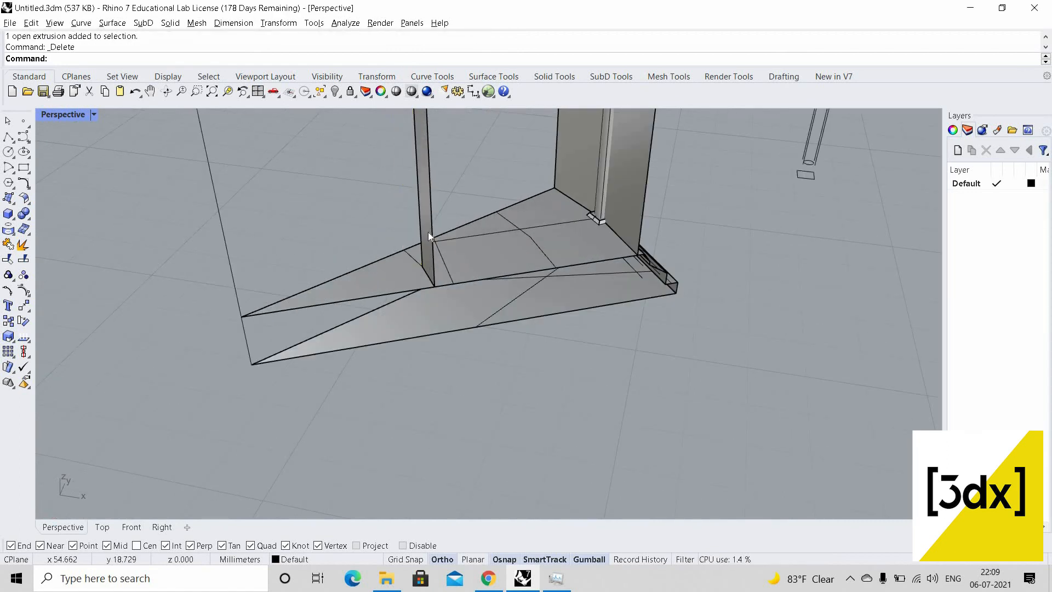
pyautogui.hotkey('ctrl', 'z')
# Stretch both inner wall panels vertically from their top edge, extending them down to the edge of the lower slab surface
pyautogui.scroll(5, 488, 388)
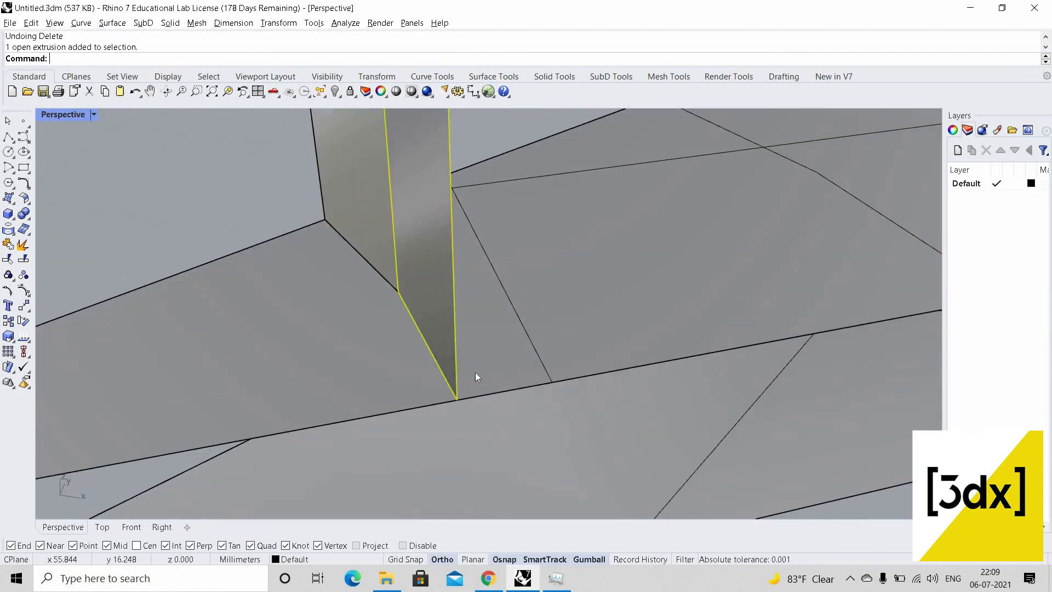
pyautogui.scroll(-3, 475, 372)
pyautogui.scroll(5, 505, 407)
pyautogui.keyDown('shift'); pyautogui.click(505, 395); pyautogui.keyUp('shift')
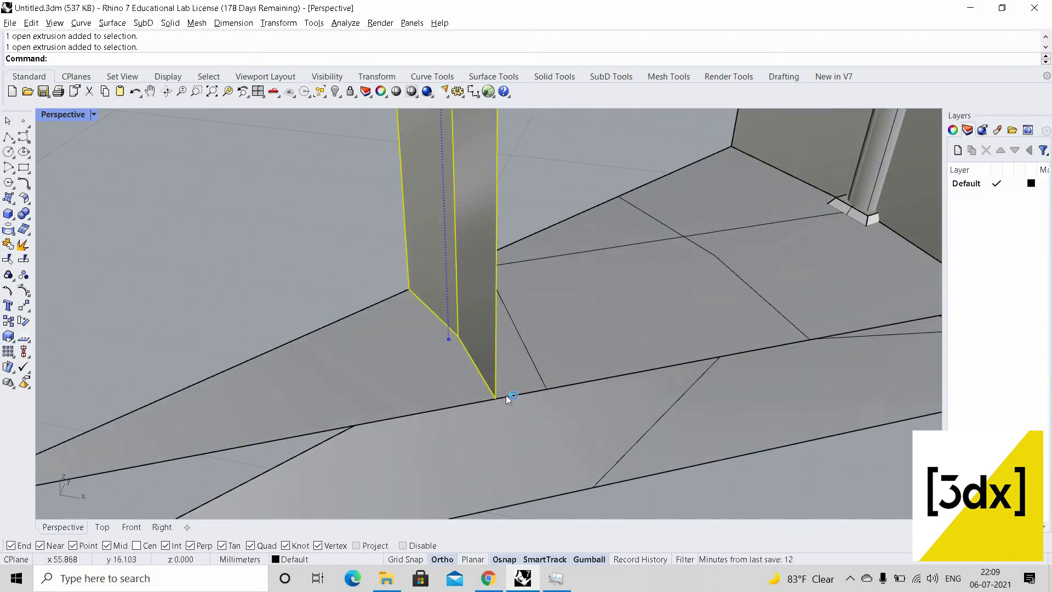
pyautogui.write('Sc')
pyautogui.press('Return')
pyautogui.scroll(-5, 483, 425)
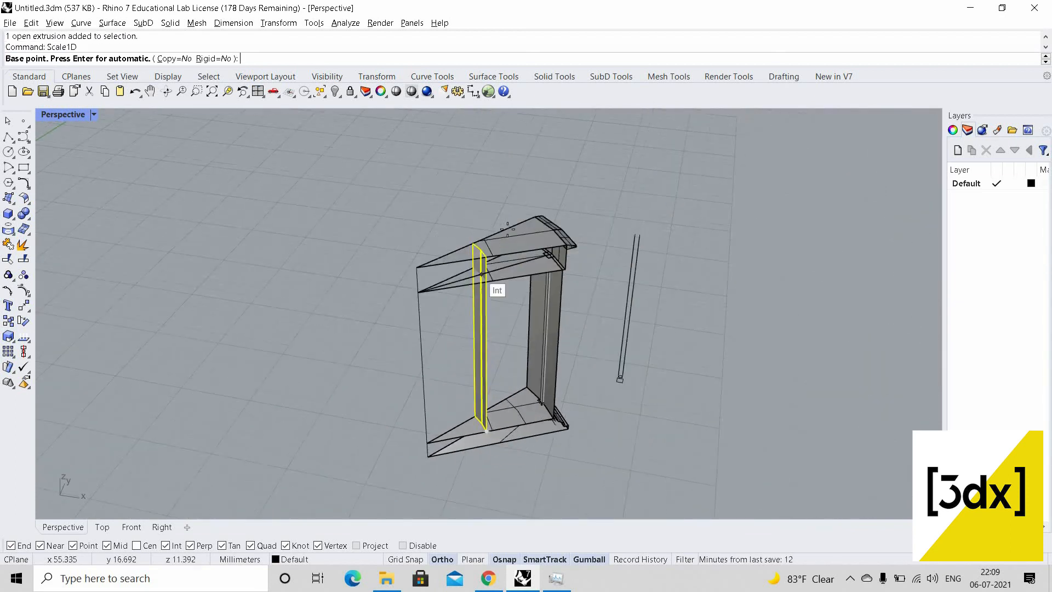
pyautogui.scroll(6, 491, 246)
pyautogui.scroll(-10, 503, 221)
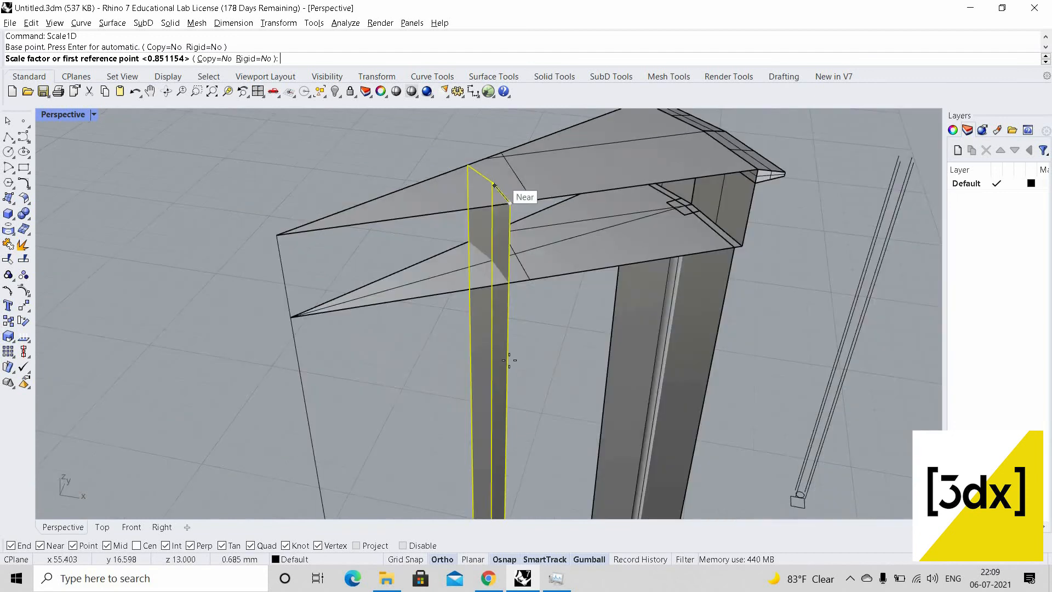
pyautogui.scroll(8, 512, 361)
pyautogui.click(489, 427)
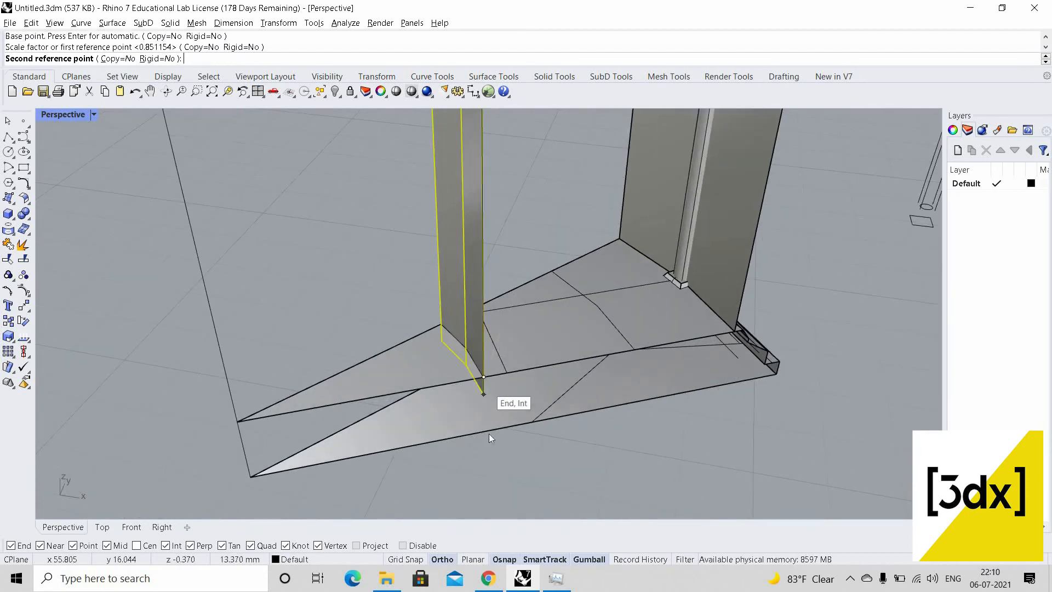
pyautogui.click(488, 433)
# Trim the upper floor surface along the bent line, removing its pointed tip beyond the inner wall
pyautogui.scroll(2, 455, 346)
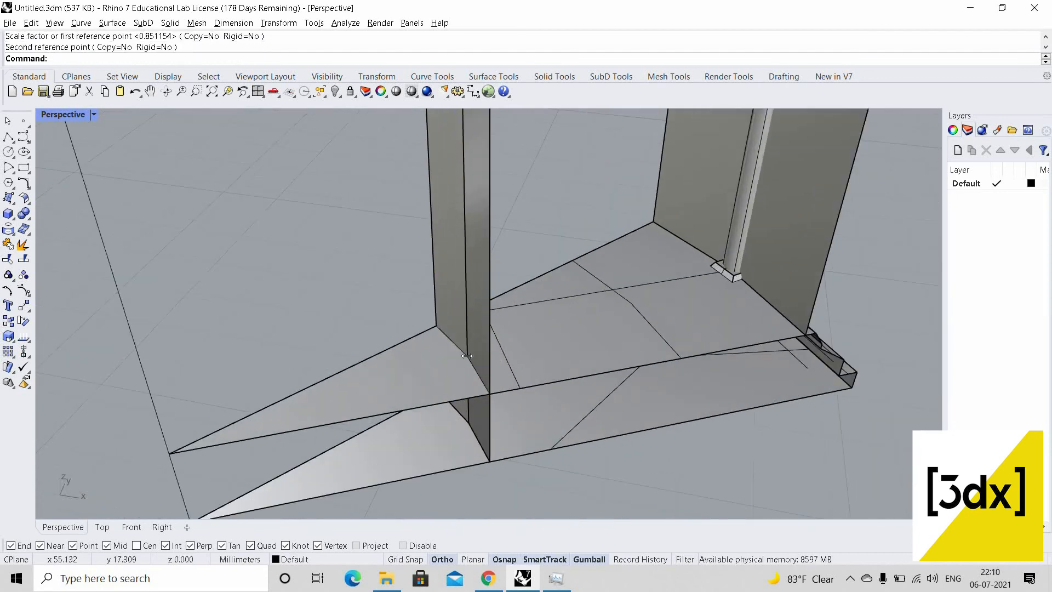
pyautogui.click(426, 367)
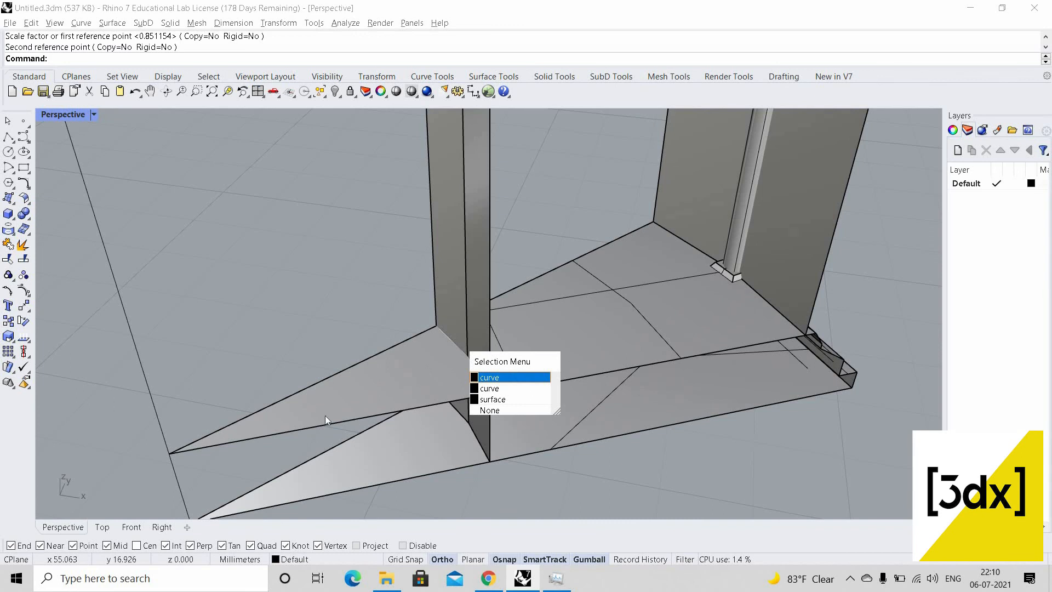
pyautogui.keyDown('shift'); pyautogui.click(280, 390); pyautogui.keyUp('shift')
pyautogui.press('Return')
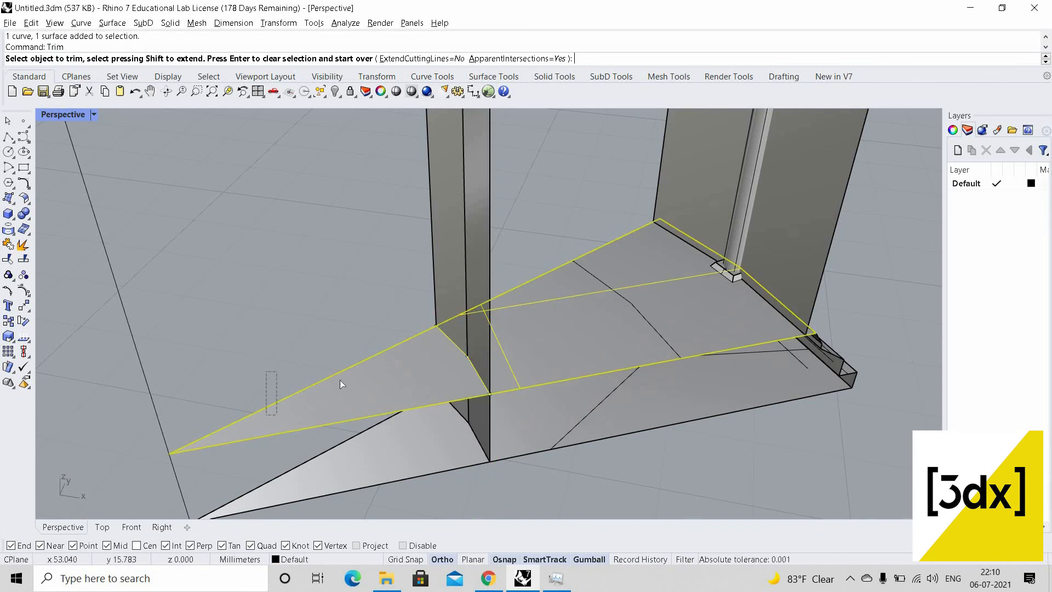
pyautogui.click(339, 380)
pyautogui.press('Escape')
pyautogui.press('Escape')
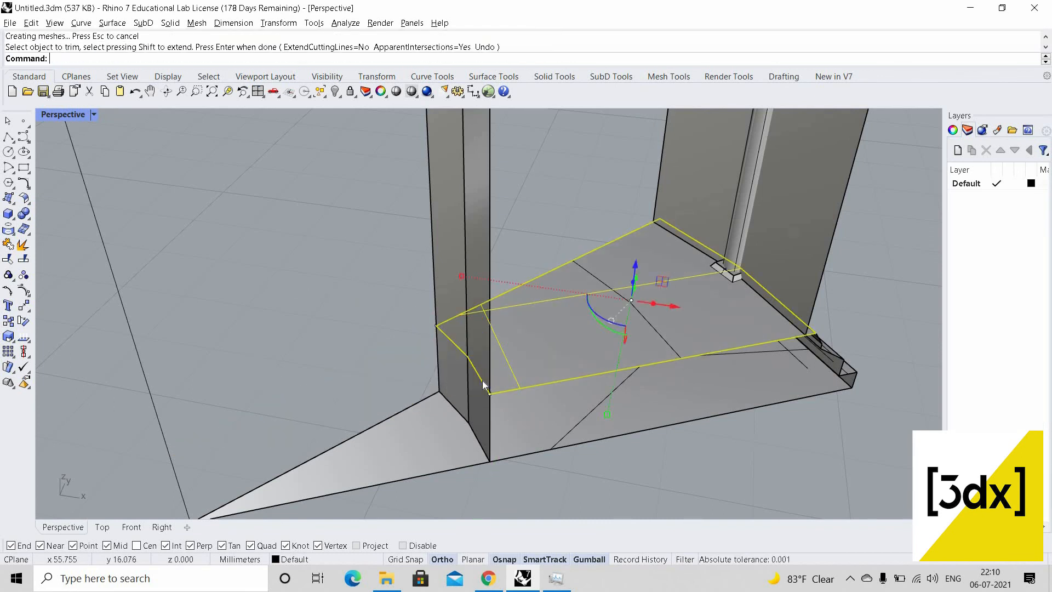
# Join the two segments of the bent line on the inner wall into one curve
pyautogui.click(473, 368)
pyautogui.click(460, 348)
pyautogui.scroll(5, 459, 349)
pyautogui.keyDown('shift'); pyautogui.click(461, 350); pyautogui.keyUp('shift')
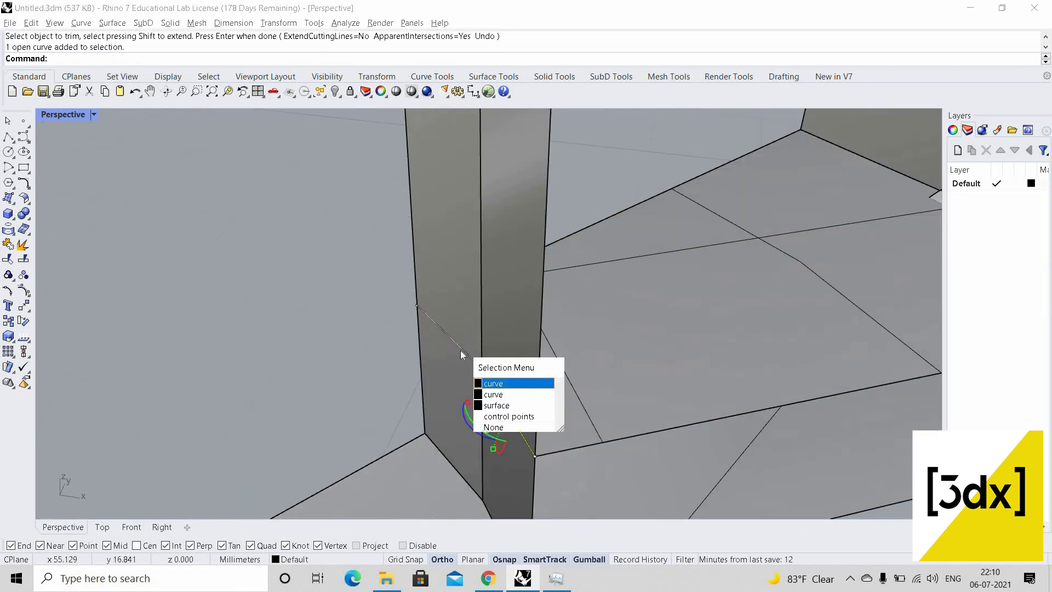
pyautogui.click(483, 383)
pyautogui.hotkey('ctrl', 'j')
# Move the joined bent curve from the upper floor corner down to the bottom corner of the inner wall
pyautogui.scroll(-5, 515, 416)
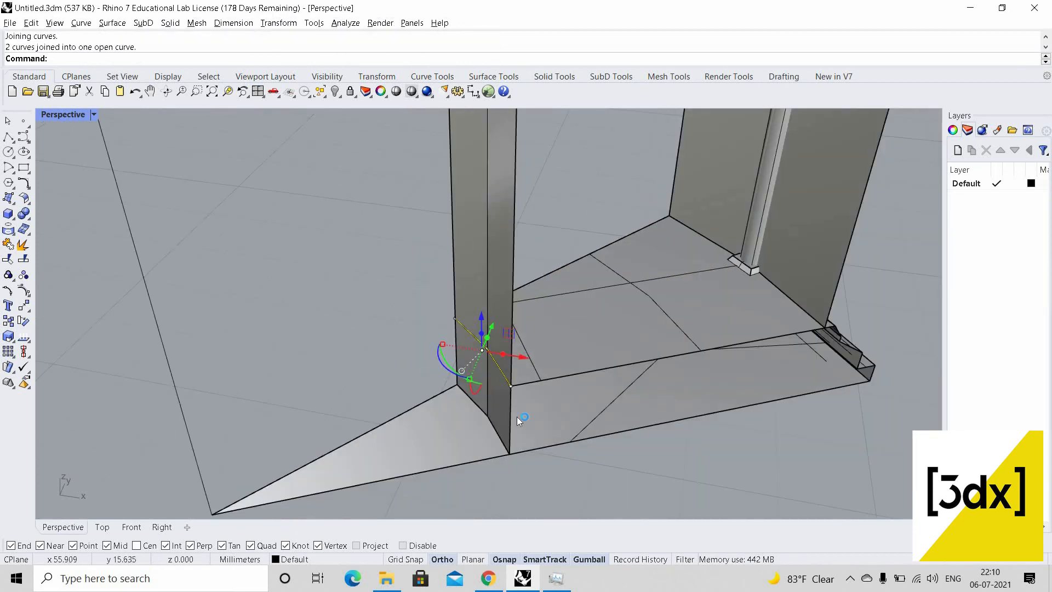
pyautogui.scroll(4, 518, 417)
pyautogui.write('Move')
pyautogui.press('Return')
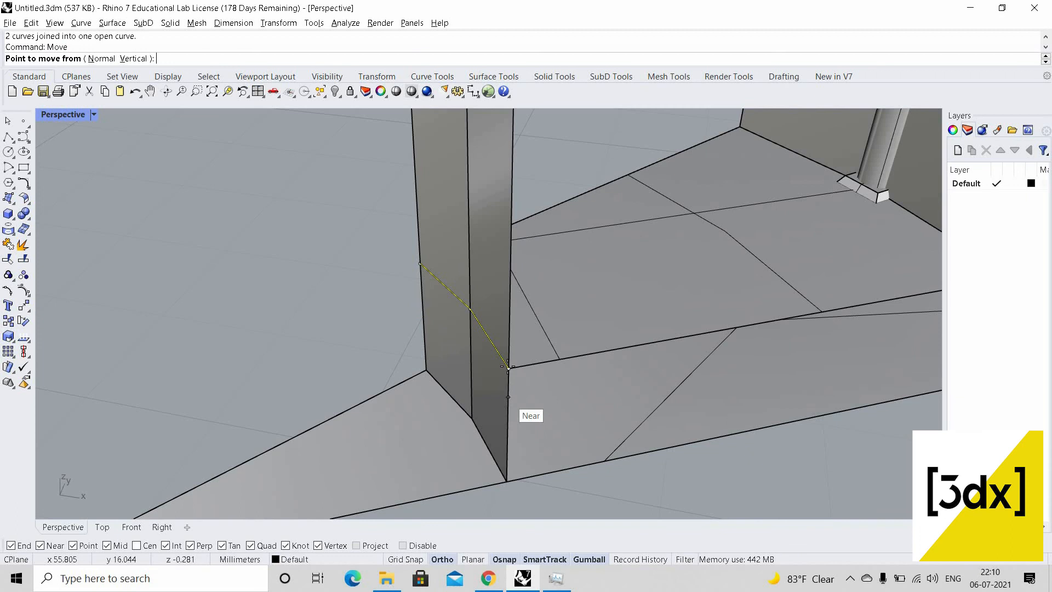
pyautogui.click(509, 368)
pyautogui.click(506, 482)
pyautogui.scroll(-5, 455, 380)
pyautogui.scroll(5, 456, 374)
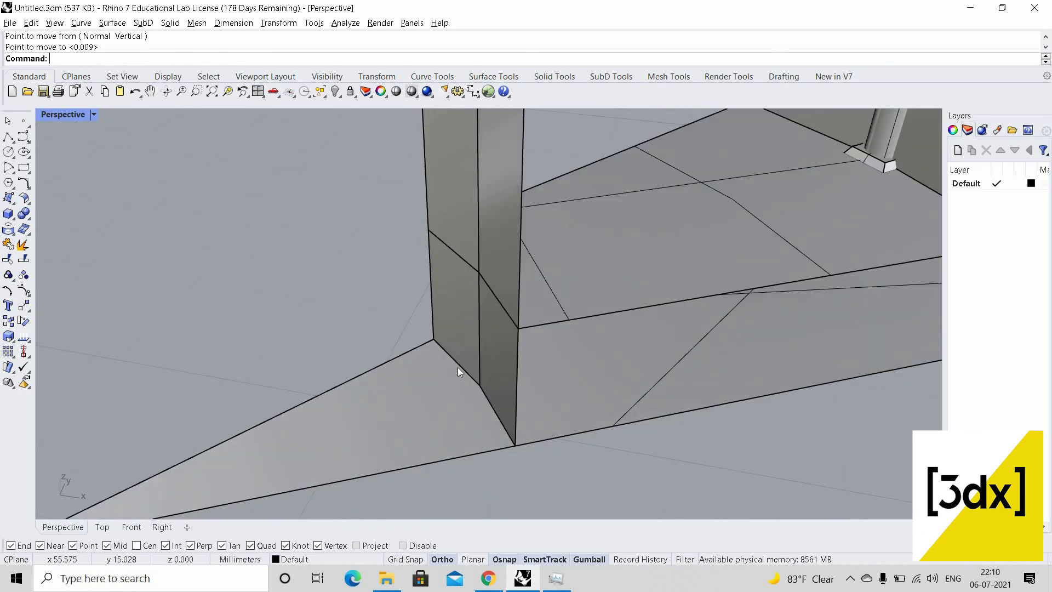
pyautogui.click(462, 367)
pyautogui.click(406, 401)
pyautogui.keyDown('shift'); pyautogui.click(405, 403); pyautogui.keyUp('shift')
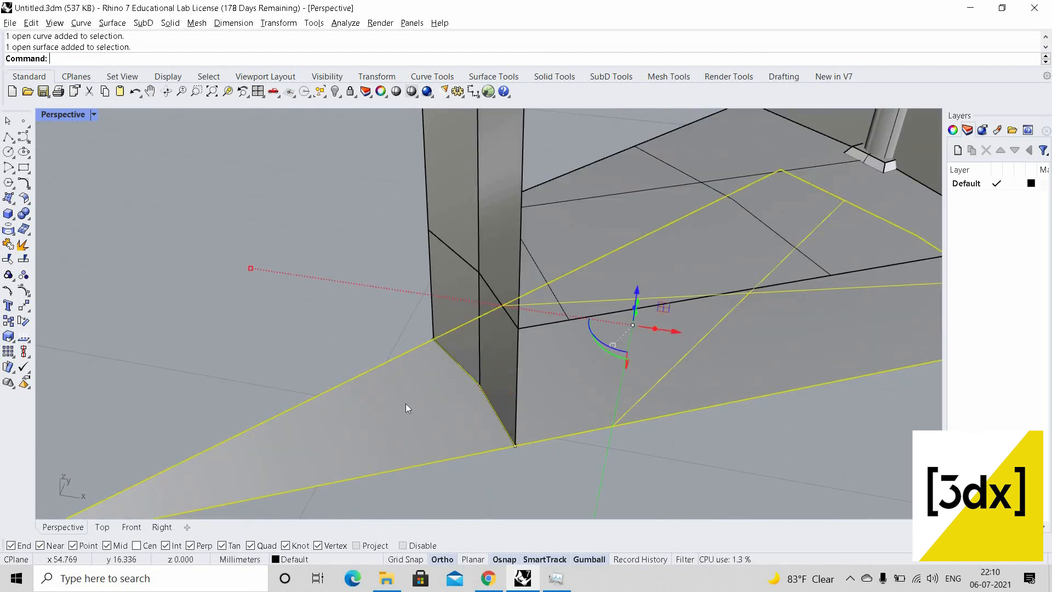
pyautogui.click(387, 470)
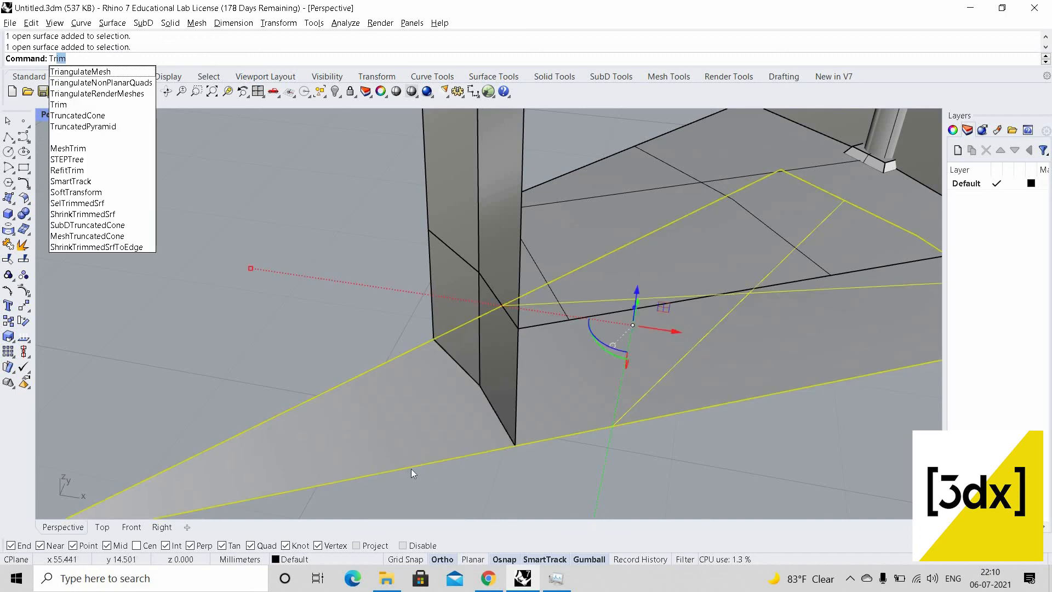
pyautogui.press('Escape')
# Trim the lower slab surface with the bent curve at the wall's foot, removing its pointed tip
pyautogui.click(453, 364)
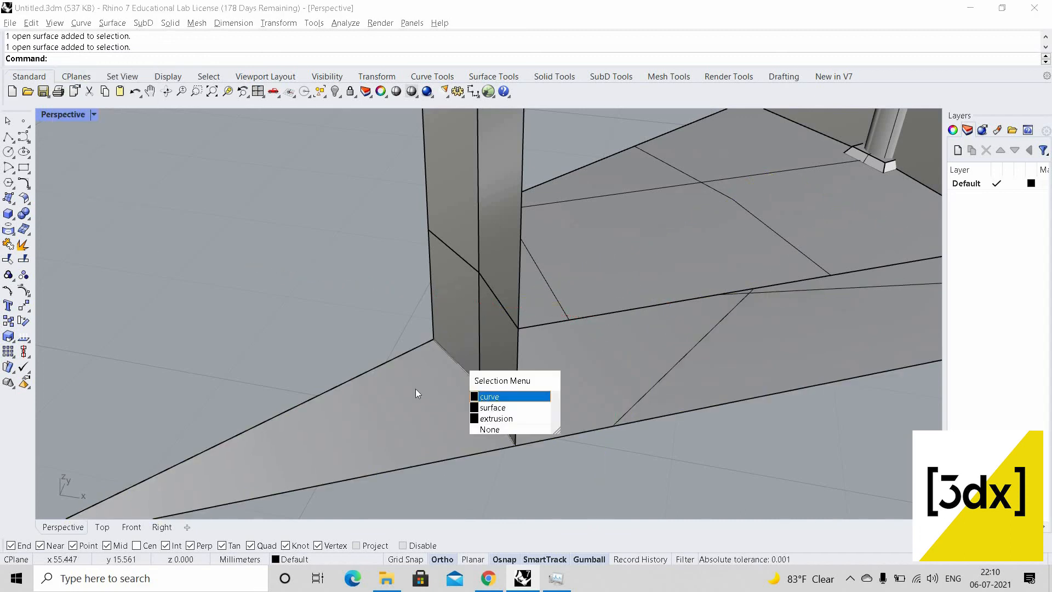
pyautogui.click(415, 390)
pyautogui.keyDown('shift'); pyautogui.click(415, 392); pyautogui.keyUp('shift')
pyautogui.press('Return')
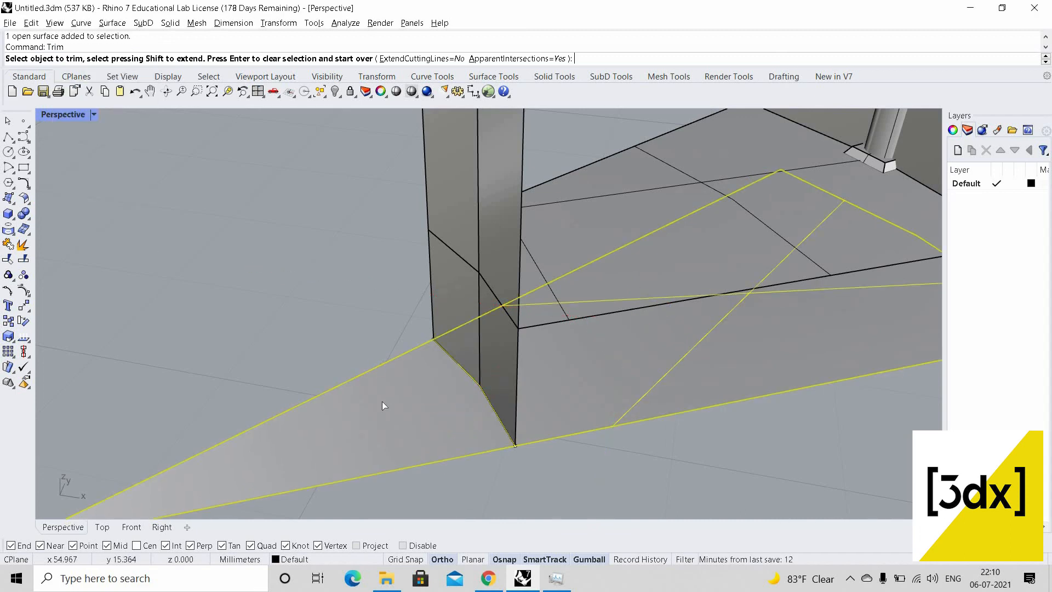
pyautogui.click(383, 401)
pyautogui.press('Return')
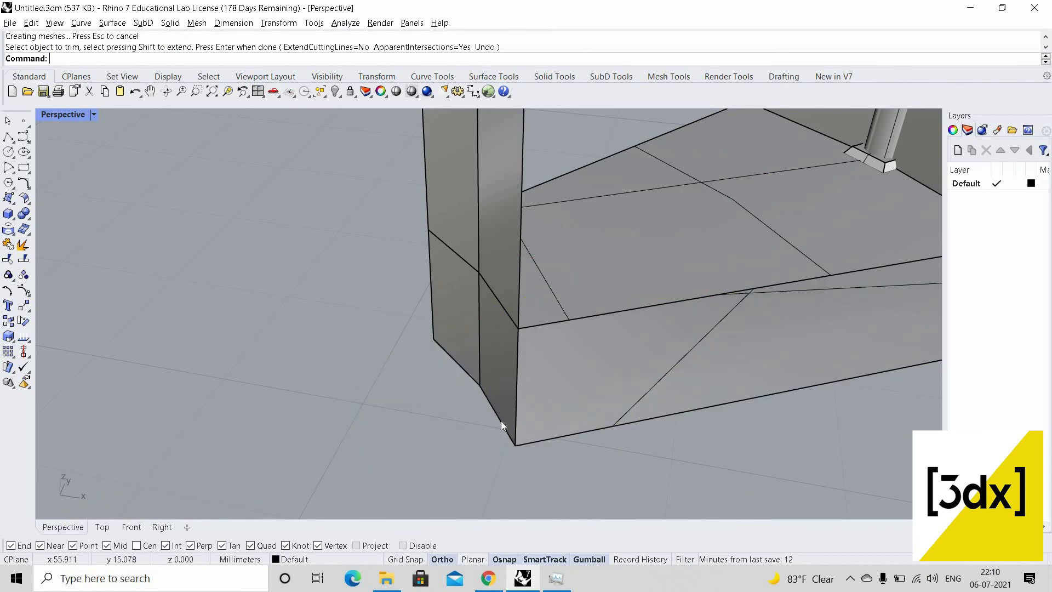
# Copy the bent curve from the inner wall's bottom corner up to the corner of the lower ceiling surface
pyautogui.click(505, 428)
pyautogui.write('Copy')
pyautogui.press('Return')
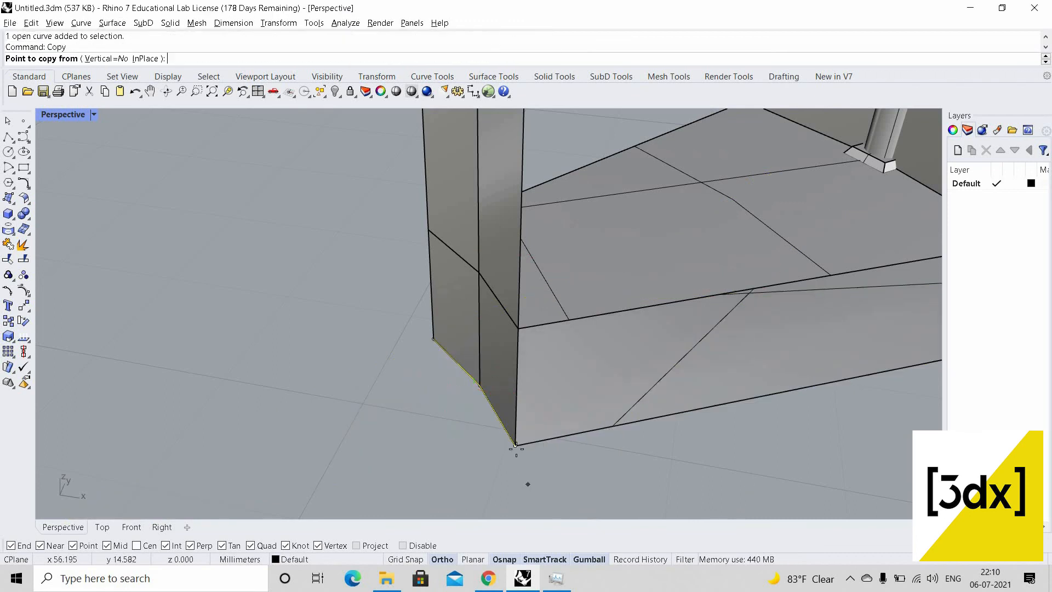
pyautogui.click(516, 445)
pyautogui.hotkey('ctrl', 'F2')
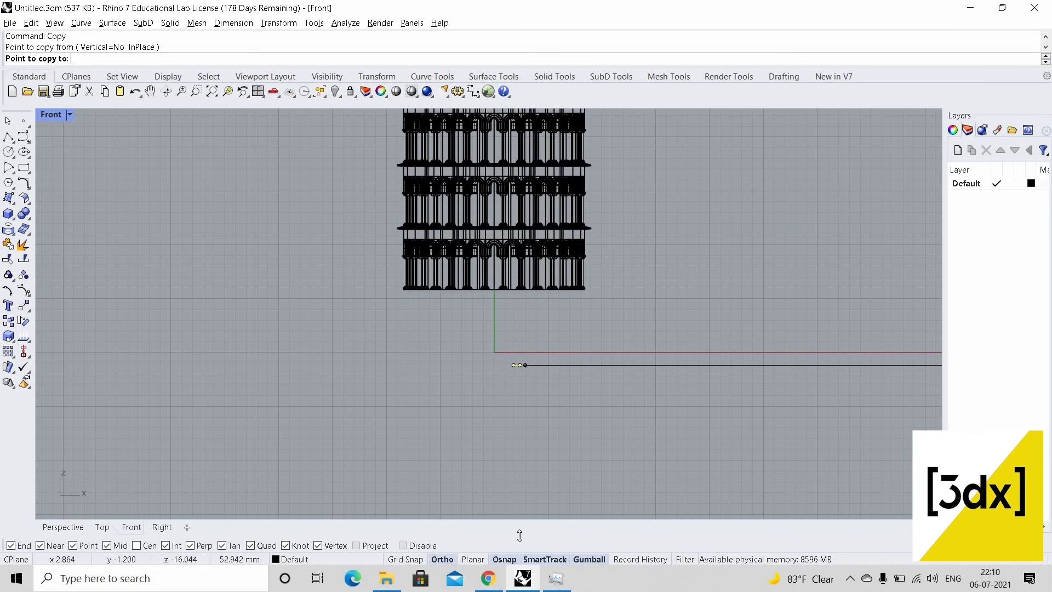
pyautogui.scroll(2, 523, 529)
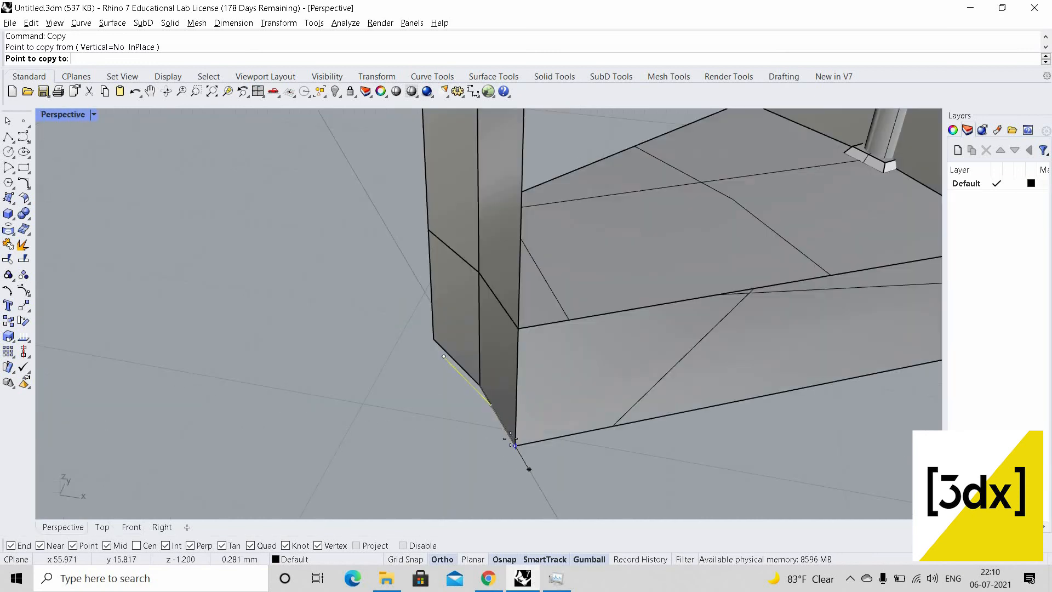
pyautogui.scroll(-8, 519, 457)
pyautogui.scroll(-2, 506, 283)
pyautogui.scroll(8, 493, 291)
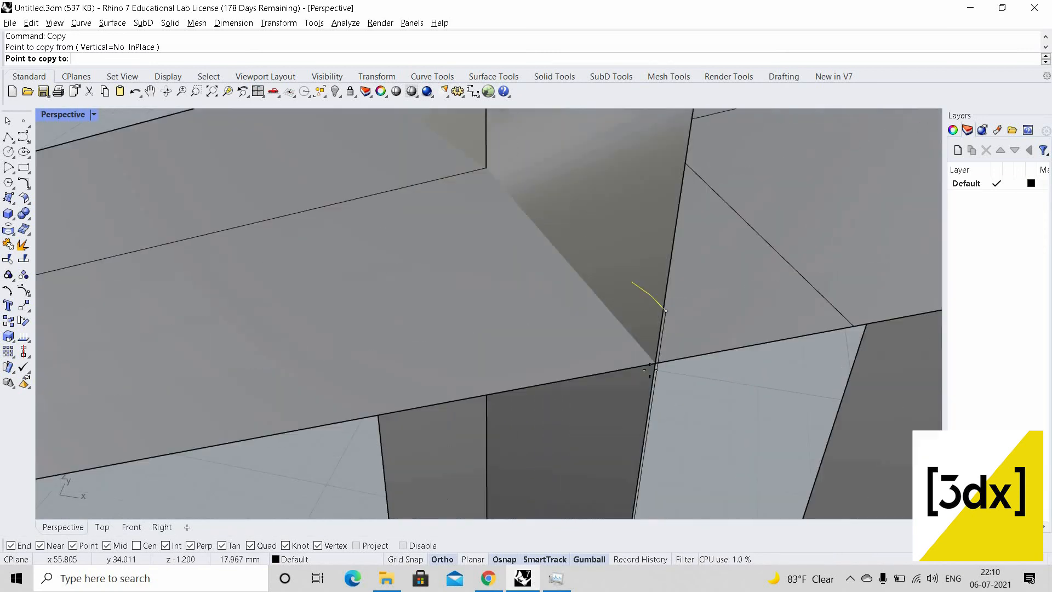
pyautogui.click(649, 423)
pyautogui.rightClick(611, 407)
# Try to trim the lower ceiling surface along the copied bent curve at the inner wall
pyautogui.scroll(-8, 607, 404)
pyautogui.scroll(6, 607, 405)
pyautogui.click(547, 346)
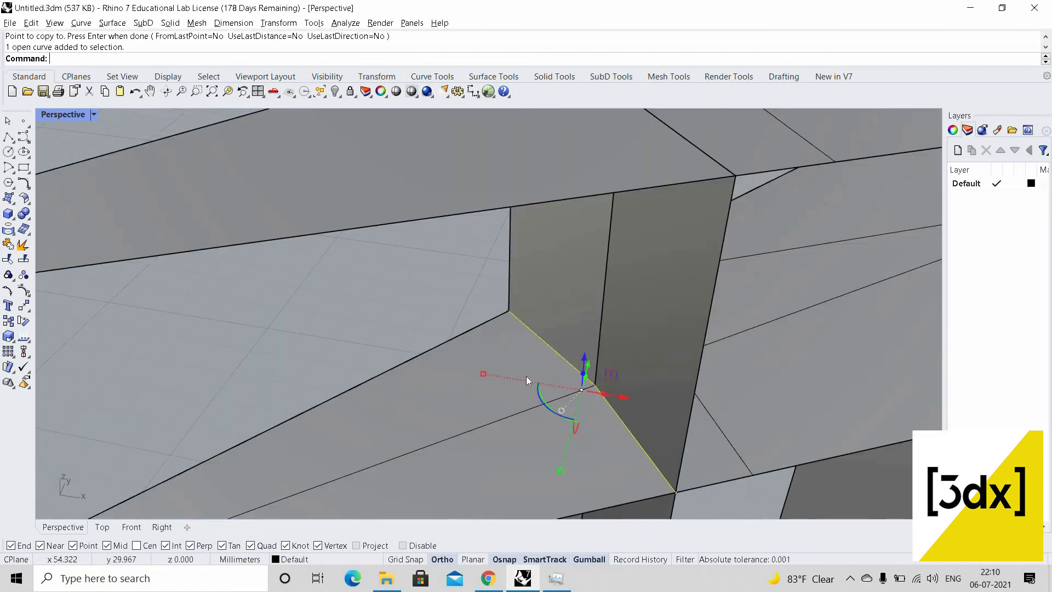
pyautogui.keyDown('shift'); pyautogui.moveTo(526, 376); pyautogui.dragTo(526, 353, button='right'); pyautogui.keyUp('shift')
pyautogui.keyDown('shift'); pyautogui.click(525, 353); pyautogui.keyUp('shift')
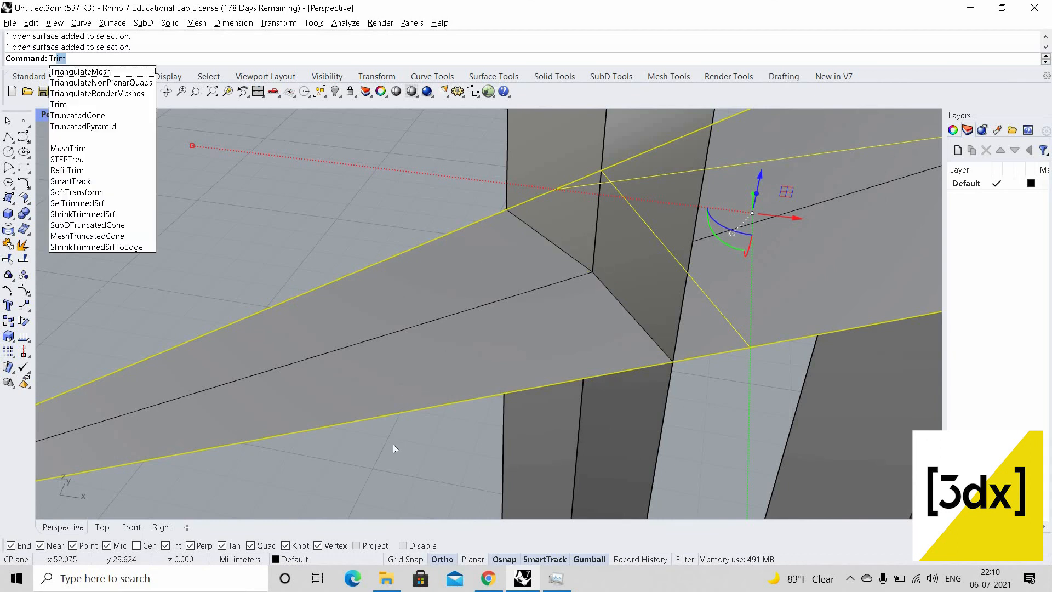
pyautogui.press('Return')
pyautogui.click(575, 304)
pyautogui.press('Return')
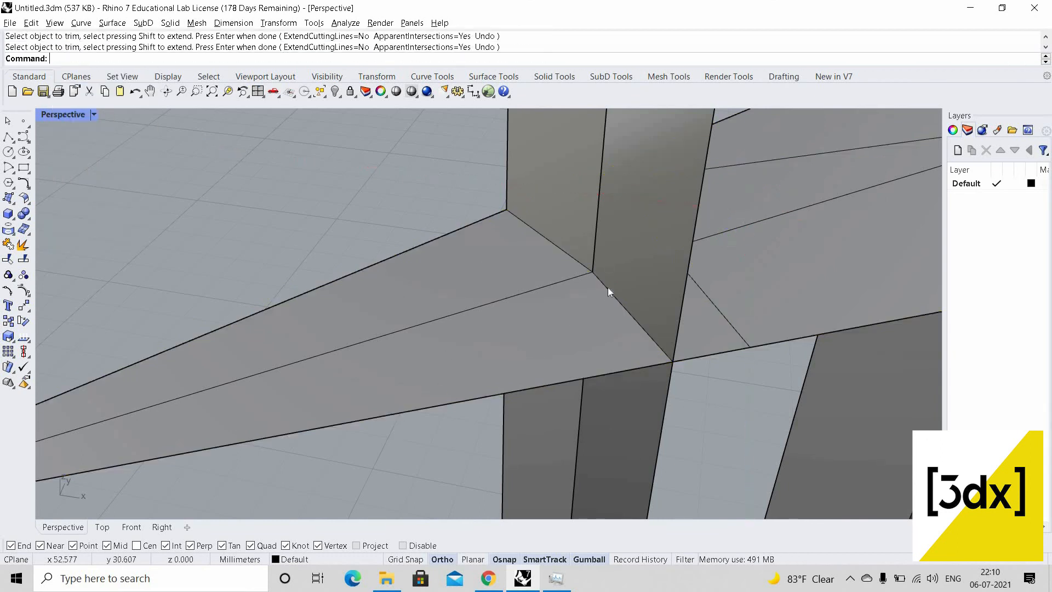
# Trim the lower ceiling surface with the copied bent curve, removing its pointed tip beyond the inner wall
pyautogui.click(607, 287)
pyautogui.click(416, 252)
pyautogui.keyDown('shift'); pyautogui.click(415, 252); pyautogui.keyUp('shift')
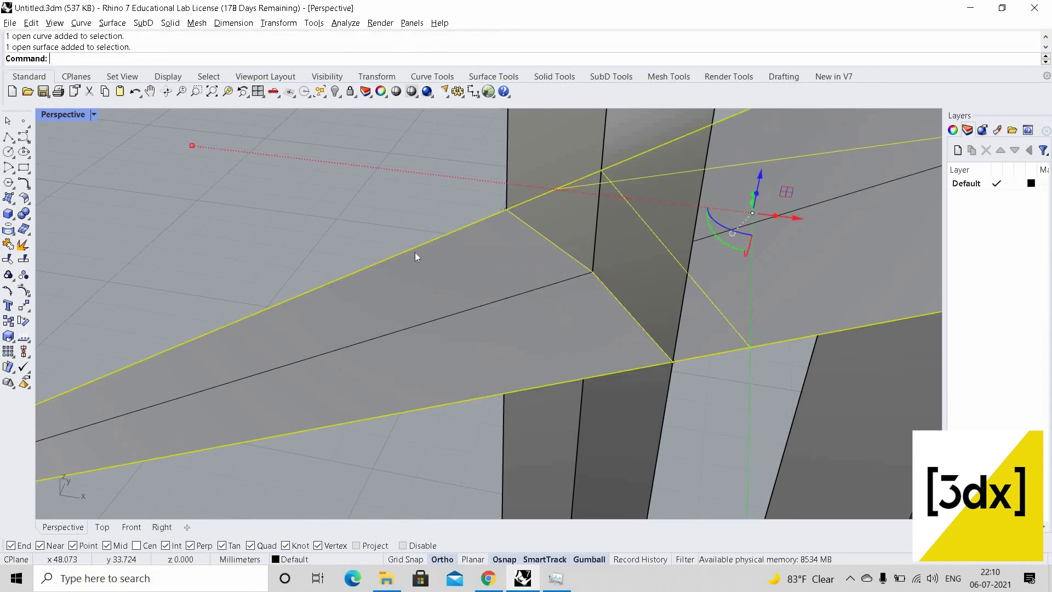
pyautogui.press('Return')
pyautogui.click(457, 321)
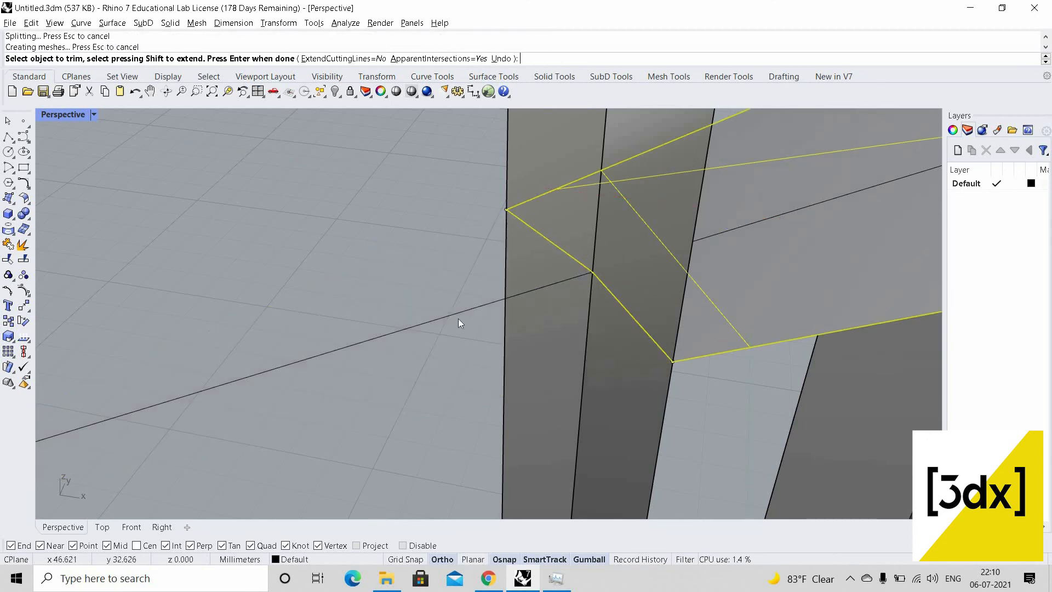
pyautogui.scroll(-6, 459, 320)
pyautogui.press('Return')
pyautogui.scroll(4, 525, 347)
pyautogui.press('Escape')
# Move the bent curve from the lower ceiling surface's corner up to the matching corner of the top slab surface
pyautogui.click(525, 349)
pyautogui.click(524, 353)
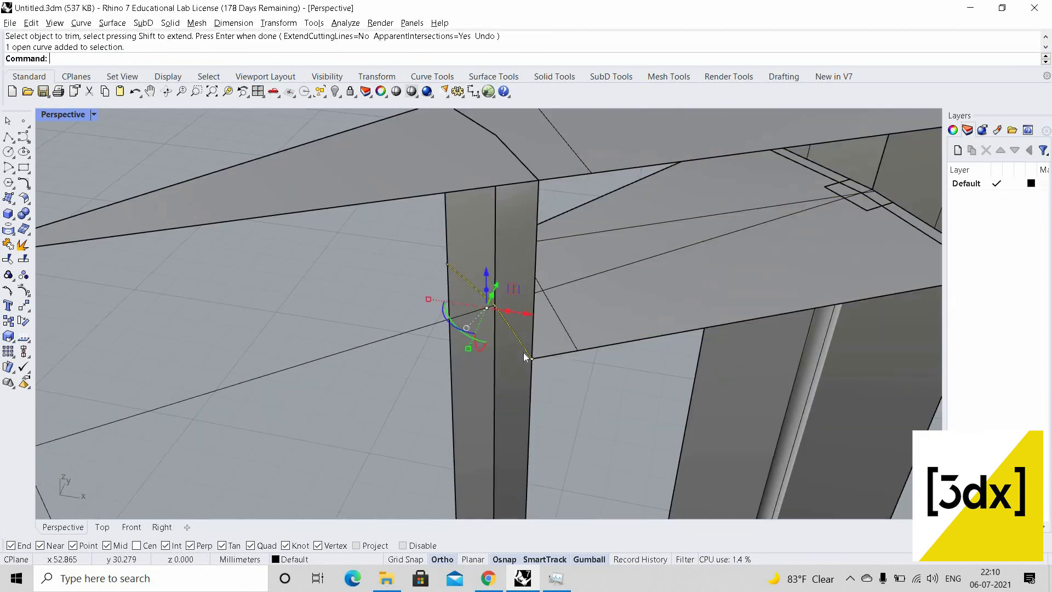
pyautogui.write('Move')
pyautogui.press('Return')
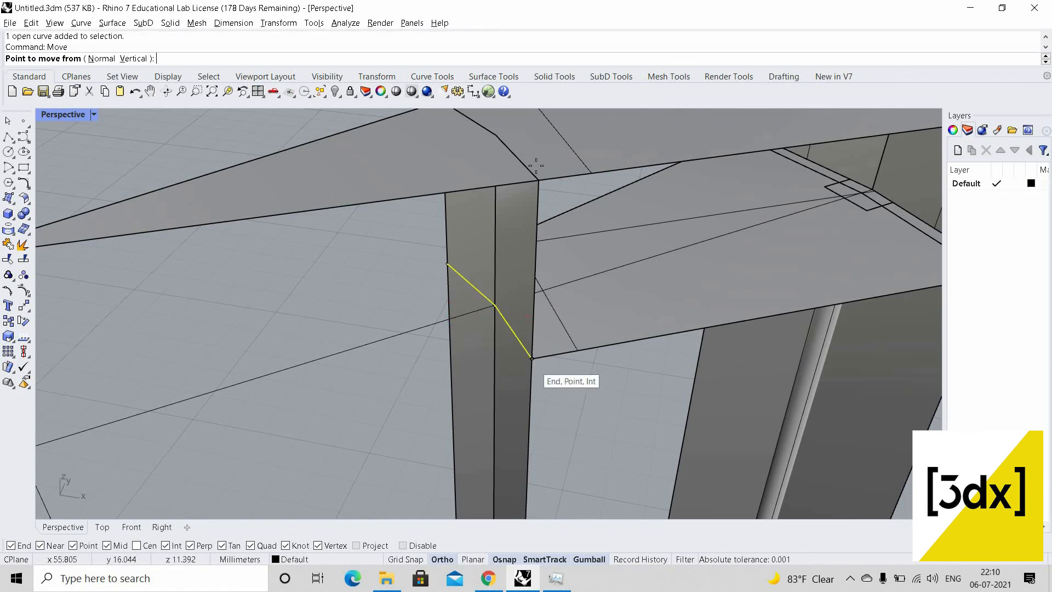
pyautogui.click(532, 359)
pyautogui.click(539, 181)
pyautogui.press('Escape')
# Trim the top slab surface with the bent curve, removing its pointed tip beyond the inner wall
pyautogui.scroll(-5, 531, 263)
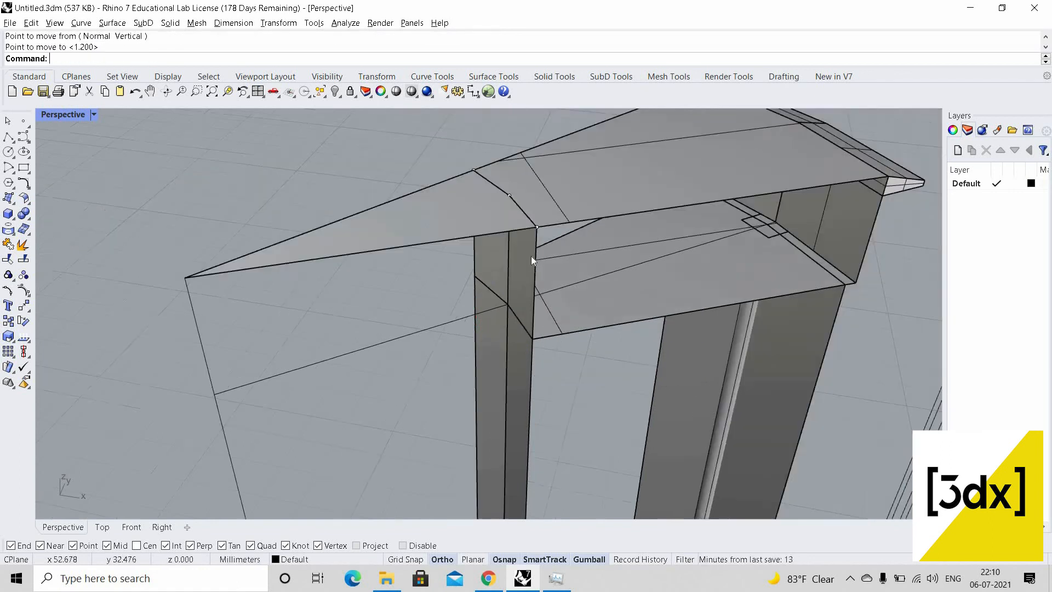
pyautogui.scroll(5, 533, 250)
pyautogui.click(533, 249)
pyautogui.keyDown('shift'); pyautogui.click(417, 262); pyautogui.keyUp('shift')
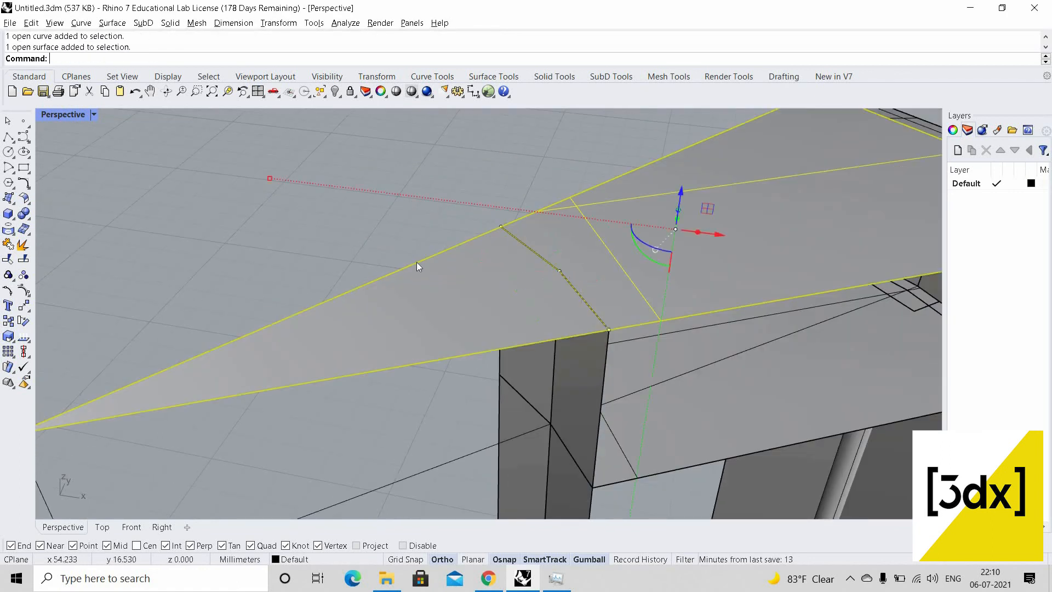
pyautogui.write('Trim')
pyautogui.press('Return')
pyautogui.click(390, 245)
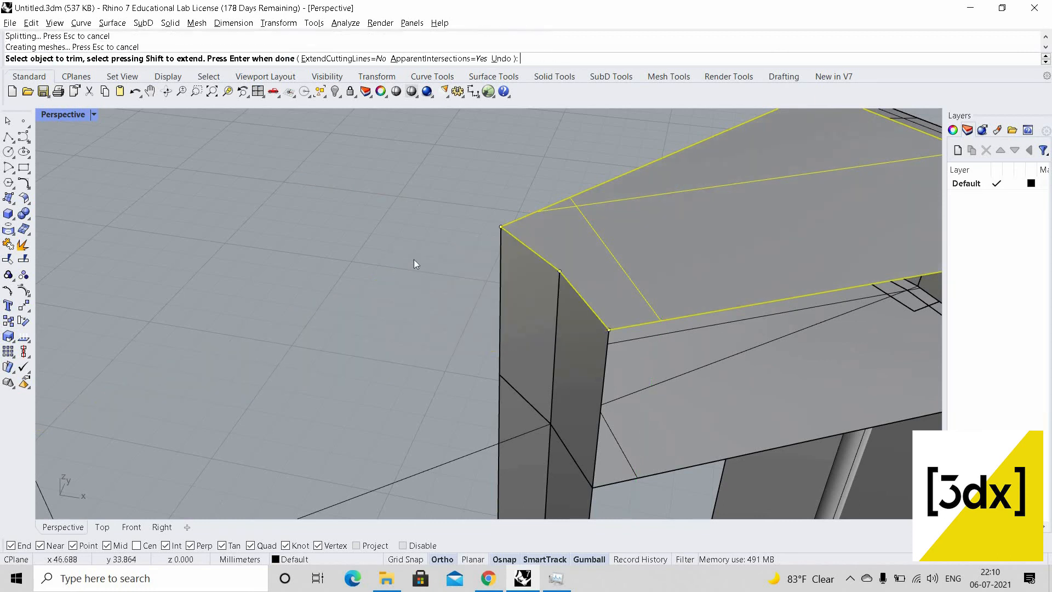
pyautogui.press('Return')
# Examine the trimmed wall bay from several sides, including its slabs, corner post and stepped base
pyautogui.scroll(-4, 420, 241)
pyautogui.scroll(-4, 437, 244)
pyautogui.moveTo(436, 244); pyautogui.dragTo(334, 215, button='right')
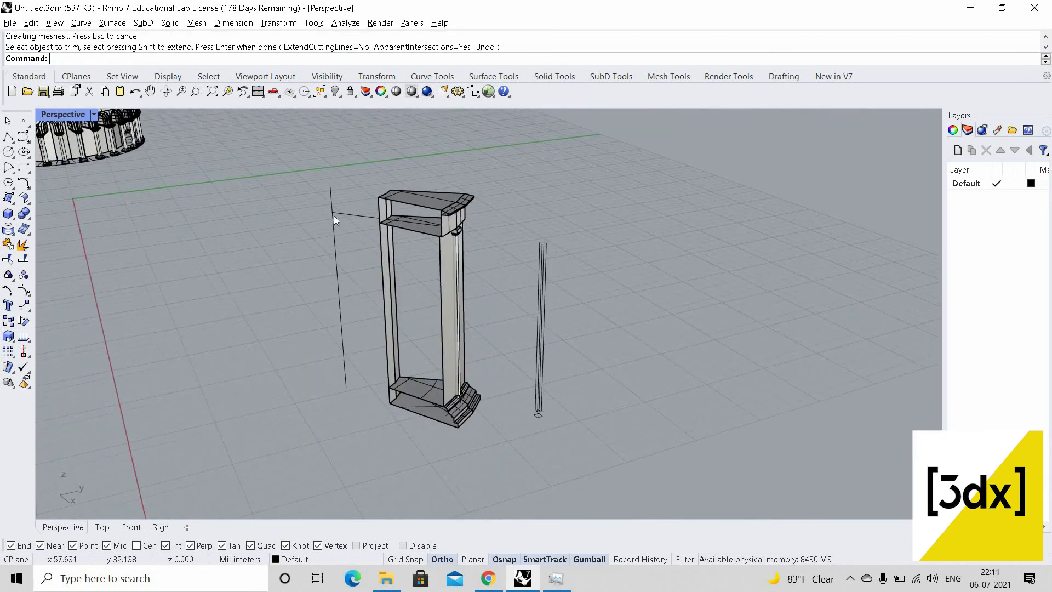
pyautogui.scroll(8, 436, 173)
pyautogui.scroll(-3, 467, 442)
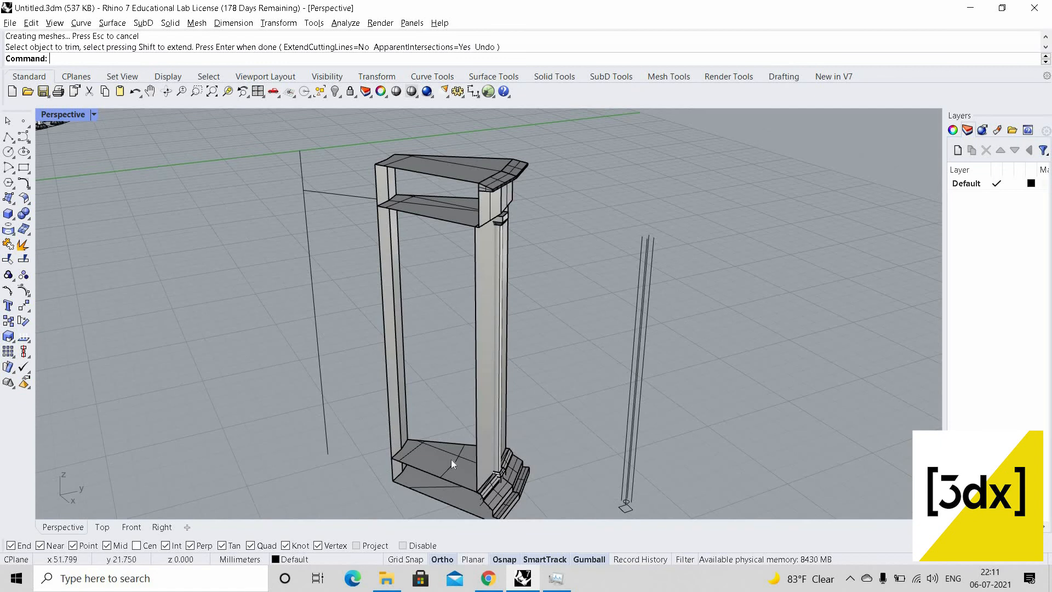
pyautogui.keyDown('shift'); pyautogui.moveTo(496, 498); pyautogui.dragTo(492, 447, button='right'); pyautogui.keyUp('shift')
pyautogui.scroll(2, 492, 446)
pyautogui.scroll(7, 526, 423)
pyautogui.moveTo(536, 408); pyautogui.dragTo(588, 391, button='right')
pyautogui.scroll(6, 565, 382)
pyautogui.scroll(-8, 612, 366)
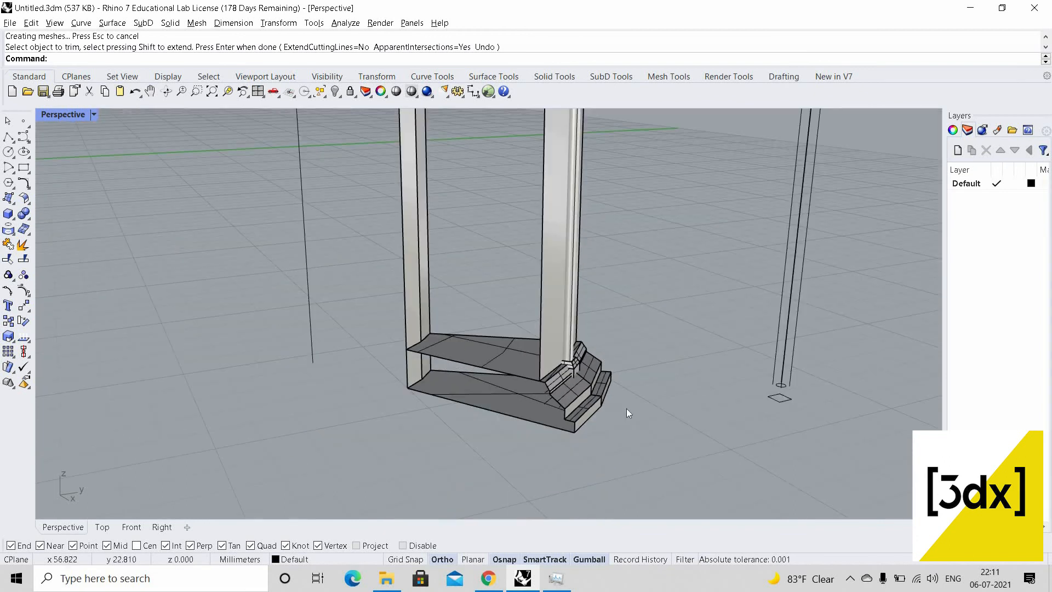
pyautogui.scroll(7, 620, 403)
pyautogui.scroll(-5, 411, 329)
pyautogui.scroll(-4, 507, 370)
pyautogui.moveTo(528, 365); pyautogui.dragTo(517, 348, button='right')
pyautogui.scroll(-8, 504, 348)
pyautogui.scroll(2, 461, 310)
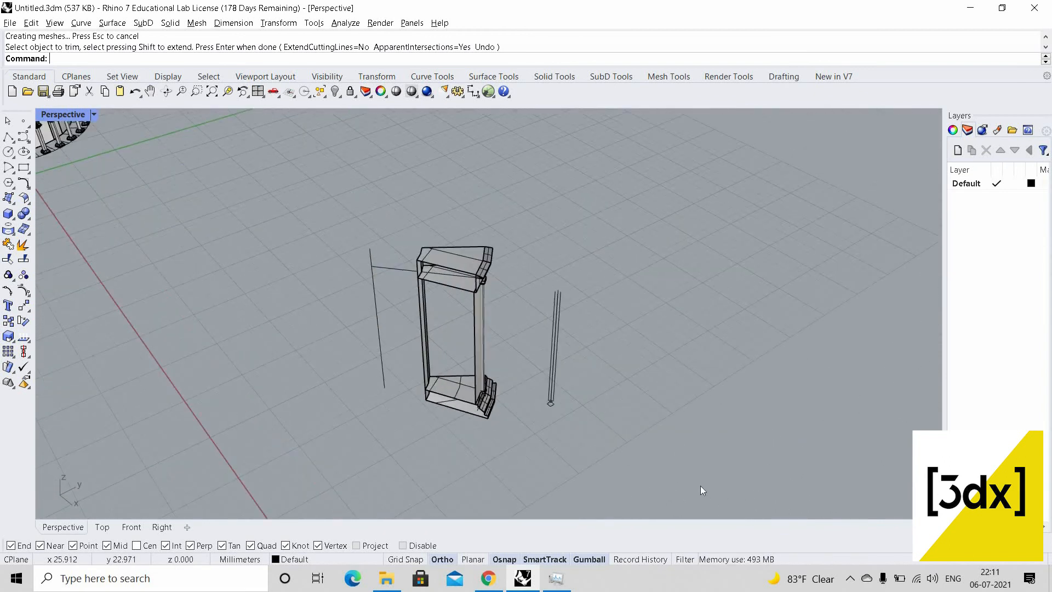
pyautogui.moveTo(321, 207); pyautogui.dragTo(700, 483)
pyautogui.scroll(-6, 652, 351)
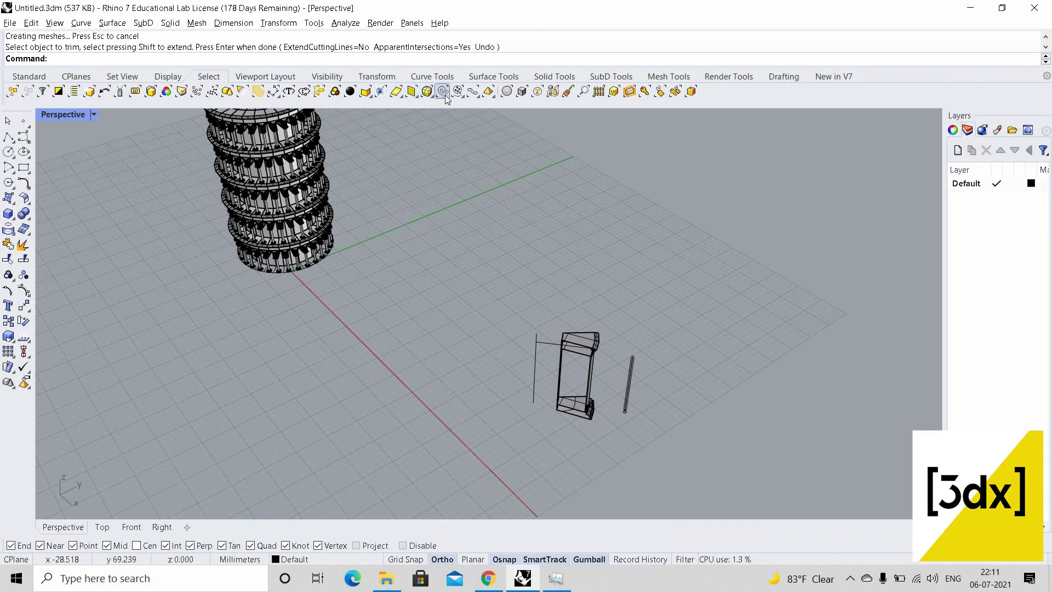
pyautogui.click(444, 92)
pyautogui.scroll(2, 610, 359)
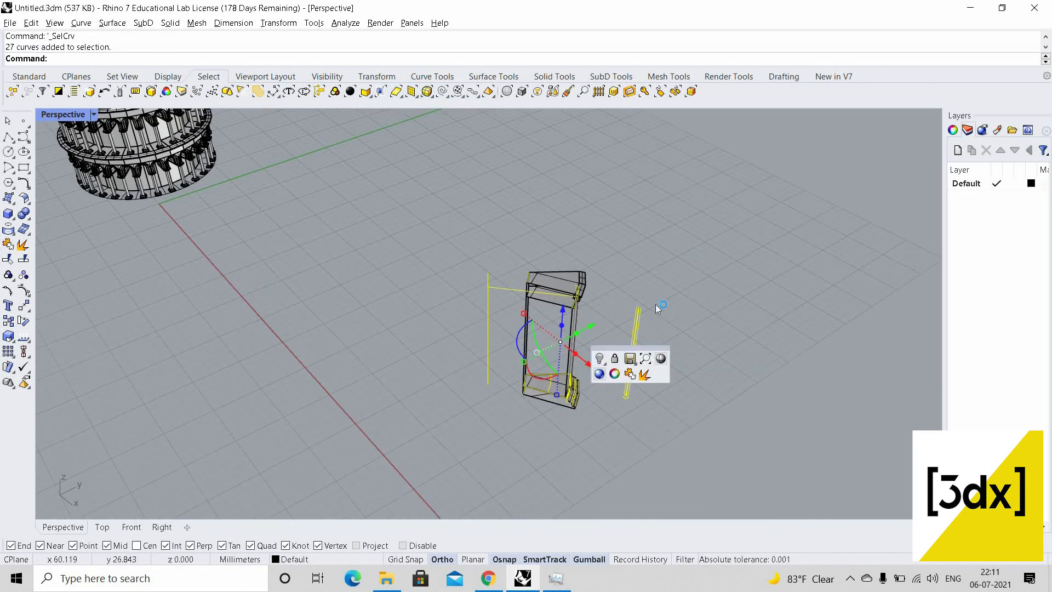
pyautogui.scroll(2, 609, 324)
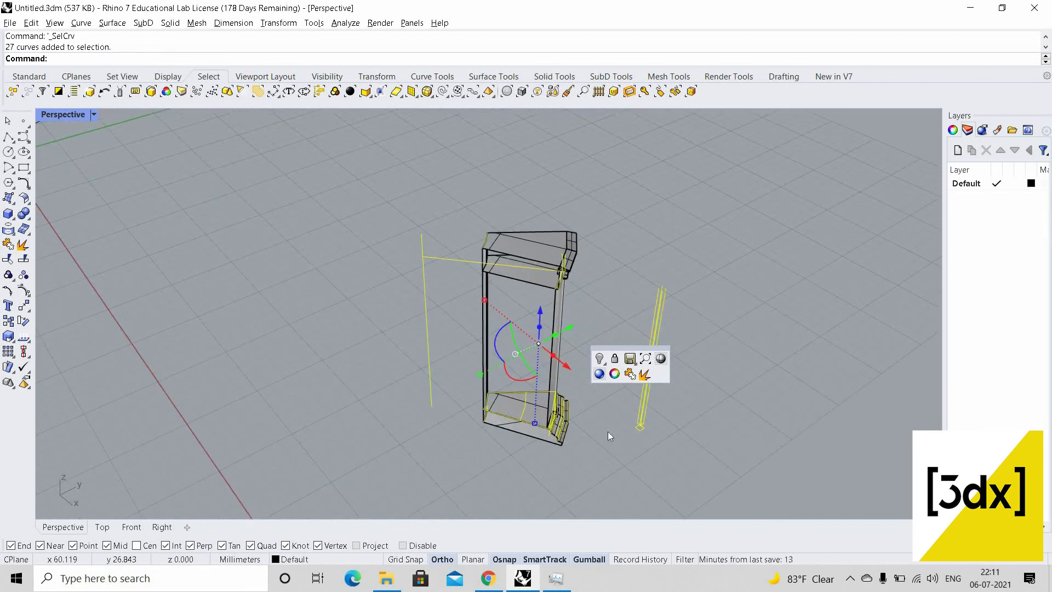
pyautogui.press('Escape')
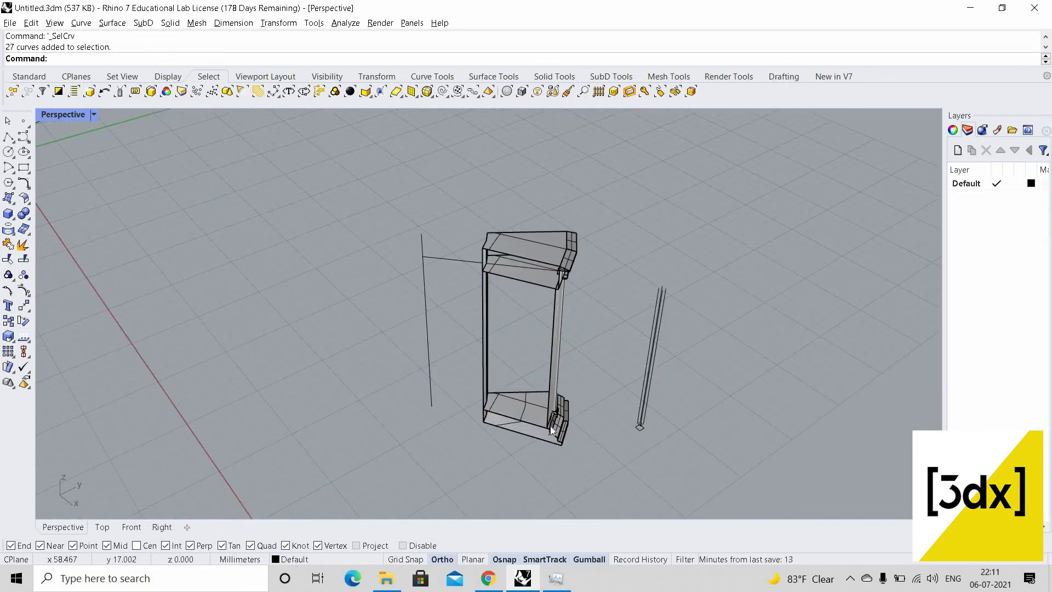
# Draw a closed polyline around the bay's bottom outline, through the foot of the vertical line and the stepped base's outer corners
pyautogui.scroll(5, 517, 417)
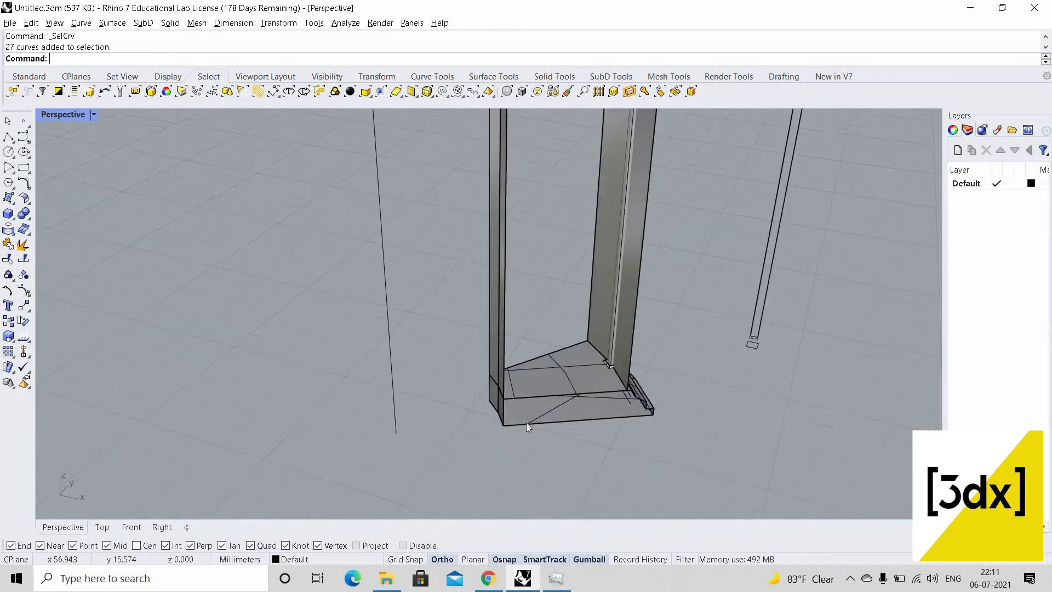
pyautogui.click(528, 430)
pyautogui.press('Escape')
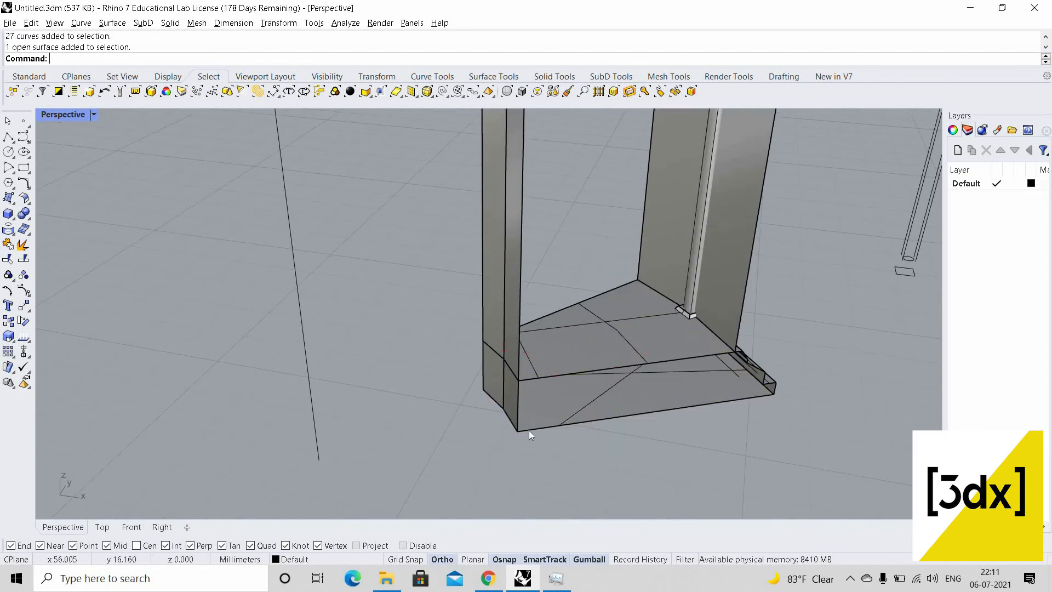
pyautogui.press('Return')
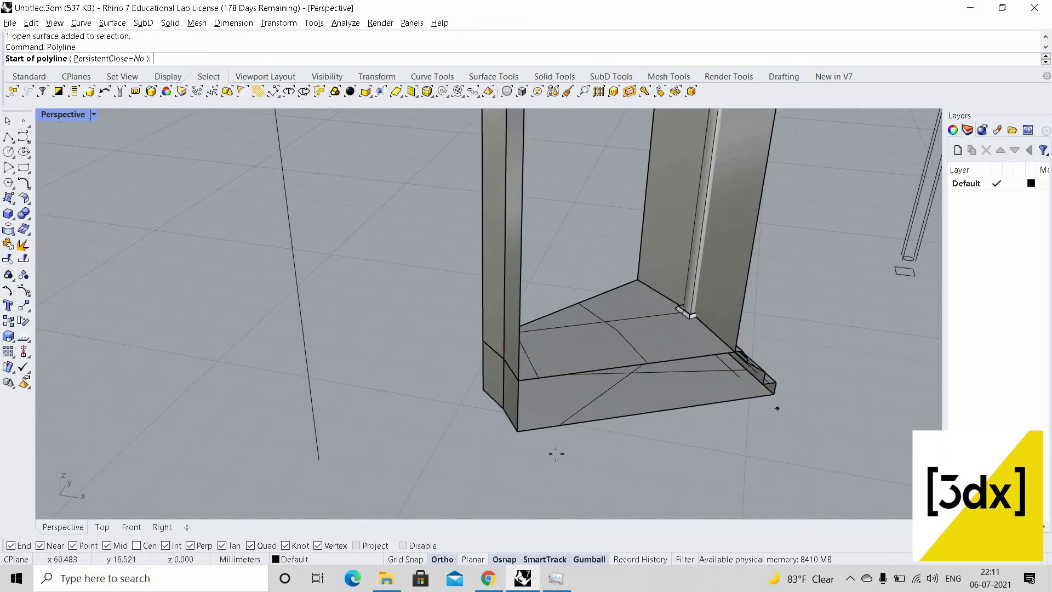
pyautogui.click(773, 395)
pyautogui.click(518, 431)
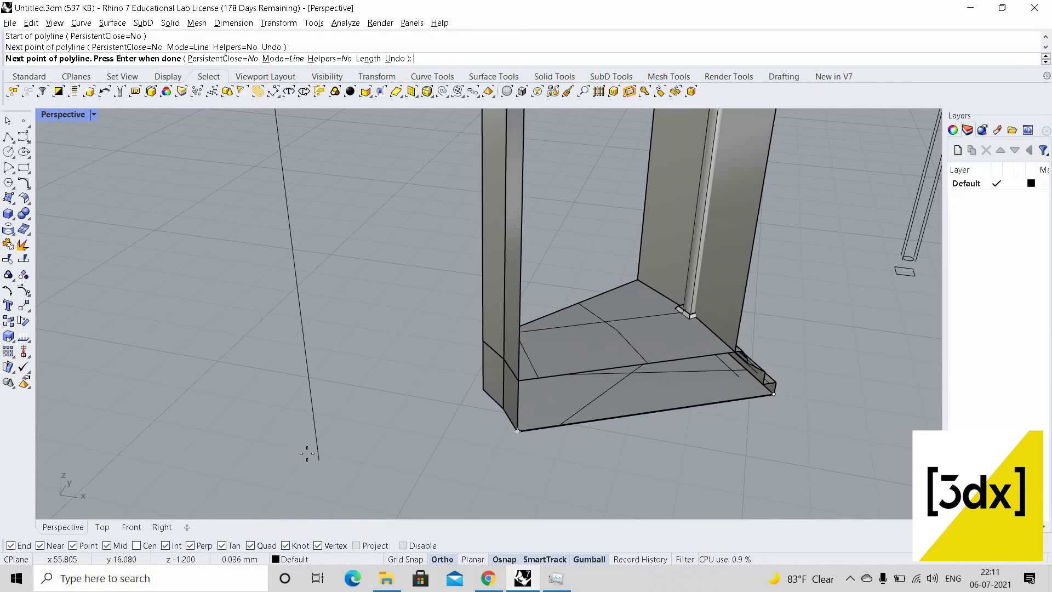
pyautogui.click(519, 400)
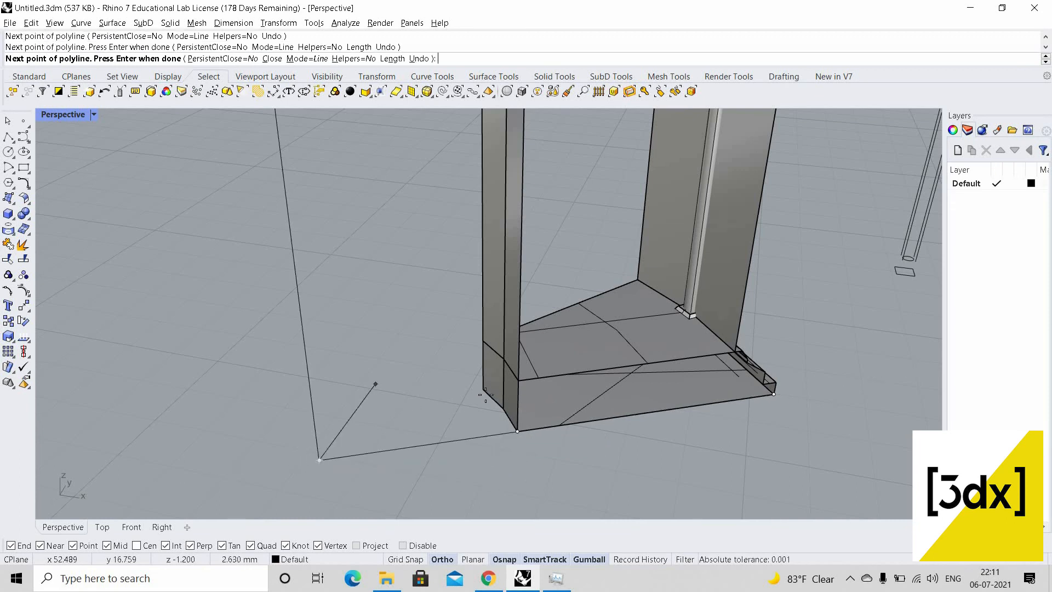
pyautogui.click(483, 391)
pyautogui.moveTo(559, 430)
pyautogui.mouseDown(button='right')
pyautogui.moveTo(693, 431)
pyautogui.moveTo(550, 322)
pyautogui.moveTo(594, 437)
pyautogui.moveTo(571, 454)
pyautogui.moveTo(567, 446)
pyautogui.mouseUp(button='right')
pyautogui.scroll(6, 566, 446)
pyautogui.click(565, 446)
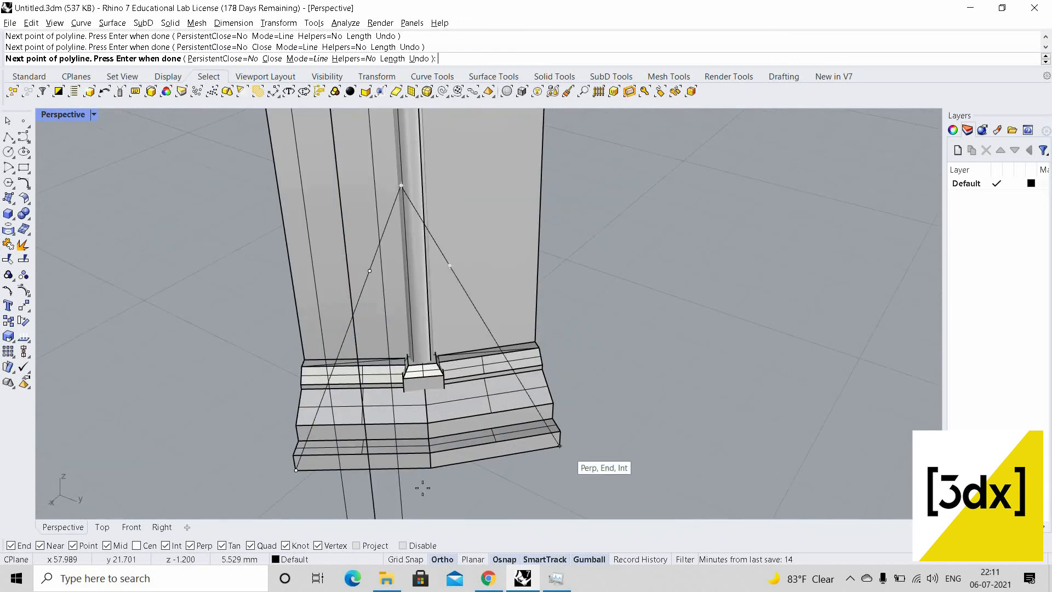
pyautogui.scroll(3, 430, 473)
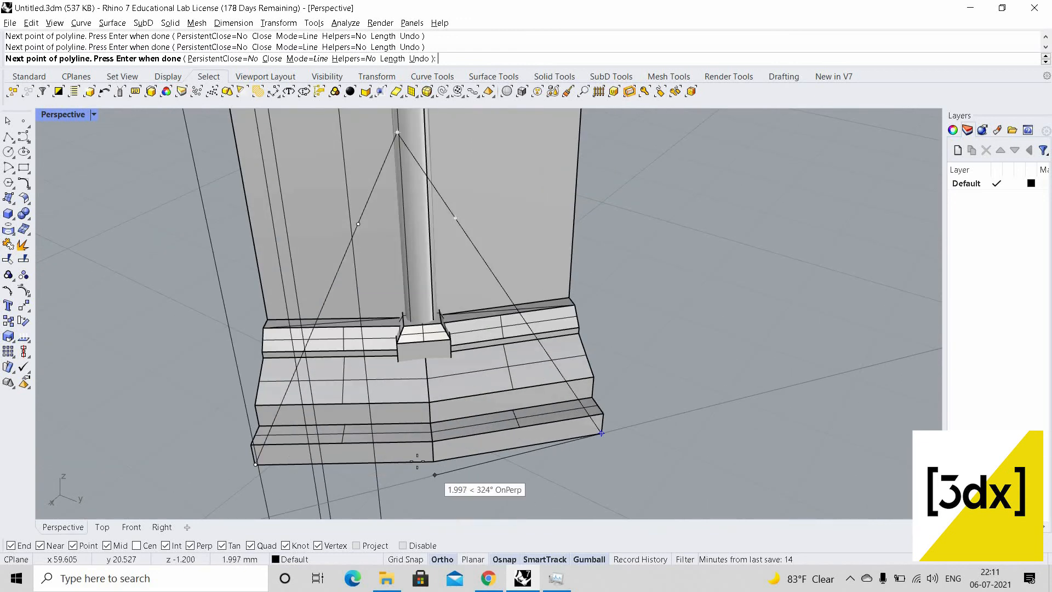
pyautogui.click(254, 467)
pyautogui.scroll(-10, 650, 420)
# Delete the leftover column construction curves standing beside the bay
pyautogui.moveTo(651, 421); pyautogui.dragTo(786, 509, button='right')
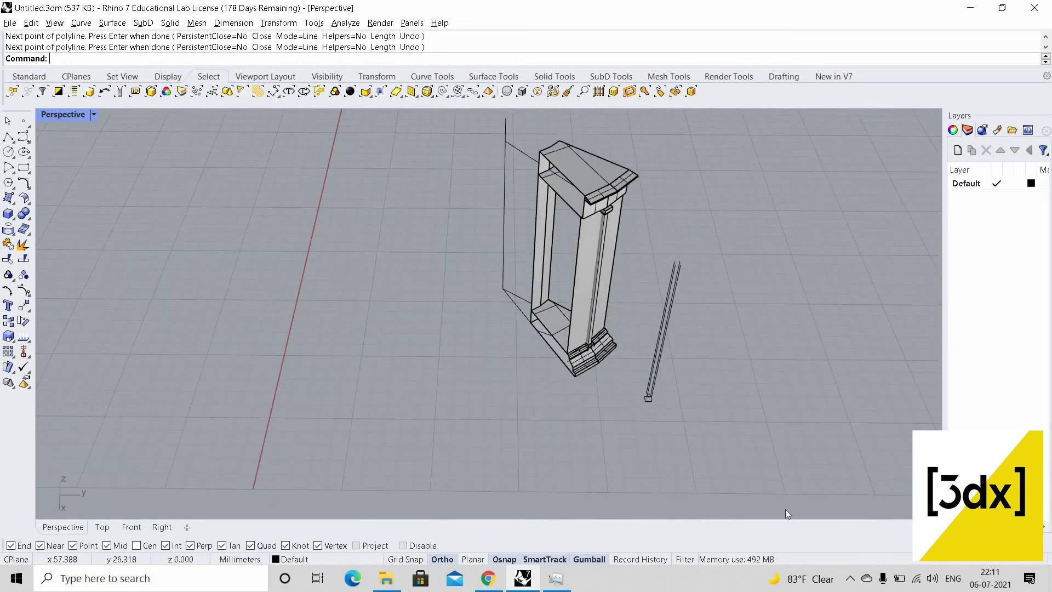
pyautogui.moveTo(649, 238); pyautogui.dragTo(704, 409)
pyautogui.press('Delete')
# Turn the whole wall bay into a block named Block 02, with its base point at the foot of the vertical line
pyautogui.scroll(6, 551, 249)
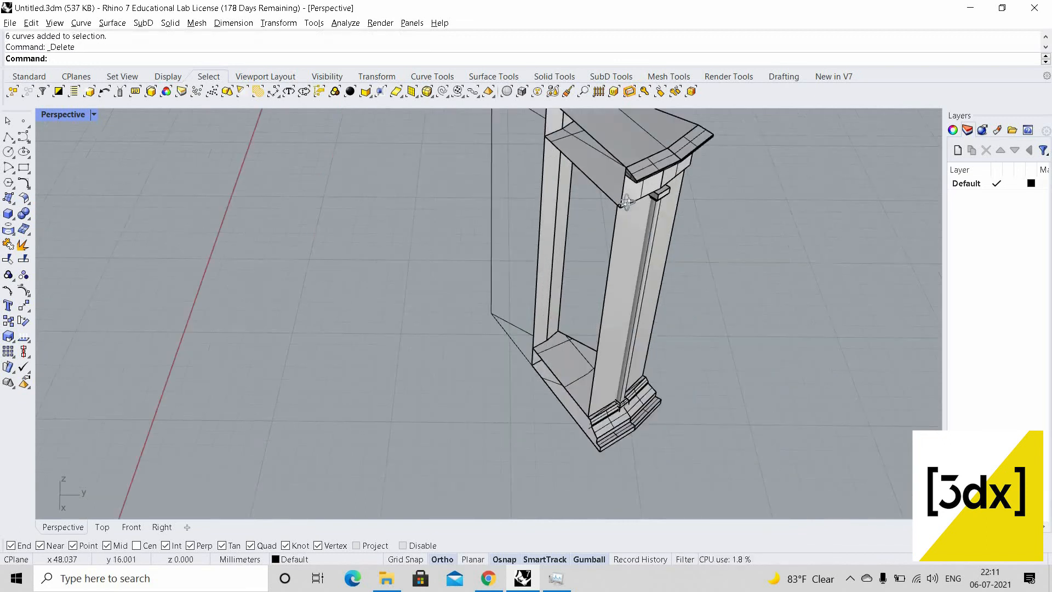
pyautogui.scroll(-5, 602, 262)
pyautogui.moveTo(577, 176); pyautogui.dragTo(593, 197, button='right')
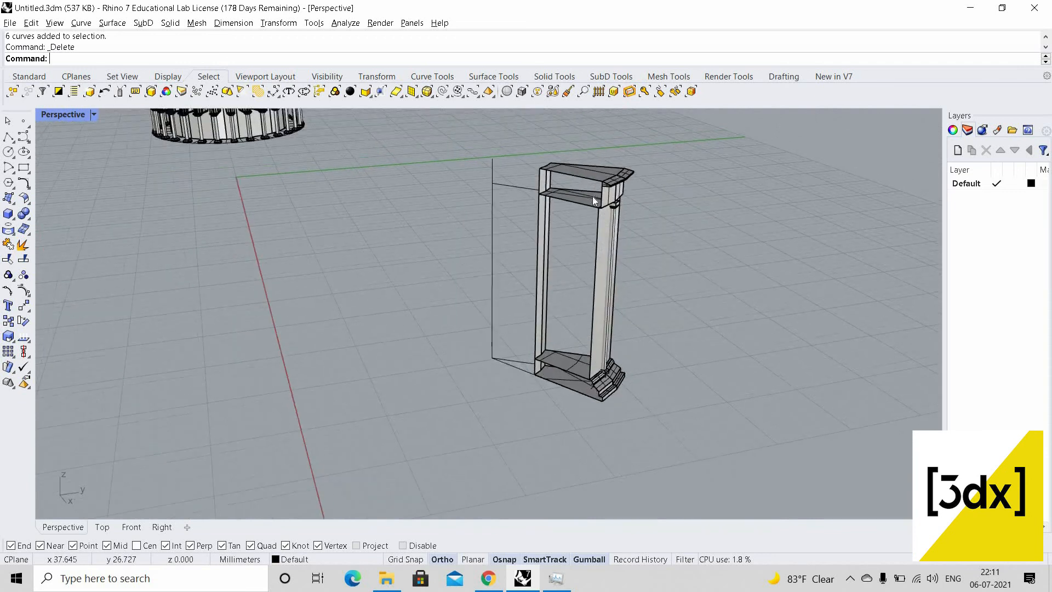
pyautogui.scroll(7, 592, 195)
pyautogui.scroll(-7, 483, 257)
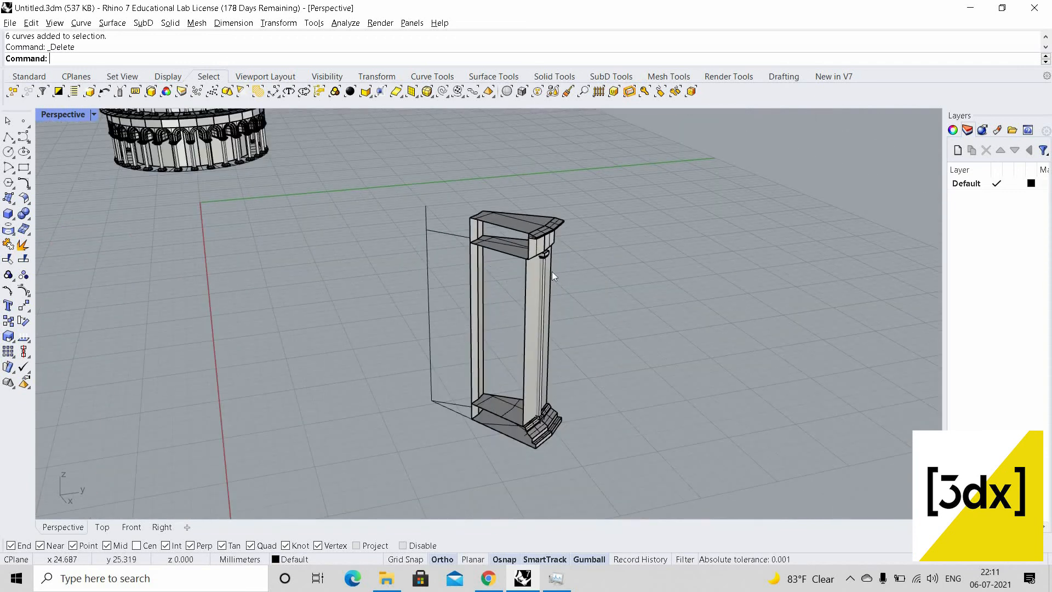
pyautogui.click(439, 344)
pyautogui.scroll(2, 440, 346)
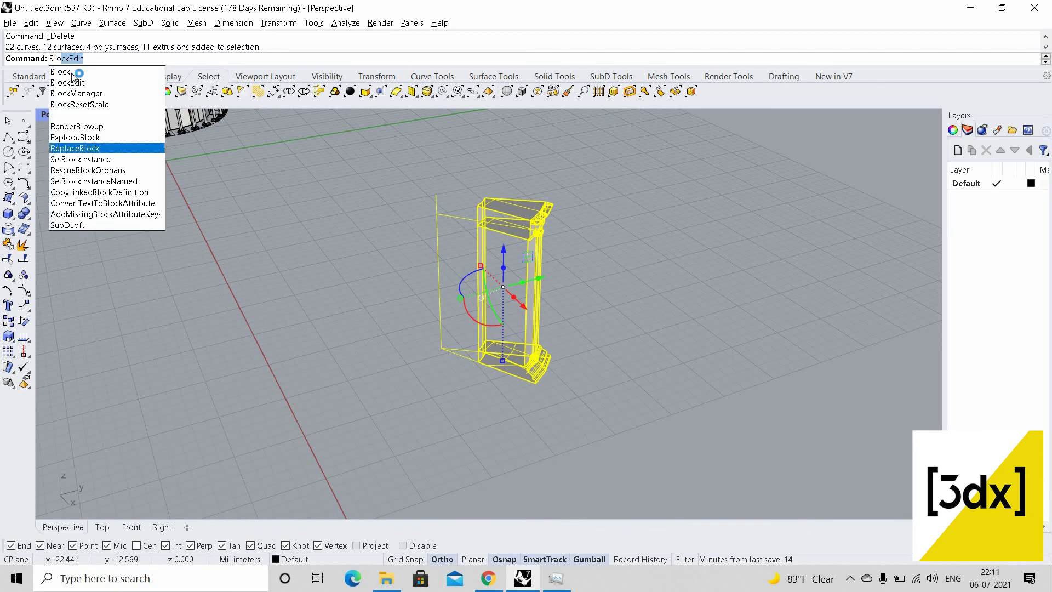
pyautogui.click(77, 75)
pyautogui.scroll(3, 417, 366)
pyautogui.click(413, 359)
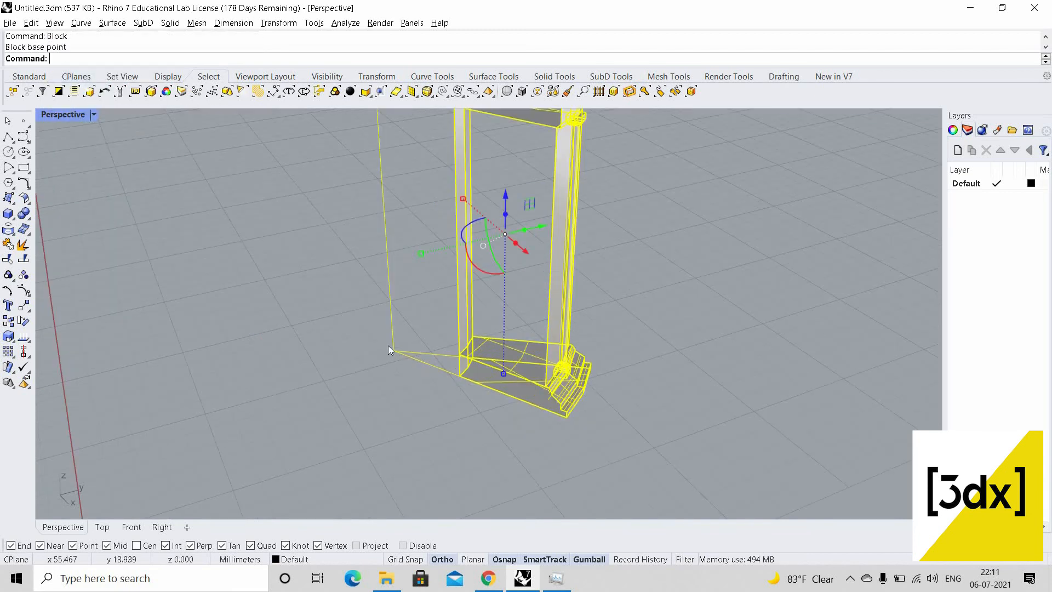
pyautogui.click(393, 351)
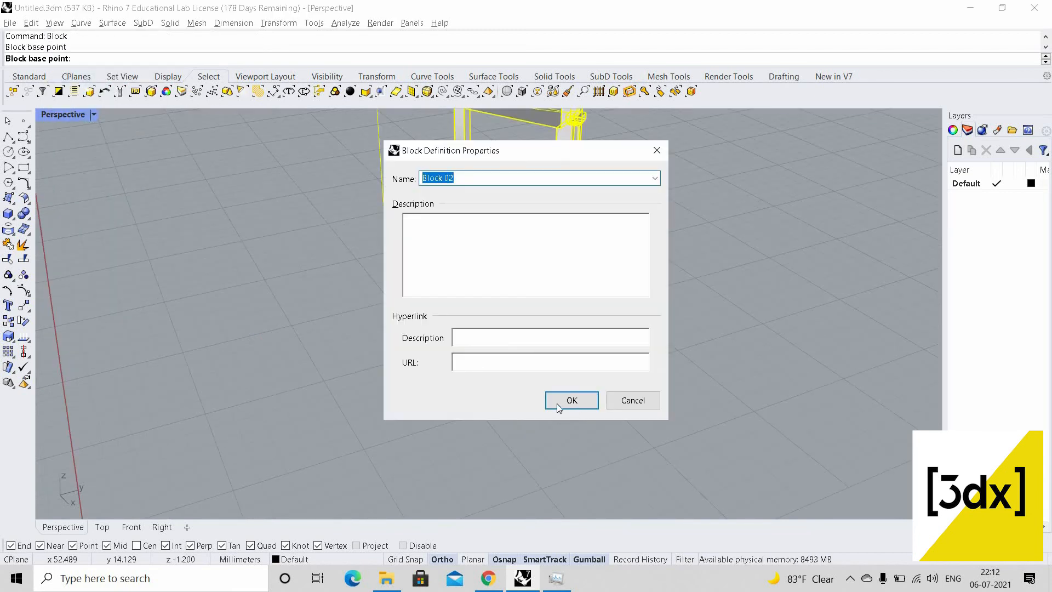
pyautogui.press('Return')
# Polar array the bay block into 15 items over 360 degrees around the foot of the vertical line
pyautogui.scroll(3, 464, 350)
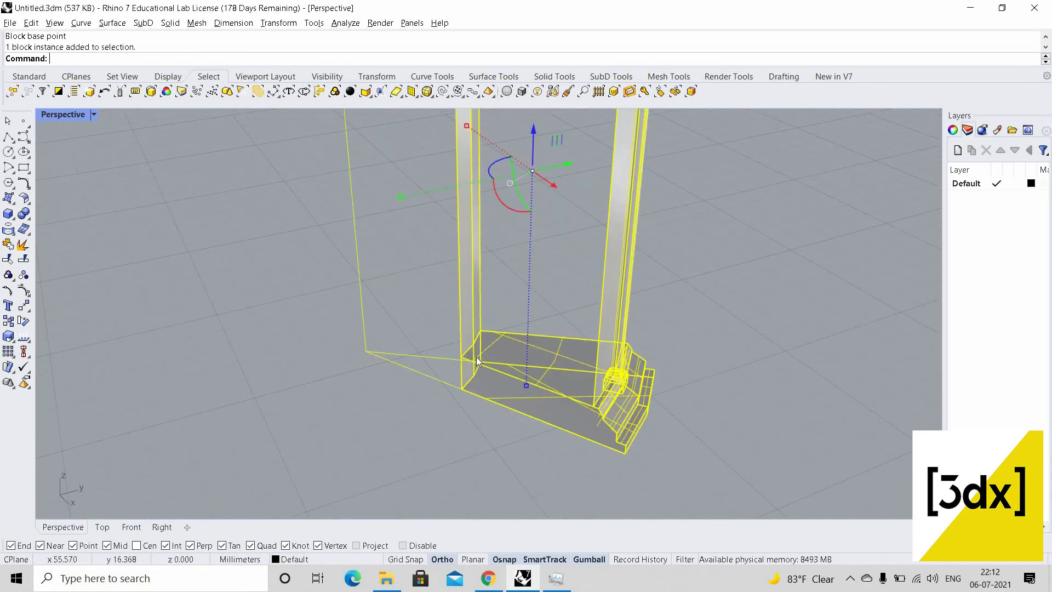
pyautogui.write('Pol')
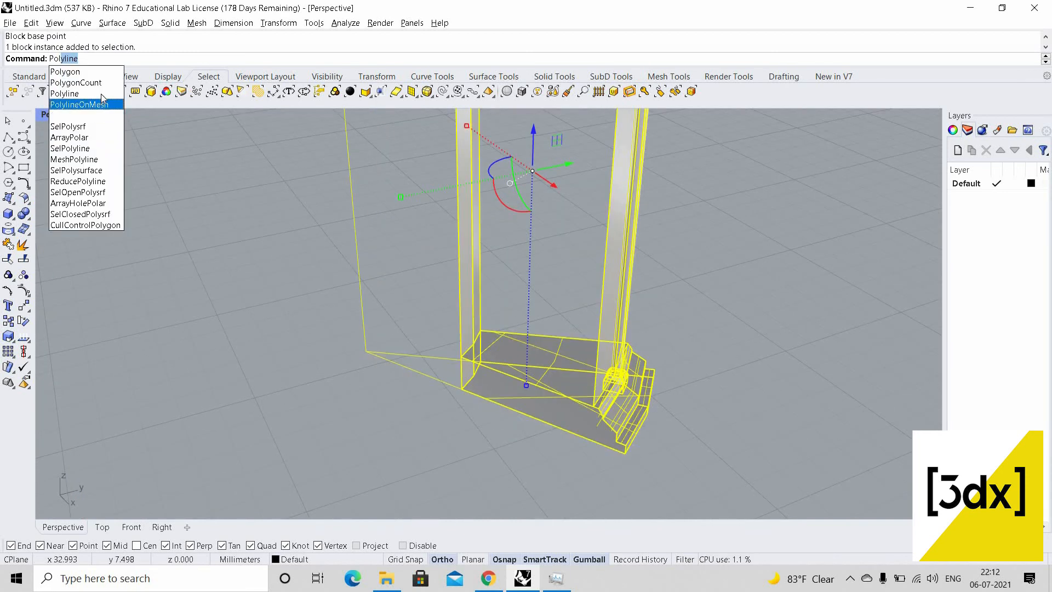
pyautogui.write('a')
pyautogui.press('Return')
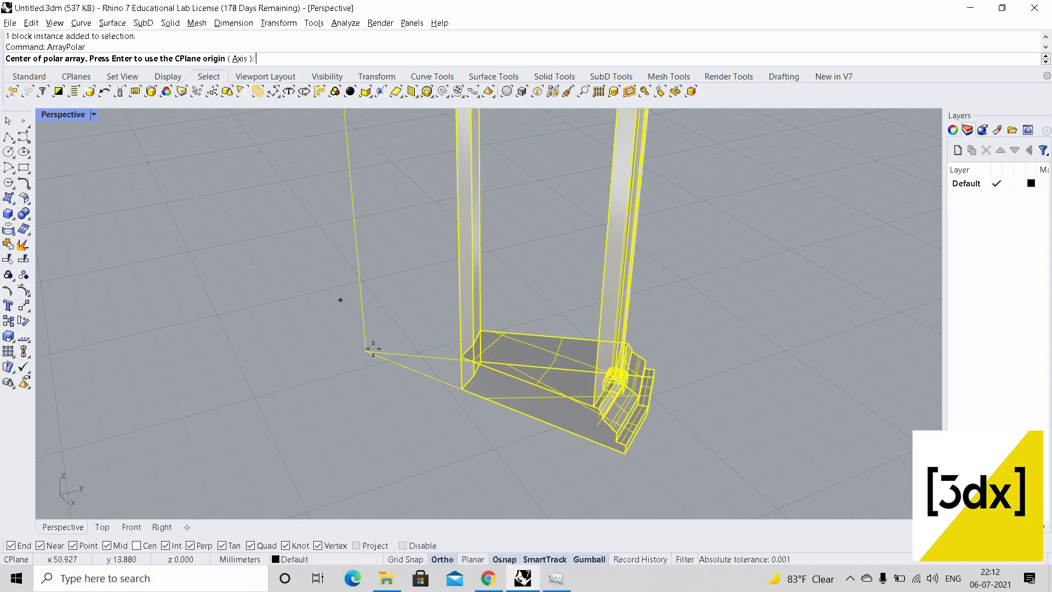
pyautogui.click(367, 353)
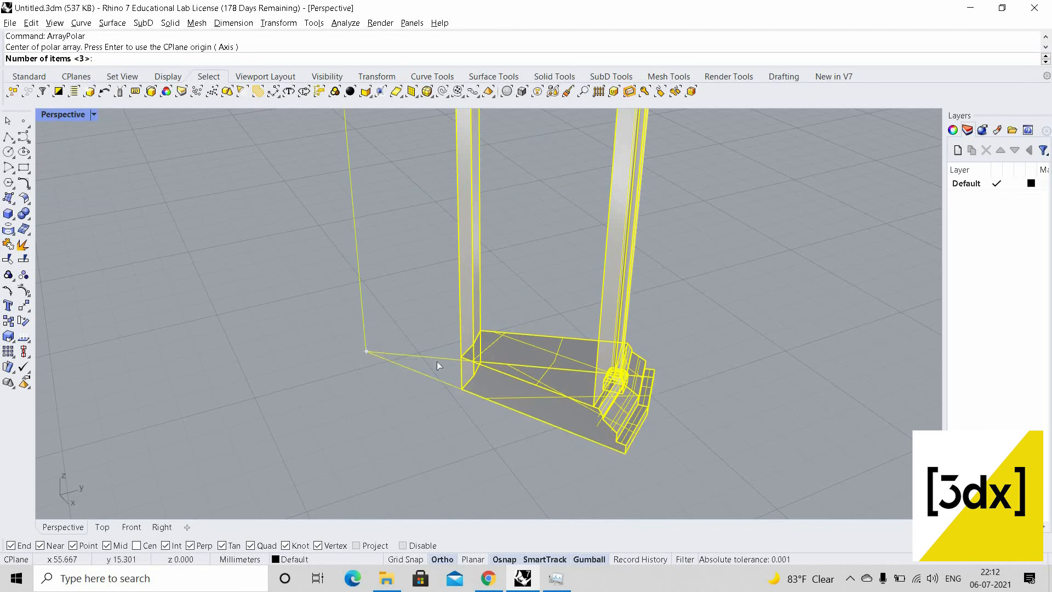
pyautogui.write('15')
pyautogui.press('Return')
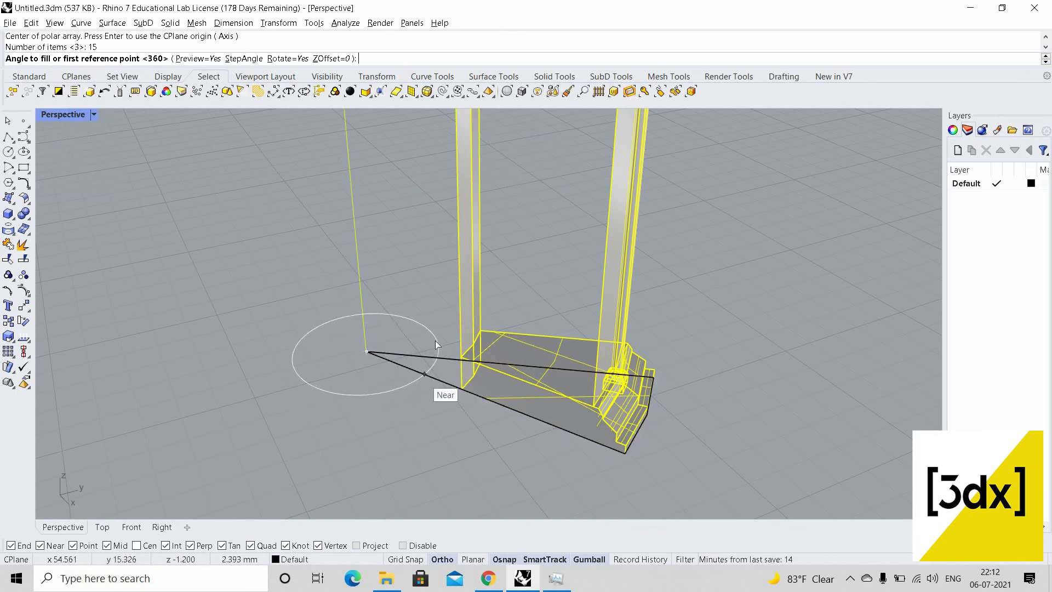
pyautogui.press('Return')
pyautogui.press('Return')
pyautogui.press('Escape')
pyautogui.scroll(-9, 580, 405)
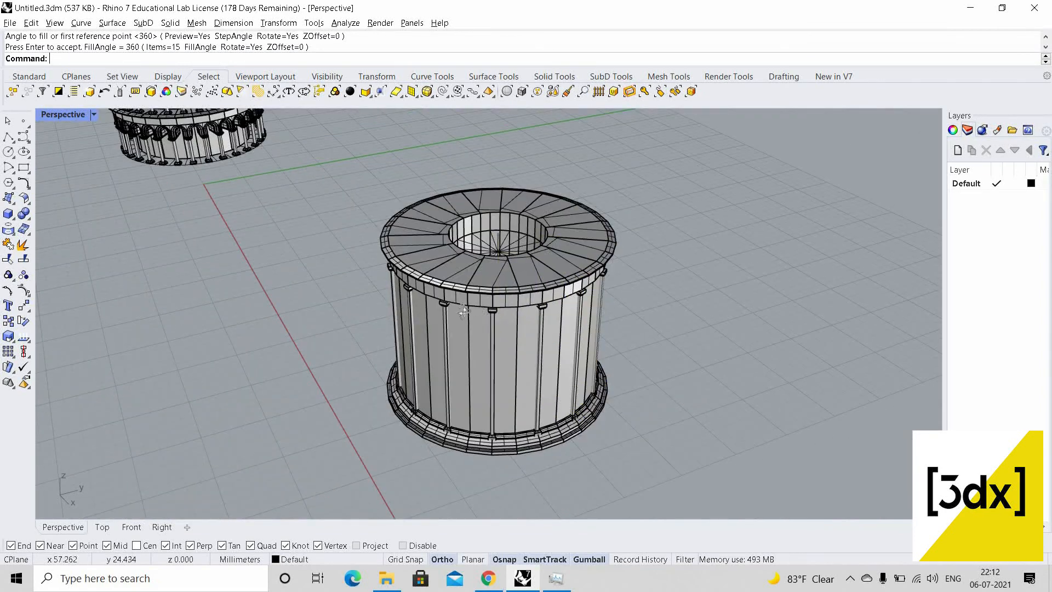
# Examine the circular ring of bays from above and beside the existing tower
pyautogui.moveTo(581, 397); pyautogui.dragTo(535, 353, button='right')
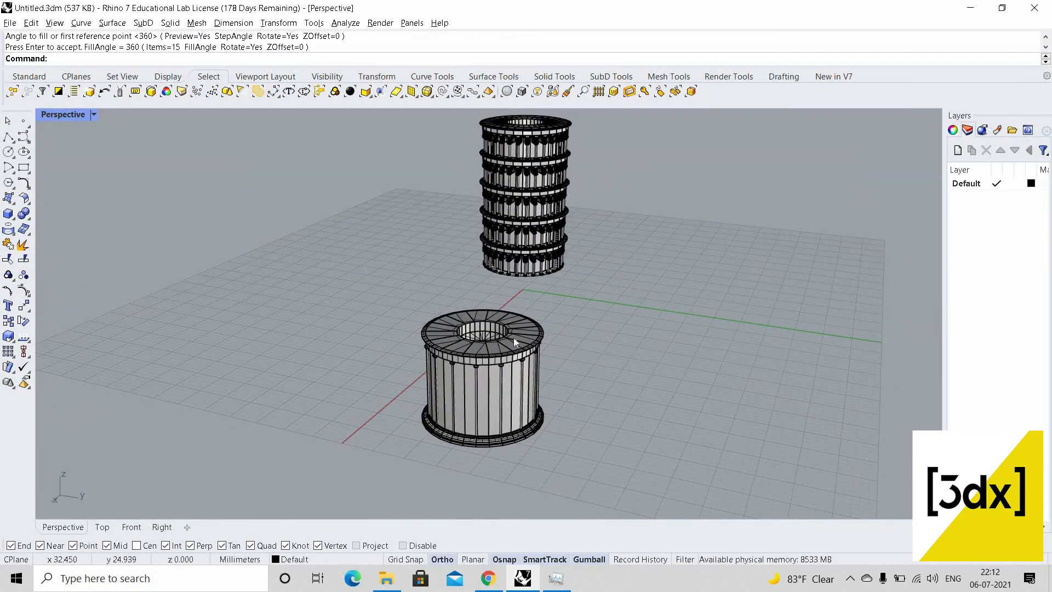
pyautogui.scroll(8, 509, 334)
pyautogui.moveTo(518, 315); pyautogui.dragTo(574, 397, button='right')
pyautogui.scroll(-8, 582, 328)
pyautogui.scroll(8, 607, 318)
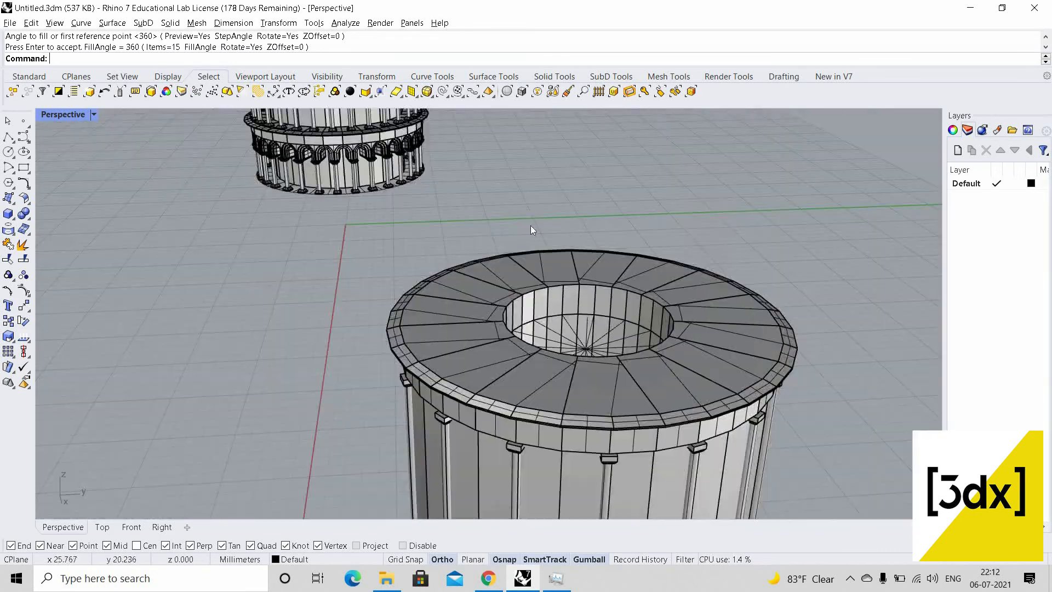
pyautogui.scroll(-8, 537, 340)
pyautogui.scroll(3, 472, 169)
pyautogui.scroll(-3, 575, 391)
# Move the entire arcaded tower from a bottom outline corner onto a matching corner of the ring's top slab
pyautogui.moveTo(436, 161); pyautogui.dragTo(565, 359)
pyautogui.scroll(5, 531, 315)
pyautogui.scroll(-8, 535, 353)
pyautogui.scroll(5, 536, 355)
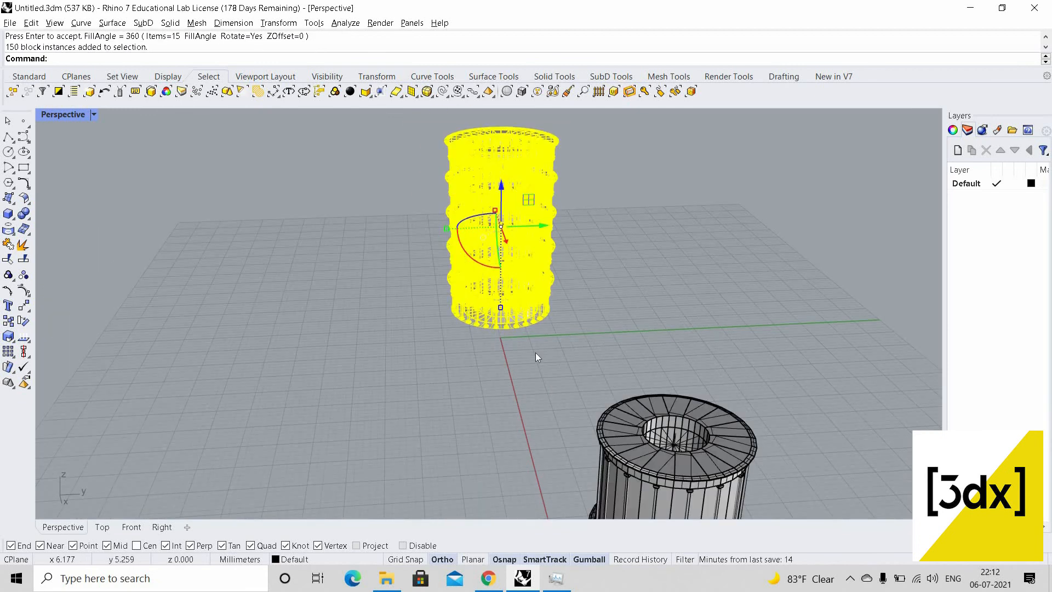
pyautogui.press('Return')
pyautogui.scroll(8, 512, 329)
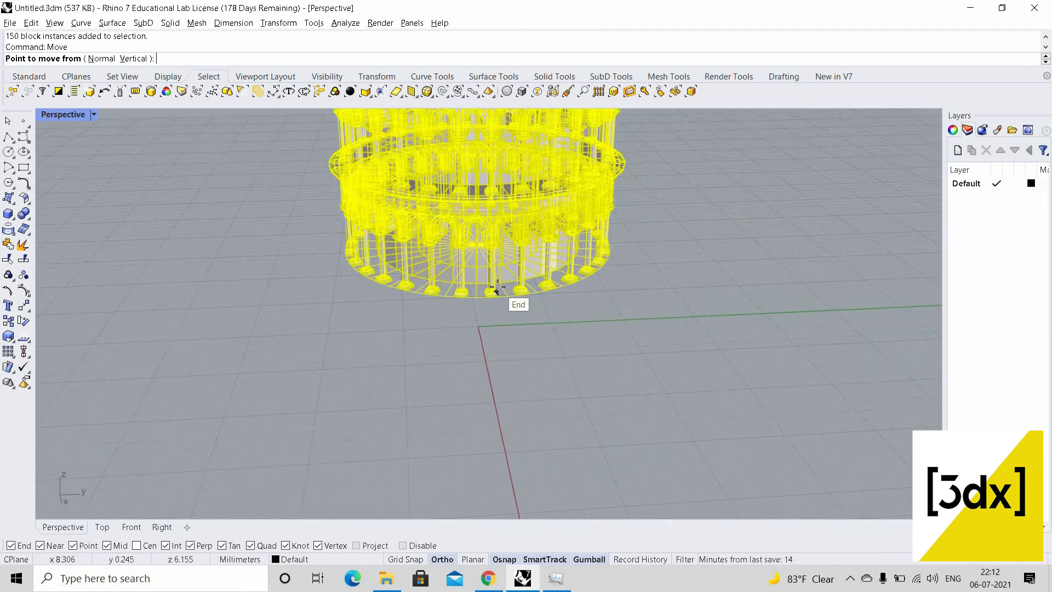
pyautogui.scroll(5, 510, 298)
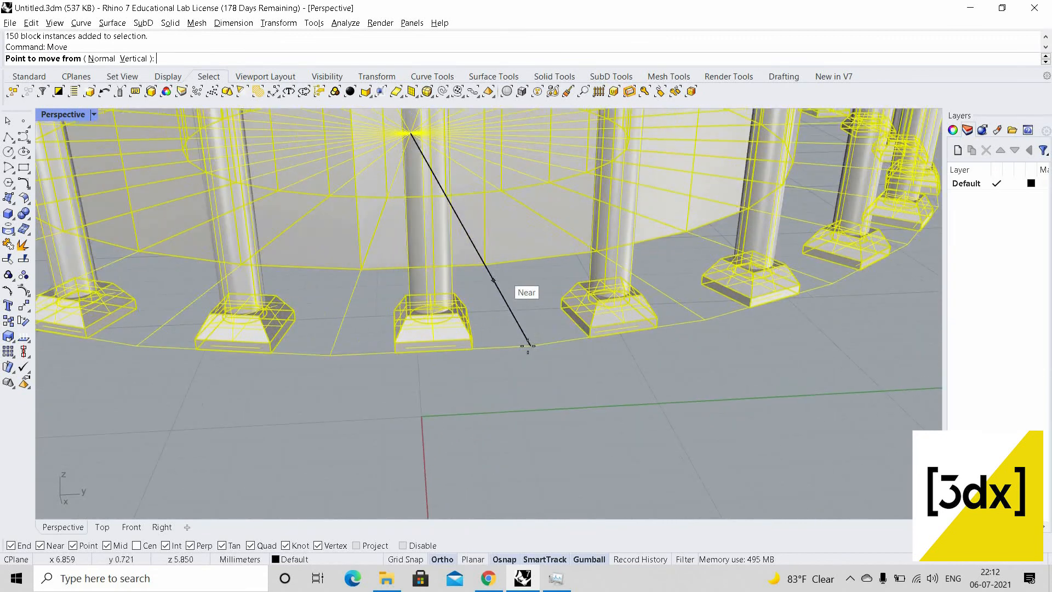
pyautogui.click(462, 263)
pyautogui.scroll(-10, 462, 264)
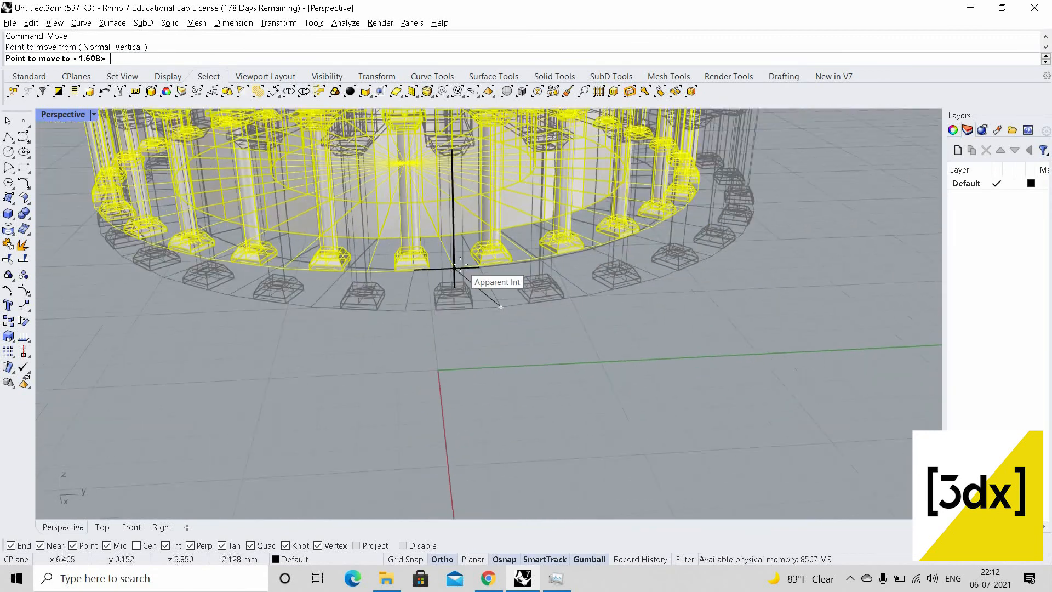
pyautogui.scroll(8, 583, 343)
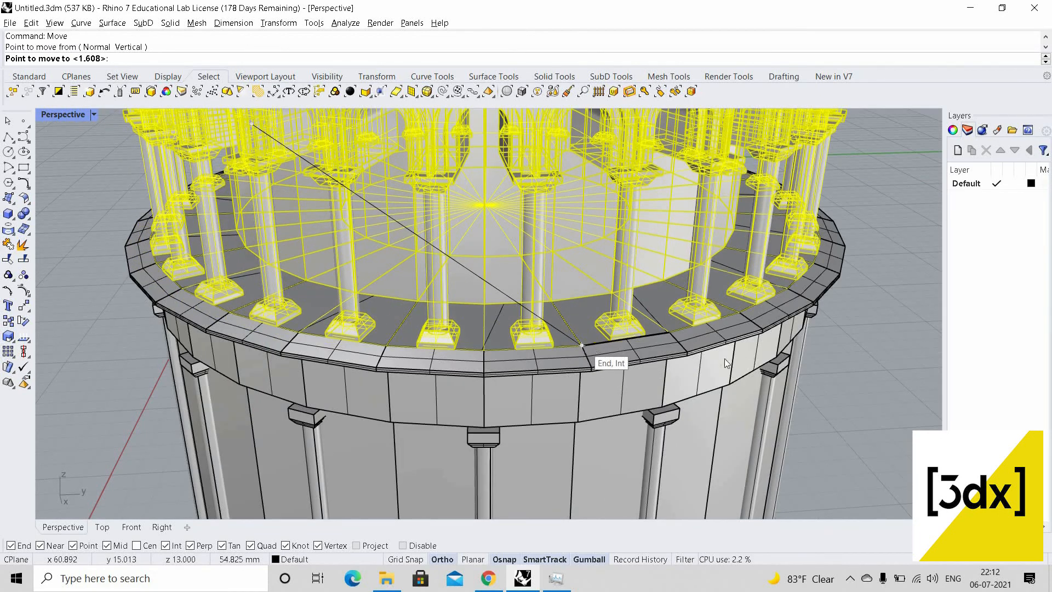
pyautogui.click(592, 347)
# Examine the stacked tower, comparing the ground storey's columns with the arcades above
pyautogui.scroll(-10, 587, 327)
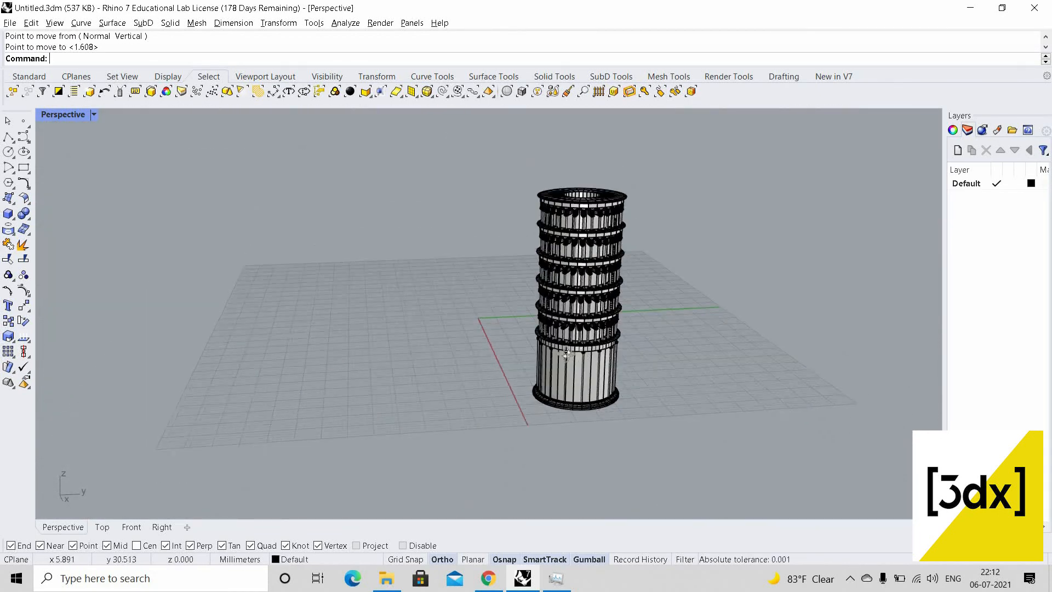
pyautogui.scroll(6, 541, 369)
pyautogui.moveTo(568, 356); pyautogui.dragTo(427, 328, button='right')
pyautogui.scroll(-7, 426, 329)
pyautogui.scroll(10, 427, 330)
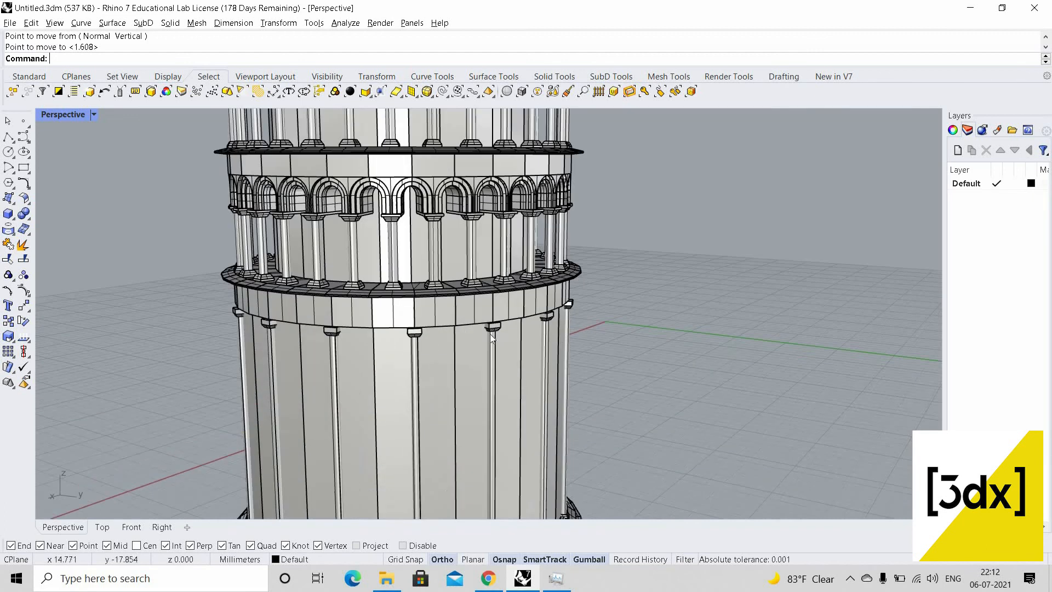
pyautogui.scroll(-4, 553, 362)
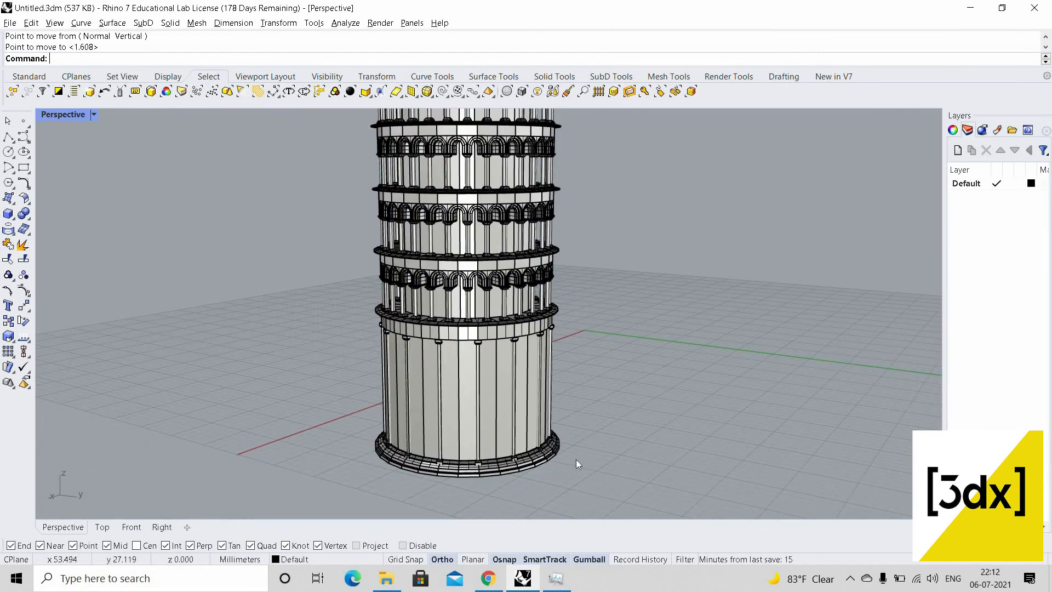
pyautogui.scroll(-7, 554, 372)
pyautogui.moveTo(548, 368); pyautogui.dragTo(565, 408, button='right')
# Undo the tower move, the polar array and the block definition, returning to the bay's separate parts
pyautogui.hotkey('ctrl', 'z')
pyautogui.hotkey('ctrl', 'z')
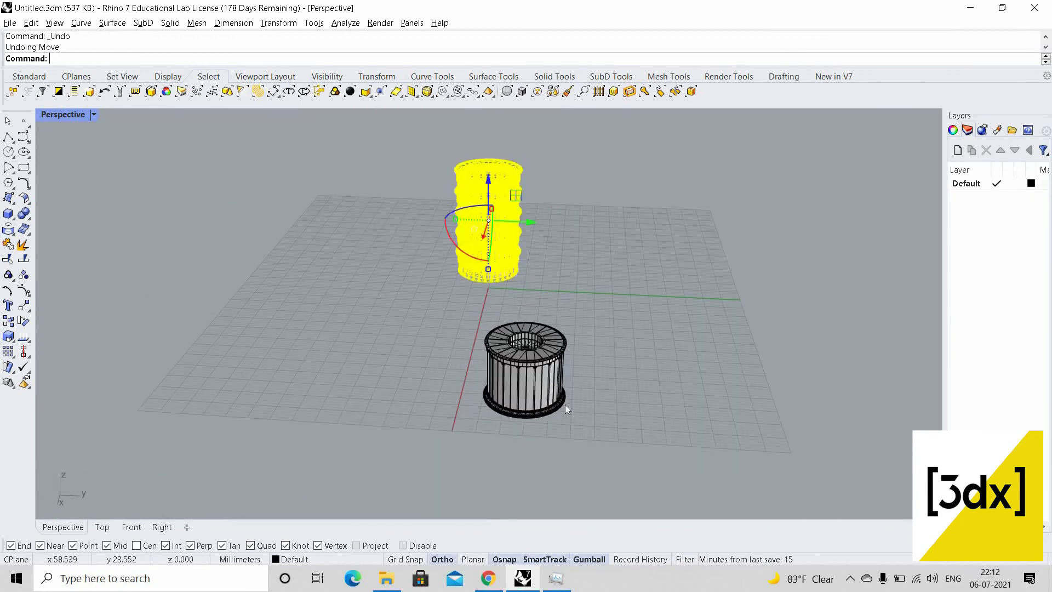
pyautogui.scroll(8, 517, 316)
pyautogui.scroll(-5, 540, 277)
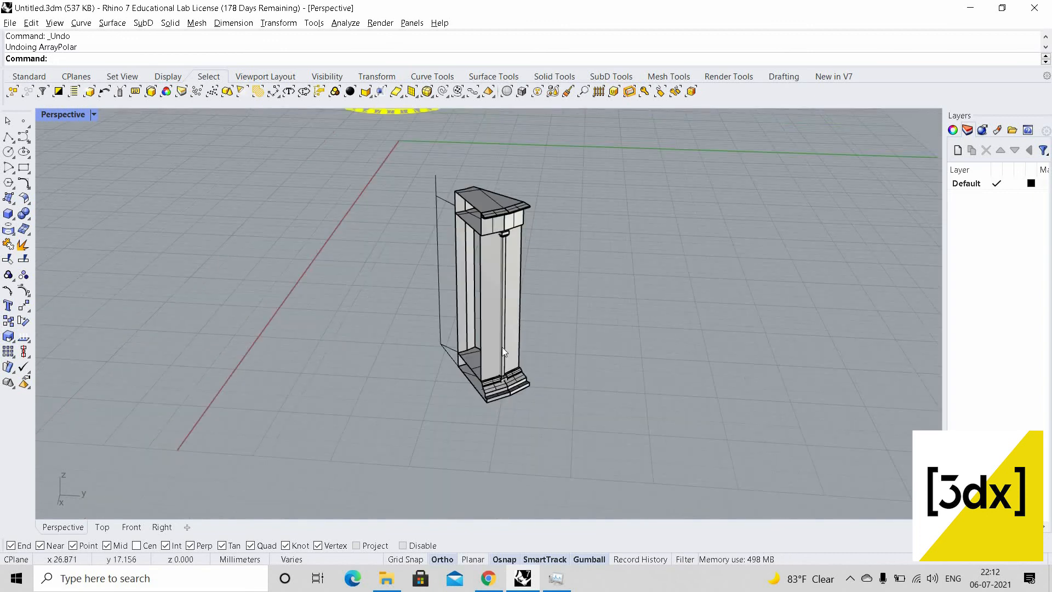
pyautogui.scroll(3, 501, 348)
pyautogui.click(509, 353)
pyautogui.hotkey('ctrl', 'z')
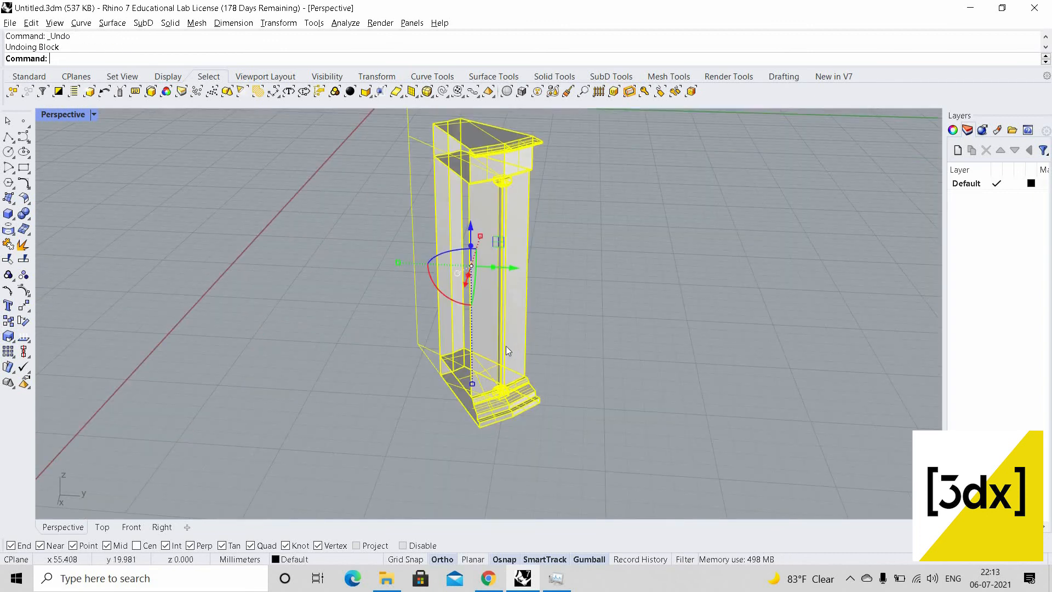
# Scale the entire column, including capital, shaft and base, vertically from its foot, bringing the capital's top to about 9 mm elevation
pyautogui.click(504, 181)
pyautogui.scroll(6, 519, 230)
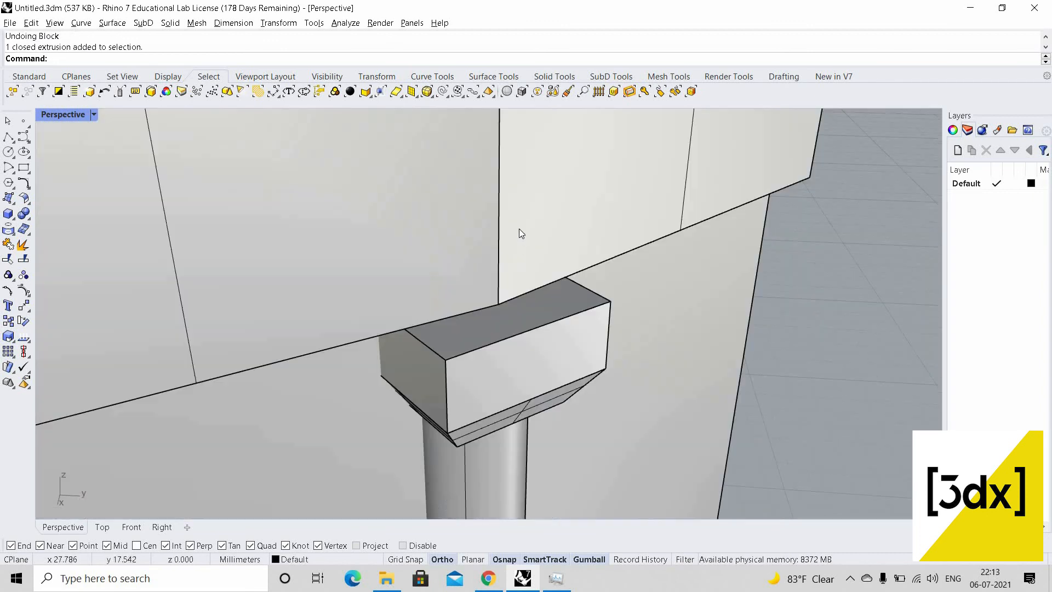
pyautogui.scroll(-3, 515, 235)
pyautogui.click(527, 219)
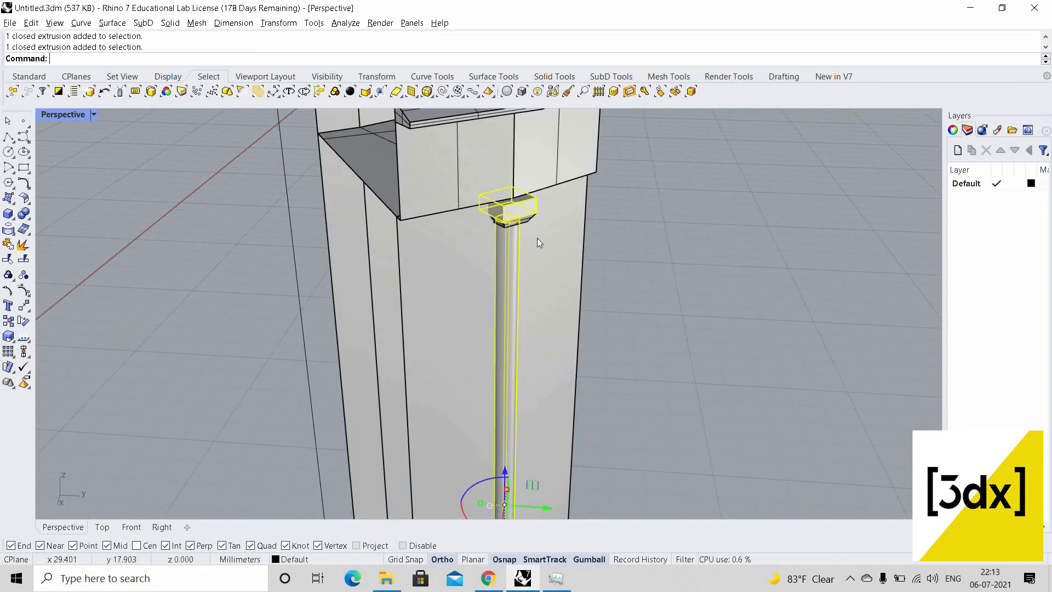
pyautogui.scroll(3, 491, 186)
pyautogui.click(495, 304)
pyautogui.scroll(-8, 495, 304)
pyautogui.scroll(5, 484, 301)
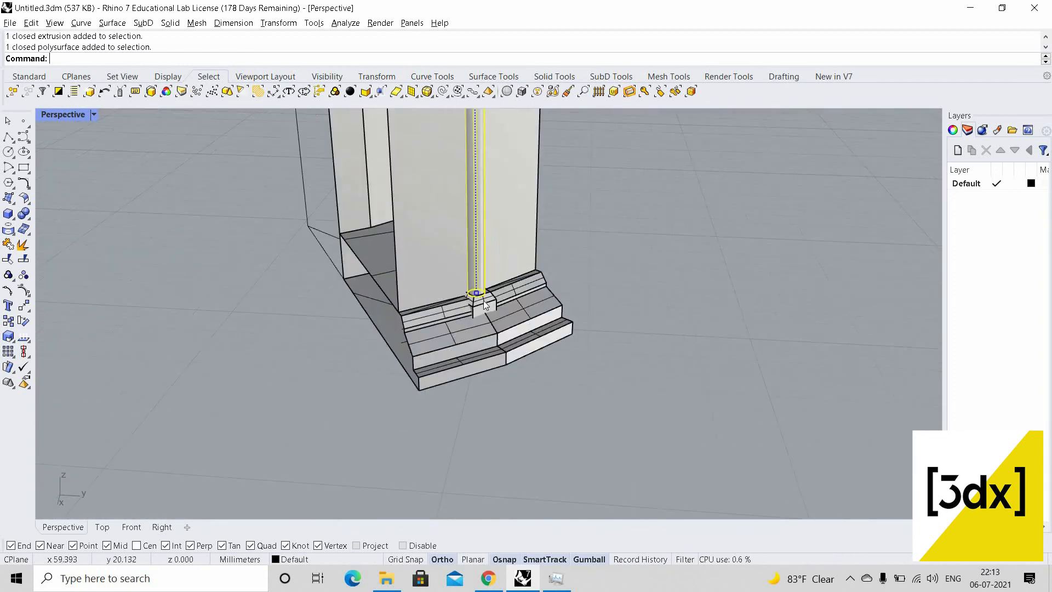
pyautogui.scroll(8, 486, 308)
pyautogui.scroll(-3, 489, 313)
pyautogui.keyDown('shift'); pyautogui.click(484, 299); pyautogui.keyUp('shift')
pyautogui.keyDown('shift'); pyautogui.click(485, 325); pyautogui.keyUp('shift')
pyautogui.scroll(-8, 487, 329)
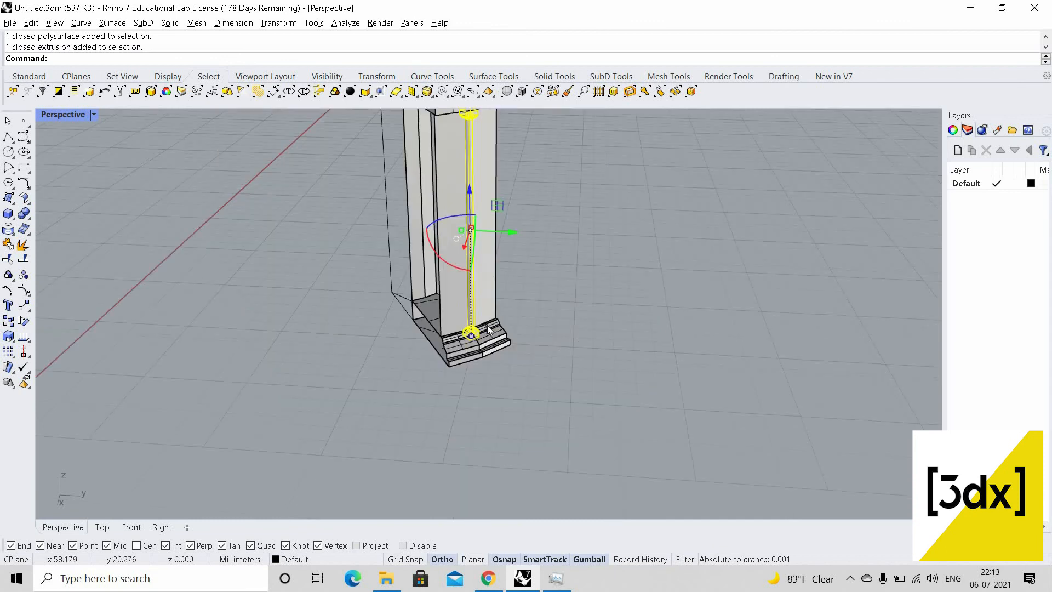
pyautogui.scroll(2, 487, 326)
pyautogui.press('Return')
pyautogui.scroll(3, 444, 401)
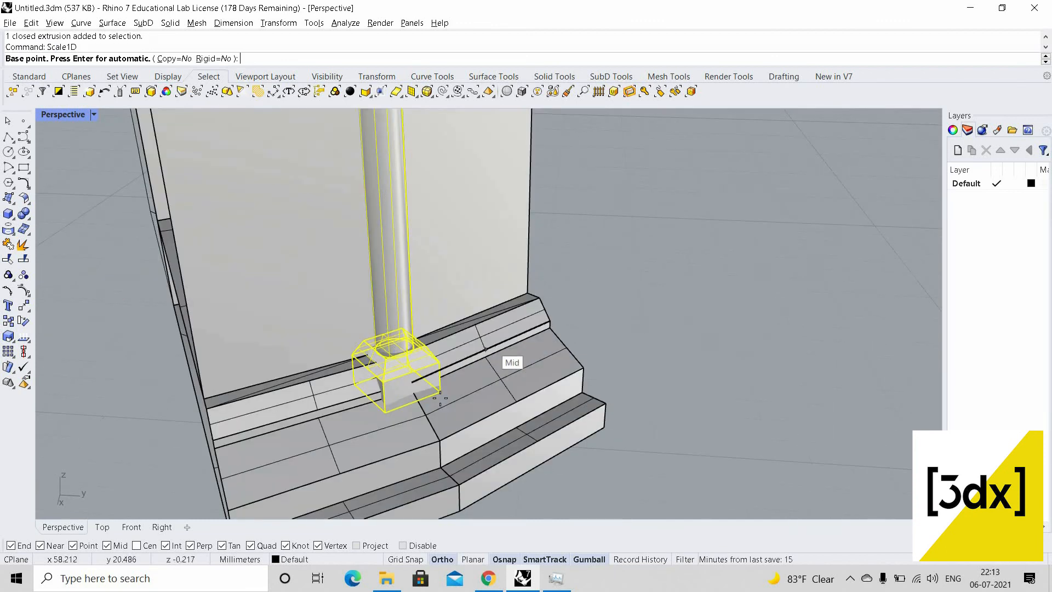
pyautogui.click(469, 305)
pyautogui.scroll(-5, 460, 339)
pyautogui.scroll(6, 455, 356)
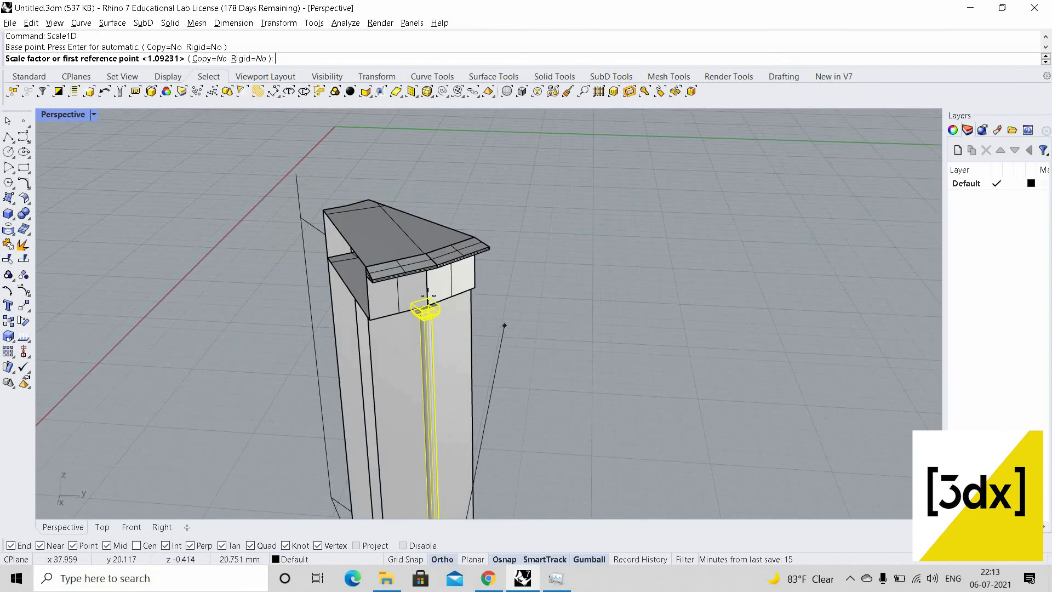
pyautogui.scroll(3, 439, 270)
pyautogui.click(450, 281)
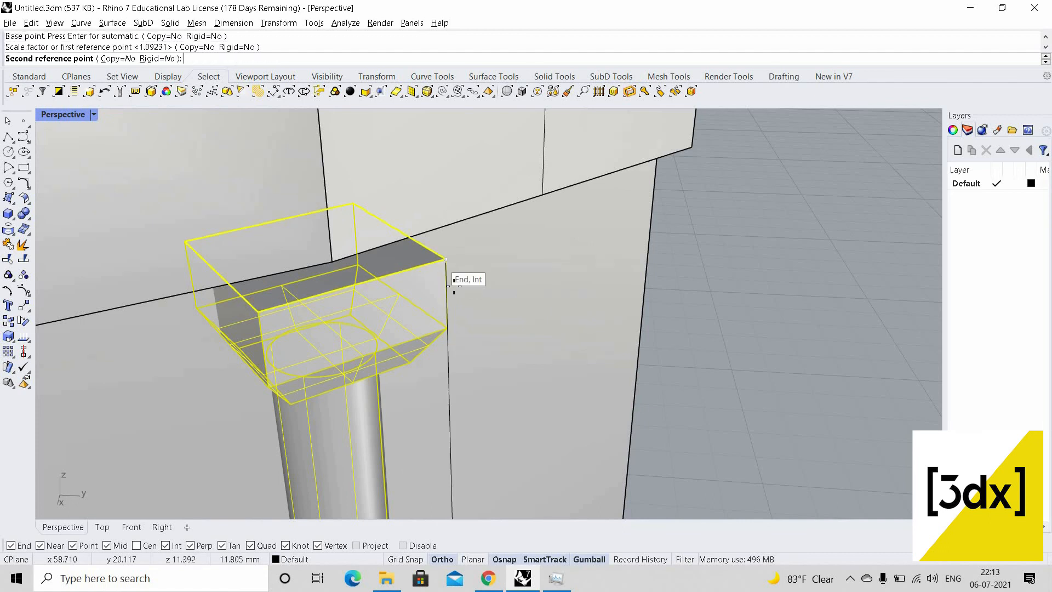
pyautogui.scroll(-5, 451, 281)
pyautogui.scroll(3, 447, 250)
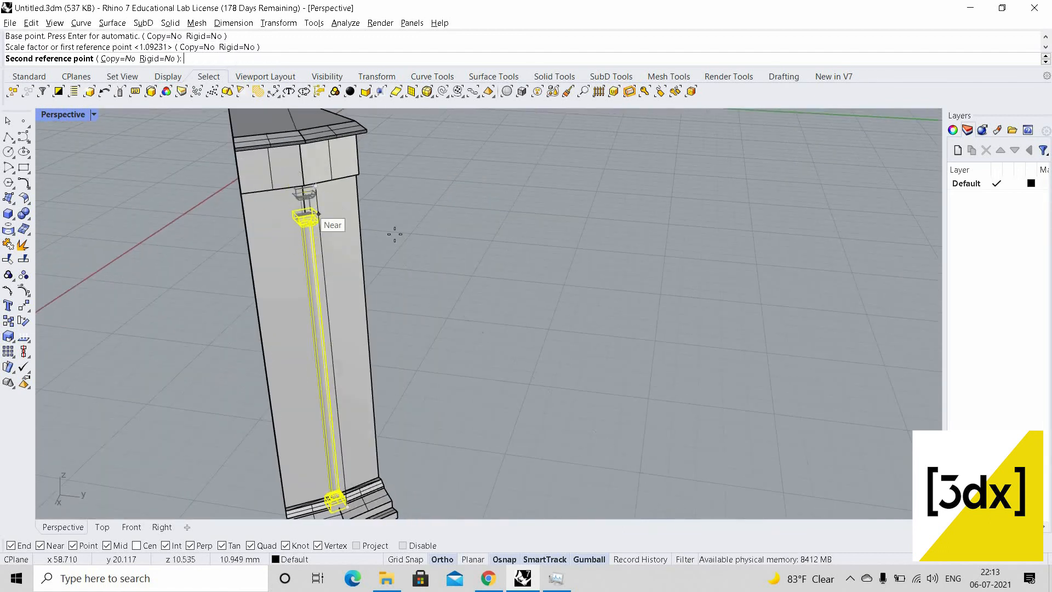
pyautogui.scroll(2, 329, 236)
pyautogui.scroll(-5, 395, 241)
pyautogui.scroll(3, 396, 239)
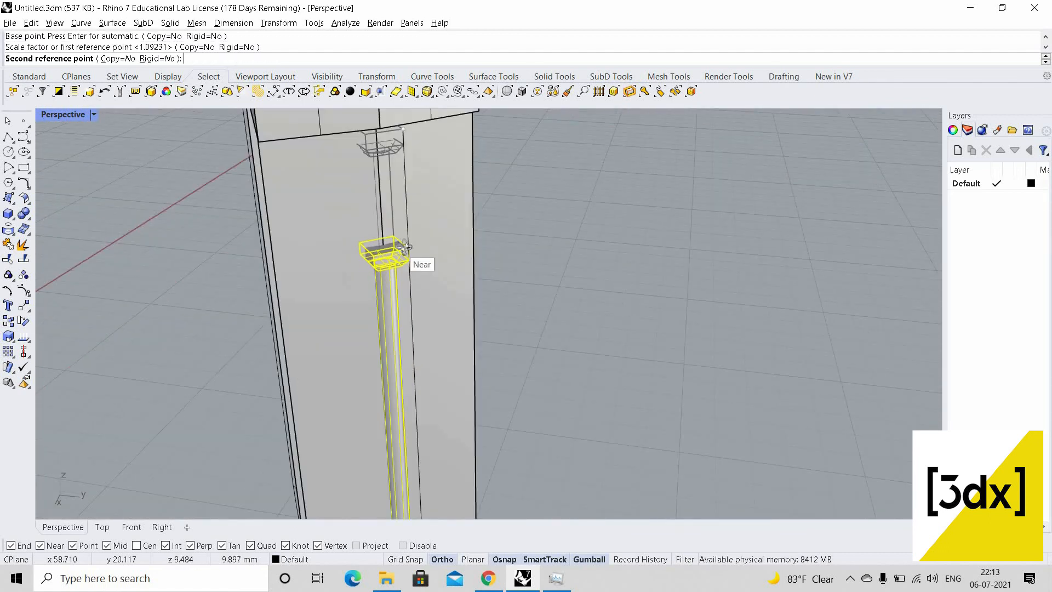
pyautogui.scroll(-4, 404, 253)
pyautogui.scroll(1, 484, 225)
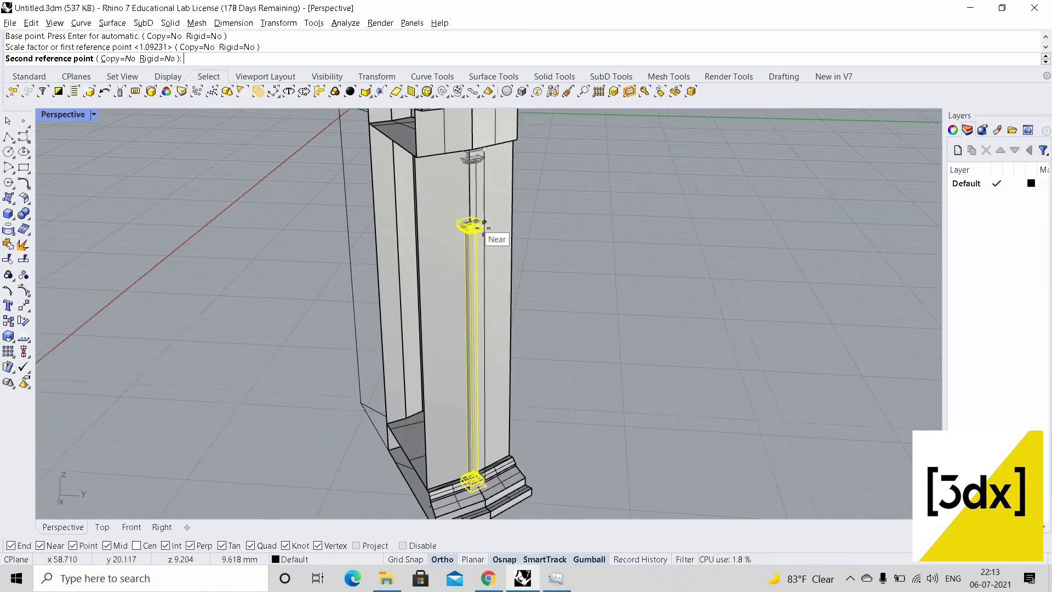
pyautogui.click(504, 230)
# Examine the shortened column's capital and proportions against the bay's wall and top band
pyautogui.scroll(-3, 182, 173)
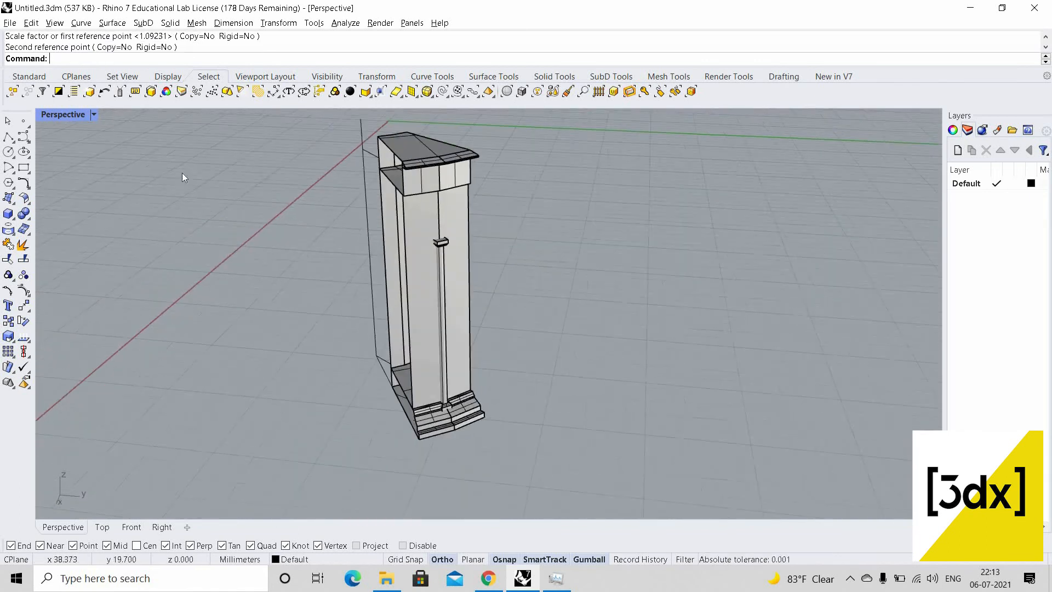
pyautogui.scroll(3, 267, 196)
pyautogui.scroll(3, 331, 214)
pyautogui.scroll(2, 332, 214)
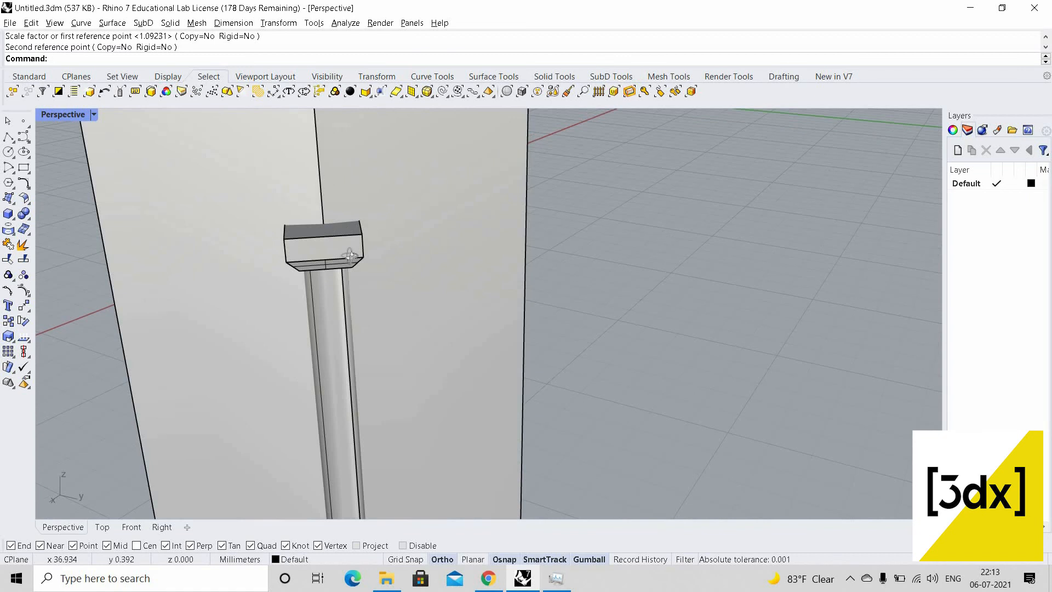
pyautogui.scroll(-3, 269, 245)
pyautogui.scroll(4, 301, 291)
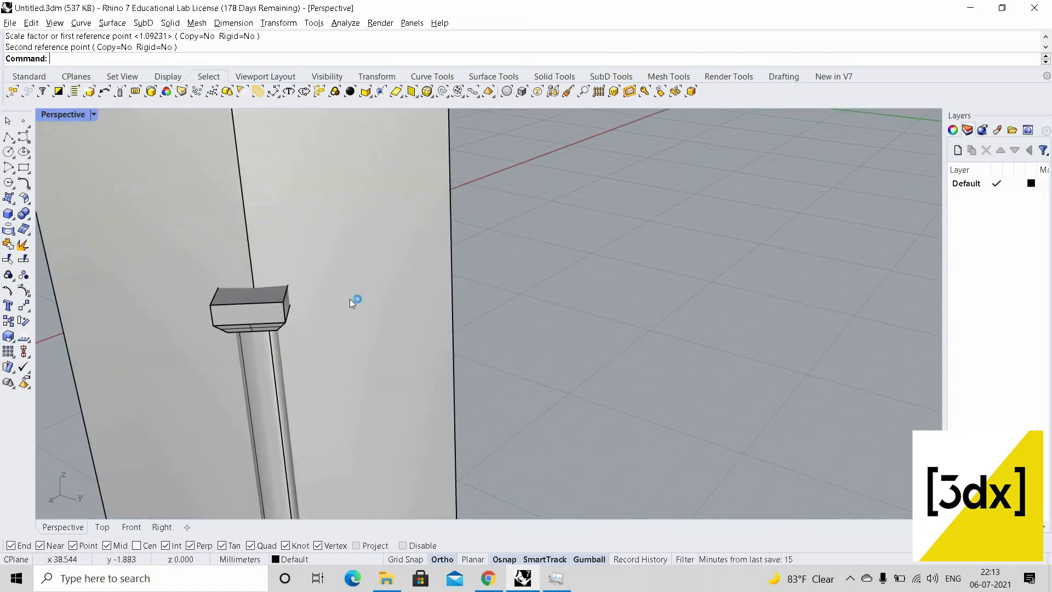
pyautogui.scroll(-4, 356, 322)
pyautogui.scroll(3, 323, 324)
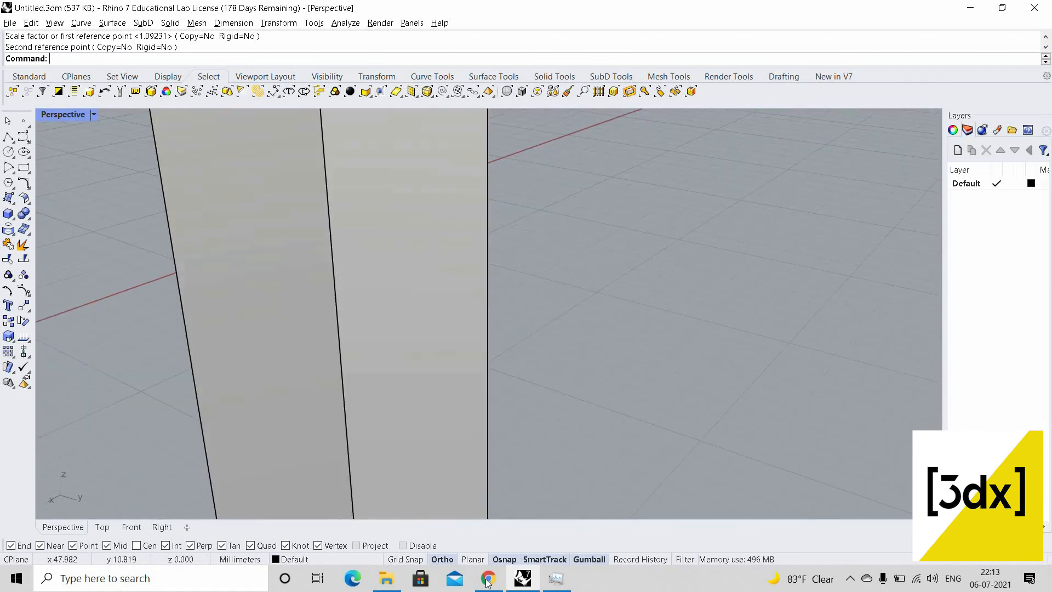
# Thicken the column's capital, shaft and base with Scale2D from a capital corner, widening the capital to about 1.2 mm
pyautogui.scroll(-5, 416, 328)
pyautogui.click(429, 353)
pyautogui.keyDown('shift'); pyautogui.click(432, 396); pyautogui.keyUp('shift')
pyautogui.keyDown('shift'); pyautogui.click(437, 472); pyautogui.keyUp('shift')
pyautogui.scroll(5, 428, 350)
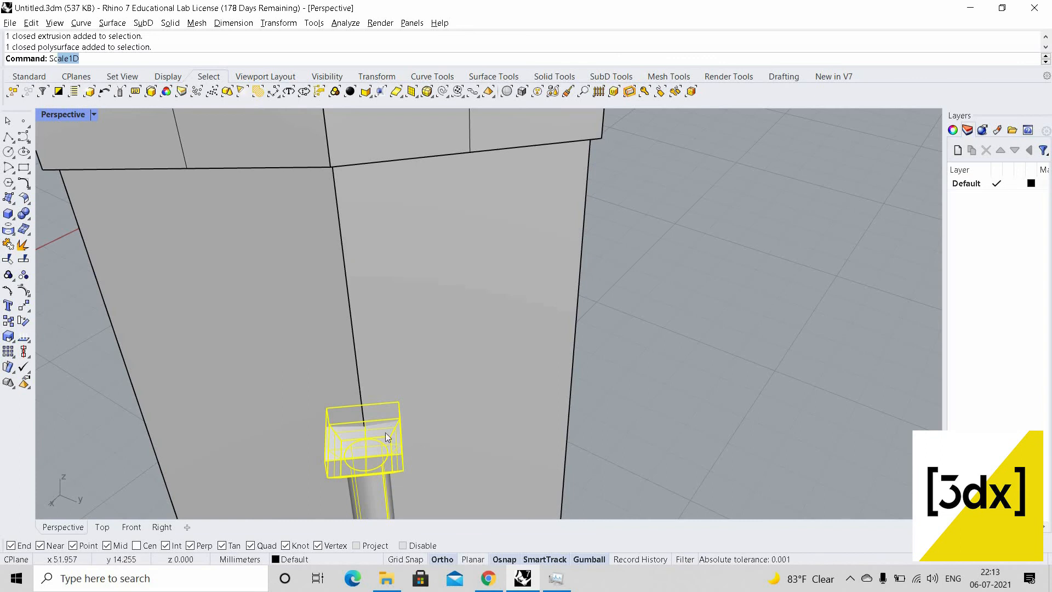
pyautogui.press('Up')
pyautogui.press('Return')
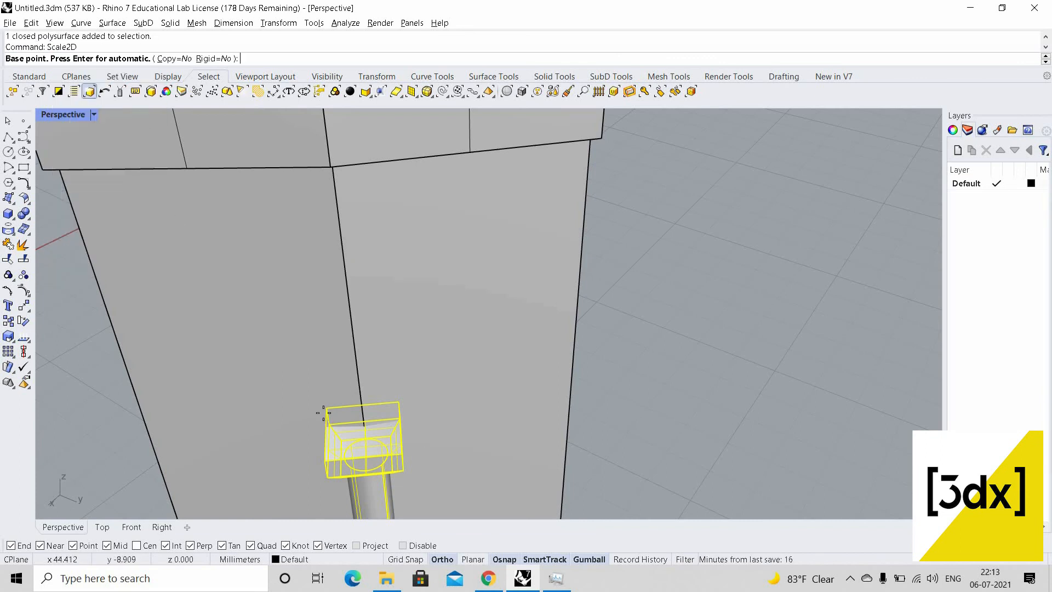
pyautogui.click(328, 409)
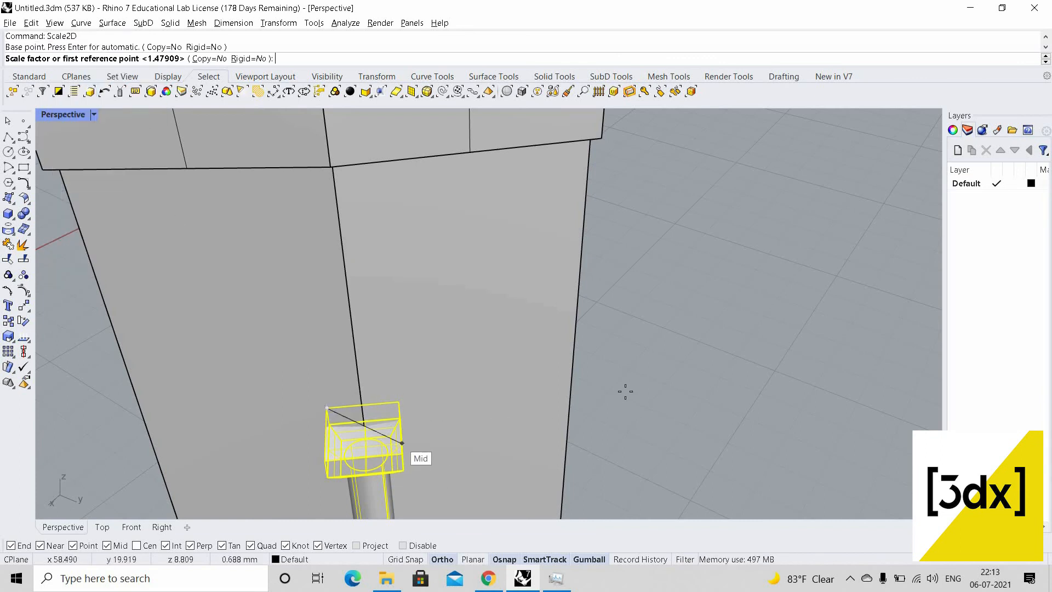
pyautogui.scroll(-12, 626, 391)
pyautogui.moveTo(625, 391); pyautogui.dragTo(636, 404, button='right')
pyautogui.scroll(15, 624, 408)
pyautogui.scroll(-5, 625, 409)
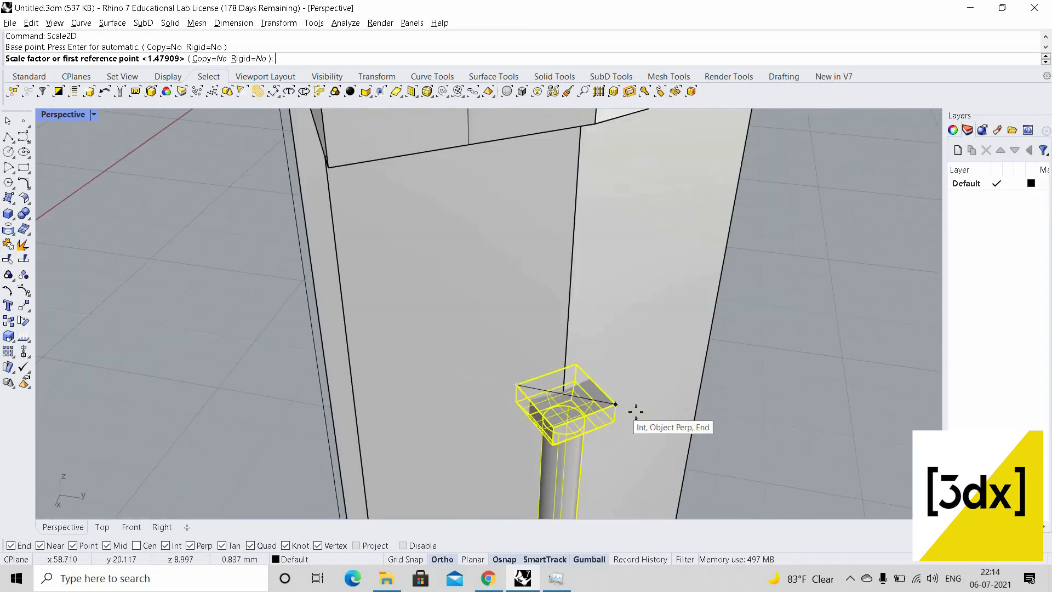
pyautogui.click(636, 412)
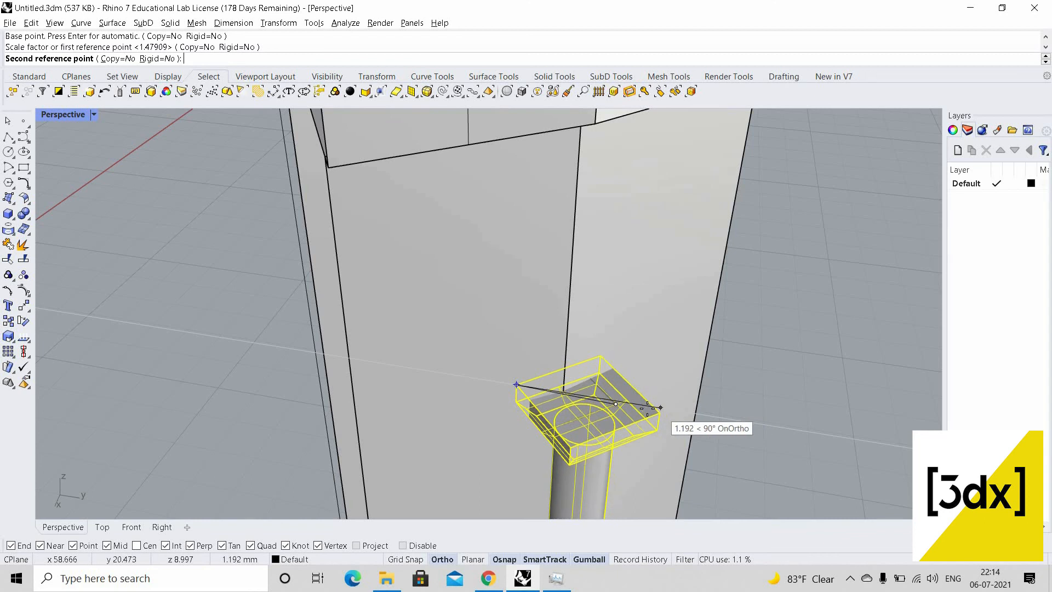
pyautogui.click(556, 332)
# Move the thickened column from the midpoint of its base's front lower edge onto the nearby endpoint of the plinth's central fold
pyautogui.scroll(-18, 555, 332)
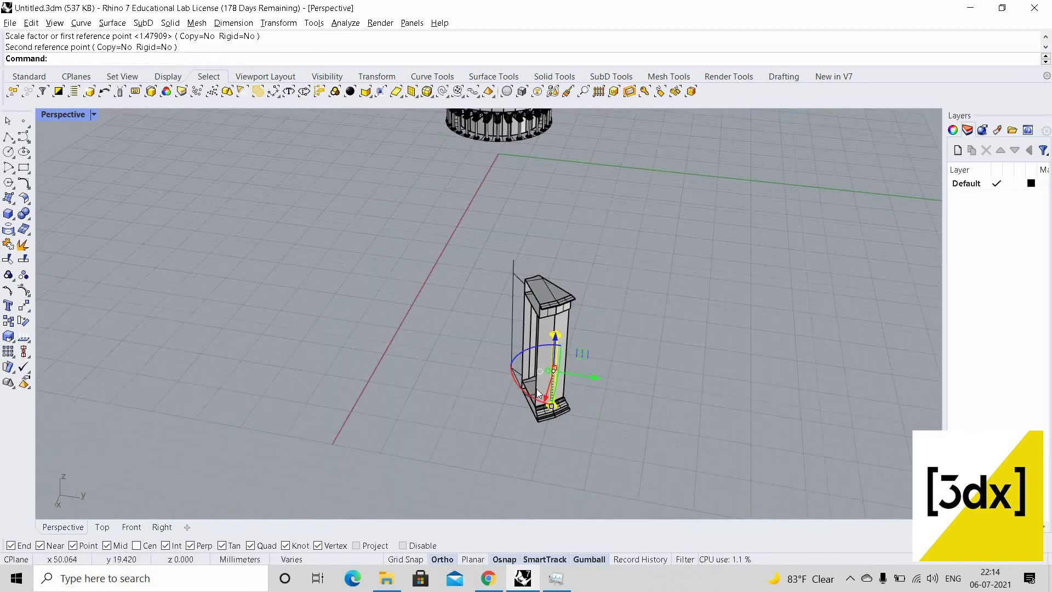
pyautogui.scroll(9, 533, 410)
pyautogui.scroll(8, 531, 410)
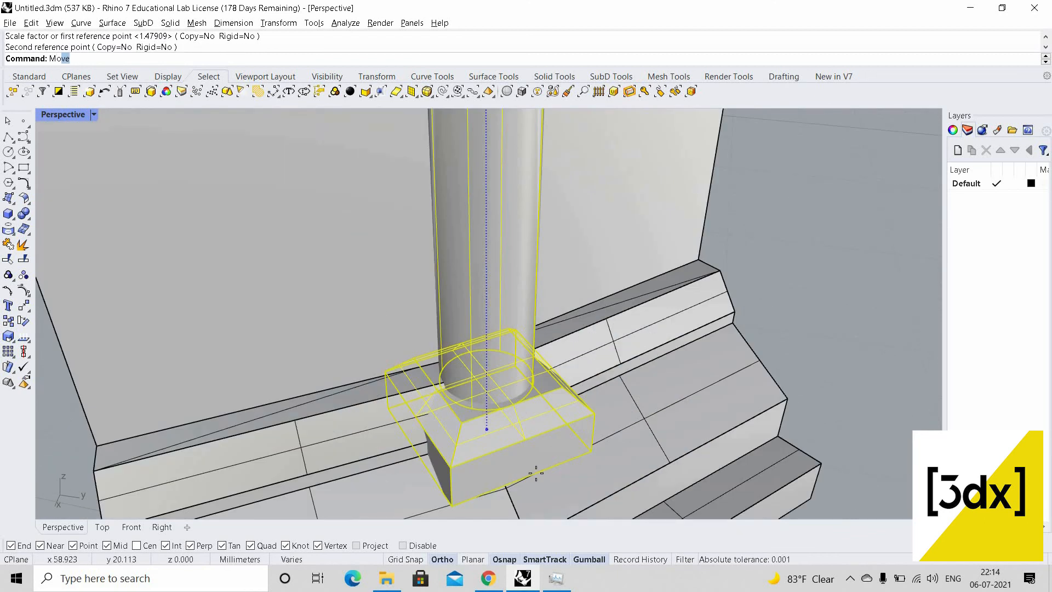
pyautogui.press('Return')
pyautogui.scroll(-12, 487, 294)
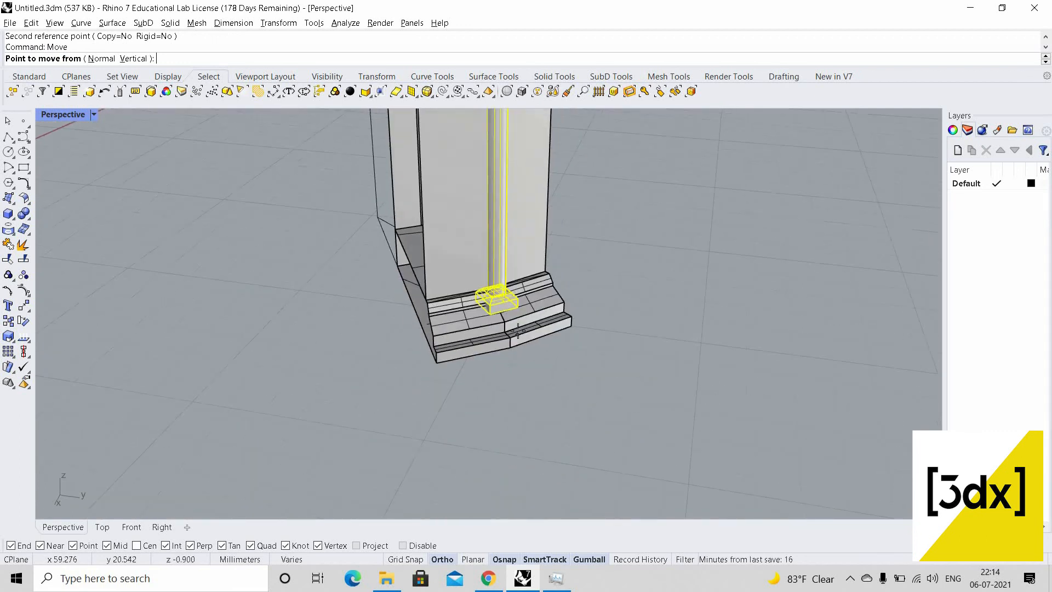
pyautogui.scroll(10, 545, 348)
pyautogui.scroll(10, 544, 348)
pyautogui.click(562, 359)
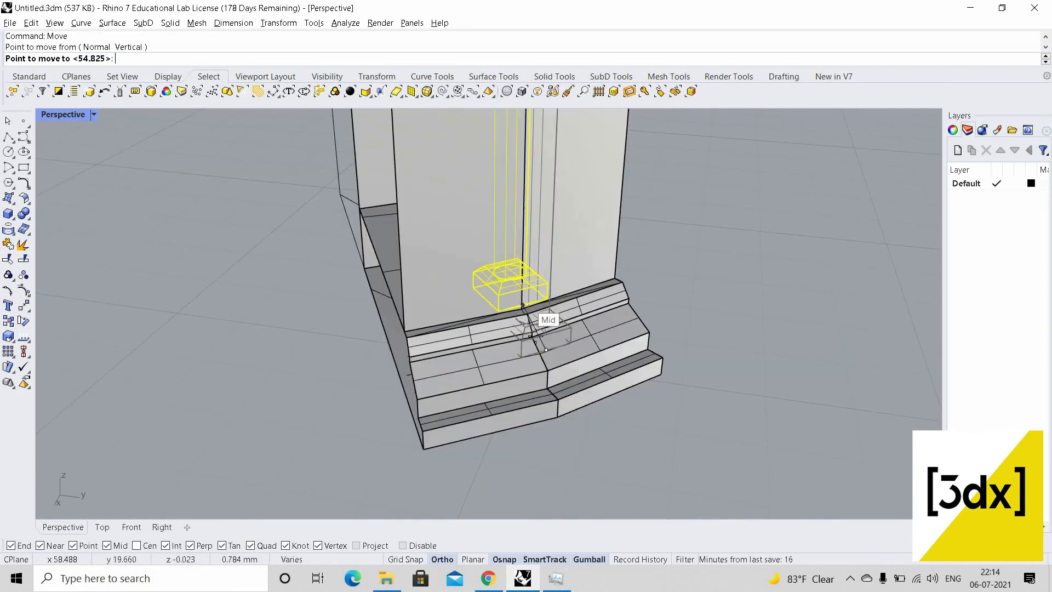
pyautogui.scroll(4, 532, 334)
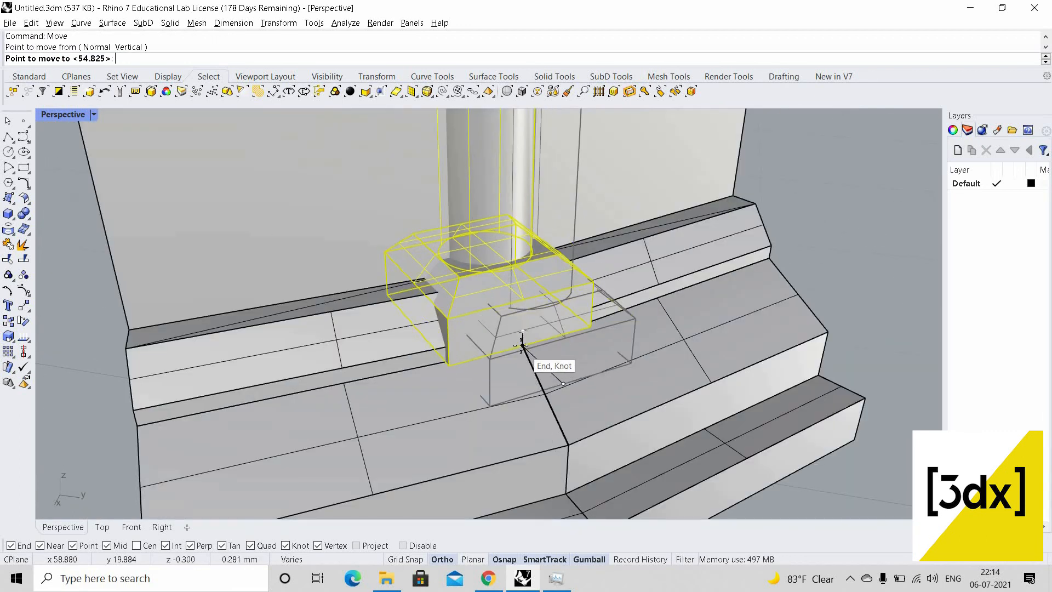
pyautogui.click(530, 350)
pyautogui.scroll(-5, 480, 350)
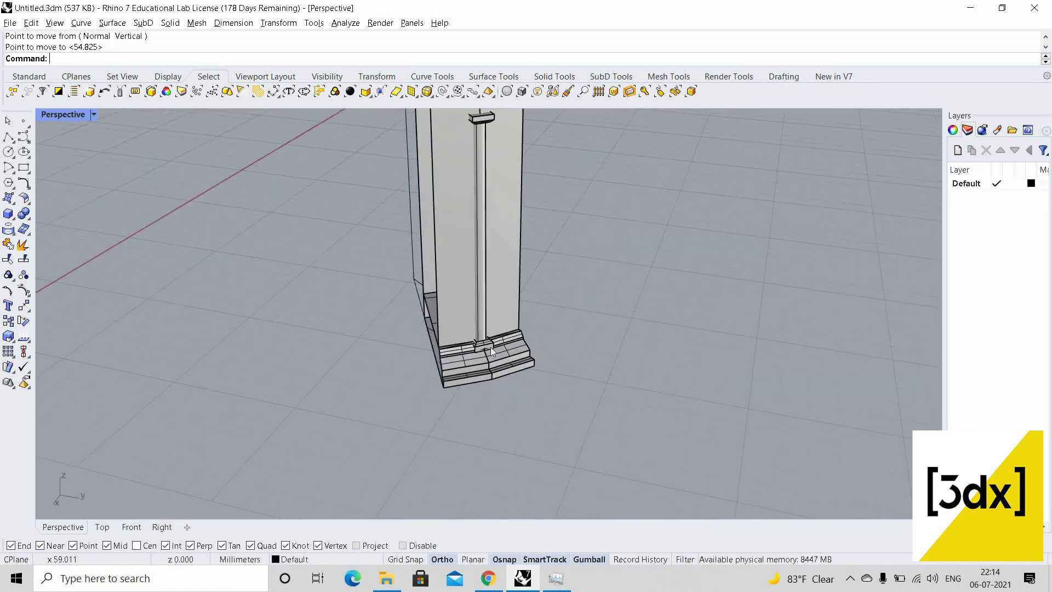
# Lower the complete column slightly, from base to capital, so its base sinks into the plinth mouldings
pyautogui.scroll(2, 491, 346)
pyautogui.scroll(3, 492, 350)
pyautogui.click(506, 294)
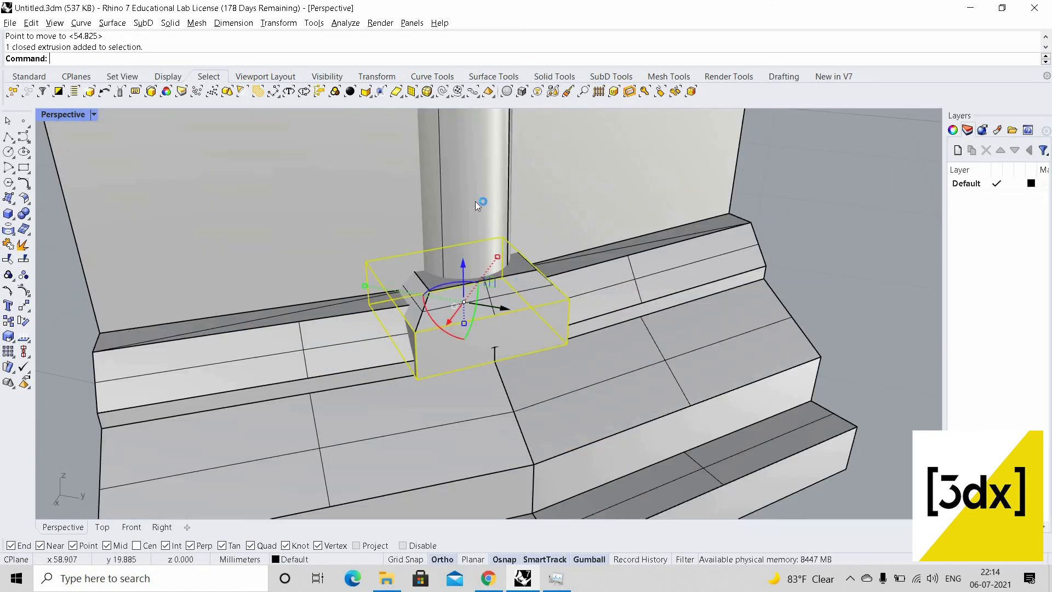
pyautogui.keyDown('shift'); pyautogui.click(478, 368); pyautogui.keyUp('shift')
pyautogui.keyDown('shift'); pyautogui.click(469, 264); pyautogui.keyUp('shift')
pyautogui.scroll(-10, 481, 271)
pyautogui.scroll(7, 486, 272)
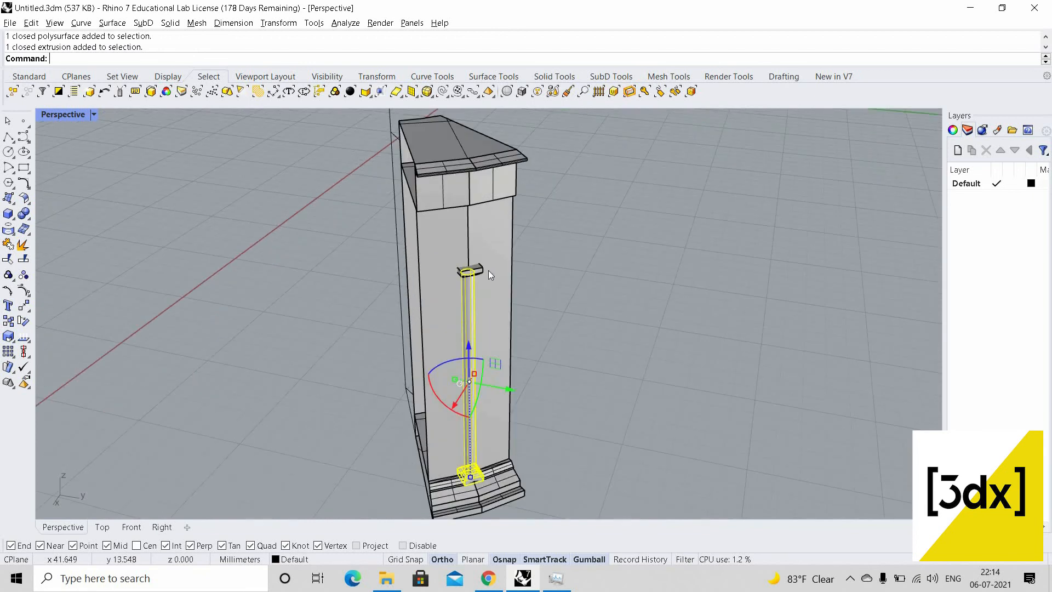
pyautogui.scroll(4, 481, 288)
pyautogui.scroll(-2, 476, 294)
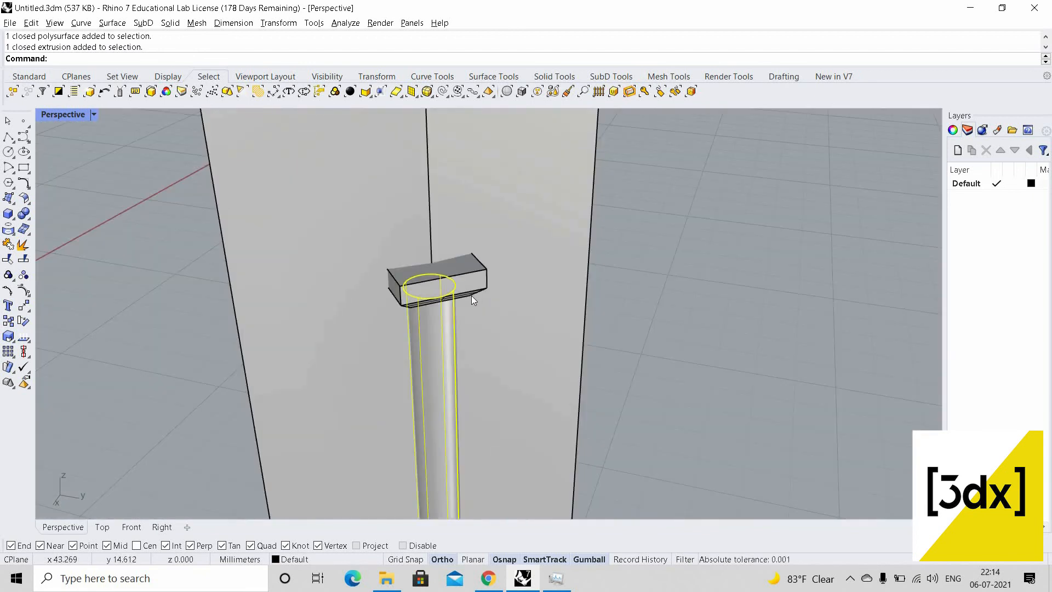
pyautogui.keyDown('shift'); pyautogui.click(471, 296); pyautogui.keyUp('shift')
pyautogui.keyDown('shift'); pyautogui.click(472, 301); pyautogui.keyUp('shift')
pyautogui.scroll(-5, 466, 370)
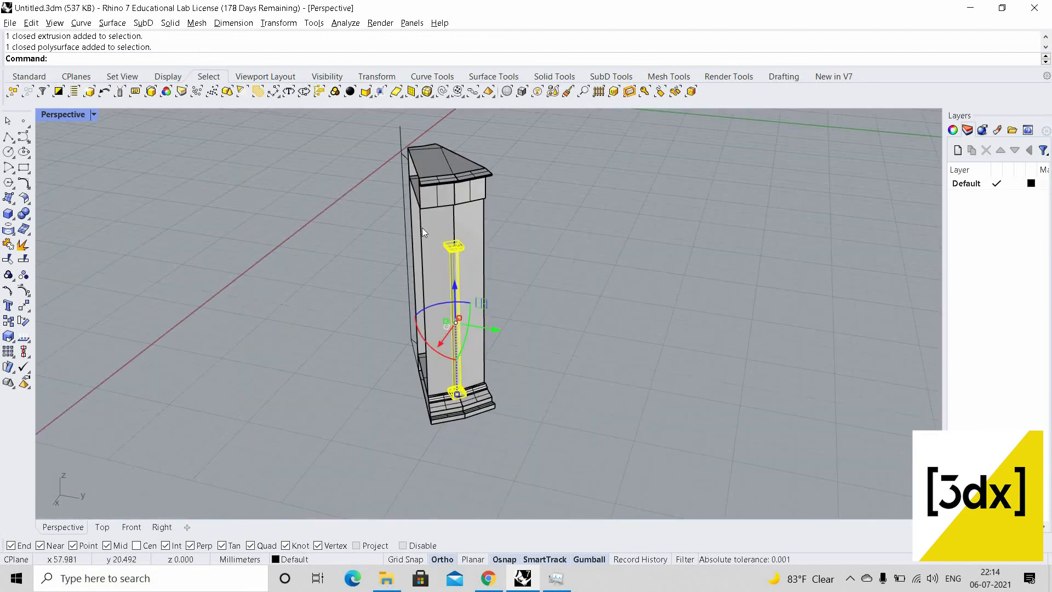
pyautogui.scroll(3, 422, 228)
pyautogui.scroll(3, 445, 384)
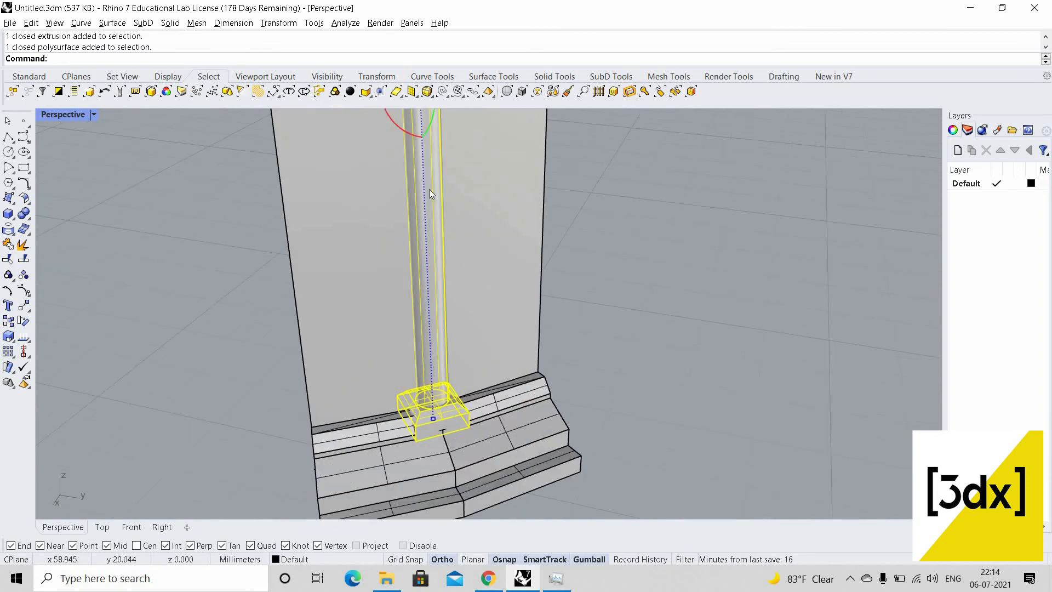
pyautogui.scroll(-2, 422, 157)
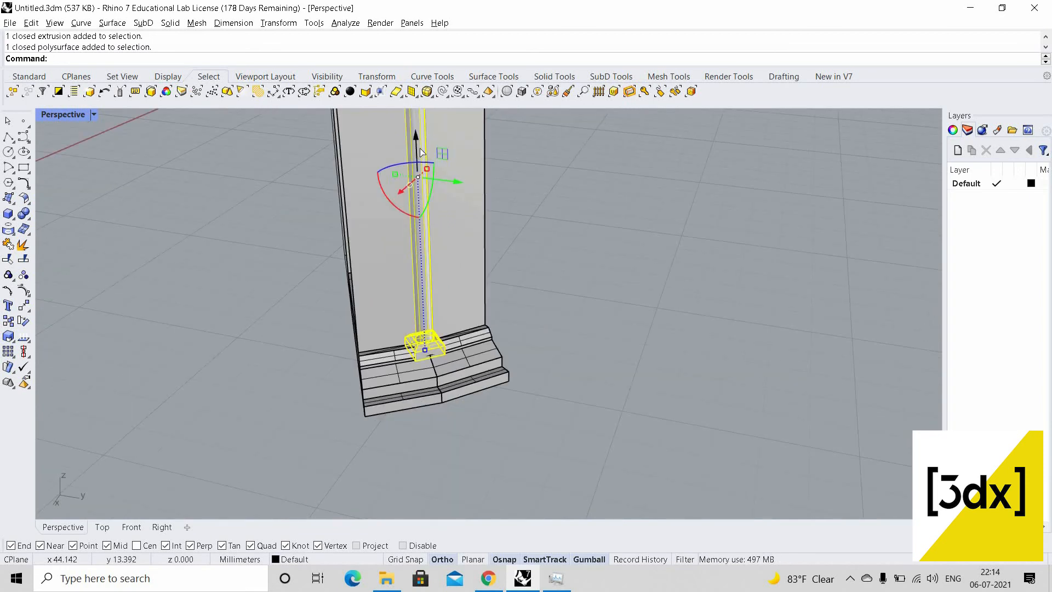
pyautogui.moveTo(420, 149); pyautogui.dragTo(421, 154)
pyautogui.press('Escape')
# Raise the complete column slightly, from base to capital, so its base sits a little higher in the plinth mouldings
pyautogui.scroll(4, 425, 376)
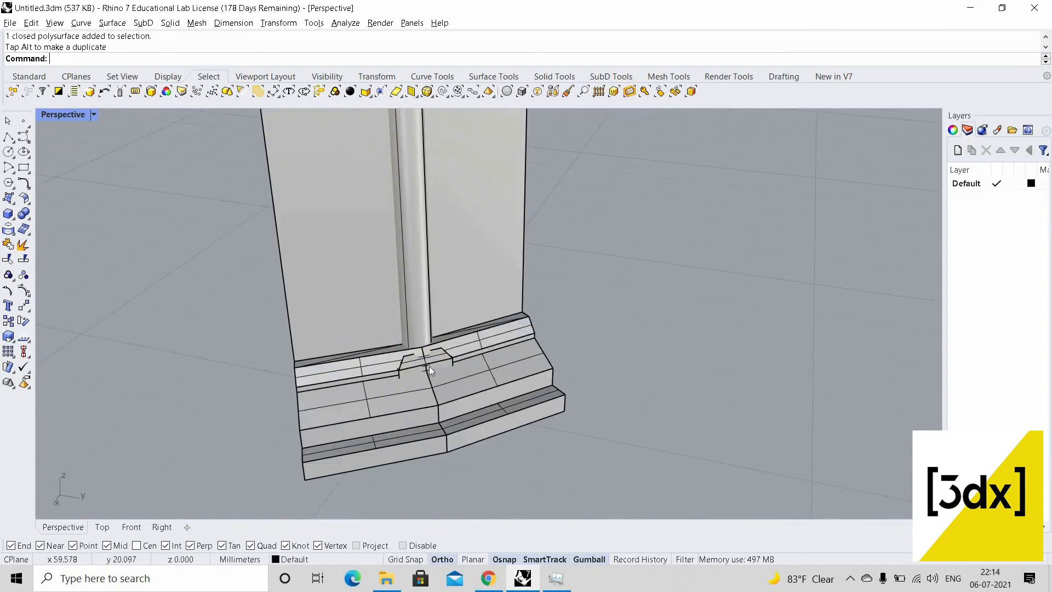
pyautogui.scroll(4, 439, 344)
pyautogui.click(405, 239)
pyautogui.click(420, 344)
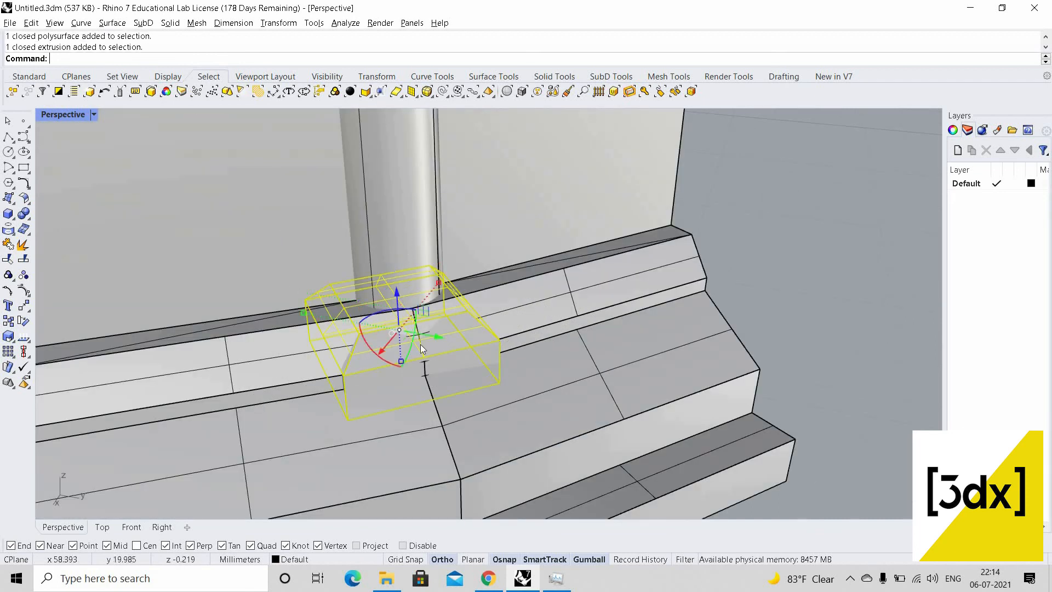
pyautogui.keyDown('shift'); pyautogui.click(439, 257); pyautogui.keyUp('shift')
pyautogui.scroll(-10, 440, 196)
pyautogui.scroll(3, 466, 206)
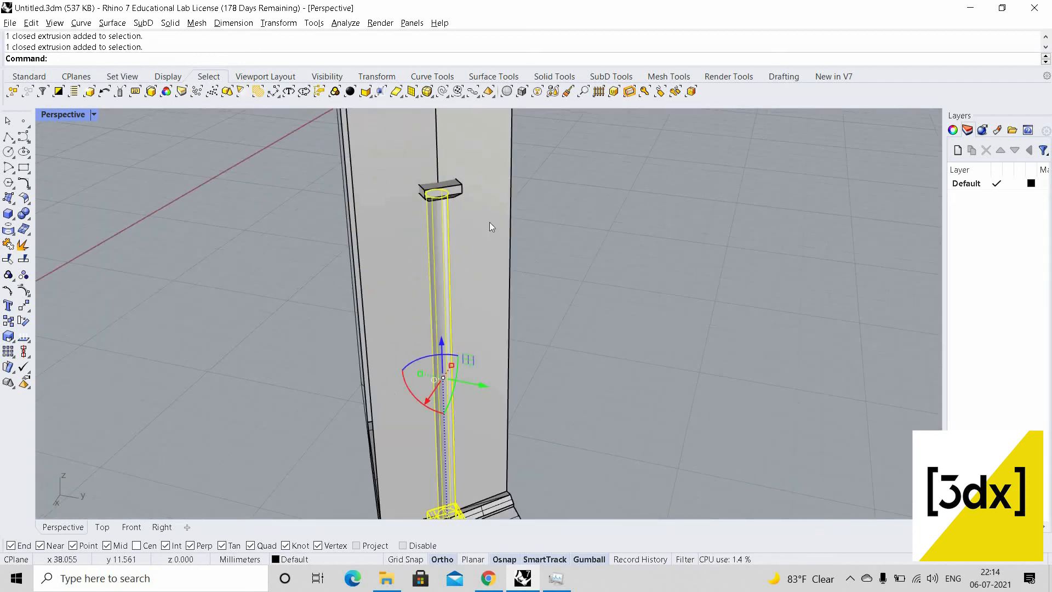
pyautogui.scroll(5, 482, 219)
pyautogui.scroll(-5, 476, 217)
pyautogui.scroll(2, 469, 217)
pyautogui.keyDown('shift'); pyautogui.click(466, 201); pyautogui.keyUp('shift')
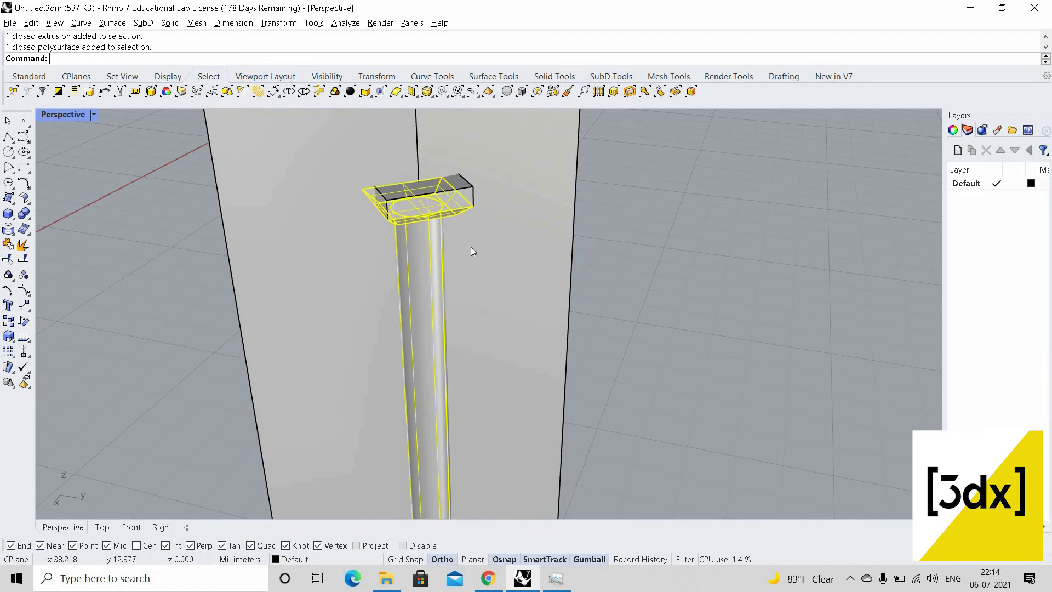
pyautogui.keyDown('shift'); pyautogui.click(466, 198); pyautogui.keyUp('shift')
pyautogui.scroll(-10, 466, 257)
pyautogui.scroll(2, 494, 264)
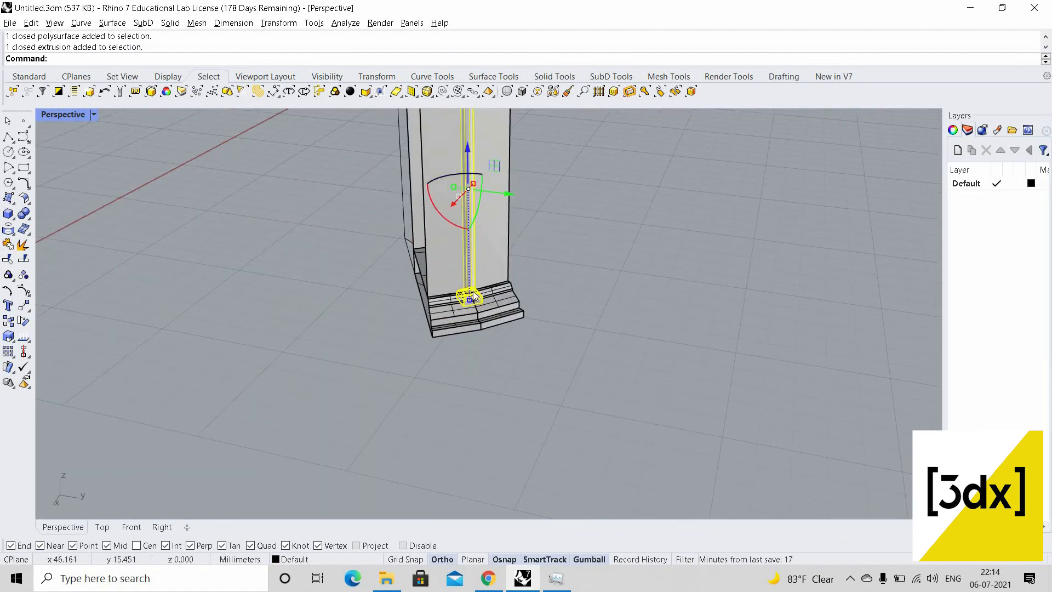
pyautogui.scroll(3, 466, 328)
pyautogui.scroll(-4, 548, 263)
pyautogui.scroll(2, 611, 157)
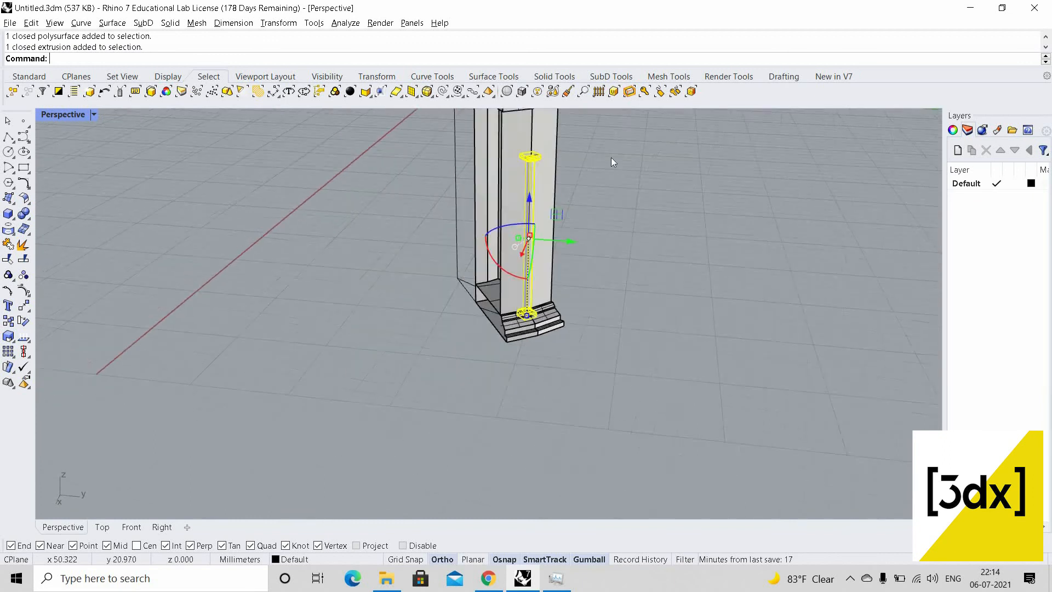
pyautogui.scroll(3, 528, 202)
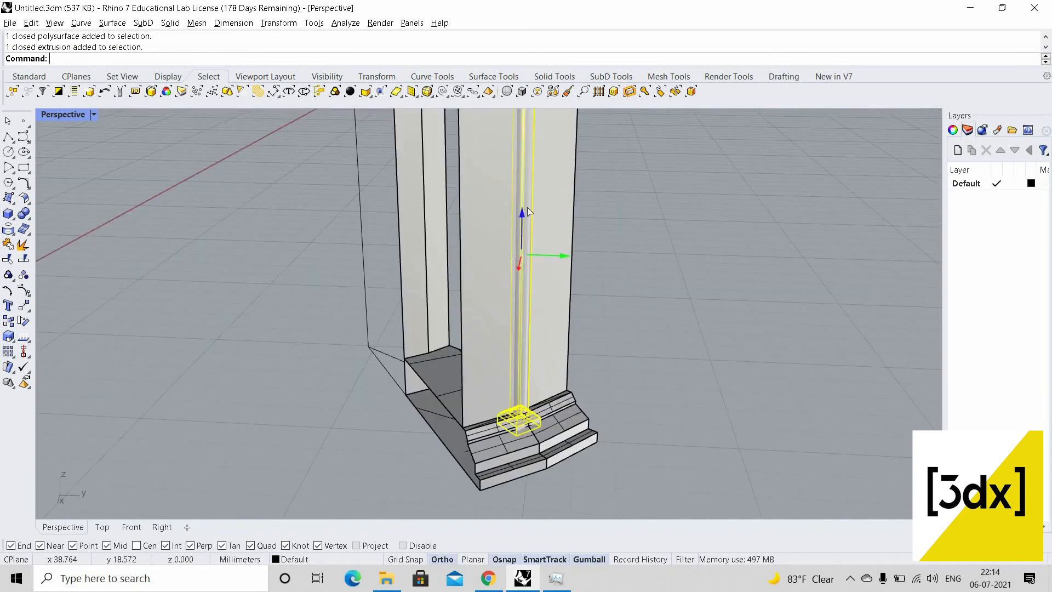
pyautogui.moveTo(527, 208); pyautogui.dragTo(528, 204)
pyautogui.press('Escape')
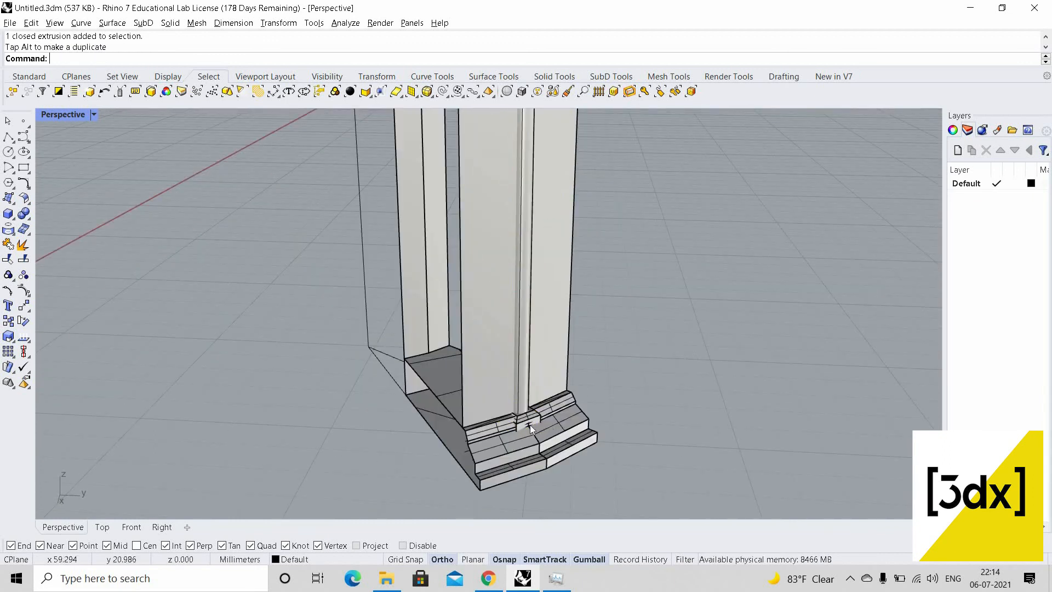
# Examine the column's base and capital and the wall above it in comparison with the arcaded tower's storeys
pyautogui.scroll(3, 531, 426)
pyautogui.scroll(-8, 529, 290)
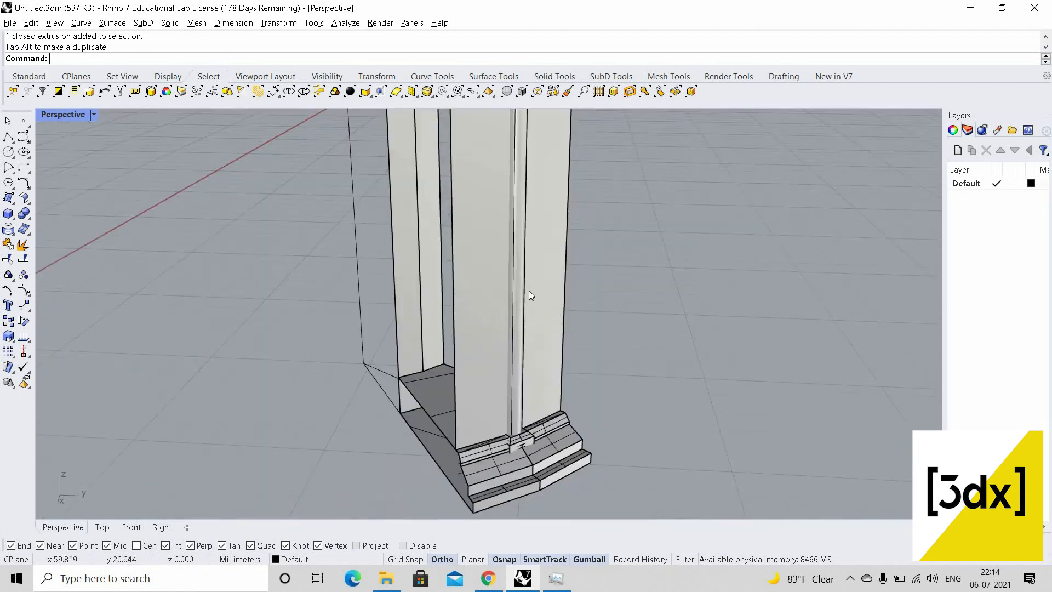
pyautogui.moveTo(528, 291); pyautogui.dragTo(166, 363, button='right')
pyautogui.scroll(3, 412, 342)
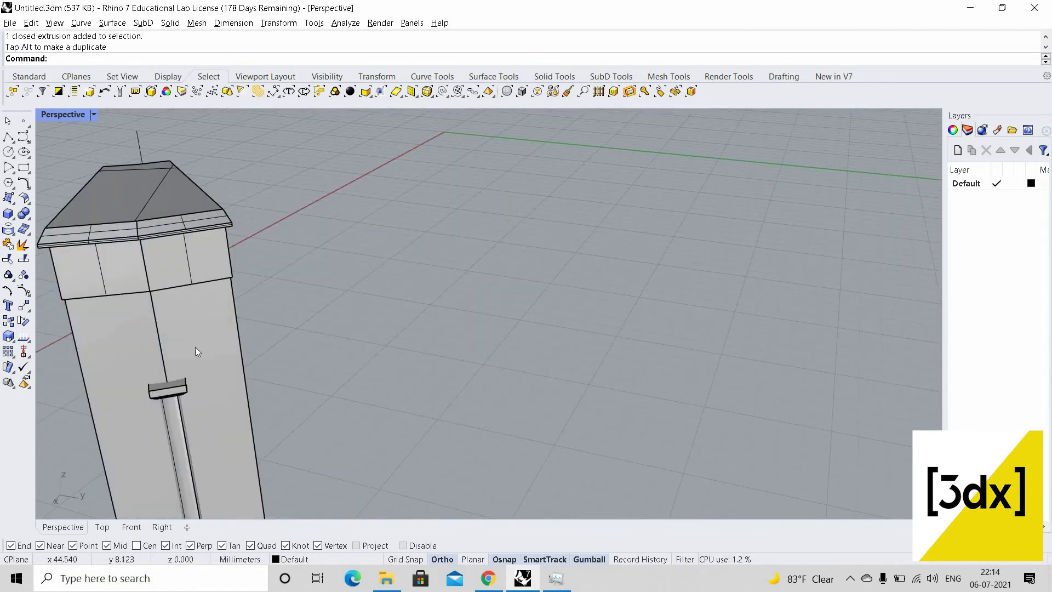
pyautogui.scroll(-3, 264, 332)
pyautogui.scroll(2, 225, 314)
pyautogui.scroll(-5, 205, 205)
pyautogui.moveTo(204, 205); pyautogui.dragTo(248, 173, button='right')
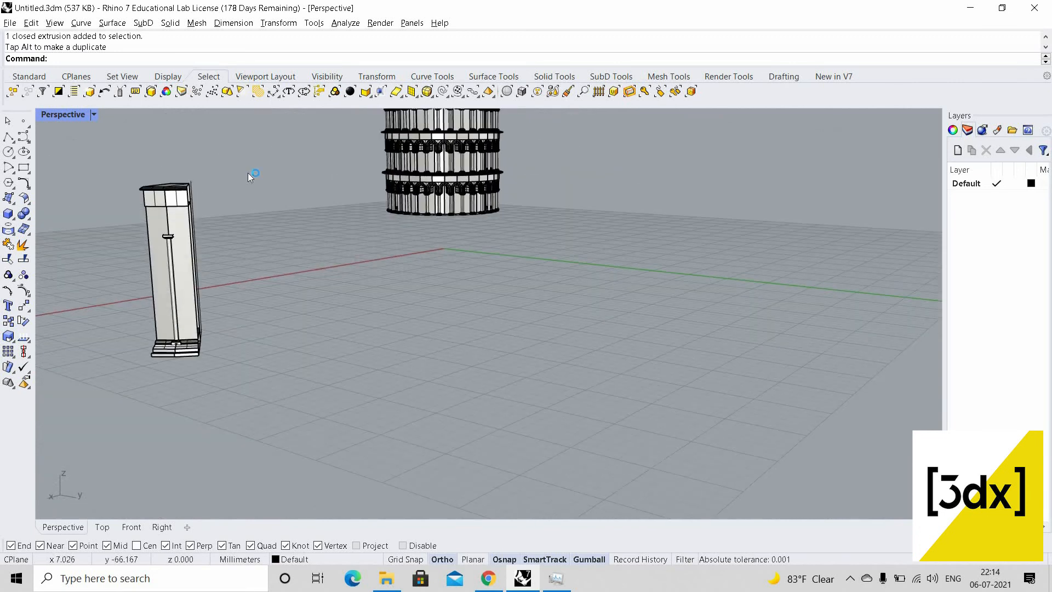
pyautogui.scroll(4, 238, 150)
pyautogui.scroll(-3, 224, 166)
pyautogui.scroll(3, 224, 212)
pyautogui.moveTo(224, 212); pyautogui.dragTo(234, 364, button='right')
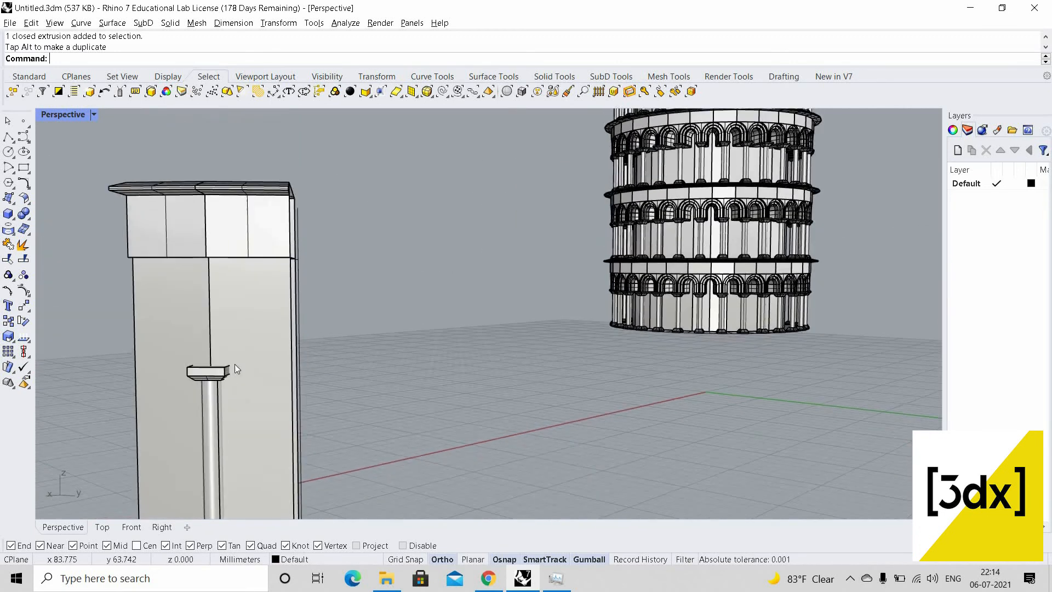
pyautogui.scroll(2, 234, 367)
pyautogui.scroll(3, 251, 418)
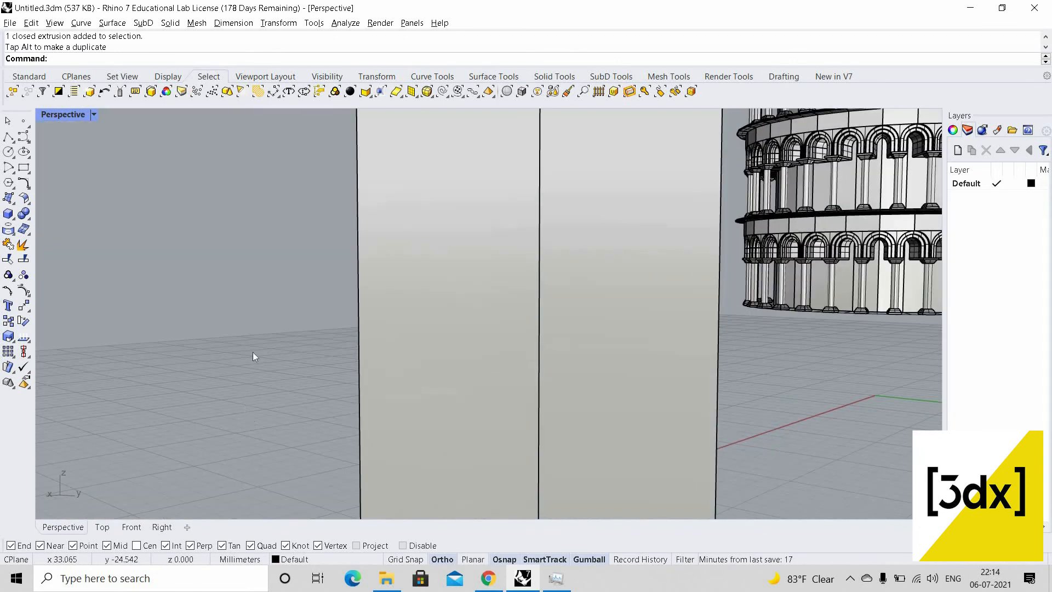
pyautogui.scroll(-5, 252, 352)
pyautogui.scroll(3, 274, 396)
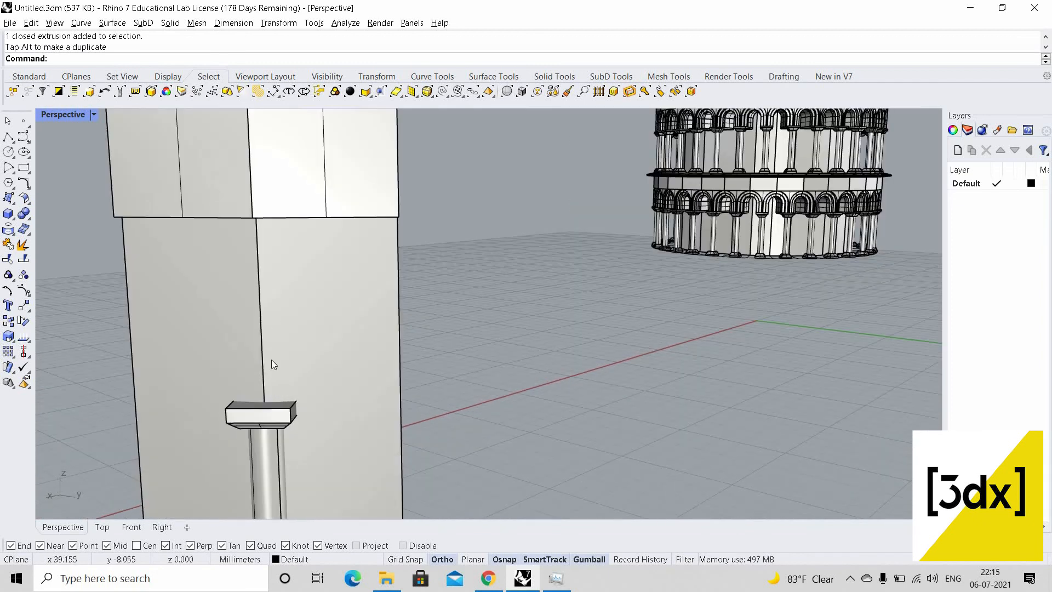
pyautogui.moveTo(271, 360); pyautogui.dragTo(160, 148, button='right')
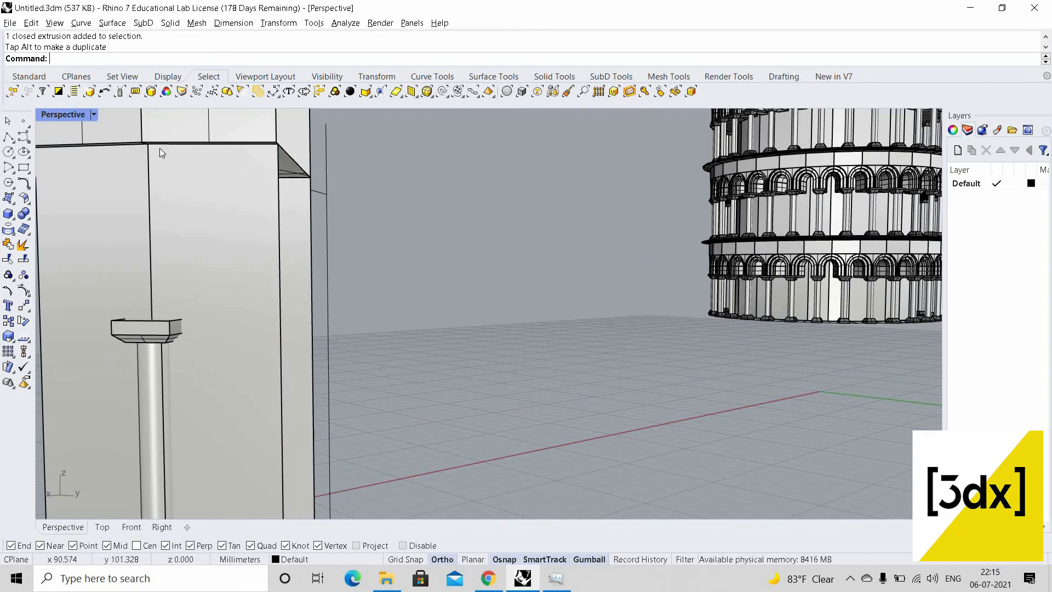
pyautogui.write('Line')
pyautogui.press('Return')
pyautogui.scroll(2, 174, 158)
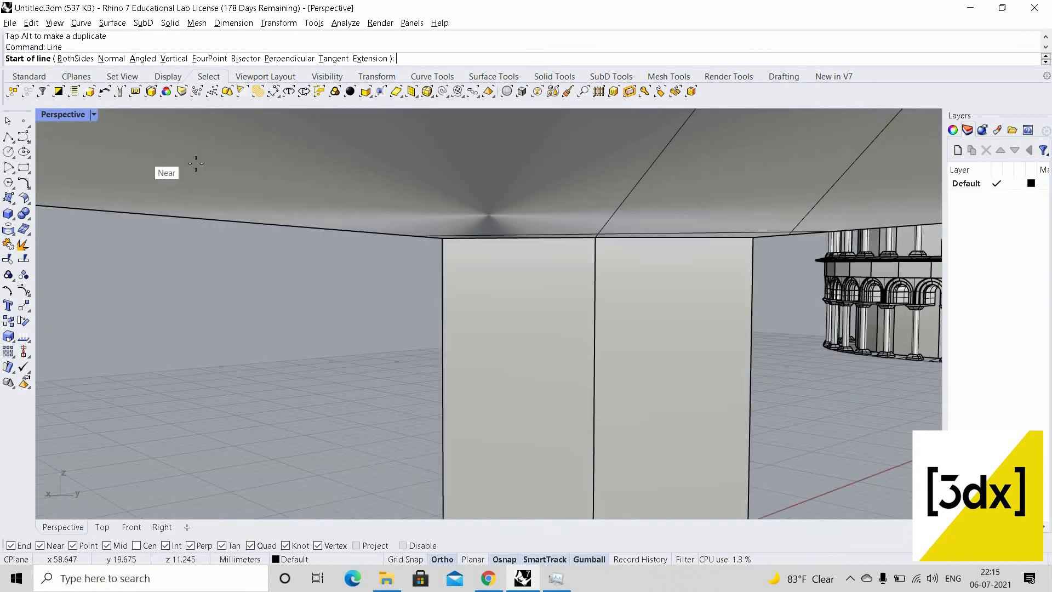
pyautogui.scroll(-2, 201, 164)
pyautogui.click(206, 175)
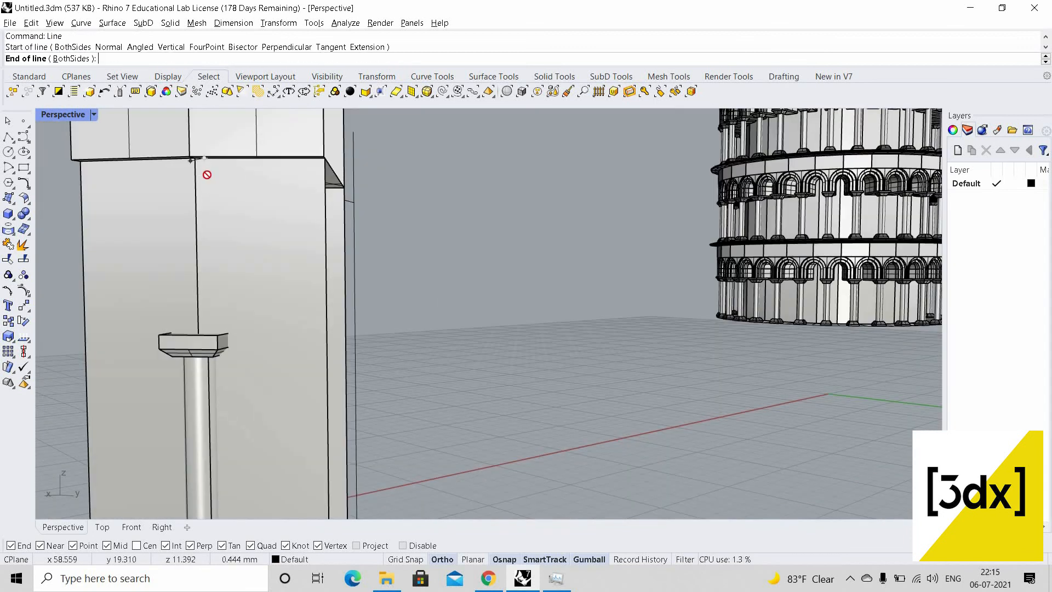
pyautogui.press('Escape')
# Draw a vertical line about 2.35 mm long down the wall's central fold, from the top band's underside to the column capital
pyautogui.press('Return')
pyautogui.write('v')
pyautogui.press('Return')
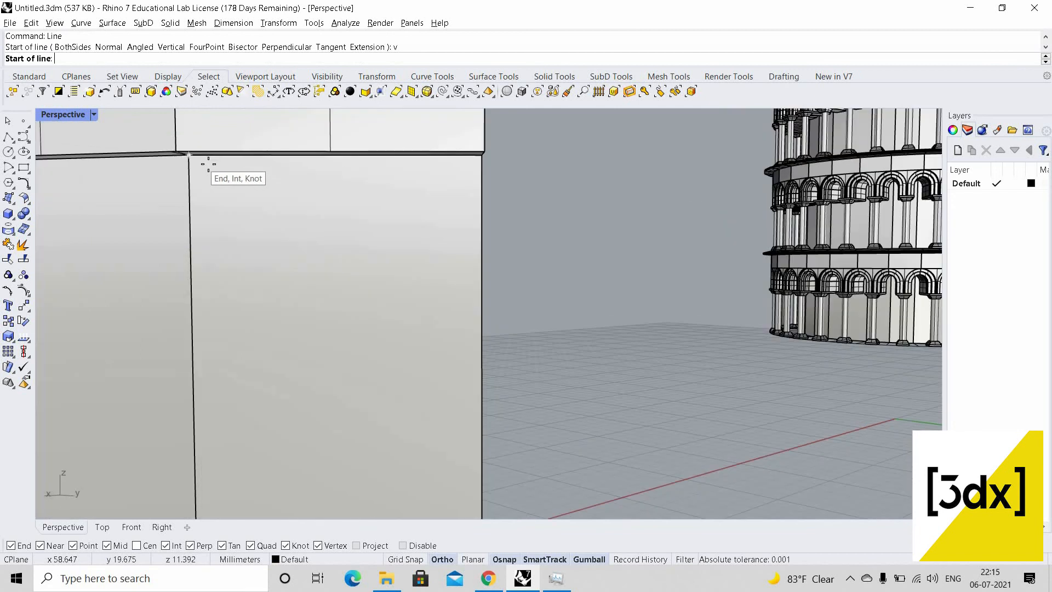
pyautogui.scroll(2, 206, 161)
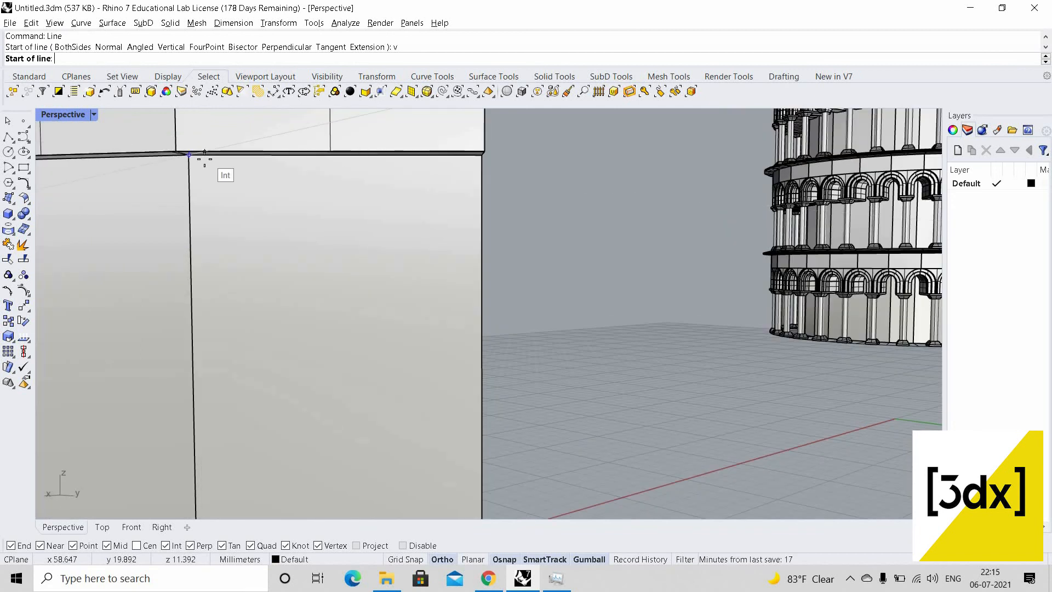
pyautogui.click(206, 157)
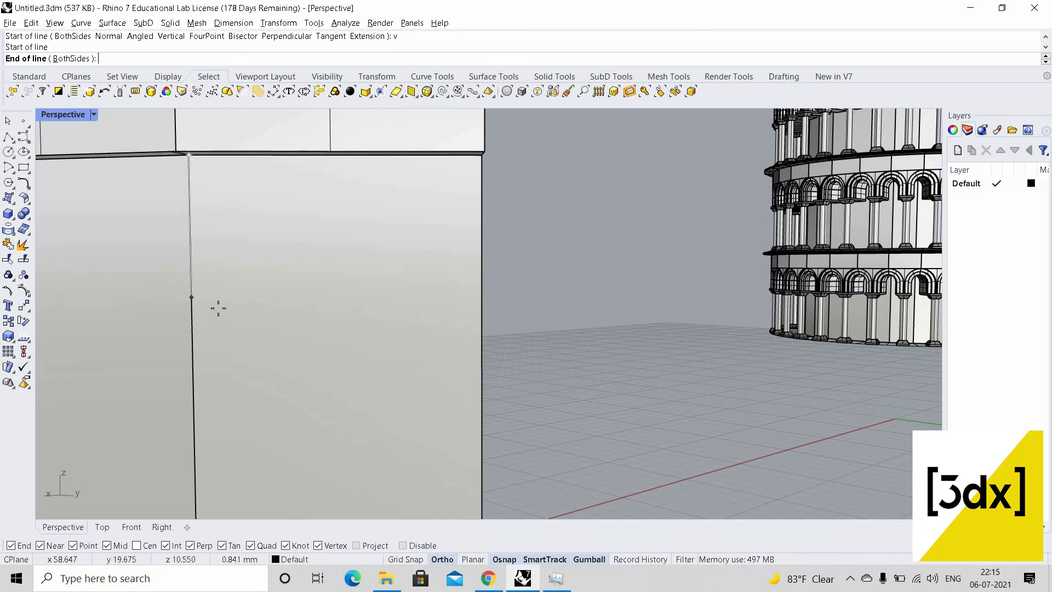
pyautogui.scroll(-15, 219, 308)
pyautogui.moveTo(247, 334); pyautogui.dragTo(268, 383, button='right')
pyautogui.scroll(5, 274, 395)
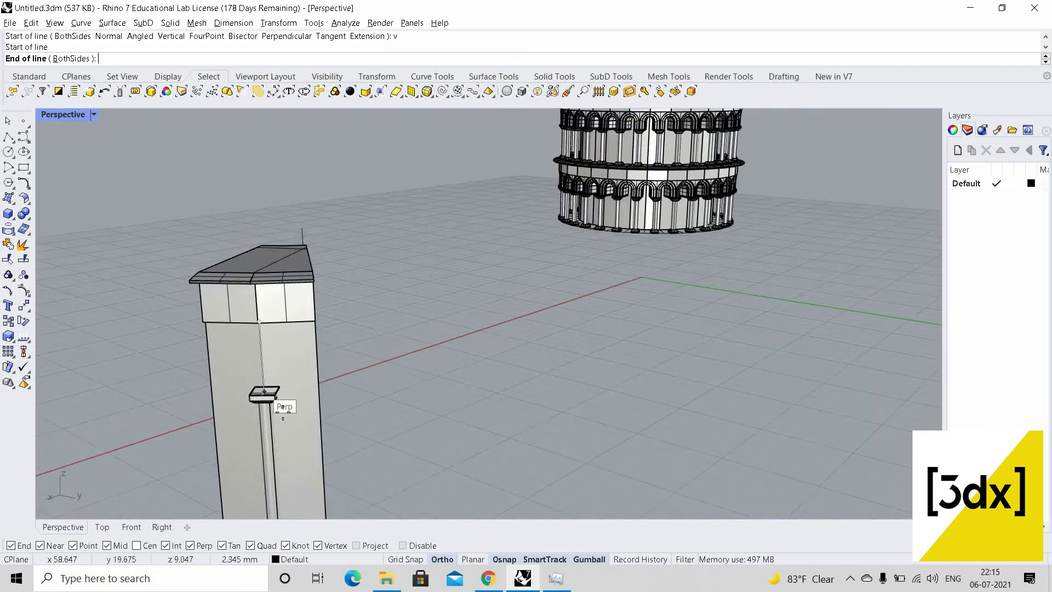
pyautogui.scroll(3, 269, 395)
pyautogui.click(254, 394)
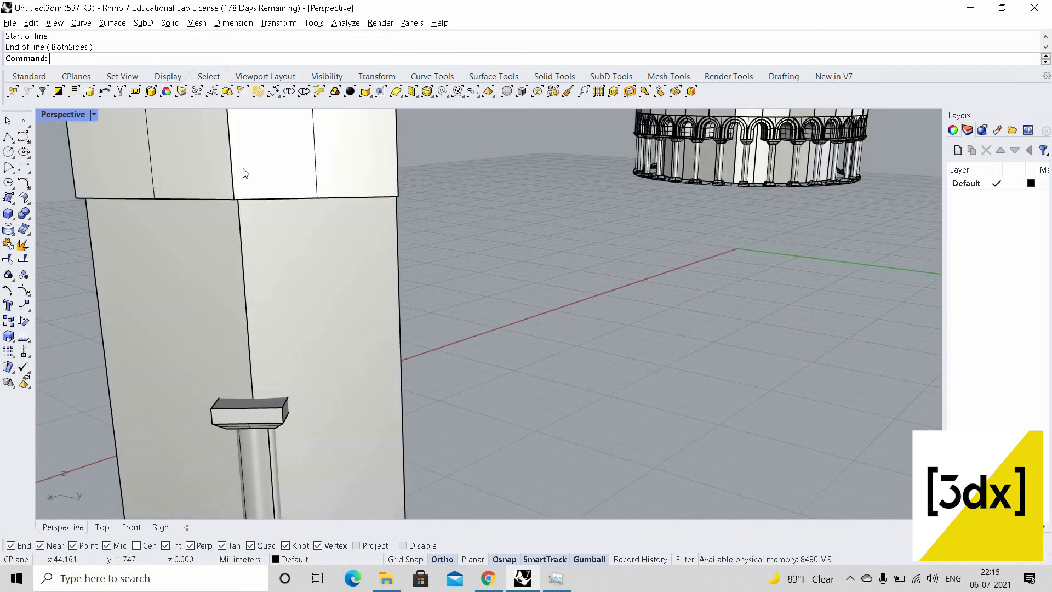
# Copy the vertical fold line about 0.1 mm sideways along the wall's upper edge, starting from the line's upper end
pyautogui.click(241, 232)
pyautogui.scroll(-10, 301, 258)
pyautogui.moveTo(298, 246); pyautogui.dragTo(206, 198, button='right')
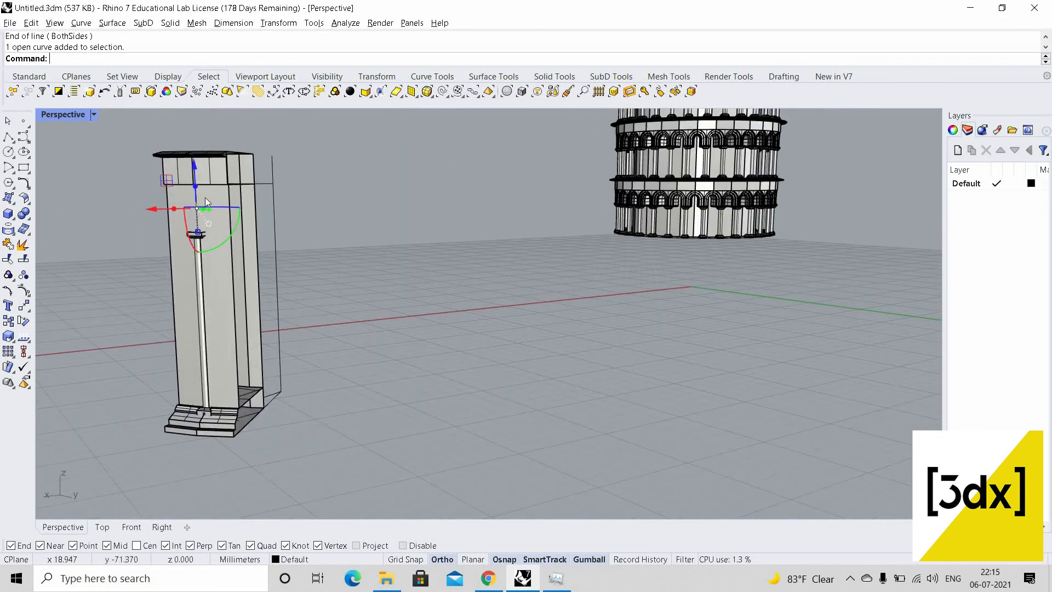
pyautogui.scroll(5, 207, 202)
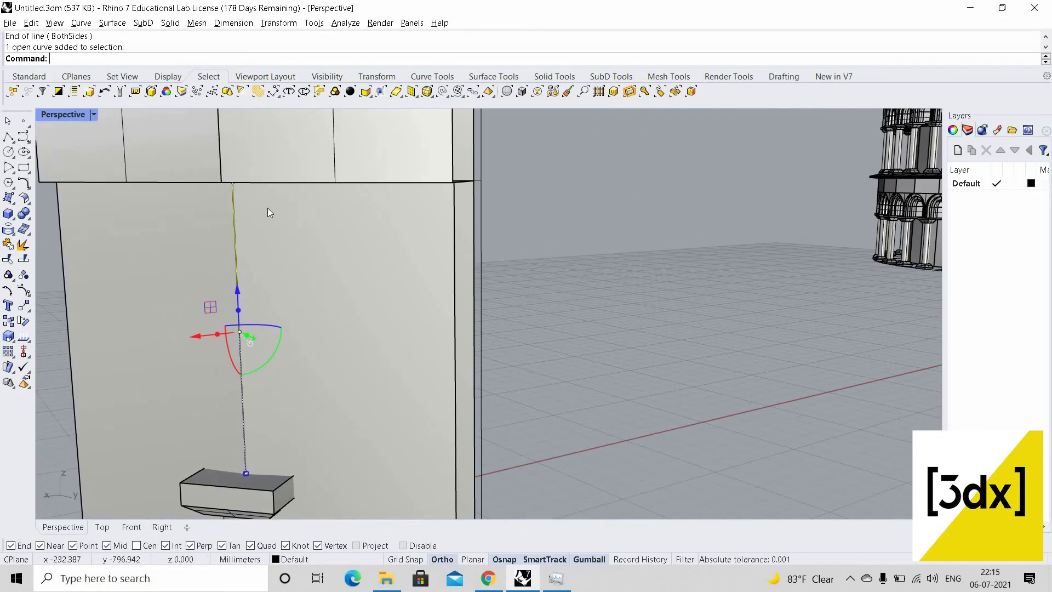
pyautogui.scroll(-4, 295, 228)
pyautogui.scroll(8, 232, 169)
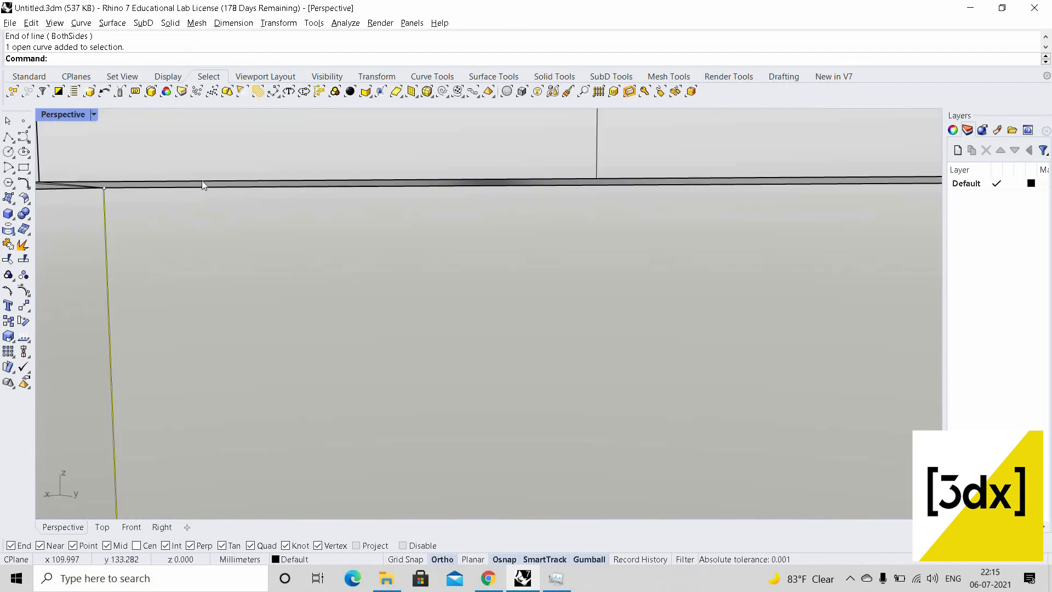
pyautogui.scroll(-4, 208, 200)
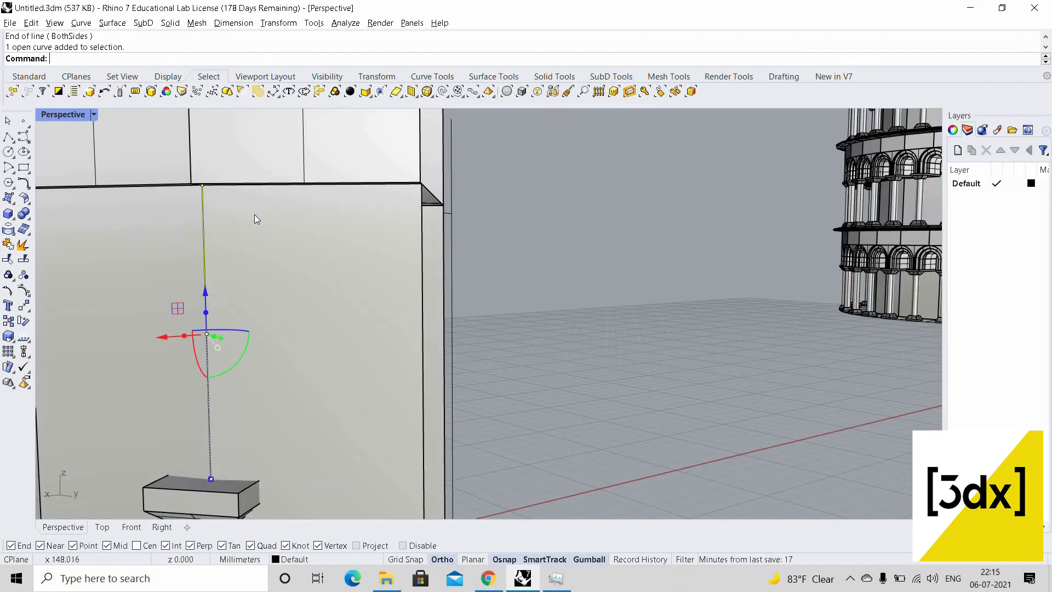
pyautogui.press('Return')
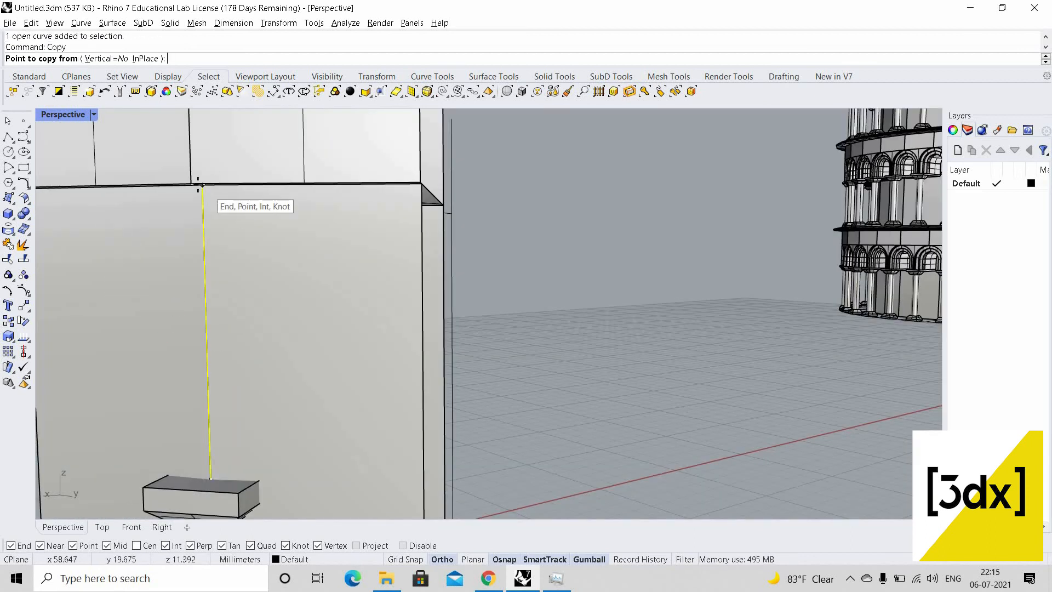
pyautogui.scroll(5, 206, 189)
pyautogui.click(232, 173)
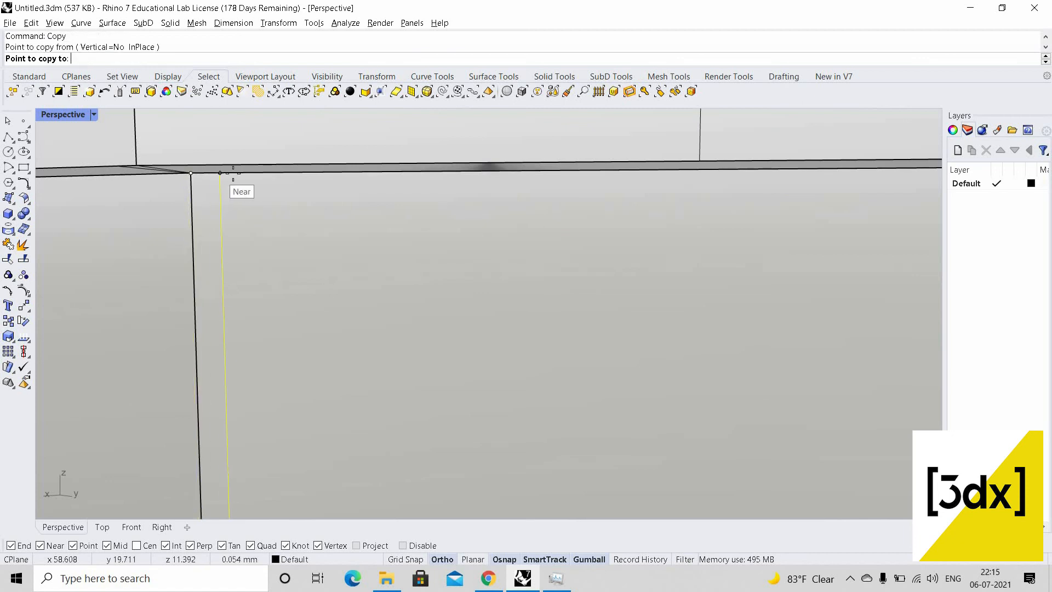
pyautogui.click(242, 175)
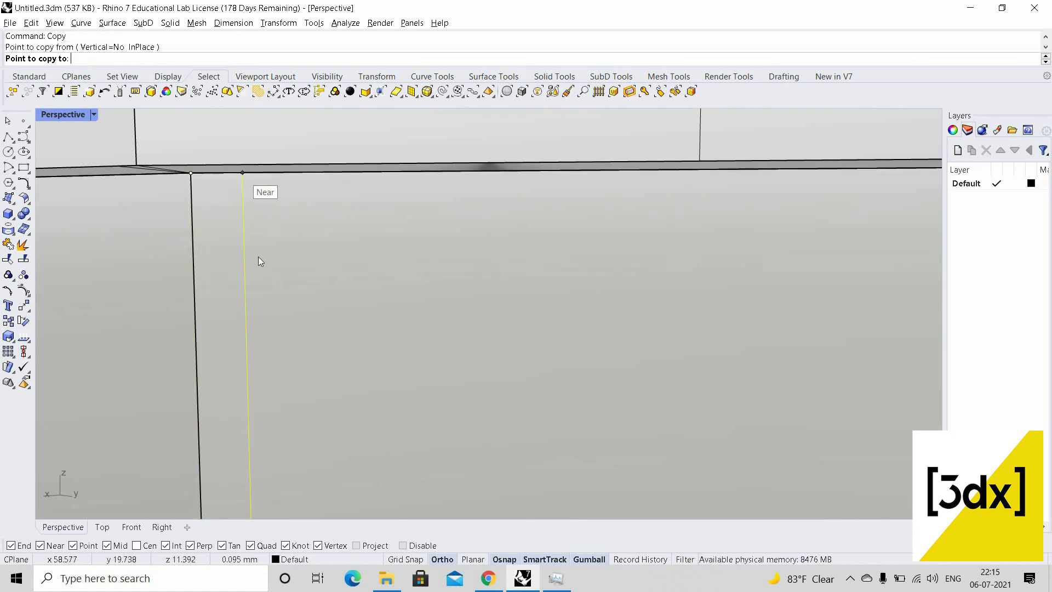
pyautogui.press('Return')
pyautogui.scroll(-5, 248, 261)
pyautogui.press('Escape')
# Draw a line from the fold line's lower end at the capital's top across the wall face to the wall's outer edge
pyautogui.scroll(8, 258, 272)
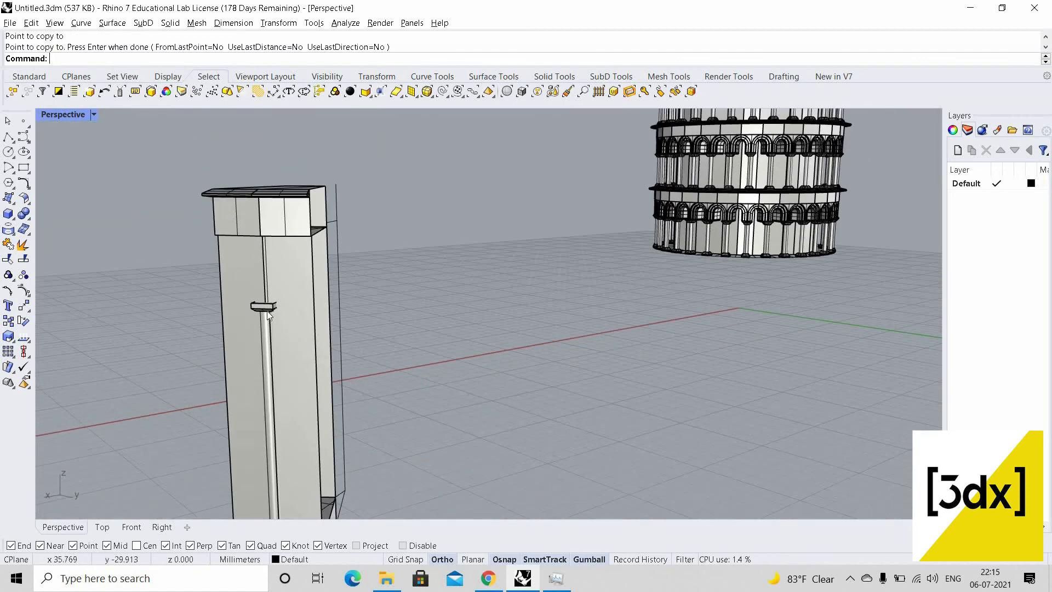
pyautogui.scroll(8, 281, 327)
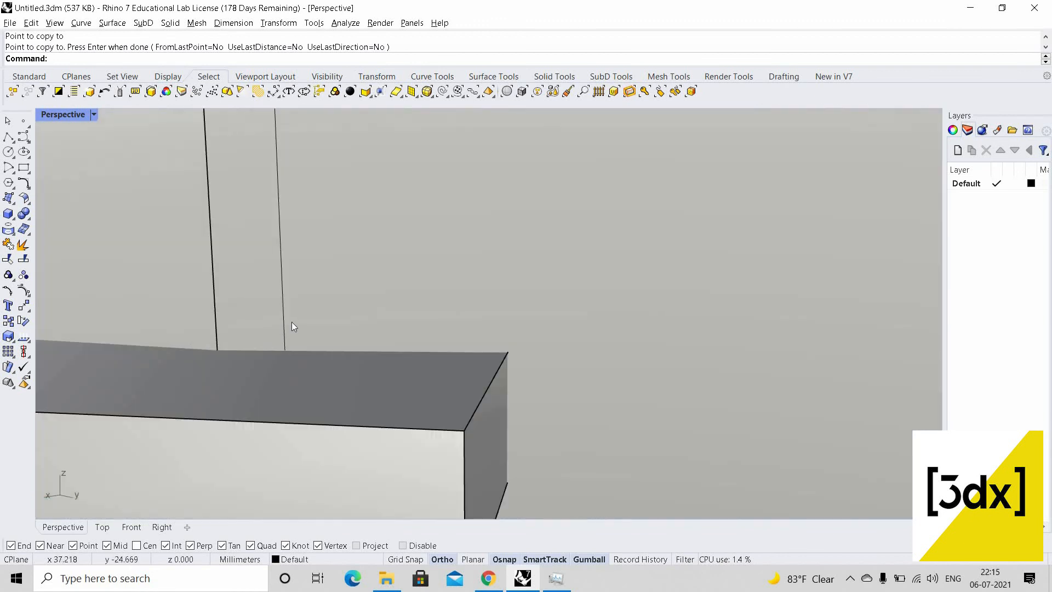
pyautogui.click(287, 331)
pyautogui.press('Escape')
pyautogui.write('line')
pyautogui.press('Return')
pyautogui.click(217, 350)
pyautogui.moveTo(559, 422); pyautogui.dragTo(579, 446, button='right')
pyautogui.scroll(-15, 585, 417)
pyautogui.scroll(10, 603, 387)
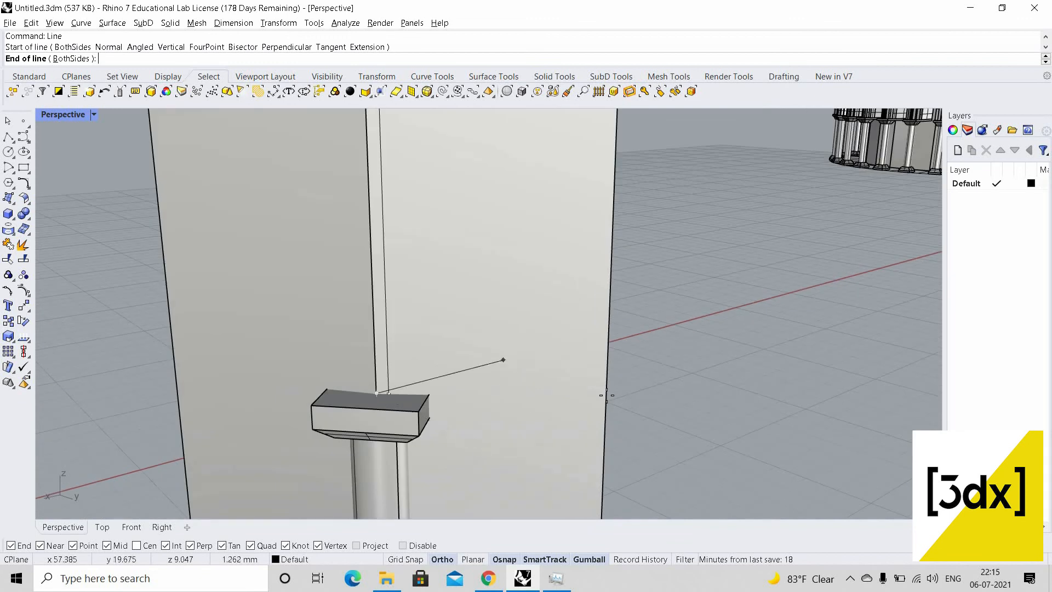
pyautogui.click(607, 396)
pyautogui.scroll(12, 389, 383)
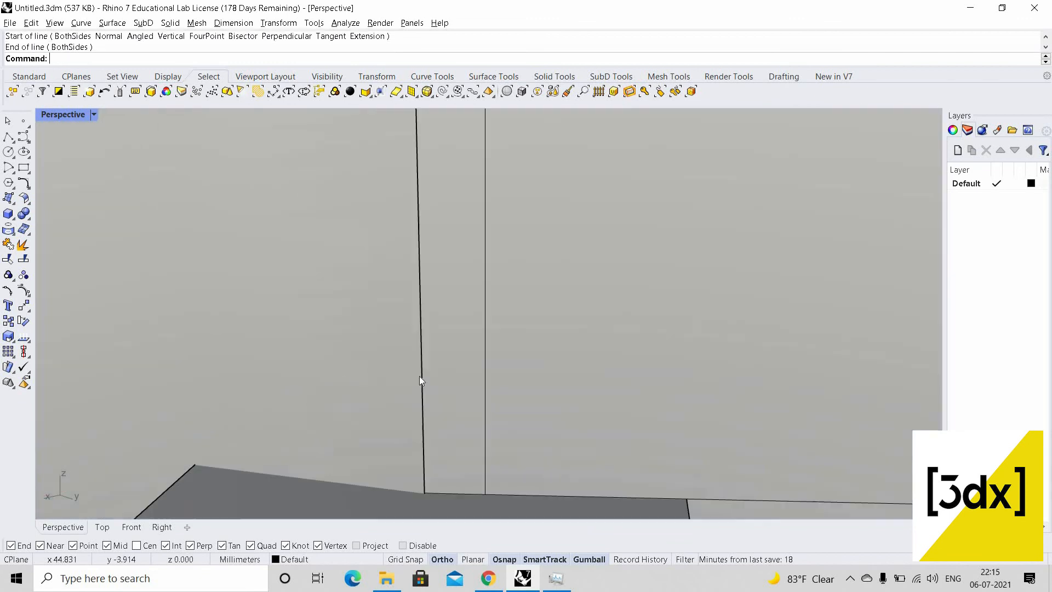
pyautogui.scroll(-10, 433, 387)
pyautogui.scroll(10, 324, 423)
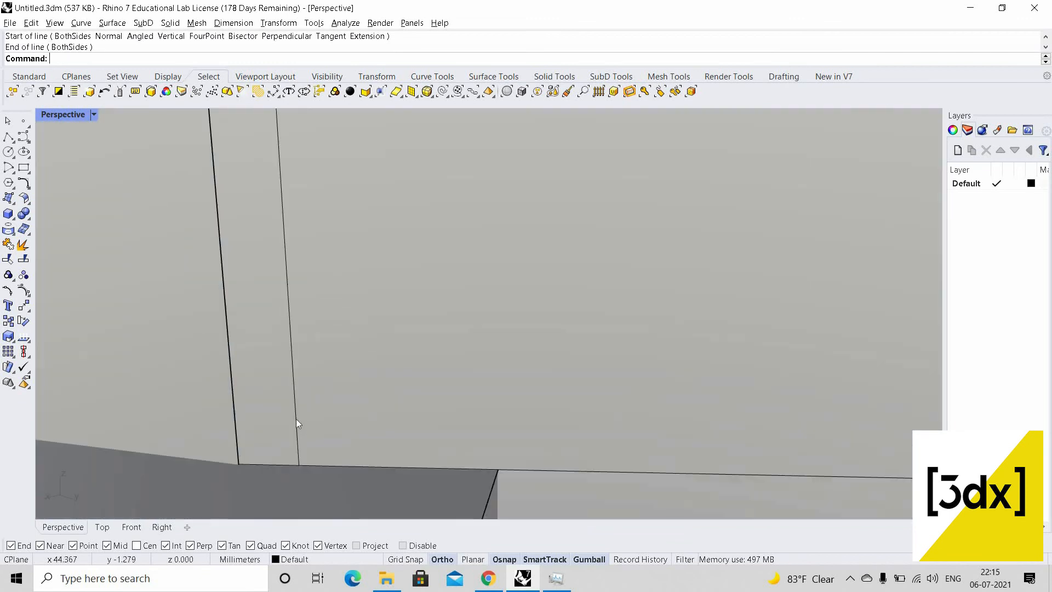
pyautogui.click(306, 425)
pyautogui.write('C')
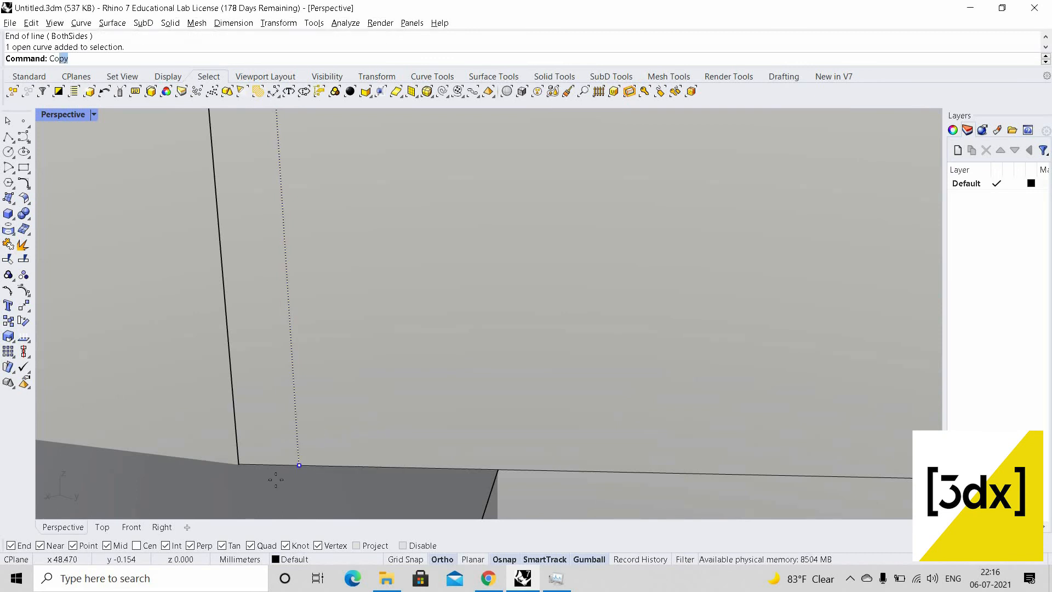
pyautogui.write('op')
pyautogui.press('Return')
pyautogui.click(298, 465)
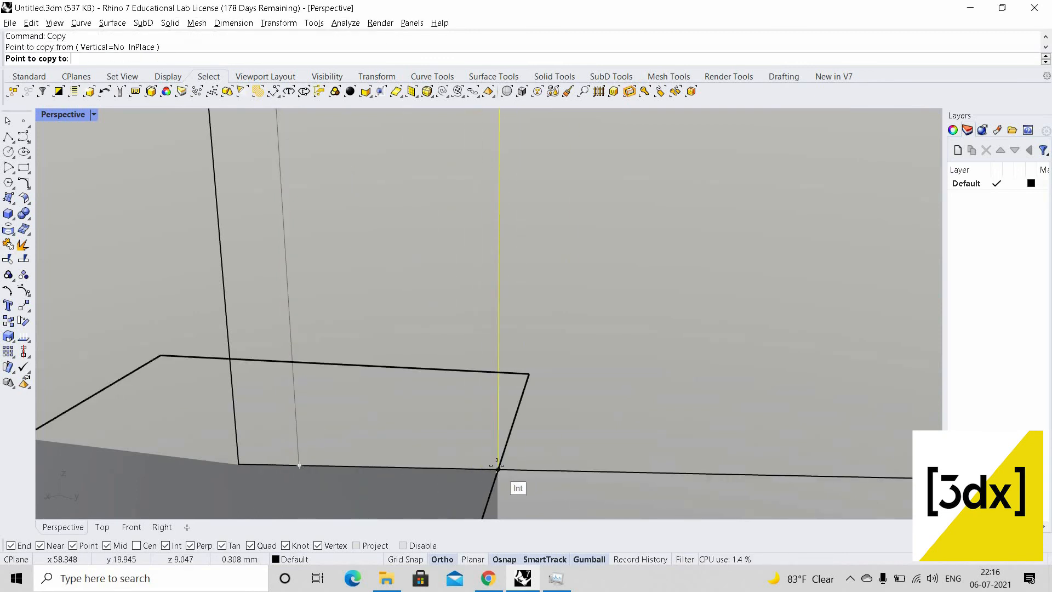
pyautogui.press('Escape')
pyautogui.scroll(-12, 483, 454)
pyautogui.scroll(12, 481, 450)
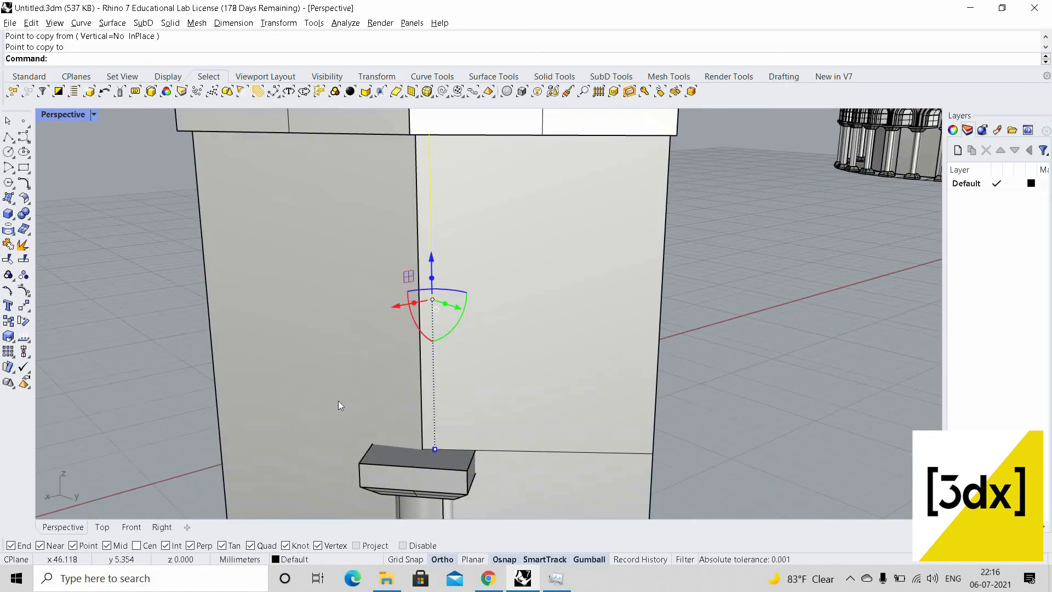
pyautogui.scroll(-10, 329, 378)
pyautogui.scroll(12, 374, 367)
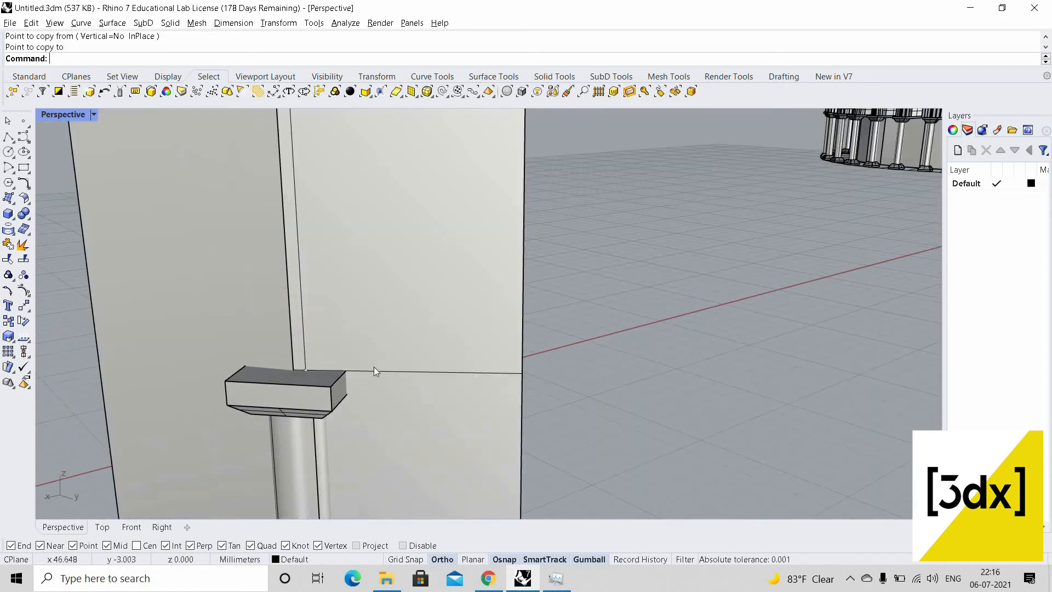
# Copy the offset vertical line from its lower end to the capital's back corner on the wall, about 0.31 mm across
pyautogui.click(185, 334)
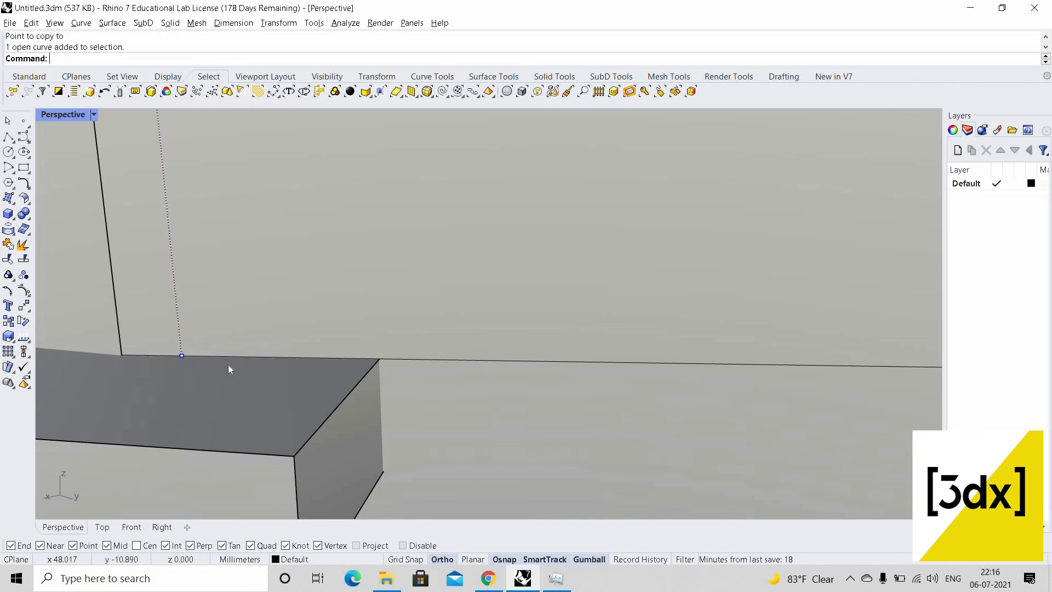
pyautogui.write('Cop')
pyautogui.press('Return')
pyautogui.click(182, 356)
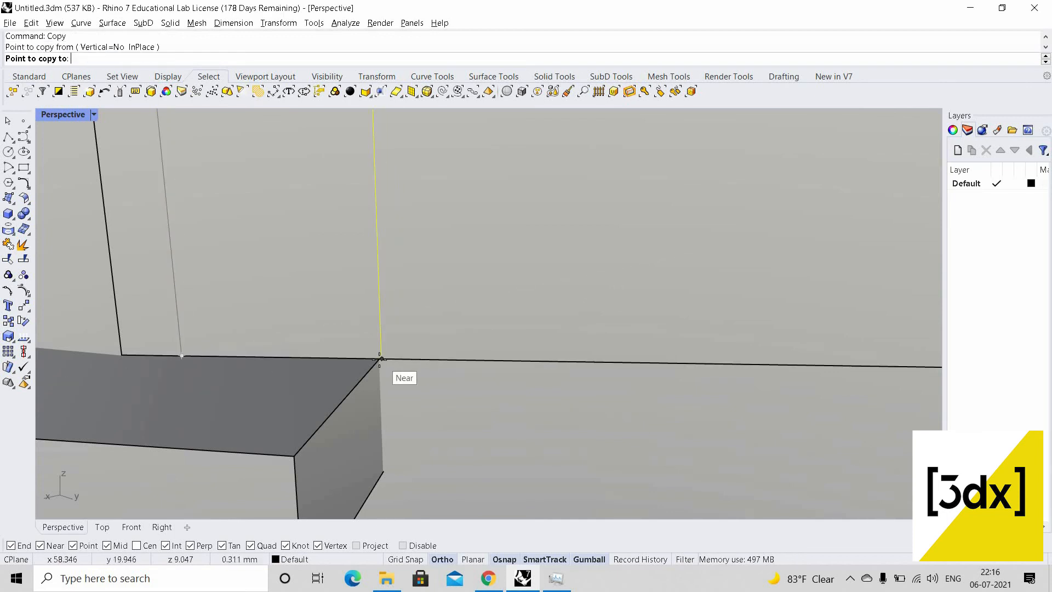
pyautogui.click(387, 366)
pyautogui.press('Return')
pyautogui.scroll(-8, 390, 331)
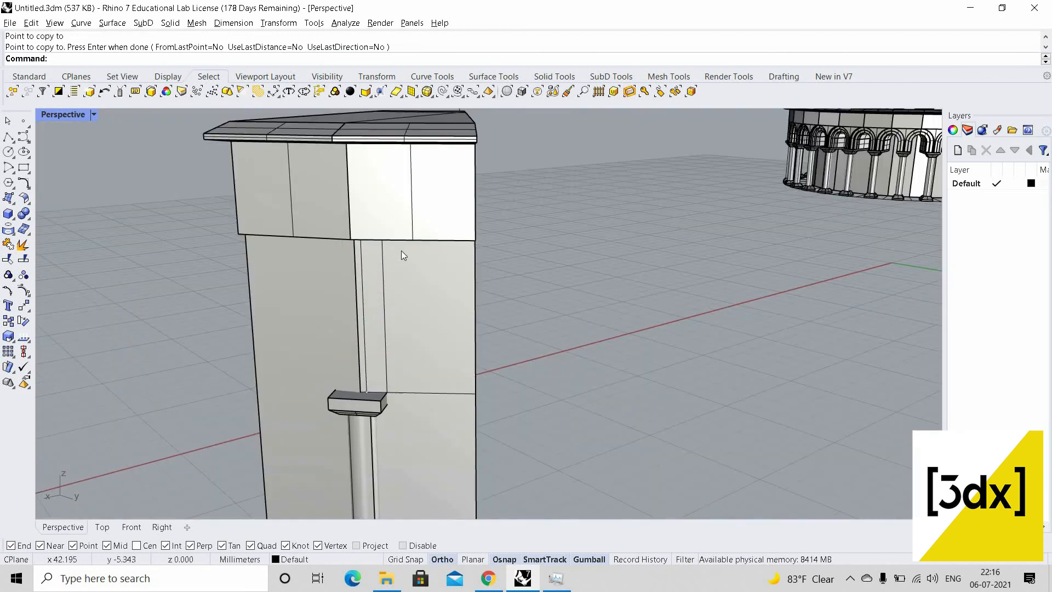
# Draw a line about 1.64 mm long under the top band, from the first offset vertical line's upper end to the wall's outer corner
pyautogui.scroll(-5, 412, 335)
pyautogui.moveTo(412, 335); pyautogui.dragTo(368, 185, button='right')
pyautogui.scroll(-7, 408, 265)
pyautogui.scroll(6, 408, 265)
pyautogui.scroll(4, 405, 255)
pyautogui.scroll(-5, 345, 186)
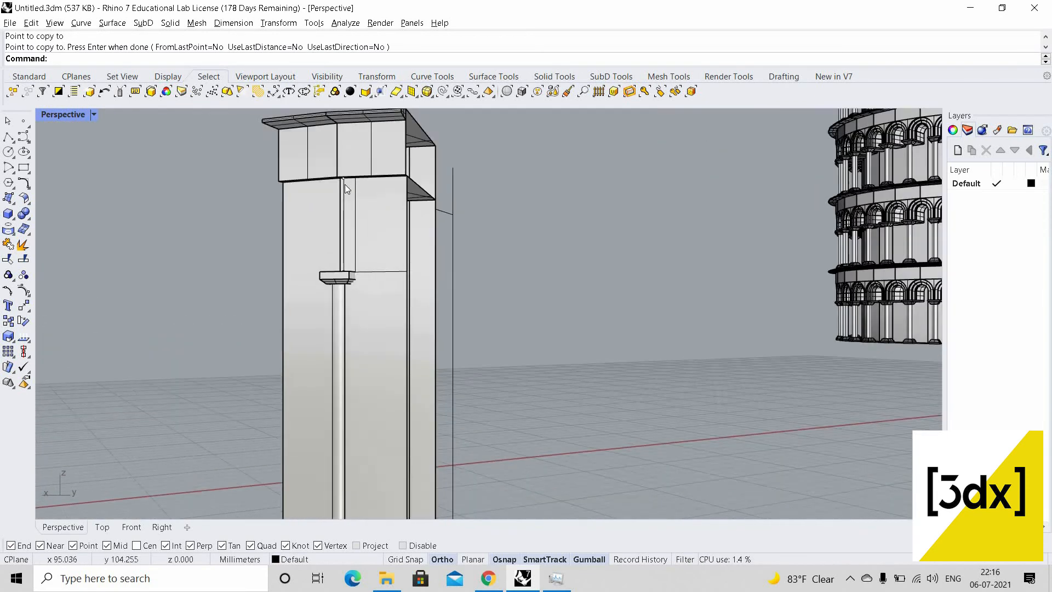
pyautogui.scroll(8, 349, 193)
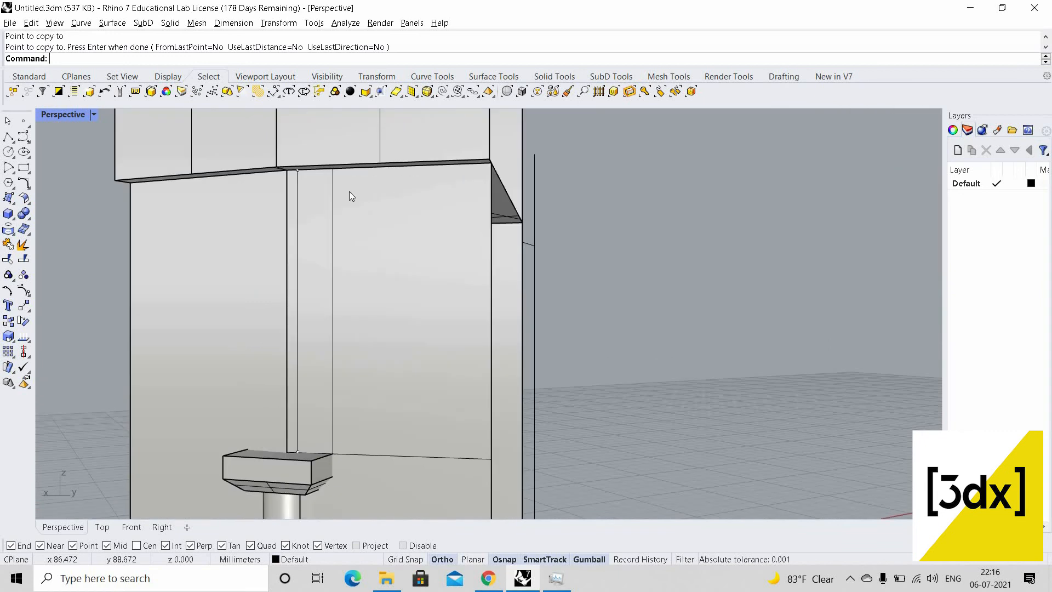
pyautogui.press('Return')
pyautogui.click(297, 170)
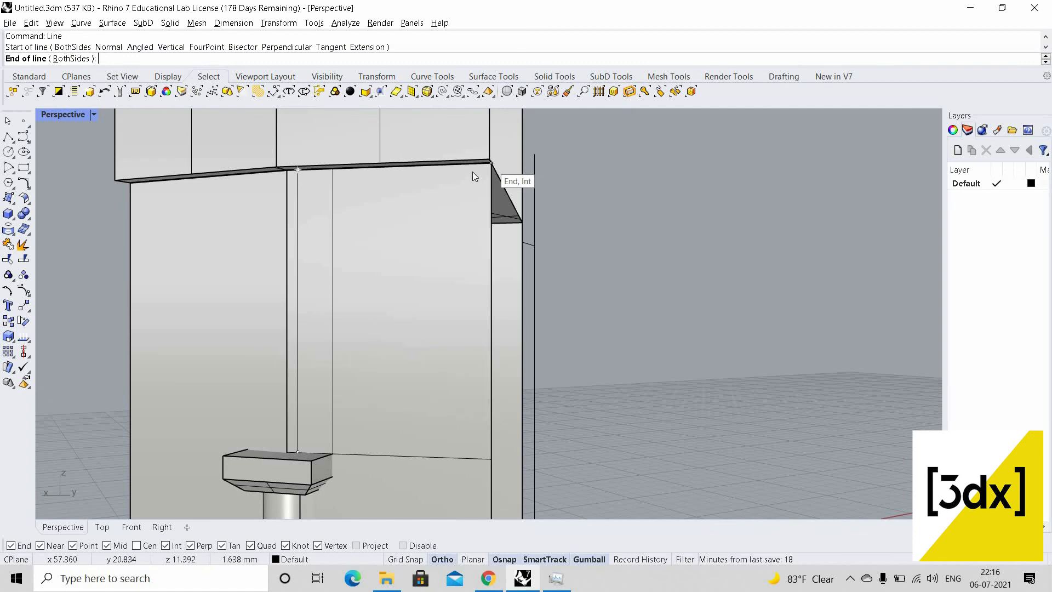
pyautogui.click(473, 172)
# Draw a 1.638 mm line straight down from the first offset vertical line's upper end
pyautogui.press('Return')
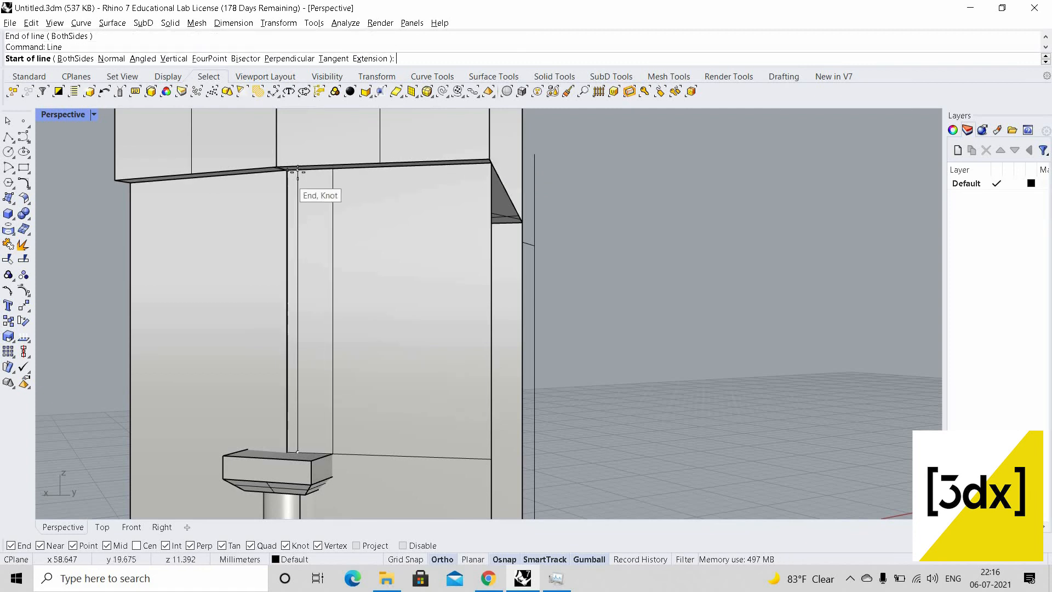
pyautogui.click(297, 170)
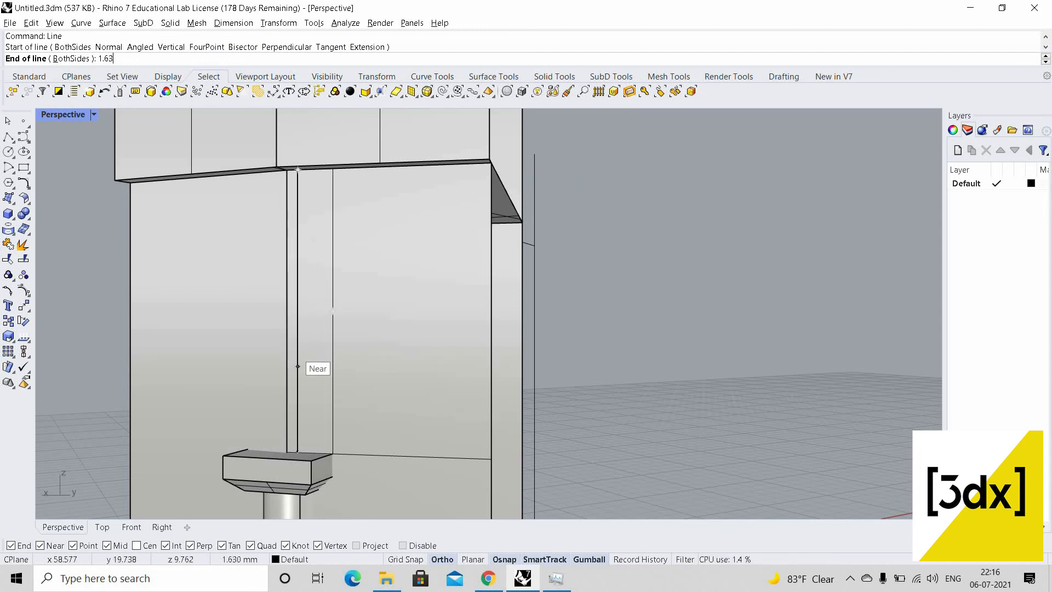
pyautogui.press('Return')
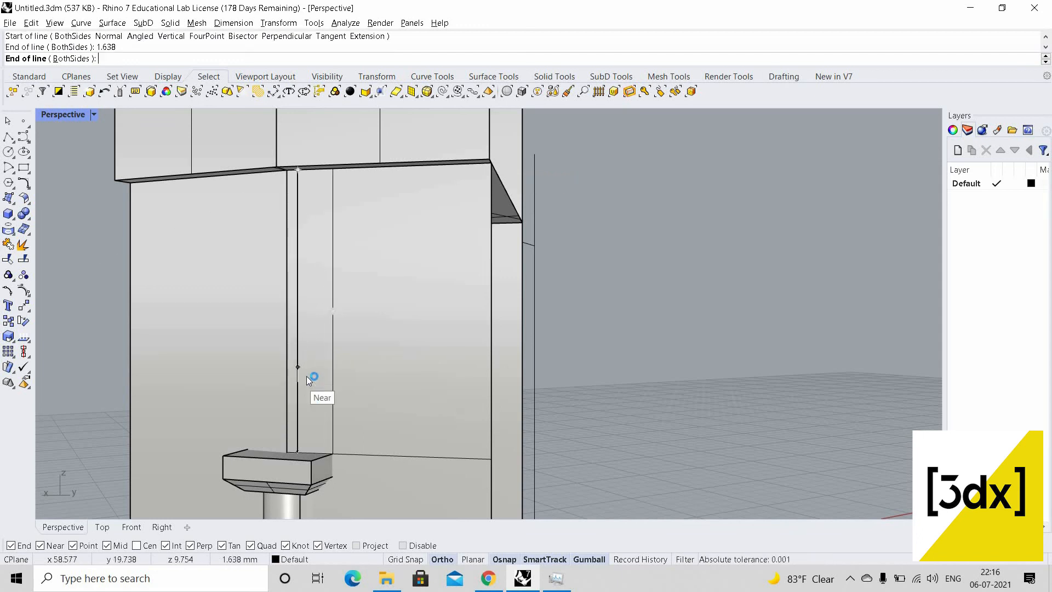
pyautogui.click(307, 379)
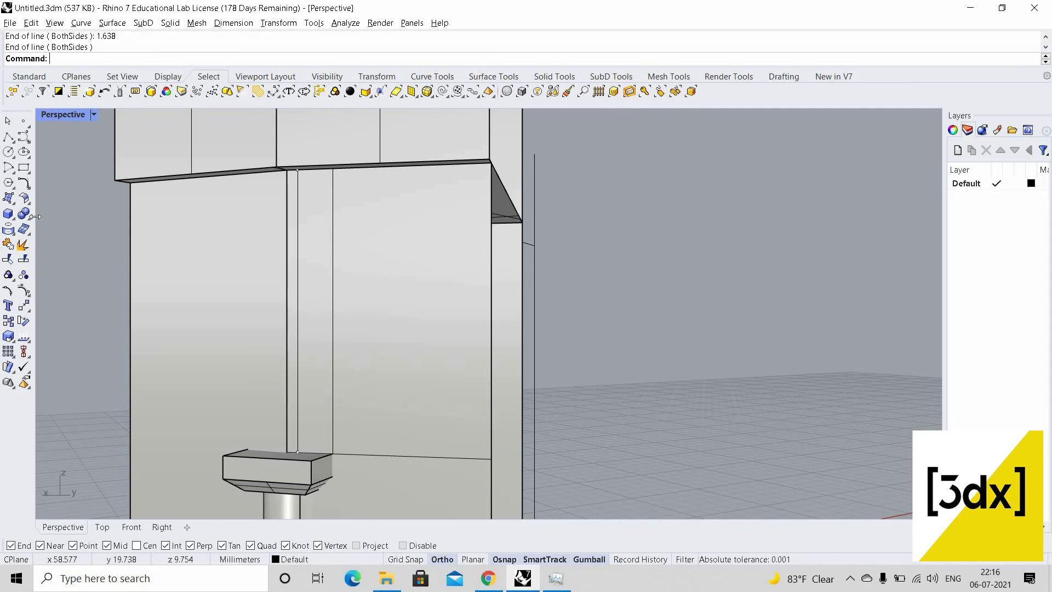
# Draw a start-end-direction arc from the 1.638 mm line's lower end to the wall's upper outer corner, starting vertically upward
pyautogui.click(13, 172)
pyautogui.click(58, 176)
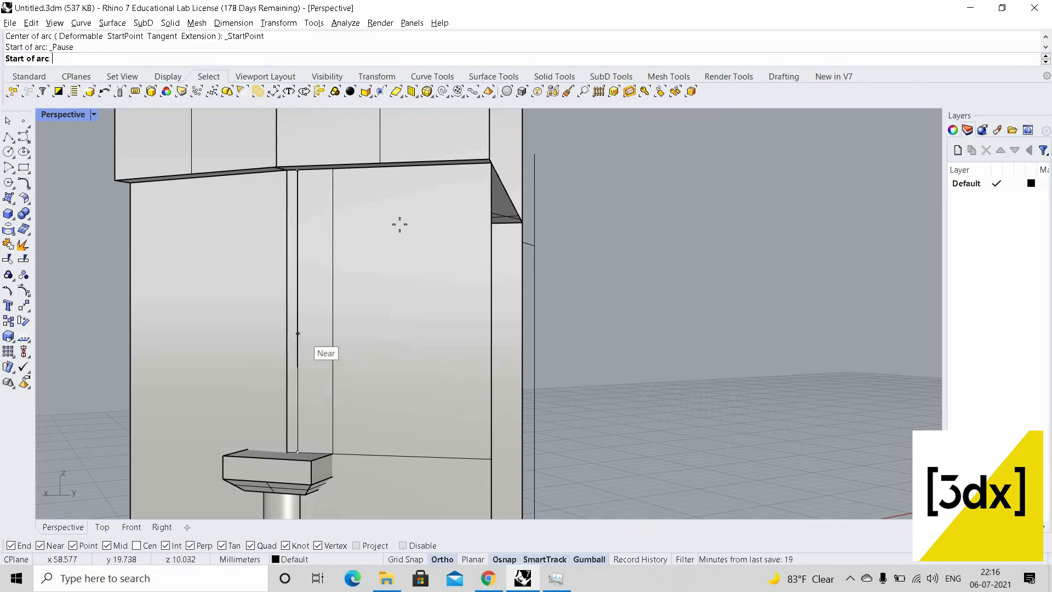
pyautogui.click(298, 366)
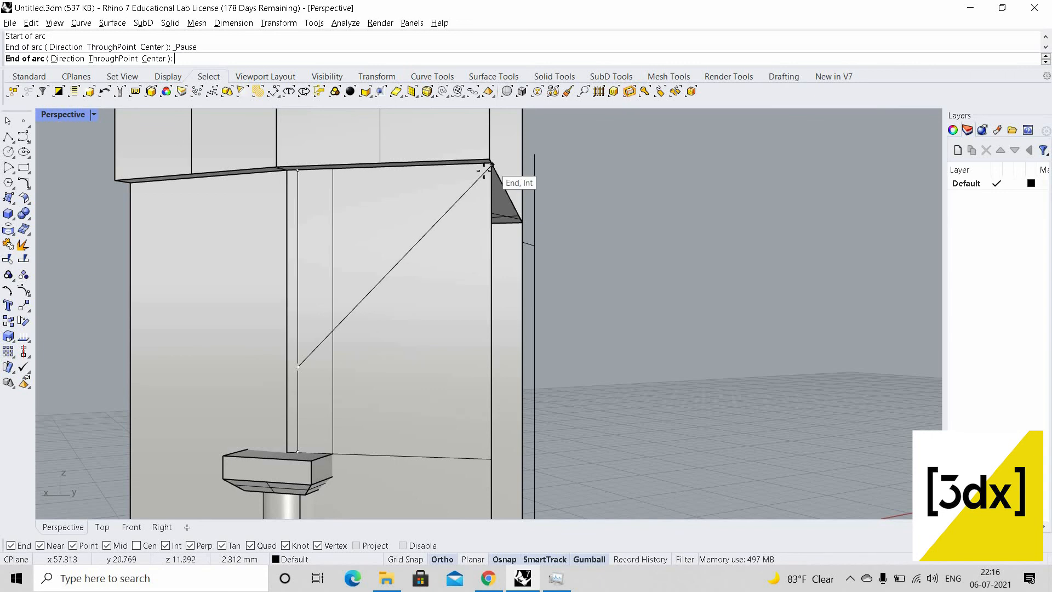
pyautogui.scroll(3, 507, 146)
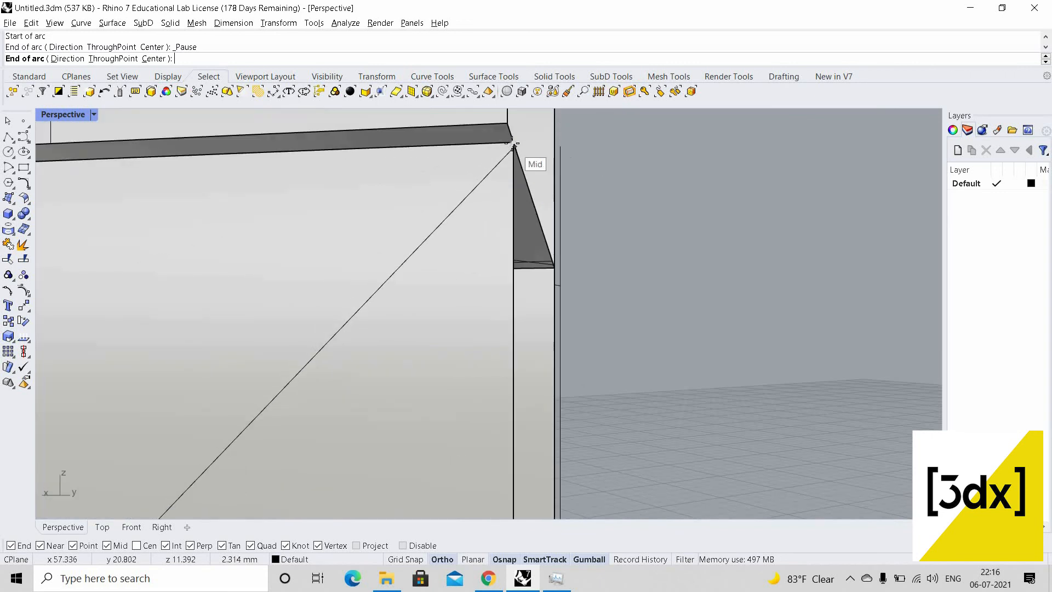
pyautogui.click(511, 144)
pyautogui.scroll(-3, 411, 183)
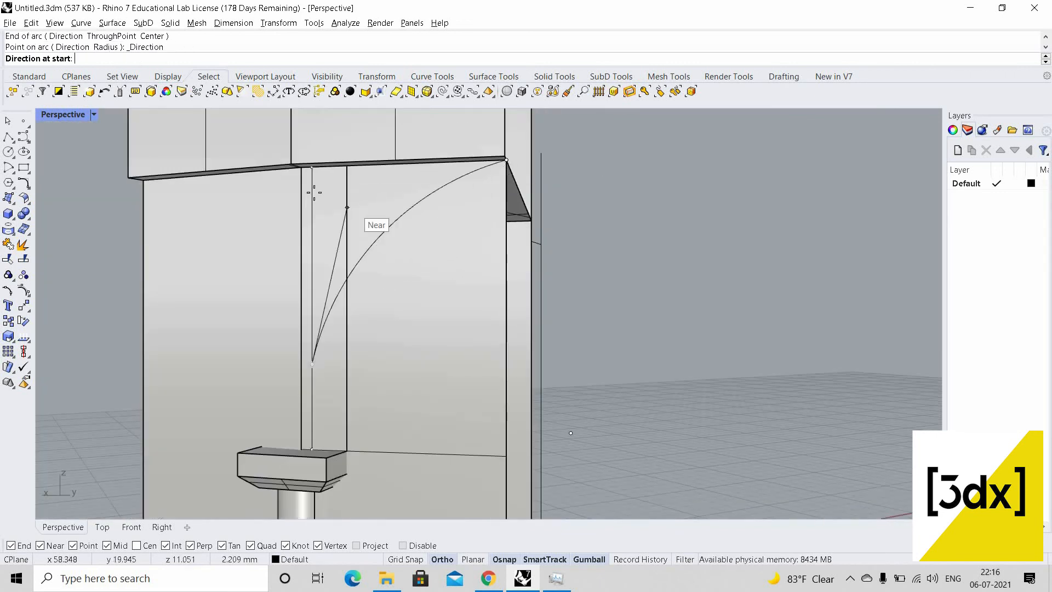
pyautogui.click(413, 251)
pyautogui.scroll(-5, 423, 308)
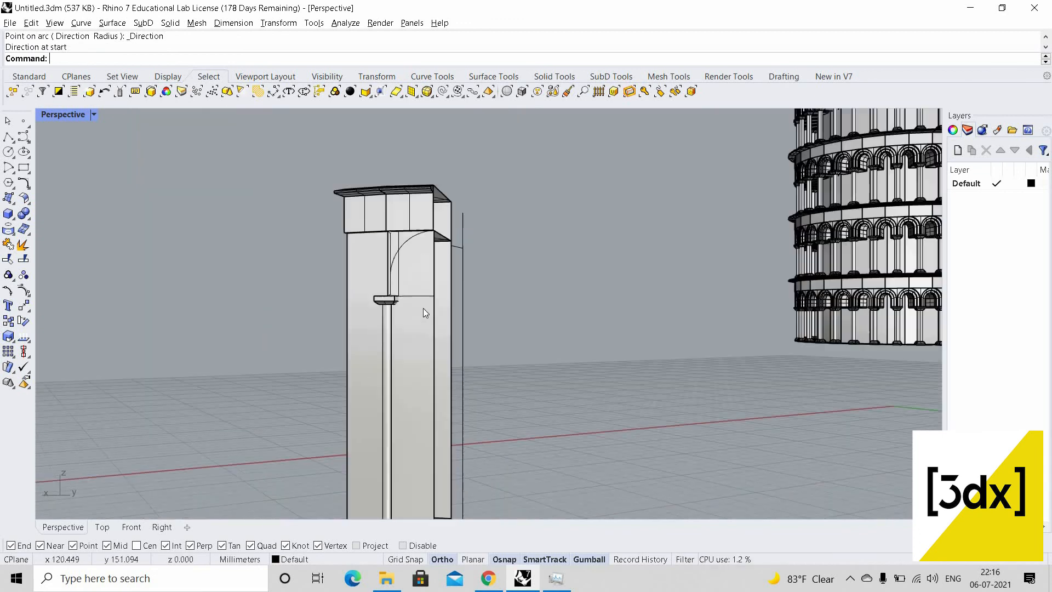
# Trim the offset vertical line above the arc's start and join its remaining lower part with the arc
pyautogui.scroll(-1, 422, 306)
pyautogui.scroll(5, 422, 304)
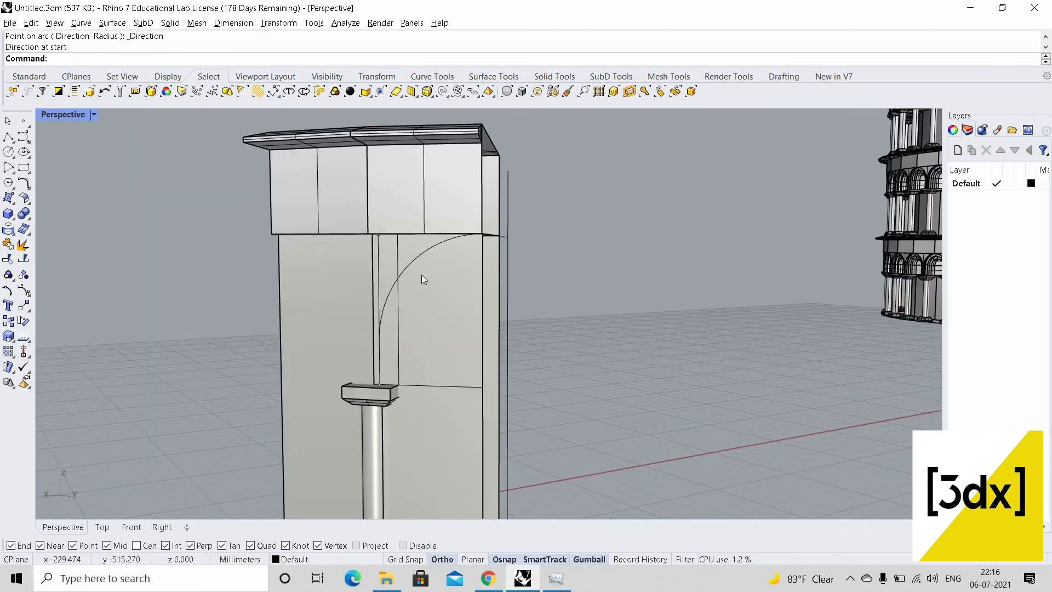
pyautogui.scroll(3, 375, 346)
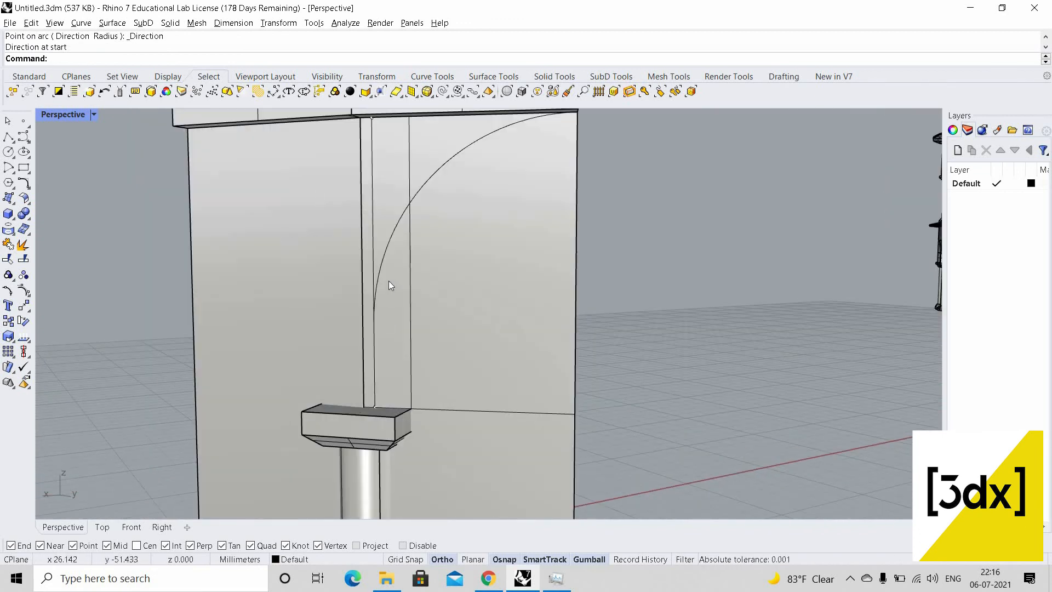
pyautogui.click(386, 291)
pyautogui.press('Escape')
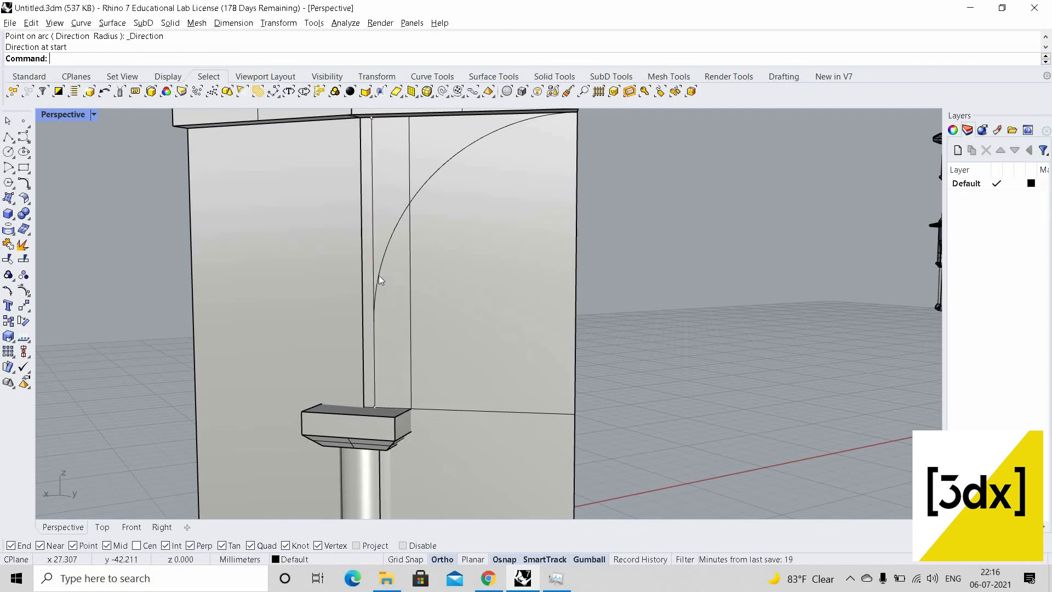
pyautogui.click(375, 339)
pyautogui.click(375, 340)
pyautogui.keyDown('shift'); pyautogui.click(372, 236); pyautogui.keyUp('shift')
pyautogui.keyDown('shift'); pyautogui.click(372, 232); pyautogui.keyUp('shift')
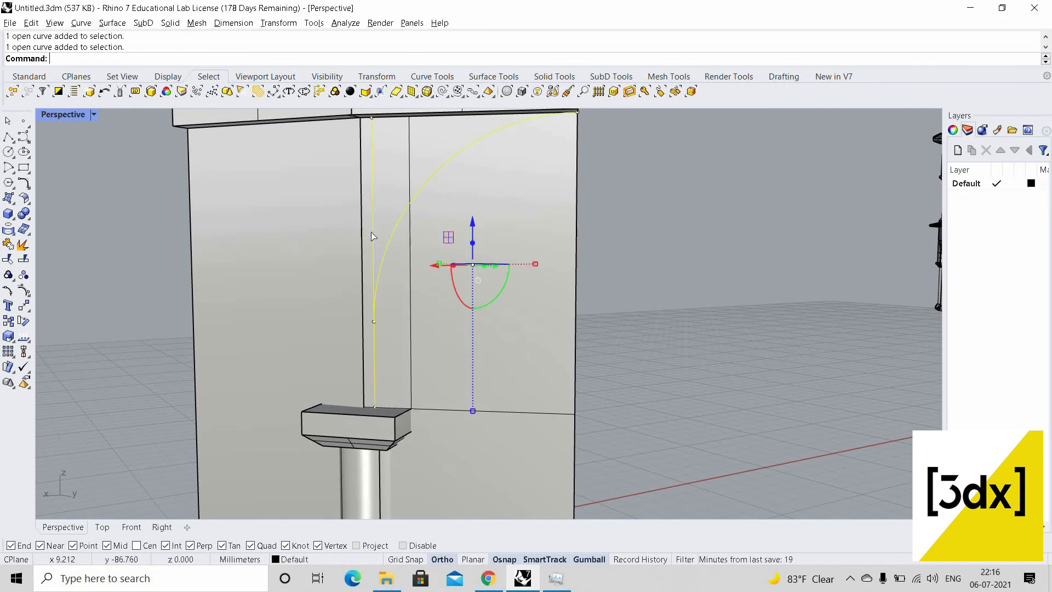
pyautogui.write('Trim')
pyautogui.press('Return')
pyautogui.click(375, 237)
pyautogui.click(433, 265)
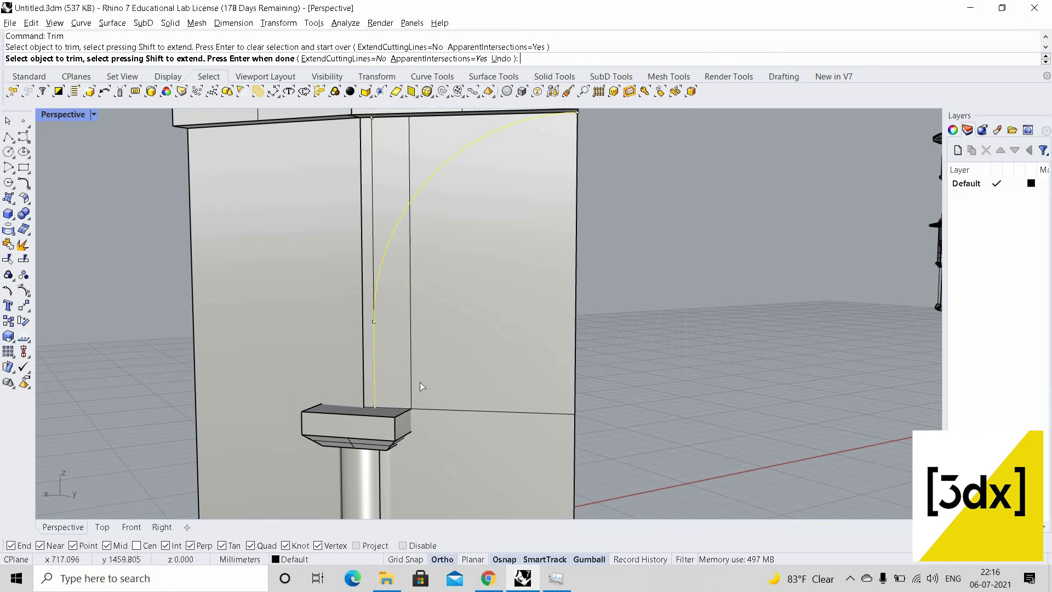
pyautogui.press('Return')
pyautogui.hotkey('ctrl', 'j')
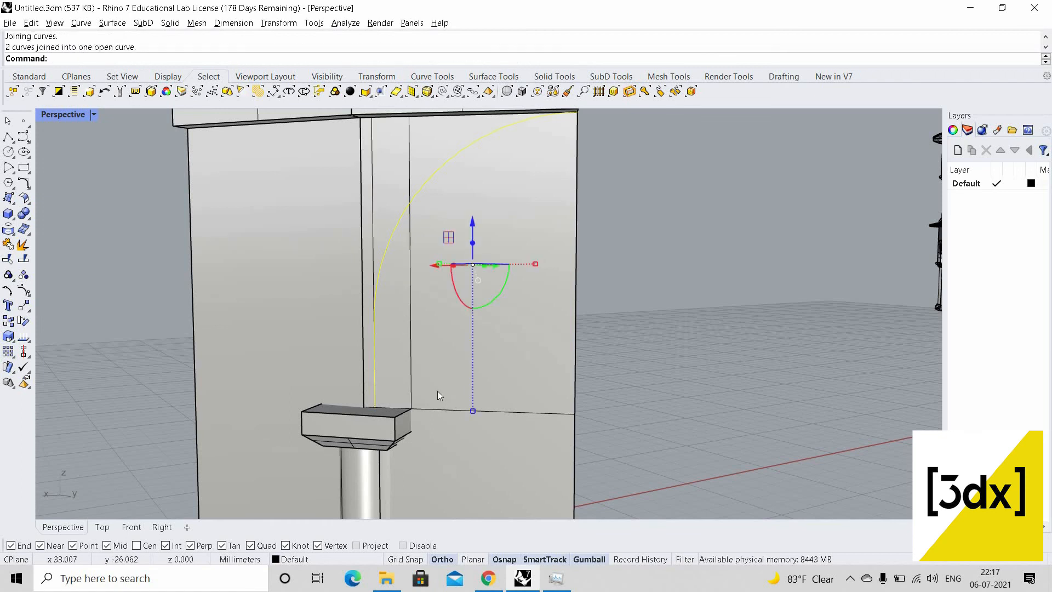
# Offset the joined arch curve inward by about 0.308 mm, taking the distance from its lower end to the capital's back corner
pyautogui.scroll(-8, 378, 312)
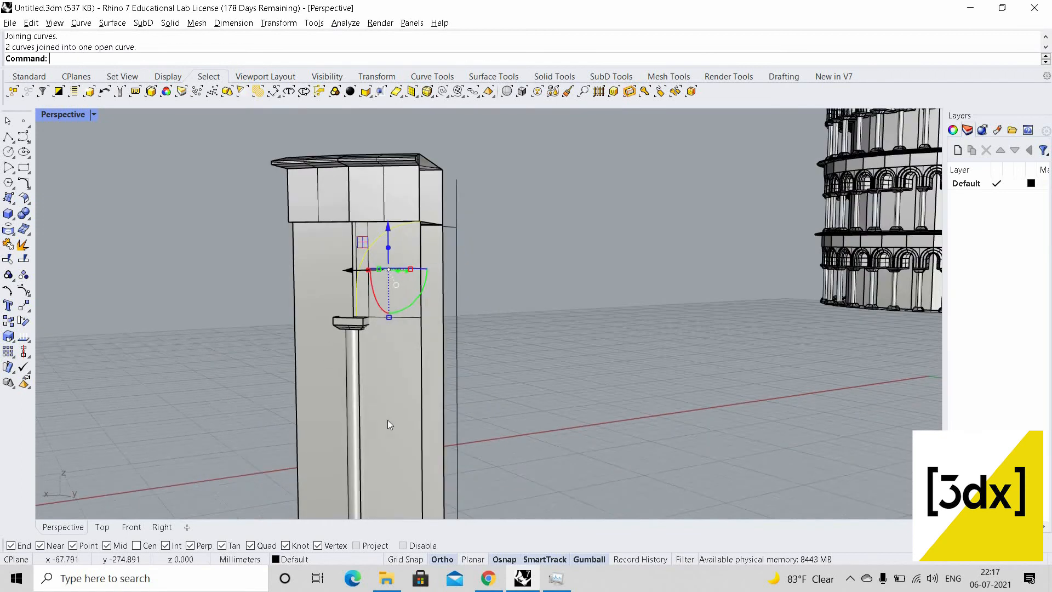
pyautogui.moveTo(387, 421); pyautogui.dragTo(386, 416, button='right')
pyautogui.scroll(8, 387, 415)
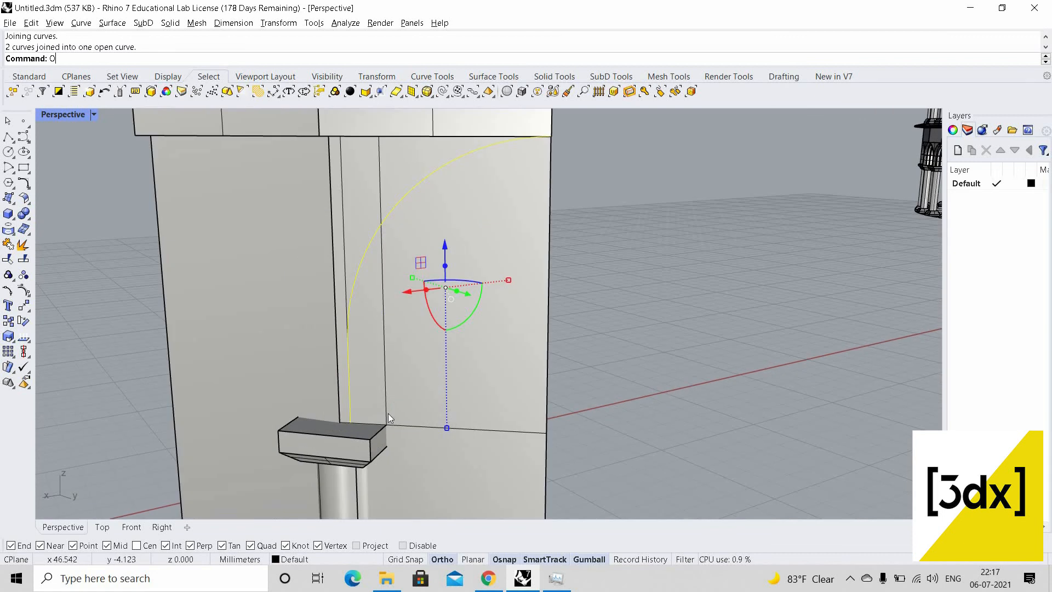
pyautogui.write('O')
pyautogui.press('Return')
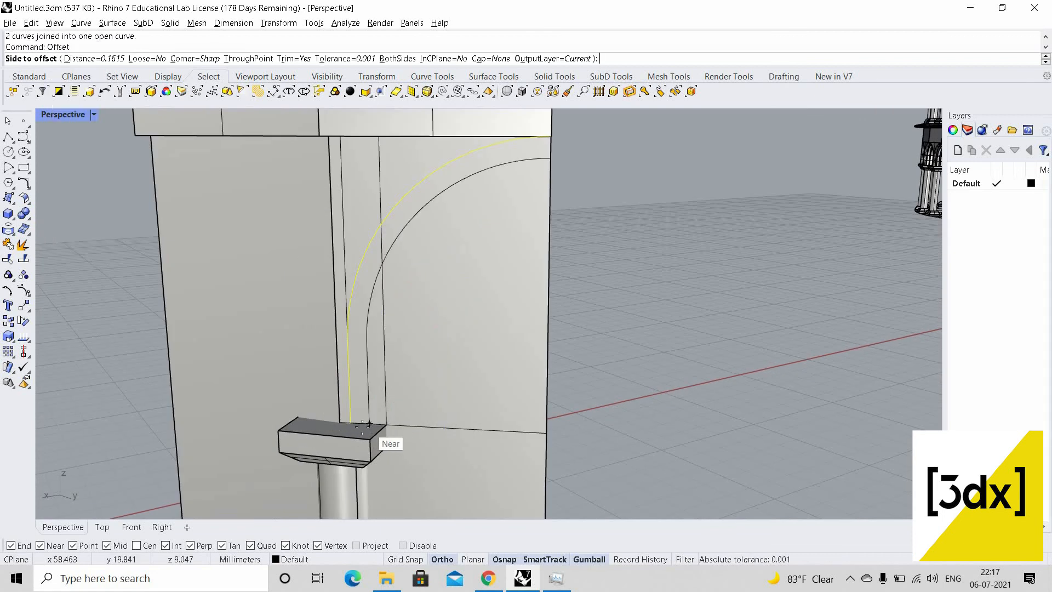
pyautogui.press('Return')
pyautogui.scroll(12, 350, 421)
pyautogui.scroll(-2, 336, 405)
pyautogui.click(329, 401)
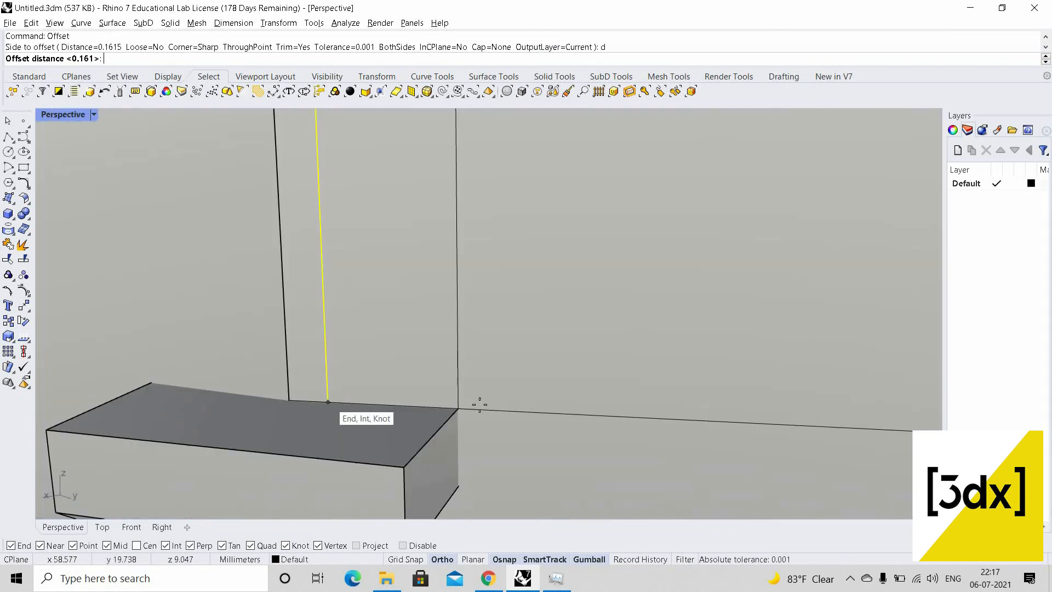
pyautogui.click(458, 406)
pyautogui.scroll(-10, 465, 420)
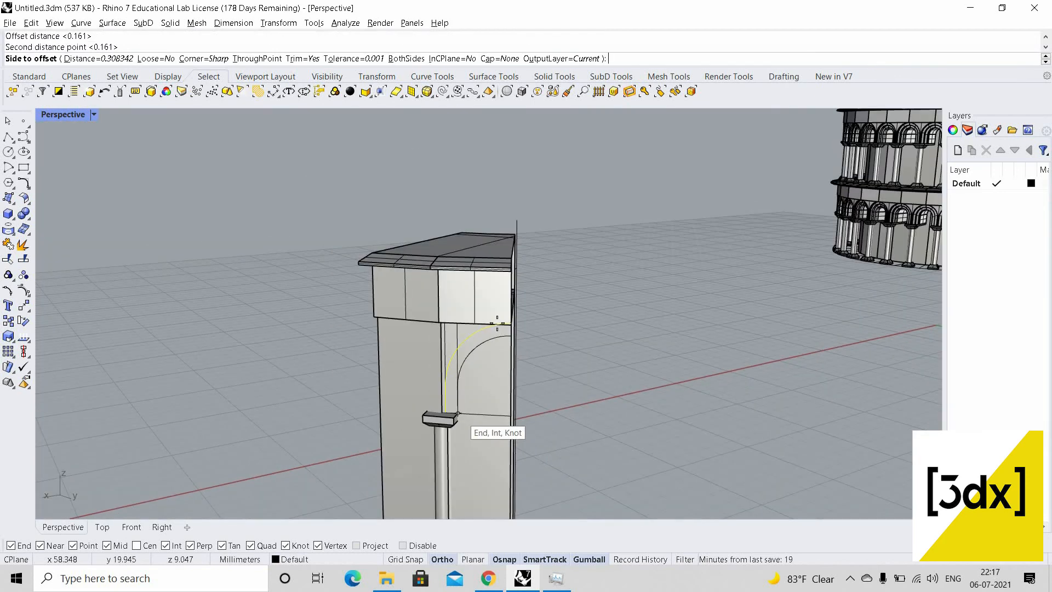
pyautogui.click(490, 329)
pyautogui.press('Return')
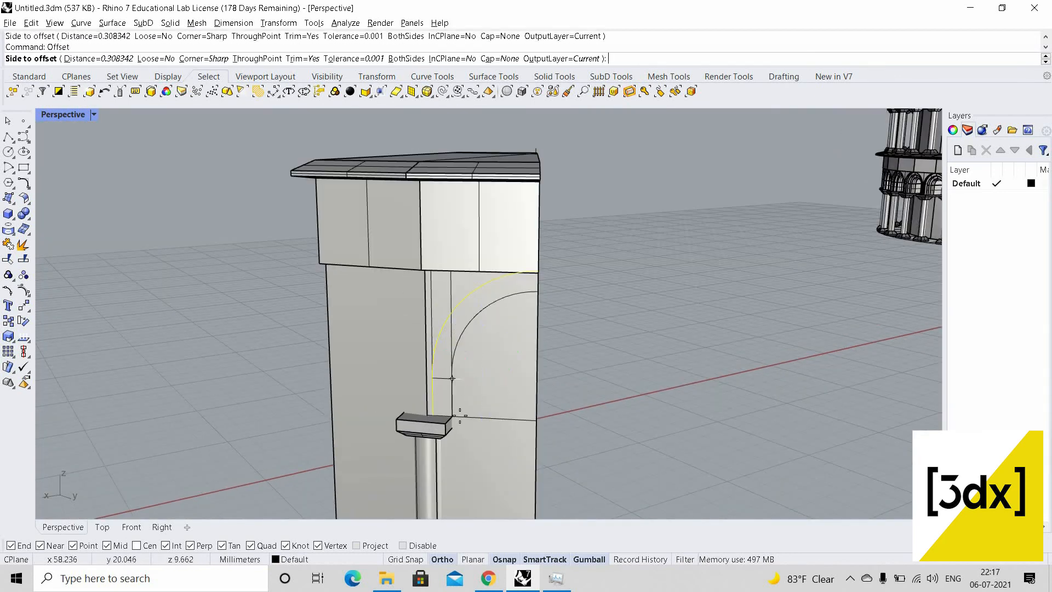
pyautogui.click(518, 296)
pyautogui.press('Escape')
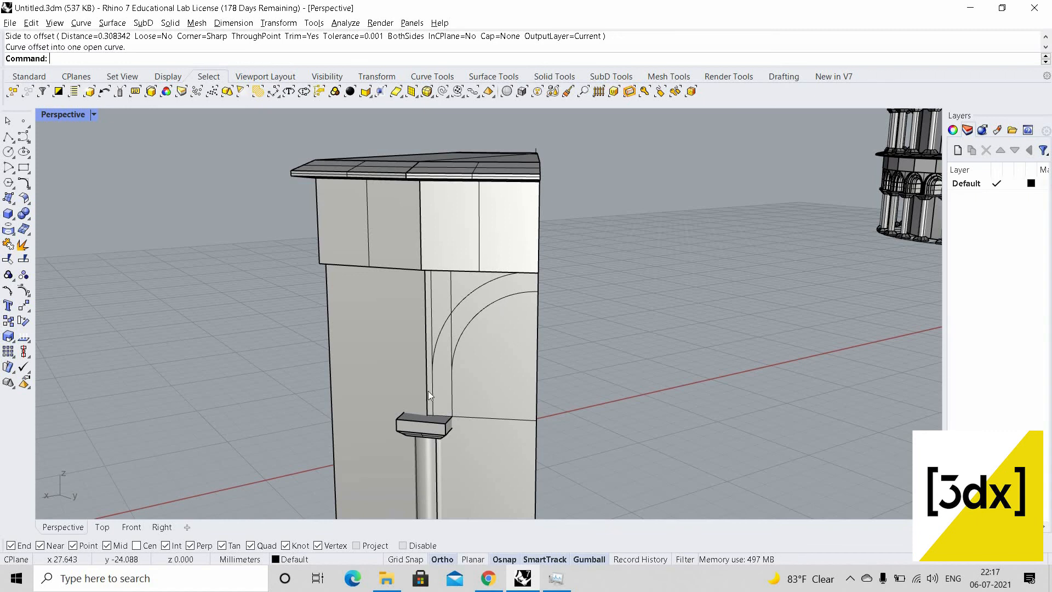
pyautogui.scroll(4, 438, 391)
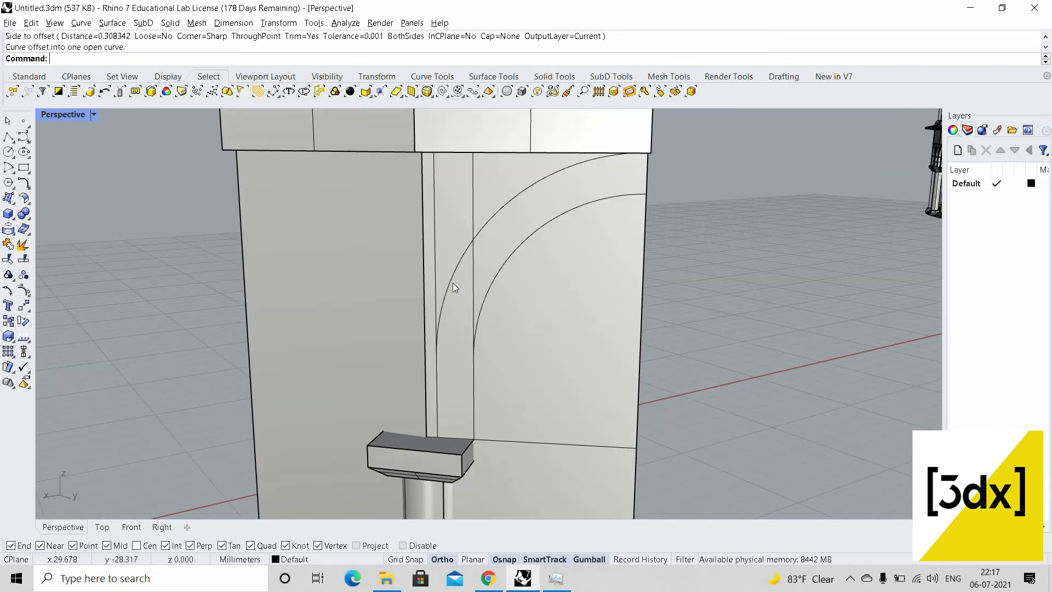
# Try to offset the outer arch curve outward by about 0.054 mm, picking the distance from its lower end along the capital's back edge
pyautogui.click(449, 284)
pyautogui.press('Return')
pyautogui.scroll(5, 426, 409)
pyautogui.scroll(-5, 430, 417)
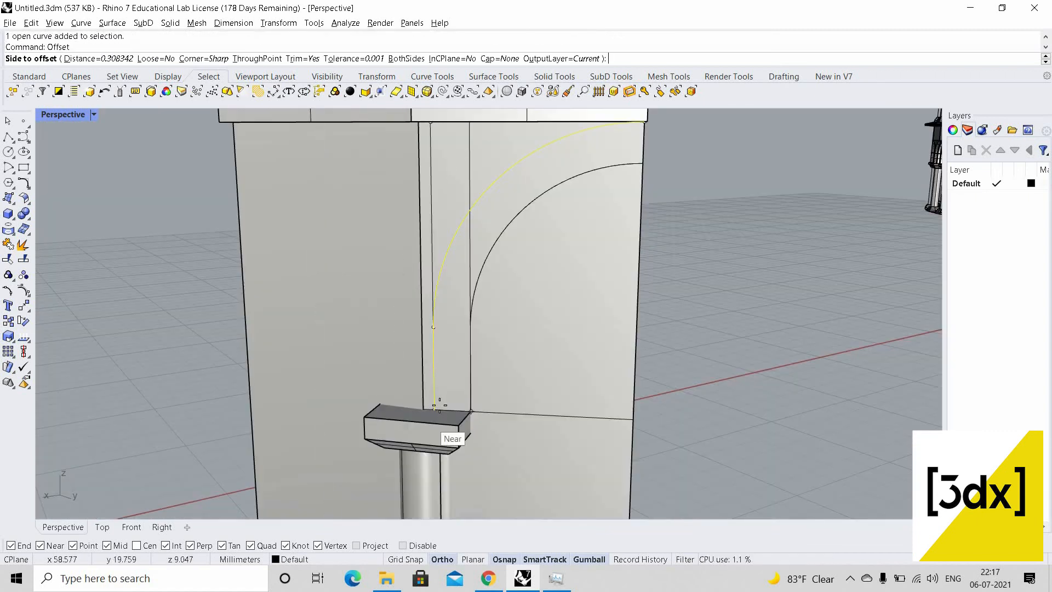
pyautogui.scroll(4, 441, 405)
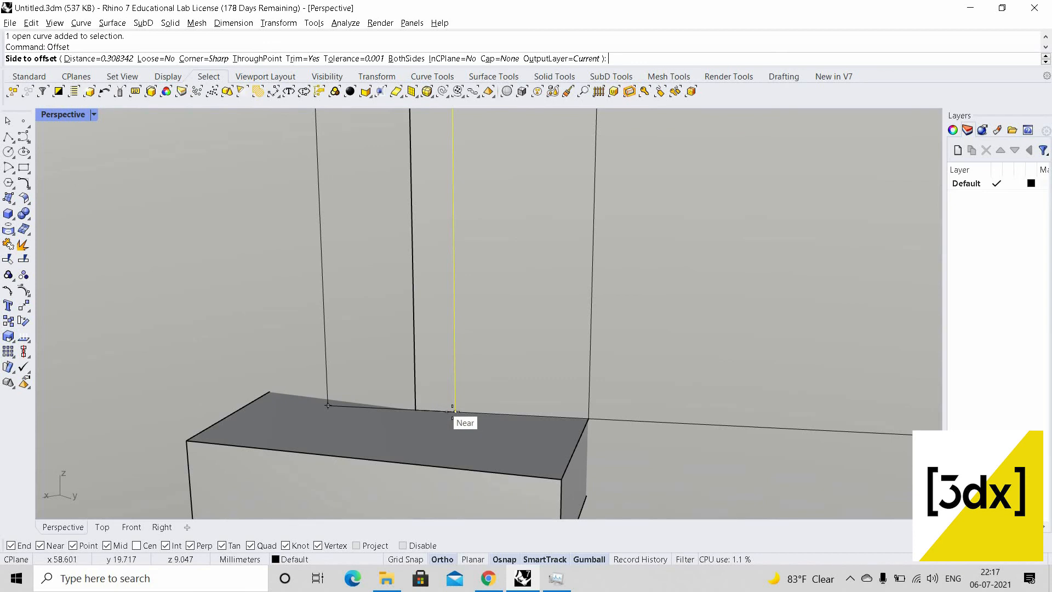
pyautogui.write('d')
pyautogui.press('Return')
pyautogui.click(456, 412)
pyautogui.click(444, 420)
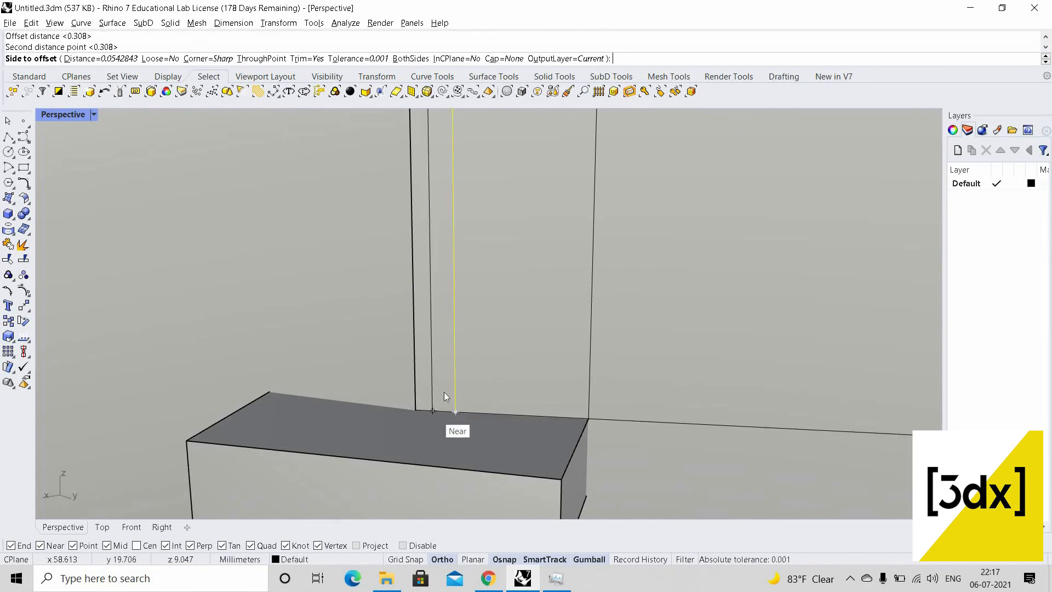
pyautogui.click(453, 375)
pyautogui.press('Escape')
# Inspect the extra outer curve where it meets the wall's upper corner and undo this last arch offset
pyautogui.click(459, 366)
pyautogui.click(482, 404)
pyautogui.scroll(-8, 458, 391)
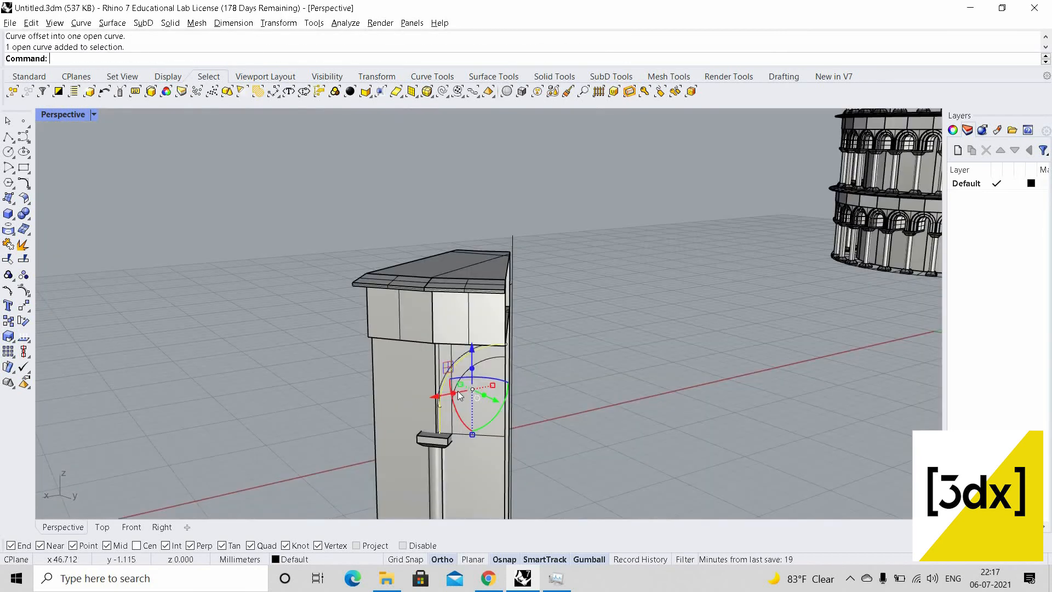
pyautogui.scroll(3, 459, 395)
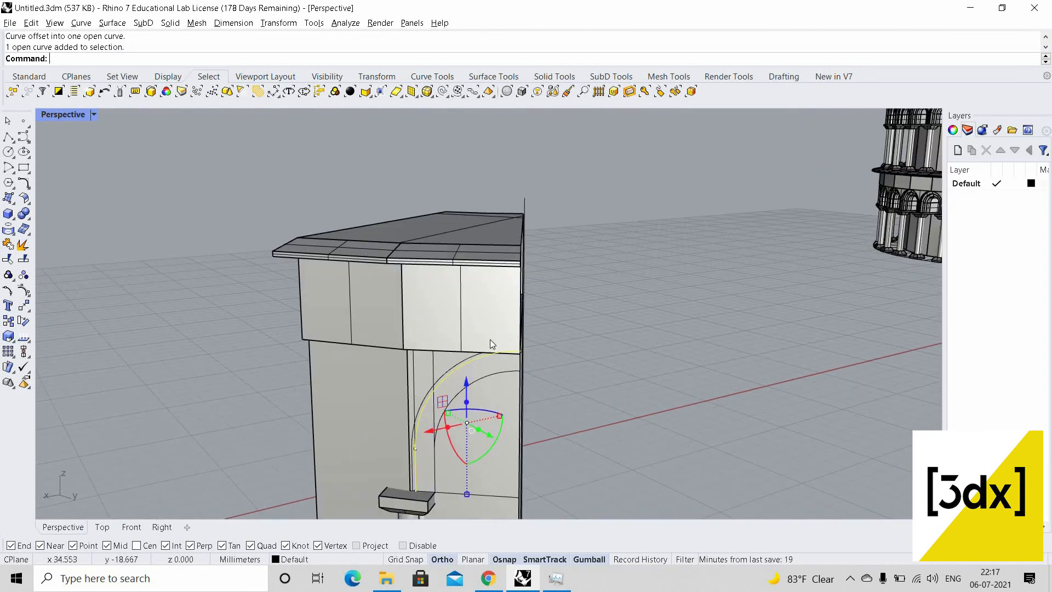
pyautogui.moveTo(490, 340); pyautogui.dragTo(443, 202, button='right')
pyautogui.scroll(5, 453, 198)
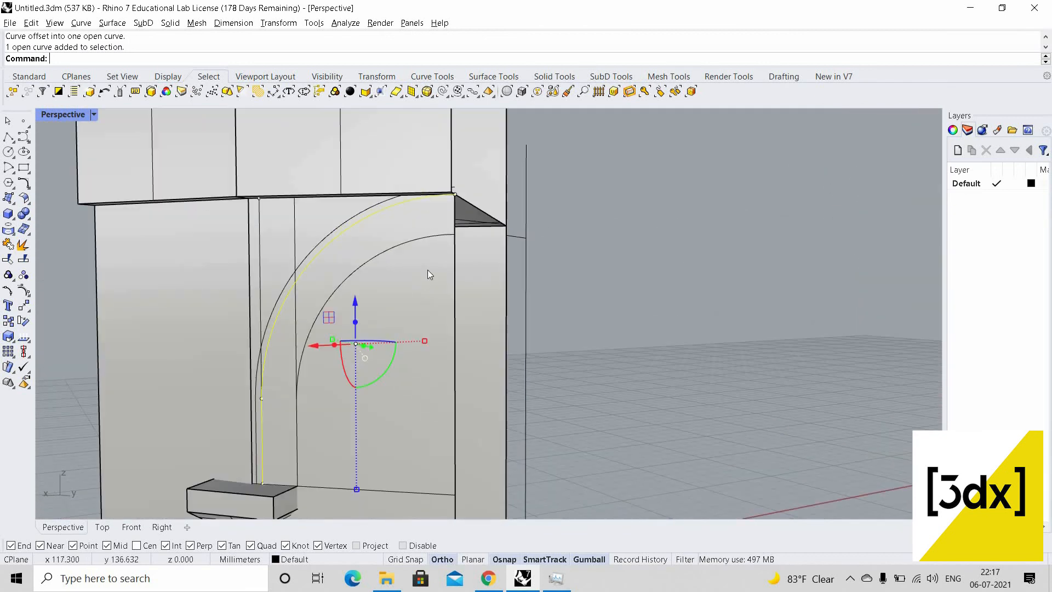
pyautogui.hotkey('ctrl', 'z')
pyautogui.moveTo(419, 321); pyautogui.dragTo(428, 334, button='right')
pyautogui.scroll(-4, 429, 334)
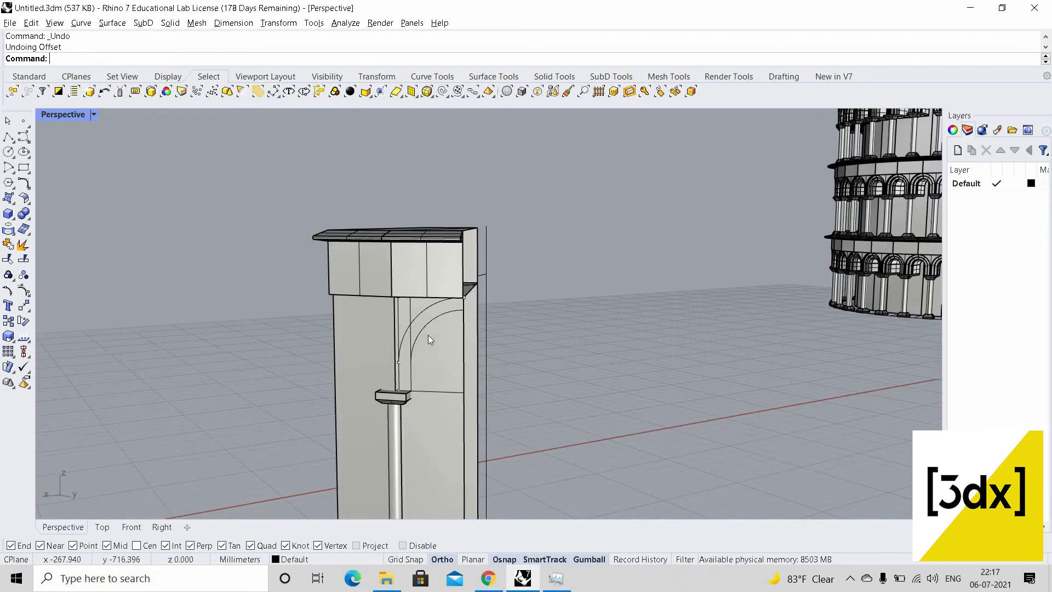
# Select the inner and outer arch curves and draw a line joining their upper ends
pyautogui.scroll(4, 428, 334)
pyautogui.click(421, 333)
pyautogui.click(407, 316)
pyautogui.scroll(5, 406, 316)
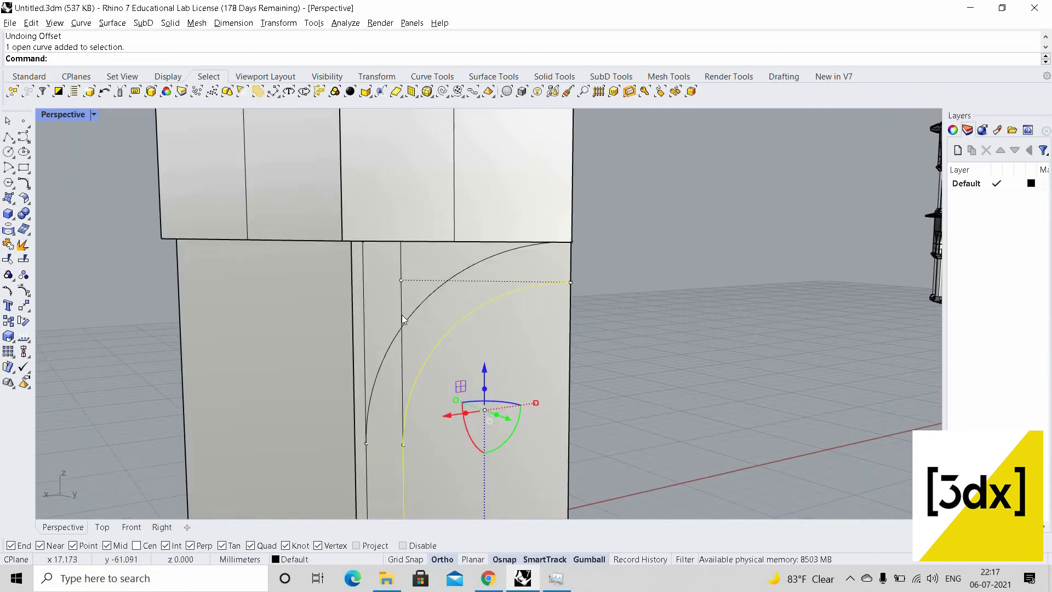
pyautogui.keyDown('shift'); pyautogui.click(402, 315); pyautogui.keyUp('shift')
pyautogui.click(385, 317)
pyautogui.scroll(-9, 385, 316)
pyautogui.moveTo(405, 311); pyautogui.dragTo(386, 301, button='right')
pyautogui.scroll(3, 387, 301)
pyautogui.scroll(3, 386, 305)
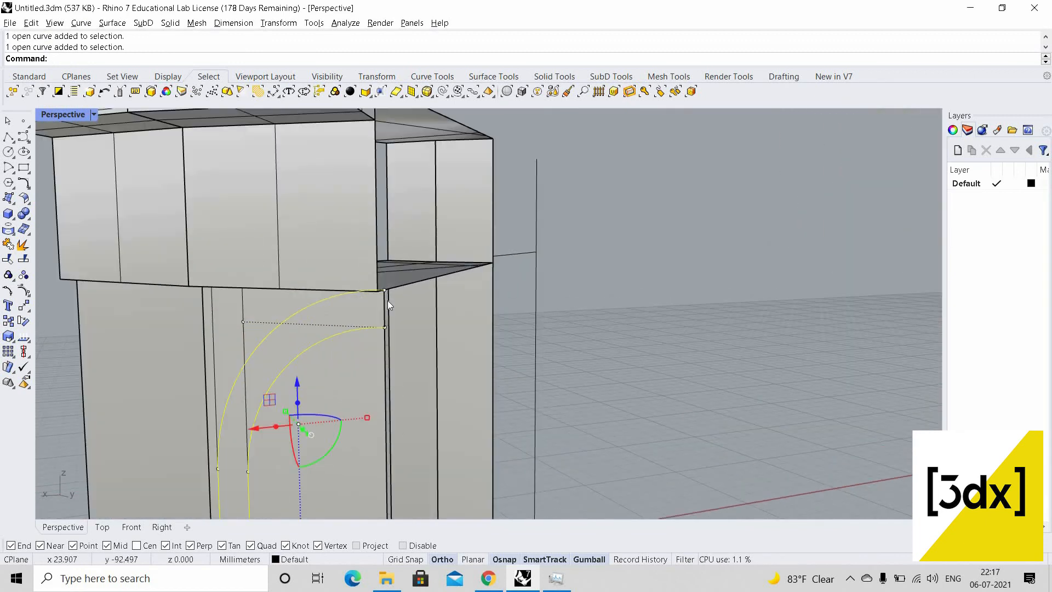
pyautogui.press('Return')
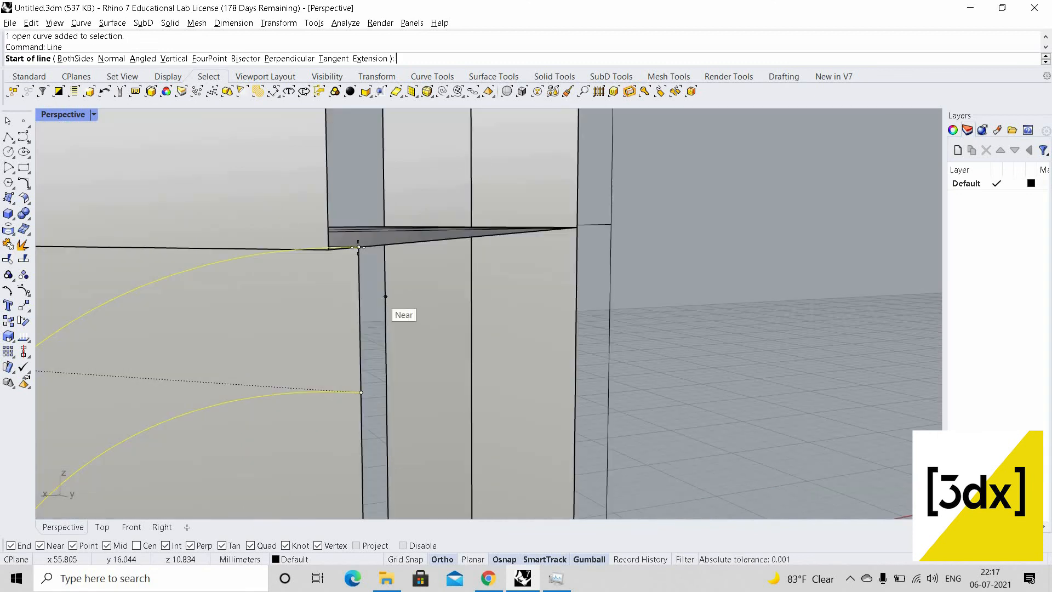
pyautogui.scroll(3, 378, 304)
pyautogui.click(359, 247)
pyautogui.click(363, 395)
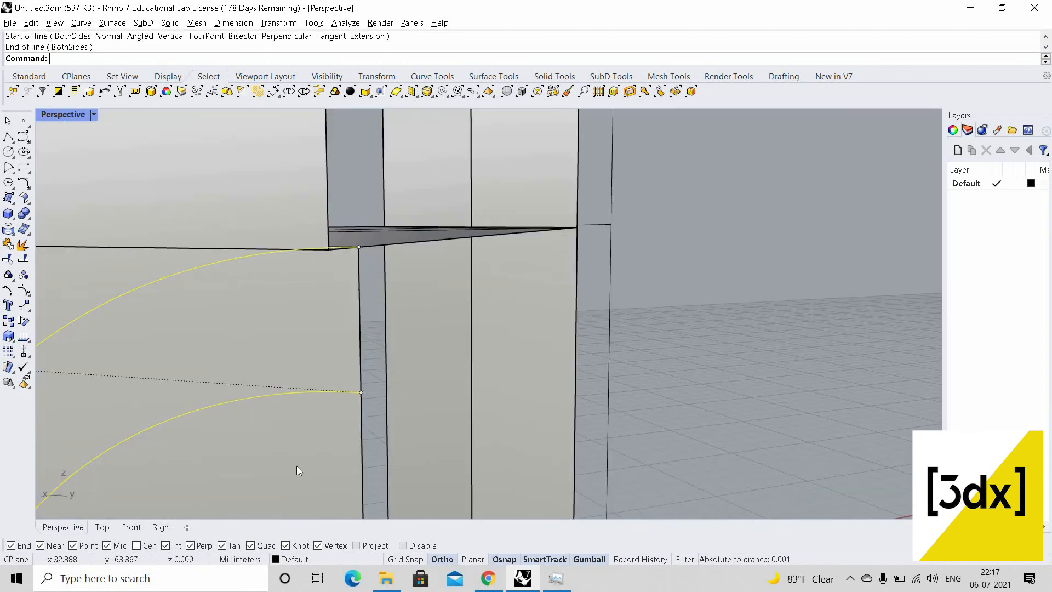
# Add the short curve between the lower ends of the two arch curves to the selection
pyautogui.scroll(-9, 298, 447)
pyautogui.moveTo(300, 437); pyautogui.dragTo(261, 456, button='right')
pyautogui.scroll(4, 261, 456)
pyautogui.scroll(3, 261, 456)
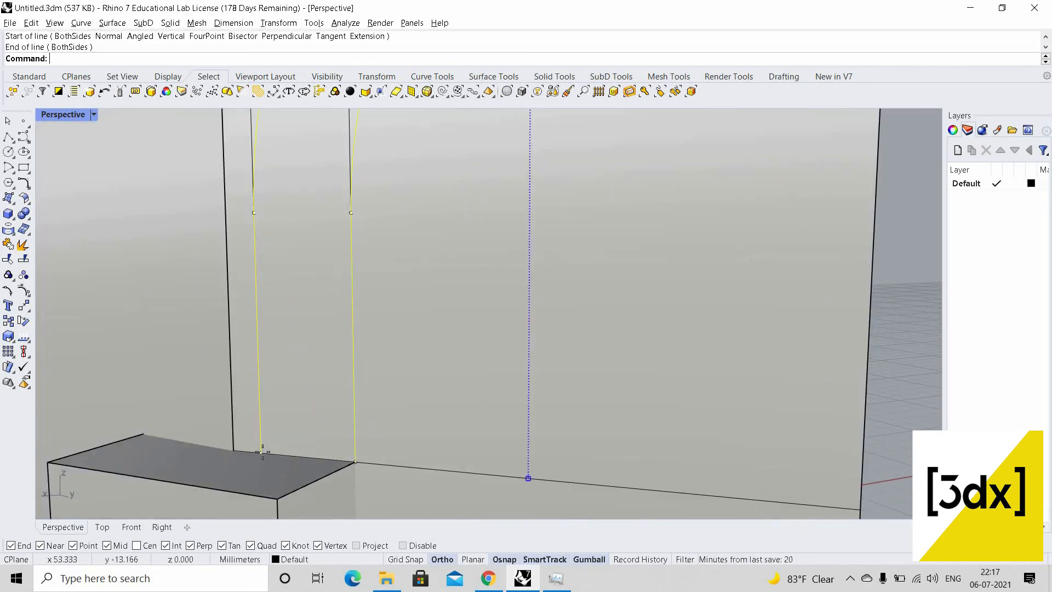
pyautogui.keyDown('shift'); pyautogui.click(338, 461); pyautogui.keyUp('shift')
pyautogui.click(297, 458)
pyautogui.scroll(-10, 244, 425)
pyautogui.moveTo(247, 428); pyautogui.dragTo(311, 389, button='right')
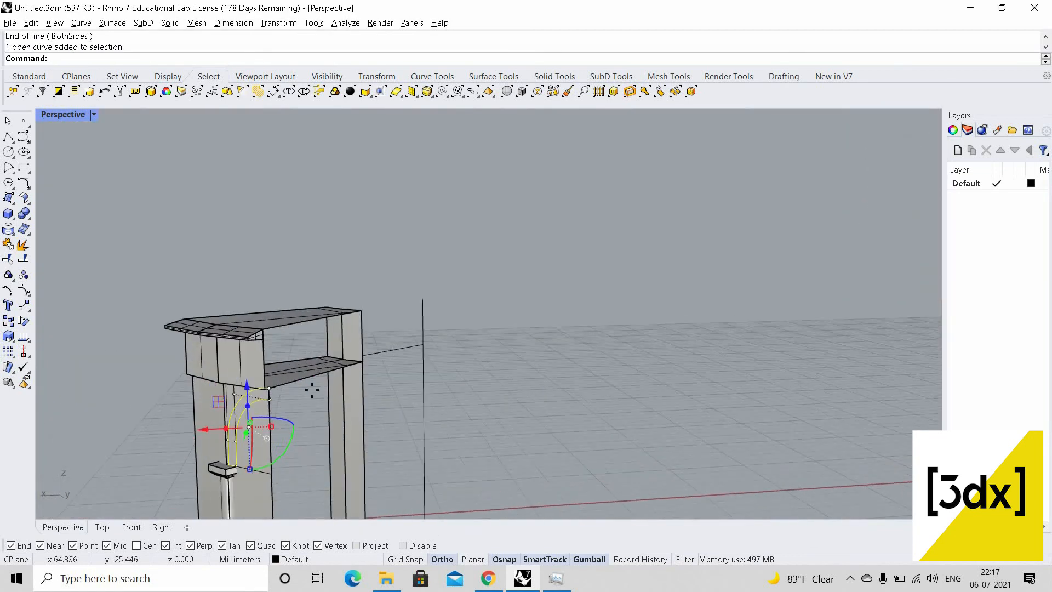
pyautogui.scroll(3, 315, 385)
pyautogui.write('ExtrudeCrv')
pyautogui.press('Return')
pyautogui.scroll(4, 280, 386)
pyautogui.press('Escape')
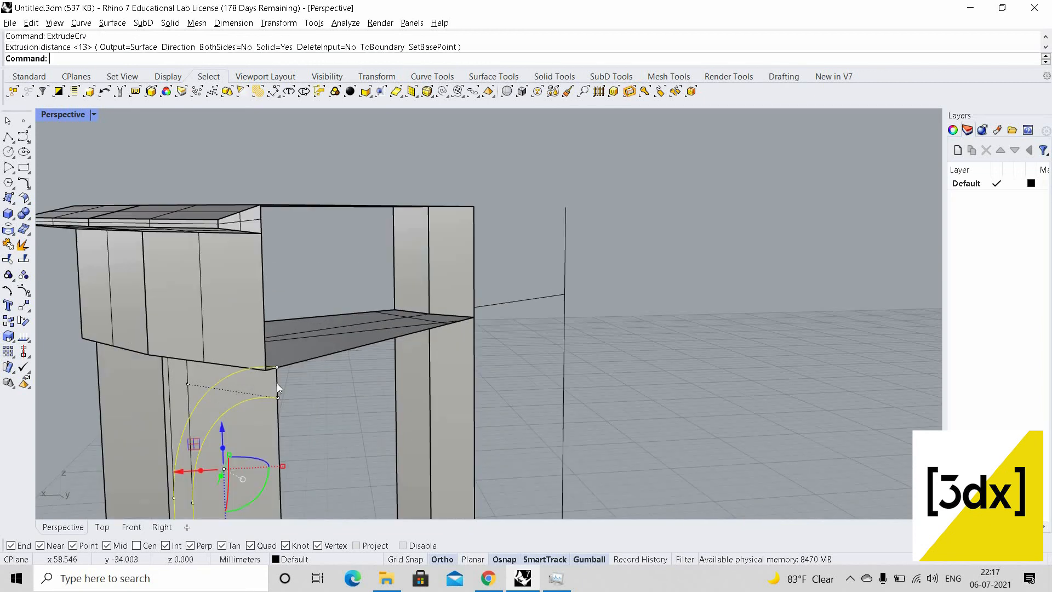
# Add the upper closing line to the selection and extrude the arch outline as a solid by 0.5 mm
pyautogui.keyDown('shift'); pyautogui.click(284, 386); pyautogui.keyUp('shift')
pyautogui.click(307, 417)
pyautogui.write('ExtrudeCrv')
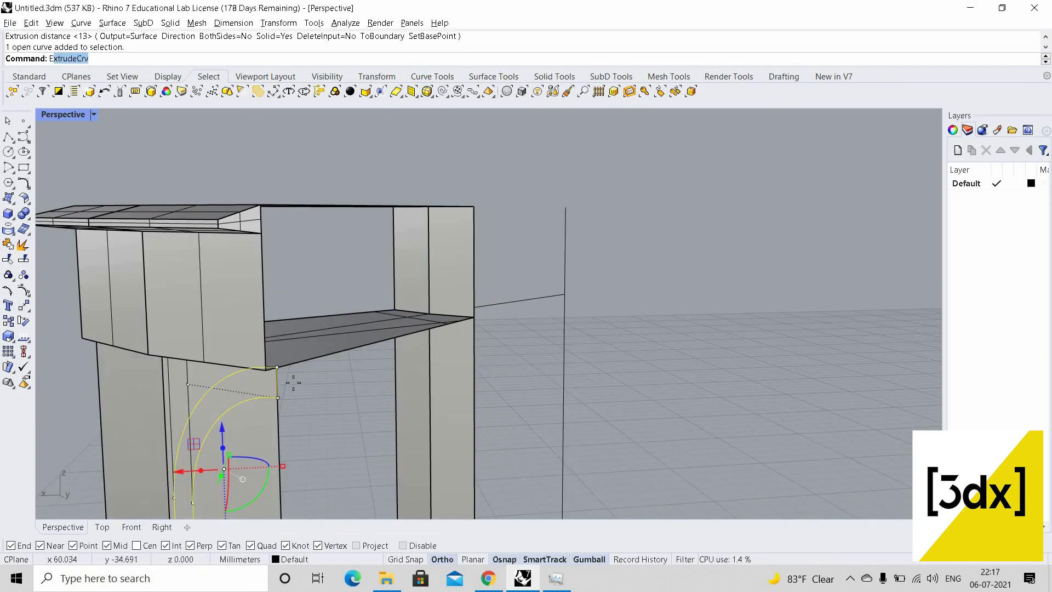
pyautogui.press('Return')
pyautogui.write('0.')
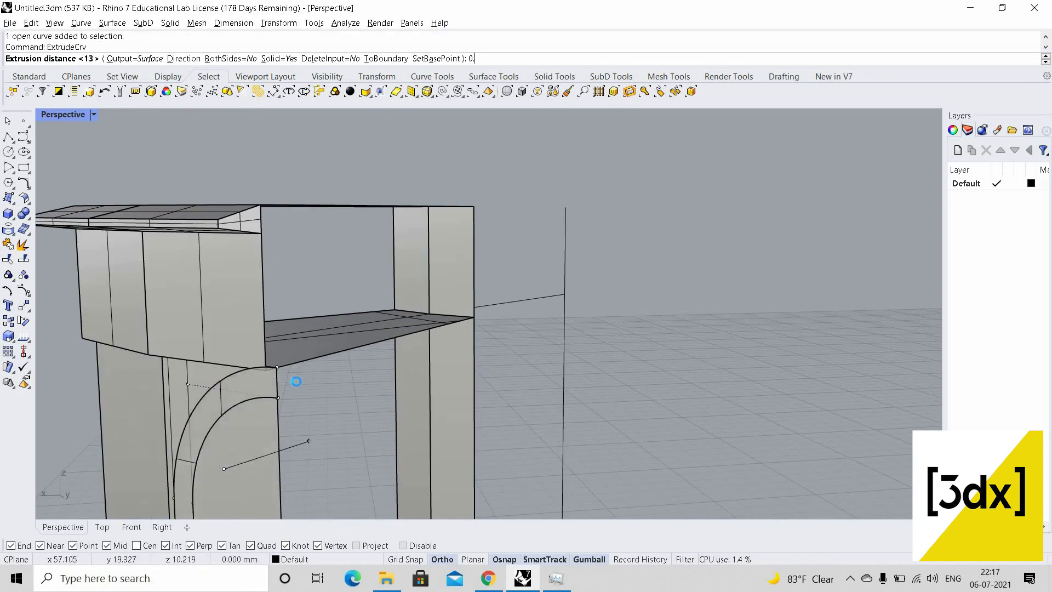
pyautogui.write('5')
pyautogui.press('Return')
pyautogui.scroll(-5, 306, 387)
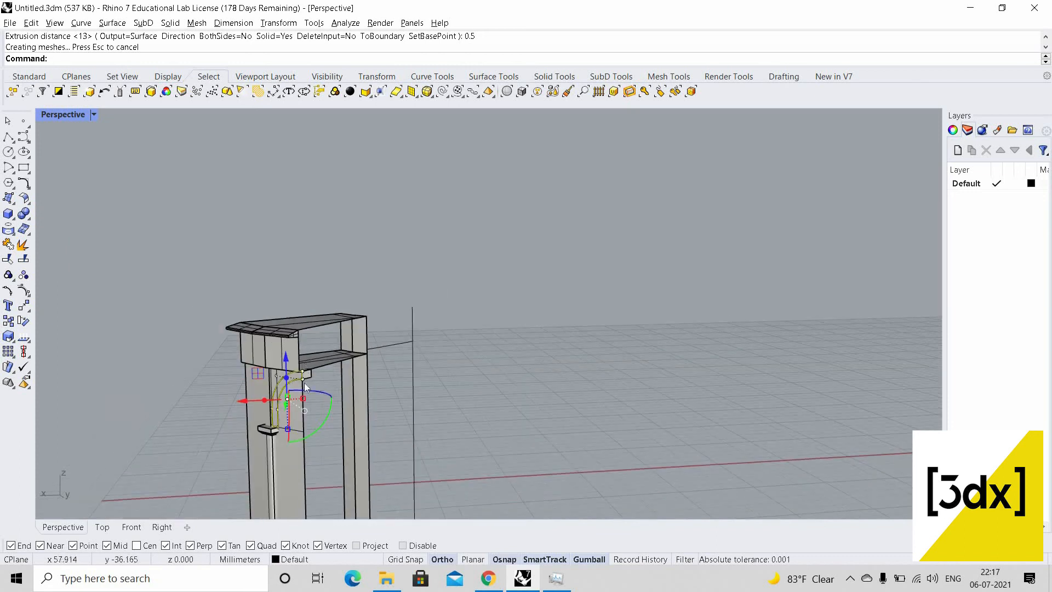
pyautogui.click(316, 306)
# Select the complete closed arch outline, including its lower closing curve, and extrude it as a solid by 0.15 mm
pyautogui.scroll(6, 308, 387)
pyautogui.scroll(-6, 317, 419)
pyautogui.moveTo(318, 419); pyautogui.dragTo(285, 441, button='right')
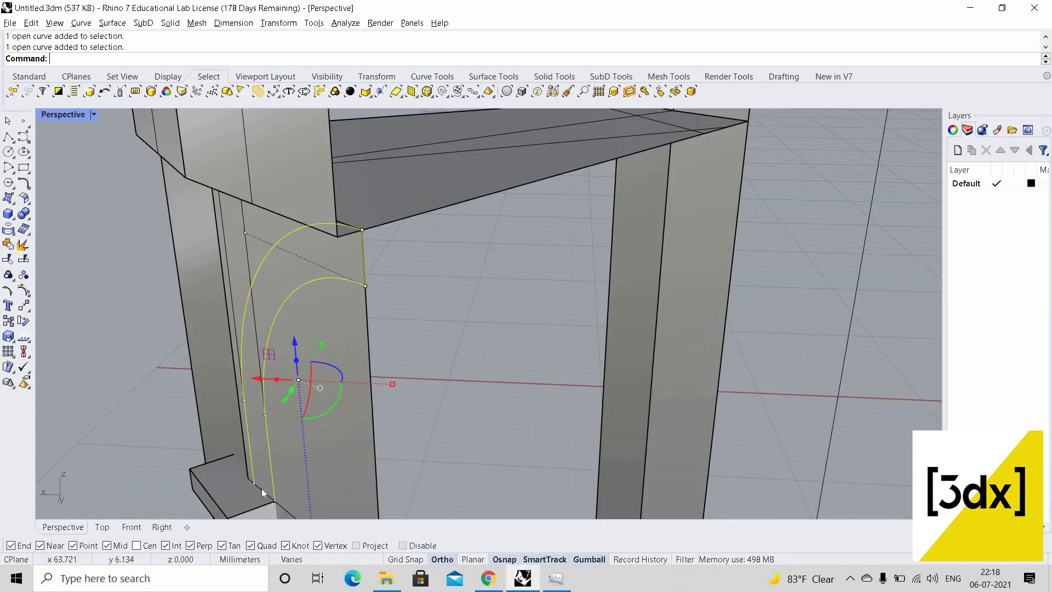
pyautogui.keyDown('shift'); pyautogui.click(262, 489); pyautogui.keyUp('shift')
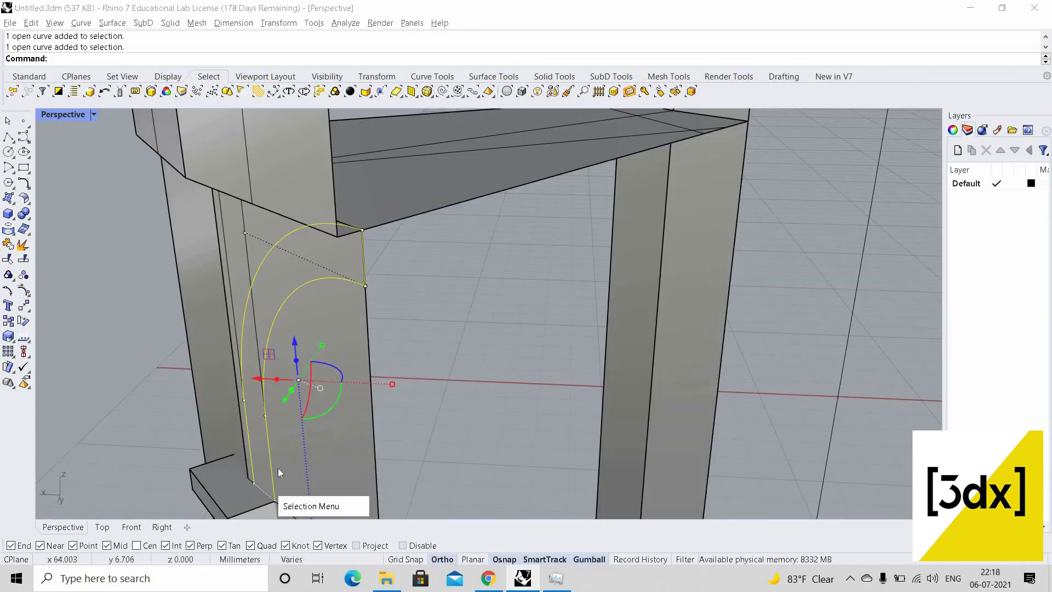
pyautogui.press('Return')
pyautogui.press('Return')
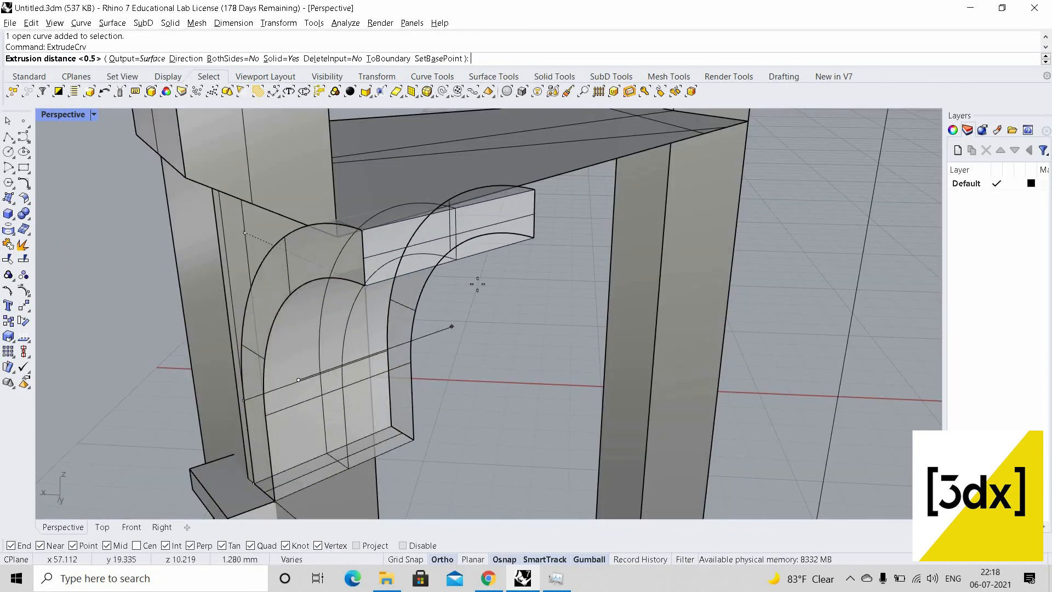
pyautogui.write('0.1')
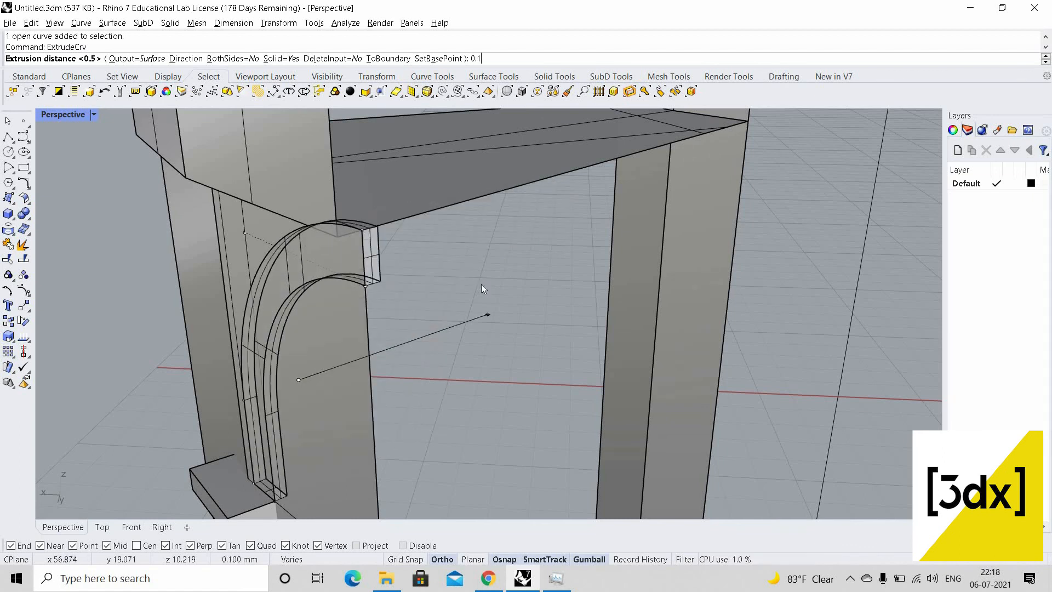
pyautogui.write('5')
pyautogui.press('Return')
pyautogui.scroll(-5, 353, 274)
pyautogui.scroll(4, 352, 225)
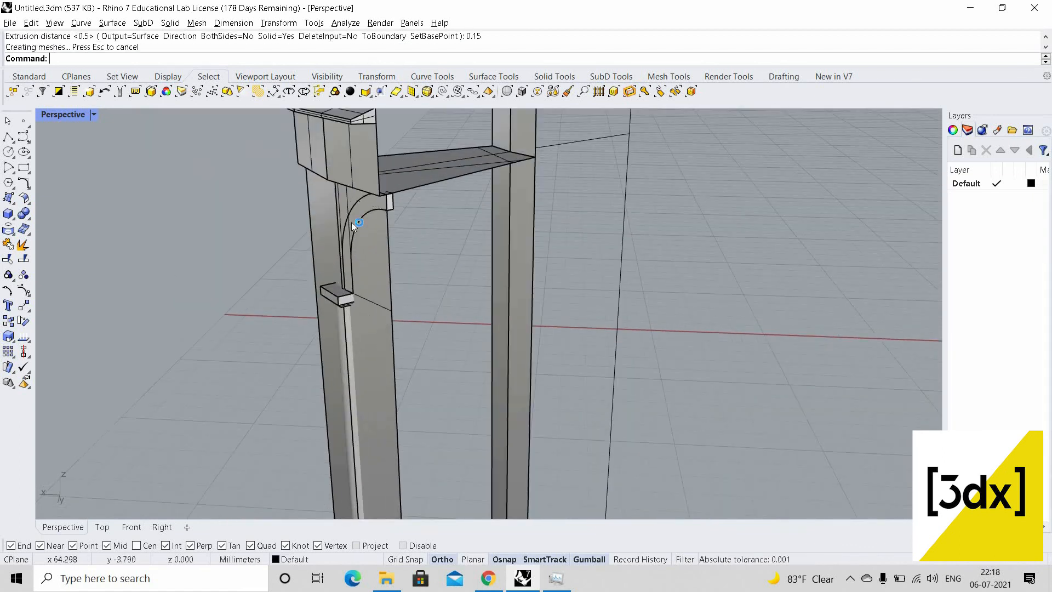
# Inspect the extruded arch band, the wall surface behind it and the column down to its base
pyautogui.scroll(8, 375, 212)
pyautogui.click(387, 205)
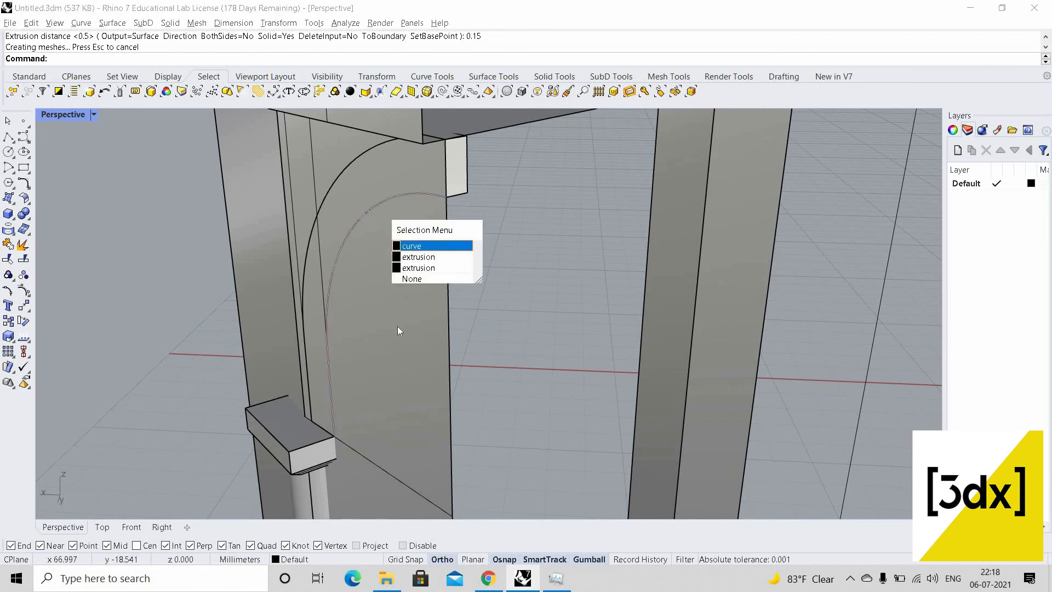
pyautogui.press('Return')
pyautogui.scroll(-9, 402, 315)
pyautogui.scroll(3, 393, 280)
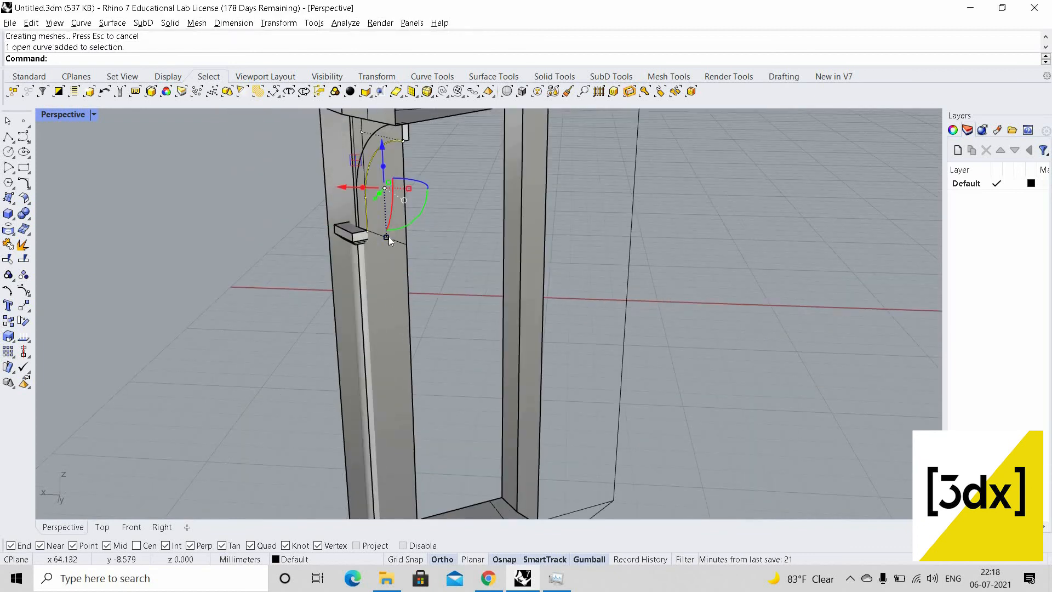
pyautogui.press('Escape')
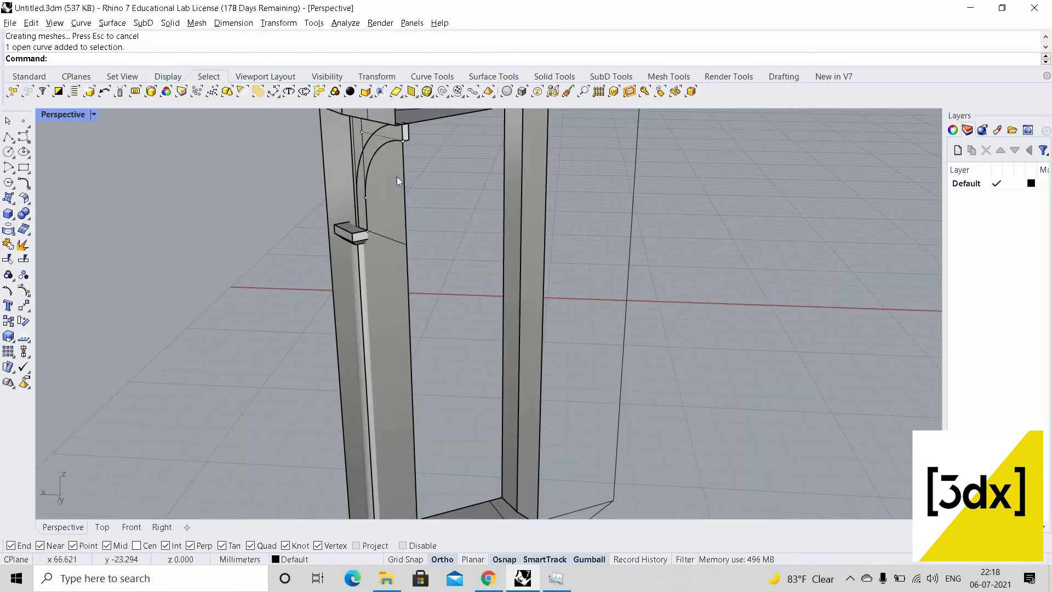
pyautogui.click(397, 176)
pyautogui.click(433, 200)
pyautogui.scroll(-6, 434, 202)
pyautogui.moveTo(517, 245); pyautogui.dragTo(521, 205, button='right')
pyautogui.scroll(7, 516, 240)
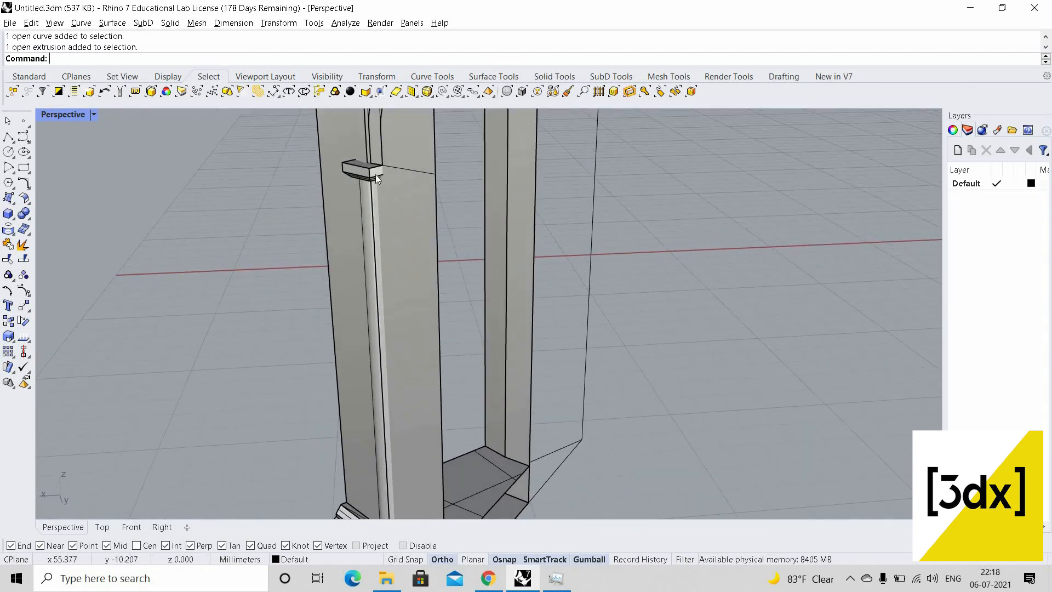
pyautogui.scroll(3, 376, 174)
pyautogui.scroll(-4, 422, 357)
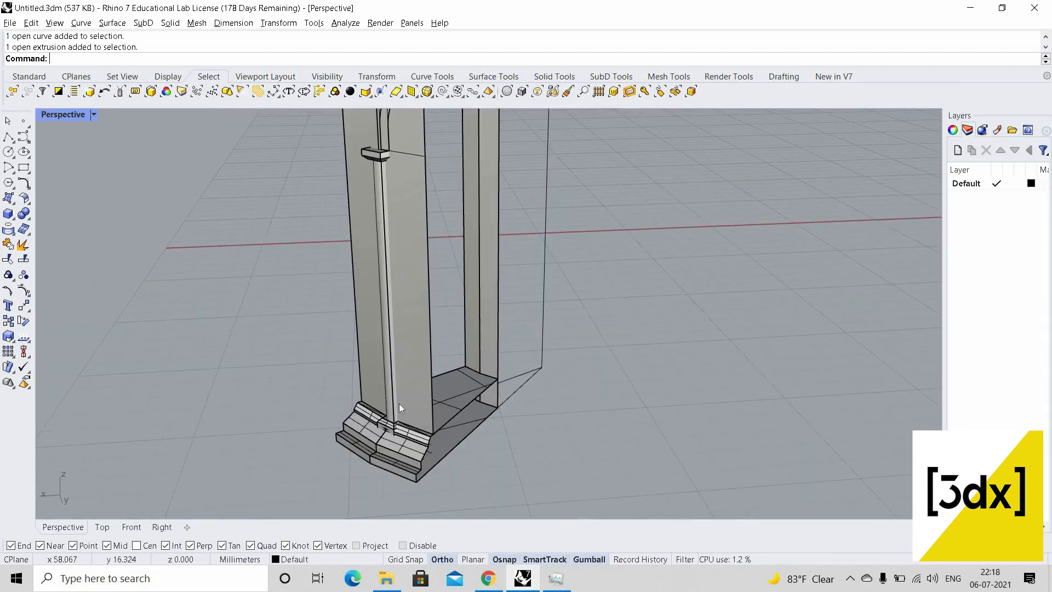
pyautogui.scroll(-3, 431, 320)
pyautogui.moveTo(458, 199); pyautogui.dragTo(442, 187, button='right')
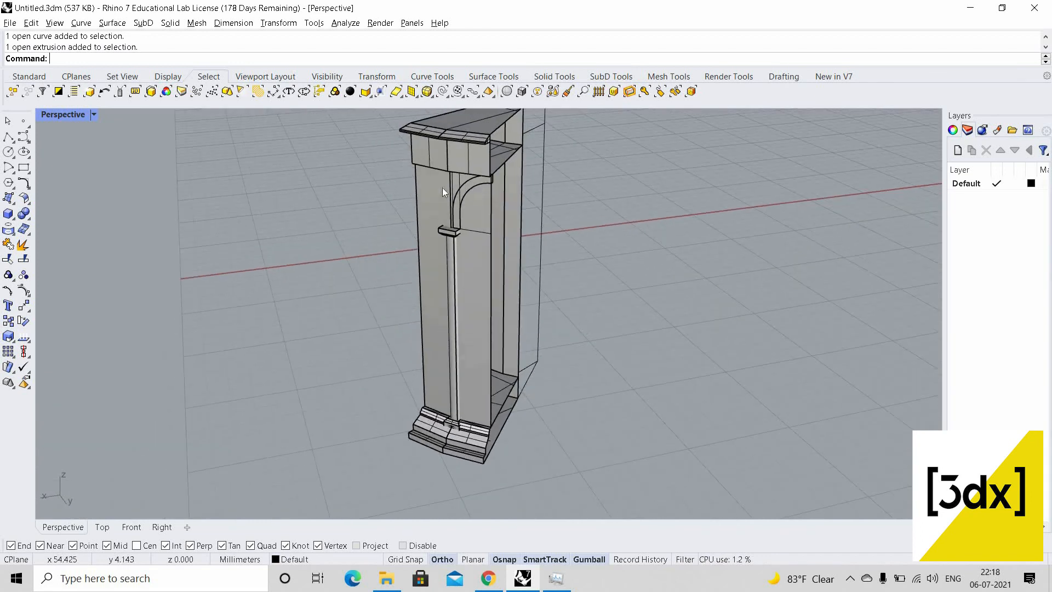
# Stretch the vertical line above the capital down to the column base with Scale1D, using its upper end as base point
pyautogui.scroll(8, 452, 178)
pyautogui.click(451, 176)
pyautogui.click(469, 212)
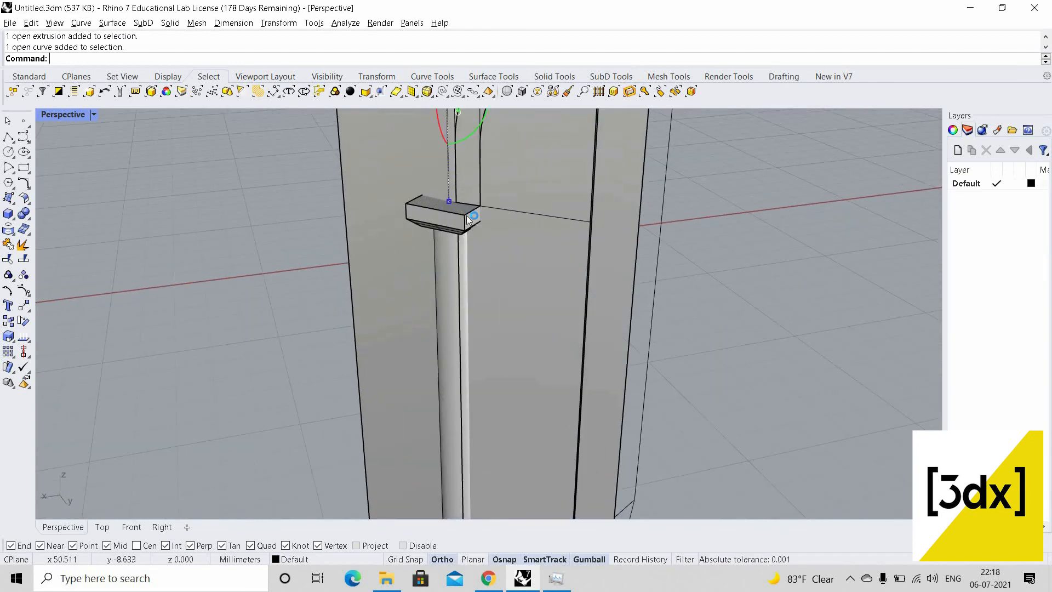
pyautogui.scroll(-4, 460, 155)
pyautogui.scroll(5, 467, 200)
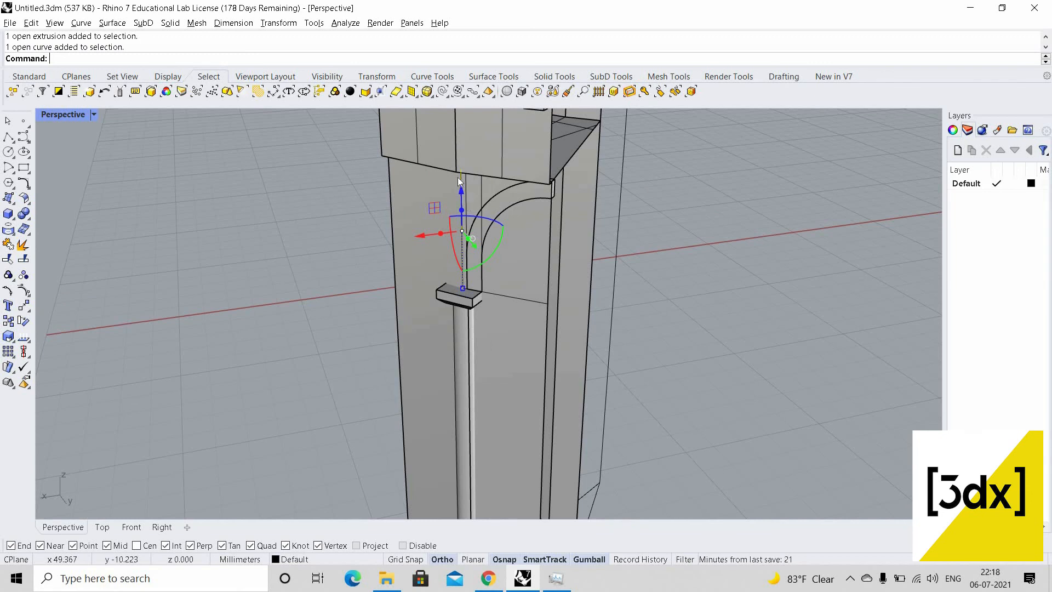
pyautogui.write('Scale1D')
pyautogui.press('Return')
pyautogui.scroll(5, 469, 172)
pyautogui.click(470, 174)
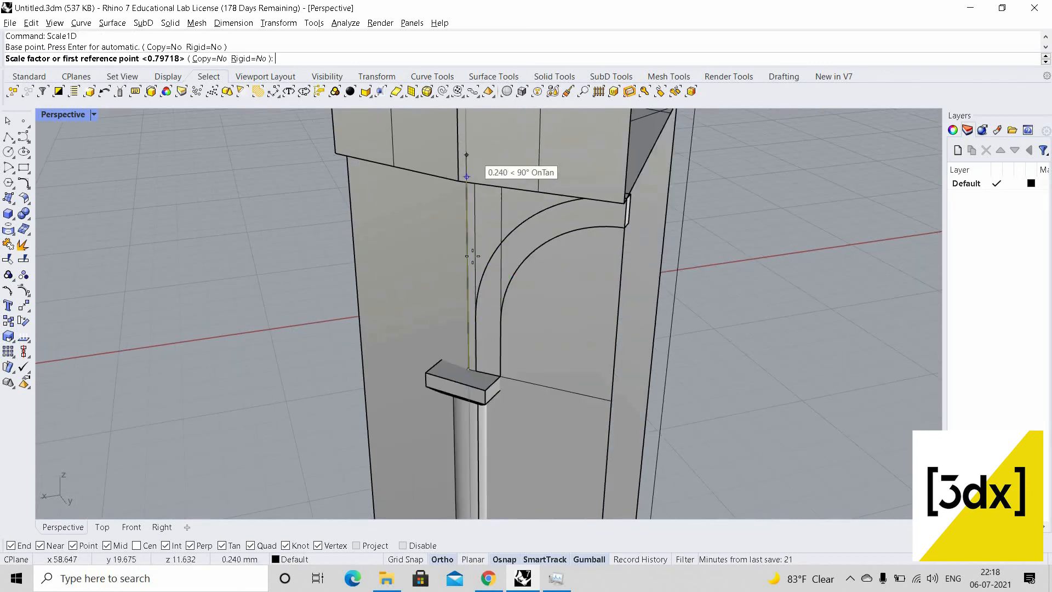
pyautogui.scroll(-8, 470, 167)
pyautogui.scroll(7, 471, 254)
pyautogui.click(470, 257)
pyautogui.scroll(-8, 470, 439)
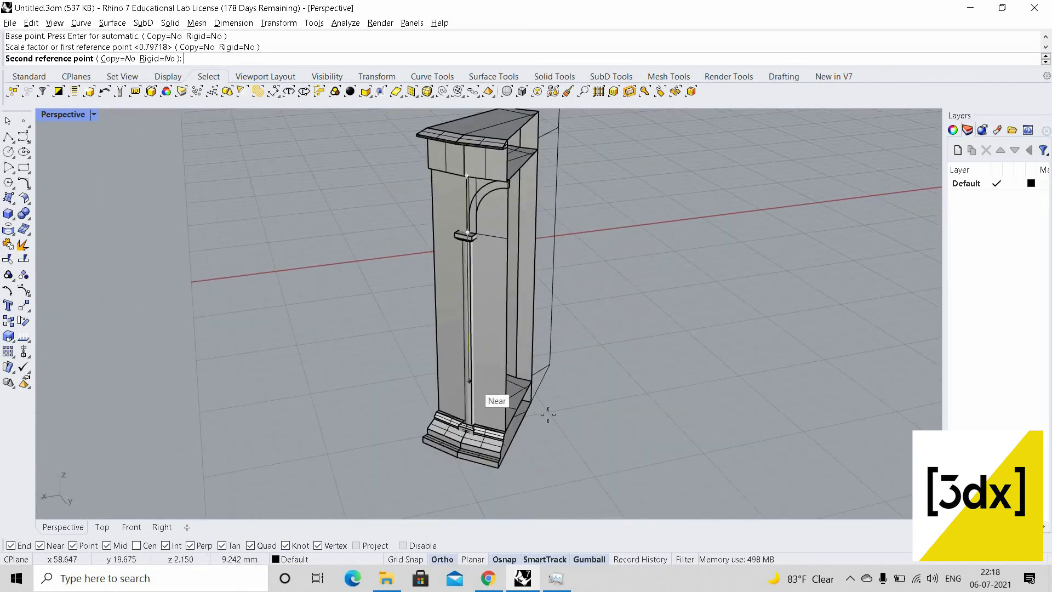
pyautogui.scroll(7, 554, 414)
pyautogui.scroll(3, 589, 416)
pyautogui.click(607, 432)
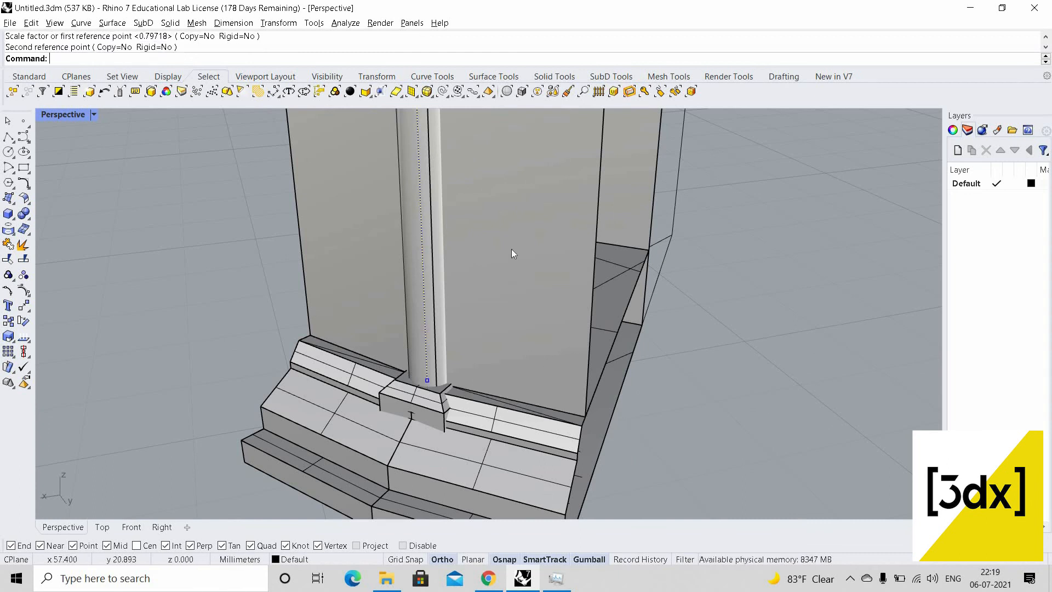
pyautogui.scroll(-7, 511, 249)
pyautogui.scroll(7, 517, 236)
pyautogui.moveTo(510, 220); pyautogui.dragTo(500, 221, button='right')
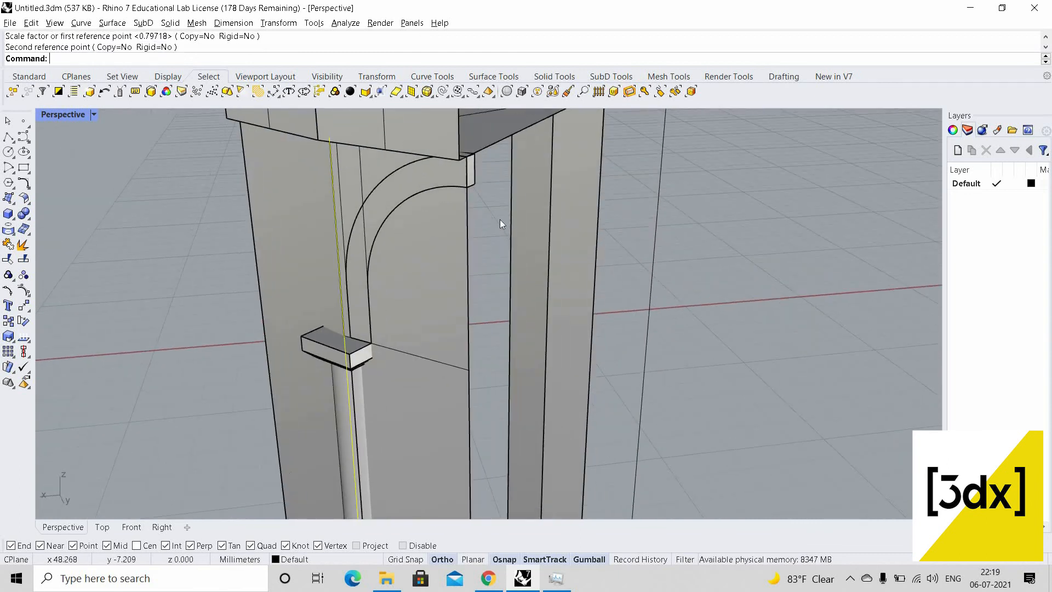
pyautogui.click(497, 224)
# Try to trim the wall surface below the horizontal arch line with the vertical and horizontal lines as cutters, and undo the trim
pyautogui.scroll(-8, 483, 236)
pyautogui.scroll(8, 430, 247)
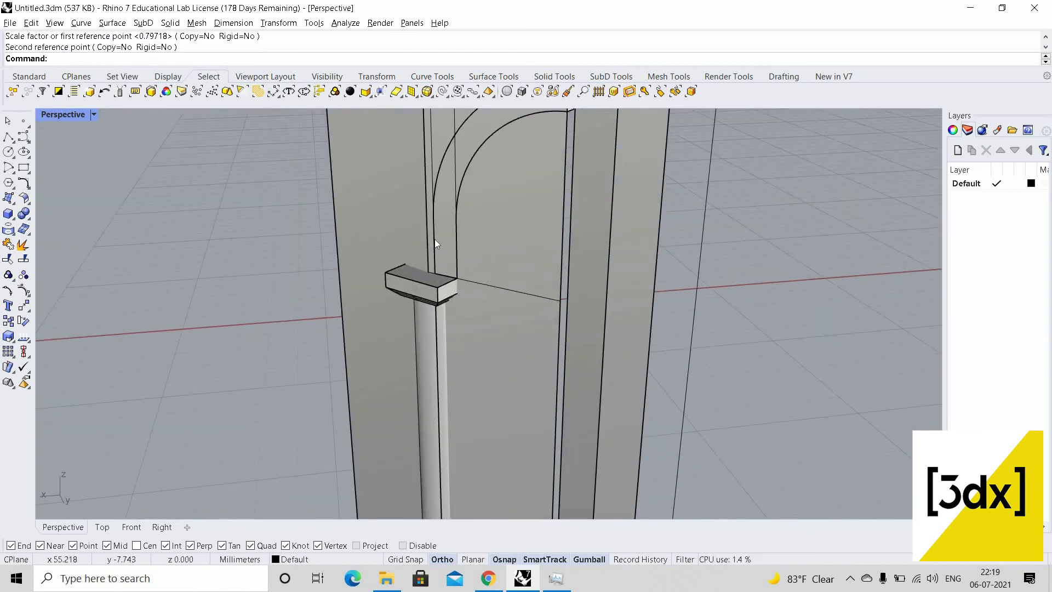
pyautogui.click(435, 239)
pyautogui.click(460, 277)
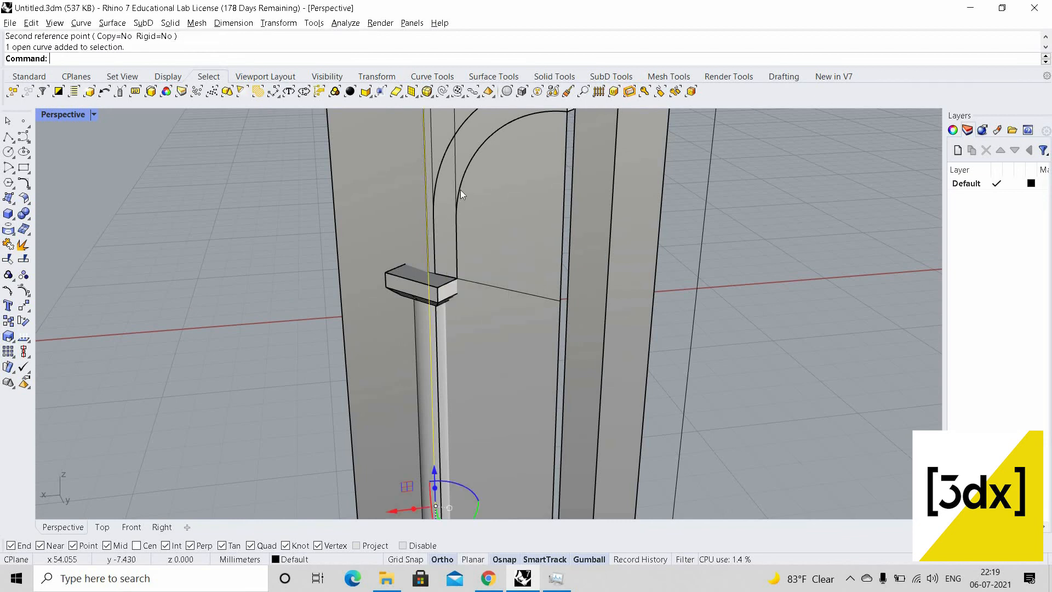
pyautogui.click(499, 281)
pyautogui.click(521, 320)
pyautogui.scroll(-3, 526, 343)
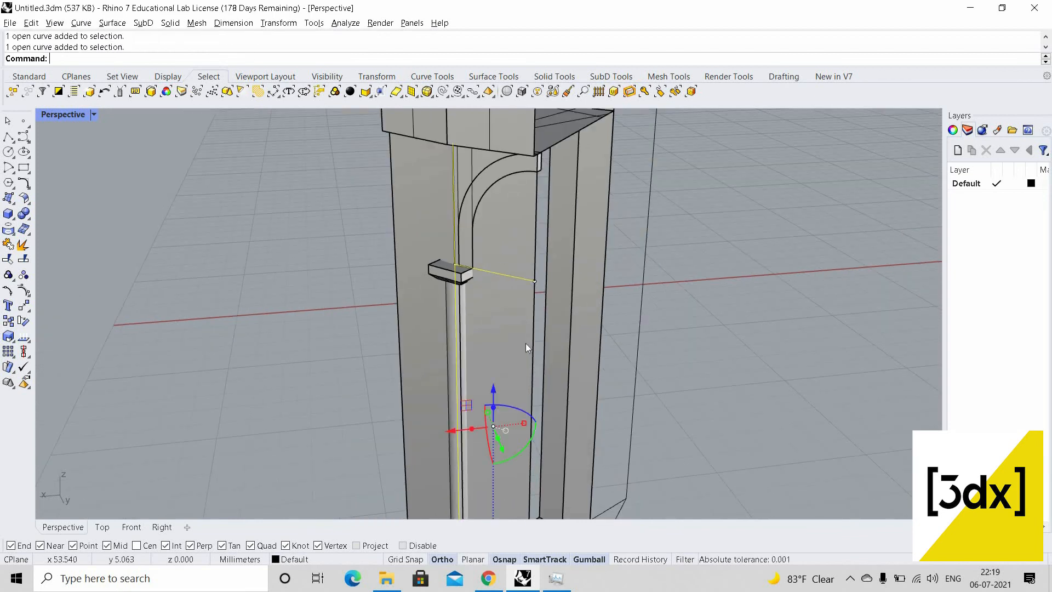
pyautogui.keyDown('shift'); pyautogui.click(526, 344); pyautogui.keyUp('shift')
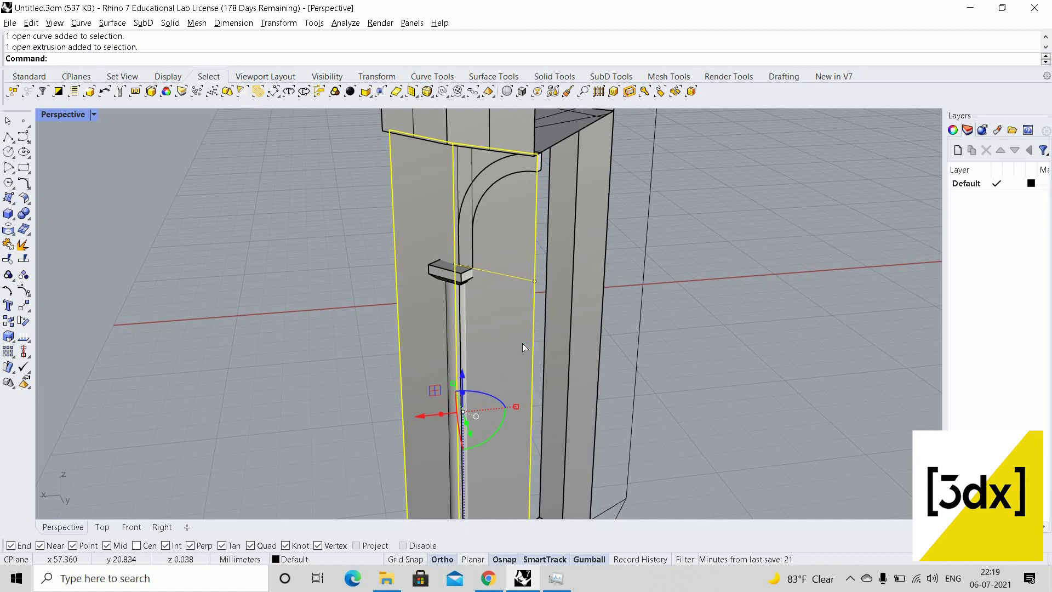
pyautogui.write('trim')
pyautogui.press('Return')
pyautogui.click(515, 342)
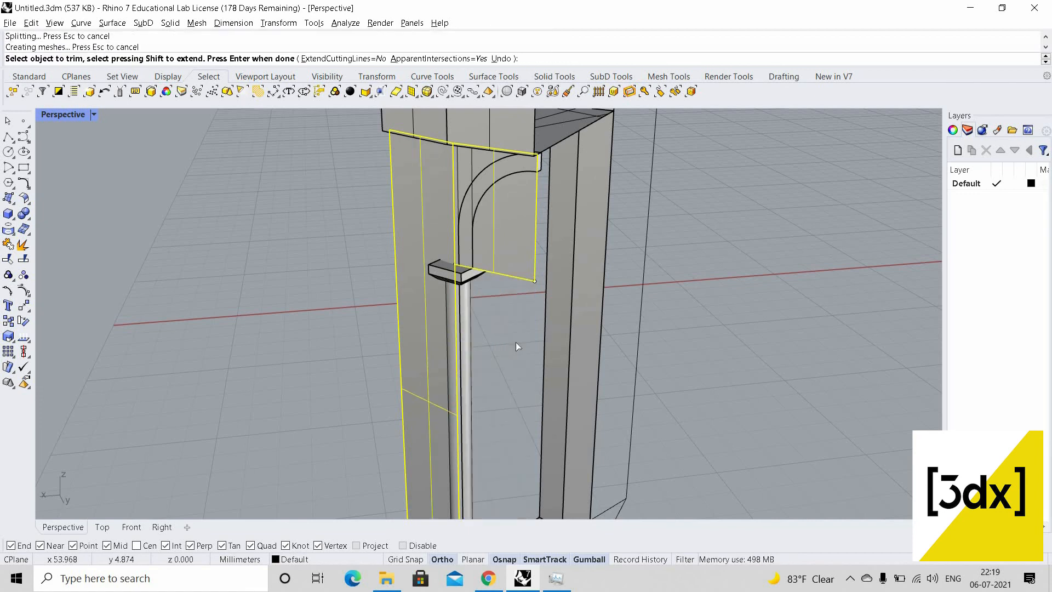
pyautogui.hotkey('ctrl', 'z')
pyautogui.press('Return')
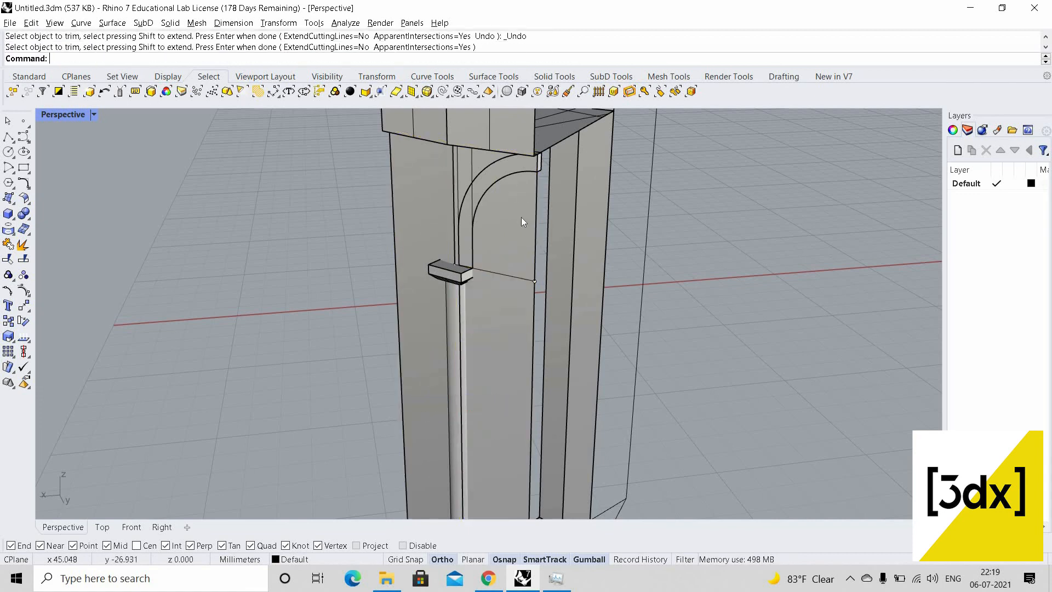
pyautogui.keyDown('shift'); pyautogui.moveTo(505, 243); pyautogui.dragTo(422, 209, button='right'); pyautogui.keyUp('shift')
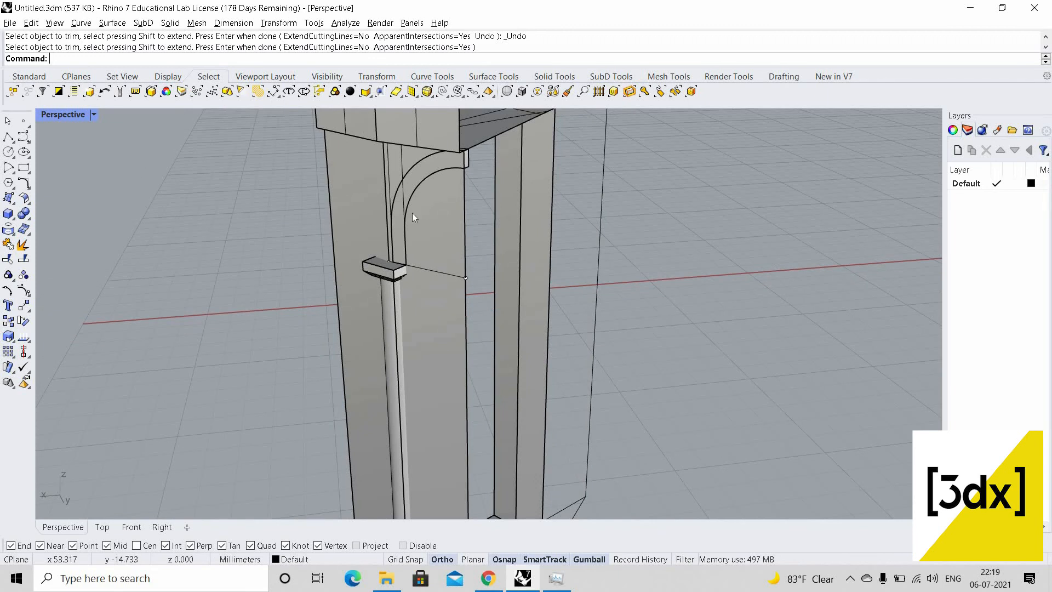
pyautogui.scroll(2, 451, 184)
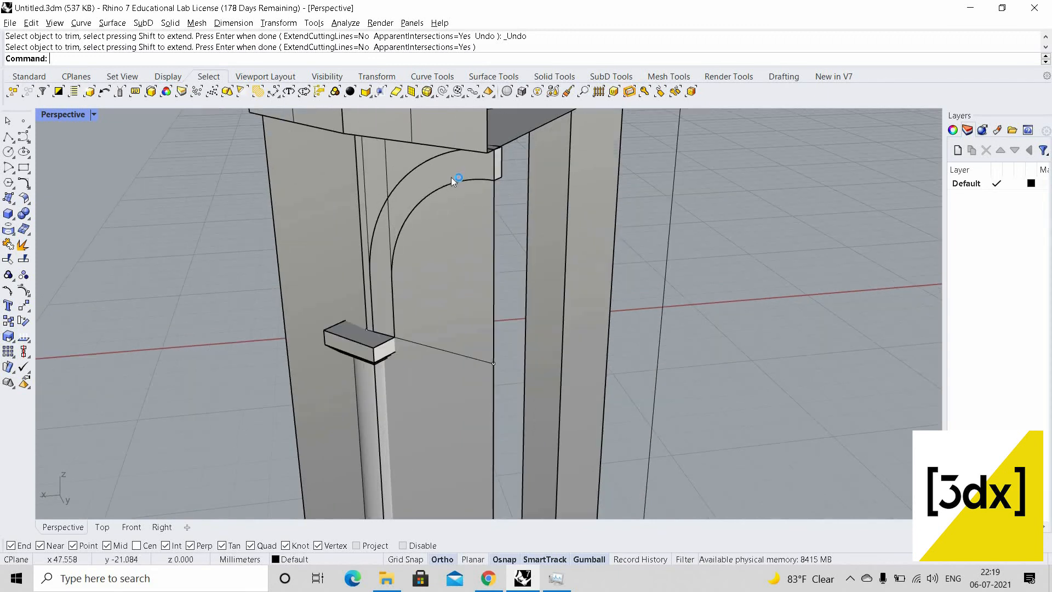
# Draw a short line from the inner arch curve's lower end along the capital's rear edge to the bend in the wall
pyautogui.click(413, 221)
pyautogui.click(461, 254)
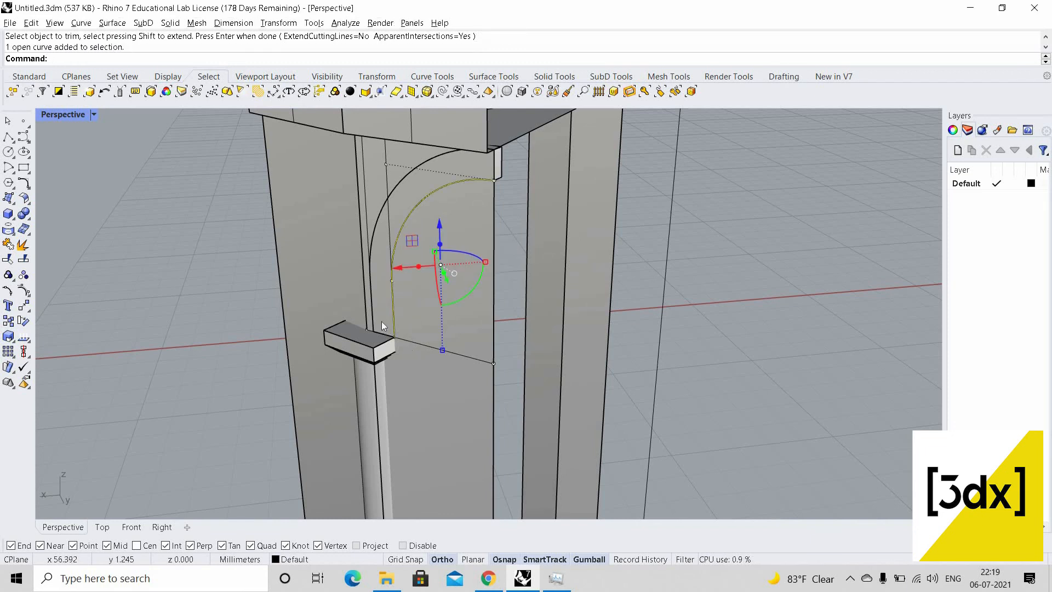
pyautogui.scroll(2, 394, 343)
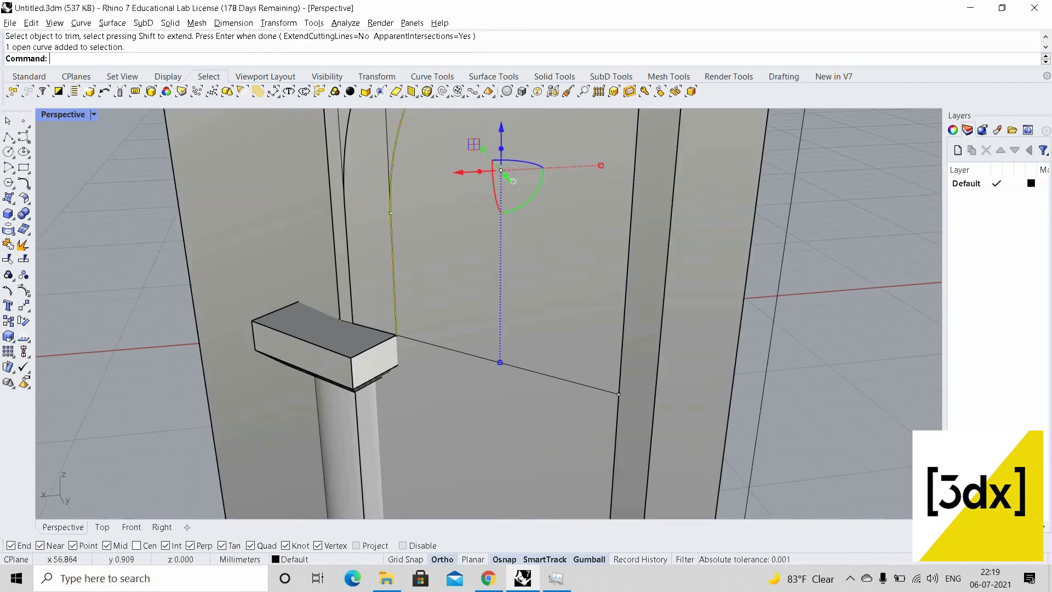
pyautogui.write('Line')
pyautogui.press('Return')
pyautogui.click(396, 335)
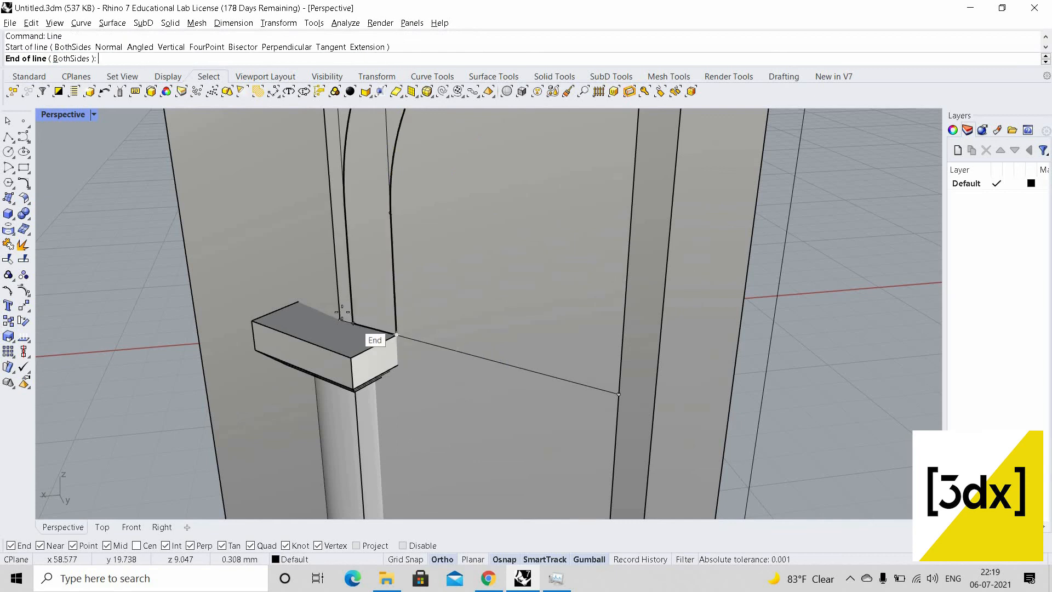
pyautogui.click(354, 324)
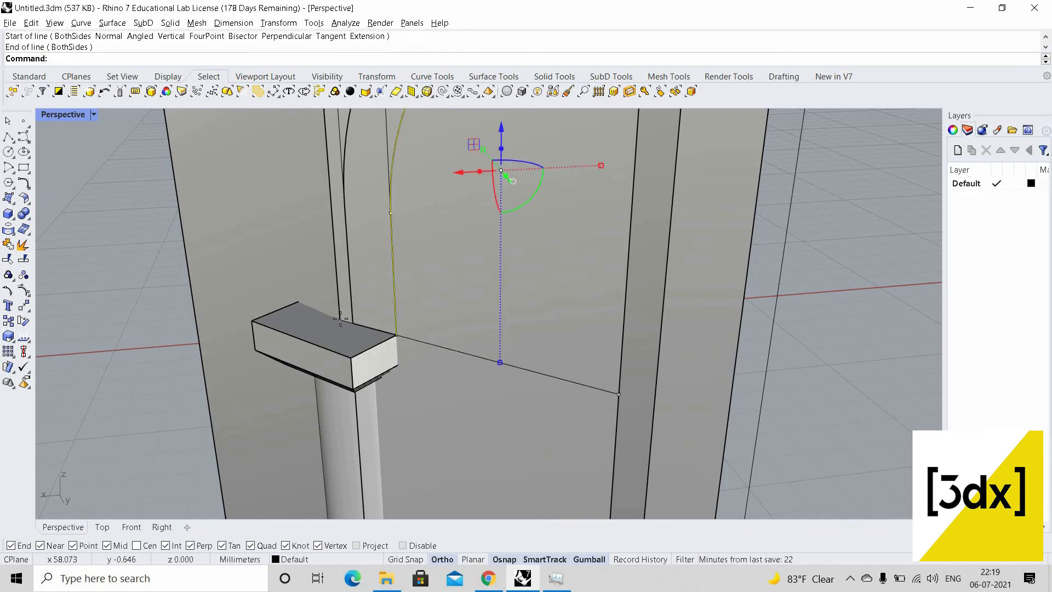
# Try to draw a line from the capital's rear edge down to the column base
pyautogui.press('Return')
pyautogui.click(353, 326)
pyautogui.scroll(-5, 384, 351)
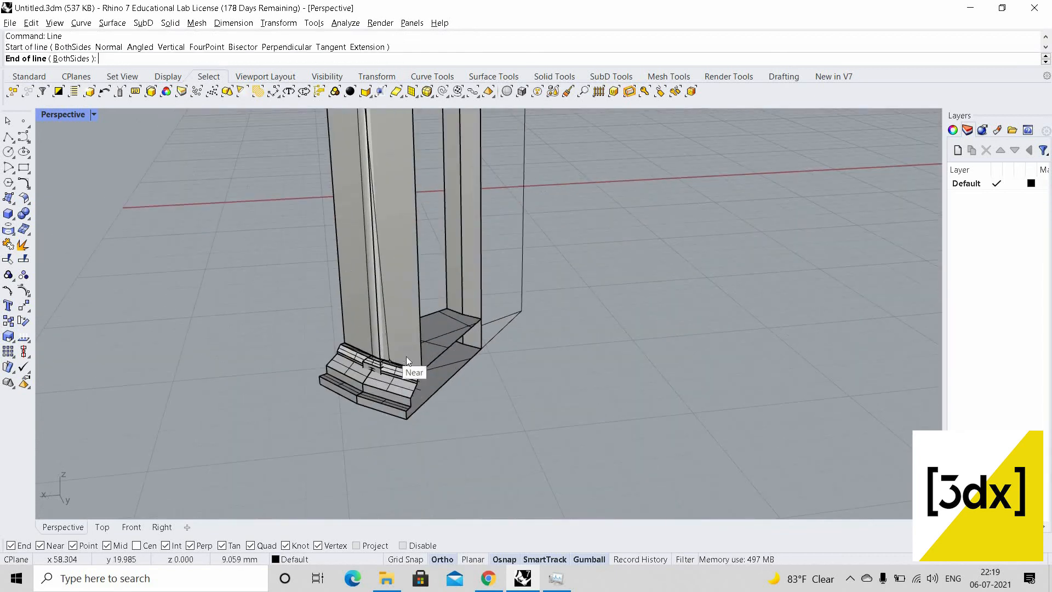
pyautogui.scroll(3, 406, 356)
pyautogui.click(405, 356)
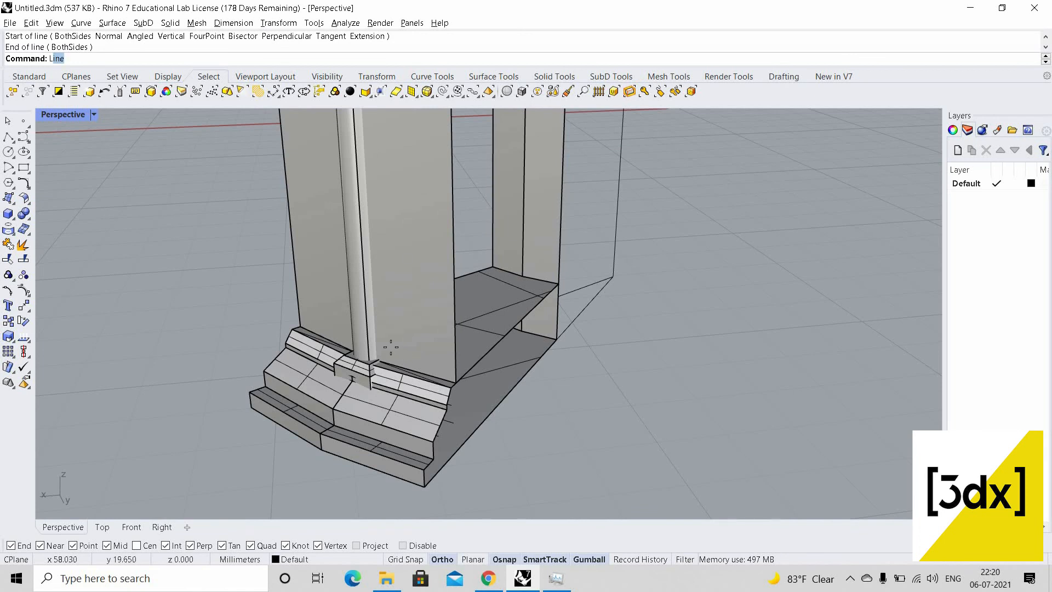
# Draw a line with the Vertical option from the bend at the capital's rear edge down to the column base
pyautogui.press('Return')
pyautogui.scroll(-5, 383, 350)
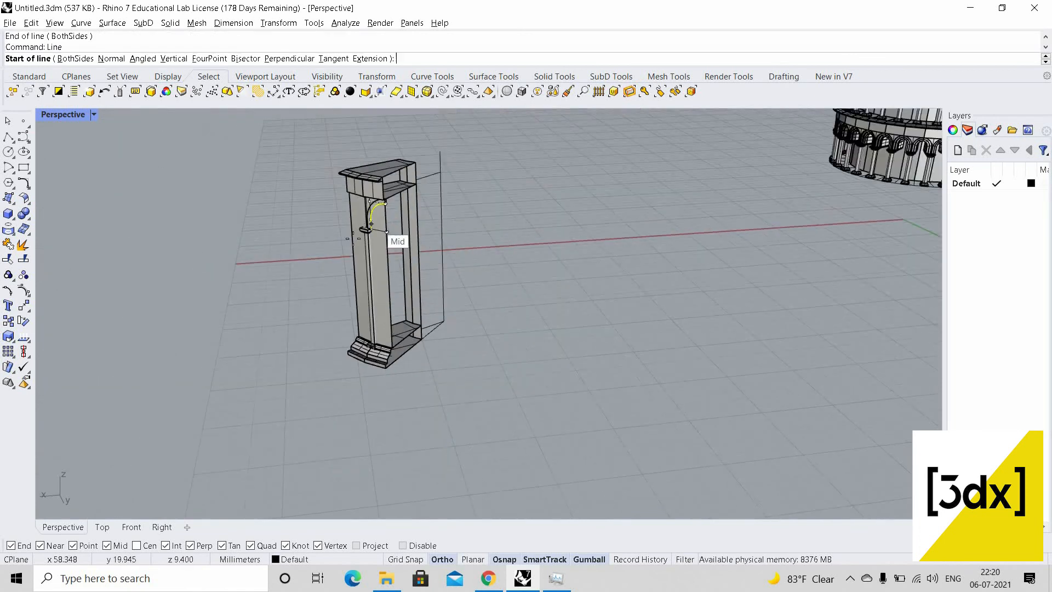
pyautogui.scroll(6, 371, 224)
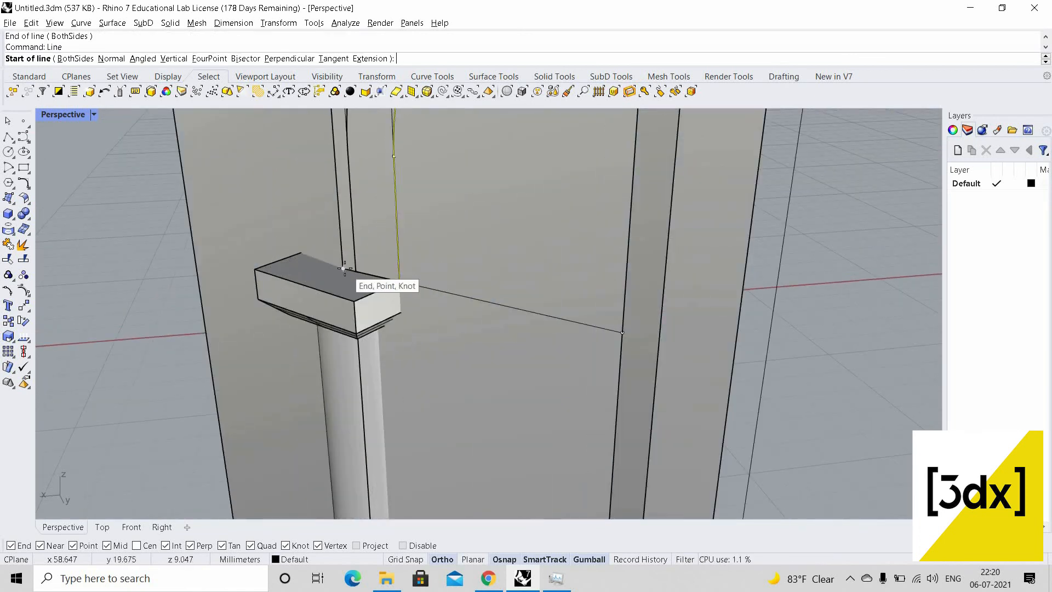
pyautogui.write('v')
pyautogui.press('Return')
pyautogui.scroll(-5, 371, 206)
pyautogui.scroll(5, 413, 395)
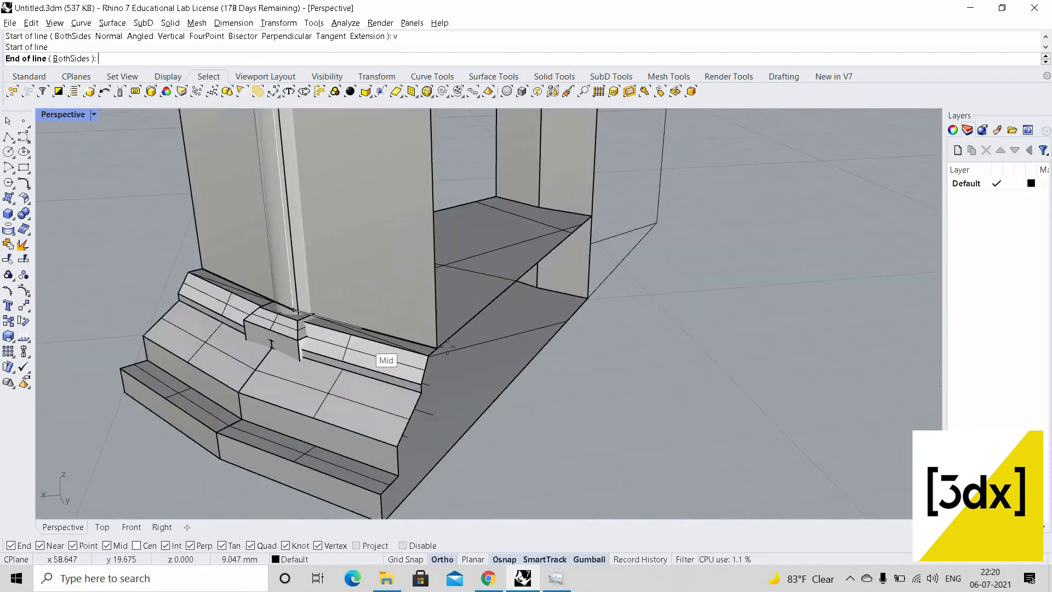
pyautogui.click(293, 310)
pyautogui.click(441, 347)
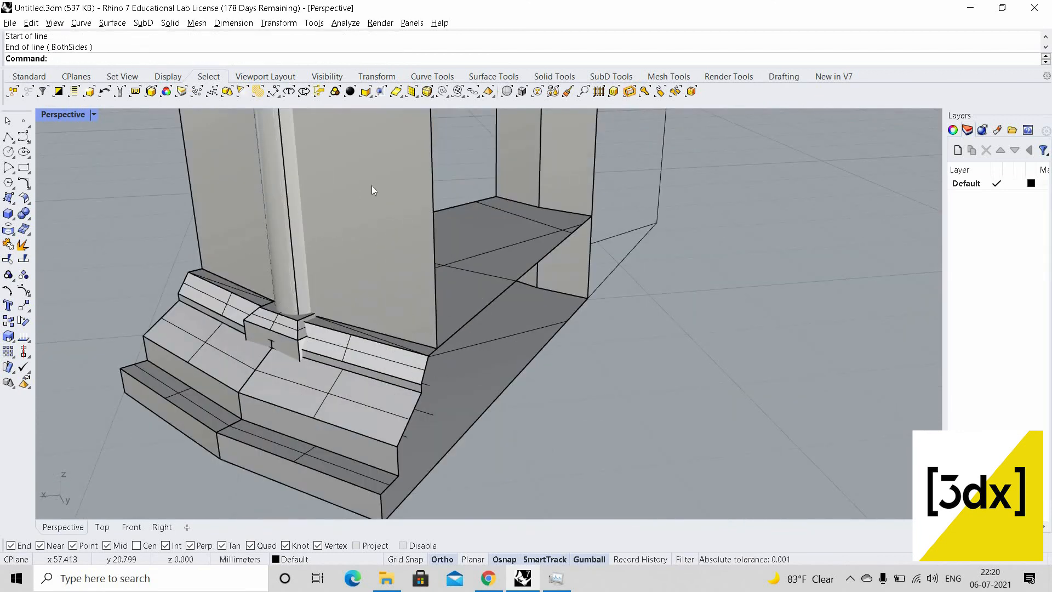
# Hide the extruded top block of the capital to expose the lines behind it
pyautogui.scroll(-5, 372, 191)
pyautogui.scroll(10, 414, 137)
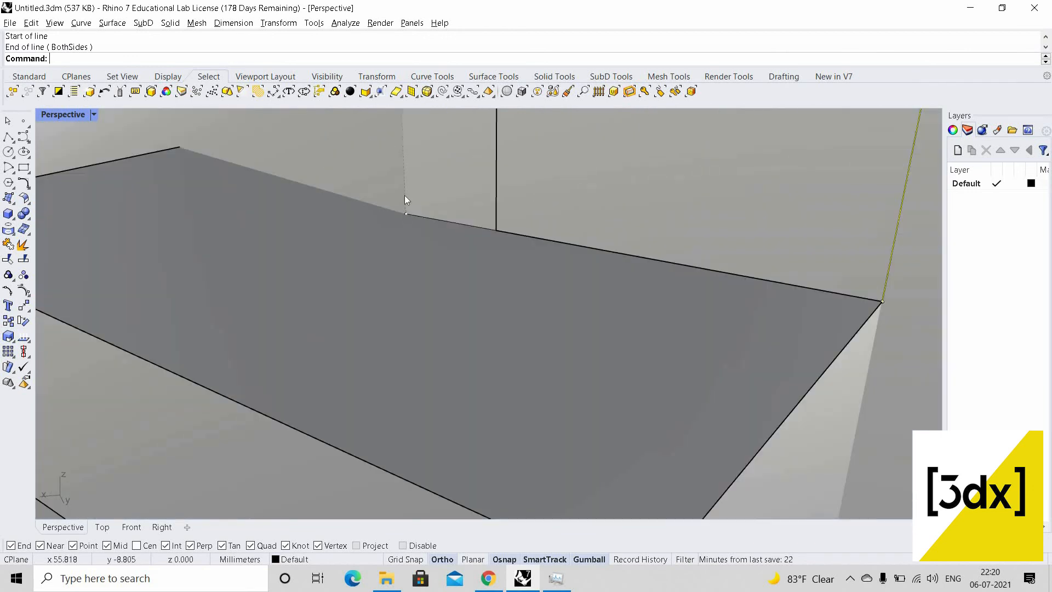
pyautogui.click(406, 196)
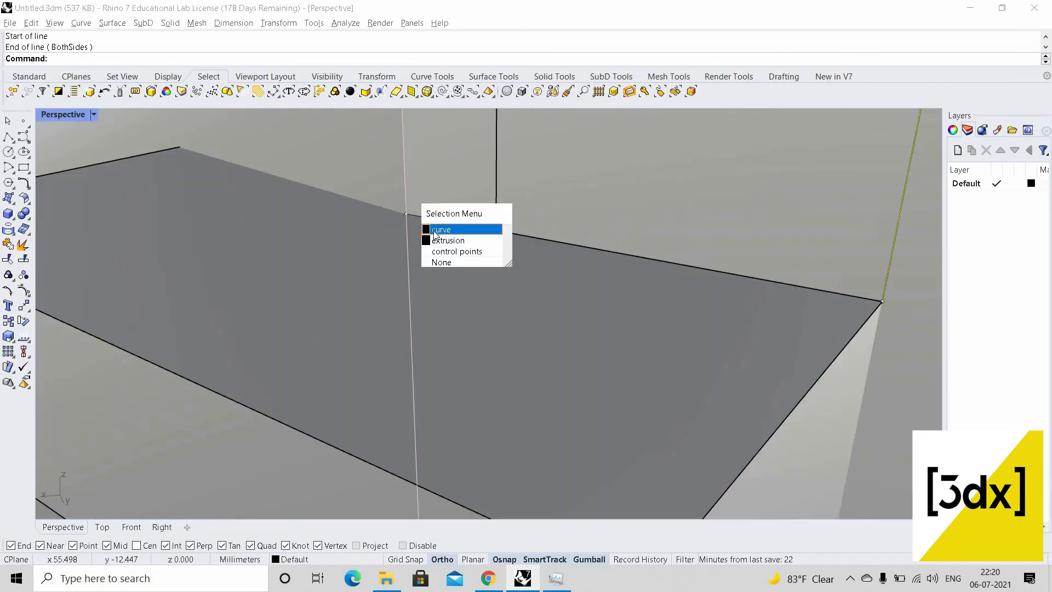
pyautogui.scroll(-5, 422, 263)
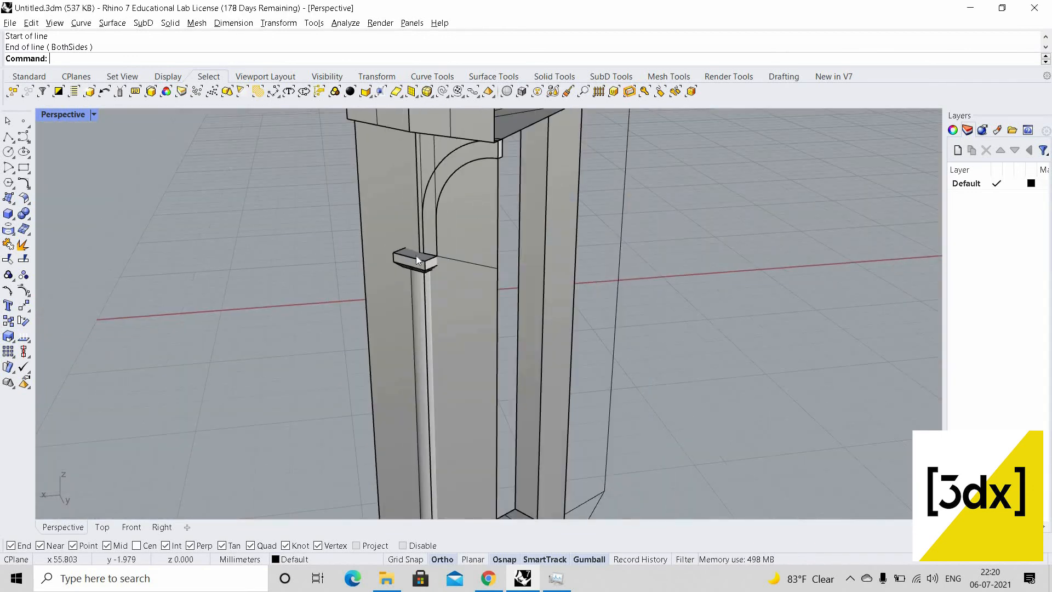
pyautogui.scroll(2, 416, 255)
pyautogui.click(408, 251)
pyautogui.click(387, 250)
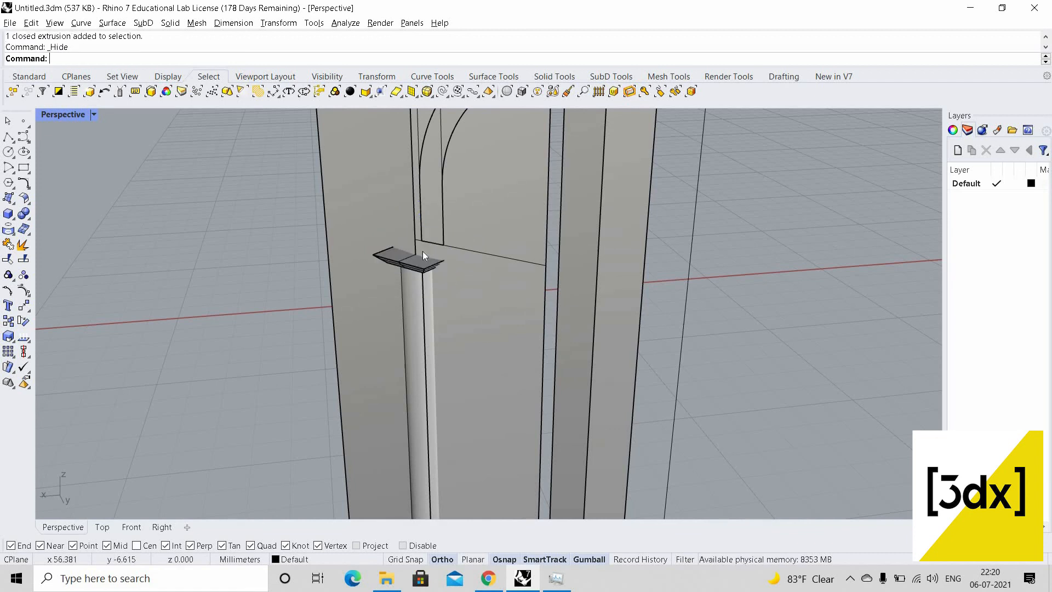
# Select the vertical line behind the column, the short line at its upper end and the inner arch curve together
pyautogui.scroll(3, 422, 251)
pyautogui.click(463, 256)
pyautogui.click(471, 284)
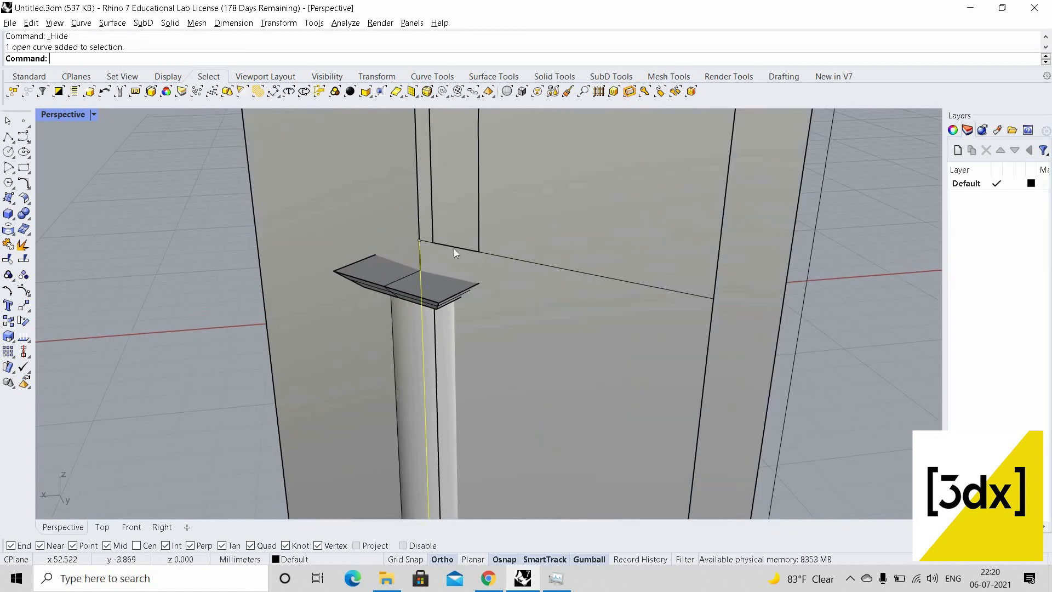
pyautogui.click(425, 242)
pyautogui.click(471, 272)
pyautogui.scroll(-3, 466, 228)
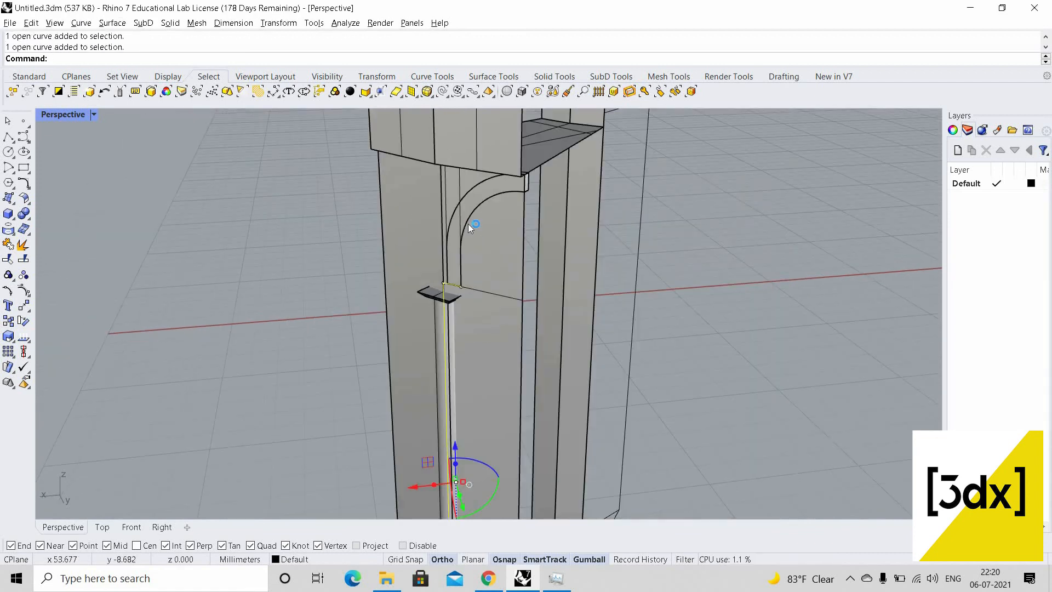
pyautogui.scroll(4, 469, 225)
pyautogui.keyDown('shift'); pyautogui.click(485, 209); pyautogui.keyUp('shift')
pyautogui.click(495, 256)
# Draw a line from the vertical line's lower end along the wall's foot to its outer corner, and add it to the selection
pyautogui.scroll(-7, 495, 238)
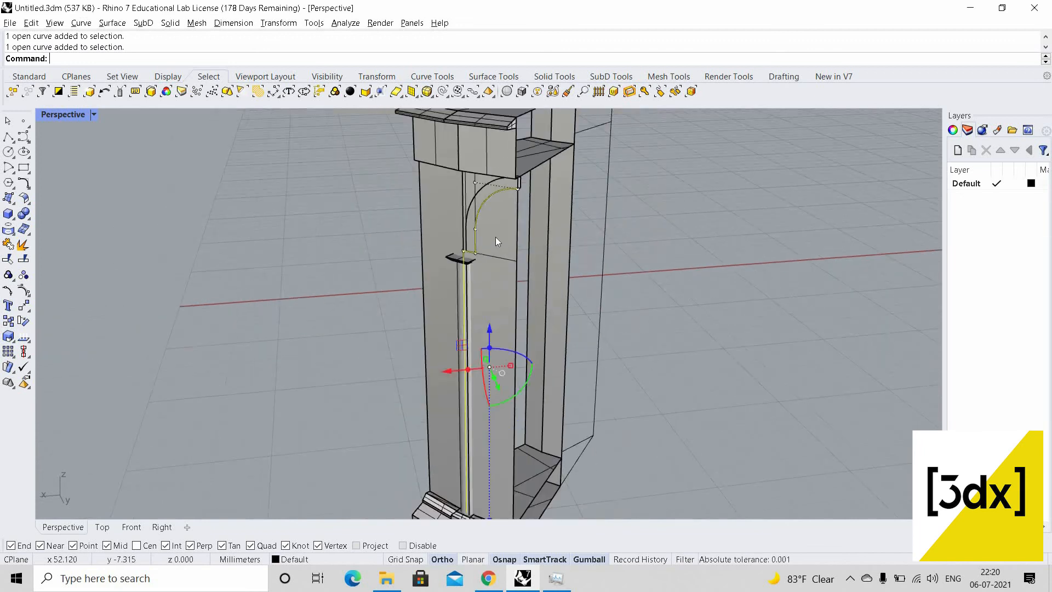
pyautogui.scroll(5, 495, 236)
pyautogui.scroll(-5, 505, 252)
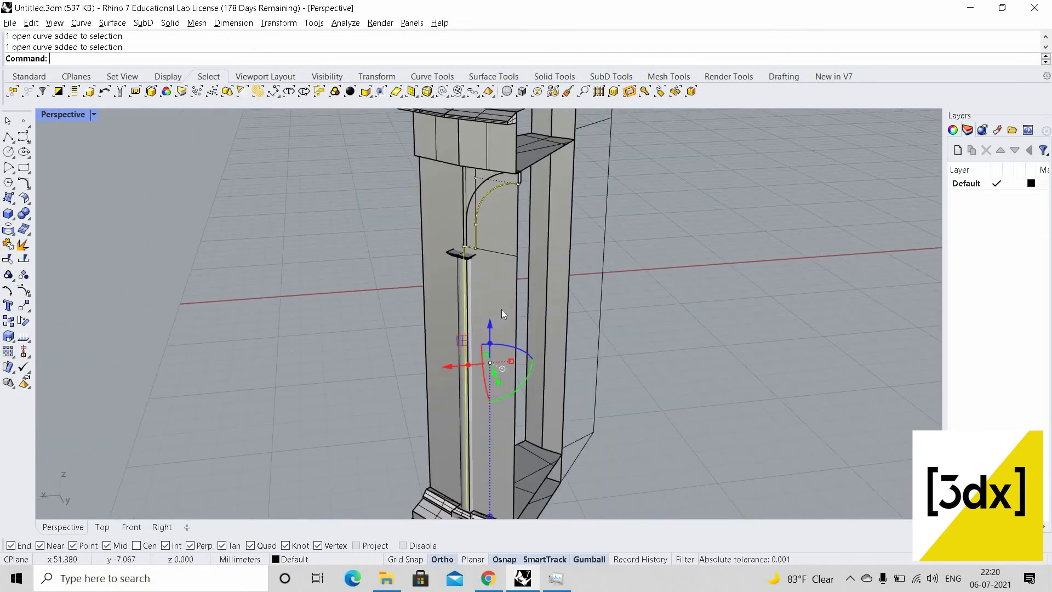
pyautogui.scroll(-2, 492, 434)
pyautogui.scroll(6, 481, 400)
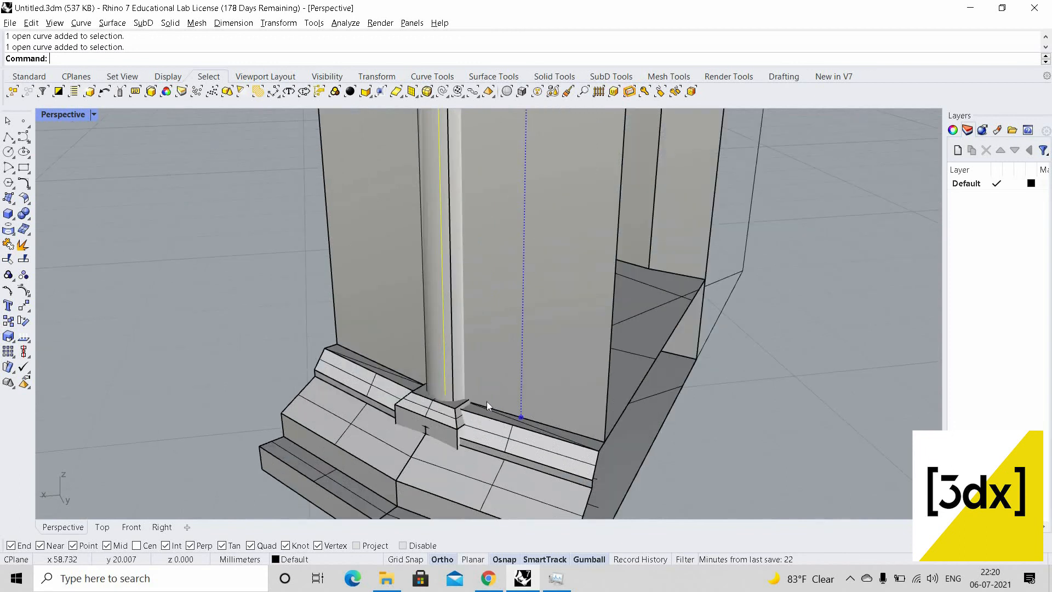
pyautogui.press('Return')
pyautogui.scroll(3, 473, 396)
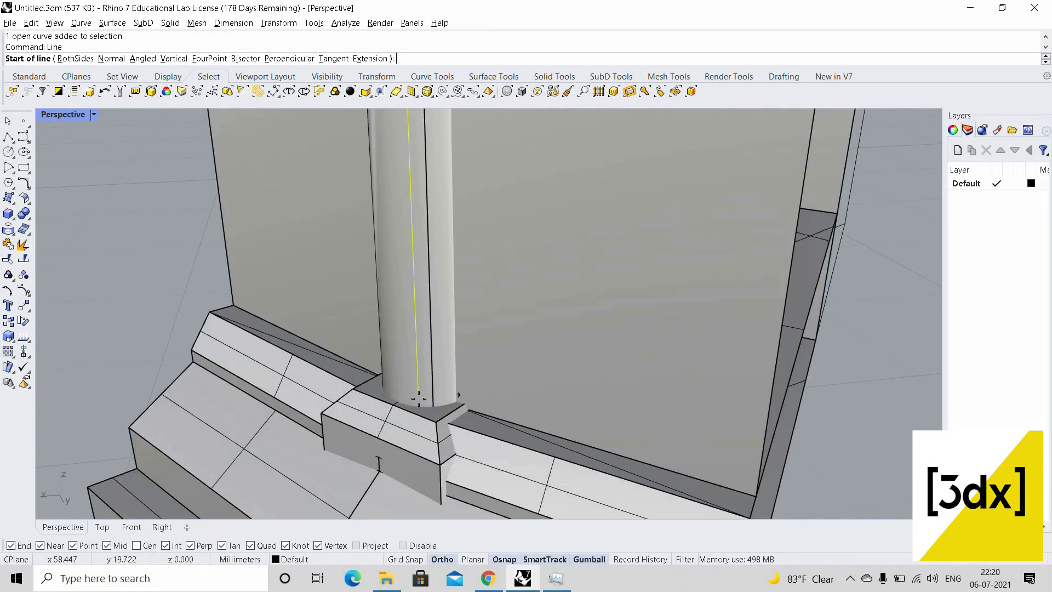
pyautogui.click(433, 393)
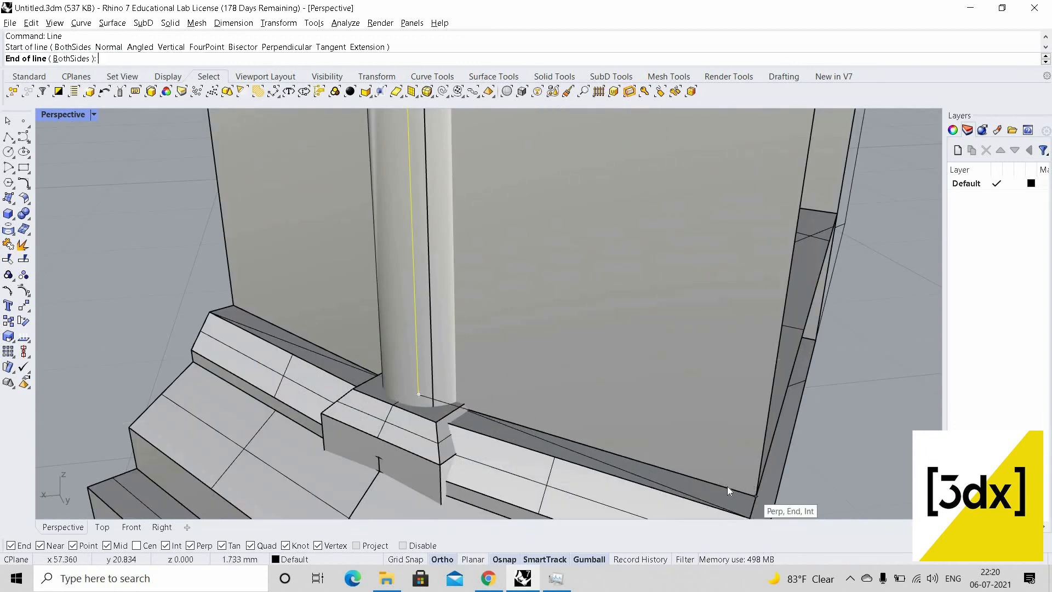
pyautogui.click(729, 488)
pyautogui.click(683, 473)
# Draw a closing line from the wall's outer bottom corner up to the inner arch curve's upper end, and add it to the selection
pyautogui.press('Return')
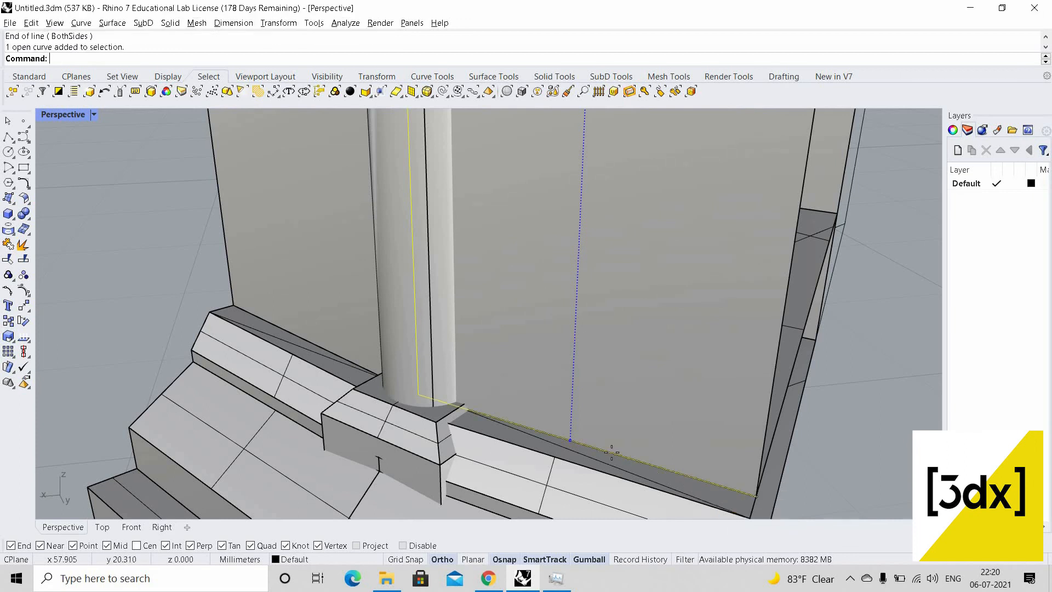
pyautogui.moveTo(613, 447); pyautogui.dragTo(646, 466, button='right')
pyautogui.press('Return')
pyautogui.click(576, 465)
pyautogui.scroll(-5, 573, 235)
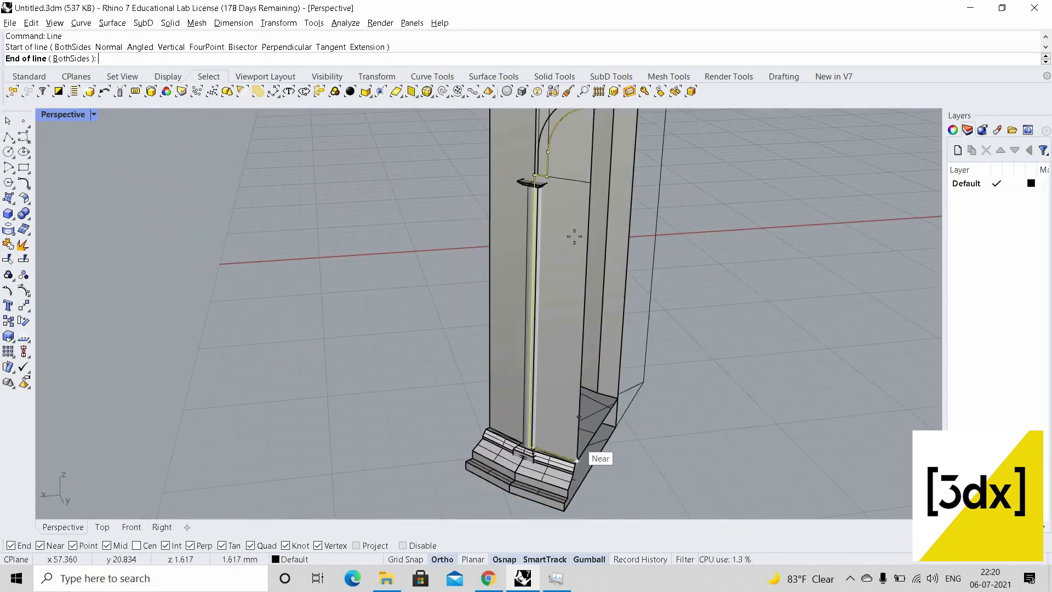
pyautogui.scroll(5, 564, 265)
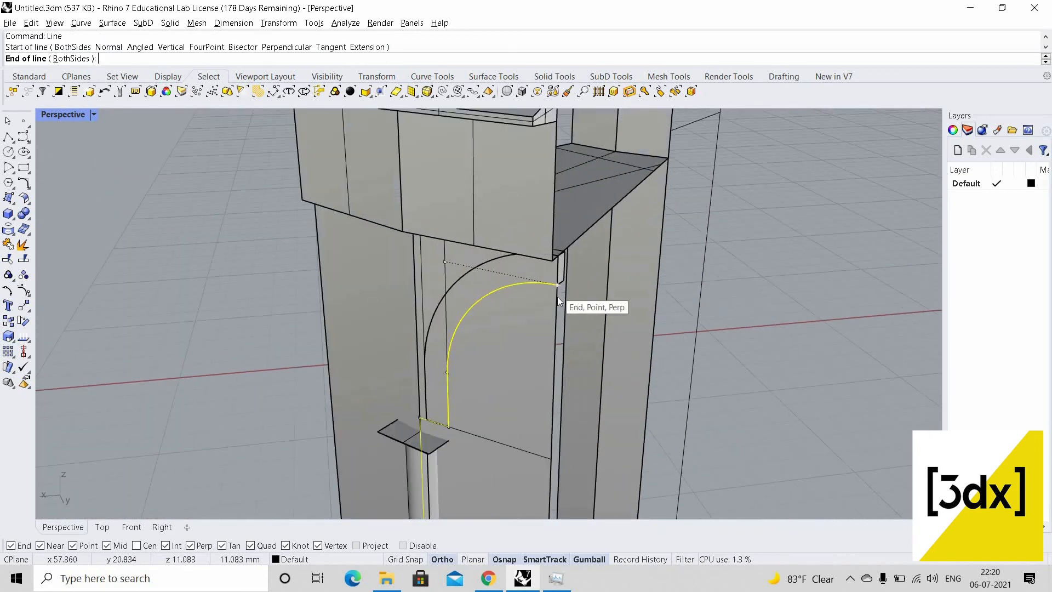
pyautogui.click(555, 286)
pyautogui.click(549, 291)
# Join the selected opening outline into one closed curve and extrude it as a solid by 0.3 mm
pyautogui.press('Return')
pyautogui.scroll(-5, 570, 319)
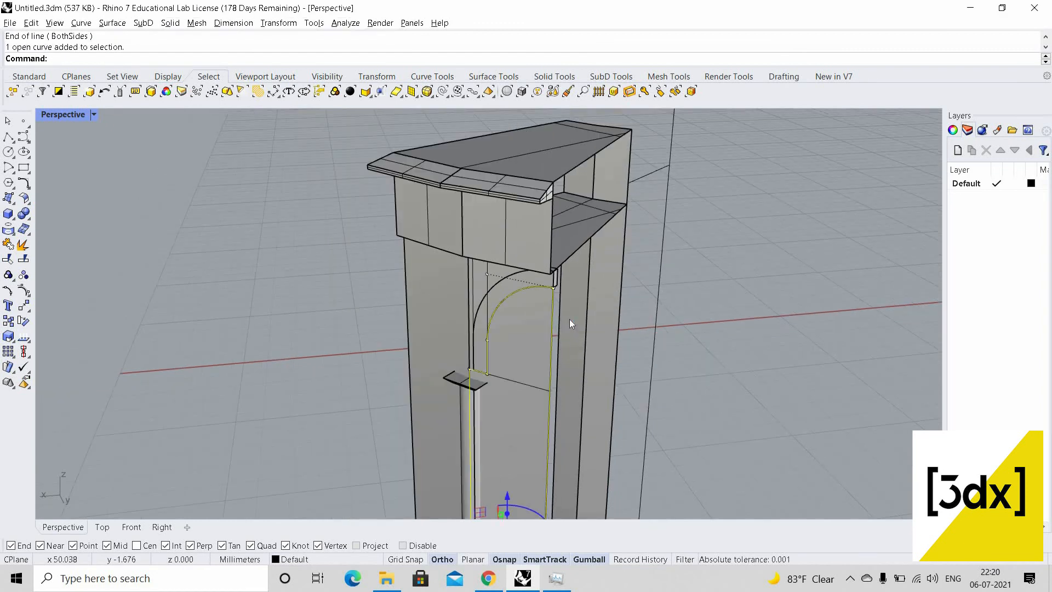
pyautogui.scroll(5, 570, 319)
pyautogui.hotkey('ctrl', 'j')
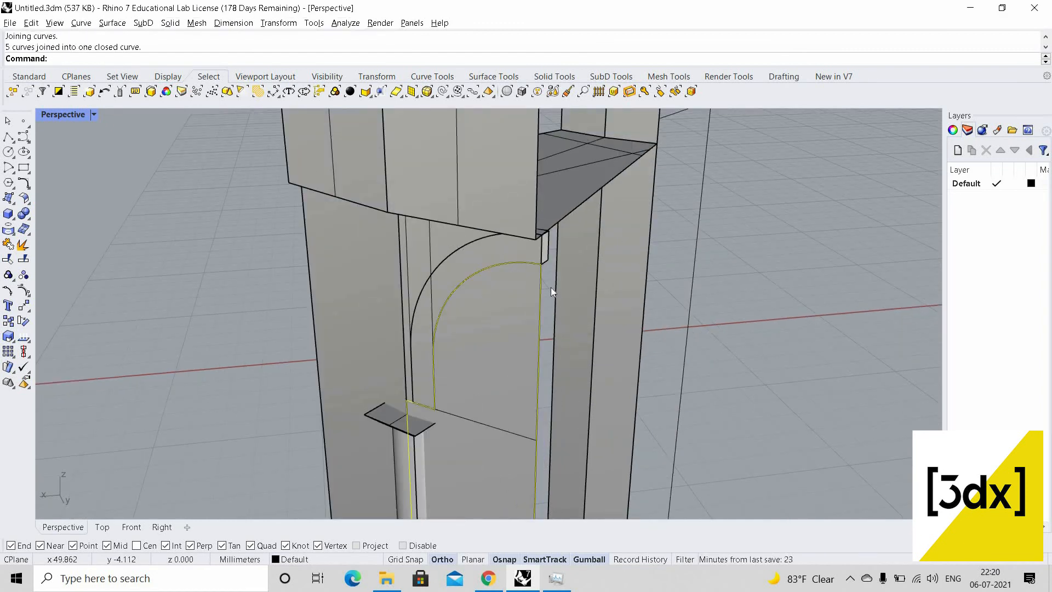
pyautogui.write('ExtrudeCrv')
pyautogui.press('Return')
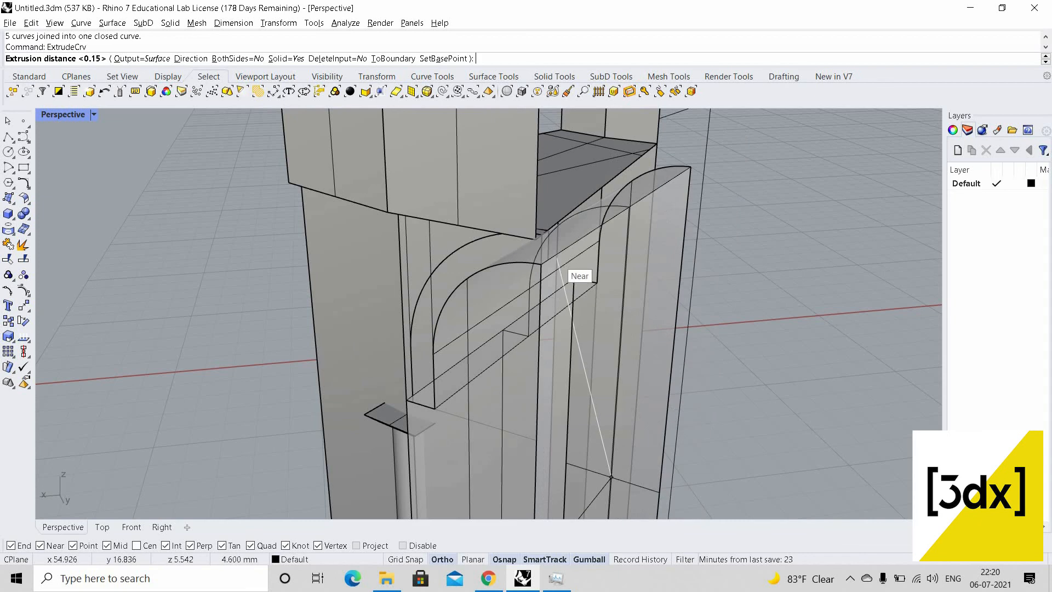
pyautogui.write('0.3')
pyautogui.press('Return')
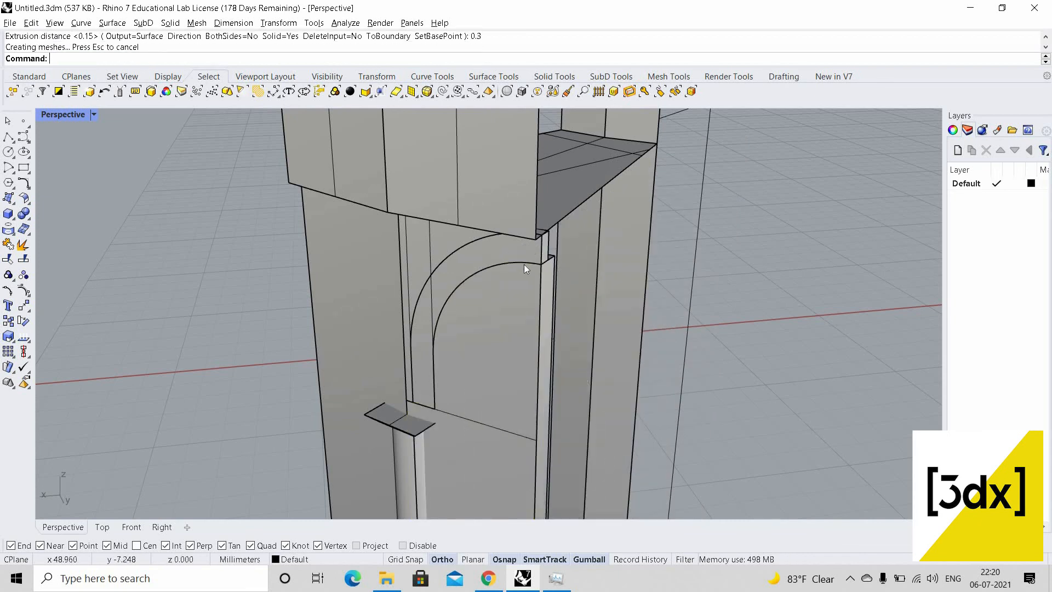
pyautogui.scroll(-3, 548, 208)
pyautogui.scroll(5, 538, 212)
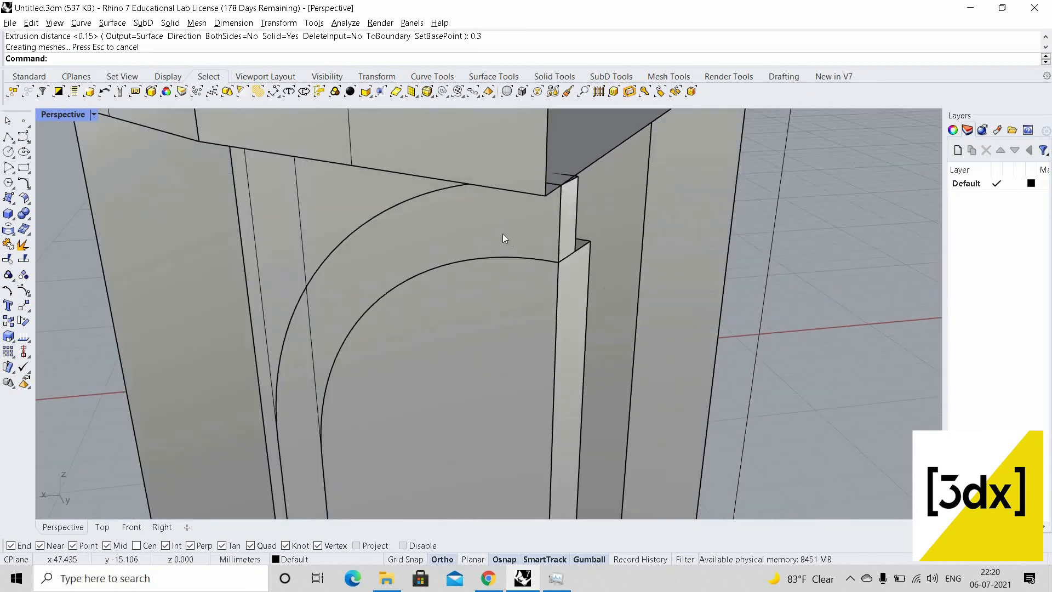
pyautogui.scroll(-6, 503, 233)
pyautogui.scroll(2, 531, 226)
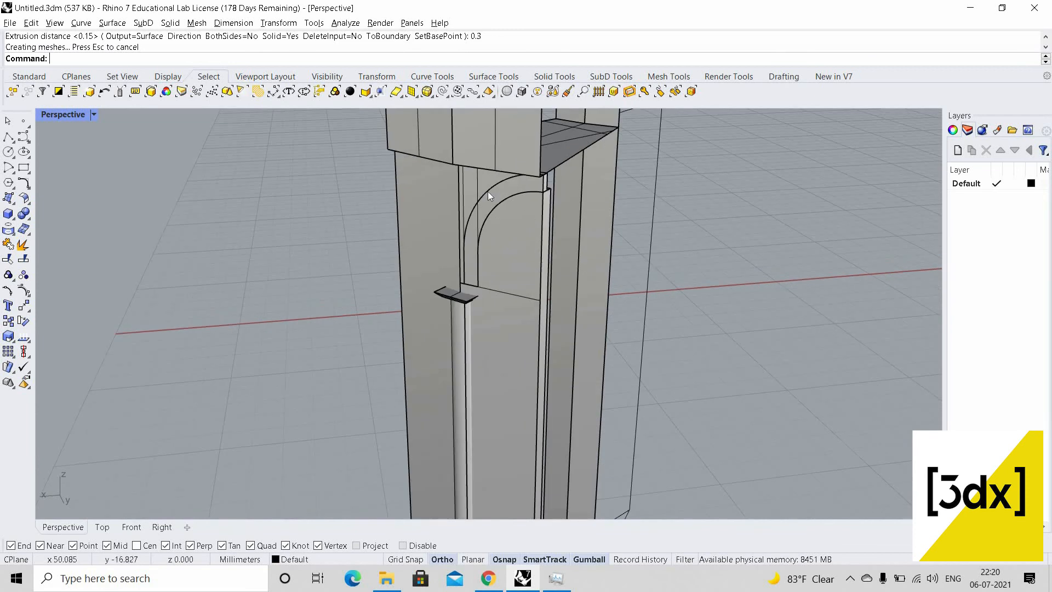
pyautogui.scroll(2, 487, 189)
pyautogui.click(477, 200)
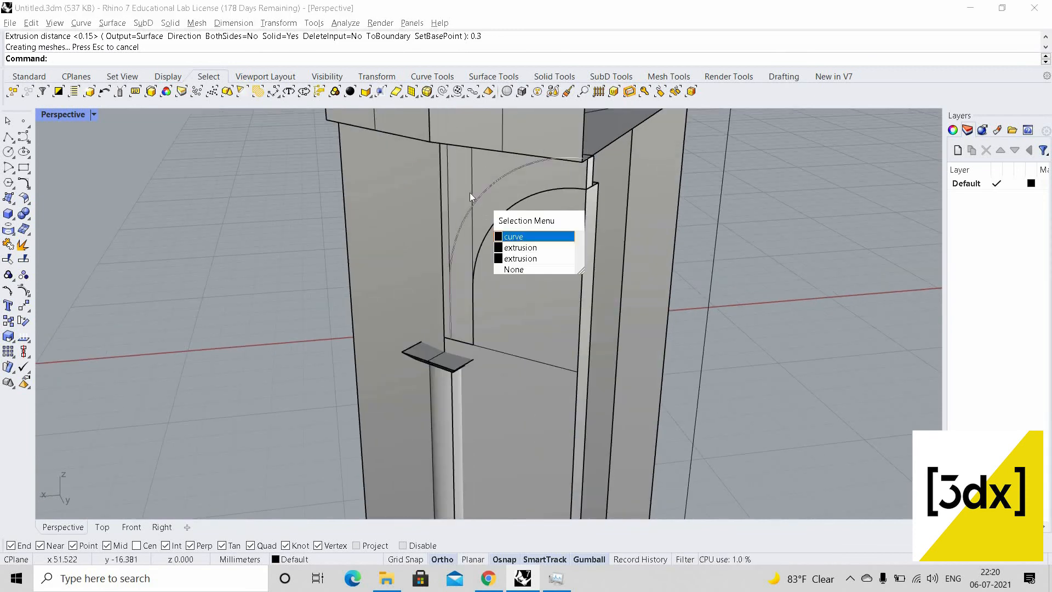
pyautogui.press('Return')
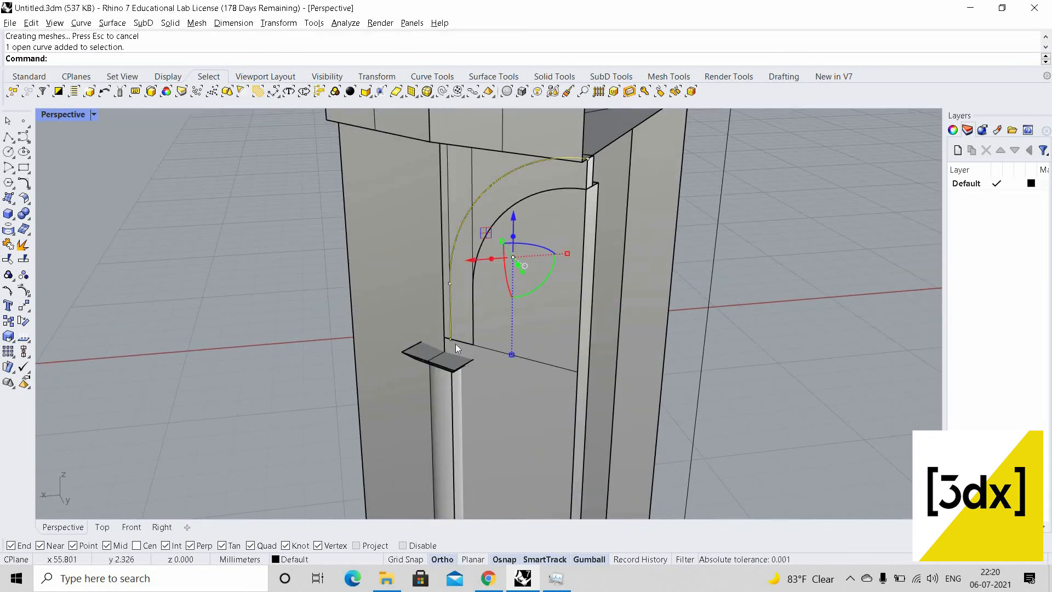
pyautogui.scroll(2, 456, 344)
pyautogui.press('Escape')
# Show the hidden top block of the capital again
pyautogui.middleClick(434, 280)
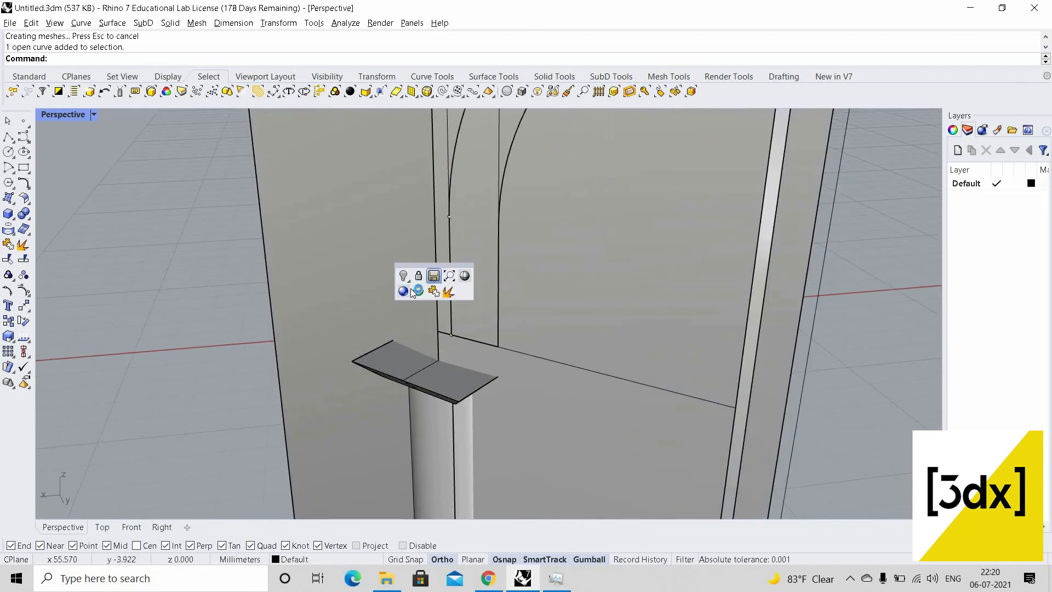
pyautogui.click(455, 297)
pyautogui.click(421, 296)
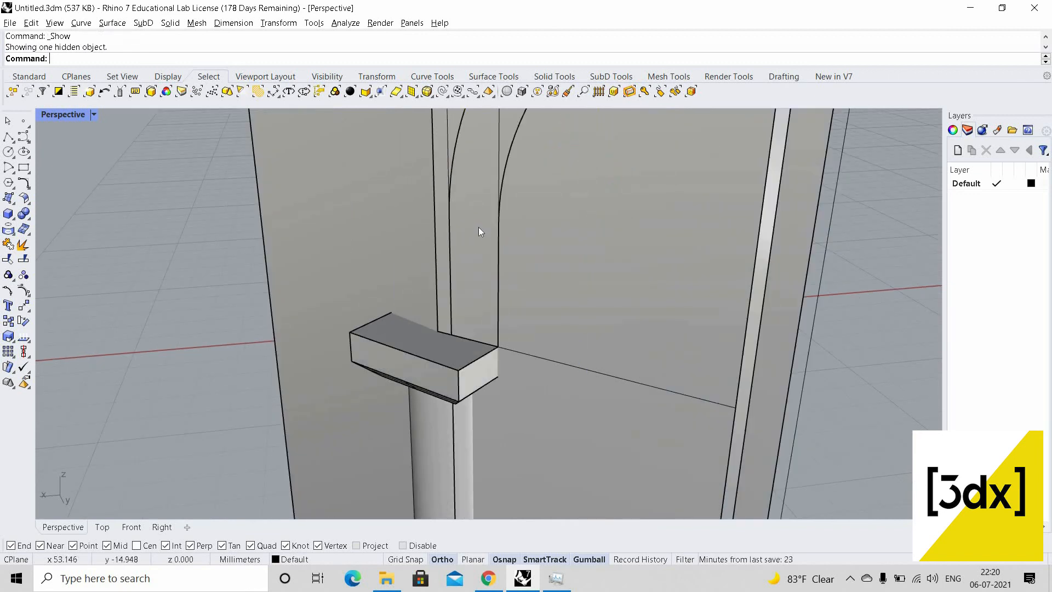
# Delete the front wall extrusion that covers the arch above the capital
pyautogui.scroll(-5, 479, 227)
pyautogui.scroll(5, 488, 242)
pyautogui.click(549, 242)
pyautogui.click(539, 277)
pyautogui.scroll(-4, 537, 260)
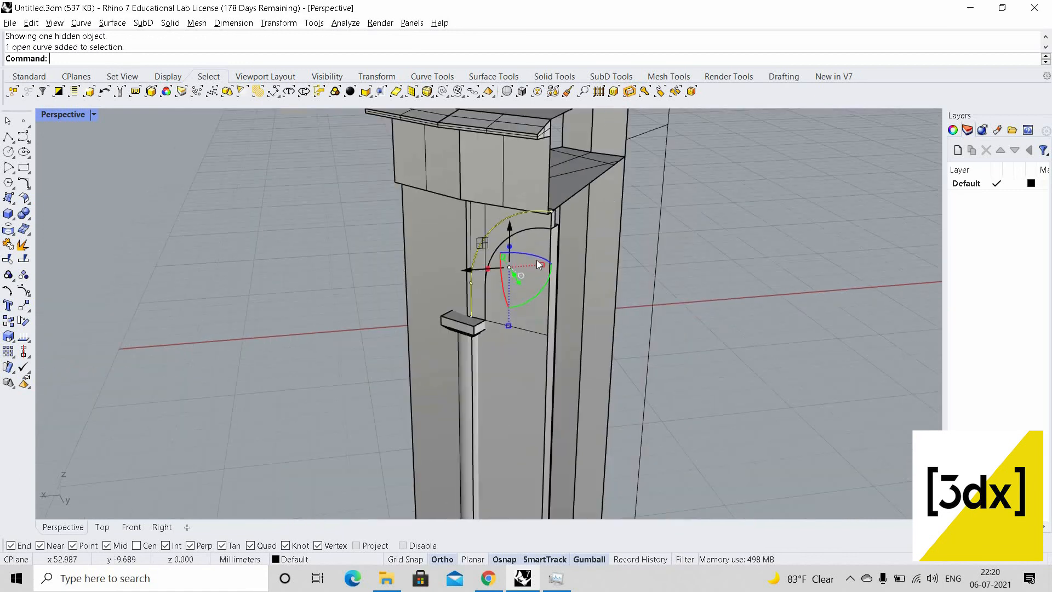
pyautogui.scroll(5, 570, 176)
pyautogui.click(527, 251)
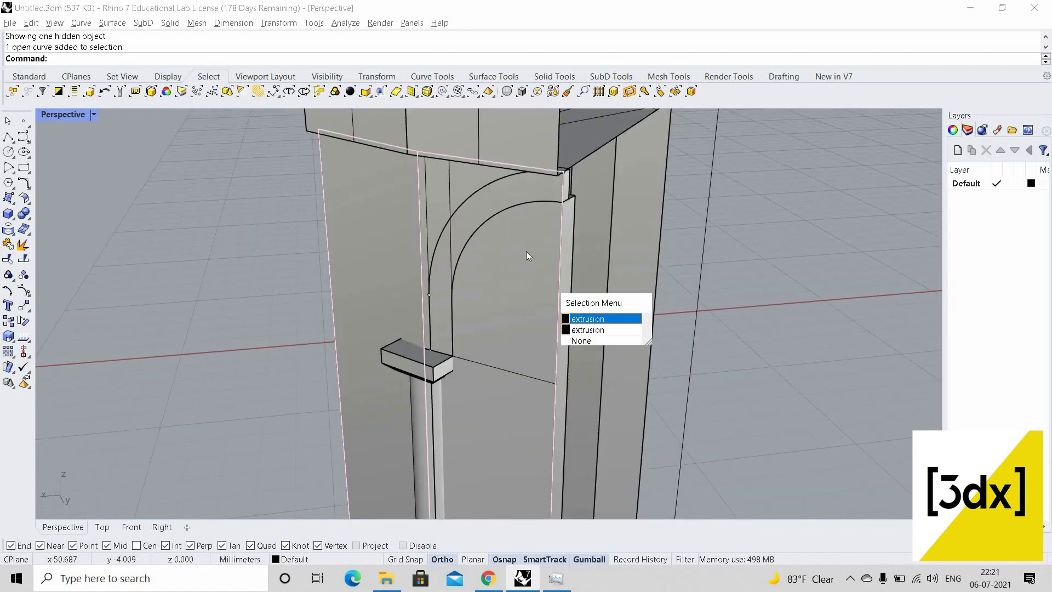
pyautogui.rightClick(528, 256)
pyautogui.press('Delete')
# Delete the arch band's front face and the small end face at its crown
pyautogui.scroll(-6, 528, 252)
pyautogui.scroll(6, 533, 252)
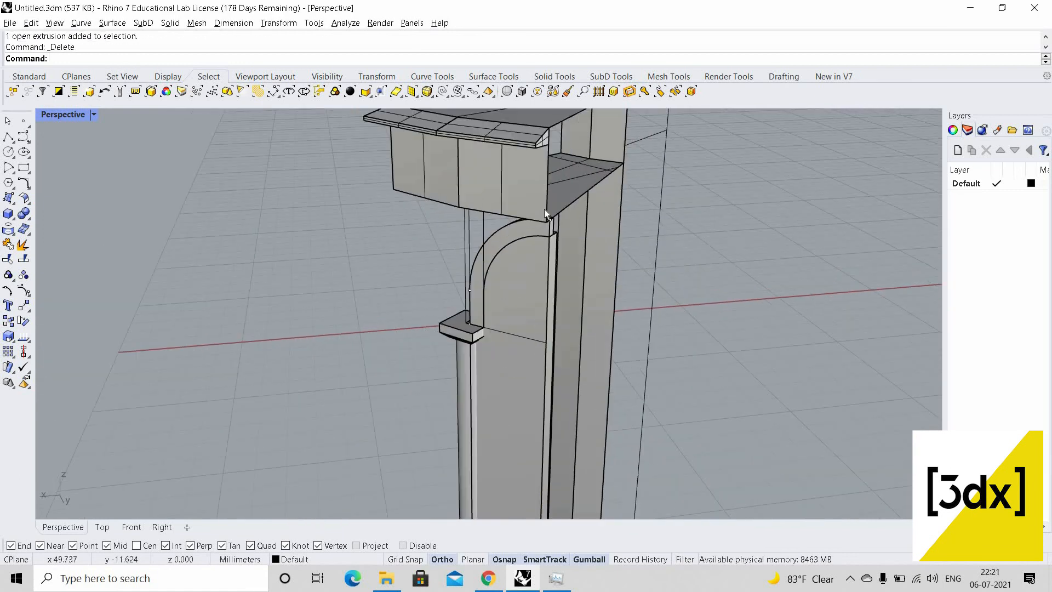
pyautogui.click(555, 198)
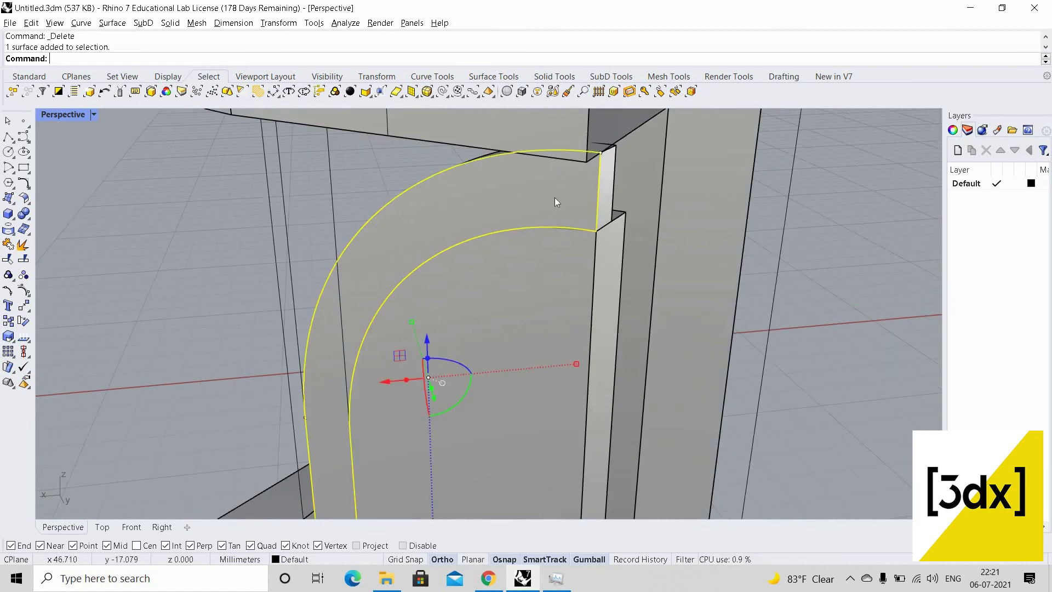
pyautogui.press('Delete')
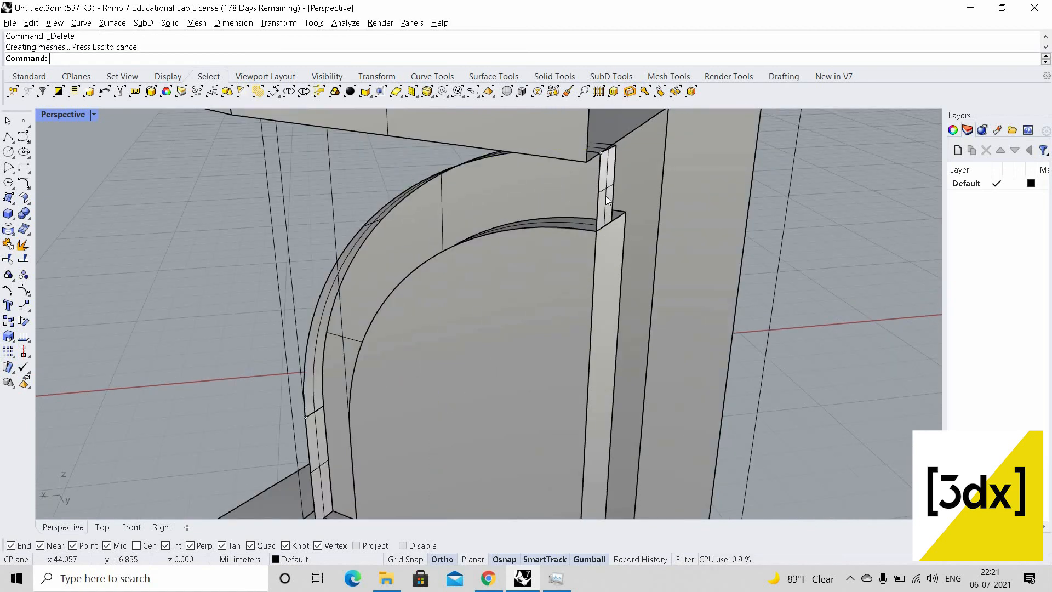
pyautogui.click(606, 196)
pyautogui.press('Delete')
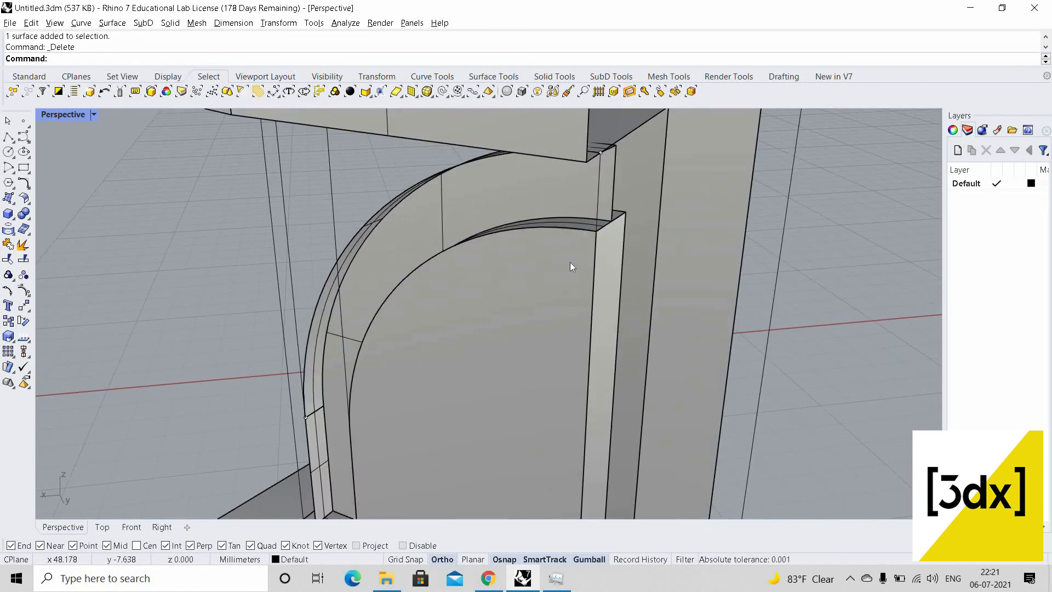
# Delete the front face and the narrow straight side face of the opening solid
pyautogui.click(570, 266)
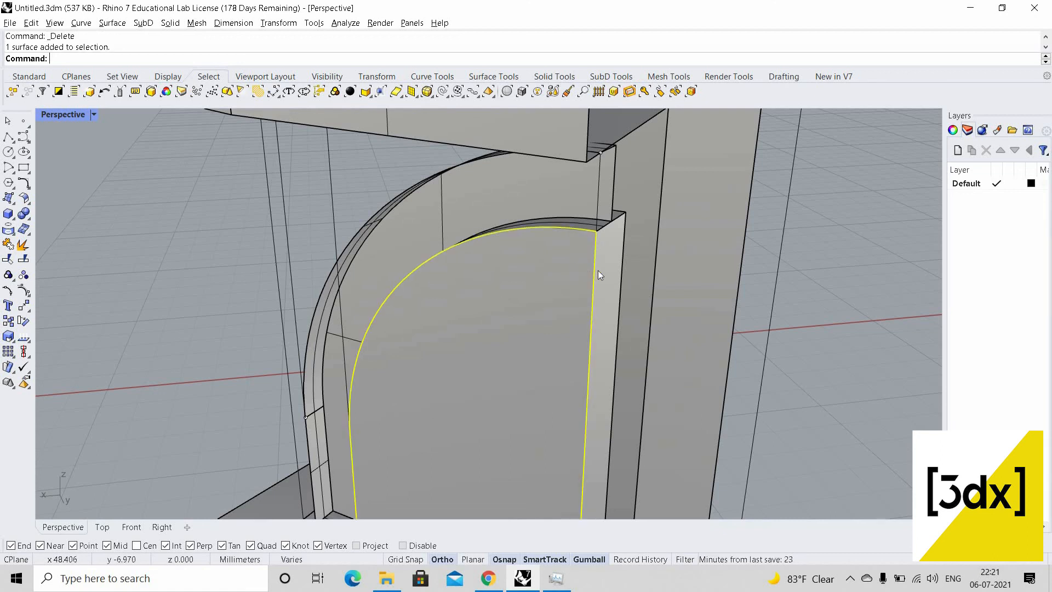
pyautogui.press('Delete')
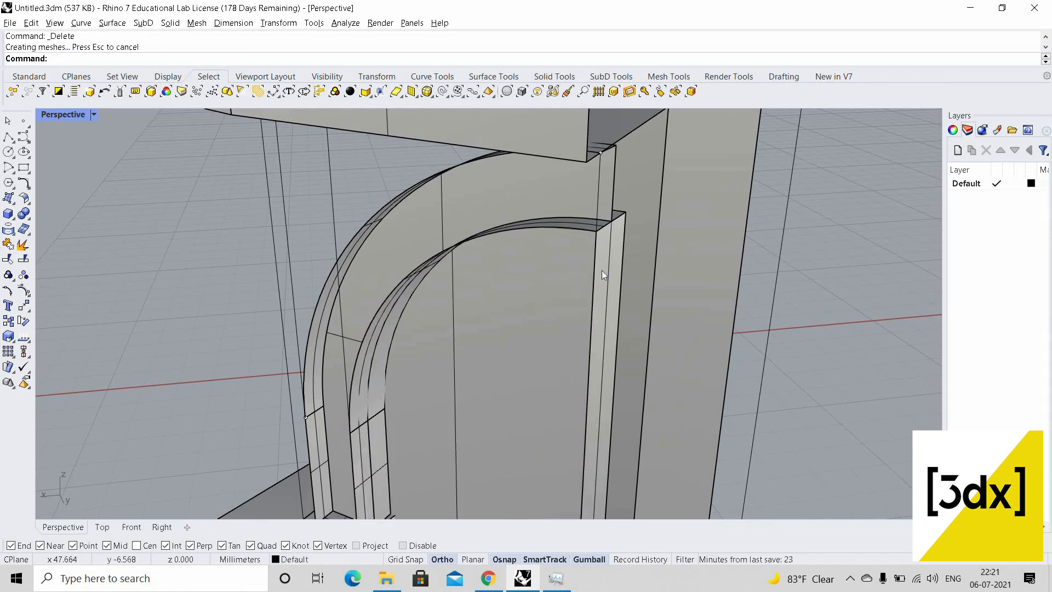
pyautogui.click(602, 271)
pyautogui.press('Delete')
pyautogui.scroll(-5, 583, 229)
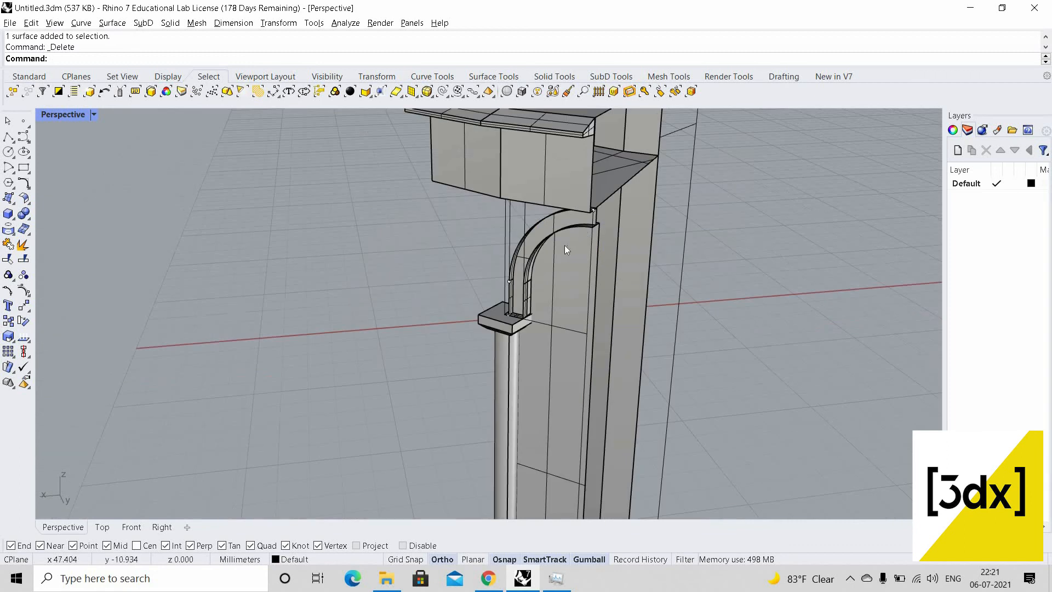
# Delete the arch band's inner curved face and the opening solid's curved face
pyautogui.scroll(3, 565, 245)
pyautogui.scroll(3, 590, 233)
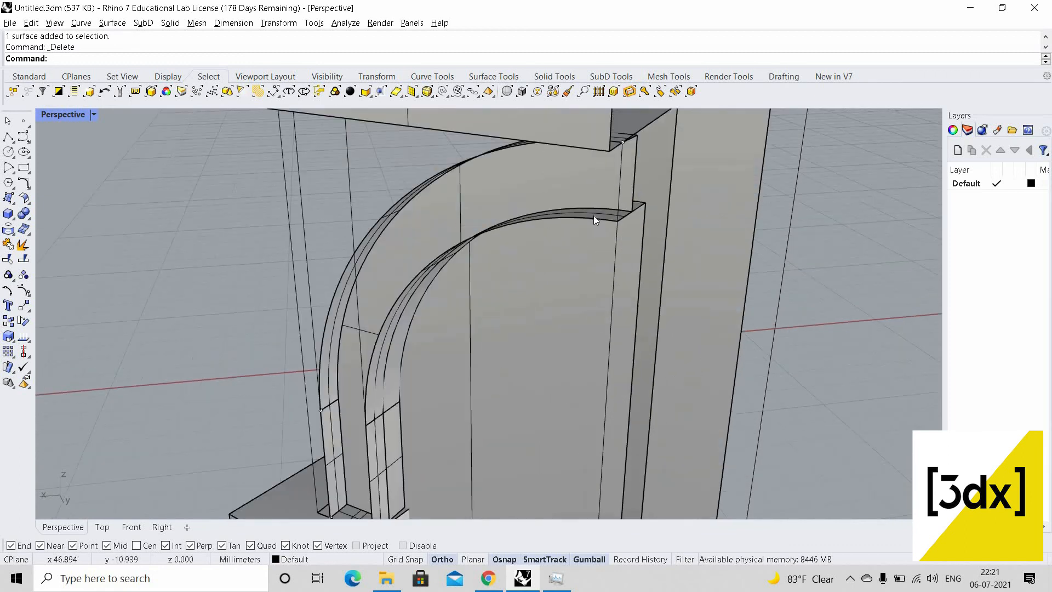
pyautogui.click(612, 218)
pyautogui.click(610, 215)
pyautogui.click(622, 216)
pyautogui.click(611, 214)
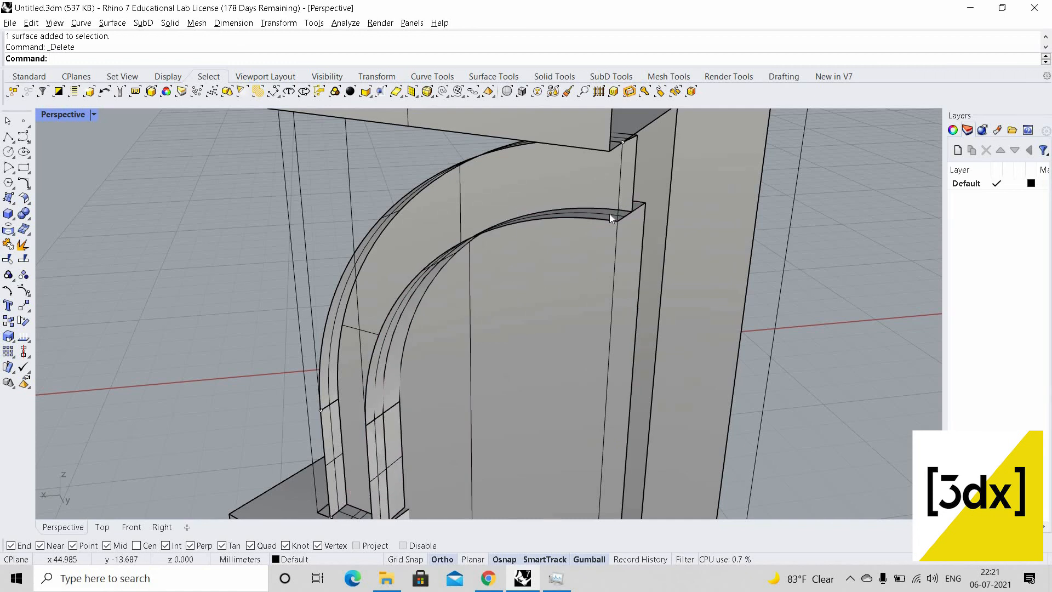
pyautogui.click(610, 214)
pyautogui.scroll(3, 590, 247)
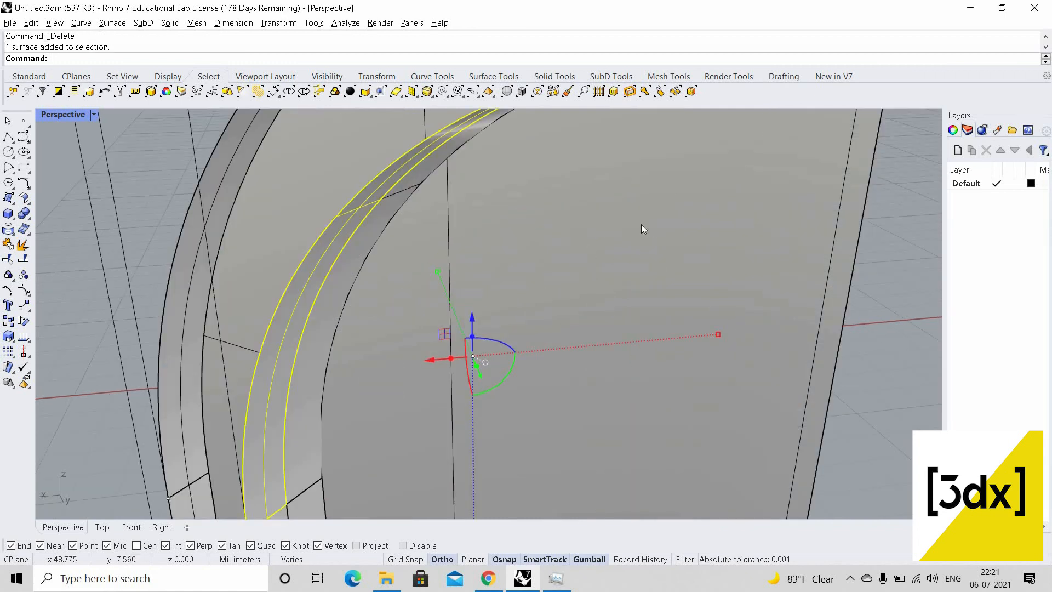
pyautogui.scroll(-5, 641, 225)
pyautogui.press('Delete')
pyautogui.scroll(5, 580, 187)
pyautogui.click(586, 193)
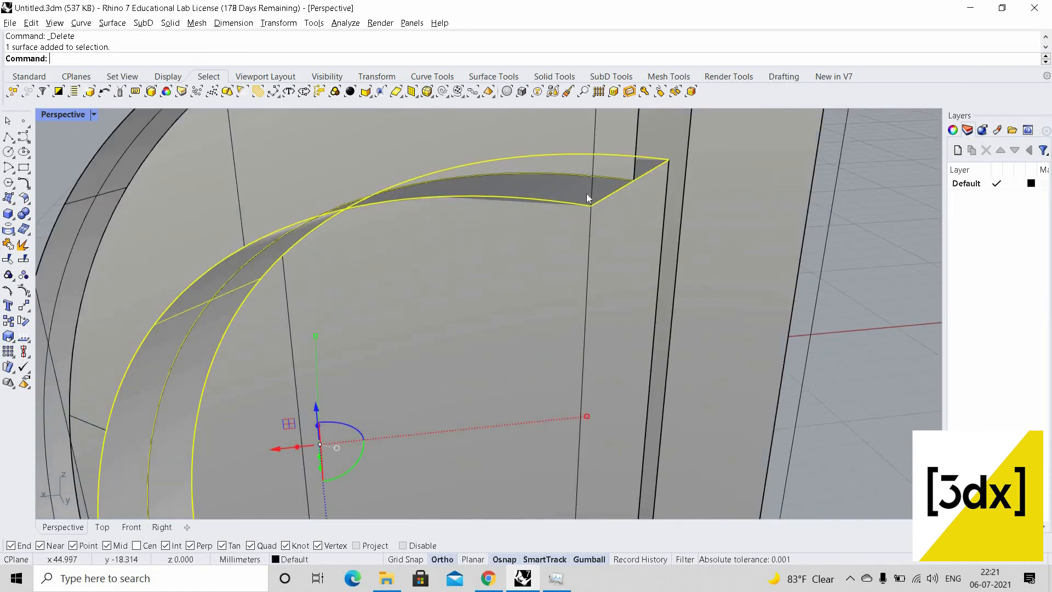
pyautogui.press('Delete')
# Explode the closed opening outline into separate curve segments
pyautogui.scroll(-5, 551, 217)
pyautogui.moveTo(430, 305); pyautogui.dragTo(375, 340, button='right')
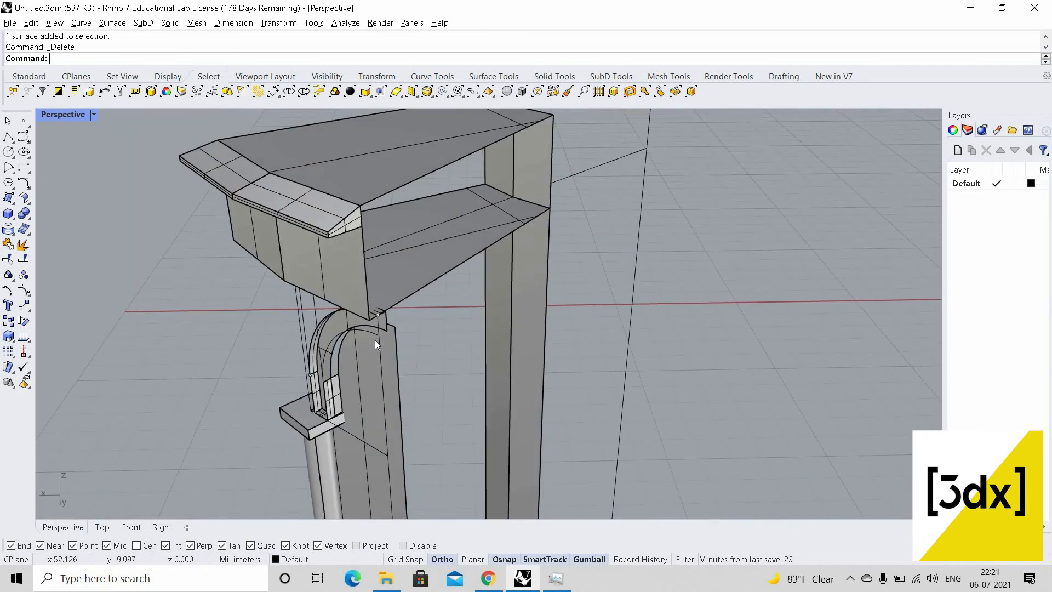
pyautogui.scroll(6, 356, 285)
pyautogui.click(367, 275)
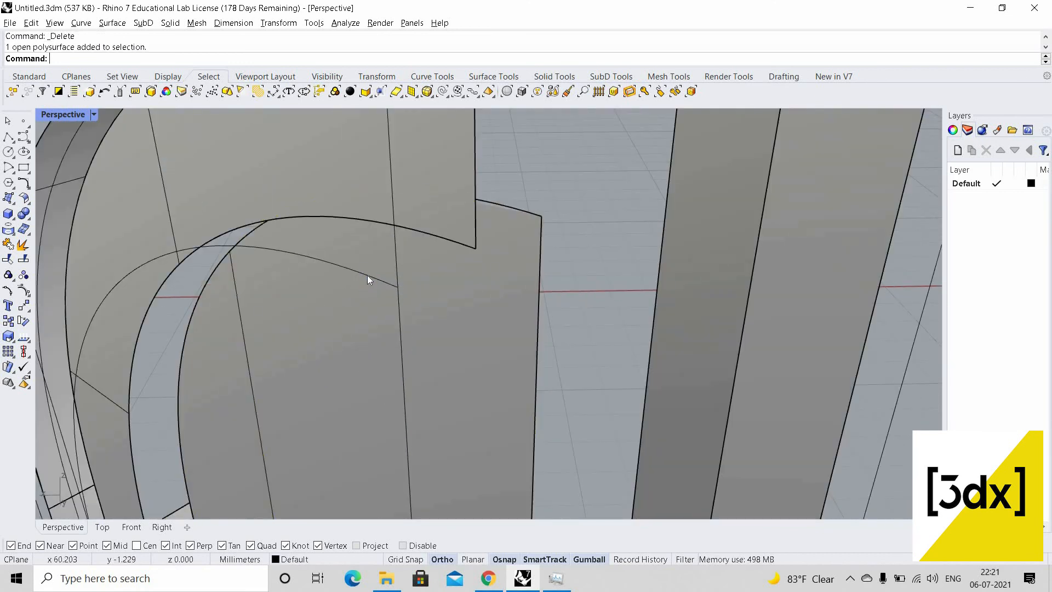
pyautogui.click(367, 275)
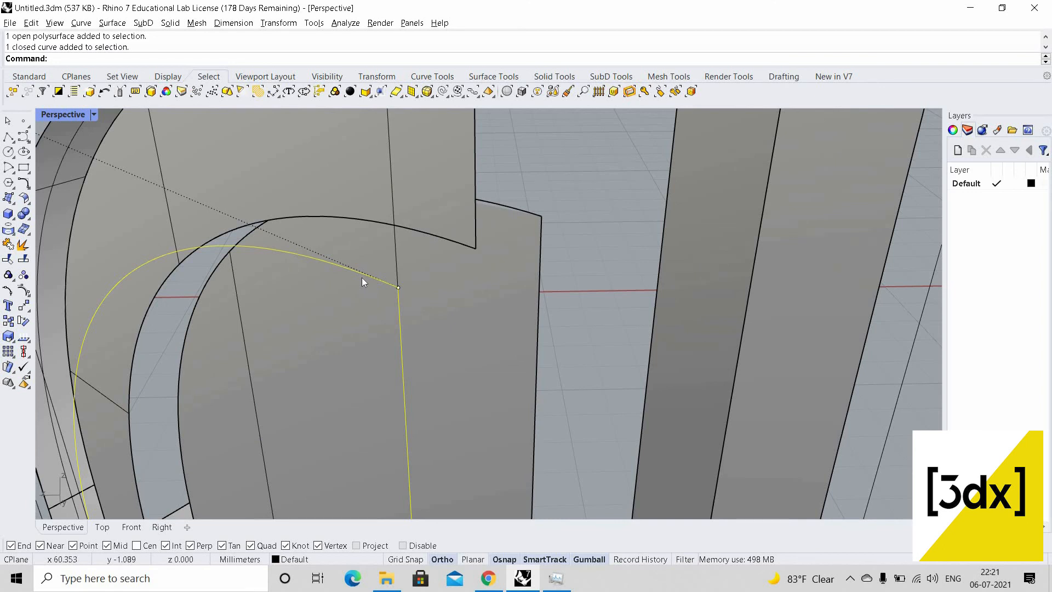
pyautogui.write('explode')
pyautogui.press('Return')
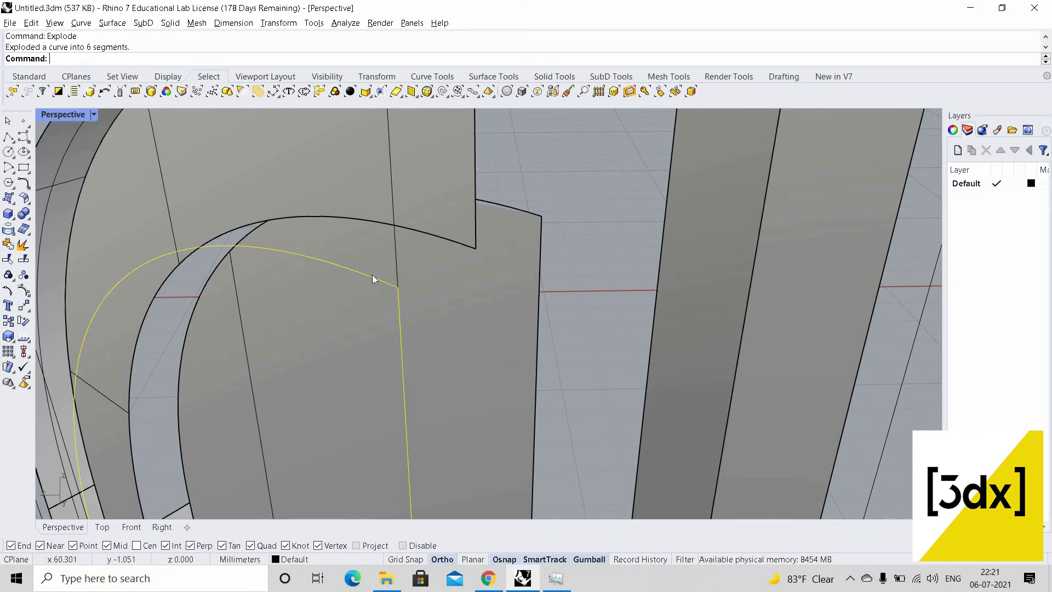
pyautogui.press('Escape')
# Join the outline's arch segment and the short vertical segment below it into one curve
pyautogui.click(372, 274)
pyautogui.scroll(-10, 377, 313)
pyautogui.scroll(5, 371, 312)
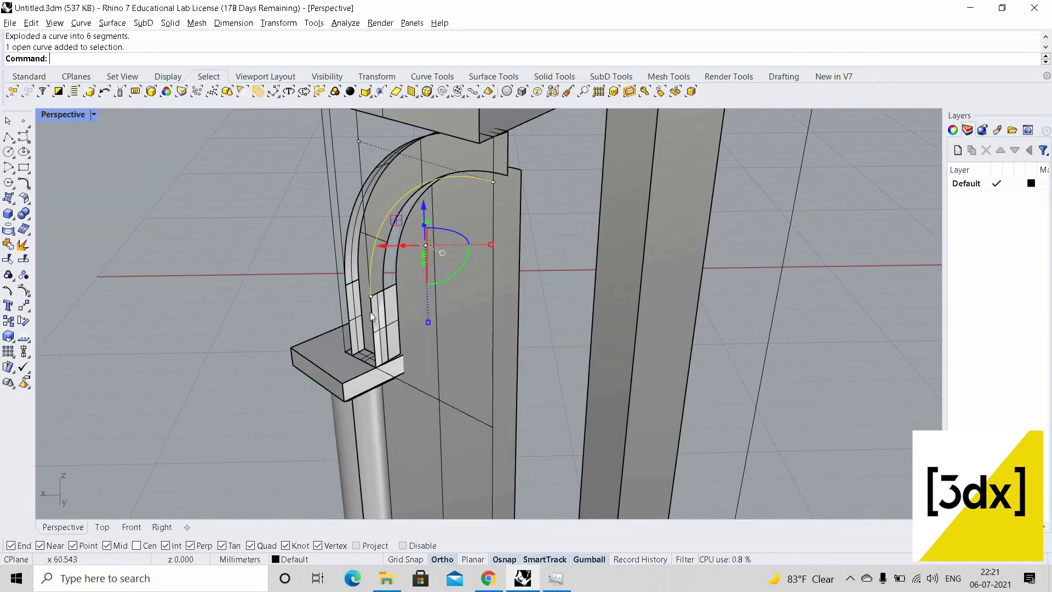
pyautogui.keyDown('shift'); pyautogui.click(370, 312); pyautogui.keyUp('shift')
pyautogui.click(427, 345)
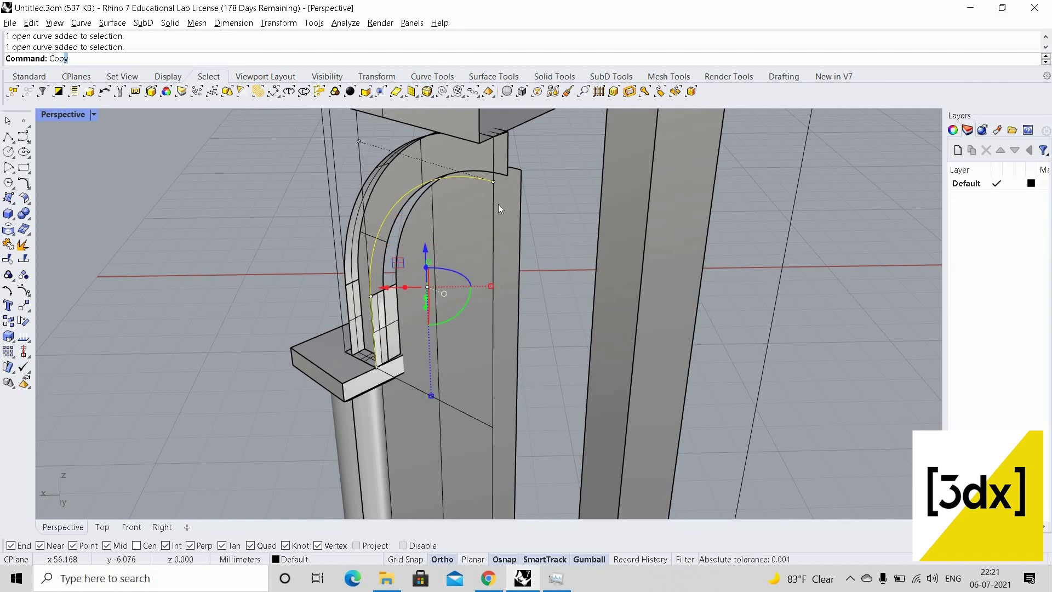
pyautogui.press('Escape')
pyautogui.hotkey('ctrl', 'j')
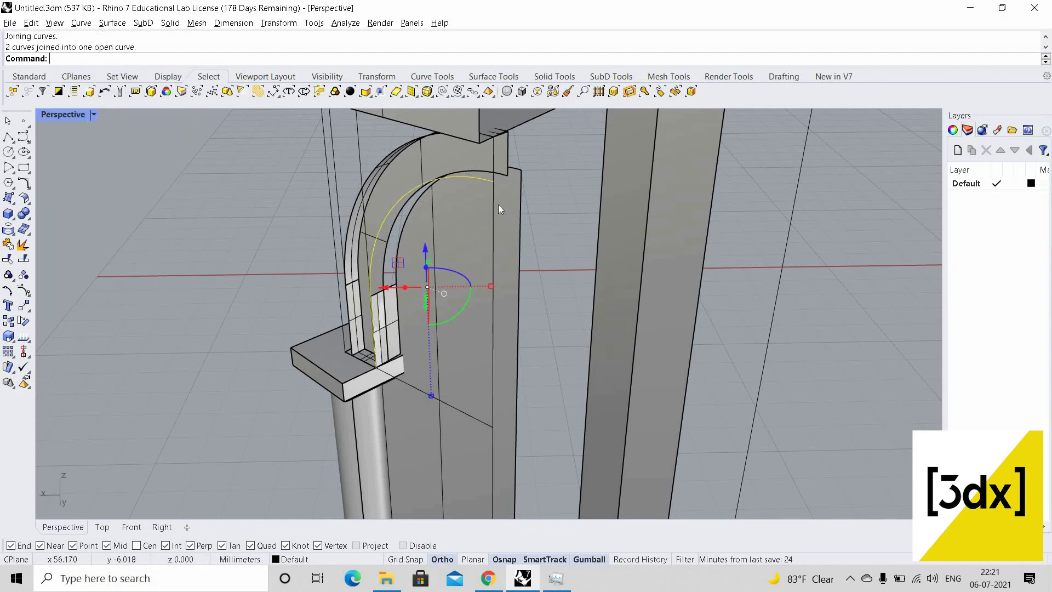
# Copy the joined inner arch curve from its upper end to the upper end of the opening's back face
pyautogui.write('Copy')
pyautogui.press('Return')
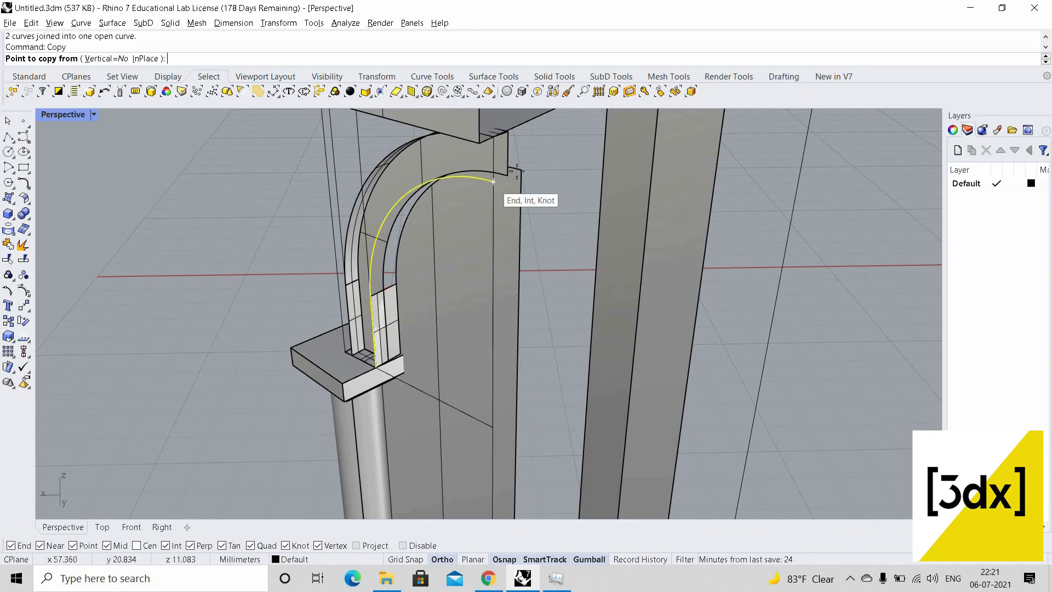
pyautogui.click(493, 185)
pyautogui.click(517, 172)
pyautogui.press('Return')
pyautogui.press('Escape')
# Delete the two straight inner side faces of the opening solid and arch band just above the capital
pyautogui.scroll(9, 393, 304)
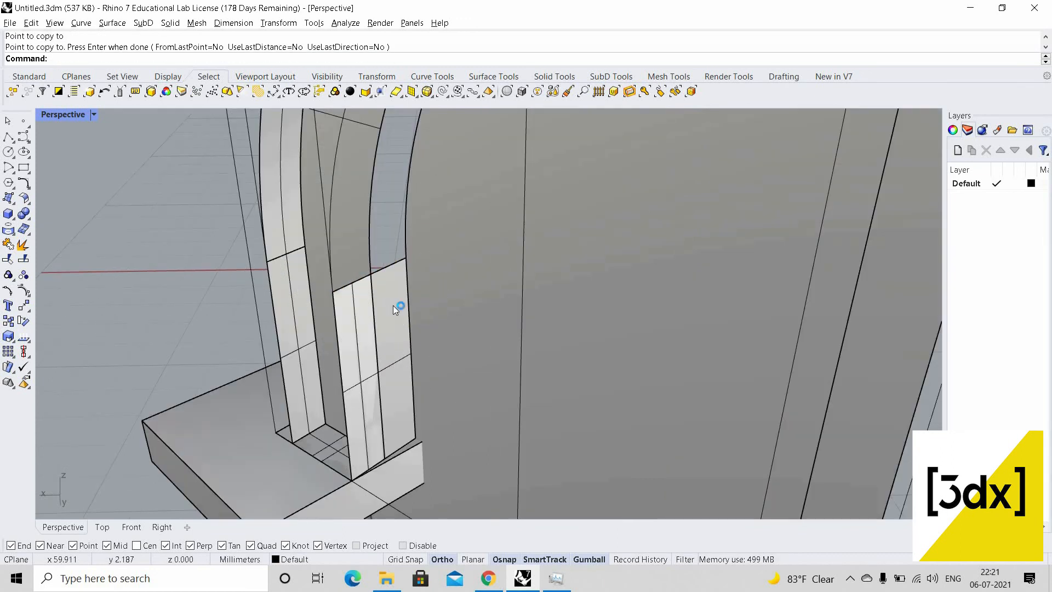
pyautogui.click(394, 305)
pyautogui.press('Escape')
pyautogui.click(346, 327)
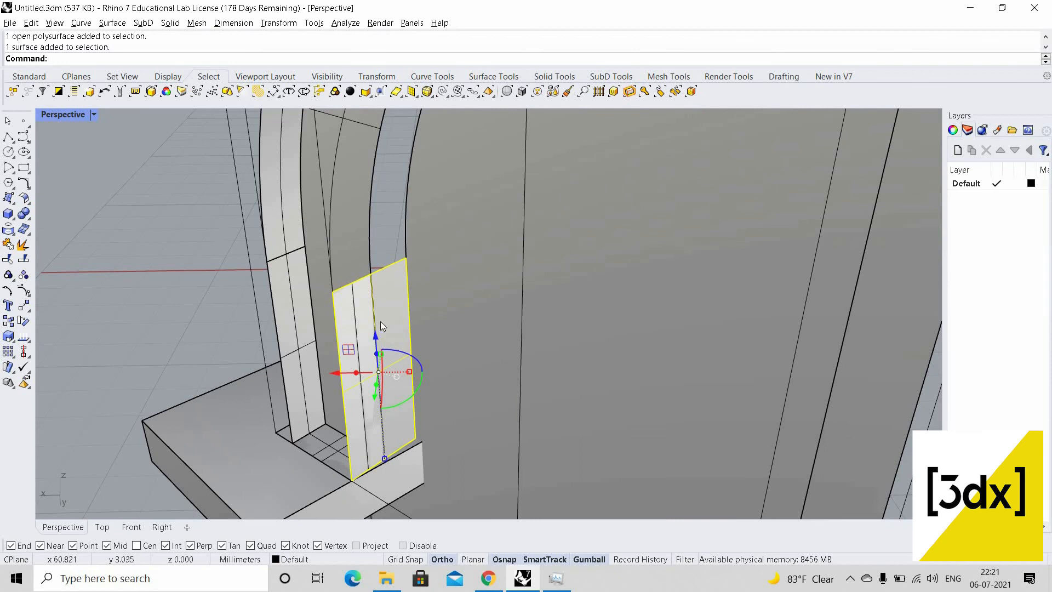
pyautogui.press('Delete')
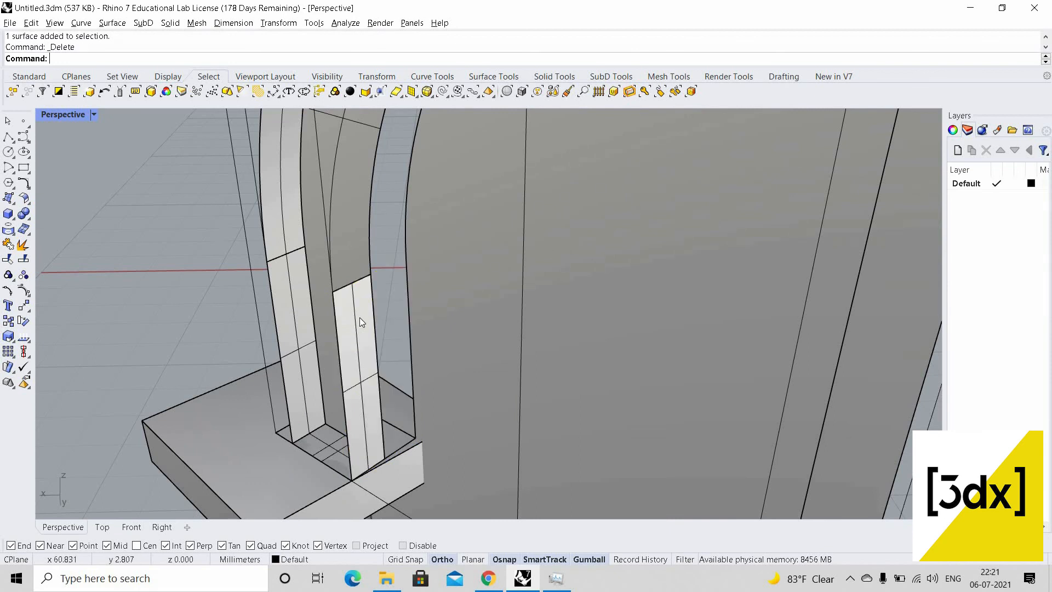
pyautogui.click(359, 318)
pyautogui.press('Delete')
# Extrude the copied inner arch curve to bridge the gap to the remaining arch band face
pyautogui.click(405, 274)
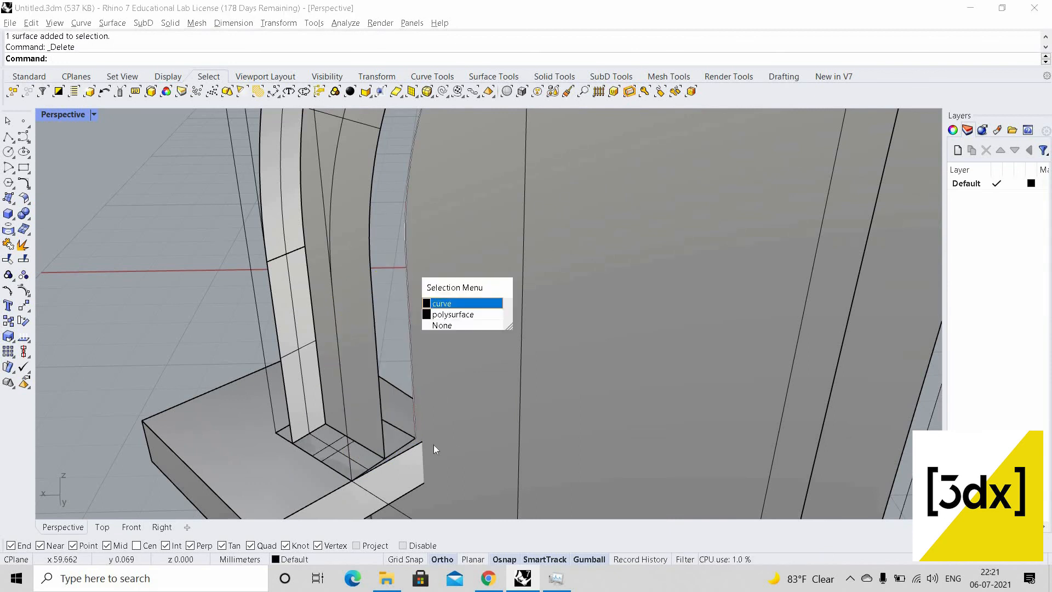
pyautogui.click(432, 445)
pyautogui.write('ExtrudeCrv')
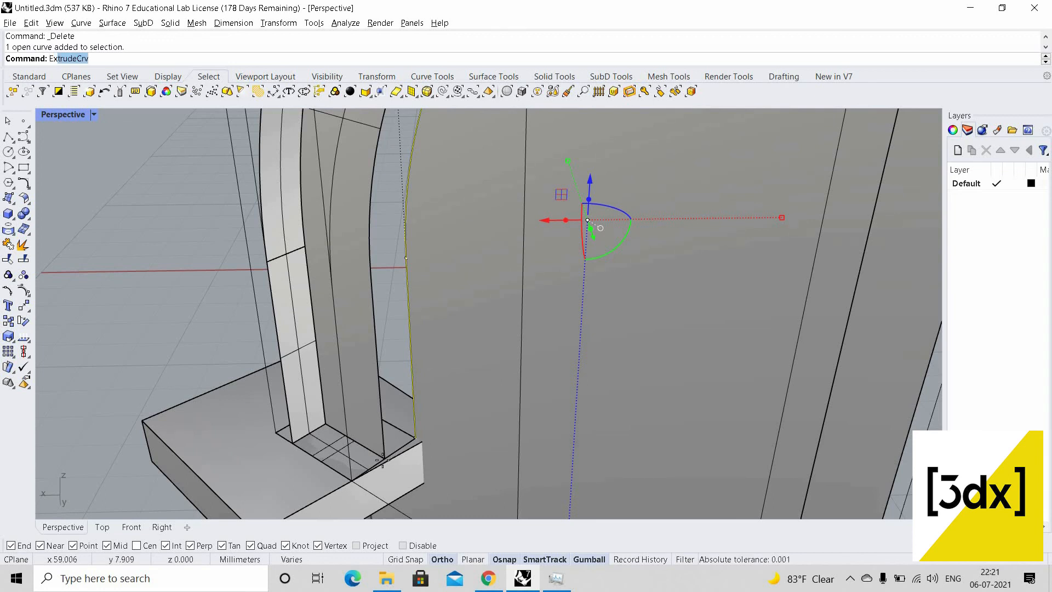
pyautogui.press('Return')
pyautogui.scroll(-15, 429, 360)
pyautogui.press('Escape')
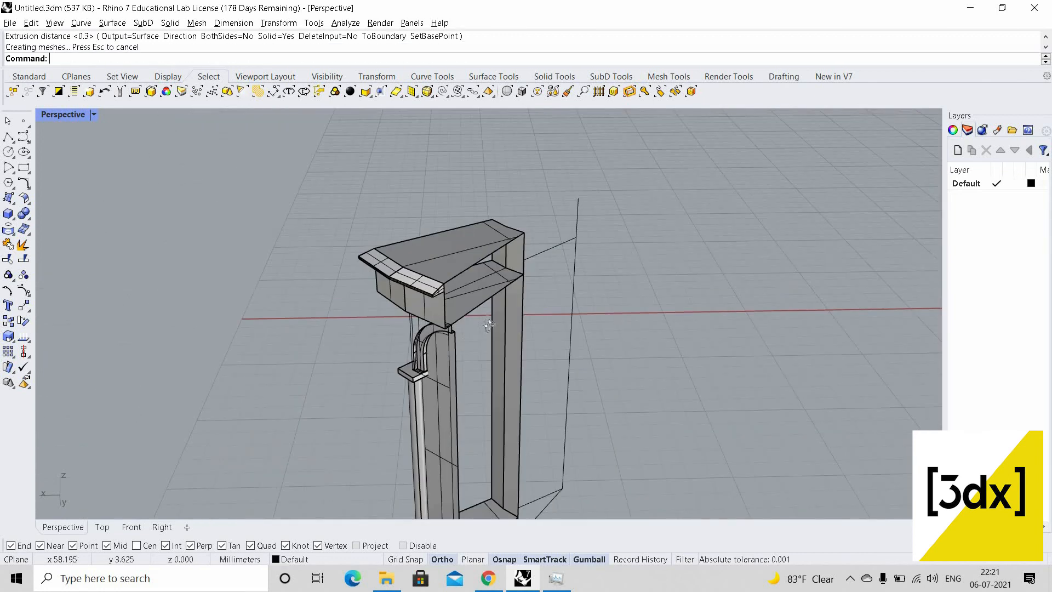
# Select the arch band's outer curve running from the crown down to the capital
pyautogui.scroll(7, 430, 356)
pyautogui.moveTo(527, 328); pyautogui.dragTo(551, 219, button='right')
pyautogui.scroll(-9, 552, 209)
pyautogui.scroll(5, 534, 255)
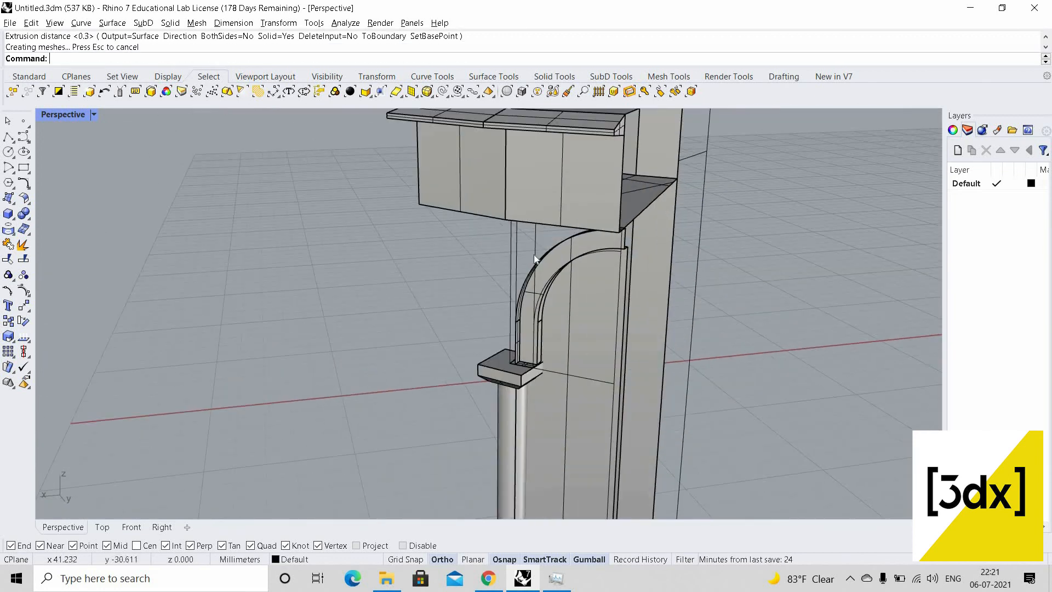
pyautogui.scroll(2, 532, 259)
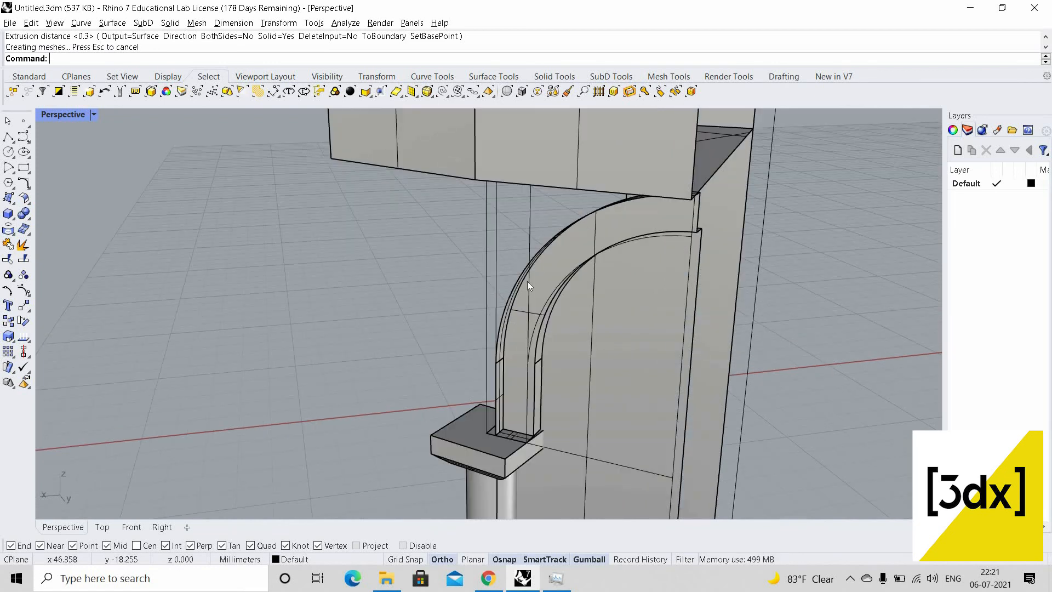
pyautogui.click(528, 281)
pyautogui.click(565, 291)
pyautogui.scroll(5, 494, 426)
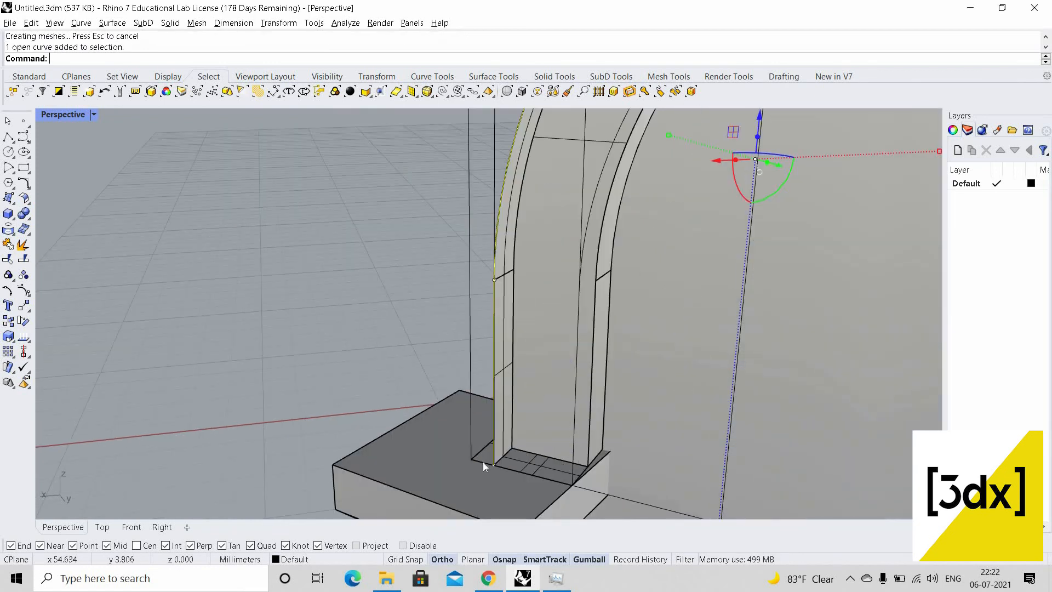
pyautogui.click(484, 464)
pyautogui.press('Escape')
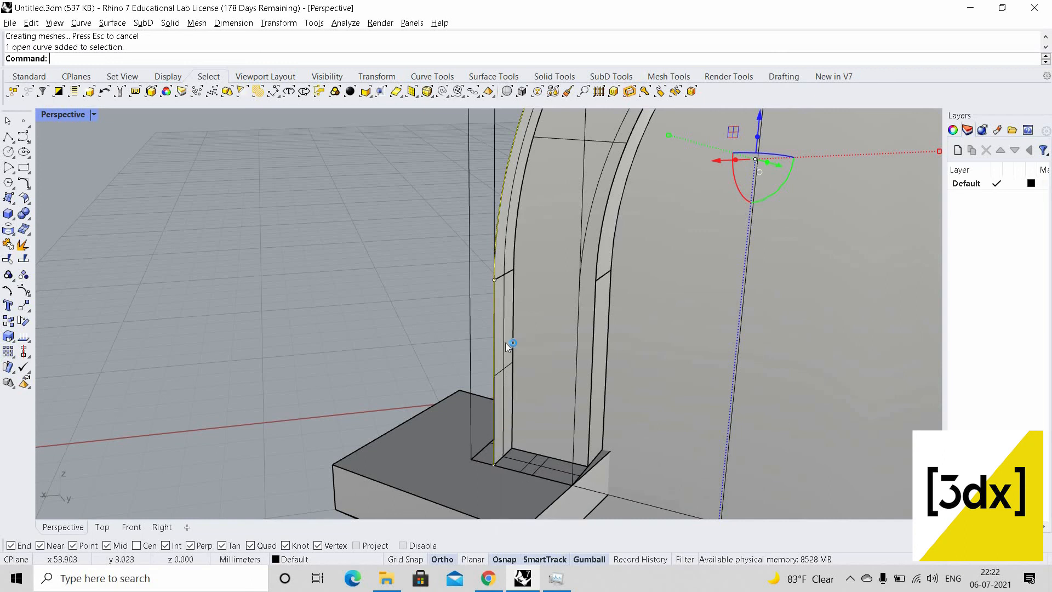
# Draw a short line on top of the capital from the wall's corner to the foot of the arch band's outer curve
pyautogui.scroll(-5, 615, 323)
pyautogui.scroll(4, 659, 323)
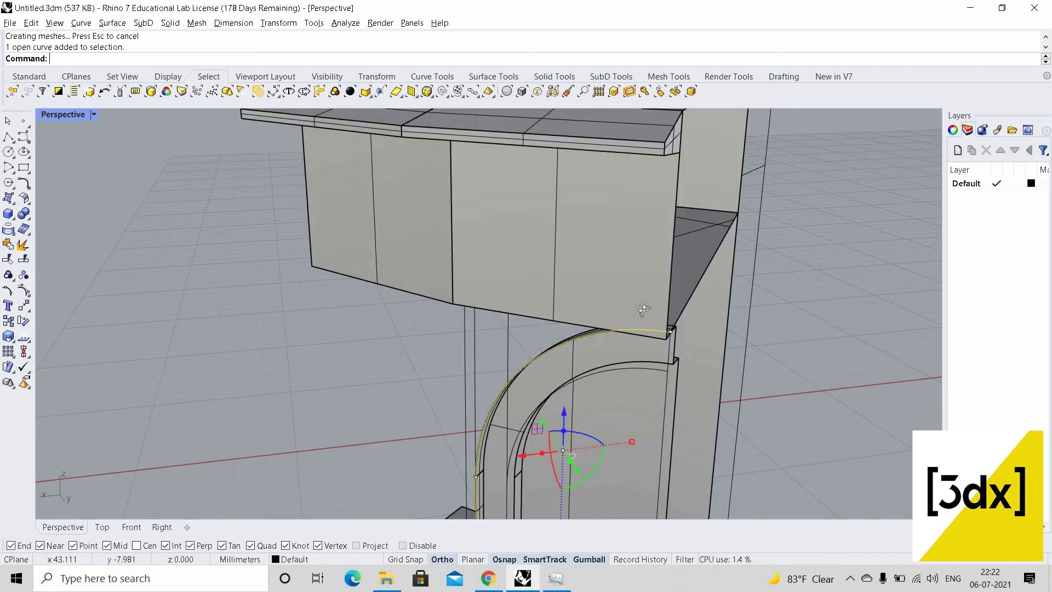
pyautogui.moveTo(644, 309); pyautogui.dragTo(315, 415, button='right')
pyautogui.scroll(4, 363, 396)
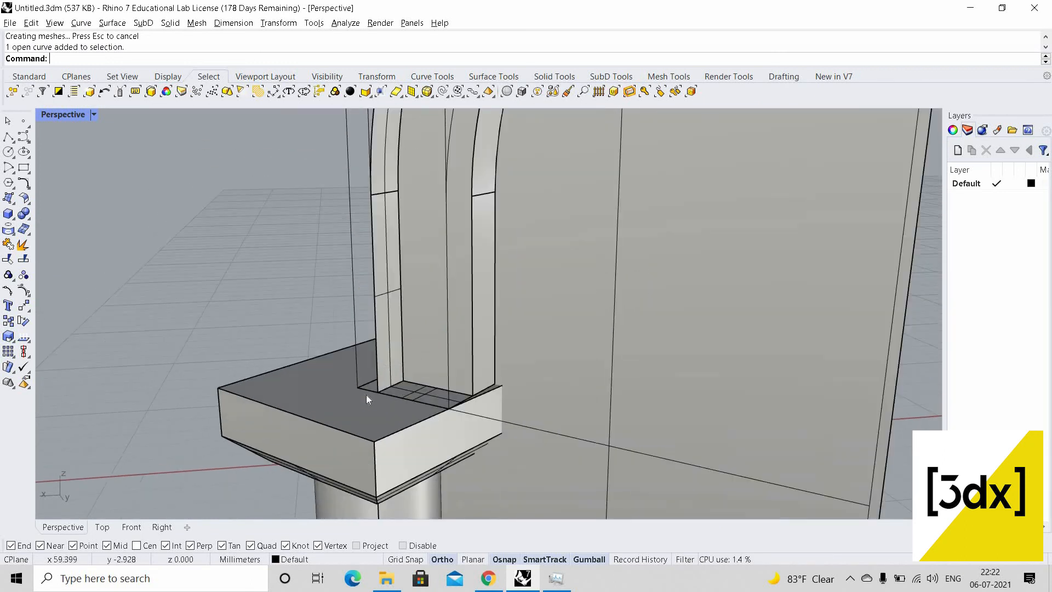
pyautogui.press('Return')
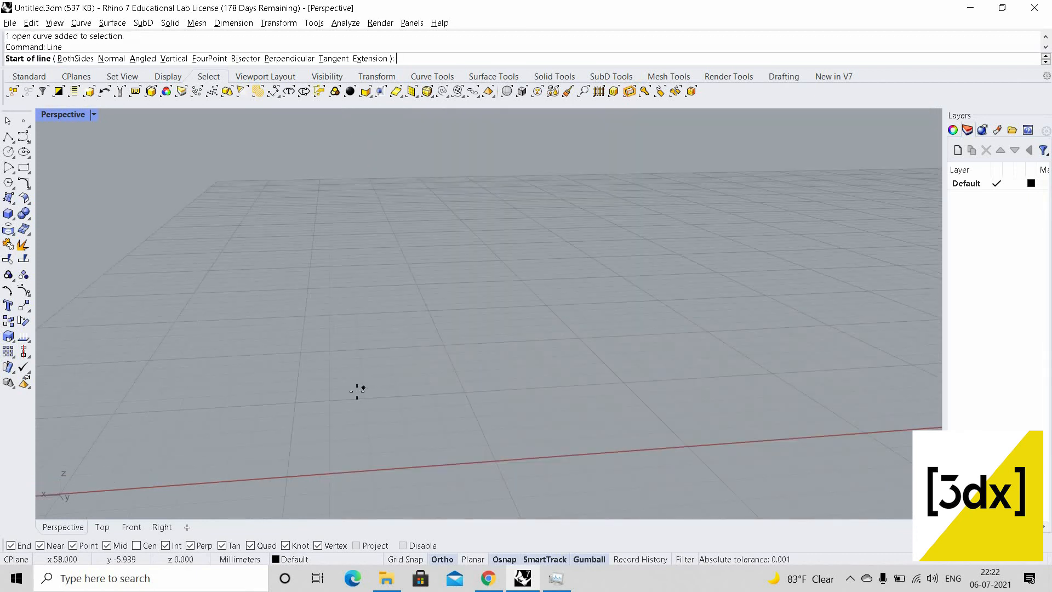
pyautogui.click(359, 385)
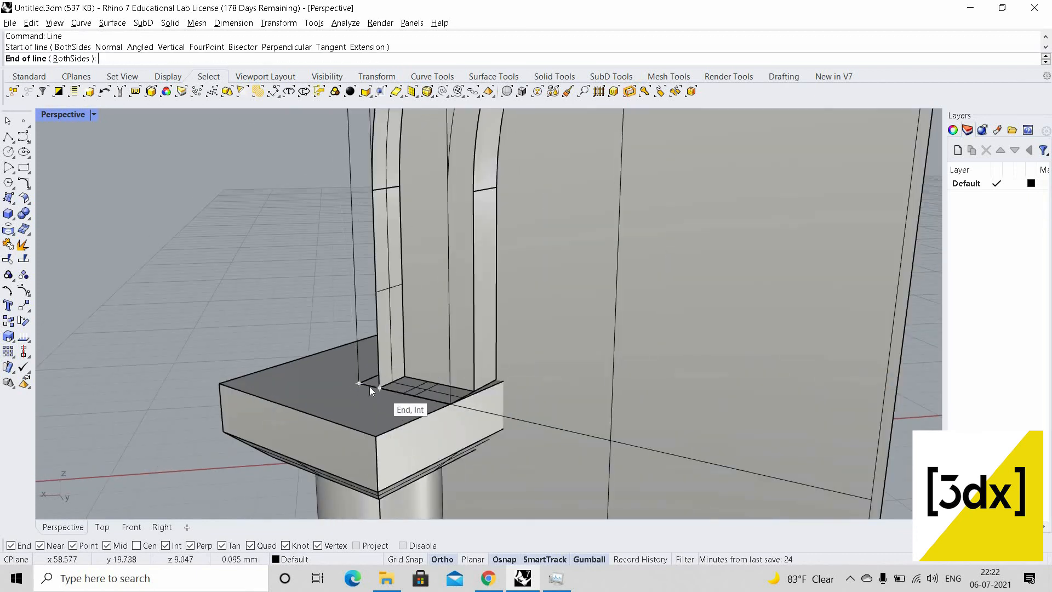
pyautogui.click(370, 387)
pyautogui.click(370, 386)
pyautogui.press('Return')
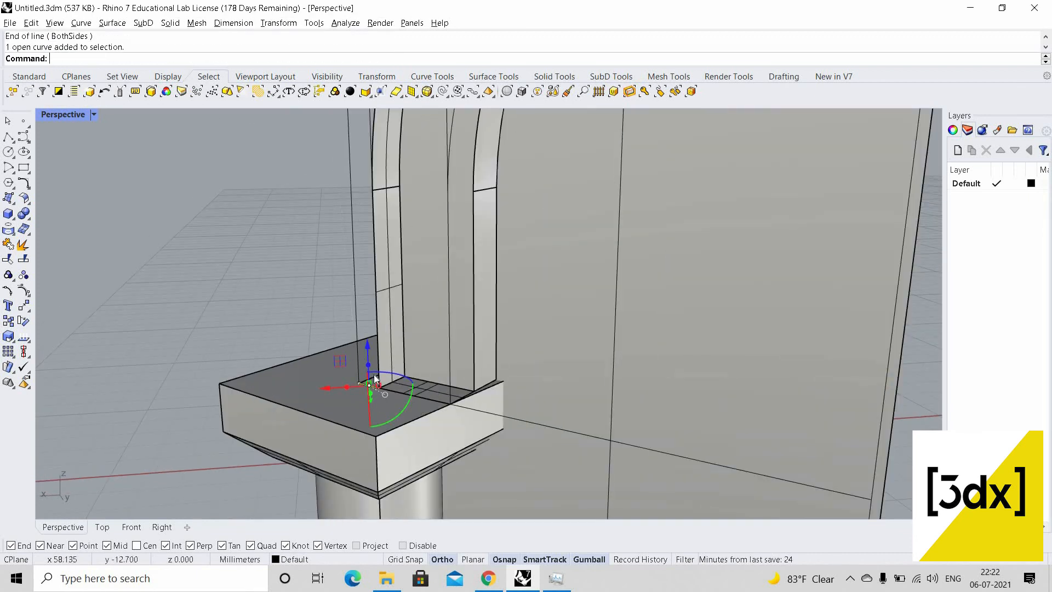
# Draw a vertical line from the wall's corner on the capital up to the underside of the projecting block
pyautogui.keyDown('shift'); pyautogui.click(371, 382); pyautogui.keyUp('shift')
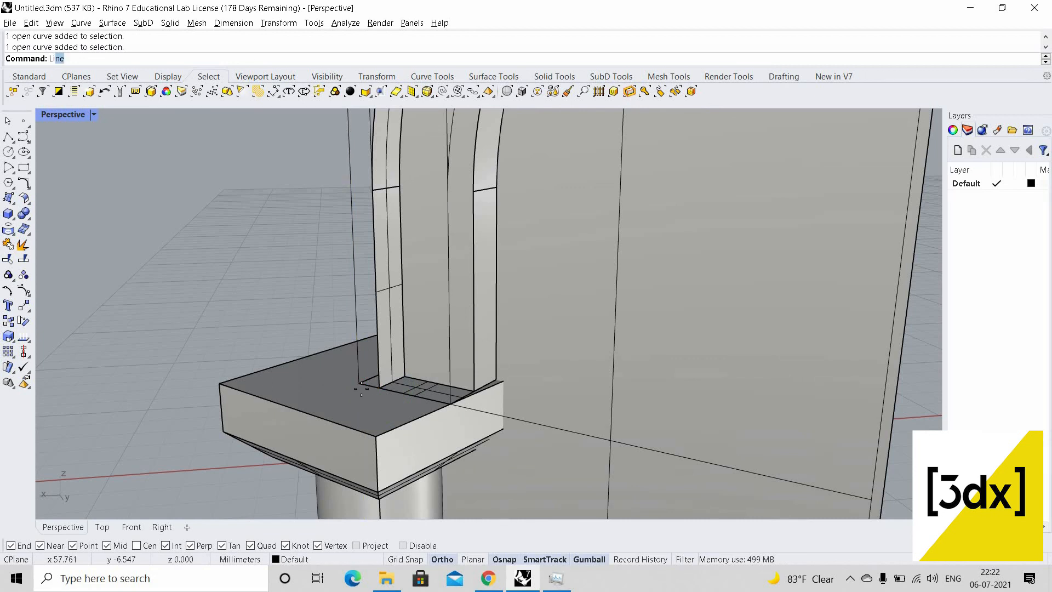
pyautogui.press('Return')
pyautogui.click(360, 384)
pyautogui.scroll(-8, 388, 433)
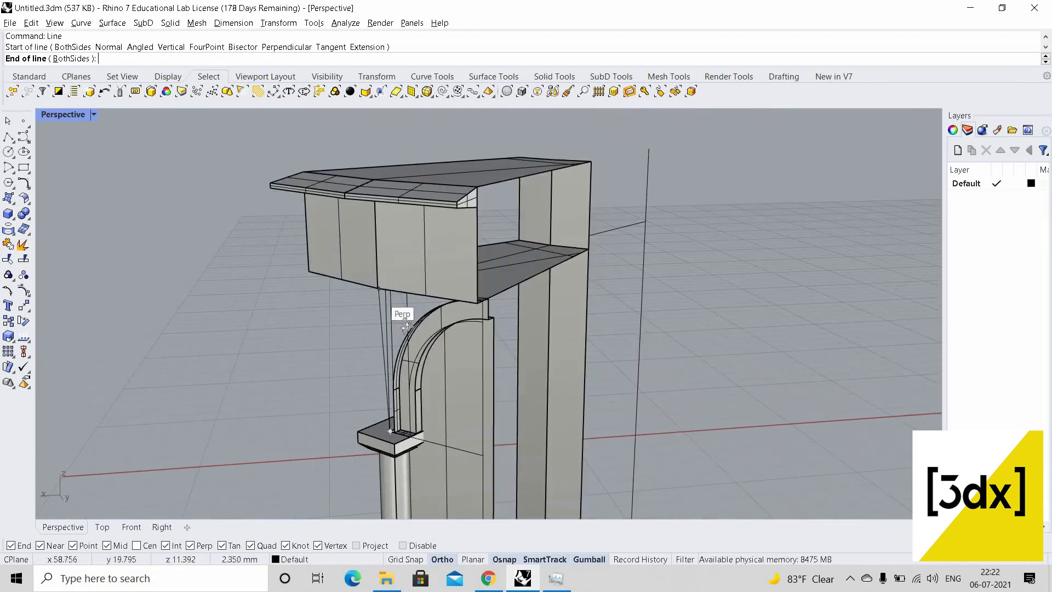
pyautogui.scroll(4, 379, 291)
pyautogui.moveTo(413, 366); pyautogui.dragTo(436, 250, button='right')
pyautogui.scroll(-5, 436, 250)
pyautogui.scroll(8, 422, 164)
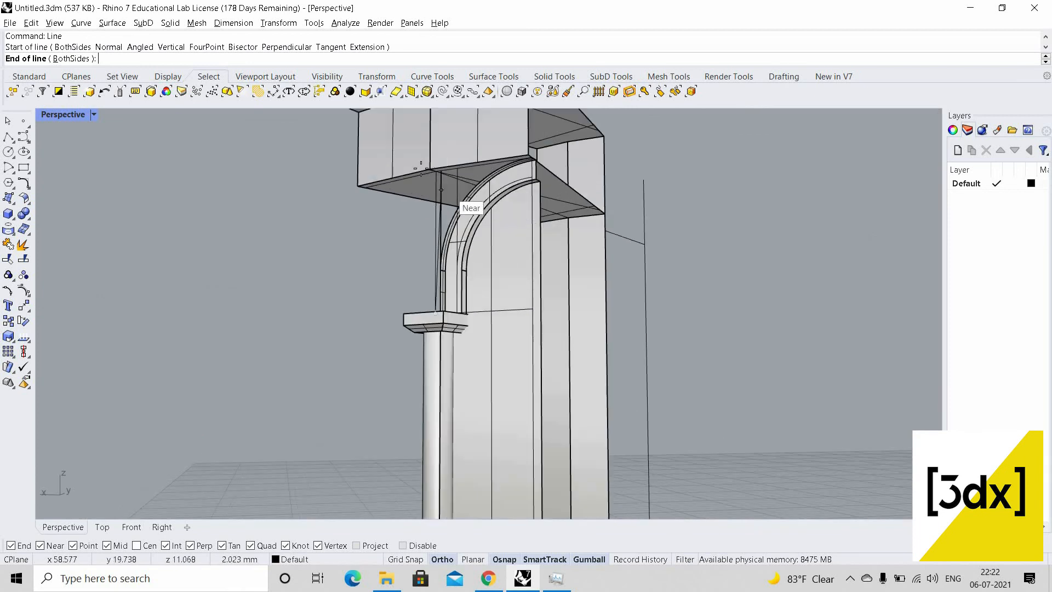
pyautogui.click(419, 171)
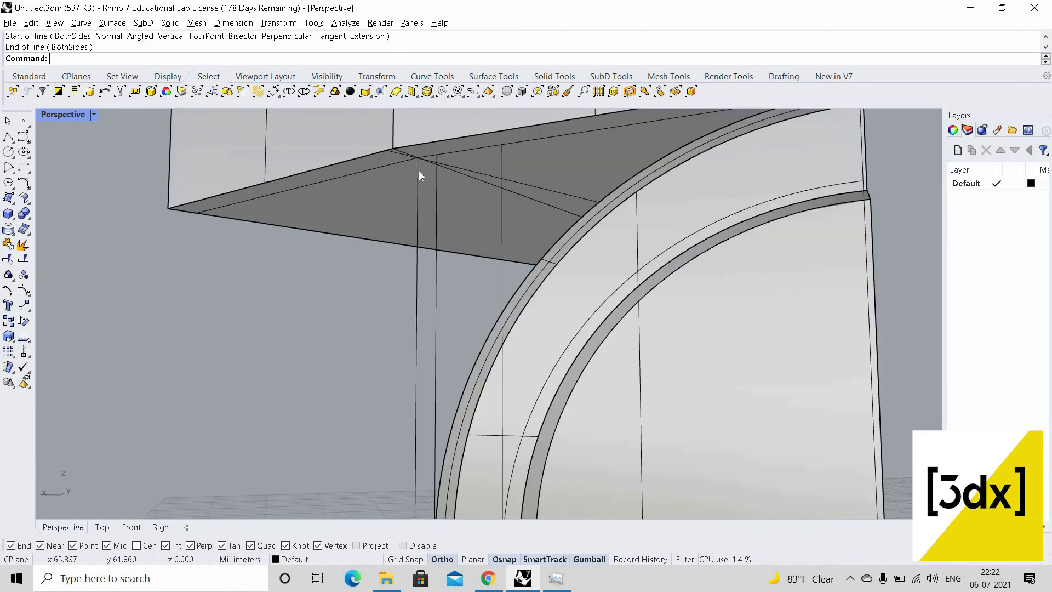
# Select the vertical line, the short line on the capital, and the arch band's outer curve
pyautogui.click(426, 202)
pyautogui.click(444, 204)
pyautogui.scroll(-6, 505, 435)
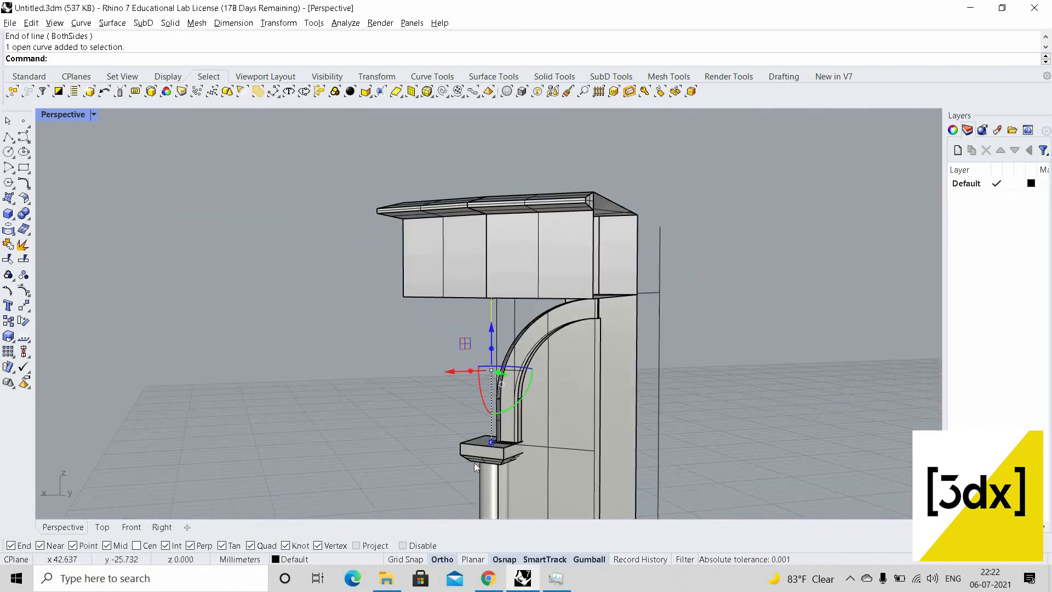
pyautogui.scroll(6, 468, 462)
pyautogui.keyDown('shift'); pyautogui.click(470, 465); pyautogui.keyUp('shift')
pyautogui.keyDown('shift'); pyautogui.click(474, 426); pyautogui.keyUp('shift')
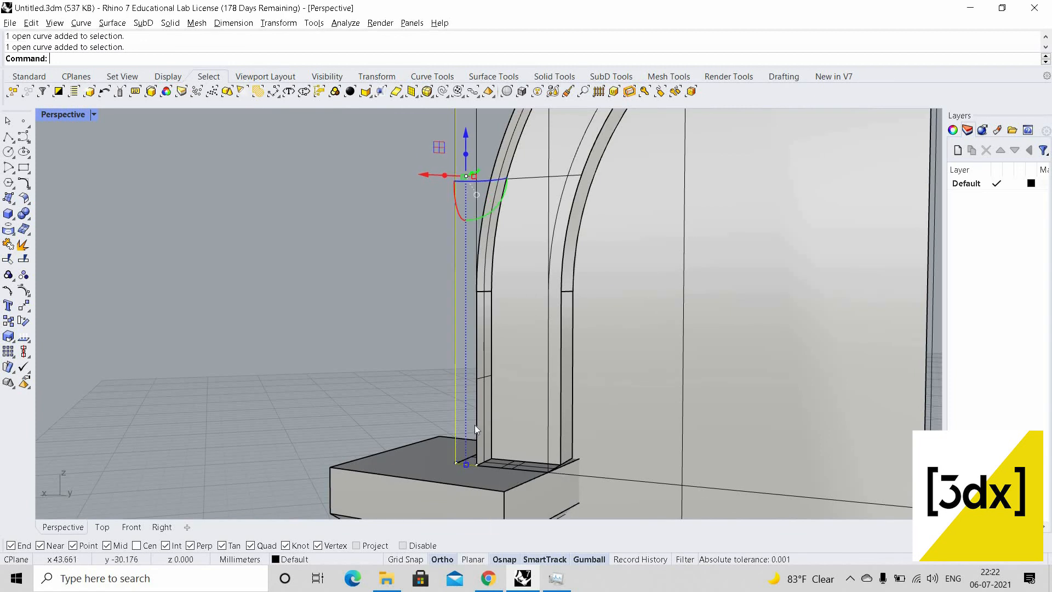
pyautogui.keyDown('shift'); pyautogui.click(476, 429); pyautogui.keyUp('shift')
pyautogui.keyDown('shift'); pyautogui.click(518, 329); pyautogui.keyUp('shift')
# Draw a line under the projecting block from the vertical line's upper end to the crown of the arch band's outer curve
pyautogui.scroll(-7, 518, 307)
pyautogui.scroll(4, 494, 285)
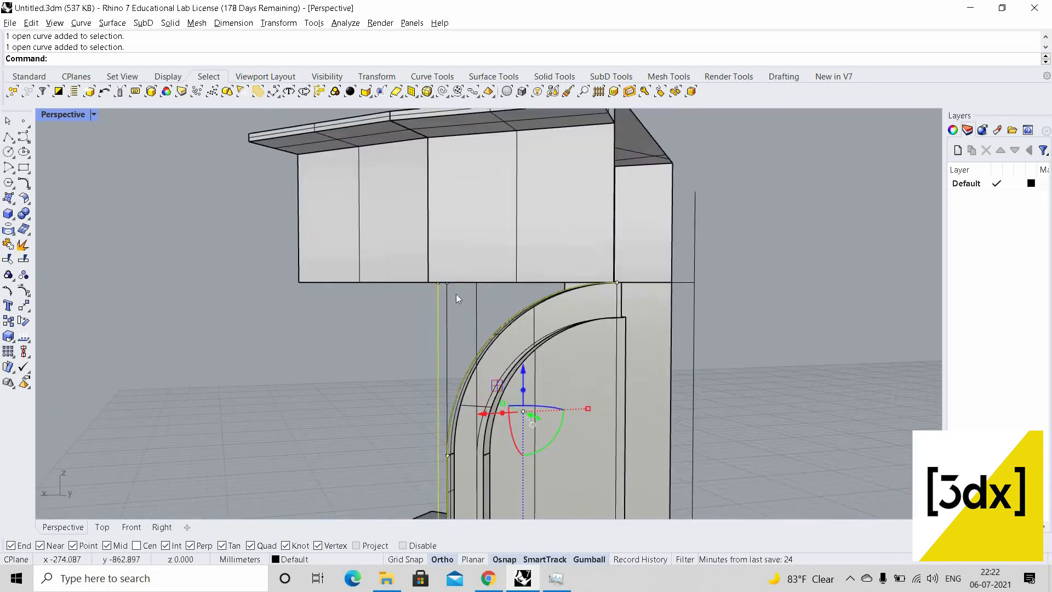
pyautogui.moveTo(456, 294); pyautogui.dragTo(415, 173, button='right')
pyautogui.scroll(-6, 427, 159)
pyautogui.scroll(5, 440, 148)
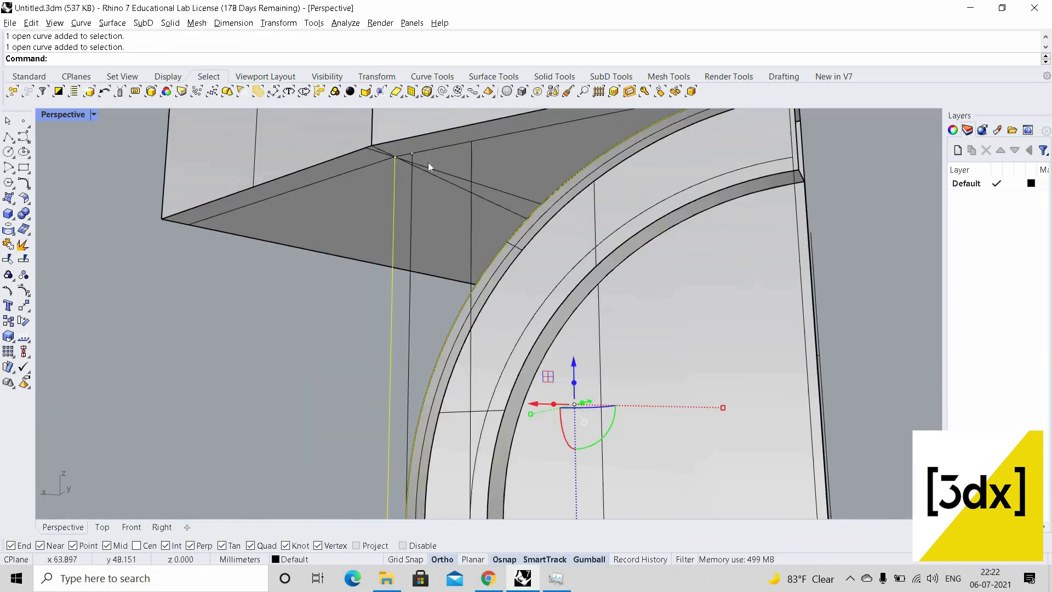
pyautogui.write('Line')
pyautogui.press('Return')
pyautogui.click(400, 156)
pyautogui.scroll(-7, 398, 220)
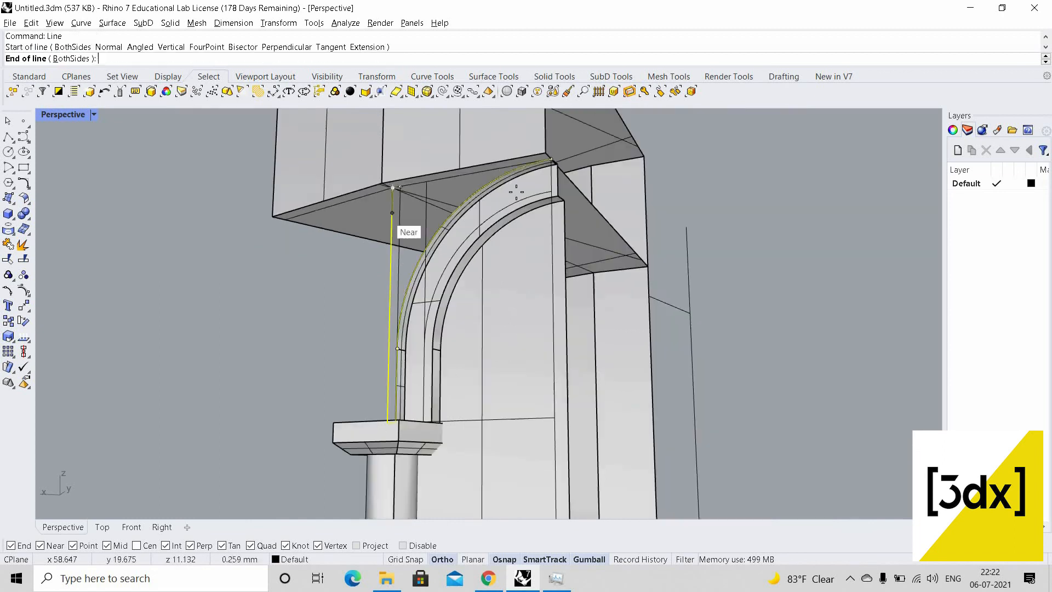
pyautogui.moveTo(517, 191); pyautogui.dragTo(472, 163, button='right')
pyautogui.scroll(6, 466, 157)
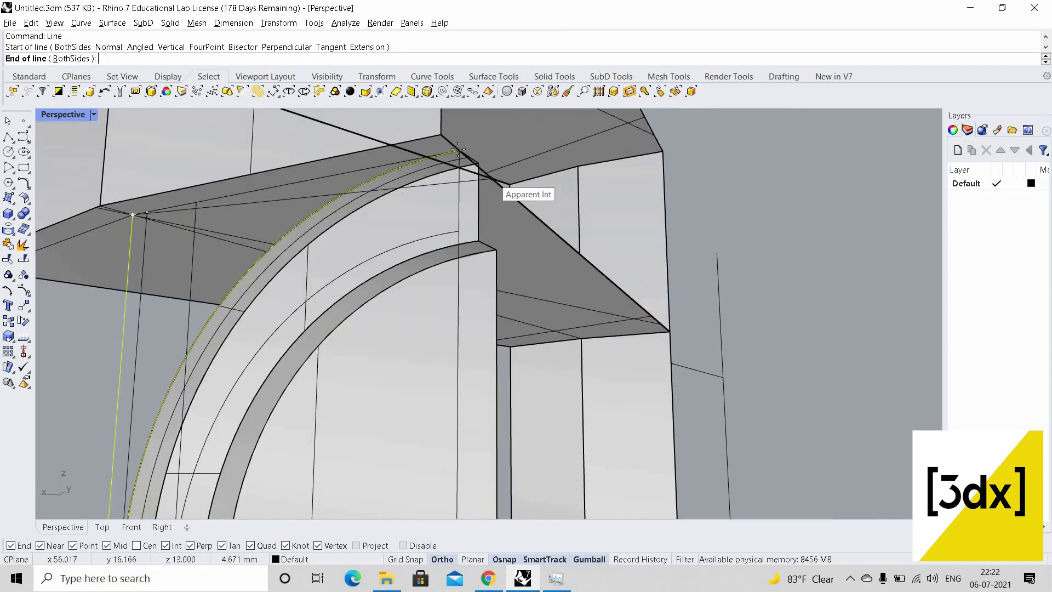
pyautogui.click(460, 151)
# Join the boundary curves around the arch into a closed curve and fill it with a planar surface
pyautogui.keyDown('shift'); pyautogui.click(355, 170); pyautogui.keyUp('shift')
pyautogui.click(366, 179)
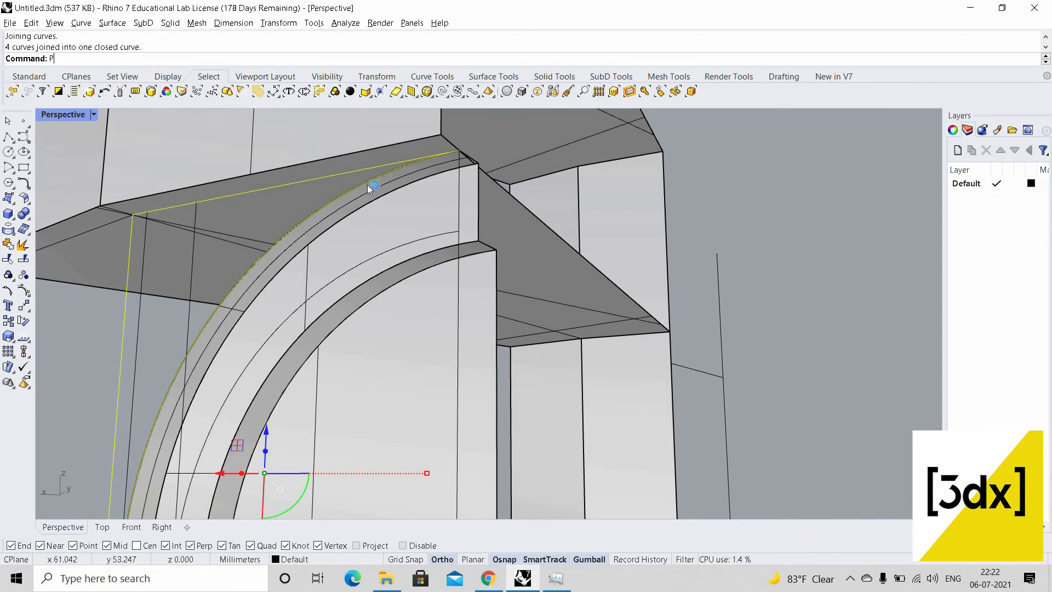
pyautogui.write('PlanarSrf')
pyautogui.press('Return')
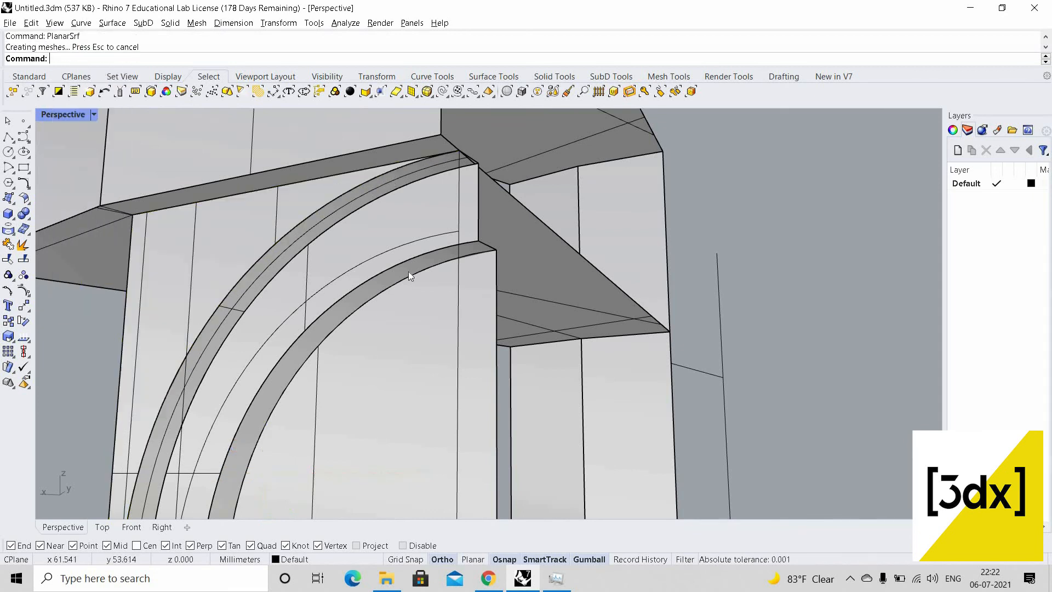
# Select the new wall surface, the arch band, and the recessed opening
pyautogui.scroll(-4, 388, 246)
pyautogui.scroll(-3, 427, 346)
pyautogui.scroll(5, 356, 231)
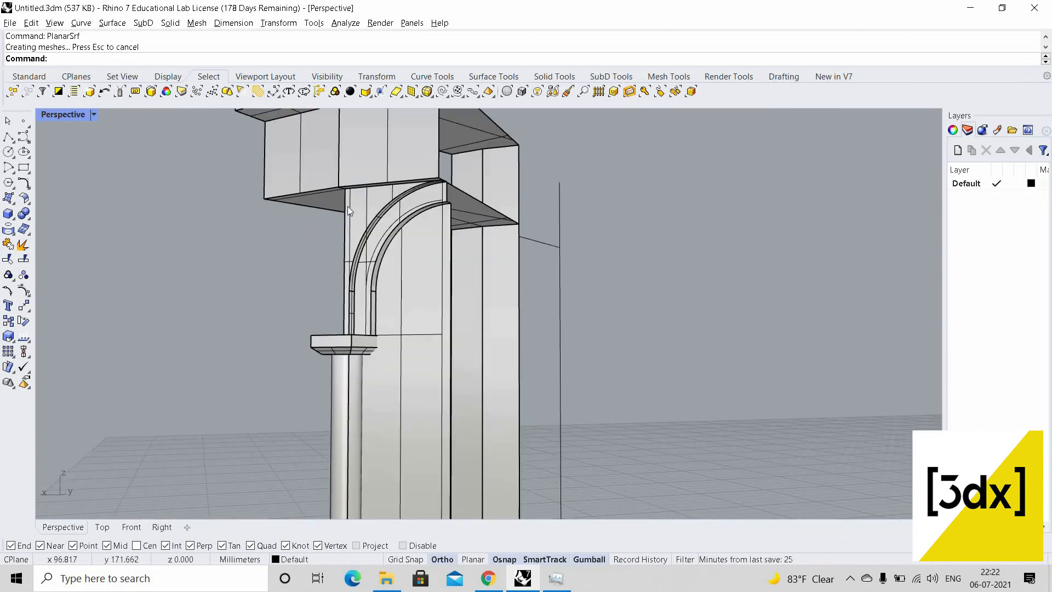
pyautogui.scroll(3, 368, 230)
pyautogui.click(376, 248)
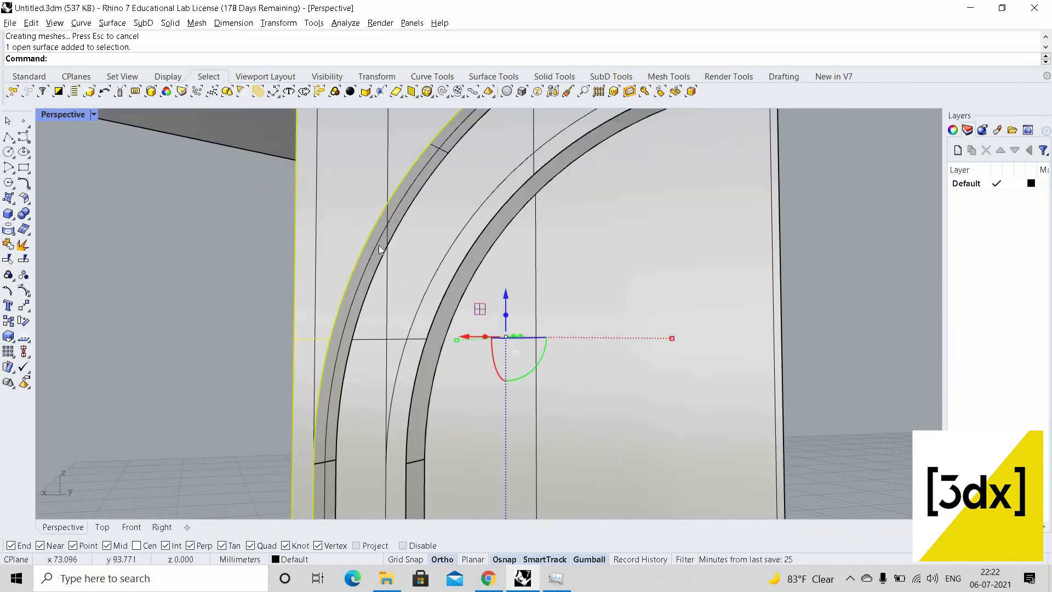
pyautogui.keyDown('shift'); pyautogui.moveTo(363, 269); pyautogui.dragTo(339, 239, button='right'); pyautogui.keyUp('shift')
pyautogui.keyDown('shift'); pyautogui.click(393, 216); pyautogui.keyUp('shift')
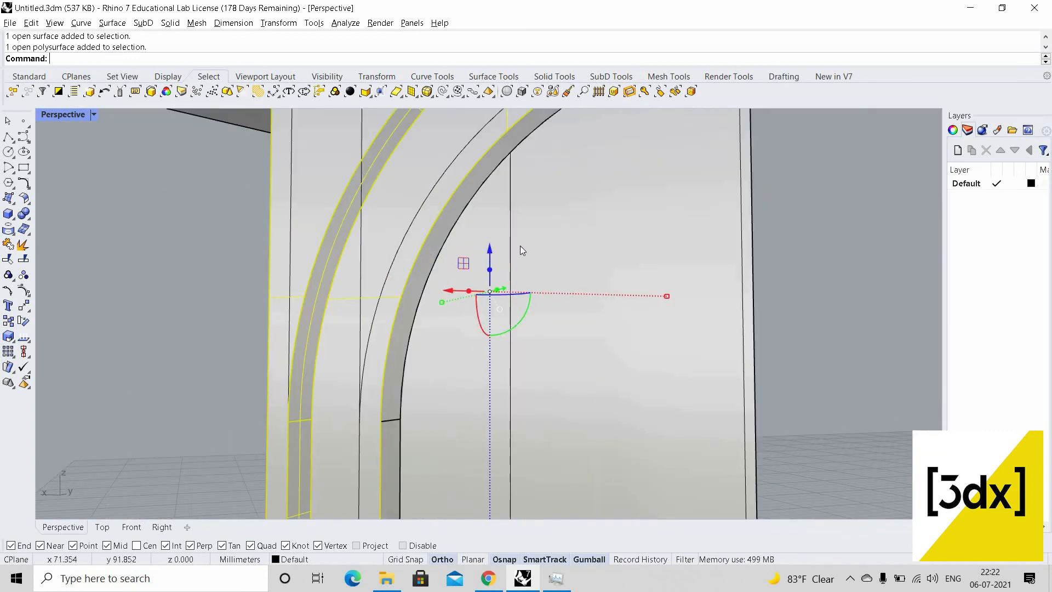
pyautogui.keyDown('shift'); pyautogui.click(445, 239); pyautogui.keyUp('shift')
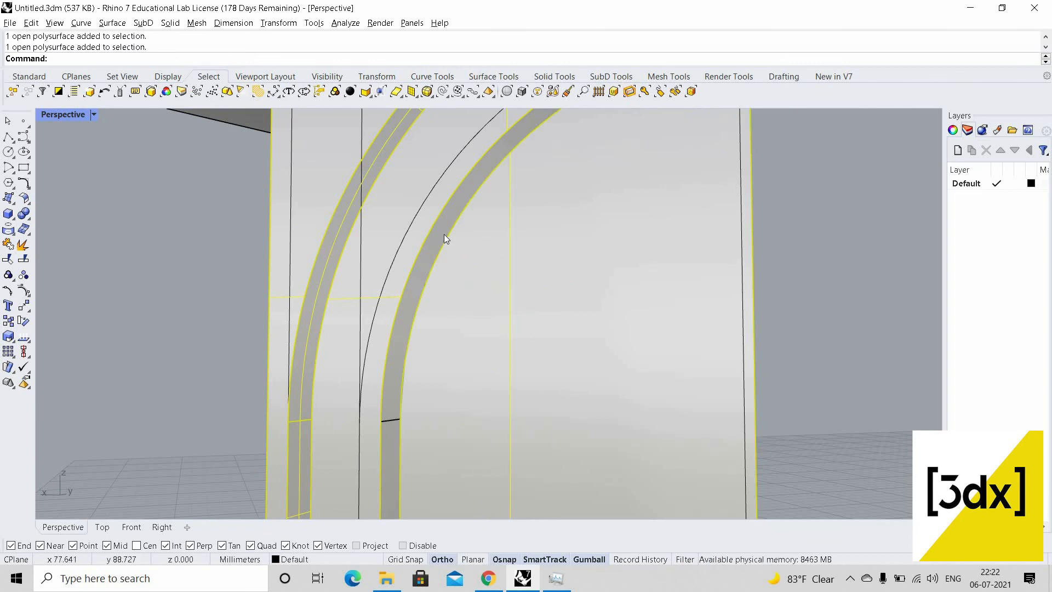
pyautogui.keyDown('shift'); pyautogui.click(444, 234); pyautogui.keyUp('shift')
pyautogui.press('Escape')
# Mirror the selected wall, arch band and opening across the capital's centre line through its edge midpoints, keeping the originals
pyautogui.keyDown('ctrl'); pyautogui.moveTo(467, 255); pyautogui.dragTo(495, 443, button='right'); pyautogui.keyUp('ctrl')
pyautogui.scroll(15, 495, 445)
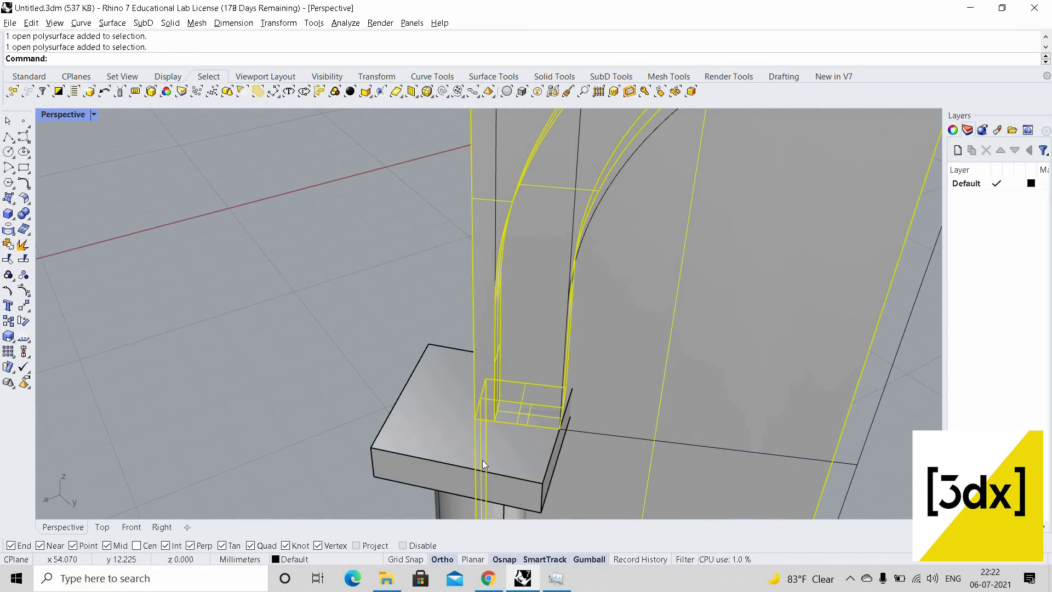
pyautogui.write('mirror')
pyautogui.press('Return')
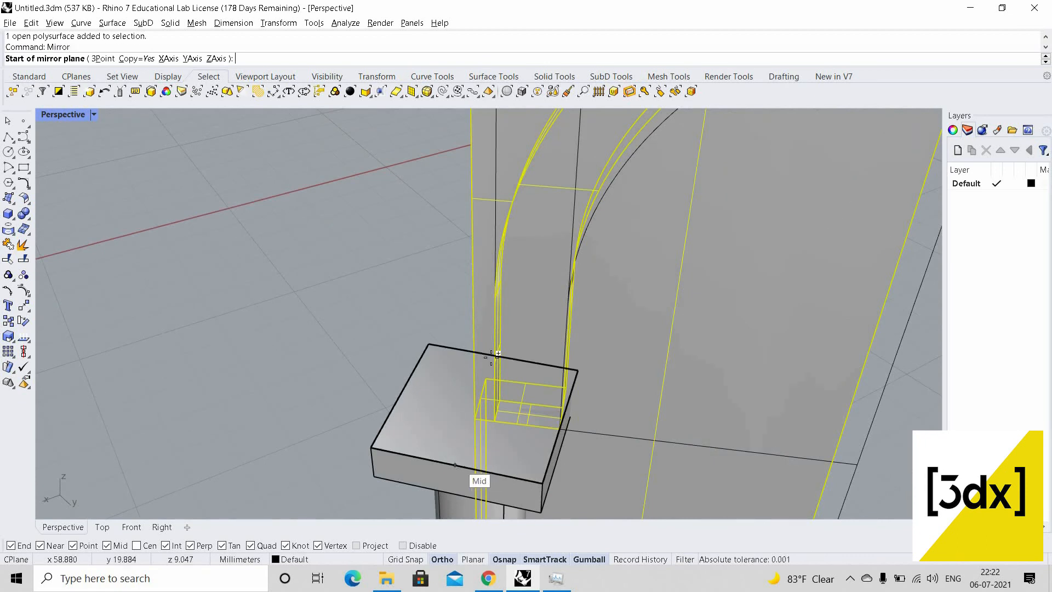
pyautogui.click(492, 357)
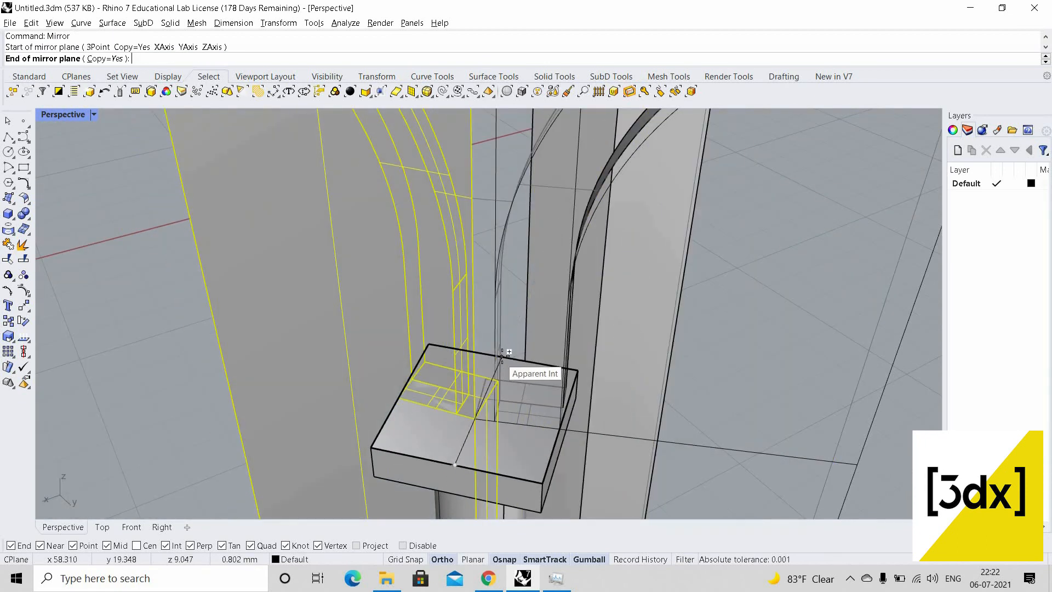
pyautogui.click(502, 357)
pyautogui.scroll(-10, 506, 360)
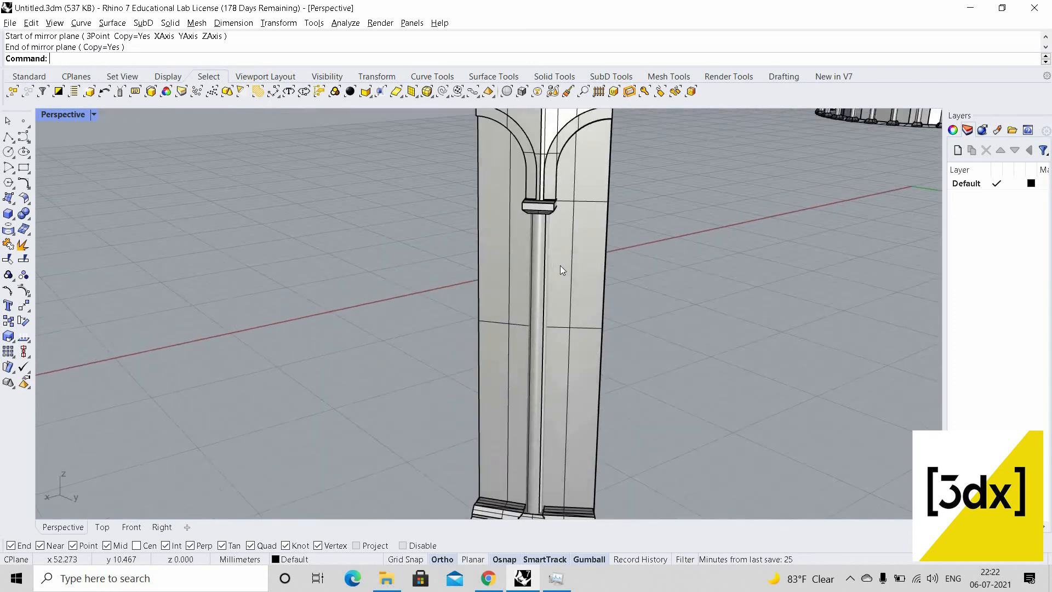
pyautogui.scroll(5, 534, 266)
pyautogui.moveTo(366, 182); pyautogui.dragTo(395, 200, button='right')
pyautogui.scroll(-8, 411, 325)
pyautogui.scroll(5, 450, 325)
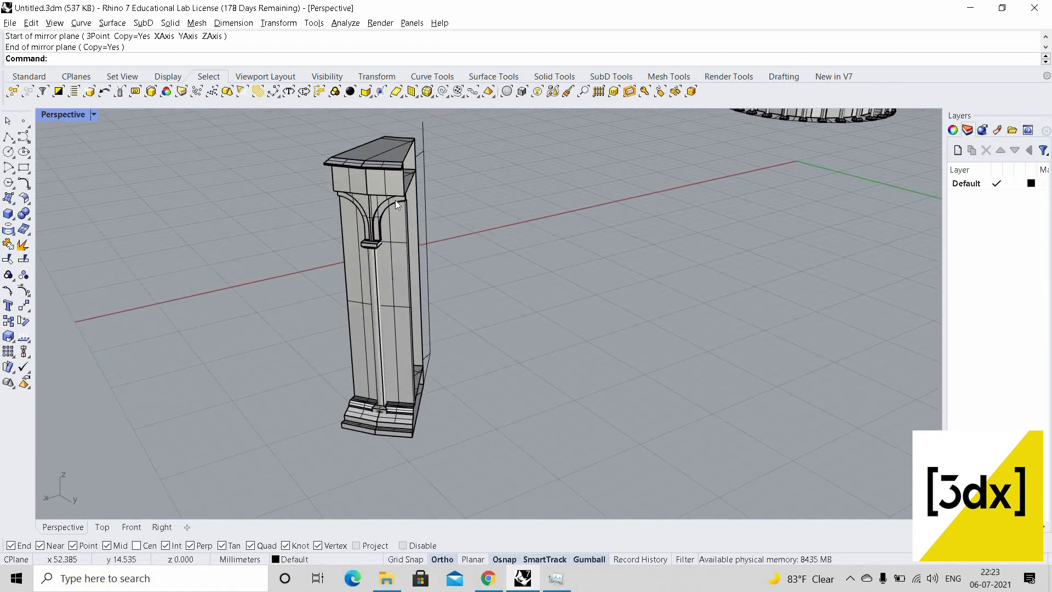
pyautogui.click(443, 92)
pyautogui.middleClick(316, 207)
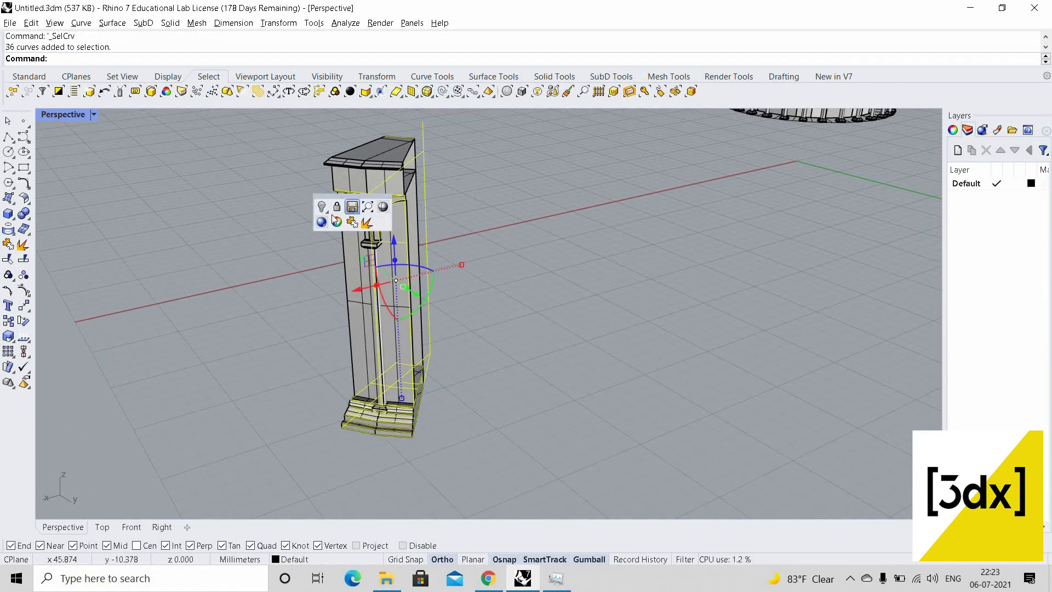
pyautogui.click(322, 207)
pyautogui.scroll(-4, 410, 291)
pyautogui.moveTo(410, 291); pyautogui.dragTo(399, 316, button='right')
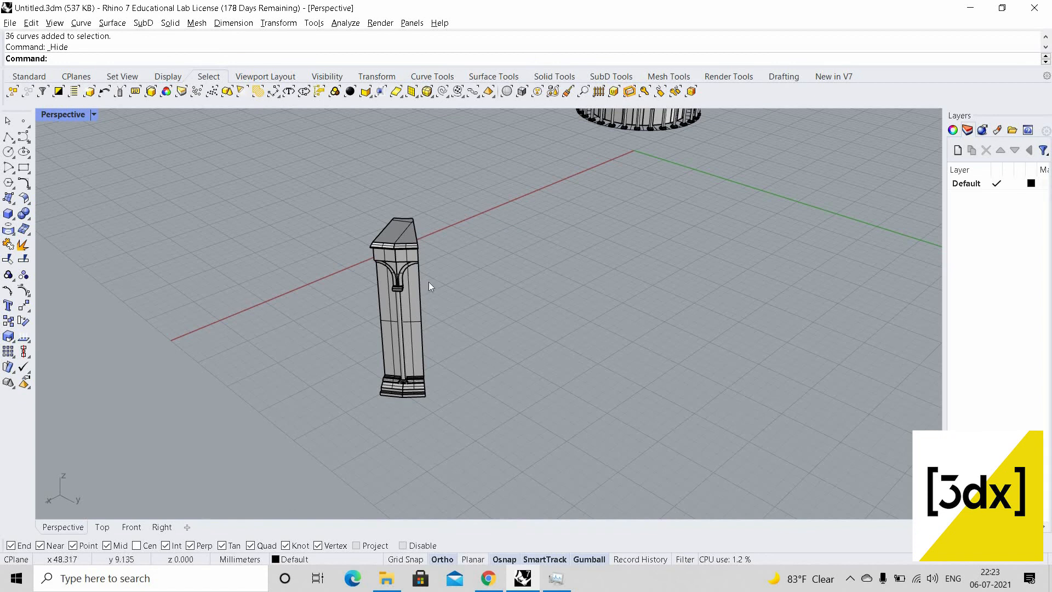
pyautogui.hotkey('ctrl', 'z')
# Delete all construction curves except those lying at the base of the bay
pyautogui.moveTo(428, 282); pyautogui.dragTo(521, 230, button='right')
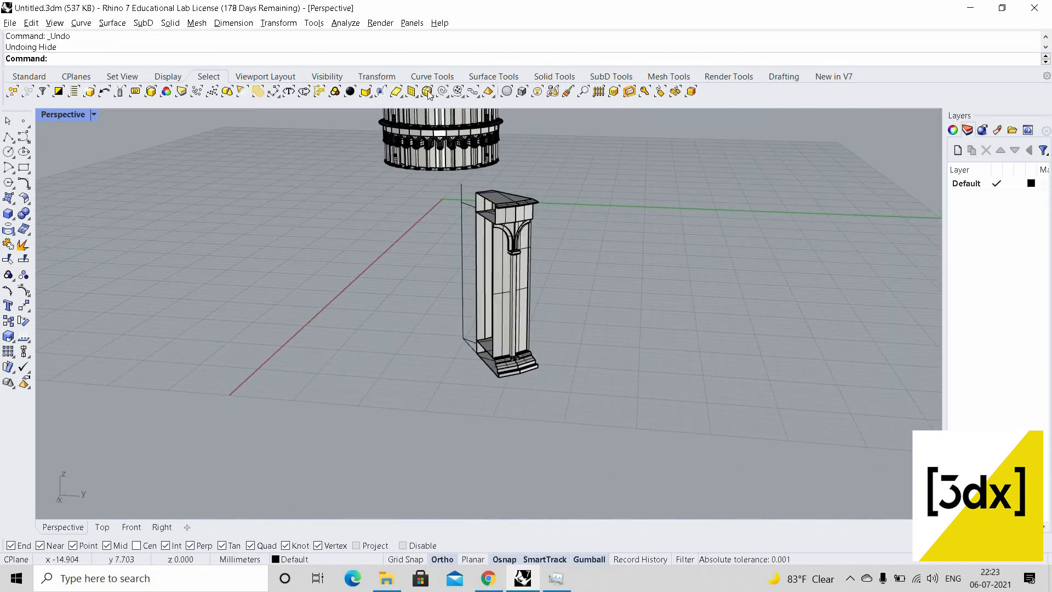
pyautogui.scroll(2, 507, 171)
pyautogui.scroll(-4, 553, 291)
pyautogui.moveTo(447, 351); pyautogui.dragTo(471, 315, button='right')
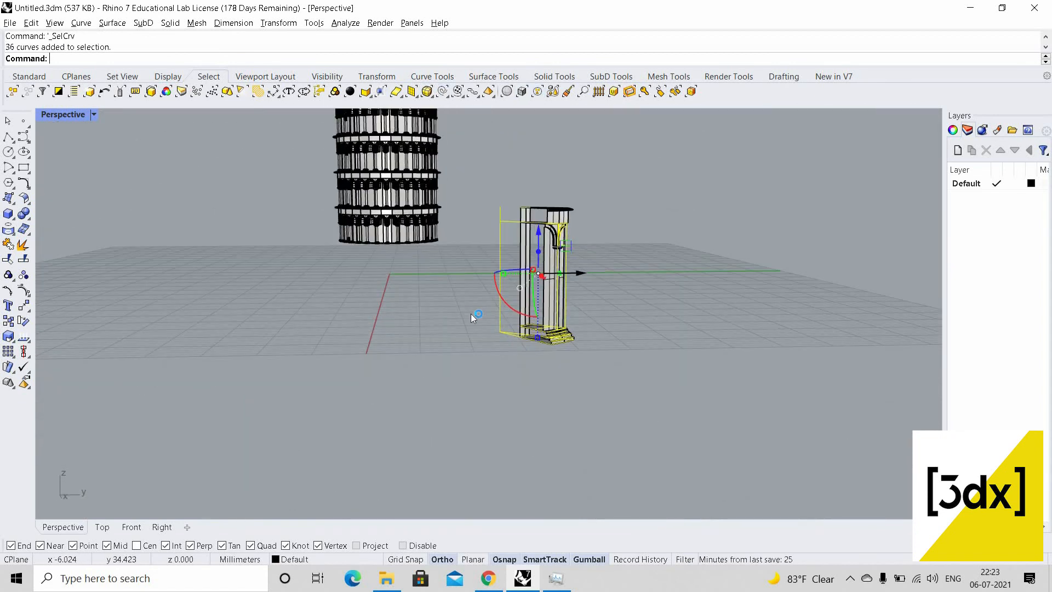
pyautogui.scroll(6, 545, 349)
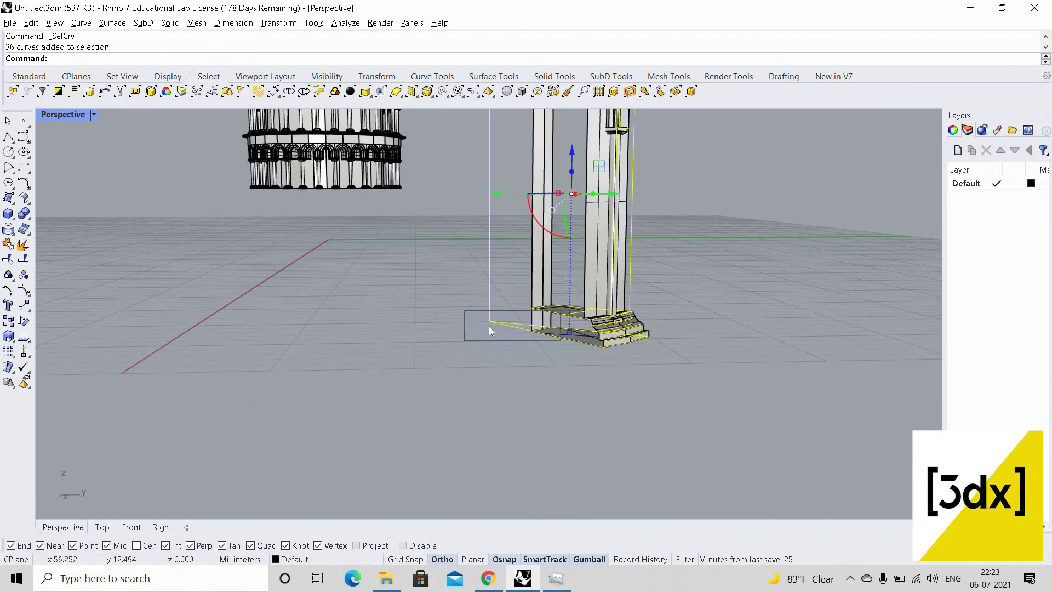
pyautogui.scroll(3, 475, 324)
pyautogui.keyDown('ctrl'); pyautogui.moveTo(476, 324); pyautogui.dragTo(821, 433); pyautogui.keyUp('ctrl')
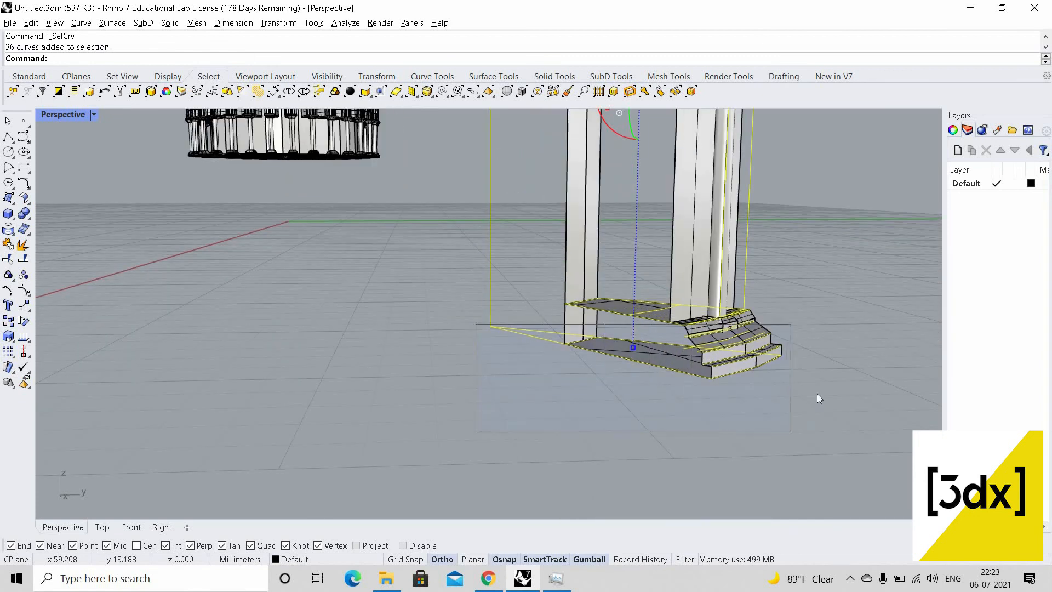
pyautogui.scroll(-5, 713, 433)
pyautogui.moveTo(713, 433); pyautogui.dragTo(712, 428, button='right')
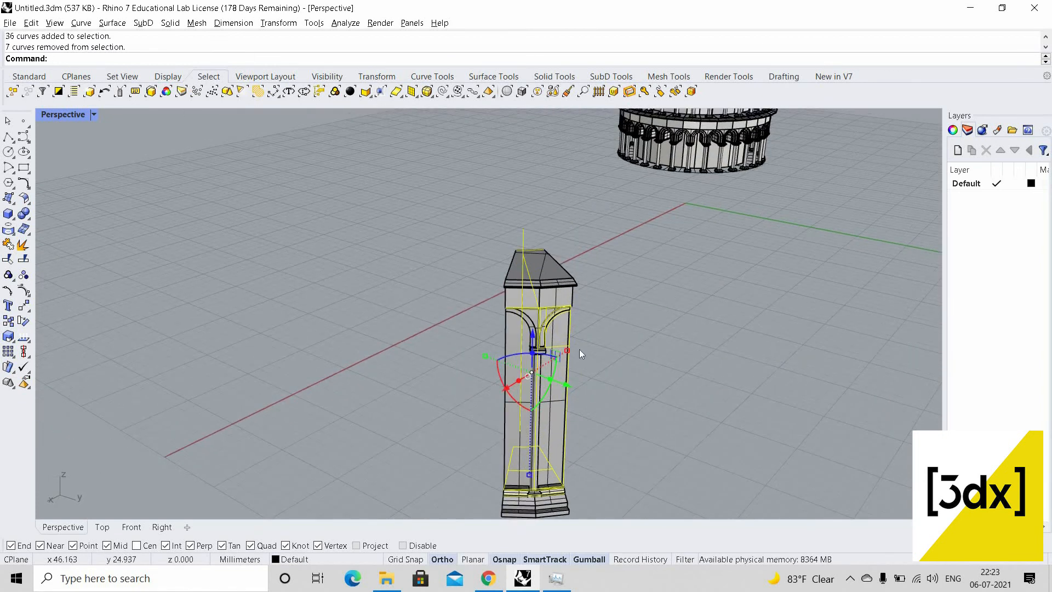
pyautogui.press('Delete')
pyautogui.moveTo(456, 345)
pyautogui.mouseDown(button='right')
pyautogui.moveTo(275, 399)
pyautogui.moveTo(461, 348)
pyautogui.mouseUp(button='right')
pyautogui.scroll(8, 299, 382)
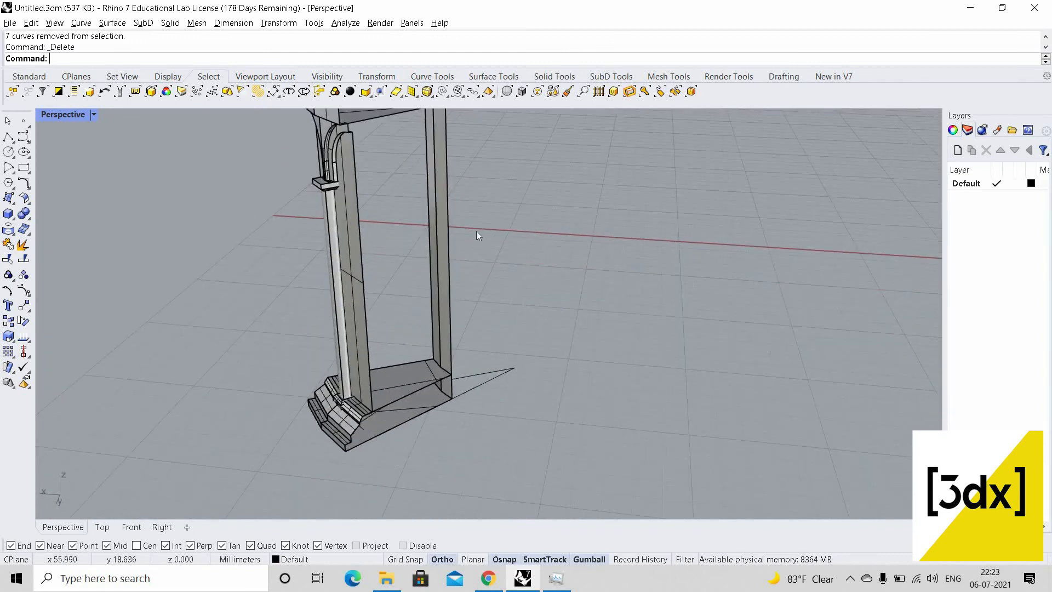
pyautogui.scroll(-6, 476, 231)
pyautogui.scroll(6, 323, 169)
pyautogui.scroll(-5, 494, 254)
pyautogui.moveTo(496, 449); pyautogui.dragTo(340, 177)
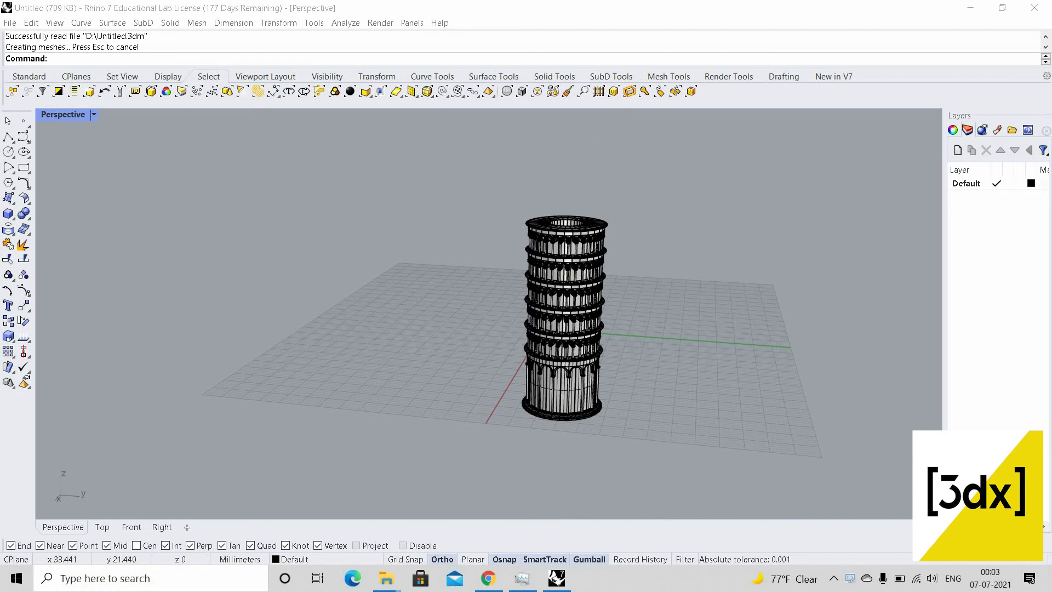
# Examine the assembled tower and check how its stacked arcade tiers are grouped
pyautogui.scroll(5, 481, 272)
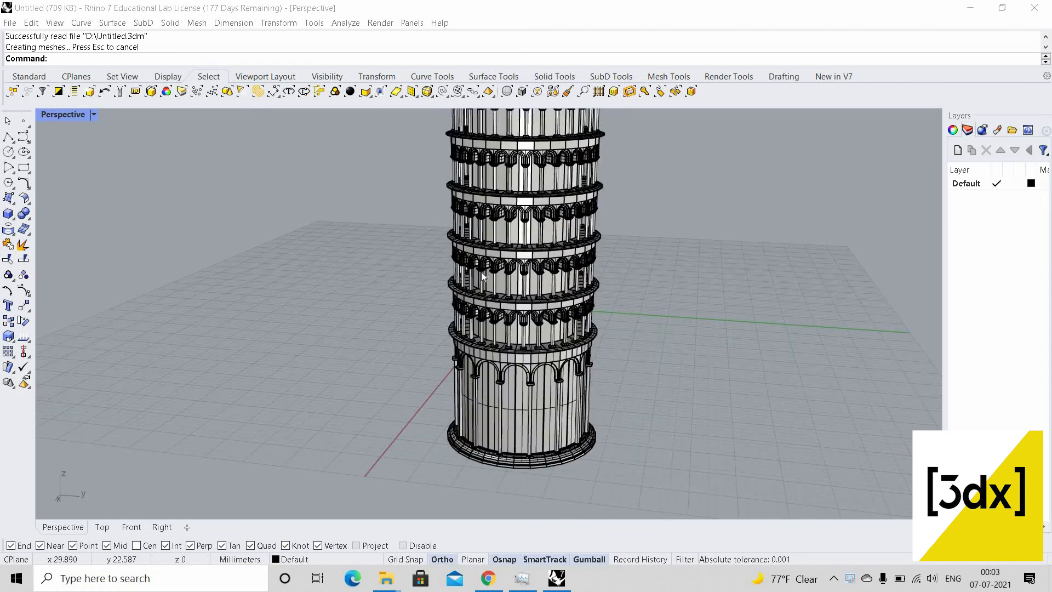
pyautogui.scroll(-5, 481, 272)
pyautogui.scroll(5, 465, 314)
pyautogui.scroll(-5, 465, 314)
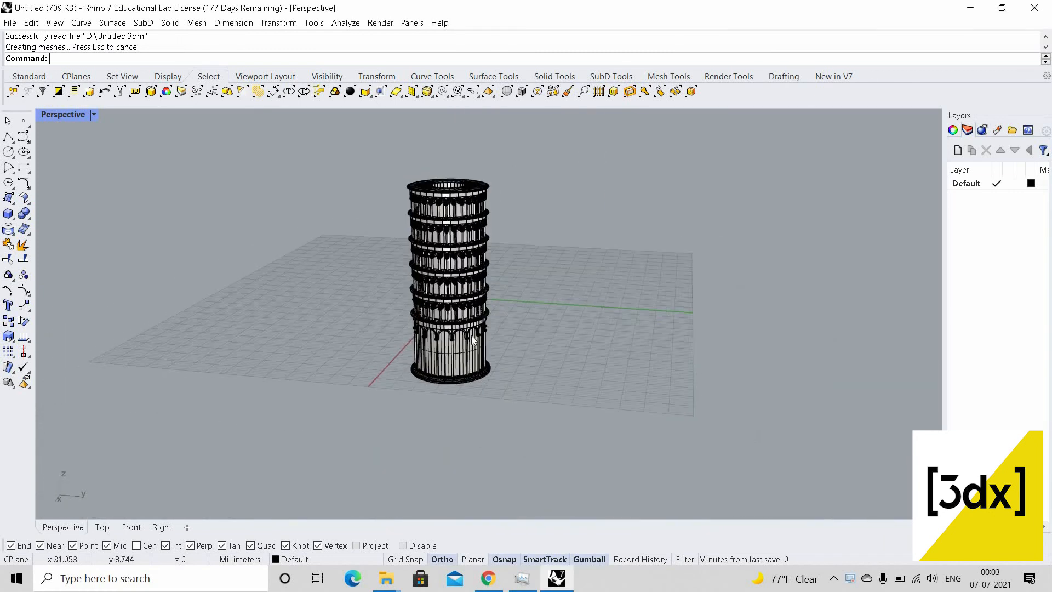
pyautogui.scroll(4, 467, 361)
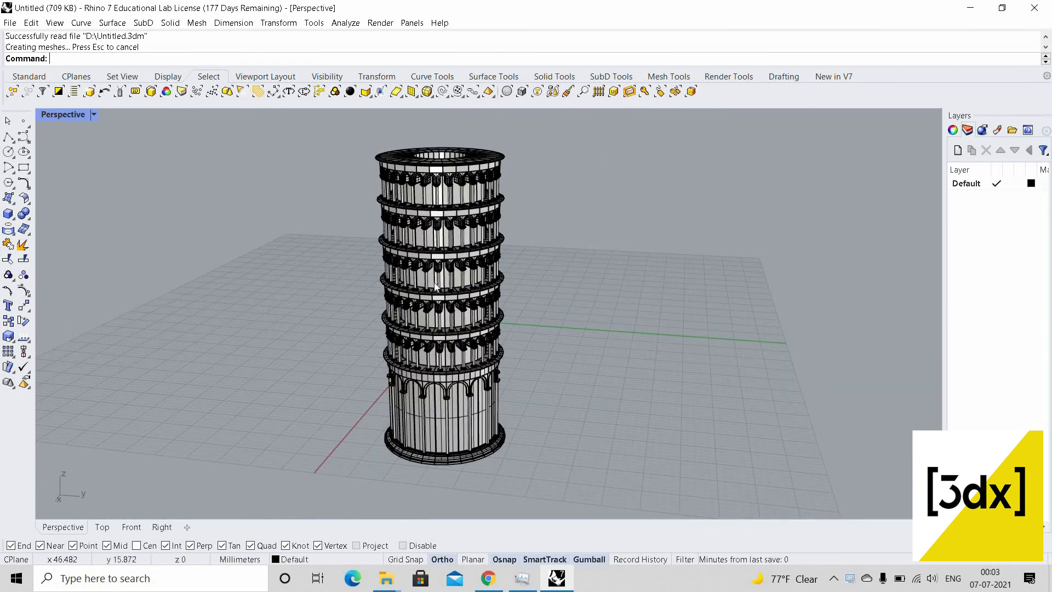
pyautogui.scroll(-5, 448, 386)
pyautogui.scroll(5, 455, 383)
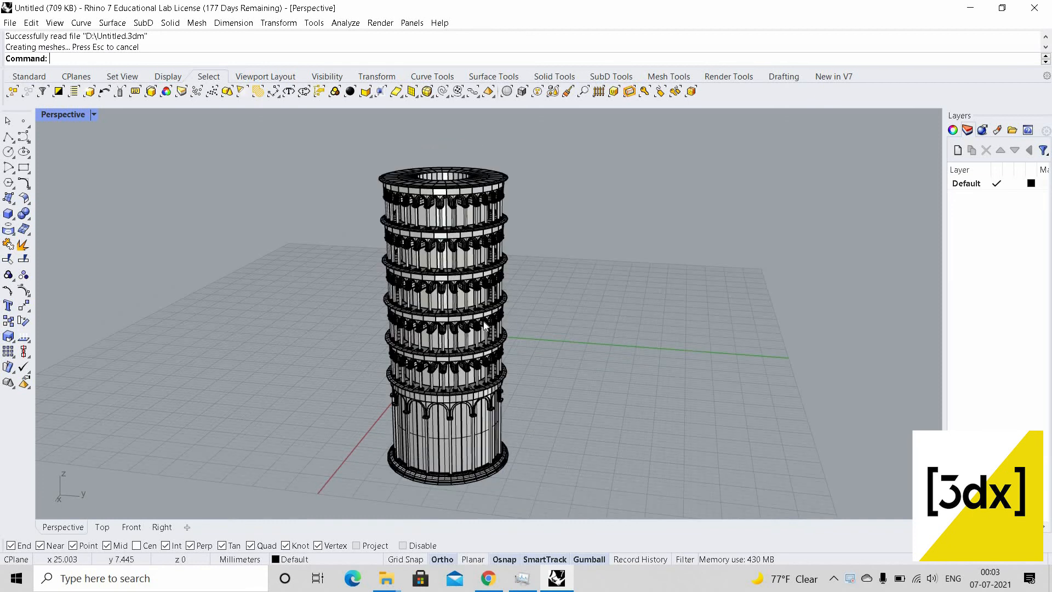
pyautogui.click(464, 341)
pyautogui.click(496, 291)
pyautogui.click(493, 204)
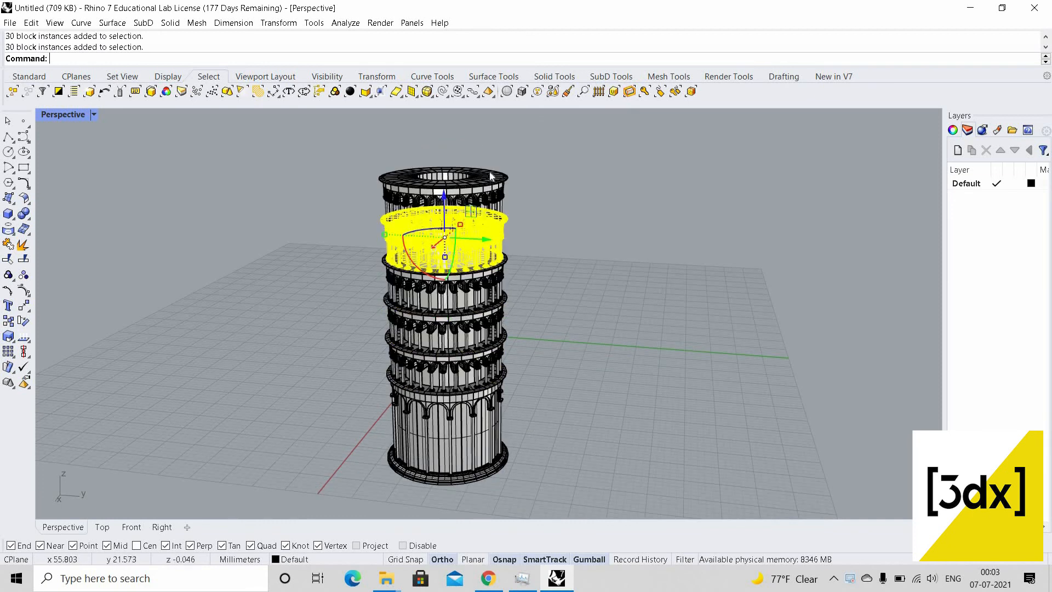
pyautogui.scroll(-1, 494, 411)
pyautogui.scroll(4, 462, 436)
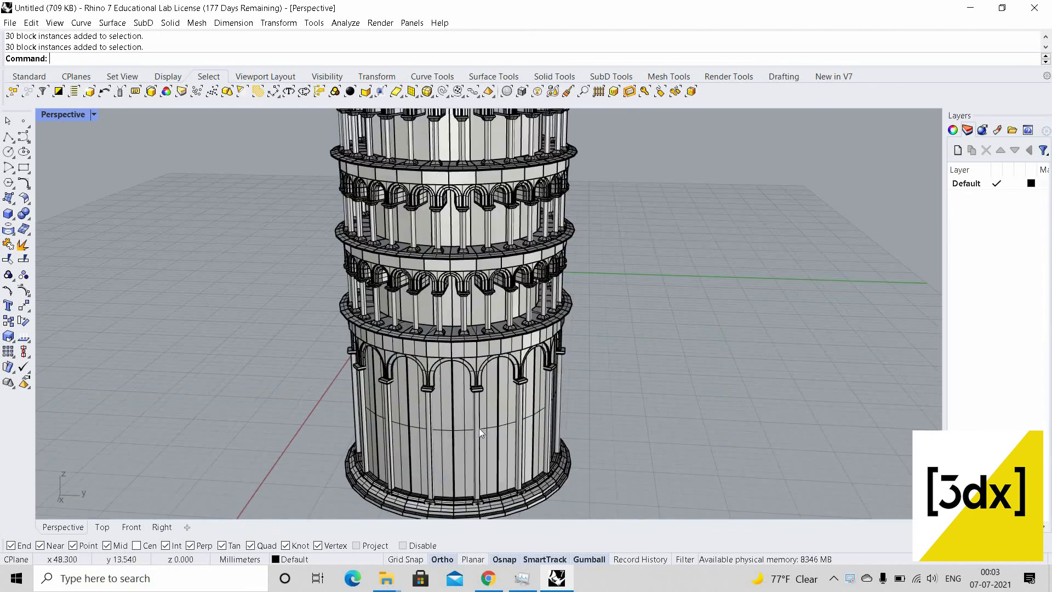
# Hide the tower's ground-floor tier and undo the hiding
pyautogui.click(479, 429)
pyautogui.middleClick(448, 416)
pyautogui.click(450, 422)
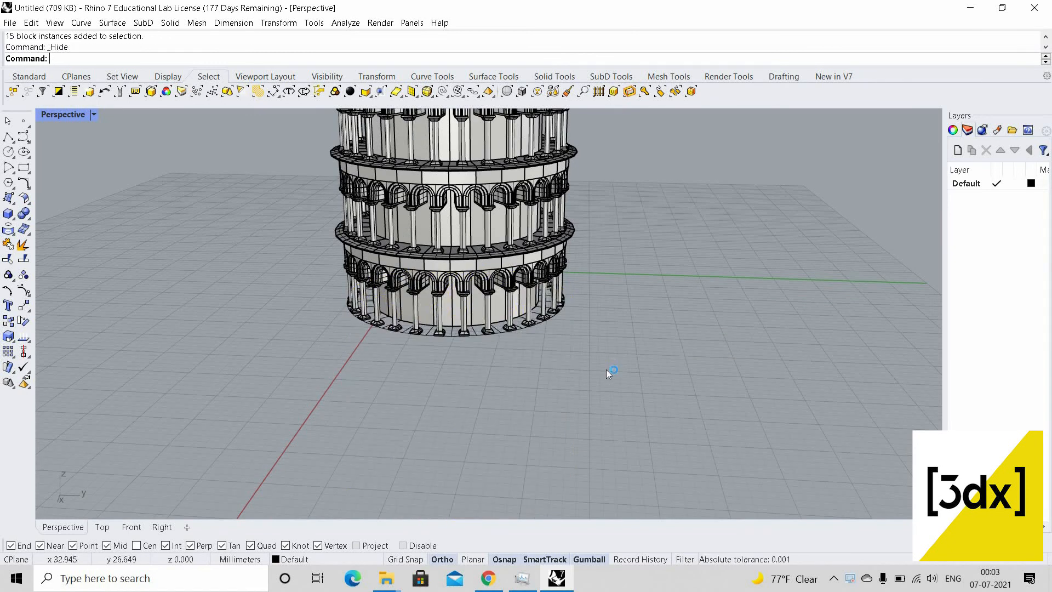
pyautogui.hotkey('ctrl', 'z')
# Select the uppermost arcade tier of the tower
pyautogui.scroll(-3, 530, 214)
pyautogui.scroll(5, 530, 214)
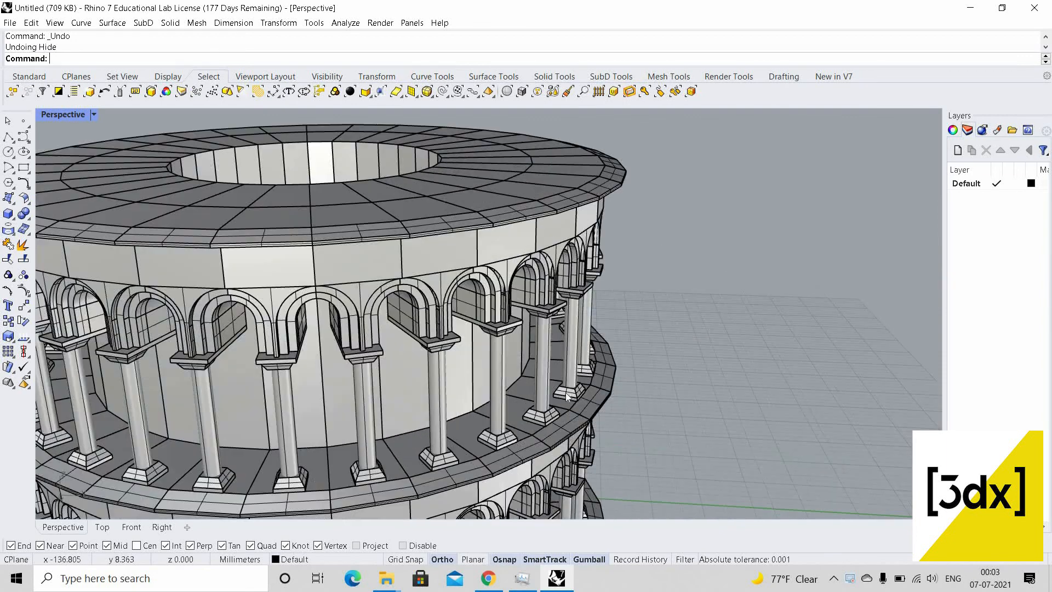
pyautogui.click(544, 433)
pyautogui.scroll(1, 543, 436)
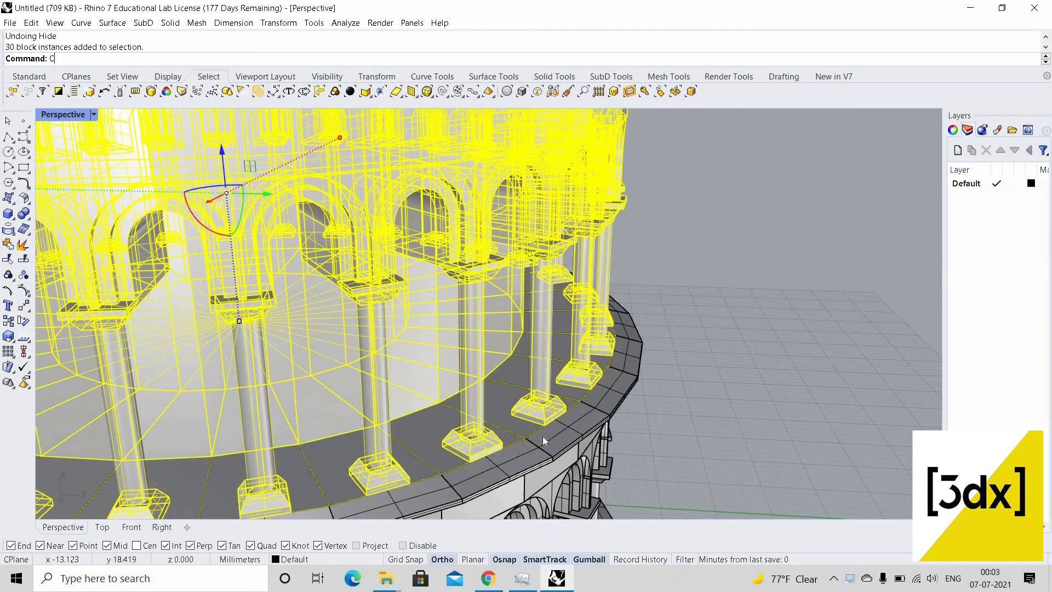
pyautogui.write('opy')
pyautogui.press('Return')
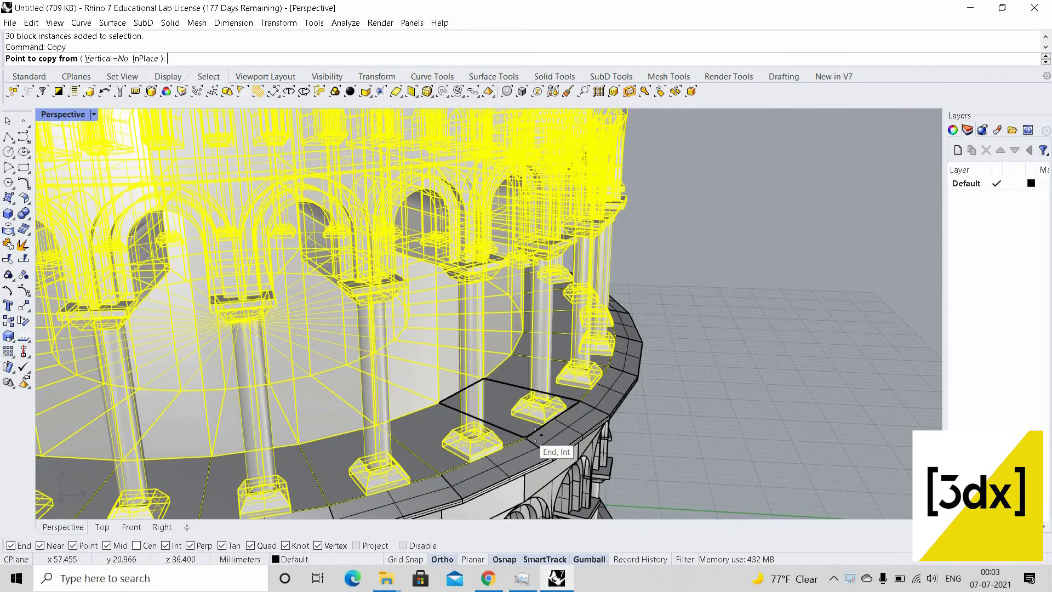
pyautogui.click(534, 434)
pyautogui.scroll(-5, 535, 434)
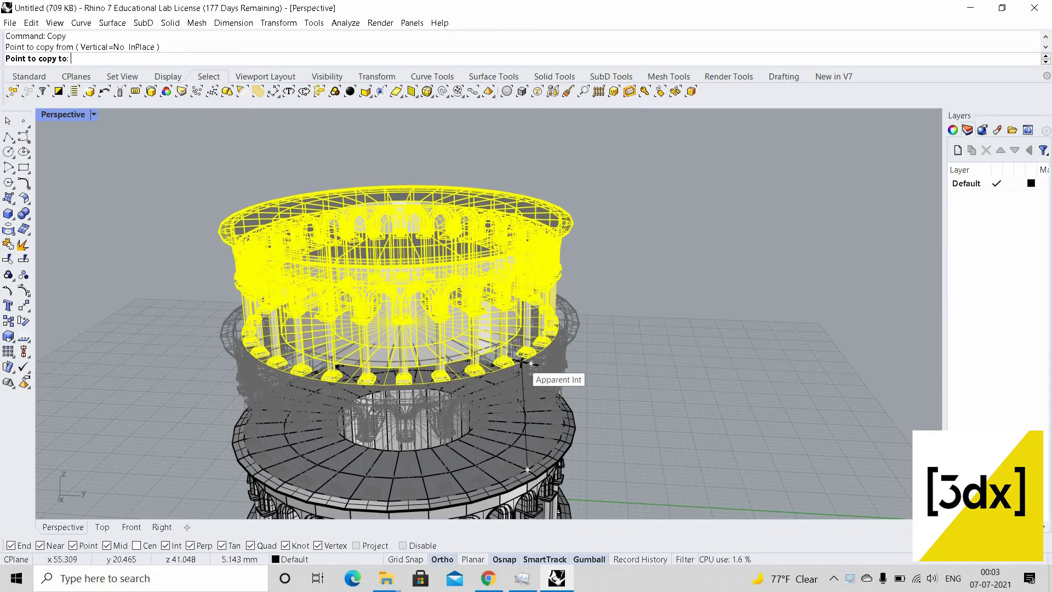
pyautogui.scroll(4, 532, 364)
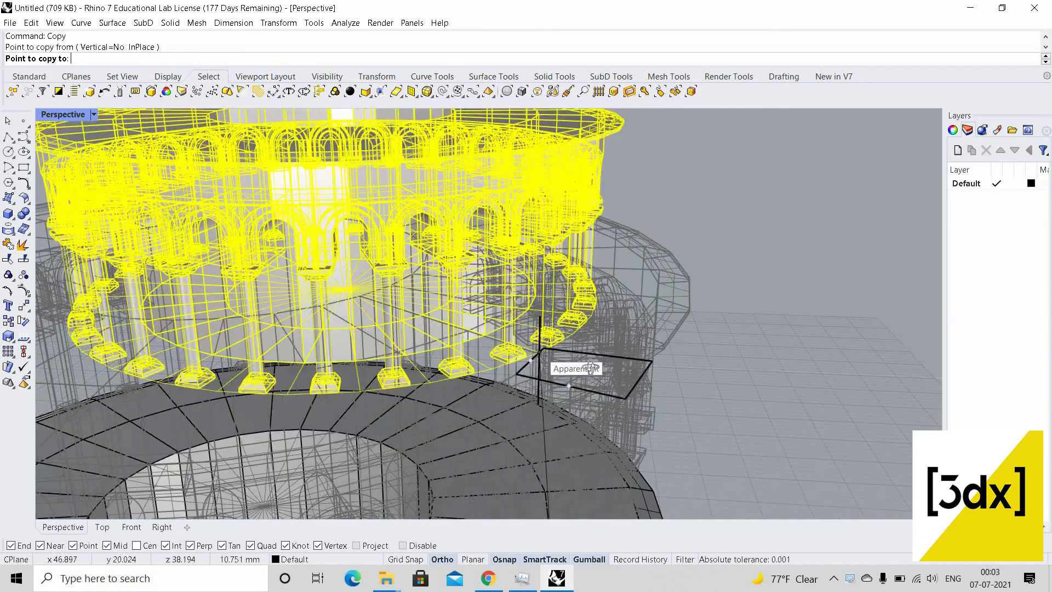
pyautogui.scroll(-4, 592, 368)
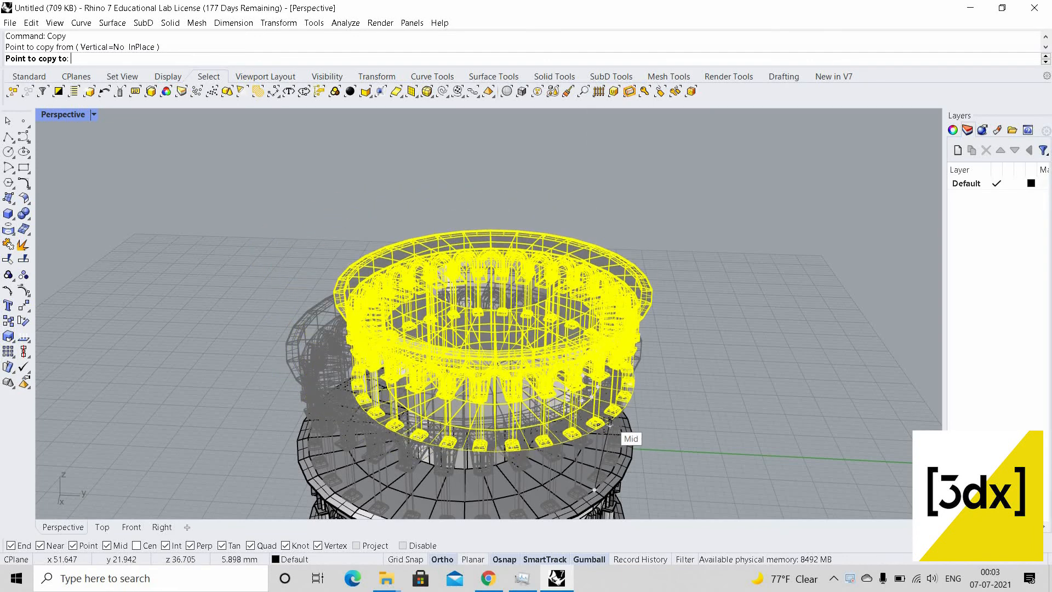
pyautogui.click(605, 423)
pyautogui.press('Return')
# Duplicate the uppermost arcade tier straight up and lower the copy to just above the tower's top ring
pyautogui.scroll(-4, 573, 392)
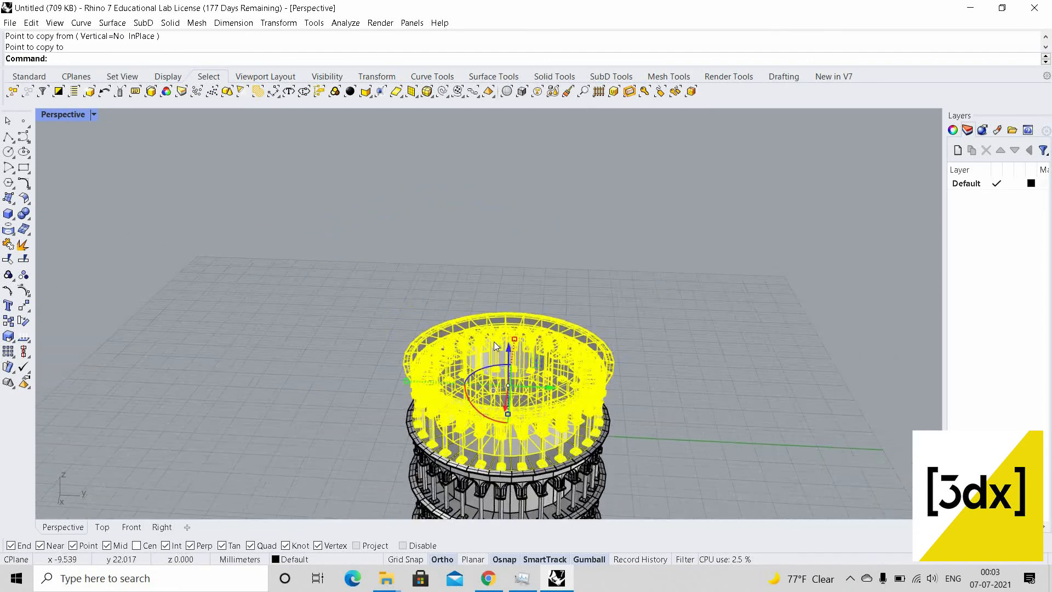
pyautogui.scroll(2, 494, 346)
pyautogui.keyDown('alt'); pyautogui.moveTo(490, 344); pyautogui.dragTo(490, 165); pyautogui.keyUp('alt')
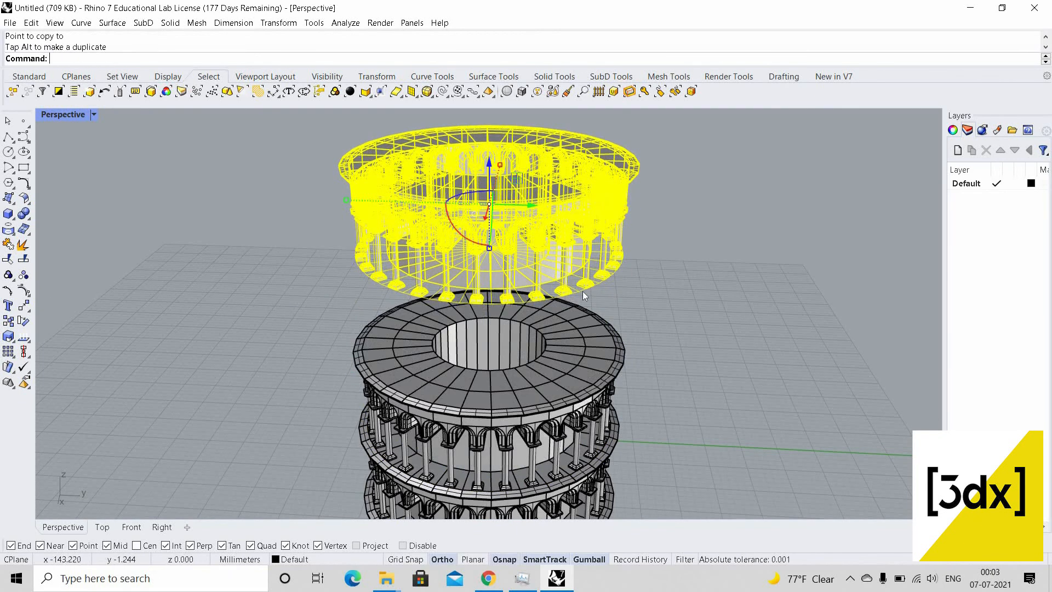
pyautogui.click(583, 291)
pyautogui.moveTo(581, 287); pyautogui.dragTo(573, 228, button='right')
pyautogui.click(501, 123)
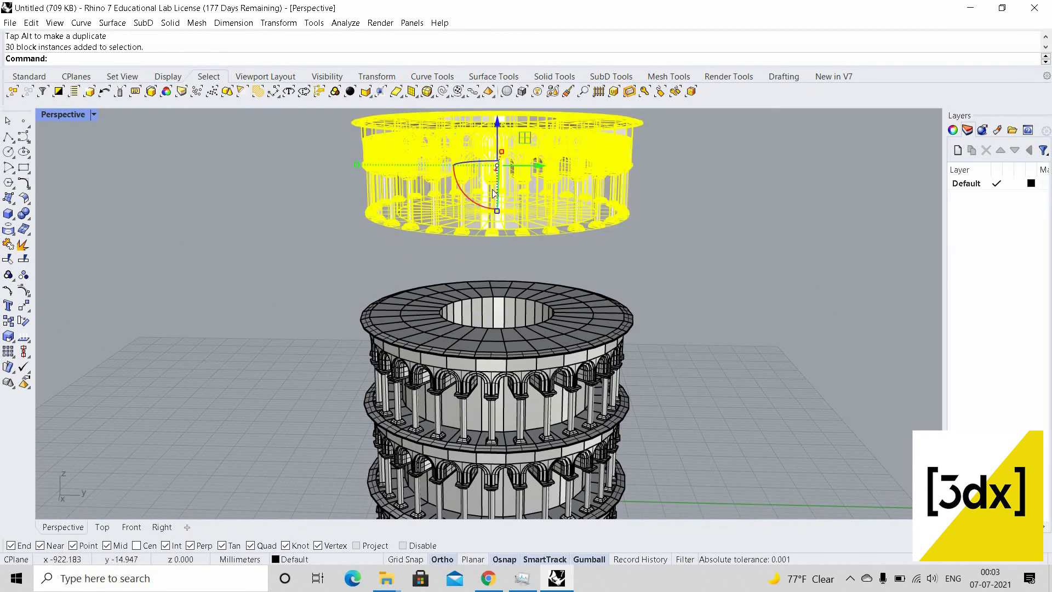
pyautogui.moveTo(492, 201); pyautogui.dragTo(496, 232)
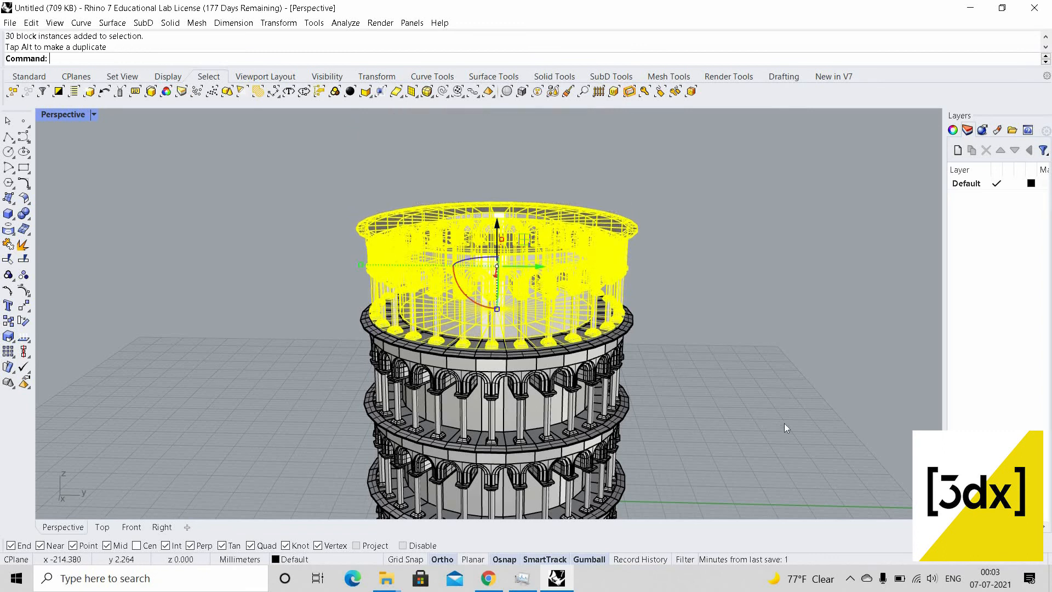
# Move the new top tier down from its floor corner to the matching corner of the ring below
pyautogui.scroll(7, 606, 315)
pyautogui.scroll(3, 606, 317)
pyautogui.scroll(4, 547, 293)
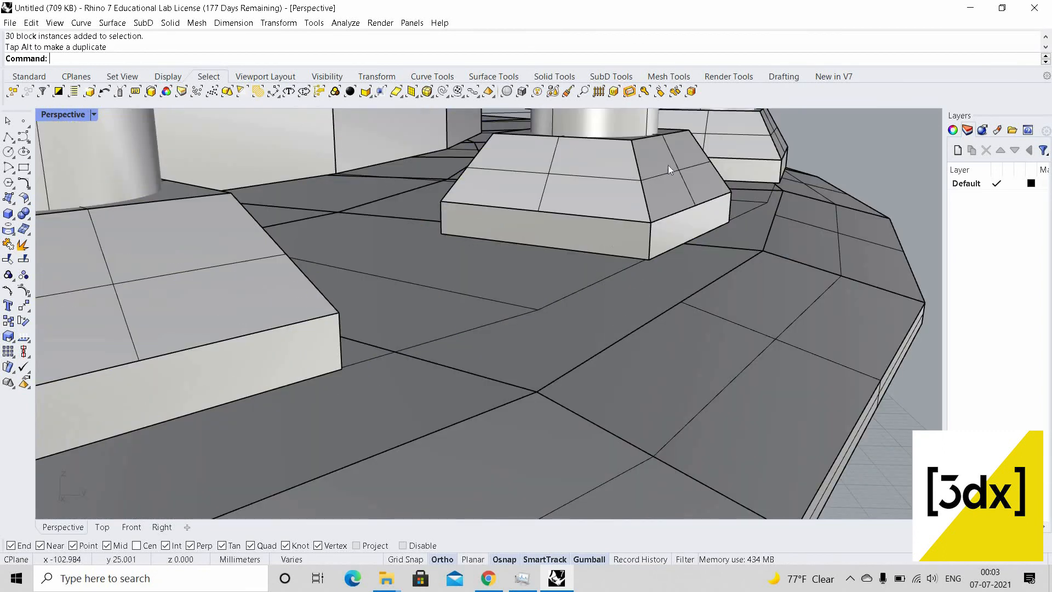
pyautogui.click(759, 121)
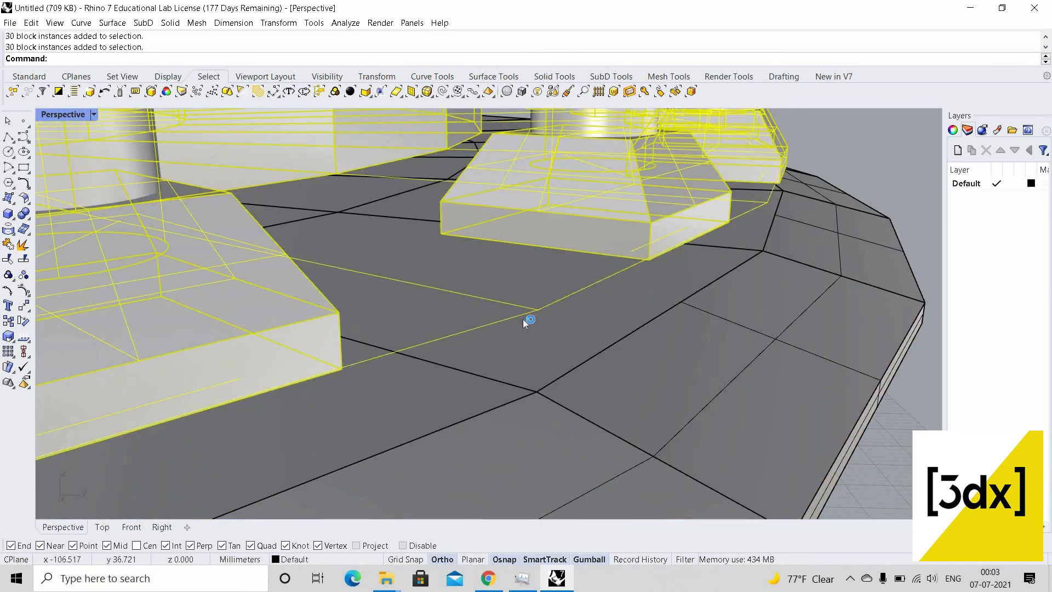
pyautogui.press('Return')
pyautogui.click(534, 309)
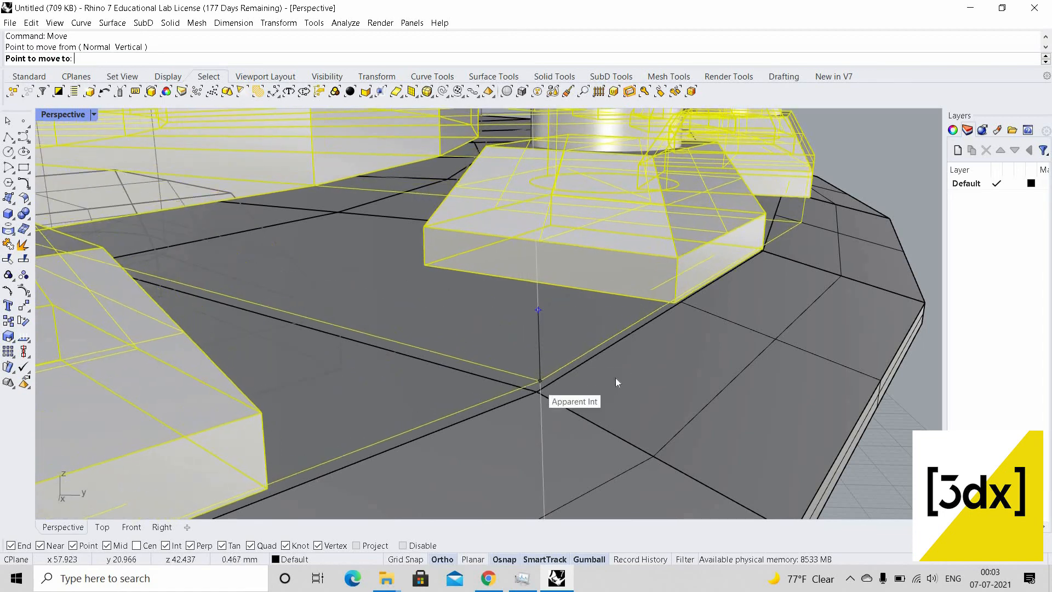
pyautogui.click(616, 377)
pyautogui.press('Escape')
pyautogui.scroll(-15, 634, 336)
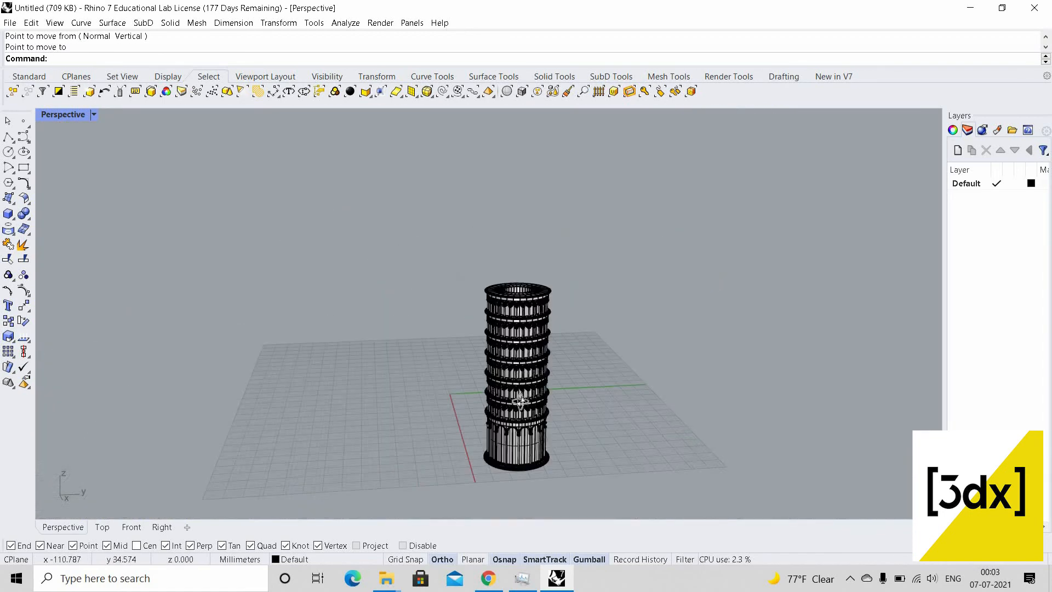
# Examine the extended tower from the side and from above, including its hollow core
pyautogui.scroll(5, 519, 400)
pyautogui.moveTo(519, 399); pyautogui.dragTo(503, 319, button='right')
pyautogui.scroll(-5, 530, 301)
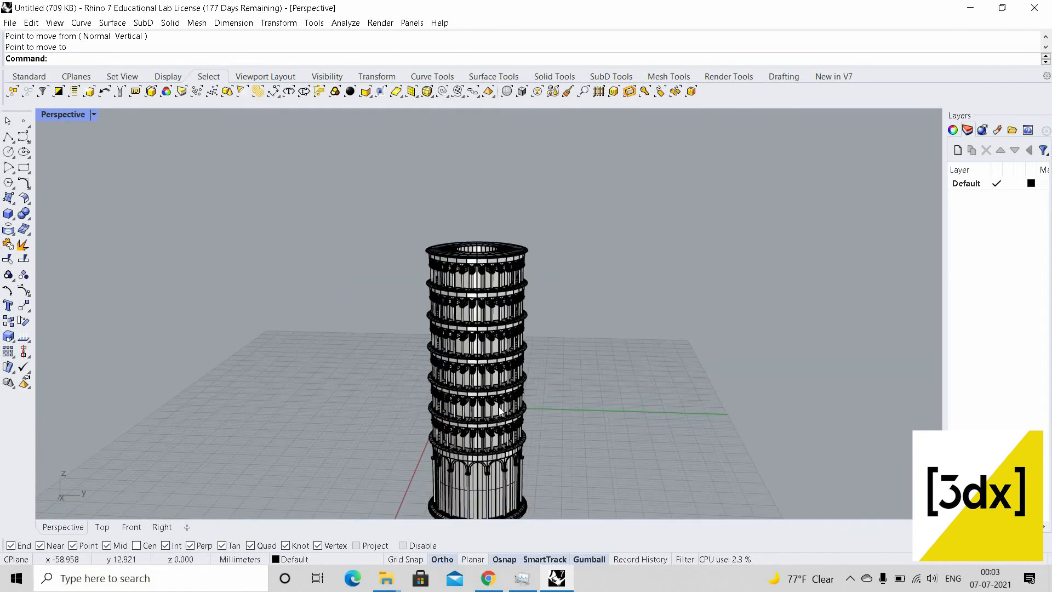
pyautogui.scroll(2, 495, 310)
pyautogui.keyDown('shift'); pyautogui.moveTo(498, 238); pyautogui.dragTo(504, 310, button='right'); pyautogui.keyUp('shift')
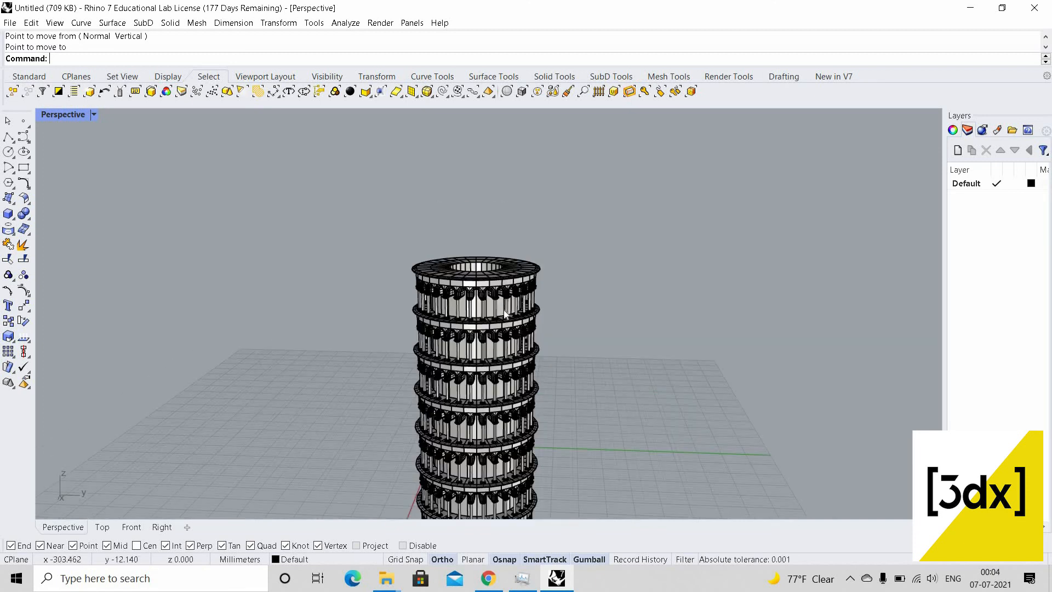
pyautogui.scroll(-5, 504, 310)
pyautogui.moveTo(498, 203); pyautogui.dragTo(494, 263, button='right')
pyautogui.scroll(10, 495, 263)
pyautogui.scroll(-10, 494, 263)
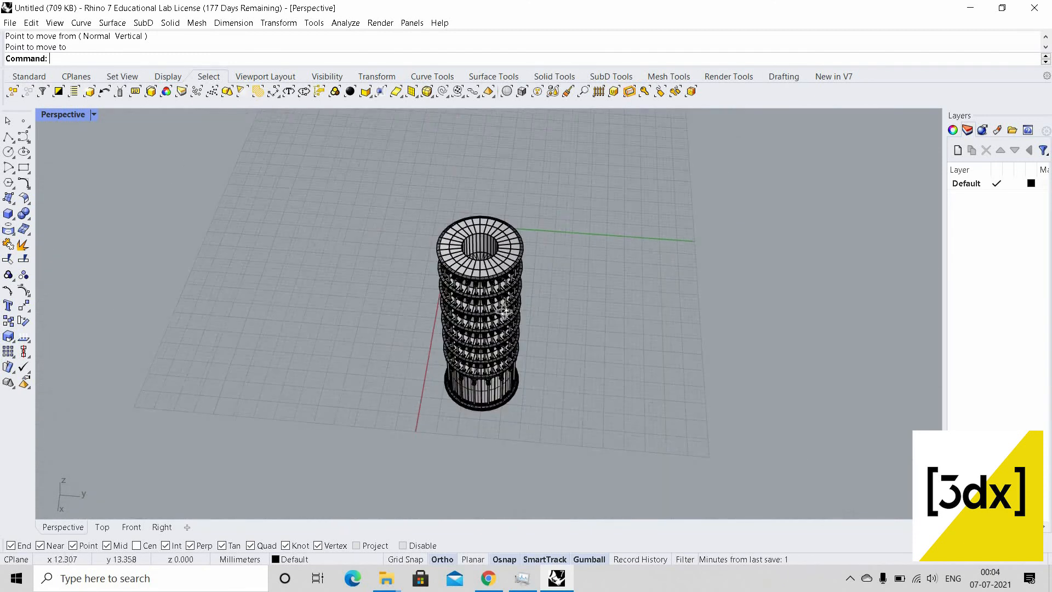
pyautogui.scroll(5, 498, 266)
pyautogui.scroll(-5, 530, 273)
pyautogui.moveTo(529, 321); pyautogui.dragTo(526, 274, button='right')
pyautogui.scroll(3, 526, 274)
pyautogui.moveTo(500, 200); pyautogui.dragTo(505, 252, button='right')
pyautogui.scroll(6, 505, 252)
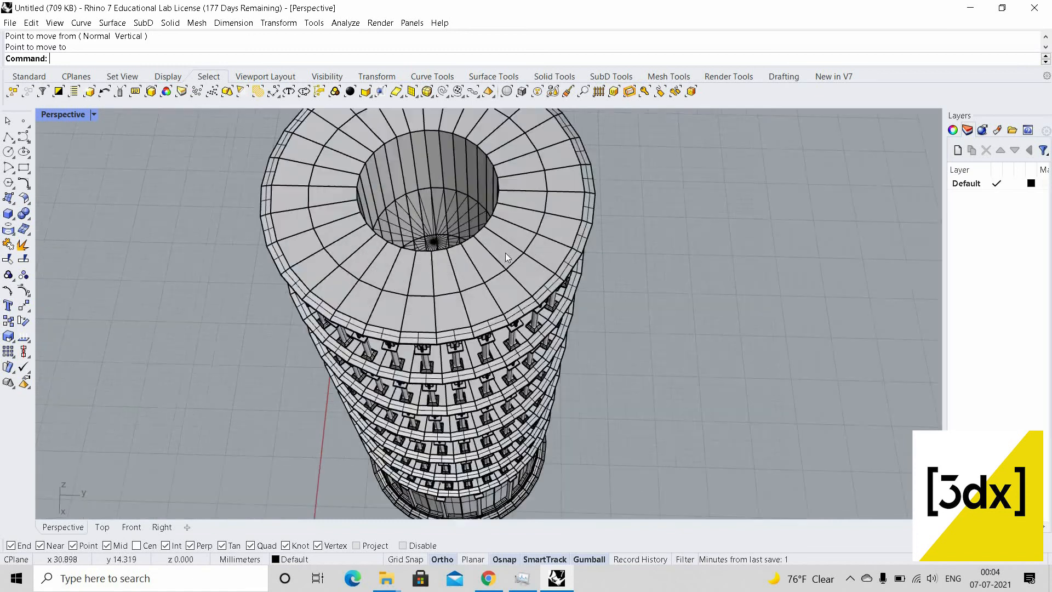
# Duplicate the top arcade tier horizontally along the Y direction, placing the copy clear of the tower
pyautogui.click(491, 306)
pyautogui.scroll(-6, 491, 274)
pyautogui.moveTo(492, 217); pyautogui.dragTo(494, 166, button='right')
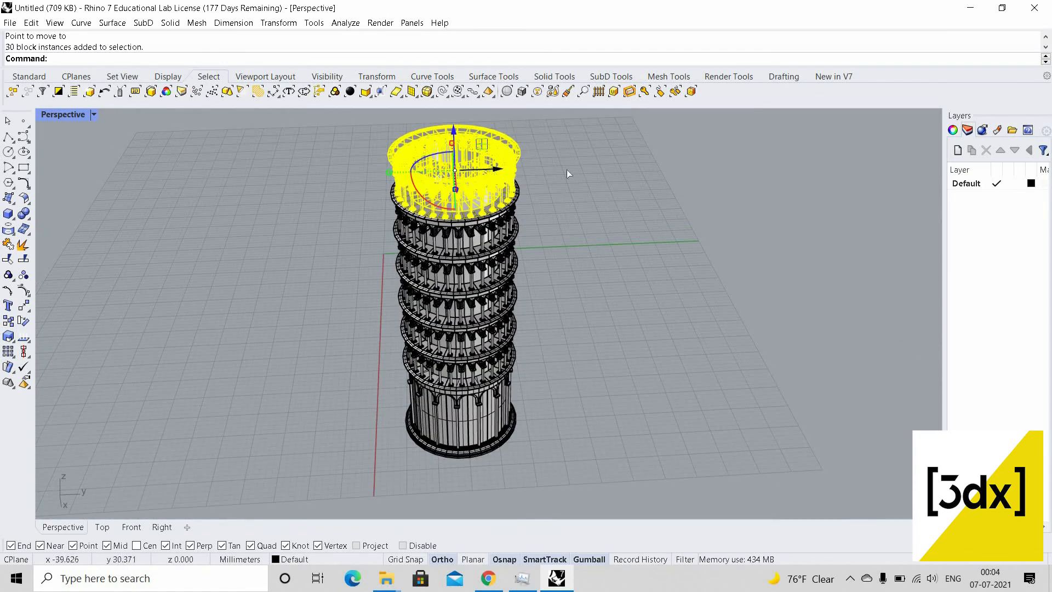
pyautogui.moveTo(577, 247); pyautogui.dragTo(810, 203)
pyautogui.click(677, 176)
pyautogui.scroll(-8, 659, 172)
pyautogui.scroll(8, 657, 230)
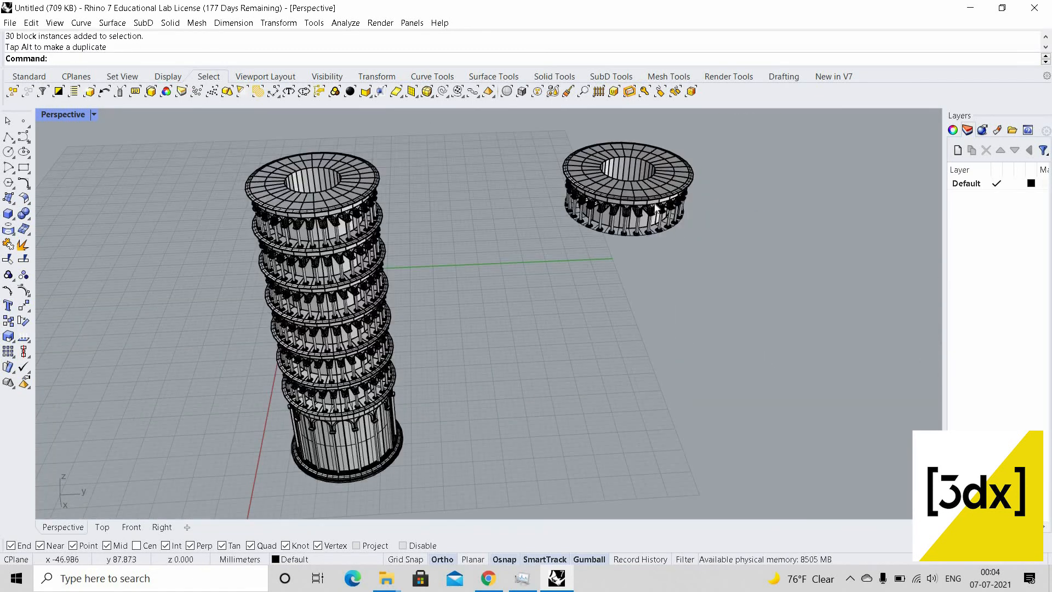
# Select the detached tier copy beside the tower and ungroup its block instances
pyautogui.scroll(5, 654, 237)
pyautogui.scroll(5, 575, 275)
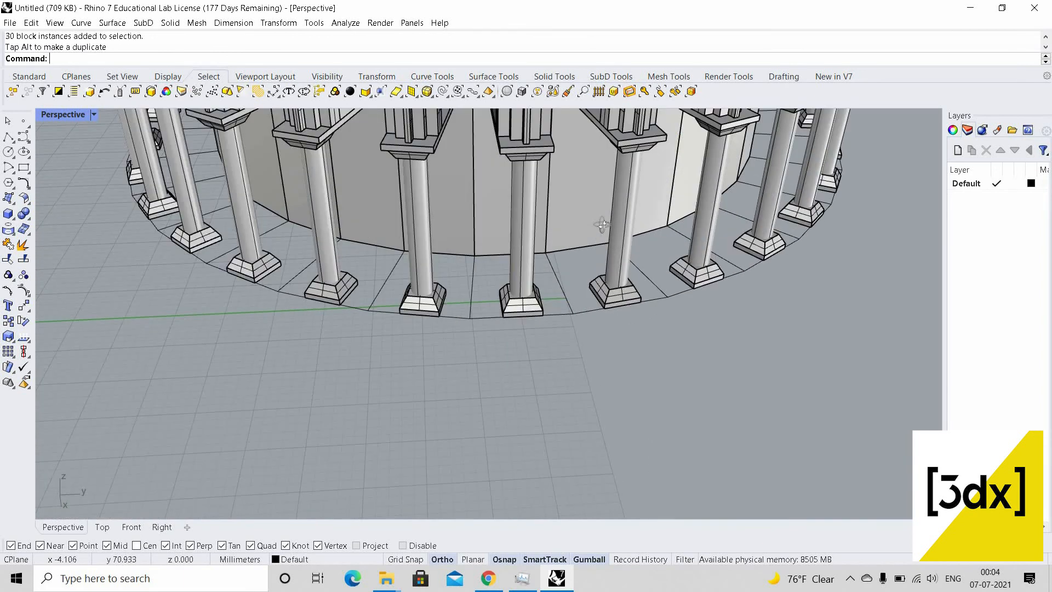
pyautogui.scroll(-6, 616, 265)
pyautogui.scroll(6, 565, 337)
pyautogui.scroll(2, 551, 291)
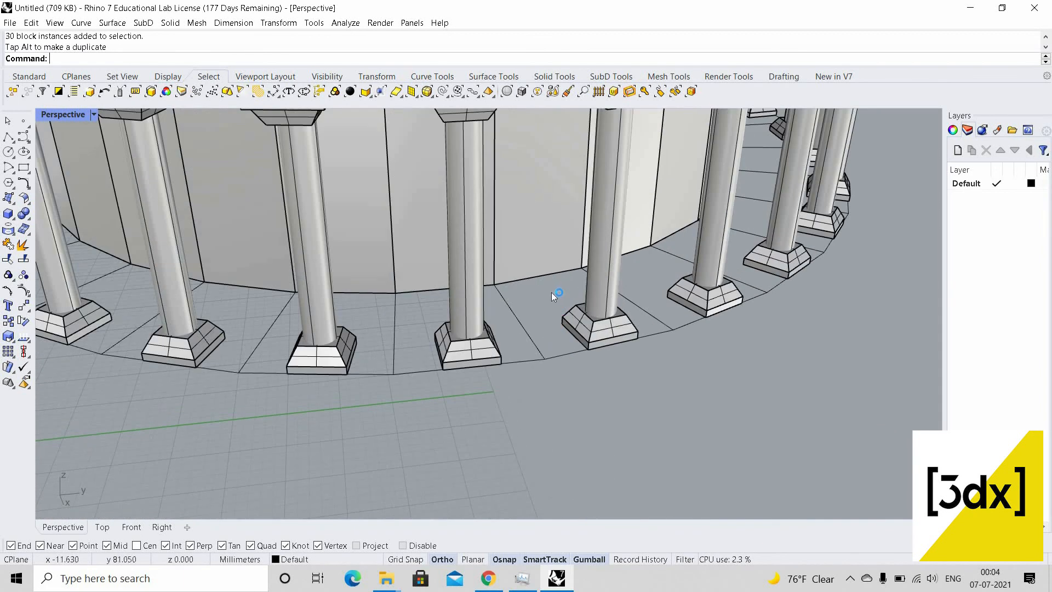
pyautogui.scroll(-8, 548, 292)
pyautogui.click(548, 295)
pyautogui.write('U')
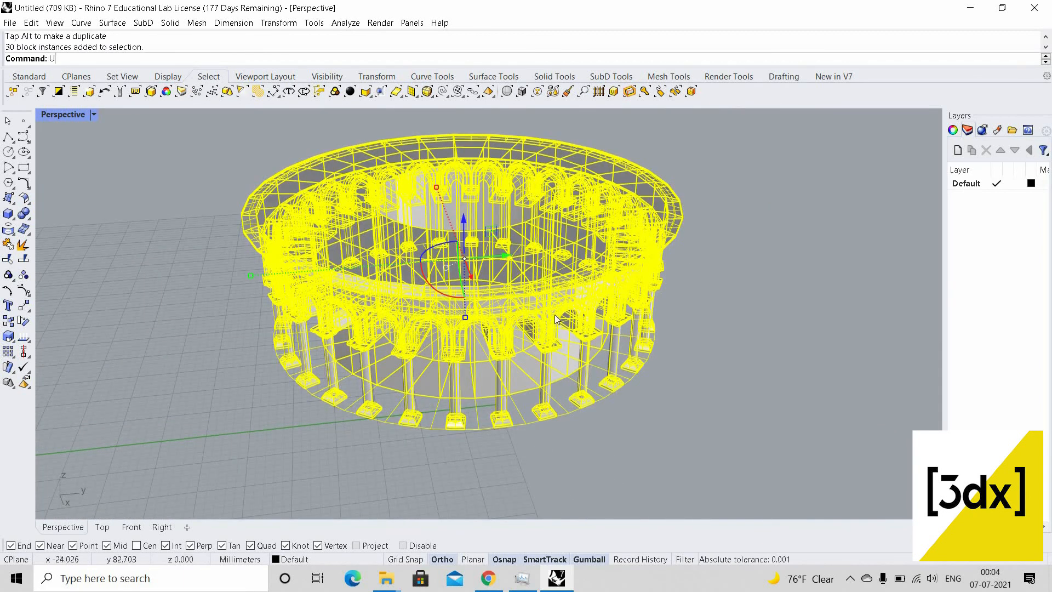
pyautogui.write('ngroup')
pyautogui.press('Return')
# Select a single bay block at the front of the detached tier and move it out of the ring along Y
pyautogui.click(510, 290)
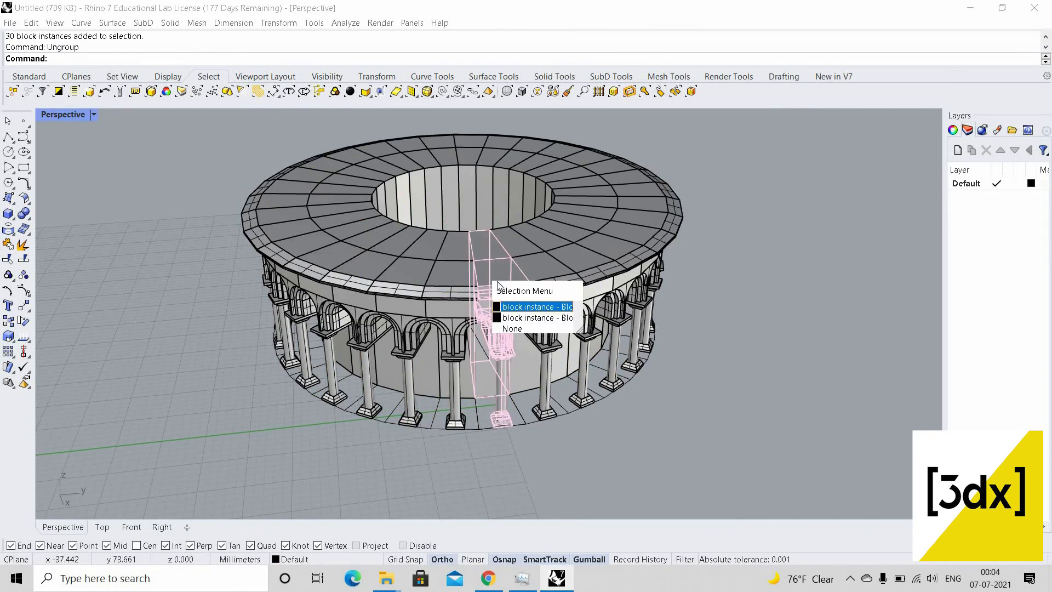
pyautogui.click(540, 305)
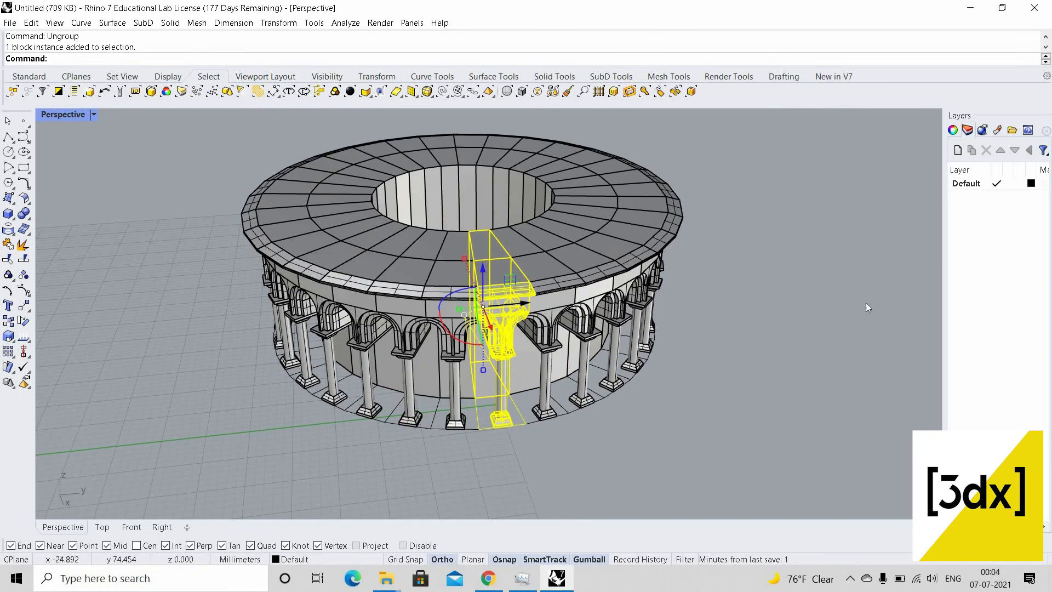
pyautogui.moveTo(866, 303); pyautogui.dragTo(955, 299)
# Delete the rest of the detached tier's ring, keeping only the bay pulled out of it
pyautogui.click(449, 231)
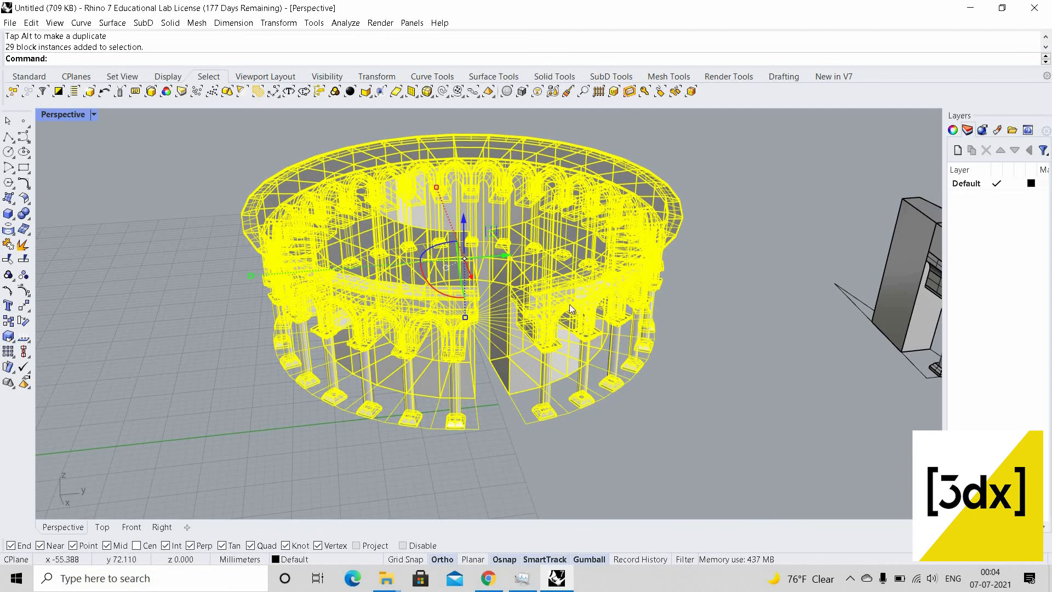
pyautogui.press('Delete')
pyautogui.scroll(-5, 744, 365)
pyautogui.scroll(5, 745, 364)
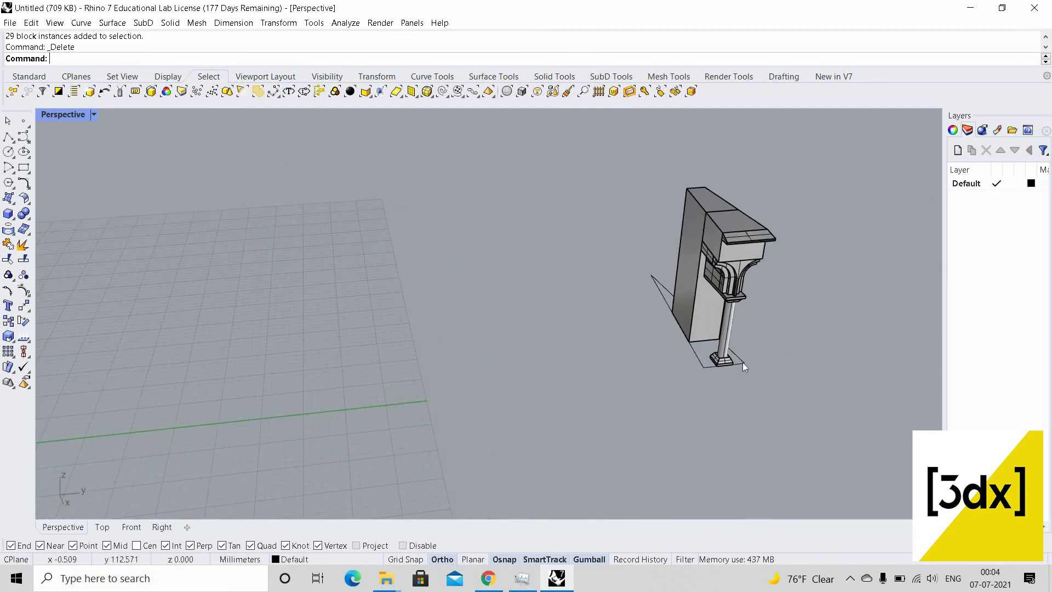
# Try to trace the wedge-shaped base outline of the isolated bay with a polyline, starting along its outer edge
pyautogui.press('Return')
pyautogui.click(704, 368)
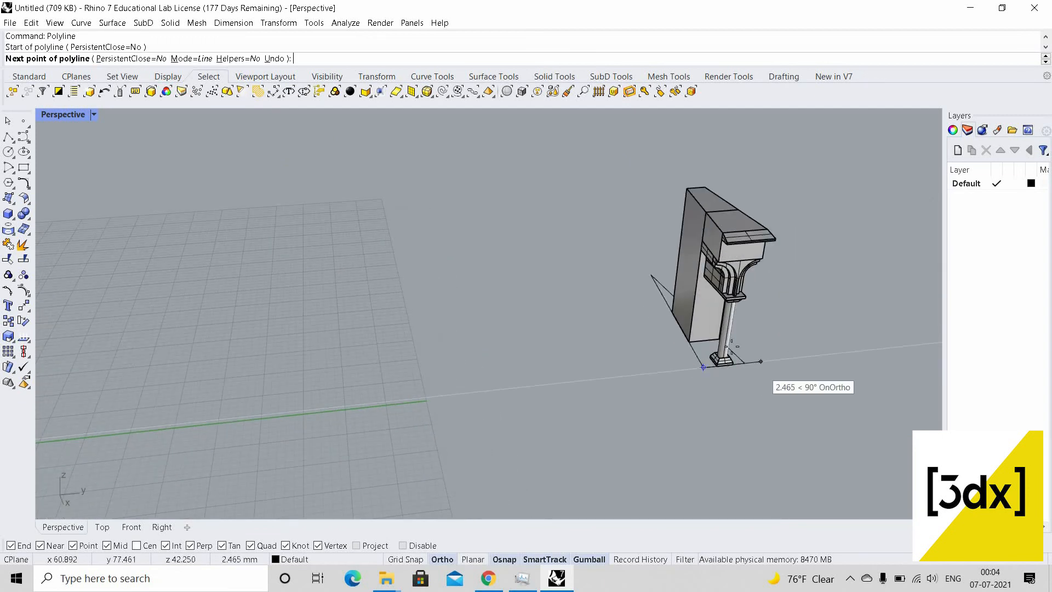
pyautogui.click(745, 363)
pyautogui.scroll(3, 666, 275)
pyautogui.scroll(6, 647, 275)
pyautogui.press('Escape')
pyautogui.scroll(-10, 777, 333)
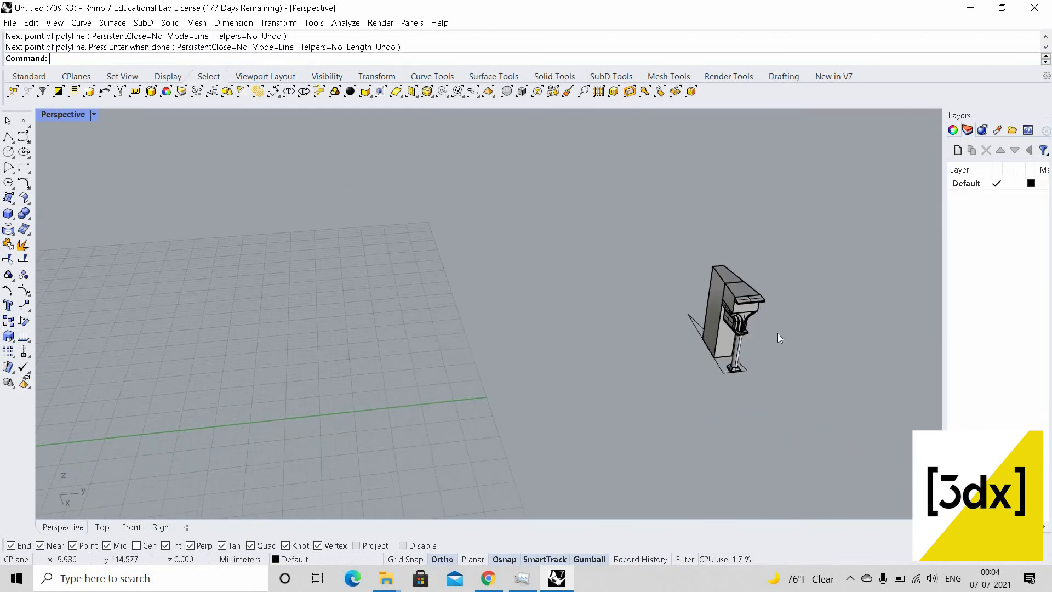
# Undo back to the complete detached ring, reversing the ring deletion and the bay's move
pyautogui.hotkey('ctrl', 'z')
pyautogui.hotkey('ctrl', 'z')
pyautogui.press('Escape')
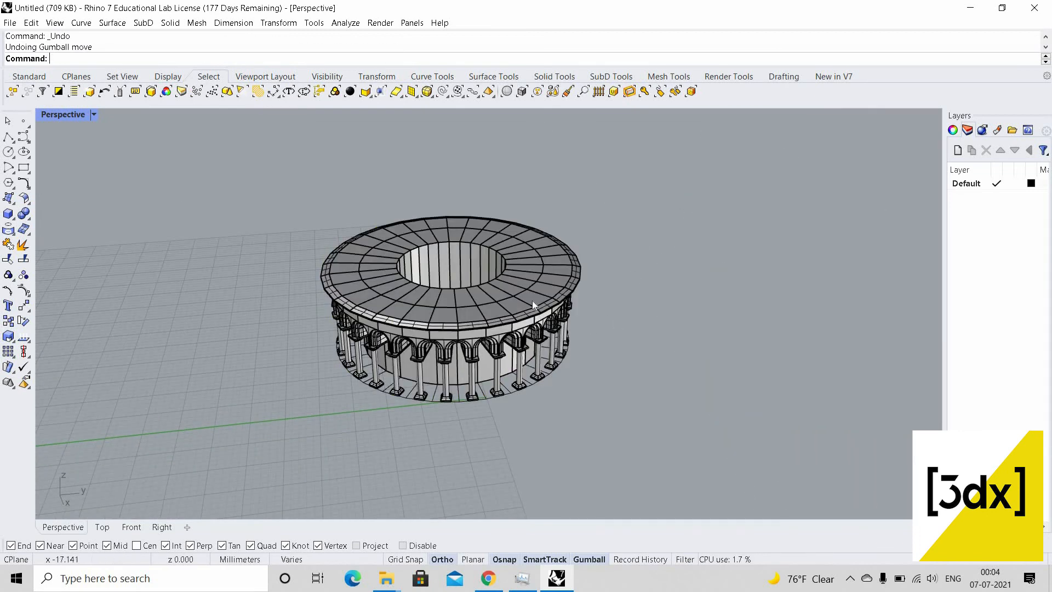
# Move a different front bay out of the detached ring along Y and delete all the remaining bays
pyautogui.click(541, 326)
pyautogui.moveTo(536, 324); pyautogui.dragTo(767, 319)
pyautogui.click(587, 399)
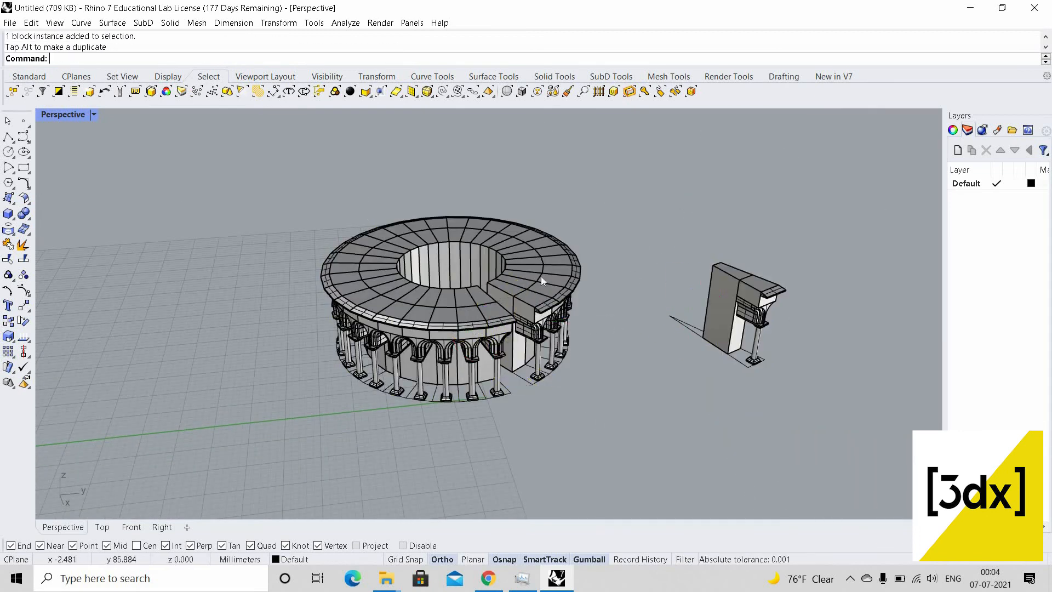
pyautogui.click(541, 276)
pyautogui.press('Delete')
pyautogui.scroll(5, 758, 371)
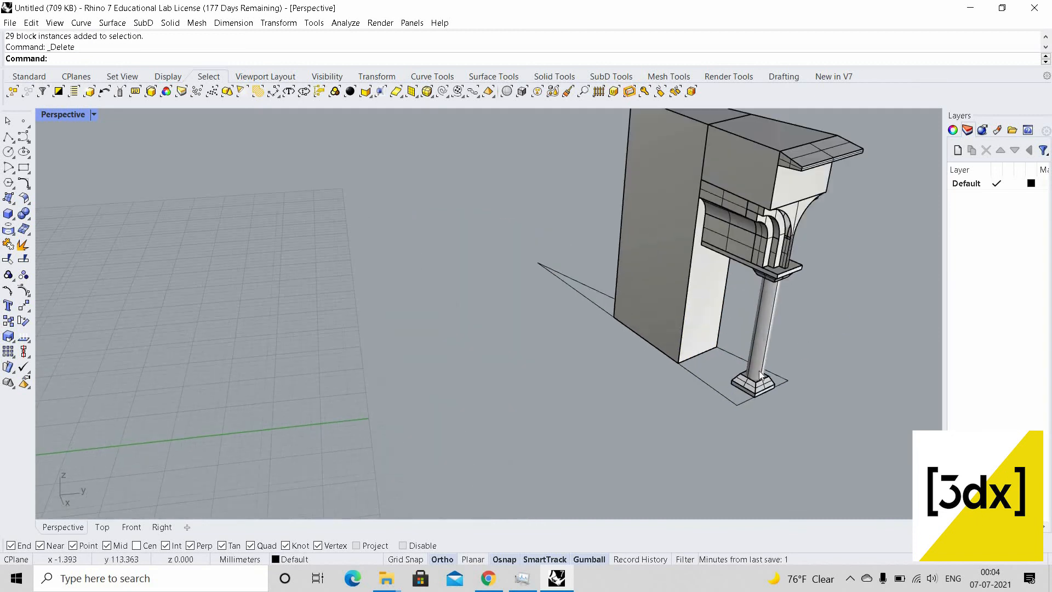
# Trace the isolated bay's triangular base outline with a closed polyline through its two outer corners and the apex
pyautogui.press('Return')
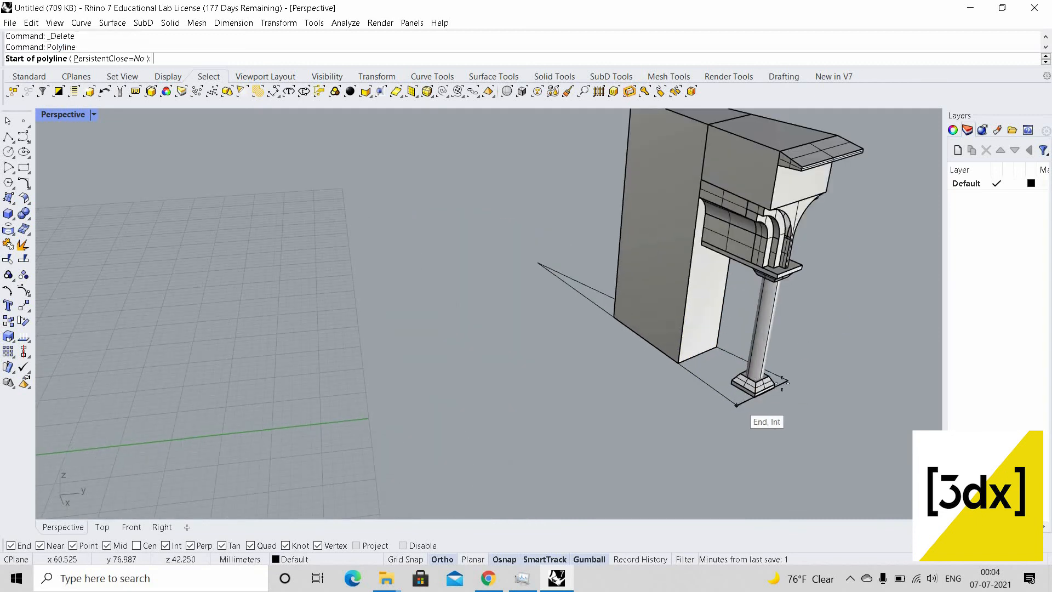
pyautogui.click(736, 405)
pyautogui.click(781, 378)
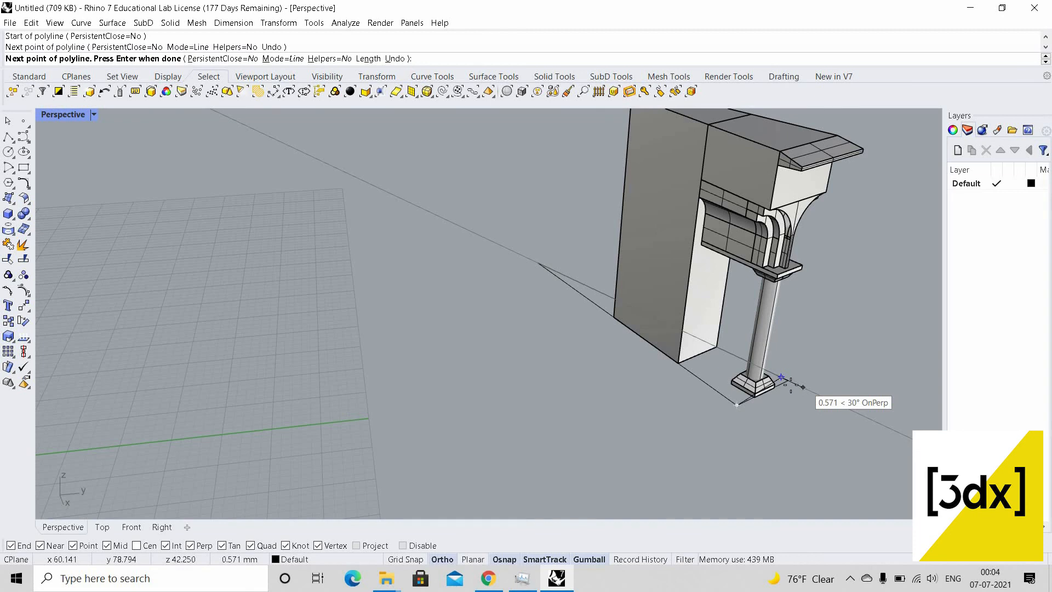
pyautogui.hotkey('ctrl', 'z')
pyautogui.scroll(4, 790, 385)
pyautogui.click(789, 373)
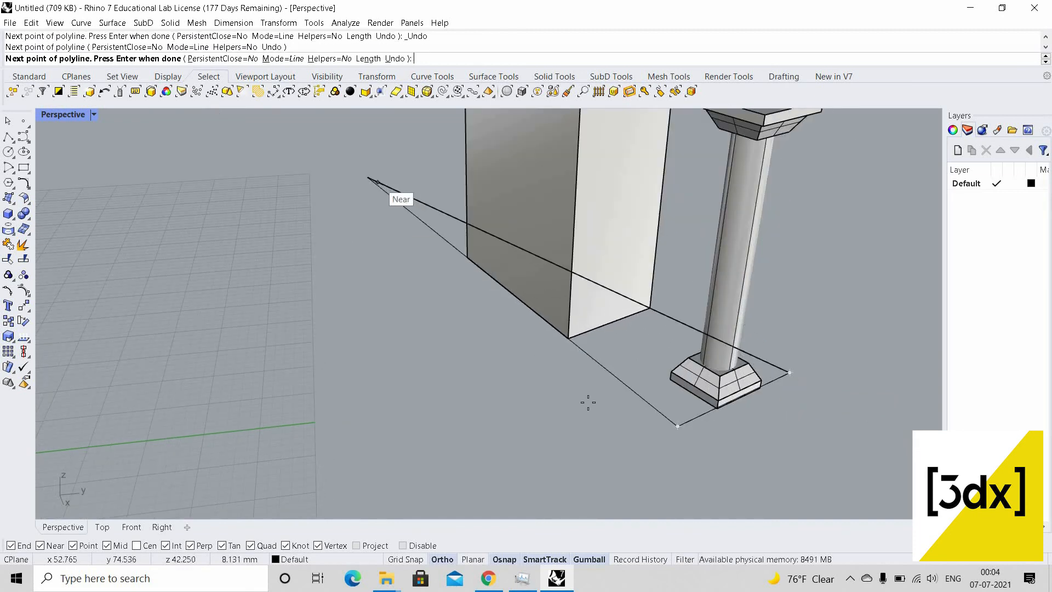
pyautogui.click(377, 182)
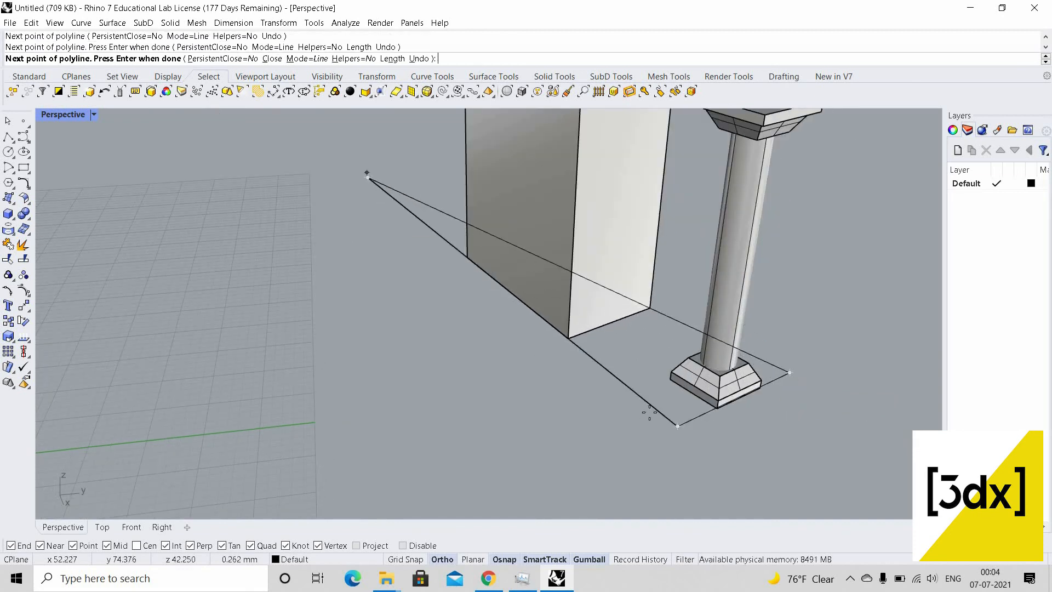
pyautogui.press('Return')
# Delete the bay block to check the traced outline, and restore the block
pyautogui.click(603, 271)
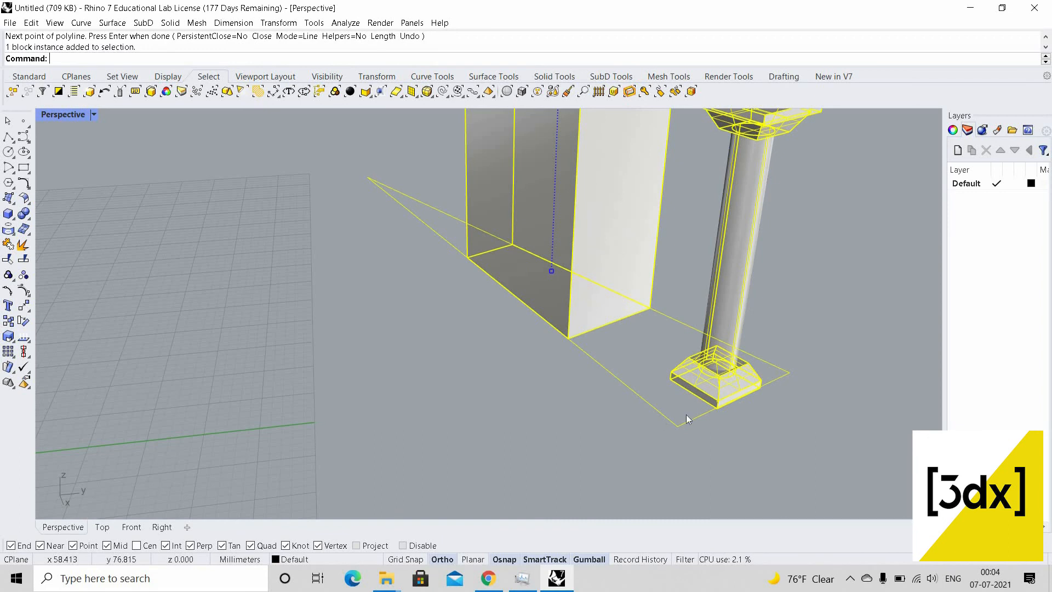
pyautogui.press('Delete')
pyautogui.scroll(-3, 687, 395)
pyautogui.scroll(2, 691, 402)
pyautogui.scroll(-3, 691, 404)
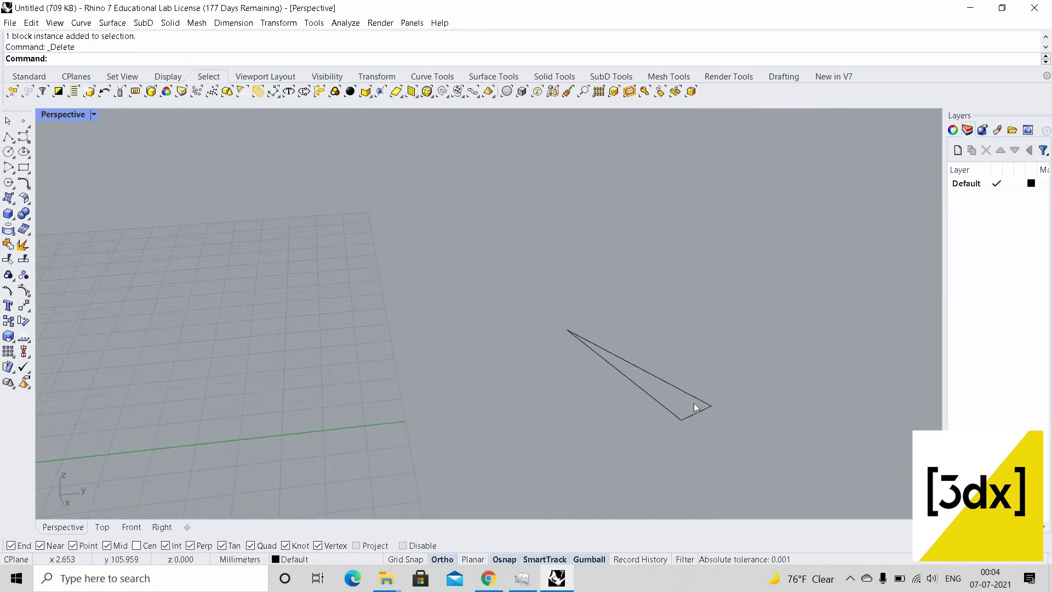
pyautogui.scroll(2, 695, 405)
pyautogui.hotkey('ctrl', 'z')
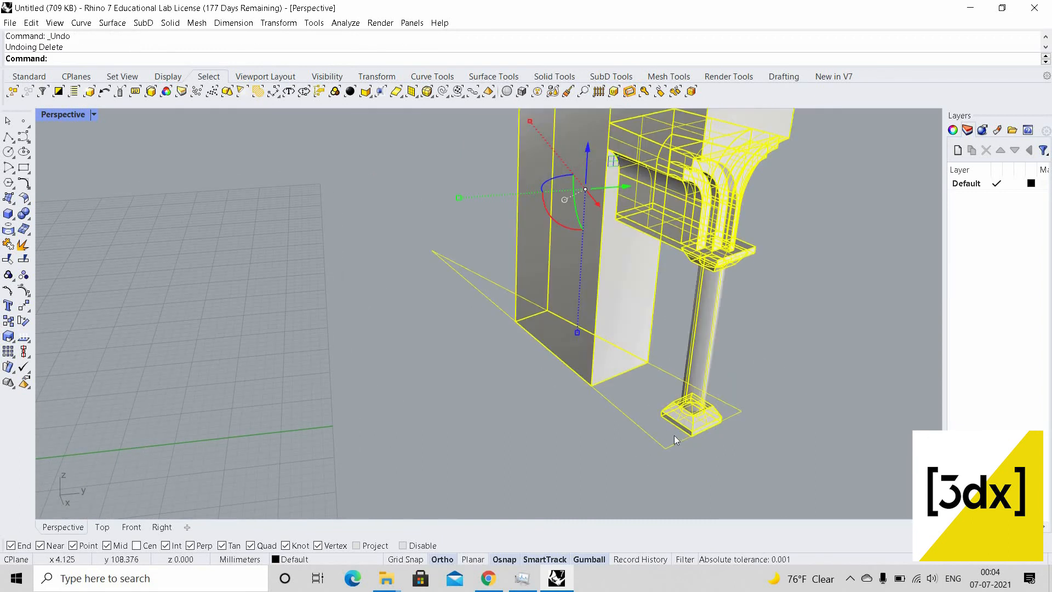
pyautogui.press('Escape')
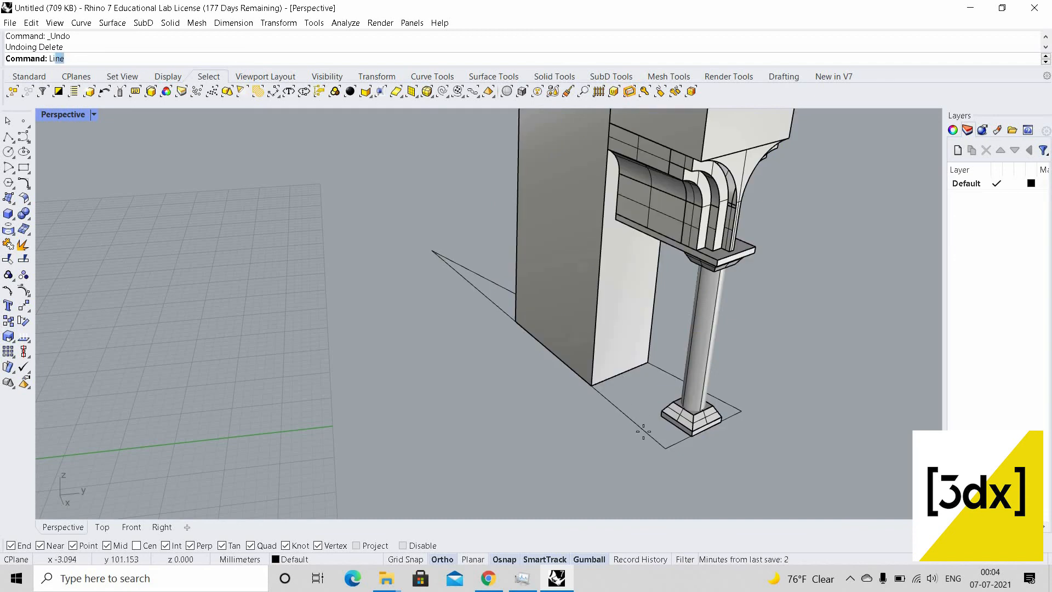
# Measure with a temporary line the distance from the outline's outer corner to the wall's front corner
pyautogui.press('Return')
pyautogui.click(593, 390)
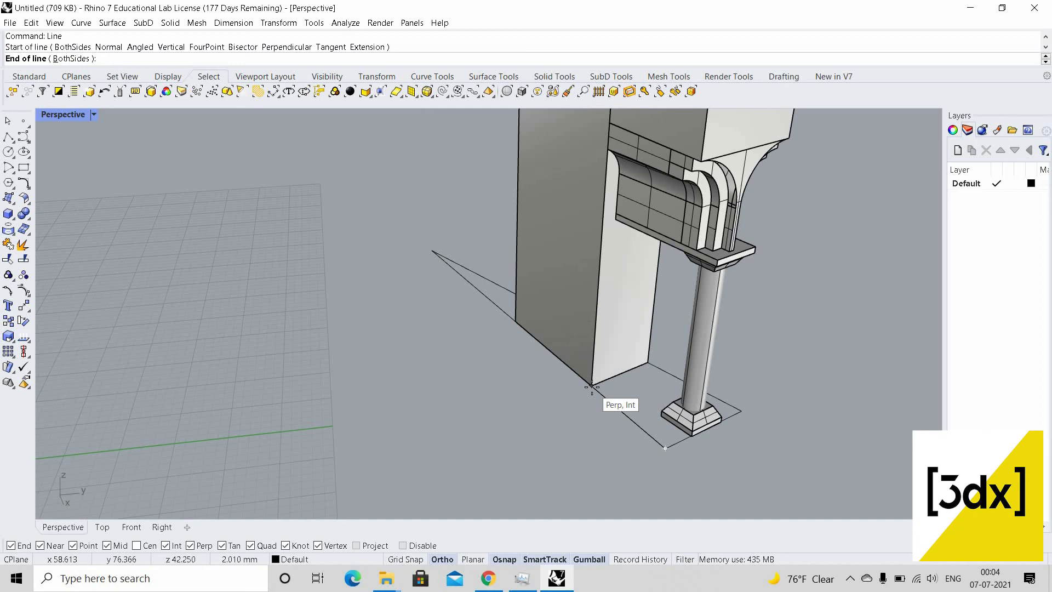
pyautogui.press('Escape')
# Delete the bay block, leaving only the traced triangular outline
pyautogui.click(610, 355)
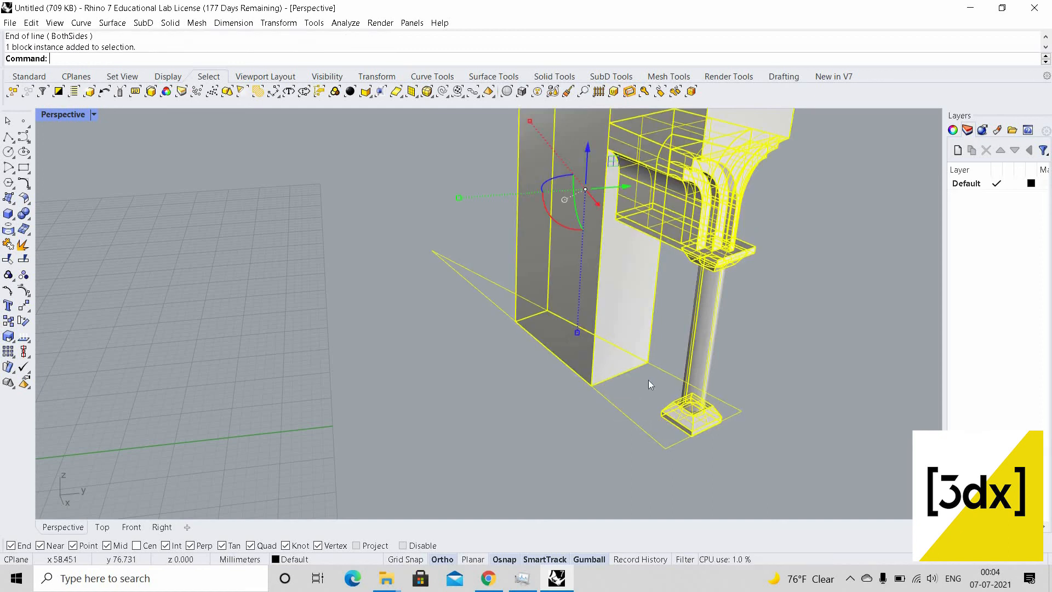
pyautogui.press('Delete')
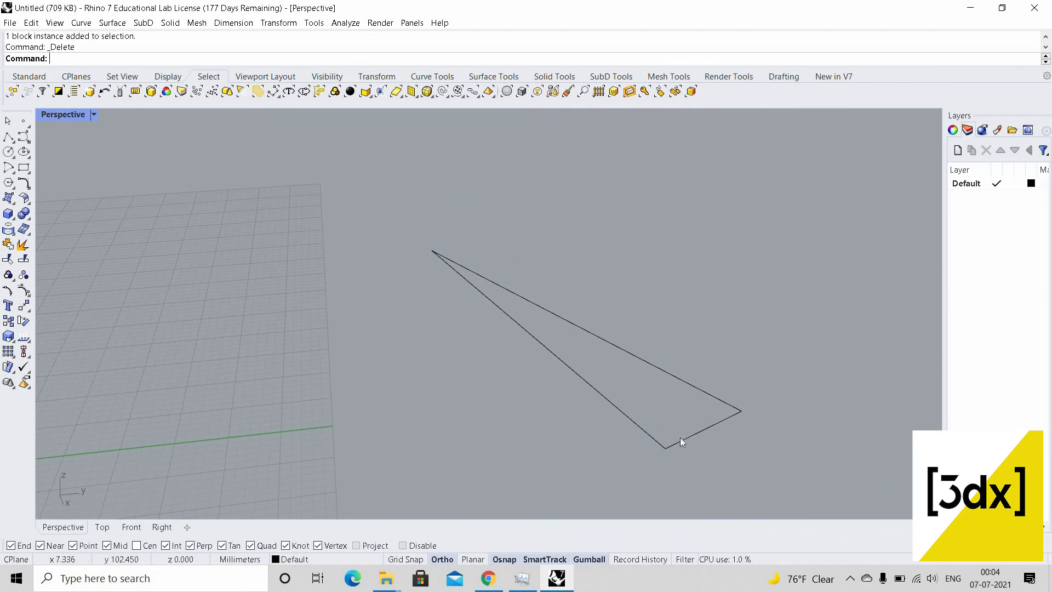
pyautogui.click(679, 437)
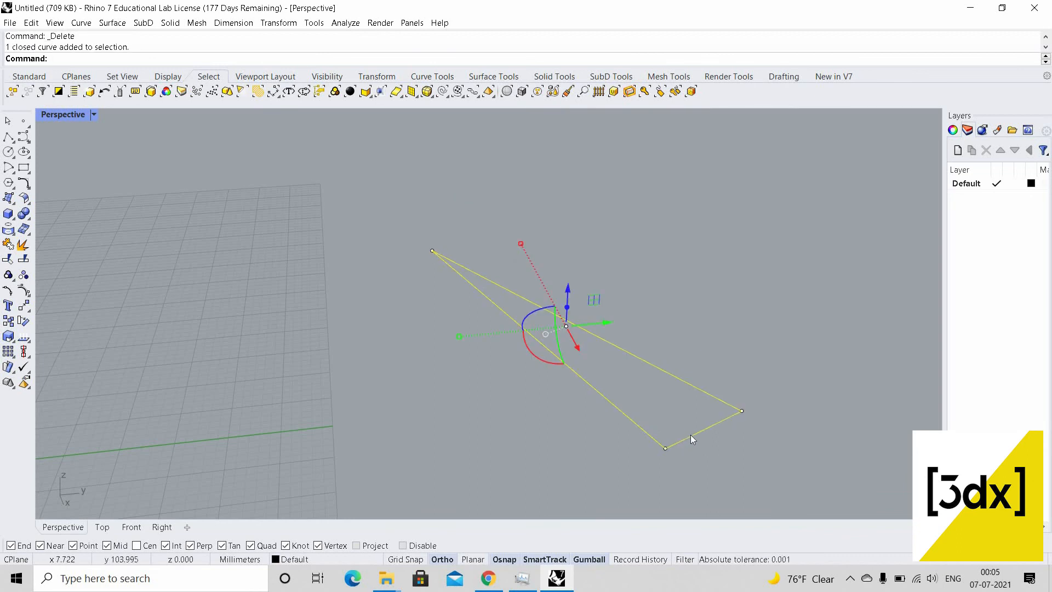
pyautogui.press('Escape')
# Draw a line over the short outer edge of the triangular outline, from corner to corner
pyautogui.write('Line')
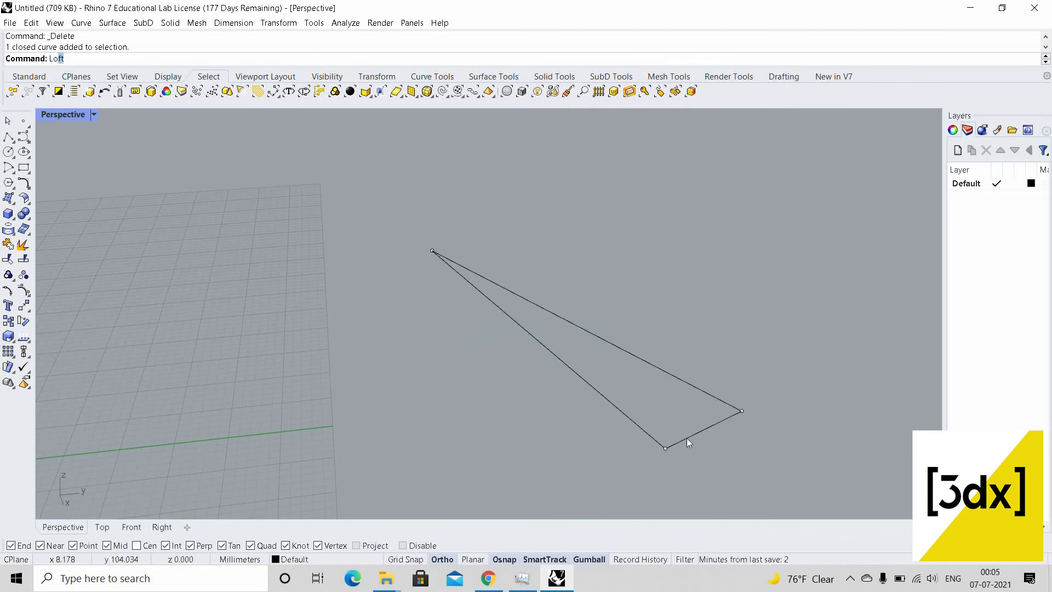
pyautogui.press('Return')
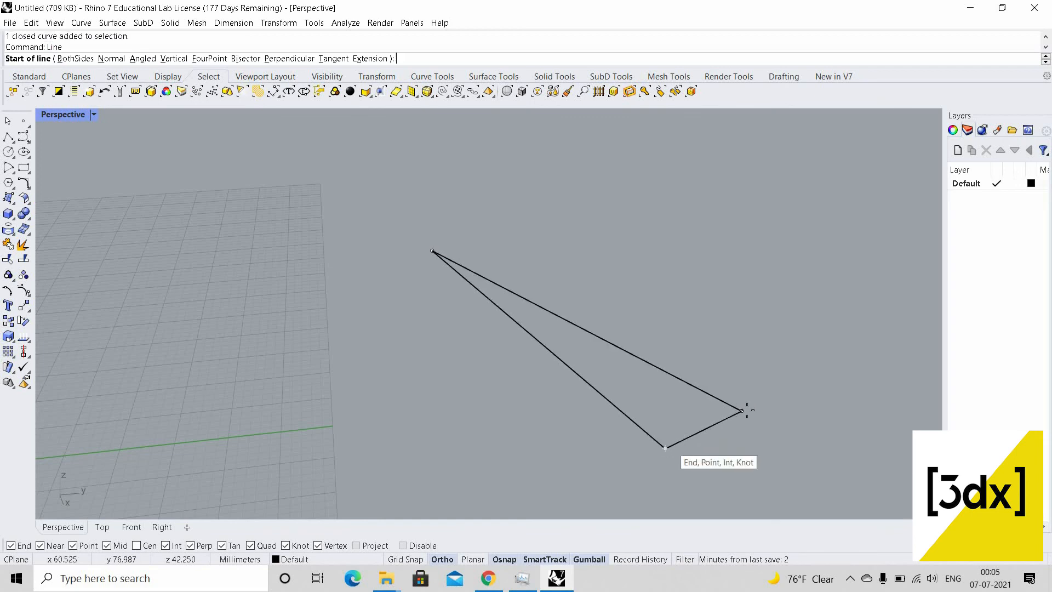
pyautogui.click(666, 448)
pyautogui.click(725, 426)
# Offset the line on the outline's short edge 2 mm inward, towards the apex
pyautogui.click(725, 426)
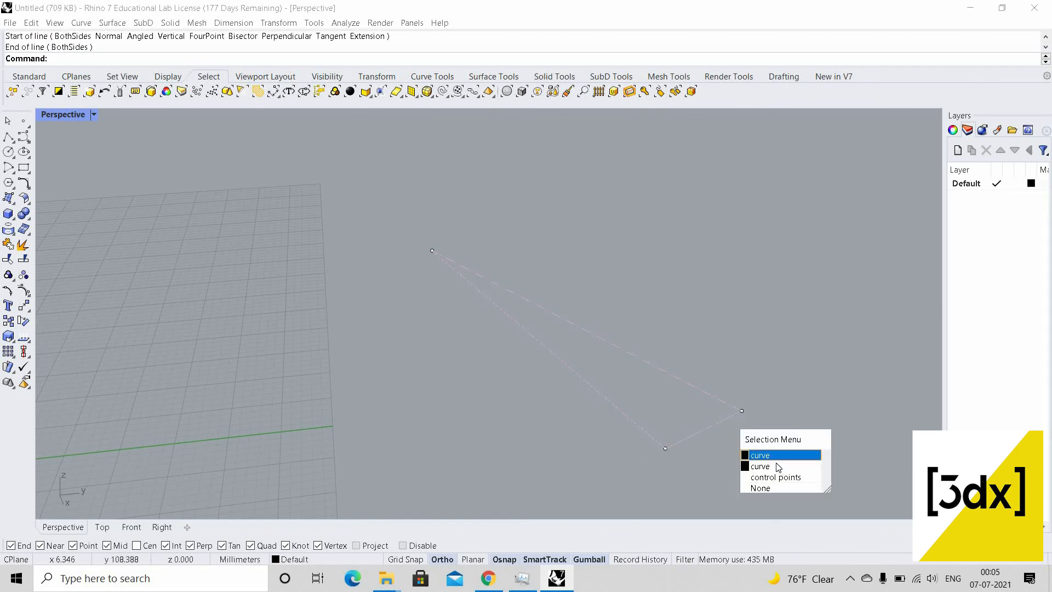
pyautogui.click(778, 468)
pyautogui.write('Offset')
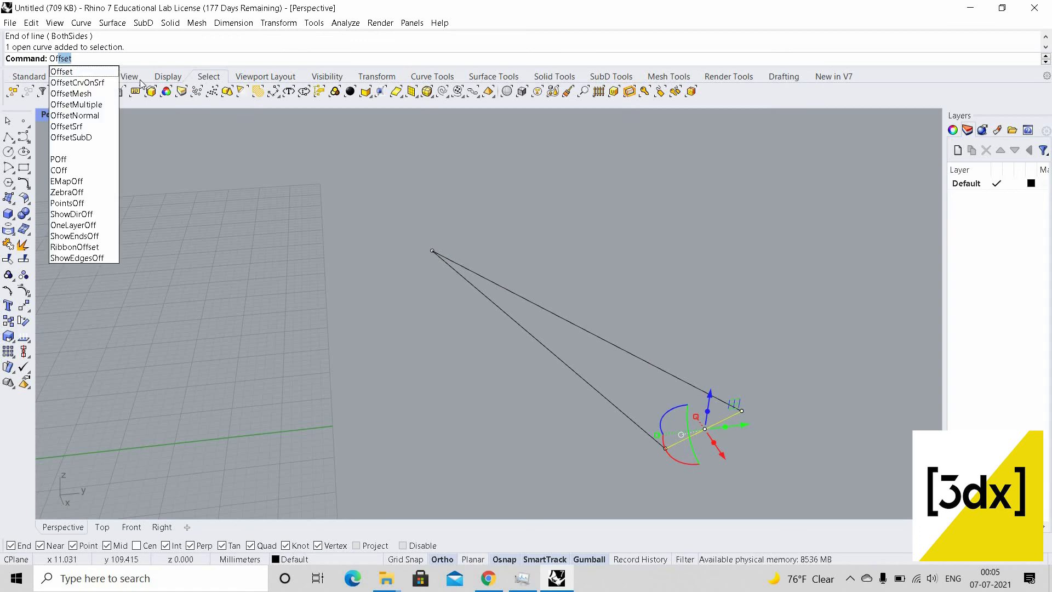
pyautogui.press('Return')
pyautogui.click(129, 61)
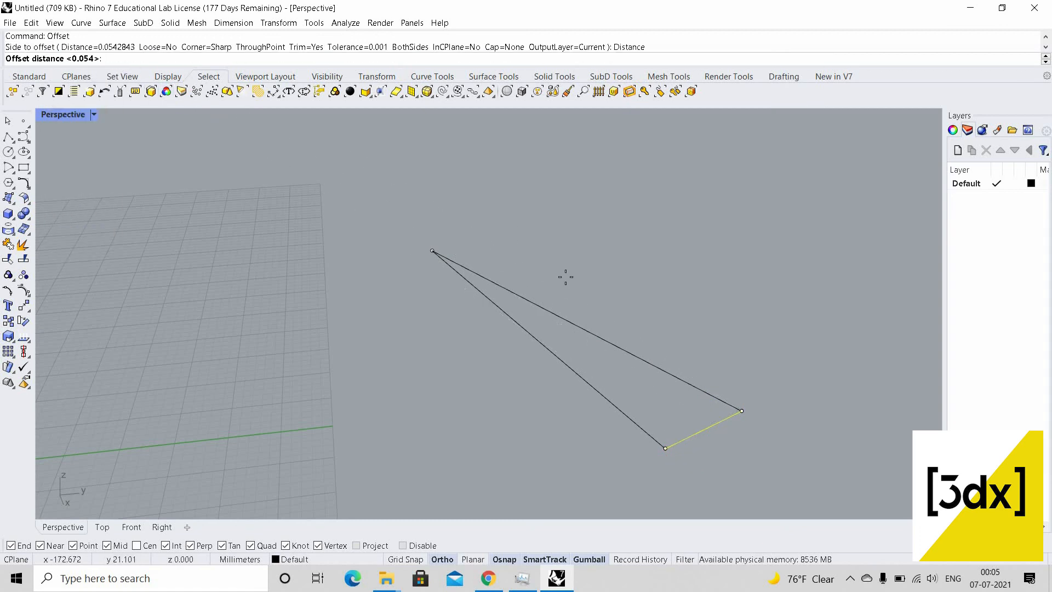
pyautogui.write('2')
pyautogui.press('Return')
pyautogui.click(730, 391)
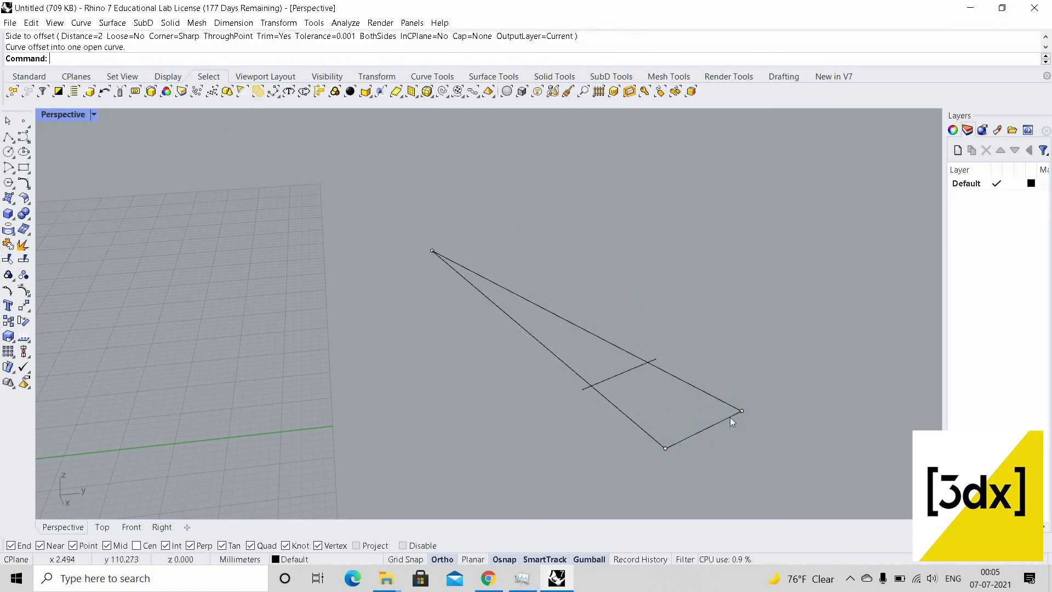
# Delete the duplicate open line lying on the outline's short outer edge
pyautogui.click(729, 417)
pyautogui.click(759, 450)
pyautogui.click(729, 417)
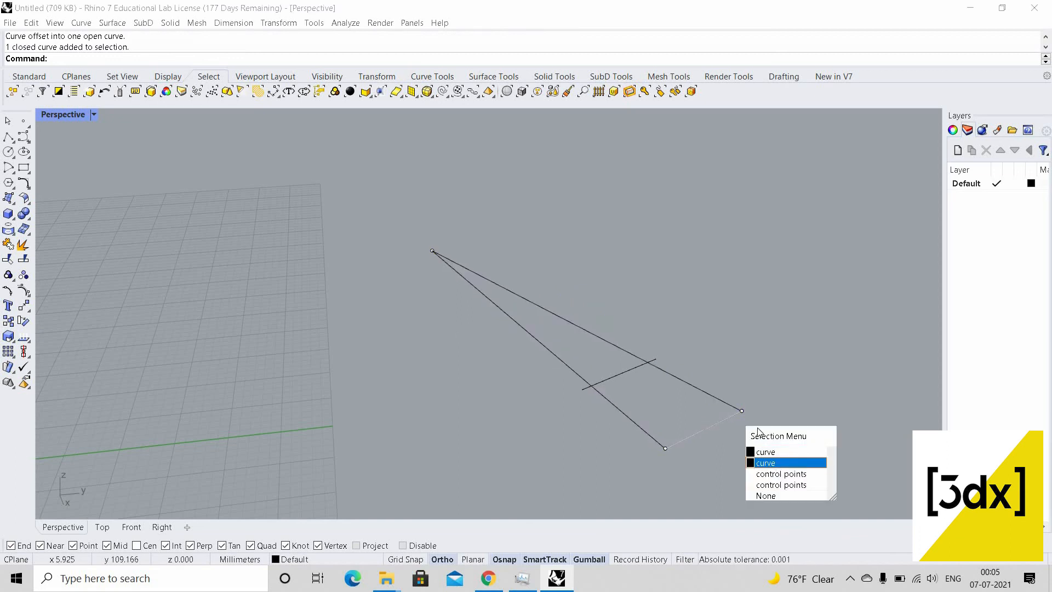
pyautogui.click(778, 463)
pyautogui.press('Delete')
# Trim both overhanging ends of the offset line at the long sides of the triangular outline
pyautogui.moveTo(707, 340); pyautogui.dragTo(520, 451)
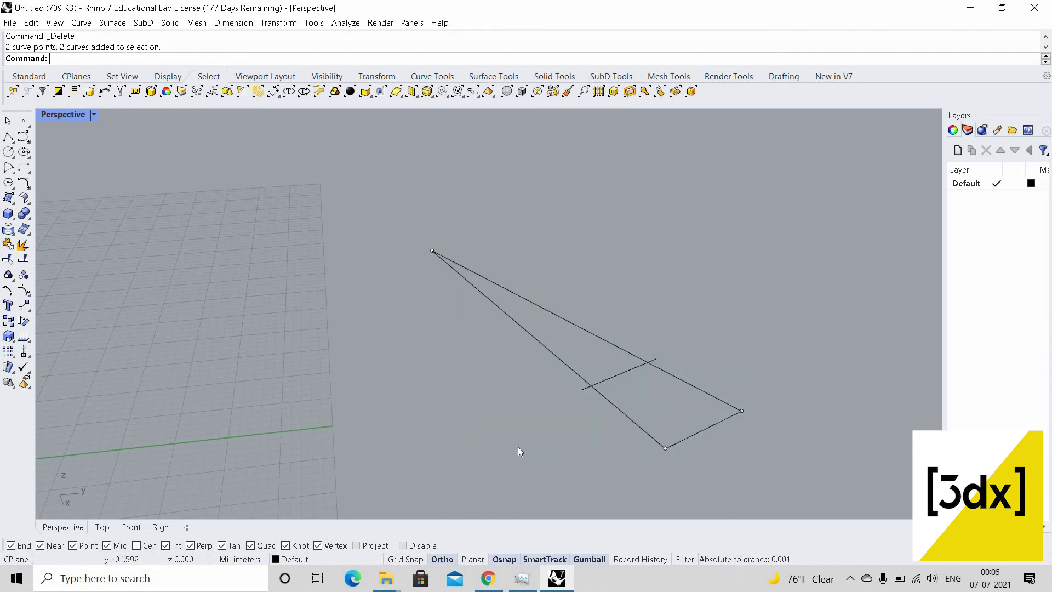
pyautogui.write('trim')
pyautogui.press('Return')
pyautogui.scroll(3, 714, 315)
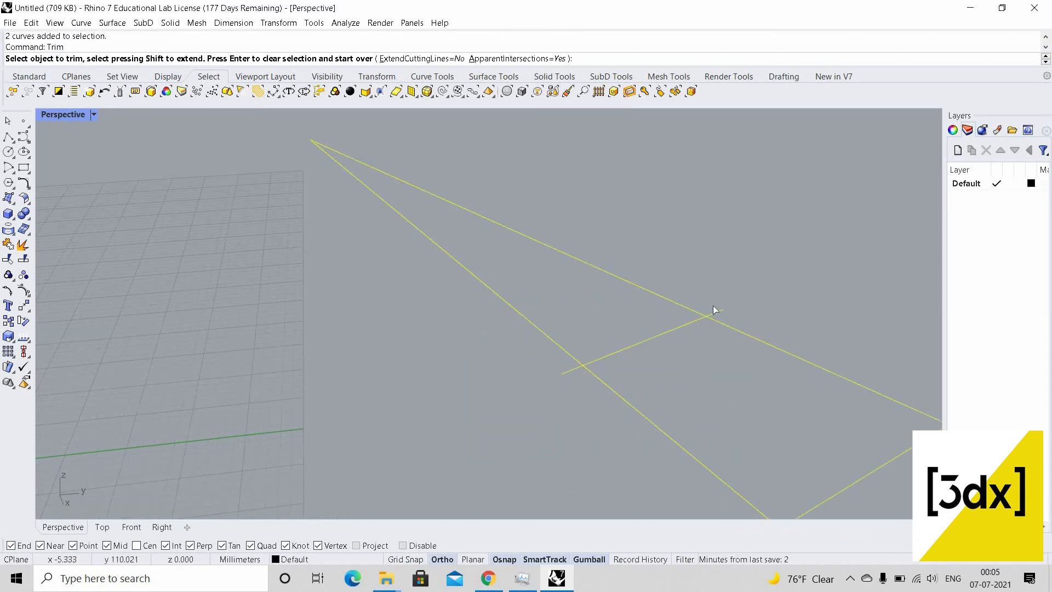
pyautogui.click(563, 374)
pyautogui.click(576, 381)
pyautogui.scroll(-5, 576, 382)
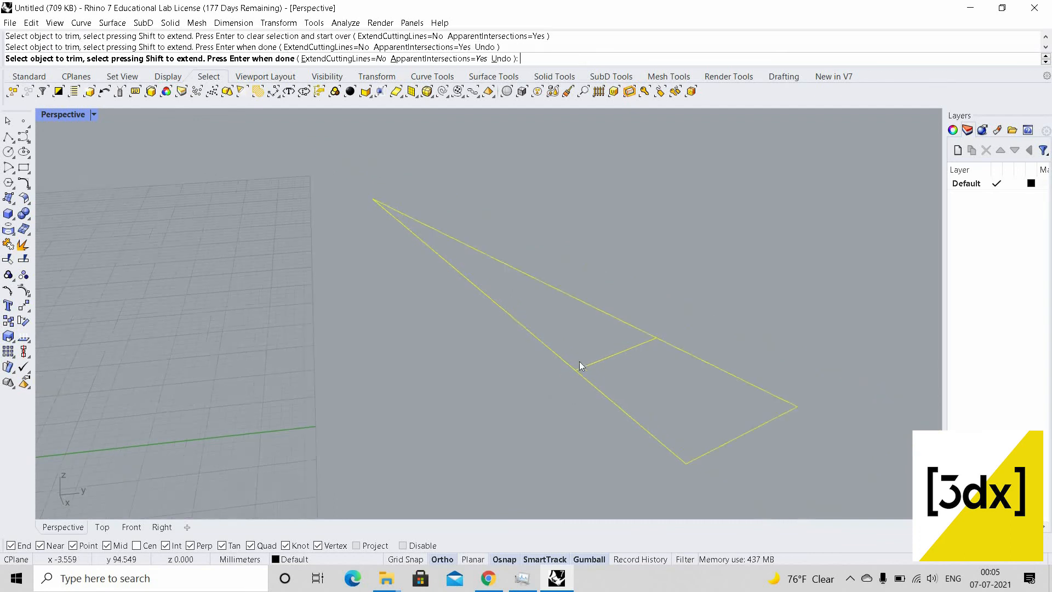
pyautogui.press('Return')
# Select the triangular outline together with its trimmed inner dividing line
pyautogui.scroll(8, 570, 340)
pyautogui.moveTo(650, 352); pyautogui.dragTo(578, 370)
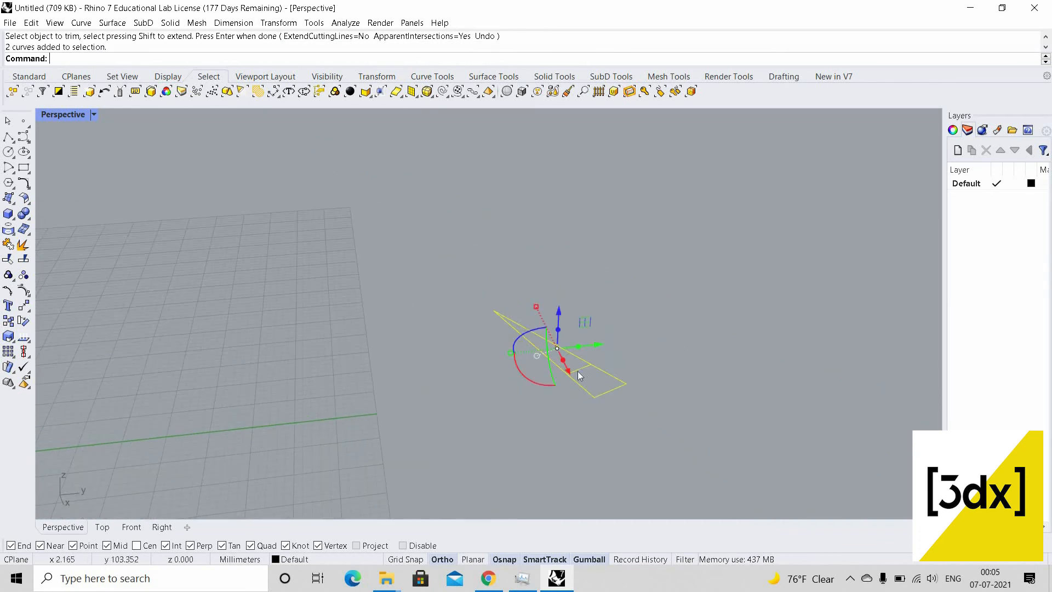
pyautogui.click(578, 306)
pyautogui.moveTo(639, 422); pyautogui.dragTo(568, 343)
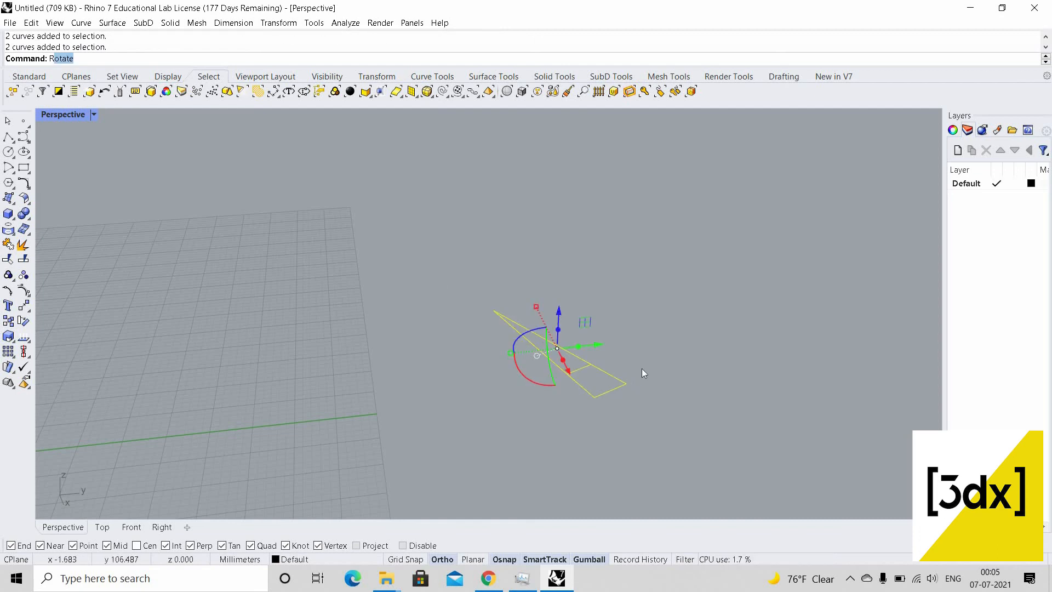
# Try to rotate the outline and dividing line -12° about the apex, from one outer corner to the other, without copying
pyautogui.press('Return')
pyautogui.scroll(3, 489, 303)
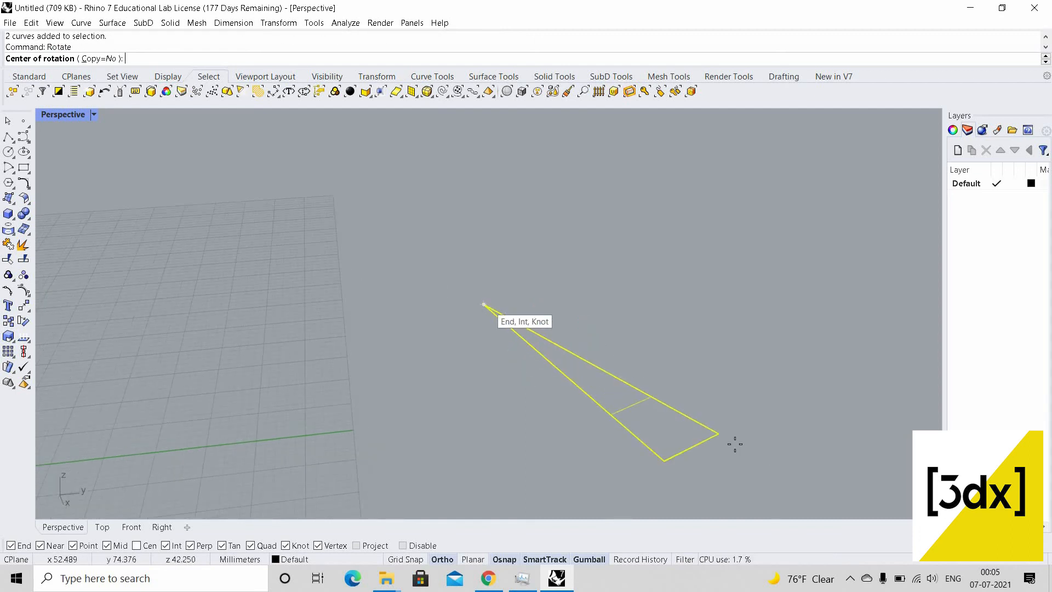
pyautogui.click(483, 304)
pyautogui.click(720, 436)
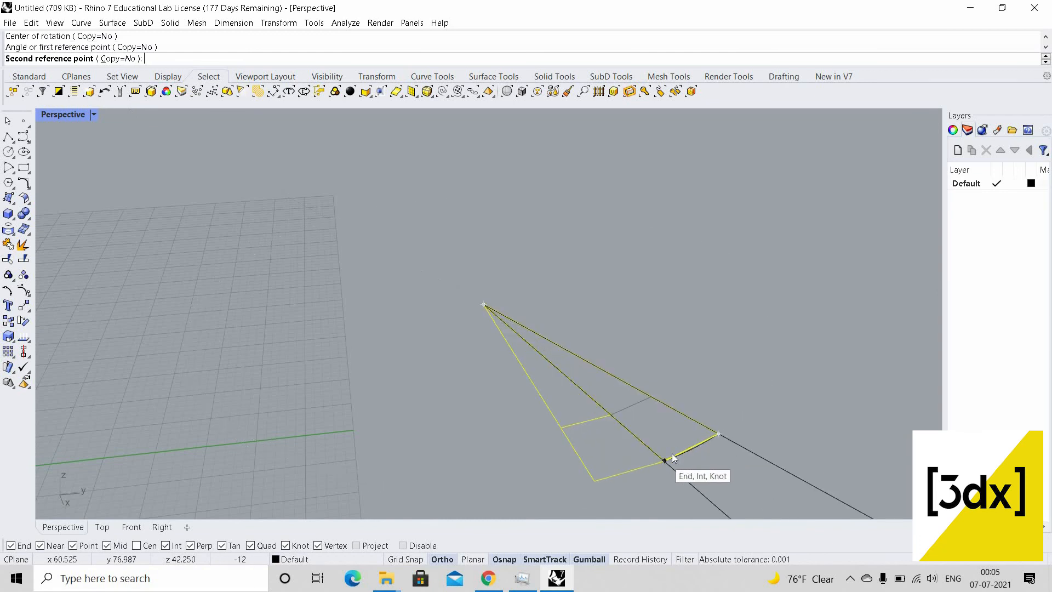
pyautogui.click(680, 451)
pyautogui.press('Escape')
pyautogui.hotkey('ctrl', 'z')
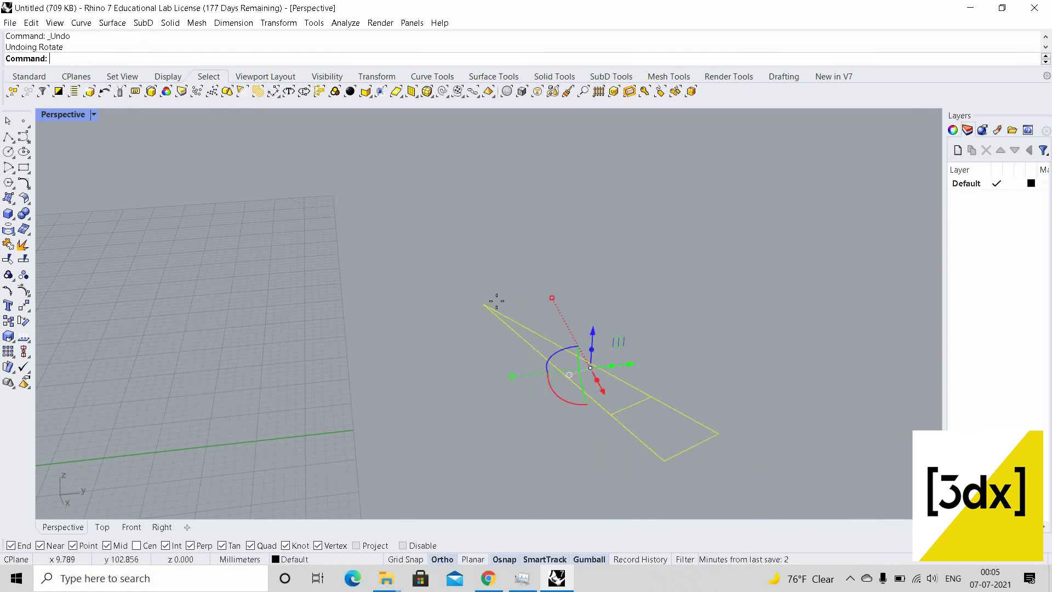
# Rotate a copy of the outline and dividing line -12° about the apex, from one outer corner to the other
pyautogui.press('Return')
pyautogui.click(483, 304)
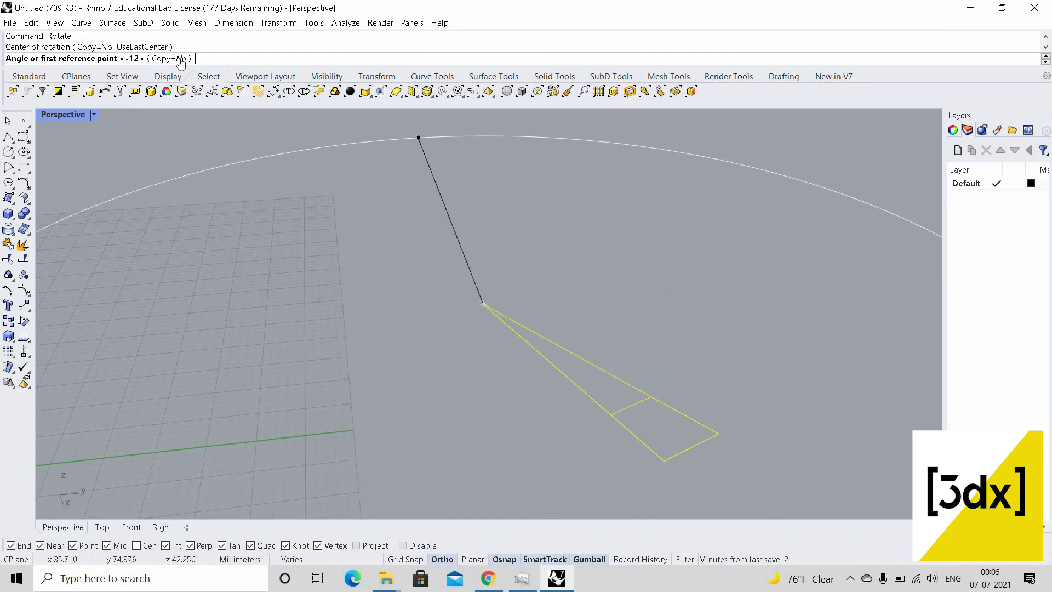
pyautogui.write('c')
pyautogui.press('Return')
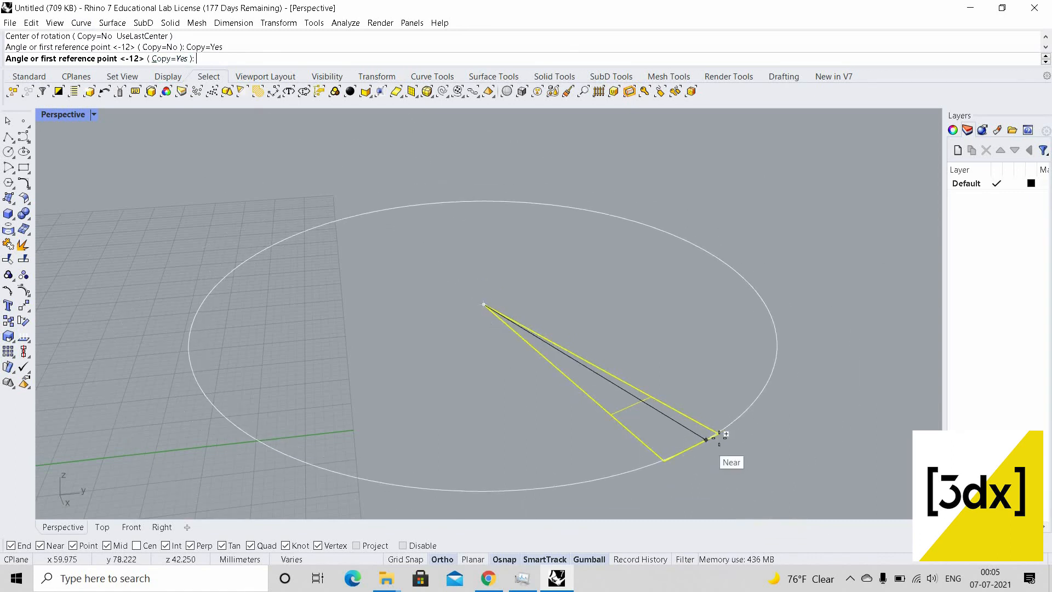
pyautogui.click(660, 472)
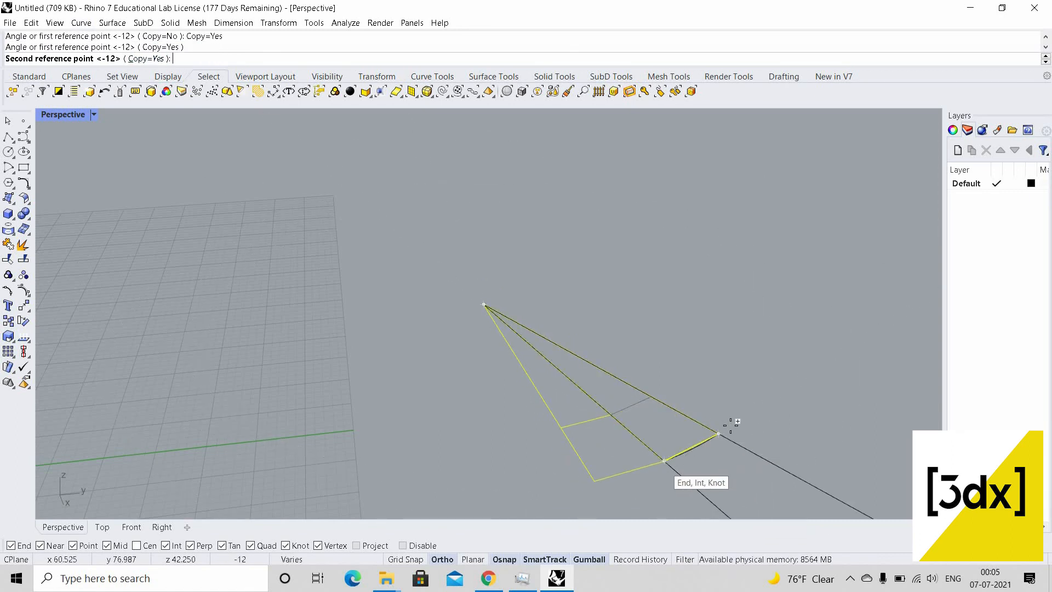
pyautogui.press('Return')
pyautogui.scroll(6, 620, 472)
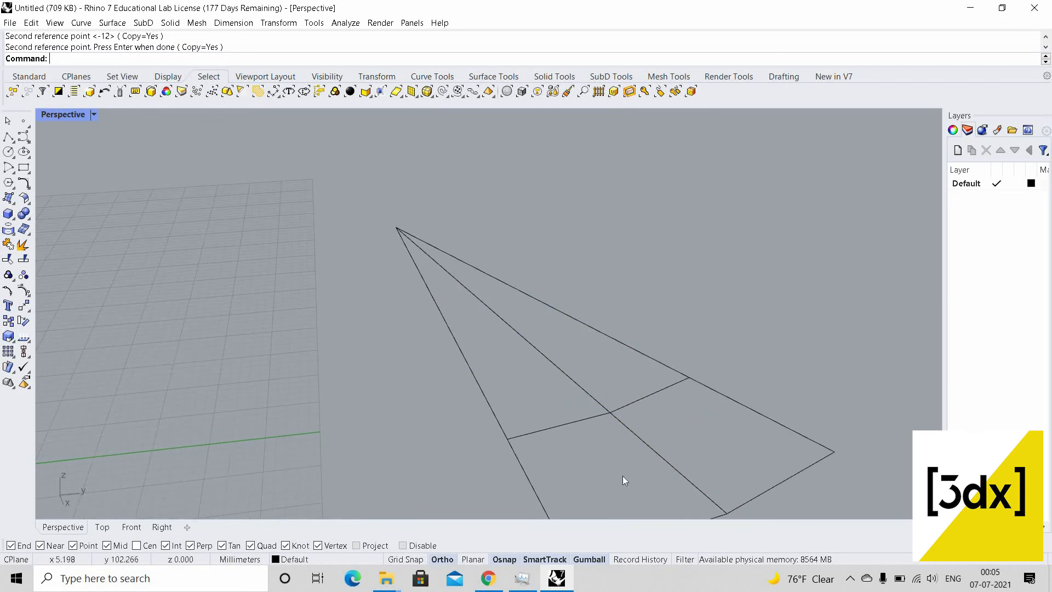
# Explode both wedge outlines and delete the two overlapping lines along their shared side
pyautogui.hotkey('ctrl', 'a')
pyautogui.write('Explode')
pyautogui.press('Return')
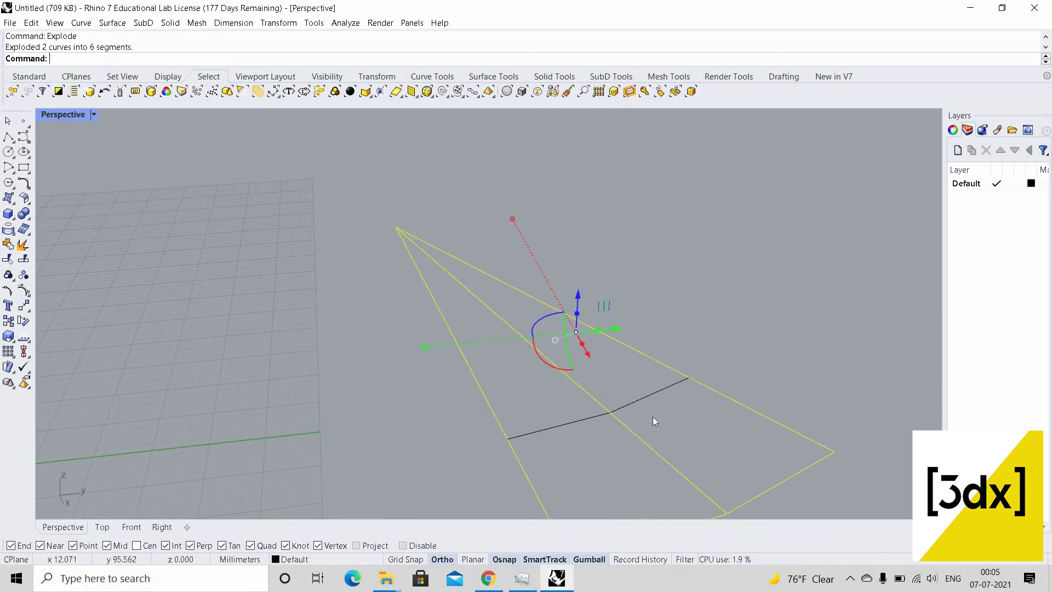
pyautogui.moveTo(653, 418); pyautogui.dragTo(626, 484)
pyautogui.press('Delete')
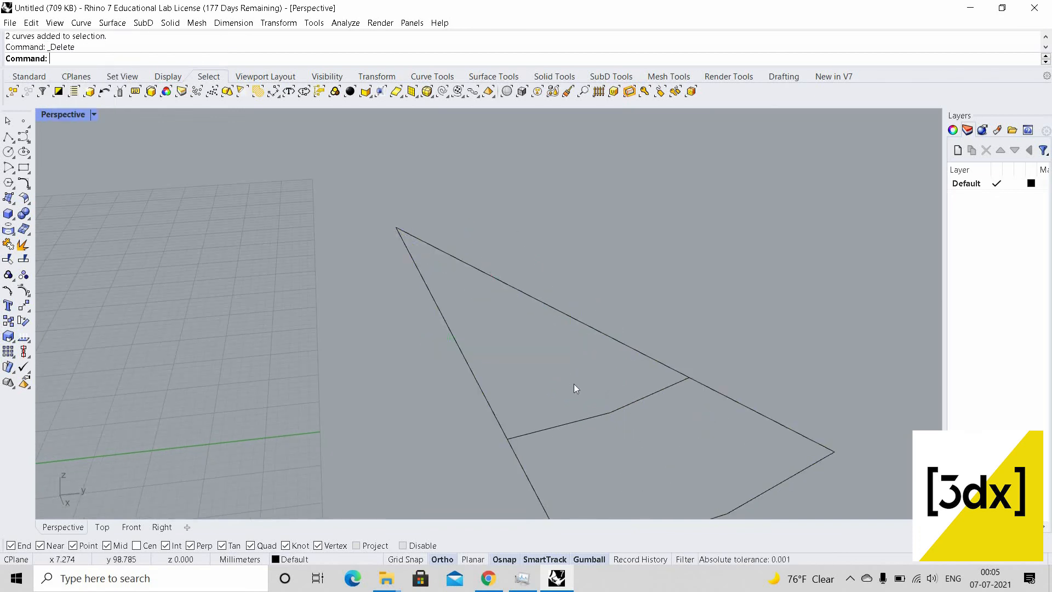
# Check the merged wedge's individual lines and compare the outline with the SketchUp tower video on YouTube
pyautogui.moveTo(496, 447); pyautogui.dragTo(762, 346)
pyautogui.click(542, 328)
pyautogui.scroll(-5, 522, 306)
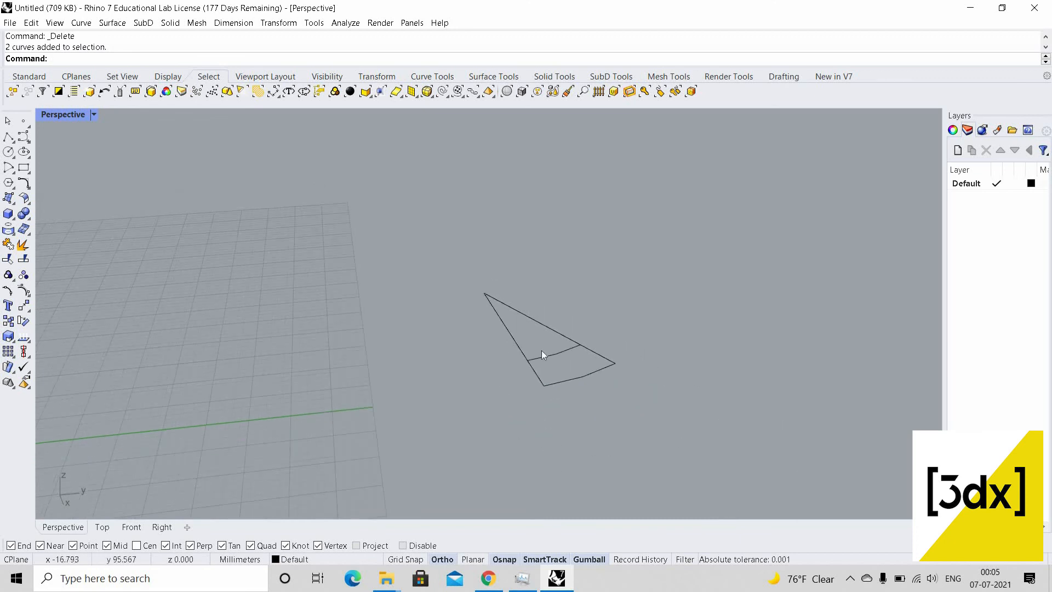
pyautogui.moveTo(561, 324); pyautogui.dragTo(506, 341, button='right')
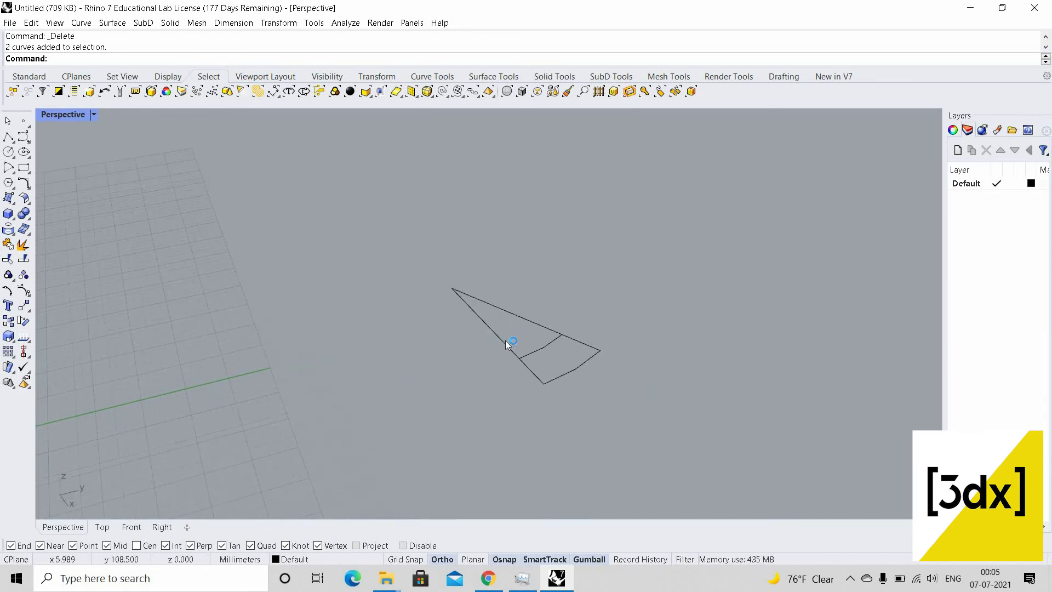
pyautogui.click(543, 321)
pyautogui.scroll(5, 542, 321)
pyautogui.click(554, 334)
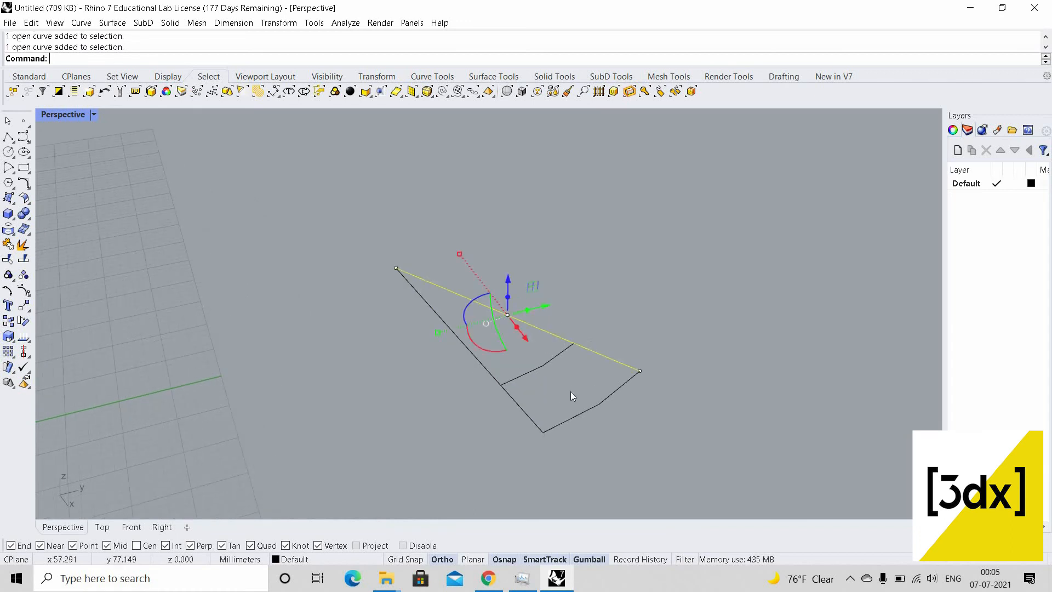
pyautogui.click(570, 380)
pyautogui.moveTo(571, 379)
pyautogui.mouseDown(button='right')
pyautogui.moveTo(560, 374)
pyautogui.moveTo(578, 386)
pyautogui.mouseUp(button='right')
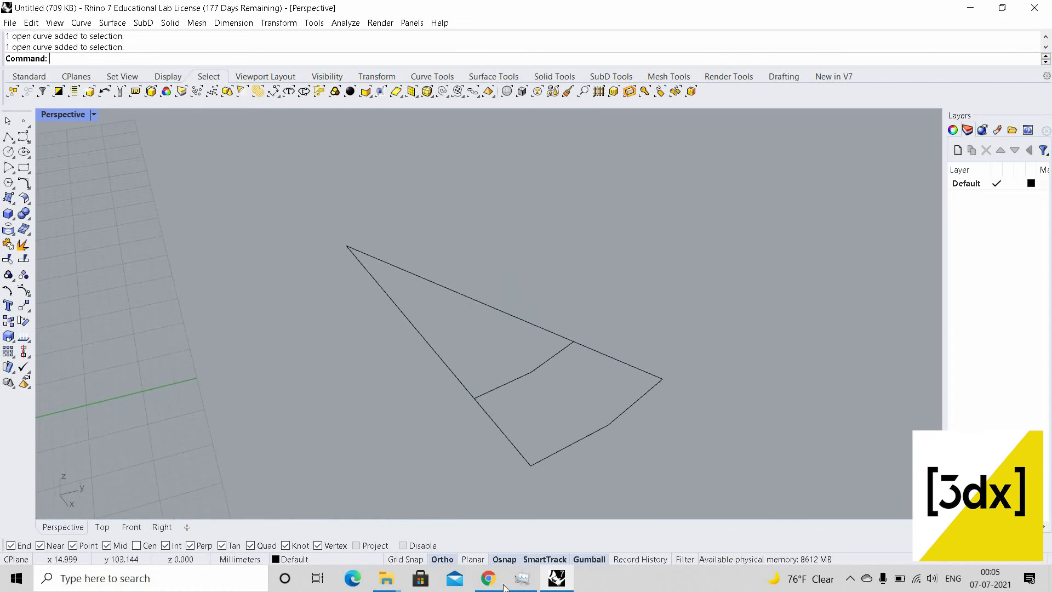
pyautogui.scroll(-2, 468, 368)
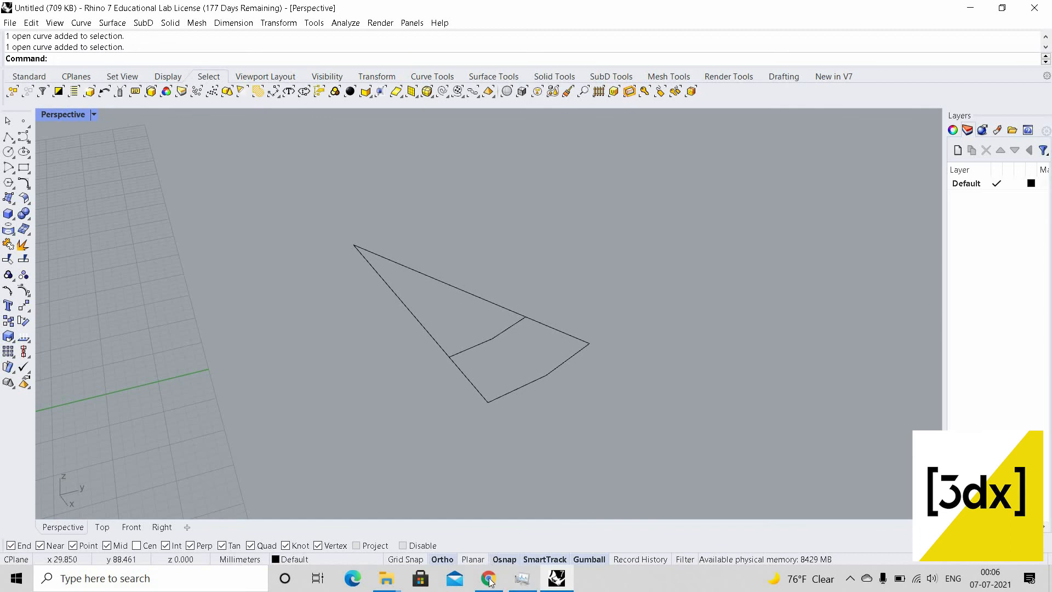
pyautogui.hotkey('alt', 'Tab')
pyautogui.hotkey('alt', 'Tab')
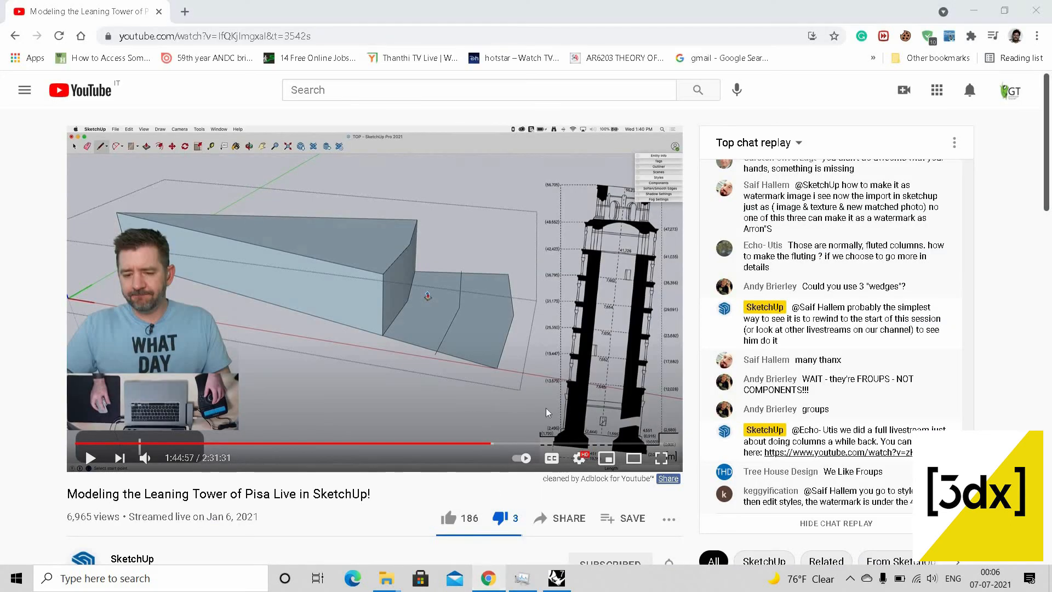
pyautogui.scroll(-2, 640, 383)
pyautogui.scroll(6, 640, 383)
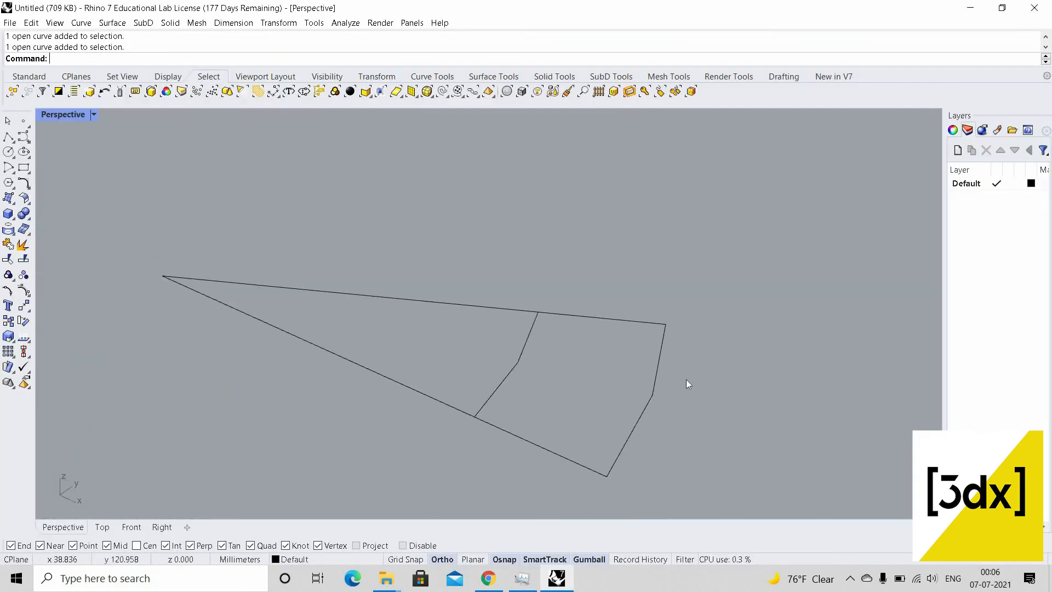
# Offset one of the two outer edge segments of the merged wedge 1 mm inward
pyautogui.click(644, 409)
pyautogui.keyDown('shift'); pyautogui.click(655, 374); pyautogui.keyUp('shift')
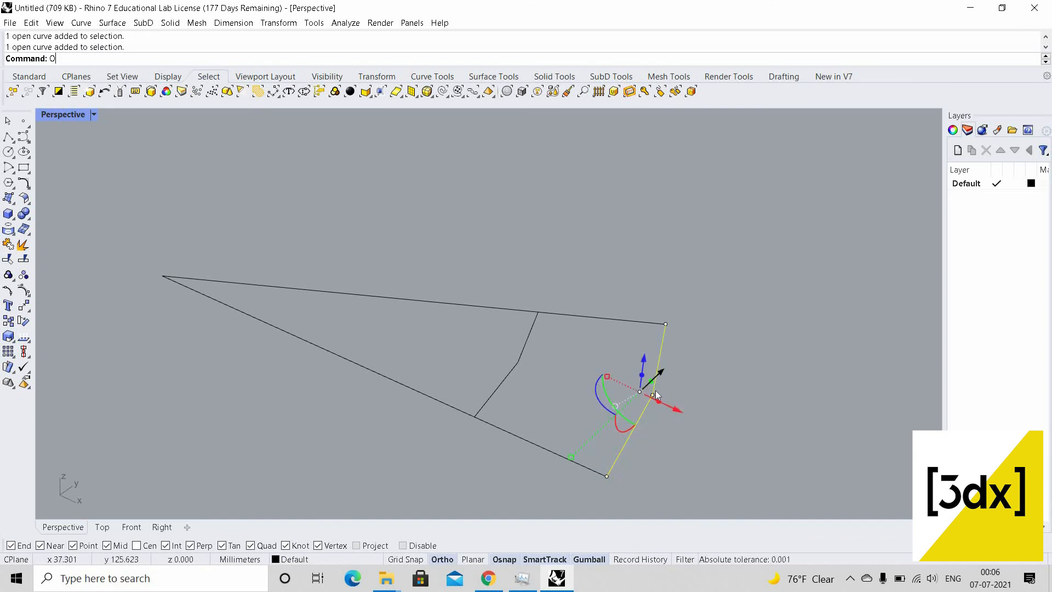
pyautogui.write('Offset')
pyautogui.press('Return')
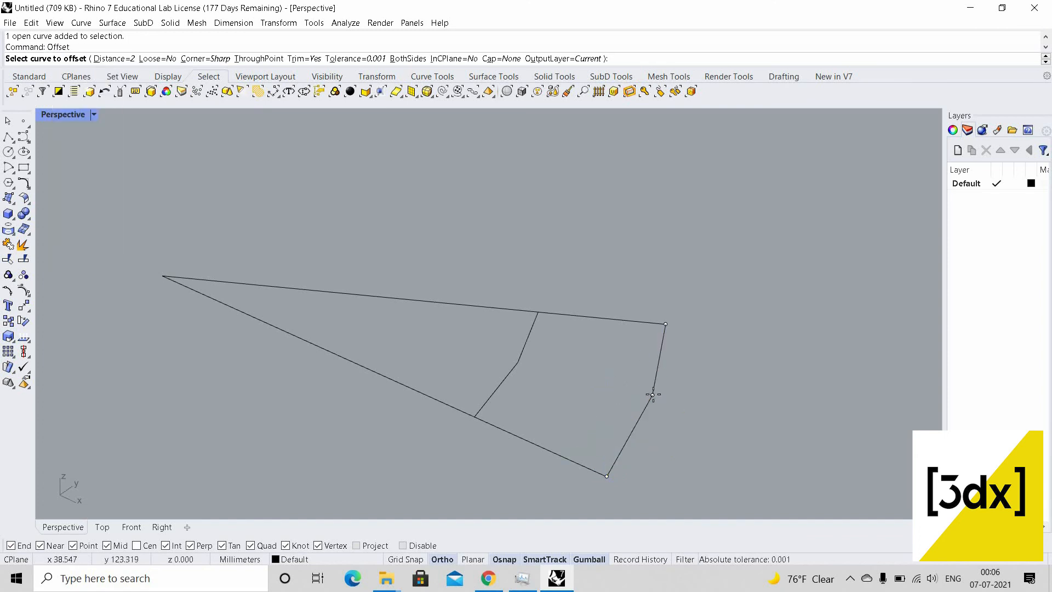
pyautogui.write('d')
pyautogui.press('Return')
pyautogui.write('1')
pyautogui.press('Return')
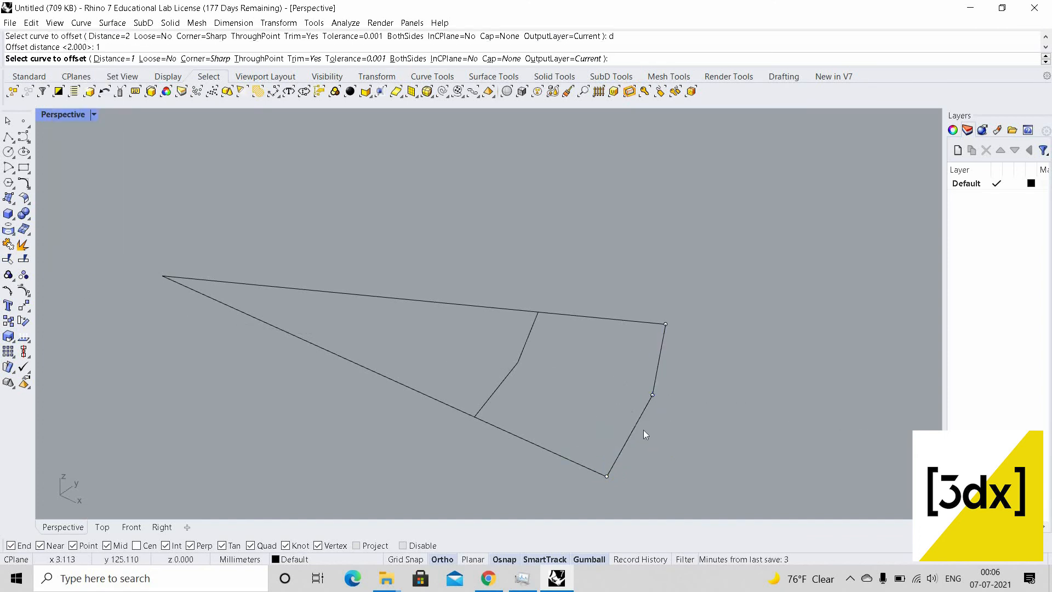
pyautogui.press('Return')
pyautogui.press('Return')
pyautogui.click(629, 430)
pyautogui.click(581, 391)
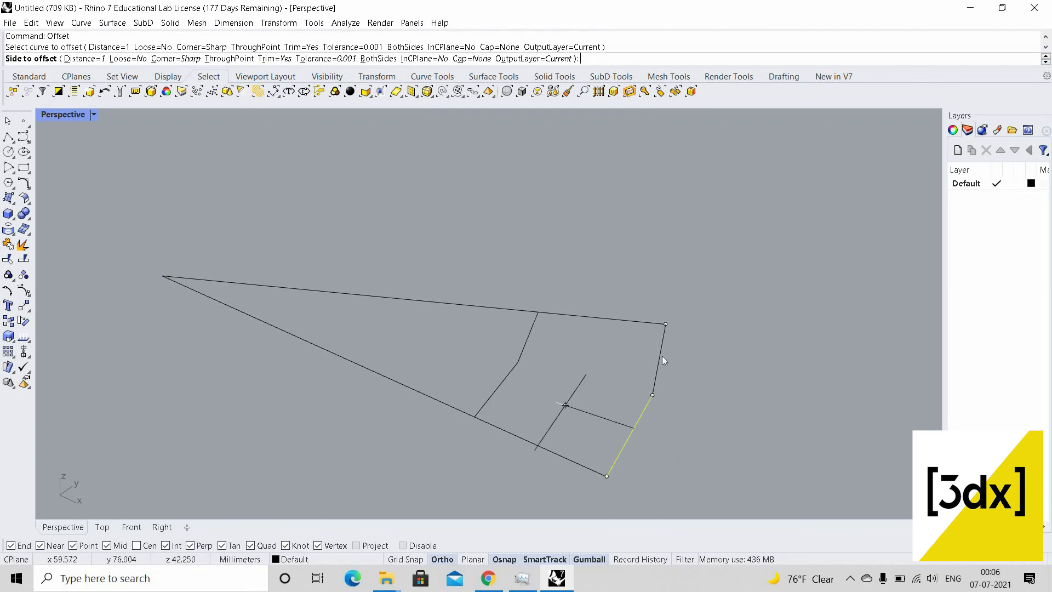
# Offset the adjoining outer edge segment inward by the same 1 mm distance
pyautogui.press('Return')
pyautogui.click(660, 356)
pyautogui.click(552, 368)
# Trim the crossing ends of the two new offset lines so they meet in one corner
pyautogui.scroll(6, 584, 371)
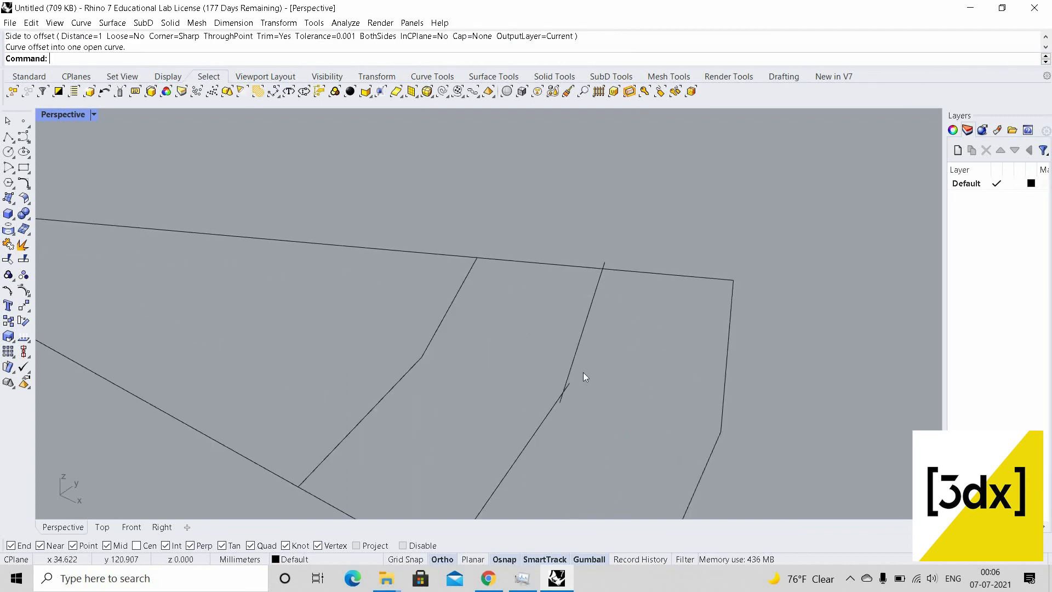
pyautogui.moveTo(585, 372); pyautogui.dragTo(548, 403)
pyautogui.write('Trim')
pyautogui.press('Return')
pyautogui.click(565, 400)
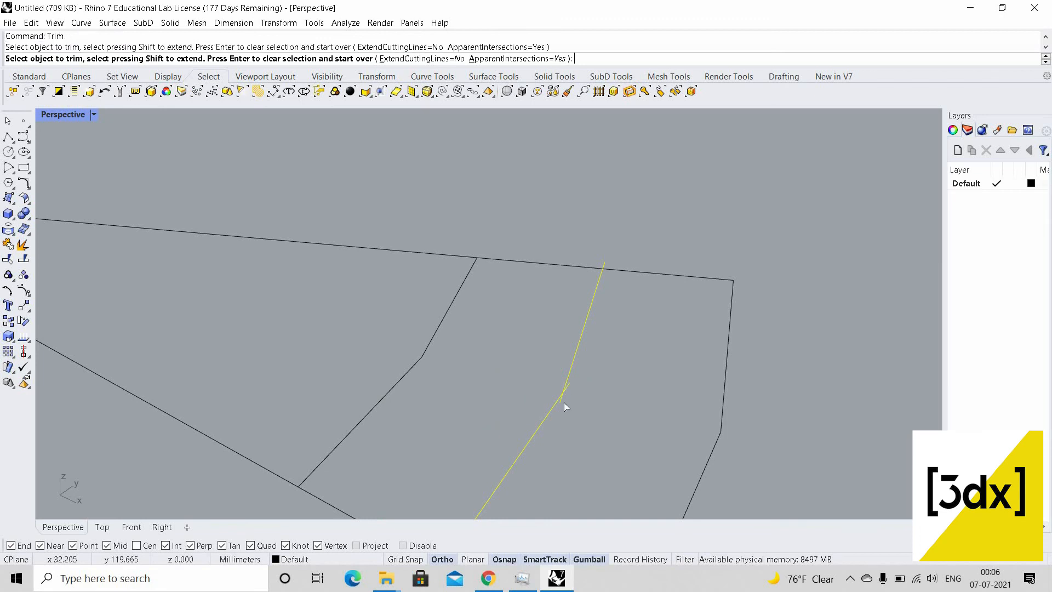
pyautogui.click(563, 402)
pyautogui.press('Return')
pyautogui.scroll(-3, 603, 307)
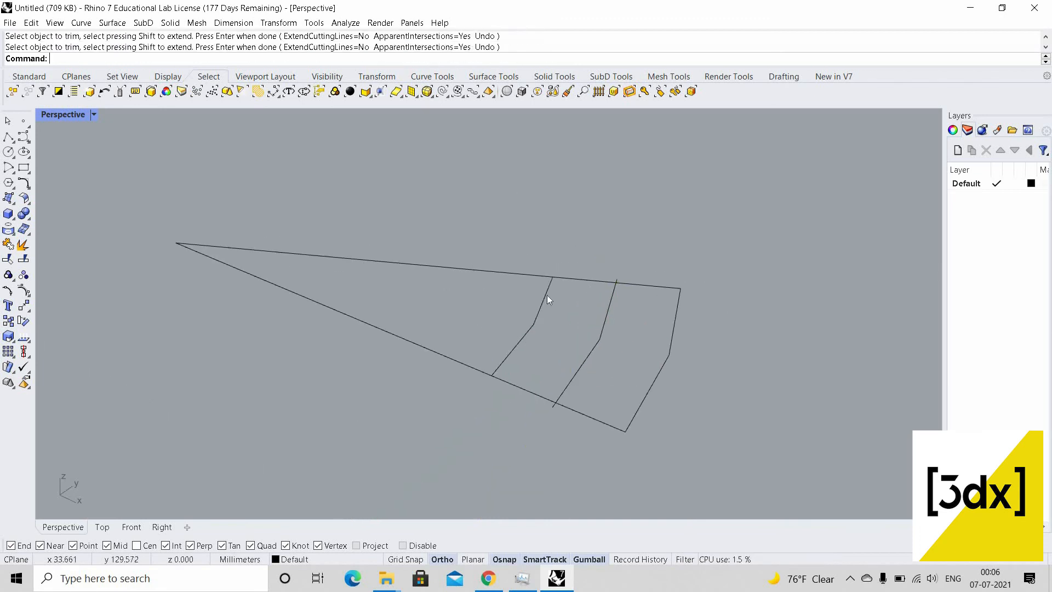
# Trim the overhanging ends of the new offset lines at both long sides of the wedge
pyautogui.moveTo(633, 348); pyautogui.dragTo(527, 270)
pyautogui.keyDown('shift'); pyautogui.moveTo(577, 400); pyautogui.dragTo(537, 422); pyautogui.keyUp('shift')
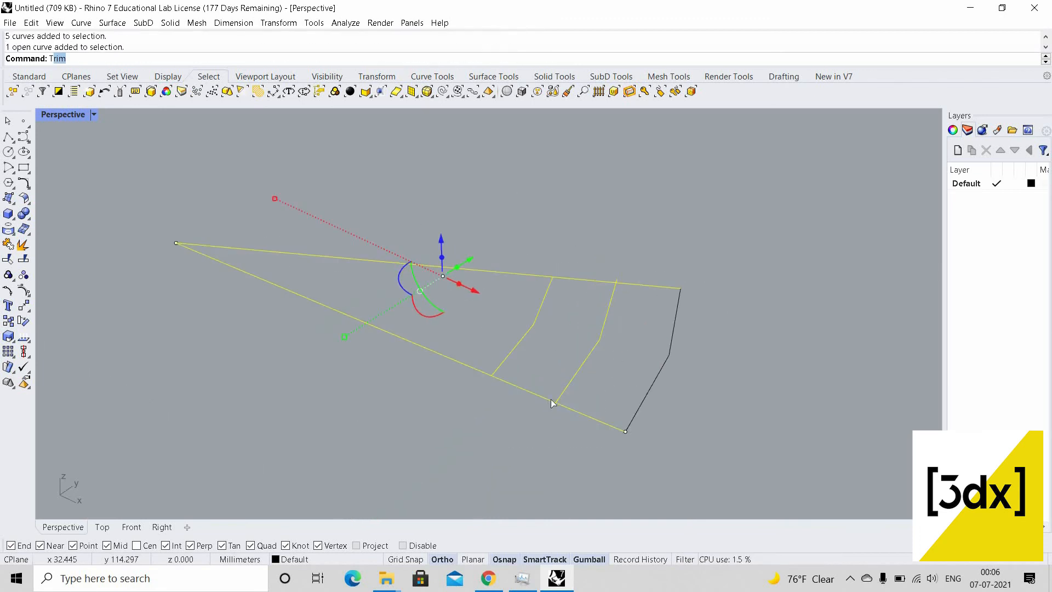
pyautogui.press('Return')
pyautogui.scroll(5, 540, 364)
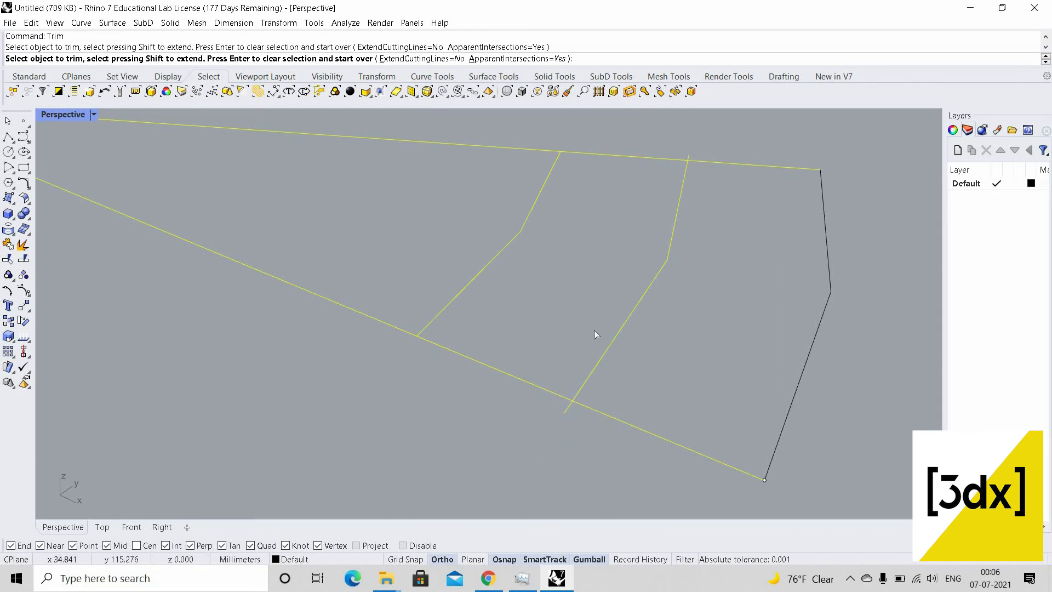
pyautogui.click(568, 408)
pyautogui.scroll(-6, 578, 378)
pyautogui.scroll(7, 608, 423)
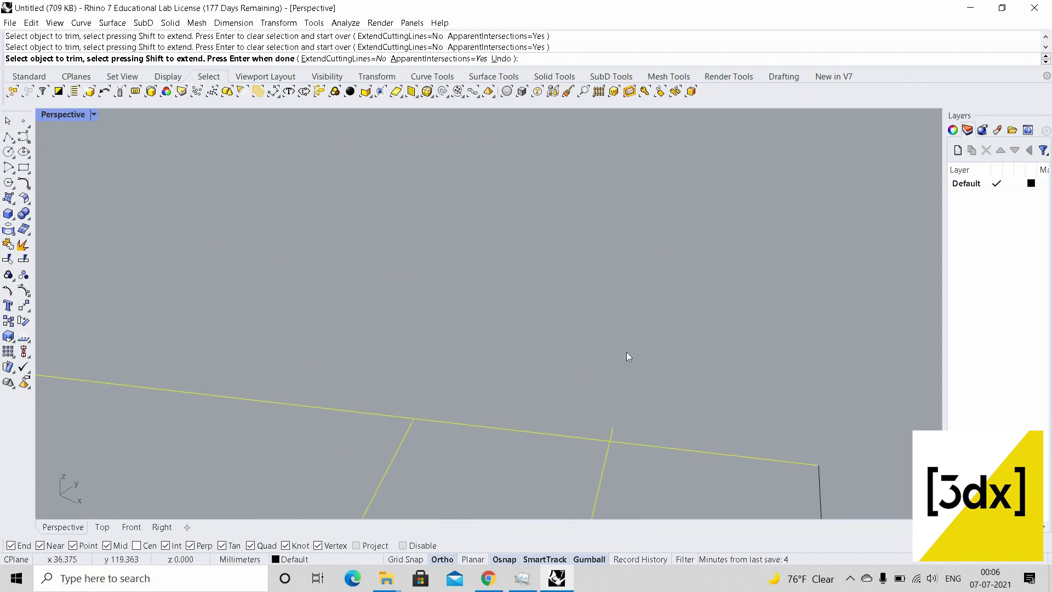
pyautogui.click(612, 432)
pyautogui.scroll(-10, 627, 351)
pyautogui.press('Return')
pyautogui.moveTo(656, 424); pyautogui.dragTo(649, 432)
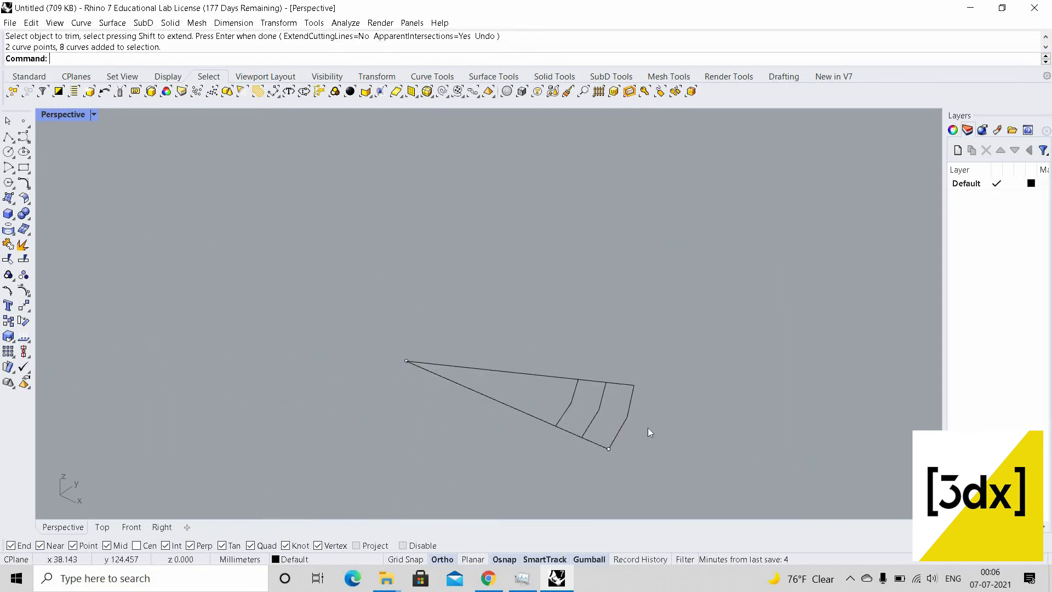
# Create a closed outline of the innermost triangular region with a curve Boolean on all wedge curves
pyautogui.hotkey('ctrl', 'a')
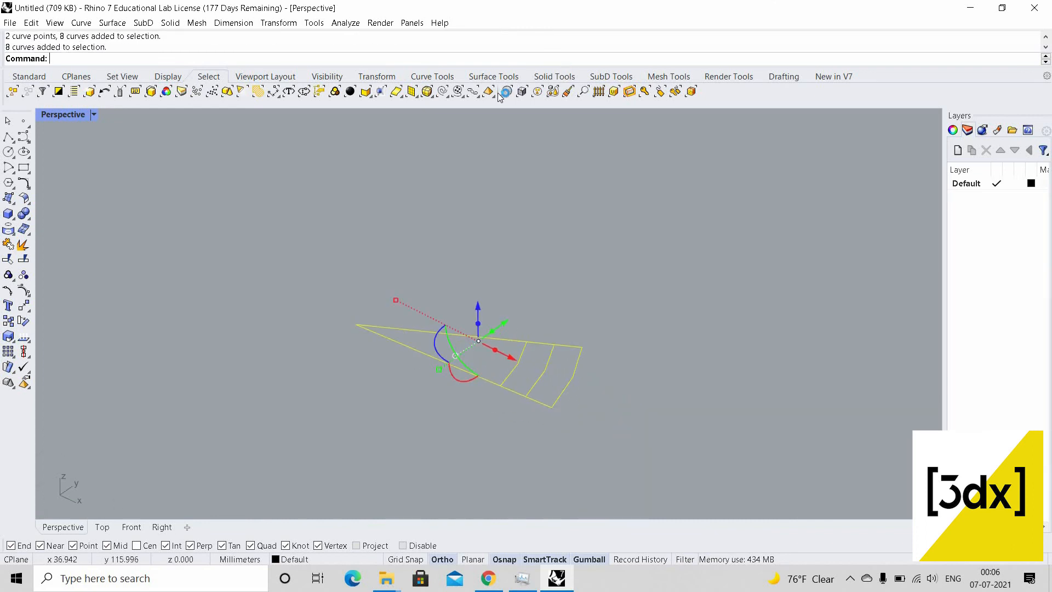
pyautogui.click(432, 77)
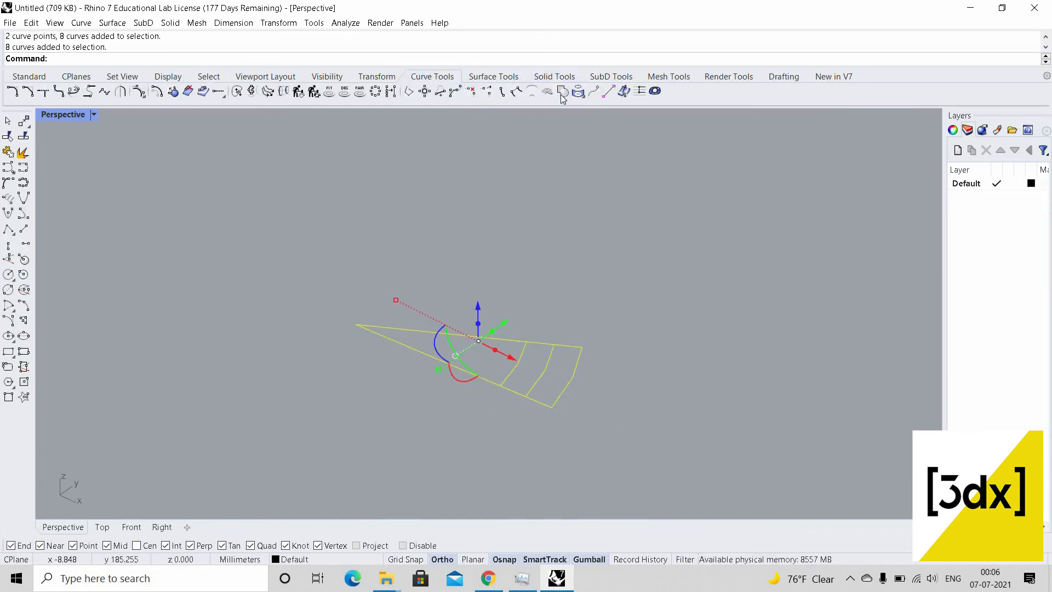
pyautogui.scroll(5, 477, 337)
pyautogui.click(502, 371)
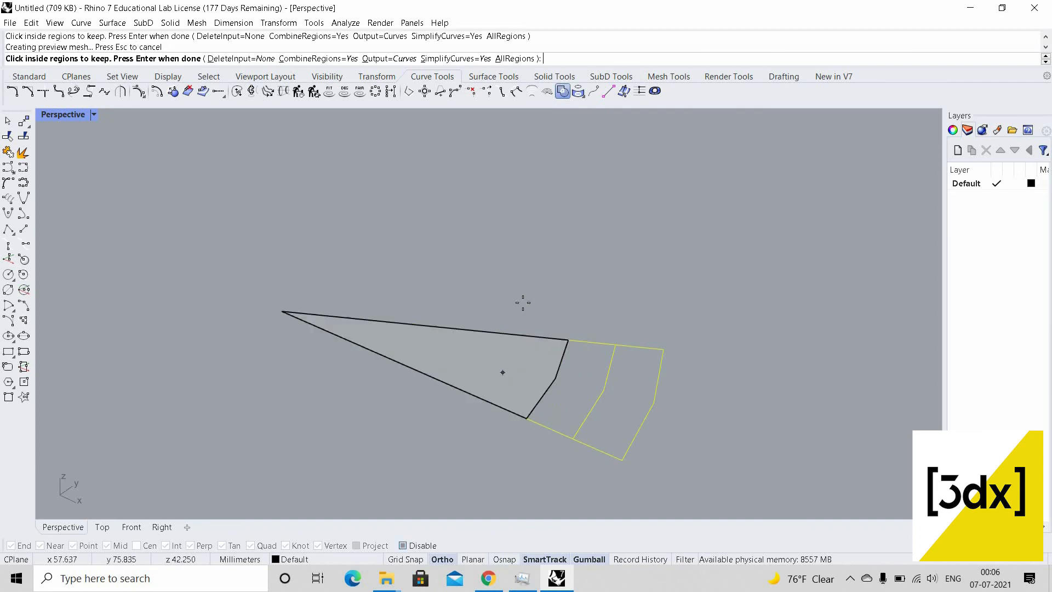
pyautogui.scroll(-15, 520, 305)
pyautogui.scroll(11, 517, 313)
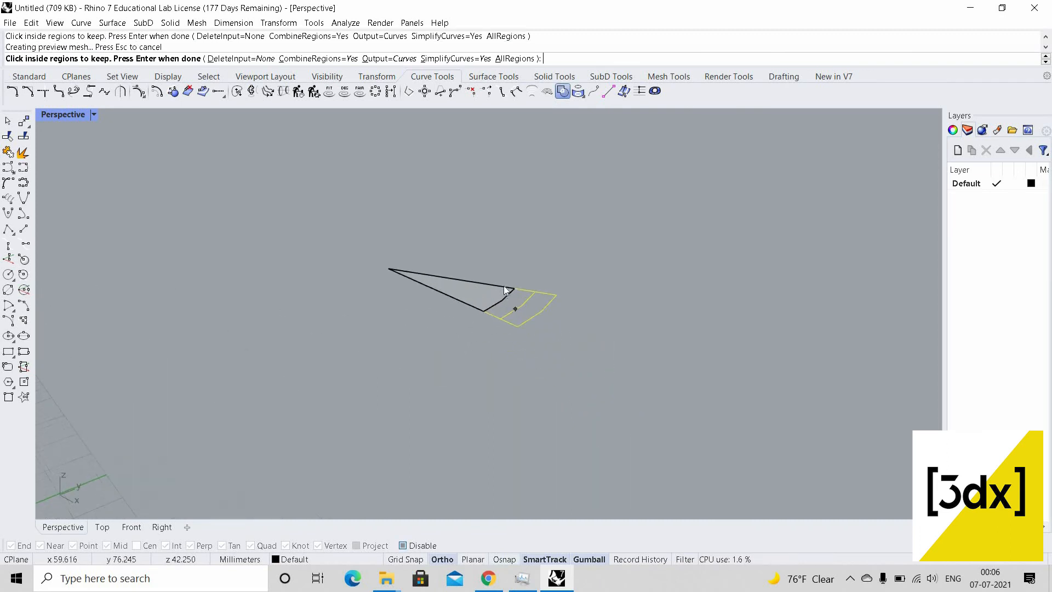
pyautogui.press('Return')
# Extrude the innermost region about 1.45 mm upward as a solid and scale its height to 1 mm
pyautogui.scroll(4, 504, 285)
pyautogui.write('ExtrudeCrv')
pyautogui.press('Return')
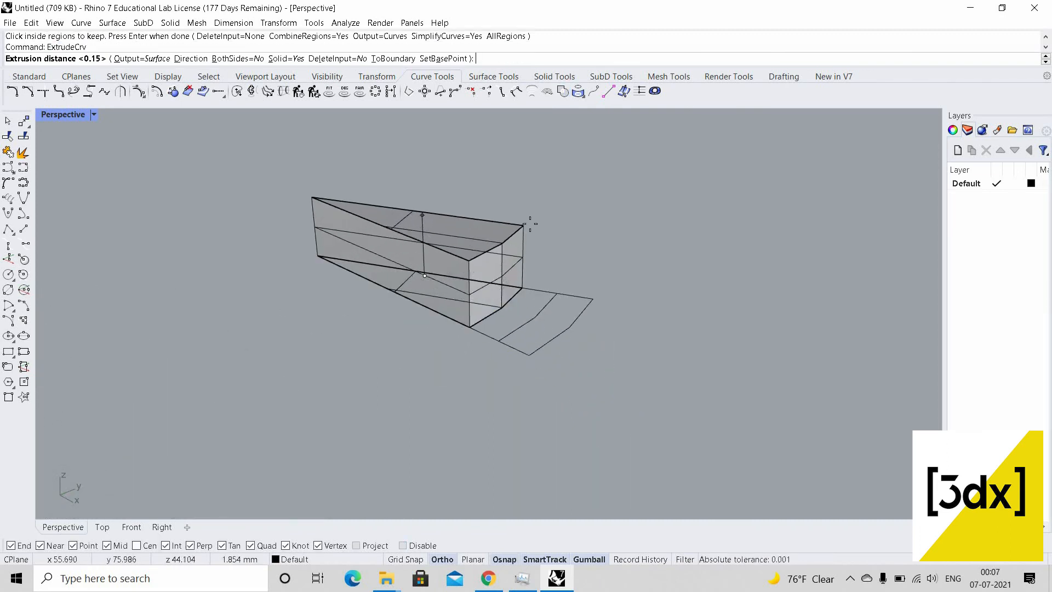
pyautogui.scroll(-4, 529, 223)
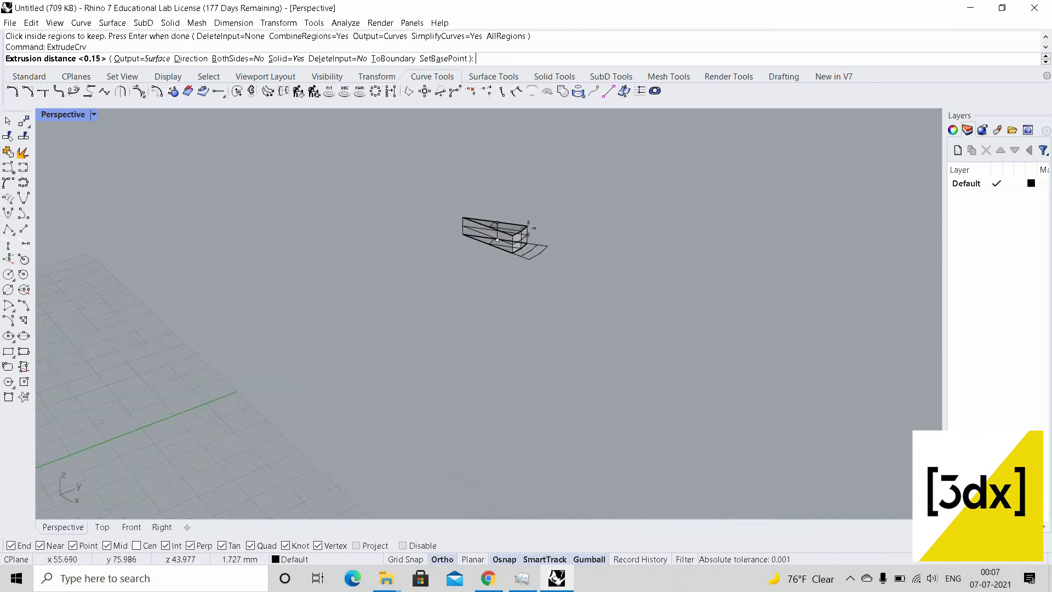
pyautogui.scroll(5, 544, 303)
pyautogui.press('Return')
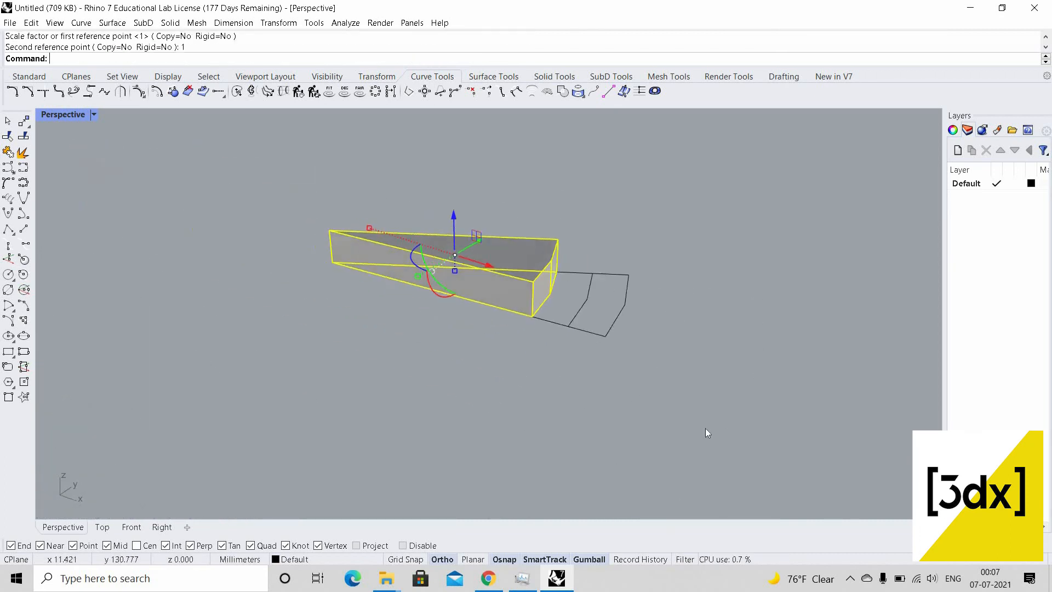
# Create a closed outline of the middle band beside the solid with a curve Boolean on the wedge curves
pyautogui.moveTo(667, 317); pyautogui.dragTo(440, 202)
pyautogui.scroll(4, 529, 189)
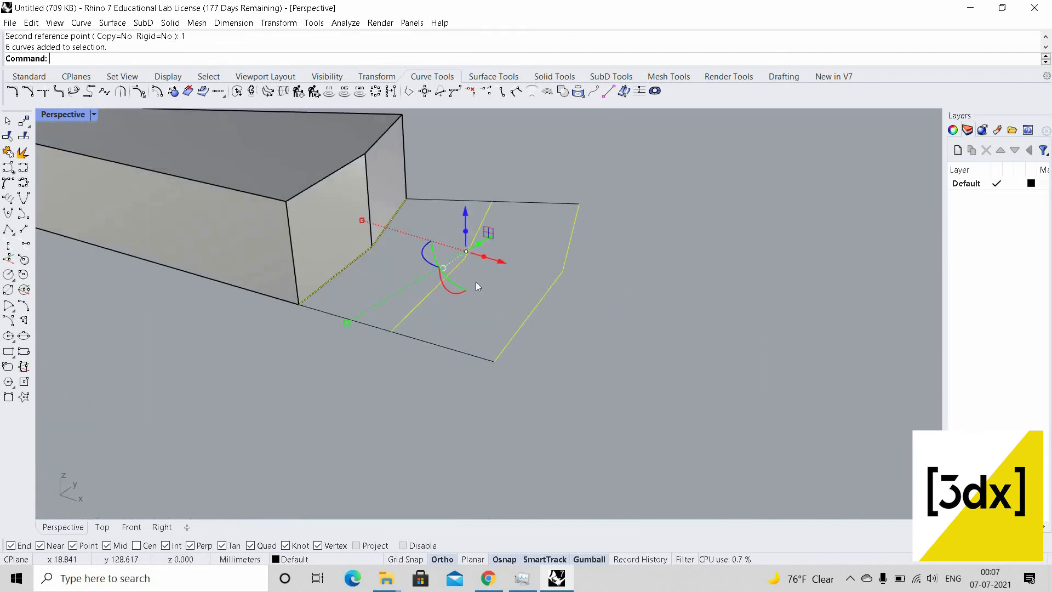
pyautogui.keyDown('shift'); pyautogui.moveTo(531, 176); pyautogui.dragTo(431, 394); pyautogui.keyUp('shift')
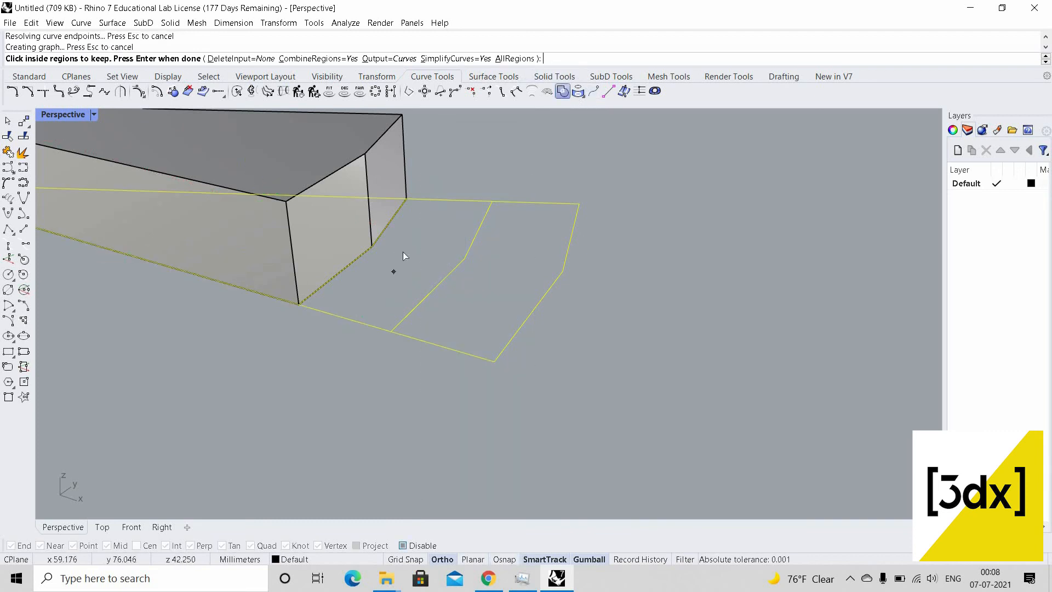
pyautogui.click(402, 252)
pyautogui.scroll(4, 350, 179)
pyautogui.press('Return')
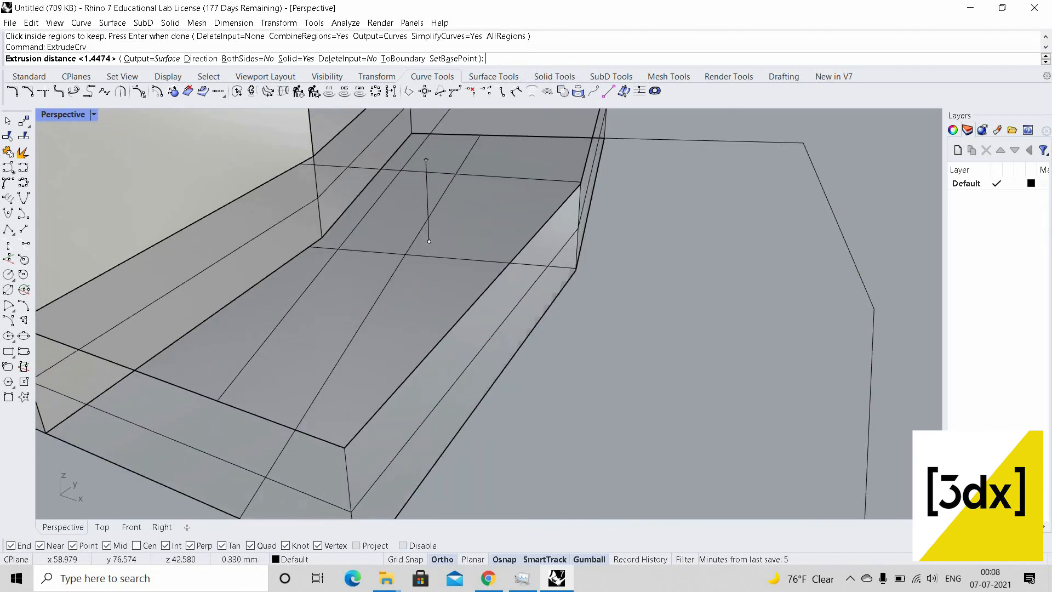
# Extrude the middle band's outline 0.5 mm upward as a solid step
pyautogui.scroll(-5, 427, 160)
pyautogui.write('0.5')
pyautogui.press('Return')
pyautogui.scroll(-3, 425, 203)
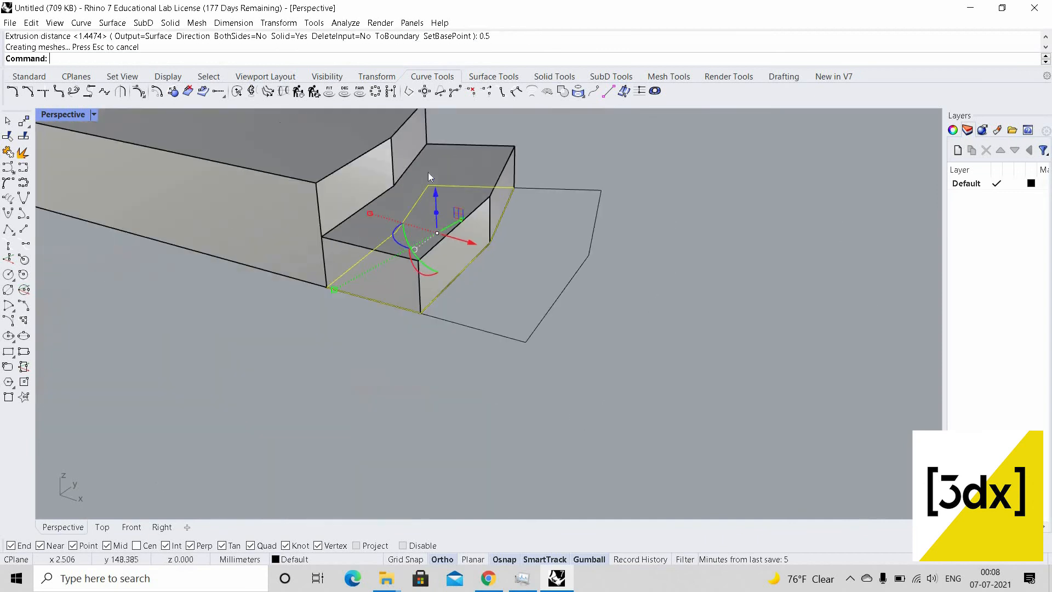
# Draw two lines along the lower step's inner top edges where it meets the taller block
pyautogui.press('Escape')
pyautogui.scroll(6, 357, 211)
pyautogui.scroll(-6, 374, 255)
pyautogui.scroll(6, 373, 263)
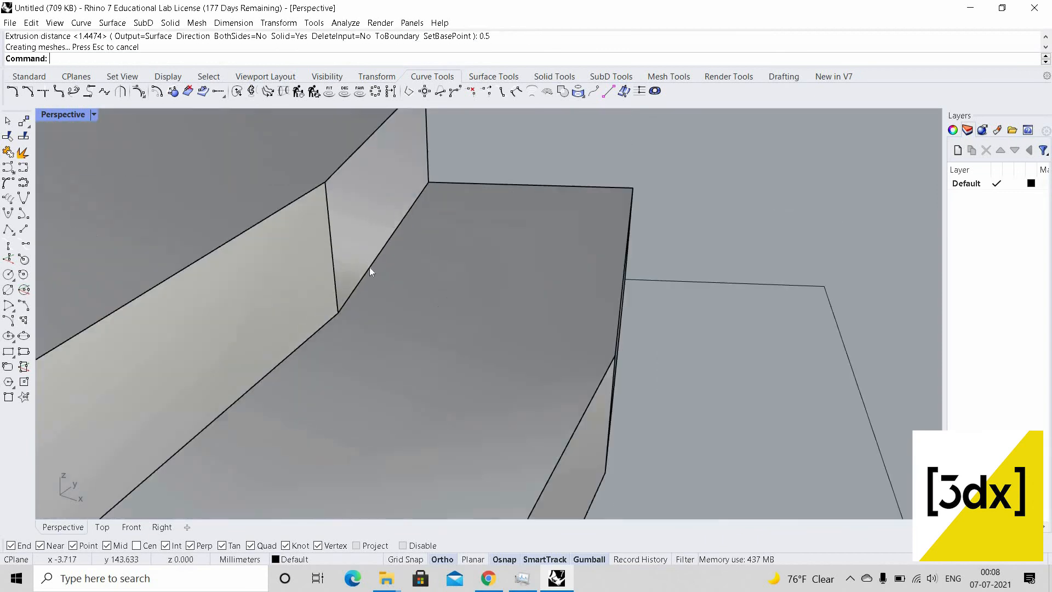
pyautogui.press('Return')
pyautogui.click(338, 313)
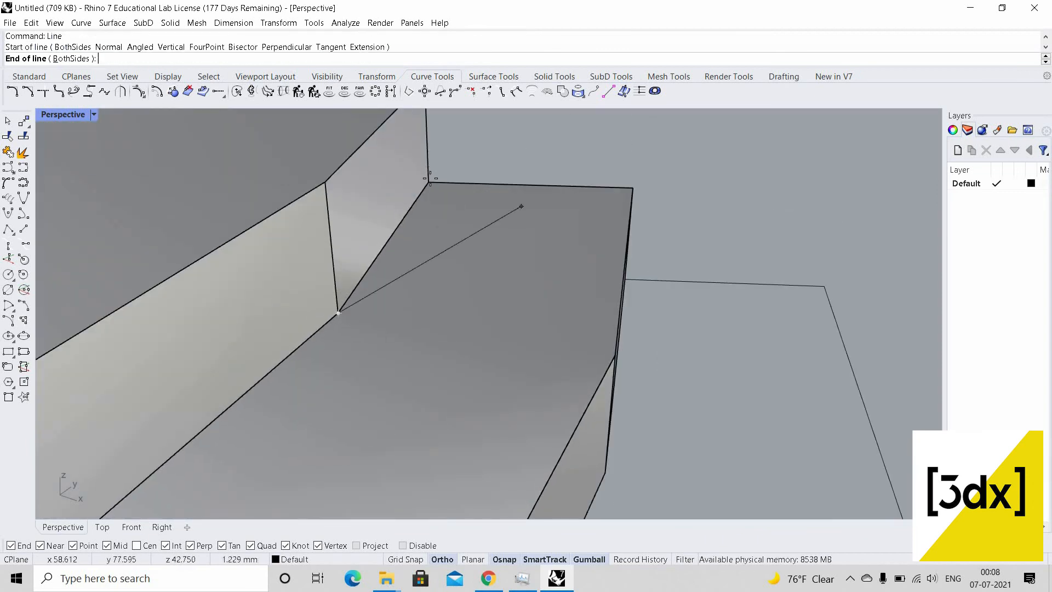
pyautogui.click(429, 182)
pyautogui.press('Return')
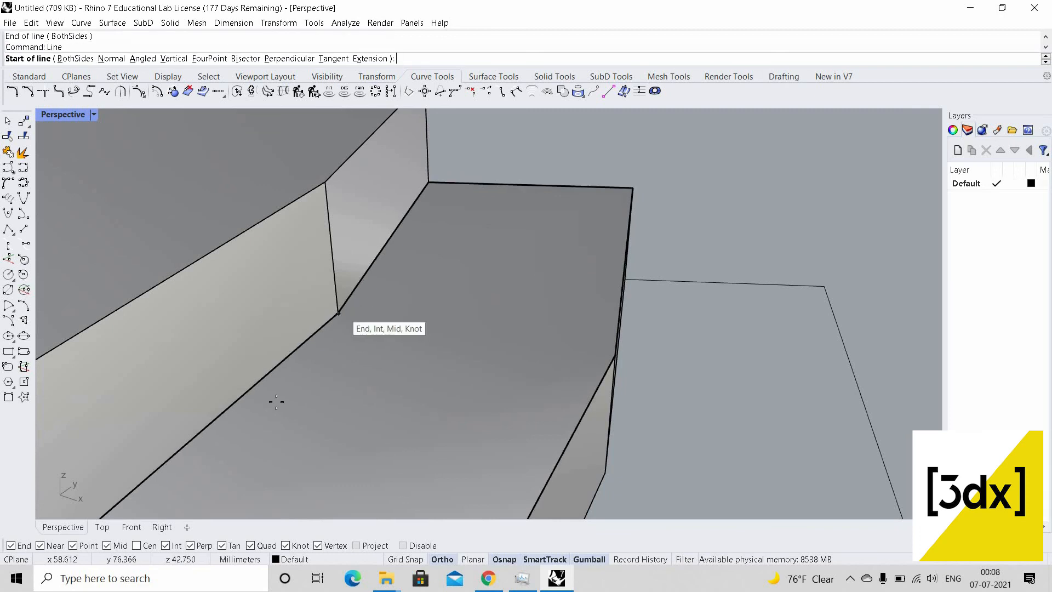
pyautogui.click(338, 313)
pyautogui.scroll(-4, 374, 323)
pyautogui.click(222, 437)
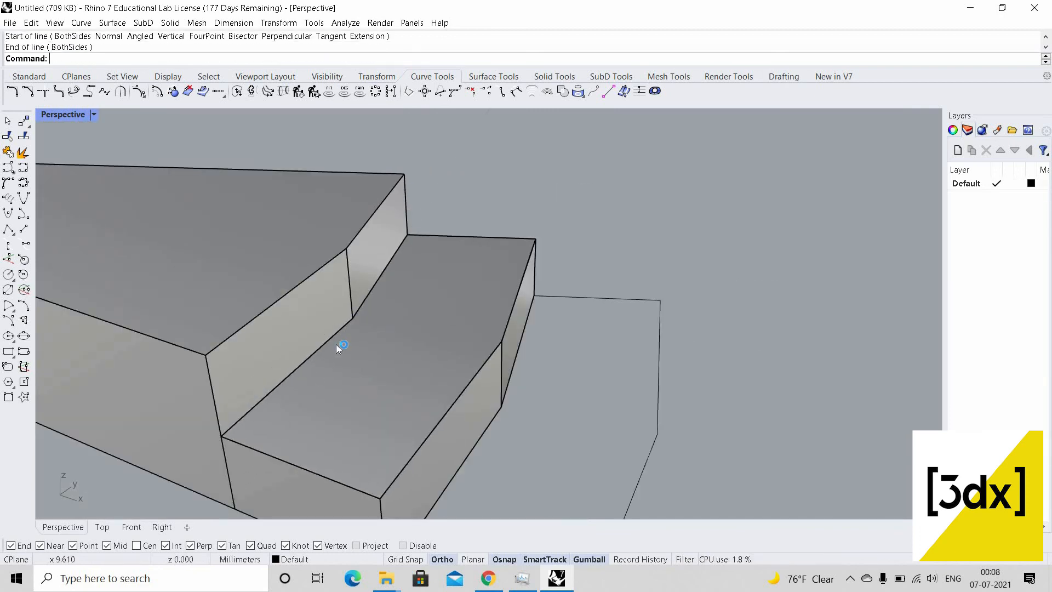
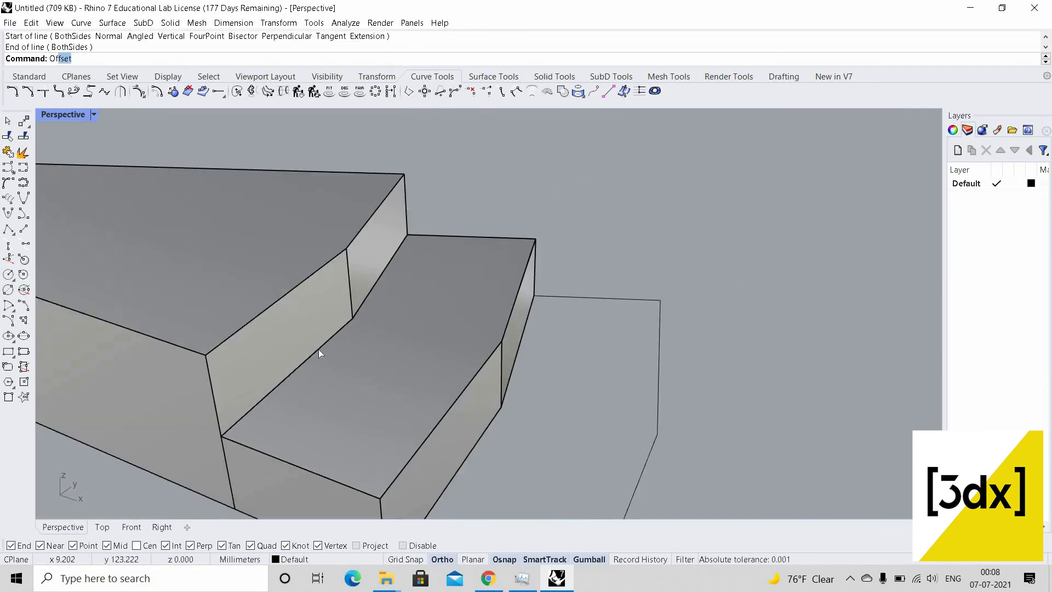
# Offset both inner edge lines about 0.22 mm outward across the lower step's top face
pyautogui.press('Return')
pyautogui.click(336, 353)
pyautogui.click(363, 383)
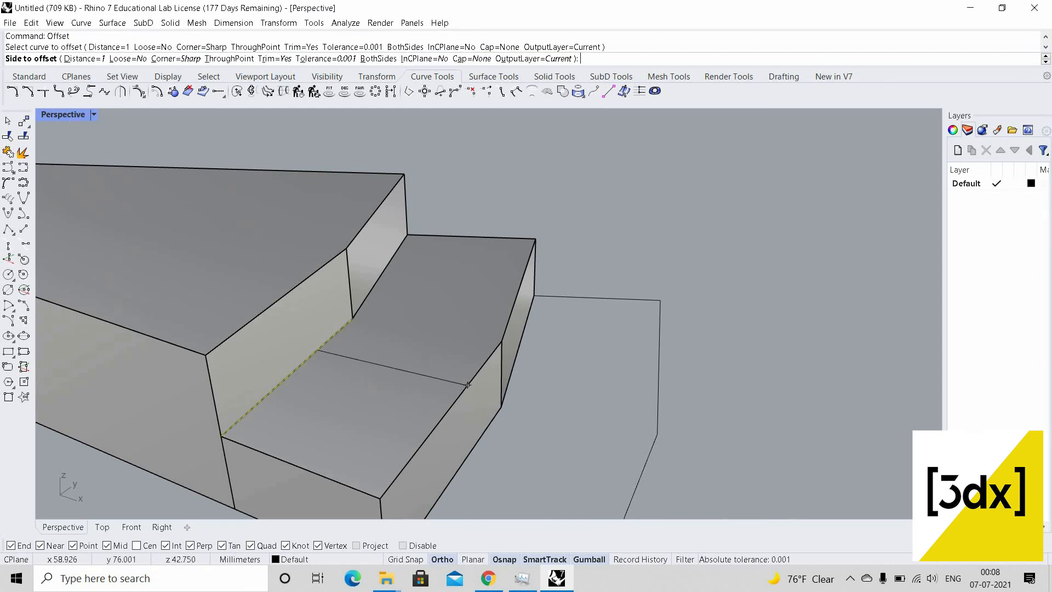
pyautogui.write('d')
pyautogui.press('Return')
pyautogui.click(316, 350)
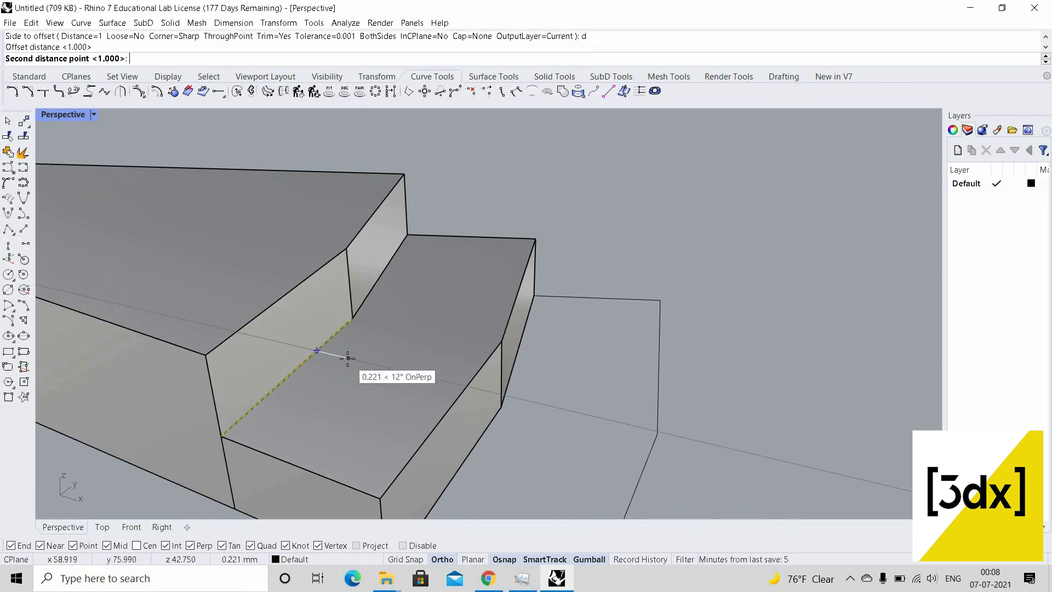
pyautogui.click(348, 358)
pyautogui.click(370, 291)
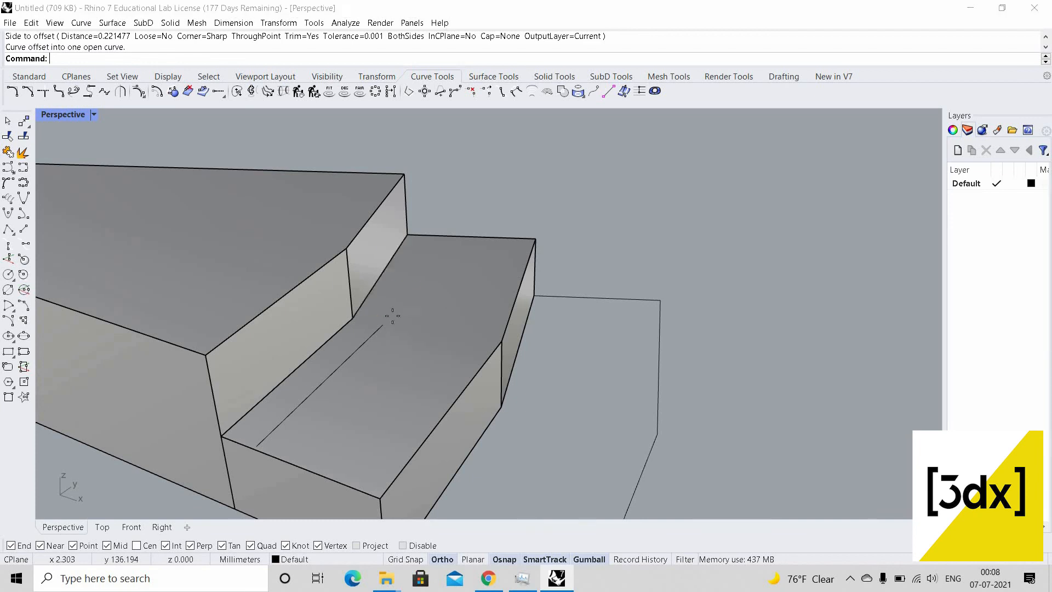
pyautogui.click(369, 294)
pyautogui.press('Return')
pyautogui.click(419, 269)
pyautogui.press('Escape')
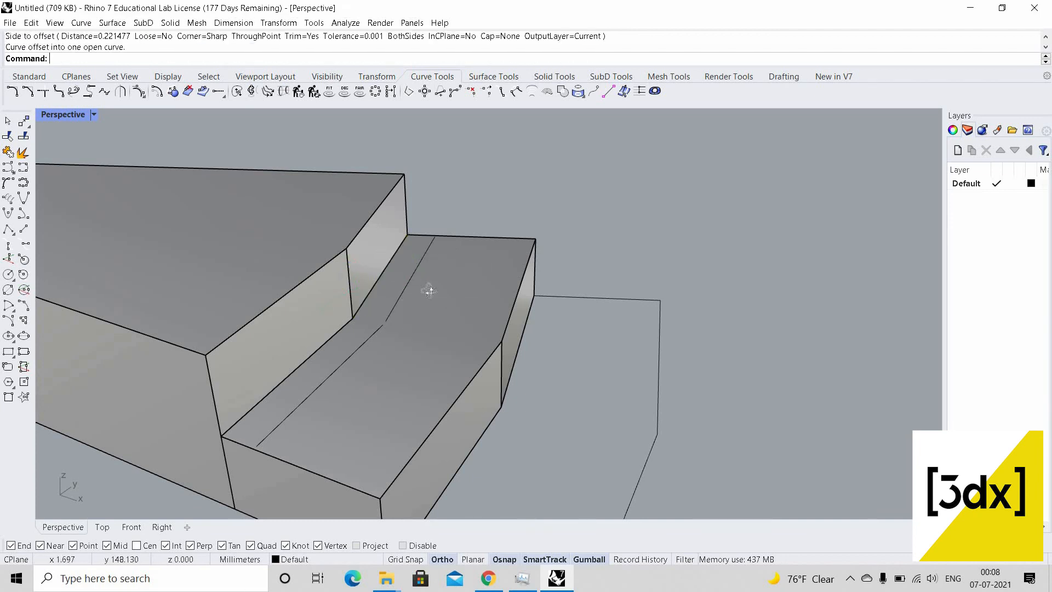
# Select the two solids, the surrounding curves and both offset lines as boundaries for extending
pyautogui.moveTo(430, 291)
pyautogui.mouseDown(button='right')
pyautogui.moveTo(335, 377)
pyautogui.moveTo(366, 364)
pyautogui.moveTo(481, 180)
pyautogui.moveTo(390, 336)
pyautogui.mouseUp(button='right')
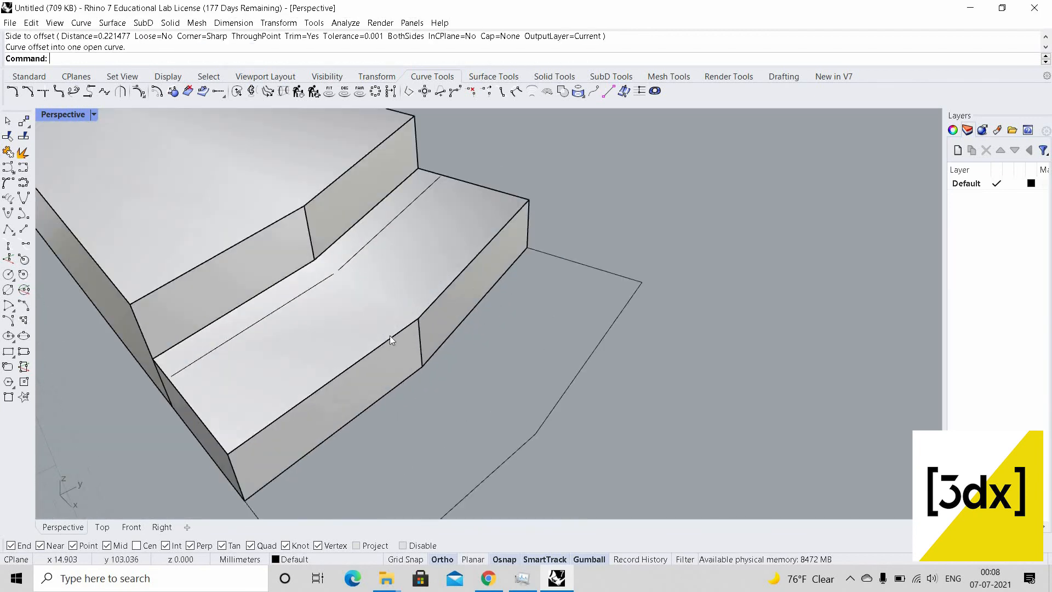
pyautogui.hotkey('ctrl', 'a')
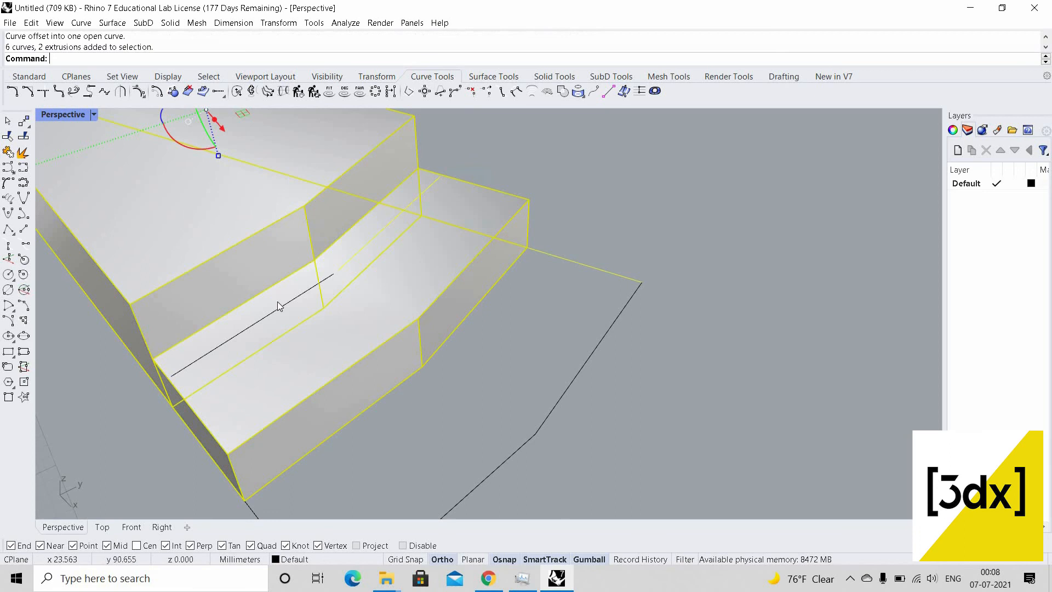
pyautogui.keyDown('shift'); pyautogui.click(215, 347); pyautogui.keyUp('shift')
pyautogui.scroll(5, 182, 377)
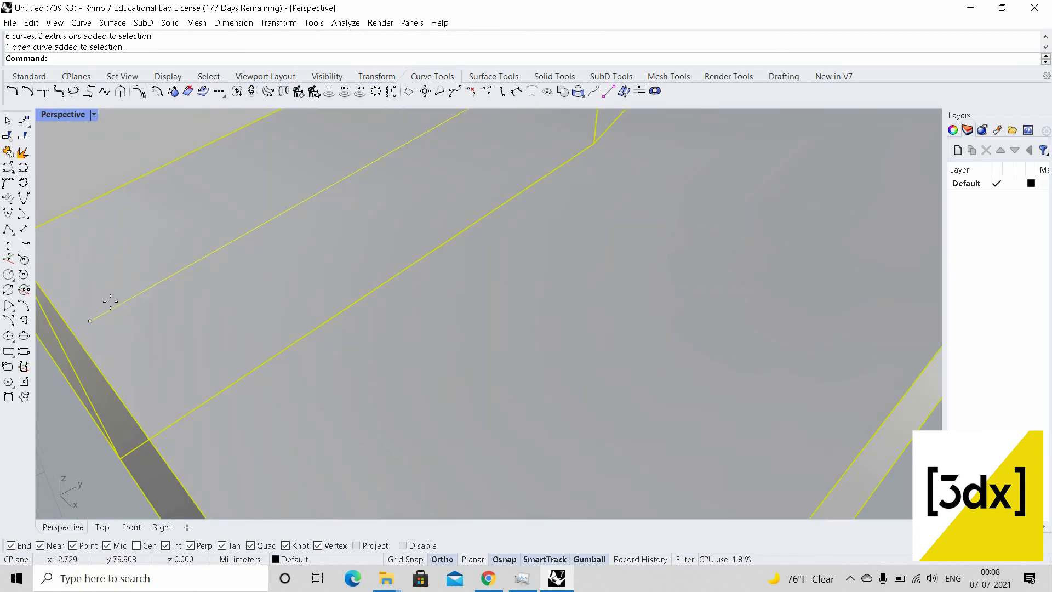
pyautogui.write('ExtrudeCrv')
pyautogui.press('Return')
pyautogui.press('Escape')
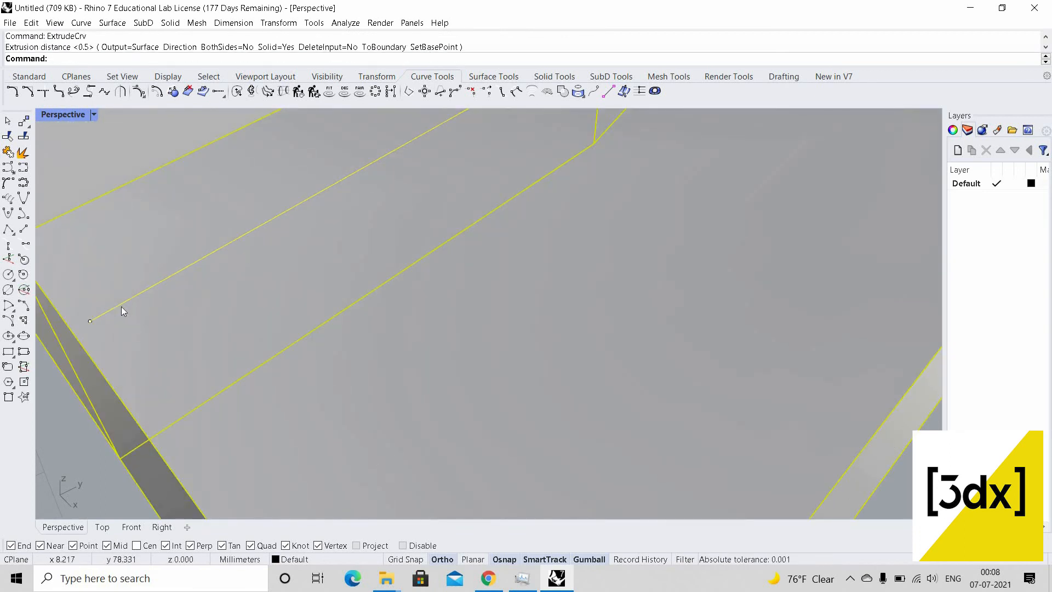
# Extend both offset lines at each end so they cross each other and reach the lower step's side edges
pyautogui.write('Extend')
pyautogui.press('Return')
pyautogui.scroll(-5, 255, 258)
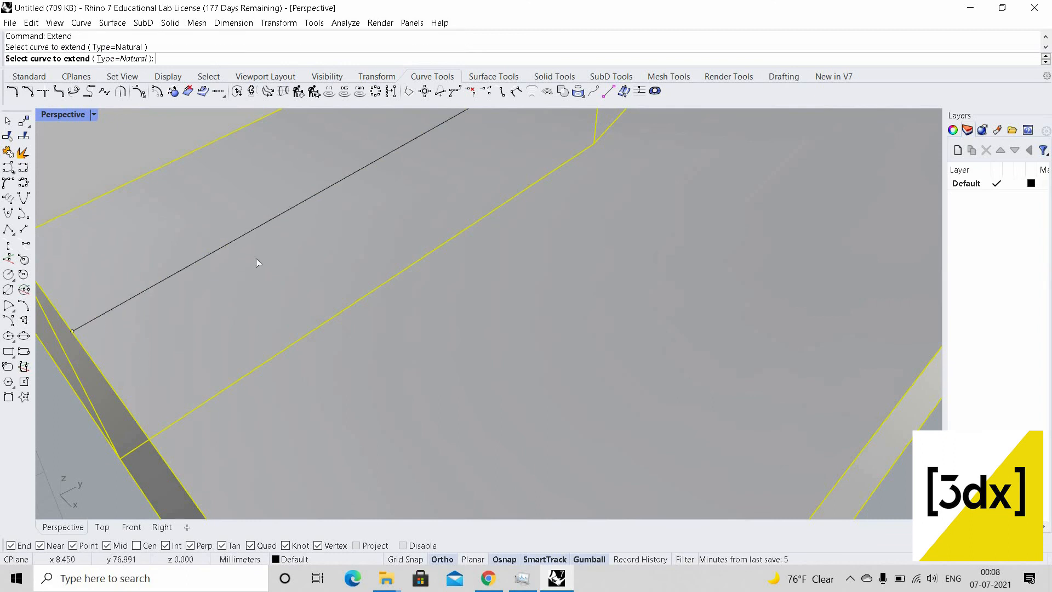
pyautogui.scroll(3, 338, 270)
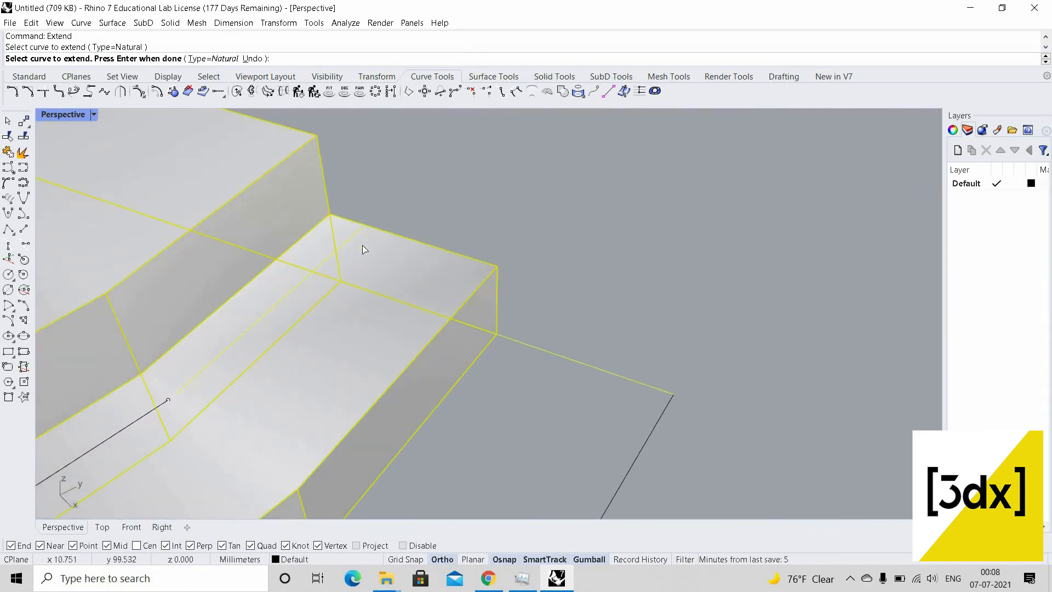
pyautogui.click(156, 409)
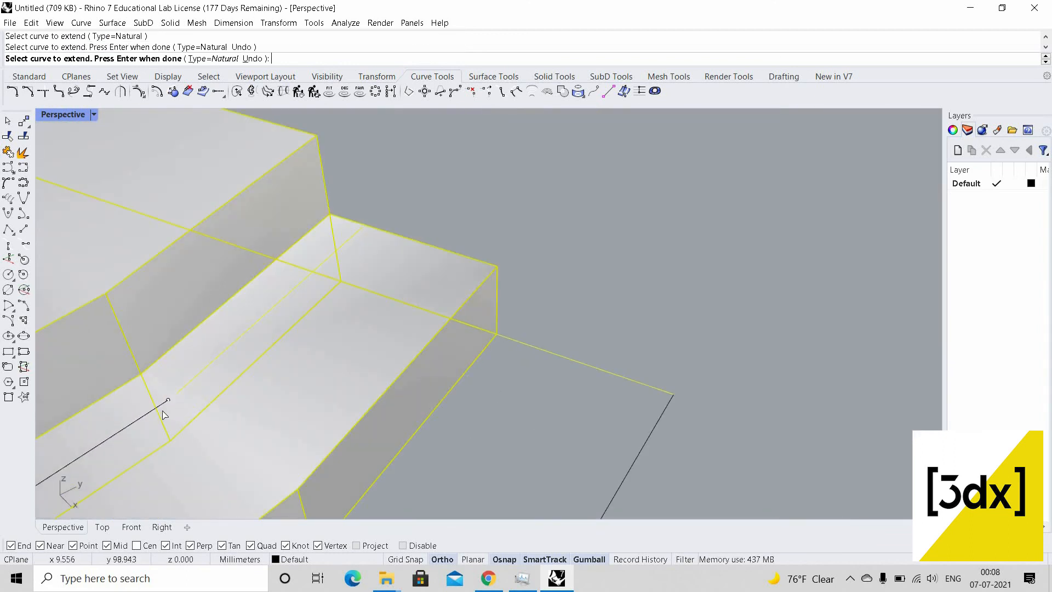
pyautogui.click(186, 386)
pyautogui.scroll(-5, 265, 362)
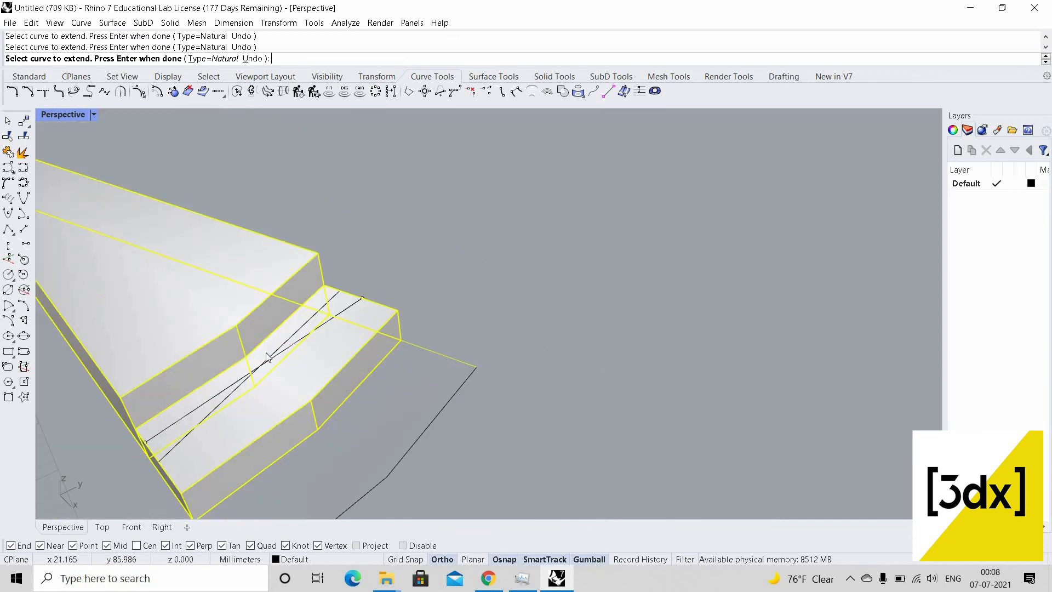
pyautogui.press('Return')
# Trim the overhanging ends of the two extended offset lines at their crossing so they meet in a single corner
pyautogui.scroll(7, 265, 359)
pyautogui.click(260, 361)
pyautogui.press('Escape')
pyautogui.click(220, 399)
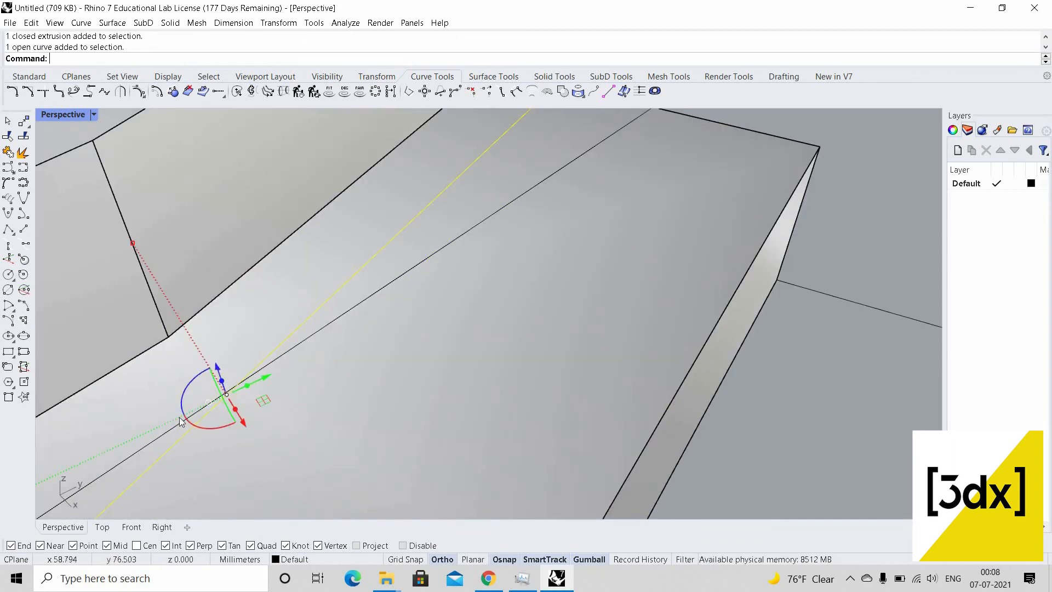
pyautogui.keyDown('shift'); pyautogui.click(320, 334); pyautogui.keyUp('shift')
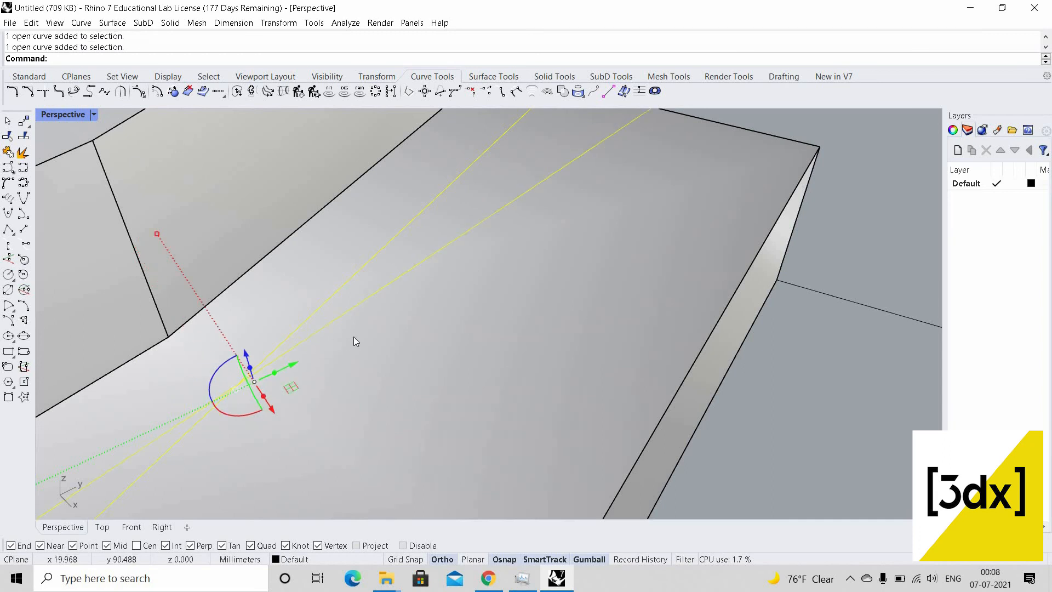
pyautogui.press('Return')
pyautogui.click(361, 307)
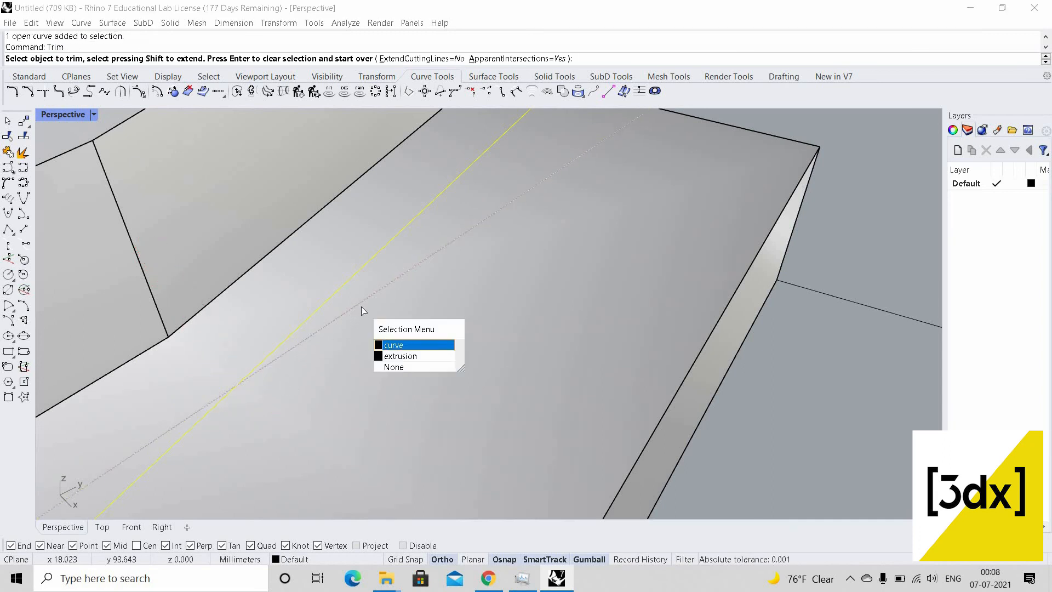
pyautogui.click(324, 368)
pyautogui.scroll(-5, 283, 387)
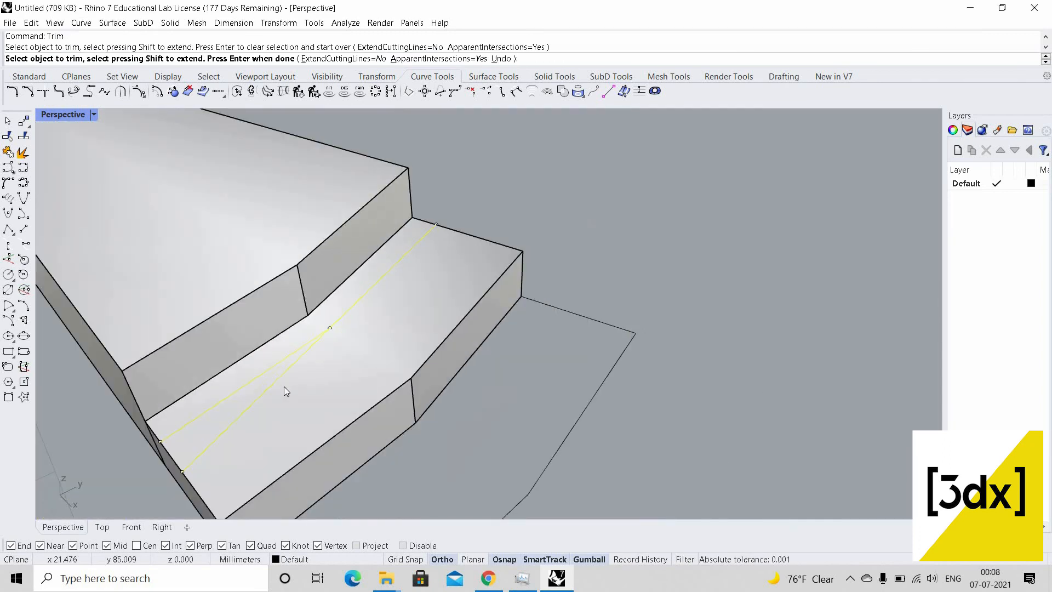
pyautogui.click(330, 366)
pyautogui.click(329, 421)
pyautogui.scroll(-9, 364, 351)
pyautogui.moveTo(456, 308); pyautogui.dragTo(522, 231, button='right')
pyautogui.press('Return')
pyautogui.scroll(6, 520, 239)
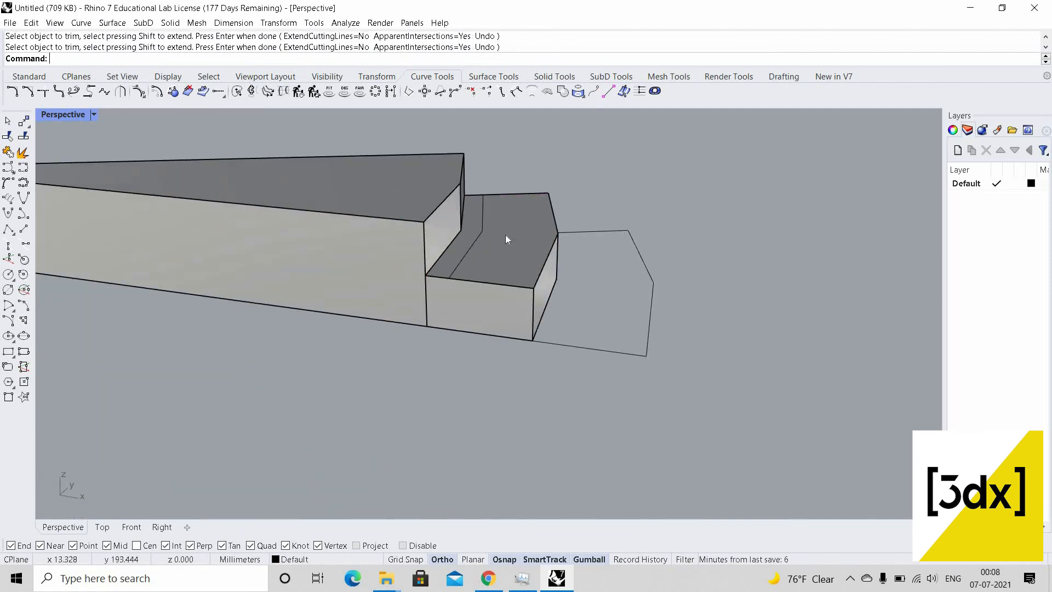
pyautogui.scroll(4, 515, 259)
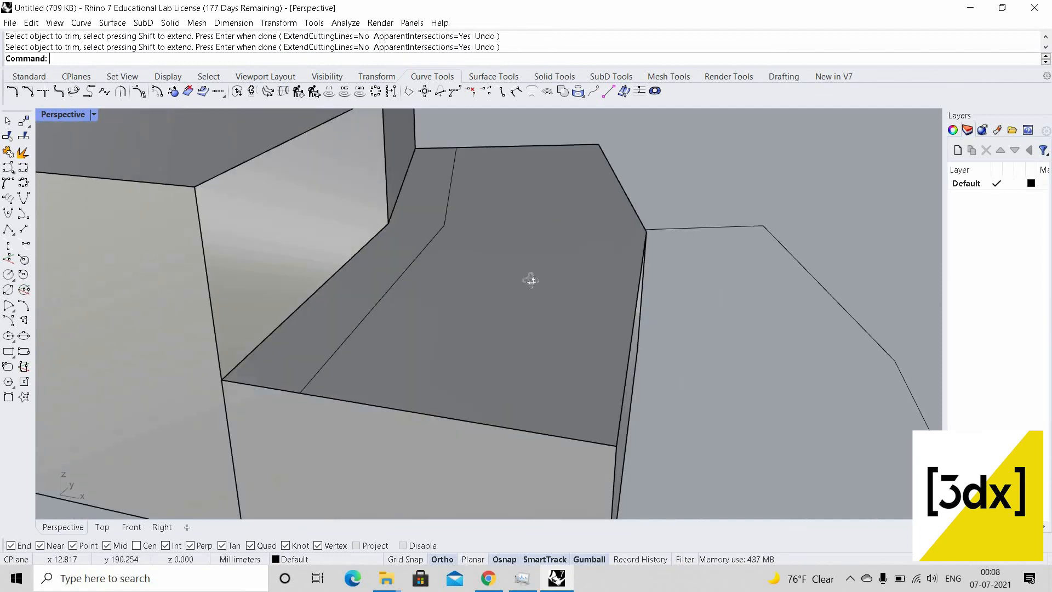
pyautogui.moveTo(514, 295); pyautogui.dragTo(482, 292, button='right')
pyautogui.click(485, 297)
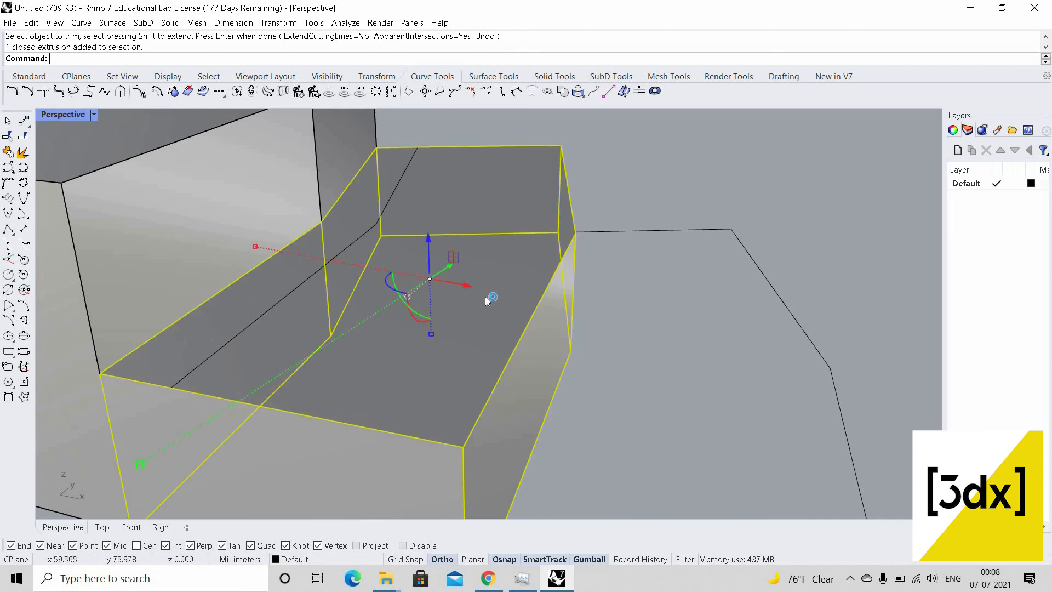
pyautogui.write('Ex')
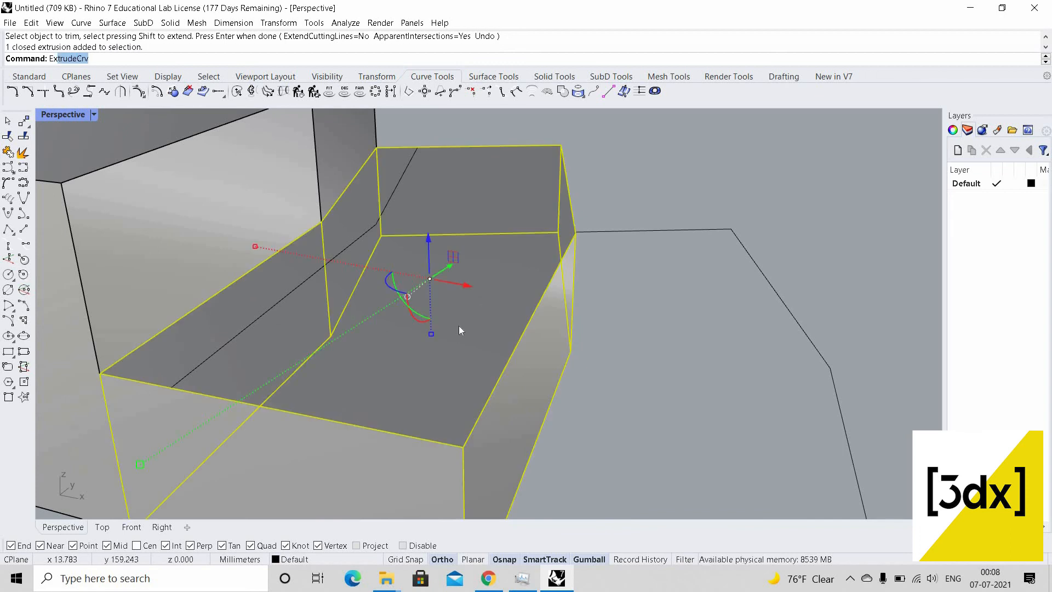
pyautogui.write('pl')
pyautogui.press('Escape')
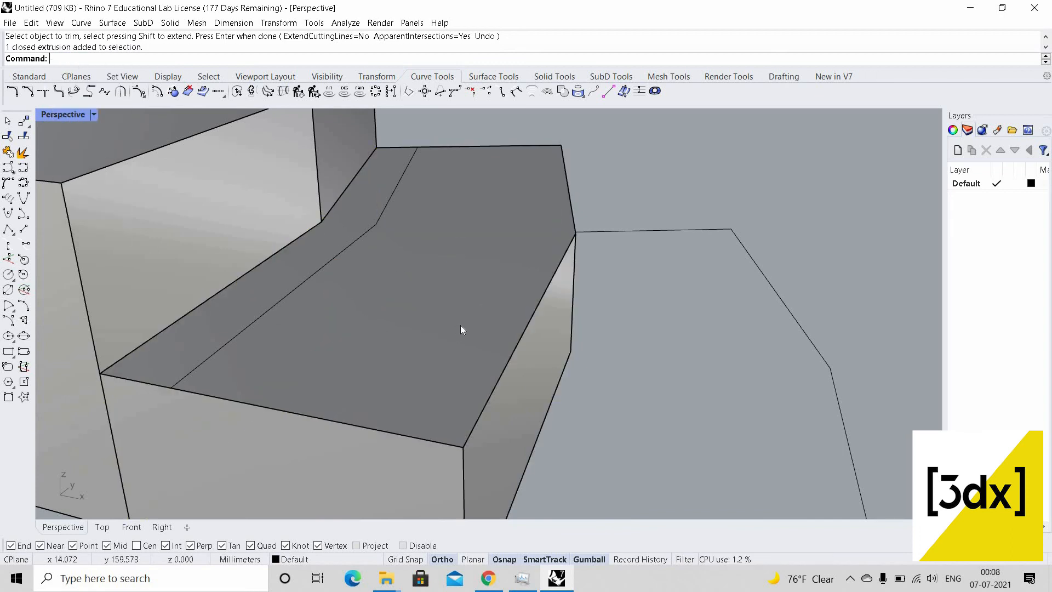
pyautogui.click(324, 353)
pyautogui.press('Escape')
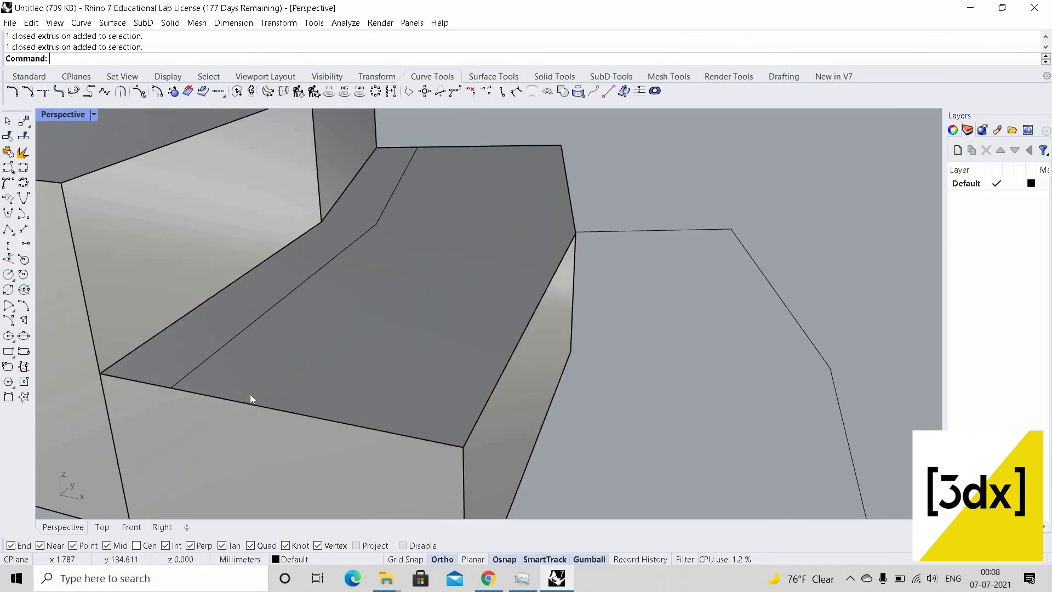
# Close both ends of the narrow strip on the lower step with short lines joining the edge lines to the offset lines
pyautogui.press('Return')
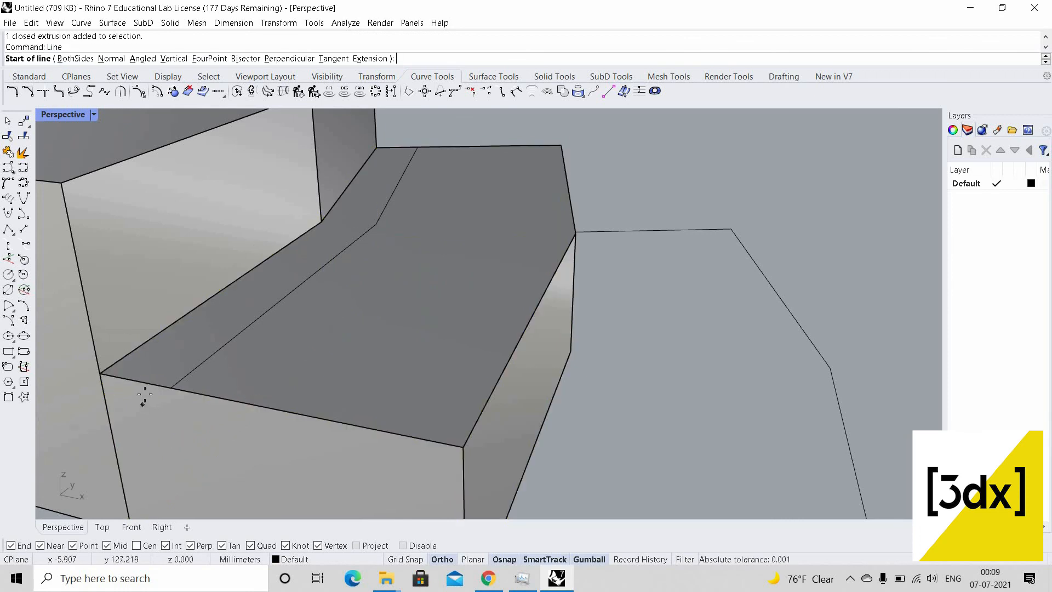
pyautogui.click(101, 374)
pyautogui.click(171, 388)
pyautogui.scroll(-10, 266, 224)
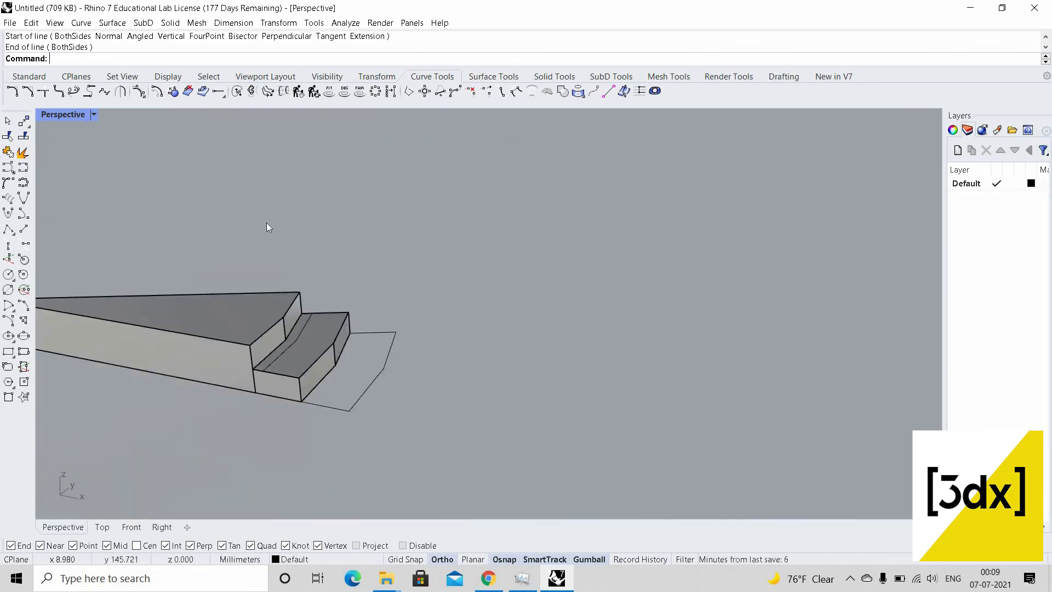
pyautogui.moveTo(267, 224); pyautogui.dragTo(292, 171, button='right')
pyautogui.scroll(6, 293, 186)
pyautogui.moveTo(373, 206); pyautogui.dragTo(342, 184, button='right')
pyautogui.scroll(6, 342, 184)
pyautogui.press('Return')
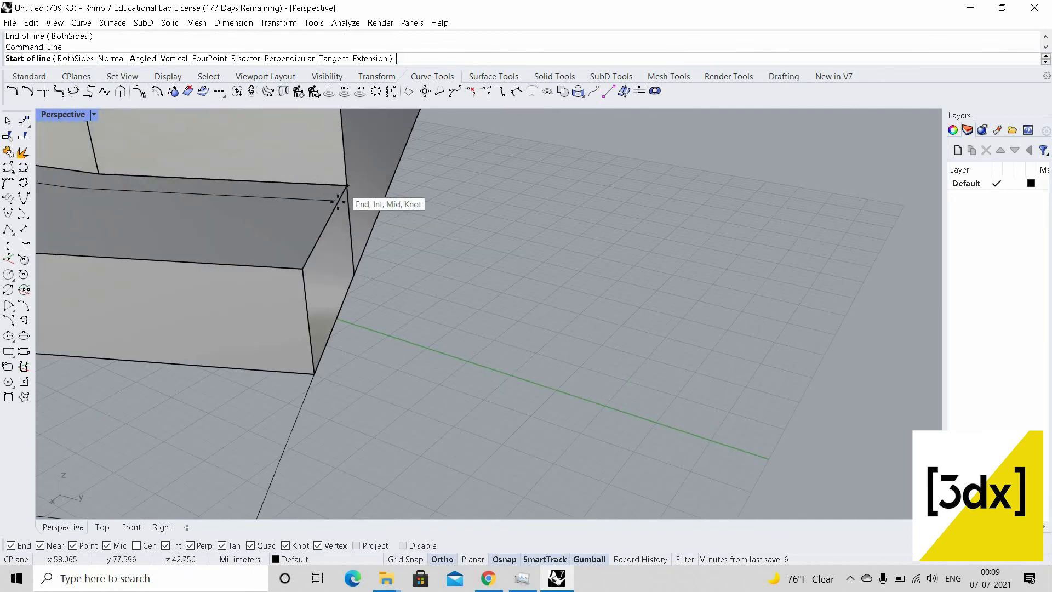
pyautogui.click(348, 186)
pyautogui.click(341, 202)
pyautogui.scroll(-9, 377, 392)
# Delete the lower step's solid, keeping the strip outline and the base curves
pyautogui.moveTo(377, 393); pyautogui.dragTo(340, 407, button='right')
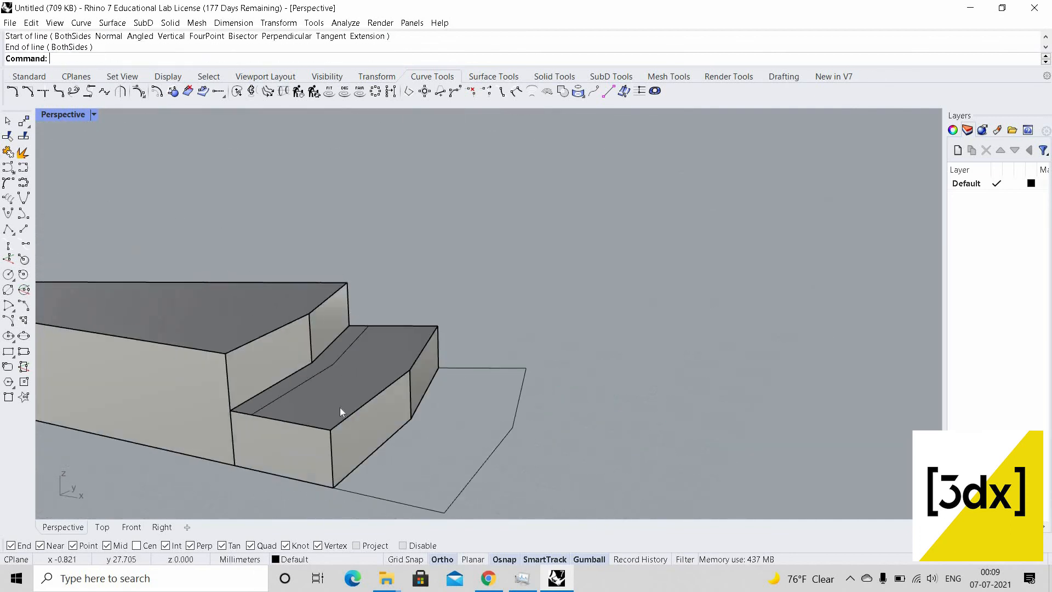
pyautogui.click(343, 412)
pyautogui.press('Delete')
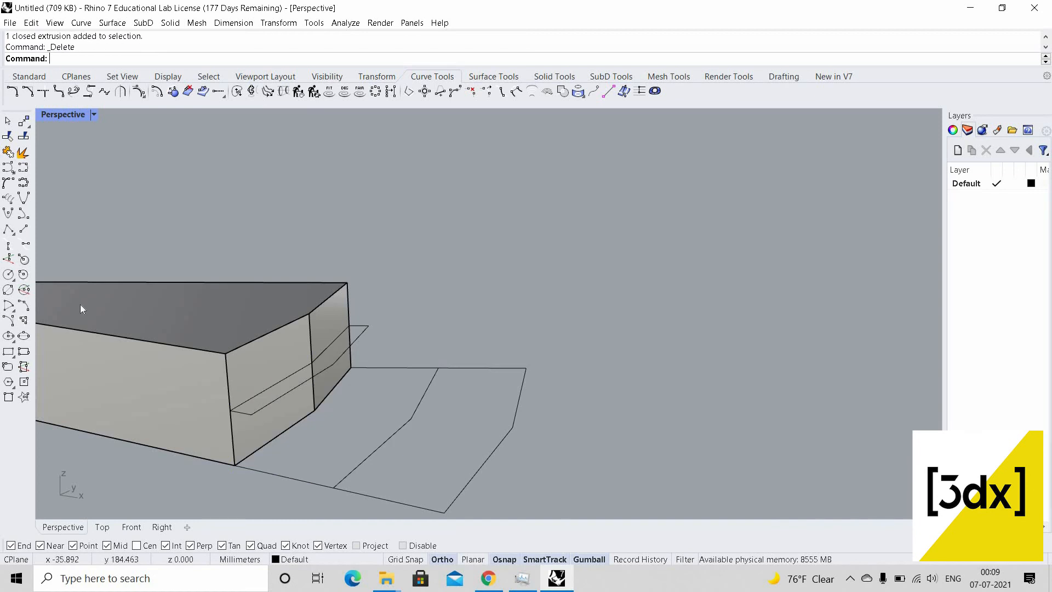
# Create a four-corner surface over the near half of the narrow strip beside the tall inner block
pyautogui.moveTo(81, 306); pyautogui.dragTo(11, 88, button='right')
pyautogui.click(19, 77)
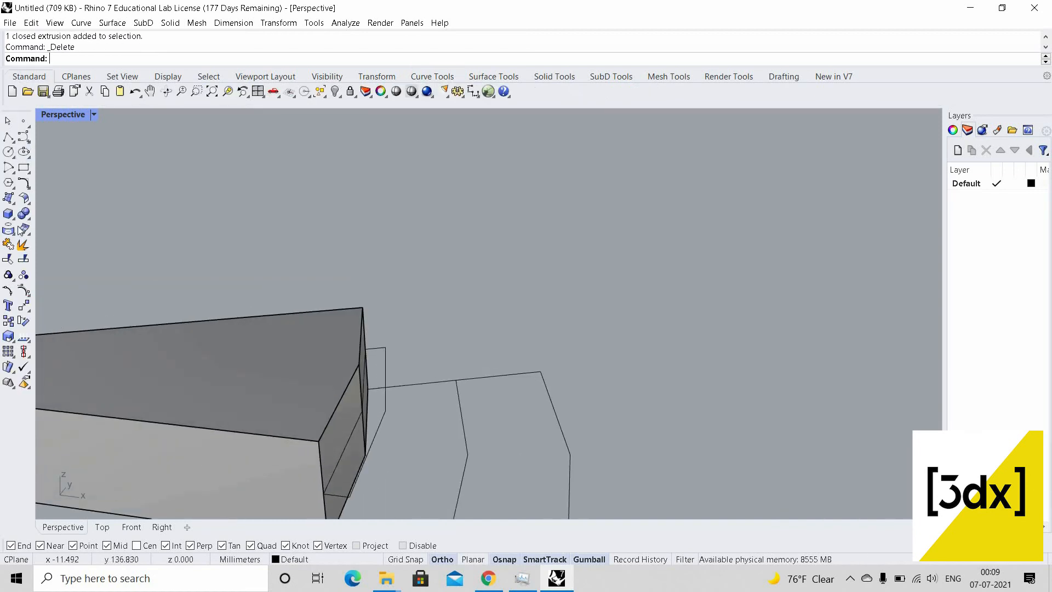
pyautogui.click(9, 199)
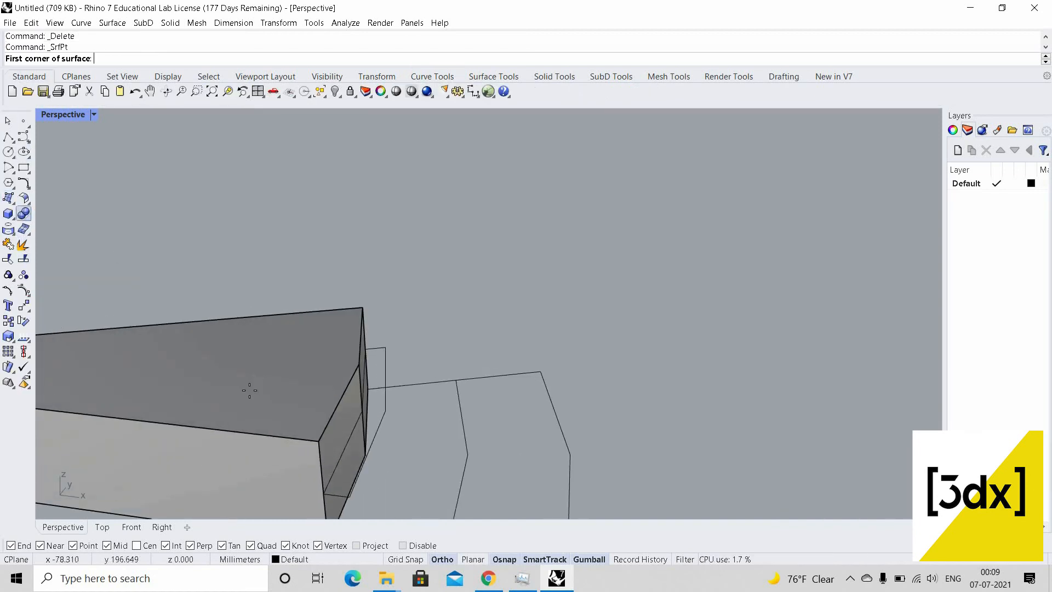
pyautogui.moveTo(249, 387); pyautogui.dragTo(216, 423, button='right')
pyautogui.scroll(3, 216, 422)
pyautogui.scroll(2, 214, 428)
pyautogui.click(289, 441)
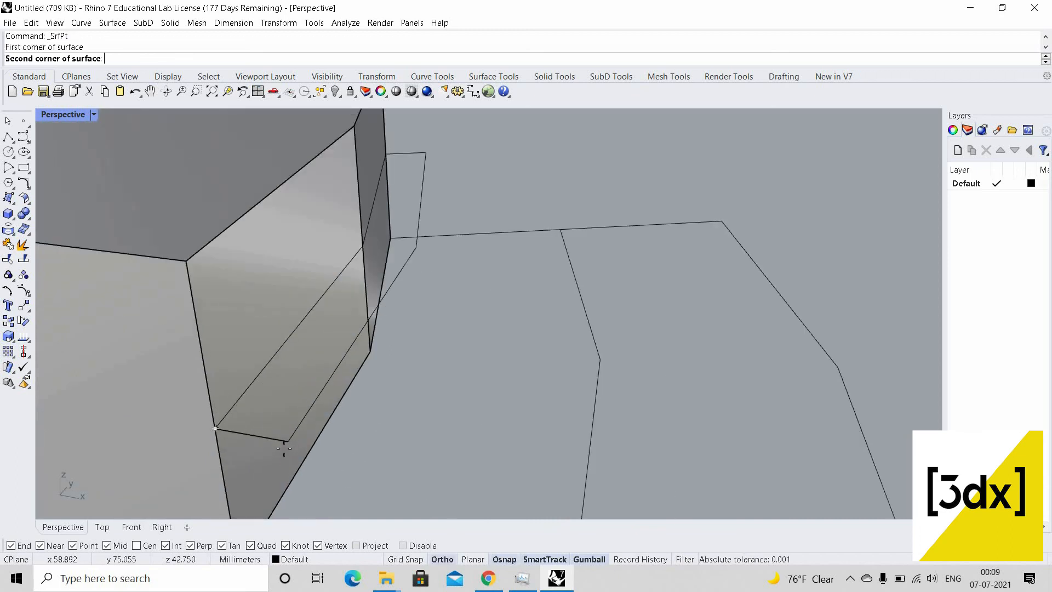
pyautogui.click(420, 250)
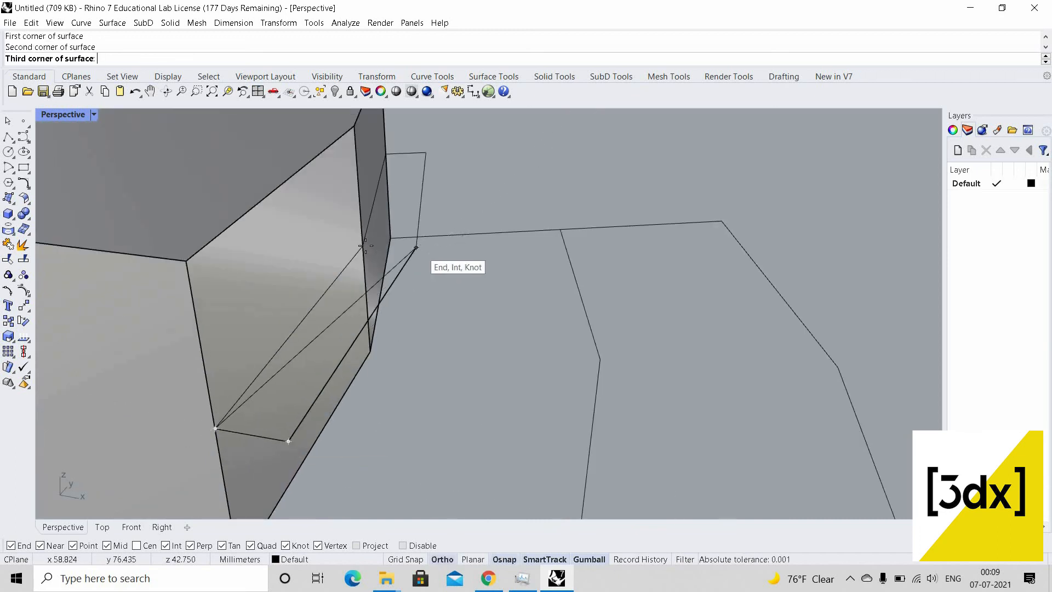
pyautogui.click(388, 263)
pyautogui.moveTo(291, 269); pyautogui.dragTo(141, 217, button='right')
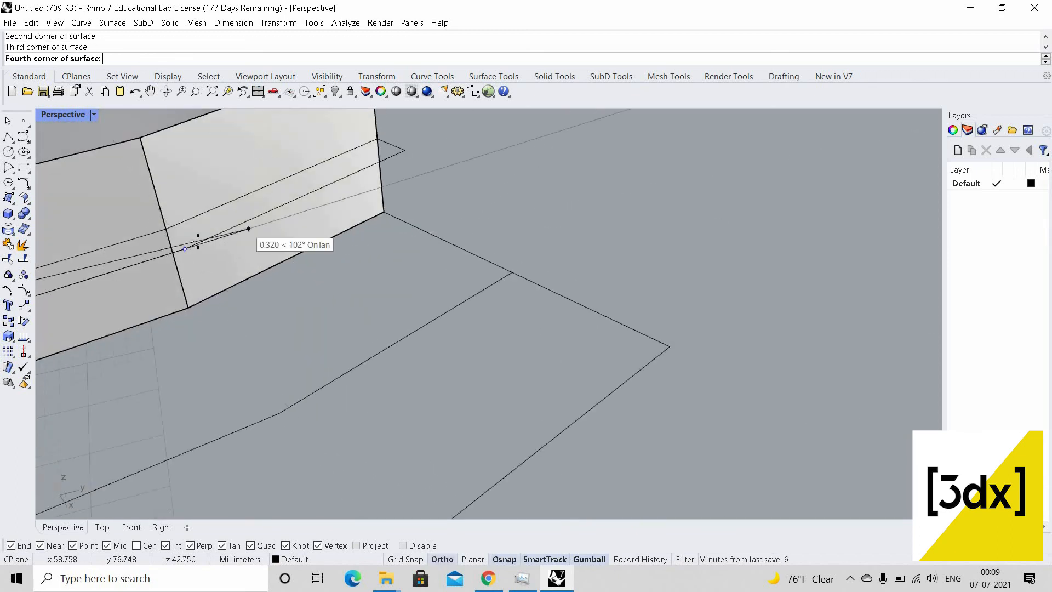
pyautogui.scroll(4, 191, 240)
pyautogui.click(193, 236)
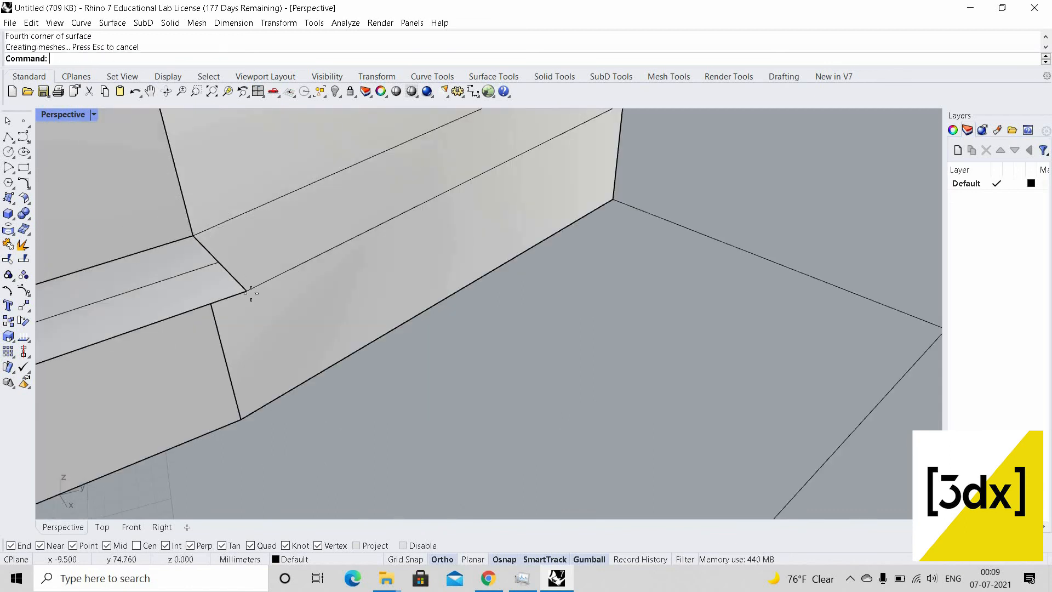
# Create a second corner-point surface over the far half of the strip, from its middle crease to its closed end
pyautogui.press('Return')
pyautogui.click(247, 291)
pyautogui.click(248, 291)
pyautogui.scroll(-5, 438, 329)
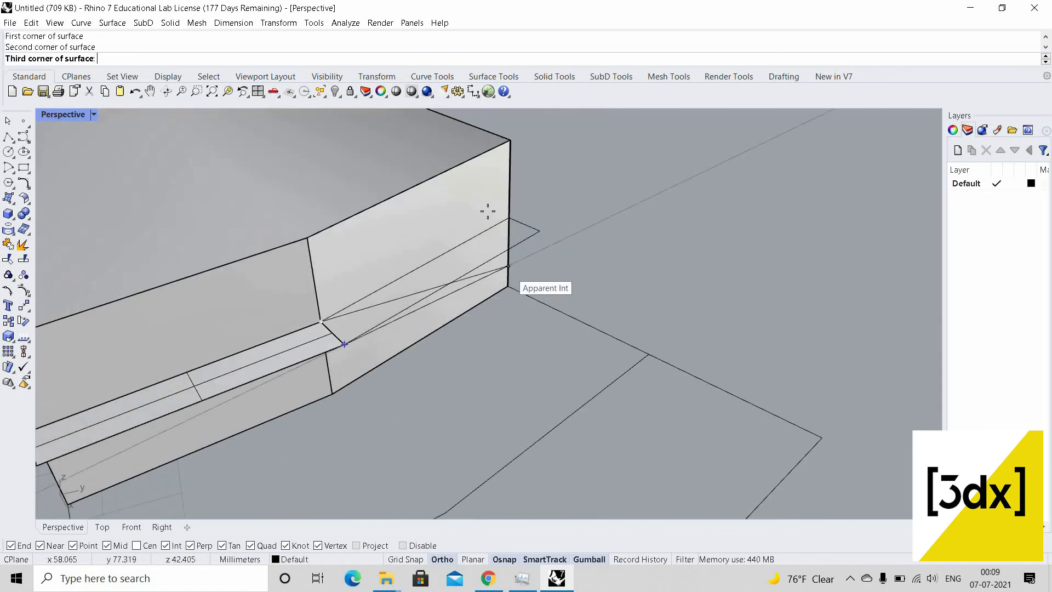
pyautogui.scroll(5, 567, 239)
pyautogui.click(425, 183)
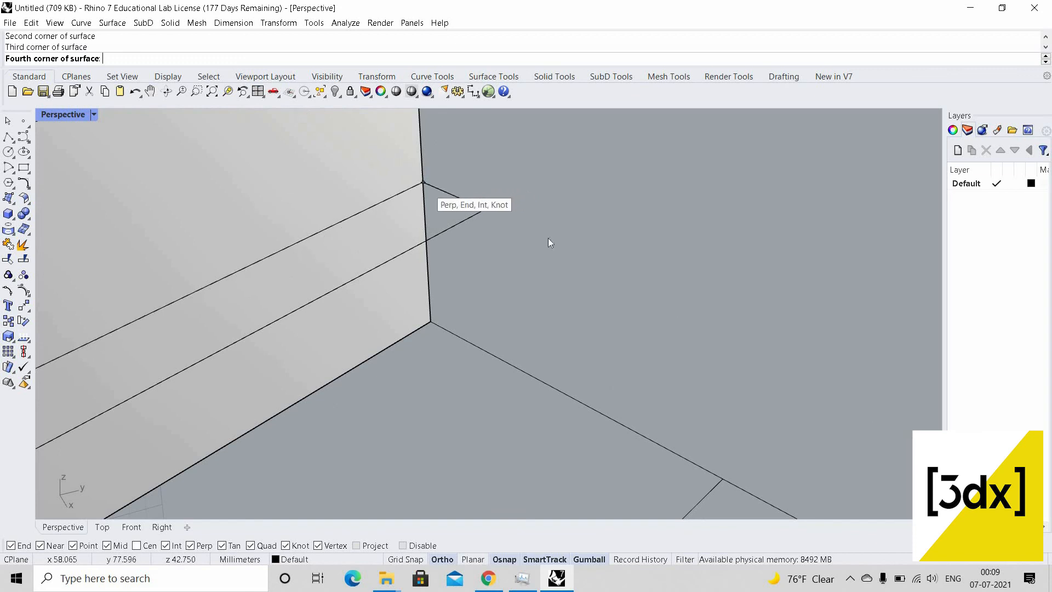
pyautogui.click(461, 199)
pyautogui.scroll(-5, 572, 288)
pyautogui.scroll(5, 422, 393)
# Create an upright corner-point side surface between the near strip end and the base line running from the block to the inner base curve
pyautogui.press('Return')
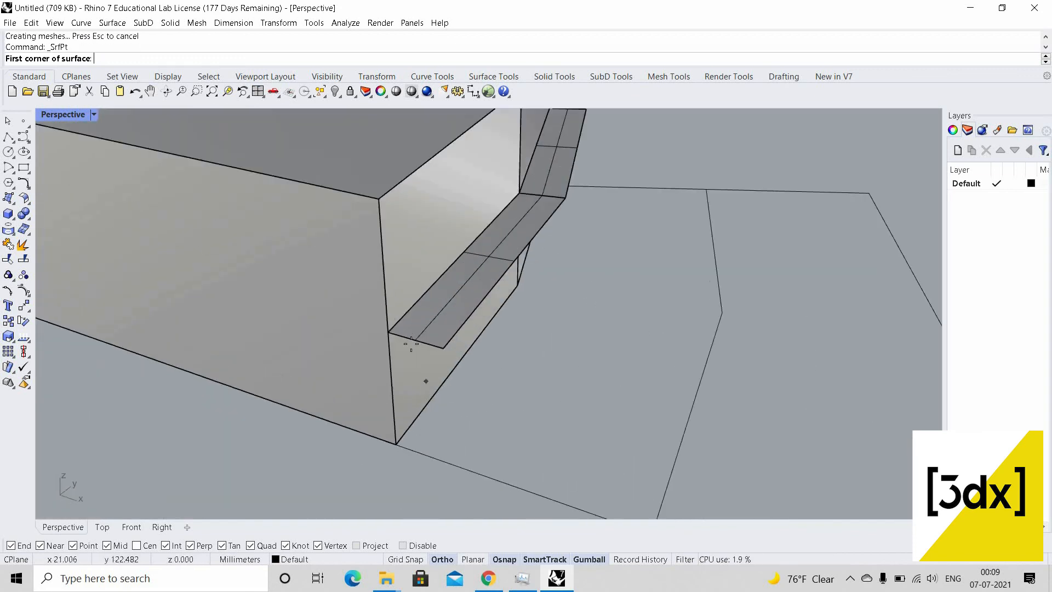
pyautogui.click(388, 332)
pyautogui.click(444, 347)
pyautogui.scroll(-2, 581, 480)
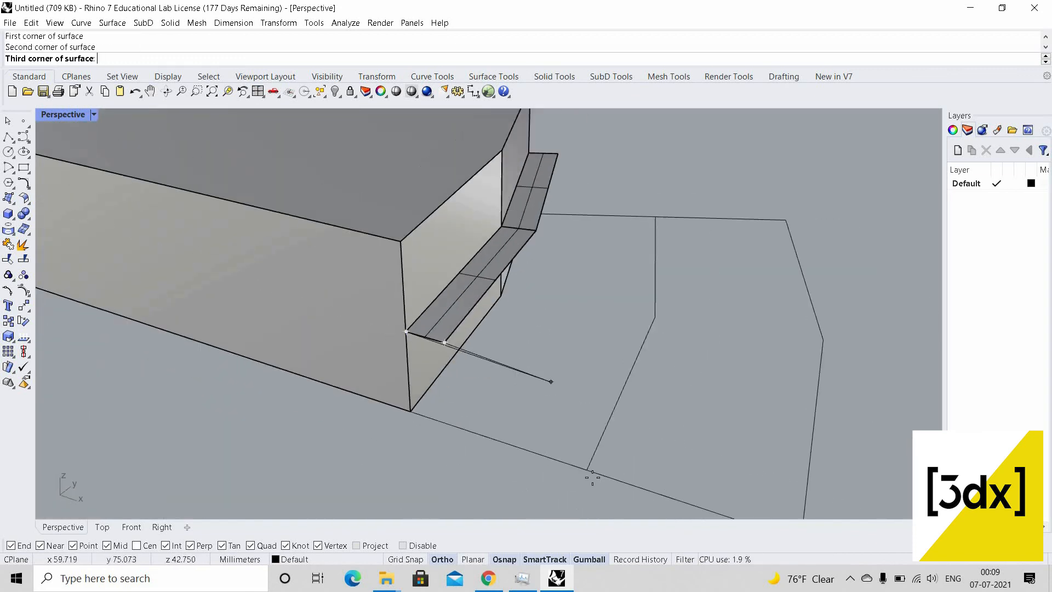
pyautogui.click(587, 470)
pyautogui.click(411, 412)
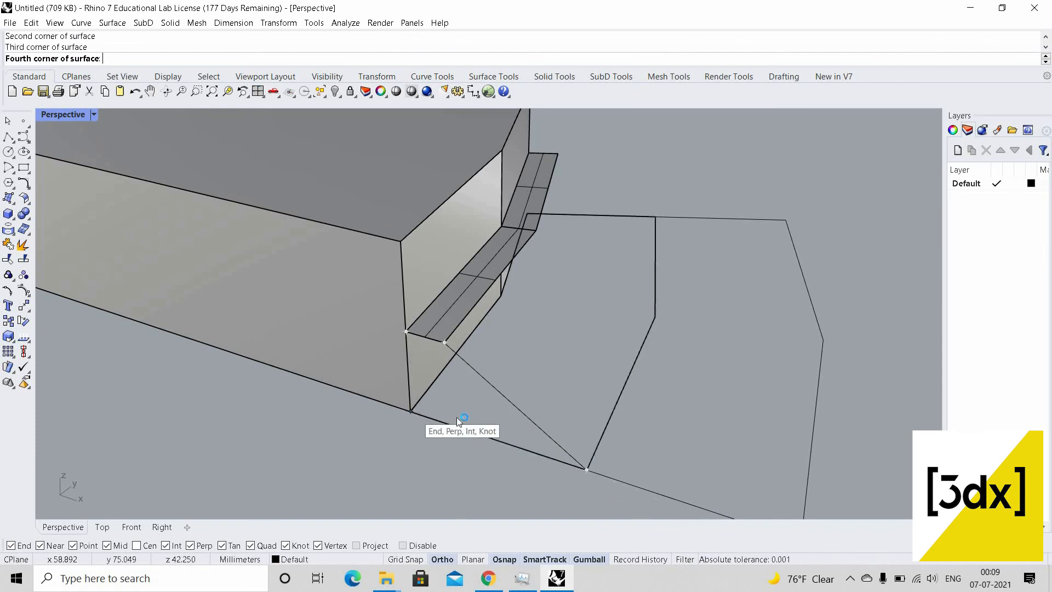
# Create a sloping corner-point surface from the near strip half's outer edge down to the matching segment of the inner base curve
pyautogui.scroll(-7, 455, 383)
pyautogui.moveTo(455, 384); pyautogui.dragTo(426, 347, button='right')
pyautogui.scroll(2, 322, 324)
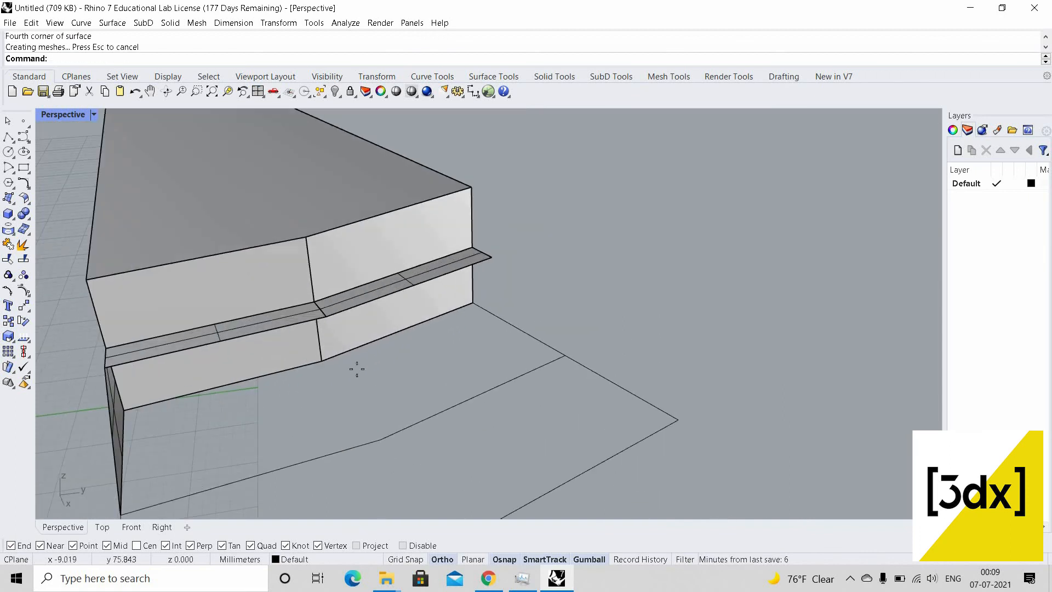
pyautogui.press('Return')
pyautogui.click(327, 317)
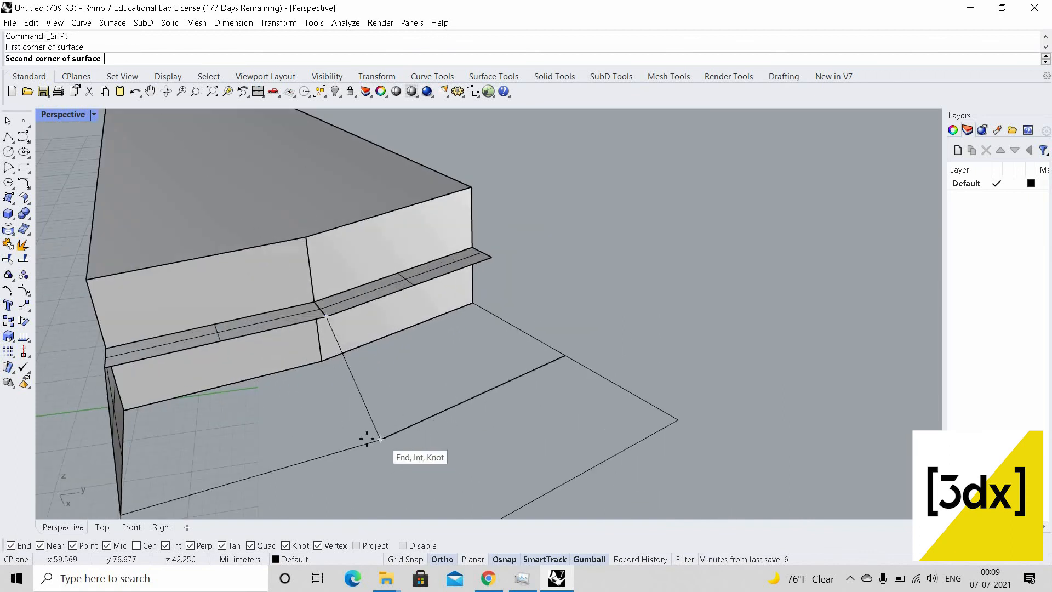
pyautogui.click(373, 439)
pyautogui.scroll(-5, 418, 487)
pyautogui.moveTo(418, 486); pyautogui.dragTo(466, 485, button='right')
pyautogui.scroll(5, 426, 478)
pyautogui.scroll(3, 394, 485)
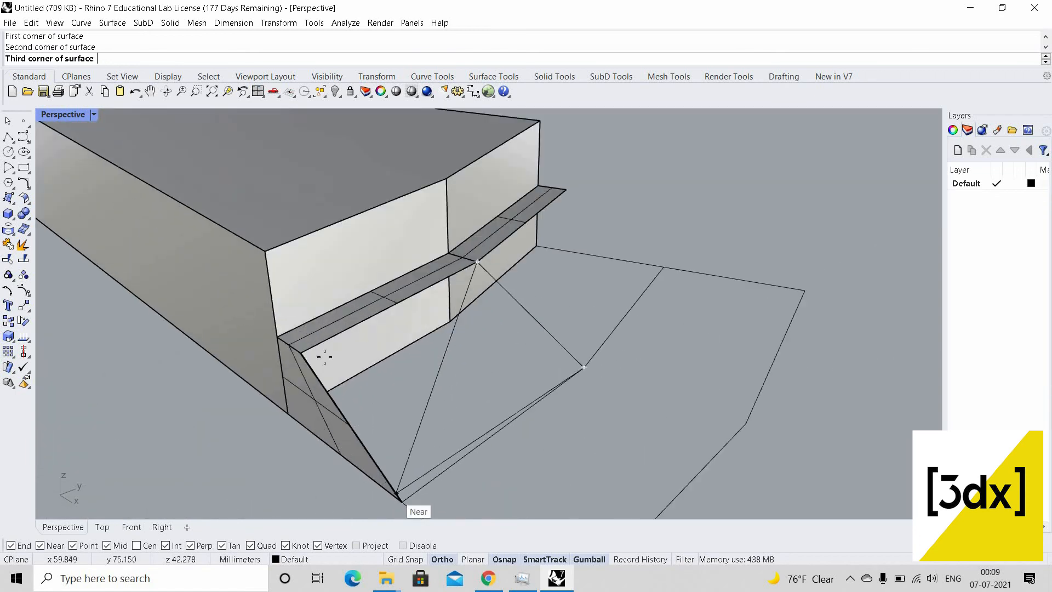
pyautogui.click(397, 495)
pyautogui.click(308, 356)
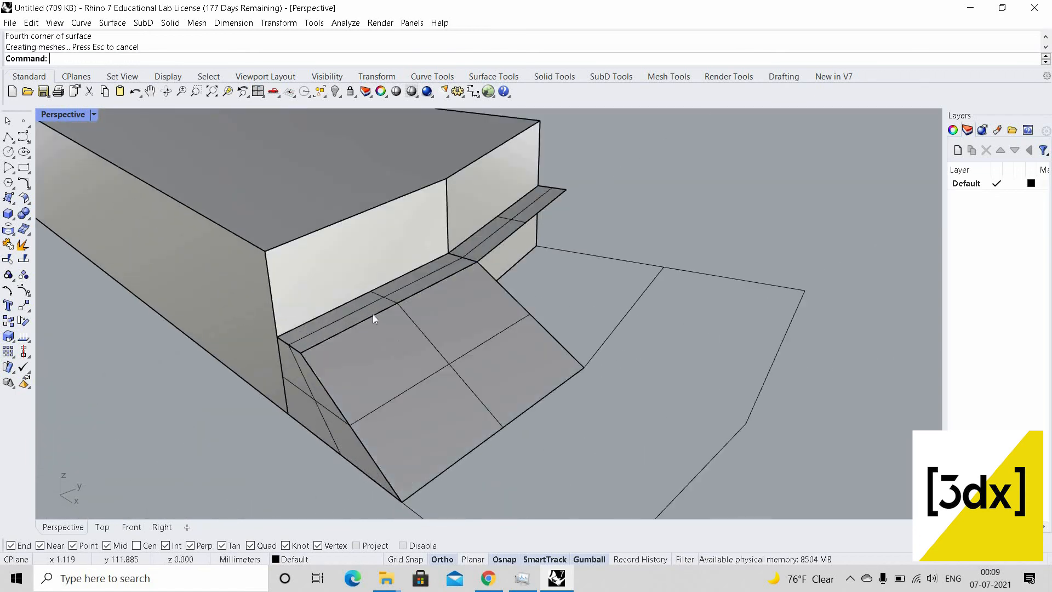
# Mirror the sloping surface and its side surface about the strip's middle crease, keeping the originals
pyautogui.click(373, 314)
pyautogui.keyDown('shift'); pyautogui.click(308, 399); pyautogui.keyUp('shift')
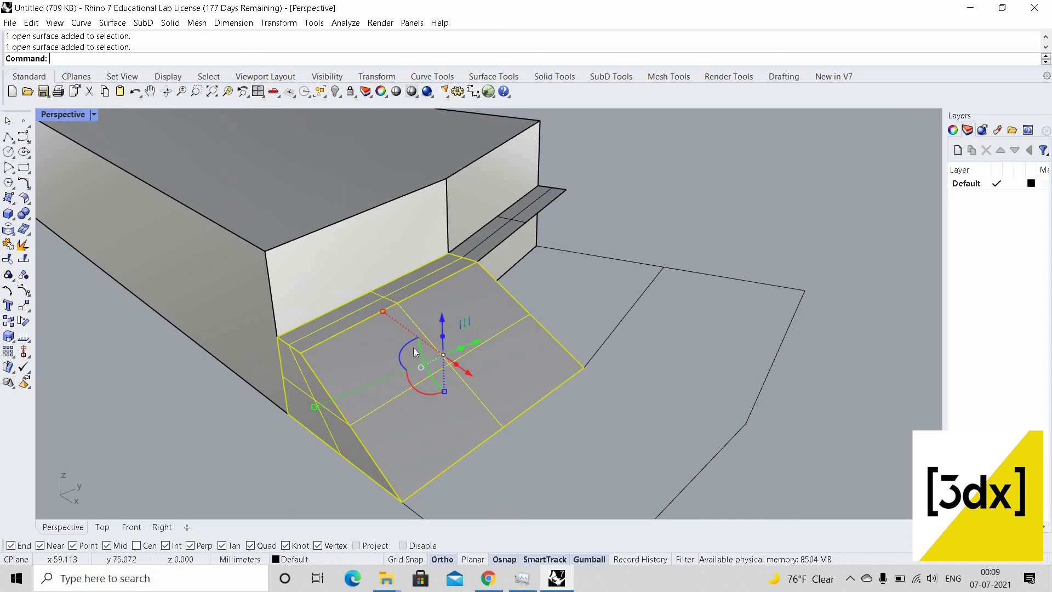
pyautogui.click(528, 410)
pyautogui.keyDown('shift'); pyautogui.click(308, 404); pyautogui.keyUp('shift')
pyautogui.moveTo(369, 266); pyautogui.dragTo(365, 261, button='right')
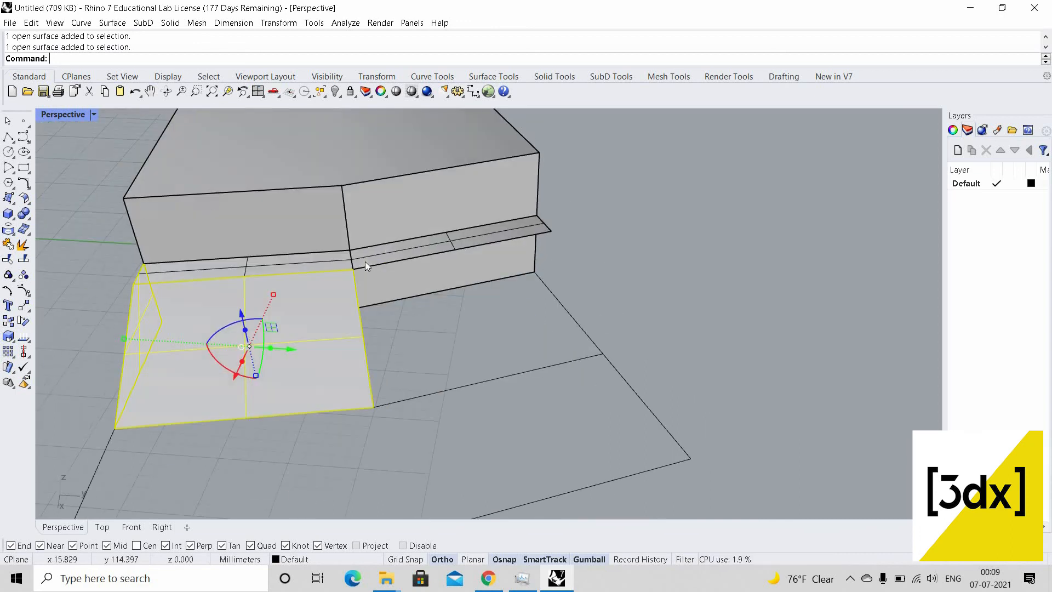
pyautogui.scroll(5, 365, 262)
pyautogui.write('mirror')
pyautogui.press('Return')
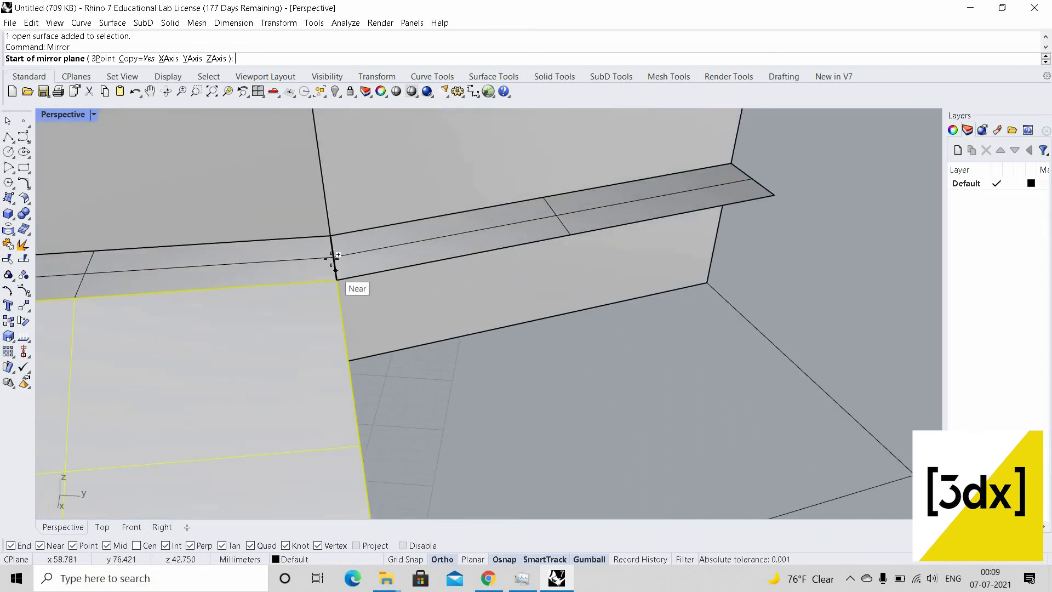
pyautogui.click(335, 255)
pyautogui.click(331, 235)
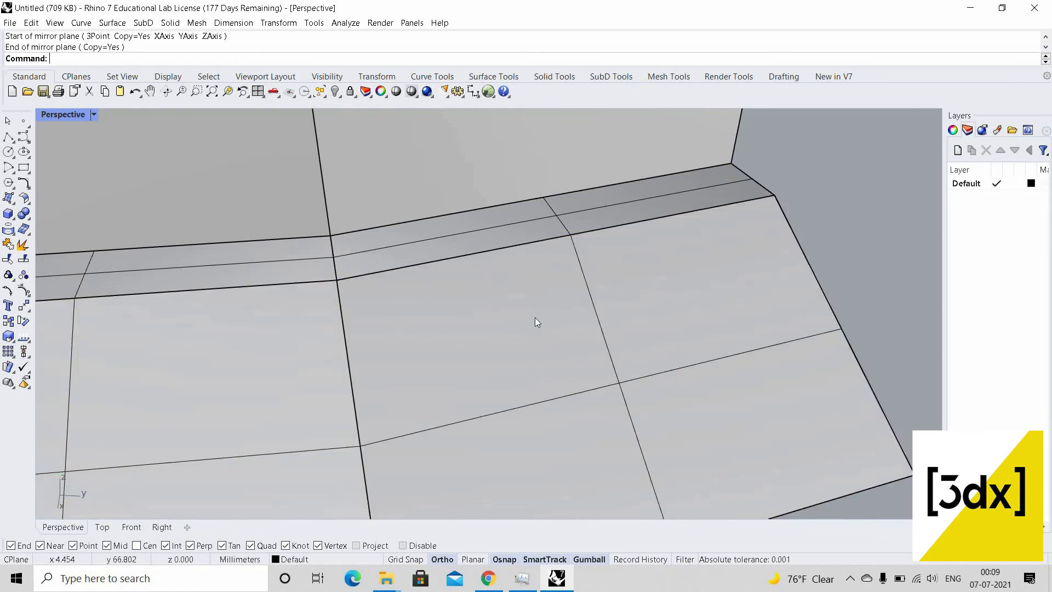
# Scale the inner block vertically with Scale1D from its base corner, lowering its top to just above the strip
pyautogui.scroll(-5, 535, 318)
pyautogui.moveTo(535, 317); pyautogui.dragTo(474, 314, button='right')
pyautogui.scroll(-3, 548, 366)
pyautogui.scroll(2, 475, 313)
pyautogui.click(477, 316)
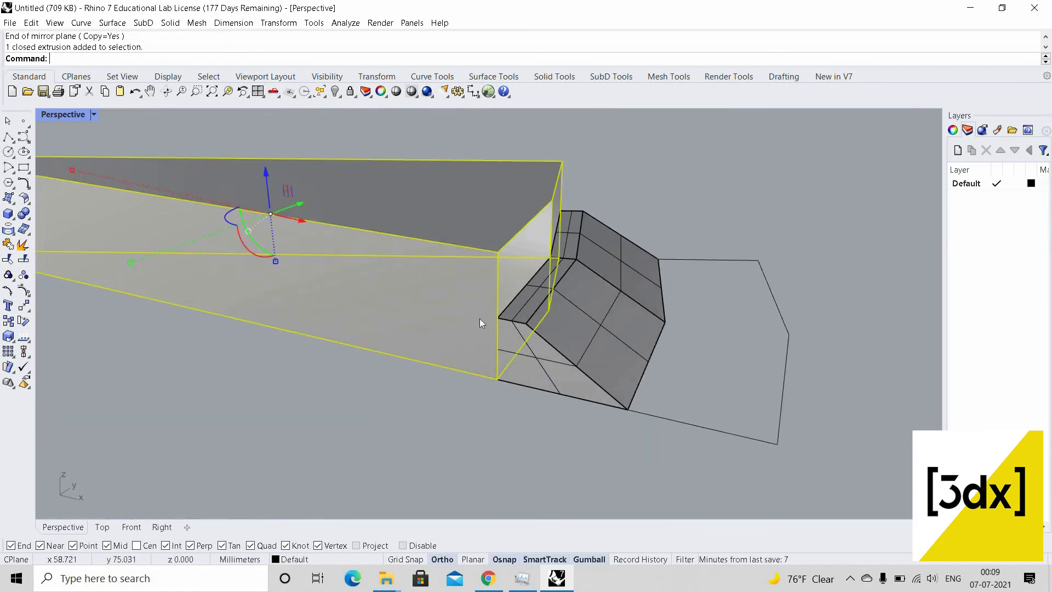
pyautogui.scroll(2, 482, 321)
pyautogui.write('Scale1D')
pyautogui.press('Return')
pyautogui.scroll(2, 509, 419)
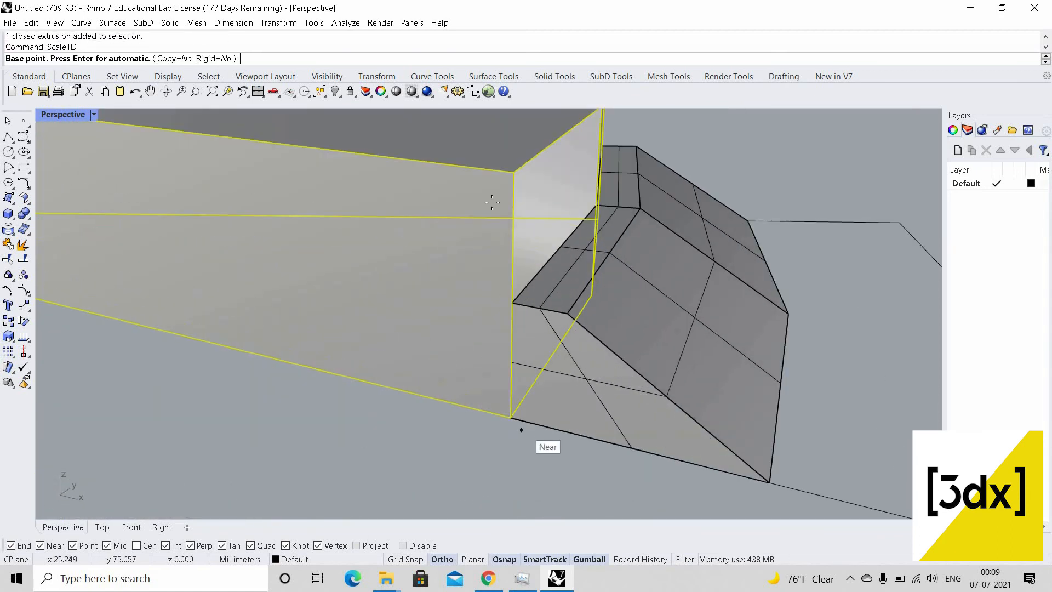
pyautogui.click(511, 418)
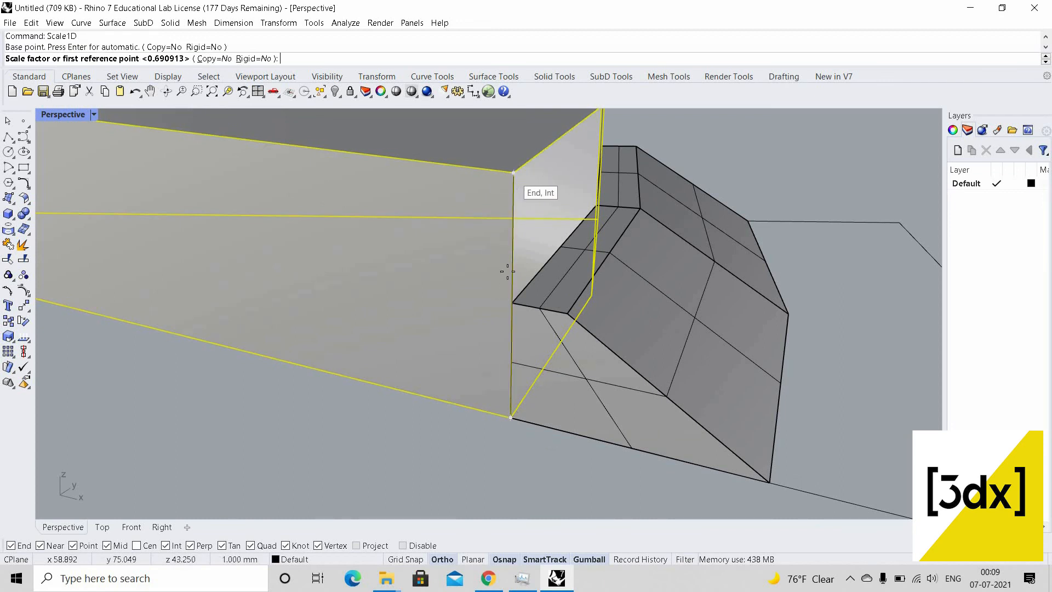
pyautogui.click(512, 173)
pyautogui.scroll(2, 513, 180)
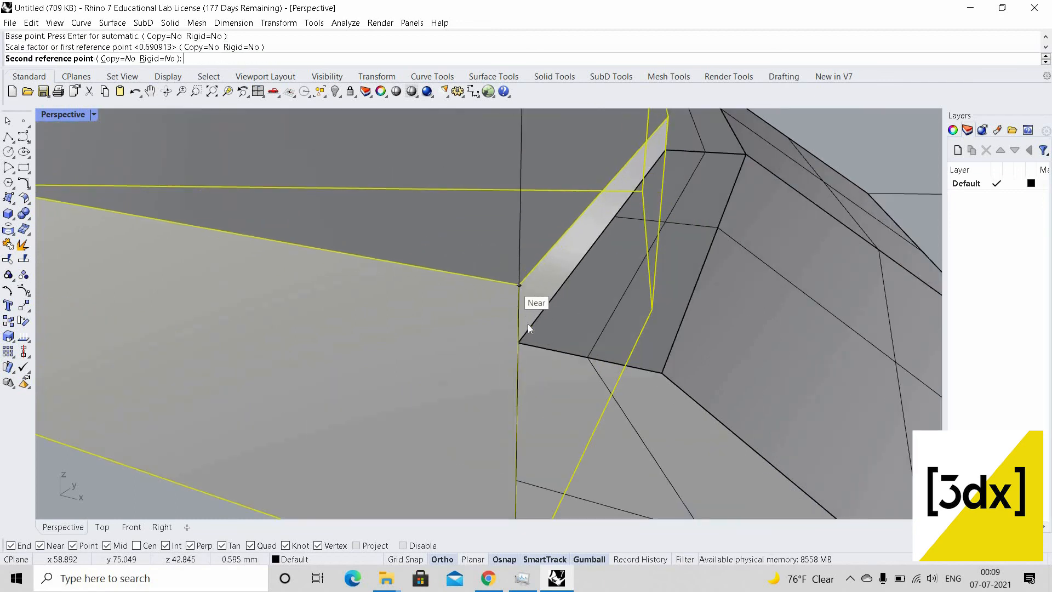
pyautogui.click(518, 297)
# Draw two lines along the lowered block's upper front edges, meeting at the middle corner
pyautogui.scroll(-6, 517, 294)
pyautogui.scroll(6, 517, 295)
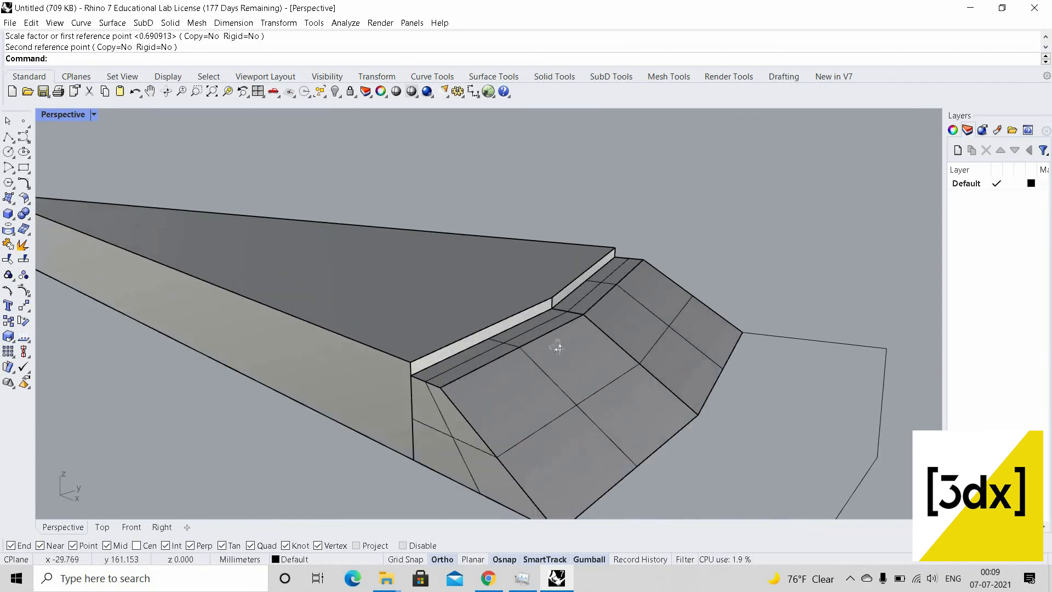
pyautogui.scroll(1, 515, 337)
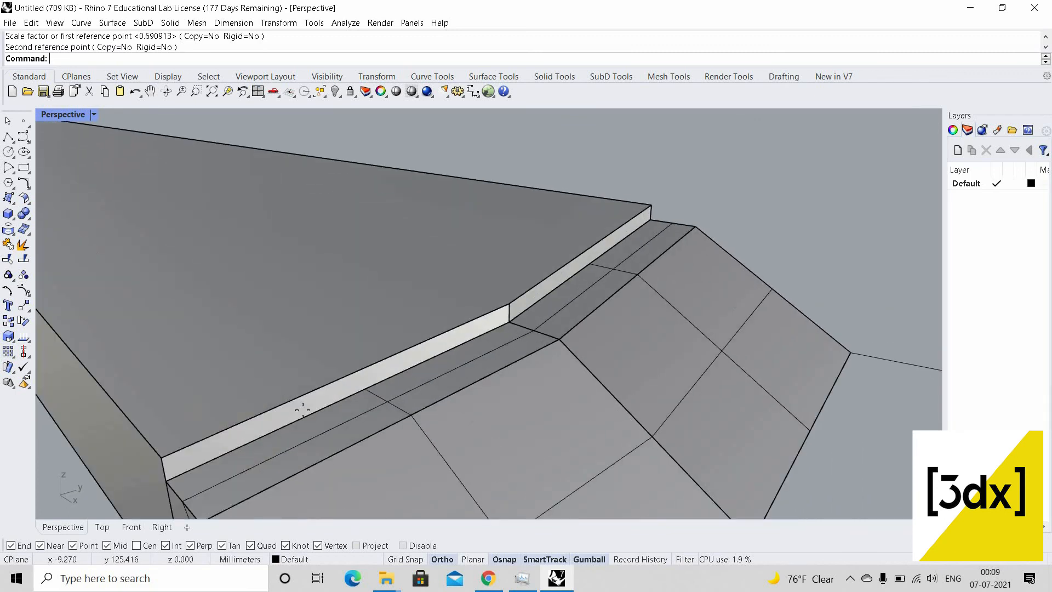
pyautogui.press('Return')
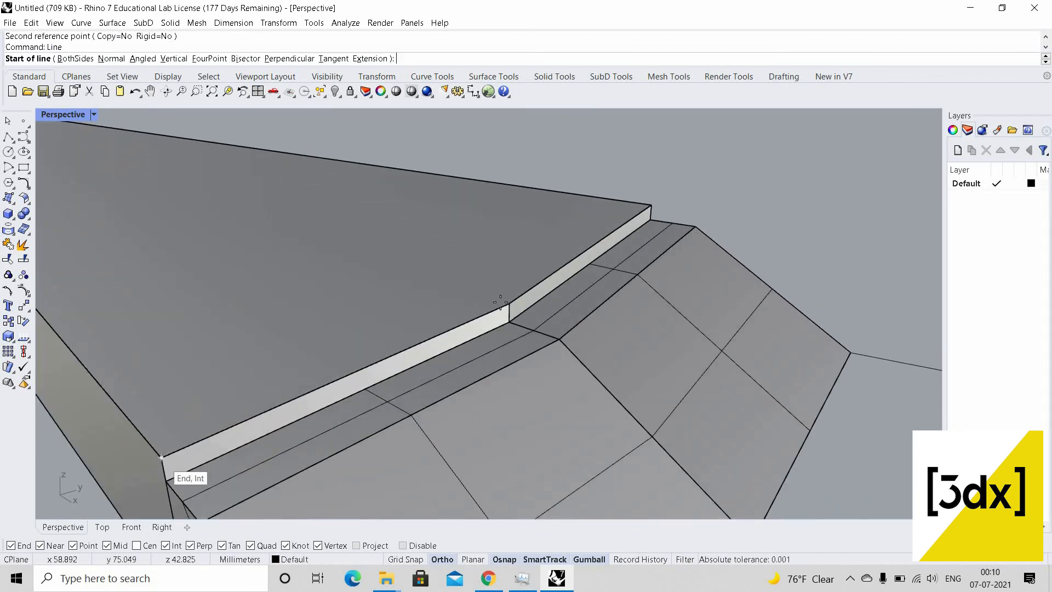
pyautogui.click(161, 456)
pyautogui.click(509, 304)
pyautogui.rightClick(537, 272)
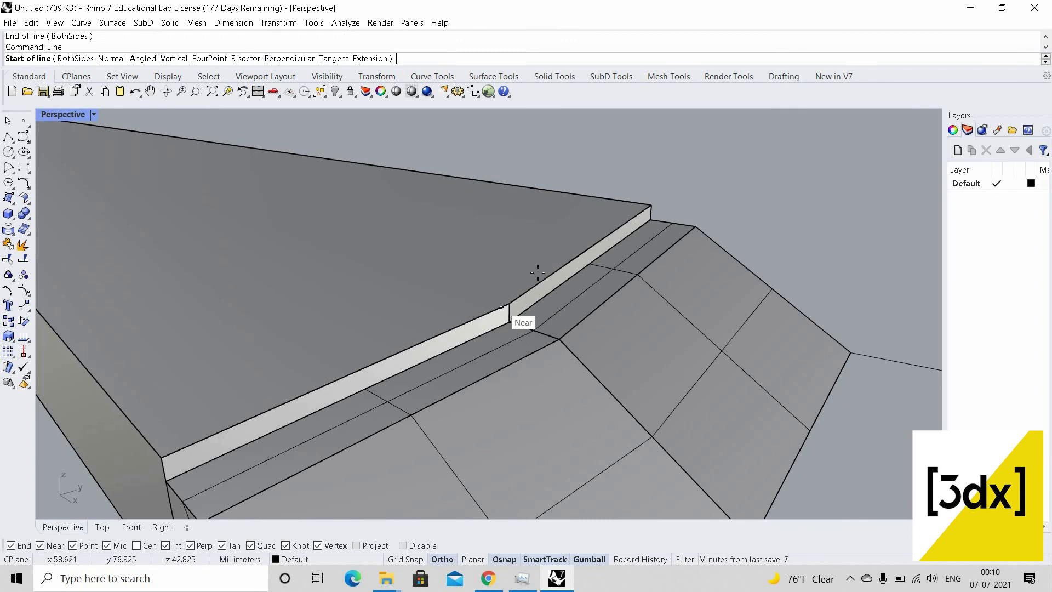
pyautogui.click(509, 304)
pyautogui.click(651, 205)
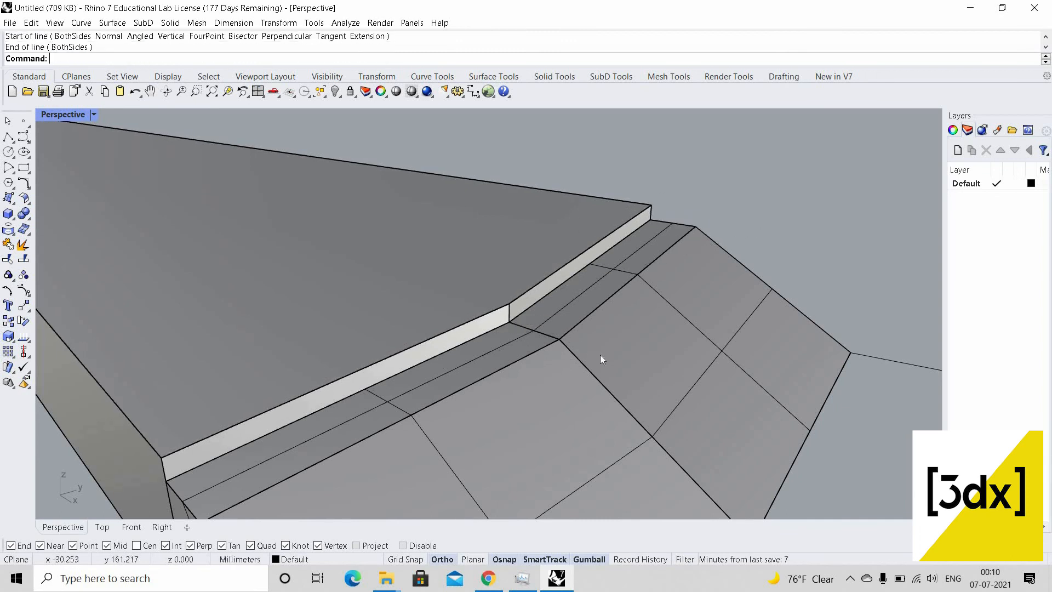
# Offset the near front edge line inward on the block's top face by about 0.114 mm
pyautogui.scroll(-6, 559, 354)
pyautogui.moveTo(528, 348); pyautogui.dragTo(542, 356, button='right')
pyautogui.scroll(4, 542, 357)
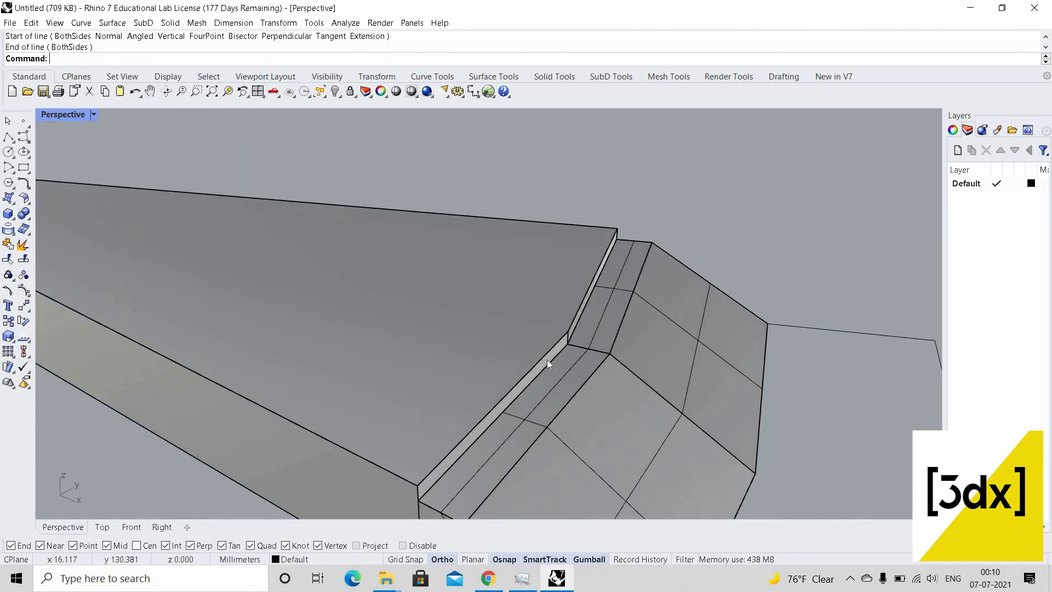
pyautogui.write('Offset')
pyautogui.press('Return')
pyautogui.click(533, 372)
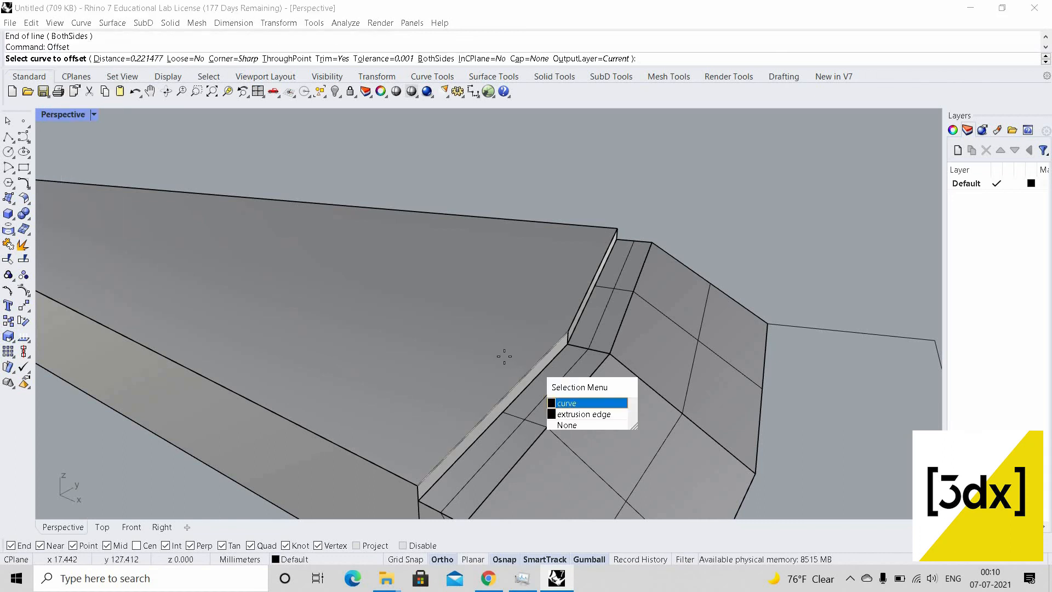
pyautogui.click(570, 402)
pyautogui.write('d')
pyautogui.press('Return')
pyautogui.click(528, 371)
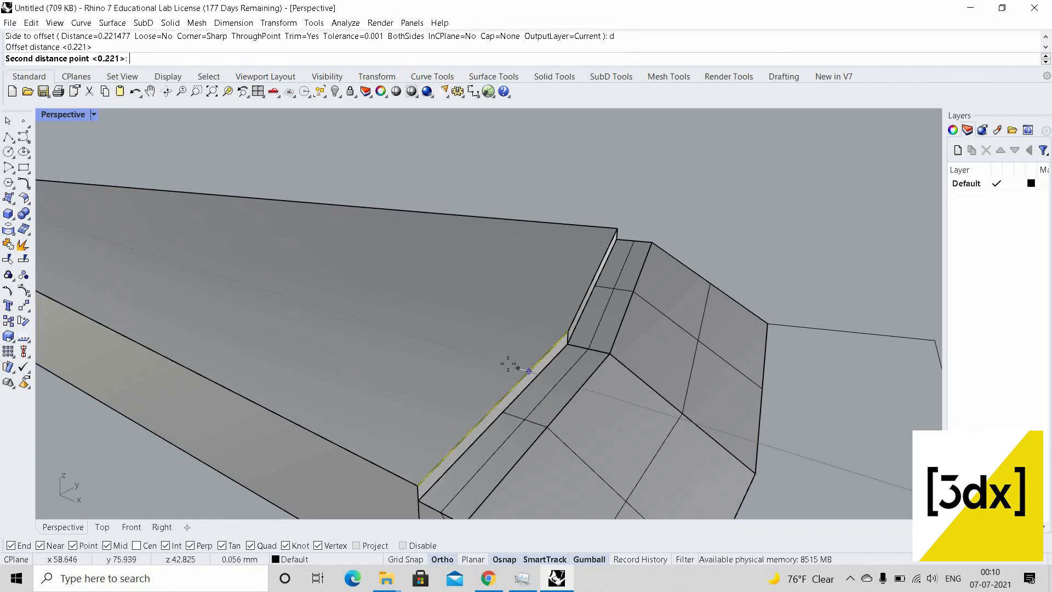
pyautogui.click(505, 363)
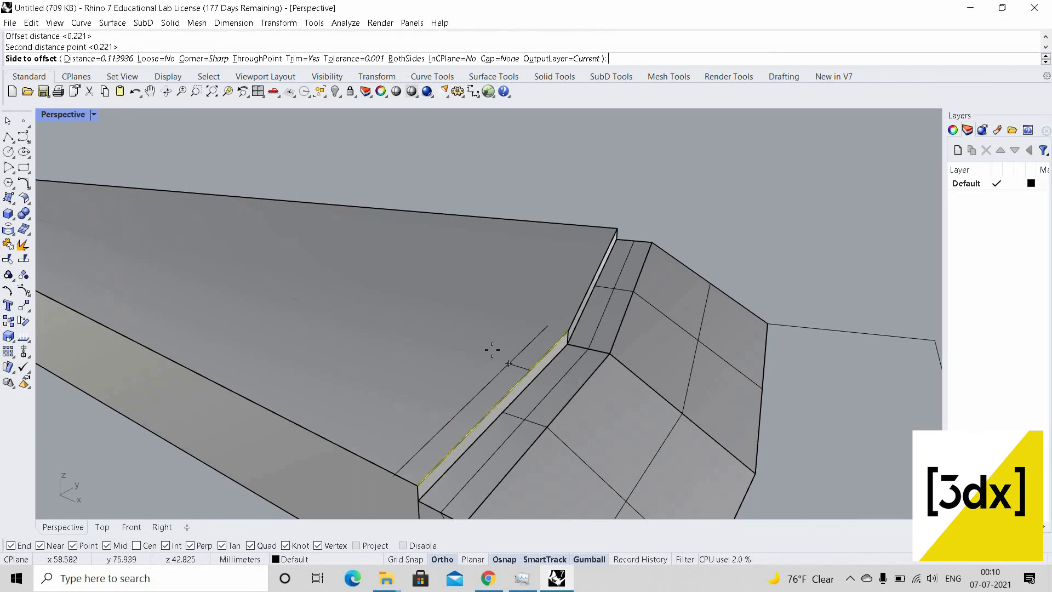
pyautogui.click(581, 305)
# Offset the far front edge line inward on the block's top face by the same distance of about 0.114 mm
pyautogui.press('Return')
pyautogui.click(581, 305)
pyautogui.press('Return')
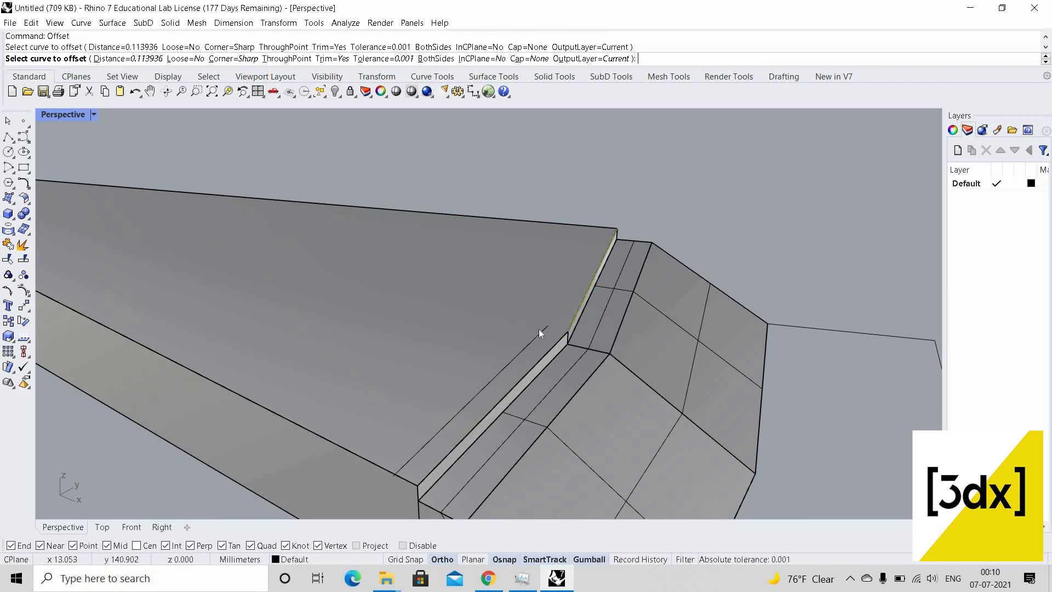
pyautogui.click(540, 327)
# Trim the crossing ends of the two offset lines so they meet at the middle corner
pyautogui.scroll(6, 558, 317)
pyautogui.scroll(3, 565, 362)
pyautogui.moveTo(524, 319); pyautogui.dragTo(563, 336)
pyautogui.press('Escape')
pyautogui.click(547, 339)
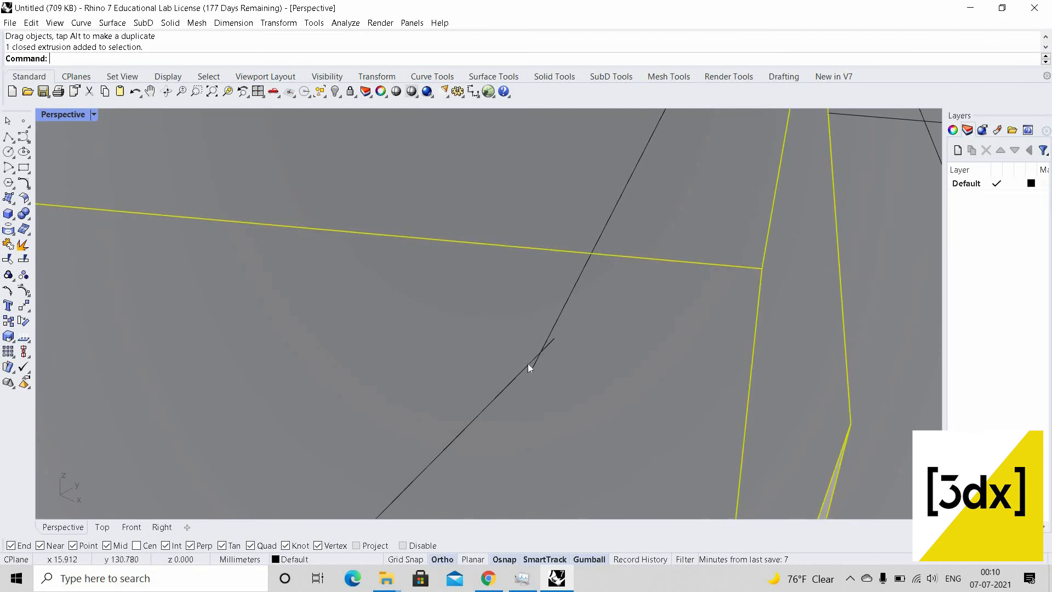
pyautogui.press('Escape')
pyautogui.click(536, 361)
pyautogui.keyDown('shift'); pyautogui.click(544, 353); pyautogui.keyUp('shift')
pyautogui.press('Return')
pyautogui.write('Trim')
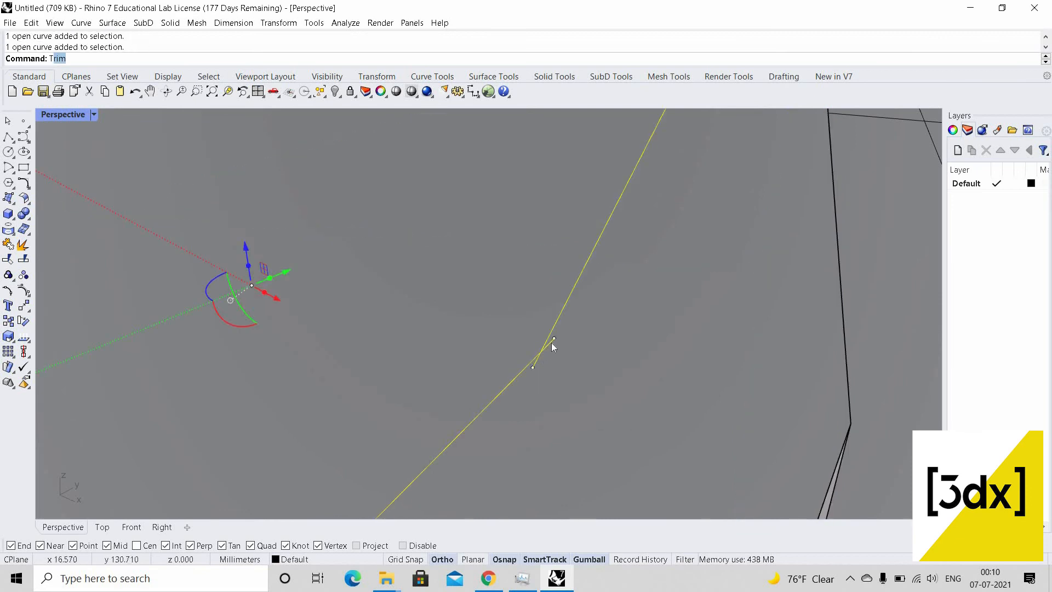
pyautogui.press('Return')
pyautogui.click(547, 354)
pyautogui.press('Return')
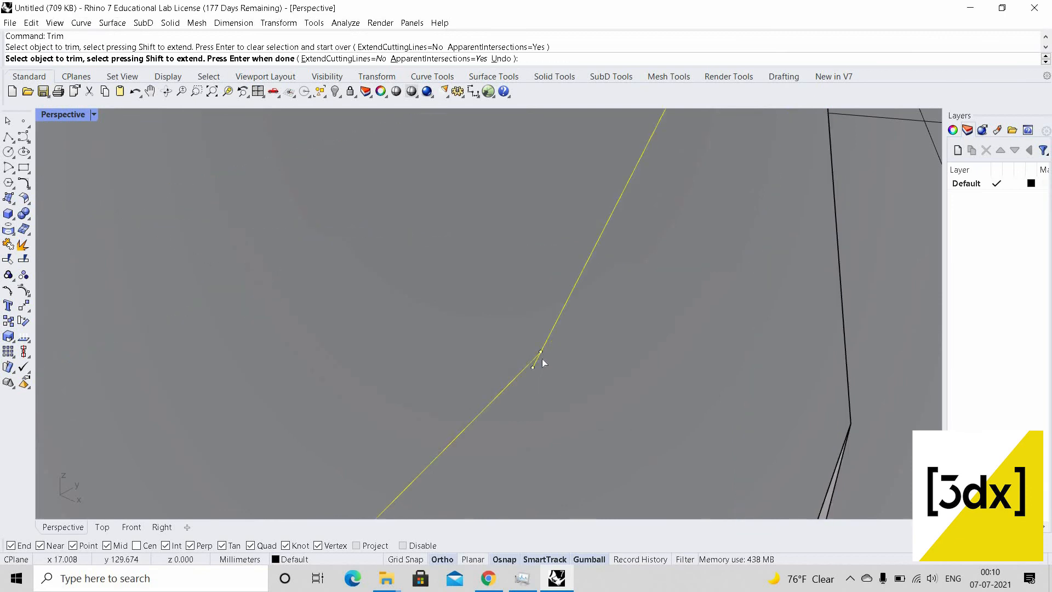
pyautogui.click(542, 358)
pyautogui.press('Return')
pyautogui.scroll(-10, 627, 235)
pyautogui.press('Return')
pyautogui.press('Escape')
# Trim off the outer ends of both offset lines where they overhang the block's side edges
pyautogui.scroll(6, 647, 225)
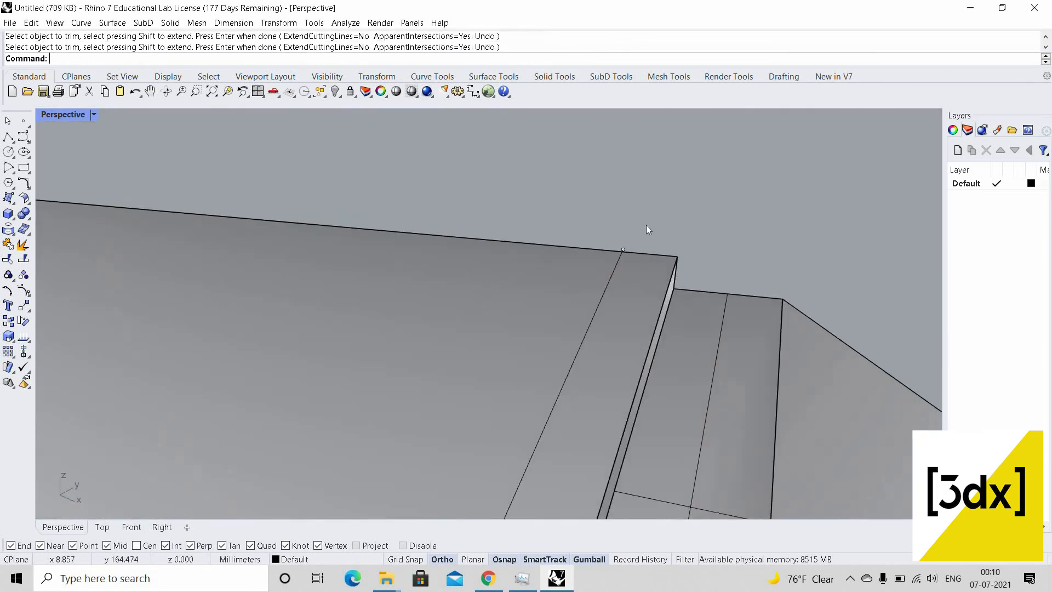
pyautogui.scroll(1, 643, 235)
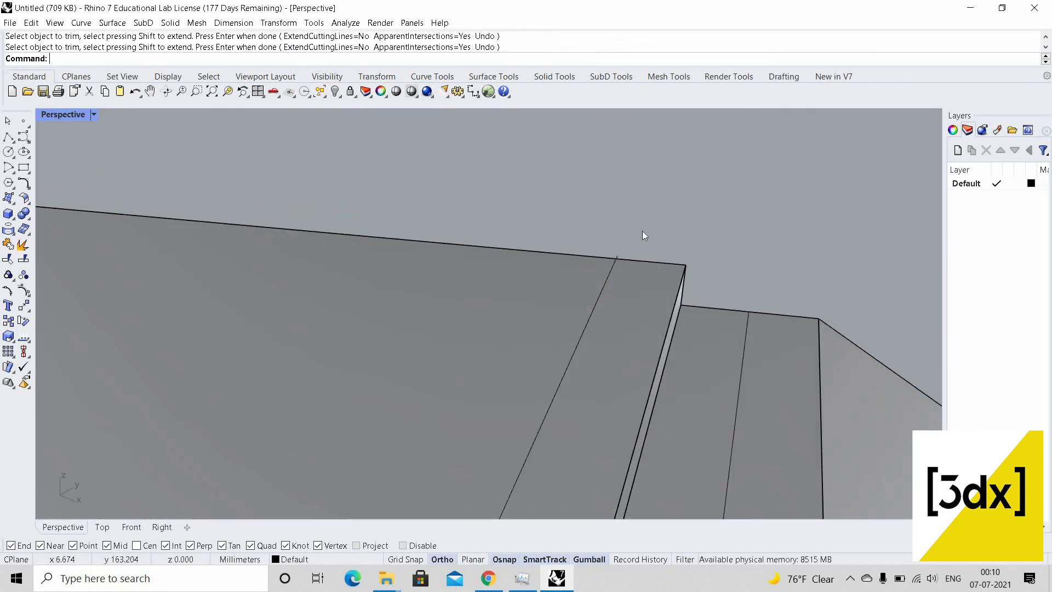
pyautogui.click(622, 255)
pyautogui.press('Return')
pyautogui.scroll(-10, 648, 216)
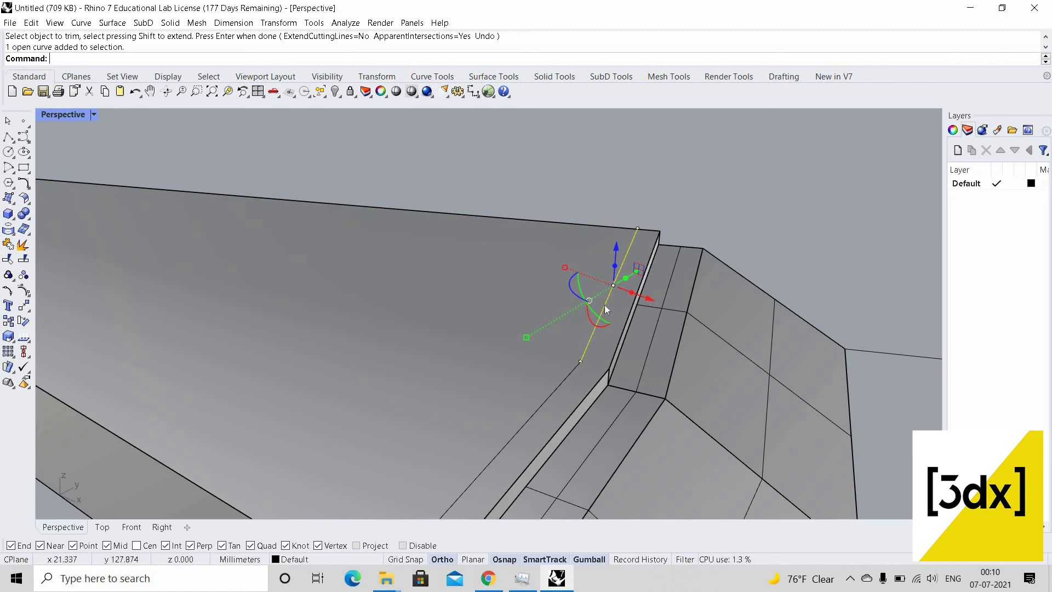
pyautogui.click(564, 383)
pyautogui.press('Return')
pyautogui.scroll(-3, 537, 314)
pyautogui.scroll(2, 558, 347)
pyautogui.keyDown('shift'); pyautogui.click(558, 347); pyautogui.keyUp('shift')
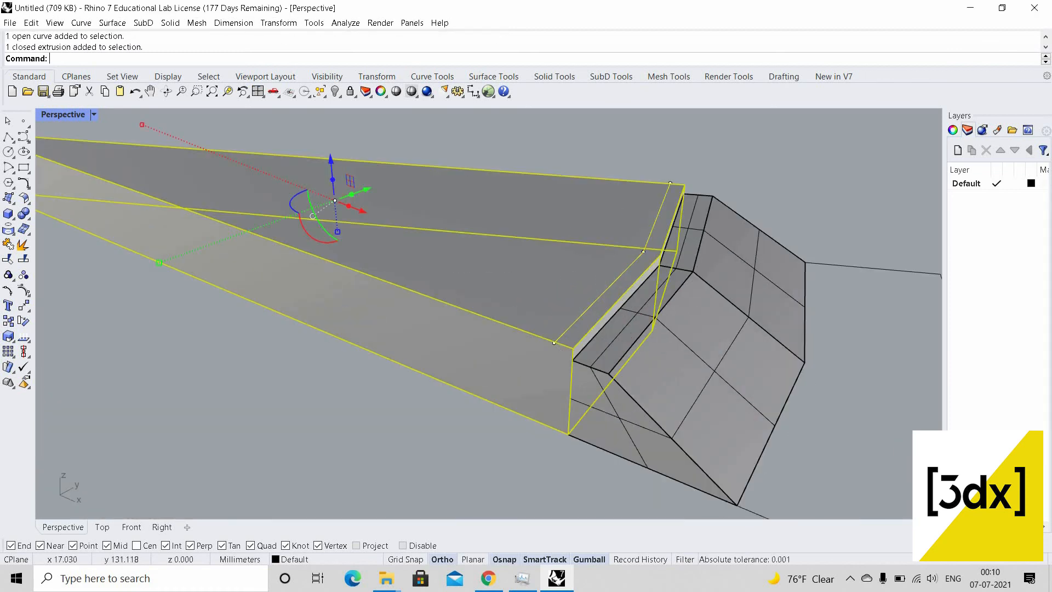
pyautogui.scroll(2, 554, 343)
pyautogui.press('Return')
pyautogui.scroll(3, 515, 316)
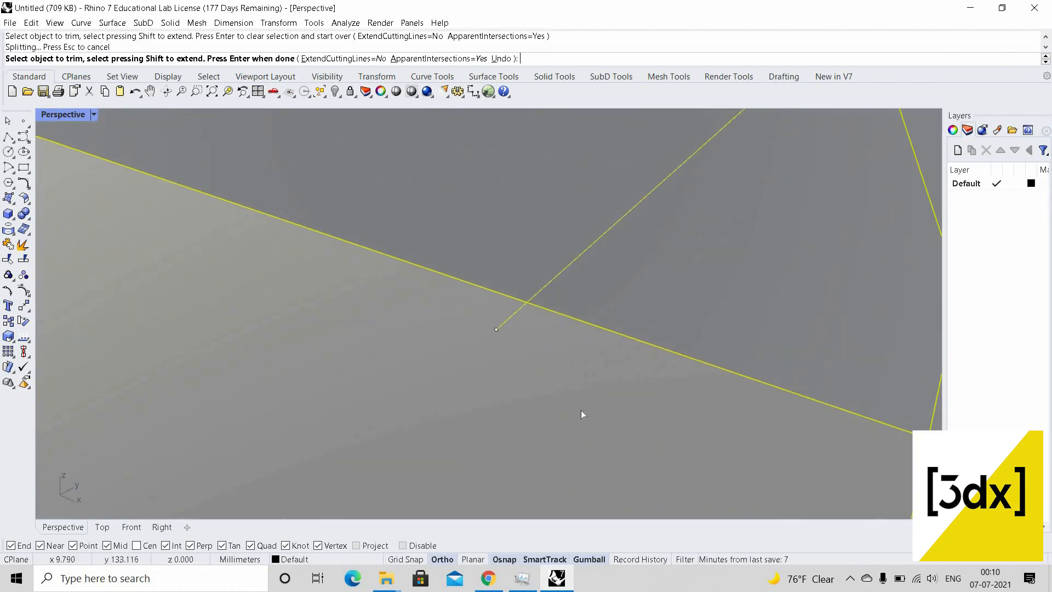
pyautogui.click(604, 301)
pyautogui.scroll(-4, 645, 341)
pyautogui.scroll(6, 645, 340)
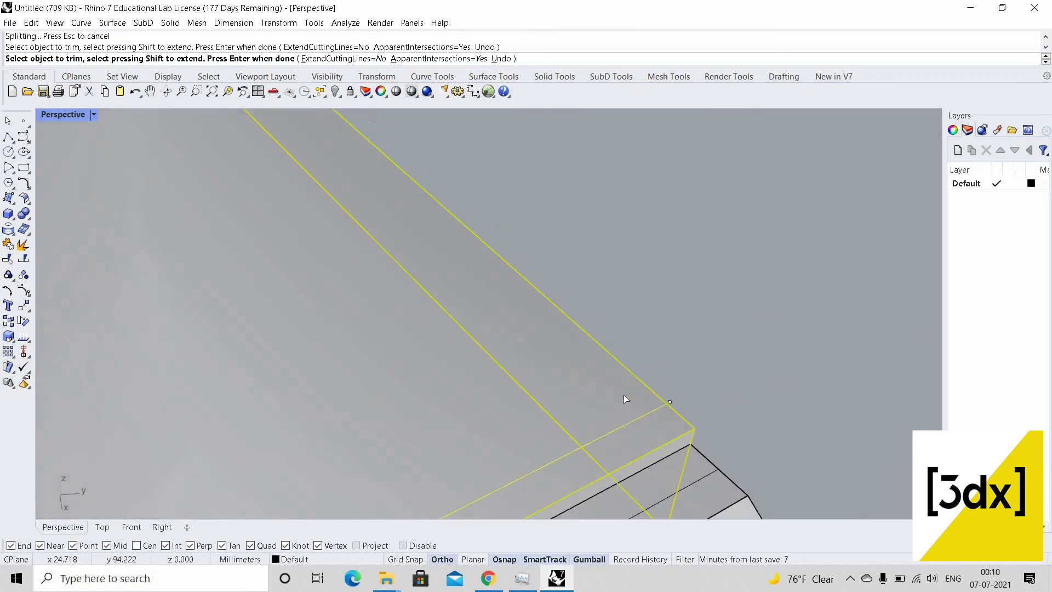
pyautogui.click(617, 397)
pyautogui.scroll(-5, 662, 319)
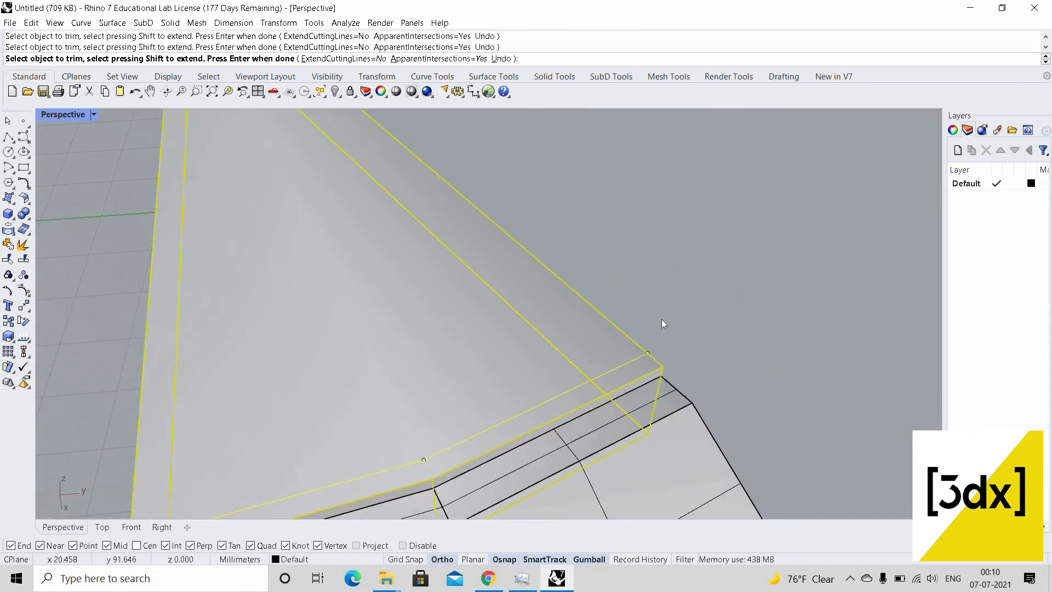
pyautogui.moveTo(662, 319); pyautogui.dragTo(625, 340, button='right')
pyautogui.press('Return')
pyautogui.scroll(-5, 625, 341)
pyautogui.press('Escape')
pyautogui.scroll(2, 614, 389)
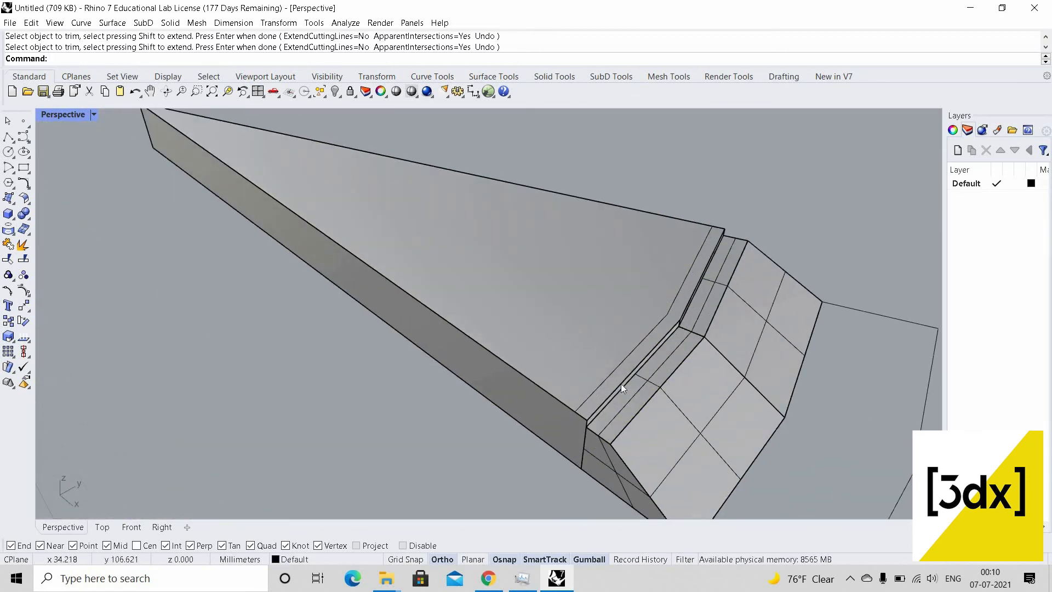
# Draw a closed polyline on the block's top face along the two offset lines and back through the pointed rear corner
pyautogui.write('Polyline')
pyautogui.press('Return')
pyautogui.scroll(2, 558, 421)
pyautogui.click(572, 430)
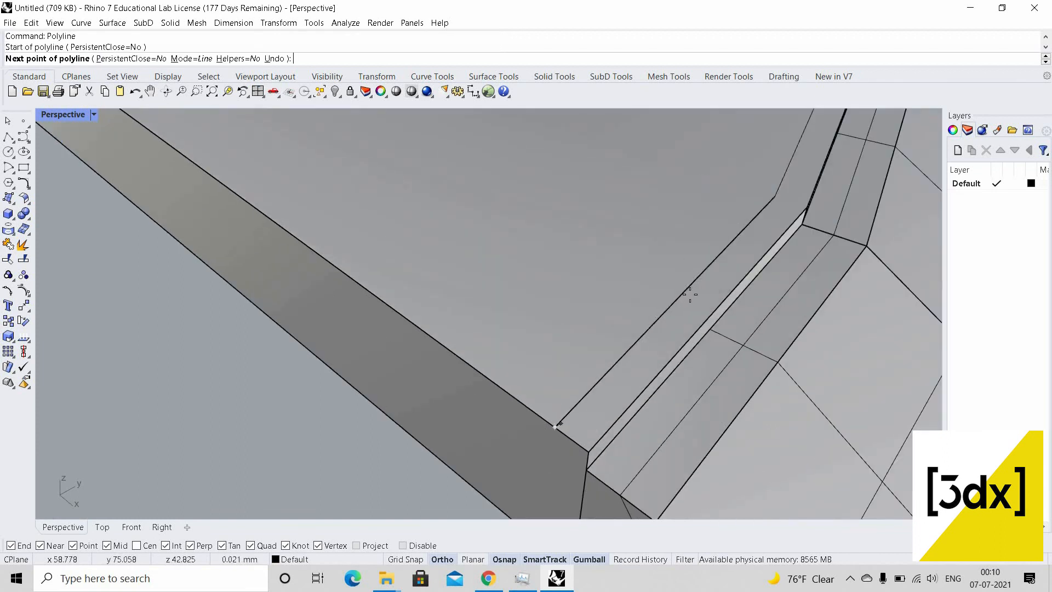
pyautogui.scroll(4, 559, 425)
pyautogui.click(698, 314)
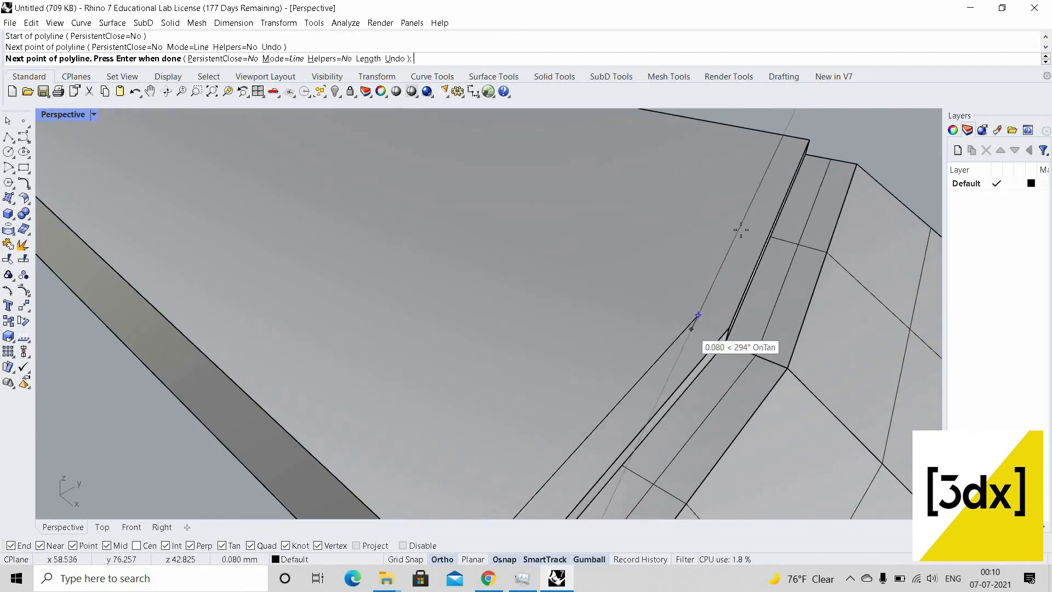
pyautogui.scroll(-5, 735, 302)
pyautogui.scroll(8, 757, 232)
pyautogui.click(756, 232)
pyautogui.scroll(-9, 908, 319)
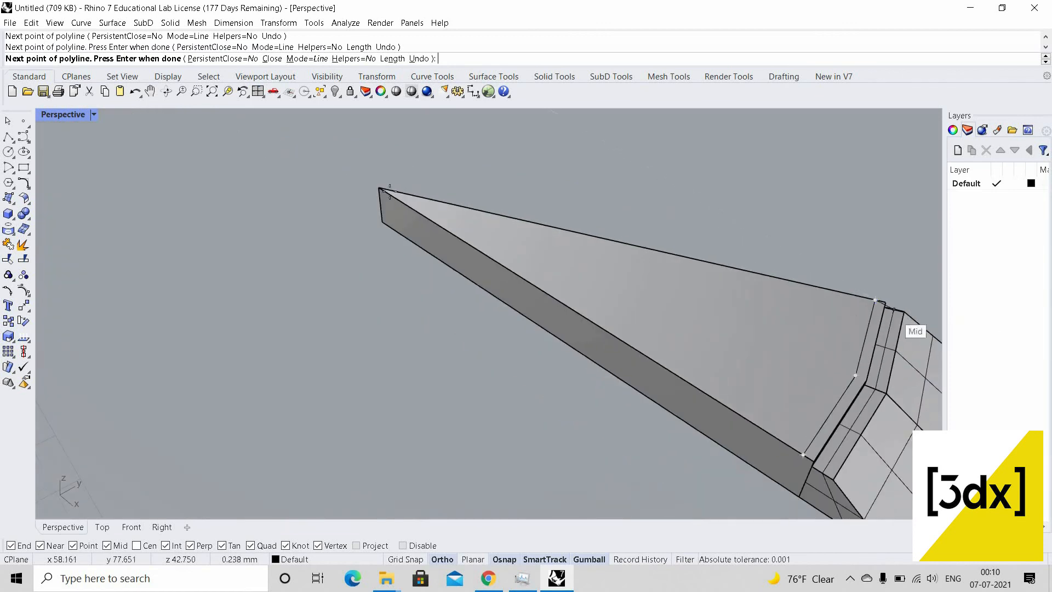
pyautogui.scroll(5, 377, 188)
pyautogui.click(376, 187)
pyautogui.moveTo(599, 268); pyautogui.dragTo(786, 321, button='right')
pyautogui.scroll(4, 812, 331)
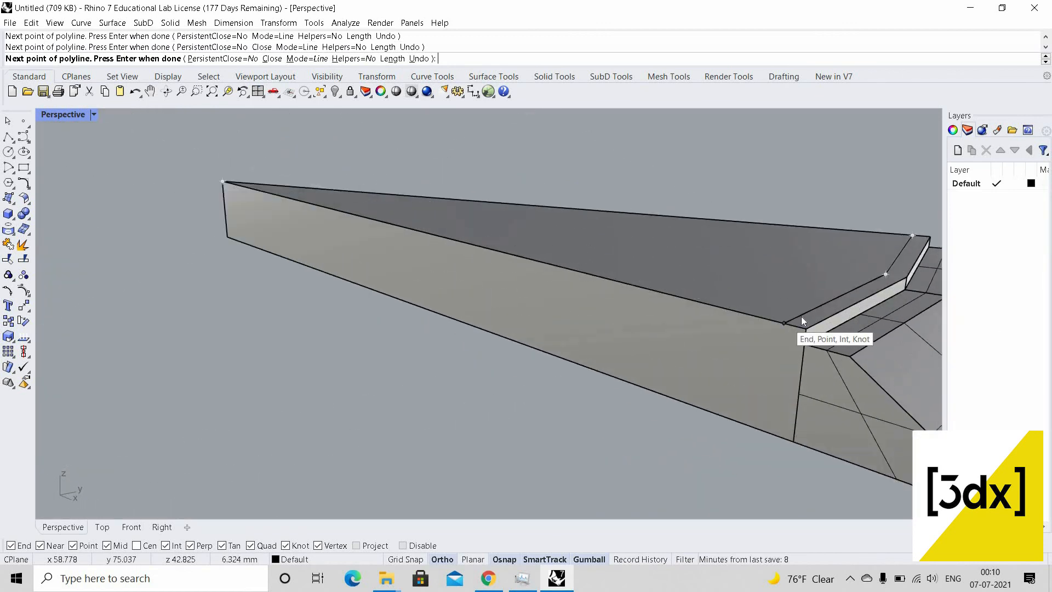
pyautogui.click(801, 318)
# Extrude the closed polyline upward into a thin solid slab about 0.09 mm high
pyautogui.click(802, 318)
pyautogui.click(802, 318)
pyautogui.click(802, 317)
pyautogui.click(839, 360)
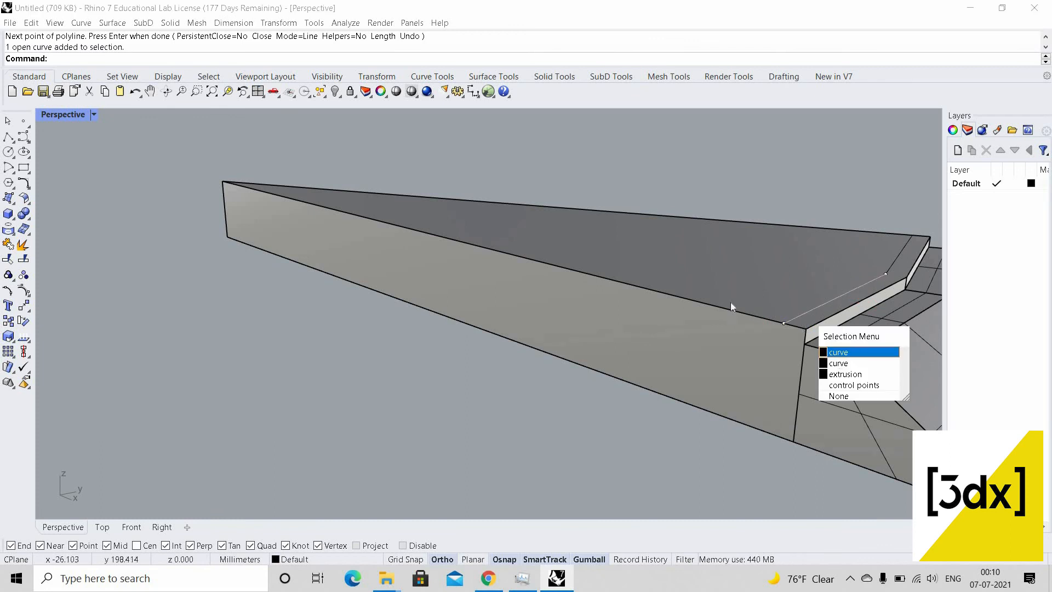
pyautogui.press('Return')
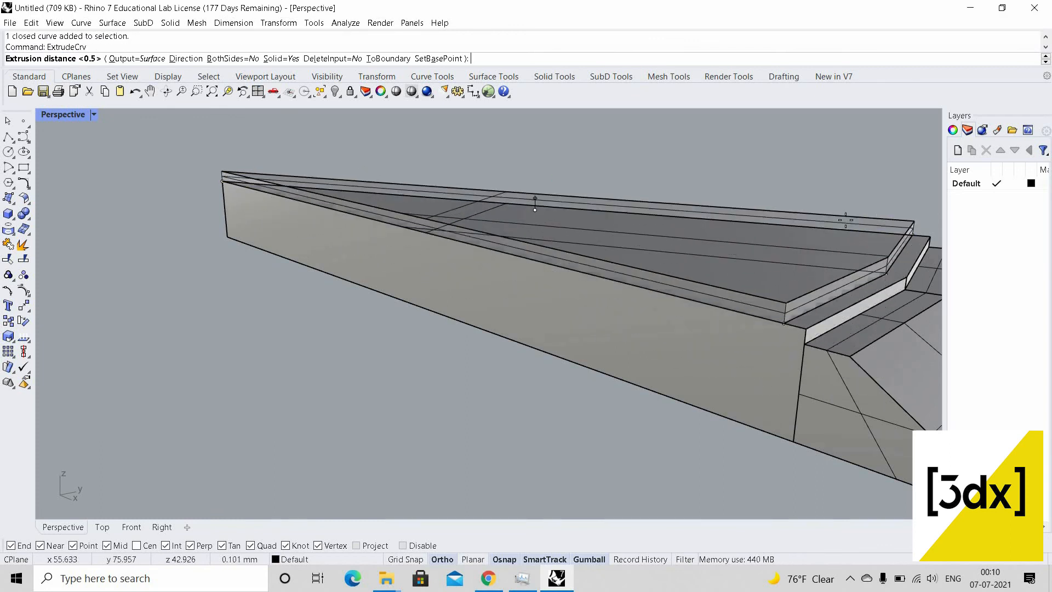
pyautogui.press('Return')
pyautogui.press('Escape')
pyautogui.scroll(-4, 834, 271)
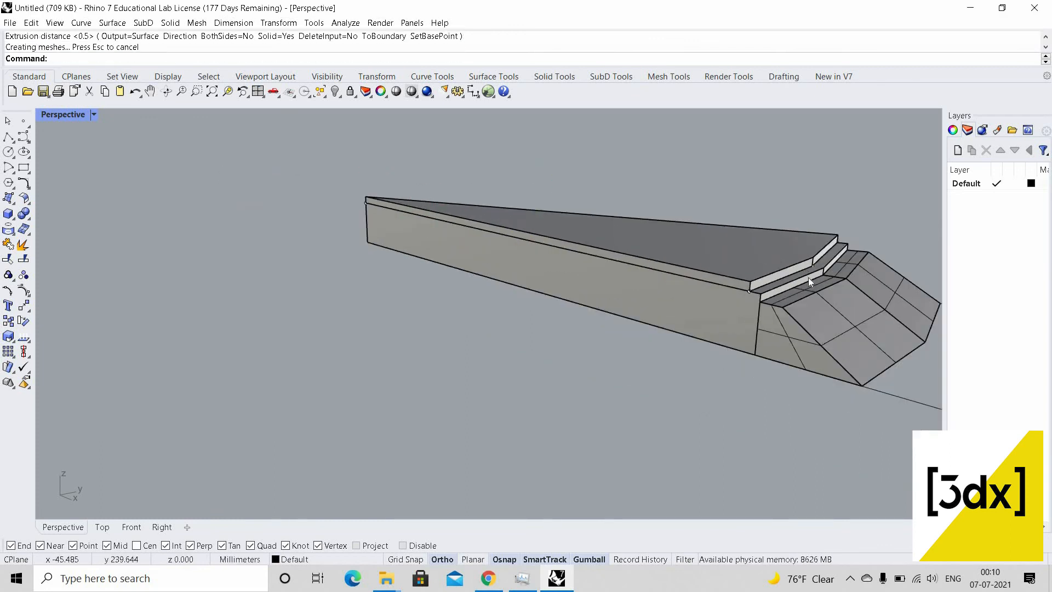
# Create a sloping four-corner surface from the slab's near front top edge to the block's outer edge below
pyautogui.scroll(9, 807, 279)
pyautogui.click(8, 198)
pyautogui.click(466, 333)
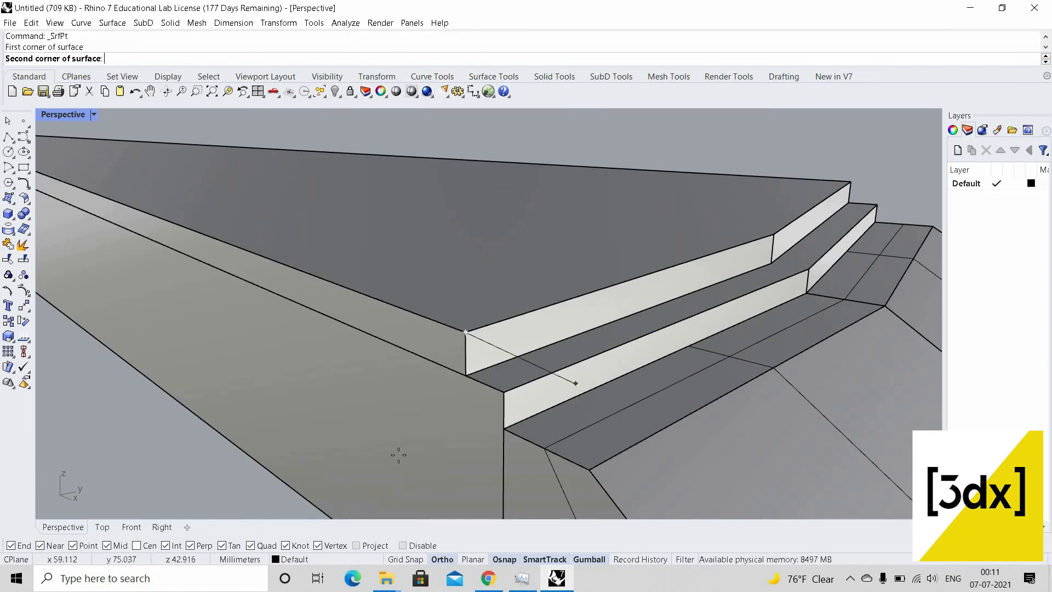
pyautogui.click(504, 392)
pyautogui.scroll(-5, 388, 445)
pyautogui.scroll(8, 569, 395)
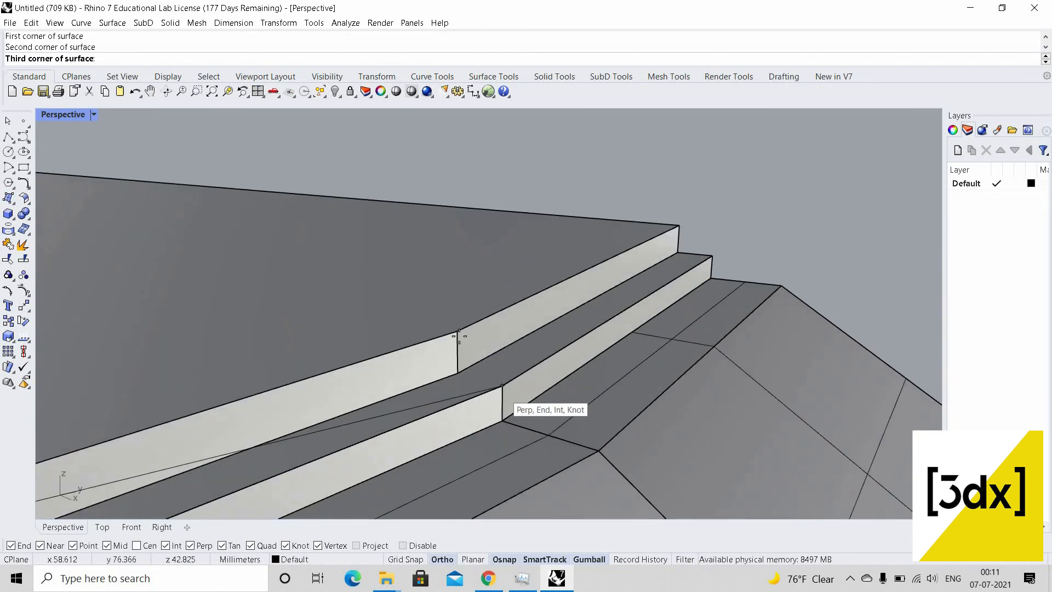
pyautogui.click(502, 386)
pyautogui.click(457, 331)
# Create a matching sloping four-corner surface from the slab's far front top edge to the block's outer edge
pyautogui.scroll(-6, 407, 372)
pyautogui.moveTo(407, 373); pyautogui.dragTo(356, 389, button='right')
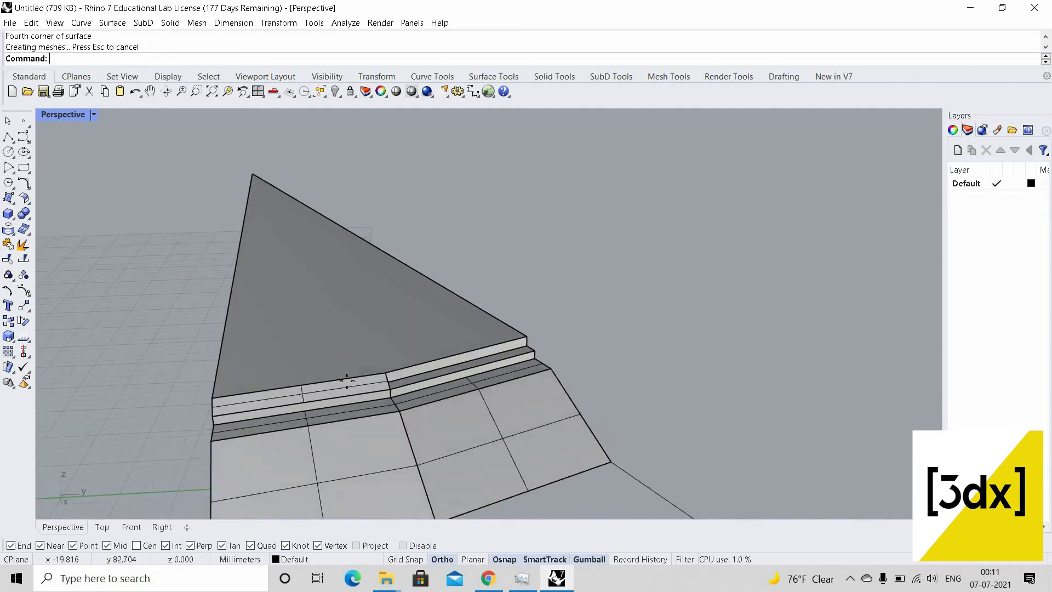
pyautogui.scroll(8, 415, 364)
pyautogui.rightClick(615, 289)
pyautogui.click(350, 378)
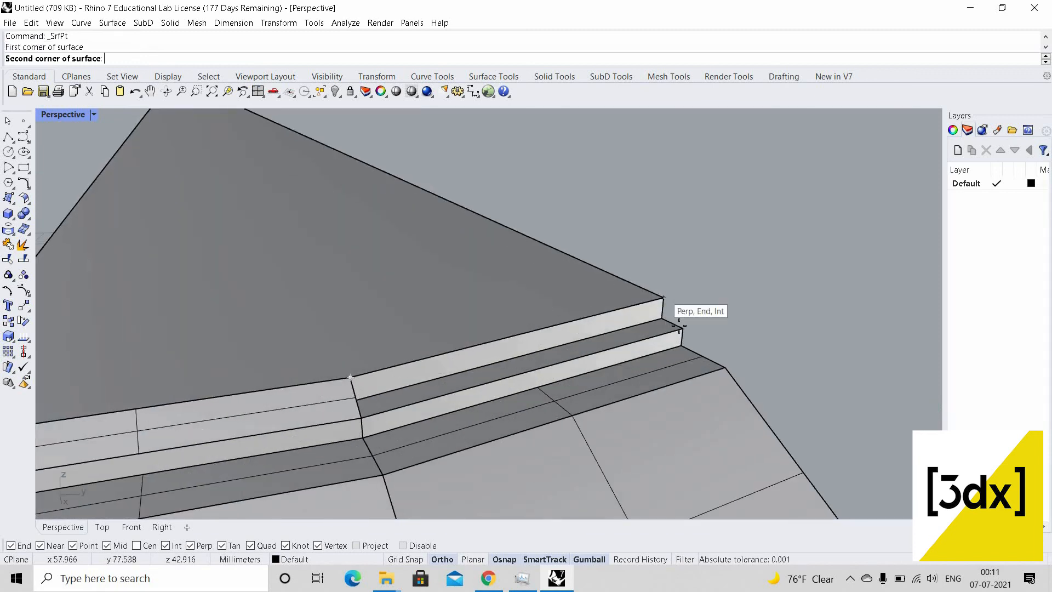
pyautogui.click(663, 299)
pyautogui.click(683, 328)
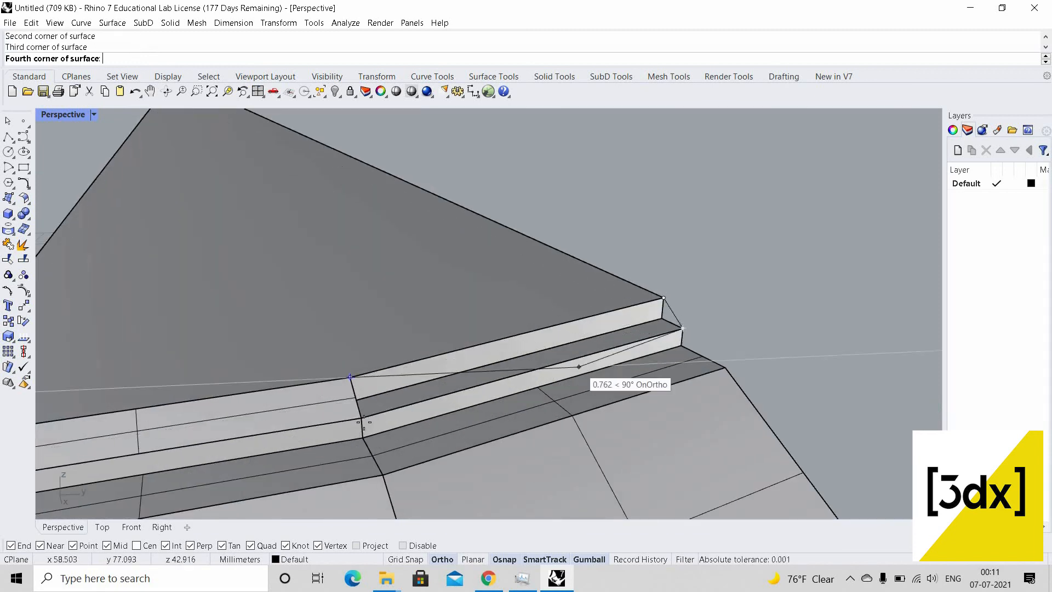
pyautogui.click(361, 419)
# Close the triangular gap at the near end of the upper slope with a three-corner surface
pyautogui.scroll(-10, 446, 360)
pyautogui.moveTo(586, 351); pyautogui.dragTo(718, 327, button='right')
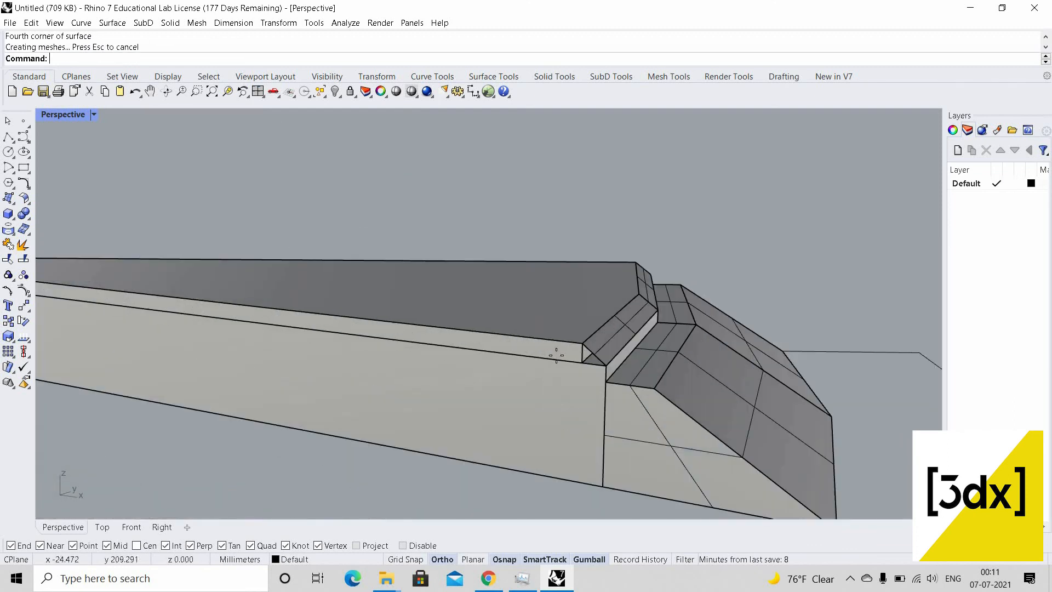
pyautogui.scroll(5, 553, 352)
pyautogui.rightClick(542, 373)
pyautogui.click(538, 340)
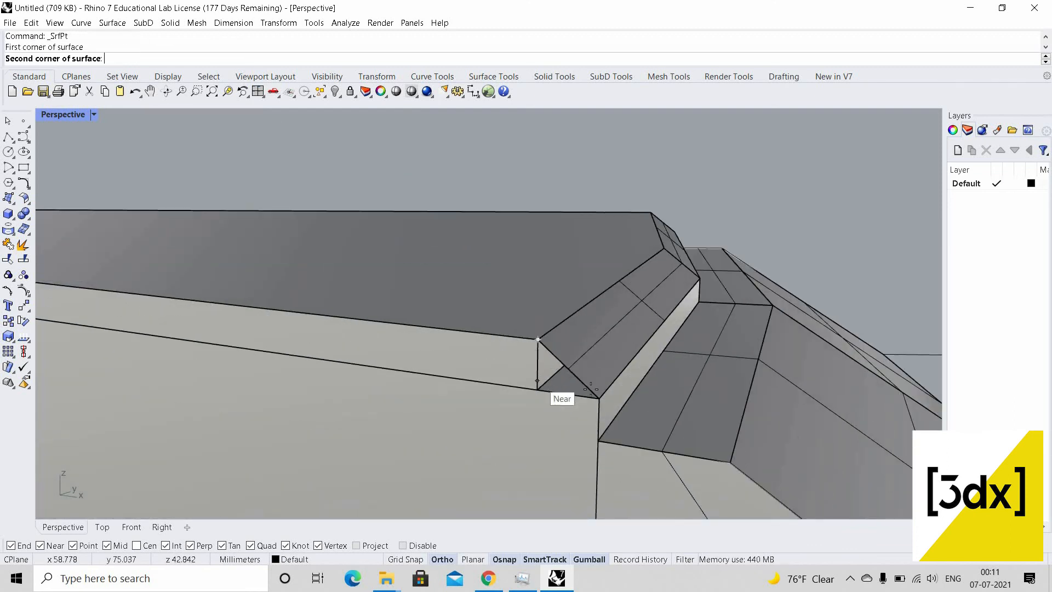
pyautogui.click(537, 390)
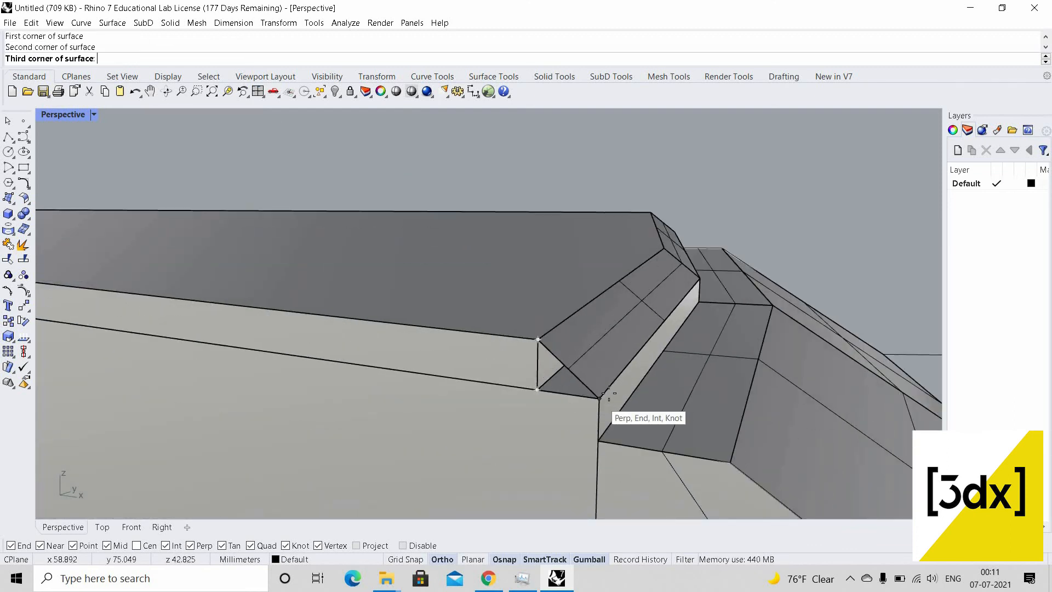
pyautogui.click(600, 399)
pyautogui.scroll(-2, 641, 387)
pyautogui.rightClick(533, 418)
# Close the triangular gap at the far end of the upper slope with a three-corner surface
pyautogui.moveTo(338, 325); pyautogui.dragTo(352, 289, button='right')
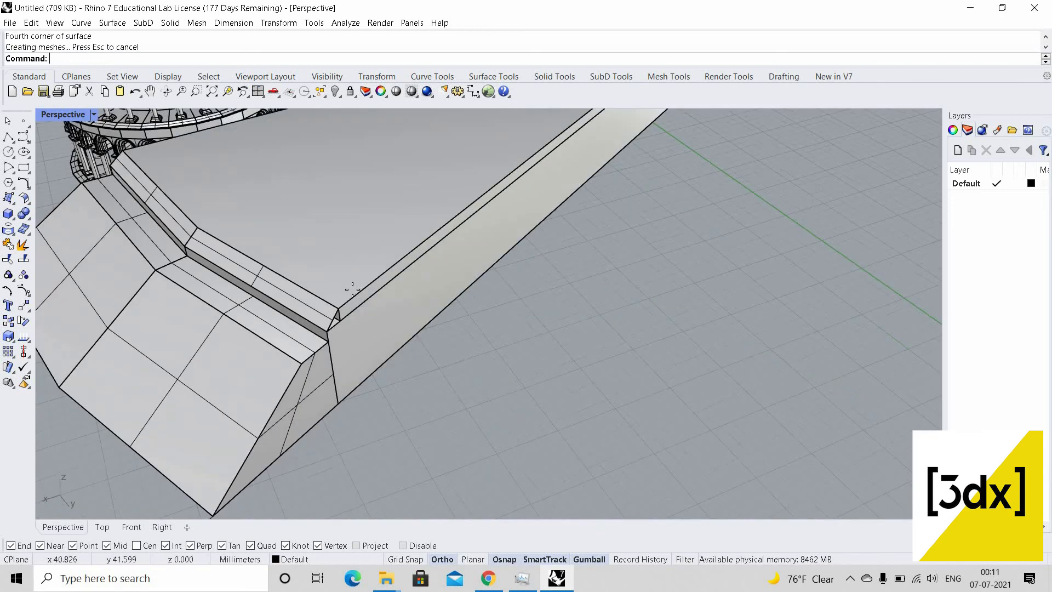
pyautogui.scroll(8, 336, 314)
pyautogui.rightClick(358, 287)
pyautogui.click(359, 287)
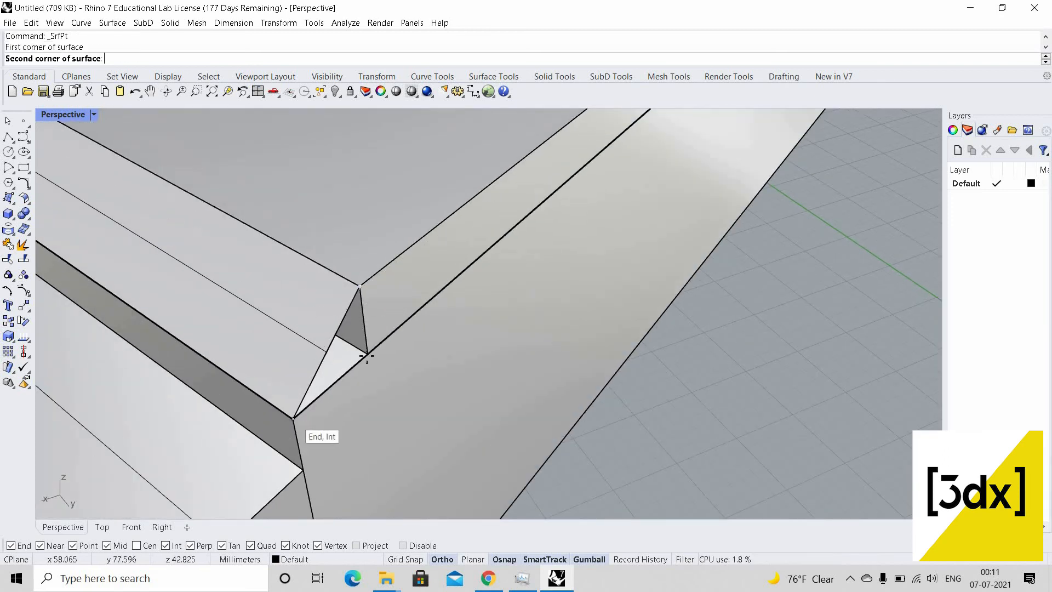
pyautogui.click(293, 419)
pyautogui.click(367, 356)
pyautogui.rightClick(436, 366)
pyautogui.scroll(-7, 505, 325)
pyautogui.moveTo(522, 331); pyautogui.dragTo(657, 425, button='right')
pyautogui.scroll(-6, 506, 327)
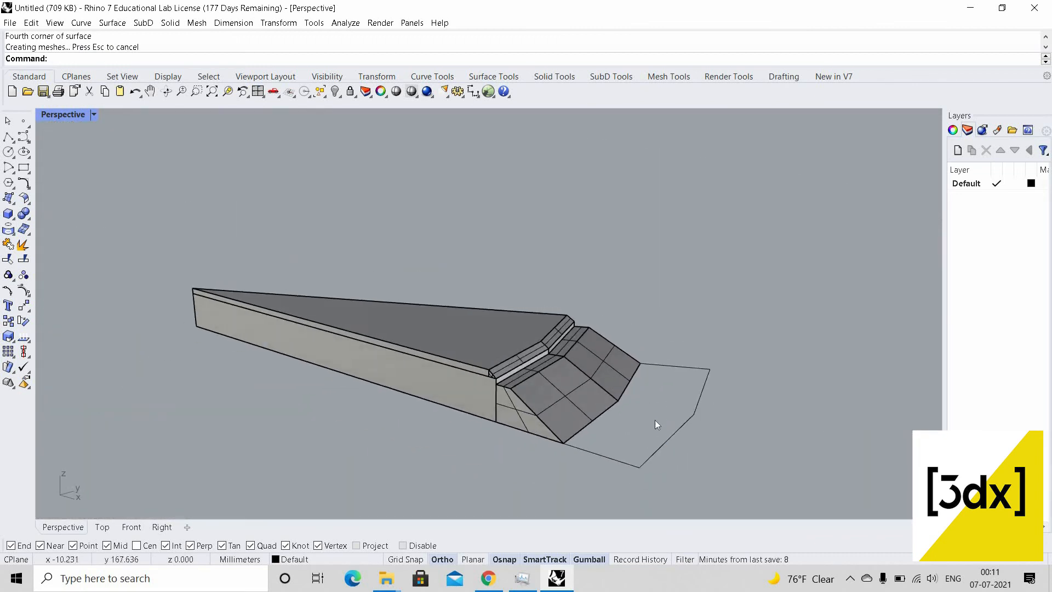
pyautogui.scroll(-4, 646, 432)
pyautogui.scroll(6, 648, 432)
pyautogui.moveTo(729, 351); pyautogui.dragTo(675, 428)
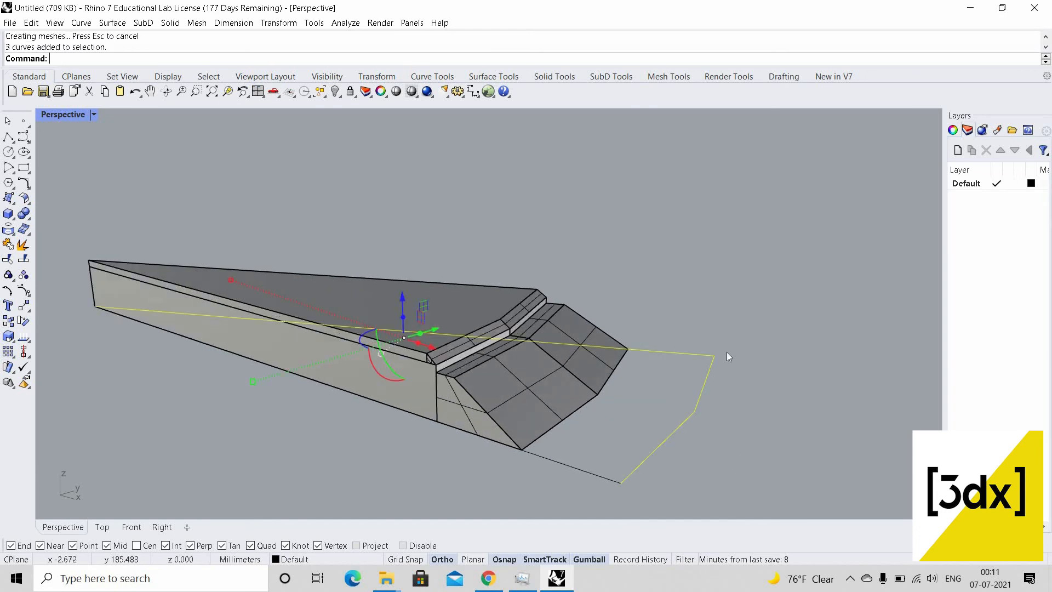
pyautogui.click(727, 357)
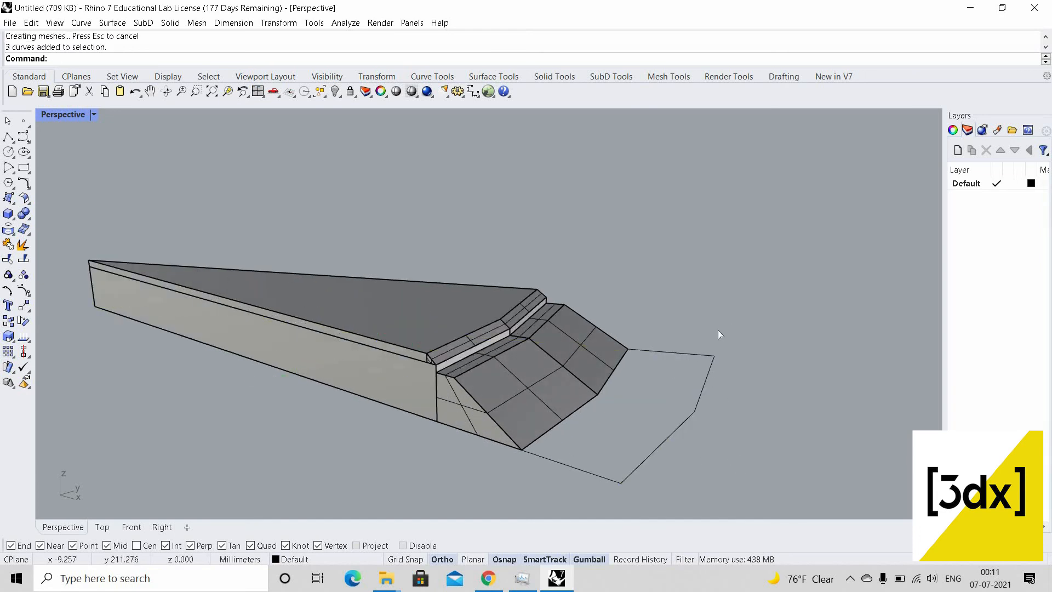
pyautogui.write('Trim')
pyautogui.press('Return')
pyautogui.click(721, 351)
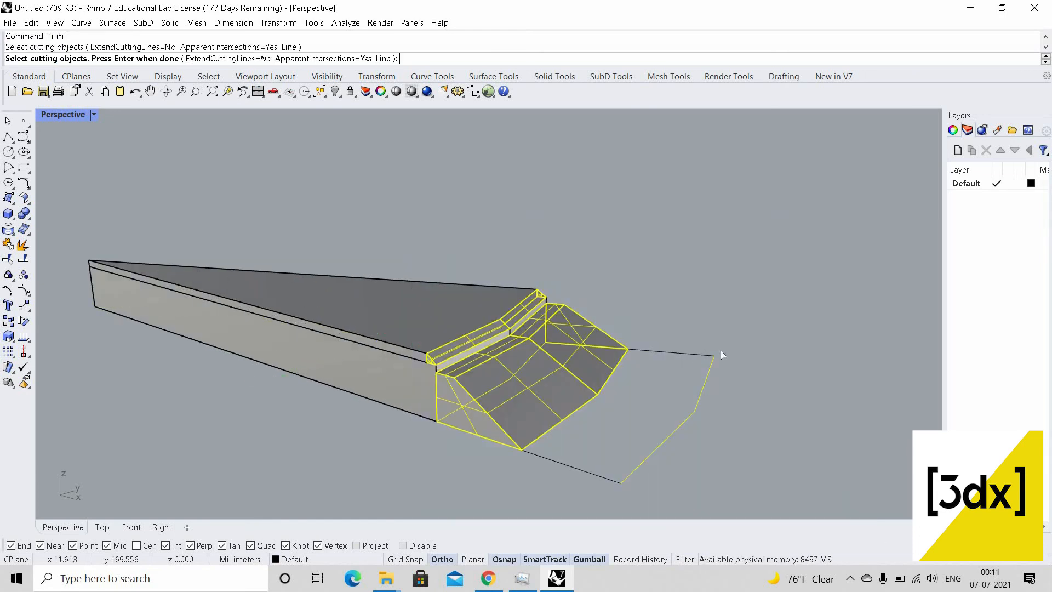
pyautogui.press('Escape')
pyautogui.scroll(-4, 656, 390)
pyautogui.moveTo(657, 390); pyautogui.dragTo(548, 360, button='right')
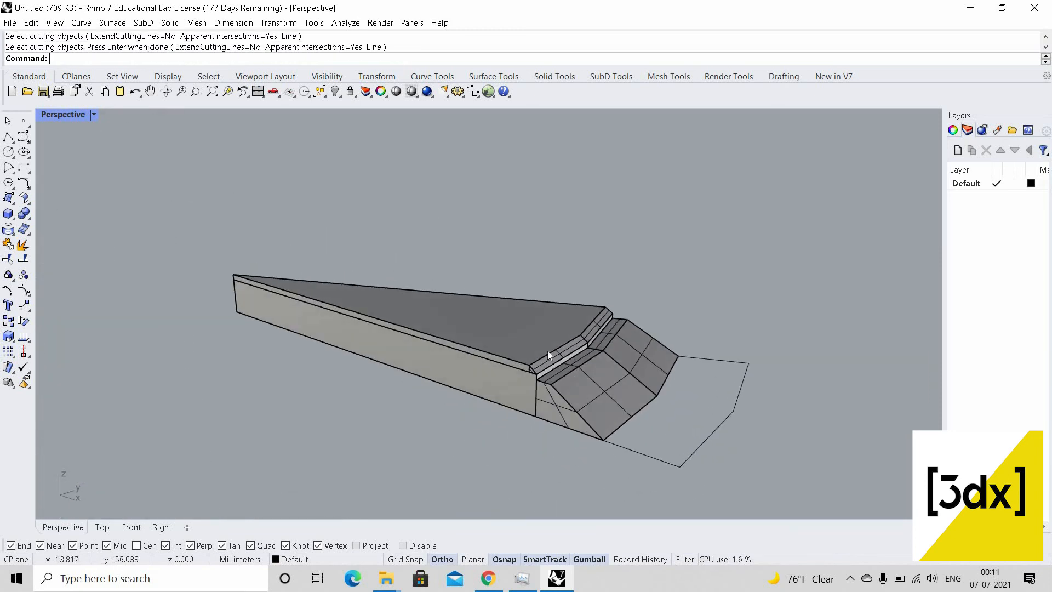
pyautogui.scroll(4, 568, 370)
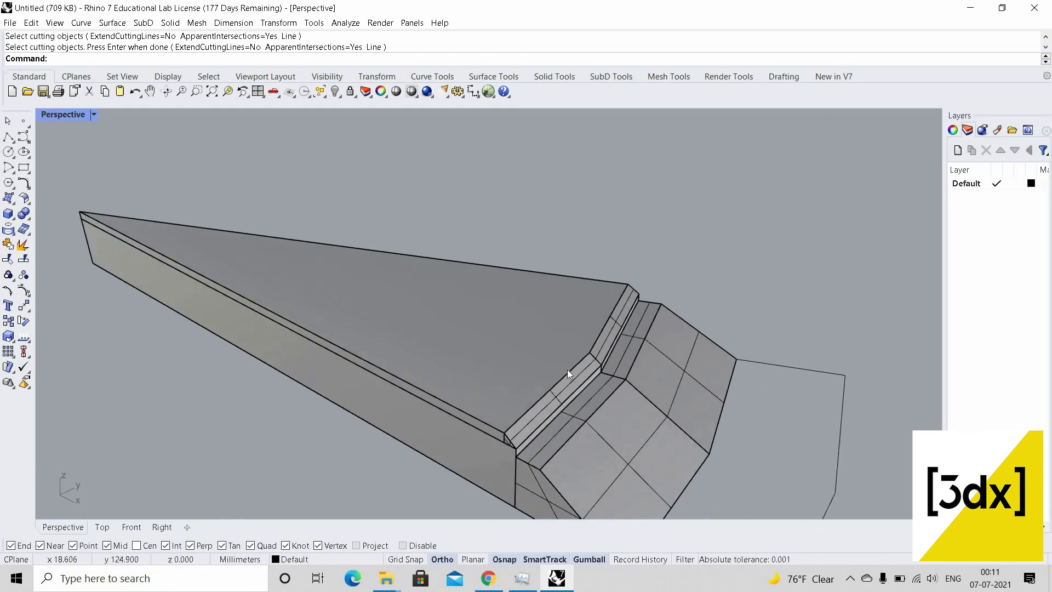
pyautogui.click(583, 366)
pyautogui.click(597, 333)
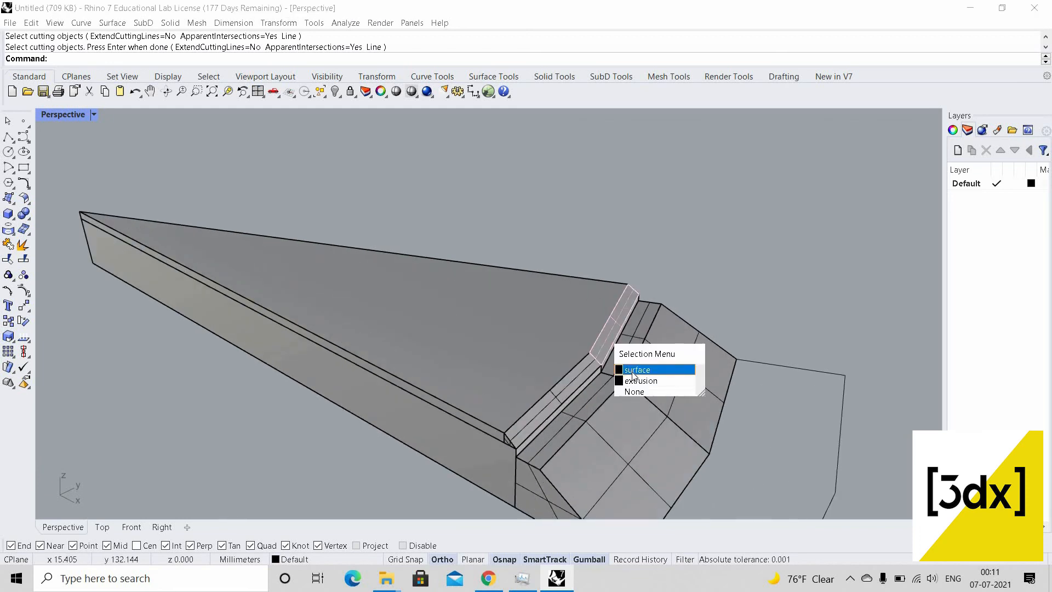
pyautogui.click(530, 381)
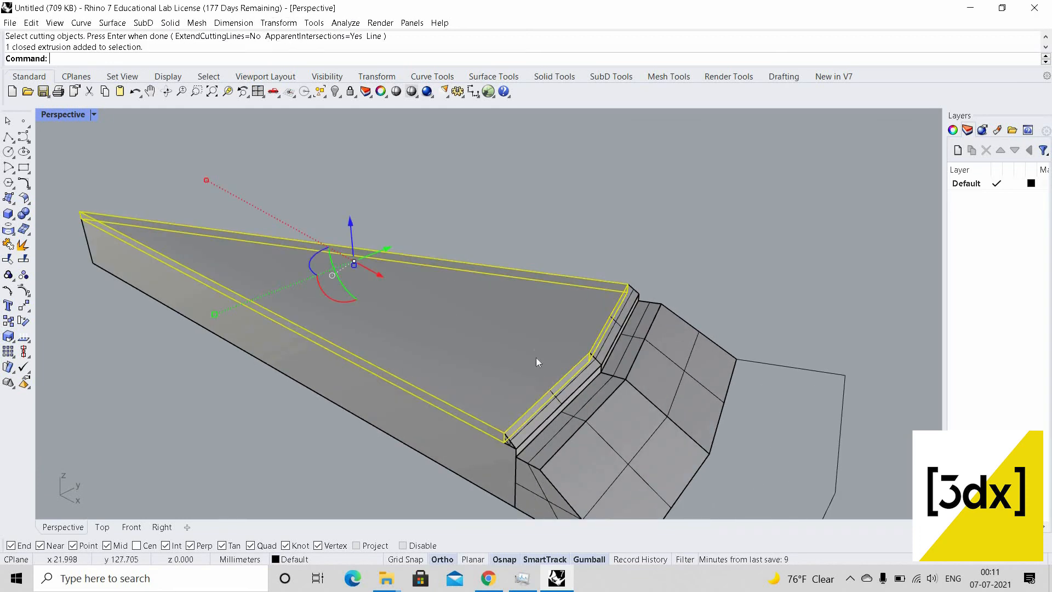
pyautogui.scroll(2, 535, 365)
pyautogui.press('Escape')
# Scale the raised slab in one direction vertically from its near front bottom corner to a height of 5.8 mm
pyautogui.click(538, 387)
pyautogui.moveTo(538, 388); pyautogui.dragTo(560, 449, button='right')
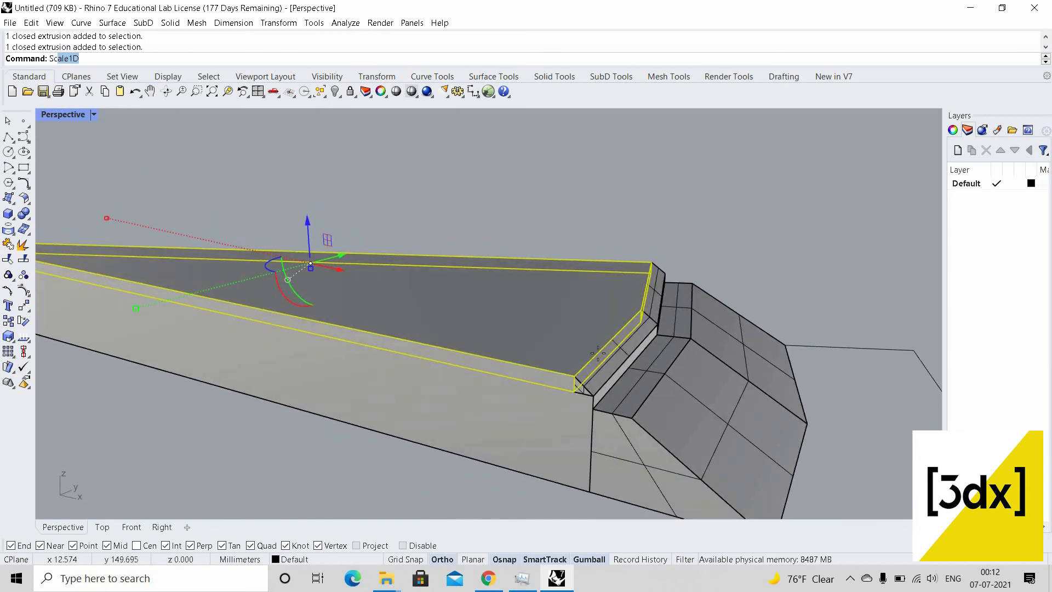
pyautogui.press('Return')
pyautogui.scroll(2, 598, 353)
pyautogui.click(588, 334)
pyautogui.click(590, 301)
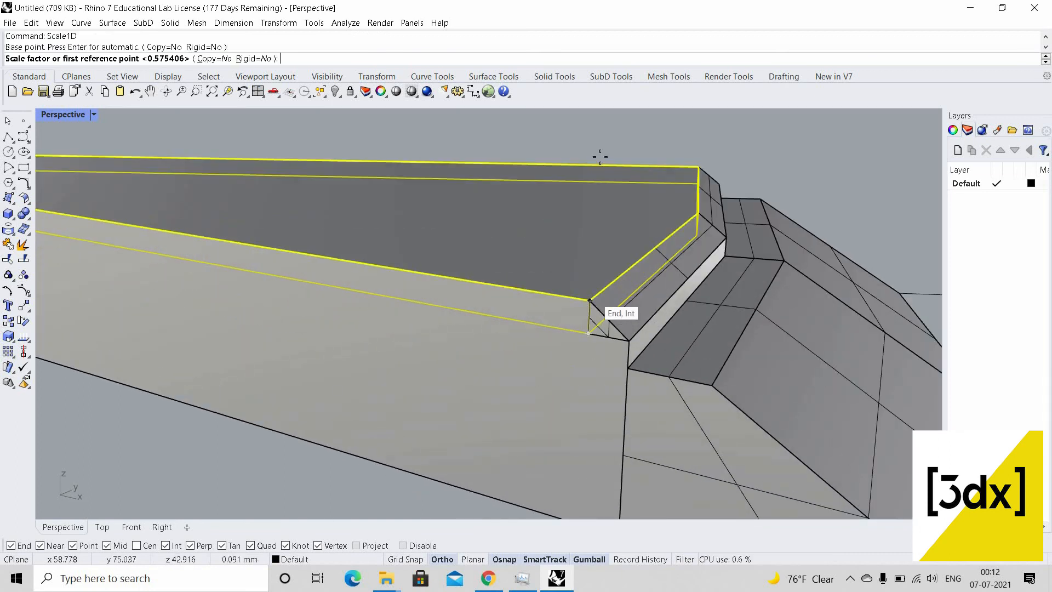
pyautogui.write('5.8')
pyautogui.press('Return')
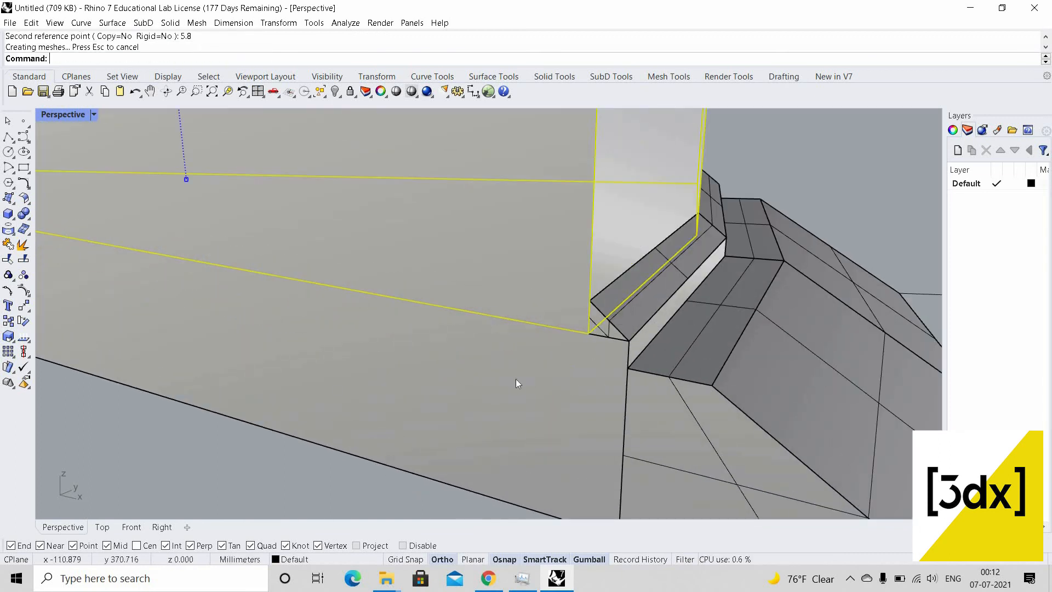
pyautogui.scroll(-5, 521, 362)
pyautogui.press('Escape')
# Draw two lines along the front top edges of the tall block, from the middle corner to each outer corner
pyautogui.scroll(5, 550, 226)
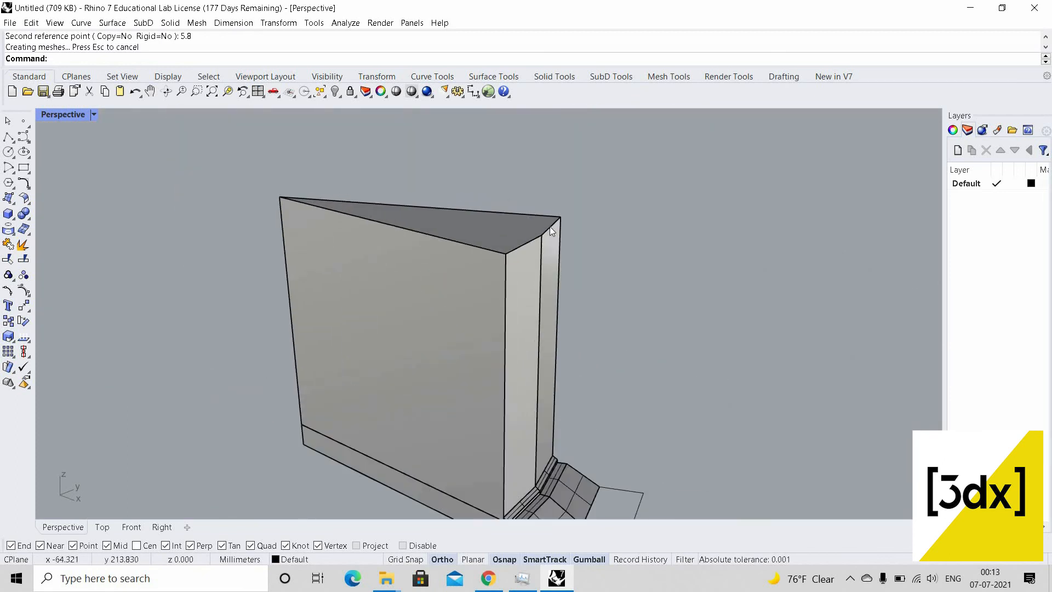
pyautogui.scroll(3, 584, 266)
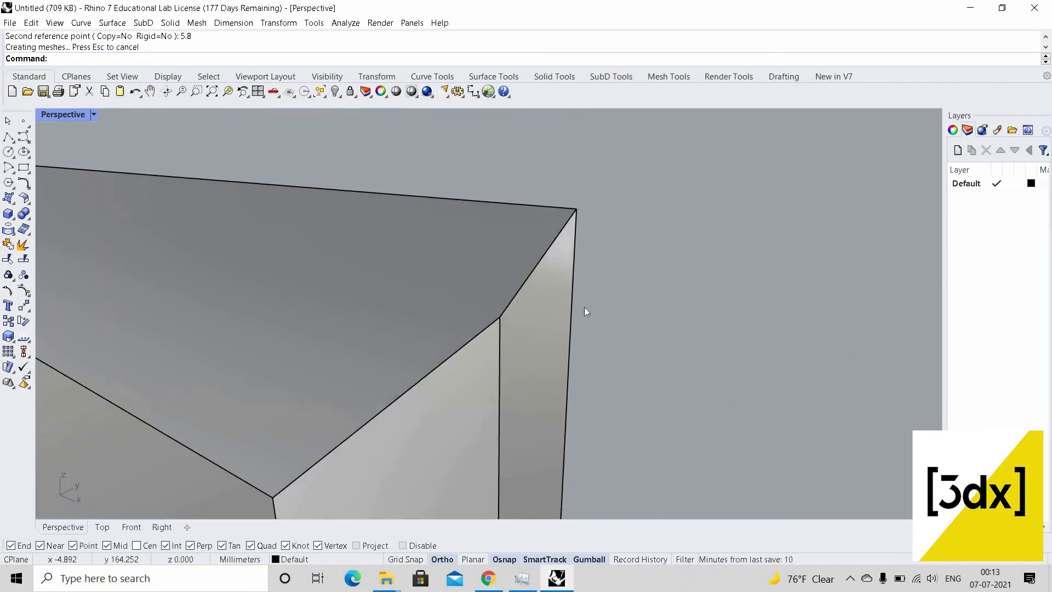
pyautogui.press('Return')
pyautogui.click(500, 317)
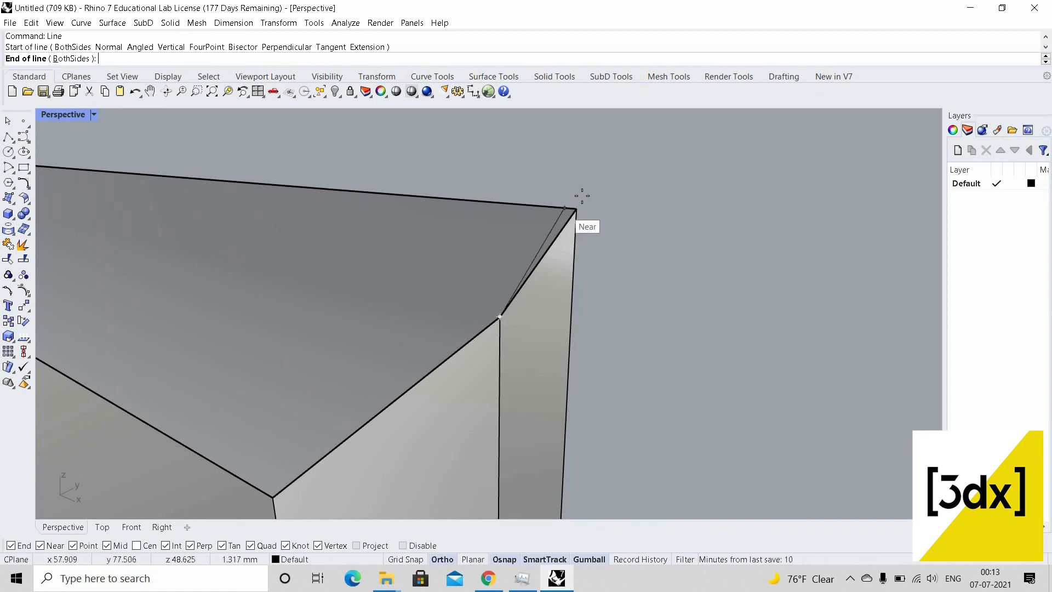
pyautogui.click(576, 209)
pyautogui.press('Return')
pyautogui.click(500, 316)
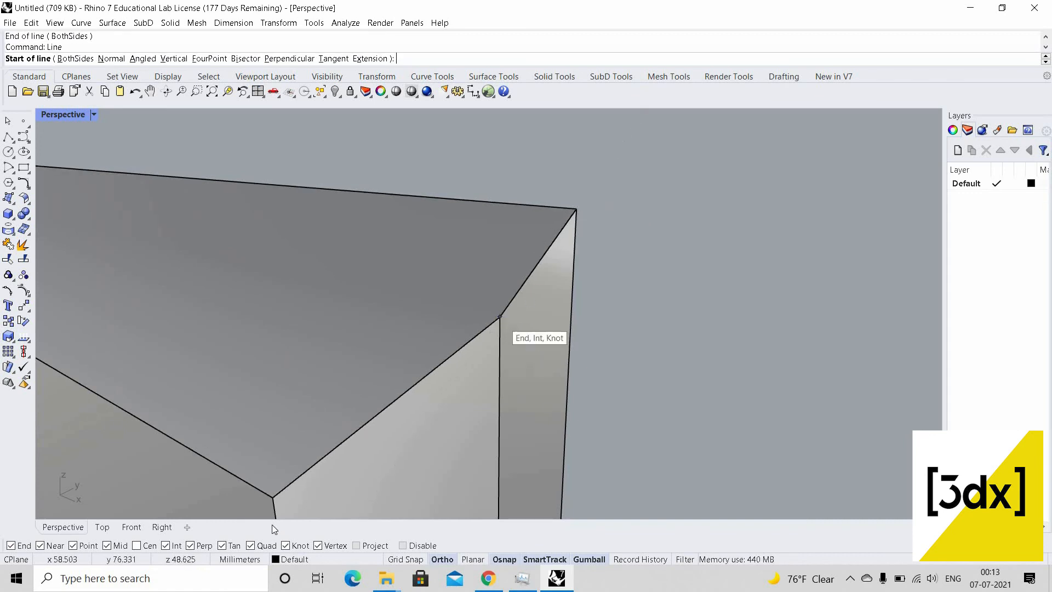
pyautogui.click(276, 494)
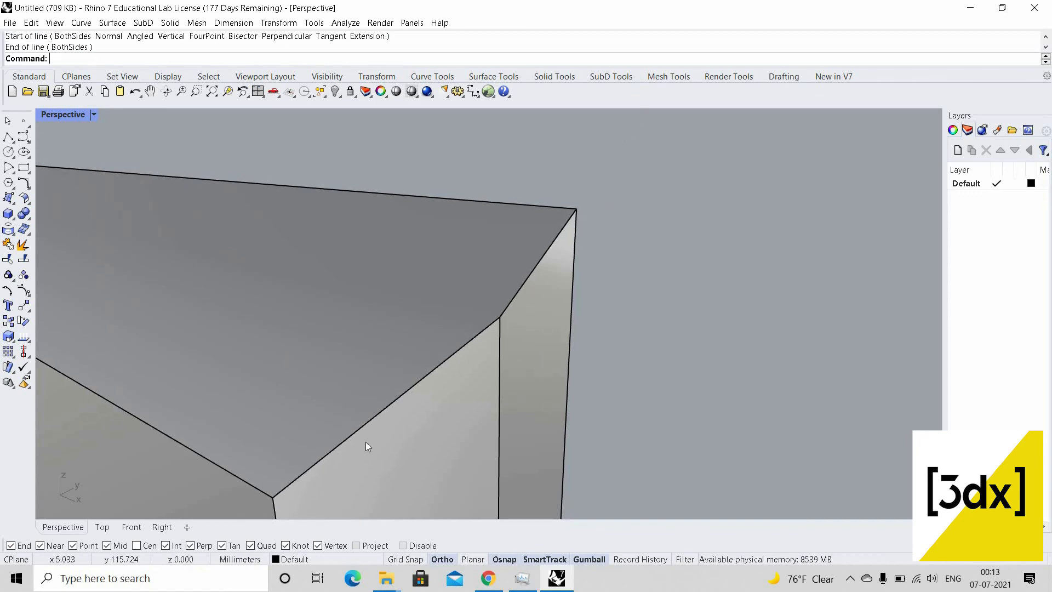
# Try to offset the two front edge lines outward separately at a distance of 0.113936 mm
pyautogui.write('Offset')
pyautogui.press('Return')
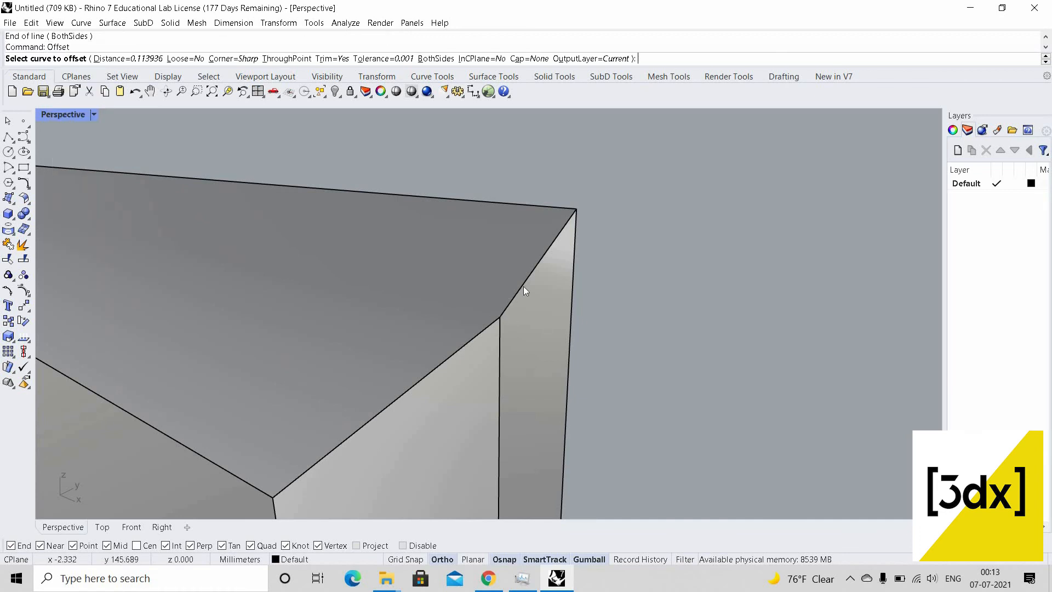
pyautogui.click(525, 287)
pyautogui.click(559, 313)
pyautogui.click(432, 375)
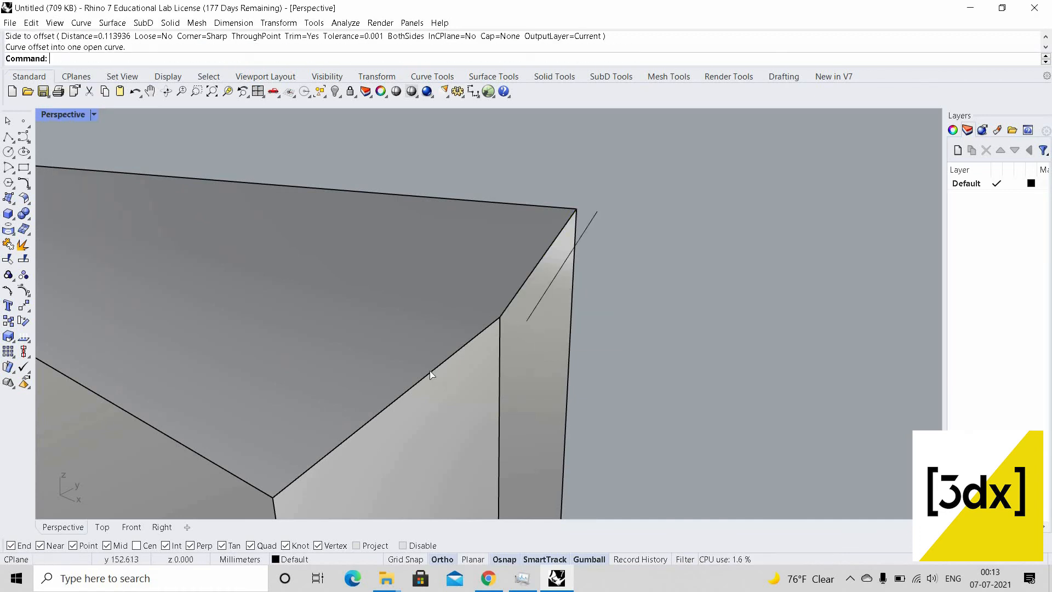
pyautogui.press('Return')
pyautogui.click(431, 375)
pyautogui.click(455, 404)
pyautogui.click(548, 369)
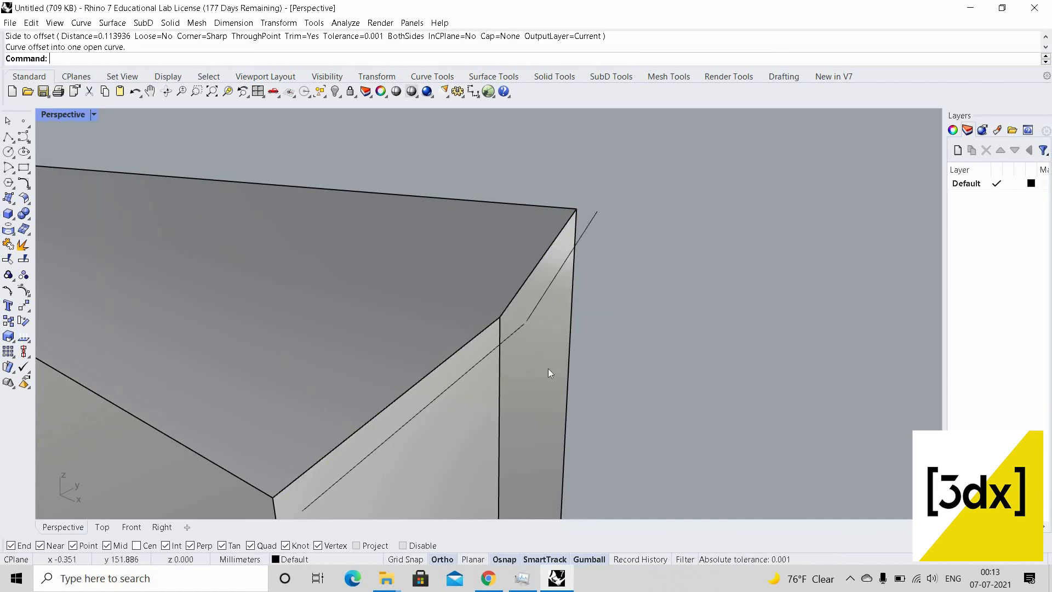
# Inspect the corner where the two offset lines should meet and undo the separate offsets
pyautogui.scroll(-7, 548, 369)
pyautogui.moveTo(535, 394); pyautogui.dragTo(535, 421, button='right')
pyautogui.scroll(10, 544, 311)
pyautogui.scroll(-7, 545, 310)
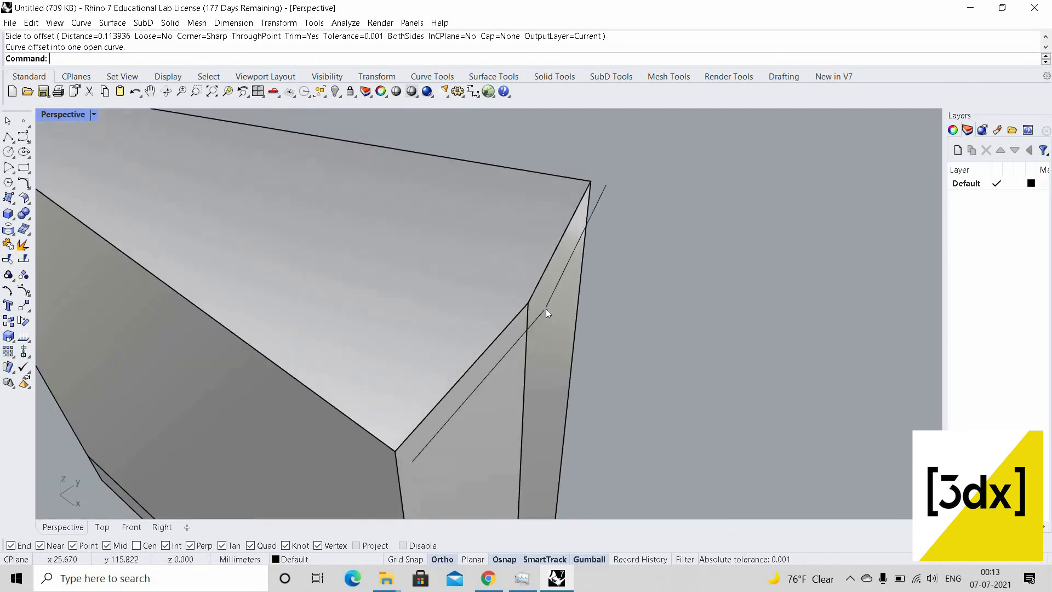
pyautogui.scroll(4, 547, 310)
pyautogui.scroll(-3, 568, 324)
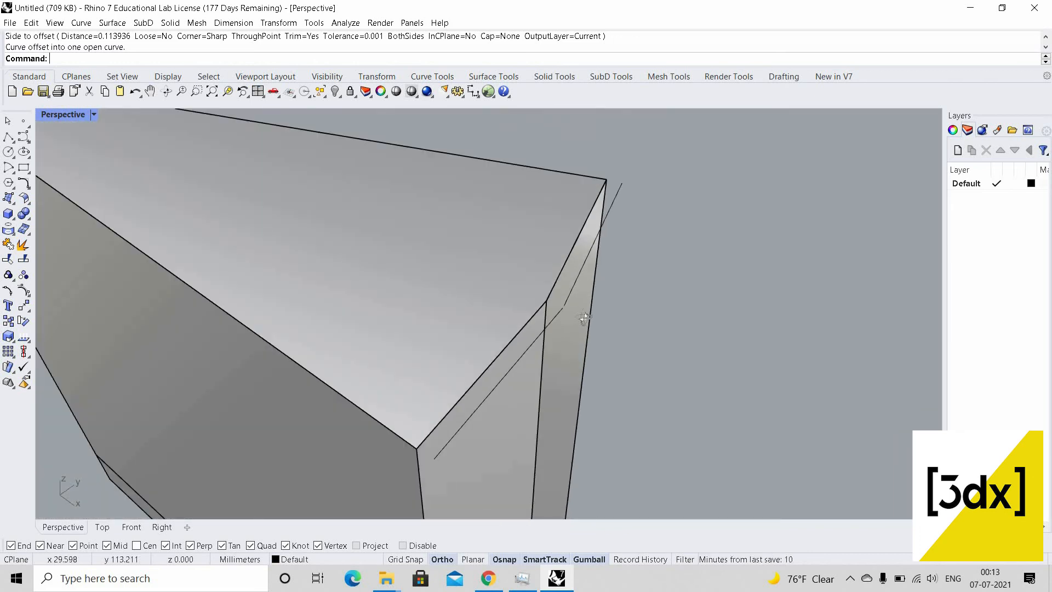
pyautogui.scroll(-1, 558, 317)
pyautogui.scroll(1, 557, 318)
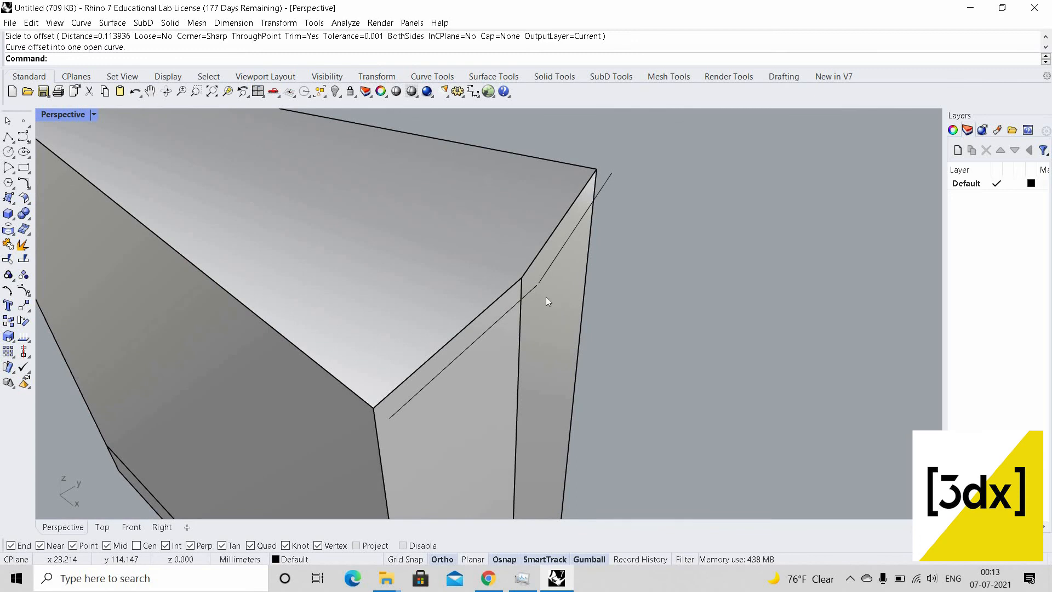
pyautogui.hotkey('ctrl', 'z')
# Join the two lines along the block's front top edges into one open curve
pyautogui.click(528, 266)
pyautogui.click(498, 287)
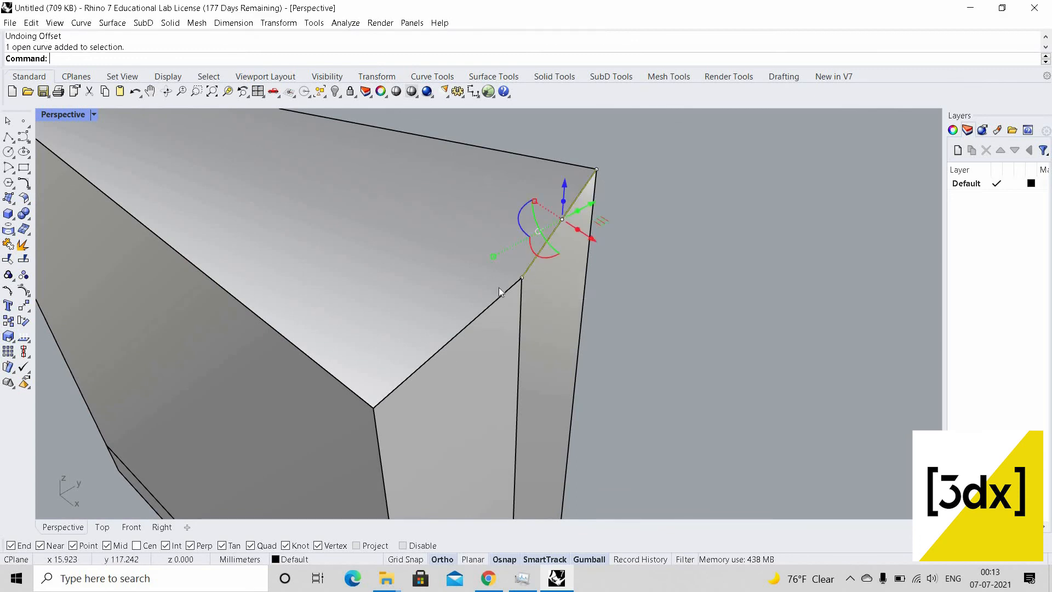
pyautogui.keyDown('shift'); pyautogui.click(506, 292); pyautogui.keyUp('shift')
pyautogui.press('Escape')
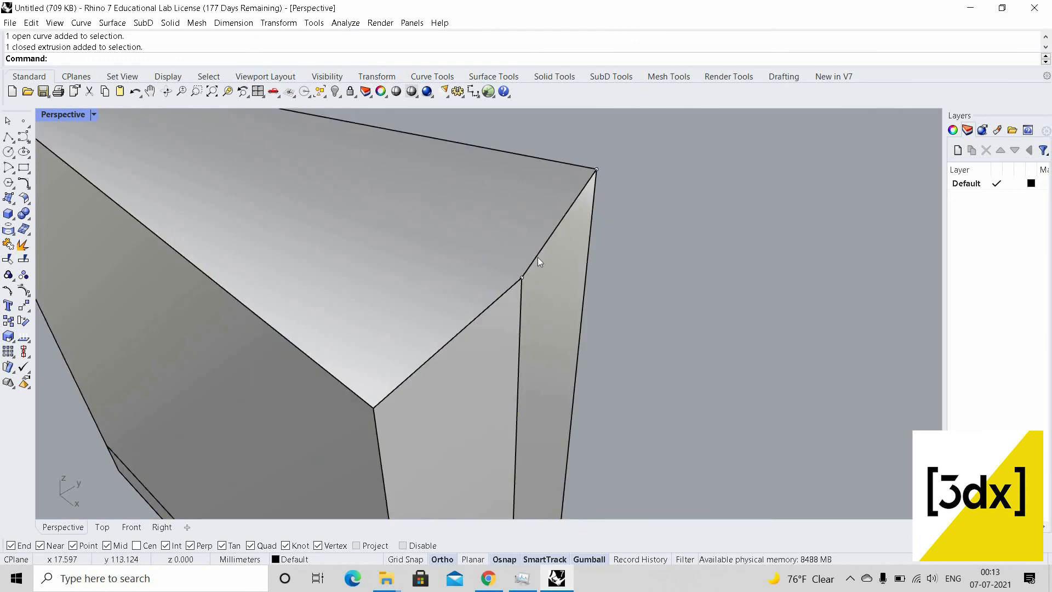
pyautogui.click(511, 289)
pyautogui.click(536, 255)
pyautogui.keyDown('shift'); pyautogui.click(536, 255); pyautogui.keyUp('shift')
pyautogui.click(567, 289)
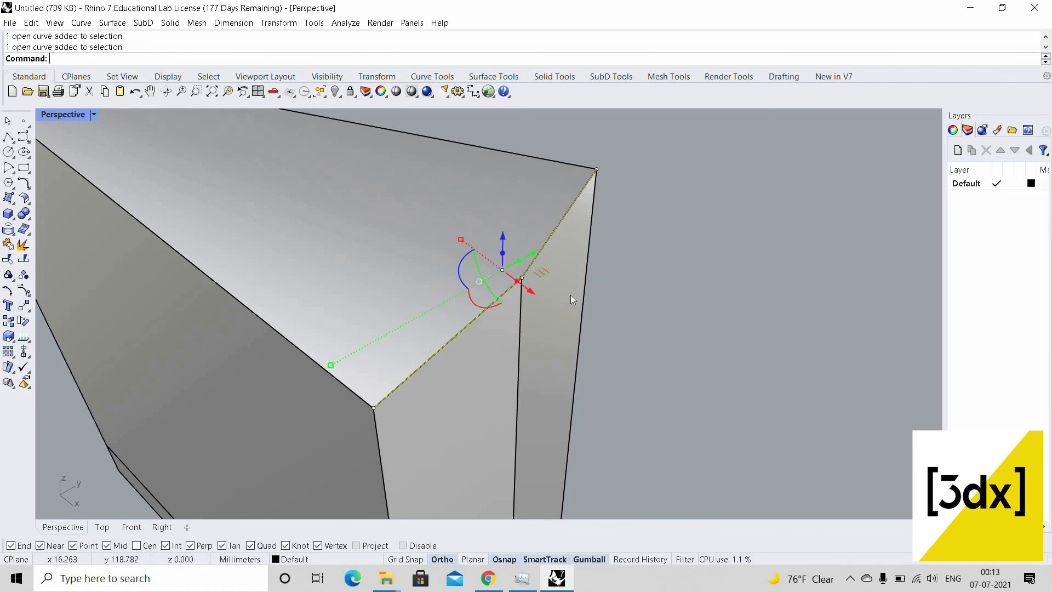
pyautogui.scroll(-4, 571, 295)
pyautogui.moveTo(571, 295); pyautogui.dragTo(563, 300, button='right')
pyautogui.scroll(4, 564, 302)
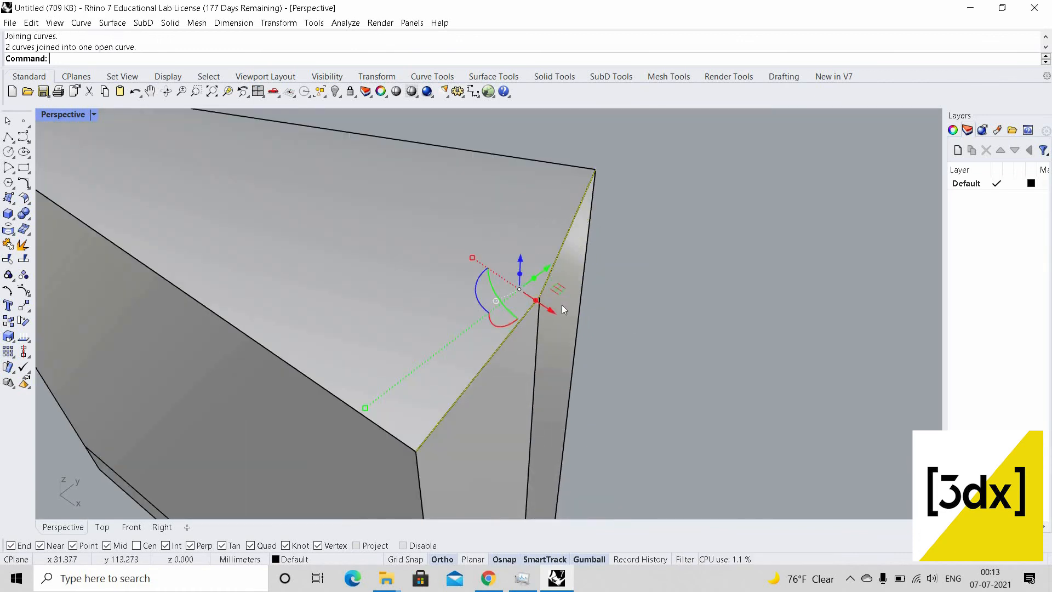
# Offset the joined front edge curve outward at a distance of 0.113936 mm
pyautogui.write('ffset')
pyautogui.press('Return')
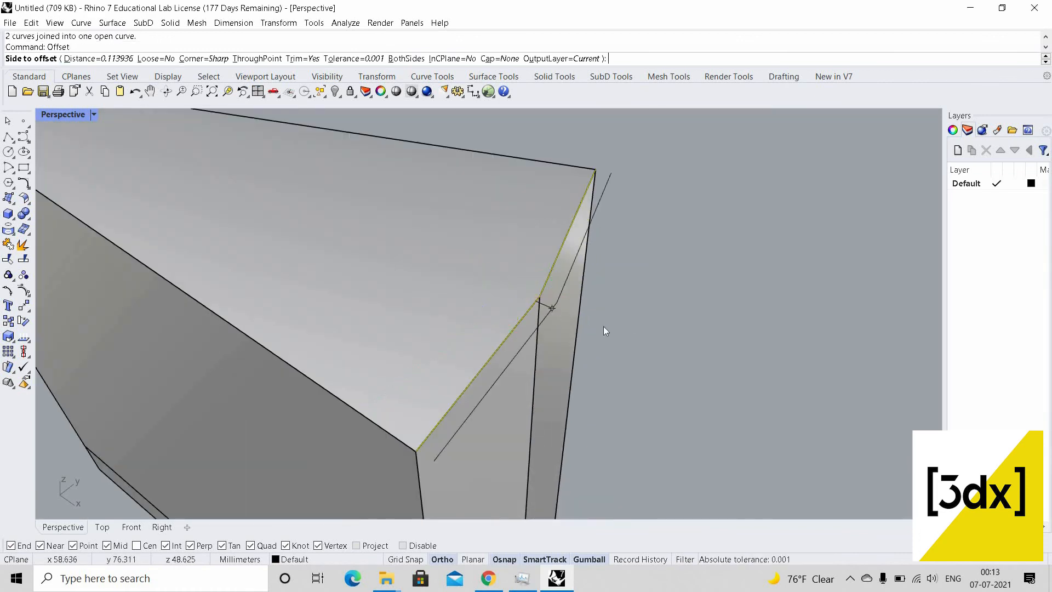
pyautogui.click(633, 255)
pyautogui.moveTo(576, 291); pyautogui.dragTo(551, 270, button='right')
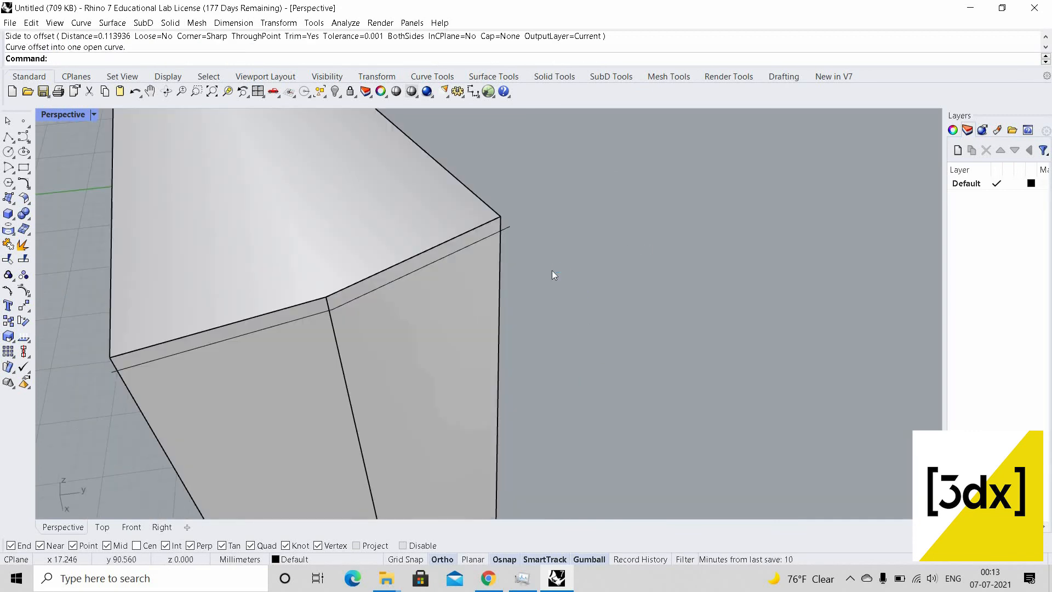
# Draw a line along the block's far top side edge, continuing past the front corner and the end of the offset curve
pyautogui.scroll(3, 552, 270)
pyautogui.press('Return')
pyautogui.click(505, 253)
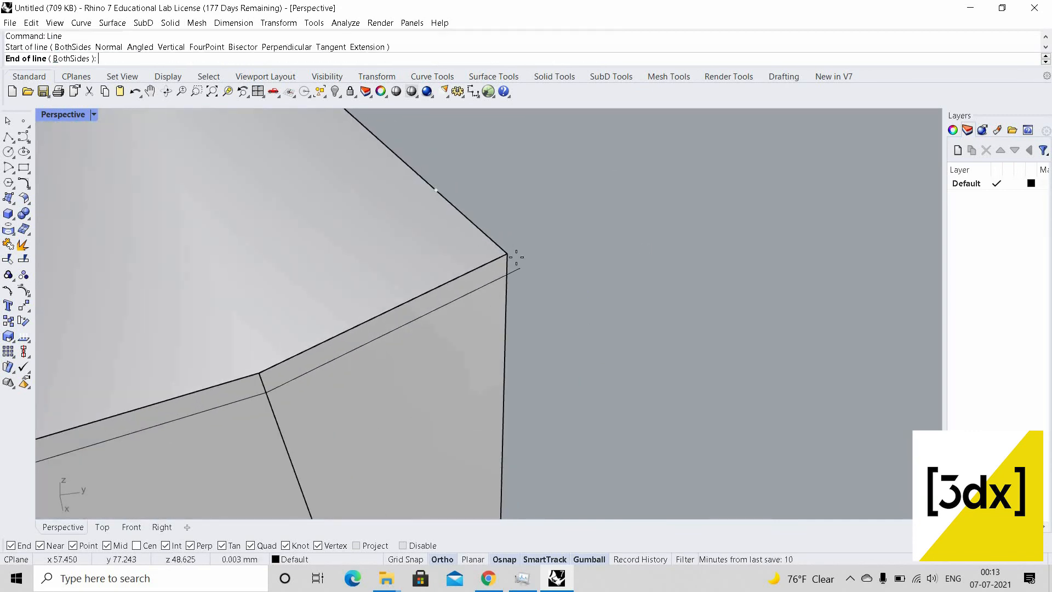
pyautogui.click(568, 314)
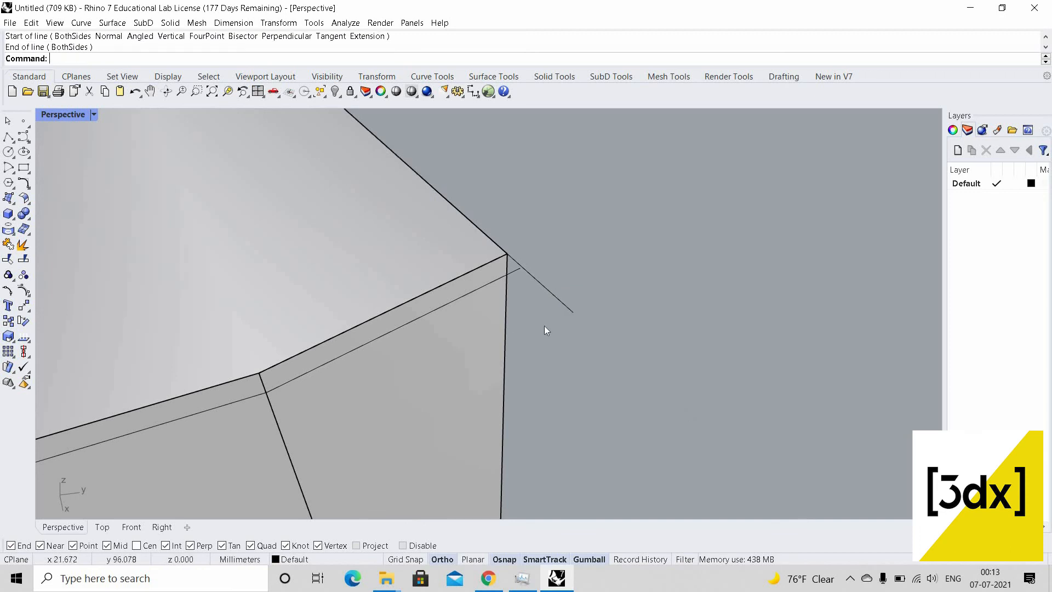
pyautogui.moveTo(544, 325); pyautogui.dragTo(646, 334, button='right')
# Try to mirror the side line across a plane through the middle front corners of the edge and offset curves
pyautogui.click(647, 333)
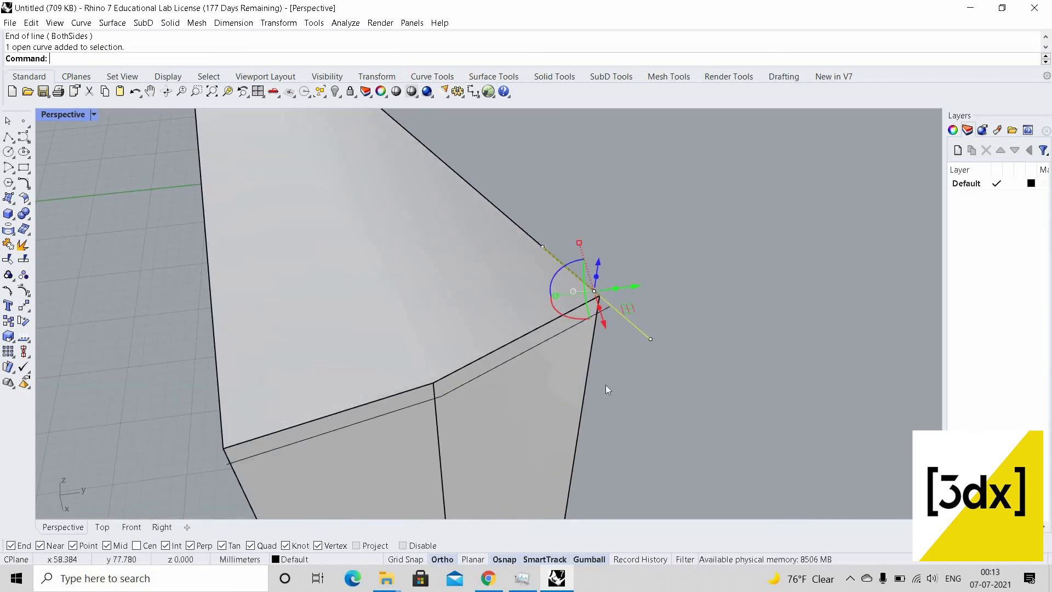
pyautogui.write('Mirror')
pyautogui.press('Return')
pyautogui.click(444, 399)
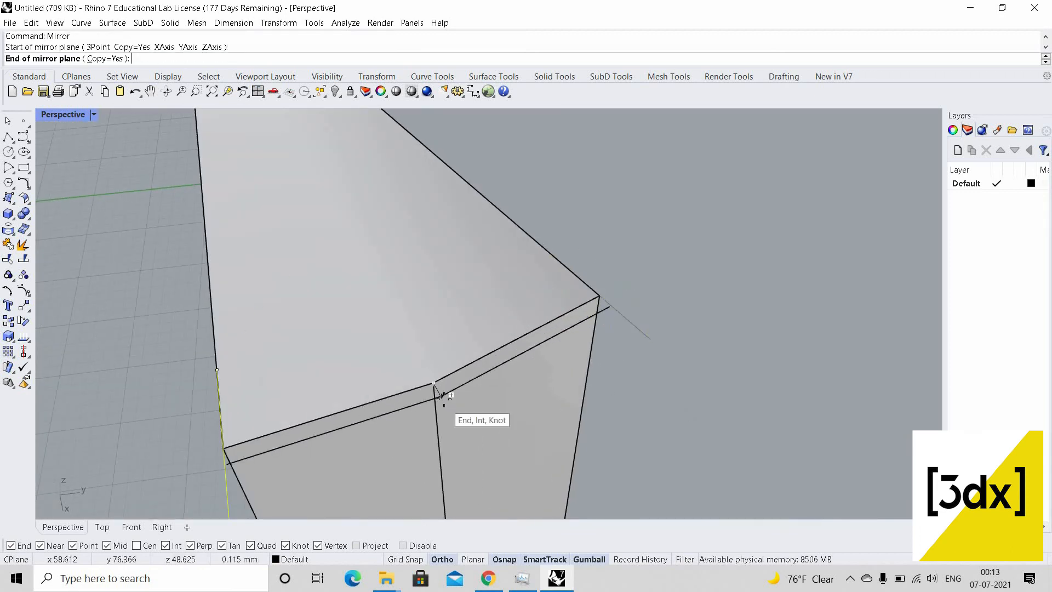
pyautogui.click(472, 386)
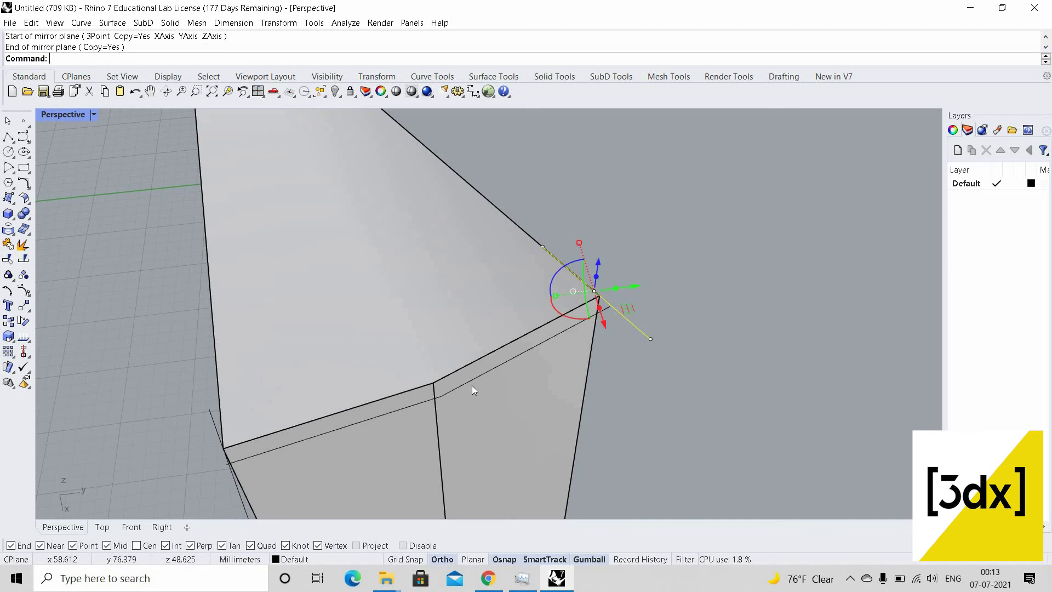
# Mirror the side line to the near side across a plane from the middle front corner toward the wedge's apex
pyautogui.press('Return')
pyautogui.scroll(3, 442, 384)
pyautogui.click(430, 378)
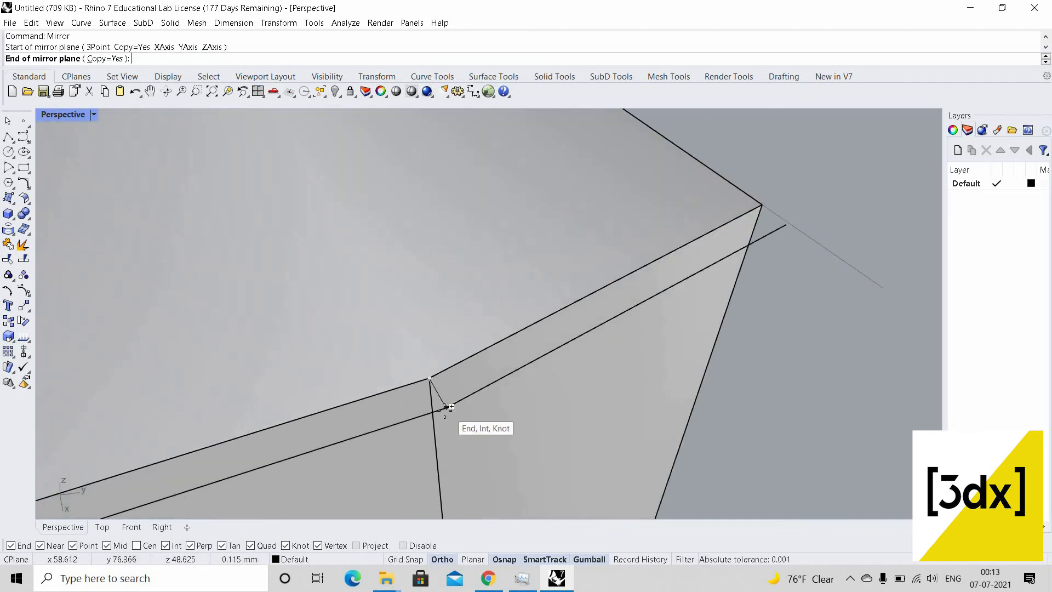
pyautogui.scroll(-3, 503, 374)
pyautogui.moveTo(504, 372); pyautogui.dragTo(514, 404, button='right')
pyautogui.scroll(-5, 516, 406)
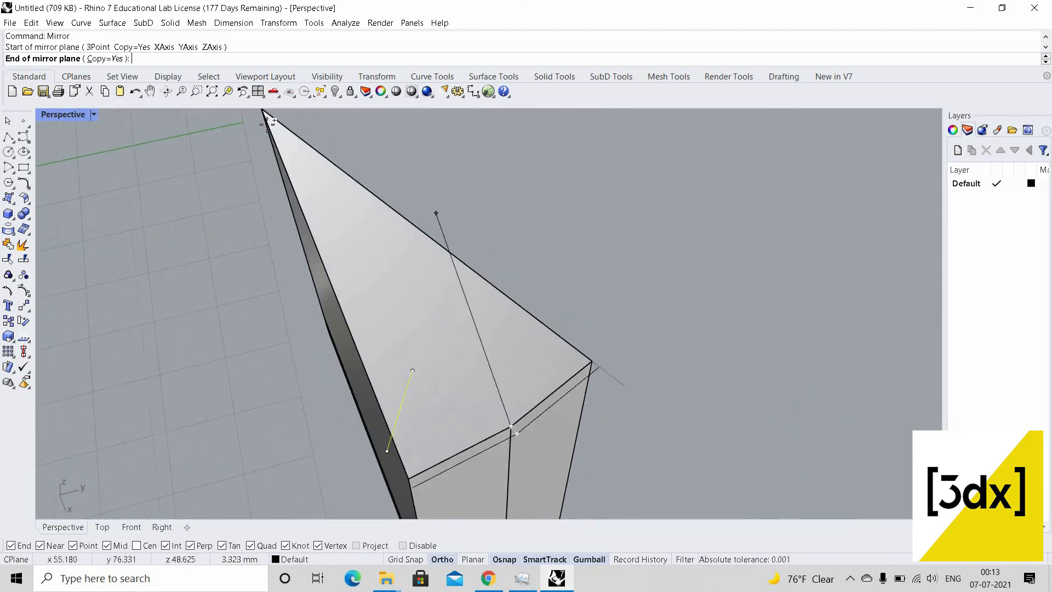
# Mirror the short corner extension line to the opposite end of the wedge's bent top edge
pyautogui.scroll(-2, 274, 129)
pyautogui.click(274, 131)
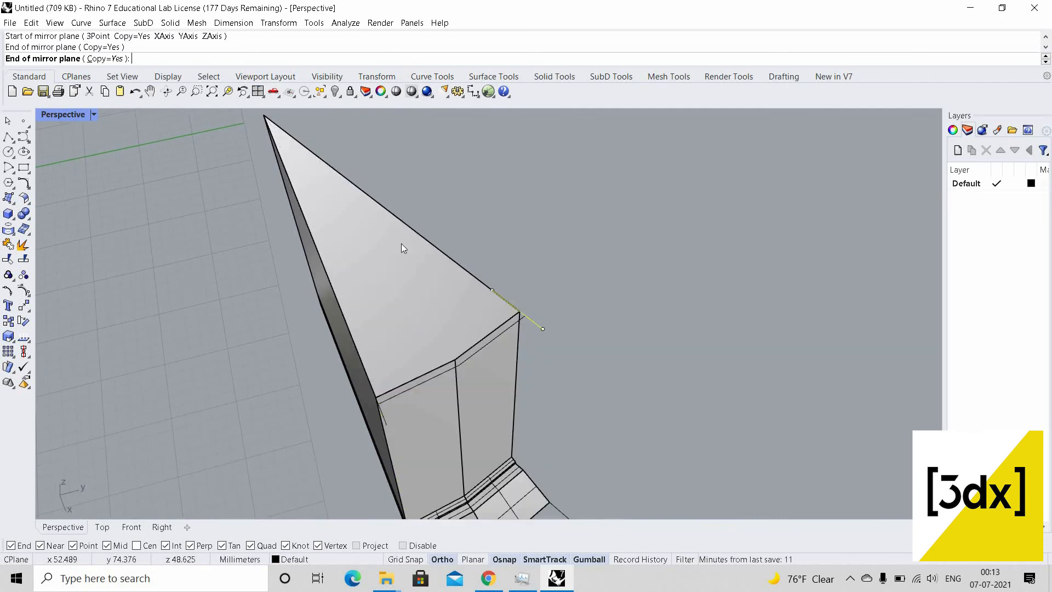
pyautogui.moveTo(445, 331); pyautogui.dragTo(468, 312, button='right')
pyautogui.scroll(7, 468, 310)
pyautogui.click(686, 240)
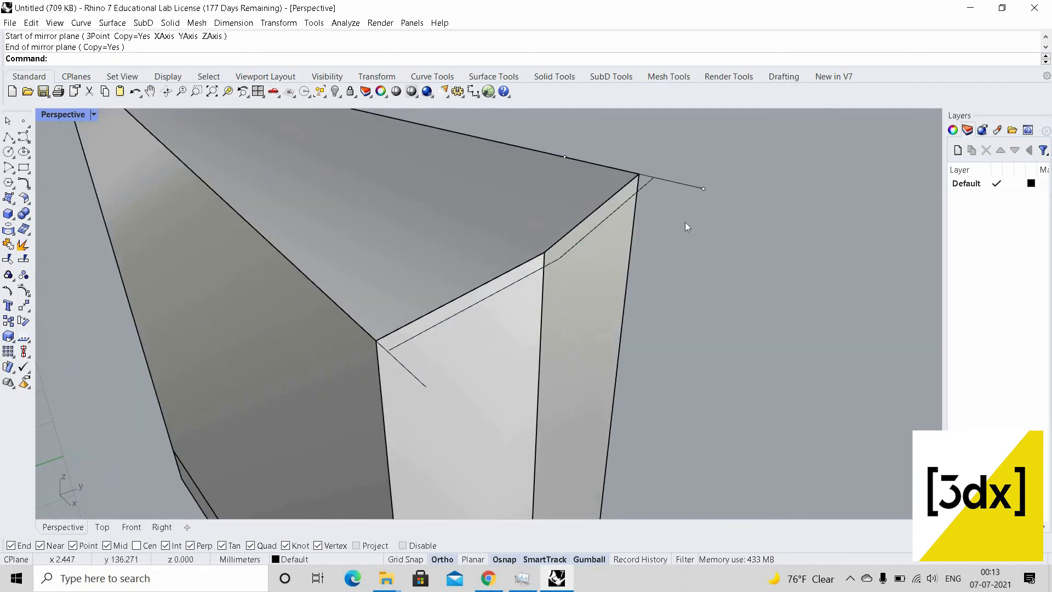
# Try to form a closed region from the offset curve, the bent edge curve and the two side lines with CurveBoolean
pyautogui.moveTo(694, 254); pyautogui.dragTo(653, 156)
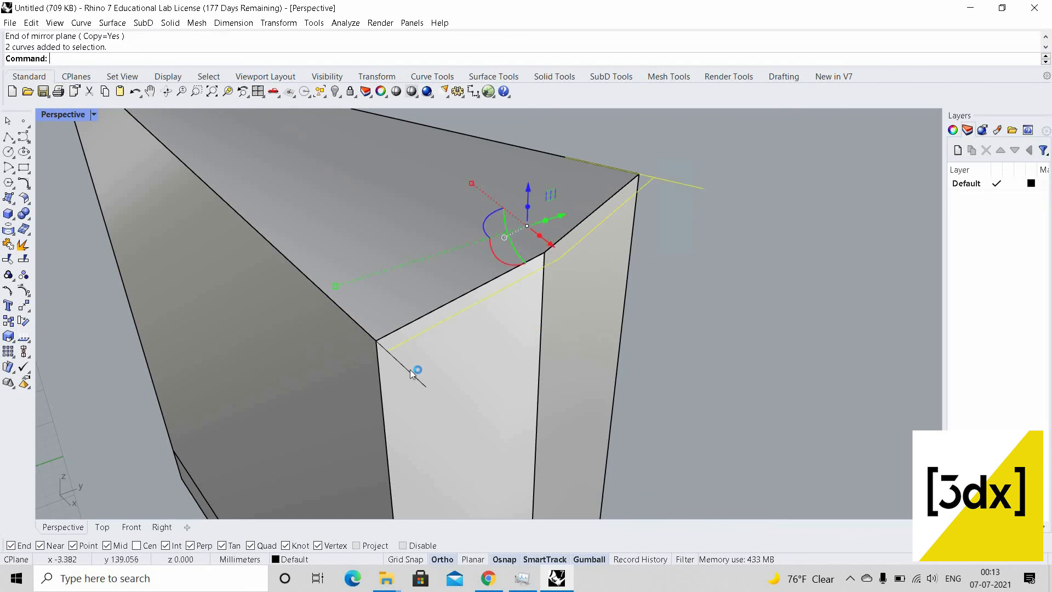
pyautogui.keyDown('shift'); pyautogui.click(423, 314); pyautogui.keyUp('shift')
pyautogui.keyDown('shift'); pyautogui.click(435, 314); pyautogui.keyUp('shift')
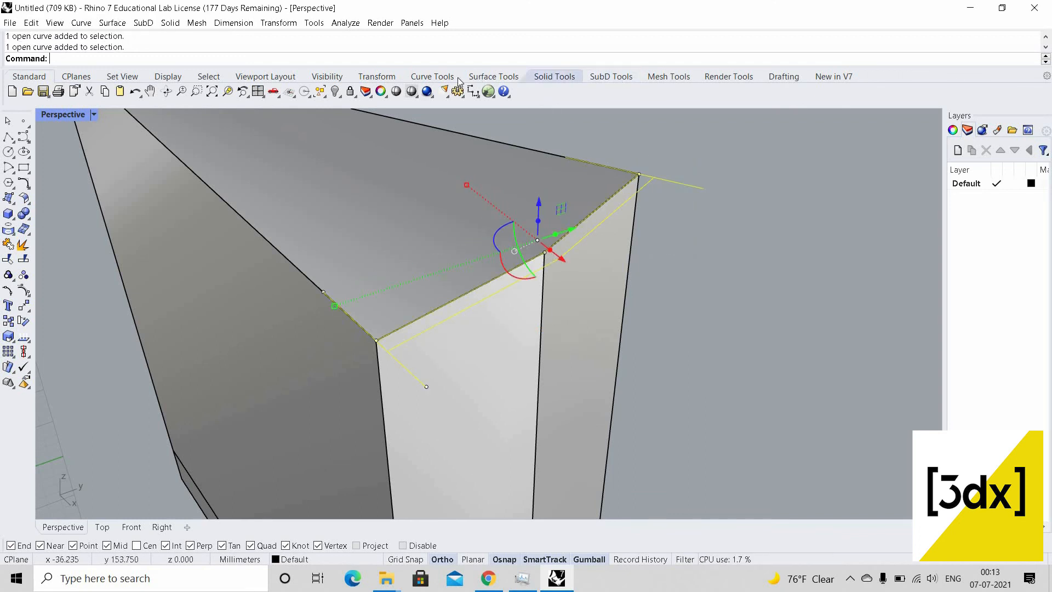
pyautogui.click(433, 76)
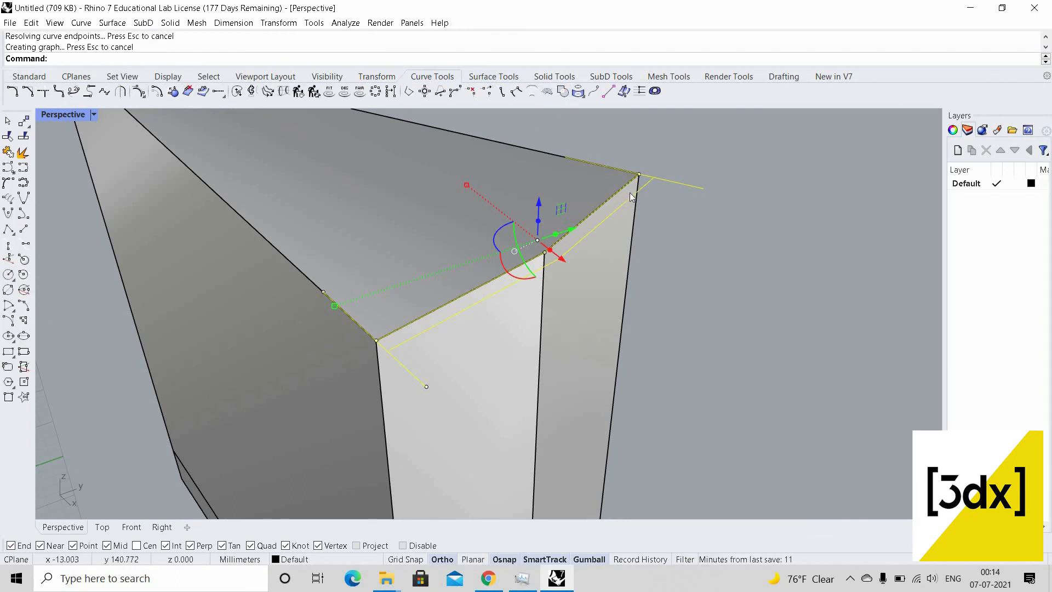
pyautogui.press('Escape')
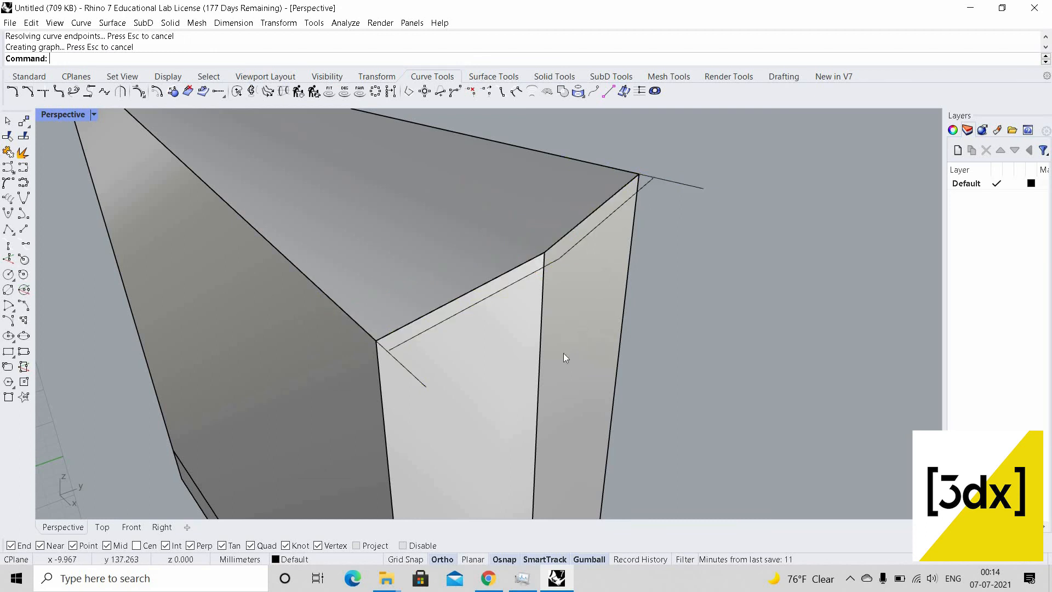
# Extend both ends of the offset curve to the two short side lines with natural extension
pyautogui.moveTo(563, 353); pyautogui.dragTo(354, 321, button='right')
pyautogui.scroll(5, 566, 351)
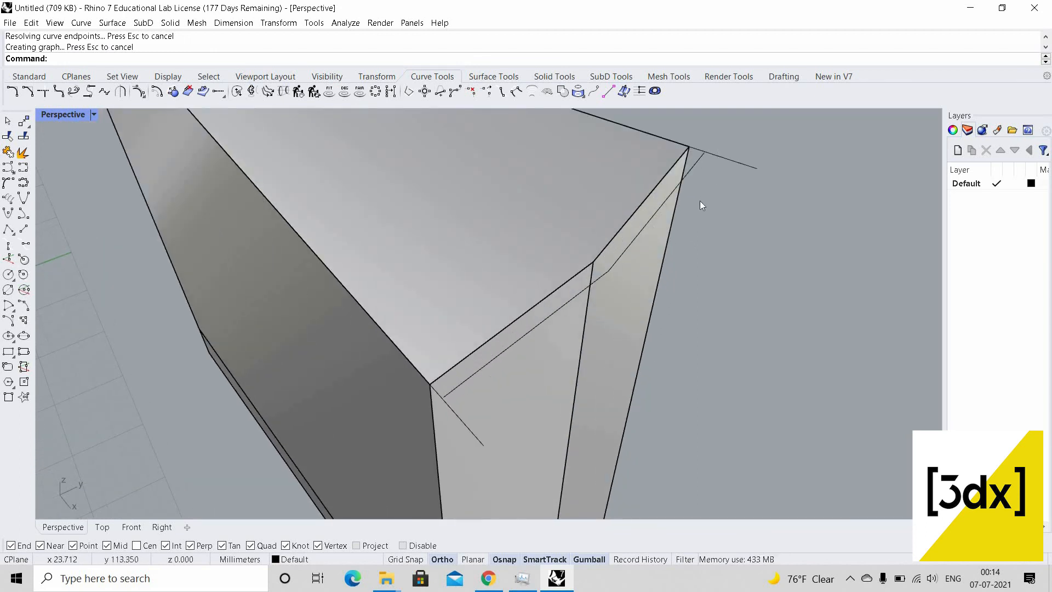
pyautogui.scroll(3, 702, 205)
pyautogui.keyDown('shift'); pyautogui.click(724, 176); pyautogui.keyUp('shift')
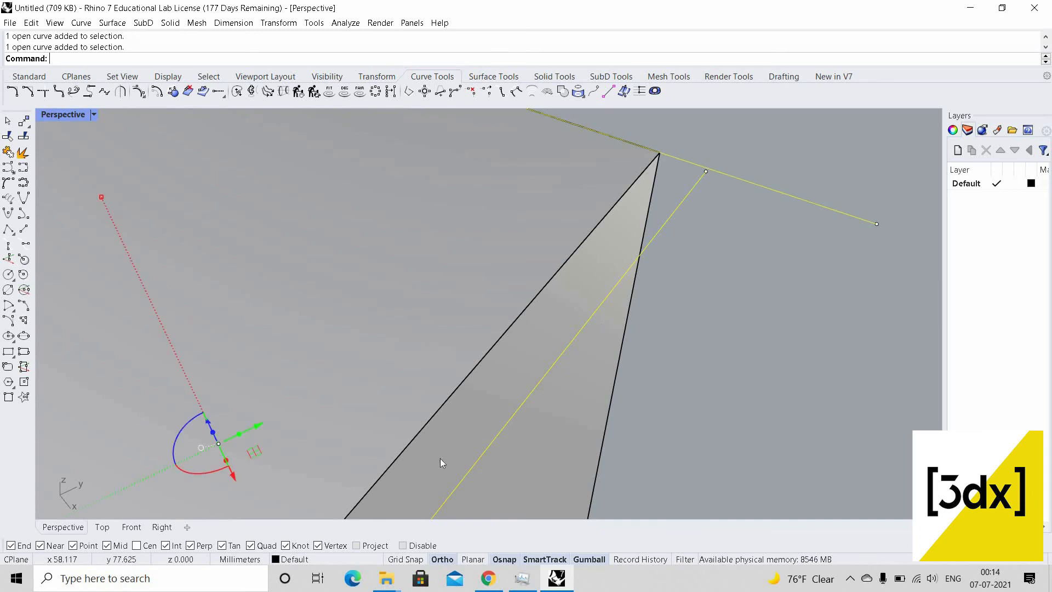
pyautogui.scroll(-7, 440, 458)
pyautogui.scroll(4, 496, 447)
pyautogui.keyDown('shift'); pyautogui.click(510, 443); pyautogui.keyUp('shift')
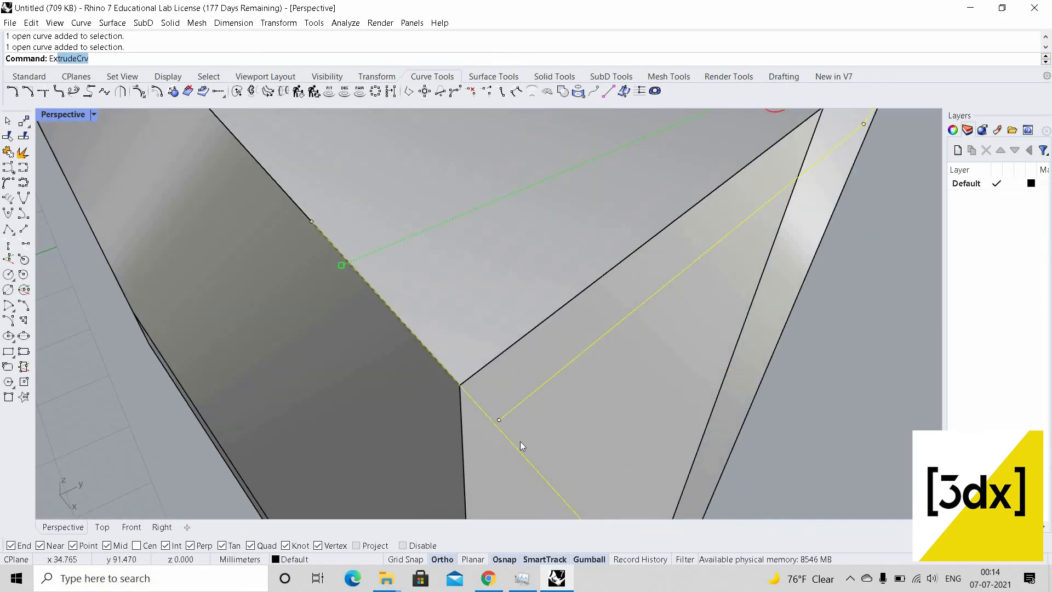
pyautogui.write('Exten')
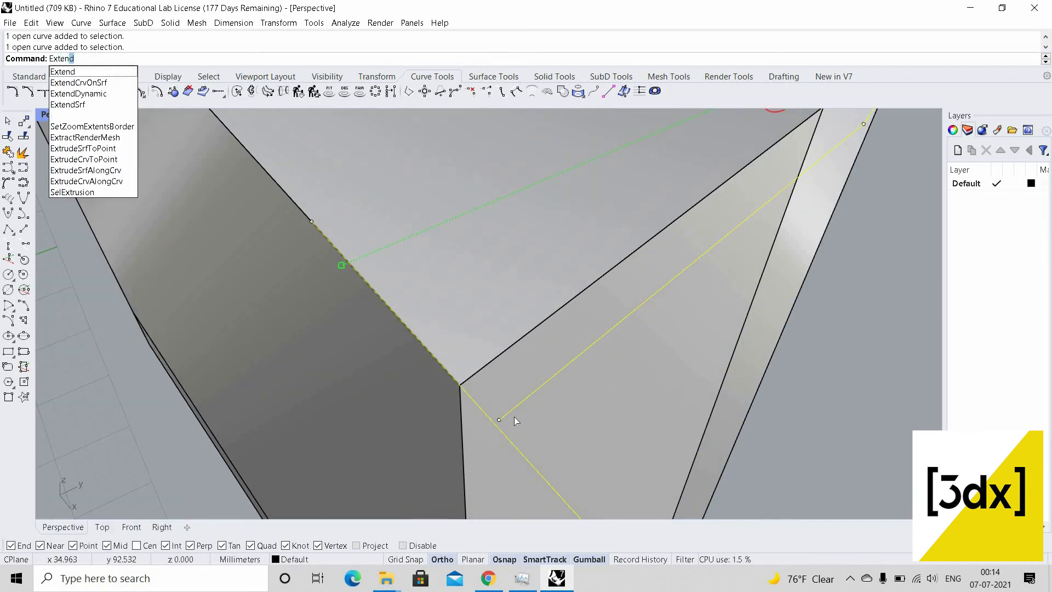
pyautogui.press('Return')
pyautogui.scroll(-5, 517, 468)
pyautogui.scroll(6, 474, 485)
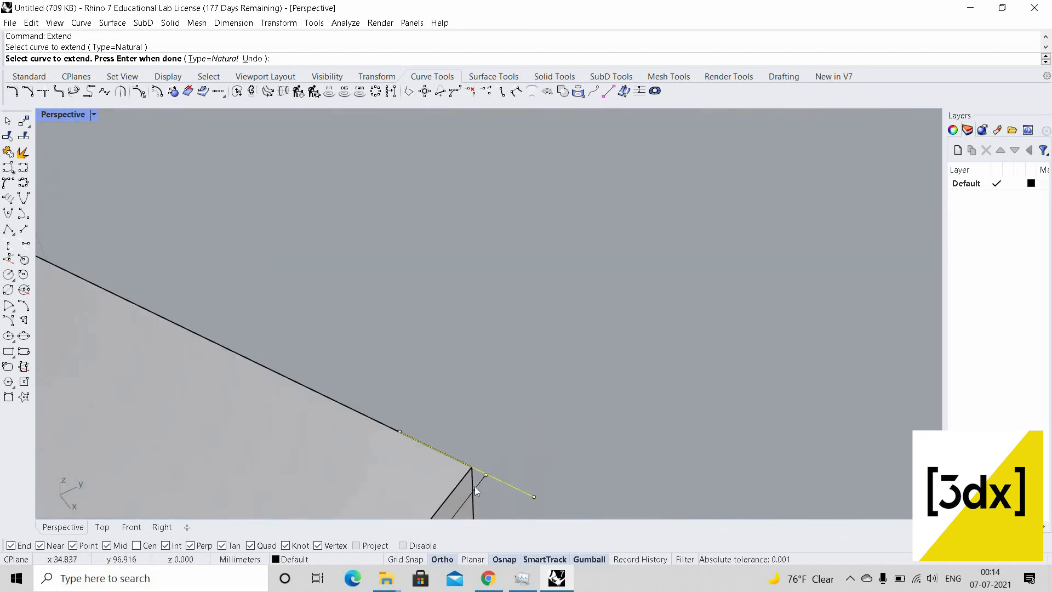
pyautogui.press('Return')
pyautogui.scroll(-6, 542, 359)
pyautogui.press('Return')
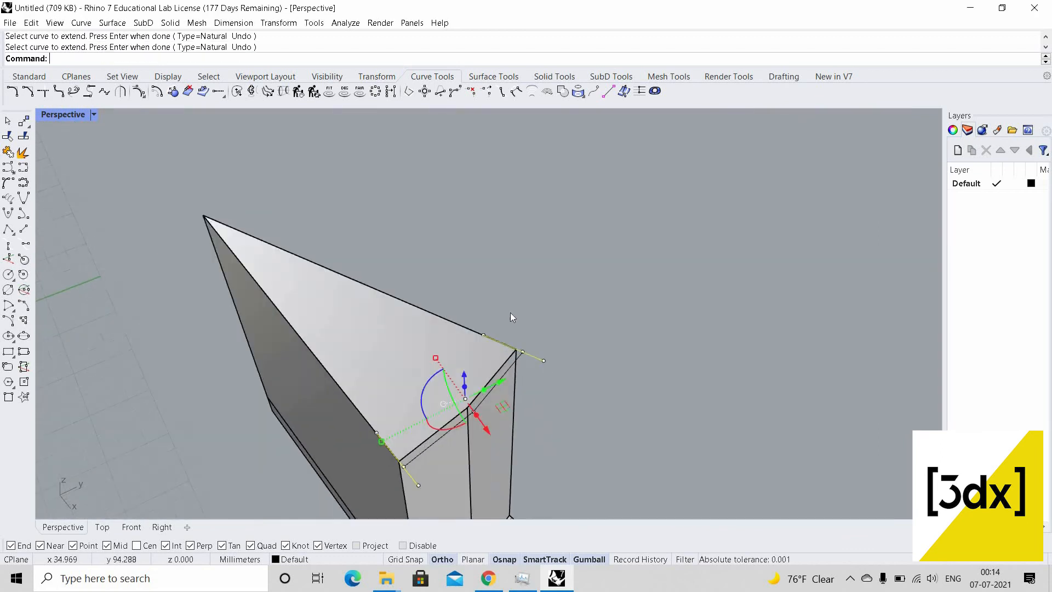
# Use CurveBoolean to create a closed profile from the narrow strip between the bent edge and its offset curve
pyautogui.press('Escape')
pyautogui.scroll(4, 498, 306)
pyautogui.click(518, 305)
pyautogui.rightClick(518, 304)
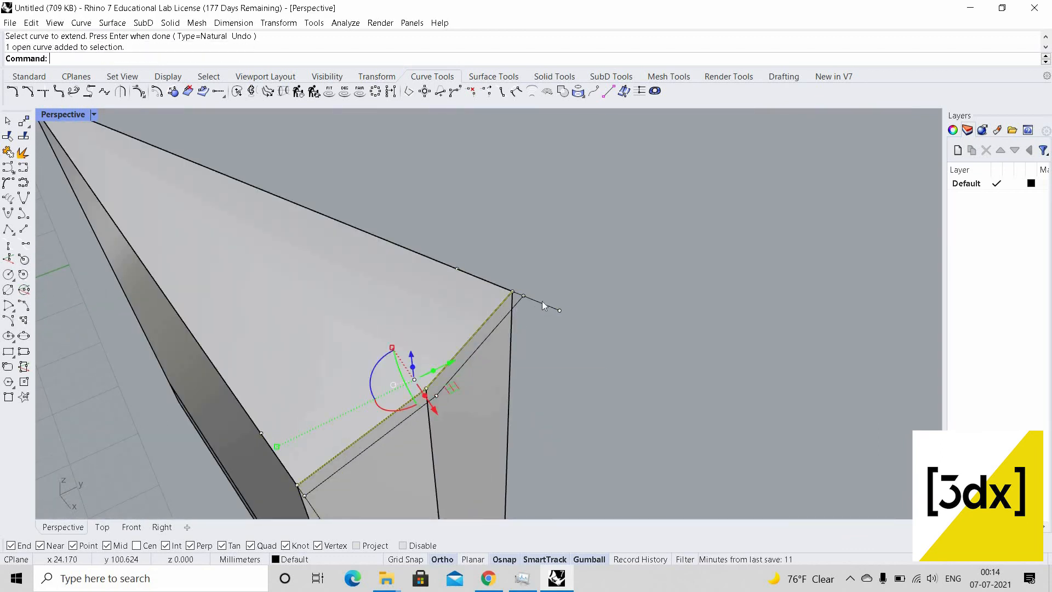
pyautogui.keyDown('shift'); pyautogui.click(541, 301); pyautogui.keyUp('shift')
pyautogui.rightClick(542, 301)
pyautogui.keyDown('shift'); pyautogui.click(543, 304); pyautogui.keyUp('shift')
pyautogui.rightClick(441, 315)
pyautogui.scroll(-6, 429, 320)
pyautogui.scroll(4, 415, 314)
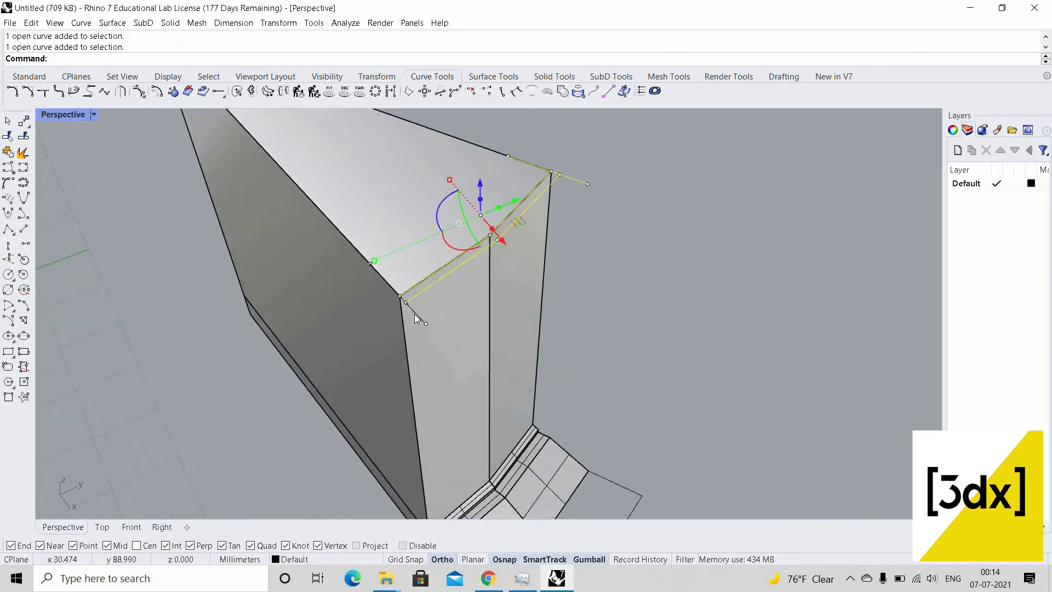
pyautogui.keyDown('shift'); pyautogui.click(420, 318); pyautogui.keyUp('shift')
pyautogui.rightClick(421, 318)
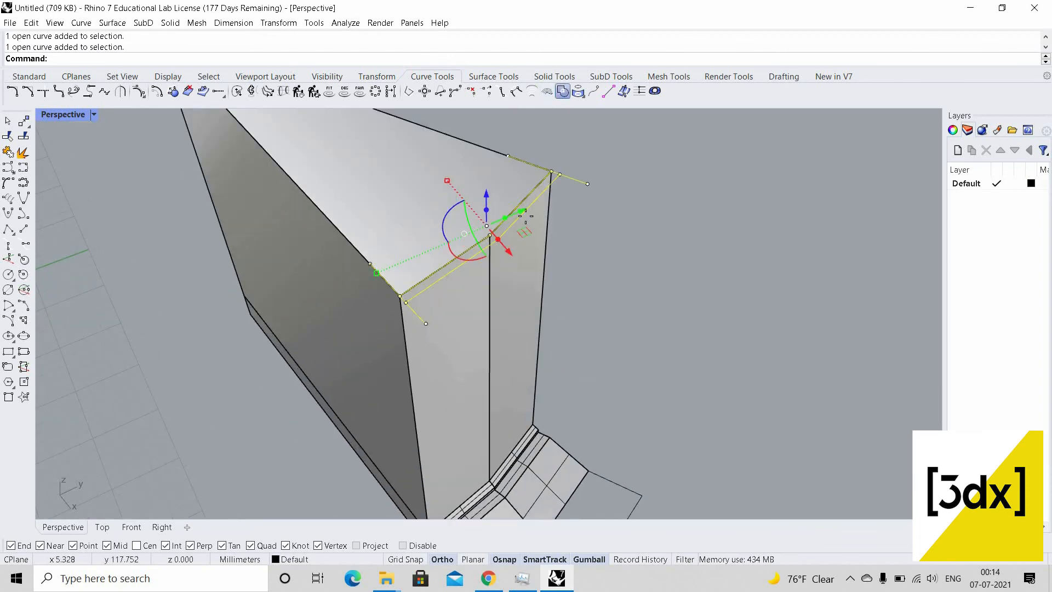
pyautogui.scroll(5, 525, 215)
pyautogui.click(525, 216)
pyautogui.rightClick(504, 294)
pyautogui.scroll(-5, 517, 266)
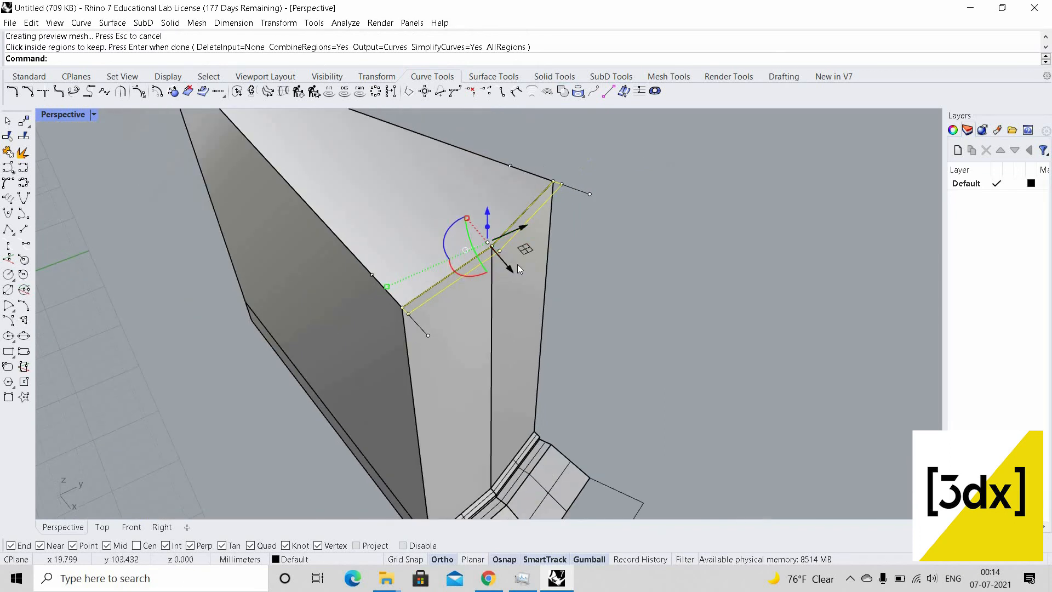
# Extrude the closed strip profile downward as a solid ledge about 0.155 mm thick along the wall's top edge
pyautogui.scroll(6, 515, 262)
pyautogui.write('ExtrudeCrv')
pyautogui.press('Return')
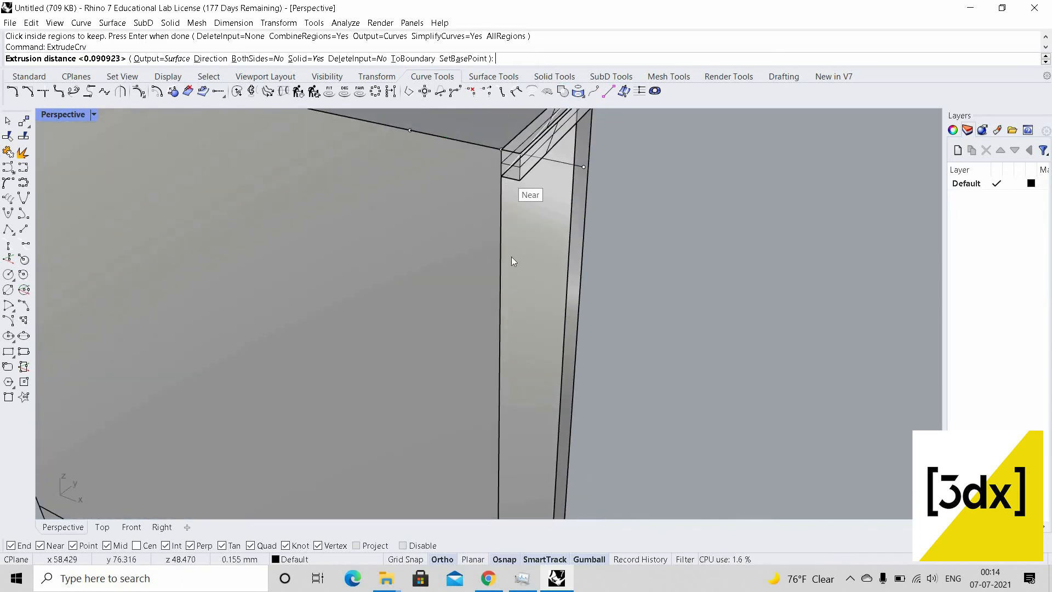
pyautogui.click(541, 173)
pyautogui.scroll(-6, 530, 164)
pyautogui.scroll(5, 520, 183)
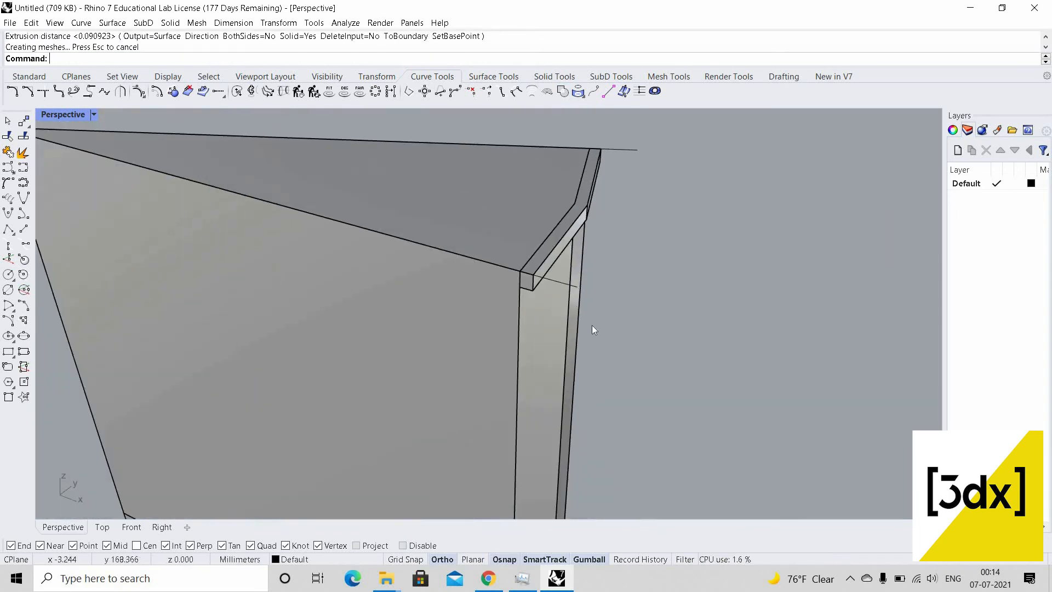
# Examine the ledge on the wall's top edge from the side and from a distance
pyautogui.scroll(-5, 511, 249)
pyautogui.moveTo(511, 249); pyautogui.dragTo(609, 209, button='right')
pyautogui.scroll(3, 522, 232)
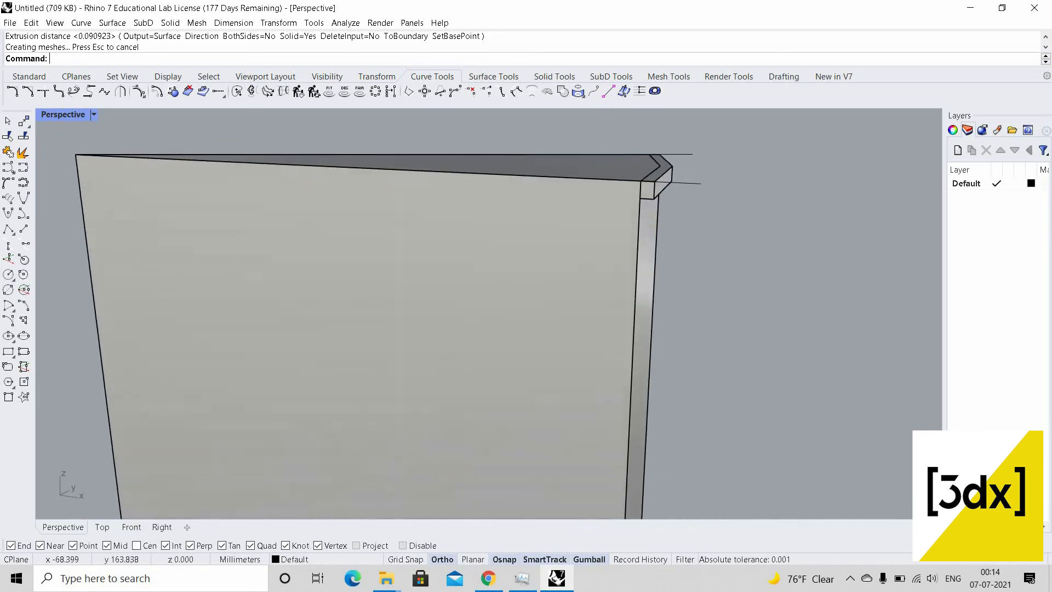
pyautogui.moveTo(518, 512); pyautogui.dragTo(484, 584, button='right')
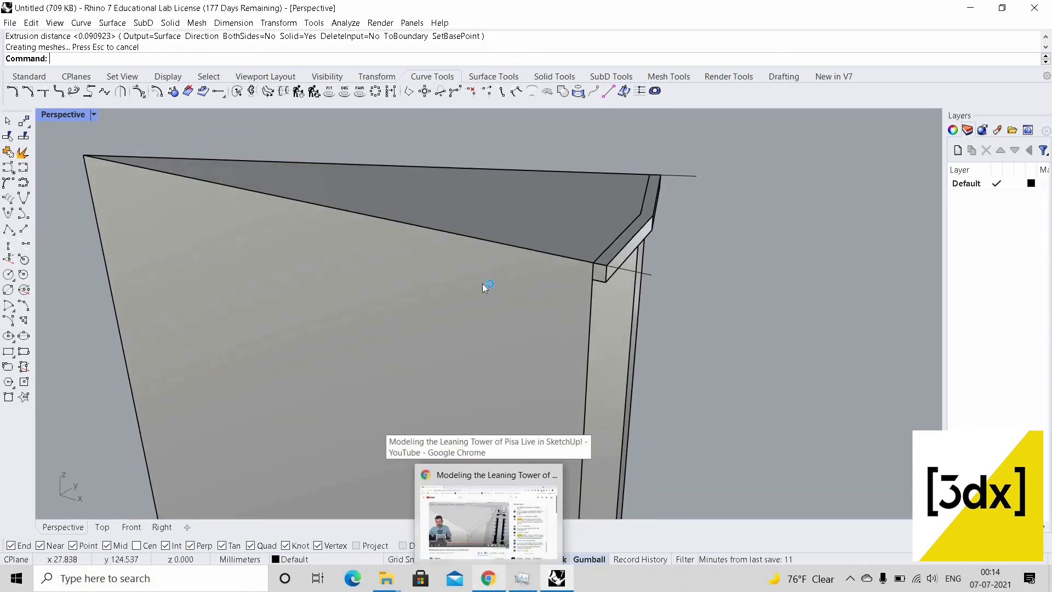
pyautogui.scroll(-8, 582, 319)
pyautogui.scroll(6, 544, 275)
pyautogui.scroll(-4, 549, 276)
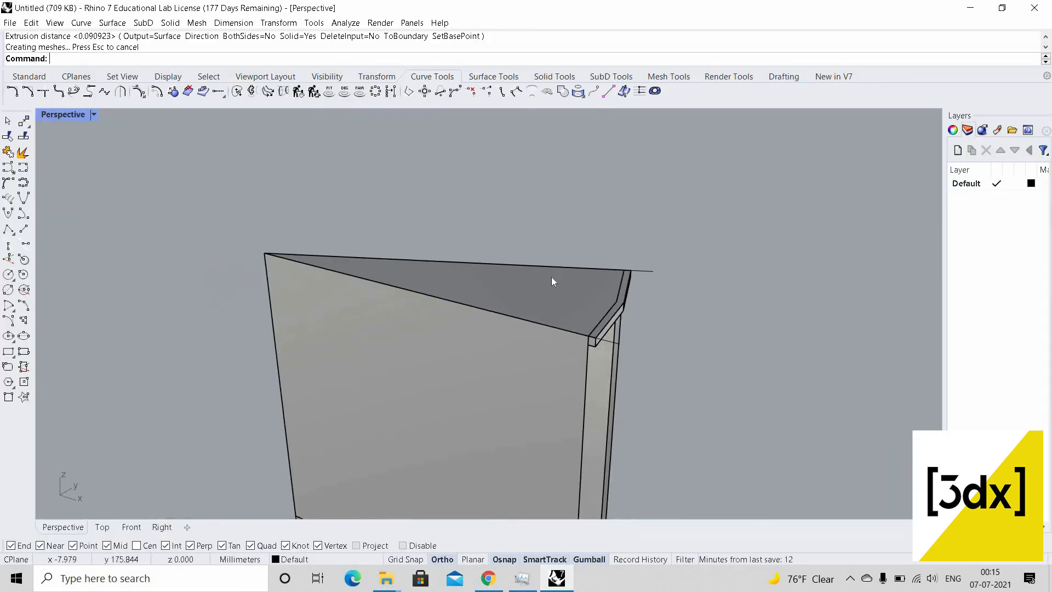
pyautogui.click(575, 287)
pyautogui.press('Escape')
pyautogui.scroll(2, 572, 292)
pyautogui.scroll(-5, 553, 390)
pyautogui.scroll(3, 576, 396)
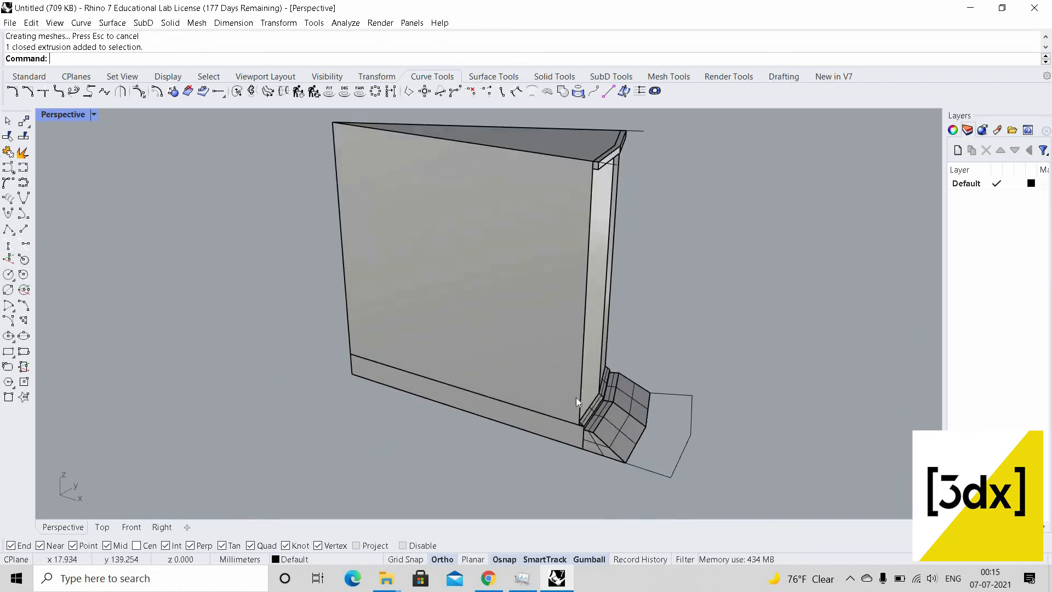
# Copy the tall wedge-shaped wall block from its lower front corner to its upper front corner, stacking it above the original
pyautogui.click(576, 402)
pyautogui.press('Return')
pyautogui.scroll(5, 545, 403)
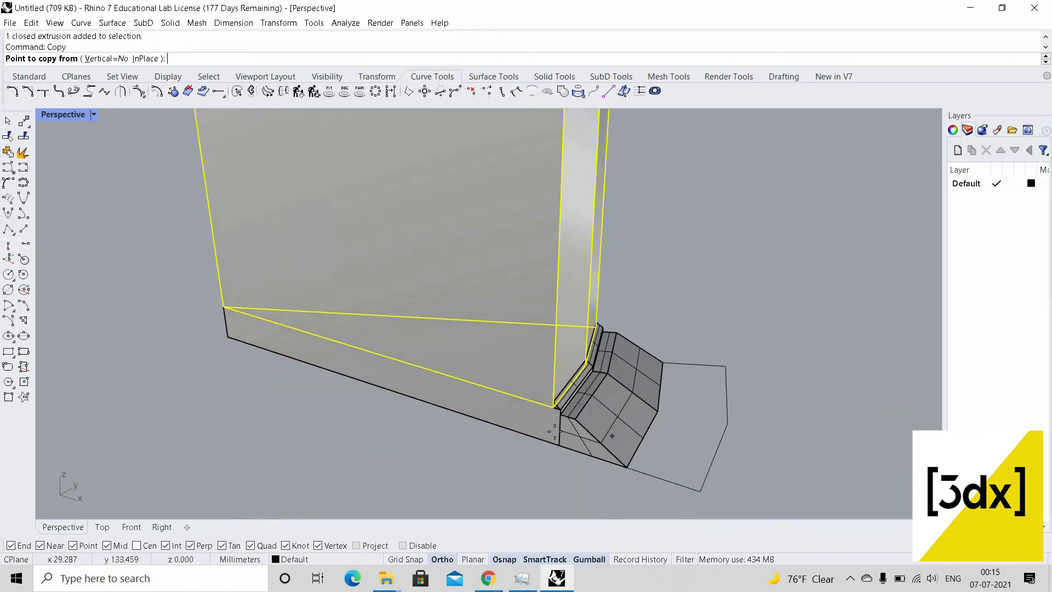
pyautogui.click(567, 427)
pyautogui.scroll(-6, 499, 252)
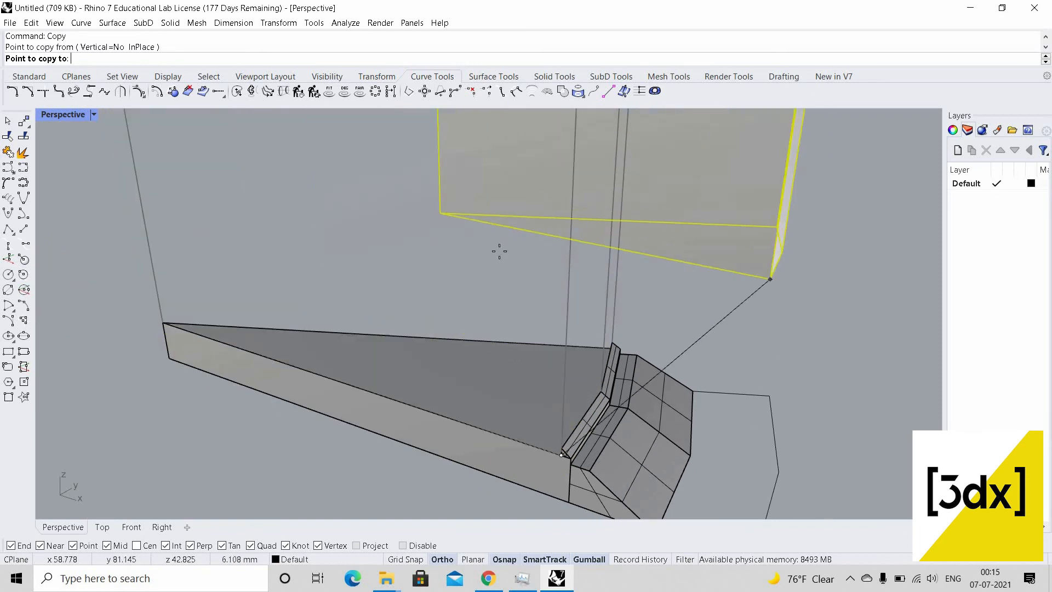
pyautogui.scroll(3, 570, 335)
pyautogui.scroll(5, 571, 334)
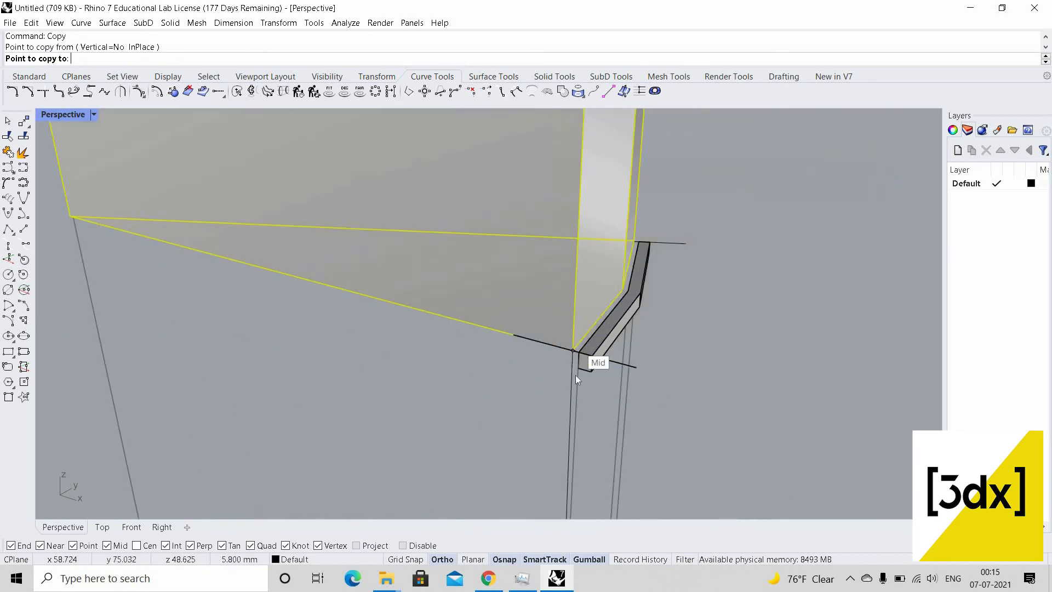
pyautogui.click(576, 369)
pyautogui.press('Escape')
# Scale the upper wall block vertically with Scale1D from its lower front corner to a height of 1 mm
pyautogui.scroll(-6, 571, 287)
pyautogui.click(597, 305)
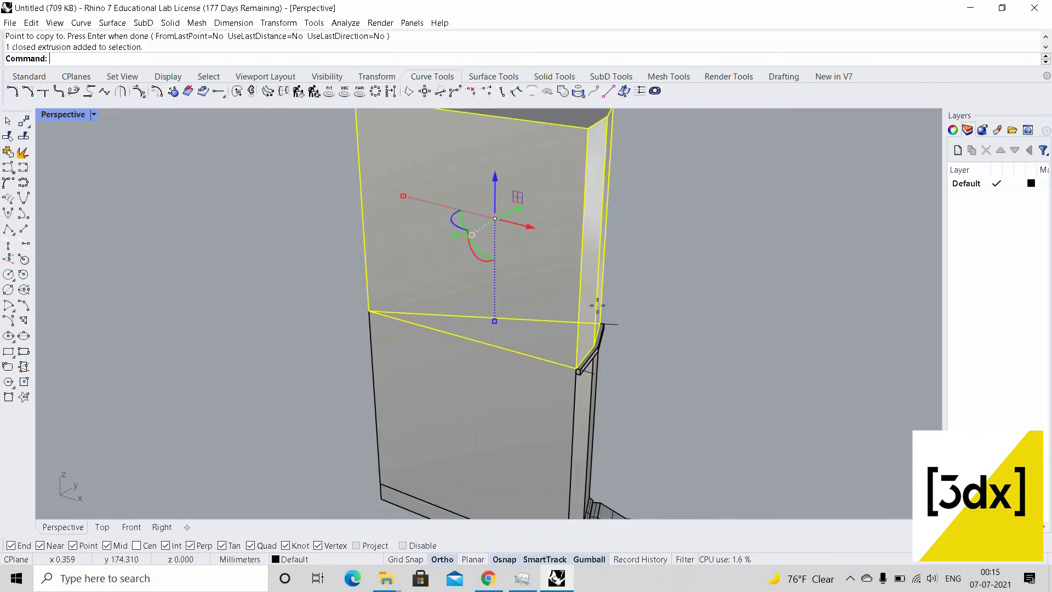
pyautogui.press('Return')
pyautogui.scroll(2, 569, 393)
pyautogui.click(567, 404)
pyautogui.scroll(-2, 568, 210)
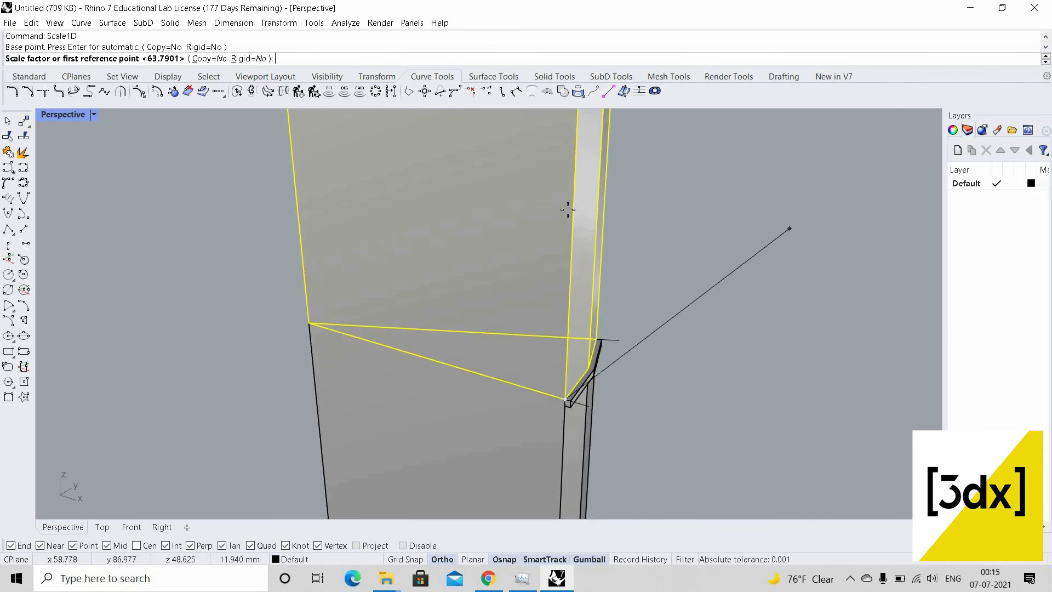
pyautogui.scroll(-2, 568, 209)
pyautogui.scroll(1, 581, 235)
pyautogui.click(562, 240)
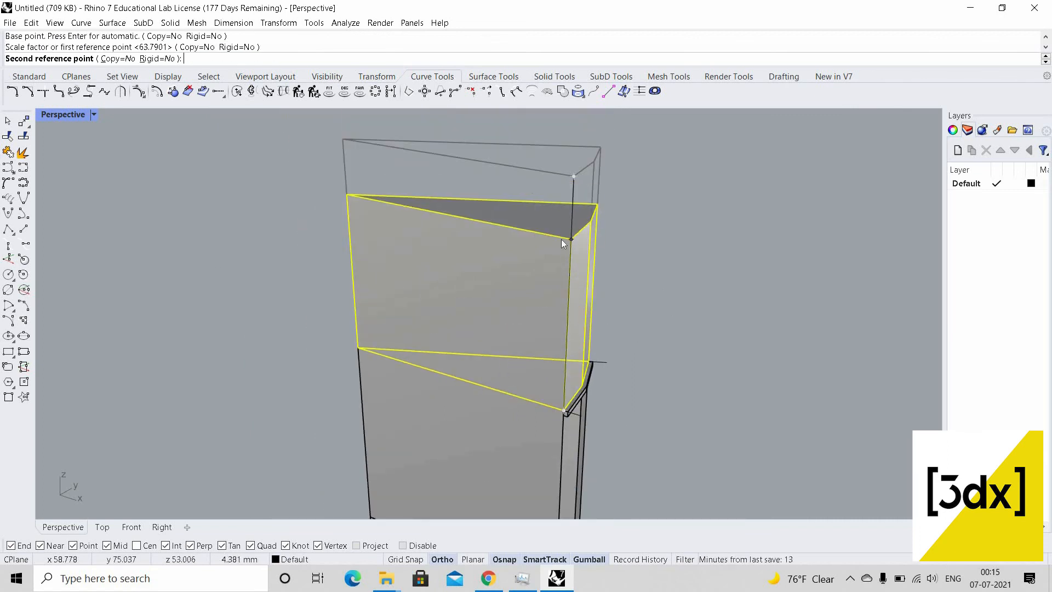
pyautogui.write('1')
pyautogui.press('Return')
pyautogui.press('Escape')
pyautogui.scroll(3, 573, 439)
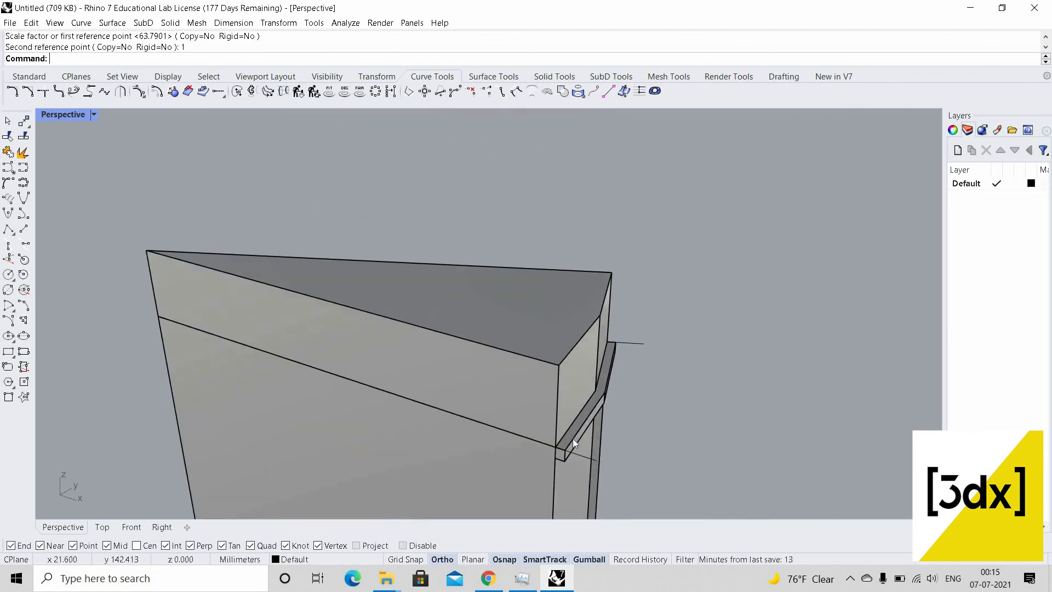
# Delete the solid ledge between the two wall blocks and the offset curve beneath it
pyautogui.scroll(4, 574, 438)
pyautogui.click(577, 429)
pyautogui.click(587, 422)
pyautogui.scroll(4, 587, 422)
pyautogui.click(607, 386)
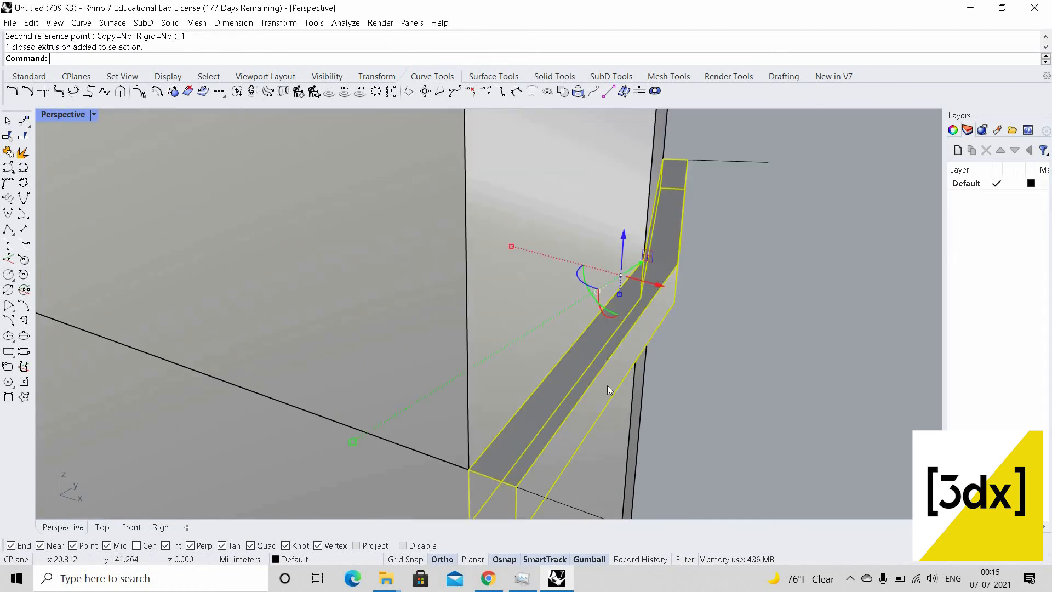
pyautogui.press('Delete')
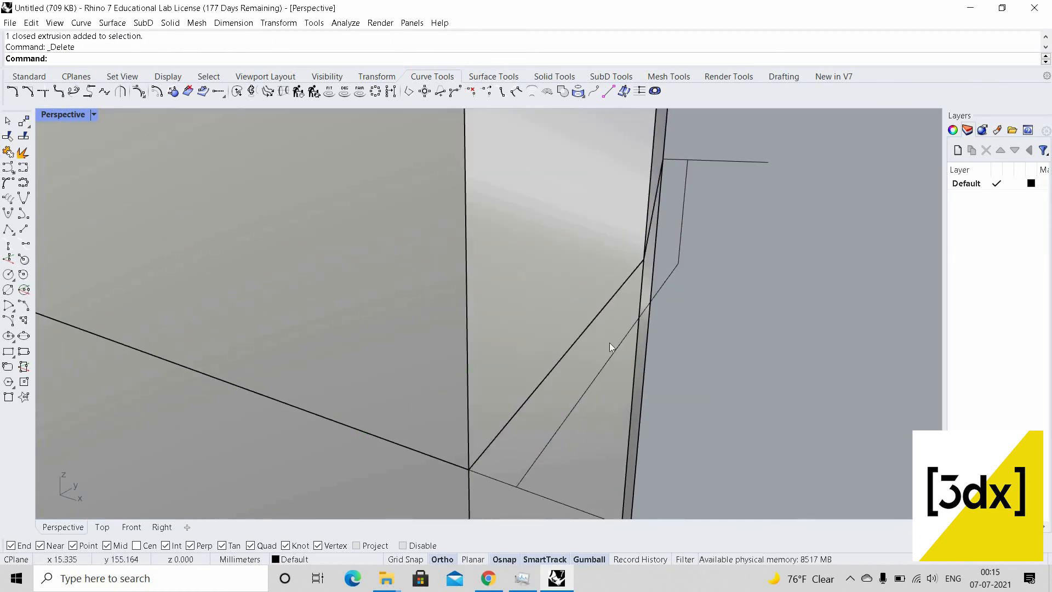
pyautogui.click(659, 291)
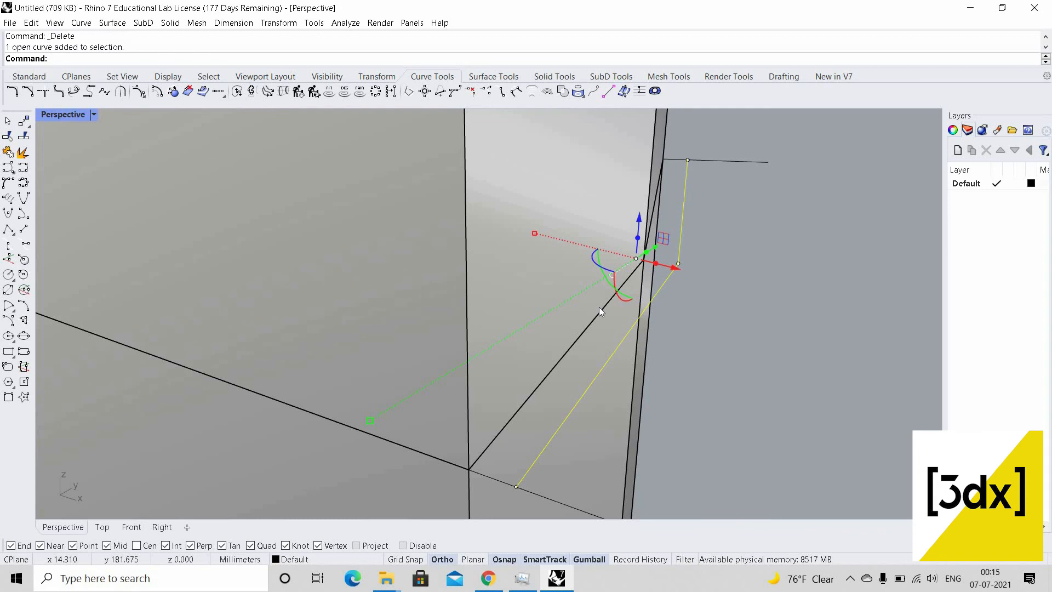
pyautogui.press('Delete')
# Offset the bent curve along the wall's outer edge outward by about 0.155 mm
pyautogui.click(612, 313)
pyautogui.click(630, 341)
pyautogui.scroll(-4, 581, 336)
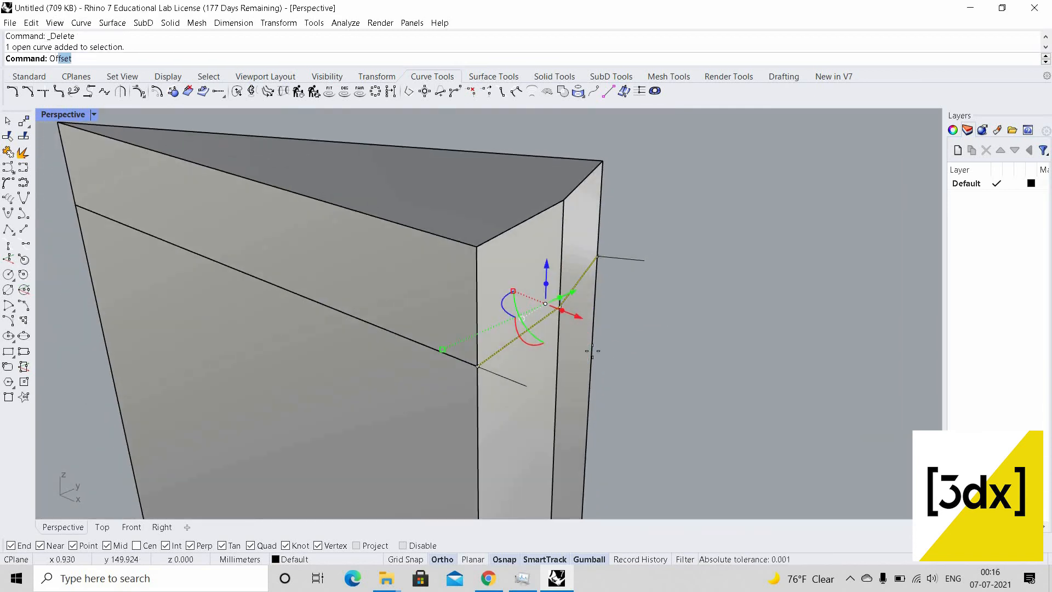
pyautogui.press('Return')
pyautogui.write('d')
pyautogui.press('Return')
pyautogui.scroll(4, 546, 285)
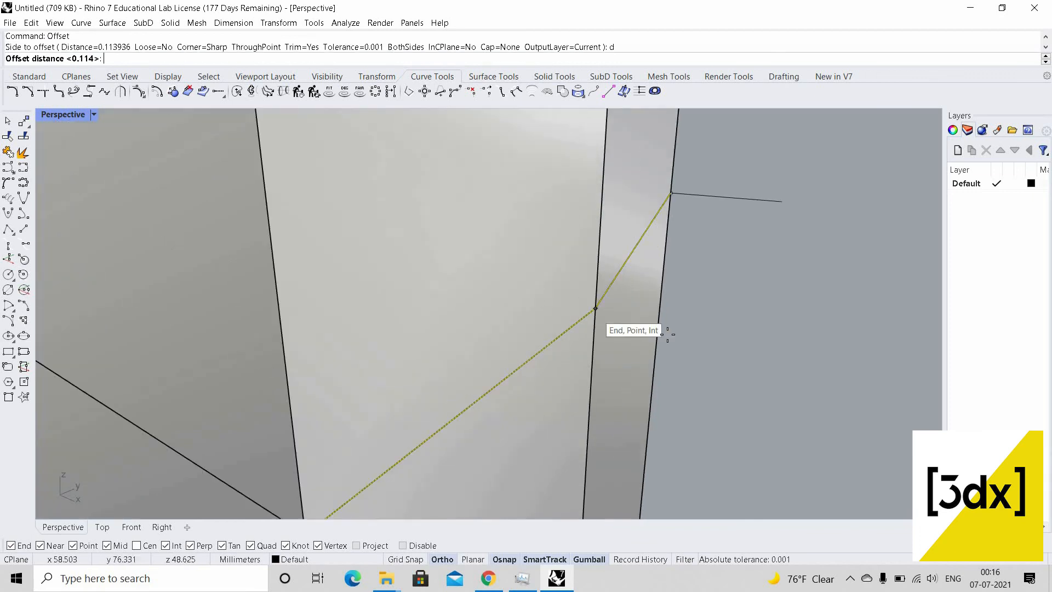
pyautogui.click(595, 309)
pyautogui.click(618, 317)
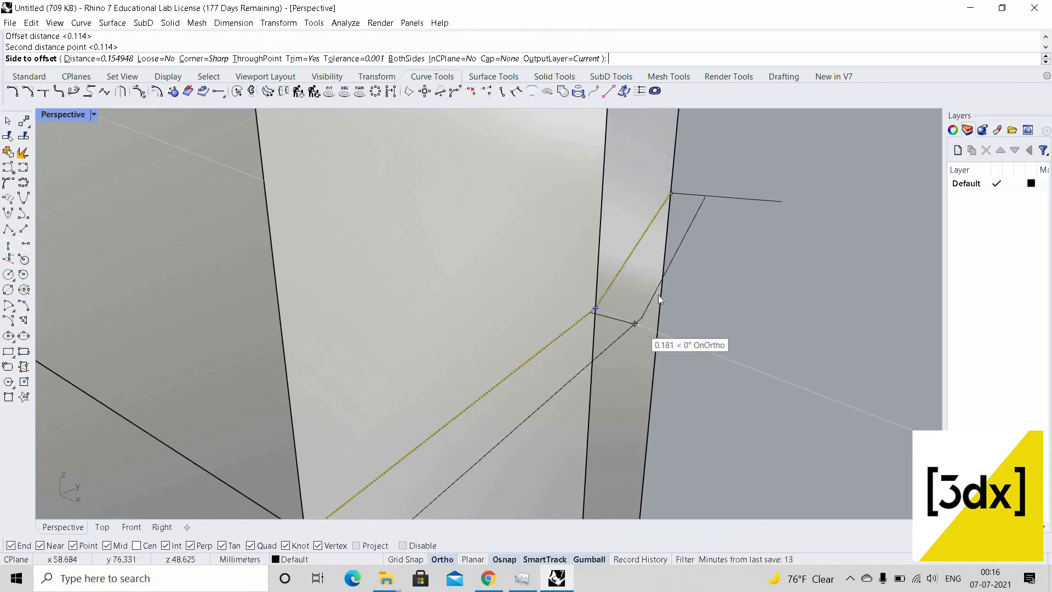
pyautogui.click(655, 302)
# Extend the offset curve's ends to the two side lines projecting from the wall corners
pyautogui.scroll(-4, 656, 321)
pyautogui.scroll(3, 657, 322)
pyautogui.click(665, 303)
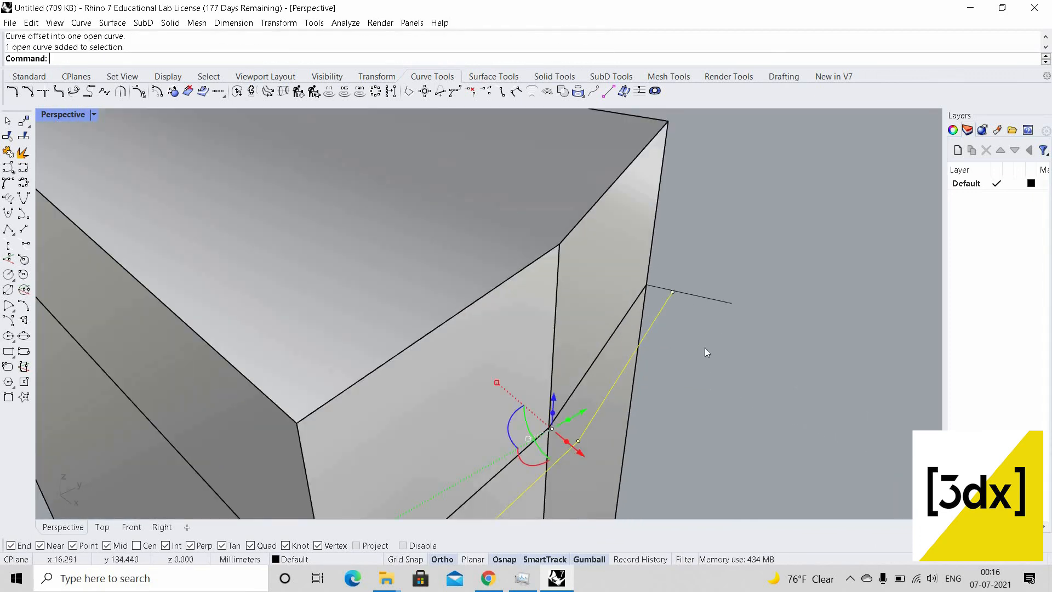
pyautogui.scroll(3, 632, 314)
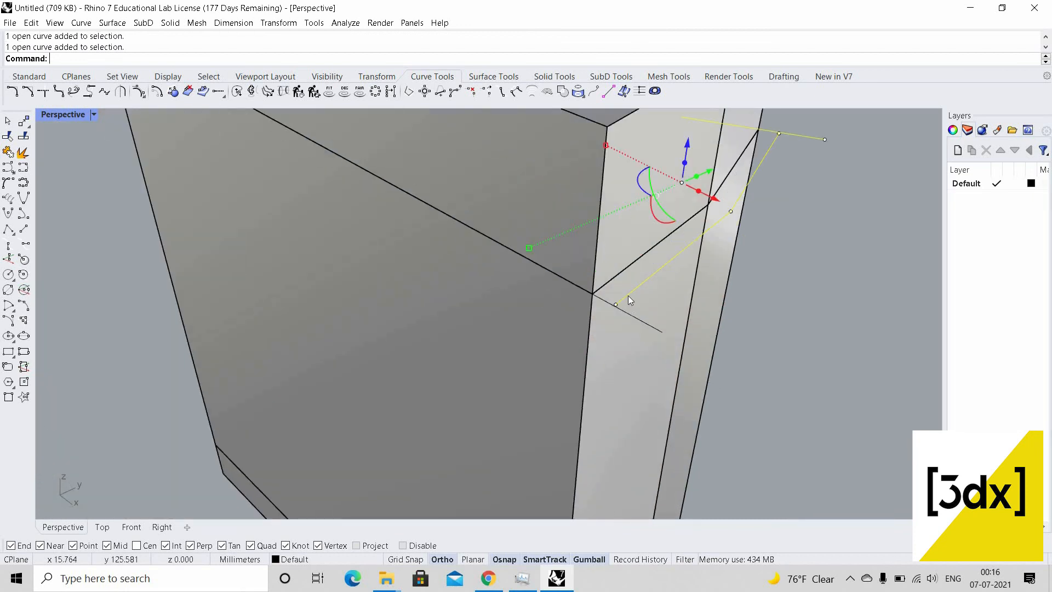
pyautogui.click(628, 295)
pyautogui.write('Extend')
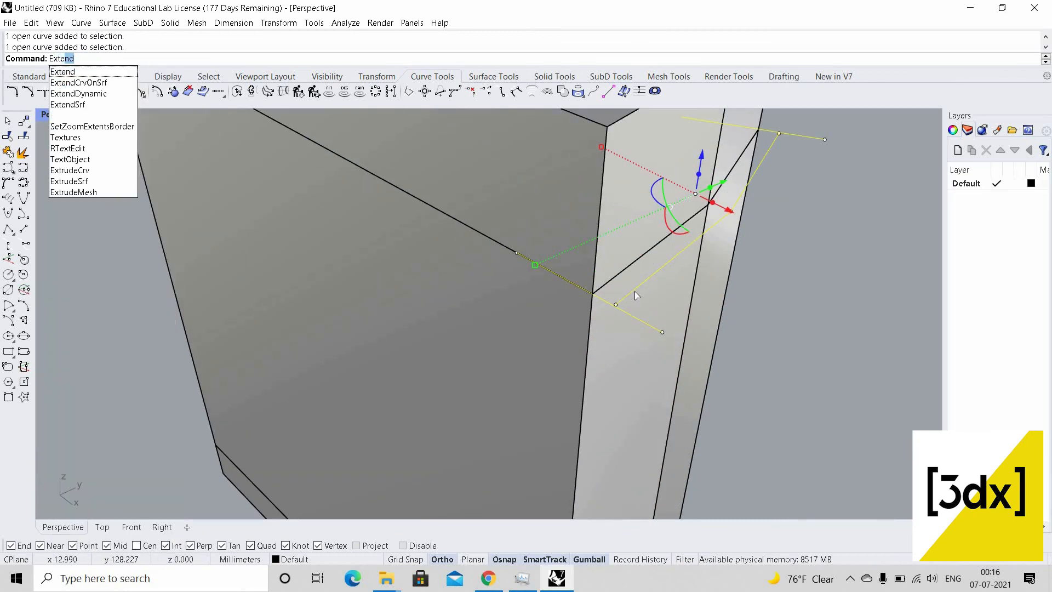
pyautogui.press('Return')
pyautogui.scroll(-8, 683, 257)
pyautogui.scroll(12, 697, 224)
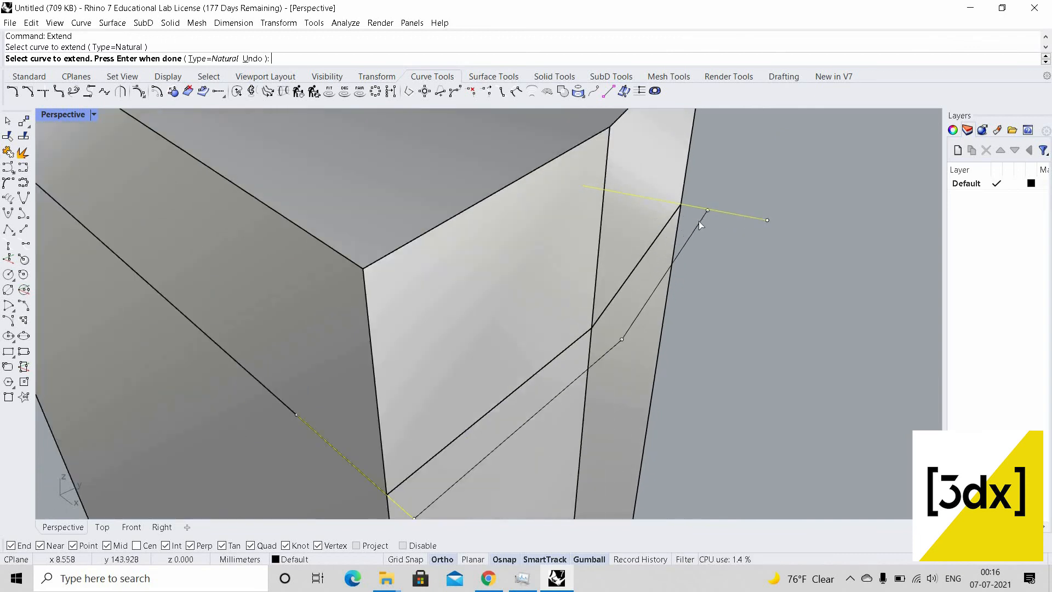
pyautogui.click(699, 222)
pyautogui.press('Return')
pyautogui.scroll(-4, 706, 229)
pyautogui.press('Escape')
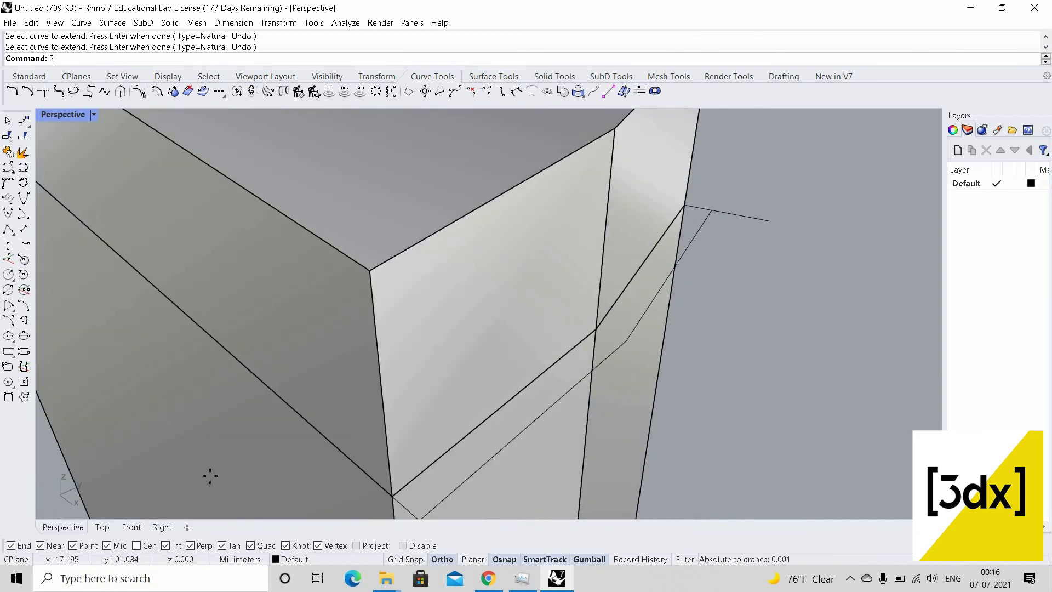
# Draw a closed polyline along the wall's bent outer edge and back along the offset curve to outline the ledge
pyautogui.write('Polyline')
pyautogui.press('Return')
pyautogui.scroll(8, 439, 416)
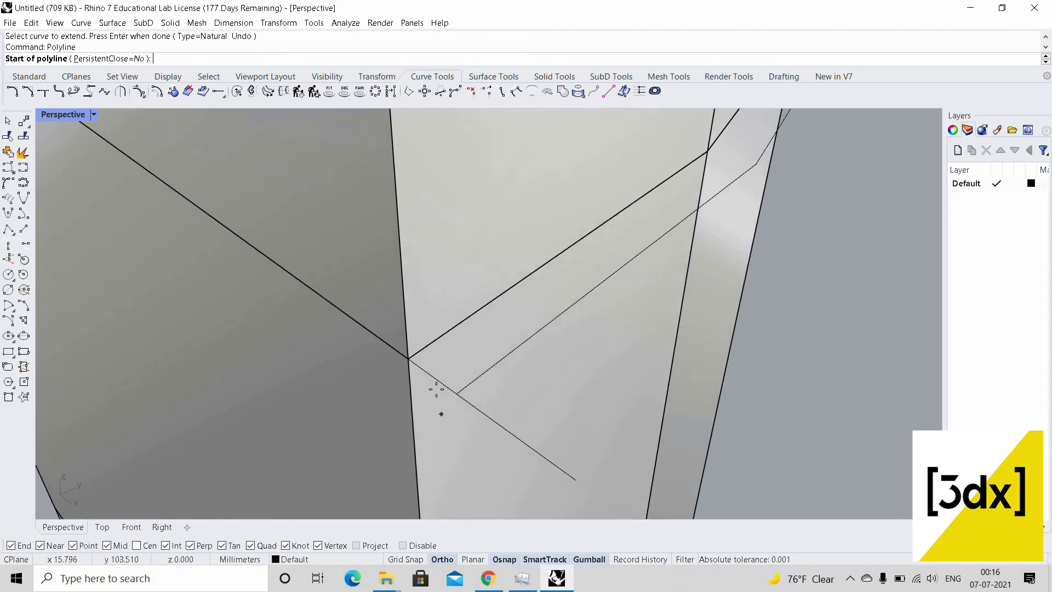
pyautogui.click(414, 367)
pyautogui.click(464, 335)
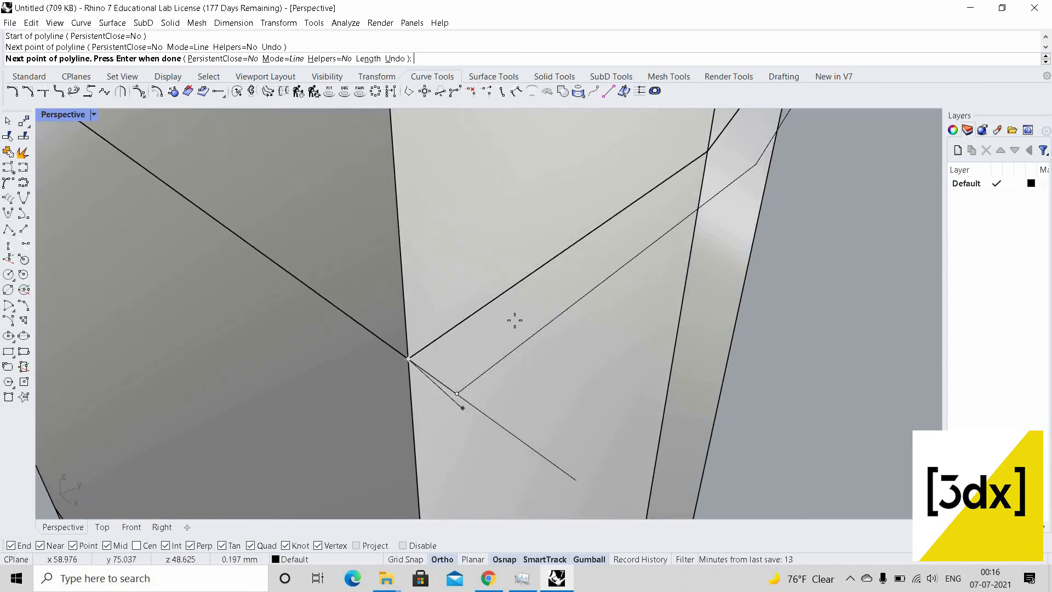
pyautogui.scroll(-3, 520, 329)
pyautogui.click(532, 348)
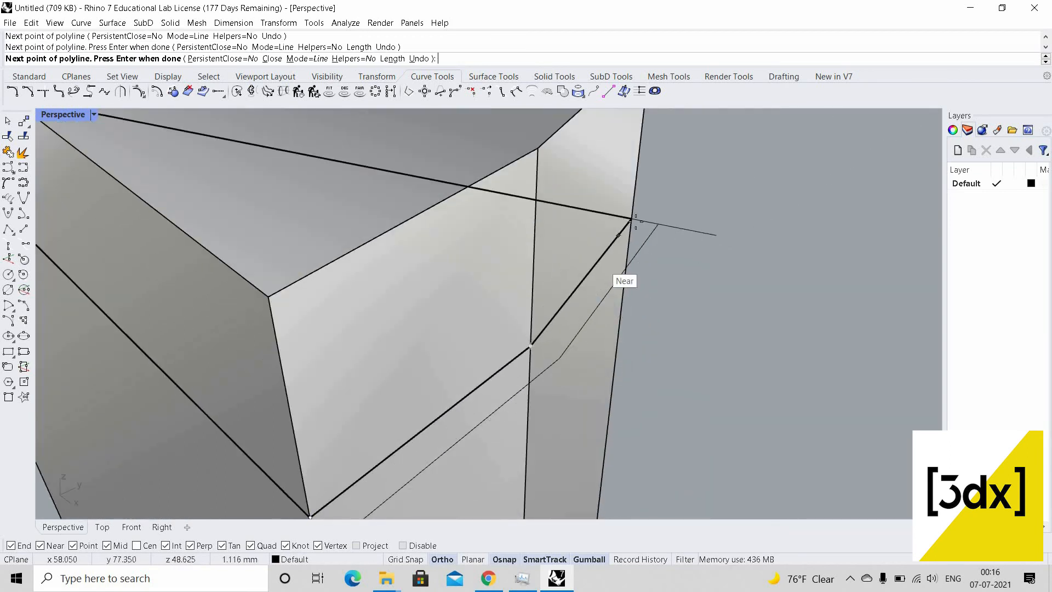
pyautogui.click(661, 225)
pyautogui.scroll(-7, 607, 308)
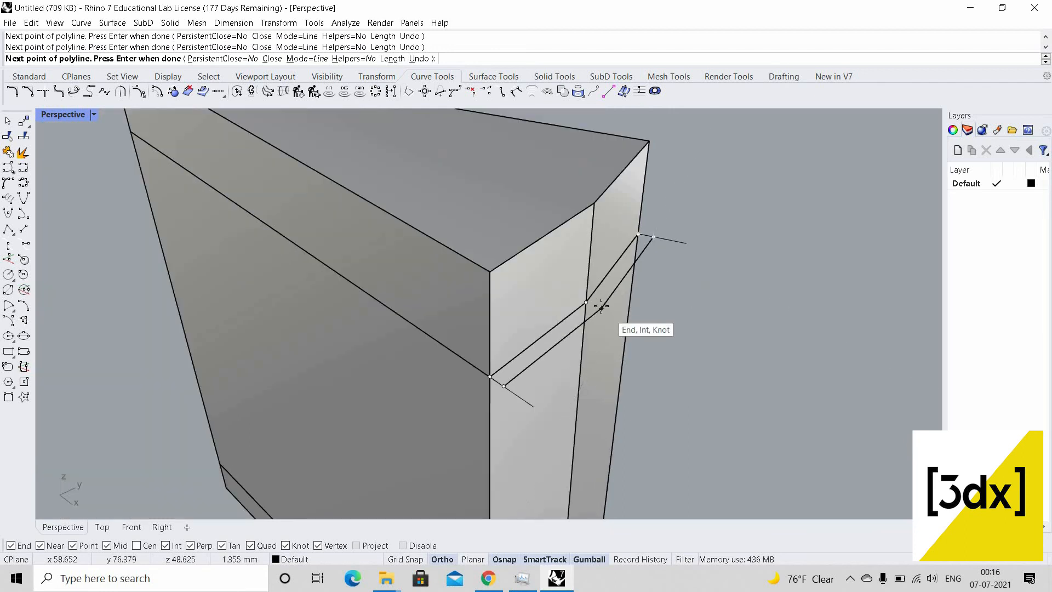
pyautogui.scroll(7, 601, 305)
pyautogui.click(599, 303)
pyautogui.click(384, 466)
pyautogui.press('Return')
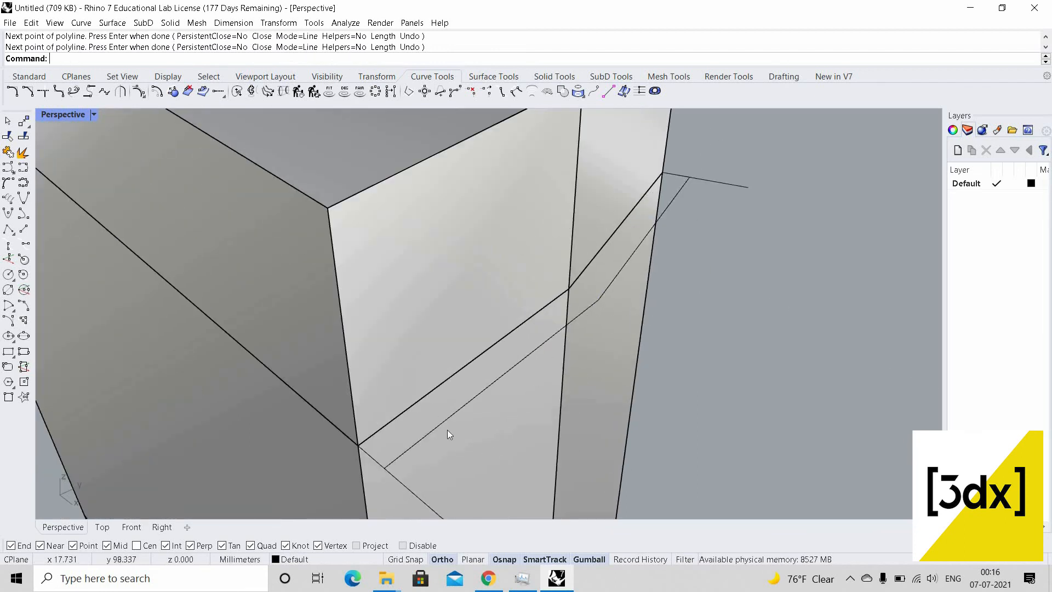
# Extrude the closed ledge outline downward as a solid about 0.1 mm thick
pyautogui.click(433, 435)
pyautogui.press('Escape')
pyautogui.click(433, 431)
pyautogui.press('Escape')
pyautogui.click(435, 433)
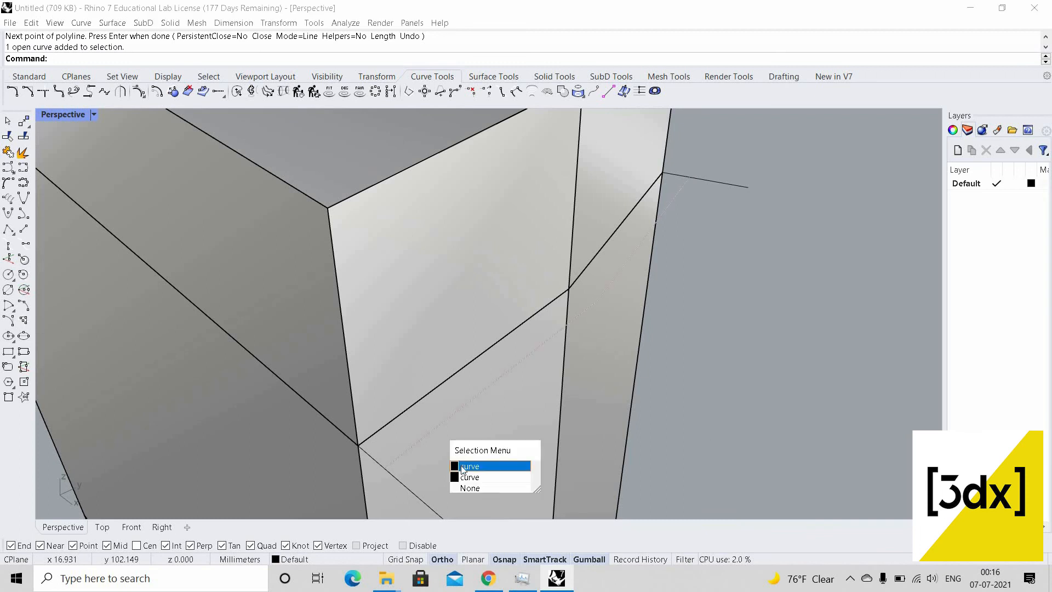
pyautogui.scroll(-7, 492, 340)
pyautogui.moveTo(510, 328); pyautogui.dragTo(474, 305, button='right')
pyautogui.write('ExtrudeCrv')
pyautogui.press('Return')
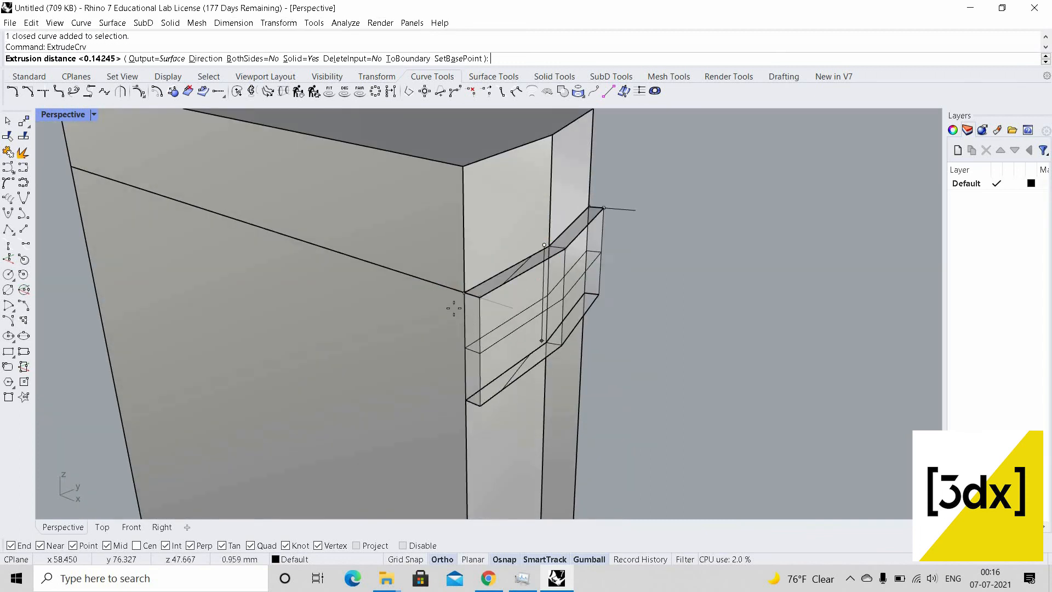
pyautogui.scroll(7, 452, 304)
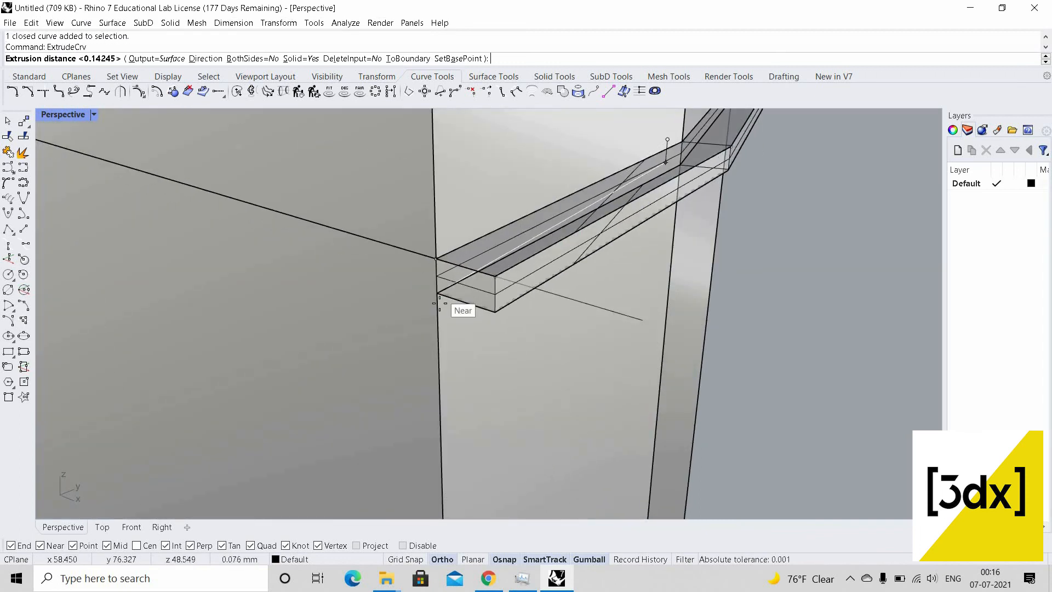
pyautogui.click(539, 299)
pyautogui.scroll(-3, 548, 351)
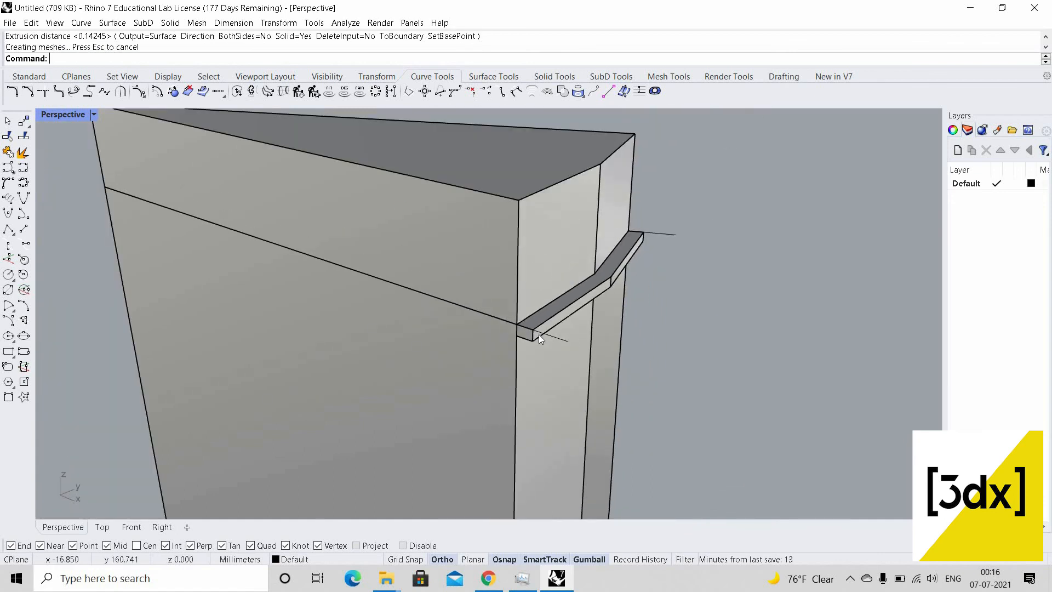
# Copy the solid ledge from the upper block's lower front corner to its upper front corner
pyautogui.scroll(5, 539, 335)
pyautogui.click(538, 334)
pyautogui.write('Co')
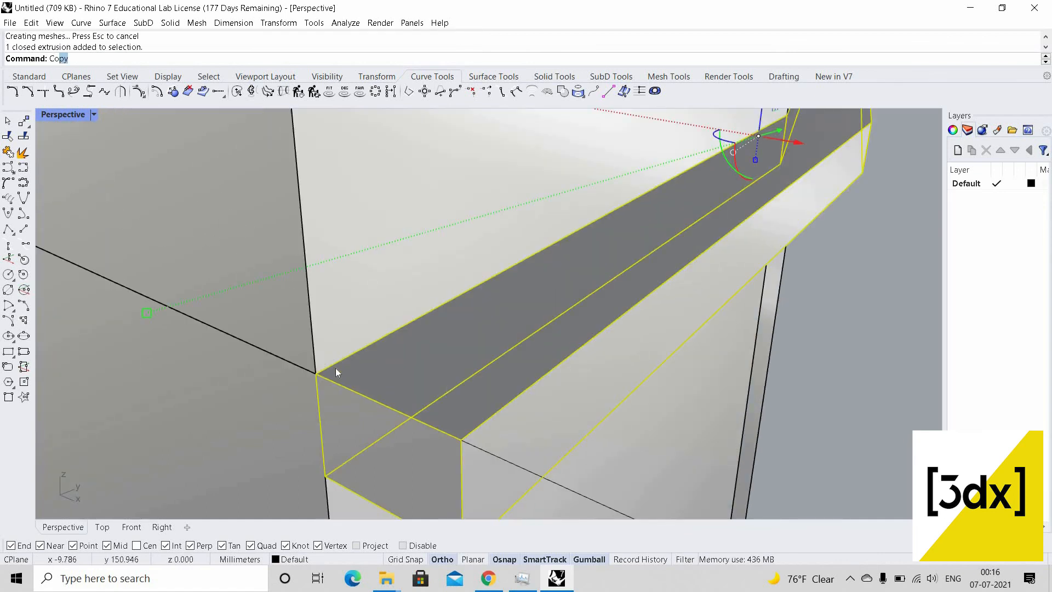
pyautogui.write('p')
pyautogui.press('Return')
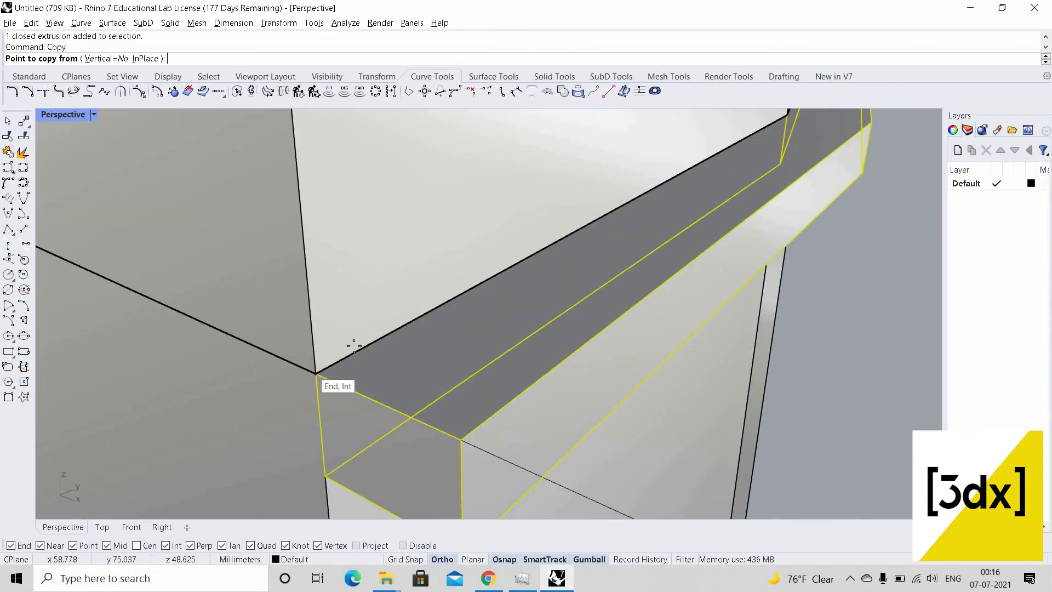
pyautogui.click(317, 375)
pyautogui.scroll(-5, 340, 329)
pyautogui.scroll(4, 336, 262)
pyautogui.scroll(4, 336, 261)
pyautogui.click(330, 262)
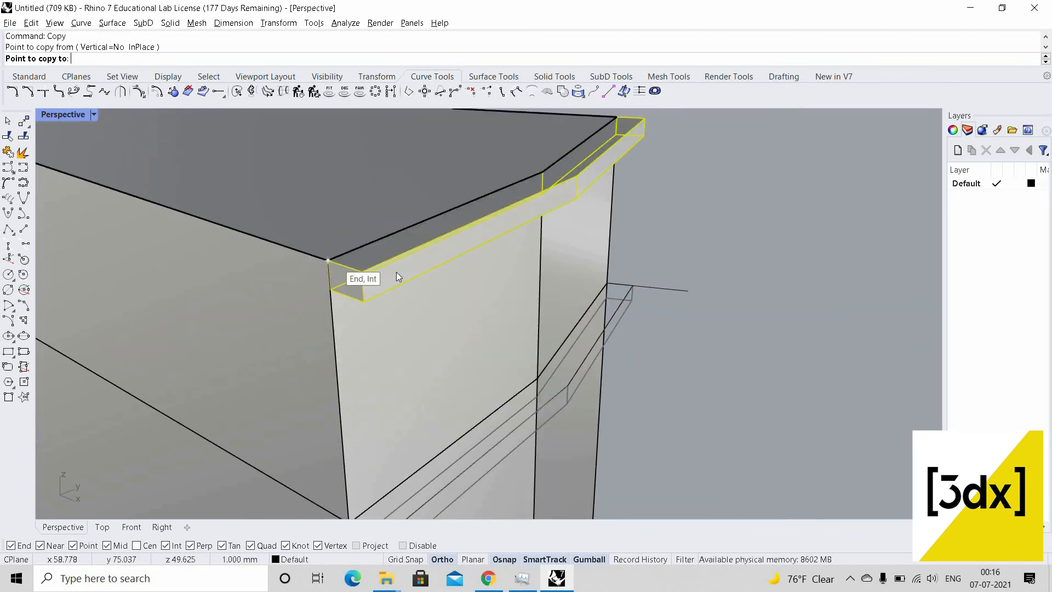
pyautogui.press('Return')
pyautogui.scroll(-8, 393, 278)
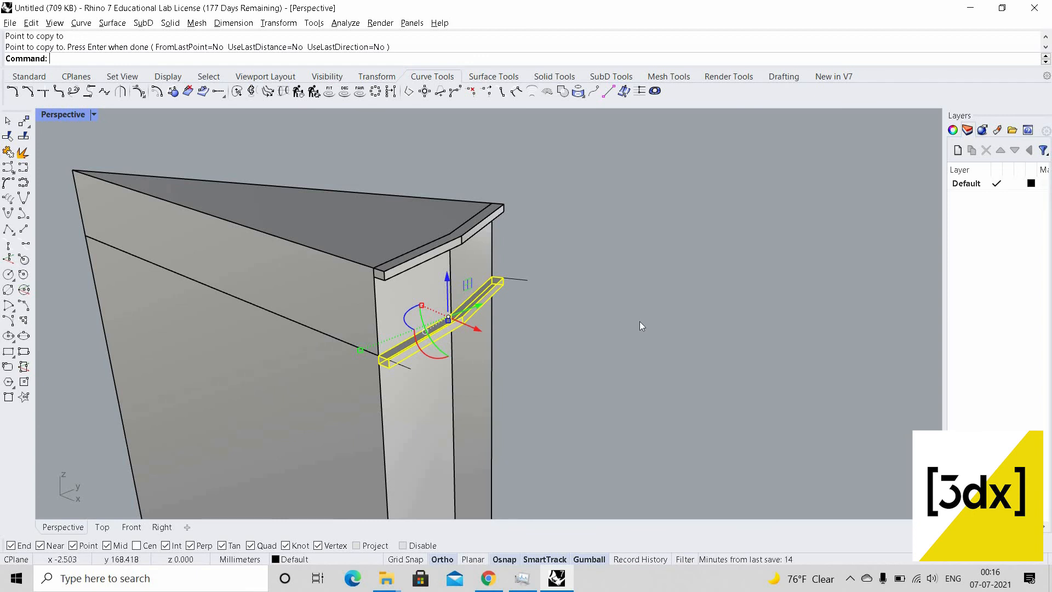
# Draw a 1 mm vertical line down the wall's front corner edge from the underside of the lower ledge
pyautogui.scroll(-3, 550, 301)
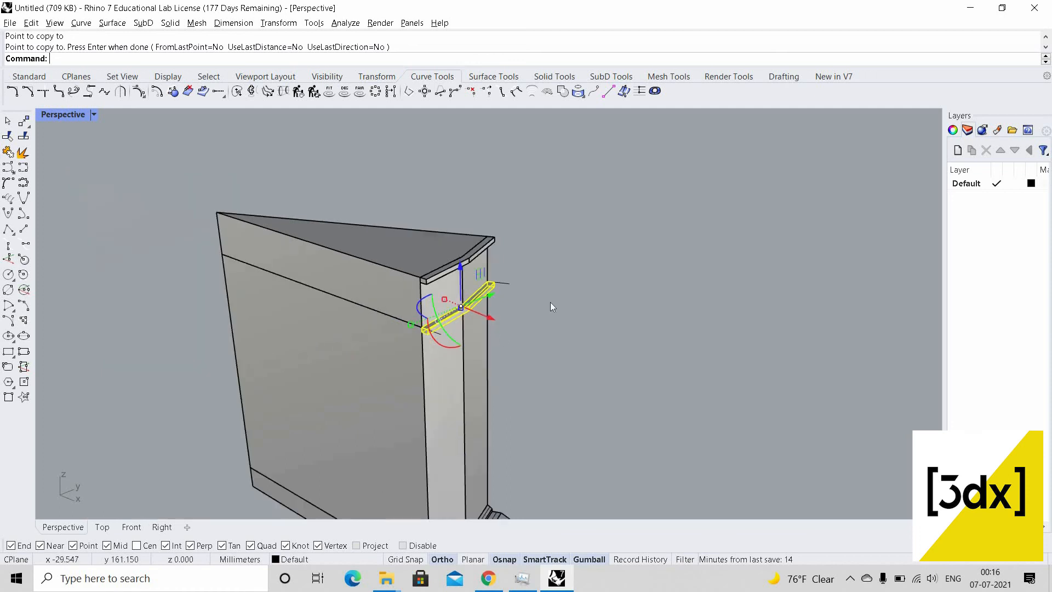
pyautogui.scroll(-2, 551, 302)
pyautogui.scroll(-4, 495, 255)
pyautogui.scroll(6, 479, 257)
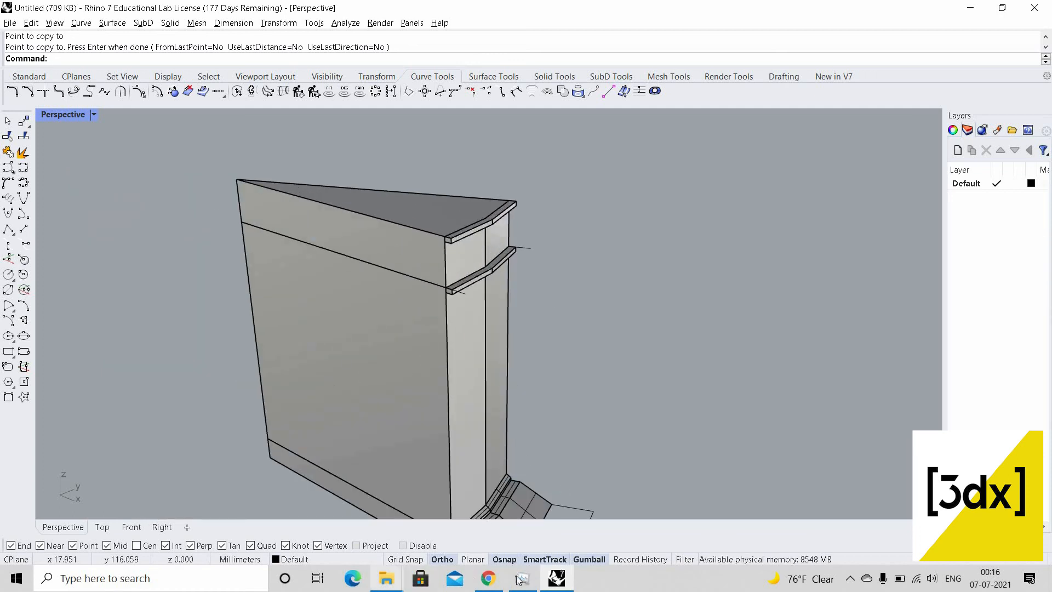
pyautogui.scroll(6, 426, 260)
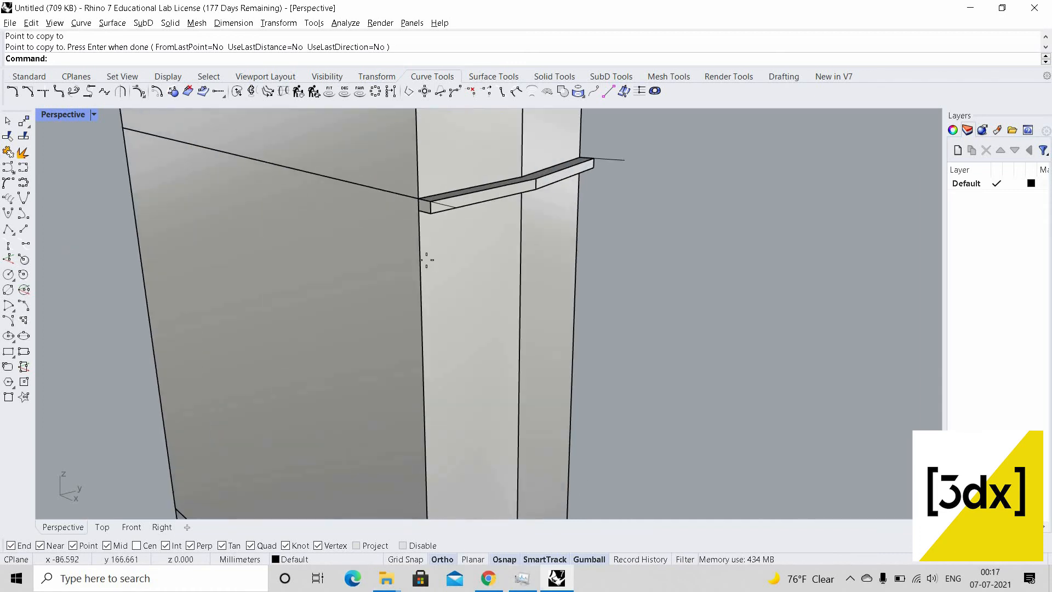
pyautogui.press('Return')
pyautogui.scroll(1, 413, 203)
pyautogui.click(418, 204)
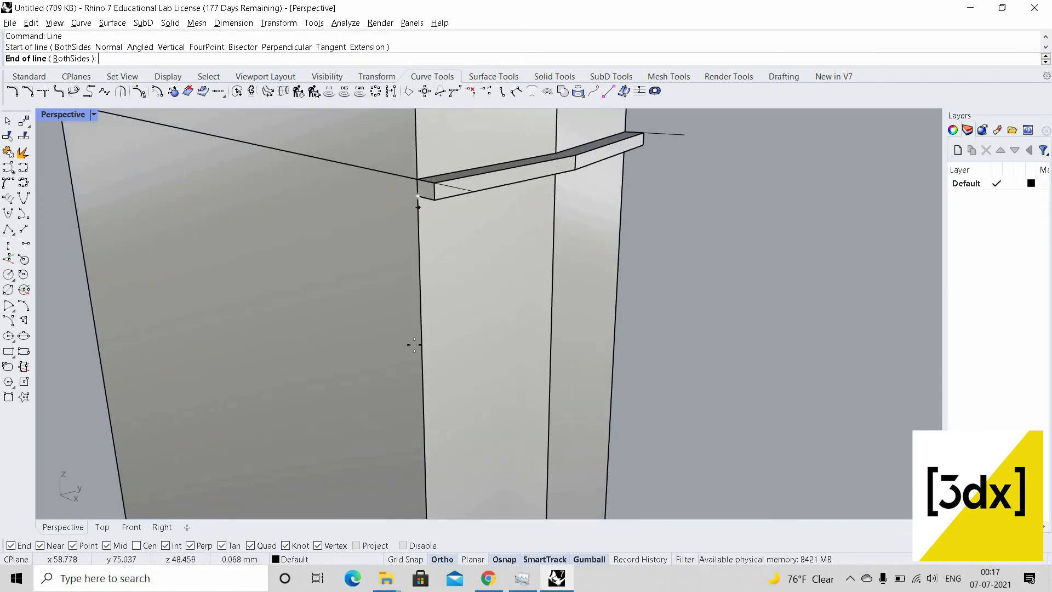
pyautogui.write('1')
pyautogui.press('Return')
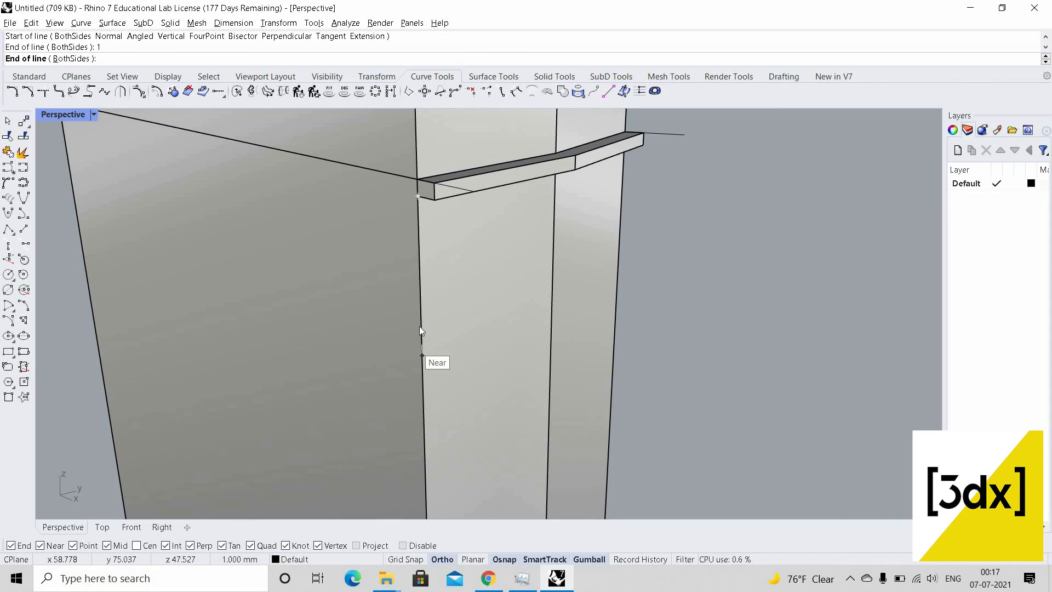
pyautogui.click(419, 326)
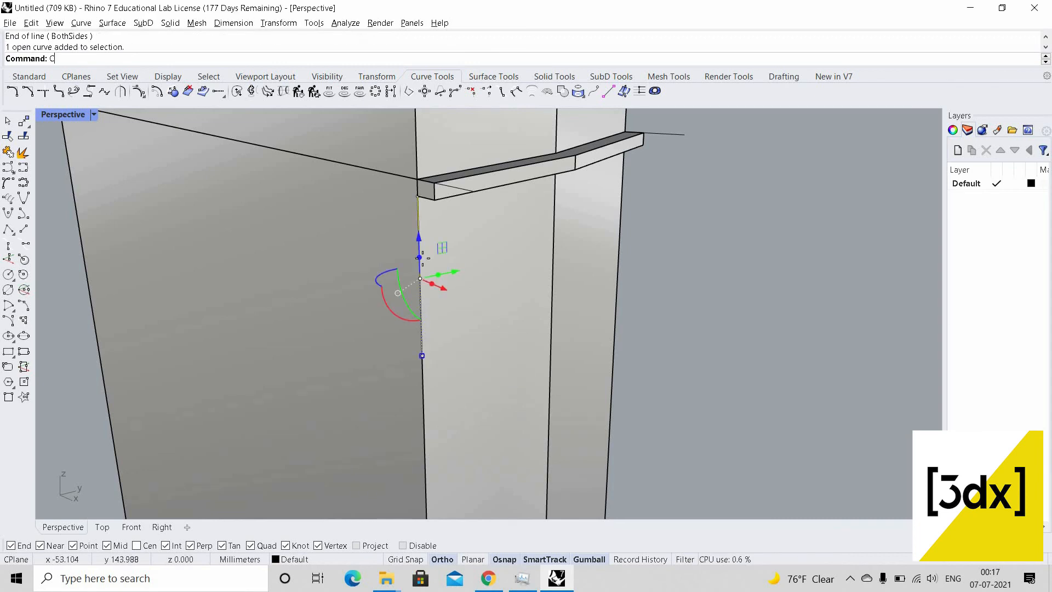
# Copy the 1 mm line from its upper end to the wall's middle and far vertical edges beneath the lower ledge
pyautogui.press('Return')
pyautogui.click(418, 197)
pyautogui.scroll(-5, 507, 269)
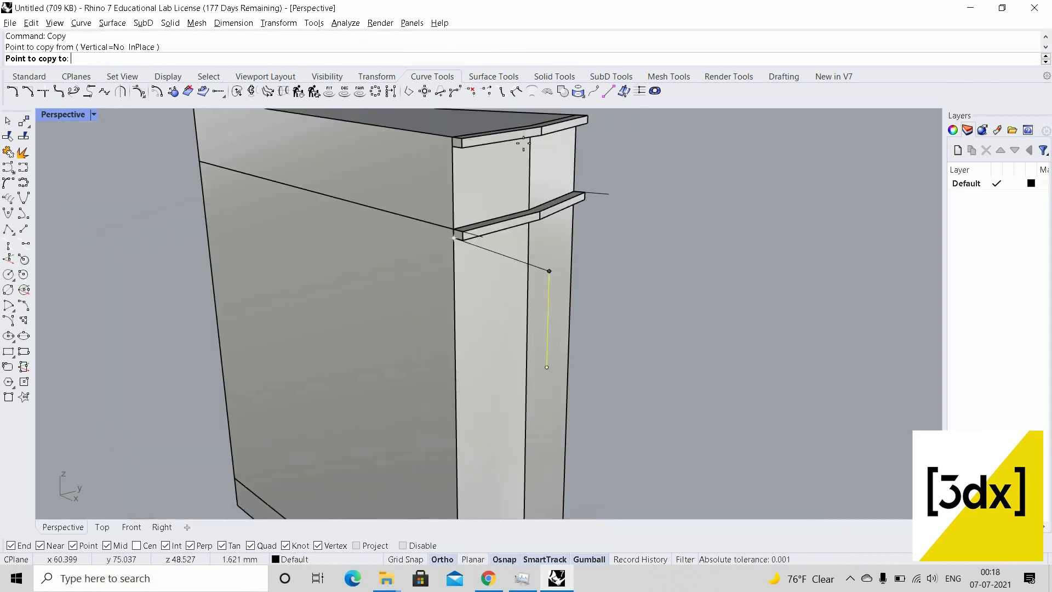
pyautogui.moveTo(516, 266); pyautogui.dragTo(493, 185, button='right')
pyautogui.scroll(11, 495, 187)
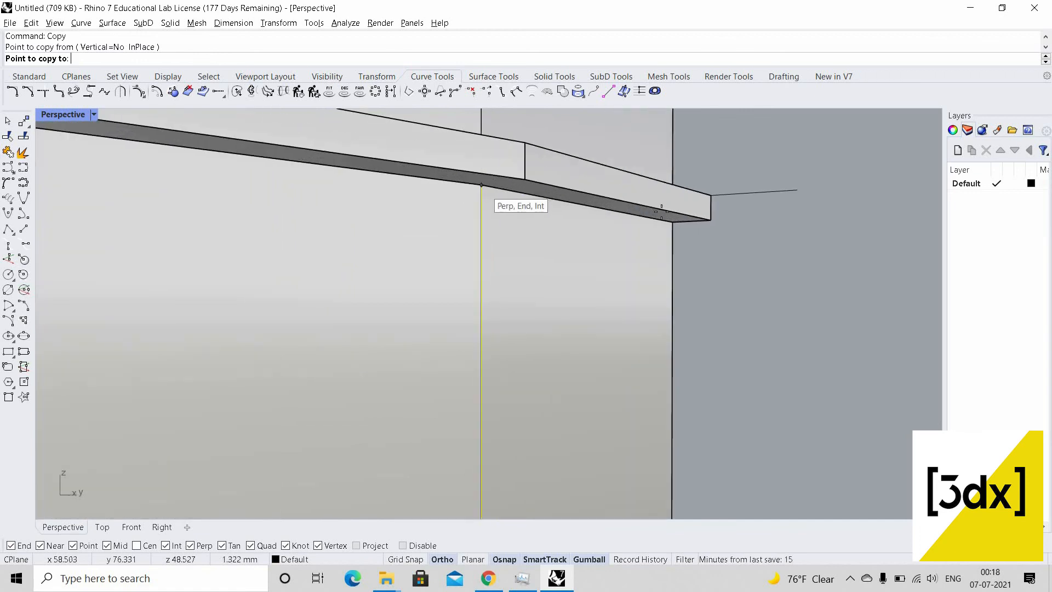
pyautogui.click(493, 188)
pyautogui.press('Return')
pyautogui.scroll(-8, 541, 368)
pyautogui.moveTo(542, 368); pyautogui.dragTo(353, 453, button='right')
pyautogui.press('Escape')
pyautogui.scroll(3, 351, 453)
pyautogui.press('Return')
pyautogui.press('Escape')
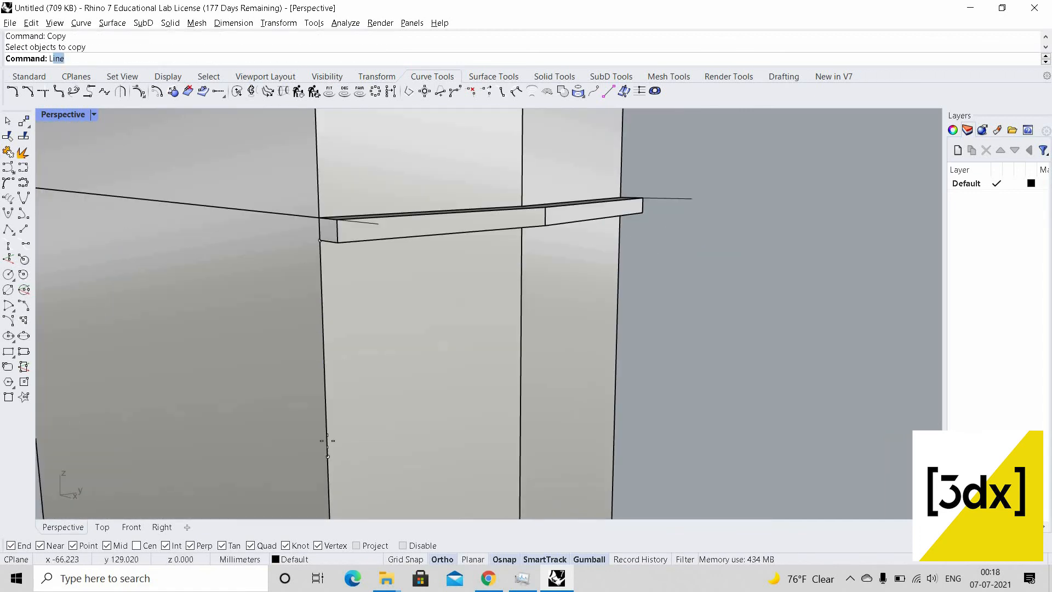
# Try to connect the lower ends of the vertical 1 mm lines with lines across the wall face
pyautogui.write('L')
pyautogui.press('Return')
pyautogui.click(328, 456)
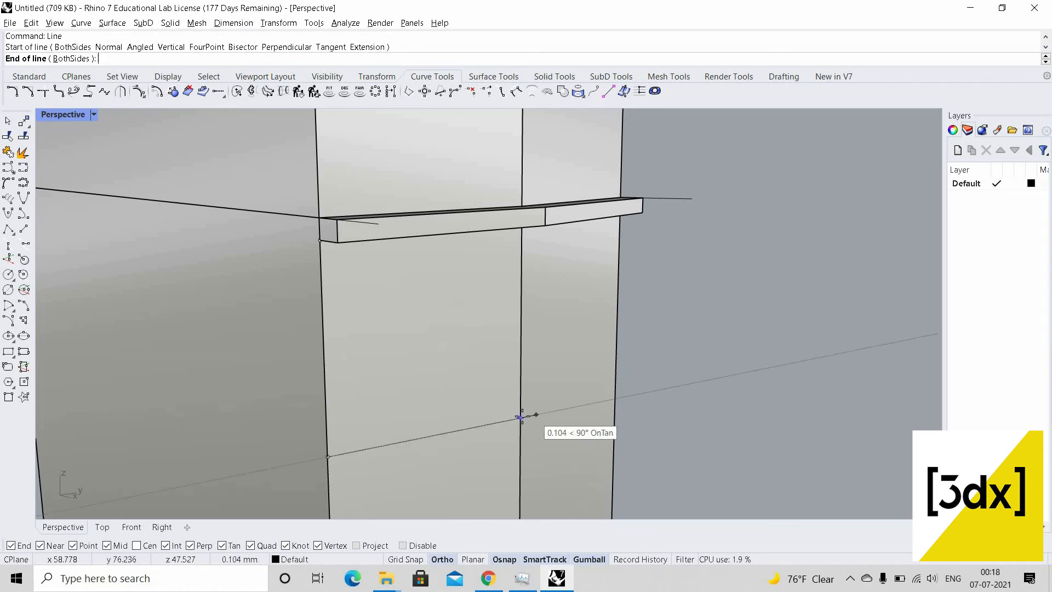
pyautogui.scroll(-4, 522, 419)
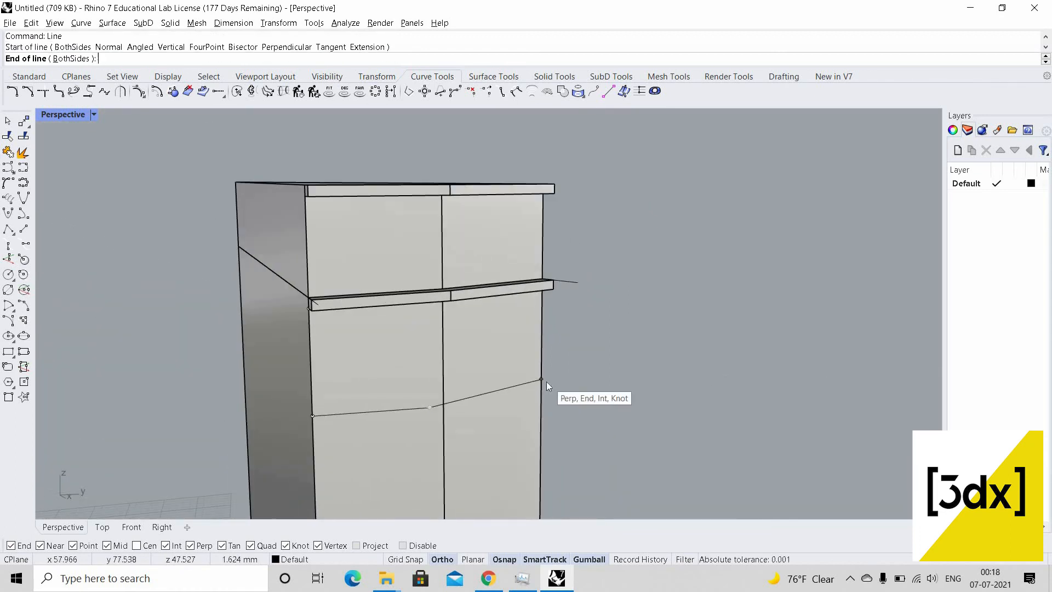
pyautogui.hotkey('ctrl', 'z')
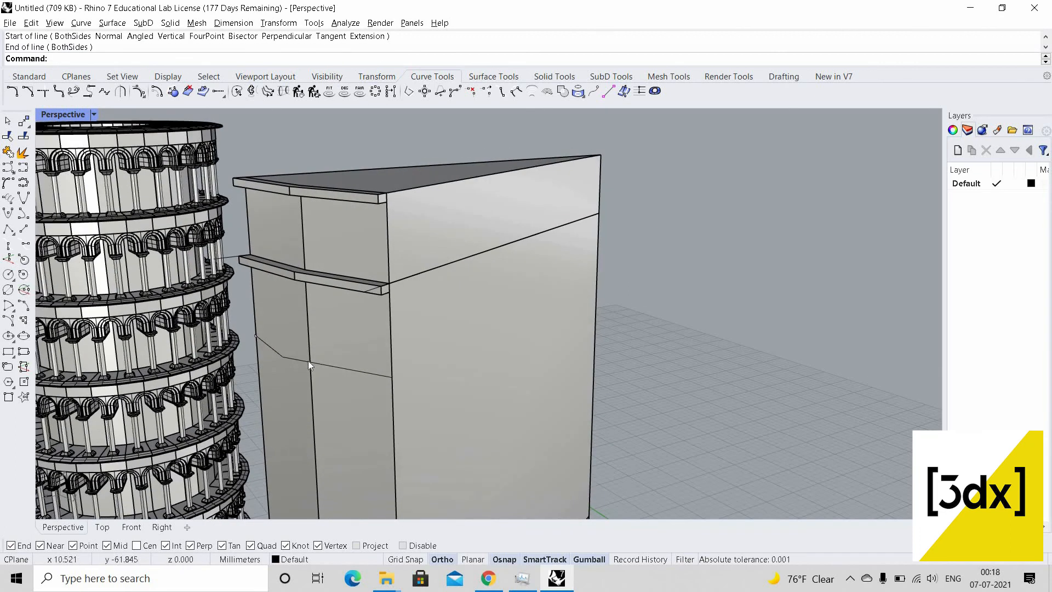
# Draw two connecting guide lines across the wall face beneath the lower ledge, from the far vertical edge via the middle edge to the near edge
pyautogui.press('Return')
pyautogui.click(149, 346)
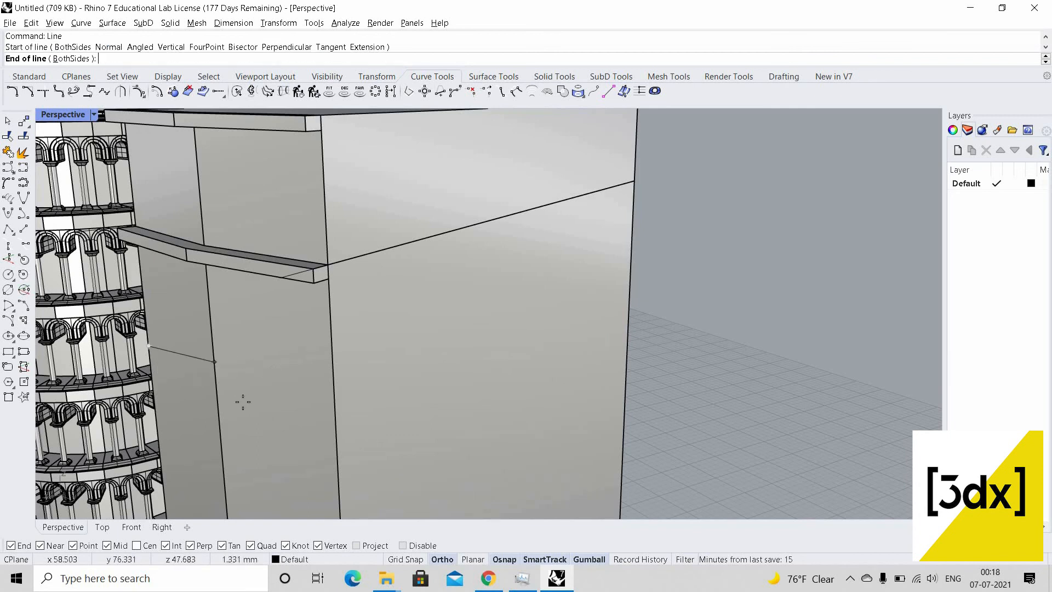
pyautogui.scroll(-4, 231, 404)
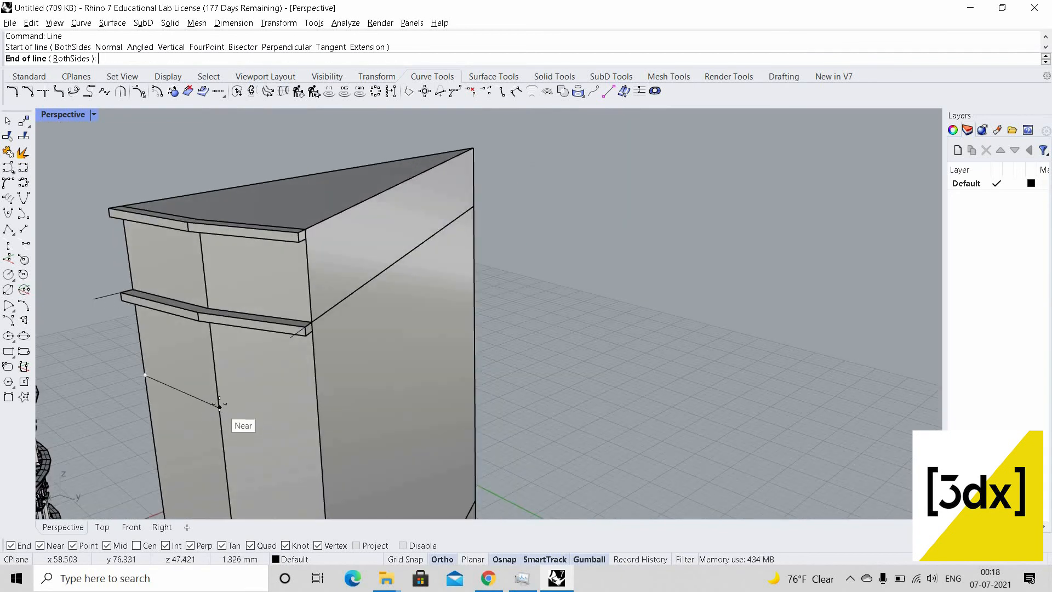
pyautogui.click(219, 399)
pyautogui.press('Return')
pyautogui.click(219, 399)
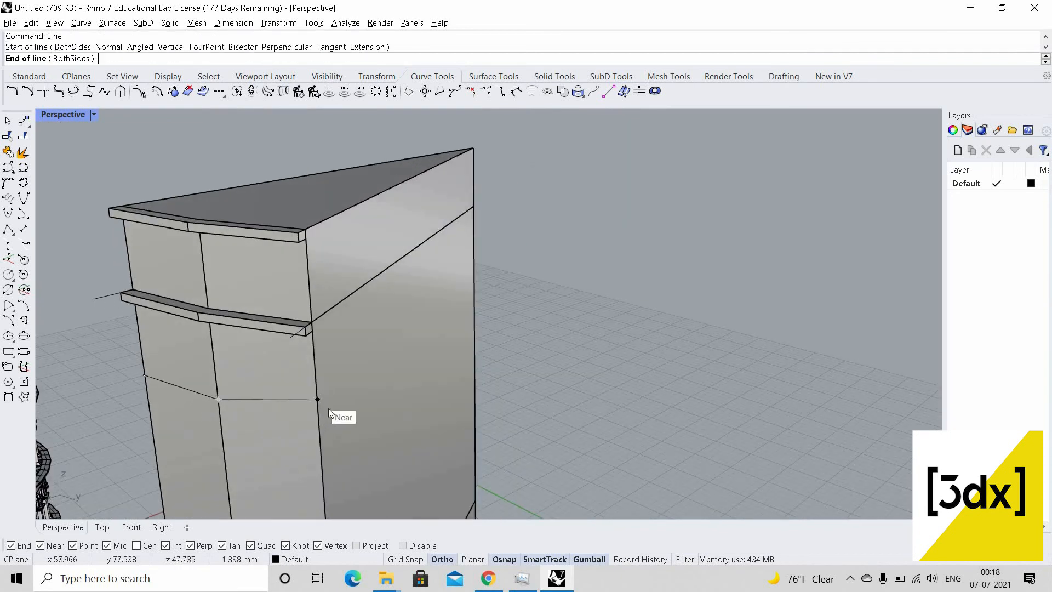
pyautogui.click(319, 416)
pyautogui.moveTo(319, 416); pyautogui.dragTo(357, 437, button='right')
pyautogui.scroll(6, 356, 442)
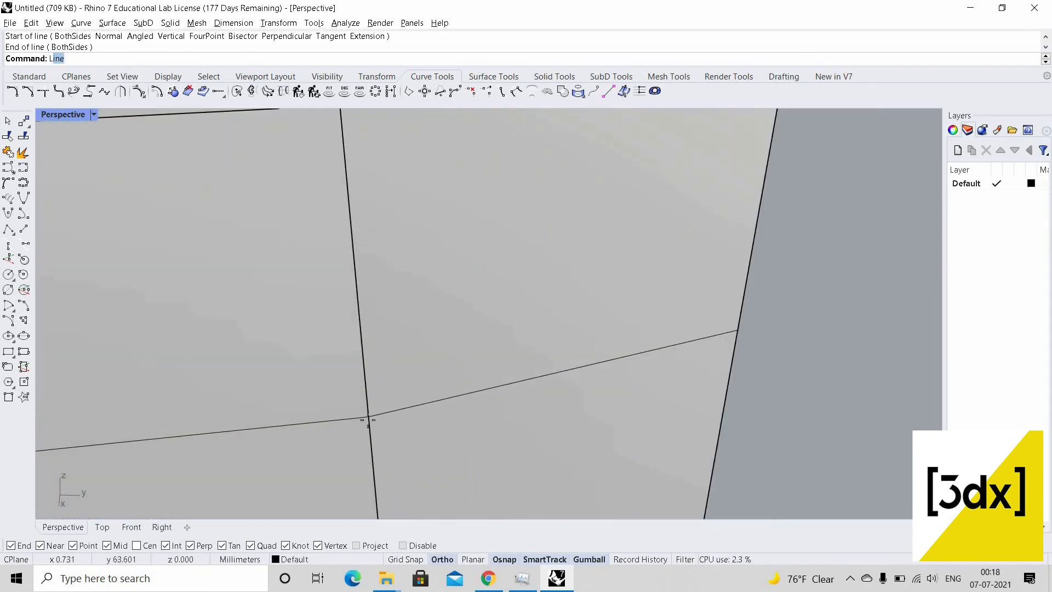
pyautogui.press('Return')
pyautogui.click(369, 417)
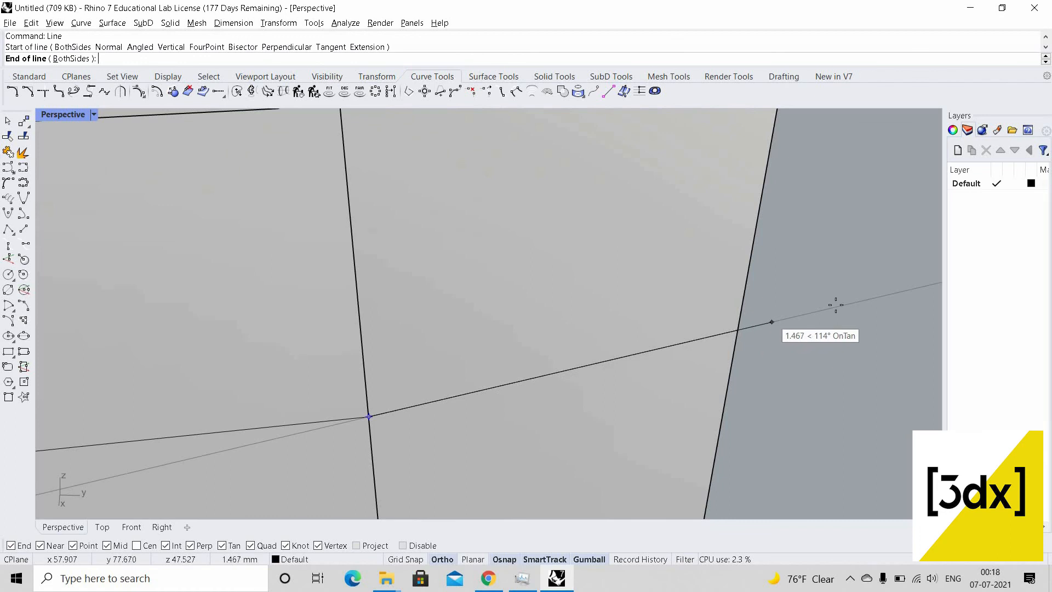
pyautogui.scroll(-8, 775, 364)
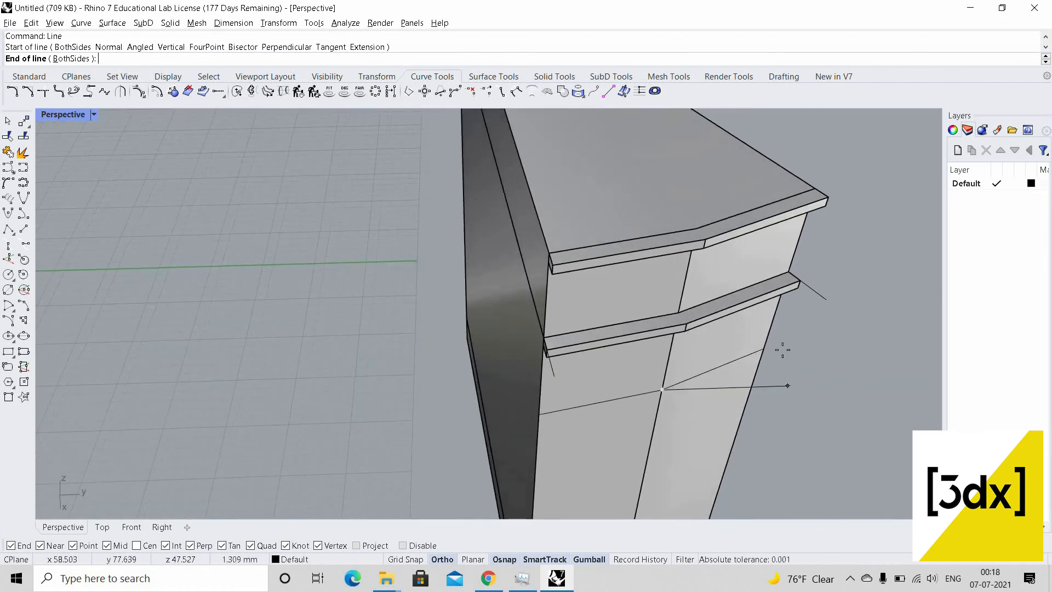
pyautogui.press('Escape')
# Draw a straight line across the lower ledge's top, connecting its two outer end corners
pyautogui.scroll(3, 544, 352)
pyautogui.press('Return')
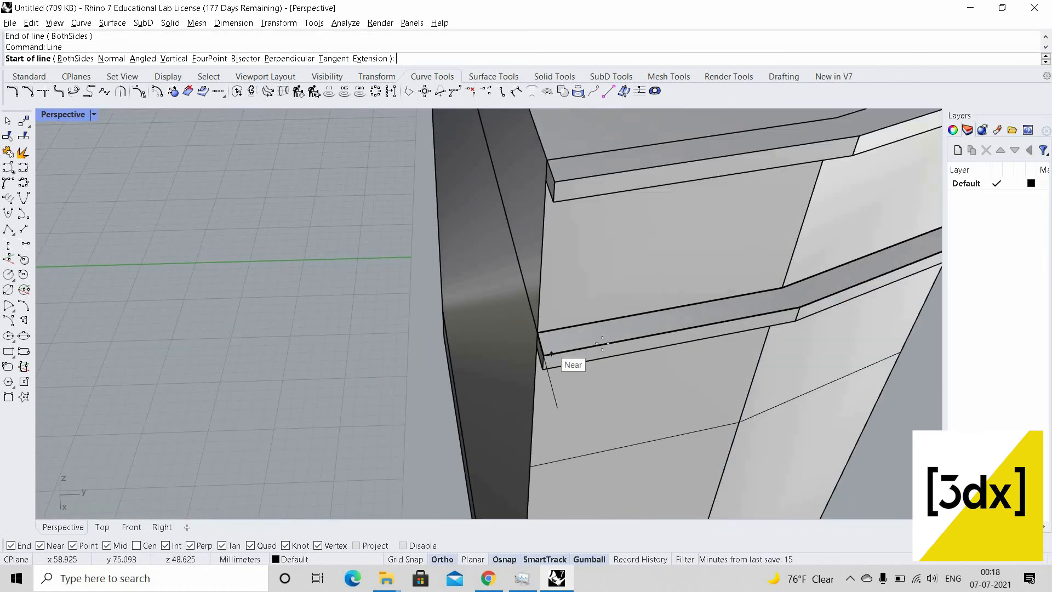
pyautogui.click(544, 353)
pyautogui.scroll(-3, 811, 329)
pyautogui.scroll(3, 825, 273)
pyautogui.click(825, 274)
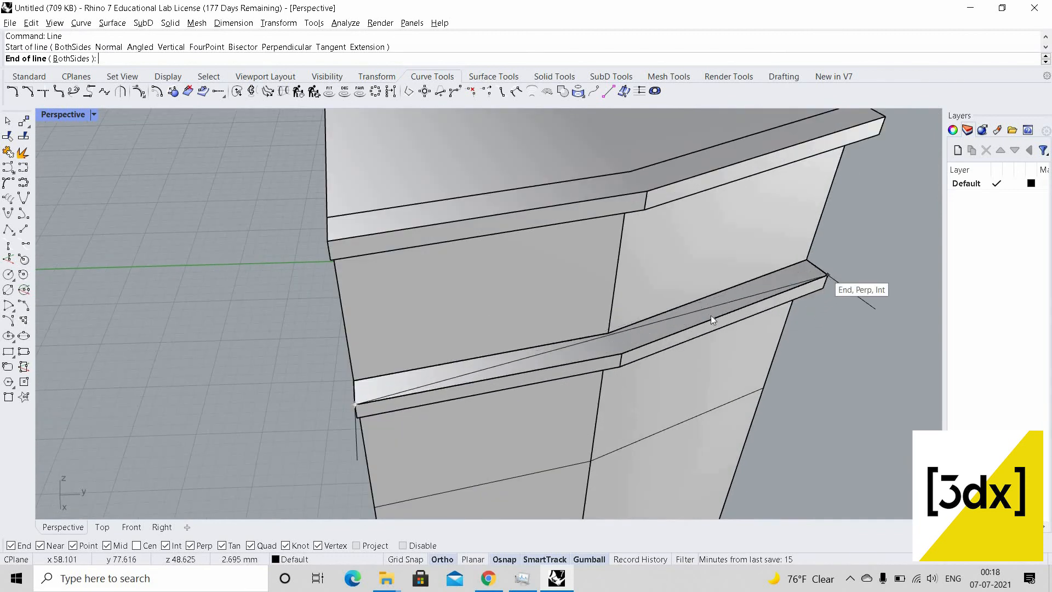
# Copy the ledge line from its end at the ledge corner to the guide lines' junction on the wall's middle edge
pyautogui.click(532, 360)
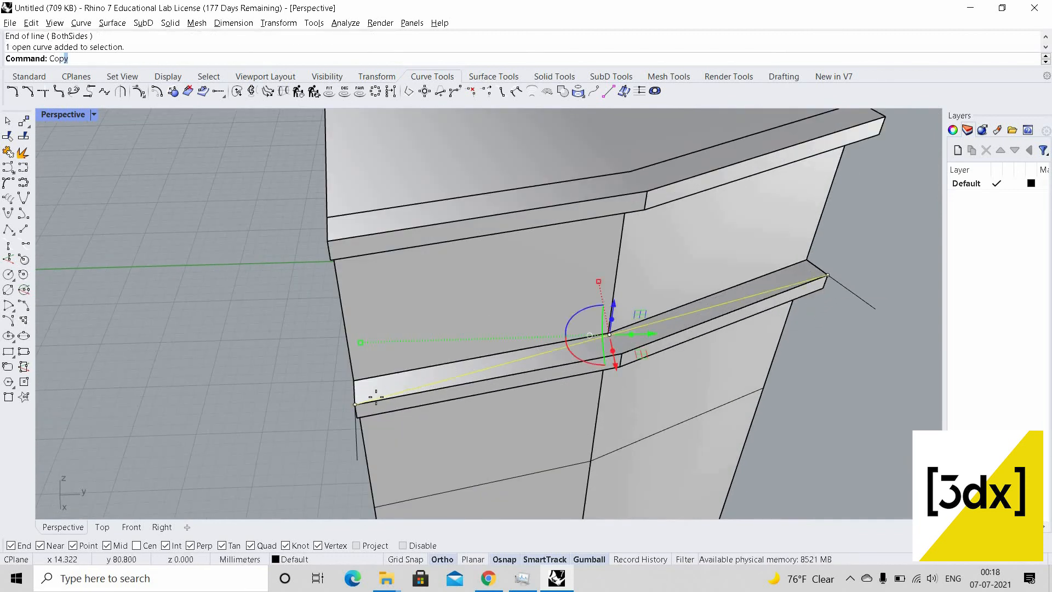
pyautogui.press('Return')
pyautogui.click(355, 404)
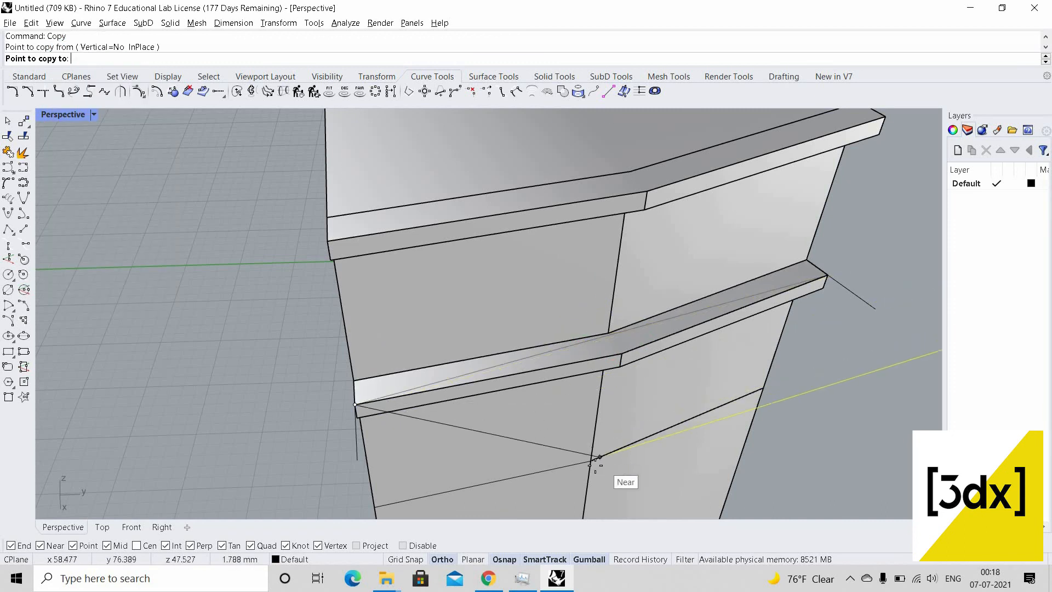
pyautogui.click(590, 461)
pyautogui.press('Return')
# Shorten the copied line to 0.5 mm with Scale1D, using its end on the wall's middle edge as the base point
pyautogui.keyDown('shift'); pyautogui.moveTo(667, 421); pyautogui.dragTo(629, 410, button='right'); pyautogui.keyUp('shift')
pyautogui.click(623, 433)
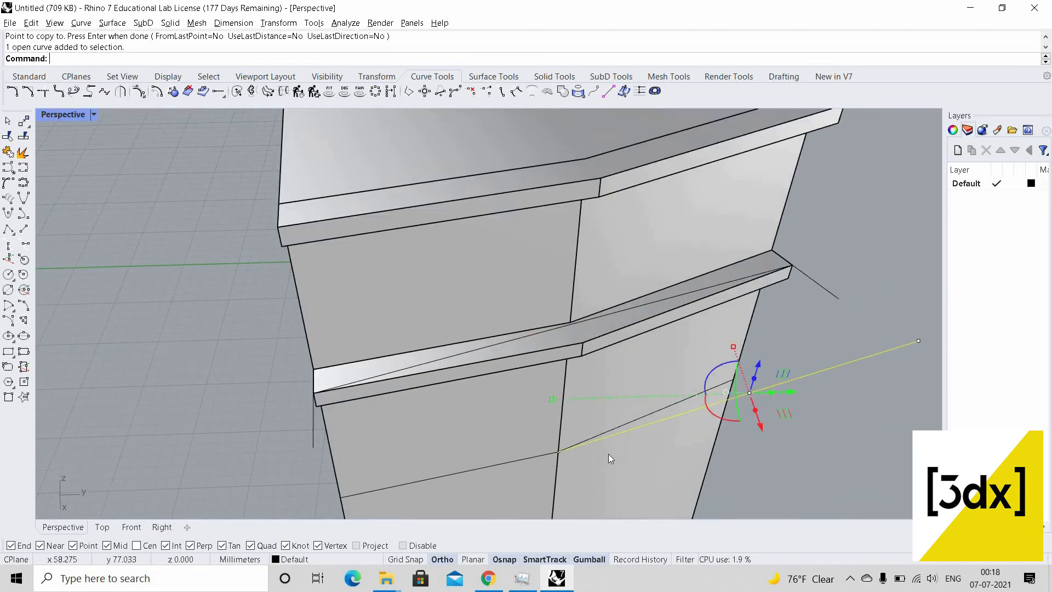
pyautogui.write('Scale1D')
pyautogui.press('Return')
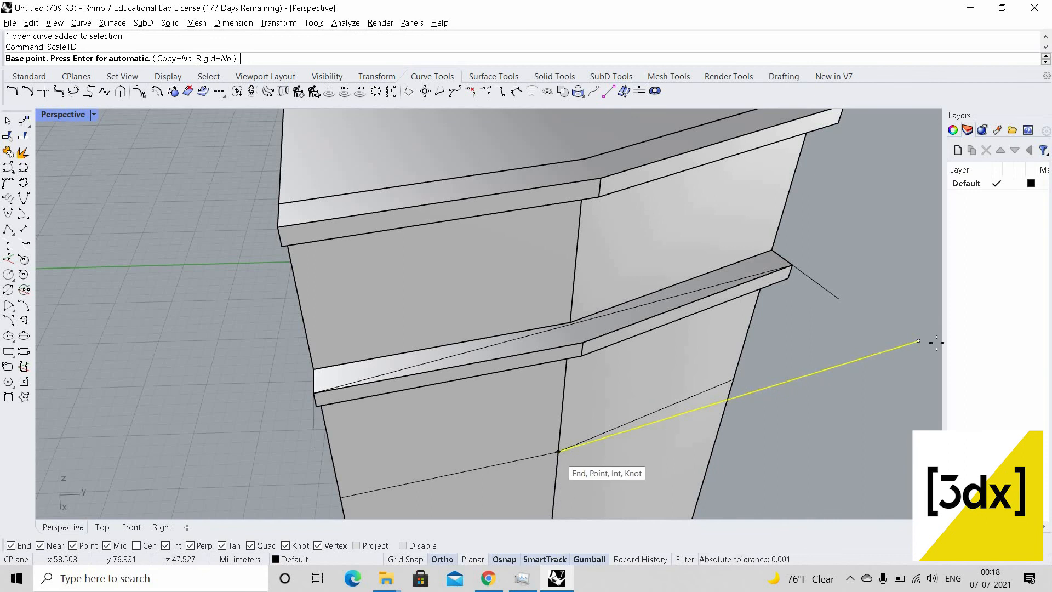
pyautogui.click(559, 452)
pyautogui.click(841, 375)
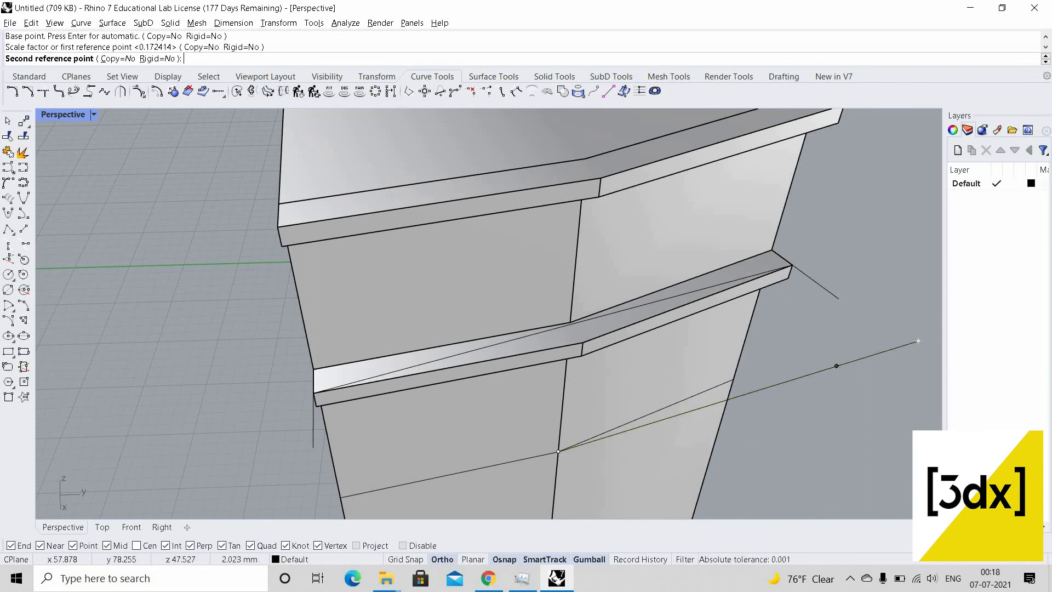
pyautogui.write('0.5')
pyautogui.press('Return')
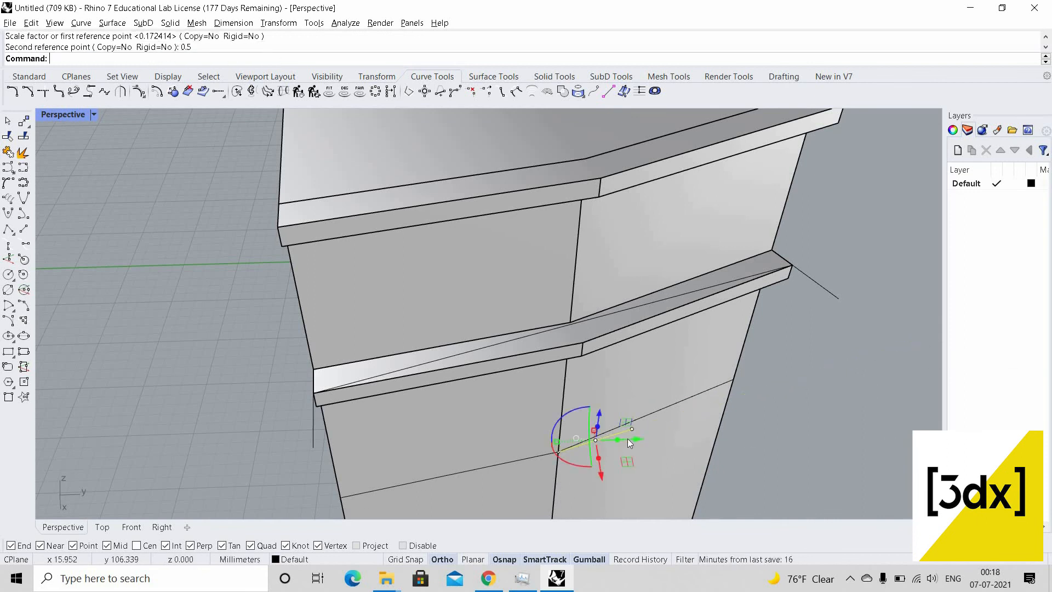
# Draw a short line from the free end of the 0.5 mm line to the guide line on the wall face
pyautogui.scroll(5, 646, 418)
pyautogui.scroll(2, 642, 416)
pyautogui.press('Escape')
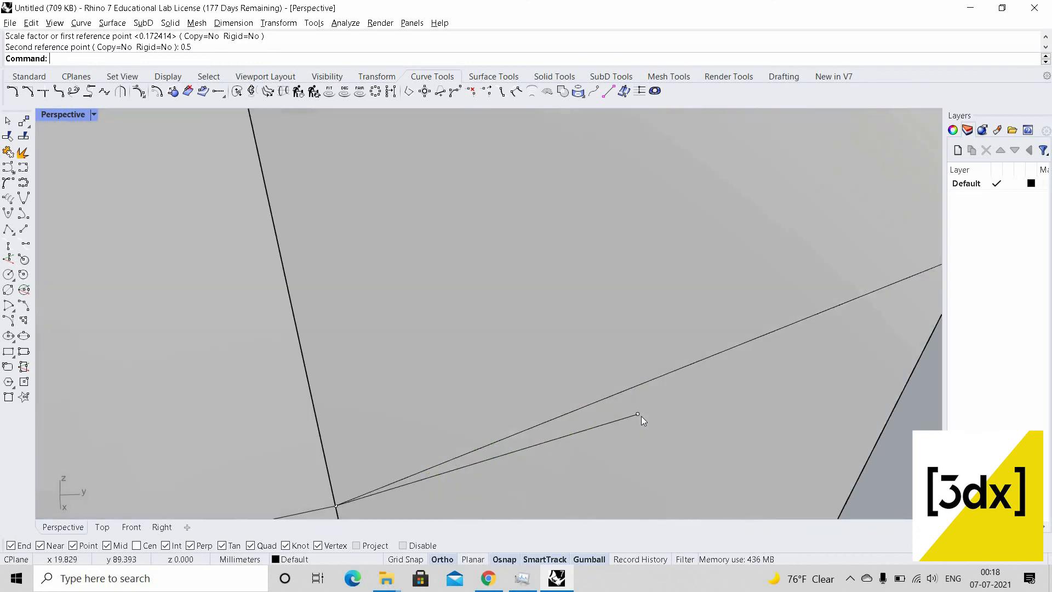
pyautogui.press('Return')
pyautogui.click(639, 416)
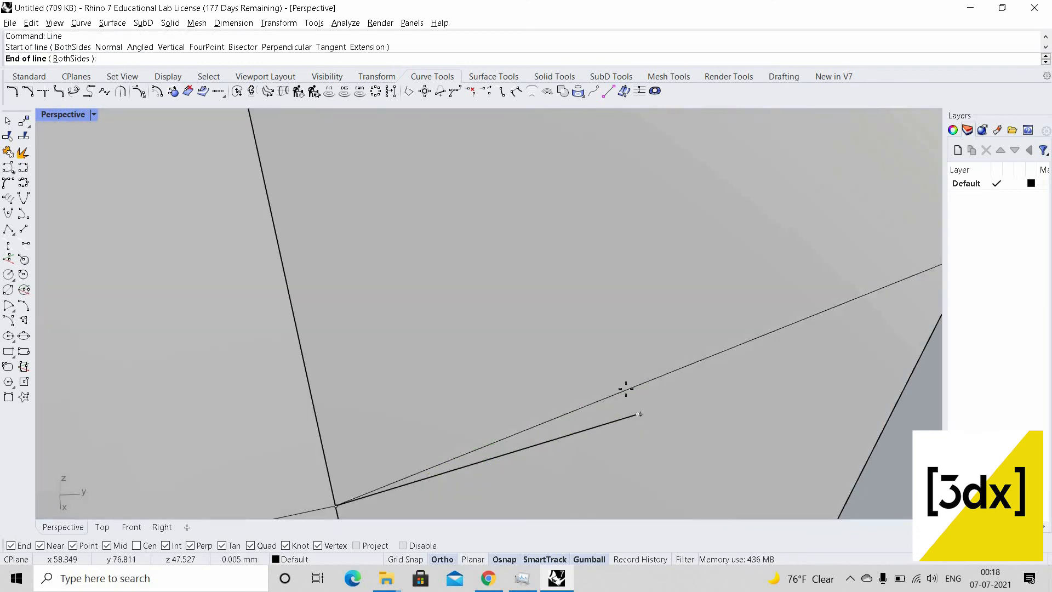
pyautogui.click(644, 384)
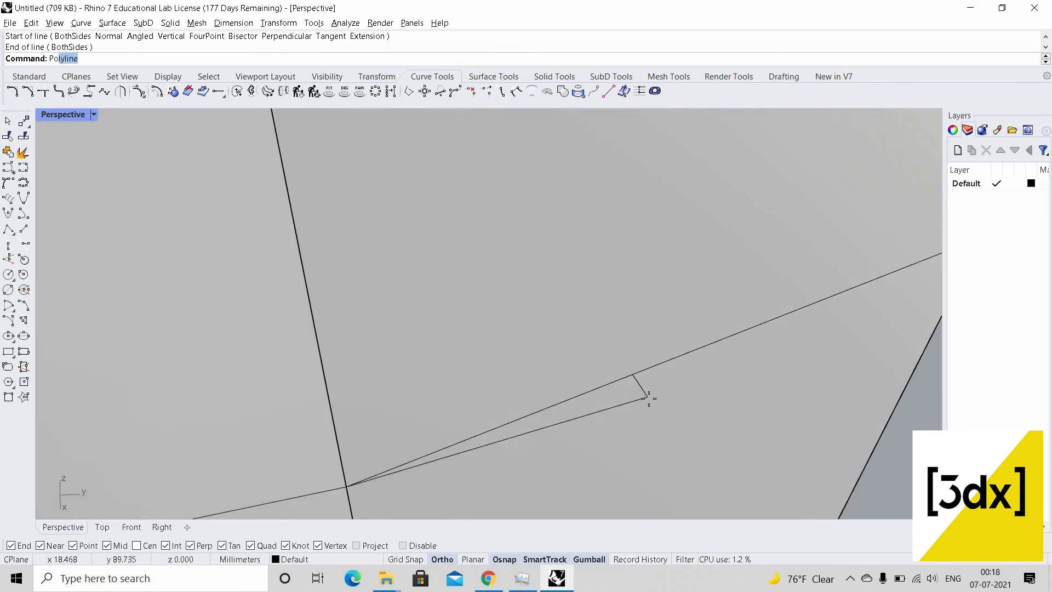
# Trace a closed triangular polyline over the guide line, the 0.5 mm line and the short connecting line
pyautogui.write('Pol')
pyautogui.press('Return')
pyautogui.click(635, 374)
pyautogui.click(346, 488)
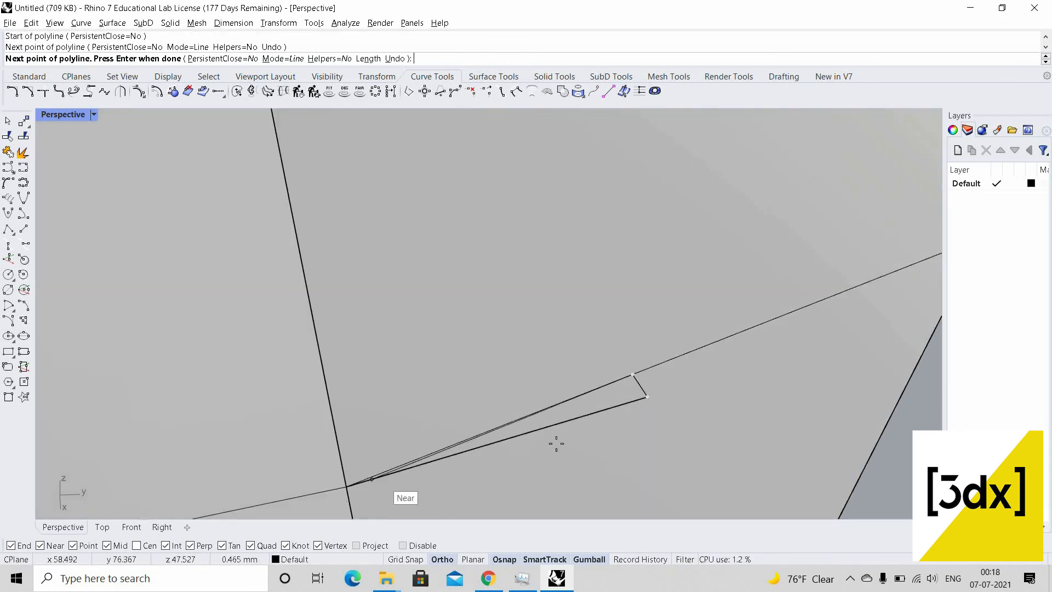
pyautogui.click(646, 397)
pyautogui.press('Return')
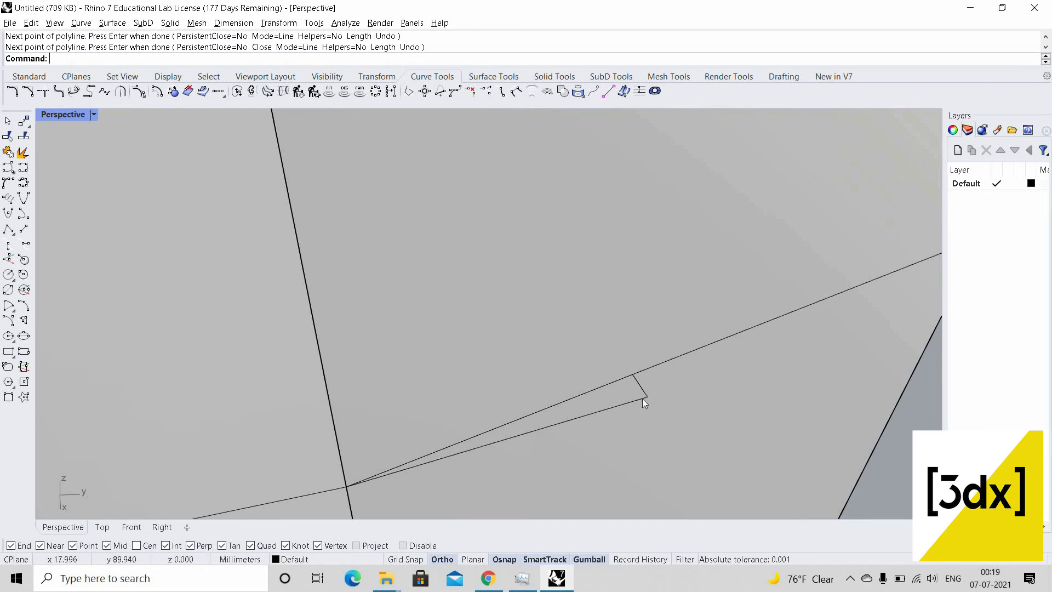
# Extrude the closed triangle 0.3 mm downward into a solid wedge
pyautogui.click(643, 398)
pyautogui.click(678, 441)
pyautogui.scroll(-7, 636, 405)
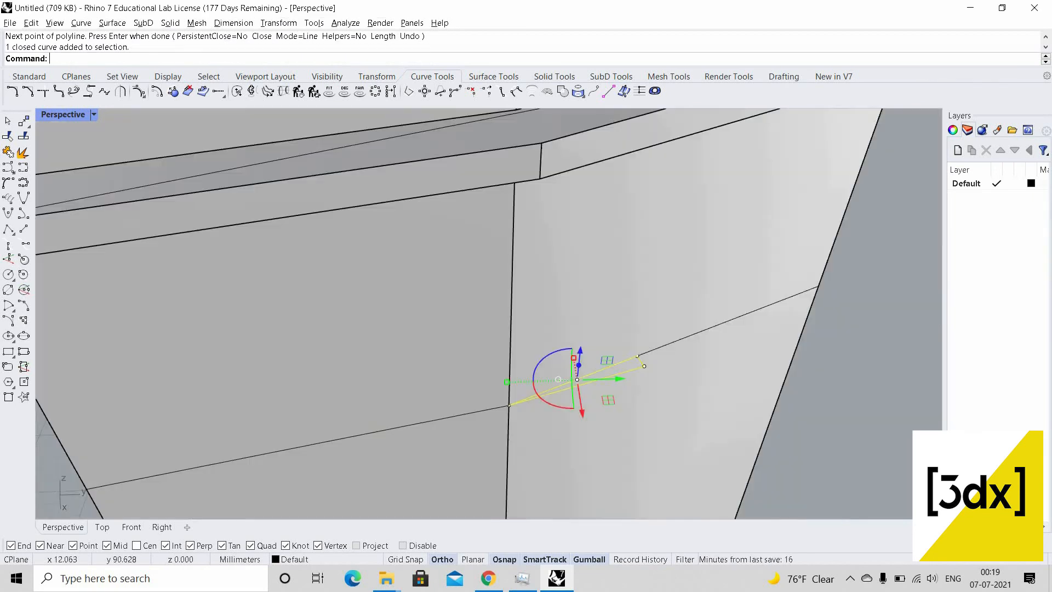
pyautogui.scroll(4, 640, 419)
pyautogui.write('ExtrudeCrv')
pyautogui.press('Return')
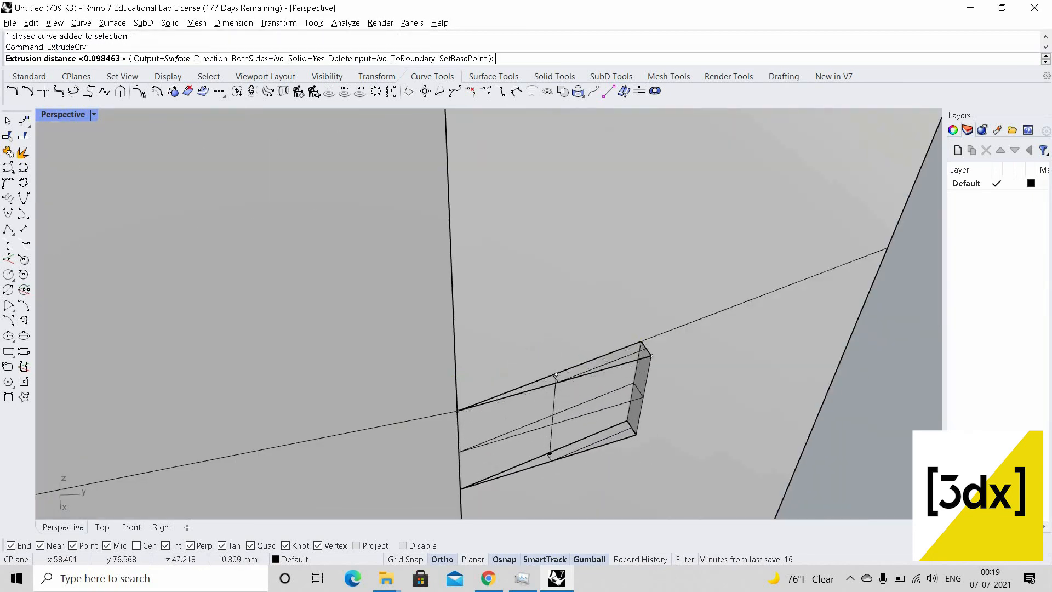
pyautogui.write('0.3')
pyautogui.press('Return')
pyautogui.scroll(-3, 658, 354)
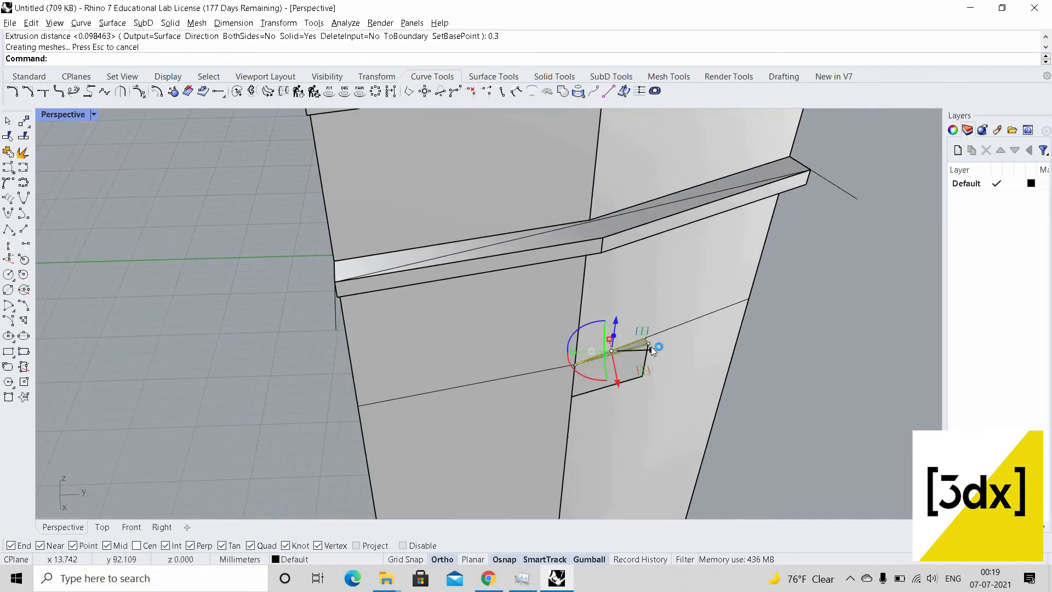
# Mirror a copy of the wedge solid across the plane through the lower ledge's middle corners, and save the file
pyautogui.scroll(3, 627, 370)
pyautogui.click(565, 323)
pyautogui.scroll(-4, 564, 325)
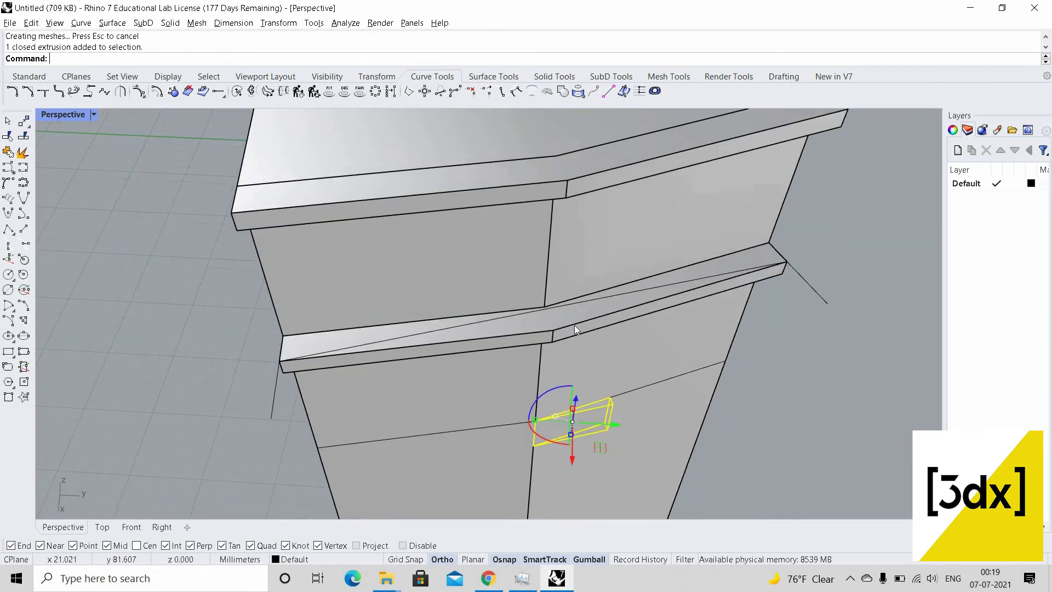
pyautogui.scroll(6, 550, 334)
pyautogui.write('Mirror')
pyautogui.press('Return')
pyautogui.click(541, 341)
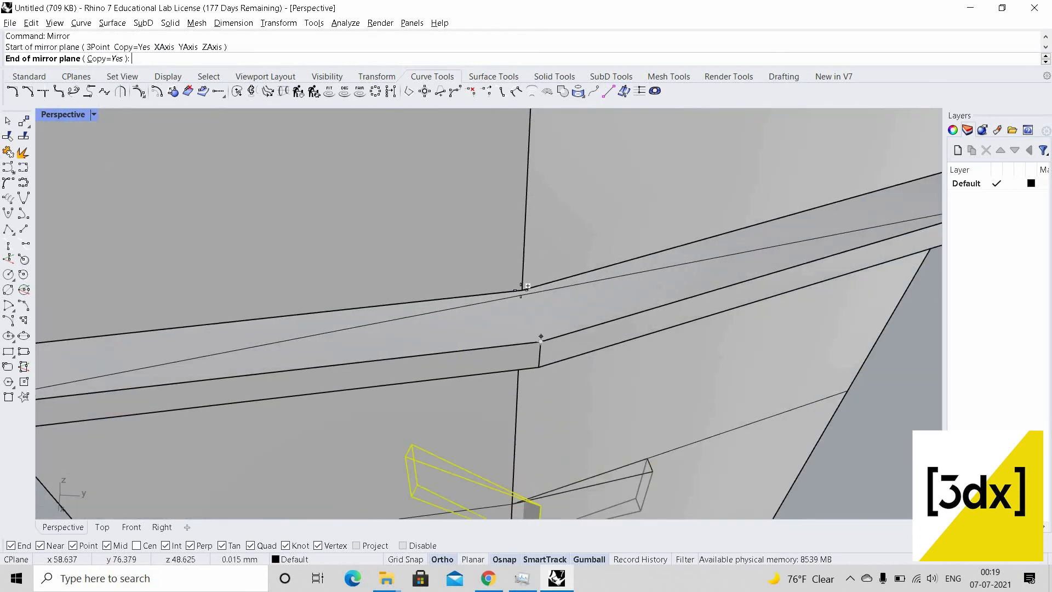
pyautogui.click(522, 290)
pyautogui.scroll(-5, 524, 394)
pyautogui.scroll(3, 569, 310)
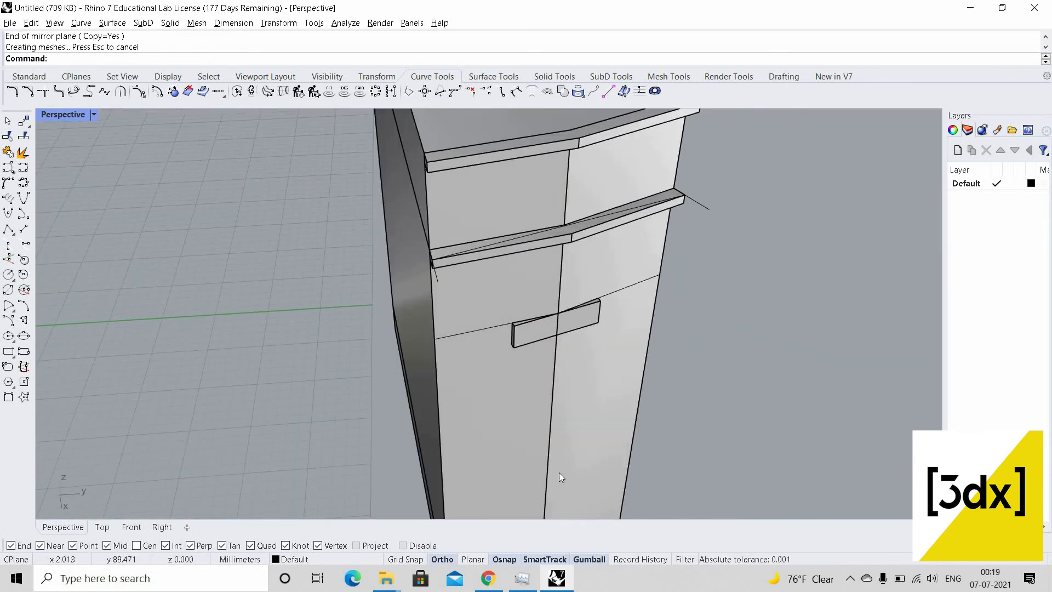
pyautogui.hotkey('ctrl', 's')
# Trace a closed rectangular polyline around the outer corners of the two wedges' combined front face
pyautogui.scroll(4, 528, 280)
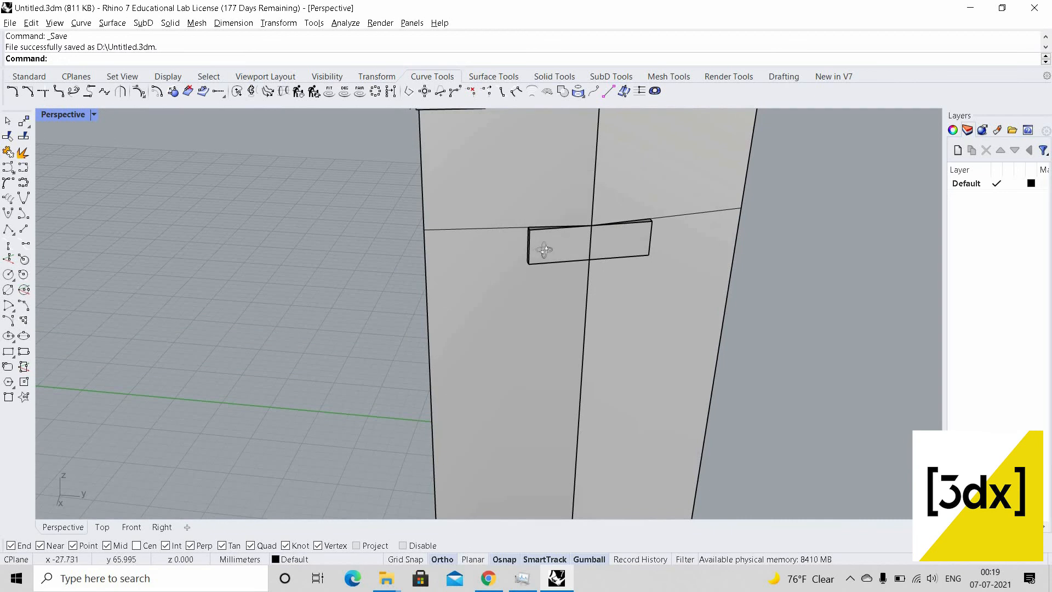
pyautogui.moveTo(545, 250); pyautogui.dragTo(496, 287, button='right')
pyautogui.scroll(4, 520, 296)
pyautogui.scroll(-4, 523, 318)
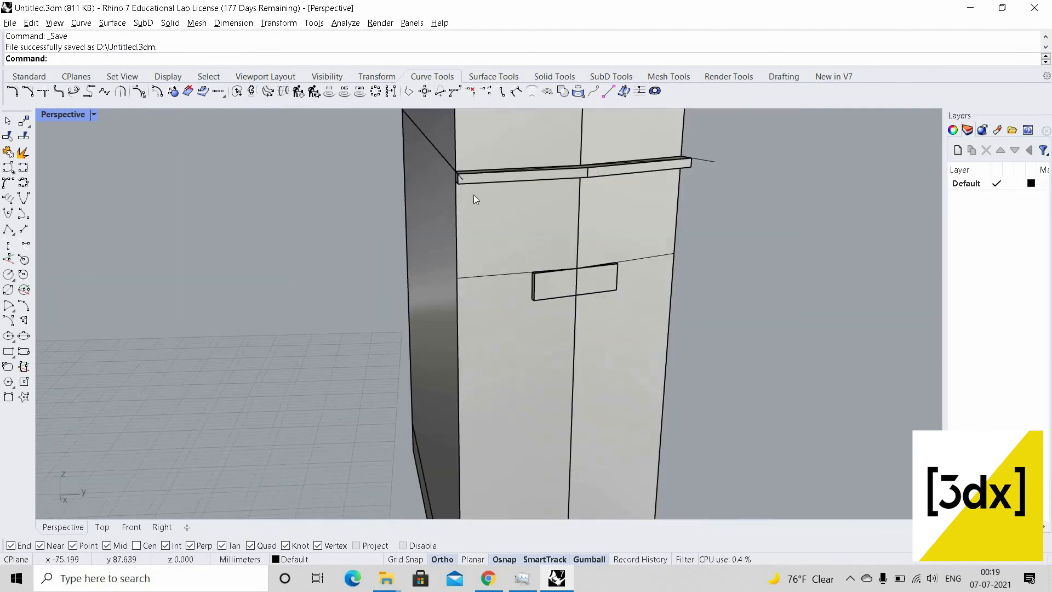
pyautogui.moveTo(481, 174); pyautogui.dragTo(531, 198, button='right')
pyautogui.scroll(-3, 543, 307)
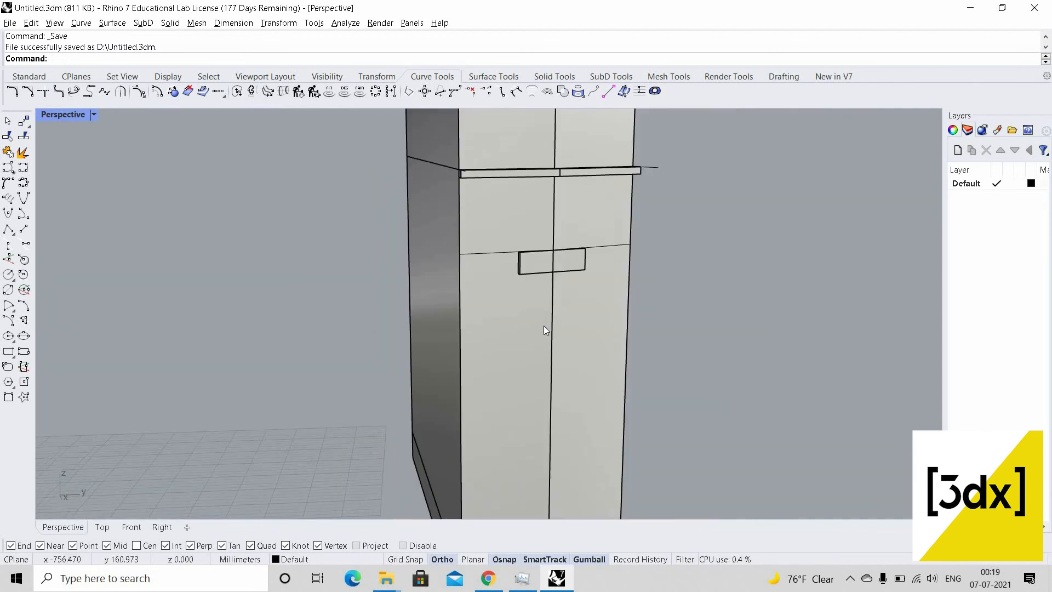
pyautogui.scroll(3, 504, 373)
pyautogui.scroll(3, 499, 389)
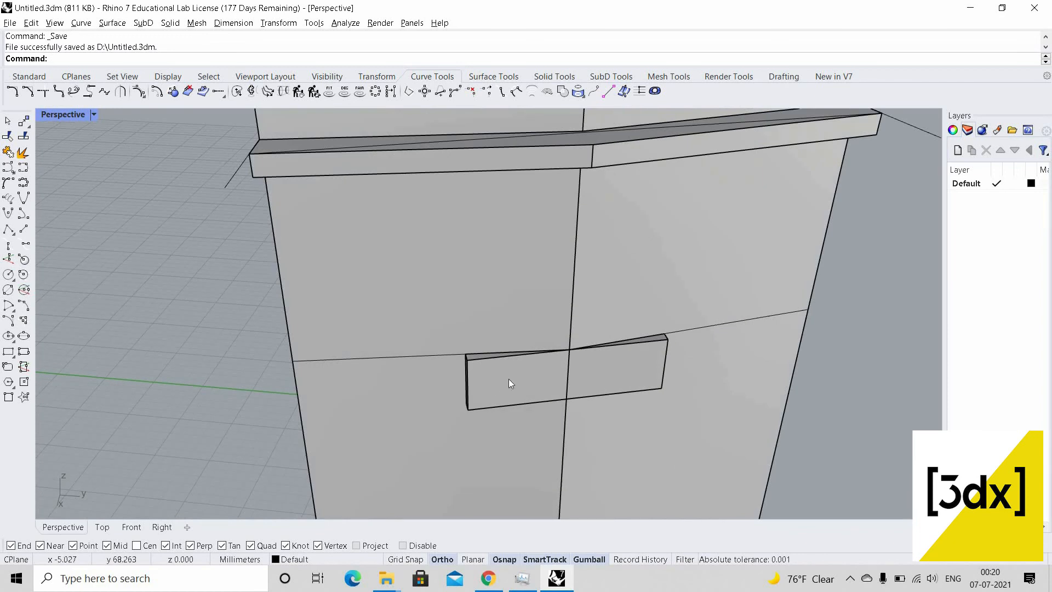
pyautogui.click(466, 360)
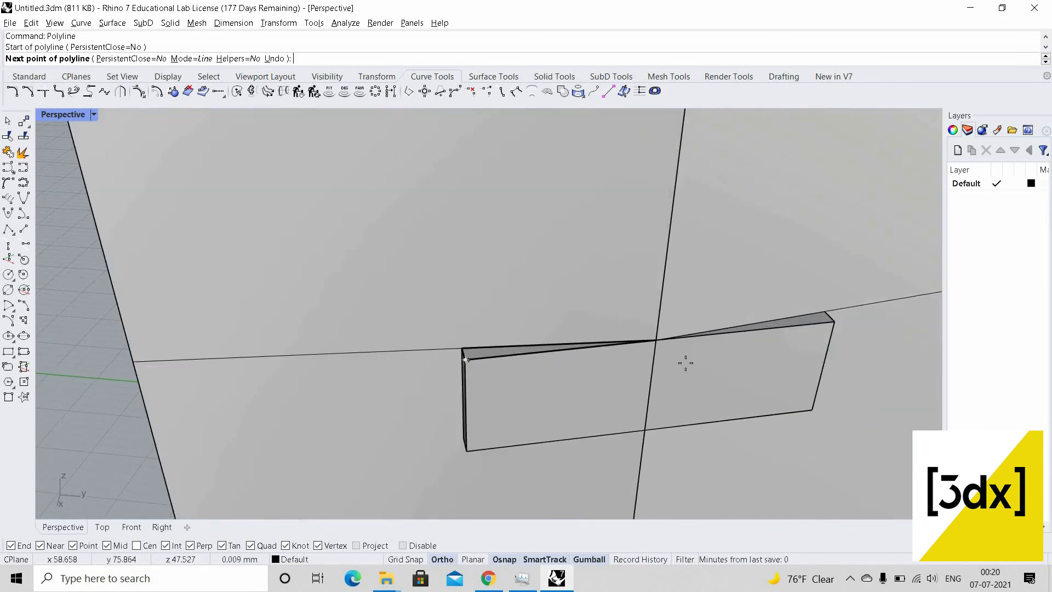
pyautogui.moveTo(686, 362); pyautogui.dragTo(868, 291, button='right')
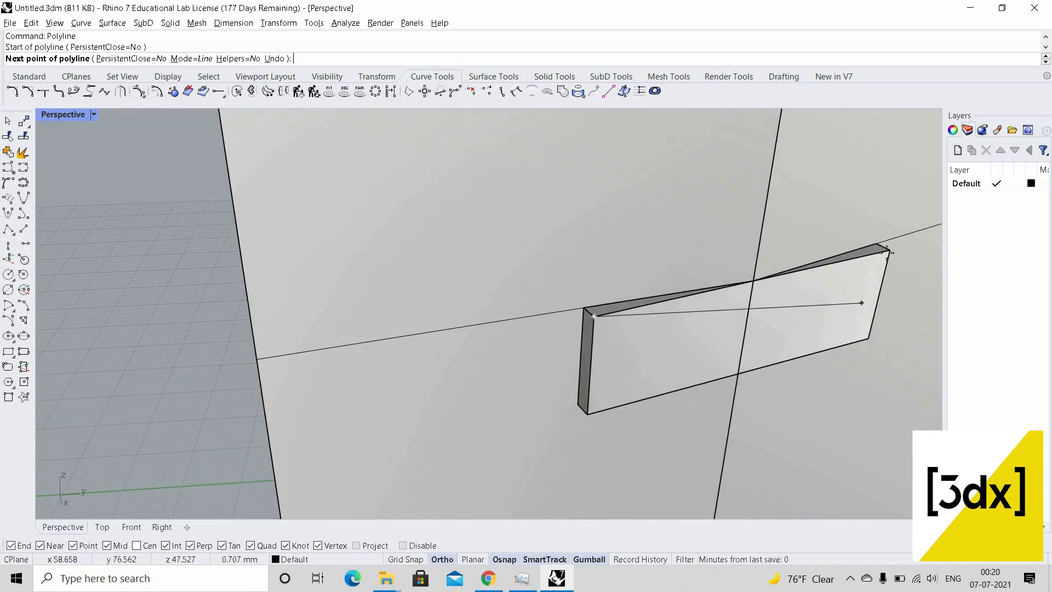
pyautogui.click(878, 332)
pyautogui.click(869, 338)
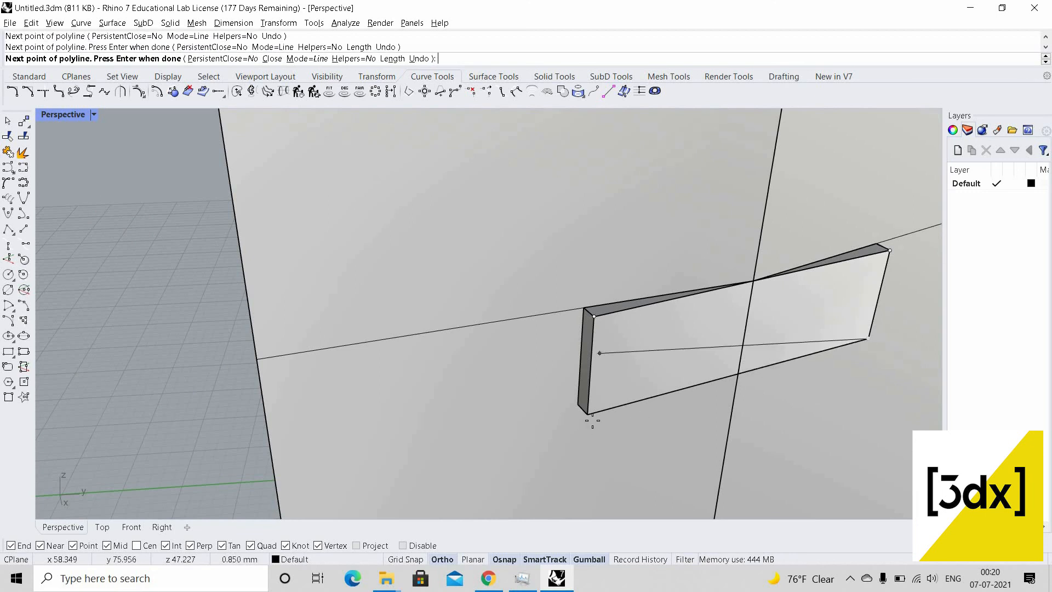
pyautogui.press('Return')
pyautogui.click(610, 314)
pyautogui.press('Return')
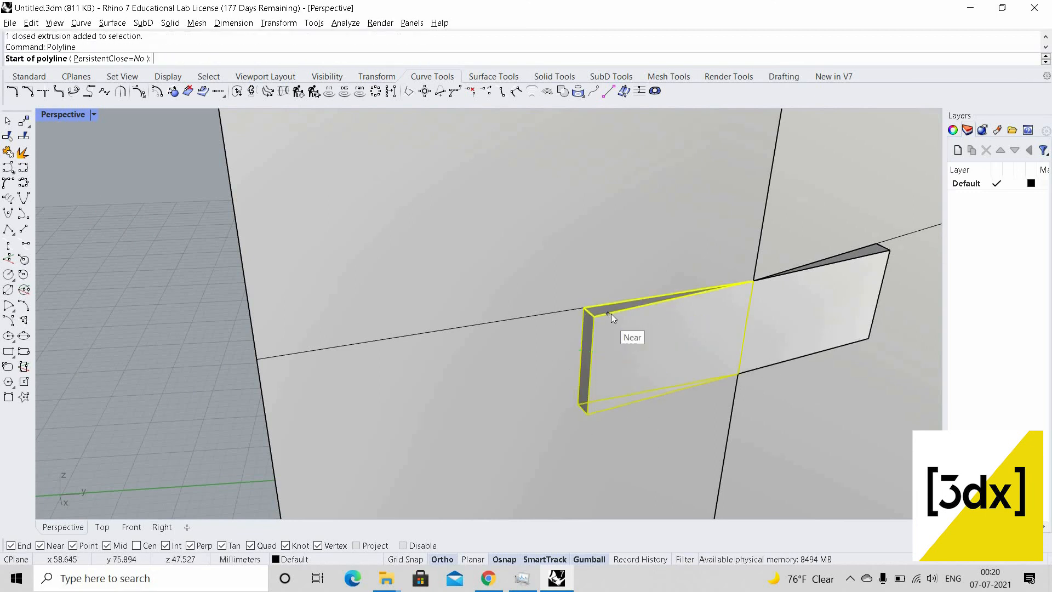
pyautogui.press('Escape')
pyautogui.press('Escape')
# Extrude the rectangular outline outward from the wall into a solid block in front of the two wedges
pyautogui.click(612, 313)
pyautogui.click(640, 347)
pyautogui.write('ExtrudeCrv')
pyautogui.press('Return')
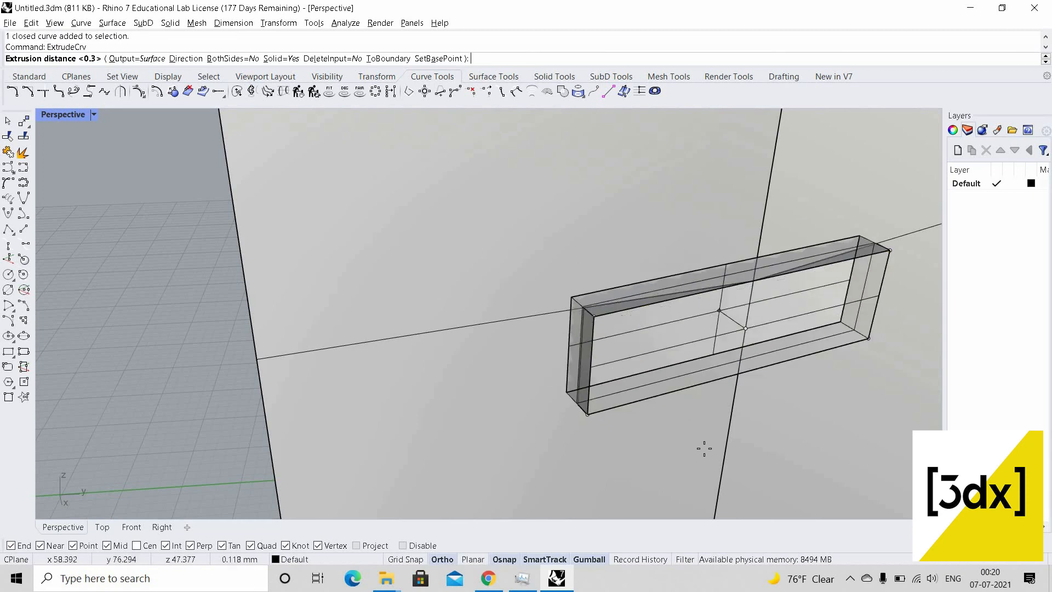
pyautogui.click(650, 406)
pyautogui.scroll(-3, 599, 363)
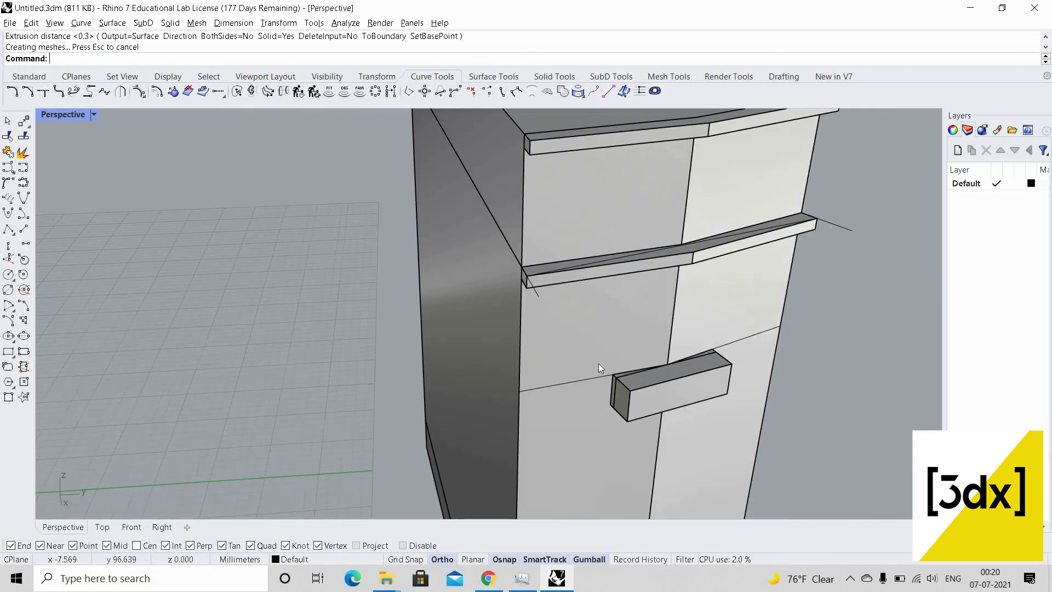
# Draw a 1 mm line along the bottom edge of the lower ledge, starting from the wall's outer corner
pyautogui.scroll(8, 599, 364)
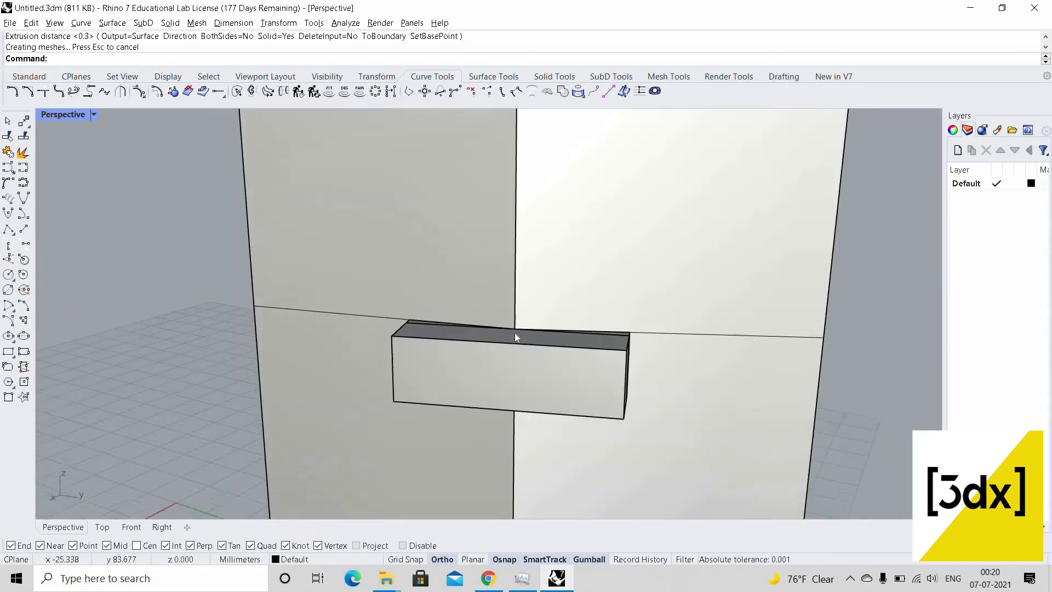
pyautogui.moveTo(515, 333); pyautogui.dragTo(518, 342, button='right')
pyautogui.scroll(4, 446, 310)
pyautogui.scroll(-6, 446, 310)
pyautogui.moveTo(422, 244); pyautogui.dragTo(432, 247, button='right')
pyautogui.scroll(3, 436, 241)
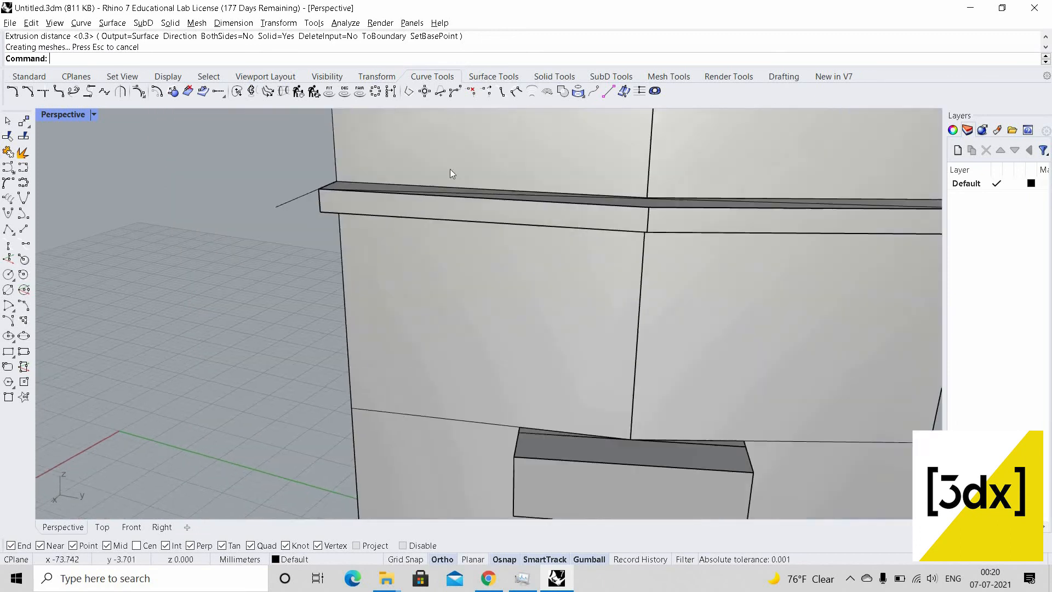
pyautogui.moveTo(449, 169); pyautogui.dragTo(543, 129, button='right')
pyautogui.scroll(-7, 544, 183)
pyautogui.scroll(7, 534, 144)
pyautogui.write('Line')
pyautogui.press('Return')
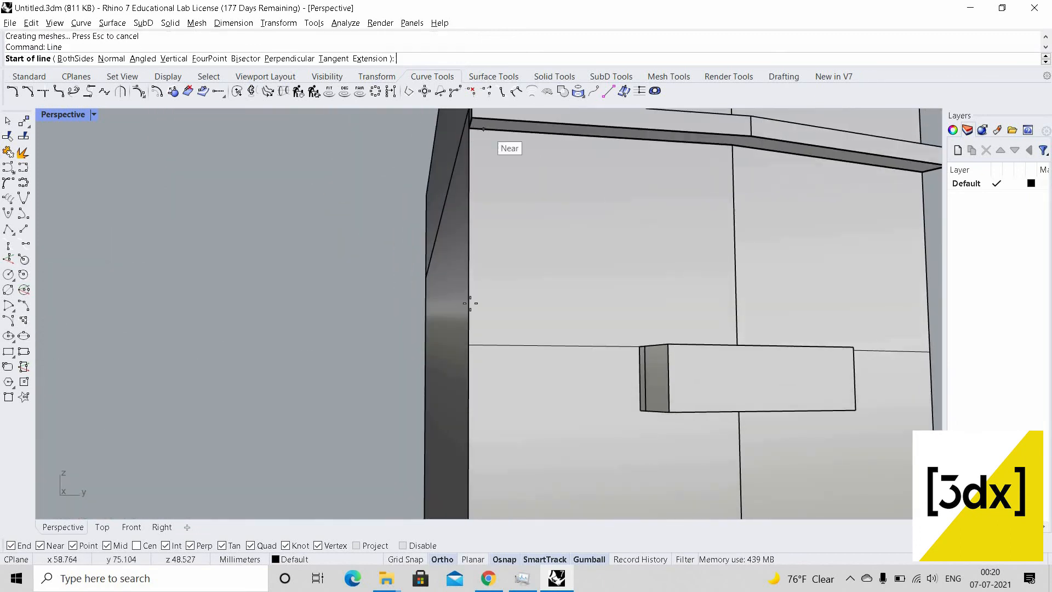
pyautogui.click(469, 128)
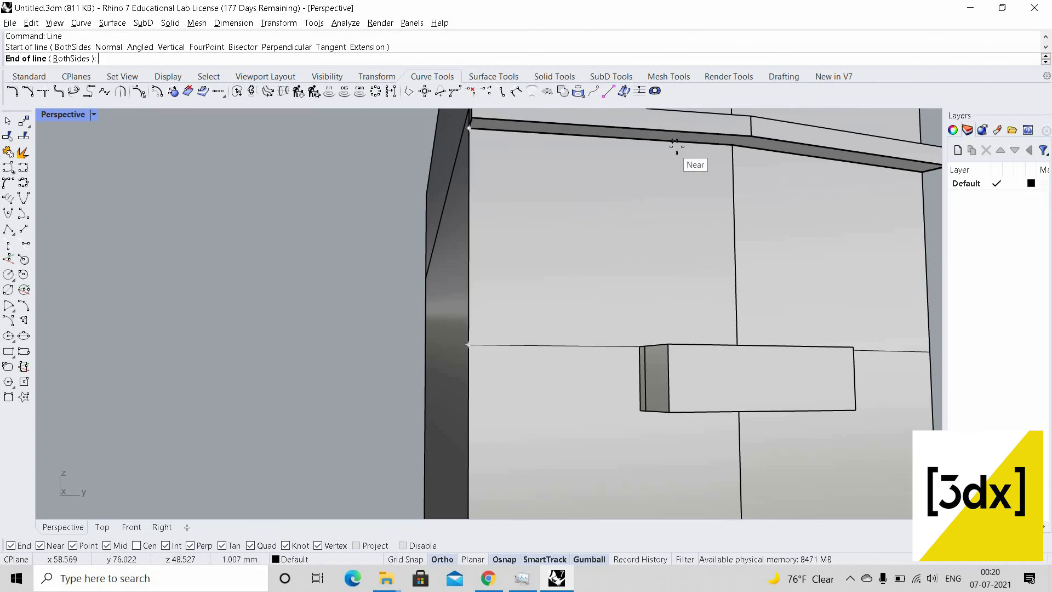
pyautogui.press('Return')
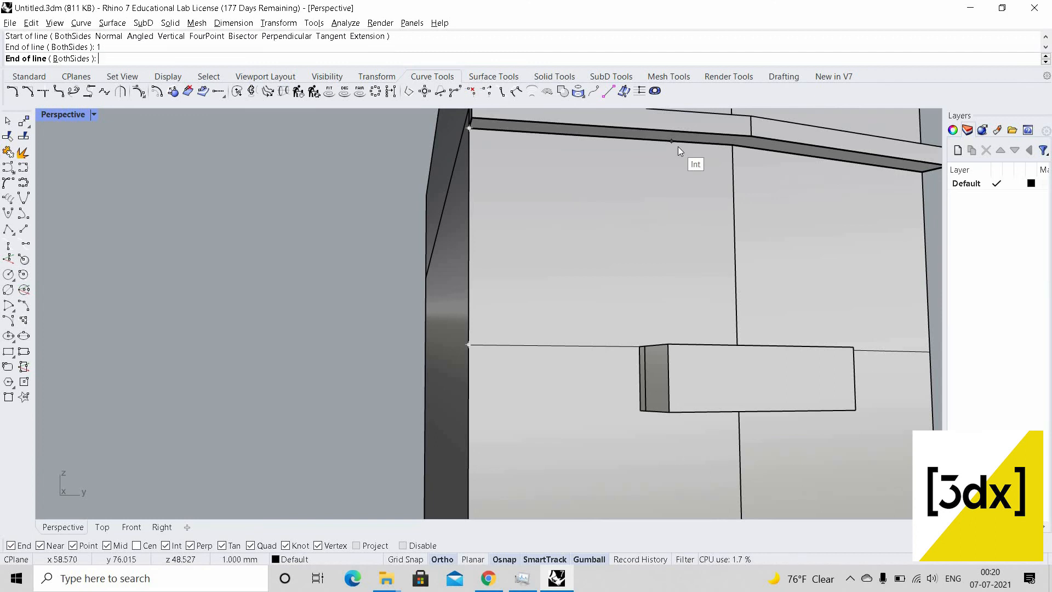
pyautogui.click(678, 146)
pyautogui.scroll(3, 636, 136)
pyautogui.press('Return')
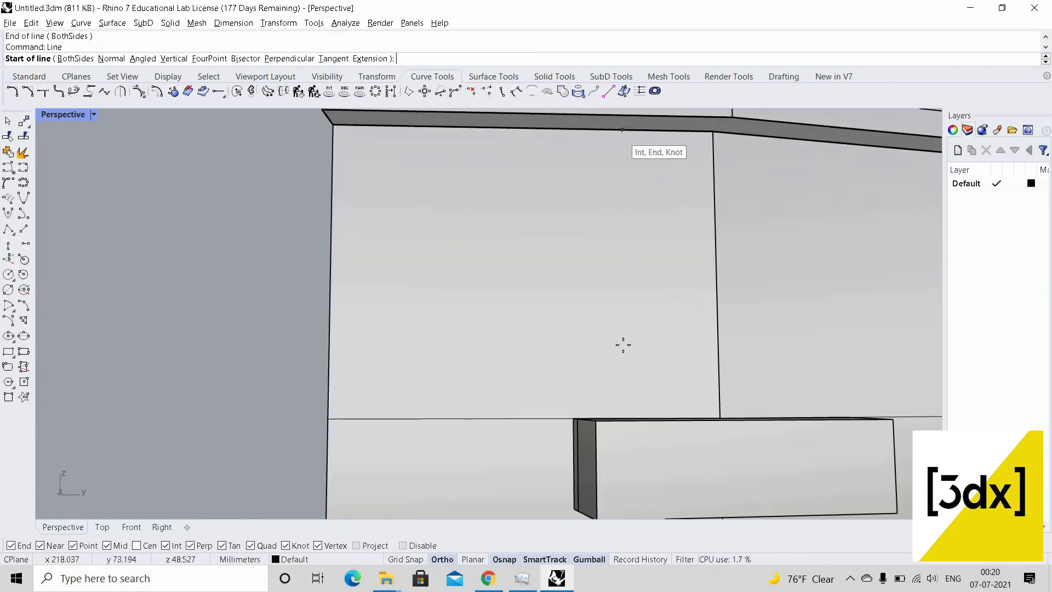
pyautogui.click(621, 134)
pyautogui.scroll(-4, 616, 376)
pyautogui.scroll(-3, 619, 457)
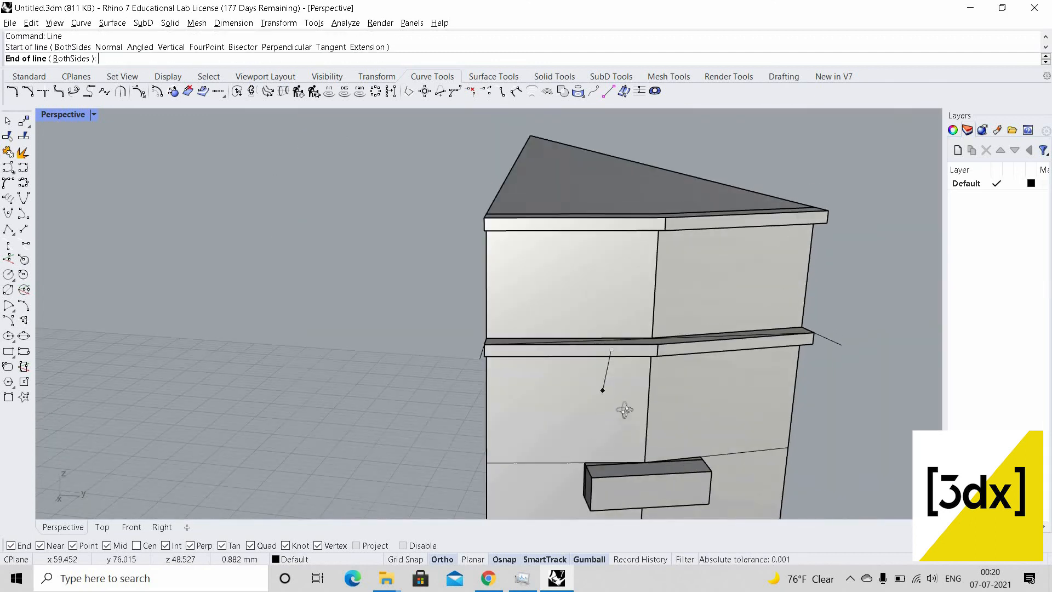
pyautogui.press('Escape')
# Draw a vertical line from the end of the 1 mm line down the wall to the horizontal guide line
pyautogui.scroll(5, 625, 409)
pyautogui.moveTo(623, 339); pyautogui.dragTo(629, 130, button='right')
pyautogui.press('Return')
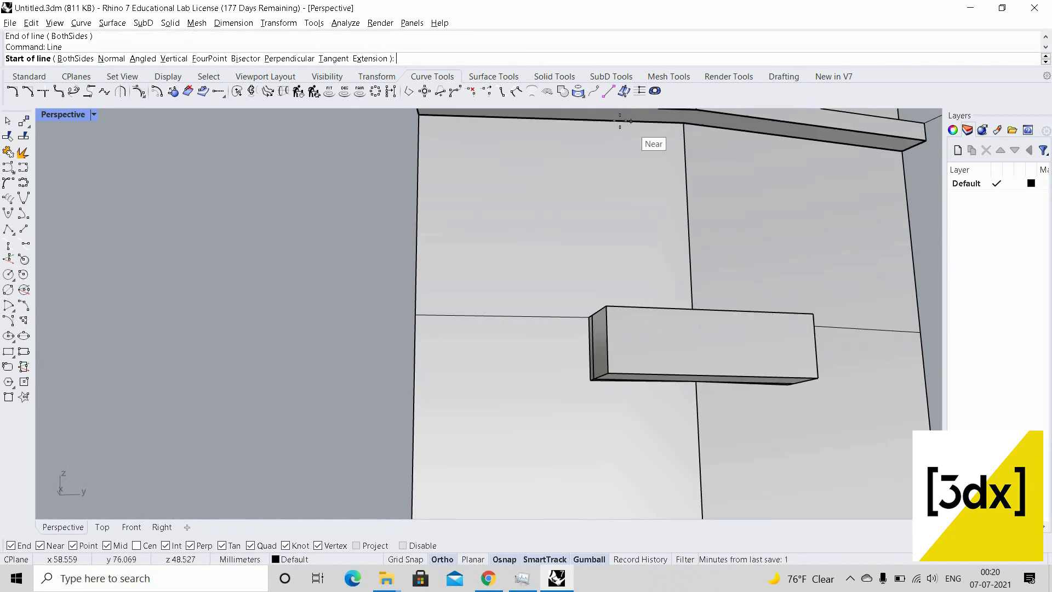
pyautogui.write('v')
pyautogui.press('Return')
pyautogui.click(607, 121)
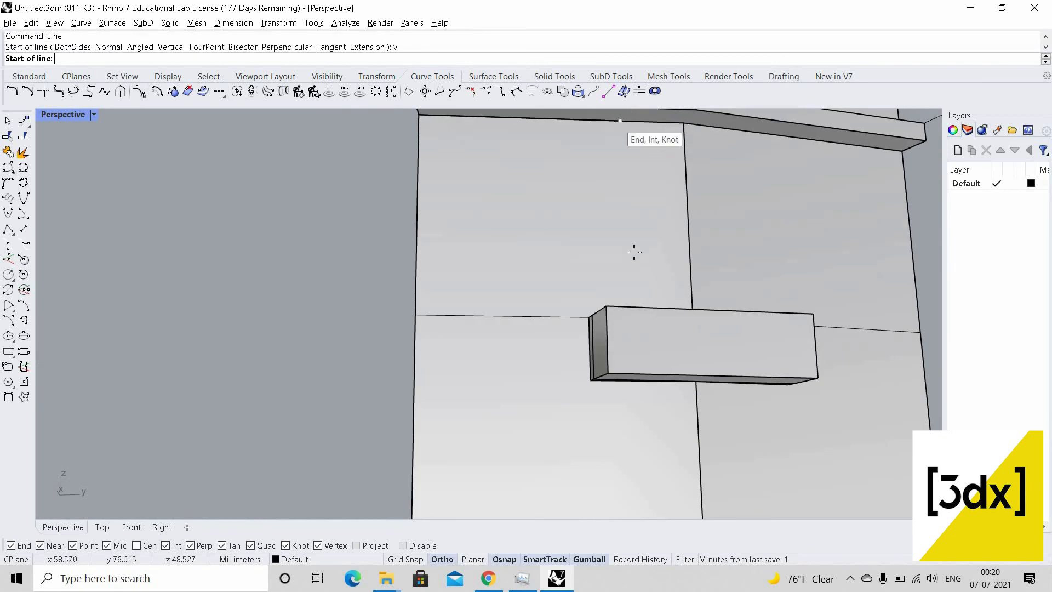
pyautogui.moveTo(567, 433); pyautogui.dragTo(567, 445, button='right')
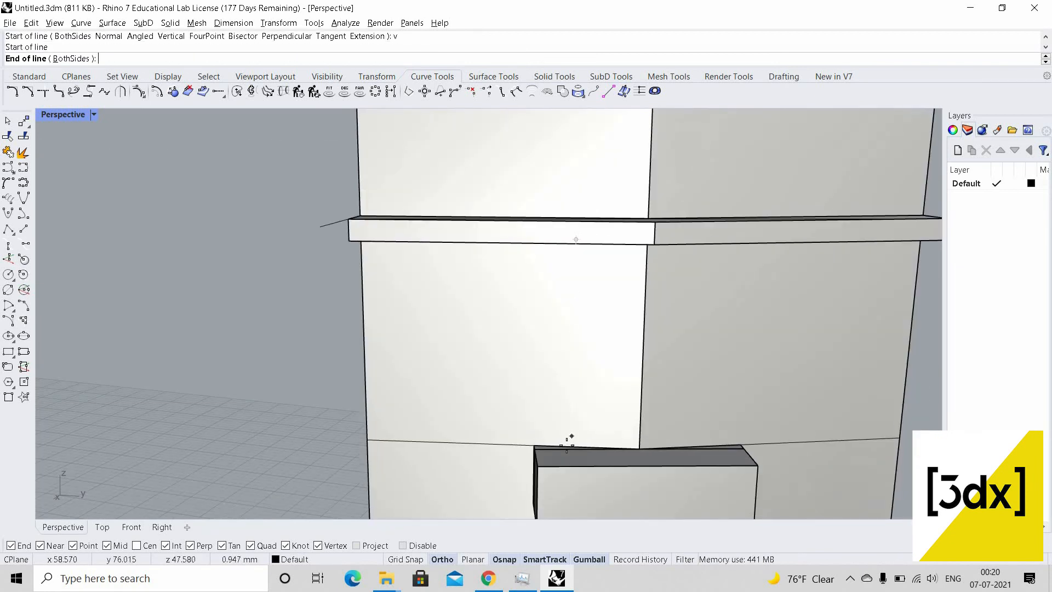
pyautogui.click(577, 325)
pyautogui.scroll(-5, 581, 365)
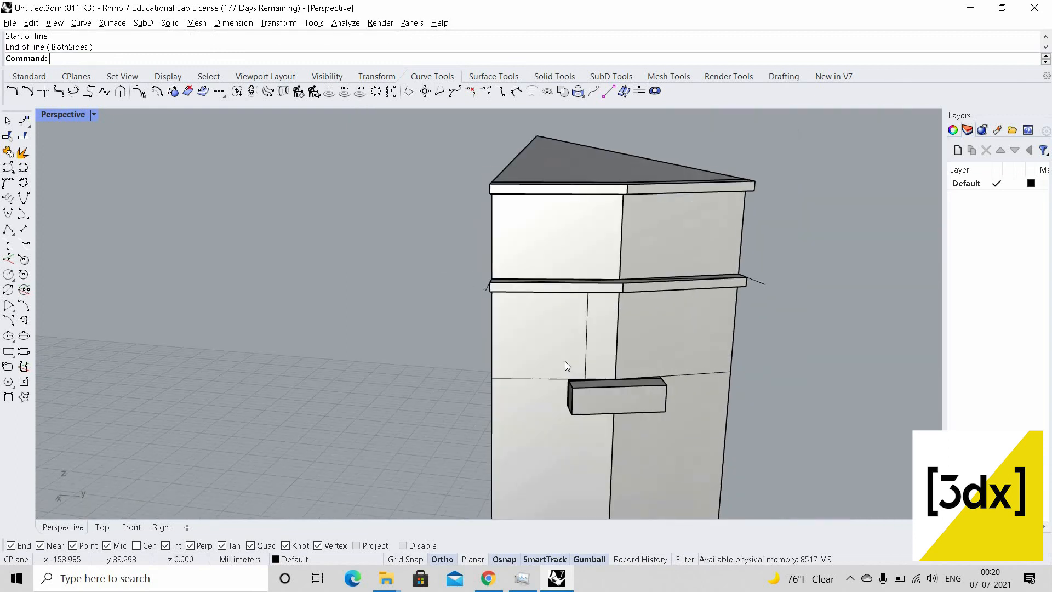
# Draw an arc from the wall corner under the lower ledge to the vertical line's lower end, with its direction set along that line
pyautogui.scroll(5, 566, 360)
pyautogui.scroll(3, 607, 339)
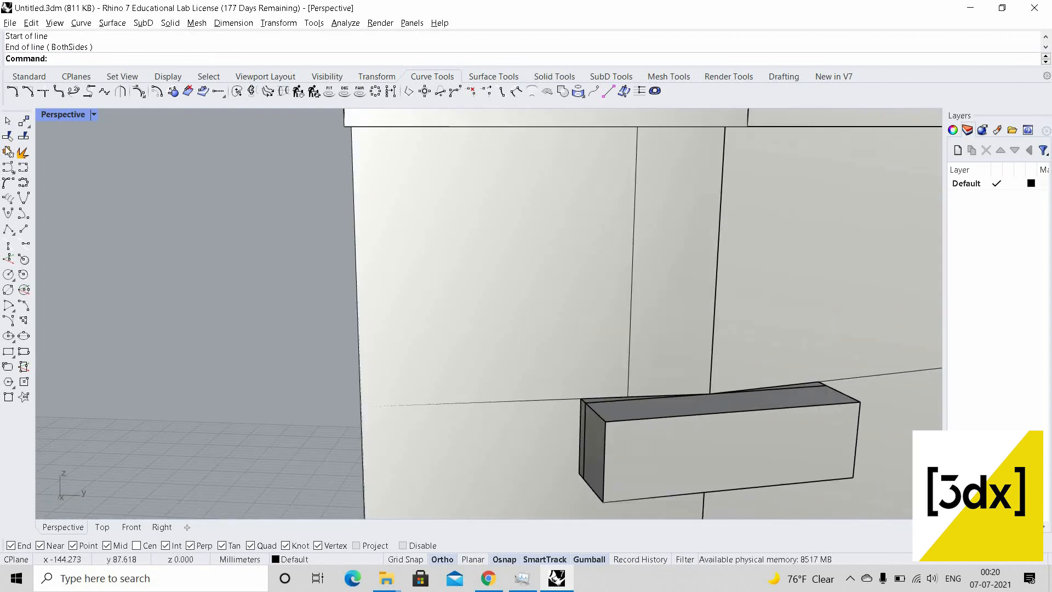
pyautogui.click(29, 76)
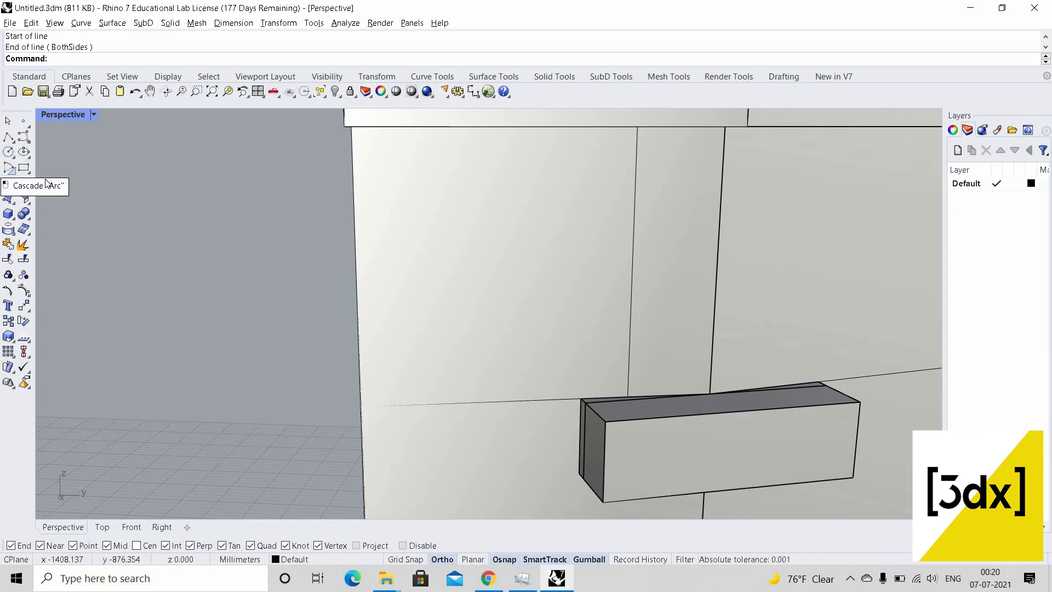
pyautogui.click(12, 170)
pyautogui.scroll(-5, 496, 214)
pyautogui.moveTo(437, 182); pyautogui.dragTo(458, 183, button='right')
pyautogui.scroll(5, 458, 183)
pyautogui.click(405, 159)
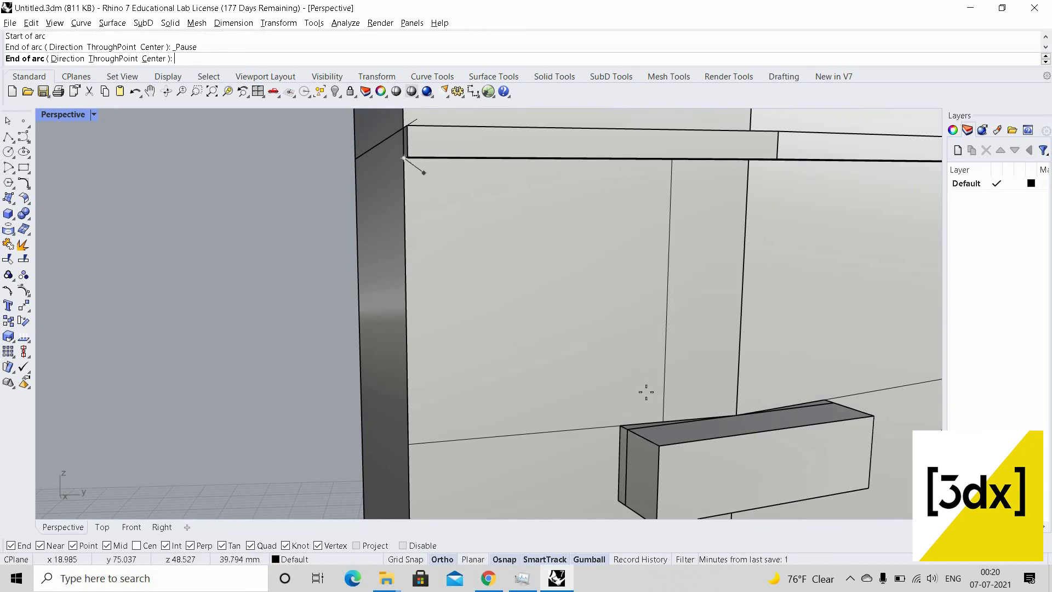
pyautogui.scroll(3, 650, 397)
pyautogui.click(678, 443)
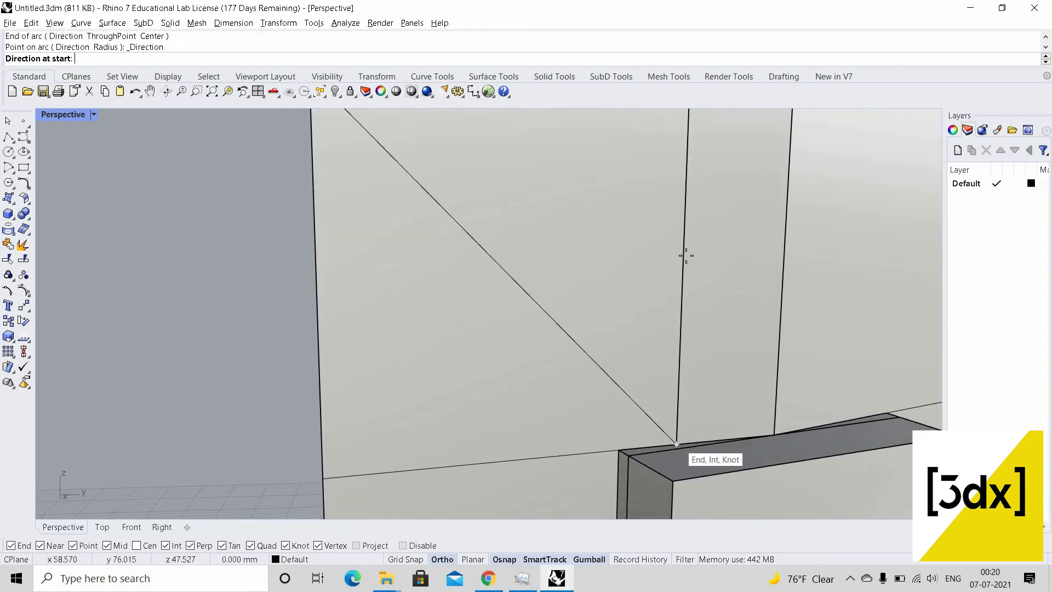
pyautogui.scroll(3, 686, 223)
pyautogui.scroll(3, 683, 188)
pyautogui.moveTo(684, 187); pyautogui.dragTo(669, 91, button='right')
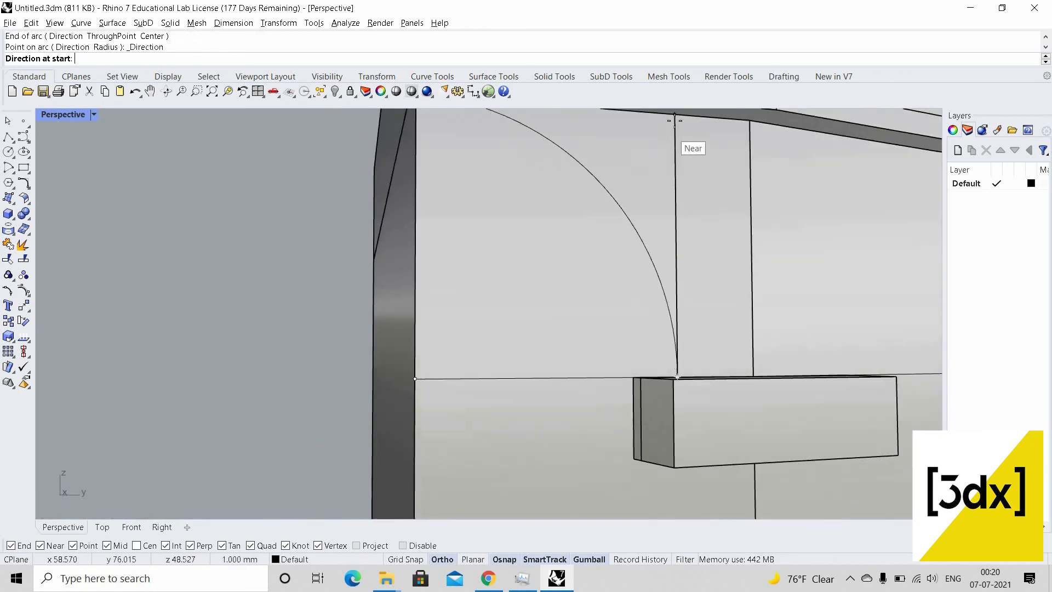
pyautogui.click(674, 114)
pyautogui.moveTo(642, 326); pyautogui.dragTo(648, 353, button='right')
pyautogui.scroll(2, 646, 333)
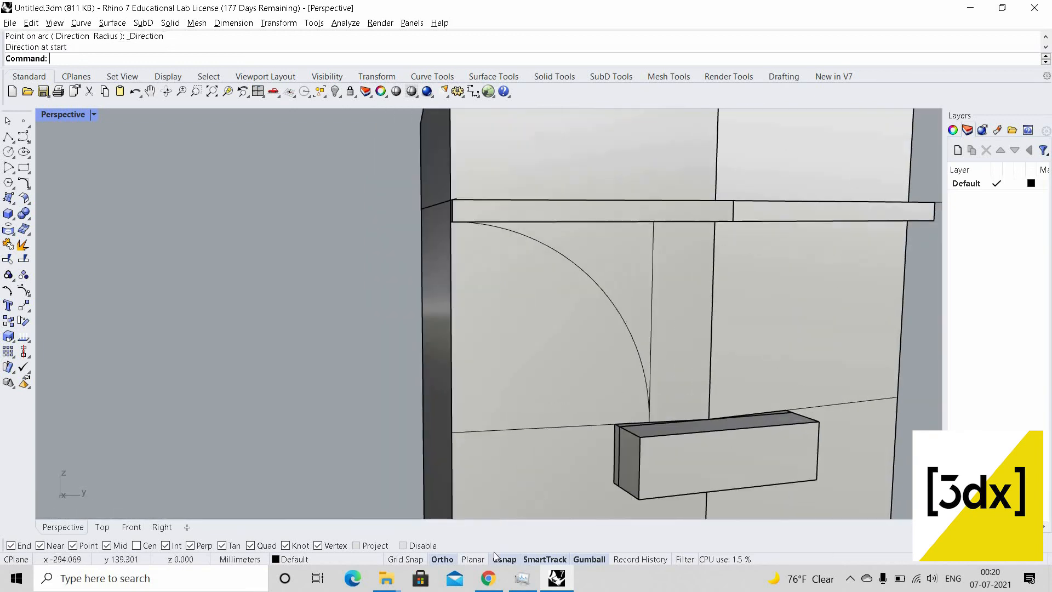
# Offset the arc inward by about 0.18 mm, taking the distance from the arc's lower end to the support block's near corner
pyautogui.scroll(-9, 507, 359)
pyautogui.moveTo(575, 403)
pyautogui.mouseDown(button='right')
pyautogui.moveTo(583, 433)
pyautogui.moveTo(568, 393)
pyautogui.mouseUp(button='right')
pyautogui.scroll(9, 569, 411)
pyautogui.scroll(4, 568, 393)
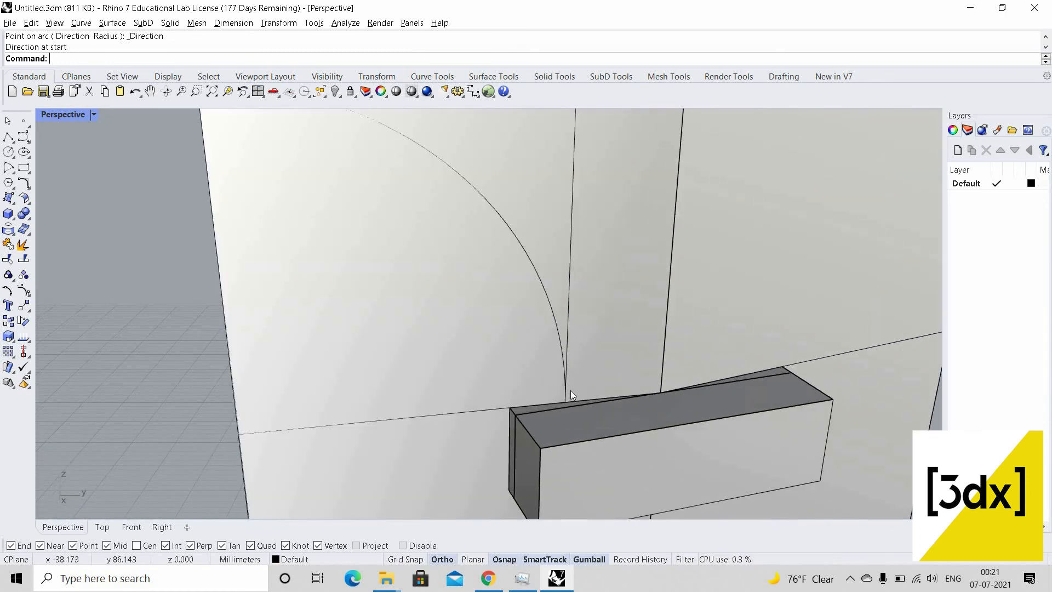
pyautogui.write('Offset')
pyautogui.press('Return')
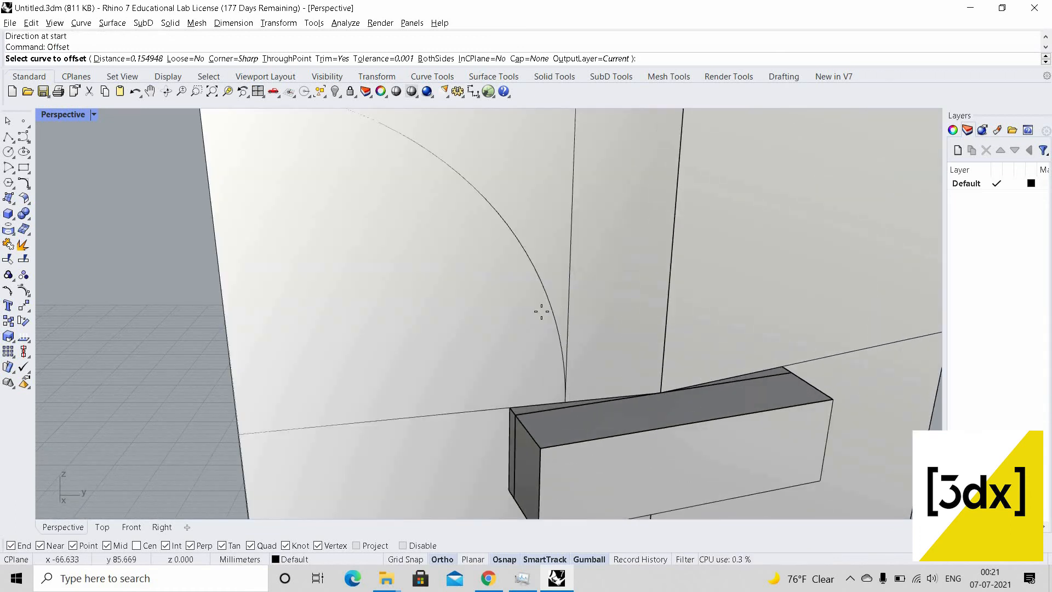
pyautogui.click(543, 312)
pyautogui.write('d')
pyautogui.press('Return')
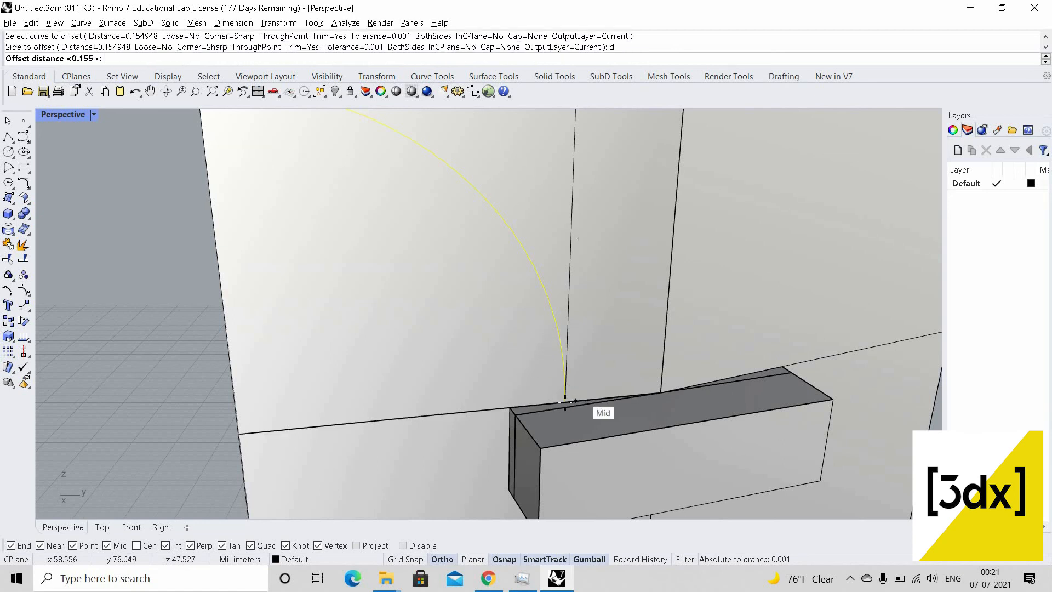
pyautogui.scroll(2, 570, 405)
pyautogui.click(563, 402)
pyautogui.click(503, 408)
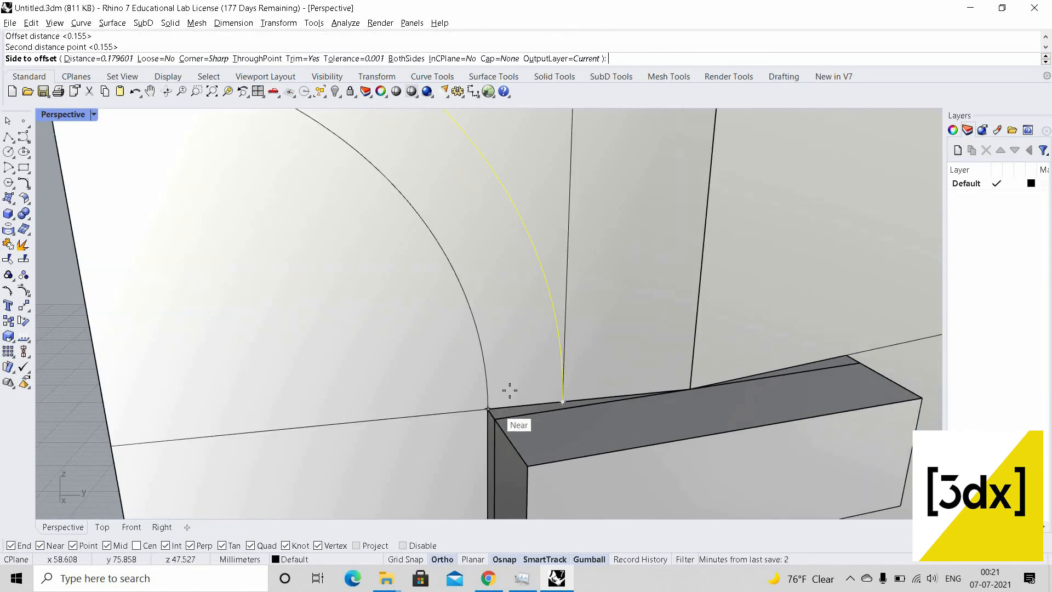
pyautogui.click(535, 369)
pyautogui.scroll(-5, 526, 230)
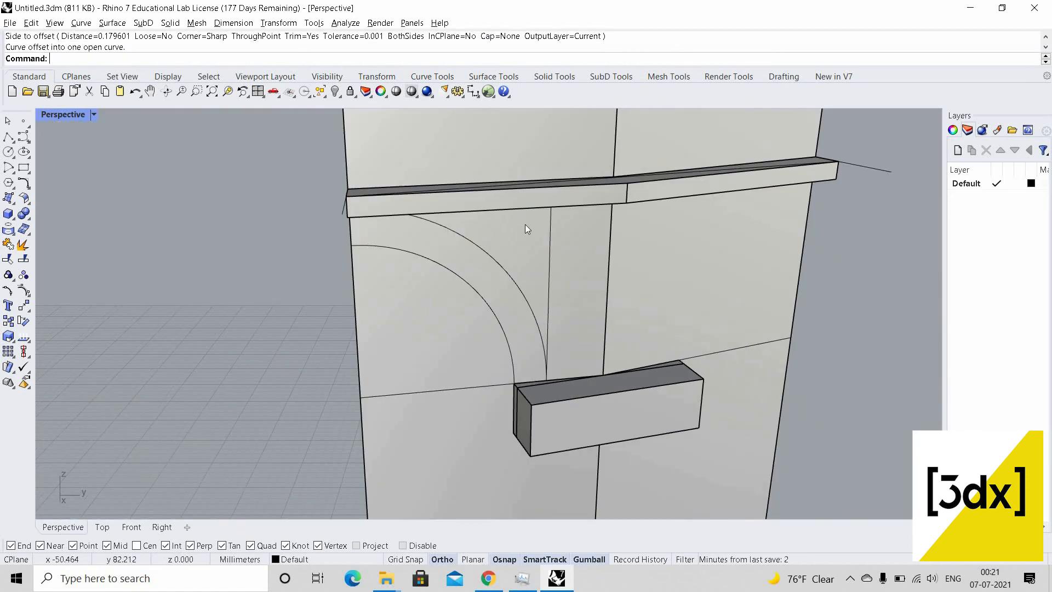
# Select both arcs and connect their upper ends with a line along the wall's outer edge
pyautogui.click(570, 242)
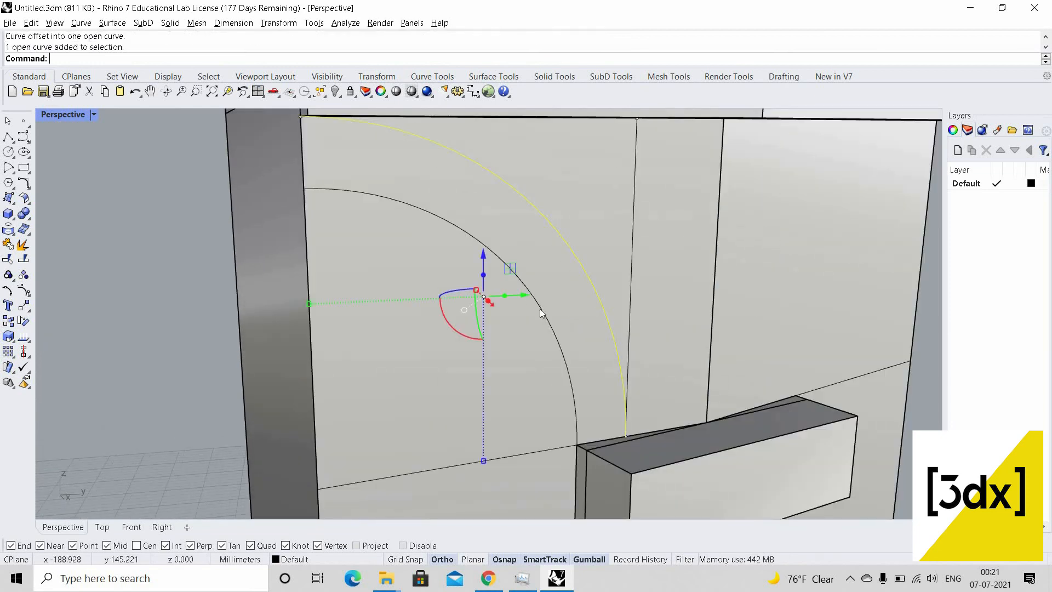
pyautogui.click(553, 295)
pyautogui.click(581, 343)
pyautogui.scroll(-3, 526, 277)
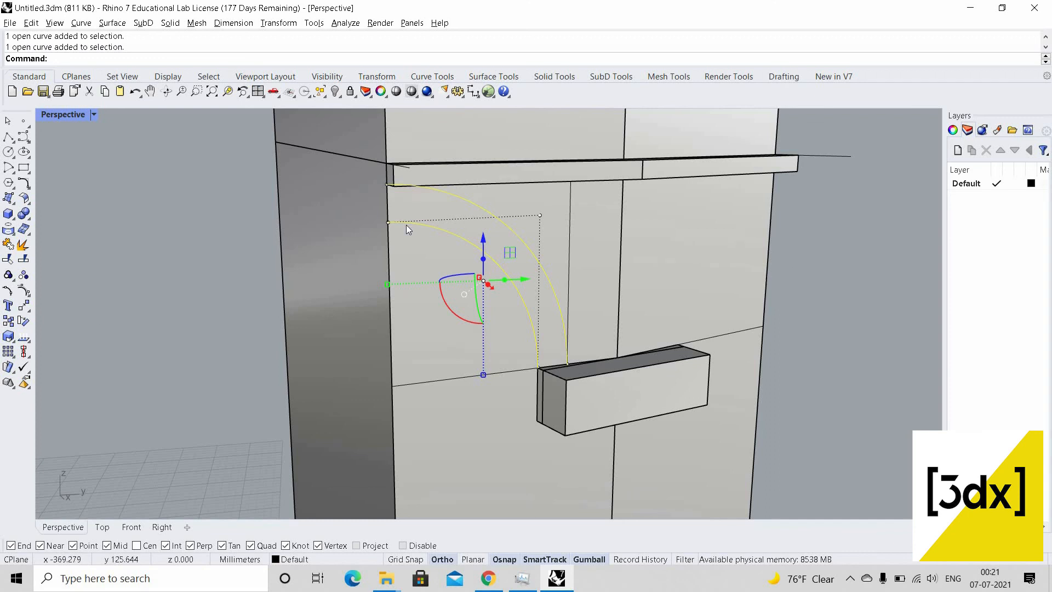
pyautogui.write('li')
pyautogui.scroll(5, 374, 216)
pyautogui.press('Return')
pyautogui.click(370, 218)
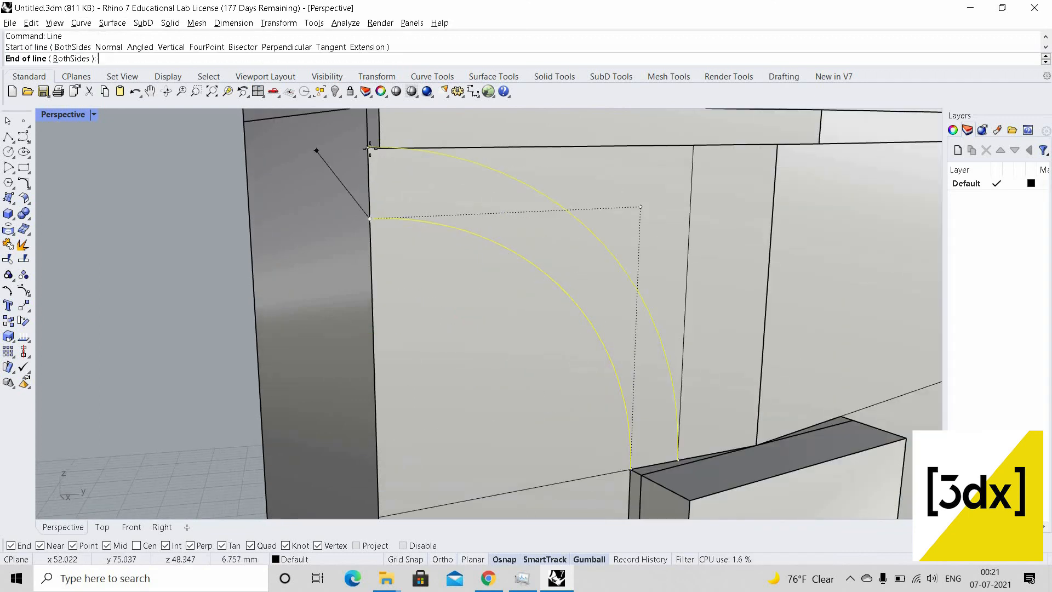
pyautogui.click(370, 148)
pyautogui.press('Escape')
# Delete the two large side faces of the wedge segment between the lower ledge and the base
pyautogui.scroll(-8, 476, 299)
pyautogui.moveTo(435, 305); pyautogui.dragTo(407, 308, button='right')
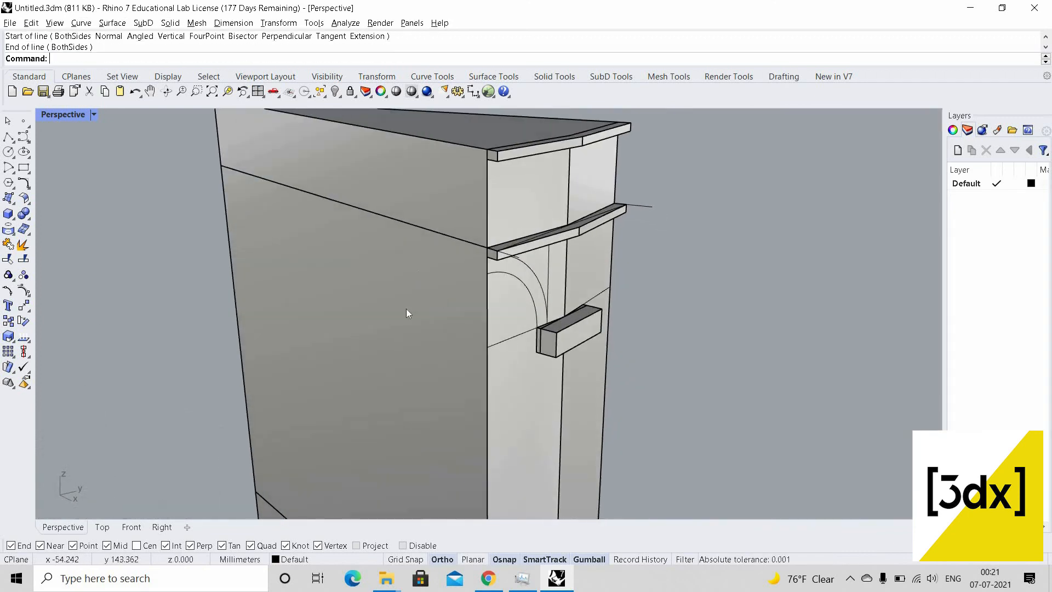
pyautogui.scroll(-3, 423, 350)
pyautogui.keyDown('ctrl'); pyautogui.keyDown('shift'); pyautogui.click(344, 293); pyautogui.keyUp('shift'); pyautogui.keyUp('ctrl')
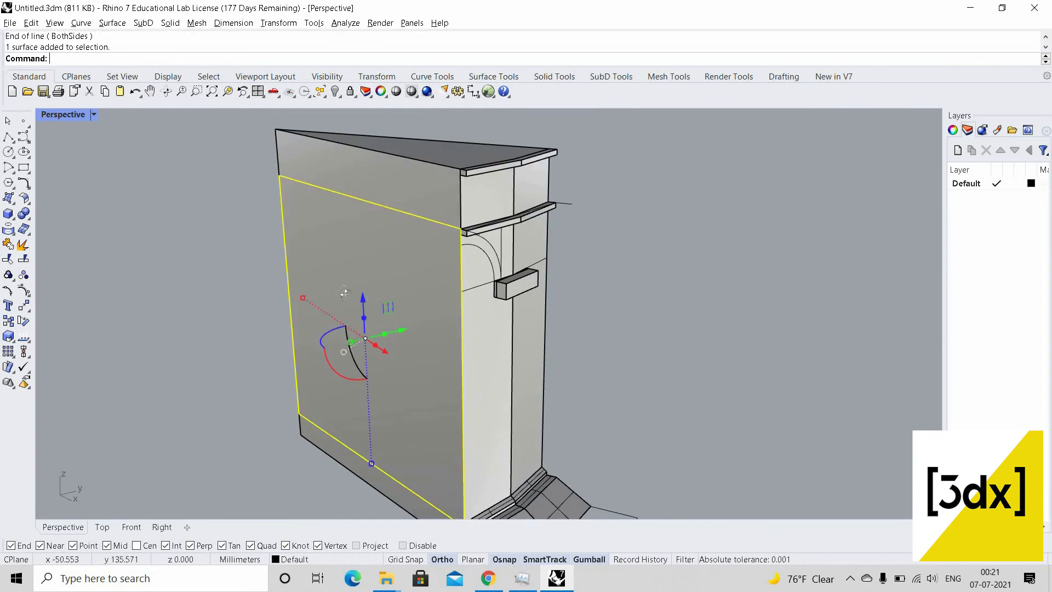
pyautogui.moveTo(551, 337); pyautogui.dragTo(584, 275, button='right')
pyautogui.keyDown('ctrl'); pyautogui.keyDown('shift'); pyautogui.click(584, 275); pyautogui.keyUp('shift'); pyautogui.keyUp('ctrl')
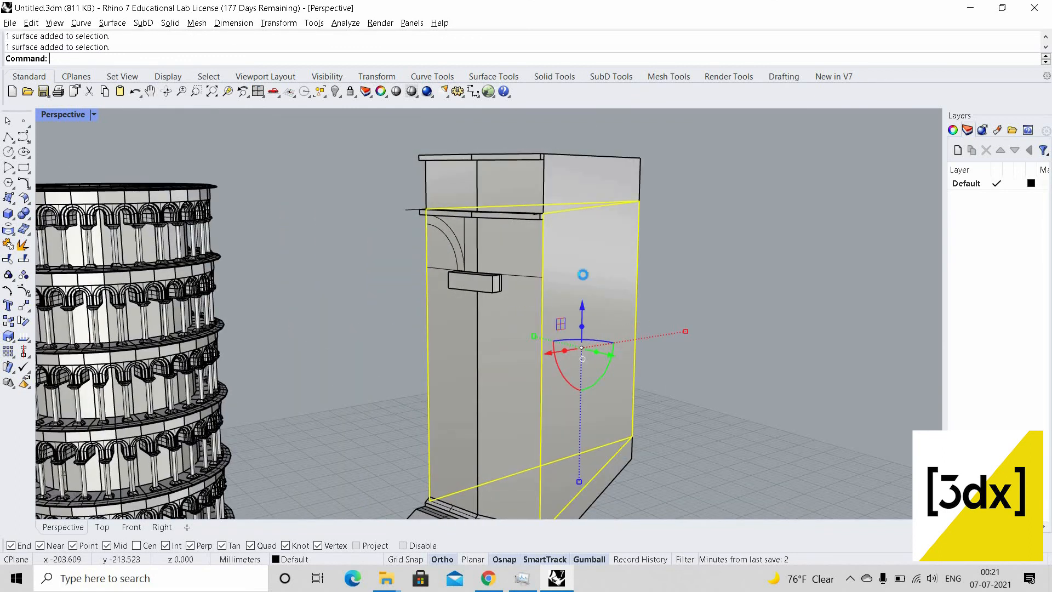
pyautogui.press('Delete')
# Reselect both arcs and connect their lower ends with a line on top of the support block
pyautogui.moveTo(466, 233); pyautogui.dragTo(532, 310, button='right')
pyautogui.scroll(4, 490, 269)
pyautogui.scroll(5, 504, 323)
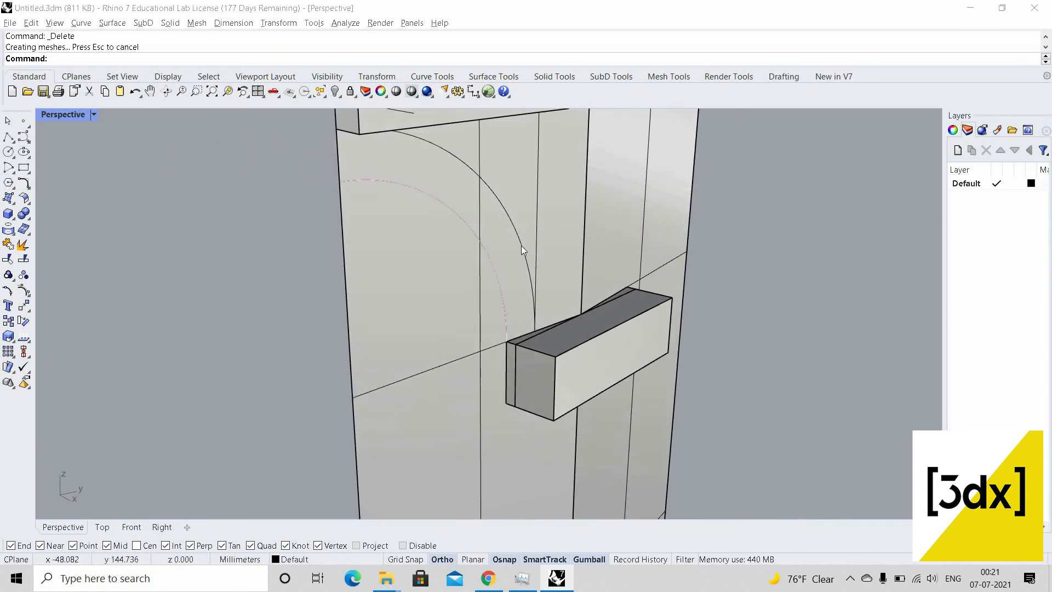
pyautogui.click(521, 246)
pyautogui.keyDown('shift'); pyautogui.click(522, 245); pyautogui.keyUp('shift')
pyautogui.rightClick(499, 270)
pyautogui.moveTo(498, 271); pyautogui.dragTo(505, 251, button='right')
pyautogui.scroll(-4, 505, 252)
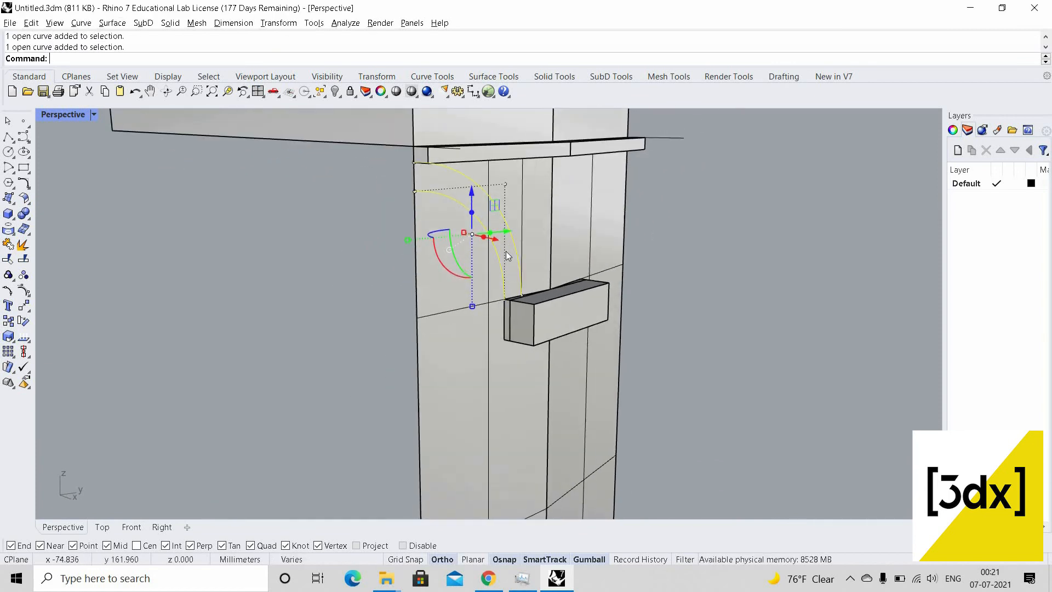
pyautogui.write('line')
pyautogui.scroll(3, 505, 252)
pyautogui.press('Return')
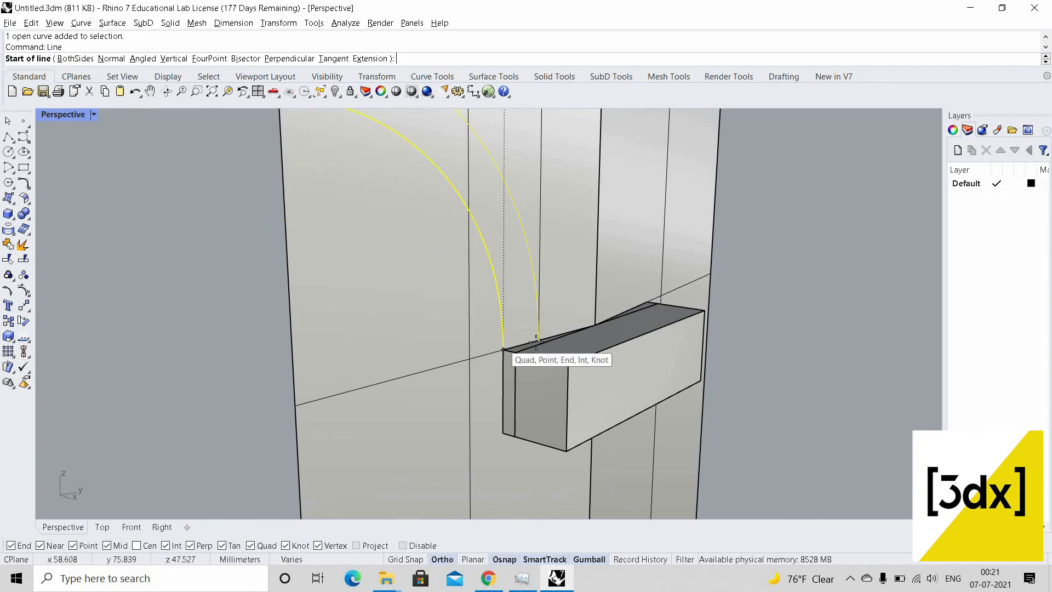
pyautogui.click(503, 348)
pyautogui.scroll(4, 536, 341)
pyautogui.click(533, 340)
pyautogui.keyDown('shift'); pyautogui.click(535, 346); pyautogui.keyUp('shift')
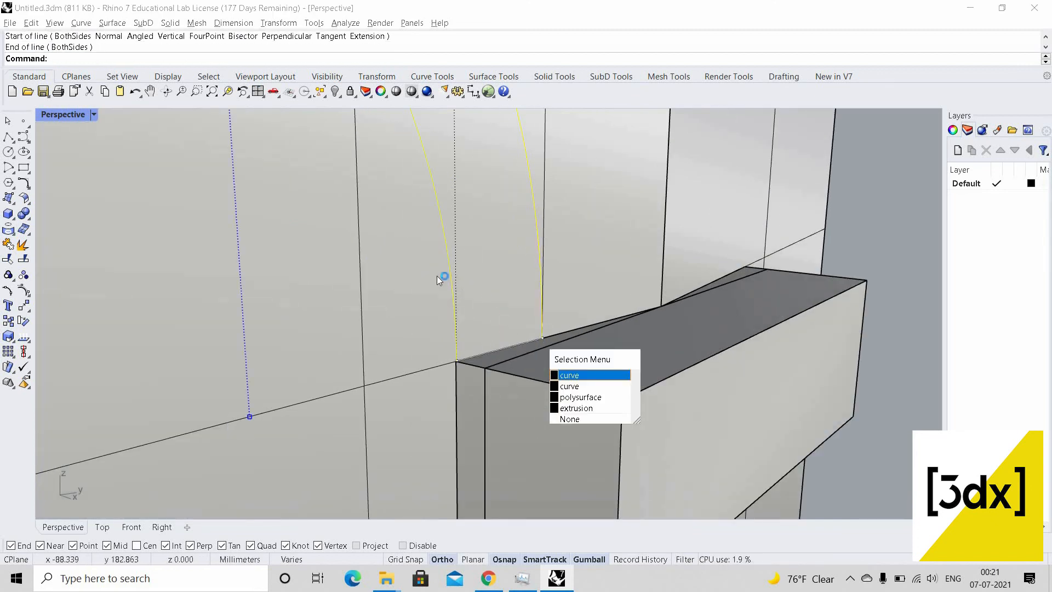
# Draw a line between the two arcs' upper ends along the wall edge and join arcs and lines into one closed profile
pyautogui.rightClick(435, 275)
pyautogui.scroll(-6, 410, 263)
pyautogui.scroll(3, 410, 262)
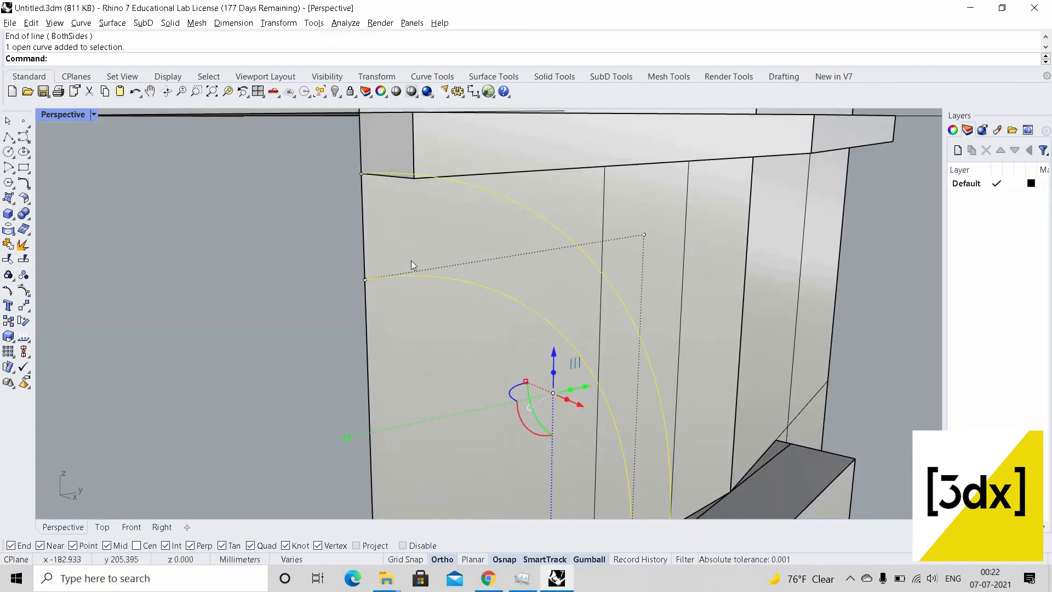
pyautogui.press('Return')
pyautogui.click(361, 175)
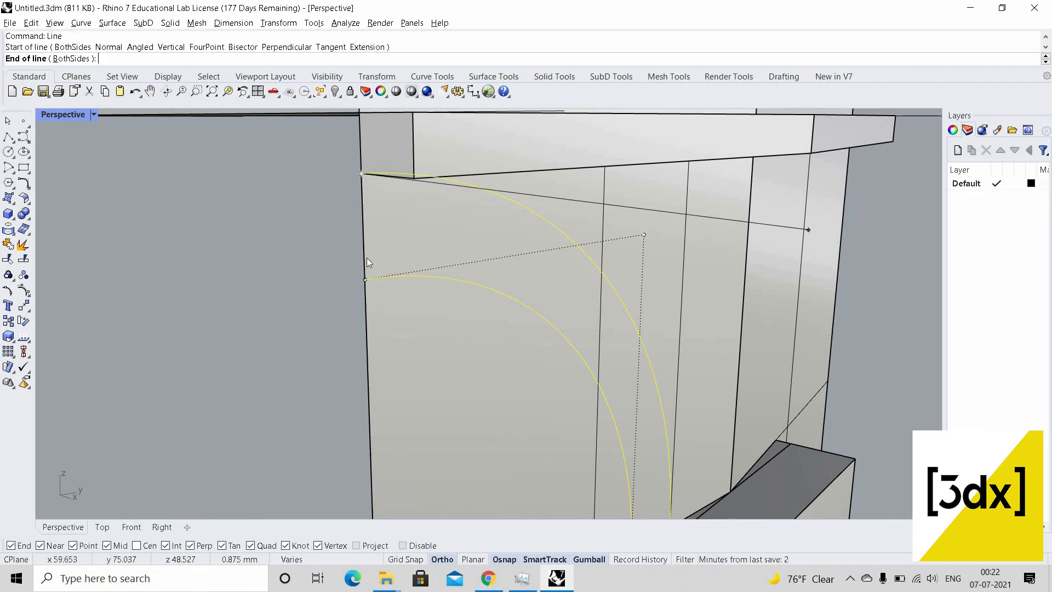
pyautogui.click(366, 279)
pyautogui.keyDown('shift'); pyautogui.click(364, 255); pyautogui.keyUp('shift')
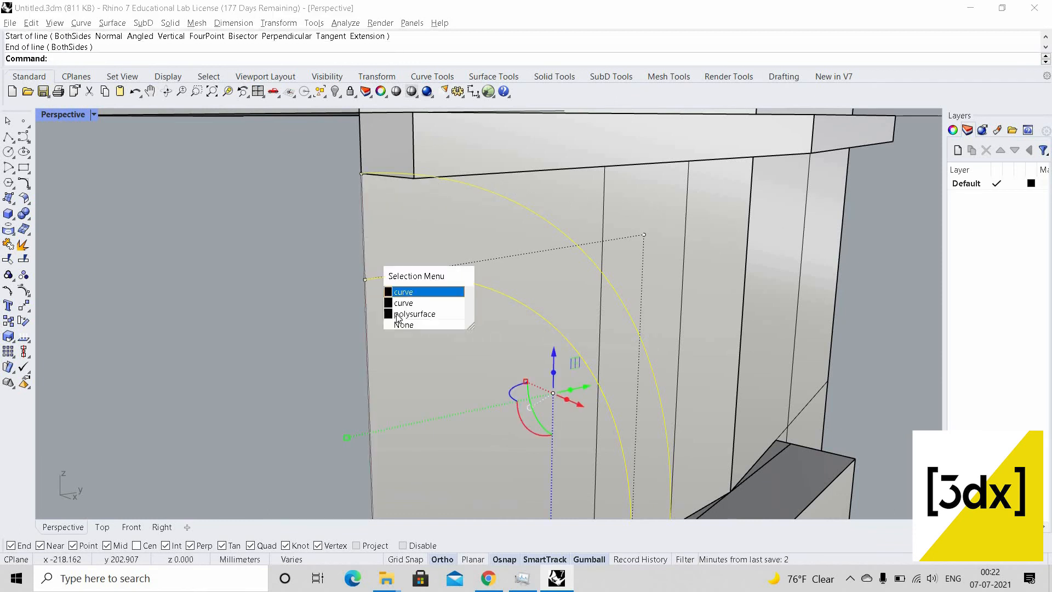
pyautogui.click(406, 271)
pyautogui.scroll(-6, 406, 272)
pyautogui.hotkey('ctrl', 'j')
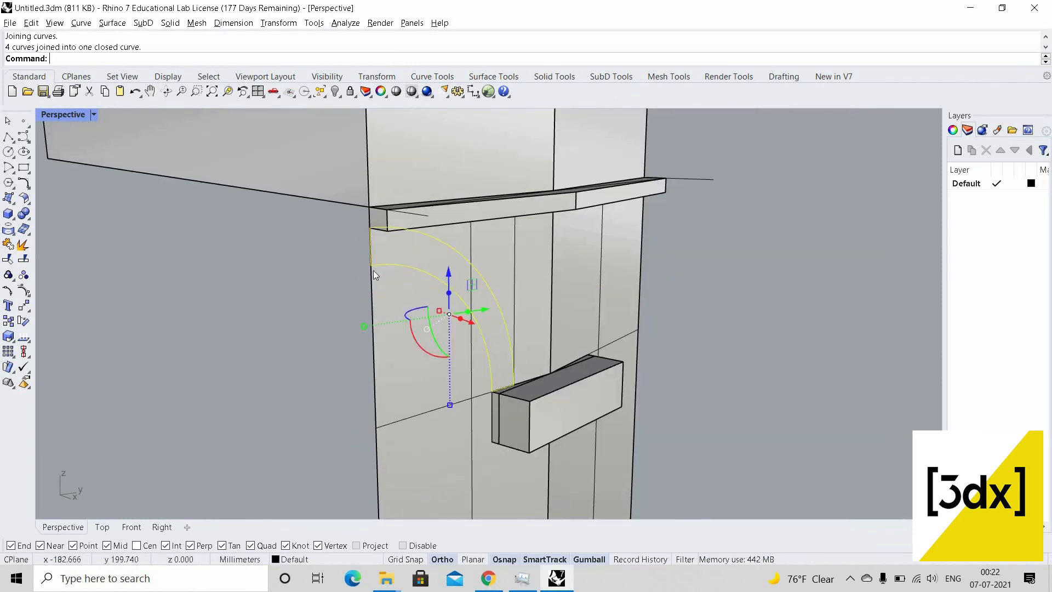
# Extrude the closed arch-band profile 0.15 mm as a solid
pyautogui.write('ExtrudeCrv')
pyautogui.press('Return')
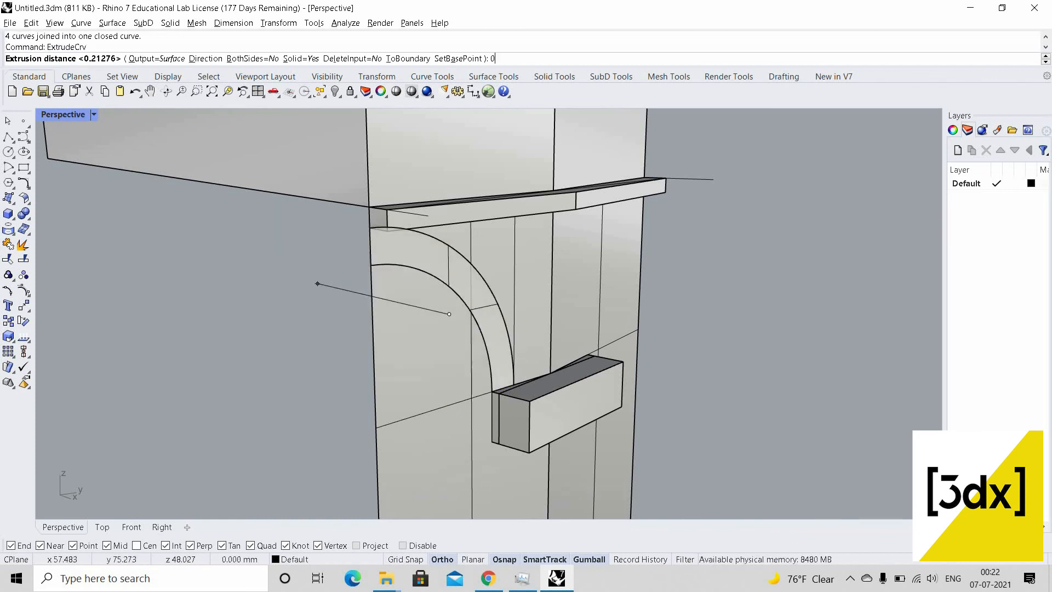
pyautogui.write('0.15')
pyautogui.press('Return')
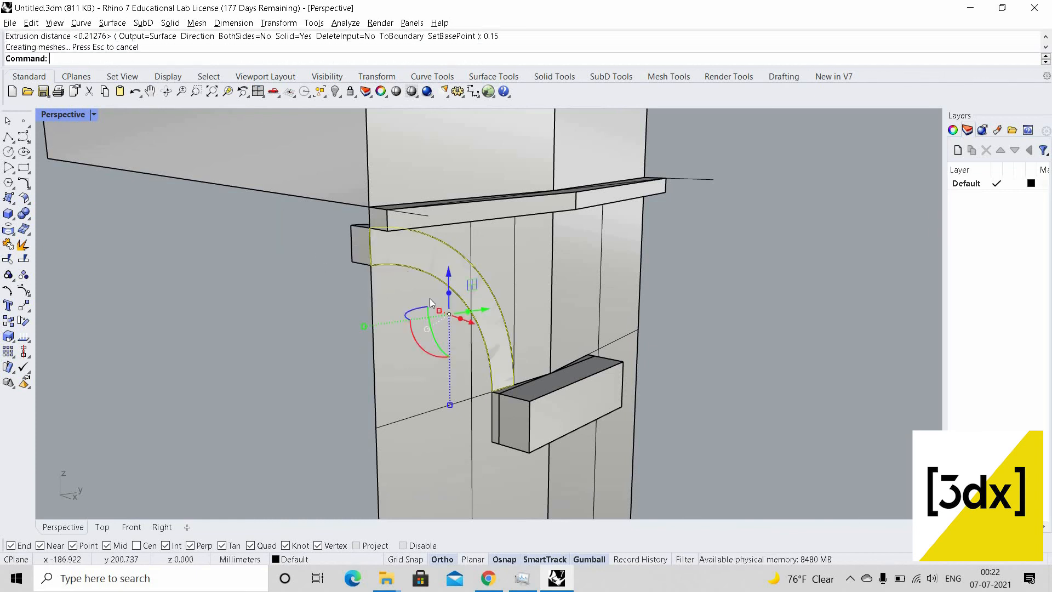
# Examine from several angles how the extruded arch band meets the wall, the lower ledge and the support block
pyautogui.moveTo(404, 274); pyautogui.dragTo(383, 315, button='right')
pyautogui.scroll(-4, 393, 280)
pyautogui.scroll(3, 403, 315)
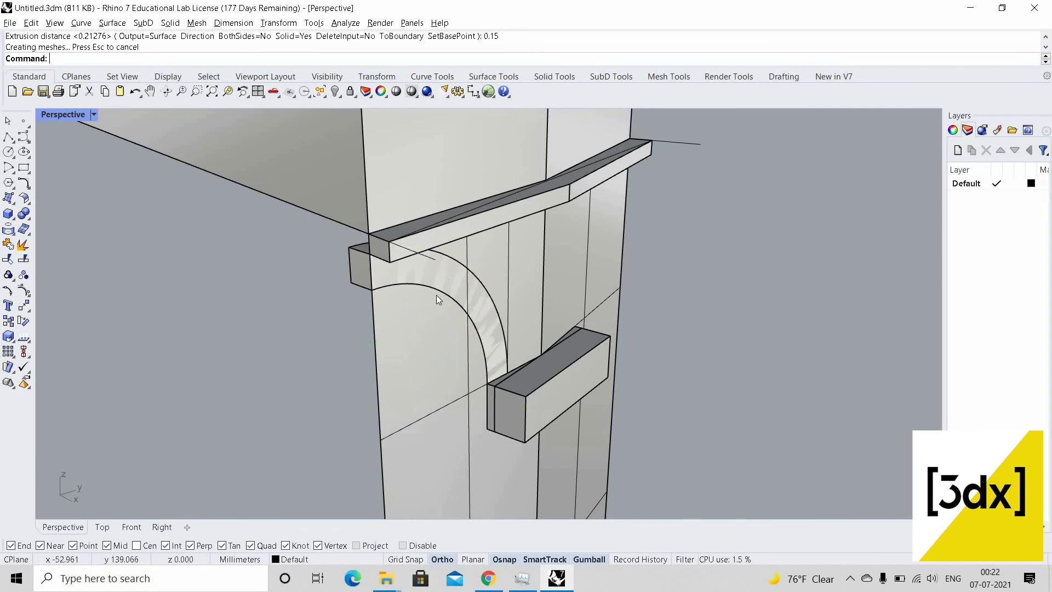
pyautogui.scroll(-4, 433, 291)
pyautogui.scroll(2, 422, 306)
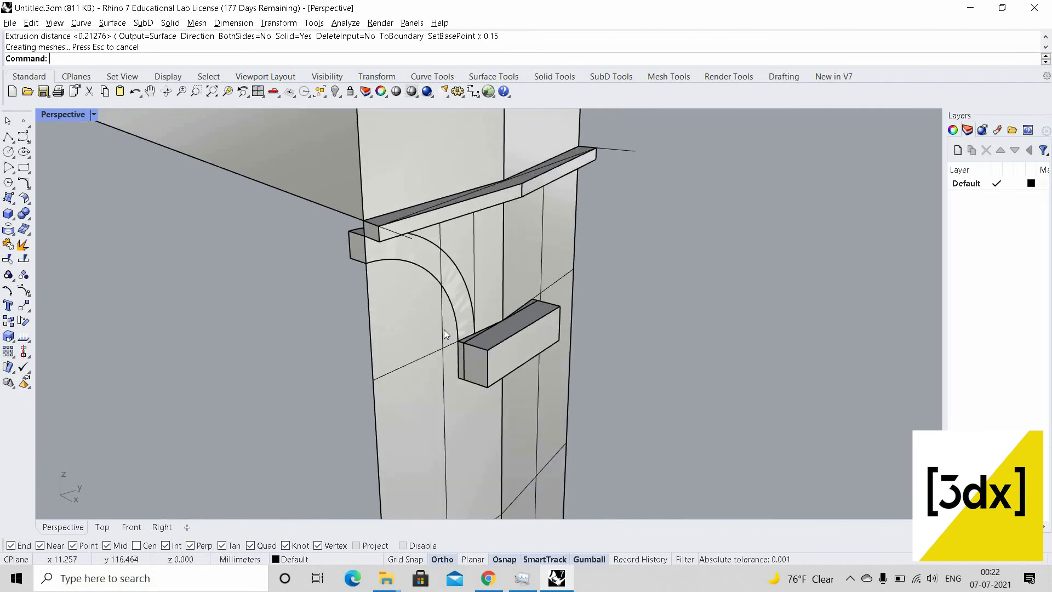
pyautogui.scroll(-4, 446, 340)
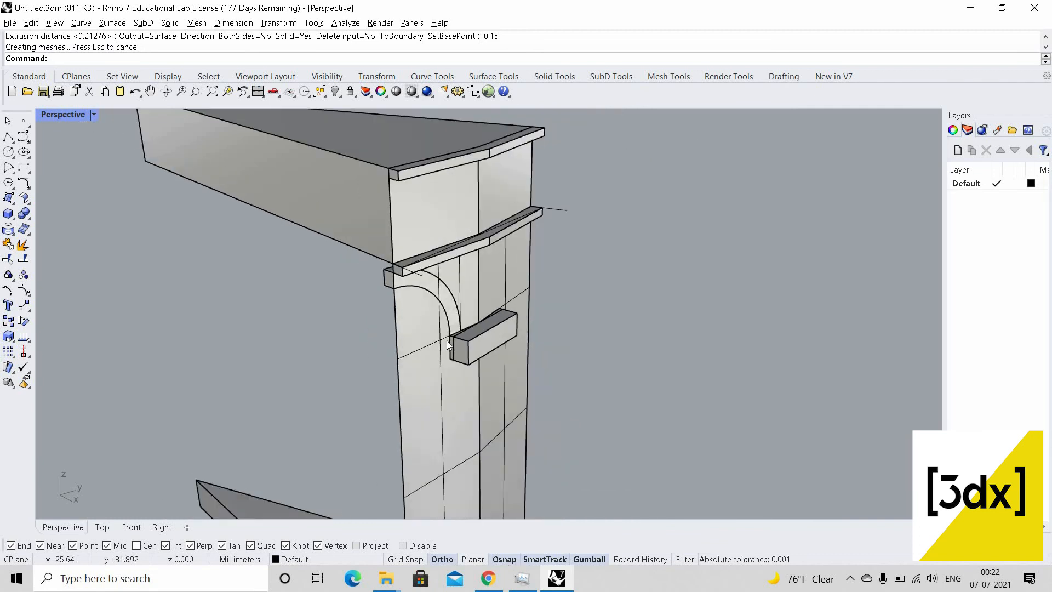
pyautogui.moveTo(446, 340); pyautogui.dragTo(419, 318, button='right')
pyautogui.scroll(2, 419, 317)
pyautogui.scroll(-3, 420, 319)
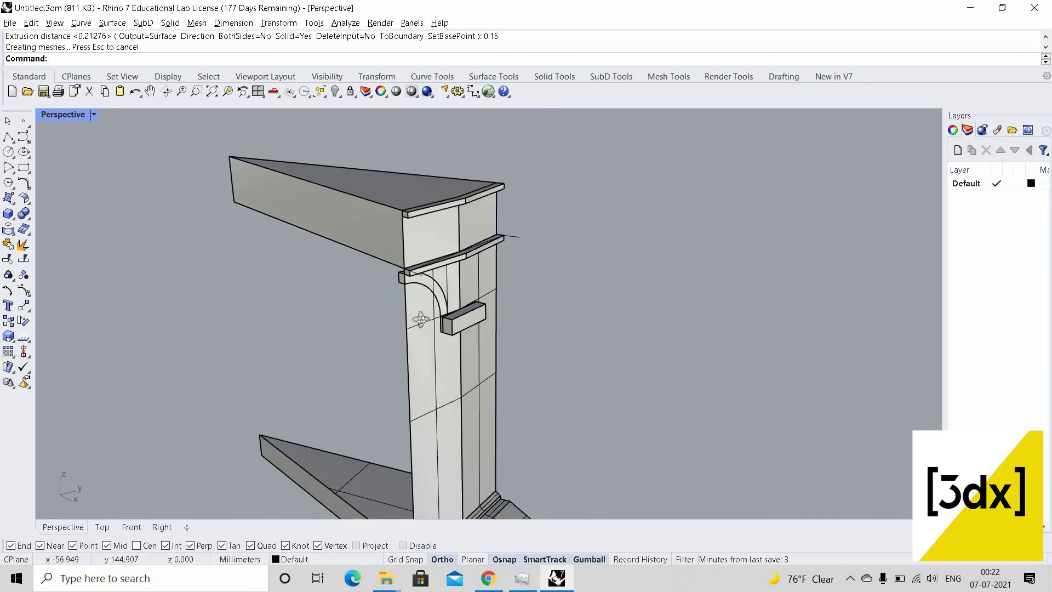
pyautogui.moveTo(415, 276); pyautogui.dragTo(459, 314, button='right')
pyautogui.scroll(4, 438, 313)
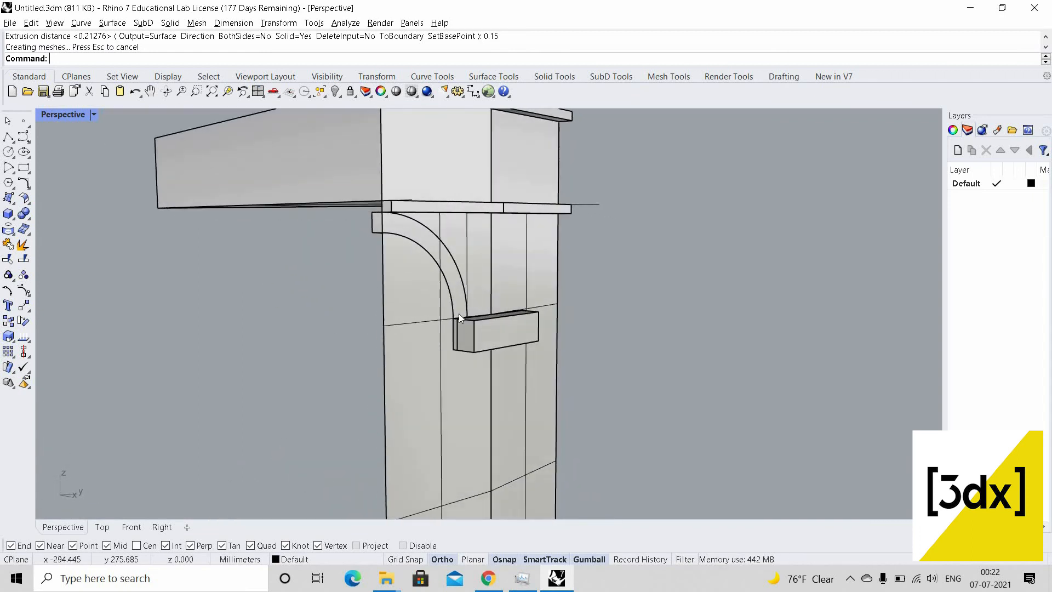
pyautogui.moveTo(395, 287); pyautogui.dragTo(413, 337, button='right')
pyautogui.scroll(-5, 426, 282)
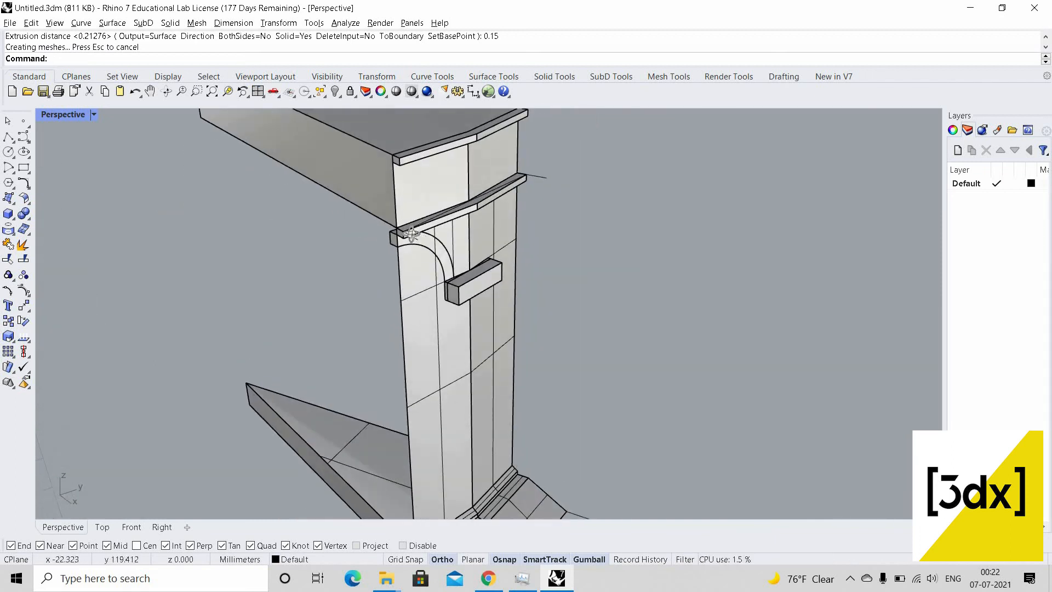
pyautogui.scroll(4, 414, 236)
pyautogui.moveTo(415, 236); pyautogui.dragTo(426, 215, button='right')
pyautogui.scroll(4, 426, 215)
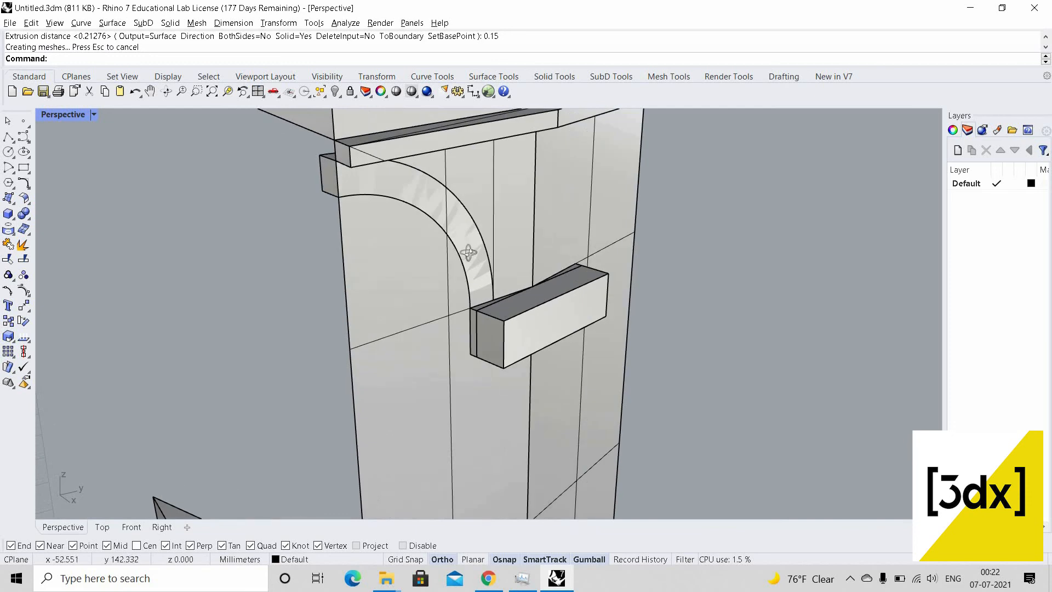
pyautogui.moveTo(470, 252); pyautogui.dragTo(448, 217, button='right')
pyautogui.scroll(-1, 455, 224)
pyautogui.scroll(-3, 432, 224)
pyautogui.scroll(-6, 436, 206)
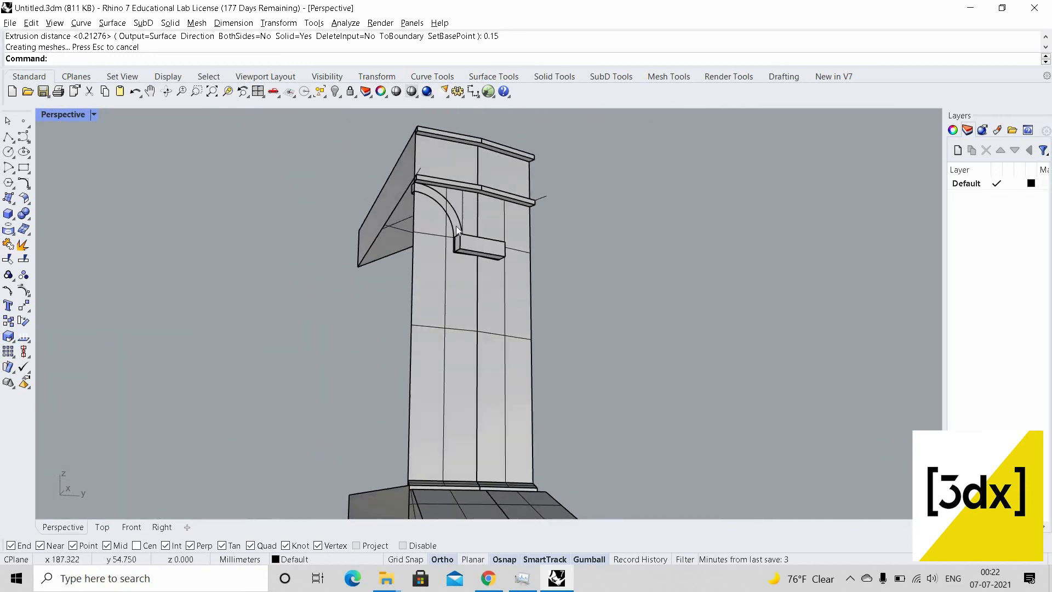
# Explode the closed arch-band profile curve into its separate segments
pyautogui.scroll(5, 448, 220)
pyautogui.click(465, 219)
pyautogui.click(448, 214)
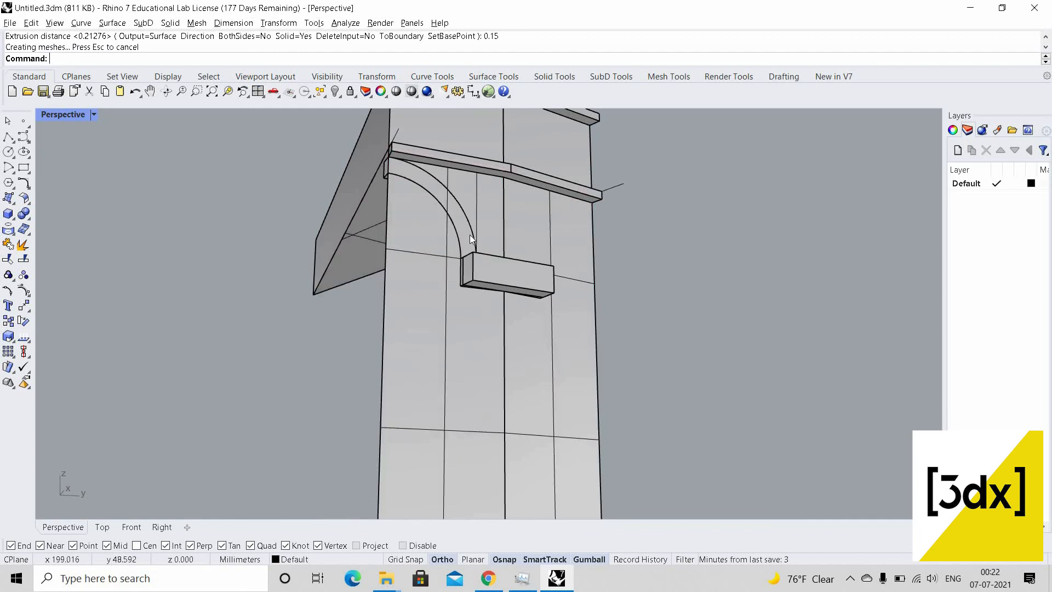
pyautogui.click(472, 238)
pyautogui.click(480, 252)
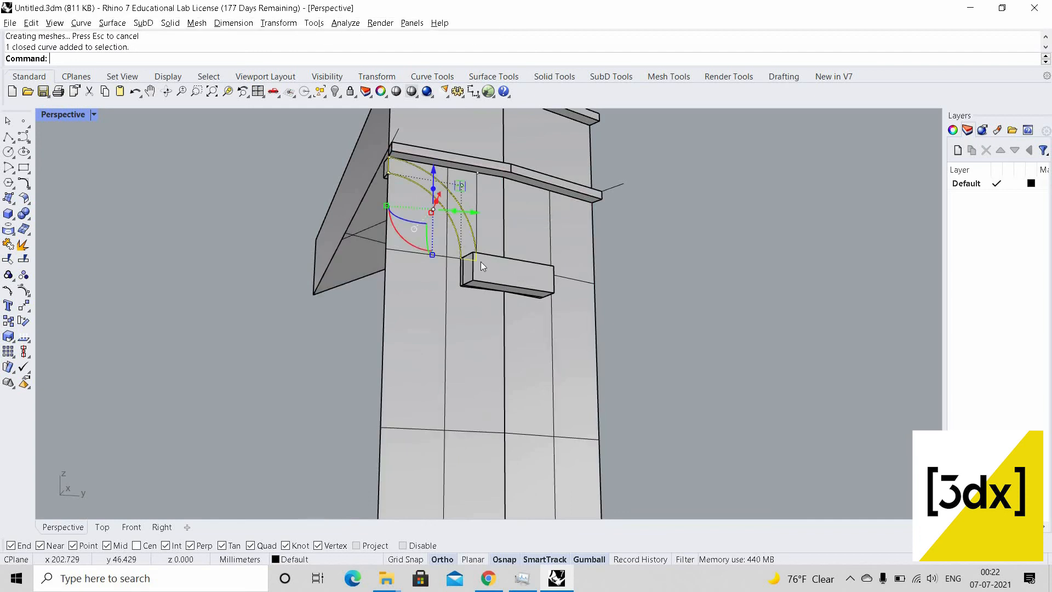
pyautogui.moveTo(481, 261); pyautogui.dragTo(475, 269, button='right')
pyautogui.write('Explode')
pyautogui.press('Return')
pyautogui.scroll(4, 450, 229)
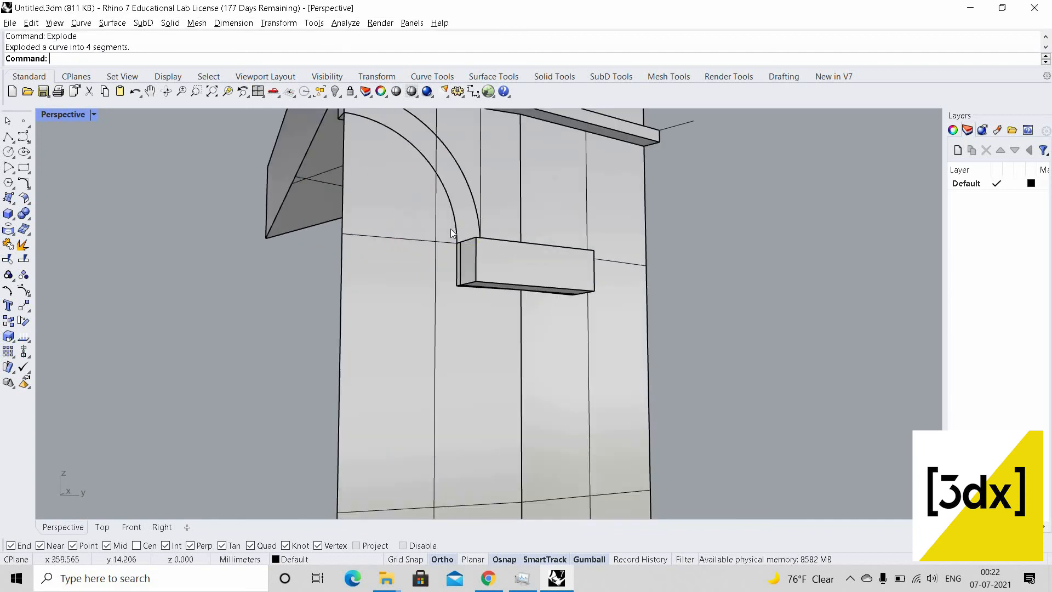
# Start a polyline at the inner arc's lower end, down to the support block's lower corner and along its underside to the wall's vertical corner edge
pyautogui.click(458, 233)
pyautogui.click(475, 263)
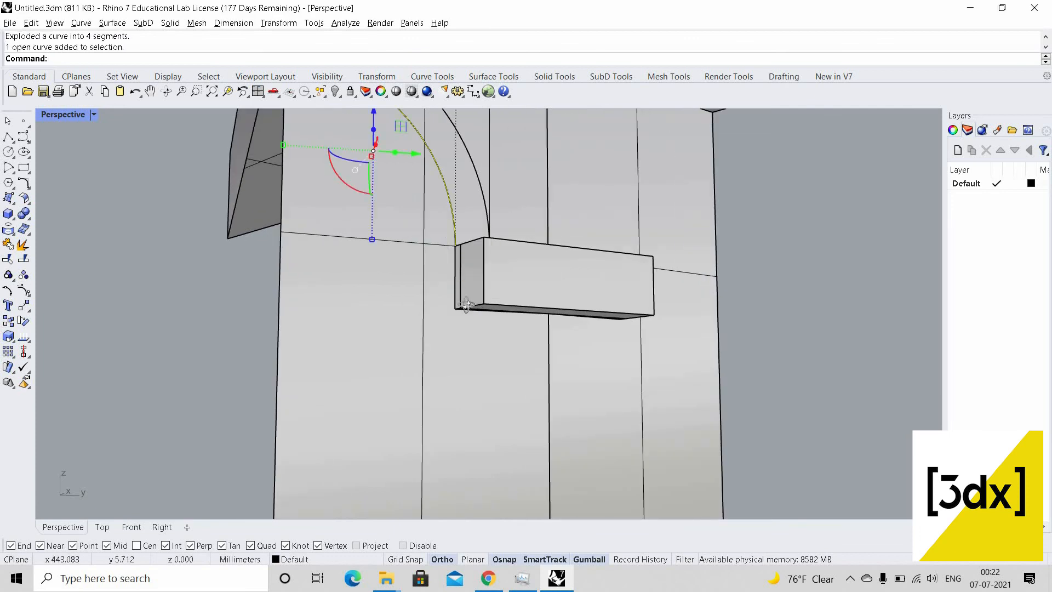
pyautogui.scroll(3, 470, 293)
pyautogui.moveTo(470, 292); pyautogui.dragTo(471, 295, button='right')
pyautogui.press('Escape')
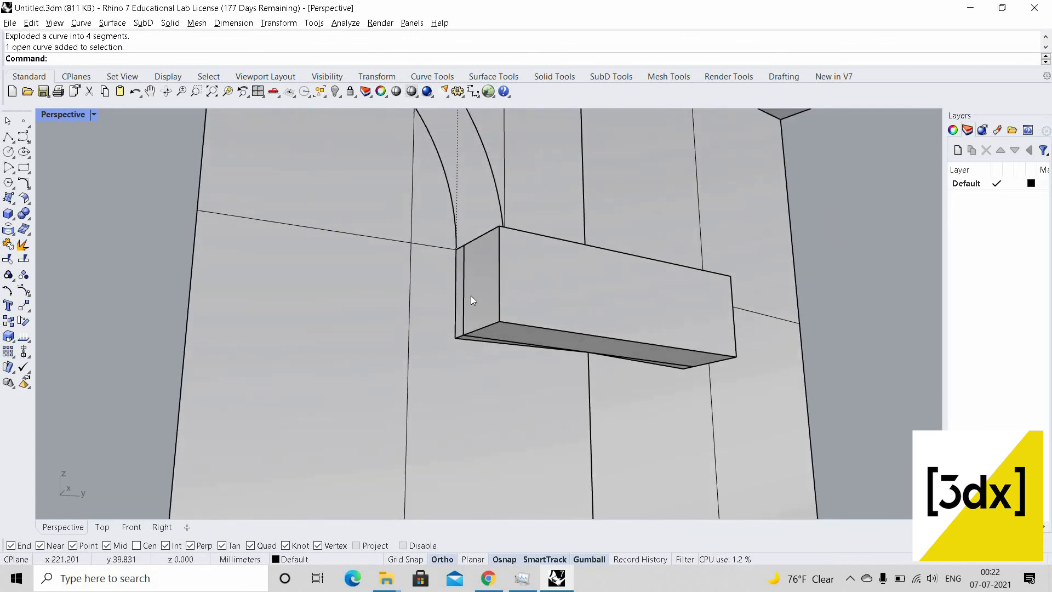
pyautogui.press('Return')
pyautogui.scroll(3, 461, 246)
pyautogui.click(462, 244)
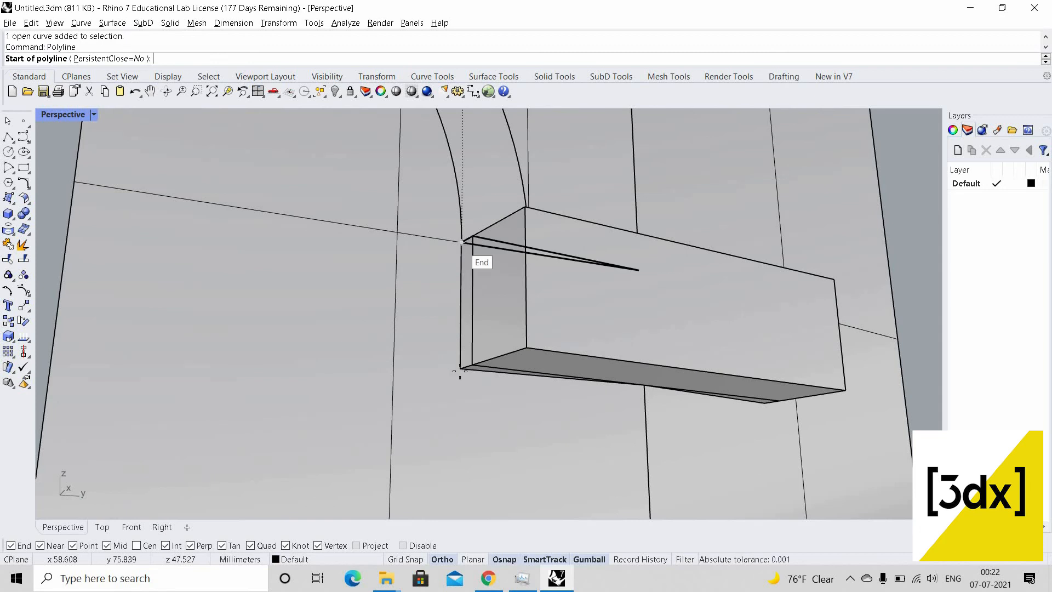
pyautogui.click(461, 370)
pyautogui.click(639, 393)
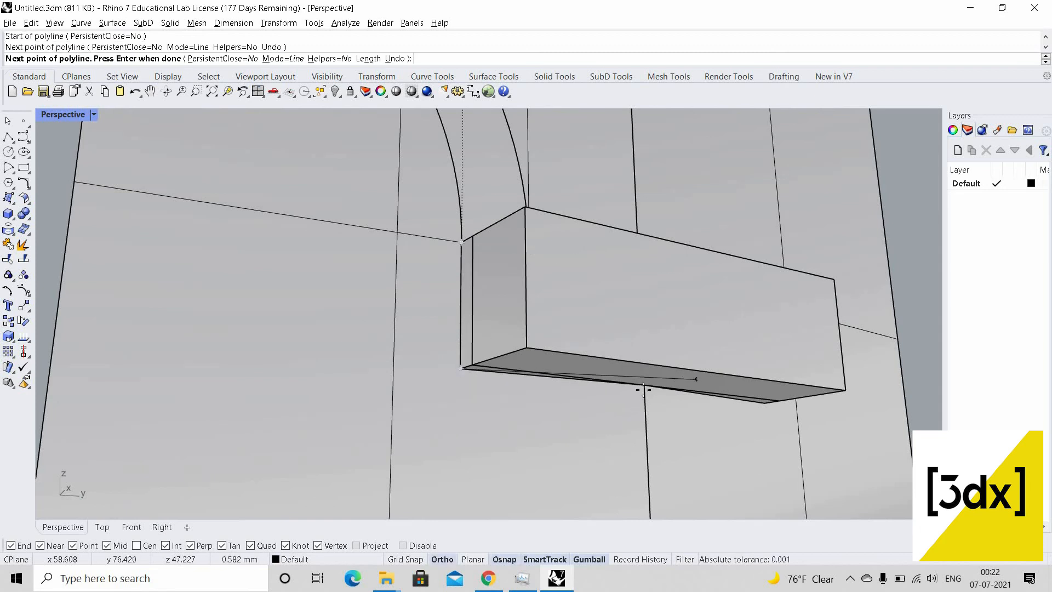
pyautogui.click(601, 260)
pyautogui.scroll(-5, 603, 262)
pyautogui.scroll(-10, 601, 297)
pyautogui.moveTo(601, 297); pyautogui.dragTo(590, 373, button='right')
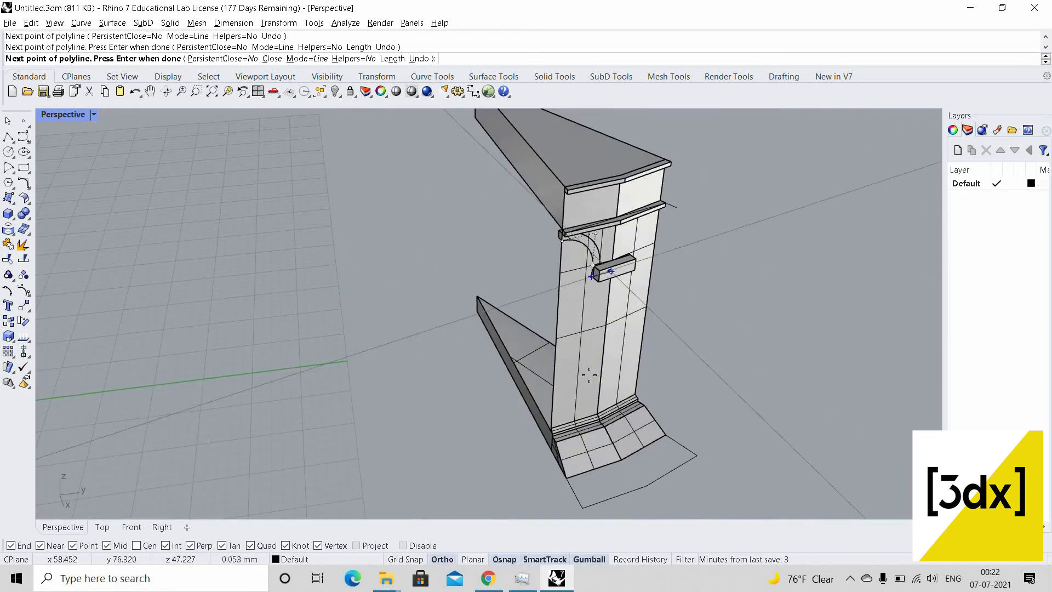
# Continue the polyline down to the base moulding, along it to the wall's outer edge and up to the inner arc's upper end
pyautogui.scroll(9, 592, 399)
pyautogui.scroll(4, 594, 399)
pyautogui.click(591, 400)
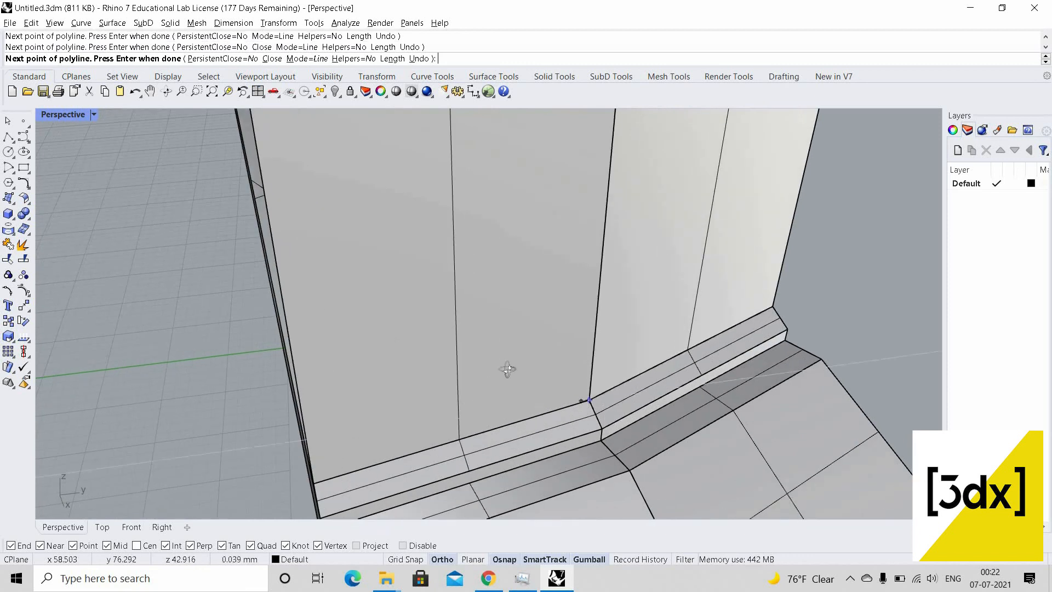
pyautogui.moveTo(508, 370); pyautogui.dragTo(427, 445, button='right')
pyautogui.scroll(-3, 427, 445)
pyautogui.scroll(-4, 427, 446)
pyautogui.scroll(8, 415, 450)
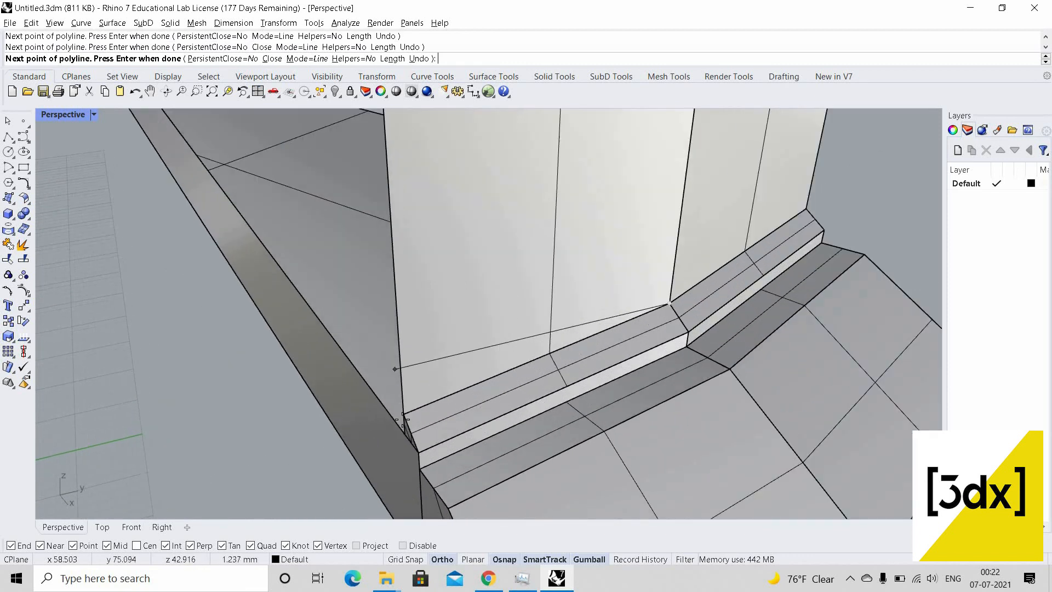
pyautogui.click(406, 417)
pyautogui.scroll(-13, 570, 431)
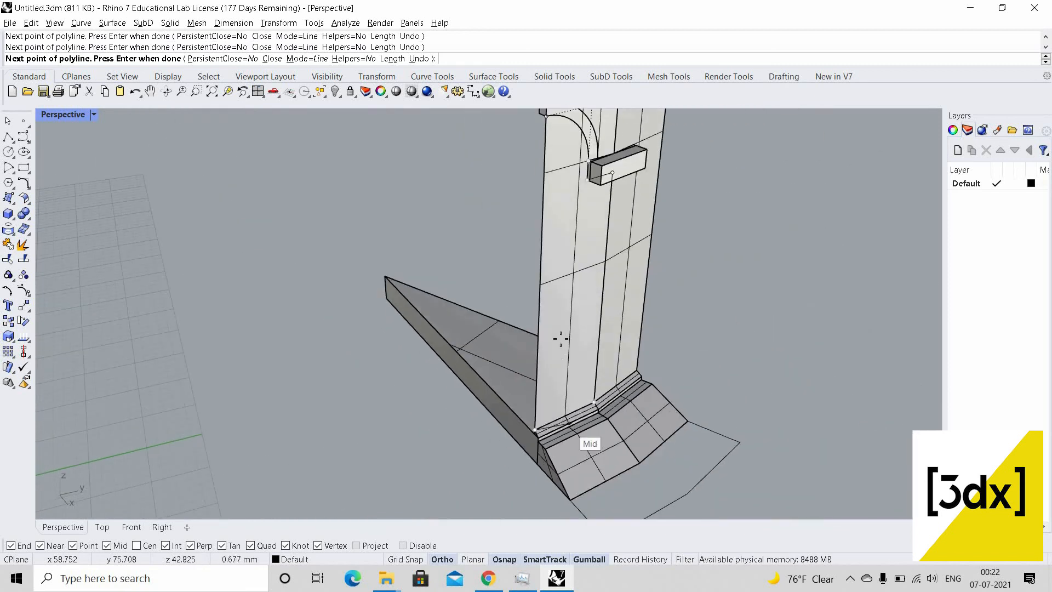
pyautogui.scroll(8, 560, 324)
pyautogui.scroll(5, 589, 177)
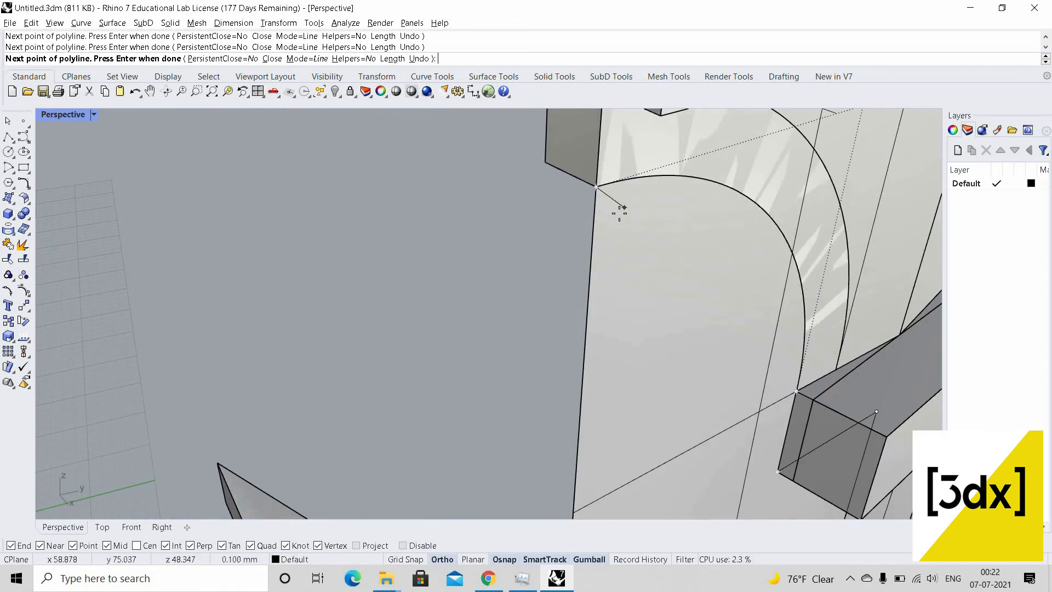
pyautogui.press('Return')
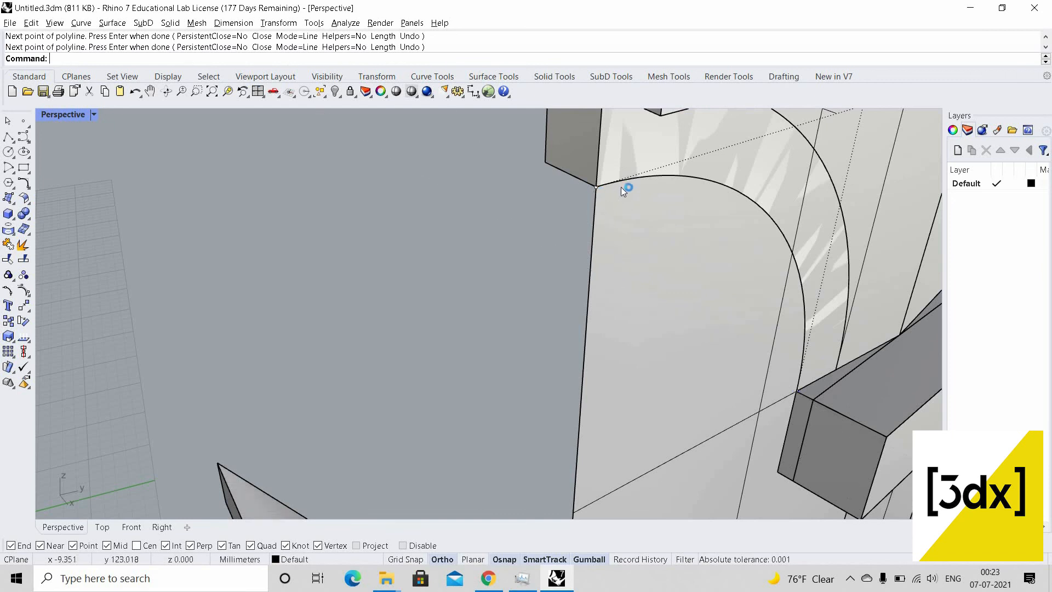
# Select the inner arc and the new polyline and join them into one closed opening outline
pyautogui.click(622, 183)
pyautogui.press('Return')
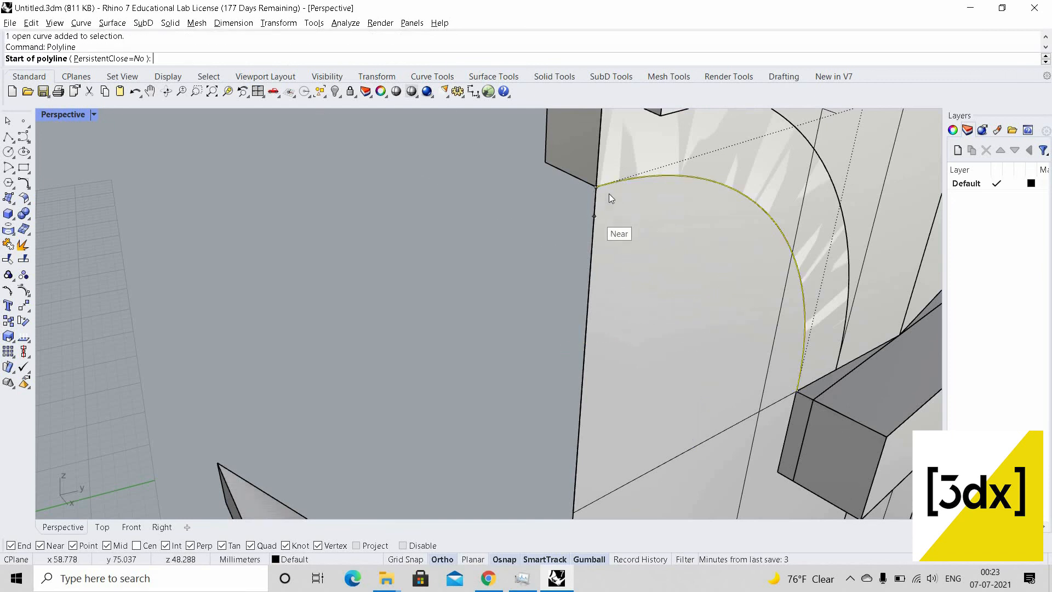
pyautogui.press('Escape')
pyautogui.click(623, 185)
pyautogui.press('Return')
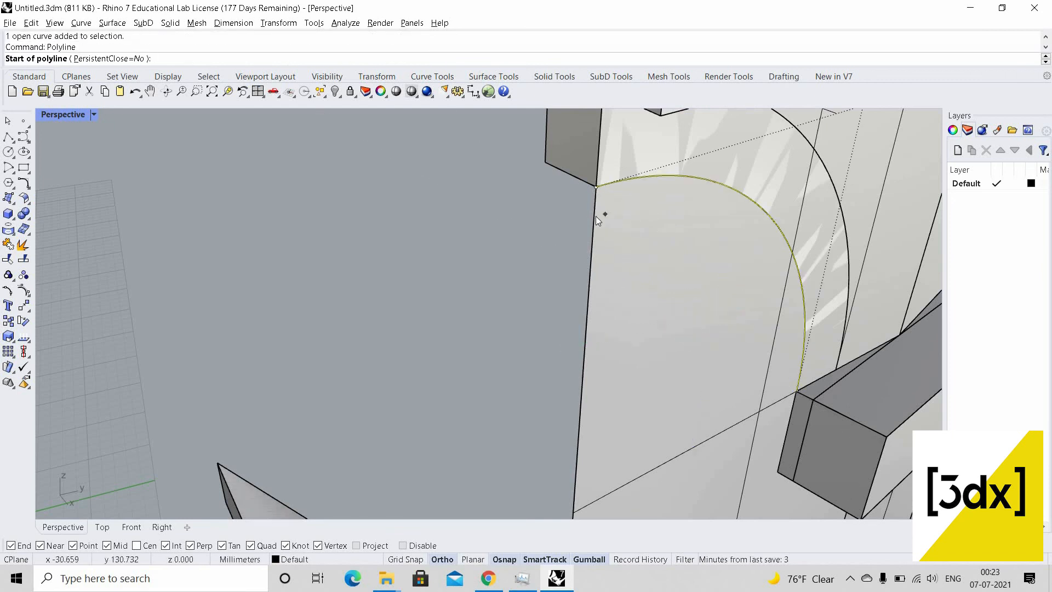
pyautogui.press('Escape')
pyautogui.keyDown('shift'); pyautogui.click(596, 215); pyautogui.keyUp('shift')
pyautogui.click(557, 175)
pyautogui.scroll(-14, 574, 236)
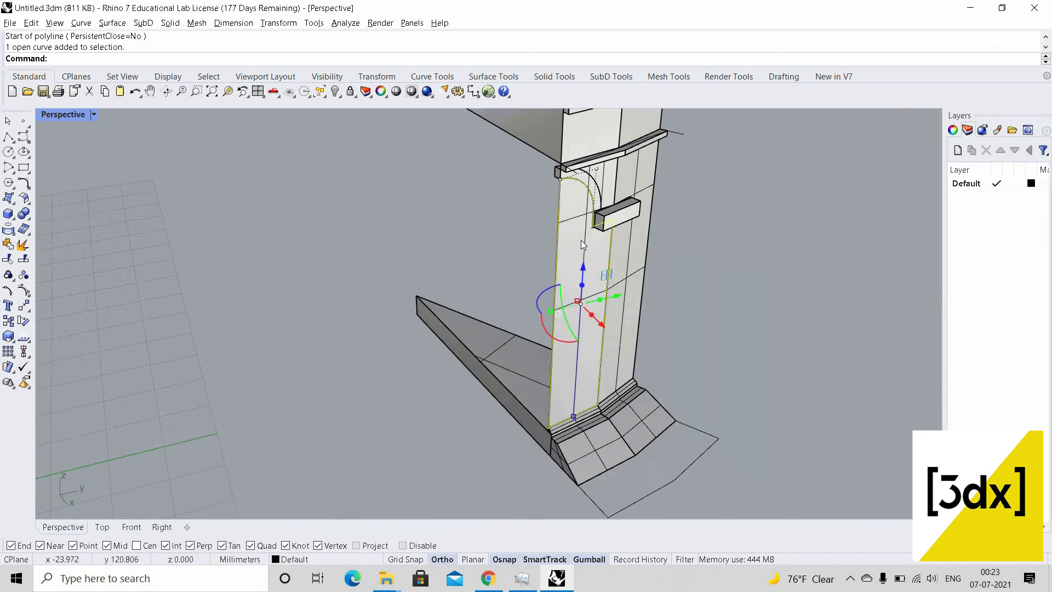
pyautogui.moveTo(581, 240); pyautogui.dragTo(581, 231, button='right')
pyautogui.hotkey('ctrl', 'j')
pyautogui.press('Escape')
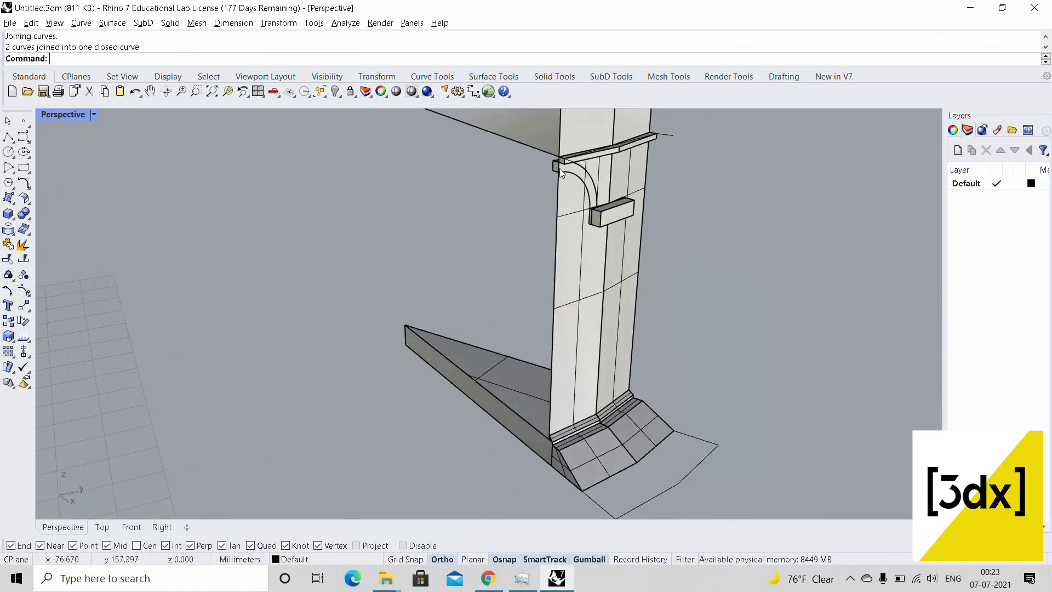
# Move the closed opening outline from the inner arc's upper end to the arch band's lower back corner
pyautogui.scroll(5, 569, 178)
pyautogui.click(570, 181)
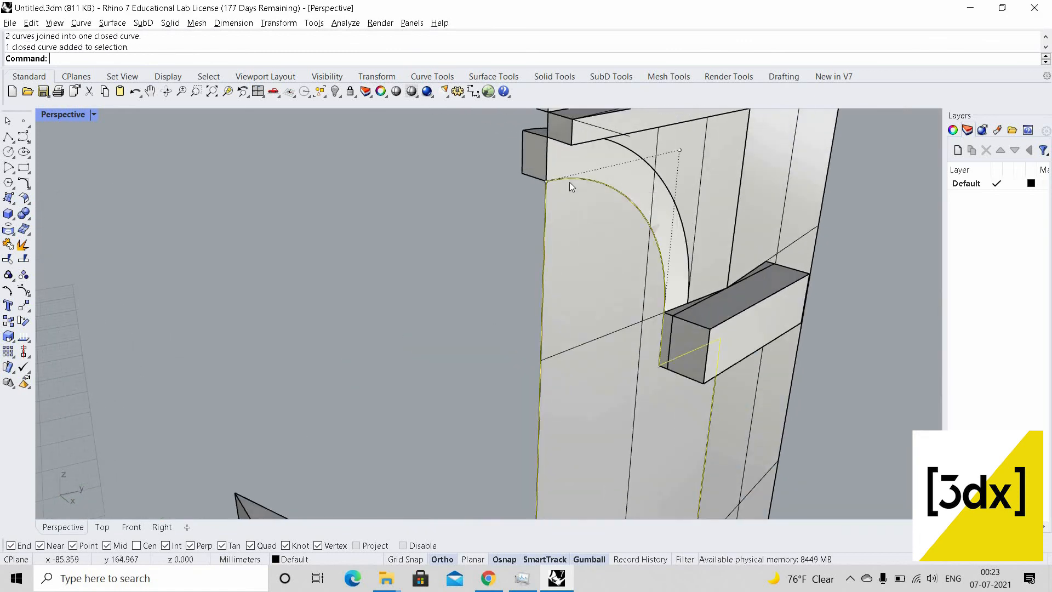
pyautogui.write('move')
pyautogui.press('Return')
pyautogui.click(545, 181)
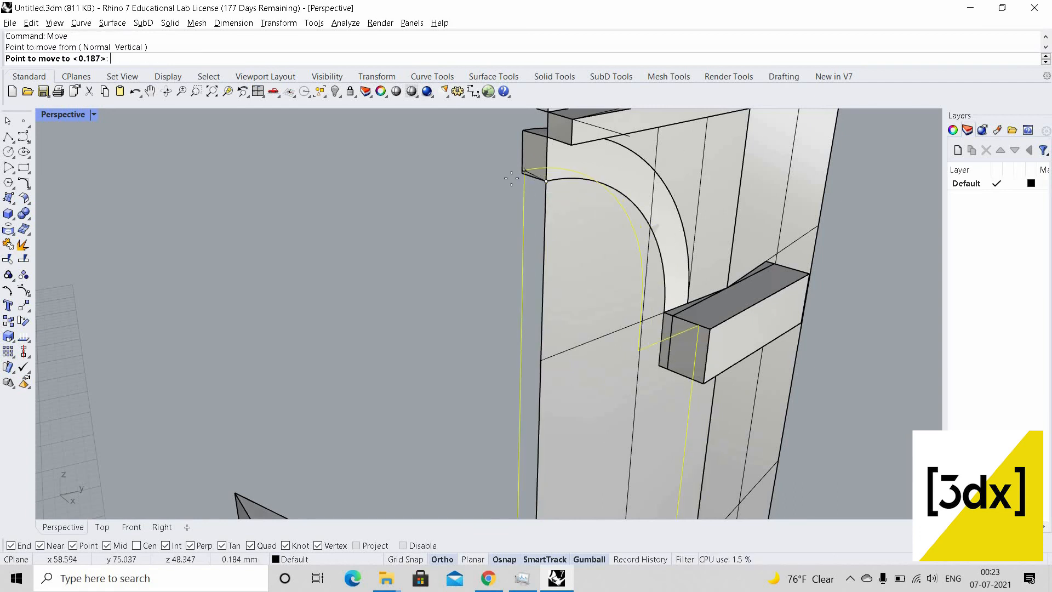
pyautogui.click(523, 176)
pyautogui.press('Escape')
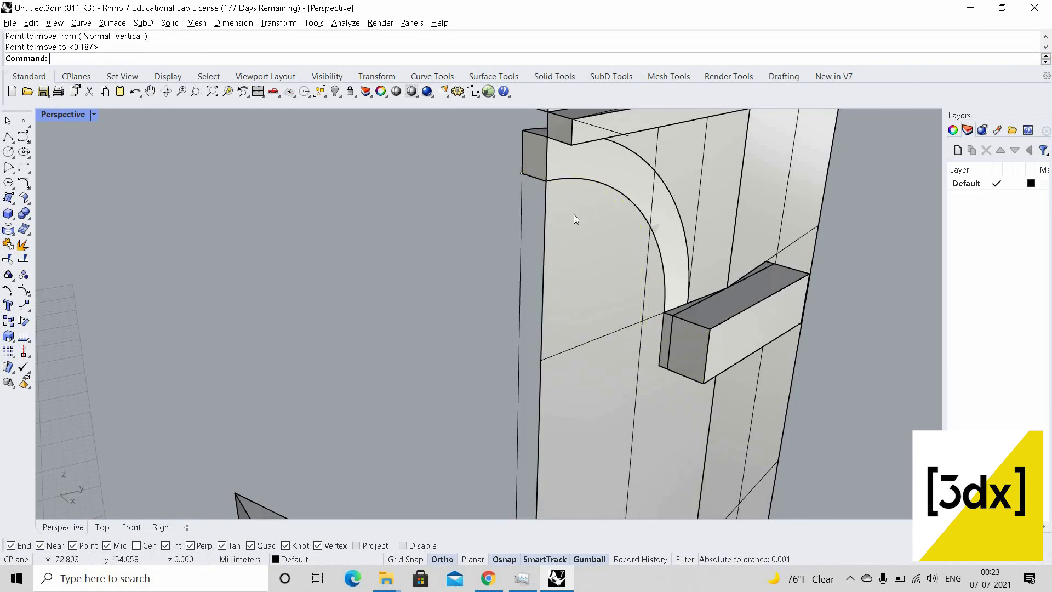
# Delete the open wall polysurfaces surrounding the arch band and support block
pyautogui.click(586, 222)
pyautogui.click(592, 232)
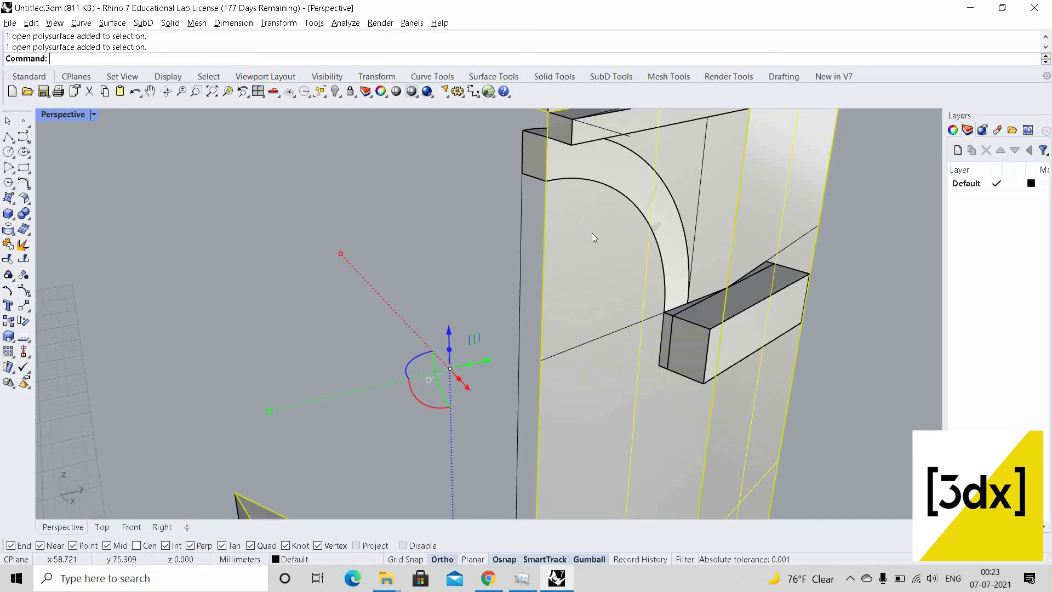
pyautogui.press('Delete')
pyautogui.scroll(-3, 625, 251)
pyautogui.scroll(2, 618, 217)
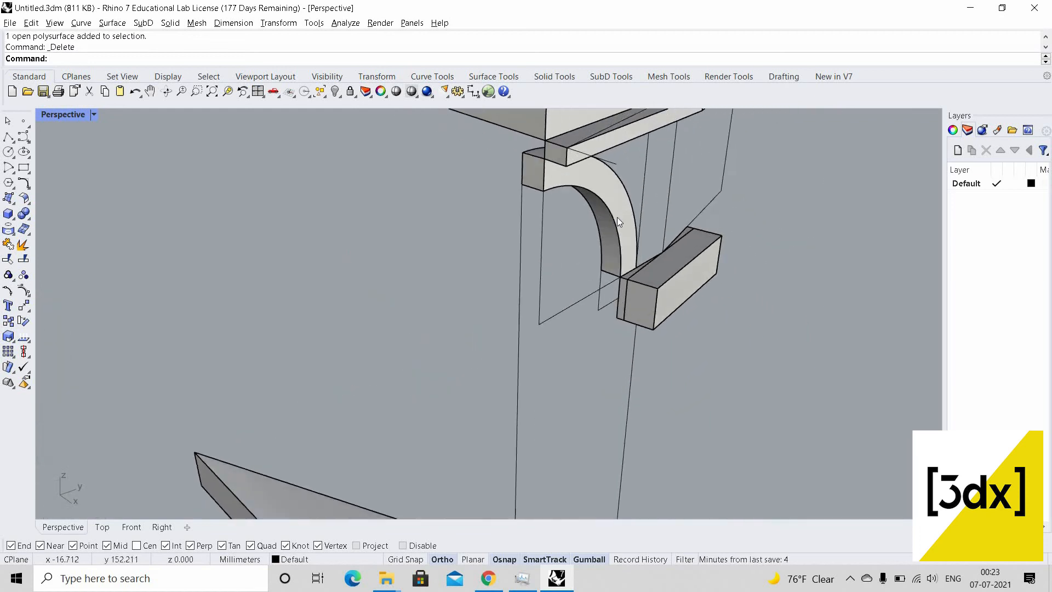
pyautogui.scroll(1, 623, 219)
# Delete the front face of the extruded arch band
pyautogui.click(614, 254)
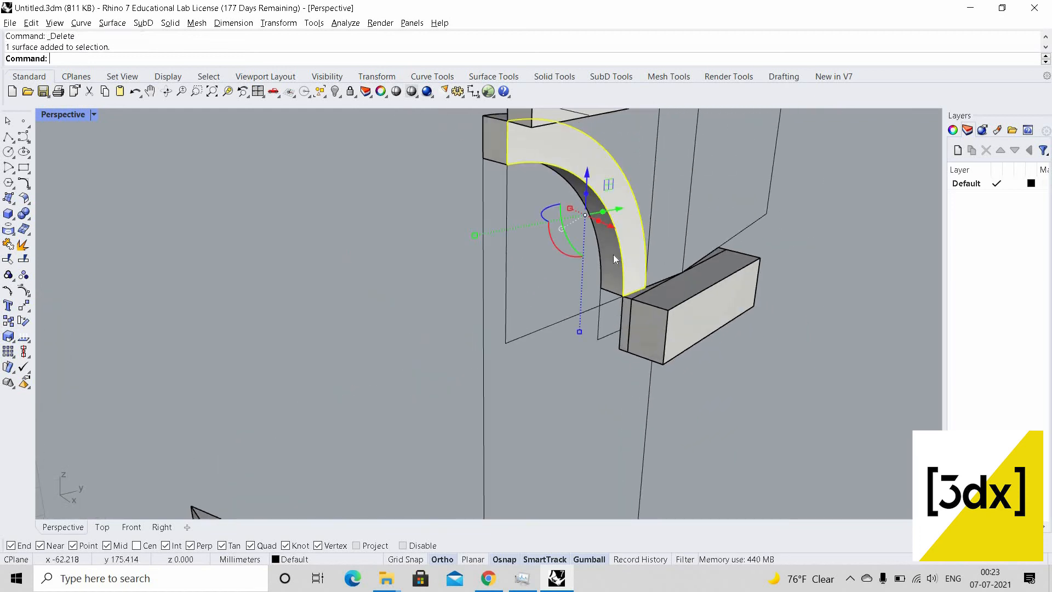
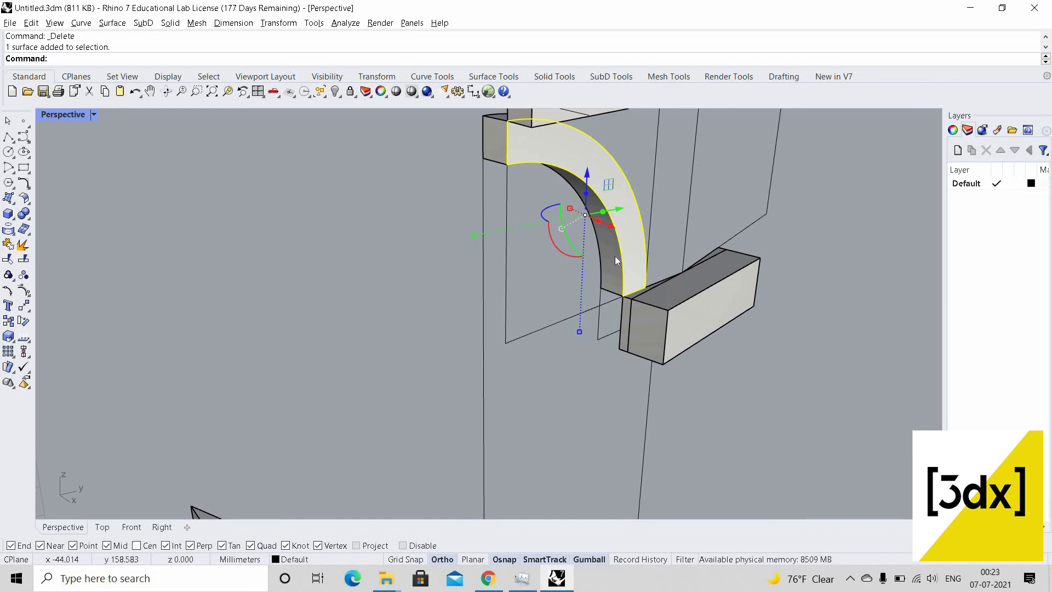
pyautogui.keyDown('shift'); pyautogui.click(615, 255); pyautogui.keyUp('shift')
pyautogui.press('Delete')
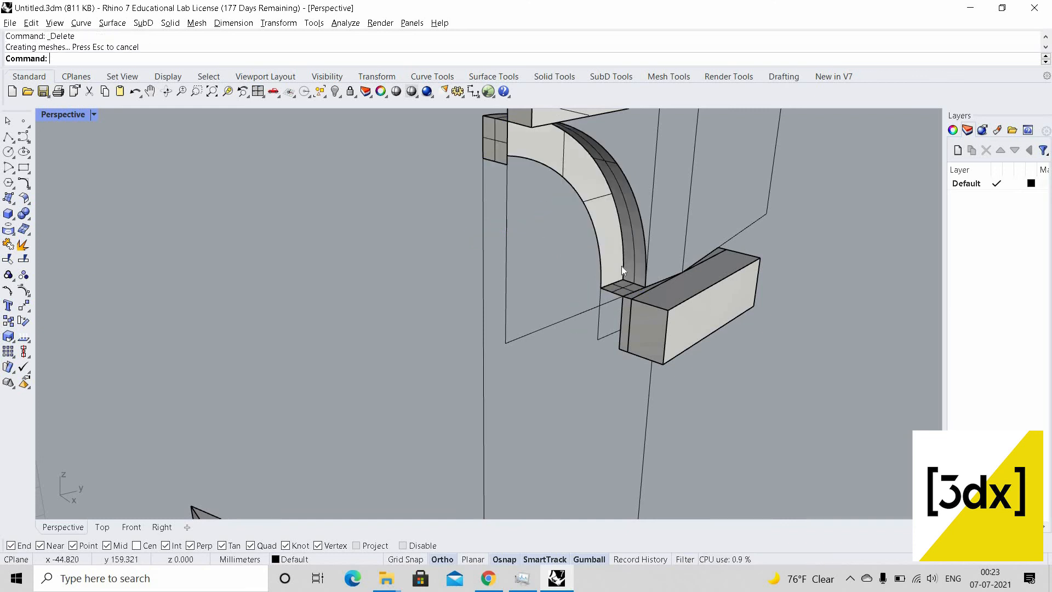
pyautogui.scroll(-2, 620, 173)
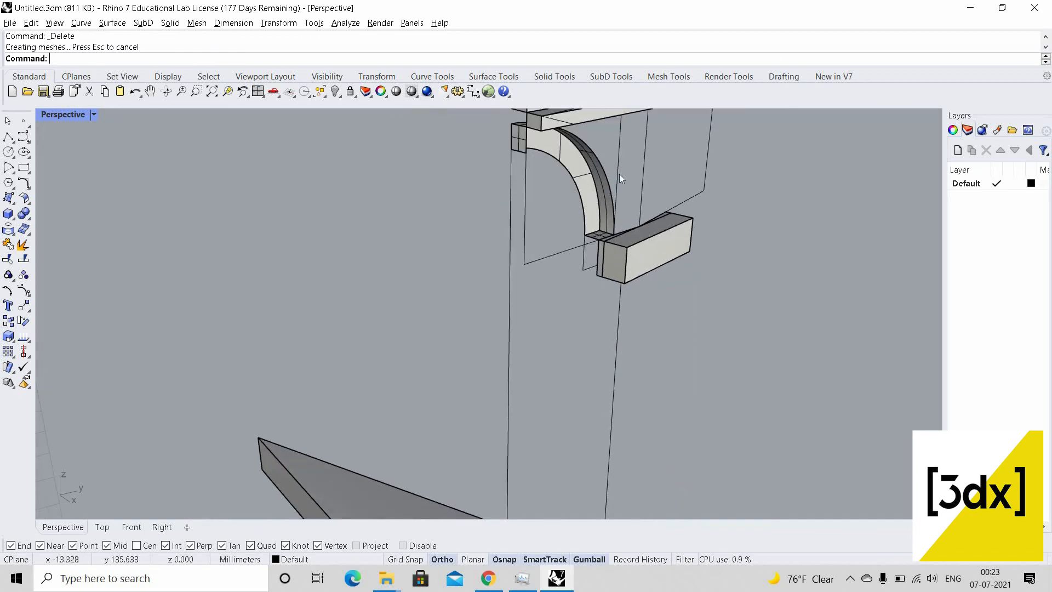
# Create a planar surface from the closed opening outline beneath the arch band with PlanarSrf
pyautogui.moveTo(621, 265); pyautogui.dragTo(633, 323, button='right')
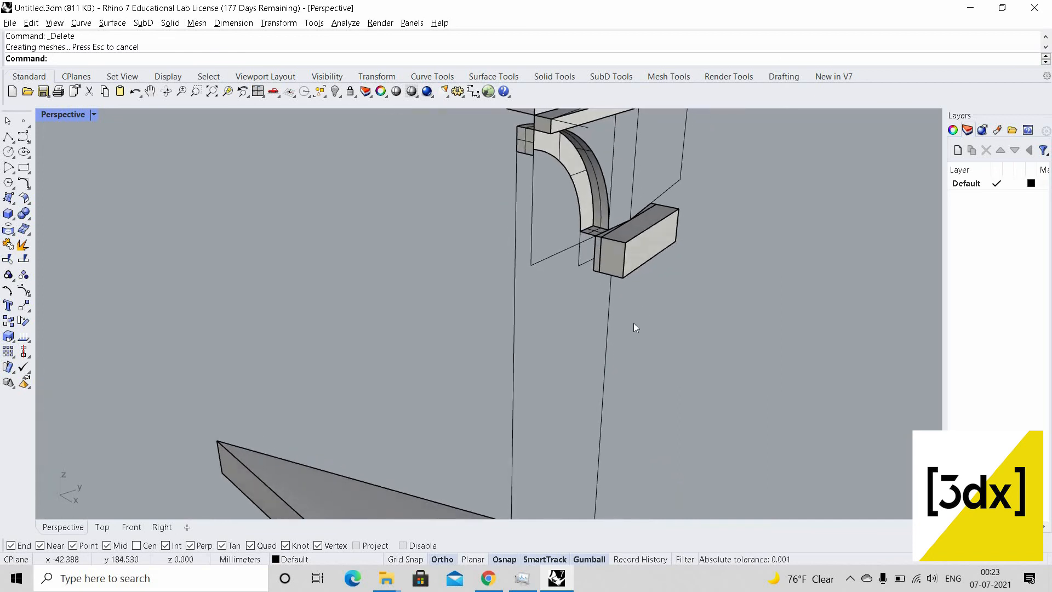
pyautogui.click(609, 350)
pyautogui.write('PlanarSrf')
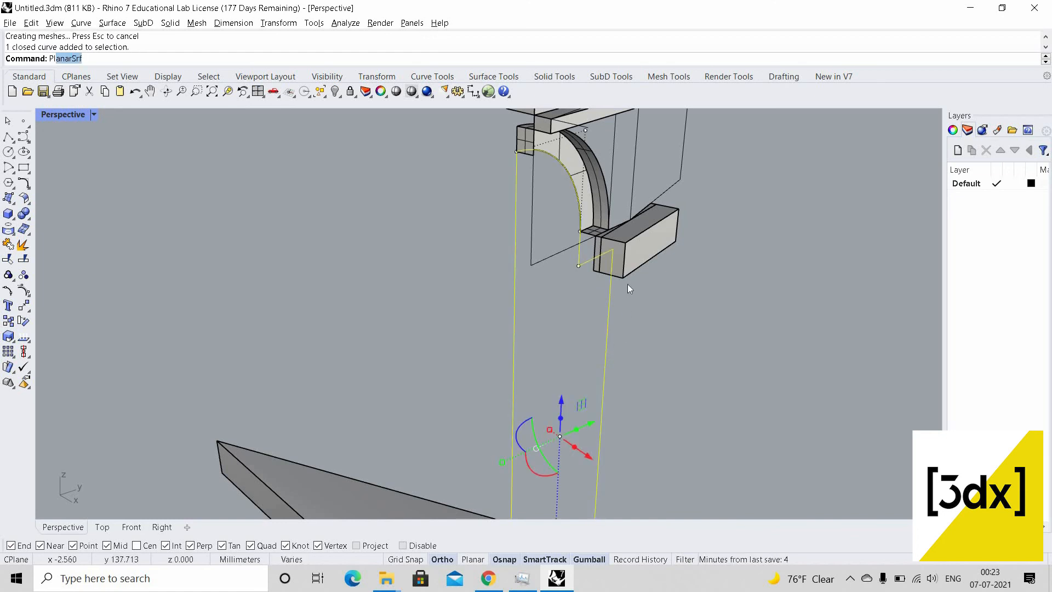
pyautogui.press('Return')
# Extrude the planar opening surface backward by 0.15 as a solid with ExtrudeSrf
pyautogui.scroll(3, 492, 252)
pyautogui.moveTo(493, 253); pyautogui.dragTo(597, 243, button='right')
pyautogui.scroll(4, 596, 239)
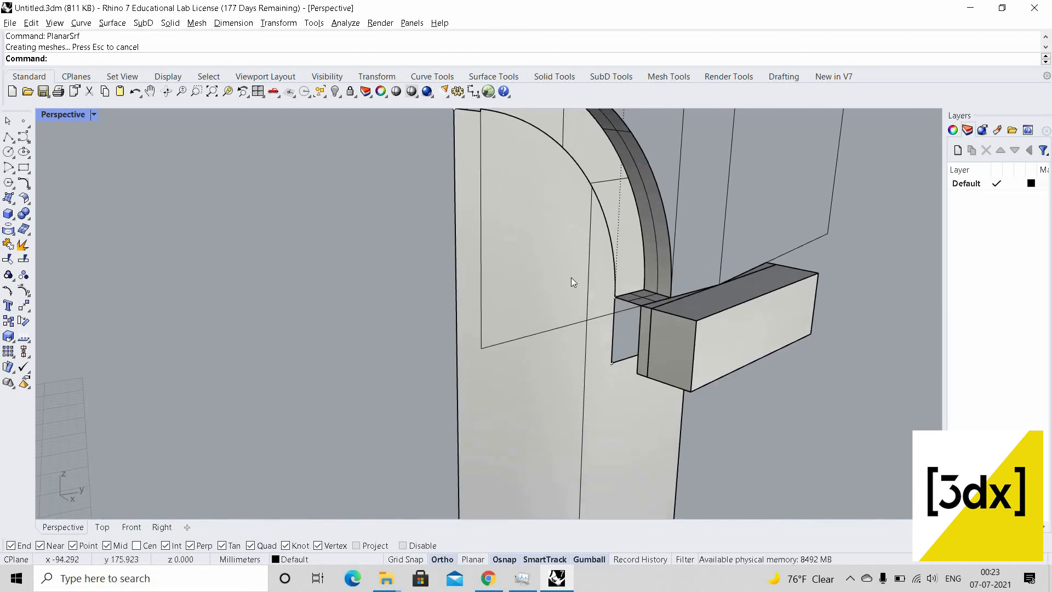
pyautogui.scroll(-6, 571, 278)
pyautogui.moveTo(570, 320); pyautogui.dragTo(534, 259, button='right')
pyautogui.scroll(4, 533, 259)
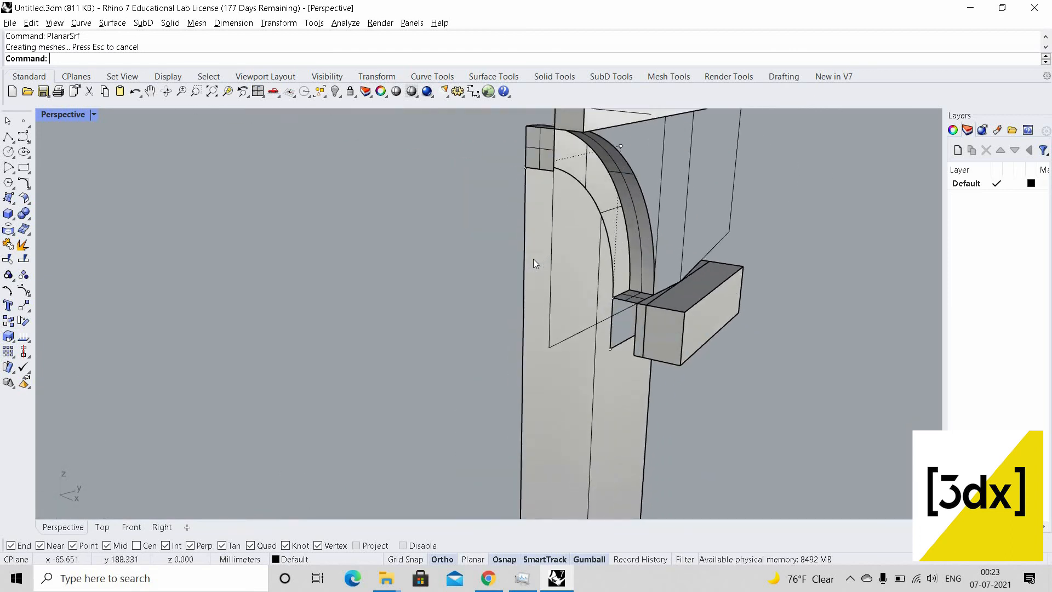
pyautogui.click(534, 259)
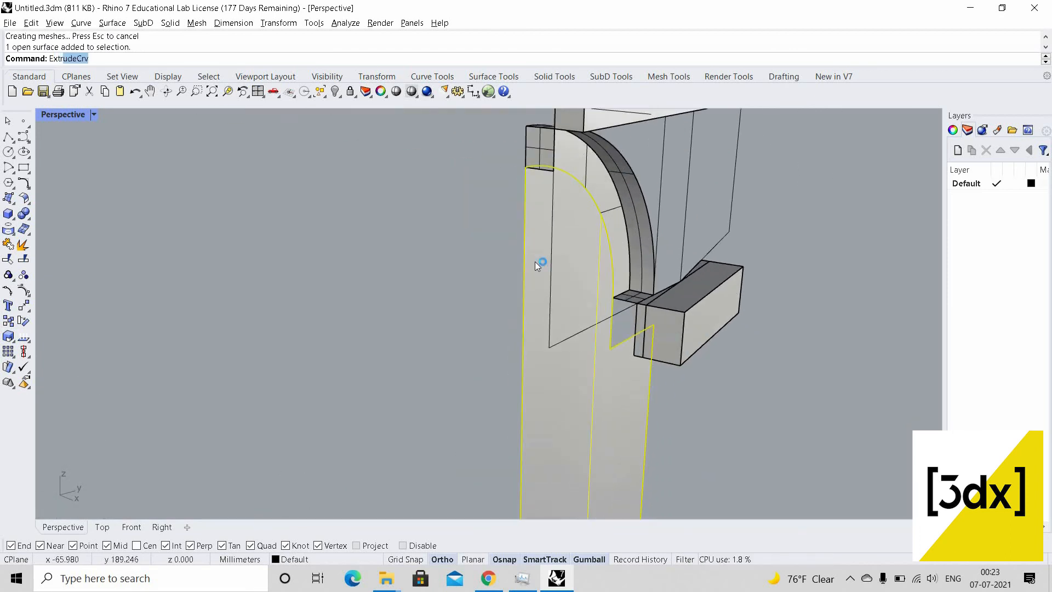
pyautogui.press('Down')
pyautogui.press('Down')
pyautogui.press('Down')
pyautogui.press('Down')
pyautogui.press('Down')
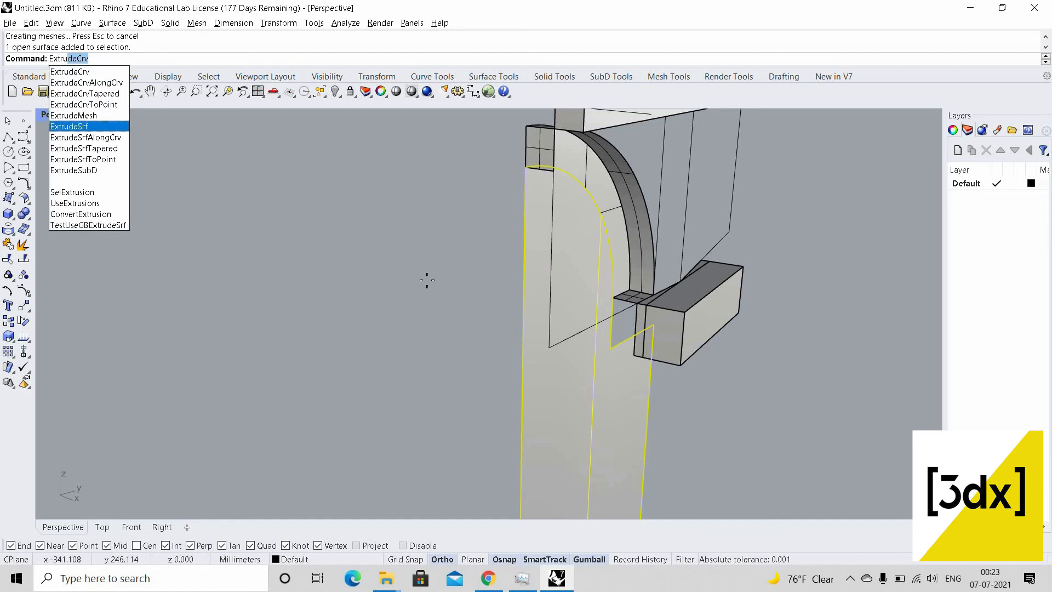
pyautogui.press('Return')
pyautogui.scroll(-3, 427, 280)
pyautogui.write('0.15')
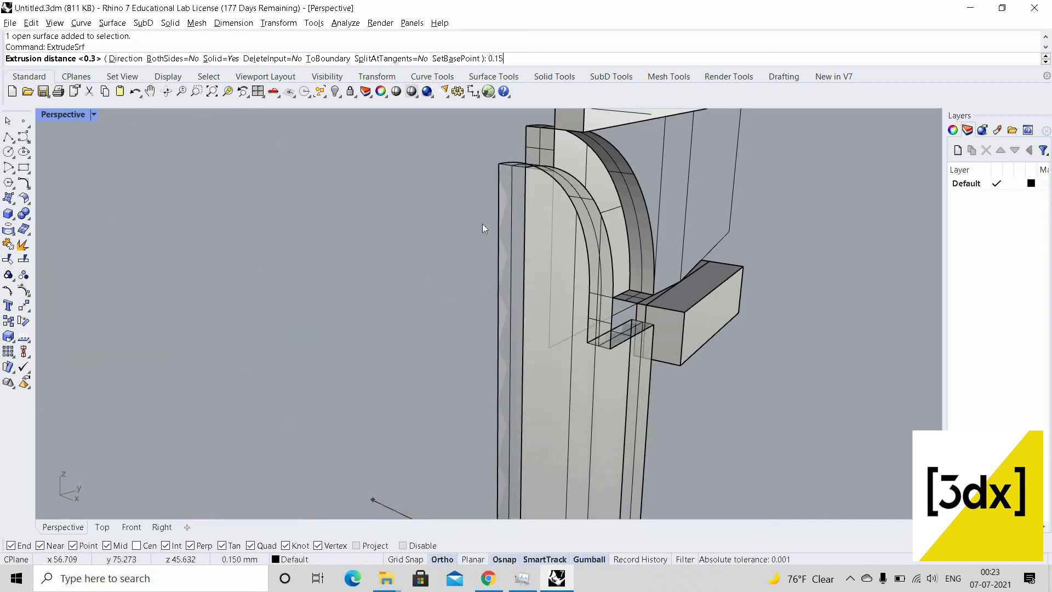
pyautogui.press('Return')
# Delete the front face of the extruded opening panel, picking the polysurface's face among the overlapping surfaces
pyautogui.moveTo(512, 310); pyautogui.dragTo(518, 311, button='right')
pyautogui.scroll(4, 543, 285)
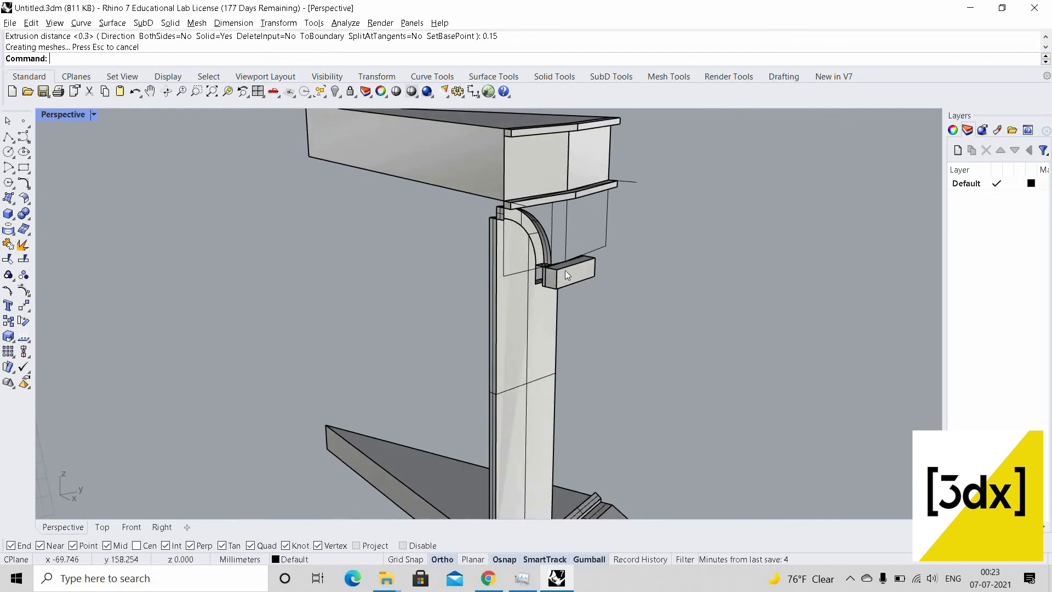
pyautogui.scroll(2, 550, 274)
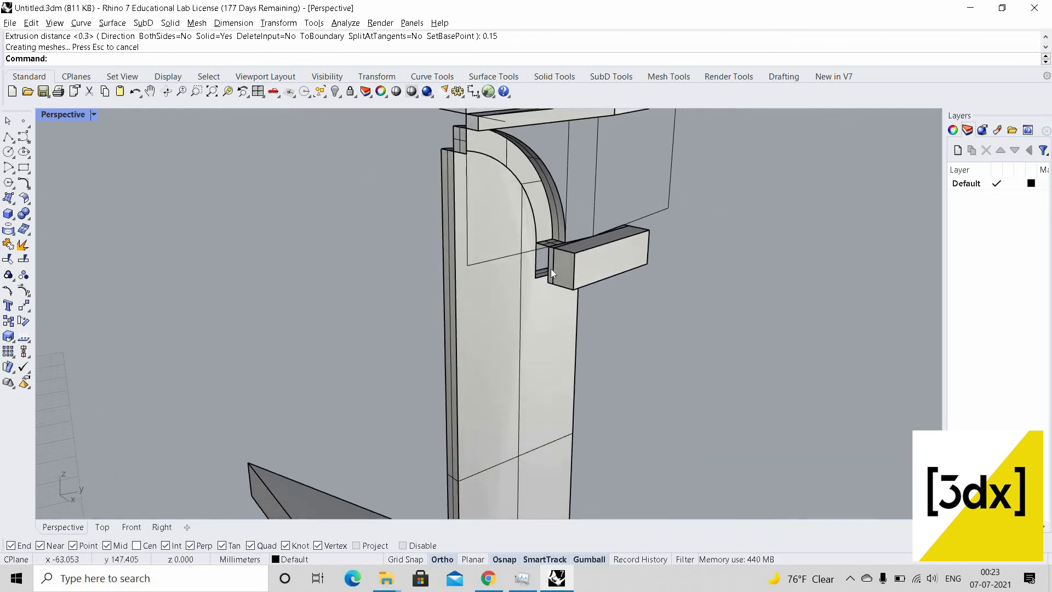
pyautogui.moveTo(554, 285); pyautogui.dragTo(496, 307, button='right')
pyautogui.scroll(-4, 495, 308)
pyautogui.scroll(2, 500, 307)
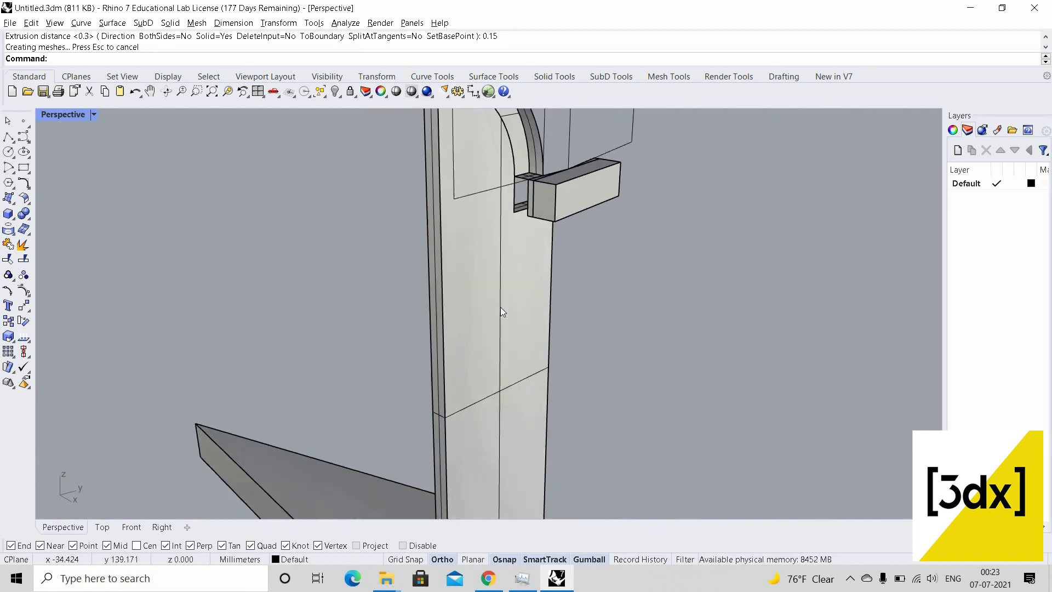
pyautogui.click(499, 305)
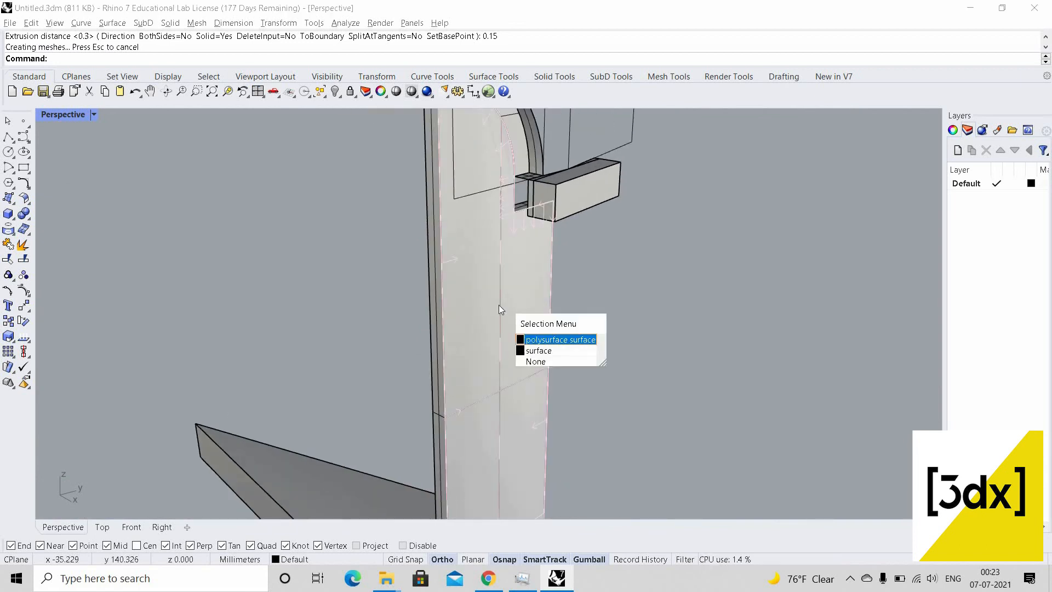
pyautogui.press('Return')
pyautogui.press('Delete')
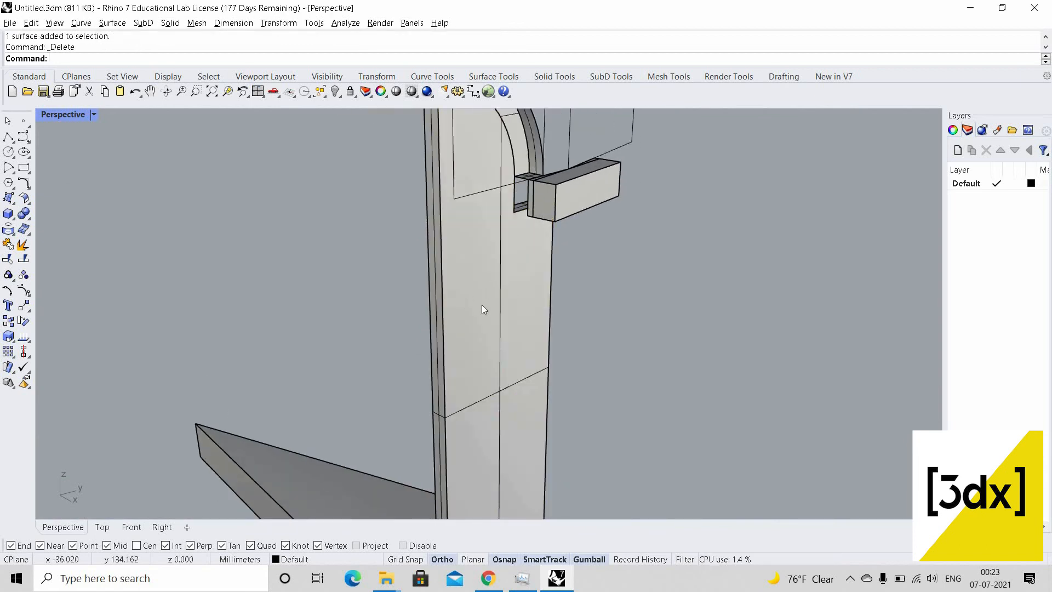
# Delete the original planar surface covering the front of the opening panel
pyautogui.scroll(-3, 482, 305)
pyautogui.moveTo(482, 305); pyautogui.dragTo(472, 315, button='right')
pyautogui.scroll(3, 476, 314)
pyautogui.click(476, 315)
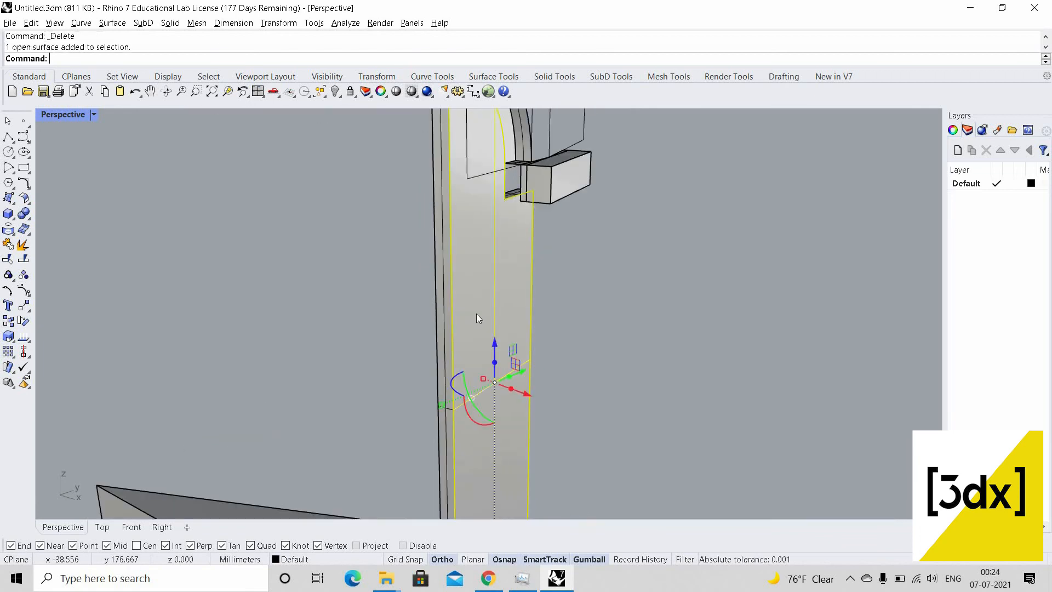
pyautogui.press('Delete')
pyautogui.scroll(2, 452, 327)
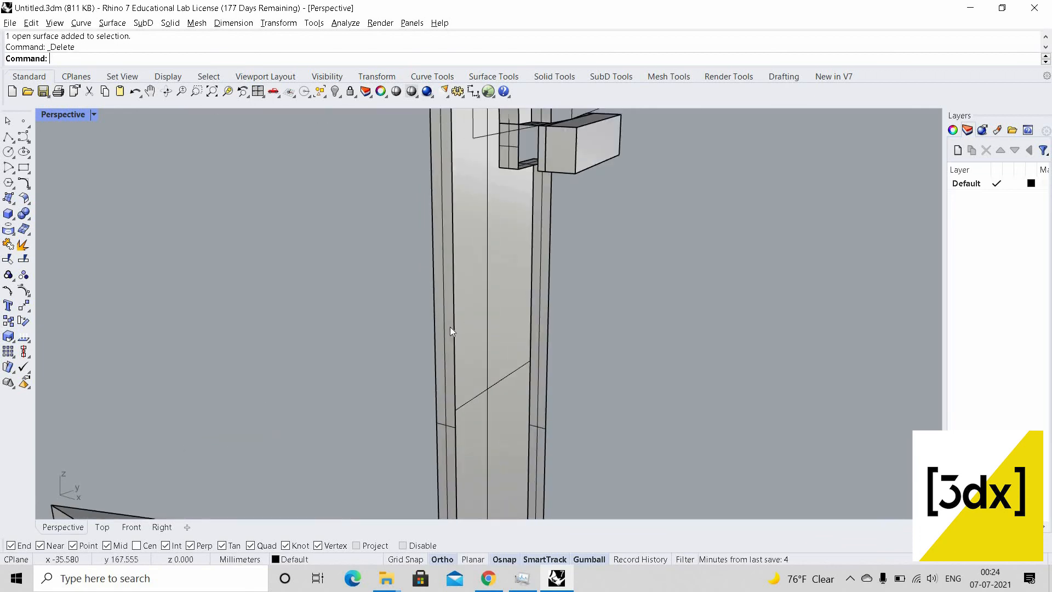
# Delete the long vertical side face along the opening panel's outer edge
pyautogui.click(450, 326)
pyautogui.press('Escape')
pyautogui.click(450, 328)
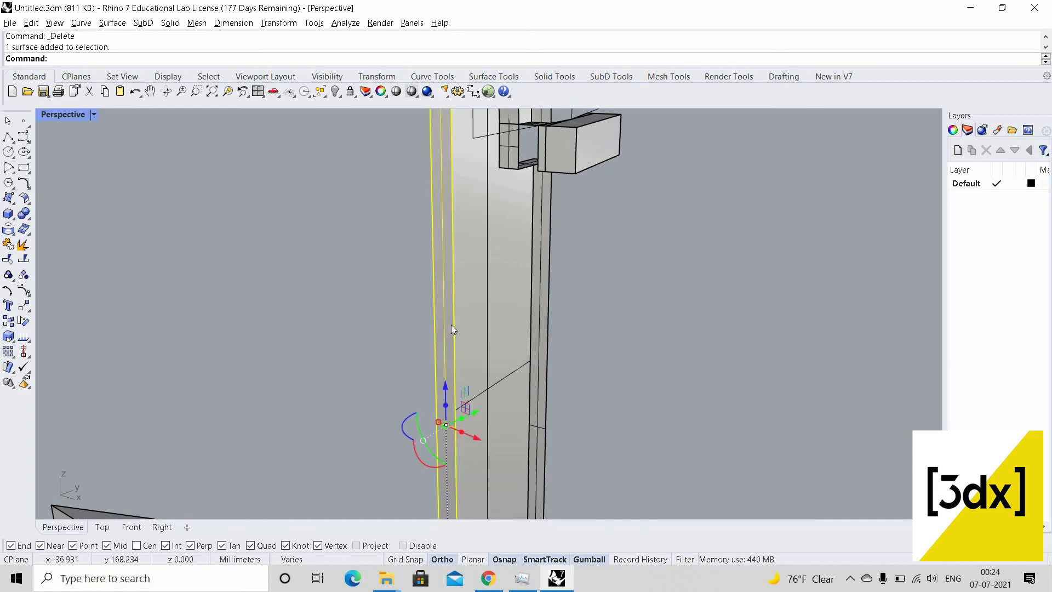
pyautogui.press('Delete')
# Delete the opening panel's bottom face beside the base moulding
pyautogui.scroll(-5, 450, 335)
pyautogui.moveTo(450, 336); pyautogui.dragTo(511, 437, button='right')
pyautogui.scroll(7, 517, 431)
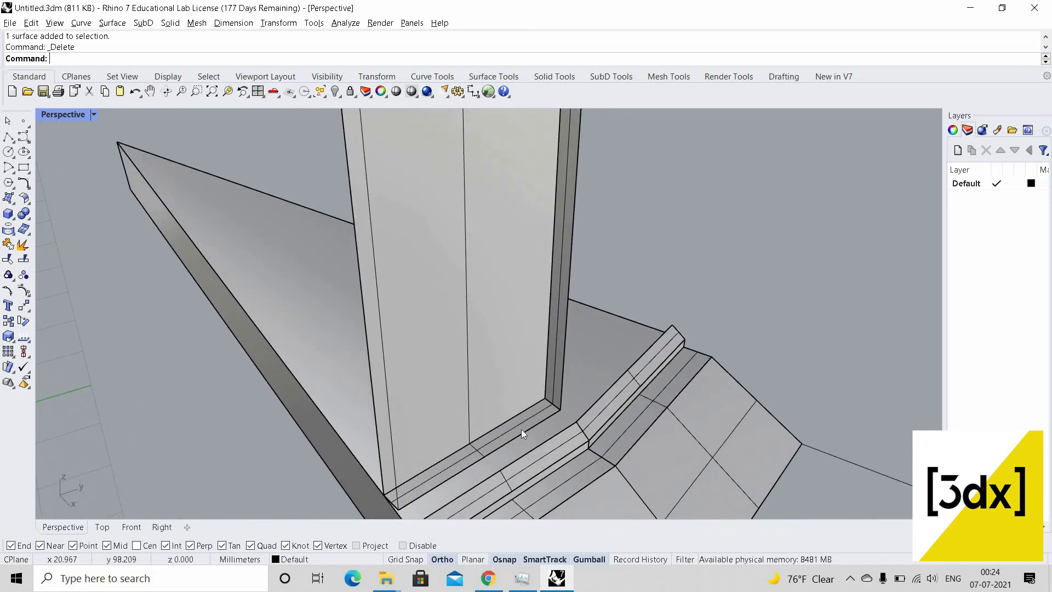
pyautogui.click(521, 433)
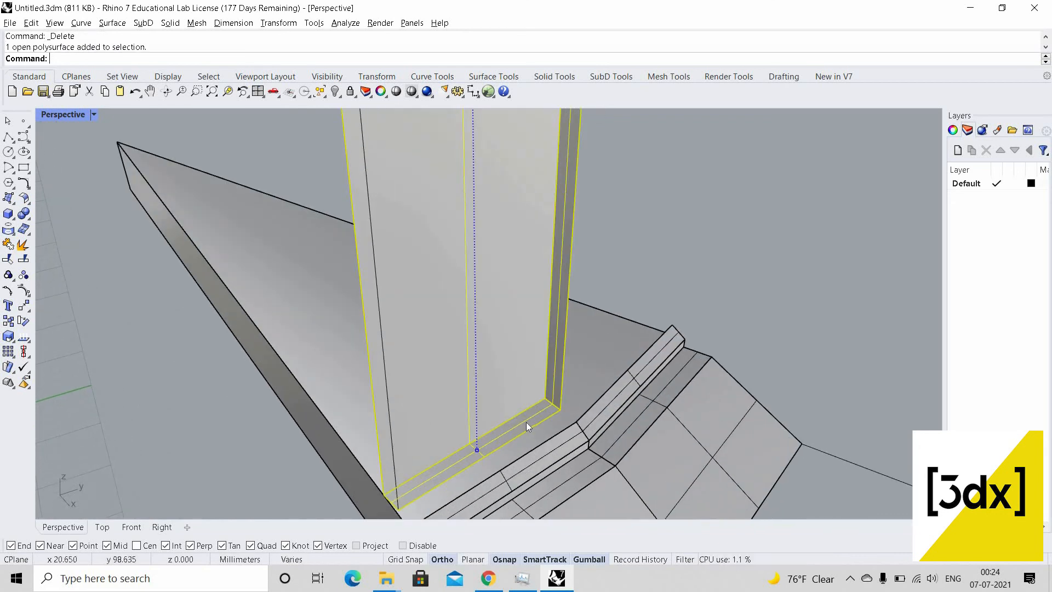
pyautogui.press('Escape')
pyautogui.keyDown('ctrl'); pyautogui.keyDown('shift'); pyautogui.click(524, 419); pyautogui.keyUp('shift'); pyautogui.keyUp('ctrl')
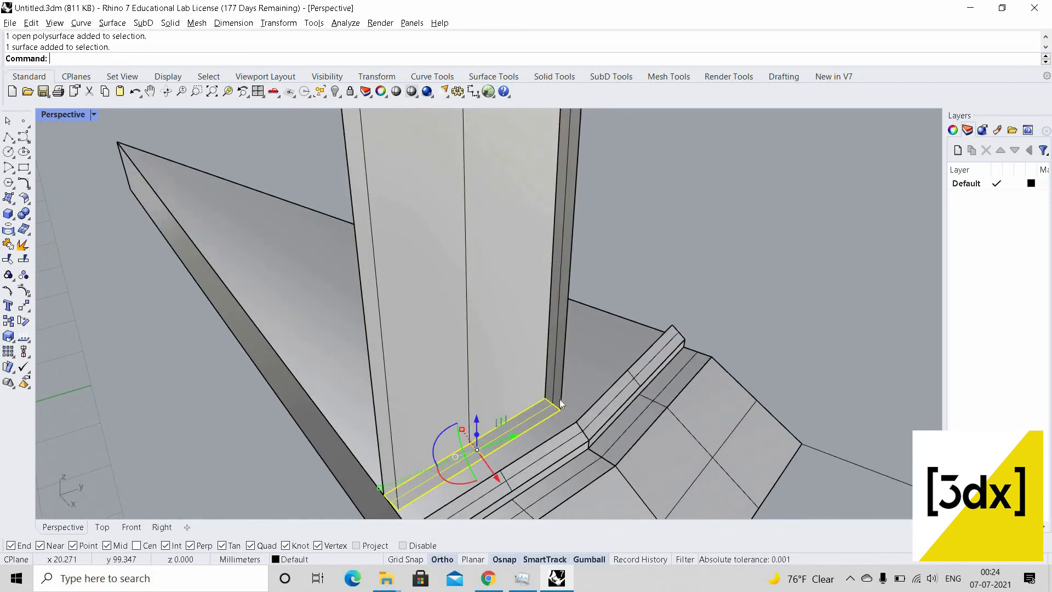
pyautogui.press('Delete')
# Select the arch band's front outer arc and the vertical line rising from its lower end
pyautogui.scroll(-3, 548, 404)
pyautogui.scroll(-5, 534, 398)
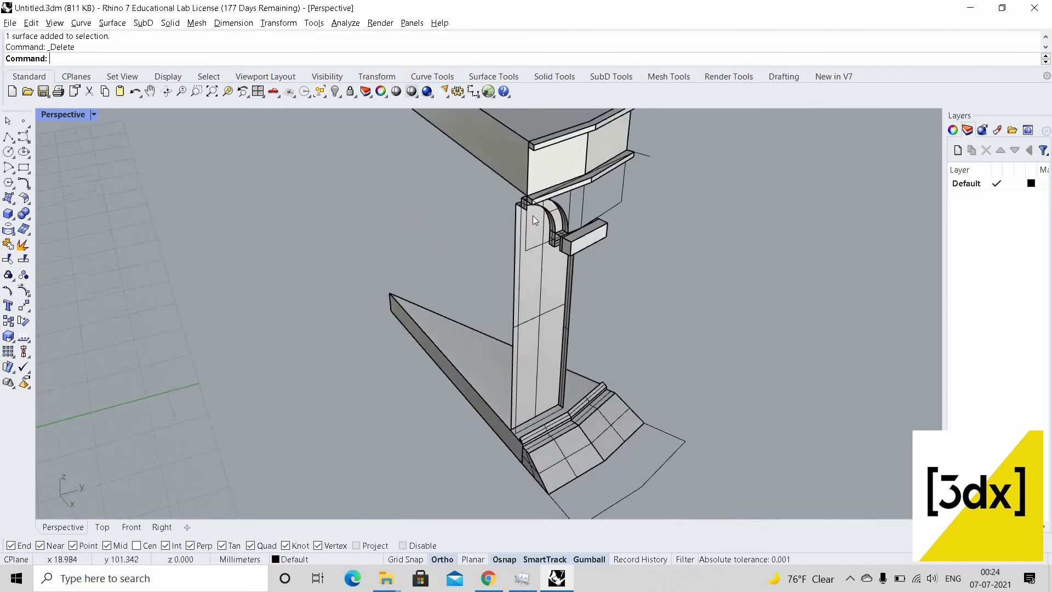
pyautogui.moveTo(532, 216); pyautogui.dragTo(554, 213, button='right')
pyautogui.scroll(5, 532, 215)
pyautogui.moveTo(626, 164); pyautogui.dragTo(601, 178, button='right')
pyautogui.scroll(-5, 601, 178)
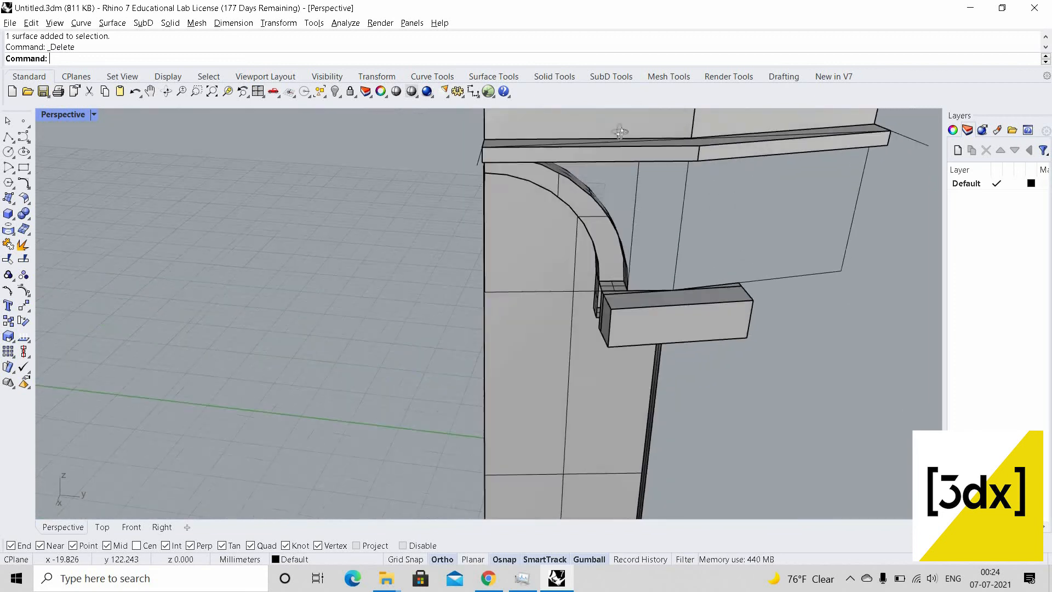
pyautogui.scroll(10, 617, 171)
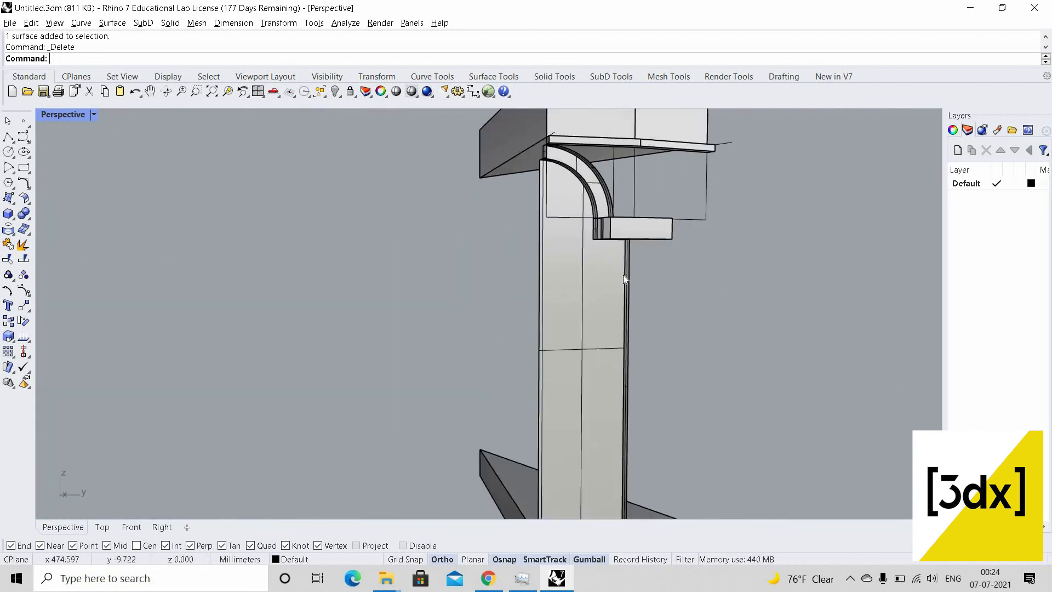
pyautogui.scroll(5, 543, 443)
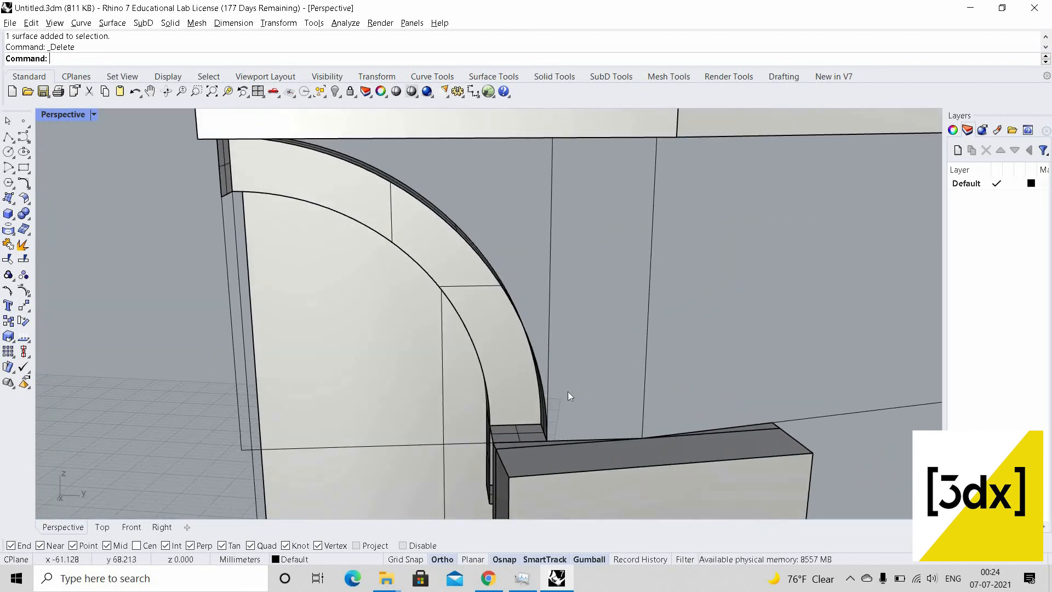
pyautogui.click(559, 334)
pyautogui.scroll(-4, 608, 221)
pyautogui.moveTo(603, 270); pyautogui.dragTo(605, 227, button='right')
pyautogui.keyDown('shift'); pyautogui.click(604, 220); pyautogui.keyUp('shift')
pyautogui.click(571, 308)
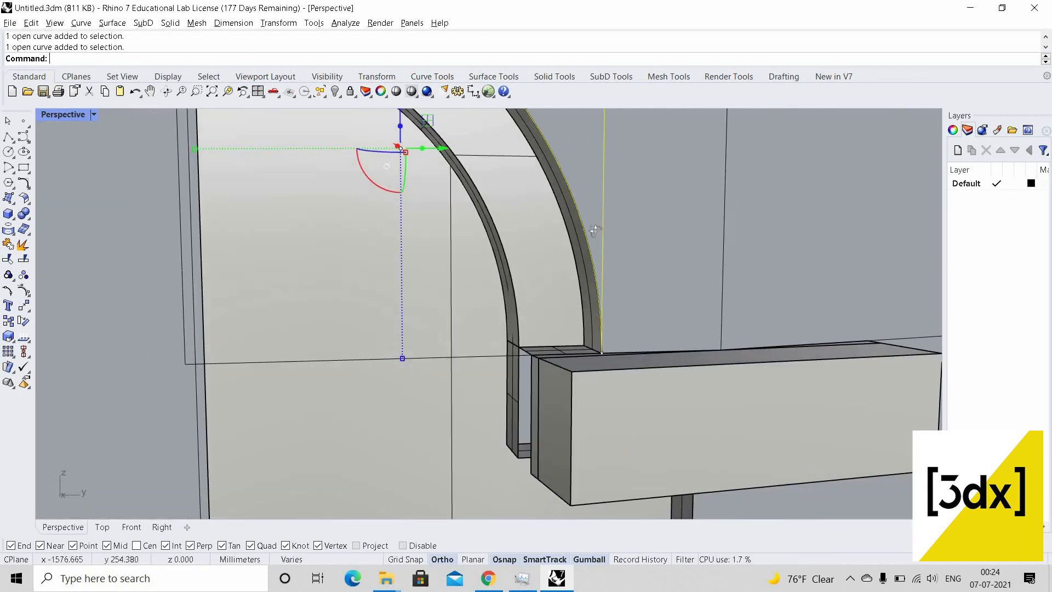
pyautogui.scroll(-8, 572, 306)
pyautogui.moveTo(578, 192); pyautogui.dragTo(579, 199, button='right')
pyautogui.scroll(6, 580, 199)
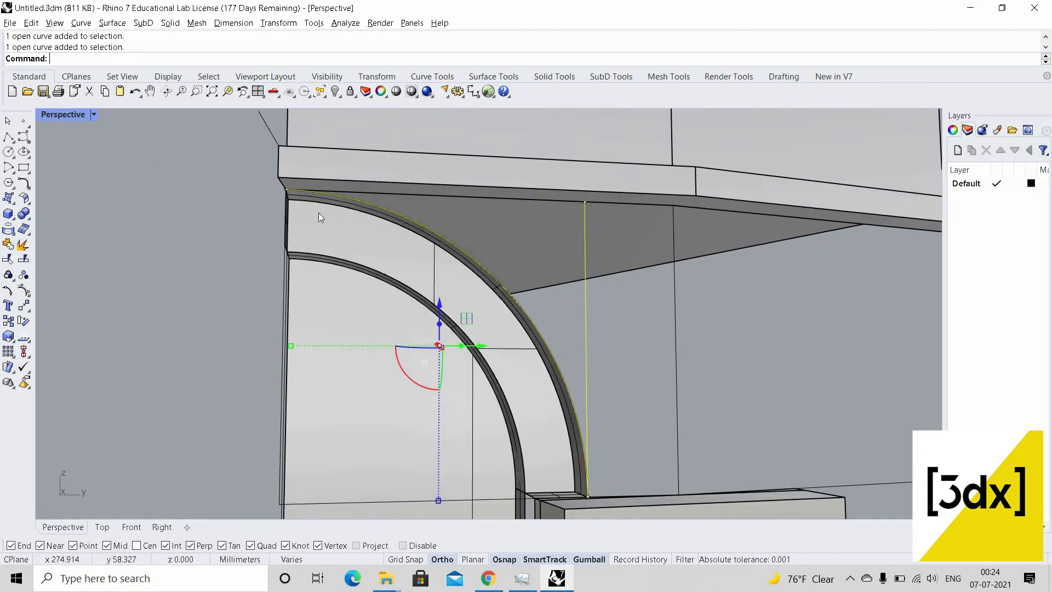
# Draw a line from the outer arc's upper end to the vertical line's upper end, below the ledge
pyautogui.press('Return')
pyautogui.scroll(3, 294, 200)
pyautogui.click(289, 204)
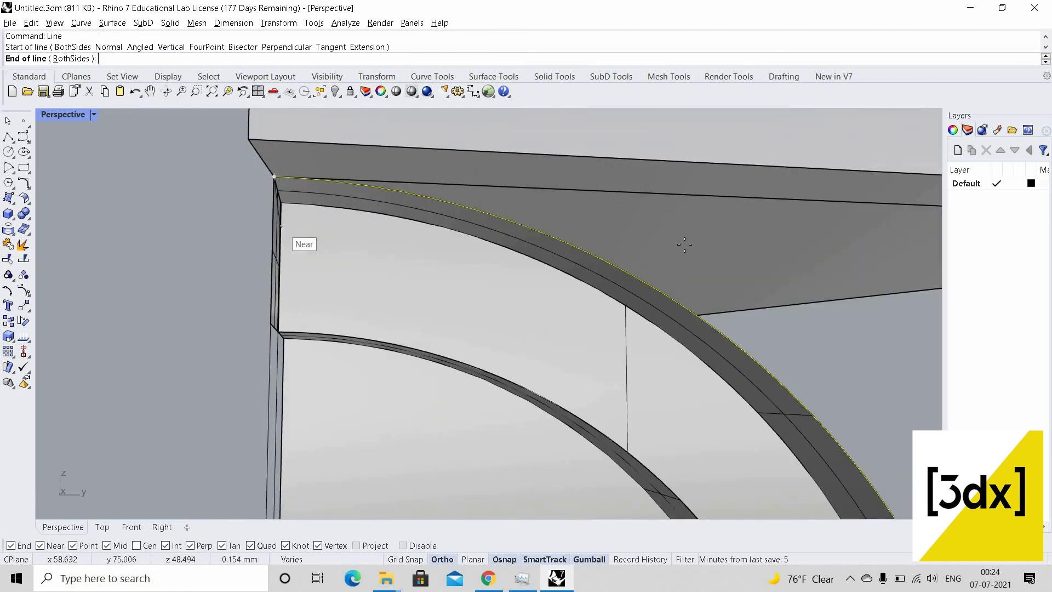
pyautogui.scroll(3, 679, 225)
pyautogui.click(666, 215)
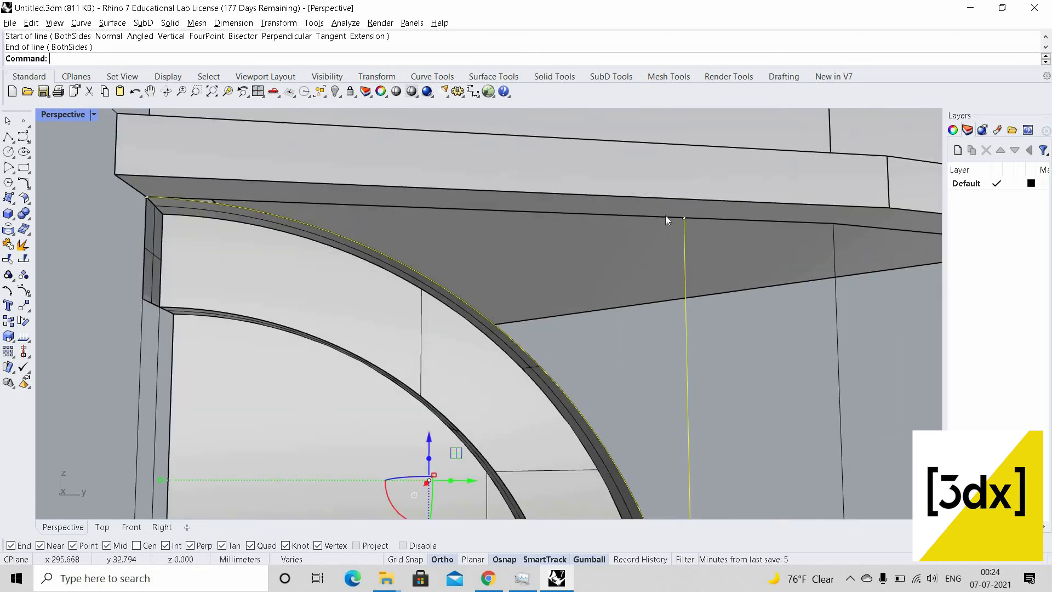
# Add the new line to the selected arc and vertical line and fill the corner above the arch with PlanarSrf
pyautogui.click(665, 219)
pyautogui.press('Return')
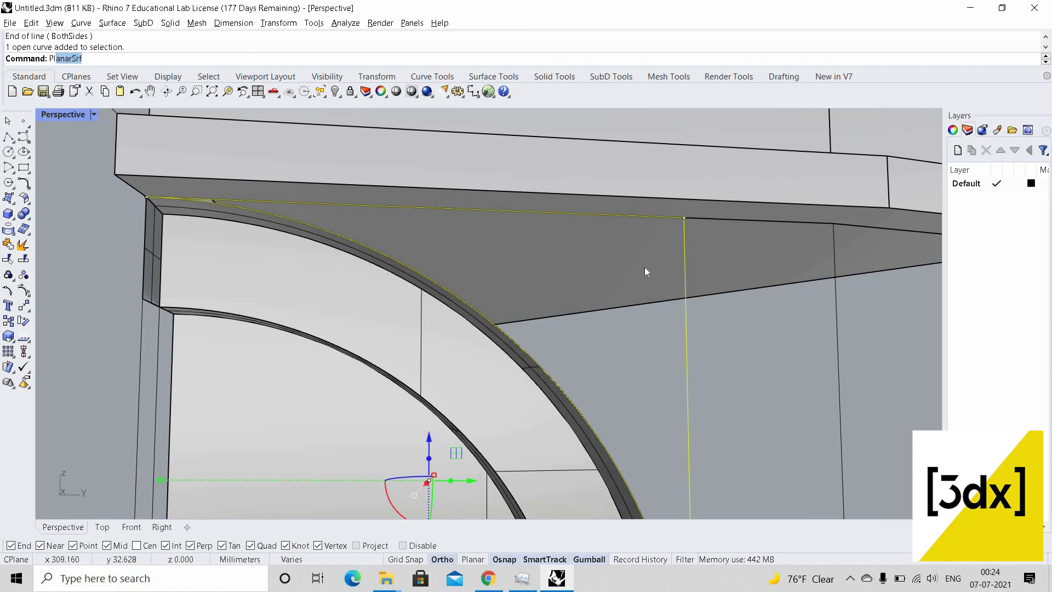
pyautogui.press('Return')
pyautogui.press('Escape')
# Delete the small end face of the arch band, just beneath the ledge
pyautogui.scroll(-8, 647, 298)
pyautogui.moveTo(482, 274); pyautogui.dragTo(570, 291, button='right')
pyautogui.scroll(5, 525, 295)
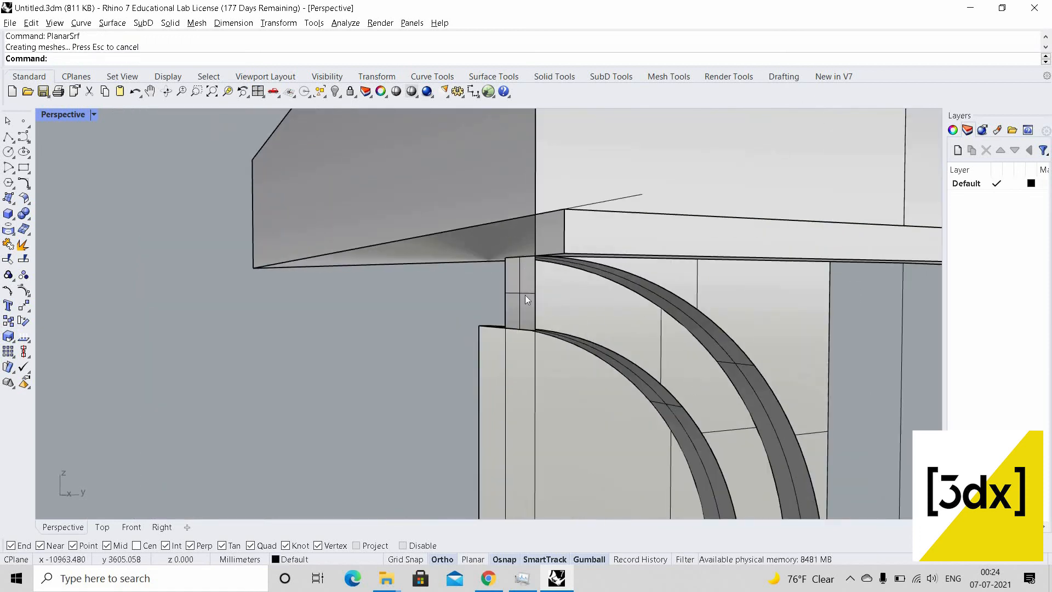
pyautogui.click(528, 295)
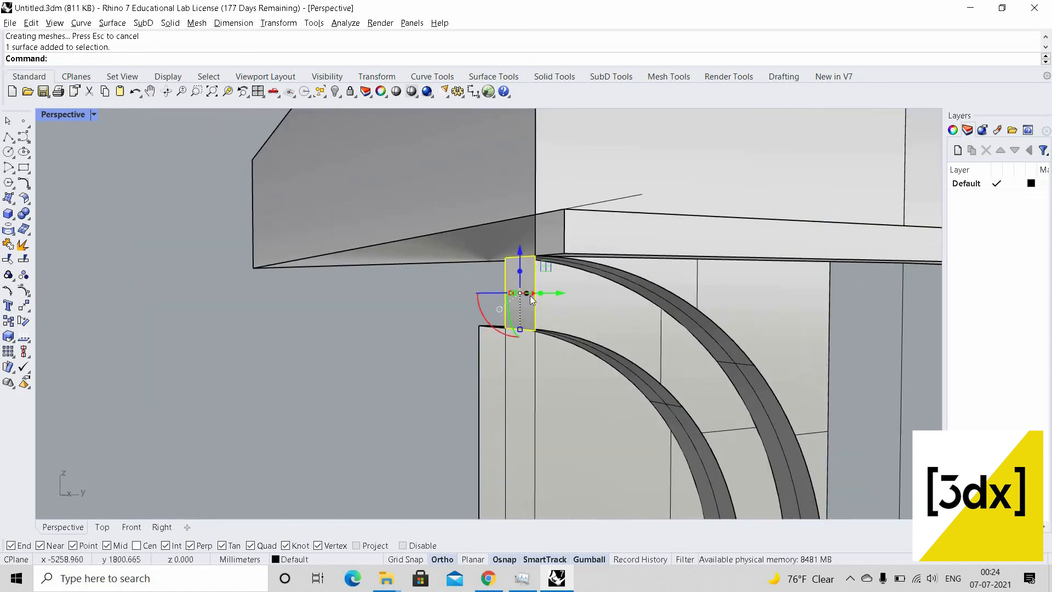
pyautogui.press('Delete')
# Create a four-corner surface beside the arch, between its vertical edge and the neighbouring vertical line, from the ledge down to the bracket block
pyautogui.scroll(-5, 518, 344)
pyautogui.moveTo(526, 349); pyautogui.dragTo(456, 147, button='right')
pyautogui.scroll(5, 572, 203)
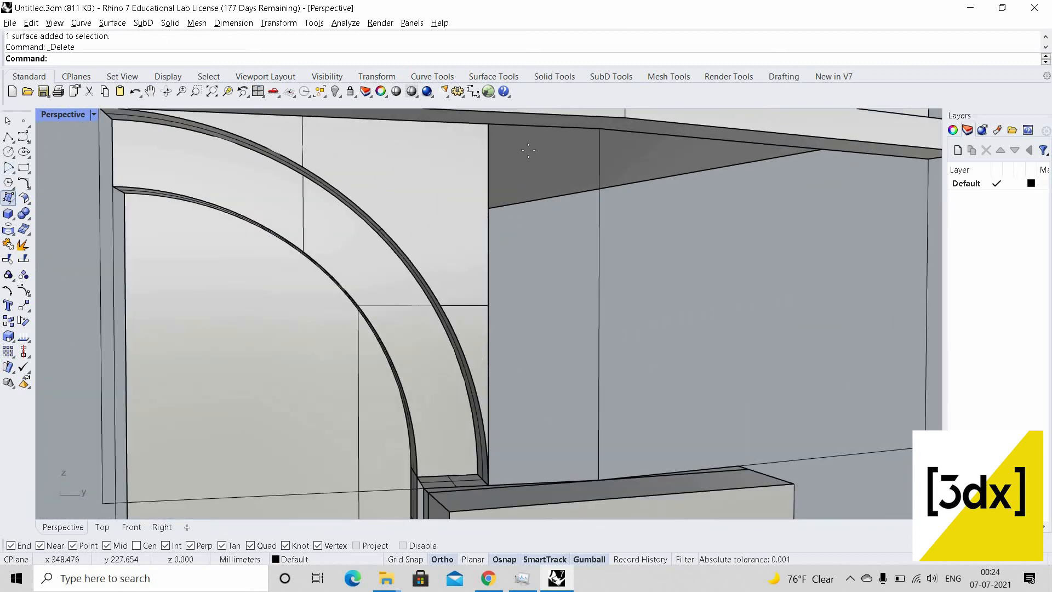
pyautogui.click(600, 130)
pyautogui.moveTo(591, 497); pyautogui.dragTo(590, 503, button='right')
pyautogui.scroll(-6, 590, 502)
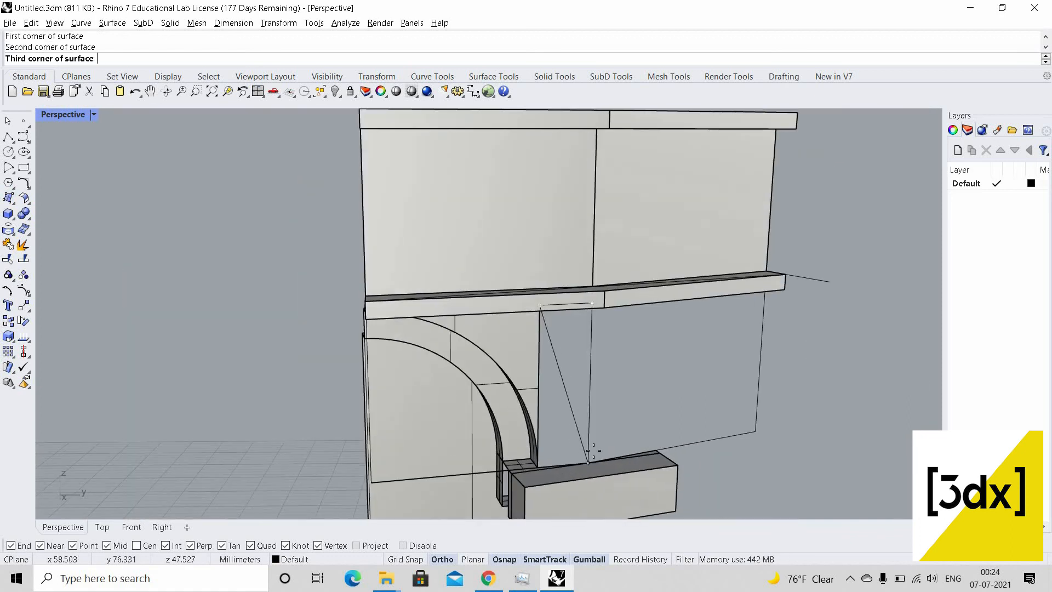
pyautogui.scroll(8, 578, 449)
pyautogui.click(582, 432)
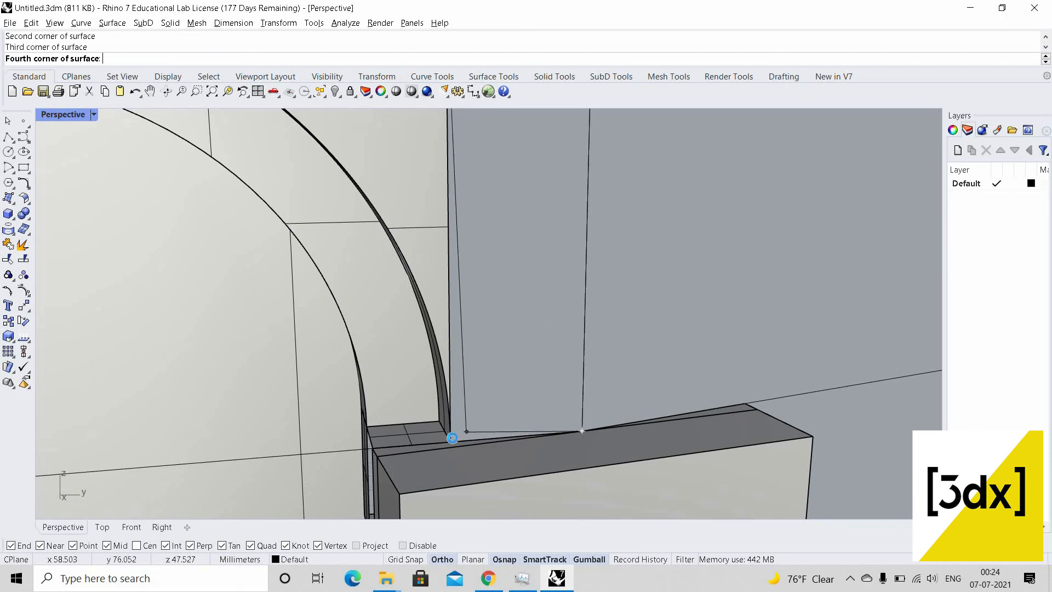
pyautogui.click(507, 360)
# Close the open side between the arch bands' base and the bracket block with a four-corner surface
pyautogui.moveTo(548, 349); pyautogui.dragTo(519, 397, button='right')
pyautogui.scroll(5, 519, 395)
pyautogui.rightClick(518, 401)
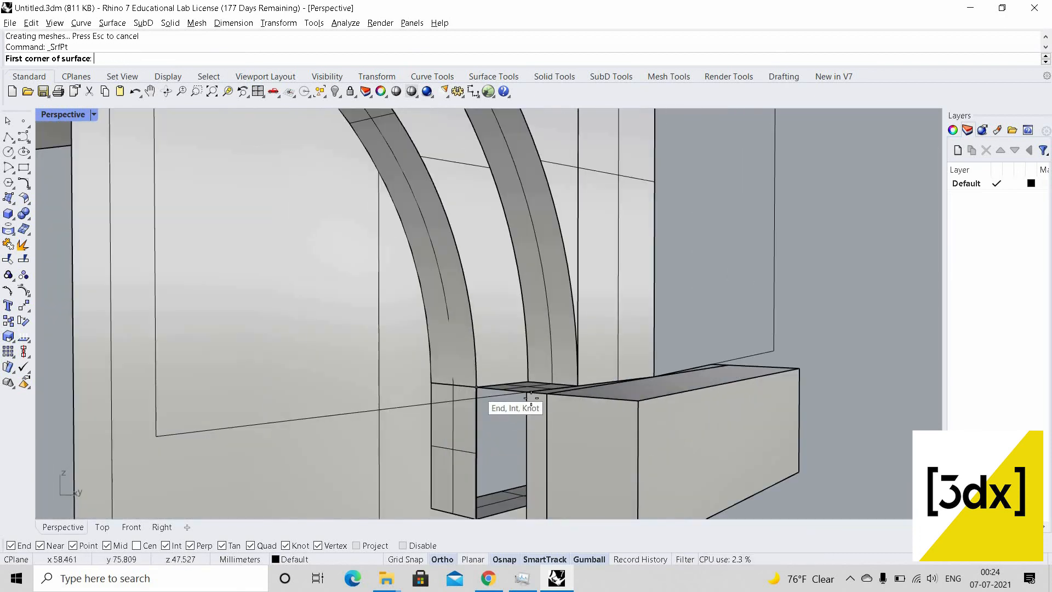
pyautogui.click(476, 387)
pyautogui.moveTo(566, 452); pyautogui.dragTo(538, 487, button='right')
pyautogui.scroll(4, 532, 475)
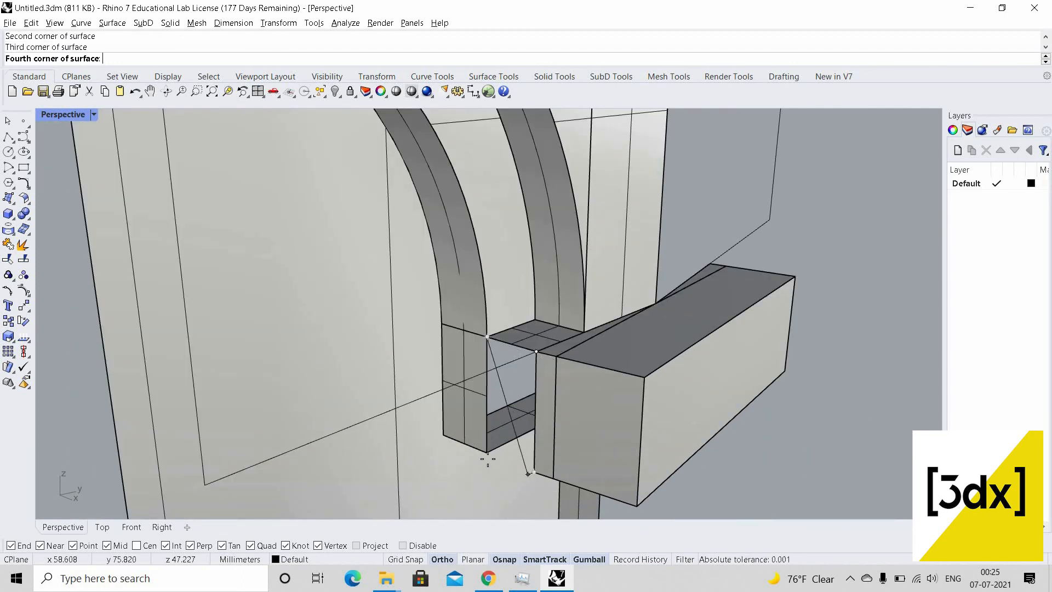
pyautogui.click(535, 420)
# Cover the open underside between the stepped recess and the bracket block with a four-corner surface
pyautogui.moveTo(535, 420); pyautogui.dragTo(602, 390, button='right')
pyautogui.press('Return')
pyautogui.click(602, 390)
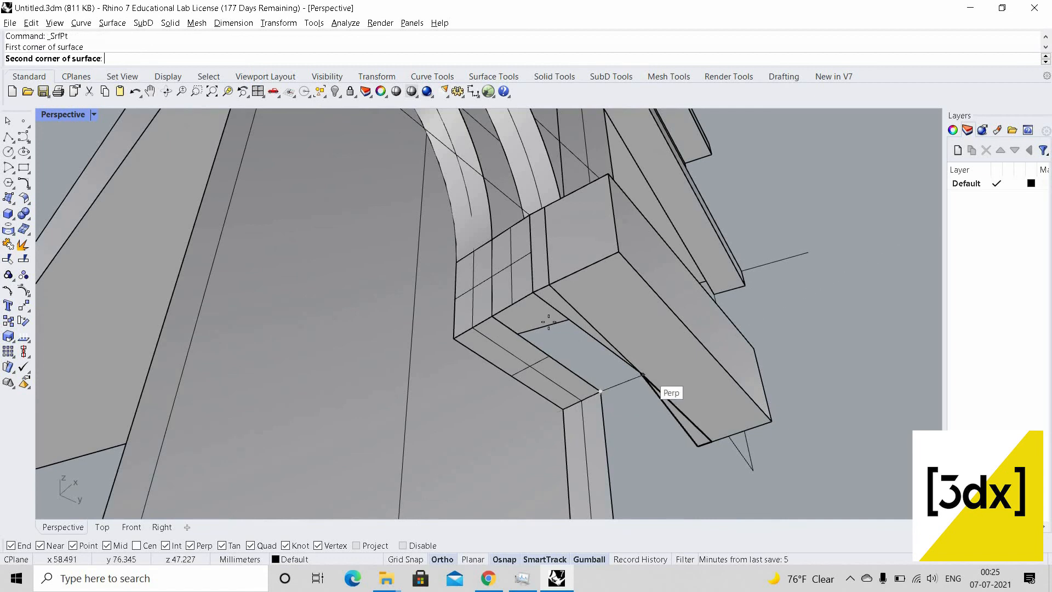
pyautogui.click(532, 293)
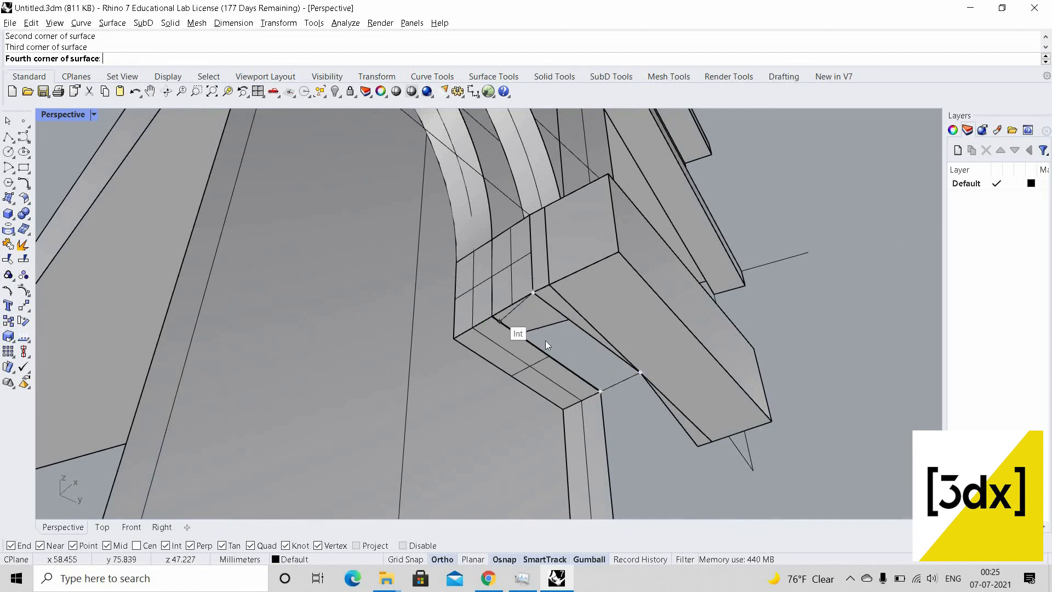
# Delete the narrow vertical side face along the tall panel below the bracket block
pyautogui.moveTo(529, 434); pyautogui.dragTo(550, 354, button='right')
pyautogui.scroll(3, 501, 364)
pyautogui.scroll(-3, 501, 364)
pyautogui.scroll(-5, 549, 353)
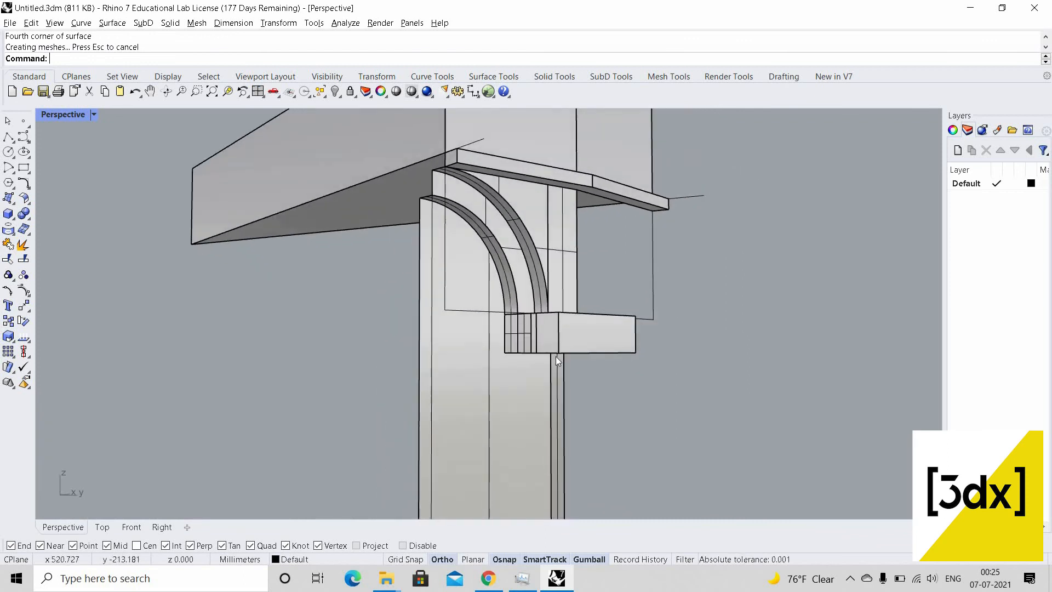
pyautogui.scroll(4, 551, 457)
pyautogui.scroll(2, 535, 456)
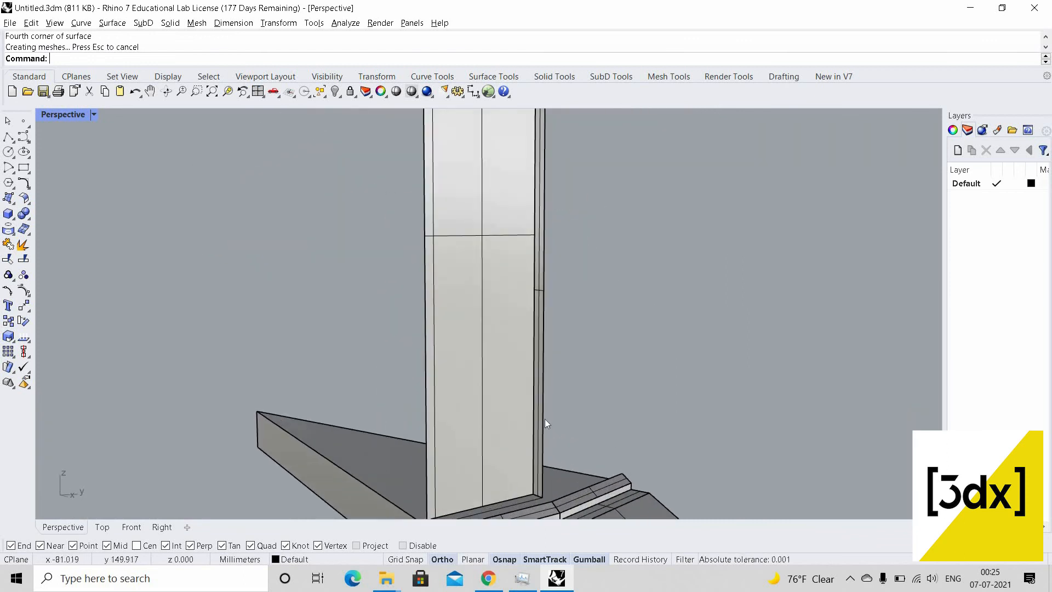
pyautogui.click(545, 411)
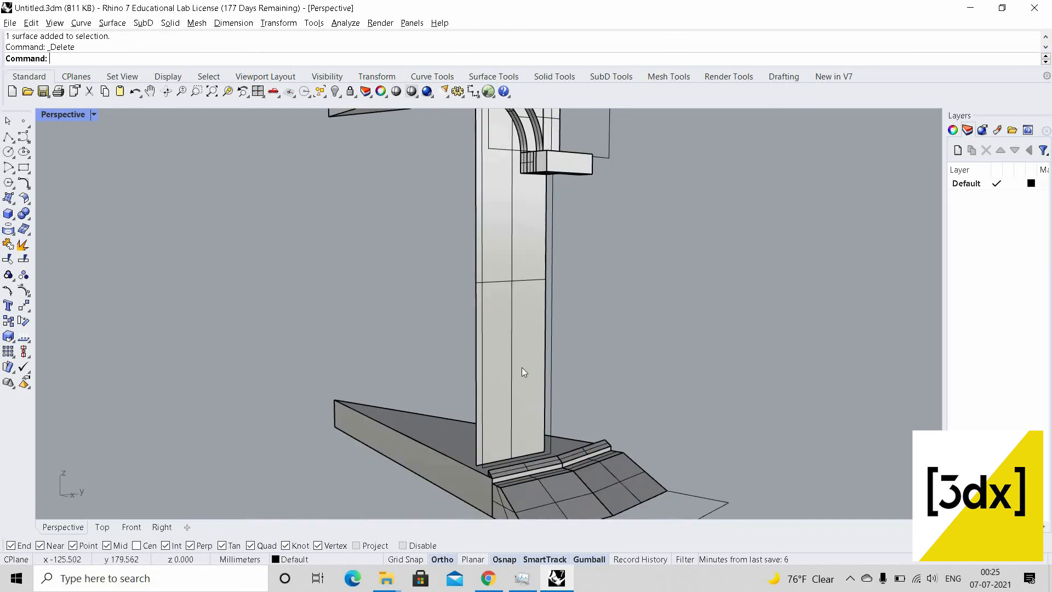
pyautogui.moveTo(522, 367); pyautogui.dragTo(555, 273, button='right')
pyautogui.scroll(-4, 565, 280)
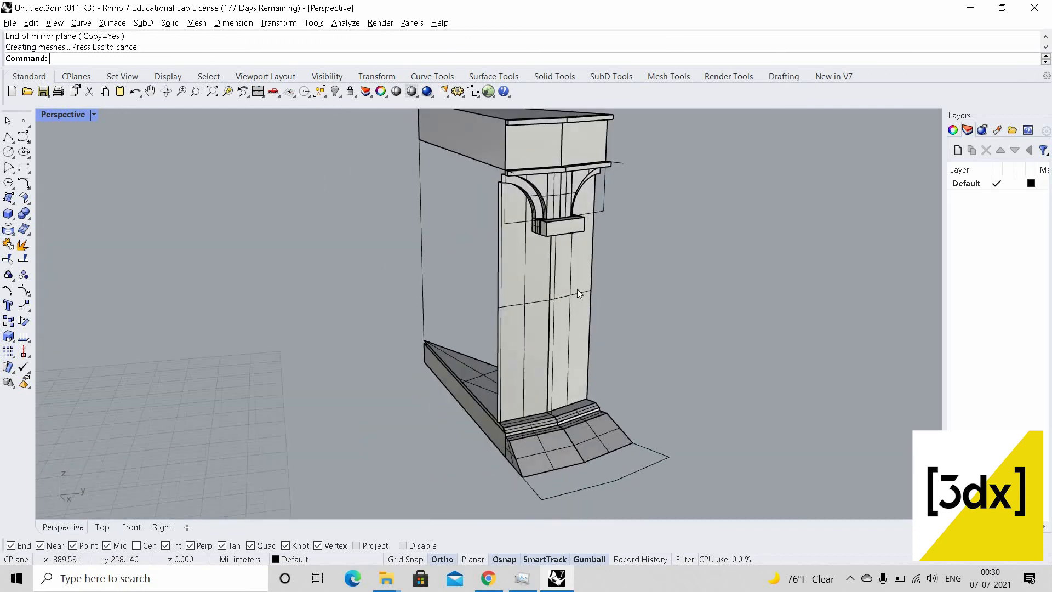
# Undo the mirror, the trim and the preceding edits back to before the panel's side strip was deleted, keeping the last corner-point surface
pyautogui.scroll(6, 585, 287)
pyautogui.hotkey('ctrl', 'z')
pyautogui.hotkey('ctrl', 'z')
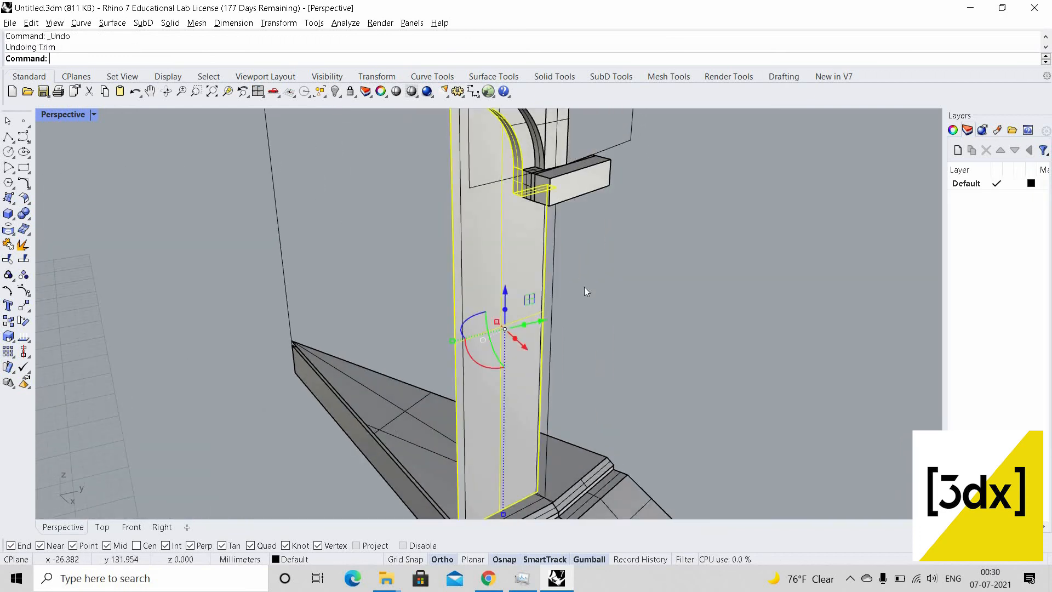
pyautogui.hotkey('ctrl', 'z')
pyautogui.hotkey('ctrl', 'z')
pyautogui.hotkey('ctrl', 'z')
pyautogui.hotkey('ctrl', 'z')
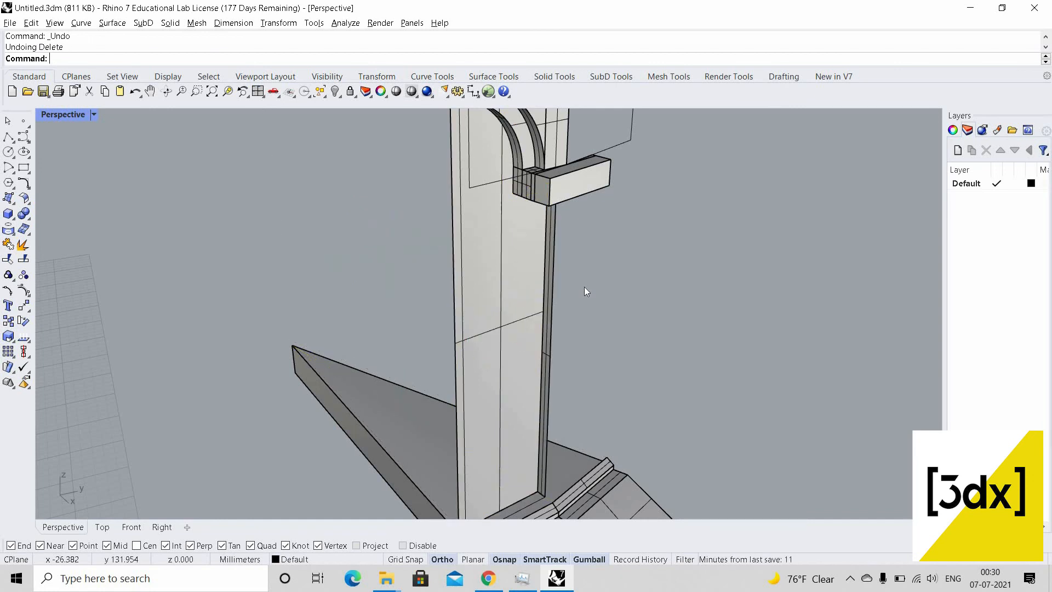
pyautogui.hotkey('ctrl', 'z')
pyautogui.hotkey('ctrl', 'y')
# Remove the tall panel's narrow vertical side strip, which rises from the base to the bracket block
pyautogui.scroll(-2, 544, 431)
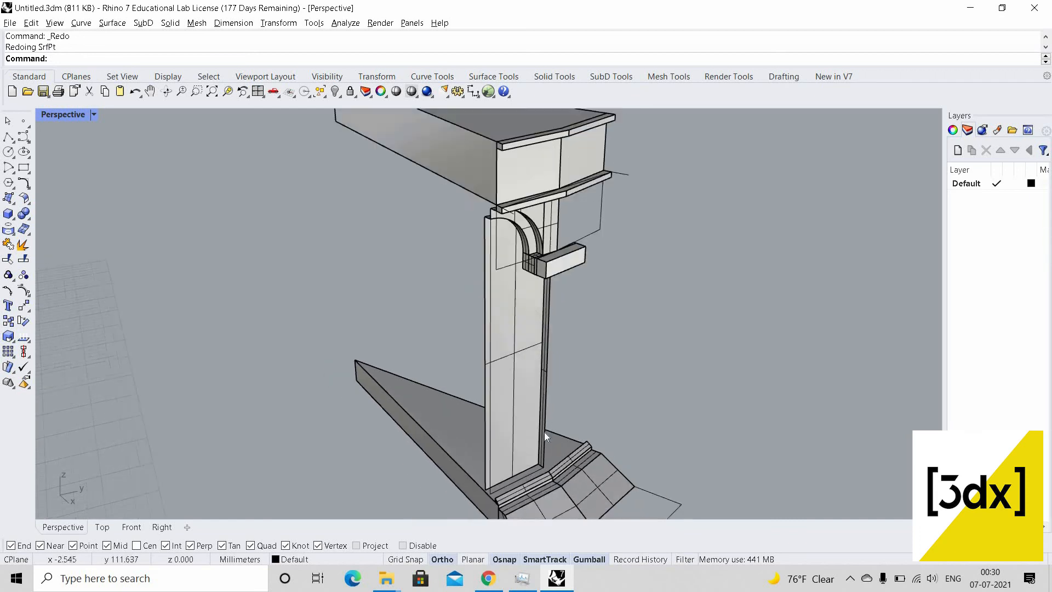
pyautogui.scroll(5, 544, 422)
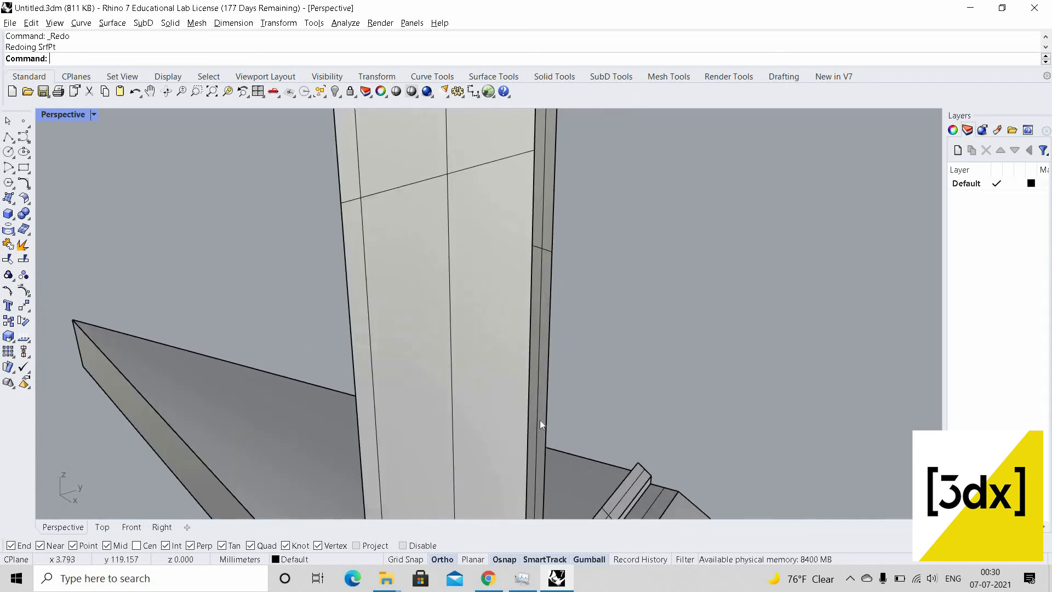
pyautogui.click(542, 407)
pyautogui.press('Delete')
pyautogui.scroll(-5, 476, 434)
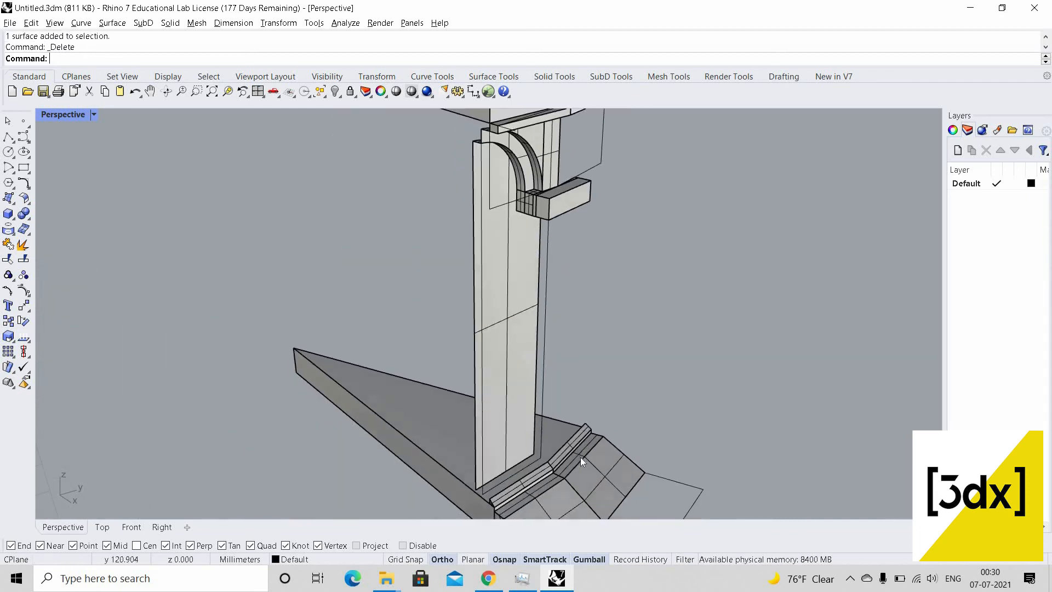
pyautogui.moveTo(580, 458); pyautogui.dragTo(492, 447, button='right')
pyautogui.scroll(3, 620, 485)
pyautogui.moveTo(677, 475); pyautogui.dragTo(541, 438, button='right')
pyautogui.scroll(-2, 540, 438)
pyautogui.scroll(4, 479, 359)
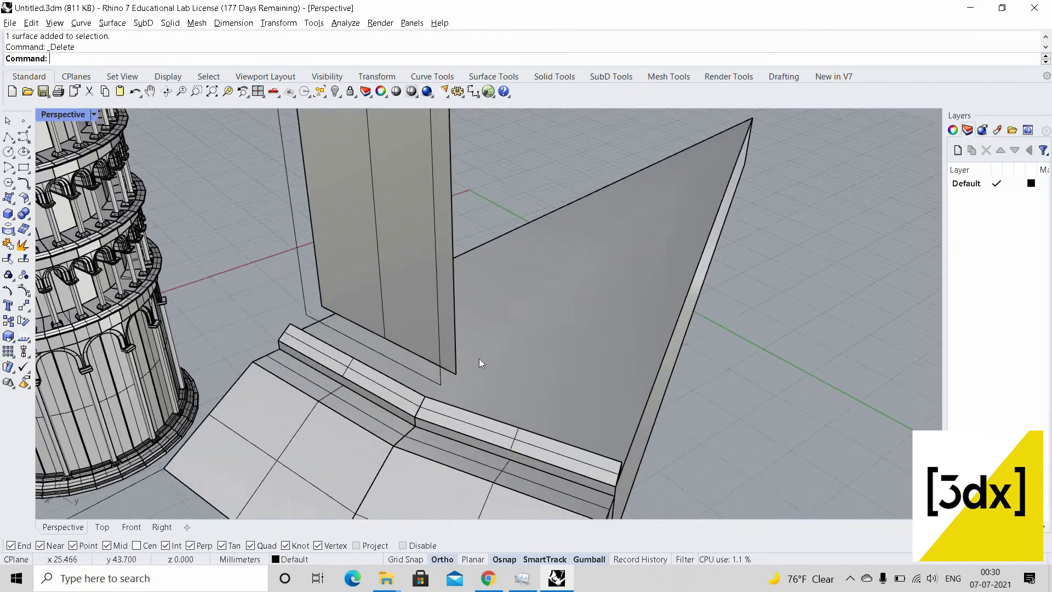
pyautogui.write('Line')
pyautogui.press('Return')
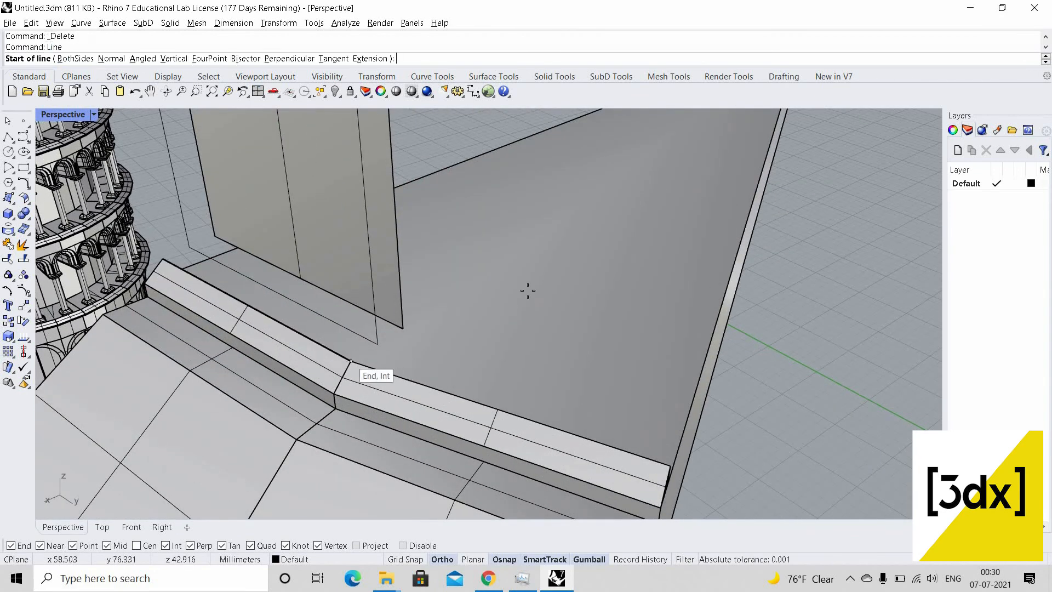
pyautogui.click(351, 361)
pyautogui.scroll(-4, 680, 206)
pyautogui.press('Escape')
# Draw a line from the pointed tip of the base wedge up to the tip of the upper wedge
pyautogui.press('Return')
pyautogui.scroll(-5, 661, 174)
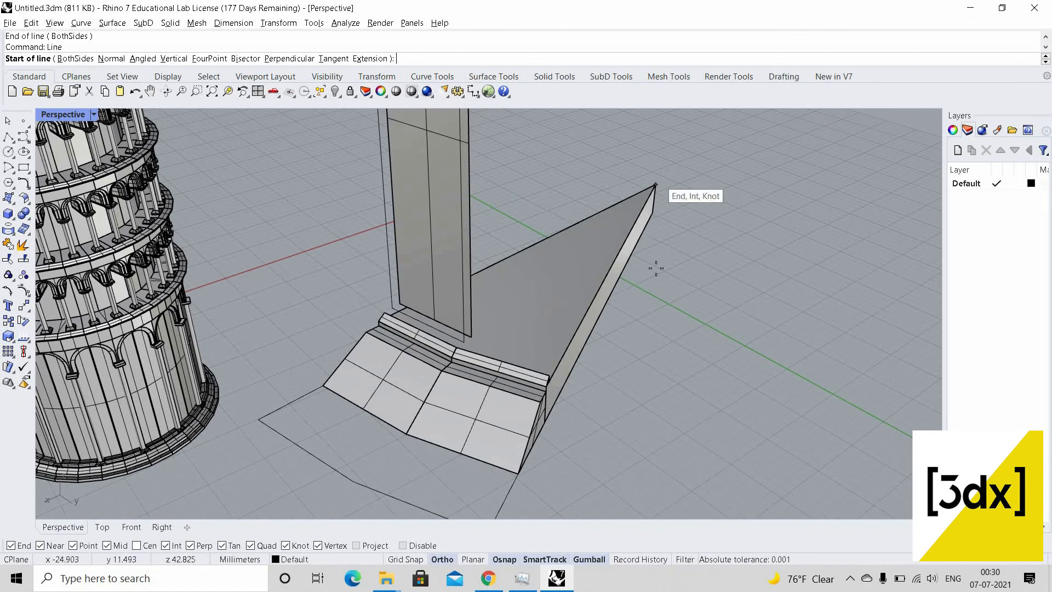
pyautogui.click(657, 185)
pyautogui.scroll(-4, 664, 143)
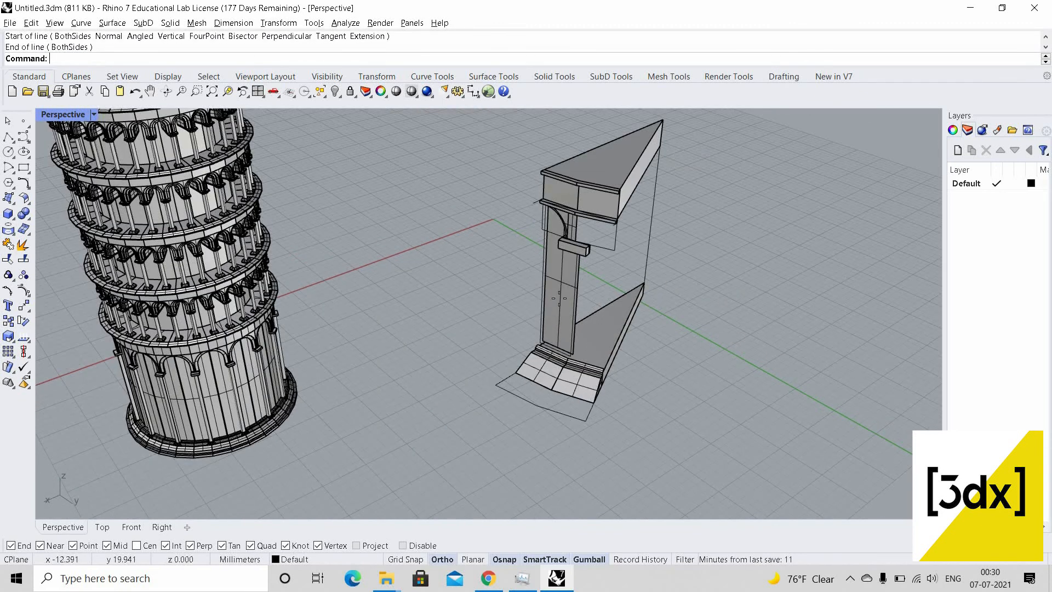
# Draw a line from the base moulding's middle inner corner to the vertical line at the wedge tip
pyautogui.scroll(5, 576, 382)
pyautogui.scroll(-3, 718, 170)
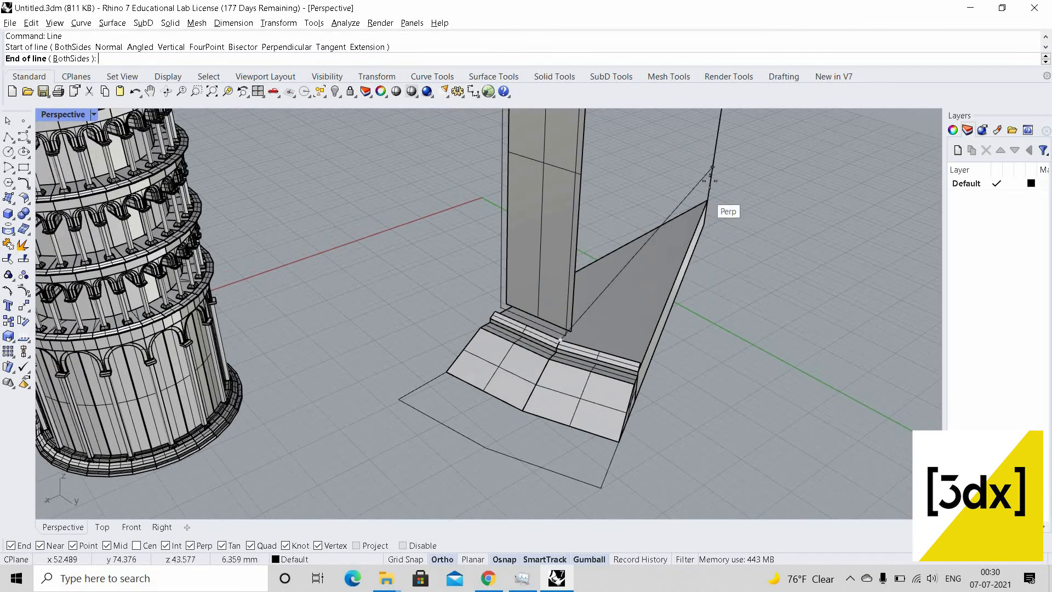
pyautogui.click(695, 247)
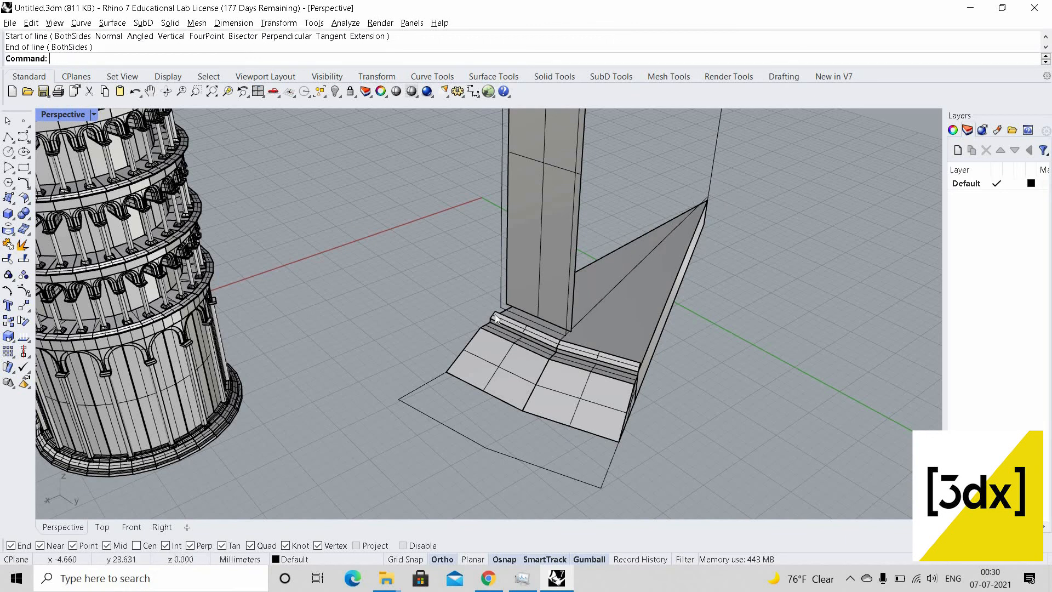
# Start a polyline at one end of the moulding's top inner edge and run it to the new line's endpoint at the wedge tip
pyautogui.scroll(6, 696, 382)
pyautogui.scroll(-6, 696, 383)
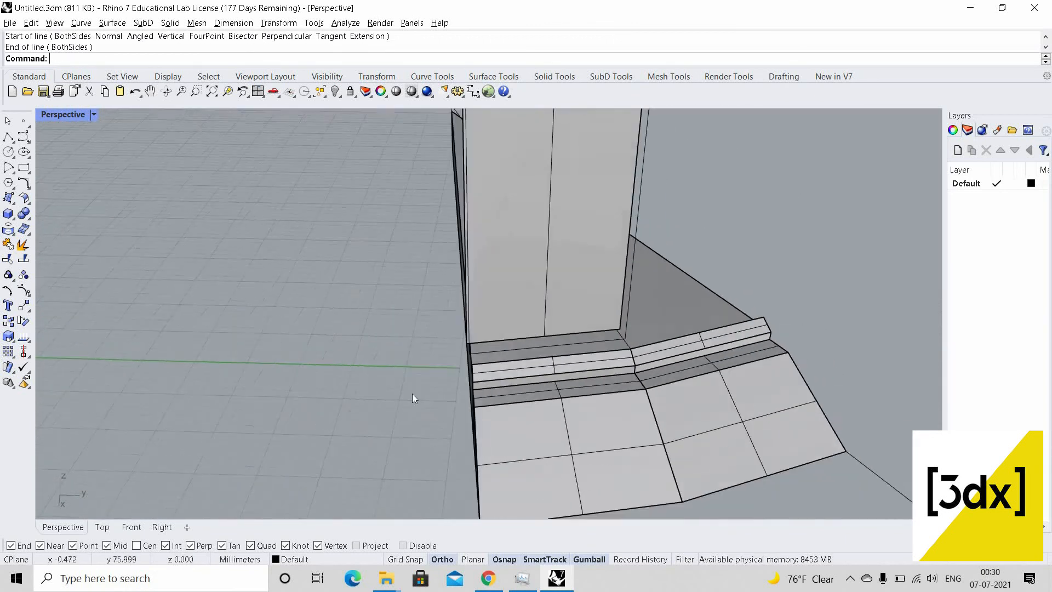
pyautogui.moveTo(296, 394); pyautogui.dragTo(408, 390, button='right')
pyautogui.scroll(5, 409, 390)
pyautogui.write('Po')
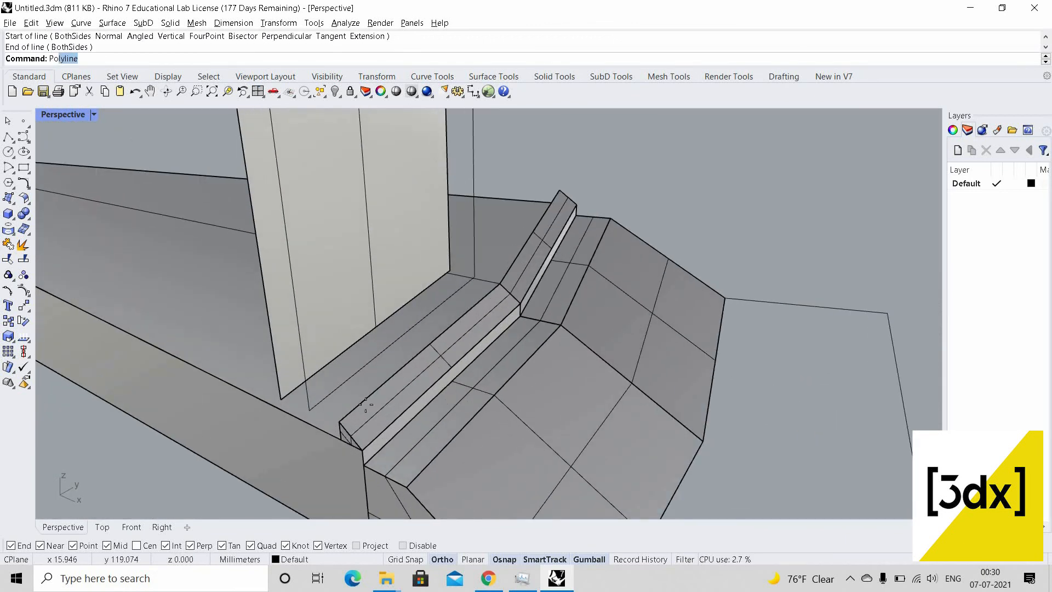
pyautogui.write('l')
pyautogui.press('Return')
pyautogui.click(340, 422)
pyautogui.scroll(-6, 556, 424)
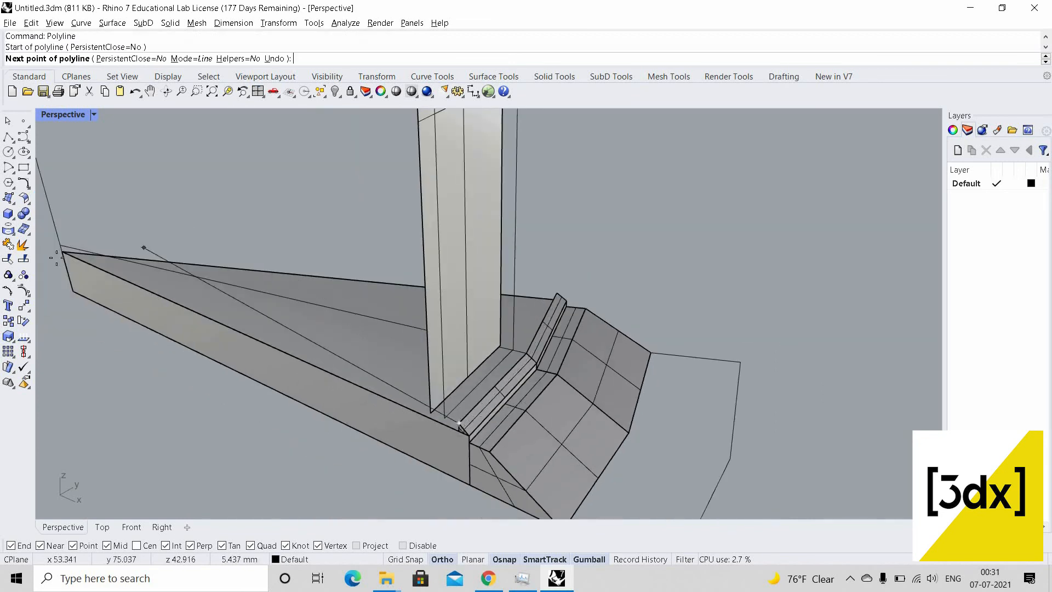
pyautogui.click(60, 247)
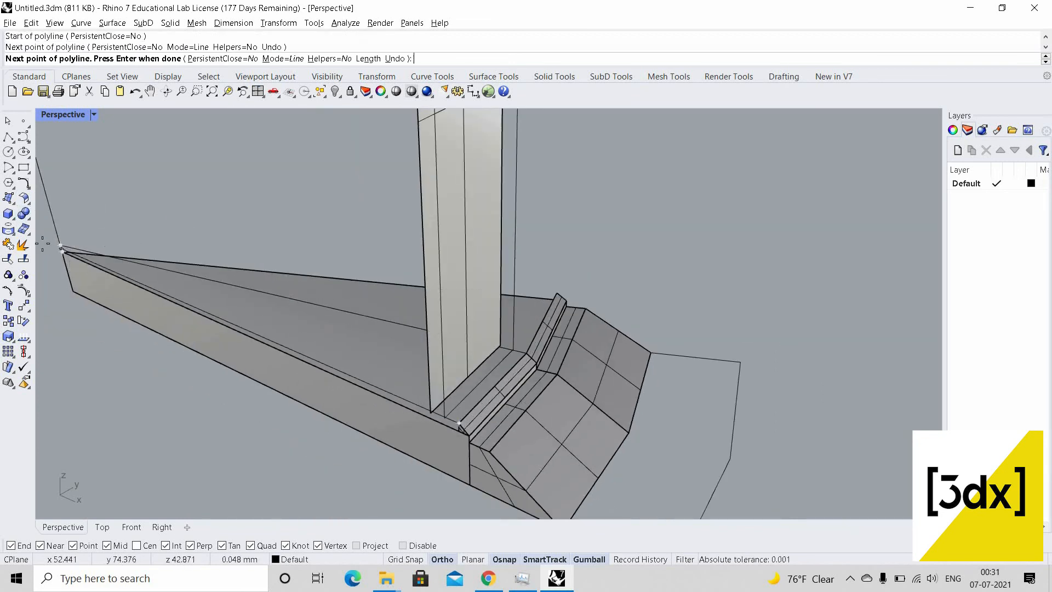
pyautogui.scroll(5, 71, 246)
pyautogui.hotkey('ctrl', 'z')
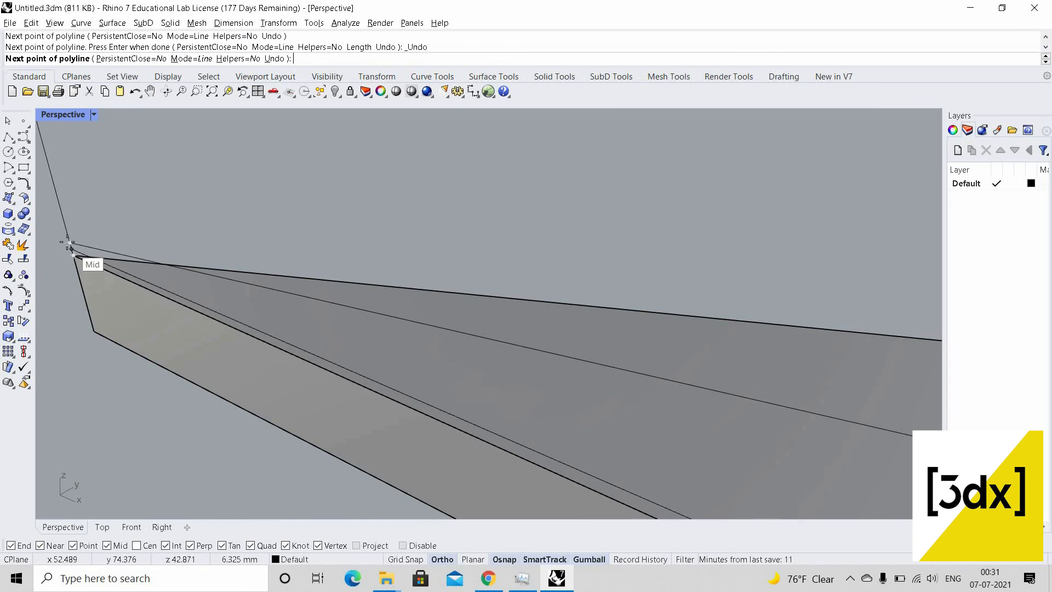
pyautogui.click(84, 243)
pyautogui.scroll(-6, 597, 294)
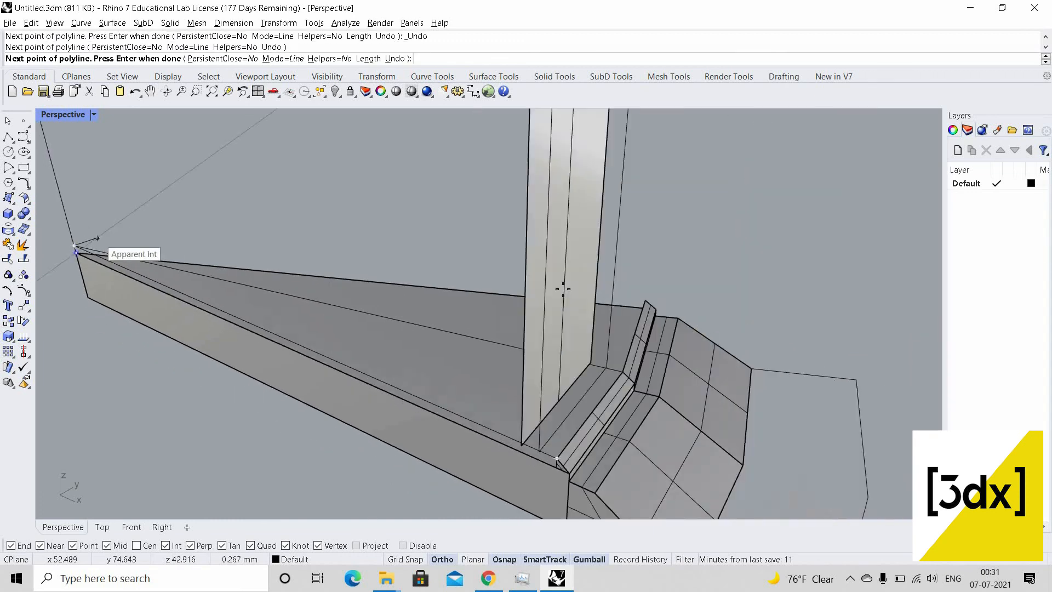
# Continue the polyline through the moulding's opposite end and middle inner corner, closing it at its starting point
pyautogui.click(502, 395)
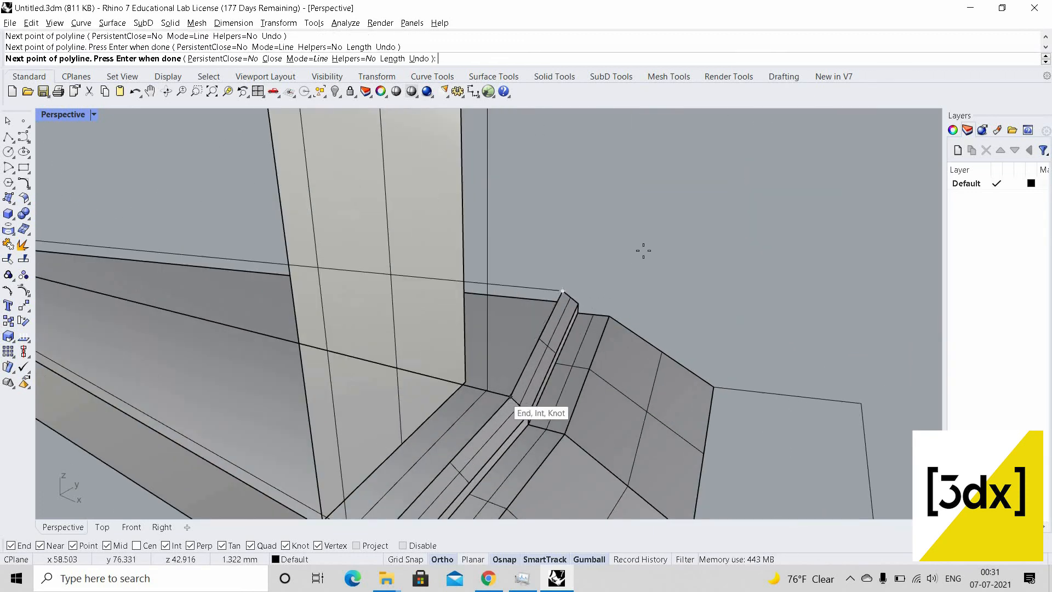
pyautogui.click(511, 396)
pyautogui.scroll(-6, 608, 301)
pyautogui.moveTo(608, 305); pyautogui.dragTo(685, 340, button='right')
pyautogui.scroll(4, 442, 429)
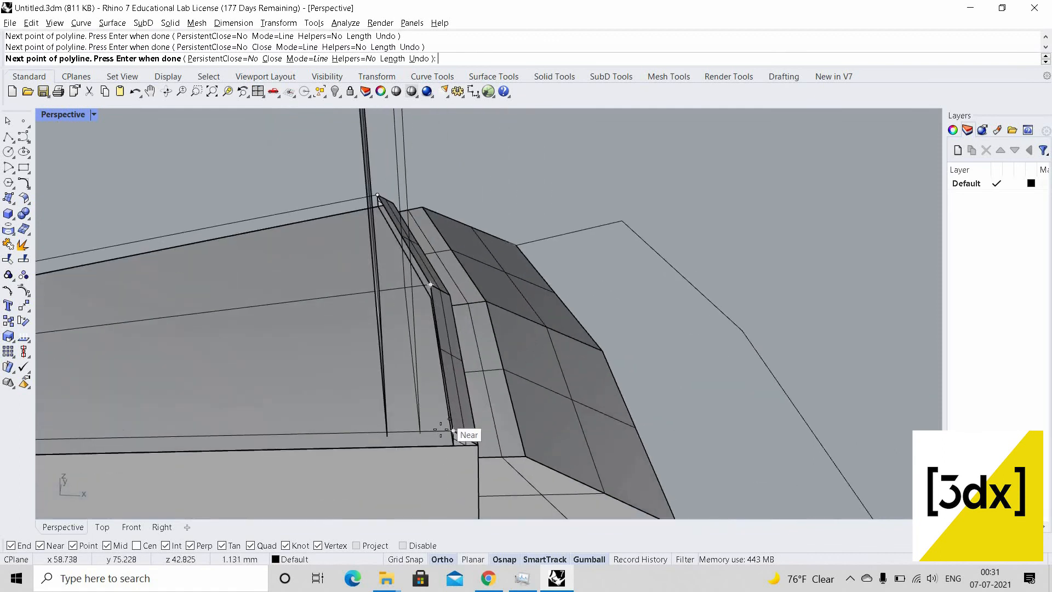
pyautogui.scroll(4, 441, 429)
pyautogui.click(463, 436)
pyautogui.scroll(-3, 474, 332)
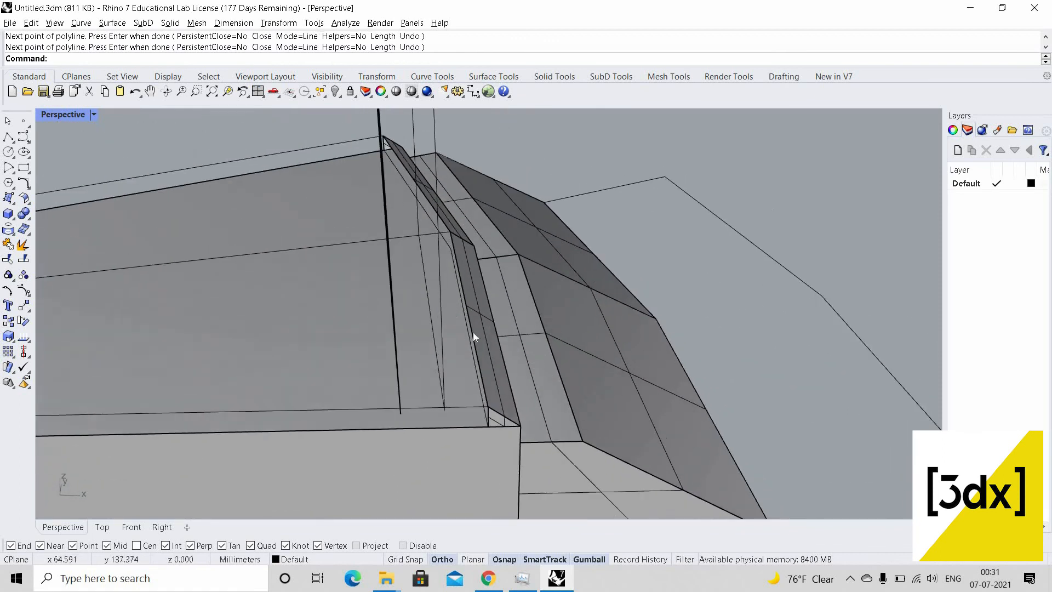
# Fill the closed wedge-shaped polyline at the moulding's top with PlanarSrf
pyautogui.scroll(-6, 482, 357)
pyautogui.scroll(5, 505, 384)
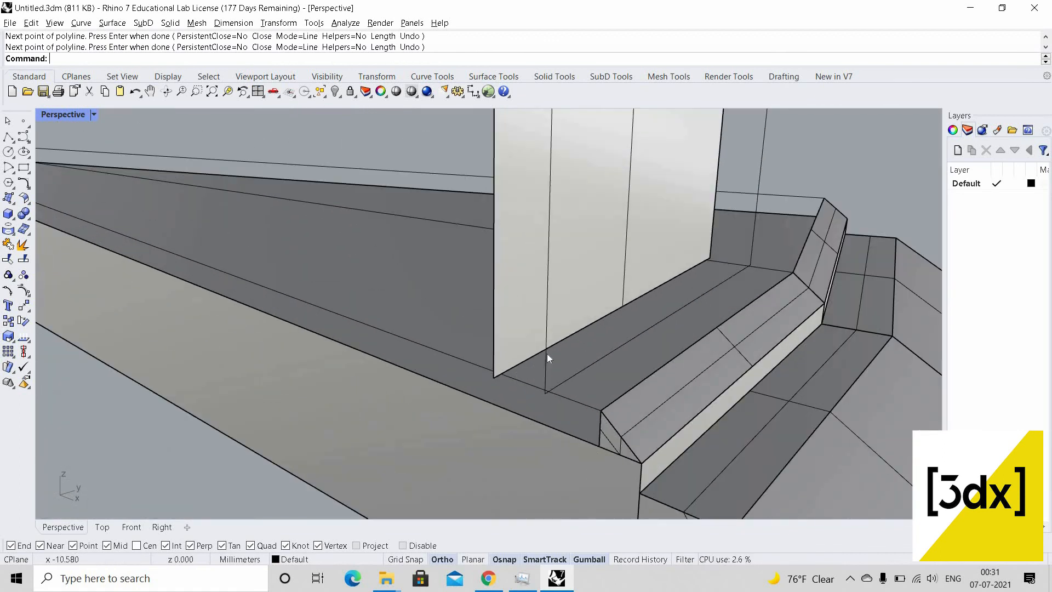
pyautogui.click(515, 377)
pyautogui.write('PlanarSrf')
pyautogui.press('Return')
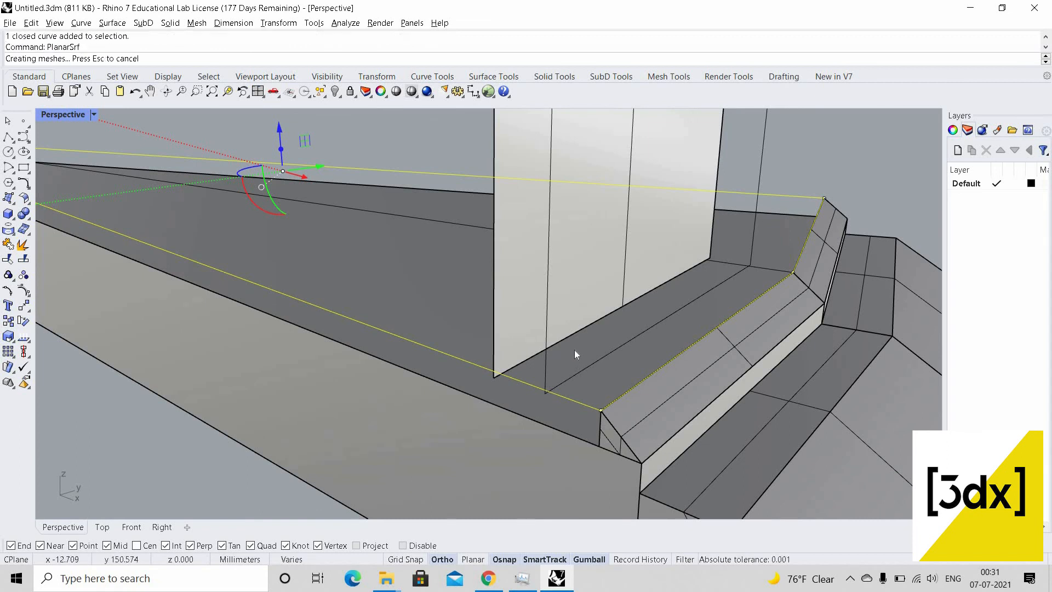
# Examine how the diagonal line meets the base moulding's middle inner corner beneath the pillar
pyautogui.scroll(-4, 519, 344)
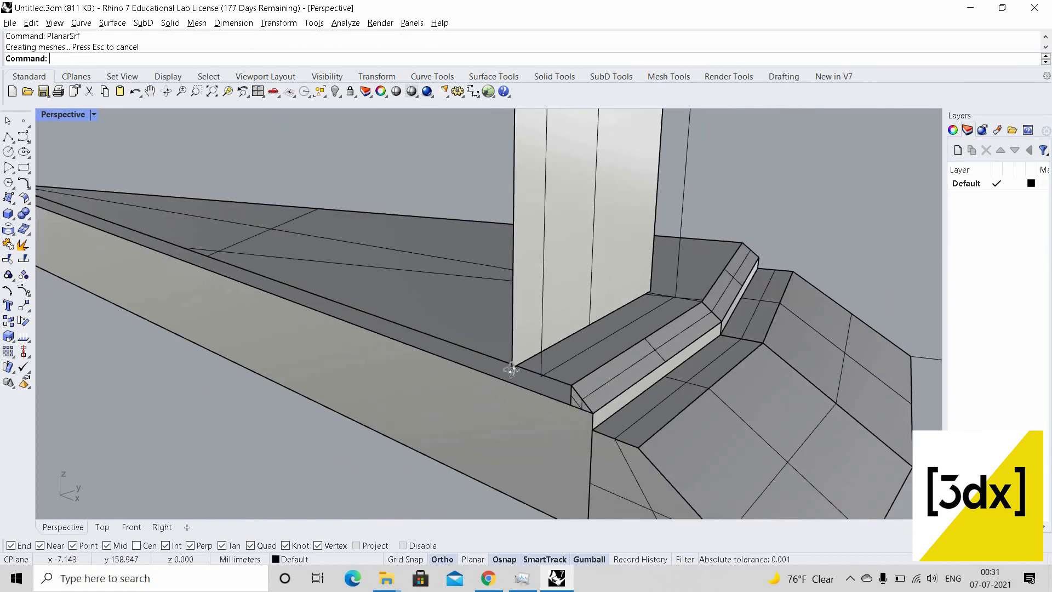
pyautogui.scroll(6, 632, 370)
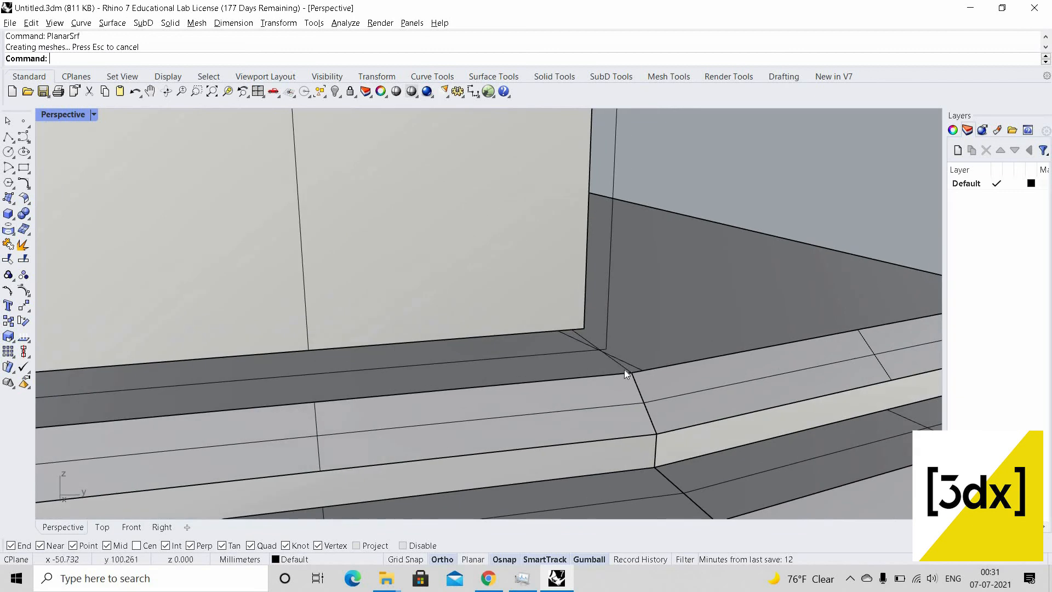
pyautogui.click(635, 375)
pyautogui.click(664, 393)
pyautogui.moveTo(664, 393); pyautogui.dragTo(524, 280, button='right')
pyautogui.scroll(4, 495, 270)
pyautogui.scroll(2, 595, 347)
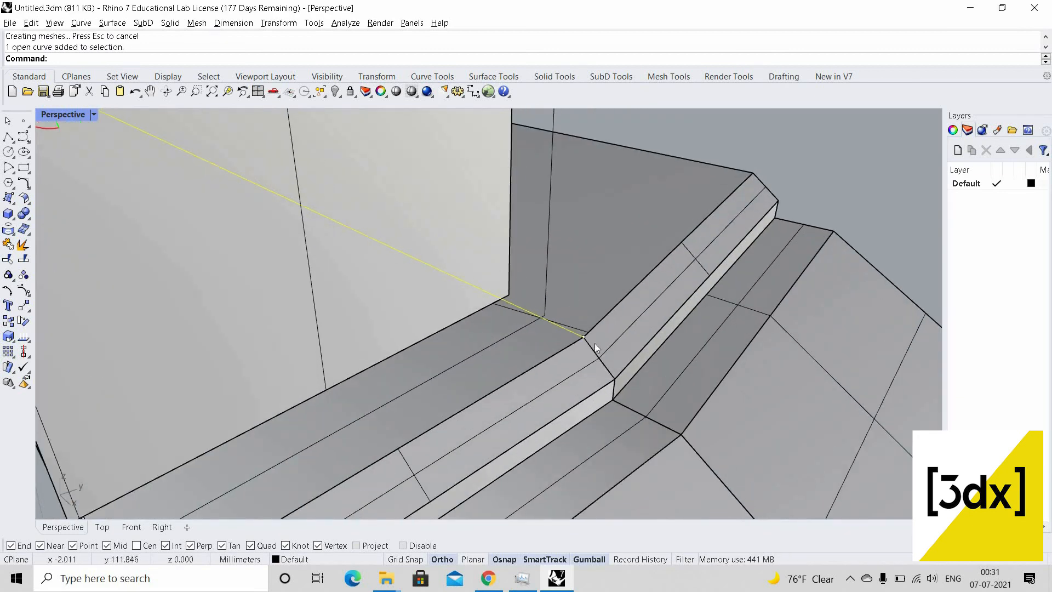
pyautogui.scroll(-12, 511, 268)
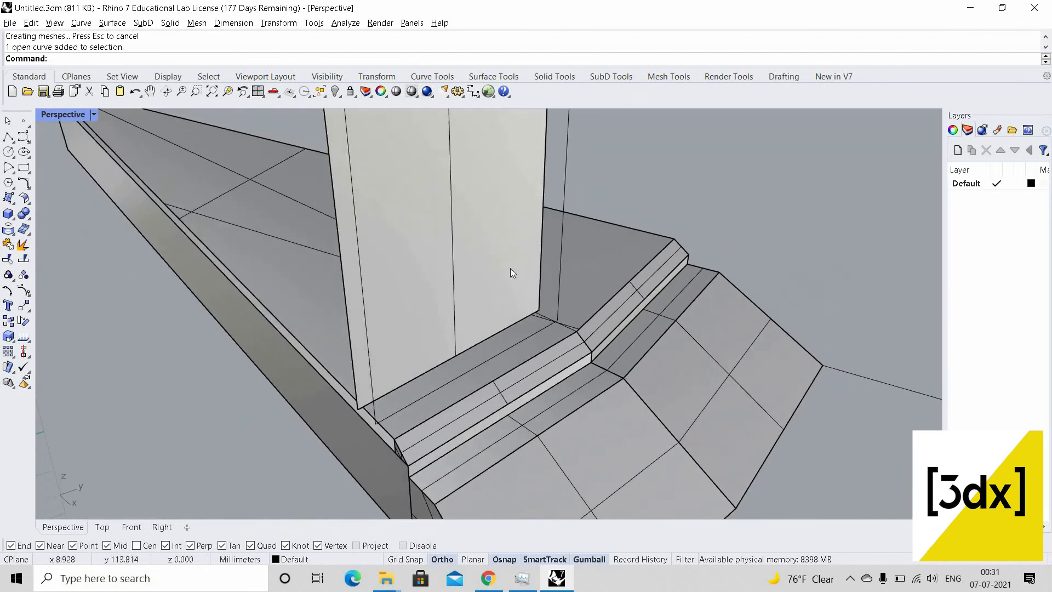
pyautogui.scroll(9, 511, 318)
pyautogui.scroll(-9, 507, 296)
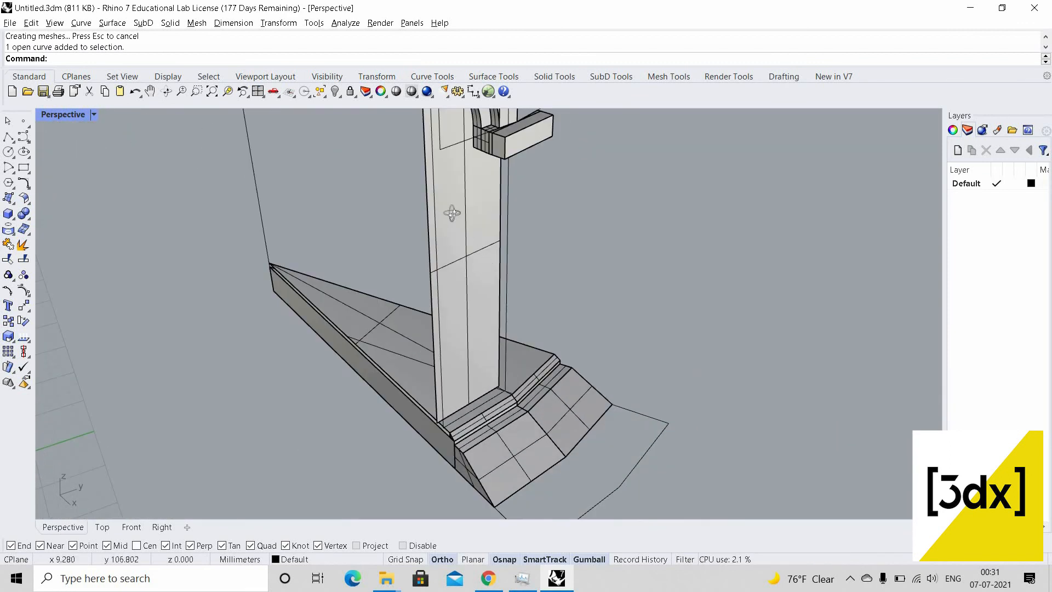
pyautogui.moveTo(453, 213); pyautogui.dragTo(493, 388, button='right')
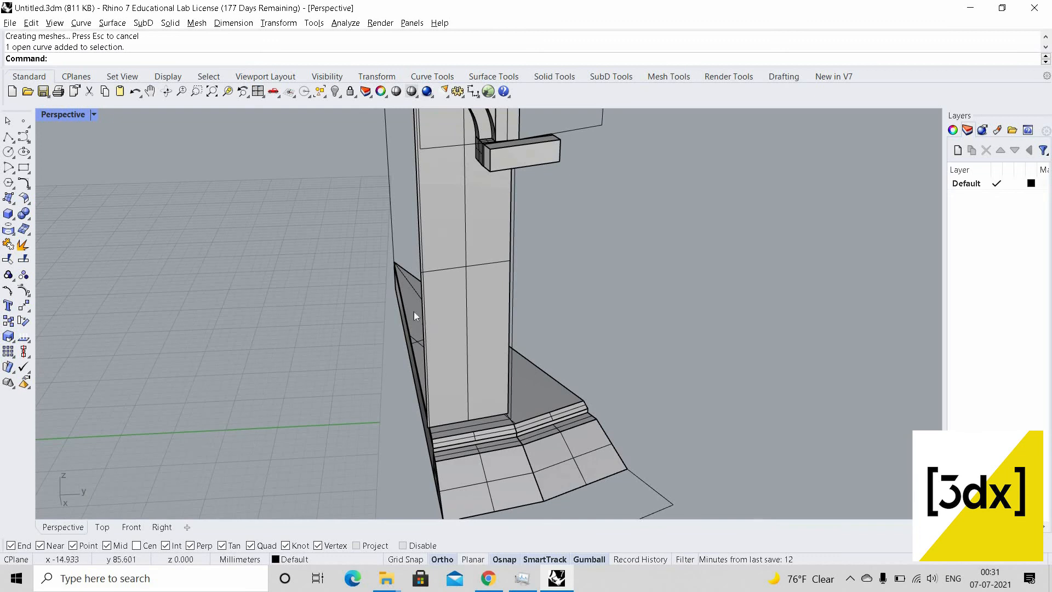
# Extrude the diagonal line on the wedge's top upward about 4.61 mm, through the pillar toward the bracket
pyautogui.scroll(5, 414, 296)
pyautogui.click(413, 275)
pyautogui.click(442, 308)
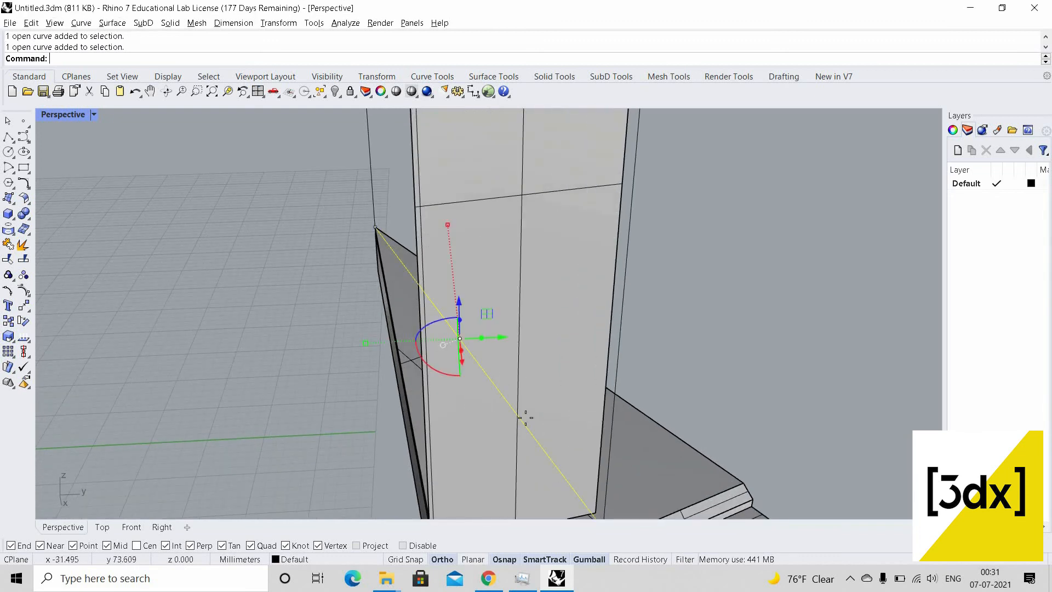
pyautogui.write('ExtrudeCrv')
pyautogui.press('Return')
pyautogui.scroll(-6, 579, 221)
pyautogui.scroll(6, 578, 228)
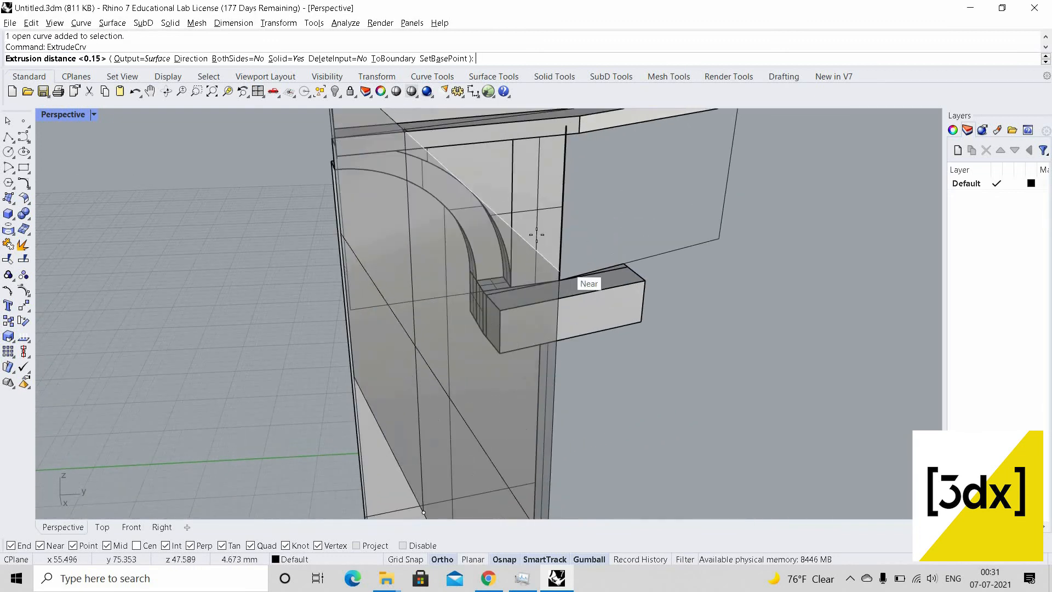
pyautogui.click(551, 294)
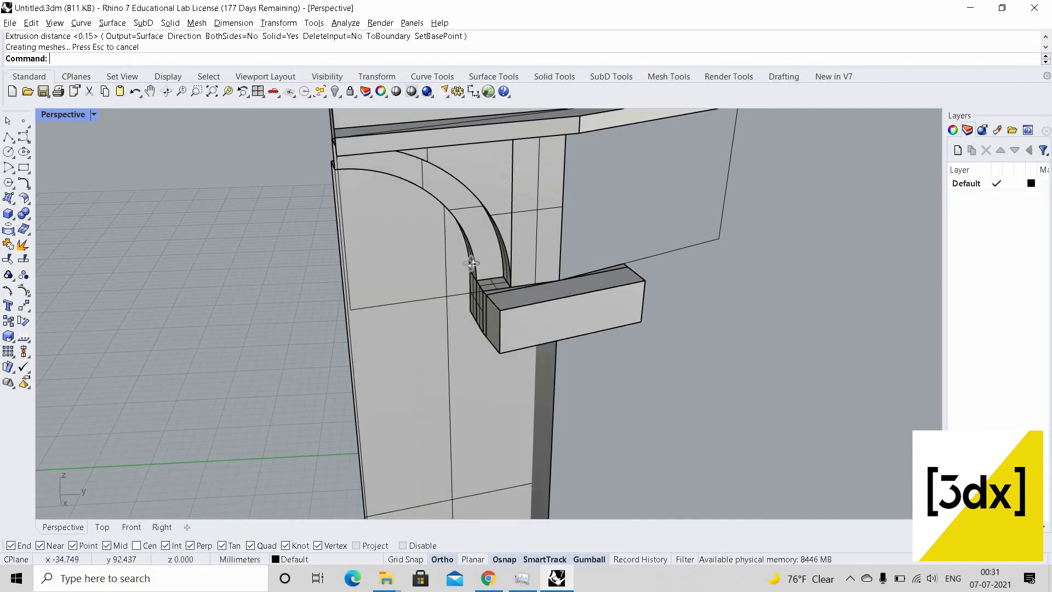
# Trim the pillar's edge strip with the extruded diagonal surface and delete that cutting surface
pyautogui.scroll(-7, 522, 313)
pyautogui.moveTo(472, 264); pyautogui.dragTo(529, 308, button='right')
pyautogui.scroll(6, 506, 267)
pyautogui.moveTo(505, 267)
pyautogui.mouseDown(button='right')
pyautogui.moveTo(489, 255)
pyautogui.moveTo(512, 268)
pyautogui.mouseUp(button='right')
pyautogui.click(497, 257)
pyautogui.keyDown('shift'); pyautogui.click(486, 292); pyautogui.keyUp('shift')
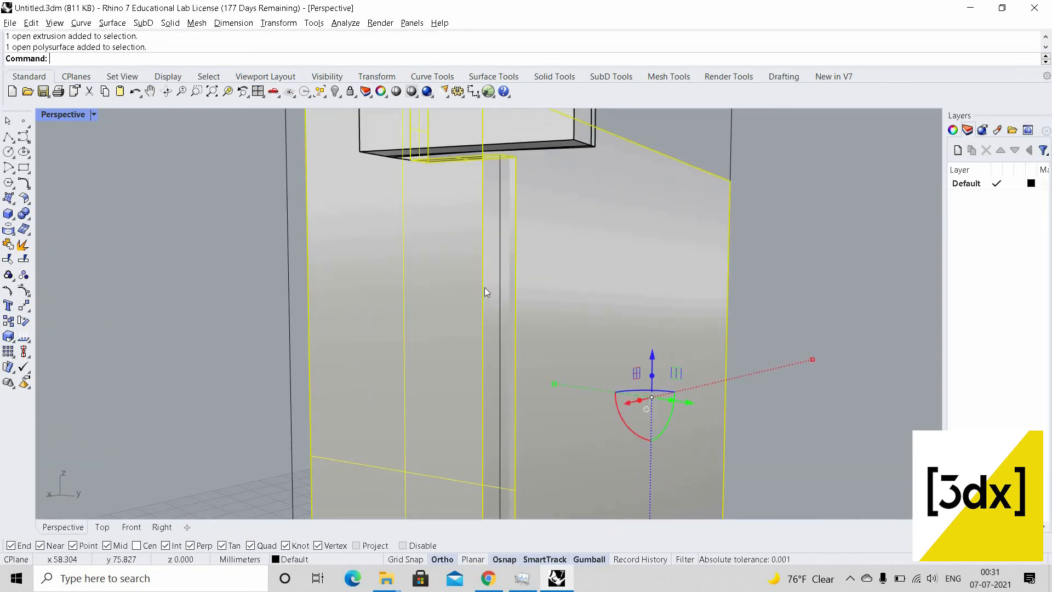
pyautogui.write('trim')
pyautogui.press('Return')
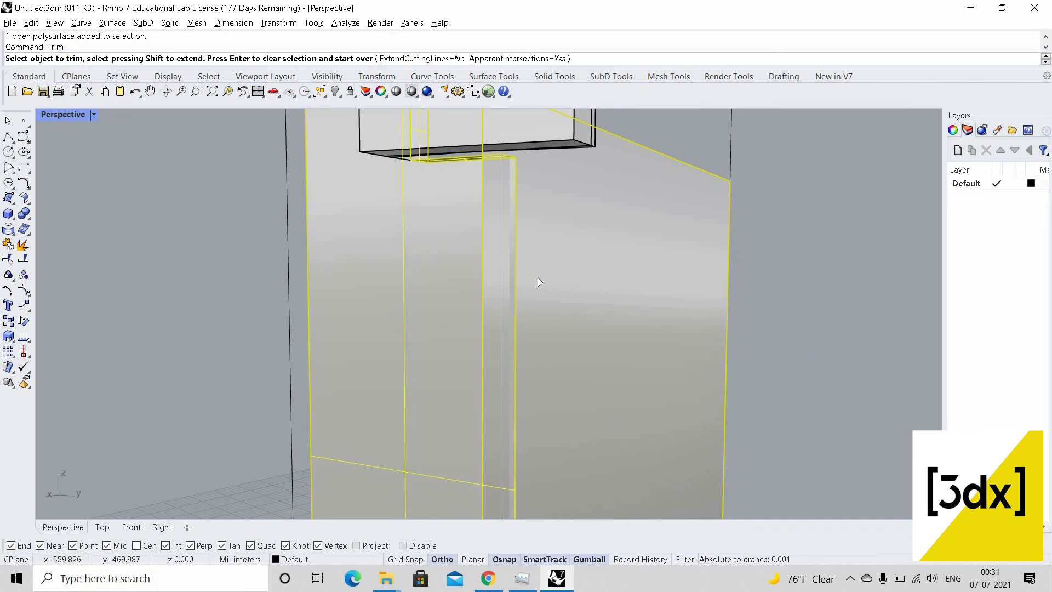
pyautogui.click(548, 269)
pyautogui.press('Return')
pyautogui.click(566, 245)
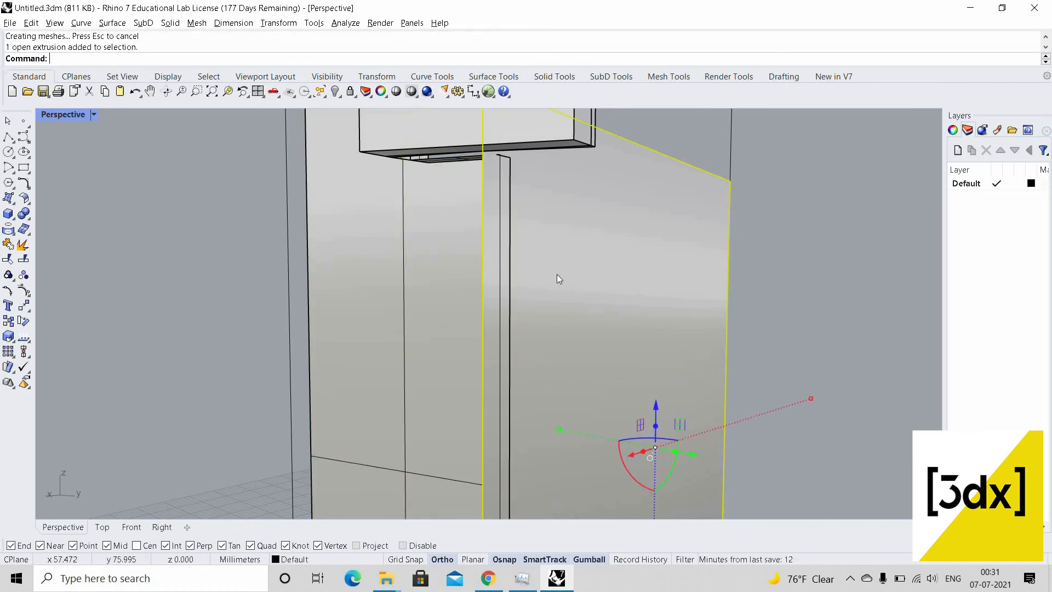
pyautogui.press('Delete')
# Draw a line from the bracket's inner lower corner down to the pillar's bottom edge
pyautogui.scroll(-4, 623, 387)
pyautogui.moveTo(623, 387); pyautogui.dragTo(567, 482, button='right')
pyautogui.scroll(7, 575, 466)
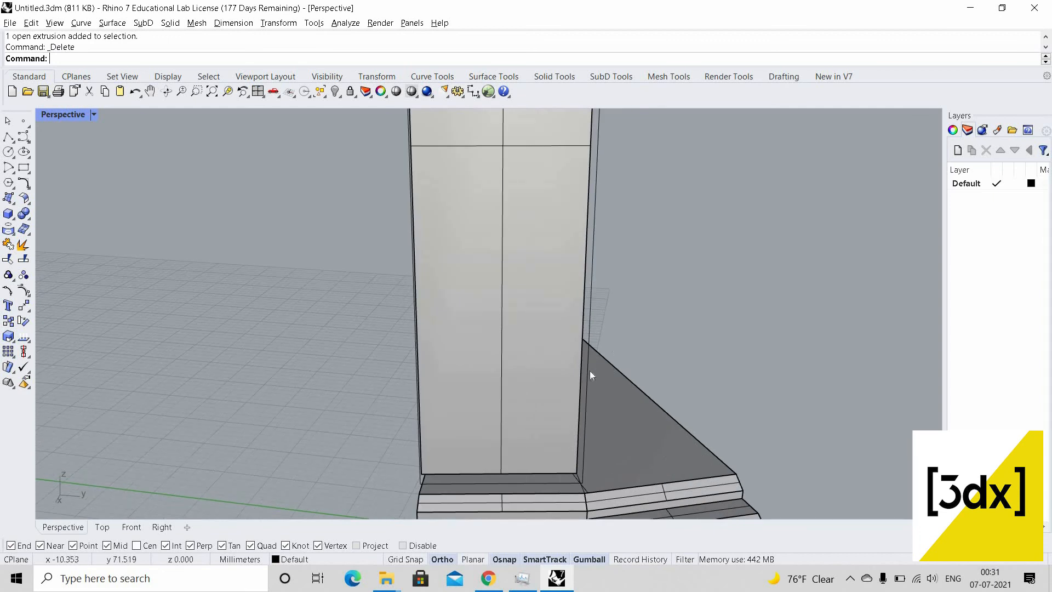
pyautogui.moveTo(605, 415); pyautogui.dragTo(564, 172, button='right')
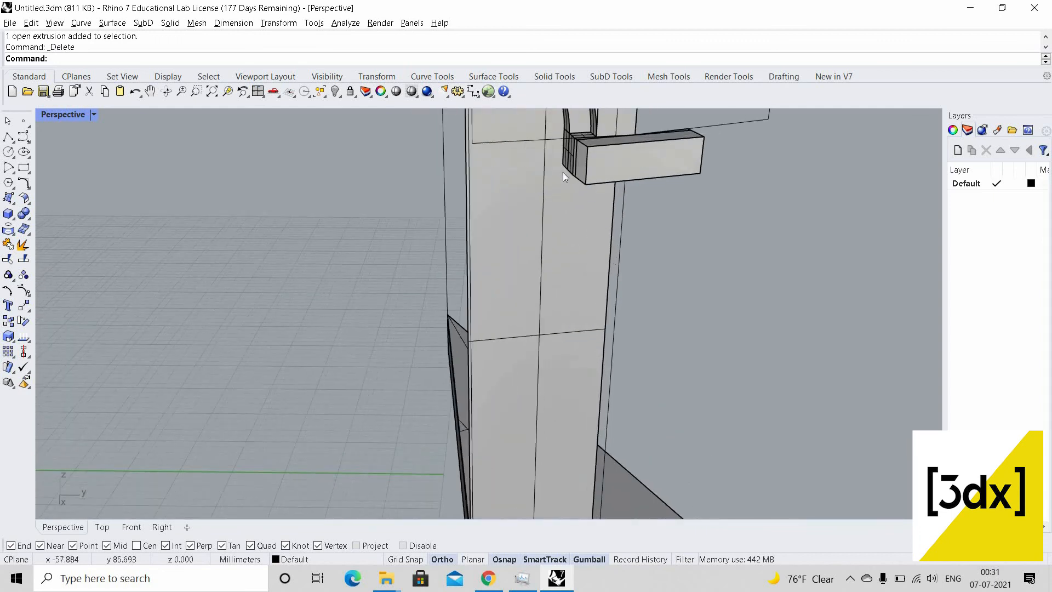
pyautogui.scroll(5, 570, 164)
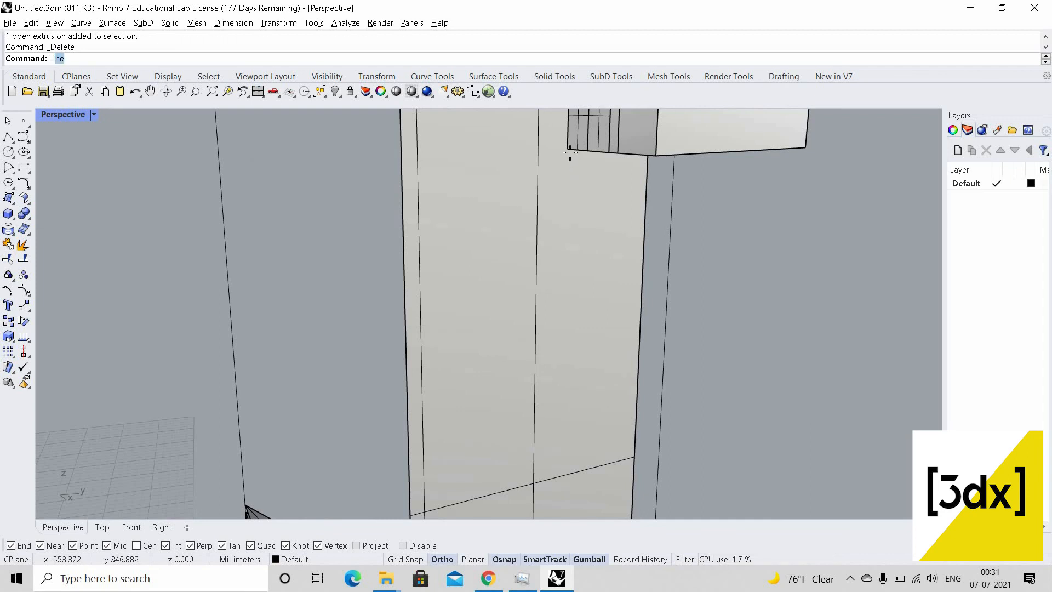
pyautogui.click(567, 148)
pyautogui.scroll(-4, 575, 289)
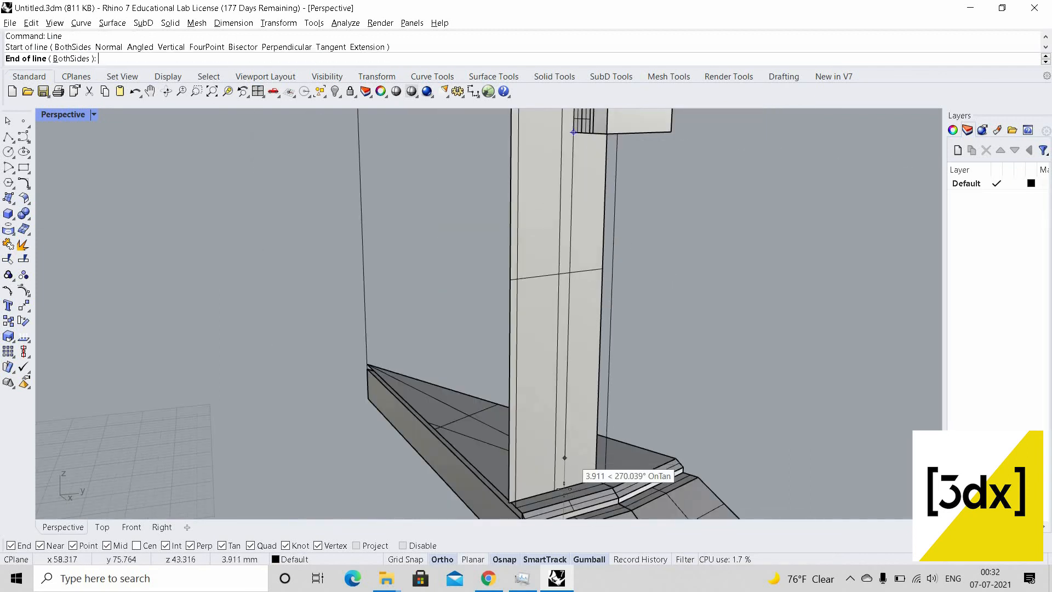
pyautogui.scroll(3, 567, 485)
pyautogui.click(590, 480)
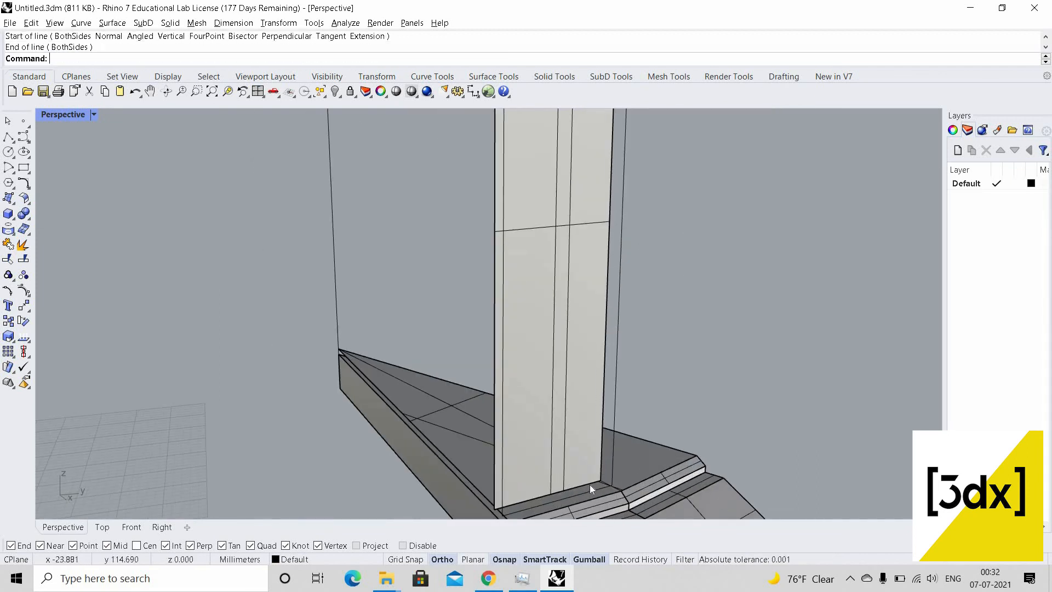
# Start a polyline at the new line's lower end and run it through the pillar's bottom corner to its upper corner under the bracket
pyautogui.write('Polyline')
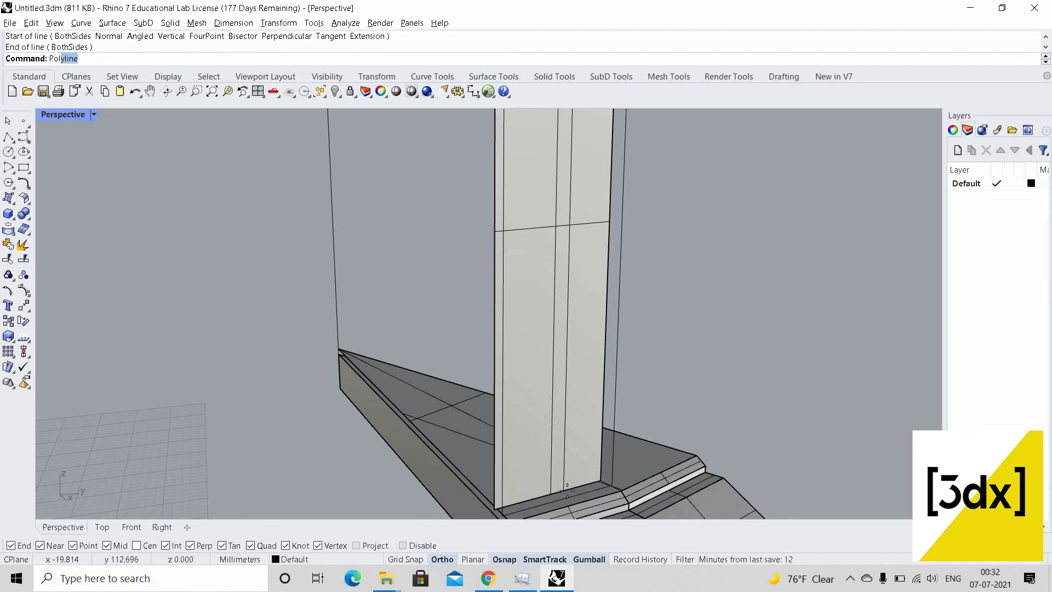
pyautogui.press('Return')
pyautogui.click(599, 481)
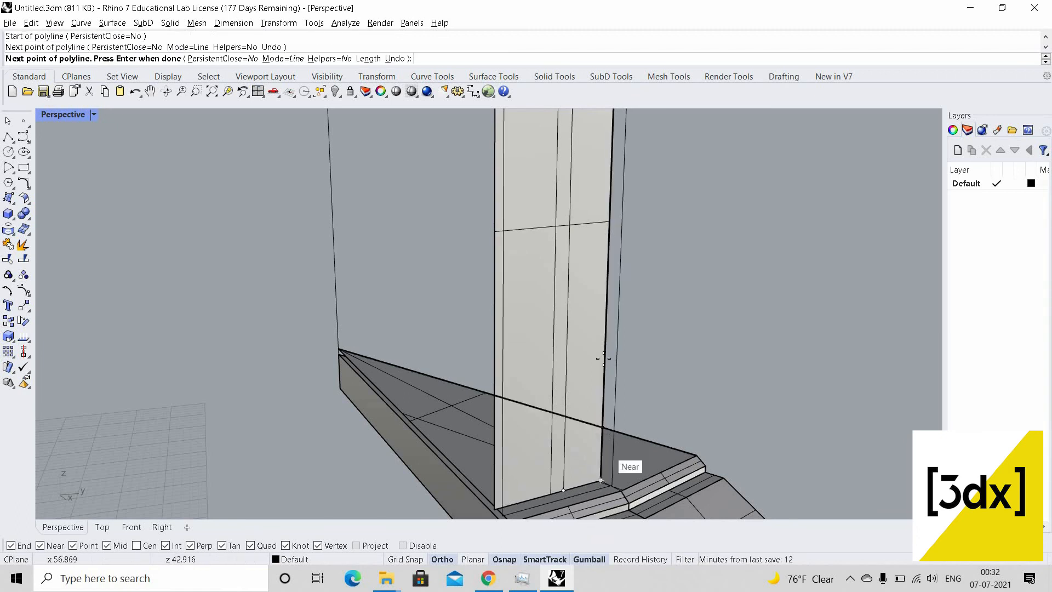
pyautogui.scroll(-3, 603, 384)
pyautogui.moveTo(565, 350); pyautogui.dragTo(610, 324, button='right')
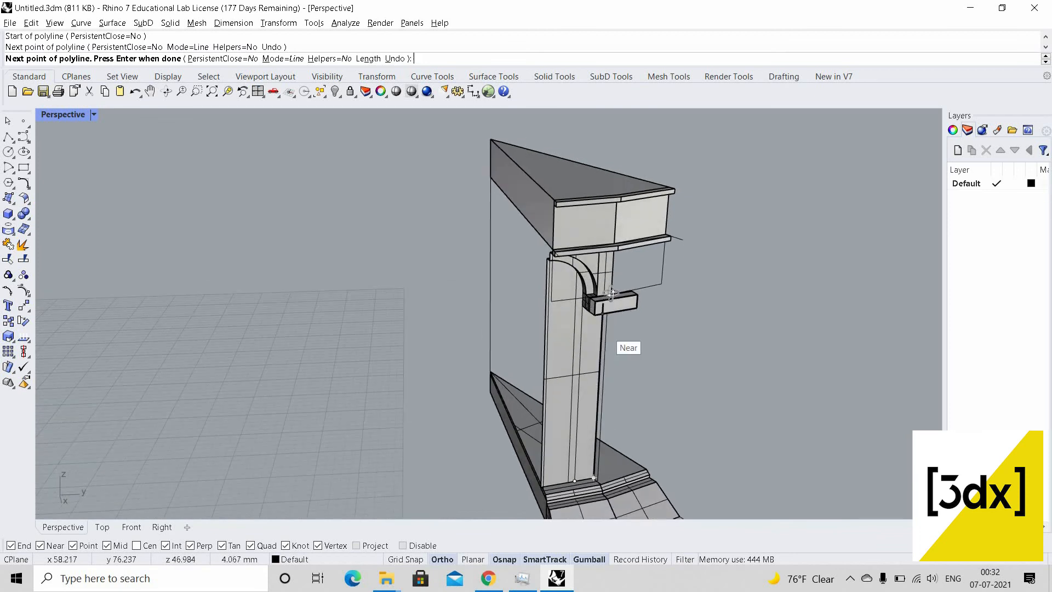
pyautogui.scroll(6, 610, 325)
pyautogui.moveTo(600, 227); pyautogui.dragTo(602, 198, button='right')
pyautogui.scroll(6, 606, 230)
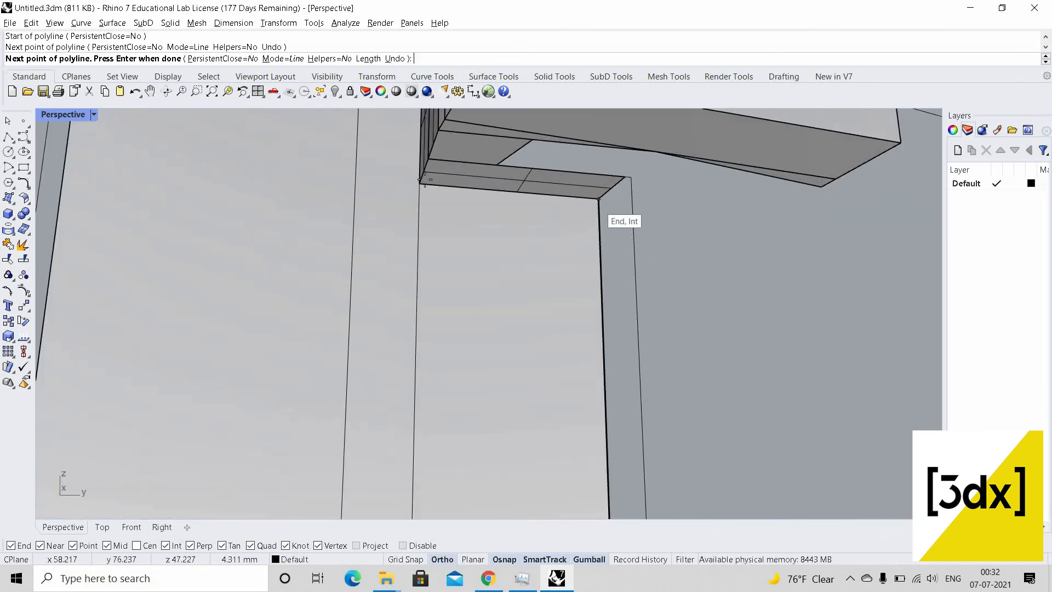
pyautogui.click(598, 199)
# Continue the polyline to the bracket's inner lower corner, close it at its starting point and select it
pyautogui.scroll(-9, 510, 312)
pyautogui.moveTo(482, 300); pyautogui.dragTo(503, 403, button='right')
pyautogui.scroll(-7, 502, 402)
pyautogui.scroll(6, 501, 401)
pyautogui.scroll(9, 501, 401)
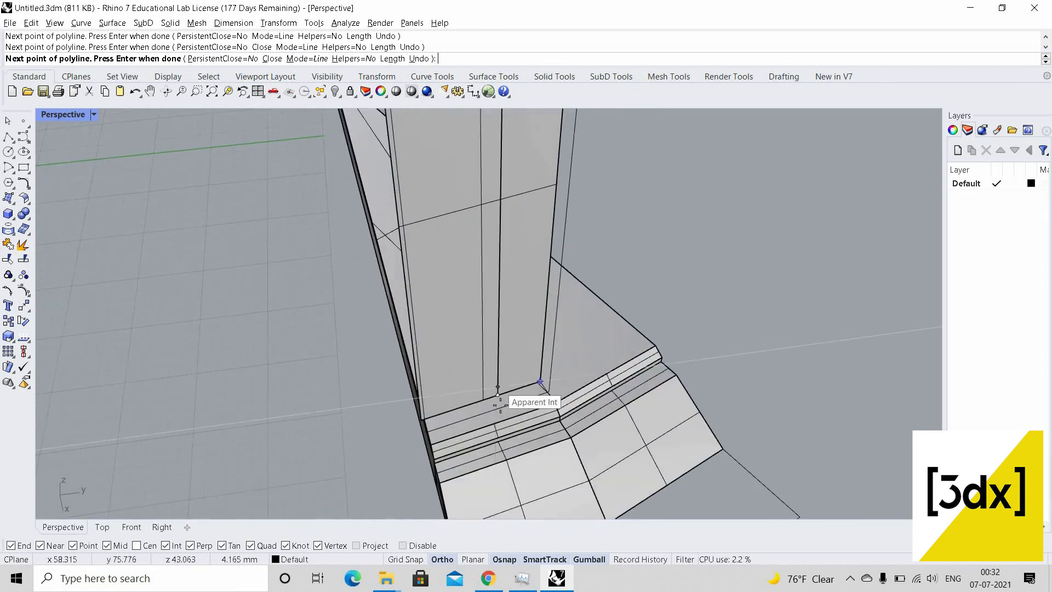
pyautogui.click(498, 393)
pyautogui.click(502, 392)
pyautogui.click(529, 409)
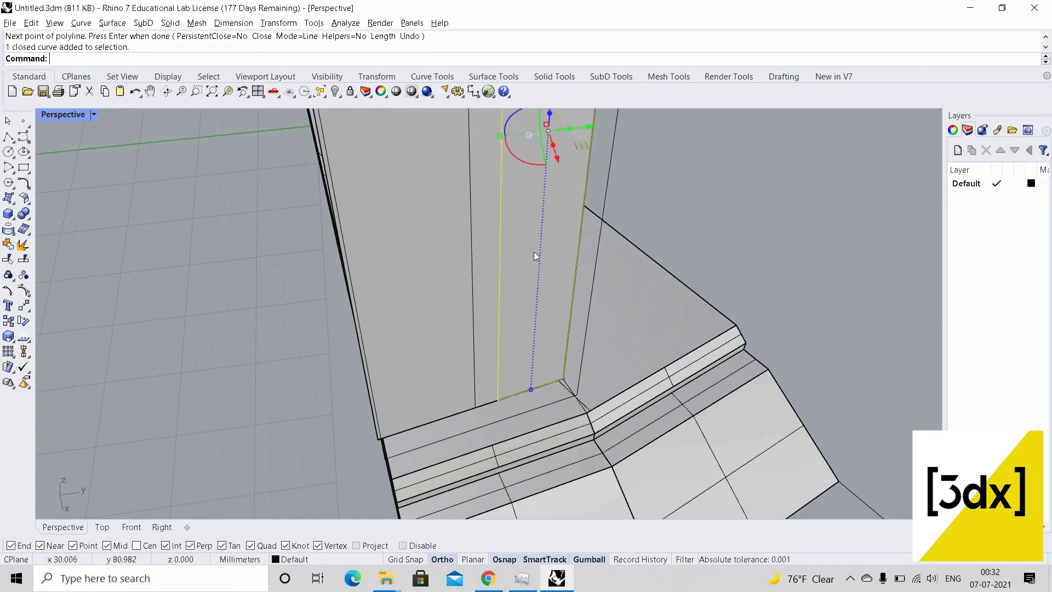
pyautogui.scroll(-4, 553, 304)
pyautogui.write('ExtrudeCrv')
pyautogui.press('Return')
pyautogui.scroll(-6, 559, 220)
pyautogui.scroll(3, 552, 293)
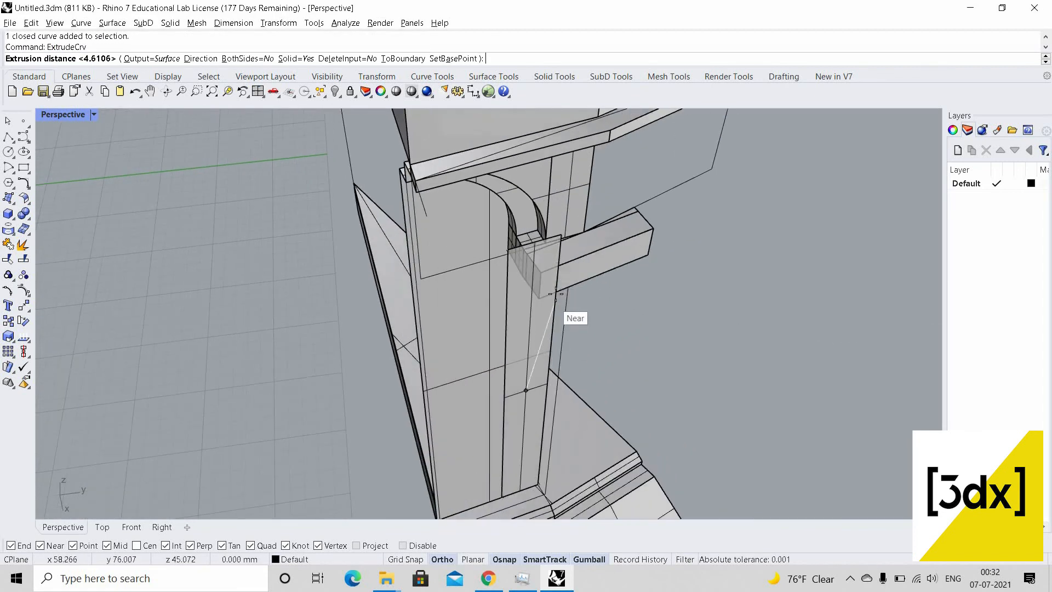
pyautogui.press('Escape')
pyautogui.press('Escape')
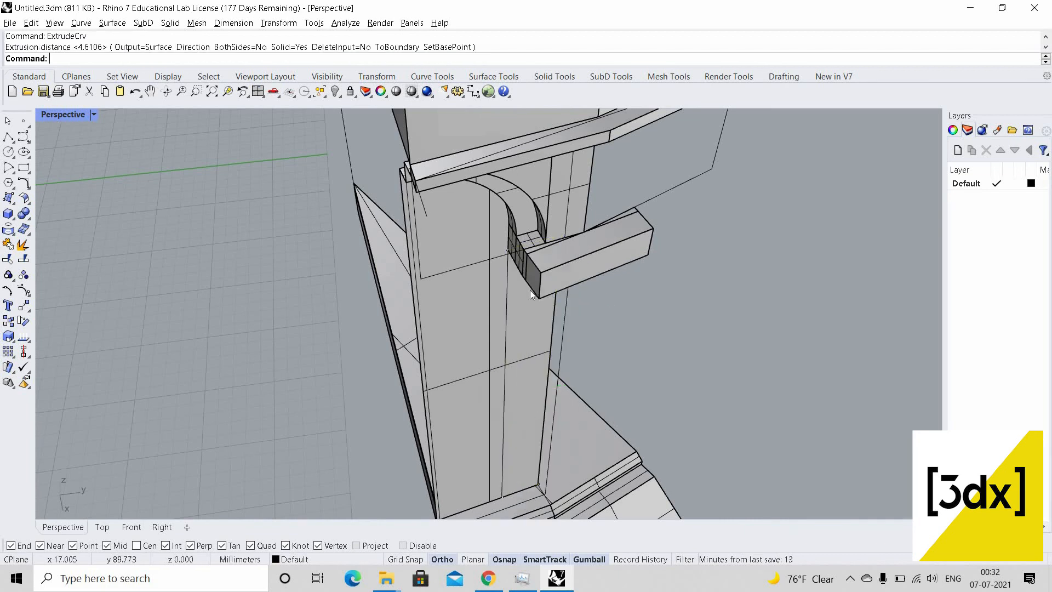
pyautogui.keyDown('shift'); pyautogui.moveTo(529, 292); pyautogui.dragTo(551, 261, button='right'); pyautogui.keyUp('shift')
pyautogui.click(530, 291)
pyautogui.click(560, 312)
pyautogui.scroll(-5, 619, 284)
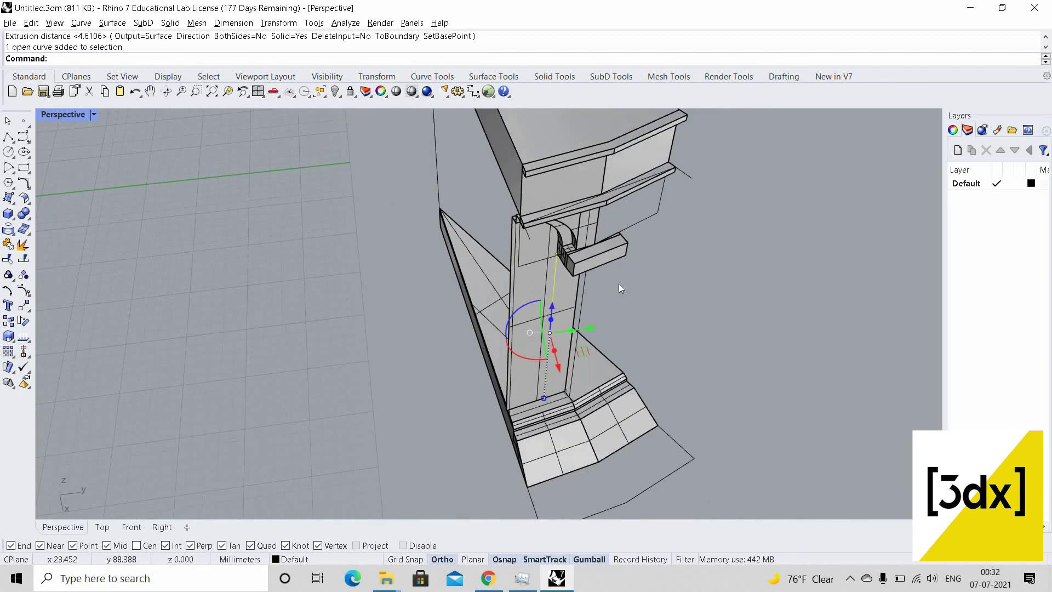
pyautogui.moveTo(619, 284); pyautogui.dragTo(637, 248, button='right')
# Undo the polyline, line, trim, extrusion and earlier deletions until the two-panel outer wall is restored
pyautogui.hotkey('ctrl', 'z')
pyautogui.hotkey('ctrl', 'z')
pyautogui.hotkey('ctrl', 'z')
pyautogui.hotkey('ctrl', 'z')
pyautogui.hotkey('ctrl', 'z')
pyautogui.hotkey('ctrl', 'z')
pyautogui.hotkey('ctrl', 'z')
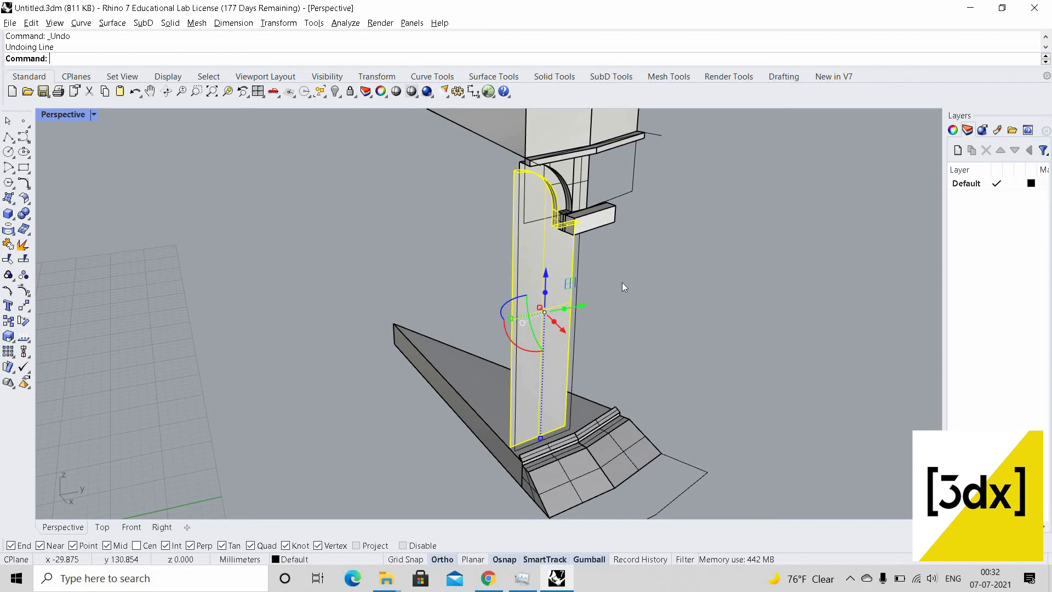
pyautogui.hotkey('ctrl', 'z')
pyautogui.hotkey('ctrl', 'z')
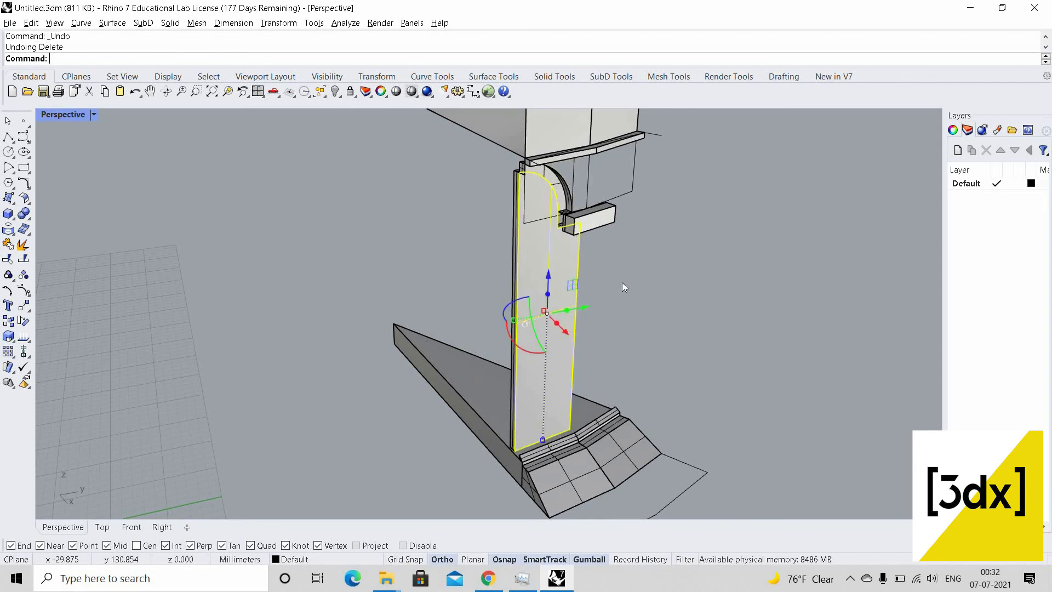
pyautogui.hotkey('ctrl', 'z')
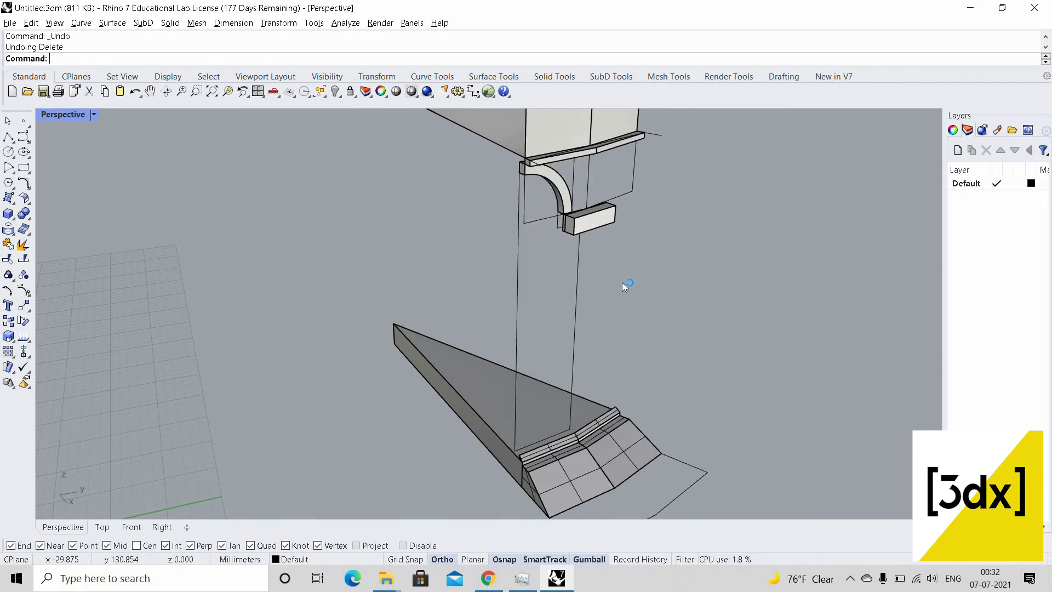
pyautogui.hotkey('ctrl', 'z')
pyautogui.press('Escape')
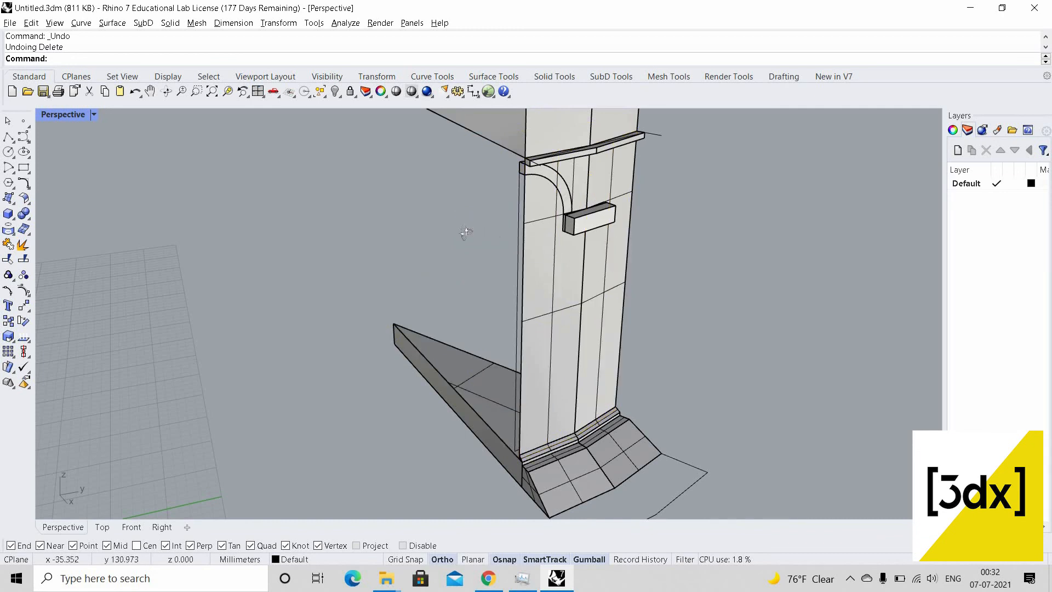
pyautogui.moveTo(531, 252); pyautogui.dragTo(579, 252, button='right')
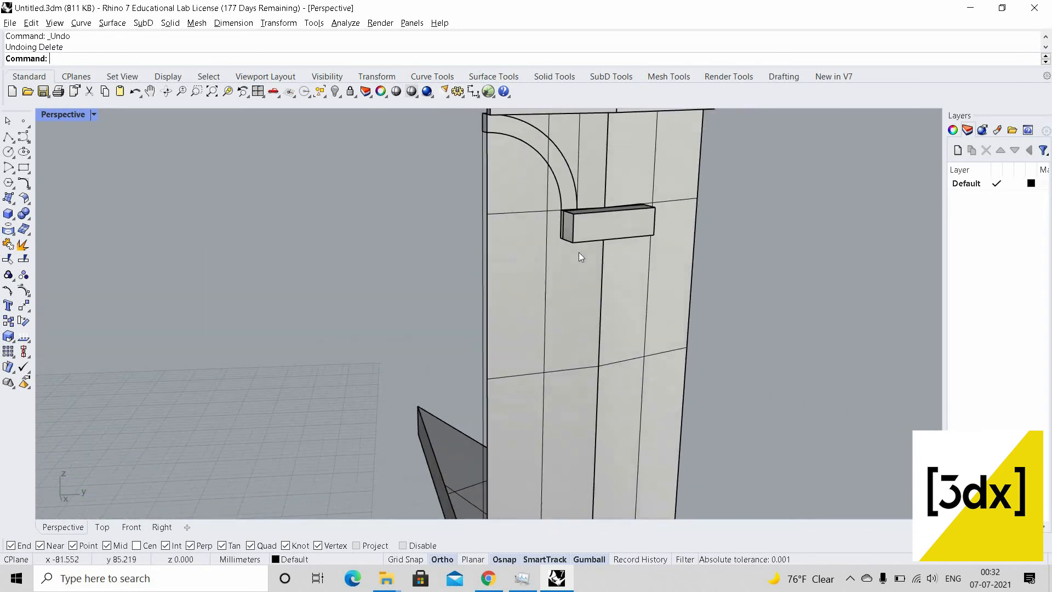
pyautogui.scroll(8, 584, 250)
pyautogui.write('line')
pyautogui.press('Return')
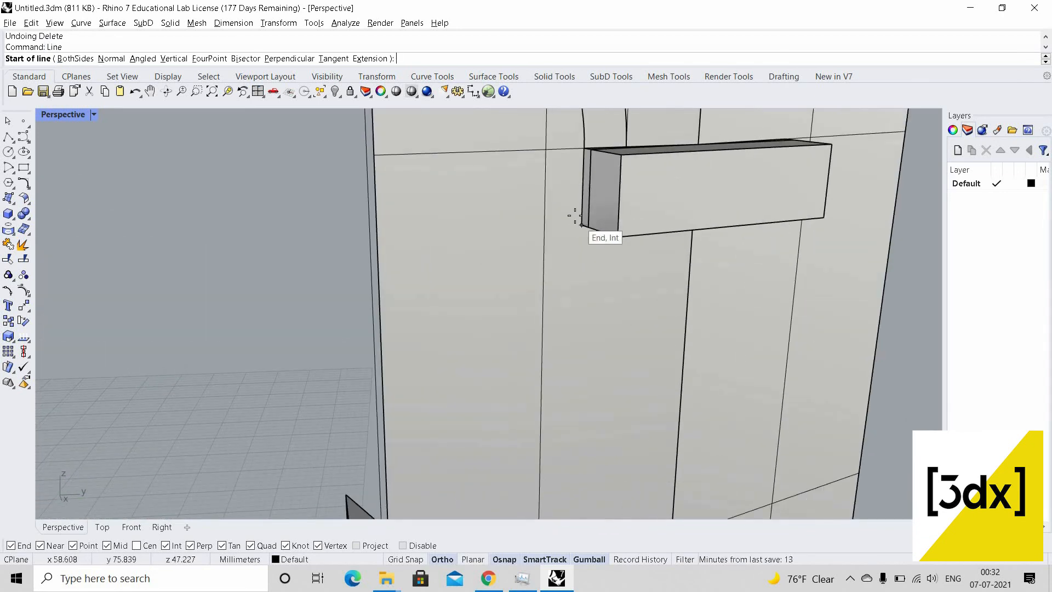
pyautogui.click(581, 221)
pyautogui.scroll(-5, 580, 293)
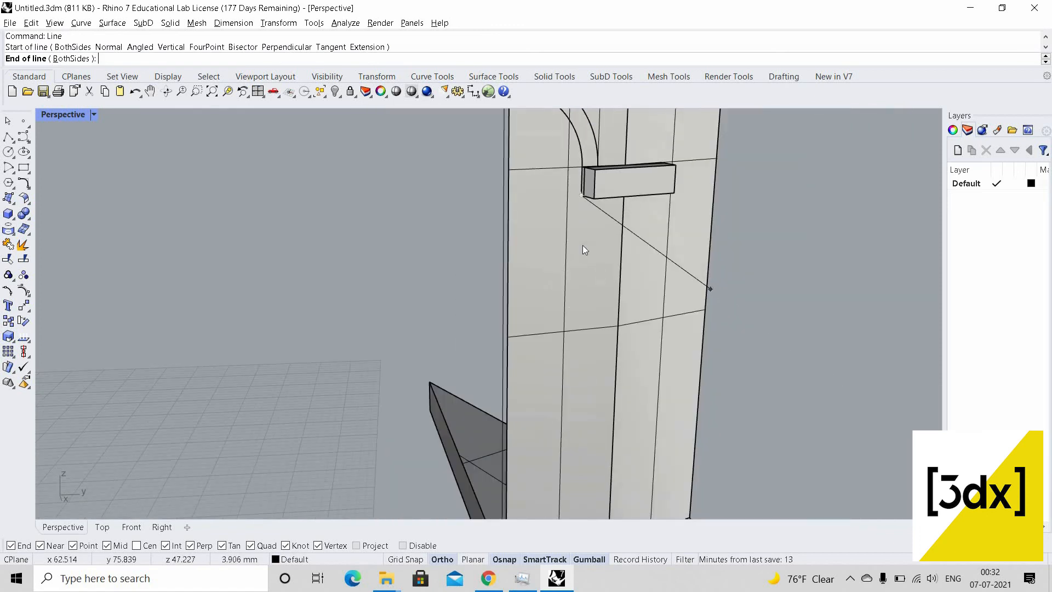
pyautogui.write('v')
pyautogui.press('Return')
# Draw a vertical line from the bracket's inner lower corner down to the wall's bottom edge
pyautogui.press('Return')
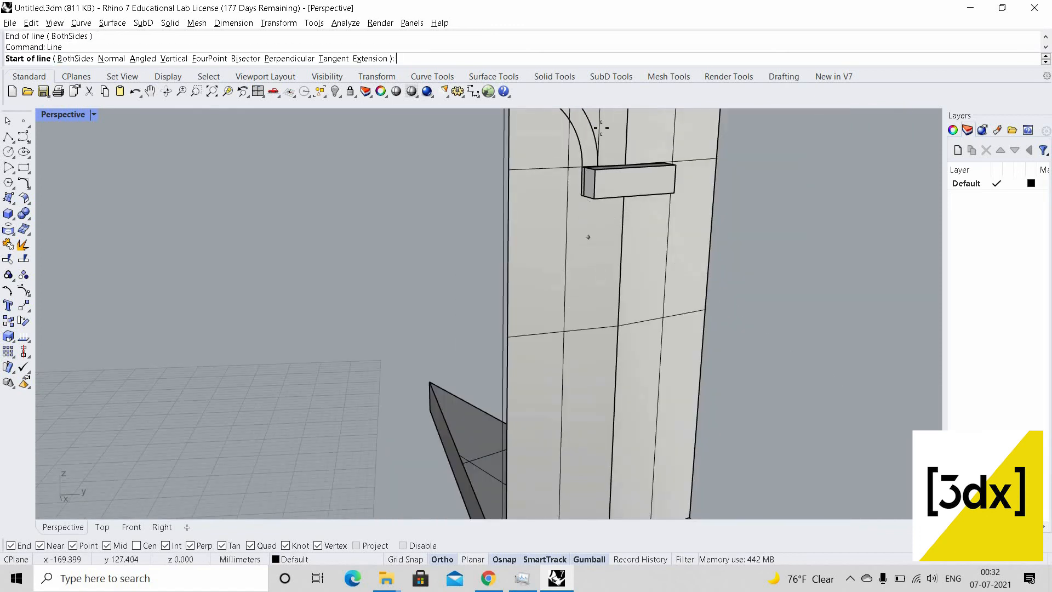
pyautogui.write('v')
pyautogui.press('Return')
pyautogui.scroll(5, 553, 244)
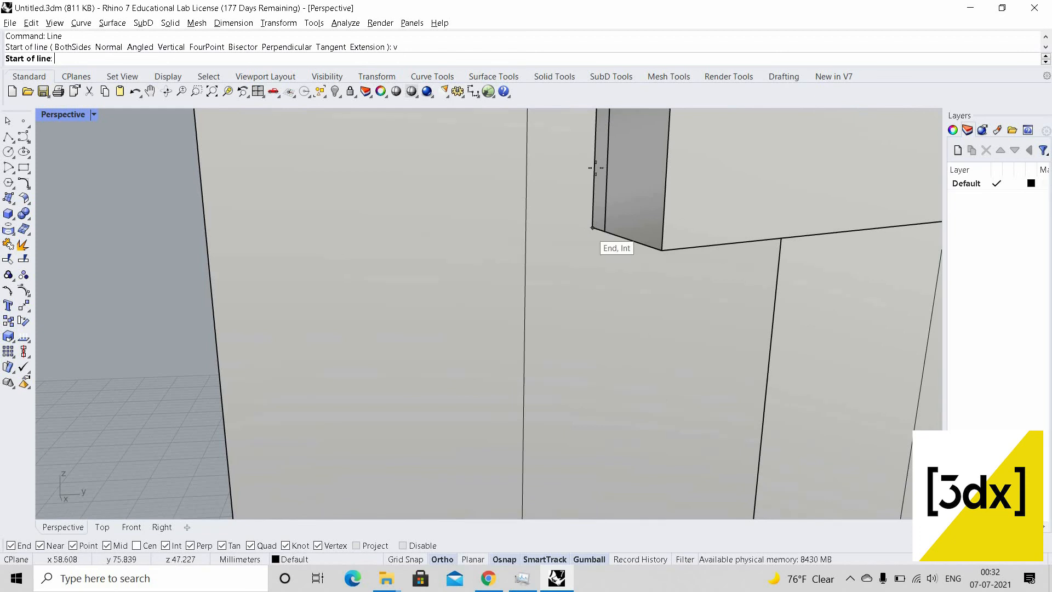
pyautogui.click(593, 227)
pyautogui.scroll(-10, 597, 164)
pyautogui.scroll(7, 583, 461)
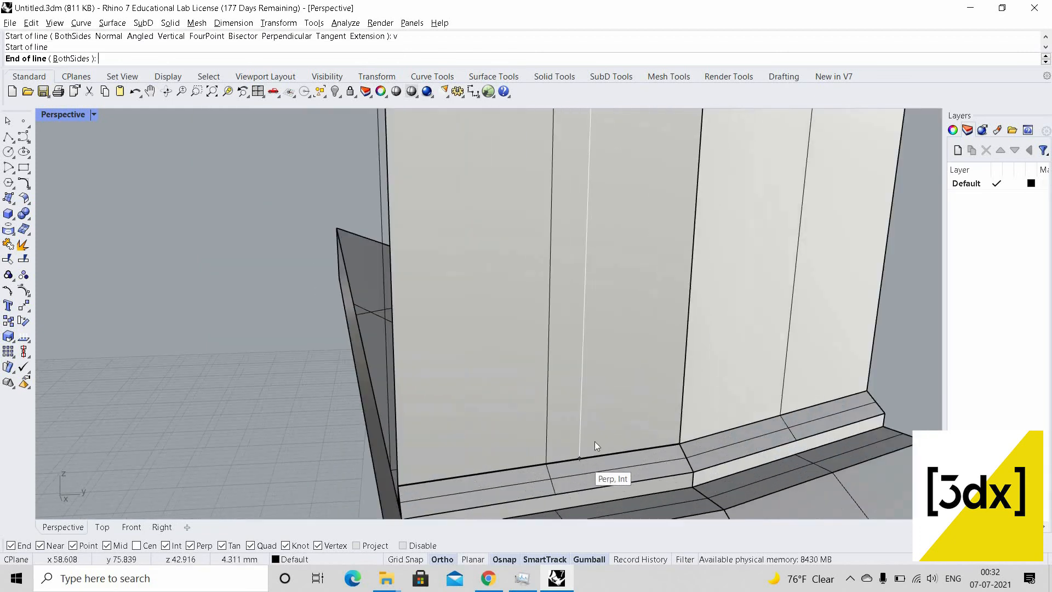
pyautogui.click(596, 446)
pyautogui.scroll(-6, 596, 313)
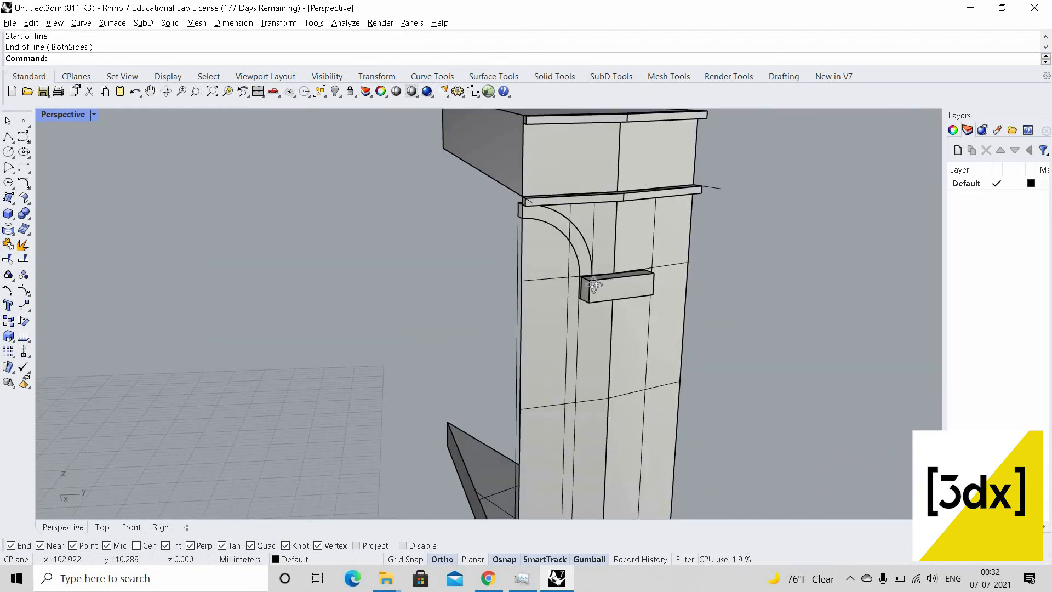
# Start a polyline at the bracket's inner lower corner and run it down to the wall's bottom edge
pyautogui.scroll(6, 577, 290)
pyautogui.moveTo(595, 285); pyautogui.dragTo(579, 252, button='right')
pyautogui.scroll(-2, 568, 295)
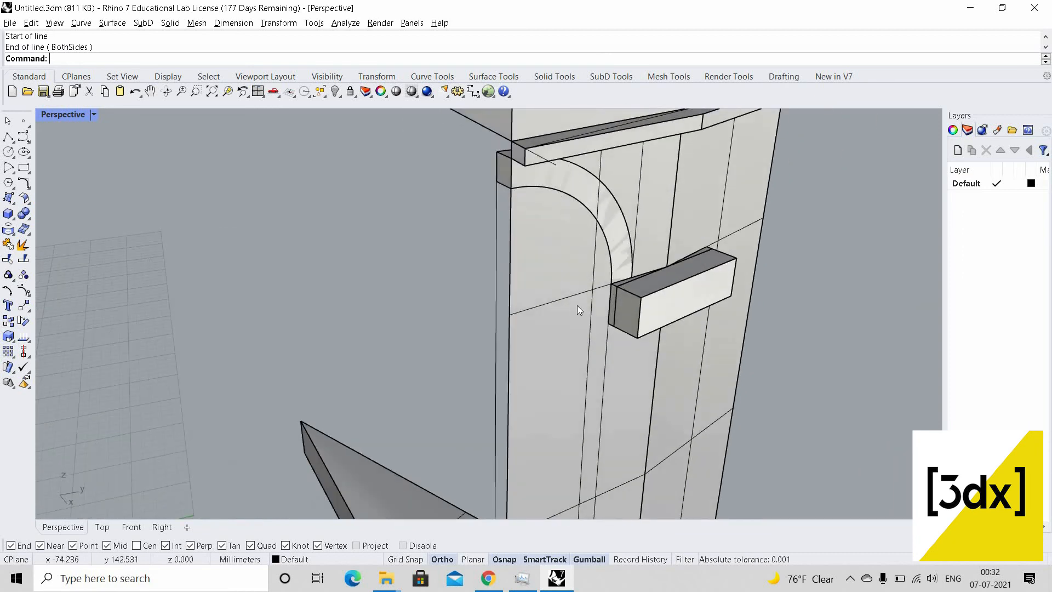
pyautogui.scroll(-3, 578, 305)
pyautogui.scroll(6, 574, 410)
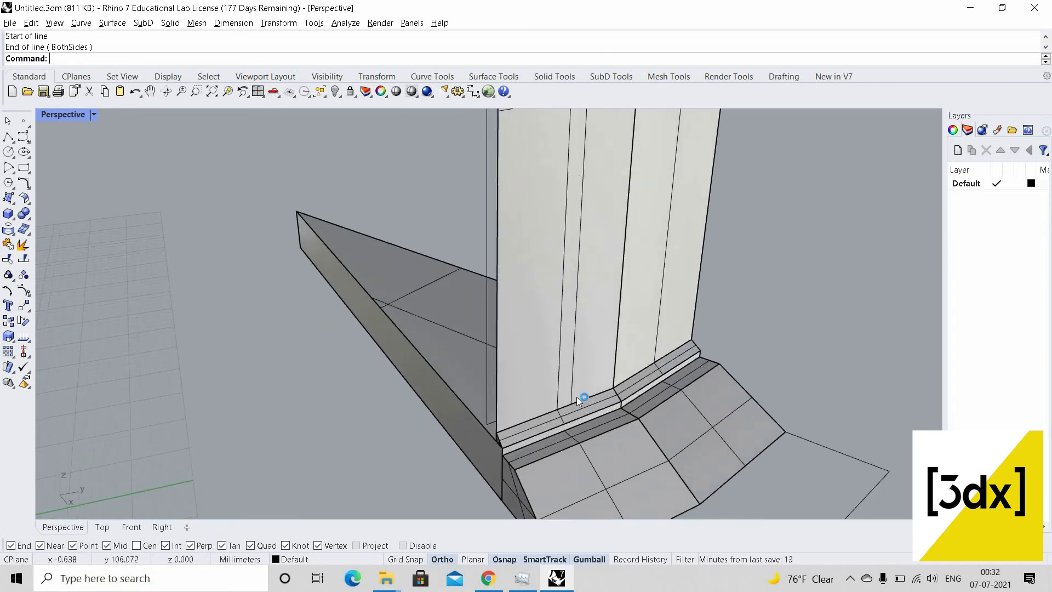
pyautogui.scroll(2, 576, 397)
pyautogui.press('Return')
pyautogui.scroll(-2, 581, 244)
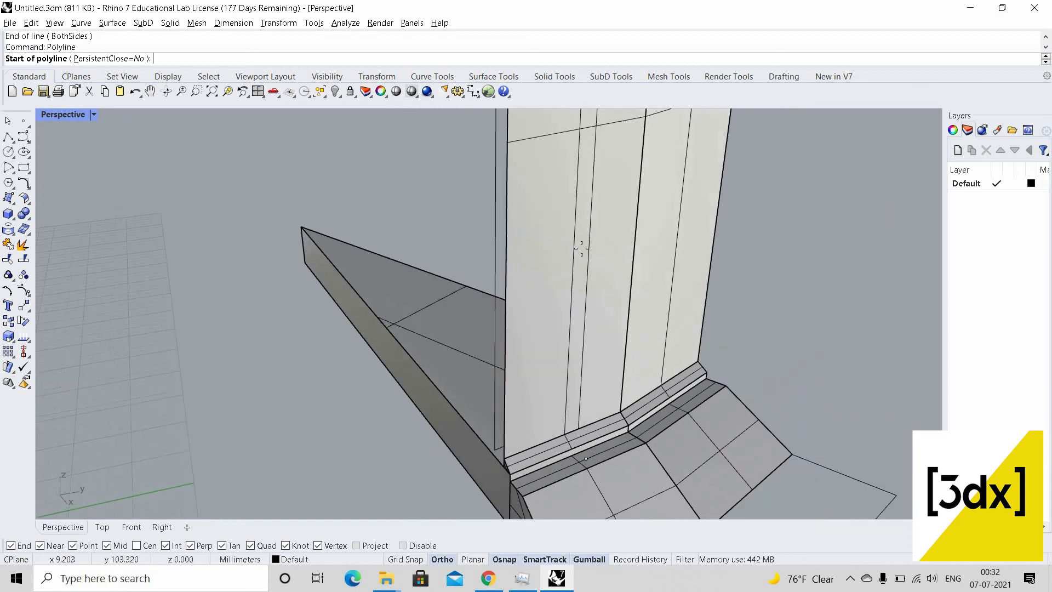
pyautogui.scroll(5, 582, 216)
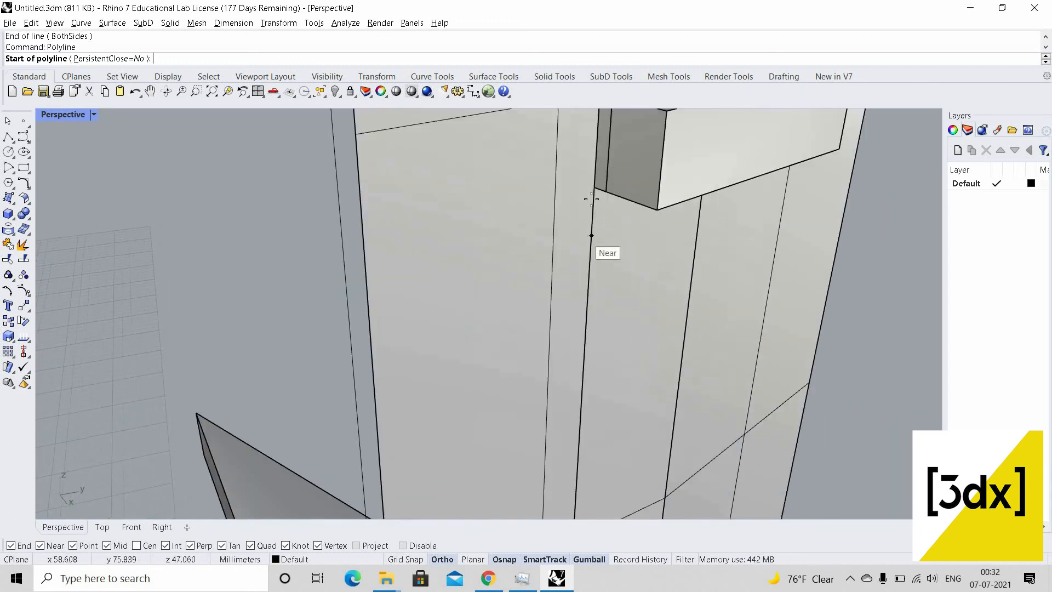
pyautogui.click(598, 201)
pyautogui.scroll(-3, 595, 237)
pyautogui.scroll(-1, 592, 315)
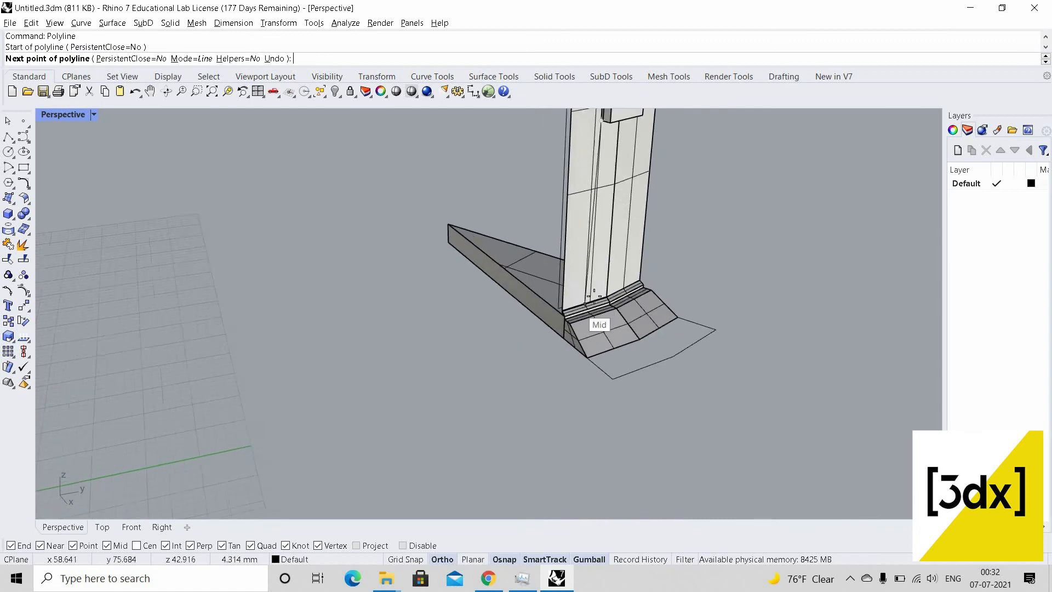
pyautogui.scroll(5, 587, 310)
pyautogui.click(583, 304)
# Continue the polyline through the wall's outer bottom corner up to the arch's lower outer corner and finish it open
pyautogui.scroll(1, 461, 342)
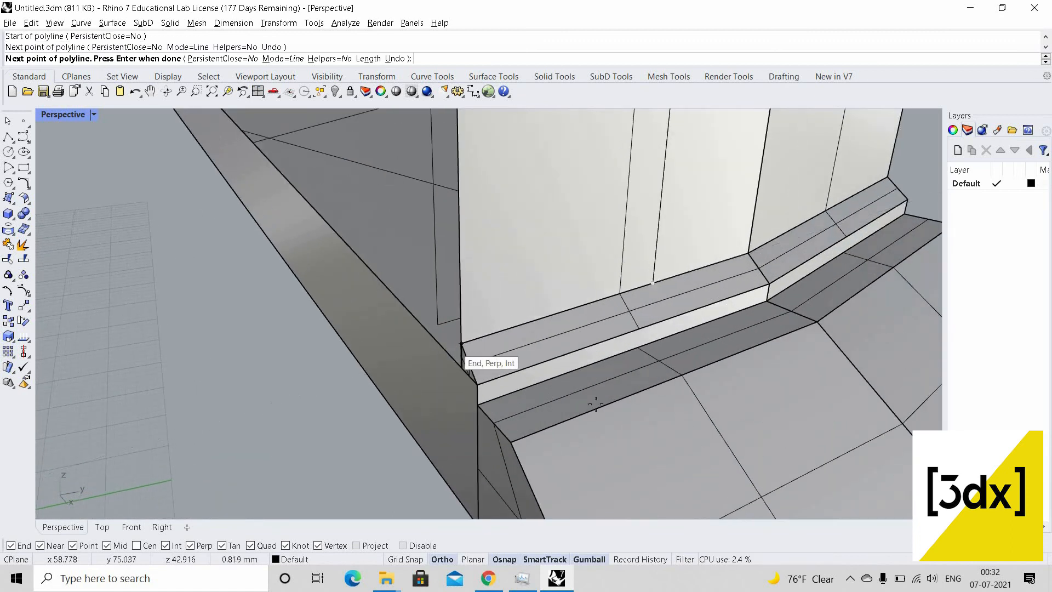
pyautogui.click(460, 344)
pyautogui.scroll(-3, 605, 197)
pyautogui.scroll(-2, 603, 181)
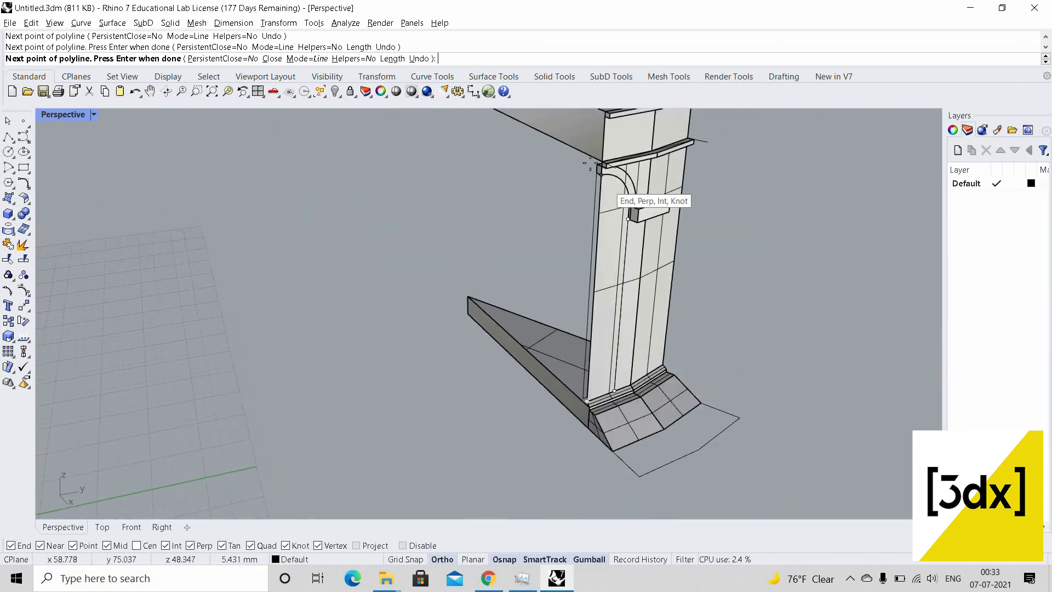
pyautogui.scroll(5, 607, 165)
pyautogui.click(607, 156)
pyautogui.press('Return')
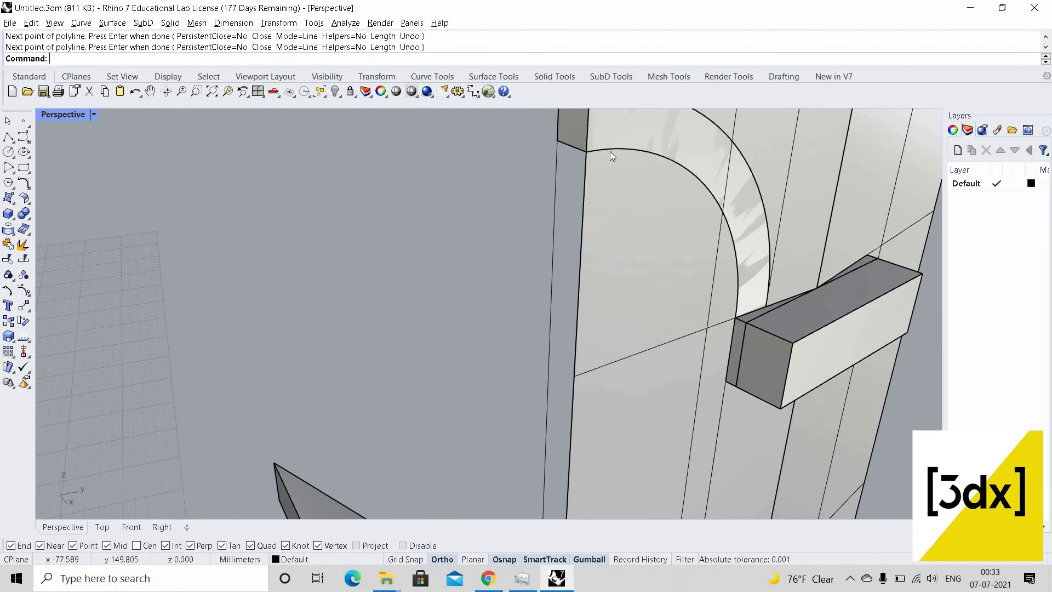
pyautogui.click(613, 151)
pyautogui.press('Return')
pyautogui.press('Escape')
pyautogui.click(616, 149)
pyautogui.press('Escape')
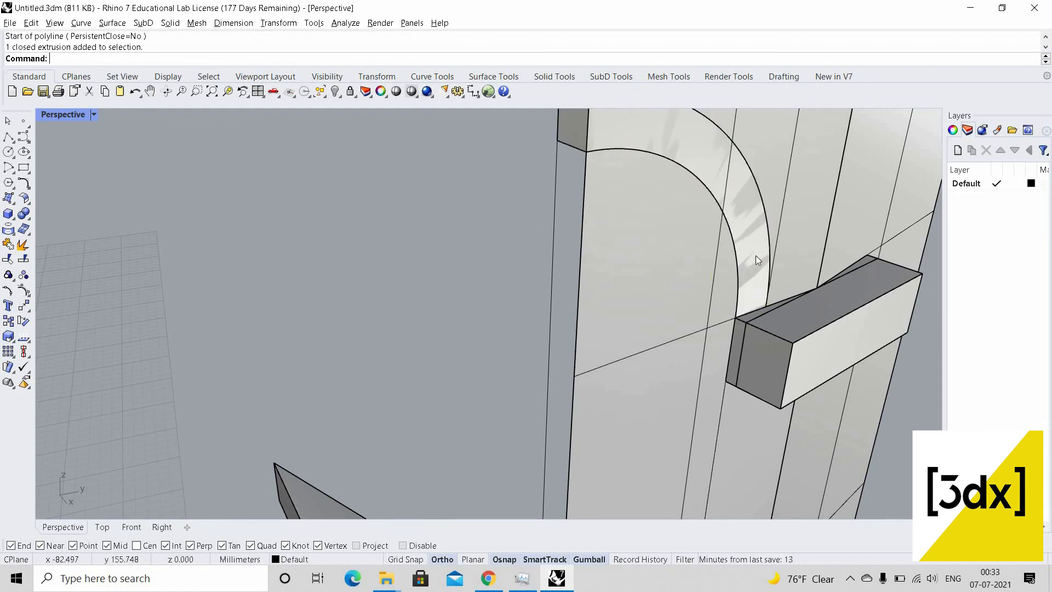
pyautogui.click(741, 308)
pyautogui.press('Escape')
pyautogui.click(738, 311)
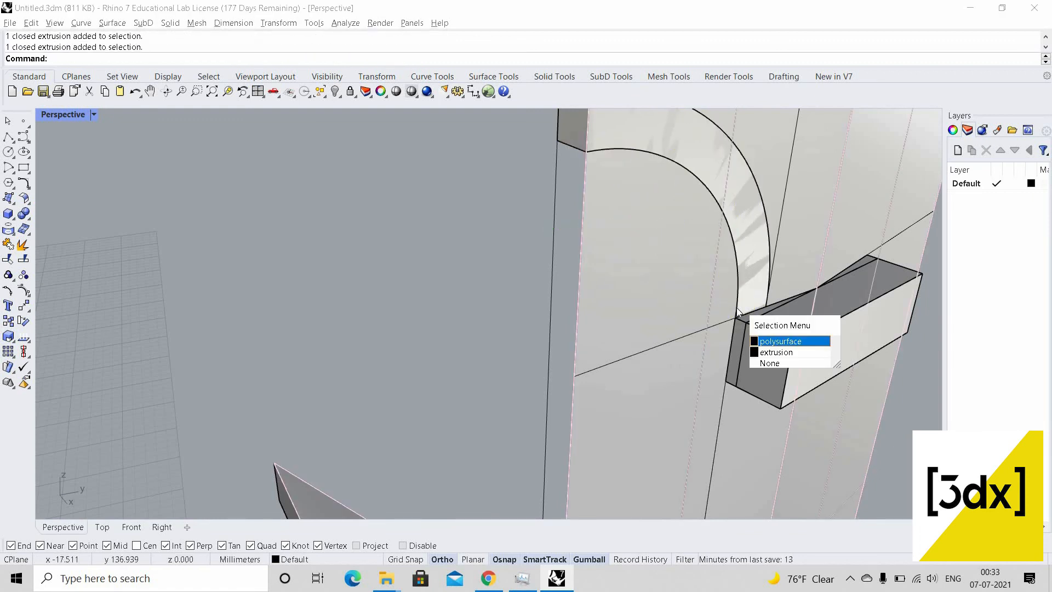
pyautogui.scroll(5, 741, 301)
pyautogui.click(750, 315)
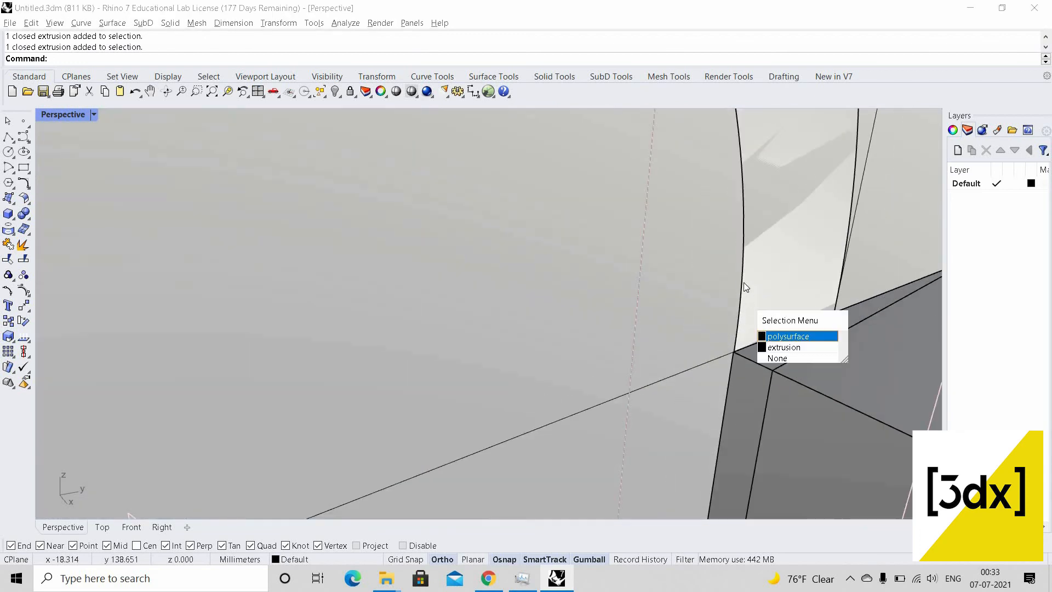
pyautogui.press('Escape')
pyautogui.click(746, 304)
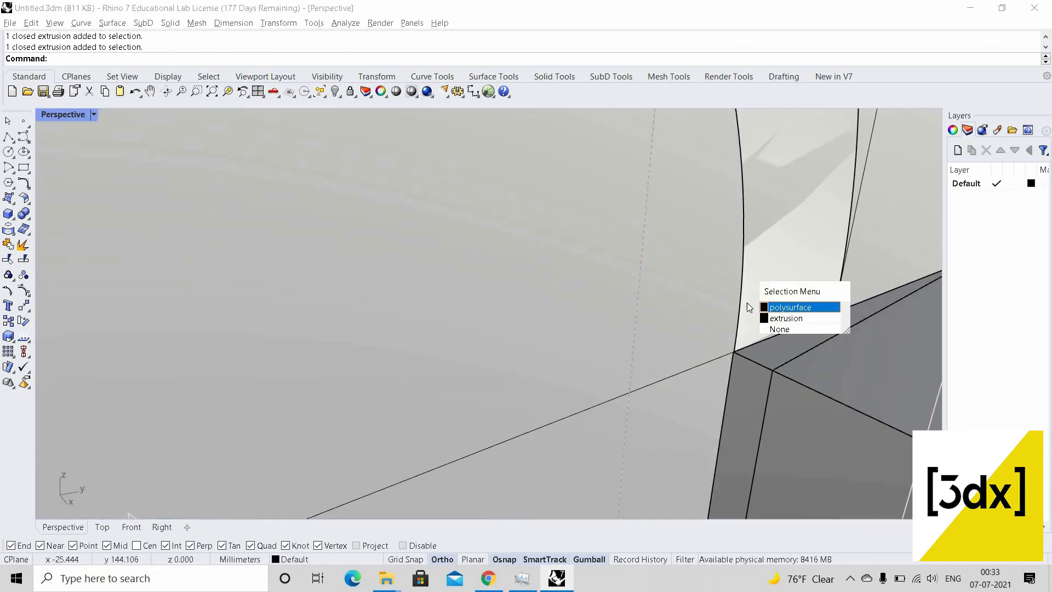
pyautogui.press('Escape')
pyautogui.scroll(-10, 673, 233)
pyautogui.scroll(5, 672, 232)
pyautogui.click(674, 232)
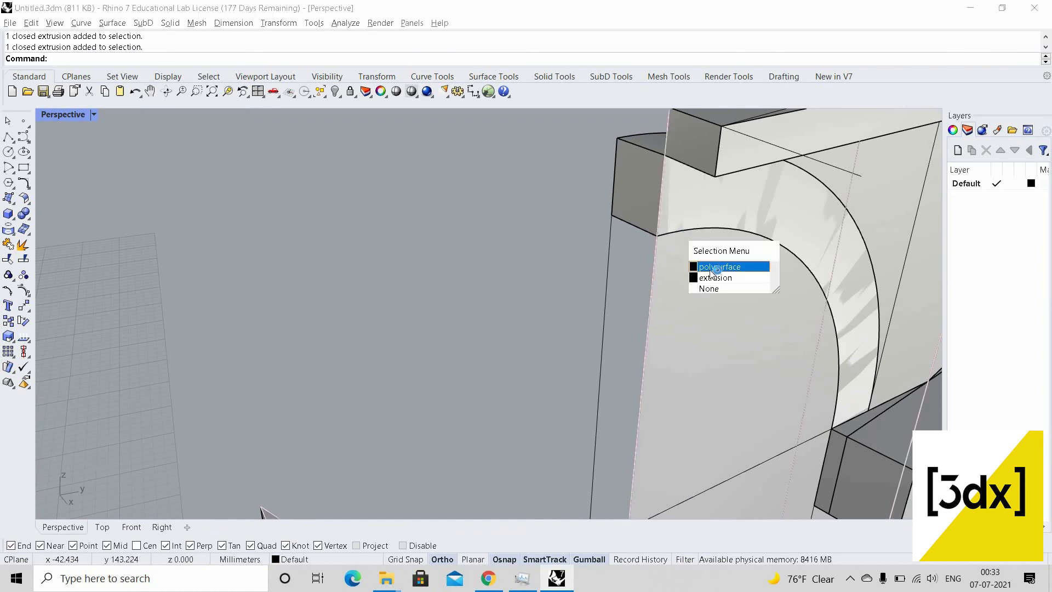
pyautogui.press('Escape')
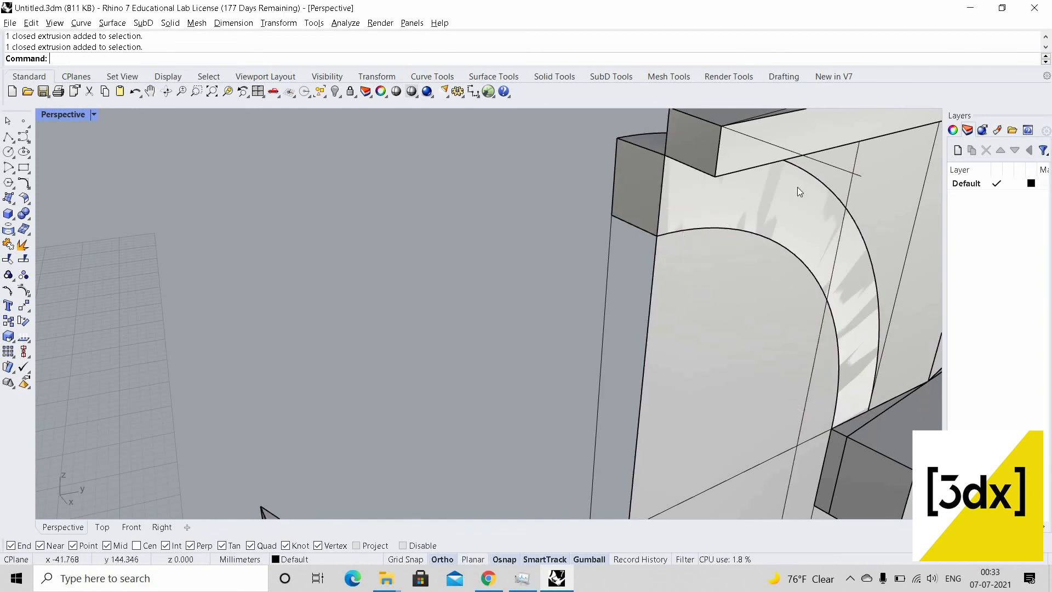
# Offset the outer arch curve inward by 0.179601 mm onto the arch band's inner edge
pyautogui.click(813, 178)
pyautogui.press('Escape')
pyautogui.click(816, 180)
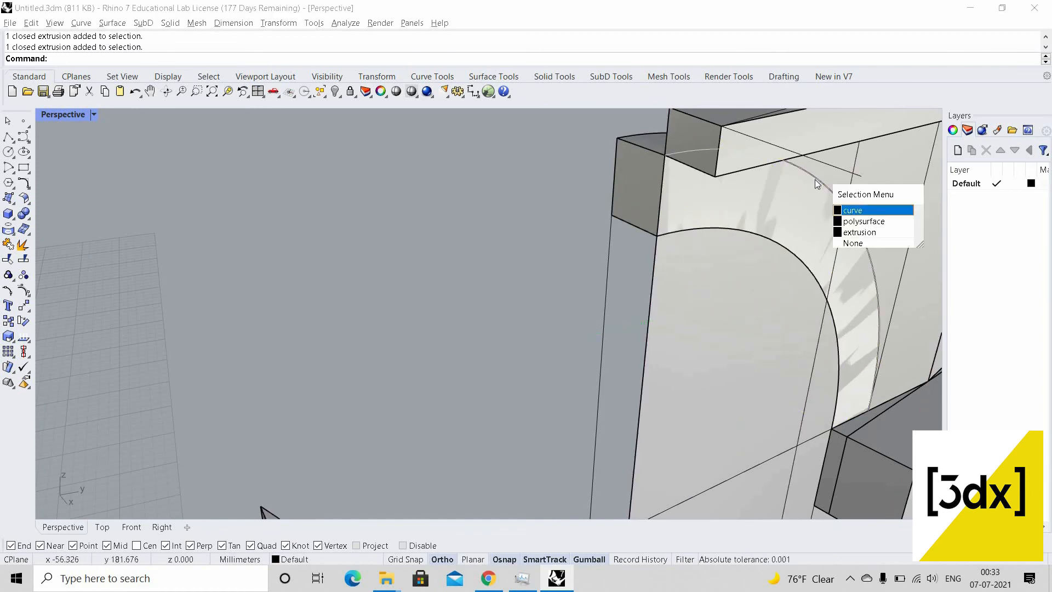
pyautogui.click(823, 209)
pyautogui.write('O')
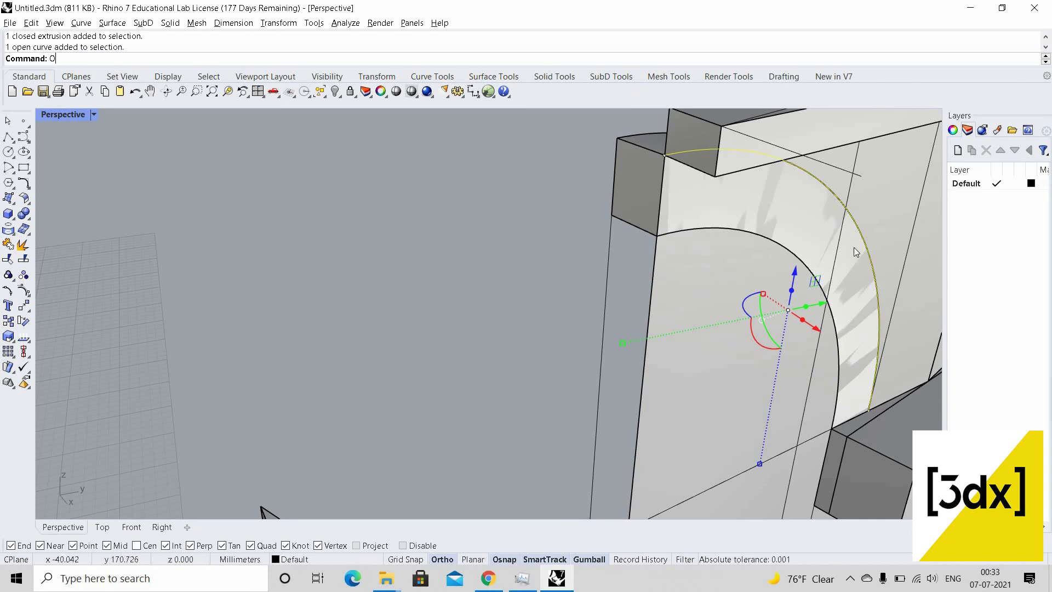
pyautogui.write('ffset')
pyautogui.press('Return')
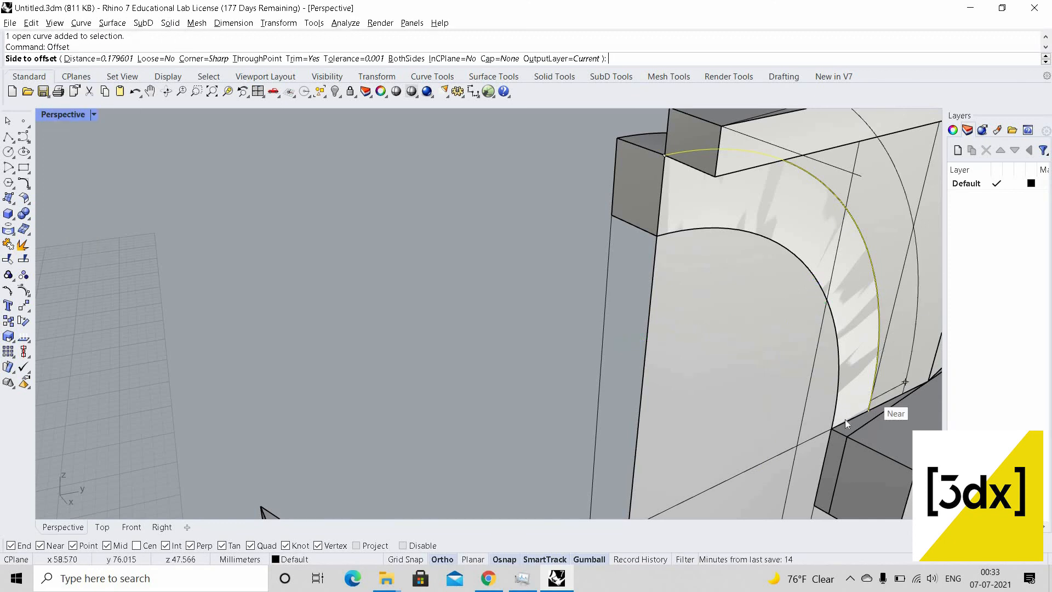
pyautogui.click(723, 246)
pyautogui.press('Escape')
# Try to create a planar surface from the offset arch curve and the open polyline
pyautogui.click(717, 229)
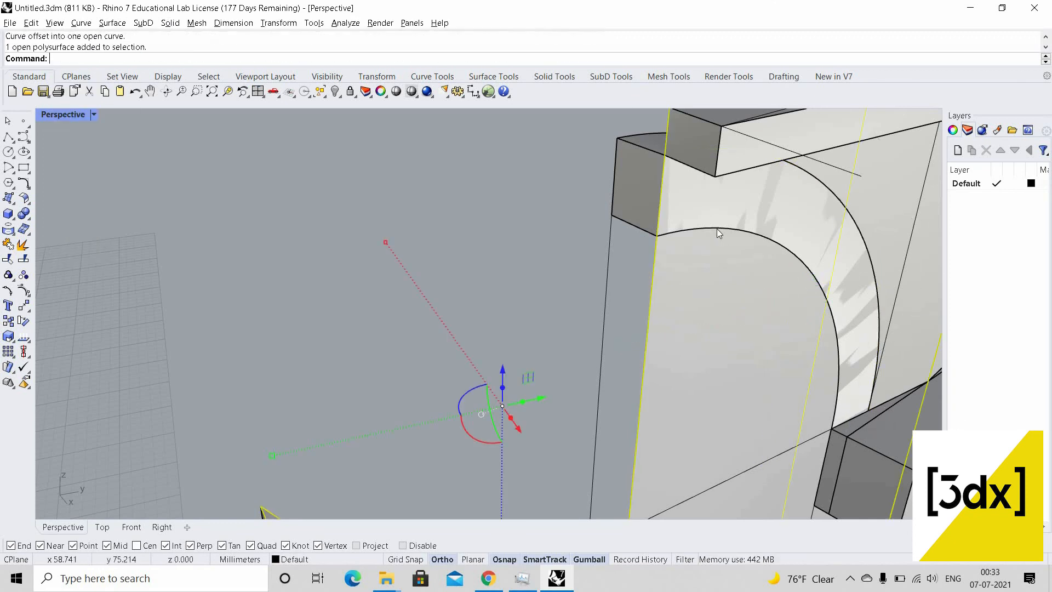
pyautogui.press('Escape')
pyautogui.click(680, 235)
pyautogui.click(679, 234)
pyautogui.scroll(-3, 659, 248)
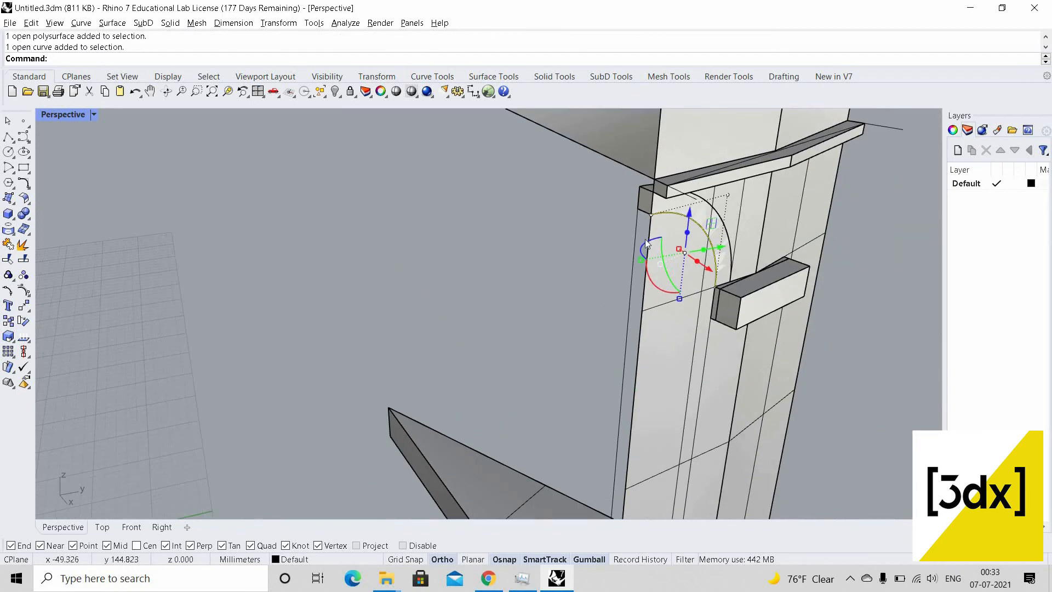
pyautogui.scroll(2, 645, 239)
pyautogui.keyDown('shift'); pyautogui.click(648, 238); pyautogui.keyUp('shift')
pyautogui.keyDown('shift'); pyautogui.click(676, 256); pyautogui.keyUp('shift')
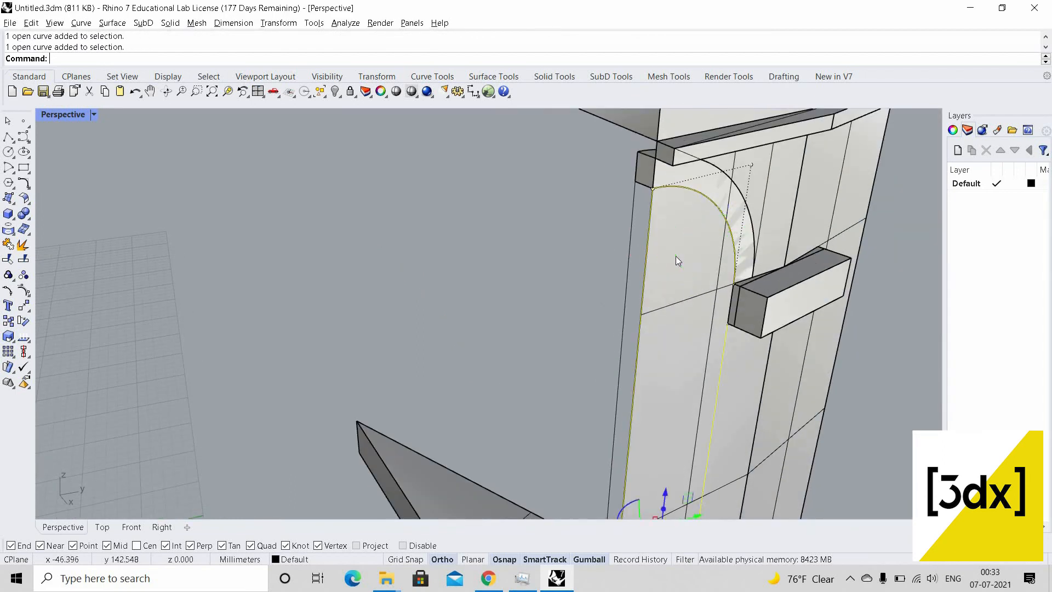
pyautogui.scroll(-2, 675, 259)
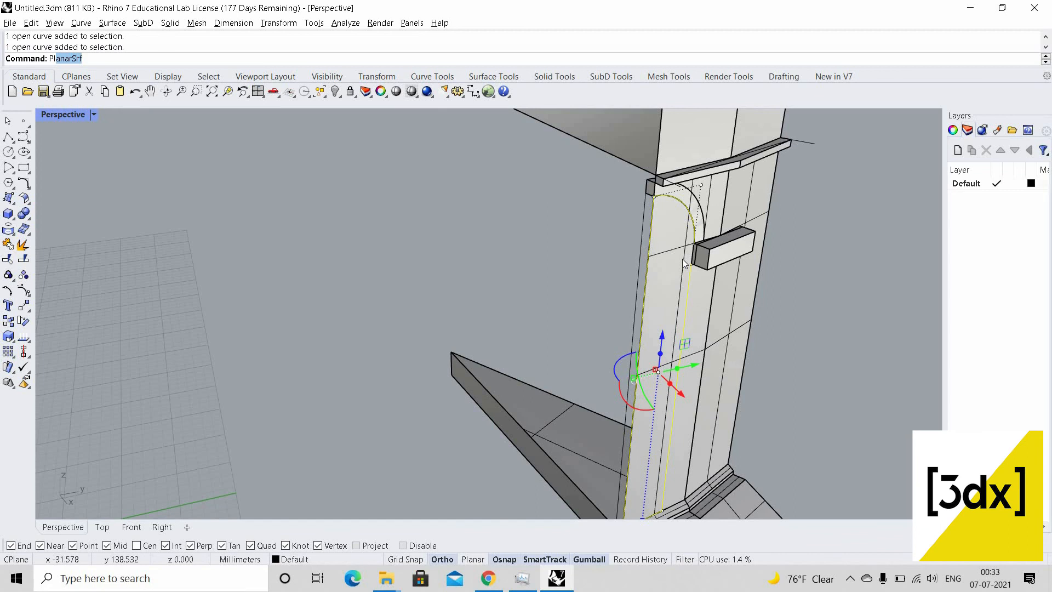
pyautogui.press('Return')
pyautogui.scroll(-2, 638, 372)
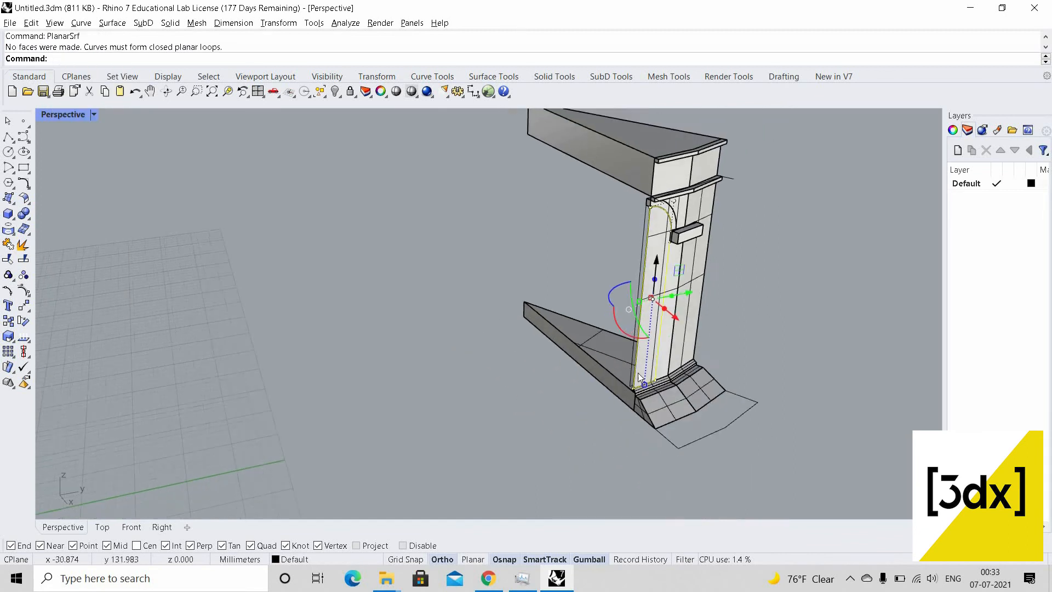
# Reselect the wall outline polyline together with the offset arch curve
pyautogui.scroll(4, 629, 404)
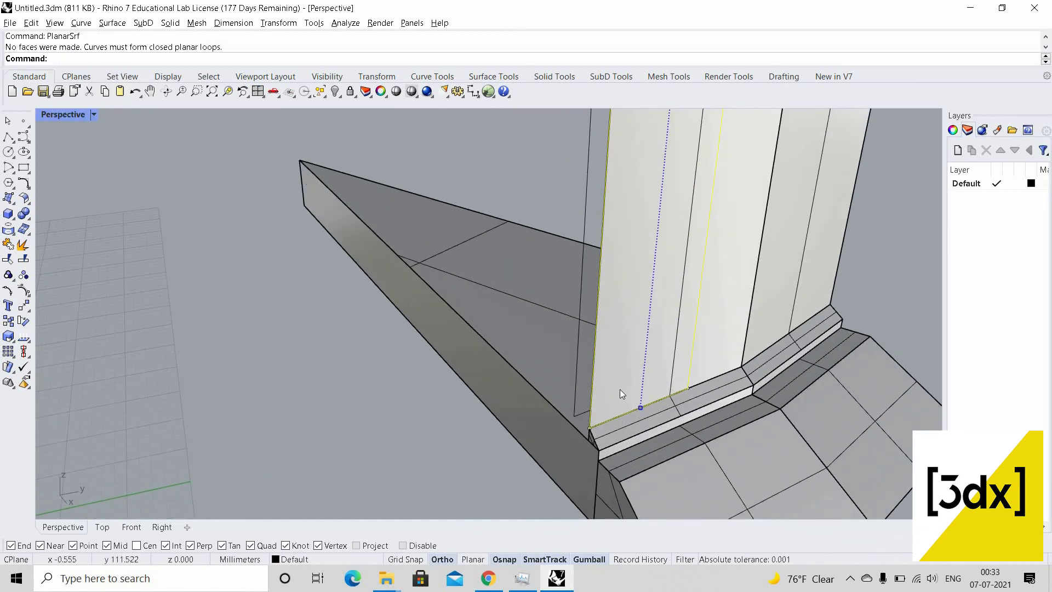
pyautogui.press('Escape')
pyautogui.click(603, 430)
pyautogui.press('Escape')
pyautogui.click(604, 426)
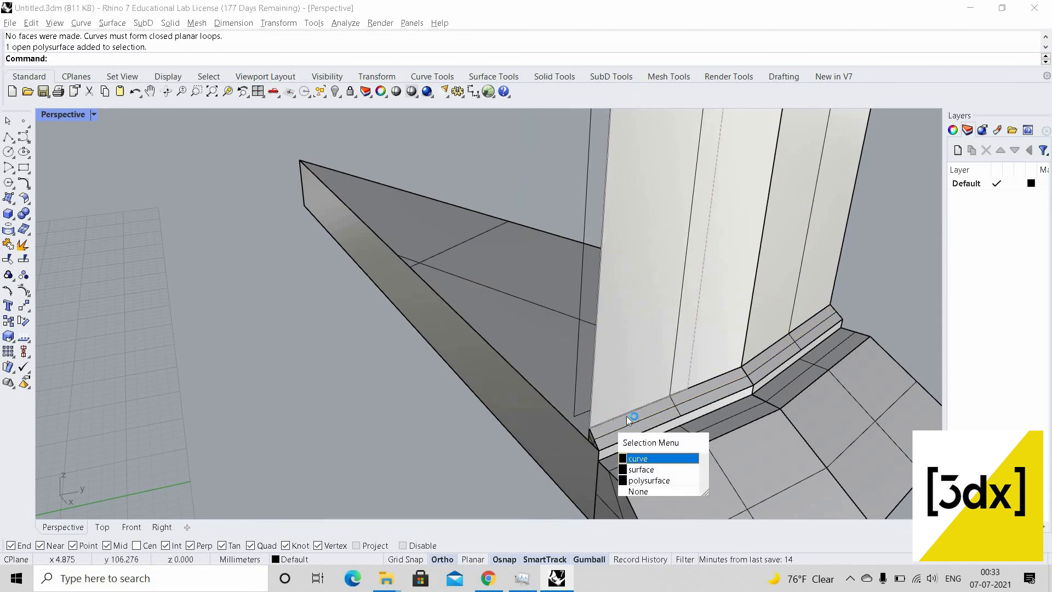
pyautogui.click(635, 458)
pyautogui.scroll(-5, 644, 307)
pyautogui.scroll(6, 644, 270)
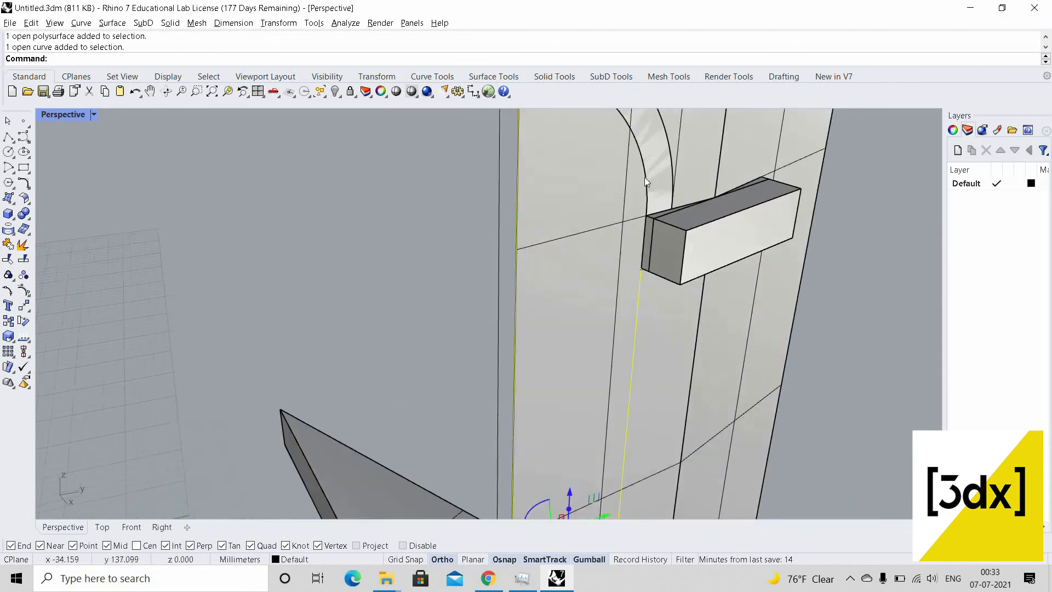
pyautogui.click(644, 135)
pyautogui.click(677, 162)
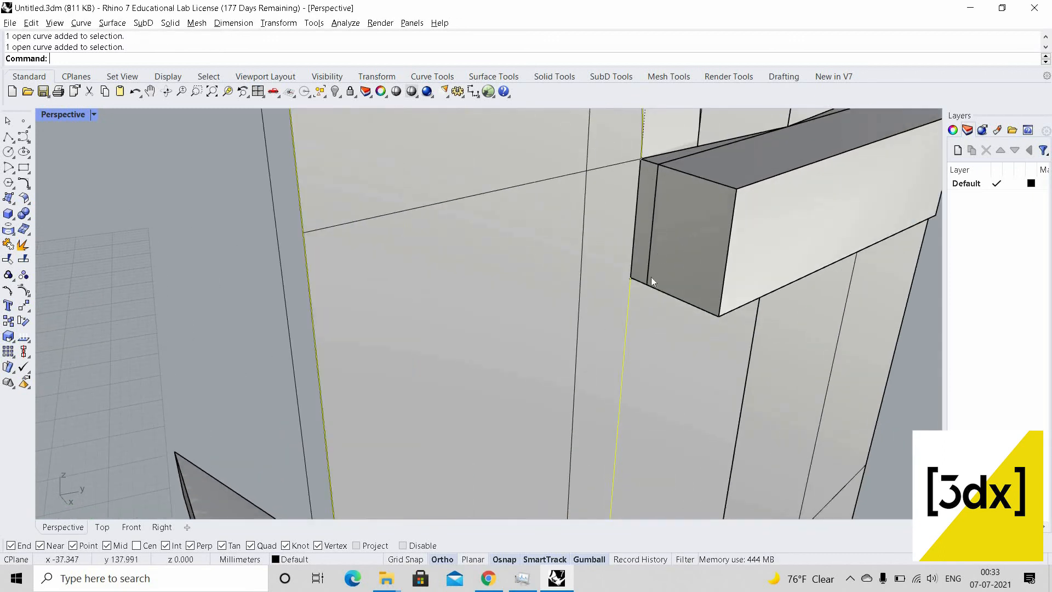
# Close the outline with a line along the bracket's inner vertical edge and create a planar surface from the selected curves
pyautogui.press('Return')
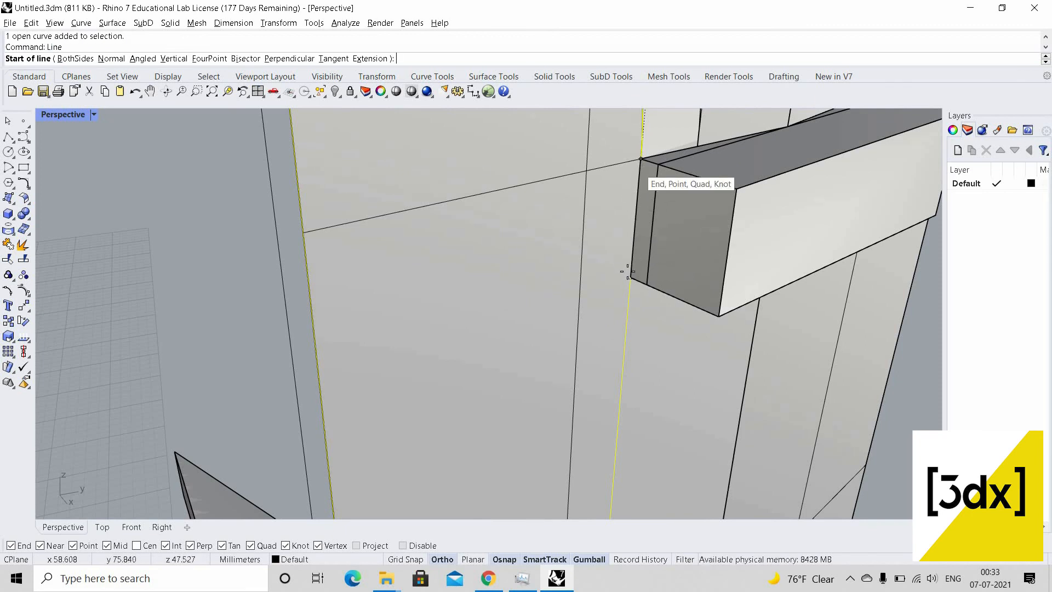
pyautogui.click(639, 162)
pyautogui.click(634, 268)
pyautogui.keyDown('shift'); pyautogui.click(633, 263); pyautogui.keyUp('shift')
pyautogui.press('Return')
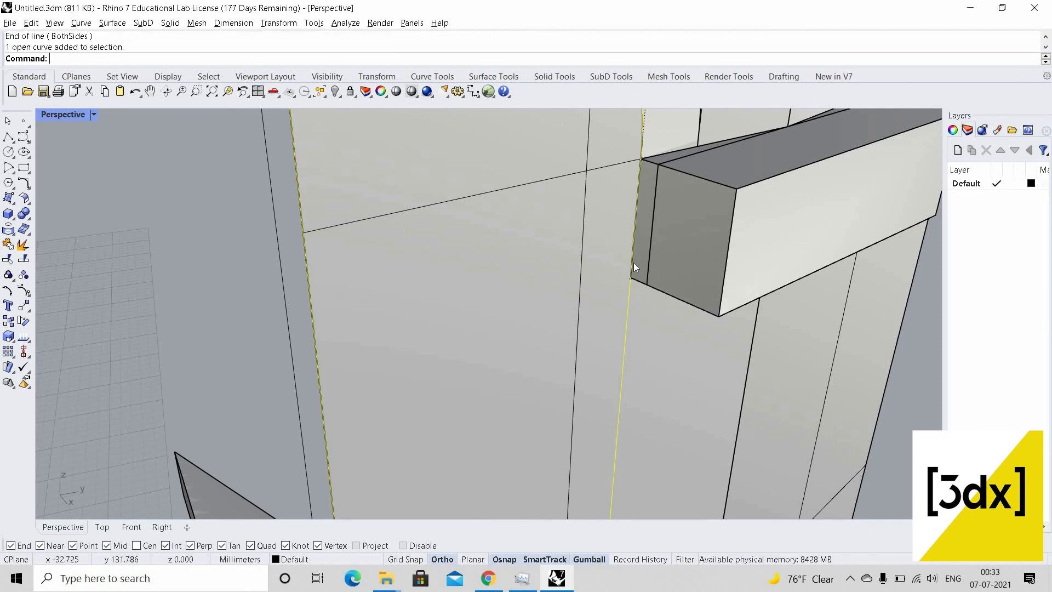
pyautogui.press('Return')
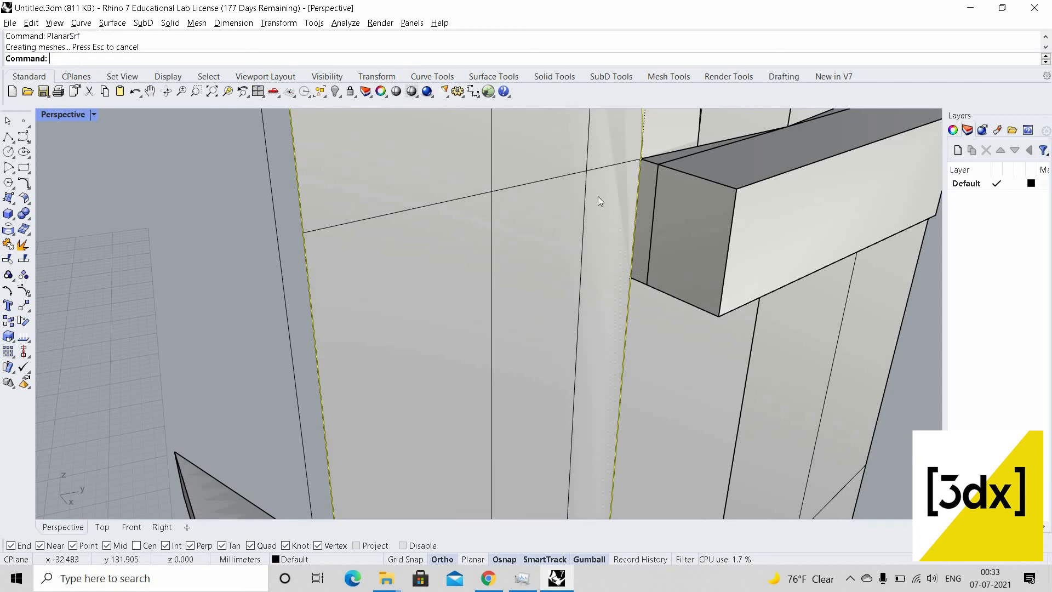
# Select the new arched panel surface and bring its lower corner at the wall base into reach
pyautogui.scroll(-5, 597, 197)
pyautogui.click(604, 212)
pyautogui.click(564, 389)
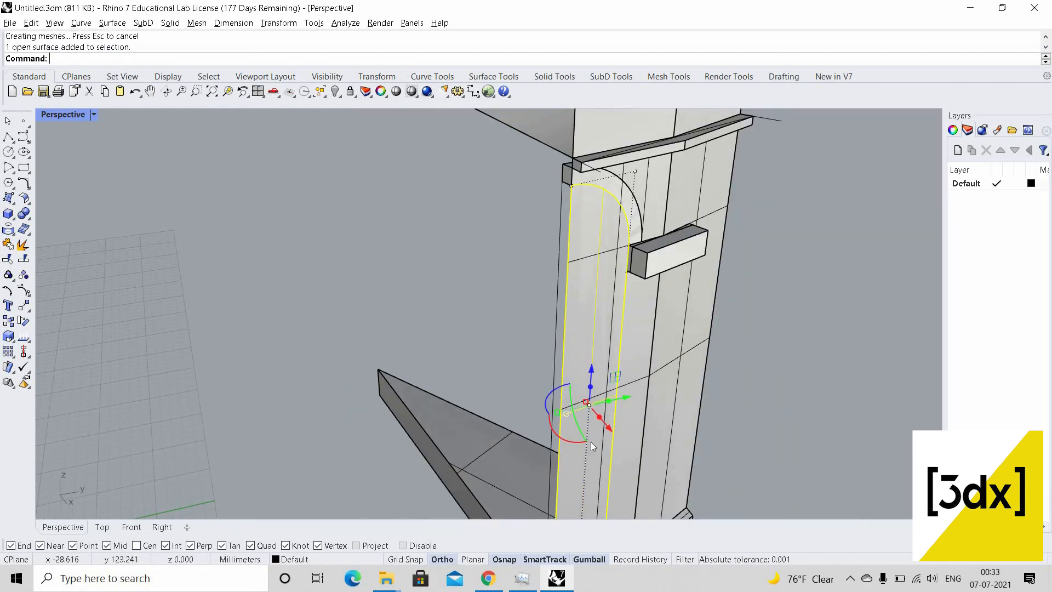
pyautogui.keyDown('shift'); pyautogui.moveTo(591, 442); pyautogui.dragTo(602, 346, button='right'); pyautogui.keyUp('shift')
pyautogui.press('Escape')
pyautogui.scroll(4, 591, 433)
pyautogui.click(590, 433)
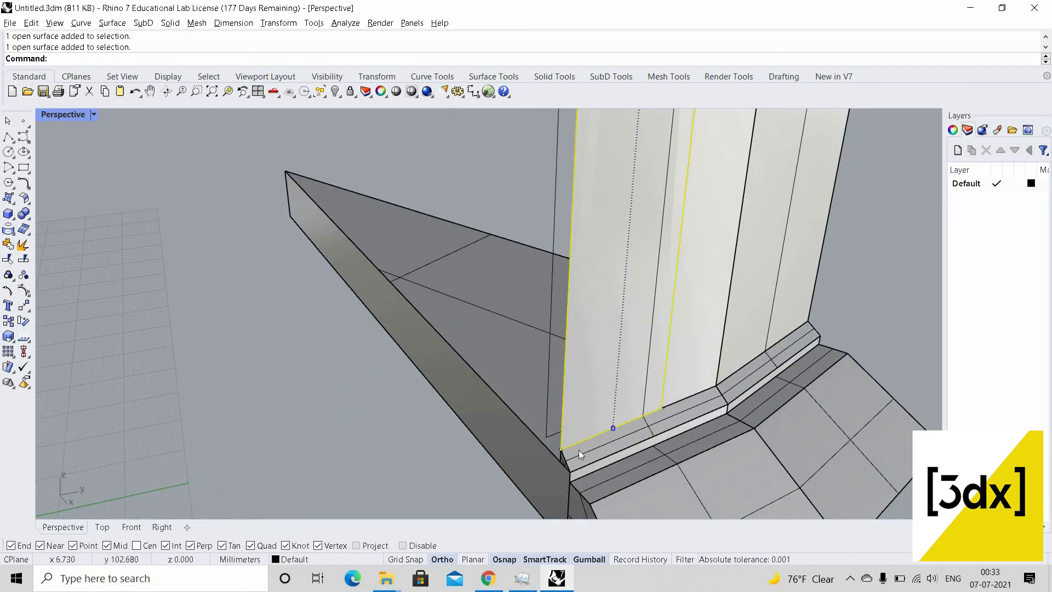
# Try to move the panel surface inward from its lower corner, and undo the move
pyautogui.write('Mo')
pyautogui.press('Return')
pyautogui.scroll(3, 561, 449)
pyautogui.click(561, 449)
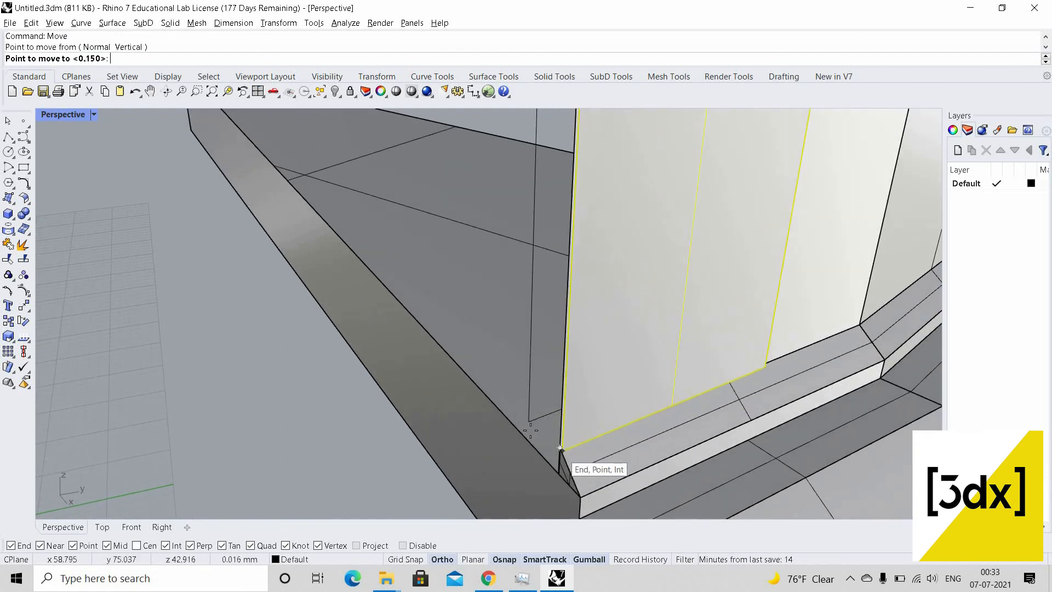
pyautogui.click(537, 423)
pyautogui.hotkey('ctrl', 'z')
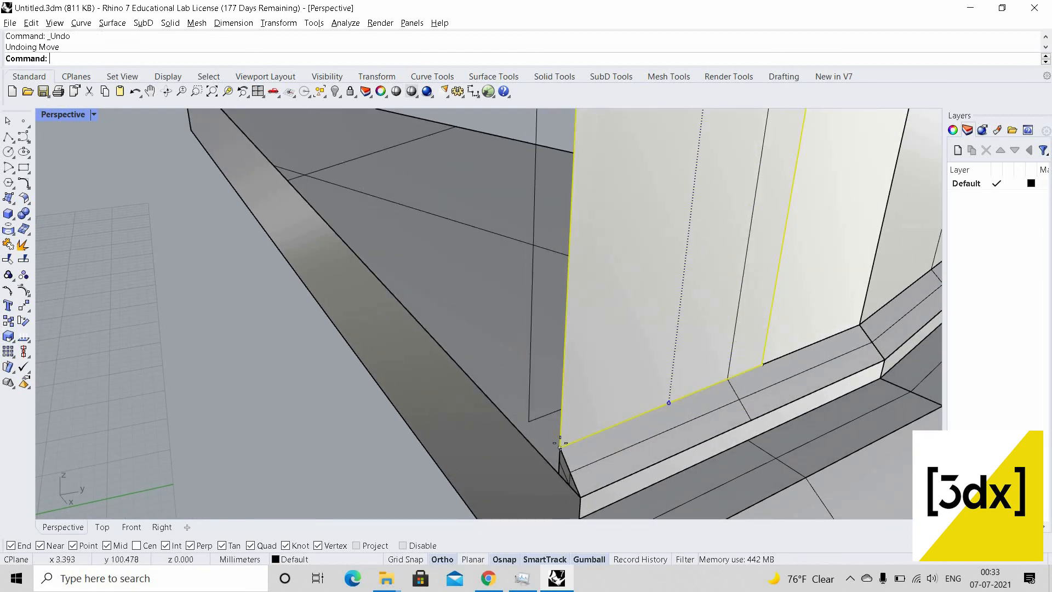
# Move the panel surface from its lower corner to the corner of the recessed outline behind the wall
pyautogui.press('Return')
pyautogui.click(559, 447)
pyautogui.click(529, 421)
pyautogui.press('Escape')
pyautogui.scroll(-12, 581, 425)
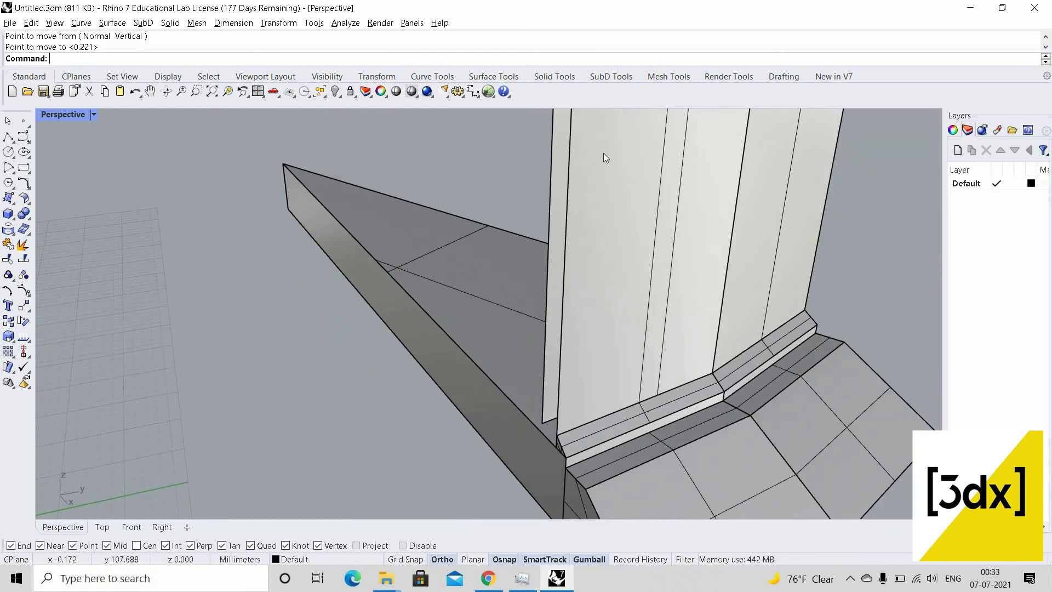
# Select the wall outline polyline and the inner arch curve as cutting edges for the wall opening
pyautogui.scroll(8, 605, 175)
pyautogui.scroll(-8, 613, 346)
pyautogui.click(613, 346)
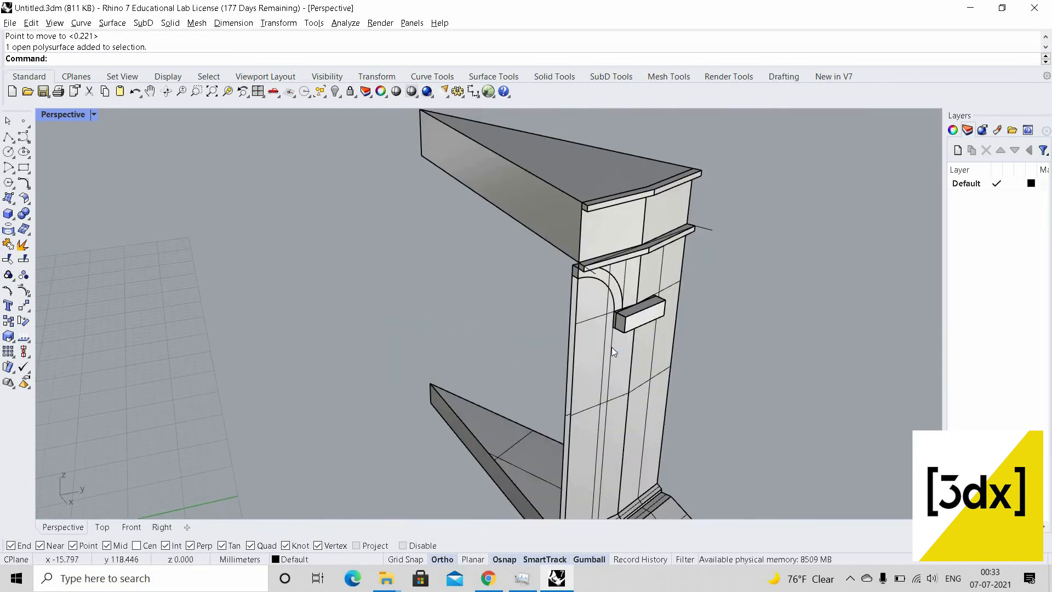
pyautogui.scroll(4, 613, 346)
pyautogui.click(613, 344)
pyautogui.rightClick(587, 345)
pyautogui.scroll(-5, 582, 307)
pyautogui.scroll(5, 570, 341)
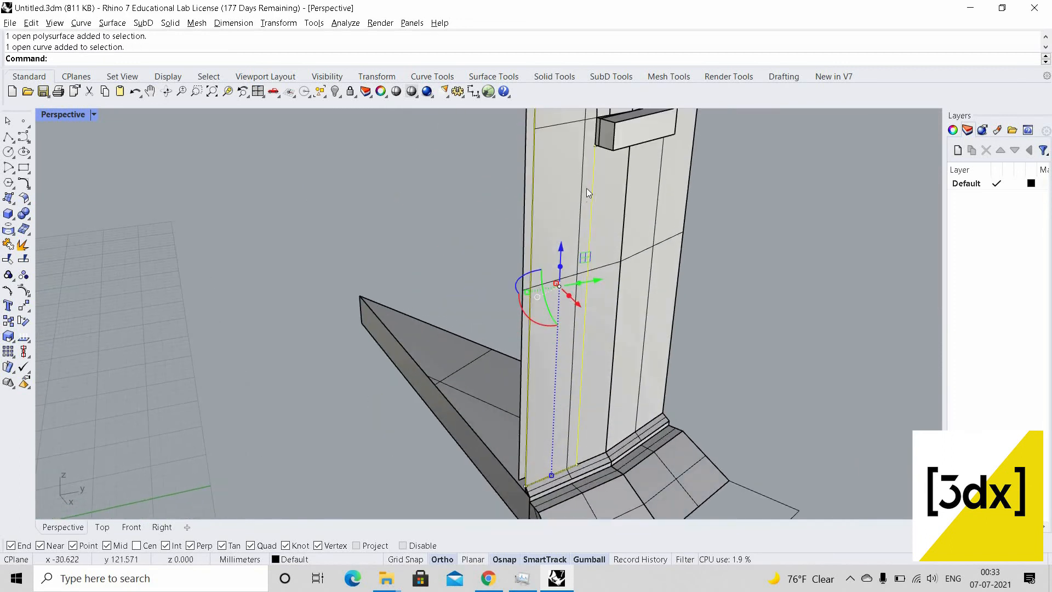
pyautogui.scroll(-4, 587, 188)
pyautogui.scroll(5, 604, 176)
pyautogui.keyDown('shift'); pyautogui.click(605, 176); pyautogui.keyUp('shift')
pyautogui.rightClick(603, 222)
pyautogui.scroll(2, 602, 224)
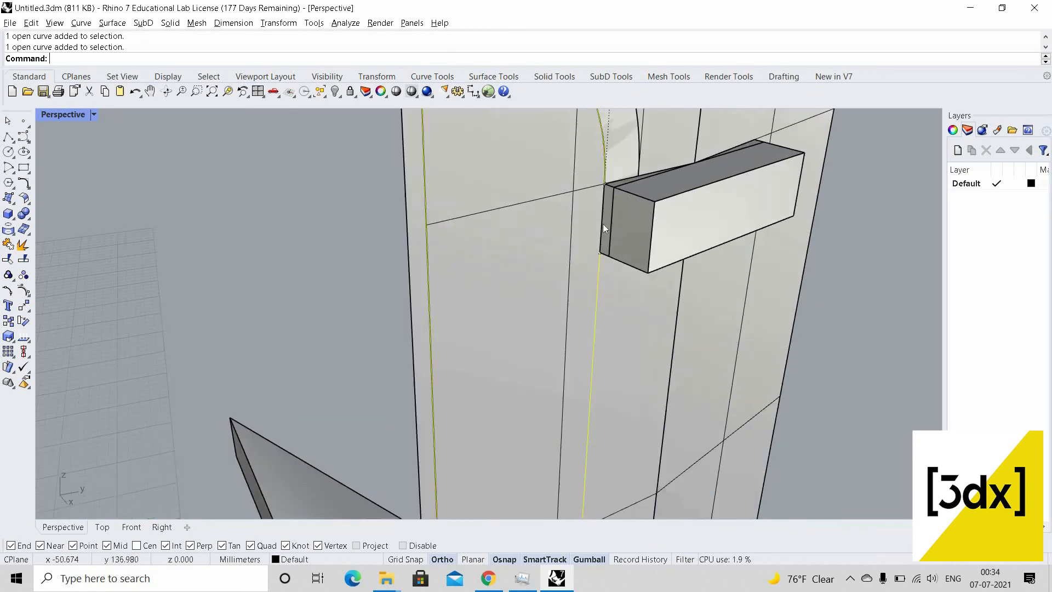
# Add the wall polysurface to the selection and trim away the wall area inside the arched outline
pyautogui.scroll(-2, 603, 224)
pyautogui.keyDown('shift'); pyautogui.click(582, 254); pyautogui.keyUp('shift')
pyautogui.rightClick(578, 252)
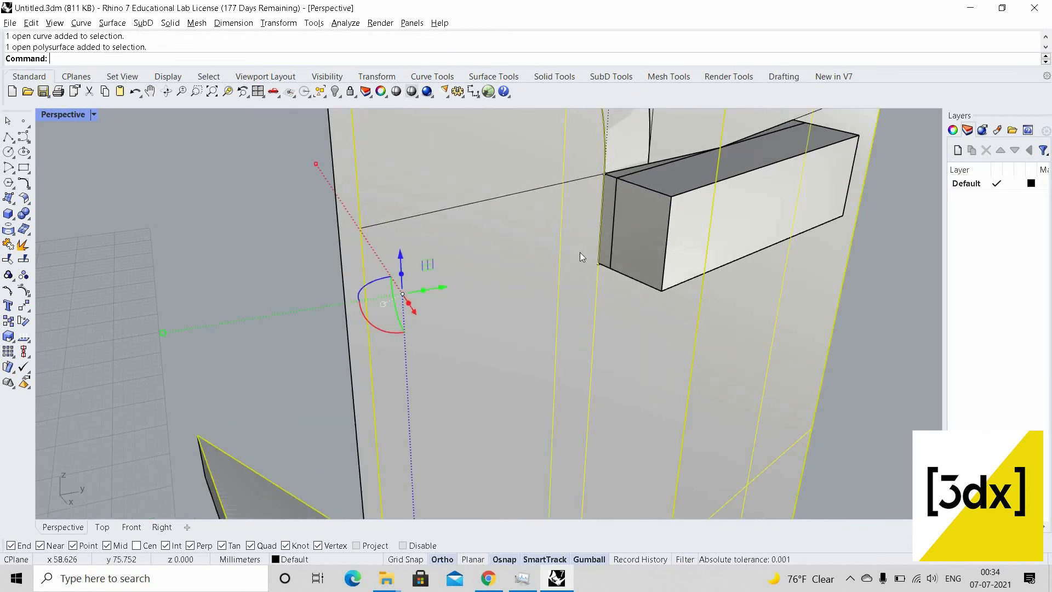
pyautogui.write('Trim')
pyautogui.press('Return')
pyautogui.scroll(-6, 546, 303)
pyautogui.click(529, 242)
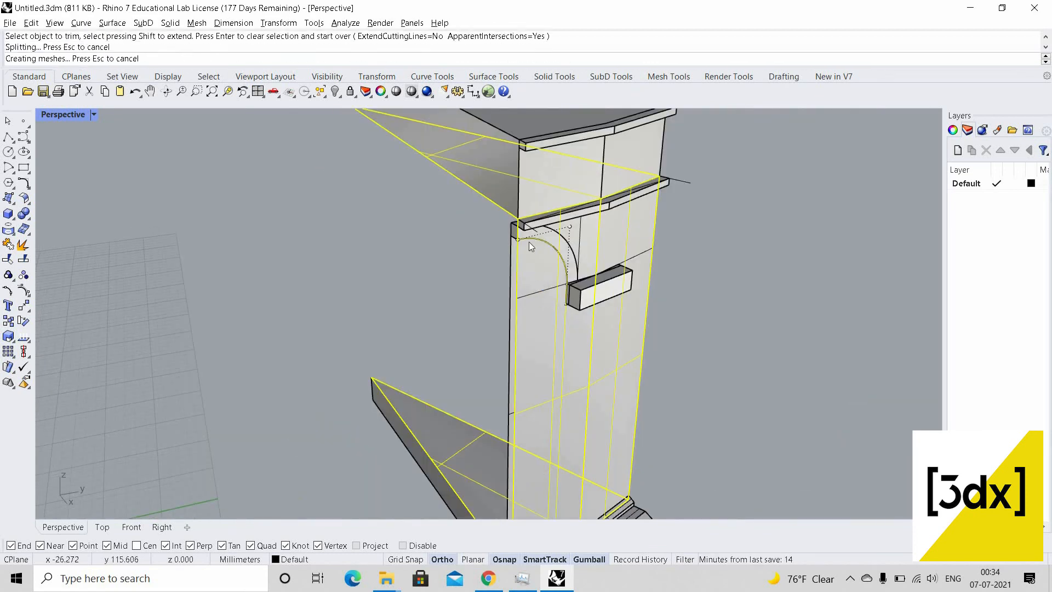
pyautogui.press('Return')
# Delete the extrusion surface on the front face of the arch band
pyautogui.scroll(-8, 522, 274)
pyautogui.scroll(7, 518, 329)
pyautogui.moveTo(571, 182); pyautogui.dragTo(568, 174, button='right')
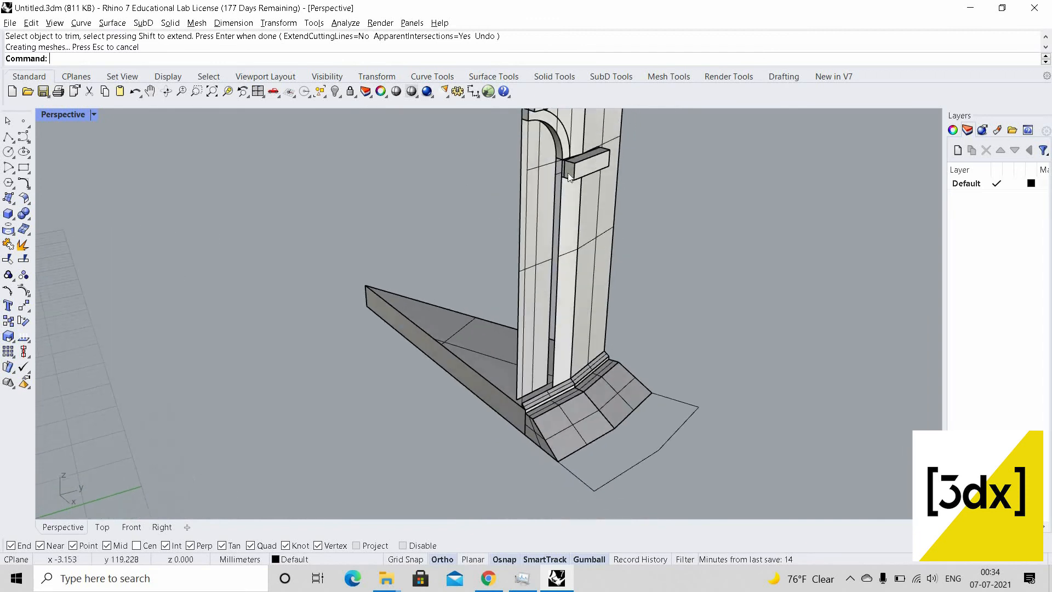
pyautogui.scroll(3, 524, 187)
pyautogui.scroll(-4, 524, 182)
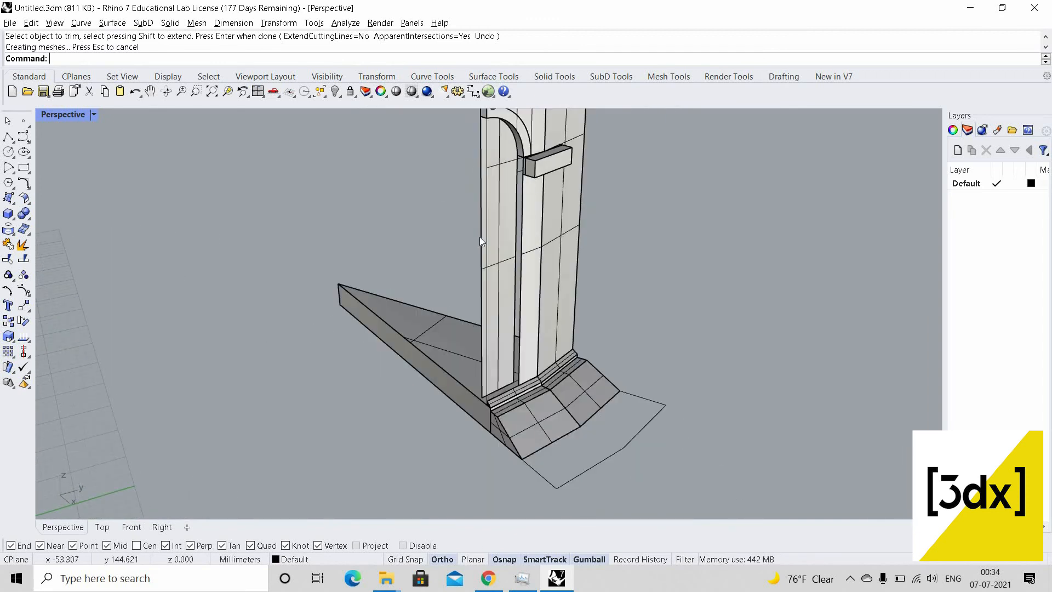
pyautogui.scroll(-3, 512, 147)
pyautogui.scroll(7, 512, 156)
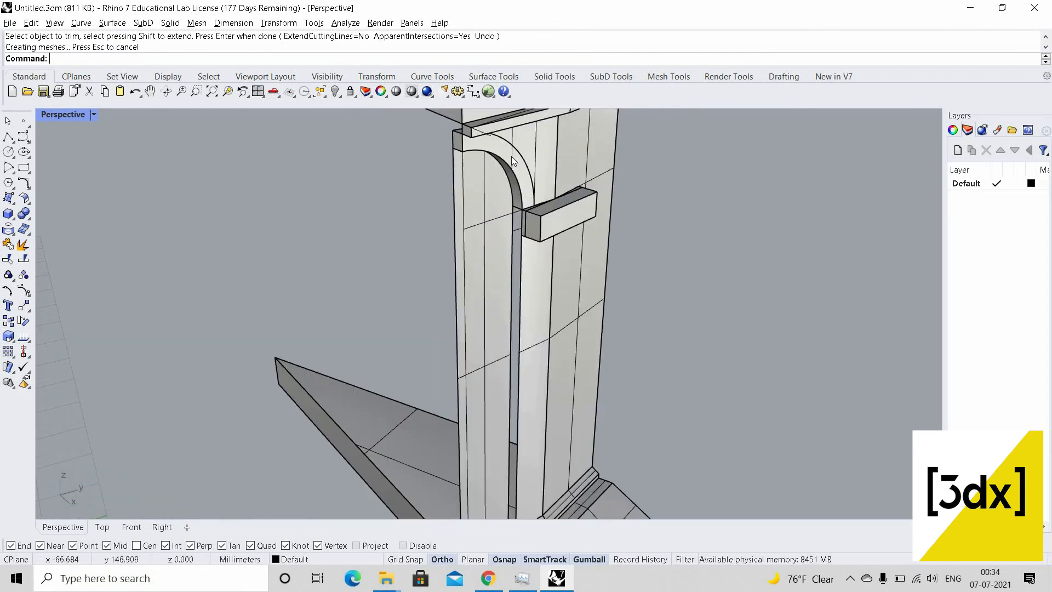
pyautogui.click(510, 145)
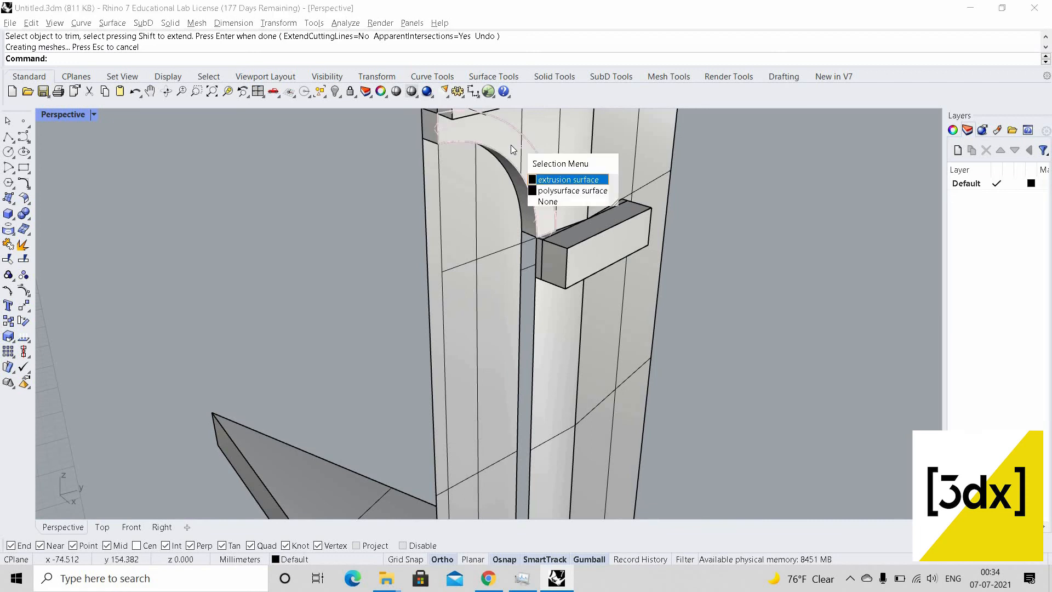
pyautogui.press('Return')
pyautogui.press('Delete')
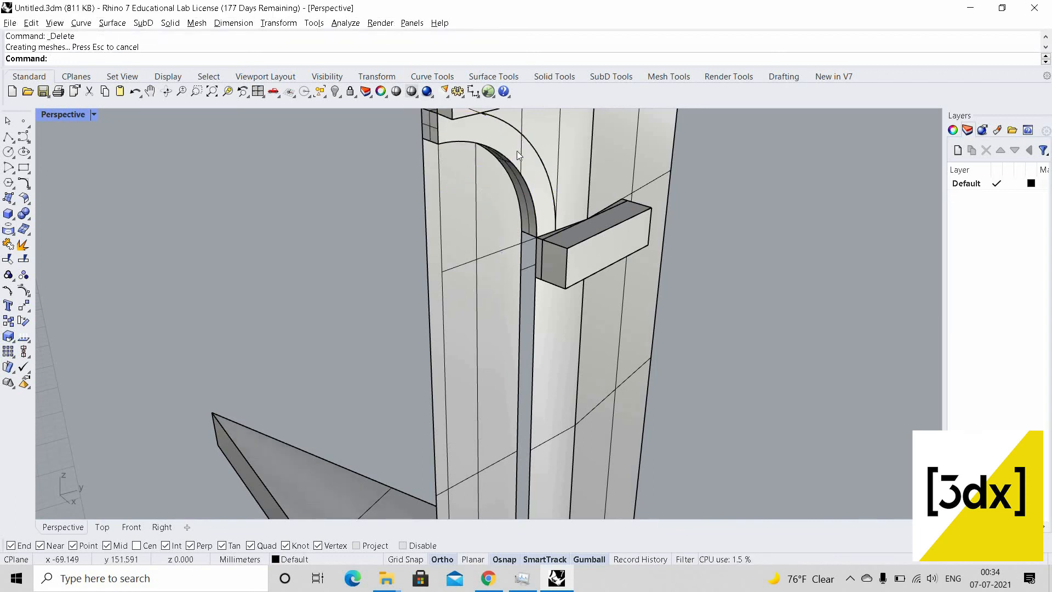
pyautogui.click(517, 150)
pyautogui.press('Escape')
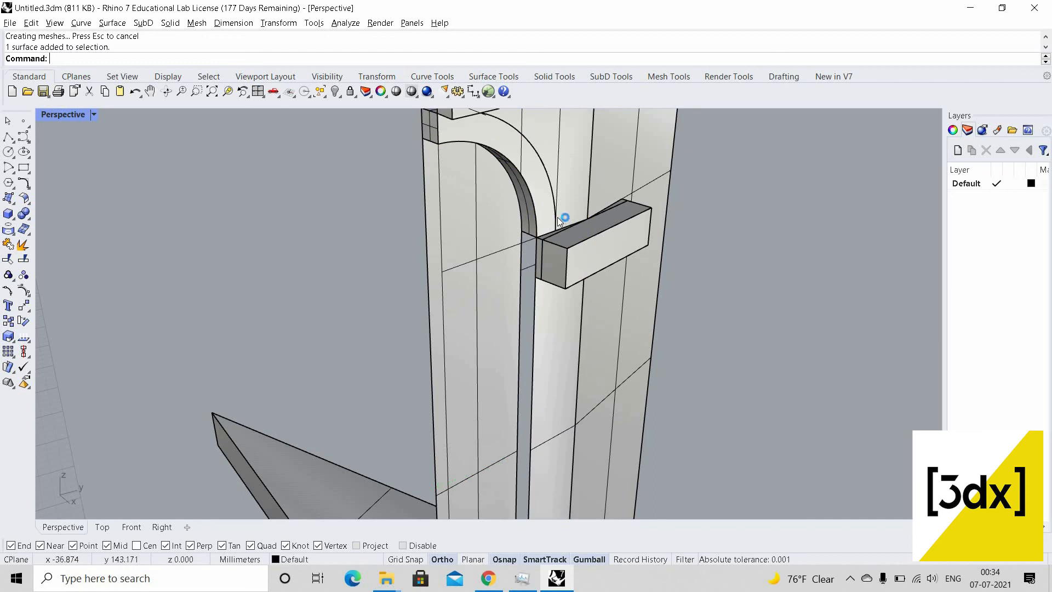
# Draw a line along the wall from the bracket's inner upper corner to the wall's vertical fold
pyautogui.scroll(3, 575, 229)
pyautogui.click(574, 229)
pyautogui.press('Escape')
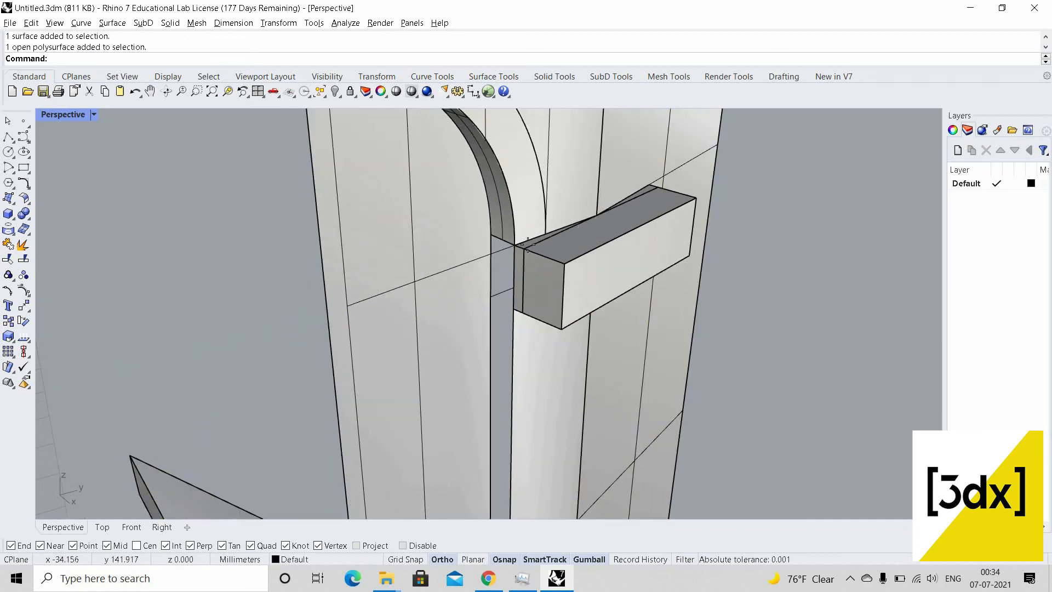
pyautogui.press('Return')
pyautogui.scroll(4, 526, 245)
pyautogui.click(505, 246)
pyautogui.click(639, 197)
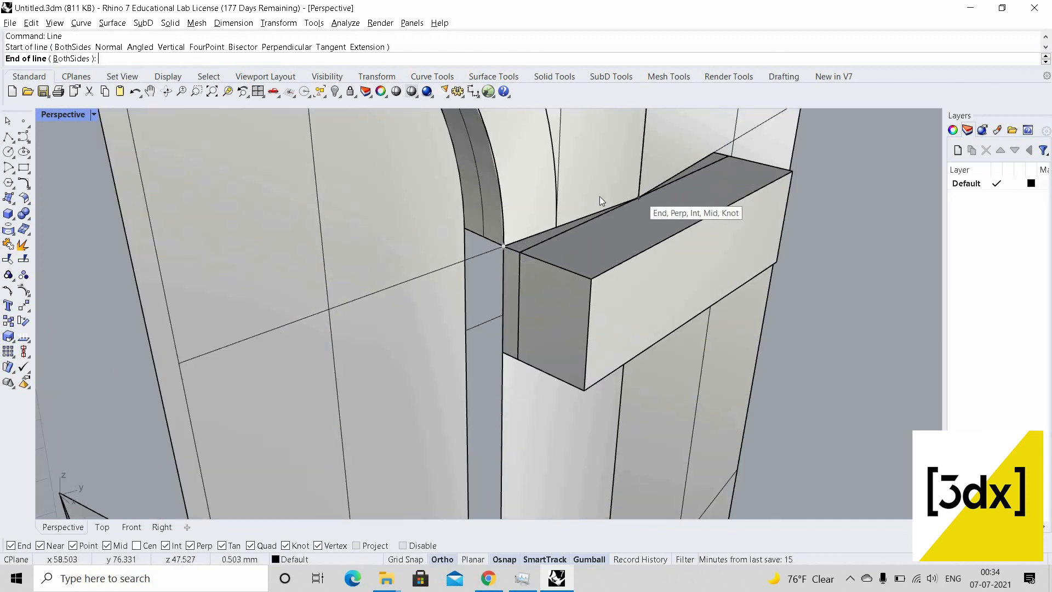
pyautogui.click(561, 223)
pyautogui.keyDown('shift'); pyautogui.click(613, 206); pyautogui.keyUp('shift')
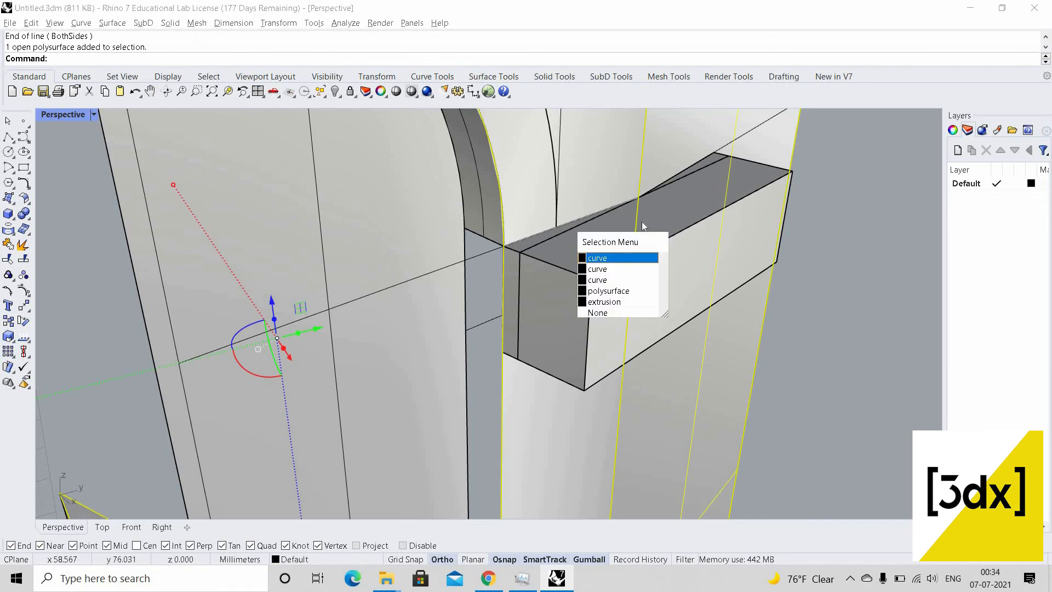
pyautogui.click(635, 222)
pyautogui.scroll(-3, 628, 216)
pyautogui.press('Escape')
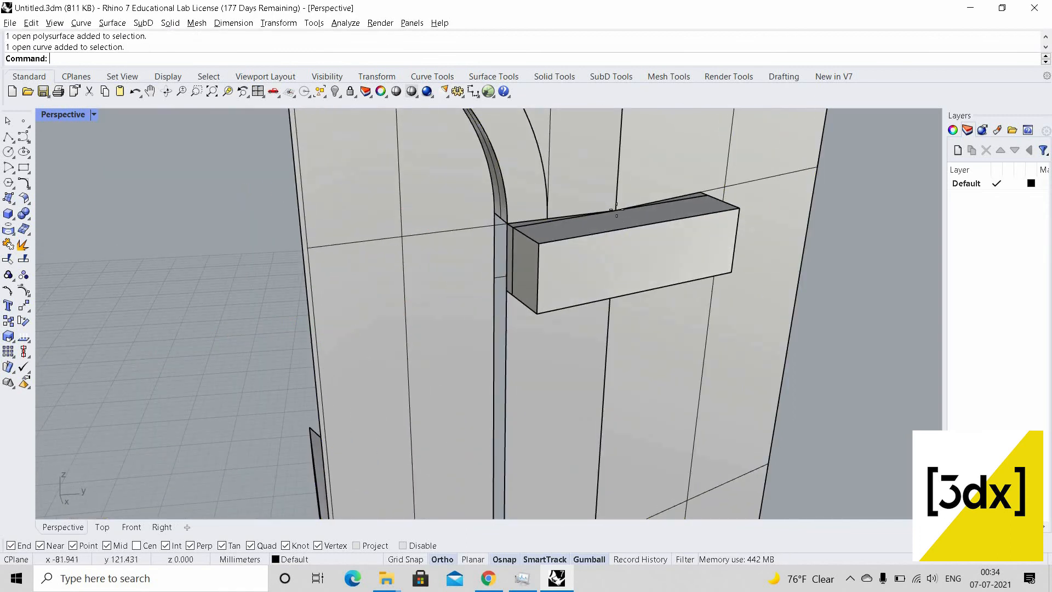
# Draw a second line from the wall's fold above the bracket to the wall's outer vertical edge
pyautogui.press('Return')
pyautogui.click(616, 210)
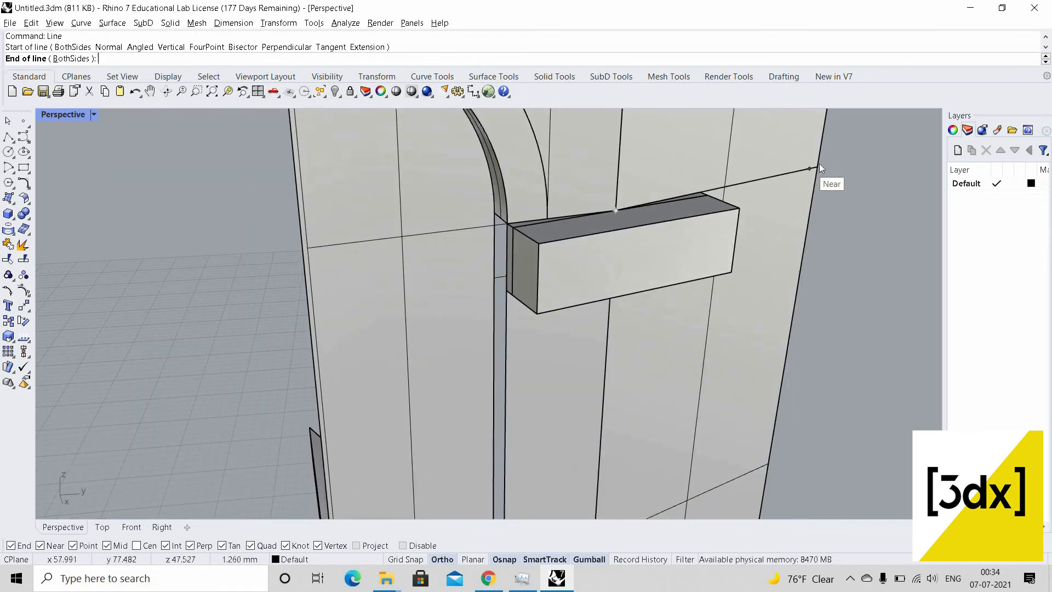
pyautogui.click(784, 171)
pyautogui.click(570, 213)
pyautogui.click(573, 215)
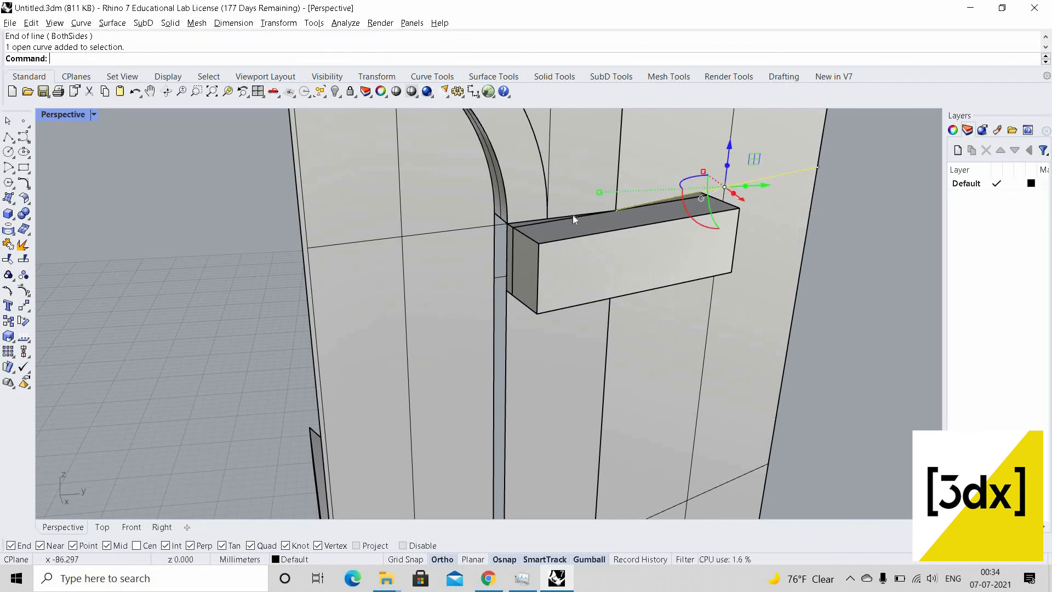
# Join the two lines across the wall above the bracket into one curve
pyautogui.scroll(2, 573, 215)
pyautogui.click(577, 216)
pyautogui.press('Escape')
pyautogui.click(678, 203)
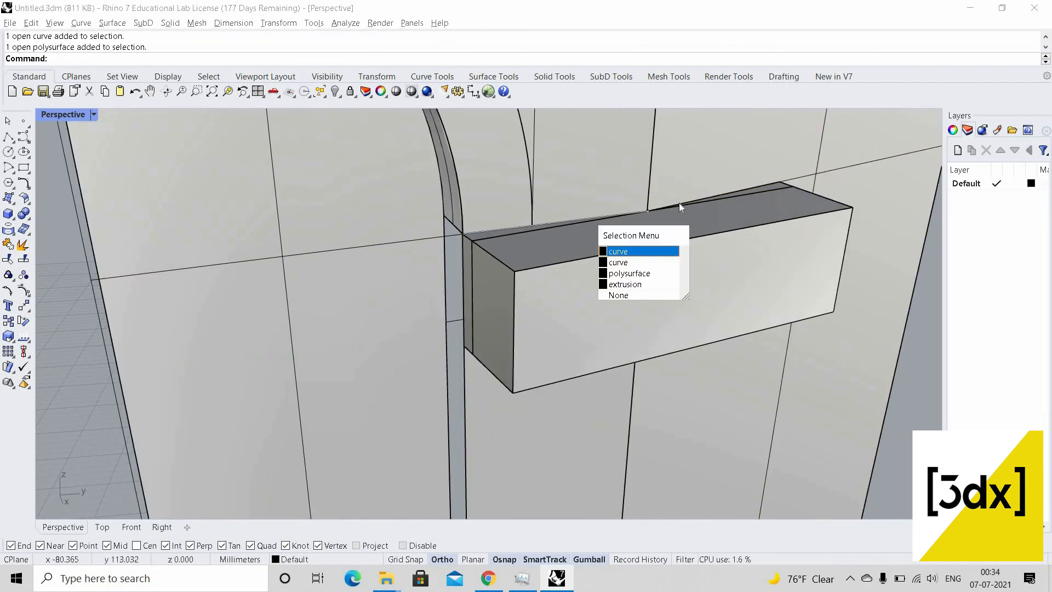
pyautogui.click(680, 203)
pyautogui.keyDown('shift'); pyautogui.click(681, 206); pyautogui.keyUp('shift')
pyautogui.keyDown('shift'); pyautogui.click(682, 209); pyautogui.keyUp('shift')
pyautogui.hotkey('ctrl', 'j')
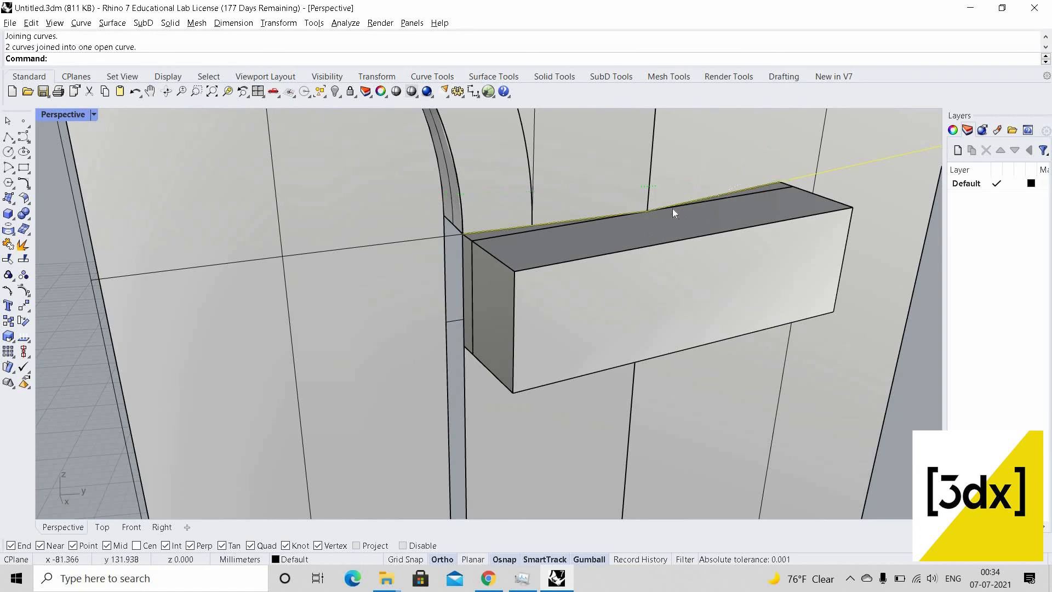
# Try to trim the wall polysurface above the bracket with the joined curve
pyautogui.scroll(-6, 673, 204)
pyautogui.click(735, 214)
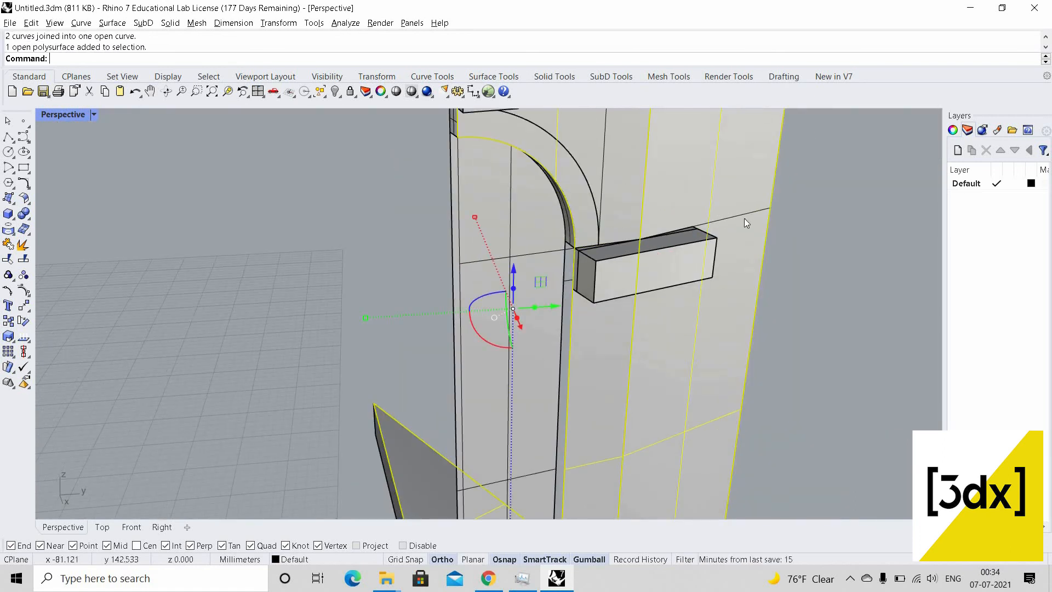
pyautogui.keyDown('shift'); pyautogui.click(747, 214); pyautogui.keyUp('shift')
pyautogui.click(642, 187)
pyautogui.write('Trim')
pyautogui.press('Return')
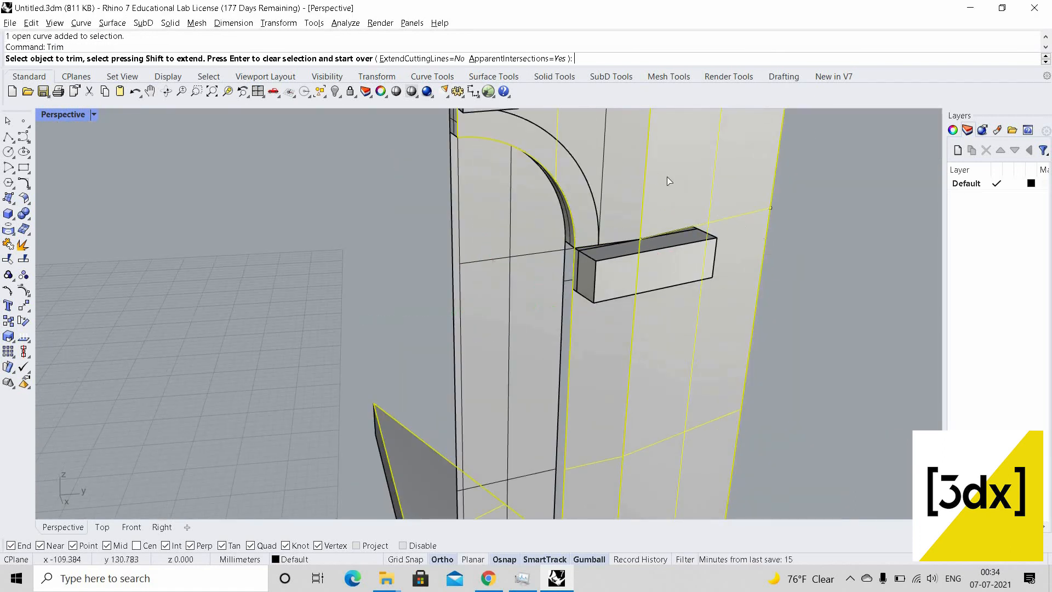
pyautogui.click(668, 181)
pyautogui.scroll(-3, 658, 185)
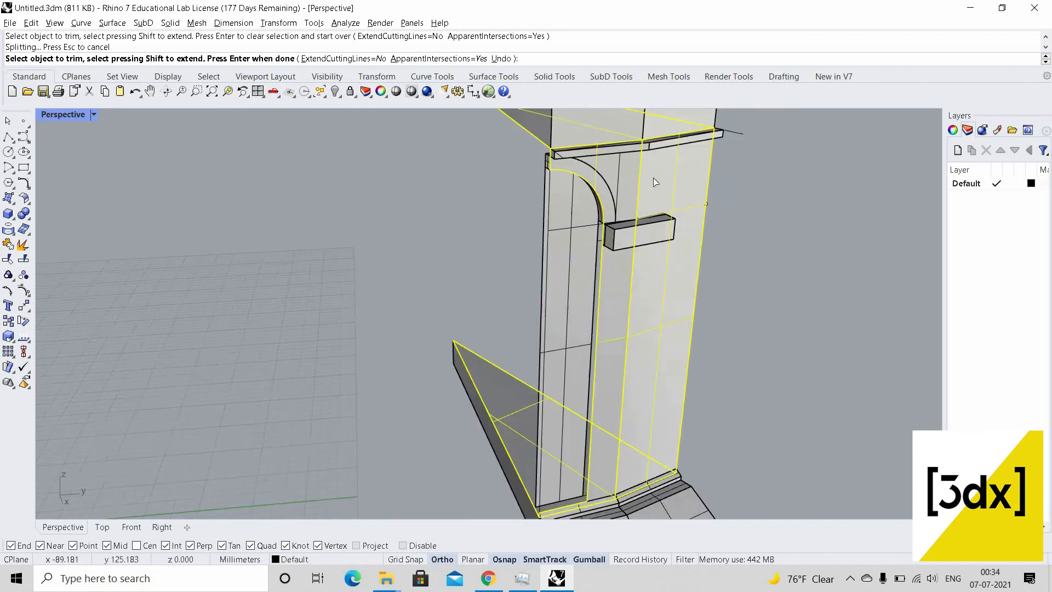
pyautogui.press('Return')
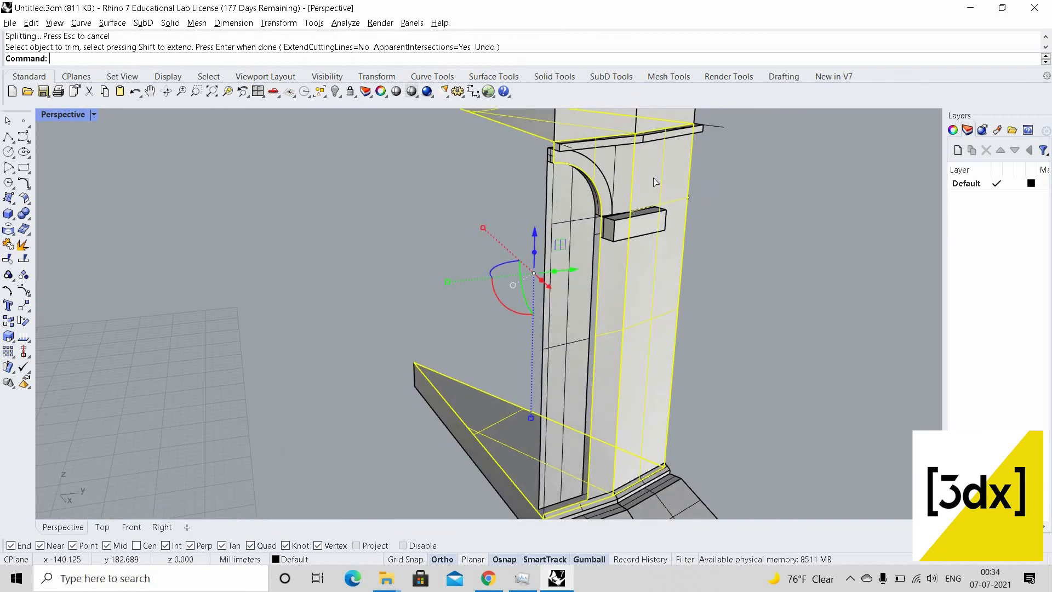
pyautogui.press('Return')
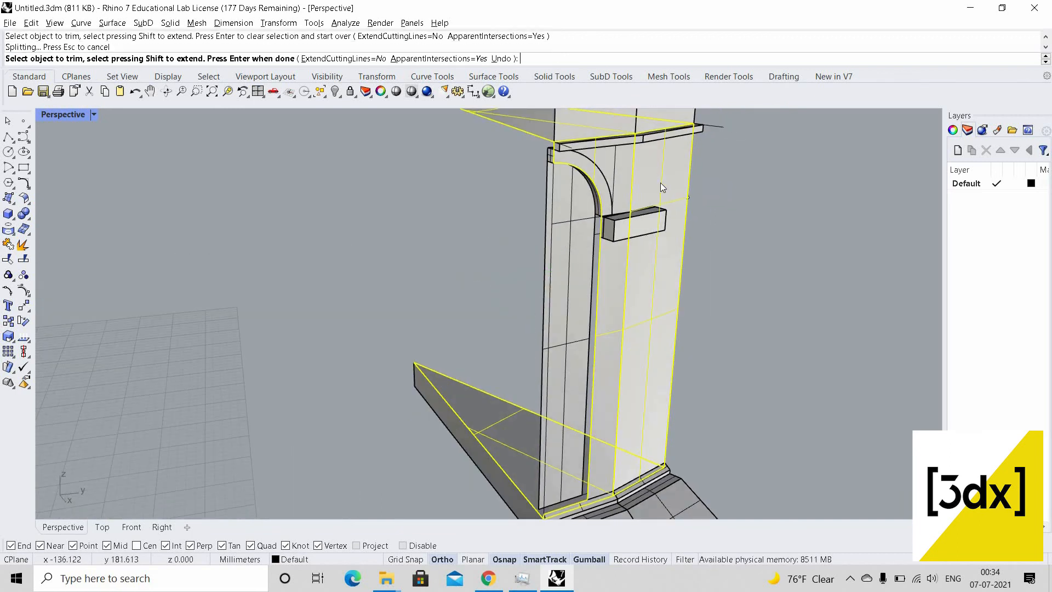
pyautogui.press('Return')
# Explode the wall polysurface into separate surfaces
pyautogui.scroll(2, 693, 198)
pyautogui.scroll(-1, 685, 190)
pyautogui.click(686, 190)
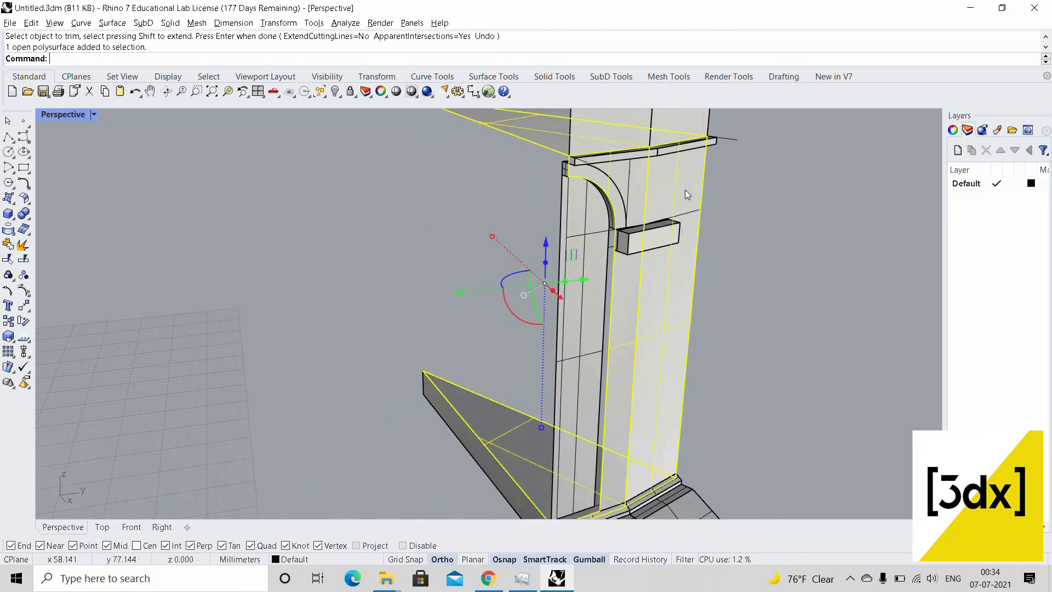
pyautogui.write('Explode')
pyautogui.press('Return')
pyautogui.scroll(3, 692, 204)
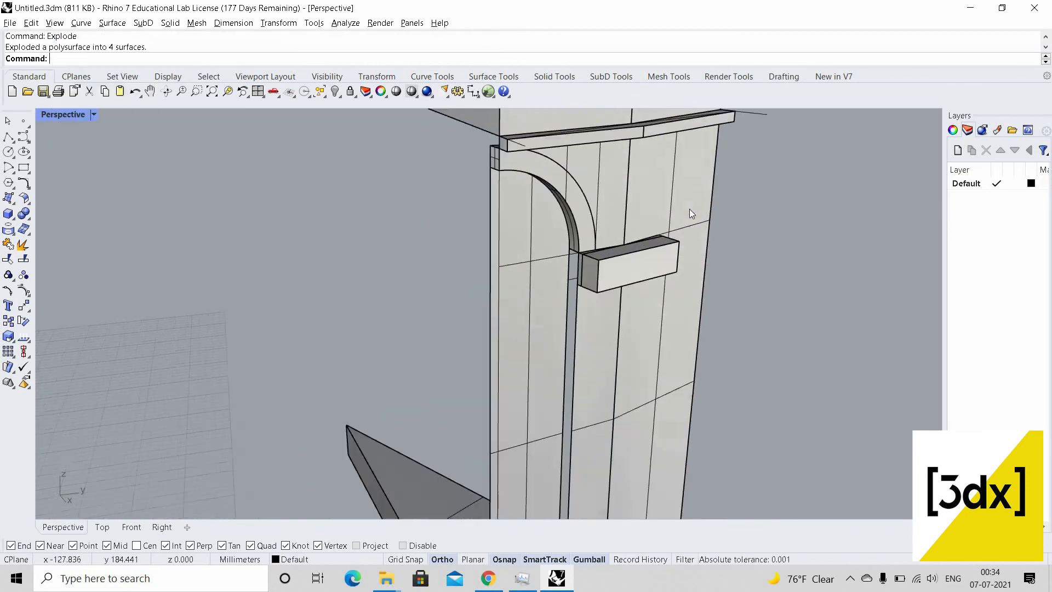
# Trim away the parts of both wall surfaces above the bracket, using the joined curve as the cutter
pyautogui.click(690, 214)
pyautogui.click(537, 174)
pyautogui.scroll(3, 692, 224)
pyautogui.click(537, 173)
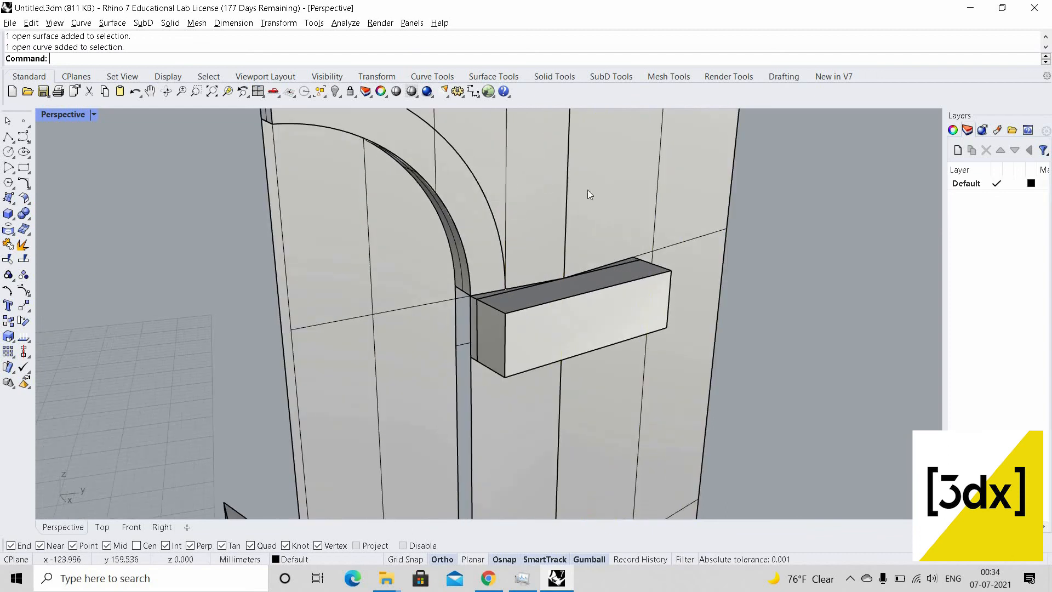
pyautogui.click(709, 239)
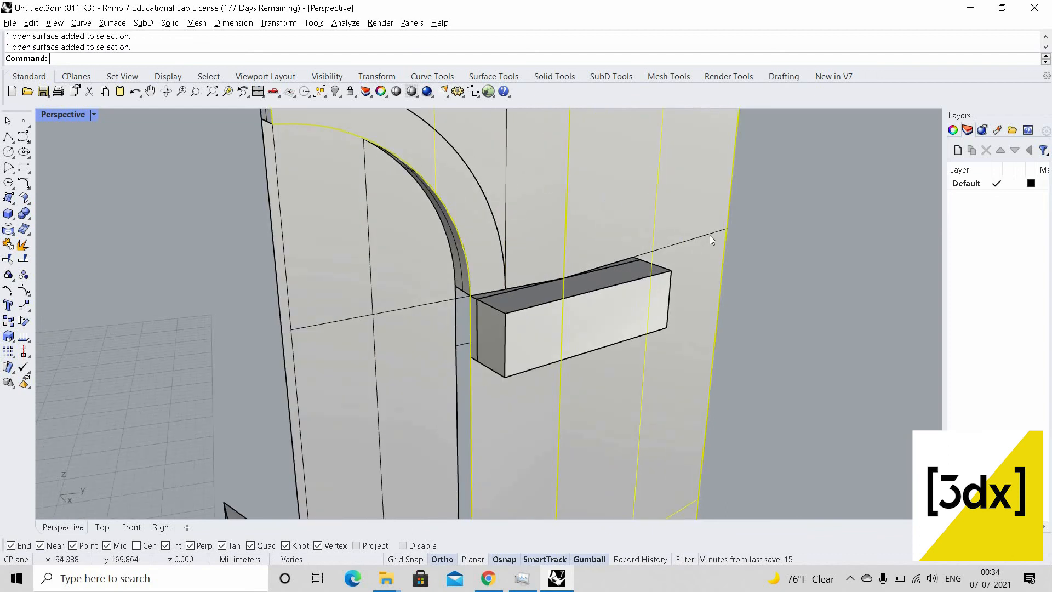
pyautogui.press('Return')
pyautogui.click(709, 233)
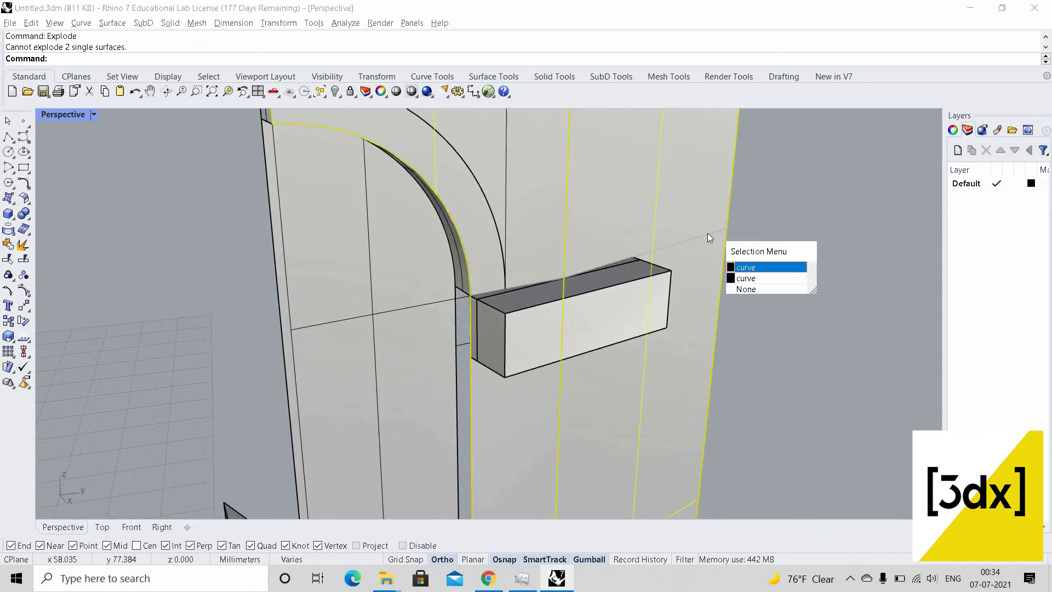
pyautogui.click(748, 275)
pyautogui.write('Trim')
pyautogui.press('Return')
pyautogui.click(669, 191)
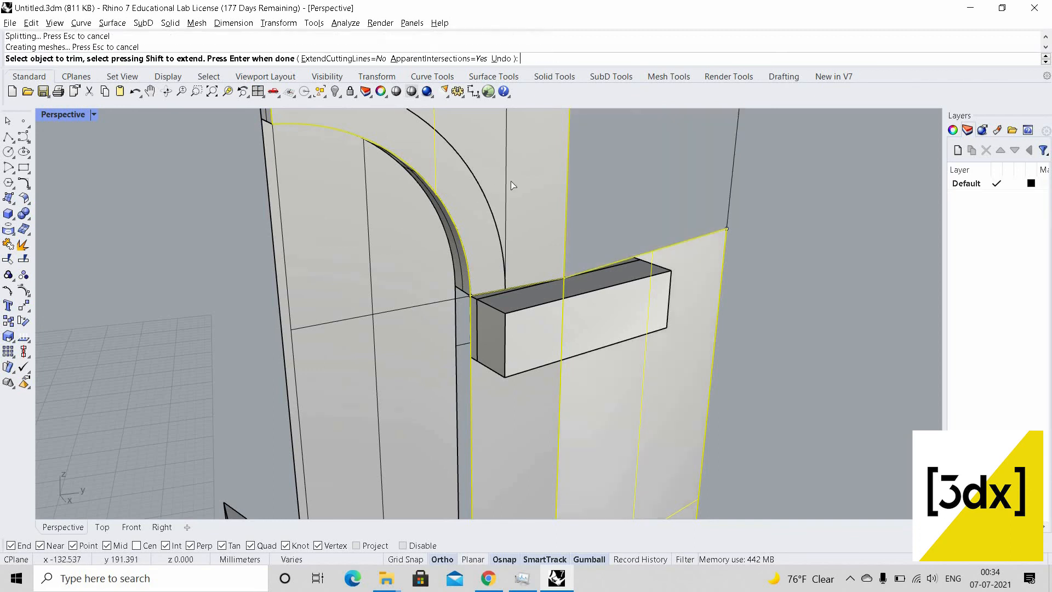
pyautogui.click(521, 243)
pyautogui.press('Return')
pyautogui.press('Escape')
pyautogui.scroll(-7, 532, 240)
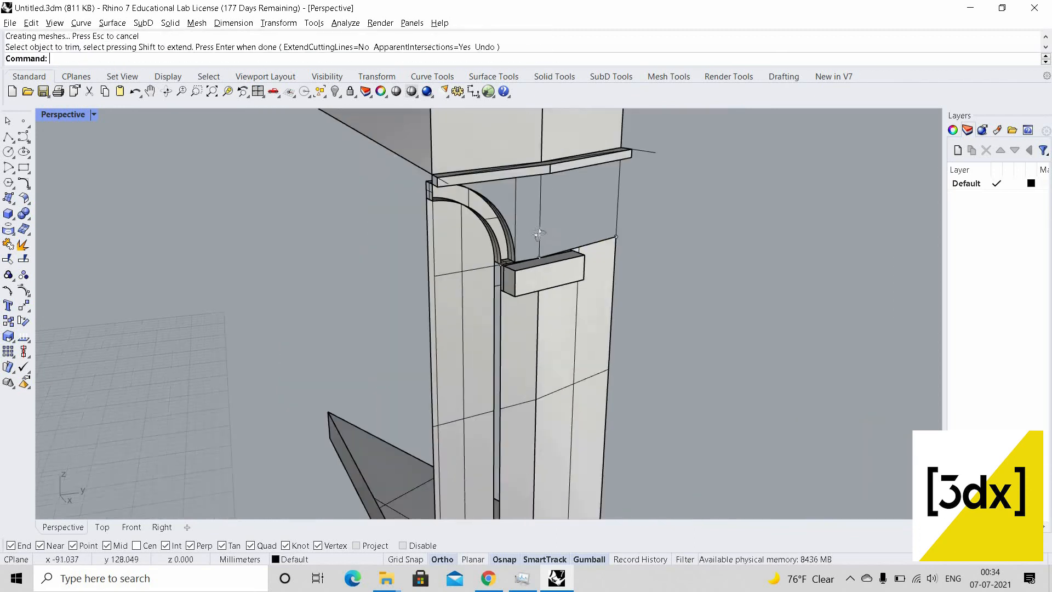
pyautogui.moveTo(540, 233); pyautogui.dragTo(624, 208, button='right')
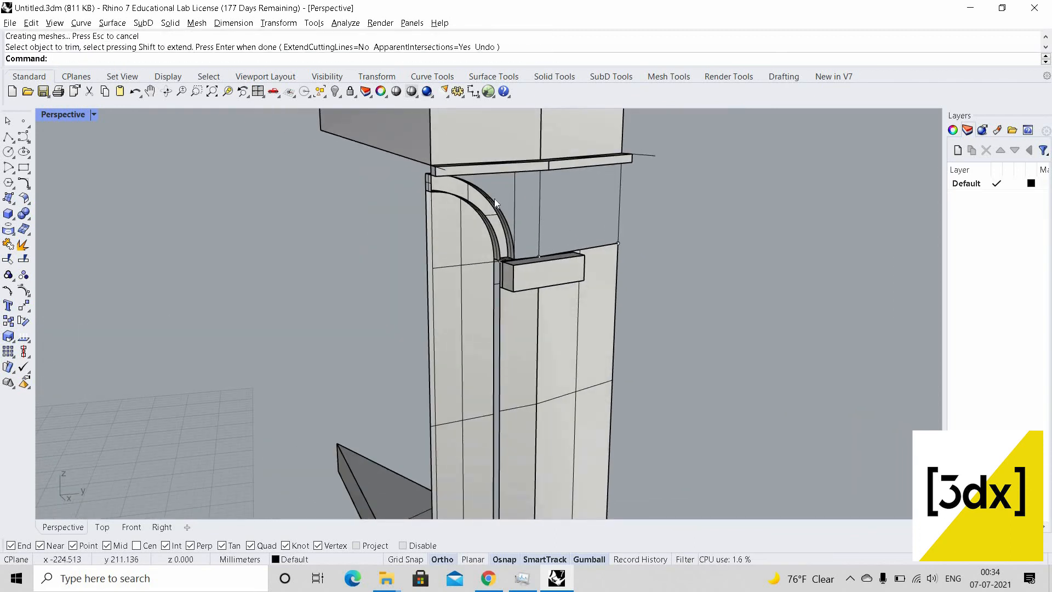
pyautogui.scroll(4, 514, 204)
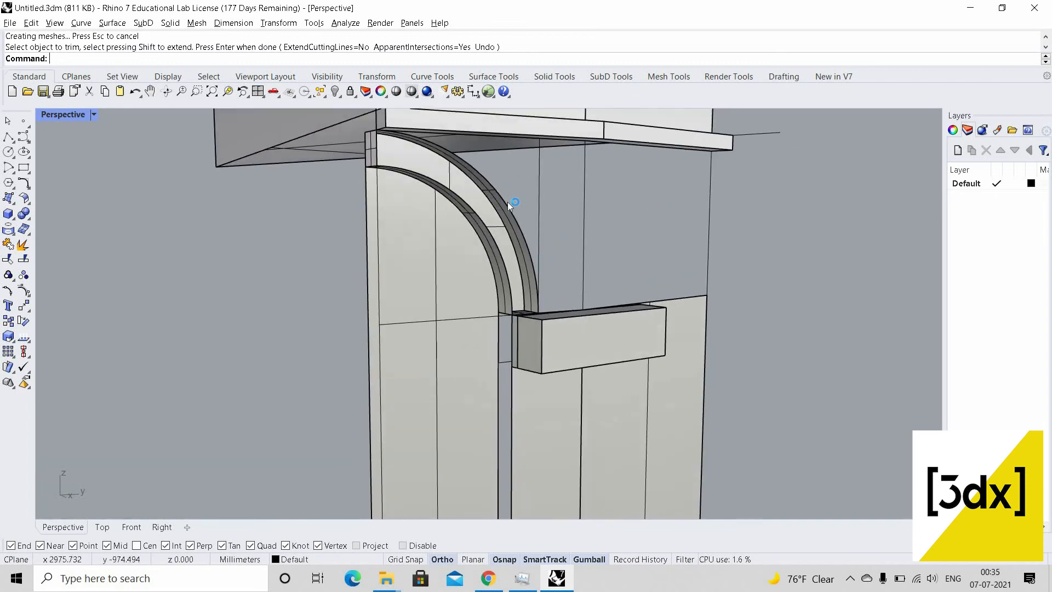
pyautogui.click(510, 205)
pyautogui.click(565, 230)
pyautogui.scroll(3, 548, 302)
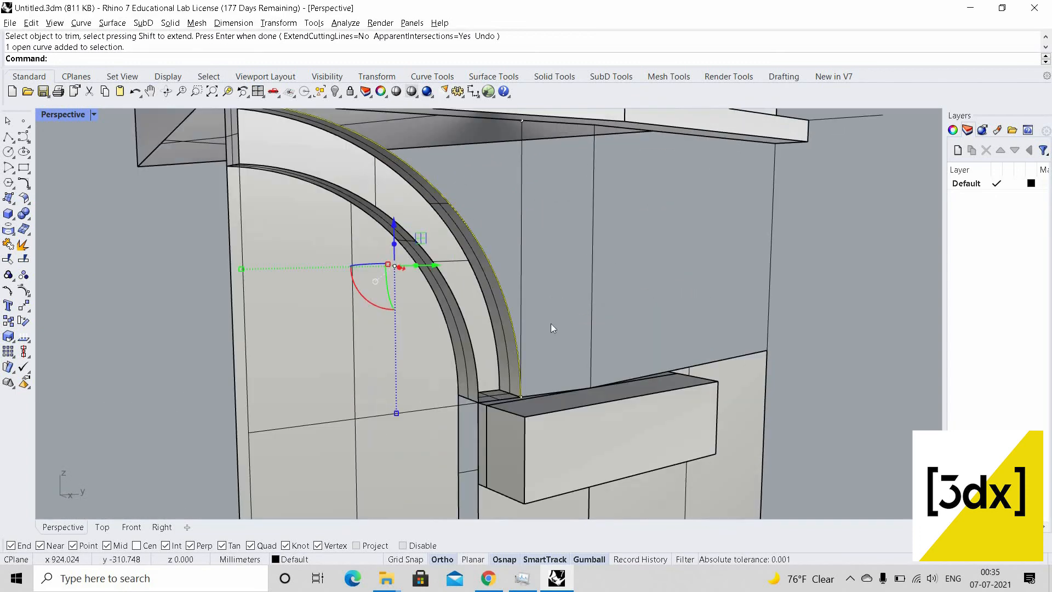
pyautogui.scroll(5, 529, 411)
pyautogui.click(549, 419)
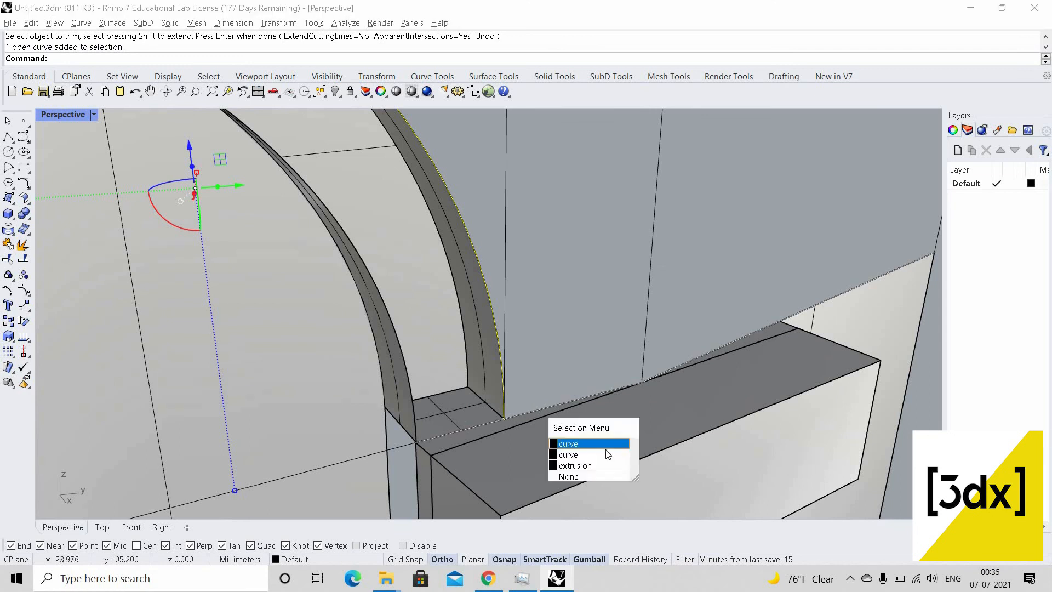
pyautogui.press('Escape')
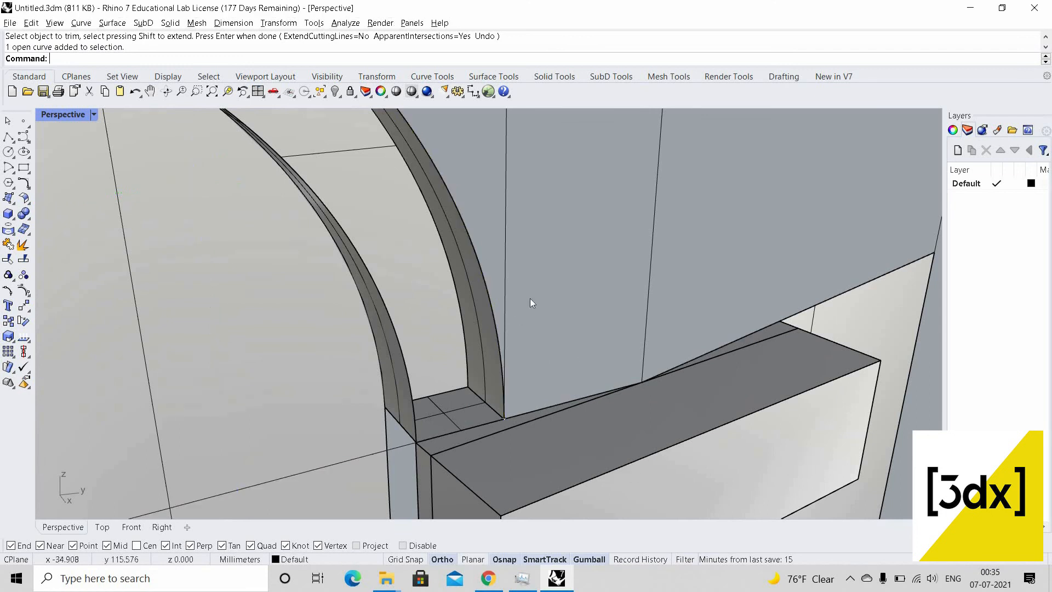
# Delete the curved reveal surface of the inner arch and the small surface beside the top of the arch band
pyautogui.scroll(-5, 530, 298)
pyautogui.scroll(5, 521, 308)
pyautogui.moveTo(571, 307); pyautogui.dragTo(577, 303, button='right')
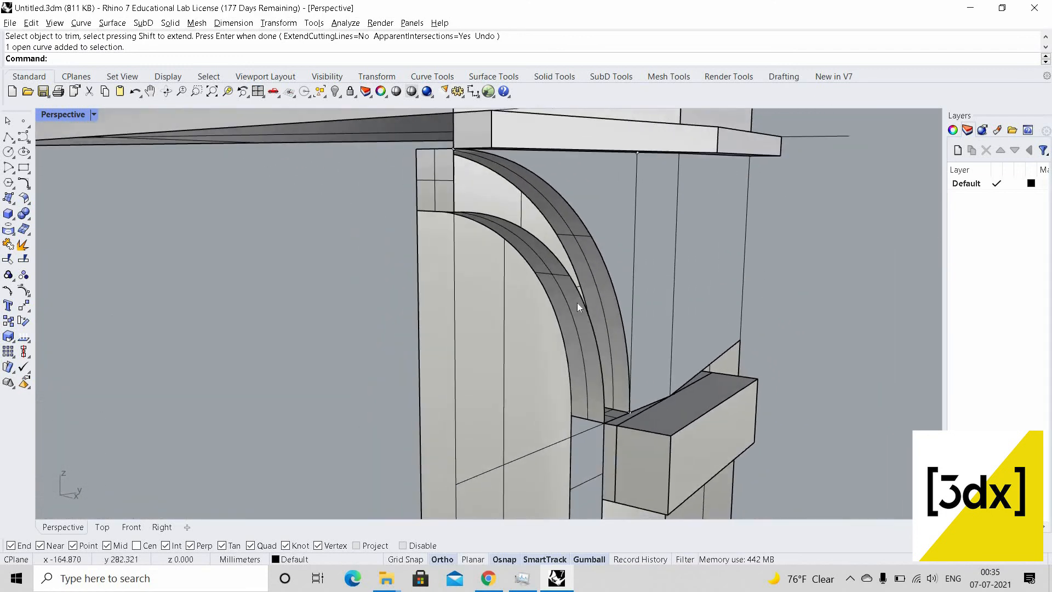
pyautogui.click(578, 302)
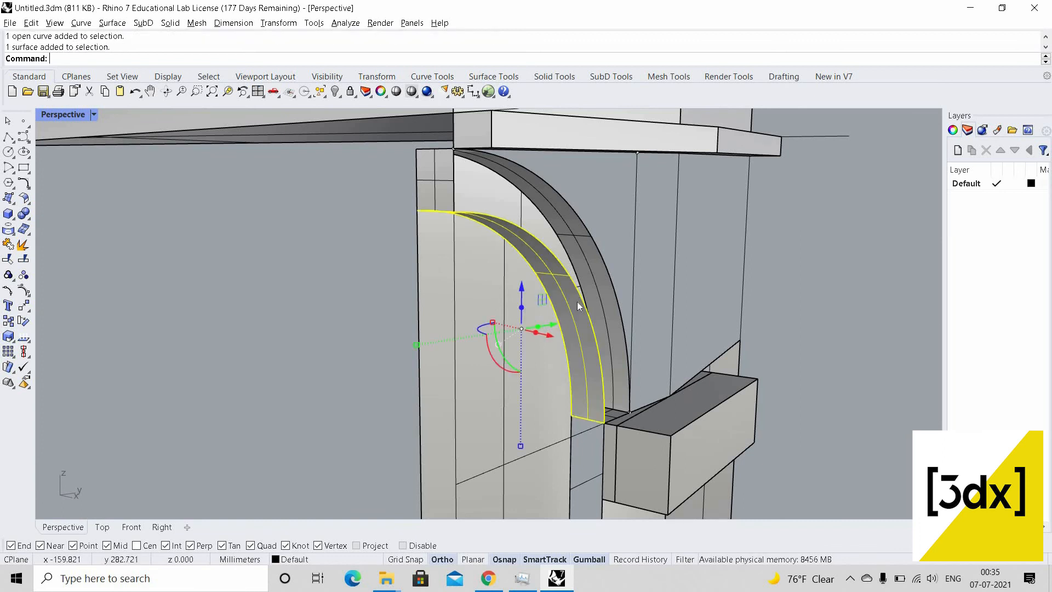
pyautogui.press('Delete')
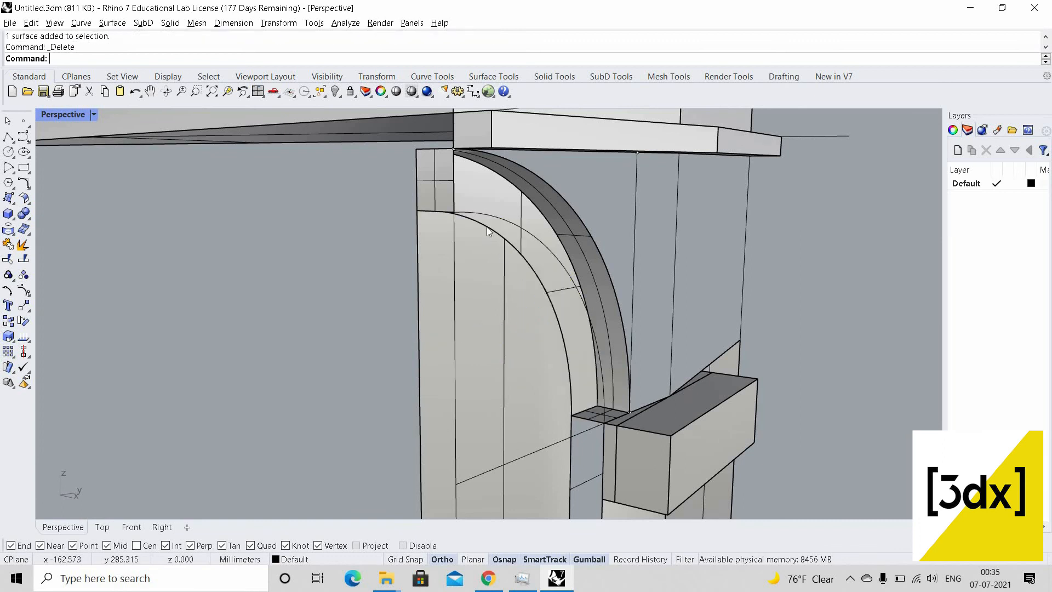
pyautogui.click(444, 189)
pyautogui.press('Delete')
pyautogui.moveTo(475, 235); pyautogui.dragTo(600, 267, button='right')
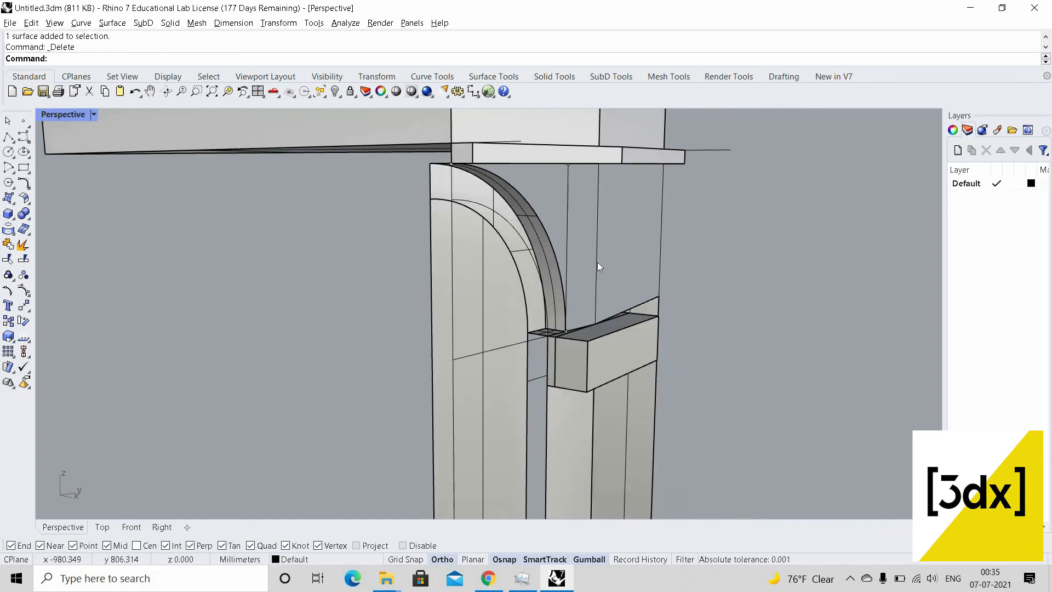
pyautogui.scroll(5, 567, 253)
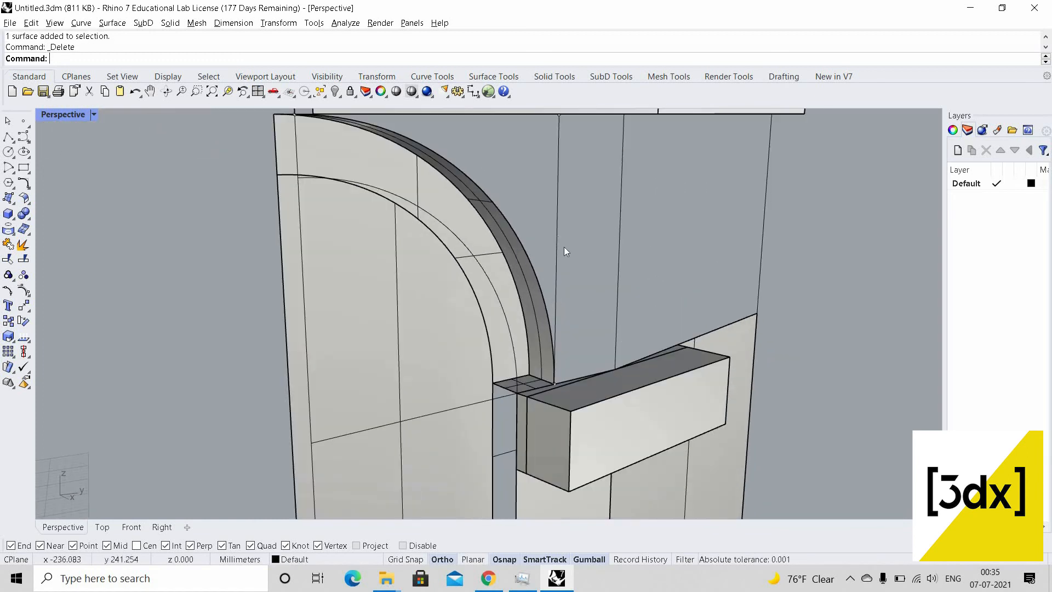
pyautogui.click(532, 277)
pyautogui.click(592, 268)
pyautogui.scroll(-6, 579, 285)
pyautogui.moveTo(579, 285); pyautogui.dragTo(568, 270, button='right')
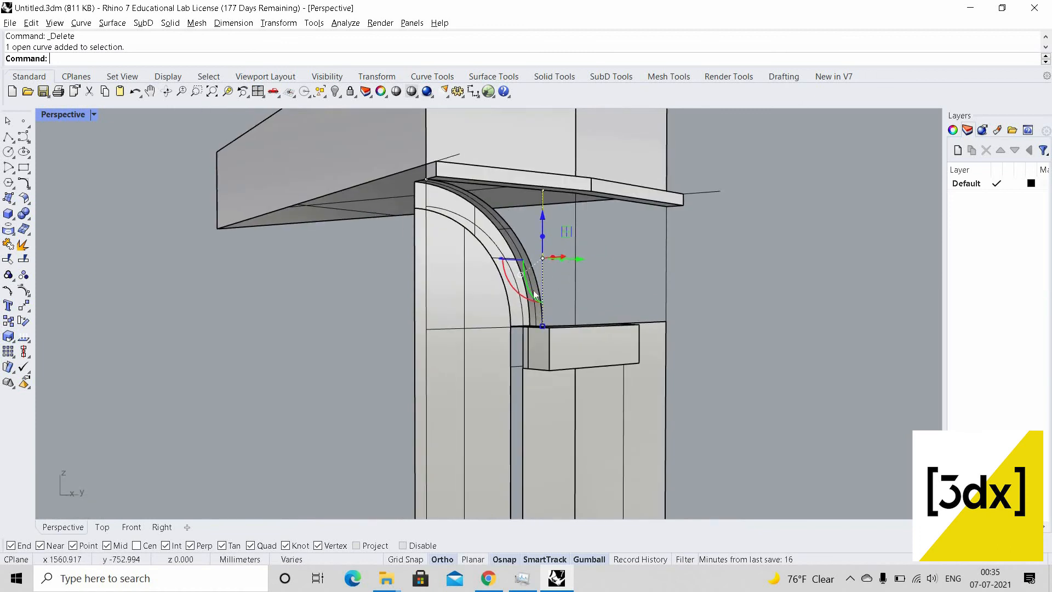
pyautogui.scroll(6, 567, 276)
pyautogui.press('Delete')
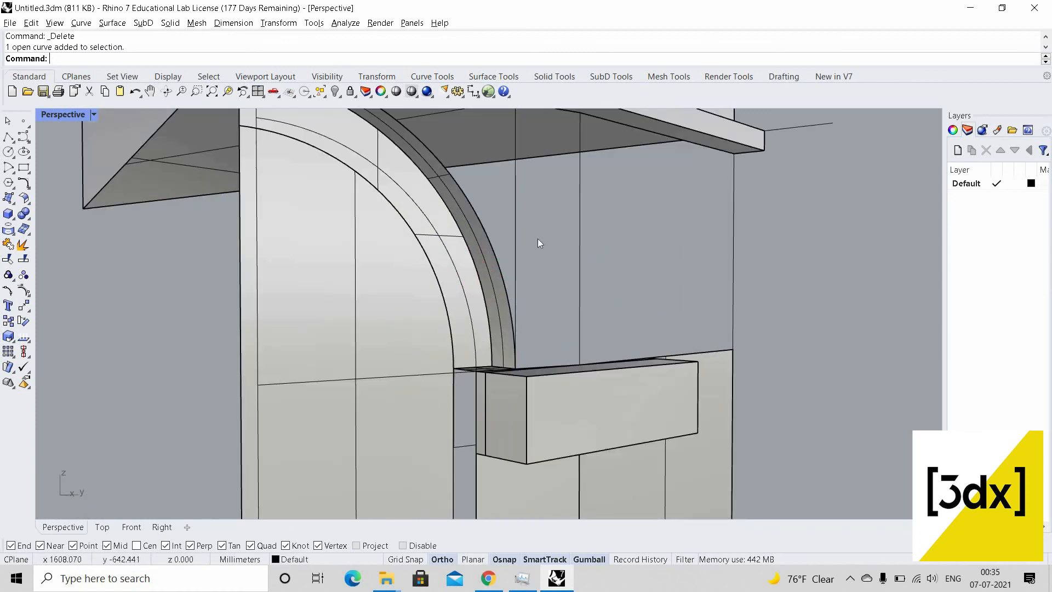
pyautogui.click(505, 274)
pyautogui.click(540, 305)
pyautogui.moveTo(521, 393); pyautogui.dragTo(528, 384, button='right')
pyautogui.scroll(4, 528, 385)
pyautogui.press('Delete')
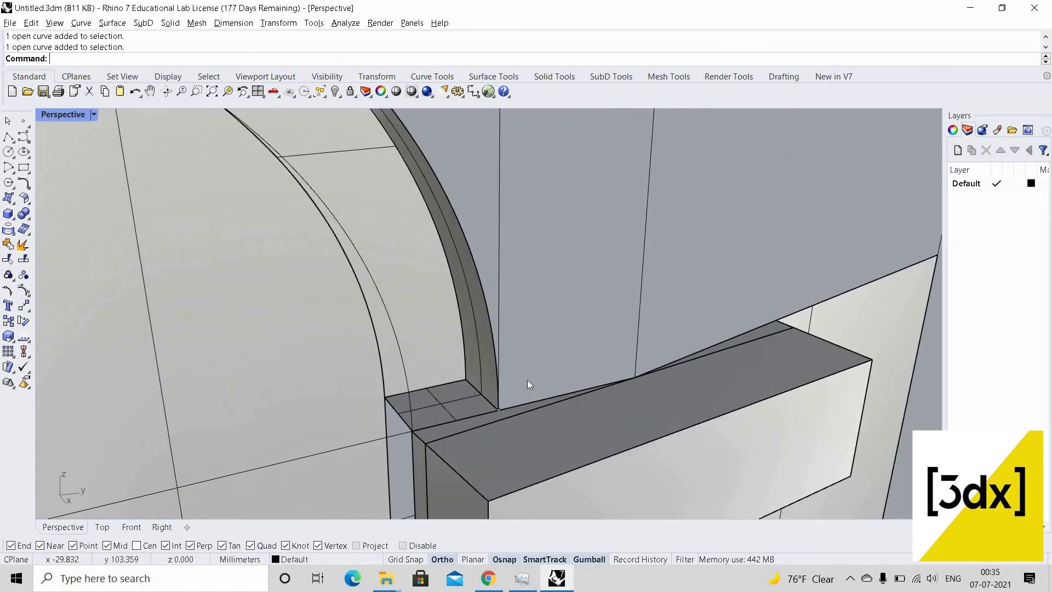
# Draw a polyline from the outer arch's foot to the wall fold, up to the ledge, and across to the arch's top
pyautogui.press('Return')
pyautogui.click(497, 410)
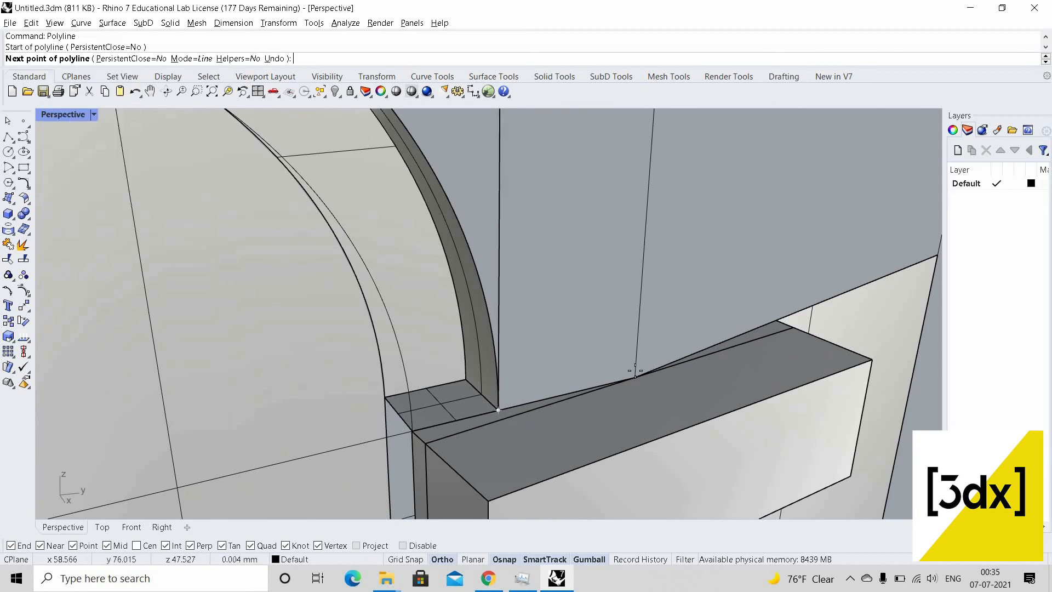
pyautogui.click(634, 377)
pyautogui.scroll(-6, 632, 378)
pyautogui.moveTo(630, 367); pyautogui.dragTo(631, 307, button='right')
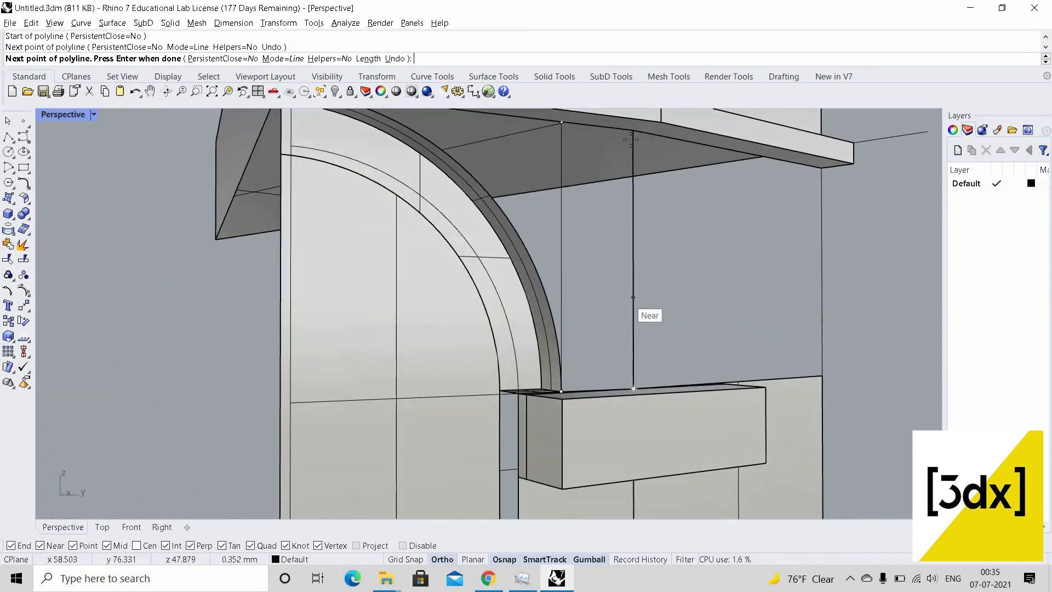
pyautogui.click(549, 179)
pyautogui.scroll(-2, 550, 179)
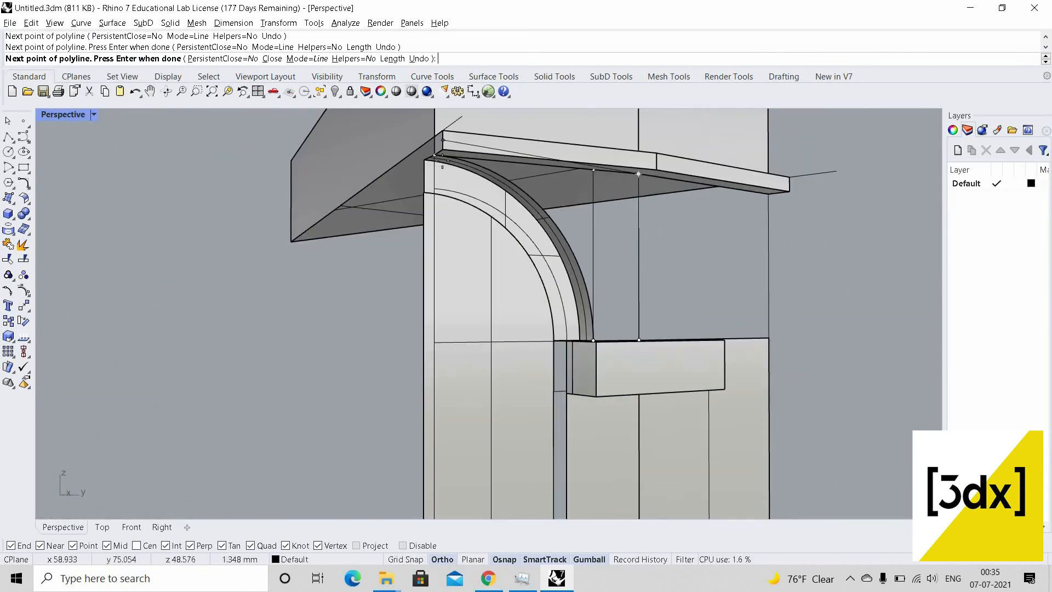
pyautogui.scroll(4, 557, 171)
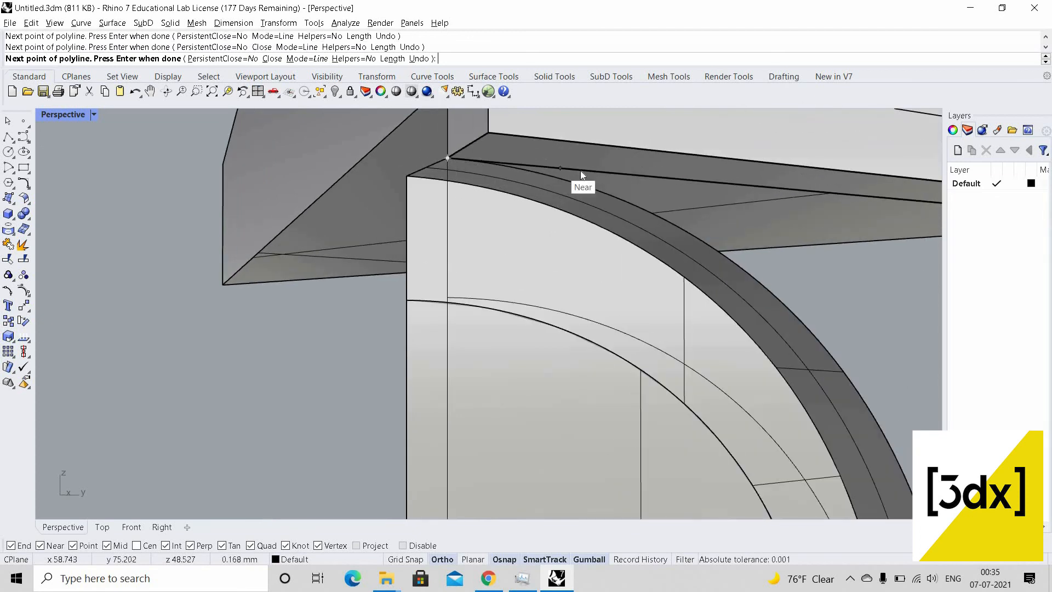
pyautogui.press('Return')
# Create a planar surface above the bracket from the outer arch curve and the new polyline
pyautogui.click(586, 187)
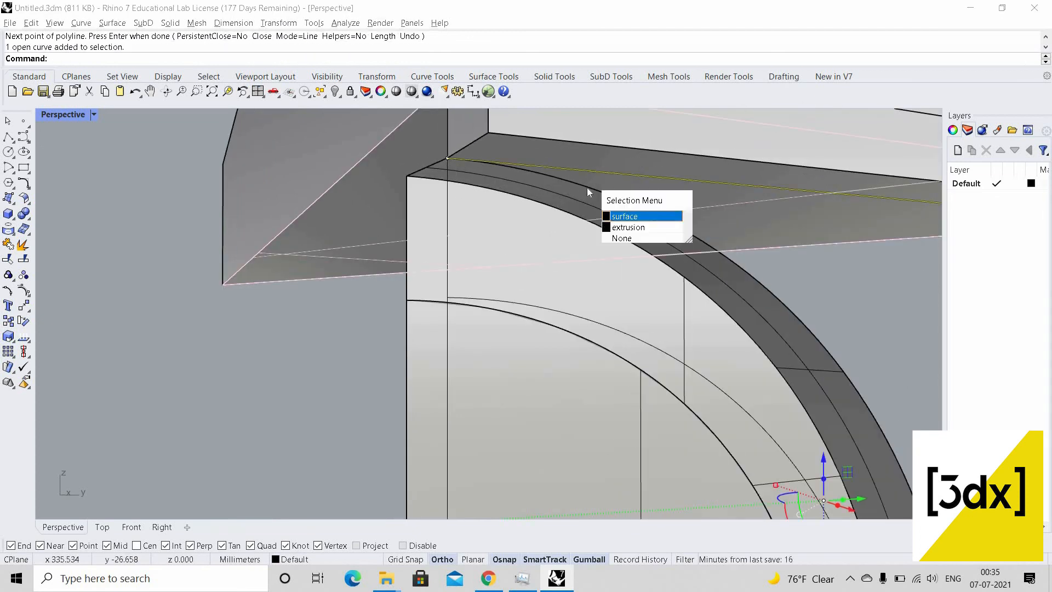
pyautogui.scroll(5, 681, 338)
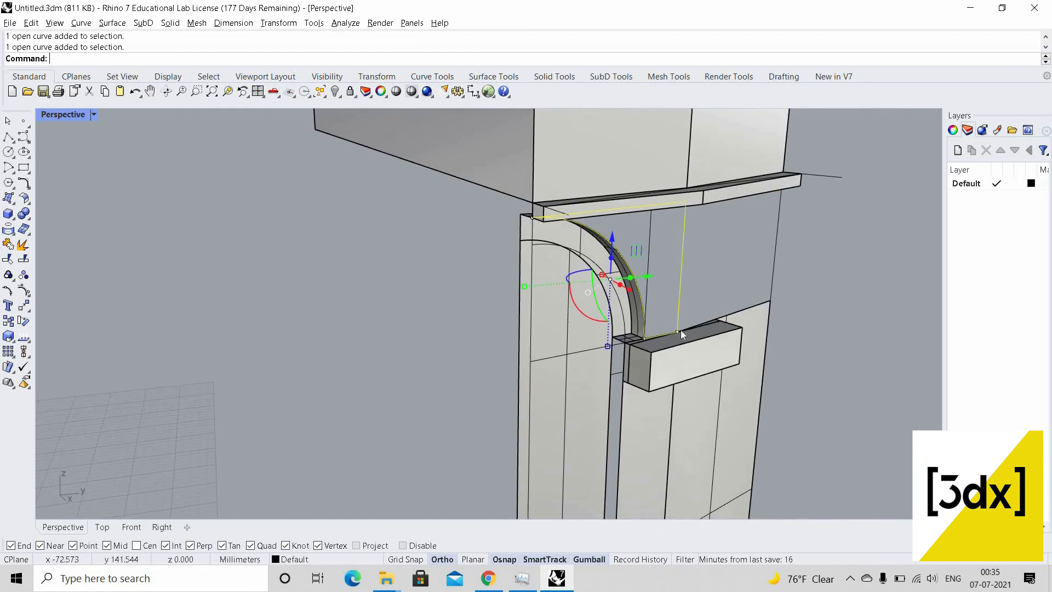
pyautogui.write('lanarSrf')
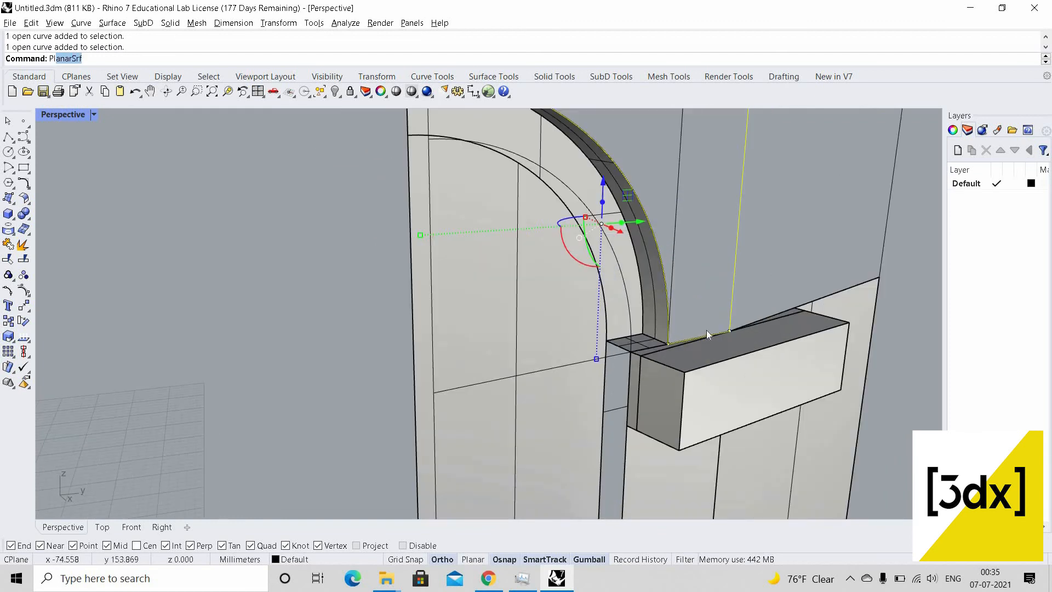
pyautogui.press('Return')
pyautogui.scroll(-4, 598, 247)
pyautogui.moveTo(598, 247); pyautogui.dragTo(570, 207, button='right')
pyautogui.click(570, 249)
pyautogui.moveTo(570, 249); pyautogui.dragTo(514, 209, button='right')
pyautogui.write('ExtrudeCrv')
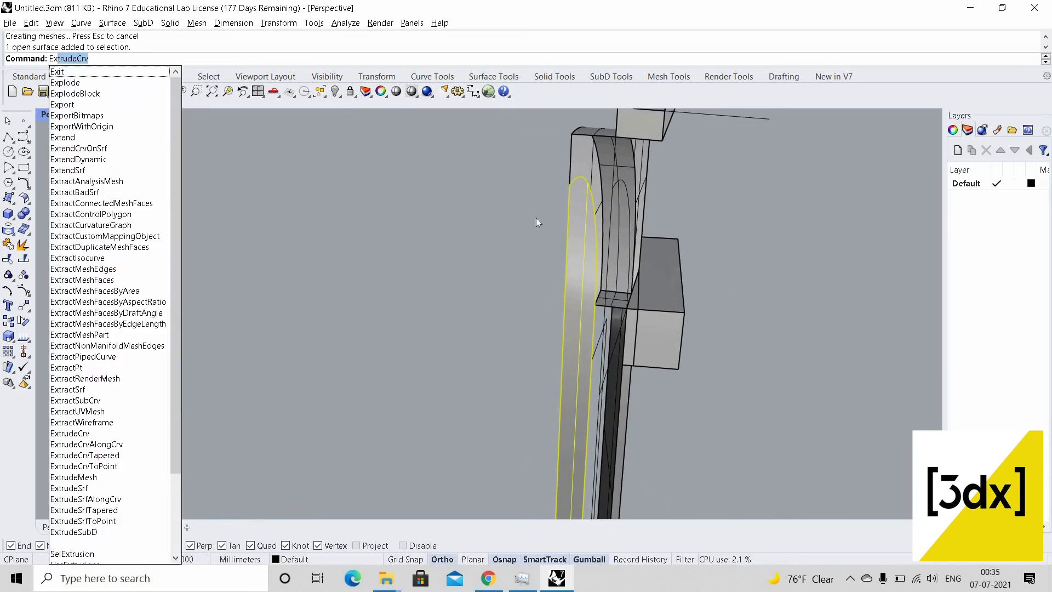
pyautogui.press('Return')
pyautogui.press('Escape')
# Extrude the arched panel surface into a solid with a distance of 0.15
pyautogui.write('Ext')
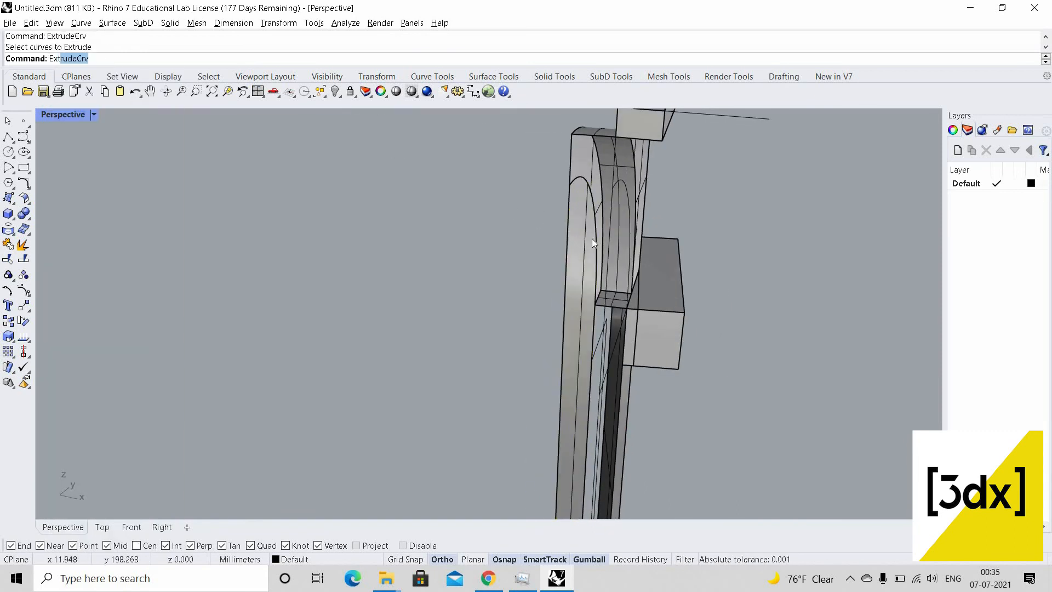
pyautogui.write('rudeSrf')
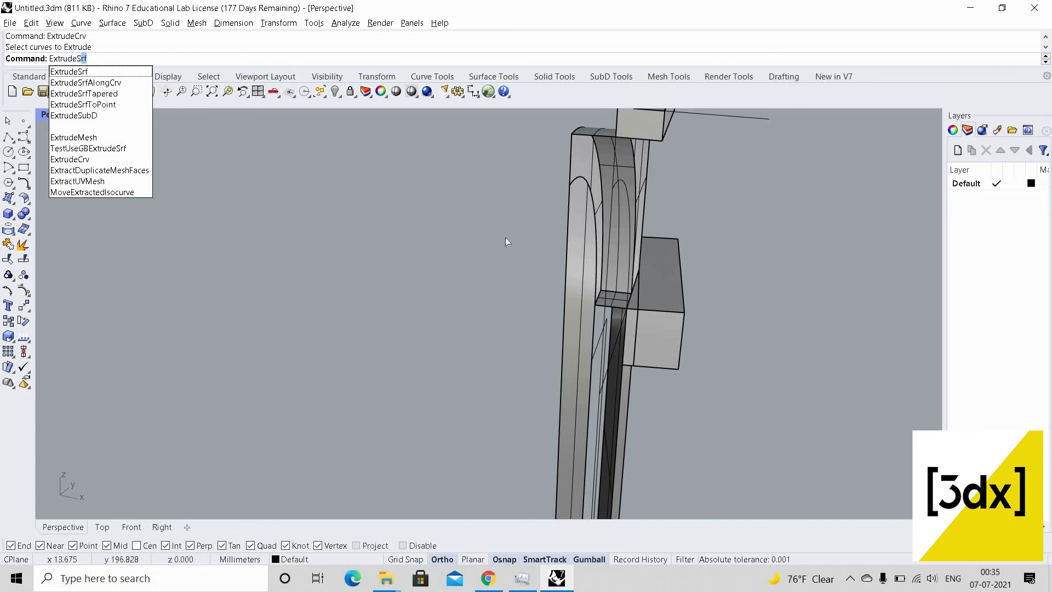
pyautogui.press('Return')
pyautogui.click(579, 246)
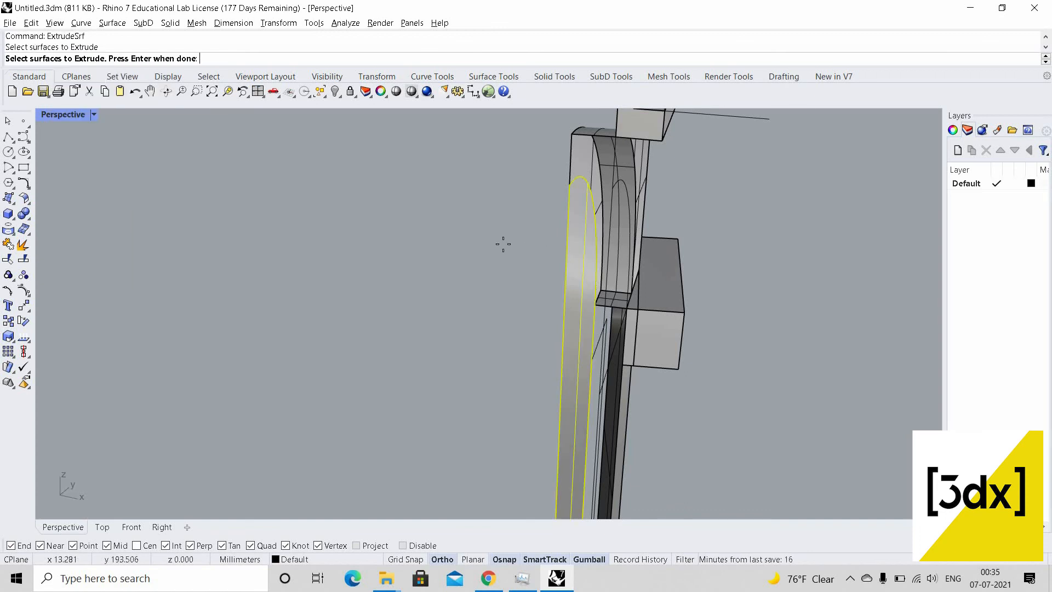
pyautogui.press('Return')
pyautogui.write('0.15')
pyautogui.press('Return')
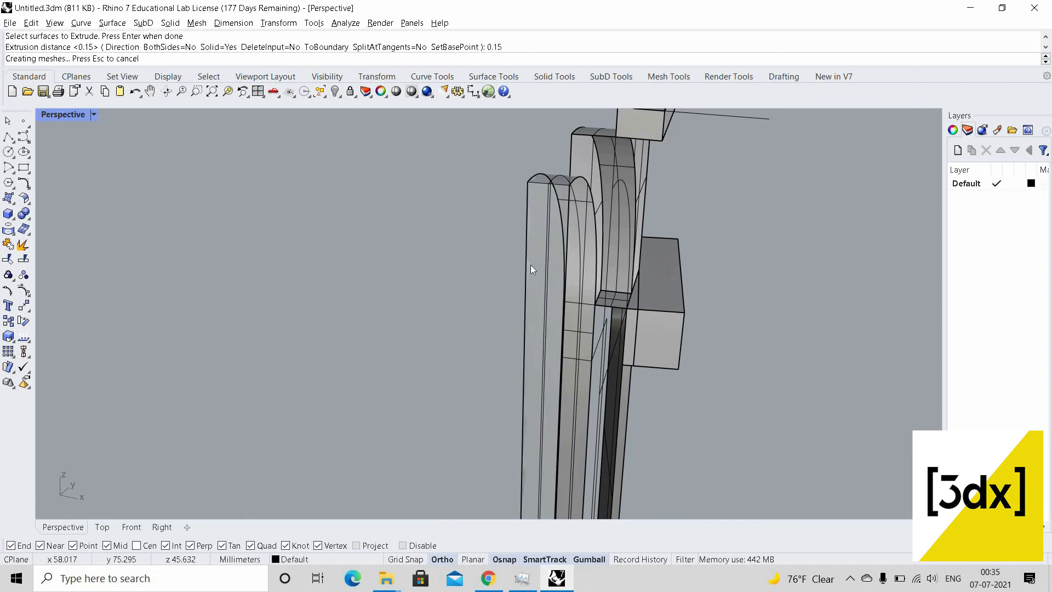
# Delete the original arched panel surface that overlaps the face of the extruded solid
pyautogui.scroll(-5, 420, 233)
pyautogui.moveTo(630, 277); pyautogui.dragTo(509, 312, button='right')
pyautogui.scroll(5, 509, 312)
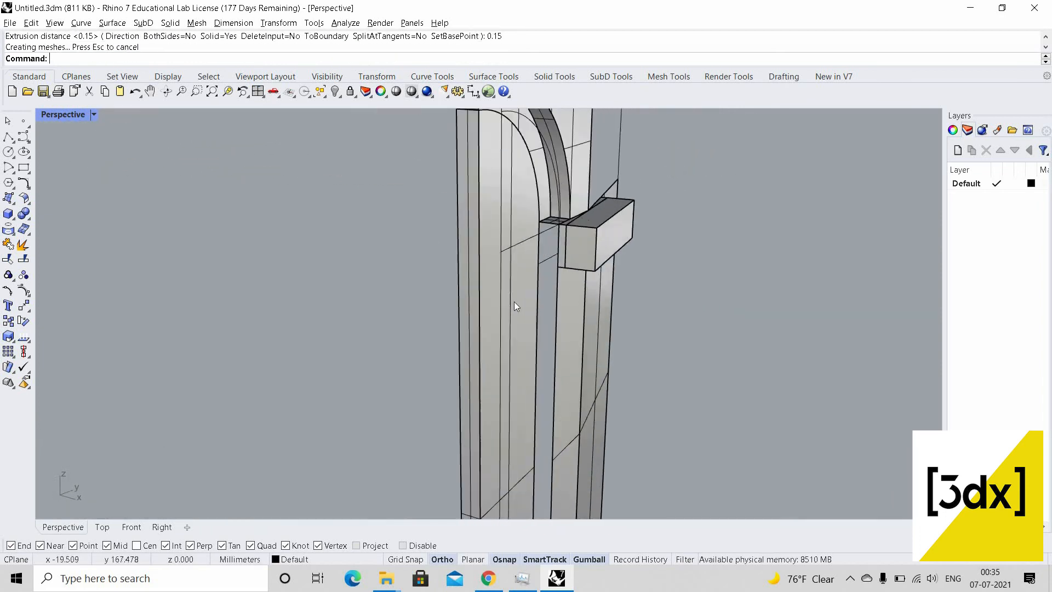
pyautogui.keyDown('ctrl'); pyautogui.keyDown('shift'); pyautogui.click(490, 277); pyautogui.keyUp('shift'); pyautogui.keyUp('ctrl')
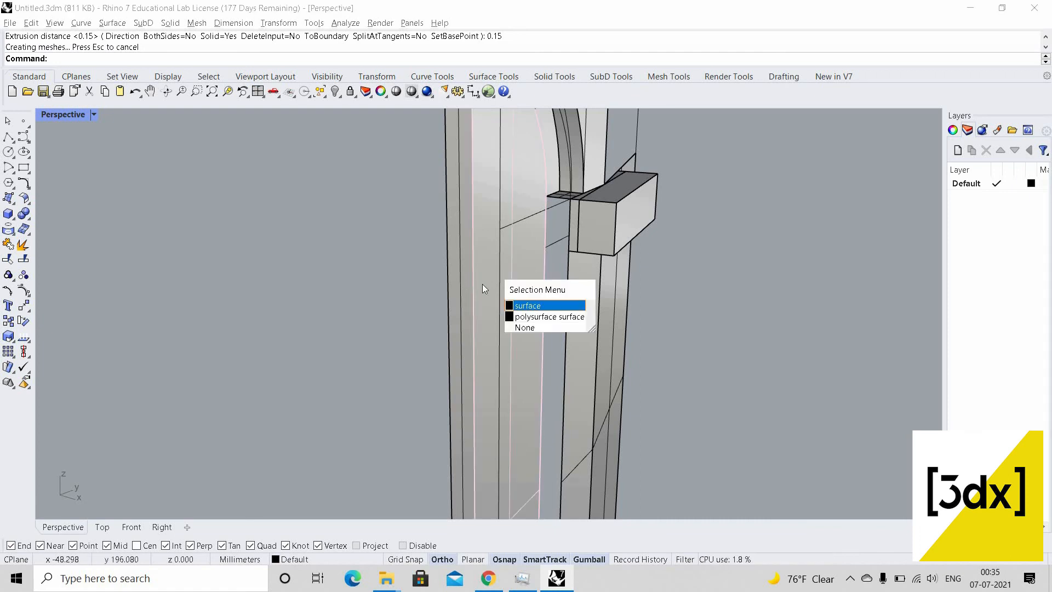
pyautogui.keyDown('ctrl'); pyautogui.keyDown('shift'); pyautogui.click(484, 284); pyautogui.keyUp('shift'); pyautogui.keyUp('ctrl')
pyautogui.keyDown('ctrl'); pyautogui.keyDown('shift'); pyautogui.click(487, 286); pyautogui.keyUp('shift'); pyautogui.keyUp('ctrl')
pyautogui.click(548, 330)
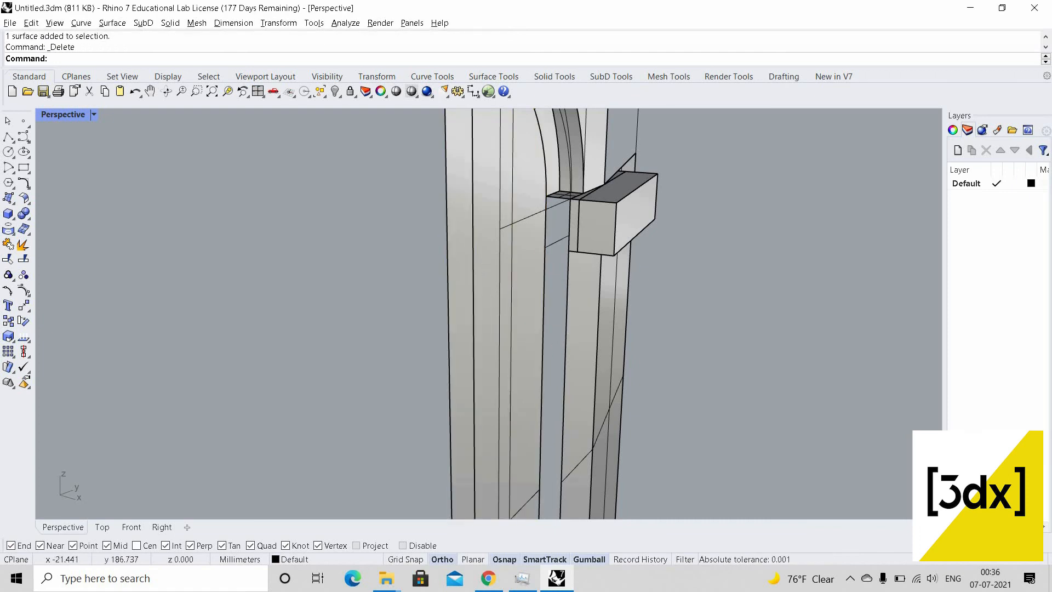
# Delete the leftover surface and the redundant arched surface on the front of the pillar
pyautogui.press('Delete')
pyautogui.scroll(-2, 476, 275)
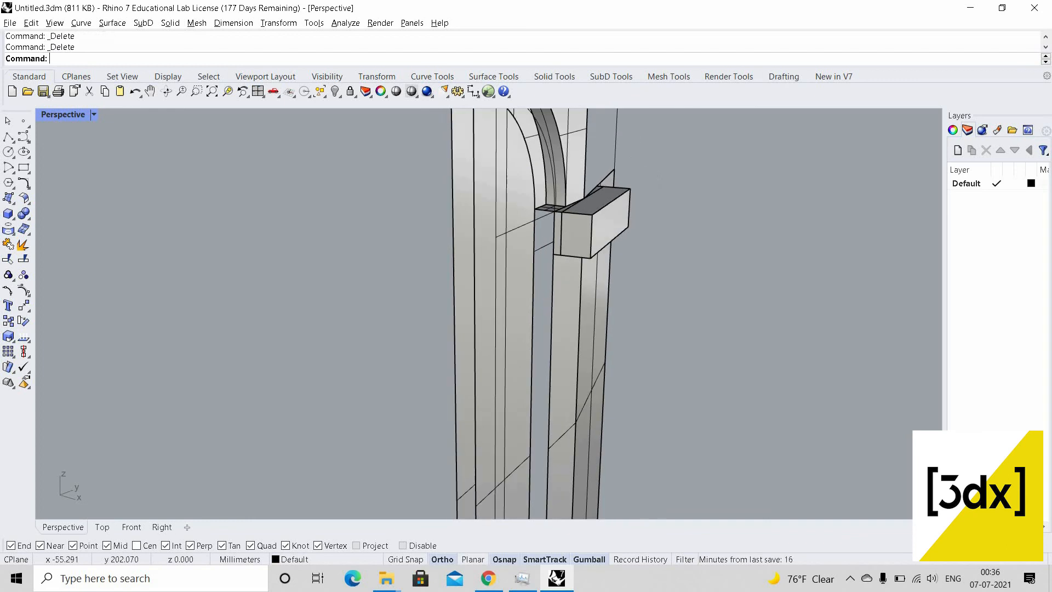
pyautogui.click(485, 277)
pyautogui.press('Escape')
pyautogui.click(519, 281)
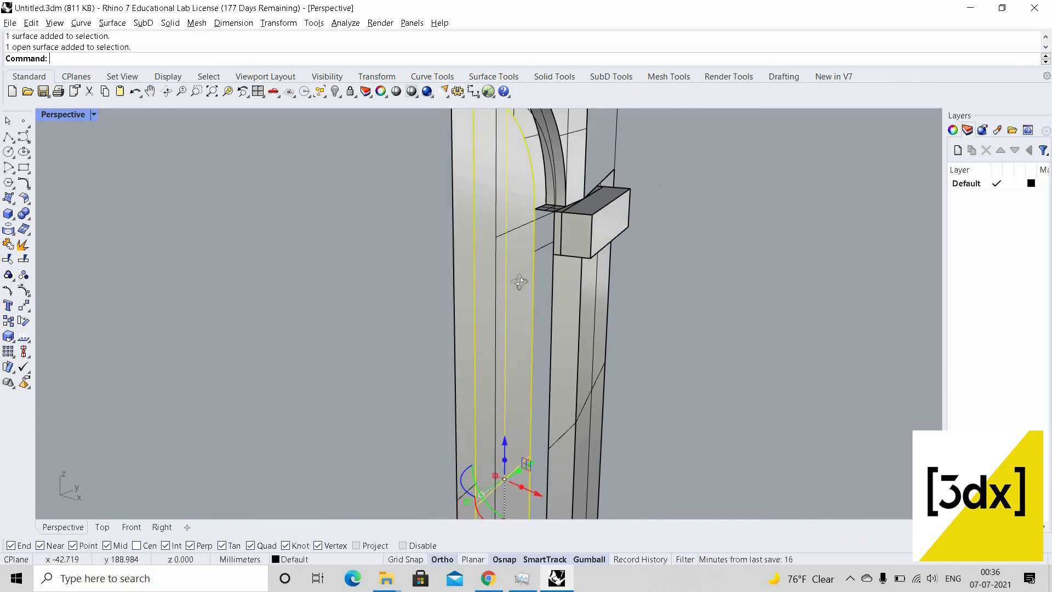
pyautogui.moveTo(518, 273)
pyautogui.mouseDown(button='right')
pyautogui.moveTo(542, 273)
pyautogui.moveTo(527, 278)
pyautogui.mouseUp(button='right')
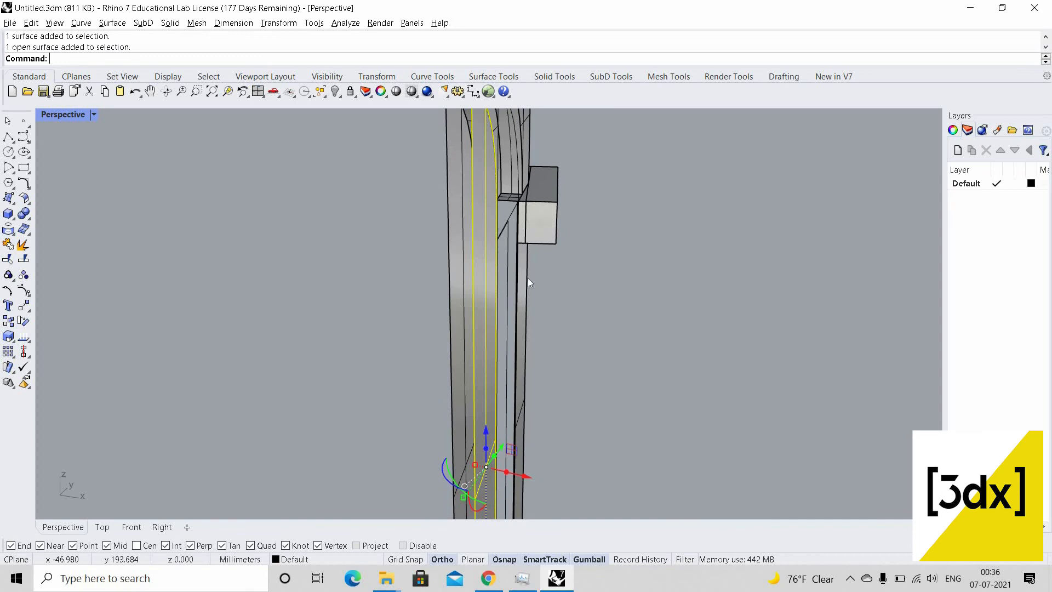
pyautogui.press('Delete')
# Save the model after checking the arched pillar from several sides
pyautogui.moveTo(592, 298); pyautogui.dragTo(552, 291, button='right')
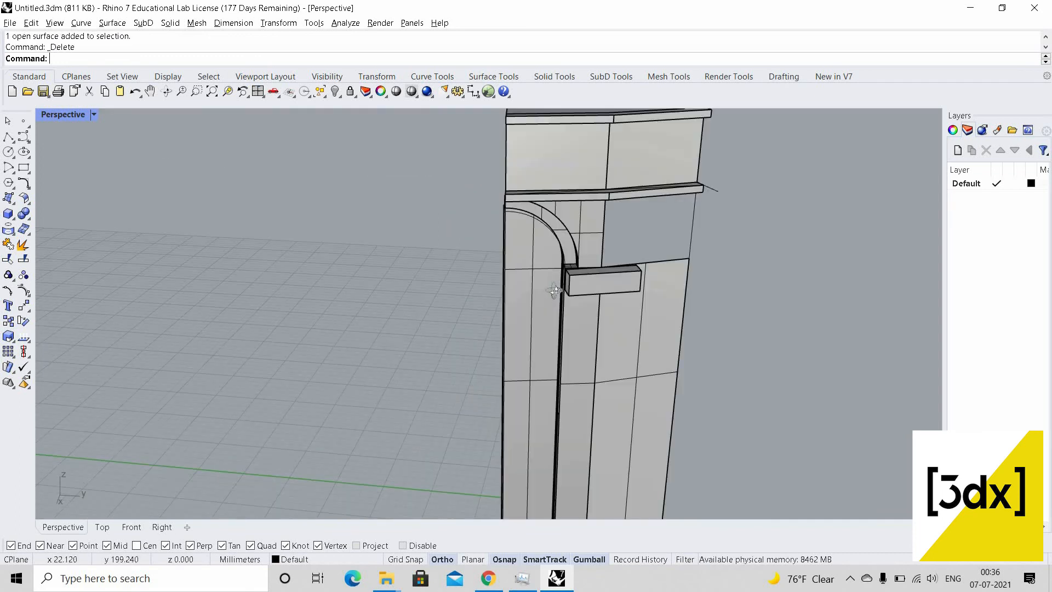
pyautogui.moveTo(638, 300); pyautogui.dragTo(642, 300, button='right')
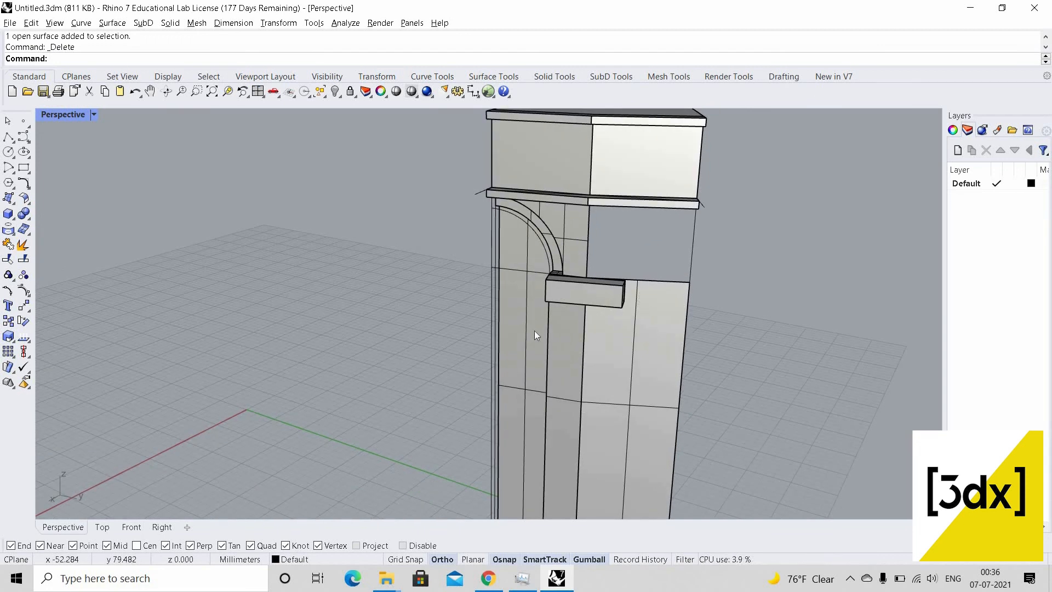
pyautogui.moveTo(535, 330); pyautogui.dragTo(535, 331, button='right')
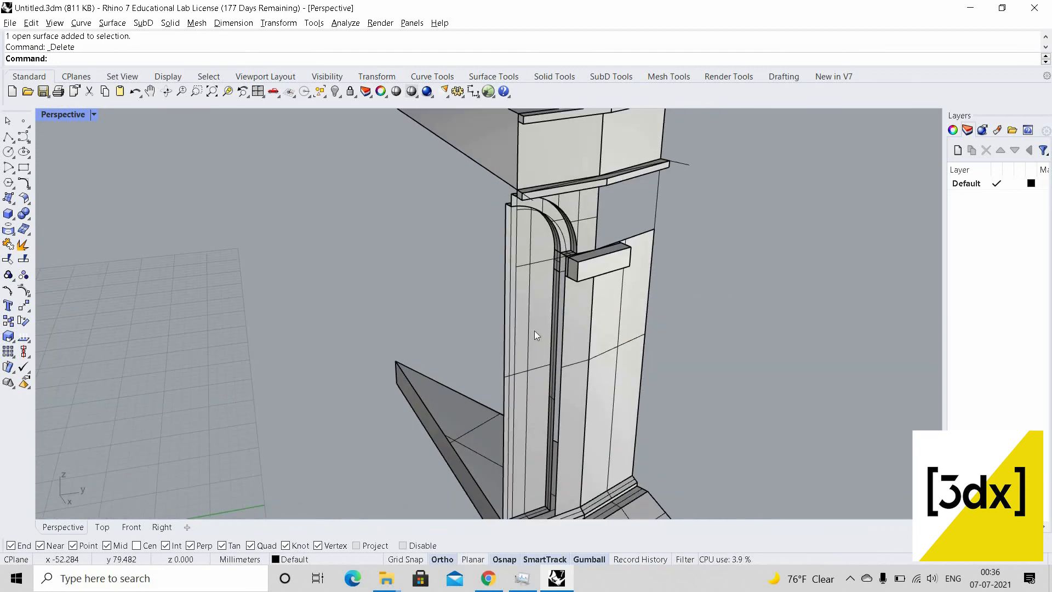
pyautogui.scroll(-5, 534, 331)
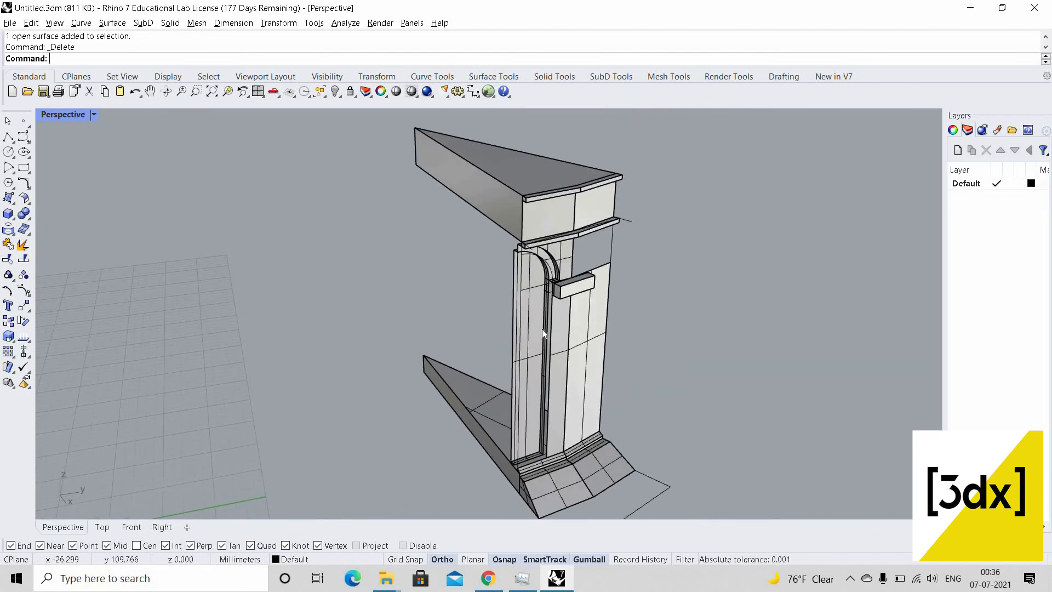
pyautogui.scroll(3, 569, 339)
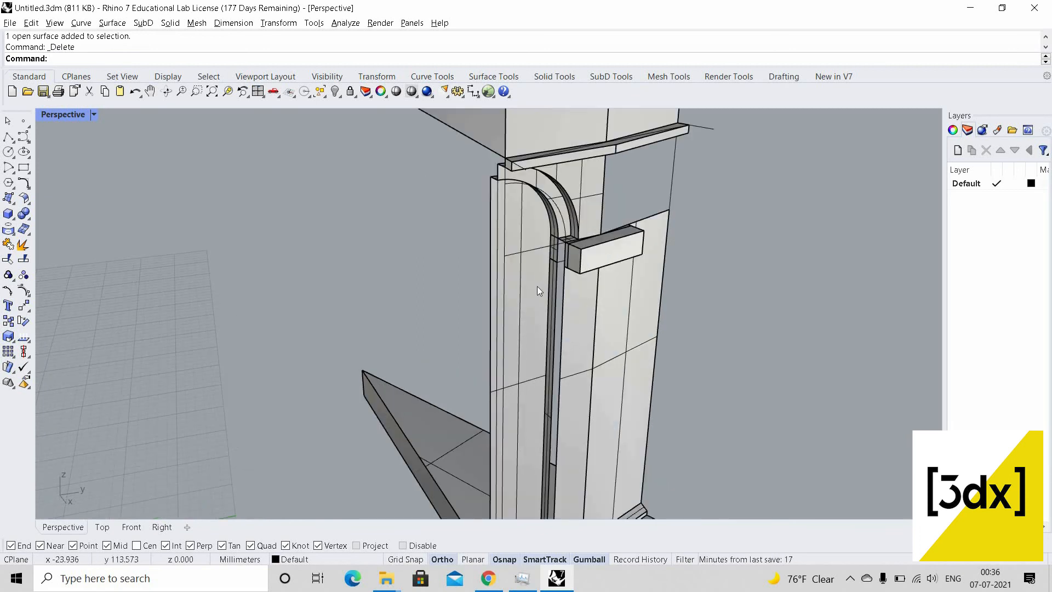
pyautogui.hotkey('ctrl', 's')
pyautogui.scroll(-3, 545, 234)
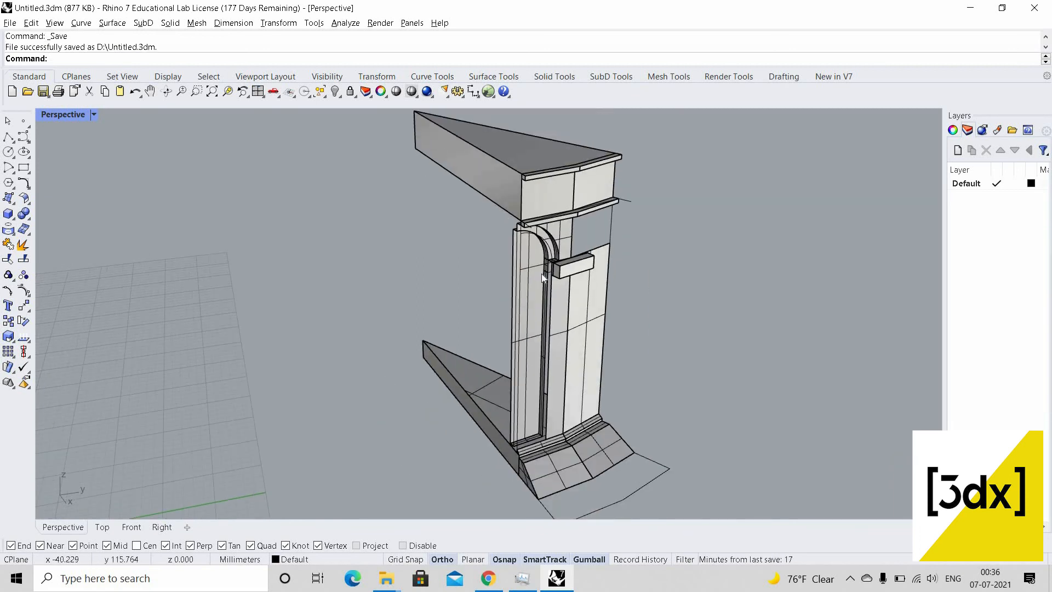
# Delete the wide surface beneath the projecting block, beside the arched pillar
pyautogui.scroll(2, 542, 274)
pyautogui.scroll(2, 547, 276)
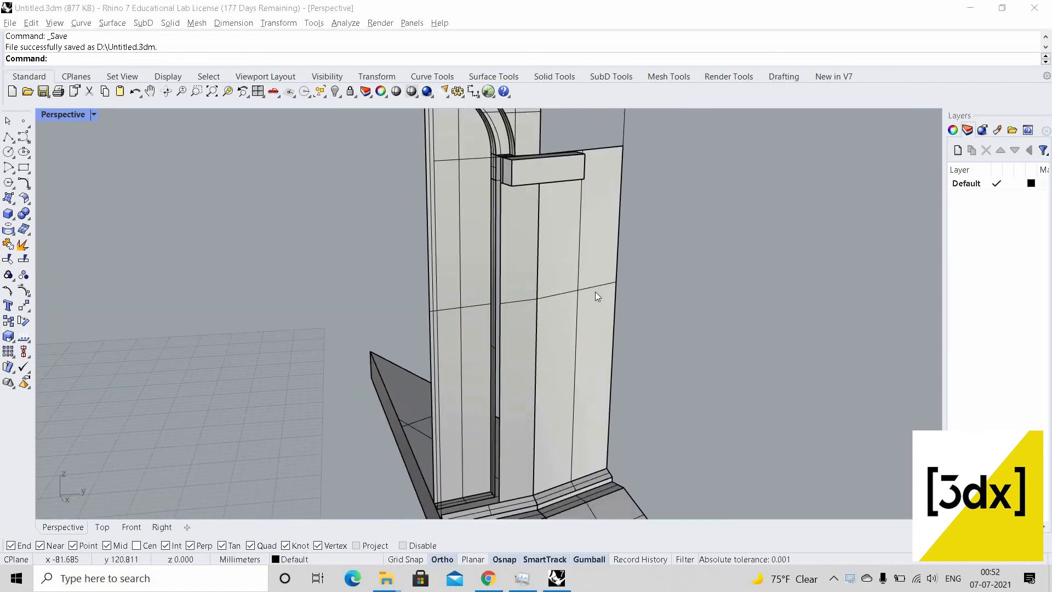
pyautogui.click(595, 292)
pyautogui.press('Delete')
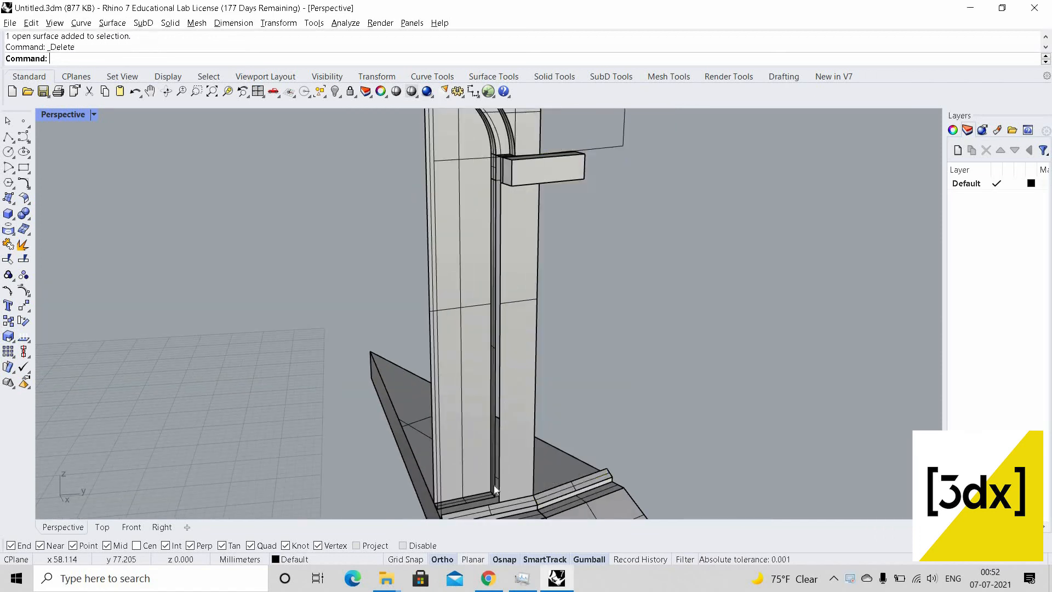
# Build a four-corner surface closing the tall narrow gap between the arched panel and the side strip, from the base to the block's underside
pyautogui.scroll(6, 495, 483)
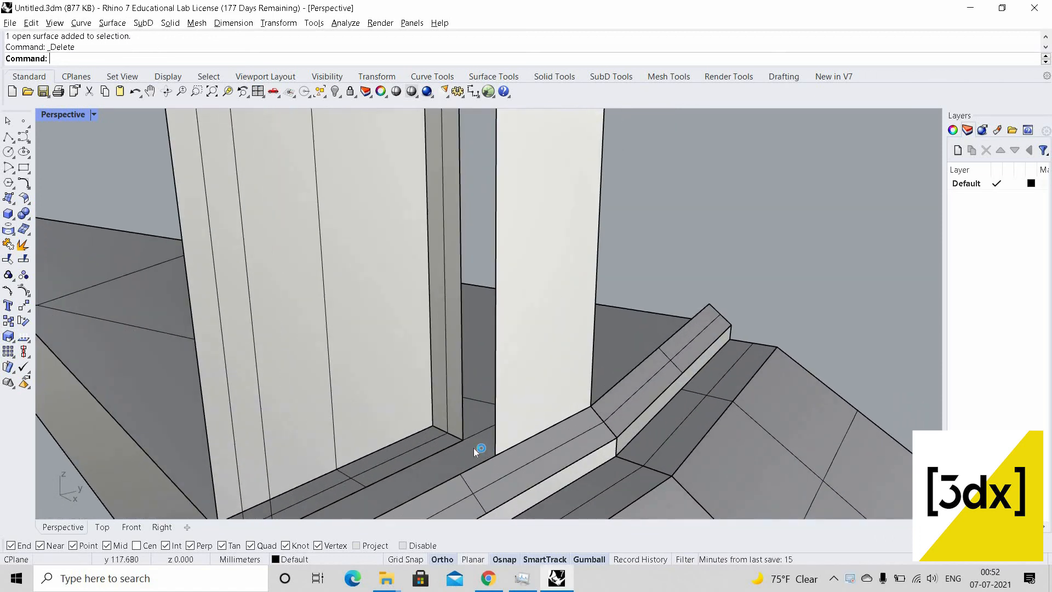
pyautogui.write('polyline')
pyautogui.press('Return')
pyautogui.scroll(2, 468, 440)
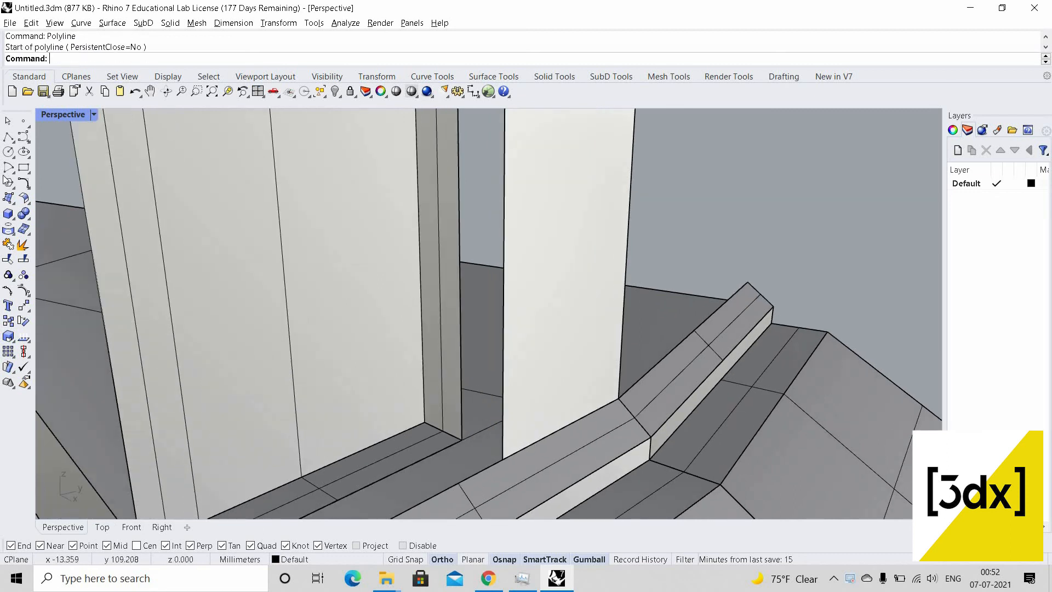
pyautogui.click(462, 440)
pyautogui.click(514, 467)
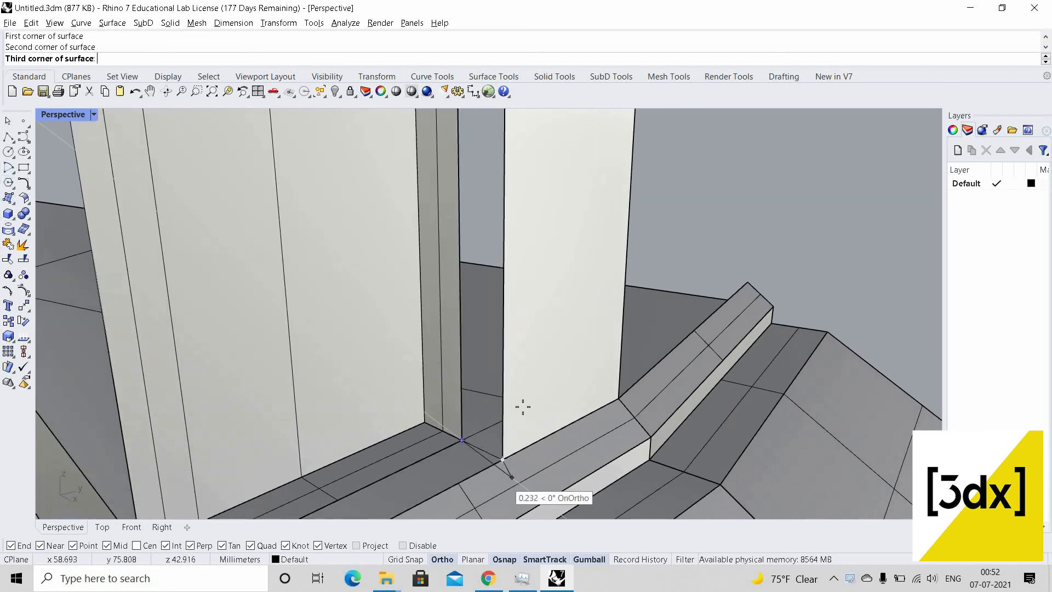
pyautogui.moveTo(522, 404); pyautogui.dragTo(457, 249, button='right')
pyautogui.scroll(5, 457, 249)
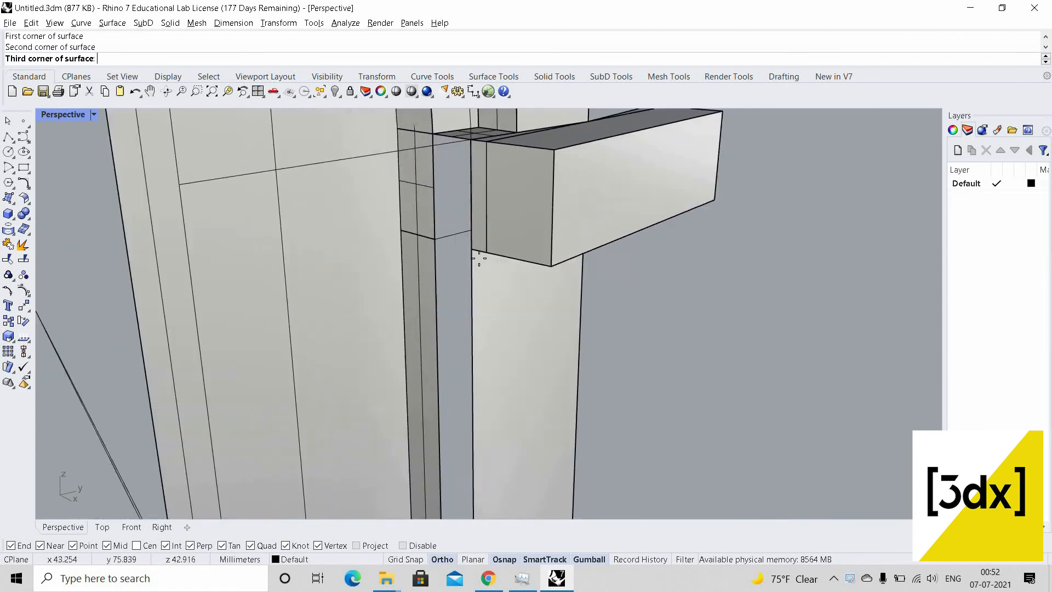
pyautogui.click(433, 241)
pyautogui.click(433, 242)
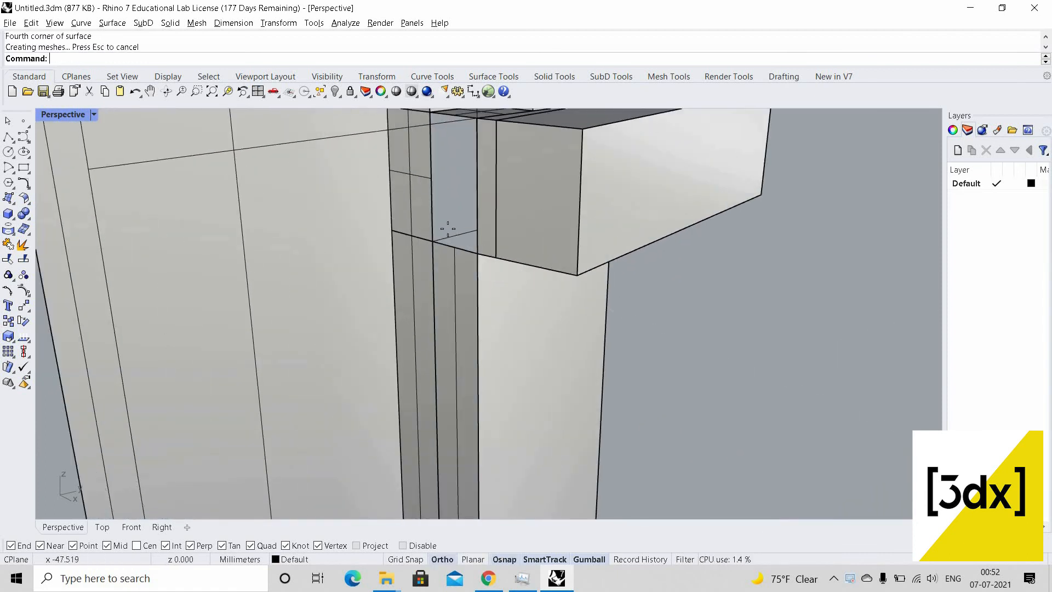
# Build a four-corner surface closing the short gap between the arched panel and the projecting block
pyautogui.keyDown('shift'); pyautogui.moveTo(446, 228); pyautogui.dragTo(466, 323, button='right'); pyautogui.keyUp('shift')
pyautogui.rightClick(466, 318)
pyautogui.click(452, 212)
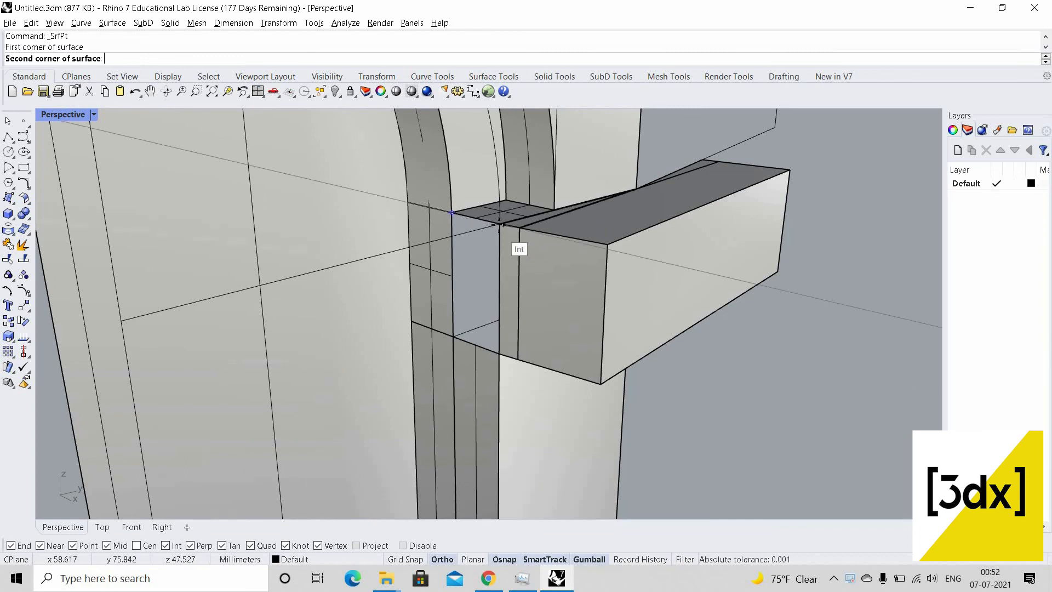
pyautogui.click(500, 225)
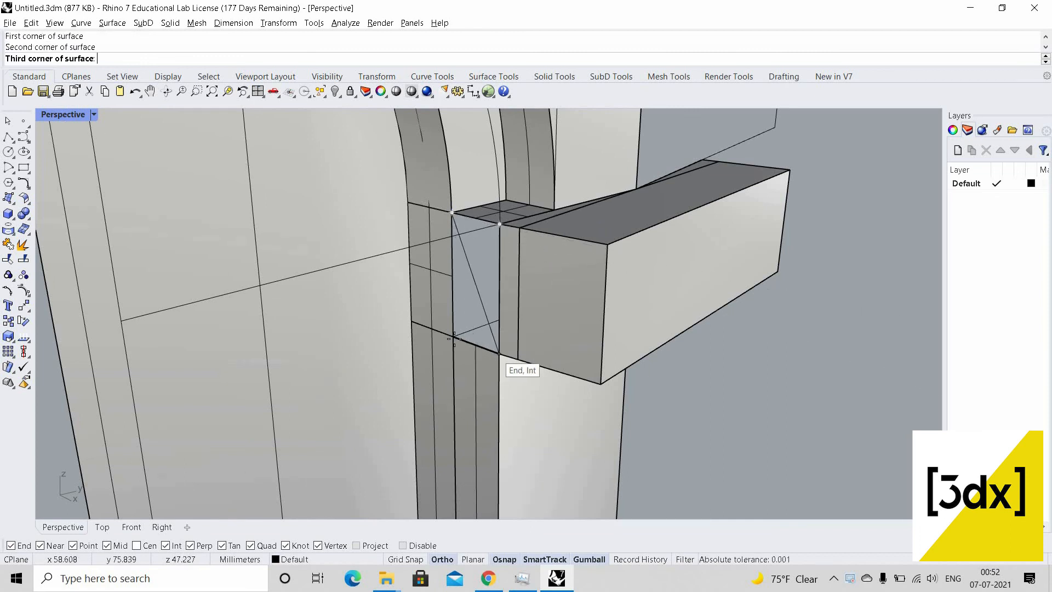
pyautogui.click(498, 354)
pyautogui.click(471, 332)
# Build a four-corner surface covering the gap between the arched panel's bottom ledge and the base moulding
pyautogui.scroll(-3, 514, 314)
pyautogui.moveTo(510, 314); pyautogui.dragTo(480, 456, button='right')
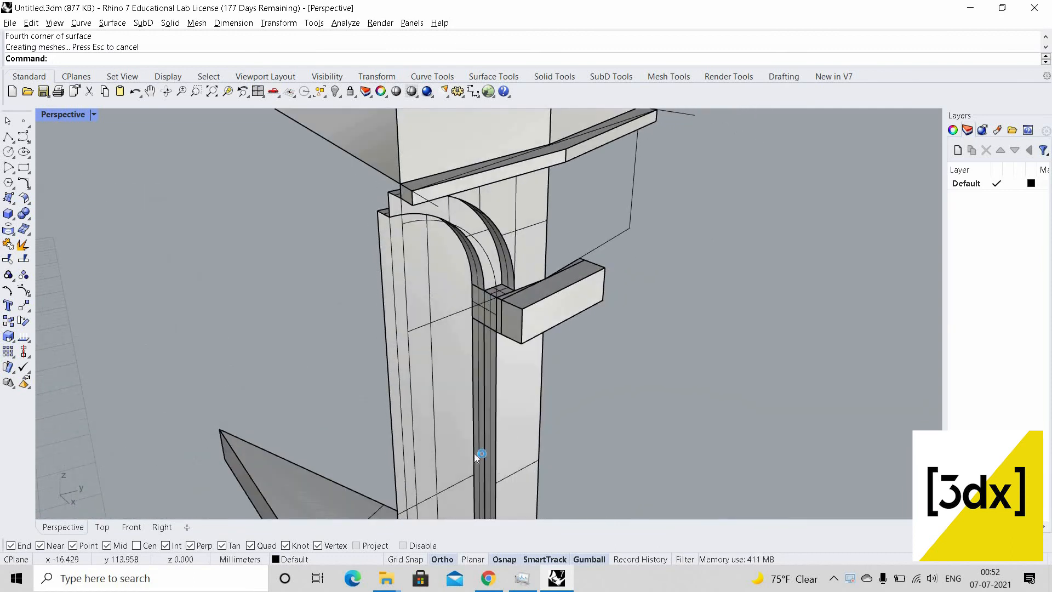
pyautogui.scroll(-7, 474, 449)
pyautogui.scroll(8, 453, 416)
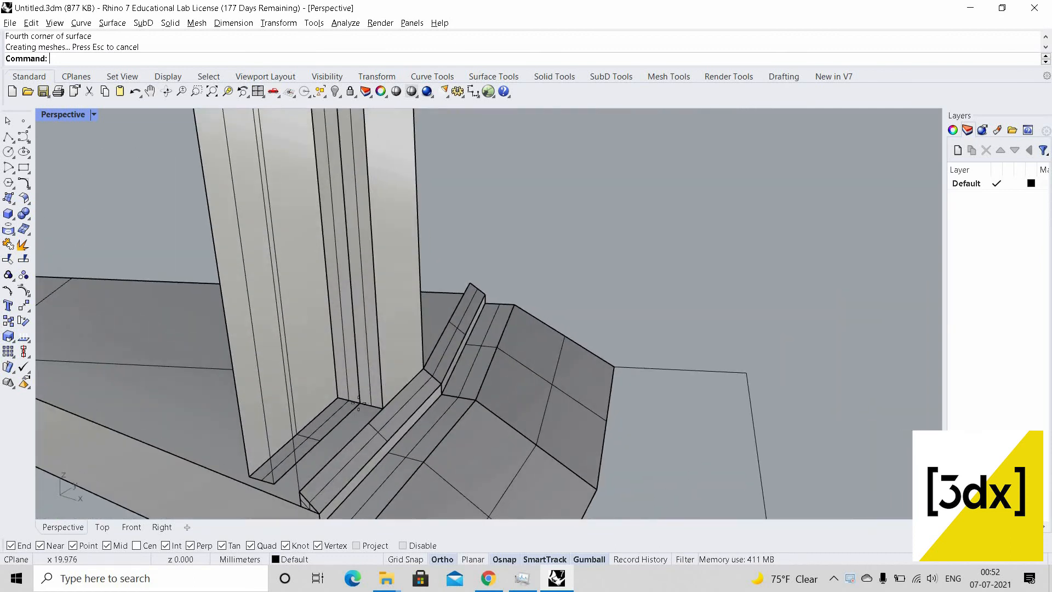
pyautogui.press('Return')
pyautogui.scroll(2, 358, 404)
pyautogui.click(357, 402)
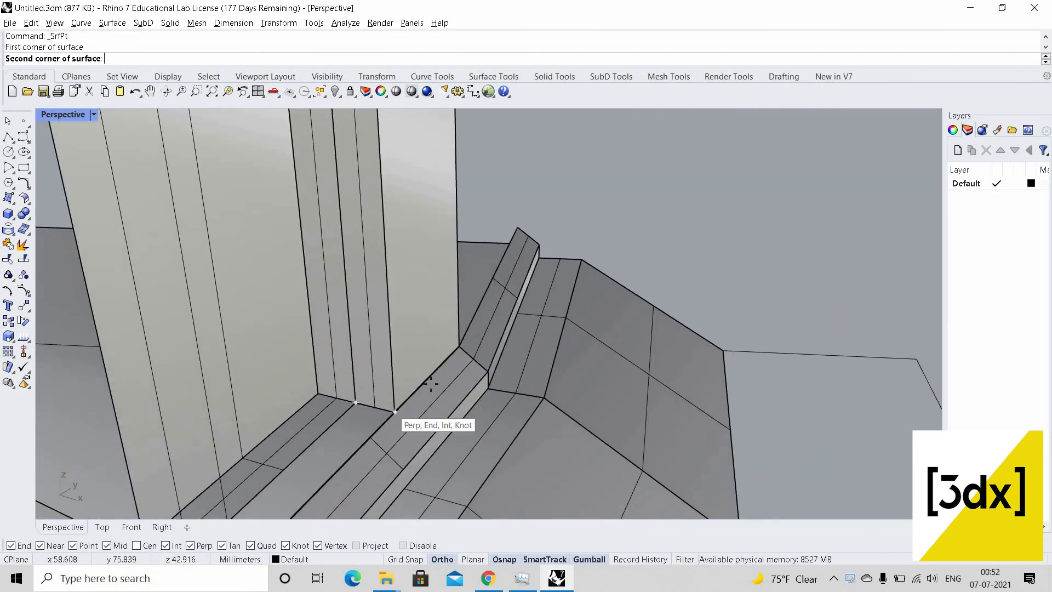
pyautogui.click(393, 410)
pyautogui.scroll(-1, 442, 364)
pyautogui.scroll(-2, 442, 364)
pyautogui.scroll(2, 304, 507)
pyautogui.click(306, 507)
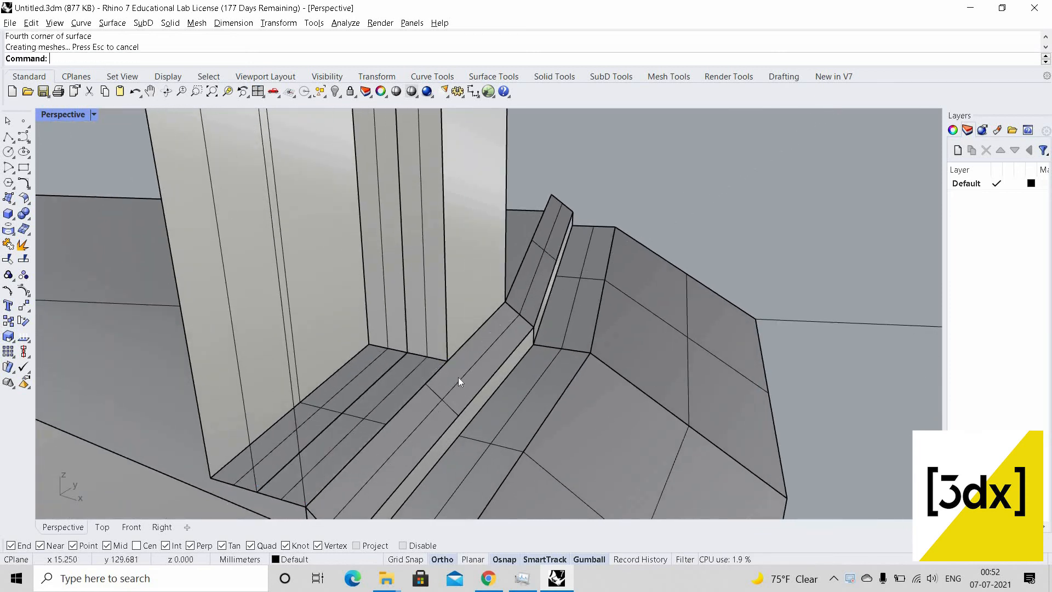
# Select the arch polysurface, the arched panel and the infill surfaces along its side edge
pyautogui.scroll(-6, 458, 377)
pyautogui.moveTo(439, 306); pyautogui.dragTo(378, 290, button='right')
pyautogui.scroll(-3, 438, 296)
pyautogui.scroll(4, 512, 285)
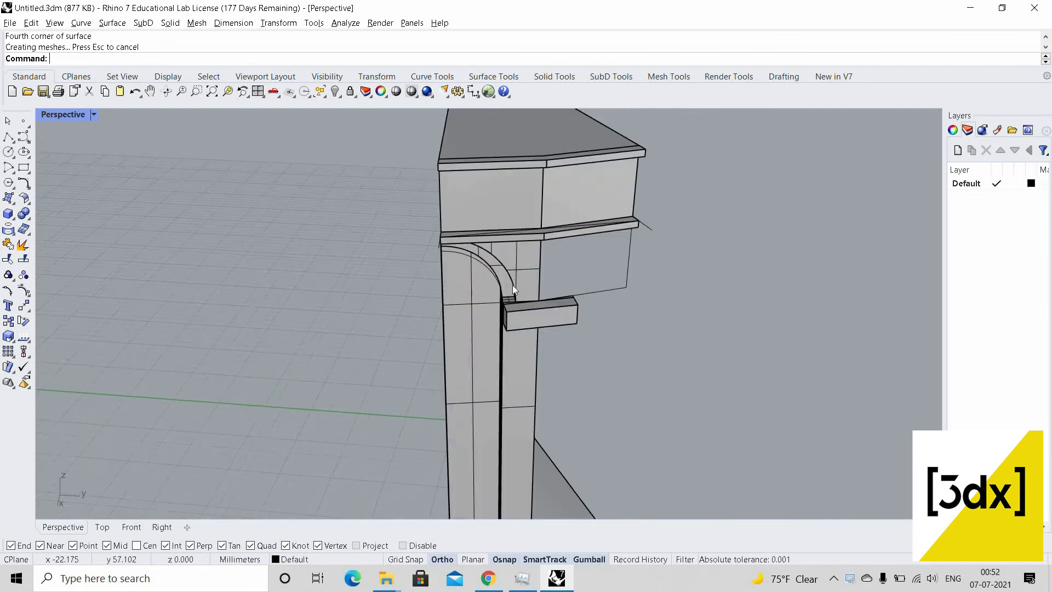
pyautogui.scroll(5, 520, 283)
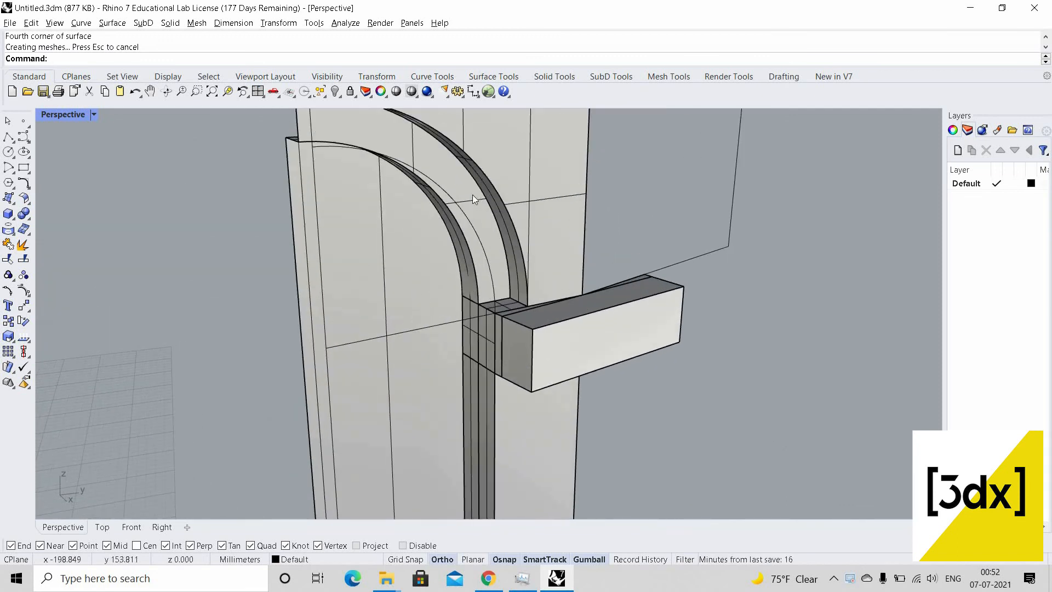
pyautogui.scroll(3, 482, 209)
pyautogui.click(530, 314)
pyautogui.scroll(5, 432, 281)
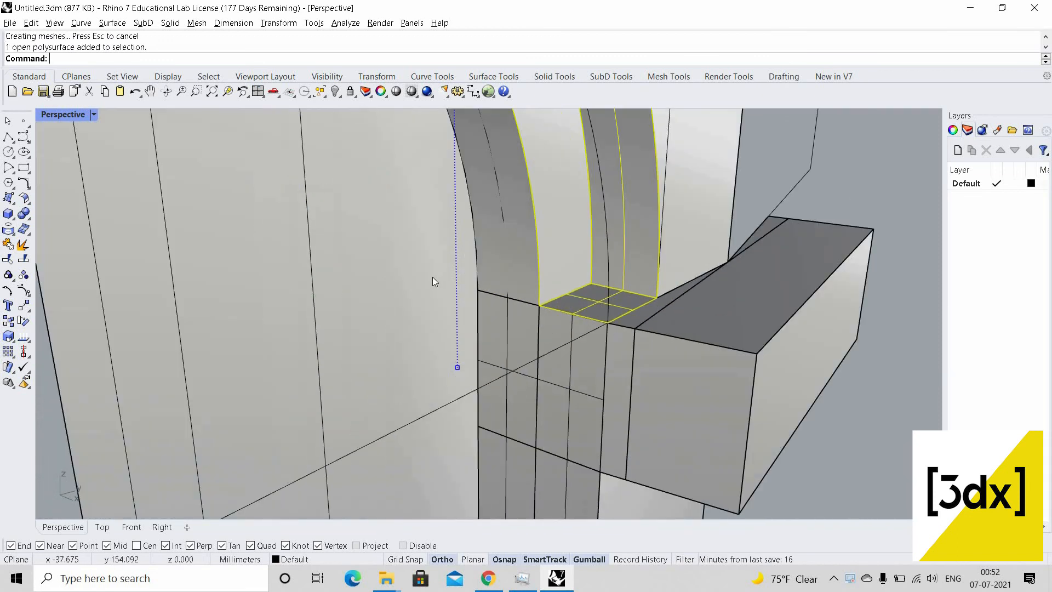
pyautogui.keyDown('shift'); pyautogui.click(432, 281); pyautogui.keyUp('shift')
pyautogui.keyDown('shift'); pyautogui.click(563, 410); pyautogui.keyUp('shift')
pyautogui.scroll(-4, 563, 409)
pyautogui.keyDown('shift'); pyautogui.moveTo(564, 409); pyautogui.dragTo(561, 310, button='right'); pyautogui.keyUp('shift')
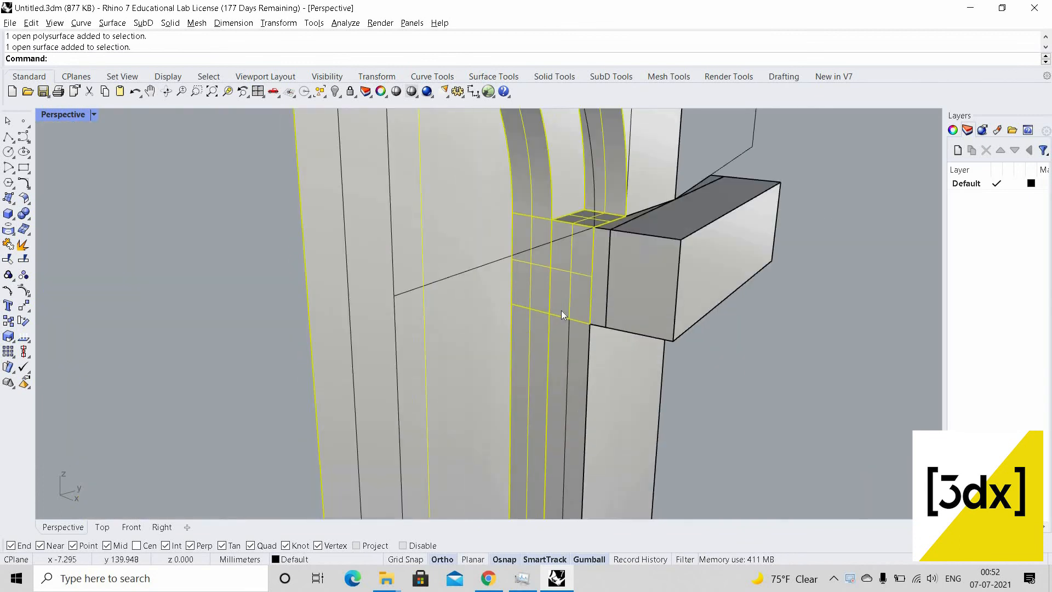
pyautogui.scroll(3, 595, 373)
pyautogui.keyDown('shift'); pyautogui.click(596, 374); pyautogui.keyUp('shift')
# Inspect the selected recess surfaces at the pillar's base and from behind, and clear the selection
pyautogui.scroll(-7, 573, 390)
pyautogui.scroll(-7, 497, 386)
pyautogui.moveTo(497, 386); pyautogui.dragTo(570, 350, button='right')
pyautogui.scroll(-3, 570, 351)
pyautogui.moveTo(570, 406); pyautogui.dragTo(571, 440, button='right')
pyautogui.scroll(6, 568, 381)
pyautogui.moveTo(569, 382); pyautogui.dragTo(583, 422, button='right')
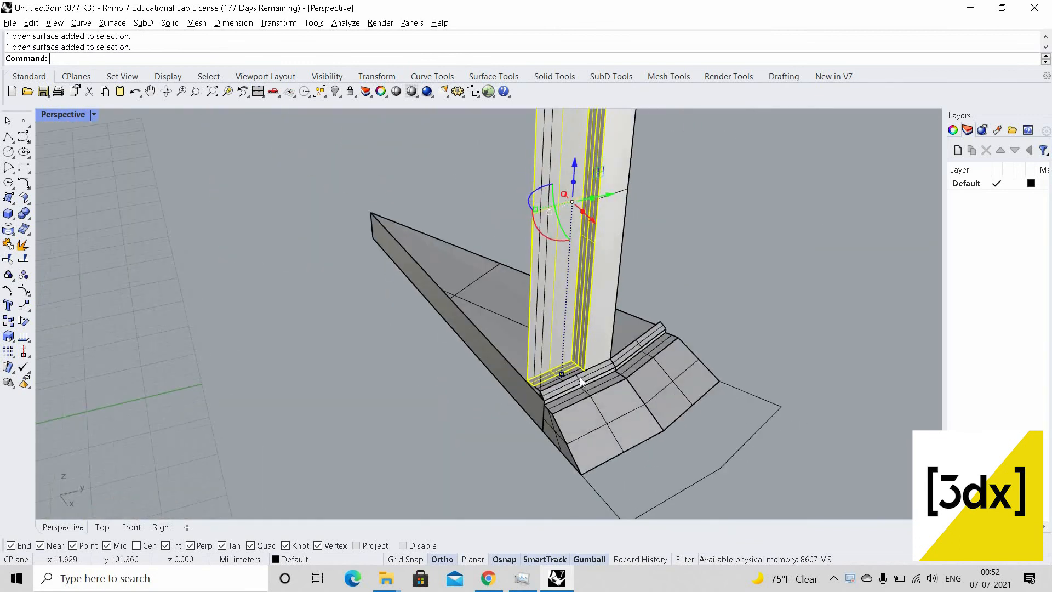
pyautogui.scroll(8, 582, 383)
pyautogui.scroll(-5, 508, 416)
pyautogui.moveTo(522, 387); pyautogui.dragTo(555, 410, button='right')
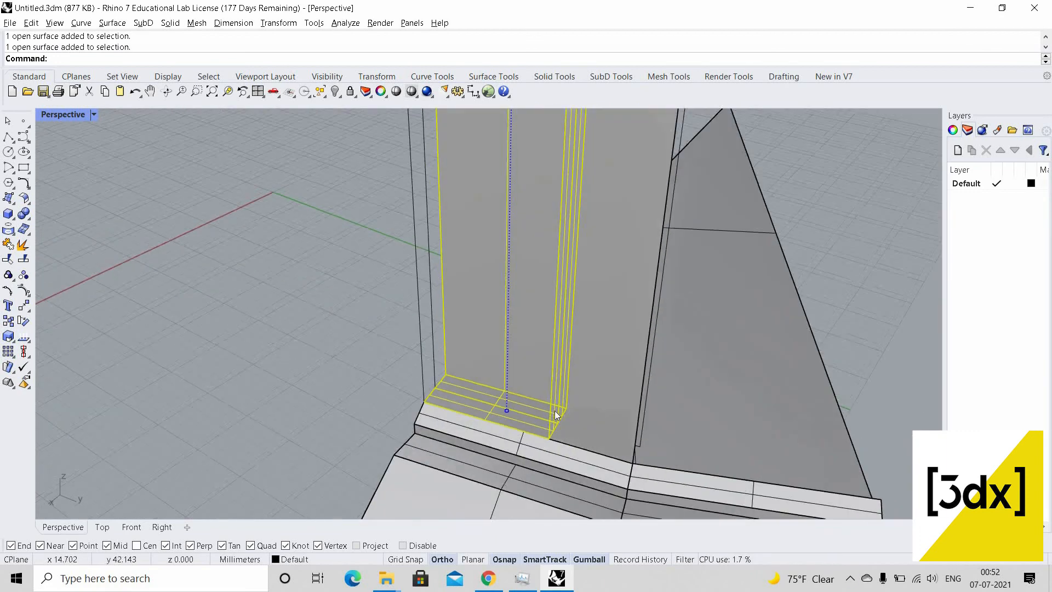
pyautogui.scroll(-5, 521, 420)
pyautogui.scroll(5, 521, 423)
pyautogui.scroll(-5, 515, 445)
pyautogui.moveTo(462, 452); pyautogui.dragTo(560, 377, button='right')
pyautogui.scroll(6, 491, 466)
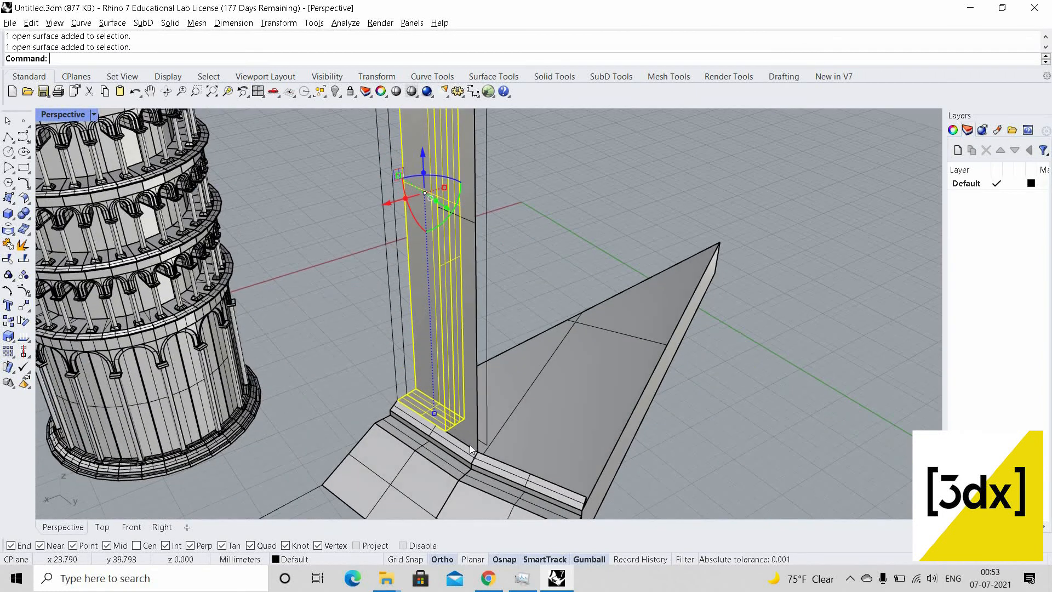
pyautogui.scroll(-5, 502, 419)
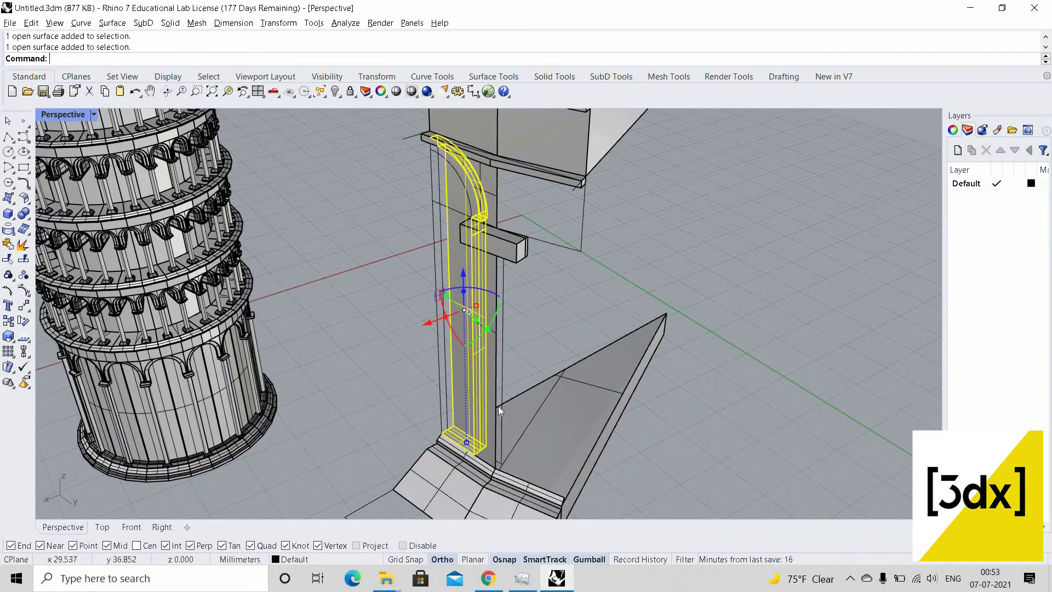
pyautogui.scroll(2, 528, 311)
pyautogui.press('Escape')
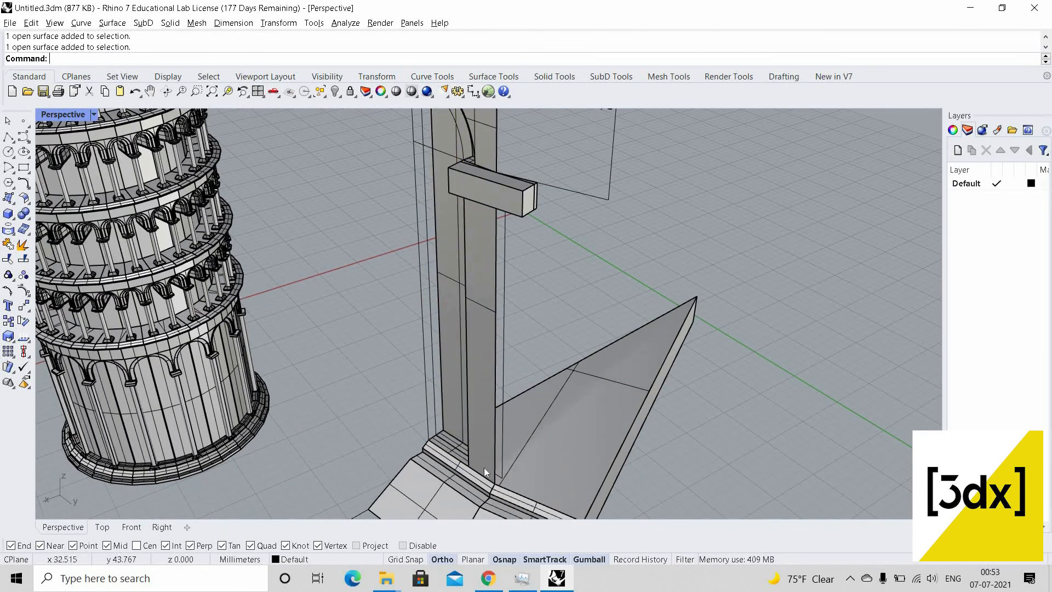
pyautogui.scroll(5, 484, 468)
pyautogui.scroll(-5, 486, 465)
pyautogui.press('Escape')
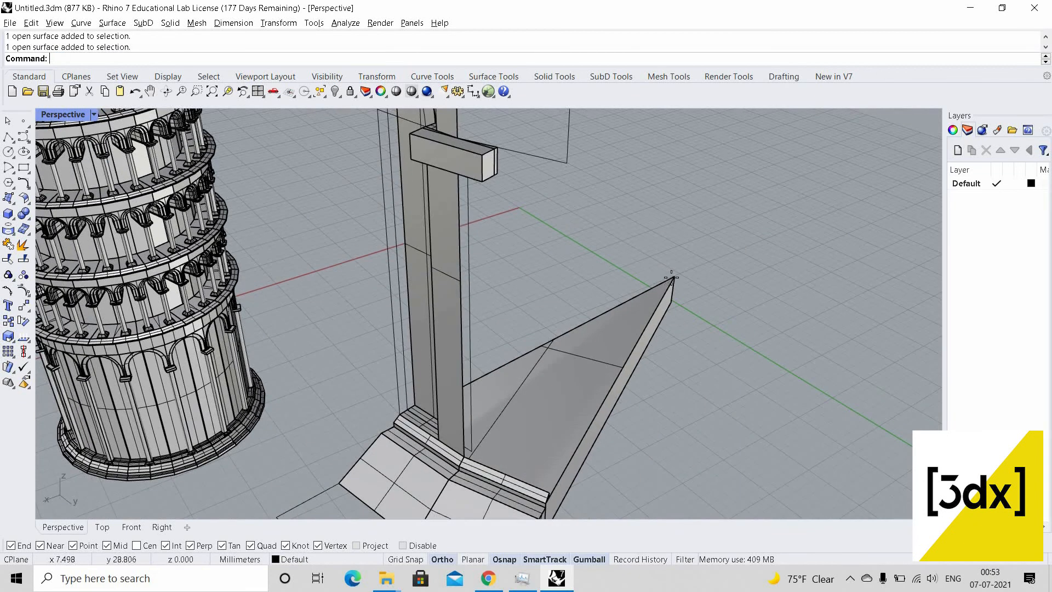
pyautogui.rightClick(672, 279)
pyautogui.click(673, 278)
pyautogui.scroll(-5, 636, 443)
pyautogui.click(654, 366)
pyautogui.scroll(3, 683, 243)
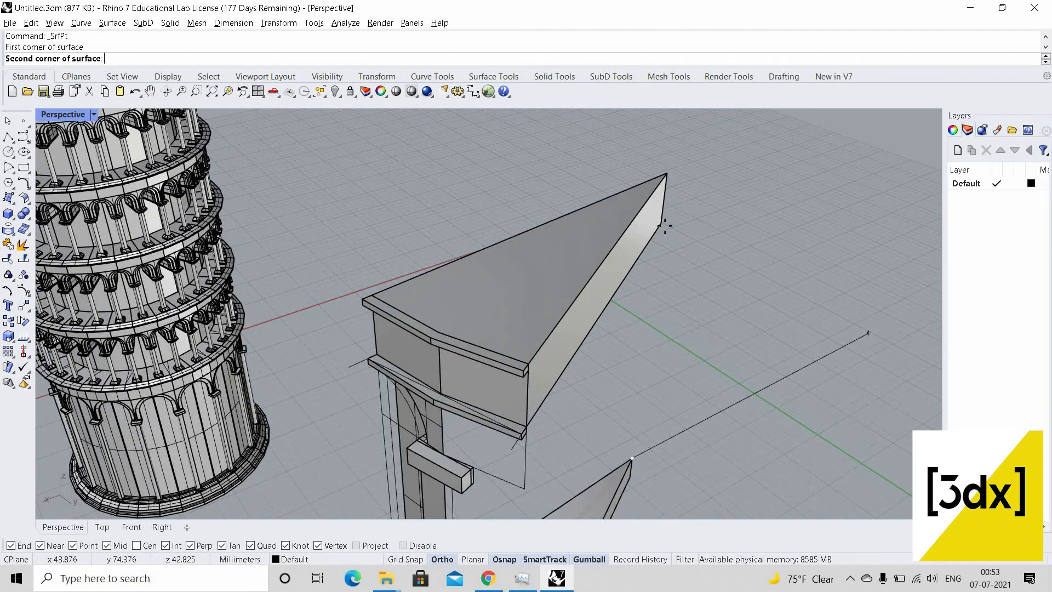
pyautogui.press('Escape')
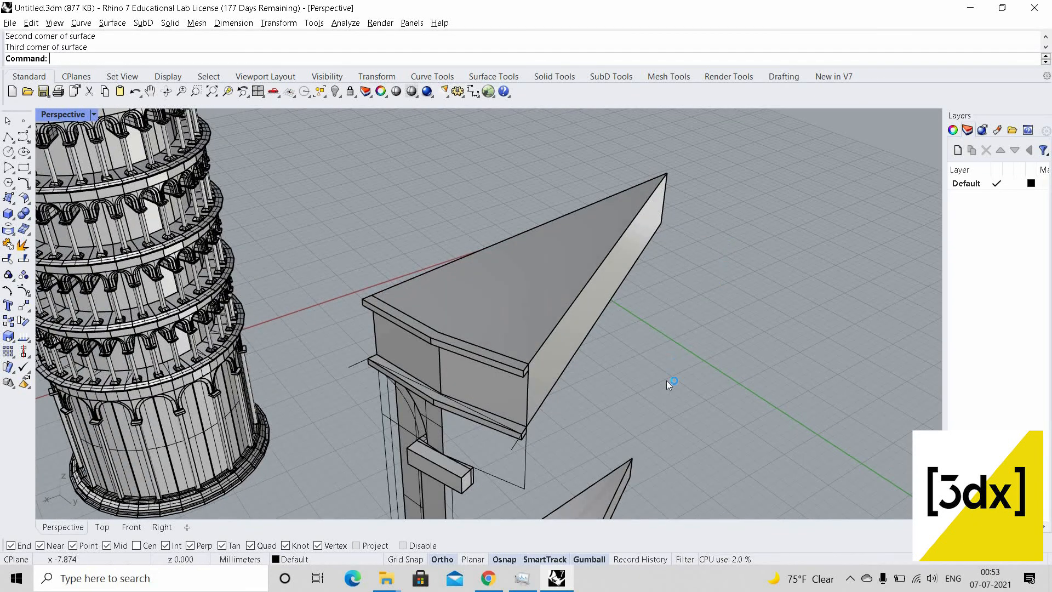
# Draw a vertical line from the lower wedge's pointed tip up to the upper wedge's tip
pyautogui.scroll(-5, 666, 380)
pyautogui.scroll(5, 646, 384)
pyautogui.write('Li')
pyautogui.press('Return')
pyautogui.scroll(3, 611, 383)
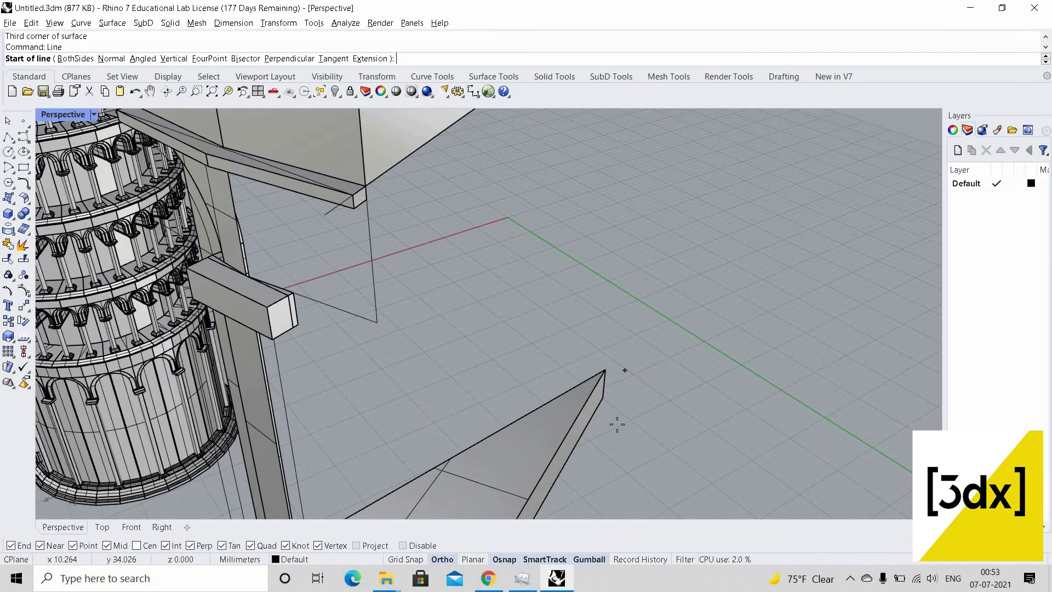
pyautogui.click(608, 372)
pyautogui.scroll(-3, 606, 371)
pyautogui.click(727, 239)
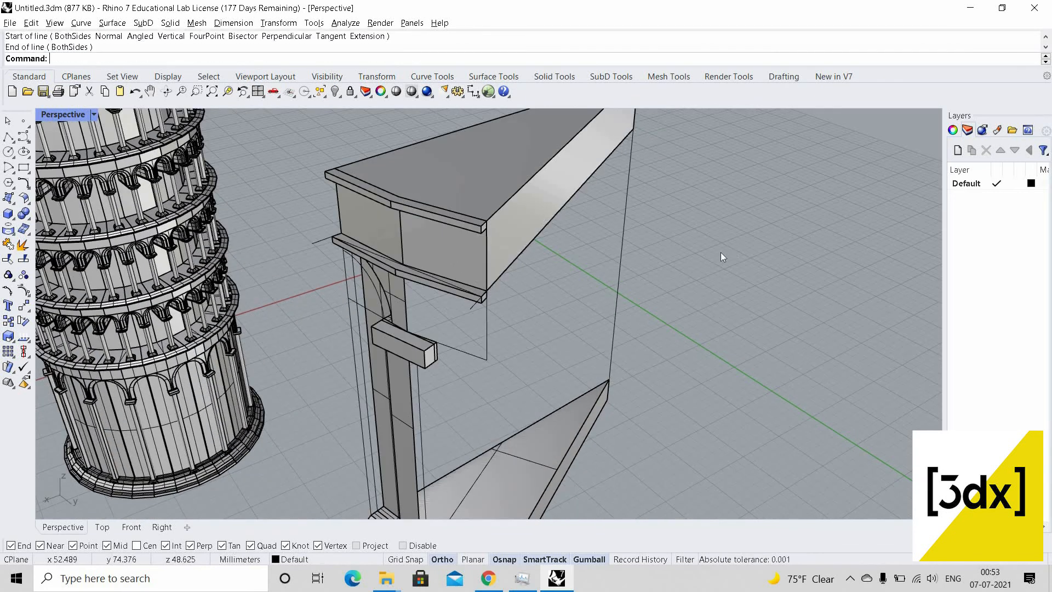
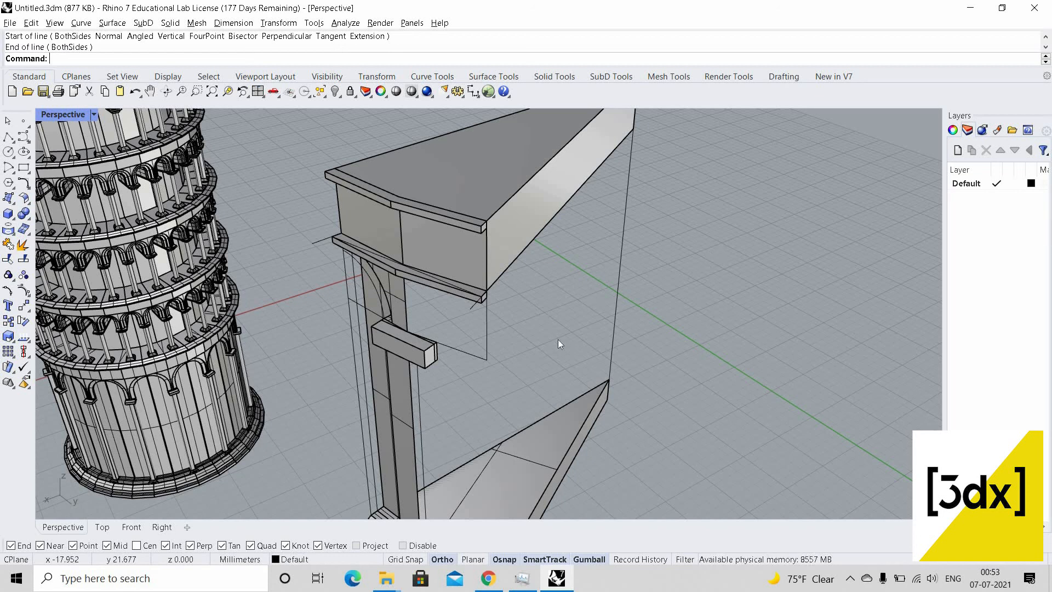
# Select the pillar's front face, the arched recess polysurface and the arch surface above the projecting block
pyautogui.scroll(-5, 544, 351)
pyautogui.scroll(10, 437, 392)
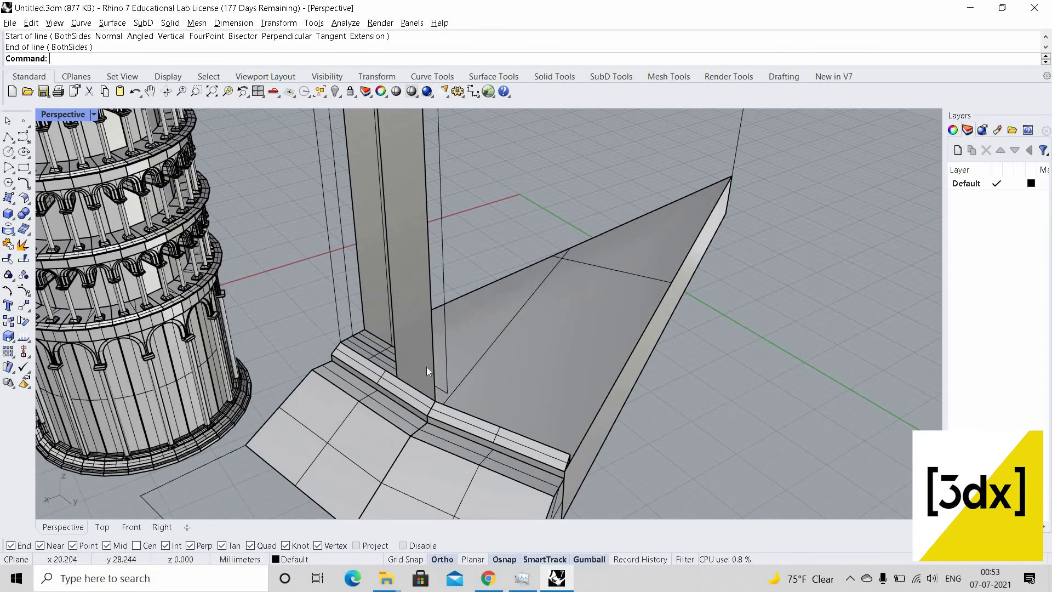
pyautogui.scroll(-5, 505, 392)
pyautogui.scroll(5, 517, 266)
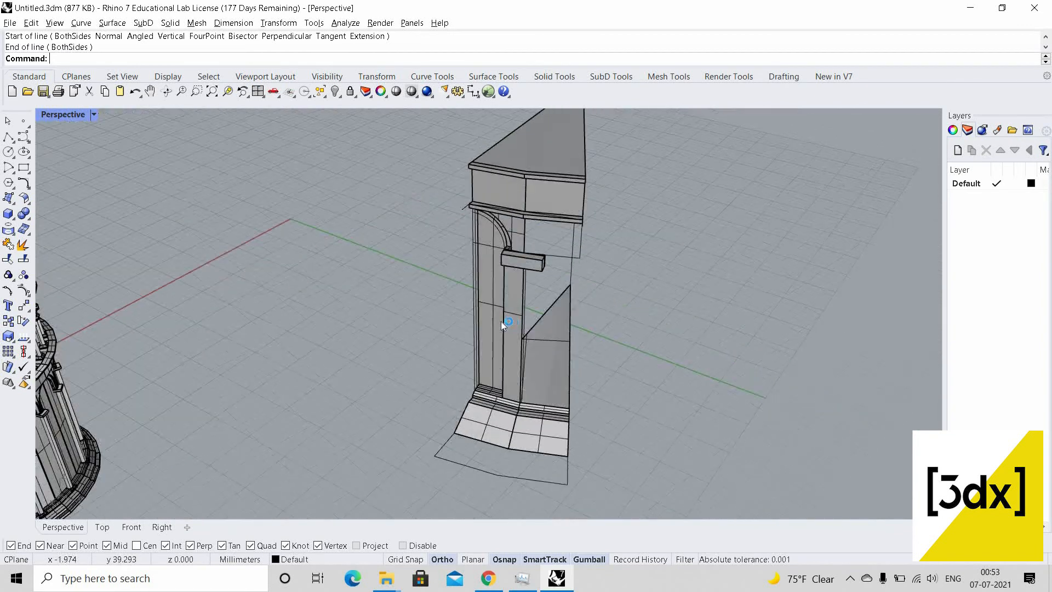
pyautogui.click(501, 321)
pyautogui.scroll(5, 634, 272)
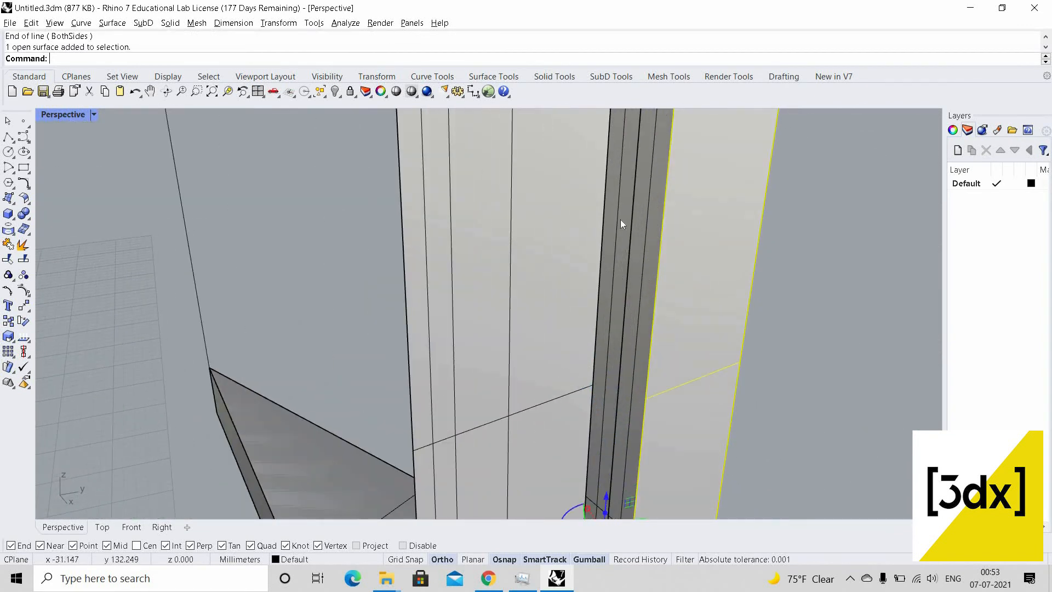
pyautogui.click(581, 208)
pyautogui.scroll(-5, 560, 241)
pyautogui.scroll(5, 586, 190)
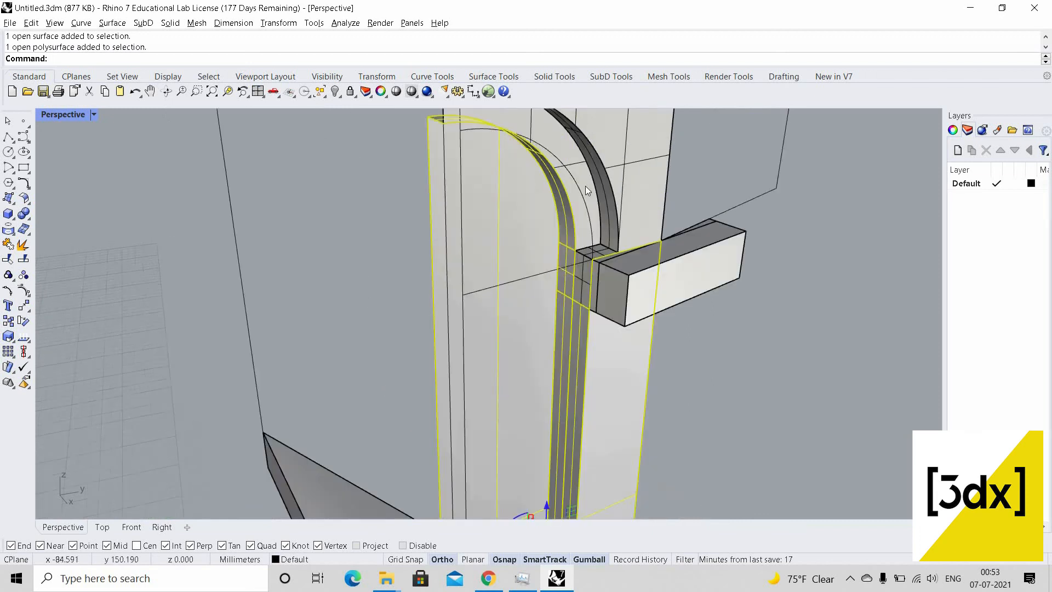
pyautogui.scroll(3, 592, 219)
pyautogui.scroll(-3, 627, 267)
pyautogui.scroll(4, 638, 271)
pyautogui.click(574, 280)
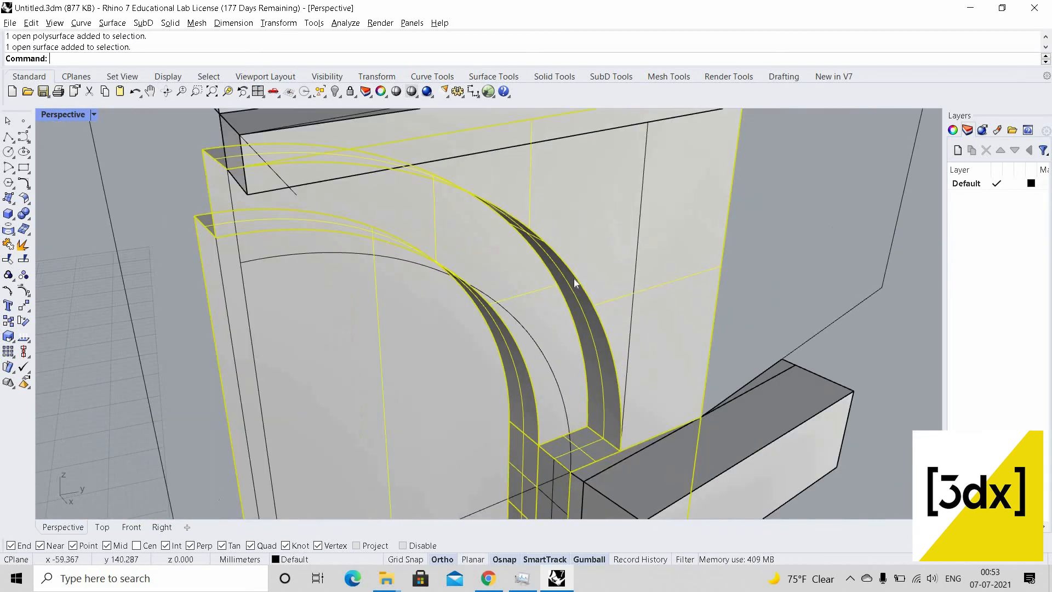
# Add the narrow infill strip between the recess's bottom ledge and the base moulding to the selection
pyautogui.scroll(-5, 574, 278)
pyautogui.moveTo(574, 278); pyautogui.dragTo(562, 226, button='right')
pyautogui.scroll(3, 562, 263)
pyautogui.scroll(-5, 552, 427)
pyautogui.scroll(5, 529, 479)
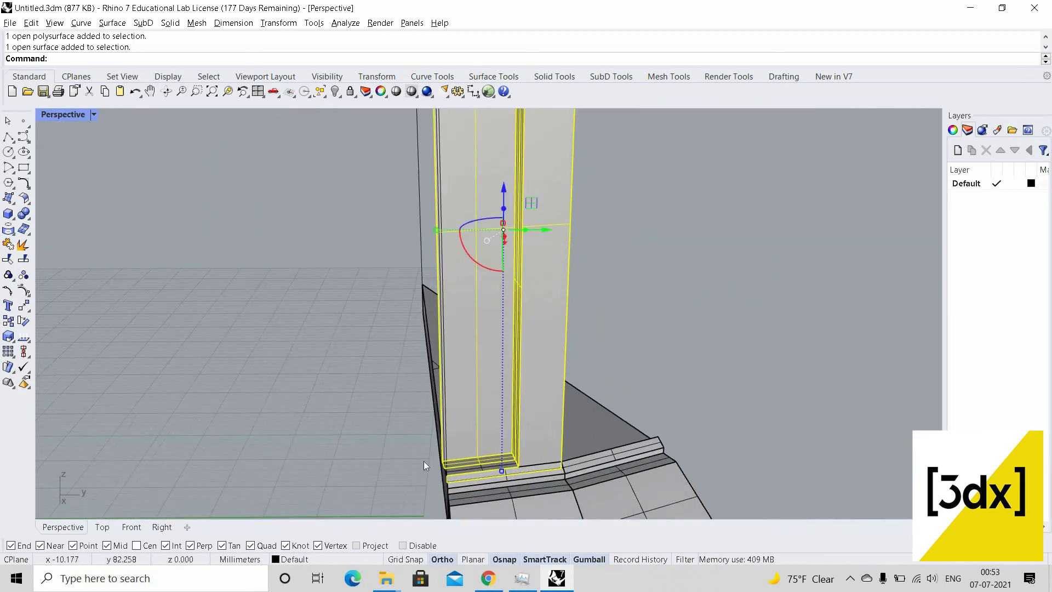
pyautogui.scroll(8, 428, 460)
pyautogui.keyDown('shift'); pyautogui.click(437, 455); pyautogui.keyUp('shift')
pyautogui.scroll(-5, 466, 420)
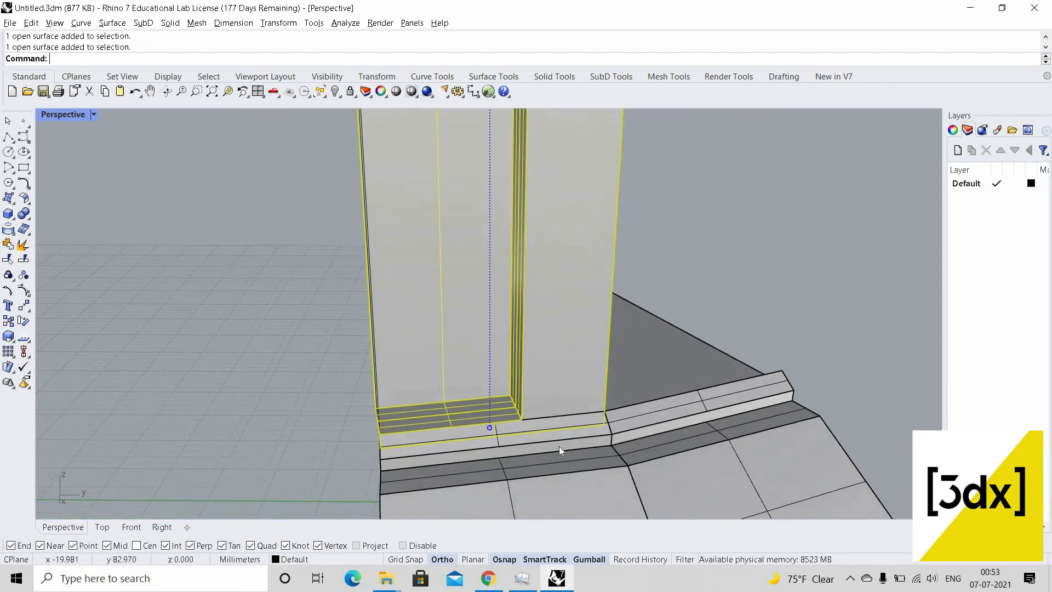
pyautogui.moveTo(559, 446); pyautogui.dragTo(554, 443, button='right')
pyautogui.scroll(3, 554, 443)
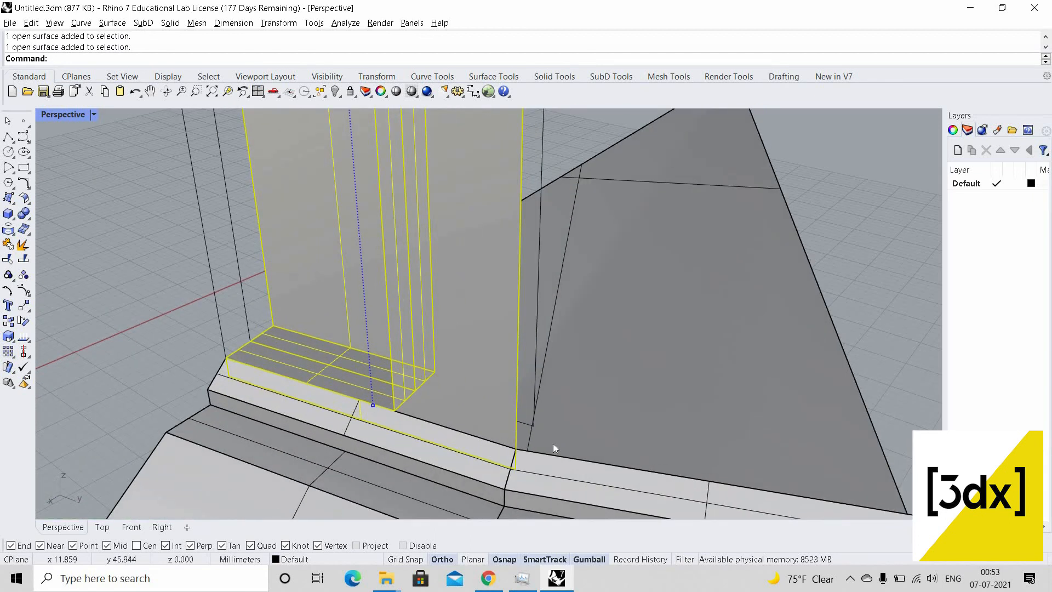
# Mirror a copy of the selected surfaces across the line from the pillar's lower front corner to the base wedge's tip
pyautogui.write('irror')
pyautogui.press('Return')
pyautogui.click(516, 448)
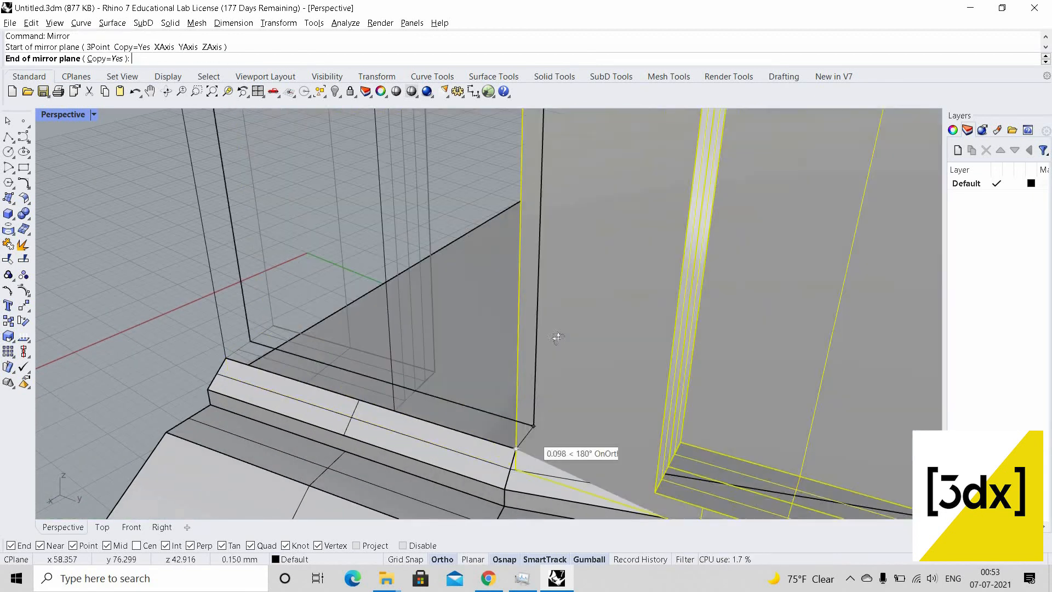
pyautogui.scroll(-8, 834, 296)
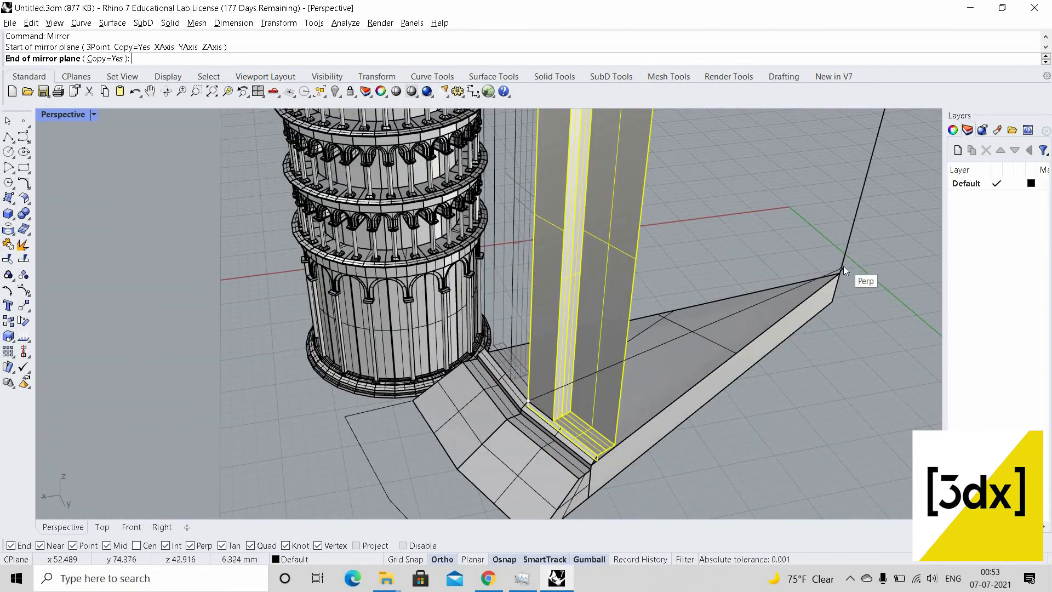
pyautogui.click(844, 267)
pyautogui.press('Escape')
# Inspect the mirrored pillar and arch surfaces around the projecting block, from the front and the side
pyautogui.moveTo(658, 394); pyautogui.dragTo(682, 307, button='right')
pyautogui.scroll(-7, 663, 281)
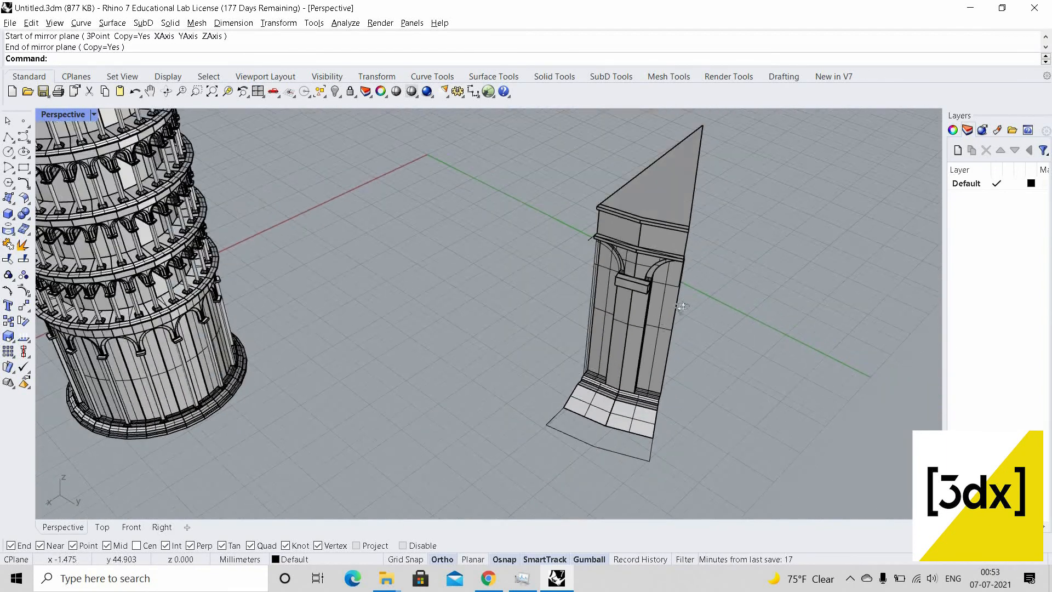
pyautogui.scroll(10, 682, 307)
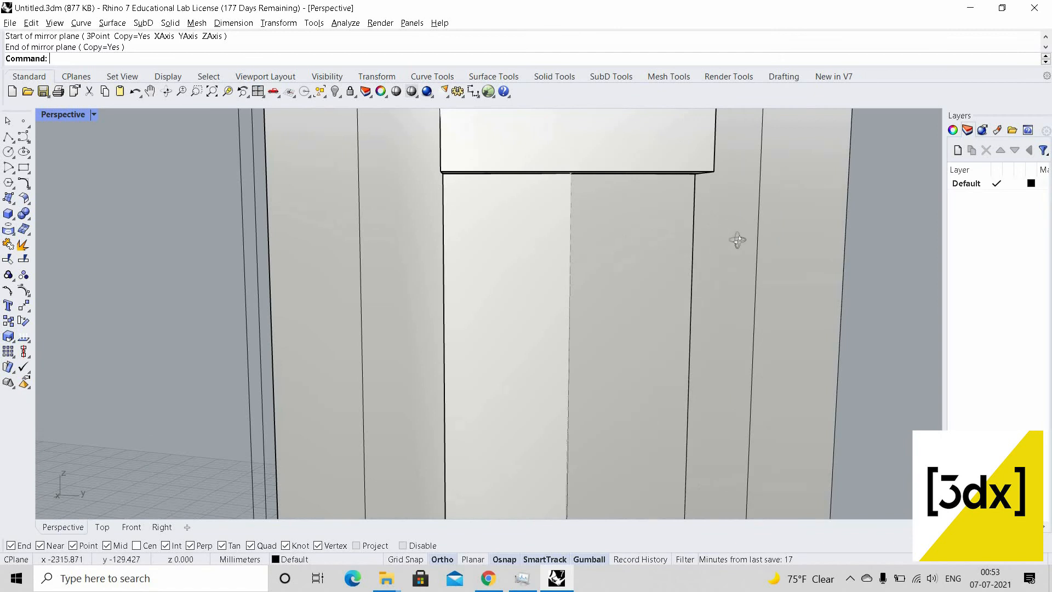
pyautogui.scroll(-5, 592, 230)
pyautogui.moveTo(738, 240); pyautogui.dragTo(616, 258, button='right')
pyautogui.scroll(-4, 617, 218)
pyautogui.scroll(3, 617, 218)
pyautogui.scroll(-7, 616, 258)
pyautogui.moveTo(593, 396); pyautogui.dragTo(613, 311, button='right')
pyautogui.scroll(6, 567, 391)
pyautogui.scroll(-6, 649, 316)
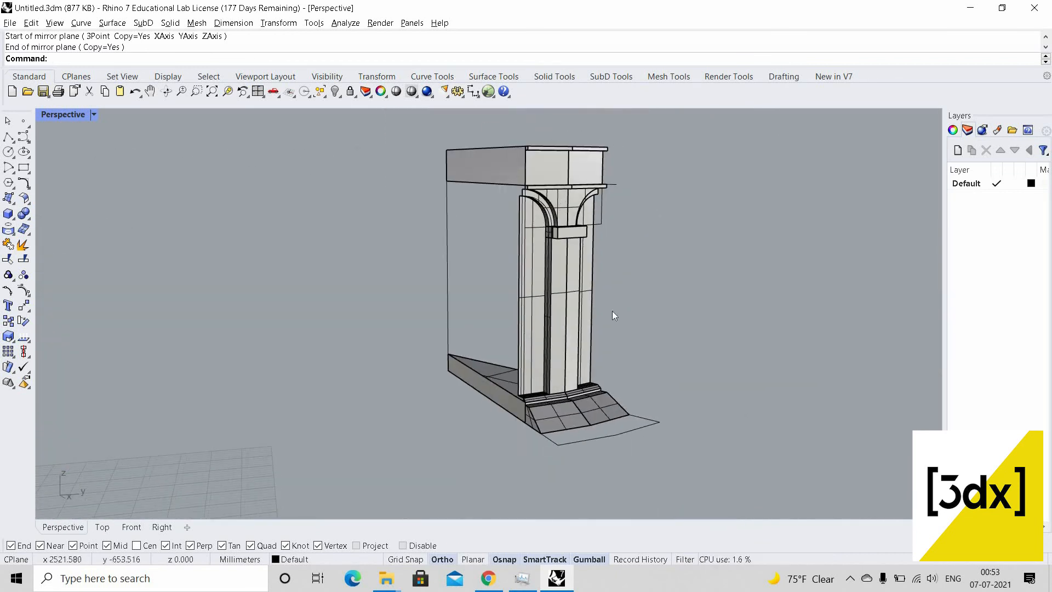
# Select all curves in the model, leaving out the vertical line at the wedge tips and the outermost base outline
pyautogui.moveTo(509, 127); pyautogui.dragTo(663, 406)
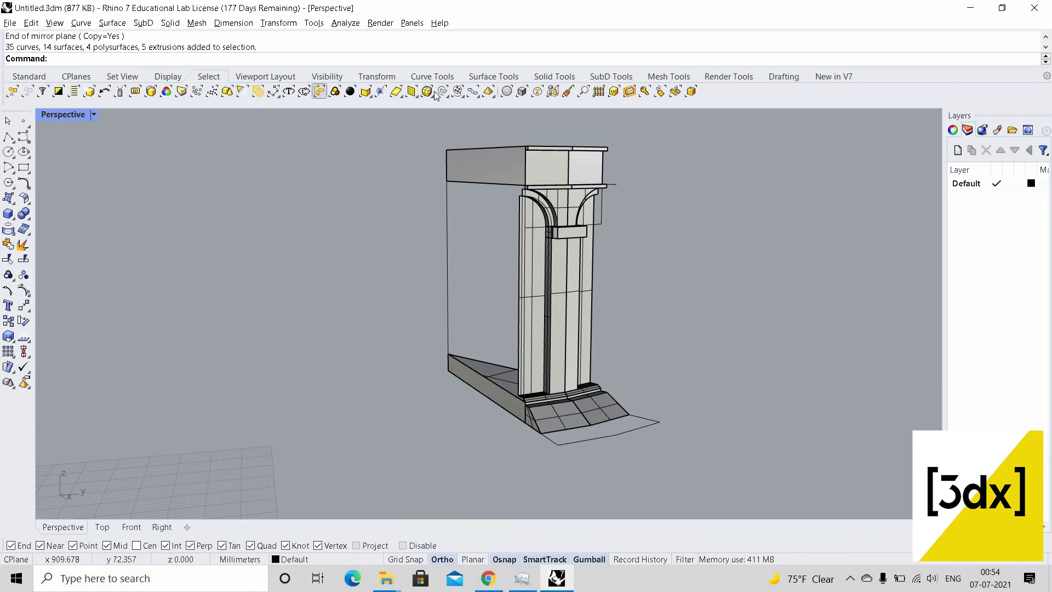
pyautogui.scroll(-20, 608, 282)
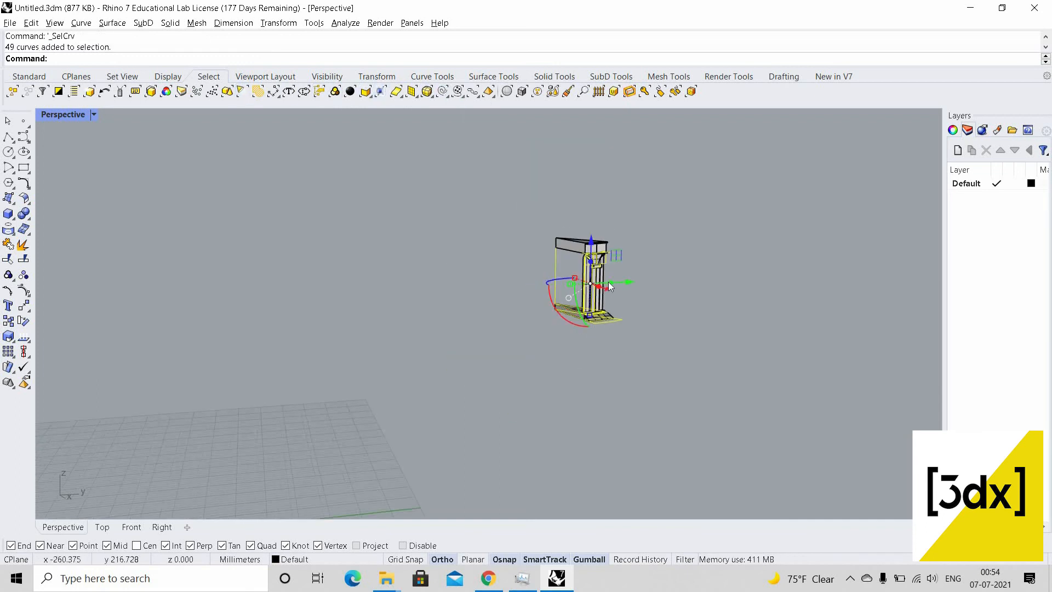
pyautogui.scroll(10, 609, 282)
pyautogui.scroll(5, 559, 349)
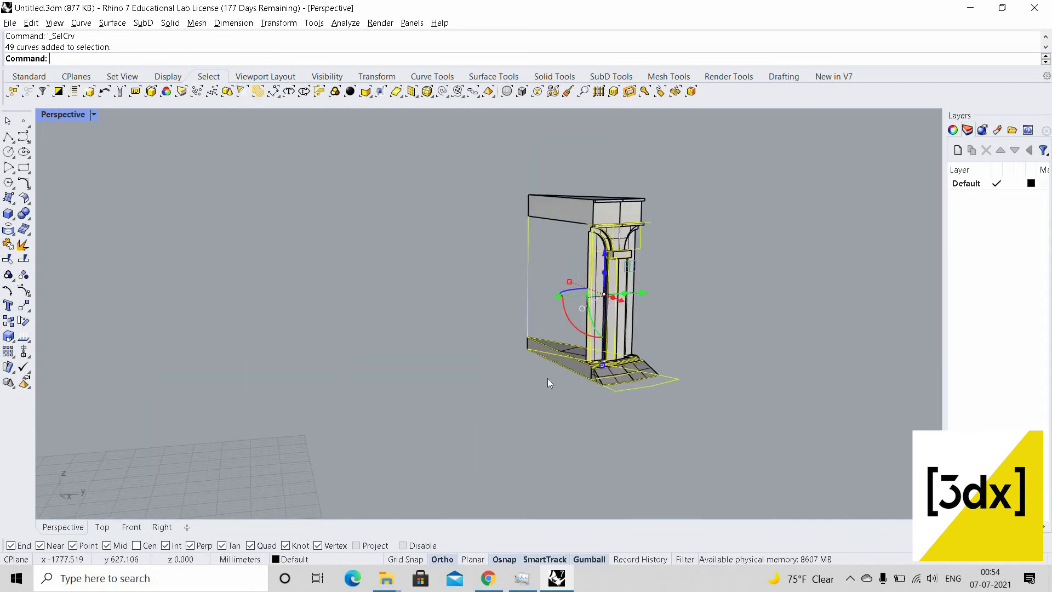
pyautogui.keyDown('ctrl'); pyautogui.moveTo(499, 319); pyautogui.dragTo(551, 409); pyautogui.keyUp('ctrl')
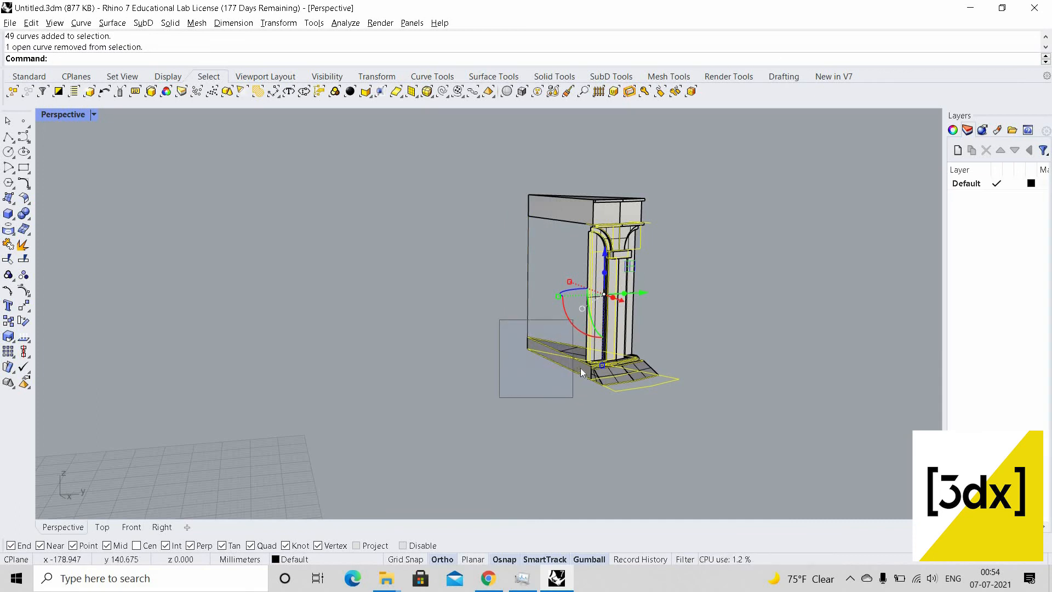
pyautogui.scroll(3, 796, 465)
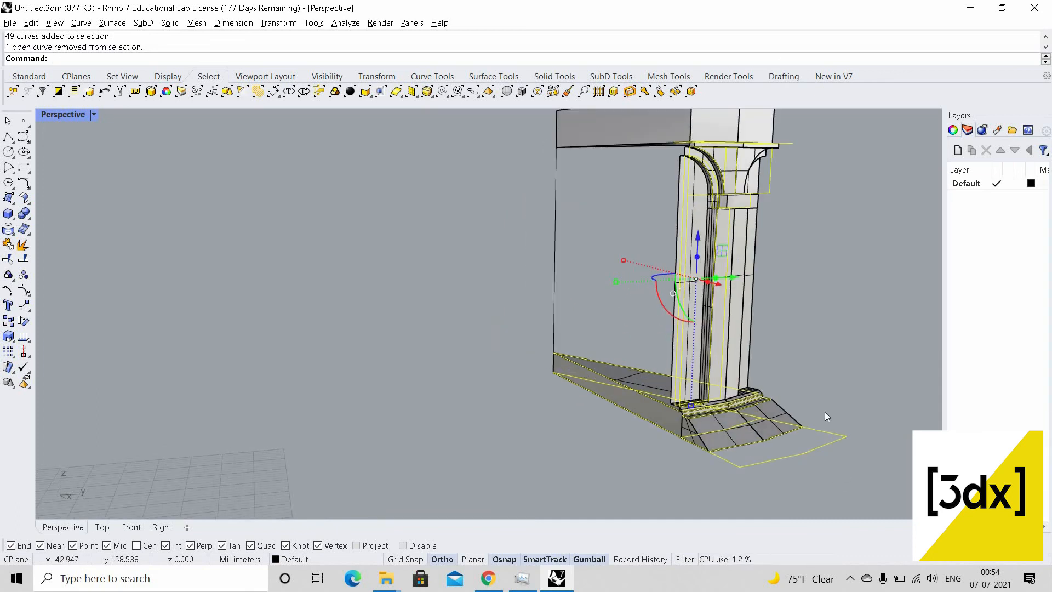
pyautogui.keyDown('ctrl'); pyautogui.moveTo(826, 417); pyautogui.dragTo(829, 484); pyautogui.keyUp('ctrl')
# Exclude the curves around the base wedge from the selection and delete the remaining construction curves
pyautogui.scroll(3, 698, 353)
pyautogui.moveTo(610, 340); pyautogui.dragTo(196, 295, button='right')
pyautogui.scroll(-6, 554, 306)
pyautogui.scroll(5, 658, 334)
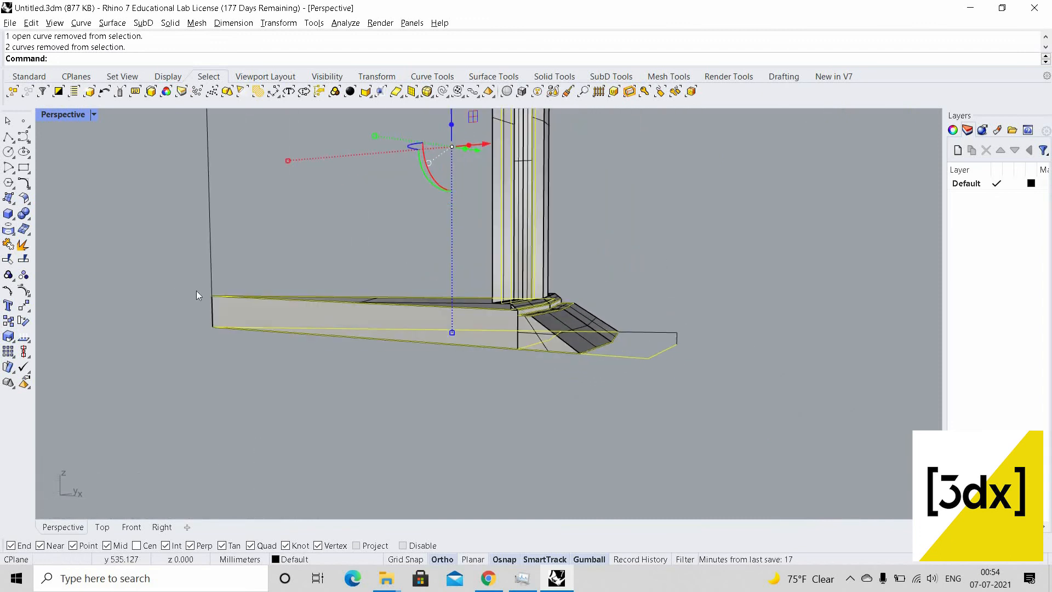
pyautogui.keyDown('ctrl'); pyautogui.moveTo(176, 291); pyautogui.dragTo(744, 406); pyautogui.keyUp('ctrl')
pyautogui.scroll(-5, 674, 317)
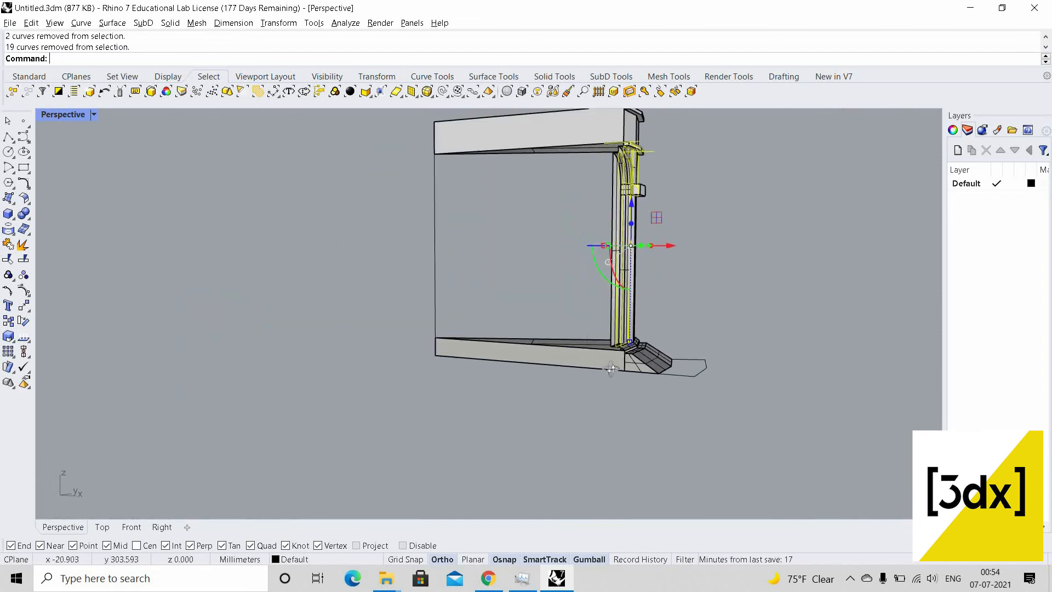
pyautogui.moveTo(658, 356); pyautogui.dragTo(700, 318, button='right')
pyautogui.scroll(2, 704, 329)
pyautogui.press('Delete')
pyautogui.scroll(-5, 535, 282)
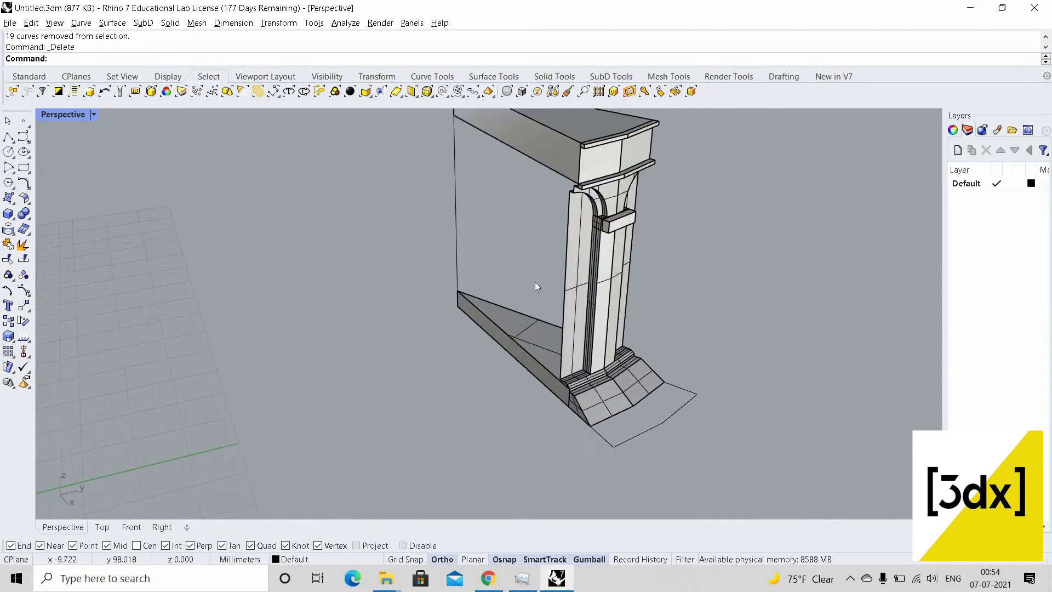
# Examine the cleaned-up tower segment from the side and front, including its arches and projecting block
pyautogui.moveTo(532, 281); pyautogui.dragTo(465, 208, button='right')
pyautogui.scroll(6, 549, 219)
pyautogui.moveTo(585, 216); pyautogui.dragTo(723, 244, button='right')
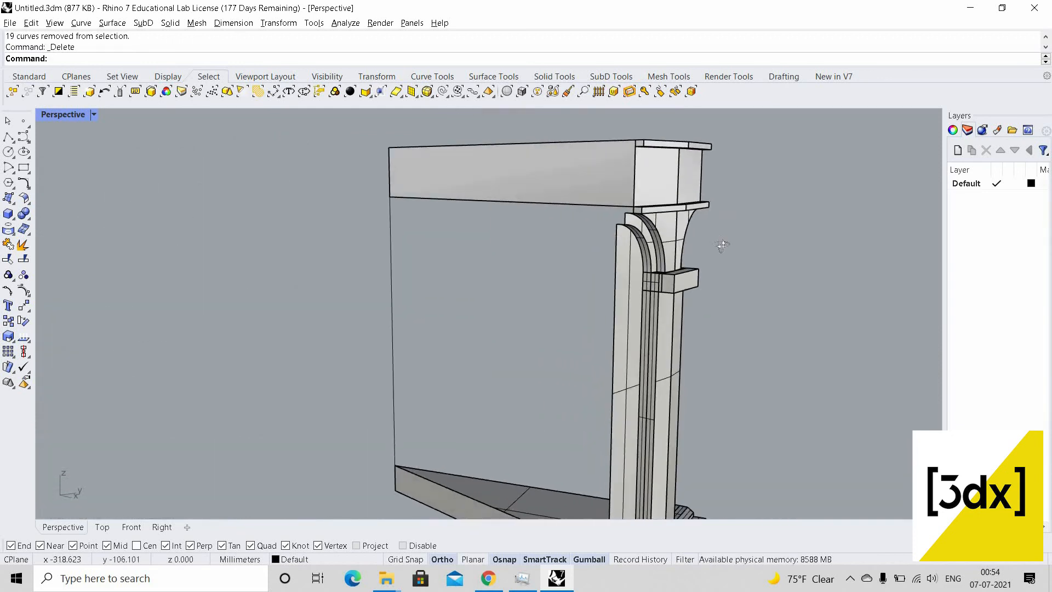
pyautogui.moveTo(450, 219); pyautogui.dragTo(361, 241, button='right')
pyautogui.scroll(-6, 406, 225)
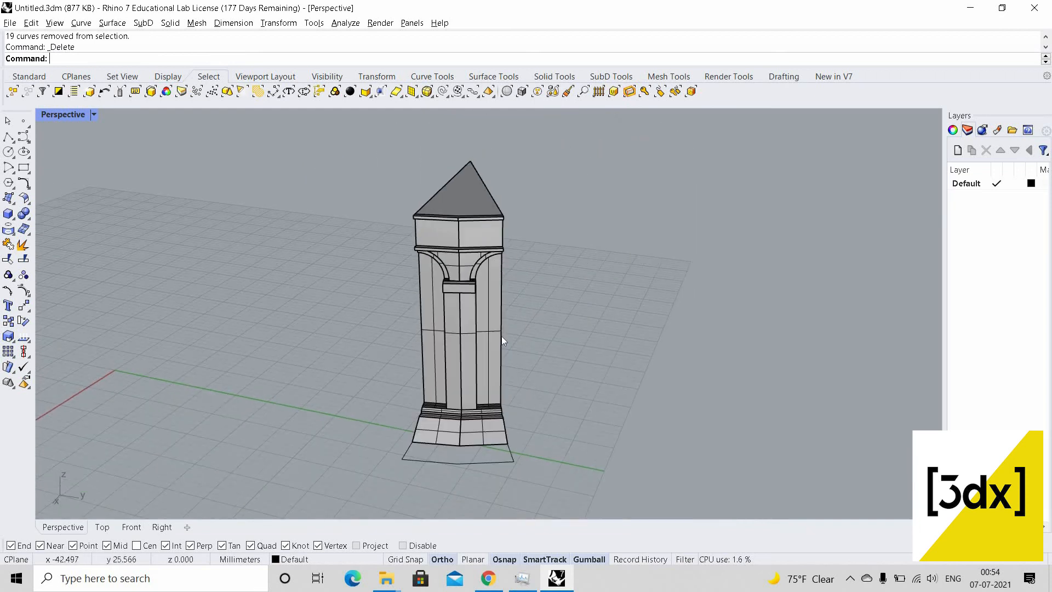
pyautogui.moveTo(389, 356); pyautogui.dragTo(484, 385, button='right')
pyautogui.scroll(2, 376, 386)
pyautogui.moveTo(587, 334); pyautogui.dragTo(482, 345, button='right')
pyautogui.scroll(-7, 362, 307)
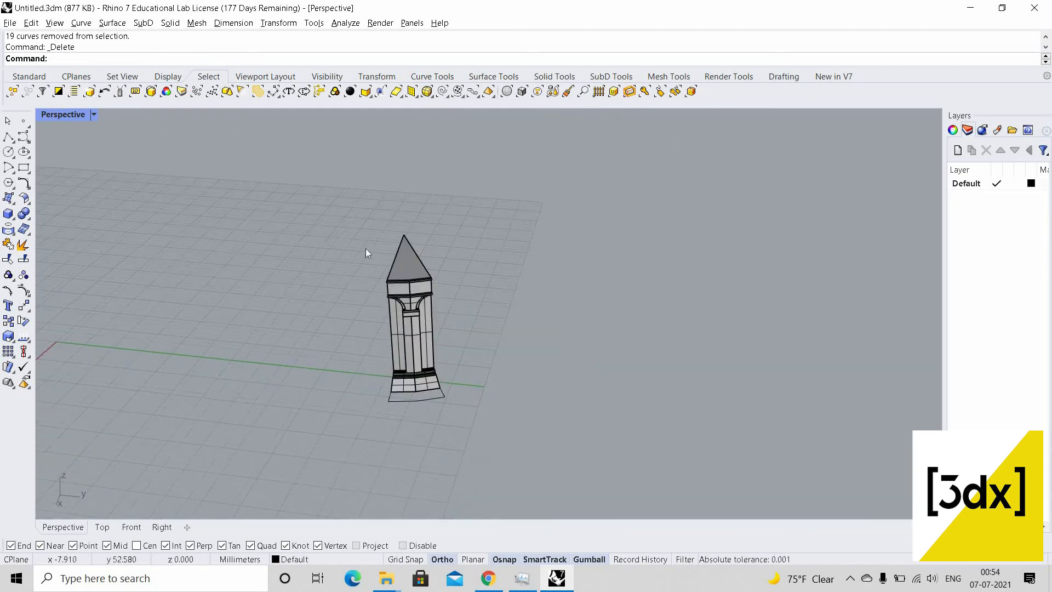
# Rotate two copies of the whole segment around the base wedge's tip, at 24 and 48 degrees, using the base outline's corners as references
pyautogui.moveTo(366, 248); pyautogui.dragTo(466, 274, button='right')
pyautogui.moveTo(364, 242); pyautogui.dragTo(543, 422)
pyautogui.scroll(2, 515, 417)
pyautogui.moveTo(515, 416); pyautogui.dragTo(482, 384, button='right')
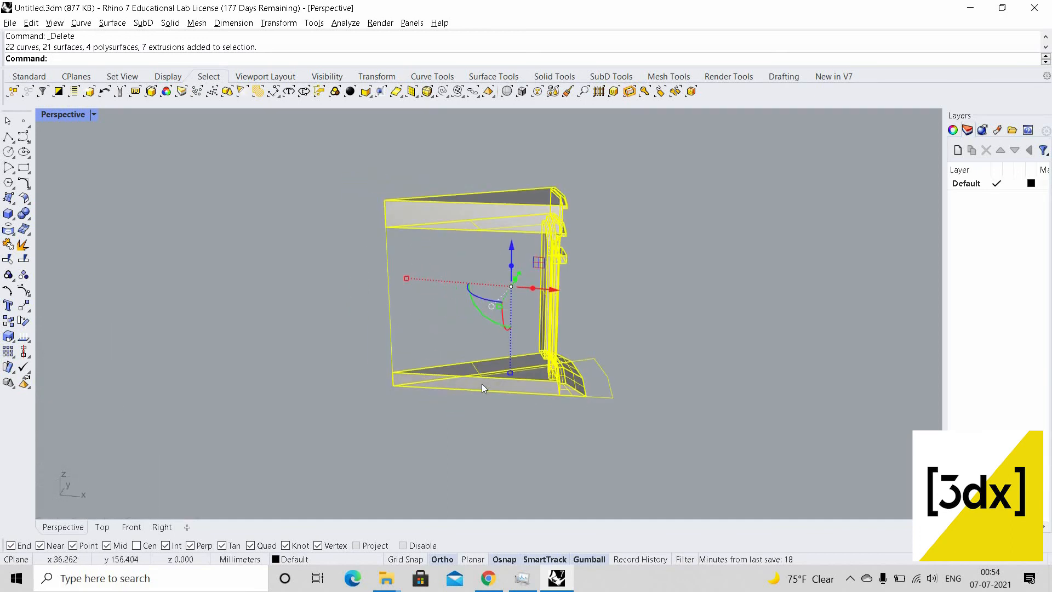
pyautogui.write('Rotate')
pyautogui.press('Return')
pyautogui.scroll(3, 354, 387)
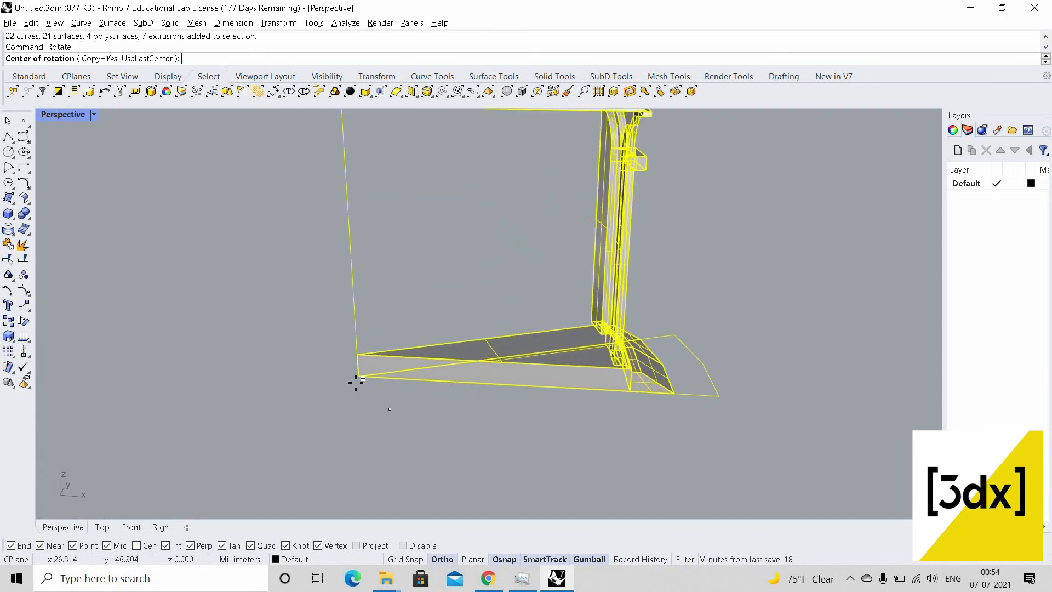
pyautogui.click(355, 382)
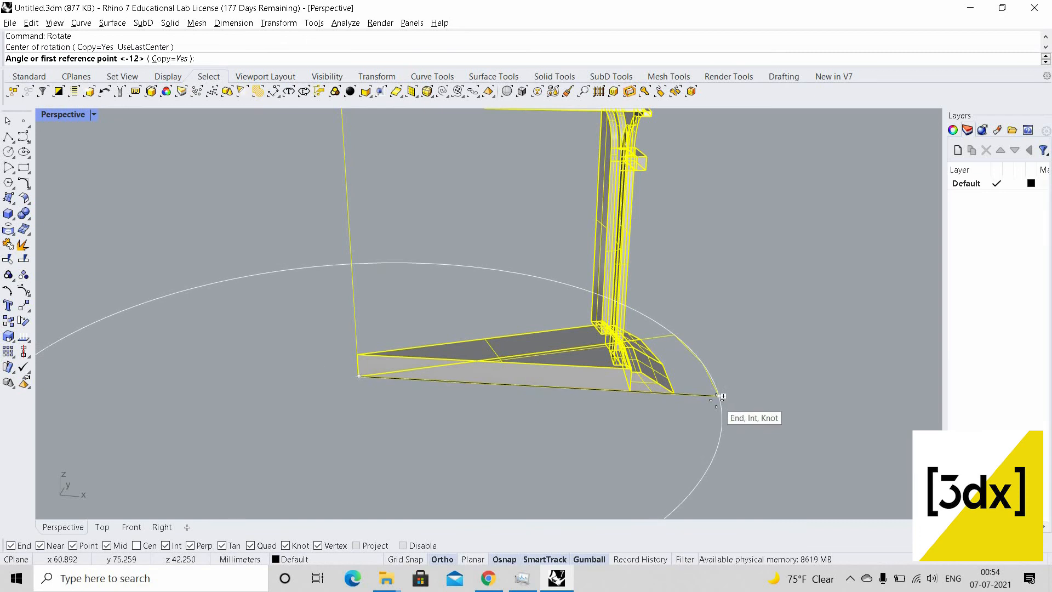
pyautogui.click(686, 345)
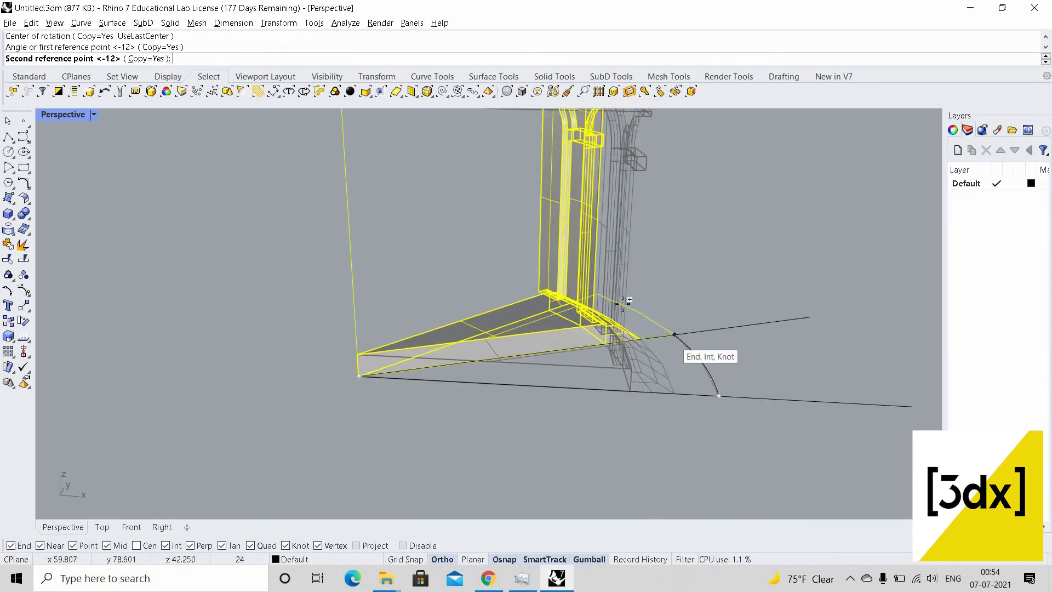
pyautogui.click(603, 293)
pyautogui.click(598, 294)
pyautogui.click(667, 319)
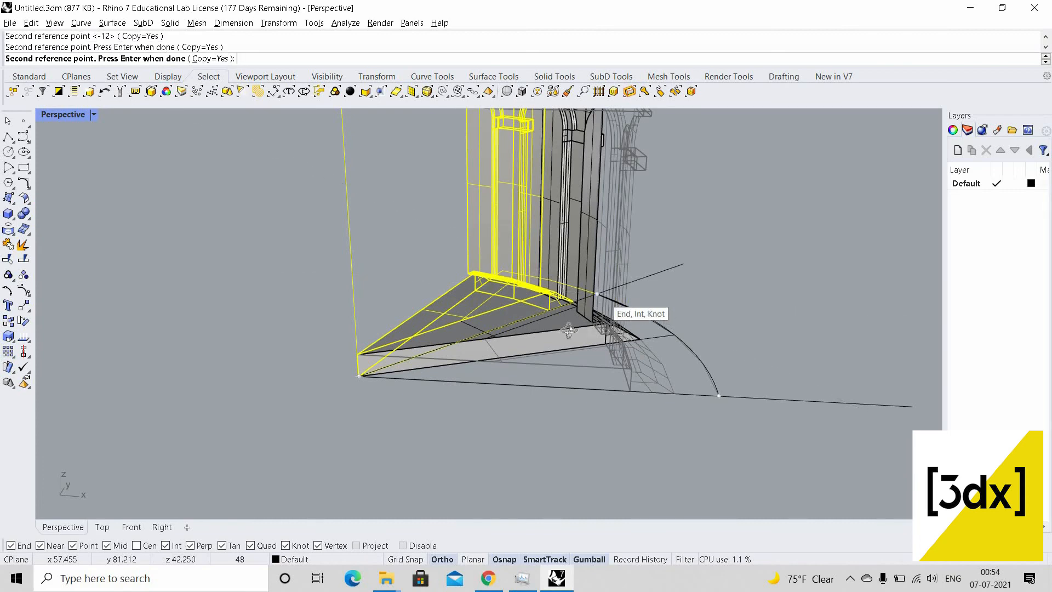
pyautogui.moveTo(667, 319); pyautogui.dragTo(626, 348, button='right')
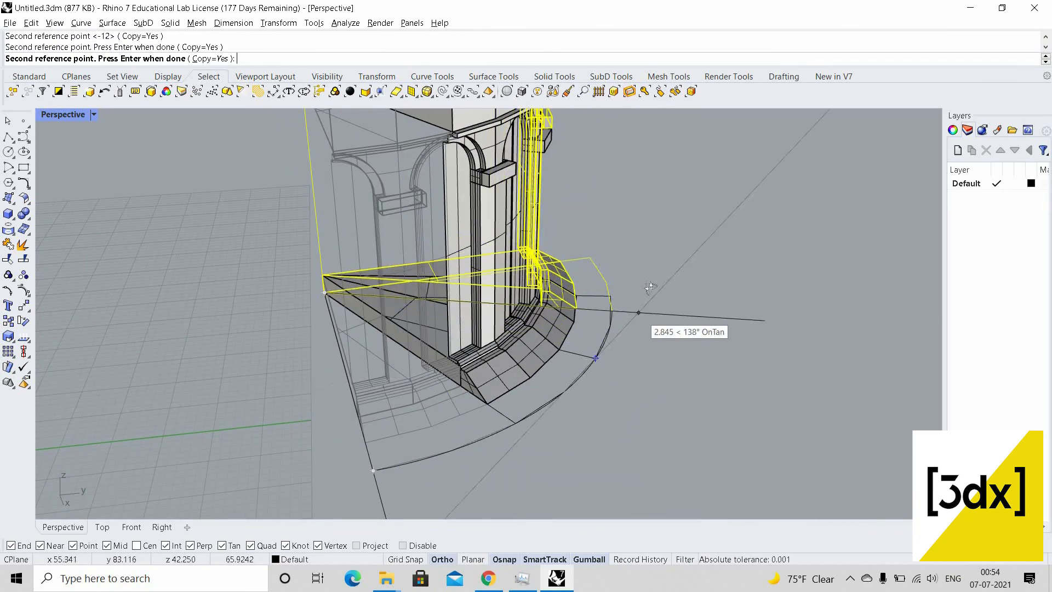
pyautogui.press('Return')
# Clear the selection and inspect the arches and projecting blocks where the rotated segments meet
pyautogui.moveTo(645, 299); pyautogui.dragTo(591, 347, button='right')
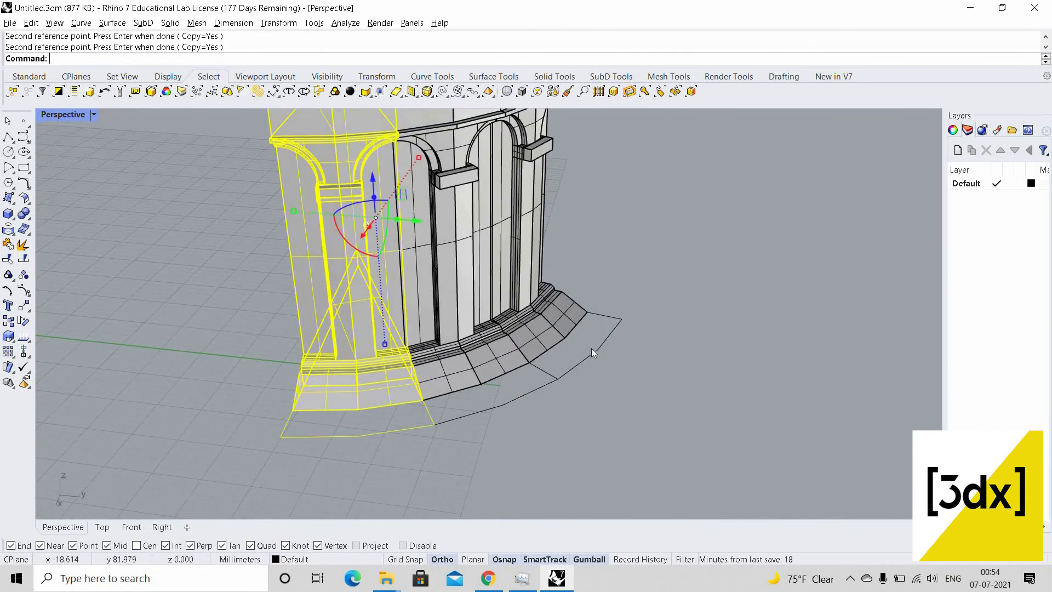
pyautogui.press('Escape')
pyautogui.scroll(-3, 507, 314)
pyautogui.moveTo(508, 314); pyautogui.dragTo(429, 213, button='right')
pyautogui.scroll(6, 452, 191)
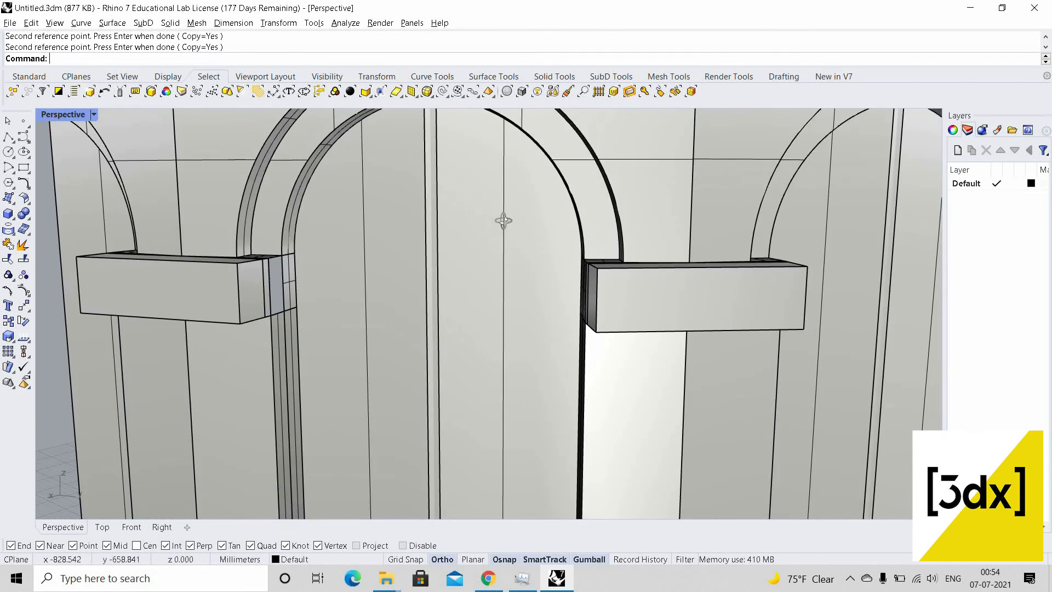
# Inspect the joints between the rotated segments and undo the rotated copies, leaving the single original segment
pyautogui.moveTo(503, 221); pyautogui.dragTo(554, 271, button='right')
pyautogui.scroll(-6, 443, 269)
pyautogui.moveTo(443, 269); pyautogui.dragTo(555, 289, button='right')
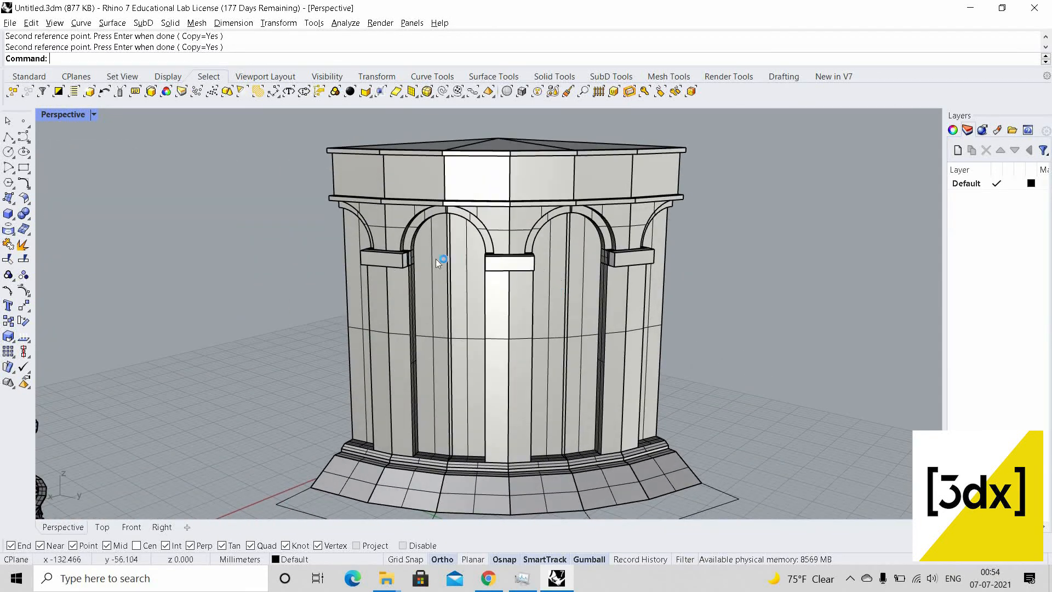
pyautogui.moveTo(461, 258); pyautogui.dragTo(492, 152, button='right')
pyautogui.scroll(5, 492, 153)
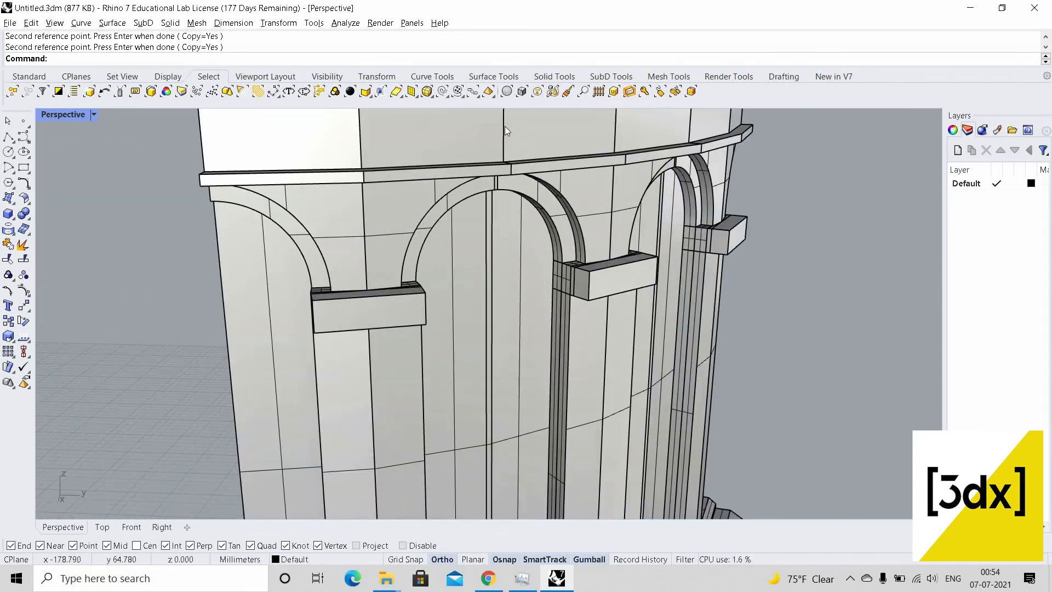
pyautogui.scroll(-5, 506, 325)
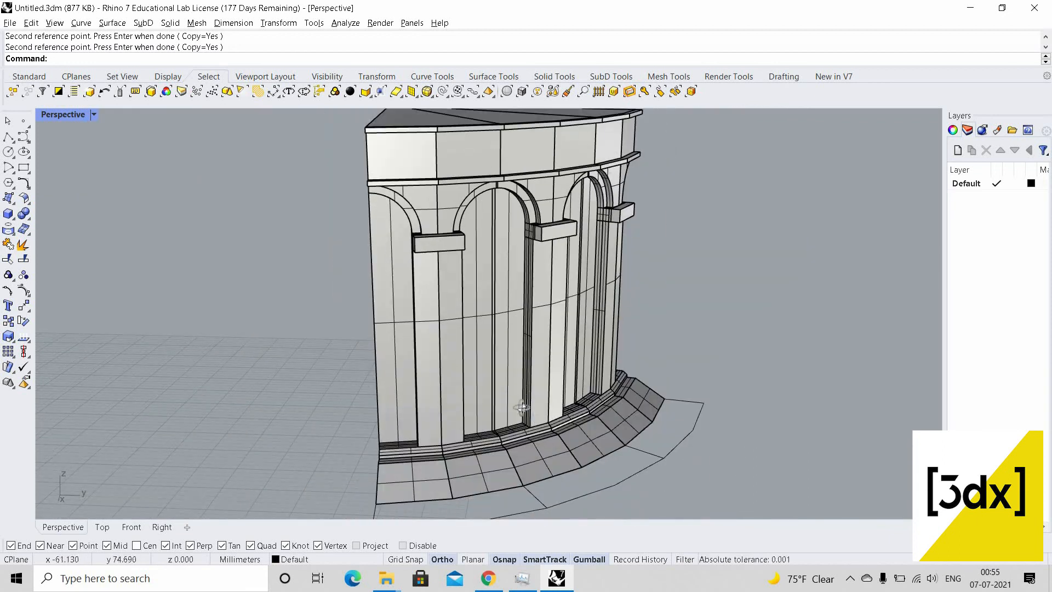
pyautogui.hotkey('ctrl', 'z')
pyautogui.moveTo(497, 310); pyautogui.dragTo(387, 212, button='right')
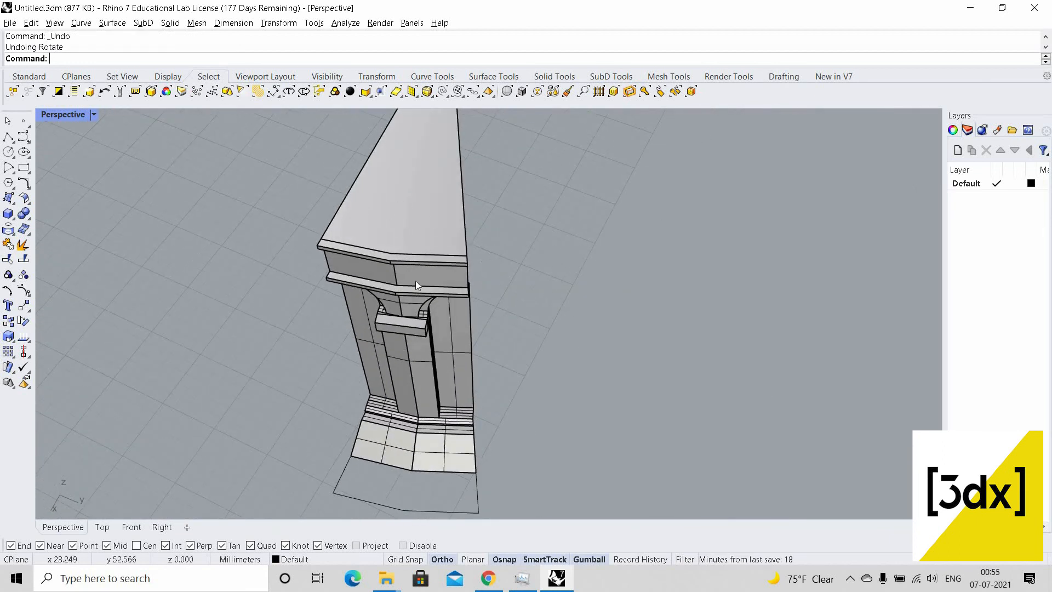
# Draw a line along one side edge of the roof wedge, from its outer corner to the wedge's tip
pyautogui.moveTo(415, 281); pyautogui.dragTo(402, 235, button='right')
pyautogui.scroll(3, 551, 245)
pyautogui.click(543, 263)
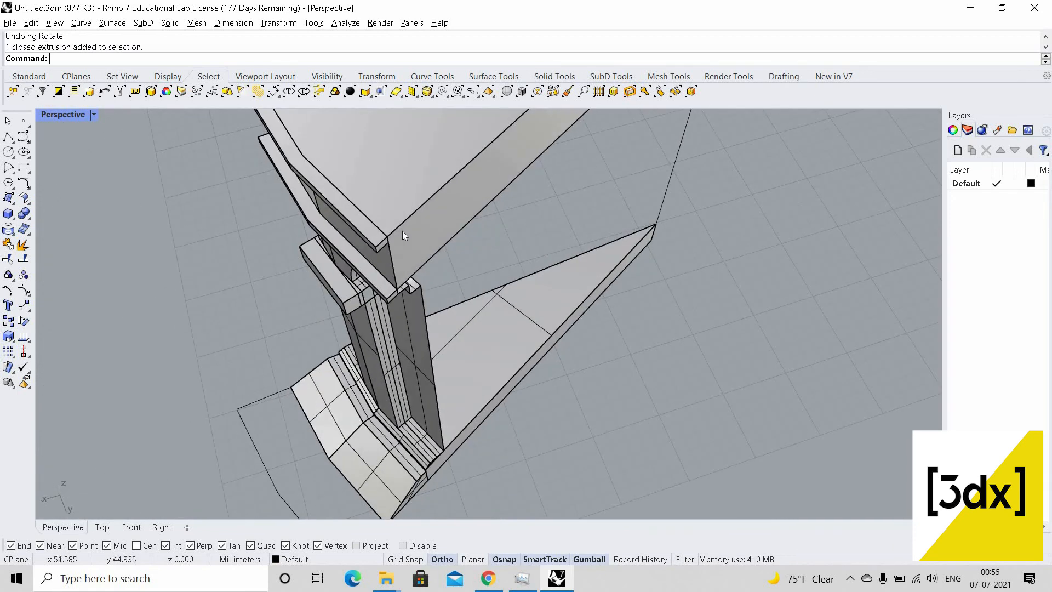
pyautogui.scroll(1, 403, 232)
pyautogui.write('line')
pyautogui.press('Return')
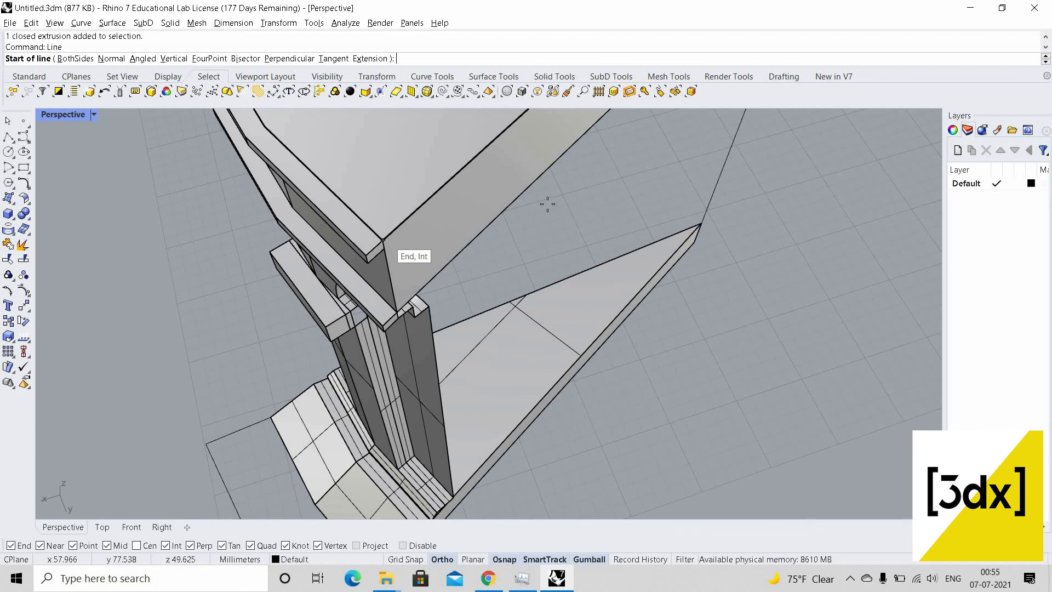
pyautogui.click(383, 239)
pyautogui.scroll(-6, 585, 192)
pyautogui.scroll(3, 622, 141)
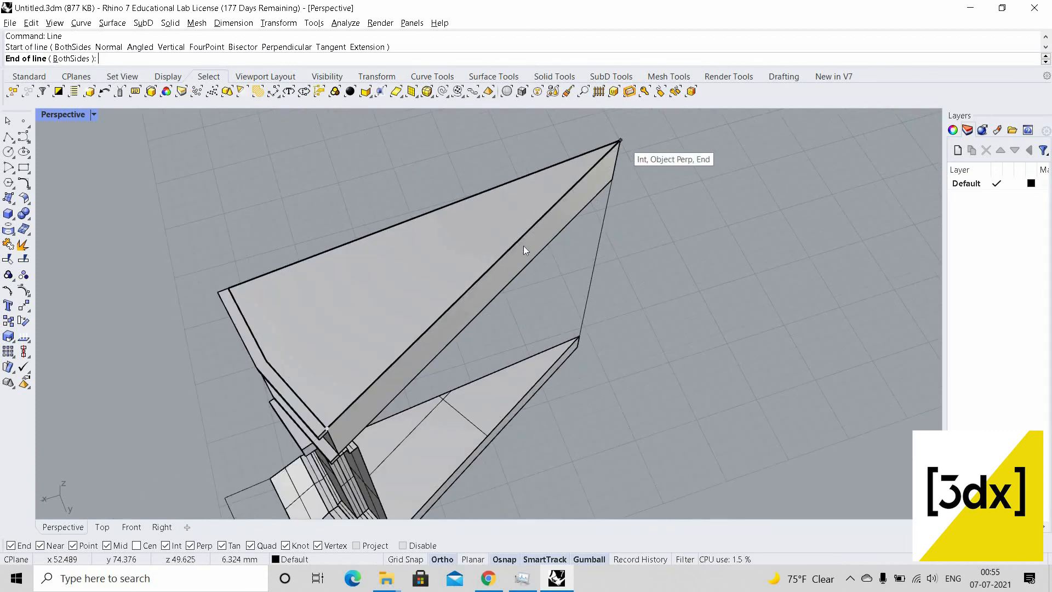
pyautogui.click(624, 156)
# Draw a second line from the roof wedge's tip to the outer corner on its opposite side
pyautogui.press('Return')
pyautogui.click(620, 141)
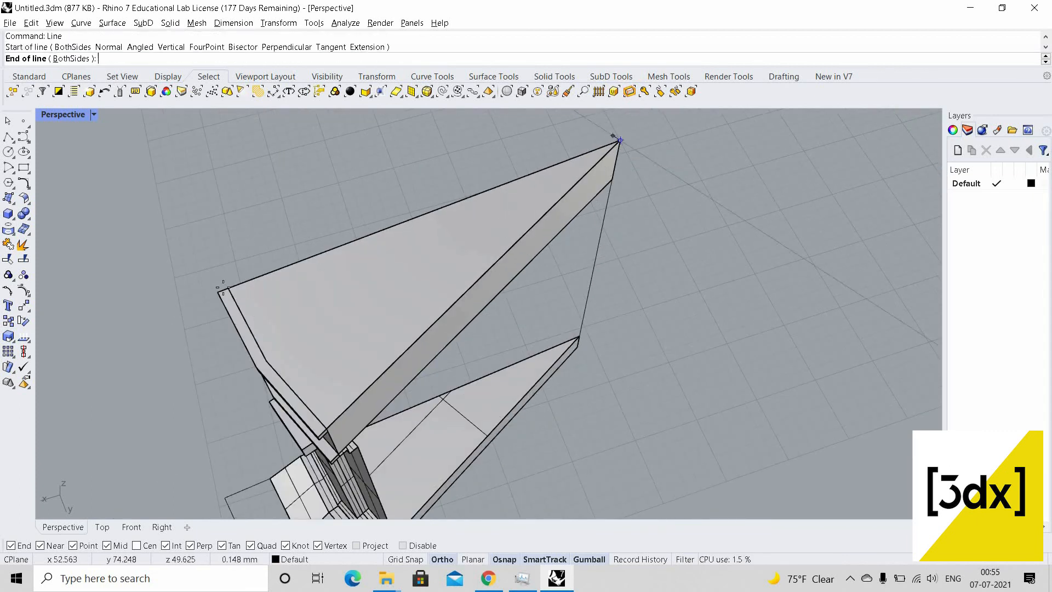
pyautogui.click(219, 290)
pyautogui.scroll(-5, 408, 363)
pyautogui.moveTo(407, 364); pyautogui.dragTo(418, 350, button='right')
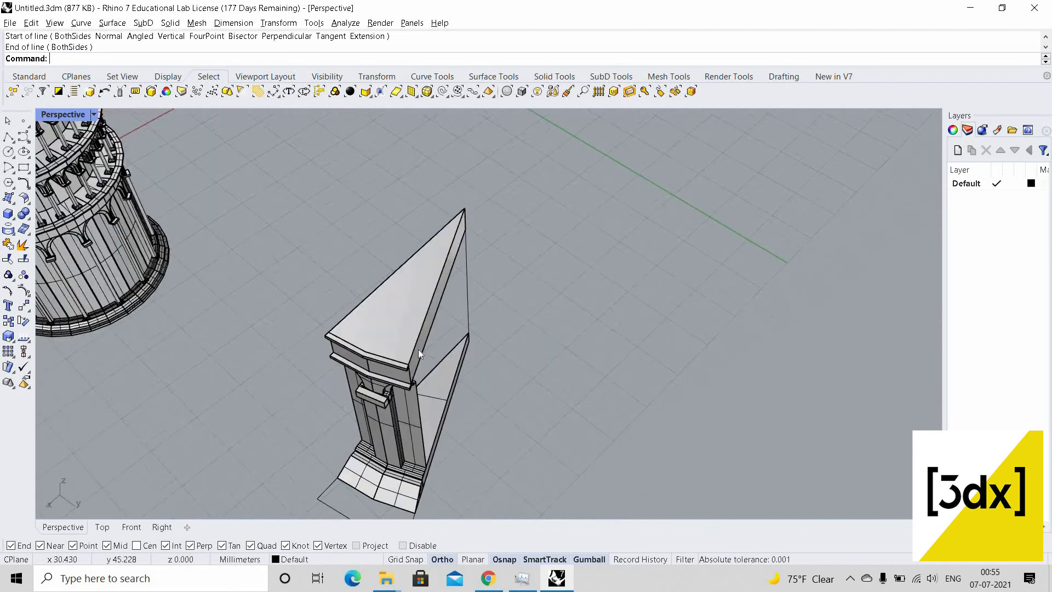
# Trim the part of the recessed arched panel that overhangs the first roof-edge line, using that line as cutter in the Top view
pyautogui.scroll(4, 420, 349)
pyautogui.click(423, 345)
pyautogui.click(448, 383)
pyautogui.scroll(-5, 450, 280)
pyautogui.scroll(8, 442, 351)
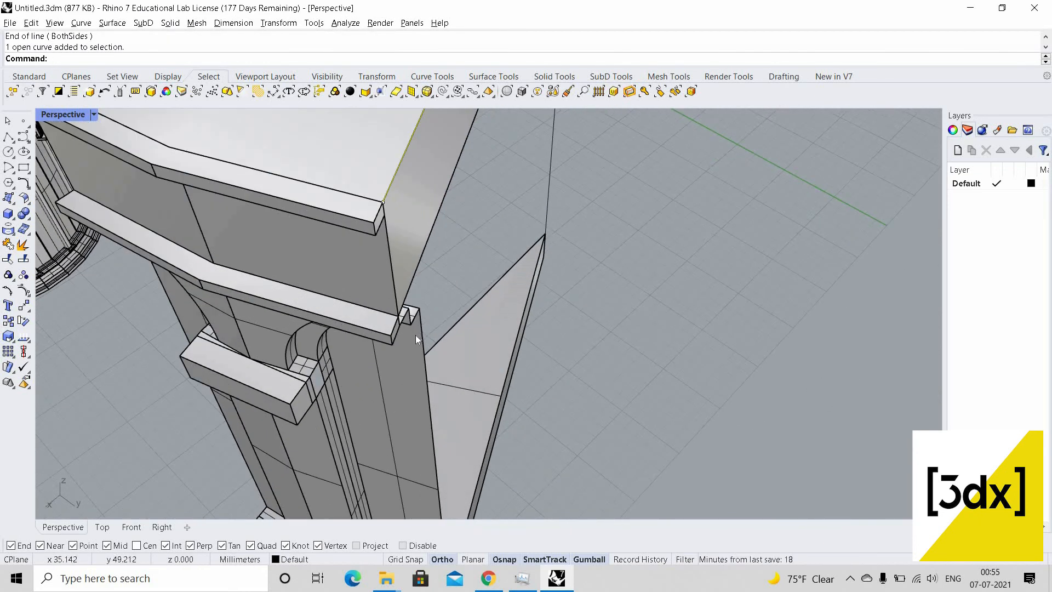
pyautogui.keyDown('shift'); pyautogui.click(422, 331); pyautogui.keyUp('shift')
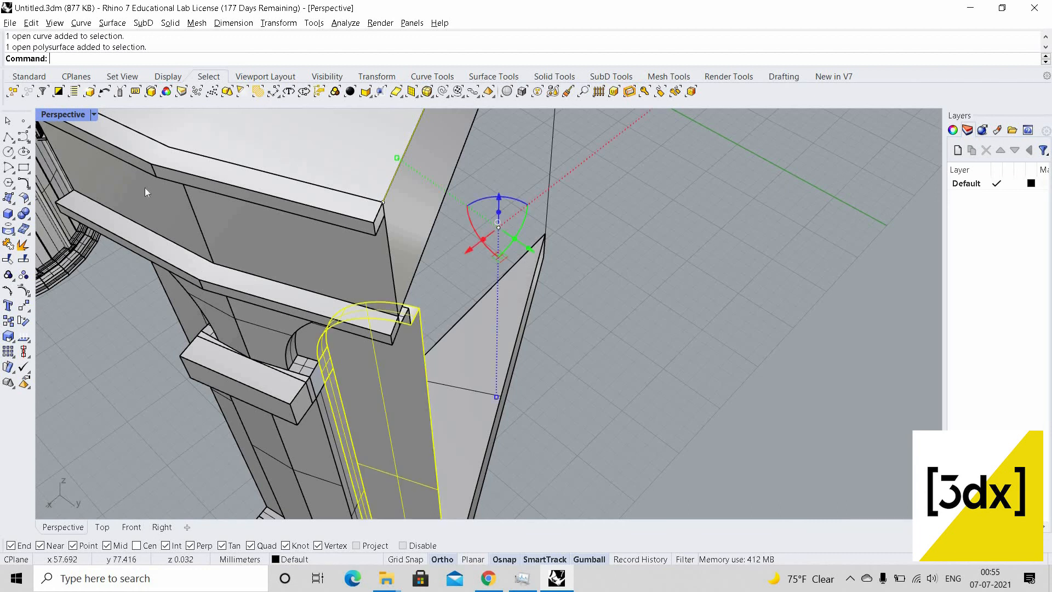
pyautogui.doubleClick(66, 115)
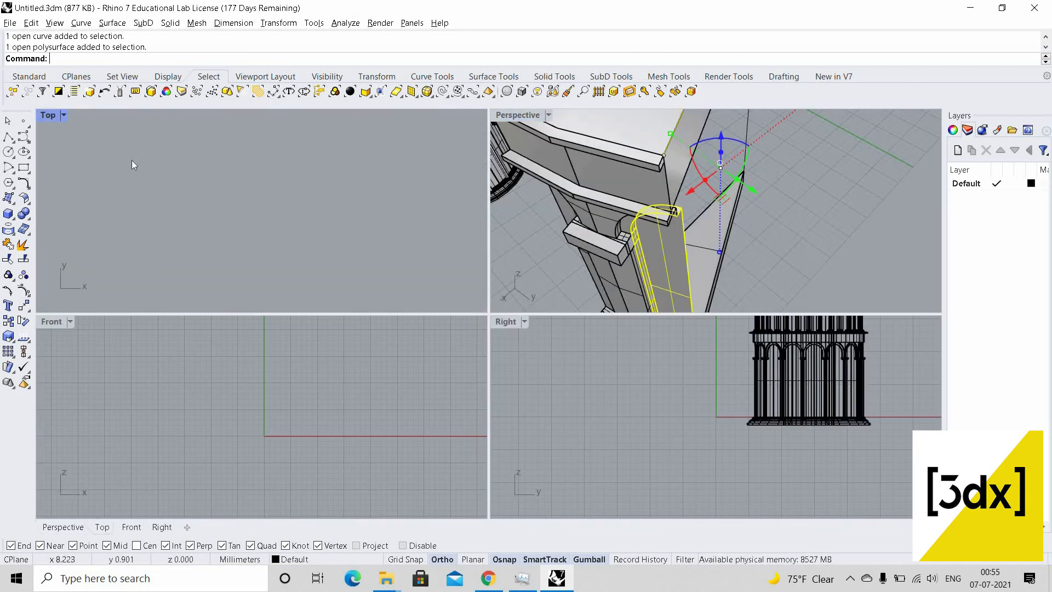
pyautogui.scroll(-20, 226, 159)
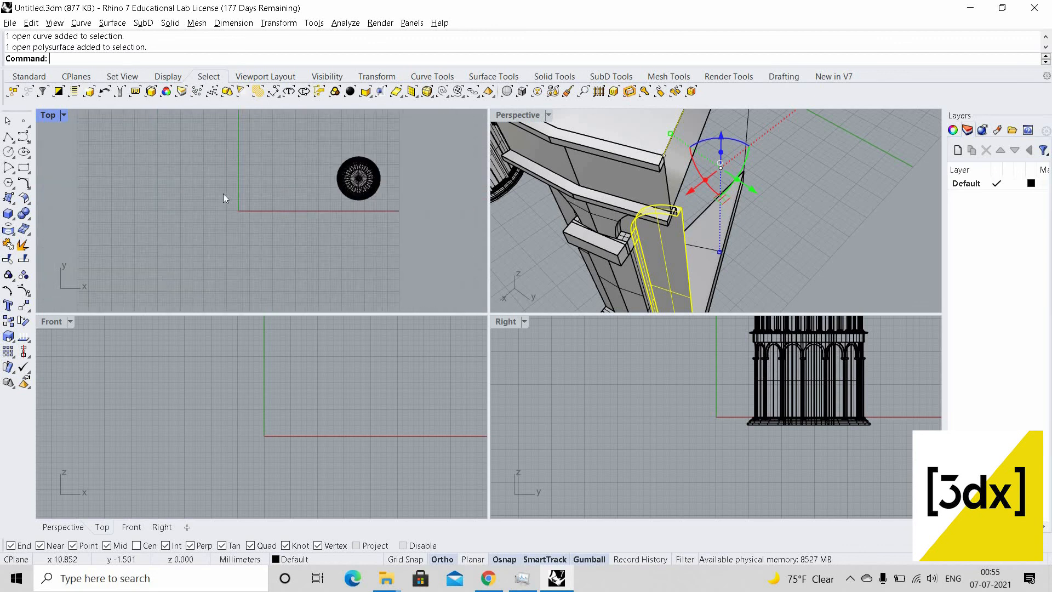
pyautogui.scroll(15, 281, 164)
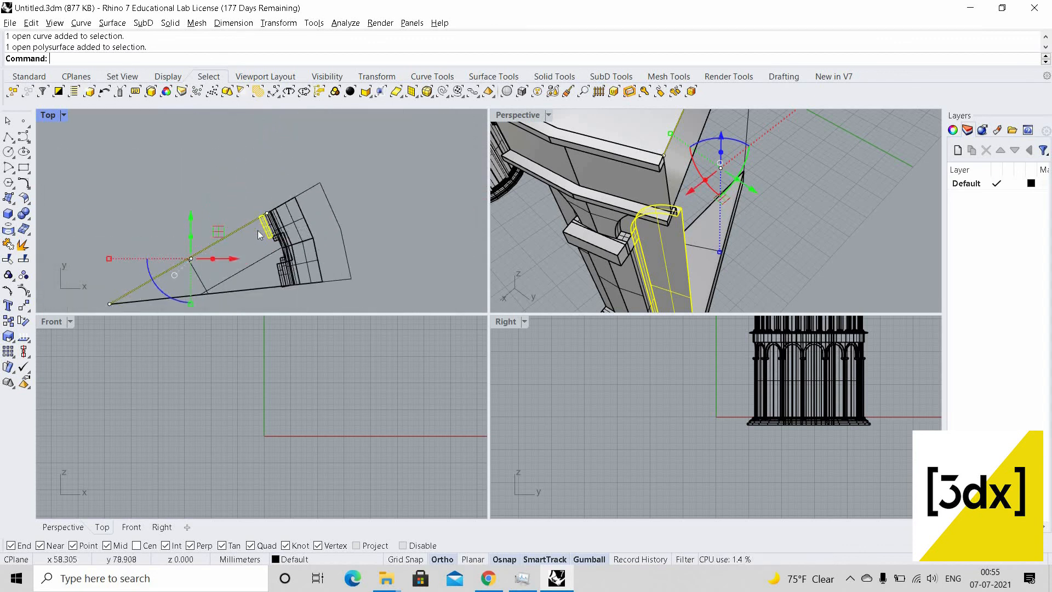
pyautogui.scroll(6, 242, 209)
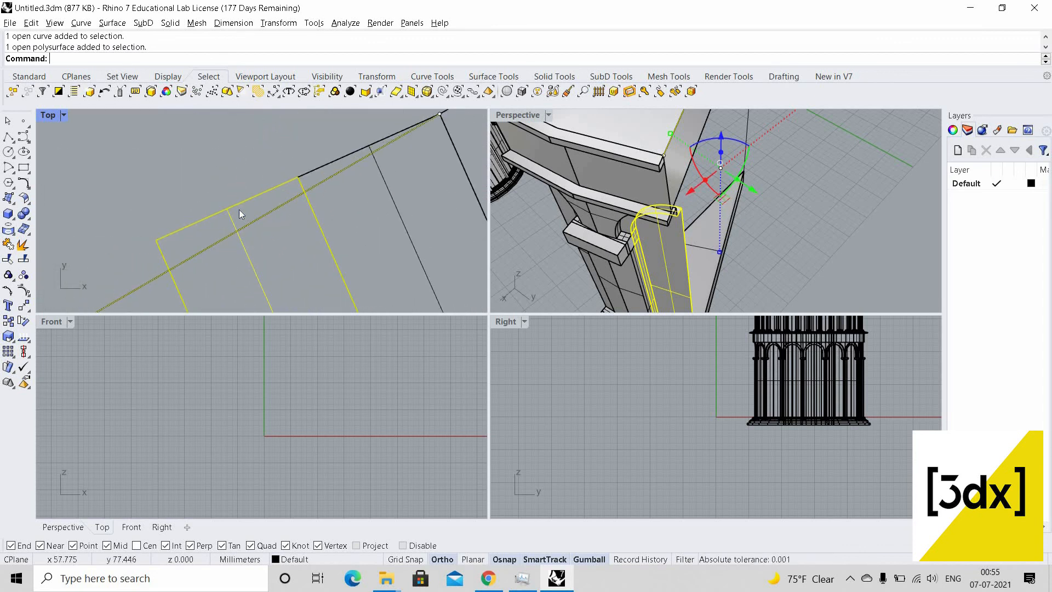
pyautogui.write('Trim')
pyautogui.press('Return')
pyautogui.click(208, 210)
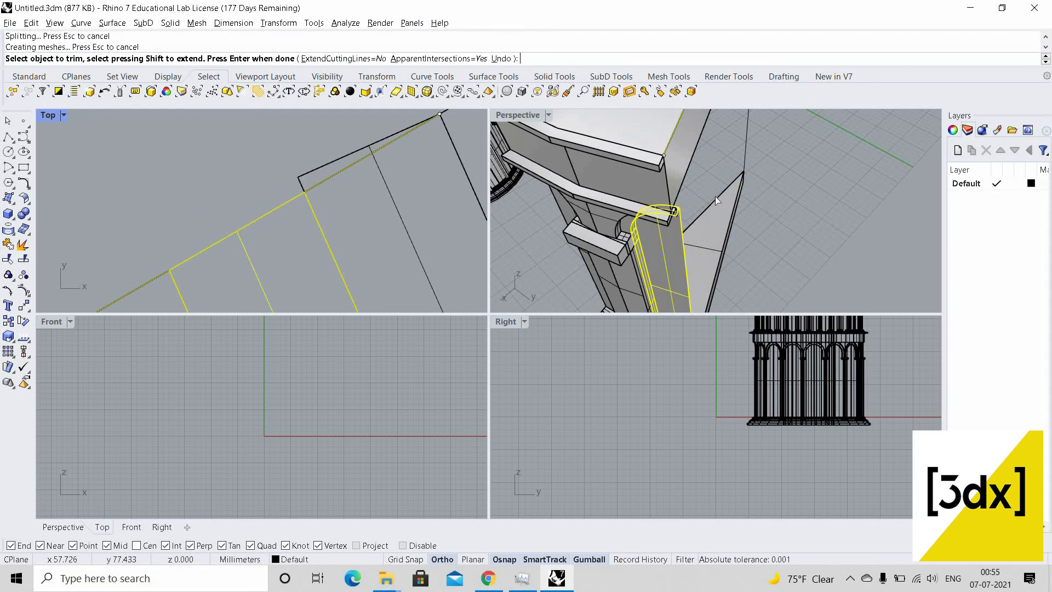
pyautogui.press('Return')
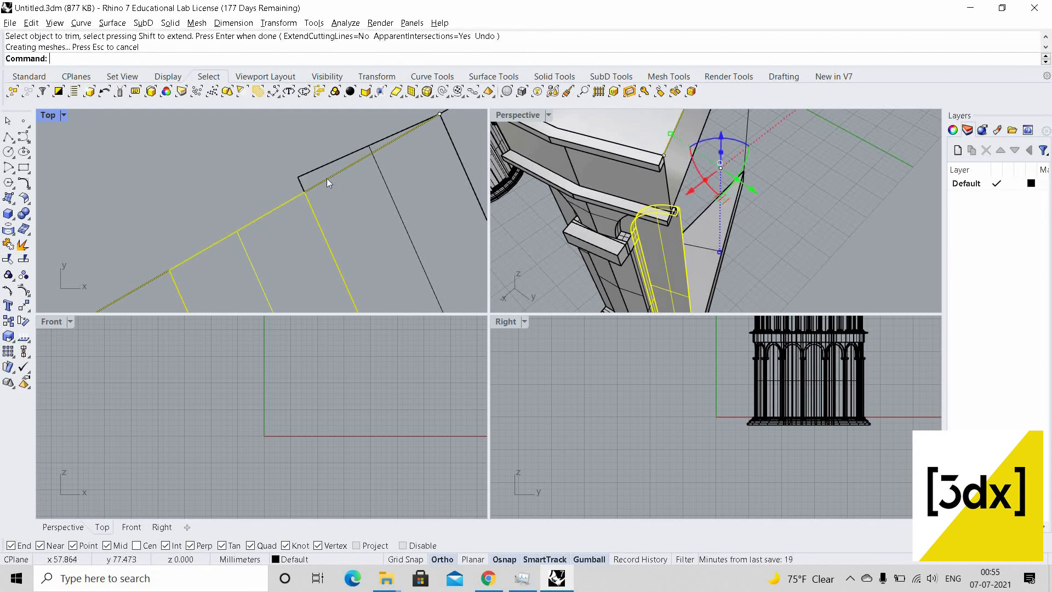
# Trim the adjoining arch moulding's overhang along the same roof-edge line in the Top view
pyautogui.click(316, 172)
pyautogui.click(316, 172)
pyautogui.keyDown('shift'); pyautogui.click(316, 173); pyautogui.keyUp('shift')
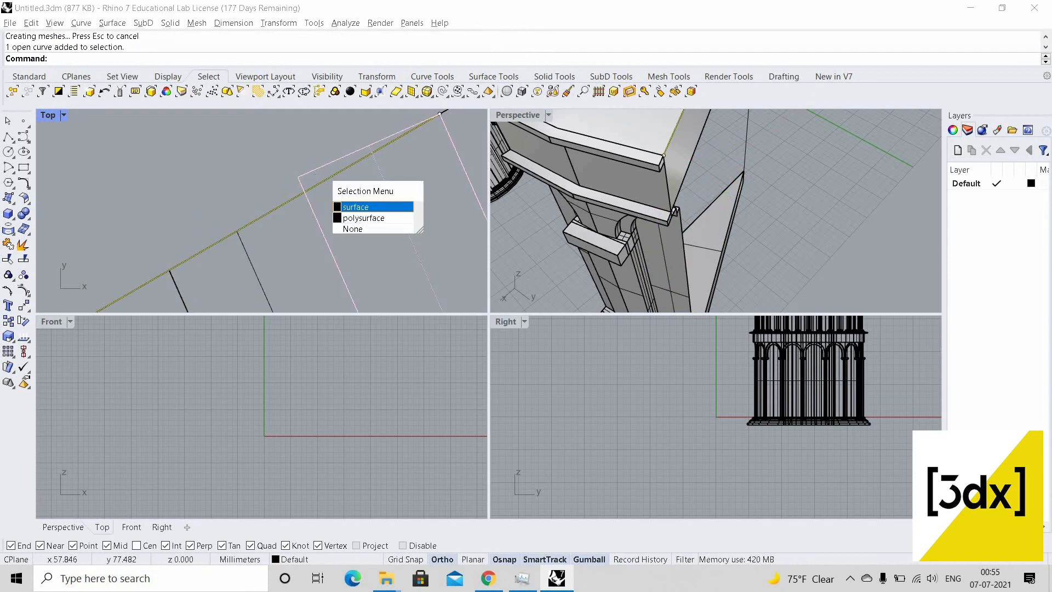
pyautogui.click(310, 173)
pyautogui.write('Trim')
pyautogui.press('Return')
pyautogui.click(310, 172)
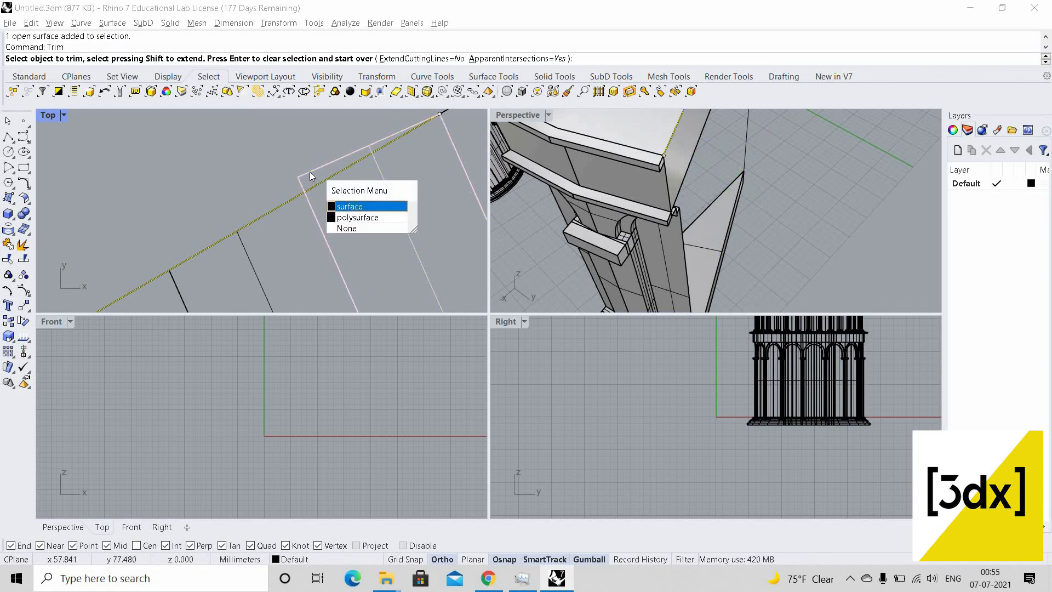
pyautogui.press('Return')
pyautogui.press('Return')
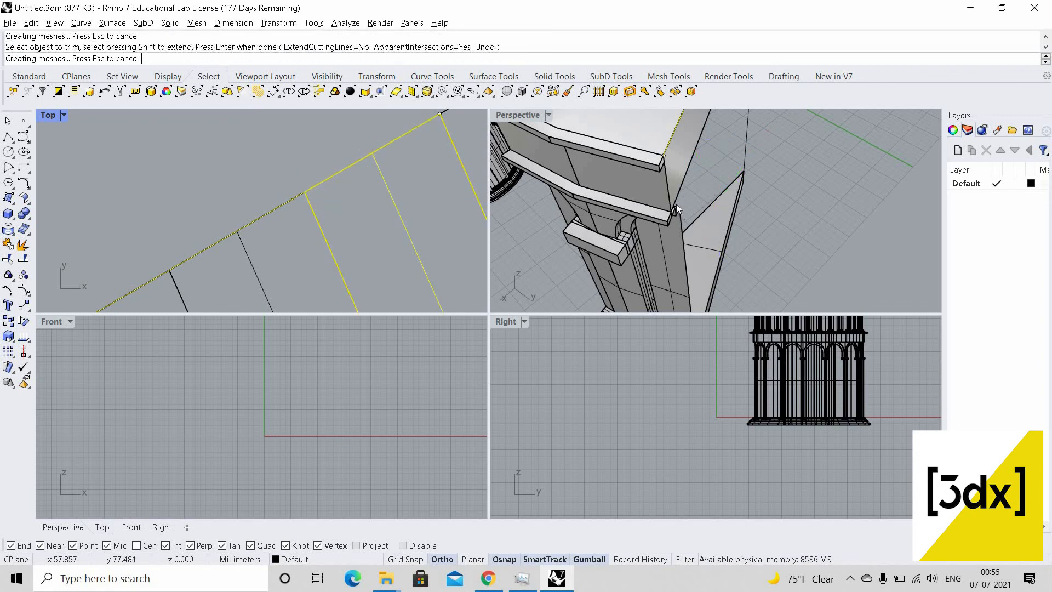
# Examine the trimmed side of the segment in Perspective, from the cornice down to the base mouldings
pyautogui.scroll(-2, 507, 118)
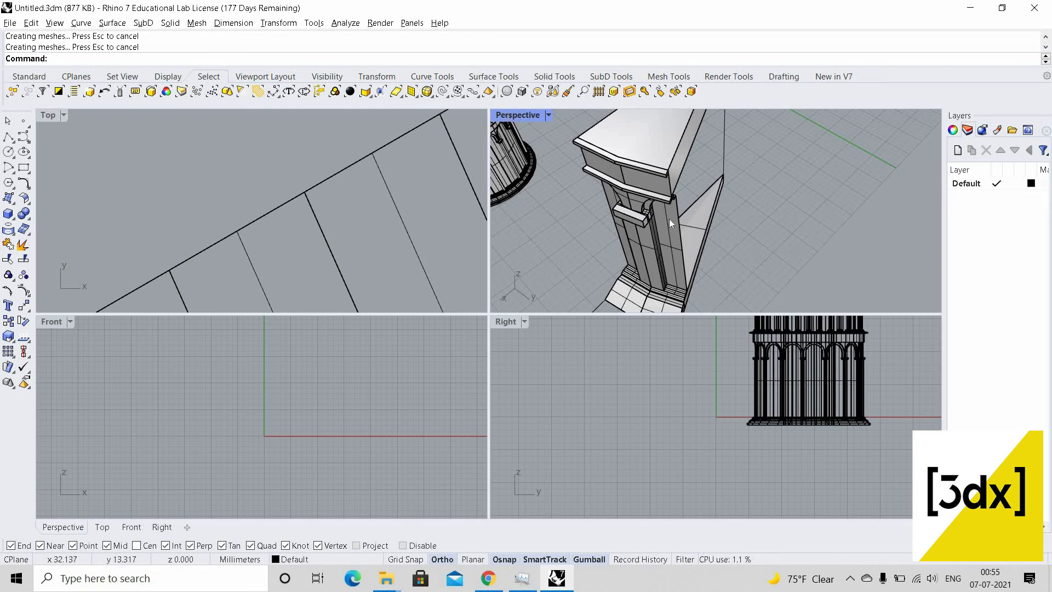
pyautogui.hotkey('ctrl', 'm')
pyautogui.scroll(4, 459, 239)
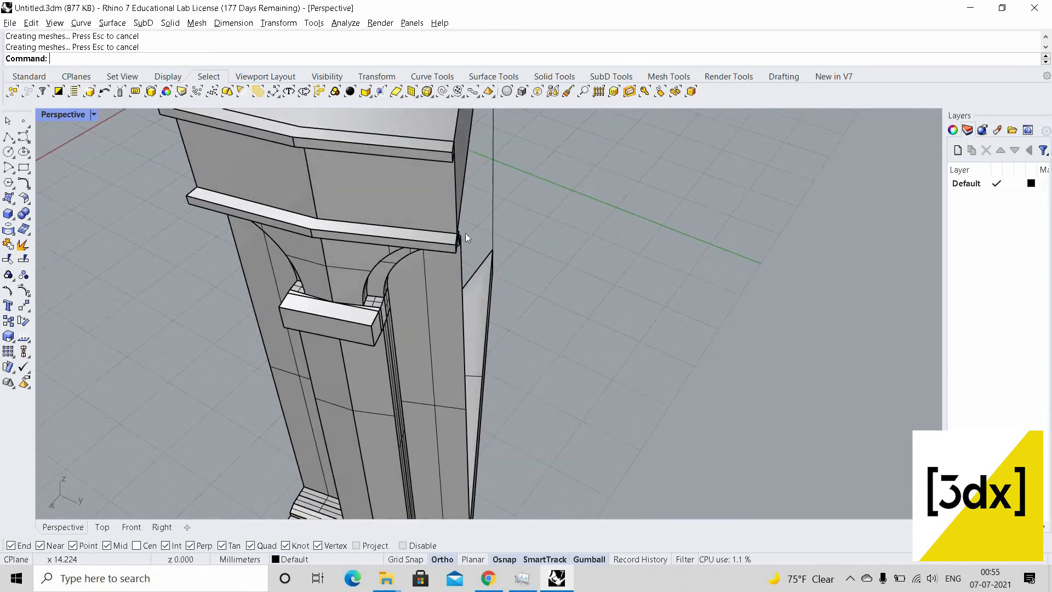
pyautogui.scroll(2, 465, 232)
pyautogui.scroll(-3, 474, 229)
pyautogui.scroll(3, 459, 198)
pyautogui.scroll(-2, 476, 277)
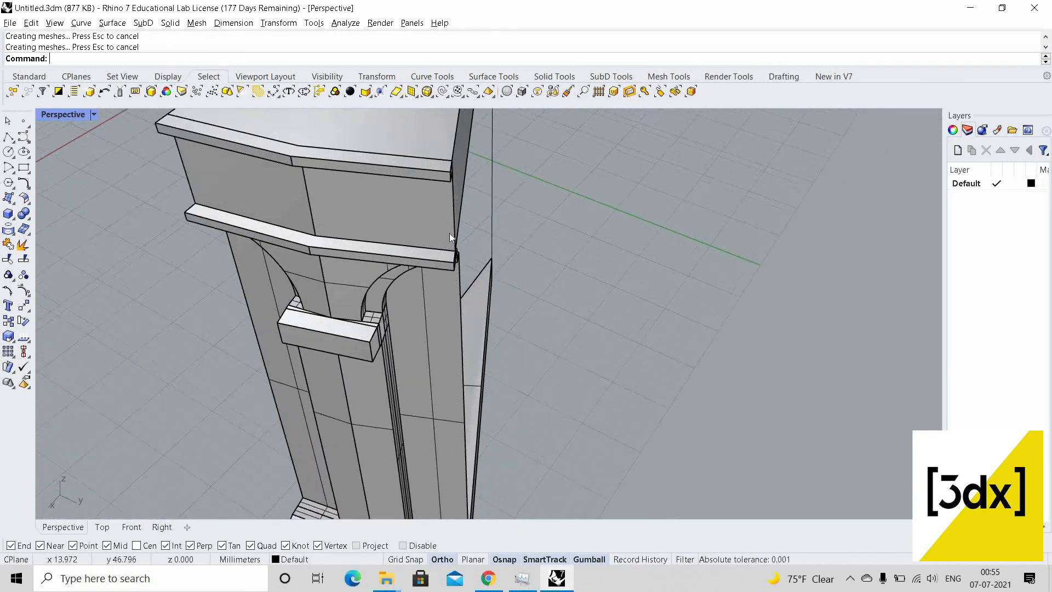
pyautogui.scroll(2, 471, 383)
pyautogui.scroll(-4, 424, 379)
pyautogui.scroll(5, 429, 377)
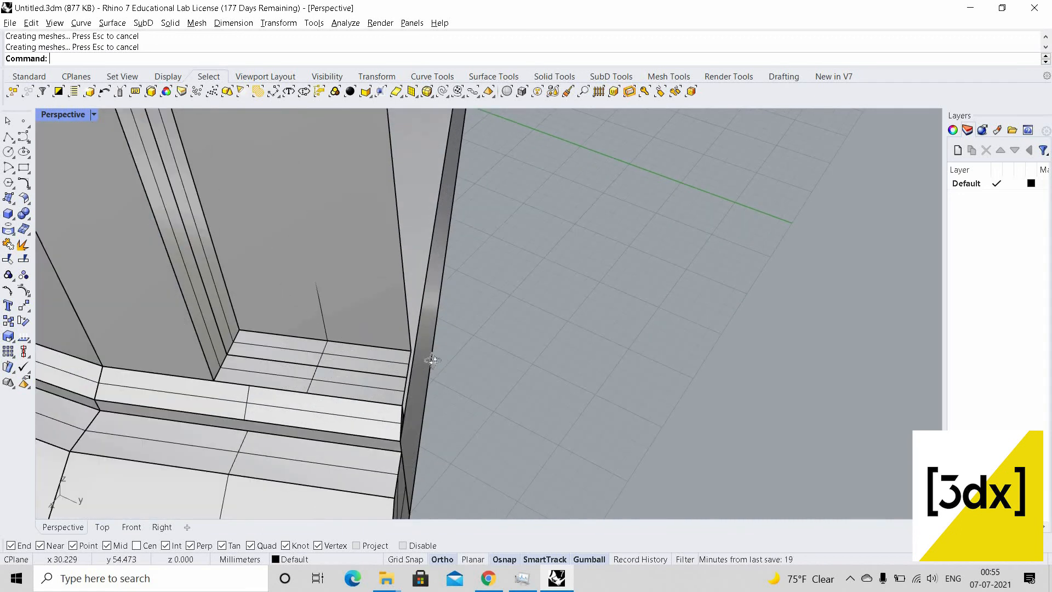
pyautogui.scroll(-3, 430, 361)
pyautogui.scroll(3, 413, 296)
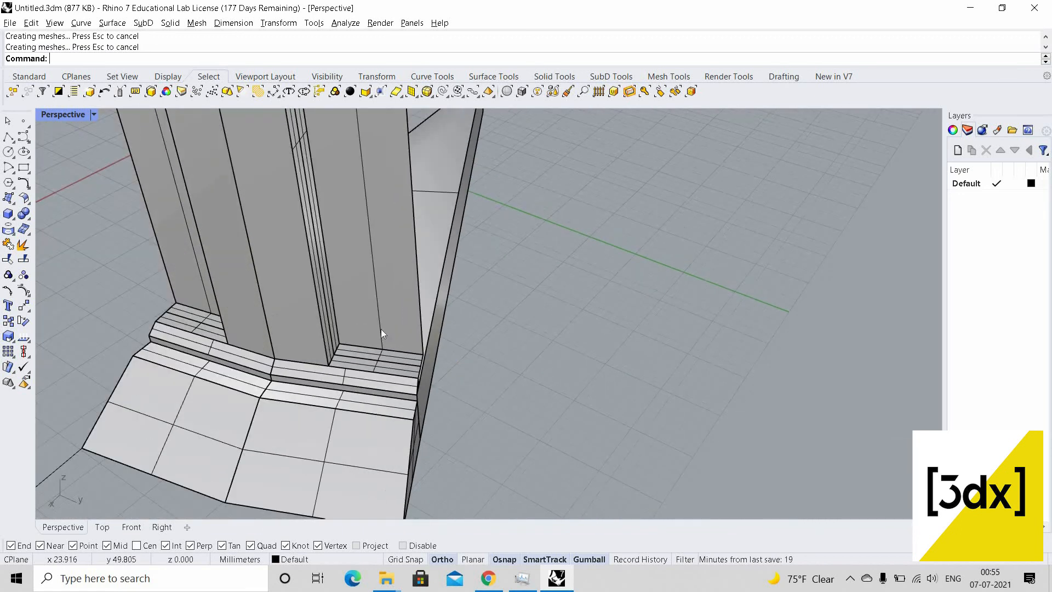
pyautogui.scroll(-7, 382, 331)
# Trim the arch moulding on the segment's opposite side along the second roof-edge line in the Top view
pyautogui.moveTo(396, 211); pyautogui.dragTo(383, 213, button='right')
pyautogui.scroll(6, 382, 215)
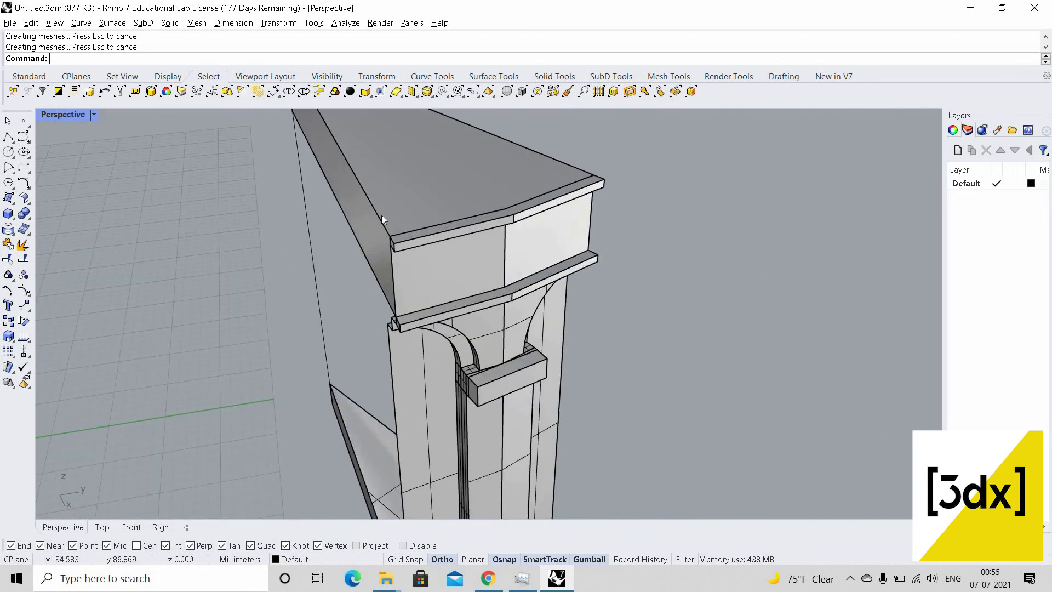
pyautogui.click(395, 222)
pyautogui.click(425, 244)
pyautogui.scroll(5, 438, 472)
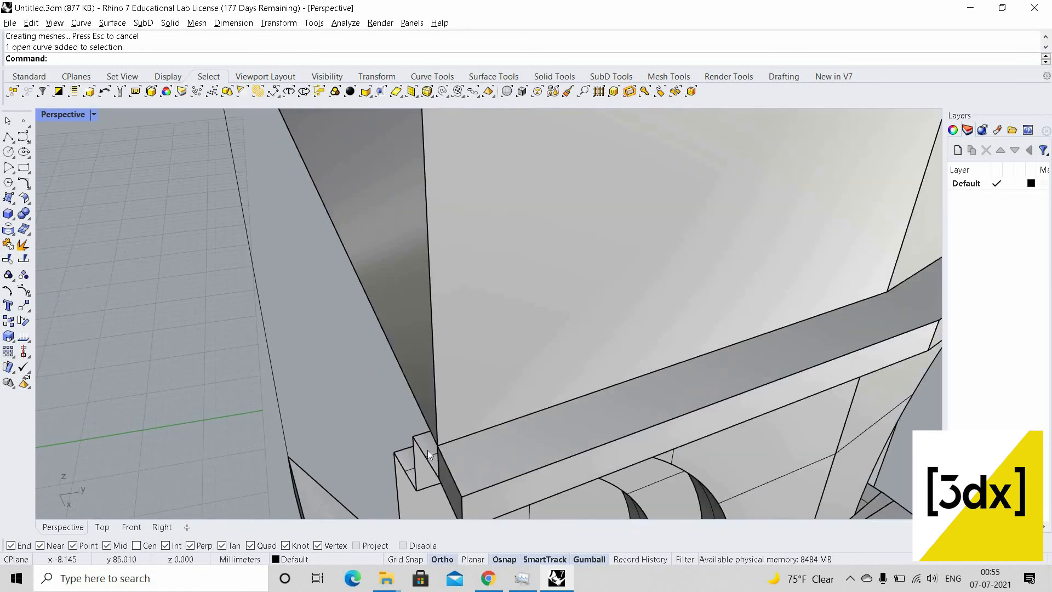
pyautogui.keyDown('shift'); pyautogui.click(427, 450); pyautogui.keyUp('shift')
pyautogui.scroll(-5, 235, 350)
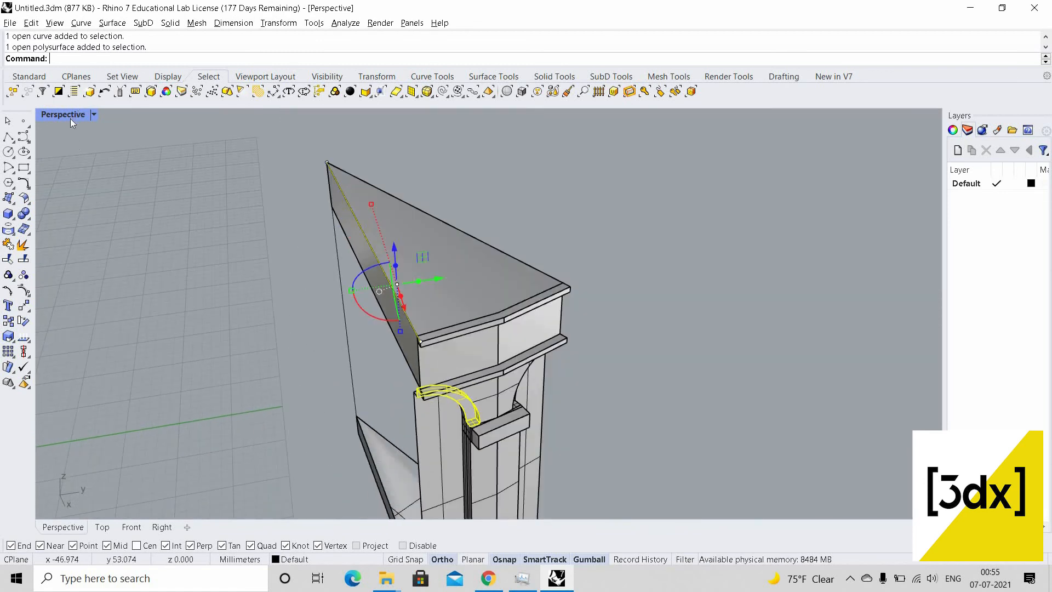
pyautogui.doubleClick(70, 119)
pyautogui.scroll(-6, 330, 157)
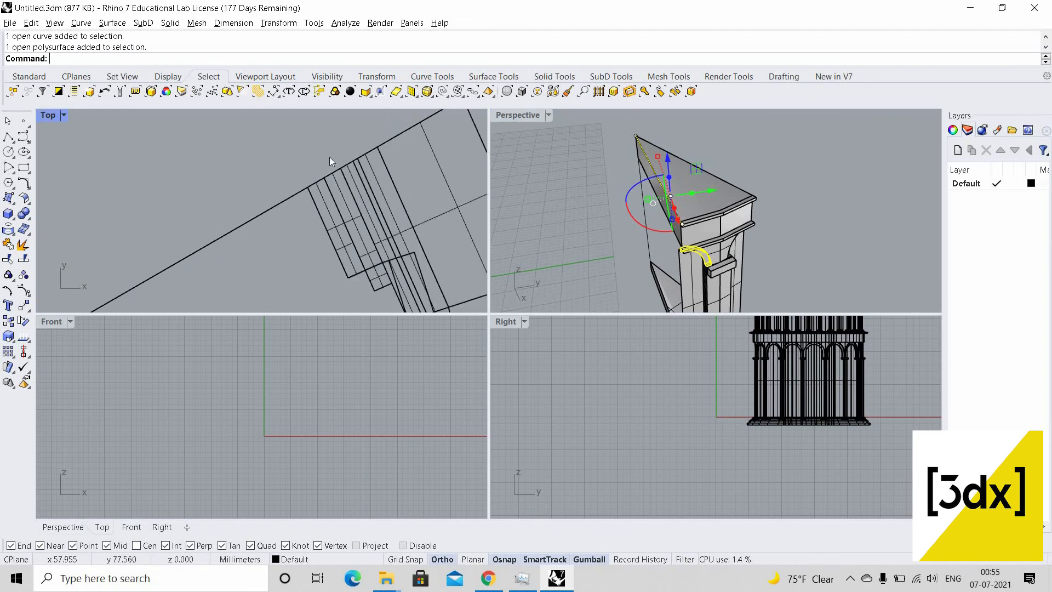
pyautogui.scroll(4, 339, 202)
pyautogui.scroll(6, 340, 203)
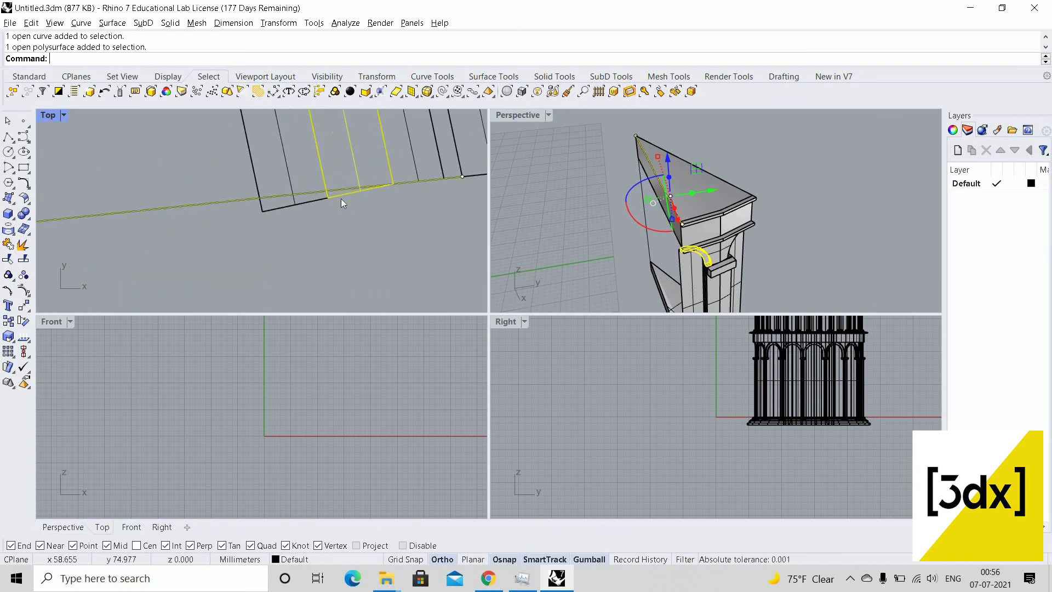
pyautogui.press('Return')
pyautogui.click(356, 190)
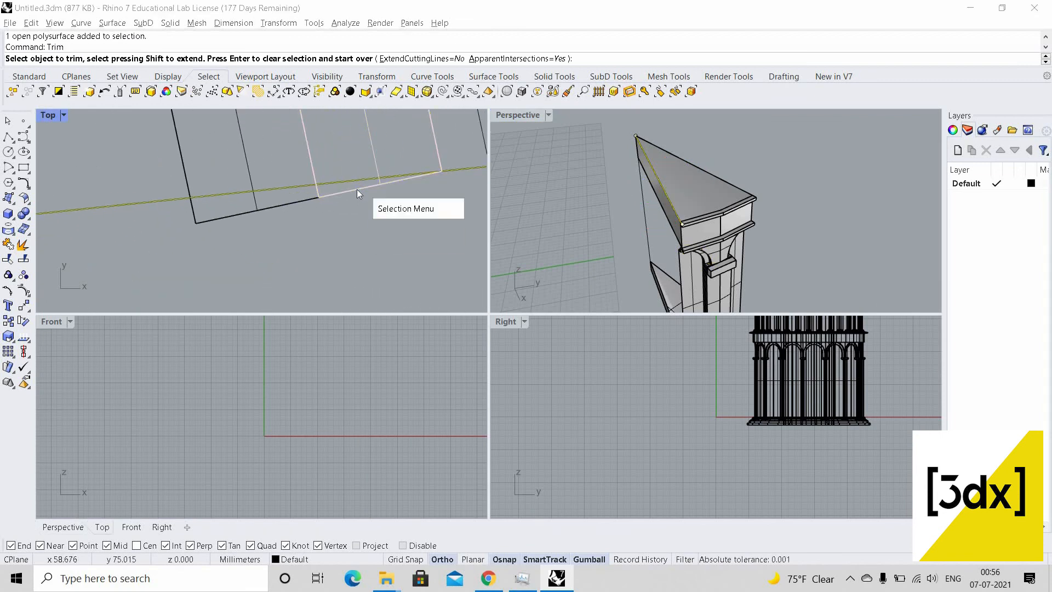
pyautogui.press('Return')
pyautogui.press('Return')
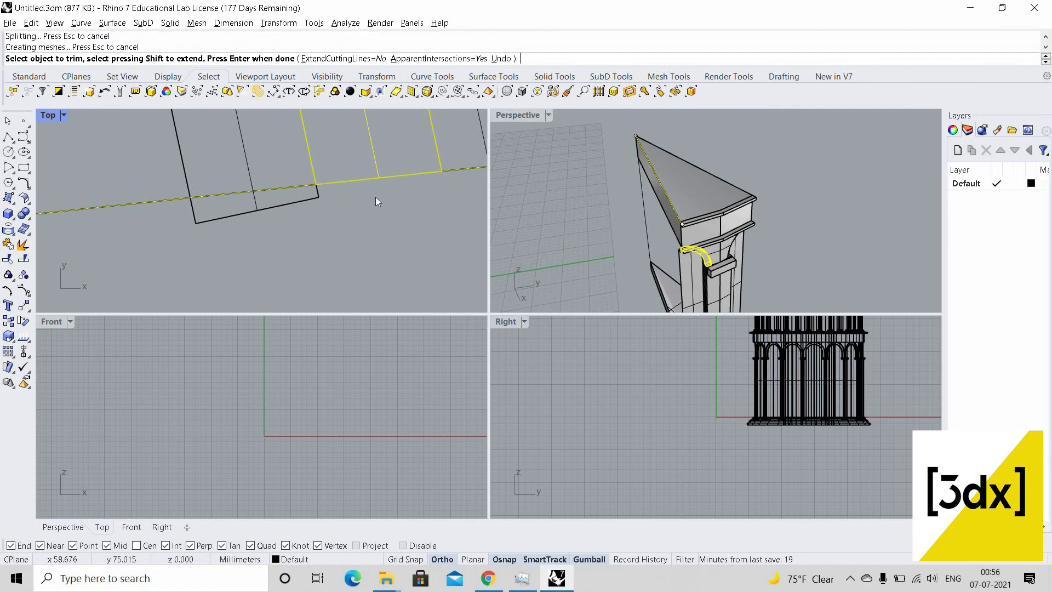
# Trim the neighbouring arched panel's overhang on that same side along the wedge's boundary and check the cut in Perspective
pyautogui.click(315, 201)
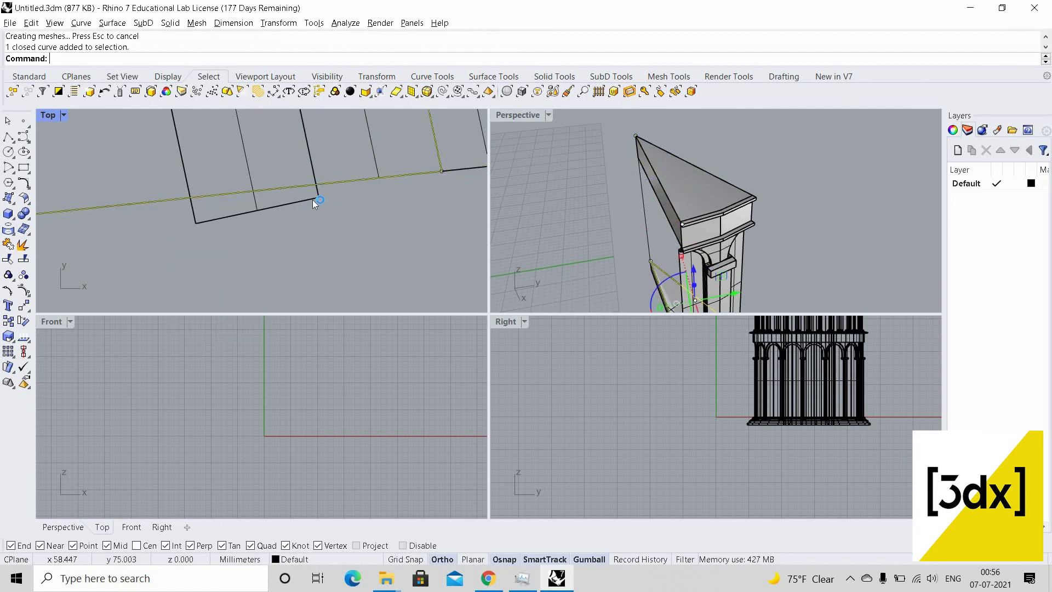
pyautogui.keyDown('shift'); pyautogui.click(312, 200); pyautogui.keyUp('shift')
pyautogui.write('T')
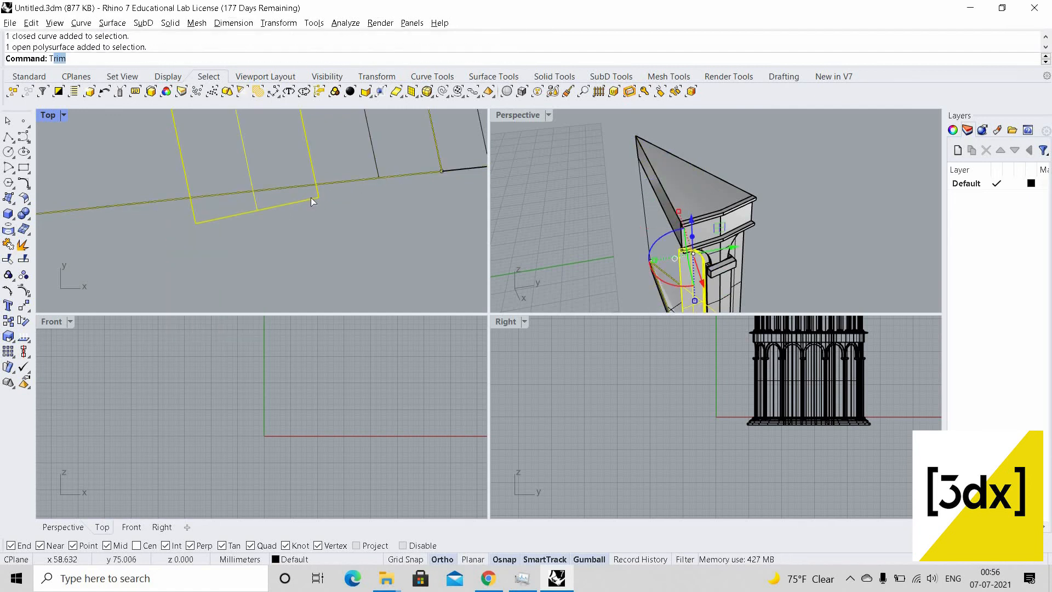
pyautogui.write('rim')
pyautogui.press('Return')
pyautogui.click(310, 198)
pyautogui.press('Return')
pyautogui.press('Escape')
pyautogui.scroll(10, 696, 255)
pyautogui.moveTo(718, 219); pyautogui.dragTo(608, 170, button='right')
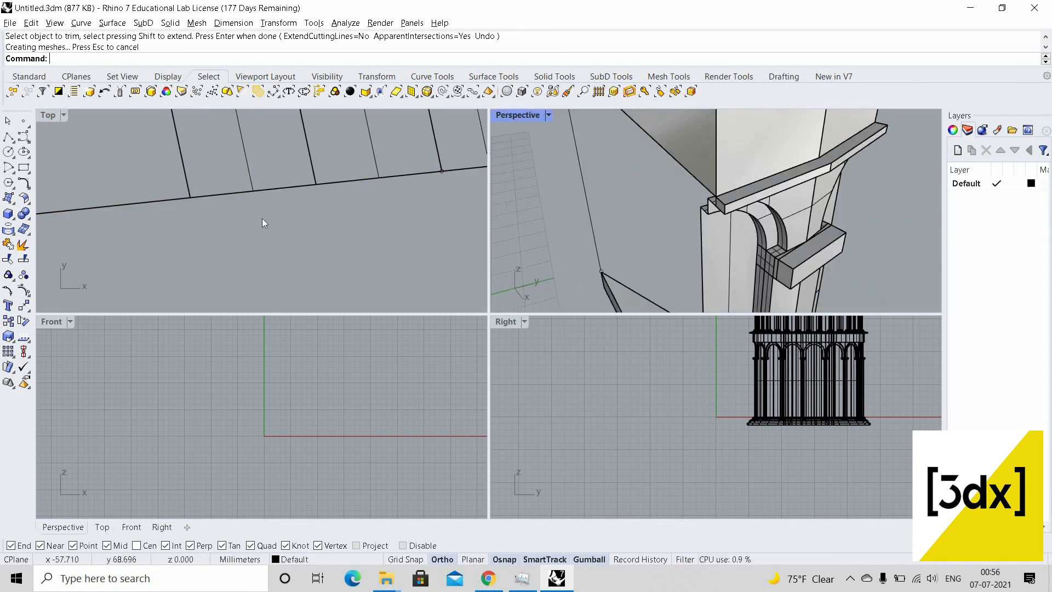
# Copy the whole wedge segment twice by Rotate around its inner apex, in 24-degree steps, so three wedges adjoin
pyautogui.scroll(-8, 274, 215)
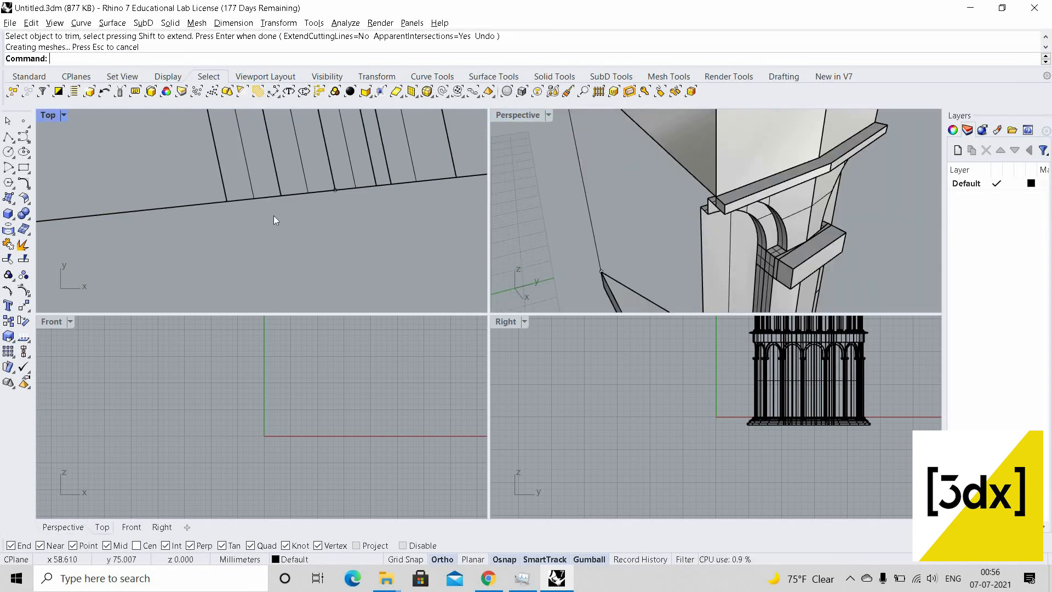
pyautogui.doubleClick(518, 115)
pyautogui.scroll(-5, 363, 229)
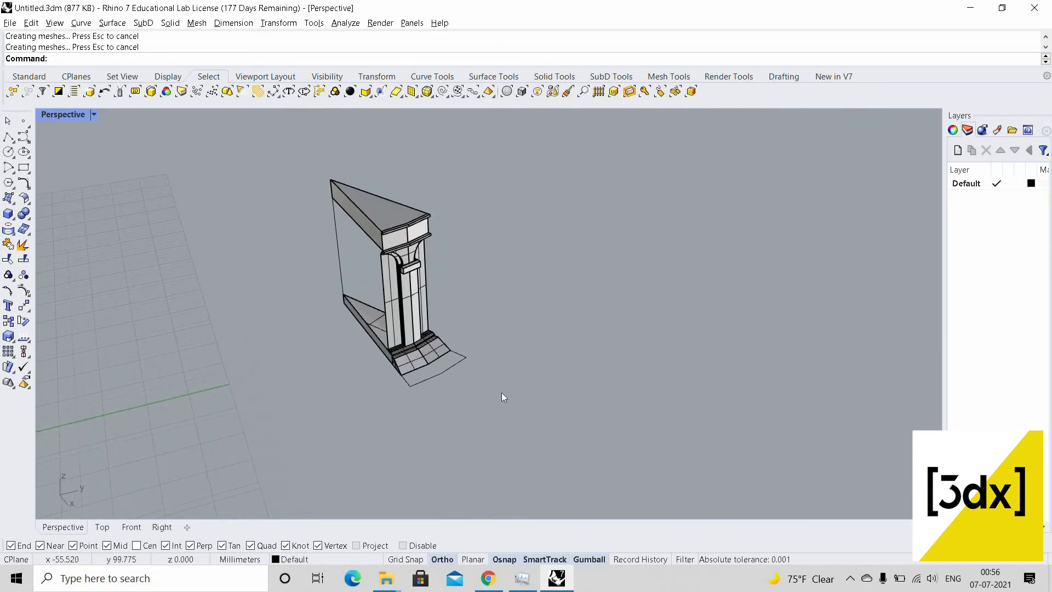
pyautogui.moveTo(296, 164); pyautogui.dragTo(544, 417)
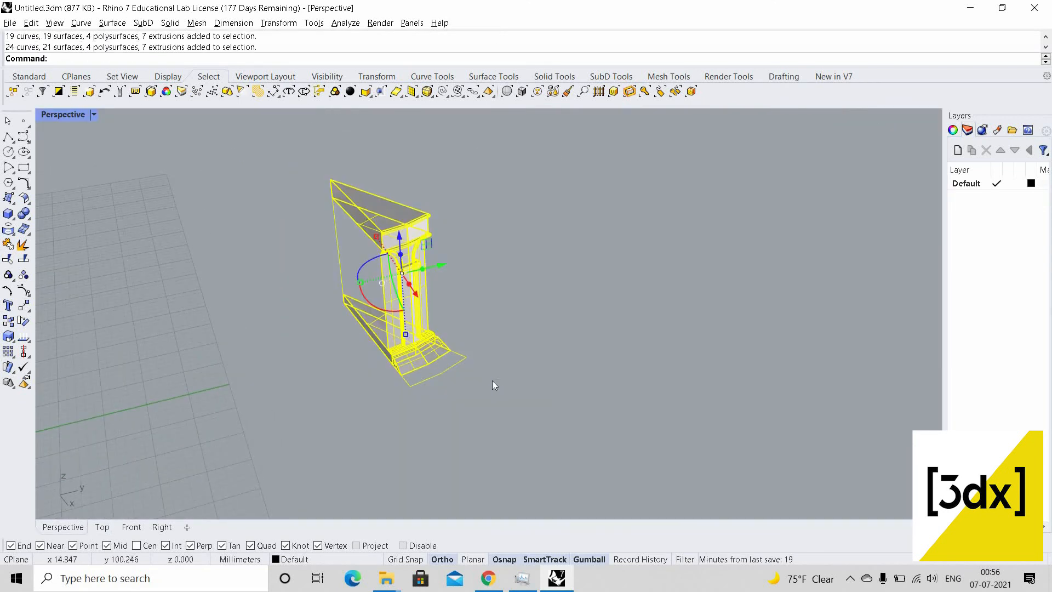
pyautogui.write('rotate')
pyautogui.scroll(3, 250, 249)
pyautogui.press('Return')
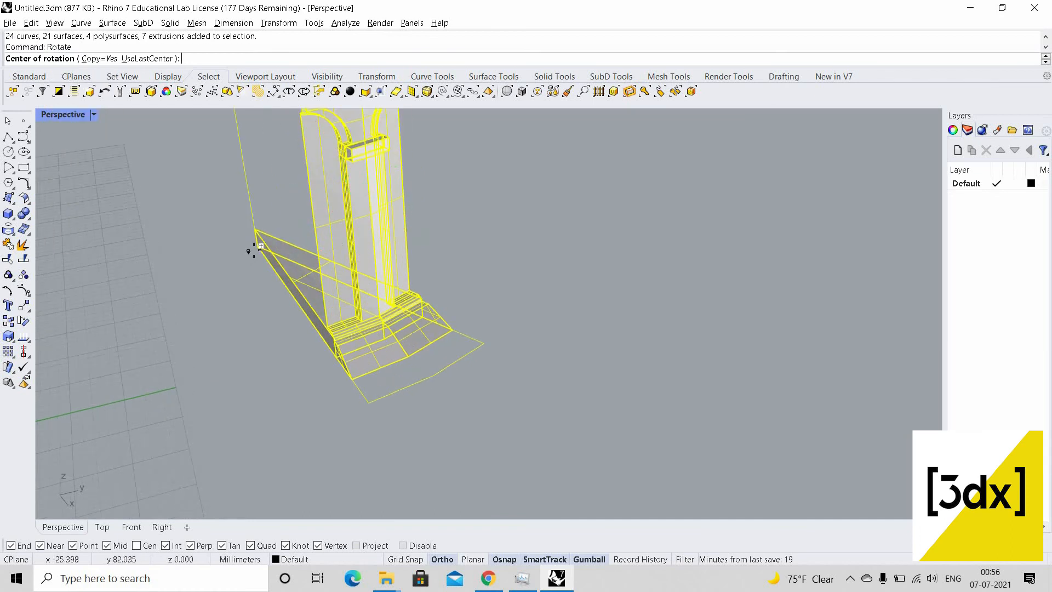
pyautogui.click(257, 247)
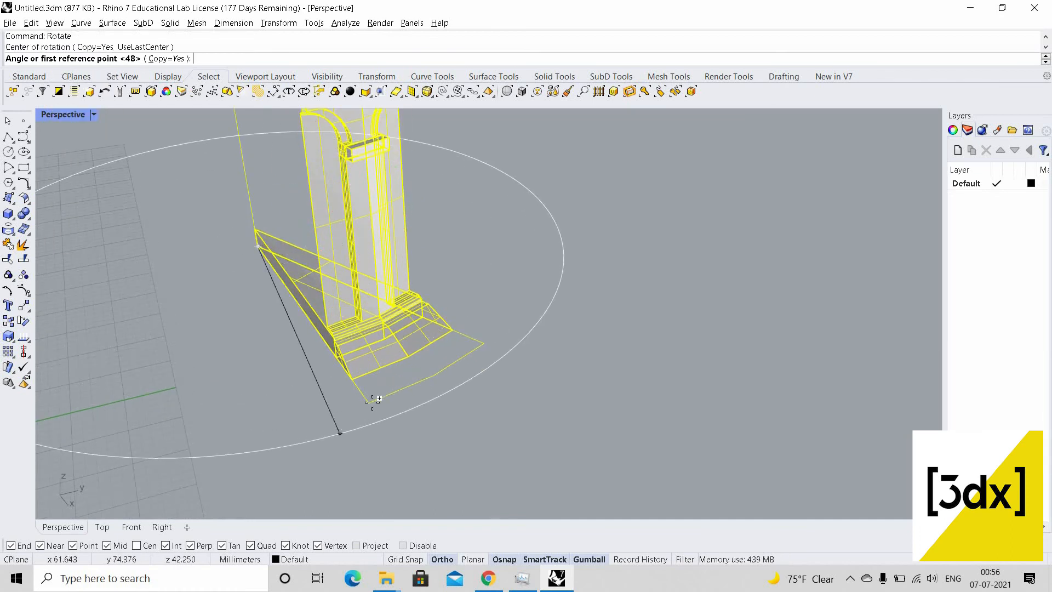
pyautogui.click(377, 400)
pyautogui.click(536, 278)
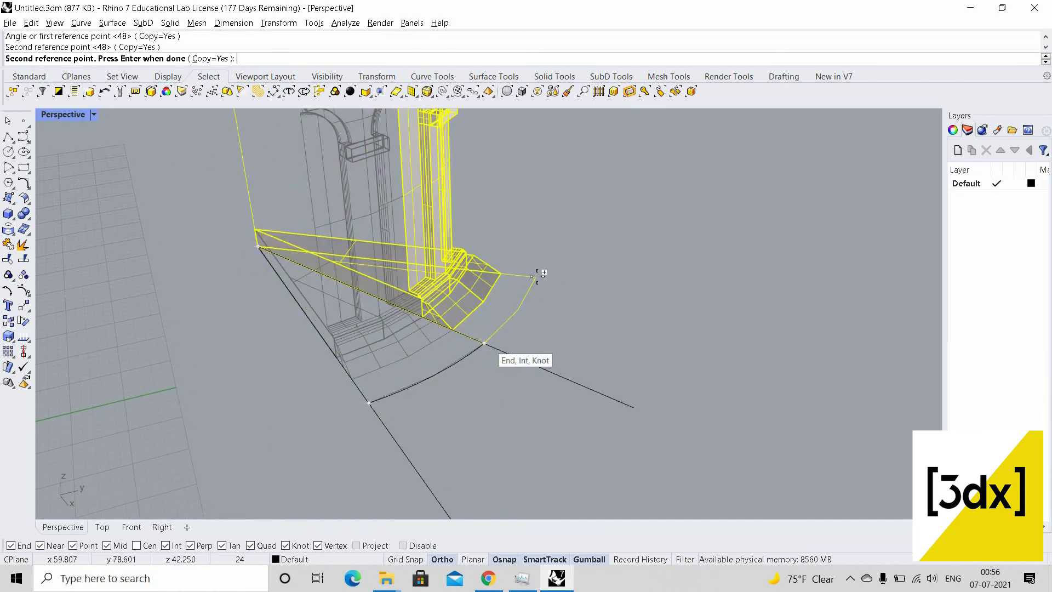
pyautogui.press('Return')
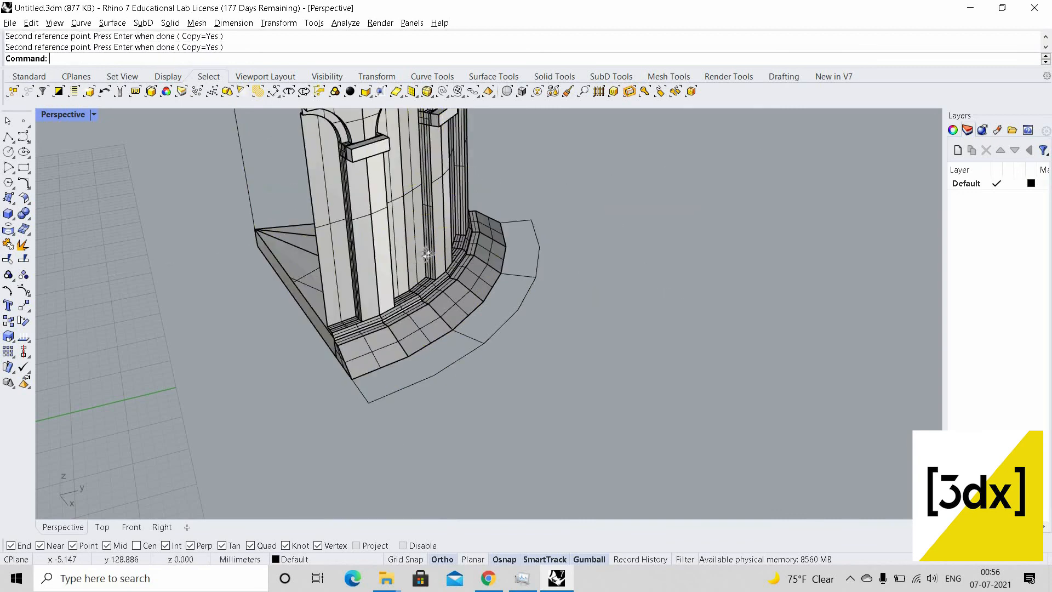
# Examine the joins between the three wedge segments, from the roof and cornice down to the base
pyautogui.moveTo(453, 246); pyautogui.dragTo(581, 285, button='right')
pyautogui.scroll(-5, 518, 263)
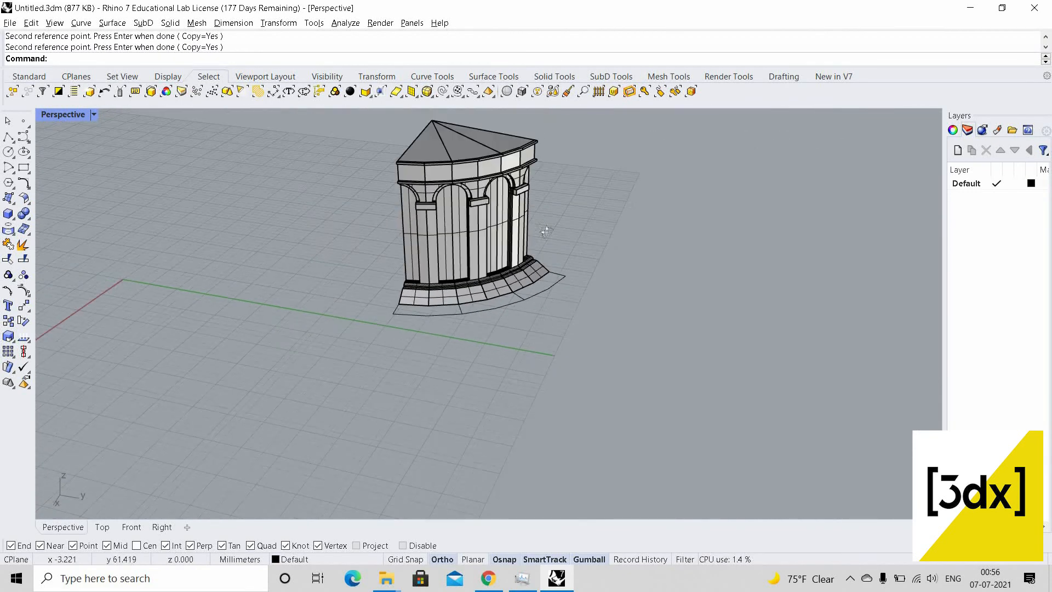
pyautogui.scroll(5, 535, 225)
pyautogui.moveTo(565, 233); pyautogui.dragTo(485, 269, button='right')
pyautogui.scroll(5, 511, 182)
pyautogui.scroll(-4, 465, 275)
pyautogui.scroll(-4, 483, 307)
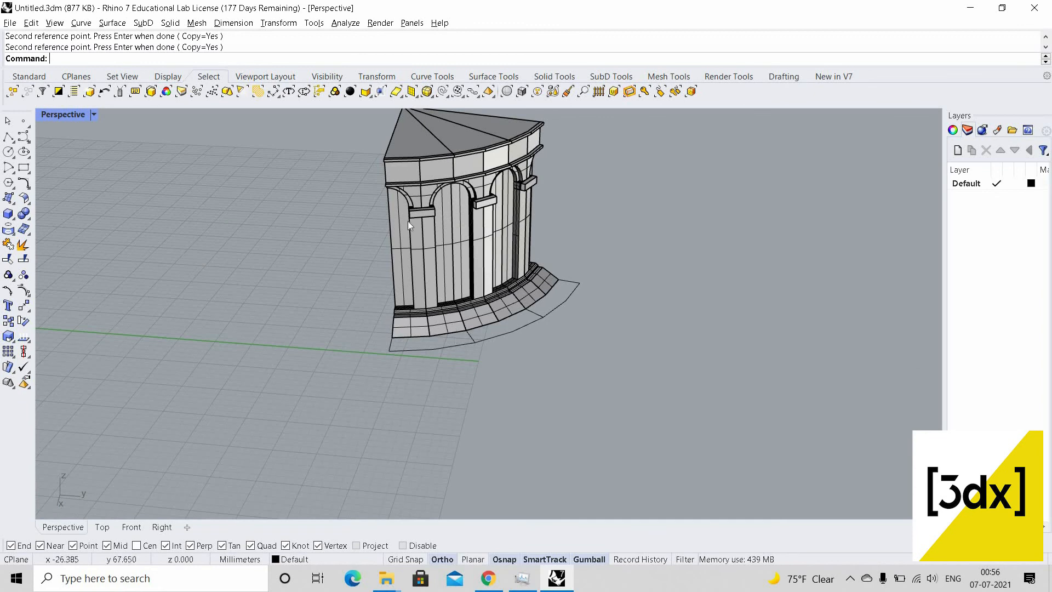
pyautogui.scroll(-2, 683, 395)
# Group all the geometry of the three adjoining wedge segments
pyautogui.hotkey('ctrl', 'a')
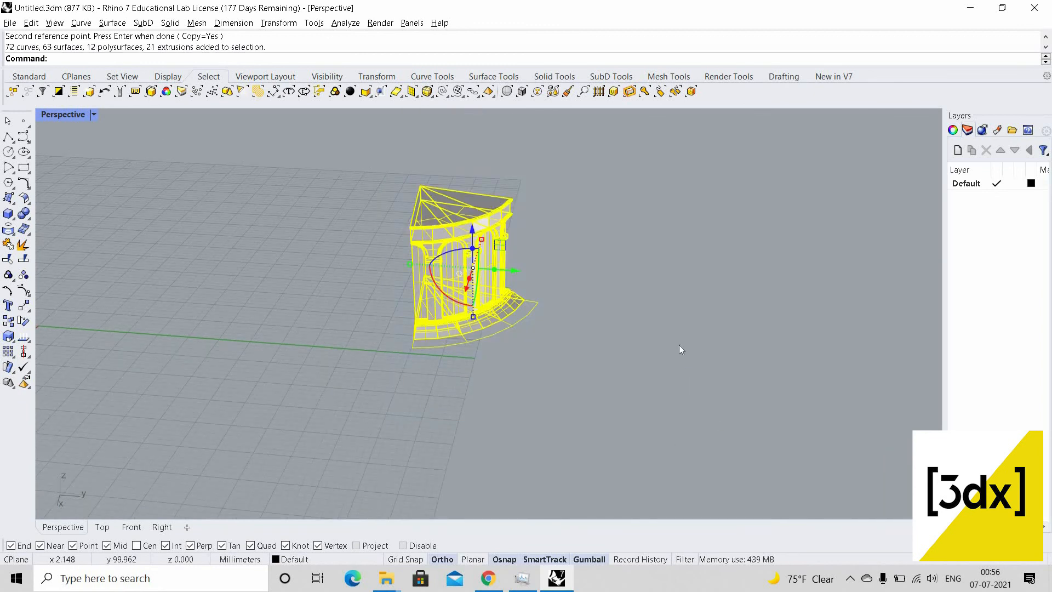
pyautogui.hotkey('ctrl', 'g')
pyautogui.scroll(-4, 630, 384)
pyautogui.scroll(-3, 602, 326)
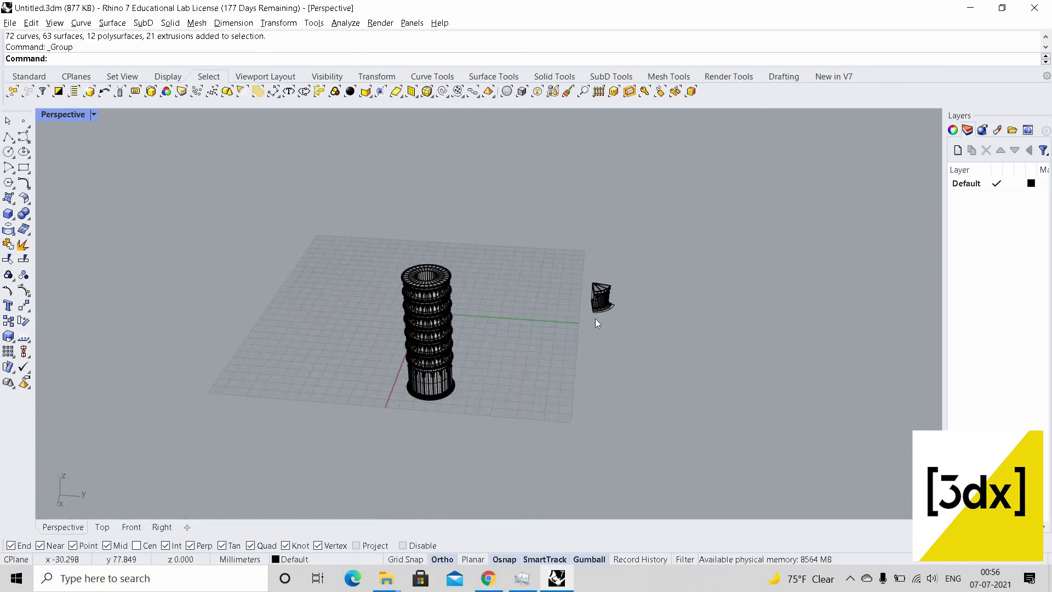
# Draw a straight line about 20 mm long along the Y direction from the end corner of the outer base outline
pyautogui.scroll(6, 599, 285)
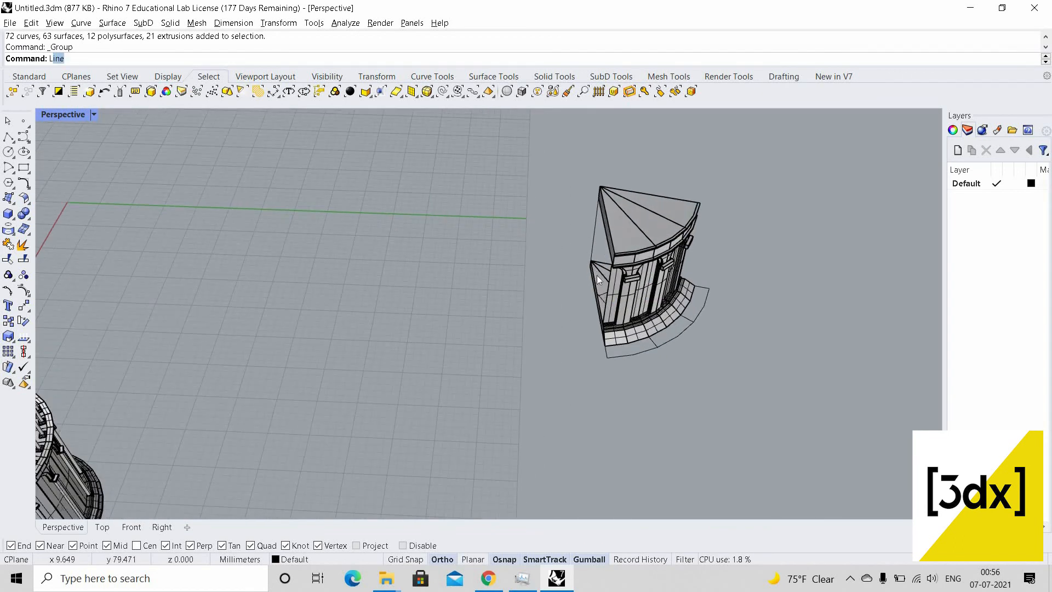
pyautogui.press('Return')
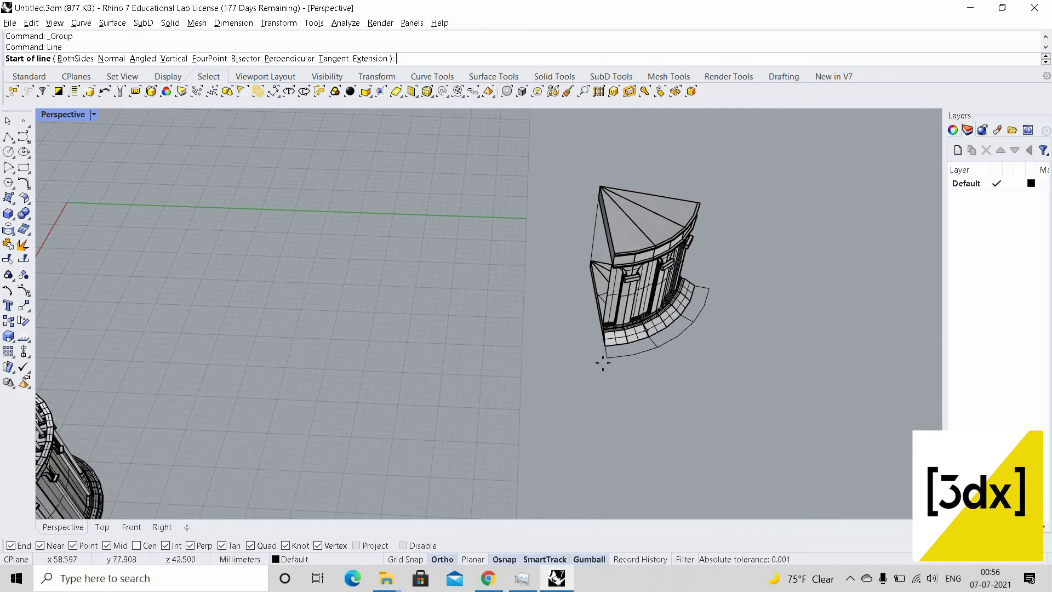
pyautogui.click(606, 358)
pyautogui.click(919, 368)
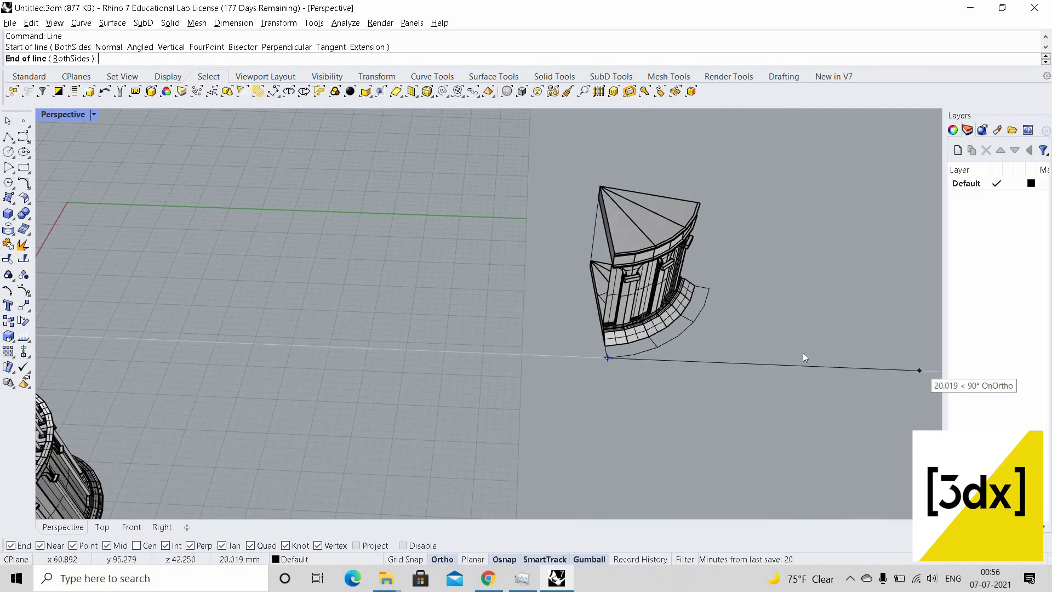
# Move the grouped wedges so that a vertex of the sloped base's lower edge sits on the straight line
pyautogui.scroll(3, 658, 315)
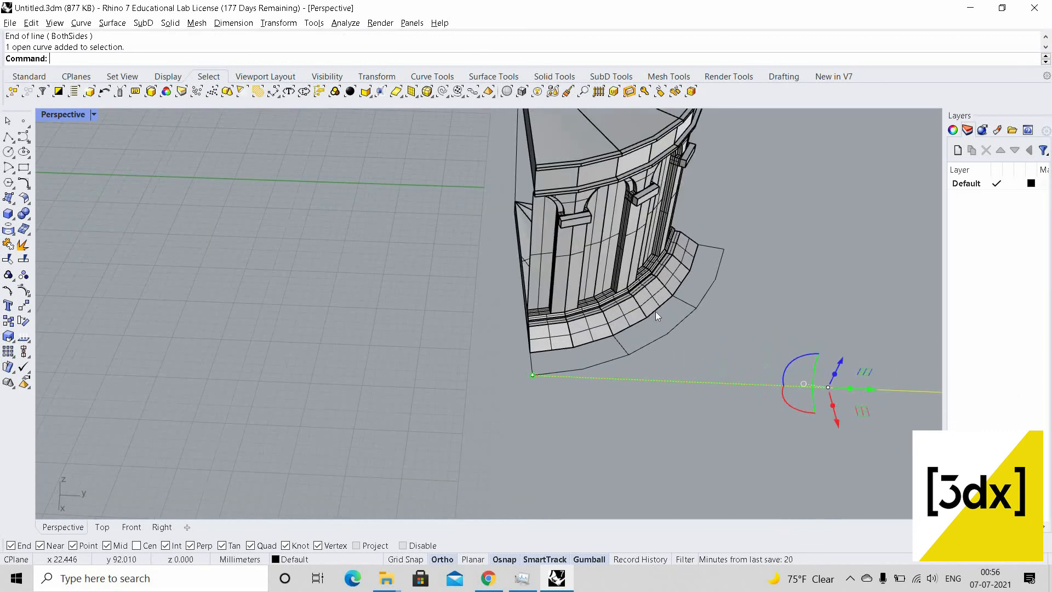
pyautogui.hotkey('ctrl', 'a')
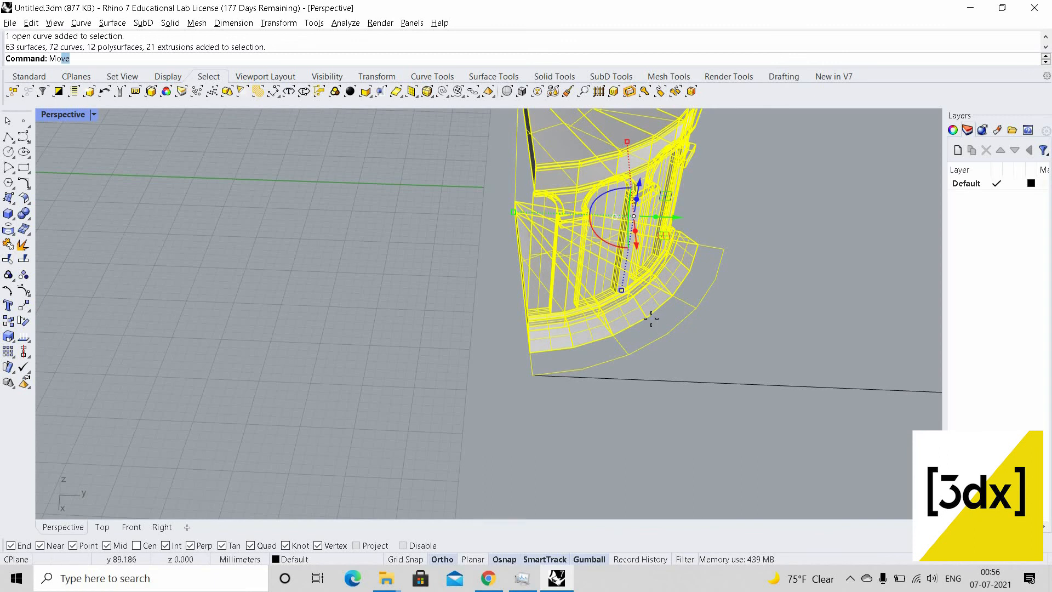
pyautogui.press('Return')
pyautogui.click(648, 318)
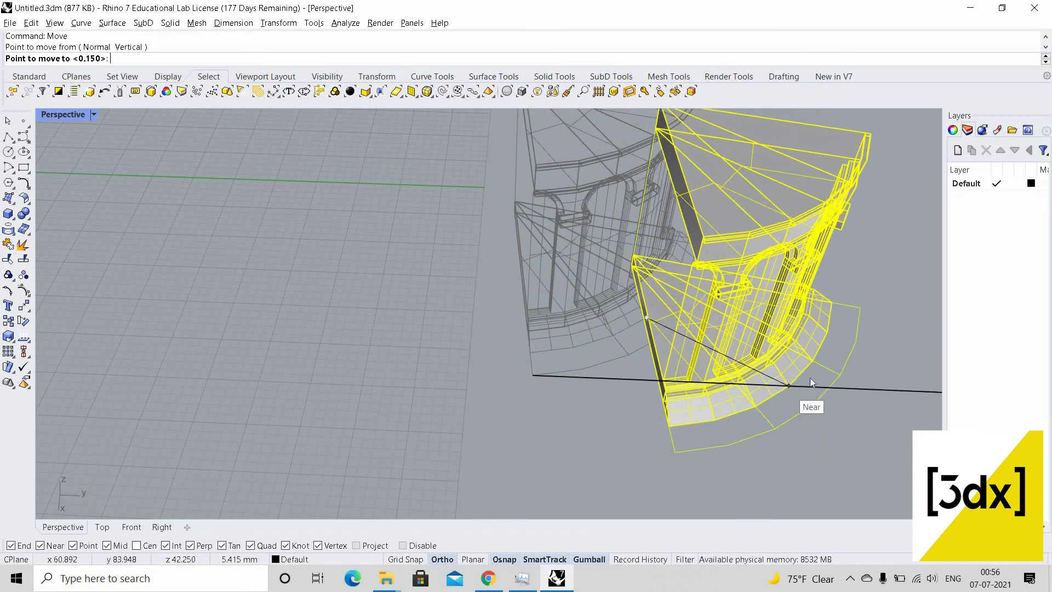
pyautogui.click(811, 378)
# Rotate a copy of the grouped wedges about the base vertex on the line, aligning the adjacent base edge with the line
pyautogui.scroll(4, 797, 369)
pyautogui.hotkey('ctrl', 'a')
pyautogui.write('R')
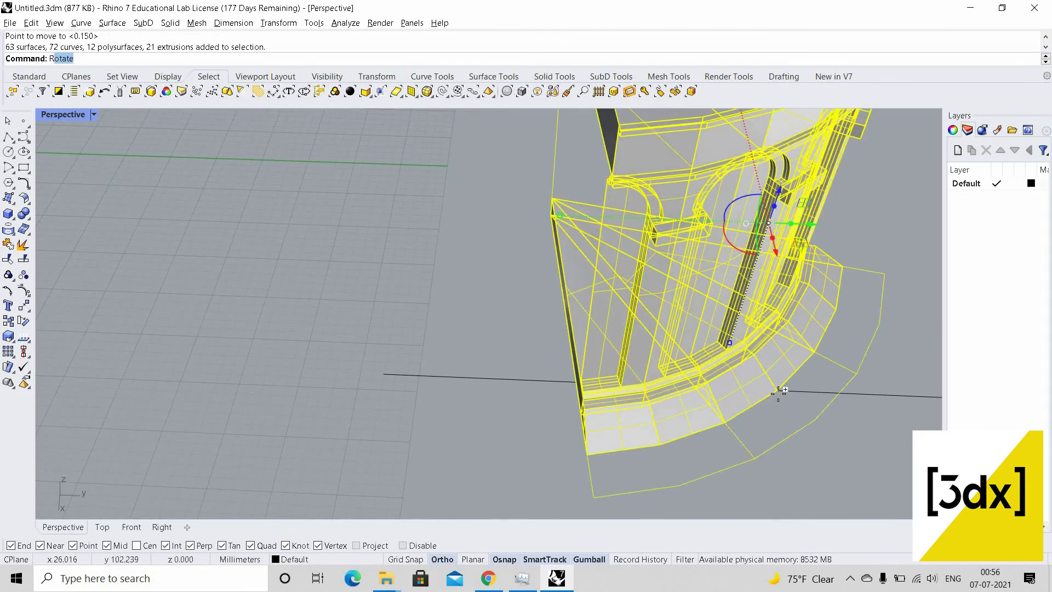
pyautogui.press('Return')
pyautogui.click(778, 391)
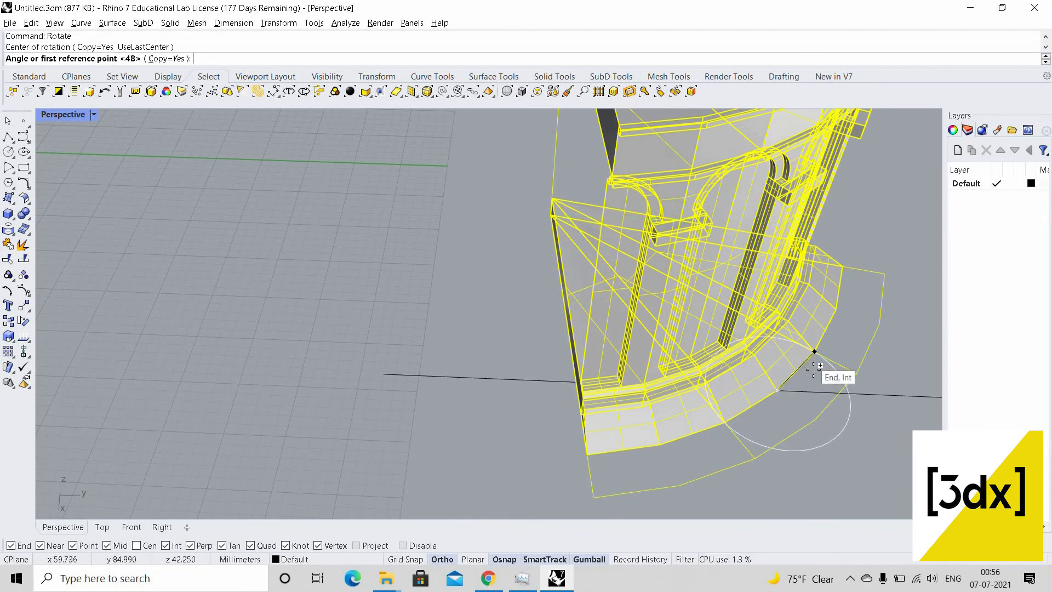
pyautogui.click(815, 354)
pyautogui.click(823, 390)
pyautogui.press('Return')
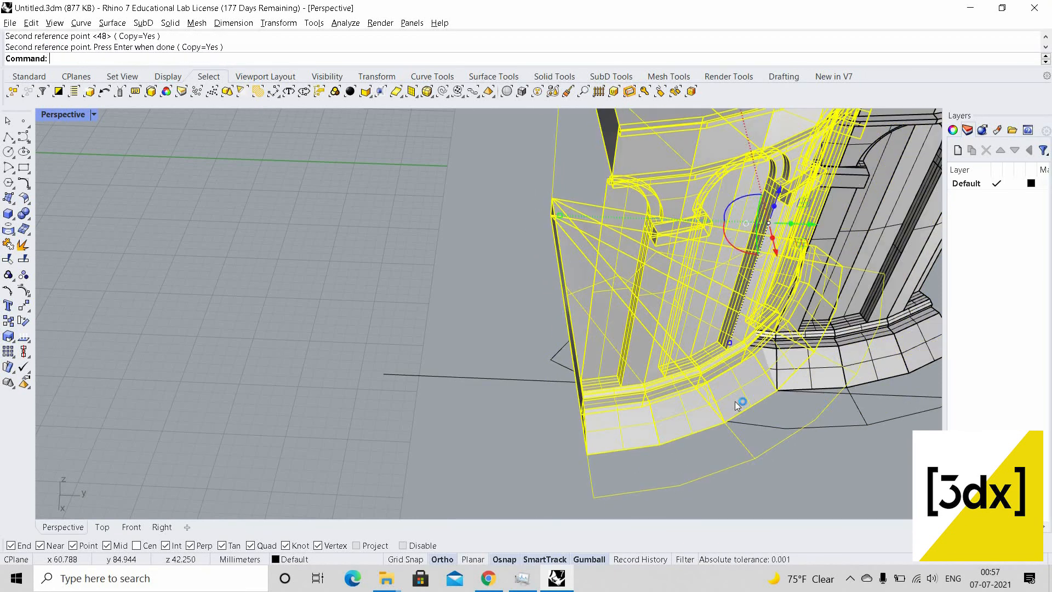
# Delete the original unrotated group and check the rotated copy's base against the straight line
pyautogui.press('Escape')
pyautogui.click(601, 270)
pyautogui.press('Delete')
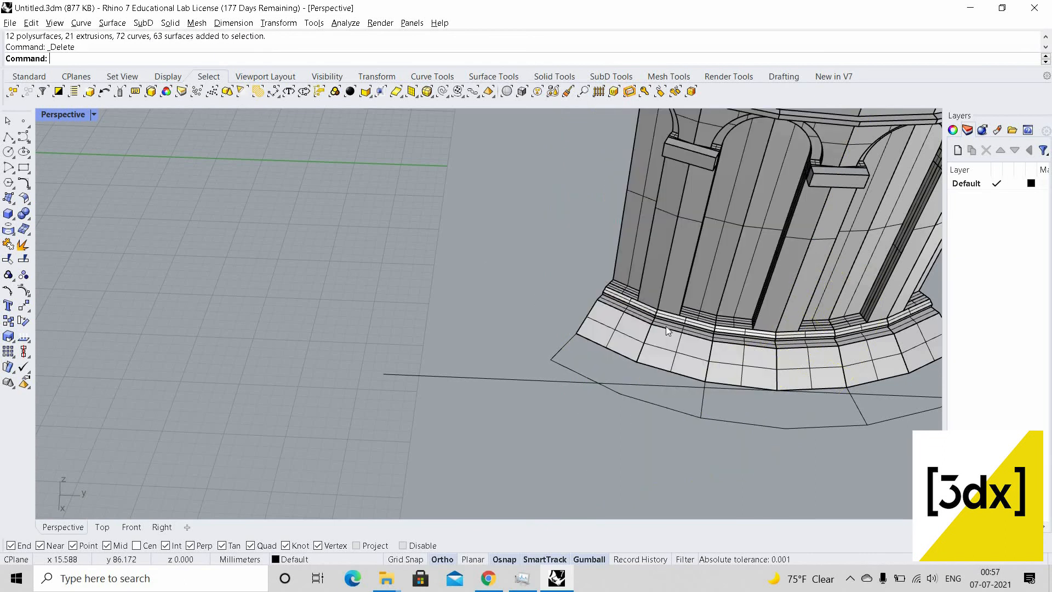
pyautogui.scroll(-5, 484, 266)
pyautogui.scroll(8, 542, 305)
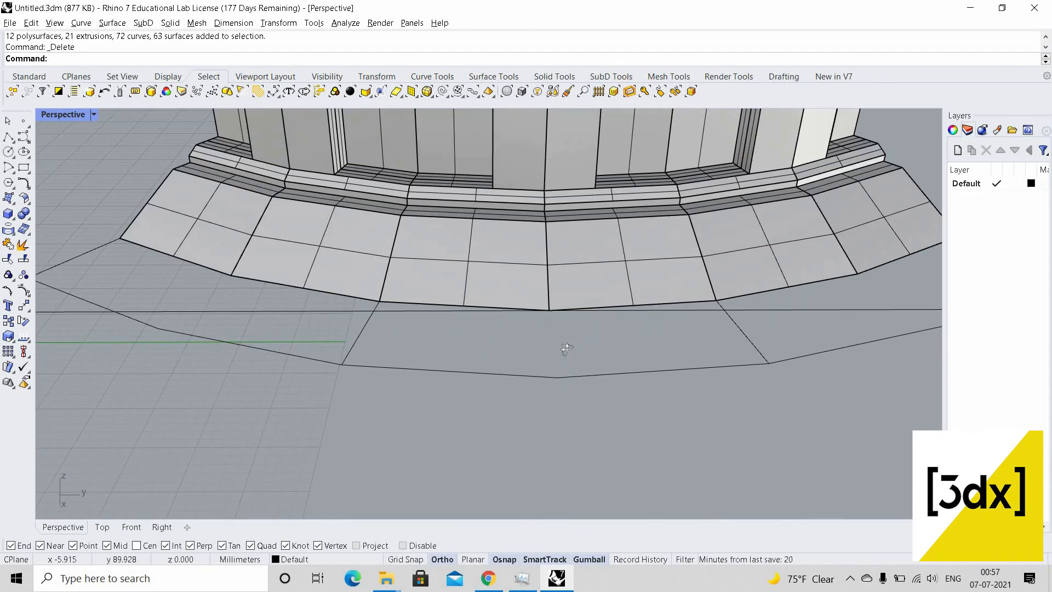
pyautogui.scroll(-7, 549, 369)
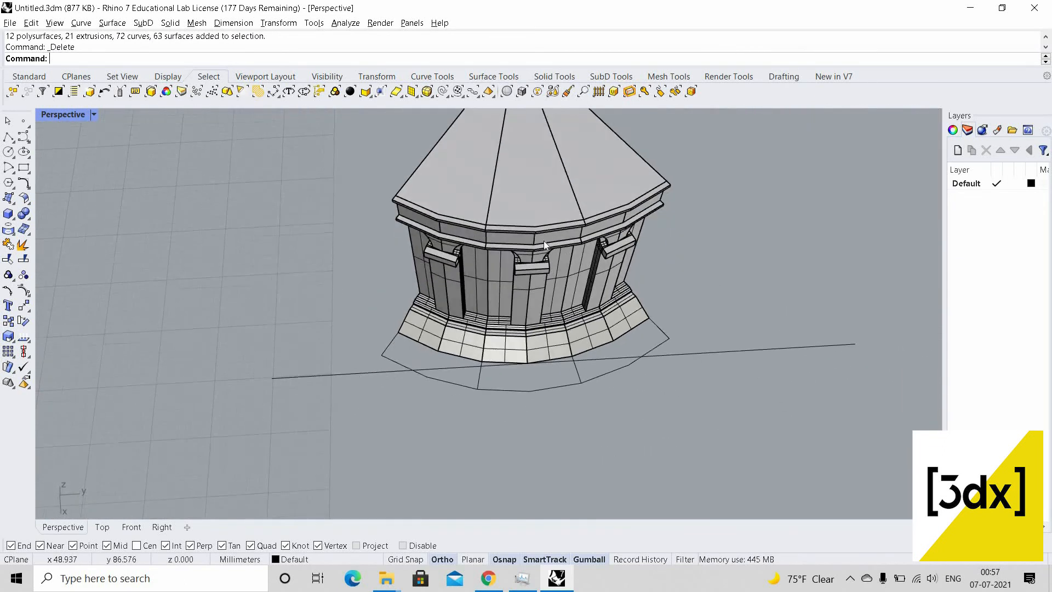
# Draw a polyline about 0.26 mm long along the bottom of a niche's side, from its outer to its inner corner
pyautogui.moveTo(544, 241); pyautogui.dragTo(579, 236, button='right')
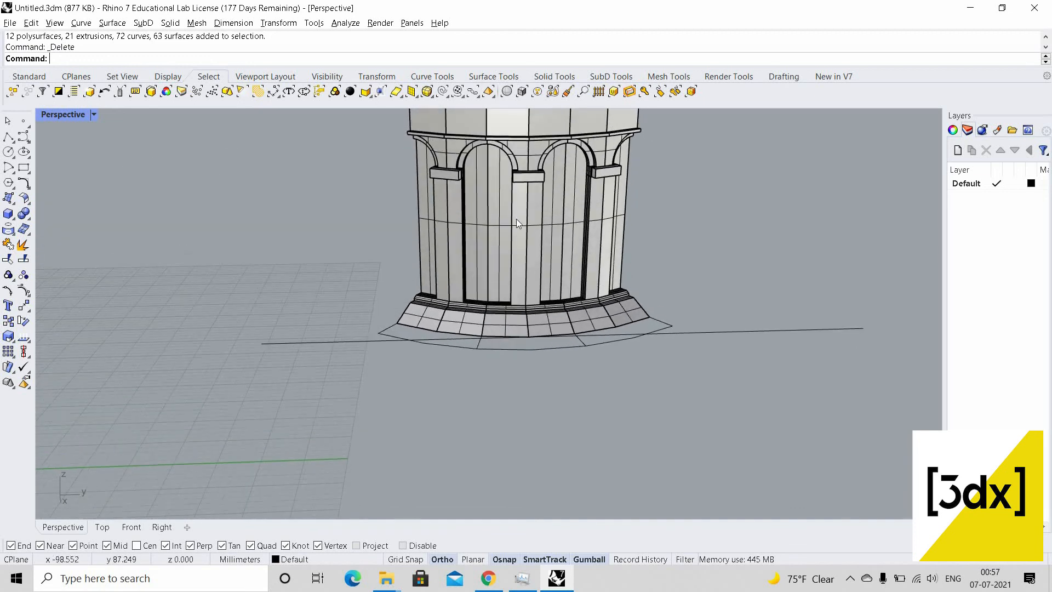
pyautogui.scroll(2, 479, 214)
pyautogui.moveTo(507, 216); pyautogui.dragTo(466, 237, button='right')
pyautogui.scroll(5, 515, 449)
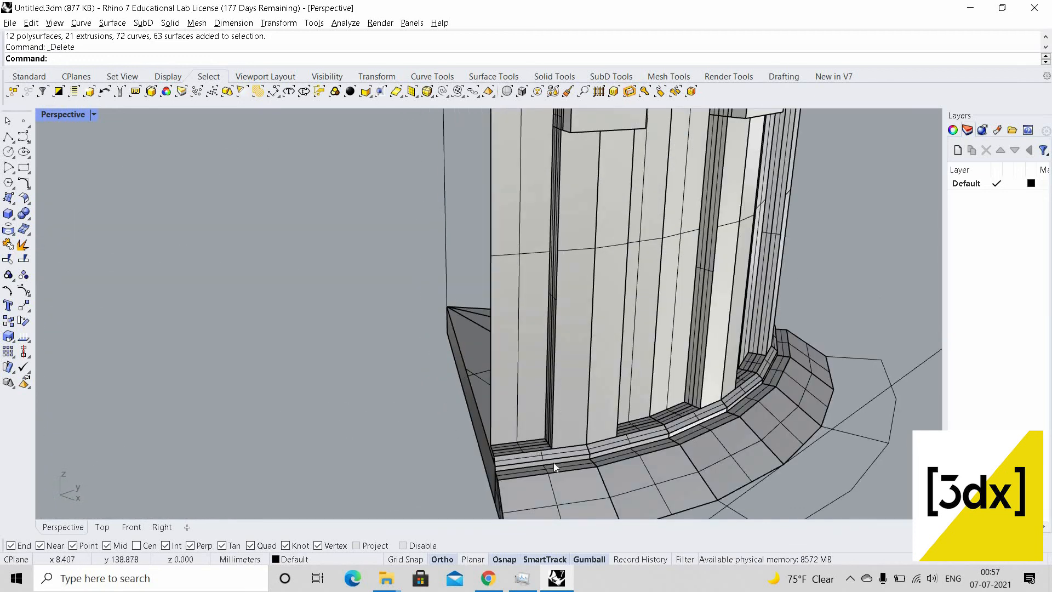
pyautogui.scroll(4, 586, 451)
pyautogui.write('pol')
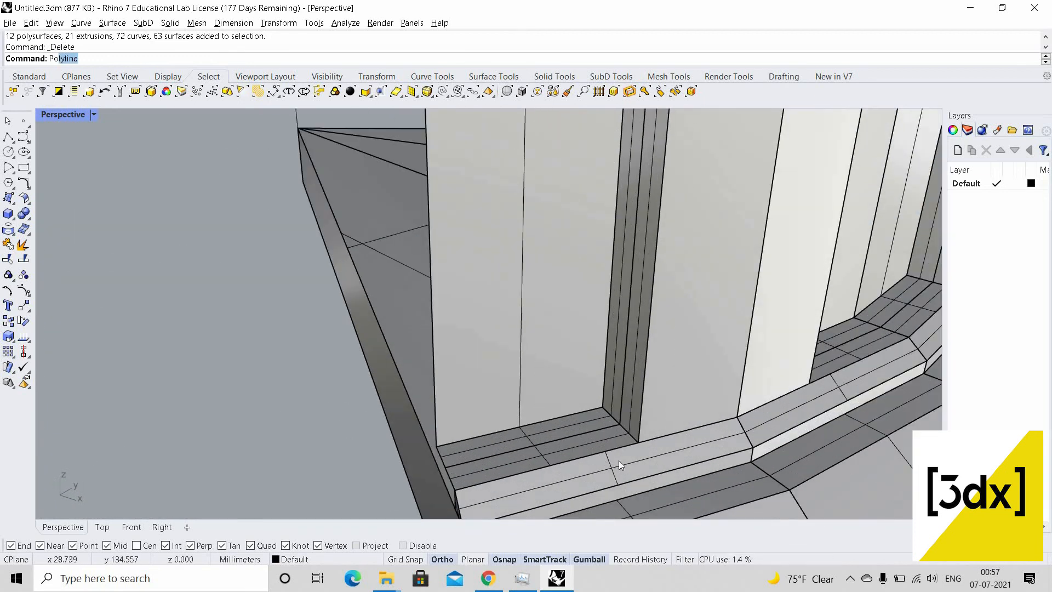
pyautogui.press('Return')
pyautogui.scroll(2, 641, 446)
pyautogui.click(635, 442)
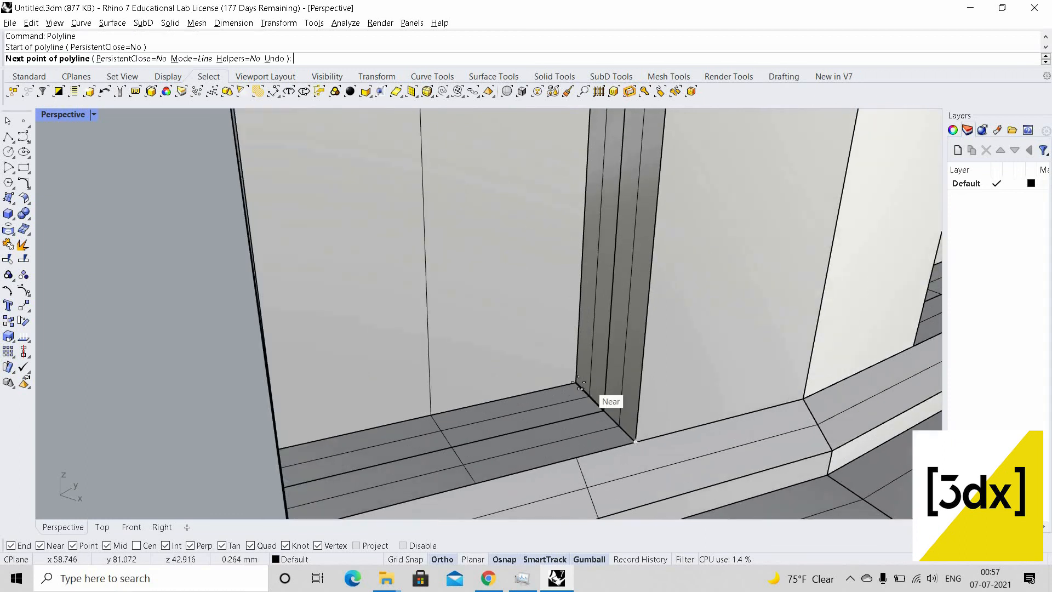
pyautogui.click(577, 382)
pyautogui.press('Return')
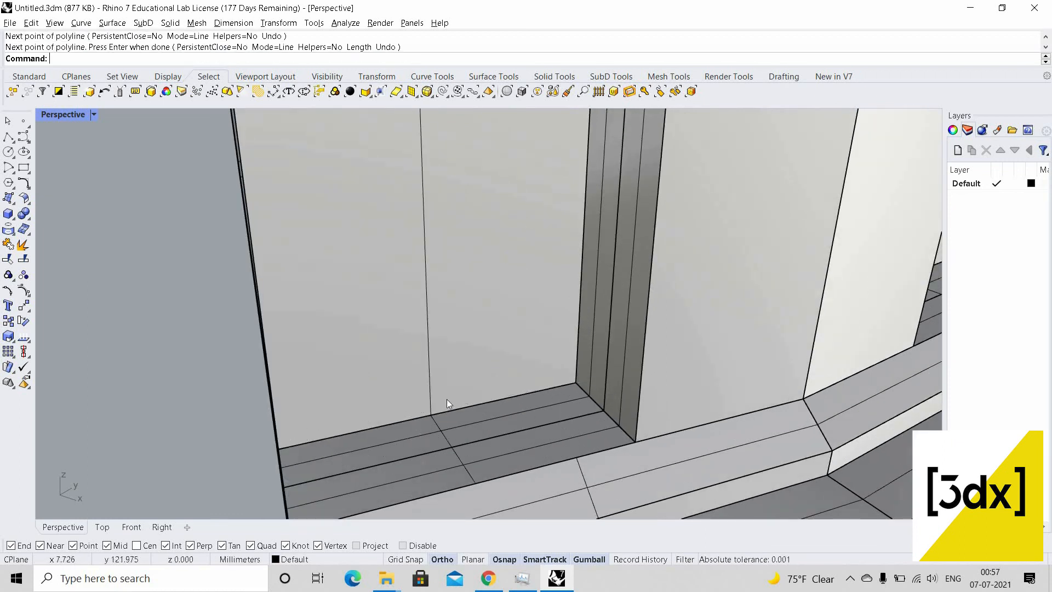
# Draw a circle in the Right view centred on the middle pillar and reaching the far edges of both neighbouring arches
pyautogui.scroll(-6, 446, 399)
pyautogui.moveTo(429, 379); pyautogui.dragTo(514, 272, button='right')
pyautogui.scroll(-5, 395, 372)
pyautogui.scroll(5, 502, 294)
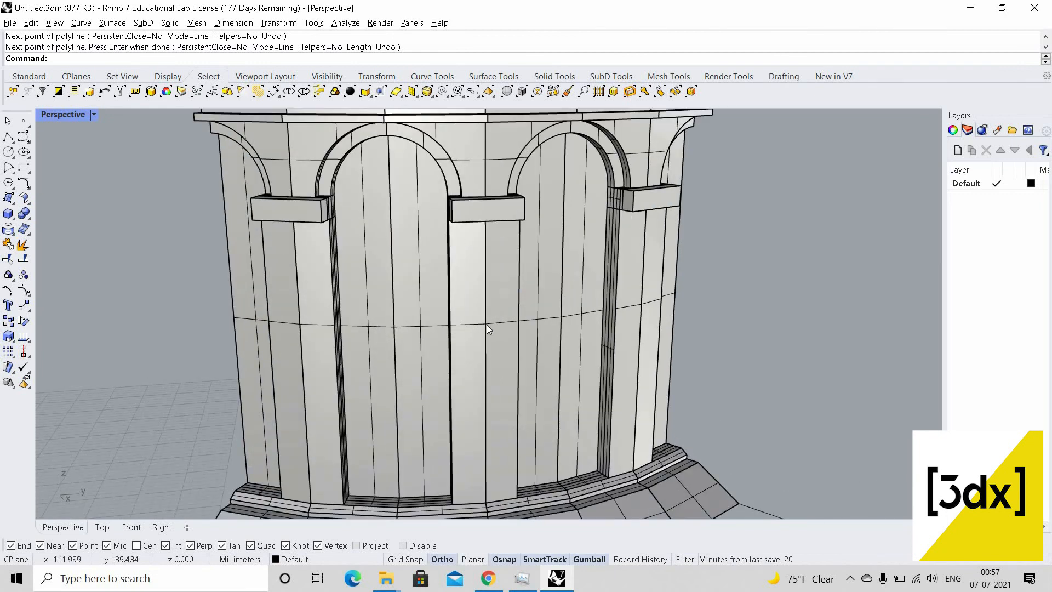
pyautogui.hotkey('ctrl', 'm')
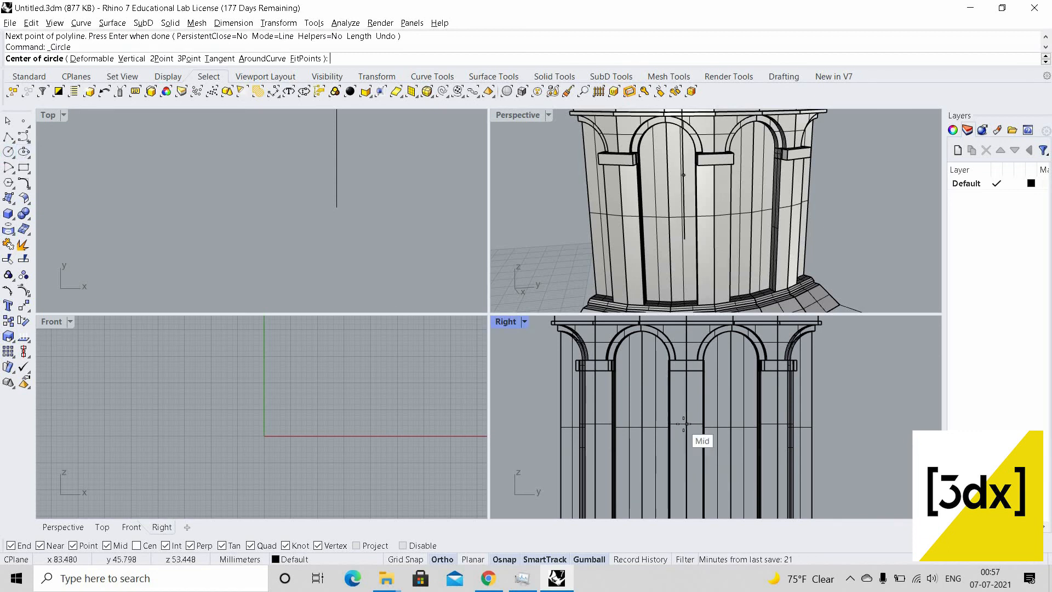
pyautogui.click(716, 439)
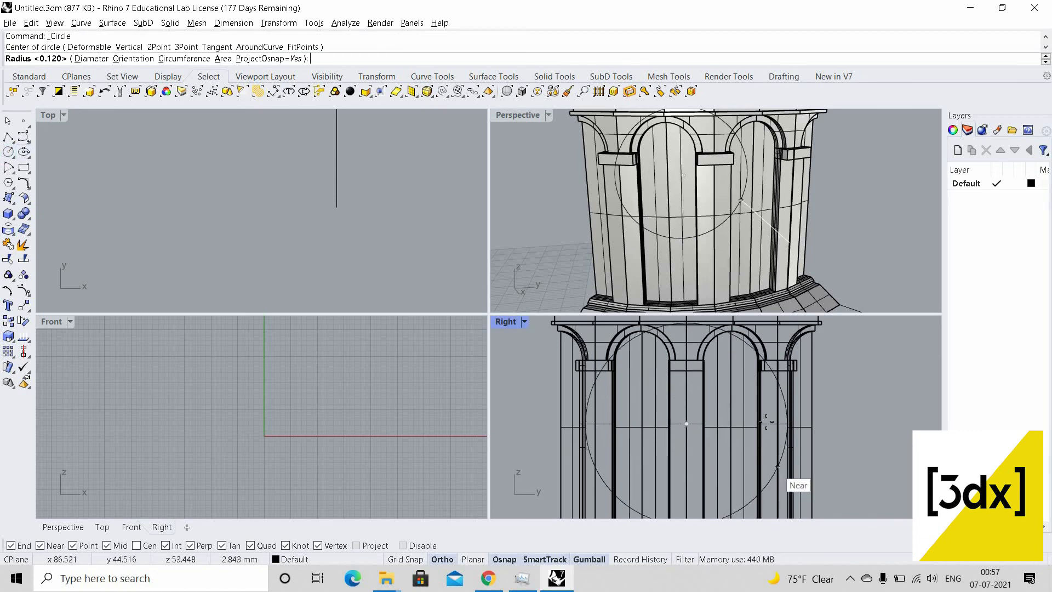
pyautogui.click(733, 216)
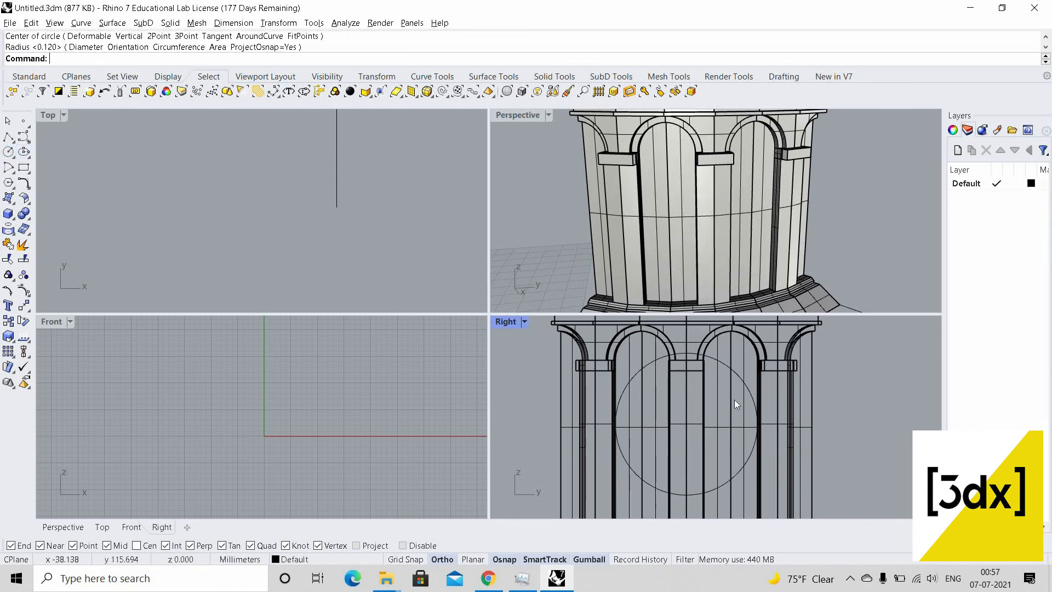
# Move the circle forward from behind the wedges to in front of the arched facade
pyautogui.scroll(-5, 796, 243)
pyautogui.moveTo(795, 242); pyautogui.dragTo(684, 244, button='right')
pyautogui.click(686, 241)
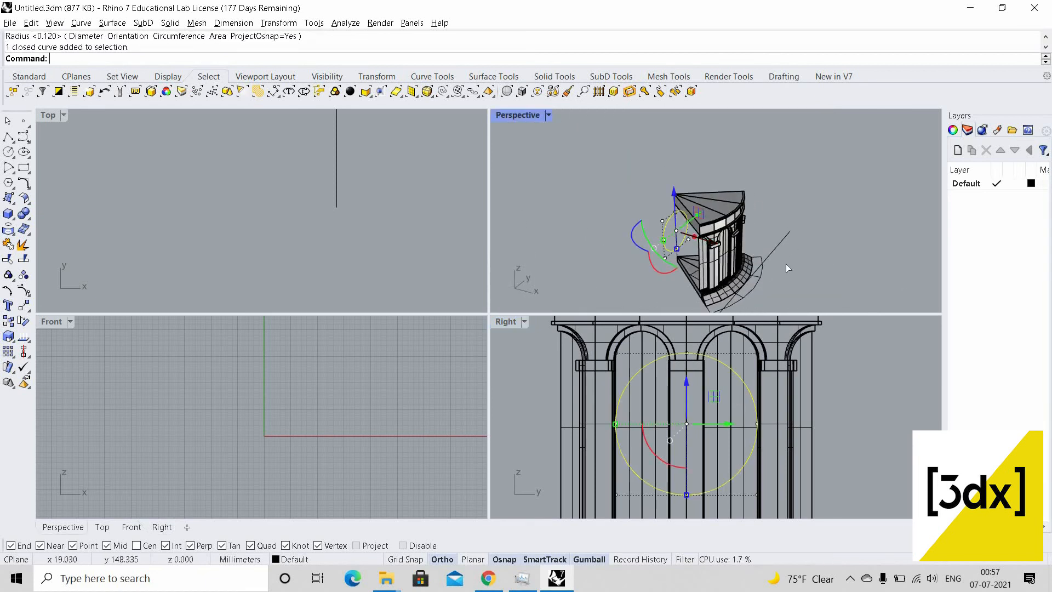
pyautogui.moveTo(786, 264); pyautogui.dragTo(795, 273)
pyautogui.click(804, 269)
pyautogui.moveTo(804, 268); pyautogui.dragTo(749, 435, button='right')
# Draw a horizontal line about 4 mm long across the circle, joining its two side quadrant points
pyautogui.scroll(3, 749, 435)
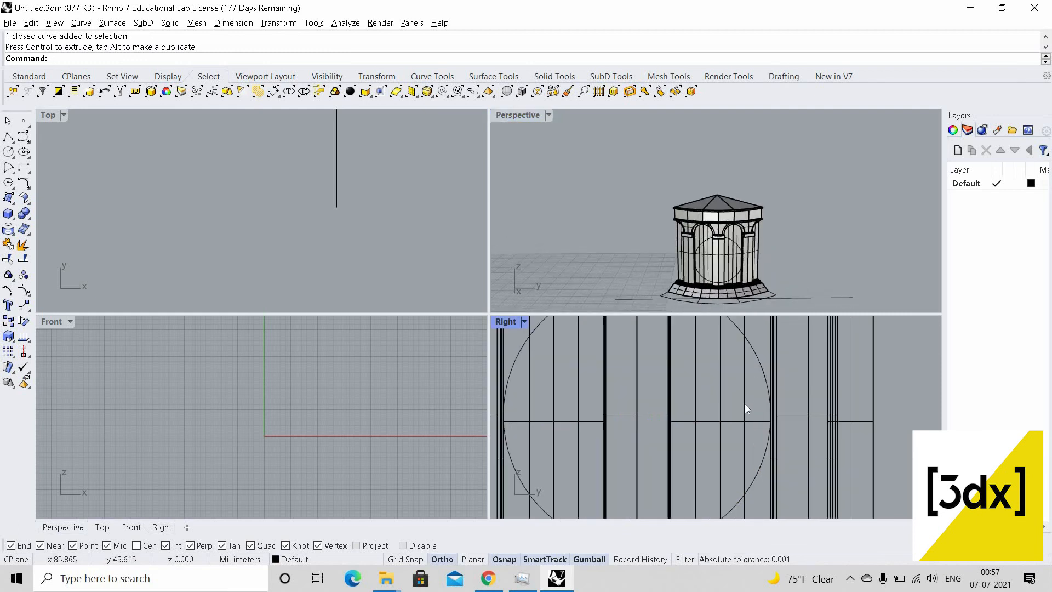
pyautogui.scroll(-6, 746, 403)
pyautogui.scroll(6, 748, 402)
pyautogui.write('l')
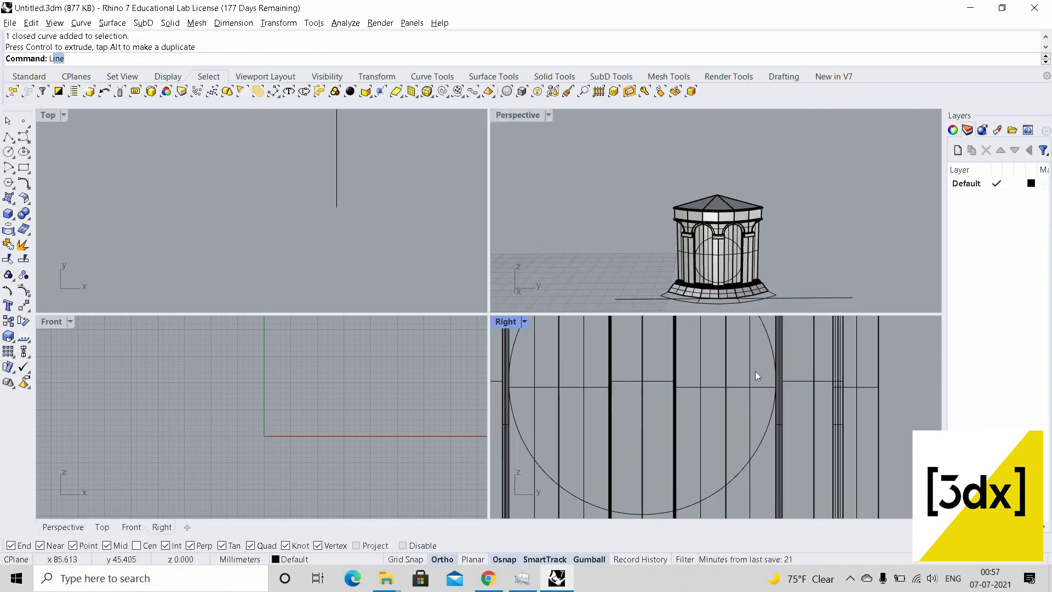
pyautogui.write('ine')
pyautogui.press('Return')
pyautogui.scroll(2, 711, 284)
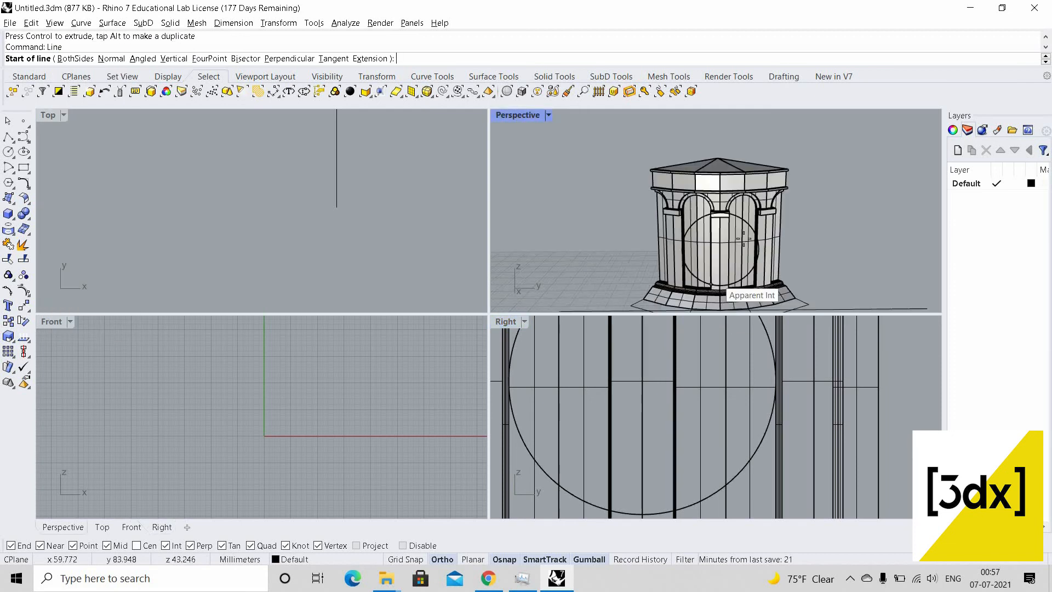
pyautogui.scroll(5, 744, 239)
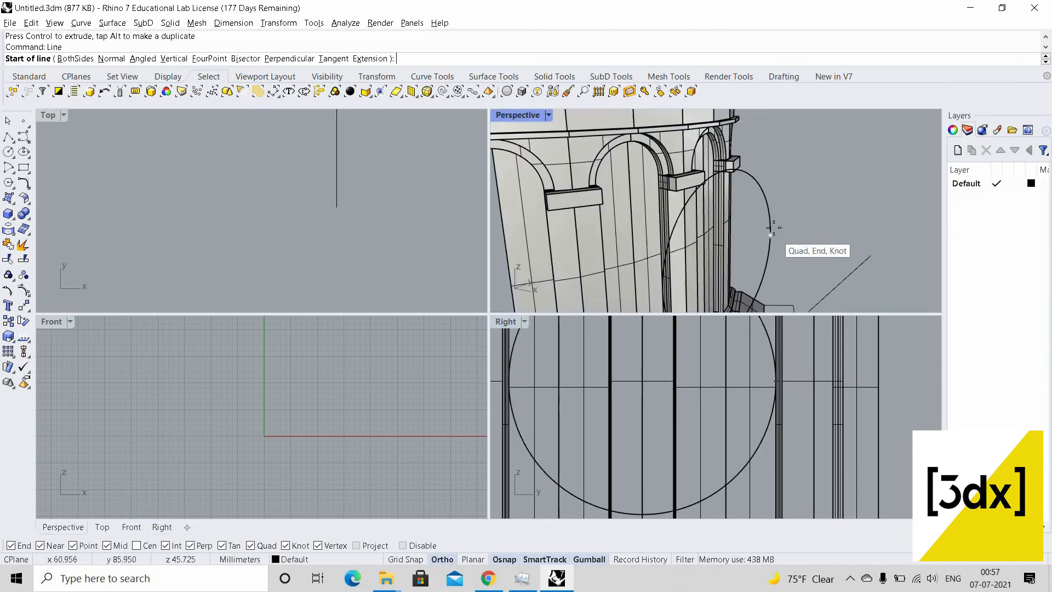
pyautogui.click(756, 247)
pyautogui.scroll(-4, 752, 257)
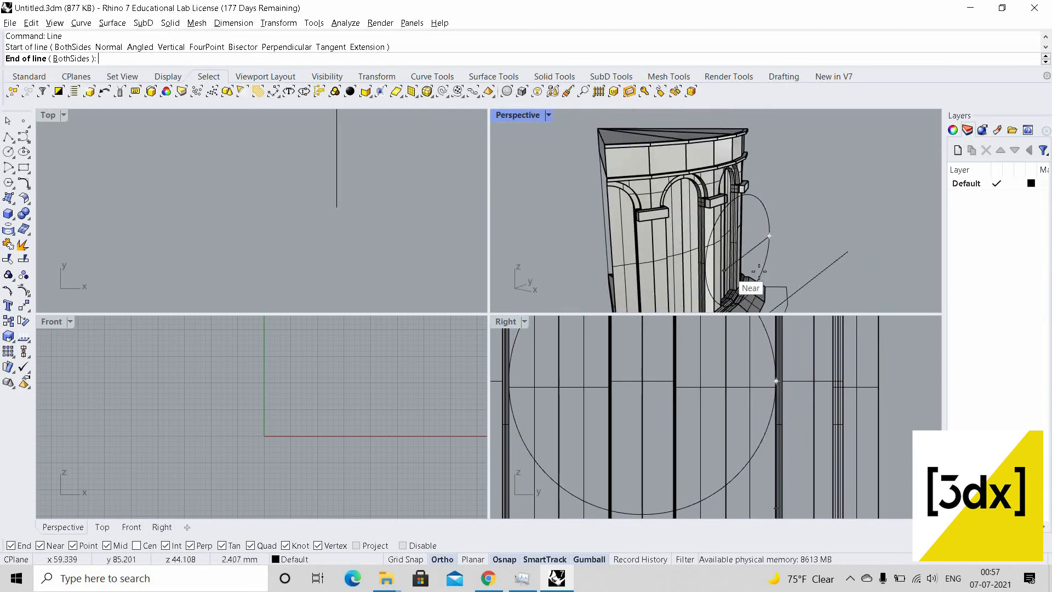
pyautogui.scroll(-1, 750, 262)
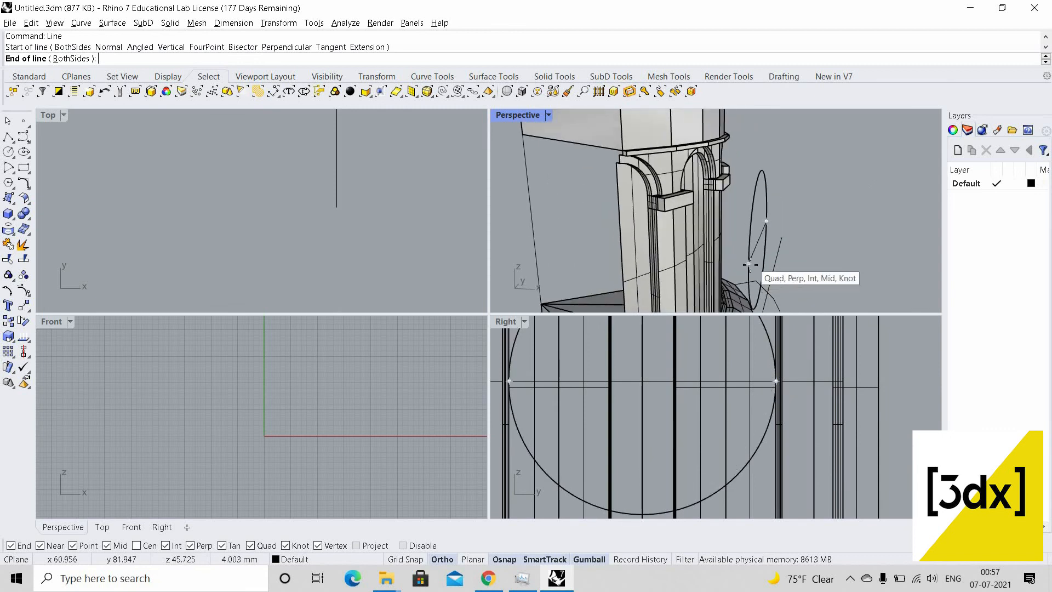
pyautogui.click(750, 262)
# Trim away one piece of the circle's lower half, using the circle and its diameter line as cutters
pyautogui.moveTo(754, 236); pyautogui.dragTo(768, 253)
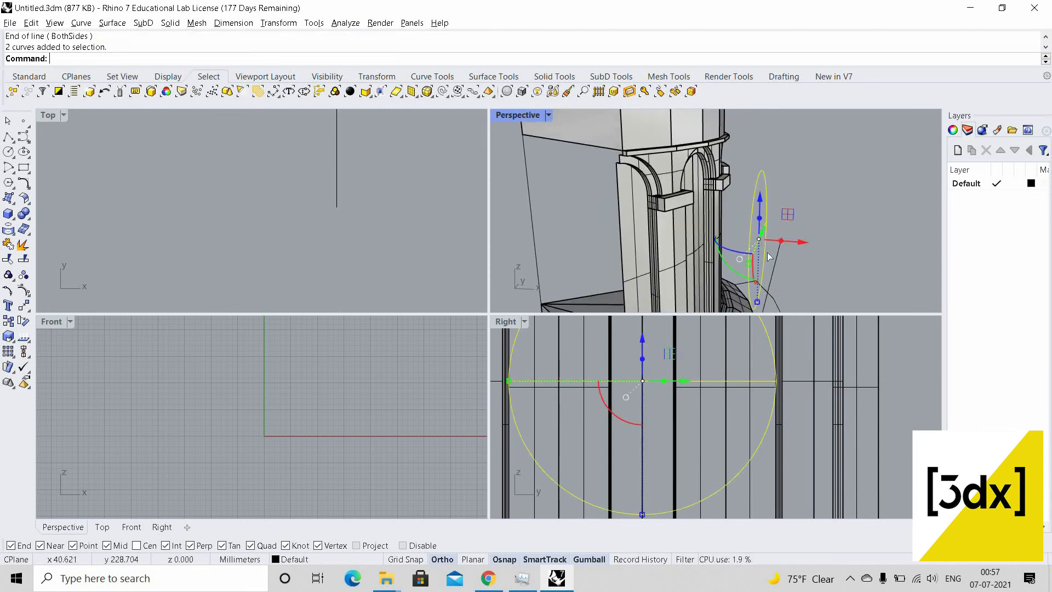
pyautogui.write('Trim')
pyautogui.press('Return')
pyautogui.click(764, 259)
pyautogui.press('Return')
pyautogui.press('Escape')
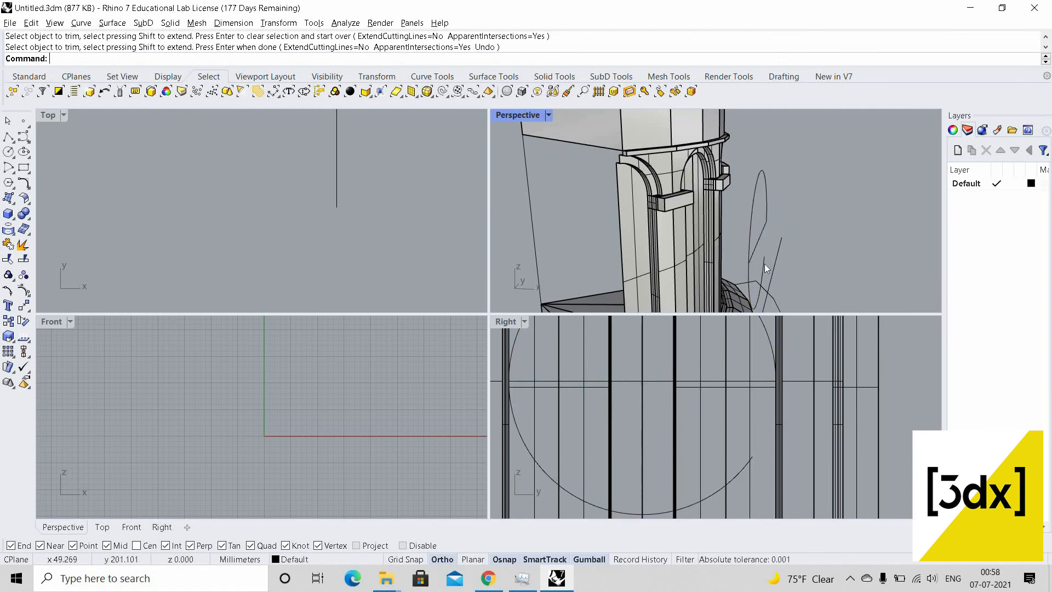
pyautogui.click(764, 264)
pyautogui.press('Escape')
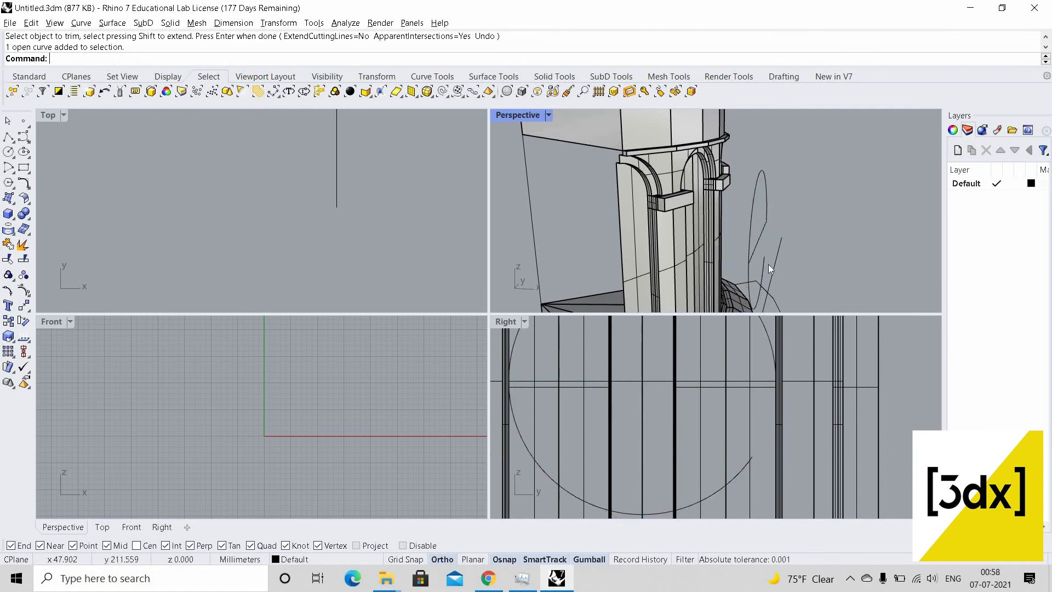
pyautogui.moveTo(750, 242); pyautogui.dragTo(767, 233)
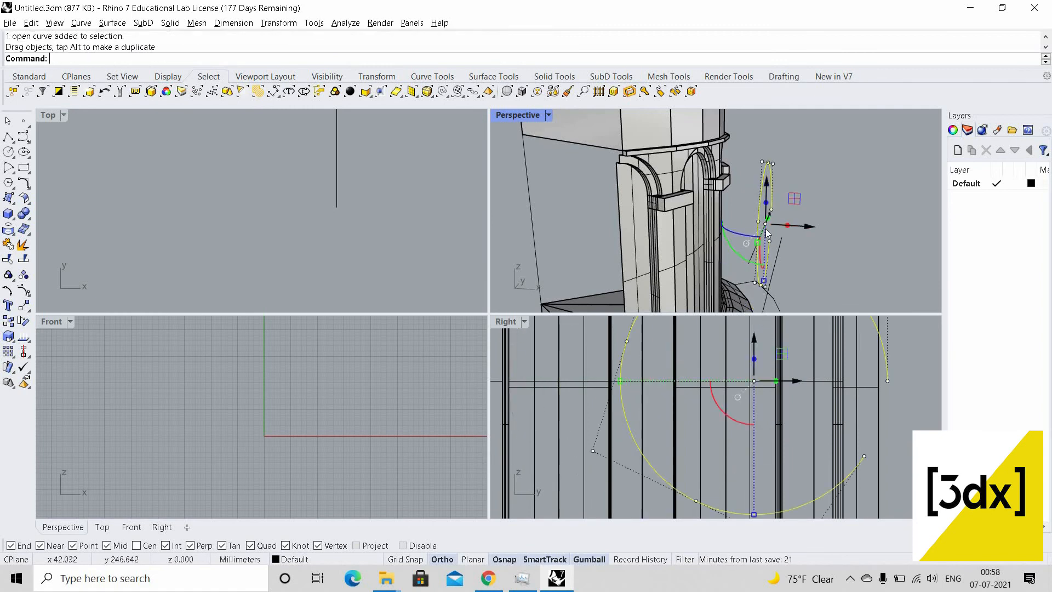
pyautogui.hotkey('ctrl', 'z')
pyautogui.scroll(-7, 758, 276)
pyautogui.press('Escape')
pyautogui.scroll(7, 762, 246)
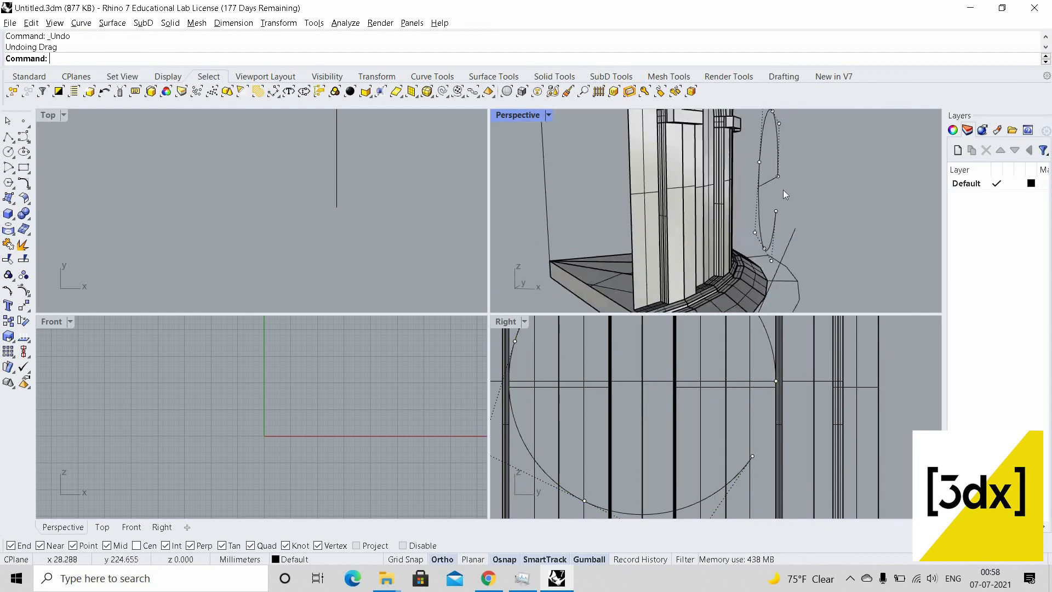
# Trim off the rest of the arc below the diameter line, leaving a semicircle above it
pyautogui.moveTo(784, 190); pyautogui.dragTo(758, 171, button='right')
pyautogui.moveTo(775, 199)
pyautogui.mouseDown()
pyautogui.moveTo(759, 170)
pyautogui.moveTo(760, 191)
pyautogui.mouseUp()
pyautogui.press('Escape')
pyautogui.press('Return')
pyautogui.click(763, 221)
pyautogui.press('Return')
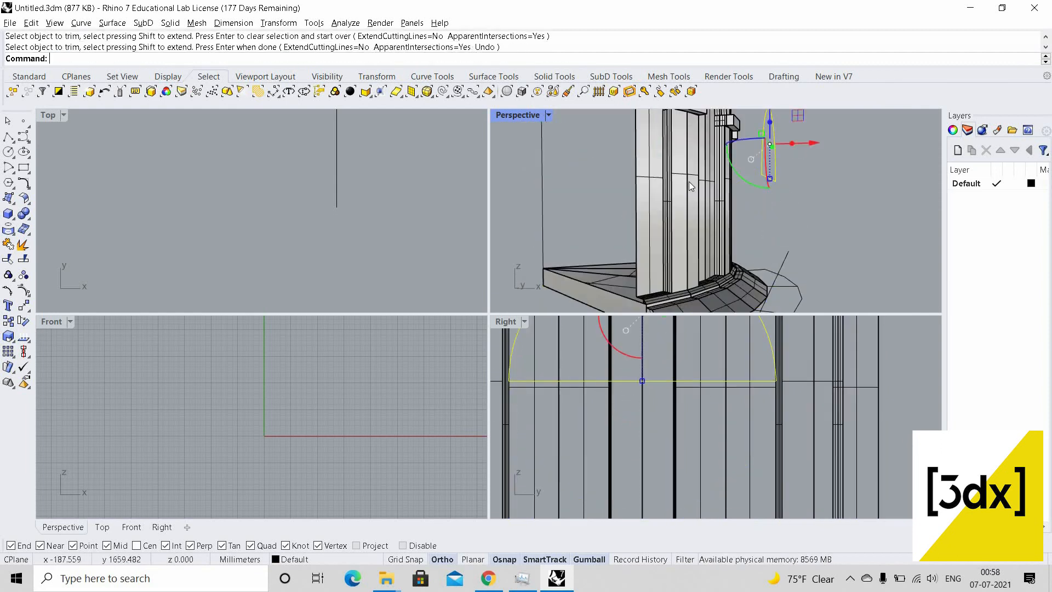
# Ungroup the joined wedge segments of the tower
pyautogui.click(690, 182)
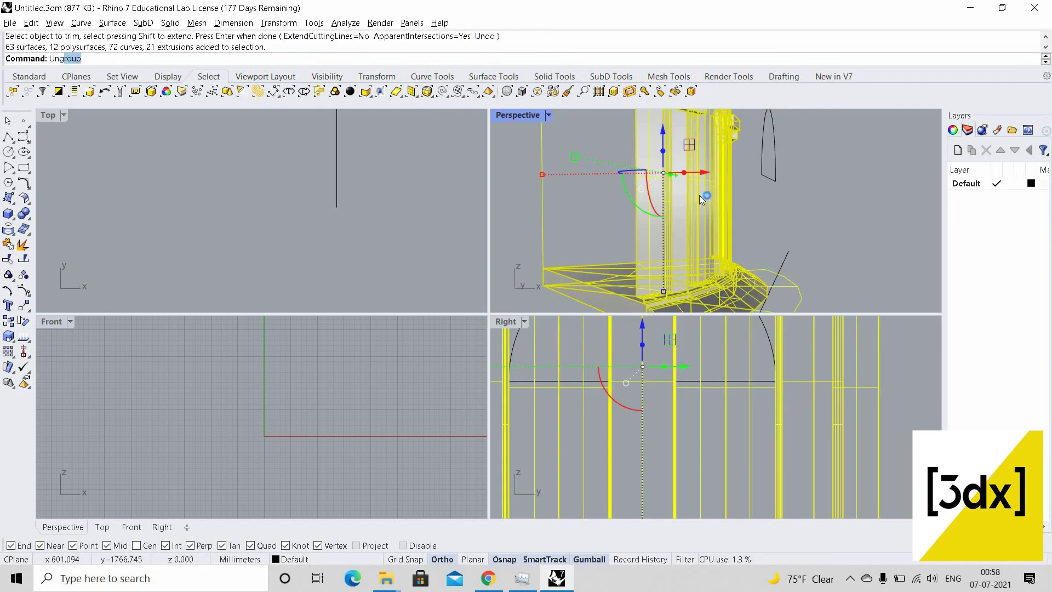
pyautogui.press('Return')
pyautogui.click(708, 196)
pyautogui.moveTo(770, 191); pyautogui.dragTo(679, 373, button='right')
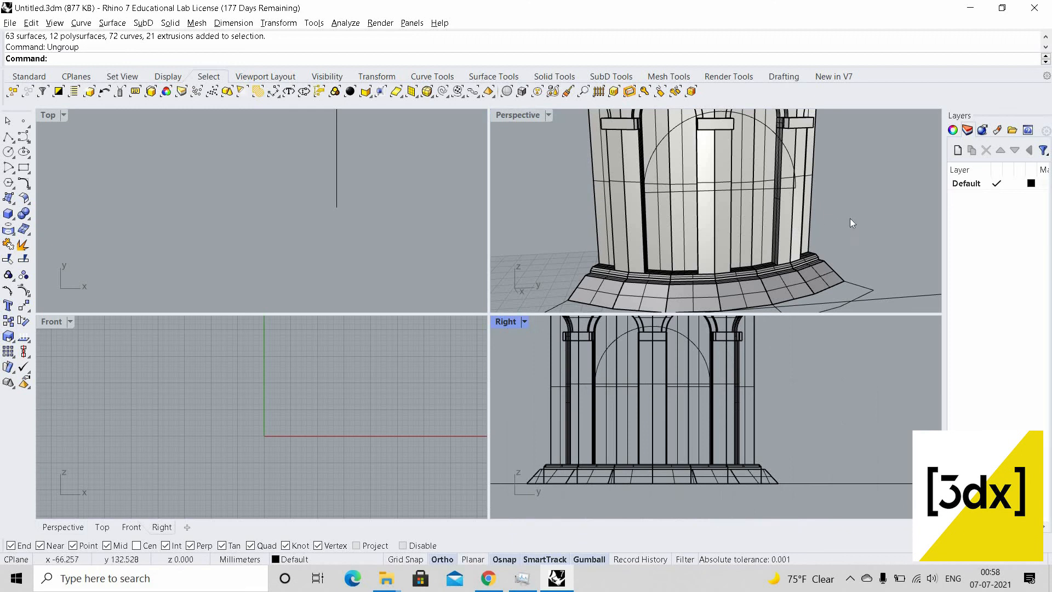
pyautogui.scroll(-4, 797, 164)
pyautogui.click(795, 160)
pyautogui.scroll(-2, 786, 184)
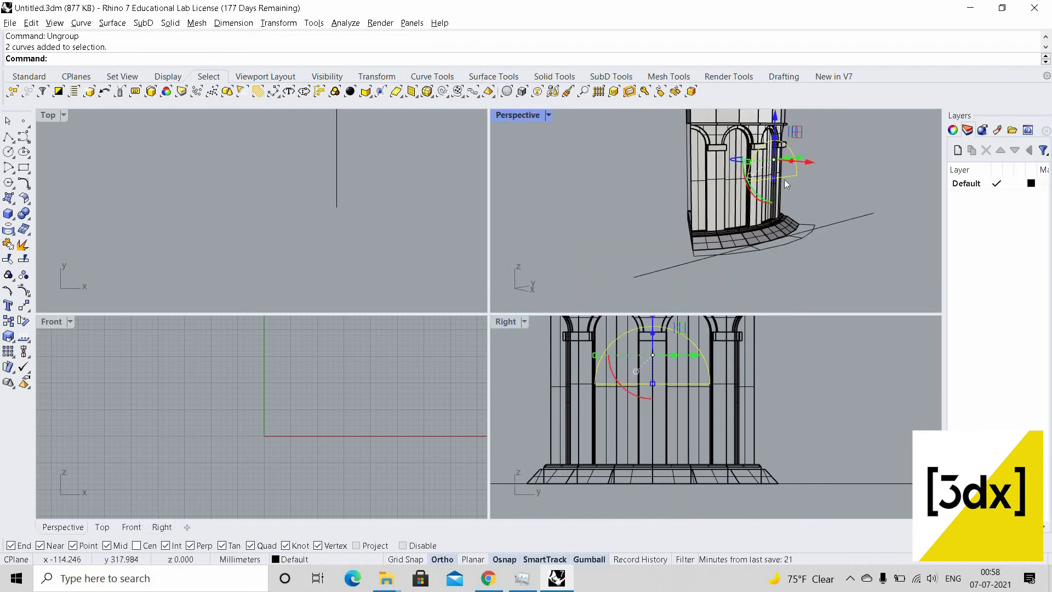
pyautogui.scroll(4, 792, 183)
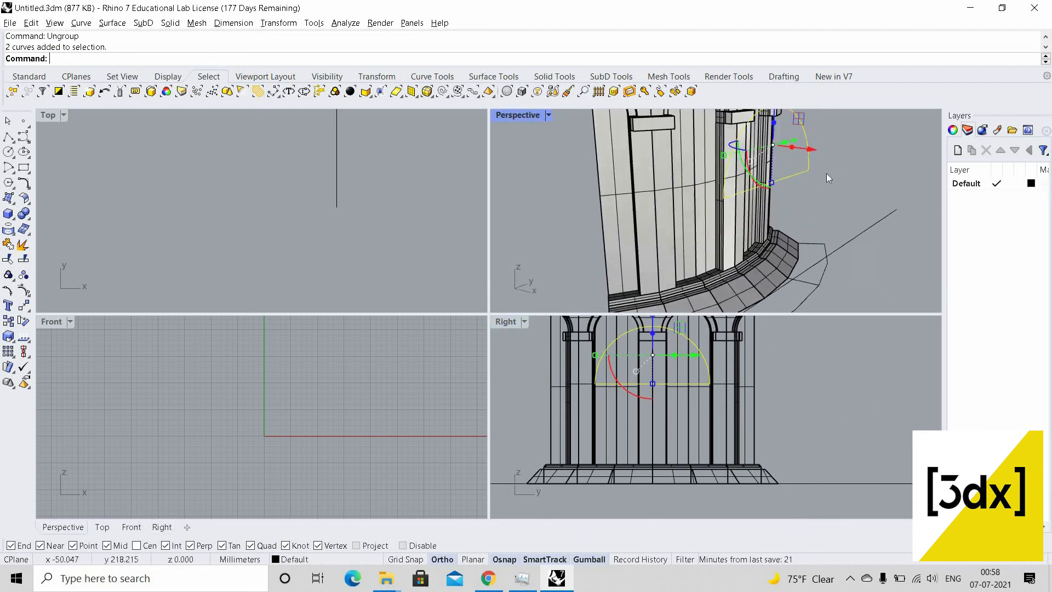
pyautogui.scroll(2, 826, 174)
pyautogui.scroll(5, 712, 358)
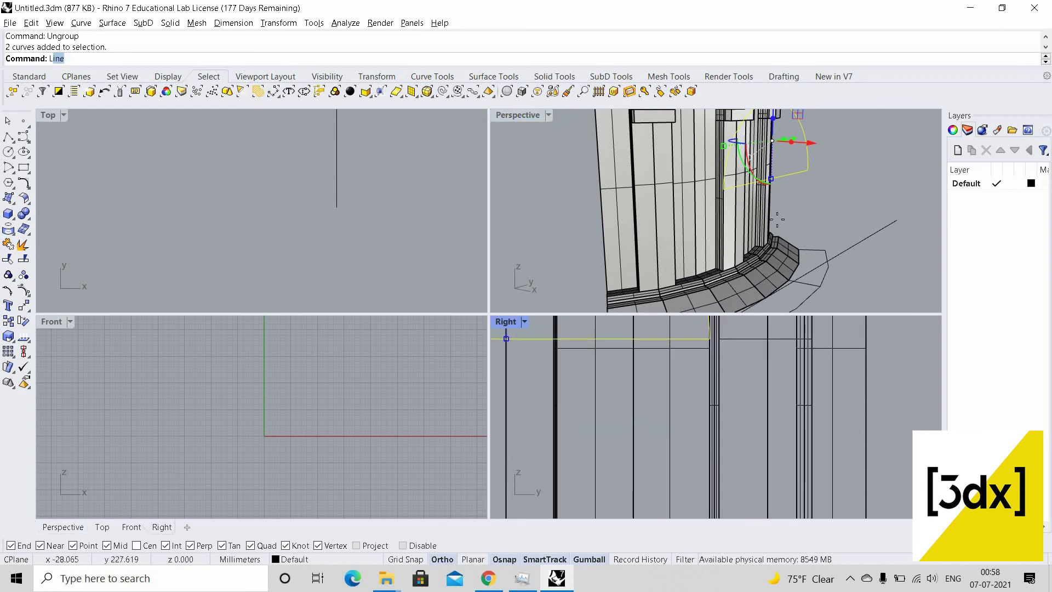
pyautogui.press('Return')
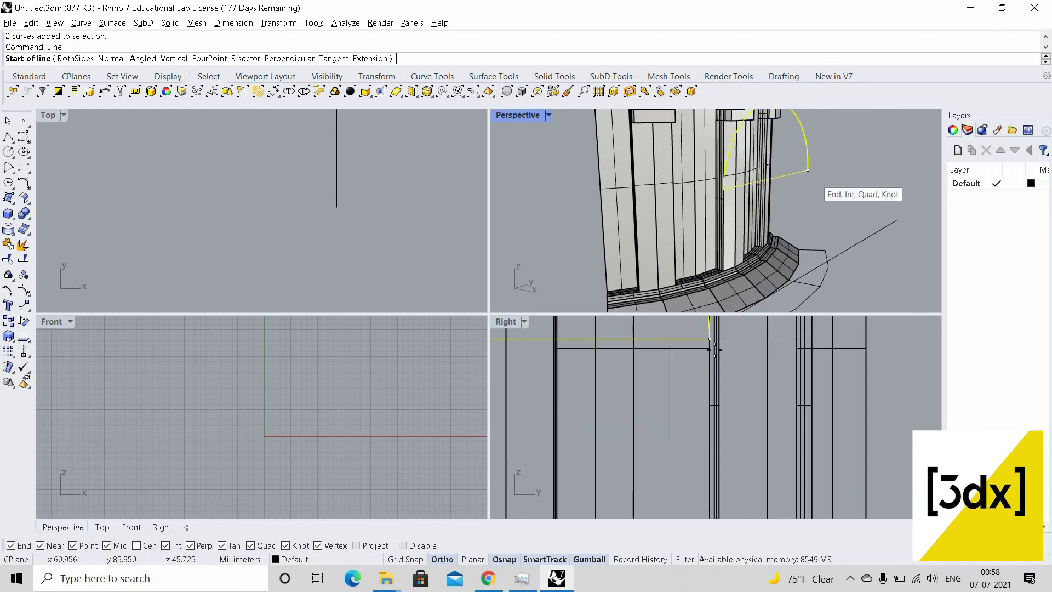
pyautogui.click(810, 172)
pyautogui.scroll(-3, 729, 353)
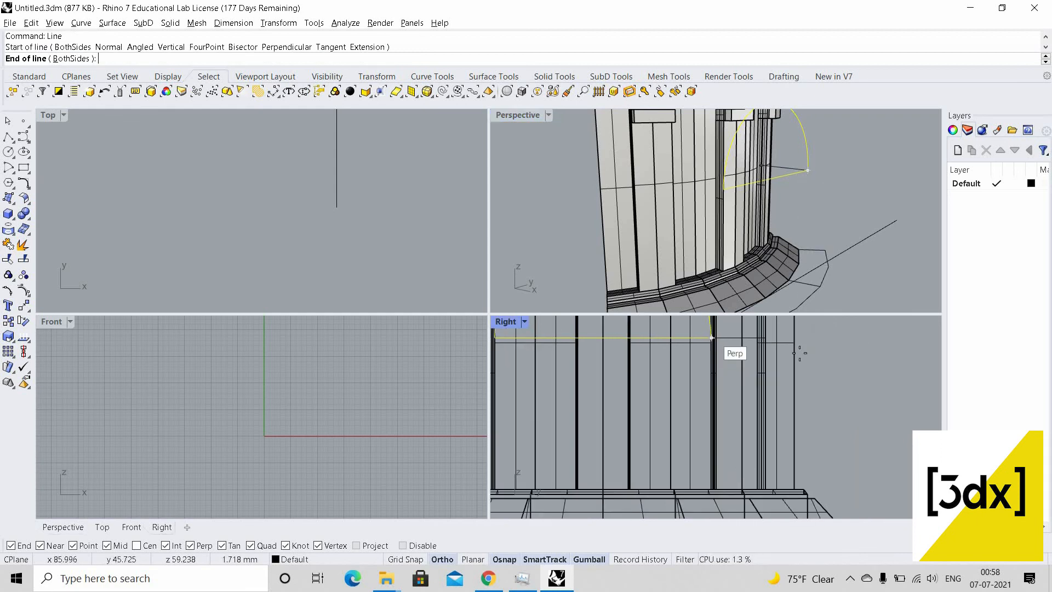
pyautogui.click(831, 205)
# Draw a vertical line about 2.8 mm long from one end of the semicircle down to the base moulding's level
pyautogui.press('Return')
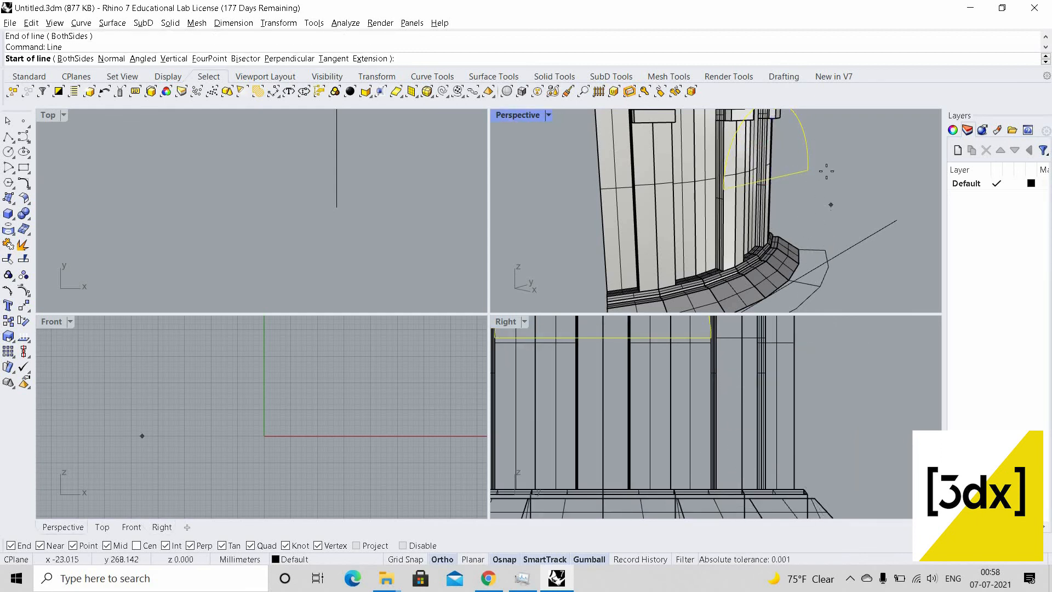
pyautogui.write('v')
pyautogui.press('Return')
pyautogui.click(809, 171)
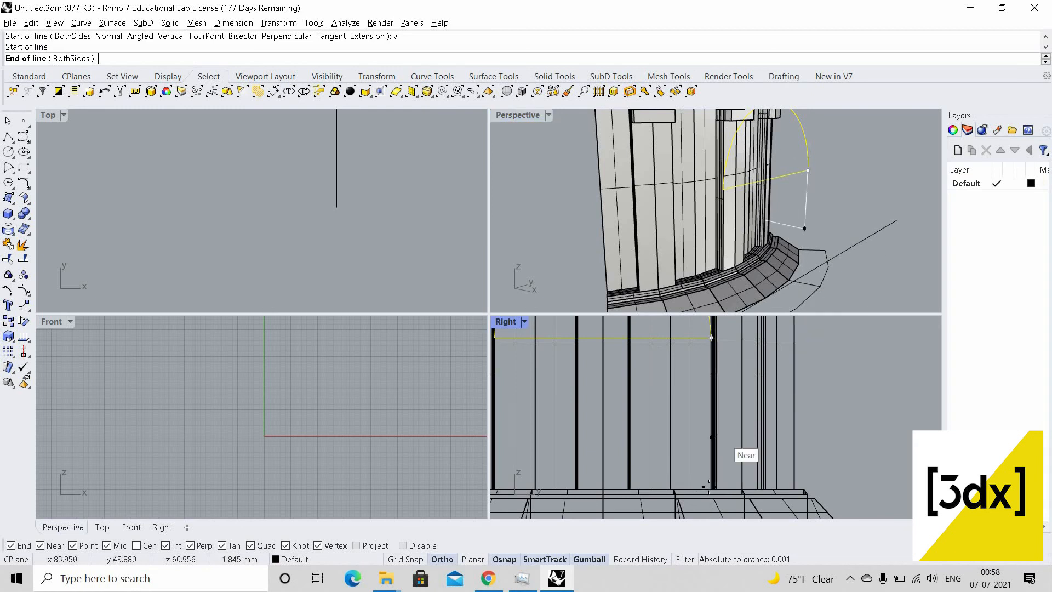
pyautogui.click(708, 487)
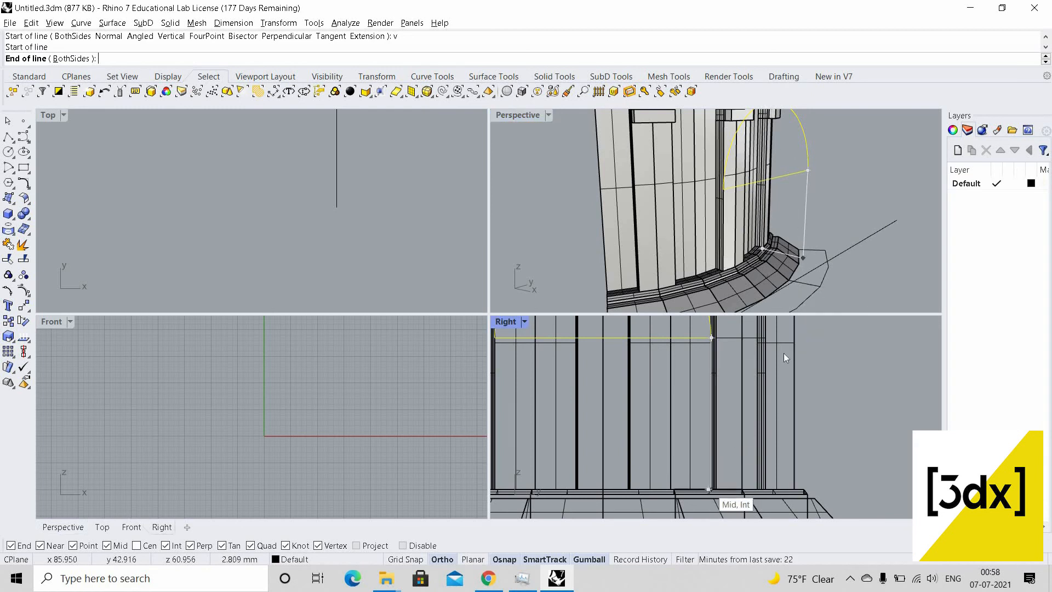
pyautogui.press('Escape')
# Copy the vertical line to the opposite end of the semicircle's diameter
pyautogui.click(804, 209)
pyautogui.moveTo(805, 209); pyautogui.dragTo(750, 233, button='right')
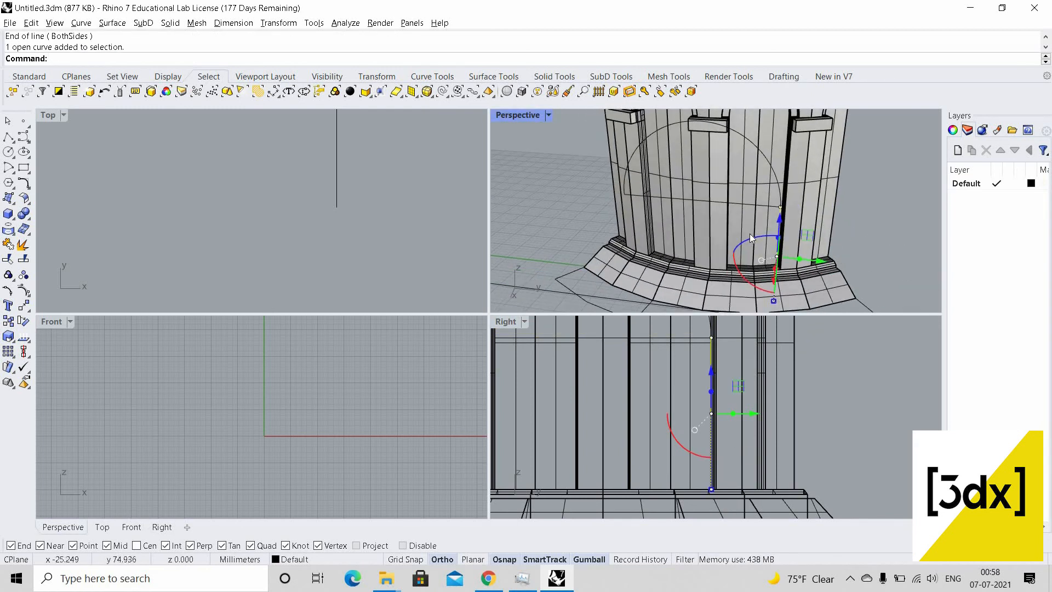
pyautogui.press('Return')
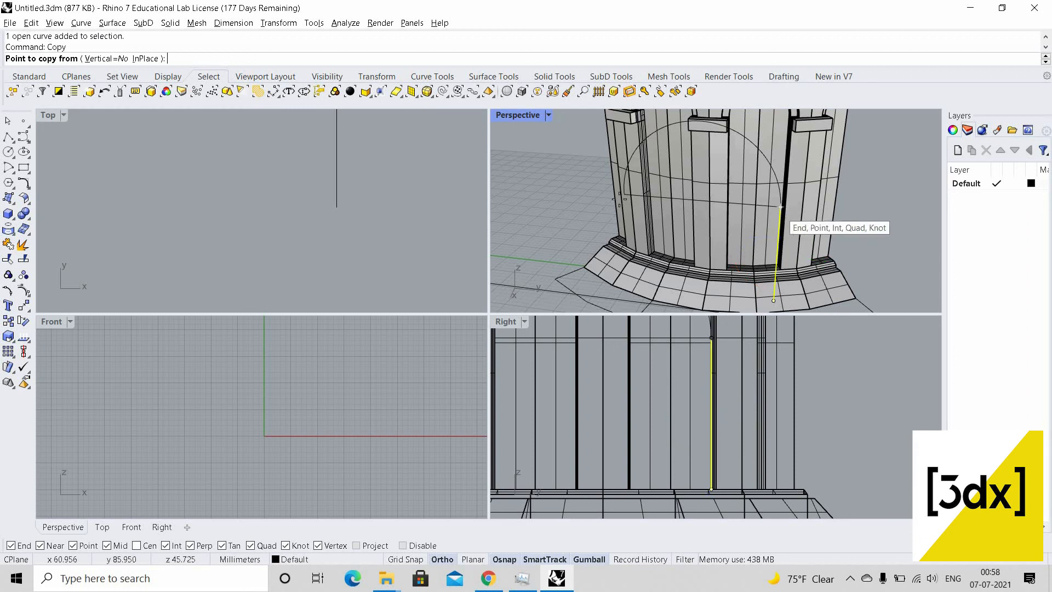
pyautogui.click(780, 209)
pyautogui.click(744, 217)
pyautogui.press('Return')
# Copy the semicircle's diameter line down to the lower ends of the two vertical lines
pyautogui.moveTo(799, 198); pyautogui.dragTo(780, 182, button='right')
pyautogui.click(781, 182)
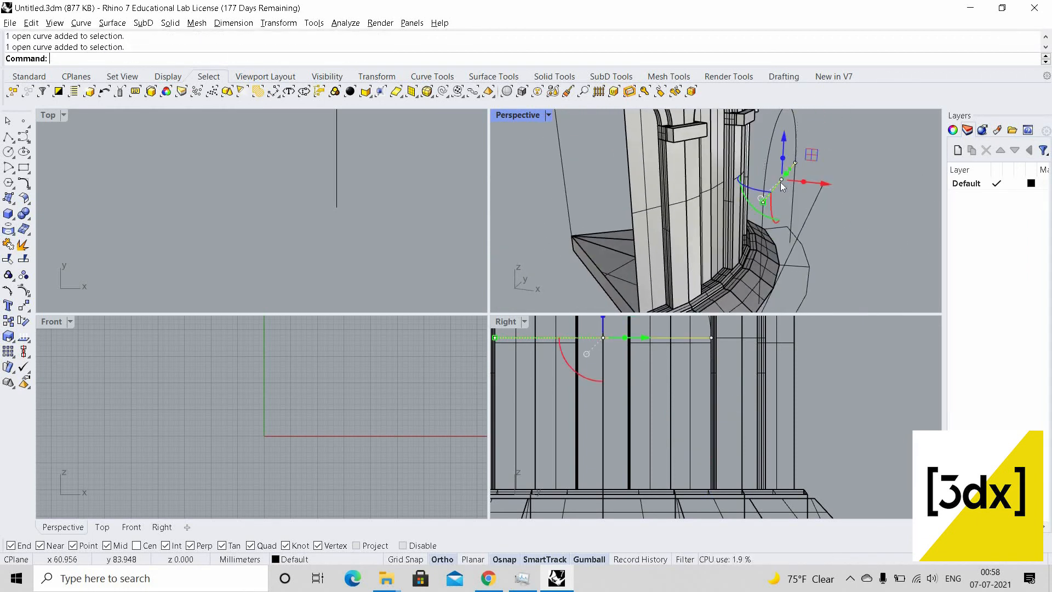
pyautogui.write('Copy')
pyautogui.press('Return')
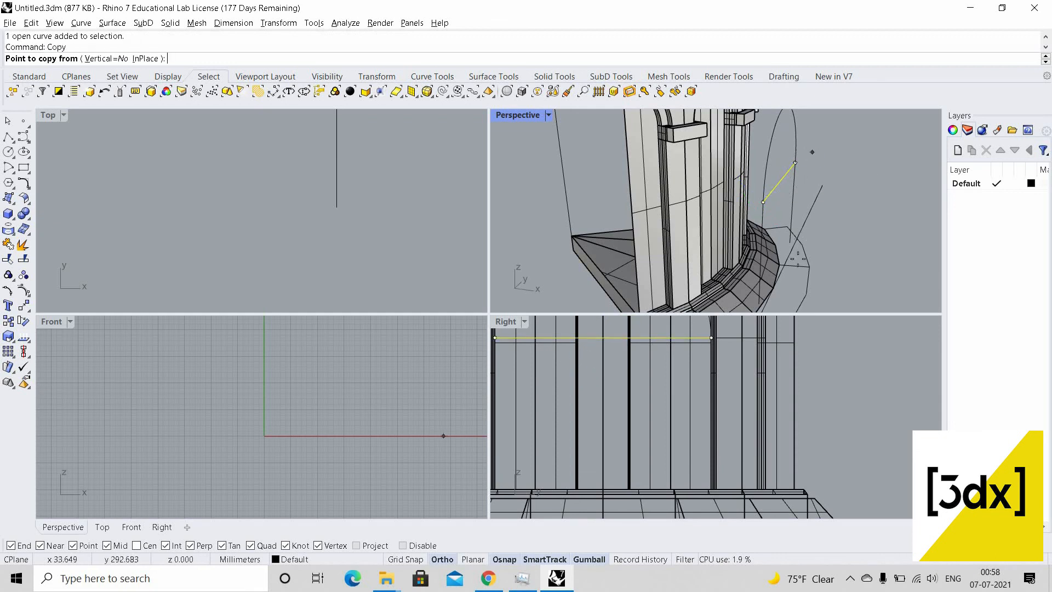
pyautogui.click(795, 162)
pyautogui.scroll(4, 794, 259)
pyautogui.click(782, 219)
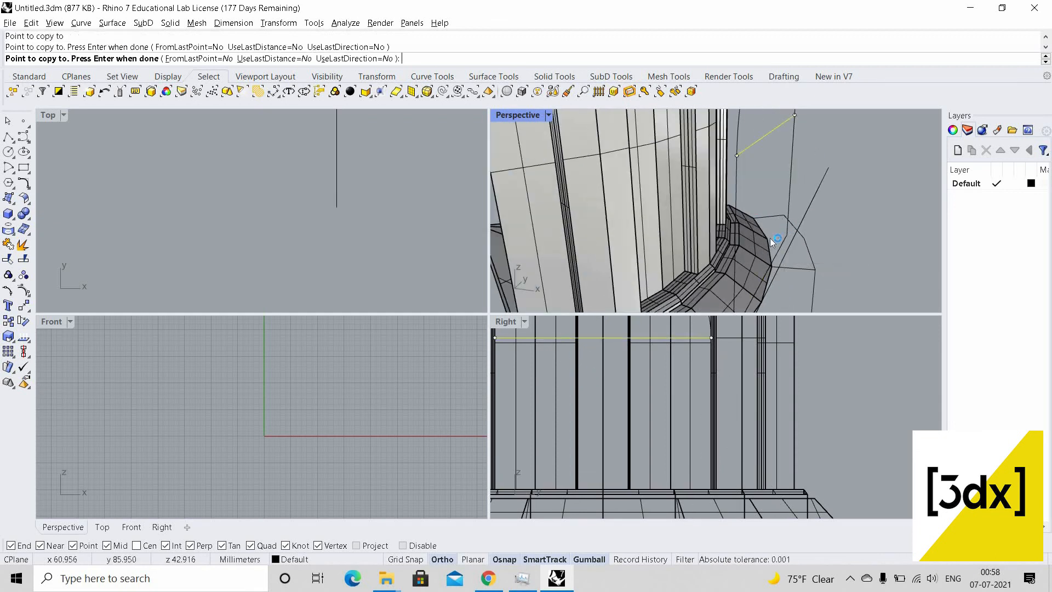
pyautogui.press('Return')
# Join the semicircular arc, both vertical lines and the bottom line into one closed arch profile
pyautogui.scroll(-4, 779, 233)
pyautogui.click(759, 196)
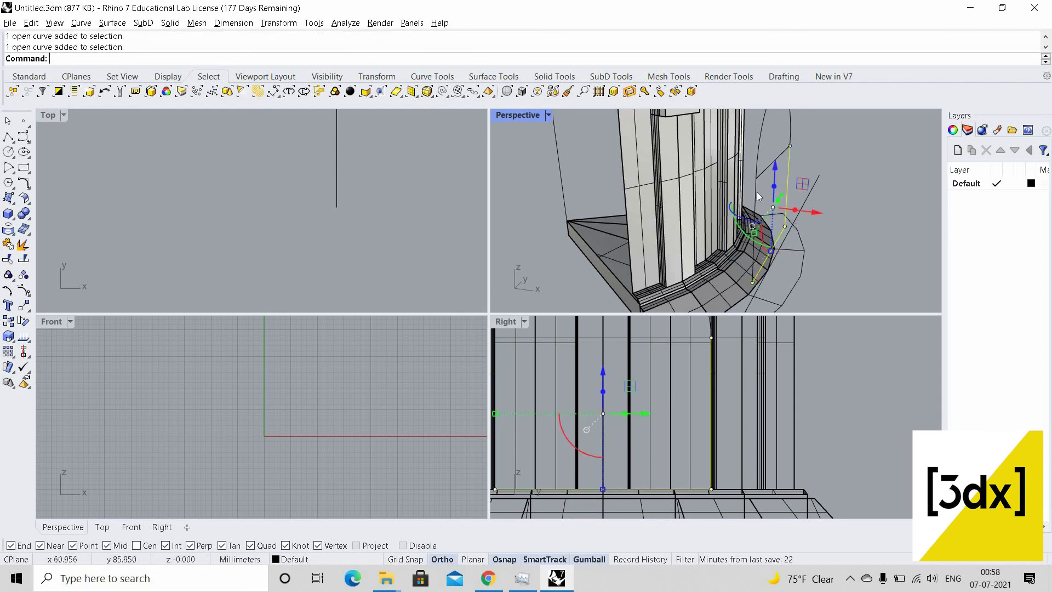
pyautogui.click(758, 146)
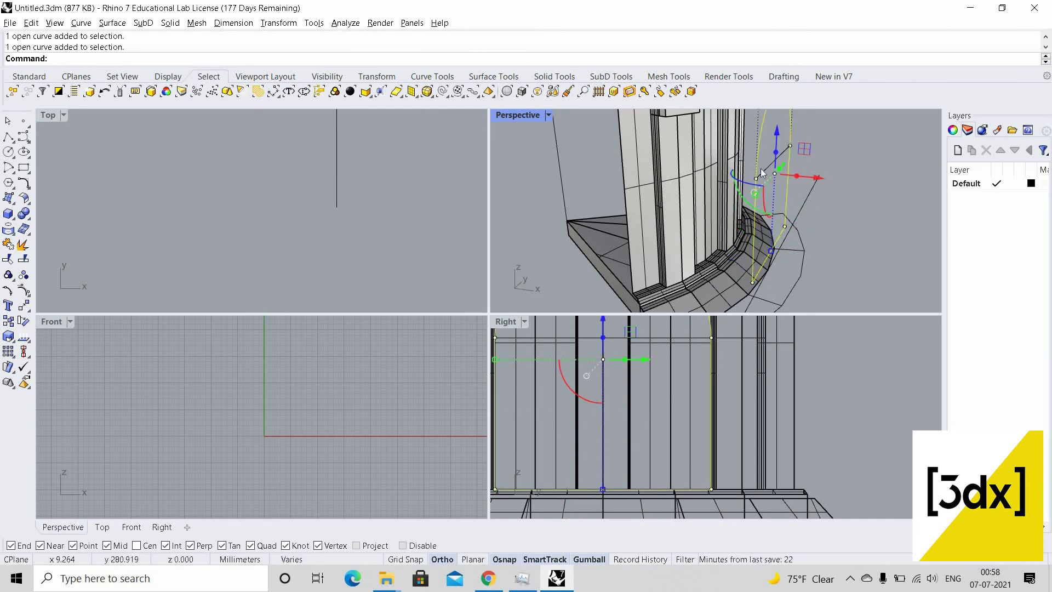
pyautogui.press('Escape')
pyautogui.click(760, 144)
# Extrude the closed arch profile as a solid backward through the tower's arched facade
pyautogui.write('ExtrudeCrv')
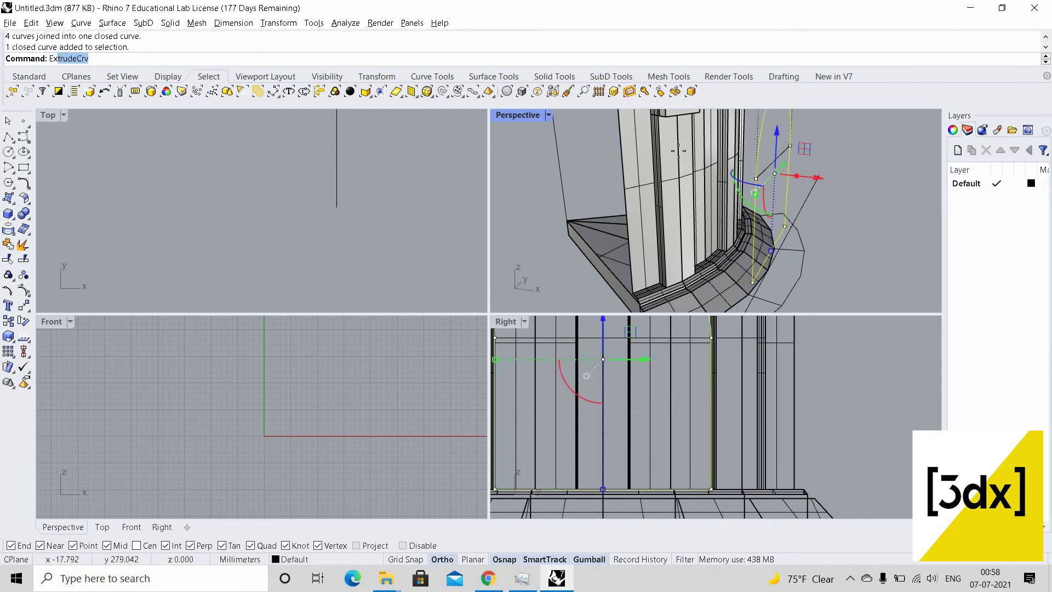
pyautogui.press('Return')
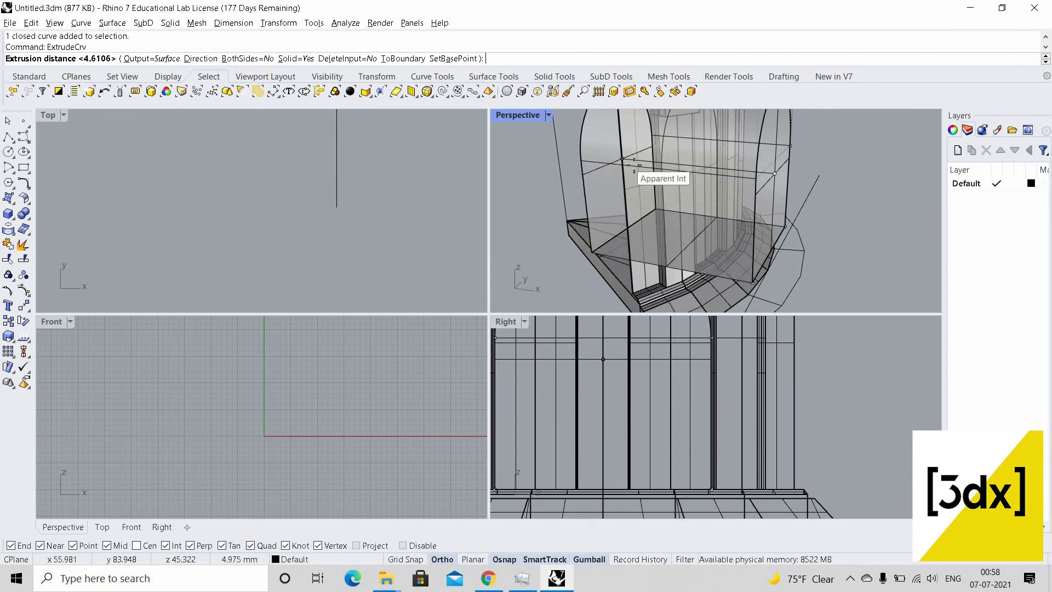
pyautogui.click(752, 174)
pyautogui.press('Escape')
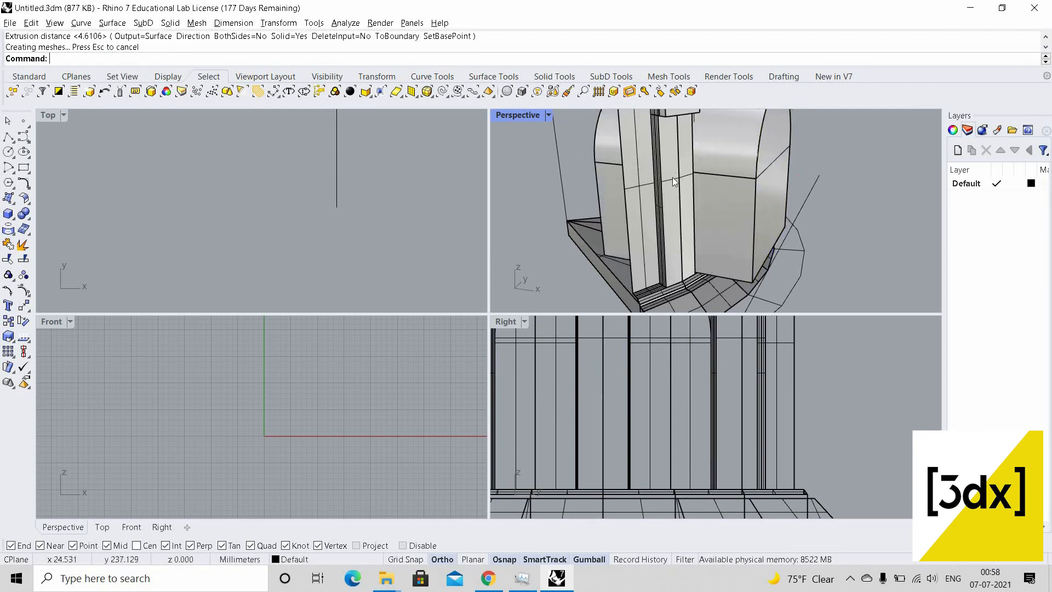
# Examine in an enlarged Perspective view how the arched block meets the facade's arches, pillars and base
pyautogui.moveTo(672, 176); pyautogui.dragTo(513, 138, button='right')
pyautogui.doubleClick(518, 115)
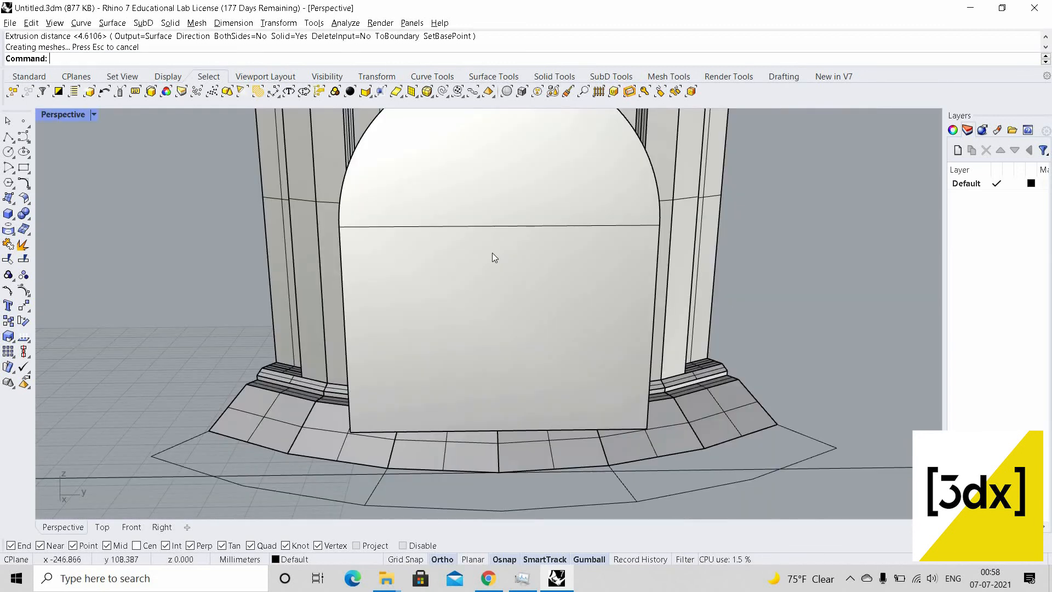
pyautogui.scroll(-8, 501, 252)
pyautogui.scroll(4, 558, 258)
pyautogui.moveTo(578, 274); pyautogui.dragTo(448, 259, button='right')
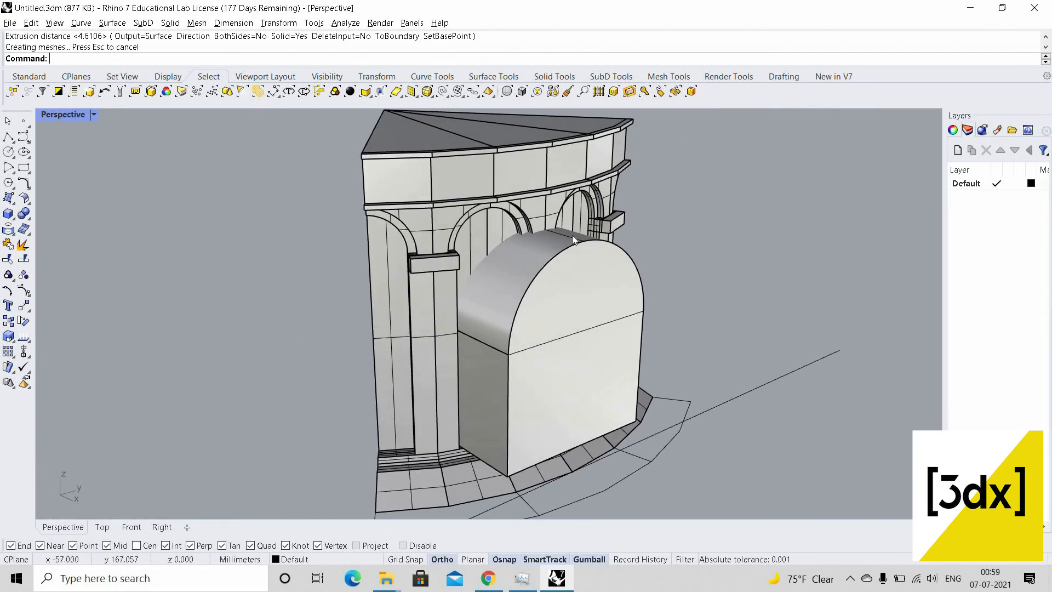
pyautogui.scroll(4, 574, 236)
pyautogui.moveTo(500, 214); pyautogui.dragTo(546, 222, button='right')
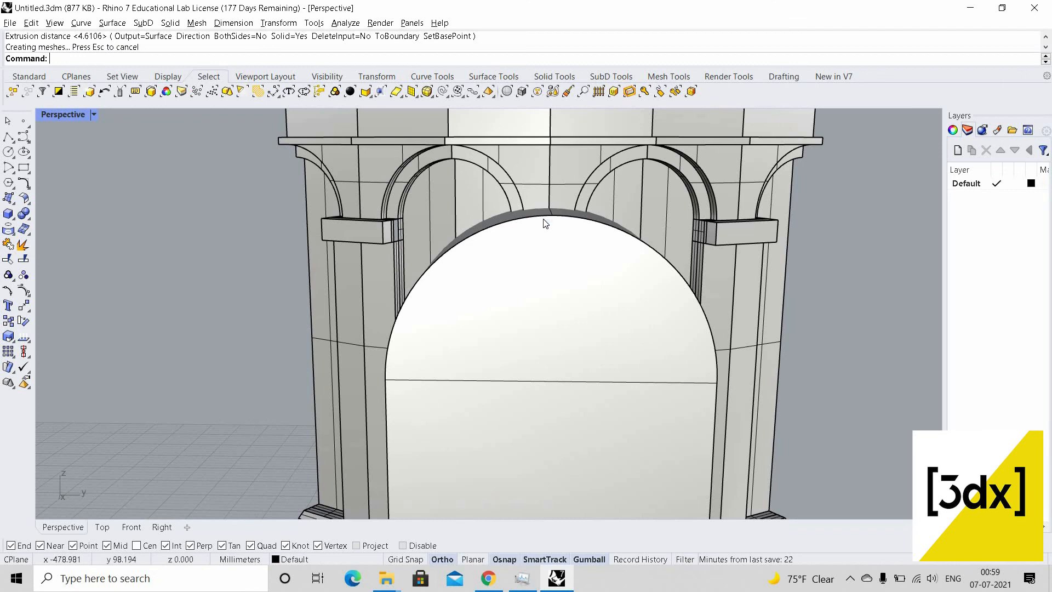
# Draw a closed four-sided polyline around the recess floor between the end pillar and the wedge's side edge
pyautogui.scroll(-4, 550, 307)
pyautogui.moveTo(550, 308); pyautogui.dragTo(469, 302, button='right')
pyautogui.scroll(6, 515, 394)
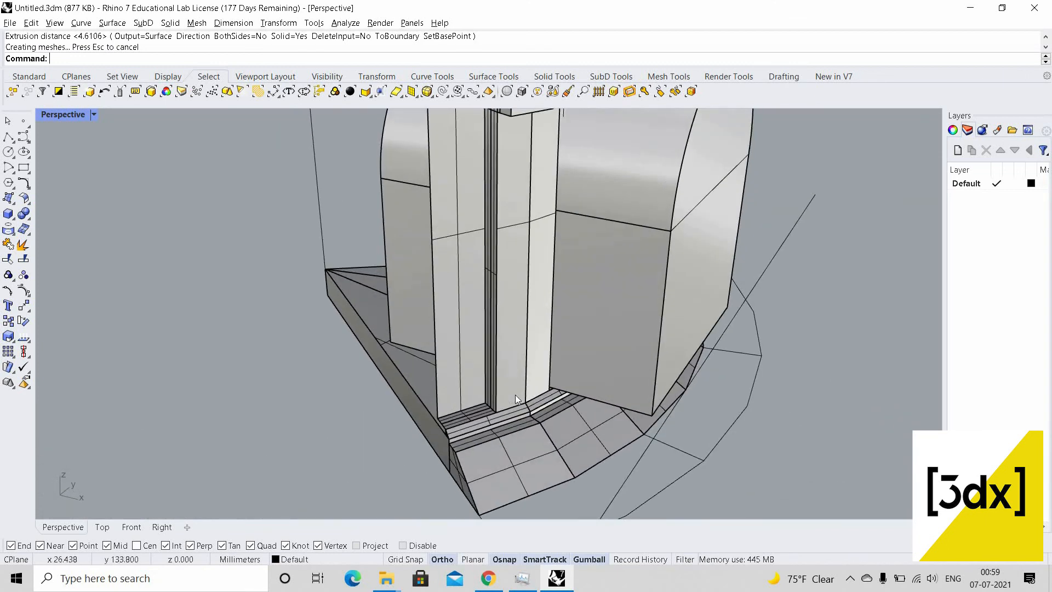
pyautogui.write('Polyline')
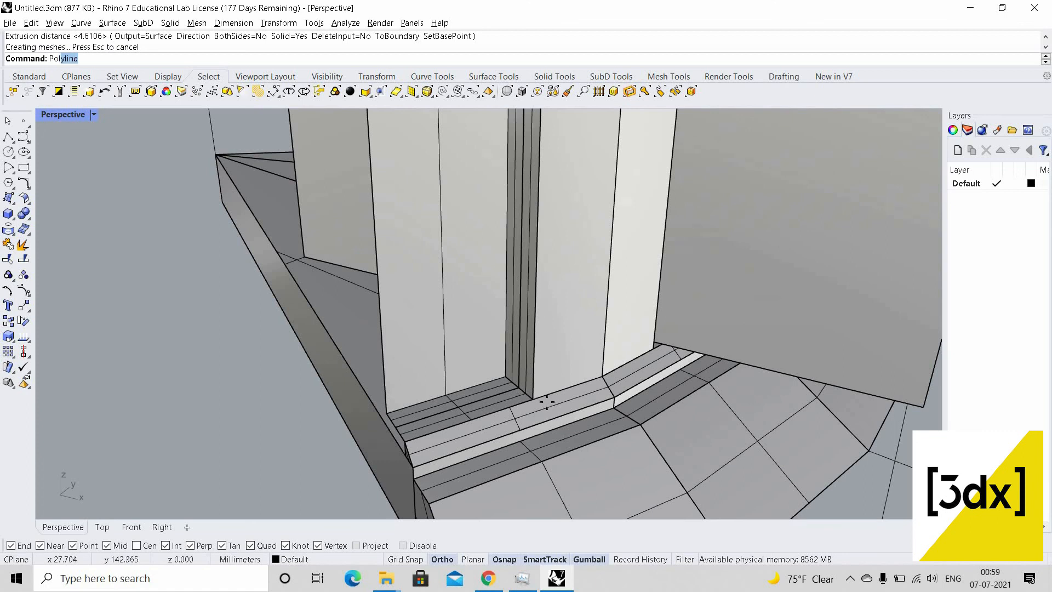
pyautogui.press('Return')
pyautogui.scroll(4, 517, 393)
pyautogui.click(543, 402)
pyautogui.click(499, 365)
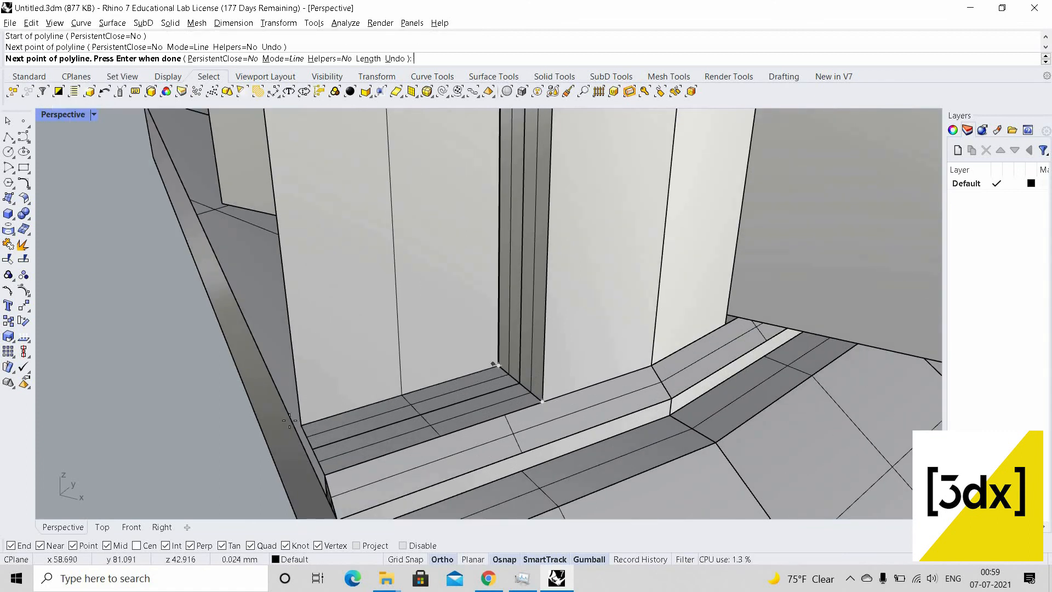
pyautogui.click(301, 424)
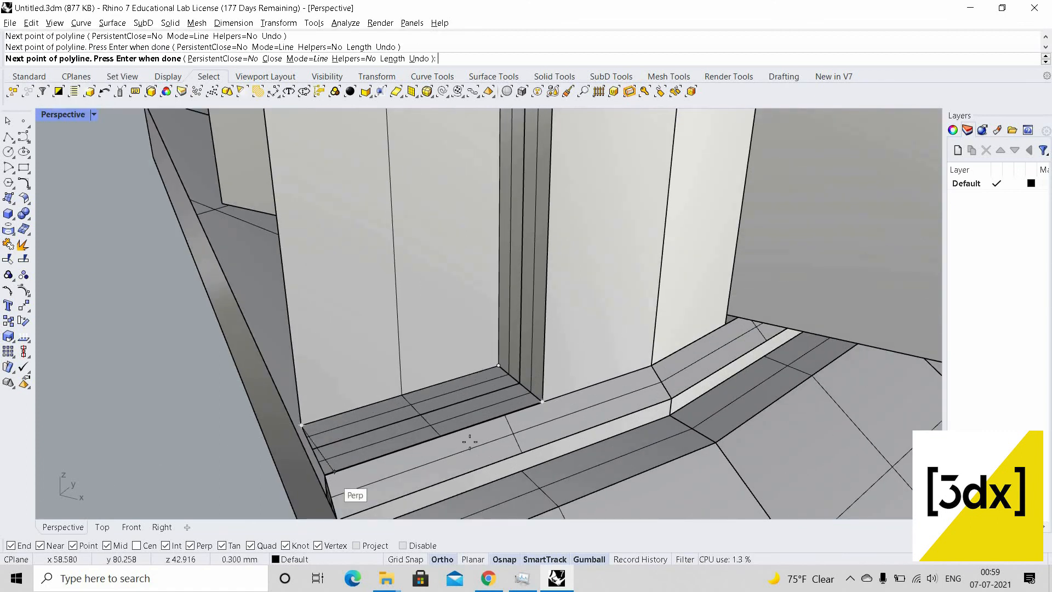
pyautogui.click(543, 403)
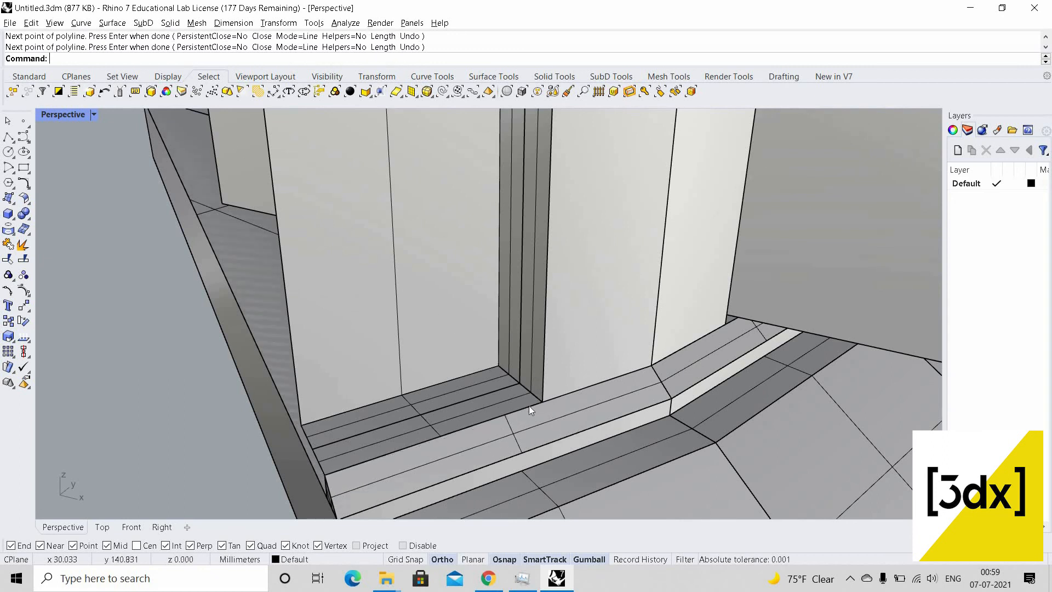
# Extrude the recess floor outline upward as a solid about 2.81 mm high, to the pillar's mid-height line
pyautogui.click(527, 423)
pyautogui.click(566, 441)
pyautogui.write('ExtrudeCrv')
pyautogui.press('Return')
pyautogui.scroll(-10, 527, 424)
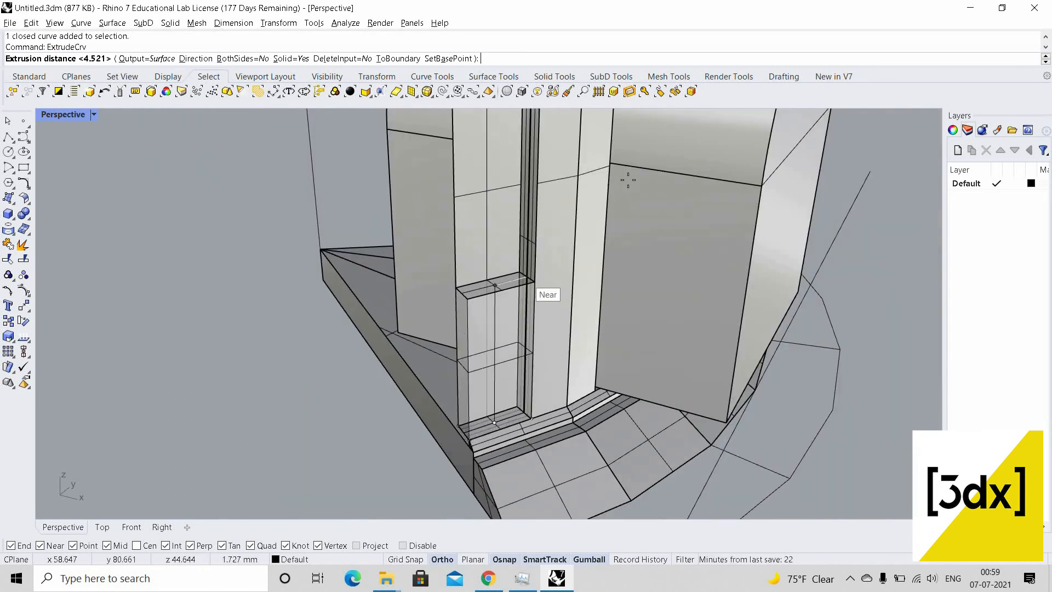
pyautogui.click(645, 215)
pyautogui.scroll(5, 593, 212)
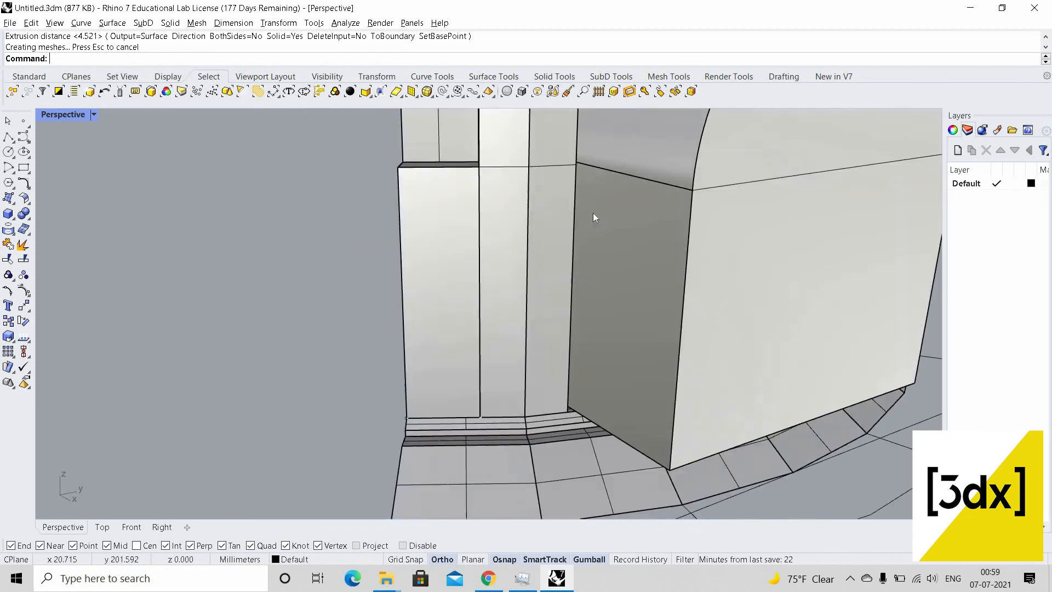
# Draw a closed four-sided polyline around the matching recess floor at the opposite end of the facade
pyautogui.scroll(-8, 573, 285)
pyautogui.moveTo(512, 268); pyautogui.dragTo(614, 433, button='right')
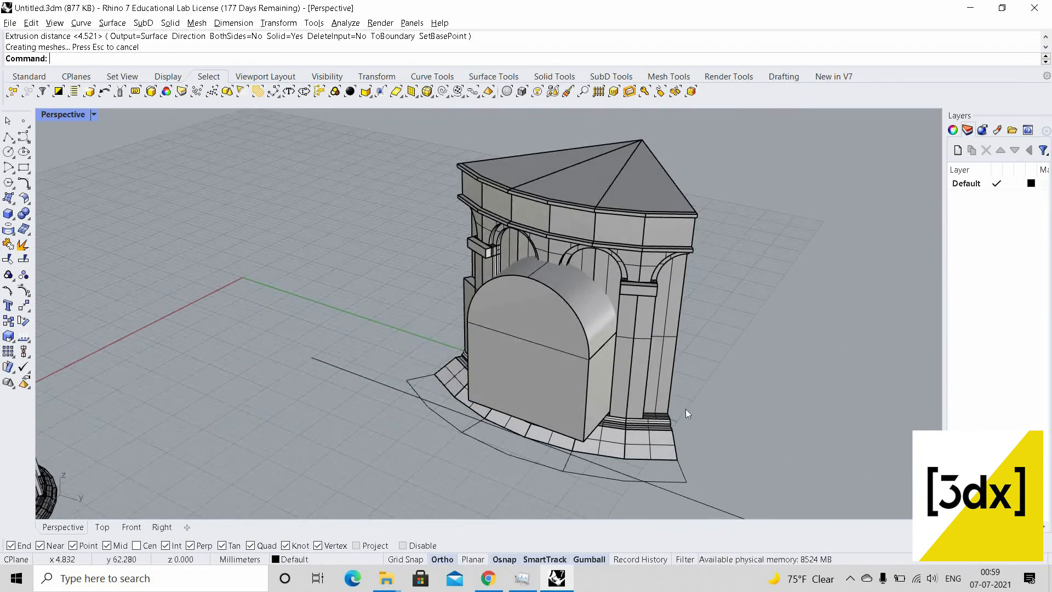
pyautogui.scroll(12, 682, 412)
pyautogui.moveTo(564, 469); pyautogui.dragTo(498, 475, button='right')
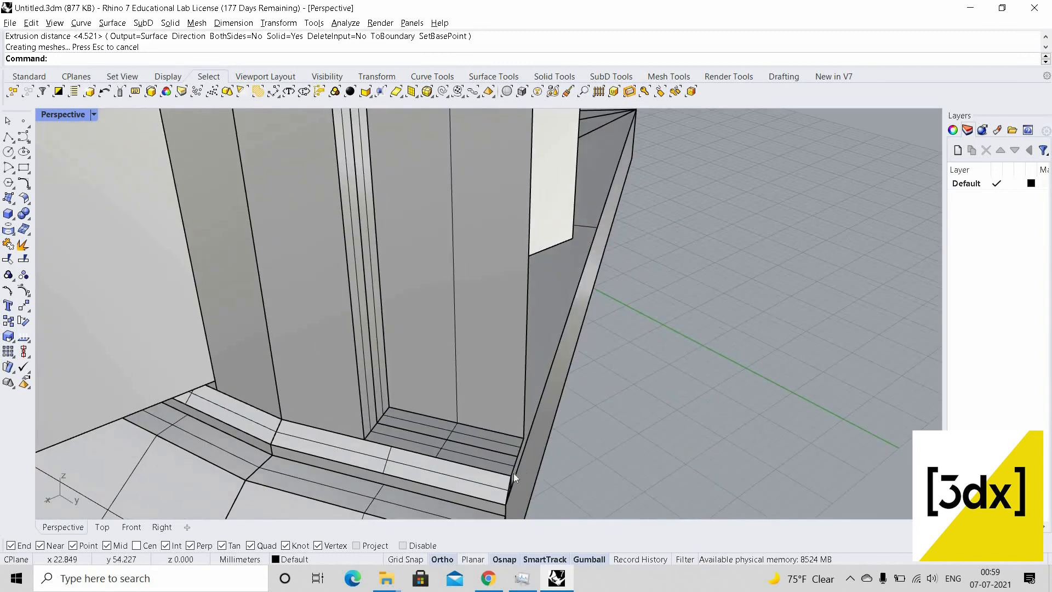
pyautogui.press('Return')
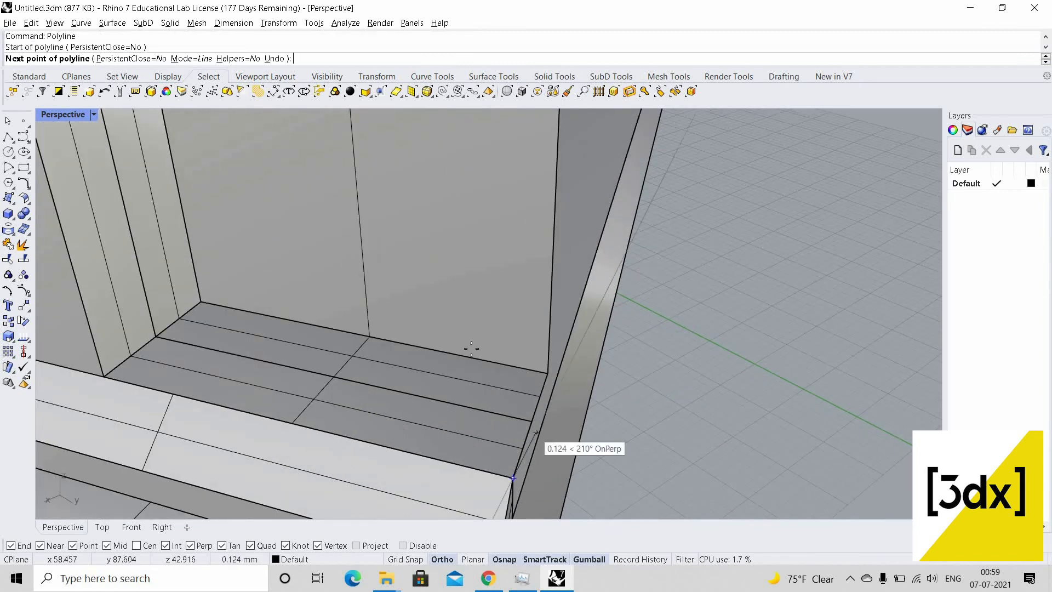
pyautogui.click(548, 374)
pyautogui.click(198, 303)
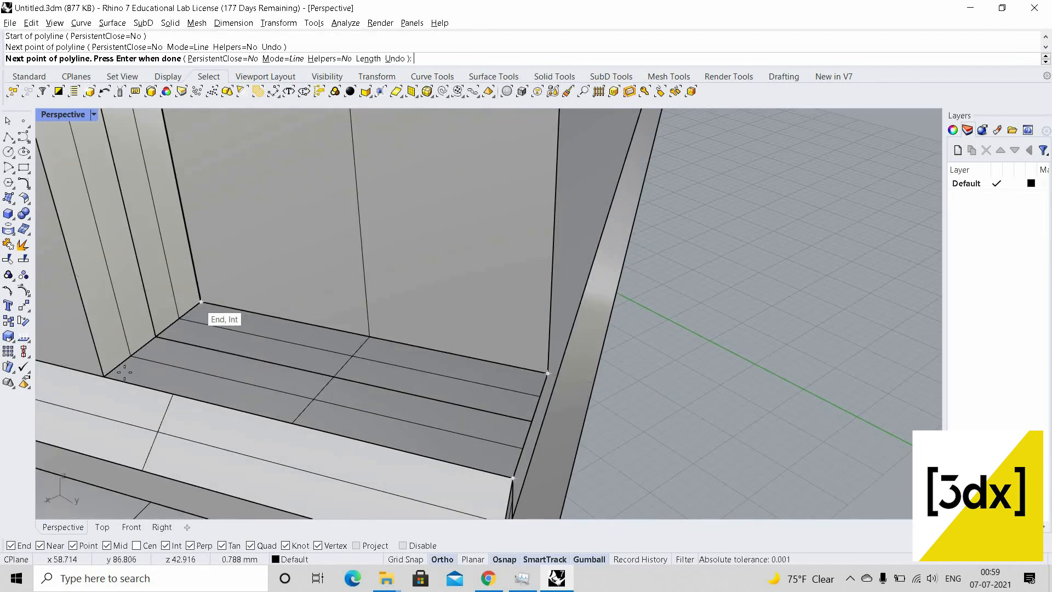
pyautogui.click(139, 349)
pyautogui.click(104, 376)
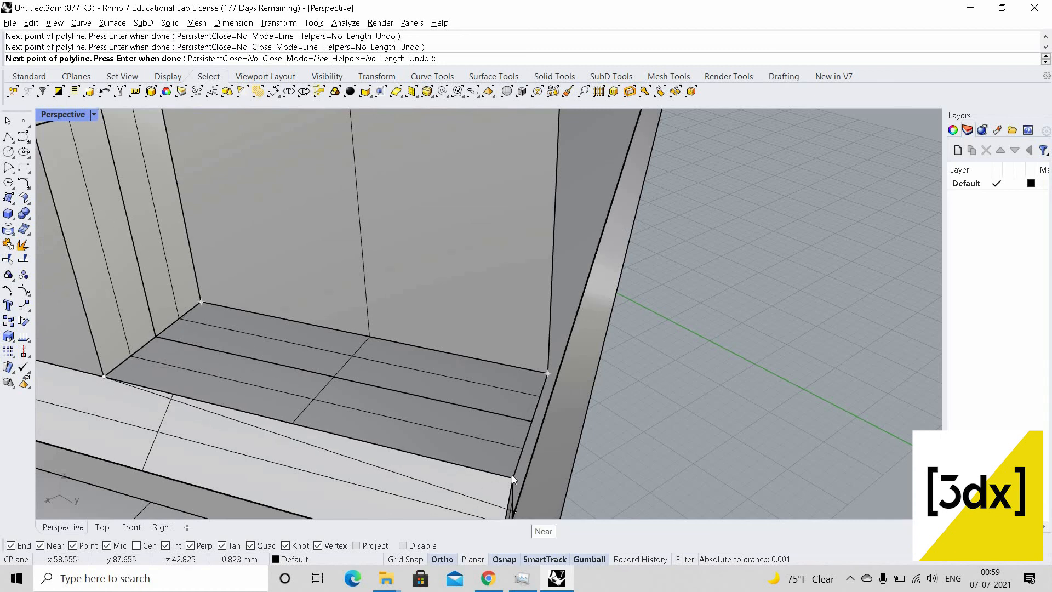
pyautogui.click(518, 468)
pyautogui.click(517, 468)
pyautogui.click(517, 468)
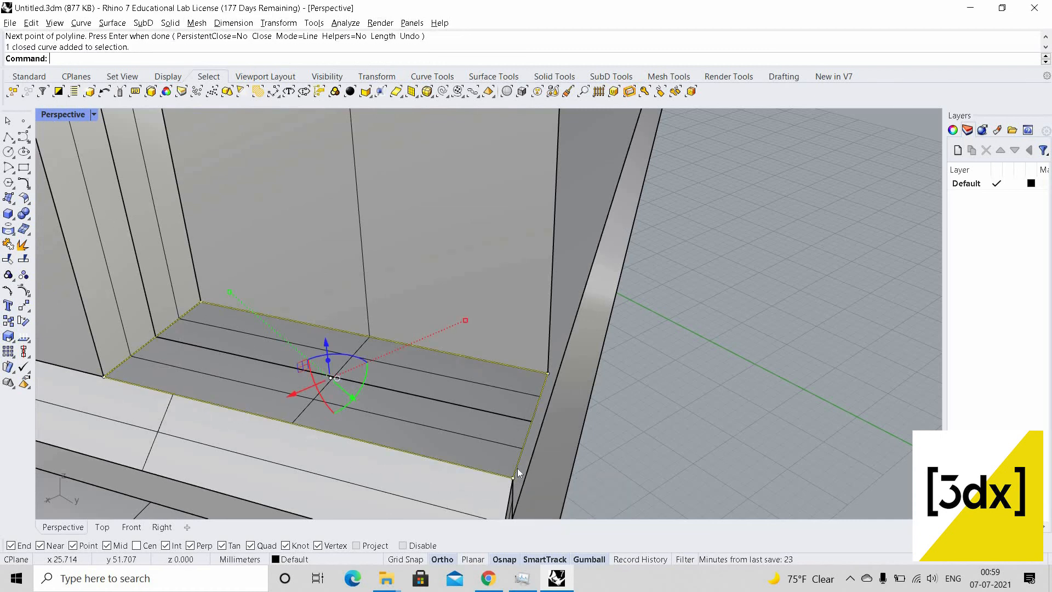
# Extrude the second recess outline upward as a solid, level with the top of the opposite end's infill block
pyautogui.press('Escape')
pyautogui.click(515, 466)
pyautogui.write('ExtrudeCrv')
pyautogui.press('Return')
pyautogui.scroll(-20, 515, 384)
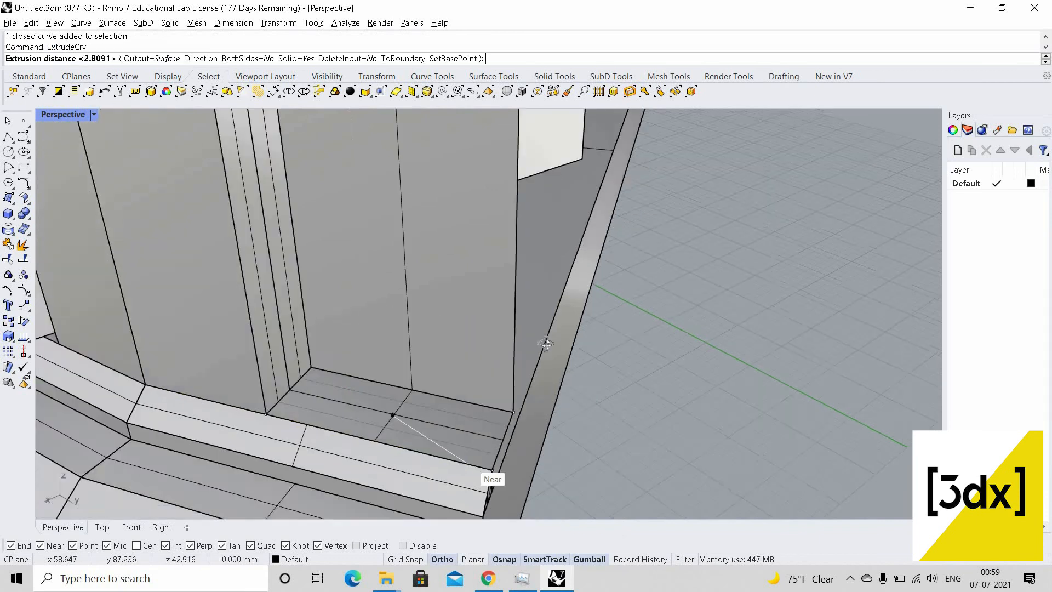
pyautogui.moveTo(444, 284); pyautogui.dragTo(543, 257, button='right')
pyautogui.scroll(7, 439, 296)
pyautogui.click(389, 306)
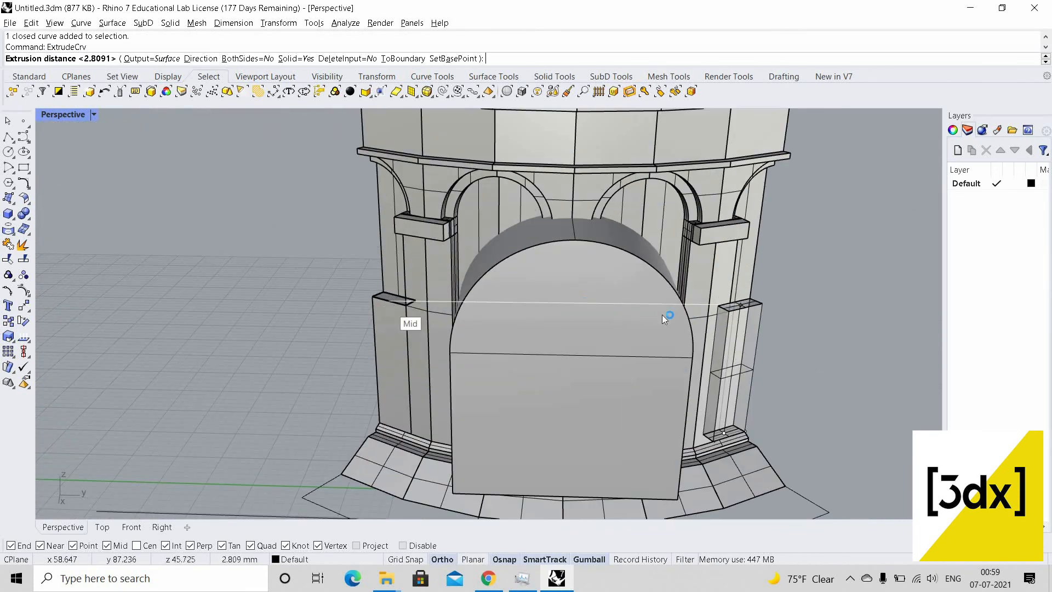
# Hide the arched solid that passes through the facade
pyautogui.moveTo(653, 301); pyautogui.dragTo(644, 246, button='right')
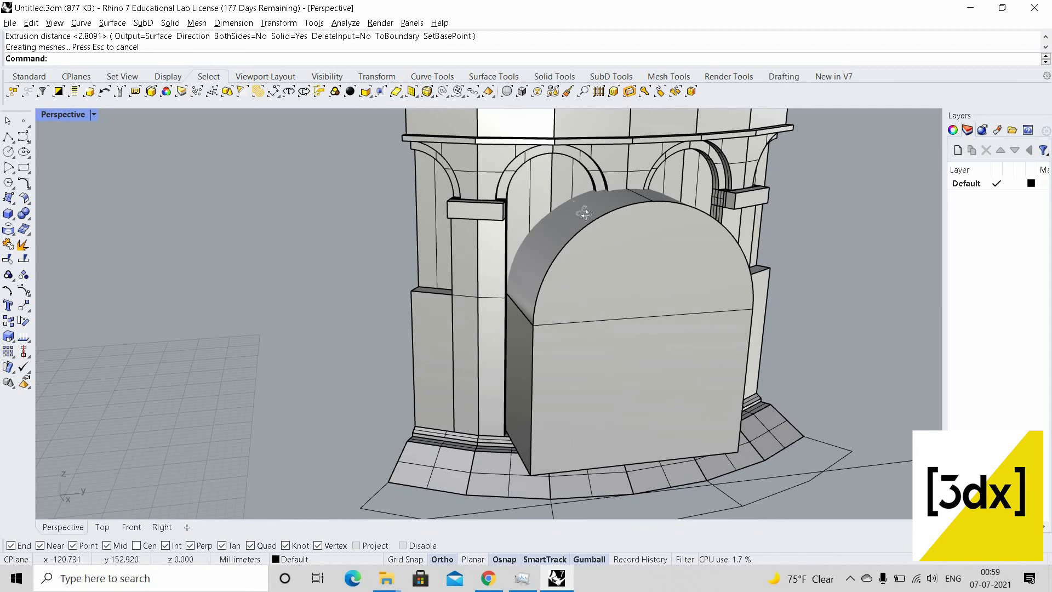
pyautogui.moveTo(662, 235)
pyautogui.mouseDown(button='right')
pyautogui.moveTo(746, 327)
pyautogui.moveTo(732, 355)
pyautogui.moveTo(673, 347)
pyautogui.moveTo(673, 235)
pyautogui.mouseUp(button='right')
pyautogui.scroll(3, 724, 357)
pyautogui.click(673, 251)
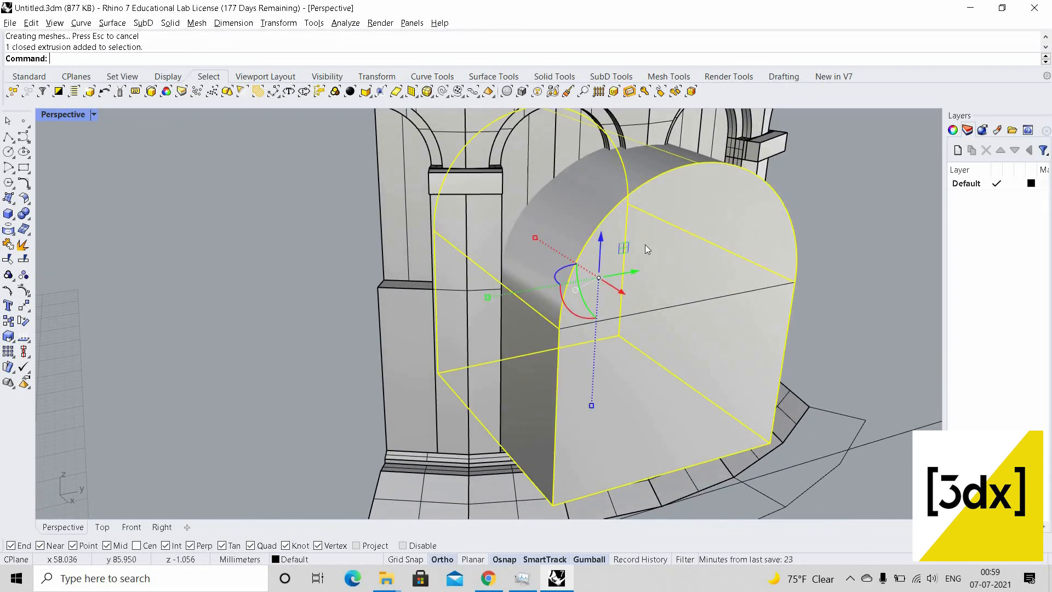
pyautogui.middleClick(645, 247)
pyautogui.click(685, 266)
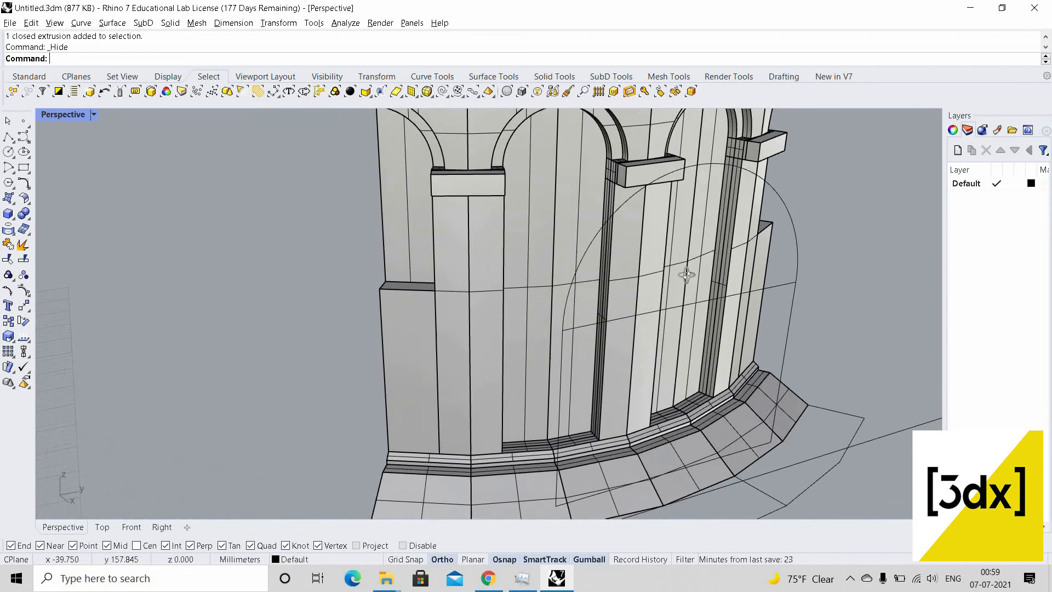
# Draw a closed four-sided polyline on the inner arch bay's floor, from the bay's middle corner to the central pillar
pyautogui.moveTo(686, 275); pyautogui.dragTo(636, 181, button='right')
pyautogui.scroll(3, 638, 181)
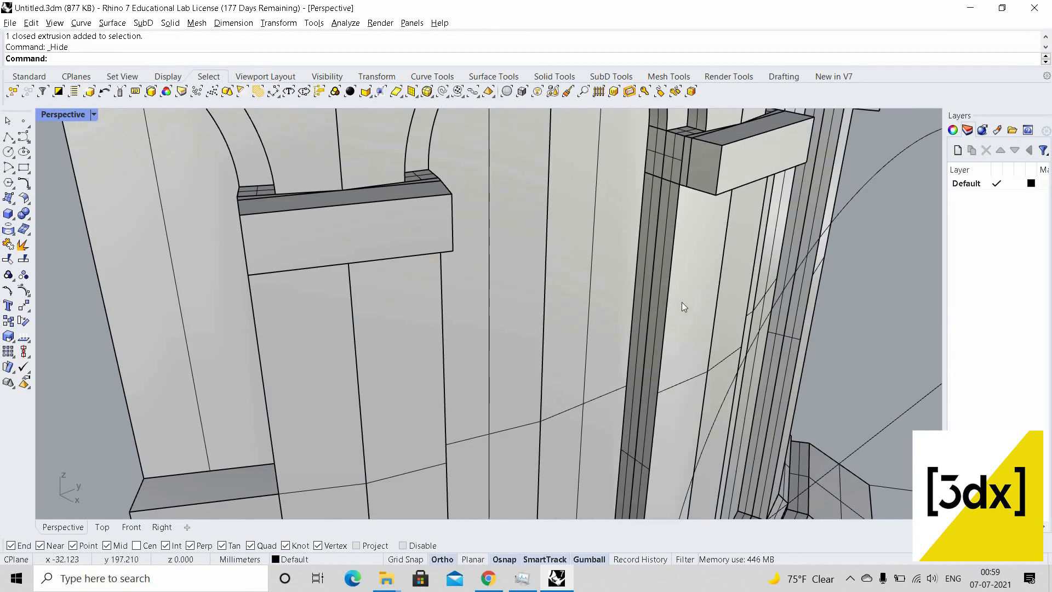
pyautogui.scroll(-3, 682, 307)
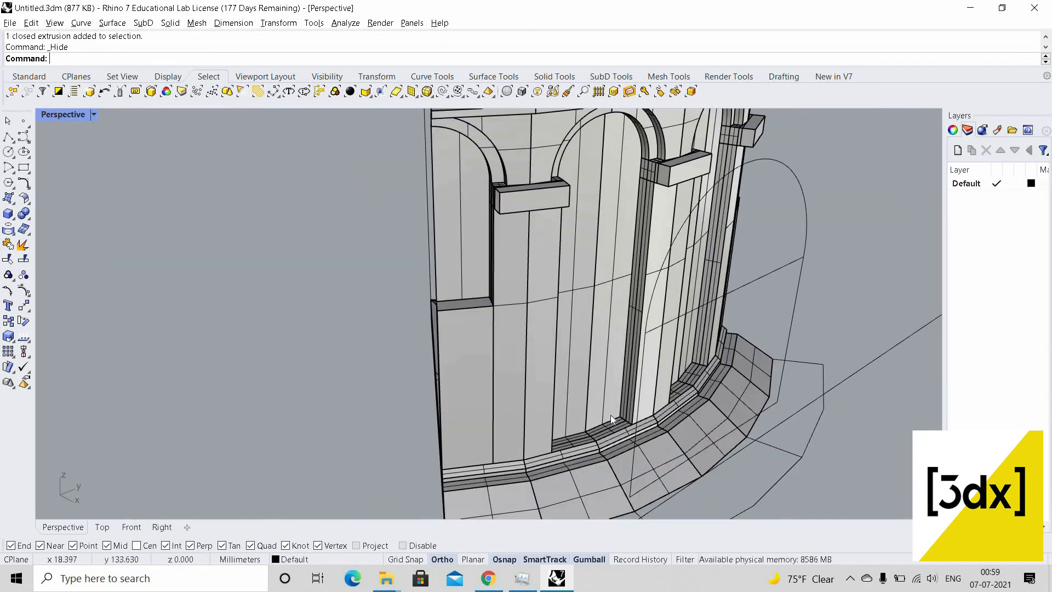
pyautogui.scroll(4, 659, 429)
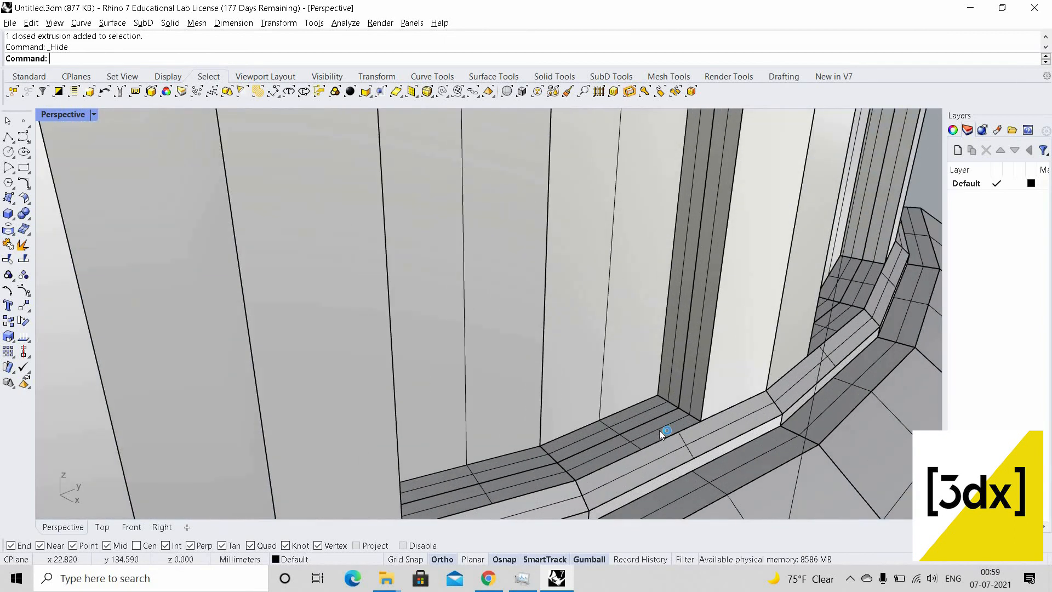
pyautogui.write('Polyline')
pyautogui.press('Return')
pyautogui.scroll(2, 545, 486)
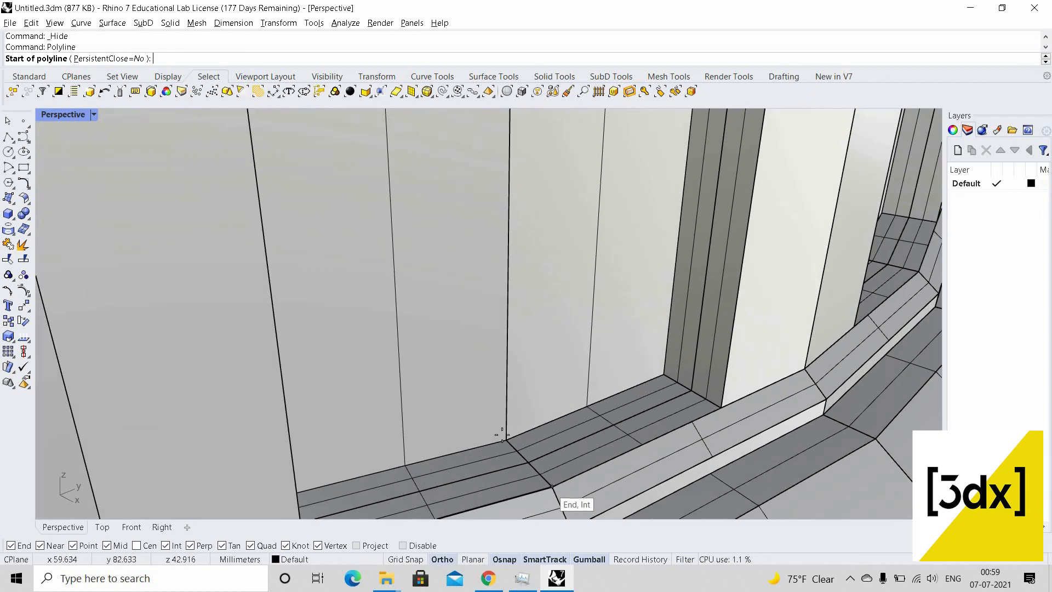
pyautogui.click(552, 487)
pyautogui.click(505, 438)
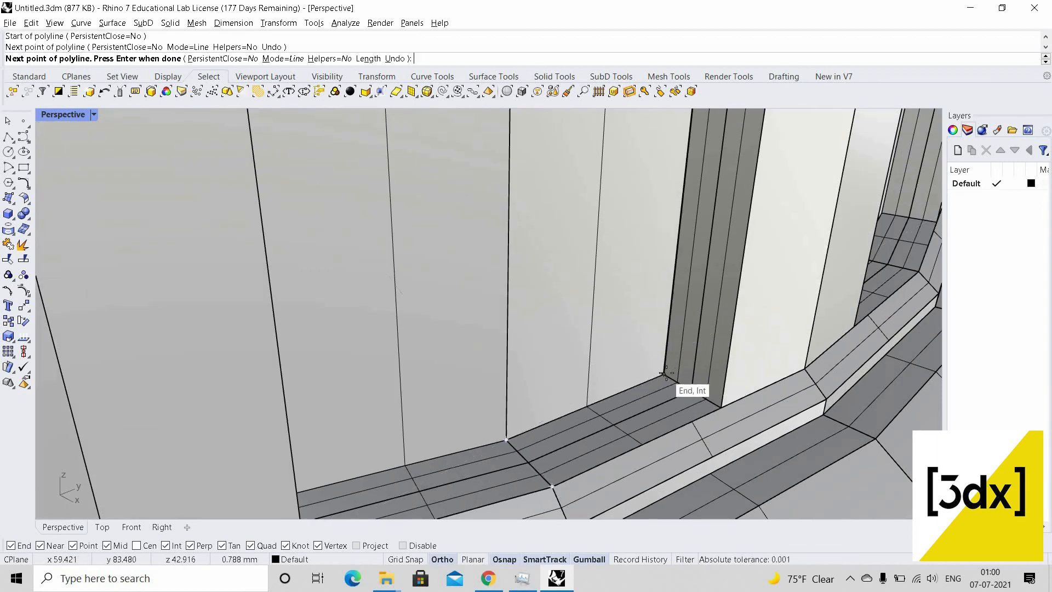
pyautogui.click(665, 375)
pyautogui.click(720, 407)
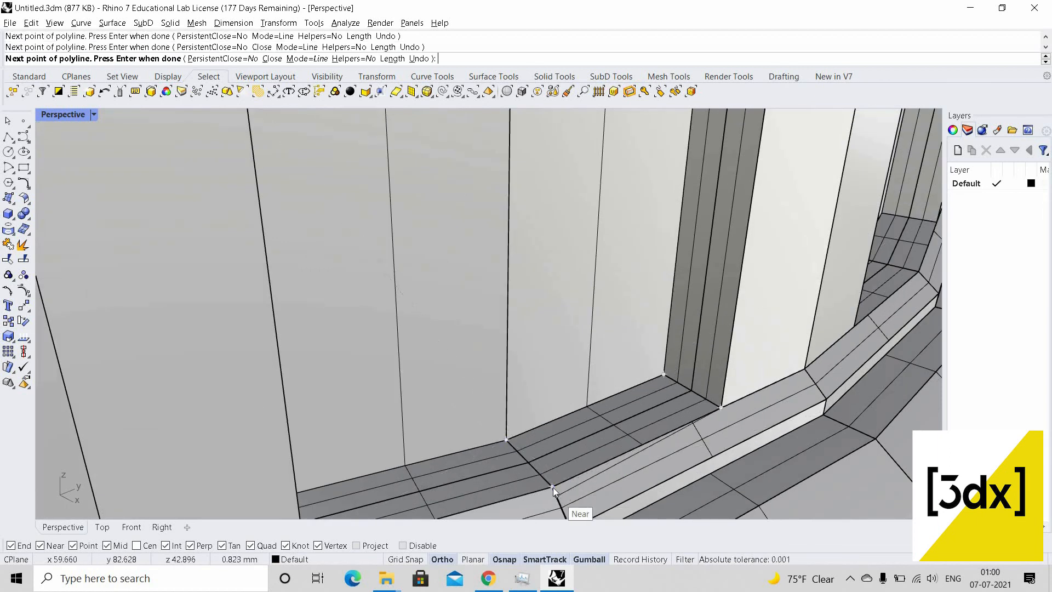
pyautogui.click(572, 476)
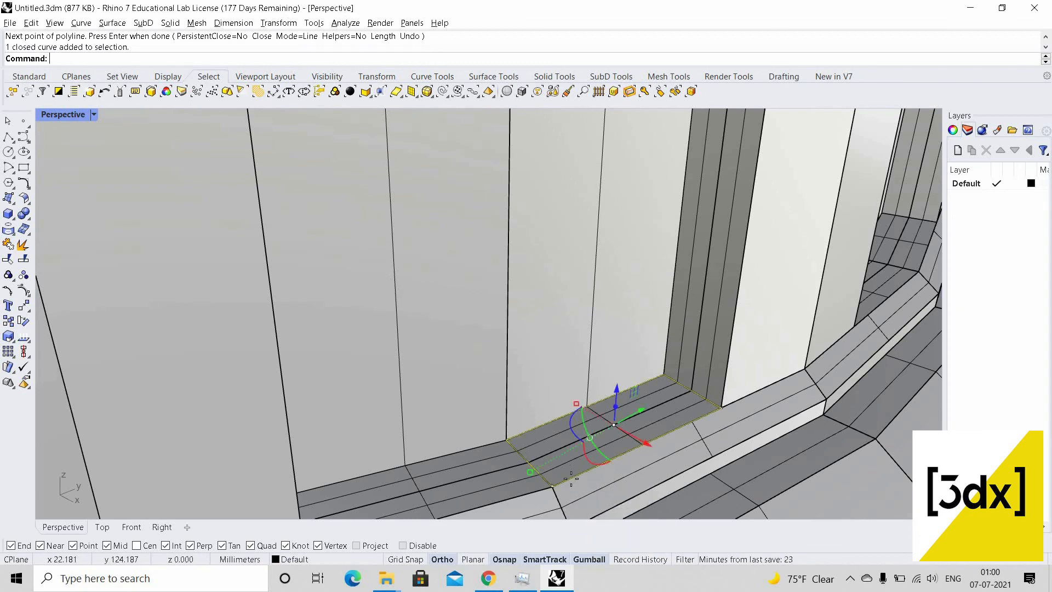
# Try to extrude the inner bay outline as a solid up to the top of the central pillar's capital
pyautogui.press('Return')
pyautogui.scroll(-8, 595, 378)
pyautogui.scroll(7, 603, 266)
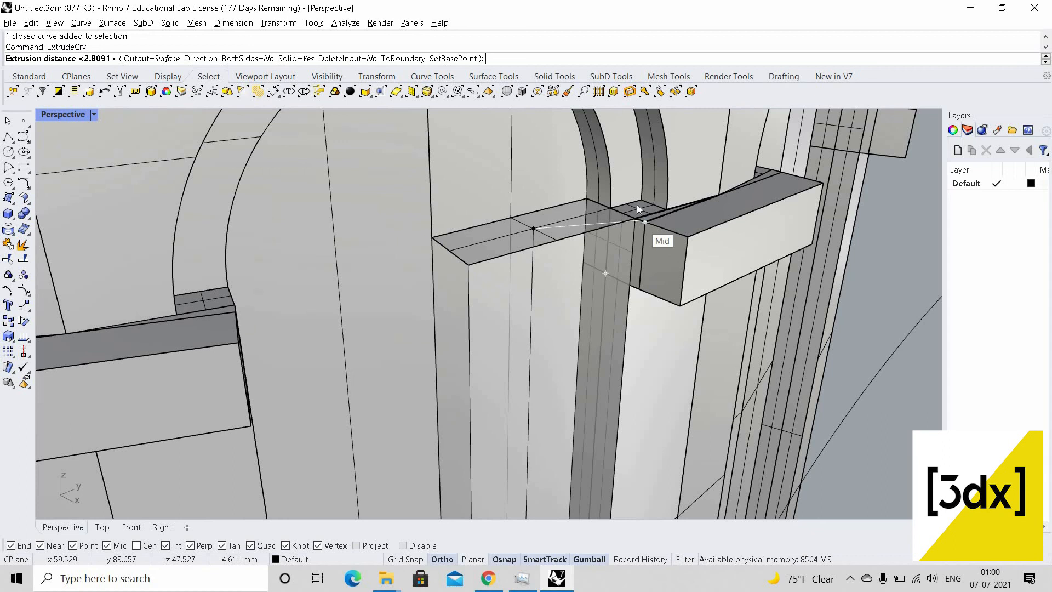
pyautogui.click(637, 206)
pyautogui.scroll(-5, 590, 222)
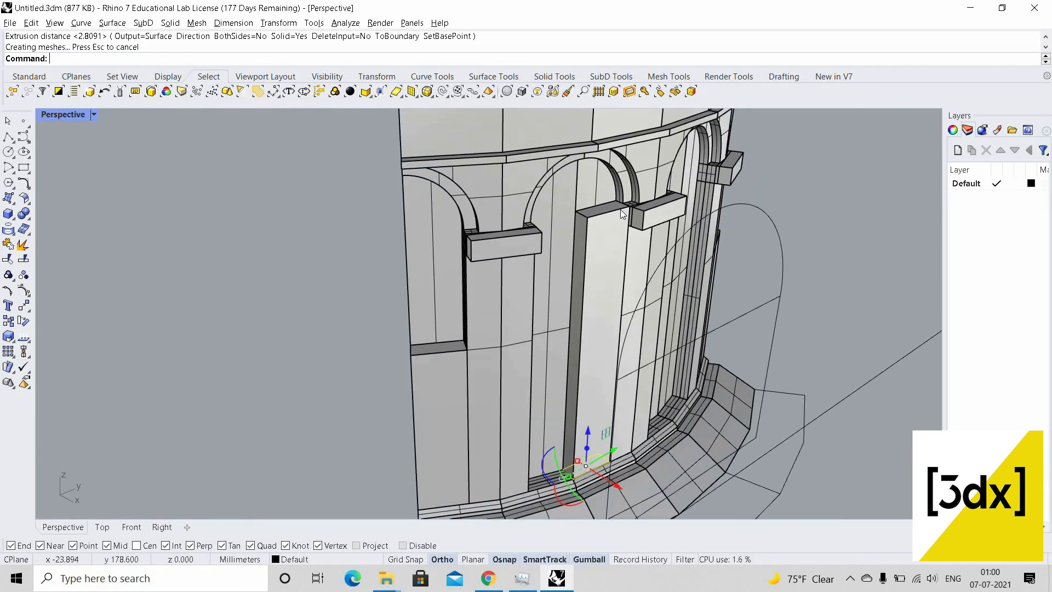
pyautogui.hotkey('ctrl', 'z')
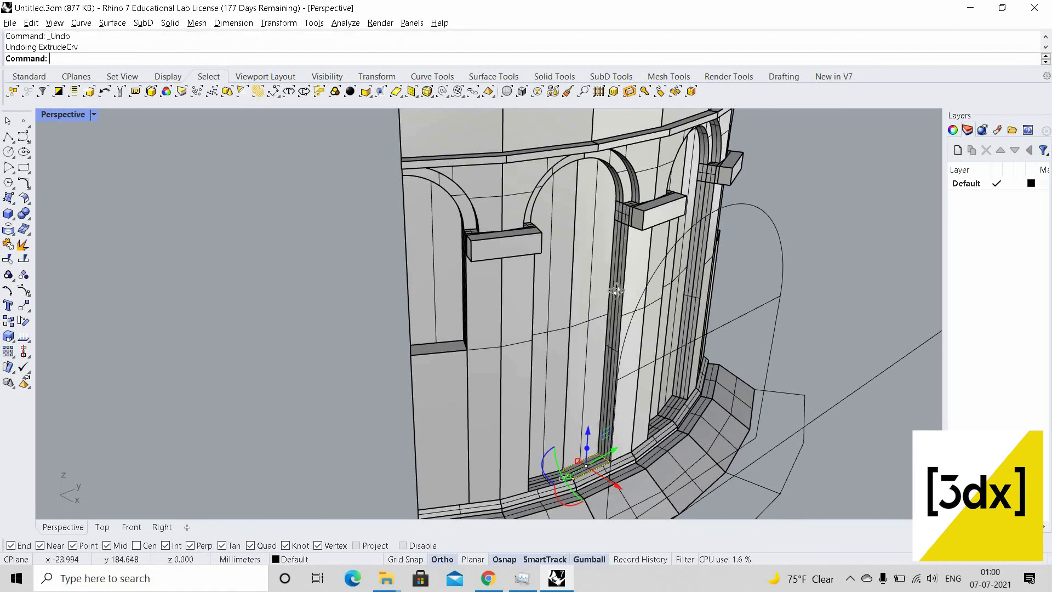
# Examine the wedge segment from behind and from its side, including the floor slab, infill blocks and base moulding
pyautogui.scroll(-5, 603, 255)
pyautogui.moveTo(603, 257); pyautogui.dragTo(562, 292, button='right')
pyautogui.scroll(6, 562, 292)
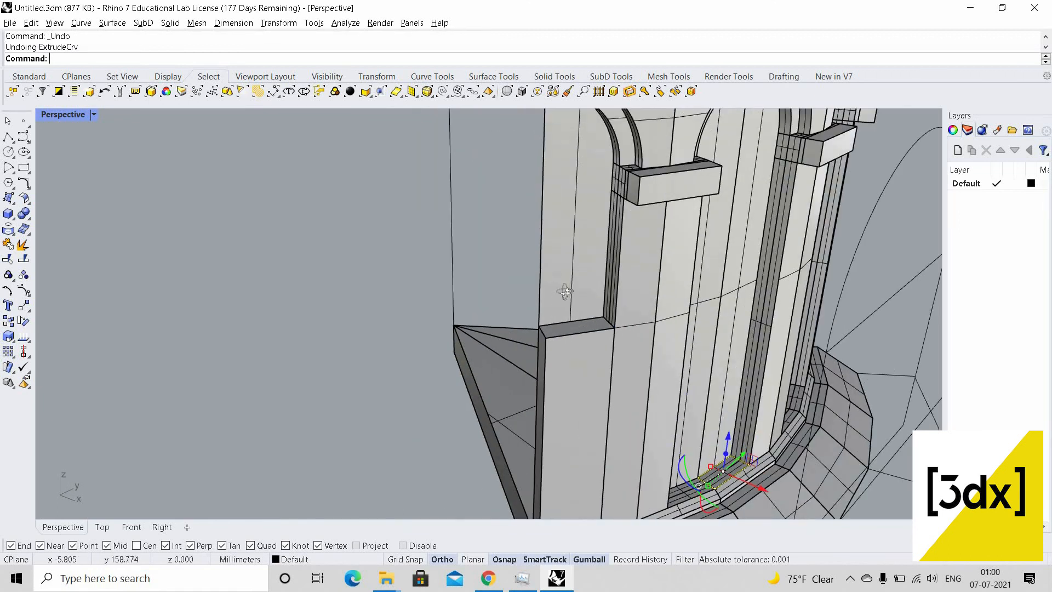
pyautogui.scroll(-4, 498, 303)
pyautogui.moveTo(704, 324); pyautogui.dragTo(505, 339, button='right')
pyautogui.scroll(3, 513, 270)
pyautogui.moveTo(513, 274); pyautogui.dragTo(486, 323, button='right')
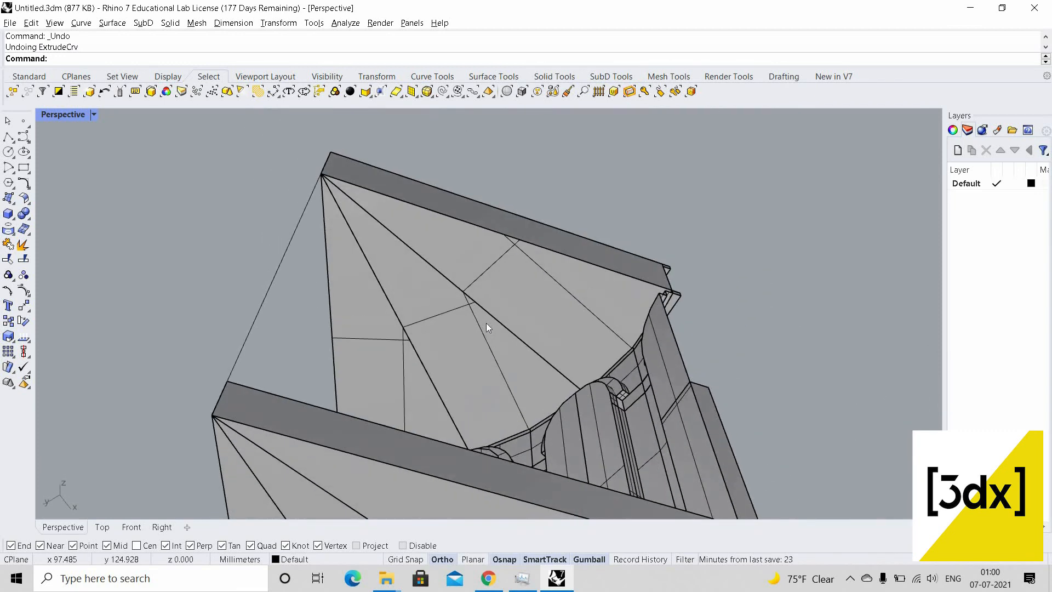
pyautogui.scroll(-5, 481, 373)
pyautogui.moveTo(465, 493); pyautogui.dragTo(412, 366, button='right')
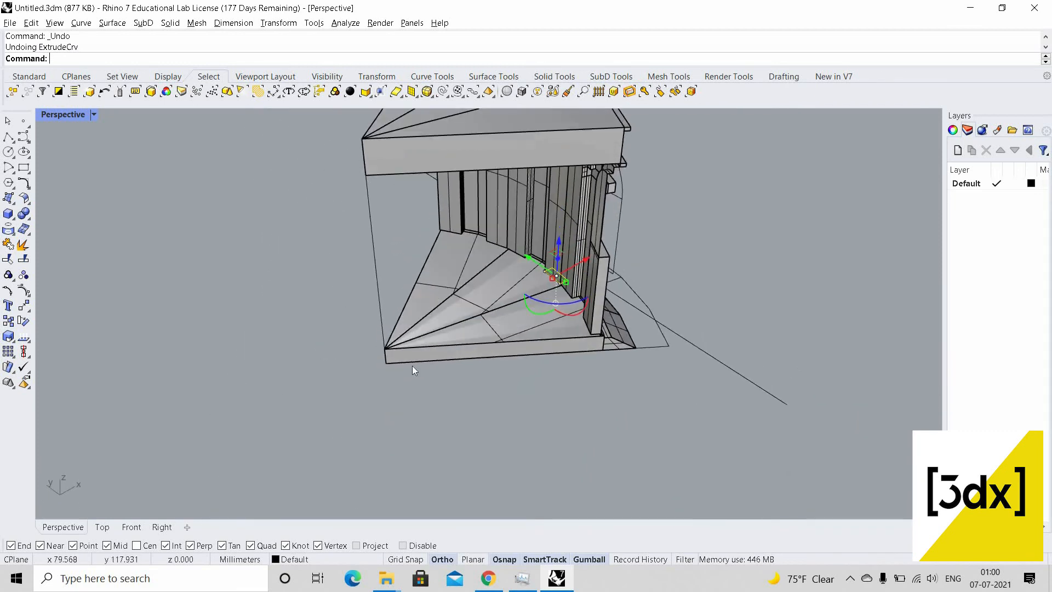
pyautogui.scroll(4, 468, 289)
pyautogui.scroll(-5, 548, 384)
pyautogui.scroll(3, 581, 439)
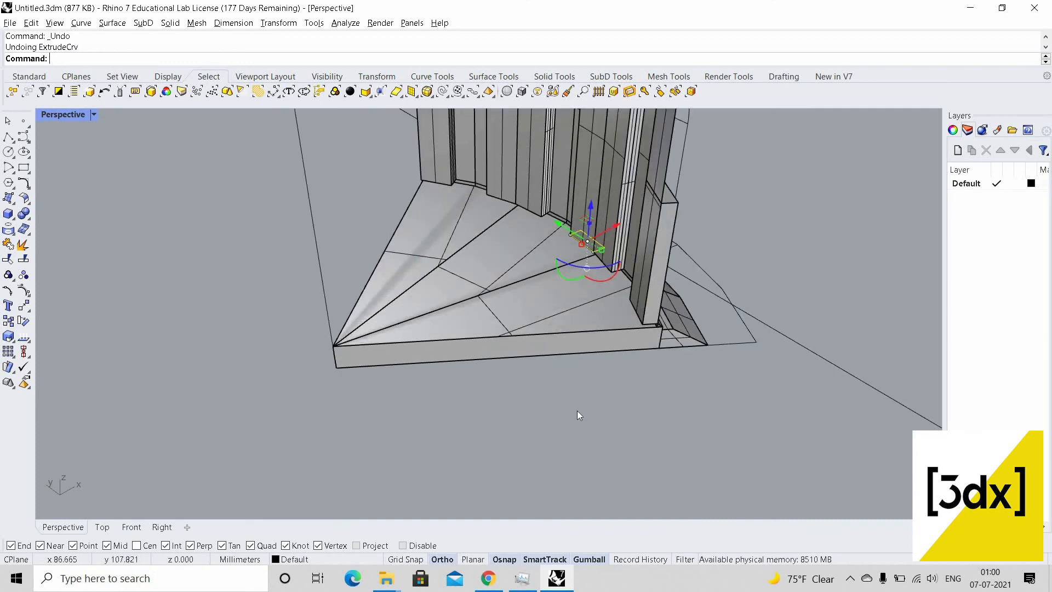
pyautogui.press('Escape')
pyautogui.moveTo(579, 333); pyautogui.dragTo(672, 404, button='right')
pyautogui.scroll(6, 651, 392)
pyautogui.scroll(-6, 676, 393)
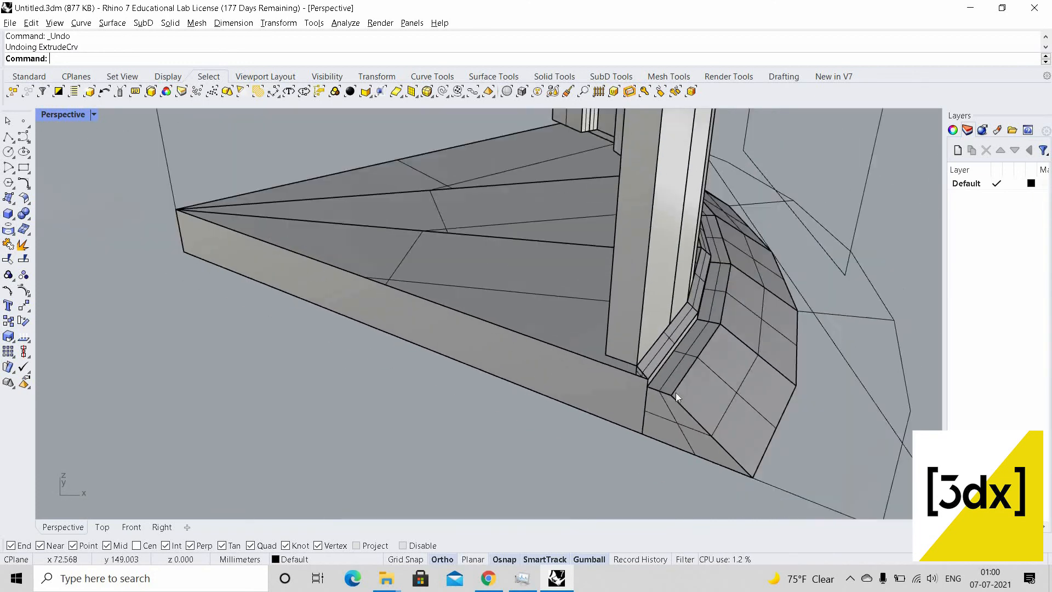
pyautogui.scroll(-8, 708, 258)
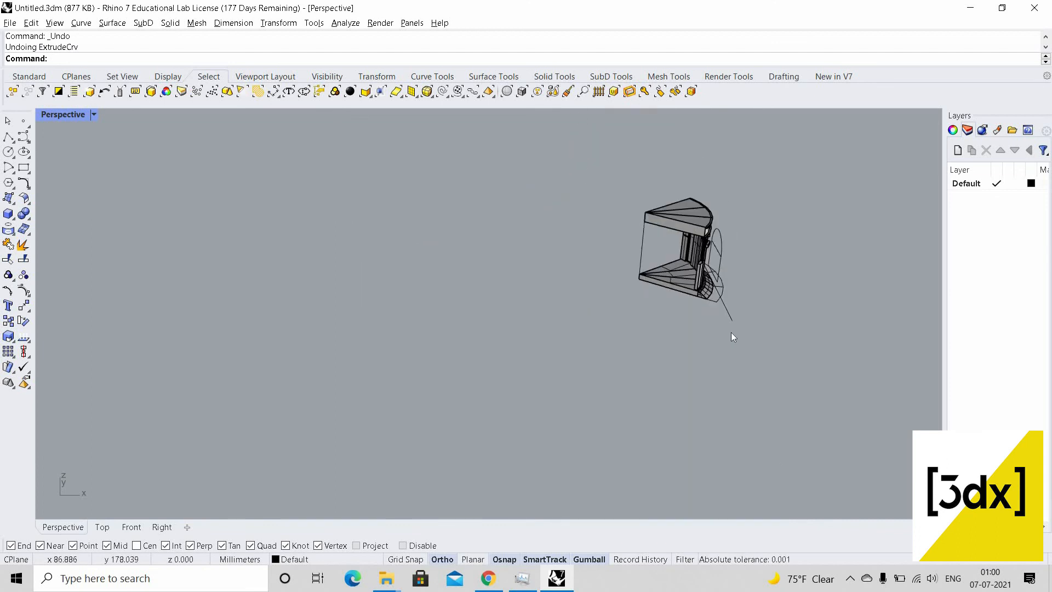
pyautogui.scroll(8, 722, 334)
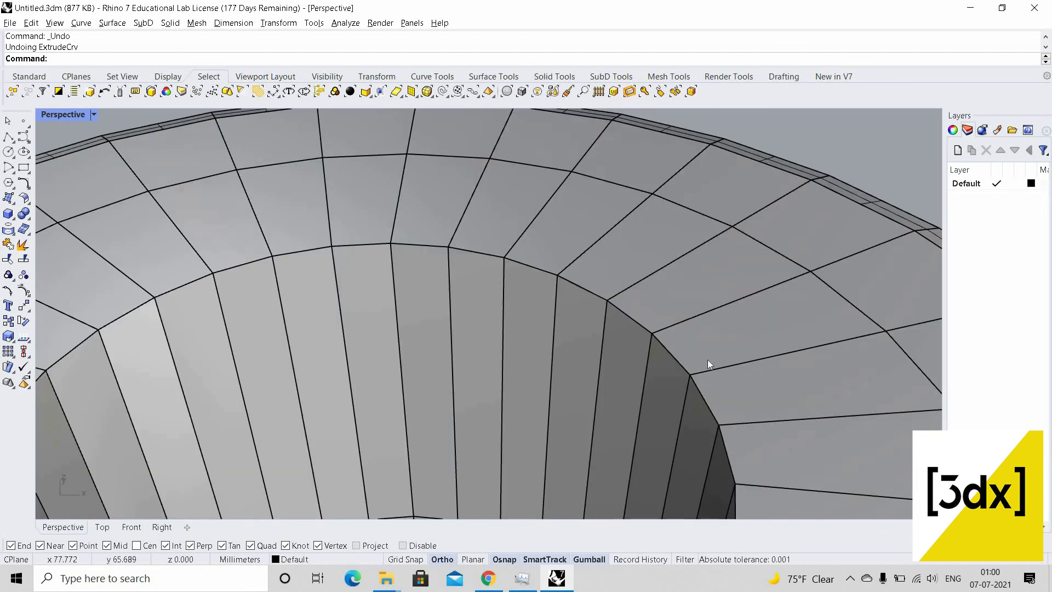
pyautogui.scroll(-8, 647, 256)
pyautogui.moveTo(688, 330); pyautogui.dragTo(699, 366, button='right')
pyautogui.scroll(7, 700, 365)
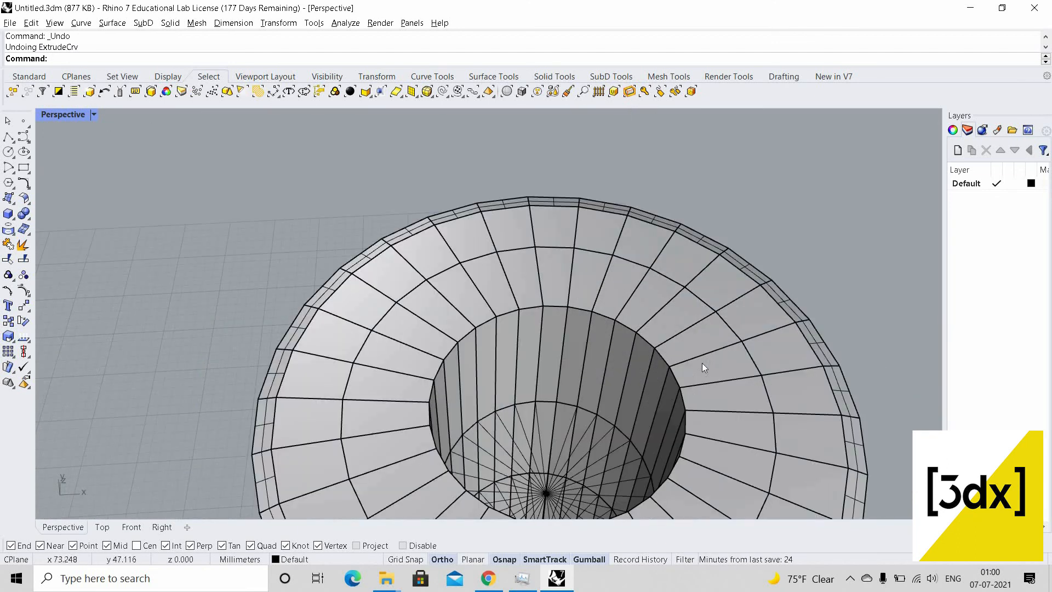
pyautogui.write('line')
pyautogui.press('Return')
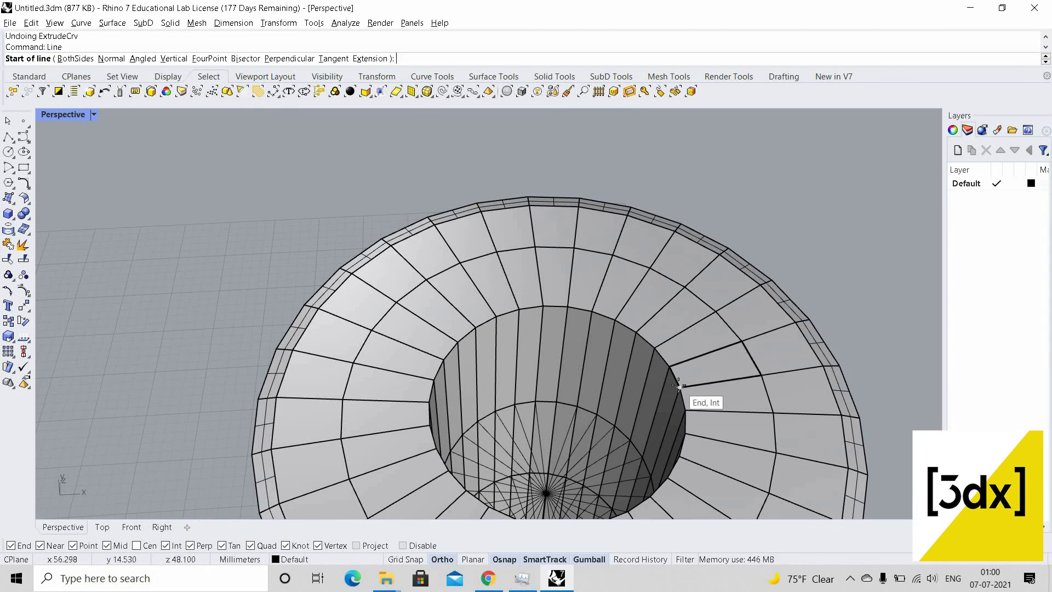
pyautogui.press('Escape')
pyautogui.scroll(-8, 639, 330)
pyautogui.scroll(8, 662, 284)
pyautogui.moveTo(639, 330); pyautogui.dragTo(606, 301, button='right')
pyautogui.scroll(-4, 642, 311)
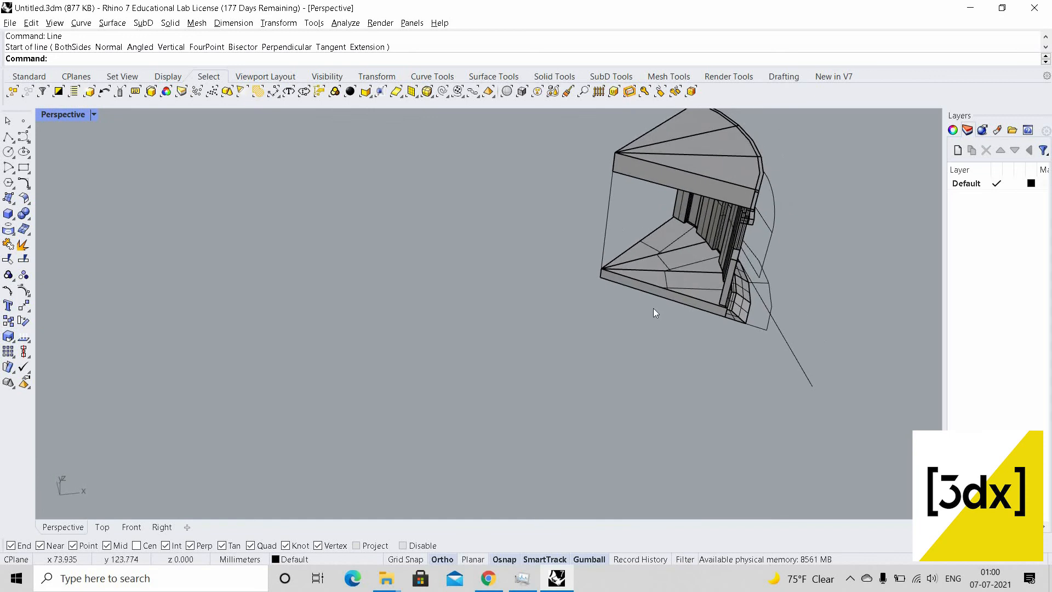
pyautogui.write('Ci')
pyautogui.press('Return')
pyautogui.click(517, 293)
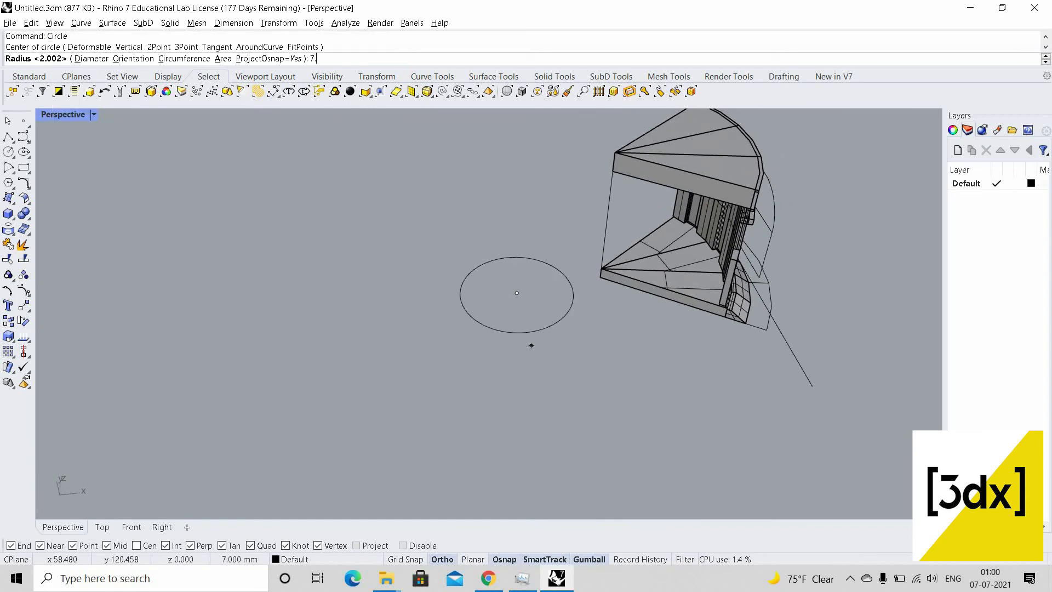
pyautogui.press('Escape')
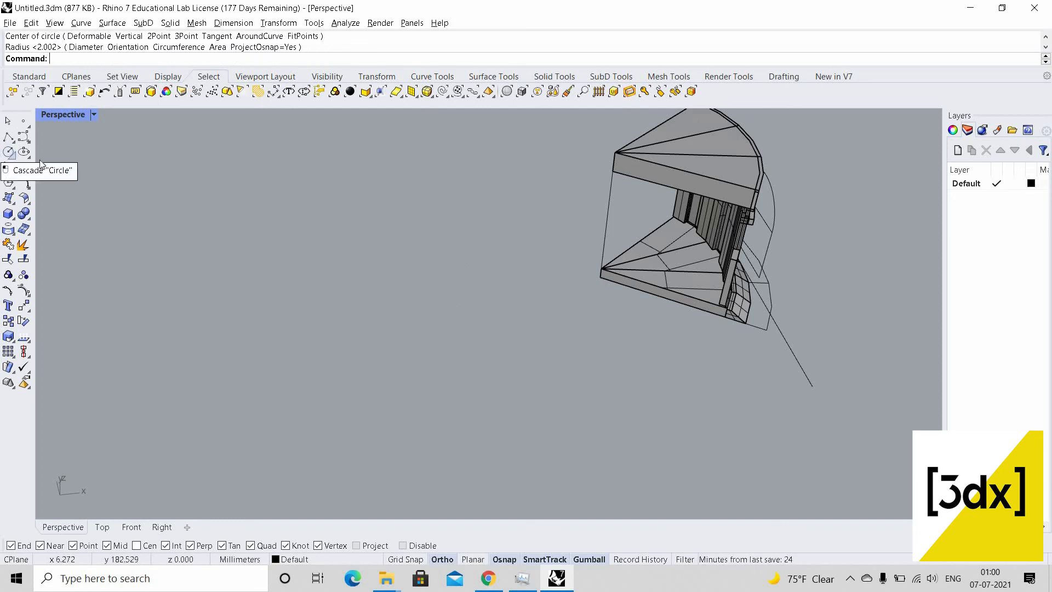
# Draw a circle by its diameter, 7.66 mm across, on the ground plane in the empty area beside the wedge segment
pyautogui.click(13, 158)
pyautogui.click(39, 158)
pyautogui.click(341, 291)
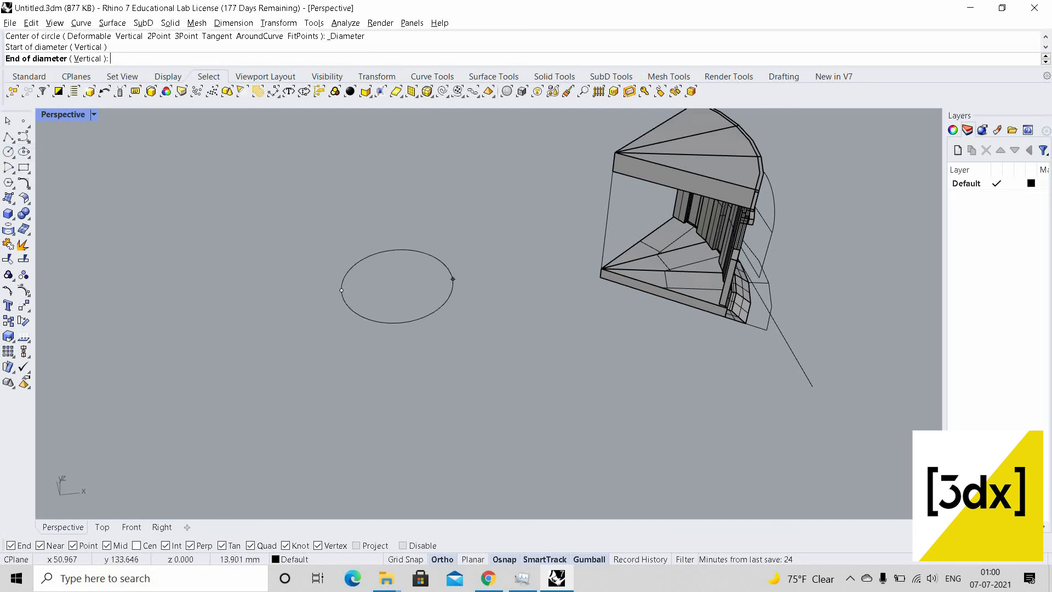
pyautogui.write('7.66')
pyautogui.press('Return')
pyautogui.scroll(1, 403, 291)
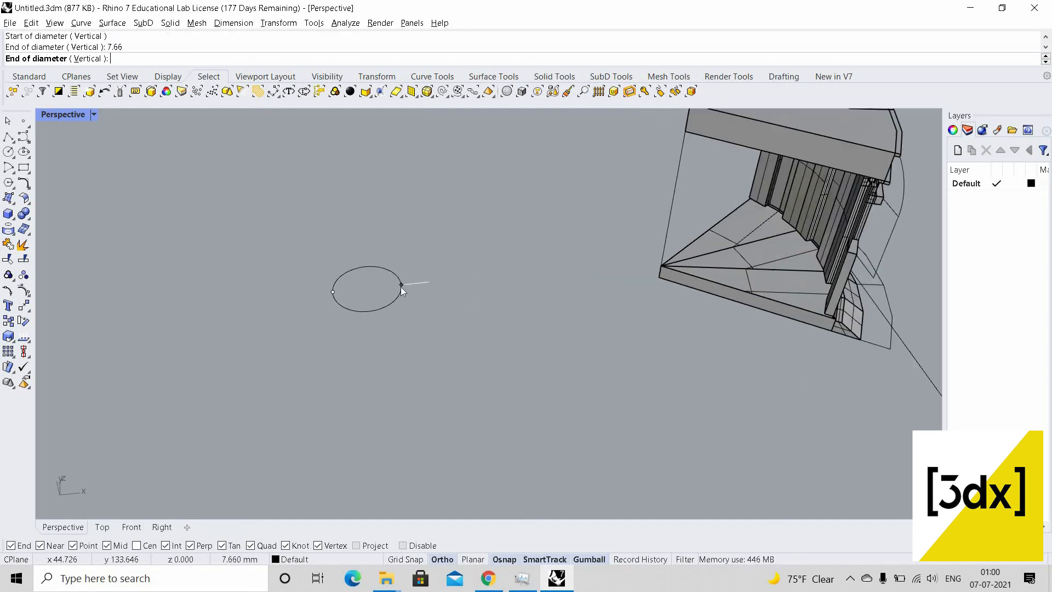
# Draw a line across the new circle between the two ends of its diameter
pyautogui.write('Line')
pyautogui.press('Return')
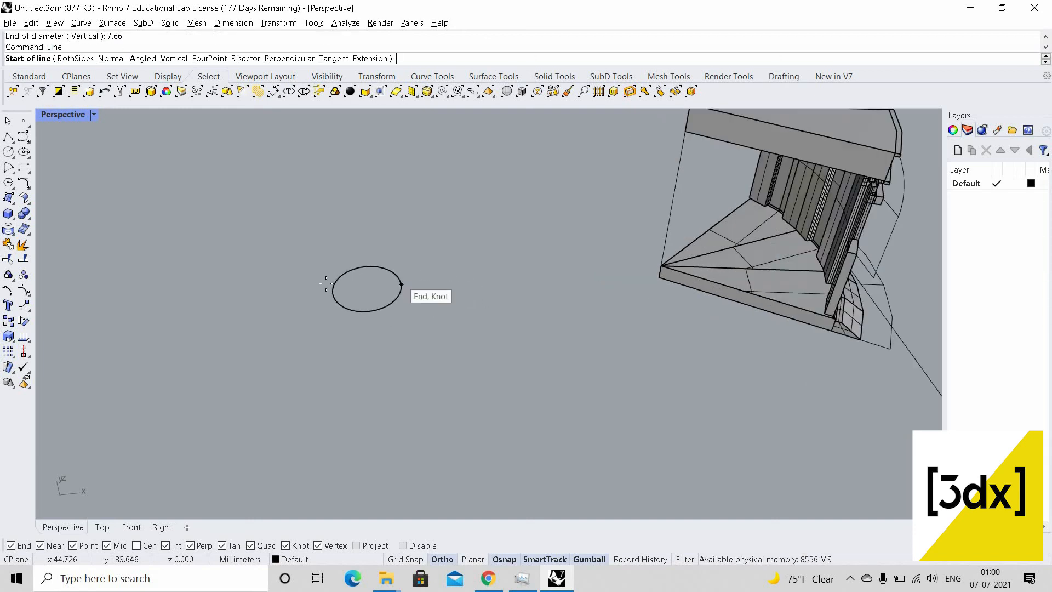
pyautogui.click(401, 283)
pyautogui.click(366, 272)
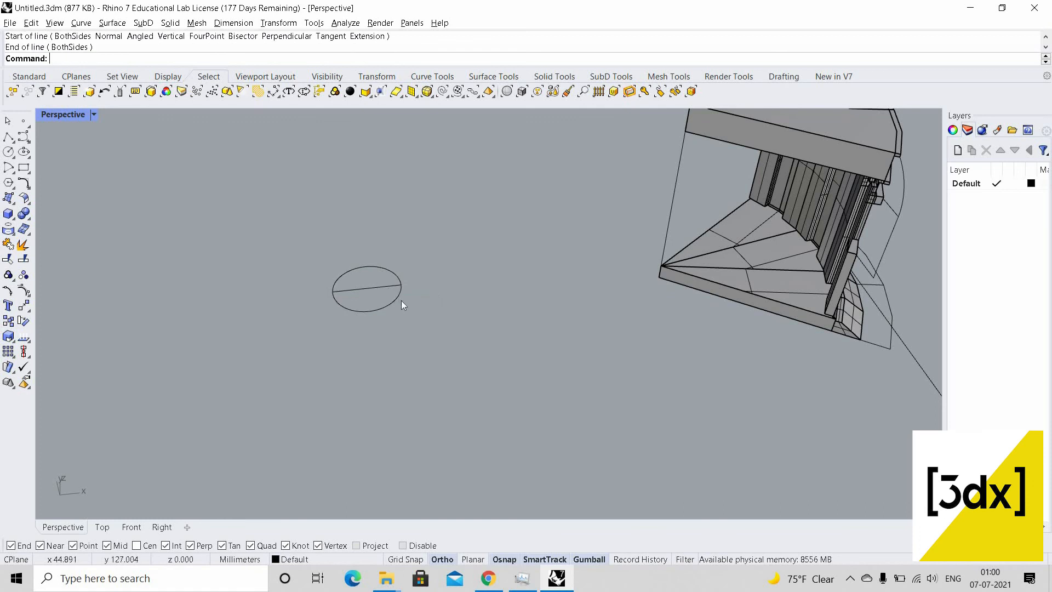
# Move the circle from the midpoint of its diameter line to the inner tip of the wedge's floor slab
pyautogui.click(401, 300)
pyautogui.write('Move')
pyautogui.press('Return')
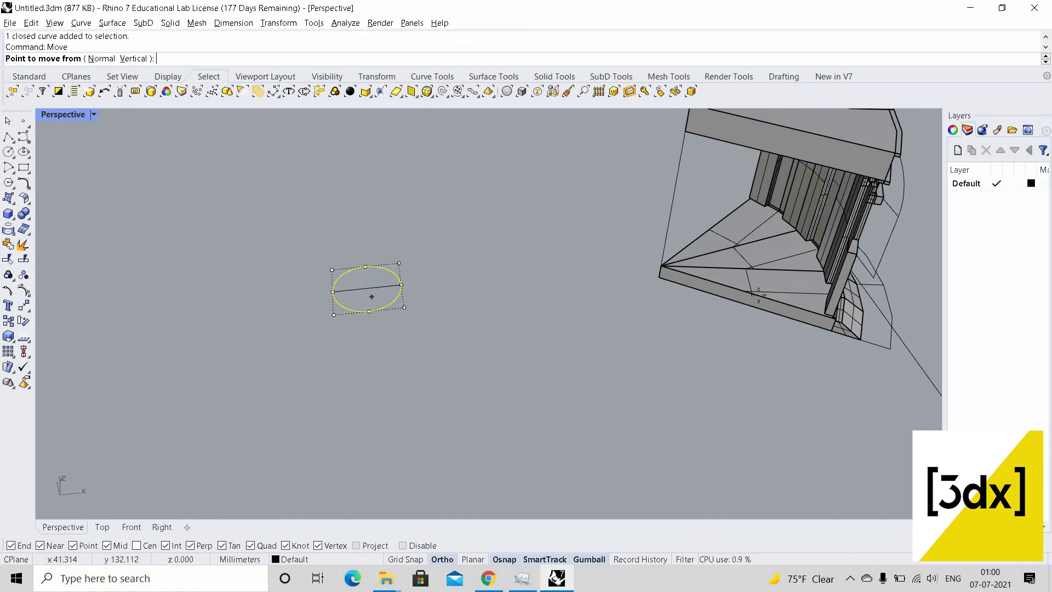
pyautogui.click(367, 288)
pyautogui.scroll(3, 603, 268)
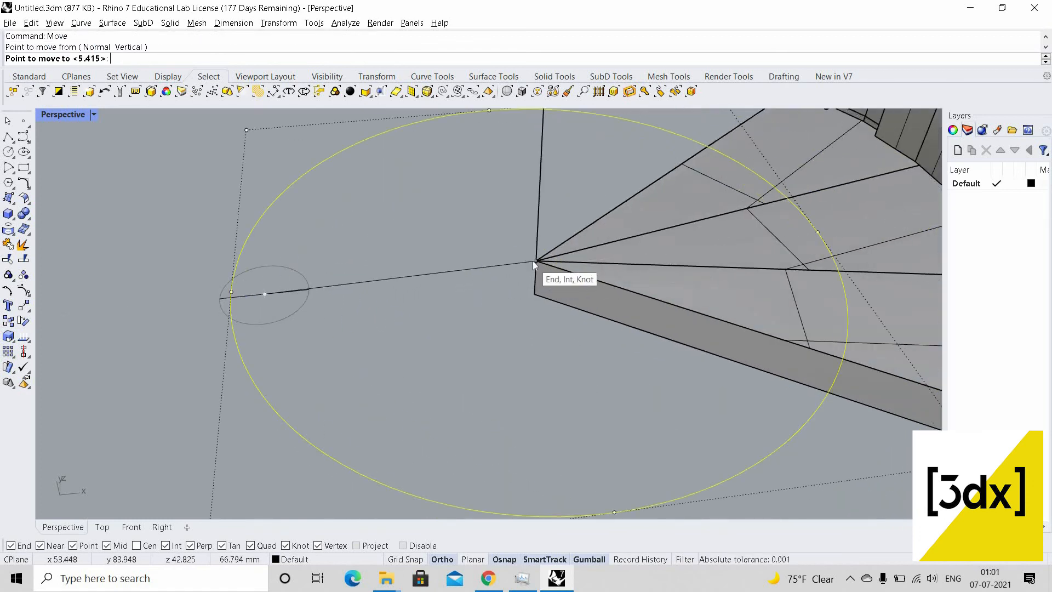
pyautogui.click(536, 262)
pyautogui.scroll(-2, 759, 291)
pyautogui.scroll(3, 725, 291)
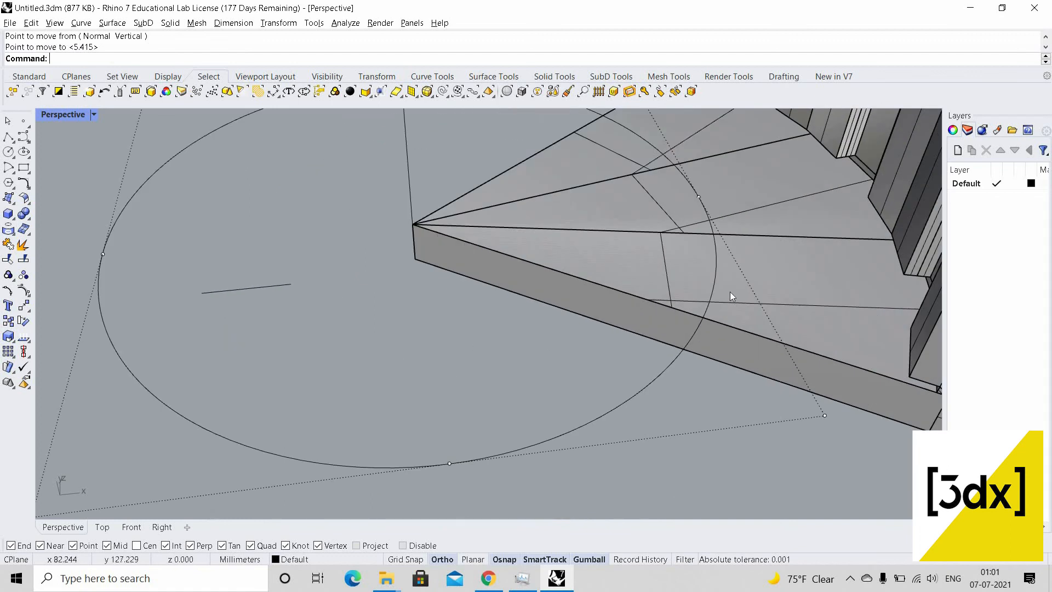
# Draw three chord lines across the floor sectors, connecting the points where the circle crosses the sector edges
pyautogui.press('Return')
pyautogui.scroll(3, 690, 330)
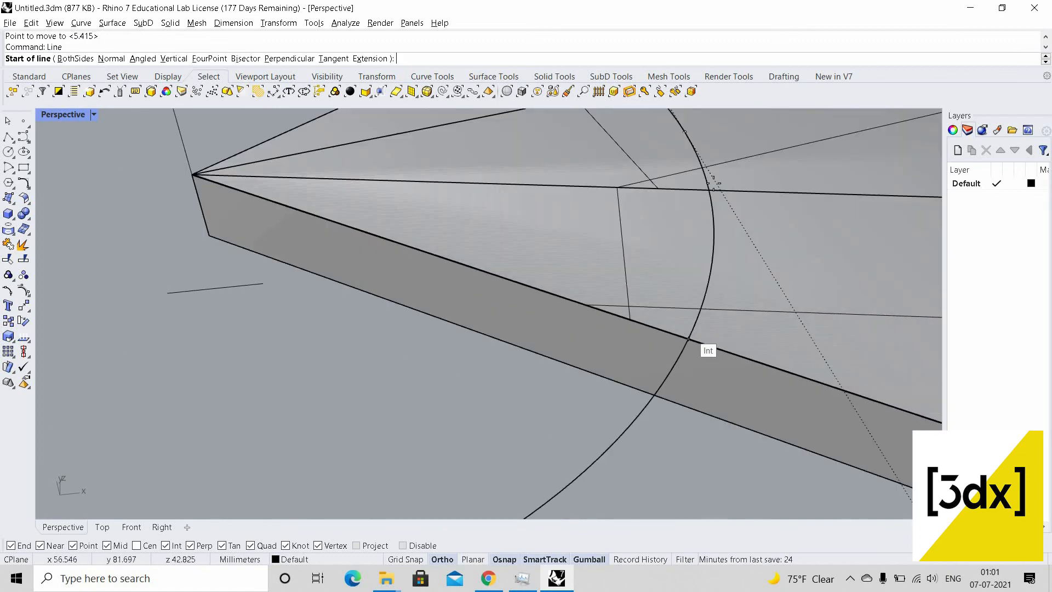
pyautogui.click(689, 339)
pyautogui.scroll(-3, 735, 247)
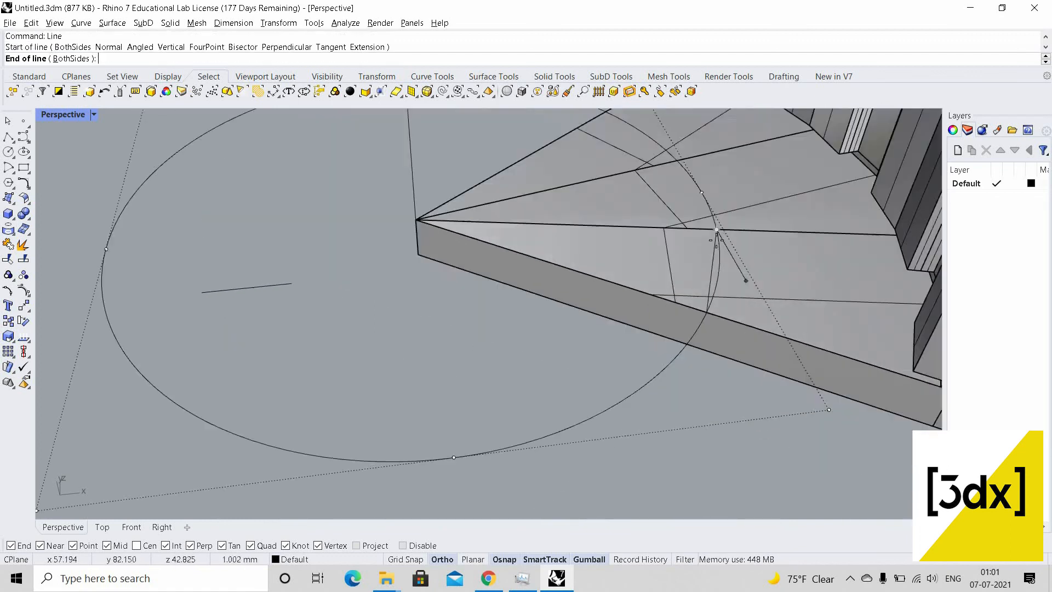
pyautogui.scroll(4, 700, 228)
pyautogui.click(701, 228)
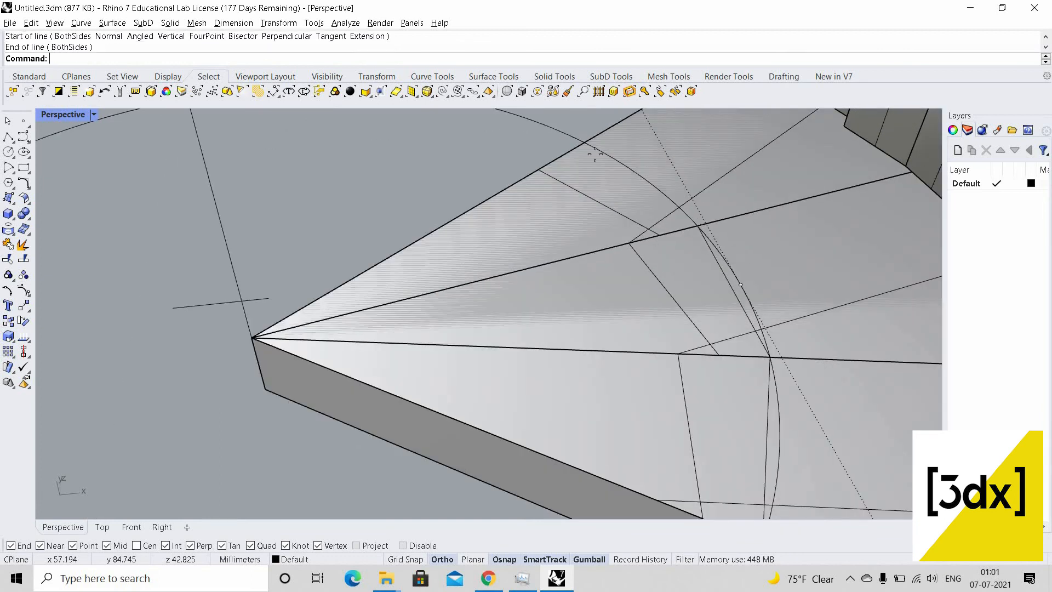
pyautogui.press('Return')
pyautogui.click(698, 225)
pyautogui.click(636, 216)
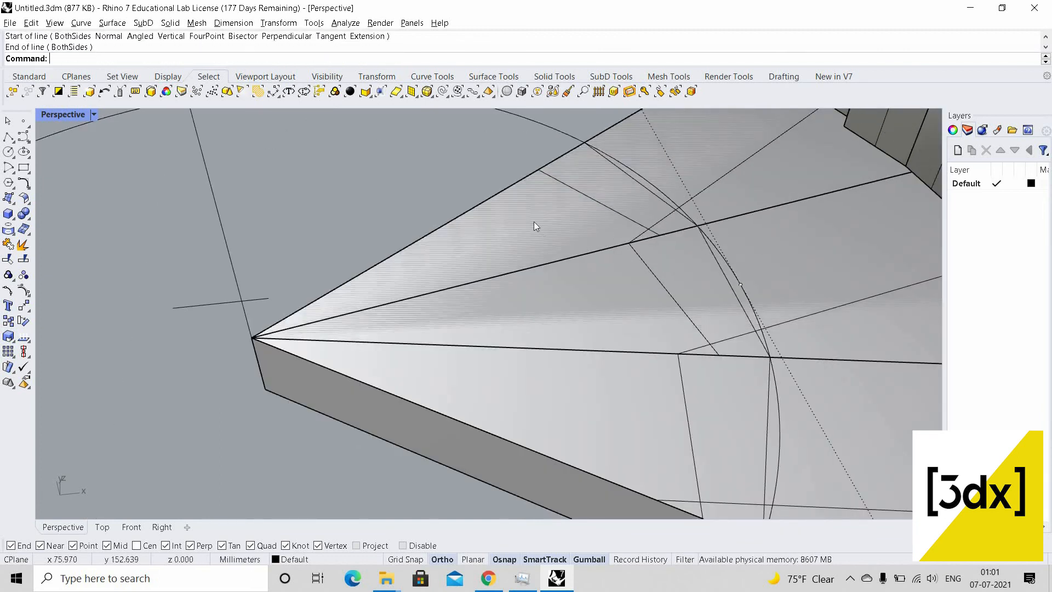
# Delete the construction circle centred on the floor slab's tip
pyautogui.scroll(-3, 534, 222)
pyautogui.click(570, 175)
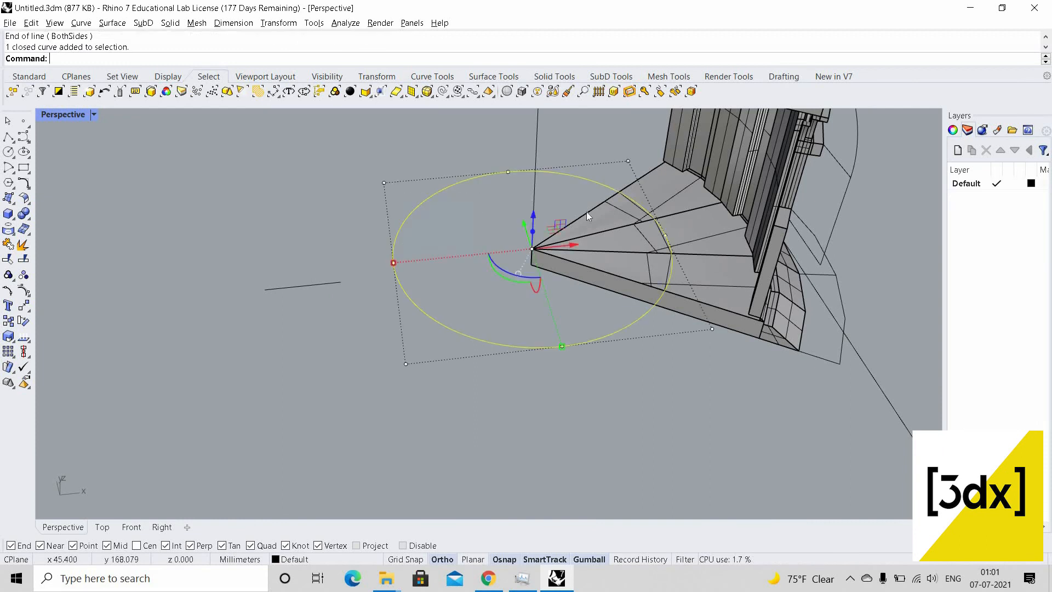
pyautogui.press('Delete')
pyautogui.scroll(3, 682, 275)
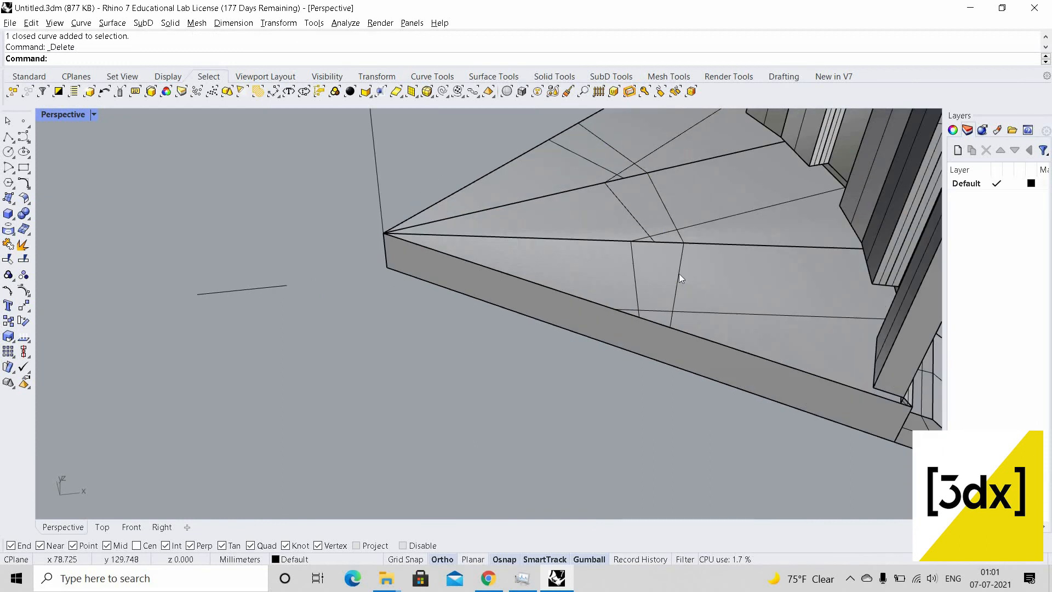
# Join the three chord lines on the floor slab into one open polyline
pyautogui.click(680, 269)
pyautogui.click(713, 307)
pyautogui.keyDown('shift'); pyautogui.click(667, 212); pyautogui.keyUp('shift')
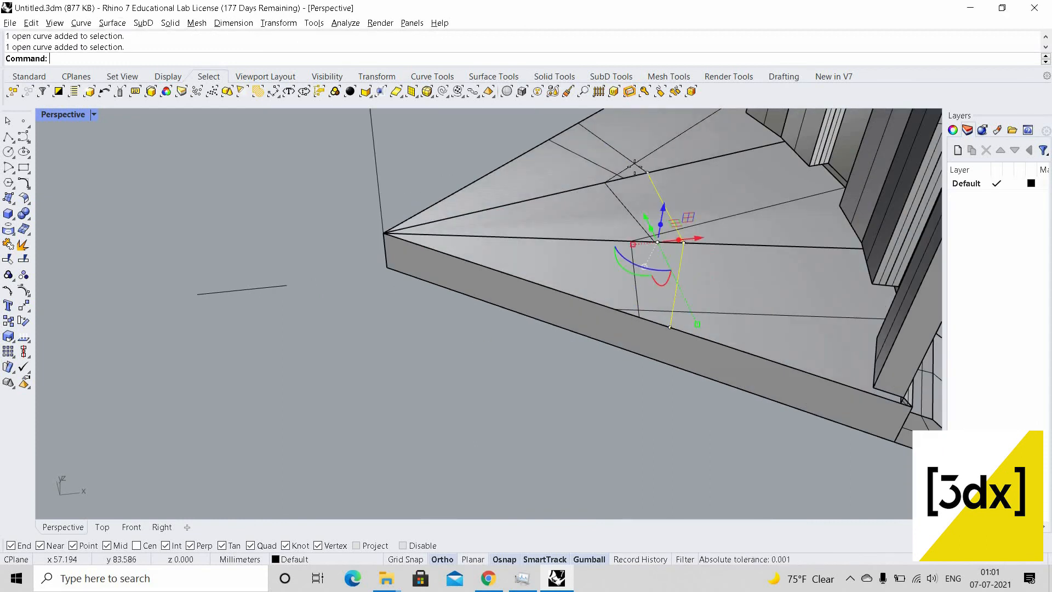
pyautogui.rightClick(655, 192)
pyautogui.press('Escape')
pyautogui.keyDown('shift'); pyautogui.click(638, 165); pyautogui.keyUp('shift')
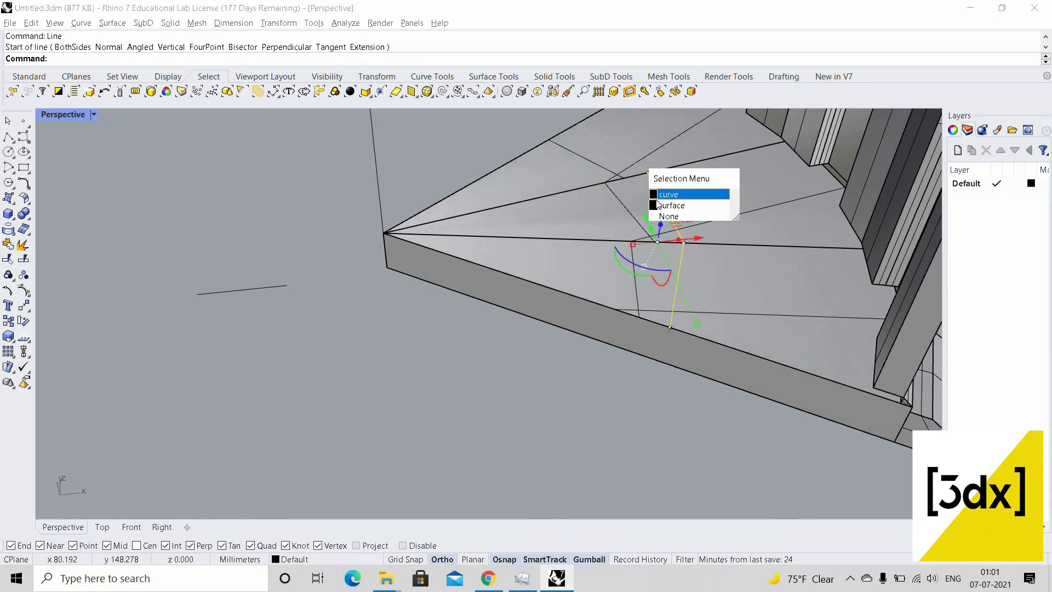
pyautogui.click(659, 198)
pyautogui.hotkey('ctrl', 'j')
# Extrude the joined chord polyline vertically downward past the underside of the floor slab
pyautogui.write('ExtrudeCrv')
pyautogui.press('Return')
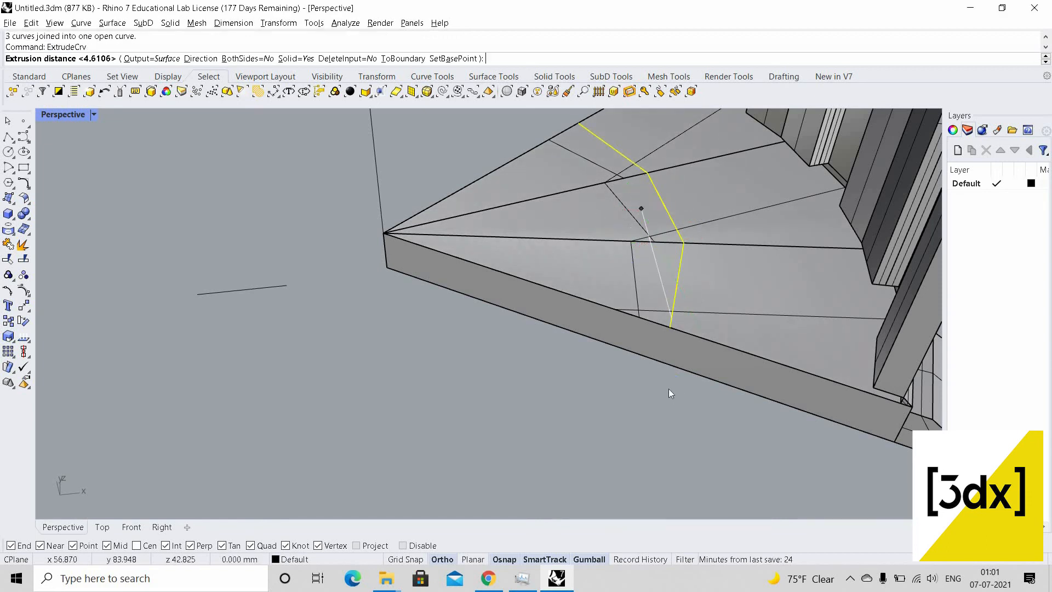
pyautogui.click(657, 406)
pyautogui.click(656, 406)
pyautogui.moveTo(787, 371); pyautogui.dragTo(815, 359, button='right')
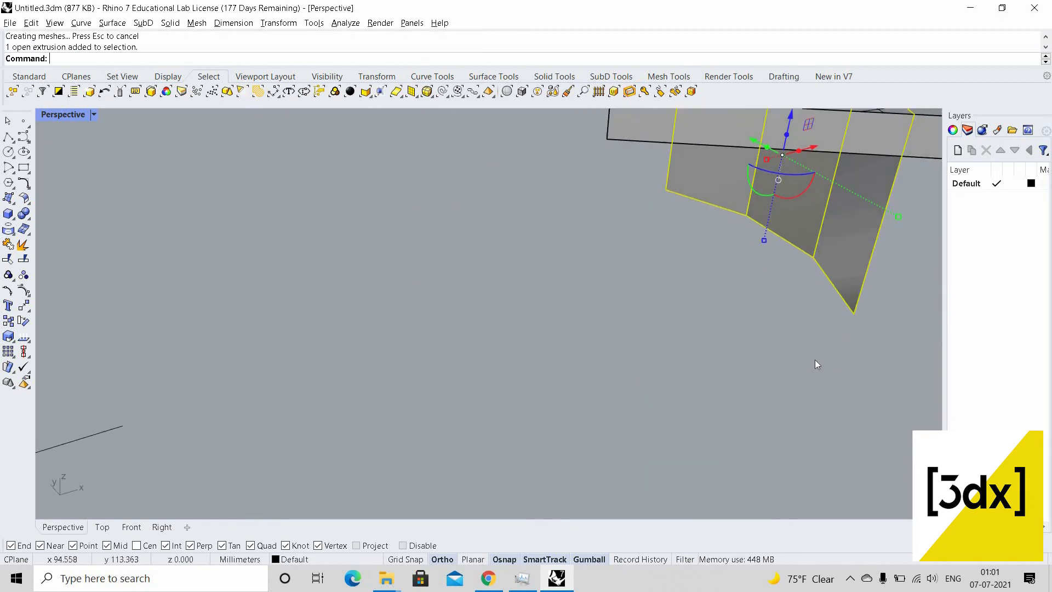
# Stretch the extruded surface upward from its lowest corner with Scale1D so that it passes through the roof slab
pyautogui.write('Scale1D')
pyautogui.press('Return')
pyautogui.click(854, 314)
pyautogui.scroll(-4, 855, 313)
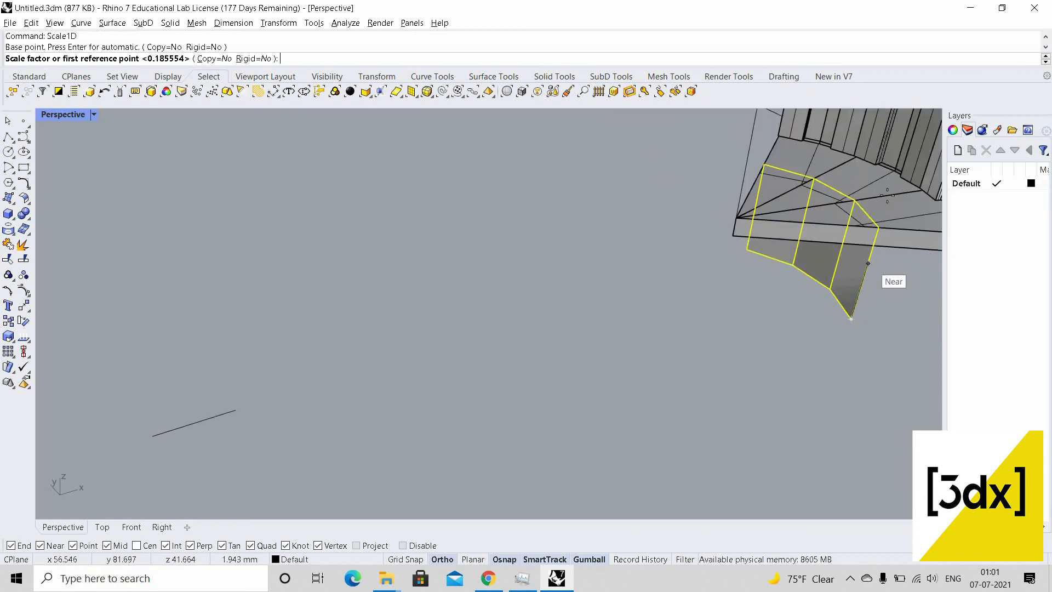
pyautogui.scroll(4, 870, 265)
pyautogui.click(885, 196)
pyautogui.scroll(-6, 827, 337)
pyautogui.scroll(-1, 844, 279)
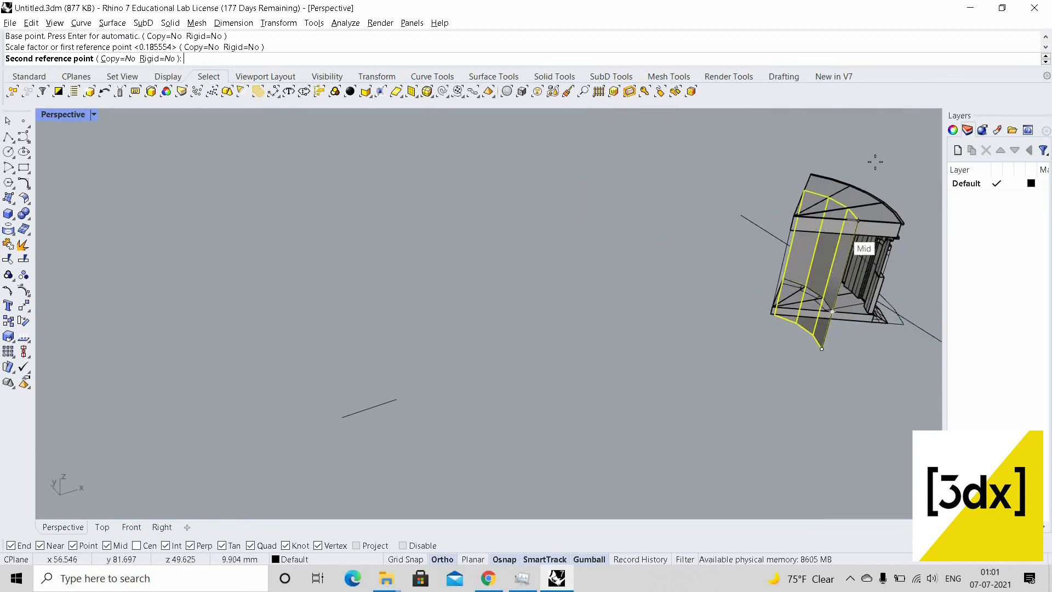
pyautogui.click(875, 162)
pyautogui.scroll(6, 818, 330)
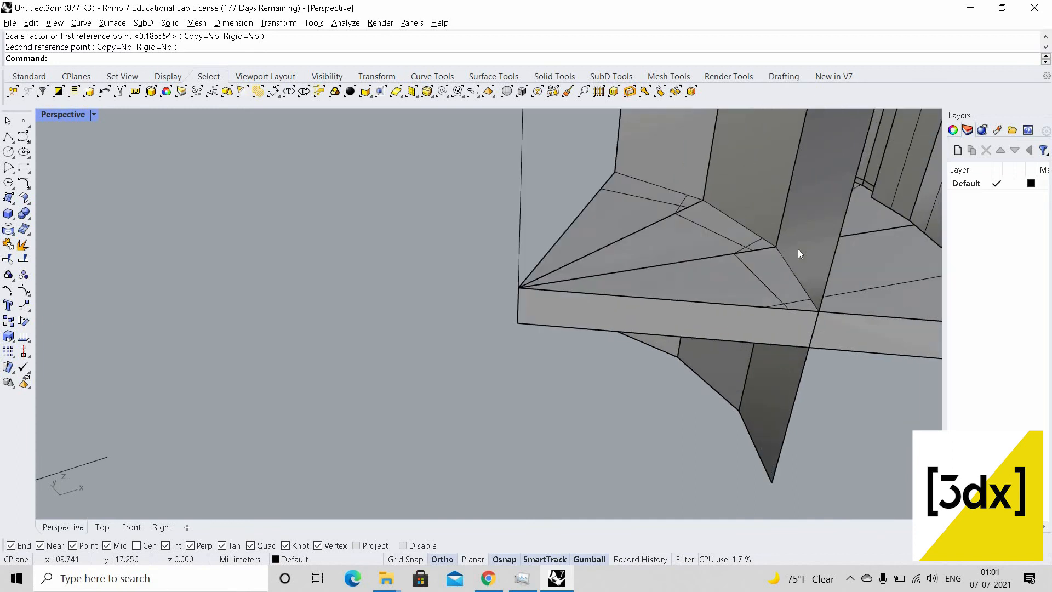
# Trim off the inner tip of the nearest floor slab sector, using the upright faceted surface as a cutting object
pyautogui.write('Trim')
pyautogui.press('Return')
pyautogui.click(801, 244)
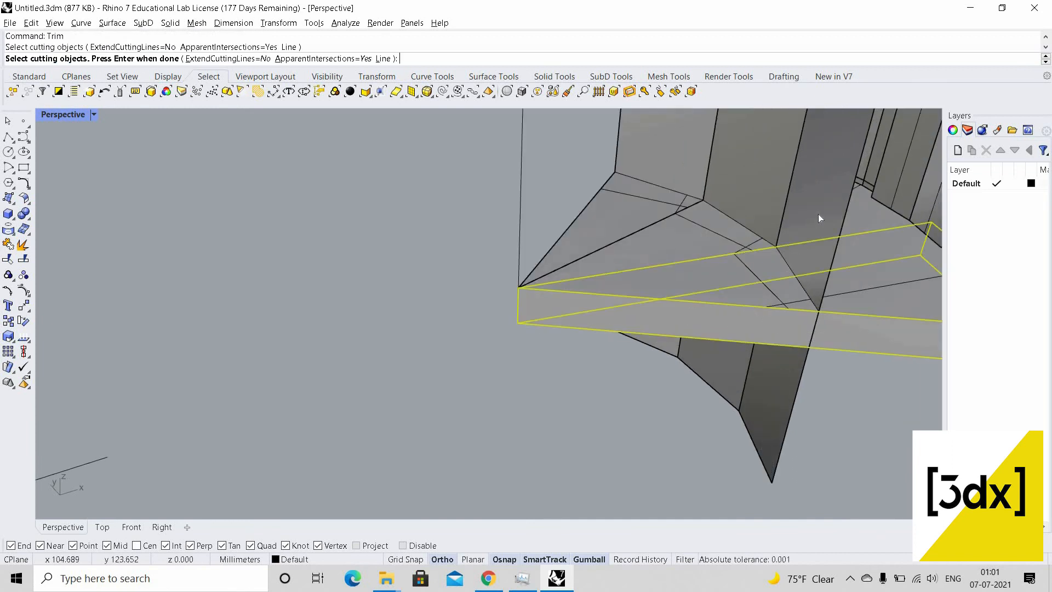
pyautogui.click(735, 286)
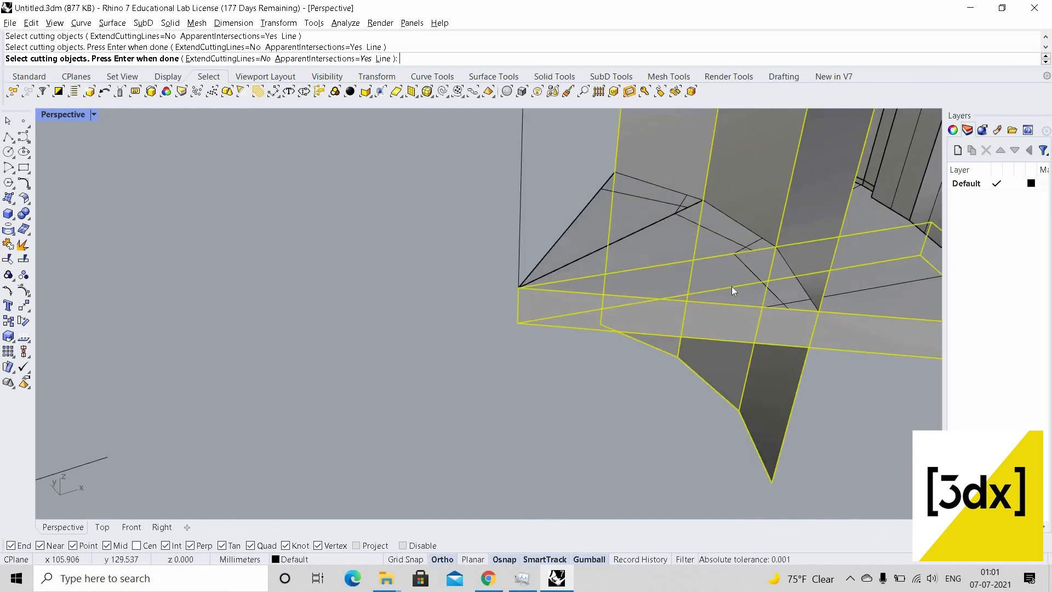
pyautogui.press('Return')
pyautogui.click(749, 296)
pyautogui.click(759, 333)
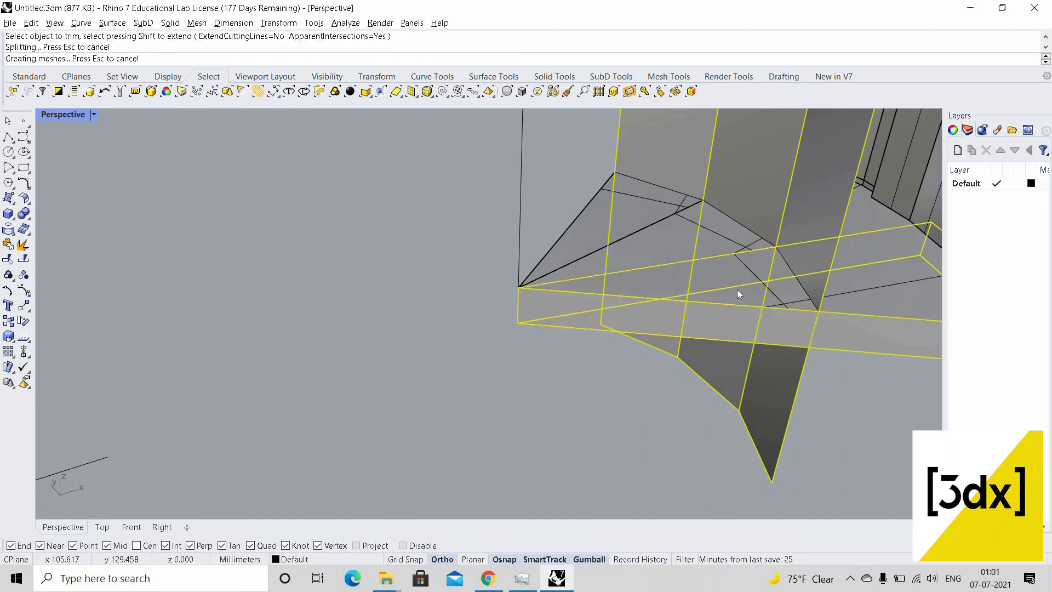
pyautogui.press('Return')
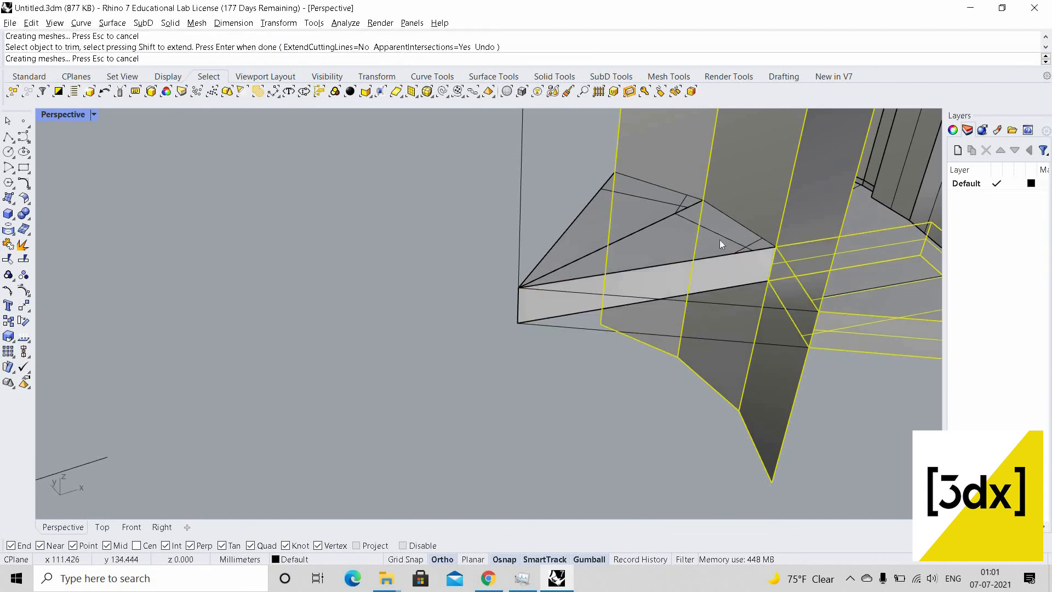
# Trim away the inner tip of the middle floor slab sector along the upright faceted surface
pyautogui.scroll(-6, 748, 300)
pyautogui.press('Return')
pyautogui.scroll(9, 751, 314)
pyautogui.click(743, 356)
pyautogui.press('Return')
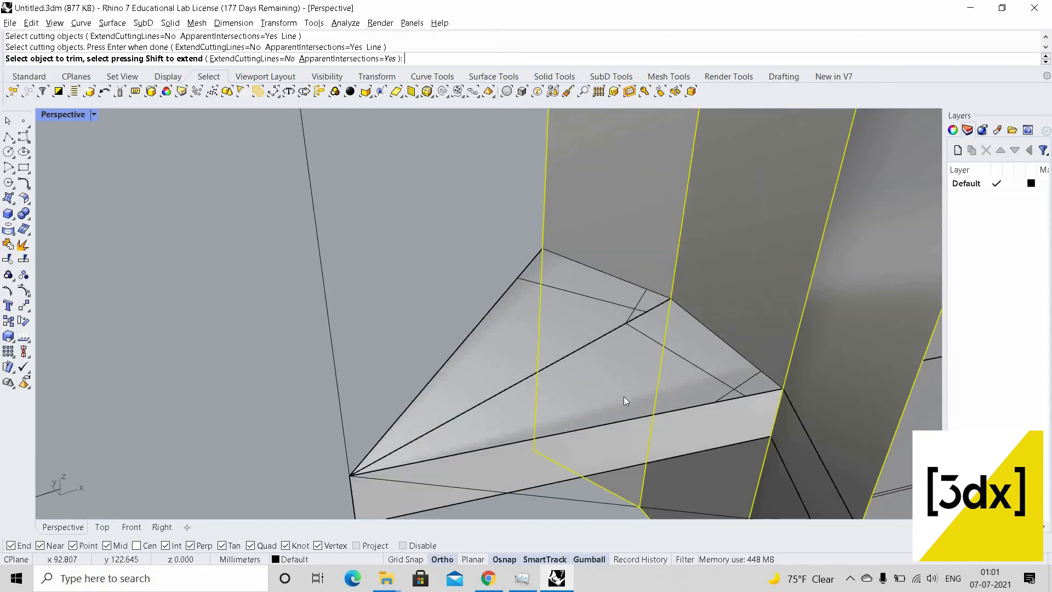
pyautogui.click(623, 397)
pyautogui.press('Return')
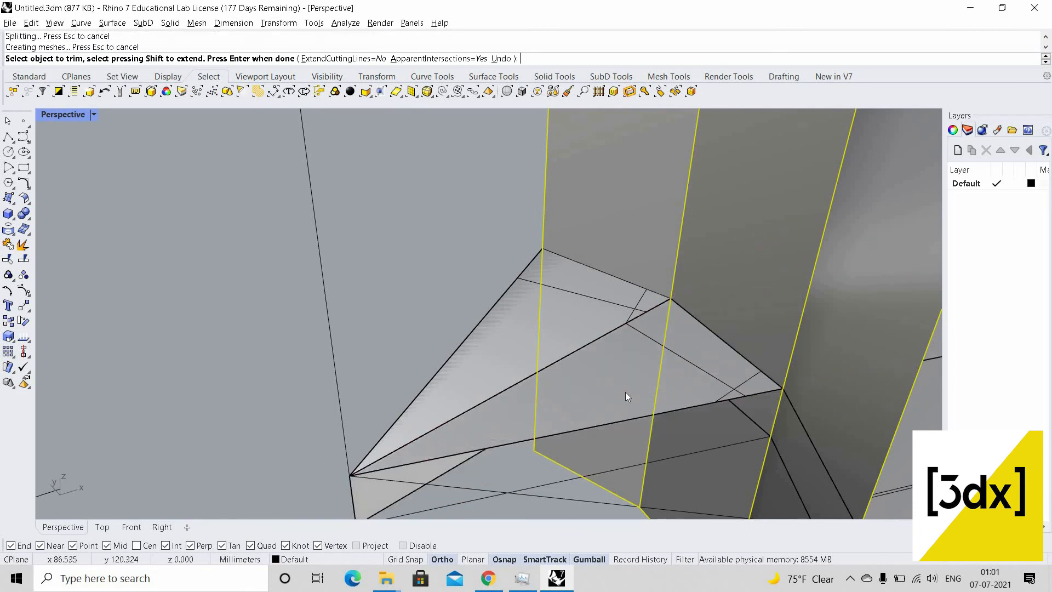
pyautogui.press('Return')
# Trim the surface covering the farthest floor sector's inner tip along the upright faceted surface
pyautogui.click(594, 338)
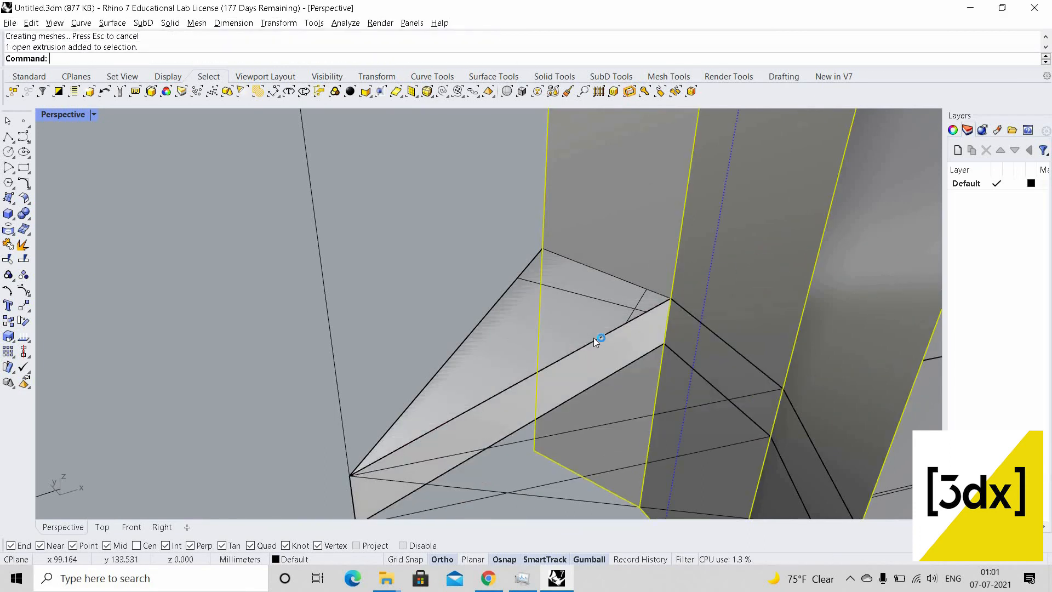
pyautogui.press('Return')
pyautogui.click(630, 389)
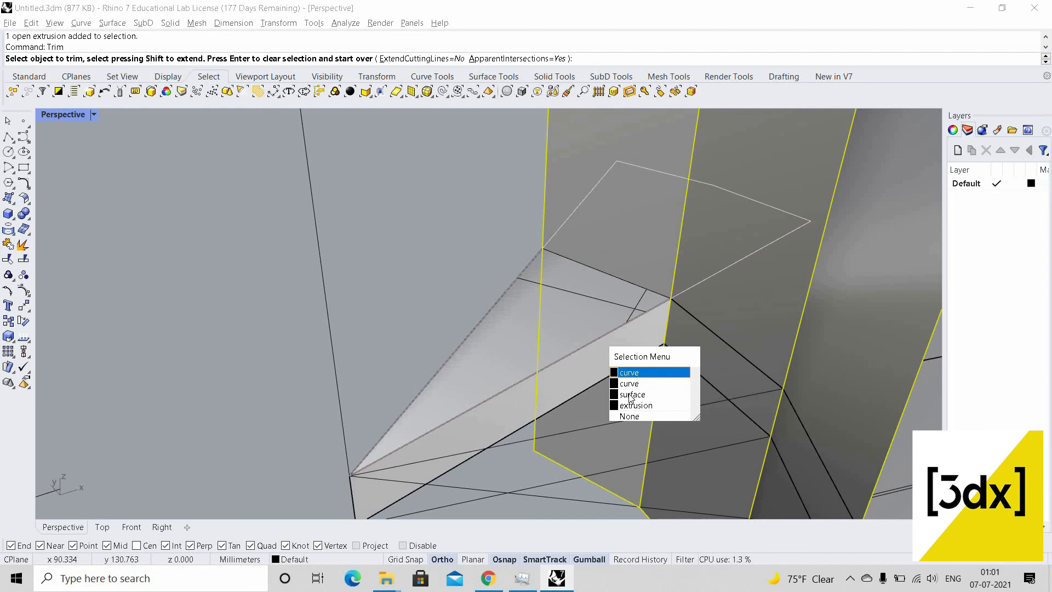
pyautogui.click(628, 395)
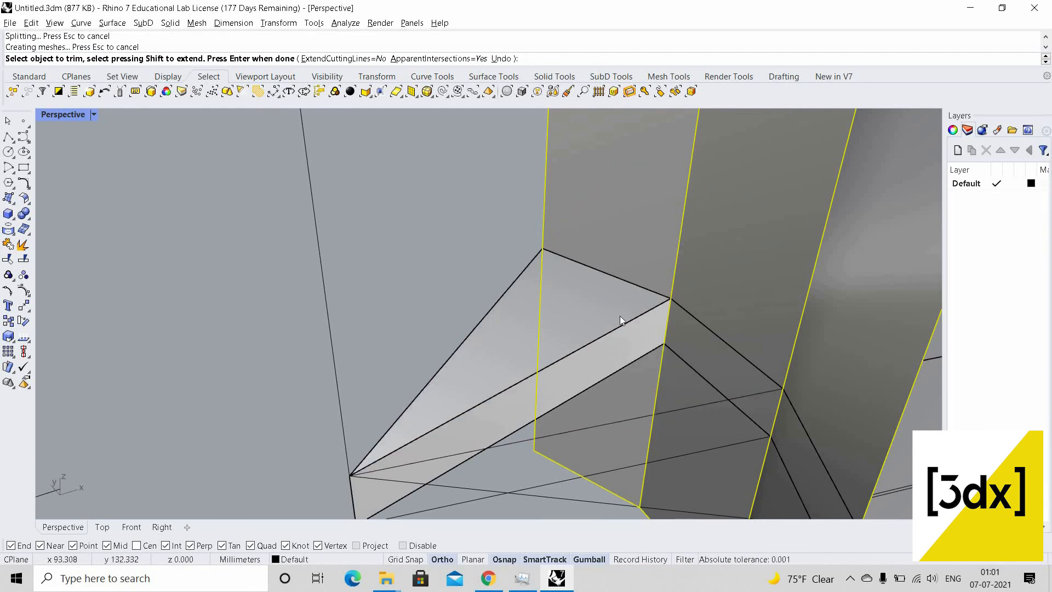
pyautogui.scroll(-10, 618, 307)
pyautogui.scroll(10, 702, 398)
pyautogui.press('Return')
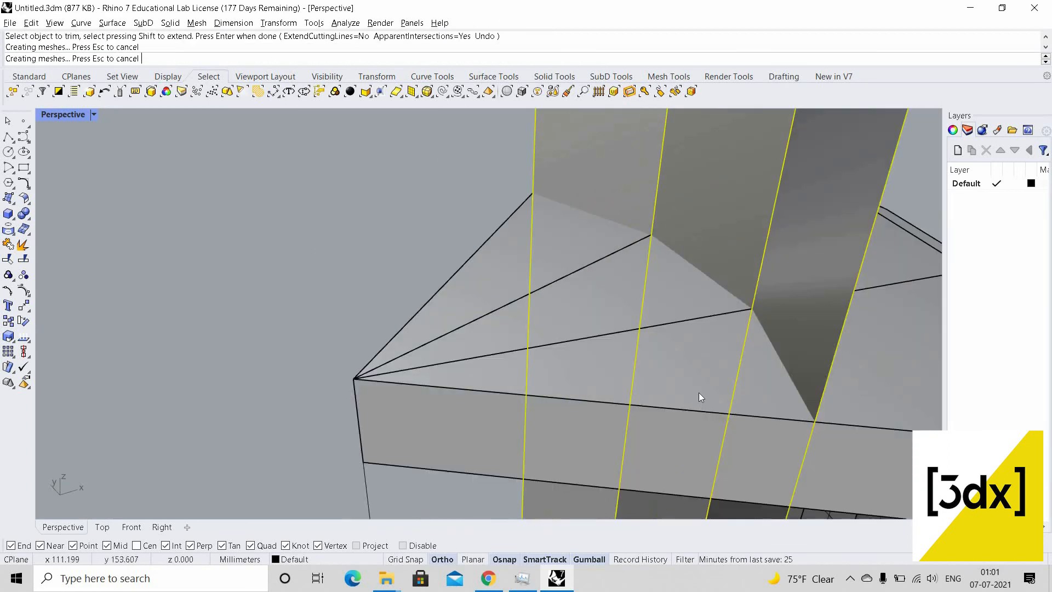
# Trim the roof slab sectors' top and outer side faces off at the inner tip, using the sectors and faceted surface as cutters
pyautogui.click(697, 383)
pyautogui.click(701, 350)
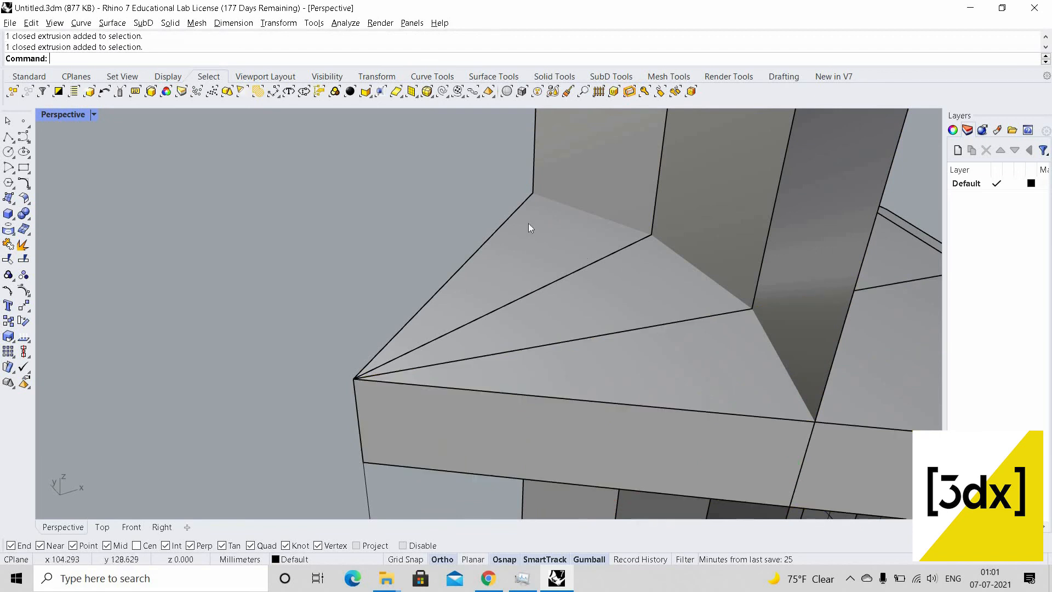
pyautogui.click(593, 268)
pyautogui.click(560, 247)
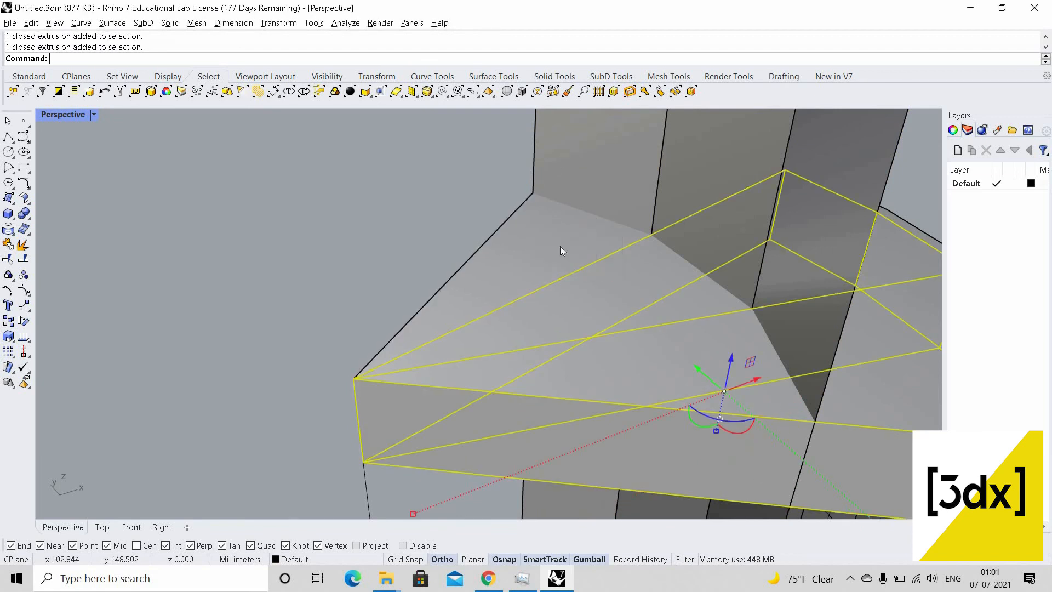
pyautogui.click(561, 246)
pyautogui.keyDown('shift'); pyautogui.click(656, 288); pyautogui.keyUp('shift')
pyautogui.keyDown('shift'); pyautogui.click(691, 382); pyautogui.keyUp('shift')
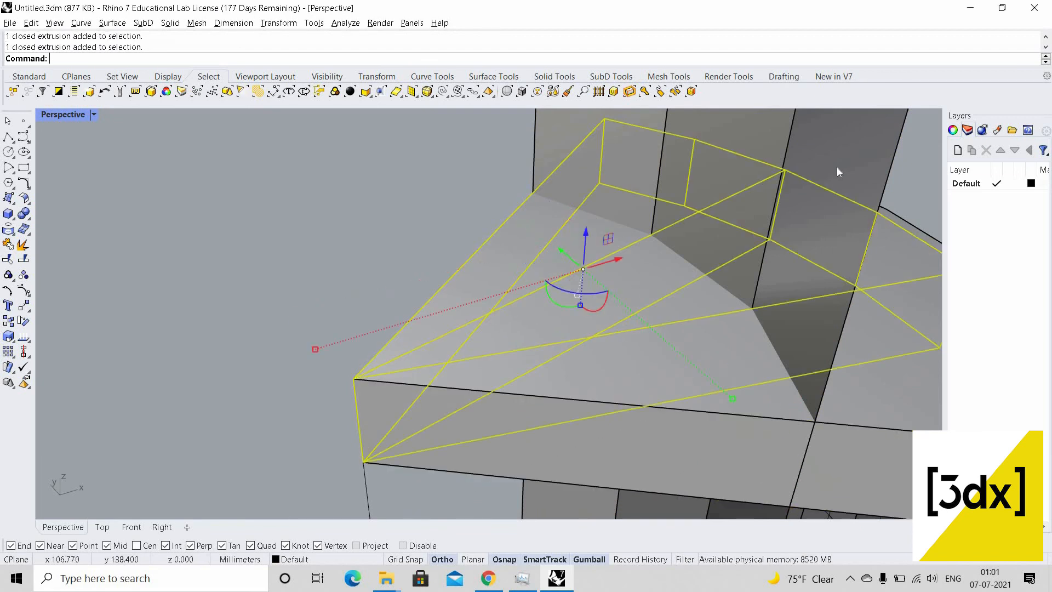
pyautogui.keyDown('shift'); pyautogui.click(816, 262); pyautogui.keyUp('shift')
pyautogui.scroll(-2, 818, 262)
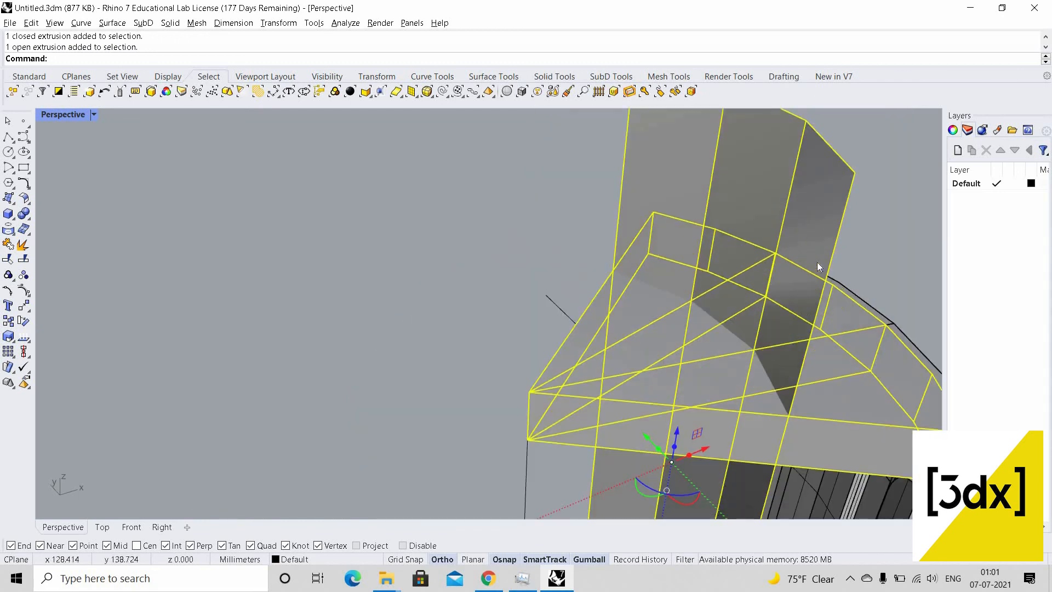
pyautogui.write('T')
pyautogui.press('Return')
pyautogui.click(707, 391)
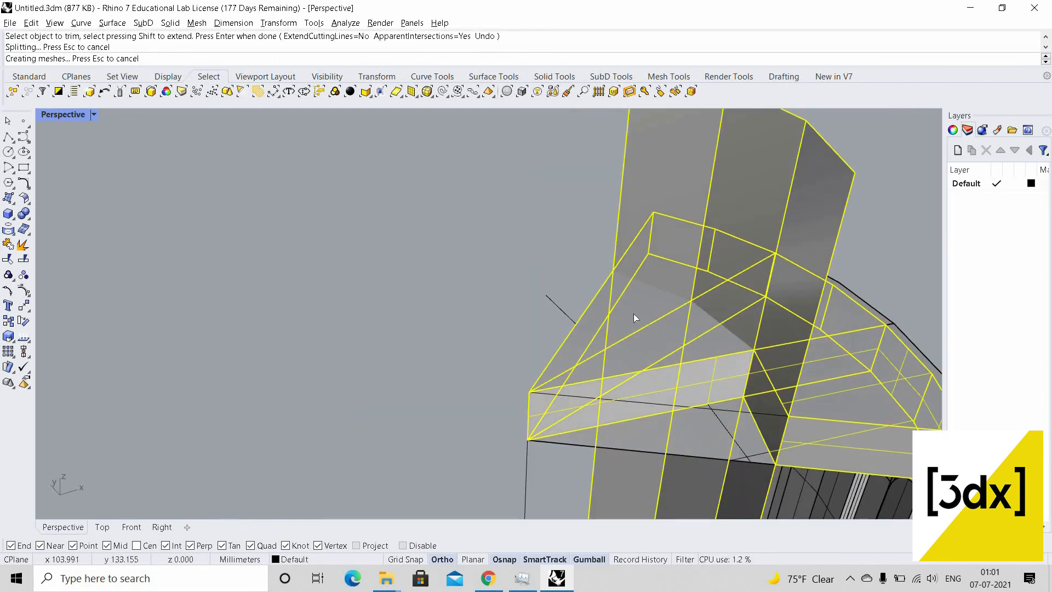
pyautogui.click(652, 336)
pyautogui.press('Return')
# Trim the leftover dividing faces between the roof slab sectors inside the inner tip, with the upright faceted surface and a sector as cutters
pyautogui.click(667, 342)
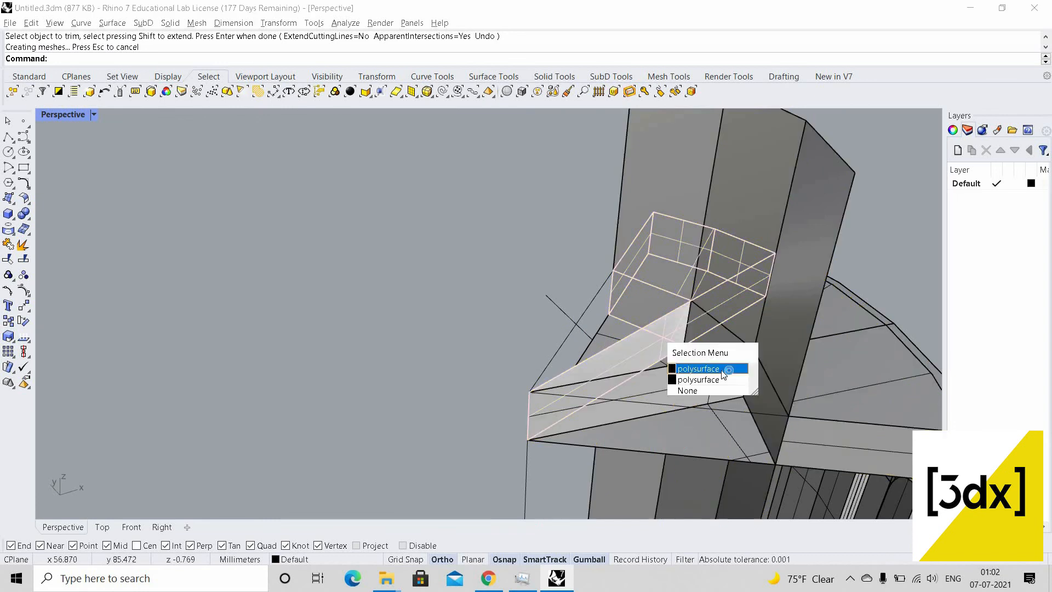
pyautogui.click(772, 330)
pyautogui.click(774, 334)
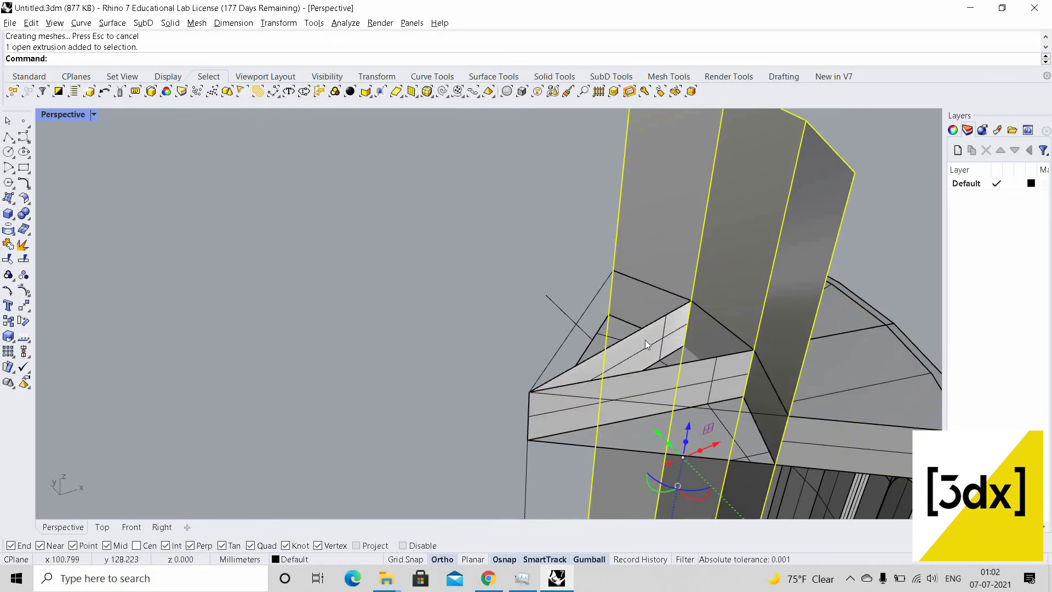
pyautogui.keyDown('shift'); pyautogui.click(676, 360); pyautogui.keyUp('shift')
pyautogui.keyDown('shift'); pyautogui.click(676, 360); pyautogui.keyUp('shift')
pyautogui.click(682, 379)
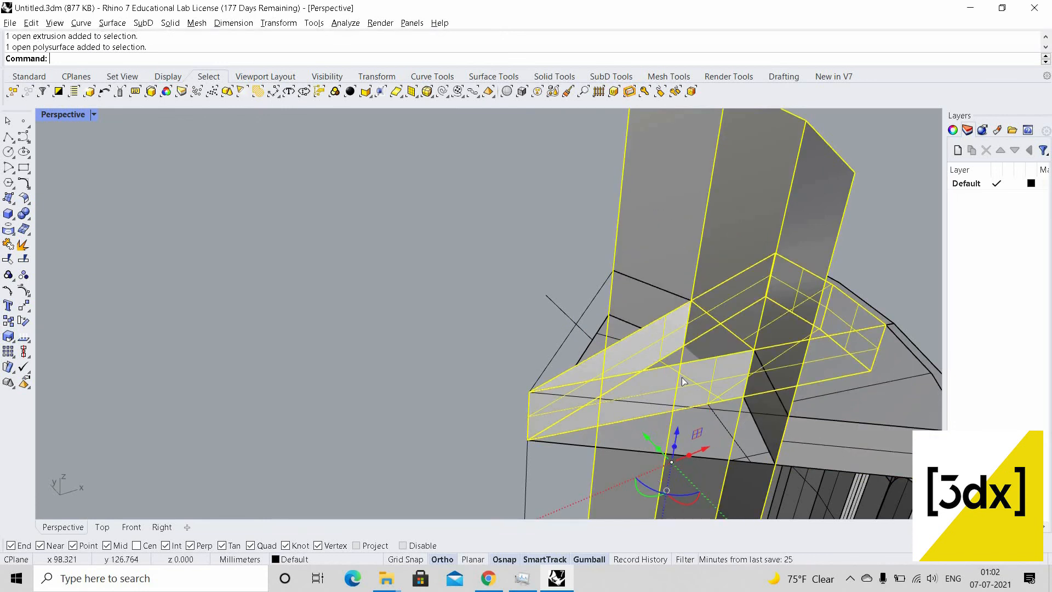
pyautogui.press('Return')
pyautogui.click(714, 397)
pyautogui.click(732, 413)
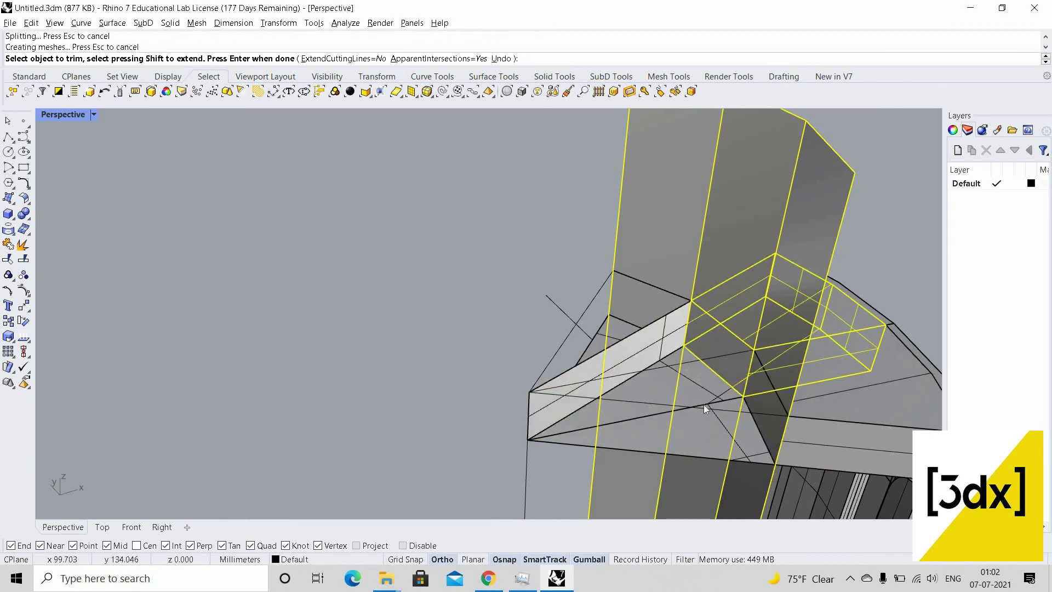
pyautogui.press('Return')
pyautogui.press('Escape')
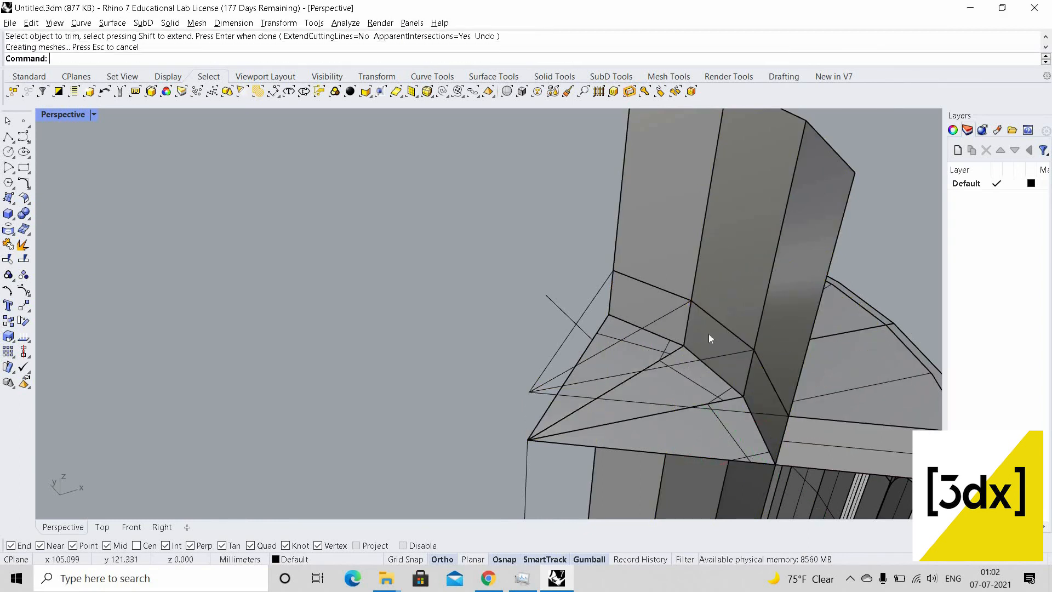
# Trim the remaining underside surfaces of all three roof slab sectors' inner tips along the upright faceted surface
pyautogui.click(667, 447)
pyautogui.keyDown('shift'); pyautogui.click(654, 405); pyautogui.keyUp('shift')
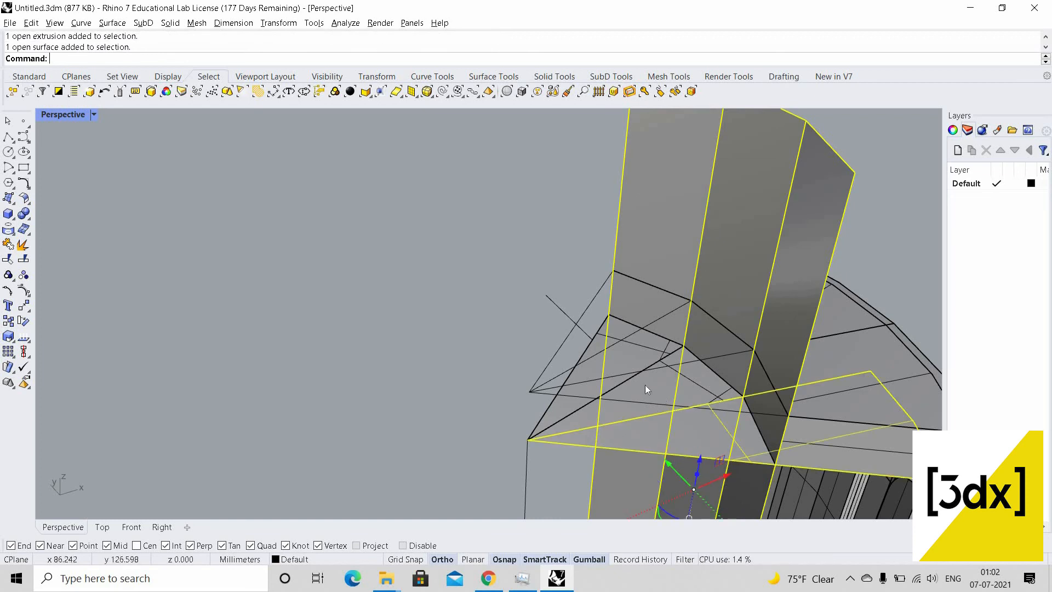
pyautogui.scroll(4, 640, 384)
pyautogui.keyDown('shift'); pyautogui.click(636, 382); pyautogui.keyUp('shift')
pyautogui.keyDown('shift'); pyautogui.click(609, 344); pyautogui.keyUp('shift')
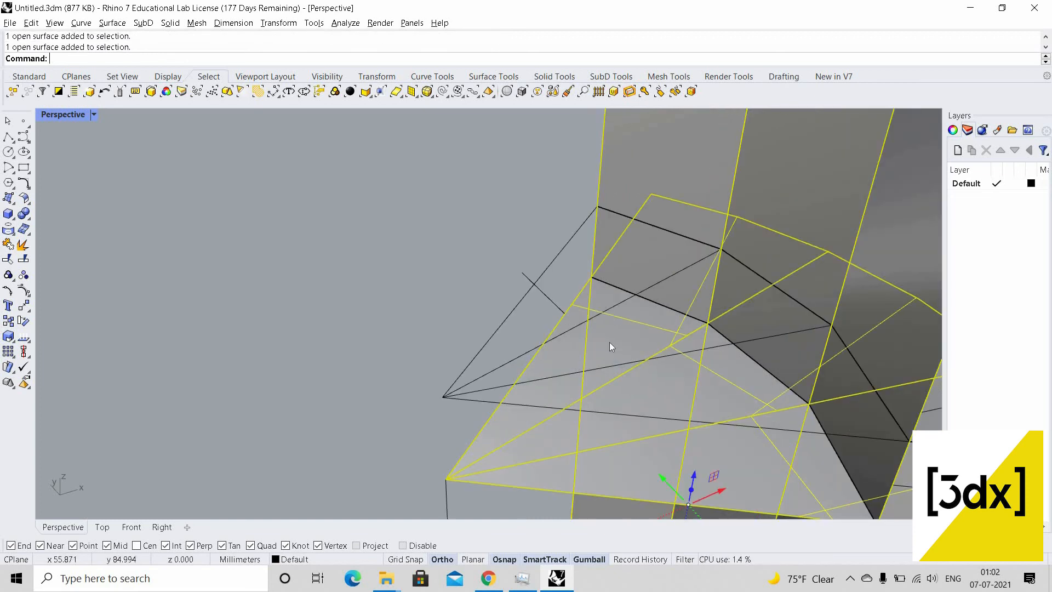
pyautogui.write('Trim')
pyautogui.press('Return')
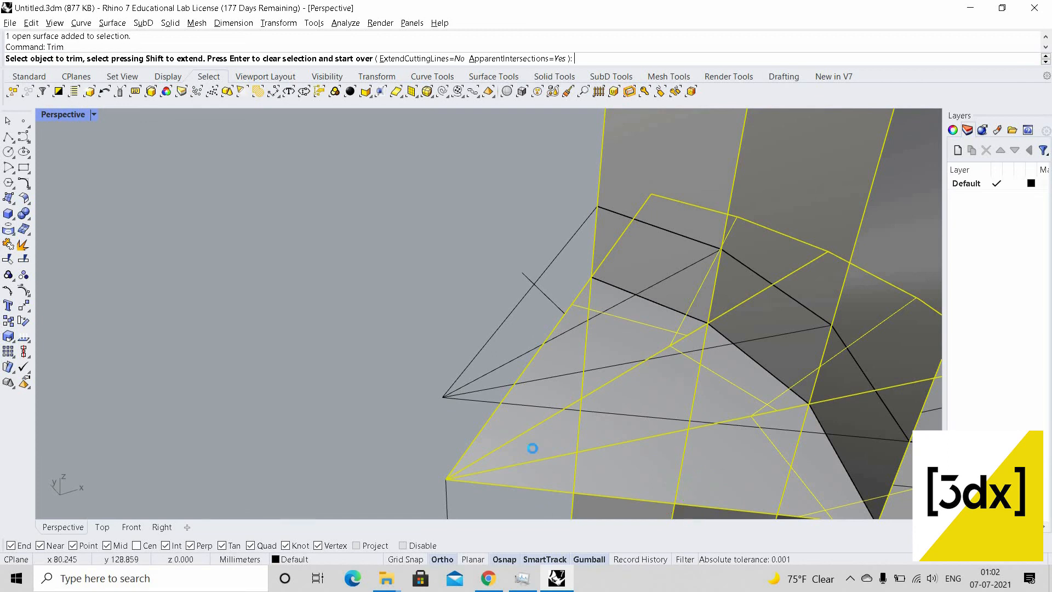
pyautogui.click(532, 446)
pyautogui.click(561, 386)
pyautogui.click(619, 405)
pyautogui.scroll(-8, 620, 404)
pyautogui.press('Return')
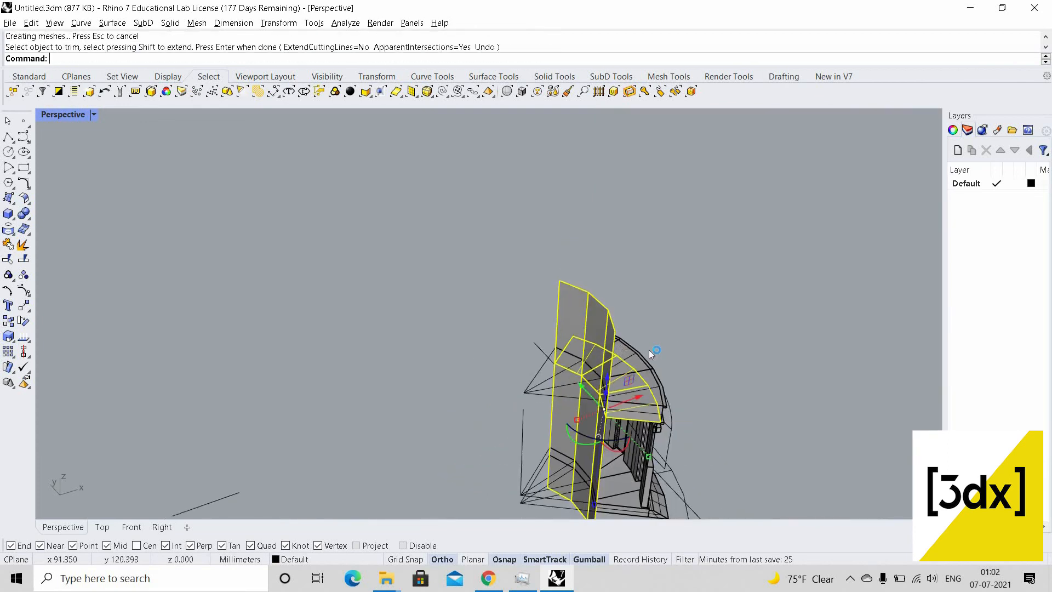
# Shorten the faceted surface from its lowest corner with Scale1D so its upper edge meets the roof slab's top corner
pyautogui.click(652, 351)
pyautogui.moveTo(653, 351); pyautogui.dragTo(667, 324, button='right')
pyautogui.scroll(2, 656, 317)
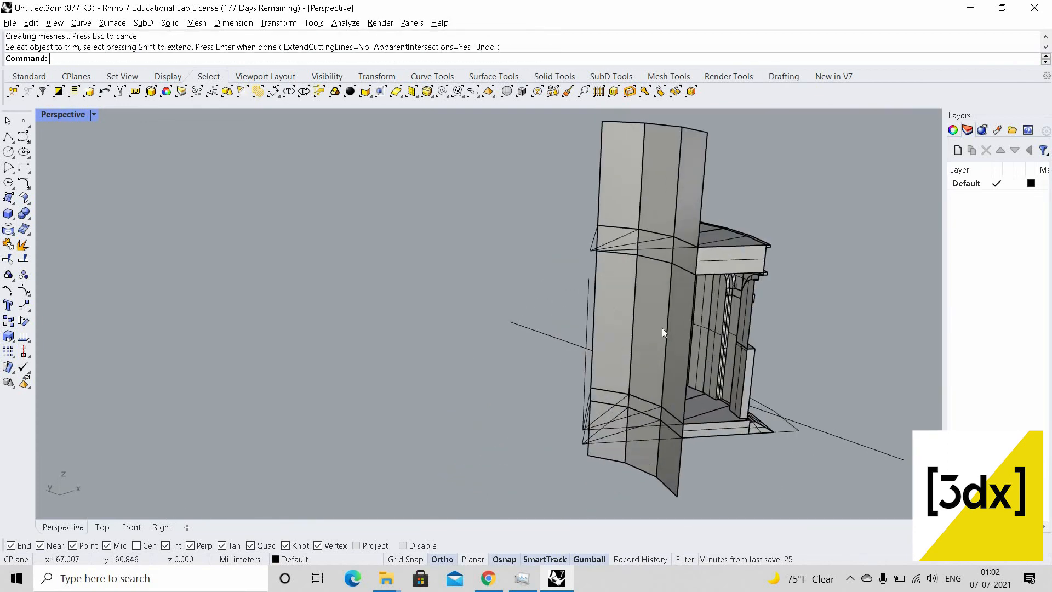
pyautogui.click(663, 330)
pyautogui.write('Scale1D')
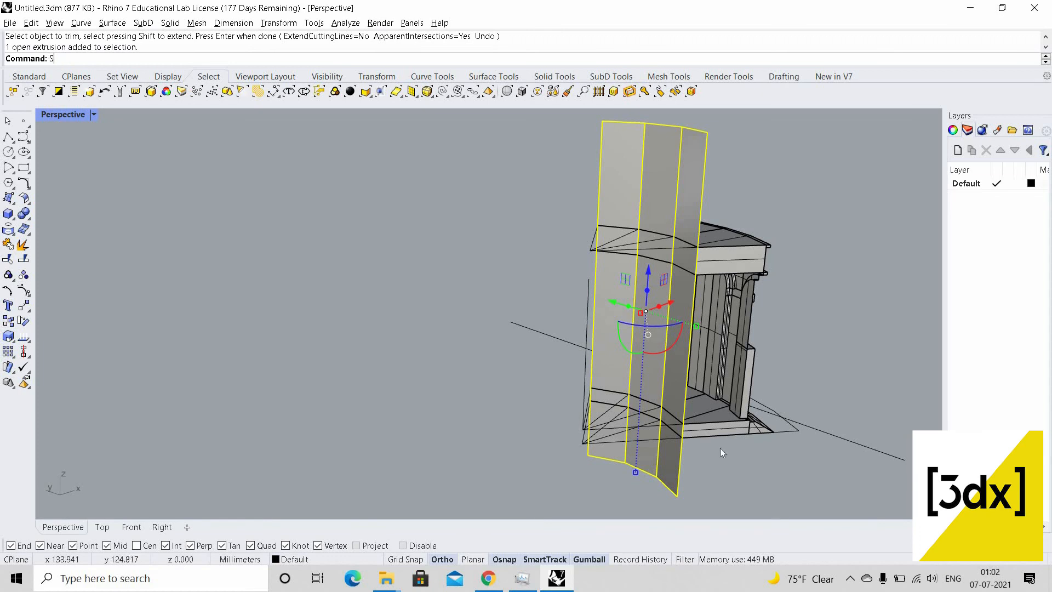
pyautogui.press('Return')
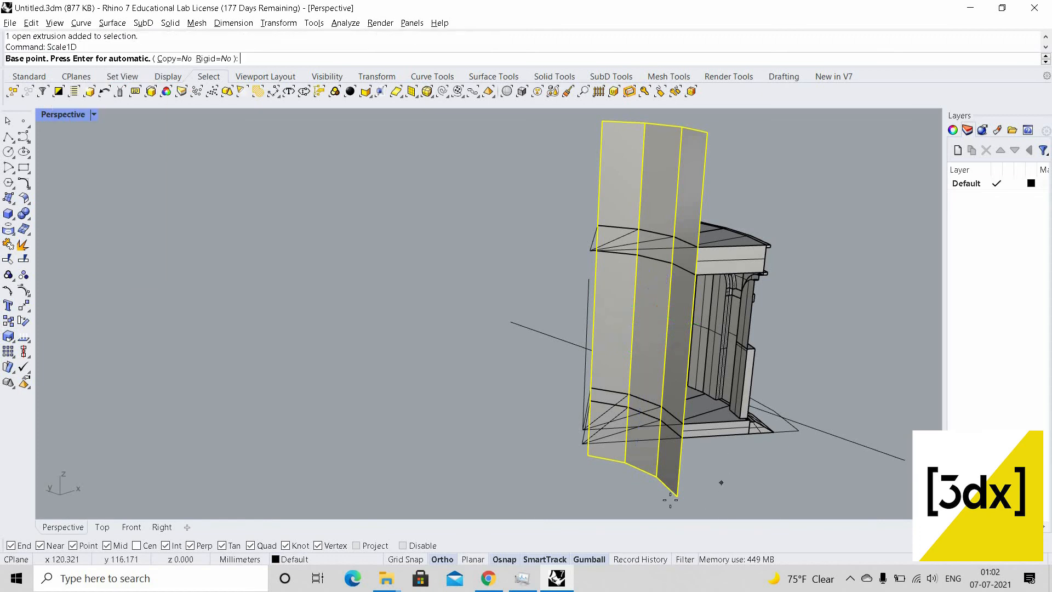
pyautogui.click(676, 495)
pyautogui.click(708, 132)
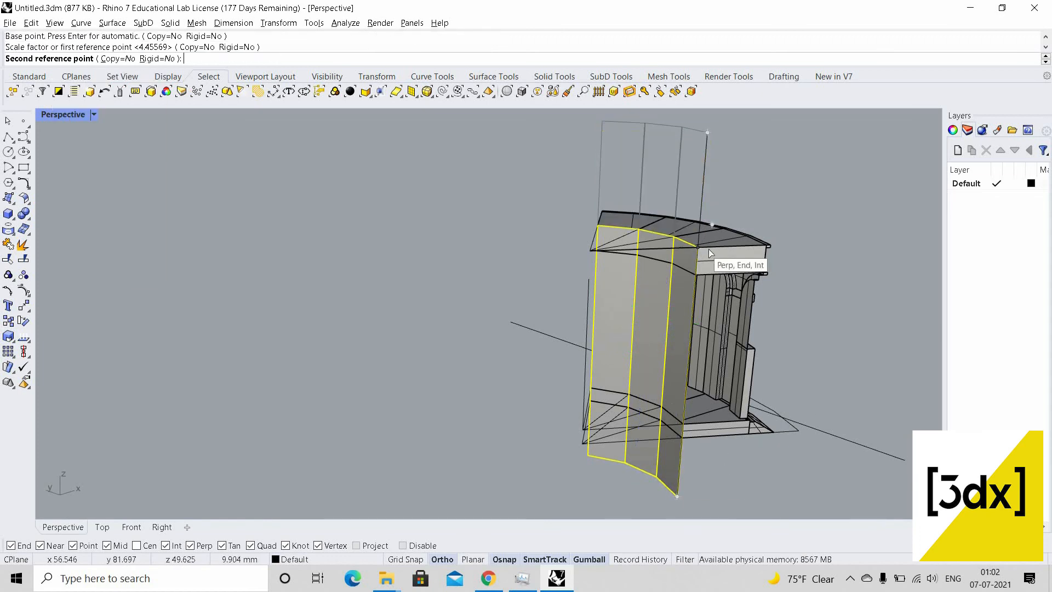
pyautogui.click(707, 249)
# Scale the faceted surface in one direction from its upper corner so its lower edge meets the floor slab's bottom corner
pyautogui.scroll(3, 706, 258)
pyautogui.press('Return')
pyautogui.click(711, 249)
pyautogui.press('Return')
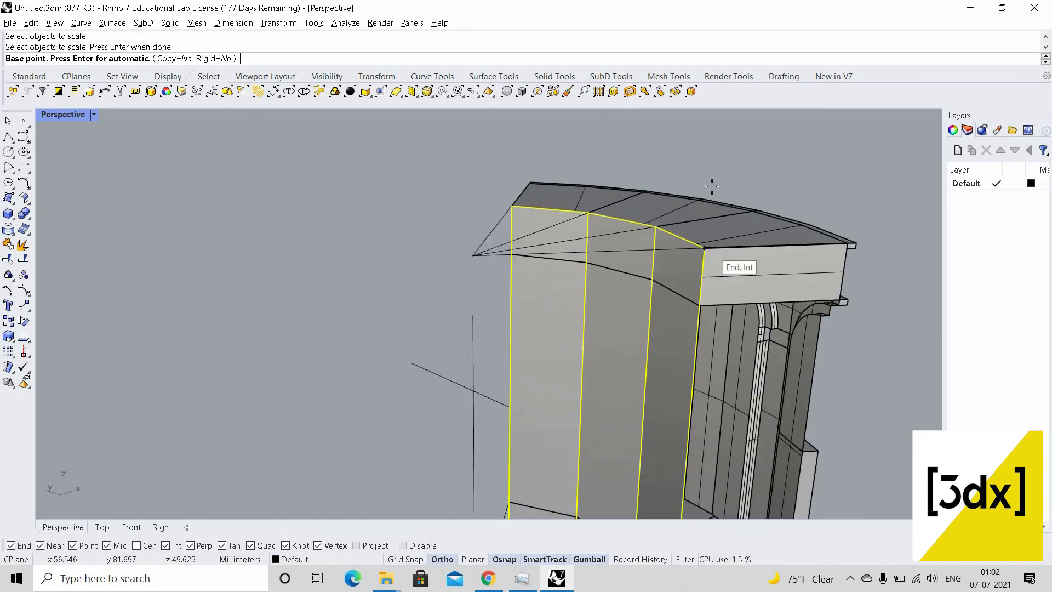
pyautogui.click(704, 248)
pyautogui.scroll(-7, 703, 249)
pyautogui.scroll(6, 691, 412)
pyautogui.click(698, 390)
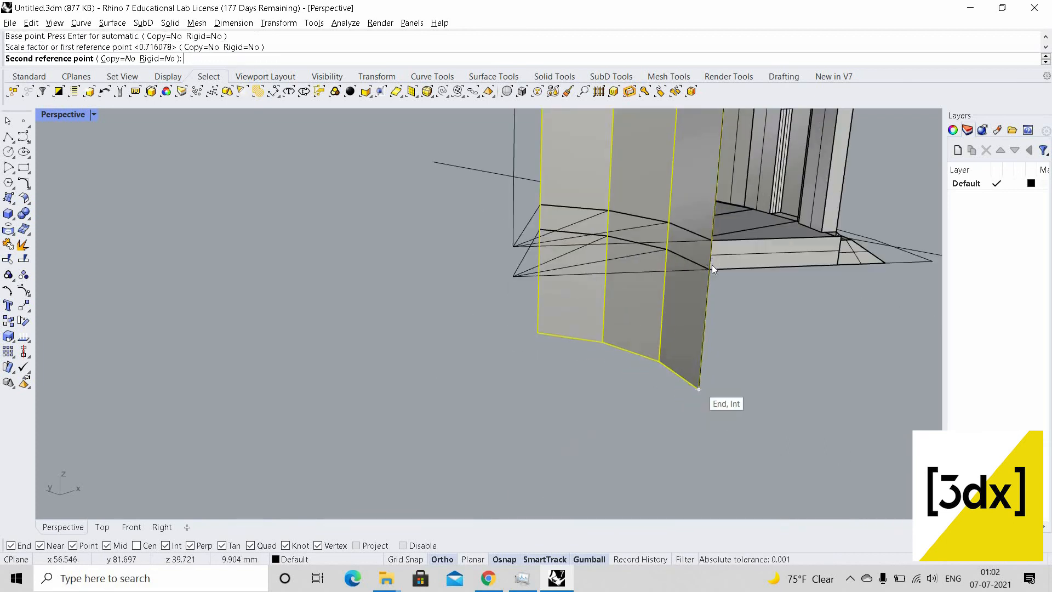
pyautogui.click(710, 270)
# Examine the trimmed tower segment from the outside and along its new inner faceted wall
pyautogui.scroll(-5, 620, 302)
pyautogui.moveTo(619, 303); pyautogui.dragTo(419, 244, button='right')
pyautogui.scroll(-7, 521, 299)
pyautogui.scroll(9, 500, 295)
pyautogui.scroll(-4, 387, 247)
pyautogui.scroll(-2, 390, 236)
pyautogui.scroll(9, 391, 236)
pyautogui.moveTo(634, 344); pyautogui.dragTo(617, 341, button='right')
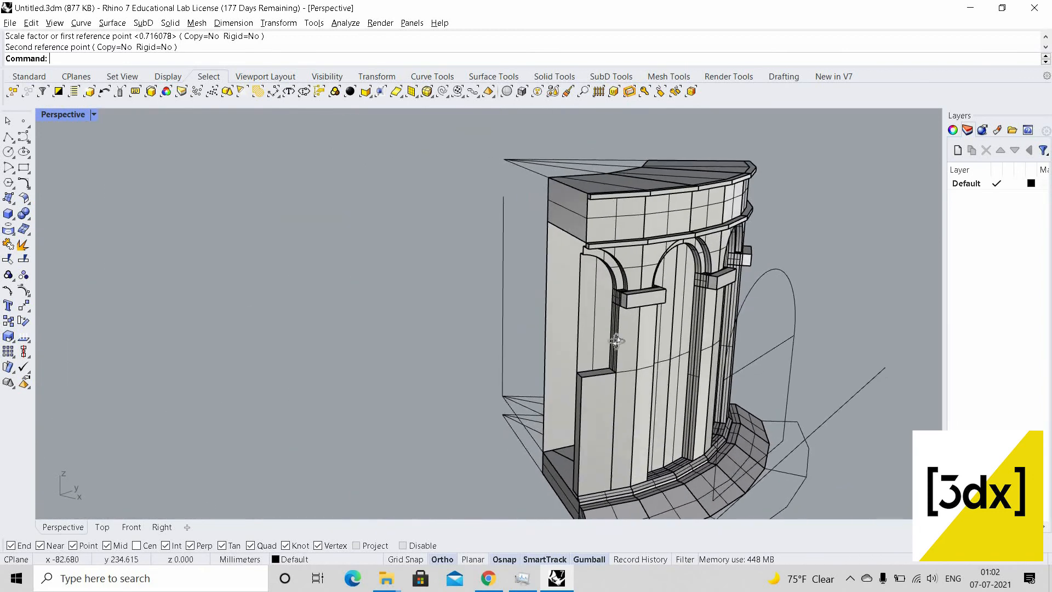
pyautogui.moveTo(788, 387); pyautogui.dragTo(790, 365, button='right')
pyautogui.scroll(8, 792, 354)
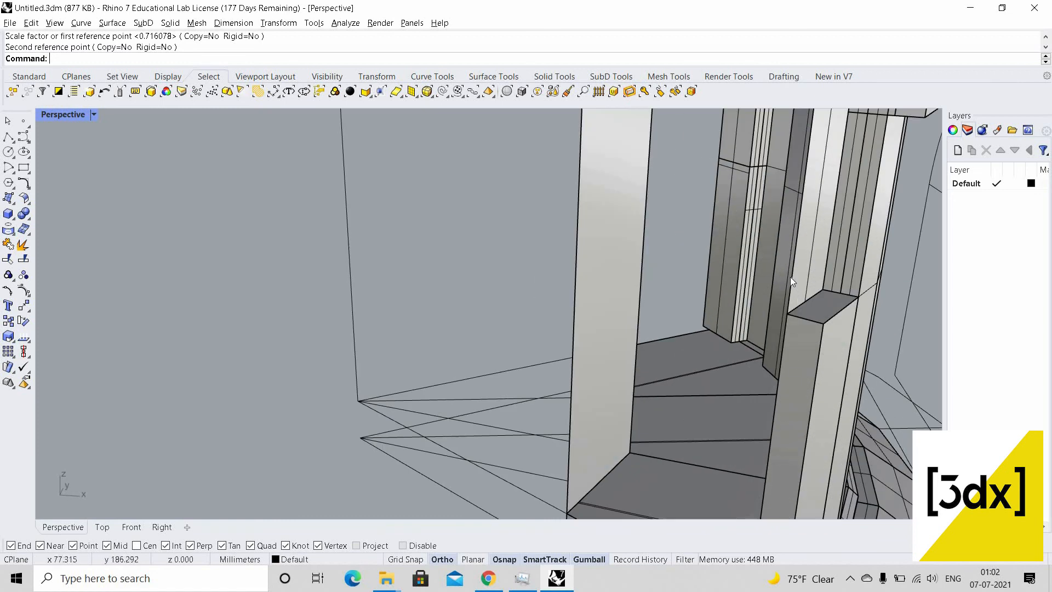
pyautogui.scroll(-5, 790, 277)
pyautogui.click(783, 310)
pyautogui.press('Escape')
pyautogui.moveTo(714, 351); pyautogui.dragTo(707, 242, button='right')
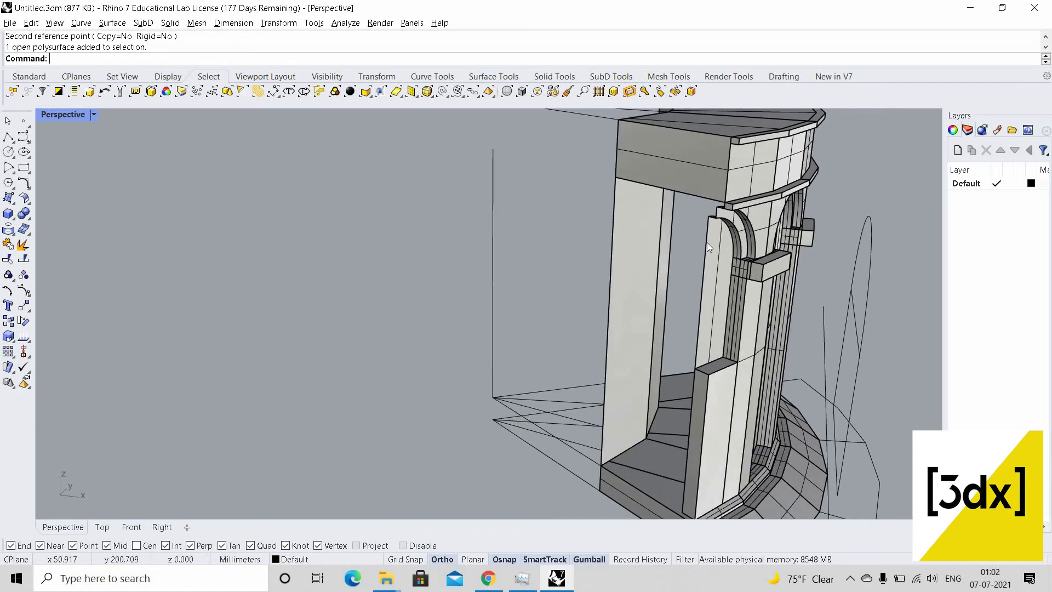
# Examine the arched panel and the surrounding arch pieces at the segment's open end
pyautogui.scroll(10, 735, 154)
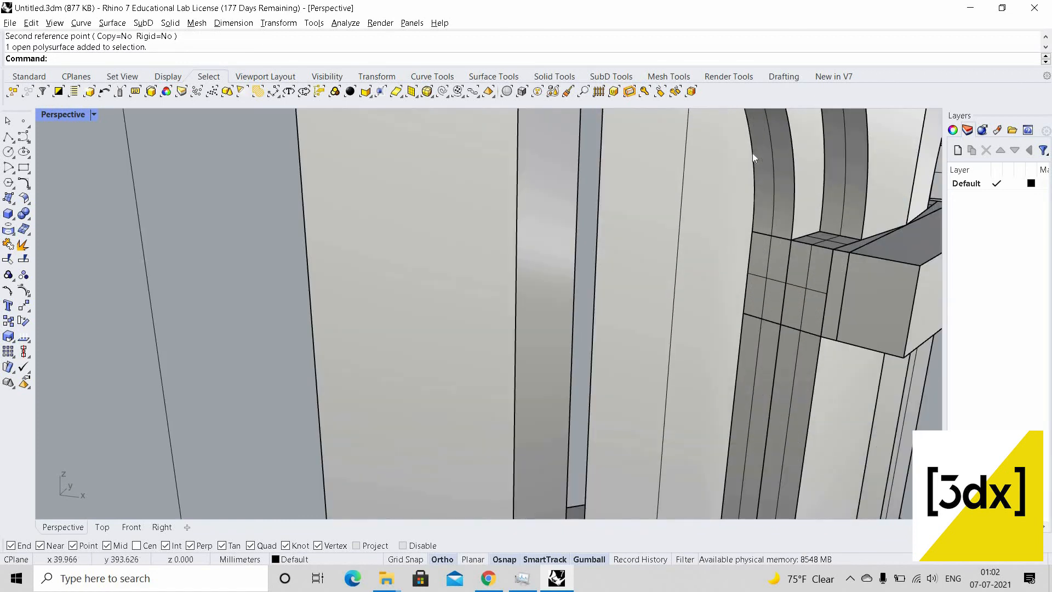
pyautogui.click(732, 205)
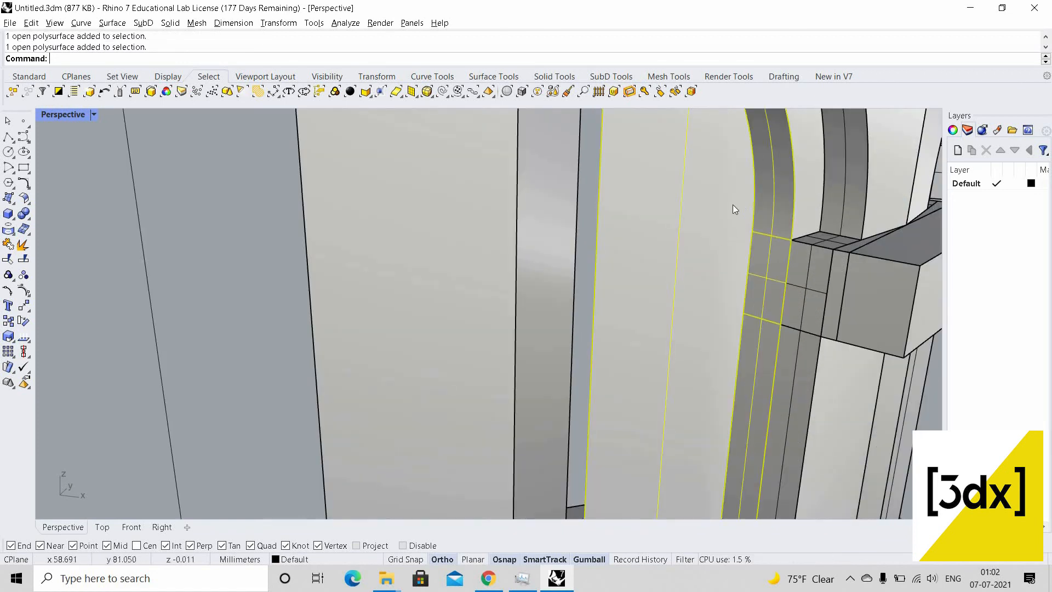
pyautogui.scroll(-5, 729, 225)
pyautogui.scroll(3, 721, 264)
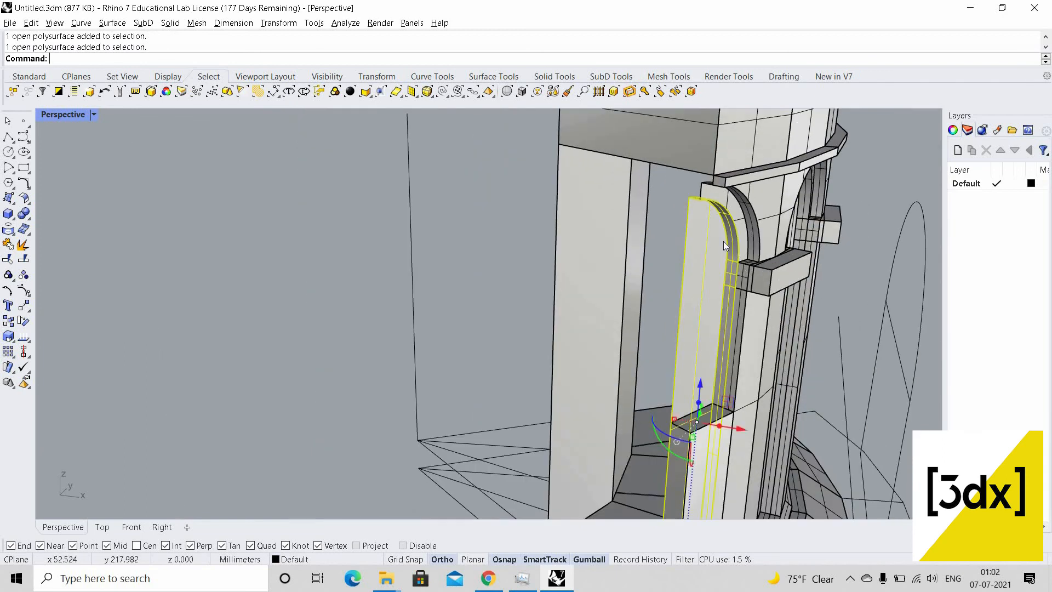
pyautogui.press('Escape')
pyautogui.click(752, 264)
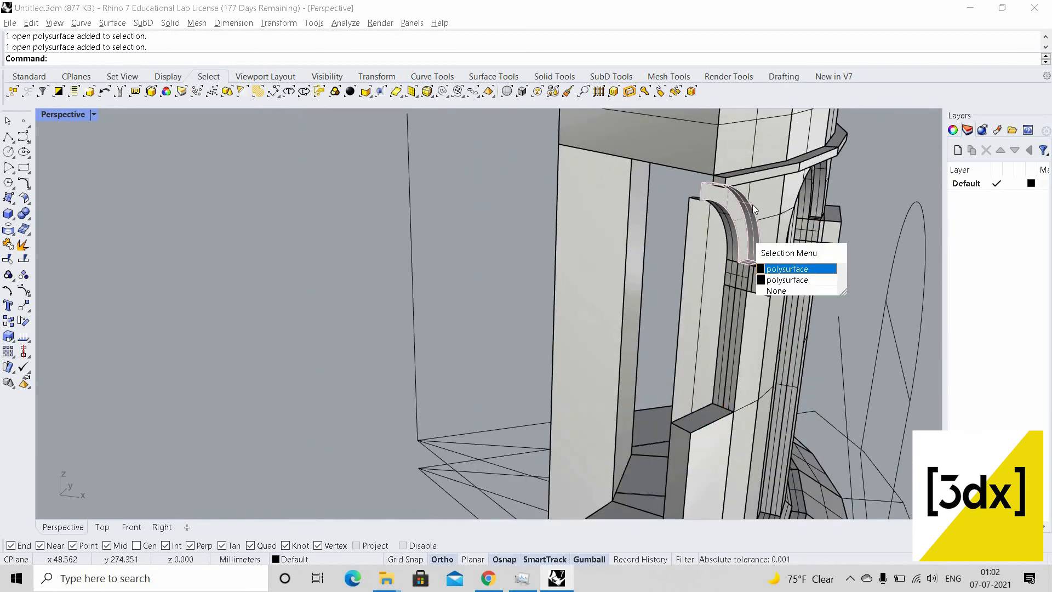
pyautogui.click(774, 290)
pyautogui.click(764, 234)
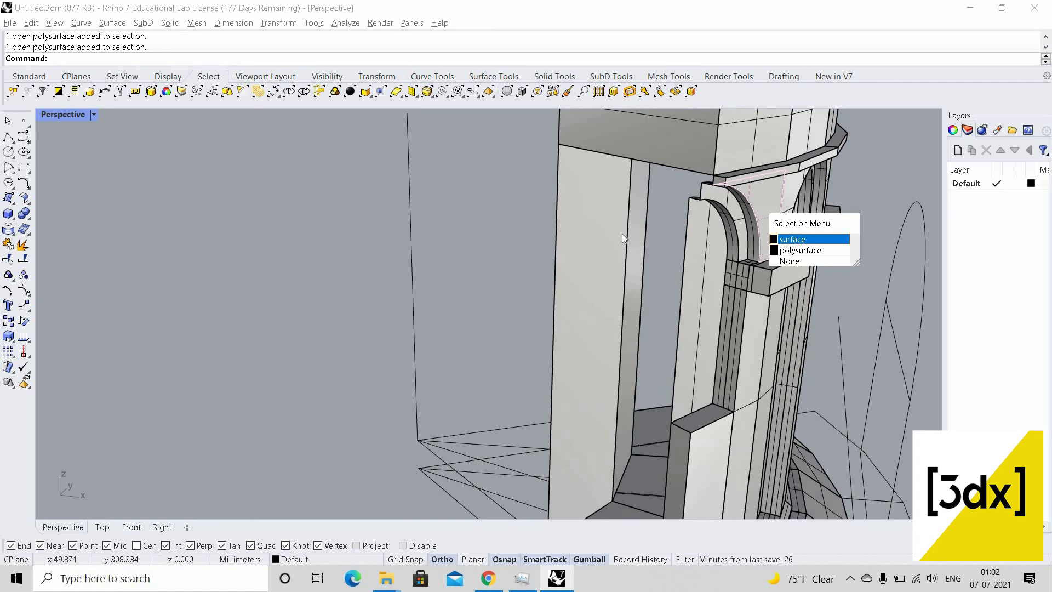
pyautogui.click(669, 235)
pyautogui.scroll(-6, 671, 236)
pyautogui.scroll(6, 687, 244)
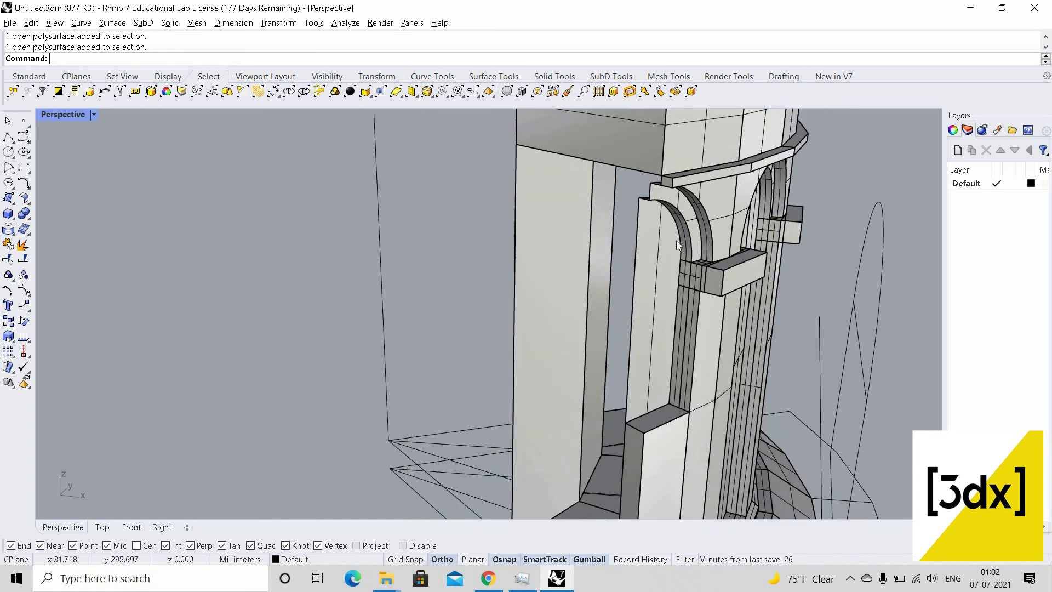
pyautogui.scroll(4, 679, 242)
pyautogui.moveTo(718, 254); pyautogui.dragTo(833, 185, button='right')
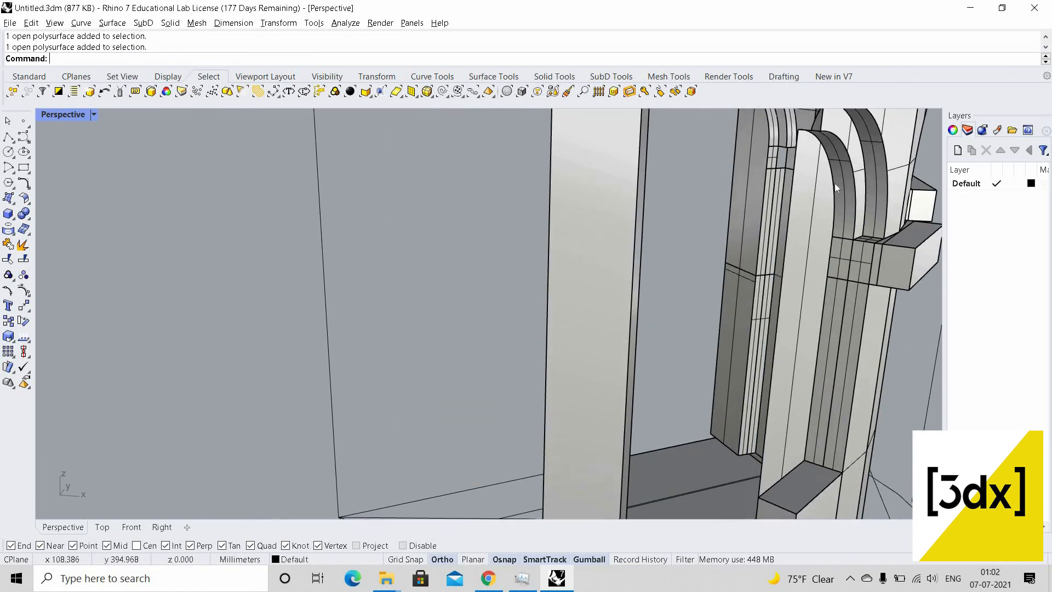
# Extract the wireframe curves of the arched panel at the segment's open end
pyautogui.click(828, 186)
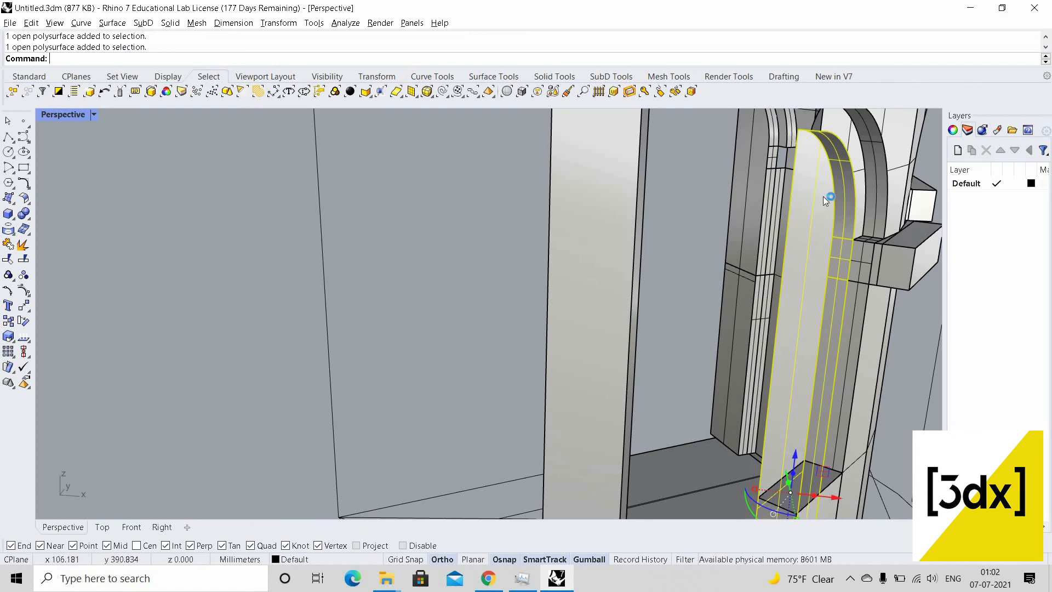
pyautogui.write('ExtractWireframe')
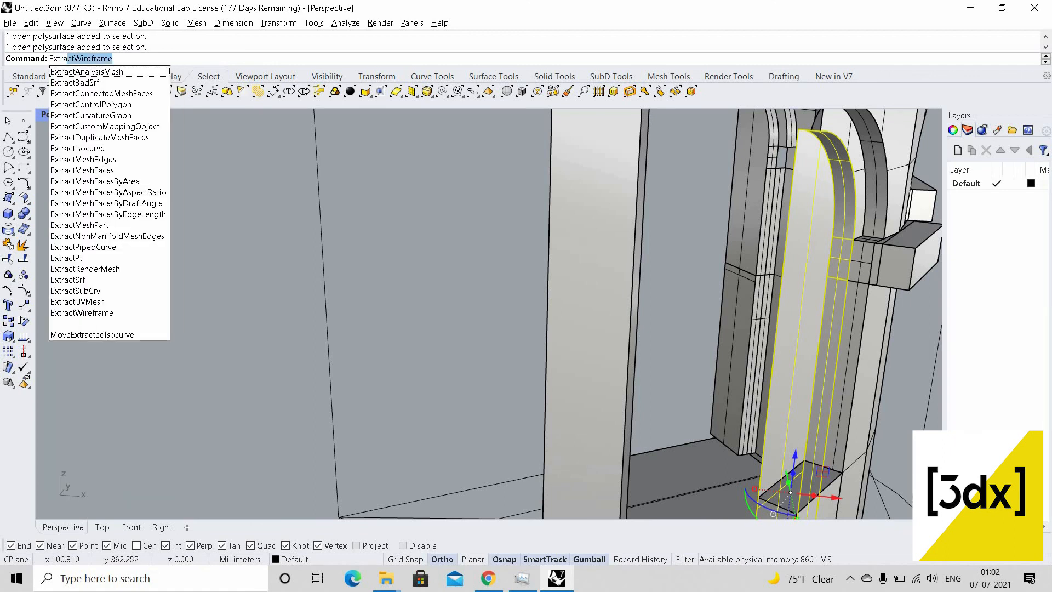
pyautogui.press('Return')
pyautogui.scroll(-5, 788, 207)
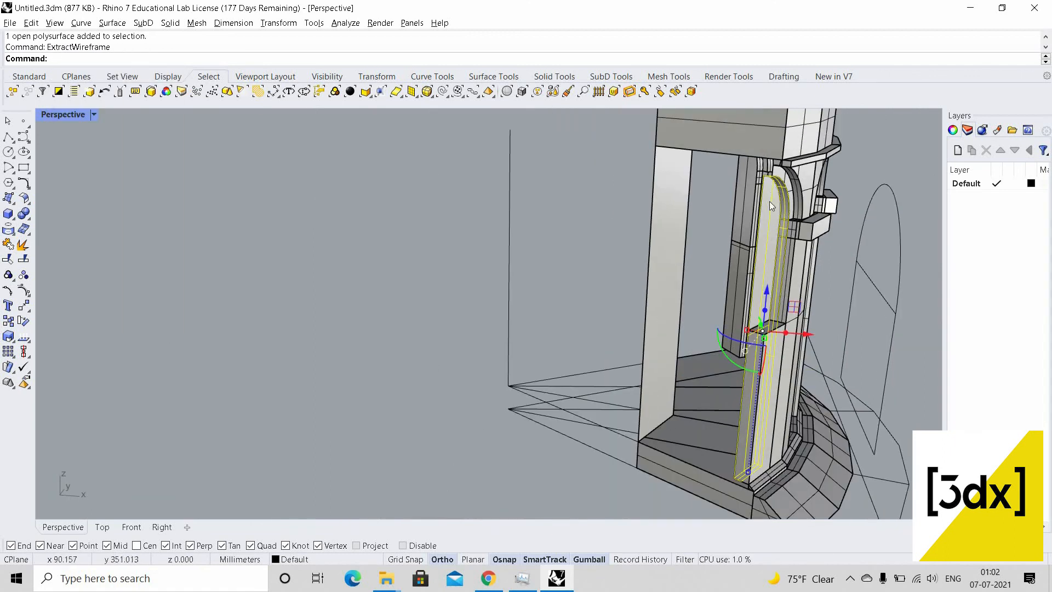
pyautogui.scroll(-4, 781, 258)
pyautogui.scroll(6, 803, 269)
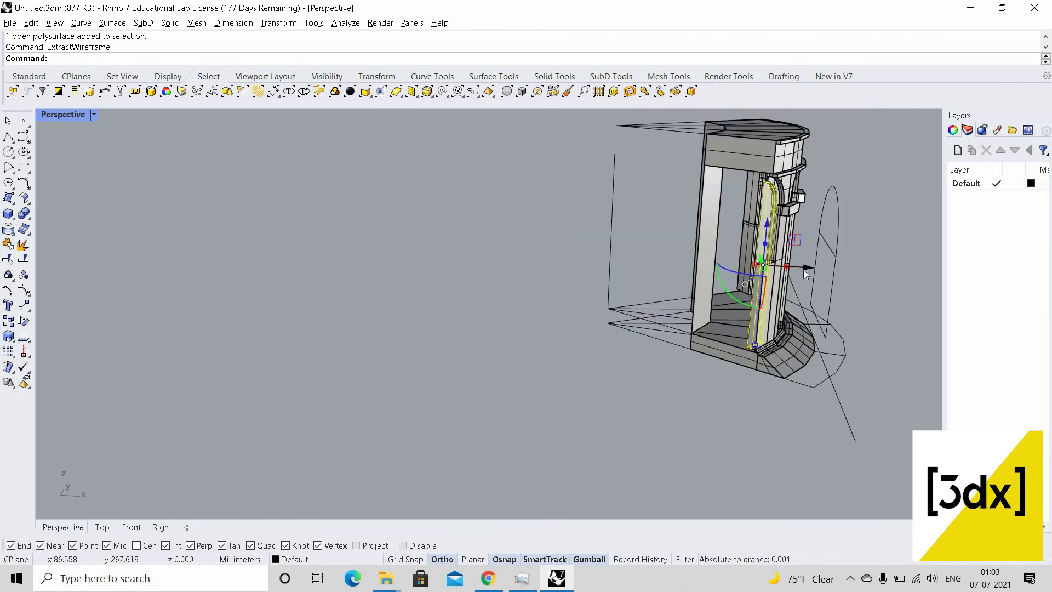
# Try to move the arched panel's extracted wireframe along the red X axis towards the tower's centre
pyautogui.moveTo(784, 267); pyautogui.dragTo(735, 270)
pyautogui.scroll(-7, 736, 273)
pyautogui.press('Escape')
pyautogui.scroll(10, 705, 240)
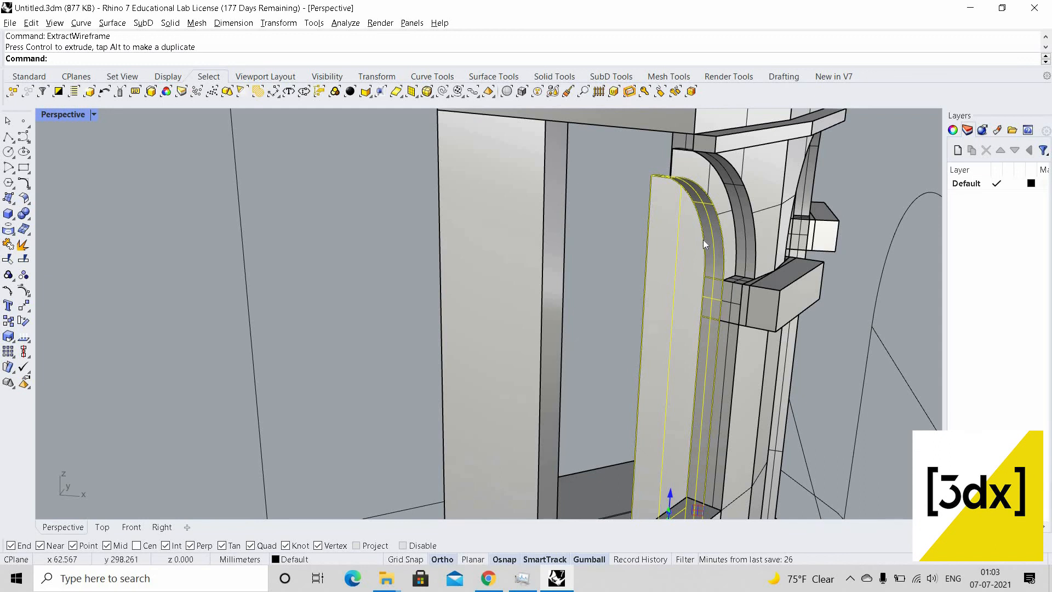
# Delete the panel's extracted wireframe except its face's arch curve, the short segment below the arch and the long straight edge
pyautogui.keyDown('ctrl'); pyautogui.click(703, 301); pyautogui.keyUp('ctrl')
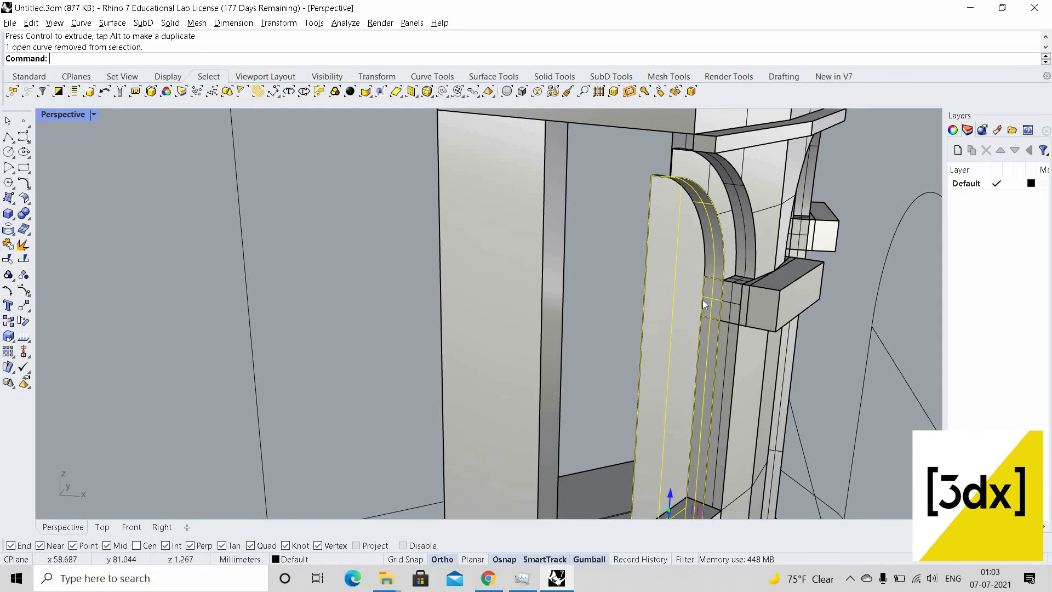
pyautogui.keyDown('ctrl'); pyautogui.click(638, 284); pyautogui.keyUp('ctrl')
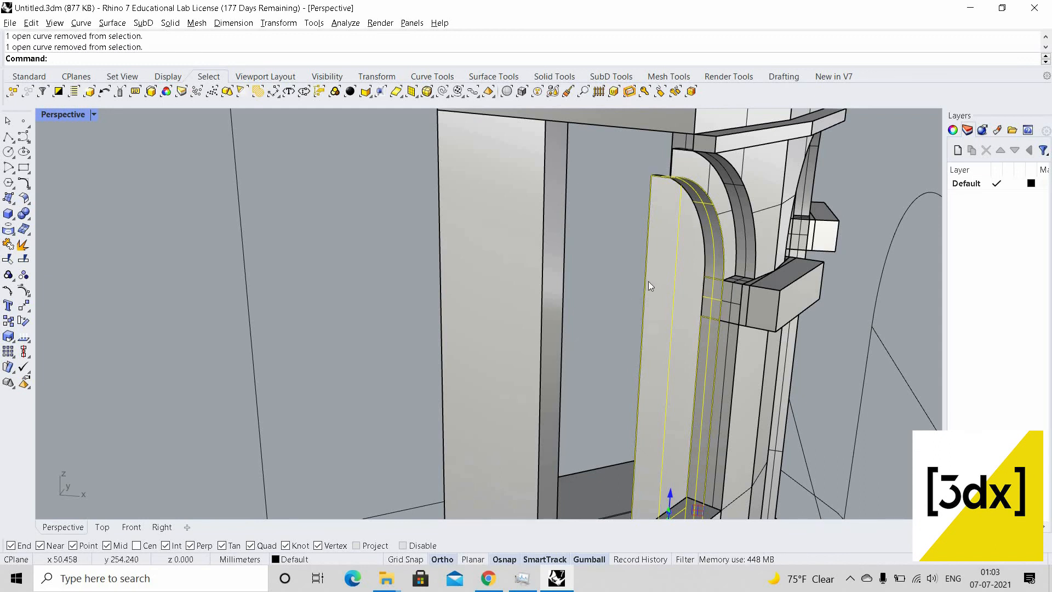
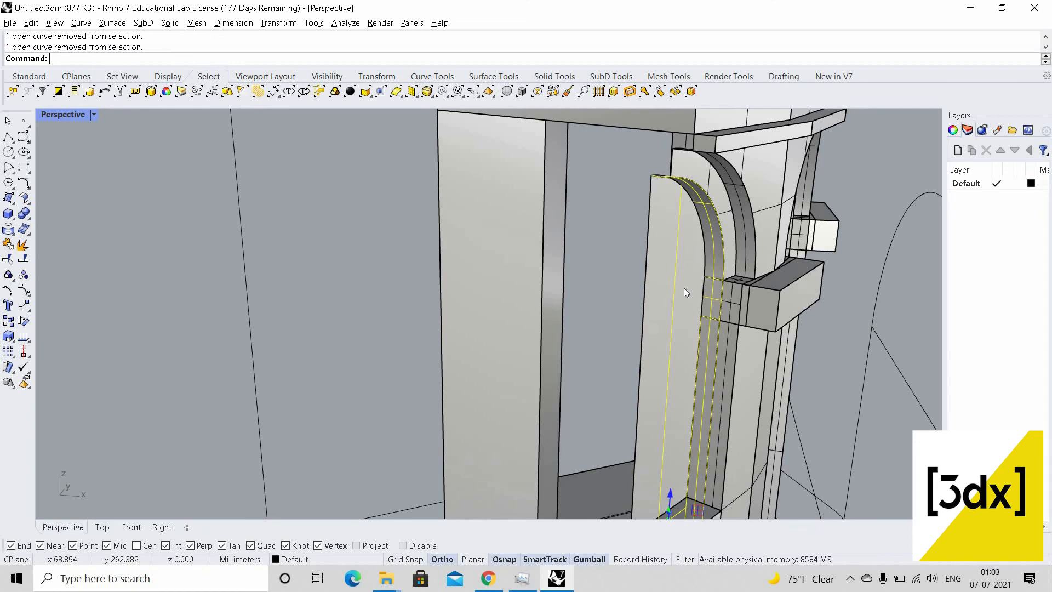
pyautogui.press('Delete')
# Join the panel's arch curve and the short straight segment below it into one curve
pyautogui.keyDown('shift'); pyautogui.moveTo(690, 320); pyautogui.dragTo(695, 275, button='right'); pyautogui.keyUp('shift')
pyautogui.click(700, 194)
pyautogui.press('Escape')
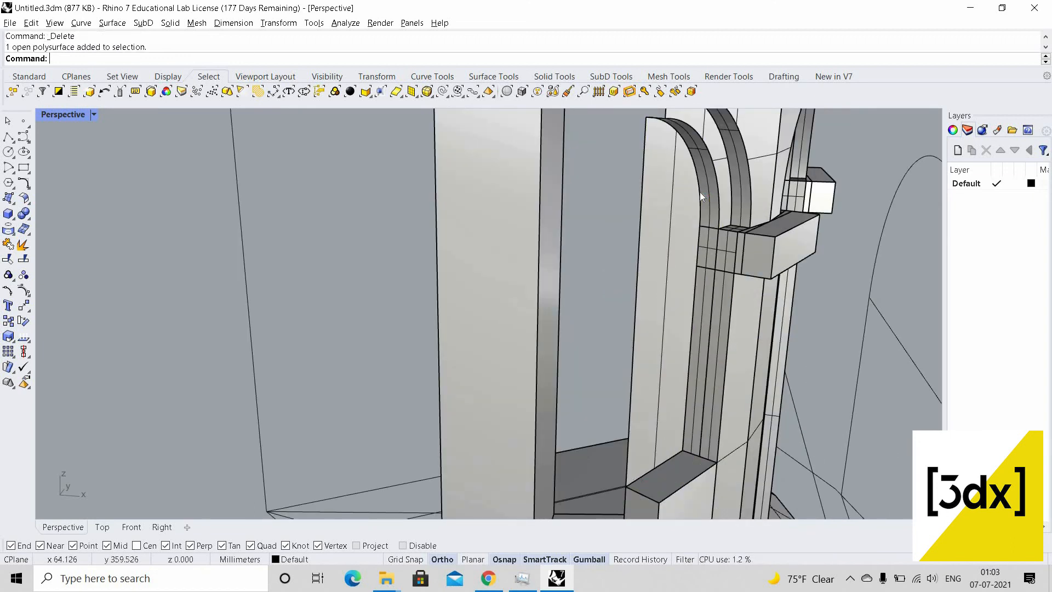
pyautogui.scroll(5, 700, 193)
pyautogui.click(701, 258)
pyautogui.click(697, 273)
pyautogui.keyDown('shift'); pyautogui.click(695, 273); pyautogui.keyUp('shift')
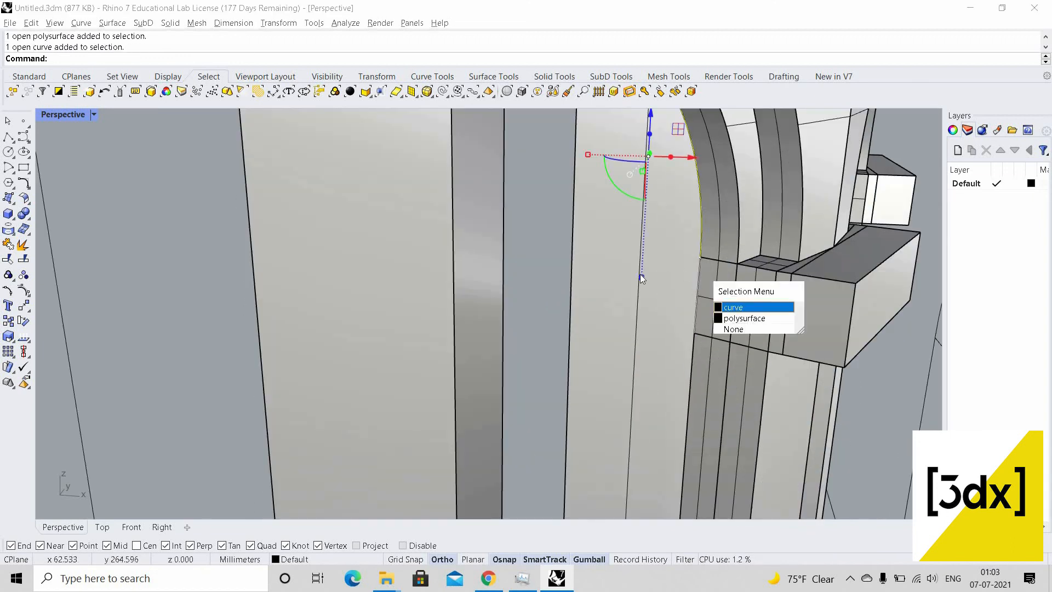
pyautogui.click(692, 272)
pyautogui.scroll(-6, 692, 272)
pyautogui.click(630, 254)
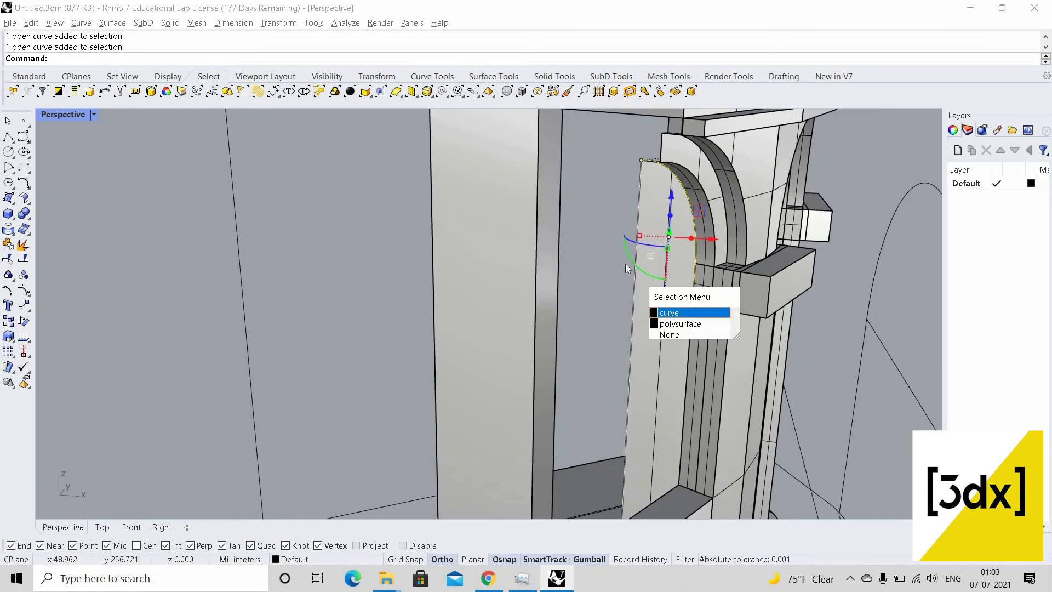
pyautogui.click(659, 285)
pyautogui.scroll(-6, 663, 285)
pyautogui.scroll(10, 663, 289)
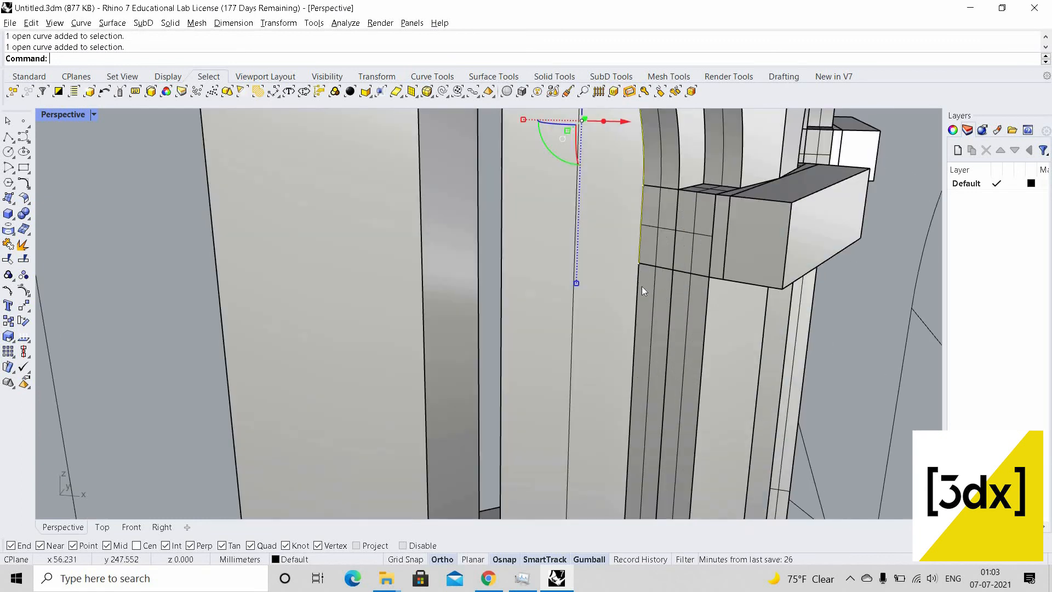
pyautogui.hotkey('ctrl', 'j')
pyautogui.scroll(-3, 642, 312)
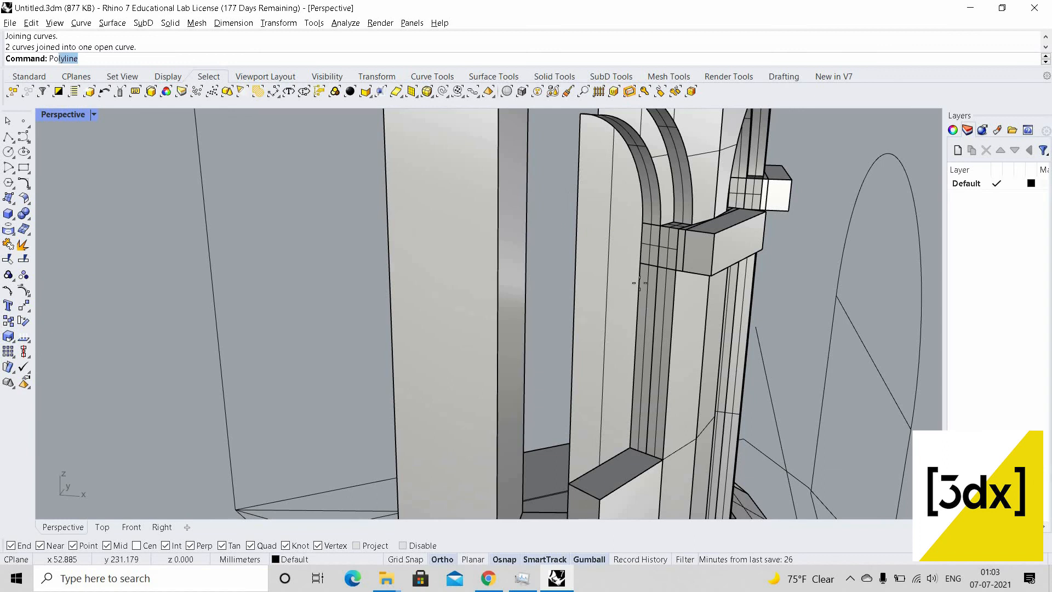
pyautogui.press('Return')
pyautogui.click(641, 263)
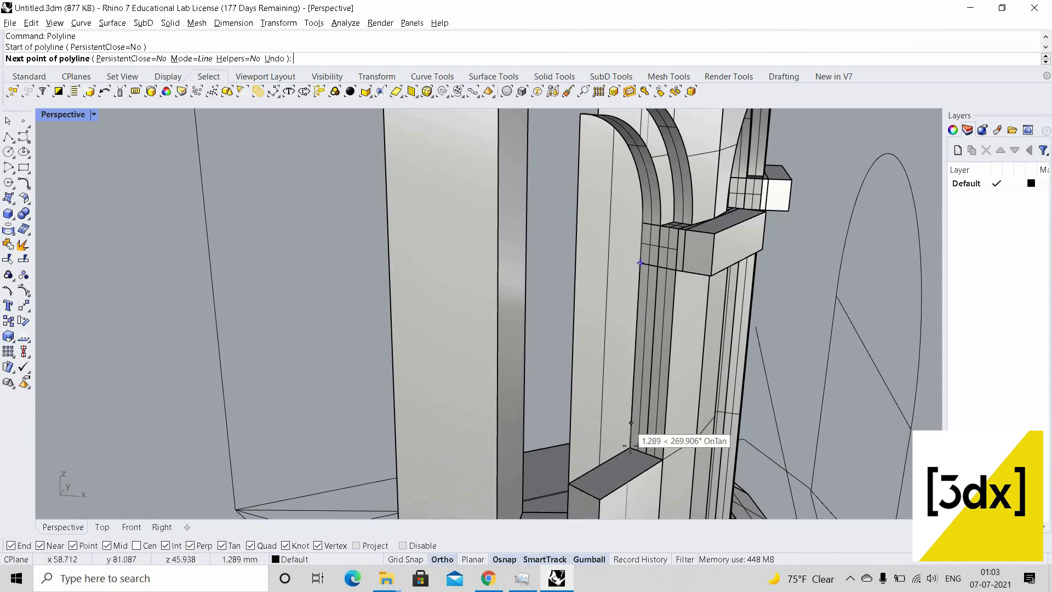
pyautogui.click(630, 448)
pyautogui.click(569, 483)
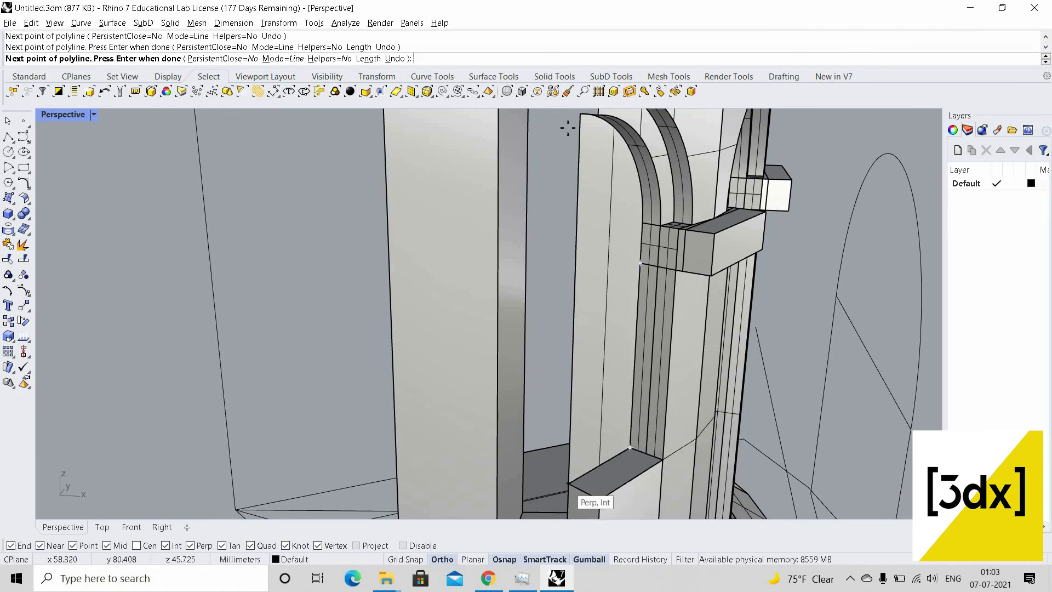
pyautogui.click(594, 134)
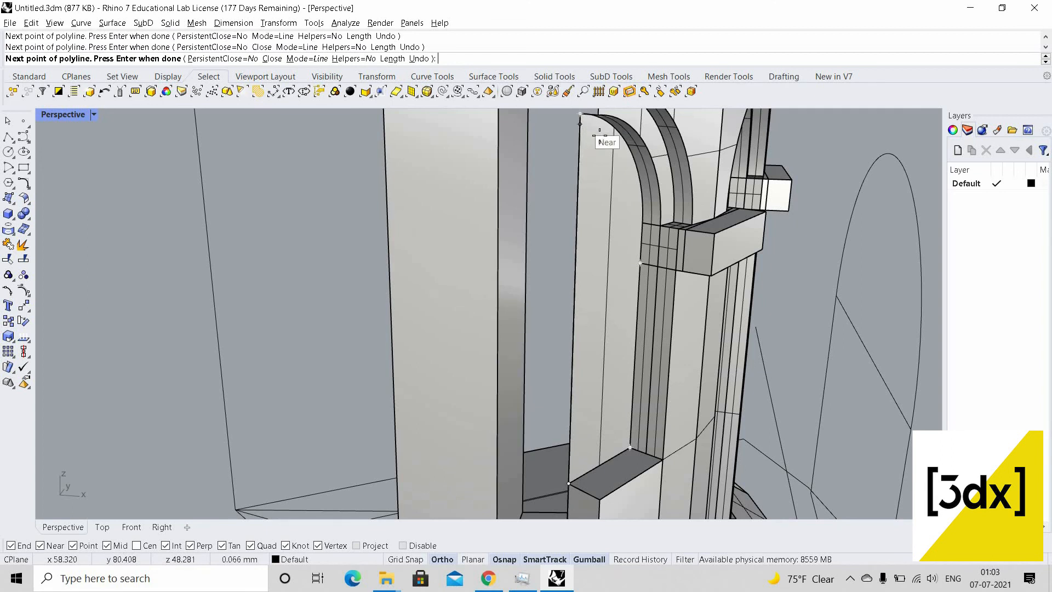
pyautogui.press('Escape')
# Check which curves and solids lie along the arched panel's edges from the arch down to the sill
pyautogui.click(579, 150)
pyautogui.press('Return')
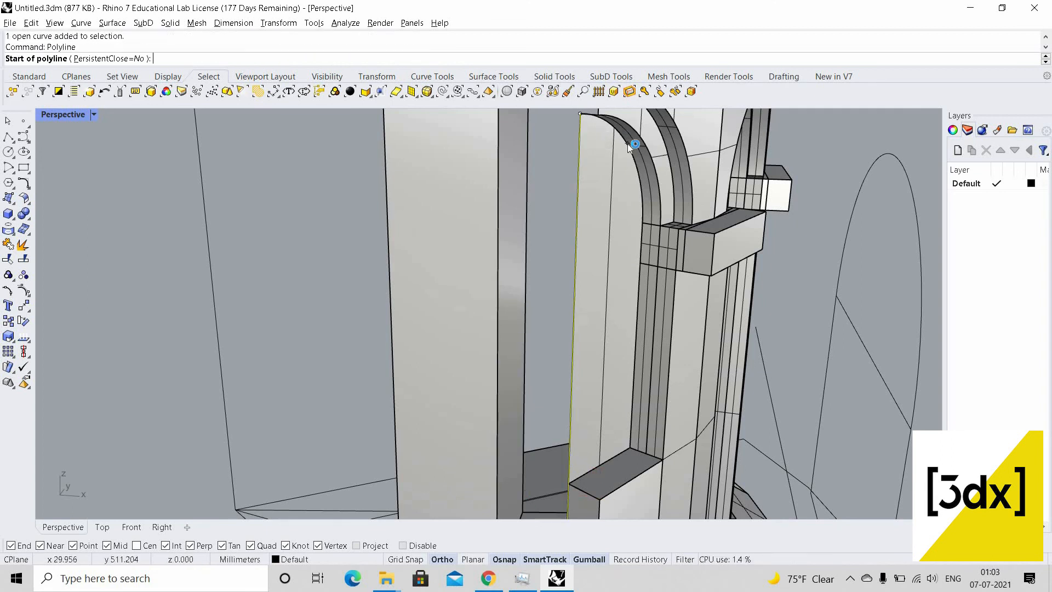
pyautogui.press('Escape')
pyautogui.click(627, 144)
pyautogui.click(674, 179)
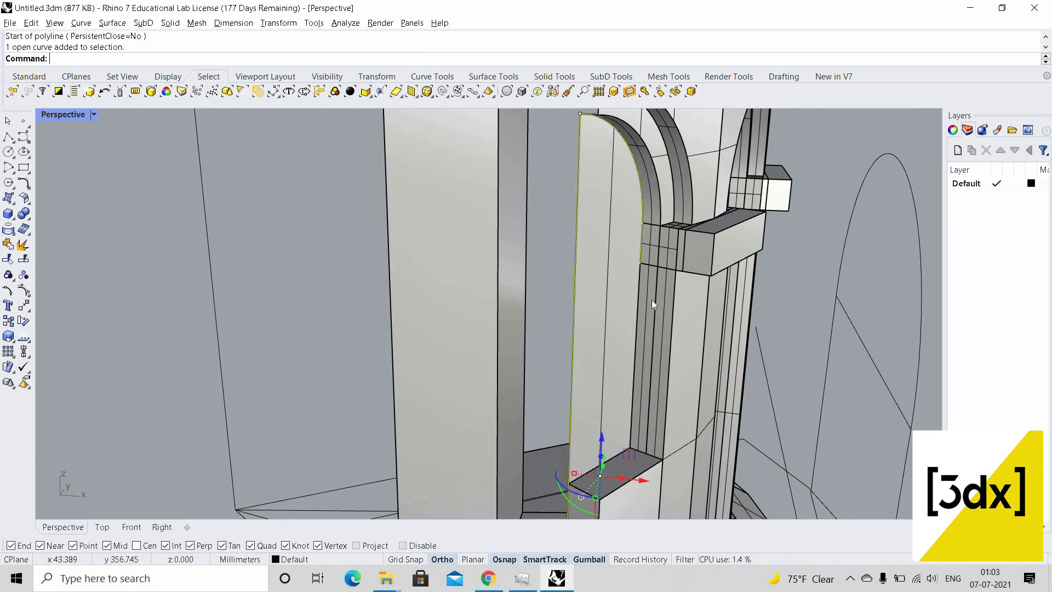
pyautogui.scroll(3, 639, 284)
pyautogui.click(643, 268)
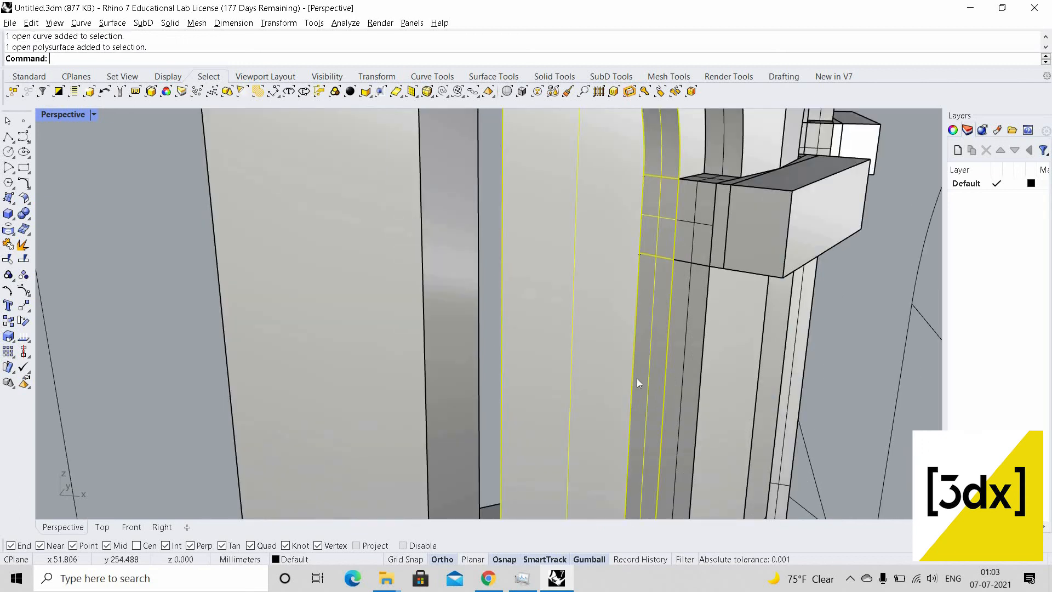
pyautogui.scroll(-3, 637, 378)
pyautogui.scroll(2, 627, 388)
pyautogui.click(635, 385)
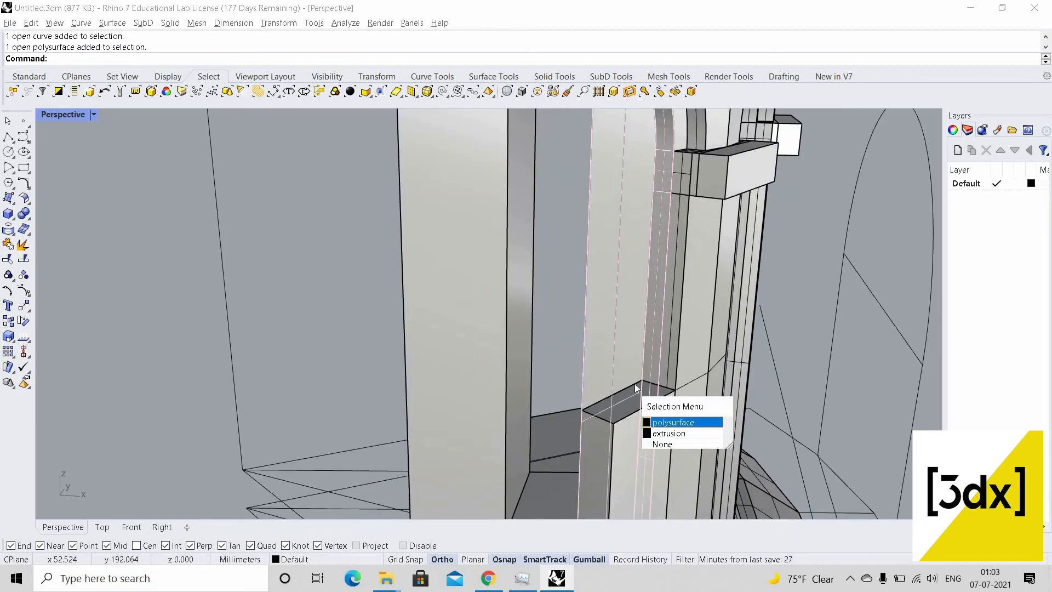
pyautogui.click(636, 384)
pyautogui.click(644, 381)
pyautogui.click(581, 402)
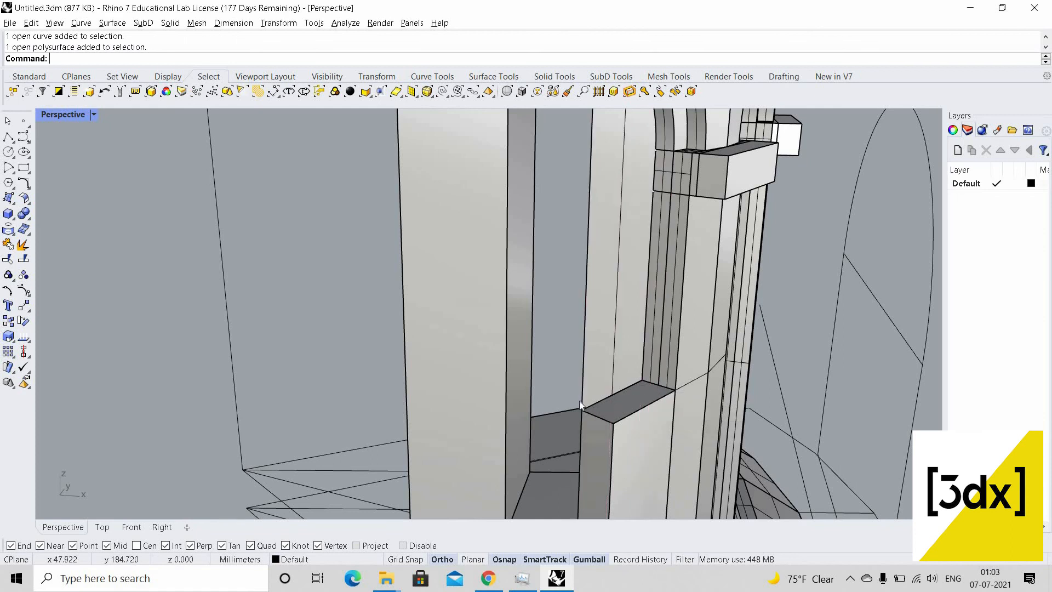
pyautogui.scroll(4, 580, 399)
pyautogui.click(588, 398)
pyautogui.click(615, 382)
# Draw a polyline from the arch curve's lower end down to the sill, along its back edge and up to the arch's top end
pyautogui.scroll(-3, 592, 277)
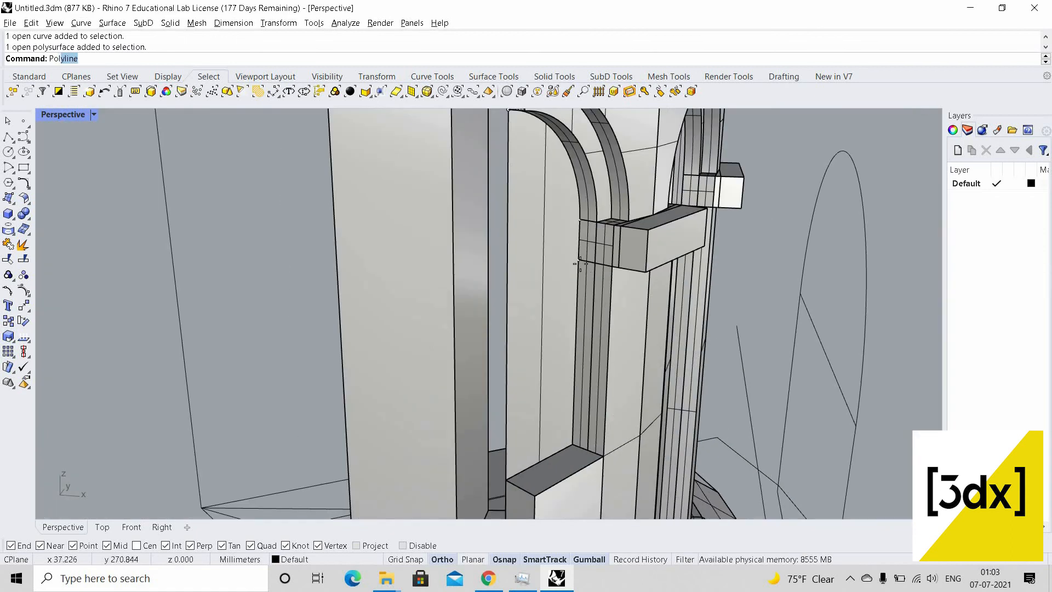
pyautogui.press('Return')
pyautogui.click(579, 260)
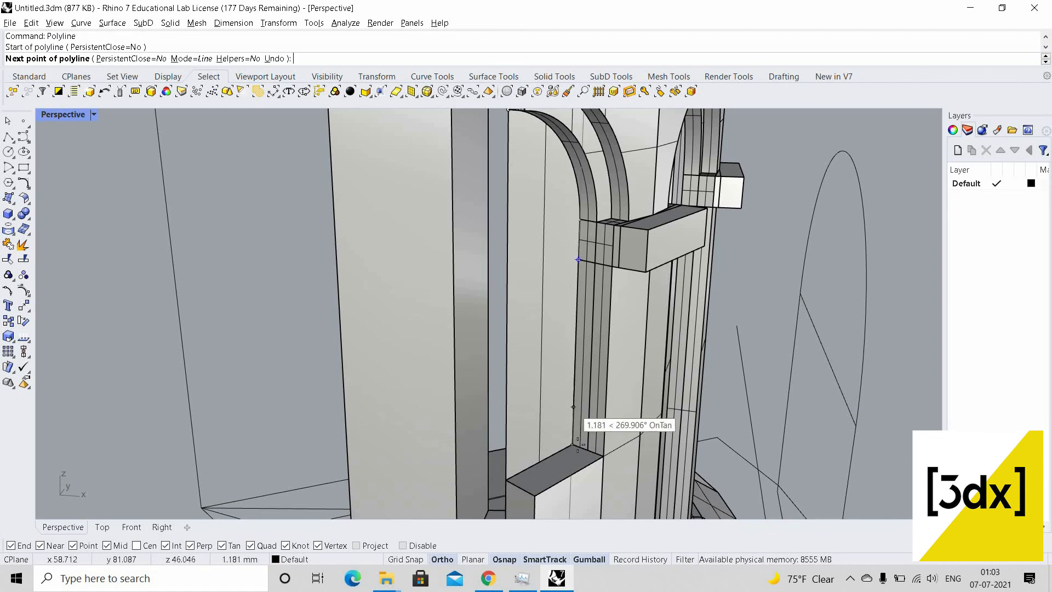
pyautogui.click(483, 514)
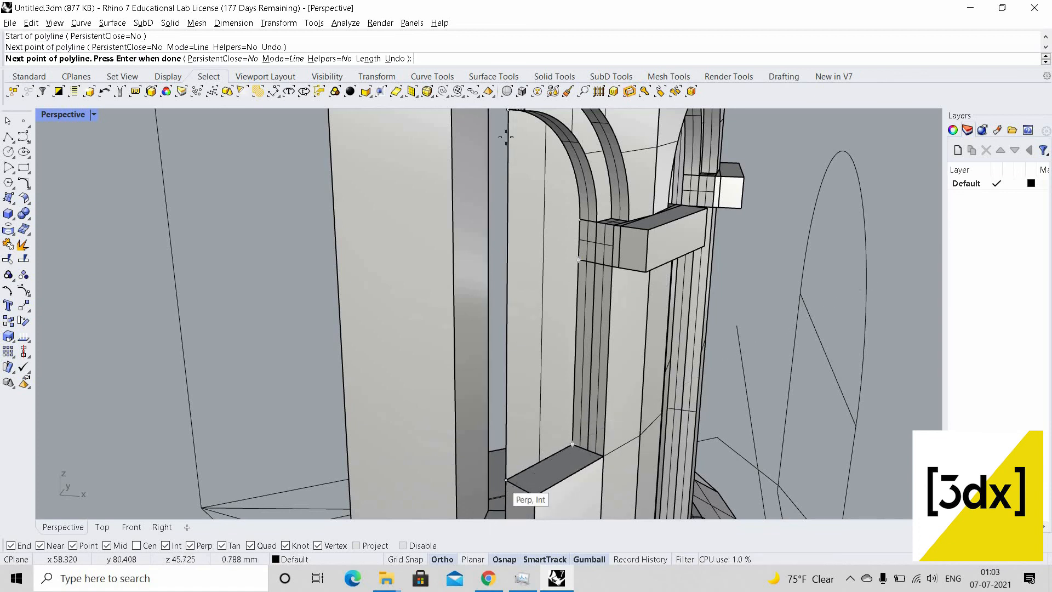
pyautogui.click(506, 480)
pyautogui.click(507, 117)
pyautogui.press('Return')
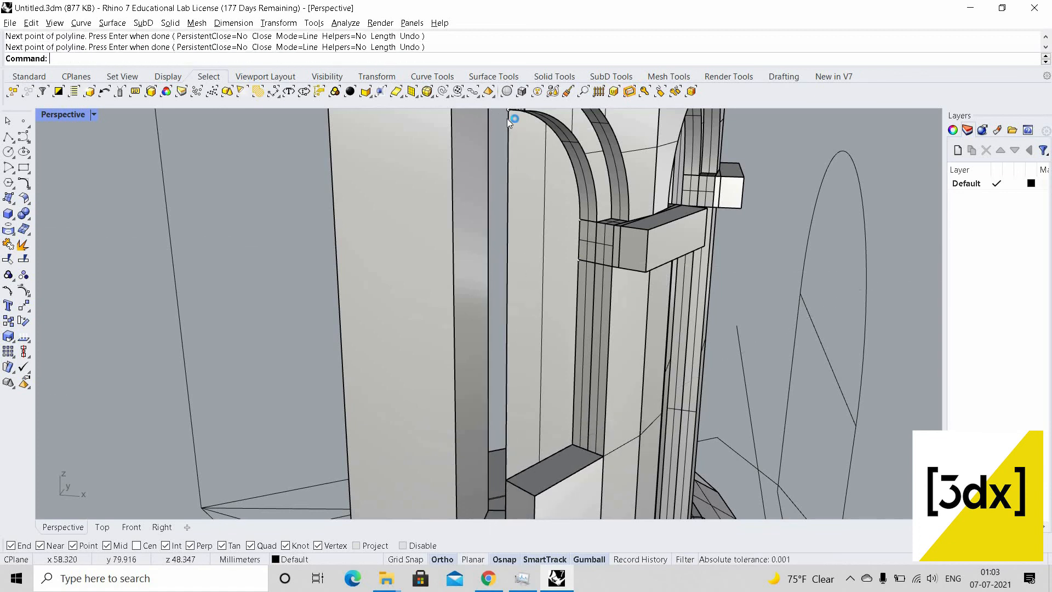
# Join the new polyline with the arch curve into one closed panel profile
pyautogui.click(524, 130)
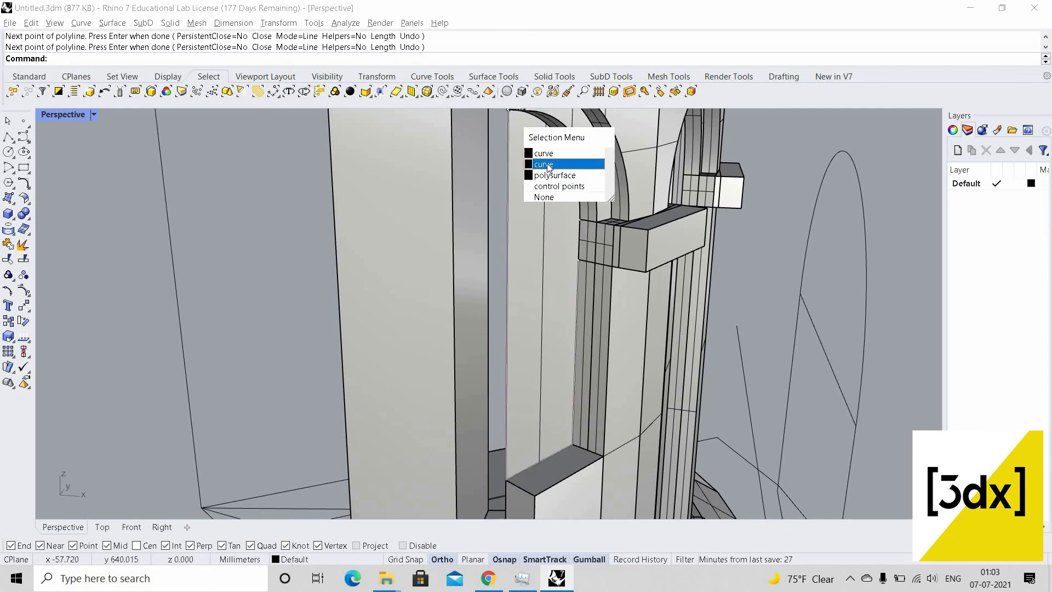
pyautogui.click(577, 163)
pyautogui.keyDown('shift'); pyautogui.click(574, 165); pyautogui.keyUp('shift')
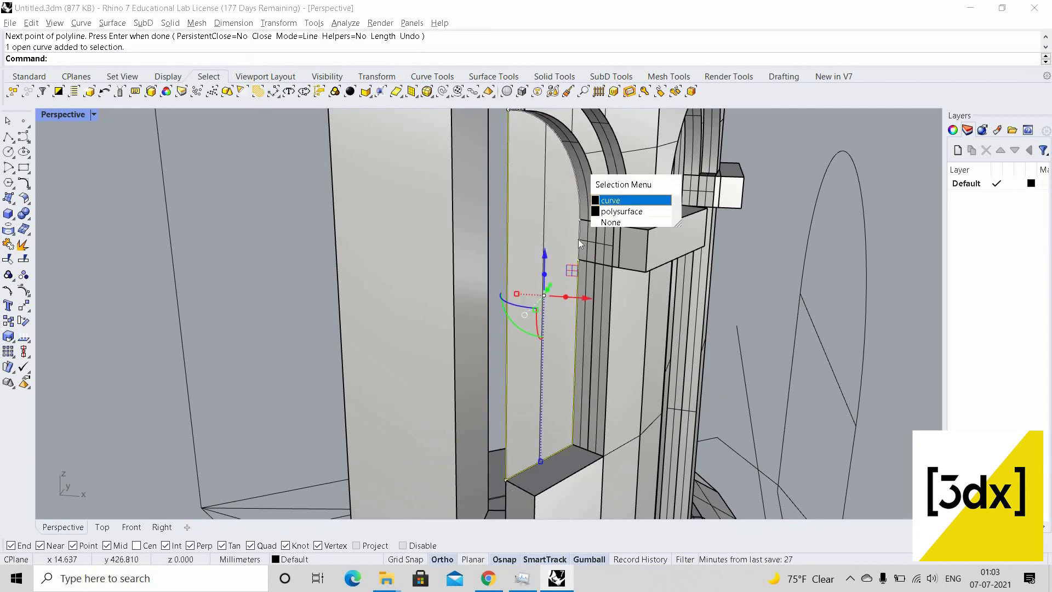
pyautogui.click(578, 239)
pyautogui.hotkey('ctrl', 'j')
# Try to extrude the closed arch profile as a solid as far as the tower's vertical centre axis
pyautogui.scroll(-10, 568, 285)
pyautogui.moveTo(392, 221); pyautogui.dragTo(411, 228, button='right')
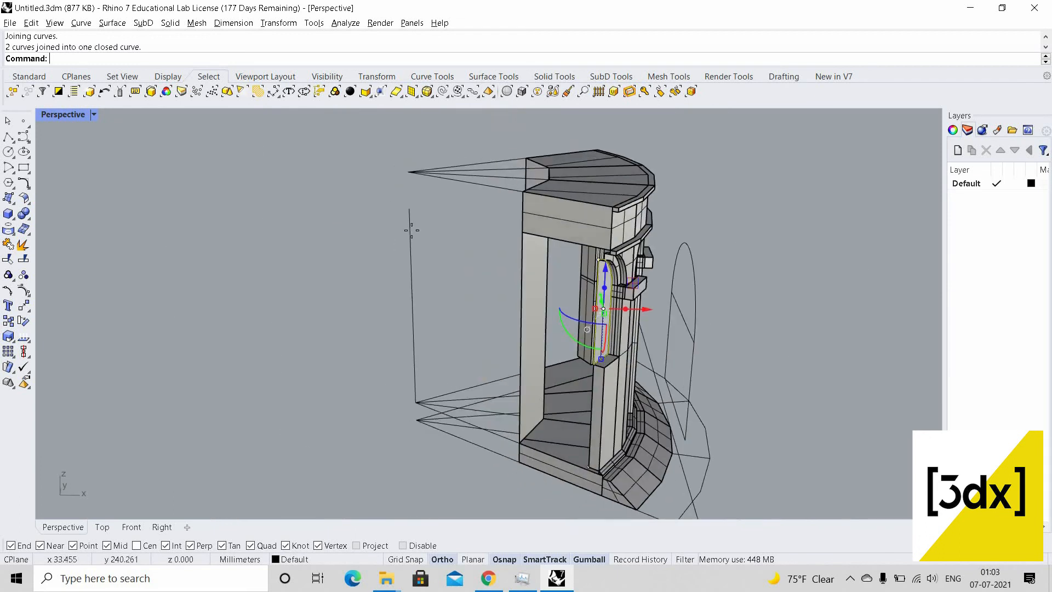
pyautogui.write('ExtrudeCrv')
pyautogui.press('Return')
pyautogui.click(418, 240)
pyautogui.moveTo(611, 329); pyautogui.dragTo(649, 343, button='right')
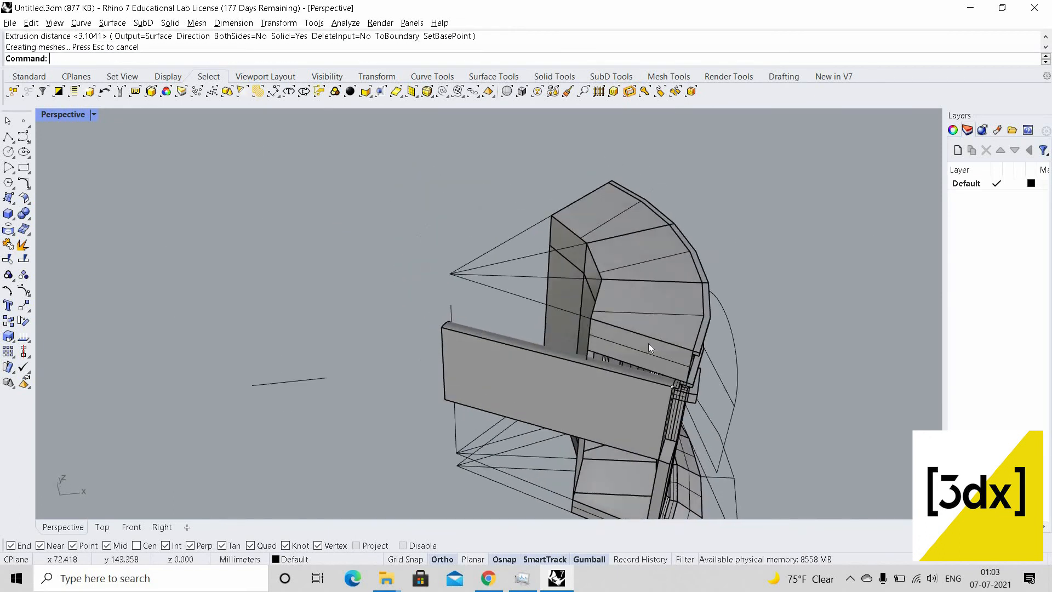
pyautogui.moveTo(660, 383); pyautogui.dragTo(630, 367, button='right')
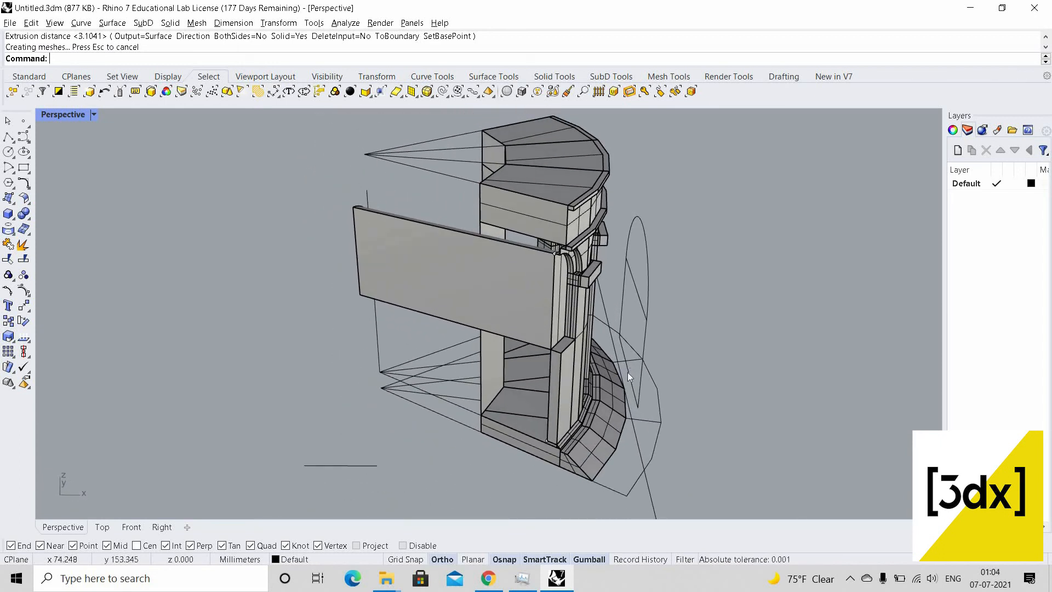
pyautogui.hotkey('ctrl', 'z')
# Draw a line from the arch profile's lower corner beneath the arch top to the tower's vertical centre axis, level with the sill
pyautogui.scroll(3, 555, 389)
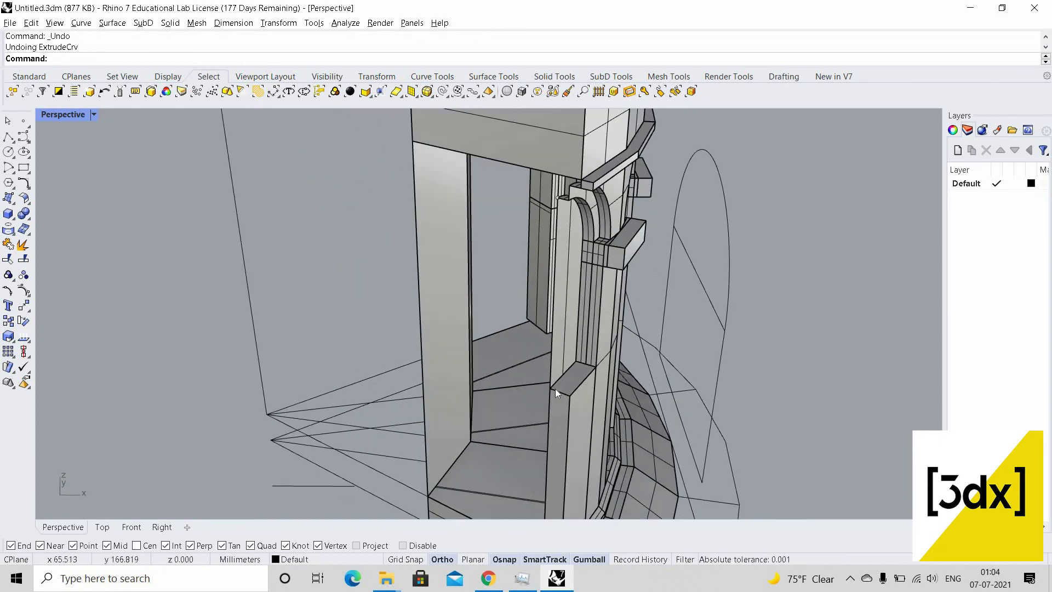
pyautogui.write('line')
pyautogui.press('Return')
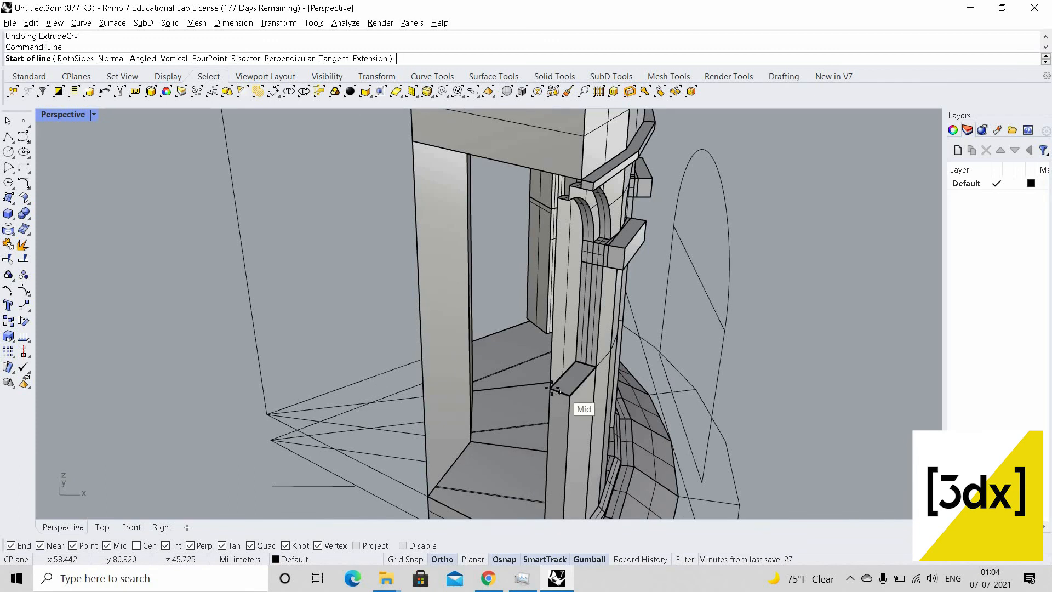
pyautogui.click(550, 387)
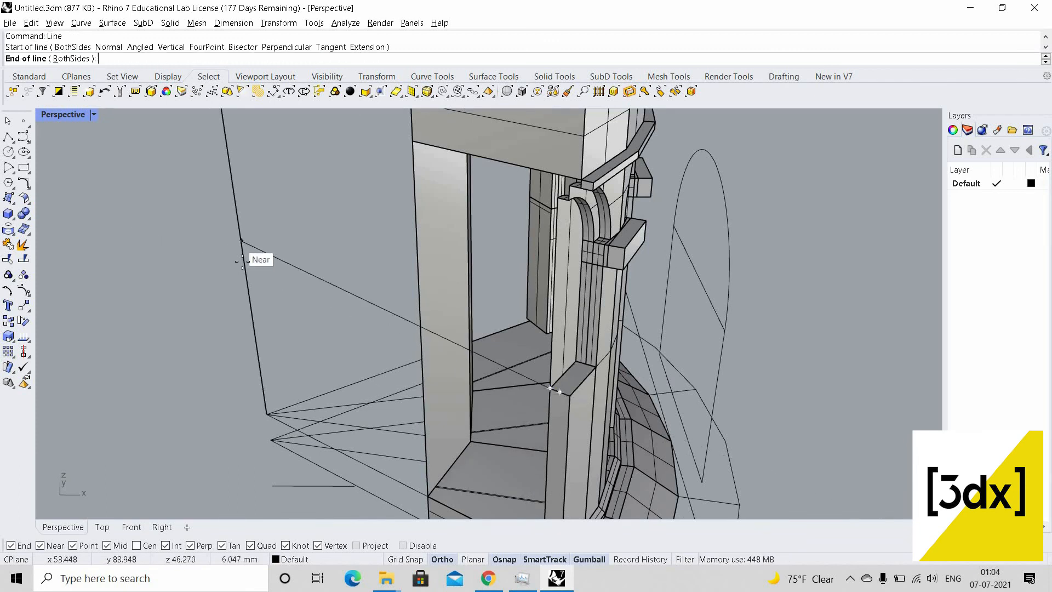
pyautogui.click(581, 314)
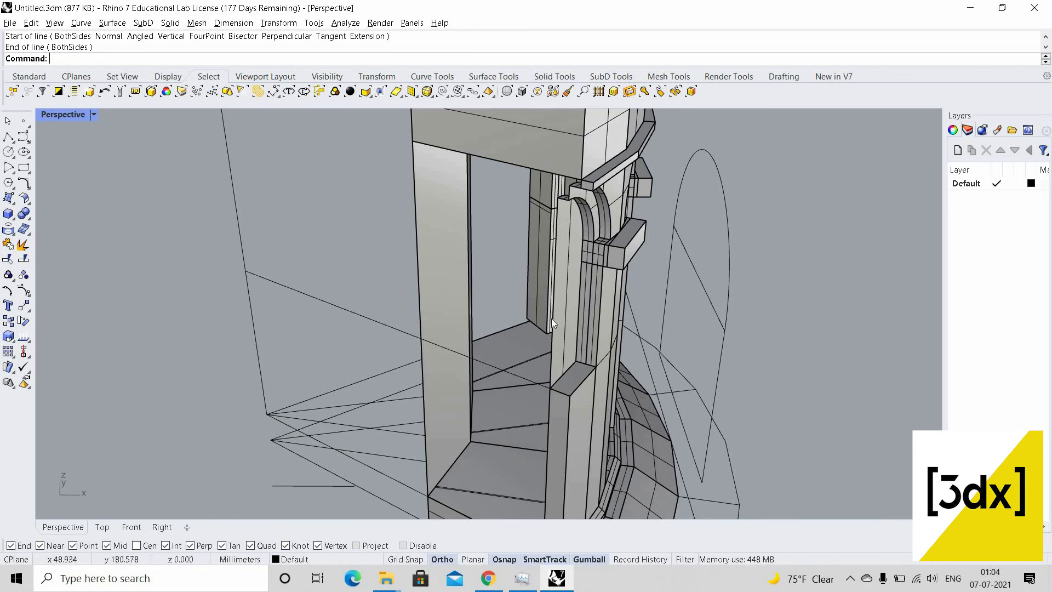
# Try to draw a second line from the profile's other lower corner to the centre axis
pyautogui.rightClick(577, 363)
pyautogui.click(575, 362)
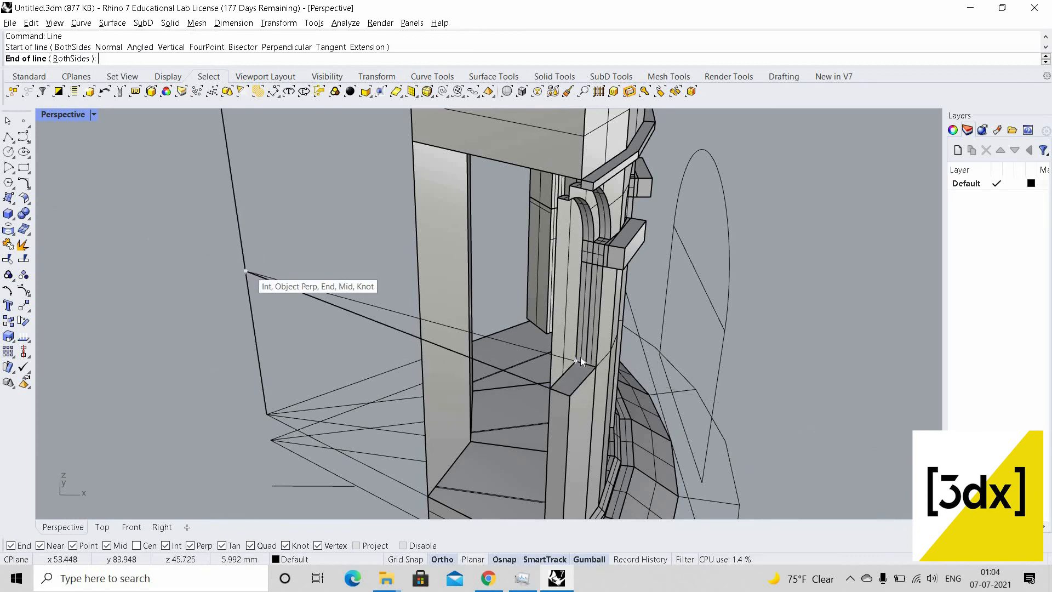
pyautogui.click(247, 269)
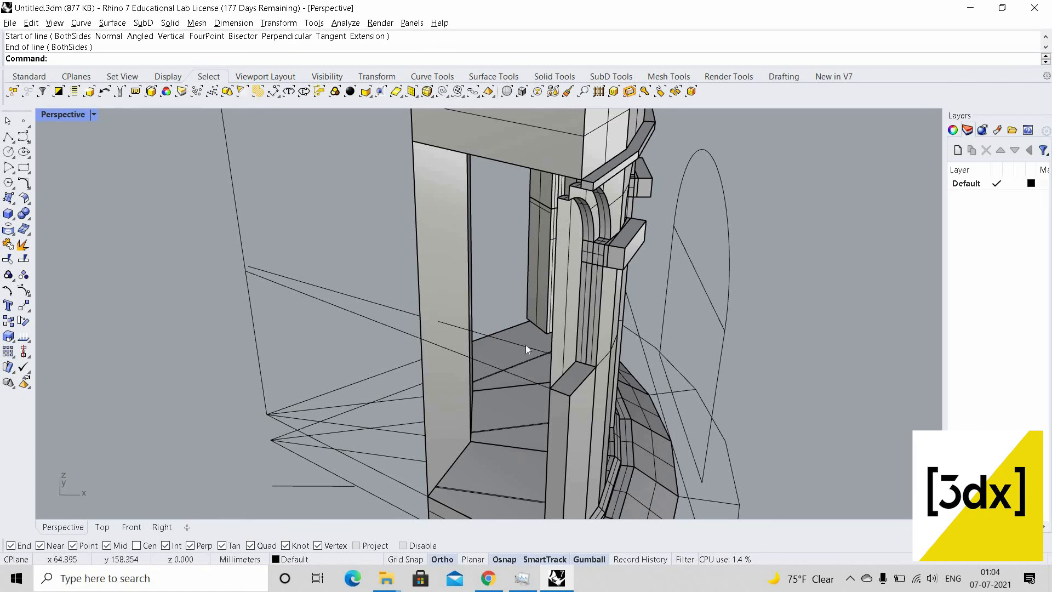
# Draw a line from the profile's other lower corner to the first line's end point on the centre axis
pyautogui.rightClick(564, 367)
pyautogui.click(576, 362)
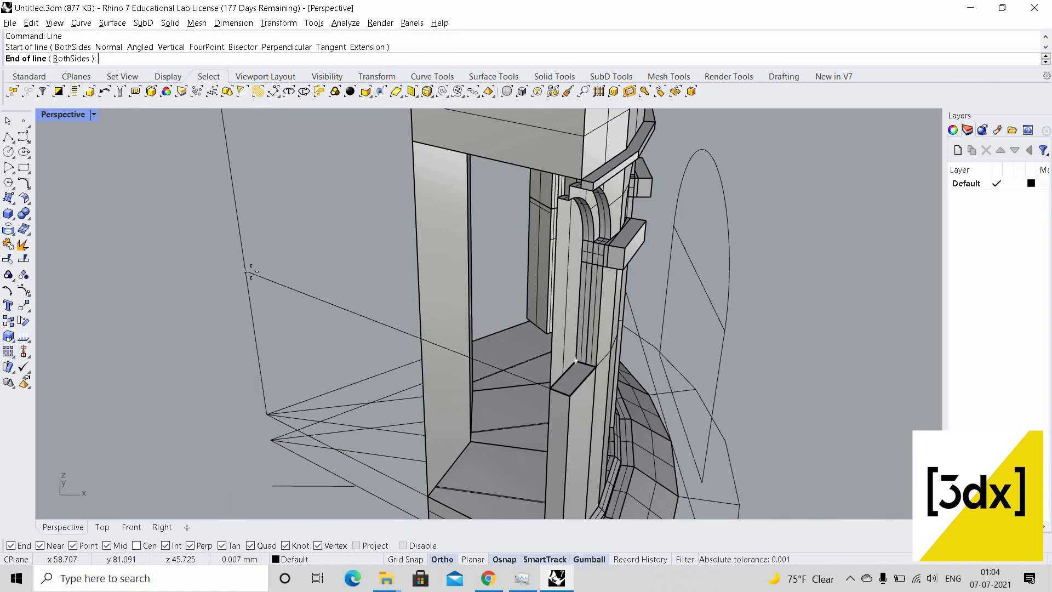
pyautogui.click(247, 272)
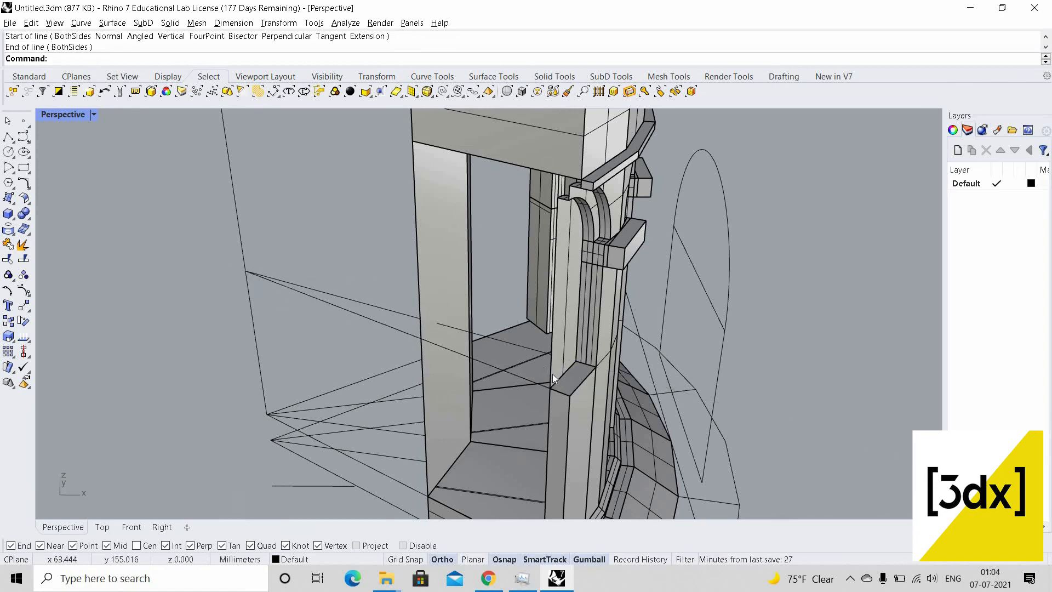
# Try a two-rail sweep of the arch profile along the two lines to the centre axis, and undo both lines
pyautogui.write('Sweep2')
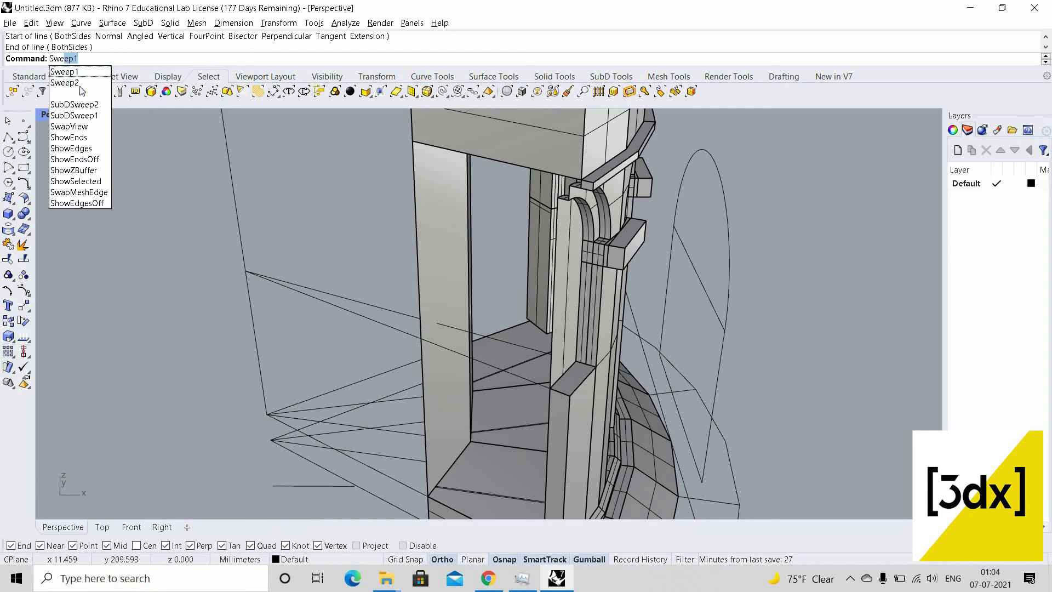
pyautogui.press('Return')
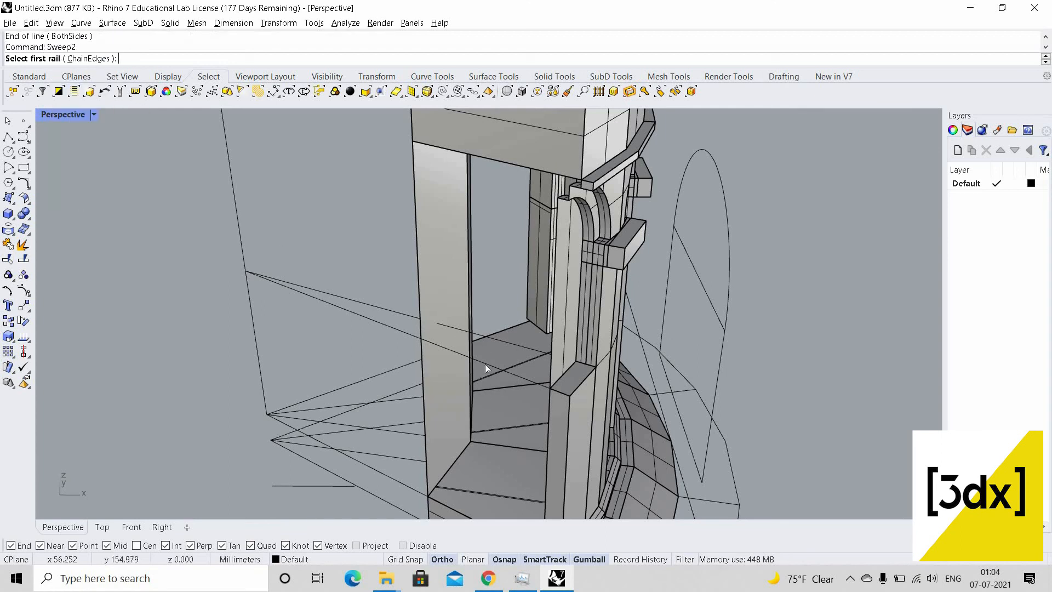
pyautogui.click(501, 341)
pyautogui.click(548, 352)
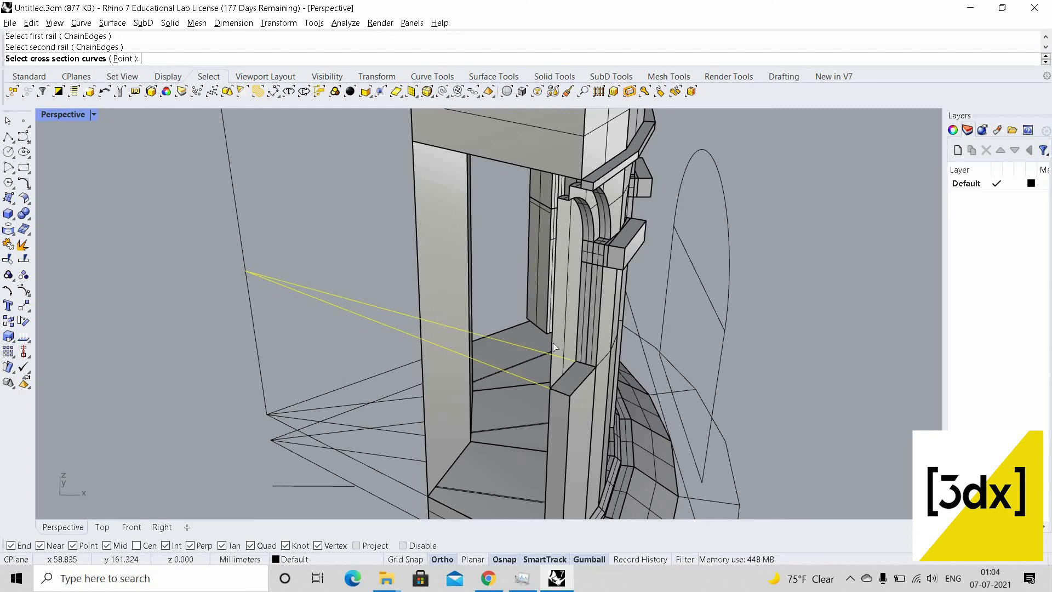
pyautogui.click(598, 382)
pyautogui.click(599, 391)
pyautogui.press('Return')
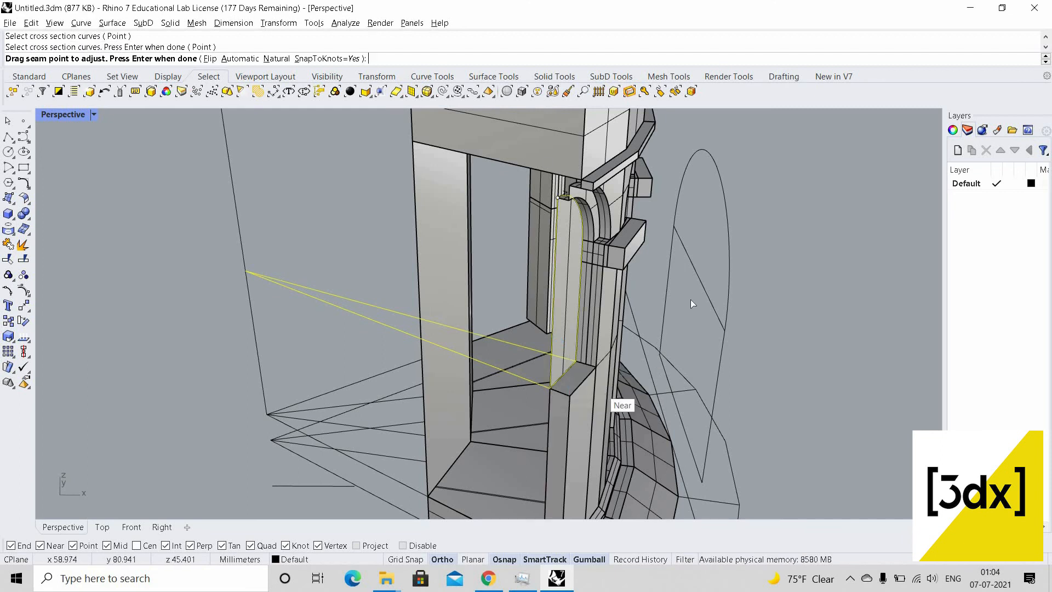
pyautogui.press('Return')
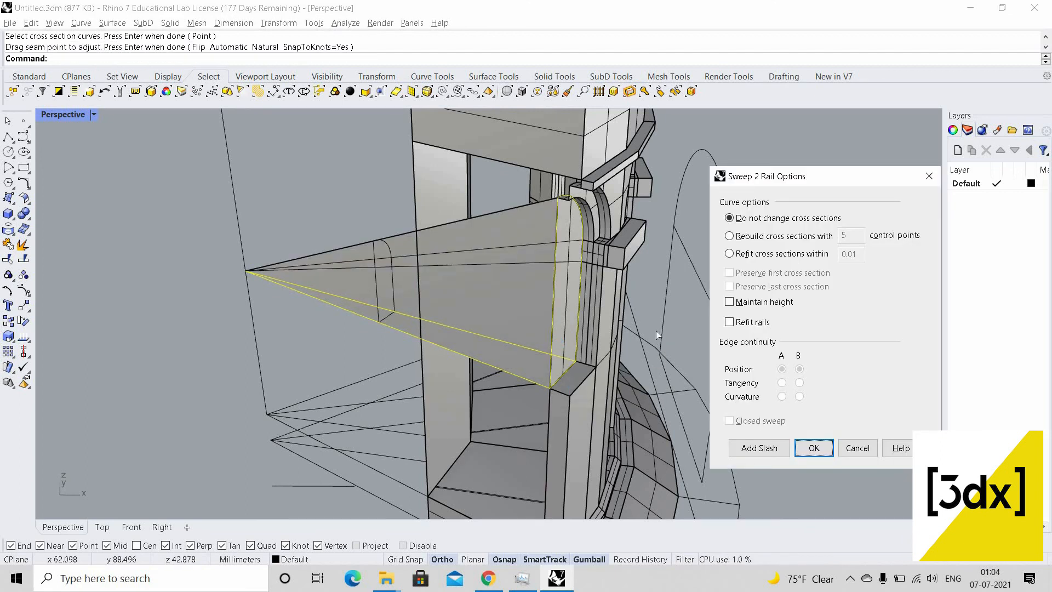
pyautogui.press('Escape')
pyautogui.hotkey('ctrl', 'z')
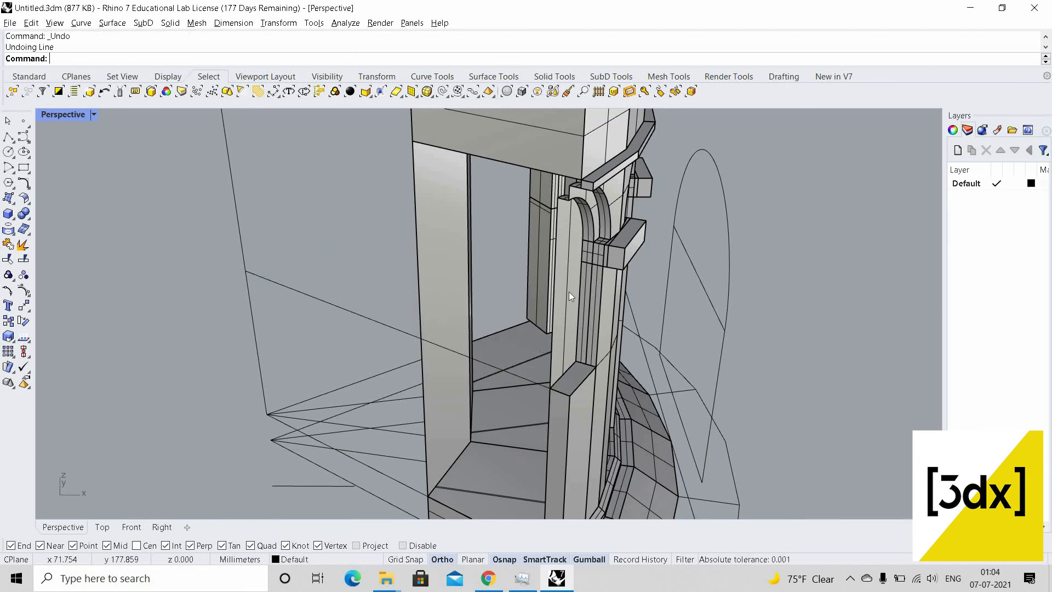
# Extrude the closed arch profile as a solid inward from the open-end panel
pyautogui.click(570, 289)
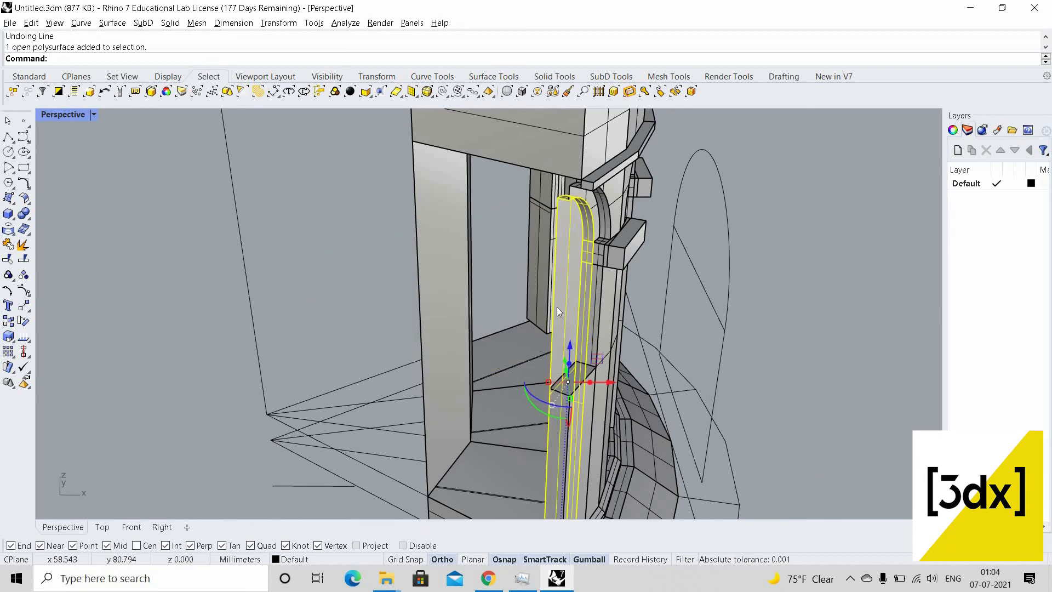
pyautogui.press('Escape')
pyautogui.click(591, 352)
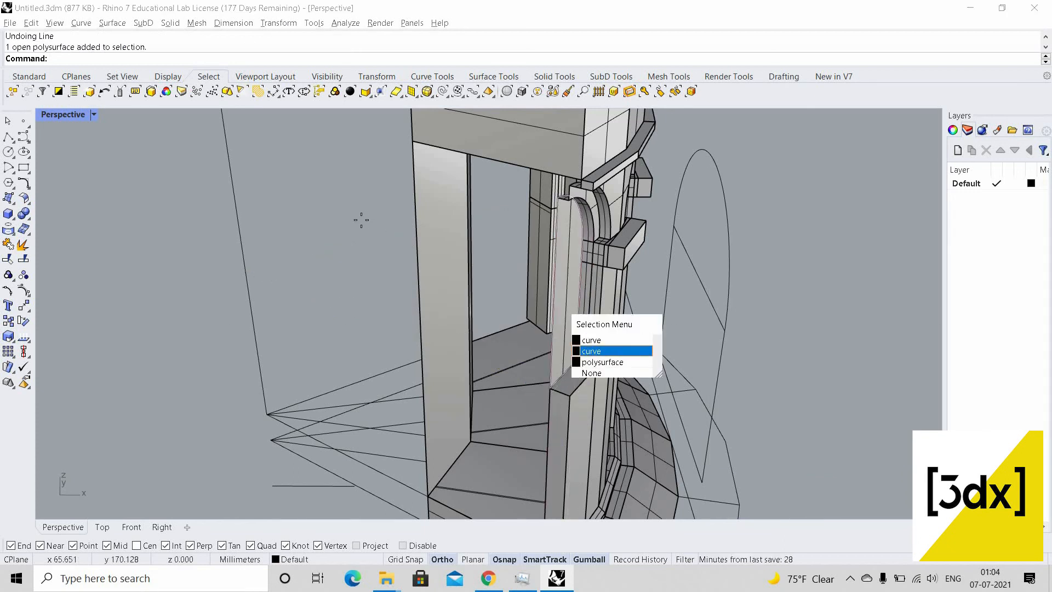
pyautogui.press('Return')
pyautogui.write('ExtrudeCrv')
pyautogui.press('Return')
pyautogui.click(485, 199)
pyautogui.scroll(-5, 407, 211)
pyautogui.moveTo(406, 211); pyautogui.dragTo(262, 165, button='right')
pyautogui.moveTo(370, 193); pyautogui.dragTo(420, 248, button='right')
# Hide the solid extruded from the arch profile
pyautogui.scroll(4, 420, 247)
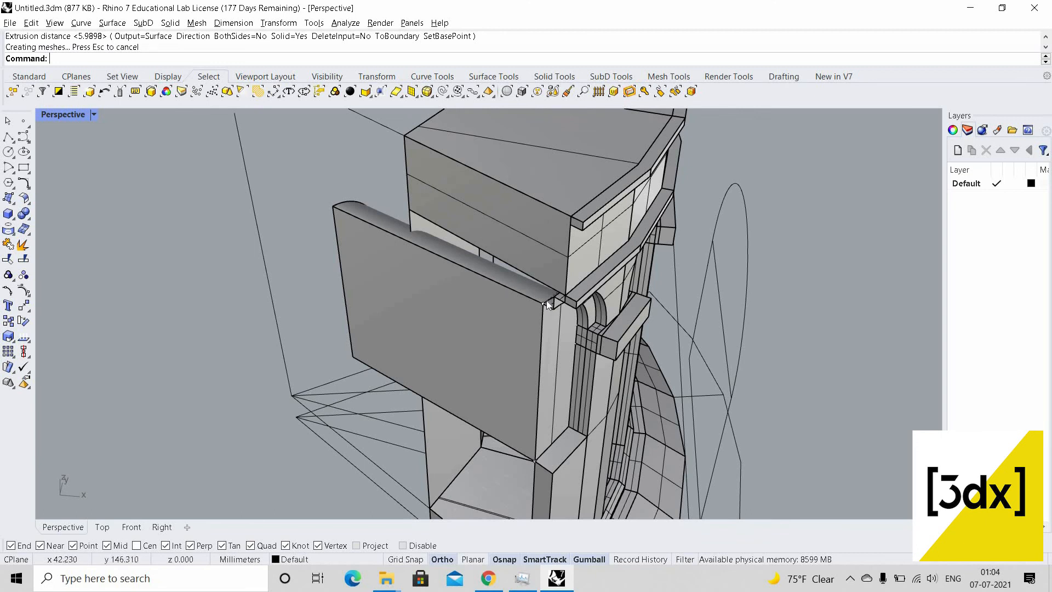
pyautogui.moveTo(564, 324); pyautogui.dragTo(505, 290, button='right')
pyautogui.click(404, 276)
pyautogui.click(390, 275)
pyautogui.scroll(-3, 397, 279)
# Trim the arch-shaped area out of the open-end panel using the closed arch profile as the cutting object
pyautogui.click(504, 289)
pyautogui.click(502, 279)
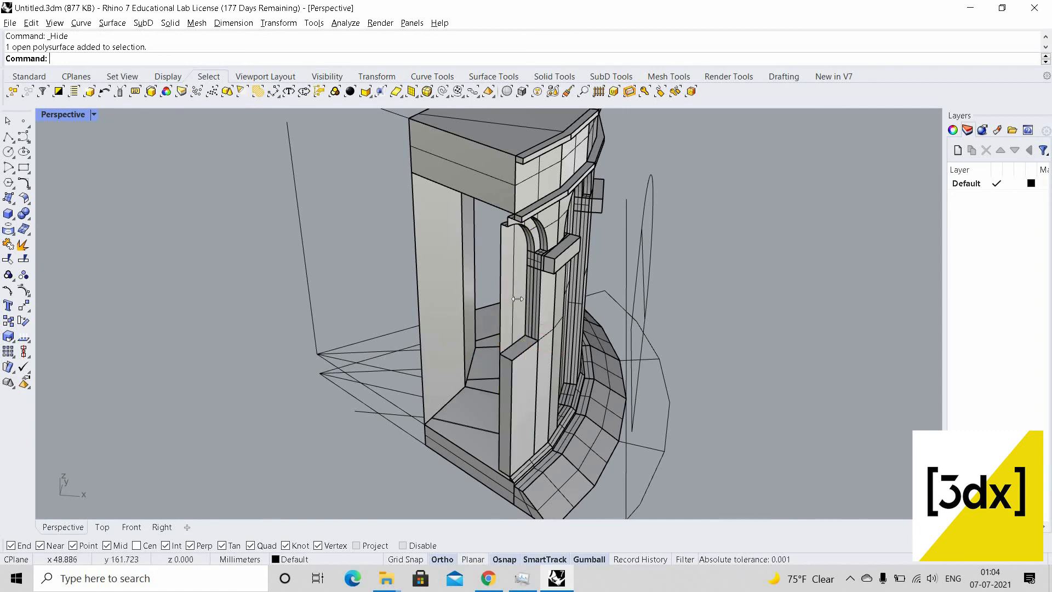
pyautogui.click(535, 312)
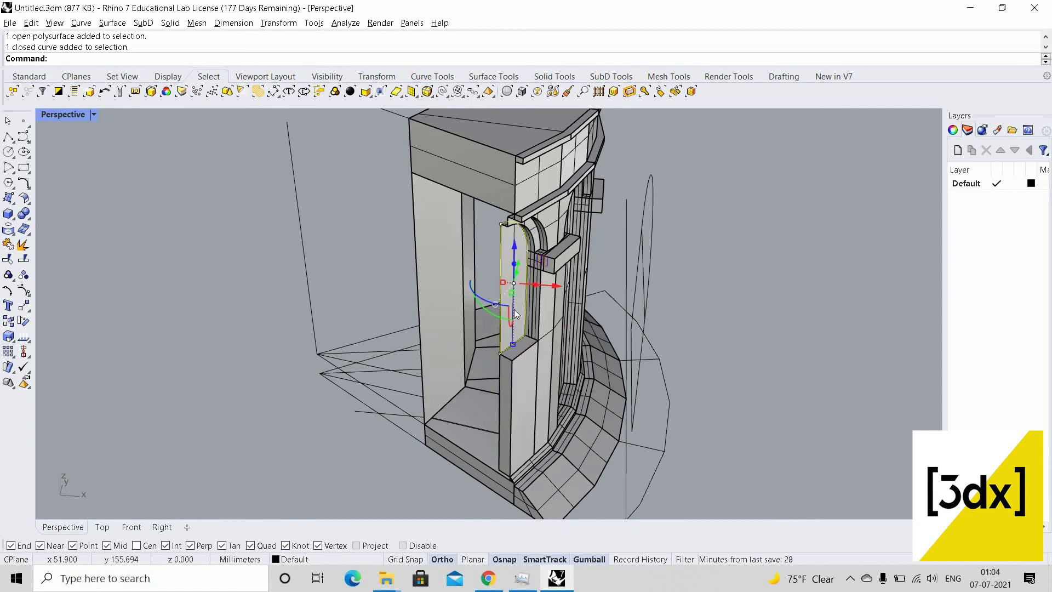
pyautogui.scroll(2, 518, 308)
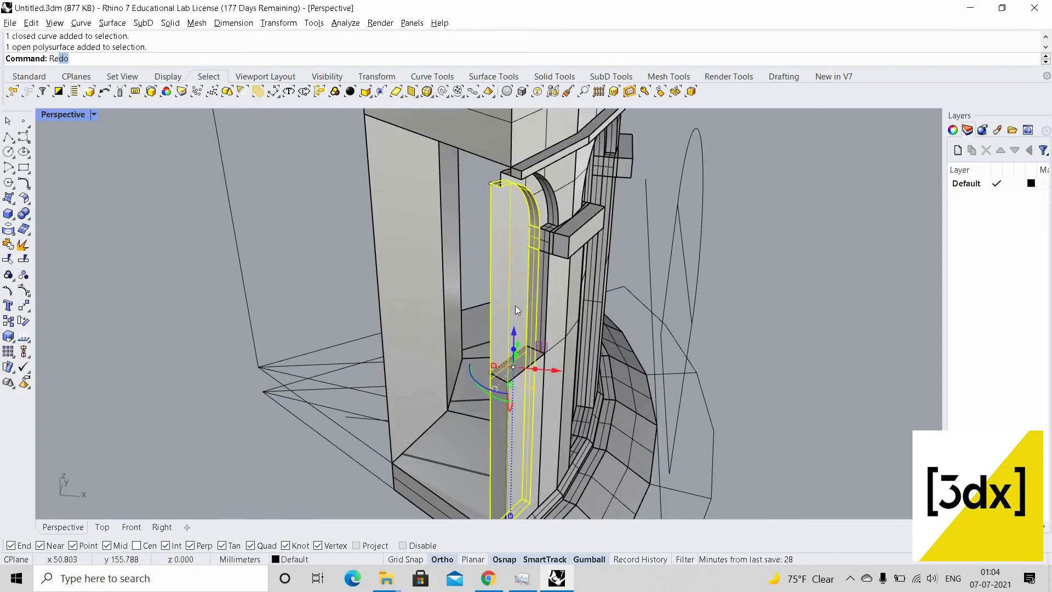
pyautogui.press('Escape')
pyautogui.write('trim')
pyautogui.press('Return')
pyautogui.click(510, 285)
pyautogui.press('Return')
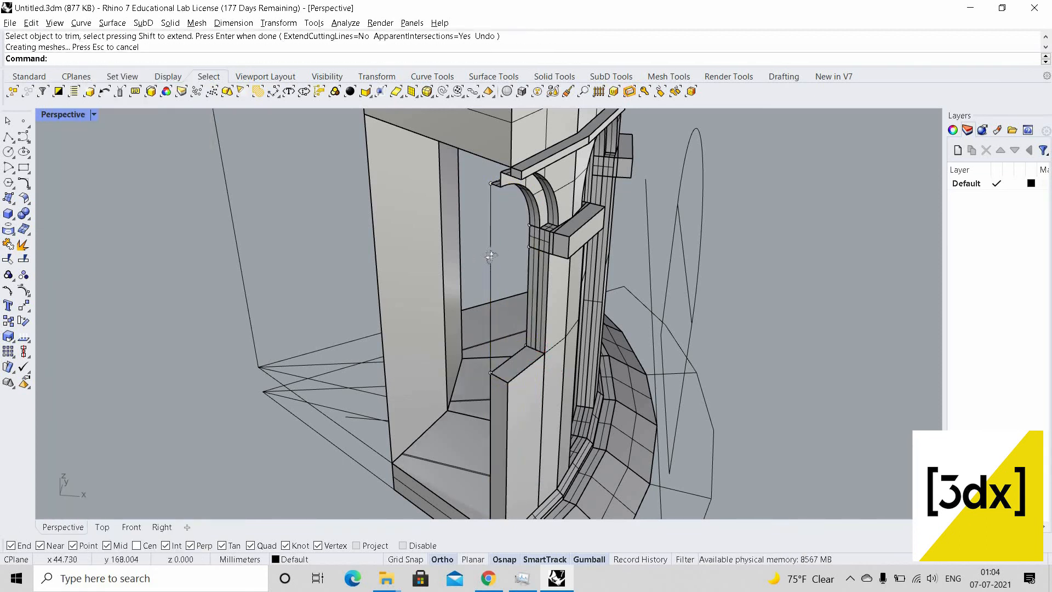
pyautogui.moveTo(482, 256); pyautogui.dragTo(509, 257, button='right')
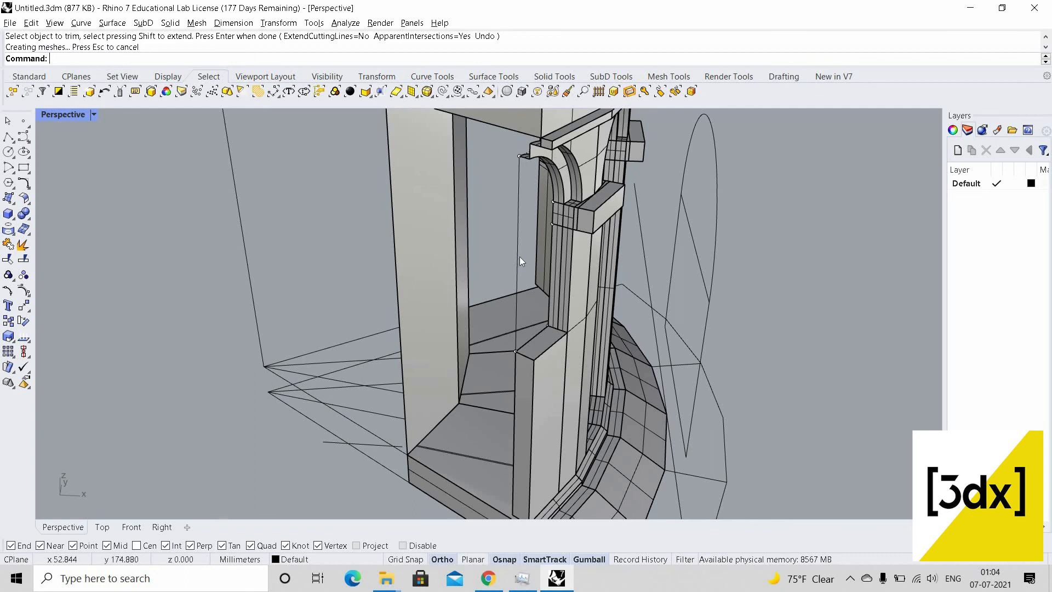
# Show the hidden objects and hide the large arch-shaped extrusion again
pyautogui.click(519, 256)
pyautogui.click(462, 232)
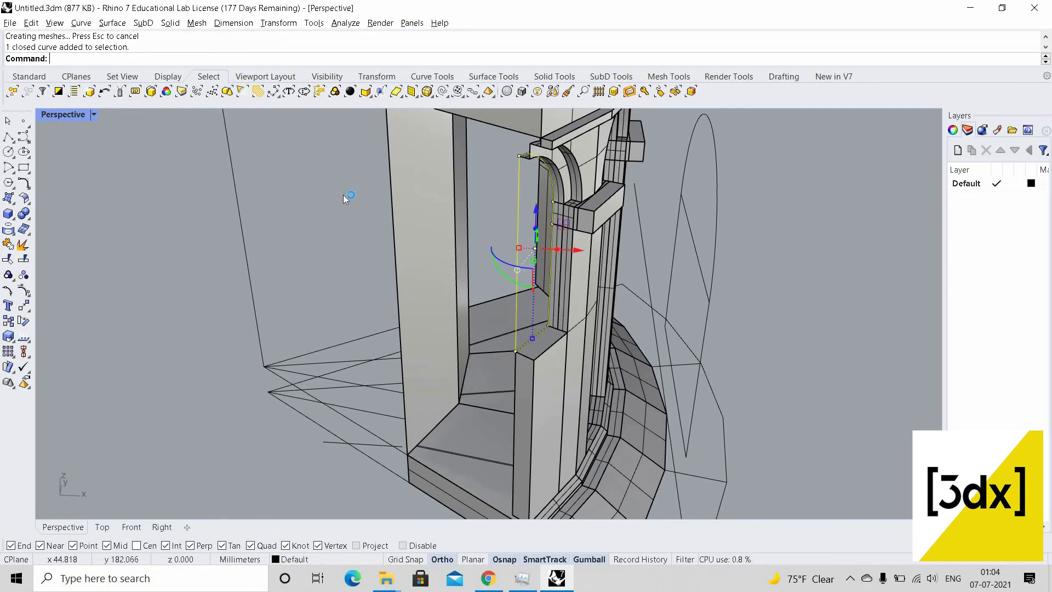
pyautogui.click(322, 192)
pyautogui.middleClick(322, 192)
pyautogui.click(317, 192)
pyautogui.click(328, 209)
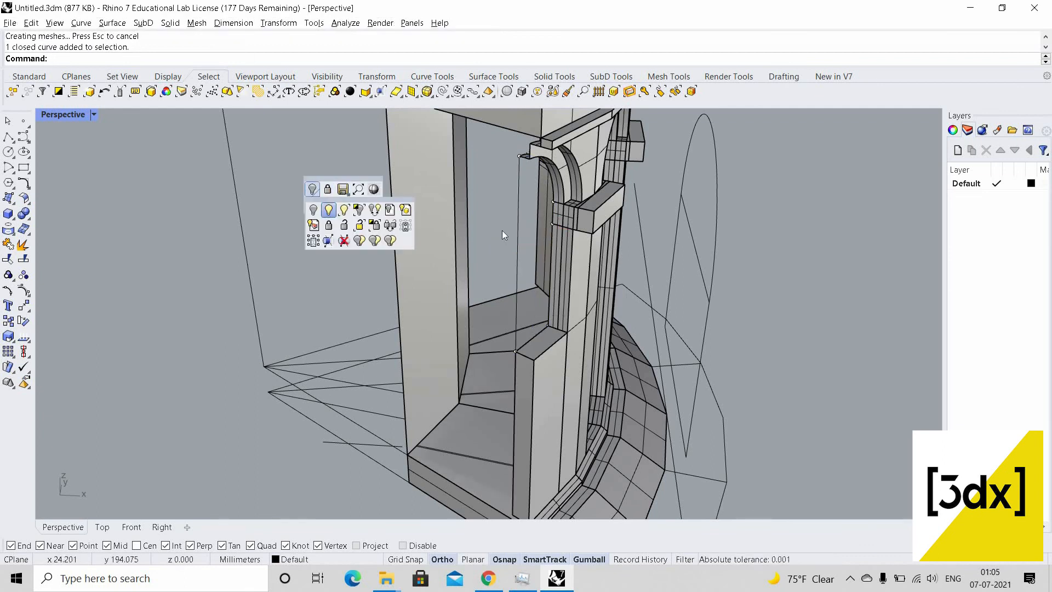
pyautogui.click(650, 262)
pyautogui.middleClick(650, 262)
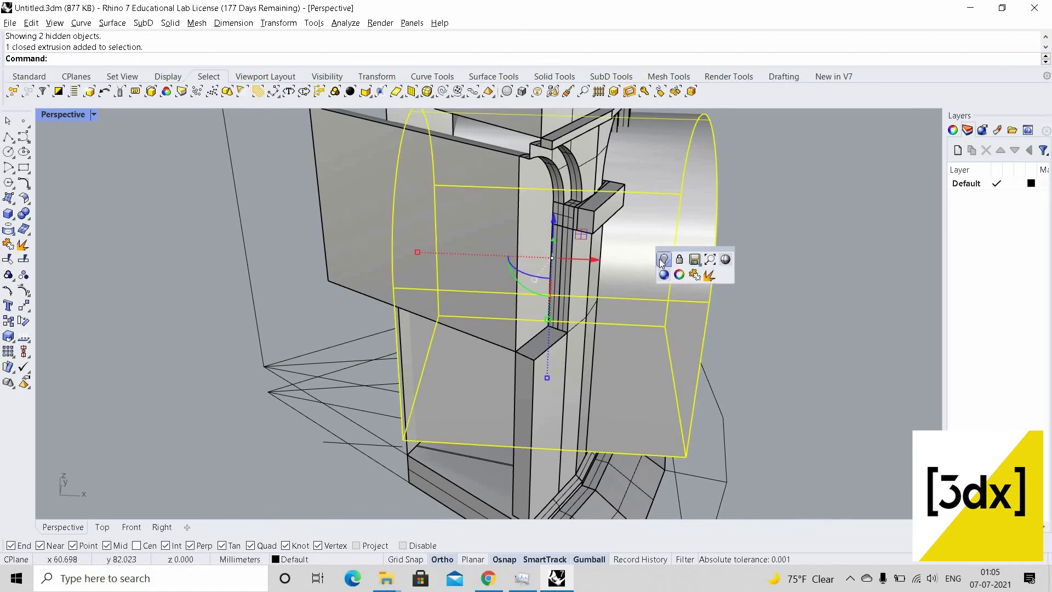
pyautogui.hotkey('ctrl', 'h')
# Delete the solid extruded inward from the open-end arch profile
pyautogui.moveTo(469, 284); pyautogui.dragTo(535, 279, button='right')
pyautogui.scroll(3, 390, 212)
pyautogui.moveTo(602, 275); pyautogui.dragTo(508, 266, button='right')
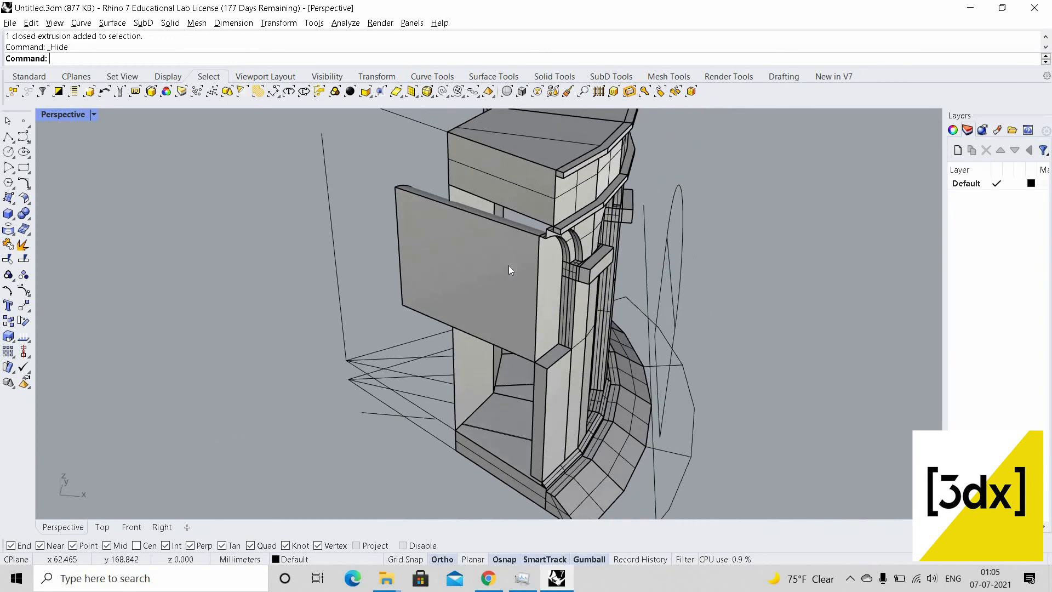
pyautogui.click(511, 295)
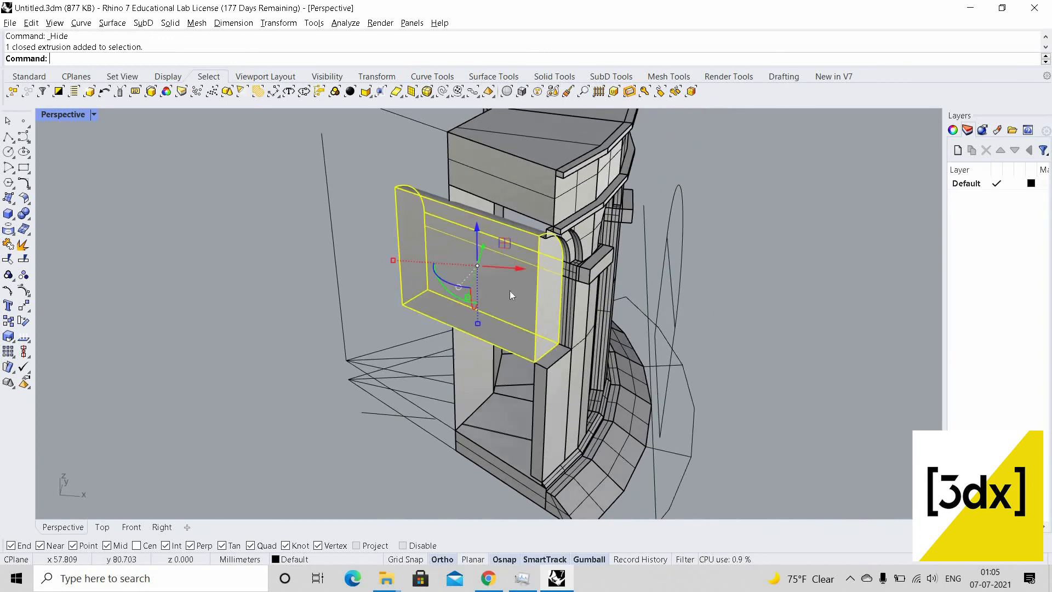
pyautogui.press('Delete')
# Mirror a copy of the closed arch profile across the wedge segment's centre plane to the opposite end
pyautogui.moveTo(510, 294); pyautogui.dragTo(476, 330, button='right')
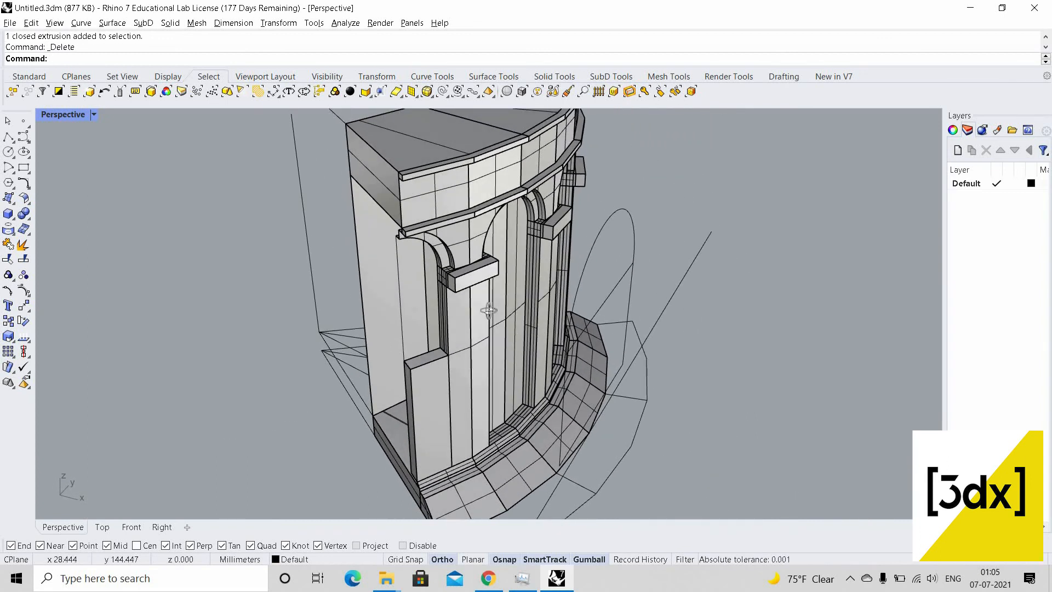
pyautogui.scroll(6, 505, 296)
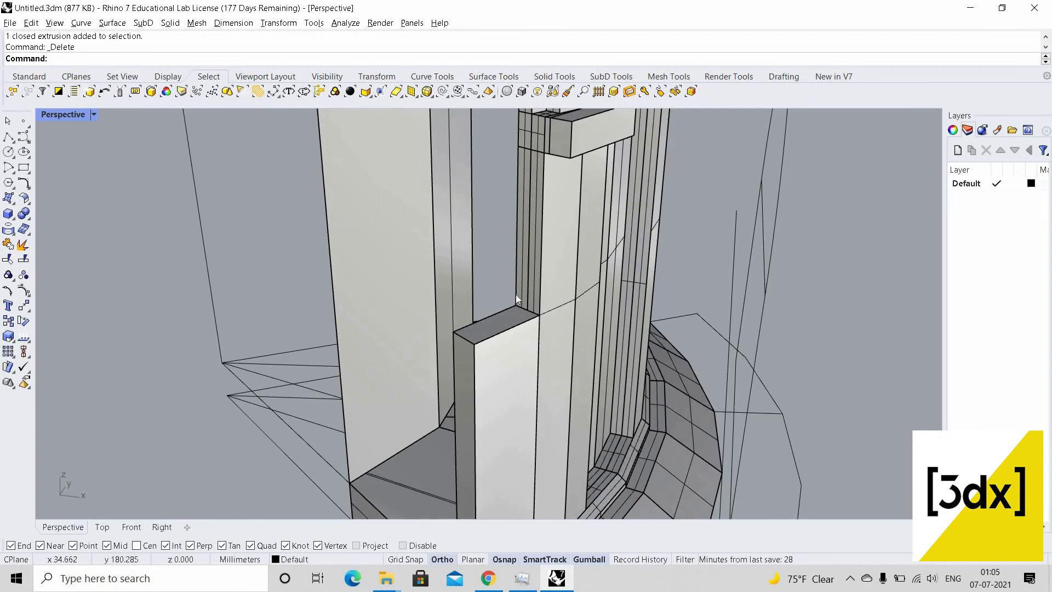
pyautogui.moveTo(504, 290); pyautogui.dragTo(262, 234, button='right')
pyautogui.scroll(-6, 512, 272)
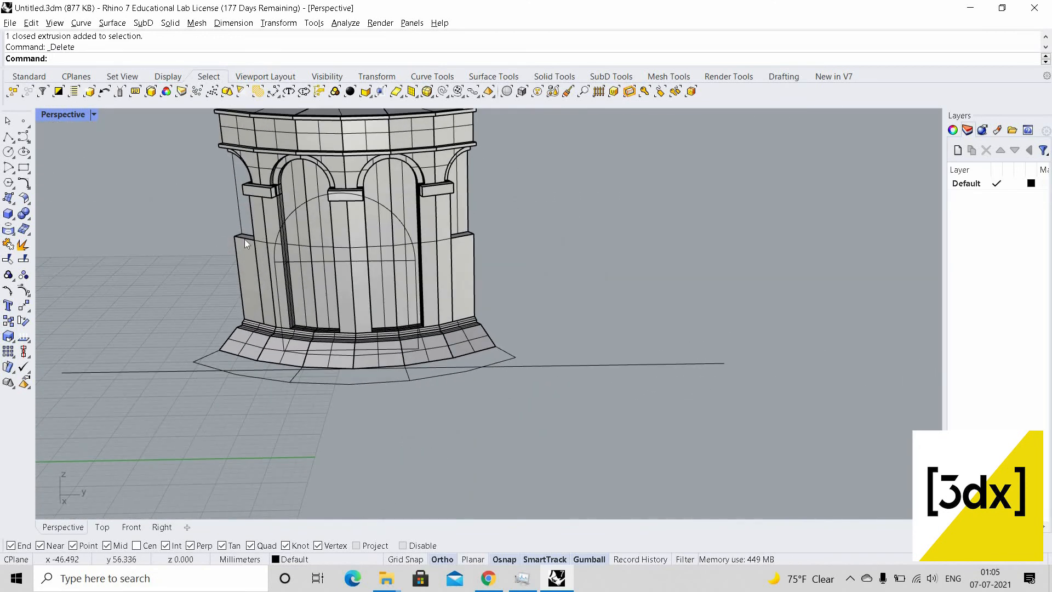
pyautogui.scroll(5, 244, 240)
pyautogui.click(265, 238)
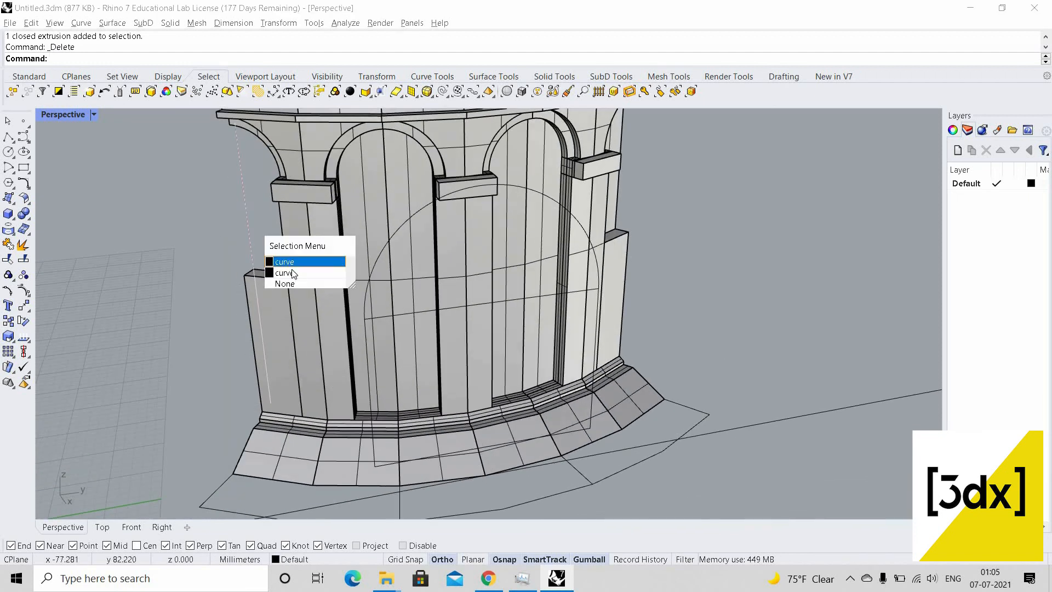
pyautogui.rightClick(362, 370)
pyautogui.scroll(-4, 414, 452)
pyautogui.moveTo(417, 419); pyautogui.dragTo(423, 440, button='right')
pyautogui.scroll(4, 423, 441)
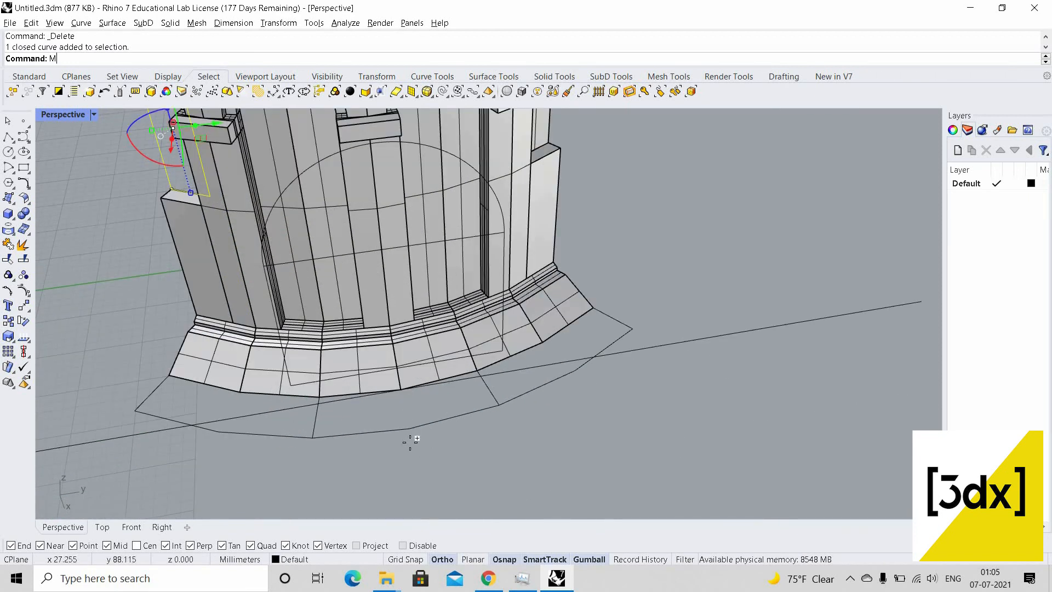
pyautogui.write('irror')
pyautogui.scroll(4, 412, 442)
pyautogui.press('Return')
pyautogui.click(415, 439)
pyautogui.click(384, 370)
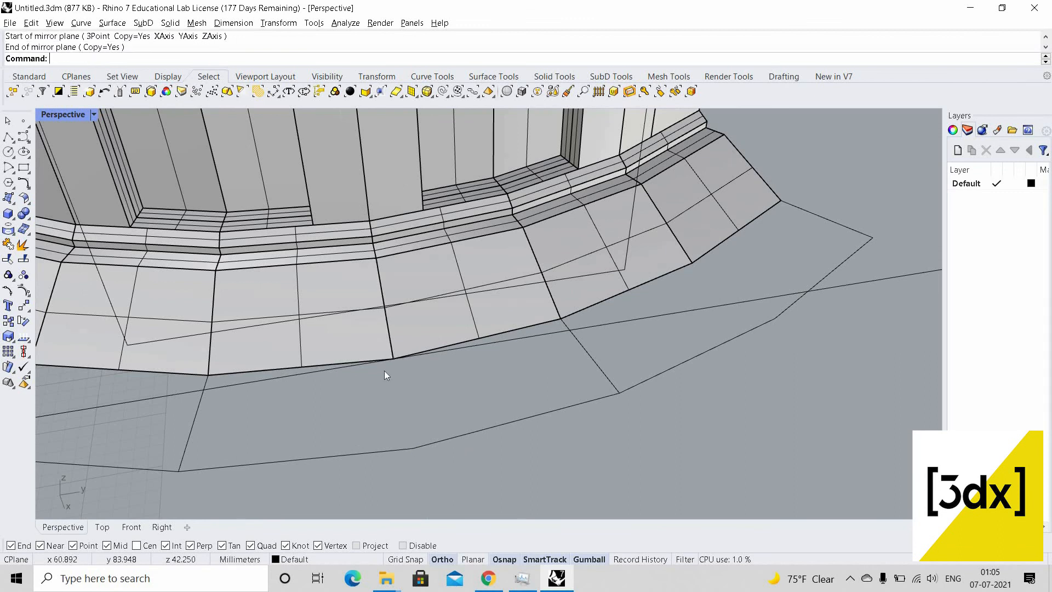
# Trim the arch-shaped area out of the opposite end's panel using the mirrored profile and the surrounding pieces as cutting objects
pyautogui.scroll(-8, 383, 370)
pyautogui.moveTo(383, 370); pyautogui.dragTo(485, 212, button='right')
pyautogui.scroll(5, 507, 215)
pyautogui.click(484, 213)
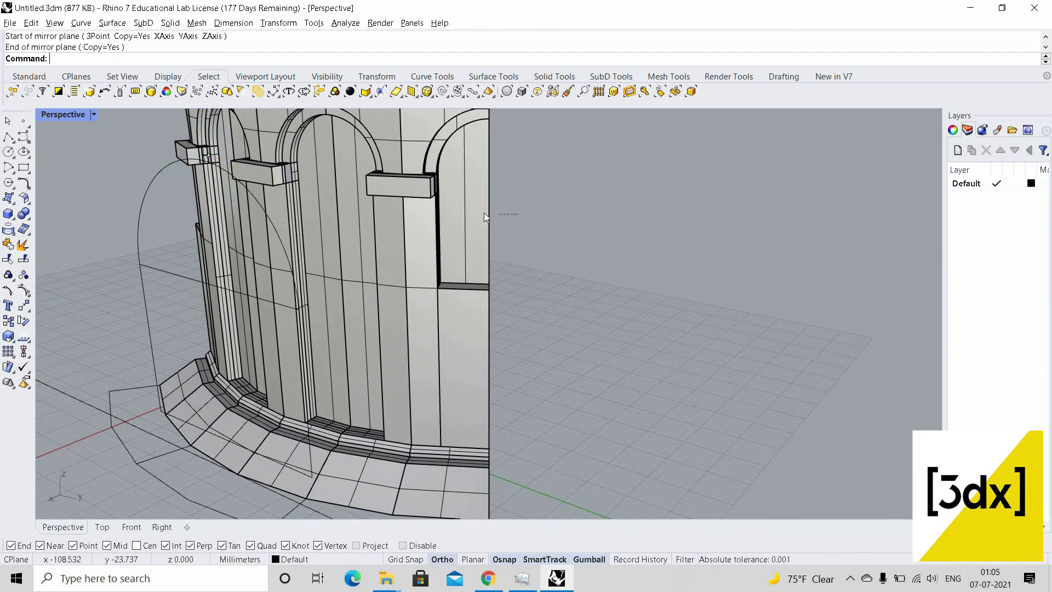
pyautogui.moveTo(484, 213); pyautogui.dragTo(458, 209)
pyautogui.write('Trim')
pyautogui.press('Return')
pyautogui.click(485, 210)
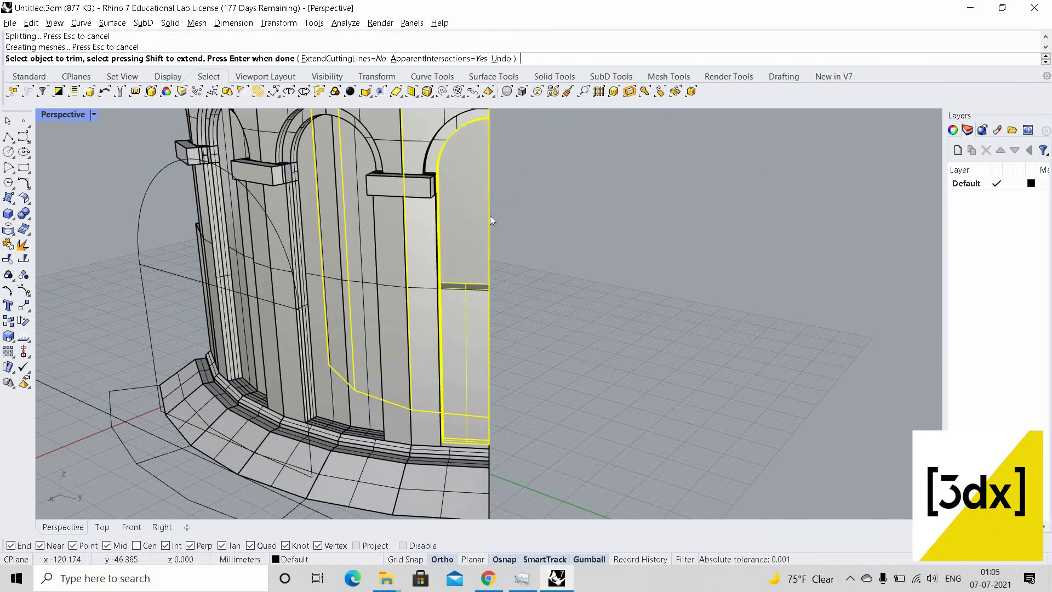
pyautogui.click(449, 221)
pyautogui.press('Return')
pyautogui.moveTo(427, 226); pyautogui.dragTo(482, 207, button='right')
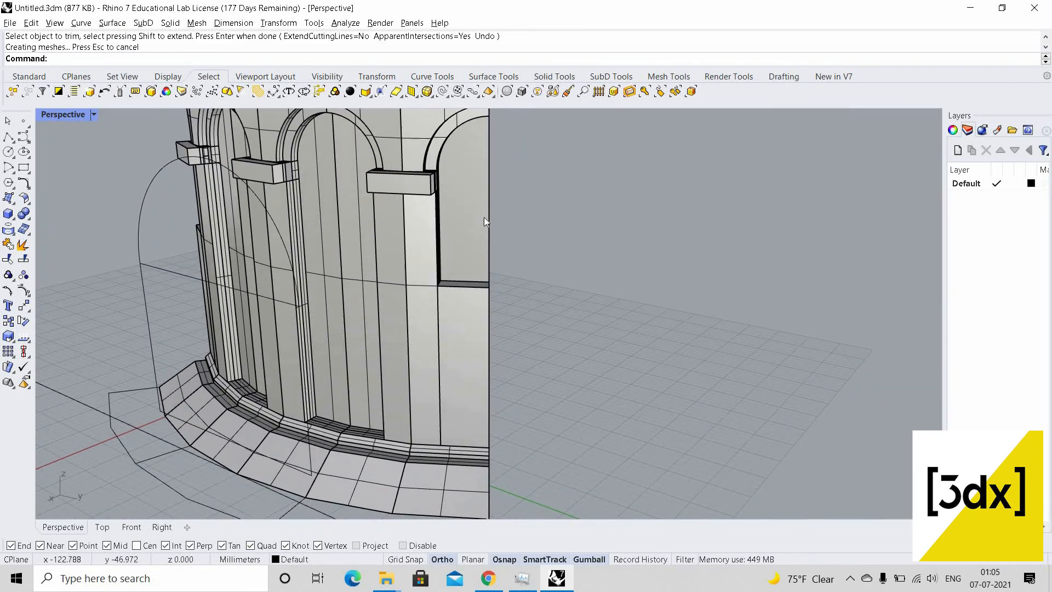
# Trim the open extrusion behind the opposite end's arch opening, using the mirrored closed arch profile as a cutting object
pyautogui.click(488, 220)
pyautogui.click(474, 160)
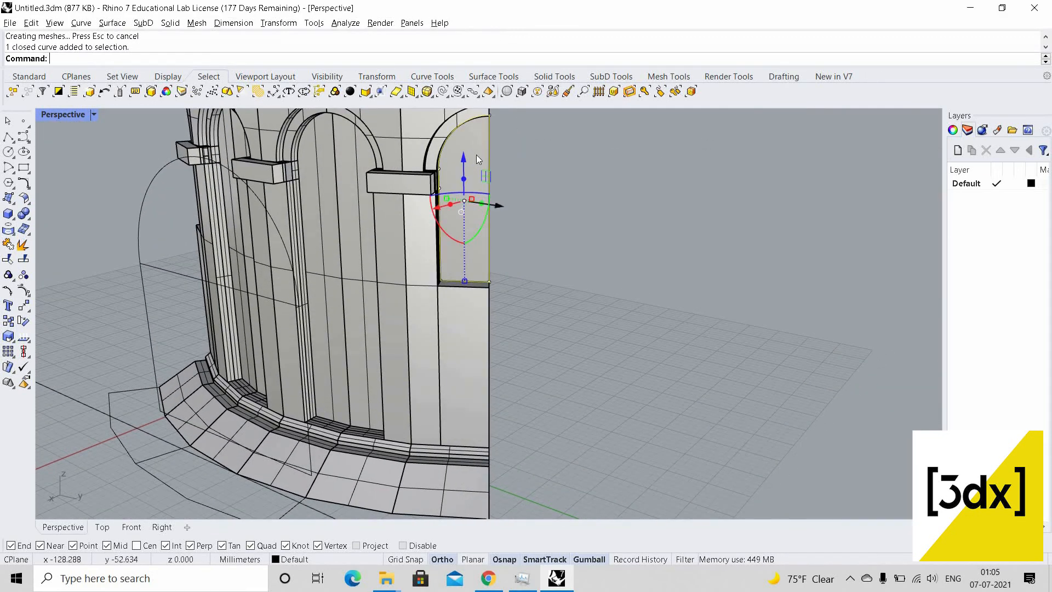
pyautogui.keyDown('shift'); pyautogui.click(475, 169); pyautogui.keyUp('shift')
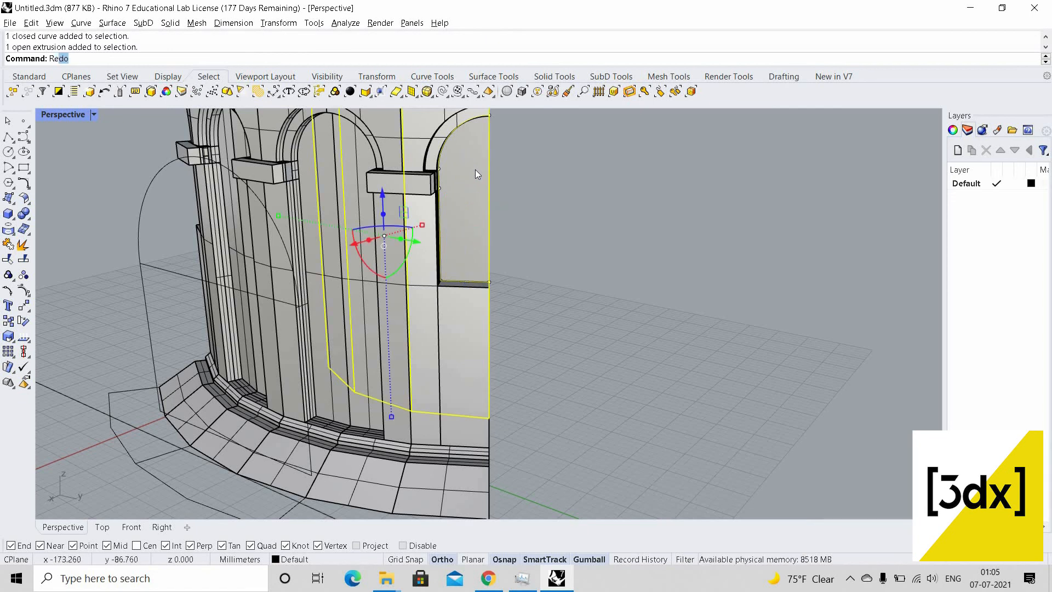
pyautogui.write('trim')
pyautogui.press('Return')
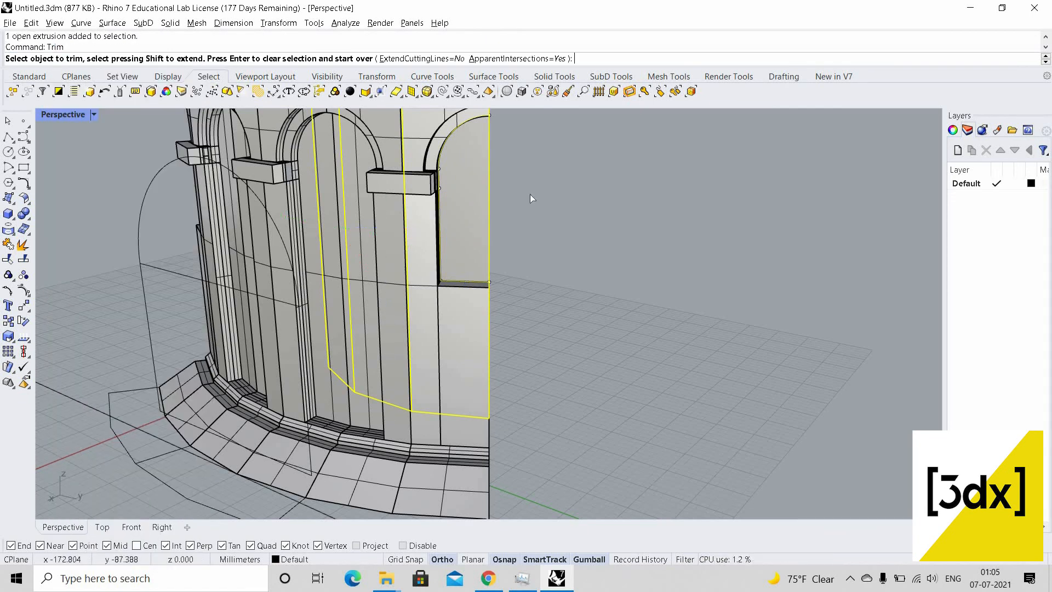
pyautogui.click(477, 192)
pyautogui.press('Return')
pyautogui.moveTo(556, 191); pyautogui.dragTo(418, 213, button='right')
pyautogui.press('Escape')
pyautogui.scroll(-2, 522, 218)
pyautogui.moveTo(521, 218); pyautogui.dragTo(307, 205, button='right')
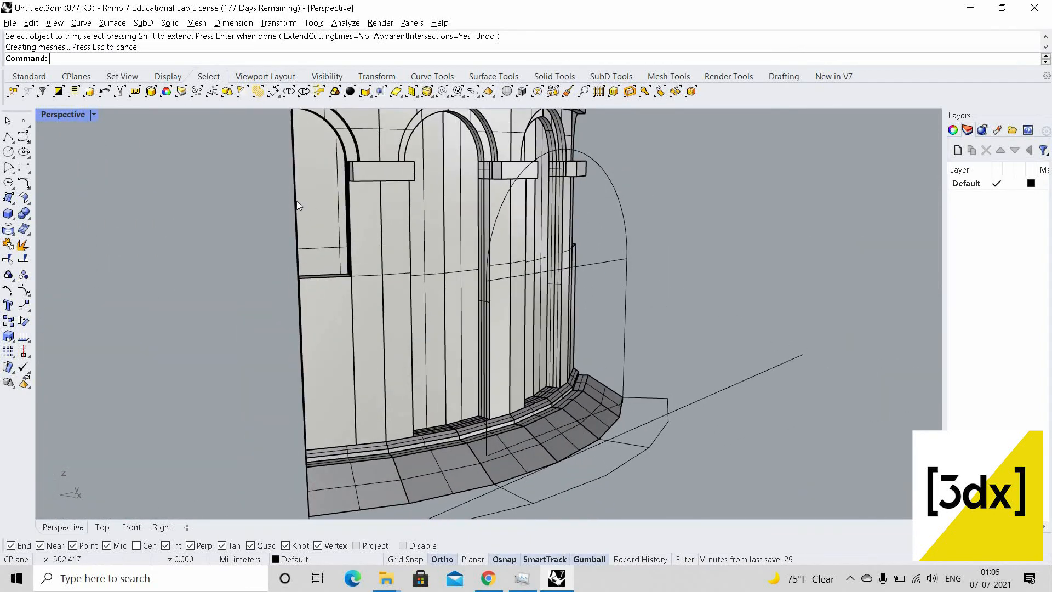
pyautogui.click(303, 200)
pyautogui.click(320, 187)
pyautogui.click(322, 190)
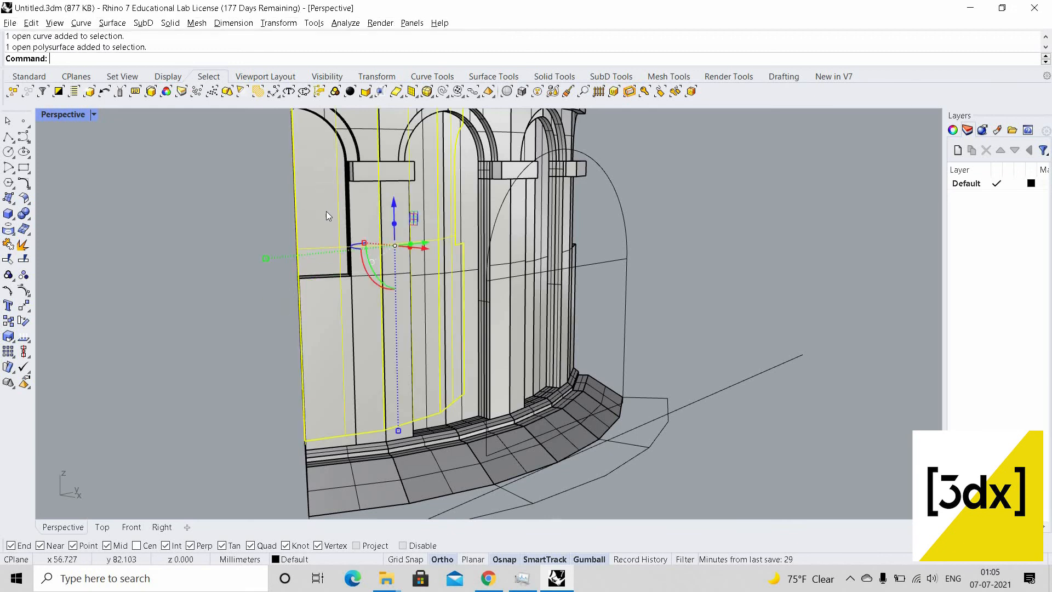
pyautogui.press('Escape')
pyautogui.moveTo(321, 263); pyautogui.dragTo(303, 245, button='right')
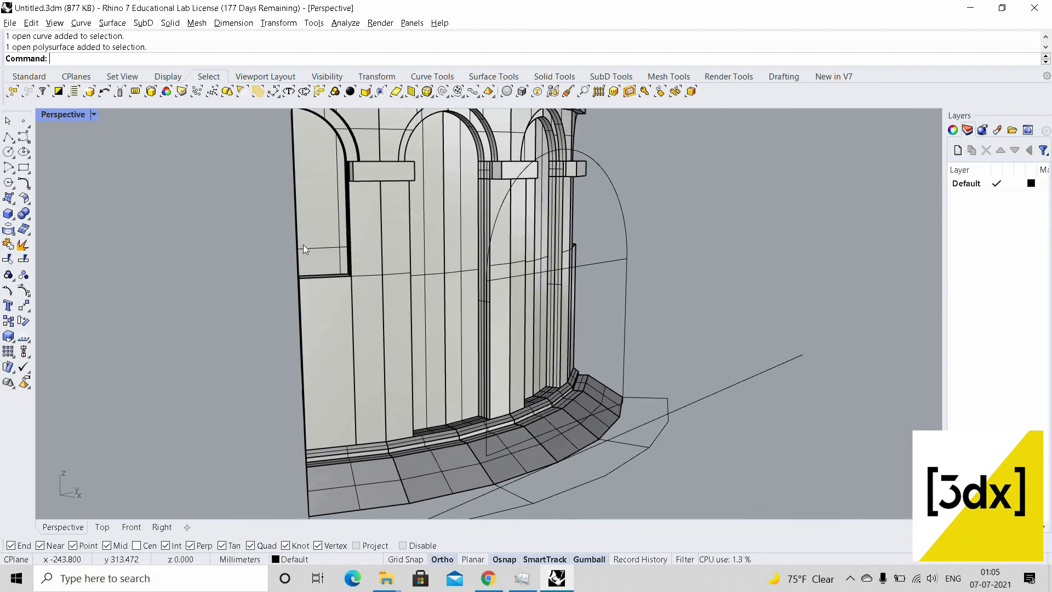
# Try to trim the arch-shaped area from the wall at the segment's end using the closed arch profile, and undo that trim
pyautogui.click(326, 276)
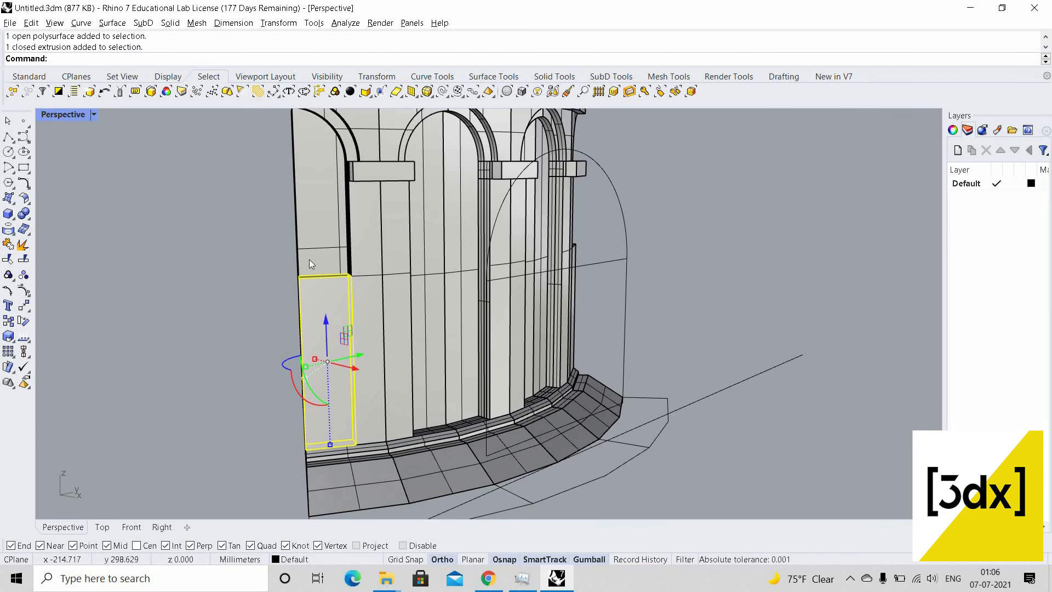
pyautogui.click(321, 271)
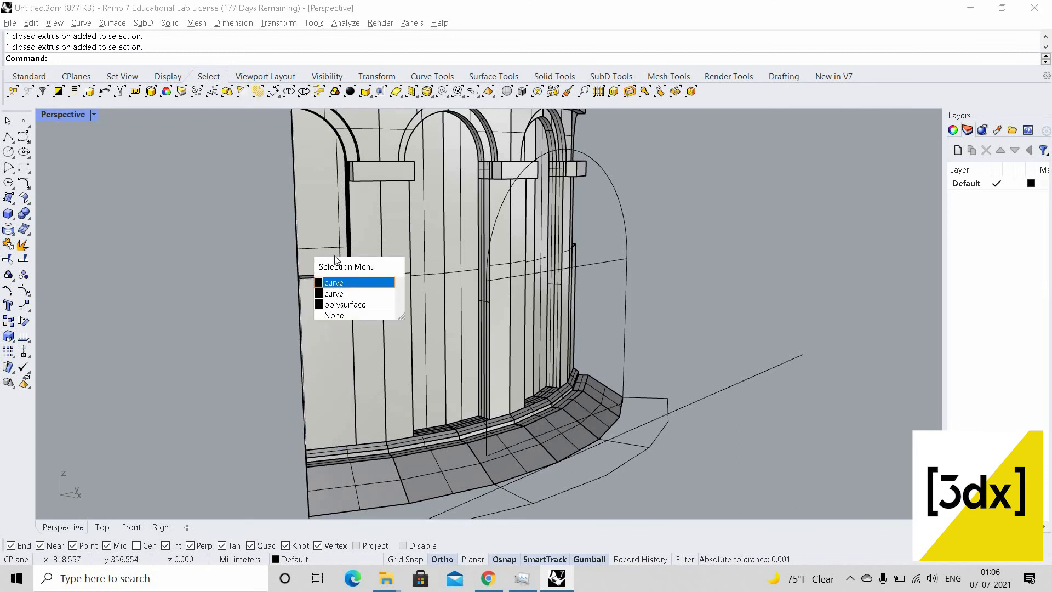
pyautogui.click(334, 294)
pyautogui.click(331, 212)
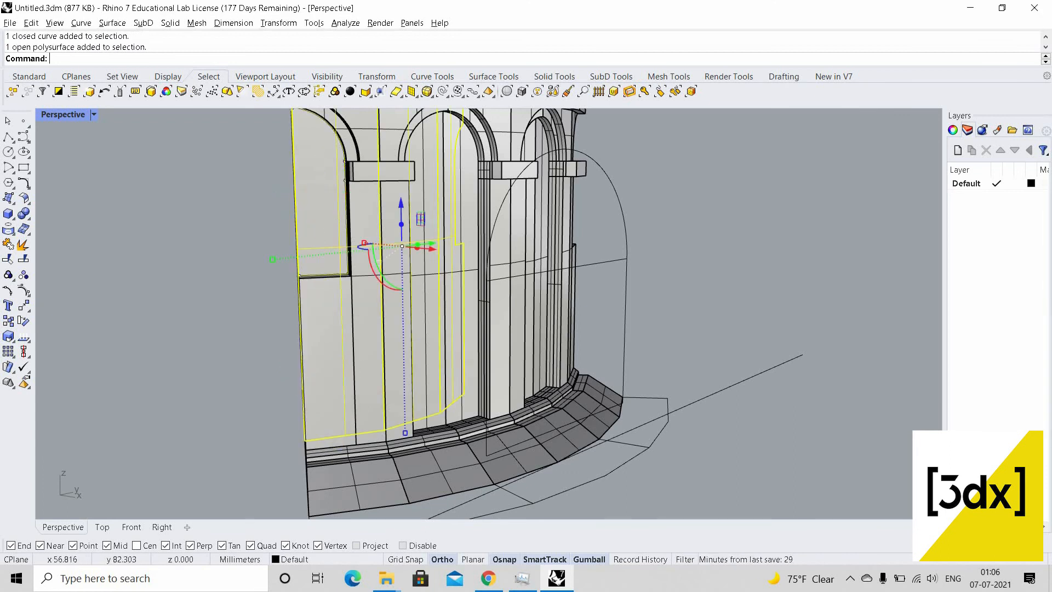
pyautogui.write('trim')
pyautogui.press('Return')
pyautogui.click(328, 212)
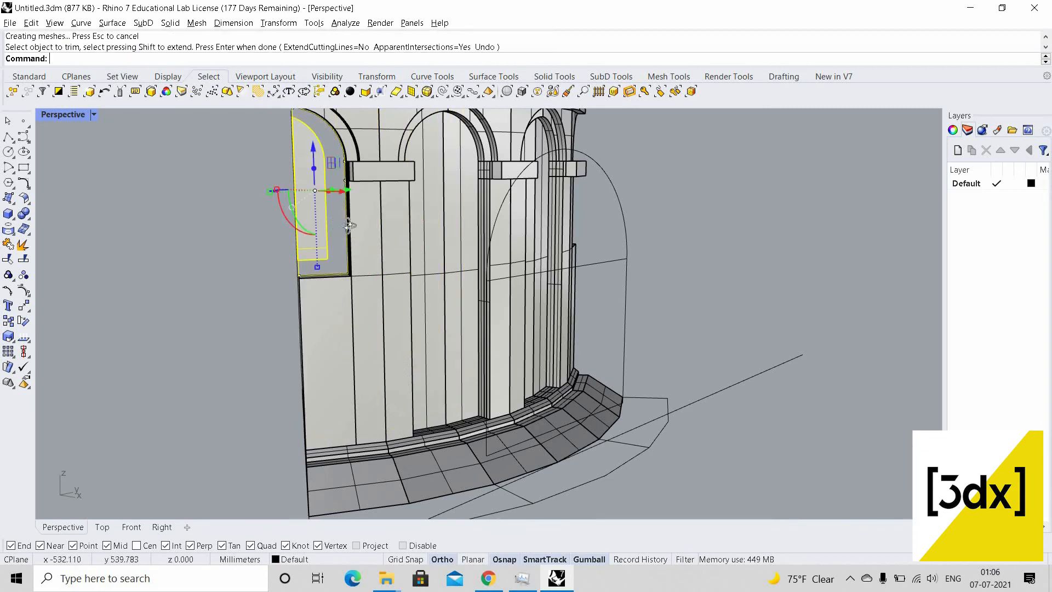
pyautogui.moveTo(348, 226); pyautogui.dragTo(292, 218, button='right')
pyautogui.click(401, 245)
pyautogui.hotkey('ctrl', 'z')
# Trim the arch-shaped area out of the inner wall polysurface at the segment's end, using the closed arch profile with the wall as cutting objects
pyautogui.click(331, 248)
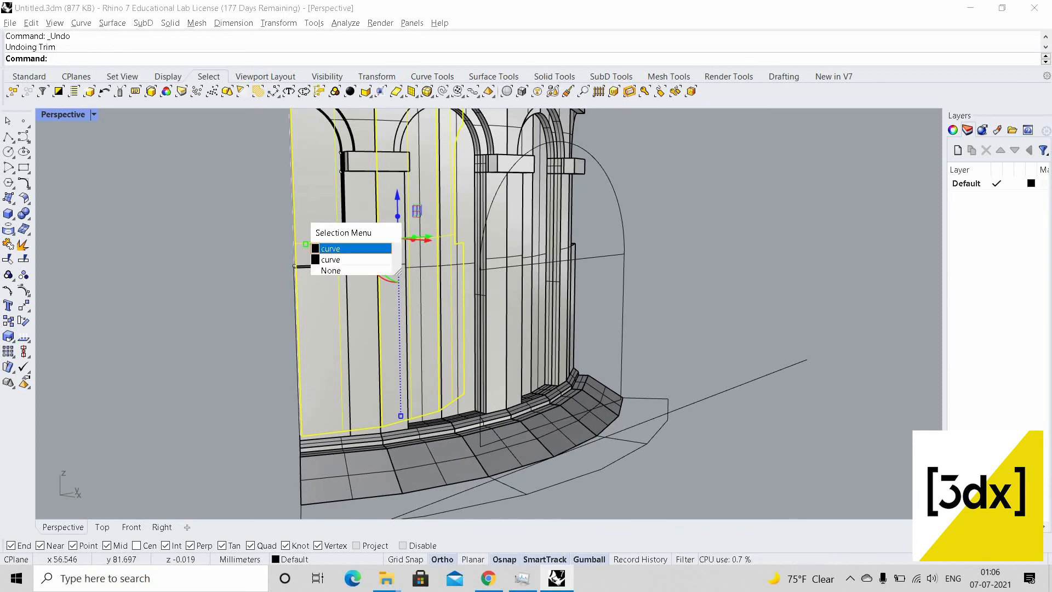
pyautogui.click(343, 258)
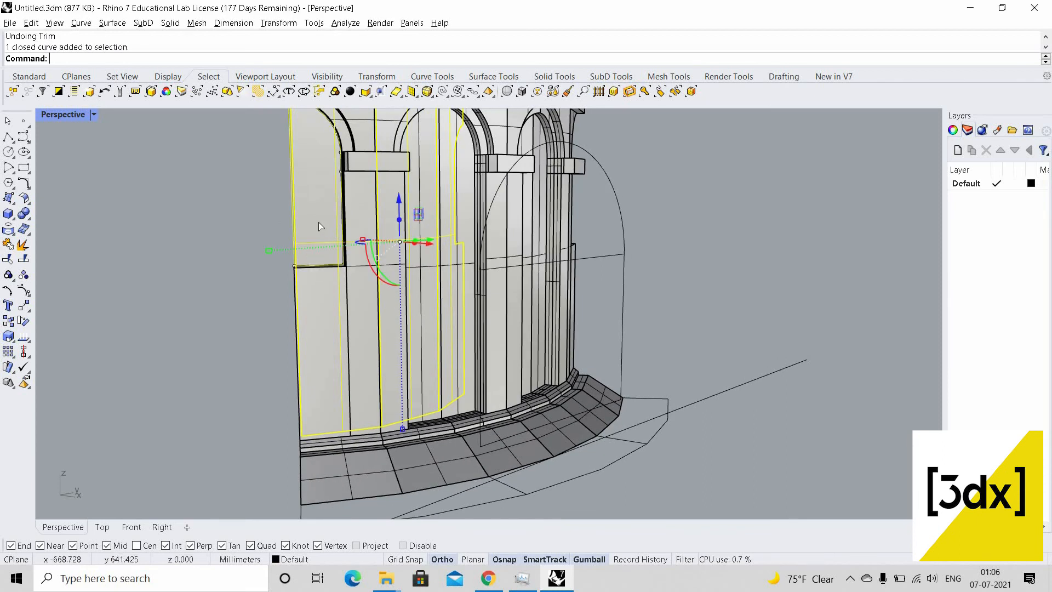
pyautogui.press('Return')
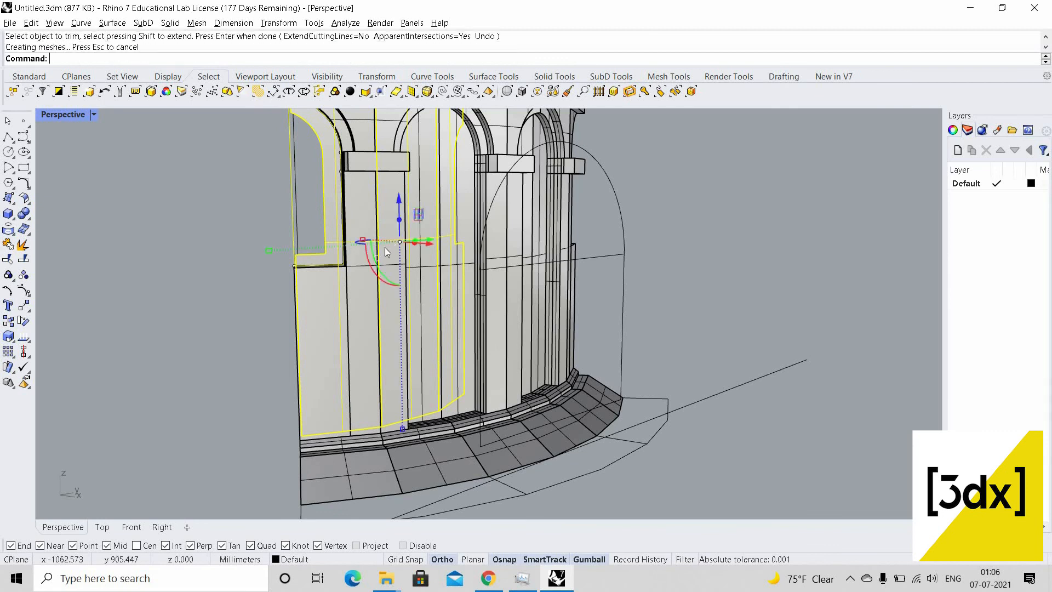
# Try to trim the large arch curve in front of the segment below its horizontal line
pyautogui.moveTo(384, 247); pyautogui.dragTo(449, 231, button='right')
pyautogui.scroll(6, 496, 241)
pyautogui.scroll(5, 439, 292)
pyautogui.scroll(-5, 448, 231)
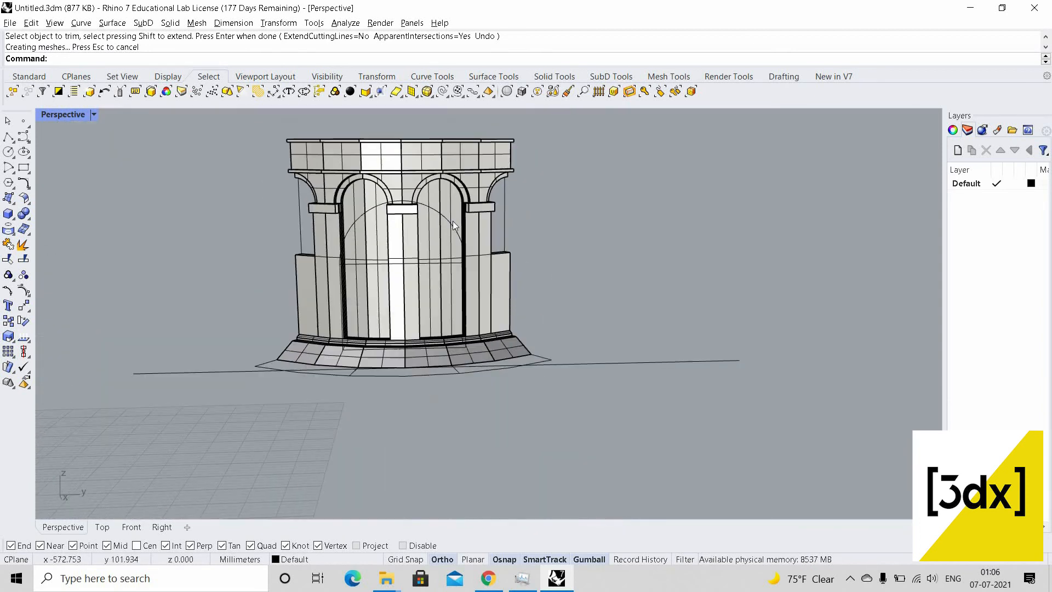
pyautogui.scroll(5, 451, 251)
pyautogui.click(451, 255)
pyautogui.press('Escape')
pyautogui.click(463, 298)
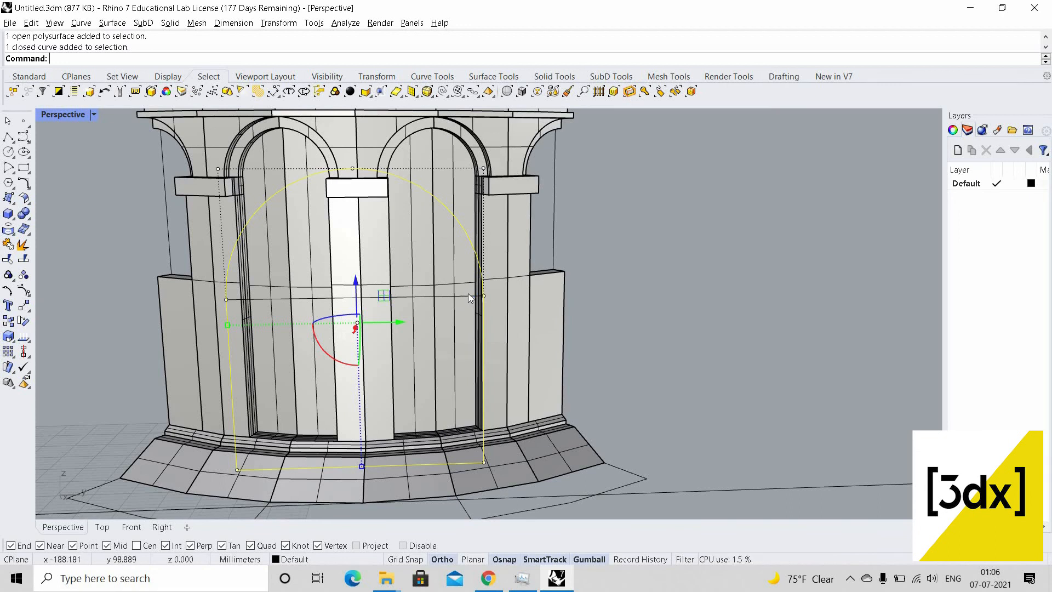
pyautogui.keyDown('shift'); pyautogui.click(470, 296); pyautogui.keyUp('shift')
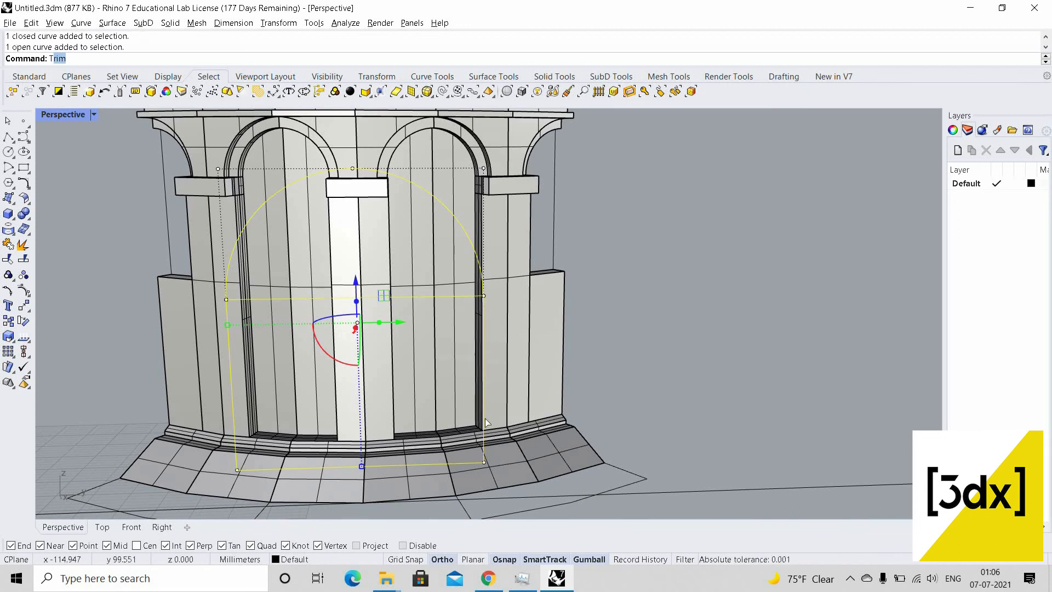
pyautogui.press('Return')
pyautogui.click(484, 442)
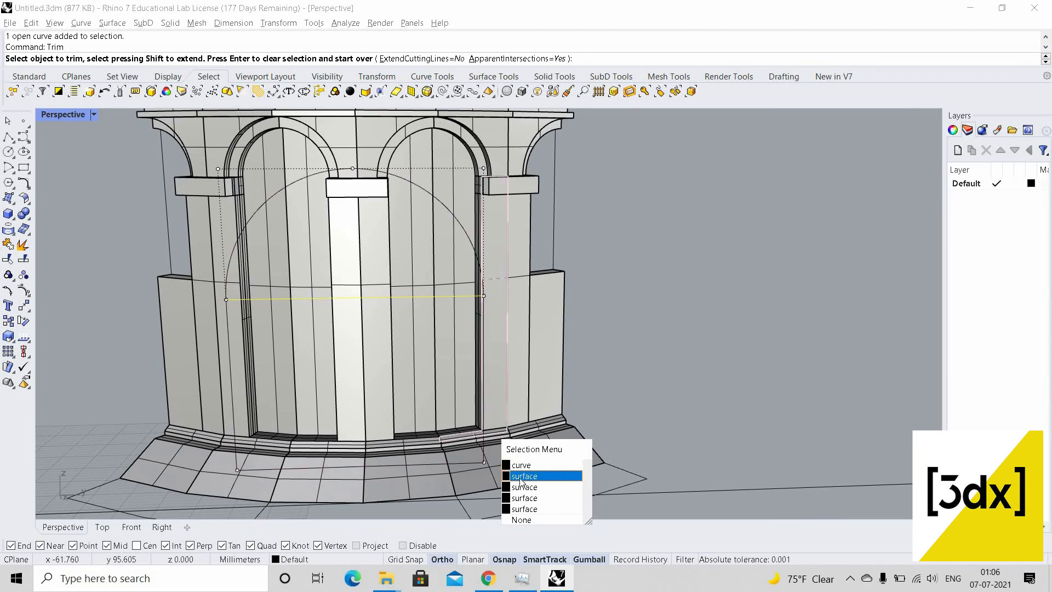
pyautogui.click(537, 470)
pyautogui.moveTo(466, 364); pyautogui.dragTo(401, 344, button='right')
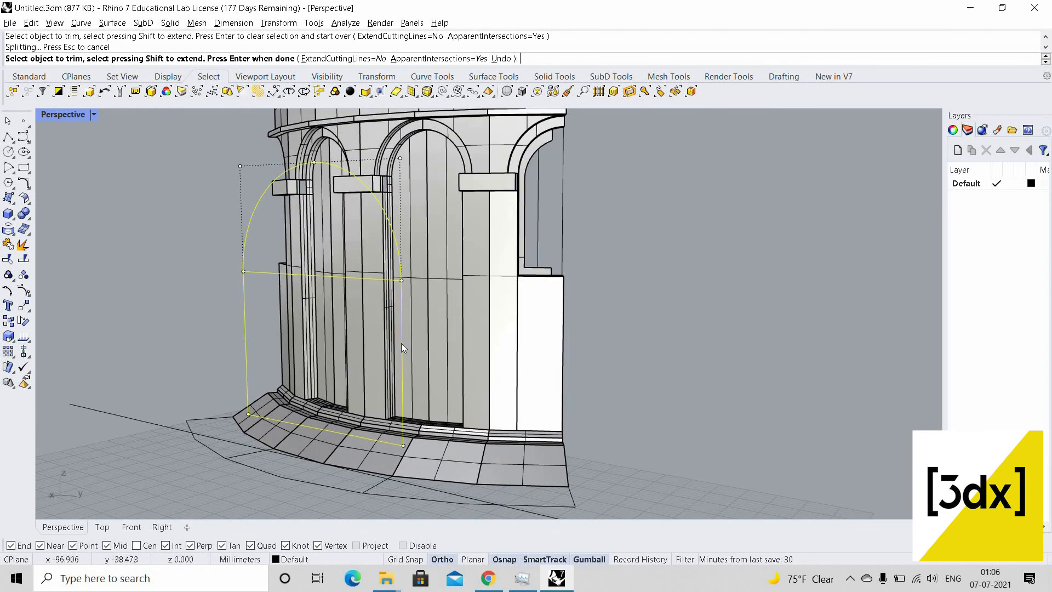
pyautogui.press('Return')
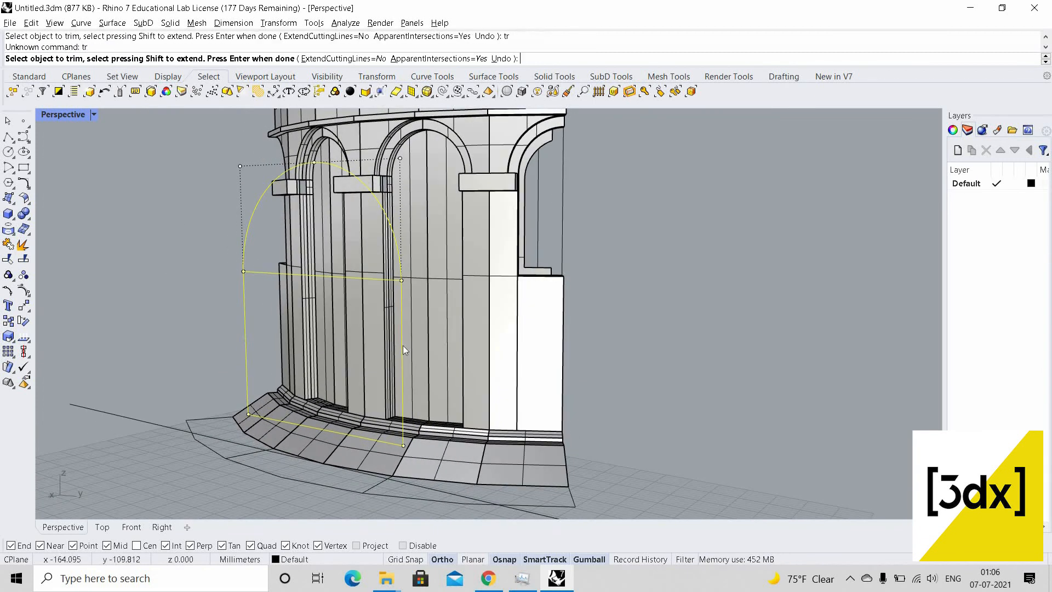
pyautogui.press('Return')
pyautogui.click(402, 345)
pyautogui.press('Escape')
# Trim the large arch curve below the horizontal line, leaving only the upper arch, with both curves as cutting objects
pyautogui.moveTo(350, 315); pyautogui.dragTo(373, 289, button='right')
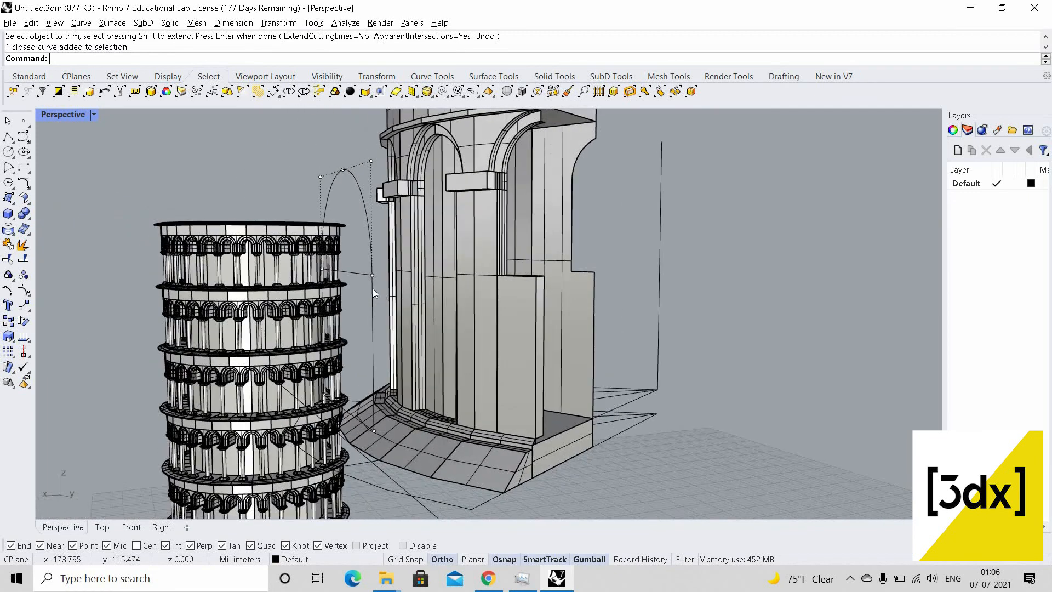
pyautogui.moveTo(376, 239); pyautogui.dragTo(367, 278, button='right')
pyautogui.moveTo(376, 275); pyautogui.dragTo(377, 274)
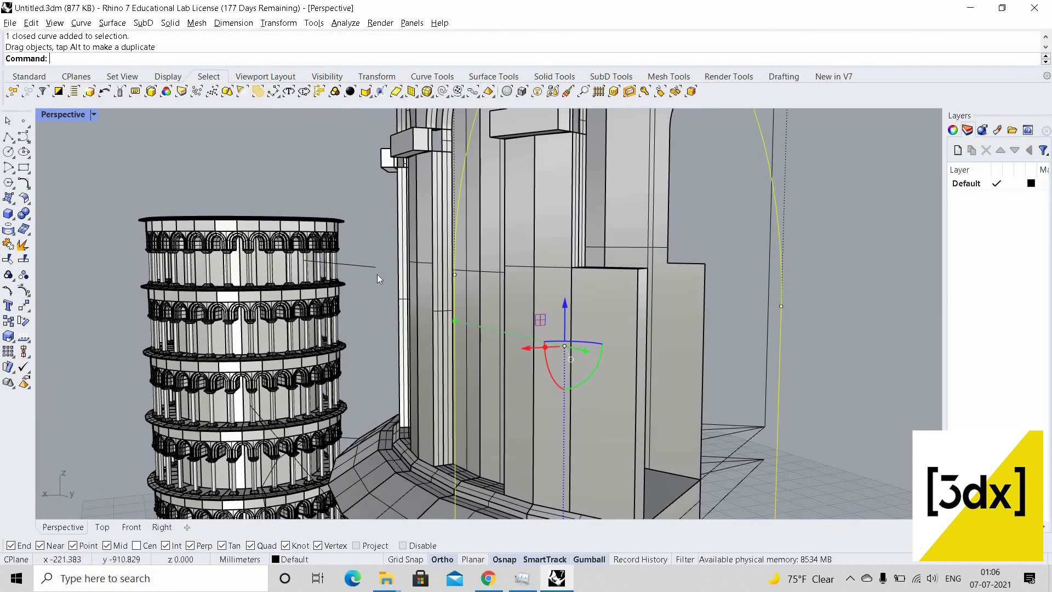
pyautogui.hotkey('ctrl', 'z')
pyautogui.keyDown('shift'); pyautogui.click(363, 267); pyautogui.keyUp('shift')
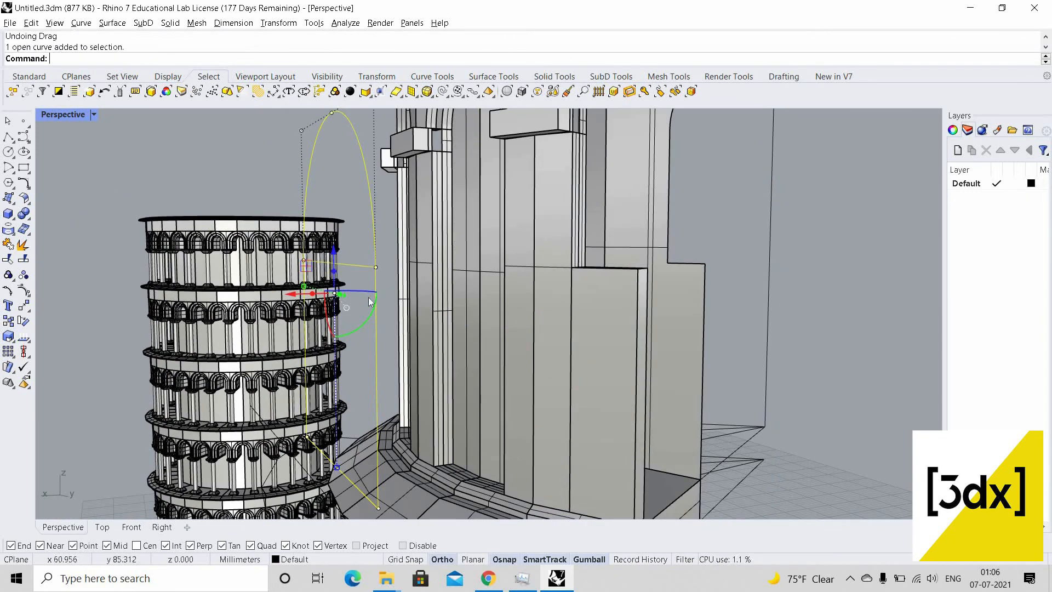
pyautogui.write('Trim')
pyautogui.press('Return')
pyautogui.click(377, 320)
pyautogui.moveTo(409, 327); pyautogui.dragTo(496, 312, button='right')
pyautogui.scroll(-3, 433, 321)
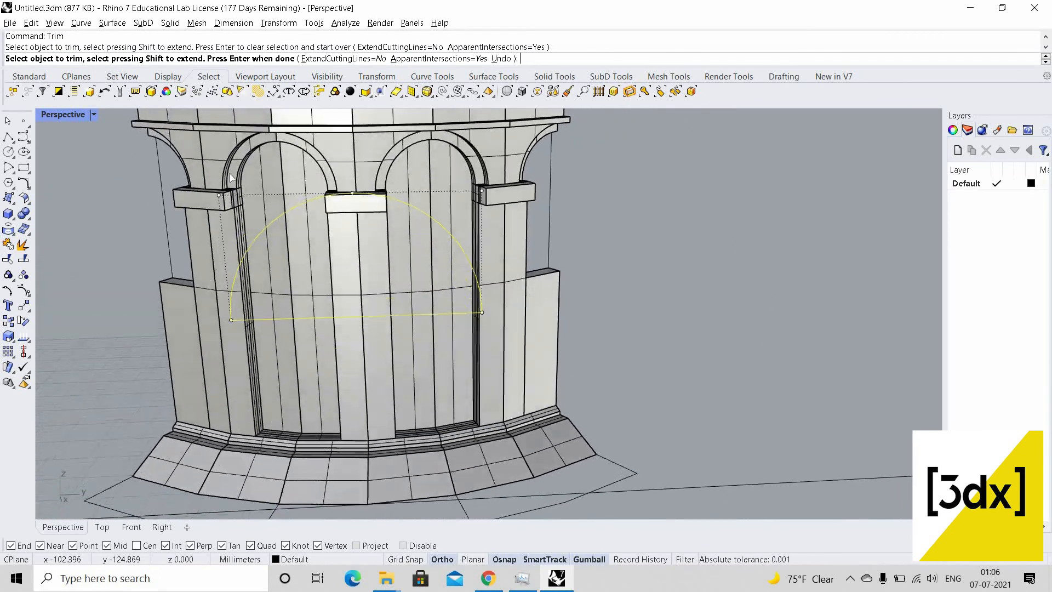
# Restore the four-viewport layout, frame the wedge segment in the Right view and end the trimming
pyautogui.hotkey('ctrl', 'm')
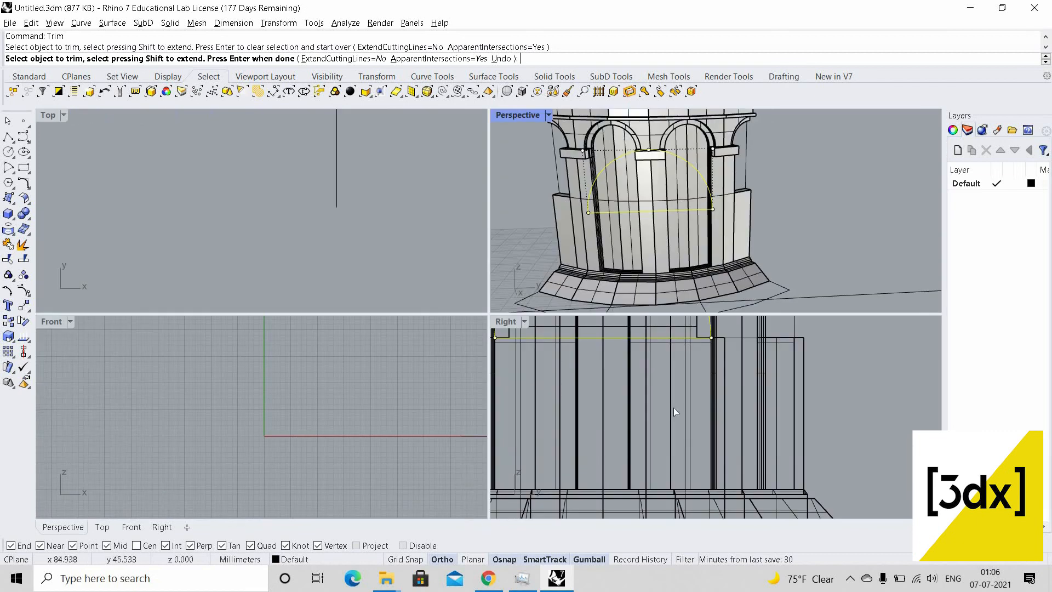
pyautogui.scroll(-5, 648, 396)
pyautogui.scroll(6, 653, 389)
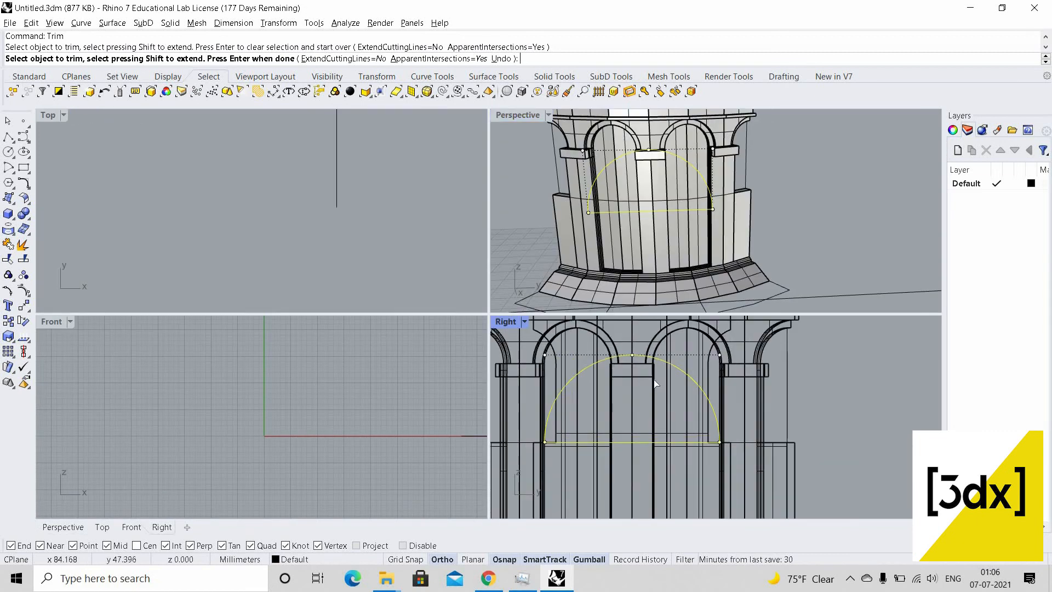
pyautogui.scroll(-5, 648, 431)
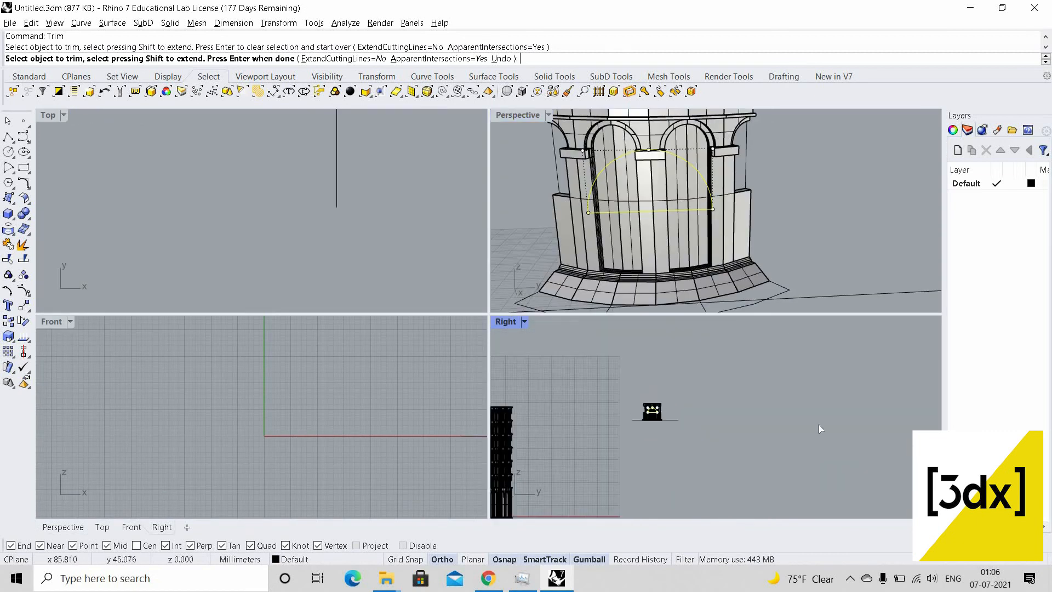
pyautogui.scroll(5, 670, 401)
pyautogui.press('Return')
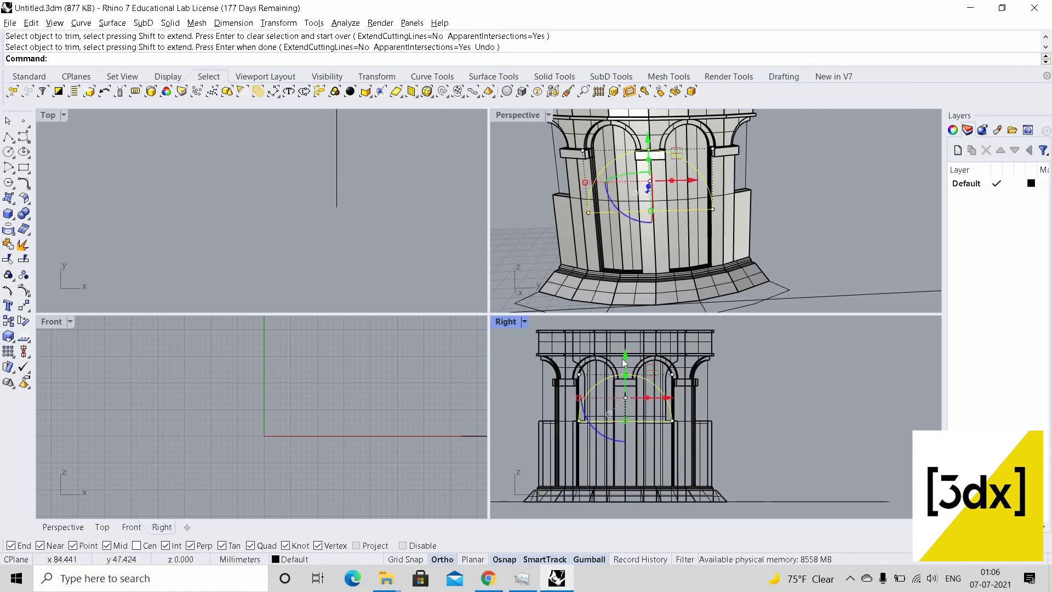
# Move the semicircular arch curve and its base line lower on the tower wall in the Right view
pyautogui.click(650, 372)
pyautogui.click(666, 418)
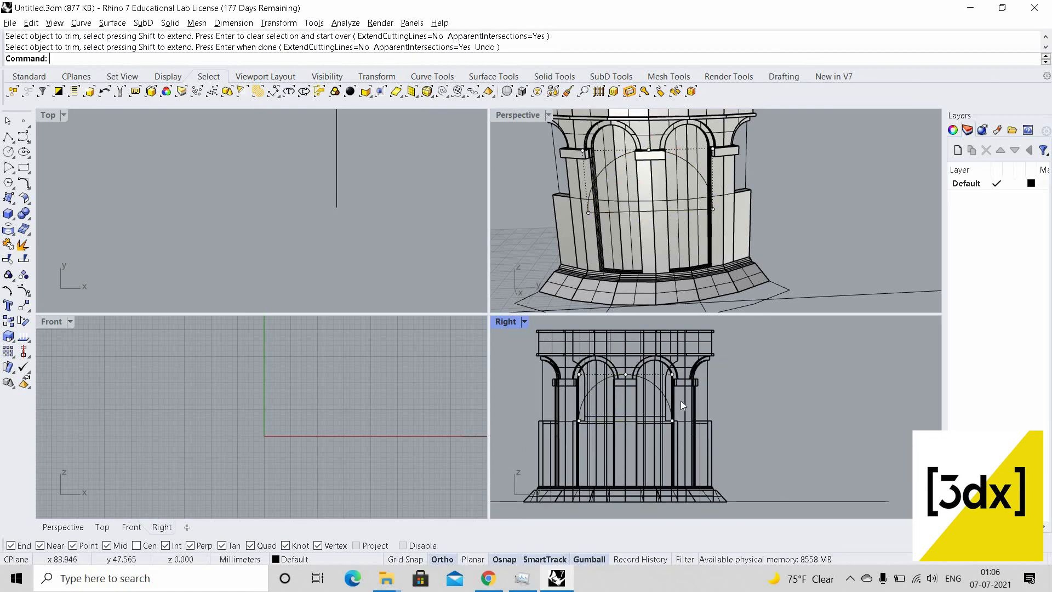
pyautogui.scroll(4, 649, 396)
pyautogui.click(669, 388)
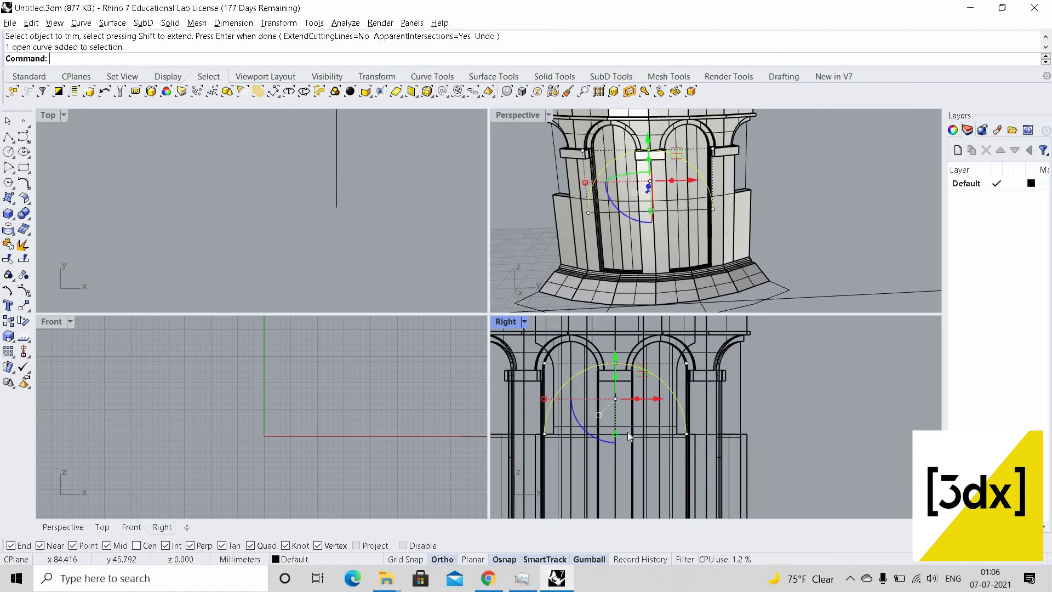
pyautogui.click(627, 434)
pyautogui.moveTo(618, 370); pyautogui.dragTo(624, 381)
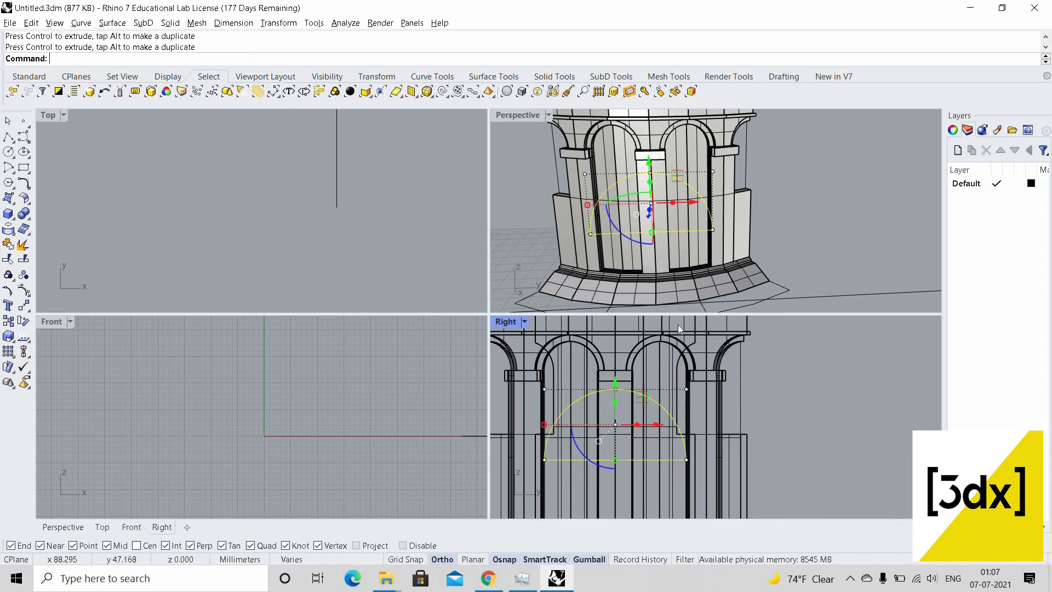
# Draw a vertical line from one end of the arch curve down to the top of the tower's base moulding
pyautogui.scroll(-6, 679, 431)
pyautogui.moveTo(680, 449); pyautogui.dragTo(678, 419, button='right')
pyautogui.scroll(4, 678, 421)
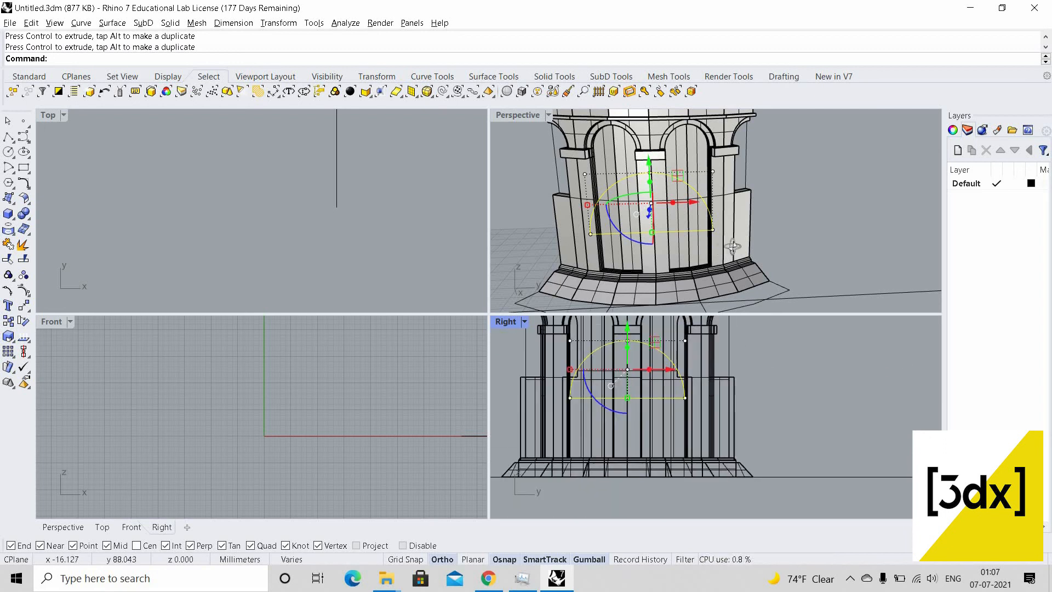
pyautogui.press('Escape')
pyautogui.scroll(3, 746, 246)
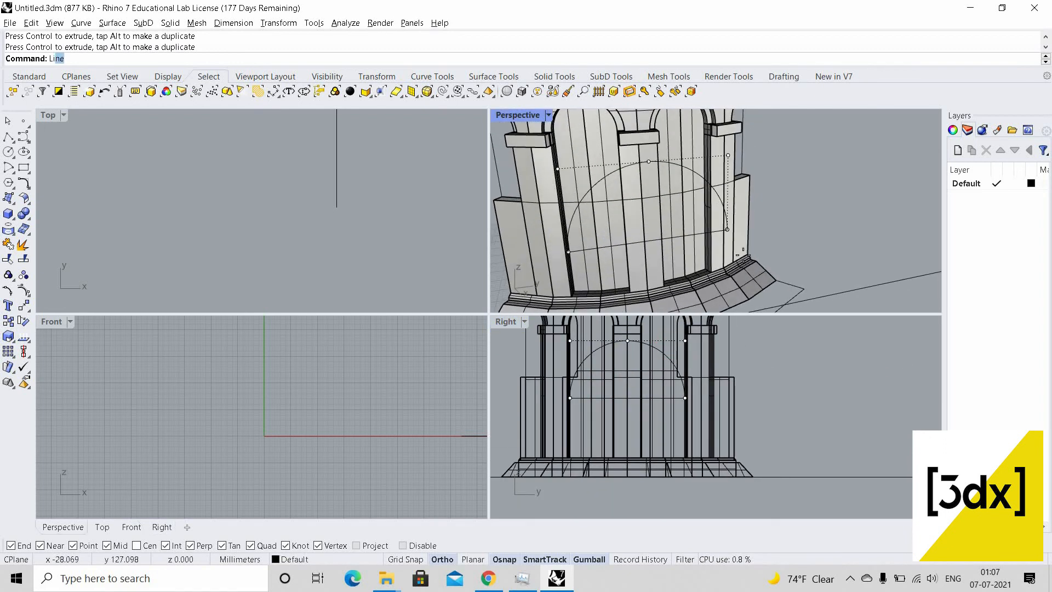
pyautogui.press('Return')
pyautogui.write('v')
pyautogui.press('Return')
pyautogui.scroll(3, 768, 263)
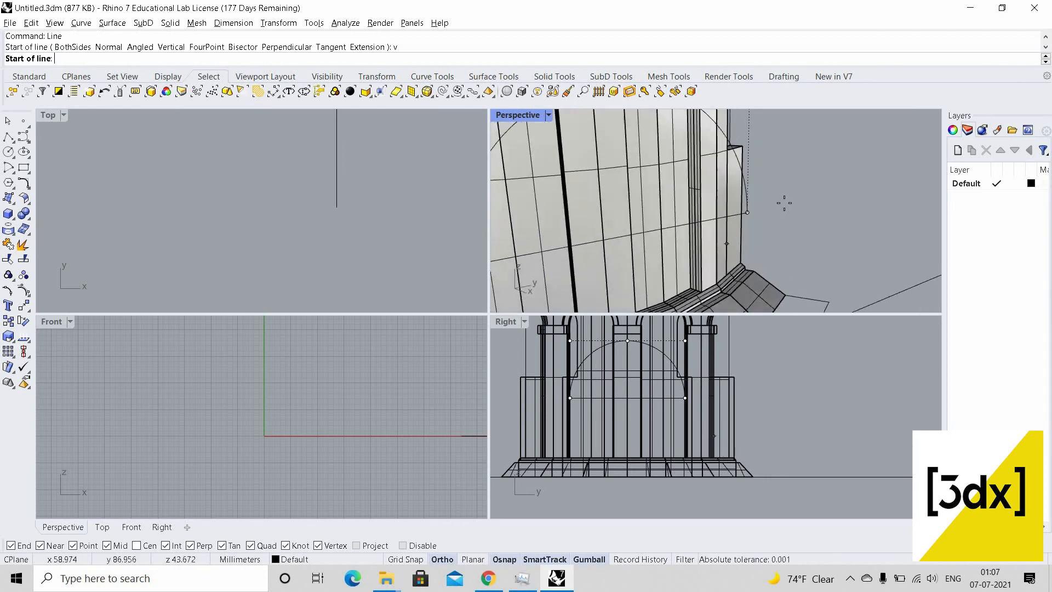
pyautogui.moveTo(784, 204); pyautogui.dragTo(810, 194, button='right')
pyautogui.click(777, 199)
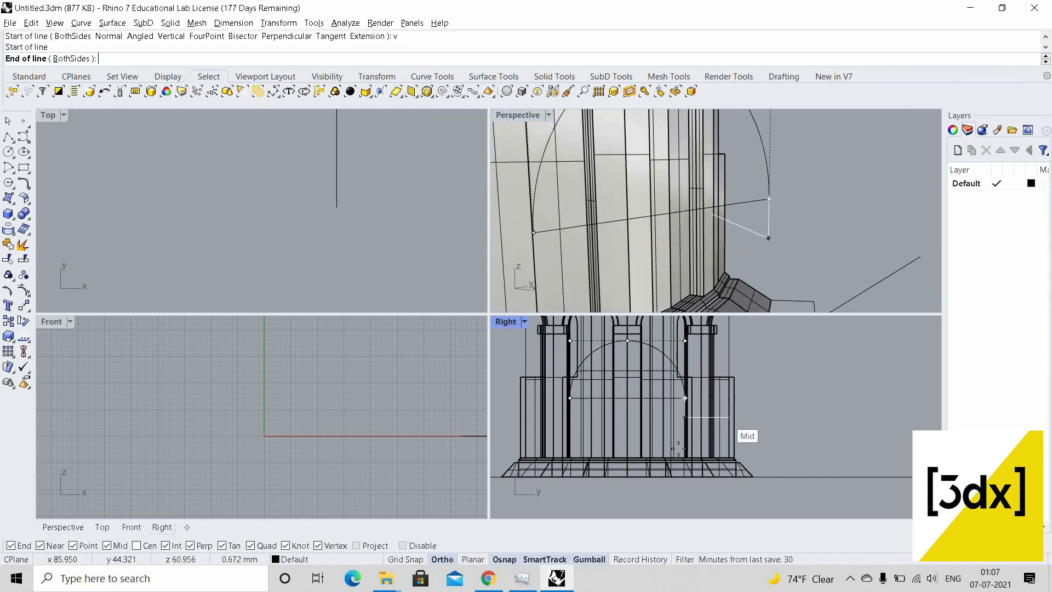
pyautogui.scroll(3, 680, 463)
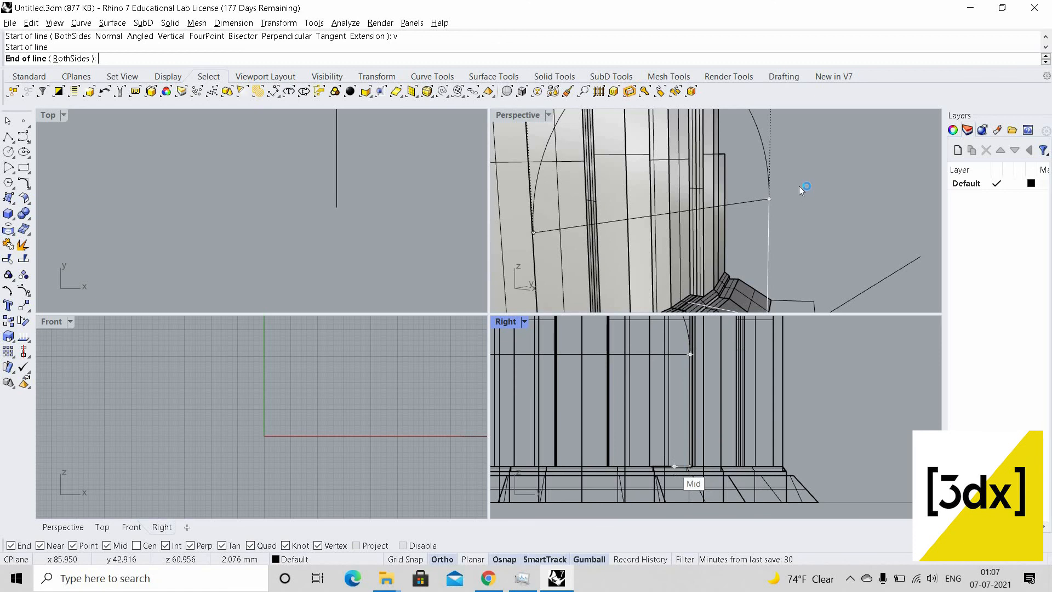
pyautogui.moveTo(822, 188); pyautogui.dragTo(788, 219, button='right')
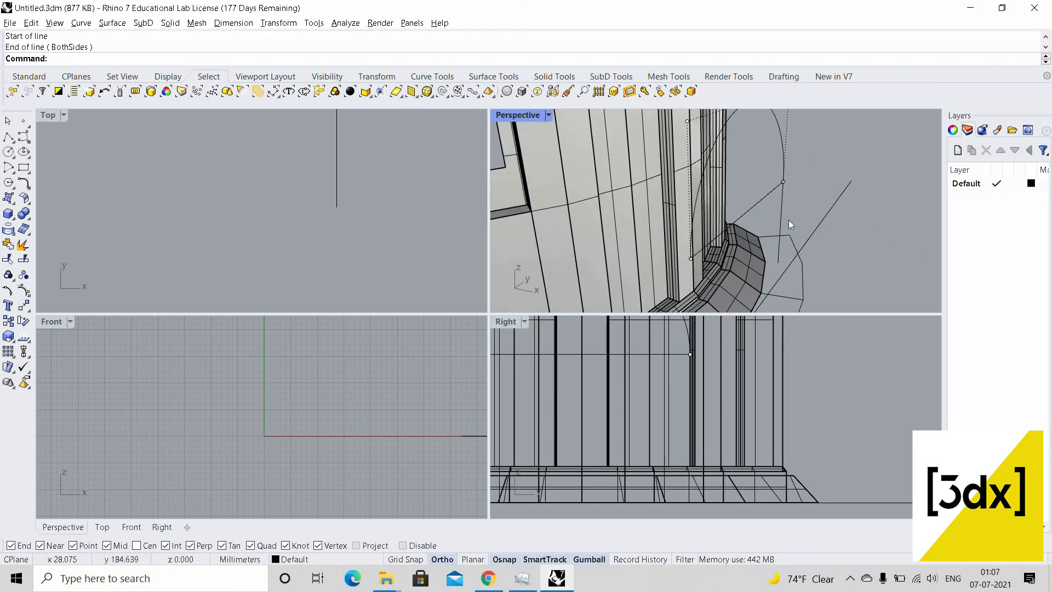
# Copy the vertical line from its upper endpoint to the opposite end of the arch
pyautogui.click(787, 222)
pyautogui.write('Copy')
pyautogui.press('Return')
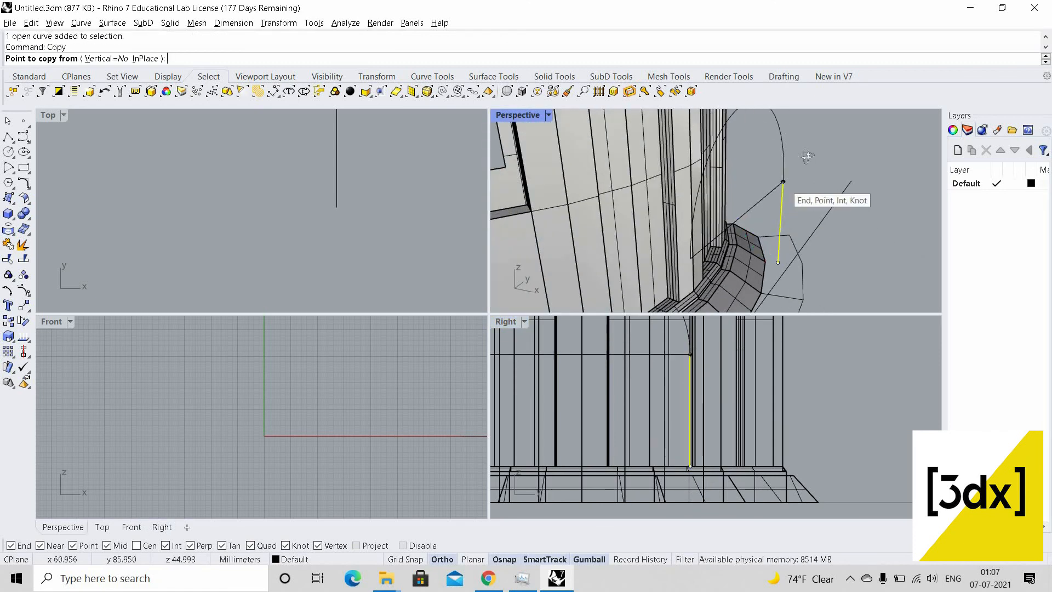
pyautogui.click(783, 182)
pyautogui.moveTo(795, 189); pyautogui.dragTo(779, 197, button='right')
# Move the arch's horizontal base line down to the lower ends of the two vertical lines
pyautogui.click(771, 188)
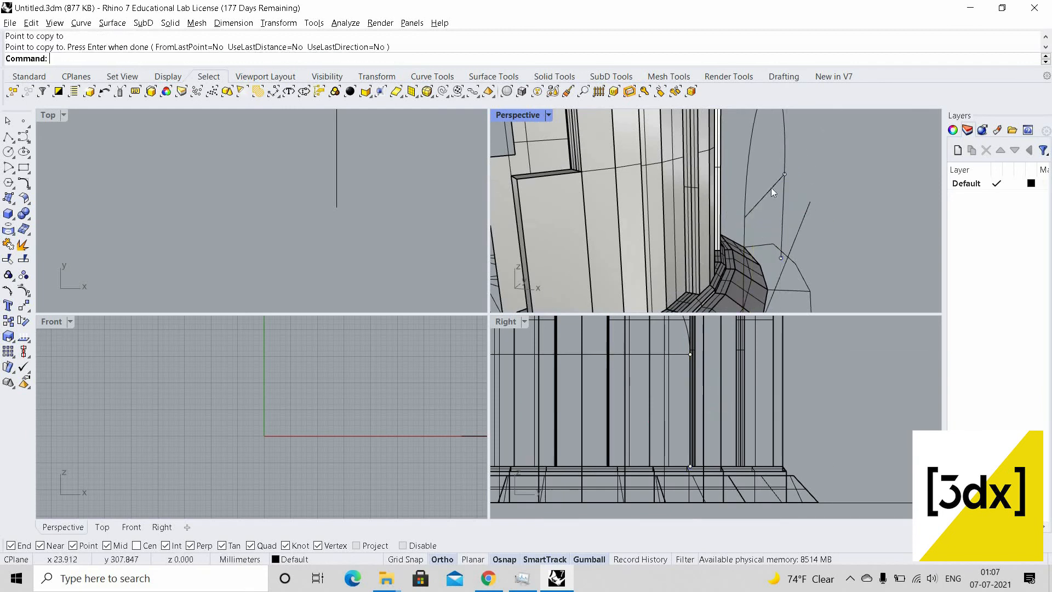
pyautogui.press('Return')
pyautogui.write('Move')
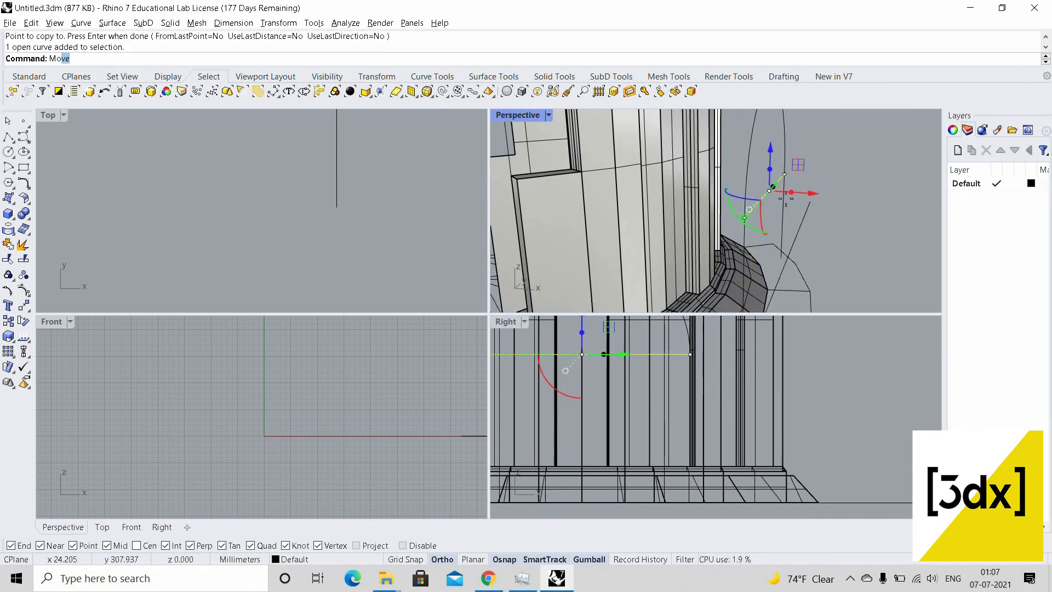
pyautogui.press('Return')
pyautogui.click(785, 174)
pyautogui.click(785, 264)
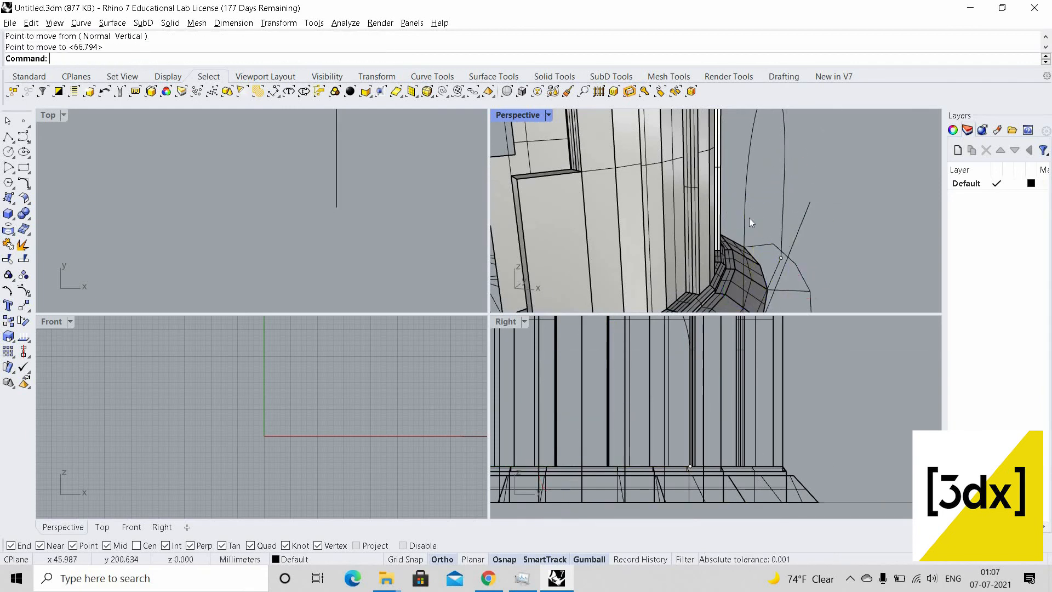
# Join the arch, both vertical lines and the bottom line into one closed curve and extrude it as a solid by 3.3301 mm
pyautogui.keyDown('shift'); pyautogui.click(745, 246); pyautogui.keyUp('shift')
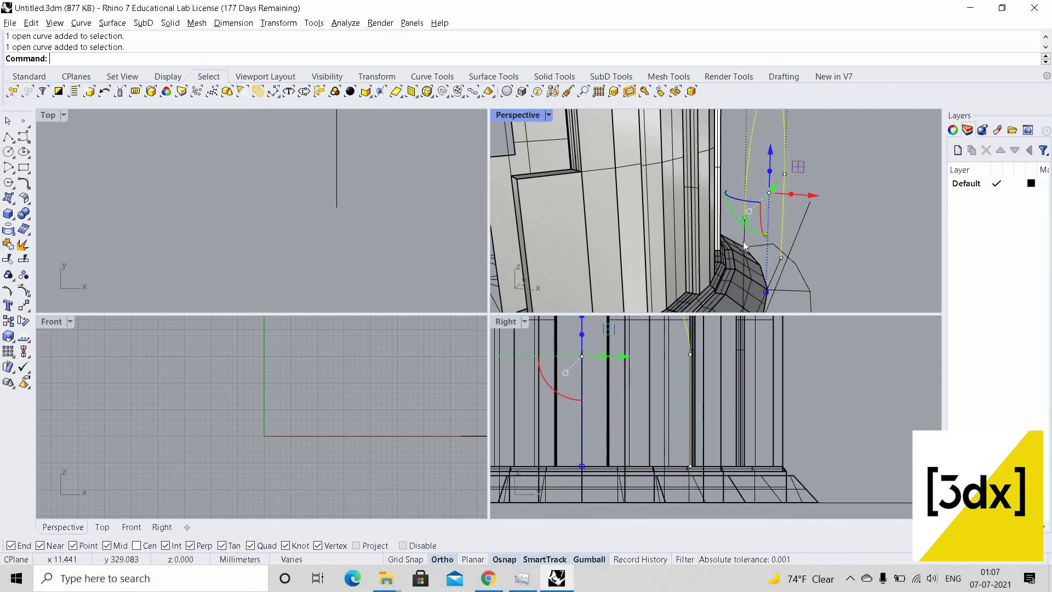
pyautogui.keyDown('shift'); pyautogui.click(778, 268); pyautogui.keyUp('shift')
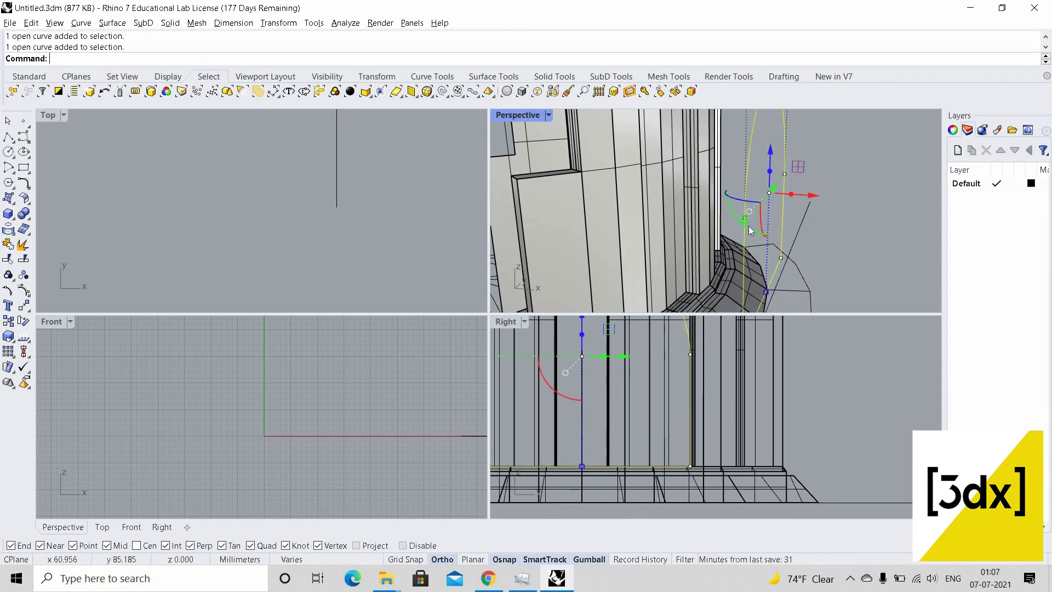
pyautogui.hotkey('ctrl', 'j')
pyautogui.scroll(-6, 748, 224)
pyautogui.press('Return')
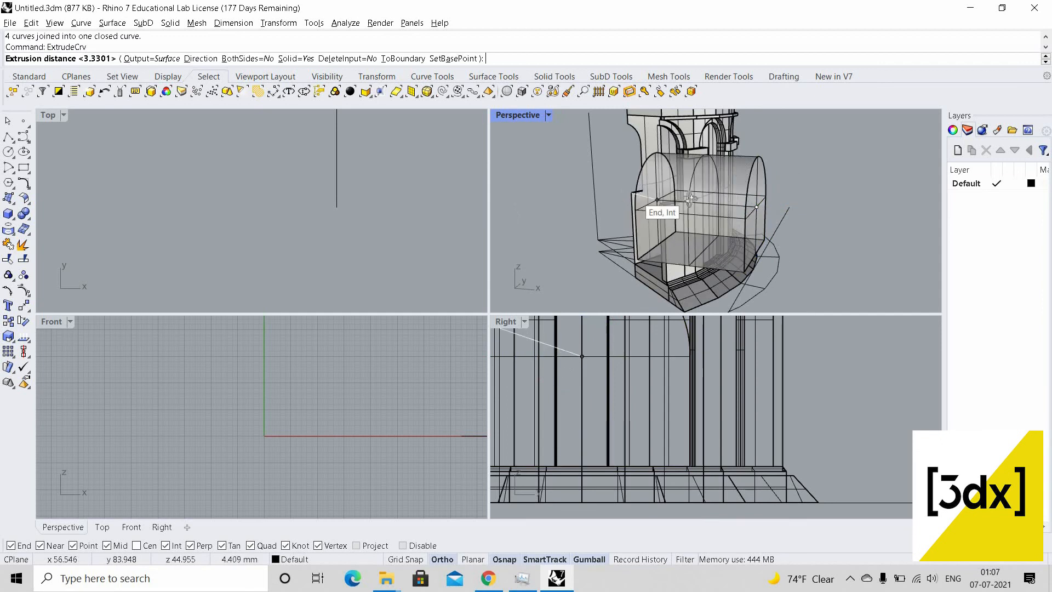
pyautogui.press('Return')
pyautogui.moveTo(626, 192); pyautogui.dragTo(524, 120, button='right')
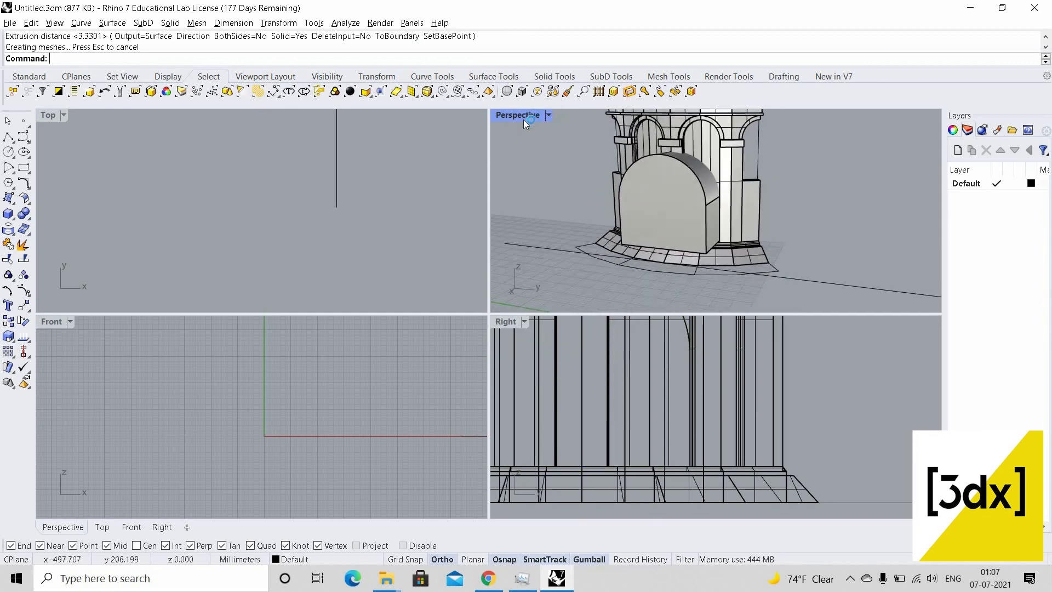
# Maximize the Perspective viewport and hide the extruded arched solid
pyautogui.hotkey('ctrl', 'm')
pyautogui.moveTo(550, 213); pyautogui.dragTo(399, 265, button='right')
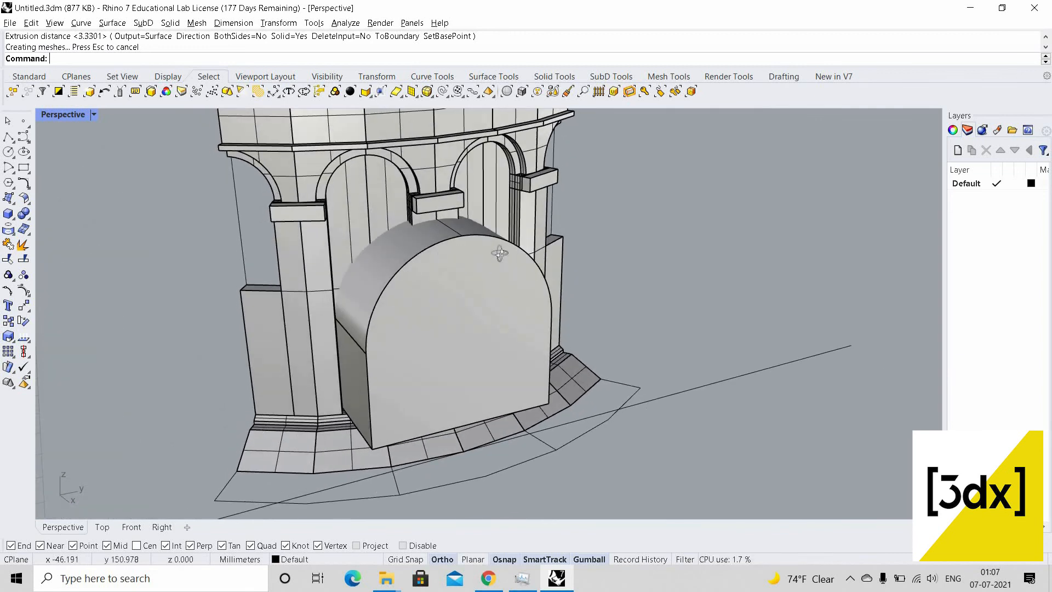
pyautogui.moveTo(496, 254); pyautogui.dragTo(469, 285, button='right')
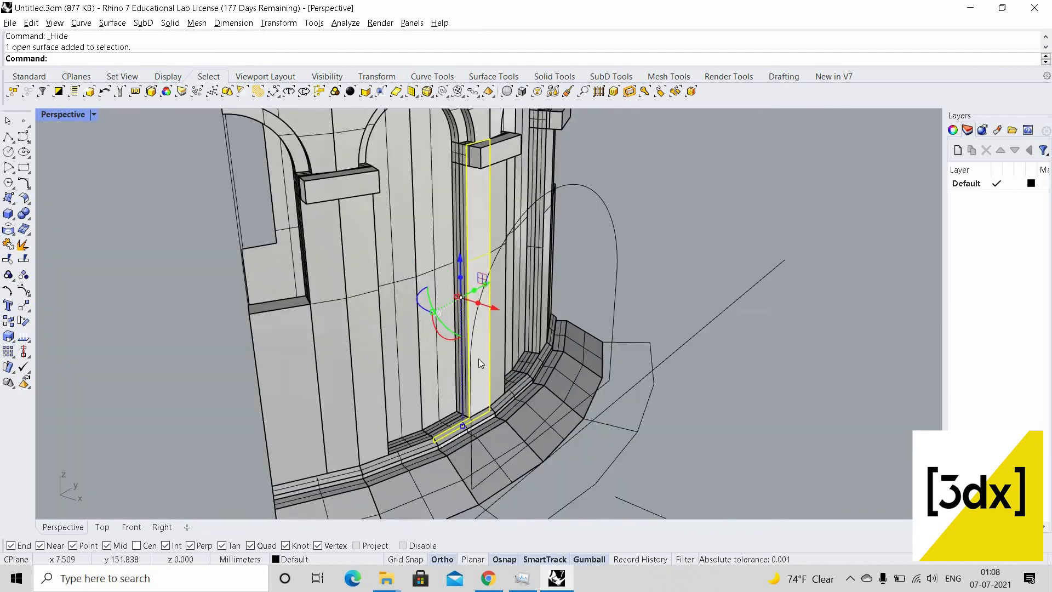
# Draw a line along the foot of the central pillar's front face, from its jamb corner to its middle edge
pyautogui.moveTo(478, 358)
pyautogui.mouseDown(button='right')
pyautogui.moveTo(451, 386)
pyautogui.moveTo(477, 376)
pyautogui.mouseUp(button='right')
pyautogui.press('Escape')
pyautogui.scroll(5, 475, 380)
pyautogui.click(463, 396)
pyautogui.press('Escape')
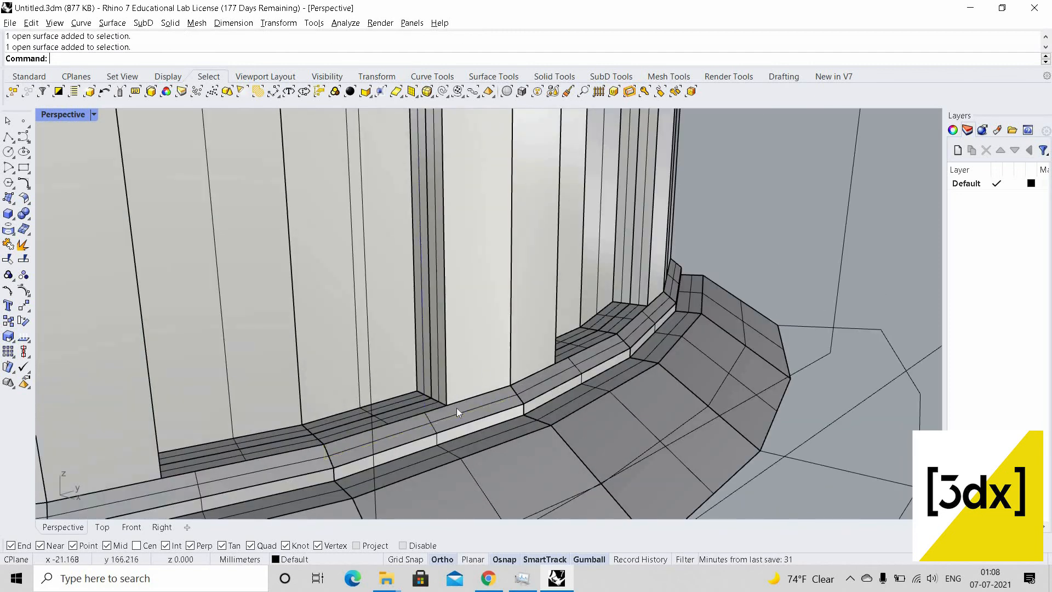
pyautogui.scroll(3, 459, 407)
pyautogui.press('Return')
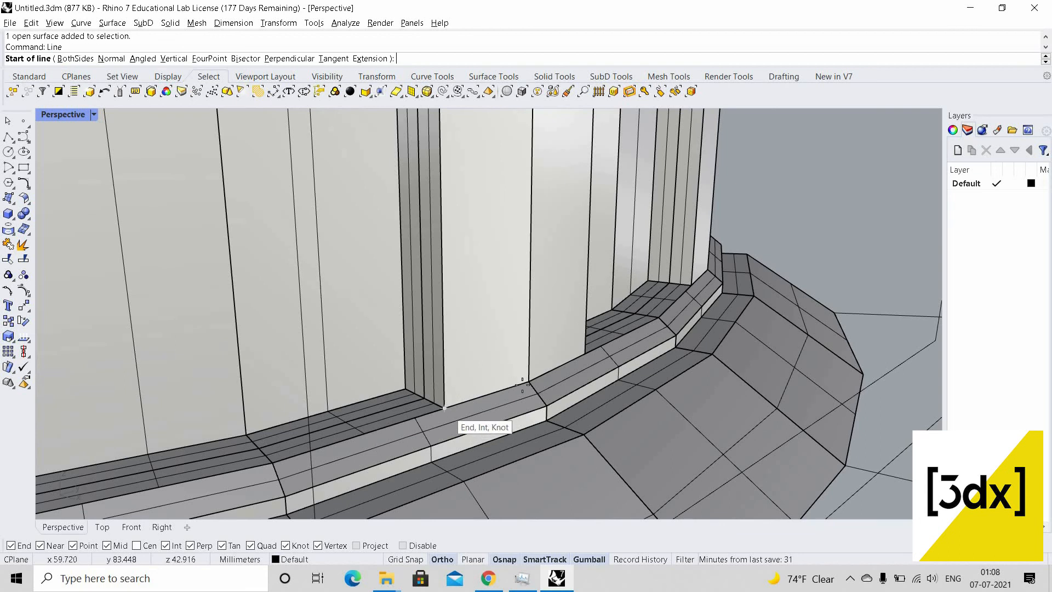
pyautogui.click(444, 408)
pyautogui.click(529, 382)
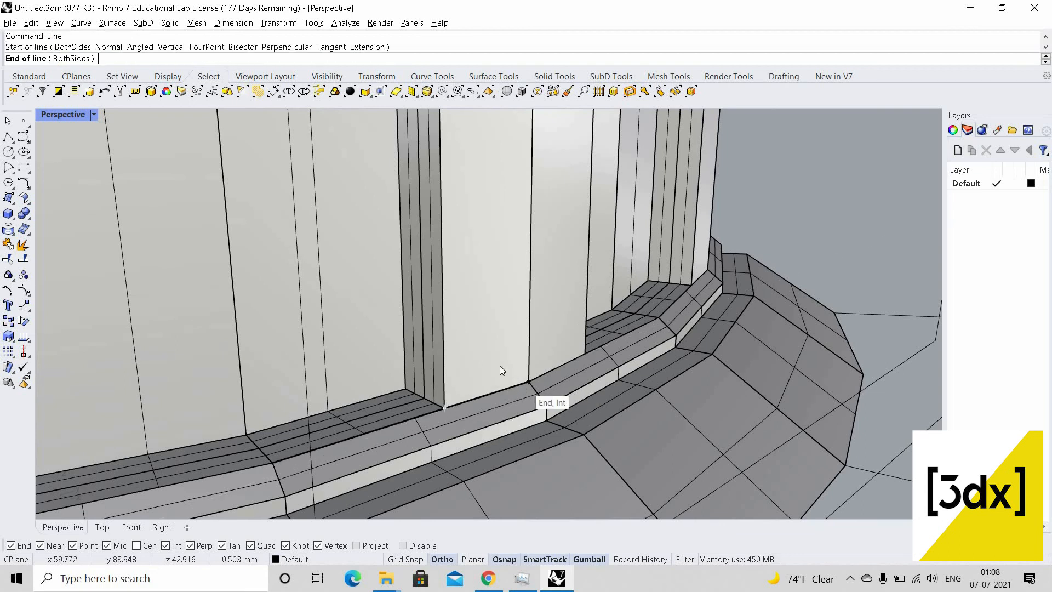
# Trim away the pillar's front face above the new line, keeping the ledge strip on the base moulding
pyautogui.click(478, 397)
pyautogui.keyDown('shift'); pyautogui.click(473, 402); pyautogui.keyUp('shift')
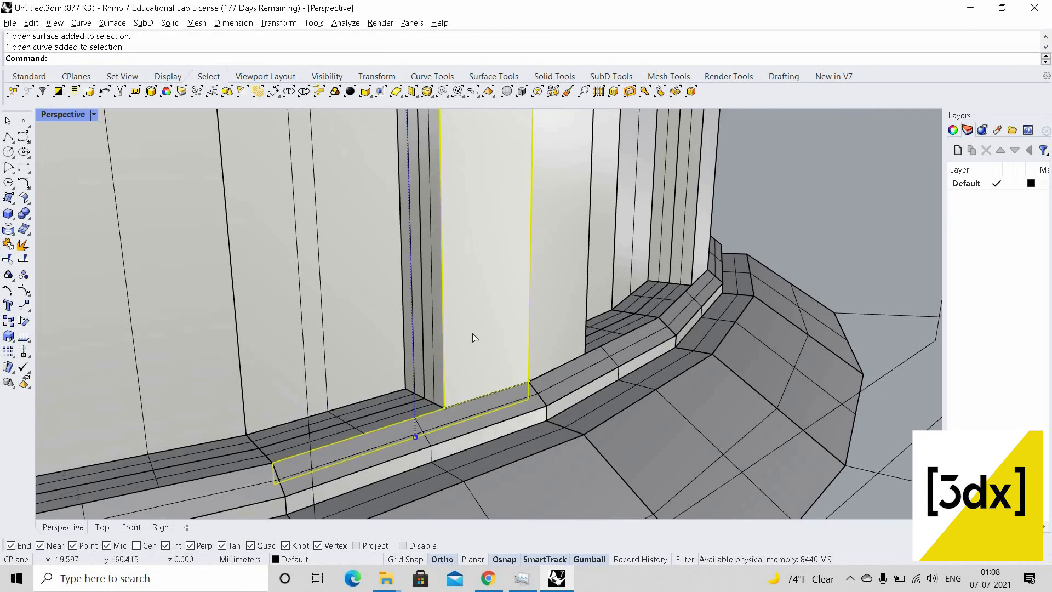
pyautogui.write('trim')
pyautogui.press('Return')
pyautogui.click(487, 386)
pyautogui.press('Return')
pyautogui.scroll(-7, 483, 258)
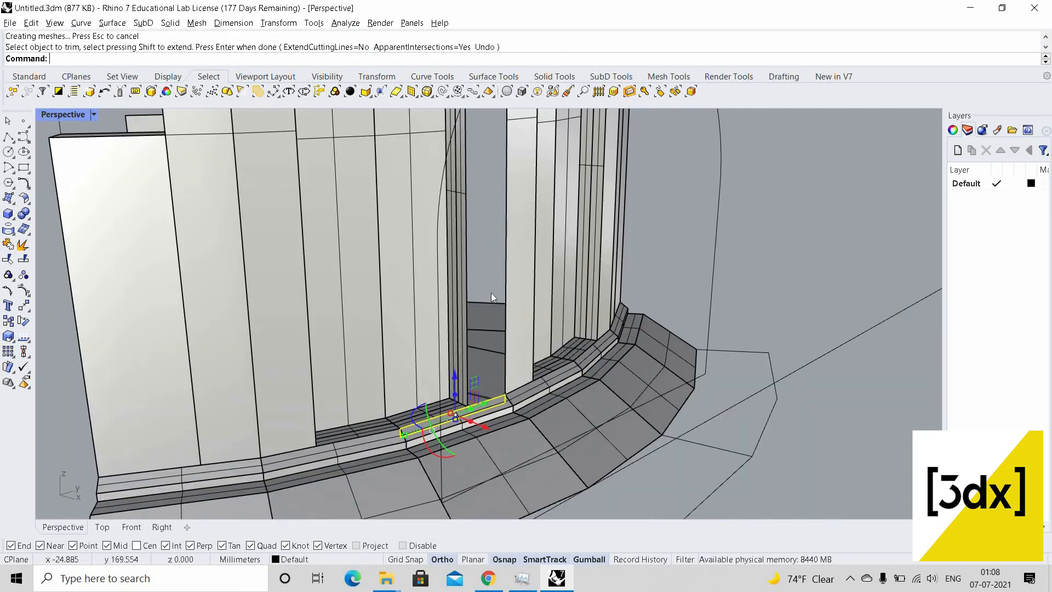
pyautogui.press('Escape')
# Delete the outermost narrow jamb surface beside the new opening, below the capital
pyautogui.scroll(-7, 466, 209)
pyautogui.scroll(5, 469, 206)
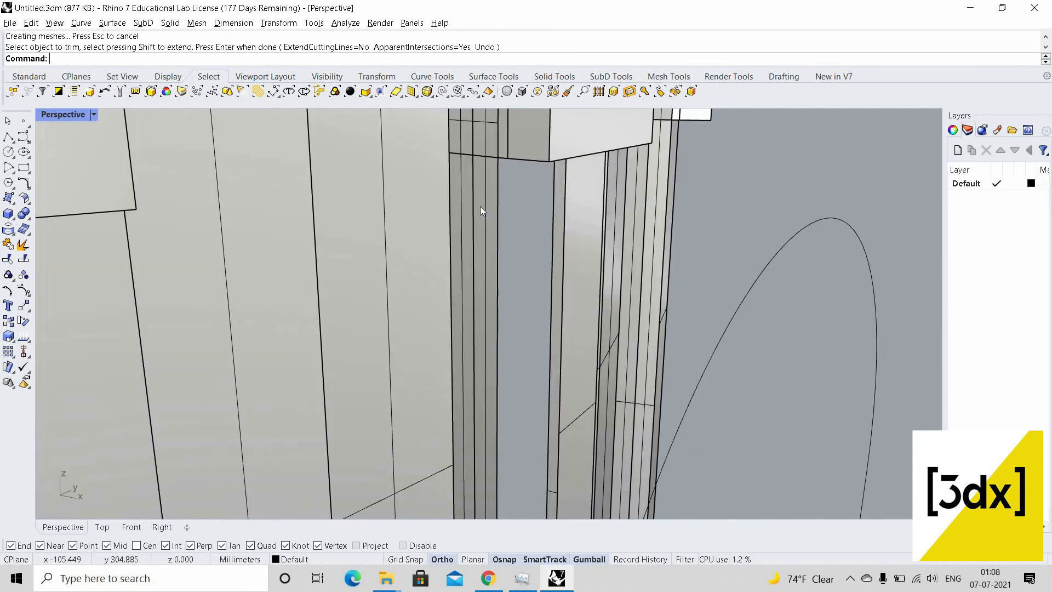
pyautogui.click(481, 211)
pyautogui.press('Delete')
# Delete the wall polysurface beside the opening and undo that deletion
pyautogui.click(475, 211)
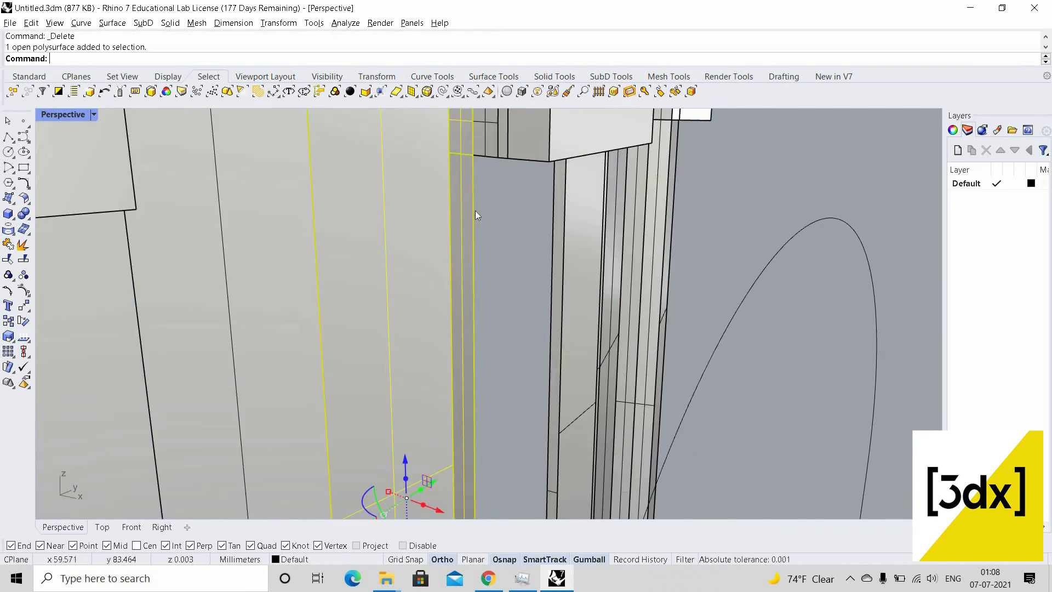
pyautogui.press('Delete')
pyautogui.hotkey('ctrl', 'z')
pyautogui.scroll(3, 475, 160)
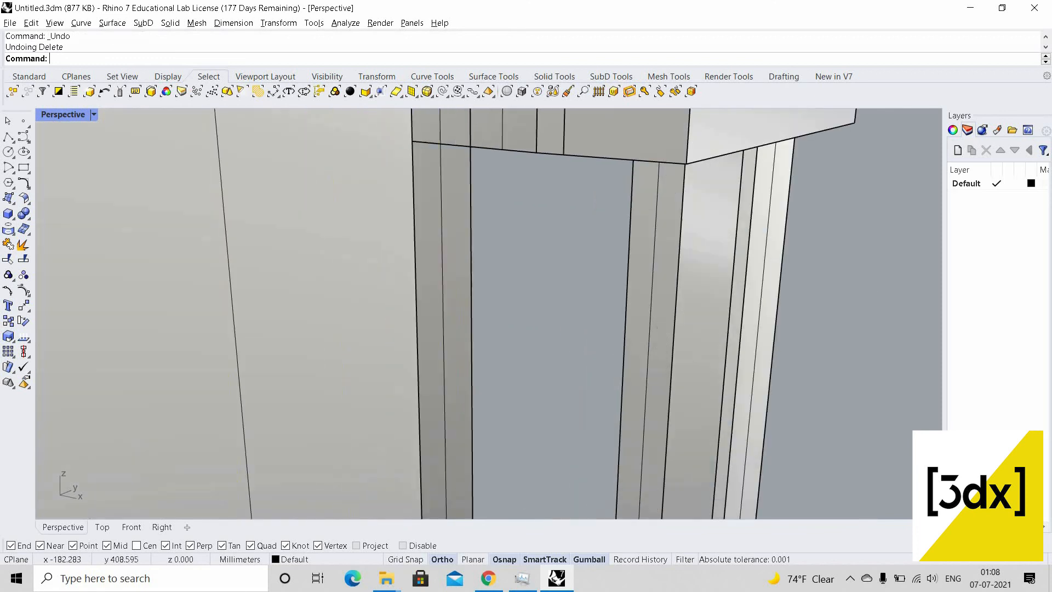
pyautogui.press('Return')
pyautogui.click(471, 146)
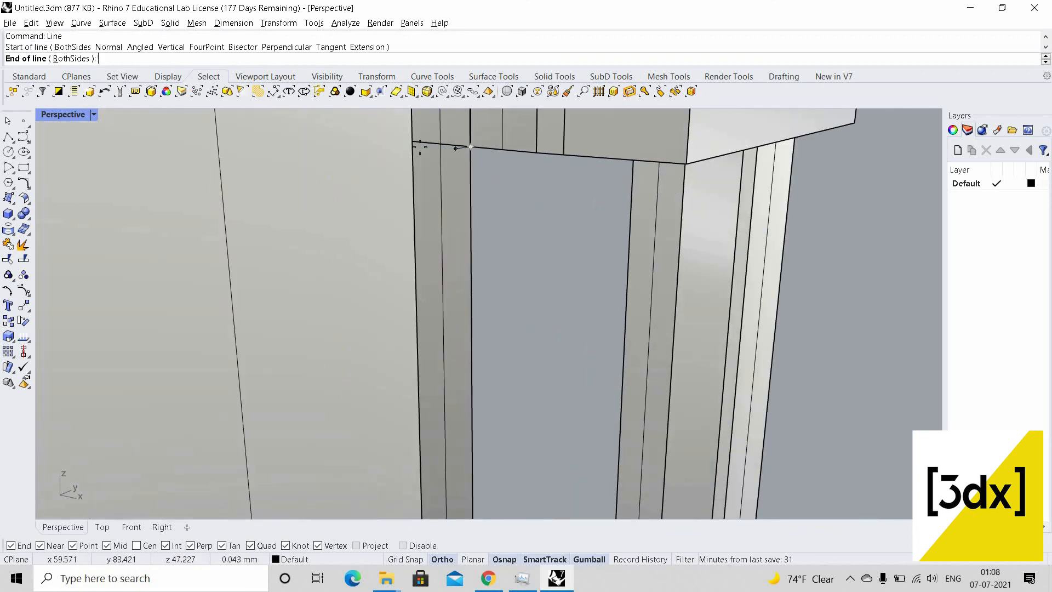
pyautogui.press('Escape')
# Delete the remaining narrow strip surface at the edge of the opening, just below the capital
pyautogui.scroll(-5, 448, 193)
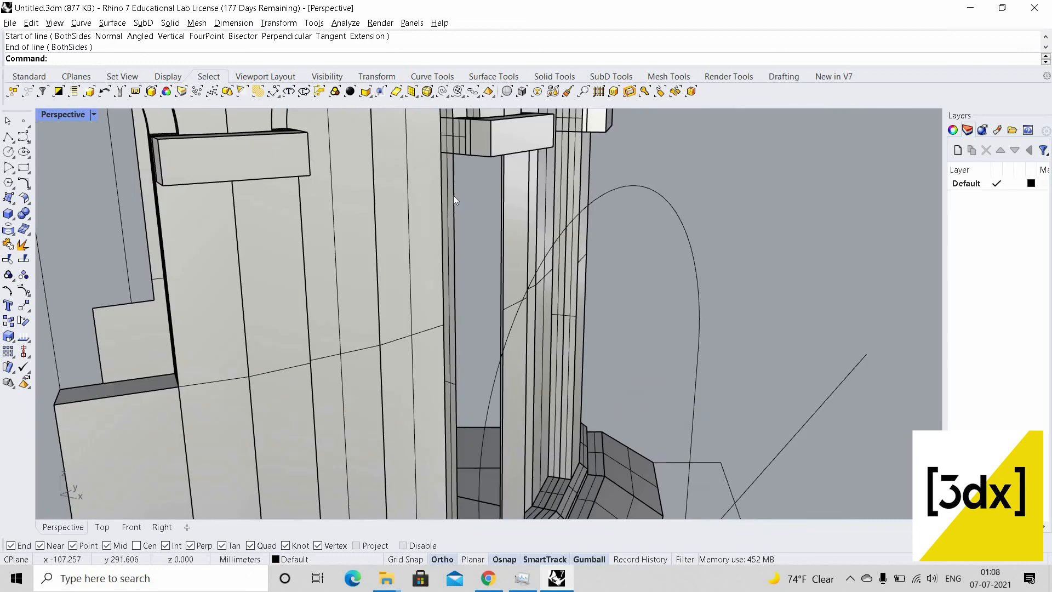
pyautogui.scroll(5, 452, 195)
pyautogui.click(468, 186)
pyautogui.scroll(-4, 471, 198)
pyautogui.scroll(3, 492, 304)
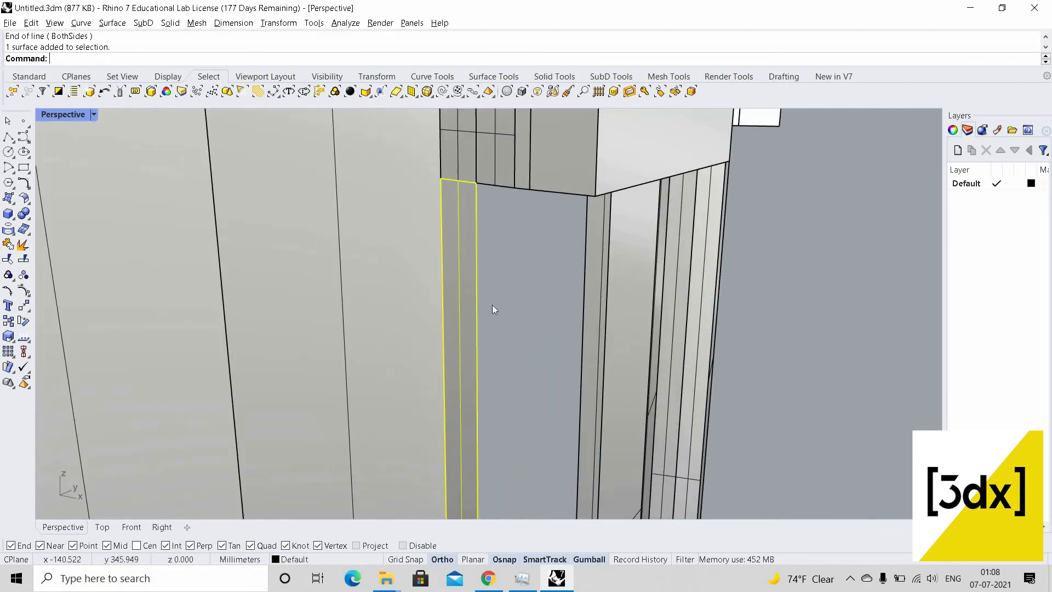
pyautogui.scroll(-3, 495, 301)
pyautogui.press('Delete')
pyautogui.moveTo(466, 267); pyautogui.dragTo(475, 230, button='right')
pyautogui.click(432, 218)
pyautogui.press('Escape')
# Draw a line along the foot of the central pillar's remaining front face, between its two lower corners
pyautogui.moveTo(357, 207); pyautogui.dragTo(507, 156, button='right')
pyautogui.scroll(6, 356, 192)
pyautogui.scroll(5, 393, 354)
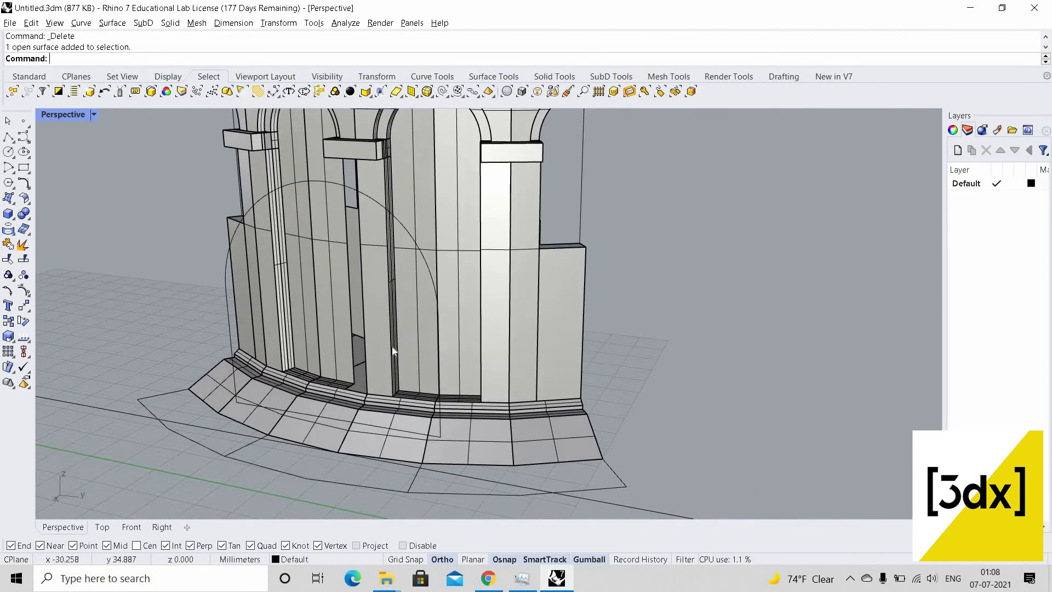
pyautogui.click(400, 408)
pyautogui.scroll(3, 407, 377)
pyautogui.write('Li')
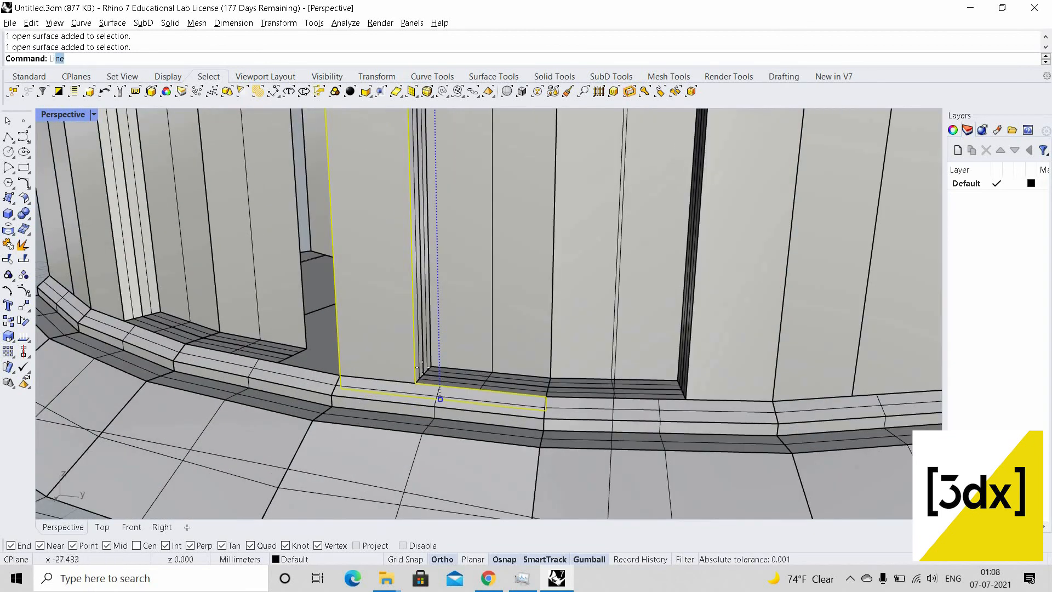
pyautogui.write('ne')
pyautogui.press('Return')
pyautogui.scroll(4, 405, 398)
pyautogui.click(426, 369)
pyautogui.click(308, 358)
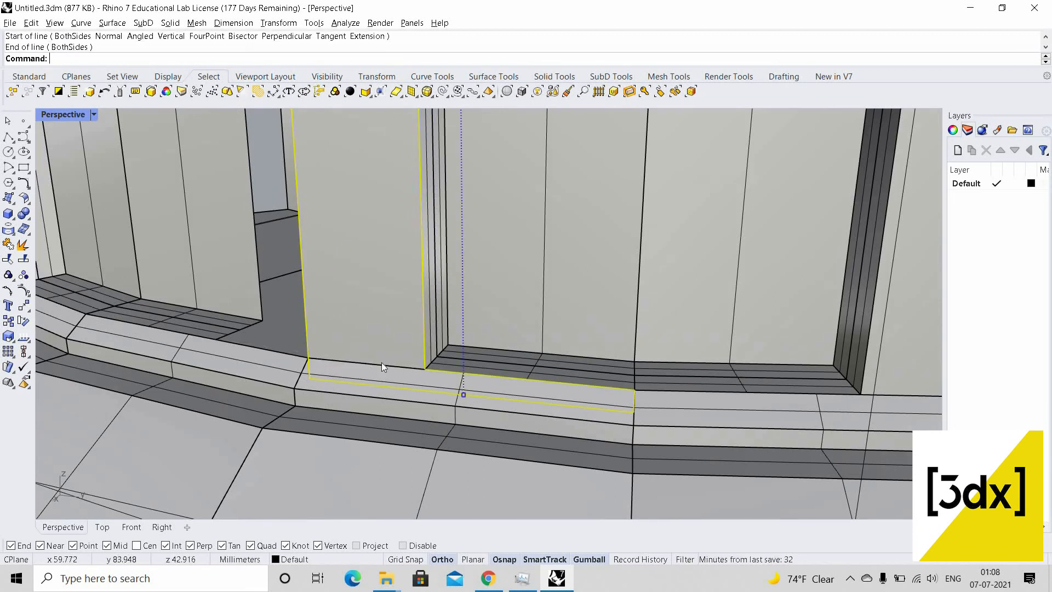
# Trim away the pillar's remaining front face above that line, using the face and line as cutting objects
pyautogui.keyDown('shift'); pyautogui.click(383, 363); pyautogui.keyUp('shift')
pyautogui.press('Return')
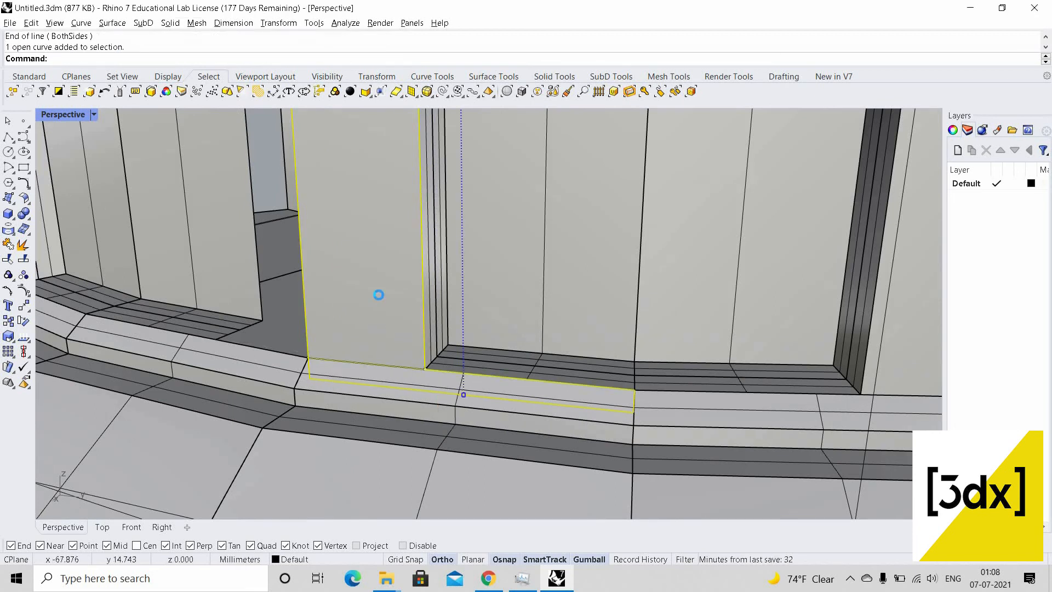
pyautogui.write('Trim')
pyautogui.press('Return')
pyautogui.click(402, 345)
pyautogui.press('Return')
pyautogui.scroll(-5, 396, 351)
pyautogui.moveTo(395, 350); pyautogui.dragTo(405, 367, button='right')
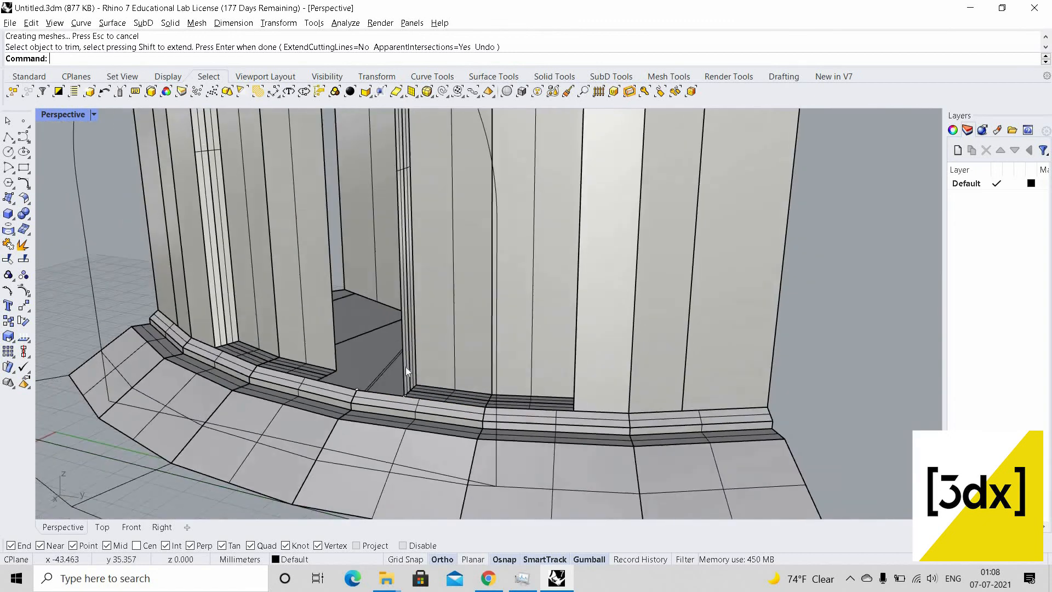
# Delete the narrow strip surfaces left along the side edge of the central opening, above the base ledge
pyautogui.scroll(5, 401, 364)
pyautogui.click(410, 348)
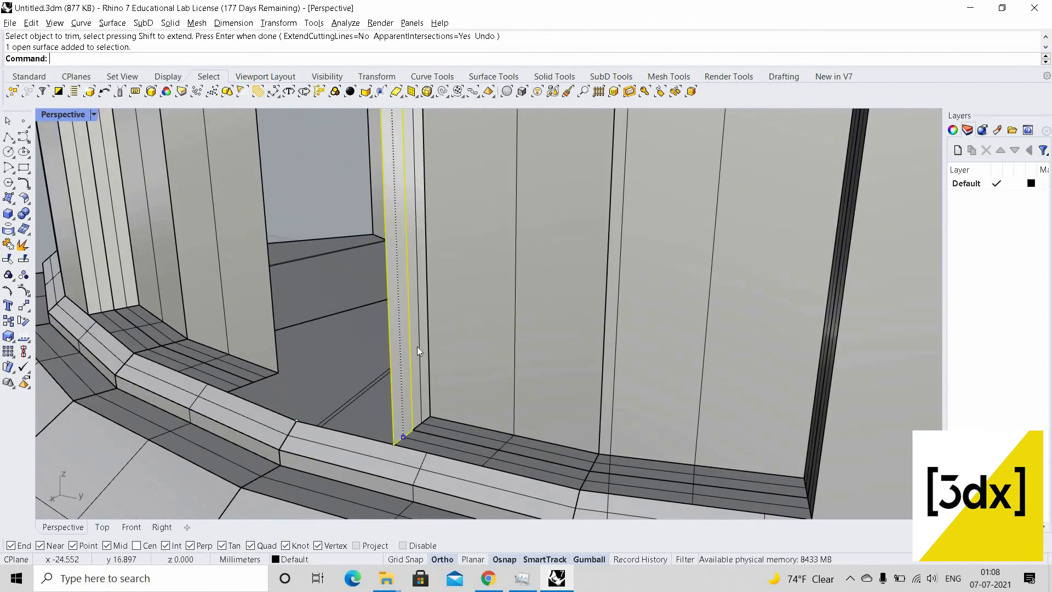
pyautogui.keyDown('shift'); pyautogui.click(425, 400); pyautogui.keyUp('shift')
pyautogui.scroll(-5, 423, 393)
pyautogui.press('Delete')
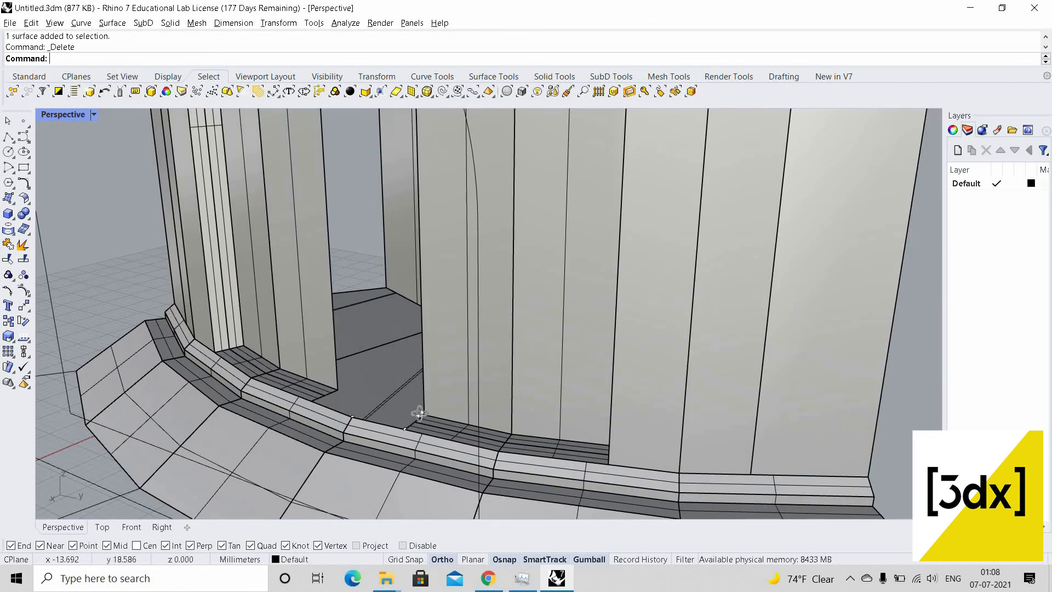
# Create a corner-point surface over the small gap beside the central capital, where it meets the wall under the arch
pyautogui.scroll(5, 431, 427)
pyautogui.moveTo(431, 428); pyautogui.dragTo(395, 409, button='right')
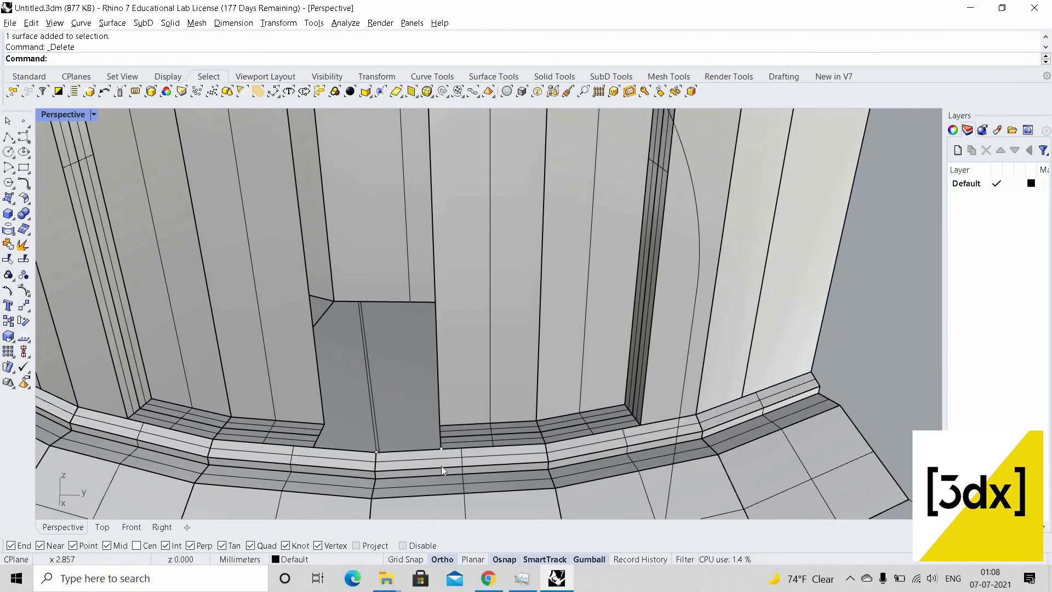
pyautogui.scroll(-5, 435, 346)
pyautogui.scroll(8, 493, 199)
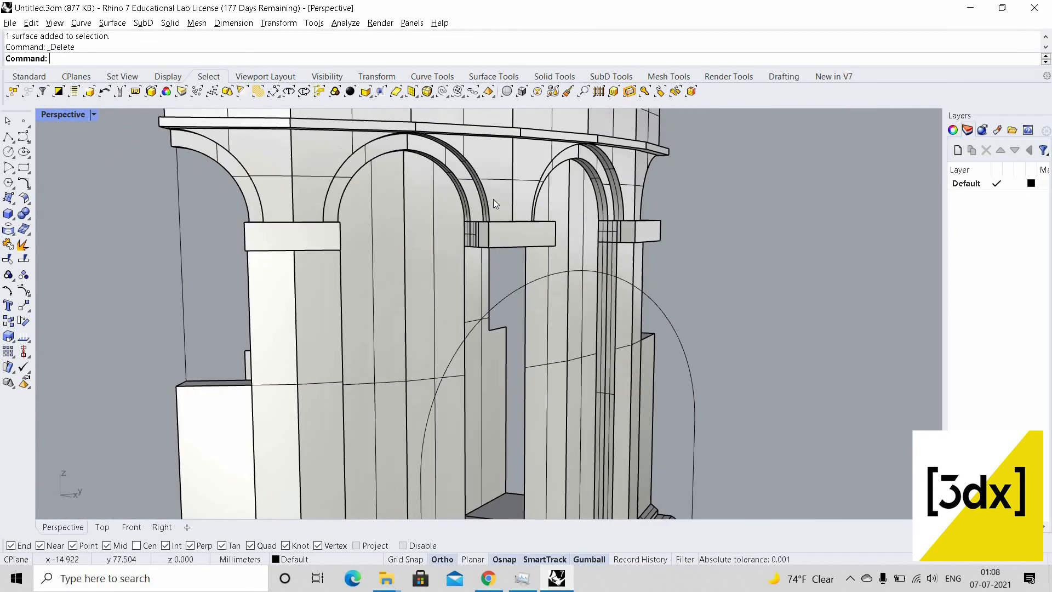
pyautogui.scroll(6, 492, 193)
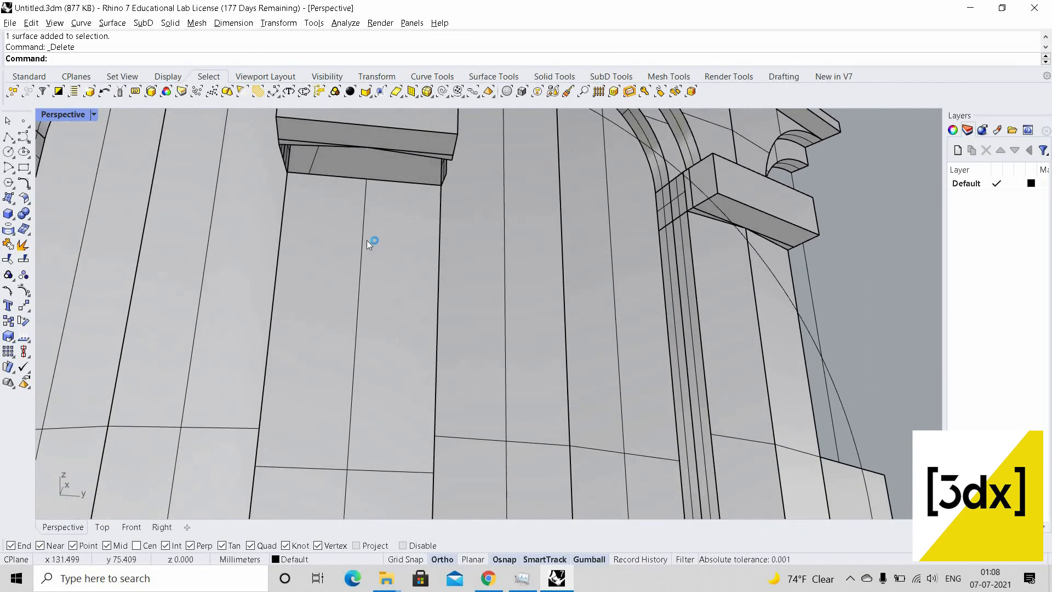
pyautogui.scroll(4, 310, 285)
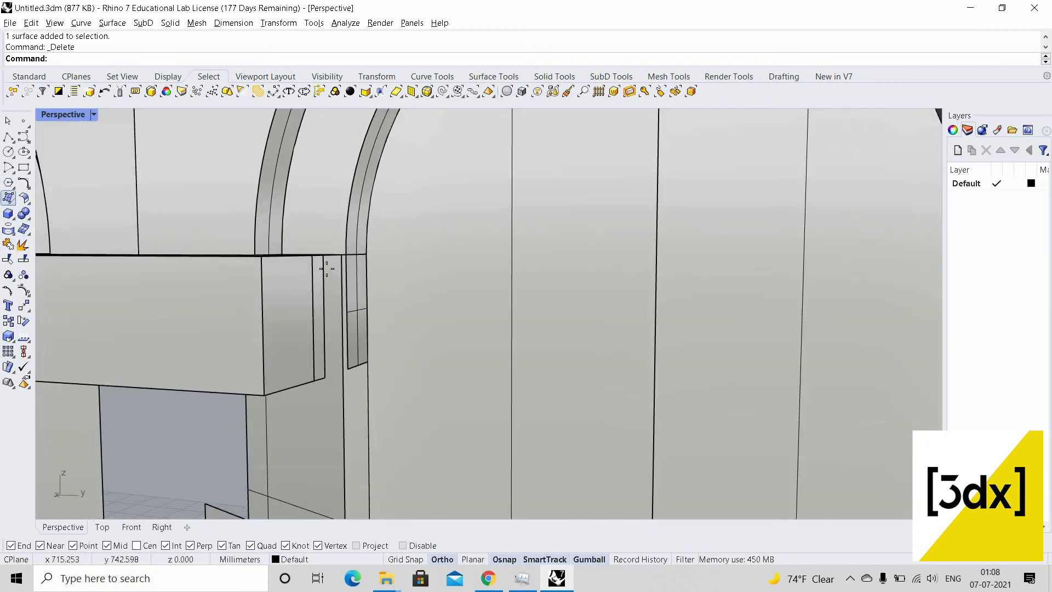
pyautogui.scroll(4, 324, 277)
pyautogui.moveTo(316, 289); pyautogui.dragTo(261, 402, button='right')
pyautogui.scroll(-6, 280, 359)
pyautogui.scroll(6, 282, 357)
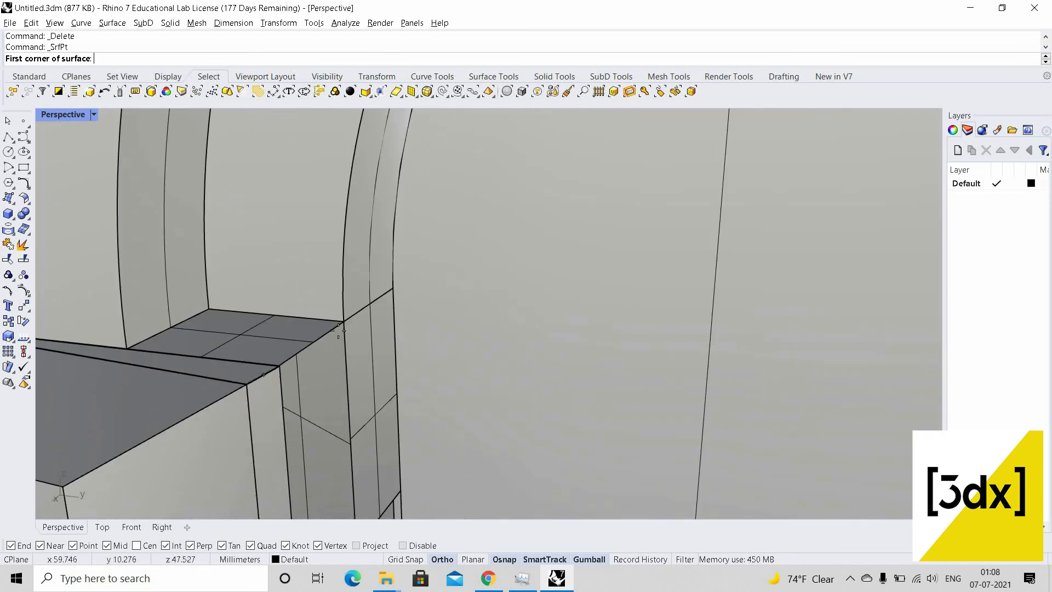
pyautogui.click(340, 326)
pyautogui.click(353, 318)
pyautogui.moveTo(354, 318); pyautogui.dragTo(370, 139, button='right')
pyautogui.click(348, 329)
pyautogui.click(312, 355)
# Create a four-corner surface strip across the central capital's underside, spanning between the two side walls
pyautogui.scroll(-6, 311, 355)
pyautogui.scroll(3, 307, 164)
pyautogui.moveTo(253, 183); pyautogui.dragTo(246, 160, button='right')
pyautogui.scroll(2, 247, 160)
pyautogui.rightClick(247, 159)
pyautogui.scroll(5, 245, 165)
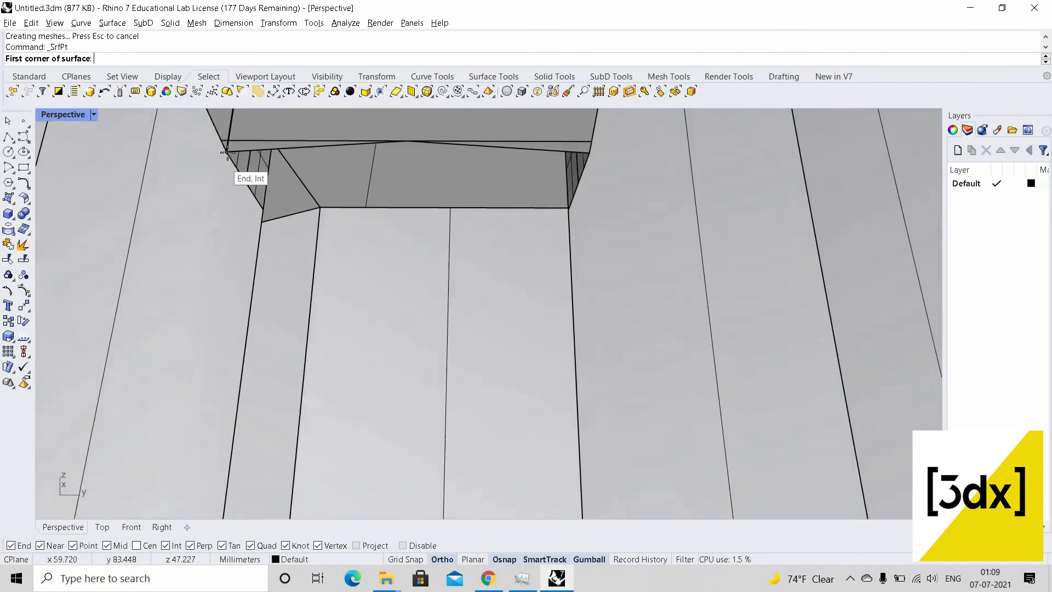
pyautogui.click(278, 227)
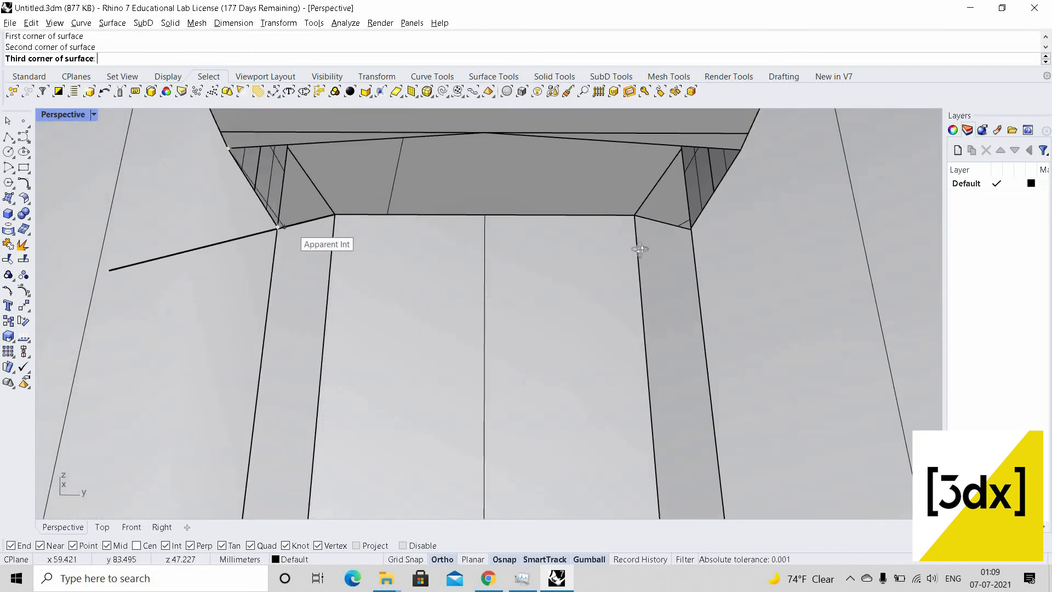
pyautogui.moveTo(628, 247); pyautogui.dragTo(548, 176, button='right')
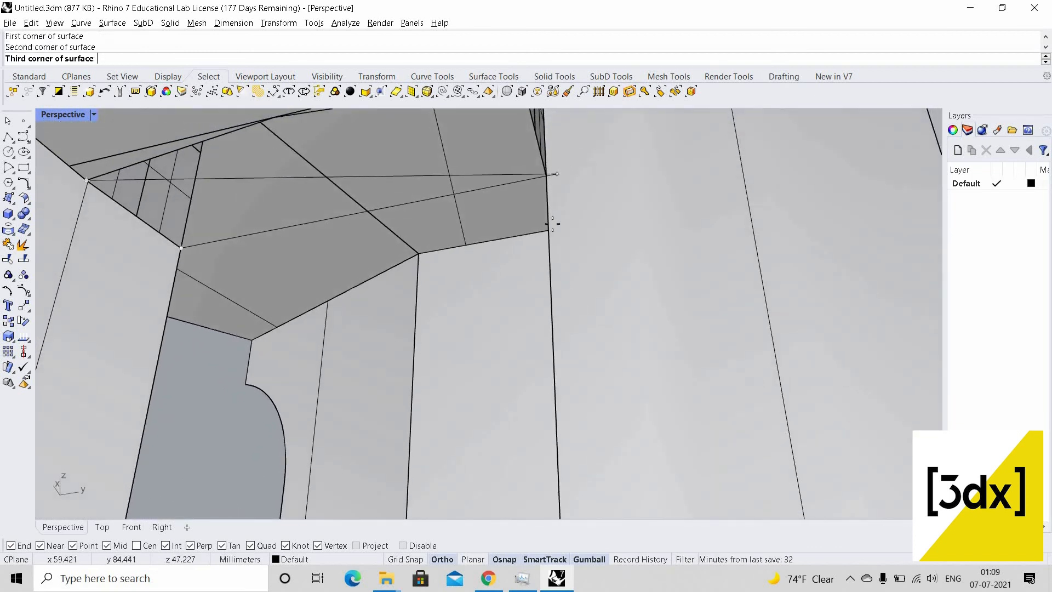
pyautogui.click(547, 176)
pyautogui.scroll(-2, 548, 222)
pyautogui.scroll(2, 518, 136)
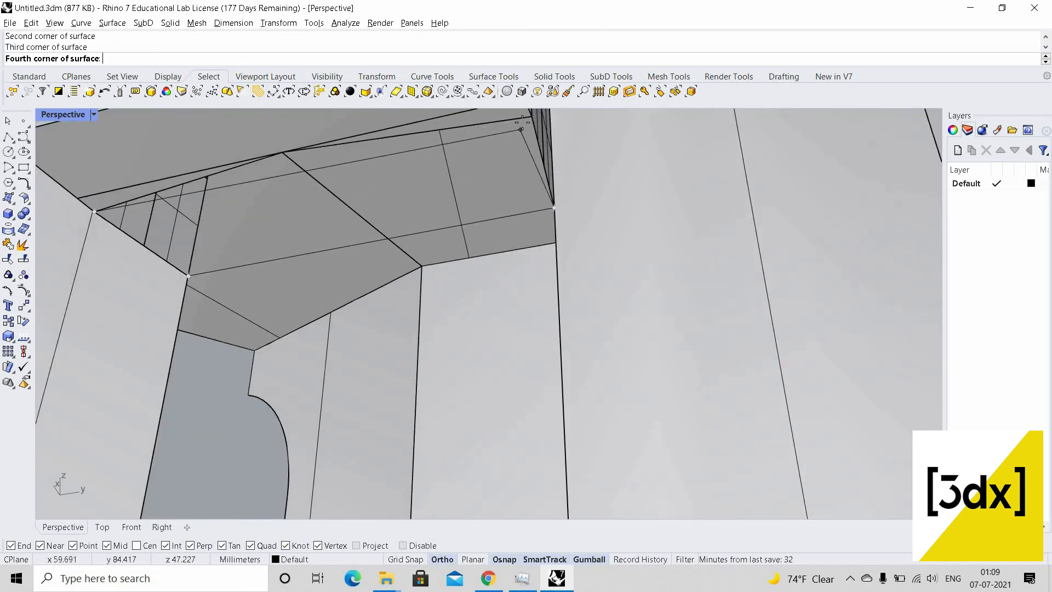
pyautogui.click(548, 140)
# Close the thin triangular gap under the central capital with a corner-point surface through its two ends and middle point
pyautogui.press('Return')
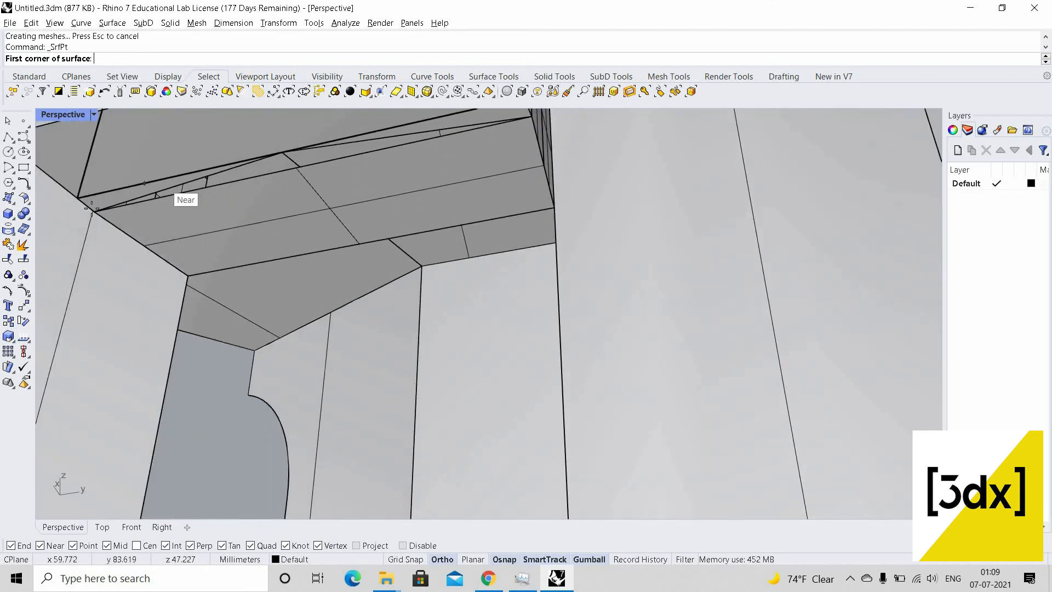
pyautogui.click(94, 212)
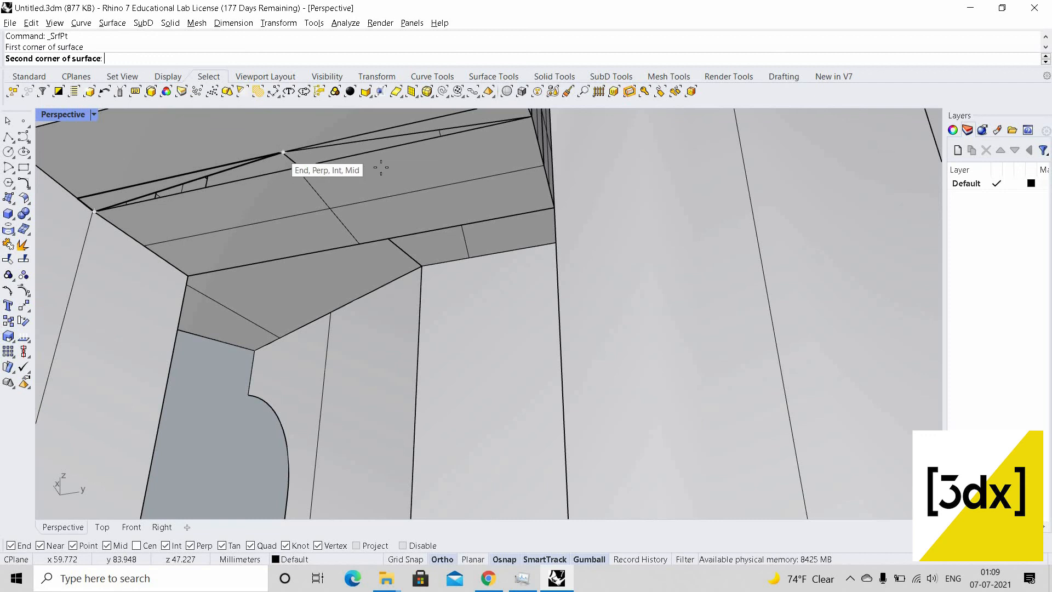
pyautogui.click(282, 153)
pyautogui.scroll(-5, 285, 198)
pyautogui.scroll(4, 444, 164)
pyautogui.click(426, 169)
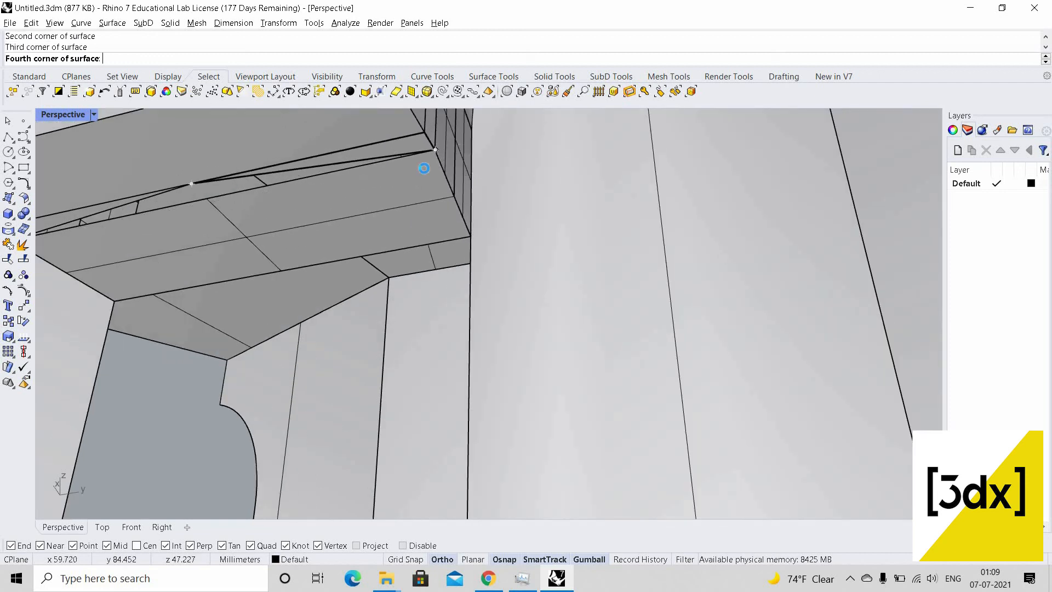
pyautogui.press('Return')
# Draw a line across the foot of the central opening, between the lower front corners of the two adjacent walls
pyautogui.scroll(-6, 386, 173)
pyautogui.scroll(5, 445, 176)
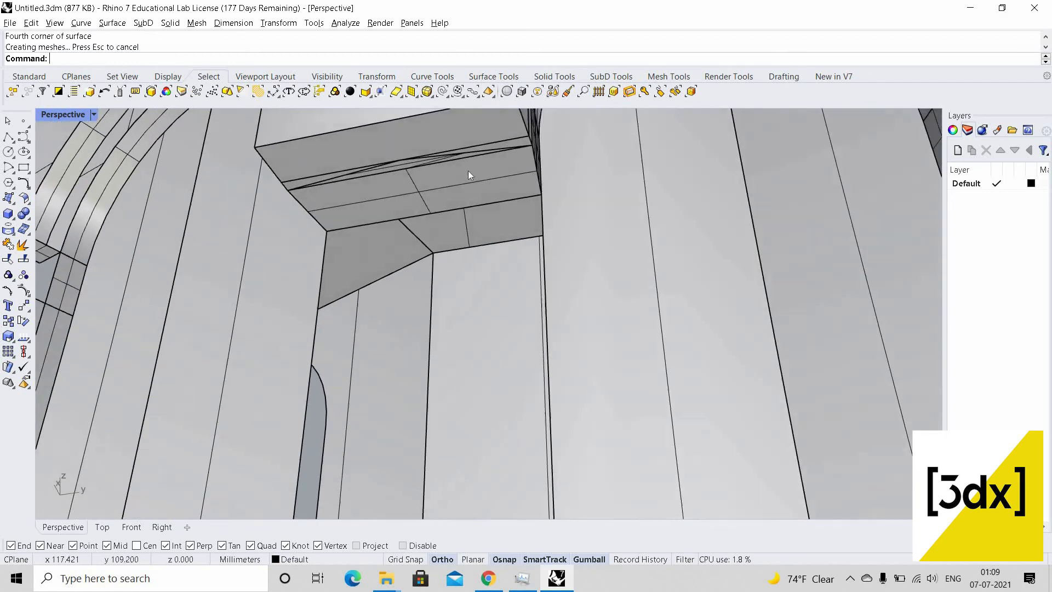
pyautogui.moveTo(468, 170); pyautogui.dragTo(484, 249, button='right')
pyautogui.scroll(-8, 483, 248)
pyautogui.moveTo(492, 412); pyautogui.dragTo(502, 449, button='right')
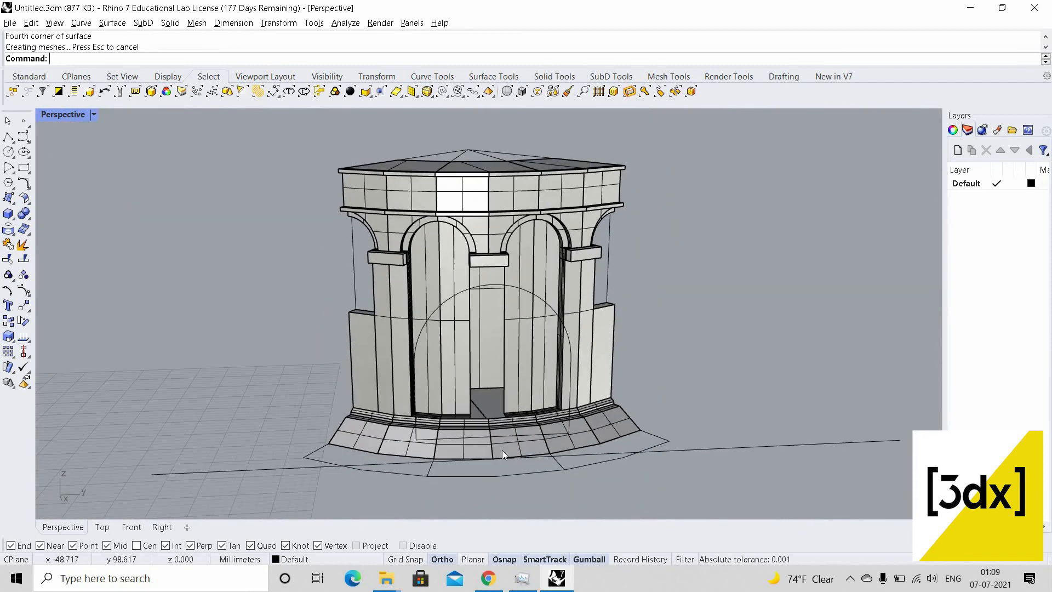
pyautogui.scroll(6, 508, 402)
pyautogui.scroll(6, 478, 432)
pyautogui.moveTo(451, 429); pyautogui.dragTo(417, 414, button='right')
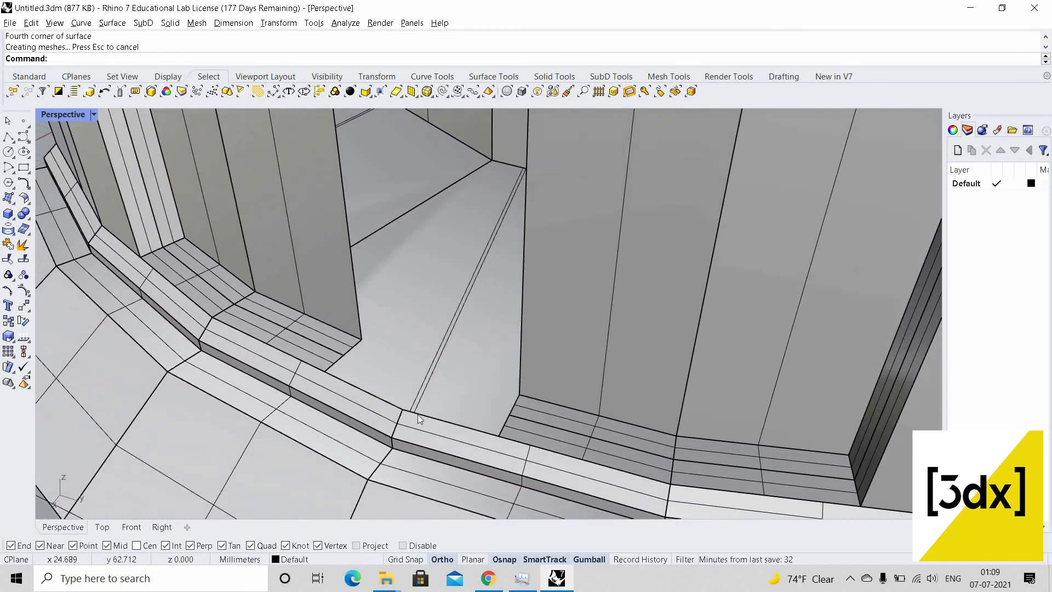
pyautogui.press('Return')
pyautogui.scroll(3, 384, 356)
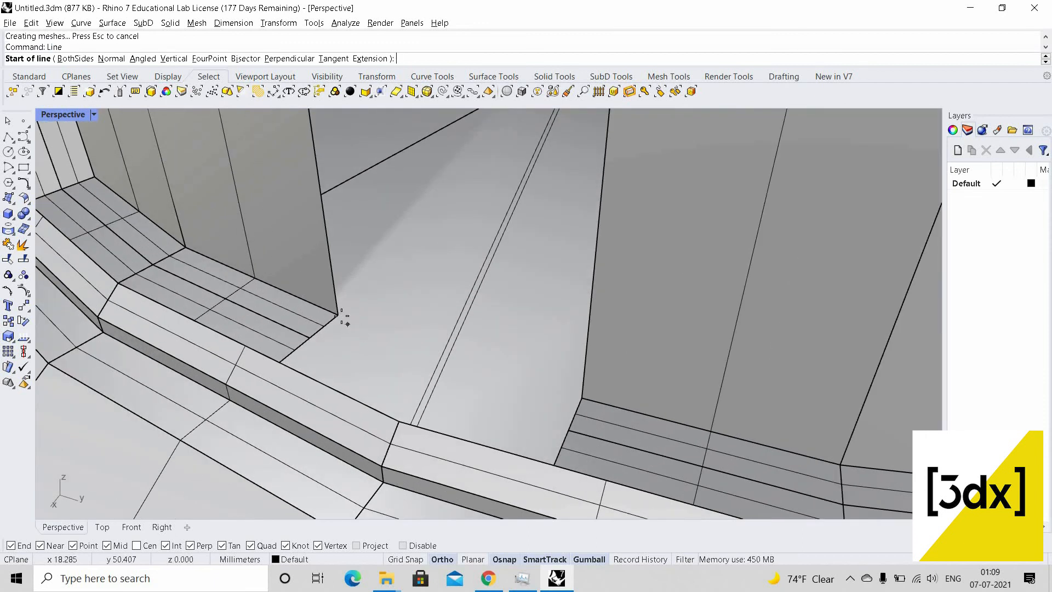
pyautogui.click(337, 314)
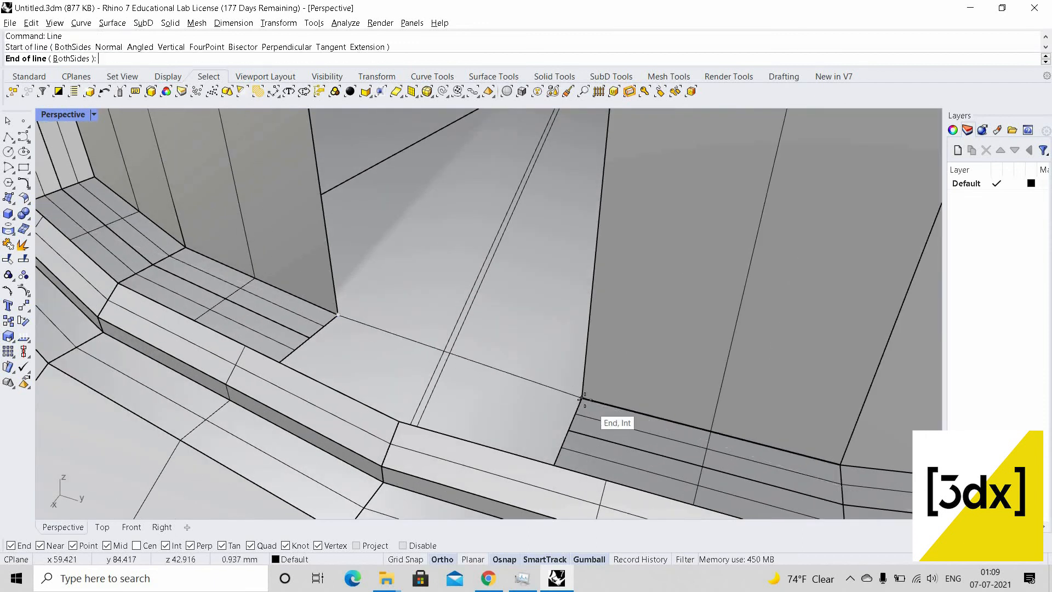
pyautogui.click(581, 398)
# Extrude the line across the opening's foot upward to the central capital to form a flat wall face
pyautogui.moveTo(687, 388); pyautogui.dragTo(558, 365, button='right')
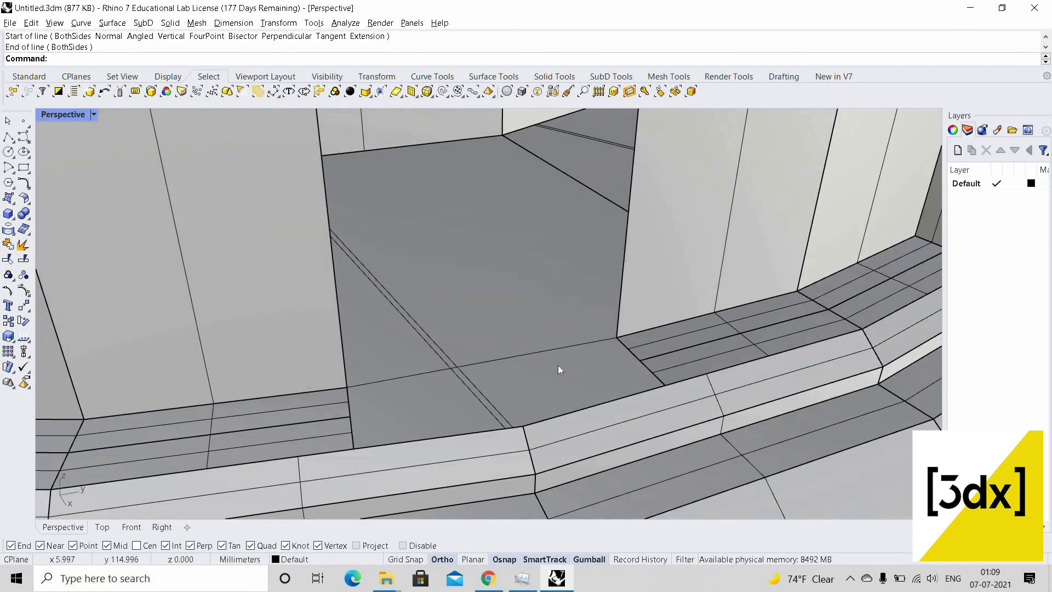
pyautogui.click(580, 343)
pyautogui.press('Return')
pyautogui.scroll(-12, 572, 370)
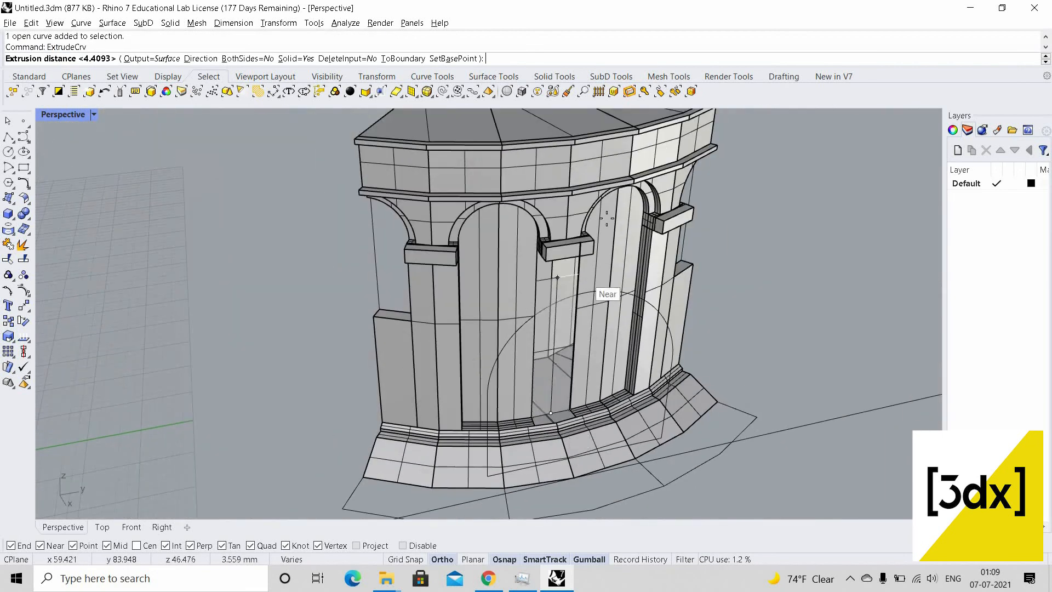
pyautogui.scroll(6, 608, 217)
pyautogui.click(607, 213)
# Create a four-corner surface over half of the ledge gap, from the new face's lower corner to its base midpoint
pyautogui.moveTo(498, 314); pyautogui.dragTo(505, 469, button='right')
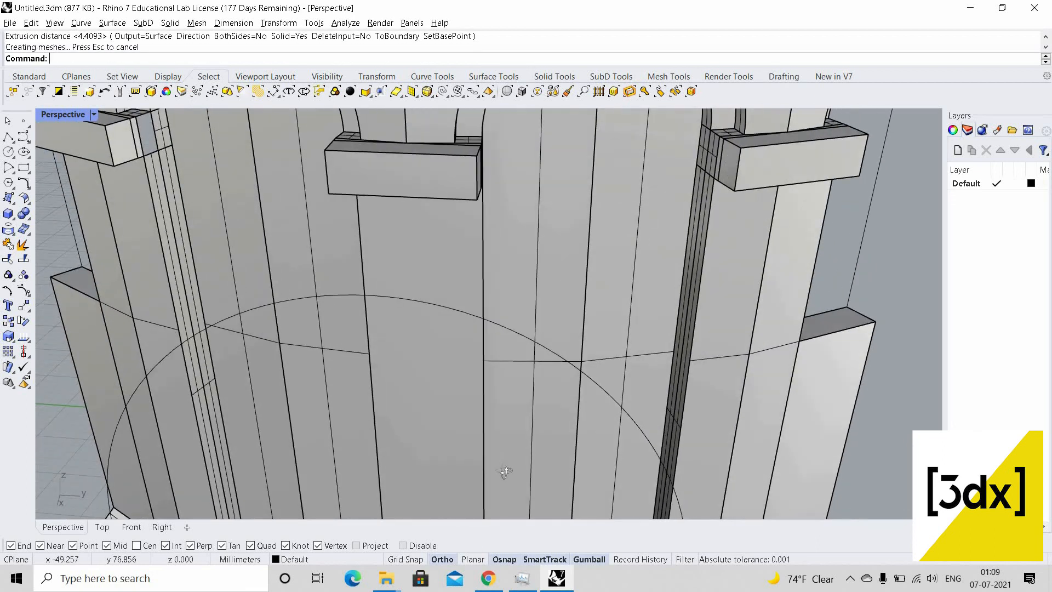
pyautogui.scroll(-5, 525, 424)
pyautogui.scroll(5, 525, 424)
pyautogui.scroll(3, 525, 425)
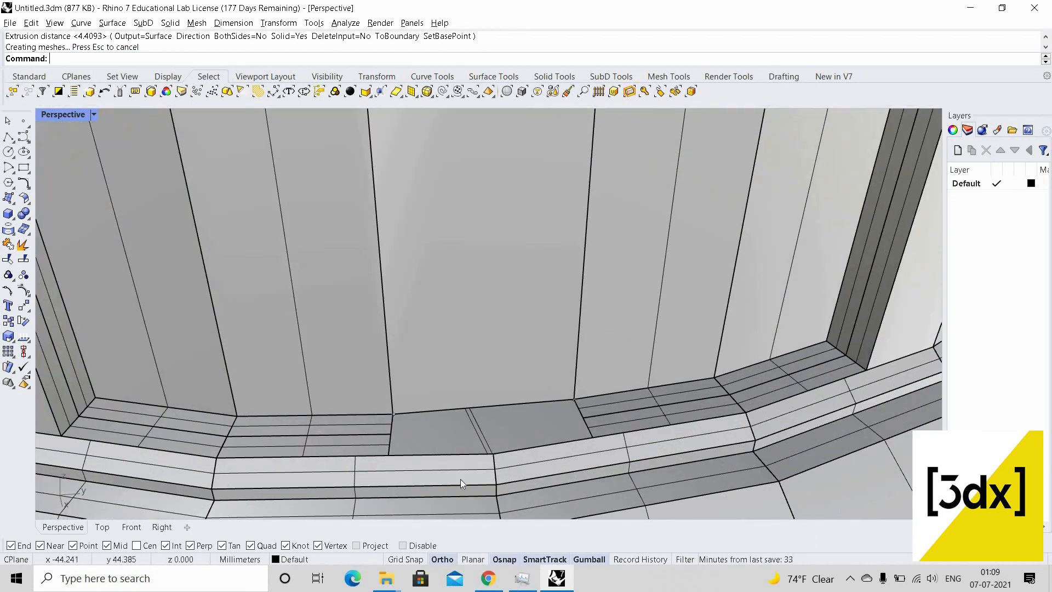
pyautogui.scroll(4, 497, 472)
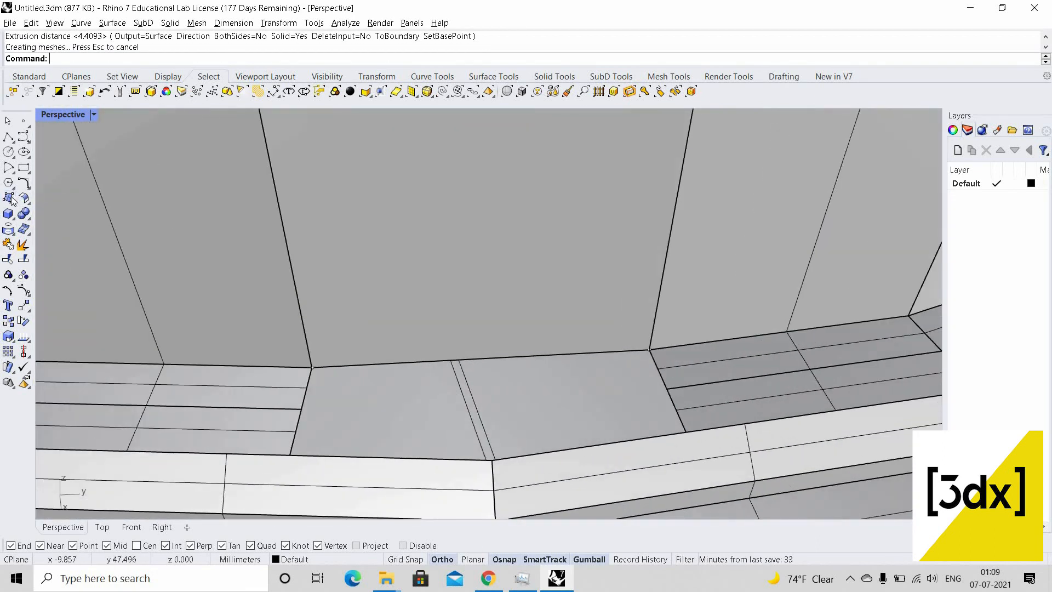
pyautogui.click(8, 198)
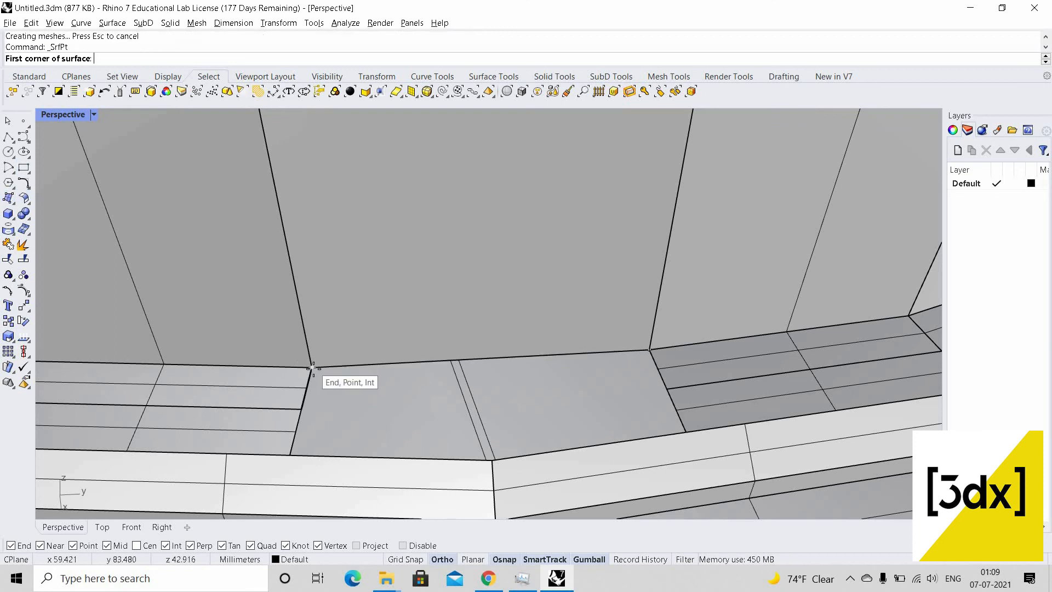
pyautogui.click(313, 367)
pyautogui.click(290, 455)
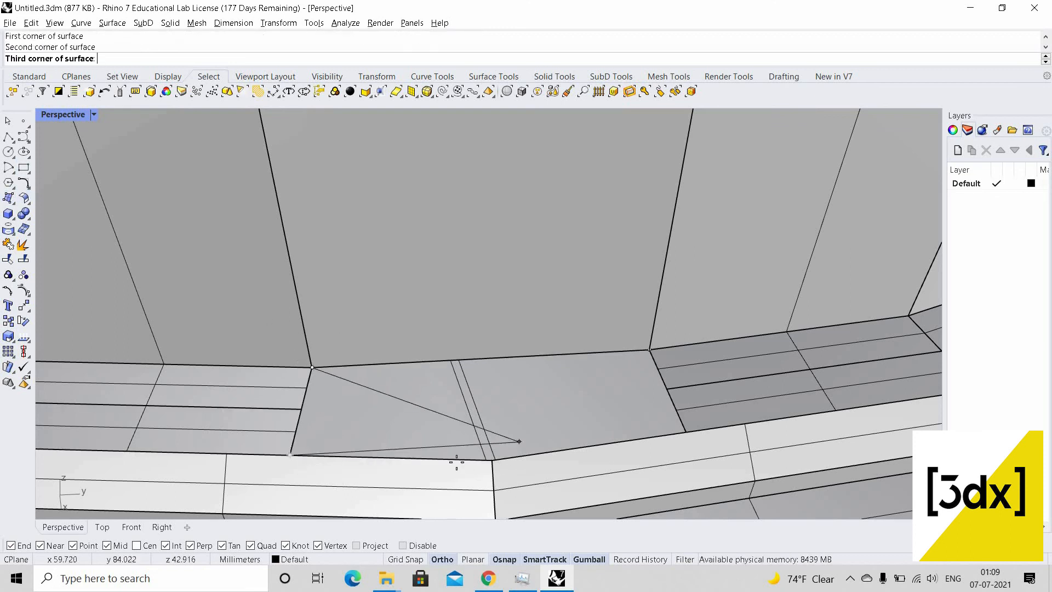
pyautogui.moveTo(519, 442); pyautogui.dragTo(471, 467, button='right')
pyautogui.click(456, 458)
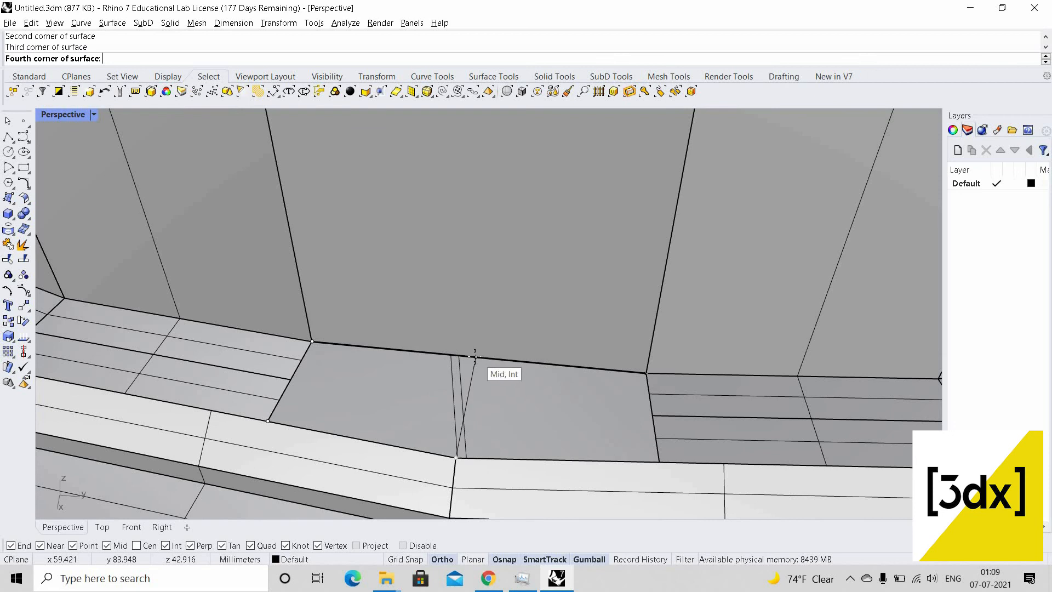
pyautogui.click(475, 357)
# Fill the other half of the ledge gap with a four-corner surface from the base midpoint to the face's far corner
pyautogui.press('Return')
pyautogui.click(476, 357)
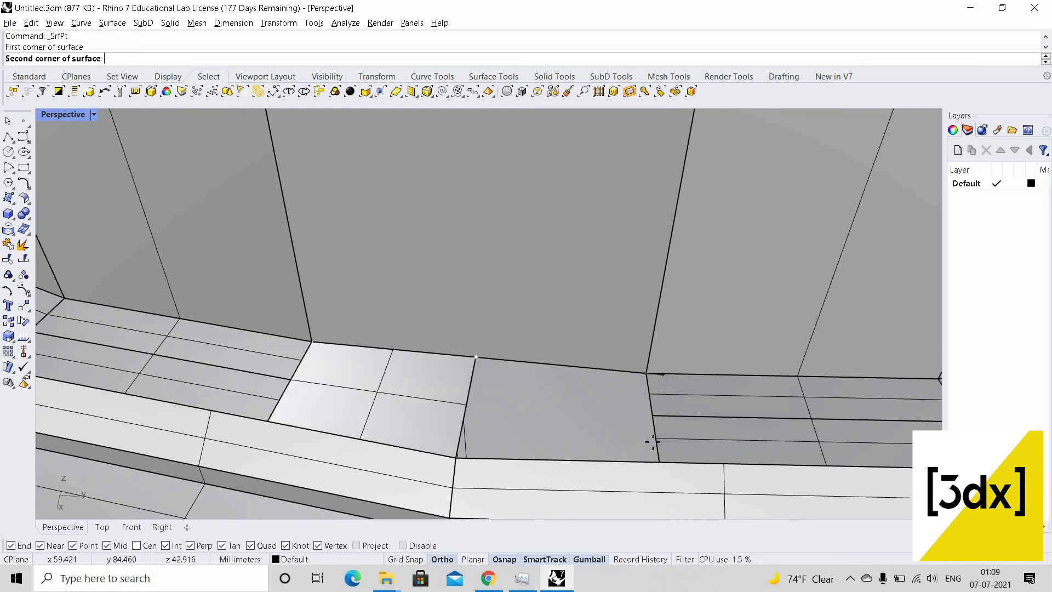
pyautogui.click(646, 373)
pyautogui.click(659, 462)
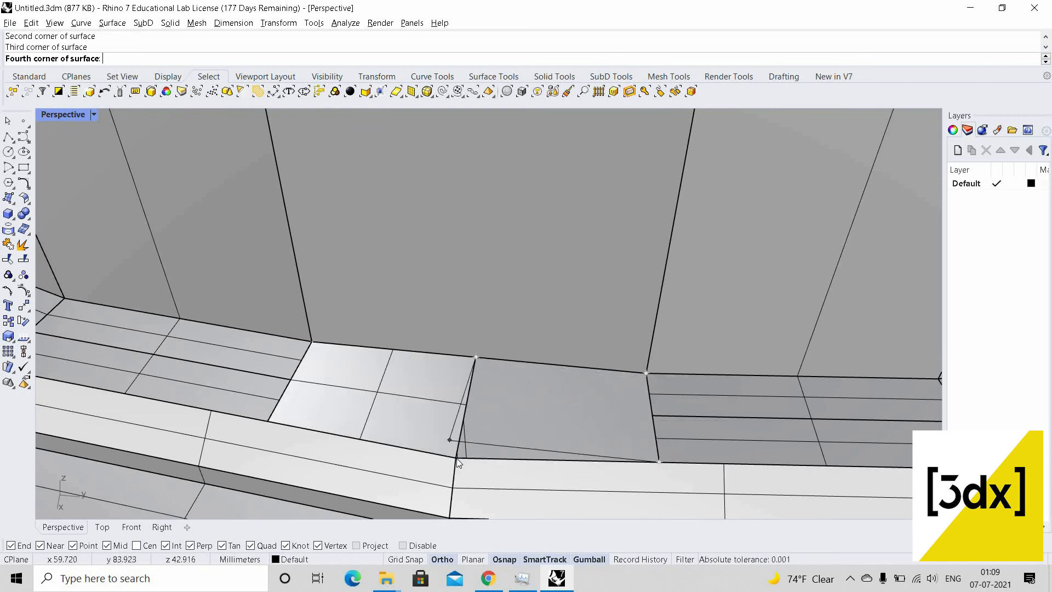
pyautogui.click(456, 459)
# Inspect the two new ledge patches and the neighbouring ledge surfaces at the wall's foot by selecting them
pyautogui.moveTo(594, 392); pyautogui.dragTo(524, 353, button='right')
pyautogui.scroll(-5, 524, 353)
pyautogui.scroll(4, 448, 377)
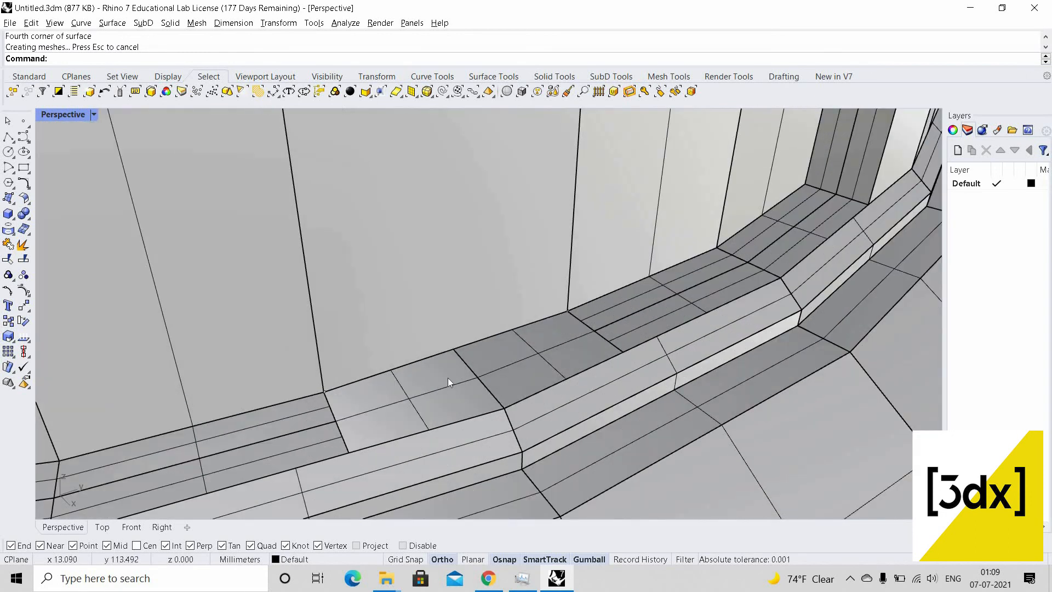
pyautogui.click(537, 362)
pyautogui.keyDown('shift'); pyautogui.click(453, 371); pyautogui.keyUp('shift')
pyautogui.scroll(-5, 455, 367)
pyautogui.moveTo(594, 391); pyautogui.dragTo(667, 319, button='right')
pyautogui.press('Escape')
pyautogui.scroll(2, 685, 335)
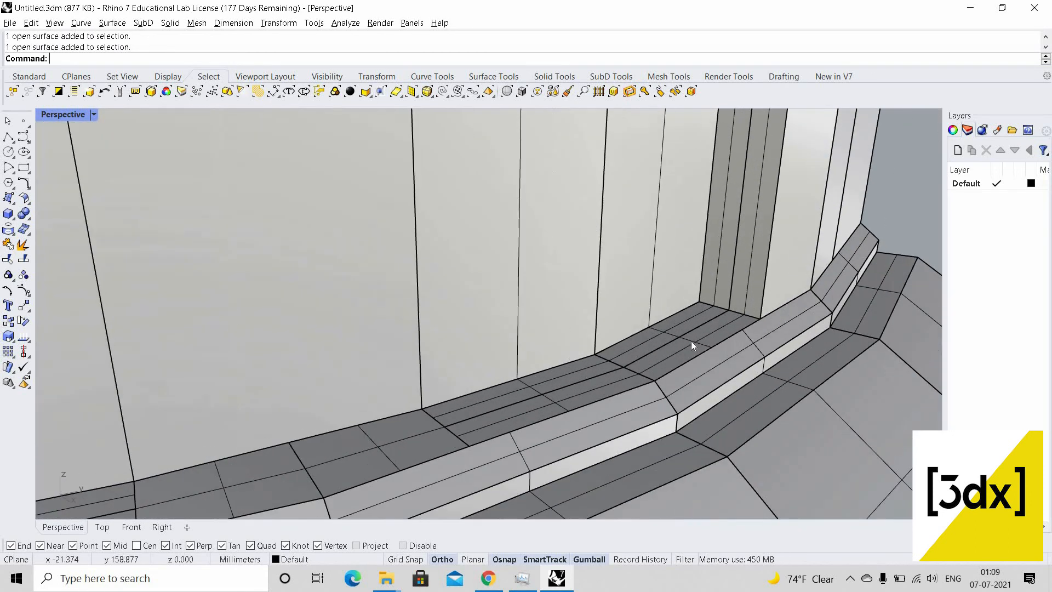
pyautogui.click(707, 345)
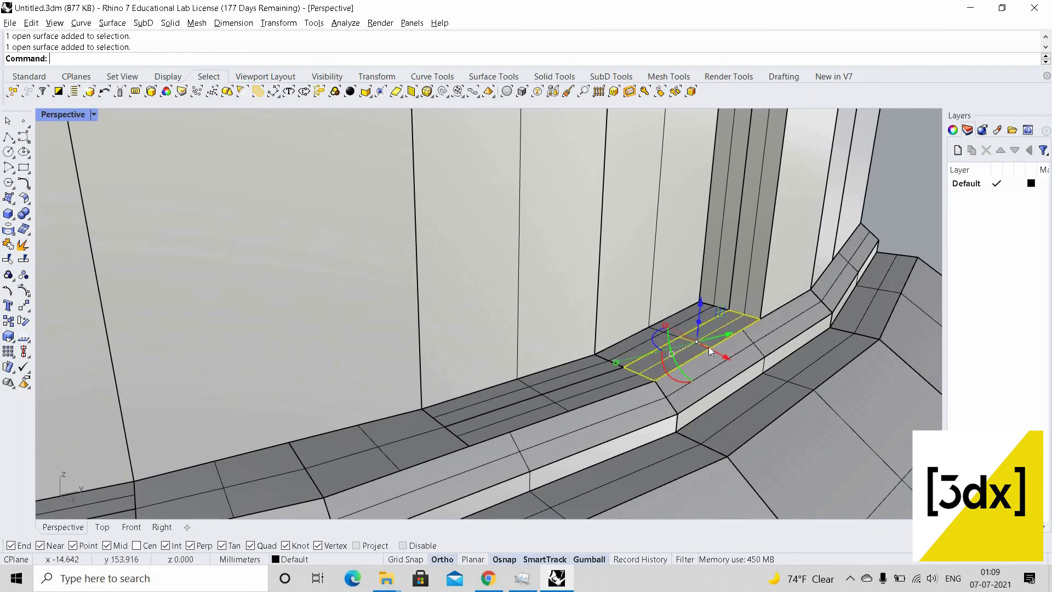
pyautogui.scroll(2, 729, 347)
pyautogui.scroll(-6, 765, 322)
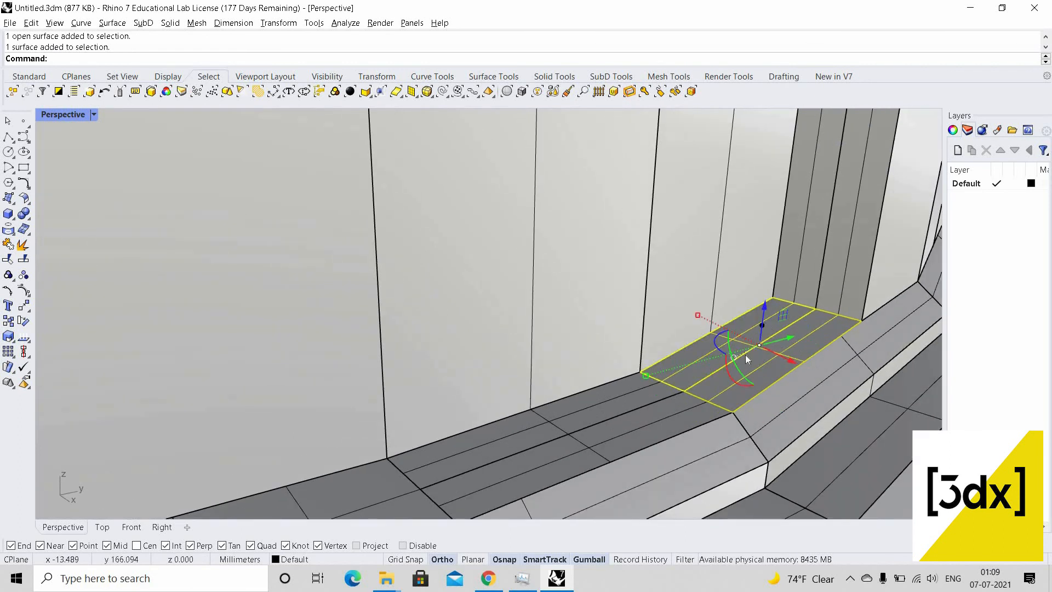
# Offset the closed arch curve inward by about 0.18 mm to create a smaller concentric entrance outline
pyautogui.moveTo(592, 215)
pyautogui.mouseDown(button='right')
pyautogui.moveTo(613, 240)
pyautogui.moveTo(602, 235)
pyautogui.moveTo(612, 216)
pyautogui.moveTo(582, 195)
pyautogui.moveTo(583, 211)
pyautogui.mouseUp(button='right')
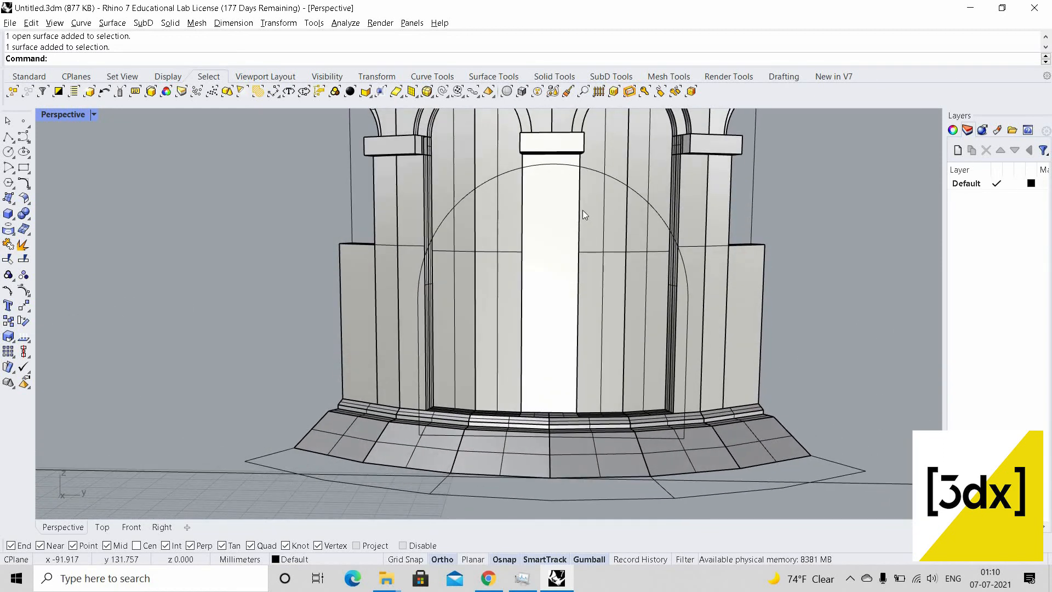
pyautogui.click(670, 234)
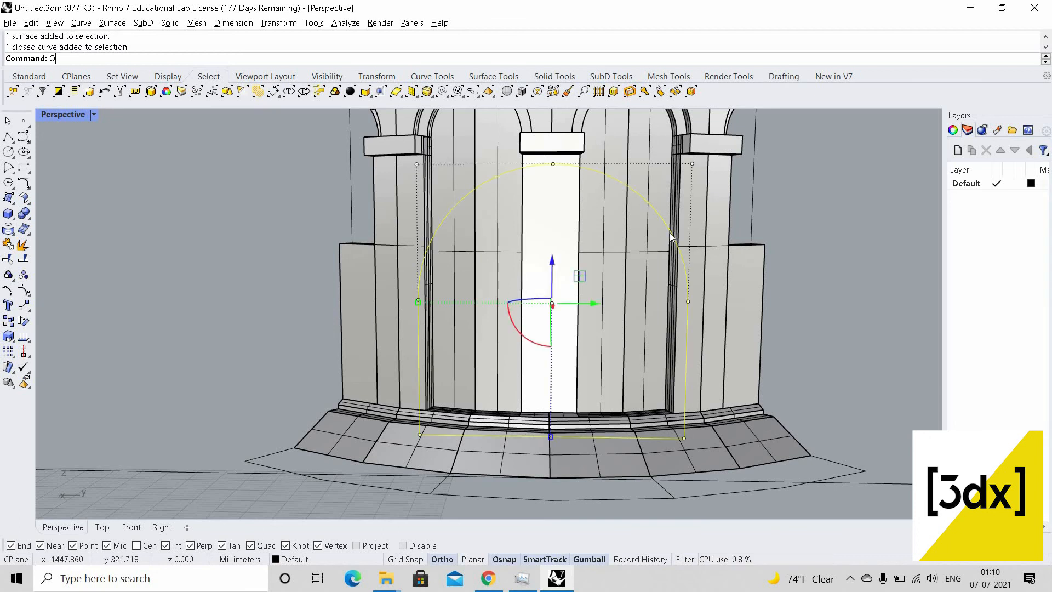
pyautogui.press('BackSpace')
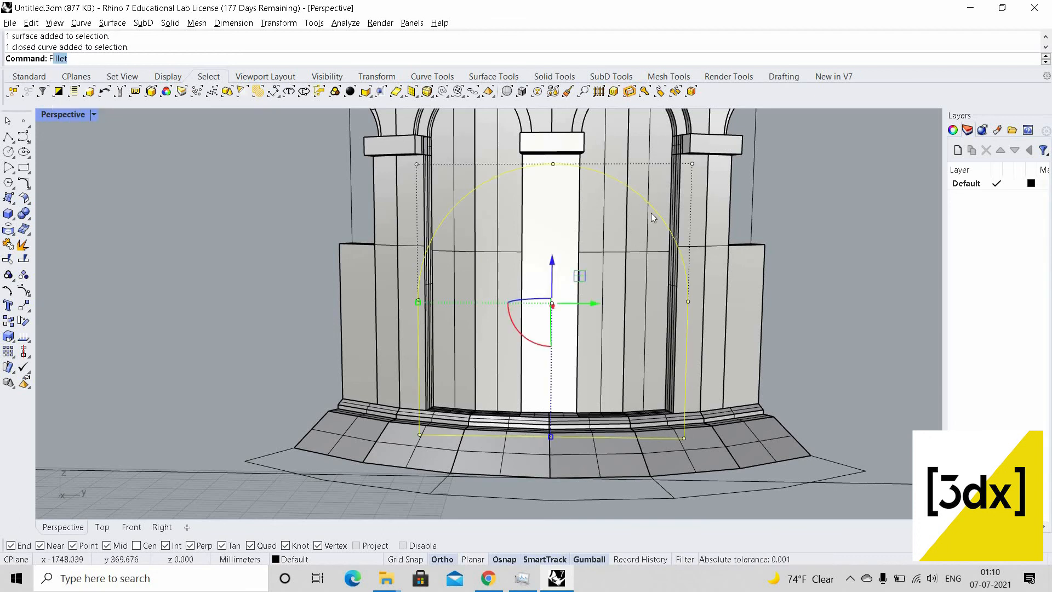
pyautogui.press('Return')
pyautogui.write('Offset')
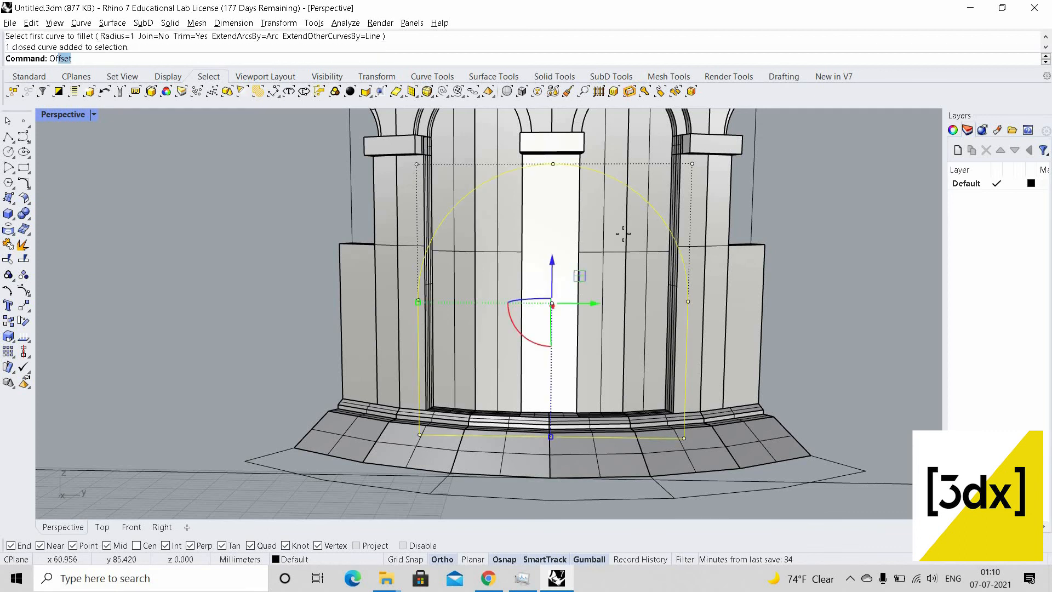
pyautogui.press('Return')
pyautogui.click(645, 224)
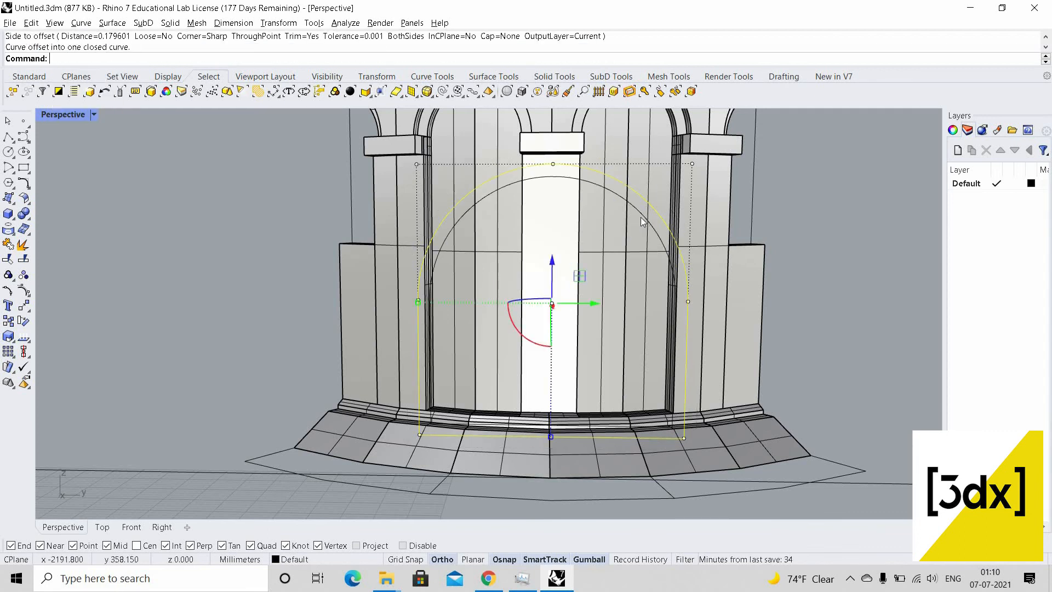
# Switch to the four-viewport layout with the arch outlines framed in the Right view, and clear the selection
pyautogui.scroll(-3, 85, 117)
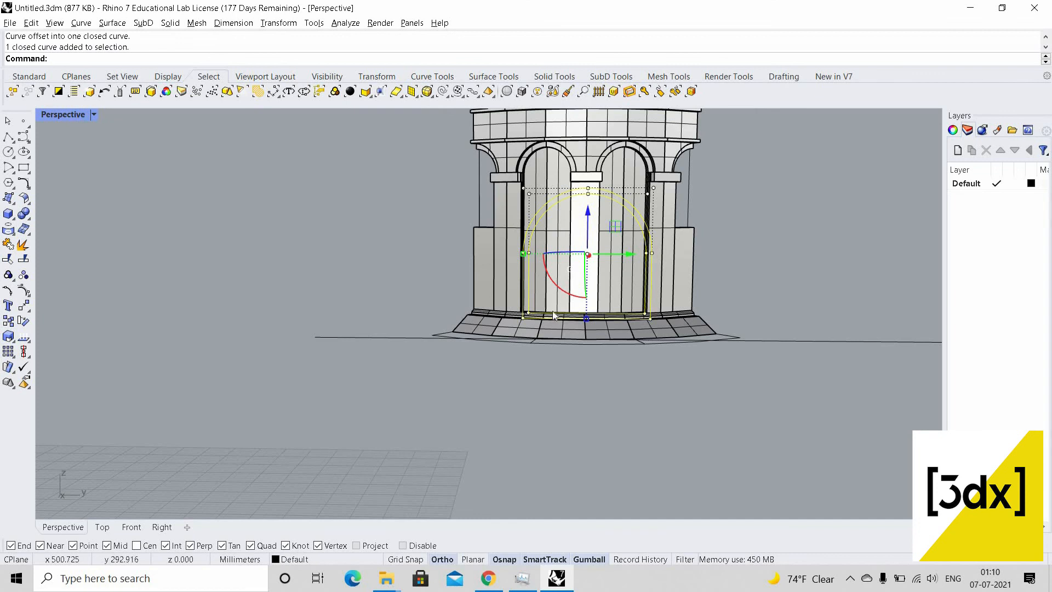
pyautogui.scroll(-7, 710, 400)
pyautogui.scroll(7, 716, 404)
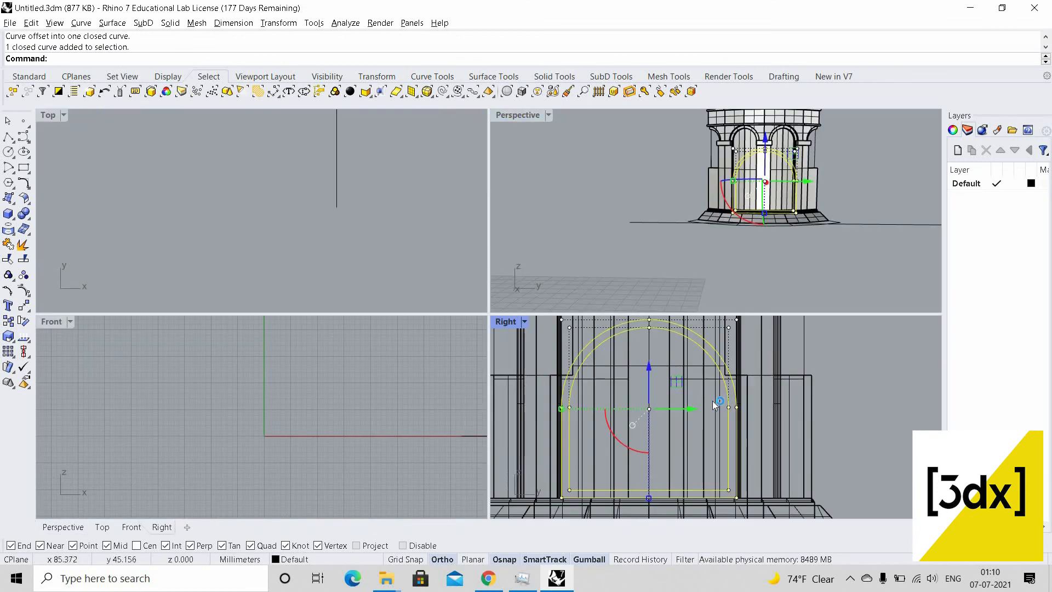
pyautogui.keyDown('shift'); pyautogui.click(717, 403); pyautogui.keyUp('shift')
pyautogui.scroll(7, 784, 159)
pyautogui.moveTo(817, 198); pyautogui.dragTo(675, 186, button='right')
pyautogui.press('Escape')
# Using the wall surfaces, flat face and both arch curves as cutters, trim away the first side panel inside the inner arch
pyautogui.scroll(2, 739, 215)
pyautogui.click(738, 214)
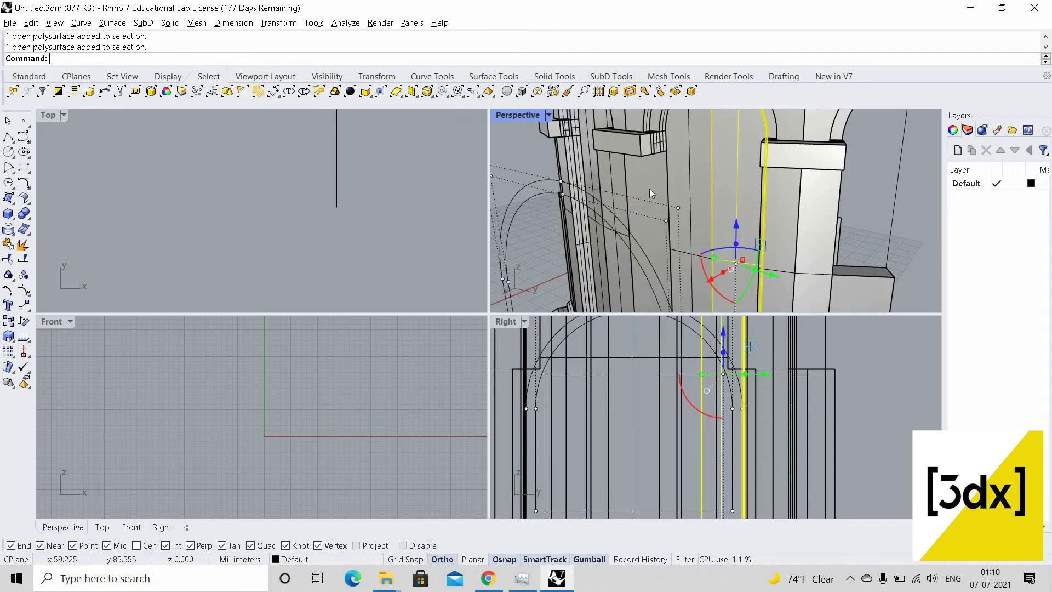
pyautogui.keyDown('shift'); pyautogui.click(688, 194); pyautogui.keyUp('shift')
pyautogui.keyDown('shift'); pyautogui.click(641, 193); pyautogui.keyUp('shift')
pyautogui.moveTo(592, 181); pyautogui.dragTo(664, 172, button='right')
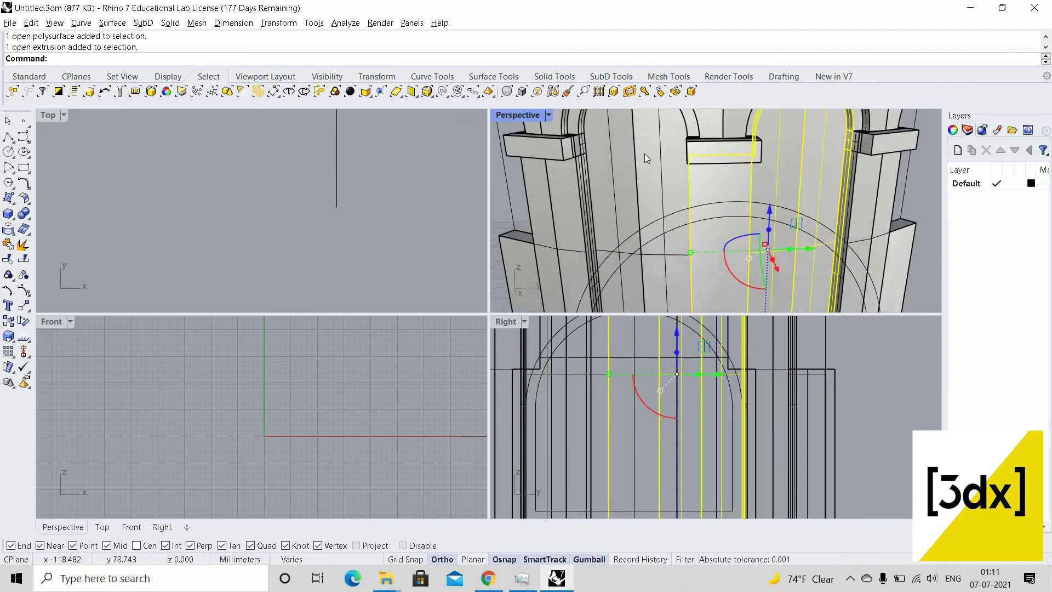
pyautogui.keyDown('shift'); pyautogui.click(649, 154); pyautogui.keyUp('shift')
pyautogui.keyDown('shift'); pyautogui.click(615, 164); pyautogui.keyUp('shift')
pyautogui.moveTo(735, 189)
pyautogui.mouseDown(button='right')
pyautogui.moveTo(712, 186)
pyautogui.moveTo(733, 181)
pyautogui.mouseUp(button='right')
pyautogui.keyDown('shift'); pyautogui.click(742, 147); pyautogui.keyUp('shift')
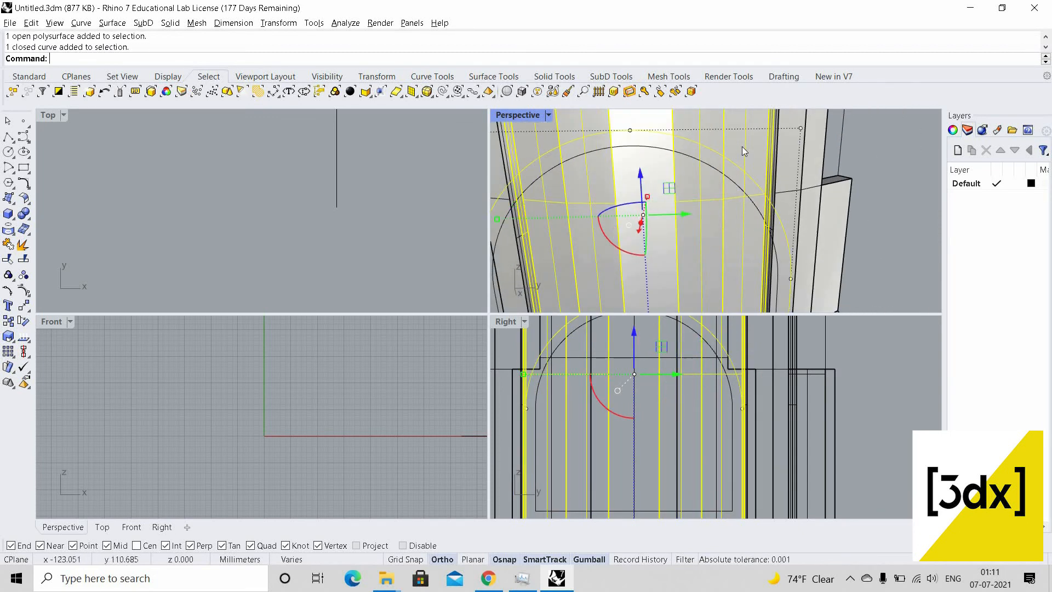
pyautogui.keyDown('shift'); pyautogui.click(725, 176); pyautogui.keyUp('shift')
pyautogui.scroll(-8, 742, 146)
pyautogui.scroll(-2, 690, 403)
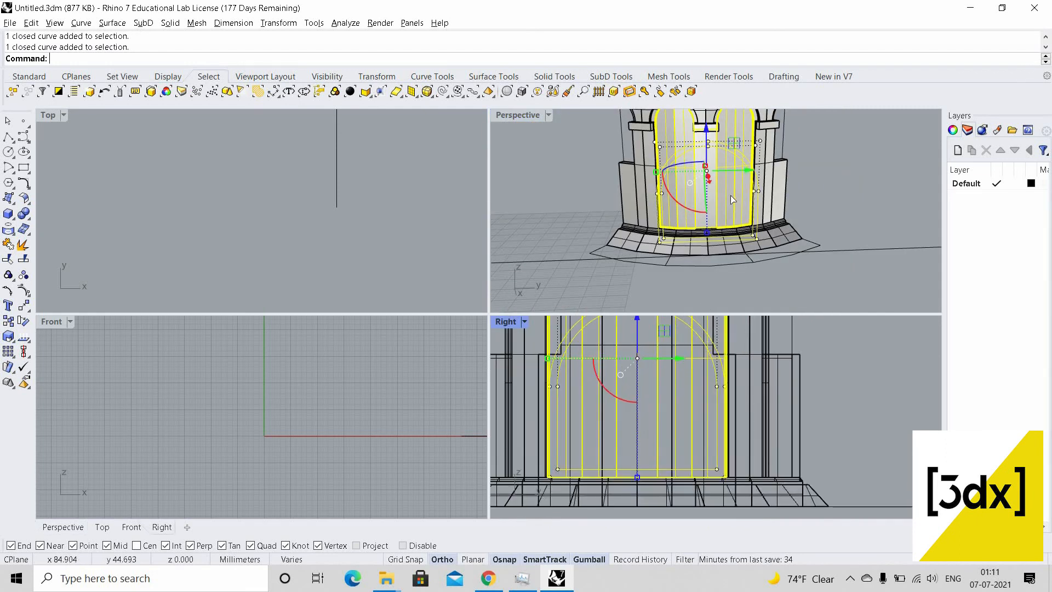
pyautogui.press('Return')
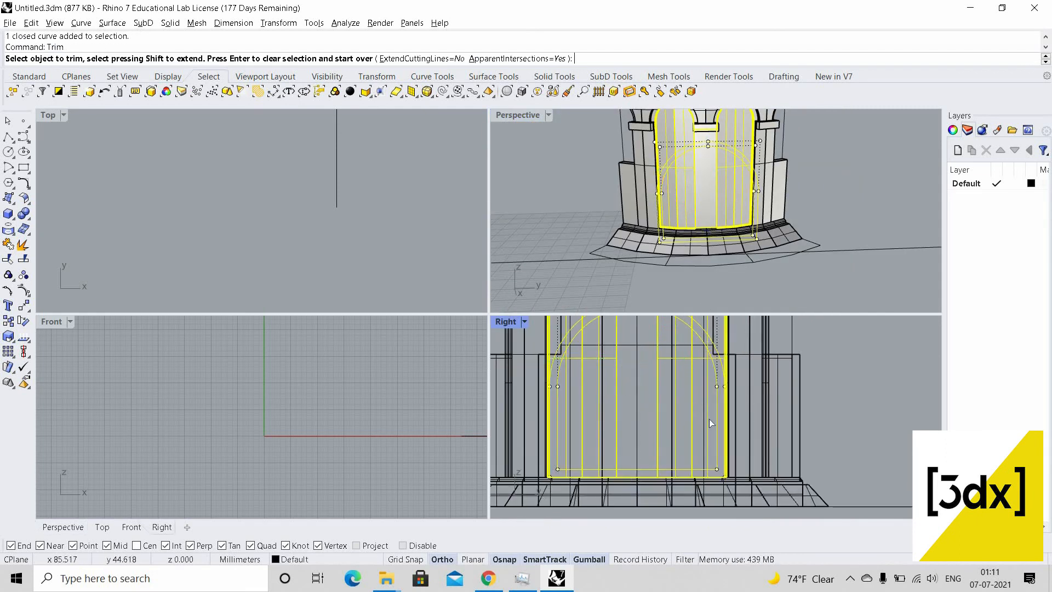
pyautogui.scroll(2, 709, 419)
pyautogui.click(689, 412)
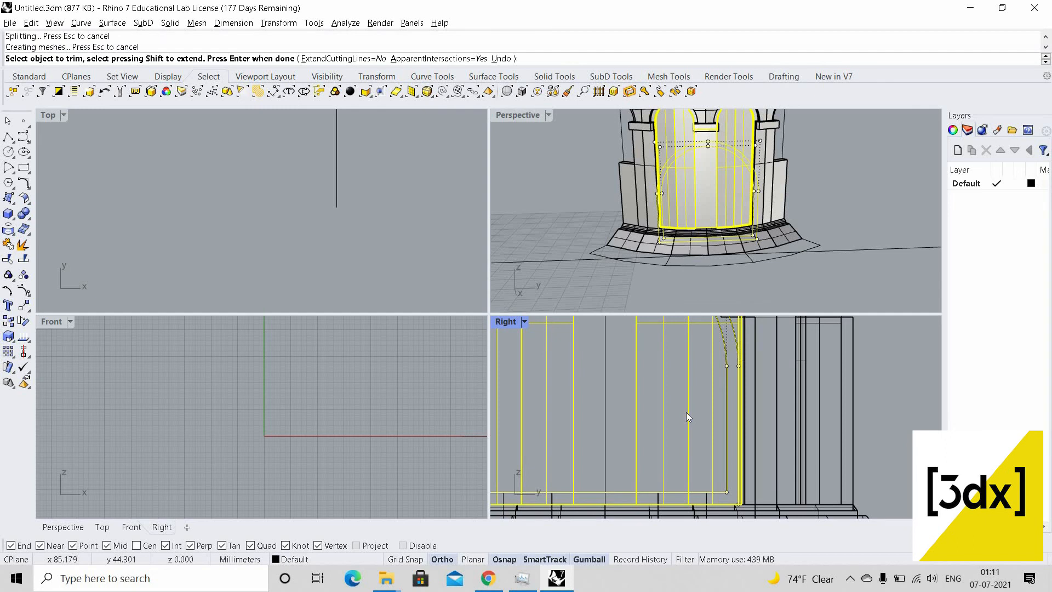
pyautogui.click(702, 412)
pyautogui.press('Return')
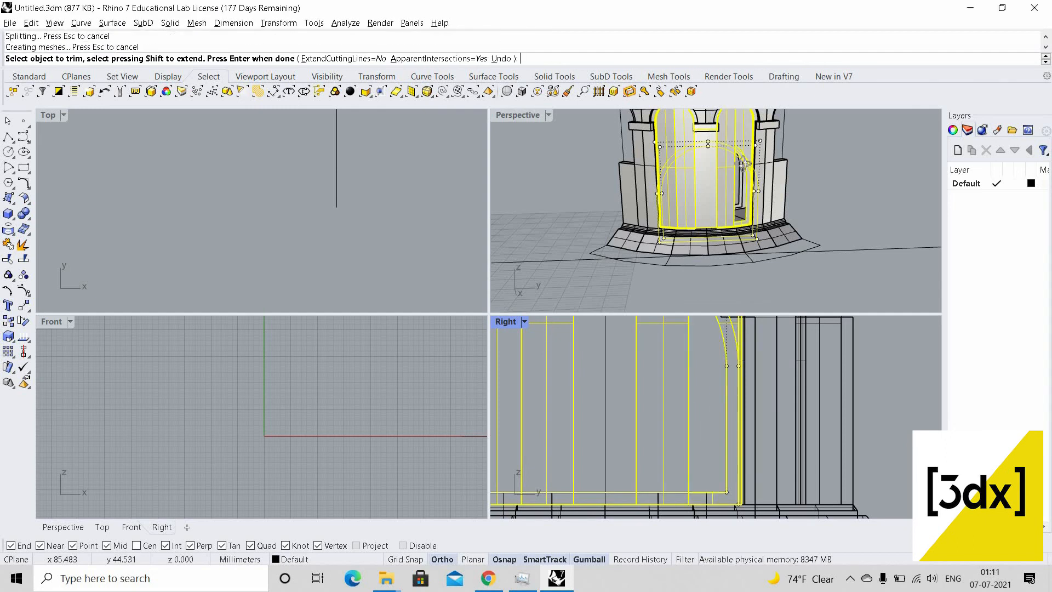
# Trim the remaining wall panels inside the inner arch, from the cut panel across the centre to the opposite side
pyautogui.moveTo(717, 160); pyautogui.dragTo(721, 186, button='right')
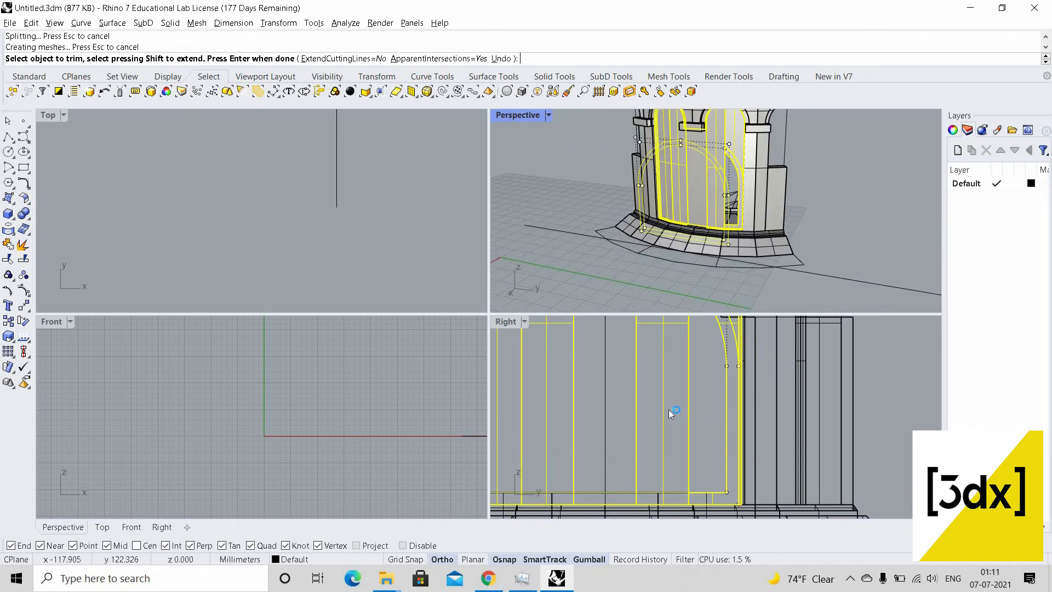
pyautogui.click(689, 408)
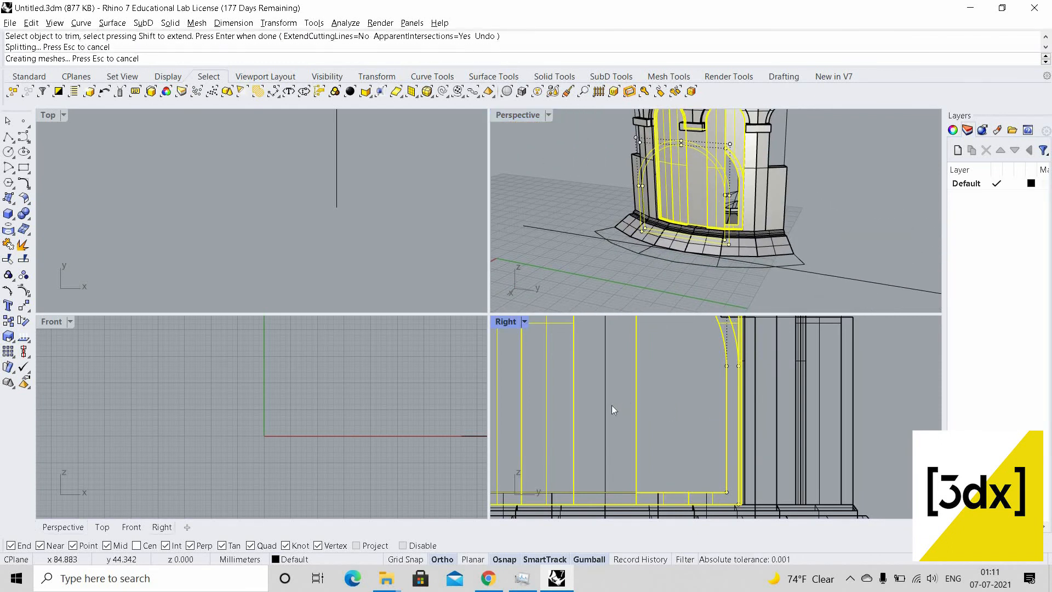
pyautogui.click(637, 432)
pyautogui.scroll(-4, 612, 426)
pyautogui.scroll(2, 604, 423)
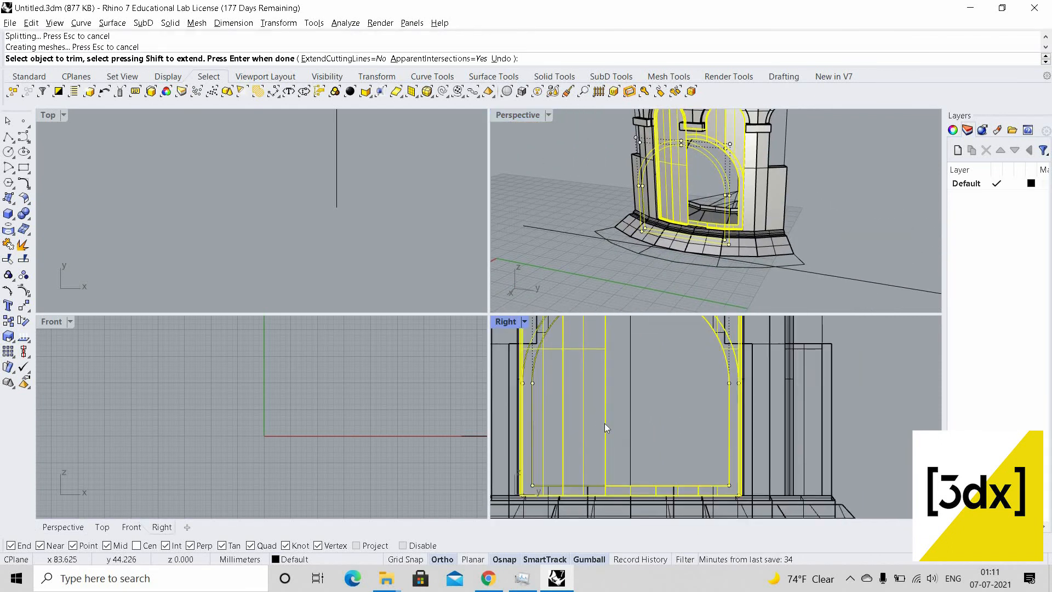
pyautogui.click(562, 429)
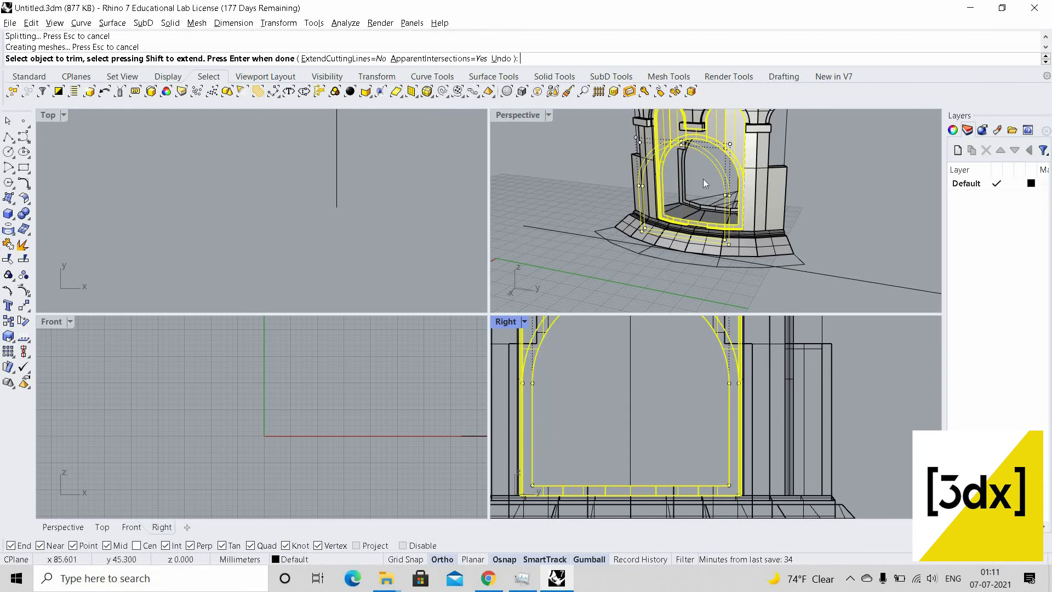
pyautogui.rightClick(754, 160)
pyautogui.press('Escape')
# Hide the two arch curves standing in front of the cut entrance
pyautogui.moveTo(755, 160); pyautogui.dragTo(707, 206, button='right')
pyautogui.scroll(1, 785, 180)
pyautogui.scroll(4, 745, 205)
pyautogui.scroll(-2, 746, 206)
pyautogui.scroll(4, 810, 191)
pyautogui.scroll(-4, 812, 191)
pyautogui.moveTo(812, 191)
pyautogui.mouseDown(button='right')
pyautogui.moveTo(832, 175)
pyautogui.moveTo(805, 208)
pyautogui.mouseUp(button='right')
pyautogui.click(805, 208)
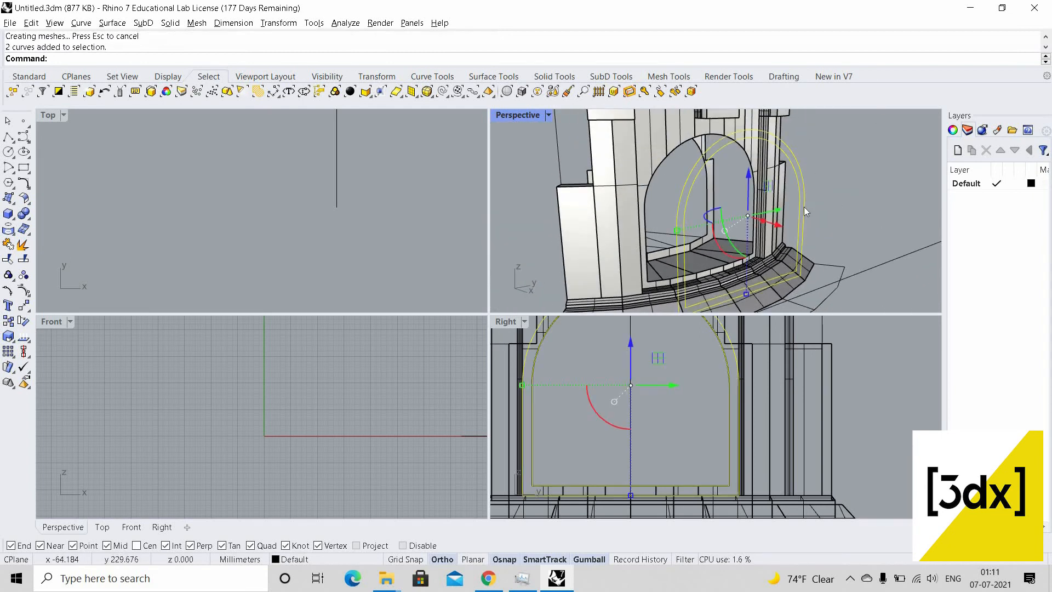
pyautogui.middleClick(775, 195)
pyautogui.click(779, 203)
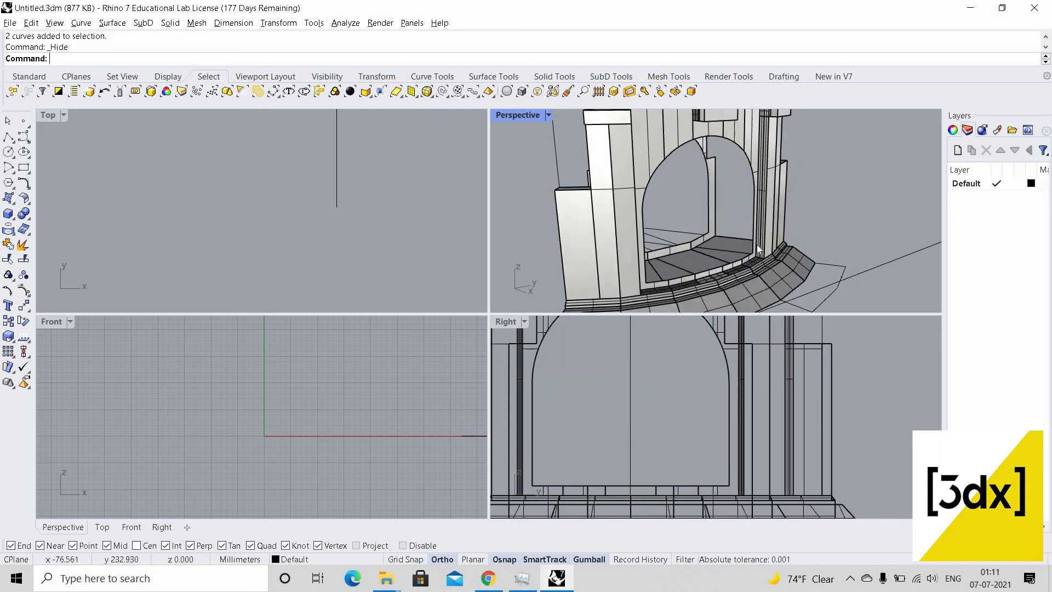
# Draw a line from the front wall opening's lower corner to the matching corner of the rear wall opening
pyautogui.scroll(3, 750, 230)
pyautogui.moveTo(744, 212); pyautogui.dragTo(749, 234, button='right')
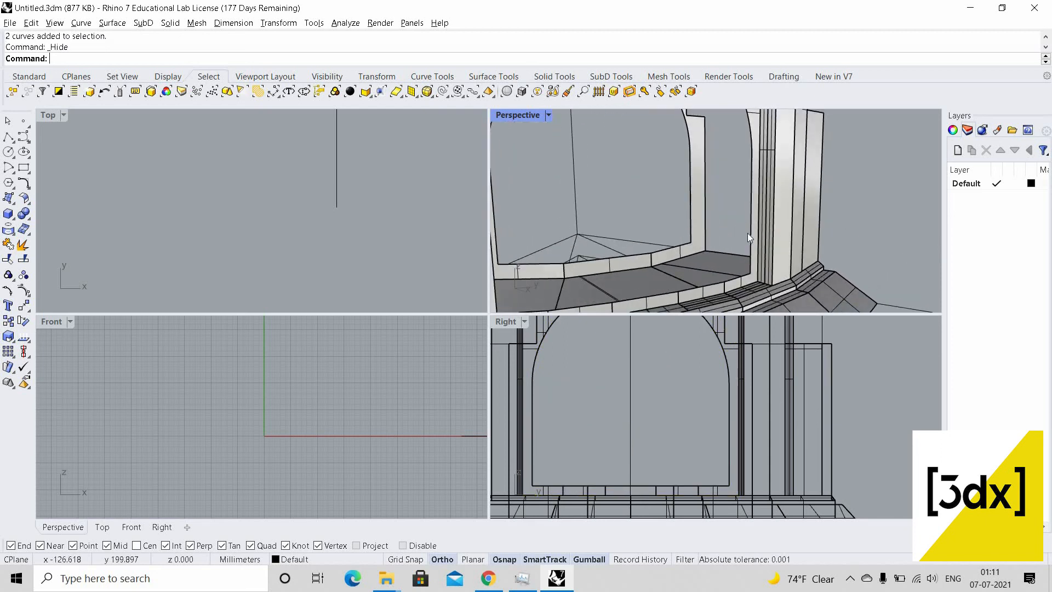
pyautogui.scroll(-4, 740, 237)
pyautogui.scroll(5, 745, 244)
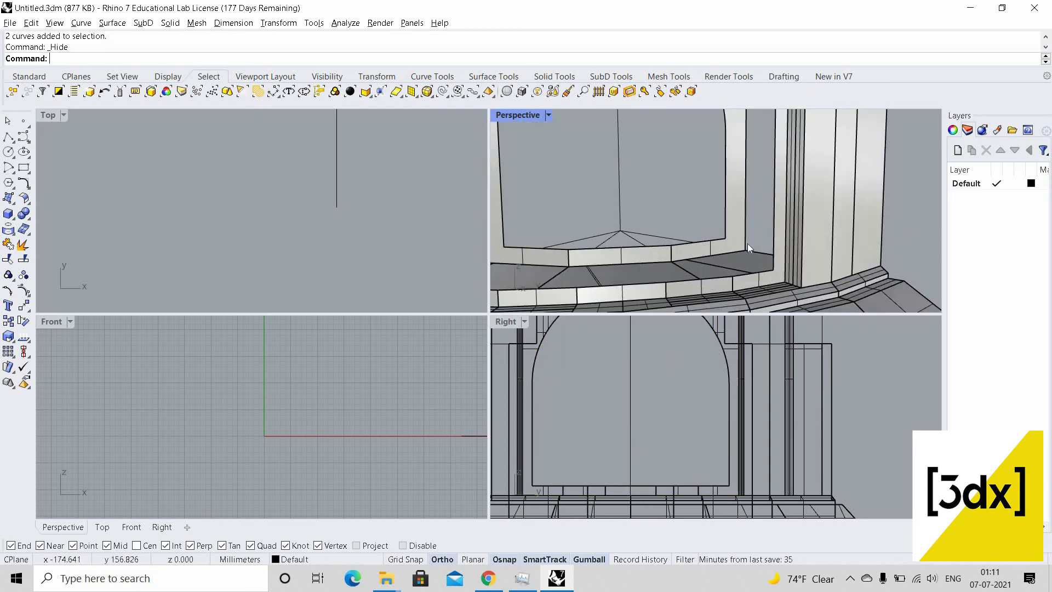
pyautogui.press('Return')
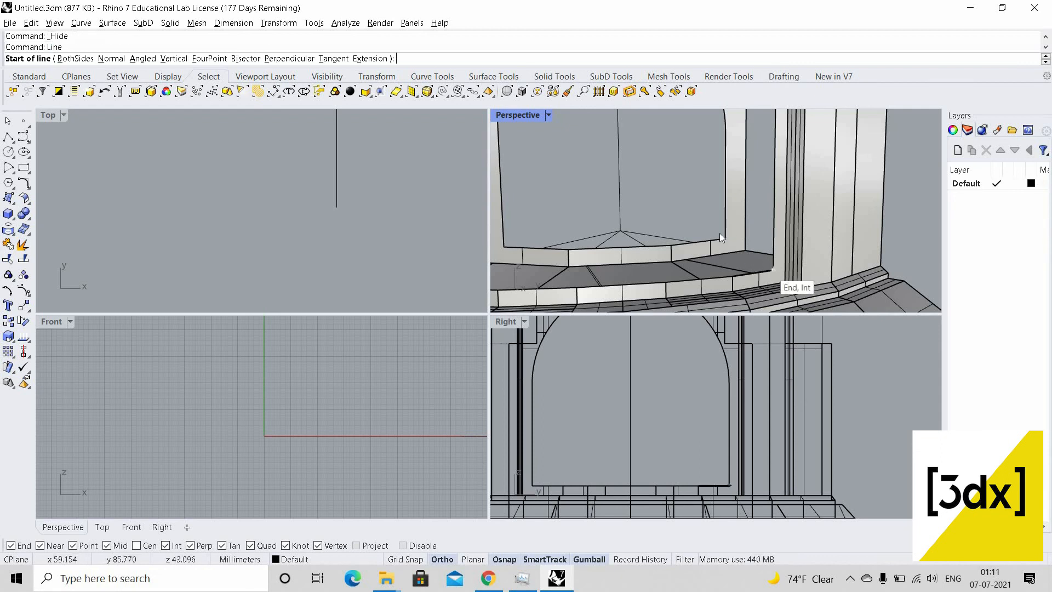
pyautogui.click(773, 269)
pyautogui.click(724, 238)
# Draw a second line joining the front and rear opening corners at the opposite foot of the entrance
pyautogui.scroll(-5, 680, 242)
pyautogui.moveTo(552, 258); pyautogui.dragTo(584, 253, button='right')
pyautogui.scroll(5, 567, 251)
pyautogui.press('Return')
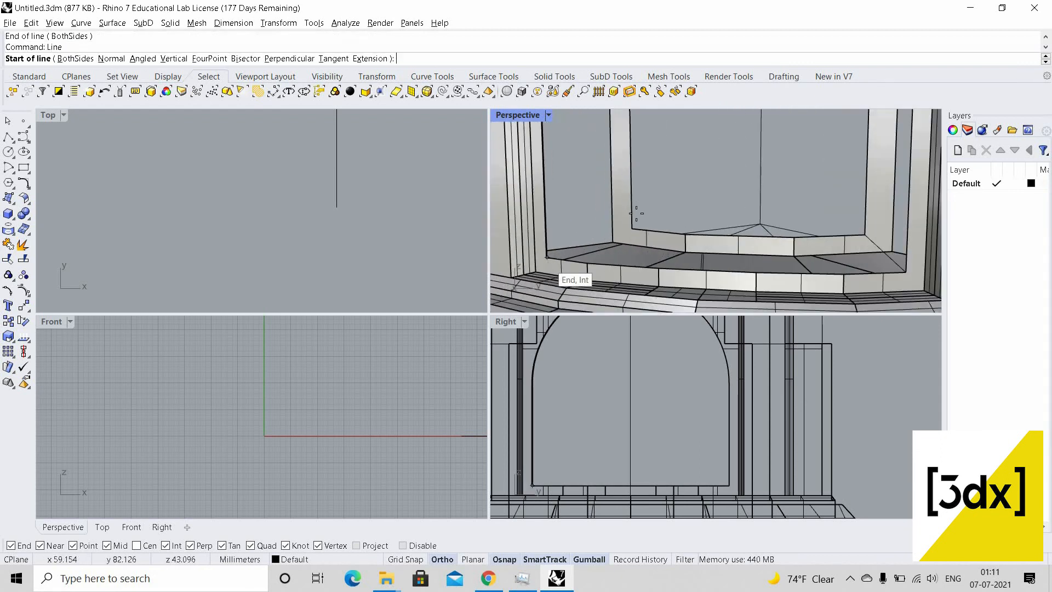
pyautogui.click(547, 257)
pyautogui.click(633, 228)
# Examine the cut entrance and the gap between its front and rear walls from several angles
pyautogui.moveTo(700, 242); pyautogui.dragTo(737, 262, button='right')
pyautogui.scroll(-6, 779, 207)
pyautogui.moveTo(782, 203); pyautogui.dragTo(871, 188, button='right')
pyautogui.click(824, 168)
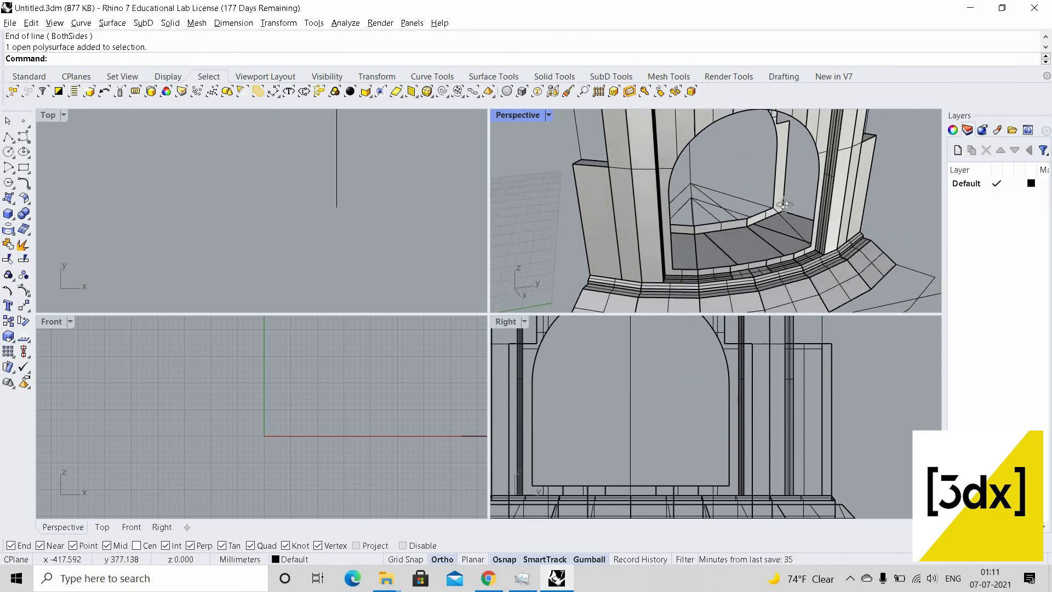
pyautogui.scroll(-6, 713, 167)
pyautogui.moveTo(699, 164); pyautogui.dragTo(726, 158, button='right')
pyautogui.scroll(4, 724, 156)
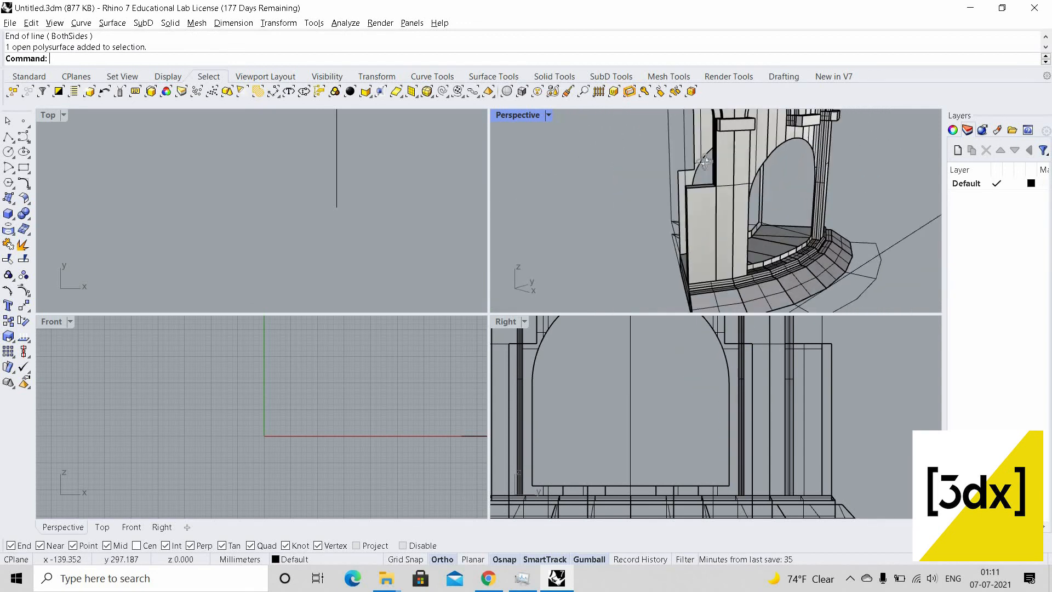
pyautogui.moveTo(816, 167); pyautogui.dragTo(779, 188, button='right')
pyautogui.scroll(-7, 674, 173)
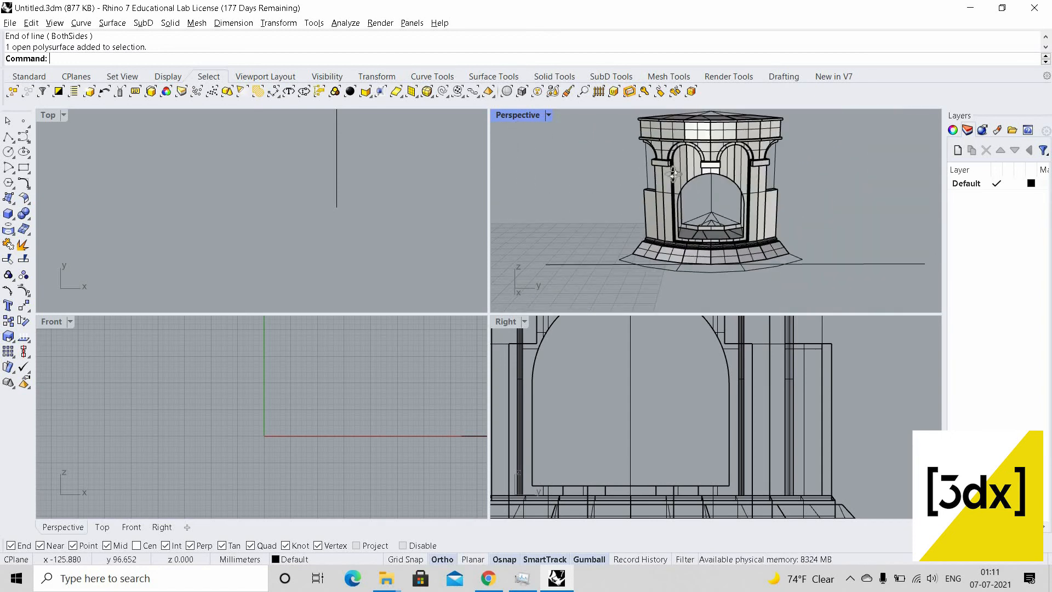
pyautogui.moveTo(673, 175); pyautogui.dragTo(691, 208, button='right')
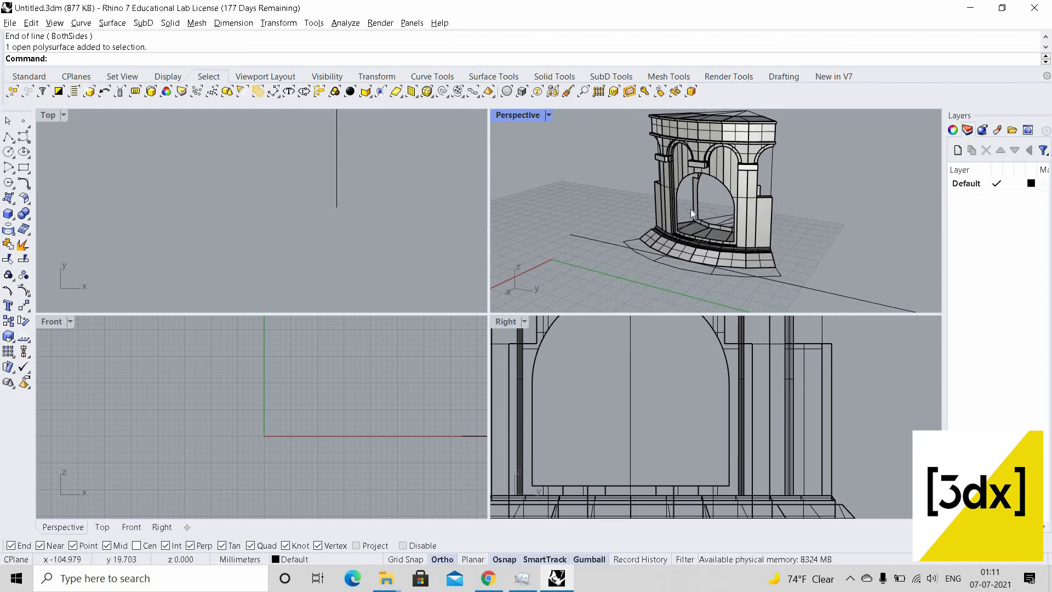
pyautogui.scroll(8, 761, 205)
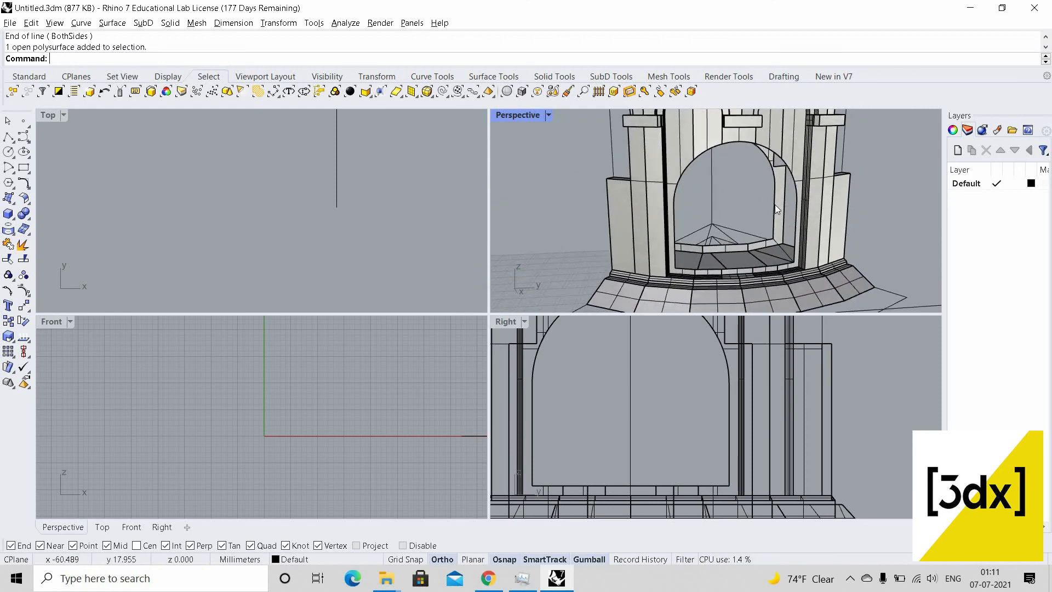
pyautogui.moveTo(748, 188); pyautogui.dragTo(758, 192, button='right')
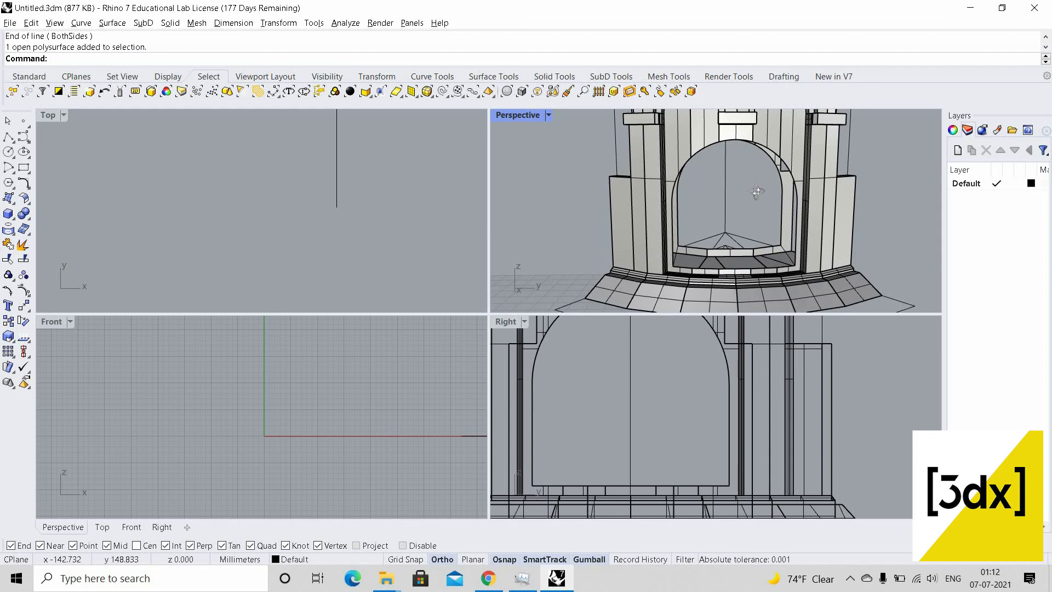
pyautogui.scroll(3, 784, 222)
# Extract the wireframe curves of the rear wall polysurface around the arched opening with ExtractWireframe
pyautogui.click(785, 221)
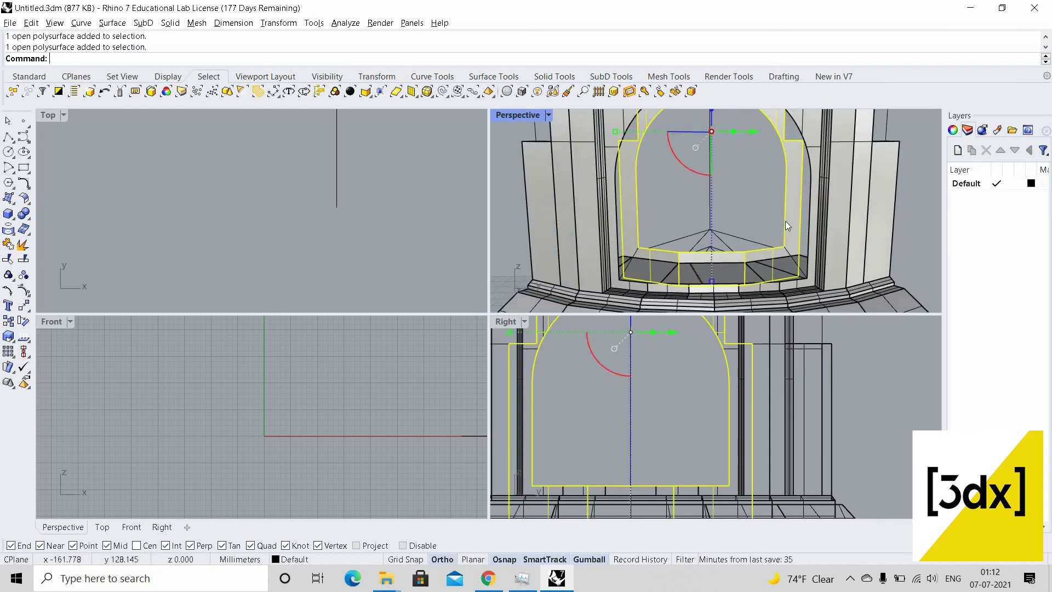
pyautogui.click(758, 235)
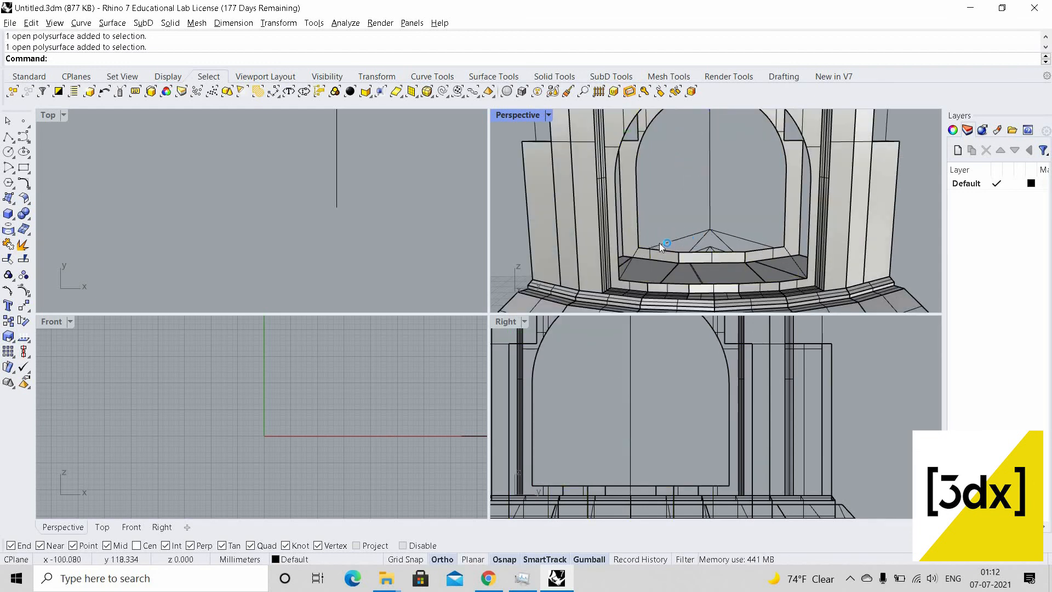
pyautogui.click(787, 182)
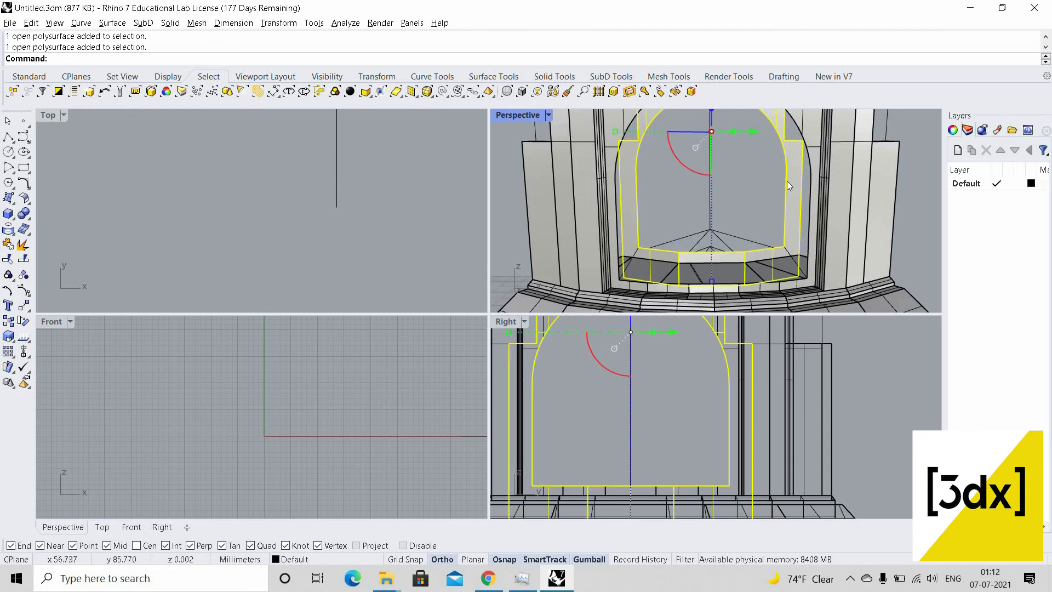
pyautogui.write('ExtractWireframe')
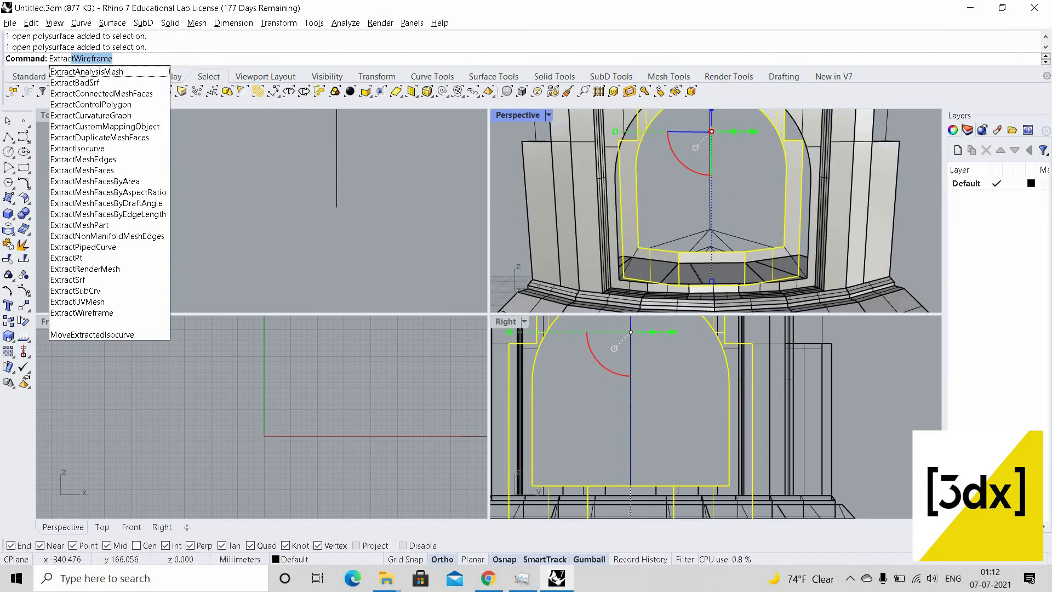
pyautogui.press('Return')
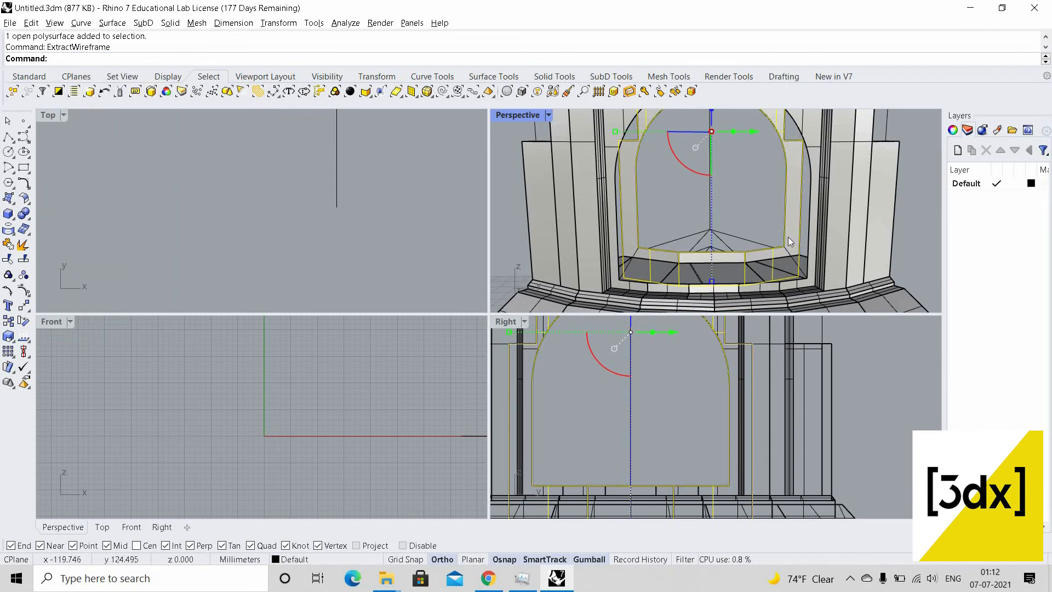
pyautogui.scroll(3, 787, 241)
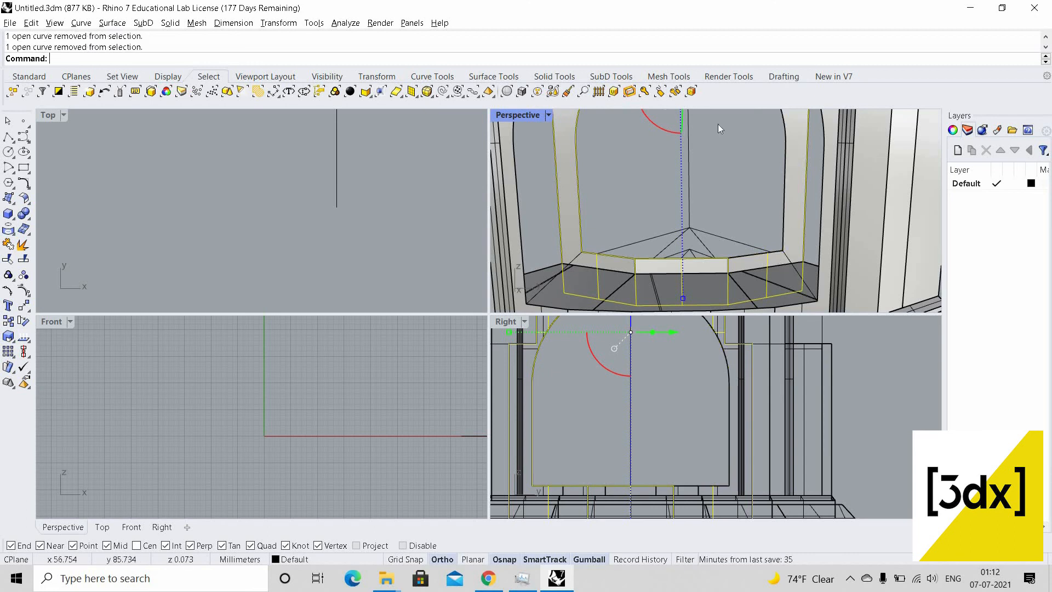
pyautogui.scroll(-3, 718, 124)
pyautogui.scroll(4, 706, 208)
pyautogui.moveTo(779, 161); pyautogui.dragTo(782, 125, button='right')
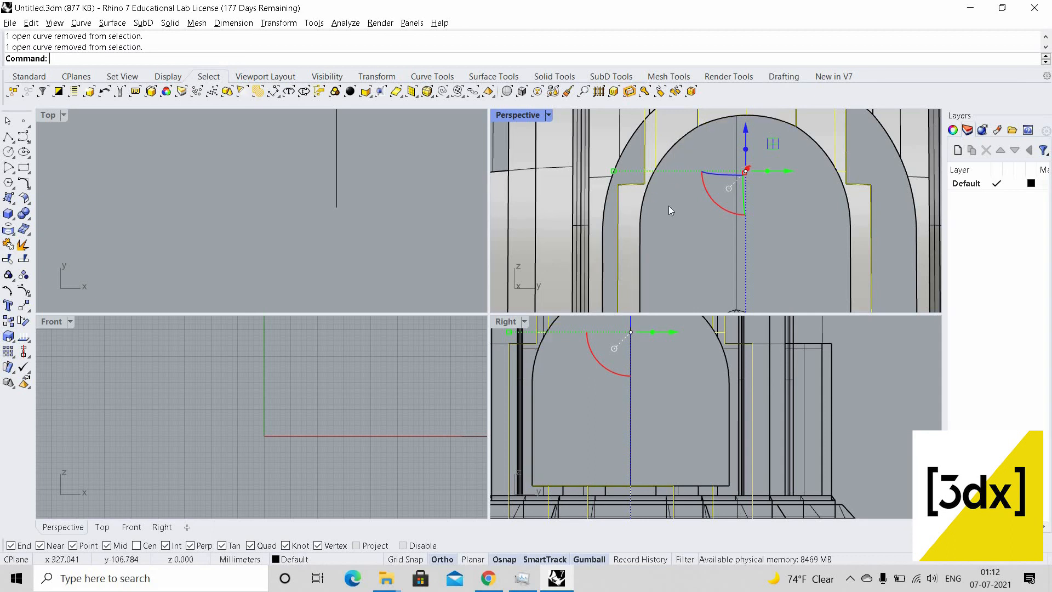
pyautogui.scroll(-5, 672, 265)
pyautogui.moveTo(674, 236); pyautogui.dragTo(681, 253, button='right')
pyautogui.scroll(5, 681, 254)
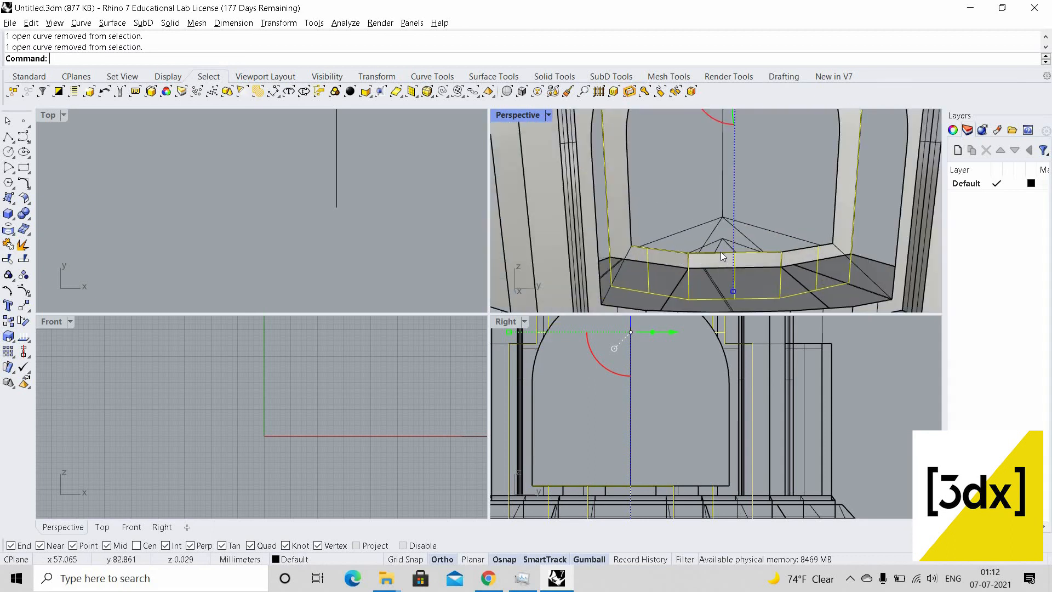
pyautogui.scroll(-5, 778, 231)
pyautogui.moveTo(759, 211); pyautogui.dragTo(795, 225, button='right')
pyautogui.rightClick(780, 228)
pyautogui.scroll(3, 781, 228)
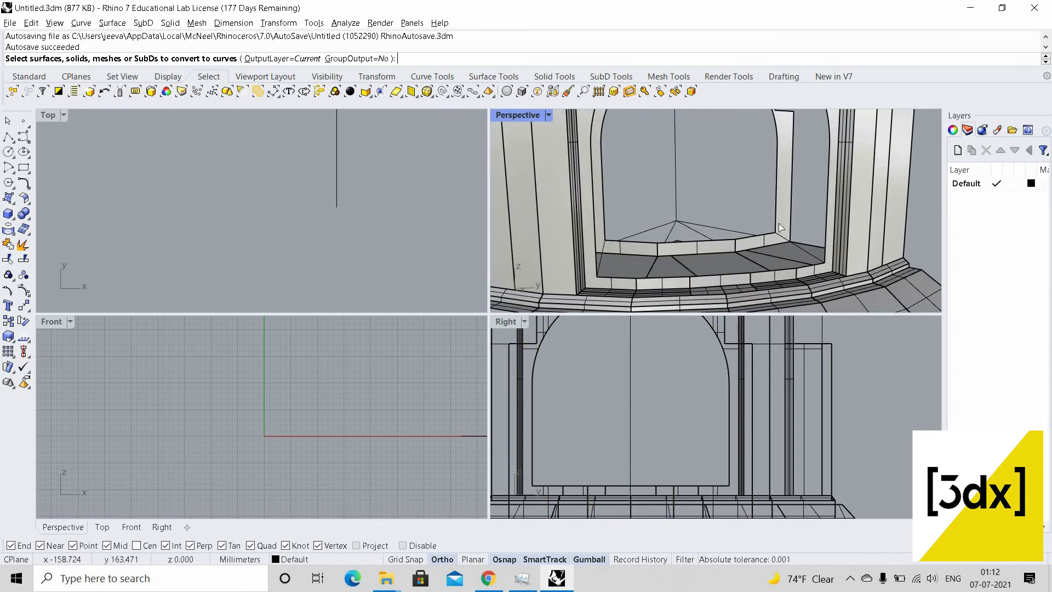
pyautogui.press('Escape')
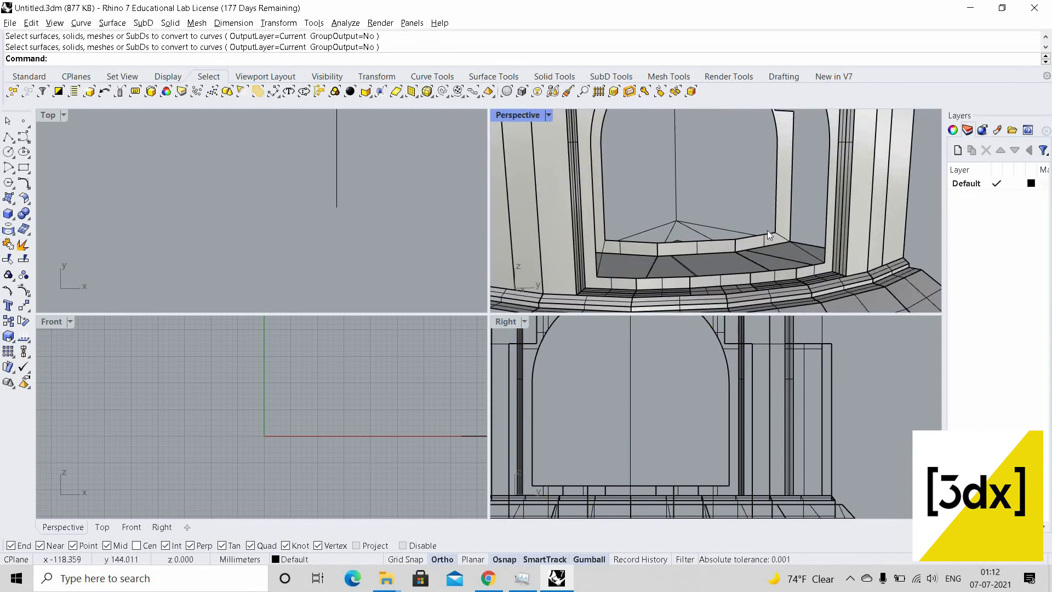
# Undo the wireframe extraction of the rear wall polysurface
pyautogui.click(780, 222)
pyautogui.press('Escape')
pyautogui.click(774, 216)
pyautogui.press('Escape')
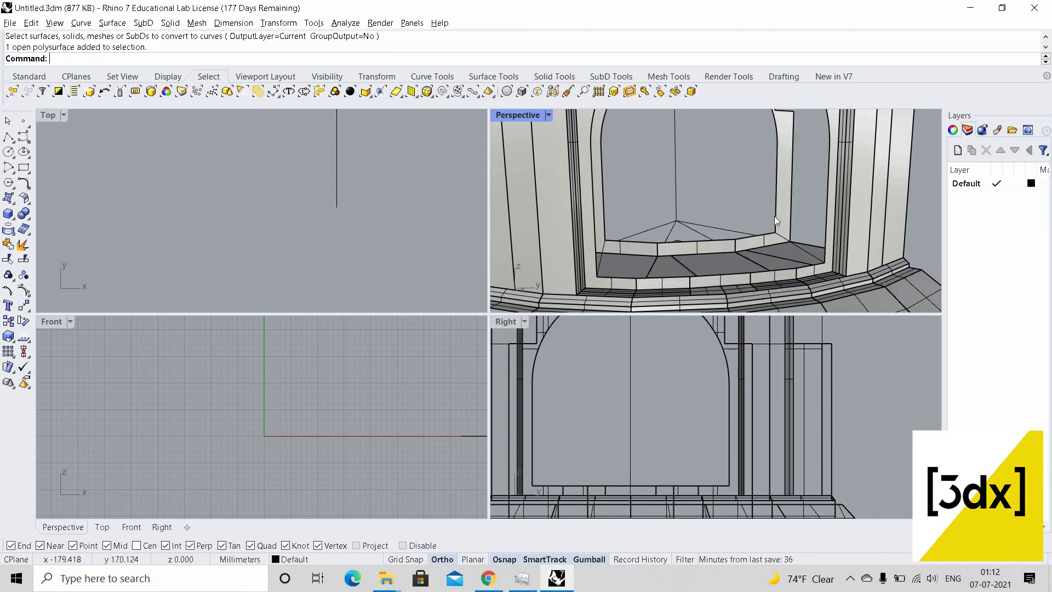
pyautogui.scroll(2, 775, 216)
pyautogui.click(777, 223)
pyautogui.hotkey('ctrl', 'z')
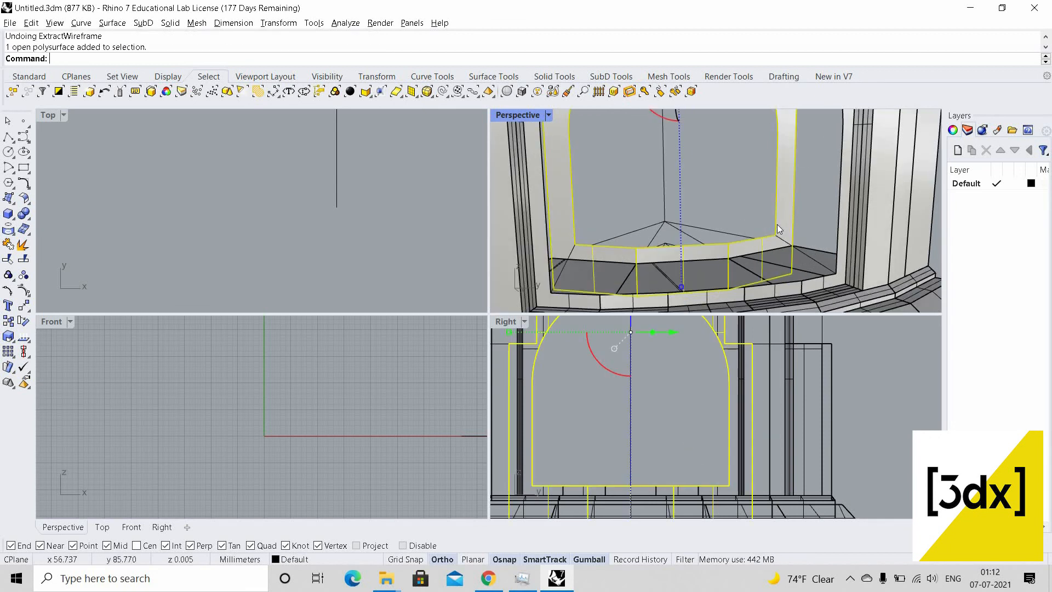
# Extract the rear wall polysurface's wireframe with ExtractWireframe and delete every extracted curve except the outline of its arched opening
pyautogui.write('extractw')
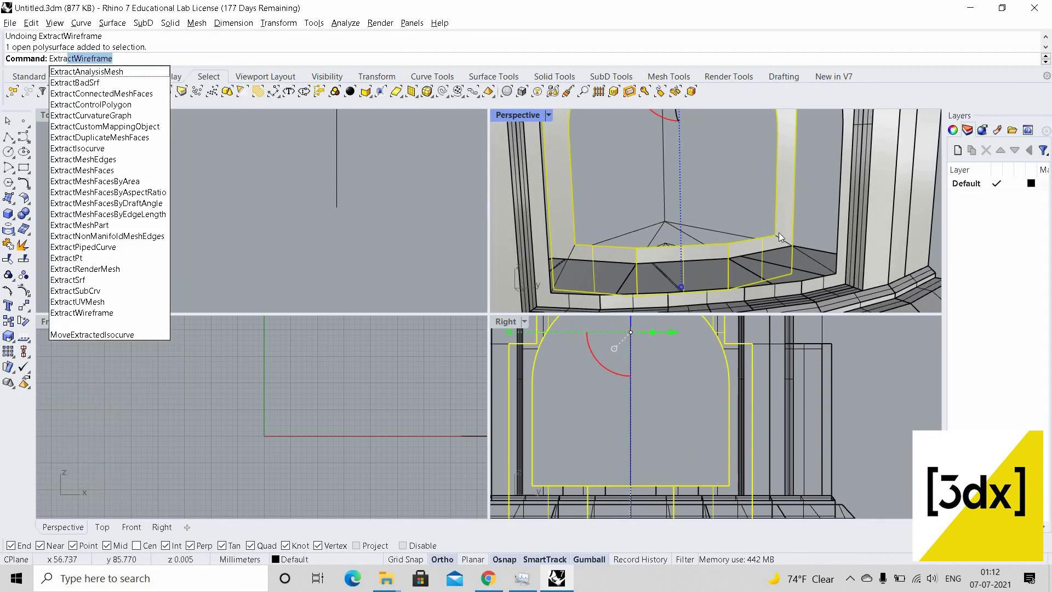
pyautogui.press('Return')
pyautogui.scroll(2, 769, 238)
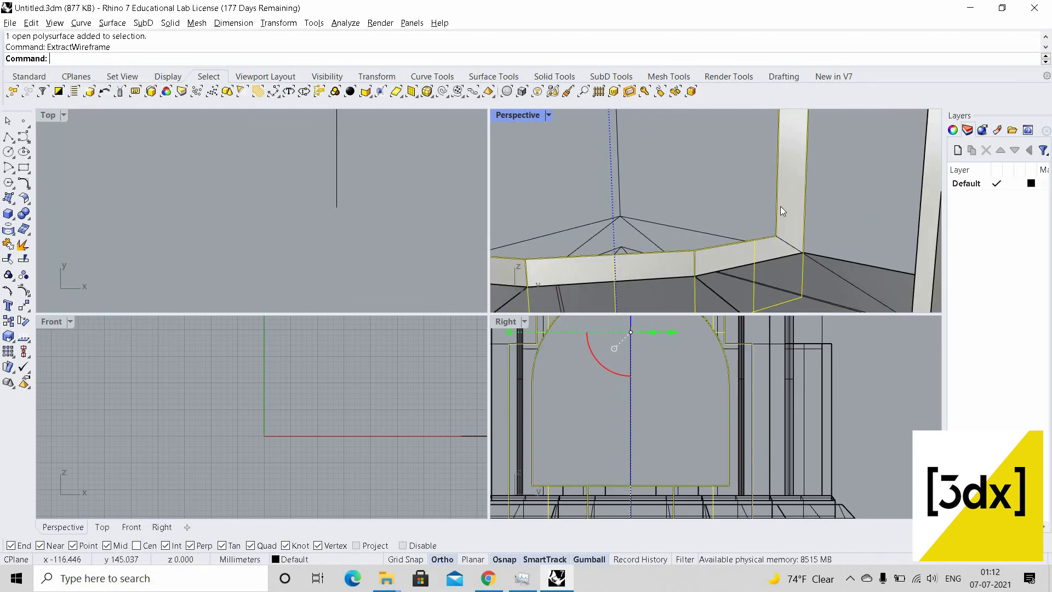
pyautogui.keyDown('ctrl'); pyautogui.click(774, 222); pyautogui.keyUp('ctrl')
pyautogui.keyDown('ctrl'); pyautogui.click(680, 251); pyautogui.keyUp('ctrl')
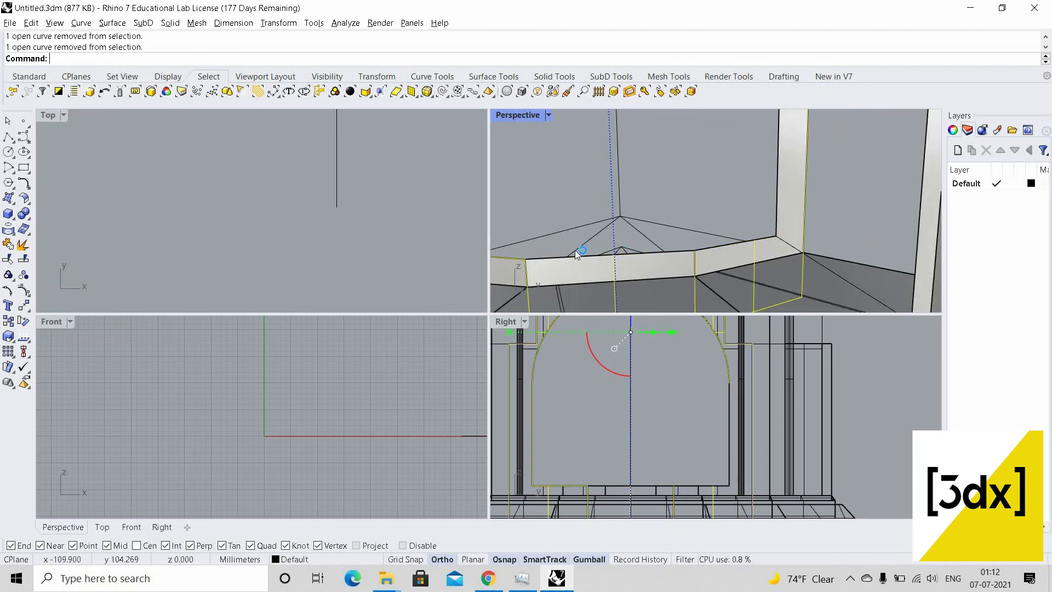
pyautogui.moveTo(574, 250); pyautogui.dragTo(560, 210, button='right')
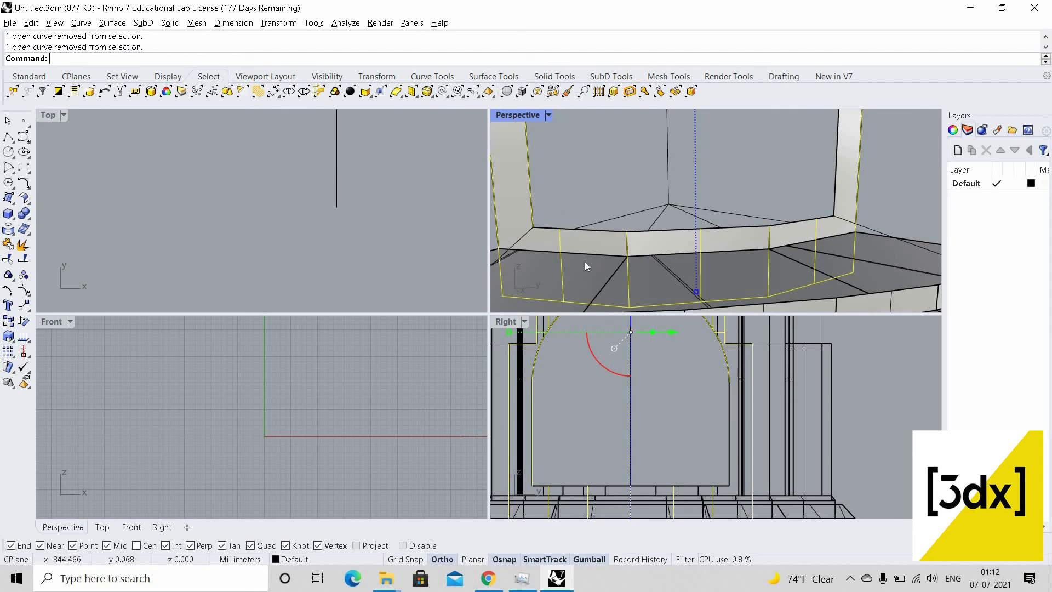
pyautogui.moveTo(617, 190); pyautogui.dragTo(628, 128, button='right')
pyautogui.scroll(4, 628, 133)
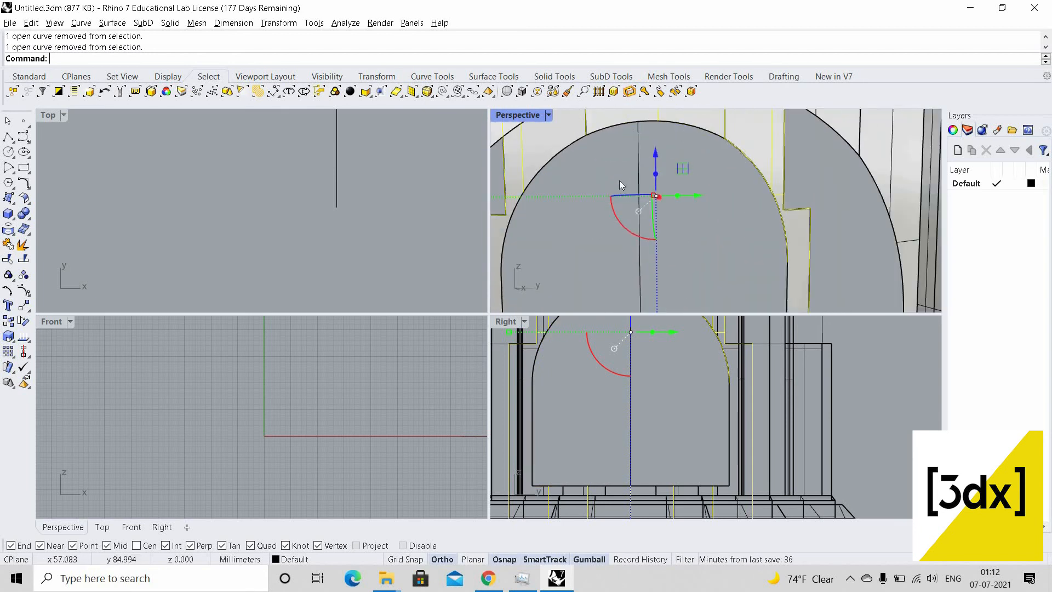
pyautogui.scroll(-4, 663, 225)
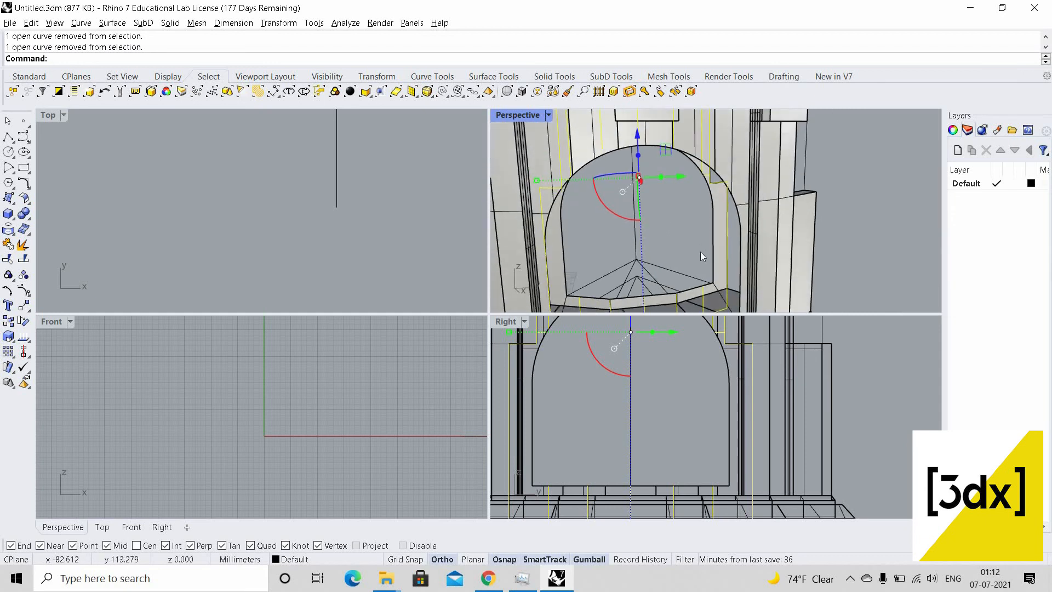
pyautogui.press('Delete')
# Join the jamb, arch and sill curves outlining the rear wall's opening into one closed curve
pyautogui.scroll(-4, 712, 241)
pyautogui.scroll(8, 713, 268)
pyautogui.click(713, 219)
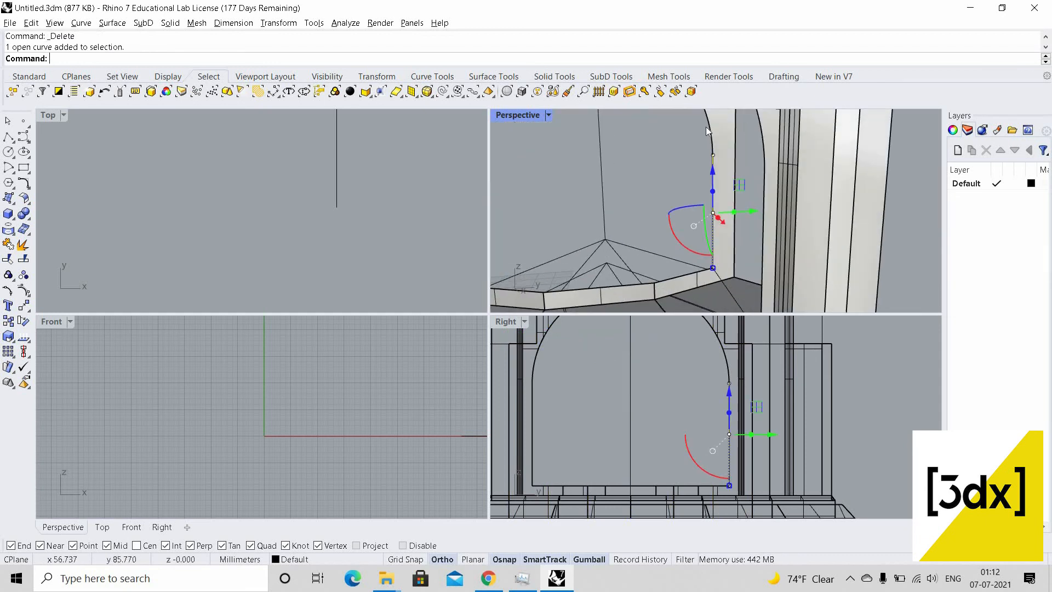
pyautogui.keyDown('shift'); pyautogui.click(711, 136); pyautogui.keyUp('shift')
pyautogui.rightClick(682, 220)
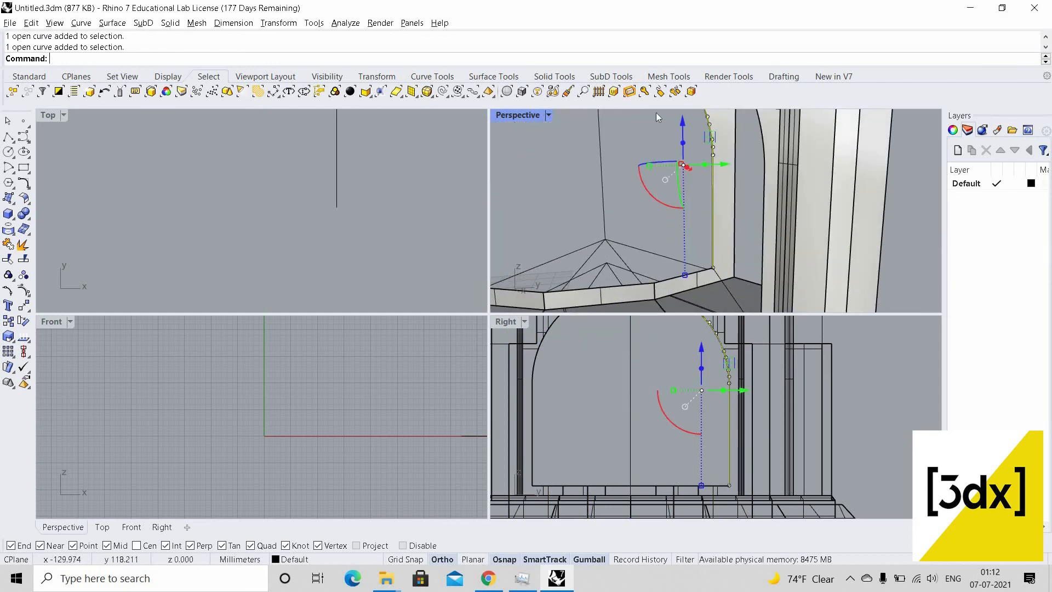
pyautogui.moveTo(682, 220); pyautogui.dragTo(656, 120, button='right')
pyautogui.scroll(-3, 645, 124)
pyautogui.scroll(3, 644, 122)
pyautogui.keyDown('shift'); pyautogui.click(583, 116); pyautogui.keyUp('shift')
pyautogui.rightClick(531, 151)
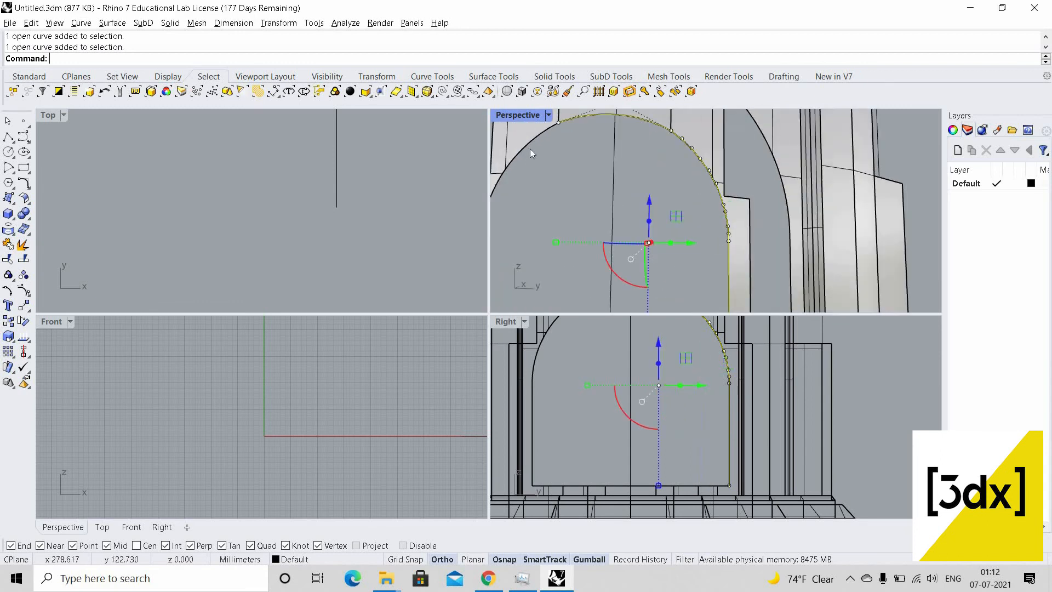
pyautogui.scroll(-3, 592, 153)
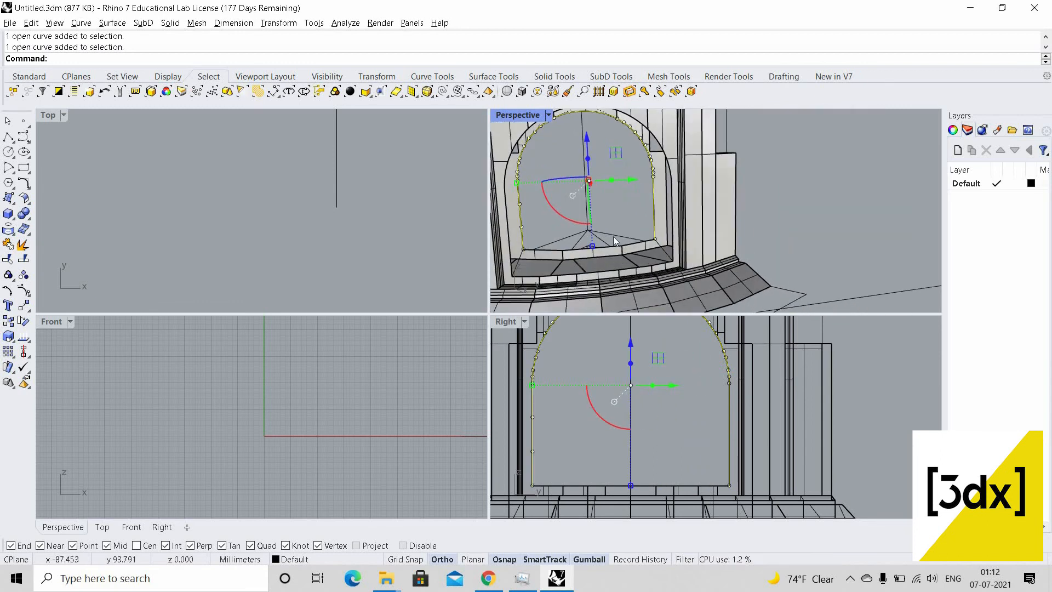
pyautogui.scroll(4, 626, 242)
pyautogui.keyDown('shift'); pyautogui.click(626, 242); pyautogui.keyUp('shift')
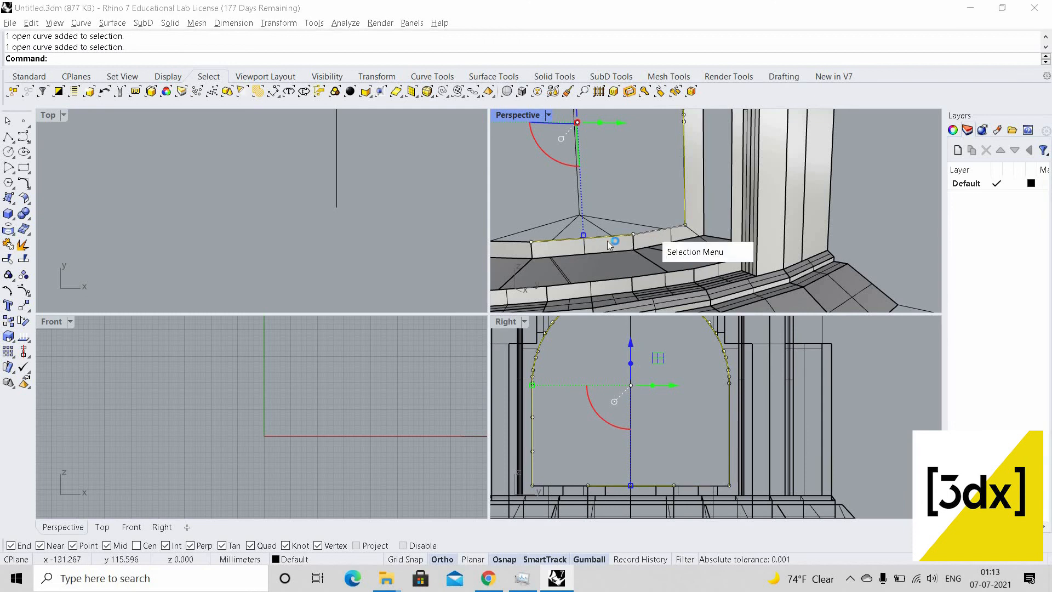
pyautogui.scroll(-1, 549, 222)
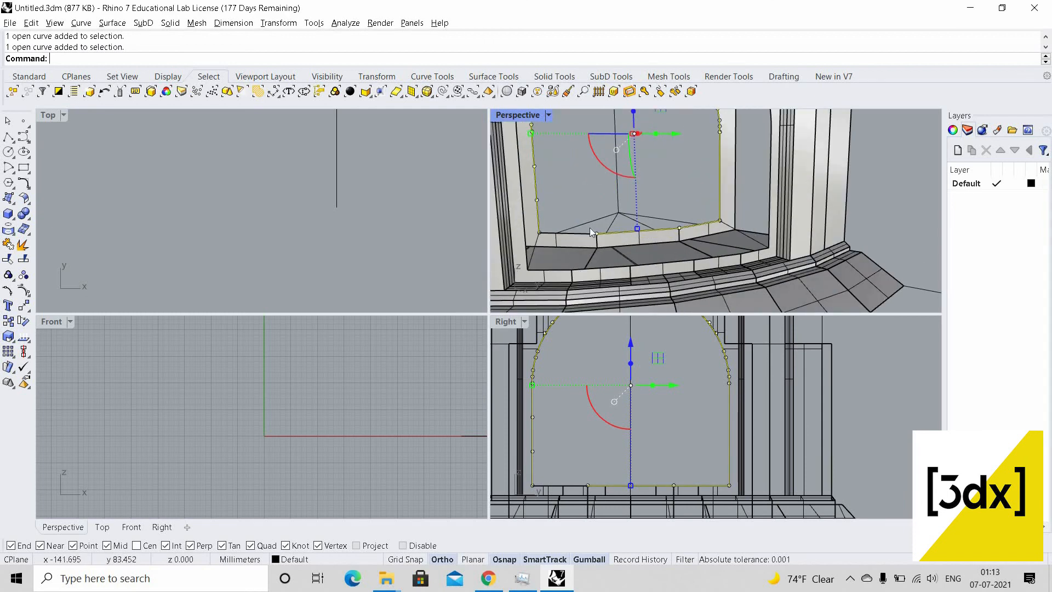
pyautogui.hotkey('ctrl', 'j')
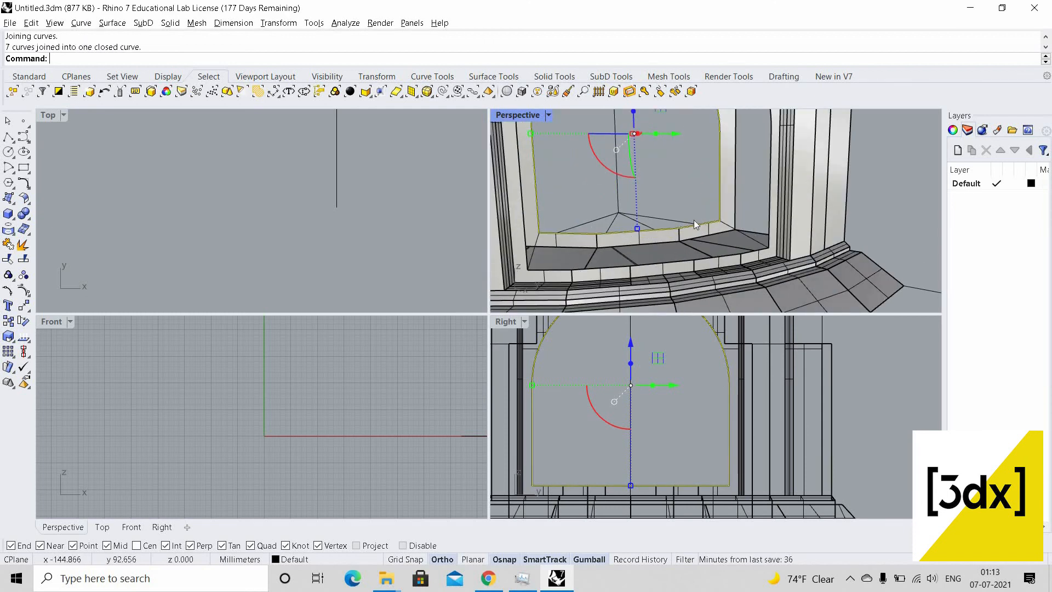
# Select the joined curve around the rear opening and check that it follows the complete outline
pyautogui.click(697, 222)
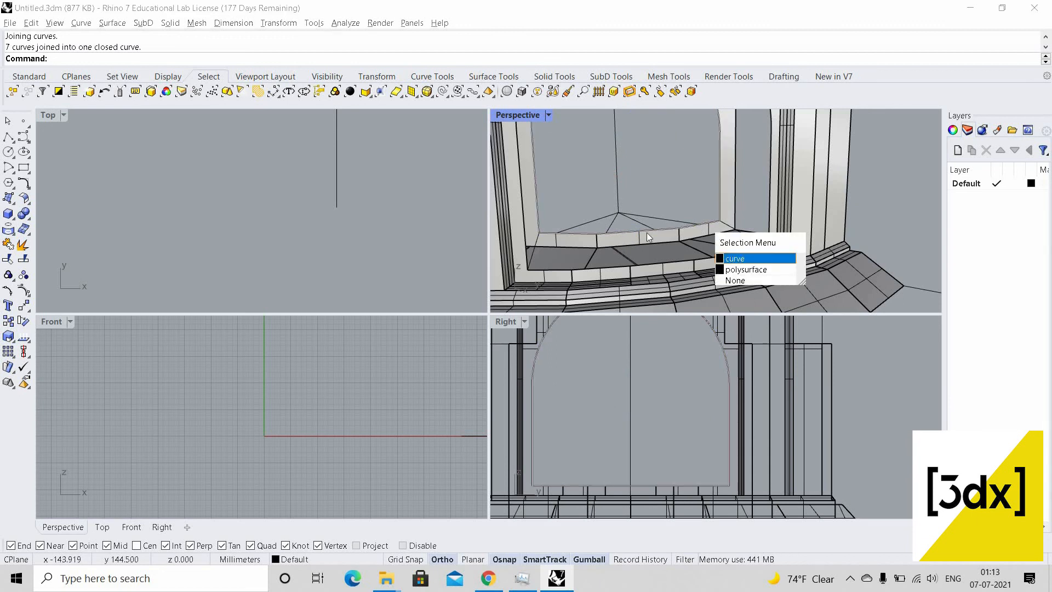
pyautogui.click(731, 257)
pyautogui.scroll(-3, 707, 153)
pyautogui.scroll(5, 706, 154)
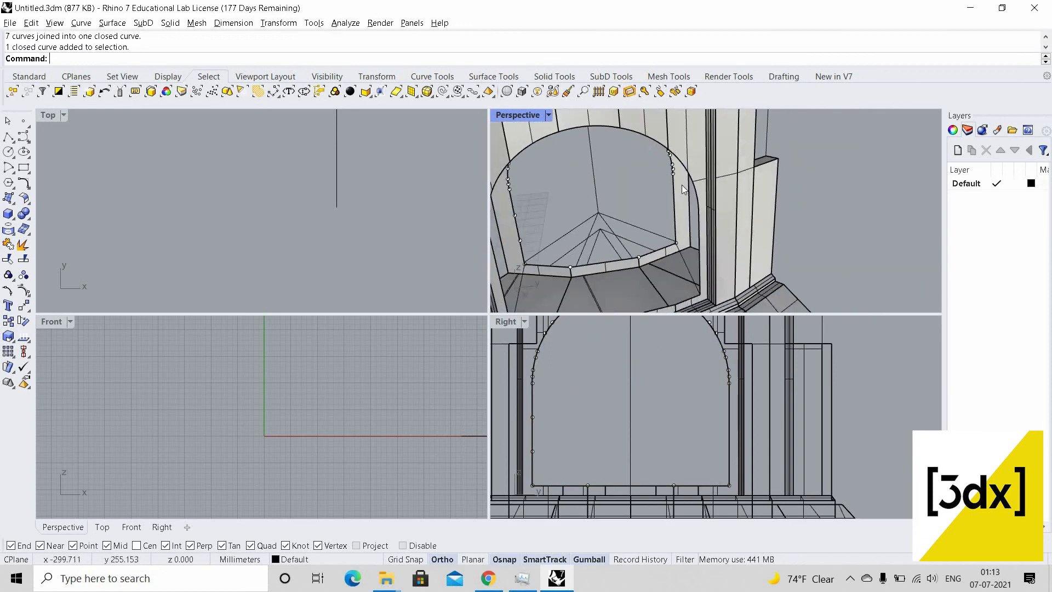
pyautogui.keyDown('shift'); pyautogui.click(699, 140); pyautogui.keyUp('shift')
pyautogui.press('Escape')
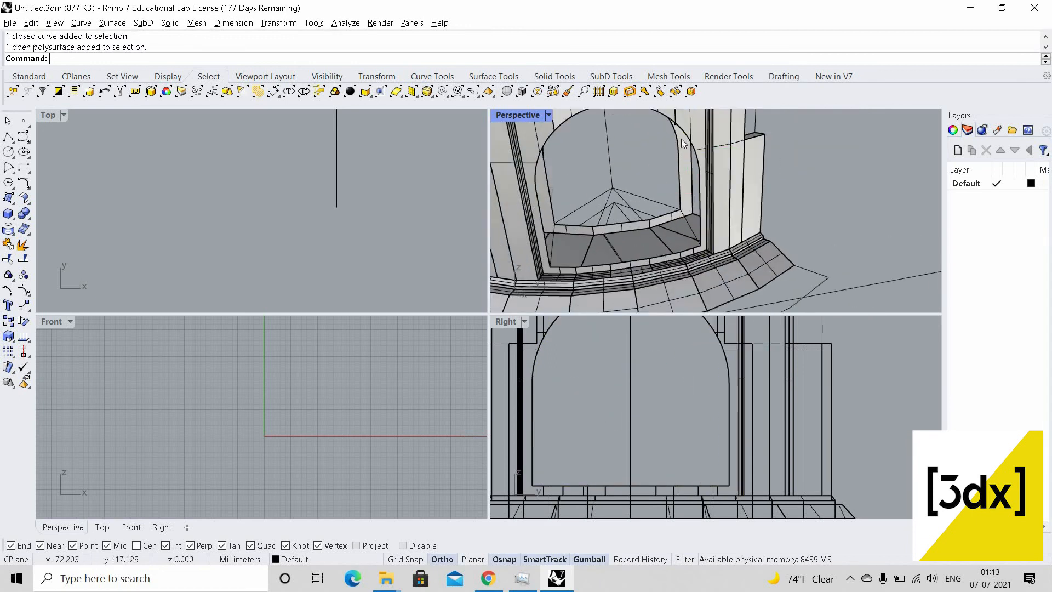
# Extract the wireframe curves of the front wall pieces and sill segments surrounding the arched opening with ExtractWireframe
pyautogui.keyDown('shift'); pyautogui.moveTo(713, 147); pyautogui.dragTo(732, 195, button='right'); pyautogui.keyUp('shift')
pyautogui.click(663, 139)
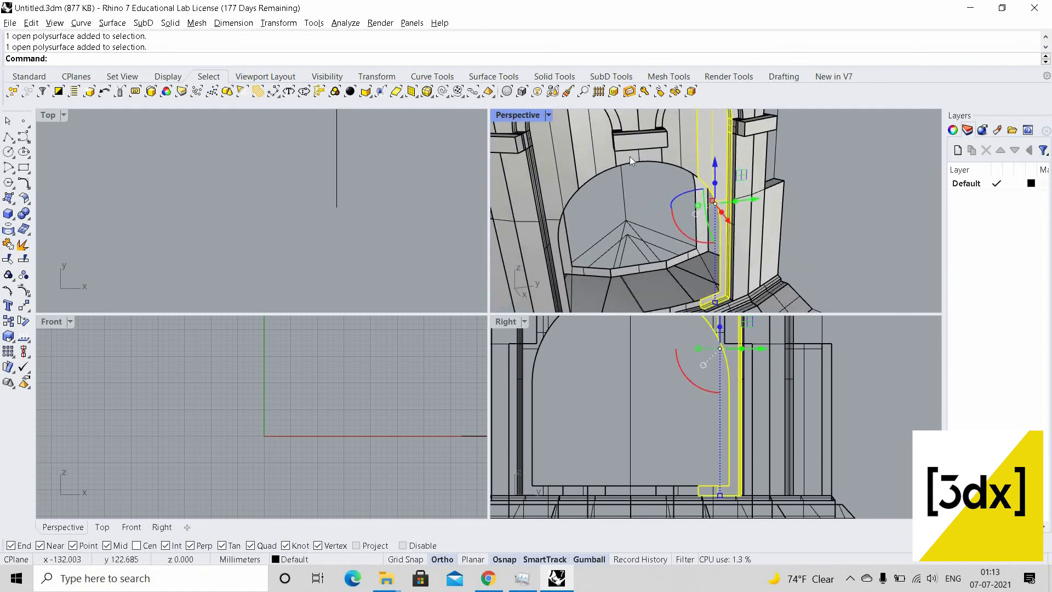
pyautogui.keyDown('shift'); pyautogui.click(586, 153); pyautogui.keyUp('shift')
pyautogui.keyDown('shift'); pyautogui.click(554, 184); pyautogui.keyUp('shift')
pyautogui.keyDown('shift'); pyautogui.click(564, 249); pyautogui.keyUp('shift')
pyautogui.scroll(-5, 595, 215)
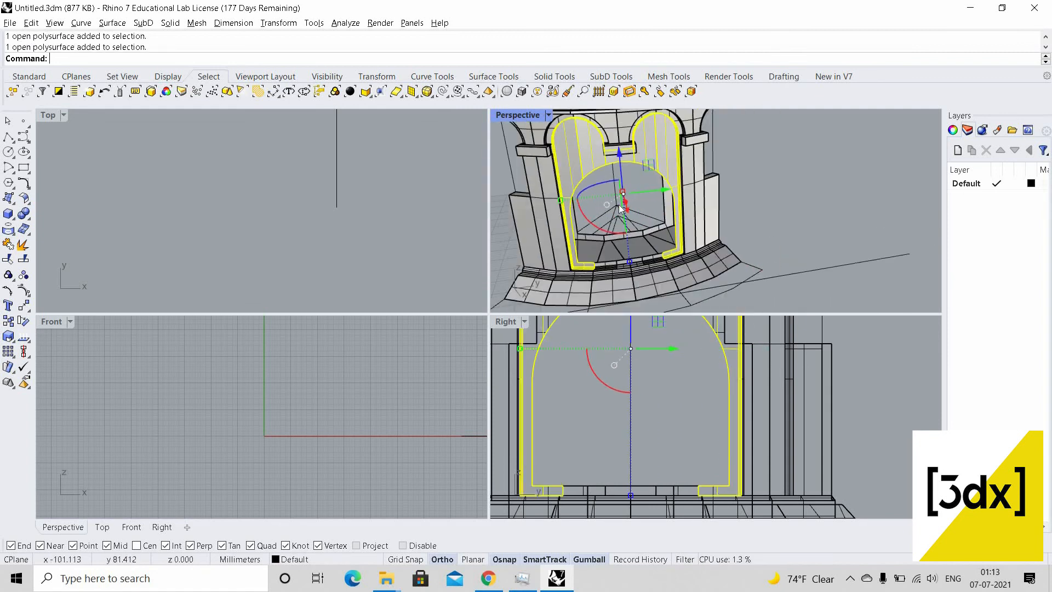
pyautogui.keyDown('shift'); pyautogui.moveTo(606, 272); pyautogui.dragTo(606, 222, button='right'); pyautogui.keyUp('shift')
pyautogui.scroll(4, 606, 221)
pyautogui.scroll(4, 606, 221)
pyautogui.keyDown('shift'); pyautogui.click(663, 214); pyautogui.keyUp('shift')
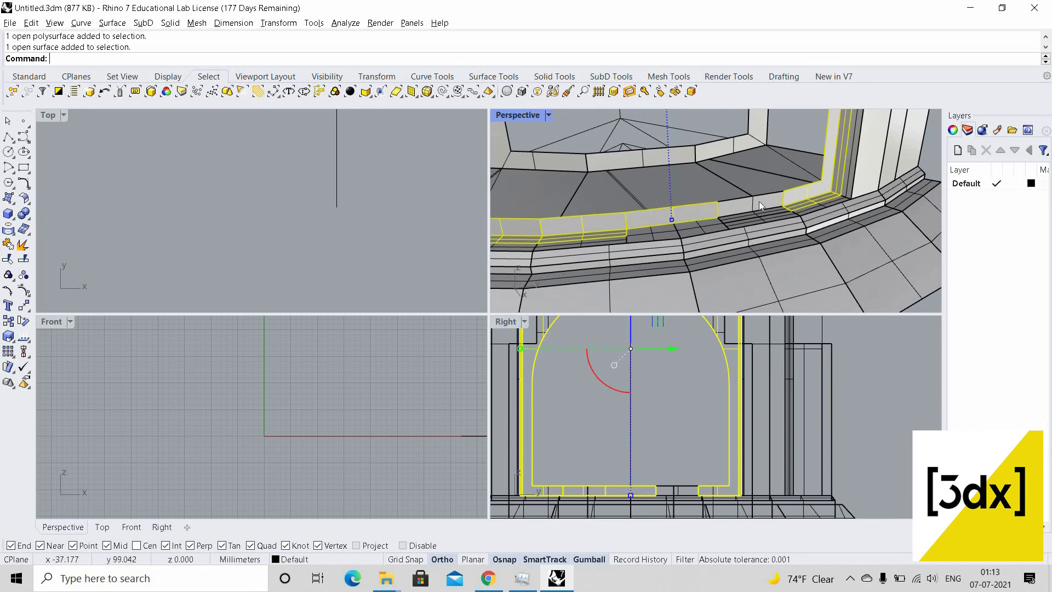
pyautogui.keyDown('shift'); pyautogui.click(759, 226); pyautogui.keyUp('shift')
pyautogui.write('Extr')
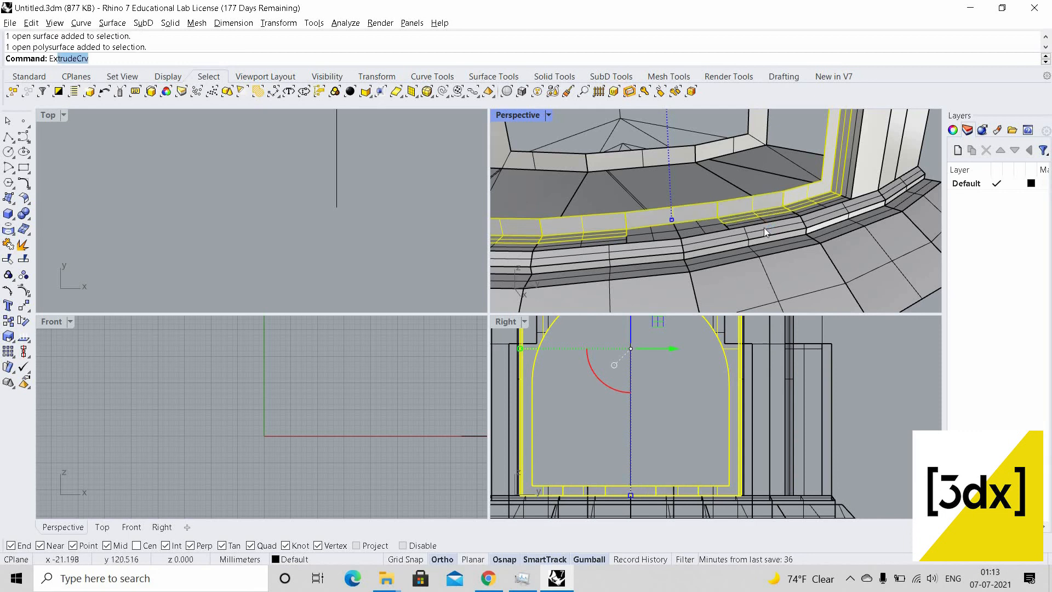
pyautogui.write('actWireframe')
pyautogui.press('Return')
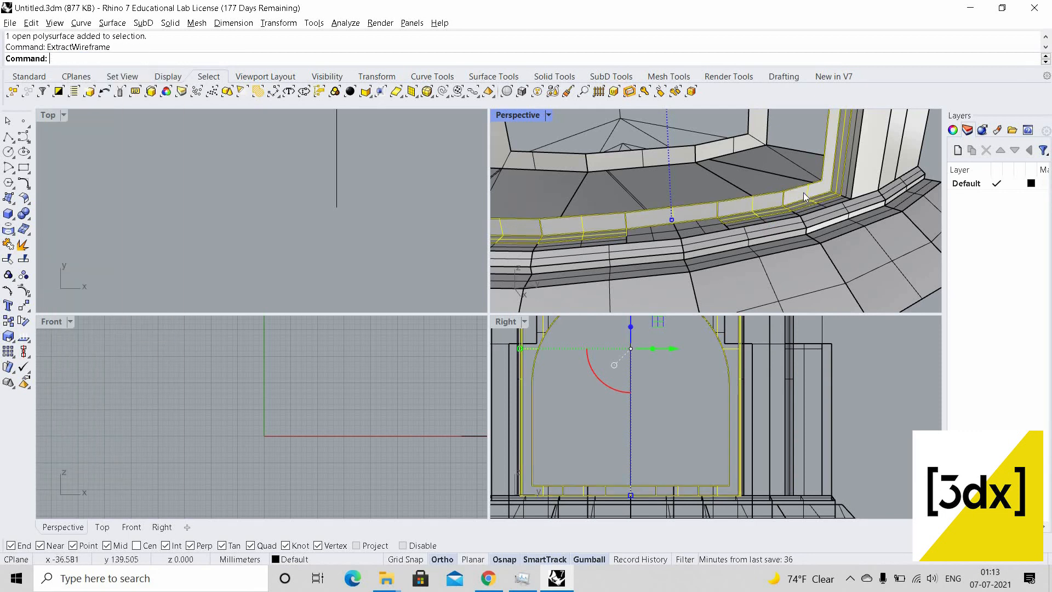
# Delete all wireframe curves extracted from the front wall except the sill, jamb and arch curves outlining its arched opening
pyautogui.scroll(3, 793, 191)
pyautogui.keyDown('ctrl'); pyautogui.click(754, 193); pyautogui.keyUp('ctrl')
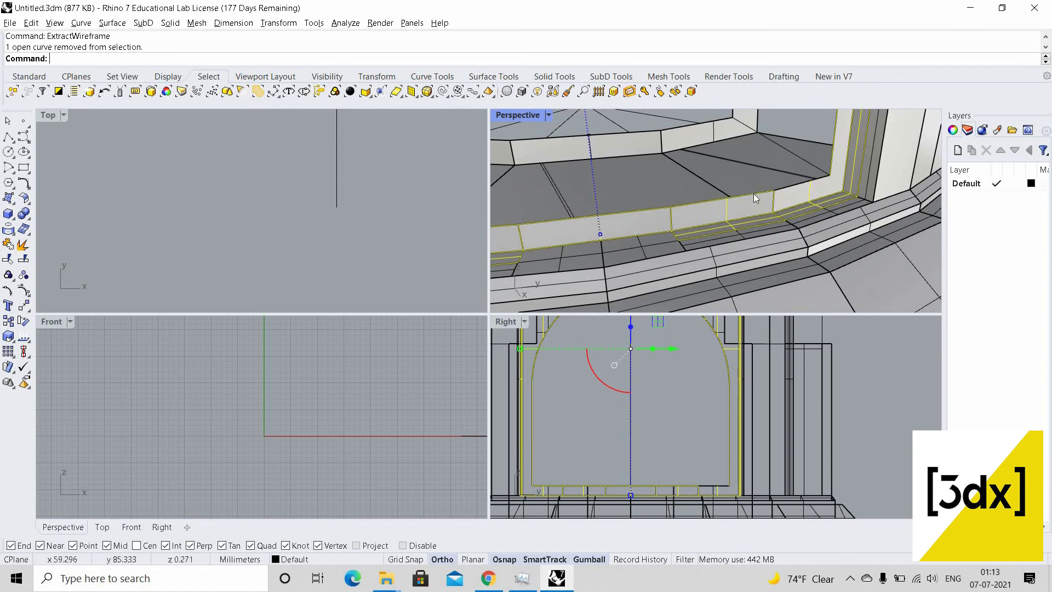
pyautogui.keyDown('ctrl'); pyautogui.click(733, 198); pyautogui.keyUp('ctrl')
pyautogui.scroll(-2, 673, 211)
pyautogui.scroll(2, 679, 206)
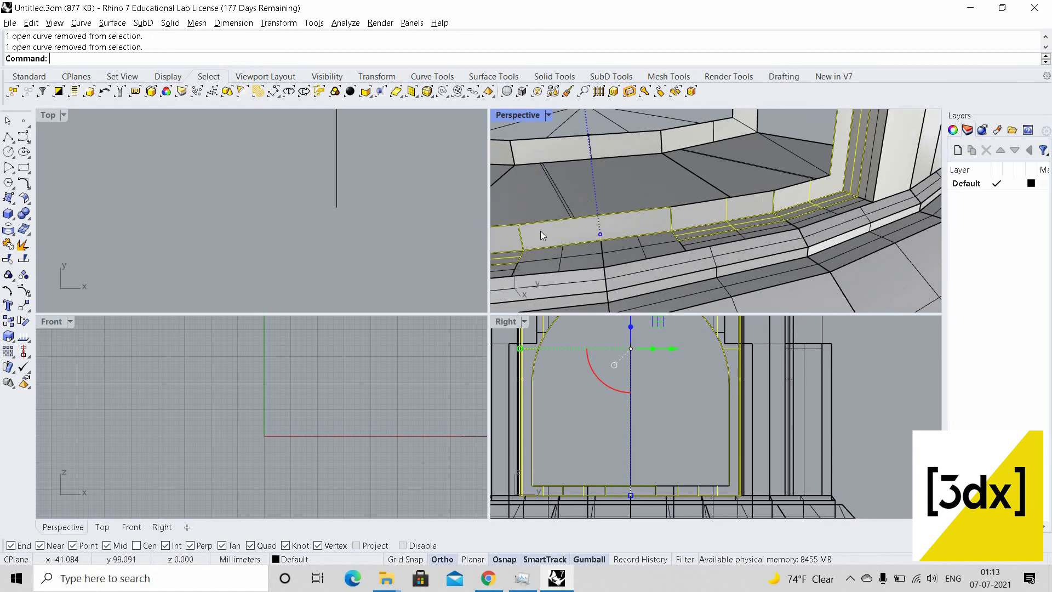
pyautogui.keyDown('ctrl'); pyautogui.click(574, 221); pyautogui.keyUp('ctrl')
pyautogui.scroll(-6, 574, 221)
pyautogui.scroll(3, 577, 226)
pyautogui.keyDown('ctrl'); pyautogui.click(567, 222); pyautogui.keyUp('ctrl')
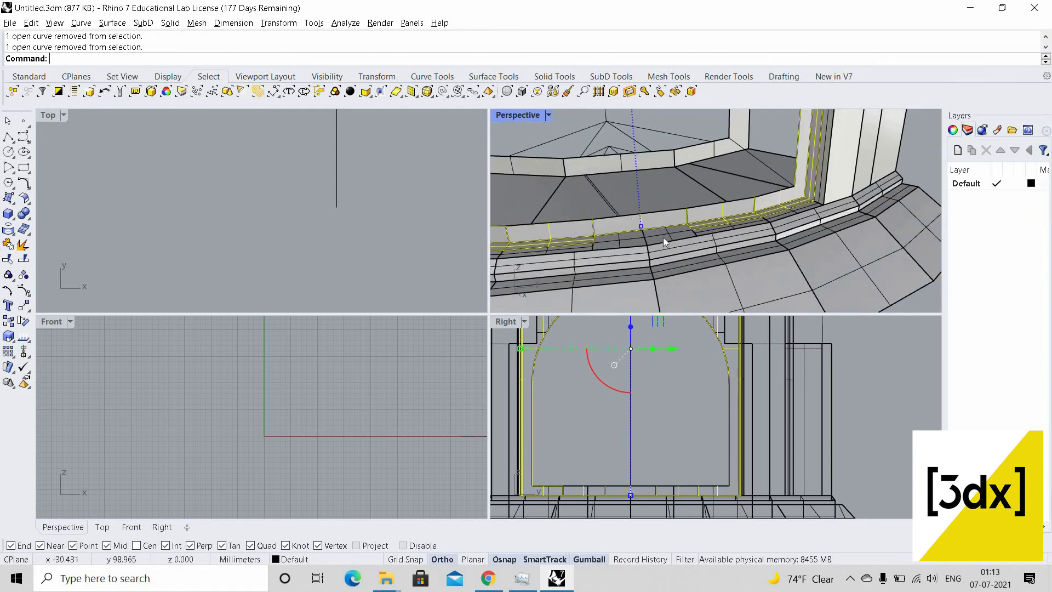
pyautogui.scroll(-4, 663, 237)
pyautogui.scroll(2, 660, 239)
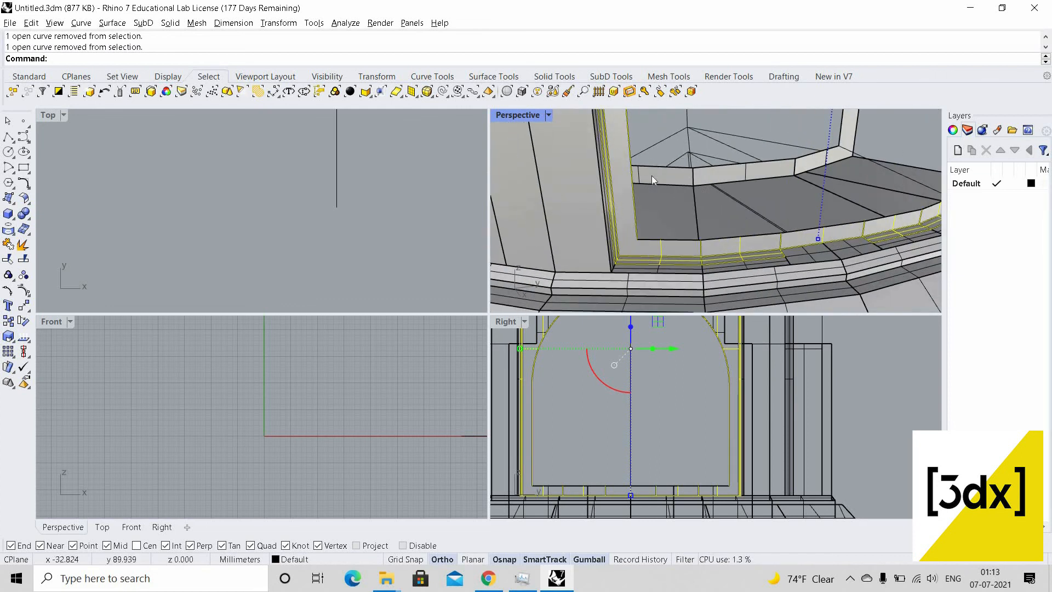
pyautogui.scroll(-4, 694, 169)
pyautogui.scroll(6, 709, 144)
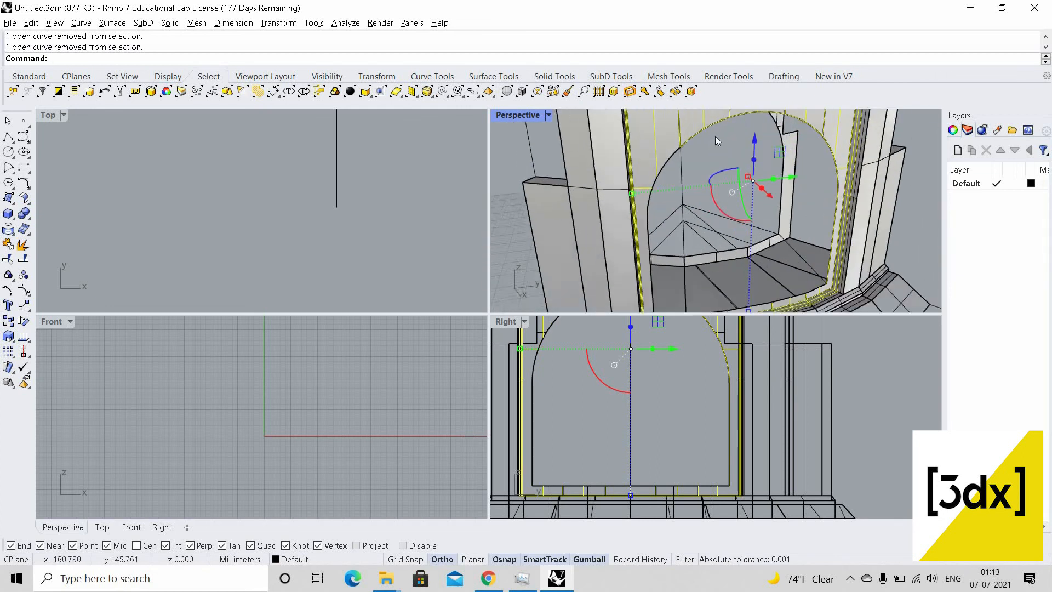
pyautogui.scroll(-3, 778, 163)
pyautogui.scroll(4, 758, 159)
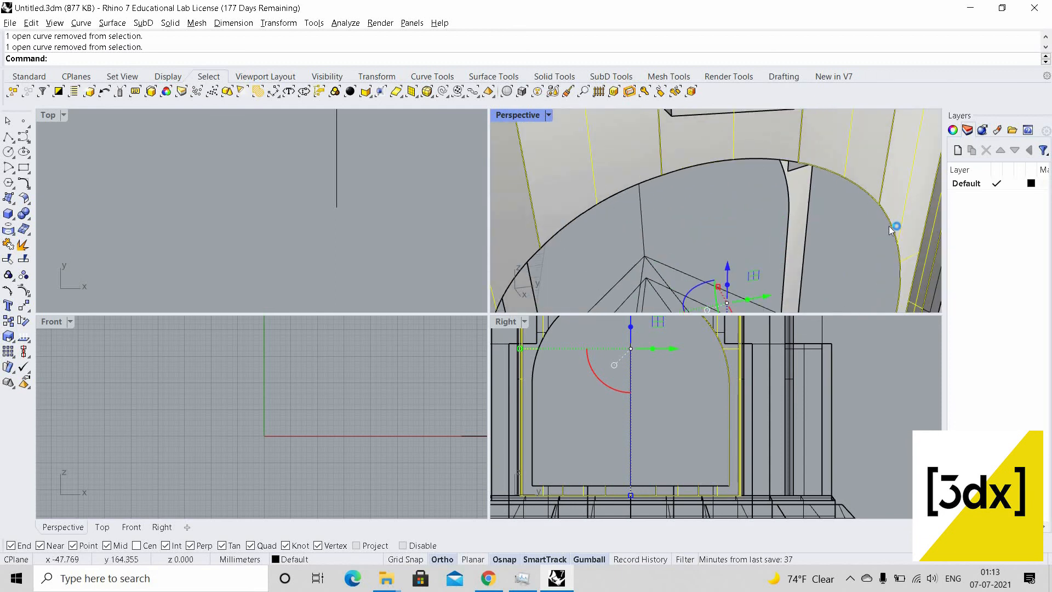
pyautogui.scroll(5, 795, 225)
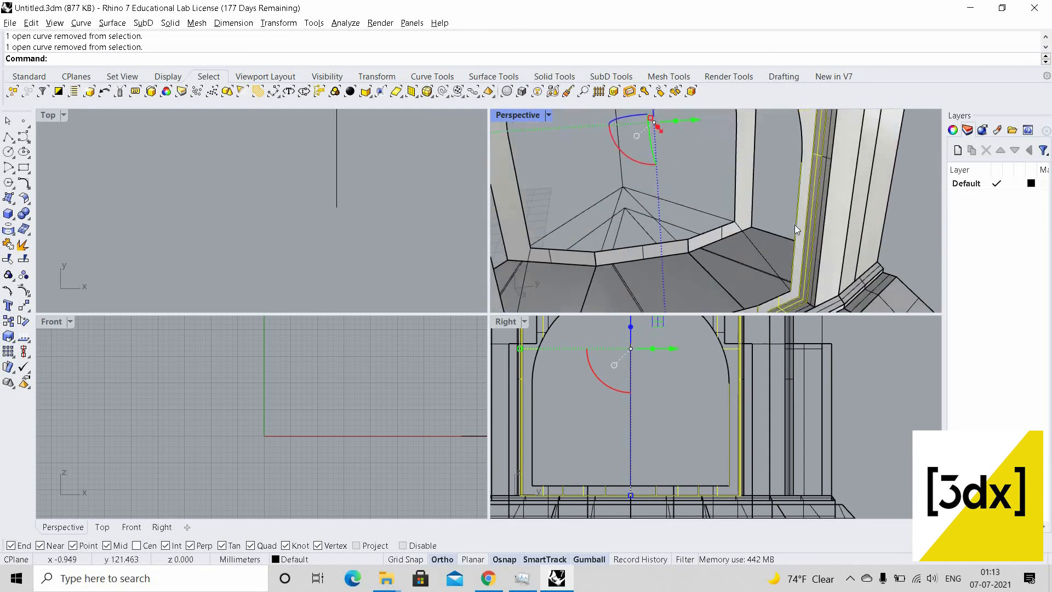
pyautogui.scroll(-3, 768, 278)
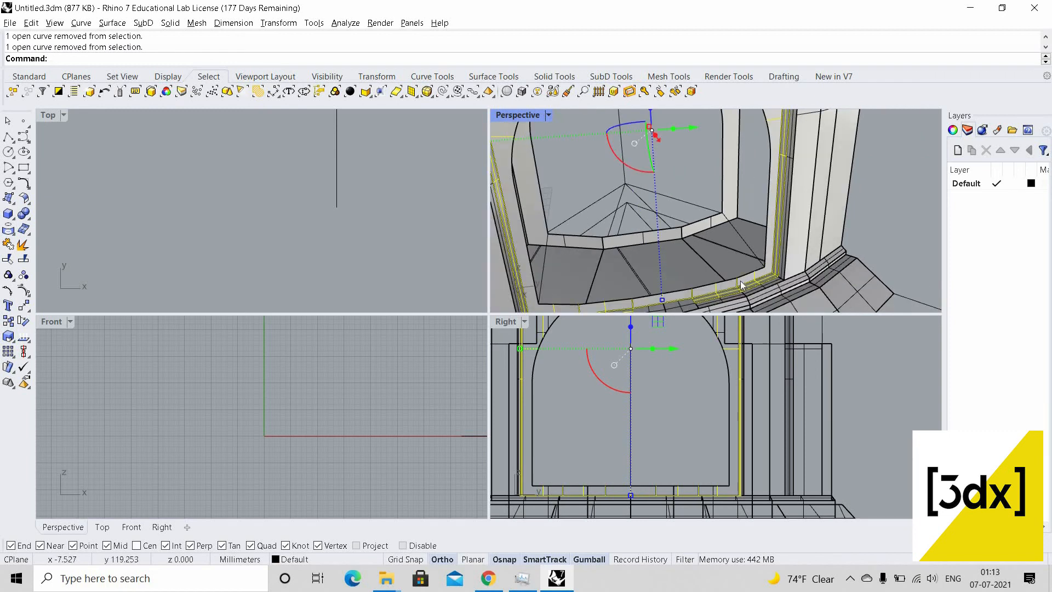
pyautogui.scroll(4, 764, 183)
pyautogui.scroll(-3, 756, 224)
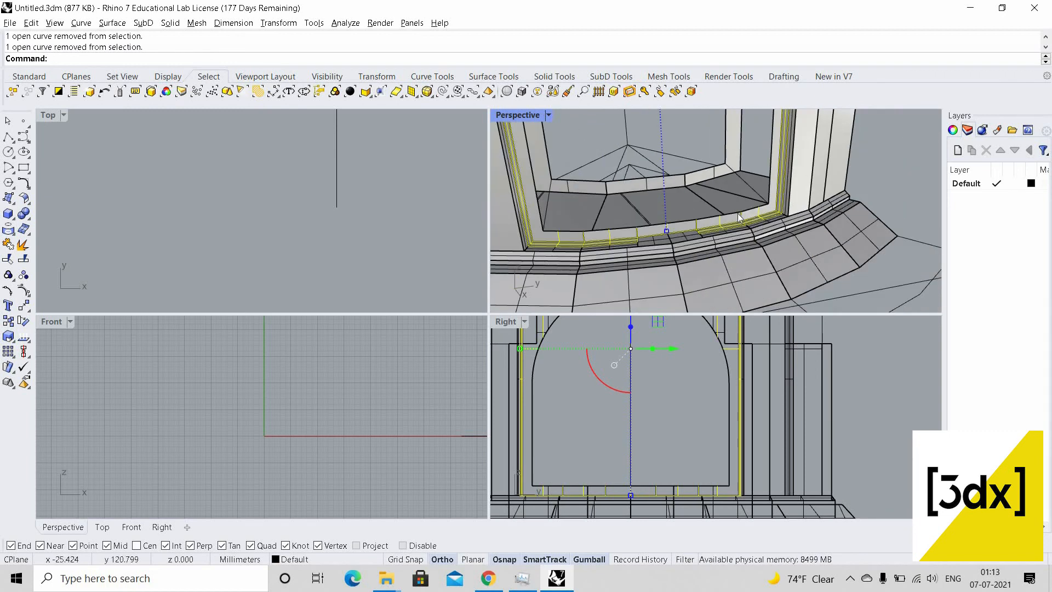
pyautogui.press('Delete')
# Join the sill, jamb and arch curves around the front wall's arched opening into one curve
pyautogui.scroll(3, 759, 215)
pyautogui.click(707, 229)
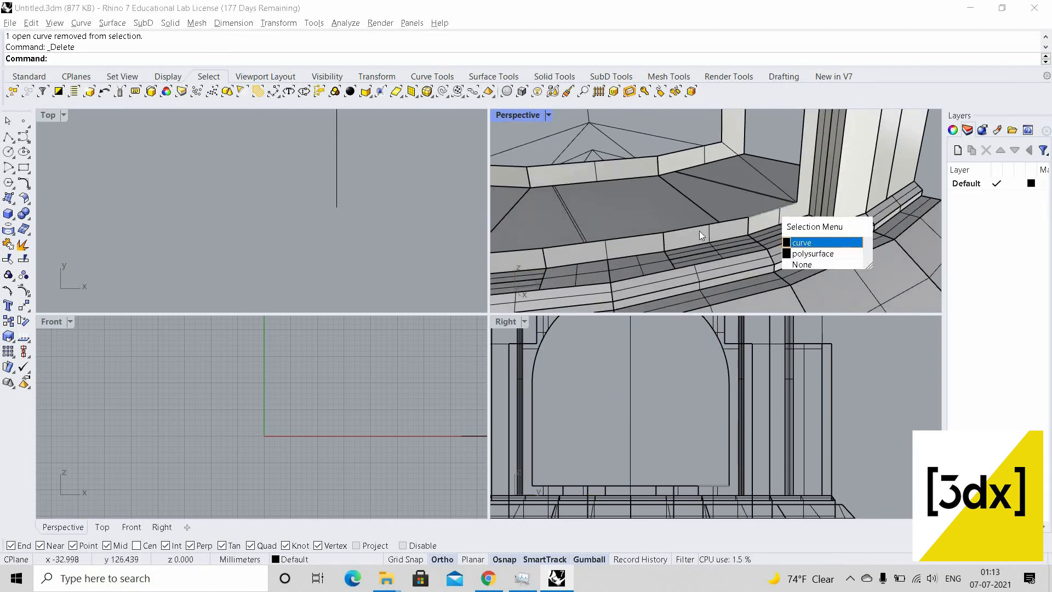
pyautogui.rightClick(695, 231)
pyautogui.keyDown('shift'); pyautogui.click(695, 231); pyautogui.keyUp('shift')
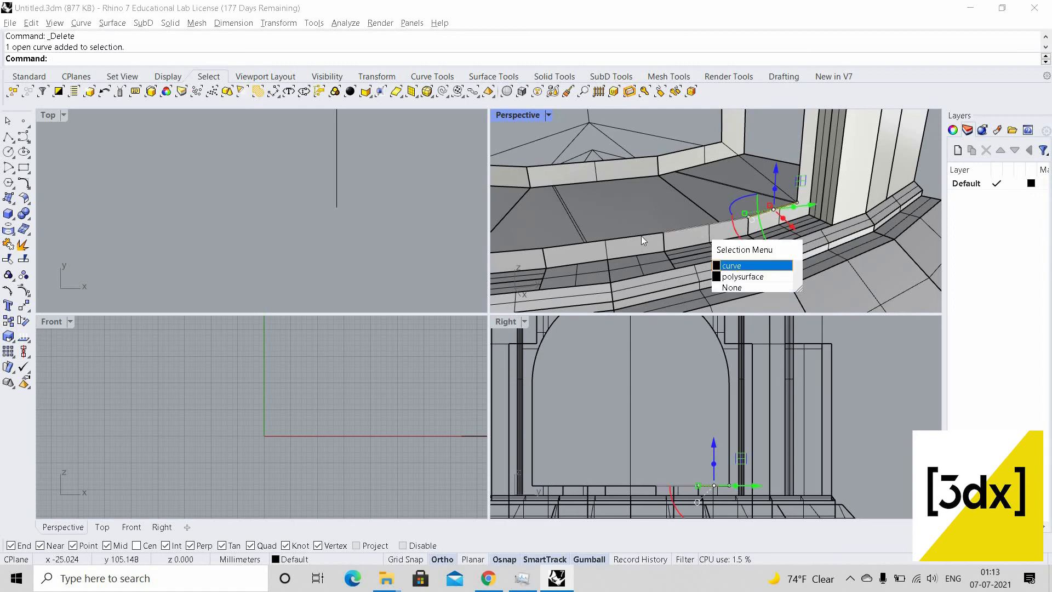
pyautogui.rightClick(643, 237)
pyautogui.keyDown('shift'); pyautogui.click(648, 234); pyautogui.keyUp('shift')
pyautogui.rightClick(571, 244)
pyautogui.scroll(-4, 571, 243)
pyautogui.keyDown('shift'); pyautogui.moveTo(571, 244); pyautogui.dragTo(732, 233, button='right'); pyautogui.keyUp('shift')
pyautogui.scroll(4, 647, 243)
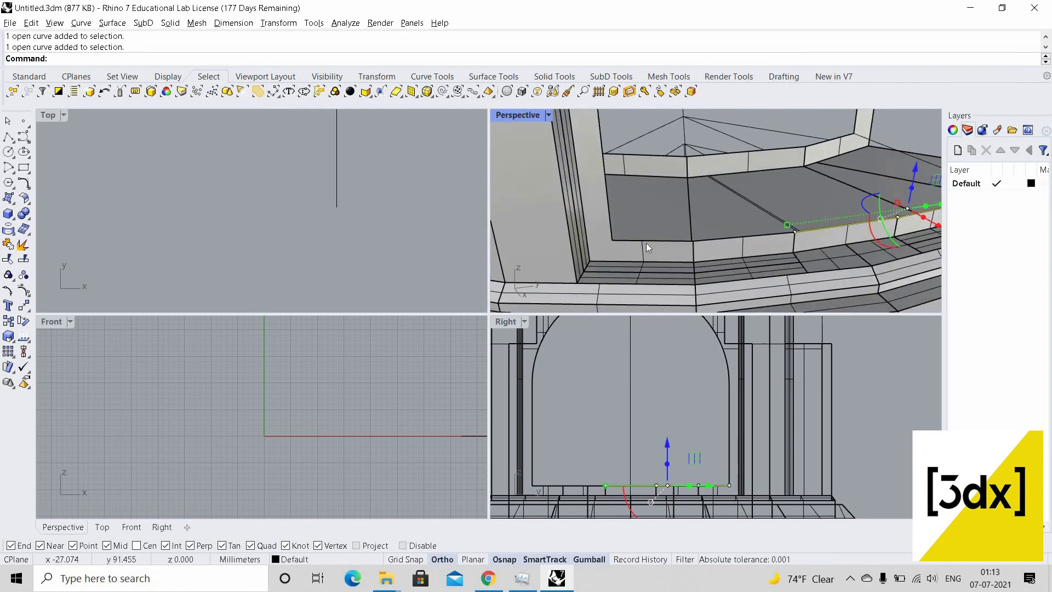
pyautogui.keyDown('shift'); pyautogui.click(710, 240); pyautogui.keyUp('shift')
pyautogui.rightClick(717, 241)
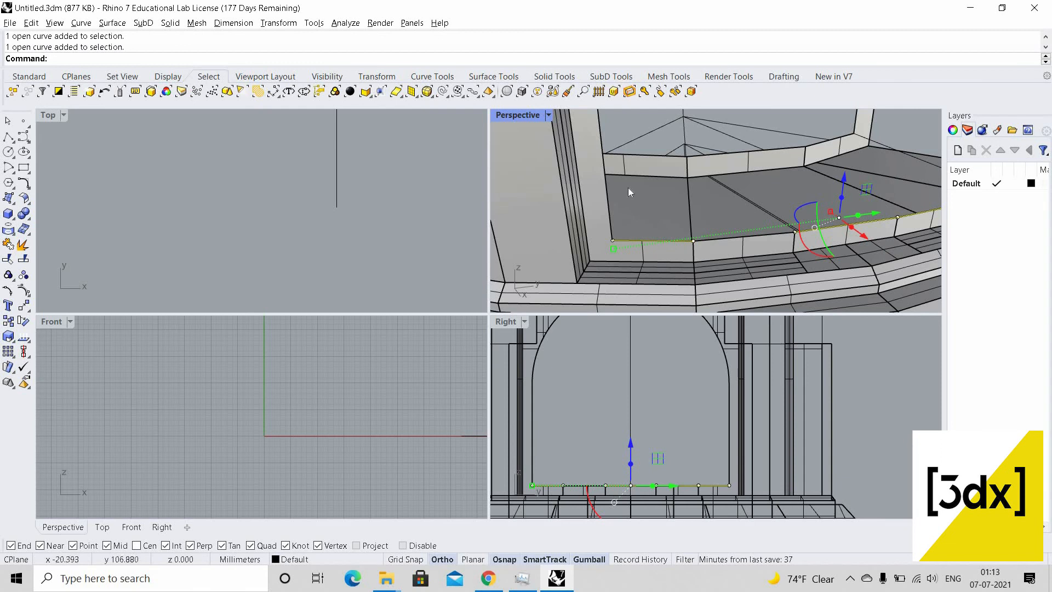
pyautogui.keyDown('shift'); pyautogui.click(609, 191); pyautogui.keyUp('shift')
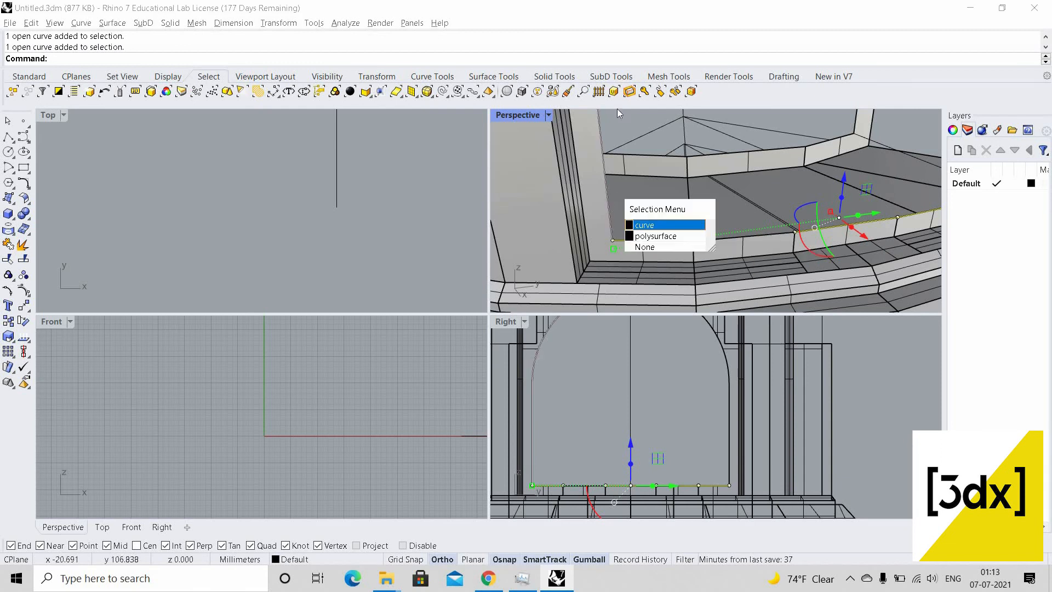
pyautogui.rightClick(617, 109)
pyautogui.scroll(-6, 620, 252)
pyautogui.scroll(2, 649, 170)
pyautogui.scroll(-5, 630, 235)
pyautogui.scroll(6, 613, 203)
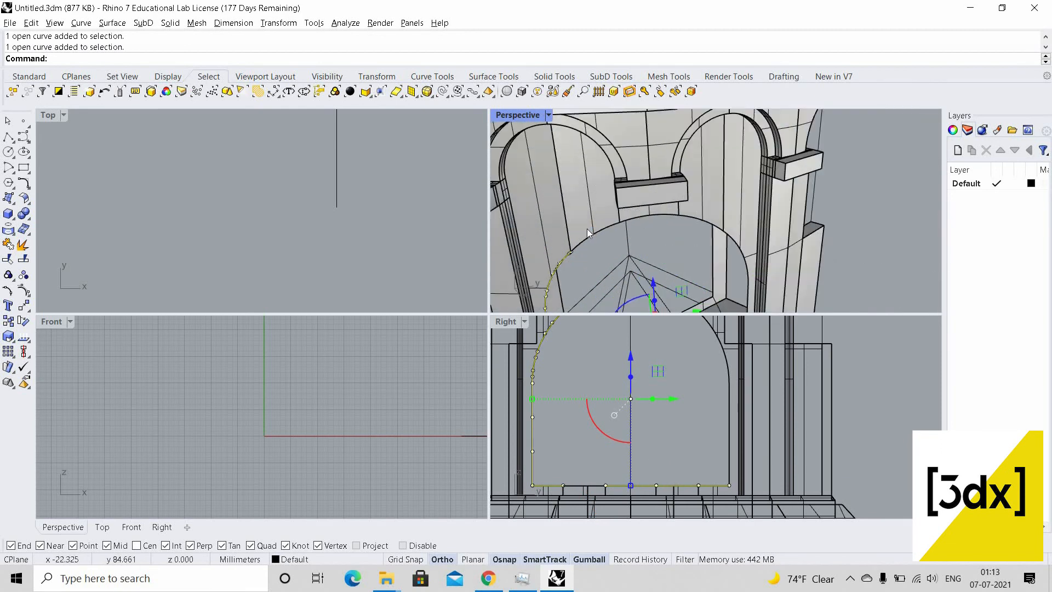
pyautogui.scroll(2, 660, 214)
pyautogui.keyDown('shift'); pyautogui.click(663, 210); pyautogui.keyUp('shift')
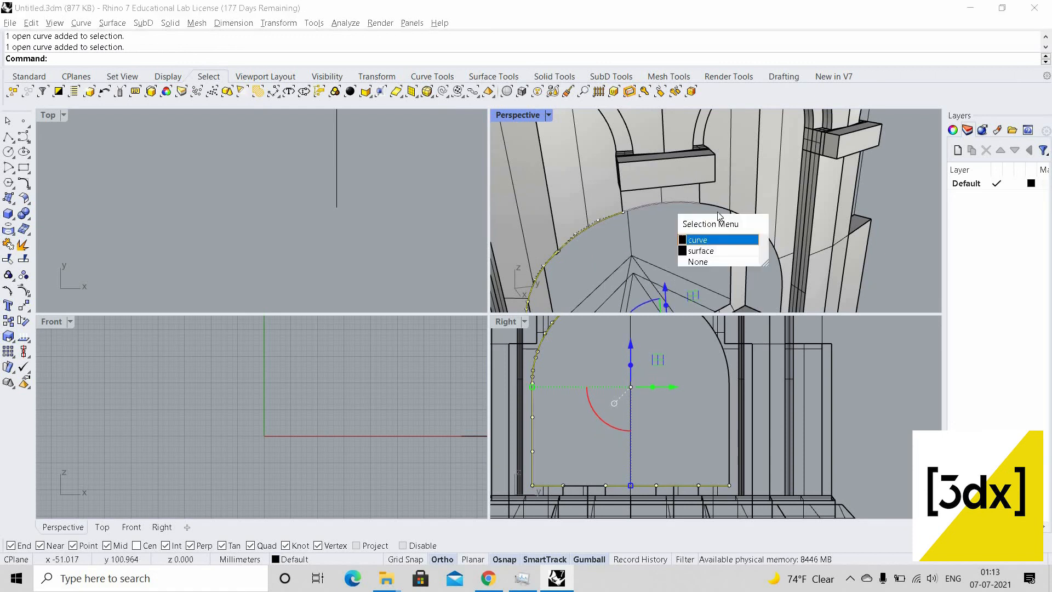
pyautogui.click(716, 240)
pyautogui.keyDown('shift'); pyautogui.click(719, 208); pyautogui.keyUp('shift')
pyautogui.click(738, 243)
pyautogui.scroll(-9, 682, 189)
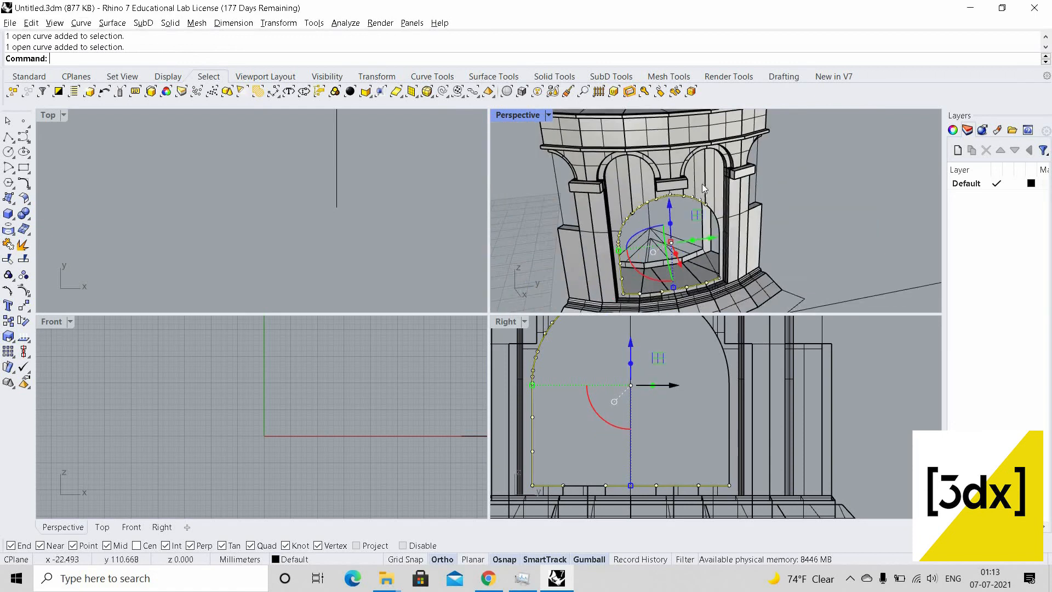
pyautogui.scroll(3, 702, 183)
pyautogui.keyDown('shift'); pyautogui.click(703, 183); pyautogui.keyUp('shift')
pyautogui.click(729, 204)
pyautogui.scroll(3, 704, 229)
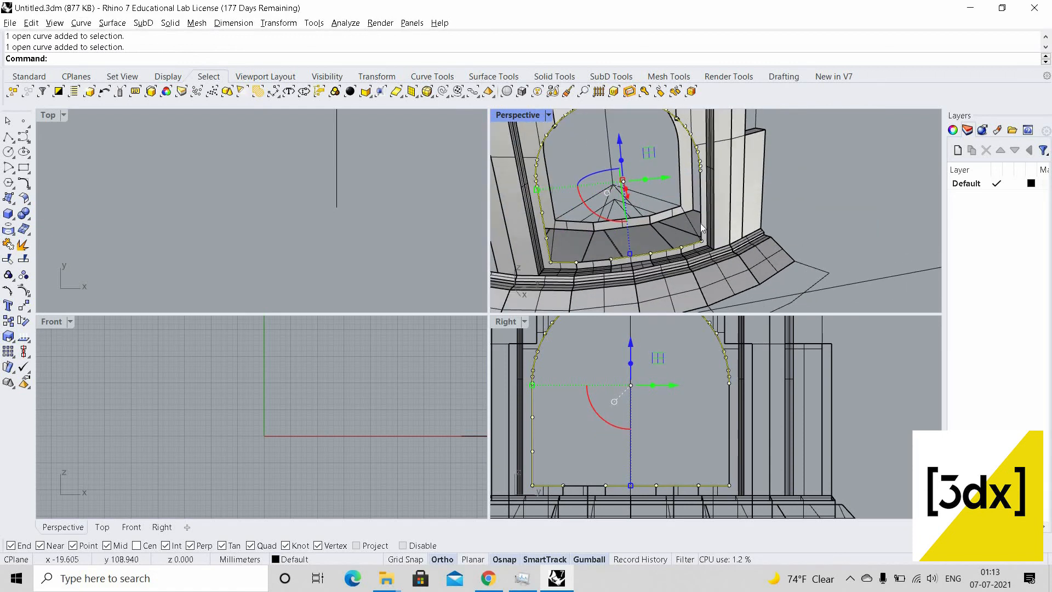
pyautogui.keyDown('shift'); pyautogui.click(701, 225); pyautogui.keyUp('shift')
pyautogui.click(726, 245)
pyautogui.scroll(-5, 712, 223)
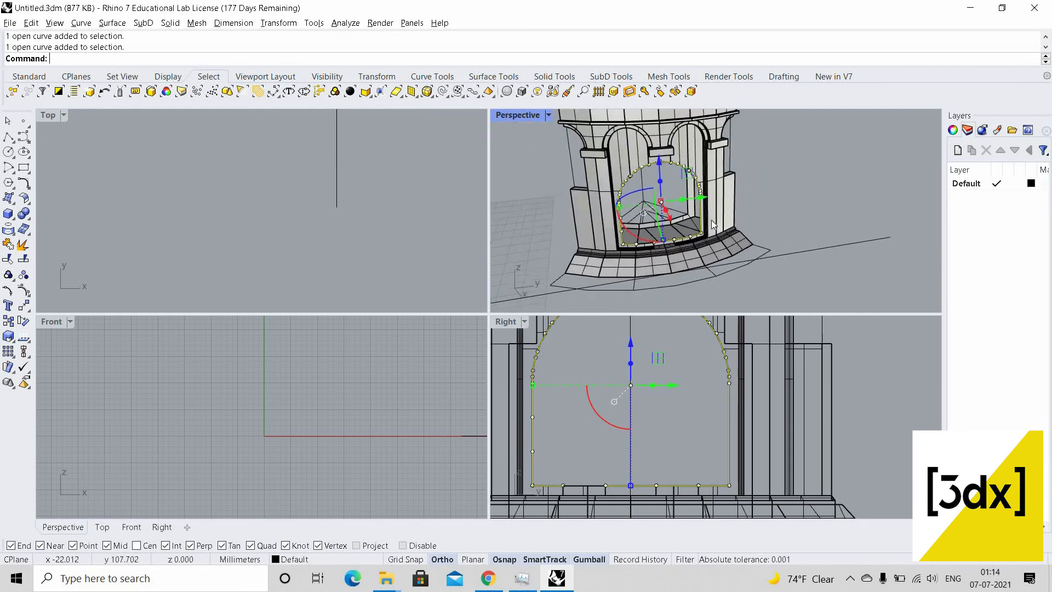
pyautogui.hotkey('ctrl', 'j')
# Try to build the reveal with Sweep2, using the rear and front opening outlines as rails and a connecting curve as cross section
pyautogui.scroll(5, 666, 236)
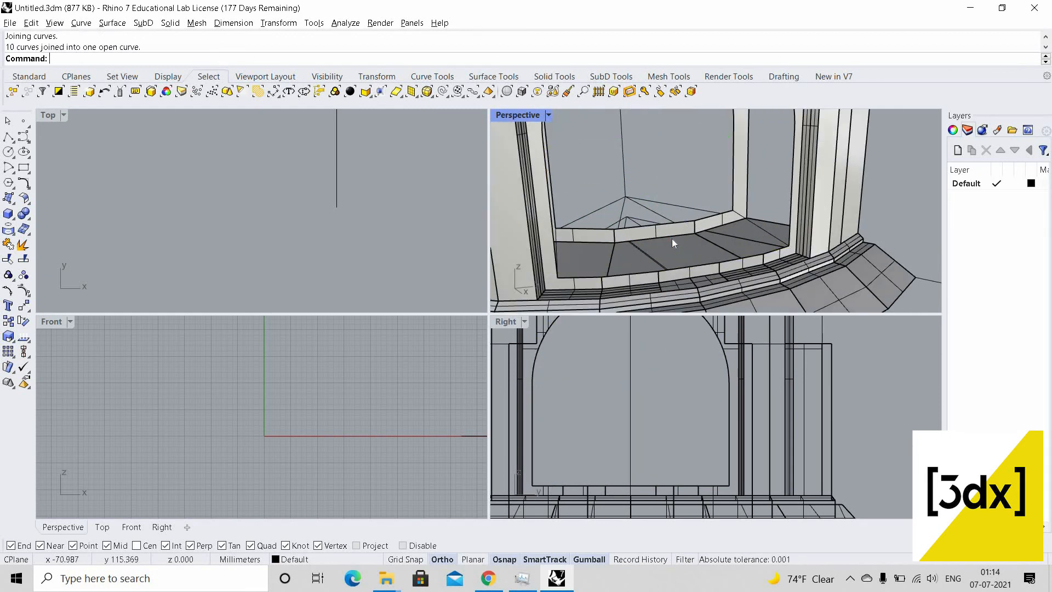
pyautogui.write('Sweep2')
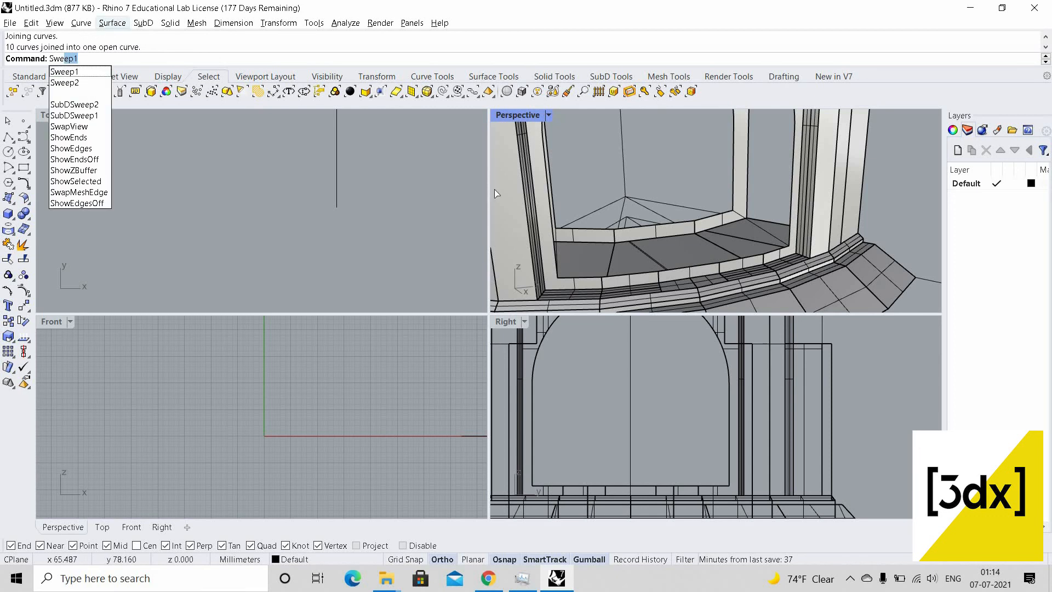
pyautogui.press('Return')
pyautogui.moveTo(580, 212); pyautogui.dragTo(633, 215, button='right')
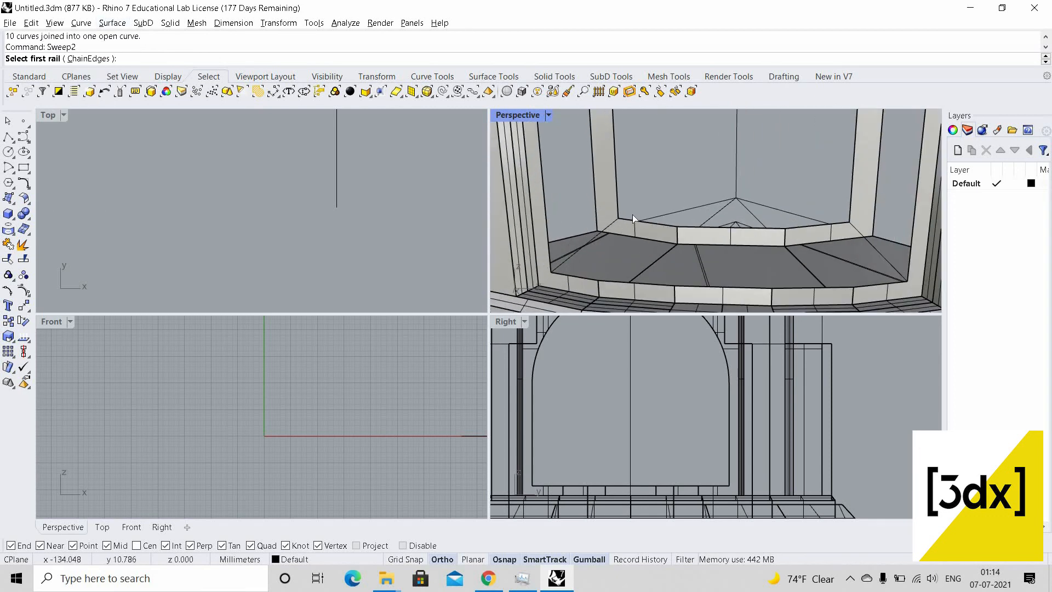
pyautogui.click(636, 220)
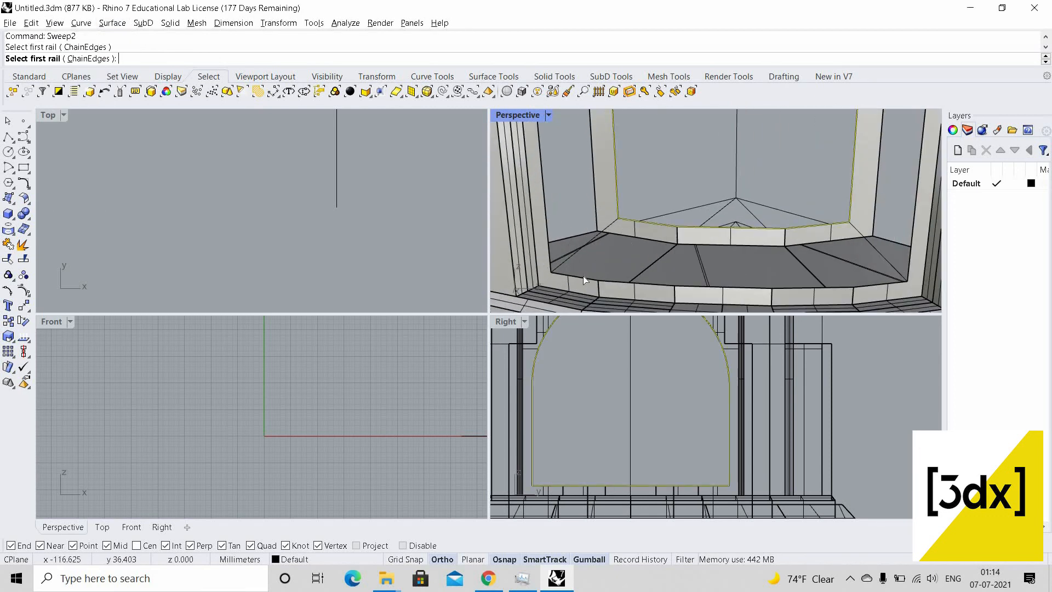
pyautogui.click(583, 277)
pyautogui.rightClick(590, 241)
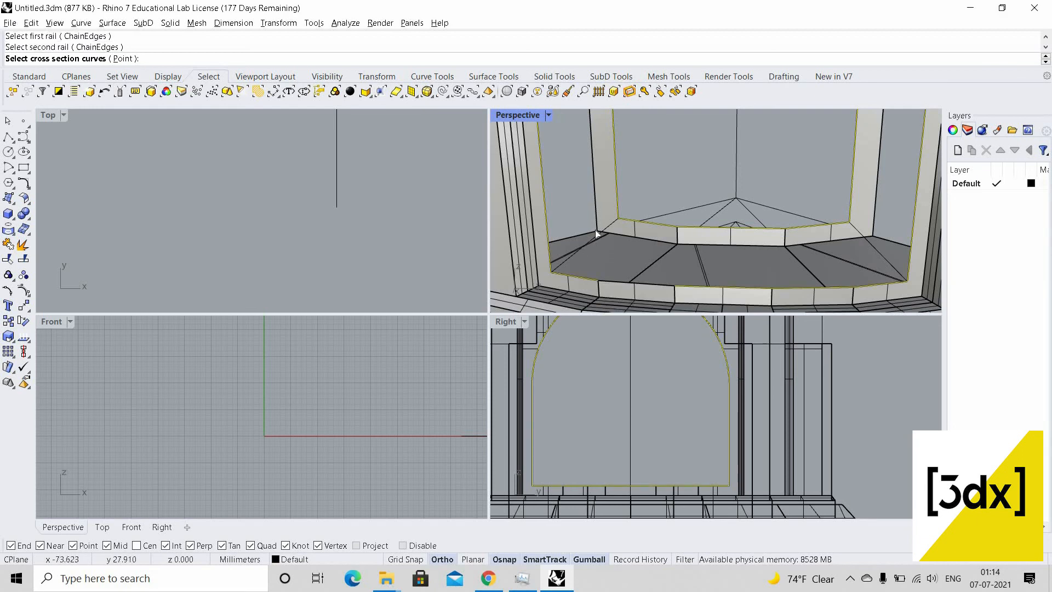
pyautogui.click(605, 234)
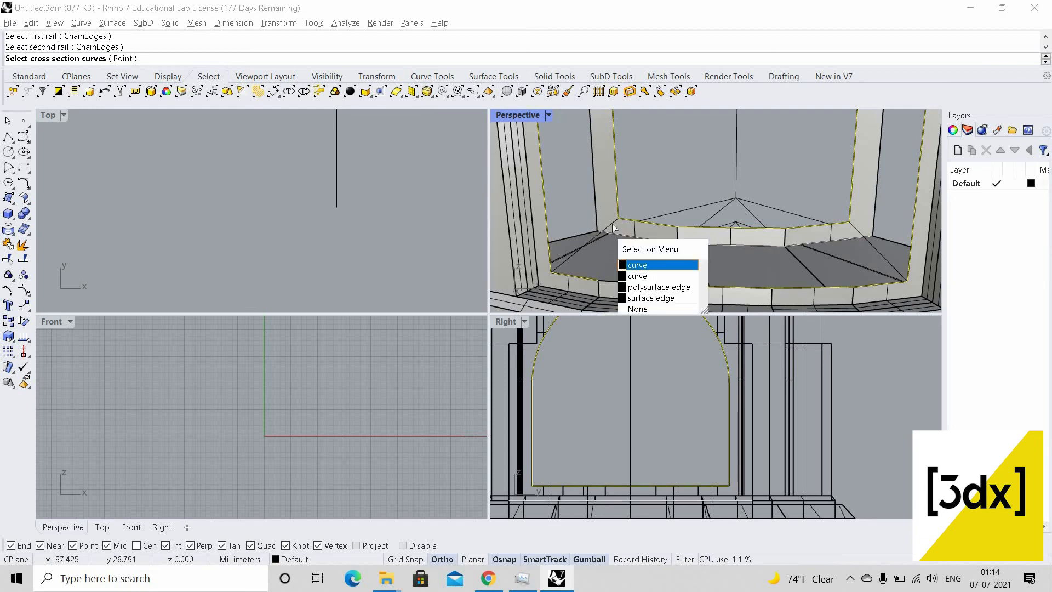
pyautogui.rightClick(613, 224)
pyautogui.rightClick(612, 222)
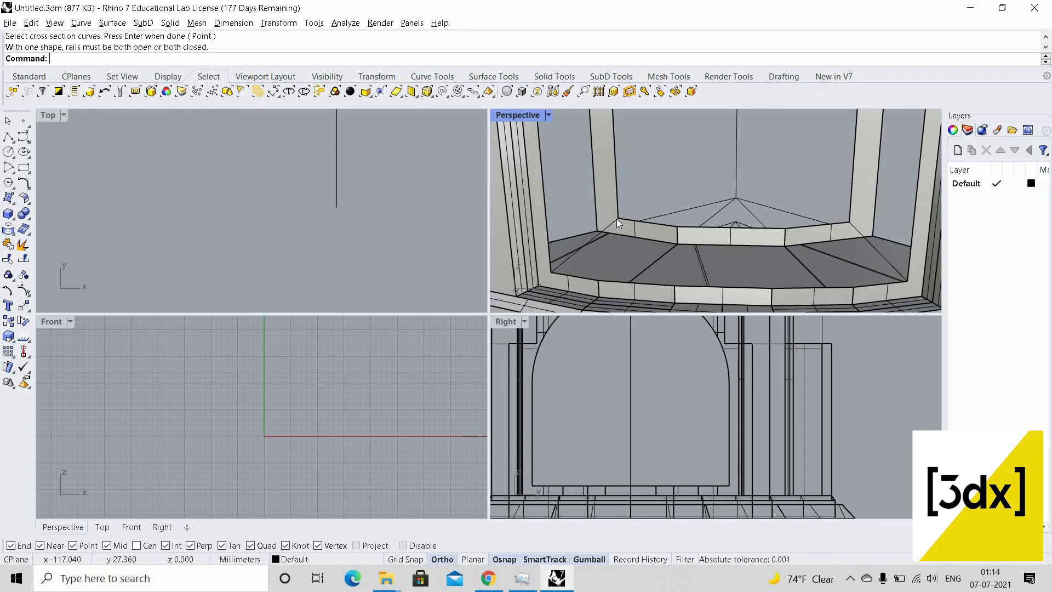
# Try to loft a surface between the selected outline curves of the rear and front arched openings
pyautogui.scroll(-6, 656, 232)
pyautogui.moveTo(658, 232); pyautogui.dragTo(700, 221, button='right')
pyautogui.scroll(5, 701, 221)
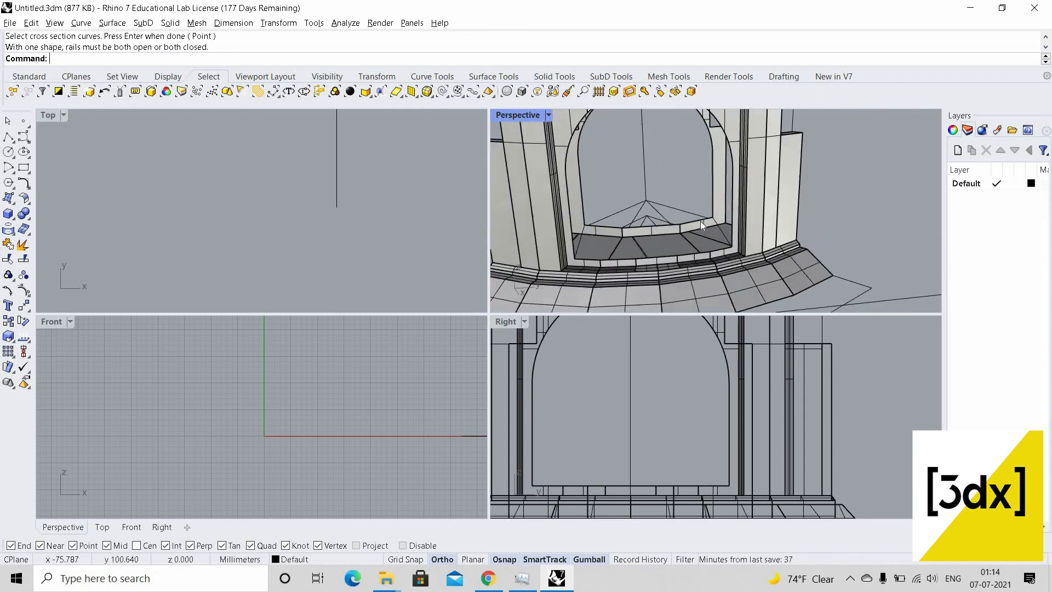
pyautogui.click(712, 220)
pyautogui.click(747, 258)
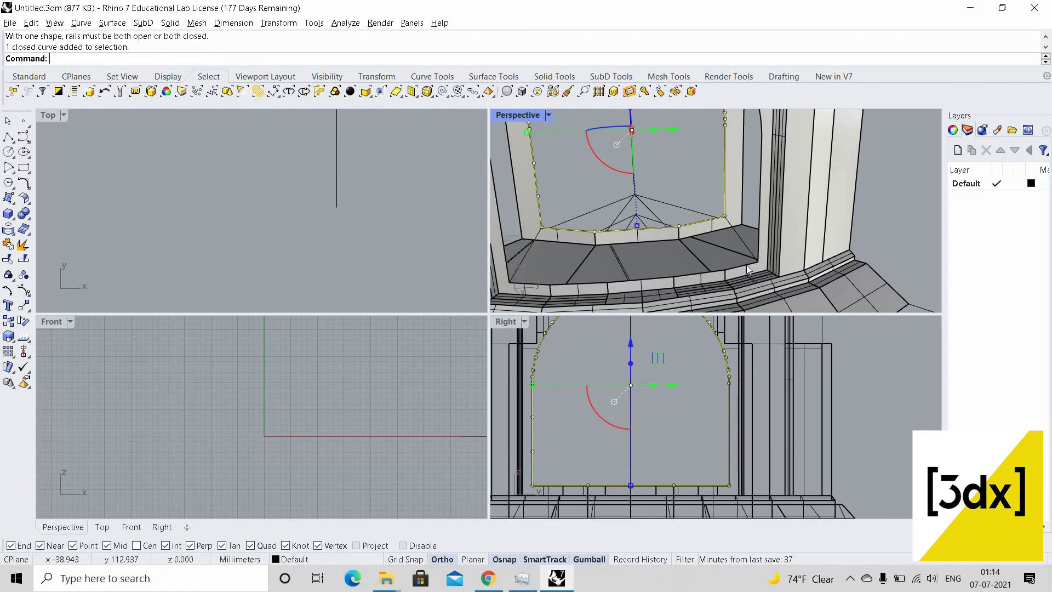
pyautogui.keyDown('shift'); pyautogui.click(758, 265); pyautogui.keyUp('shift')
pyautogui.rightClick(742, 229)
pyautogui.scroll(-6, 742, 228)
pyautogui.moveTo(743, 225)
pyautogui.mouseDown(button='right')
pyautogui.moveTo(767, 196)
pyautogui.moveTo(736, 226)
pyautogui.mouseUp(button='right')
pyautogui.scroll(4, 736, 226)
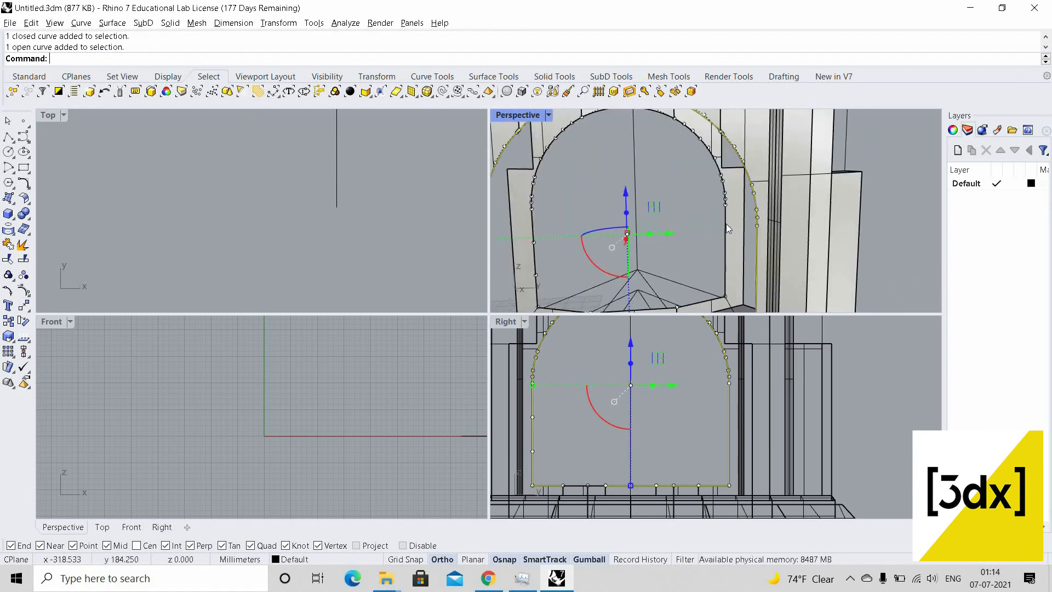
pyautogui.keyDown('shift'); pyautogui.click(728, 229); pyautogui.keyUp('shift')
pyautogui.press('Return')
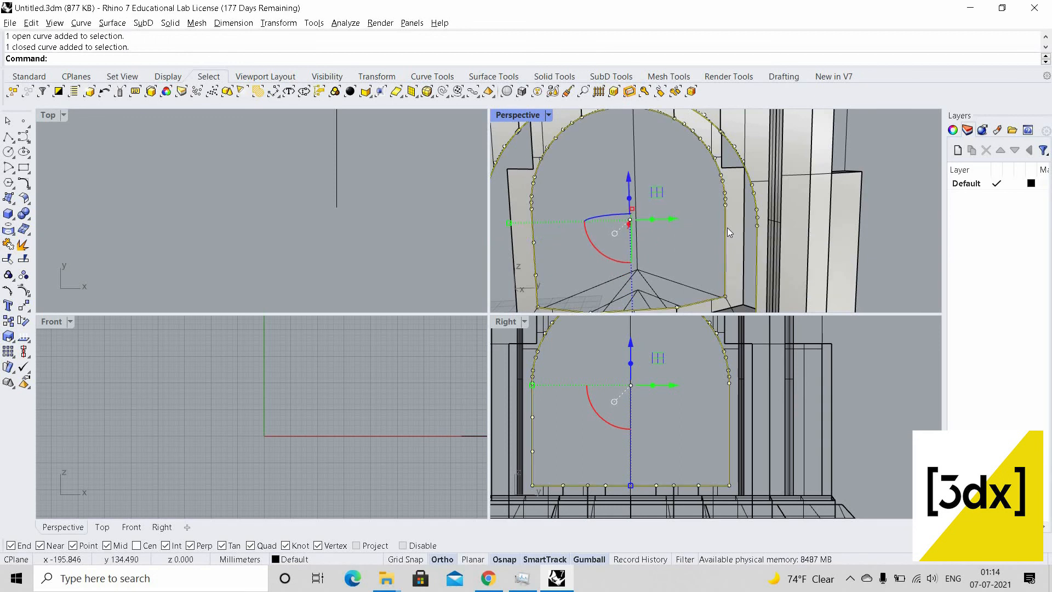
pyautogui.write('Loft')
pyautogui.press('Return')
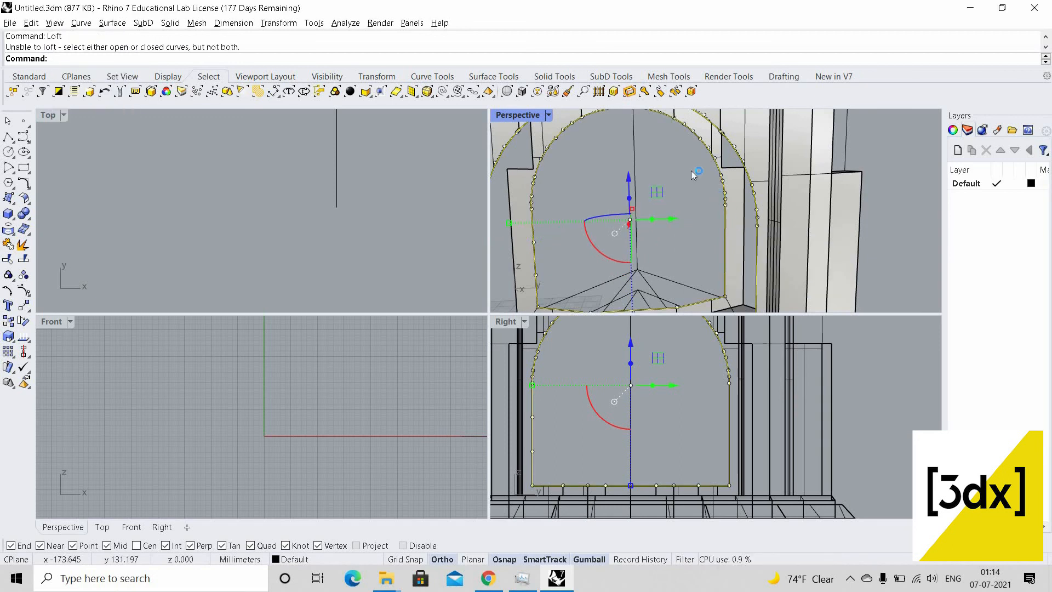
# Try to extrude the front and rear opening outlines along a direction picked from the front sill corner, and undo the extrusion
pyautogui.scroll(-8, 693, 186)
pyautogui.moveTo(712, 191); pyautogui.dragTo(741, 234, button='right')
pyautogui.scroll(8, 713, 233)
pyautogui.scroll(-3, 741, 234)
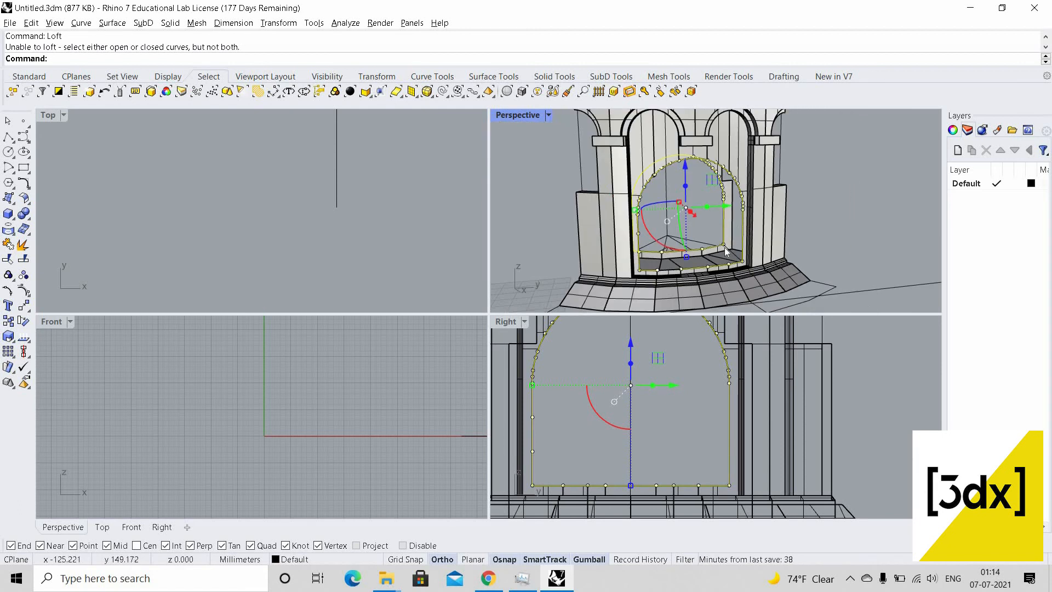
pyautogui.scroll(3, 726, 252)
pyautogui.write('ExtrudeCrv')
pyautogui.press('Return')
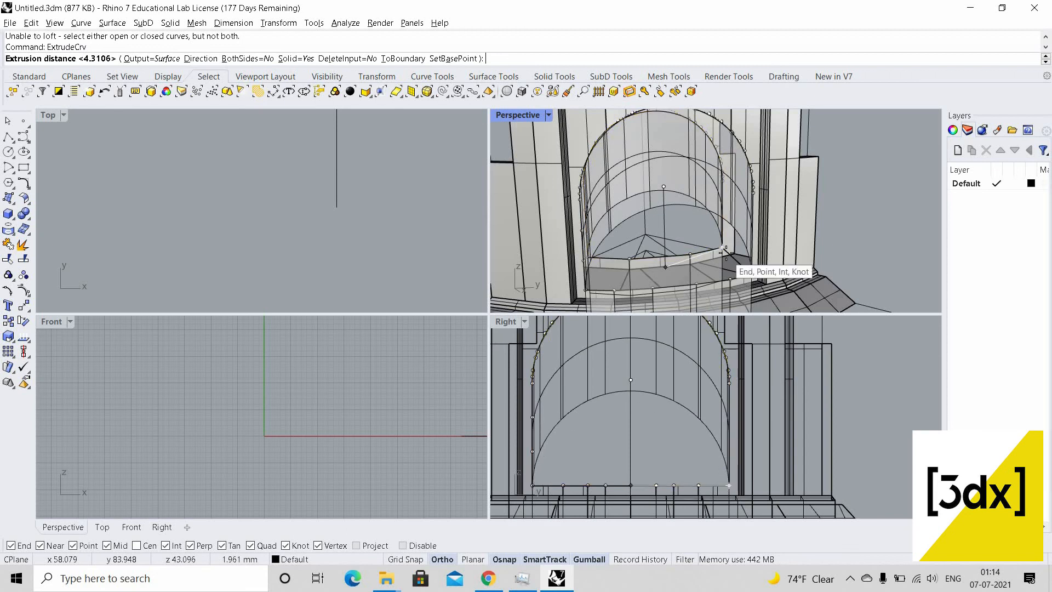
pyautogui.write('d')
pyautogui.press('Return')
pyautogui.scroll(3, 734, 254)
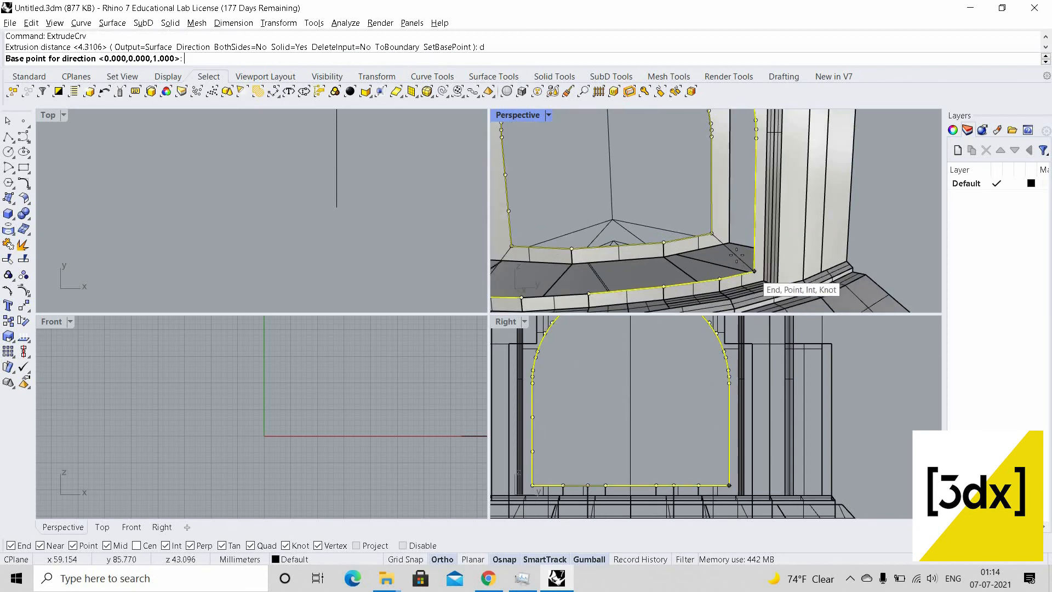
pyautogui.click(754, 270)
pyautogui.click(737, 255)
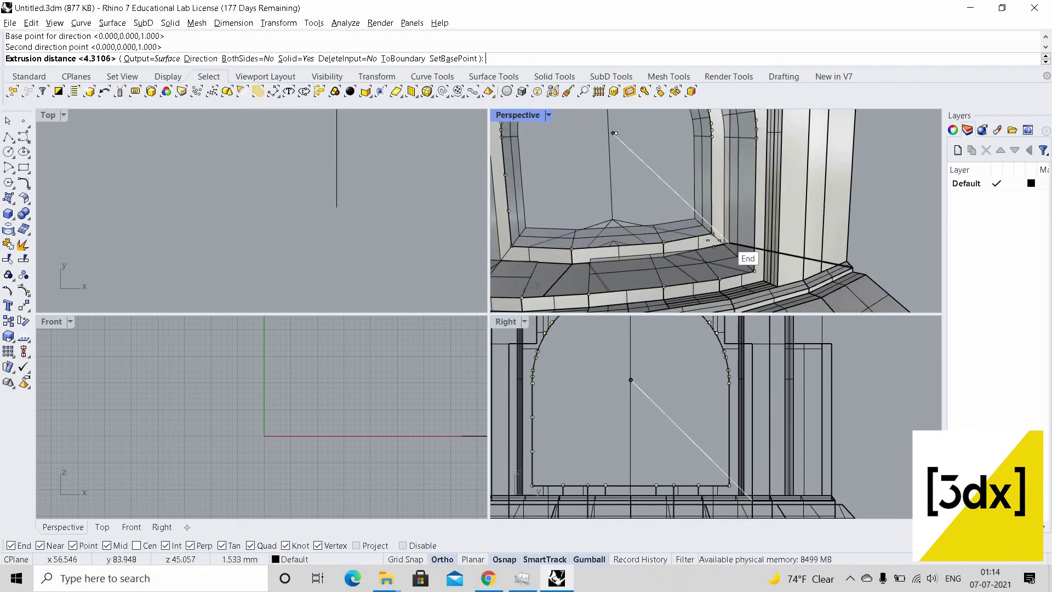
pyautogui.click(769, 266)
pyautogui.scroll(-5, 746, 257)
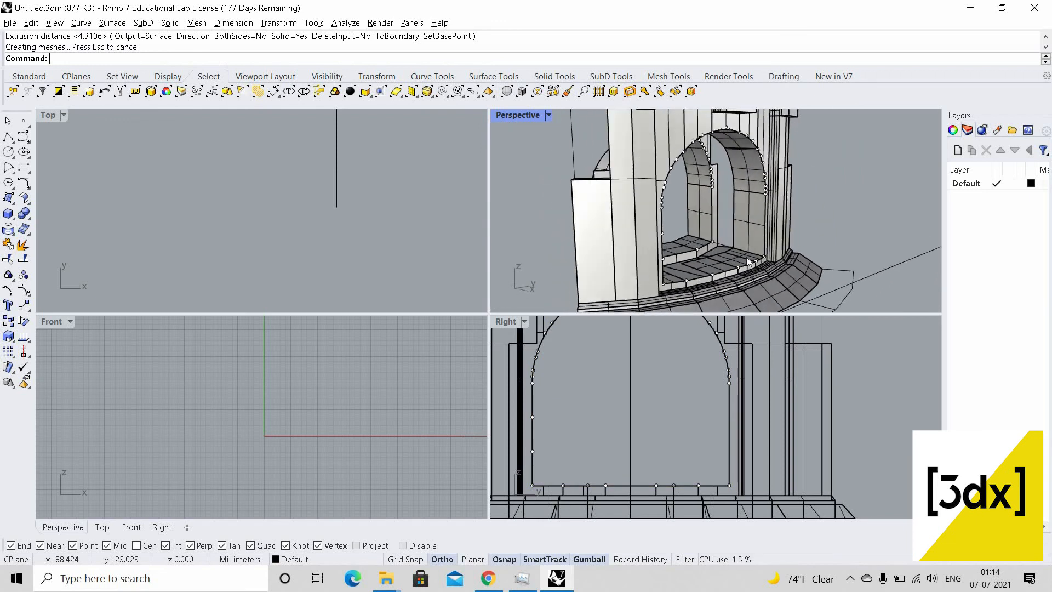
pyautogui.scroll(4, 748, 262)
pyautogui.hotkey('ctrl', 'z')
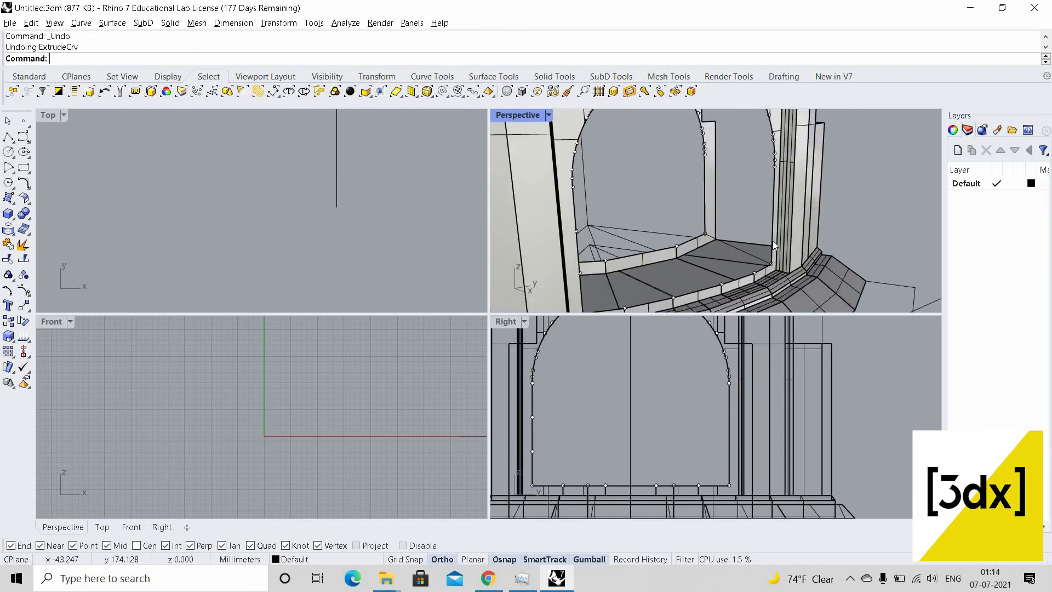
pyautogui.click(769, 264)
pyautogui.write('Delete')
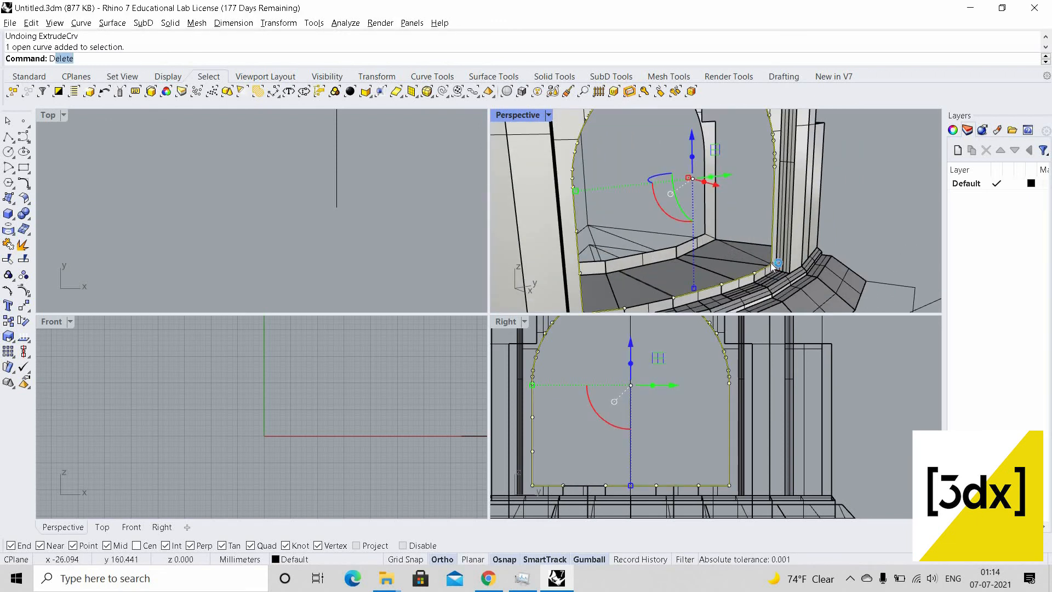
pyautogui.press('Return')
pyautogui.click(774, 255)
pyautogui.write('Ex')
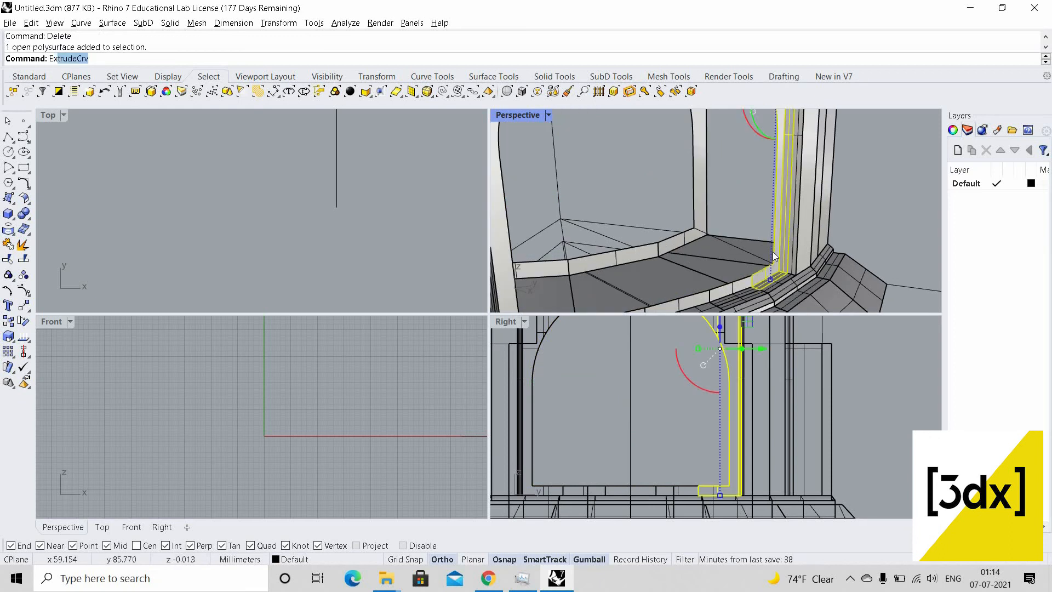
pyautogui.press('Escape')
pyautogui.click(774, 248)
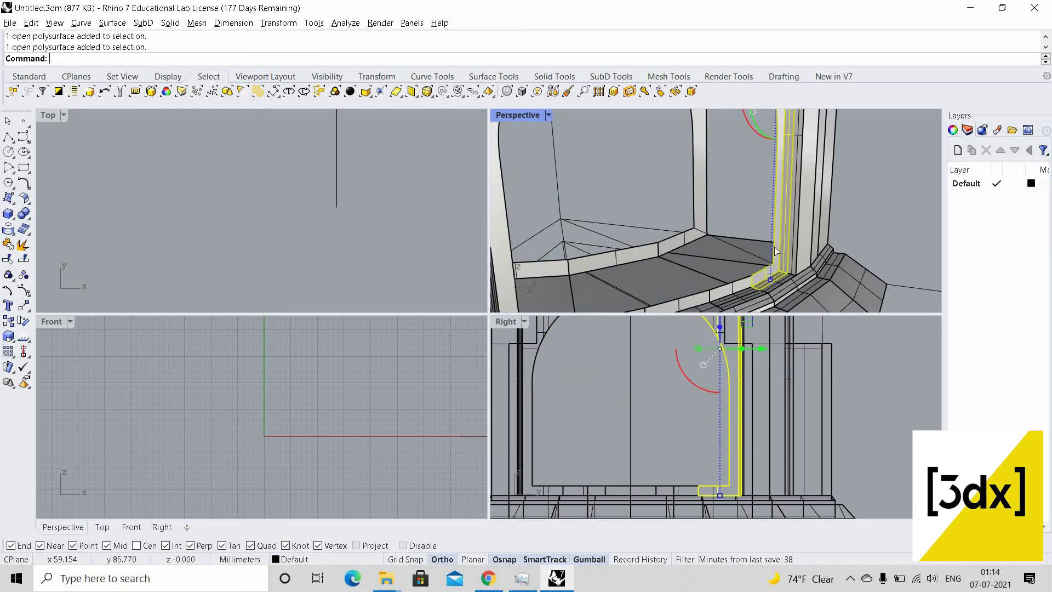
pyautogui.press('Escape')
pyautogui.hotkey('ctrl', 'z')
# Try to extrude the front opening outline along a direction picked from its sill corner to the rear opening, and undo the extrusion
pyautogui.write('ExtrudeCrv')
pyautogui.press('Return')
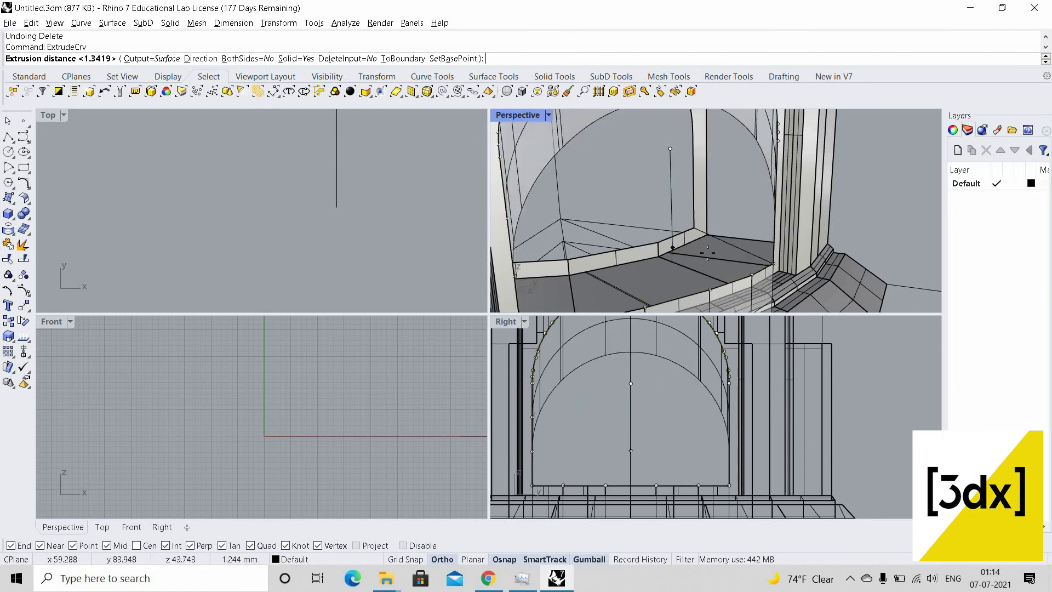
pyautogui.write('d')
pyautogui.press('Return')
pyautogui.click(772, 264)
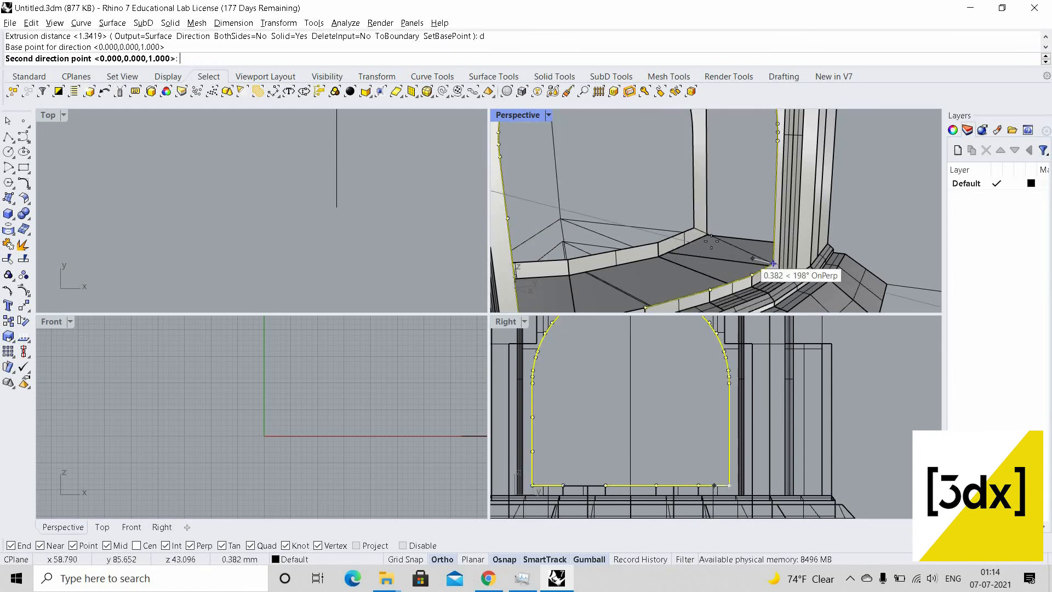
pyautogui.click(706, 234)
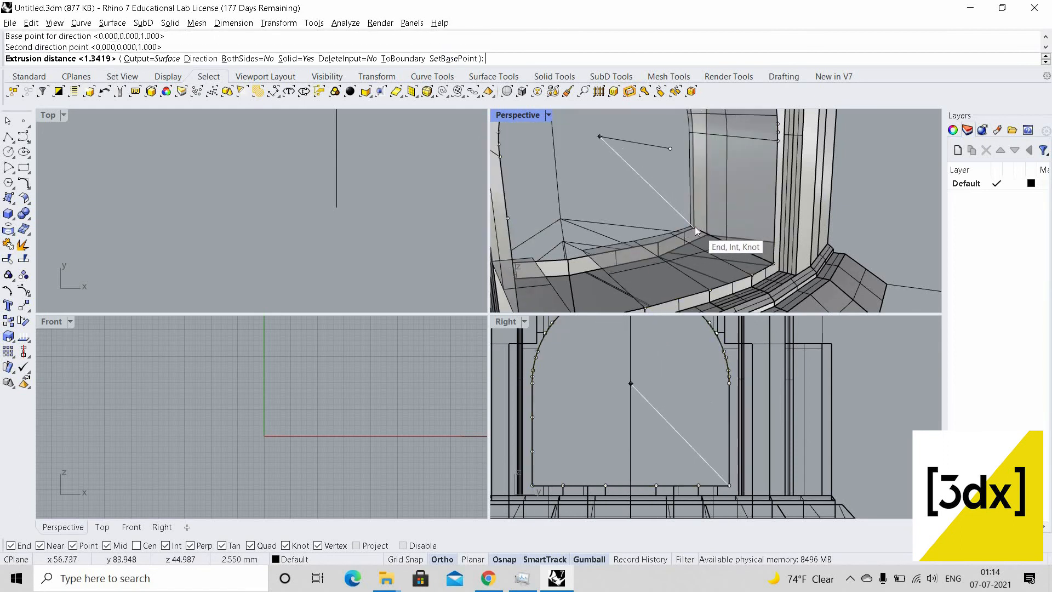
pyautogui.click(695, 227)
pyautogui.press('Escape')
pyautogui.scroll(-7, 717, 239)
pyautogui.moveTo(717, 238); pyautogui.dragTo(652, 233, button='right')
pyautogui.scroll(10, 652, 232)
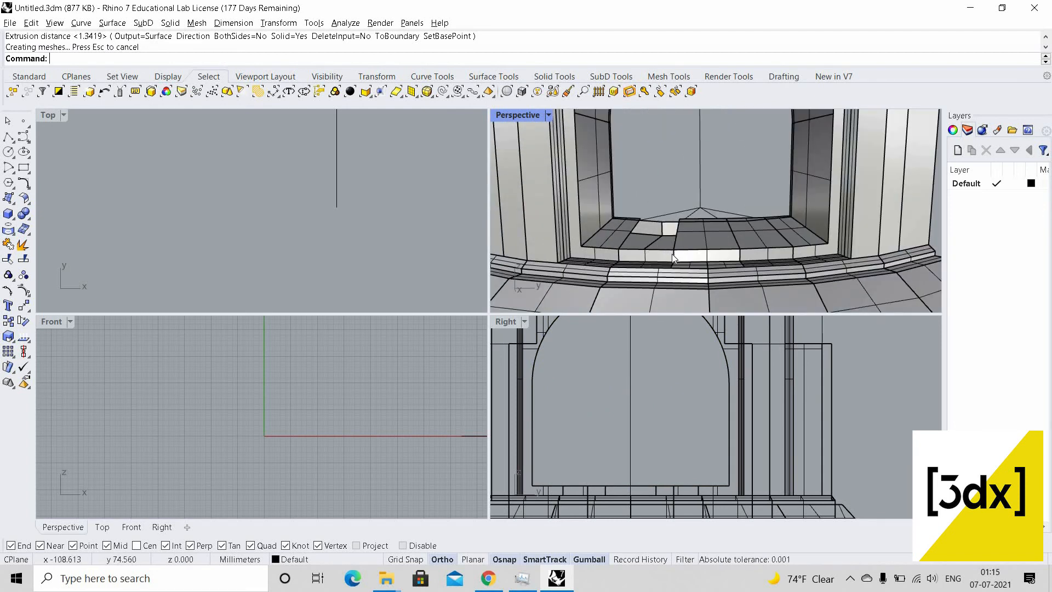
pyautogui.hotkey('ctrl', 'z')
# Bridge the gap in the front opening's sill outline with a line and join it to the outline as one closed curve
pyautogui.click(690, 255)
pyautogui.click(705, 285)
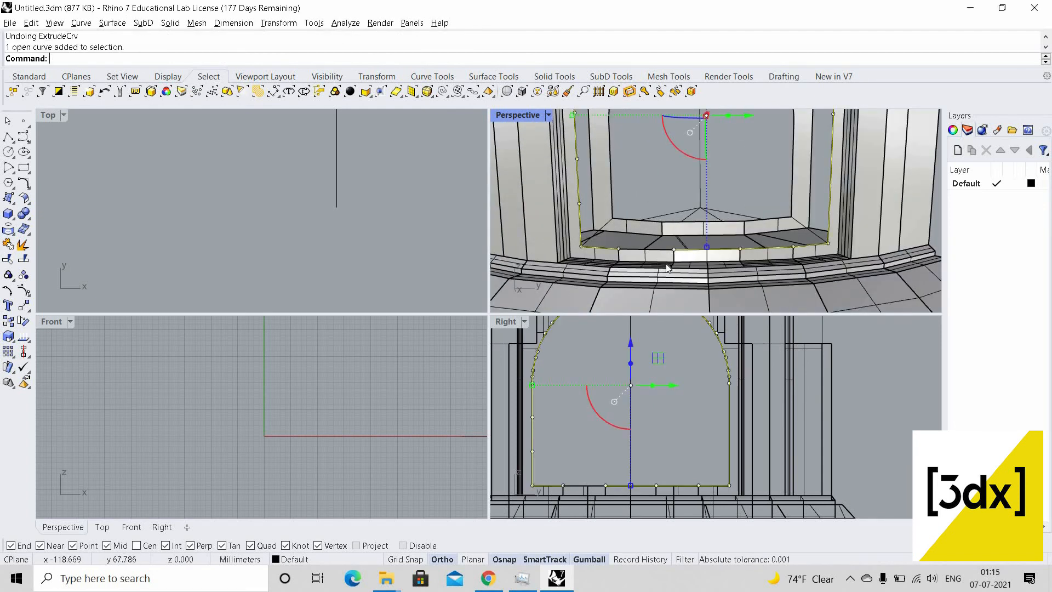
pyautogui.scroll(5, 666, 265)
pyautogui.write('Line')
pyautogui.press('Return')
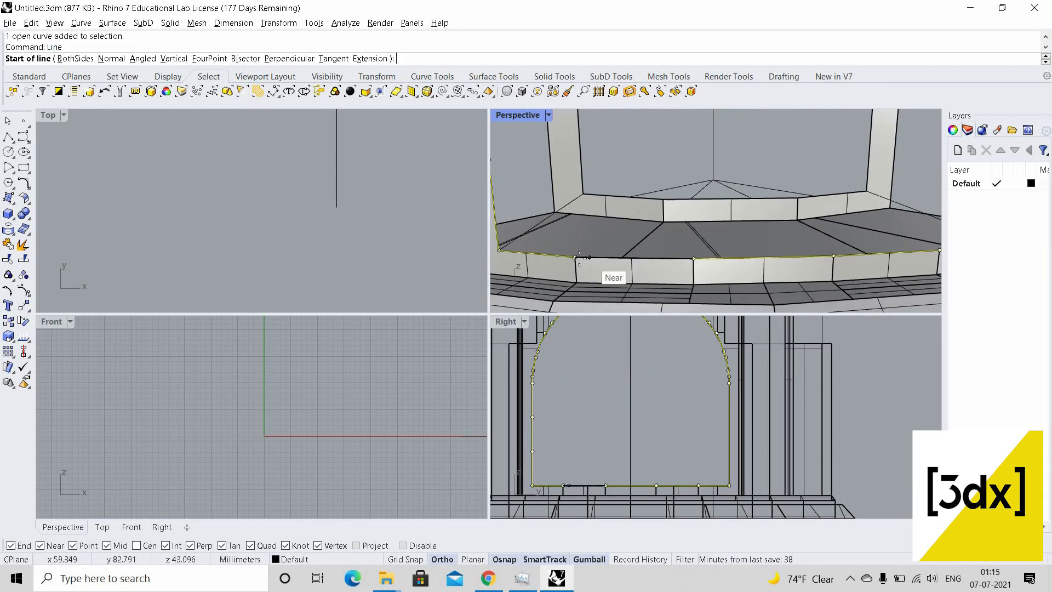
pyautogui.click(576, 258)
pyautogui.click(687, 264)
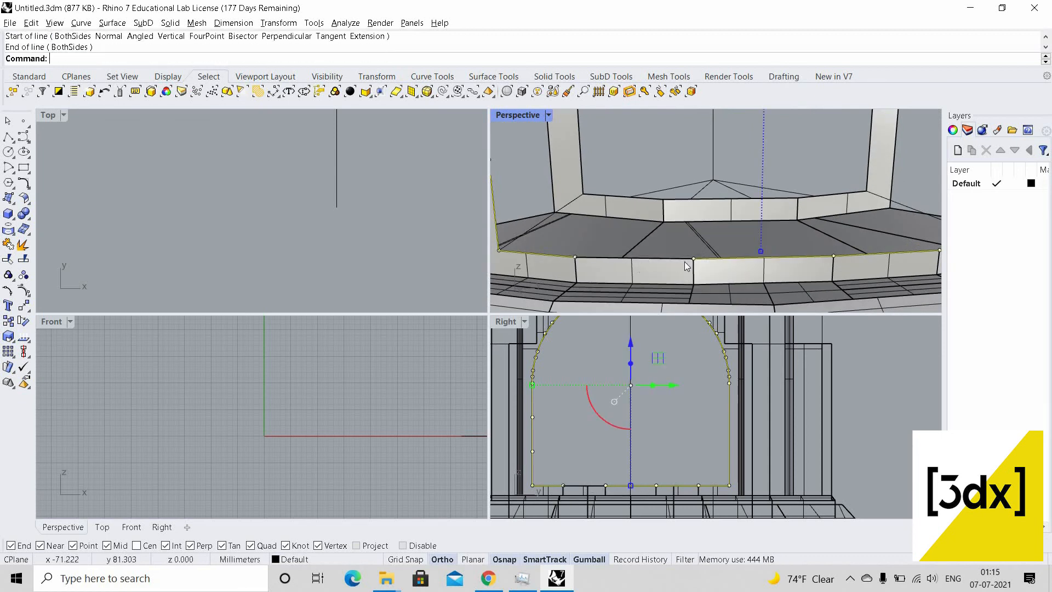
pyautogui.hotkey('ctrl', 'j')
pyautogui.scroll(-3, 683, 238)
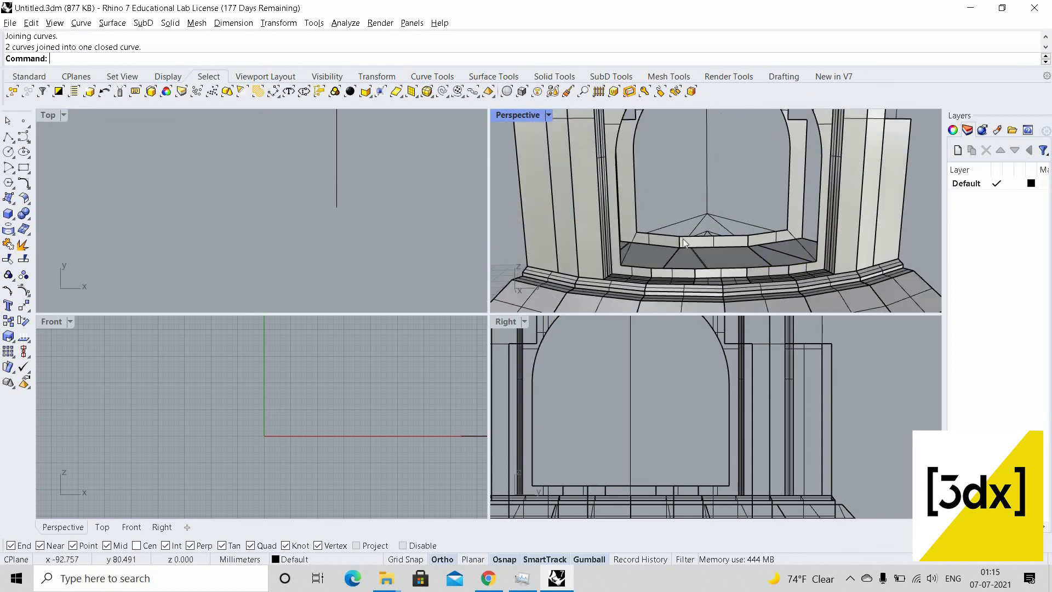
# Start a Sweep2 with the rear opening outline as the first rail and the front opening outline as the second rail
pyautogui.scroll(-3, 673, 262)
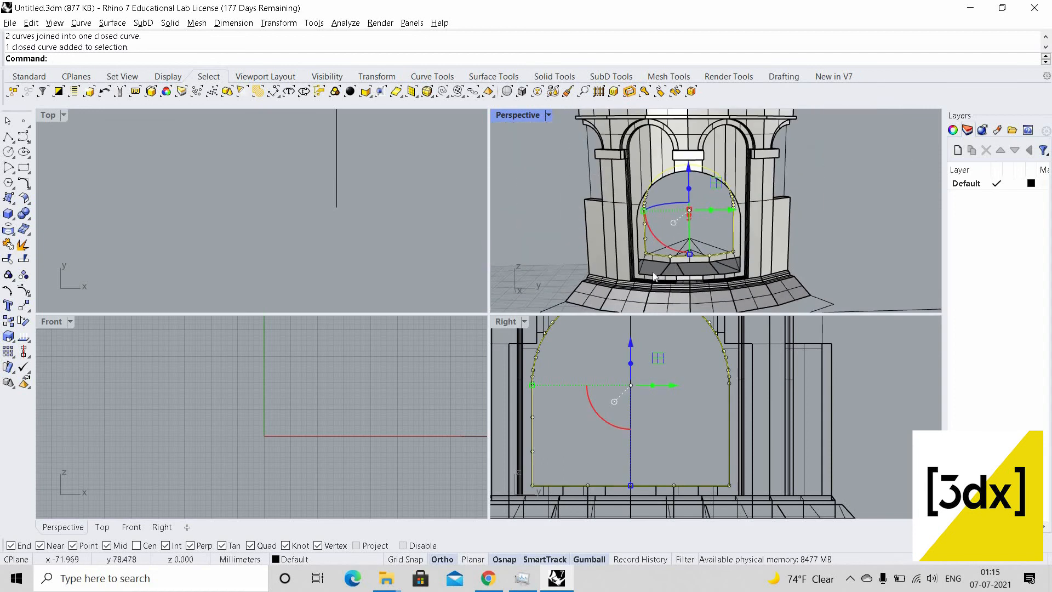
pyautogui.scroll(3, 661, 273)
pyautogui.press('Escape')
pyautogui.write('Sweep1')
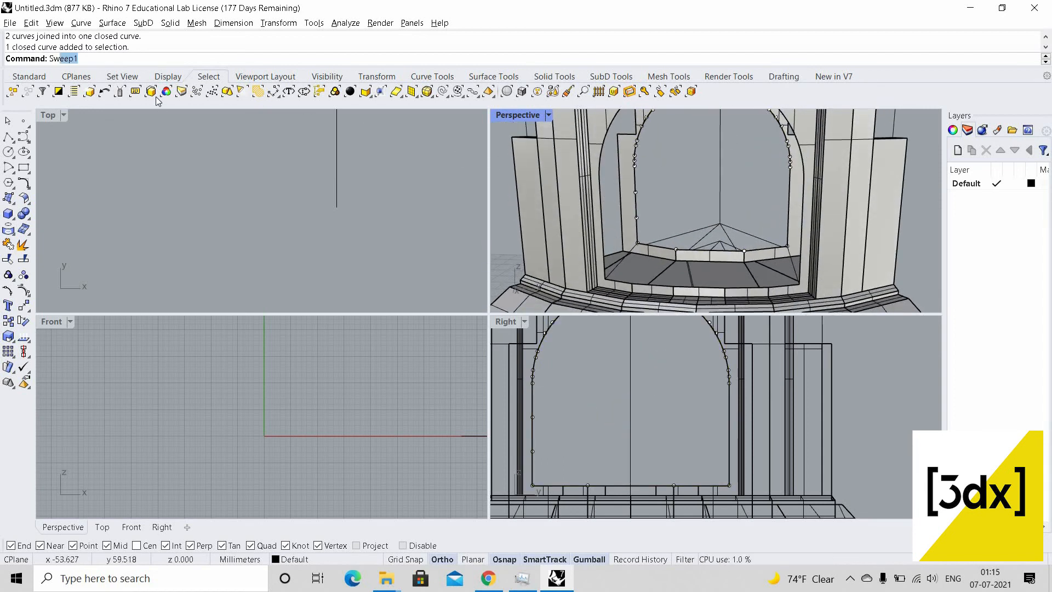
pyautogui.press('Down')
pyautogui.press('Return')
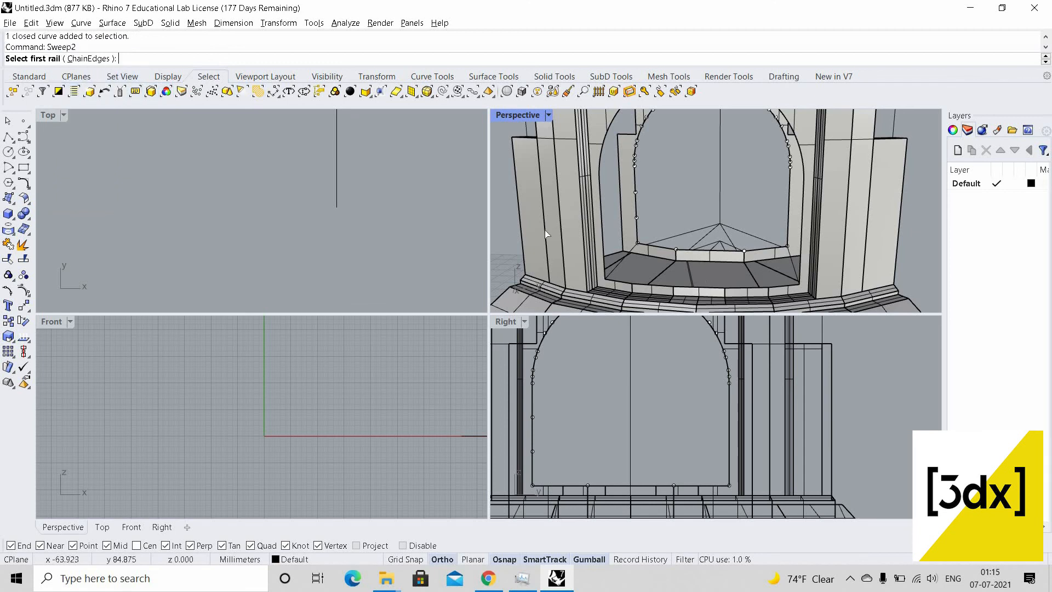
pyautogui.scroll(3, 578, 238)
pyautogui.click(613, 234)
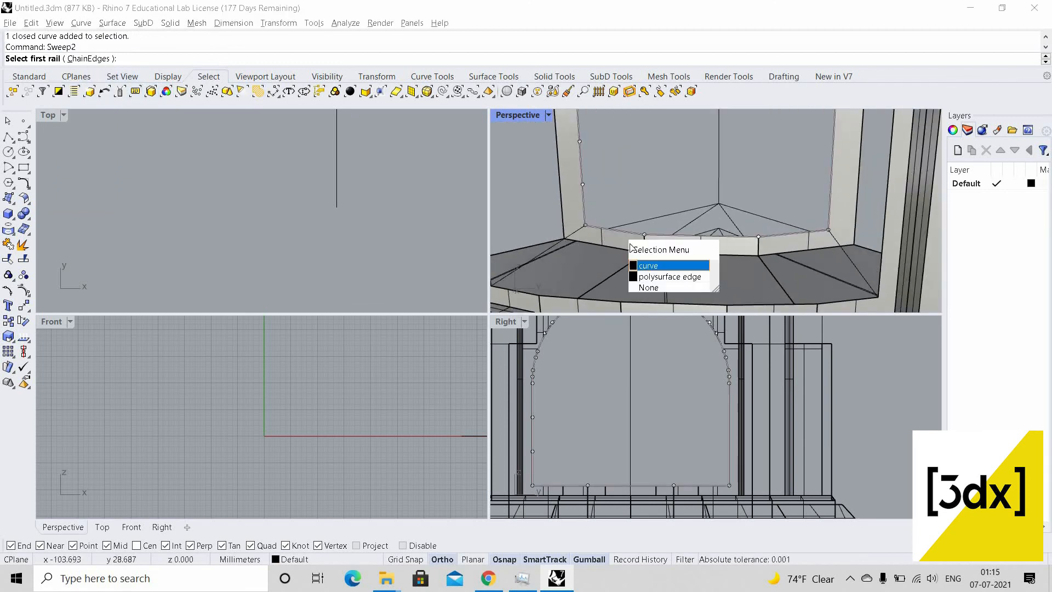
pyautogui.click(652, 259)
pyautogui.scroll(-2, 579, 277)
pyautogui.scroll(2, 577, 250)
pyautogui.click(584, 278)
pyautogui.click(610, 304)
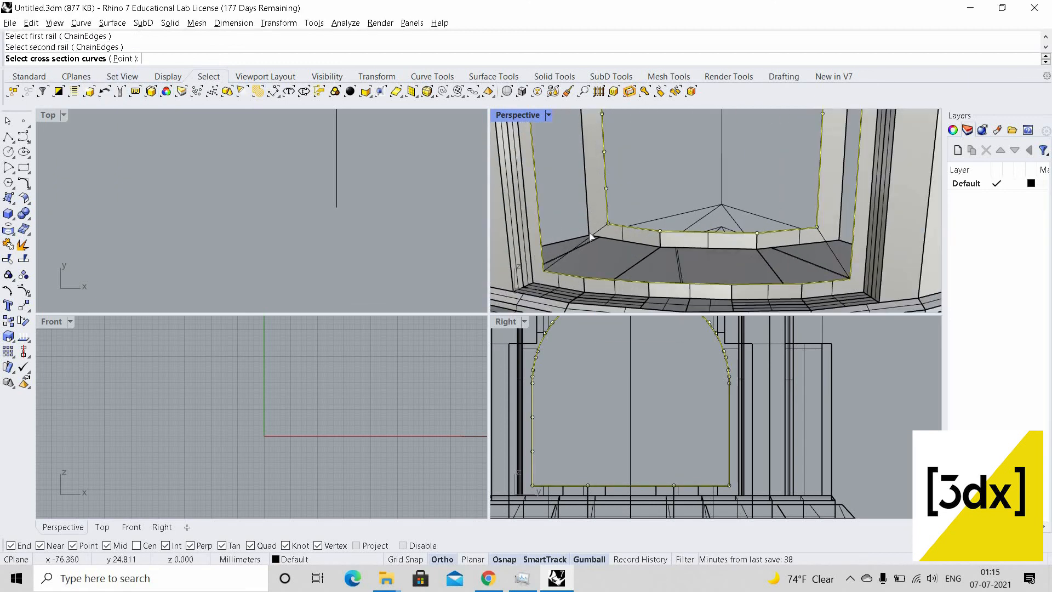
# Use the line connecting the two sill corners as cross section and create the closed reveal sweep without changing cross sections
pyautogui.click(589, 233)
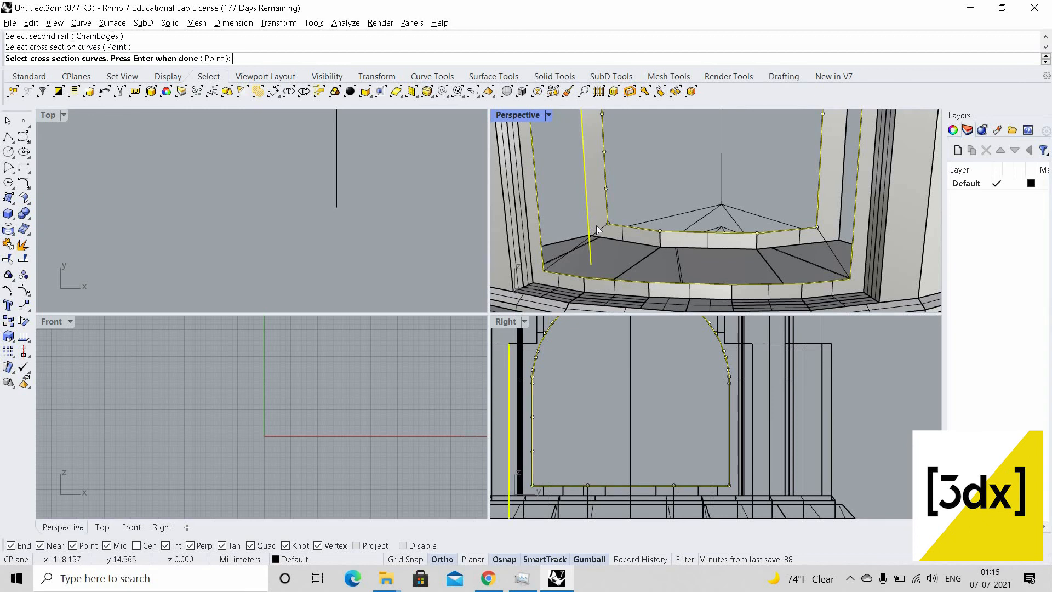
pyautogui.hotkey('ctrl', 'z')
pyautogui.click(605, 234)
pyautogui.press('Return')
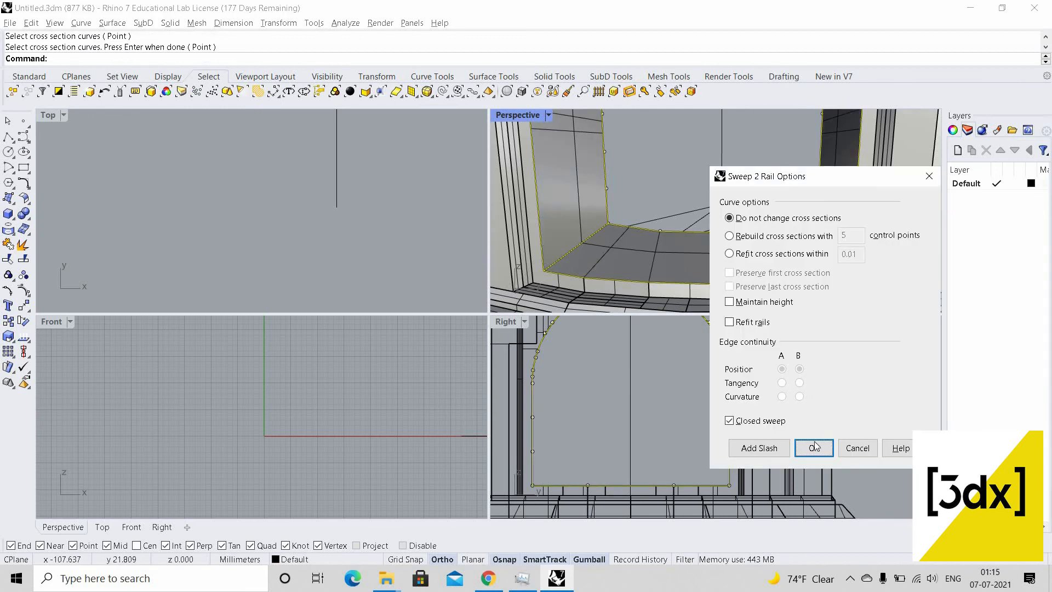
pyautogui.press('Return')
pyautogui.scroll(-6, 758, 227)
pyautogui.moveTo(844, 225)
pyautogui.mouseDown(button='right')
pyautogui.moveTo(958, 217)
pyautogui.moveTo(861, 225)
pyautogui.mouseUp(button='right')
pyautogui.scroll(-5, 786, 202)
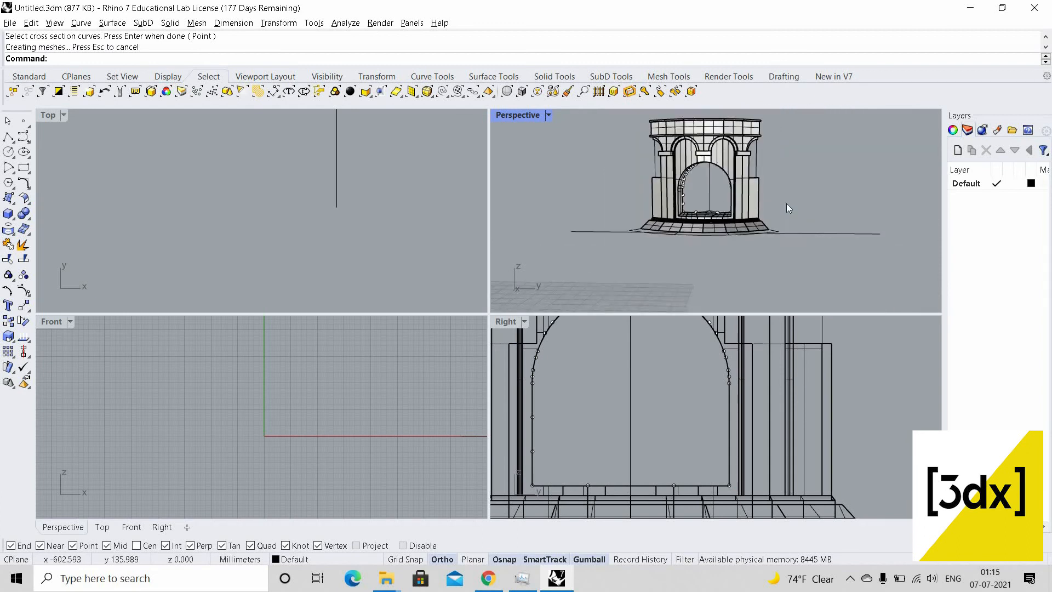
# Extract the wireframe curves of the wall polysurface that has the curved notch along its side edge
pyautogui.moveTo(787, 203); pyautogui.dragTo(754, 212, button='right')
pyautogui.scroll(4, 712, 172)
pyautogui.scroll(-5, 759, 198)
pyautogui.scroll(5, 754, 212)
pyautogui.scroll(8, 755, 212)
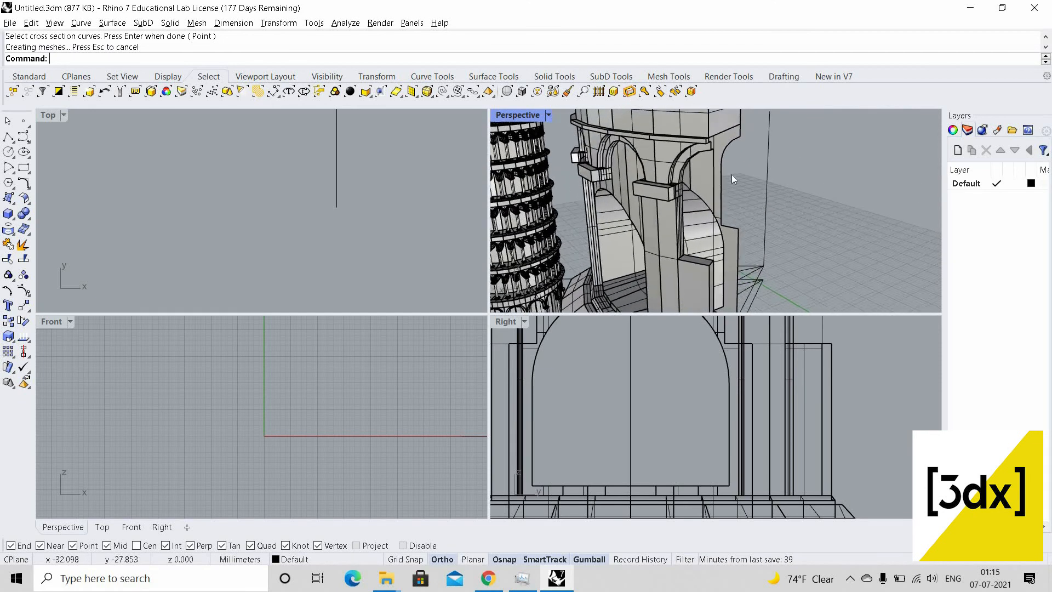
pyautogui.moveTo(728, 162); pyautogui.dragTo(730, 143, button='right')
pyautogui.click(730, 142)
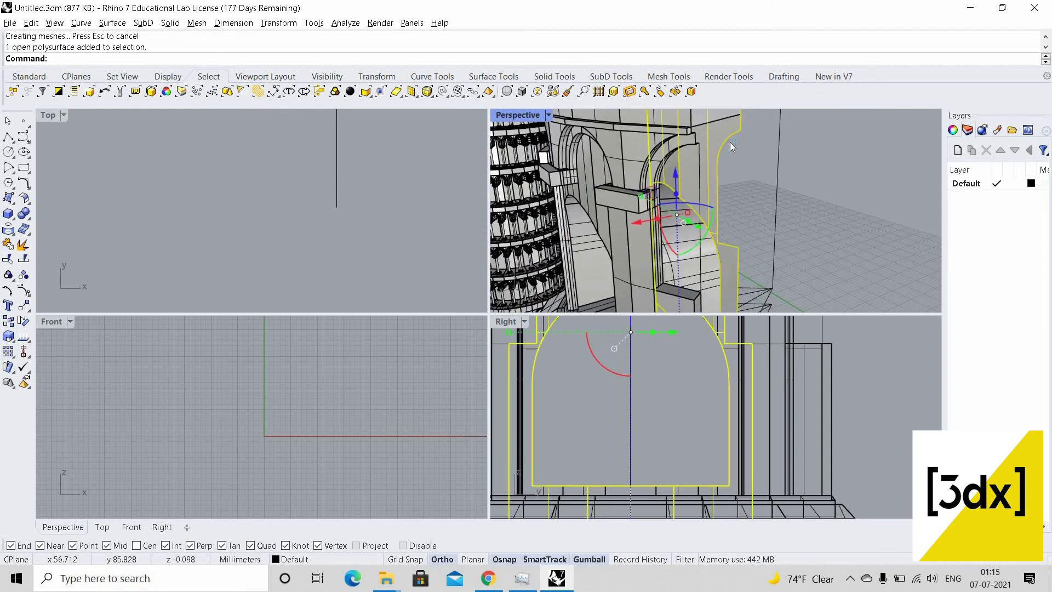
pyautogui.write('Exa')
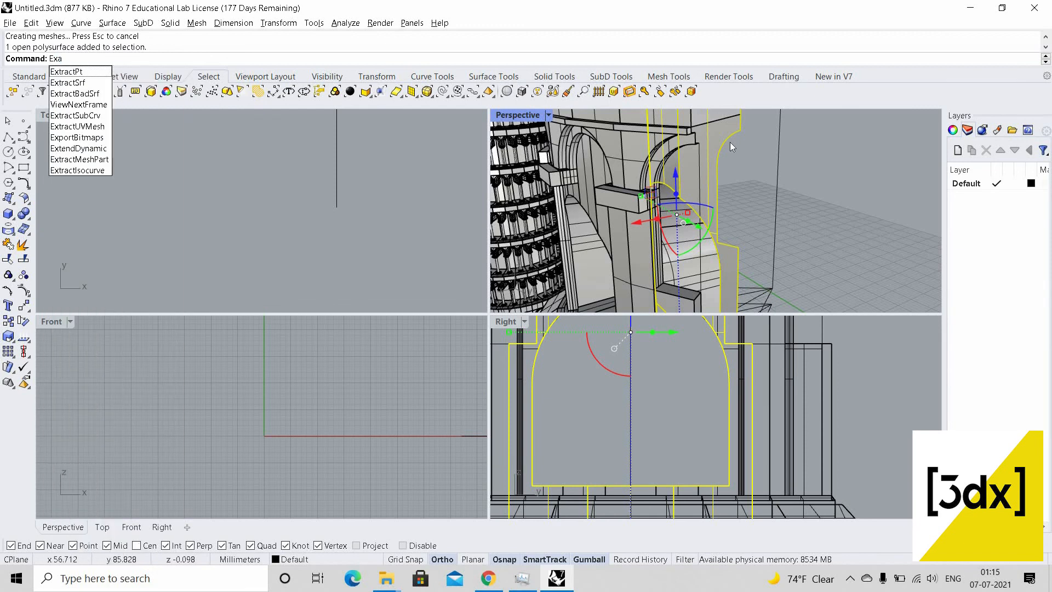
pyautogui.write('tra')
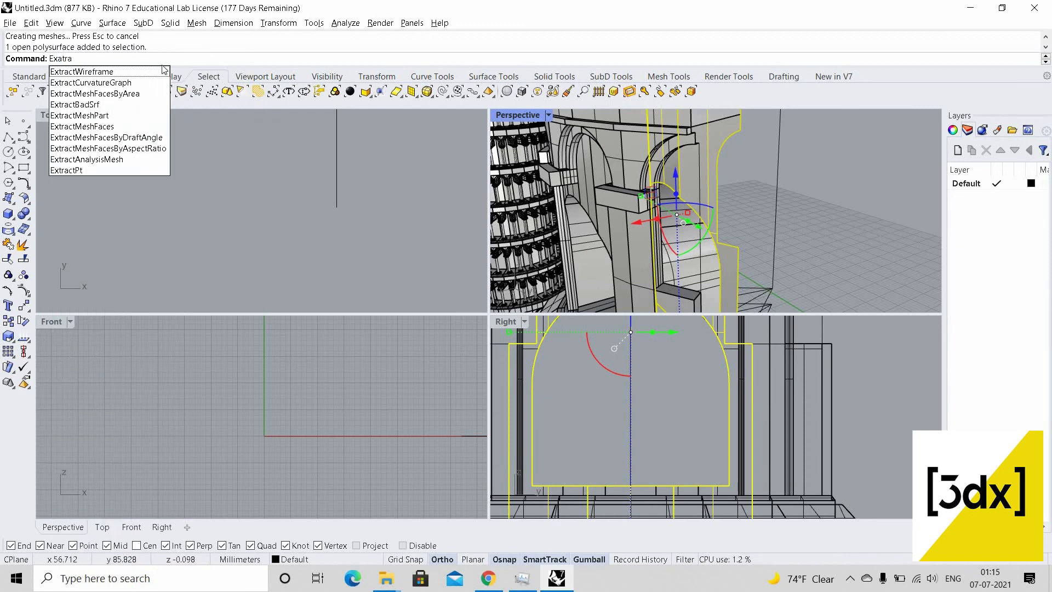
pyautogui.click(130, 71)
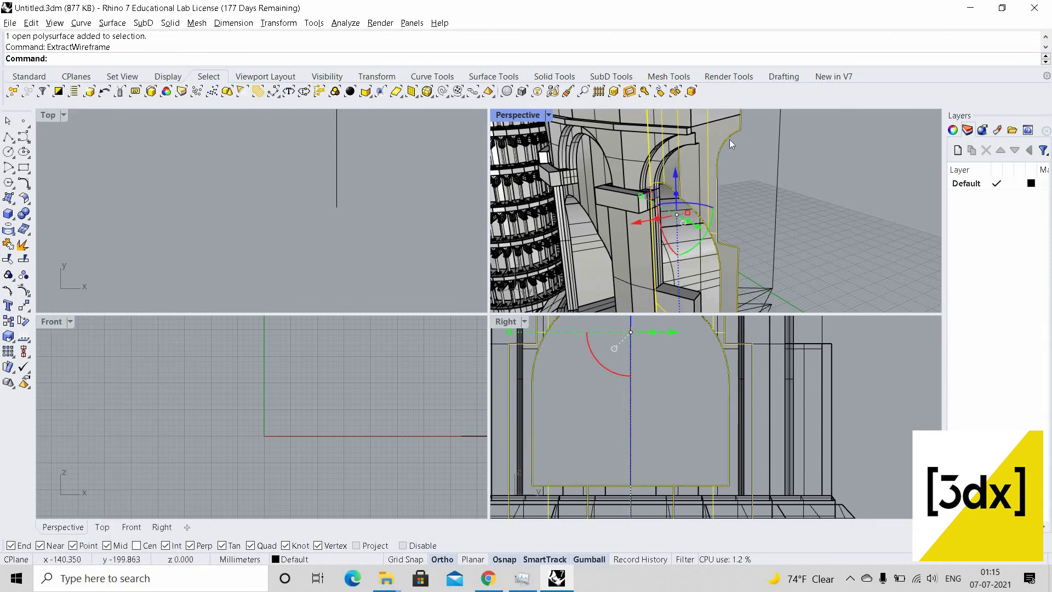
# Delete the extracted wireframe curves except the curved notch edge and the short ledge edge below it
pyautogui.keyDown('ctrl'); pyautogui.click(731, 248); pyautogui.keyUp('ctrl')
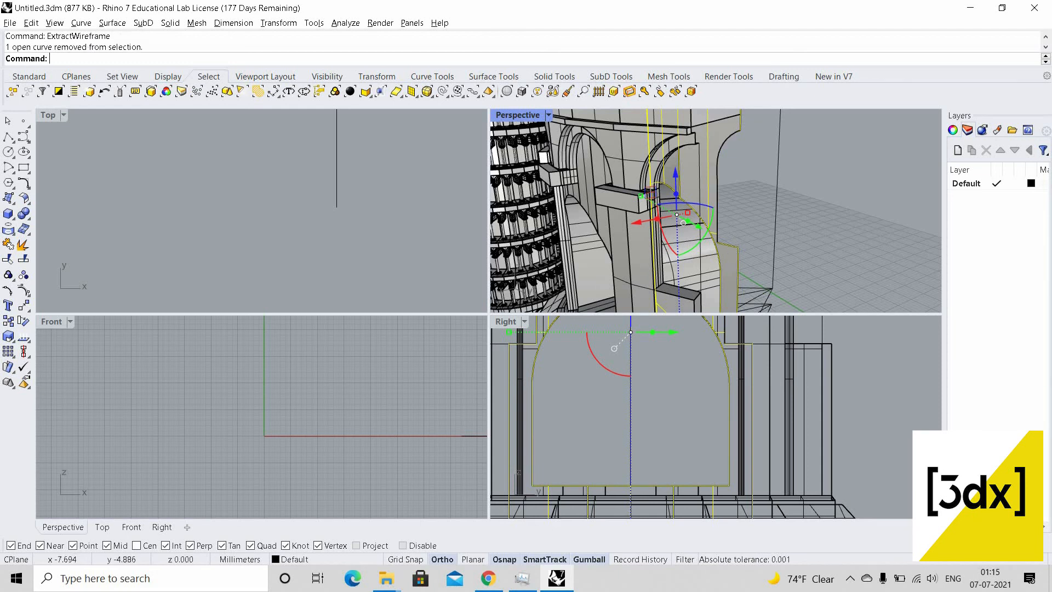
pyautogui.keyDown('ctrl'); pyautogui.click(737, 240); pyautogui.keyUp('ctrl')
pyautogui.press('Delete')
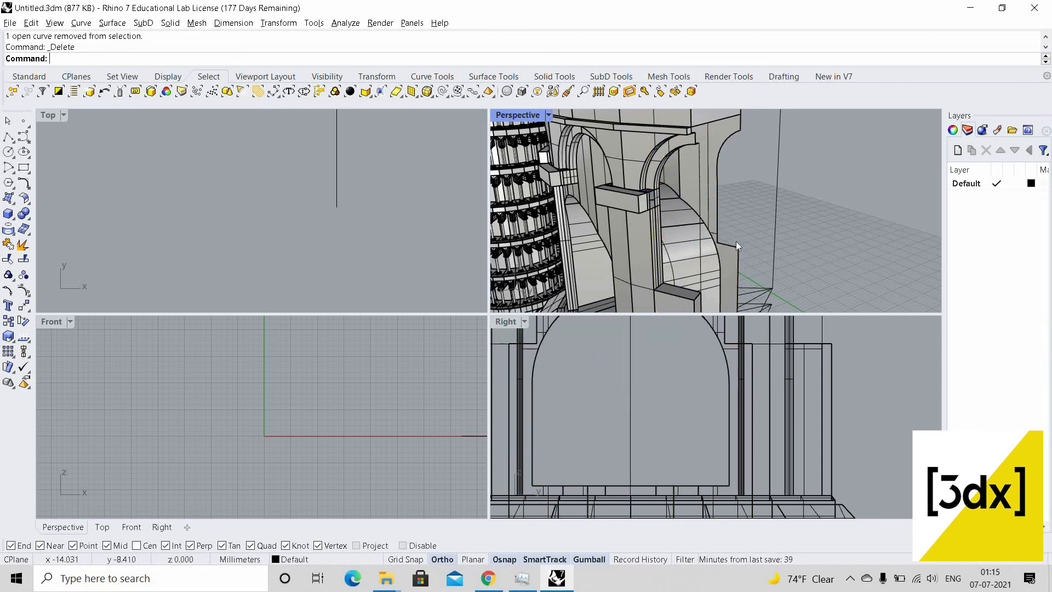
# Draw a vertical line from the ledge's outer corner up to the upper end of the curved notch edge
pyautogui.write('Line')
pyautogui.press('Return')
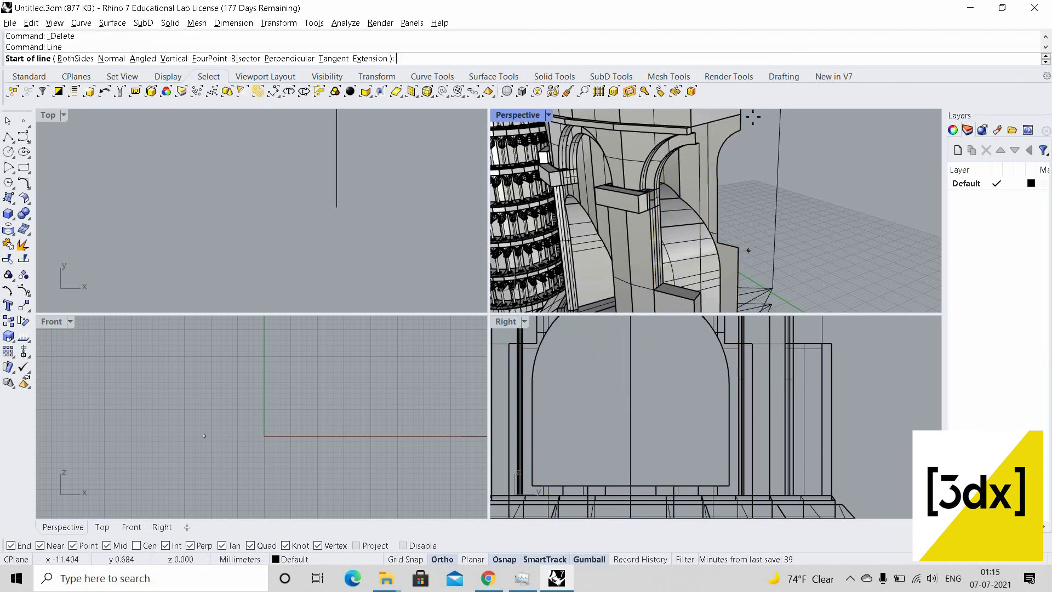
pyautogui.click(739, 248)
pyautogui.click(741, 132)
# Join the vertical line, the curved notch edge and the short ledge edge into one closed outline
pyautogui.click(740, 154)
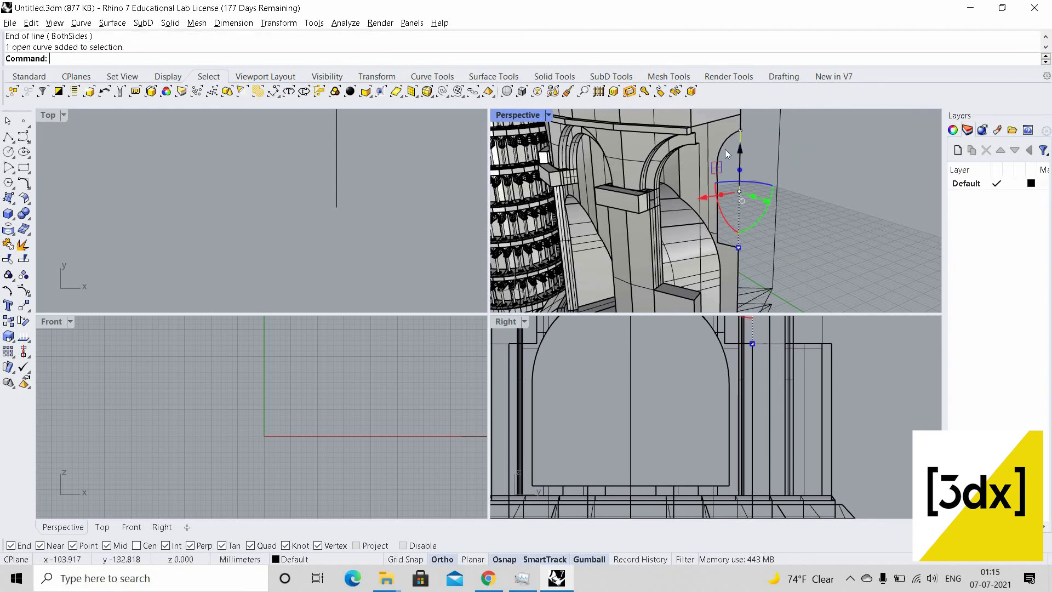
pyautogui.keyDown('shift'); pyautogui.click(720, 159); pyautogui.keyUp('shift')
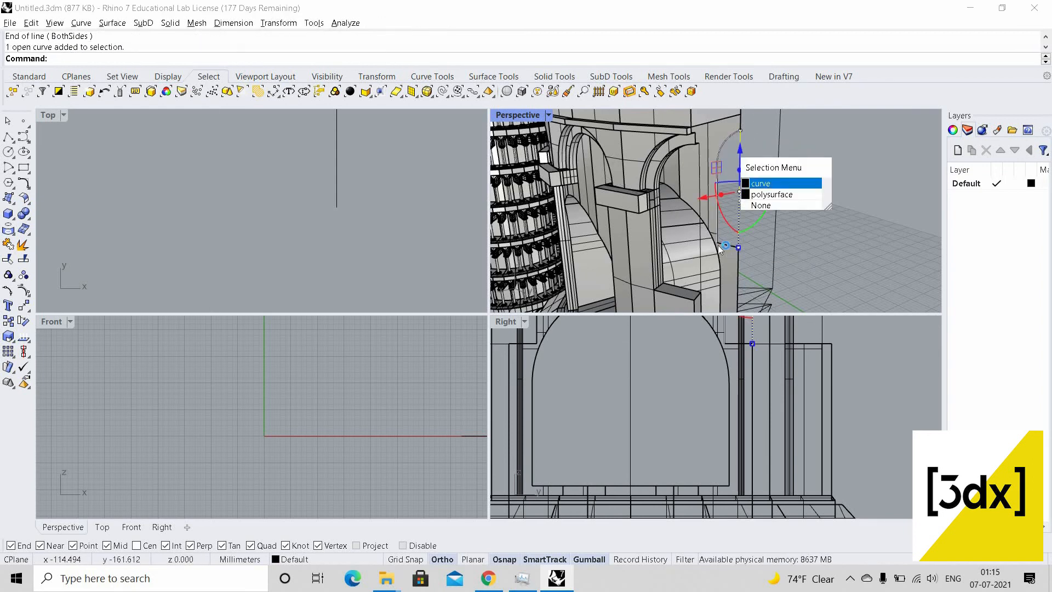
pyautogui.click(760, 184)
pyautogui.scroll(7, 721, 239)
pyautogui.keyDown('shift'); pyautogui.click(733, 240); pyautogui.keyUp('shift')
pyautogui.click(758, 274)
pyautogui.scroll(-10, 768, 242)
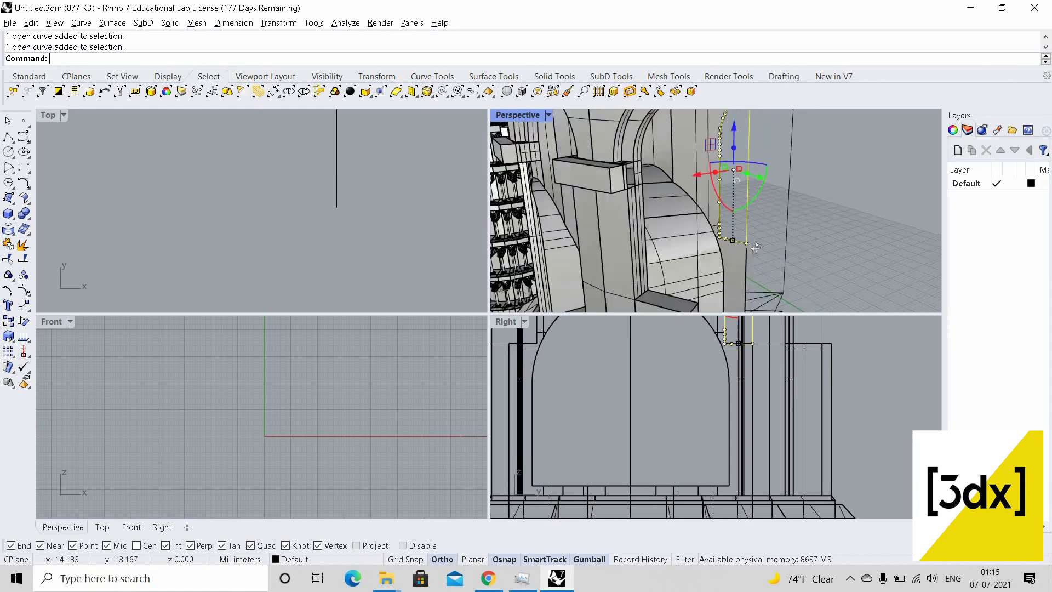
pyautogui.scroll(3, 758, 240)
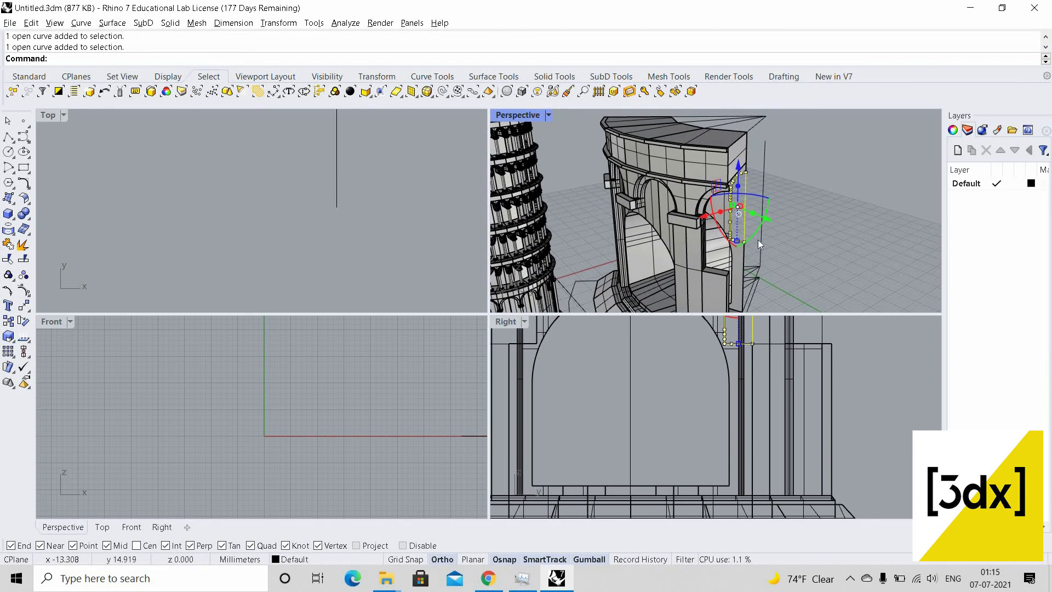
pyautogui.hotkey('ctrl', 'j')
pyautogui.scroll(3, 749, 231)
pyautogui.moveTo(752, 216); pyautogui.dragTo(731, 195, button='right')
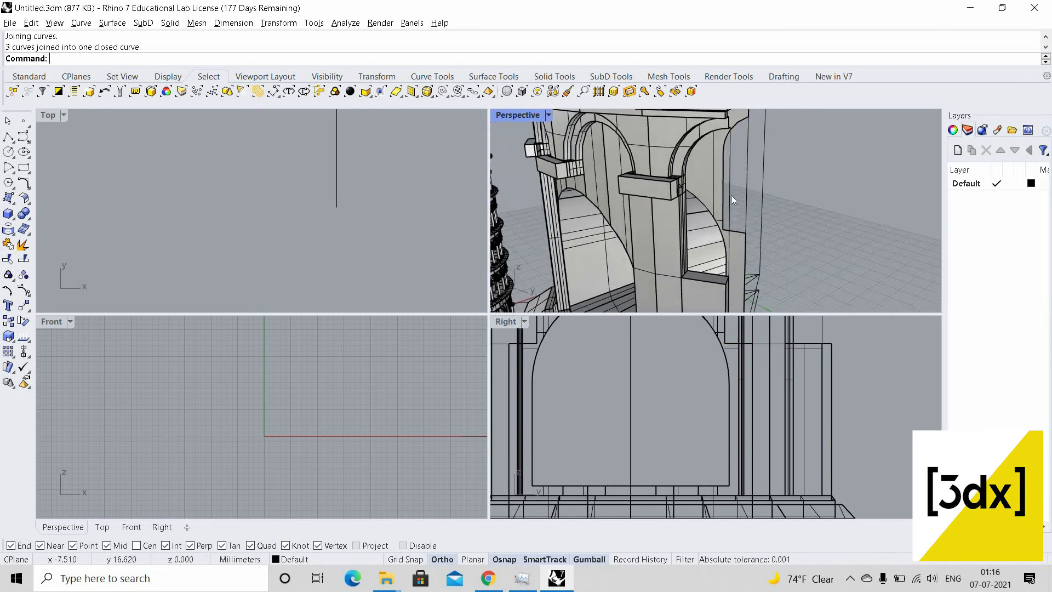
# Draw a line connecting the lower outer corners of the two closed notch outlines
pyautogui.click(733, 195)
pyautogui.scroll(3, 745, 254)
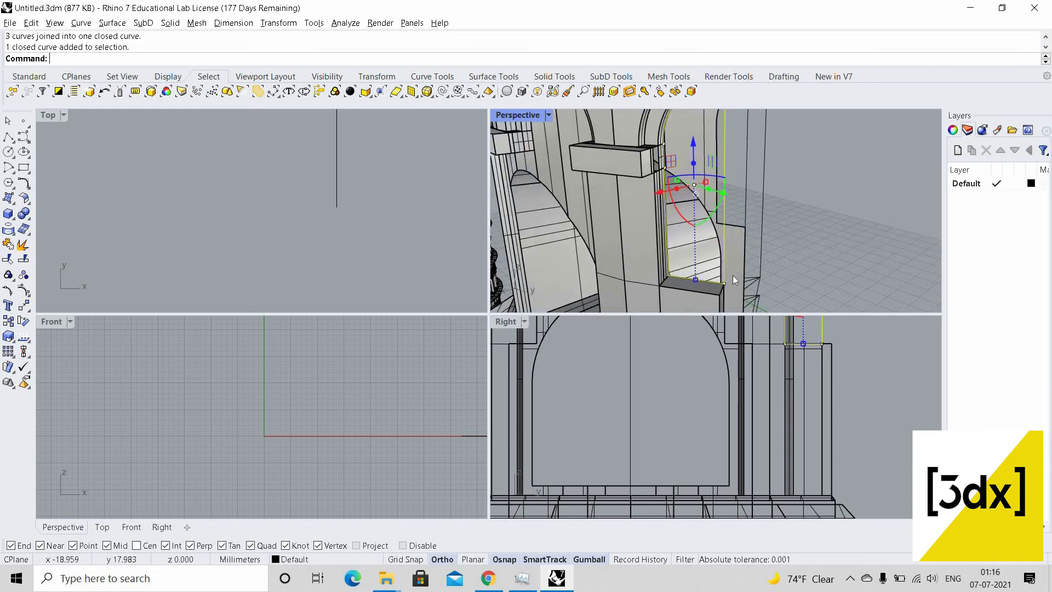
pyautogui.press('Escape')
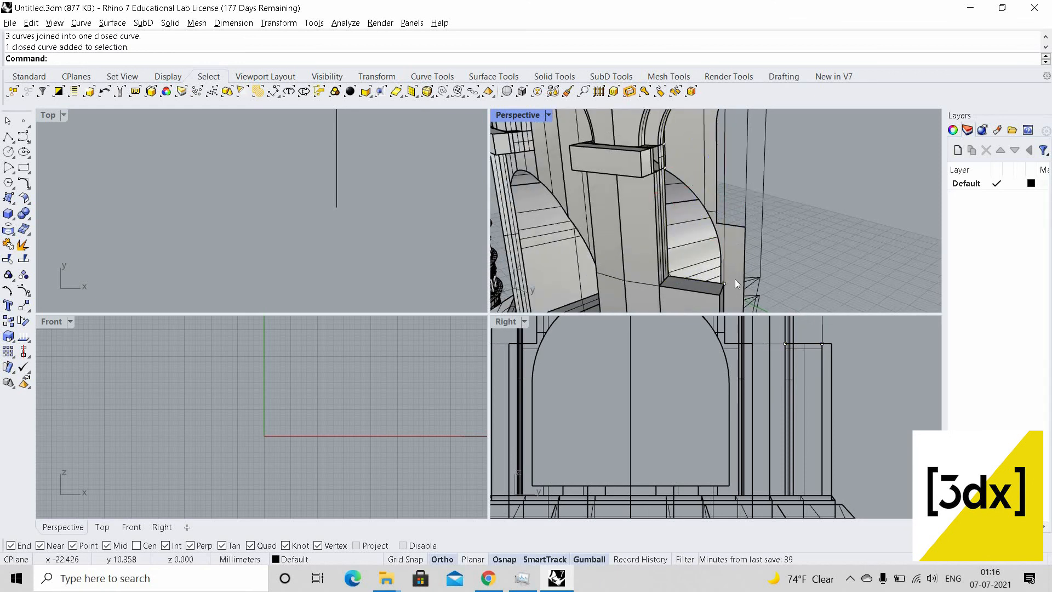
pyautogui.press('Return')
pyautogui.click(724, 284)
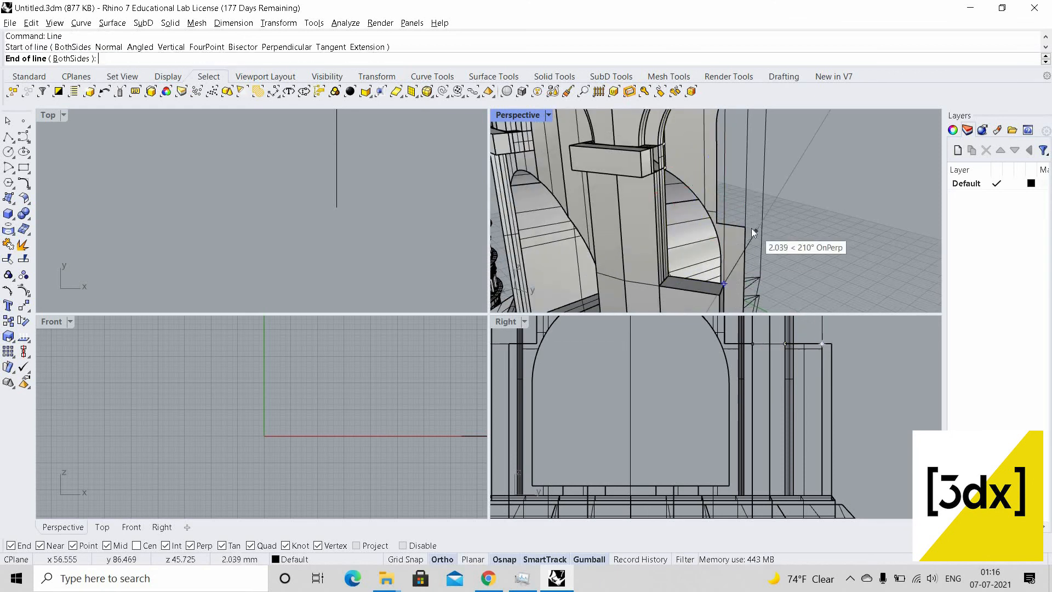
pyautogui.click(740, 243)
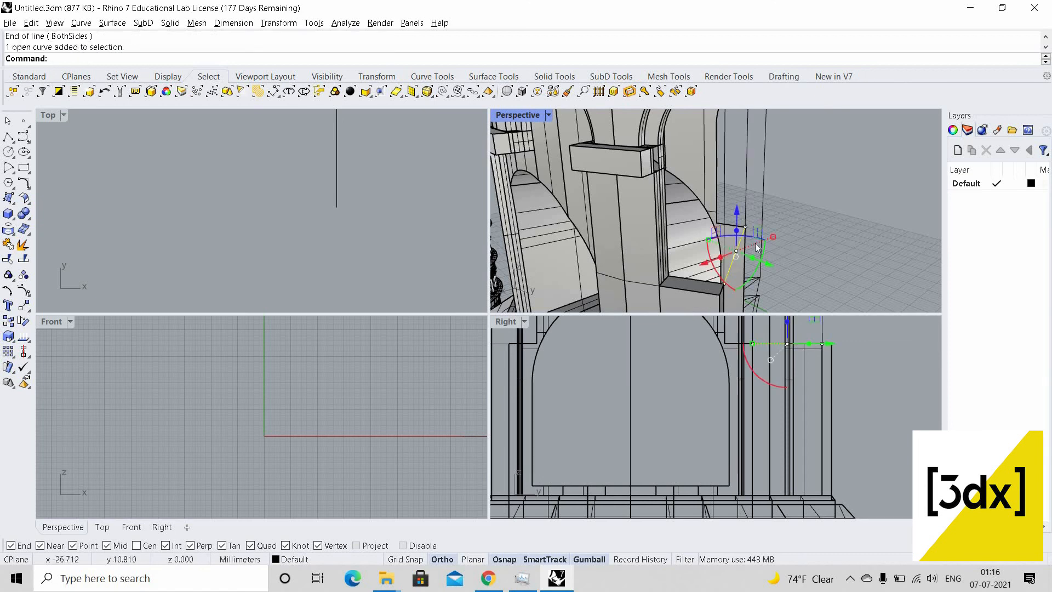
# Sweep2 the connecting line along the two closed notch outlines as rails
pyautogui.press('Return')
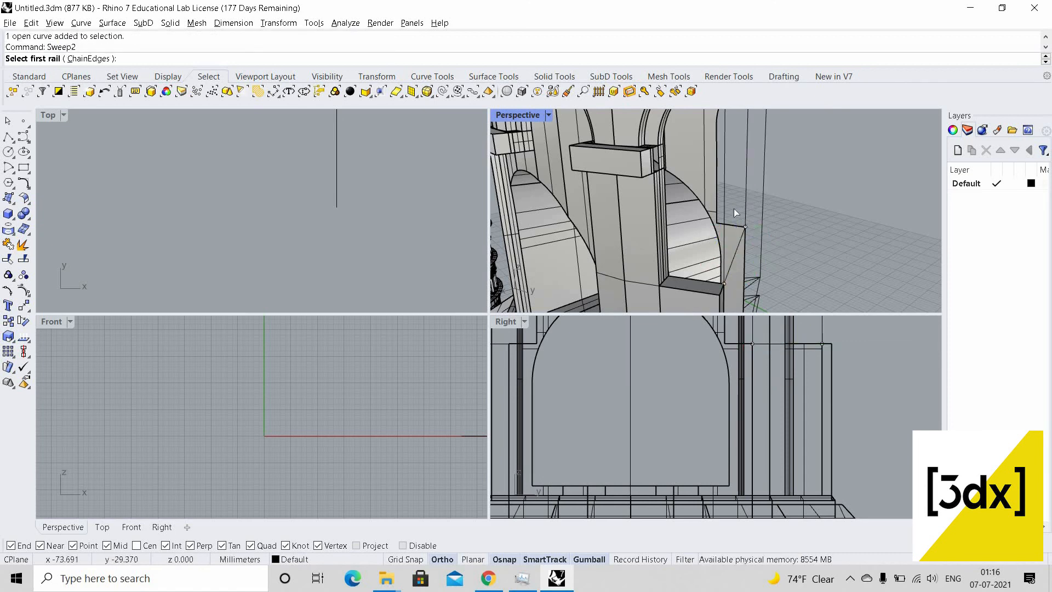
pyautogui.click(747, 207)
pyautogui.moveTo(752, 202); pyautogui.dragTo(738, 202, button='right')
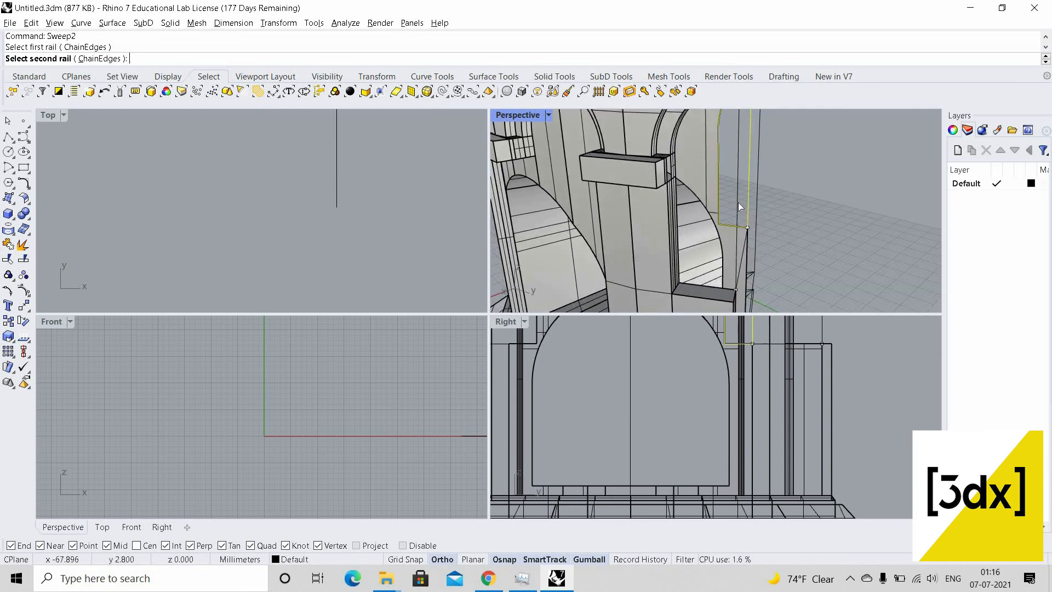
pyautogui.click(749, 240)
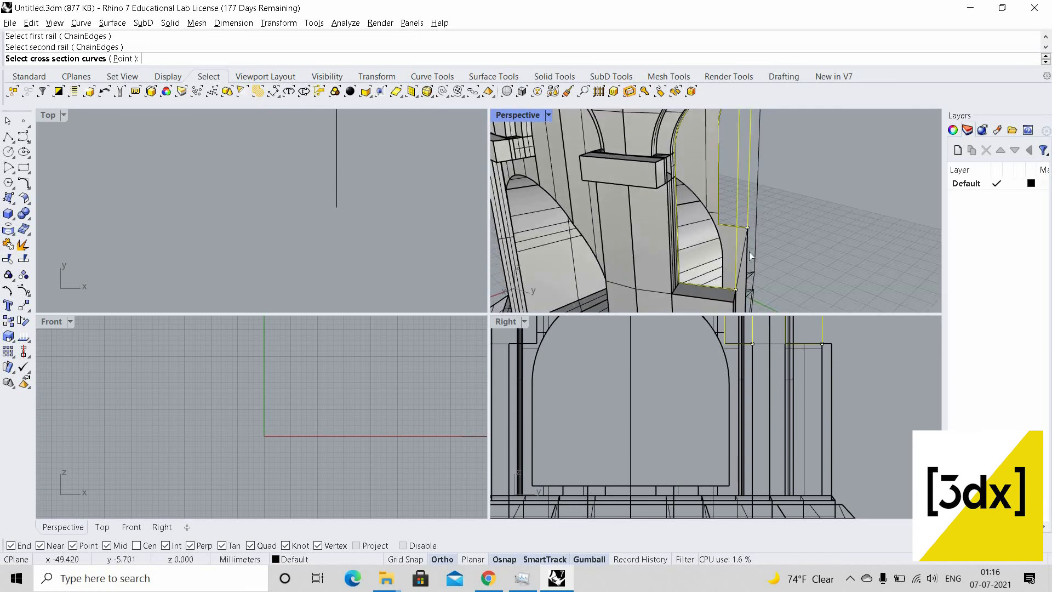
pyautogui.click(739, 253)
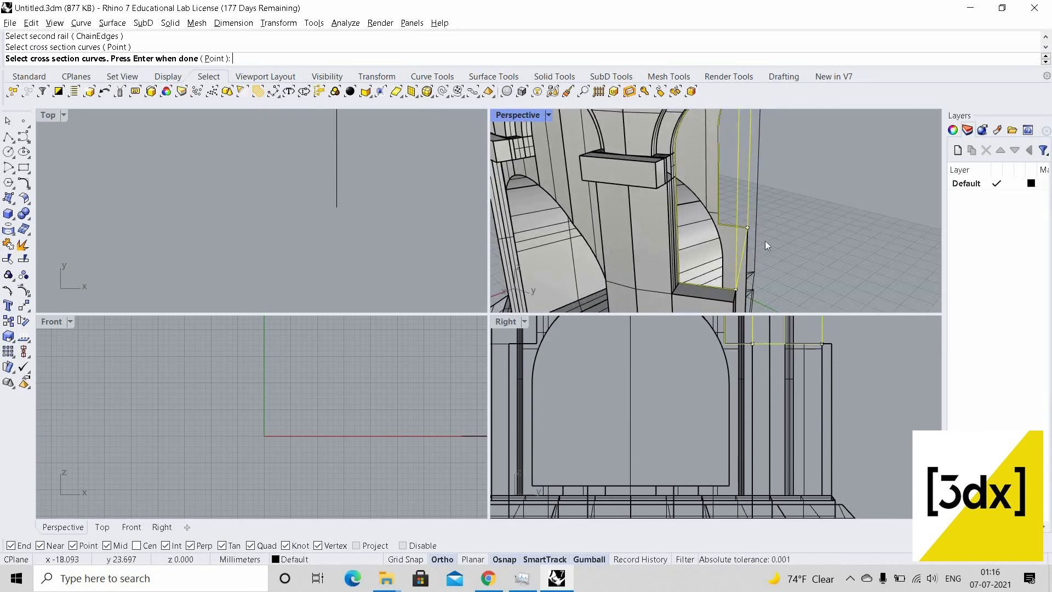
pyautogui.press('Return')
pyautogui.click(825, 446)
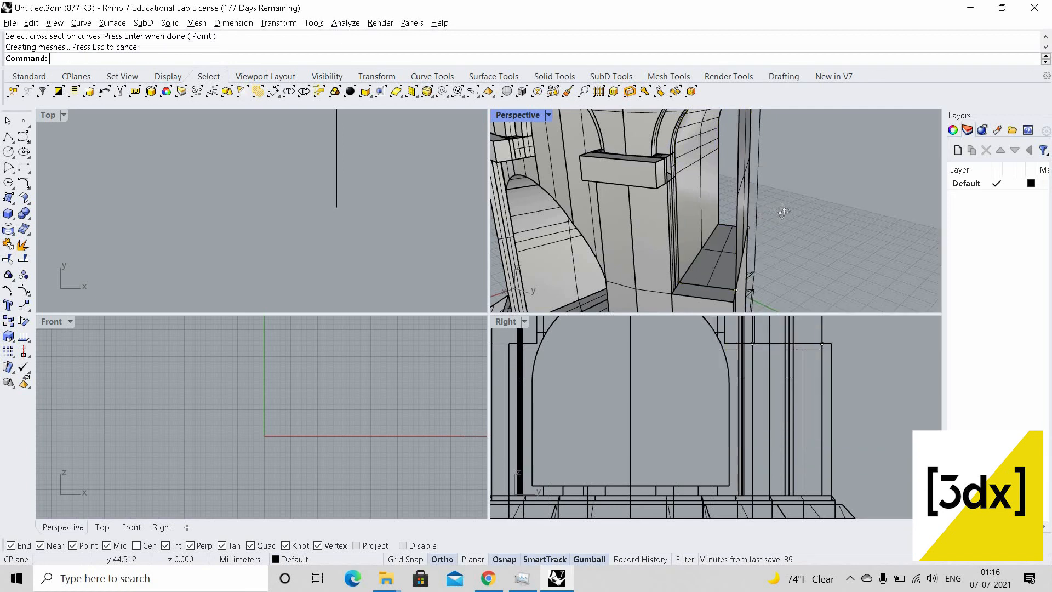
# Delete the flat outer side surface of the new sweep, keeping its curved and ledge faces
pyautogui.moveTo(741, 213)
pyautogui.mouseDown(button='right')
pyautogui.moveTo(754, 213)
pyautogui.moveTo(735, 215)
pyautogui.mouseUp(button='right')
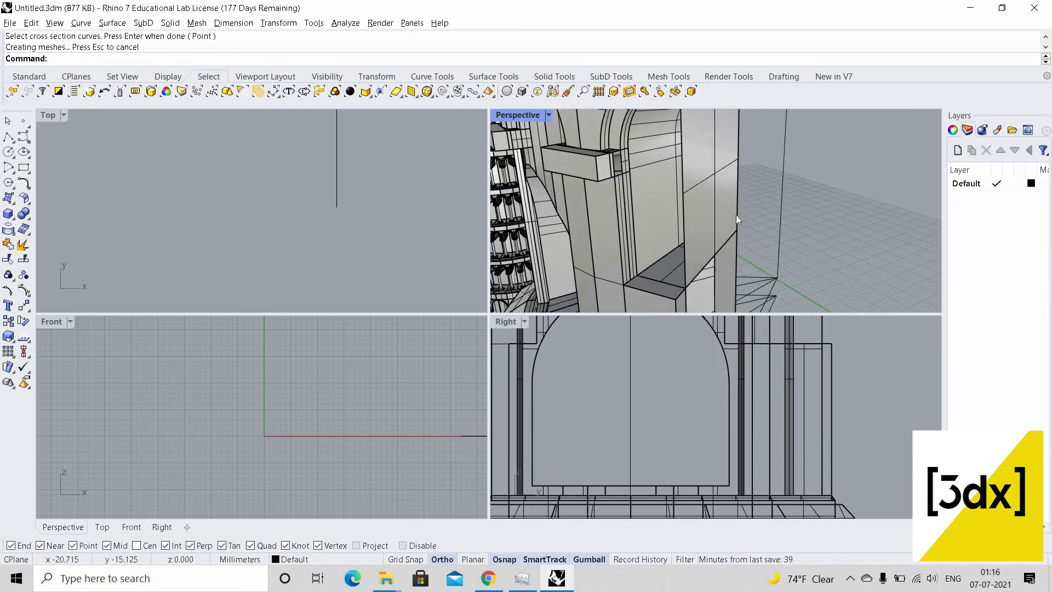
pyautogui.click(712, 200)
pyautogui.press('Delete')
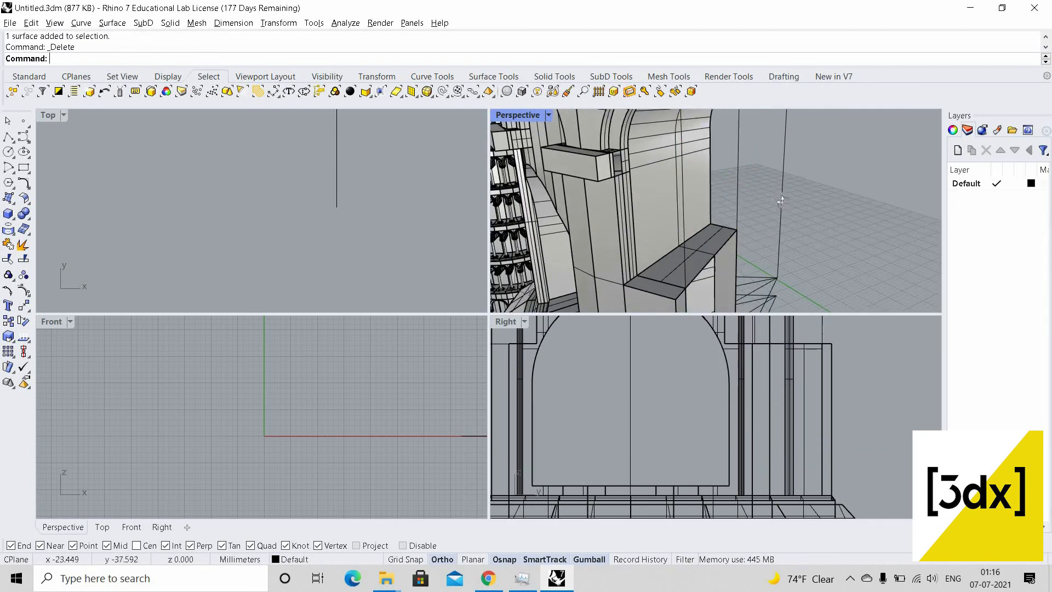
pyautogui.scroll(-5, 723, 208)
pyautogui.scroll(6, 768, 218)
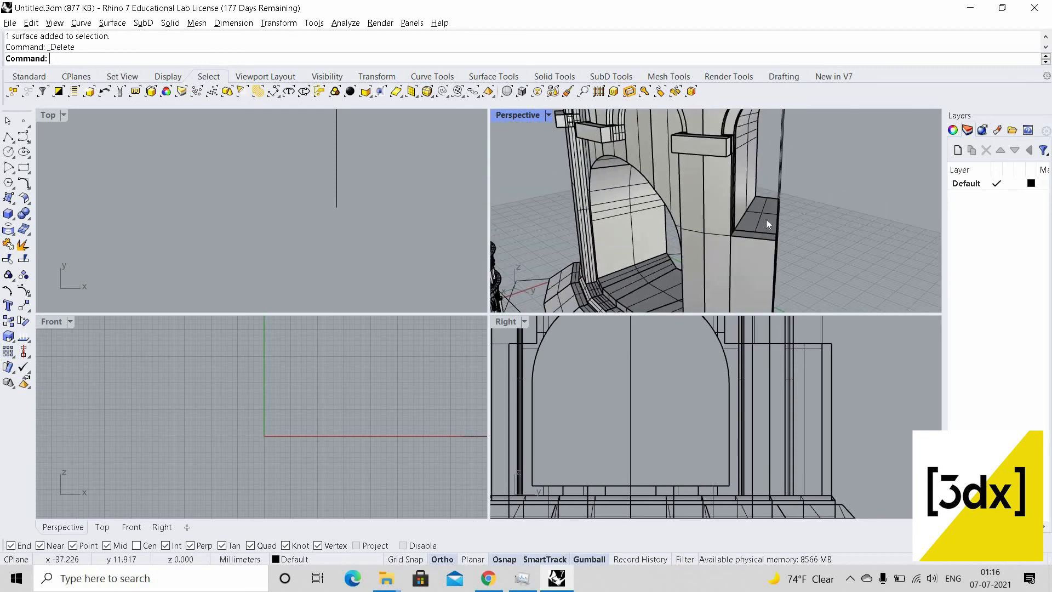
# Mirror a copy of the notch reveal polysurface across the entrance's centre line, using points on the base moulding
pyautogui.click(768, 218)
pyautogui.scroll(-6, 787, 221)
pyautogui.moveTo(698, 257); pyautogui.dragTo(700, 301, button='right')
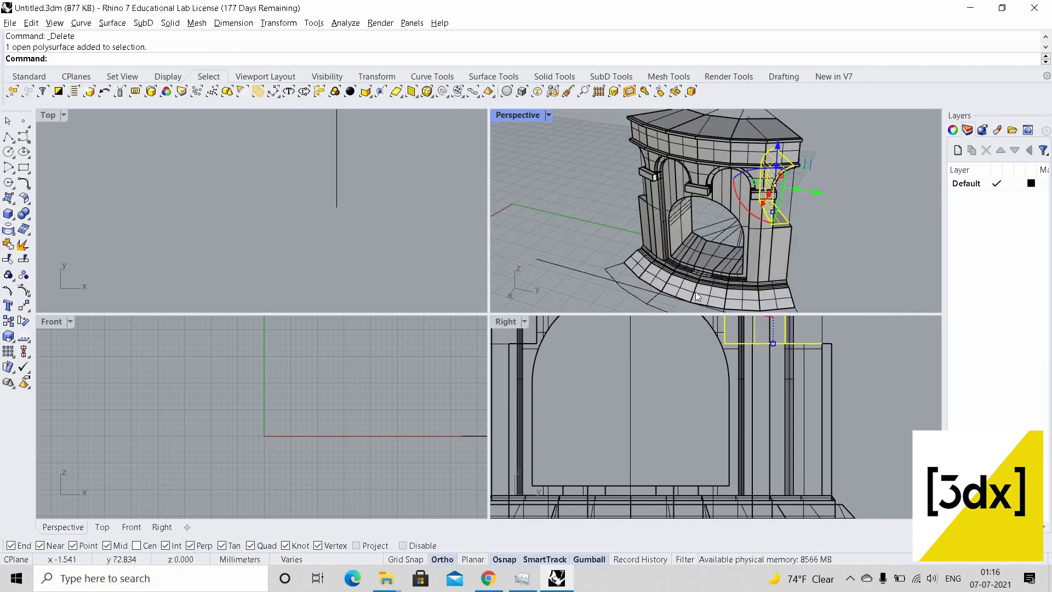
pyautogui.scroll(4, 698, 304)
pyautogui.scroll(5, 699, 301)
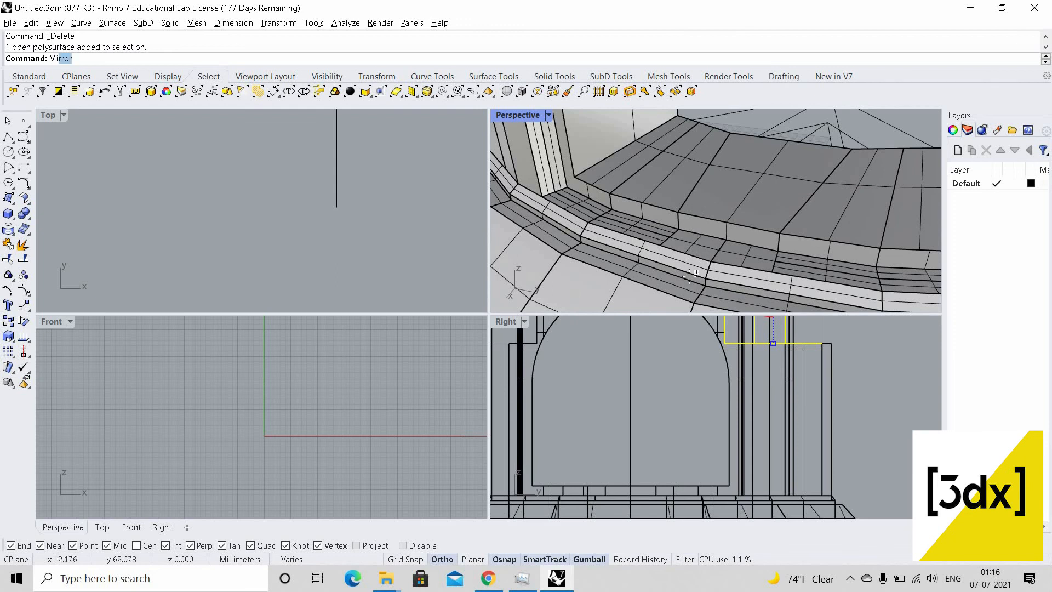
pyautogui.scroll(-4, 690, 276)
pyautogui.press('Return')
pyautogui.scroll(5, 709, 269)
pyautogui.click(709, 247)
pyautogui.click(730, 230)
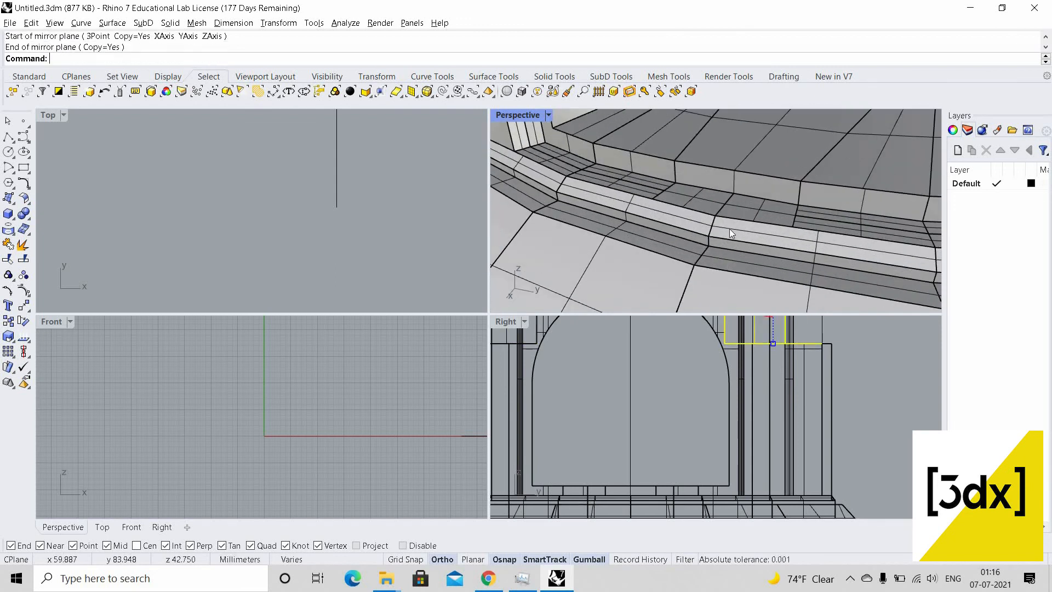
# Deselect the reveal and examine its mirrored copy on the opposite side of the tower section
pyautogui.scroll(-9, 730, 231)
pyautogui.moveTo(869, 190); pyautogui.dragTo(660, 285, button='right')
pyautogui.press('Escape')
pyautogui.scroll(-8, 727, 215)
pyautogui.scroll(8, 699, 190)
pyautogui.scroll(-5, 676, 153)
pyautogui.scroll(3, 652, 157)
pyautogui.scroll(-3, 659, 133)
pyautogui.scroll(4, 677, 134)
pyautogui.scroll(-4, 675, 151)
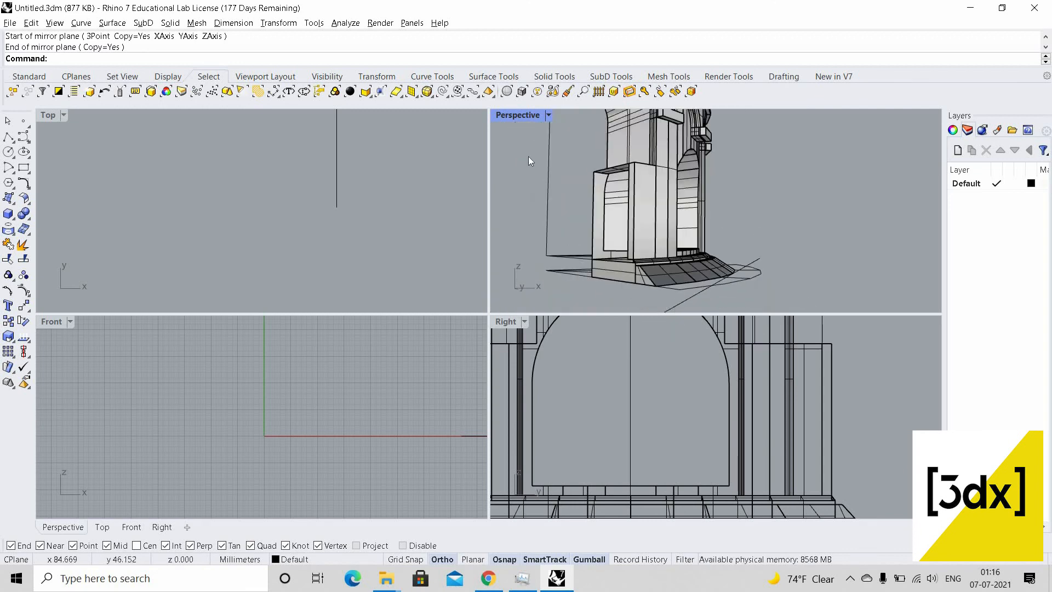
# Maximize the perspective view and draw a closed polyline around the four underside corners of the block projecting at the arch springing
pyautogui.hotkey('ctrl', 'm')
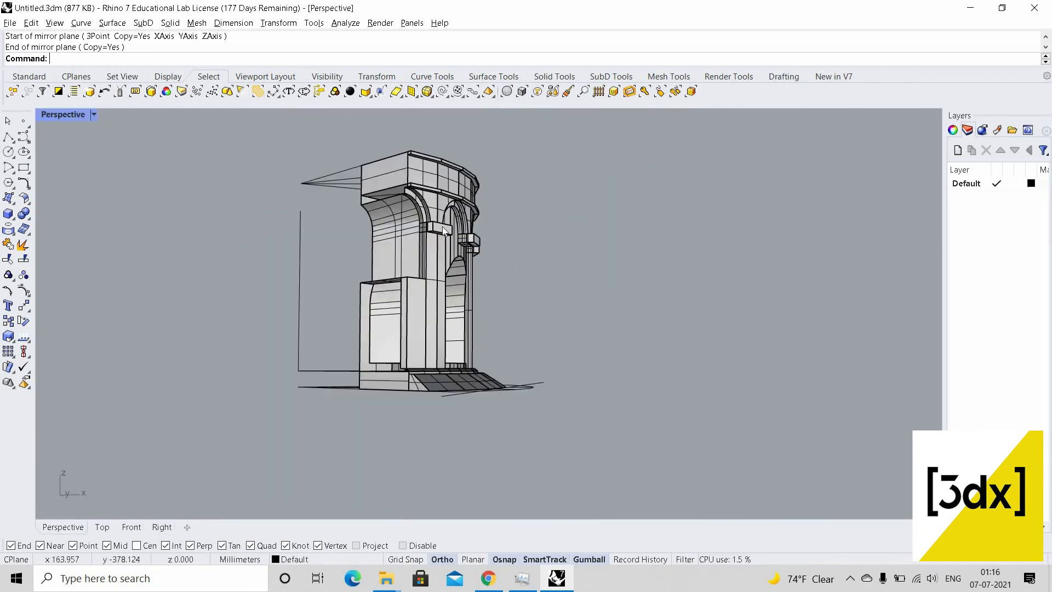
pyautogui.scroll(10, 443, 228)
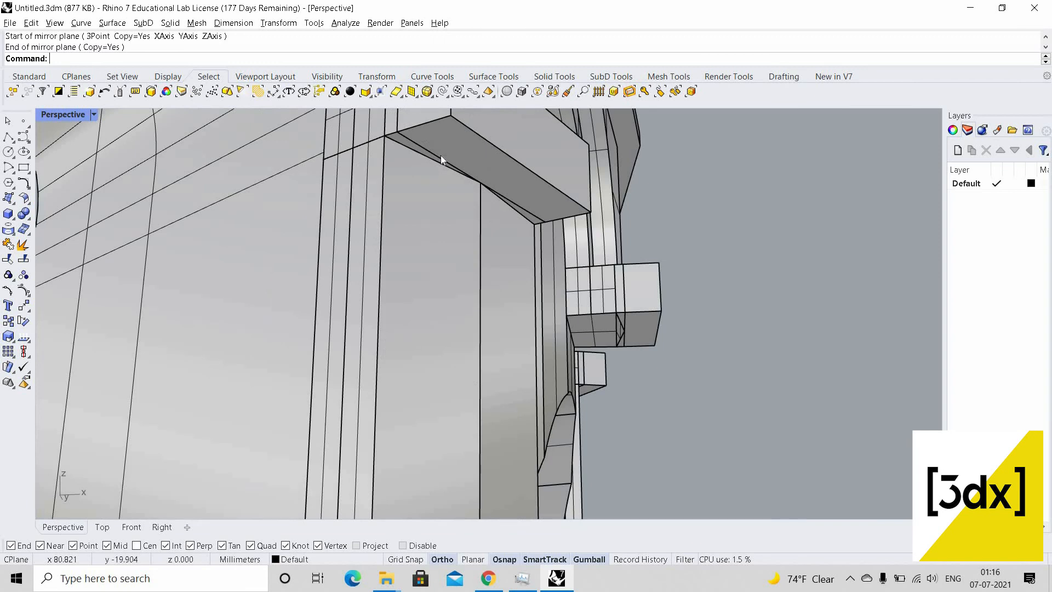
pyautogui.press('Return')
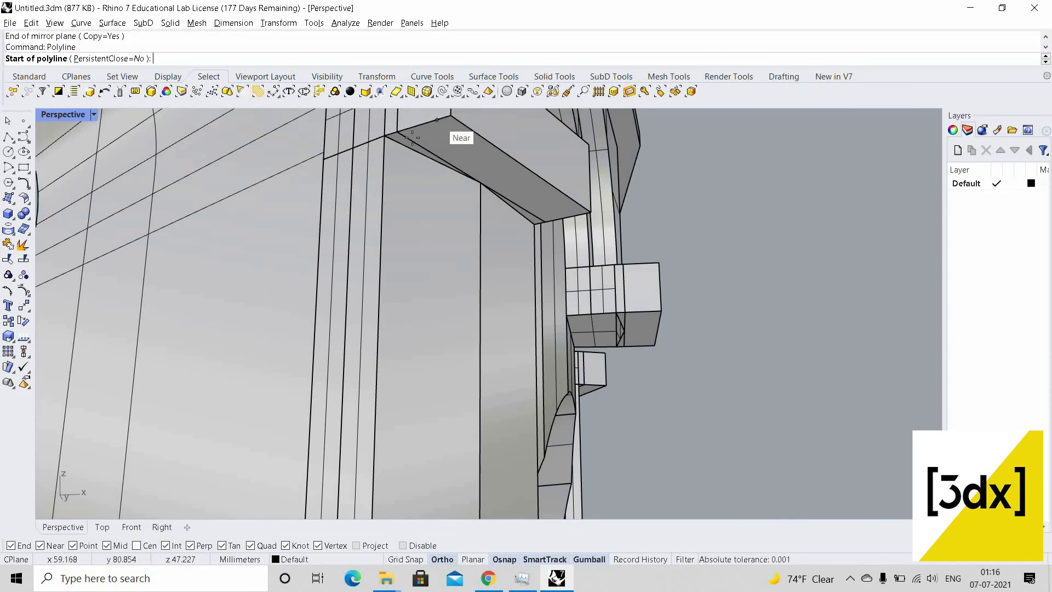
pyautogui.click(397, 132)
pyautogui.click(545, 221)
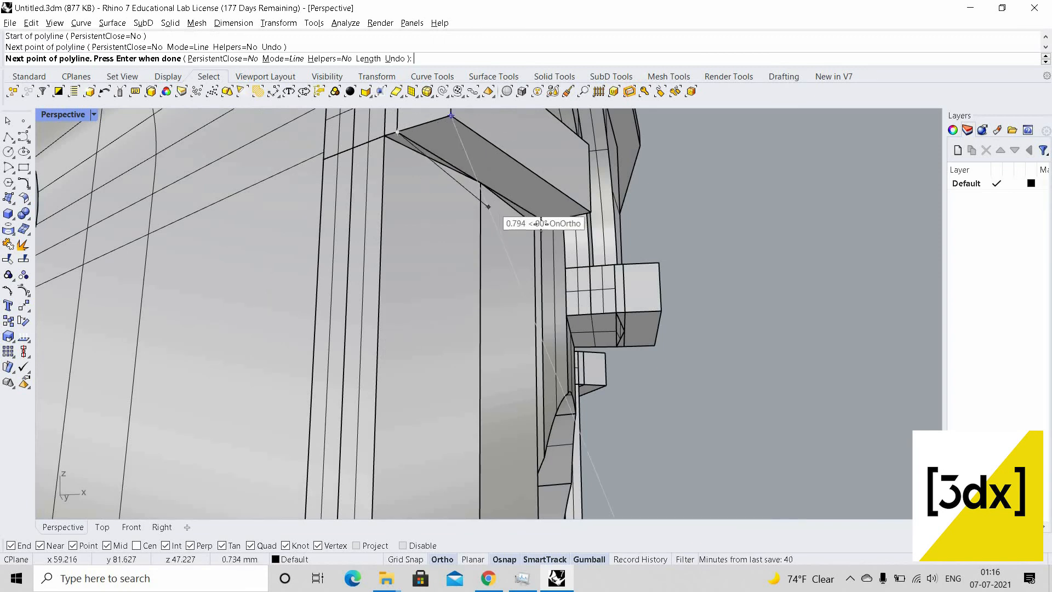
pyautogui.click(588, 211)
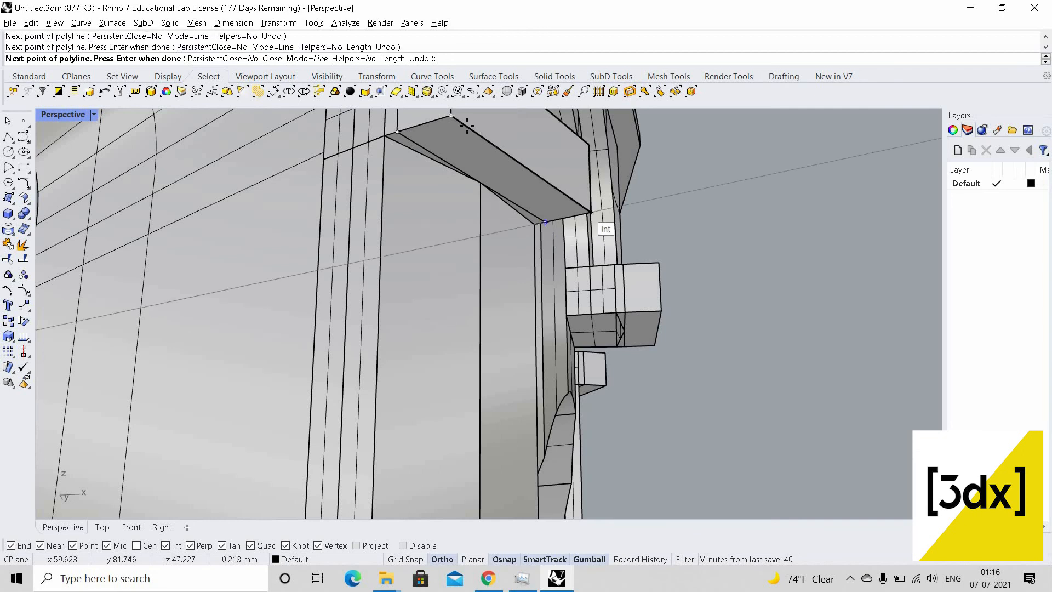
pyautogui.click(451, 116)
pyautogui.press('Return')
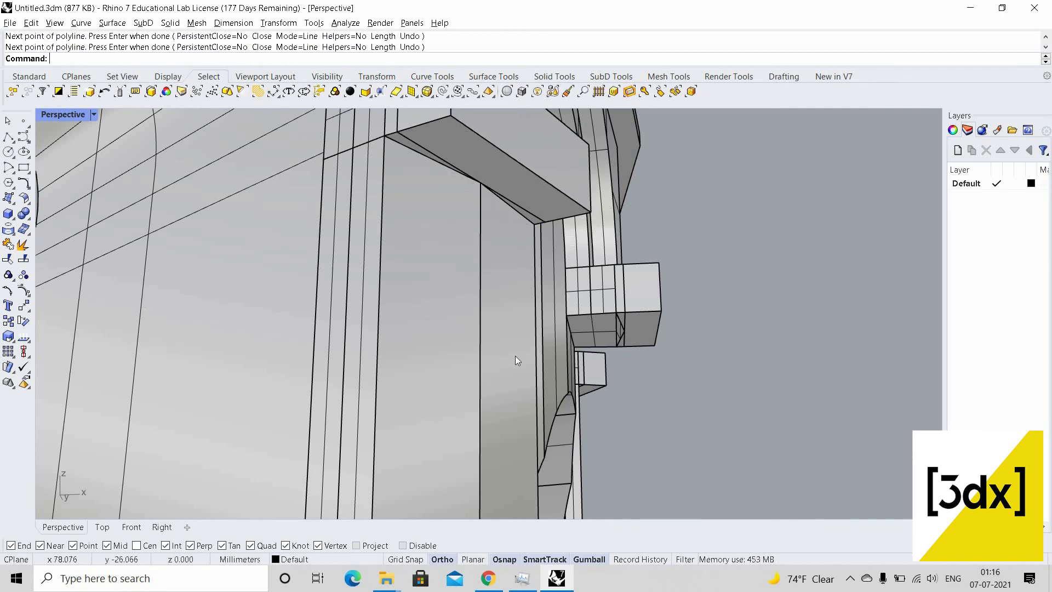
# Select the closed outline beneath the block and move it into the empty space beside the tower
pyautogui.scroll(-5, 515, 356)
pyautogui.click(524, 356)
pyautogui.click(525, 357)
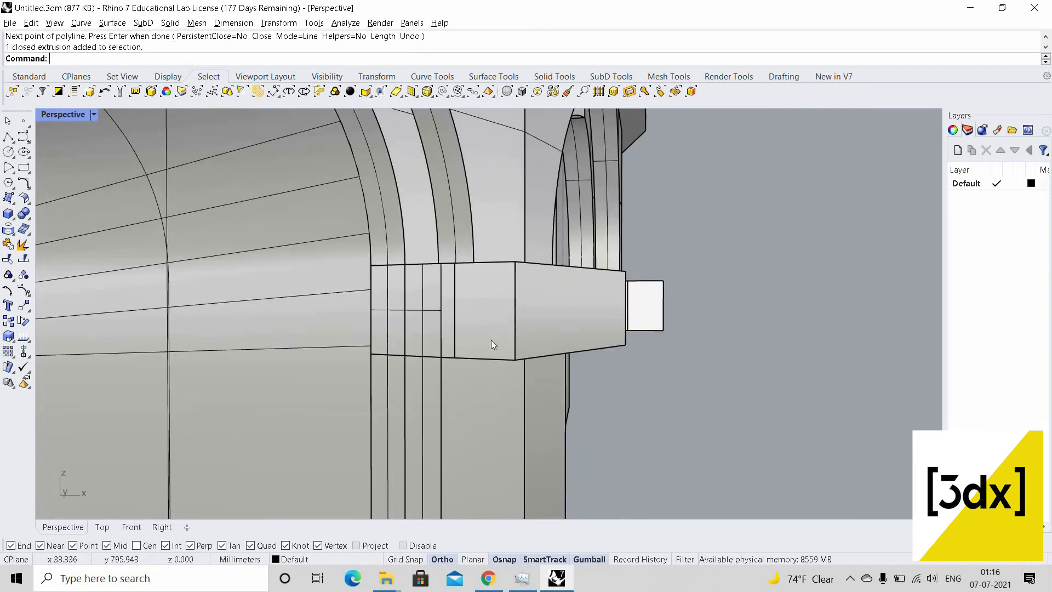
pyautogui.click(523, 362)
pyautogui.scroll(-5, 570, 384)
pyautogui.moveTo(580, 375); pyautogui.dragTo(846, 378)
pyautogui.scroll(-5, 736, 386)
pyautogui.scroll(5, 736, 386)
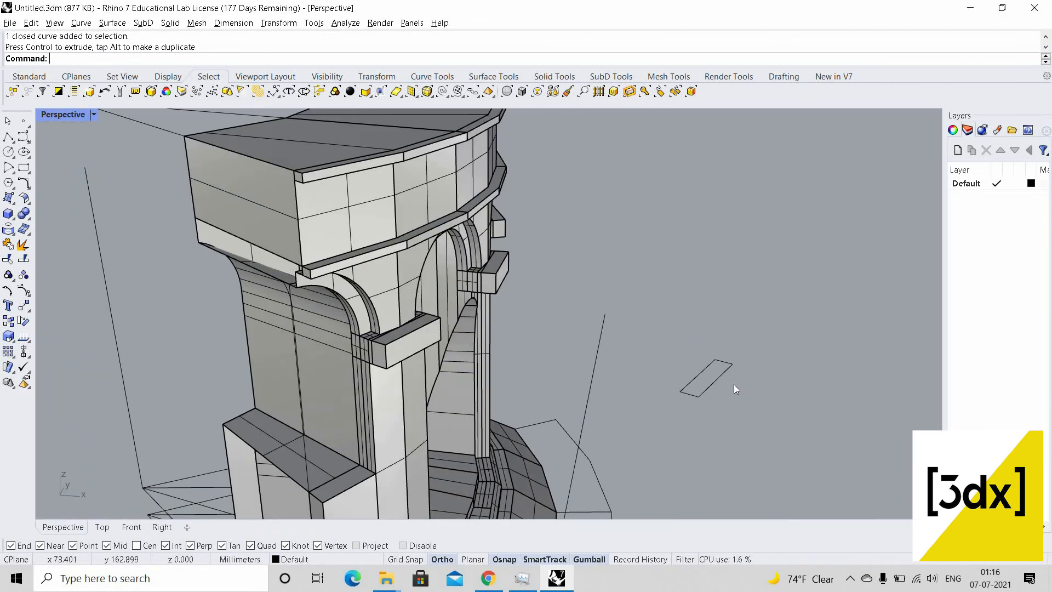
# Draw a line between the two end corners of one long side of the moved outline
pyautogui.press('Return')
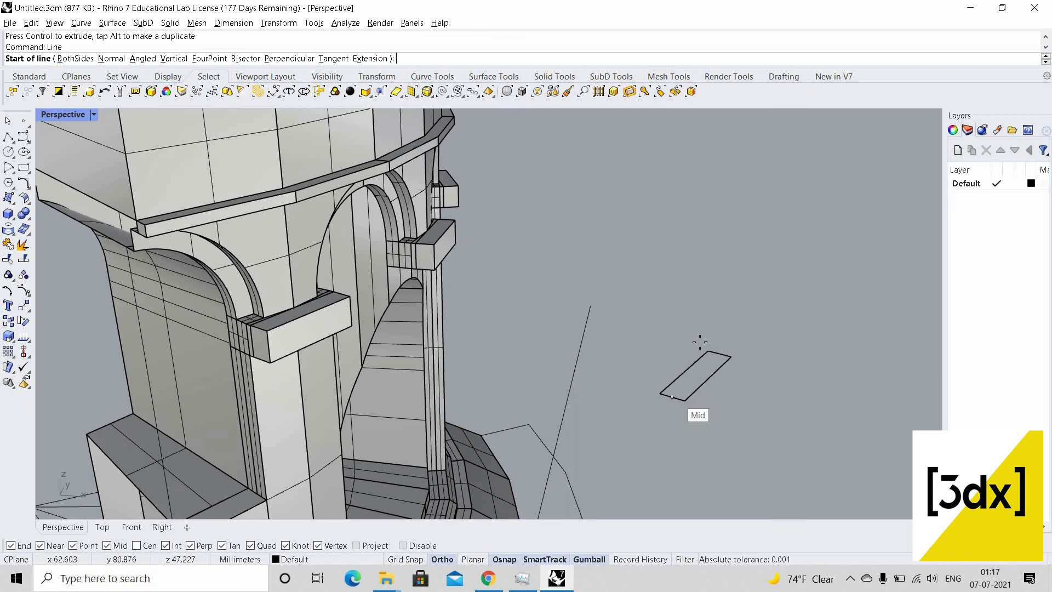
pyautogui.click(660, 393)
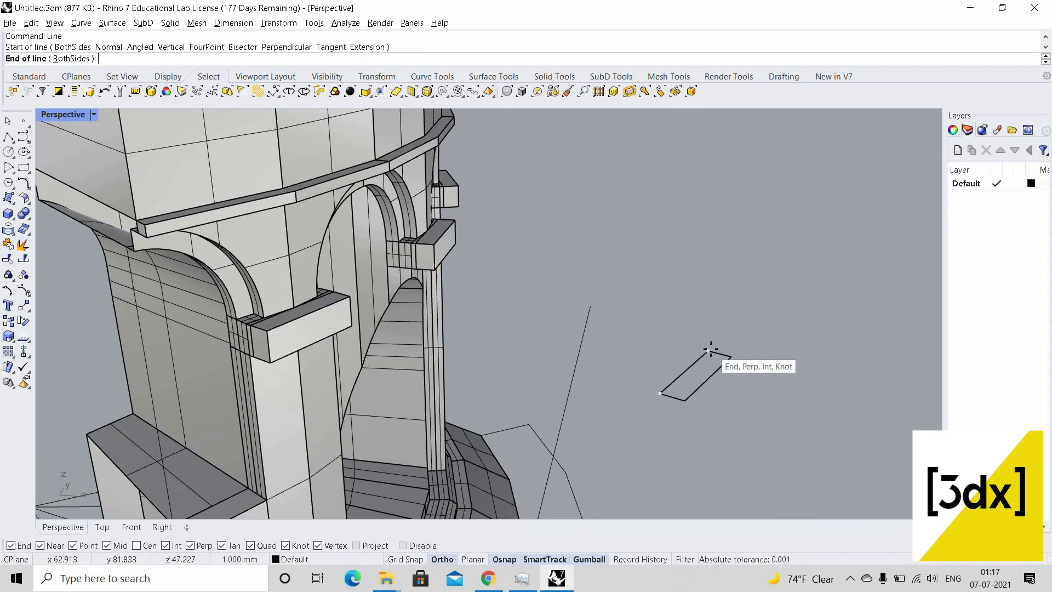
pyautogui.click(698, 360)
# Finish the line along the outline's long side and rotate a copy of it -90 degrees about its near end corner
pyautogui.click(698, 360)
pyautogui.click(705, 382)
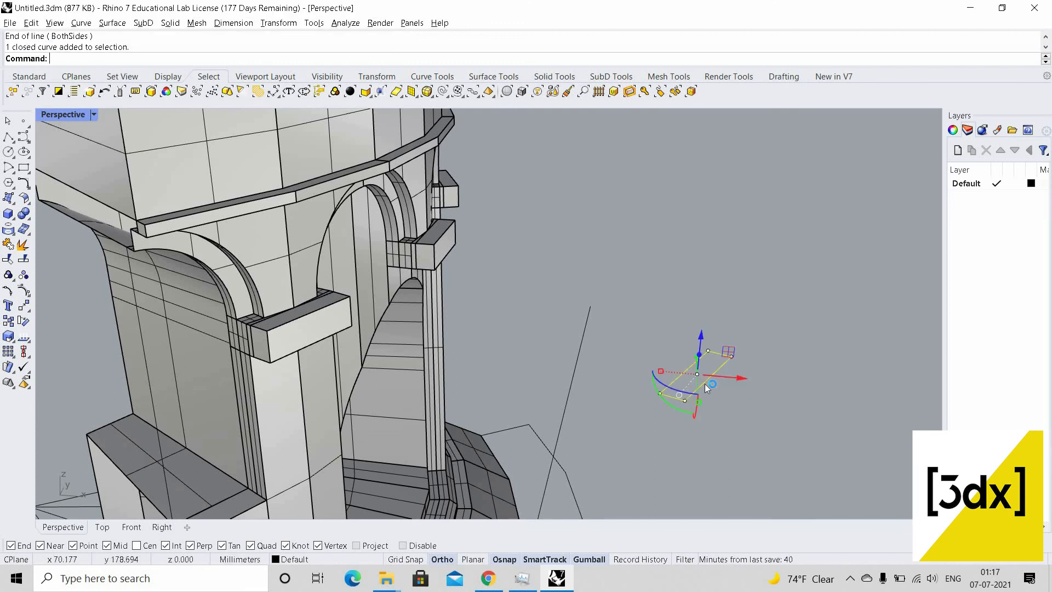
pyautogui.click(705, 382)
pyautogui.click(706, 377)
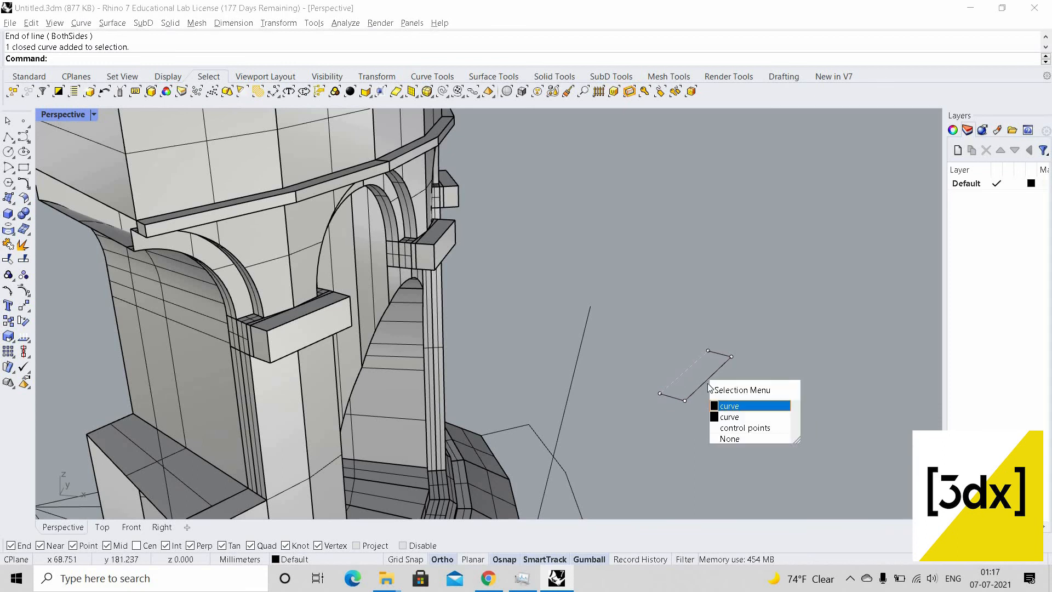
pyautogui.click(708, 384)
pyautogui.write('ro')
pyautogui.press('Return')
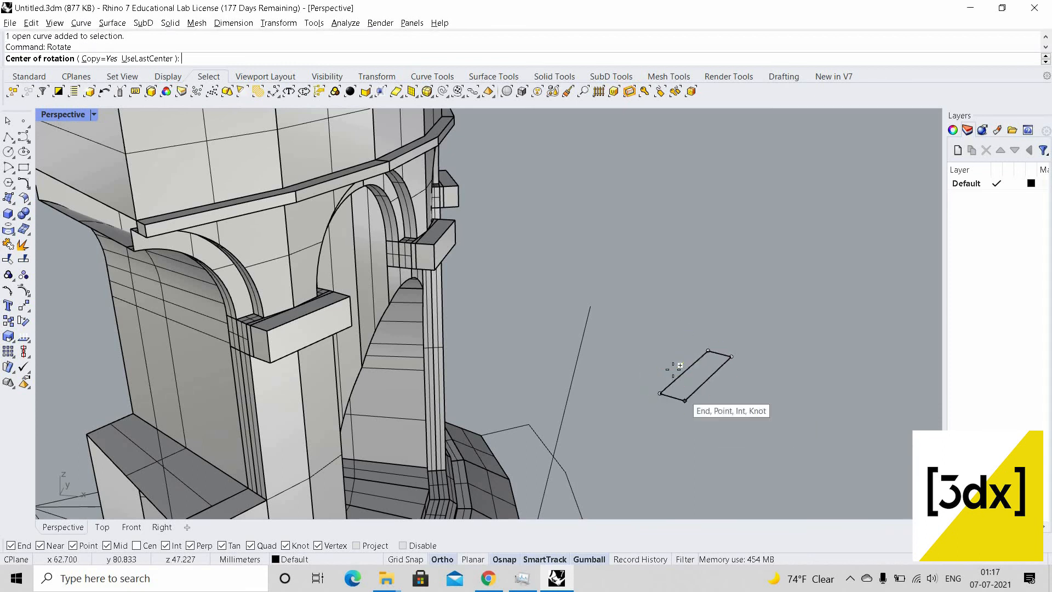
pyautogui.click(660, 393)
pyautogui.click(709, 351)
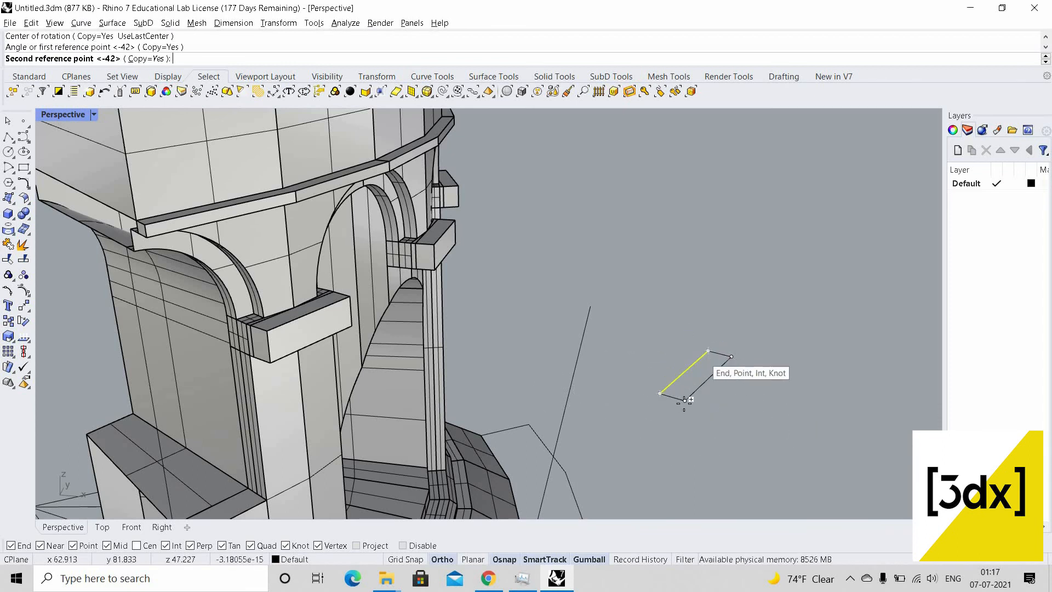
pyautogui.click(727, 401)
pyautogui.press('Return')
pyautogui.press('Escape')
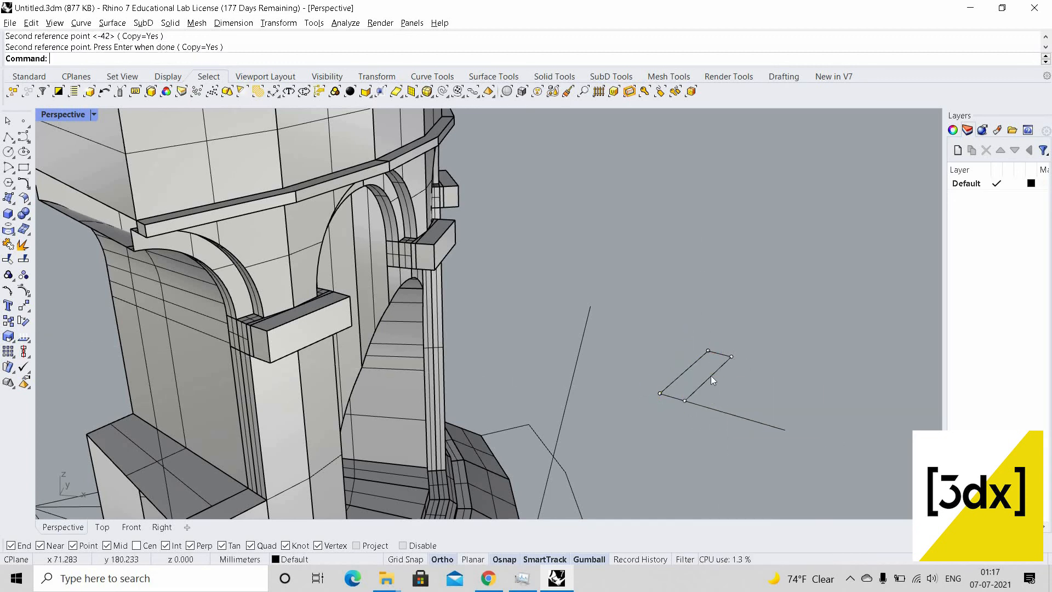
# Delete the closed rectangular outline, keeping the two perpendicular lines
pyautogui.click(732, 383)
pyautogui.click(749, 411)
pyautogui.press('Delete')
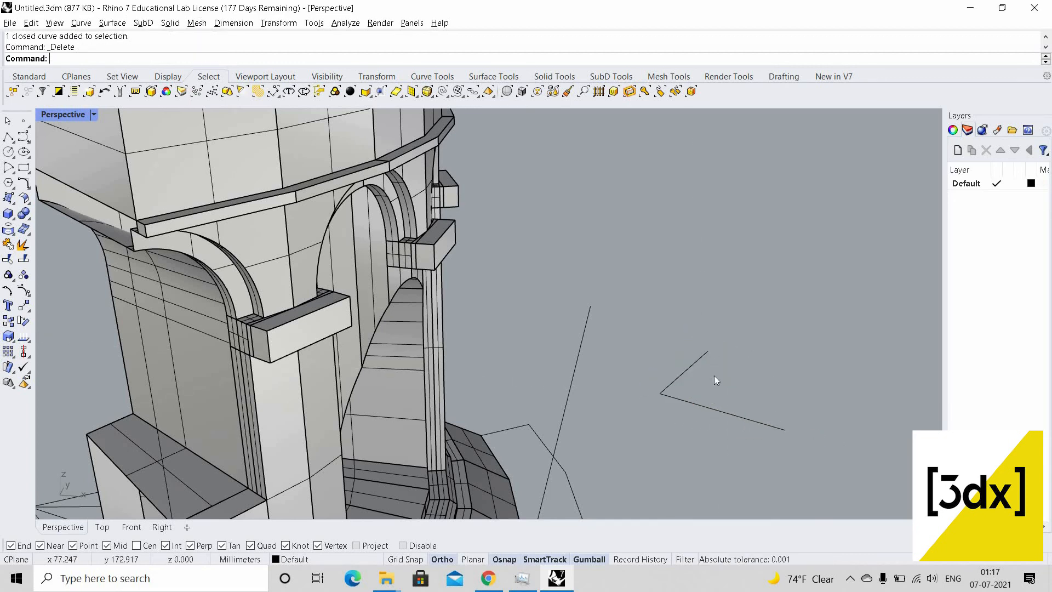
# Try to rotate another copy of the original side line about the shared corner toward the perpendicular line
pyautogui.click(719, 411)
pyautogui.click(673, 381)
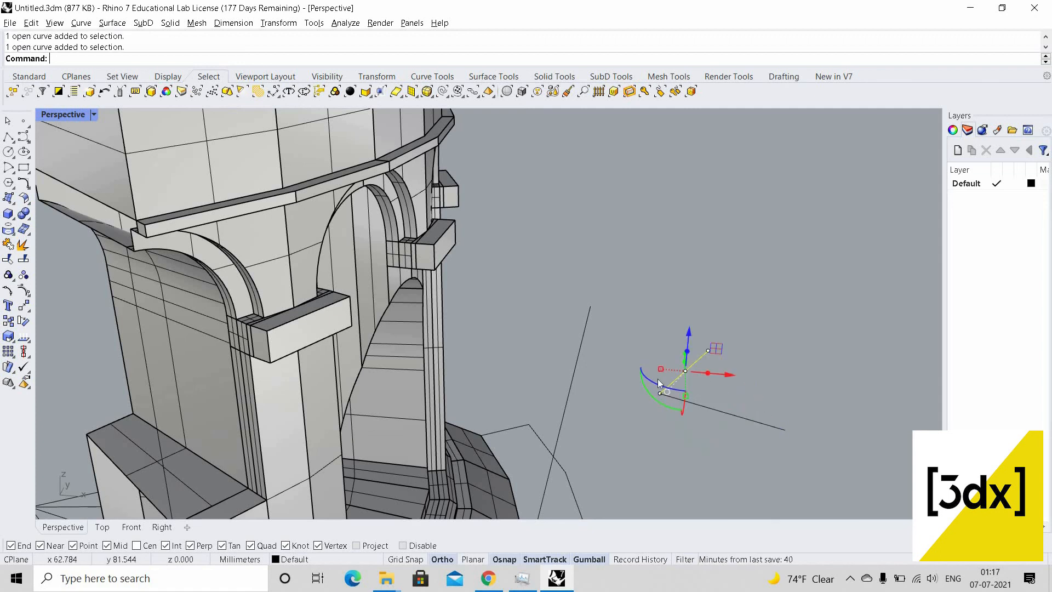
pyautogui.moveTo(661, 382)
pyautogui.mouseDown(button='right')
pyautogui.moveTo(691, 460)
pyautogui.moveTo(666, 391)
pyautogui.mouseUp(button='right')
pyautogui.scroll(-5, 690, 455)
pyautogui.scroll(5, 667, 389)
pyautogui.scroll(3, 667, 389)
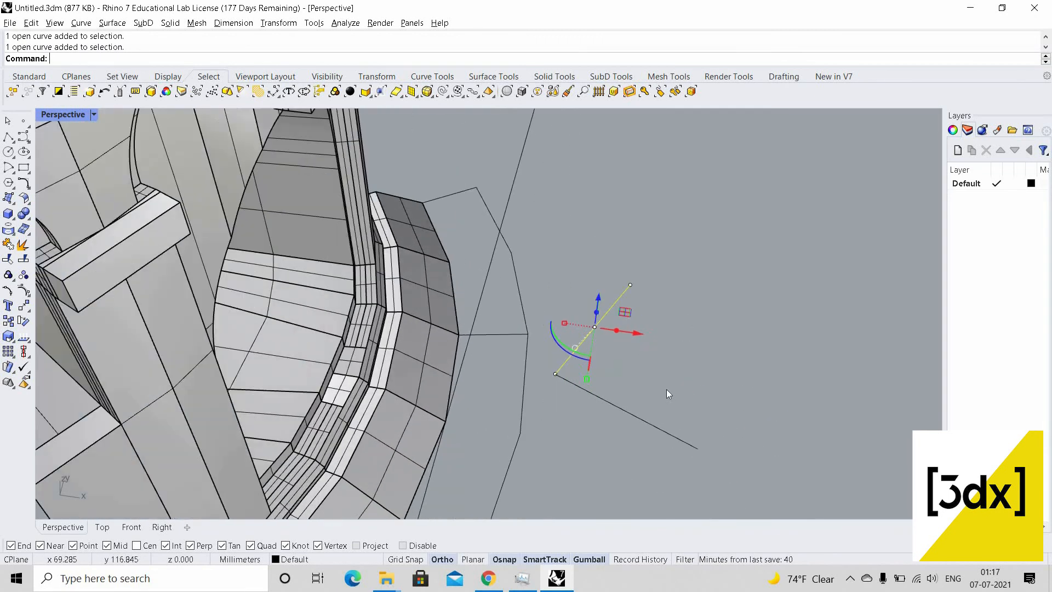
pyautogui.write('rotate')
pyautogui.press('Return')
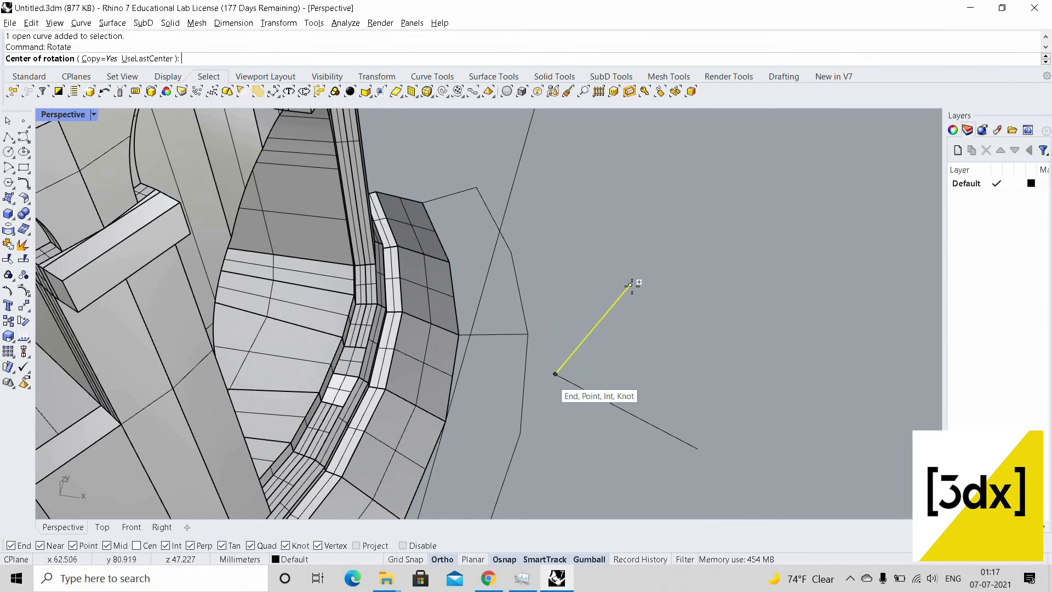
pyautogui.click(557, 373)
pyautogui.click(630, 285)
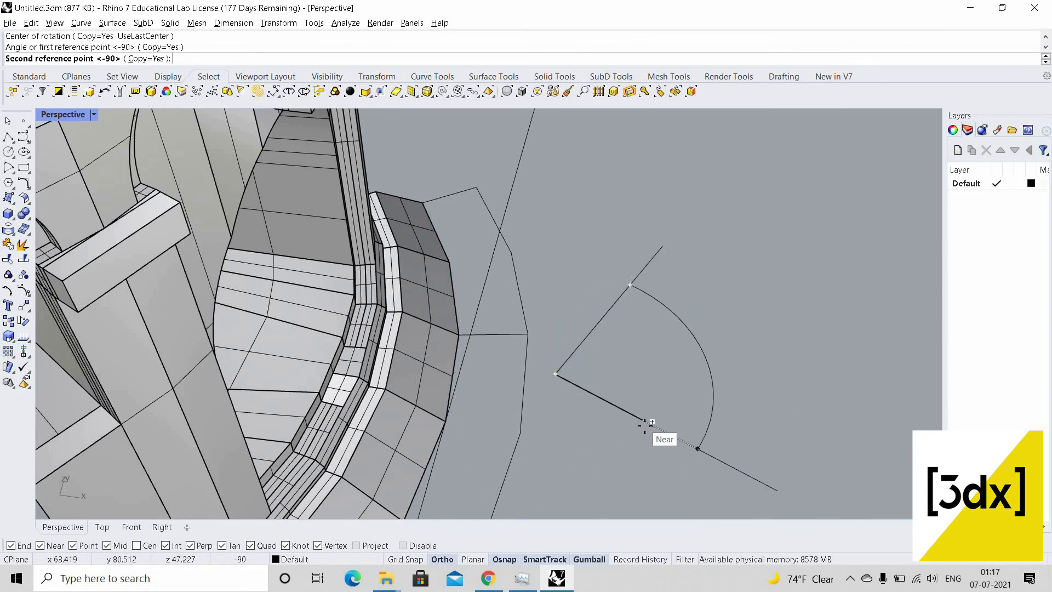
pyautogui.click(663, 422)
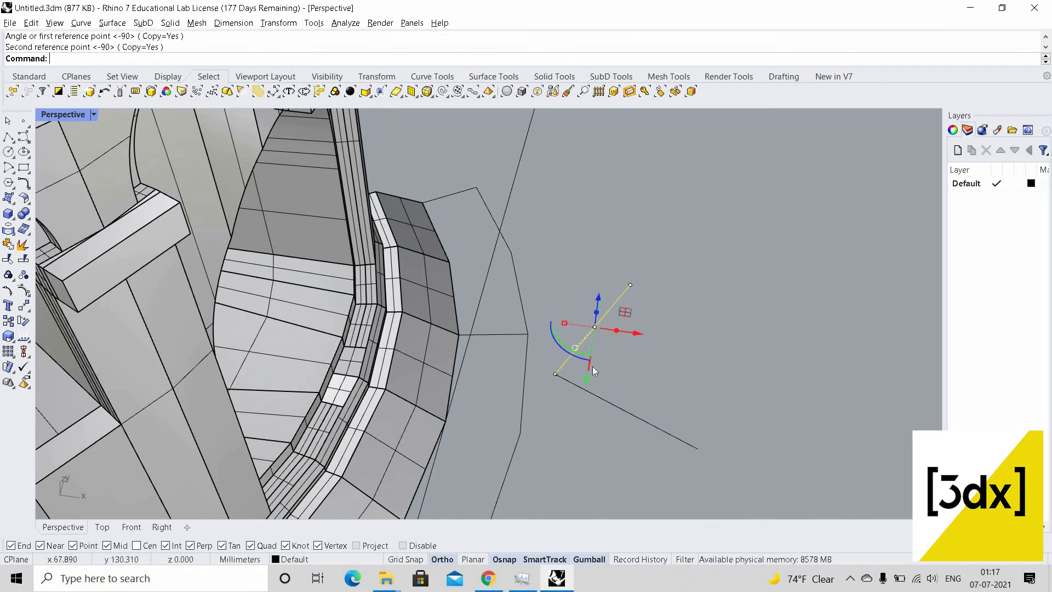
# Repeat the copy rotation of the side line onto the perpendicular line's far end and delete the duplicate line
pyautogui.press('Return')
pyautogui.click(557, 374)
pyautogui.click(631, 285)
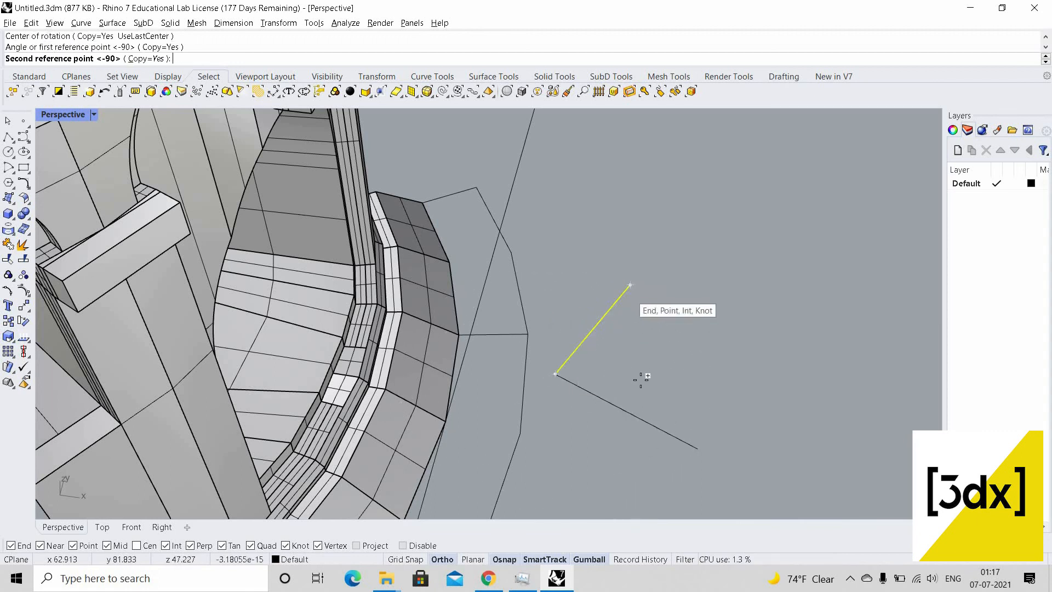
pyautogui.click(696, 449)
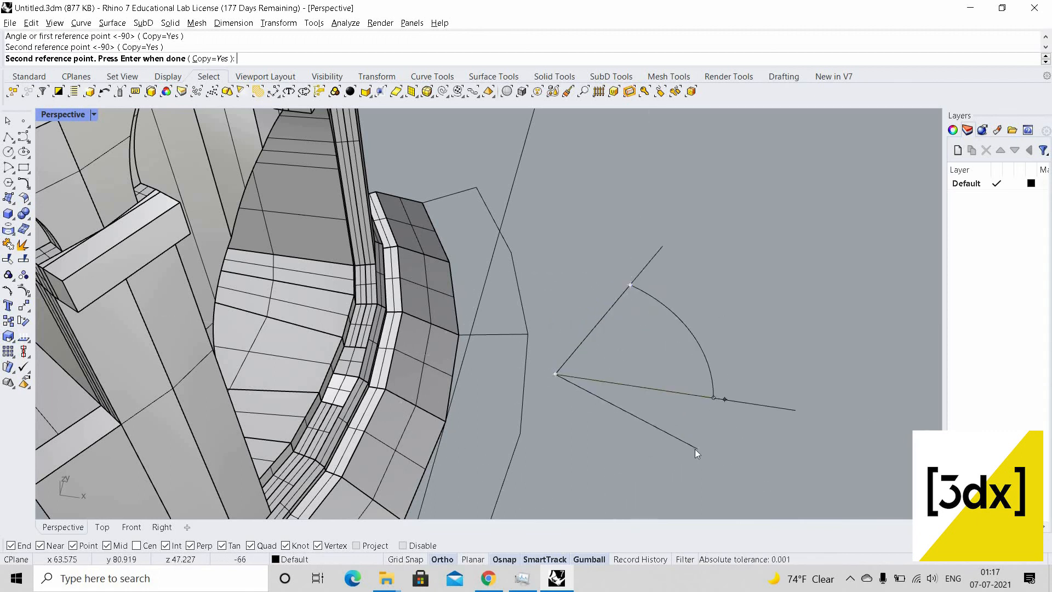
pyautogui.press('Return')
pyautogui.click(698, 449)
pyautogui.press('Return')
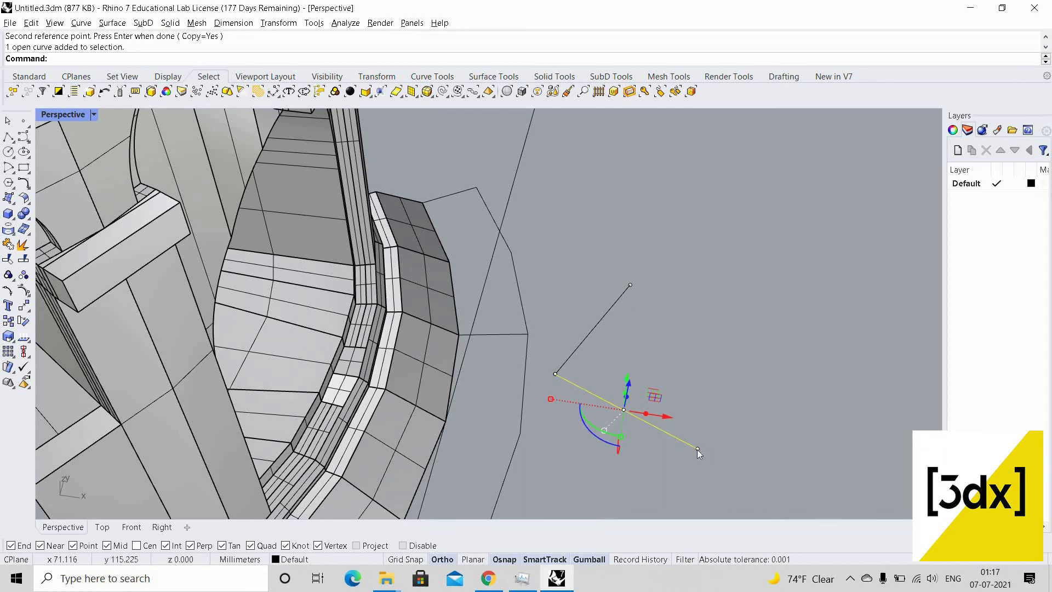
pyautogui.press('Delete')
pyautogui.click(697, 449)
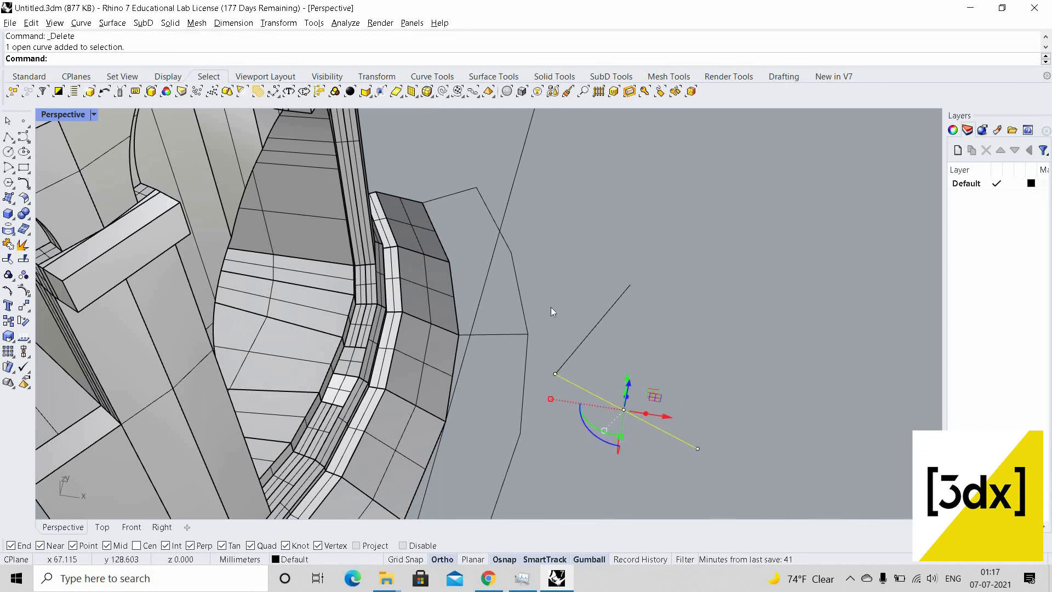
# Mirror the two perpendicular lines across the diagonal between their free ends to complete a four-sided square
pyautogui.moveTo(553, 312); pyautogui.dragTo(561, 284, button='right')
pyautogui.press('Return')
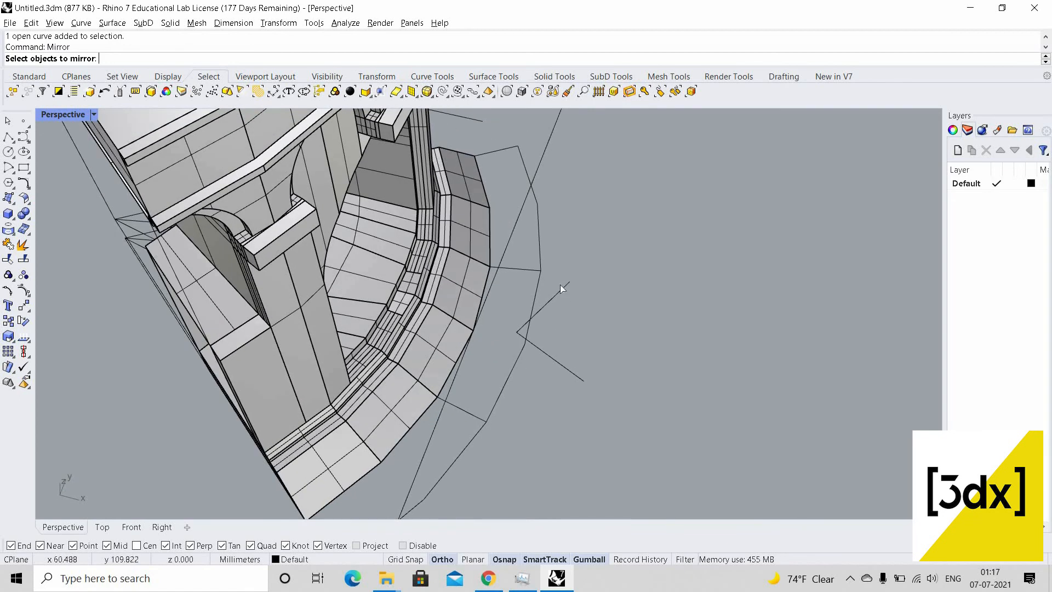
pyautogui.moveTo(580, 320); pyautogui.dragTo(566, 321)
pyautogui.moveTo(579, 284); pyautogui.dragTo(566, 318)
pyautogui.press('Return')
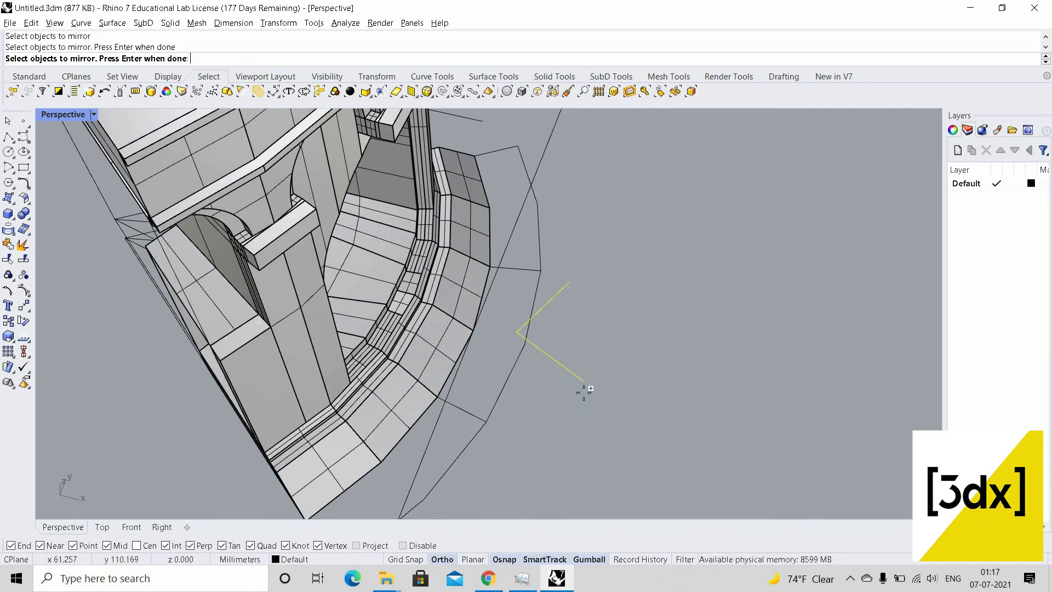
pyautogui.click(586, 380)
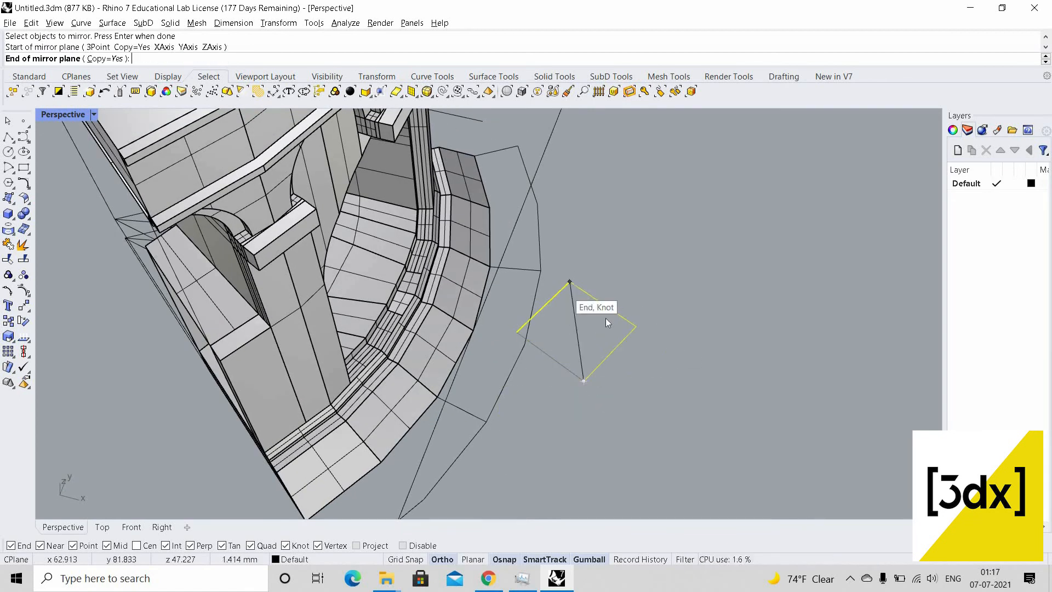
pyautogui.click(570, 282)
# Join the four lines into one closed square and extrude it downward into a thin solid slab
pyautogui.moveTo(666, 356); pyautogui.dragTo(590, 253, button='right')
pyautogui.moveTo(670, 325); pyautogui.dragTo(575, 253)
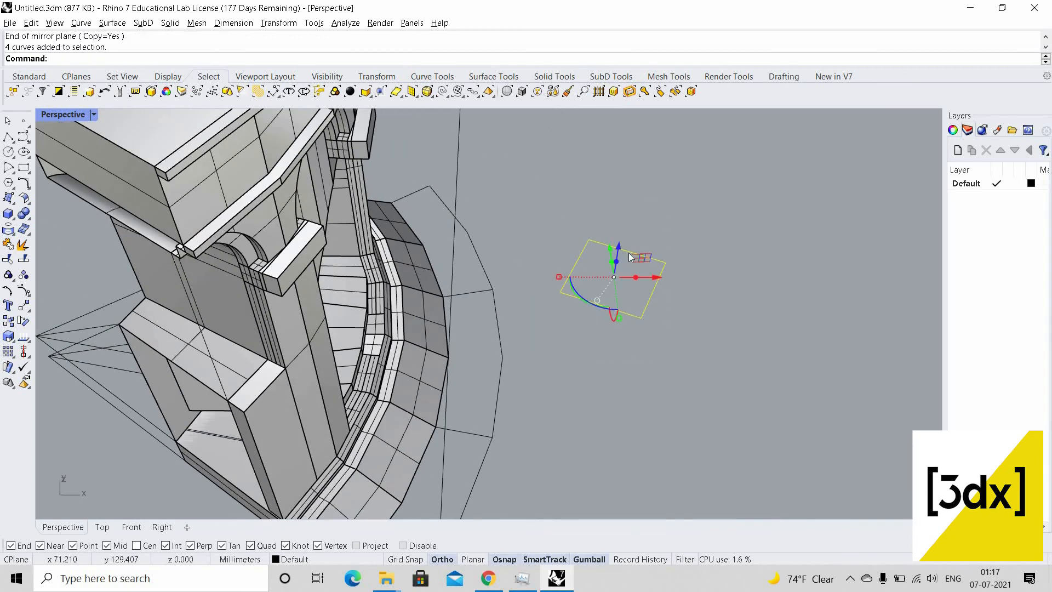
pyautogui.hotkey('ctrl', 'j')
pyautogui.moveTo(647, 262); pyautogui.dragTo(642, 267, button='right')
pyautogui.write('ExtrudeCrv')
pyautogui.press('Return')
pyautogui.scroll(5, 642, 262)
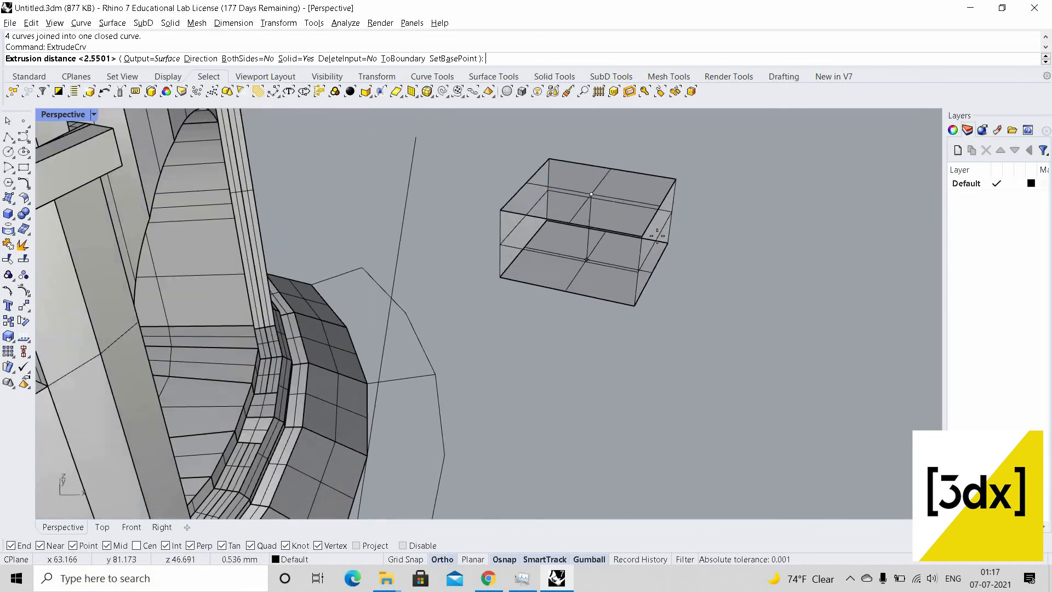
pyautogui.click(643, 253)
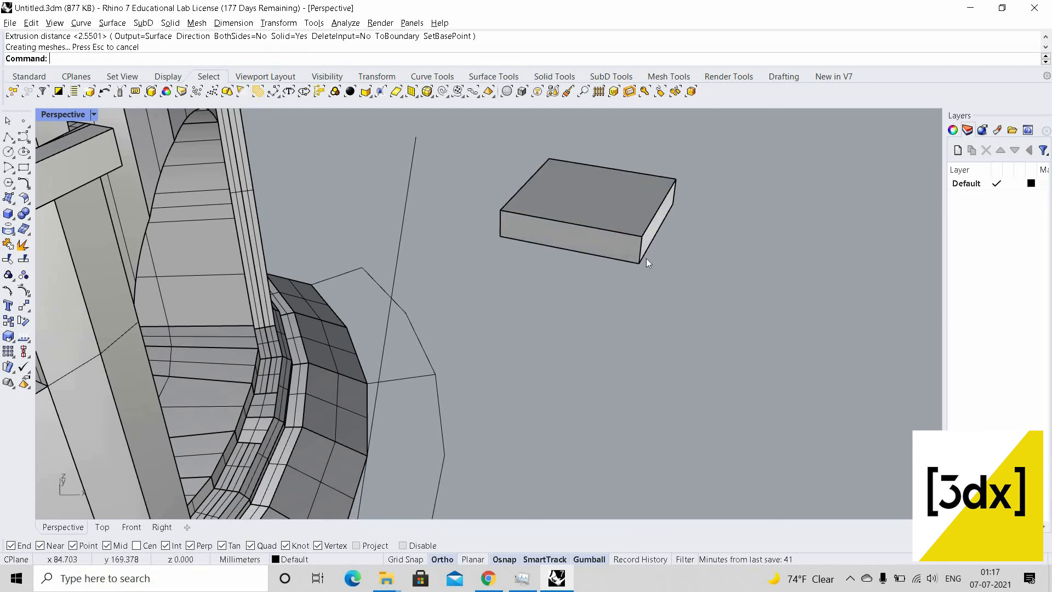
# Copy the square slab directly beneath itself so the two slabs stack with aligned corners
pyautogui.click(647, 261)
pyautogui.write('Co')
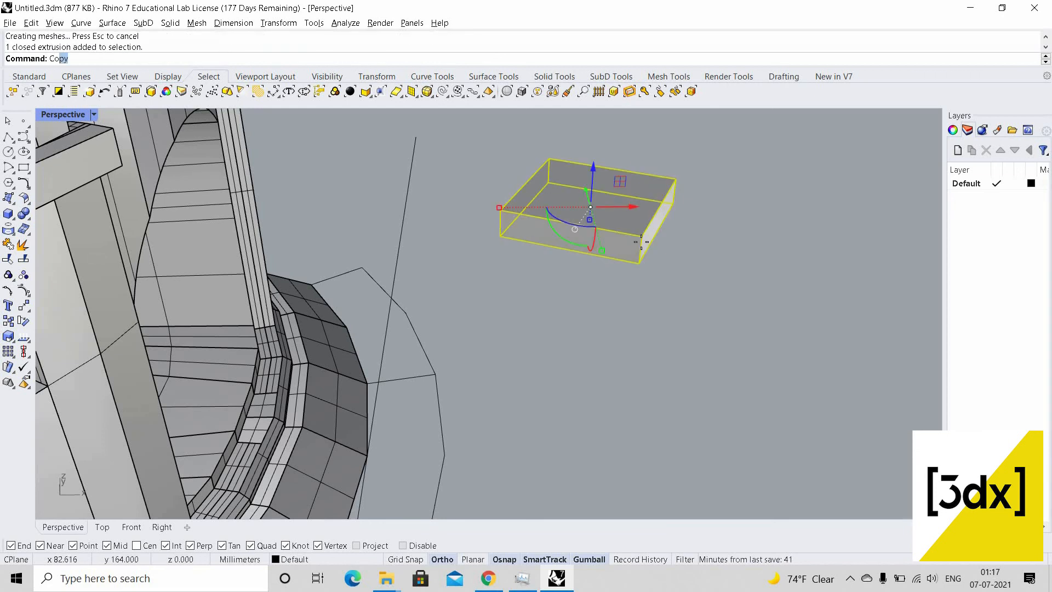
pyautogui.write('py')
pyautogui.press('Return')
pyautogui.click(642, 241)
pyautogui.click(634, 277)
pyautogui.press('Escape')
pyautogui.press('Escape')
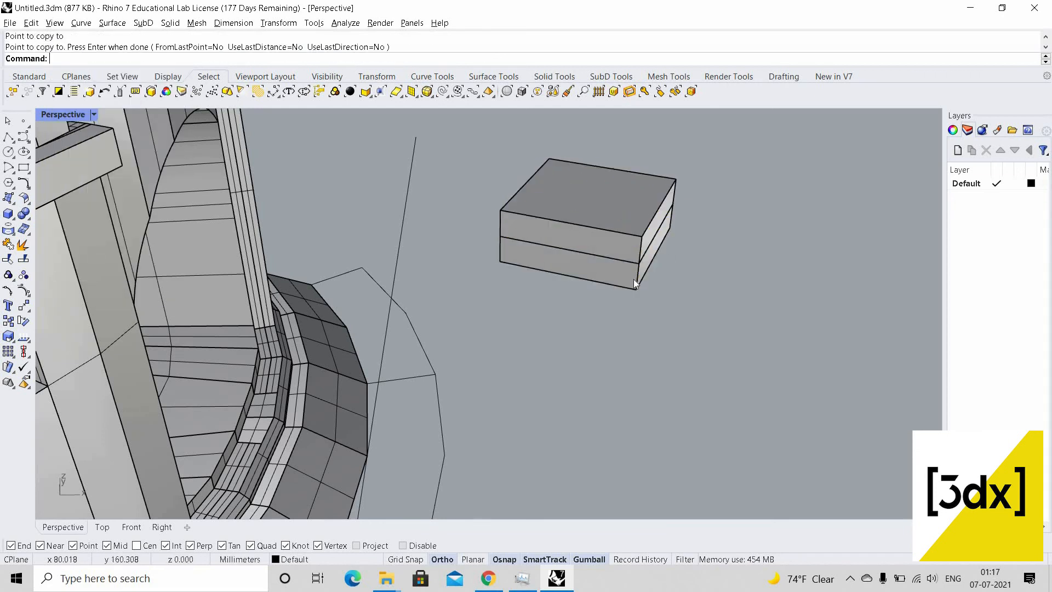
# Stretch the lower slab downward with Scale1D from its upper corner to make it taller than the upper slab
pyautogui.click(635, 280)
pyautogui.write('Scale1D')
pyautogui.press('Return')
pyautogui.click(640, 263)
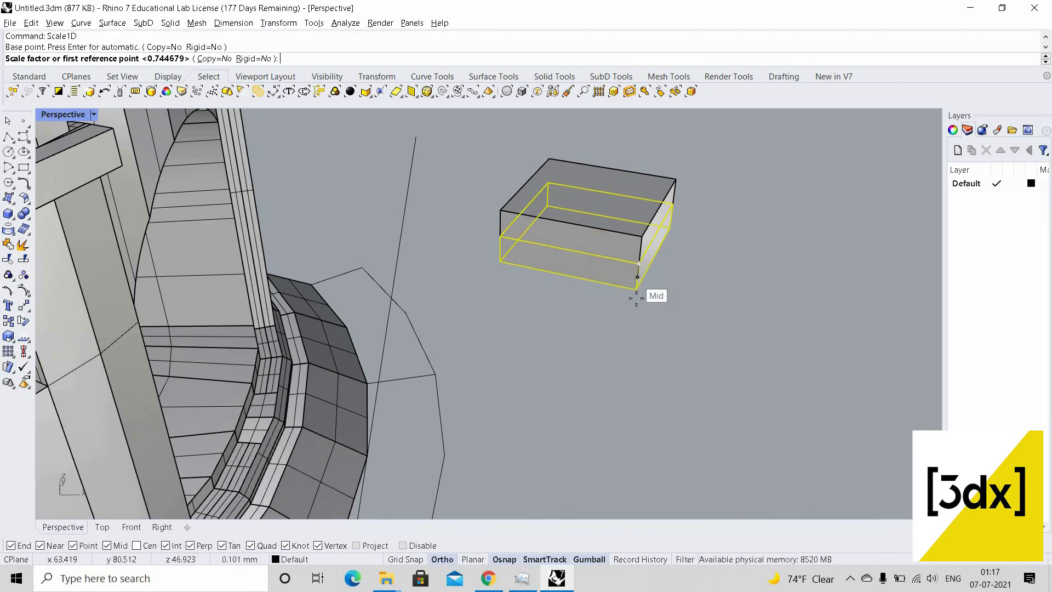
pyautogui.click(637, 298)
pyautogui.click(636, 258)
pyautogui.scroll(-5, 629, 237)
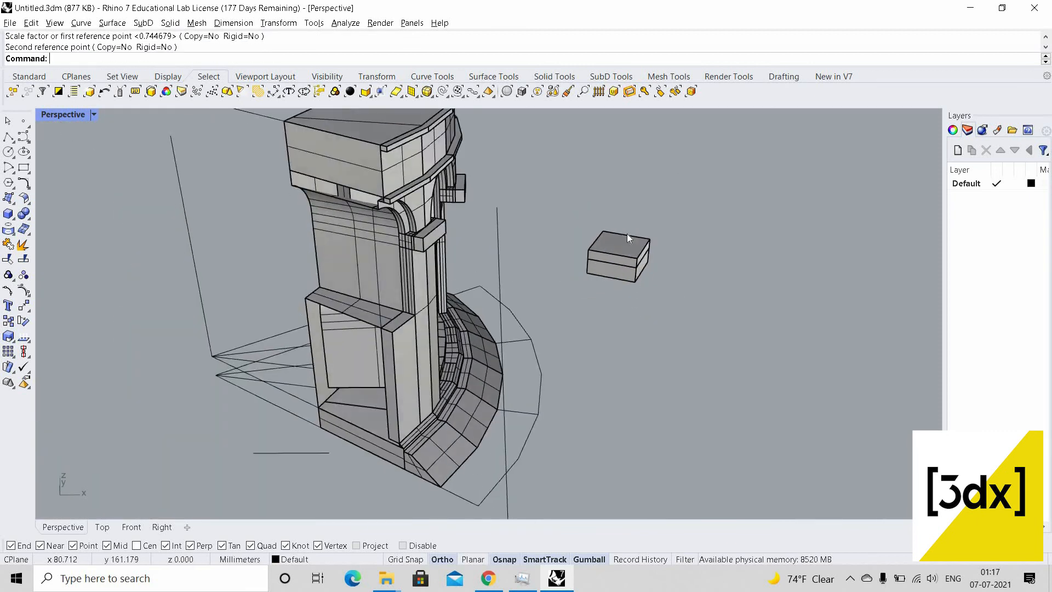
pyautogui.scroll(8, 629, 239)
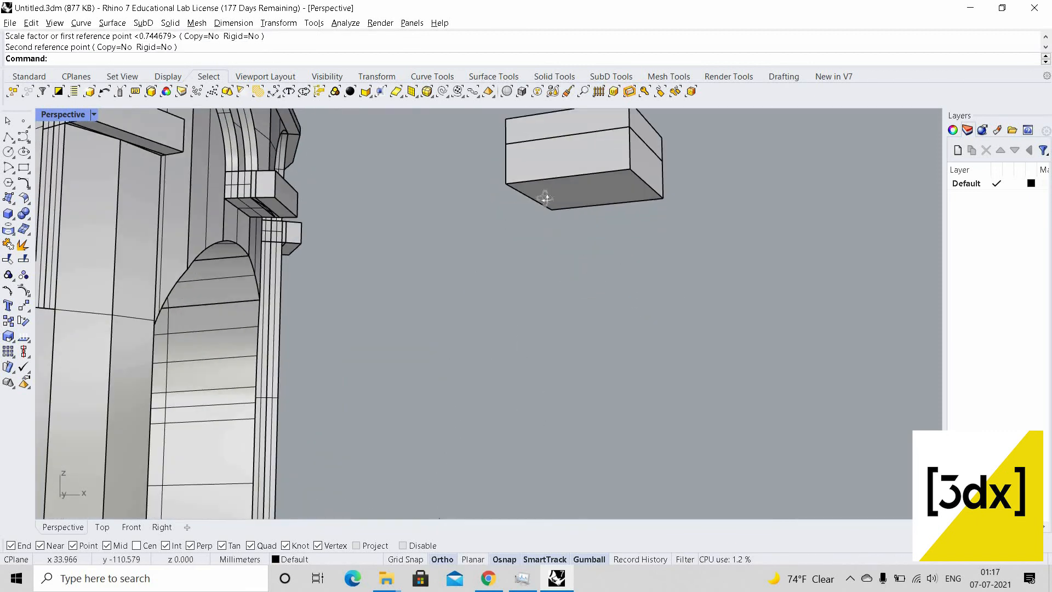
pyautogui.scroll(2, 485, 192)
pyautogui.keyDown('ctrl'); pyautogui.keyDown('shift'); pyautogui.moveTo(690, 239); pyautogui.dragTo(489, 189); pyautogui.keyUp('shift'); pyautogui.keyUp('ctrl')
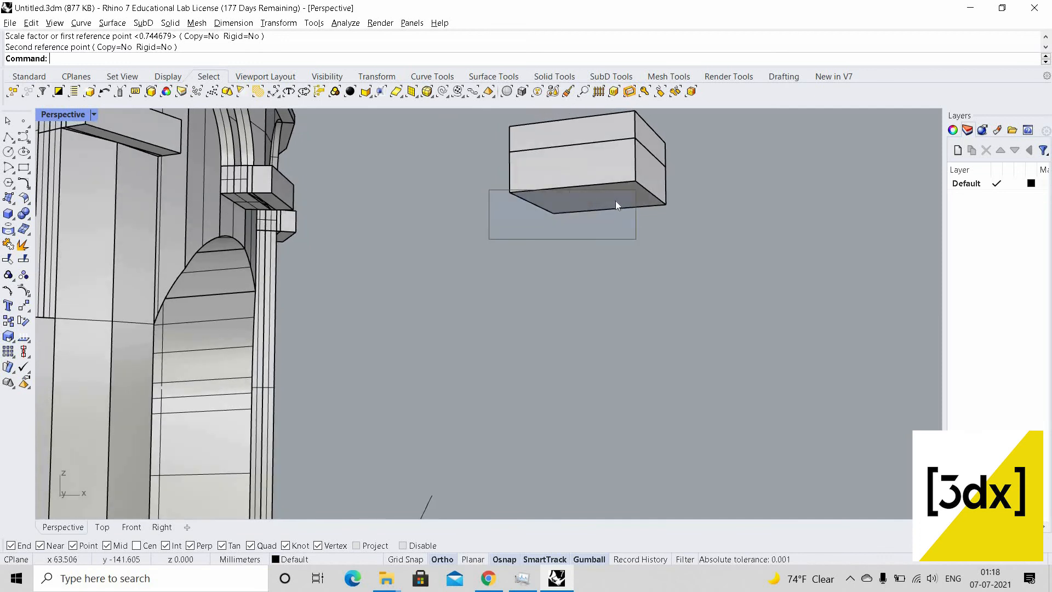
pyautogui.keyDown('ctrl'); pyautogui.keyDown('shift'); pyautogui.click(647, 191); pyautogui.keyUp('shift'); pyautogui.keyUp('ctrl')
pyautogui.keyDown('ctrl'); pyautogui.keyDown('shift'); pyautogui.click(626, 183); pyautogui.keyUp('shift'); pyautogui.keyUp('ctrl')
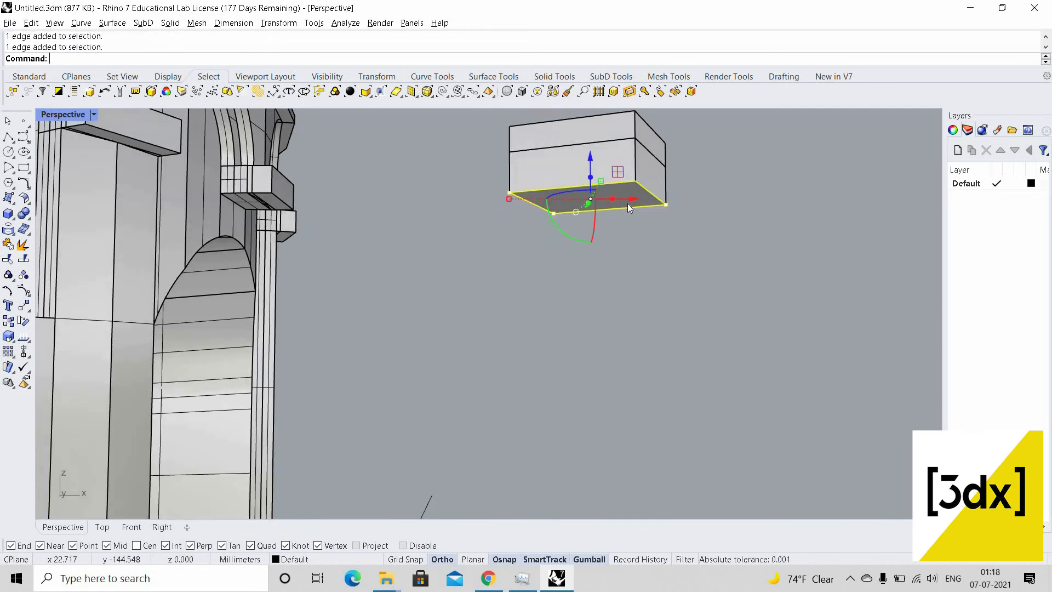
pyautogui.scroll(2, 628, 204)
pyautogui.press('Escape')
# Draw a diagonal line between two opposite corners of the lower slab's underside
pyautogui.press('Return')
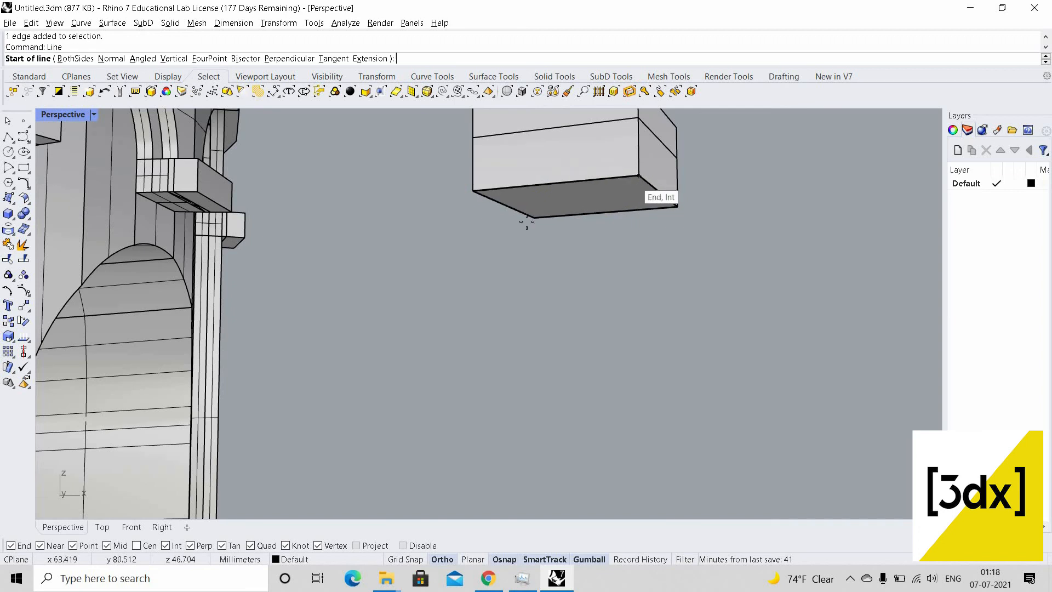
pyautogui.click(638, 176)
pyautogui.click(535, 218)
pyautogui.scroll(-2, 520, 229)
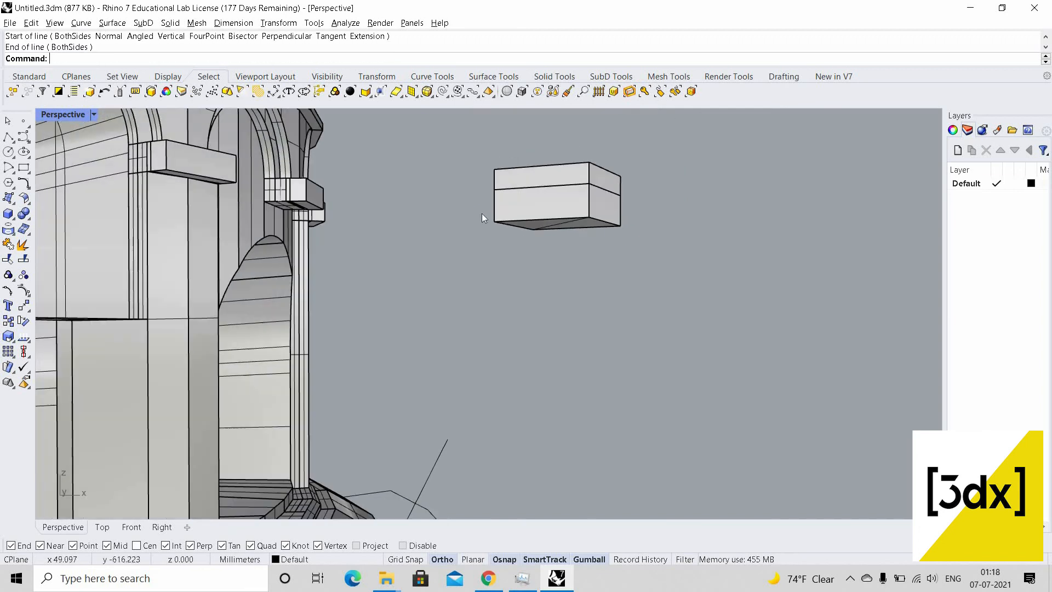
# Select the lower slab's underside face without the diagonal and shrink it with Scale2D about the diagonal's midpoint, tapering the slab inward
pyautogui.moveTo(575, 226); pyautogui.dragTo(579, 228)
pyautogui.scroll(3, 581, 220)
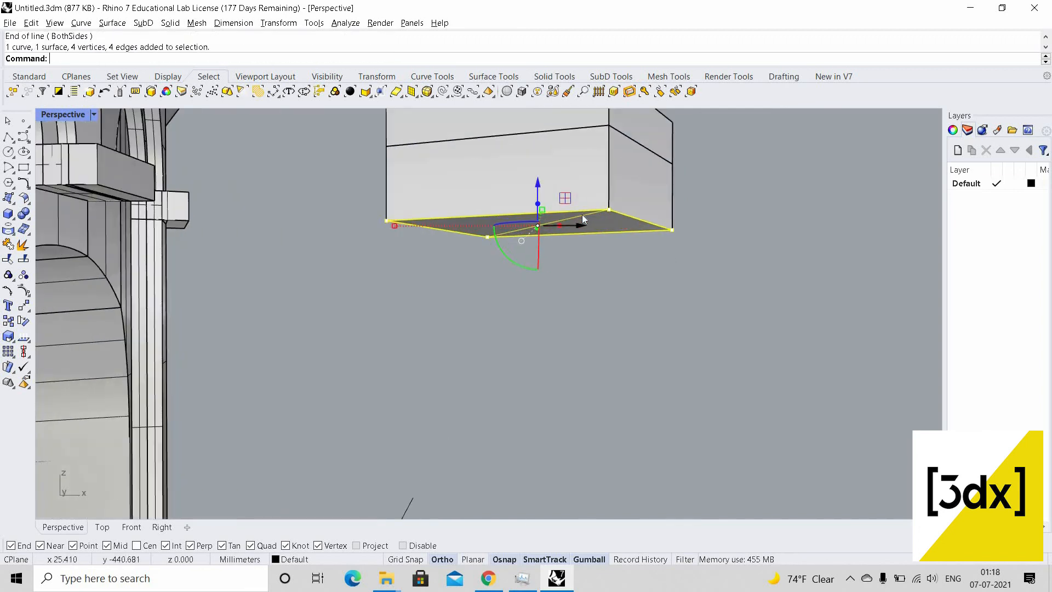
pyautogui.keyDown('ctrl'); pyautogui.click(545, 239); pyautogui.keyUp('ctrl')
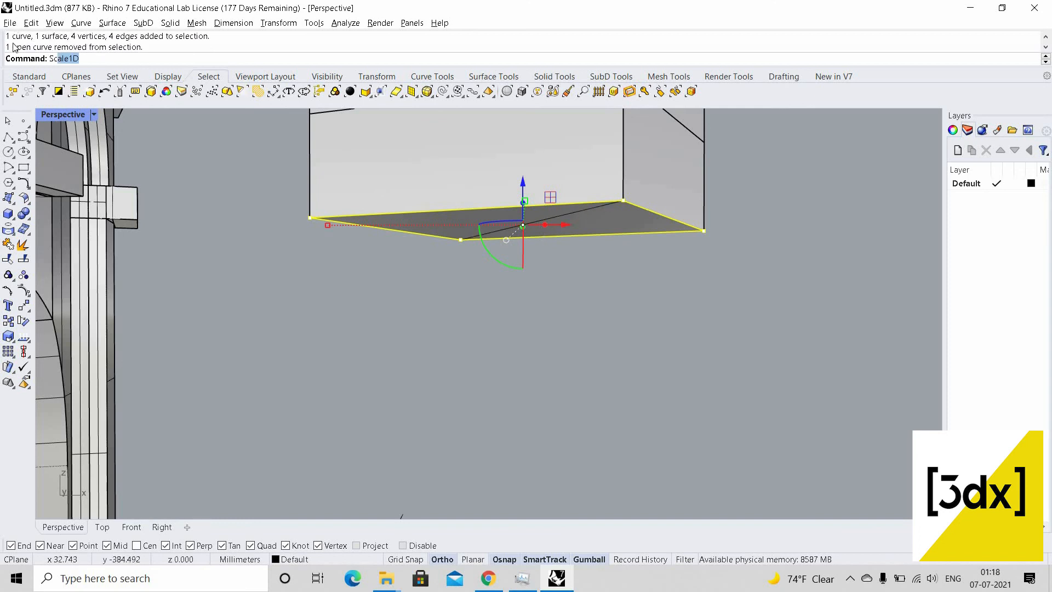
pyautogui.write('Sc')
pyautogui.press('Down')
pyautogui.press('Return')
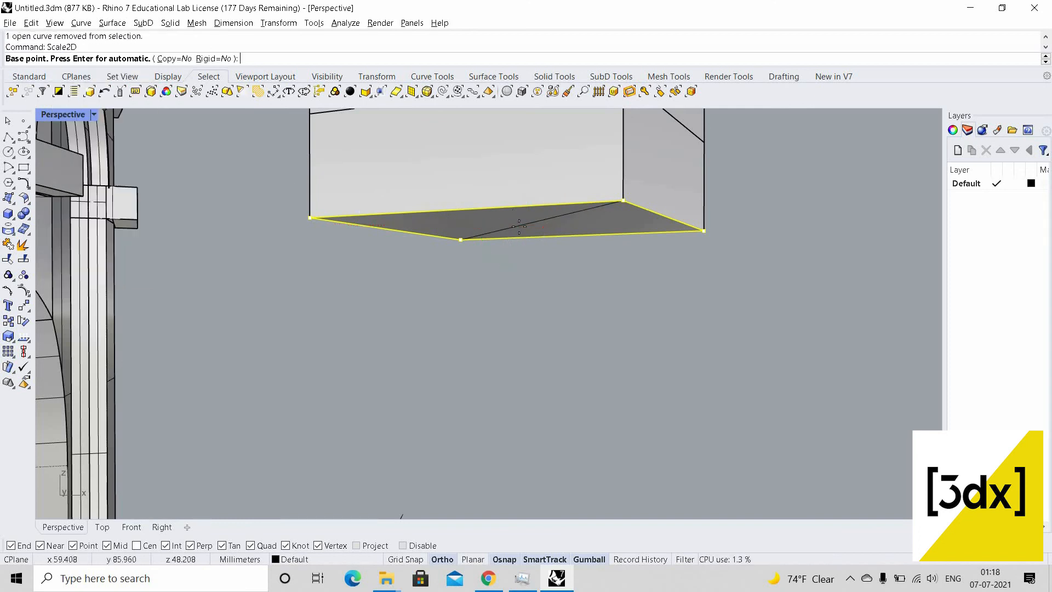
pyautogui.click(523, 225)
pyautogui.click(597, 214)
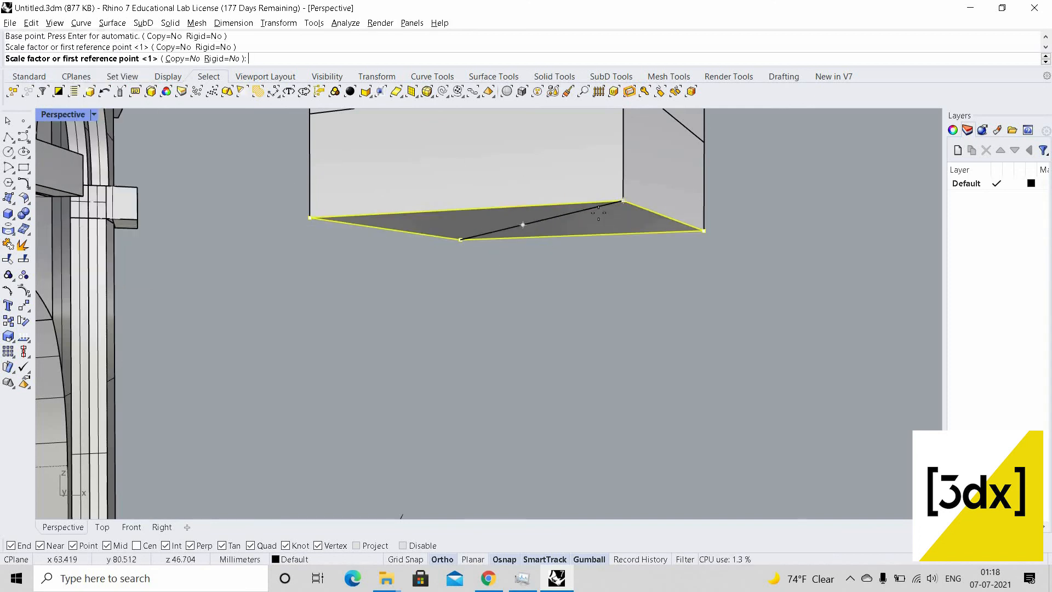
pyautogui.click(586, 201)
pyautogui.press('Escape')
pyautogui.scroll(-8, 591, 181)
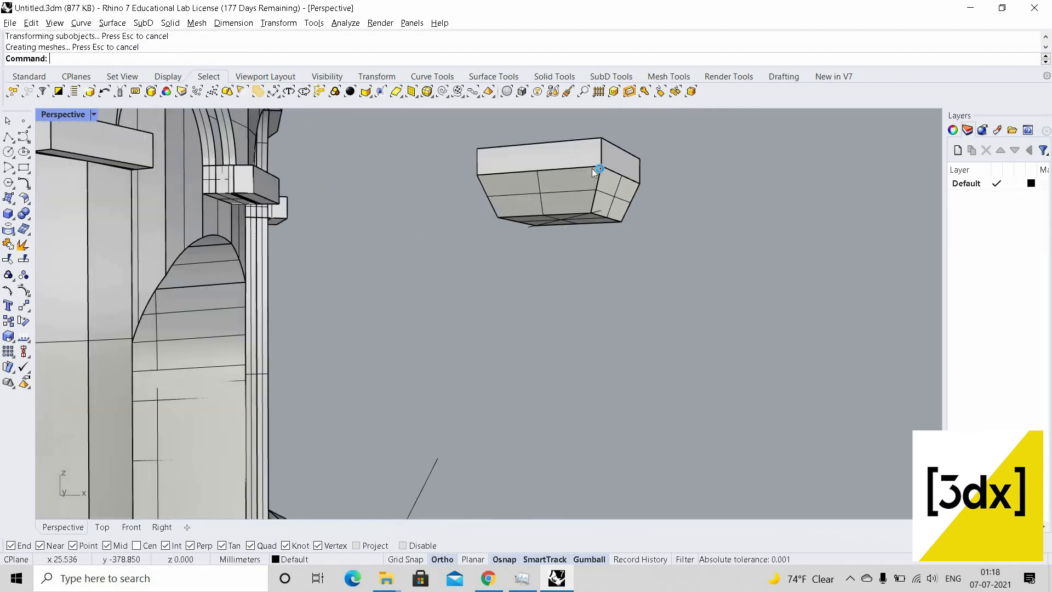
# Draw a circle of about 0.33 mm radius on the tapered capital's underside, centred on the diagonal's midpoint
pyautogui.moveTo(592, 169); pyautogui.dragTo(583, 164, button='right')
pyautogui.scroll(2, 584, 164)
pyautogui.write('C')
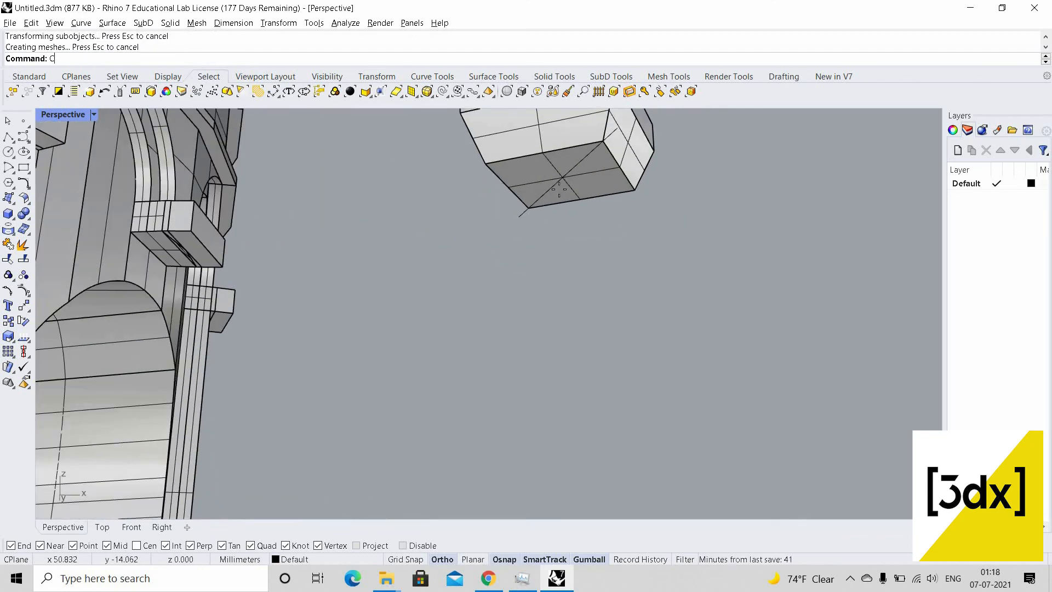
pyautogui.write('ircle')
pyautogui.scroll(2, 559, 190)
pyautogui.press('Return')
pyautogui.click(559, 185)
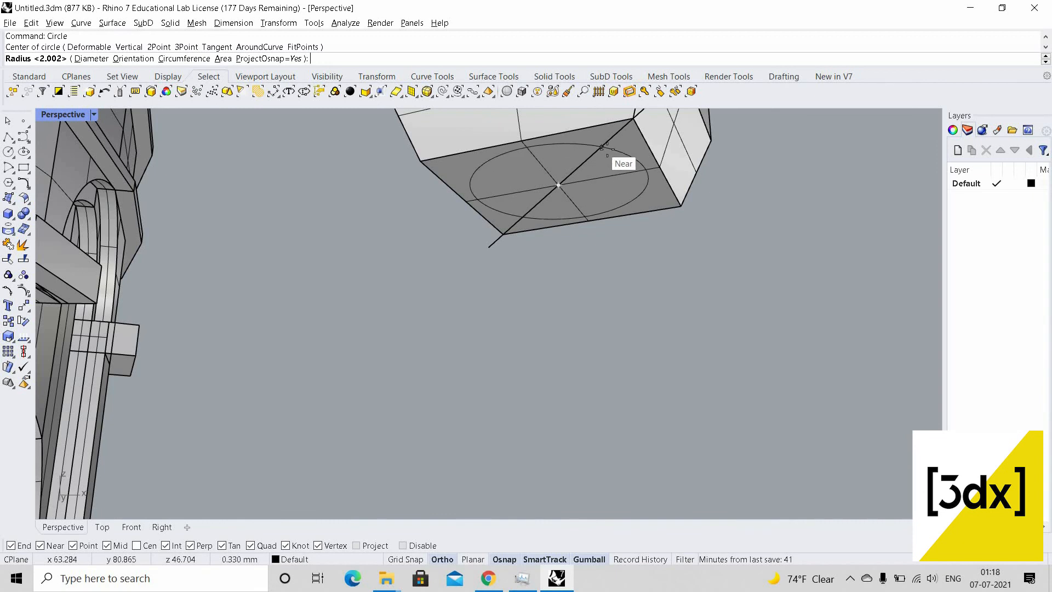
pyautogui.click(609, 150)
# Extrude the circle downward about 3.95 mm into a solid column shaft, ending level with the tower's stepped base
pyautogui.click(617, 207)
pyautogui.scroll(-6, 603, 185)
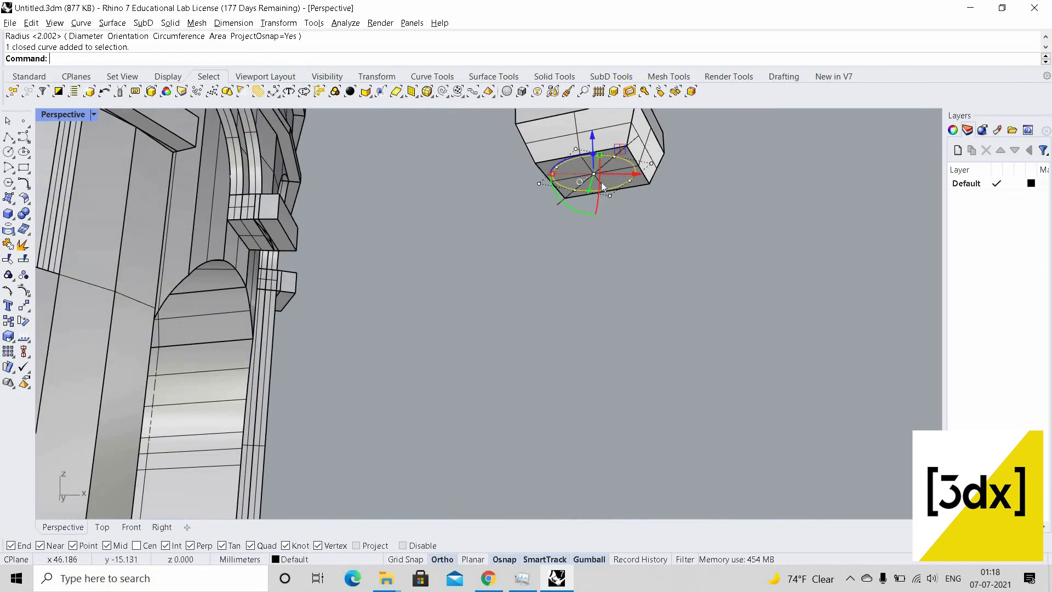
pyautogui.moveTo(603, 186); pyautogui.dragTo(598, 253, button='right')
pyautogui.write('ExtrudeCrv')
pyautogui.press('Return')
pyautogui.scroll(-8, 434, 329)
pyautogui.scroll(4, 405, 371)
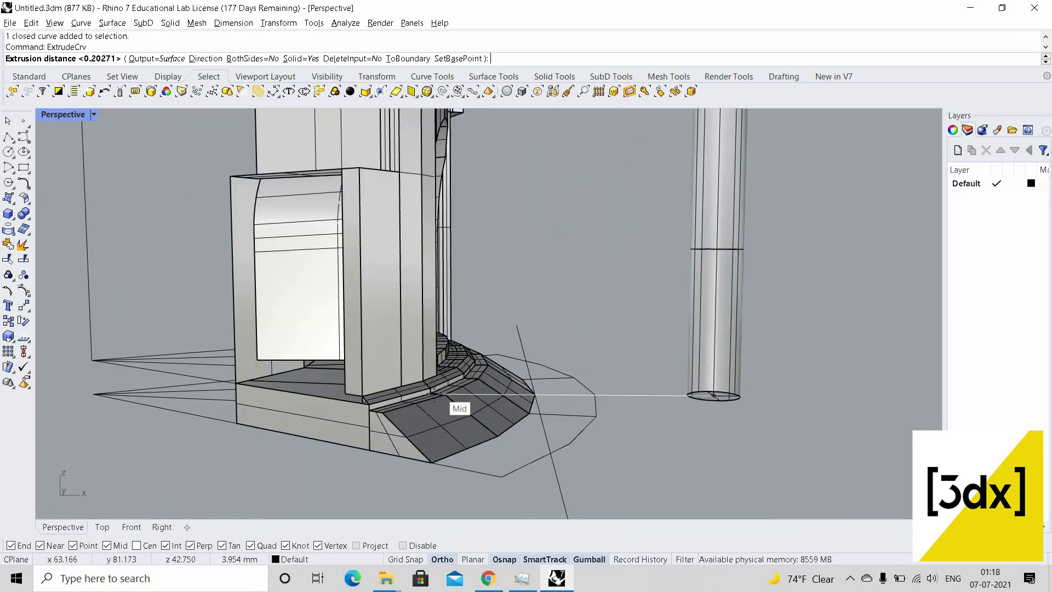
pyautogui.click(459, 386)
pyautogui.scroll(-4, 629, 288)
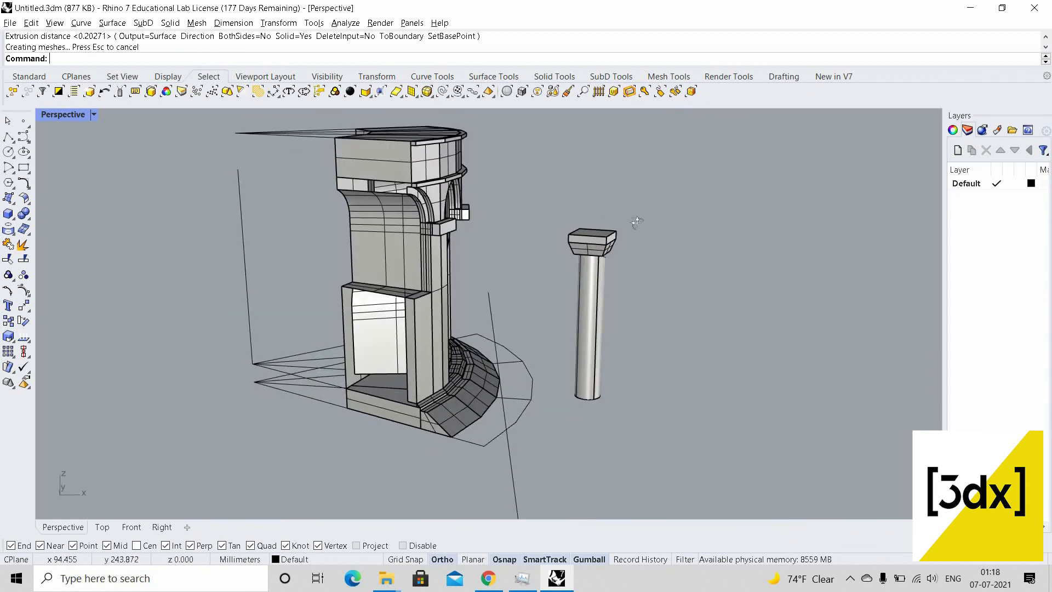
pyautogui.scroll(8, 636, 222)
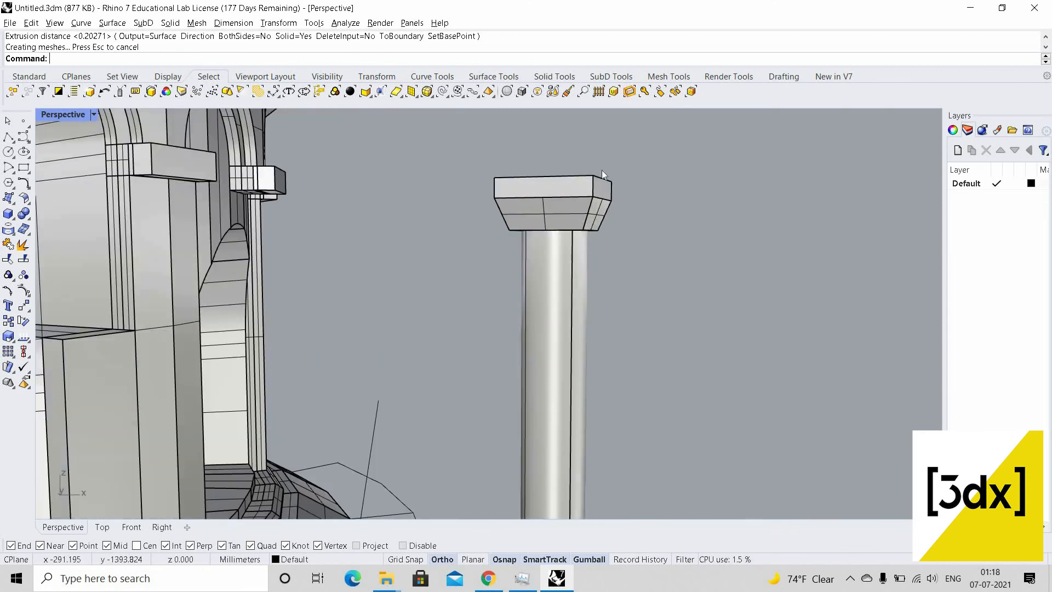
pyautogui.click(601, 214)
pyautogui.press('Escape')
pyautogui.scroll(-6, 604, 218)
pyautogui.scroll(4, 604, 219)
pyautogui.write('L')
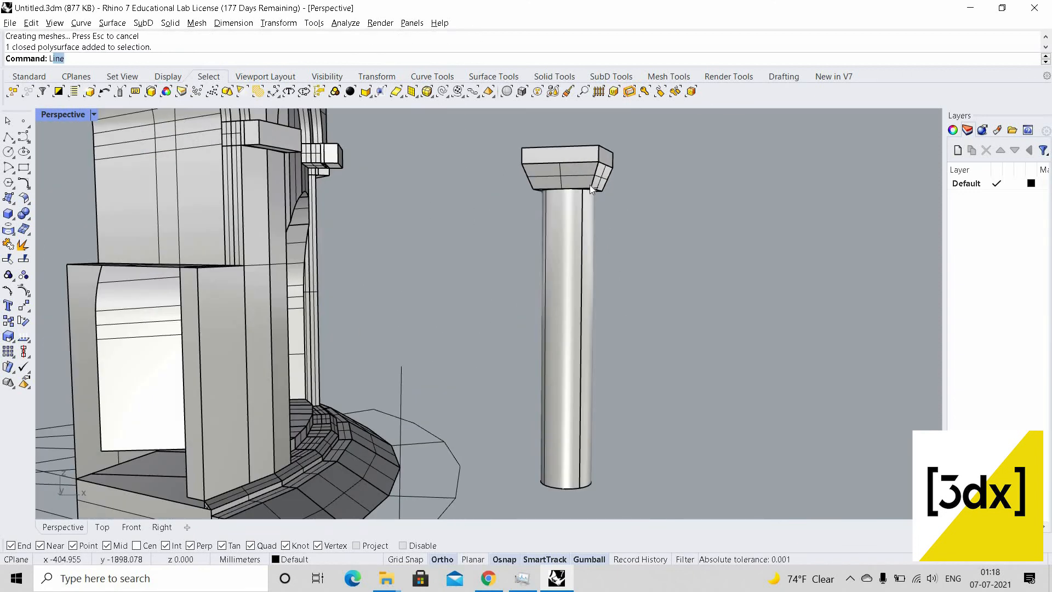
pyautogui.write('i')
pyautogui.scroll(2, 591, 182)
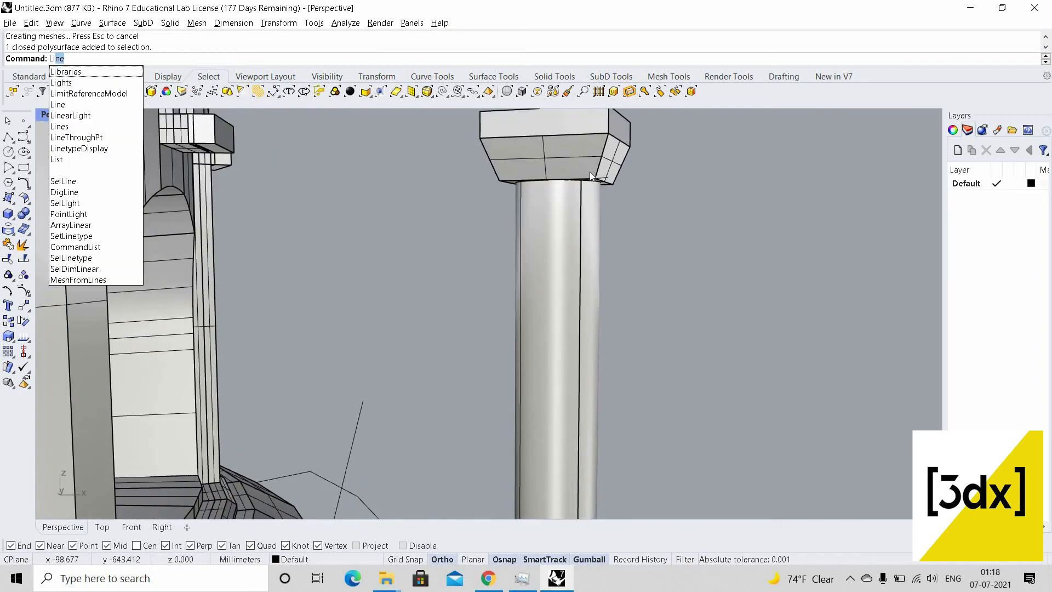
pyautogui.write('v')
pyautogui.press('Return')
# Draw a vertical guide line from a lower corner of the capital down to the level of the shaft's foot
pyautogui.write('L')
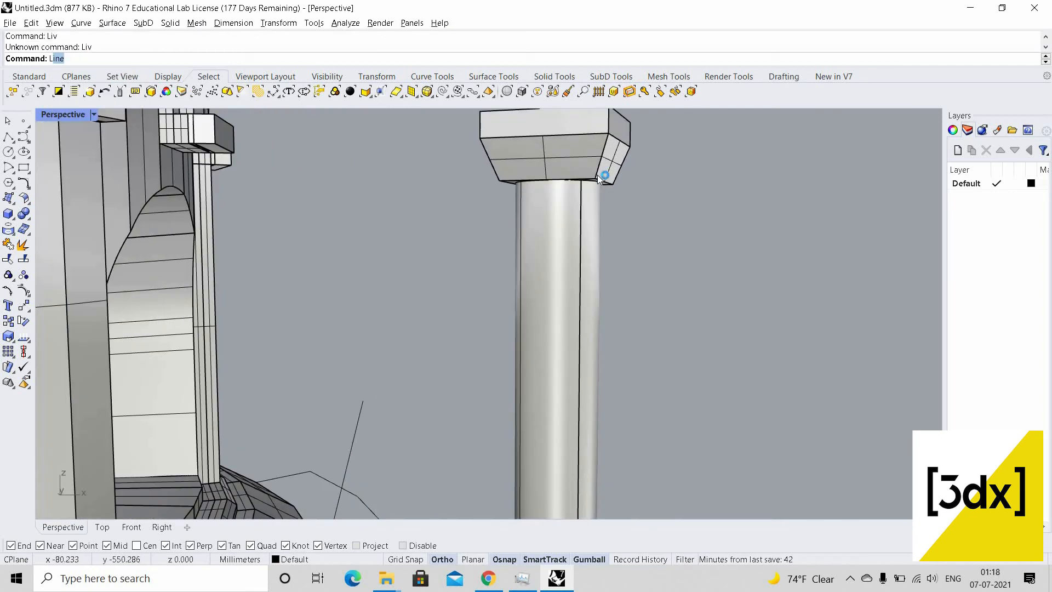
pyautogui.press('Return')
pyautogui.write('v')
pyautogui.press('Return')
pyautogui.scroll(2, 608, 189)
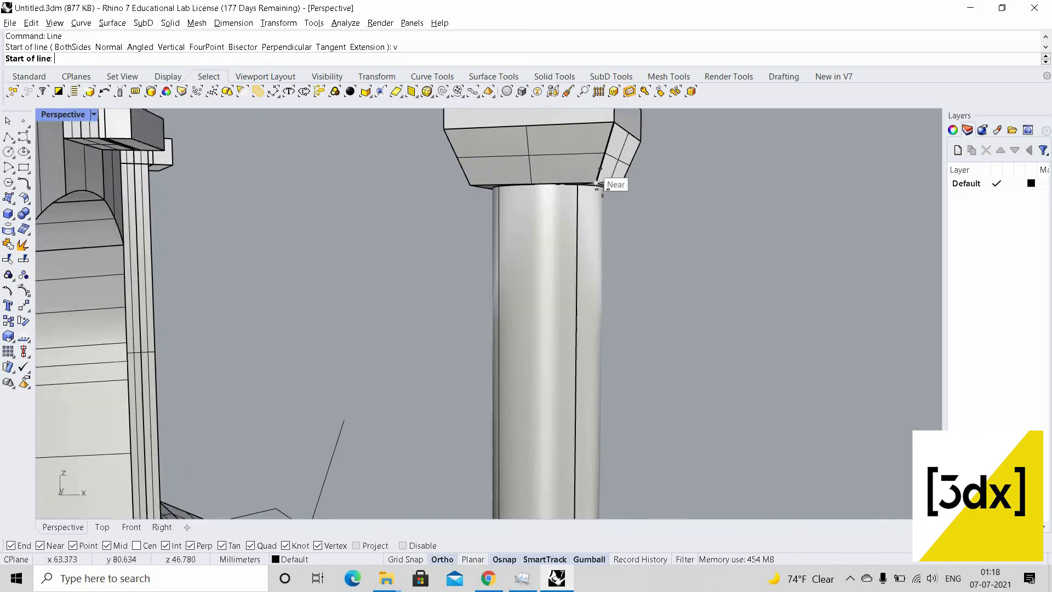
pyautogui.click(598, 196)
pyautogui.scroll(-5, 593, 322)
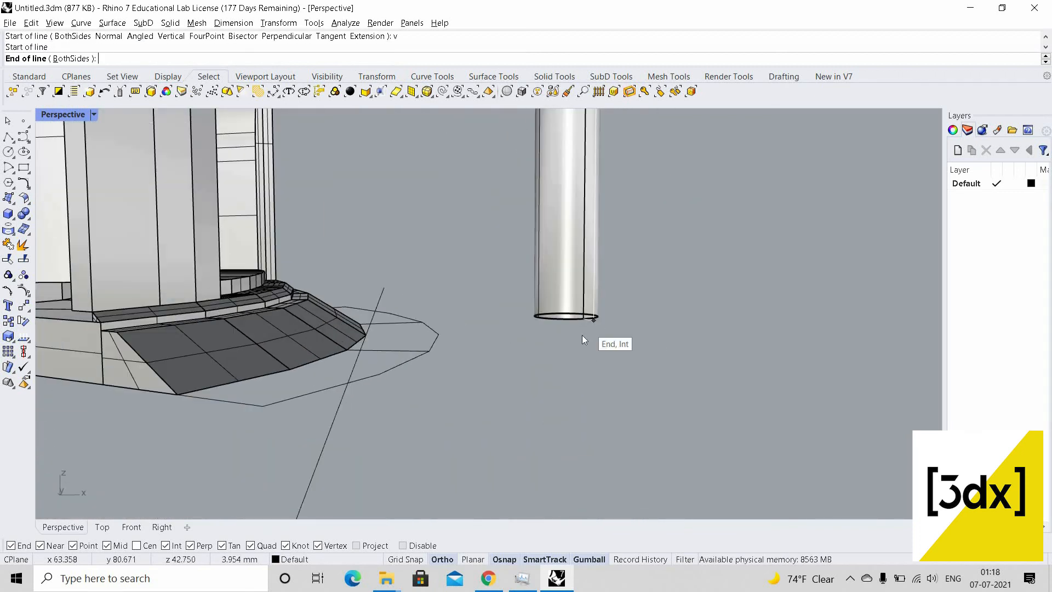
pyautogui.scroll(-4, 591, 244)
pyautogui.scroll(6, 584, 176)
# Copy the vertical guide line from its upper end to two other lower corners of the capital
pyautogui.click(587, 177)
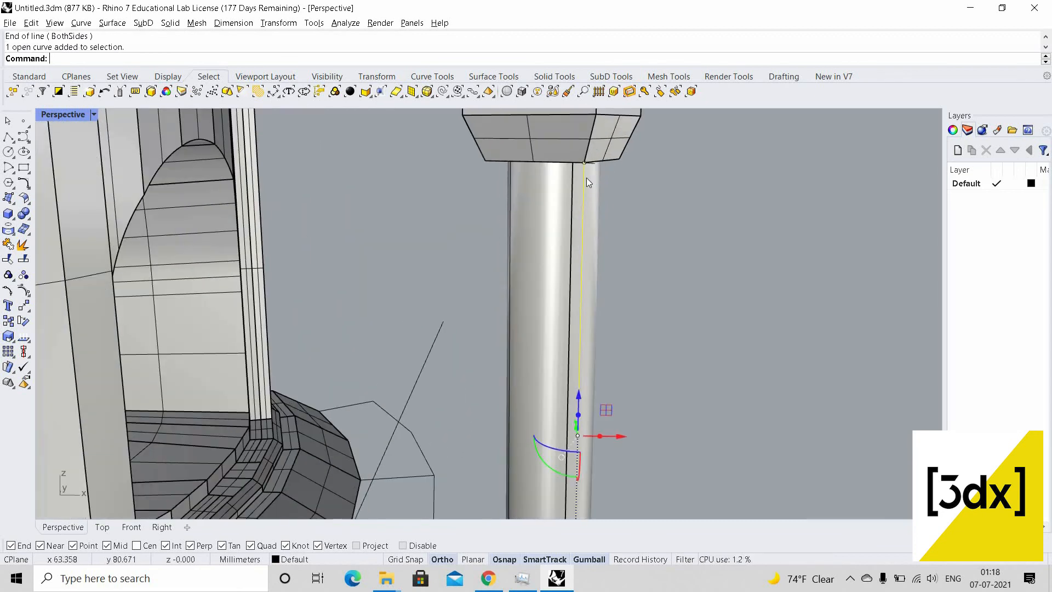
pyautogui.press('Return')
pyautogui.scroll(3, 605, 162)
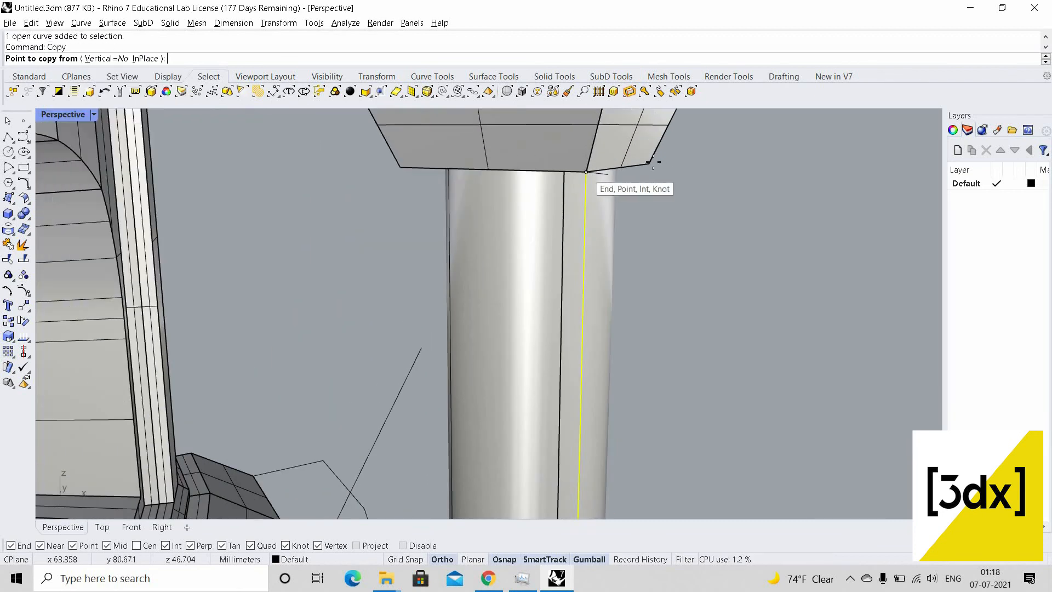
pyautogui.click(586, 172)
pyautogui.click(402, 171)
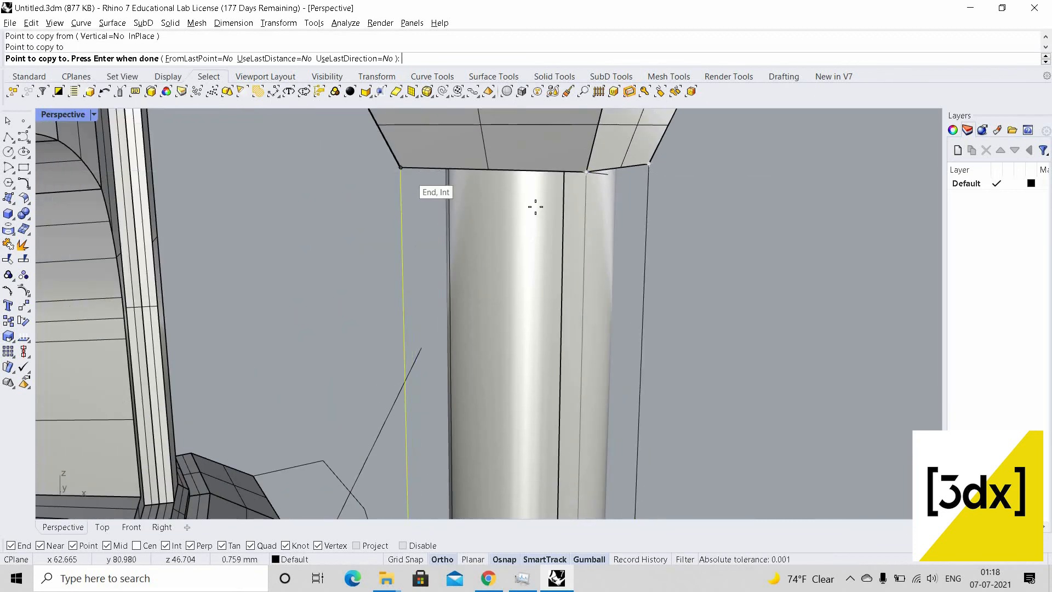
pyautogui.scroll(-7, 578, 210)
pyautogui.moveTo(603, 197); pyautogui.dragTo(558, 163, button='right')
pyautogui.press('Return')
pyautogui.scroll(3, 559, 162)
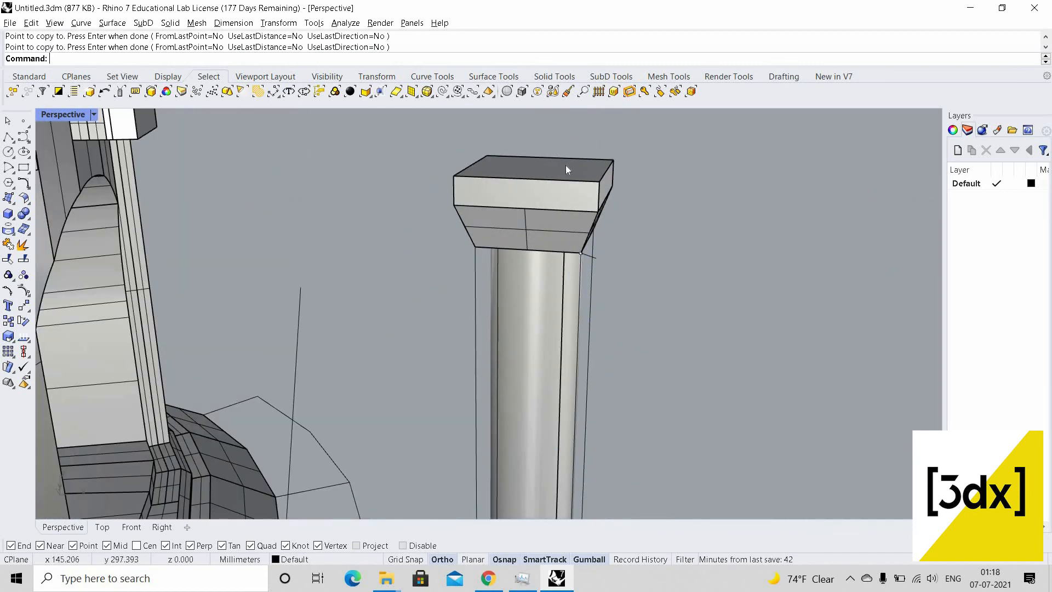
# Merge the capital's upper slab and tapered lower slab into one closed solid
pyautogui.click(568, 168)
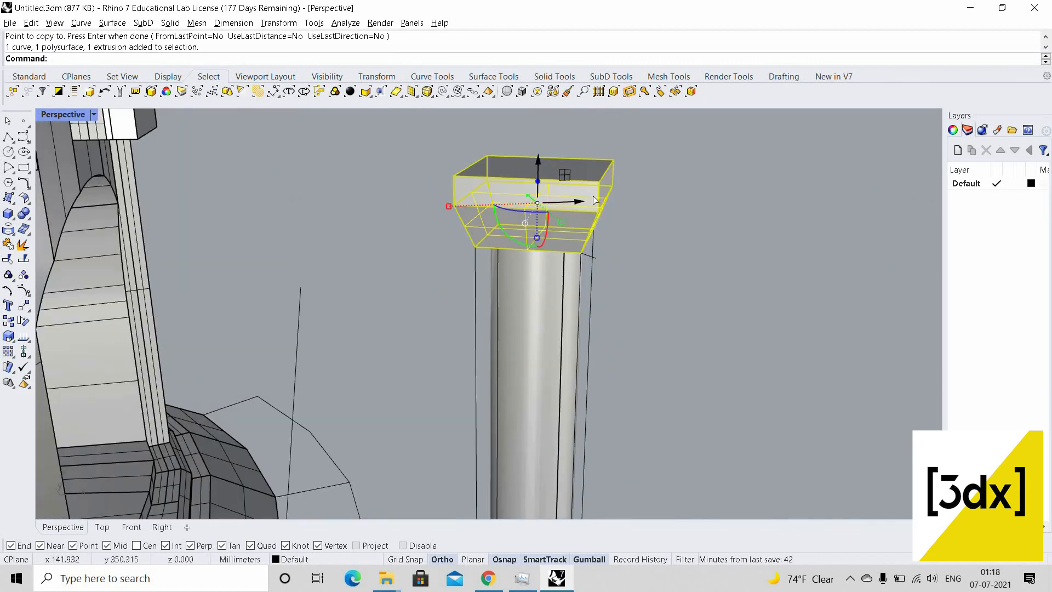
pyautogui.hotkey('ctrl', 'j')
pyautogui.moveTo(533, 144); pyautogui.dragTo(461, 137, button='right')
pyautogui.press('Escape')
pyautogui.click(457, 156)
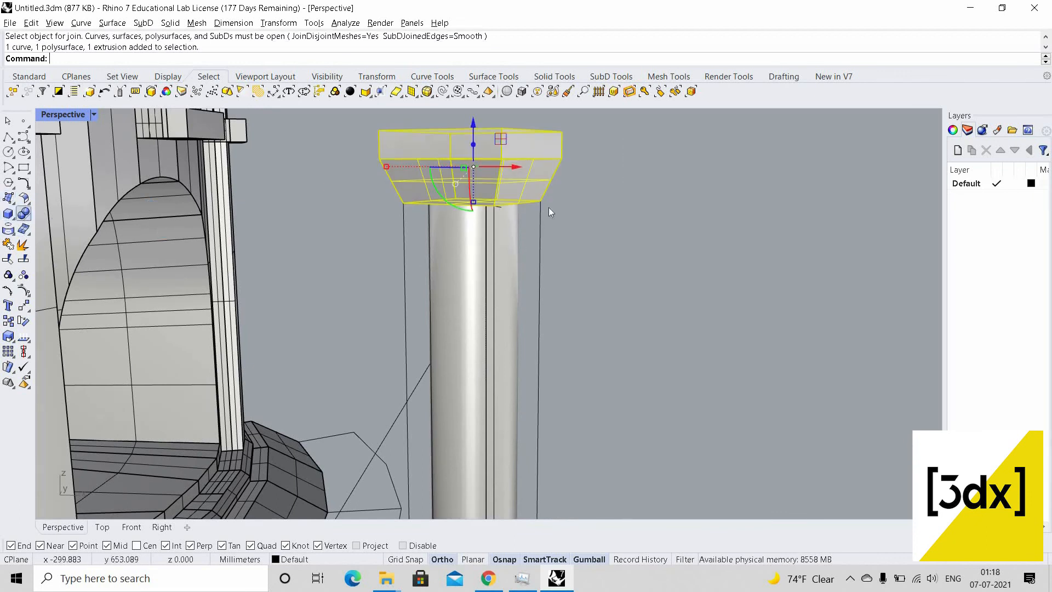
pyautogui.press('Escape')
# Duplicate the merged capital beside the column and flip the copy upside down
pyautogui.click(548, 174)
pyautogui.moveTo(560, 189); pyautogui.dragTo(534, 193, button='right')
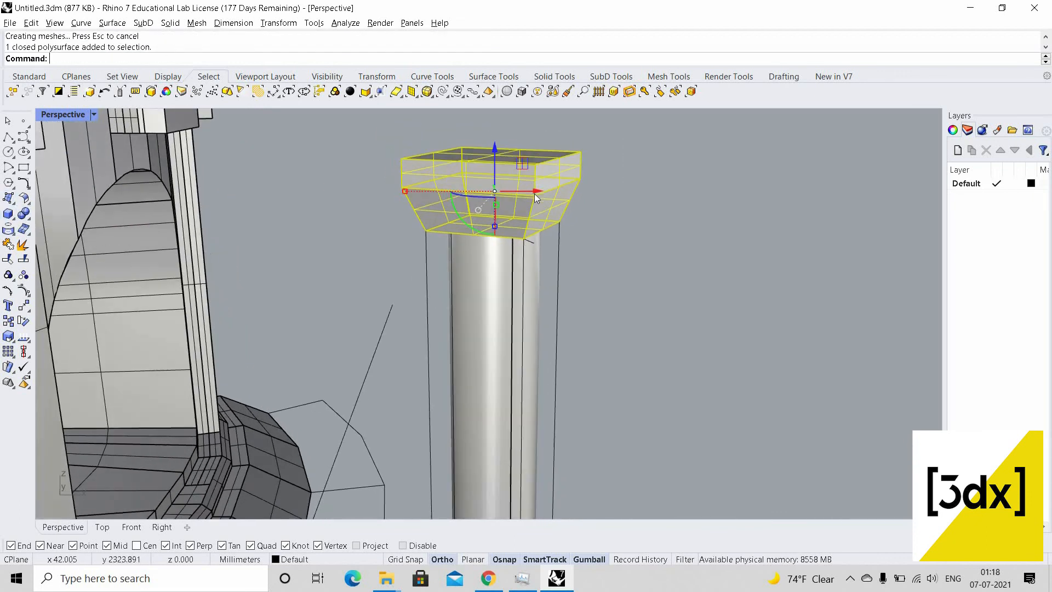
pyautogui.press('alt')
pyautogui.moveTo(541, 189); pyautogui.dragTo(744, 177)
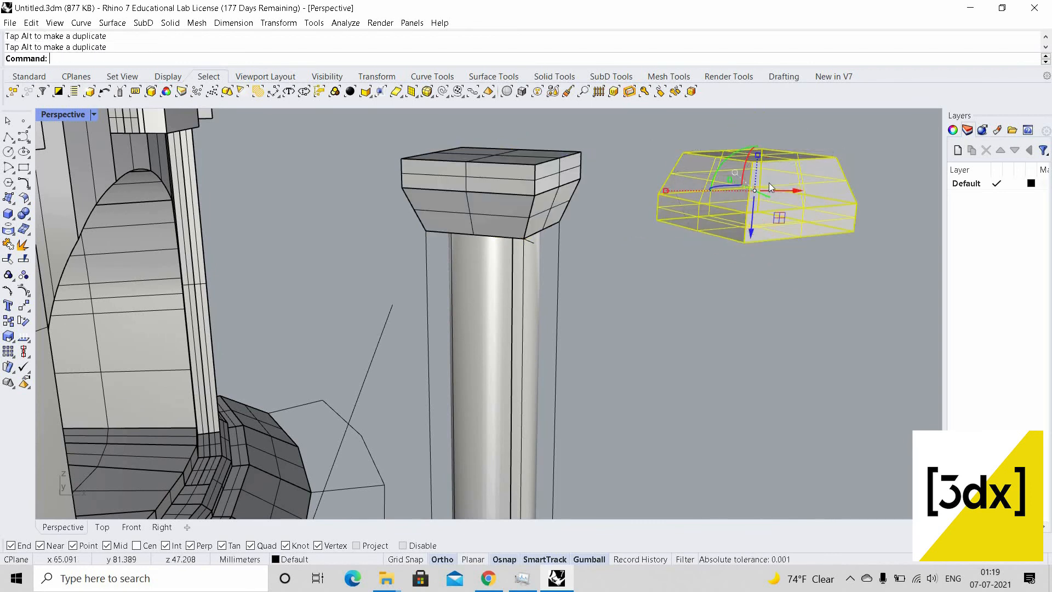
pyautogui.press('Escape')
# Move the inverted capital from a corner of its small upper face to the lower end of a guide line
pyautogui.click(768, 189)
pyautogui.moveTo(766, 192); pyautogui.dragTo(757, 229, button='right')
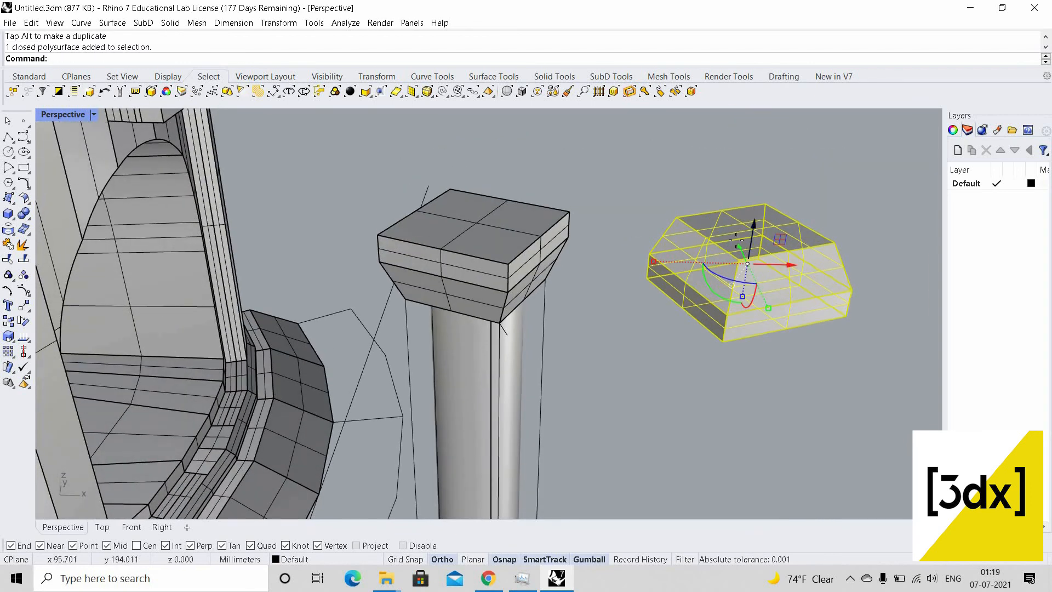
pyautogui.press('Return')
pyautogui.click(737, 263)
pyautogui.scroll(-6, 735, 186)
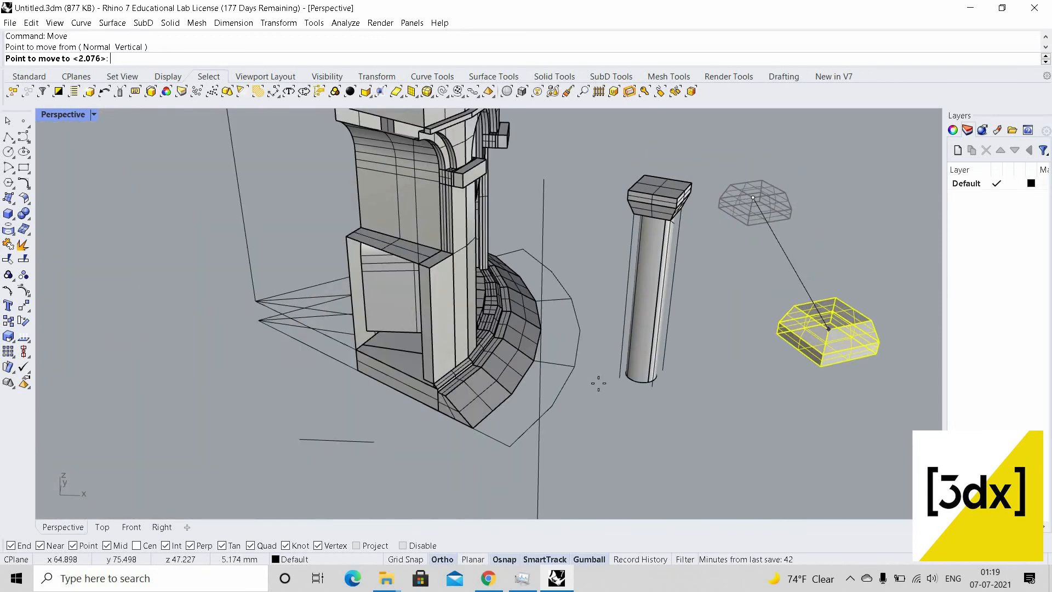
pyautogui.scroll(3, 600, 381)
pyautogui.click(625, 387)
pyautogui.scroll(3, 626, 388)
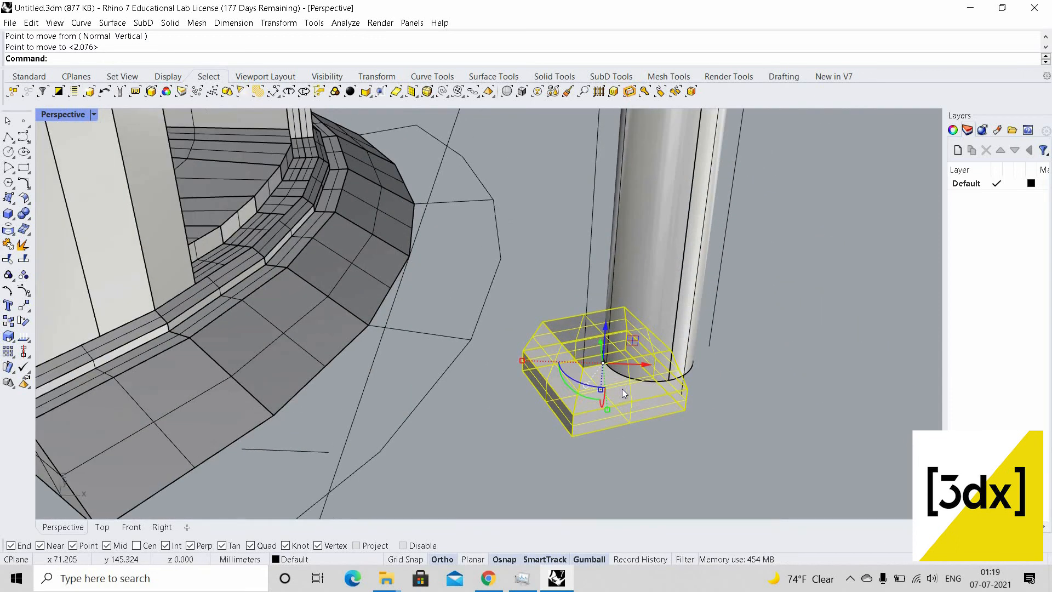
# Rotate a copy of the inverted capital about its snapped corner to align with the guide lines, and delete the misaligned original
pyautogui.write('R')
pyautogui.press('Return')
pyautogui.click(661, 351)
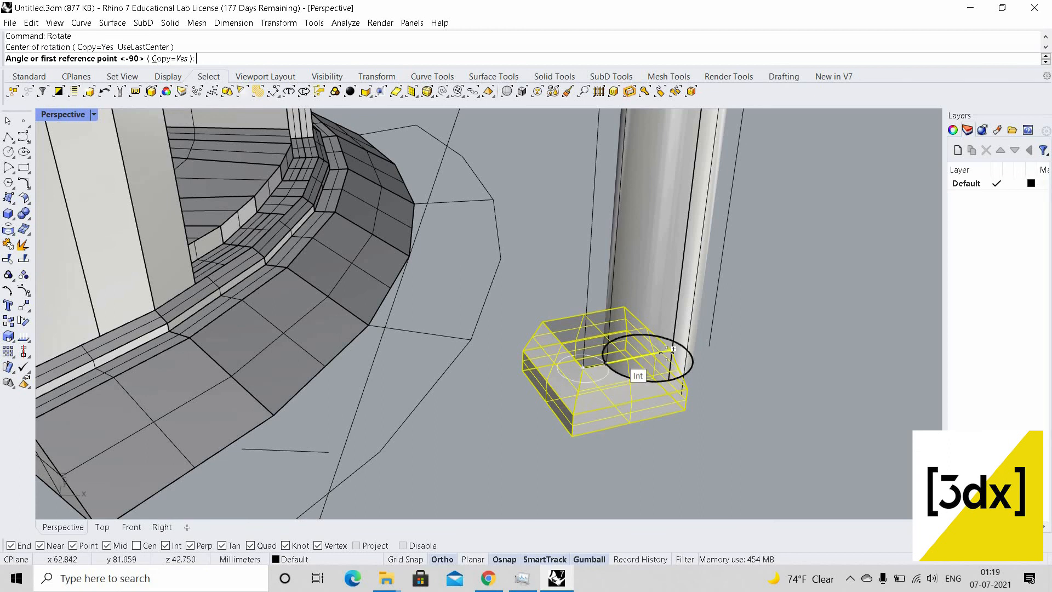
pyautogui.click(689, 386)
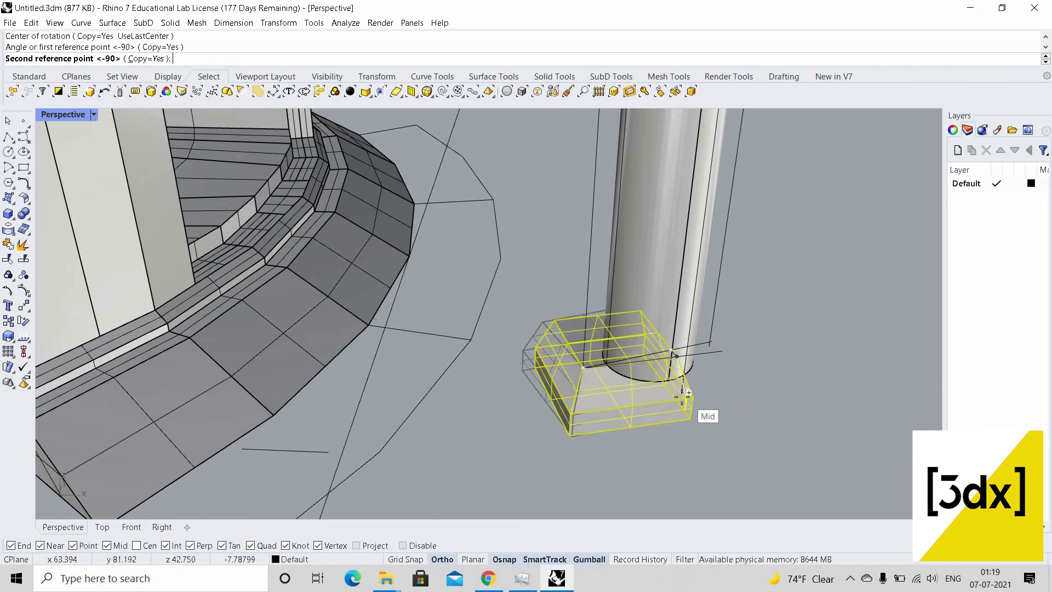
pyautogui.click(683, 397)
pyautogui.press('Return')
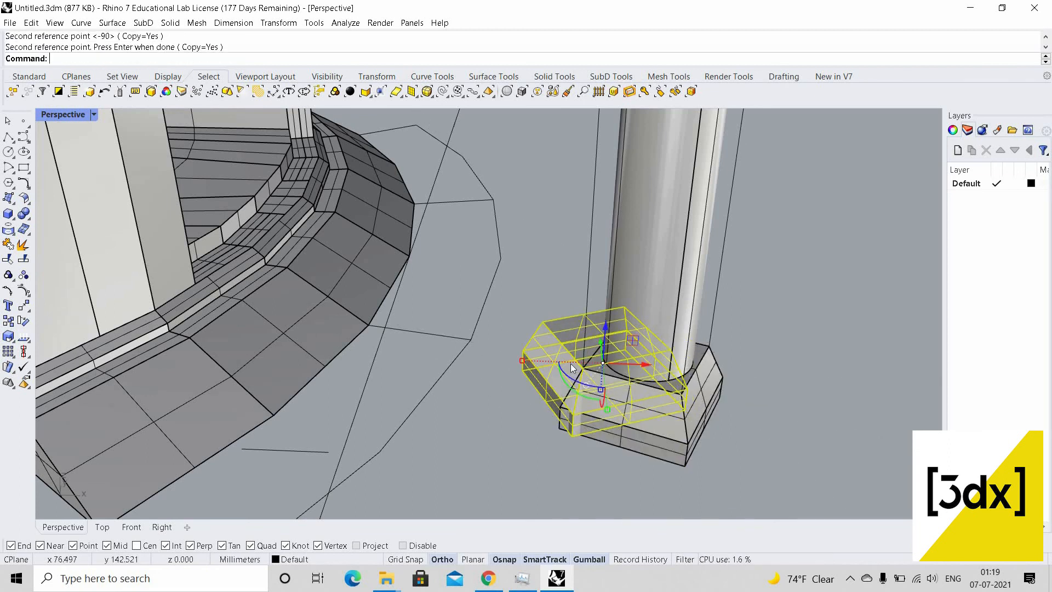
pyautogui.press('Escape')
pyautogui.click(571, 363)
pyautogui.press('Delete')
# Raise the inverted capital slightly along the vertical axis so the shaft's foot sits inside it as a base
pyautogui.moveTo(640, 315); pyautogui.dragTo(665, 353, button='right')
pyautogui.click(666, 353)
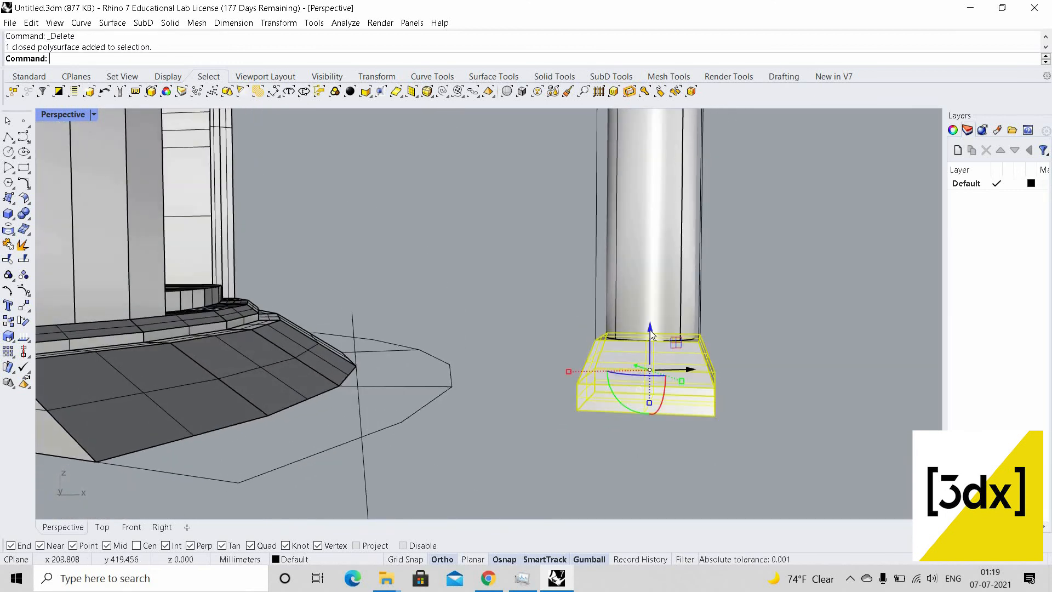
pyautogui.moveTo(652, 307)
pyautogui.mouseDown()
pyautogui.moveTo(656, 292)
pyautogui.moveTo(654, 321)
pyautogui.moveTo(659, 291)
pyautogui.mouseUp()
pyautogui.moveTo(656, 378)
pyautogui.mouseDown(button='right')
pyautogui.moveTo(651, 333)
pyautogui.moveTo(643, 379)
pyautogui.mouseUp(button='right')
pyautogui.click(624, 412)
# Delete the vertical guide lines around the shaft and the diagonal line beneath the capital
pyautogui.scroll(-8, 630, 405)
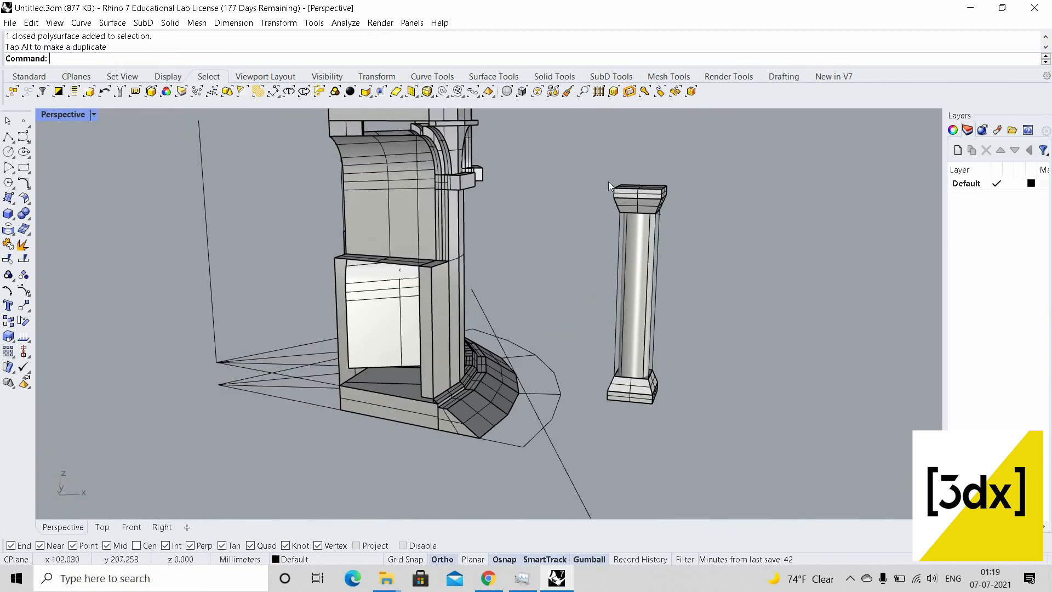
pyautogui.scroll(7, 660, 246)
pyautogui.click(658, 245)
pyautogui.keyDown('shift'); pyautogui.click(596, 221); pyautogui.keyUp('shift')
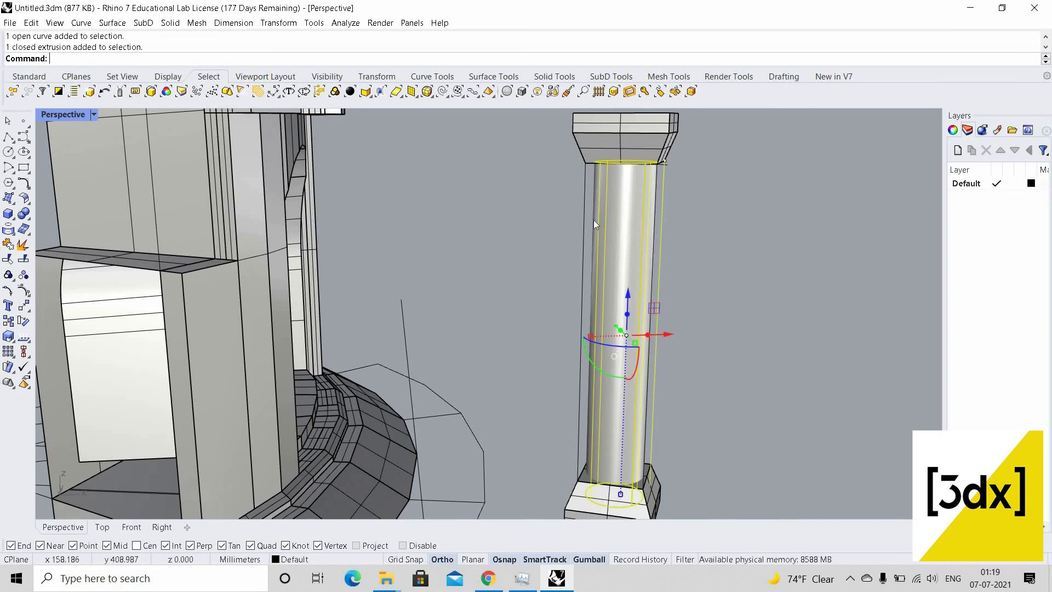
pyautogui.press('Escape')
pyautogui.click(584, 217)
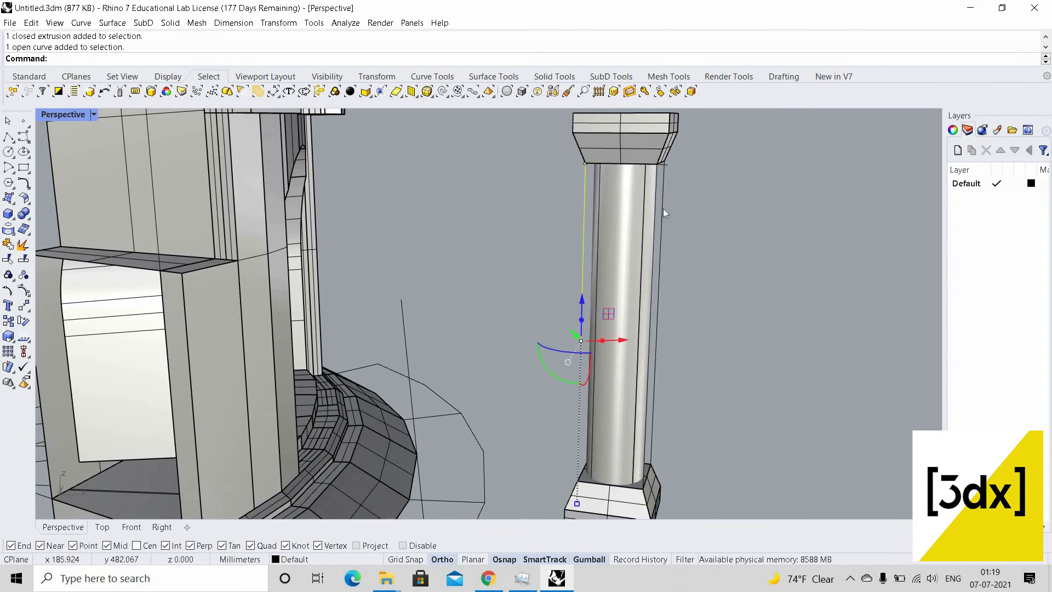
pyautogui.keyDown('shift'); pyautogui.click(661, 209); pyautogui.keyUp('shift')
pyautogui.click(688, 208)
pyautogui.moveTo(689, 208); pyautogui.dragTo(661, 153, button='right')
pyautogui.scroll(5, 661, 154)
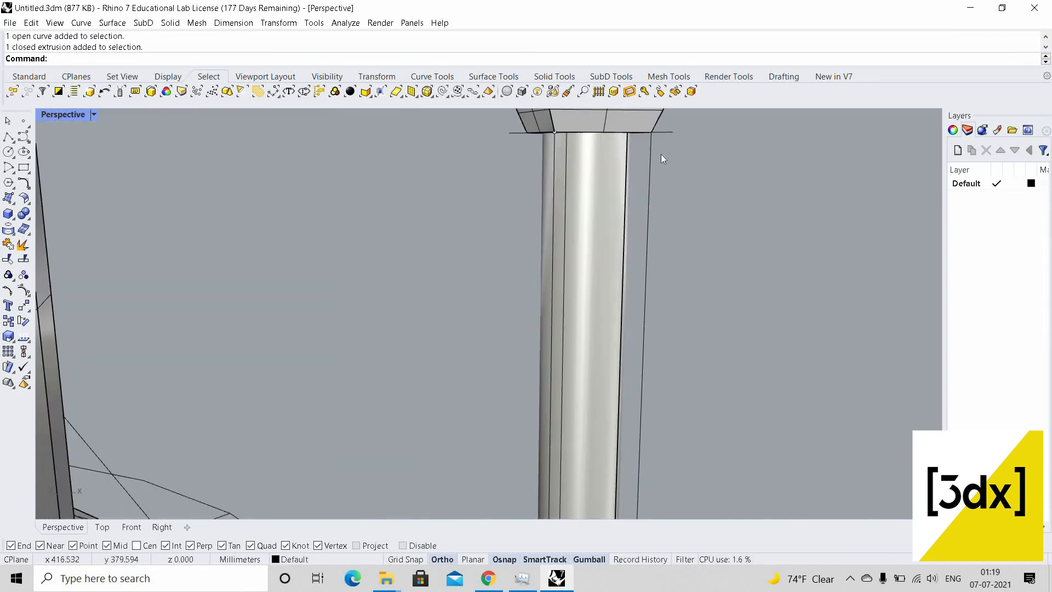
pyautogui.click(669, 133)
pyautogui.keyDown('shift'); pyautogui.click(646, 178); pyautogui.keyUp('shift')
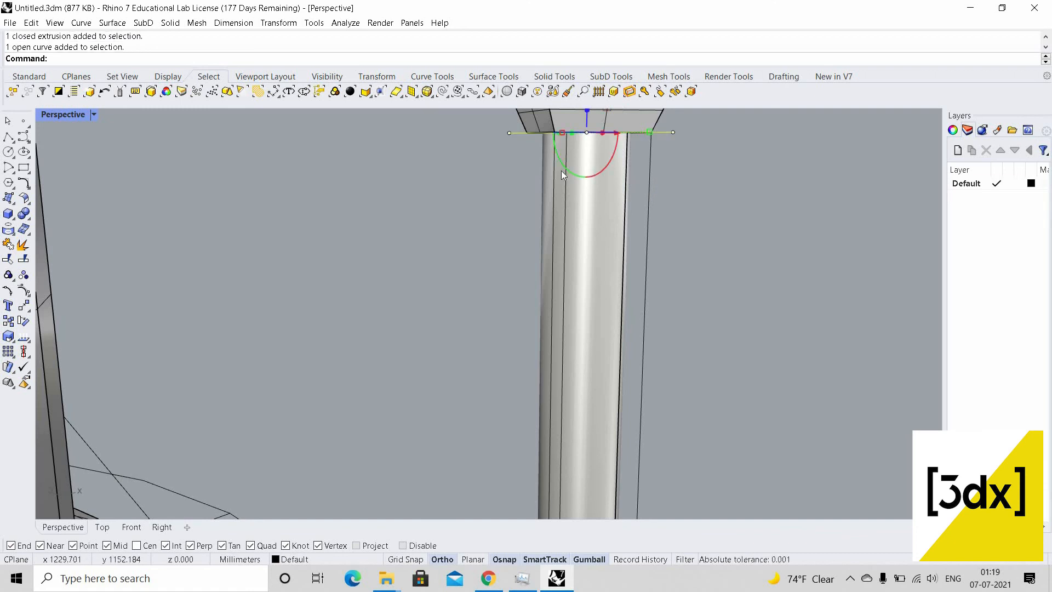
pyautogui.keyDown('shift'); pyautogui.click(554, 170); pyautogui.keyUp('shift')
pyautogui.moveTo(647, 185); pyautogui.dragTo(647, 236, button='right')
pyautogui.press('Delete')
# Group the column's capital, shaft, base and remaining curves into one selectable object
pyautogui.scroll(-10, 633, 202)
pyautogui.moveTo(551, 134); pyautogui.dragTo(694, 389)
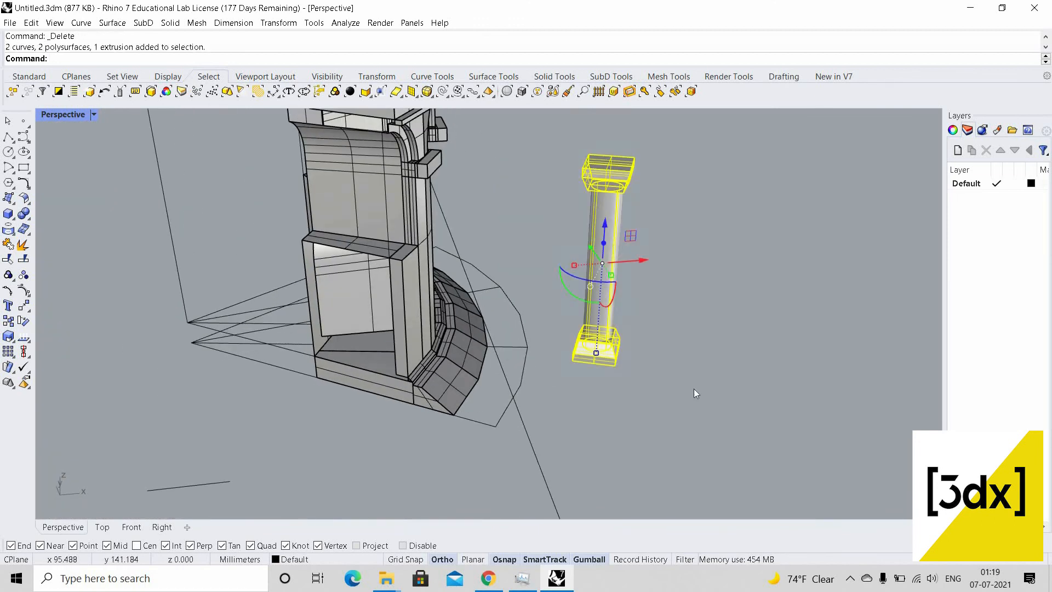
pyautogui.hotkey('ctrl', 'h')
pyautogui.hotkey('ctrl', 'z')
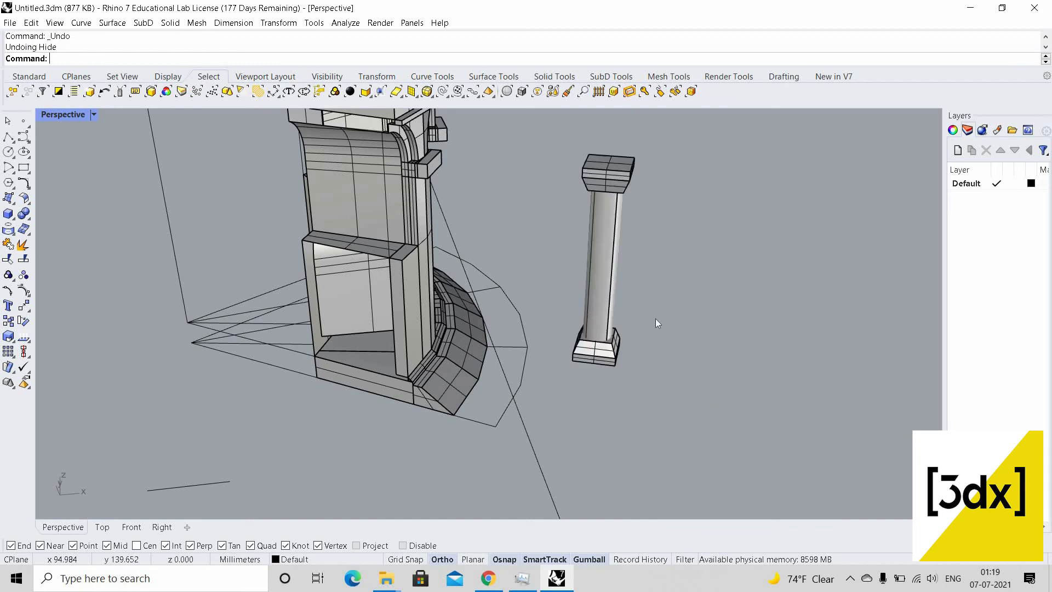
pyautogui.moveTo(595, 186); pyautogui.dragTo(596, 186)
pyautogui.hotkey('ctrl', 'g')
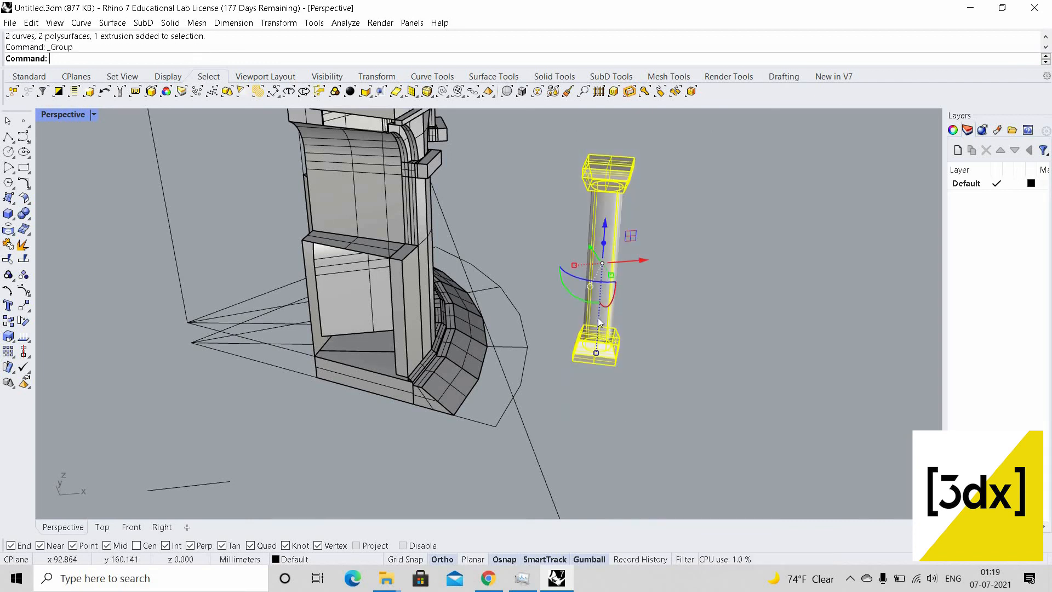
pyautogui.press('Escape')
pyautogui.click(628, 185)
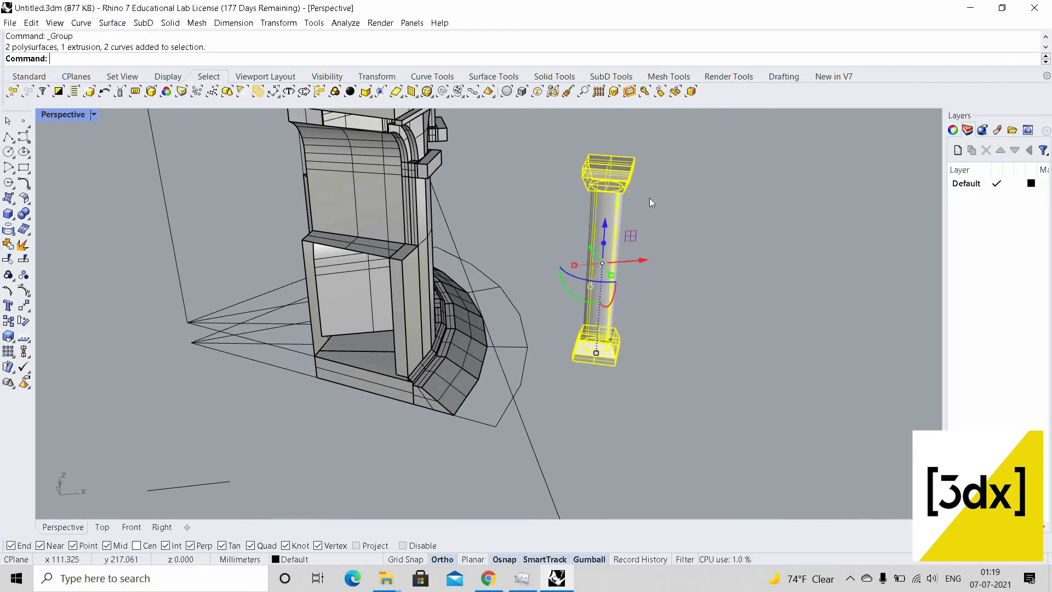
# Move the grouped column by a point on its capital to the midpoint at the arch's impost block
pyautogui.write('m')
pyautogui.press('Return')
pyautogui.scroll(4, 575, 165)
pyautogui.click(582, 170)
pyautogui.scroll(5, 323, 183)
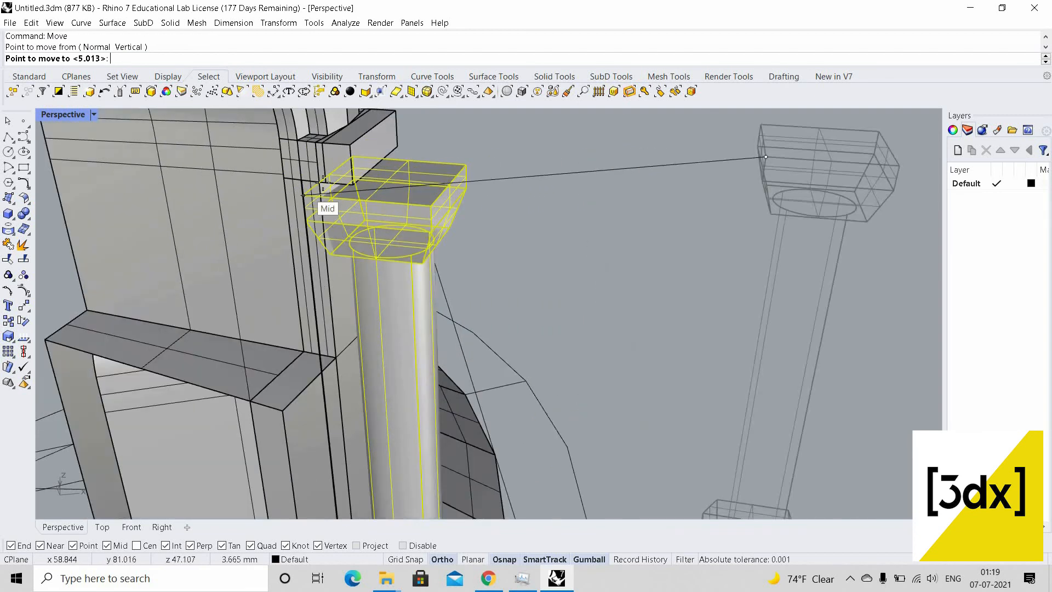
pyautogui.scroll(3, 323, 187)
pyautogui.click(455, 203)
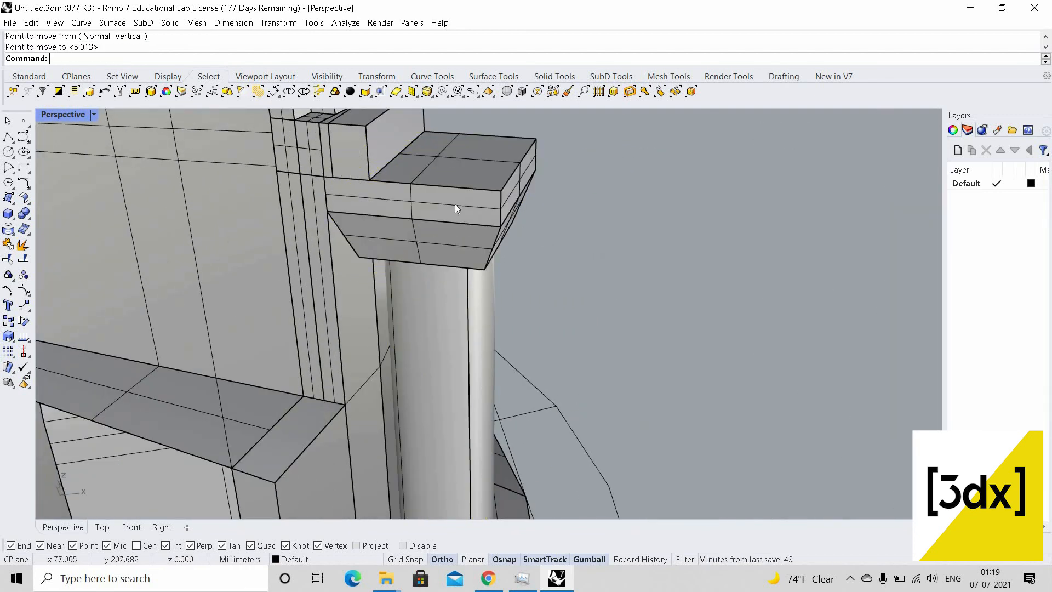
# Examine how the placed column's base fits against the stepped plinth beside the entrance
pyautogui.click(455, 204)
pyautogui.scroll(-5, 514, 321)
pyautogui.click(514, 322)
pyautogui.scroll(-5, 470, 360)
pyautogui.scroll(7, 460, 361)
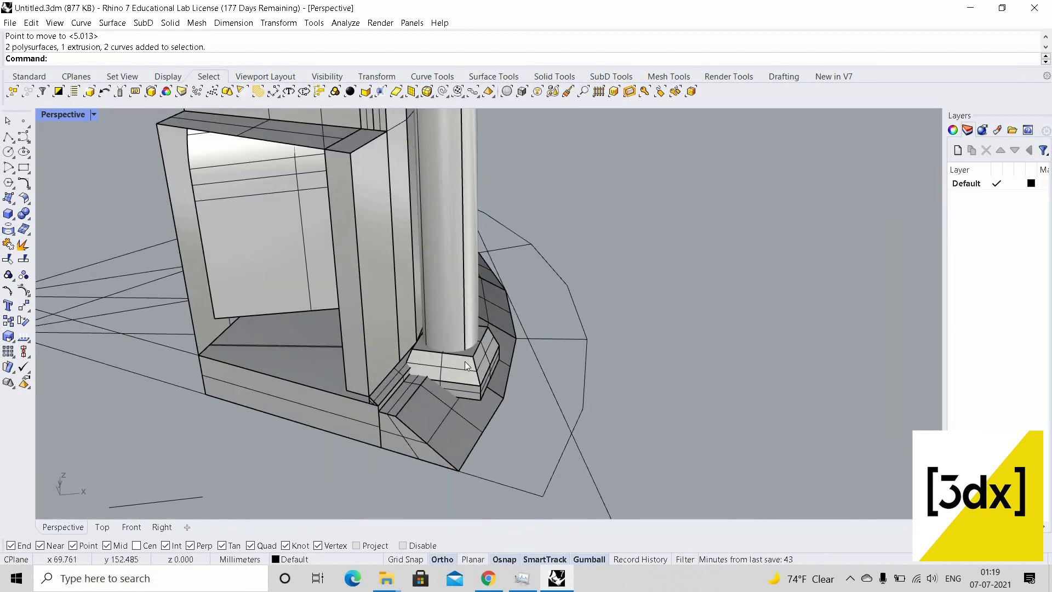
pyautogui.scroll(1, 465, 364)
pyautogui.click(496, 369)
pyautogui.scroll(-4, 495, 384)
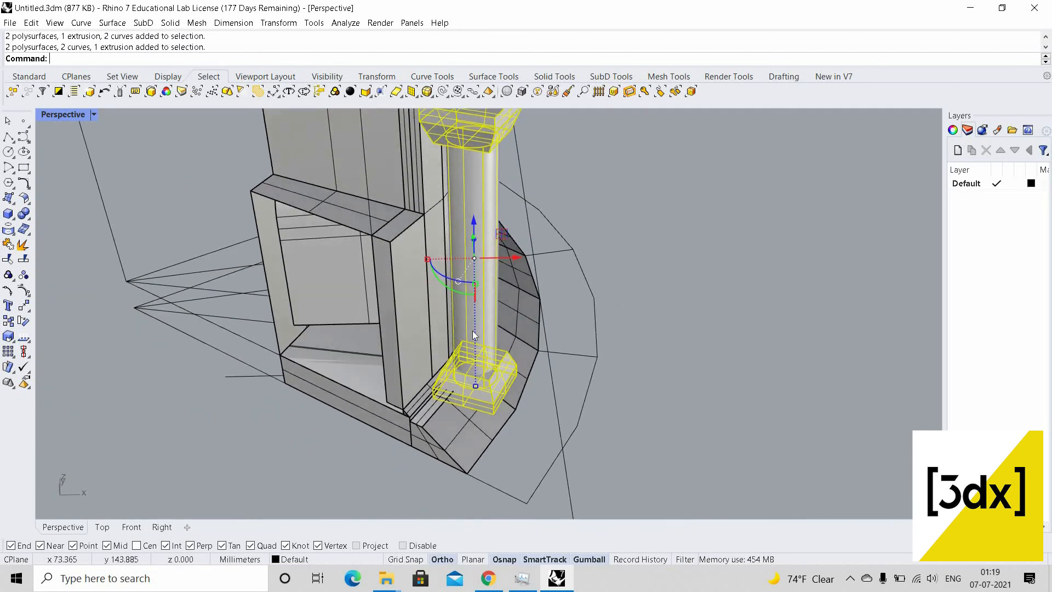
pyautogui.moveTo(474, 336); pyautogui.dragTo(498, 296, button='right')
# Draw a diagonal line between opposite corners of the column capital's top face
pyautogui.scroll(5, 498, 296)
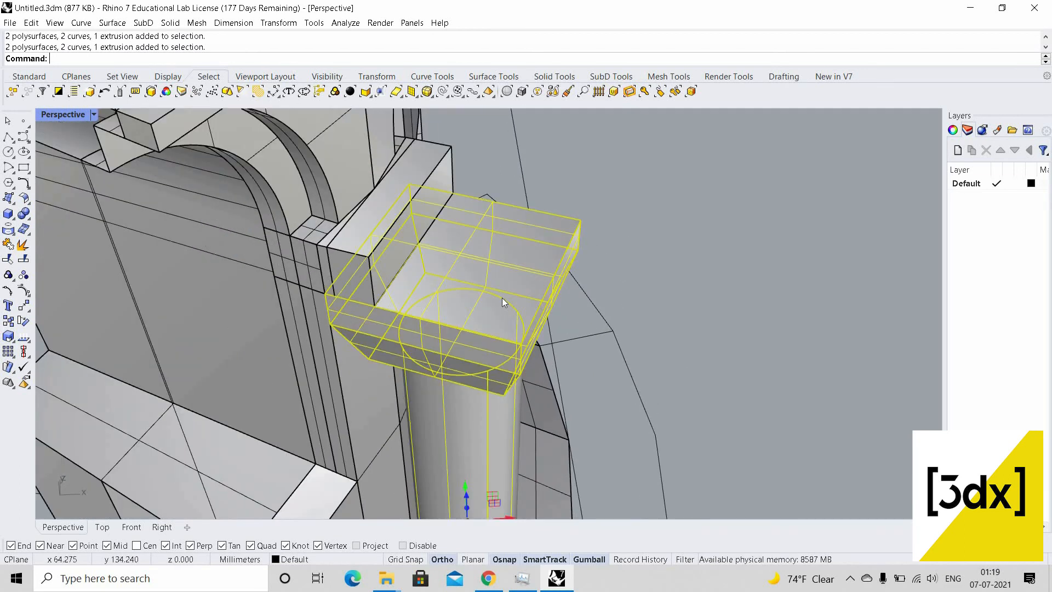
pyautogui.press('Return')
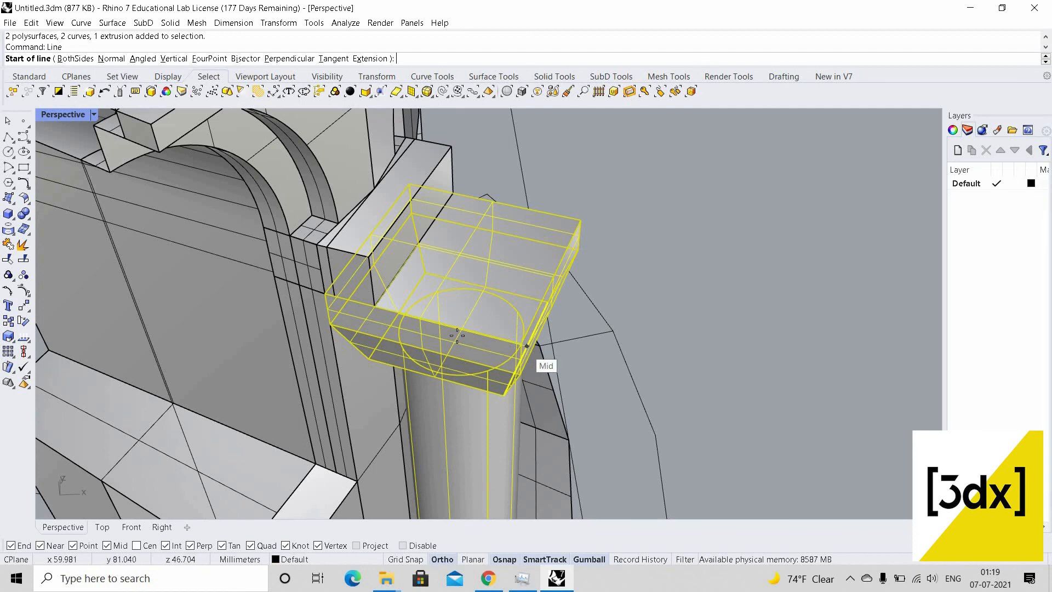
pyautogui.moveTo(457, 336); pyautogui.dragTo(226, 268, button='right')
pyautogui.click(262, 271)
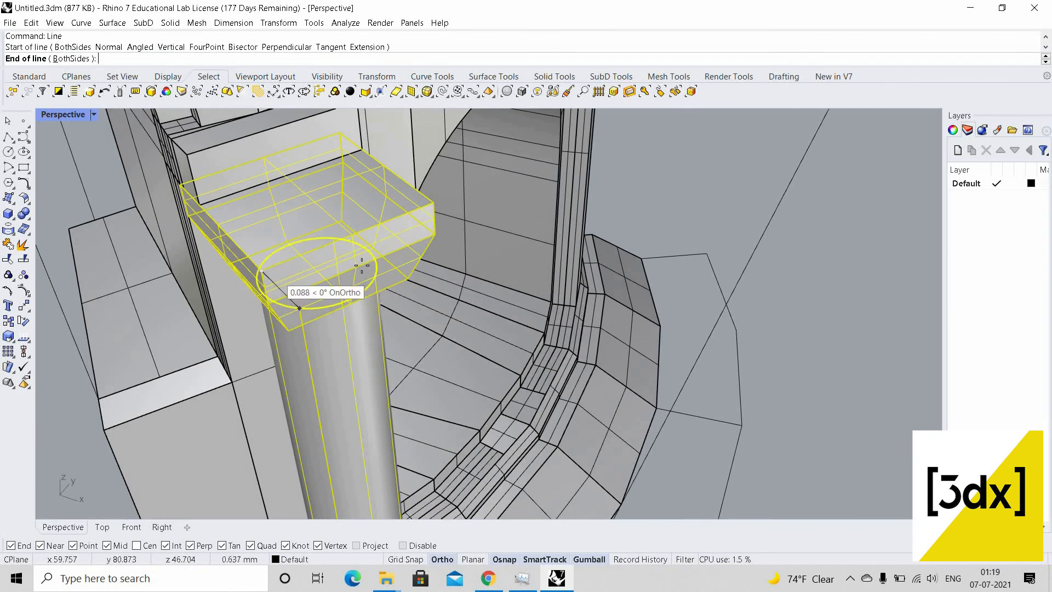
pyautogui.click(362, 266)
pyautogui.scroll(-5, 362, 265)
# Shrink the column with Scale2D about the midpoint of the capital's diagonal, using the capital's corner as the reference point
pyautogui.scroll(5, 337, 317)
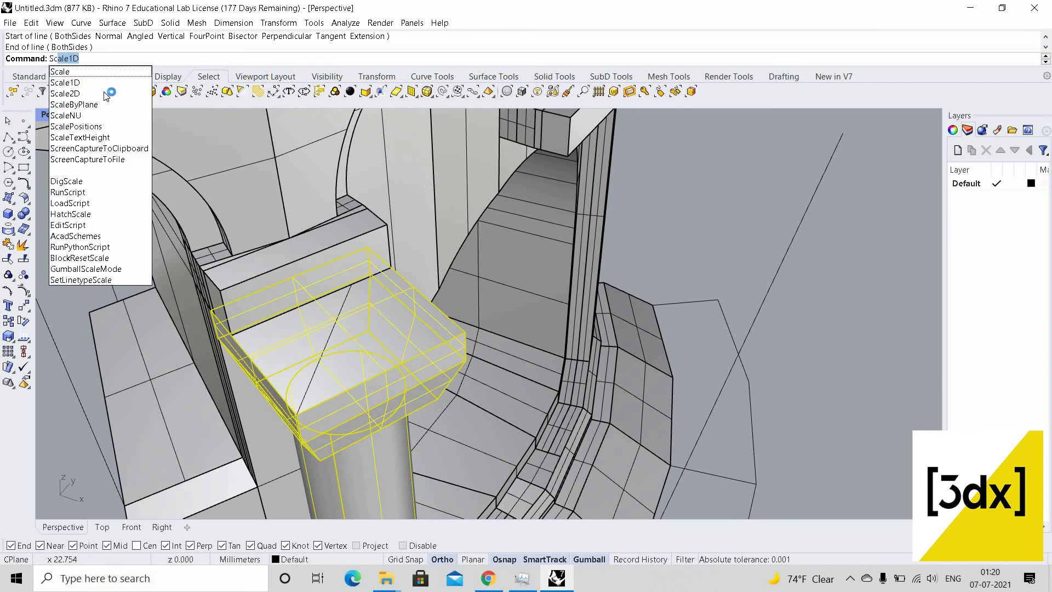
pyautogui.click(107, 94)
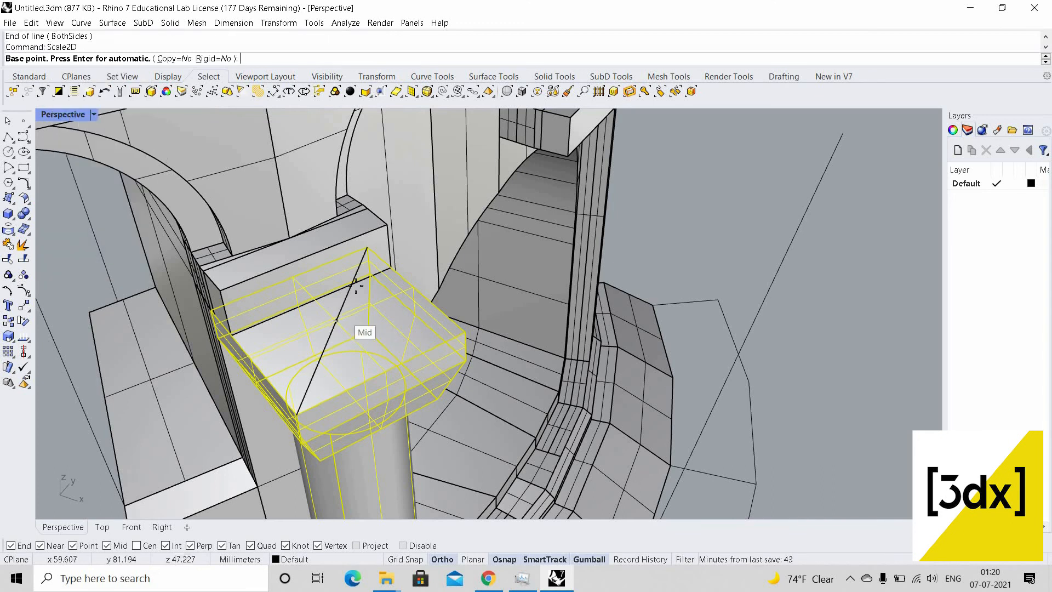
pyautogui.click(370, 248)
pyautogui.click(356, 283)
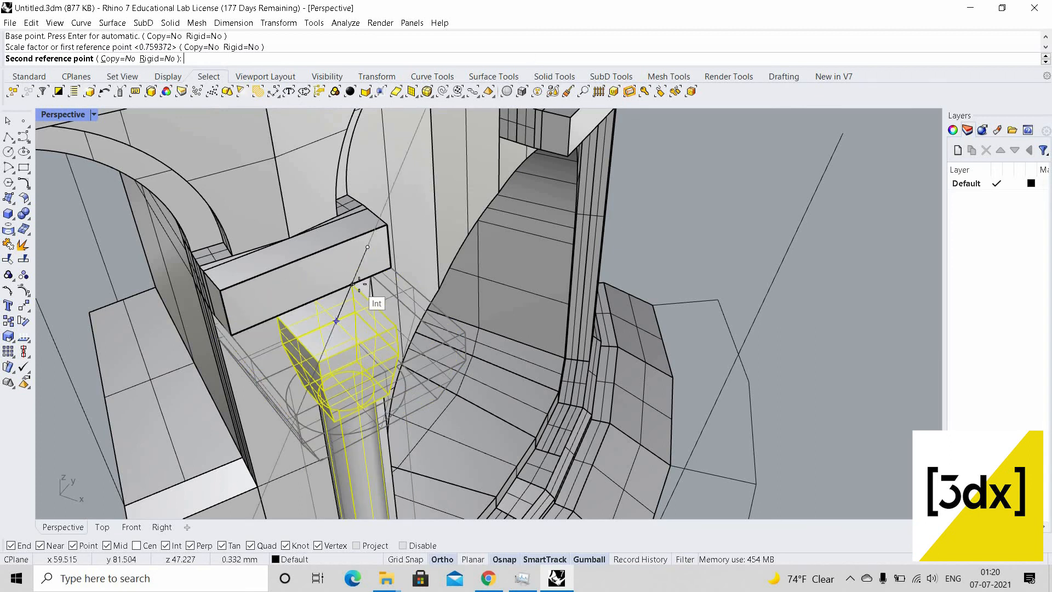
pyautogui.scroll(5, 346, 274)
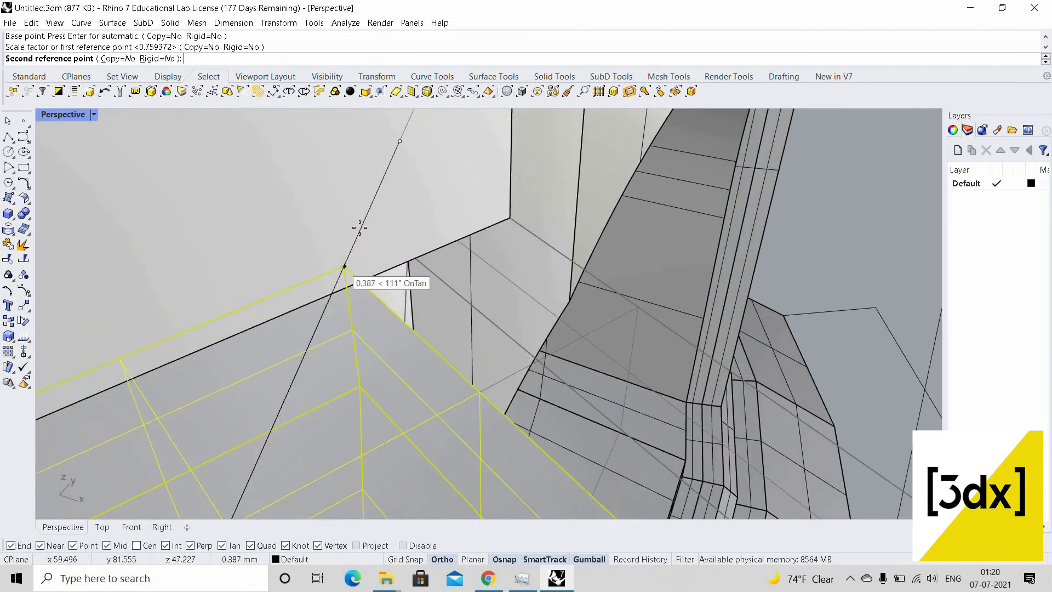
pyautogui.click(427, 253)
pyautogui.scroll(-5, 420, 250)
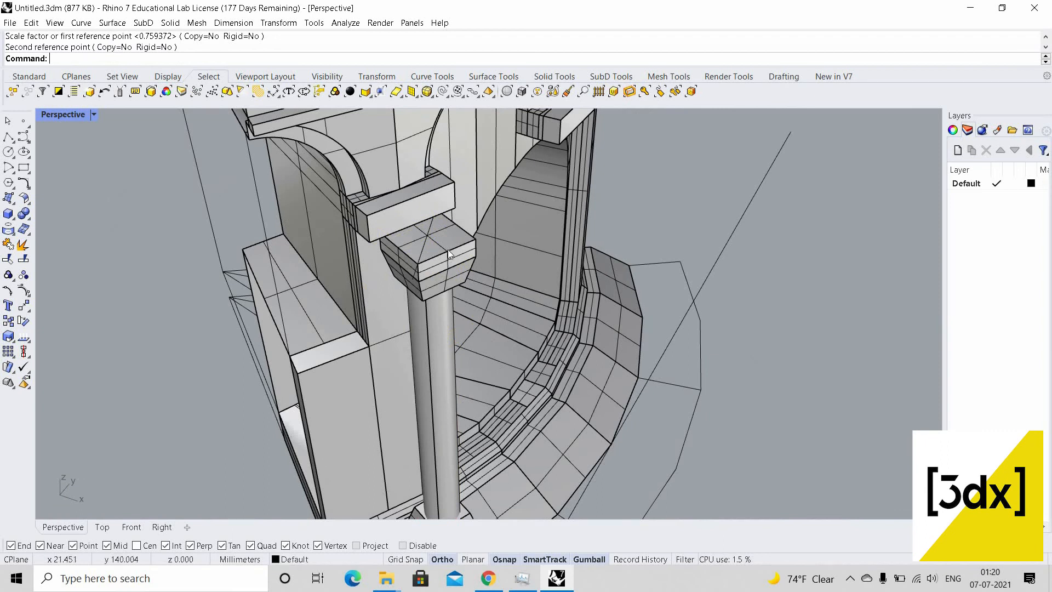
# Move the scaled column back beneath the impost block, against the pier beside the arch
pyautogui.scroll(3, 448, 254)
pyautogui.click(466, 258)
pyautogui.write('m')
pyautogui.press('Return')
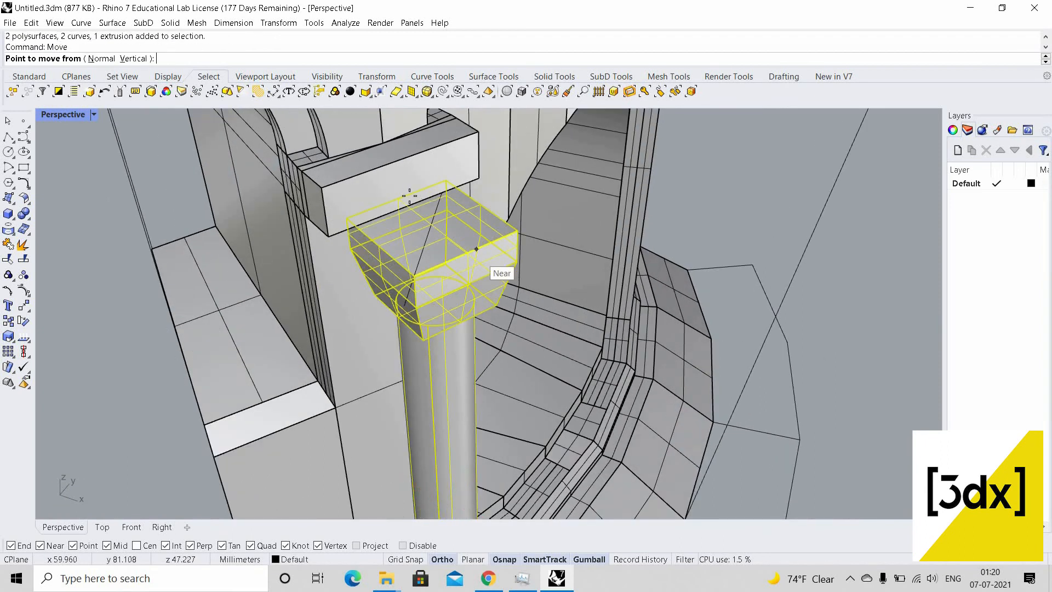
pyautogui.click(468, 254)
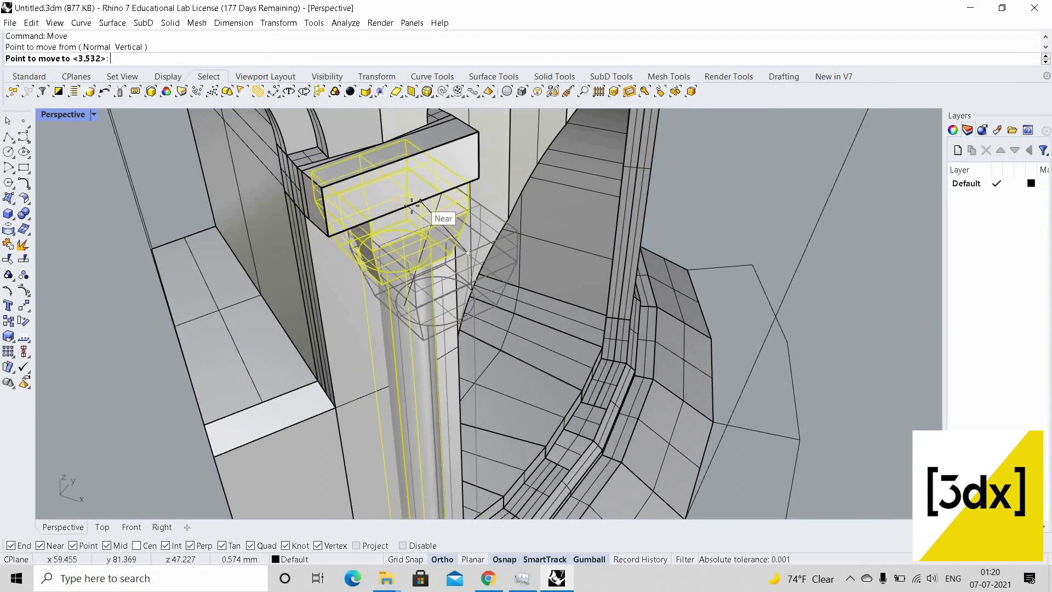
pyautogui.click(435, 221)
# Delete the leftover diagonal line crossing the column's capital and check the capital's fit under the impost block
pyautogui.click(435, 221)
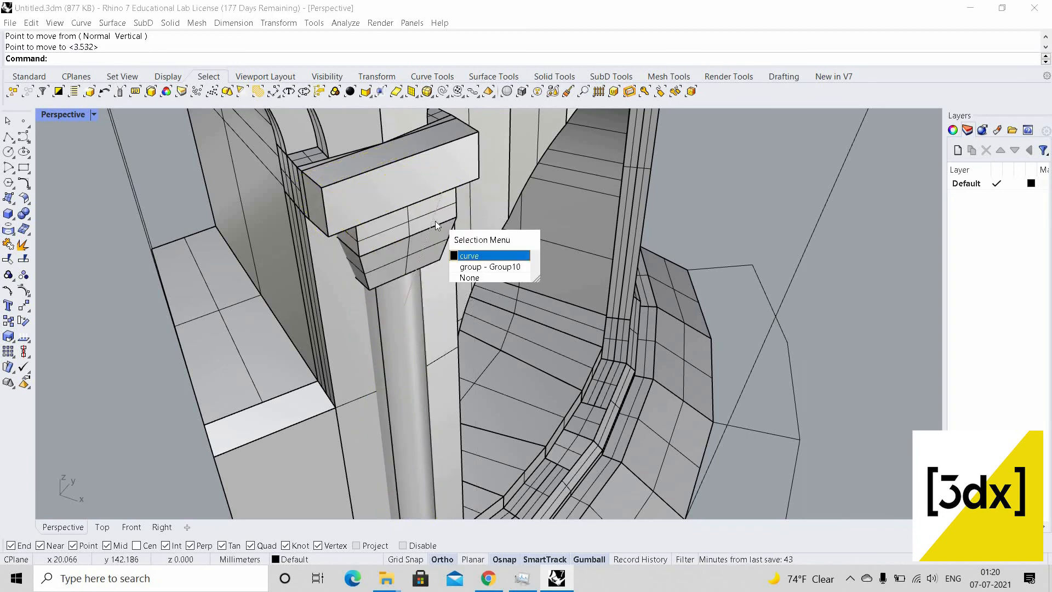
pyautogui.click(470, 256)
pyautogui.press('Delete')
pyautogui.scroll(-5, 478, 205)
pyautogui.moveTo(478, 205); pyautogui.dragTo(442, 218, button='right')
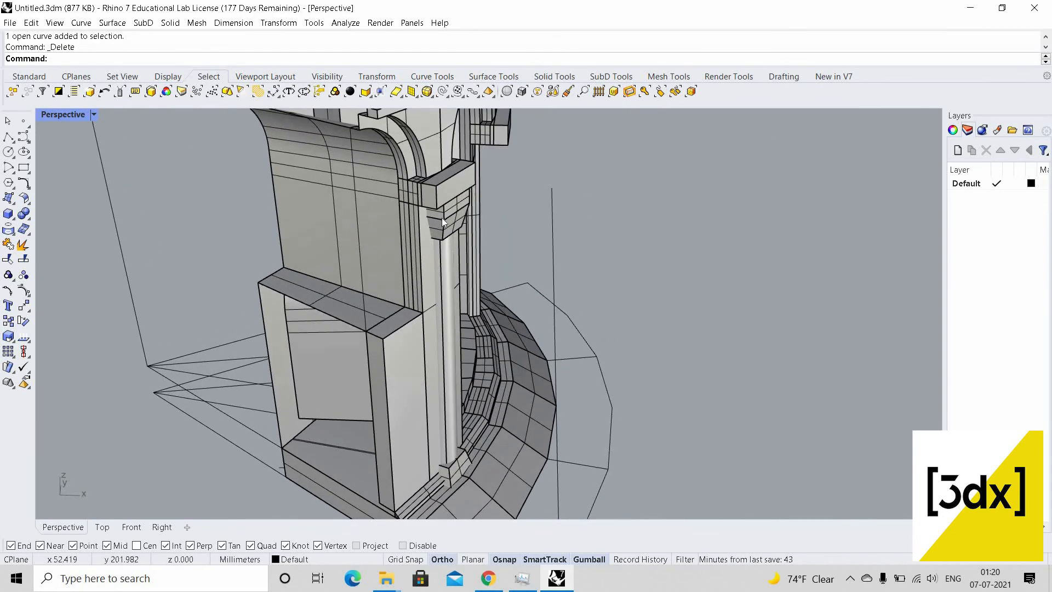
pyautogui.scroll(4, 468, 195)
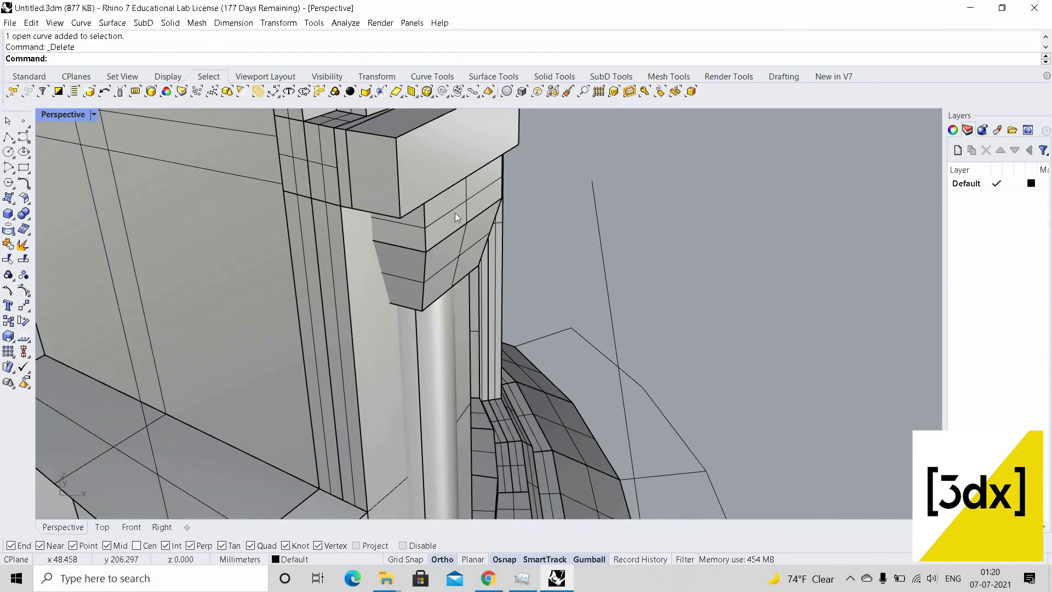
pyautogui.scroll(-2, 458, 211)
pyautogui.click(463, 196)
pyautogui.scroll(5, 462, 207)
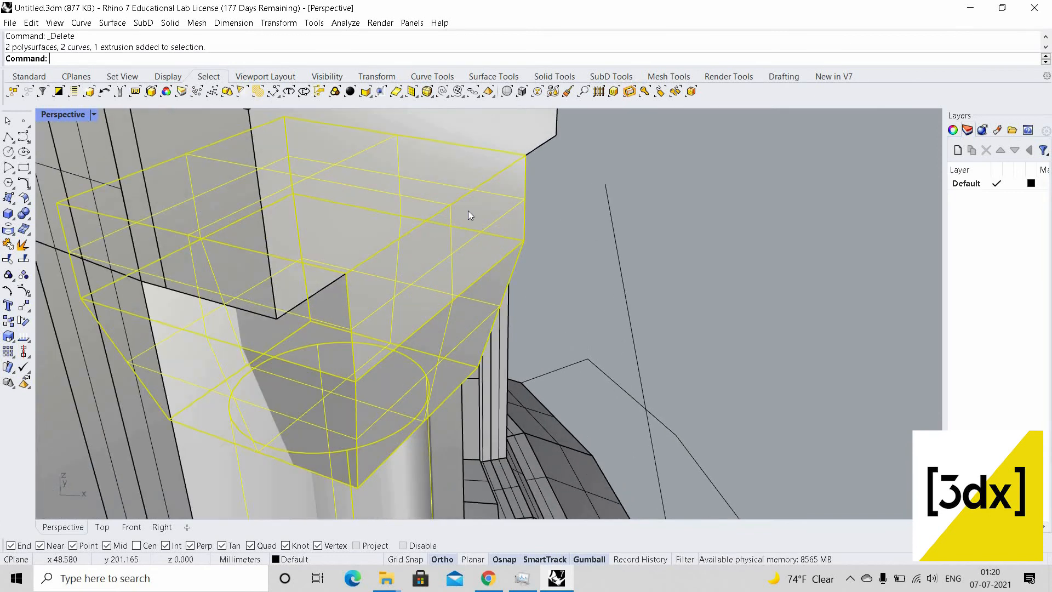
pyautogui.press('Escape')
# Mirror a copy of the column to the opposite side of the arched entrance about the arch's centre line
pyautogui.scroll(-6, 447, 266)
pyautogui.moveTo(359, 230); pyautogui.dragTo(437, 259, button='right')
pyautogui.click(354, 274)
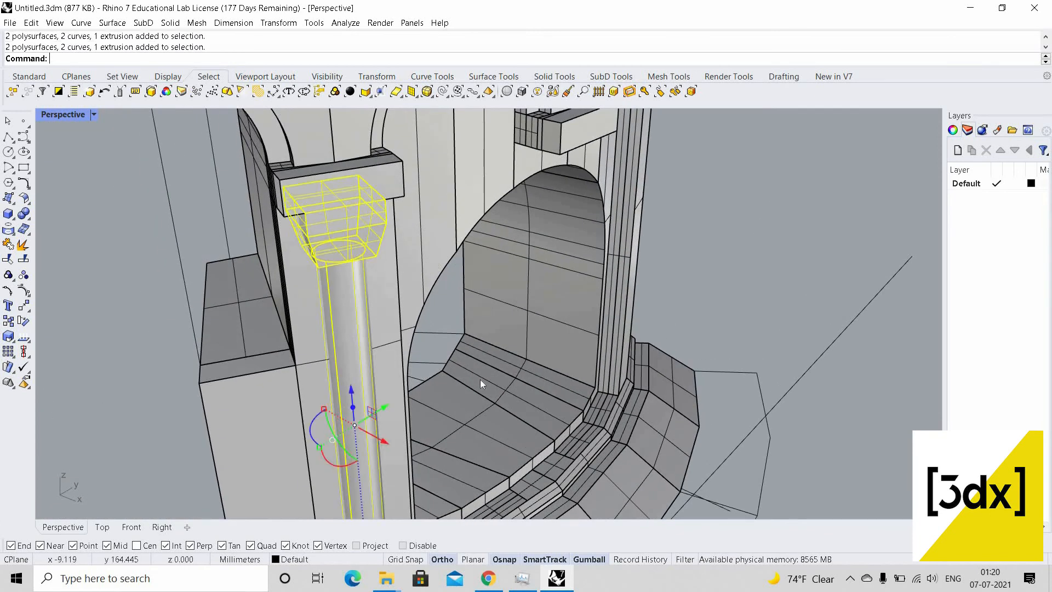
pyautogui.moveTo(480, 380); pyautogui.dragTo(448, 414, button='right')
pyautogui.scroll(-3, 448, 415)
pyautogui.scroll(3, 447, 415)
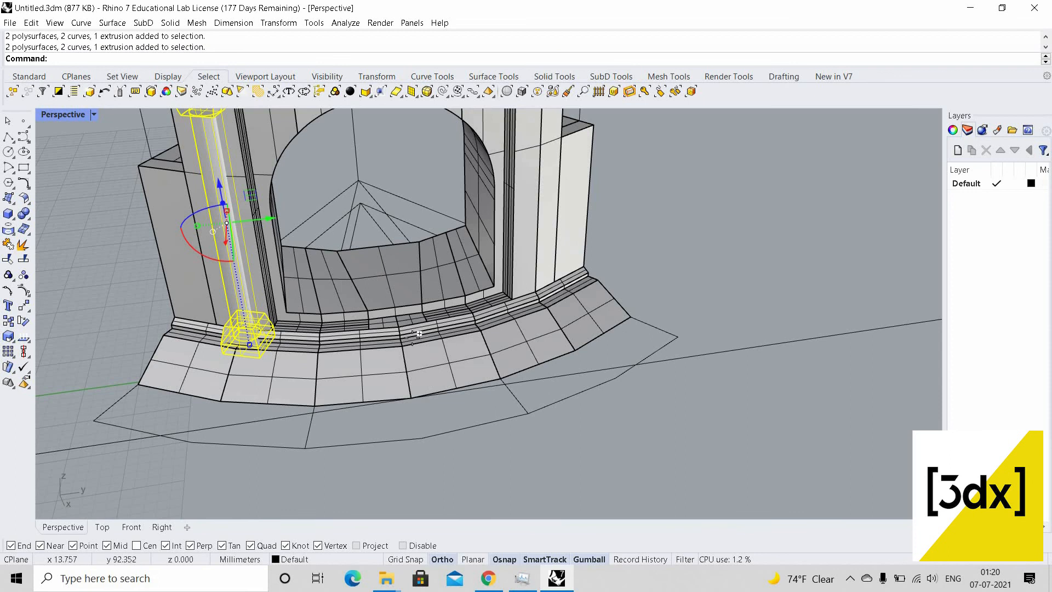
pyautogui.write('Mir')
pyautogui.press('Return')
pyautogui.scroll(4, 405, 318)
pyautogui.click(393, 302)
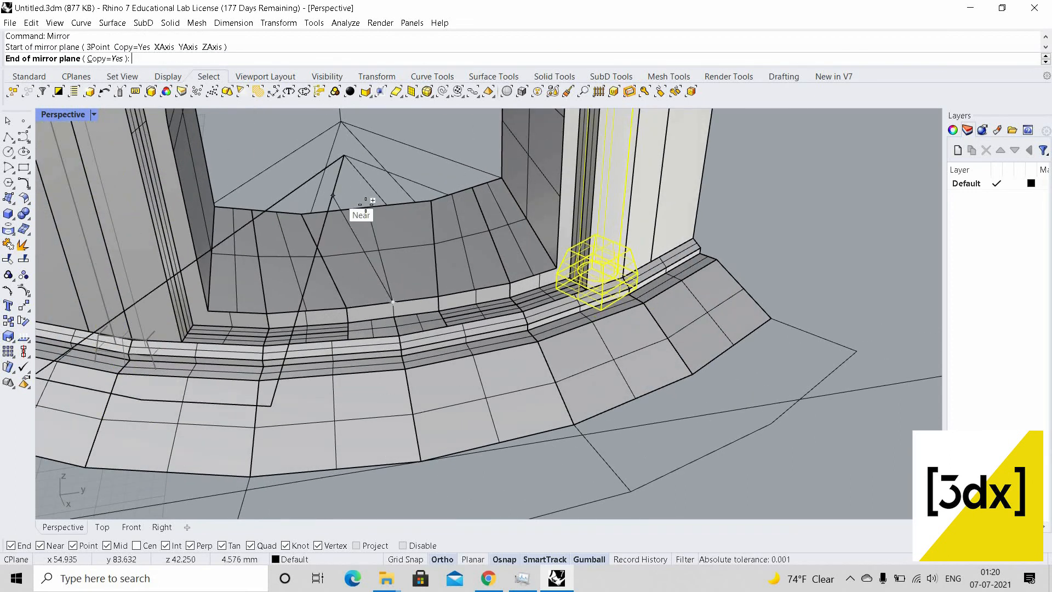
pyautogui.click(405, 234)
pyautogui.press('Escape')
pyautogui.scroll(-7, 474, 290)
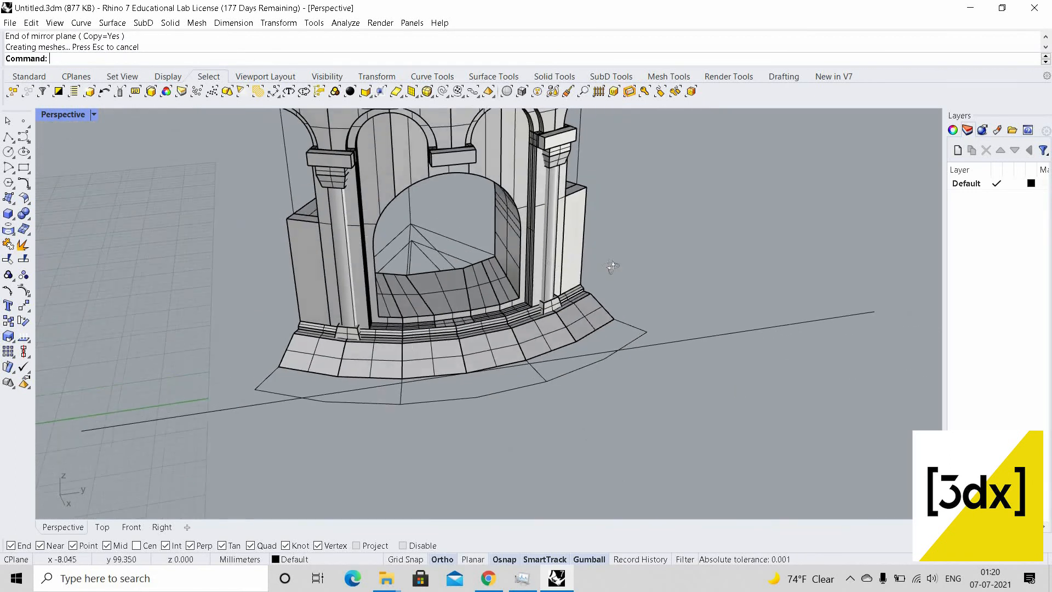
# Create a four-corner surface closing the open side frame of the block behind the column
pyautogui.moveTo(613, 265); pyautogui.dragTo(383, 409, button='right')
pyautogui.scroll(8, 384, 409)
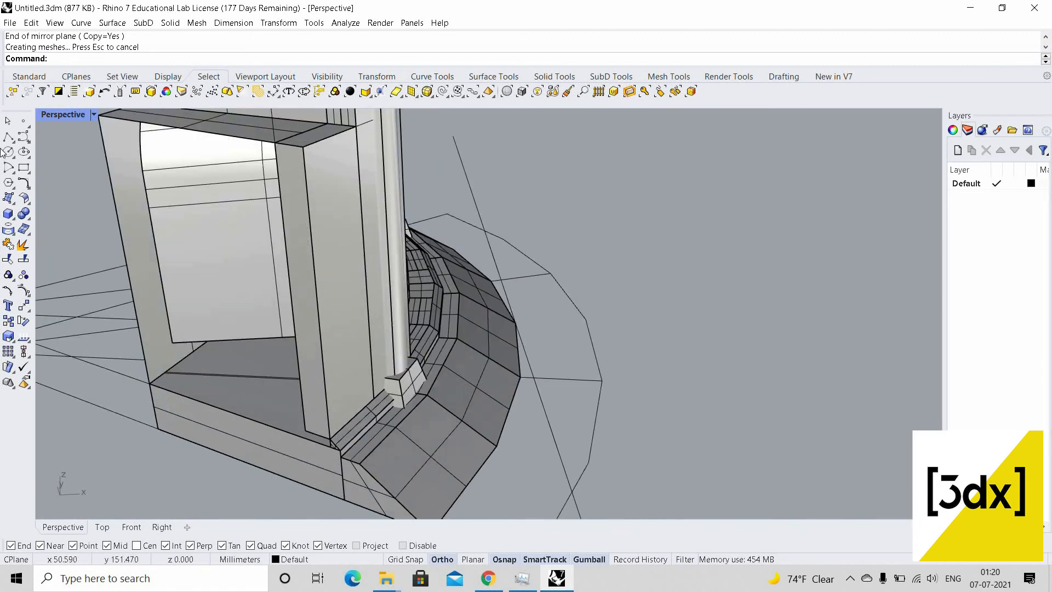
pyautogui.click(8, 198)
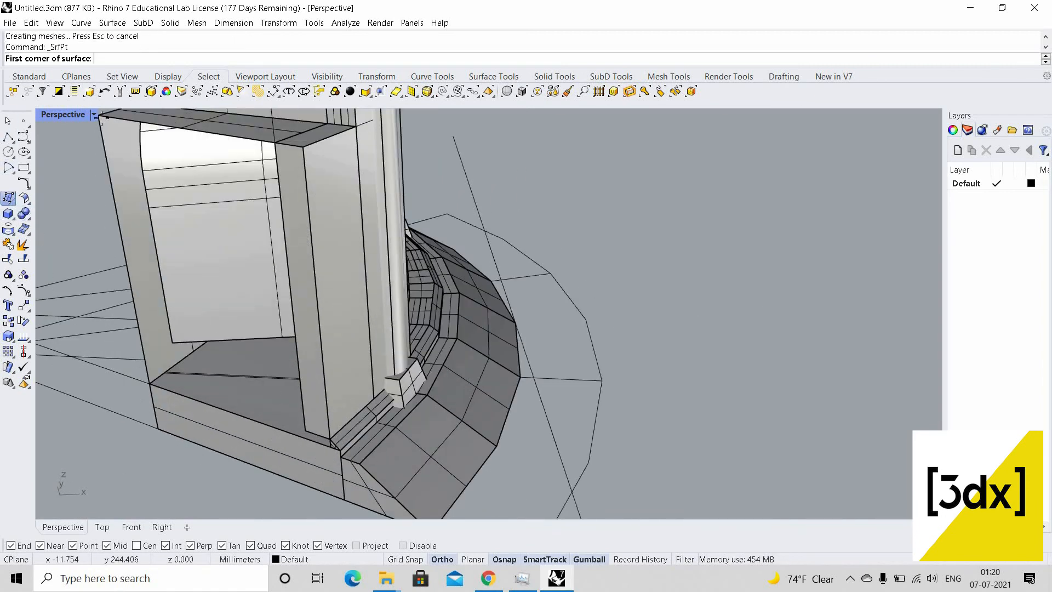
pyautogui.click(280, 153)
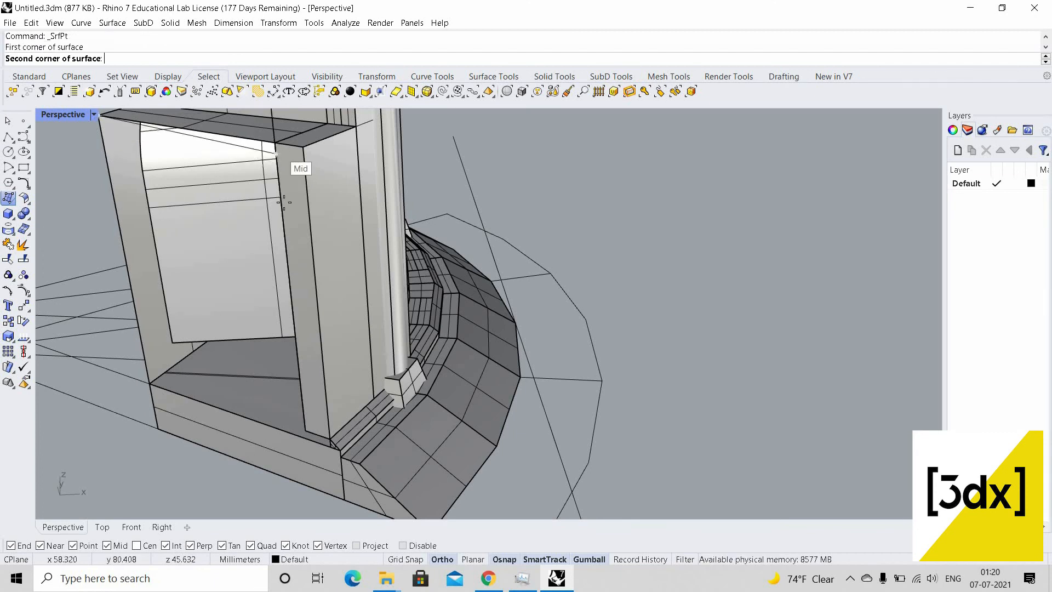
pyautogui.click(150, 410)
pyautogui.scroll(4, 357, 481)
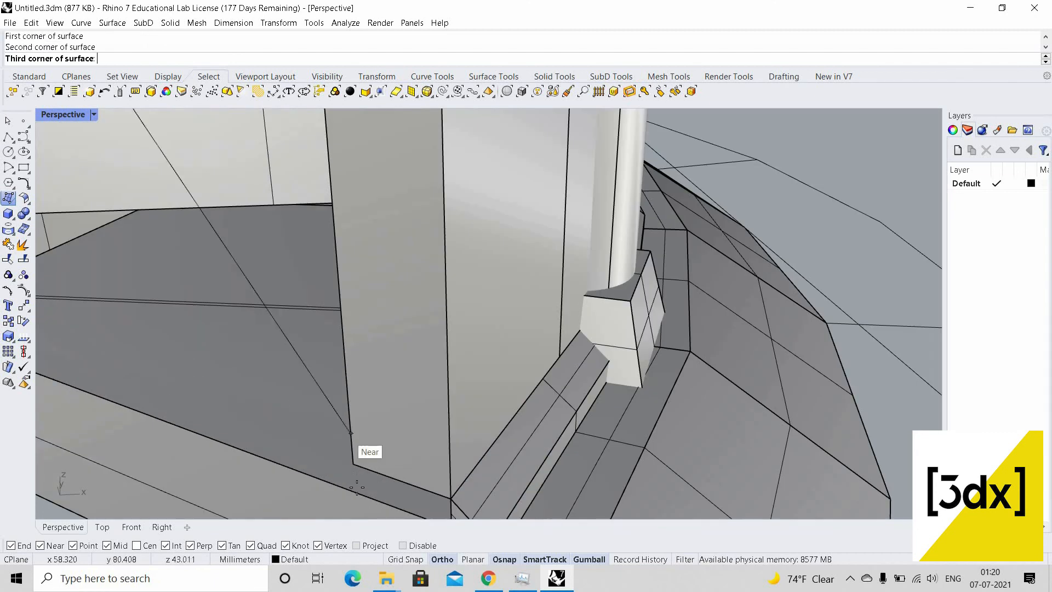
pyautogui.click(364, 453)
pyautogui.scroll(-4, 244, 404)
pyautogui.scroll(3, 206, 412)
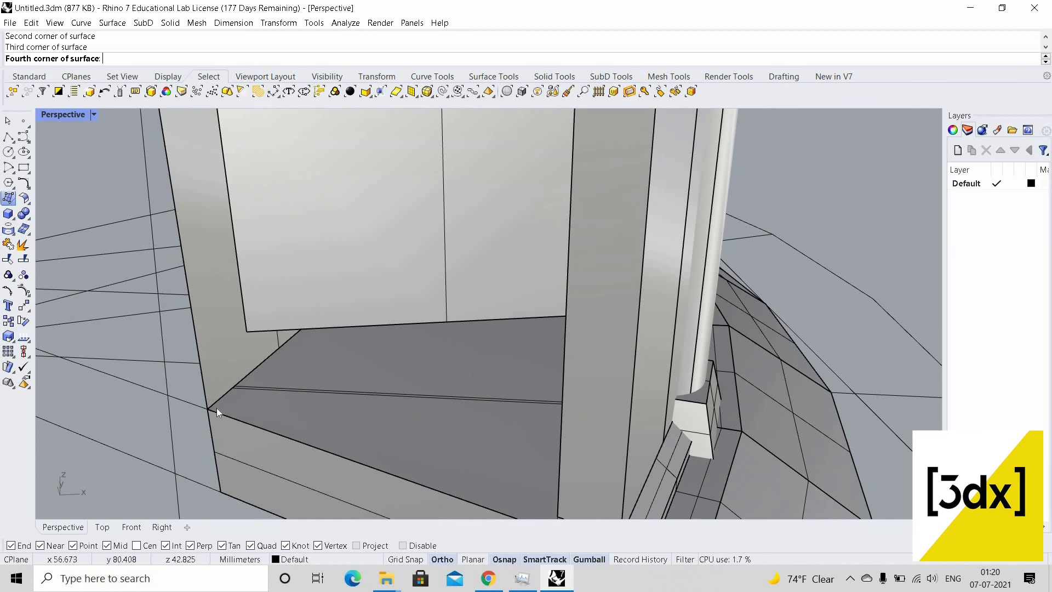
pyautogui.click(381, 411)
# Mirror a copy of the new side surface to the opposite block about the entrance's centre line
pyautogui.scroll(-5, 357, 373)
pyautogui.click(364, 308)
pyautogui.scroll(-1, 498, 307)
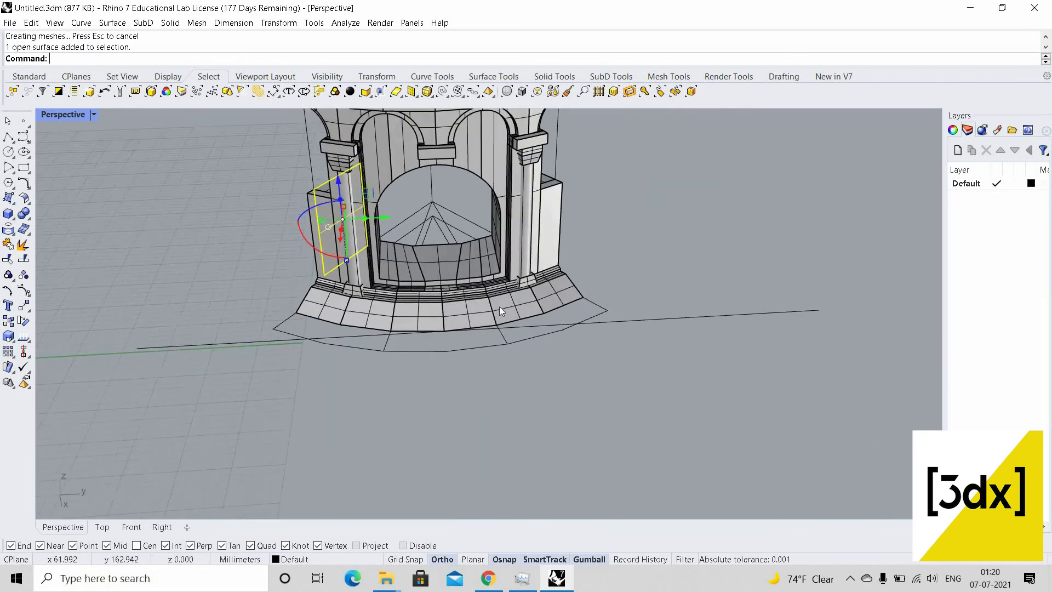
pyautogui.scroll(3, 500, 310)
pyautogui.write('Mirror')
pyautogui.press('Return')
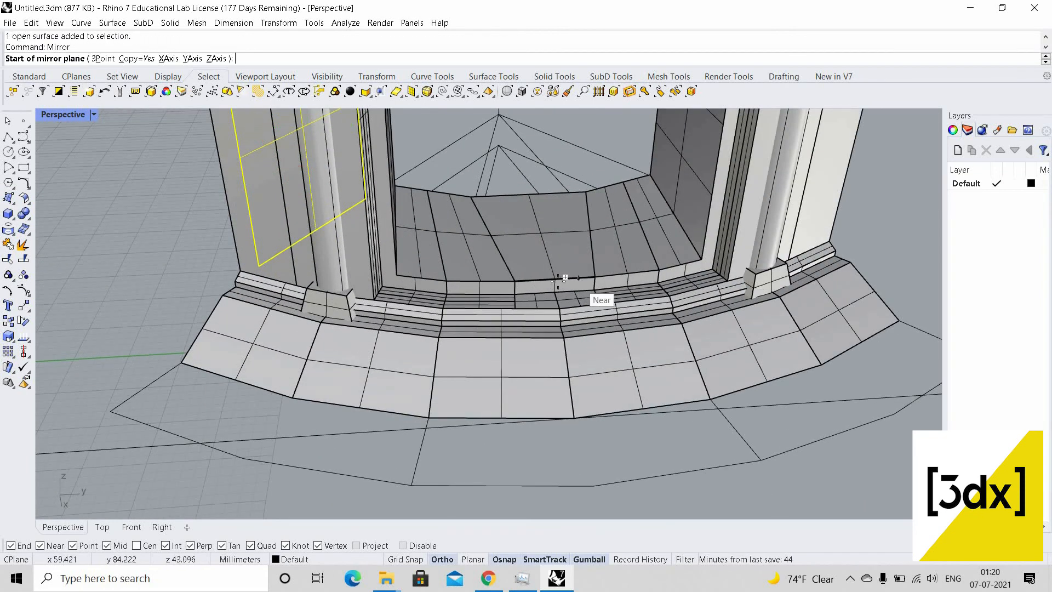
pyautogui.click(555, 280)
pyautogui.click(582, 292)
pyautogui.scroll(-6, 608, 348)
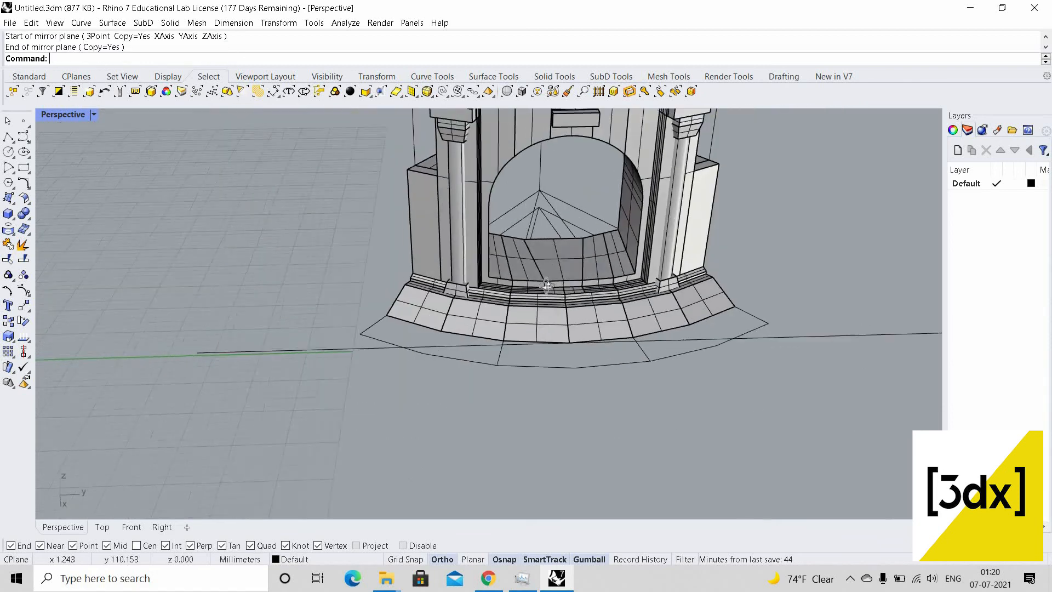
# Select every curve in the model, including the leftover construction lines around the entrance
pyautogui.moveTo(607, 349); pyautogui.dragTo(528, 313, button='right')
pyautogui.scroll(-5, 586, 256)
pyautogui.scroll(1, 616, 304)
pyautogui.scroll(-6, 548, 307)
pyautogui.moveTo(600, 126); pyautogui.dragTo(483, 98, button='right')
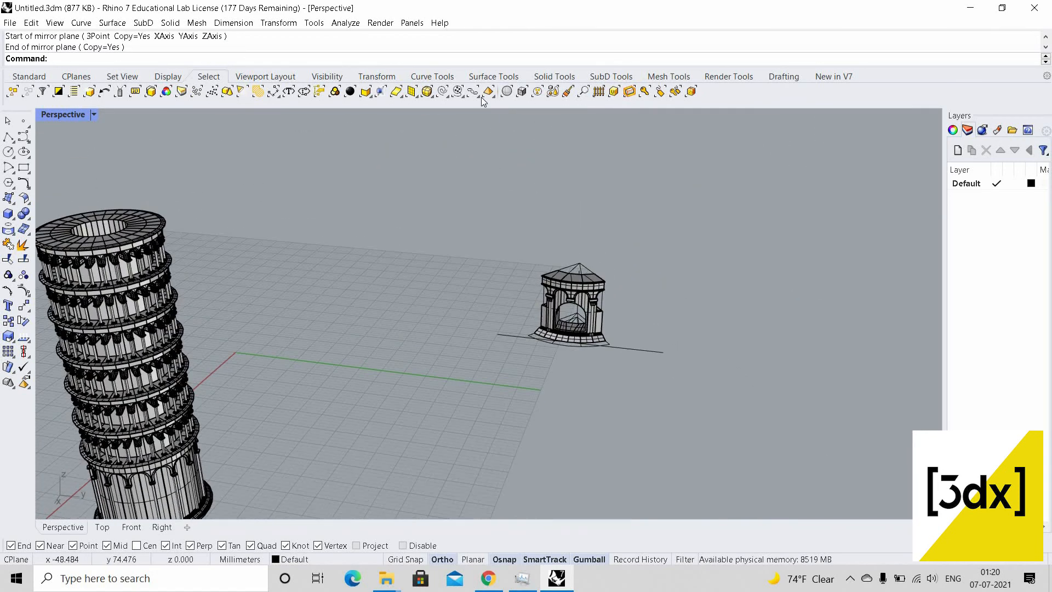
pyautogui.scroll(-7, 693, 303)
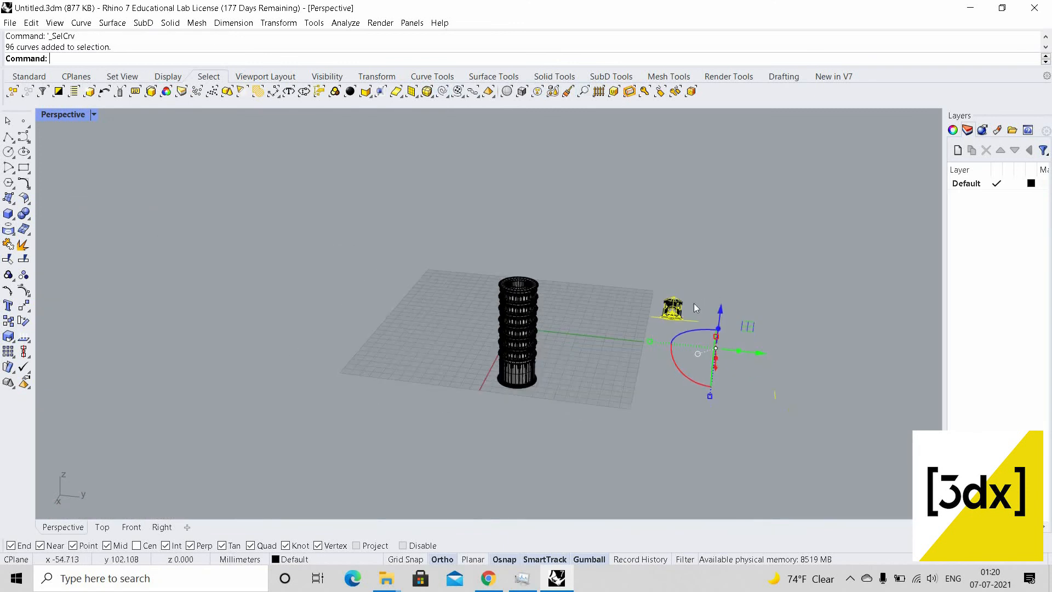
pyautogui.scroll(5, 666, 311)
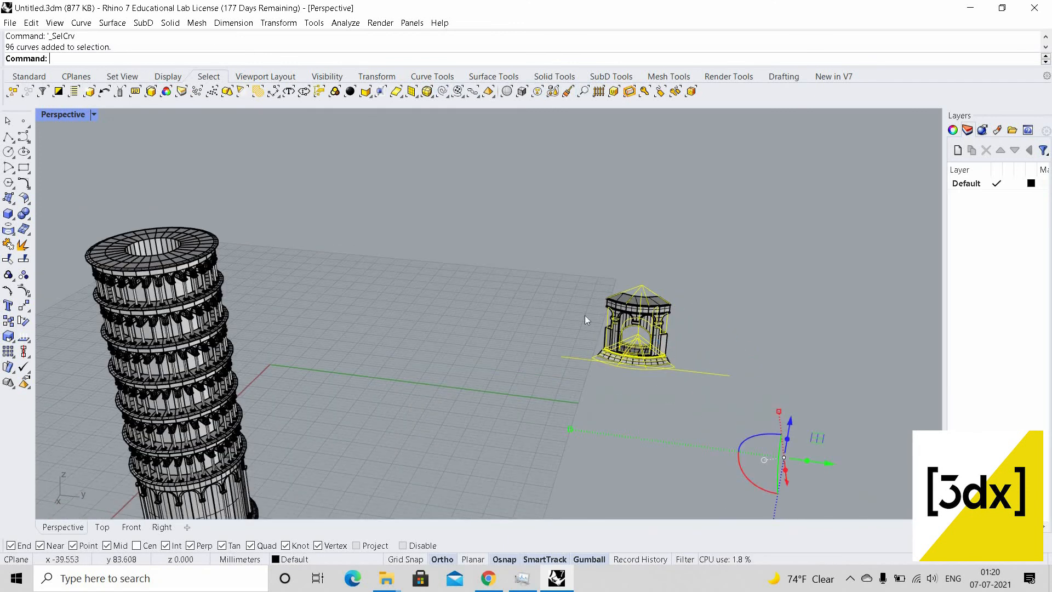
# Deselect the guide curves around the entrance's base from the curve selection and delete all the other selected construction curves
pyautogui.scroll(3, 585, 329)
pyautogui.scroll(3, 603, 345)
pyautogui.moveTo(616, 346); pyautogui.dragTo(412, 432, button='right')
pyautogui.scroll(4, 400, 302)
pyautogui.keyDown('ctrl'); pyautogui.moveTo(388, 410); pyautogui.dragTo(409, 418); pyautogui.keyUp('ctrl')
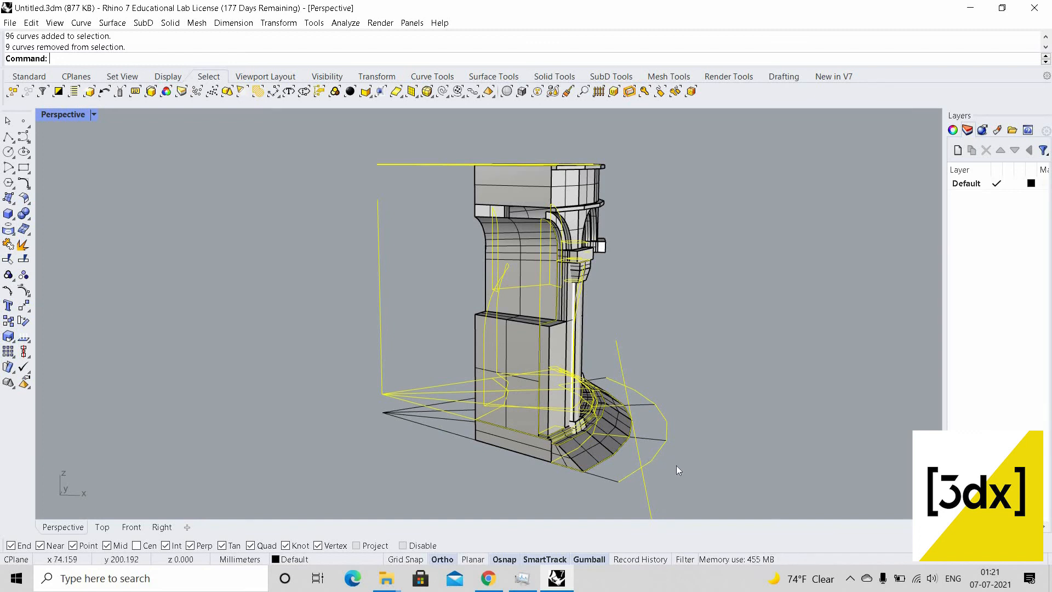
pyautogui.moveTo(658, 394); pyautogui.dragTo(685, 455)
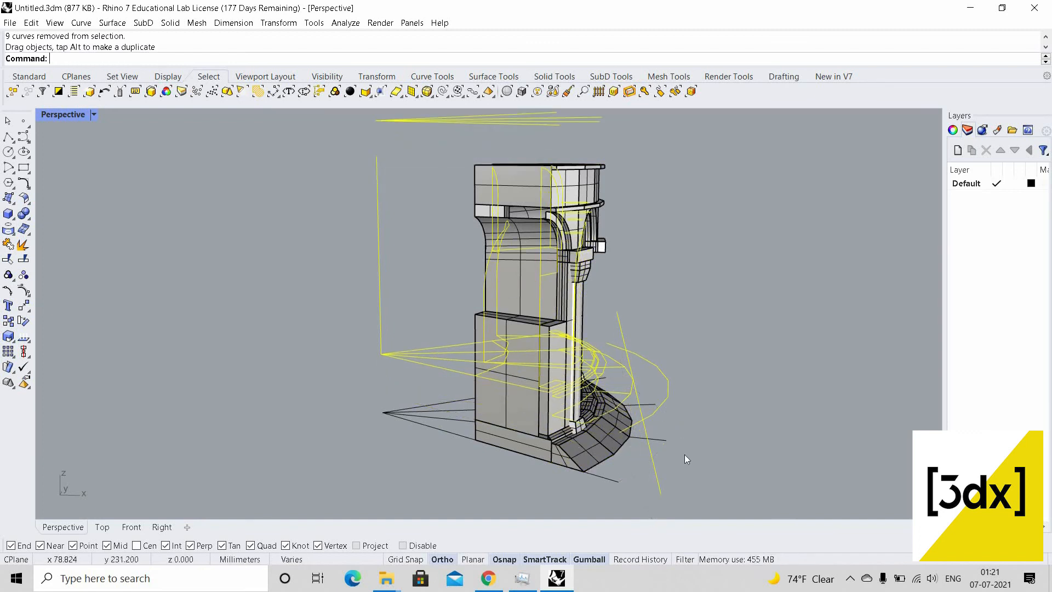
pyautogui.hotkey('ctrl', 'z')
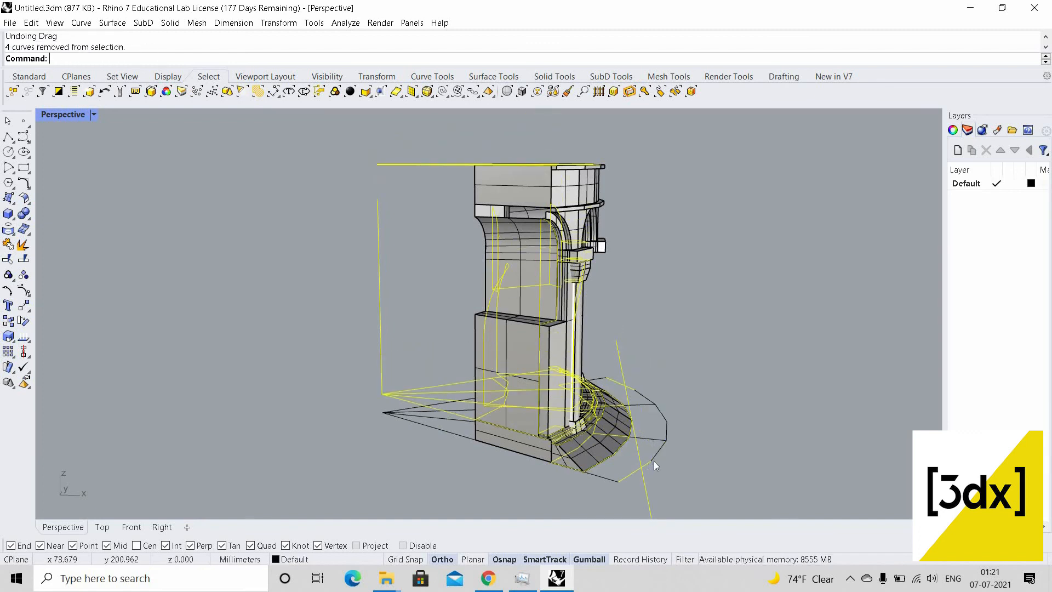
pyautogui.keyDown('ctrl'); pyautogui.click(624, 435); pyautogui.keyUp('ctrl')
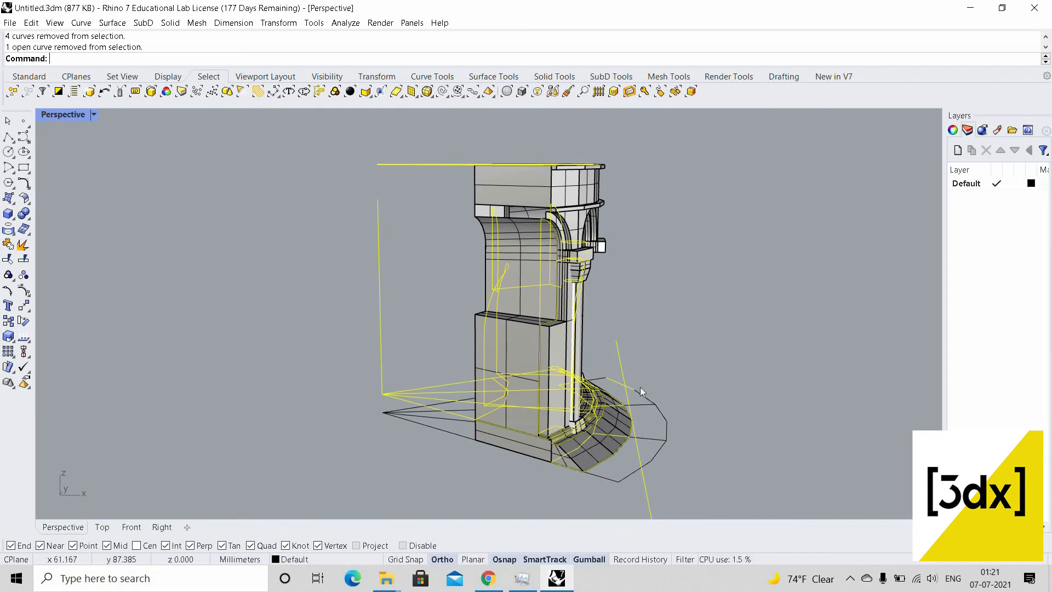
pyautogui.moveTo(653, 421); pyautogui.dragTo(747, 414, button='right')
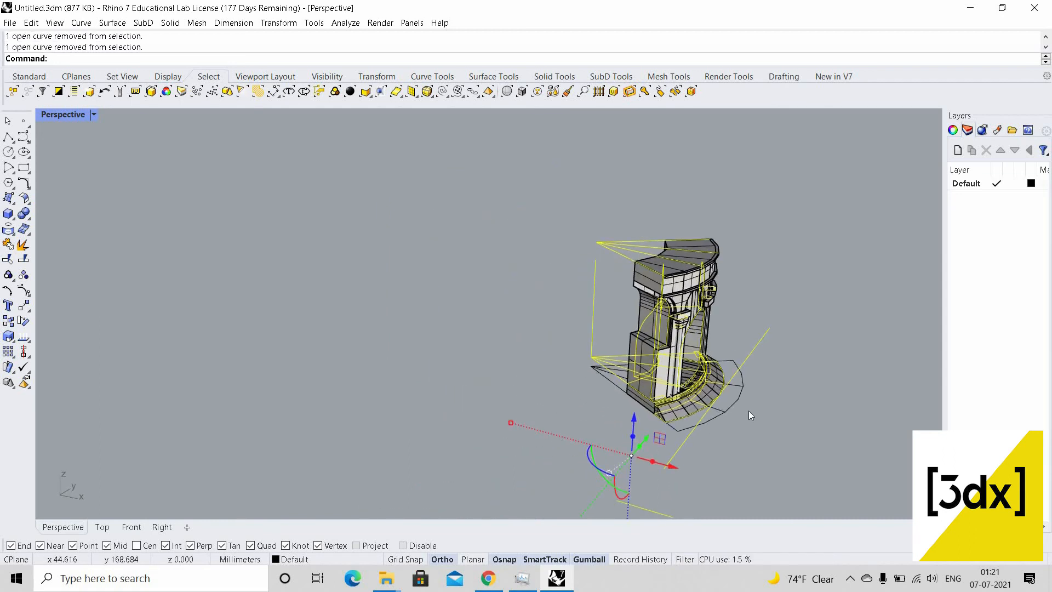
pyautogui.press('Delete')
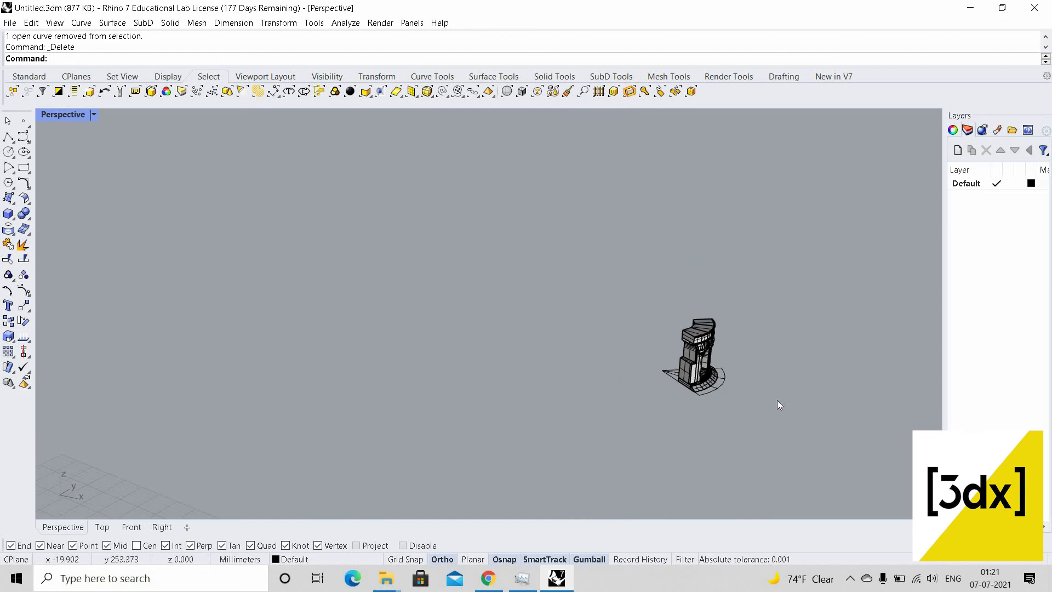
# Group all surfaces, solids and remaining base curves of the arched entrance segment into one object
pyautogui.hotkey('ctrl', 'a')
pyautogui.moveTo(780, 401); pyautogui.dragTo(616, 248, button='right')
pyautogui.hotkey('ctrl', 'g')
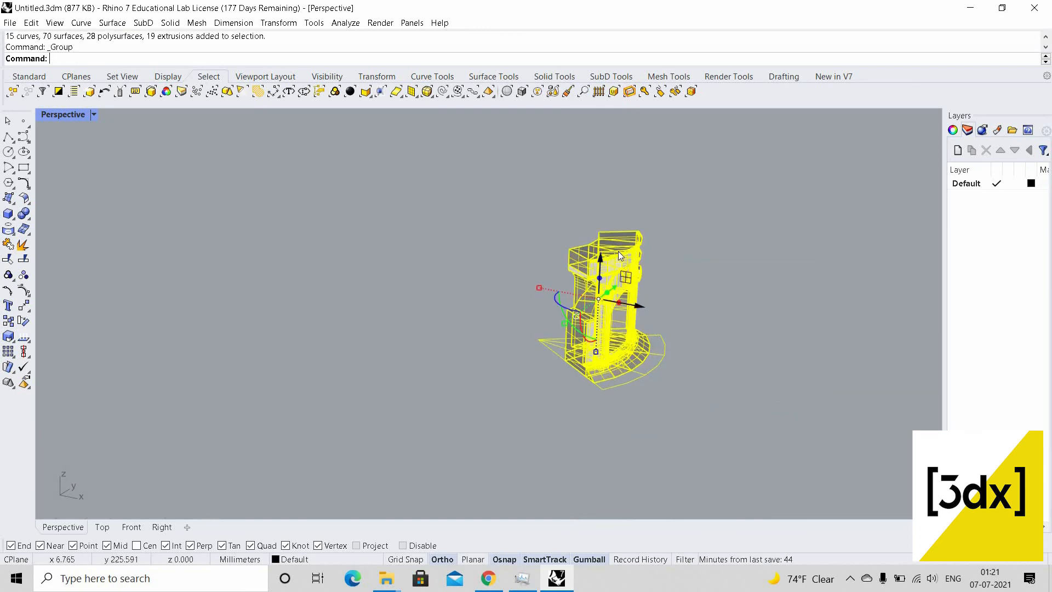
pyautogui.press('Escape')
# Polar-array the grouped arched segment into 5 items over 360 degrees about the point where its base guide lines meet
pyautogui.scroll(4, 615, 245)
pyautogui.click(527, 427)
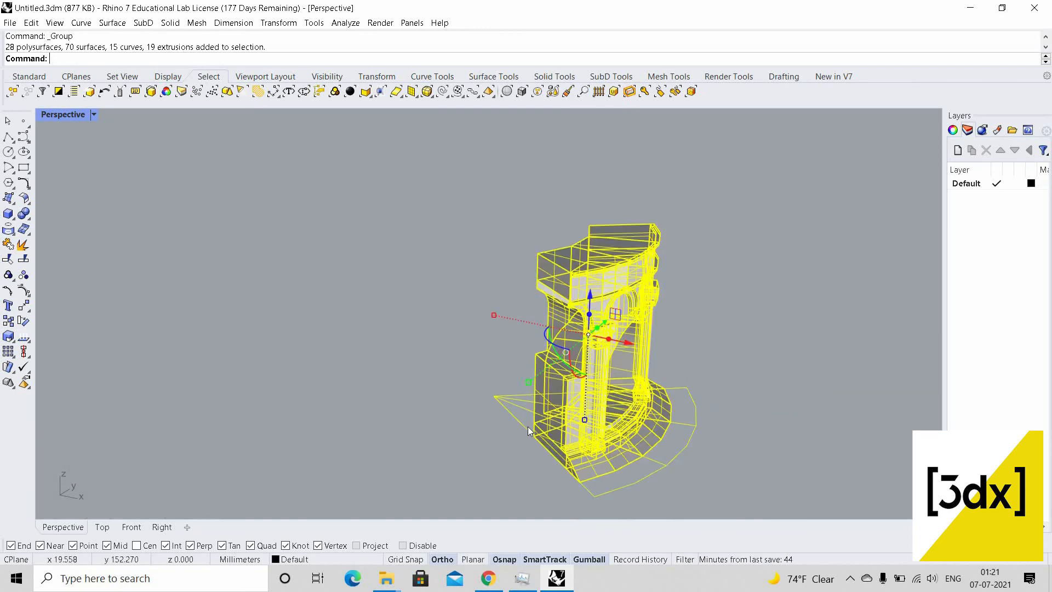
pyautogui.write('Polar')
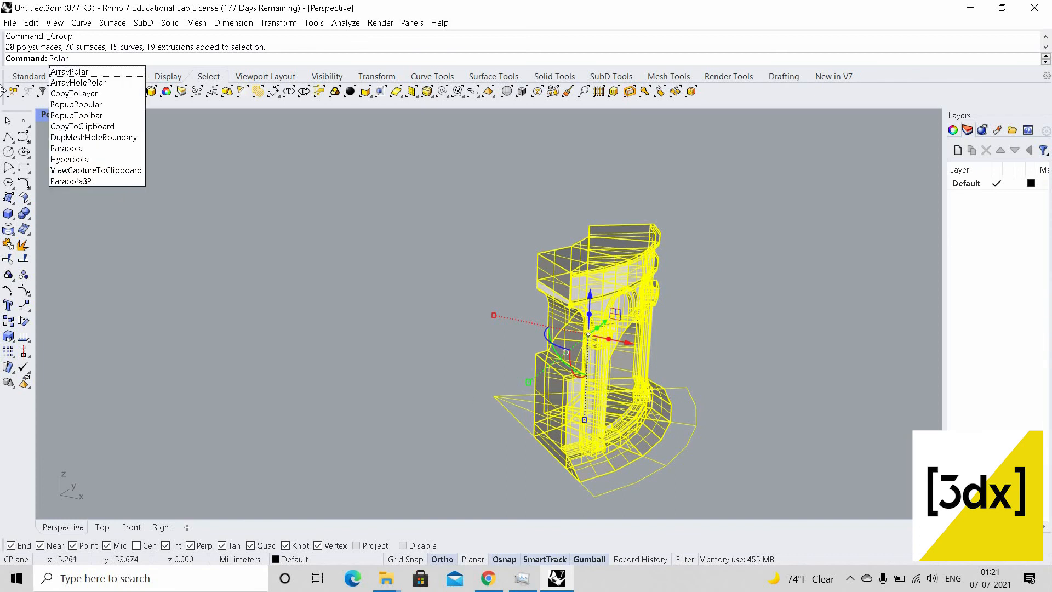
pyautogui.press('Return')
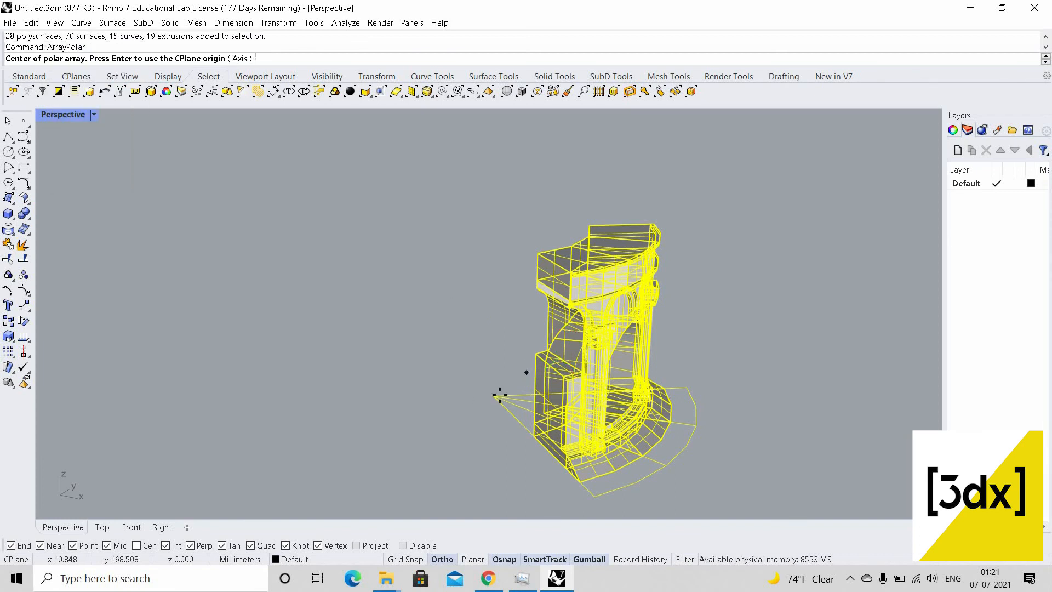
pyautogui.click(520, 394)
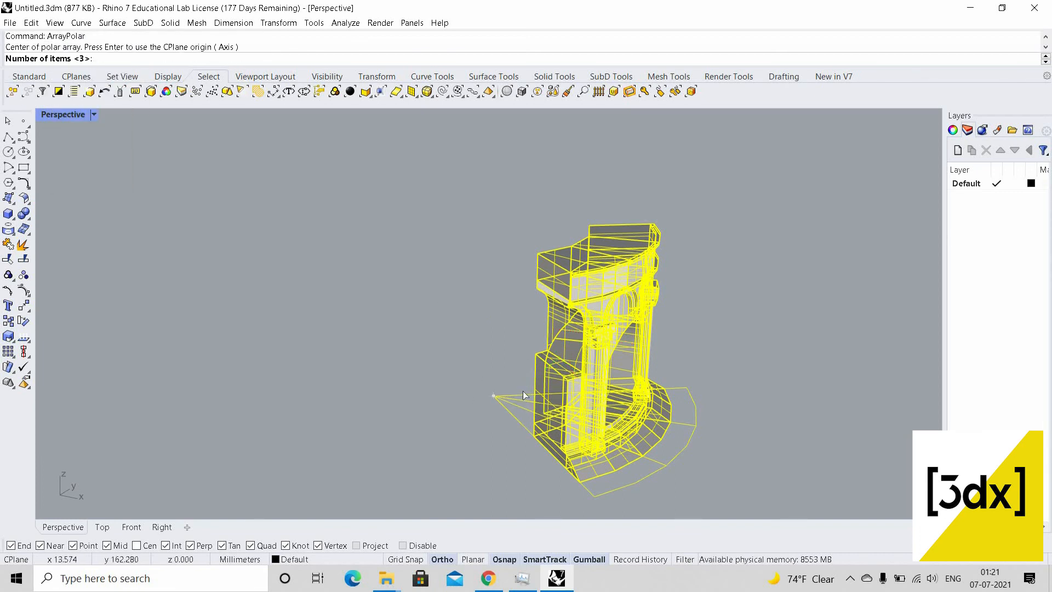
pyautogui.write('5')
pyautogui.press('Return')
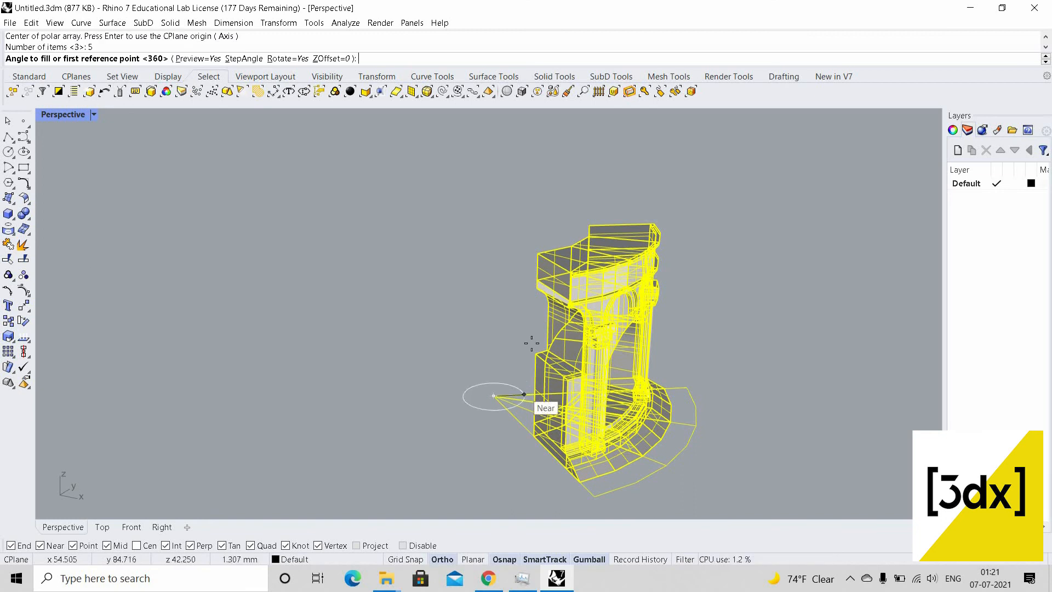
pyautogui.press('Return')
pyautogui.press('Return')
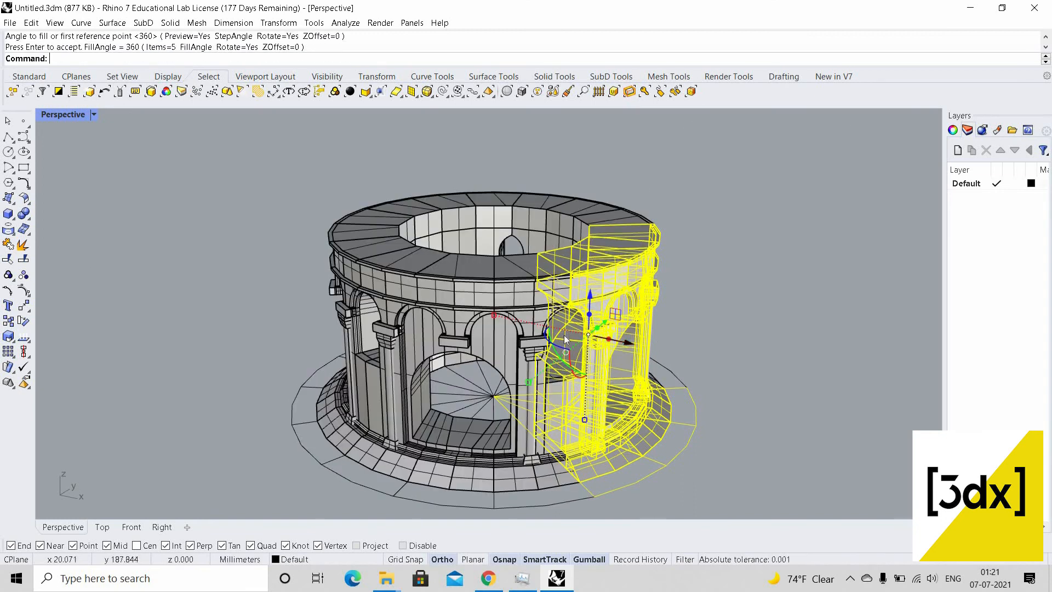
pyautogui.press('Escape')
# Examine the arrayed arched ring from several angles and distances
pyautogui.moveTo(656, 340); pyautogui.dragTo(555, 343, button='right')
pyautogui.scroll(-8, 555, 343)
pyautogui.scroll(7, 559, 340)
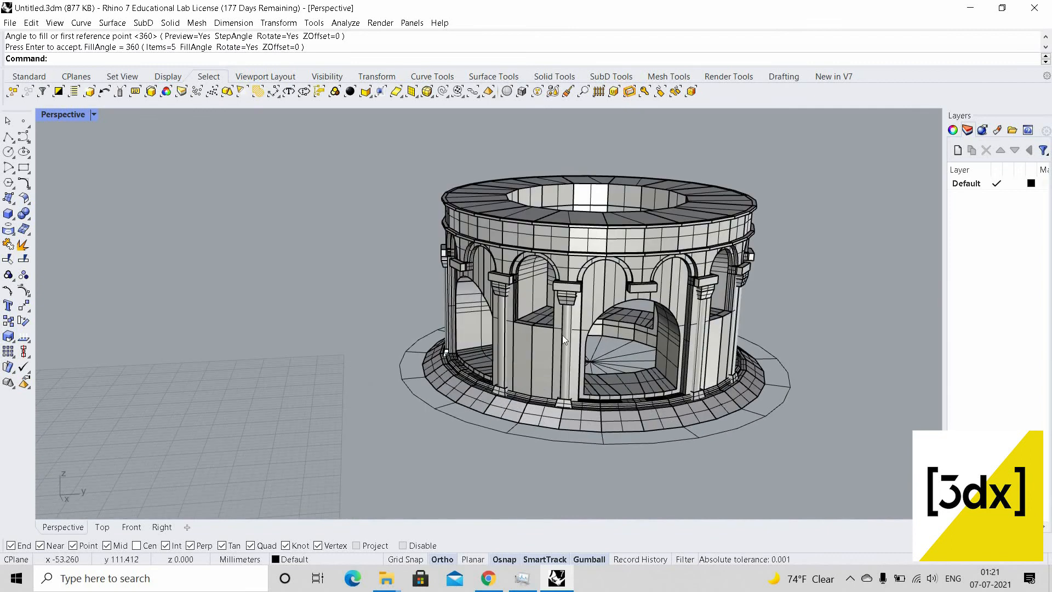
pyautogui.scroll(-3, 623, 325)
pyautogui.moveTo(623, 325); pyautogui.dragTo(410, 257, button='right')
pyautogui.scroll(-5, 480, 334)
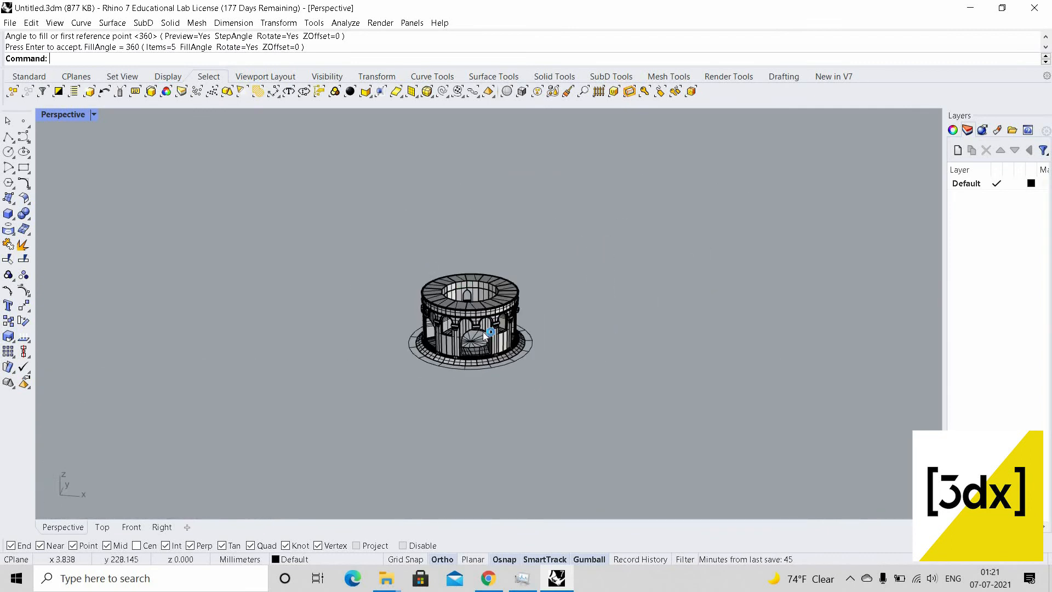
pyautogui.scroll(8, 438, 282)
pyautogui.scroll(-4, 531, 286)
# Move the complete arched ring with its base curves onto the tower's top, centred on the tower's circular opening
pyautogui.hotkey('ctrl', 'a')
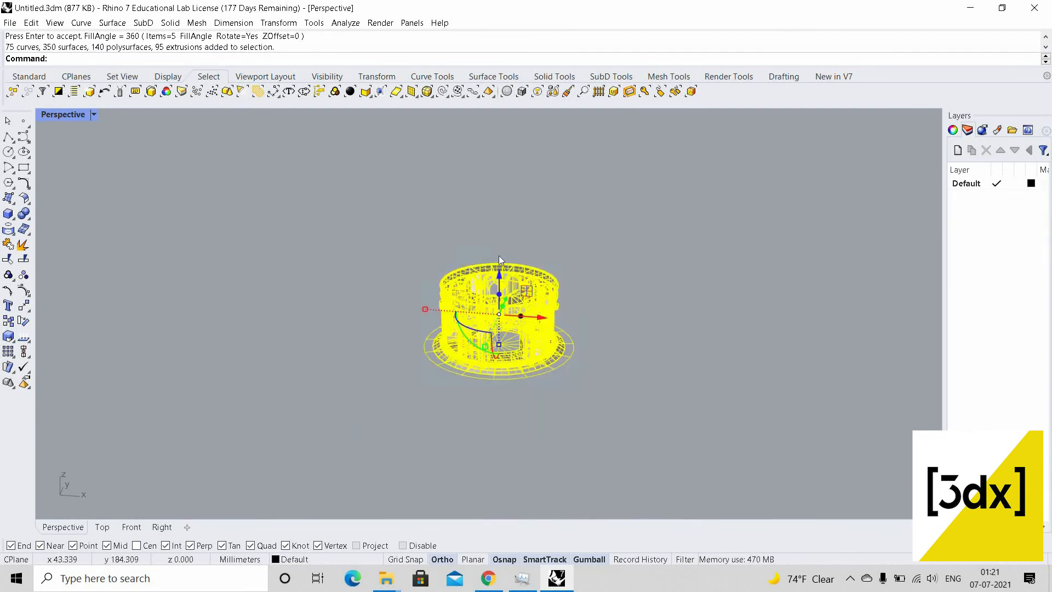
pyautogui.scroll(5, 499, 255)
pyautogui.moveTo(499, 255); pyautogui.dragTo(497, 150, button='right')
pyautogui.scroll(9, 522, 157)
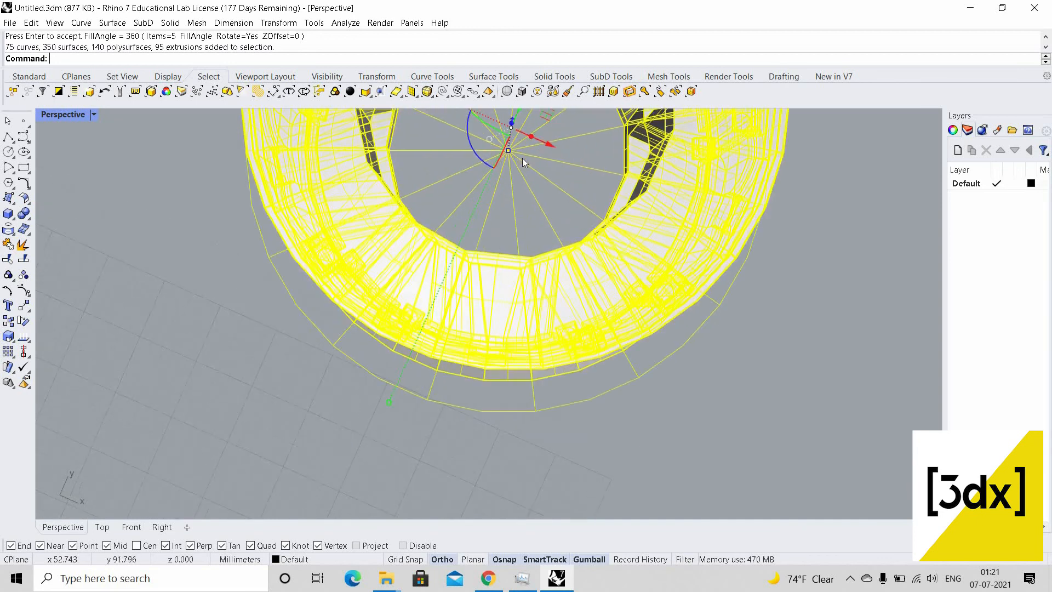
pyautogui.write('ove')
pyautogui.press('Return')
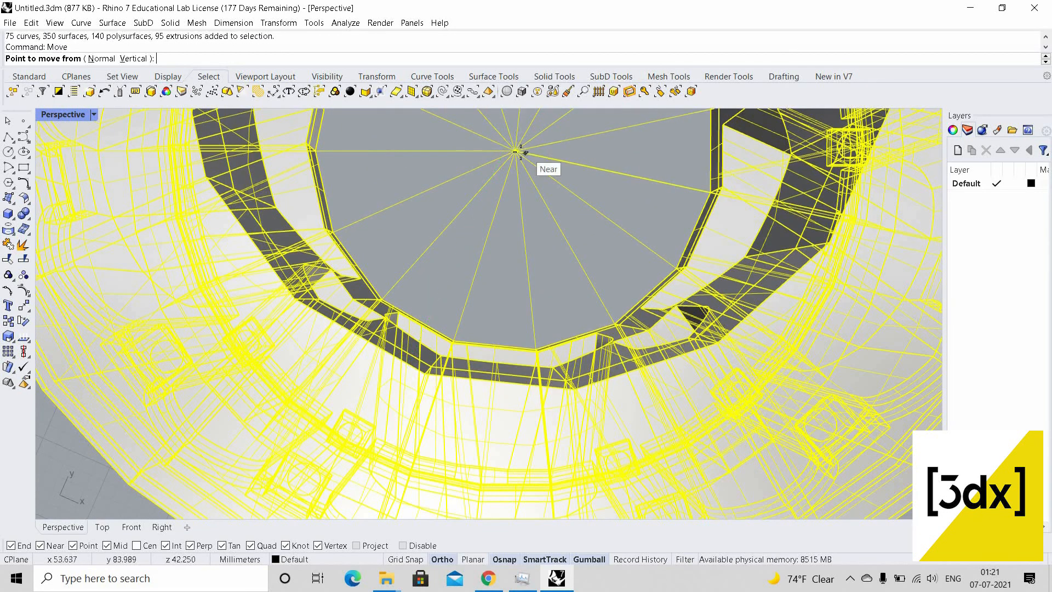
pyautogui.click(677, 269)
pyautogui.scroll(-10, 677, 269)
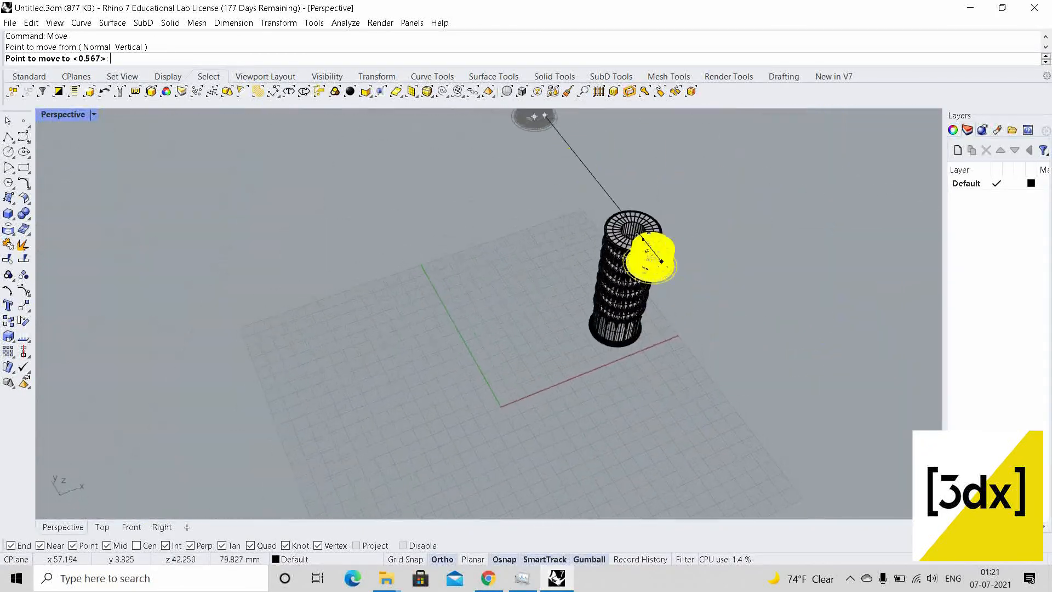
pyautogui.scroll(8, 663, 256)
pyautogui.moveTo(663, 257); pyautogui.dragTo(704, 299, button='right')
pyautogui.scroll(-5, 672, 273)
pyautogui.scroll(7, 669, 263)
pyautogui.scroll(-2, 630, 258)
pyautogui.scroll(3, 600, 176)
pyautogui.moveTo(600, 177); pyautogui.dragTo(644, 148, button='right')
pyautogui.scroll(-4, 649, 229)
pyautogui.scroll(2, 625, 285)
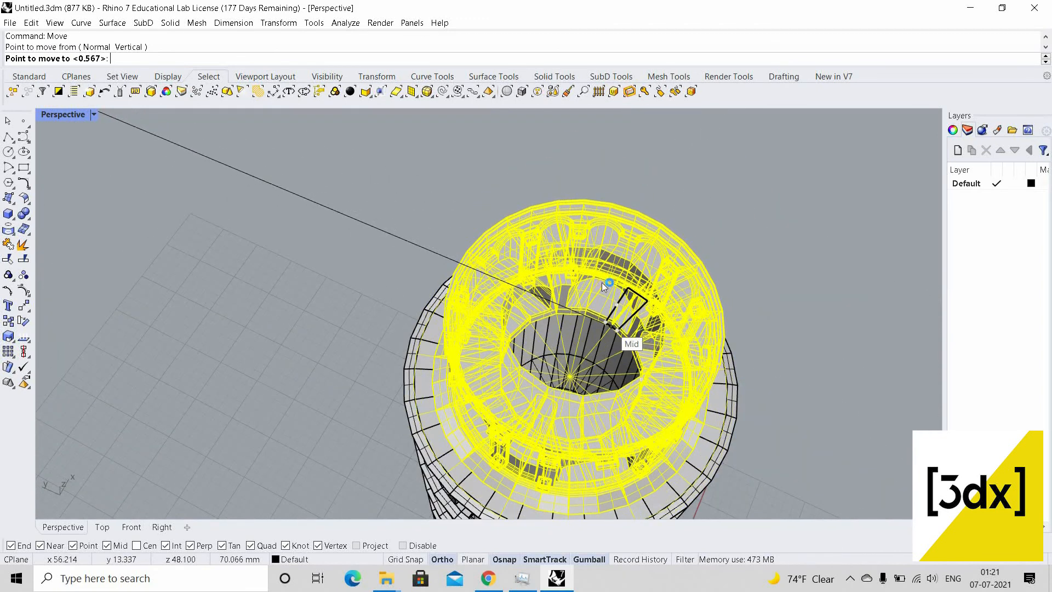
pyautogui.click(611, 326)
pyautogui.press('Escape')
# Examine how the arched ring sits on the tower's top floor, from the side and from above
pyautogui.scroll(-4, 584, 318)
pyautogui.scroll(-4, 581, 306)
pyautogui.scroll(3, 521, 329)
pyautogui.keyDown('shift'); pyautogui.moveTo(521, 329); pyautogui.dragTo(543, 334, button='right'); pyautogui.keyUp('shift')
pyautogui.scroll(-2, 570, 415)
pyautogui.scroll(5, 543, 334)
pyautogui.scroll(-3, 545, 335)
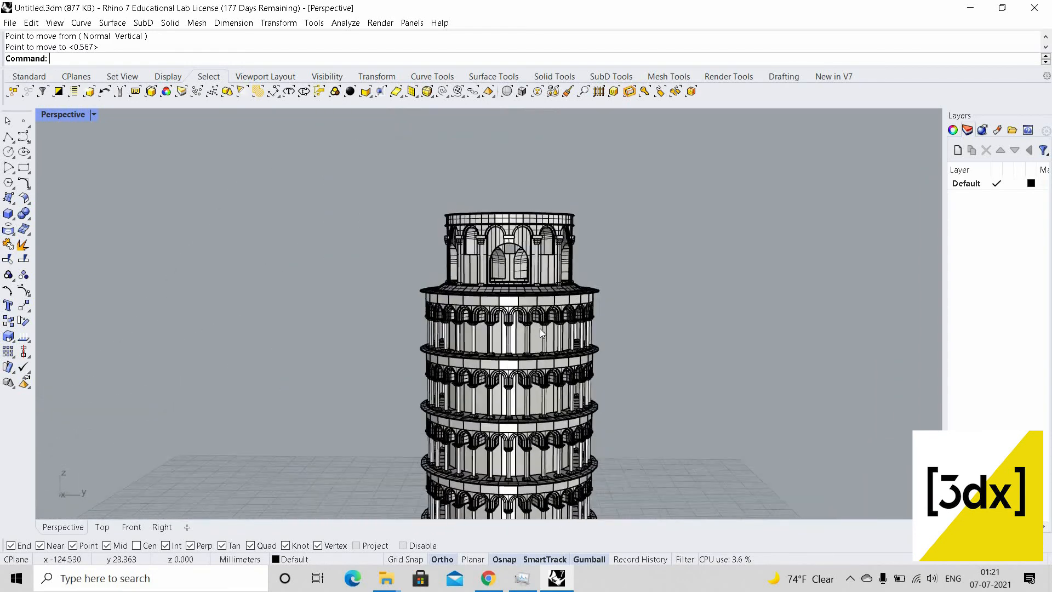
pyautogui.scroll(-3, 580, 321)
pyautogui.scroll(4, 614, 358)
pyautogui.moveTo(652, 367); pyautogui.dragTo(531, 278, button='right')
pyautogui.scroll(5, 531, 279)
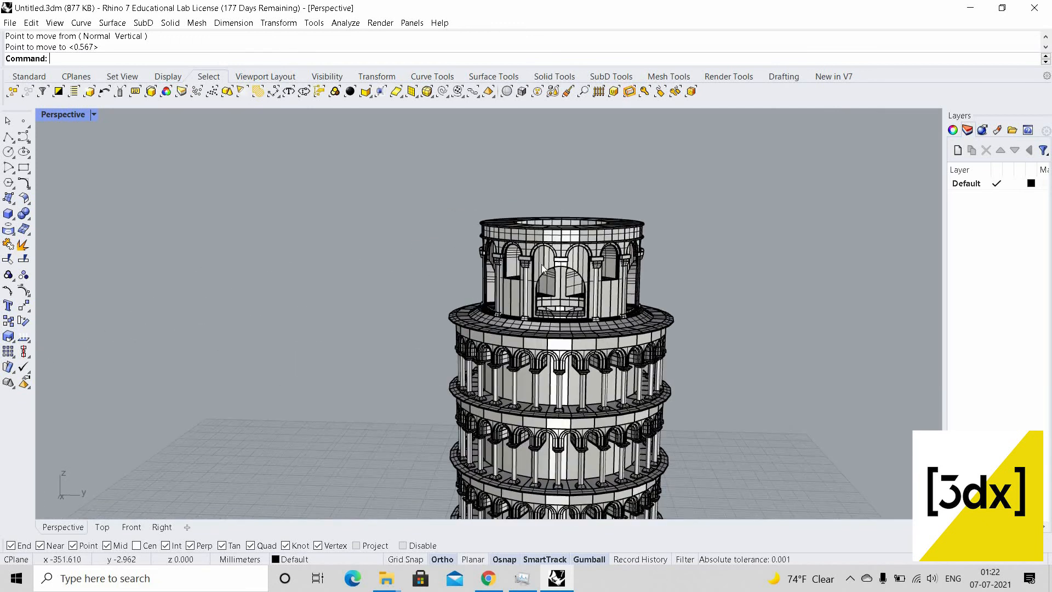
# Try to delete the curves together with the selected front segment of the top ring, and undo the deletion
pyautogui.click(541, 265)
pyautogui.scroll(2, 551, 273)
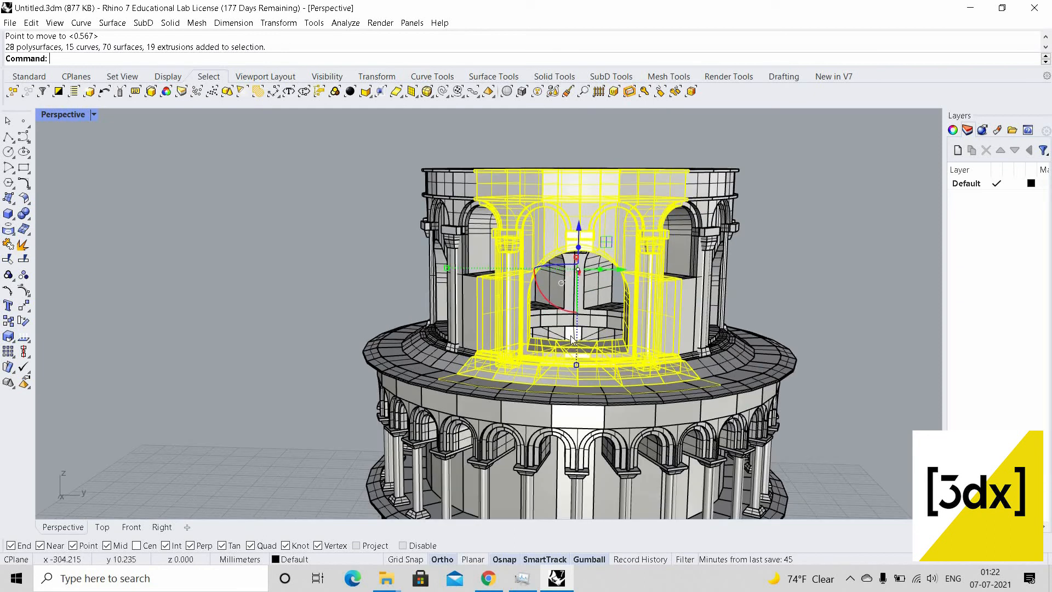
pyautogui.moveTo(585, 322); pyautogui.dragTo(488, 129, button='right')
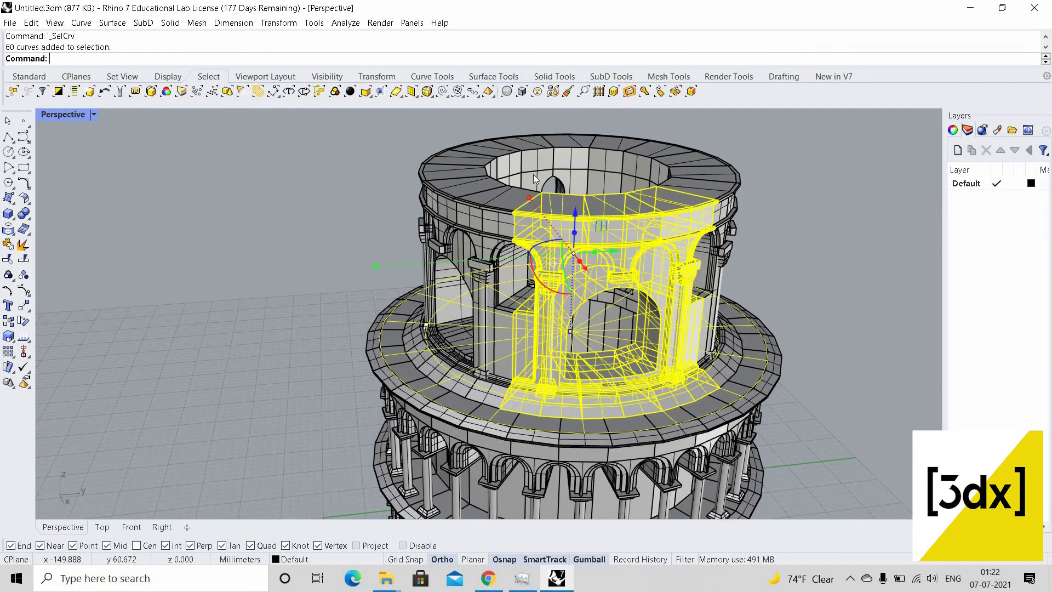
pyautogui.press('Delete')
pyautogui.hotkey('ctrl', 'z')
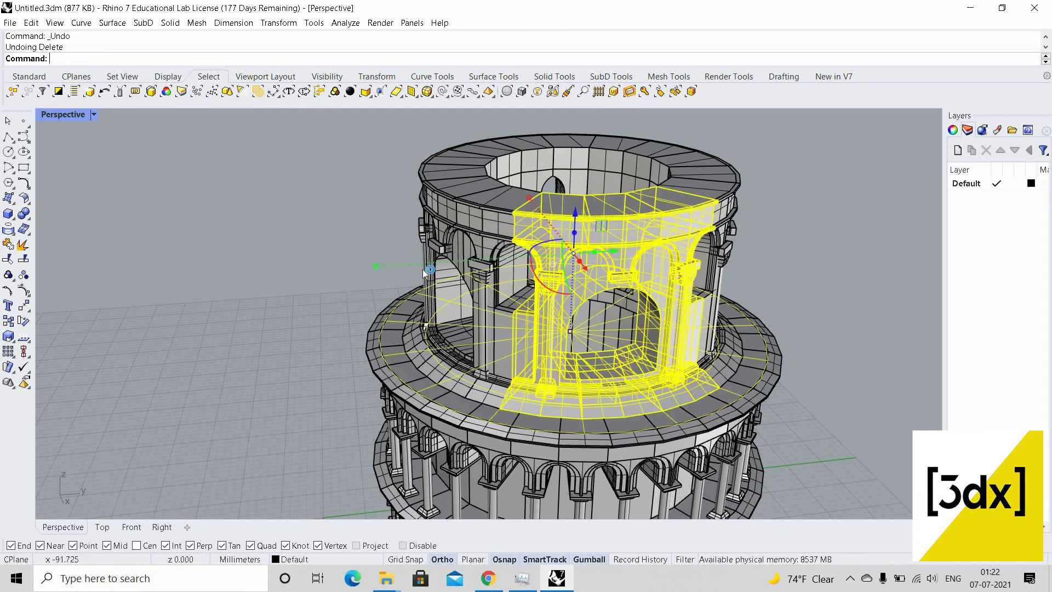
pyautogui.press('Escape')
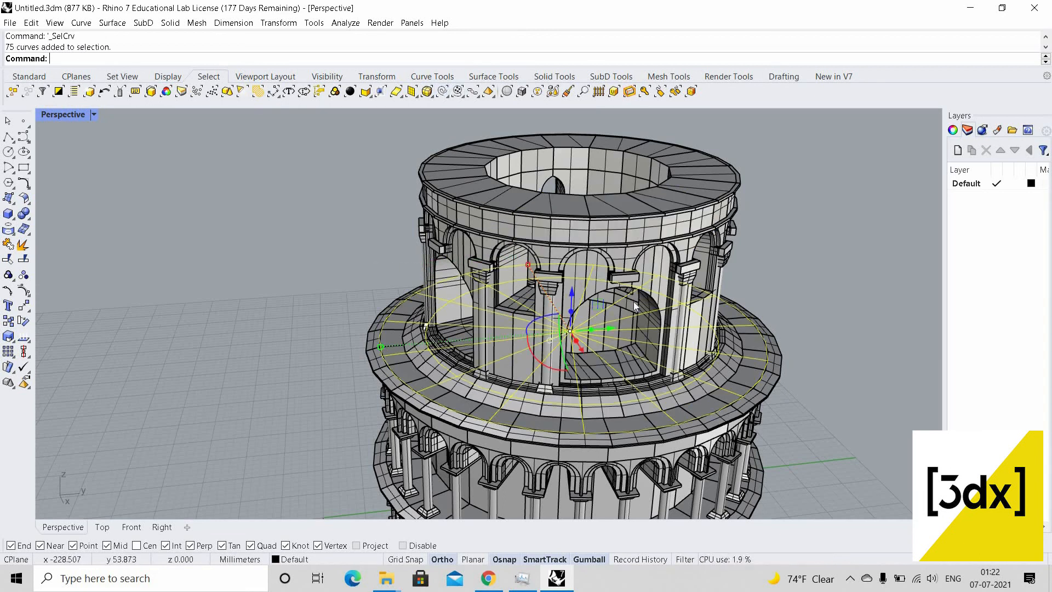
# Select only the curves left around the top ring and delete them all
pyautogui.scroll(-5, 633, 301)
pyautogui.scroll(4, 608, 288)
pyautogui.press('Delete')
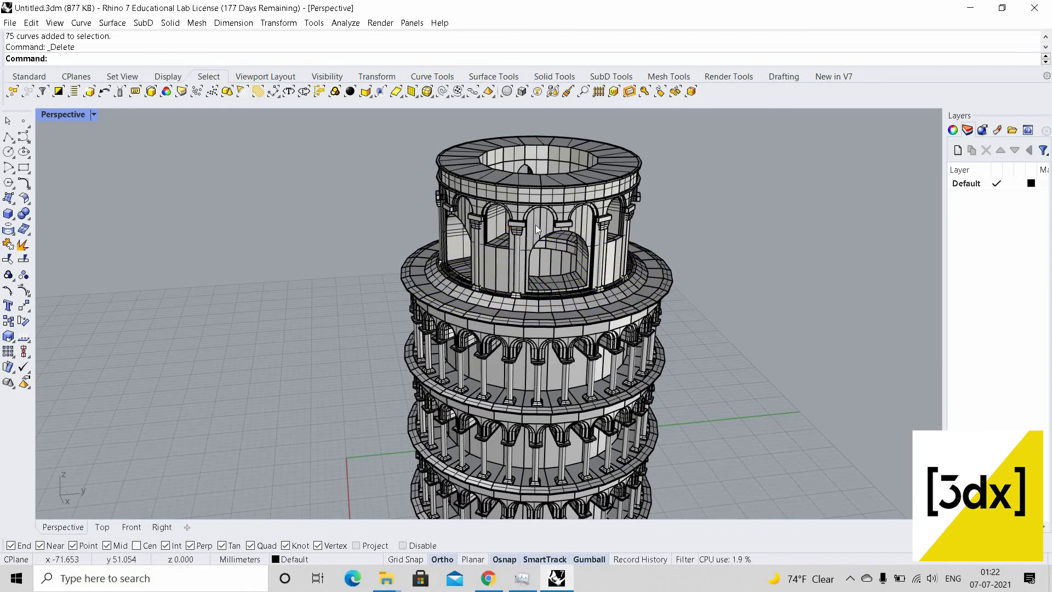
# Inspect the front segment's base where it meets the top floor, and the tower as a whole
pyautogui.scroll(4, 535, 224)
pyautogui.click(565, 395)
pyautogui.scroll(-3, 564, 335)
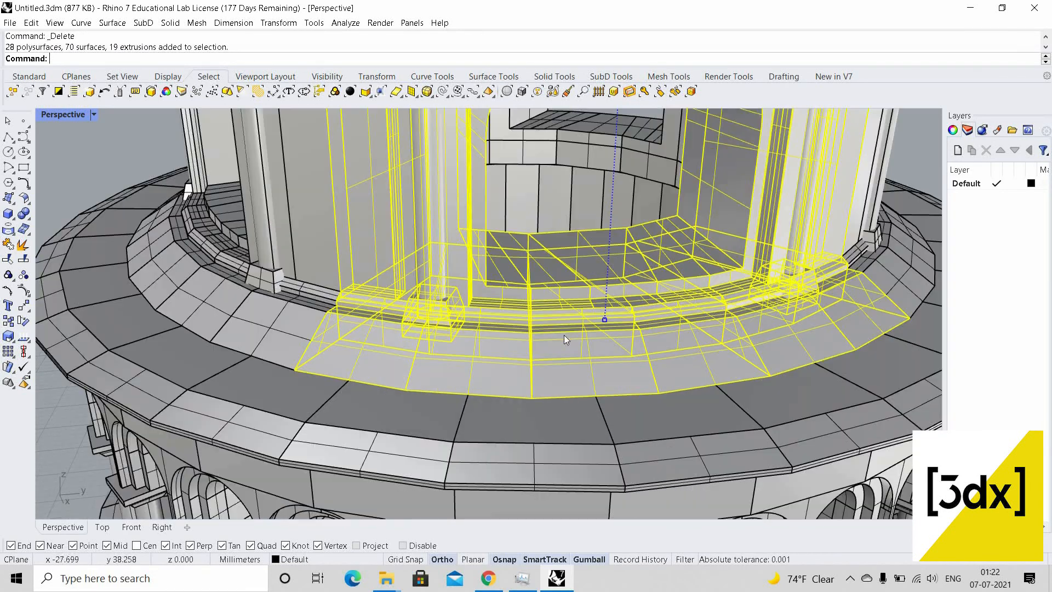
pyautogui.press('Escape')
pyautogui.scroll(-4, 550, 373)
pyautogui.scroll(-6, 548, 489)
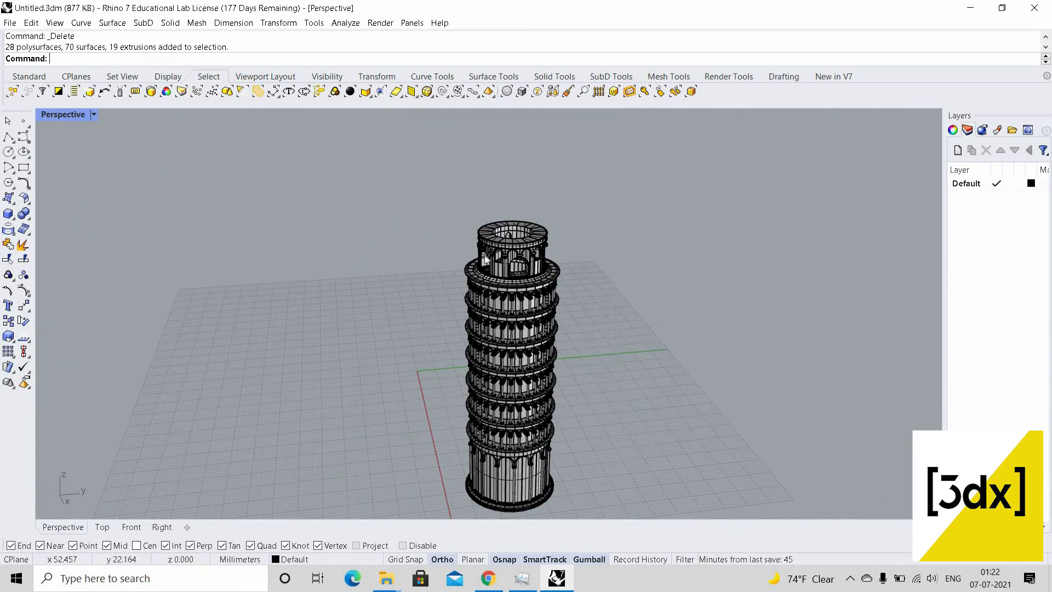
pyautogui.scroll(4, 515, 183)
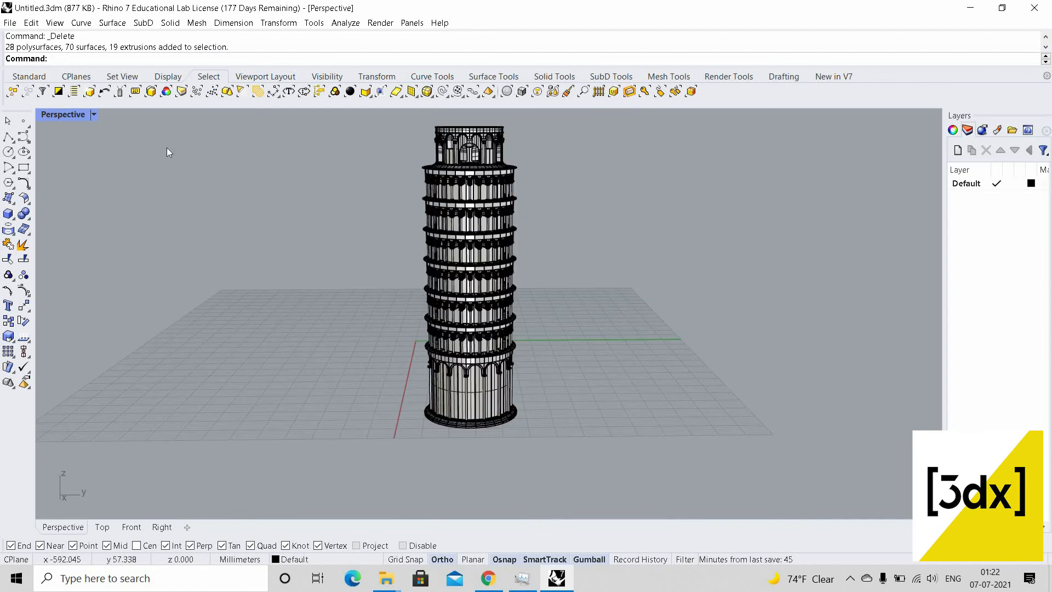
# Set the perspective view to the Rendered display mode and view the whole tower
pyautogui.click(93, 115)
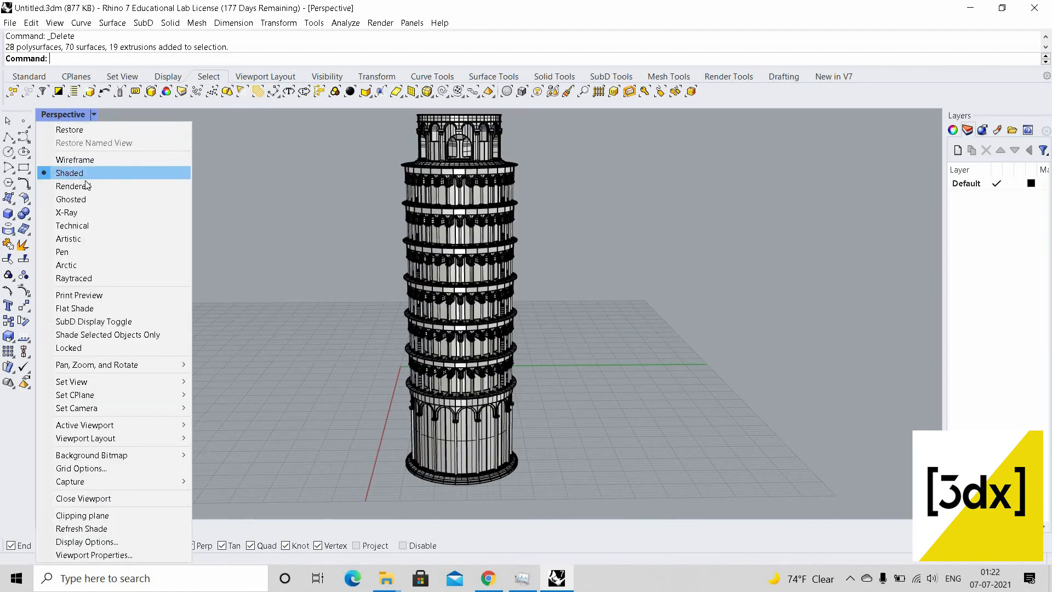
pyautogui.press('Down')
pyautogui.press('Return')
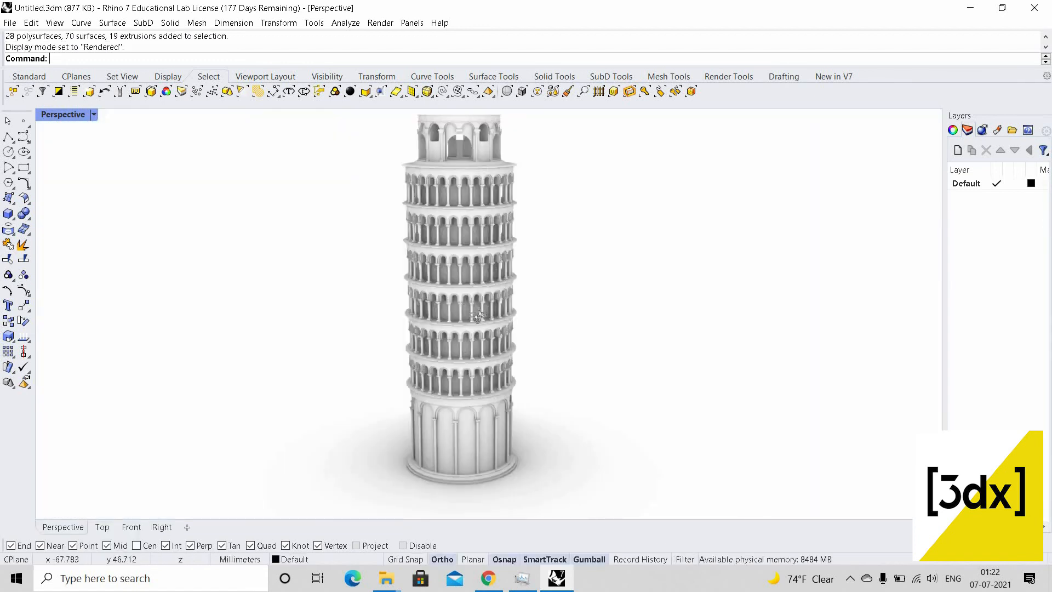
pyautogui.scroll(-4, 479, 316)
pyautogui.moveTo(449, 322); pyautogui.dragTo(513, 328, button='right')
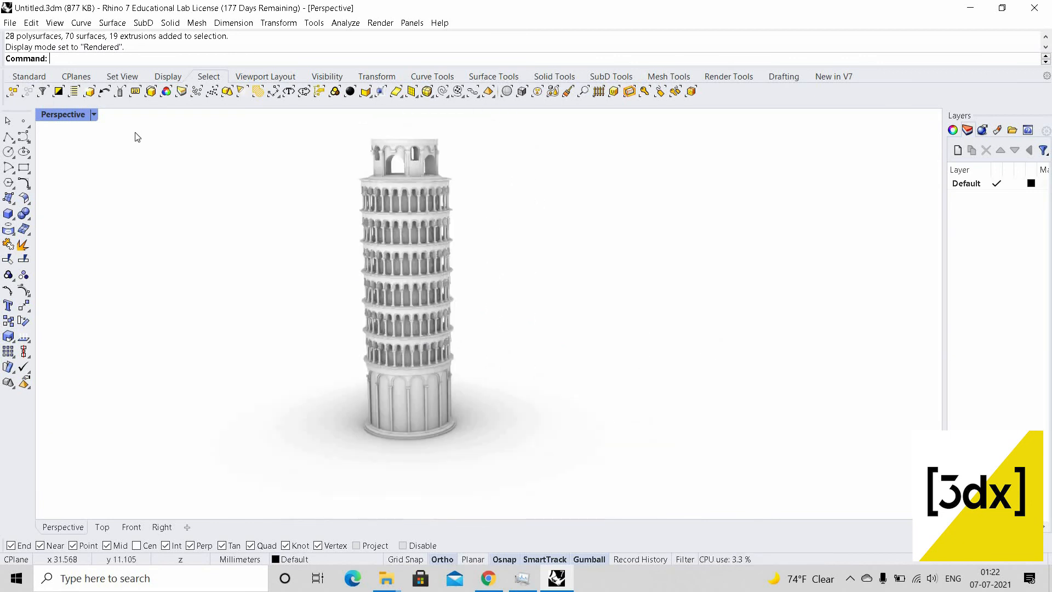
# Return the perspective view to the Shaded display mode with the whole tower in sight
pyautogui.click(94, 114)
pyautogui.press('Down')
pyautogui.press('Down')
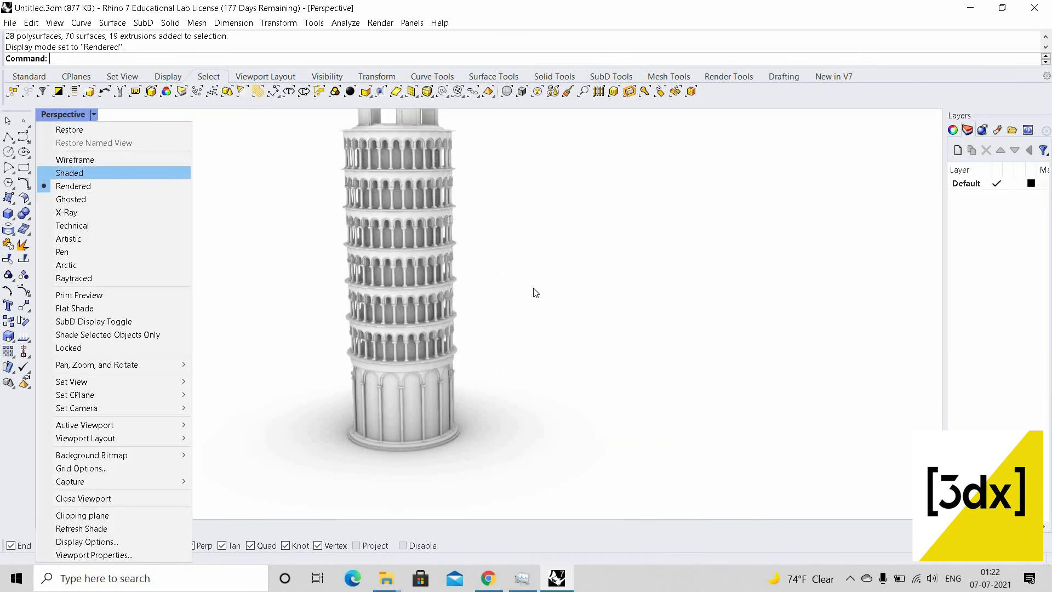
pyautogui.press('Return')
pyautogui.scroll(-3, 546, 232)
pyautogui.scroll(5, 545, 230)
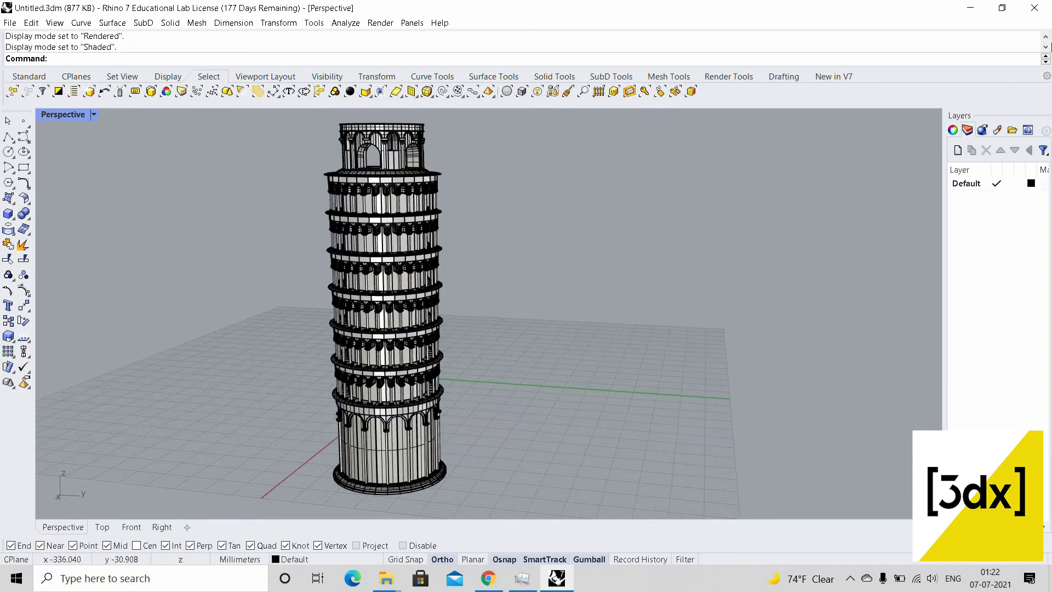